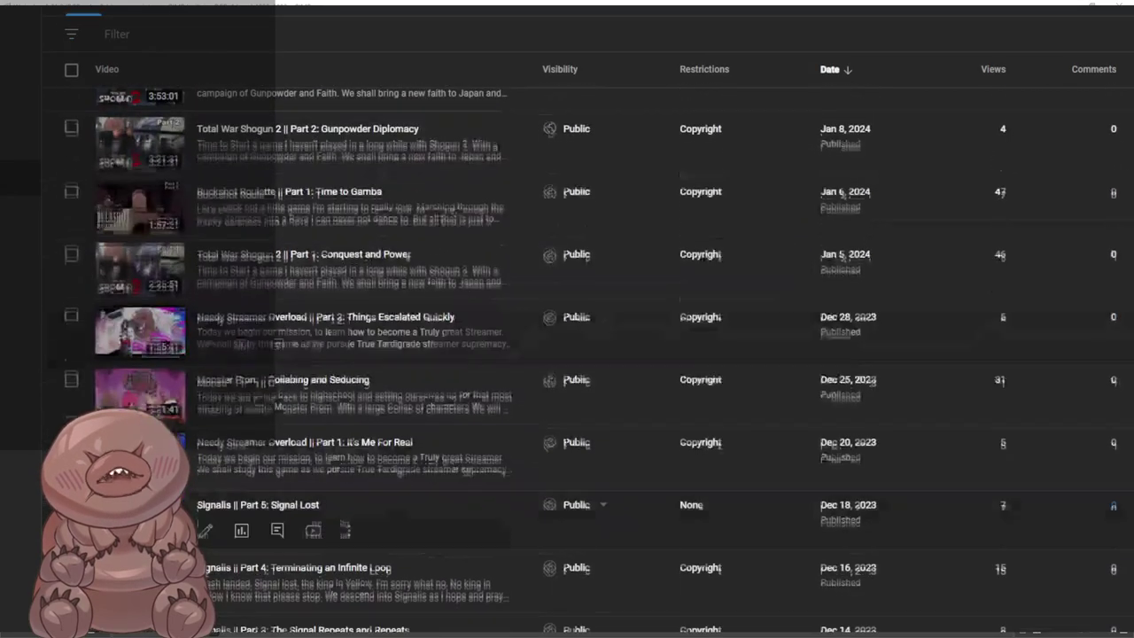
Look through the channel's uploaded videos, paging back from January 2024 to December 2022
scroll(1126, 529, "down", 7)
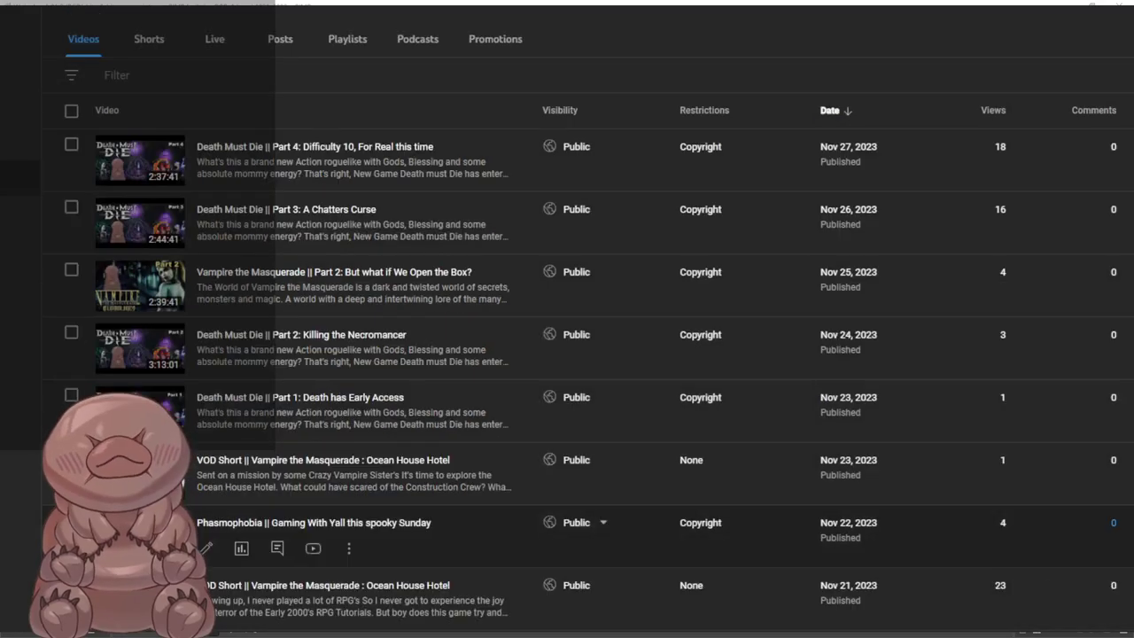
scroll(1119, 509, "down", 9)
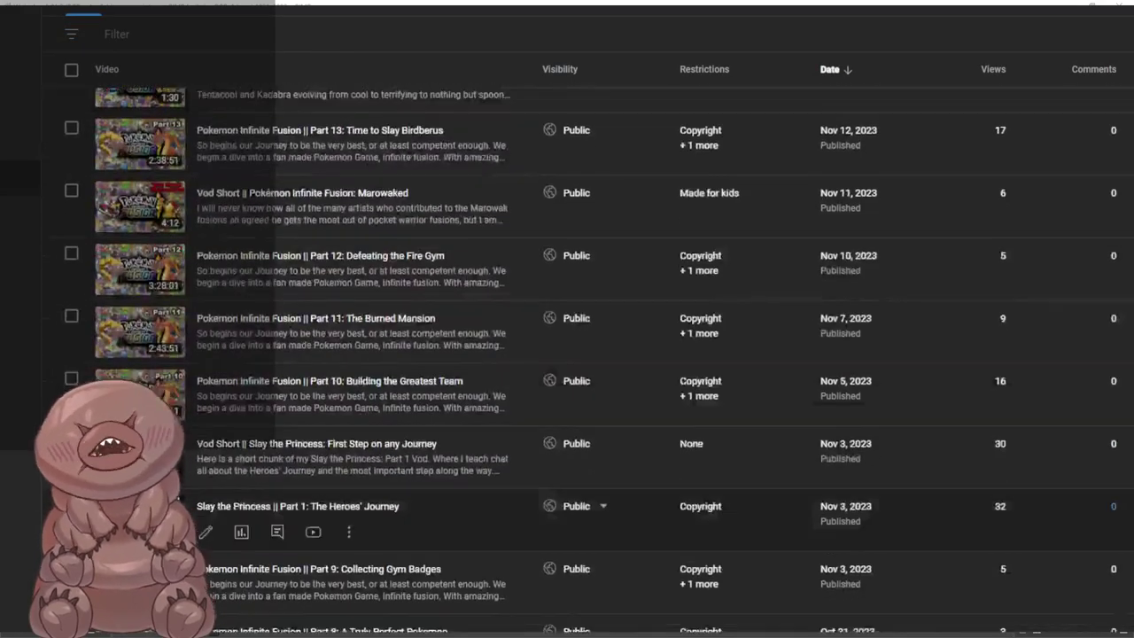
scroll(1119, 509, "down", 8)
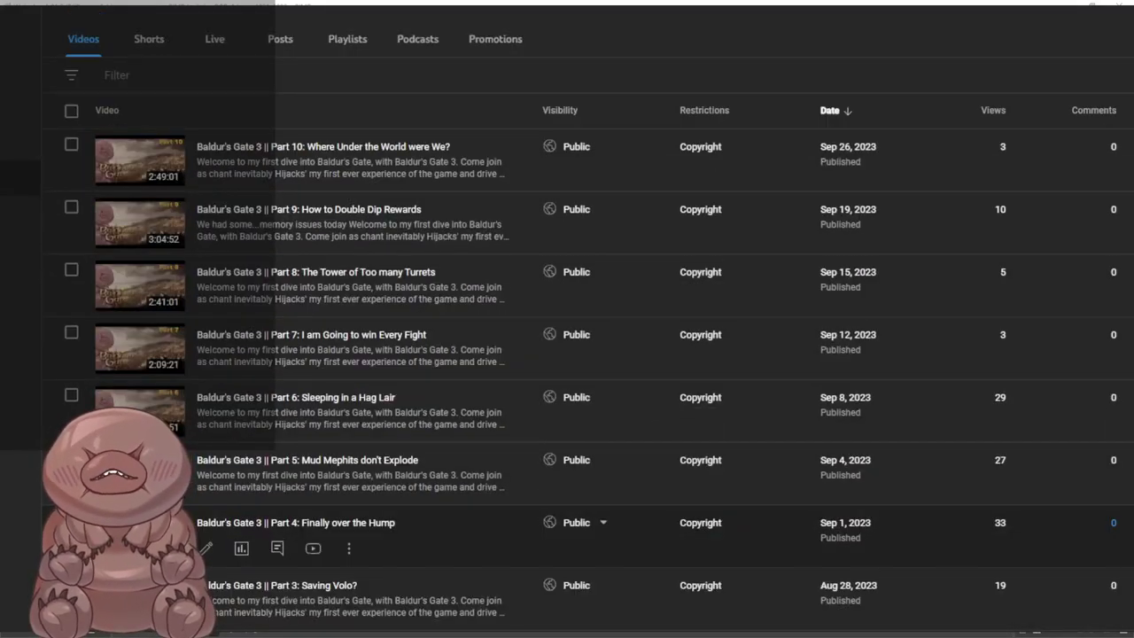
scroll(1118, 510, "down", 15)
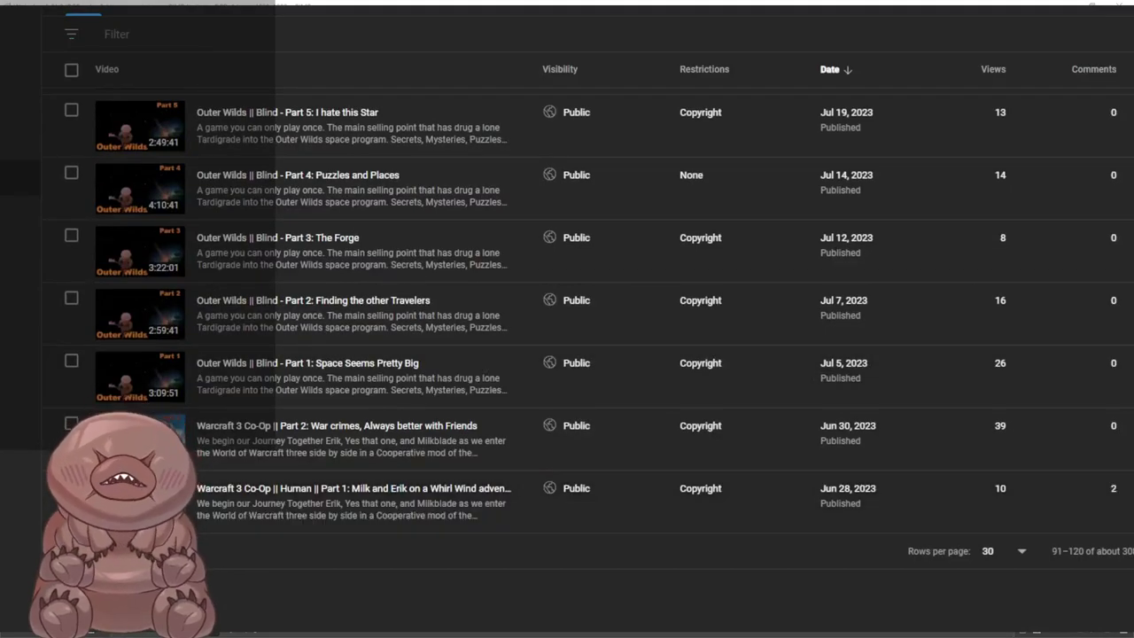
scroll(1119, 510, "down", 4)
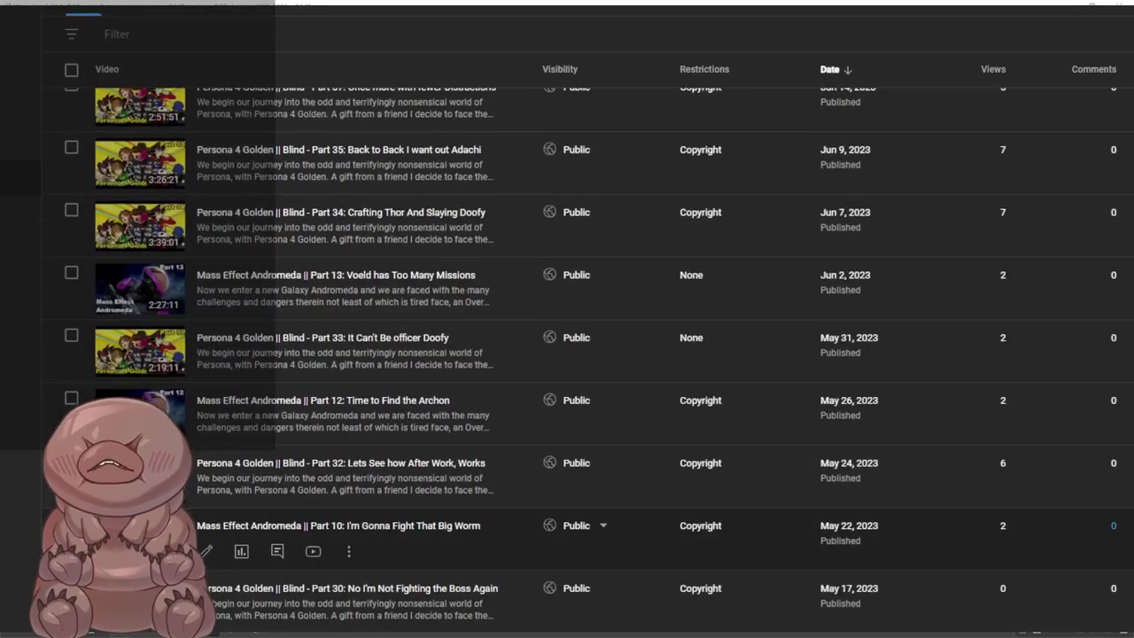
scroll(1118, 532, "down", 14)
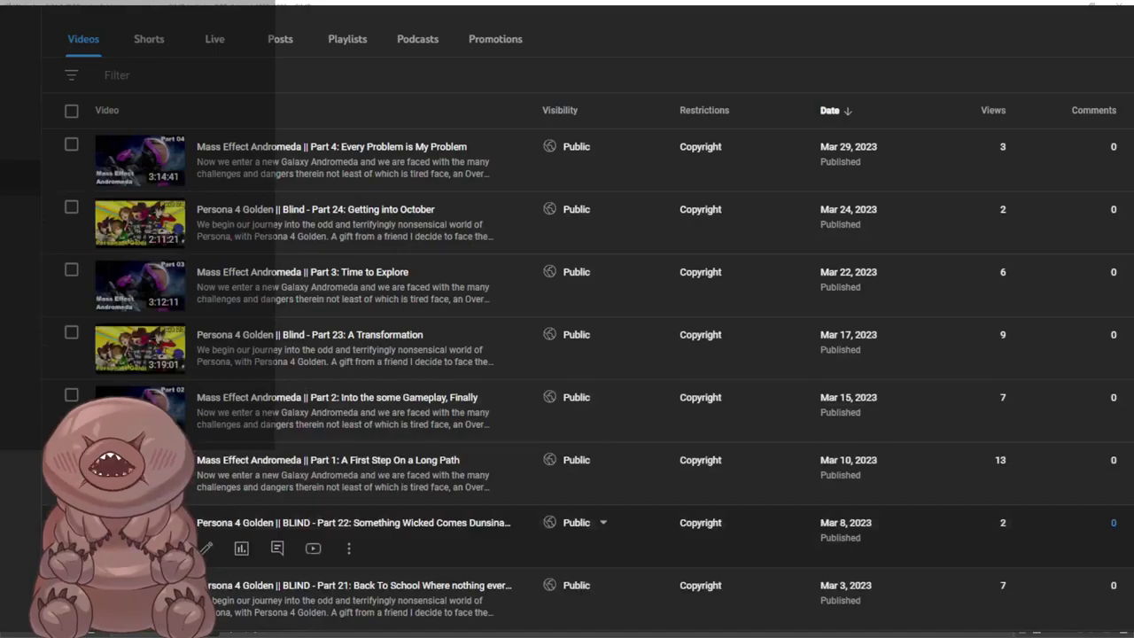
scroll(1119, 509, "down", 18)
scroll(966, 514, "down", 3)
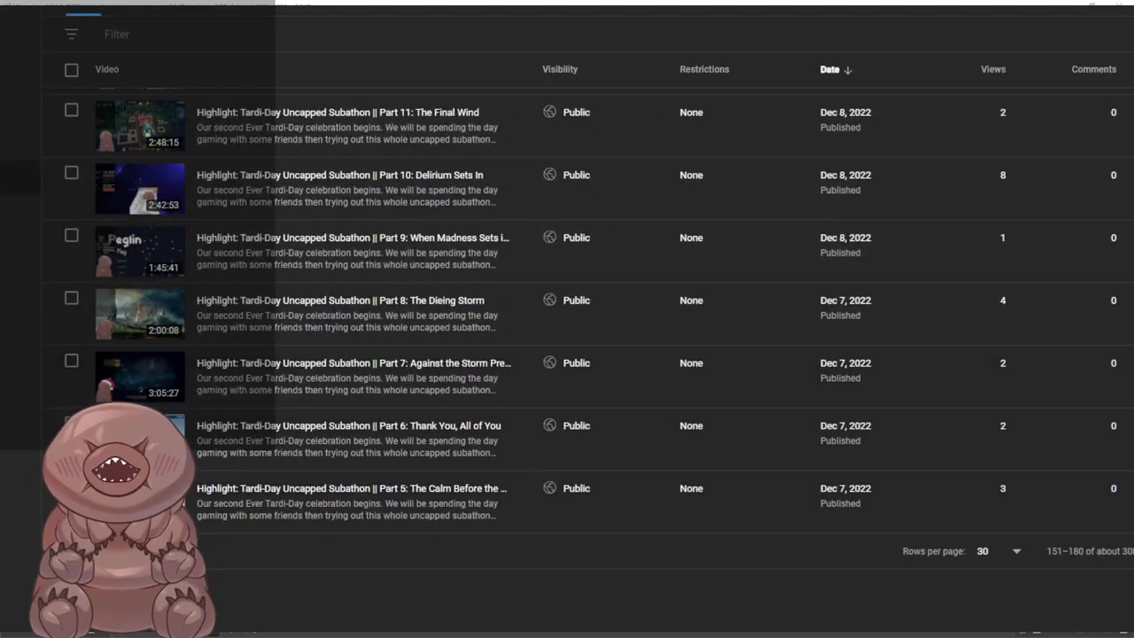
Page on through the older uploads to the channel's earliest Talking Dungeons and Dragons streams from March 2021
left_click(1132, 551)
scroll(166, 229, "down", 5)
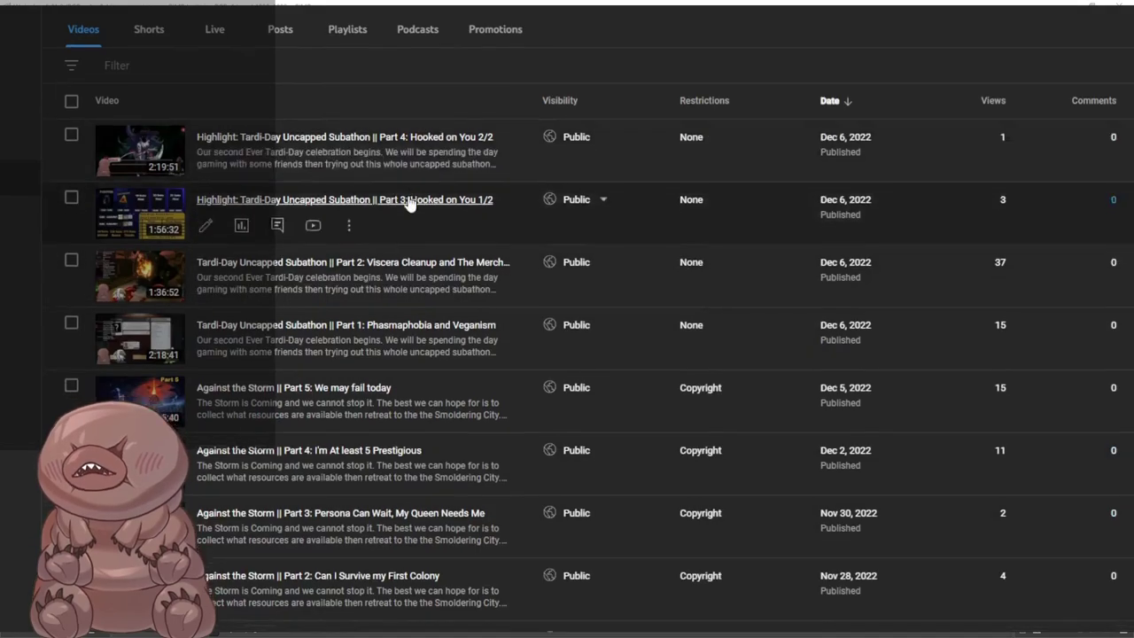
scroll(165, 229, "down", 8)
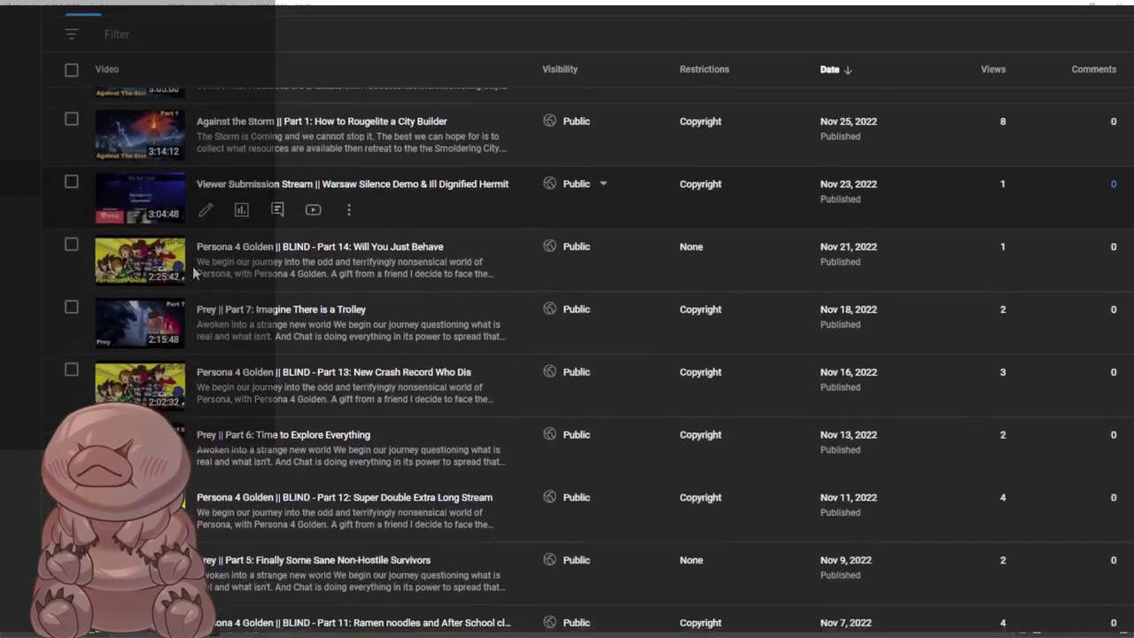
scroll(202, 363, "down", 4)
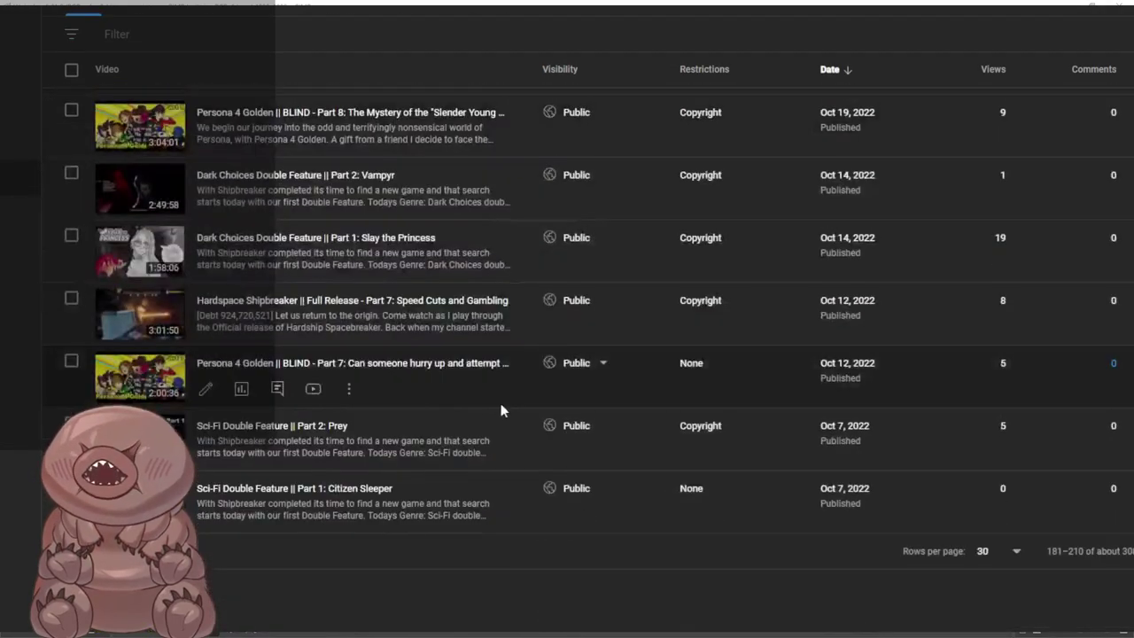
left_click(1131, 551)
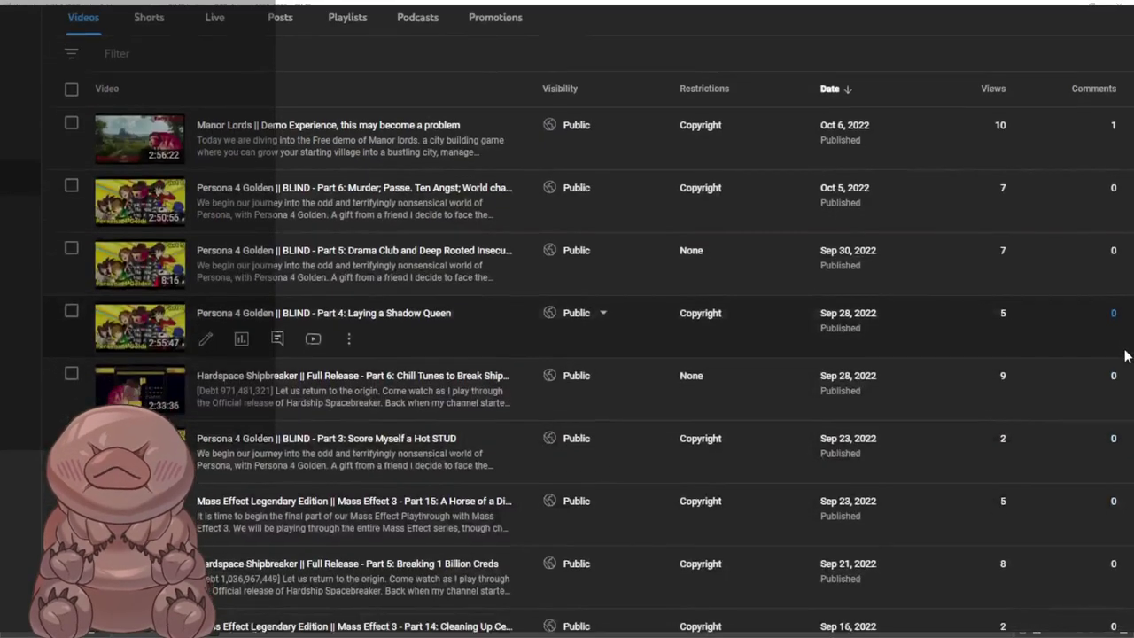
scroll(1117, 357, "down", 15)
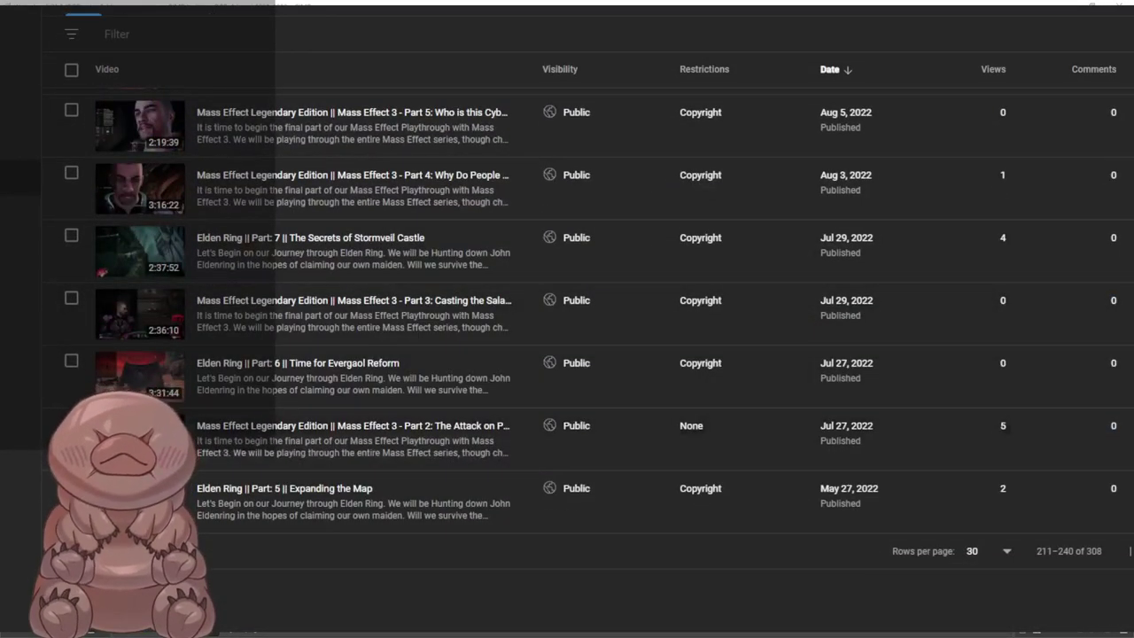
left_click(1131, 551)
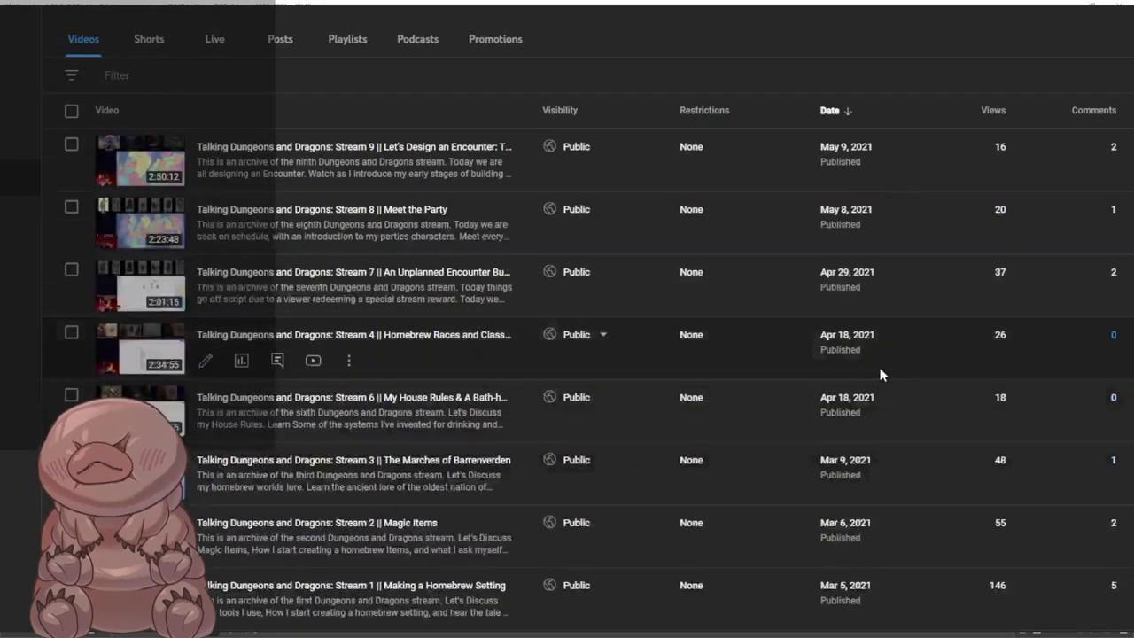
scroll(741, 316, "down", 3)
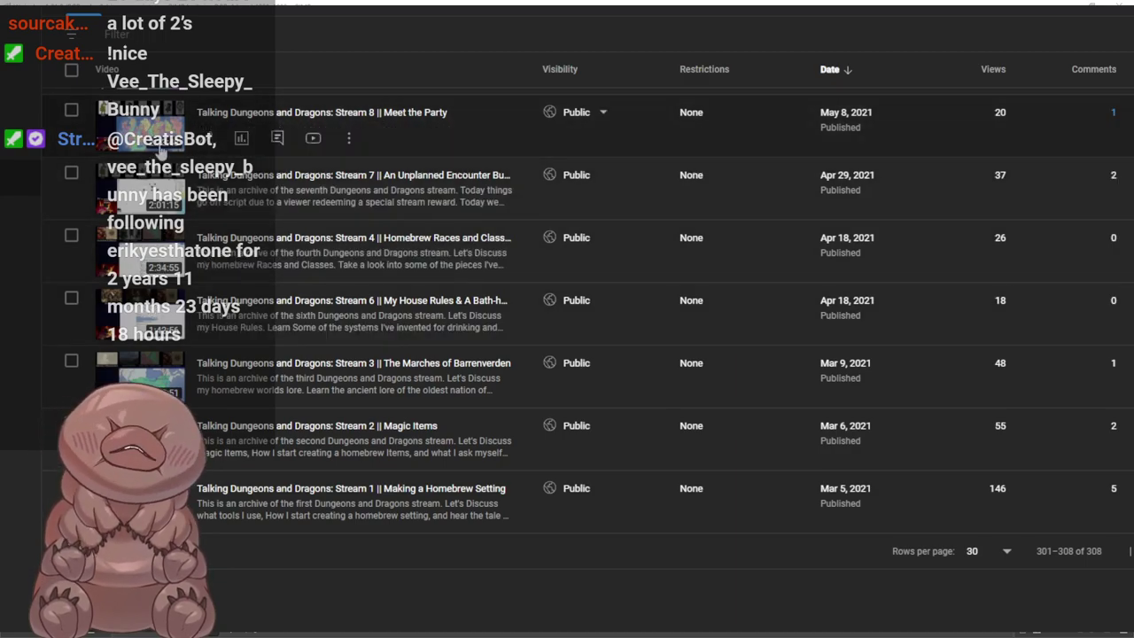
Go back one page and examine the 2021 Talking DnD and Mass Effect 1 uploads from oldest to newest
left_click(1133, 551)
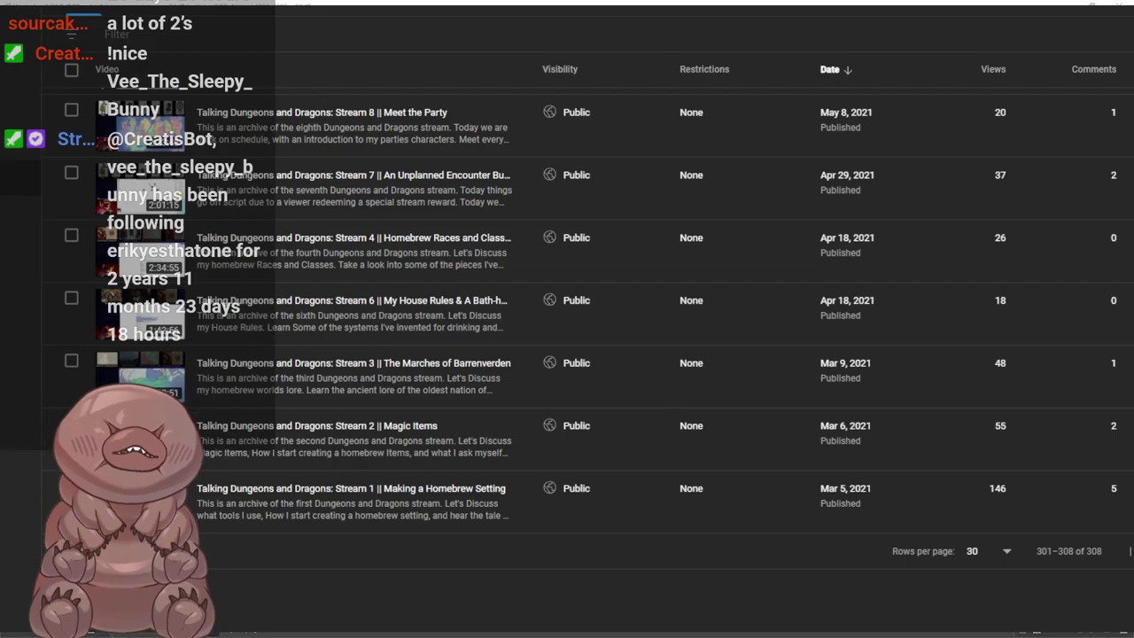
scroll(788, 506, "down", 9)
scroll(780, 507, "down", 1)
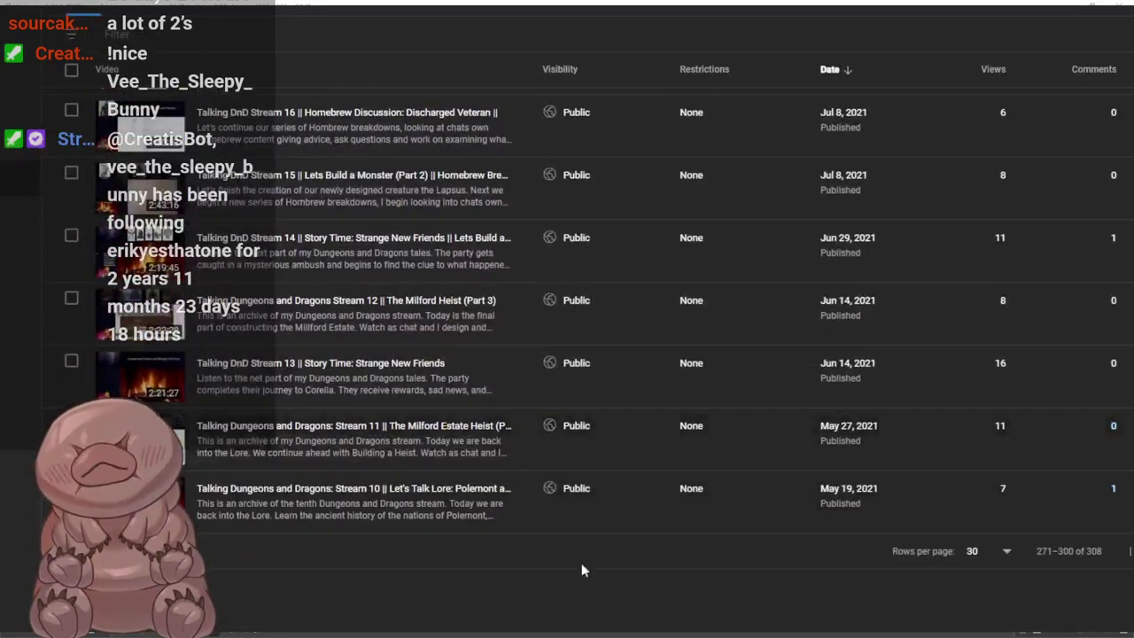
scroll(321, 489, "up", 3)
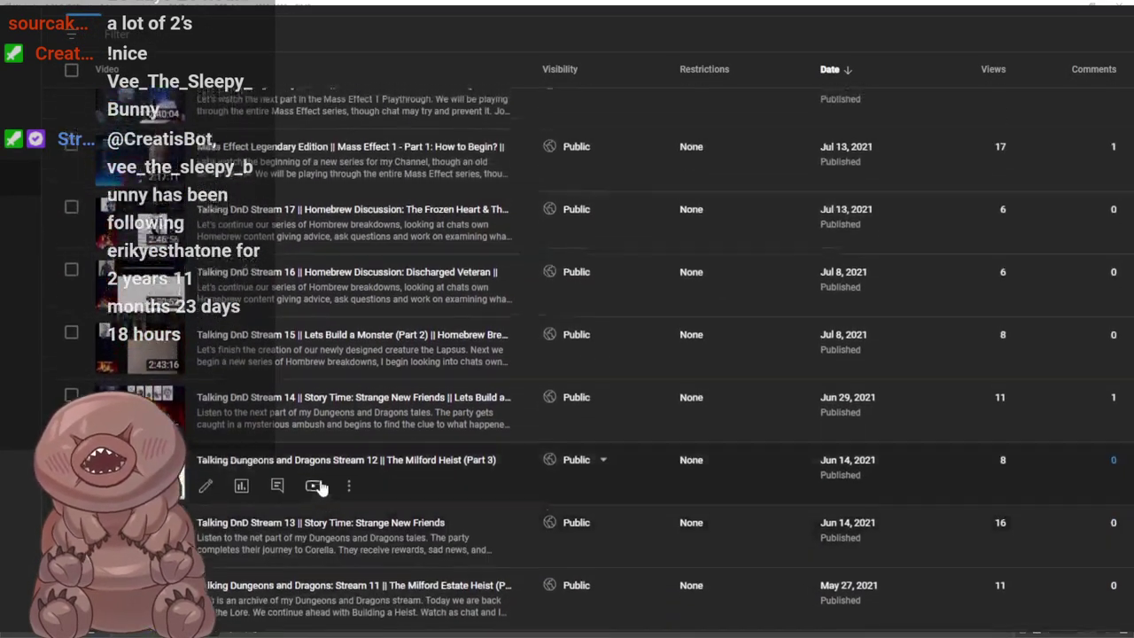
scroll(317, 469, "up", 1)
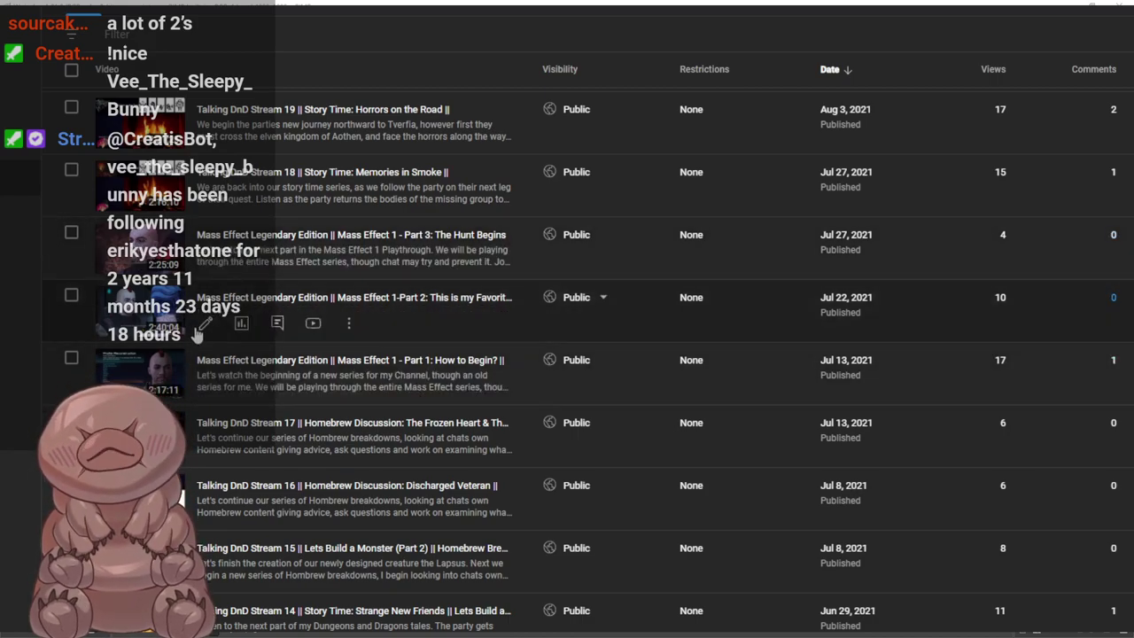
scroll(354, 355, "up", 2)
scroll(148, 380, "up", 2)
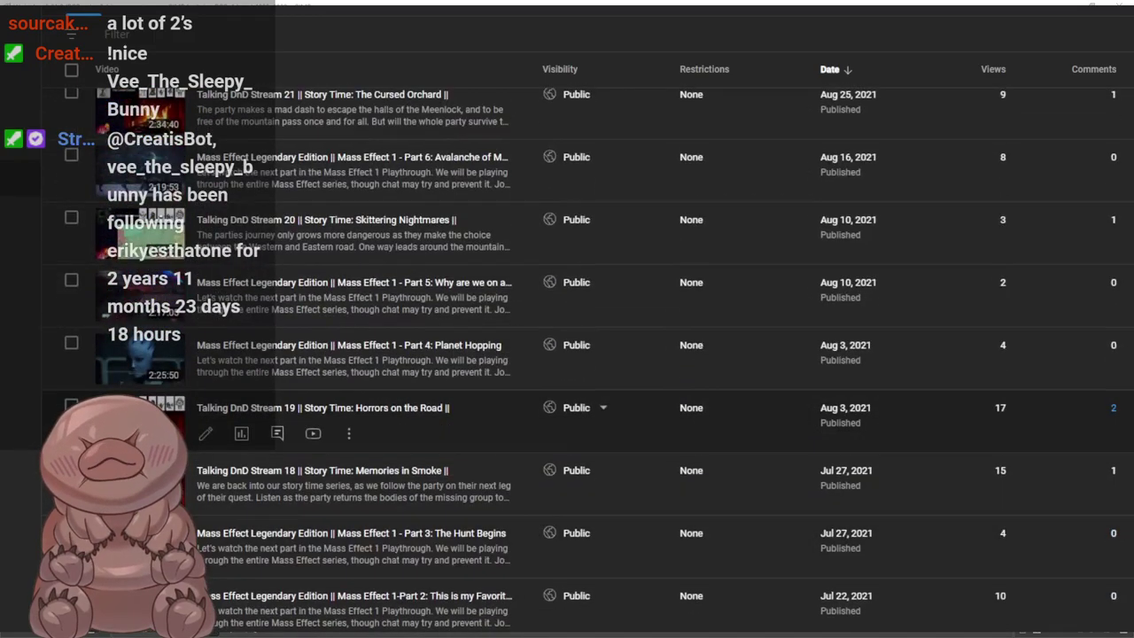
scroll(148, 379, "up", 1)
scroll(143, 396, "up", 4)
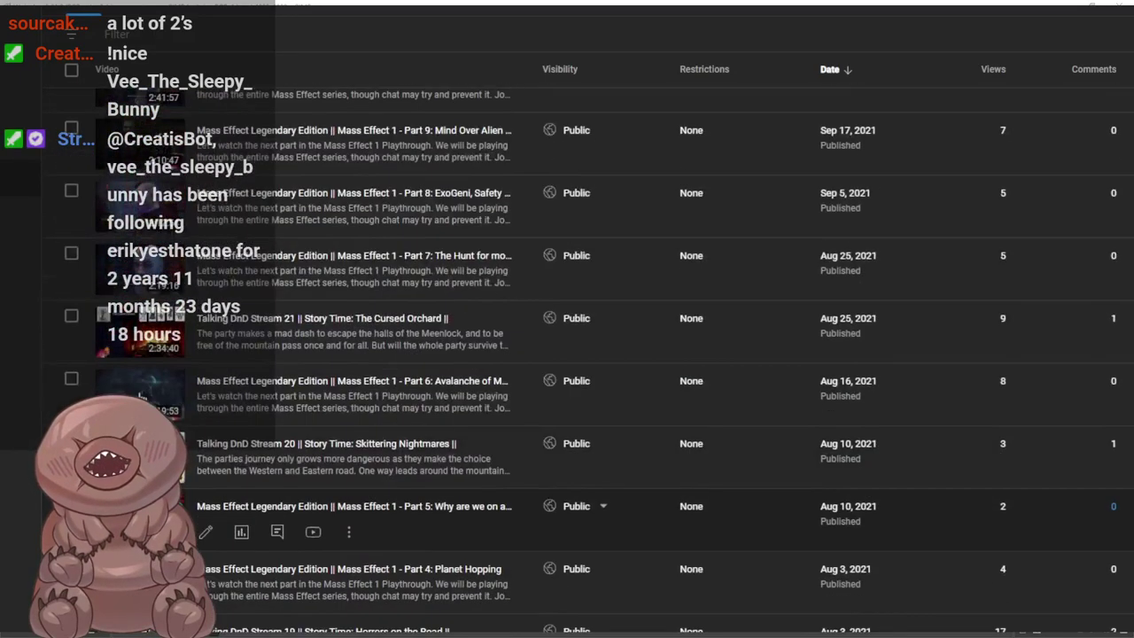
scroll(147, 379, "down", 2)
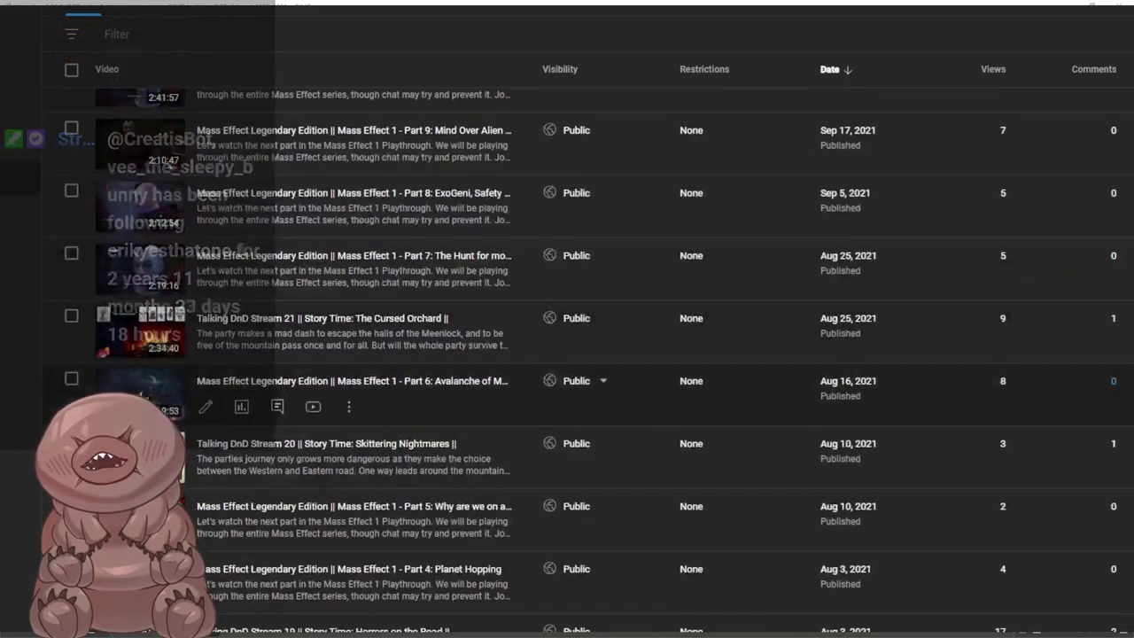
scroll(142, 368, "down", 2)
scroll(128, 346, "up", 1)
scroll(133, 350, "up", 4)
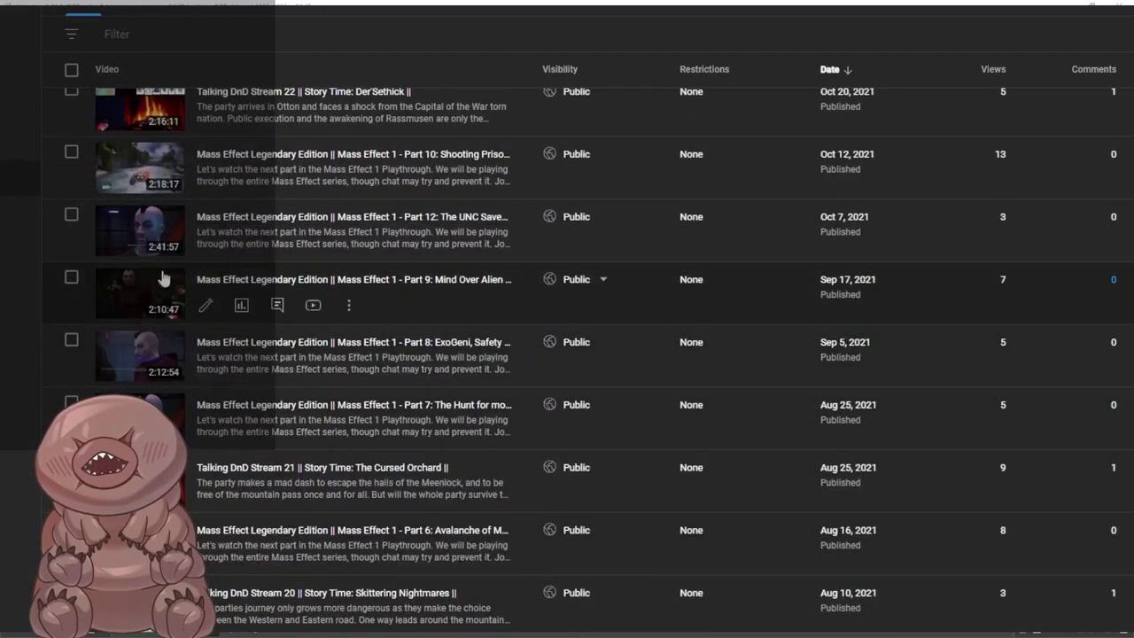
scroll(158, 266, "up", 1)
scroll(155, 273, "up", 1)
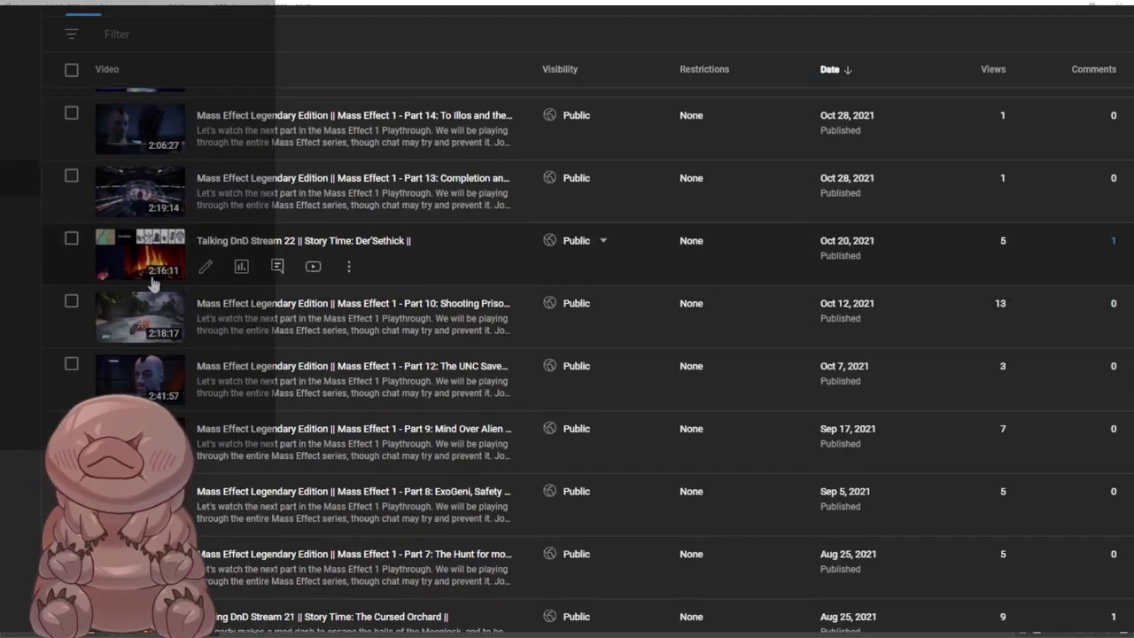
scroll(156, 266, "up", 2)
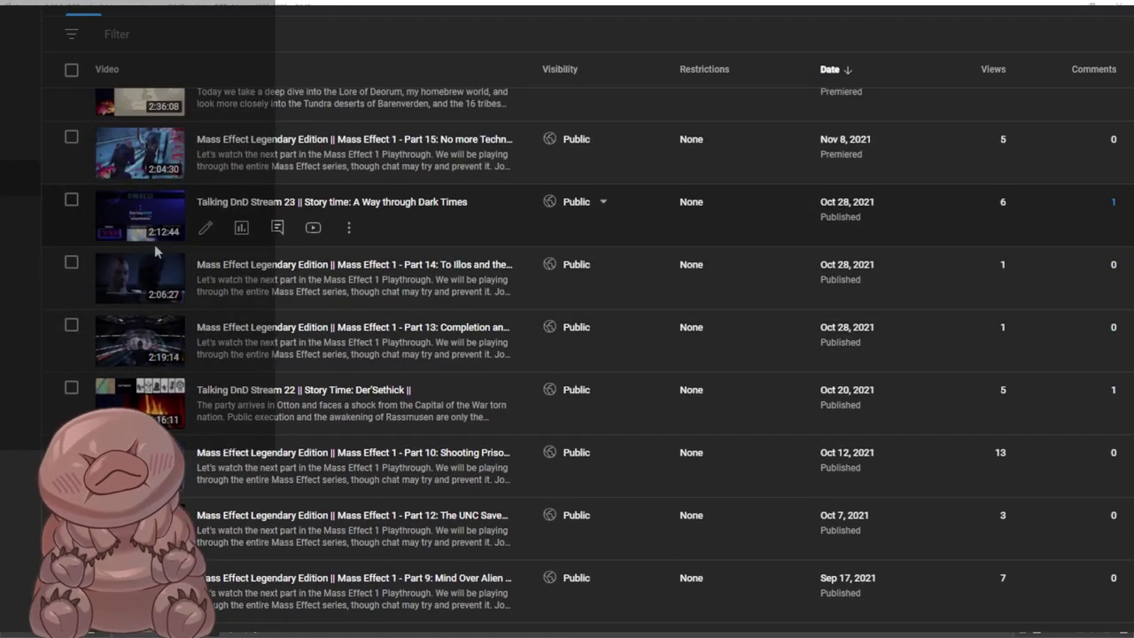
scroll(164, 229, "up", 1)
Go to the next newer page and examine the Mass Effect 2, Talking DnD and Elden Ring uploads up to May 2022
scroll(780, 379, "down", 15)
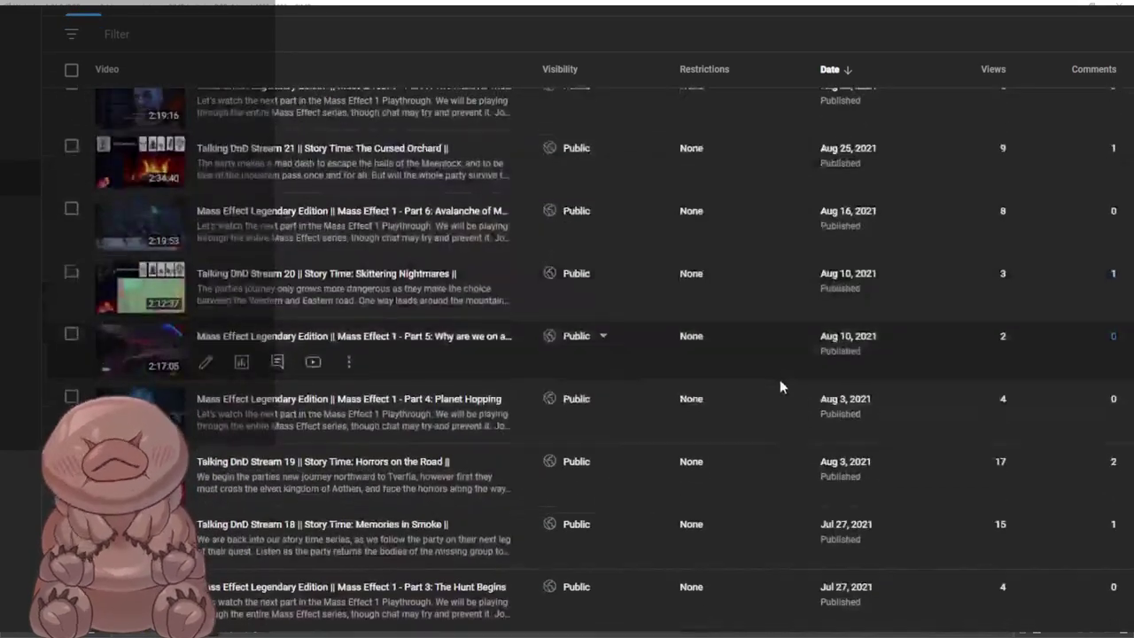
left_click(1133, 550)
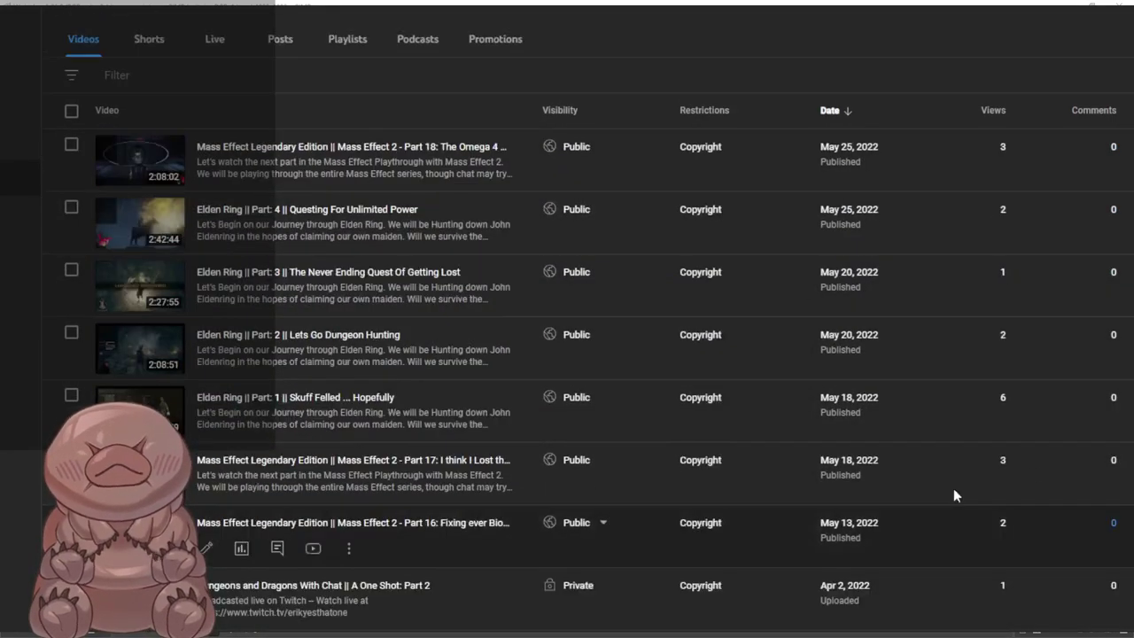
scroll(953, 488, "down", 10)
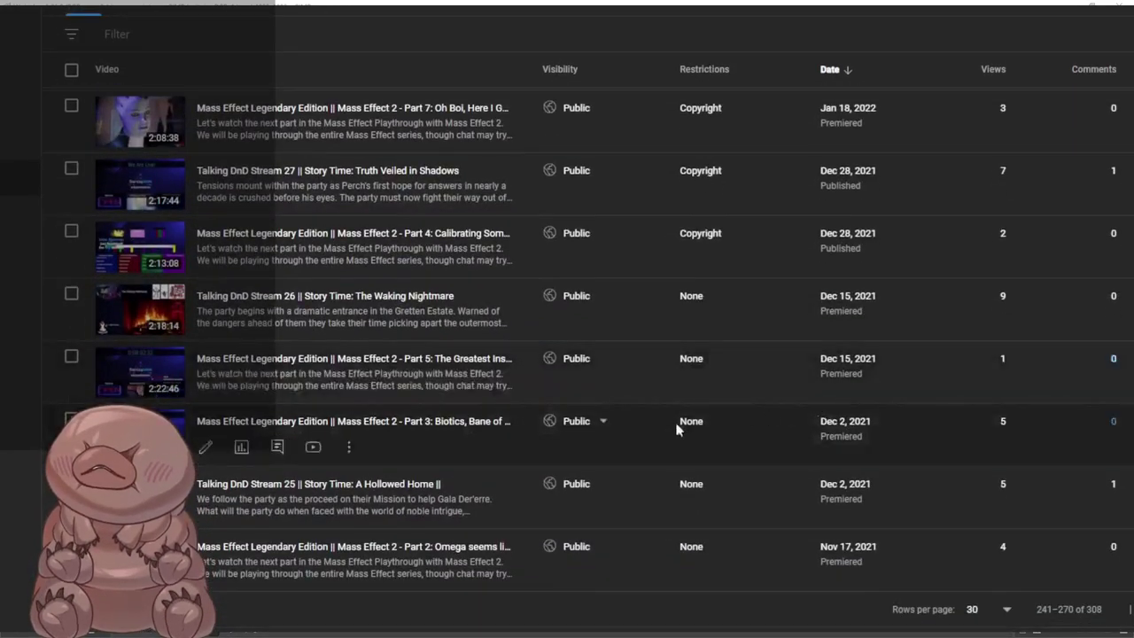
scroll(391, 438, "up", 2)
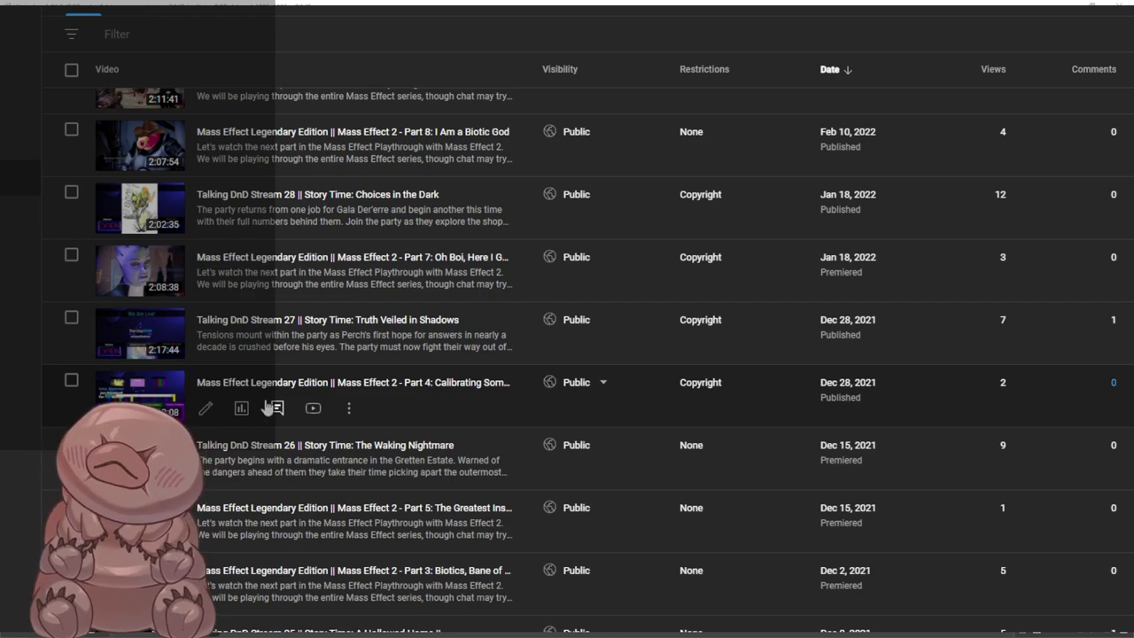
scroll(268, 407, "up", 2)
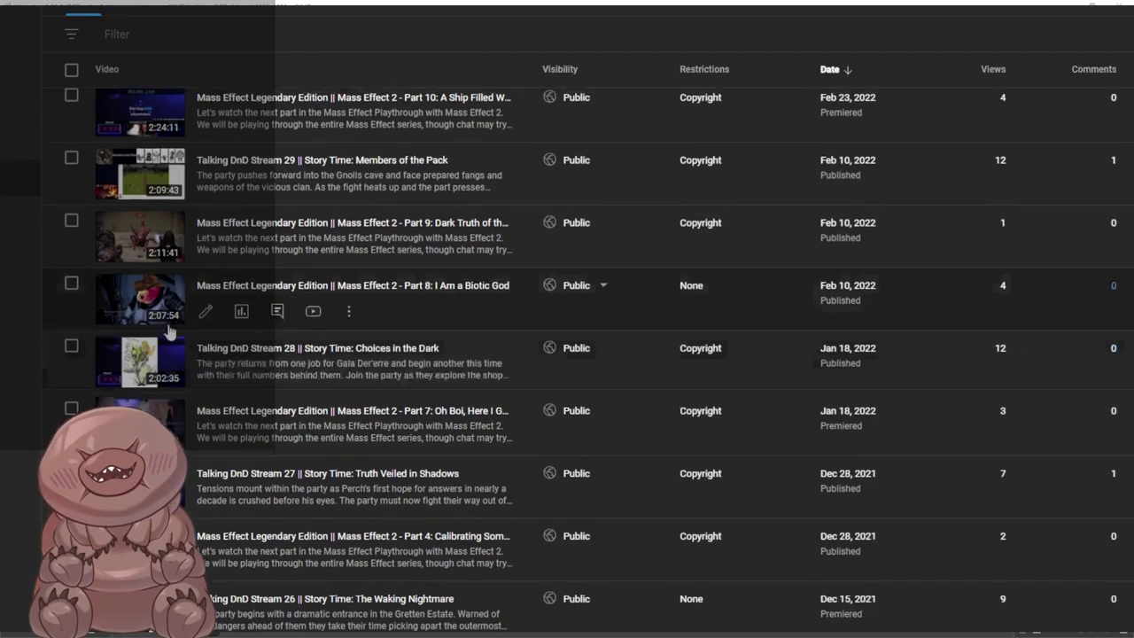
scroll(162, 323, "up", 5)
scroll(169, 353, "up", 7)
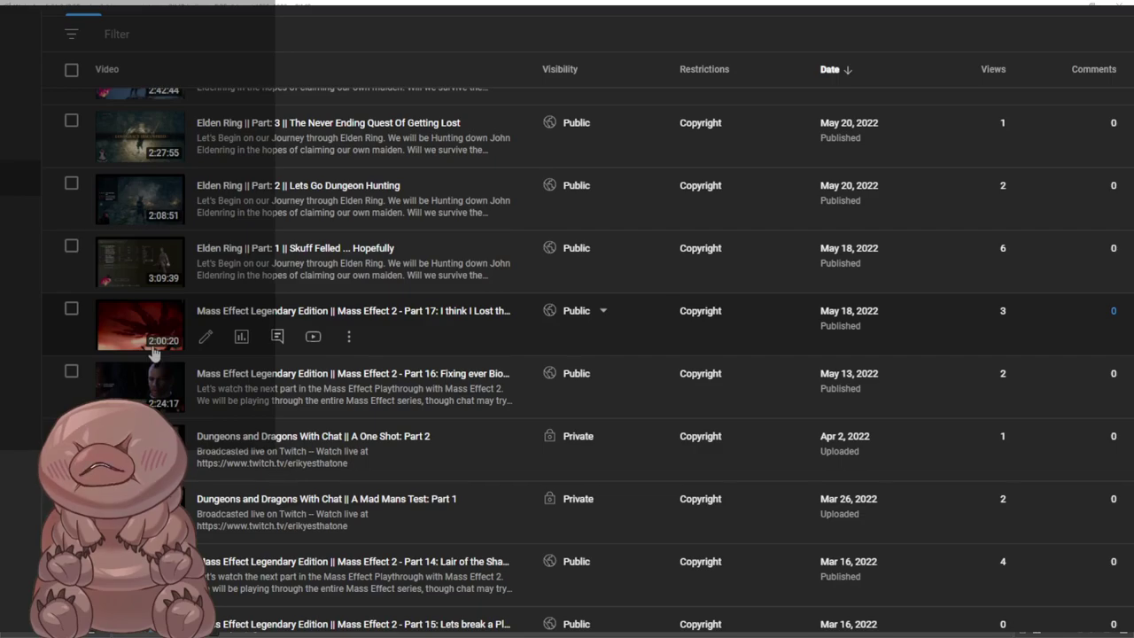
scroll(153, 352, "up", 2)
Go to the page of May to October 2022 uploads and examine the Mass Effect 3 and Hardspace Shipbreaker videos
scroll(266, 370, "down", 15)
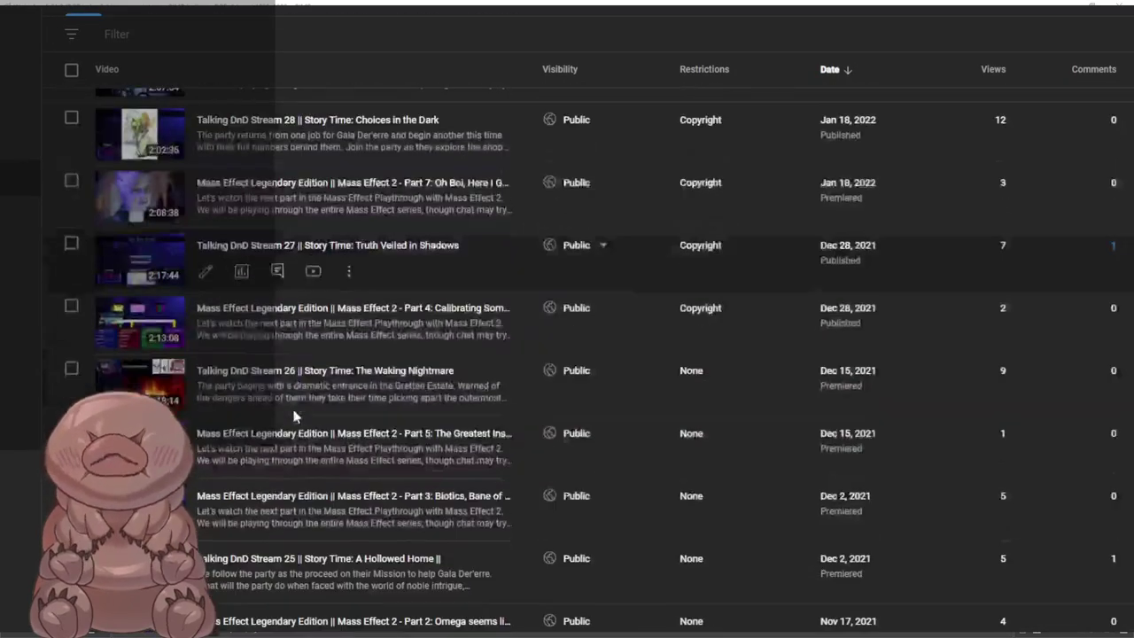
scroll(296, 417, "down", 3)
left_click(1133, 552)
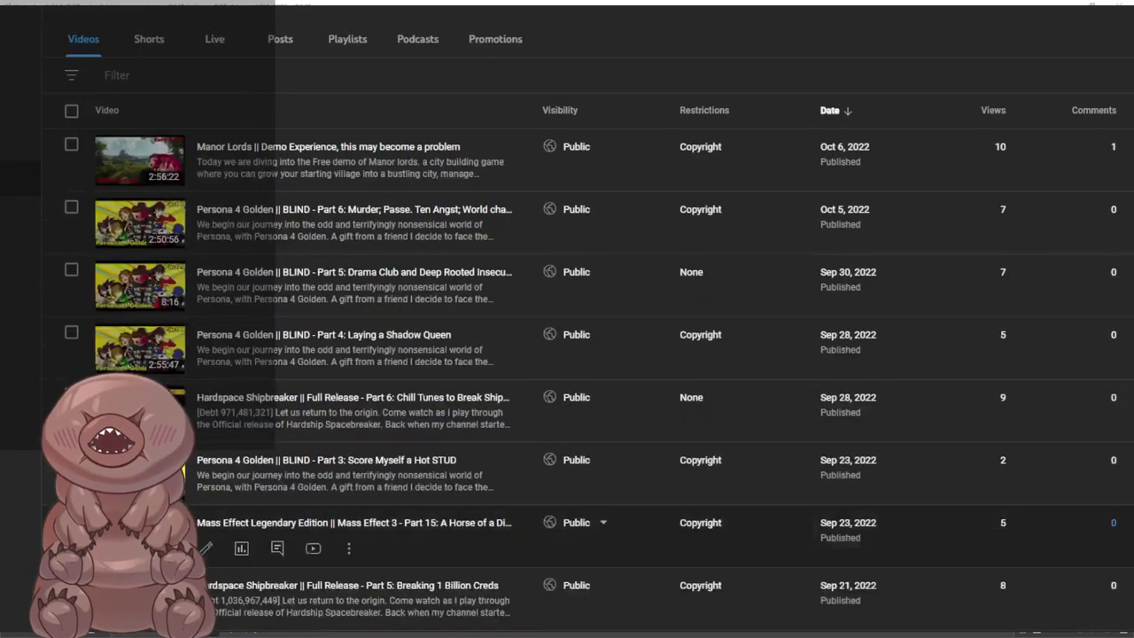
scroll(892, 461, "down", 12)
scroll(751, 406, "down", 5)
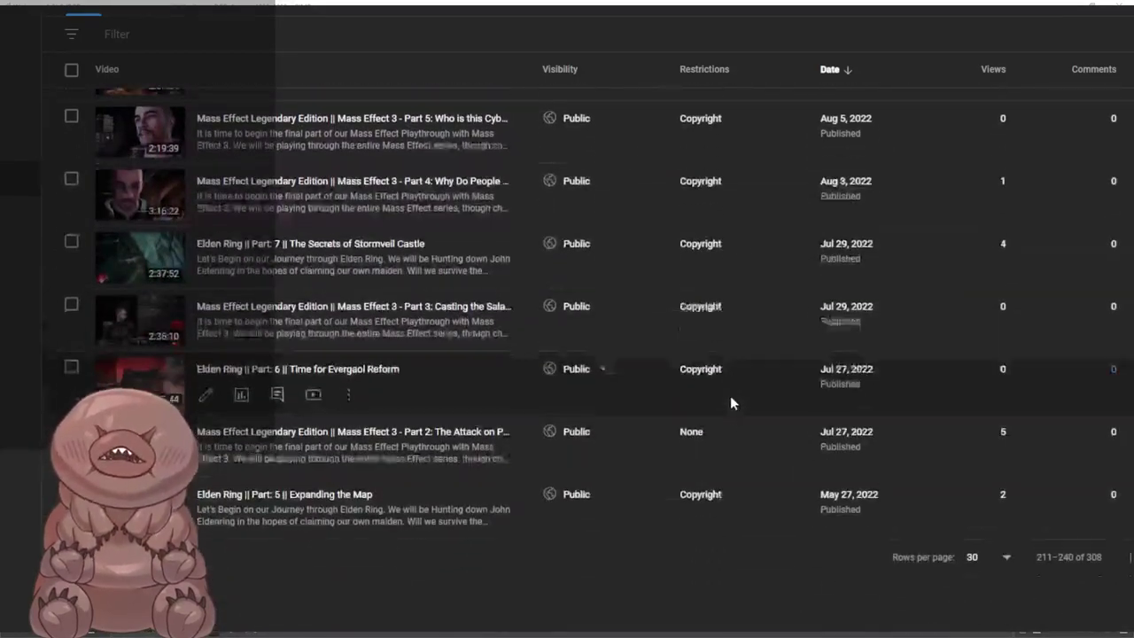
scroll(355, 390, "up", 3)
scroll(364, 363, "up", 5)
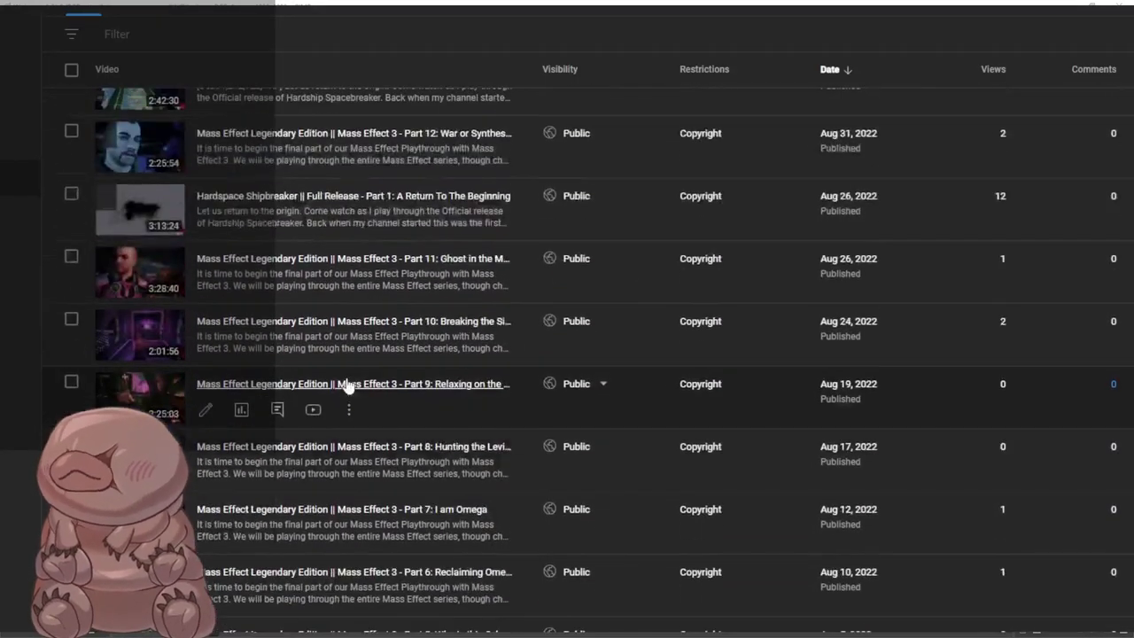
scroll(345, 372, "up", 1)
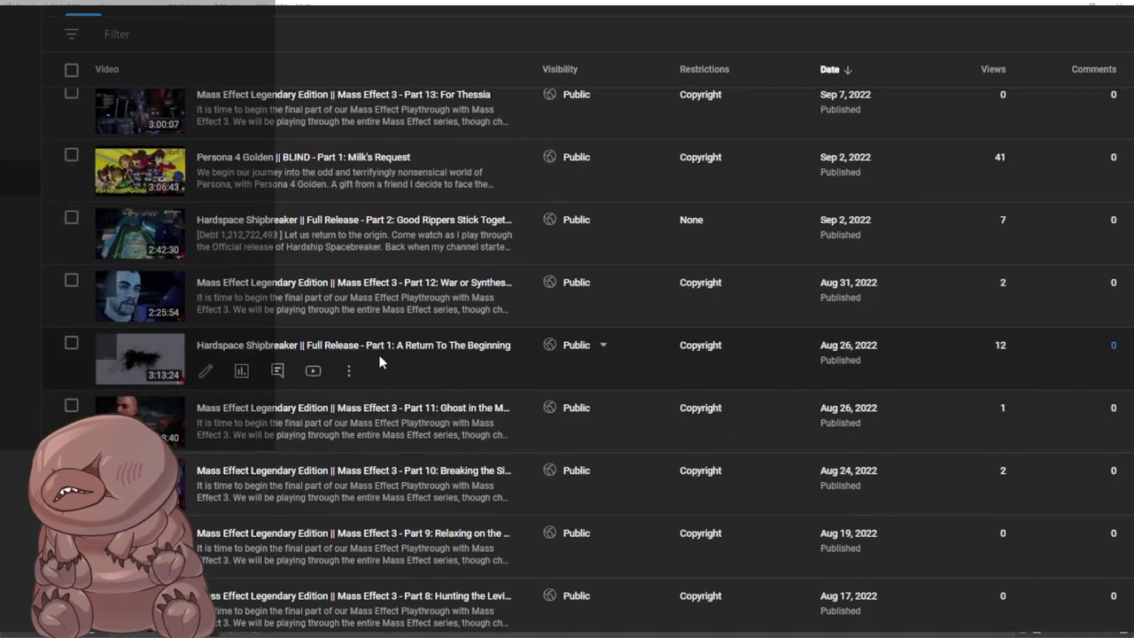
Examine the rest of the September to October 2022 uploads, covering Persona 4 Golden, Hardspace Shipbreaker, Mass Effect 3 and the Manor Lords demo
scroll(352, 365, "up", 2)
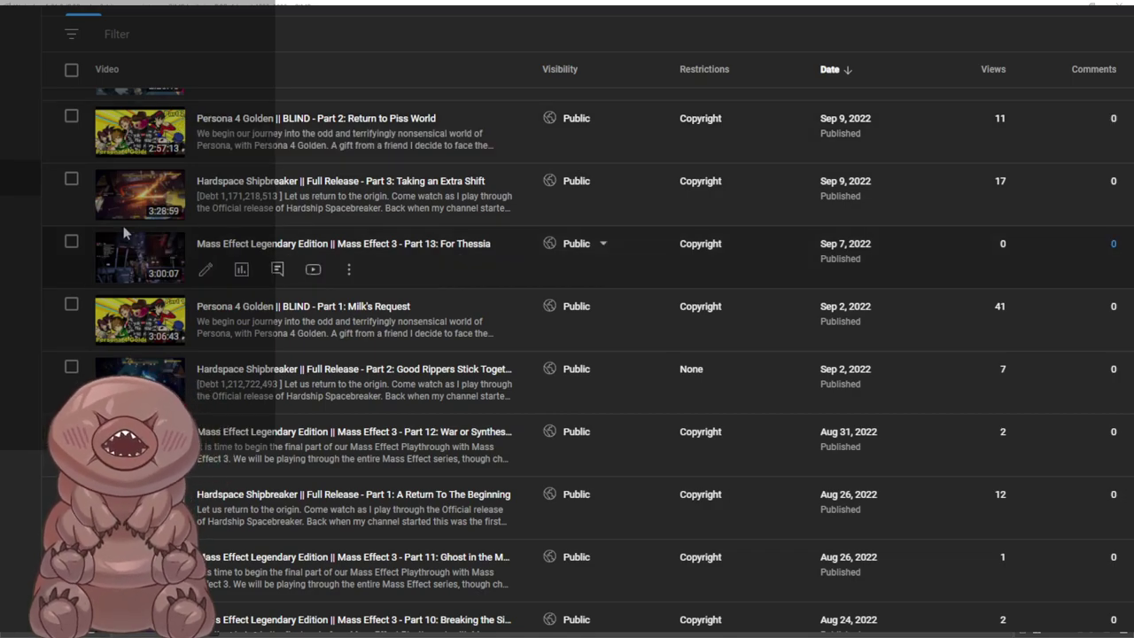
scroll(169, 253, "up", 2)
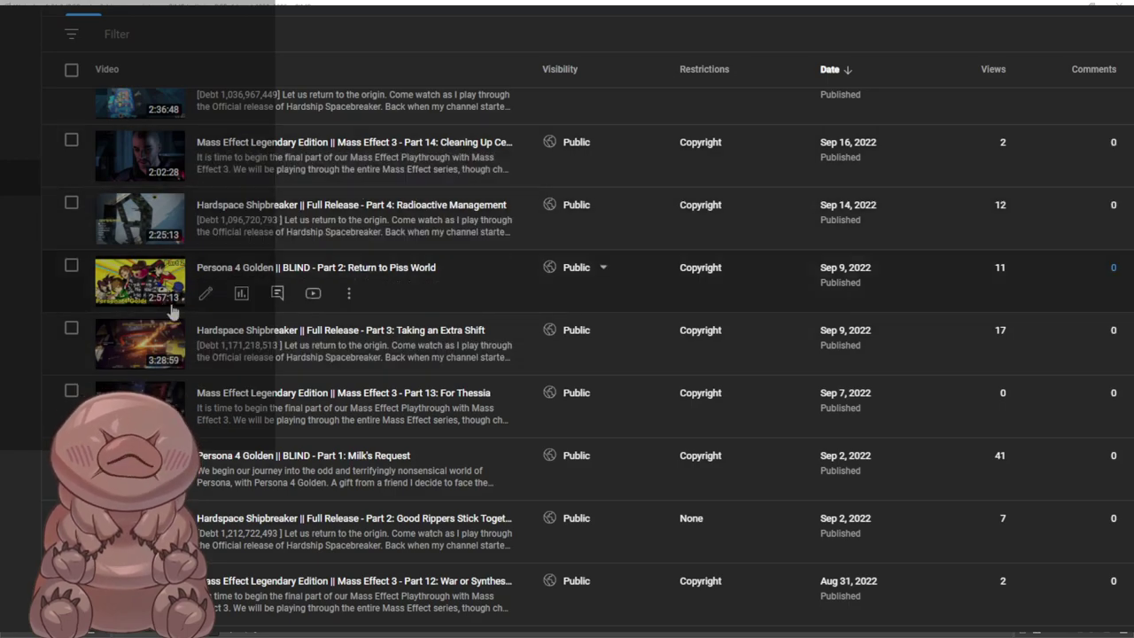
scroll(162, 358, "up", 2)
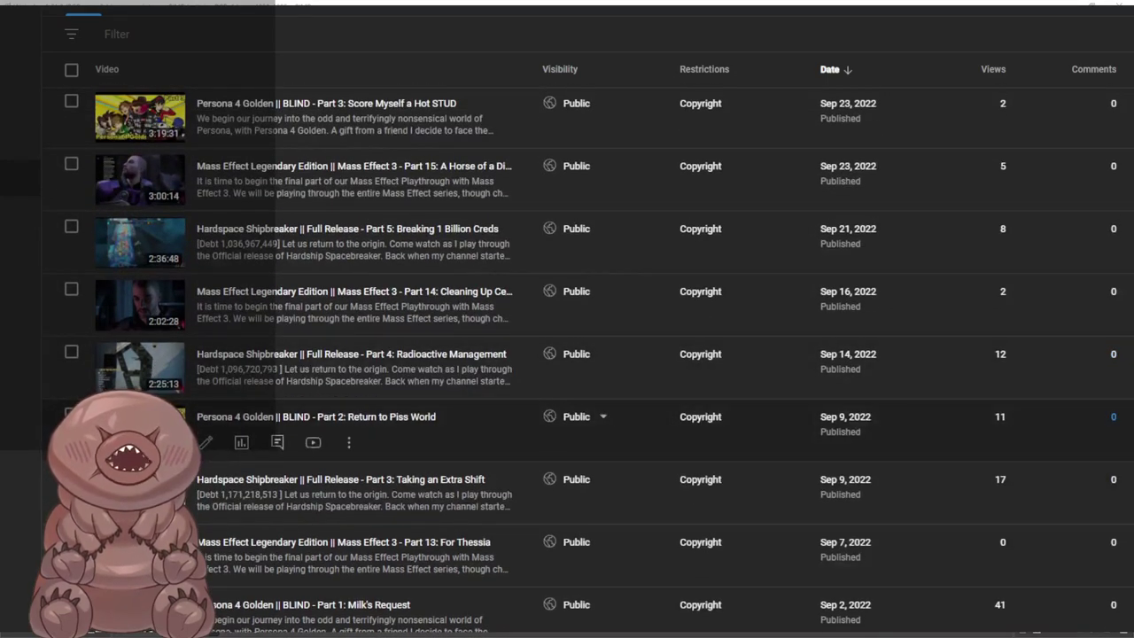
scroll(162, 416, "up", 4)
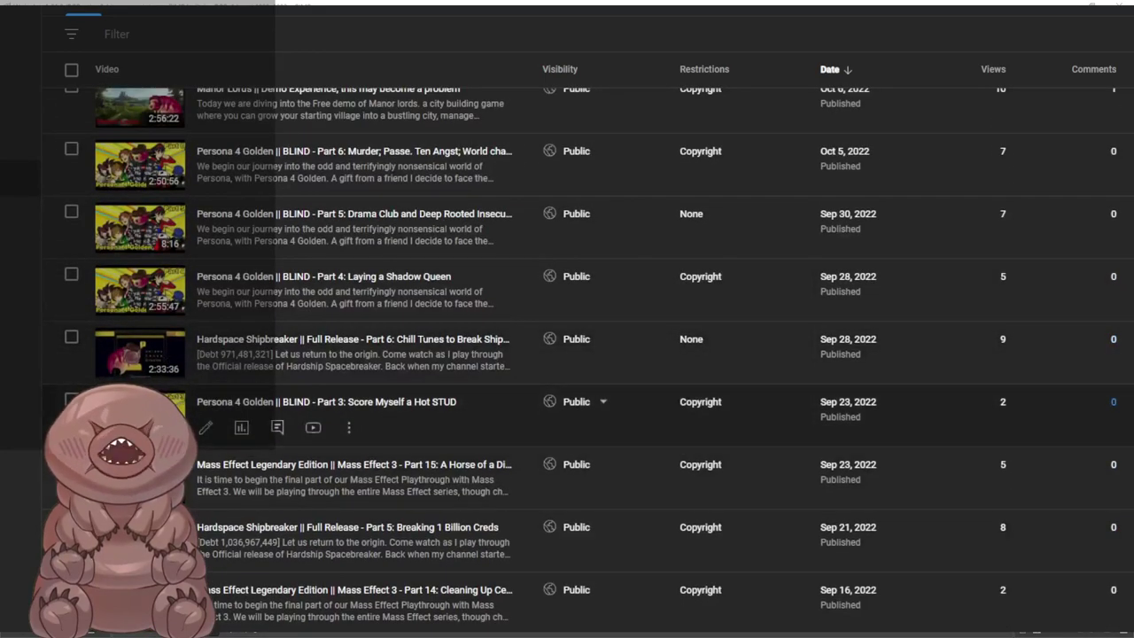
scroll(130, 249, "up", 1)
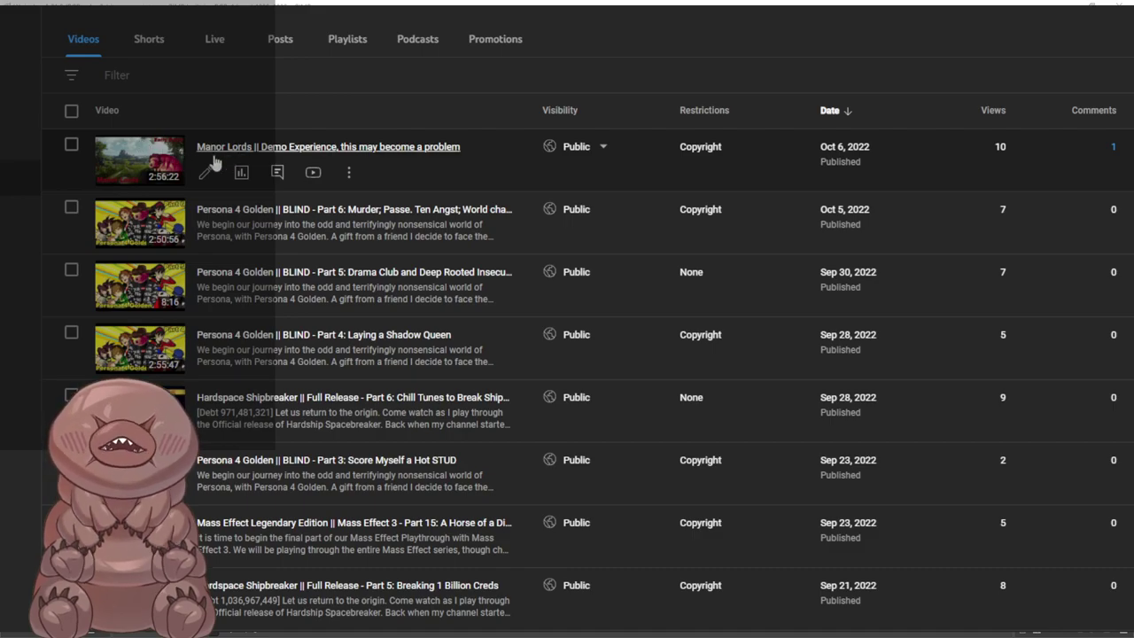
Go to the next newer page and examine the October to December 2022 uploads, from the Sci-Fi Double Feature through Prey to the Tardi-Day Subathon
scroll(161, 183, "down", 10)
scroll(161, 183, "down", 8)
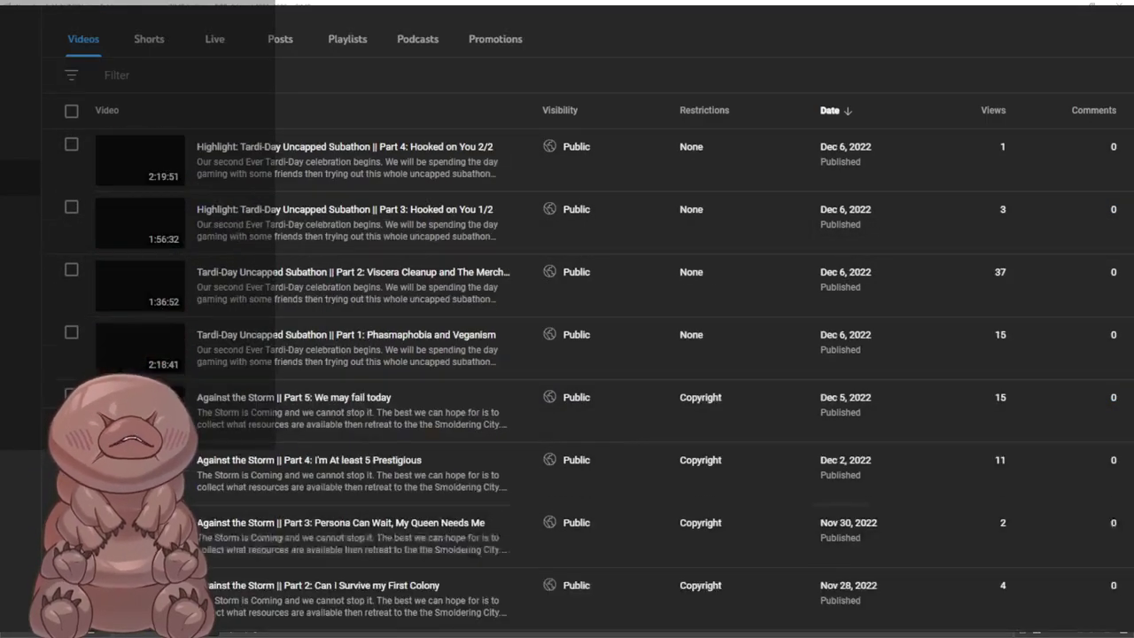
scroll(471, 380, "down", 14)
scroll(437, 364, "down", 3)
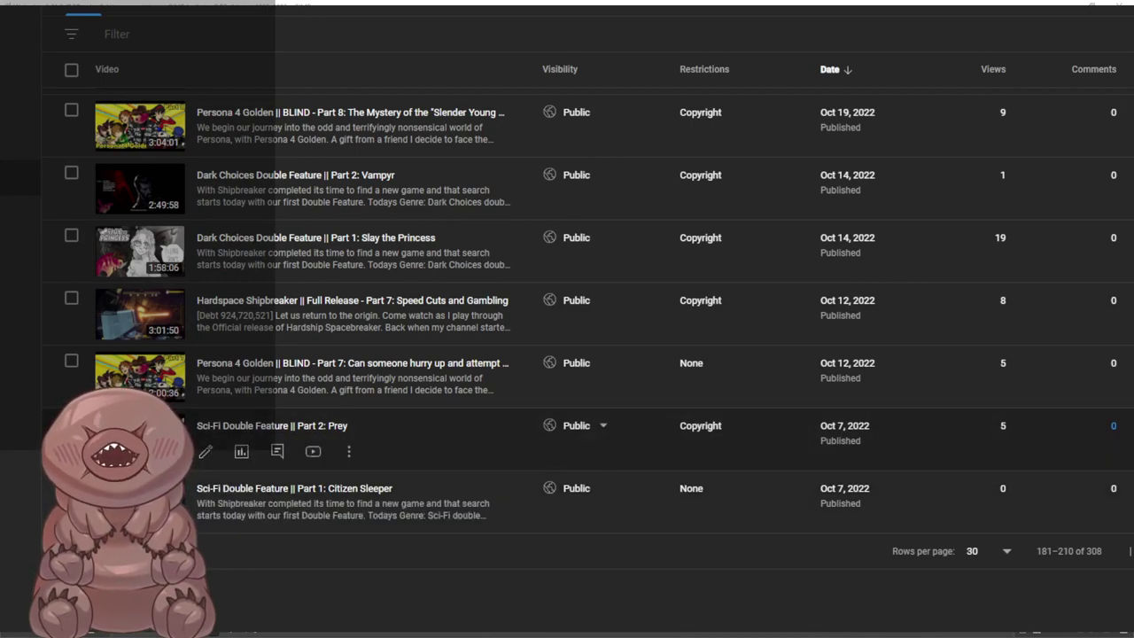
scroll(567, 424, "up", 2)
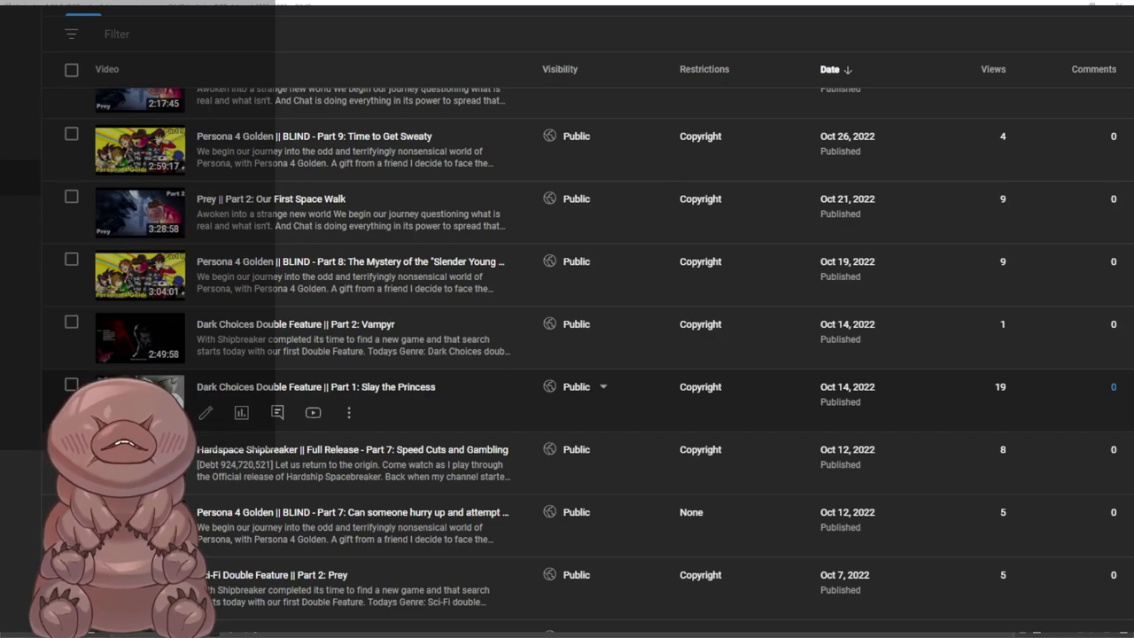
scroll(150, 387, "up", 5)
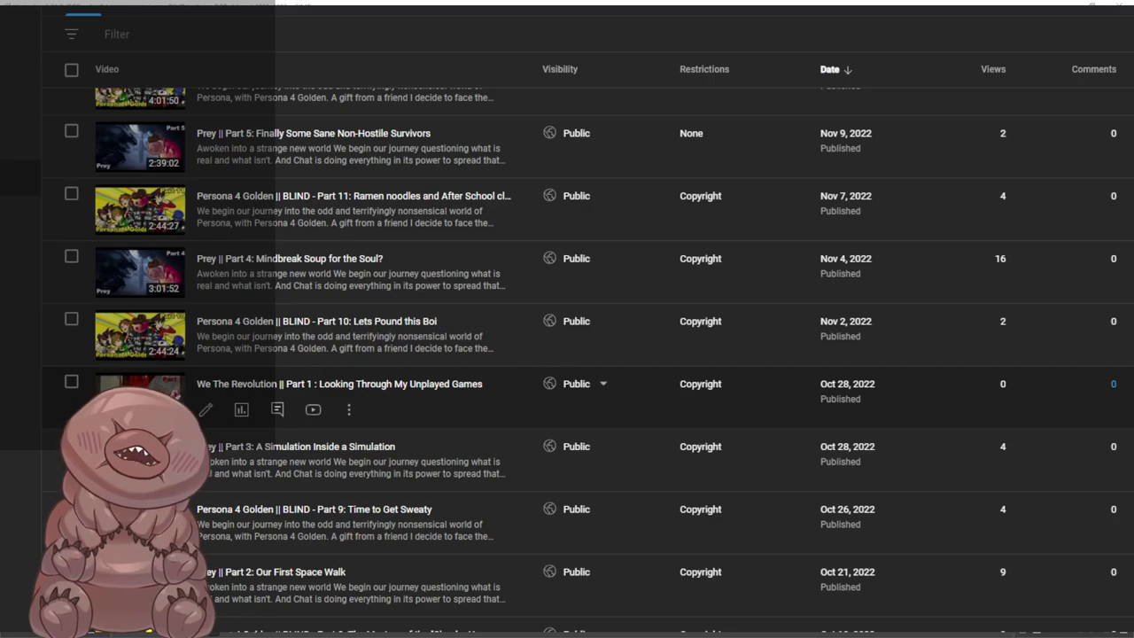
scroll(173, 408, "up", 5)
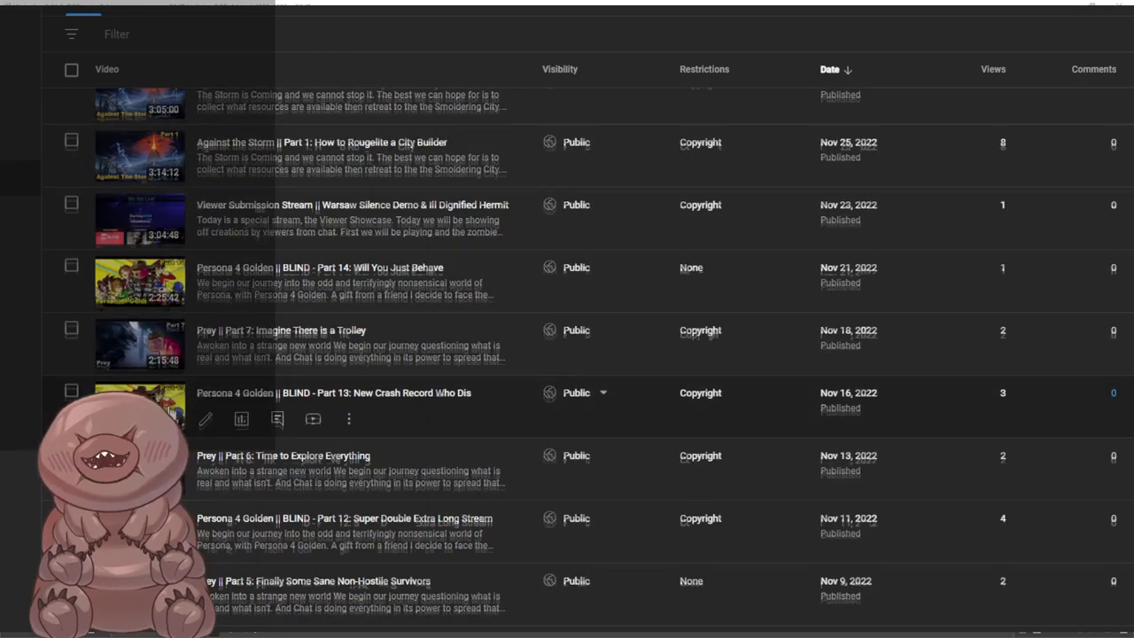
scroll(164, 392, "up", 4)
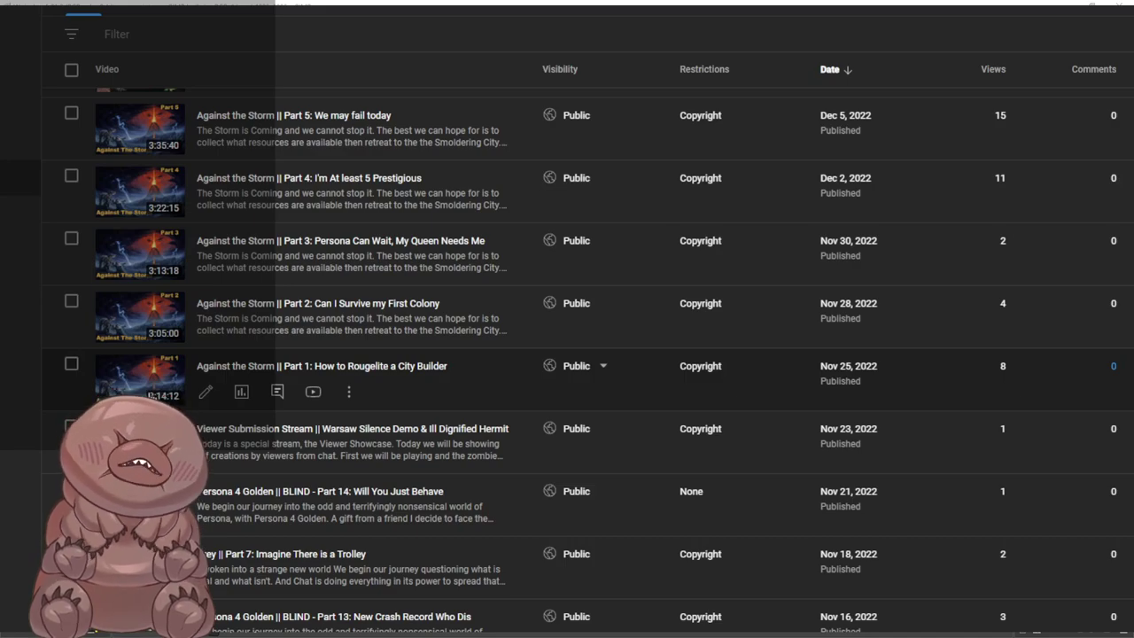
scroll(169, 390, "up", 2)
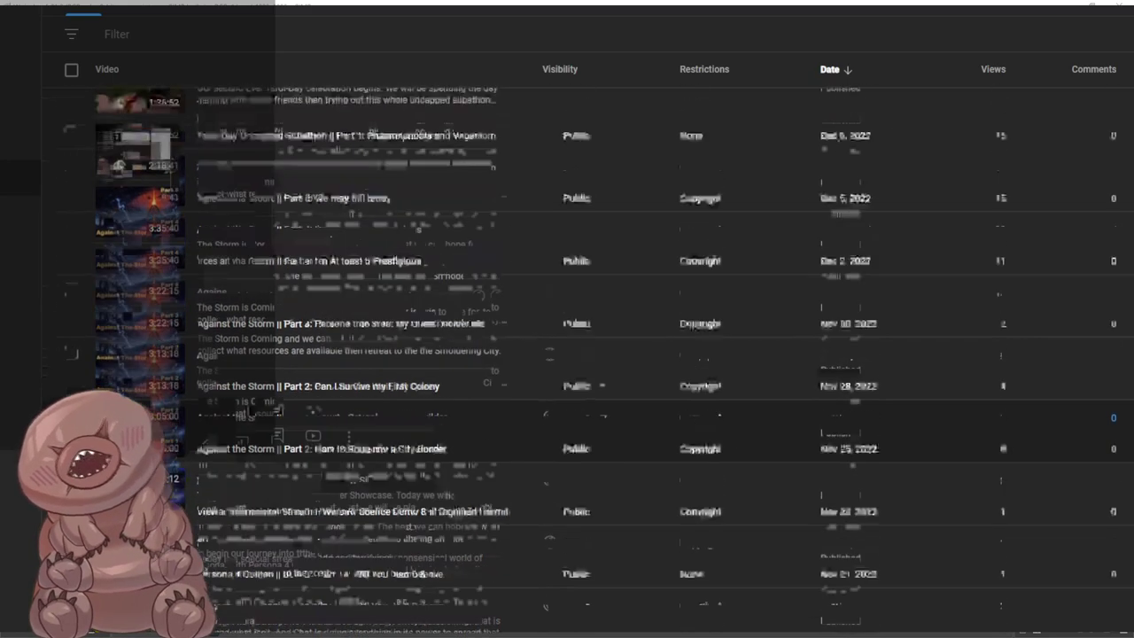
scroll(173, 483, "up", 1)
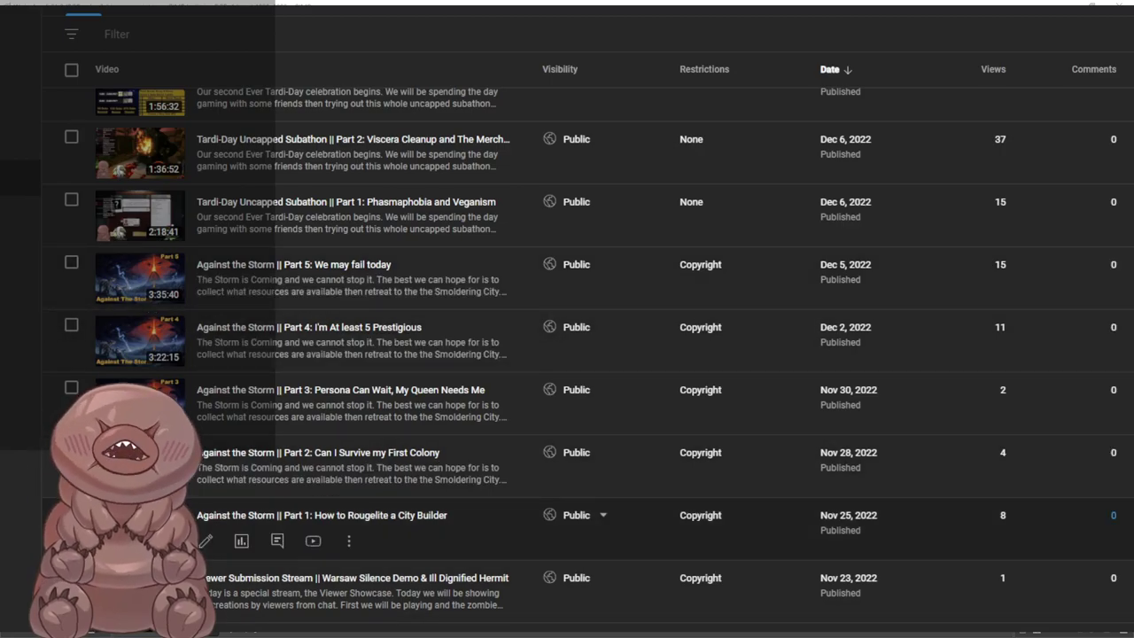
scroll(173, 514, "up", 3)
Go to the page of December 2022 to March 2023 uploads and examine the Tardi-Day Subathon, Against the Storm, Persona 4 Golden and Mass Effect Andromeda videos
scroll(172, 425, "down", 8)
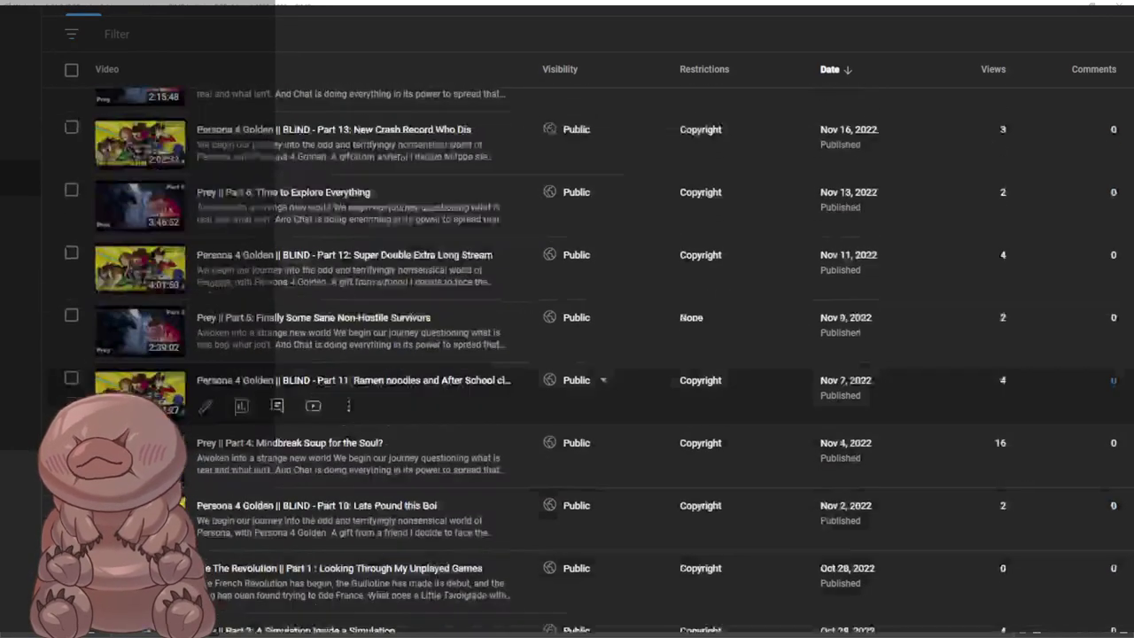
scroll(173, 417, "down", 7)
left_click(1130, 549)
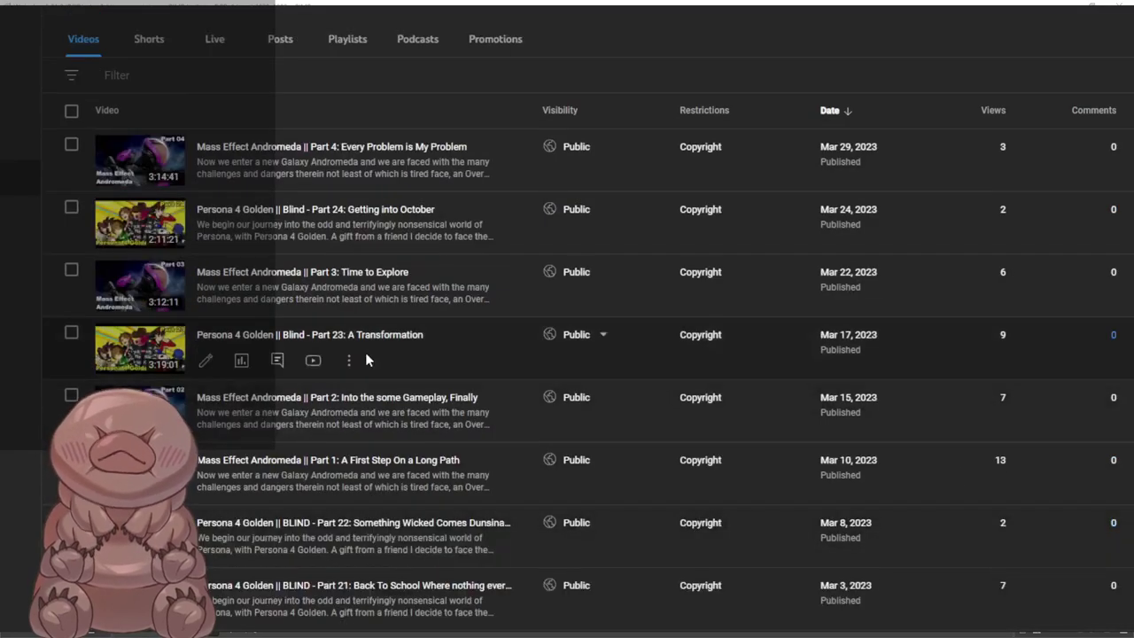
scroll(366, 359, "down", 20)
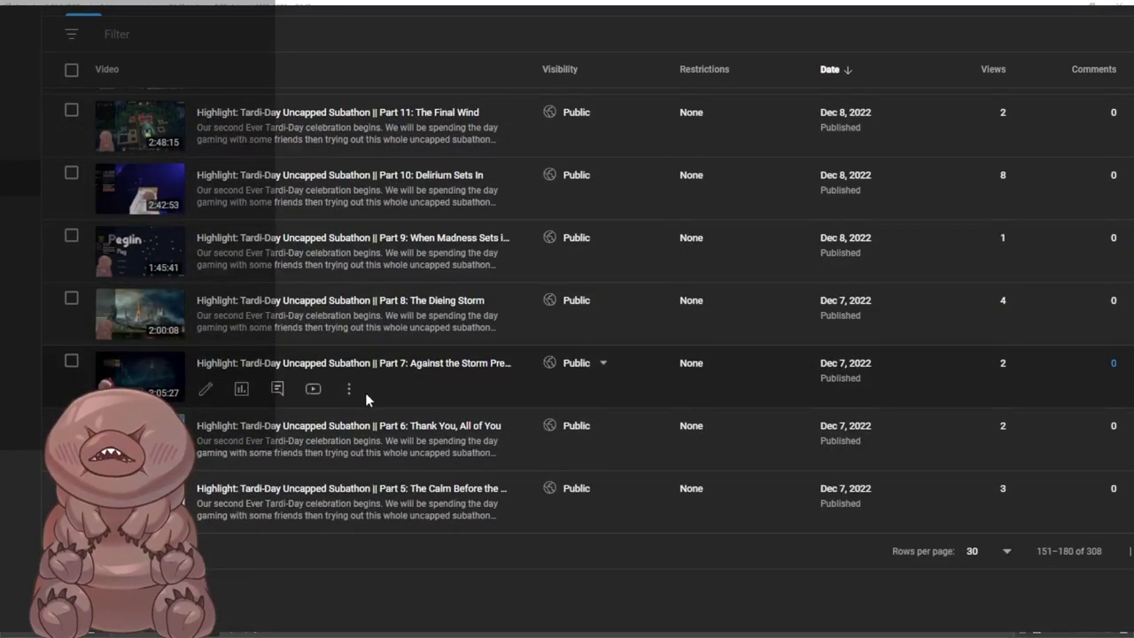
scroll(366, 399, "up", 15)
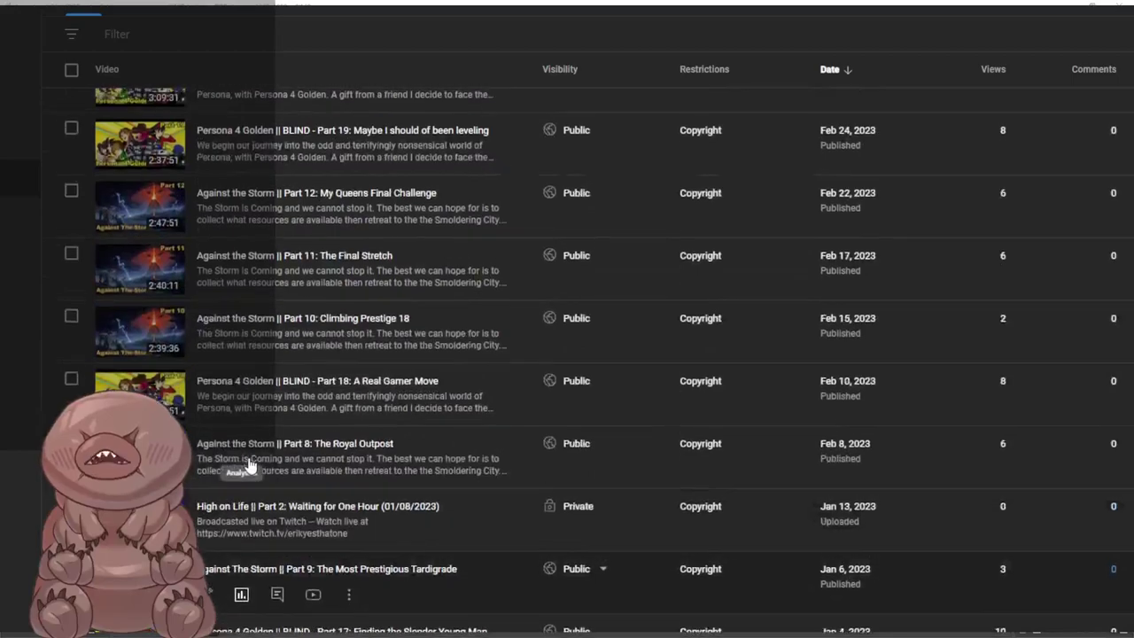
scroll(249, 466, "up", 5)
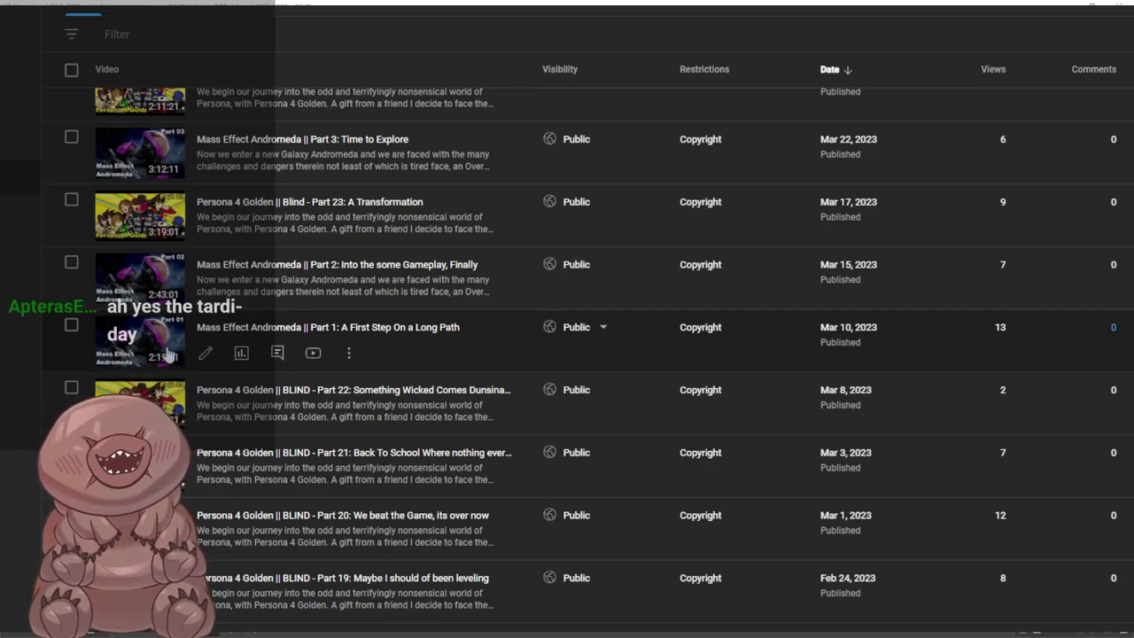
scroll(167, 353, "down", 15)
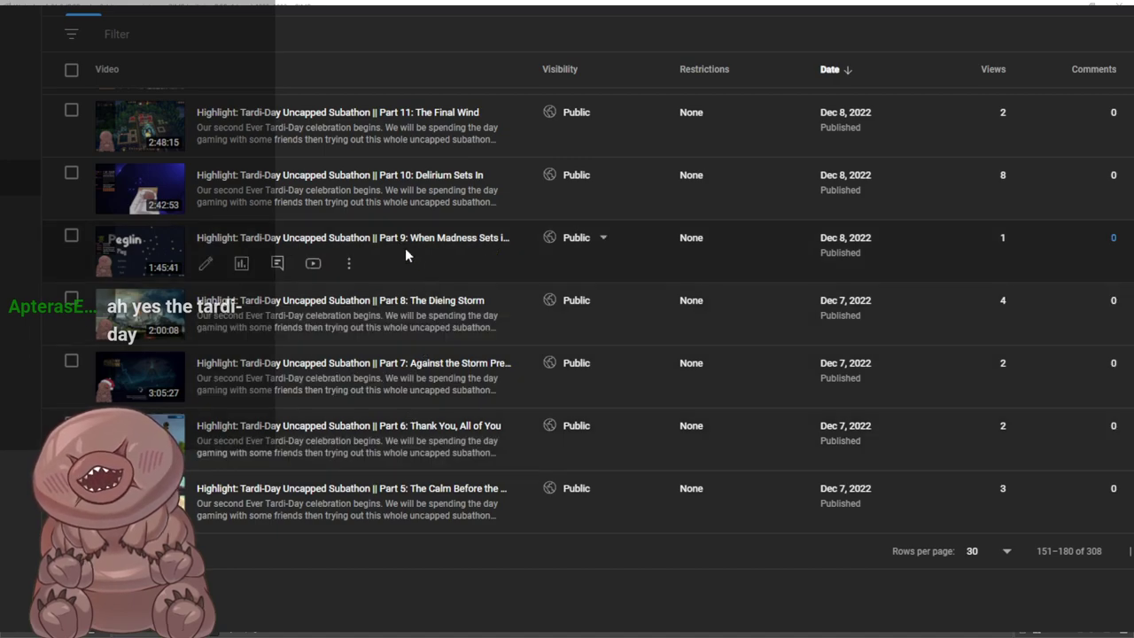
scroll(405, 255, "up", 2)
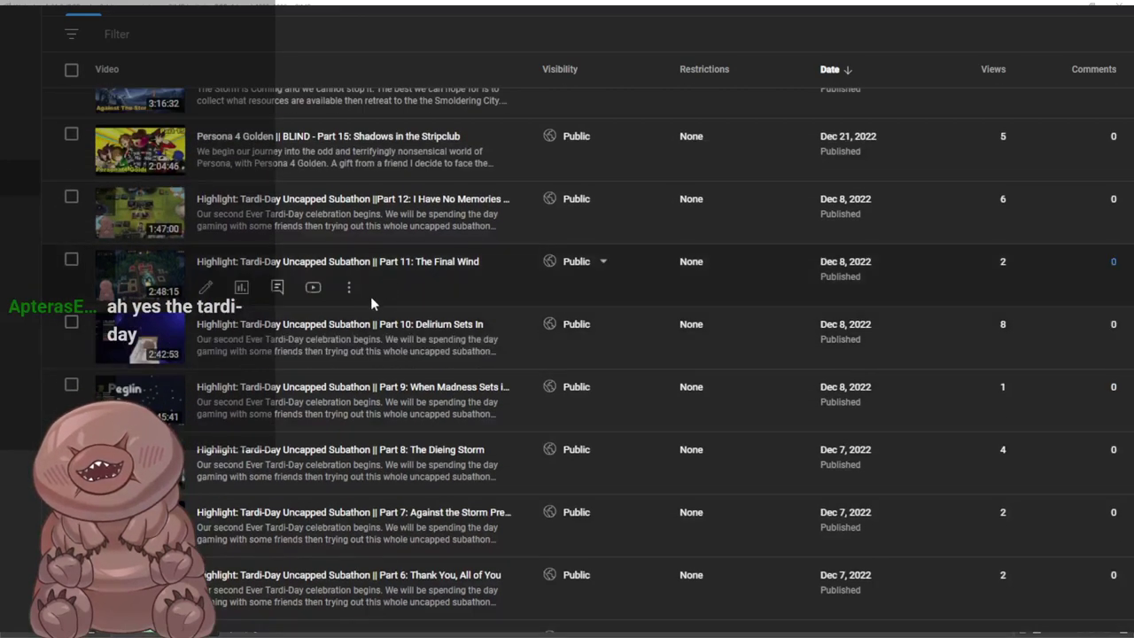
scroll(379, 286, "up", 10)
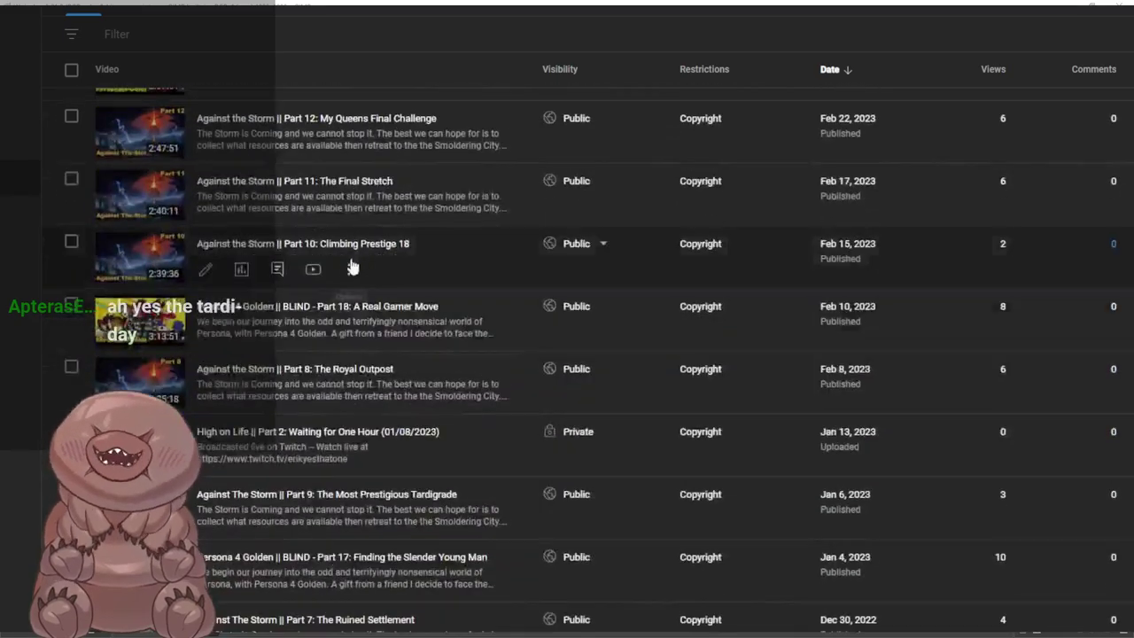
scroll(301, 230, "up", 5)
Go to the next newer page and examine the April to June 2023 Mass Effect Andromeda, Persona 4 Golden and King of the Castle uploads
scroll(310, 218, "down", 14)
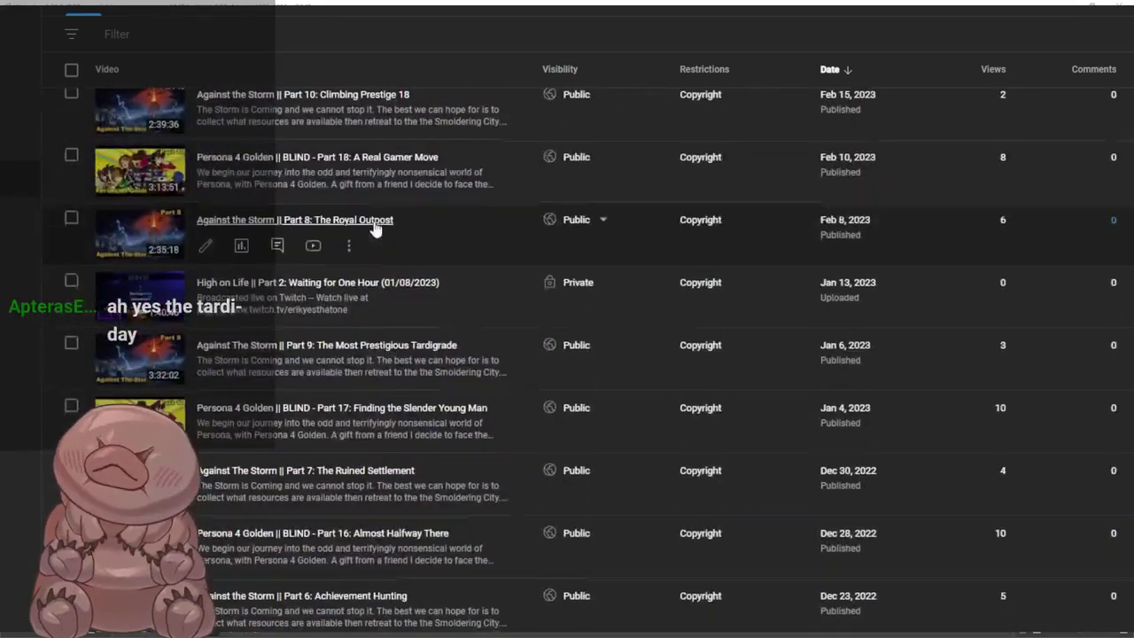
scroll(404, 282, "down", 3)
scroll(767, 435, "up", 15)
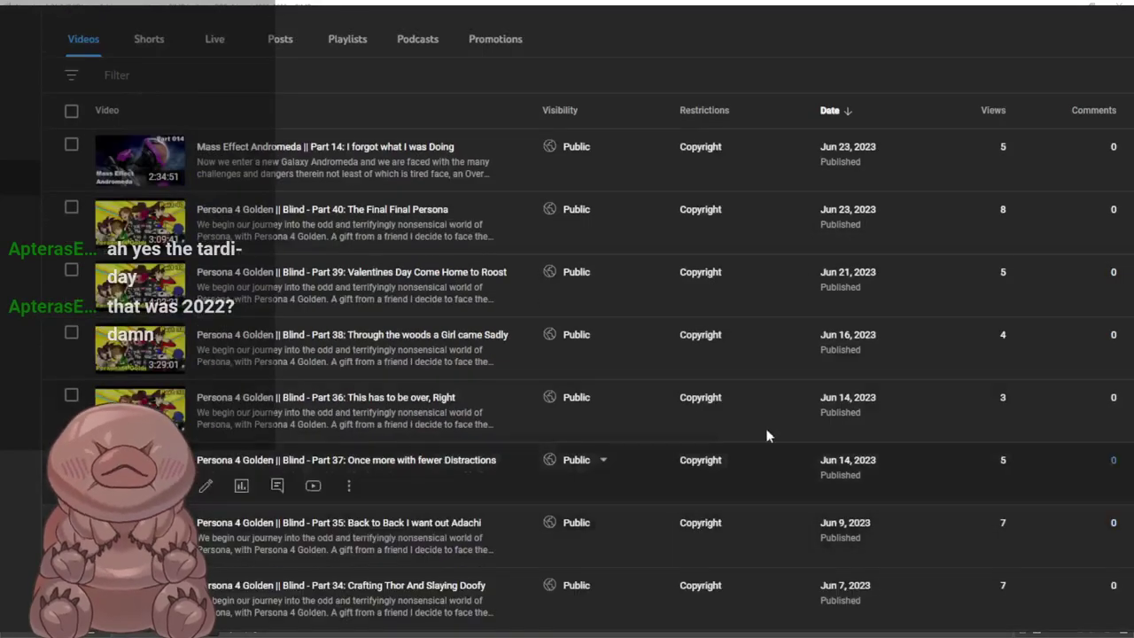
scroll(549, 502, "down", 6)
scroll(230, 558, "up", 4)
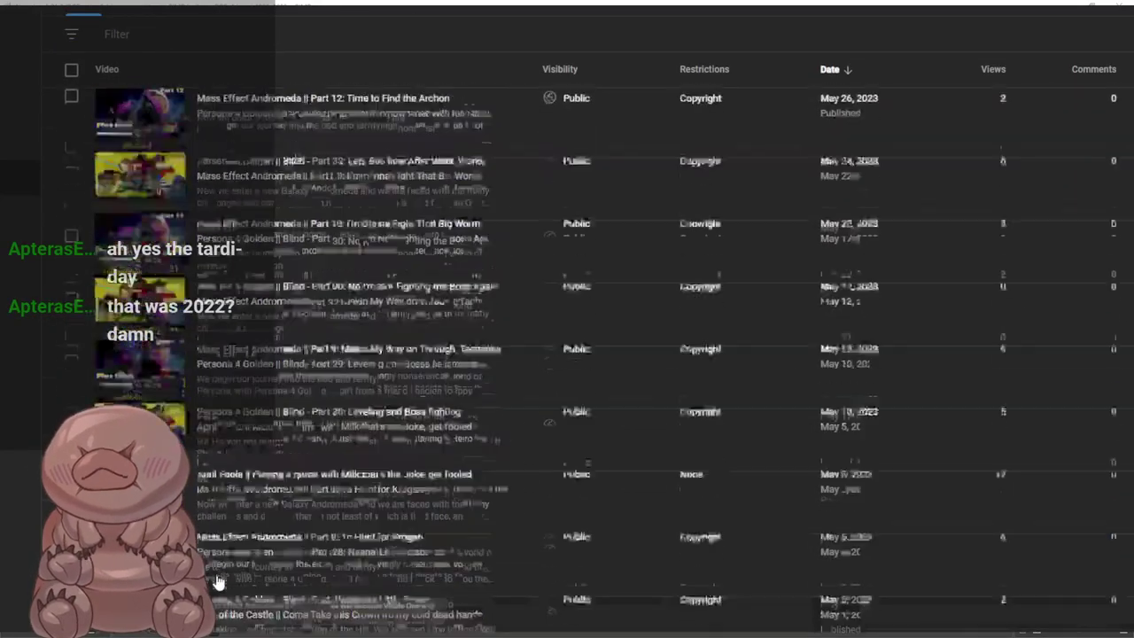
scroll(221, 558, "down", 4)
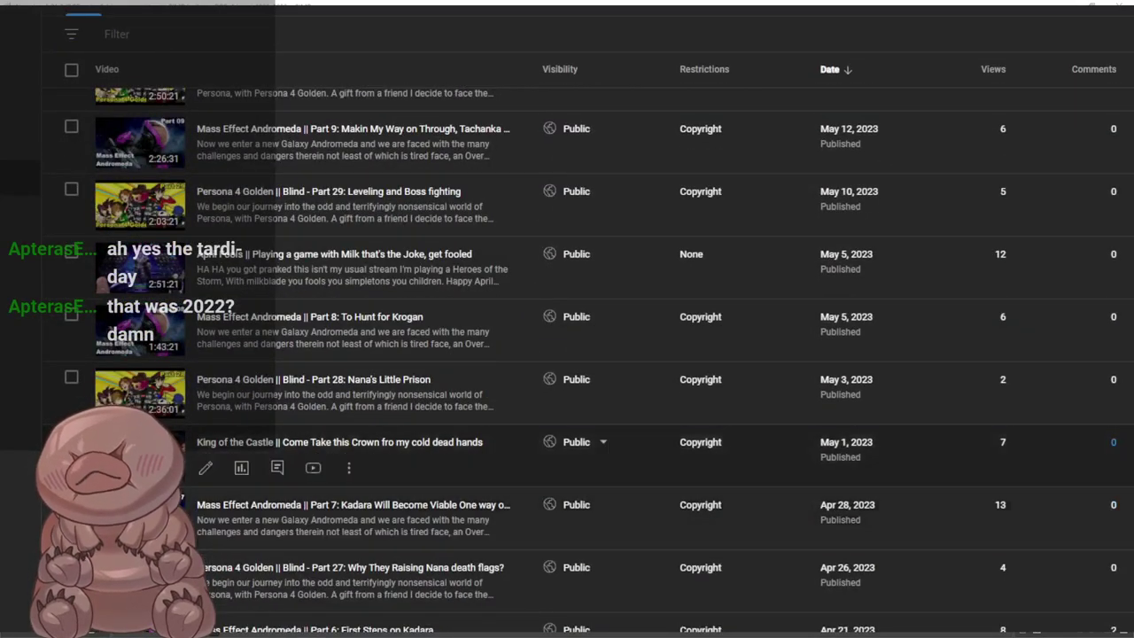
scroll(210, 530, "up", 4)
scroll(213, 253, "down", 2)
scroll(174, 233, "down", 5)
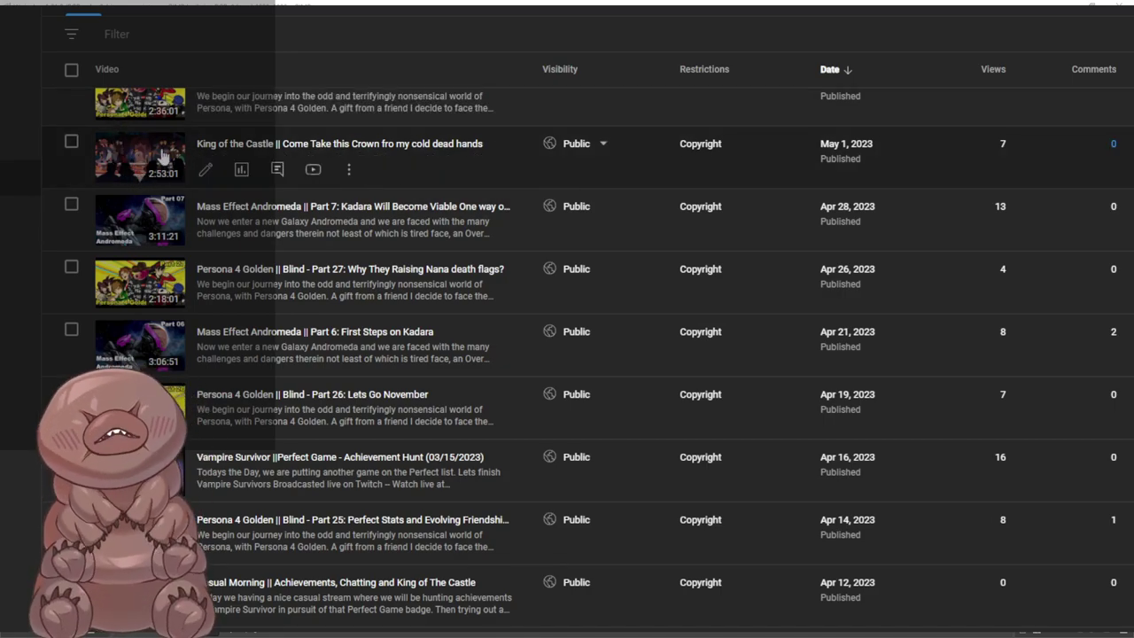
scroll(168, 135, "up", 4)
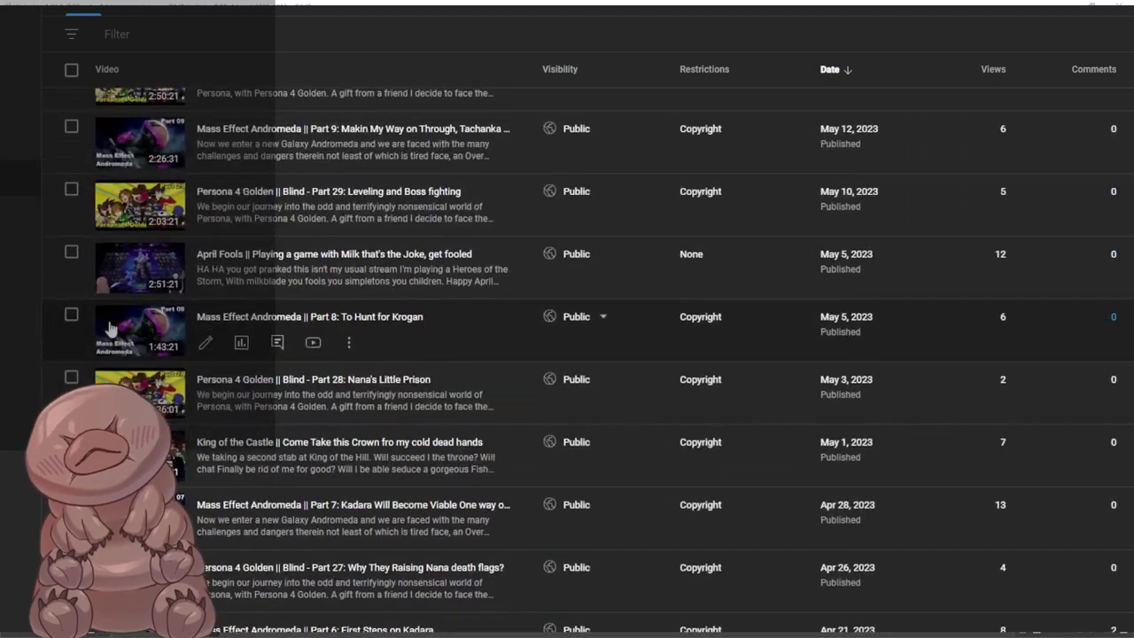
scroll(150, 335, "up", 15)
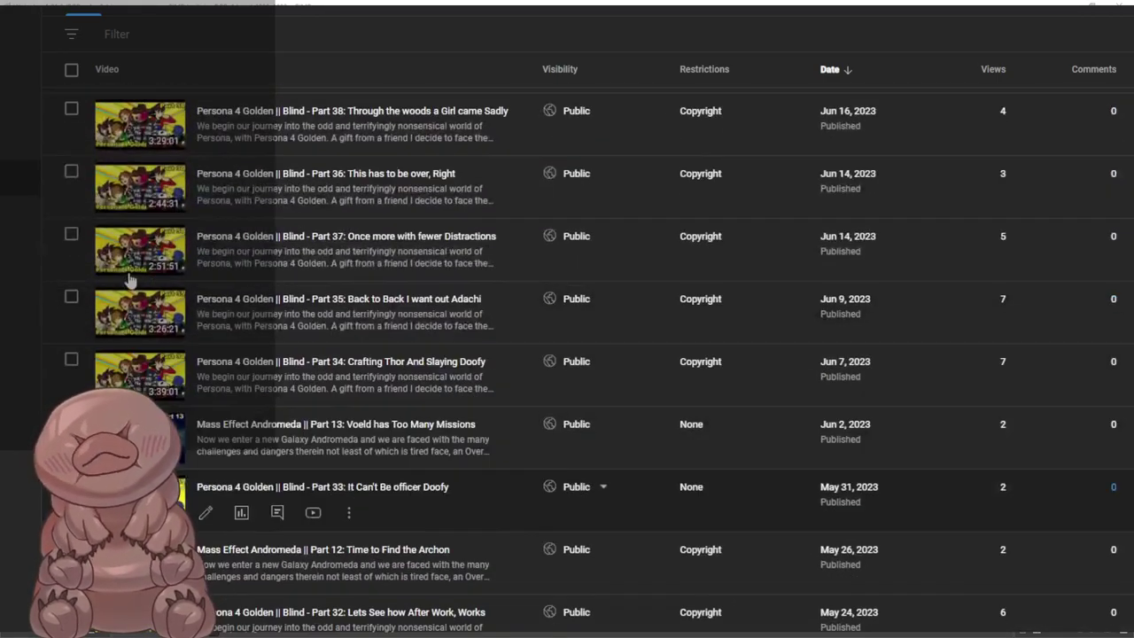
Go to the page of June to September 2023 uploads and examine the Warcraft 3, Outer Wilds, Halls of Torment, Q.U.B.E. 2 and Baldur's Gate 3 videos
scroll(589, 384, "down", 15)
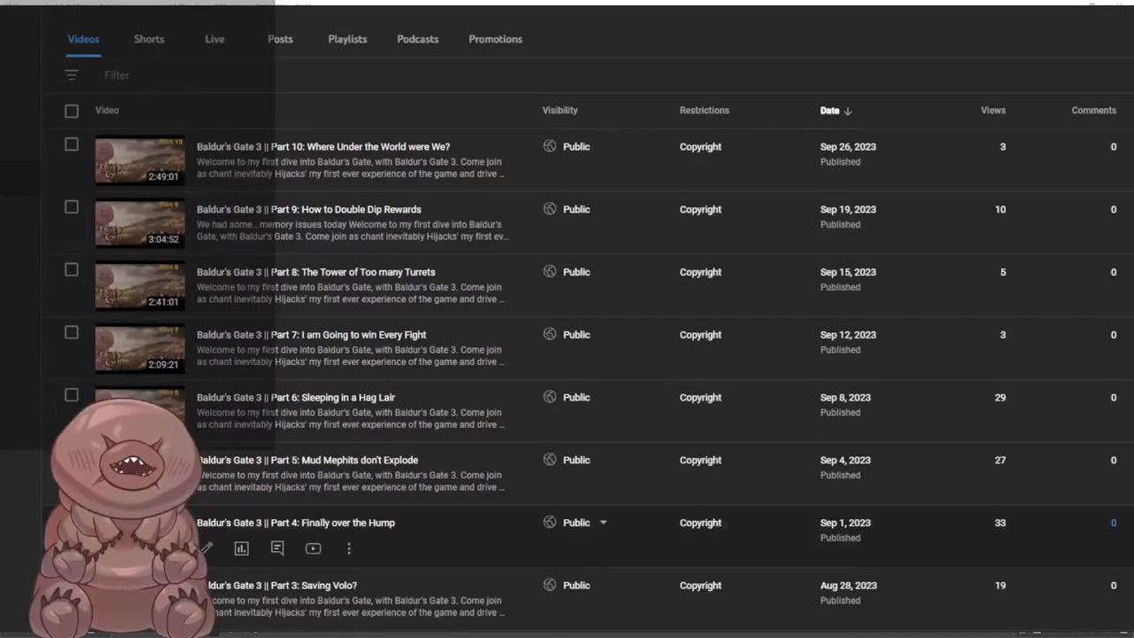
scroll(815, 319, "down", 10)
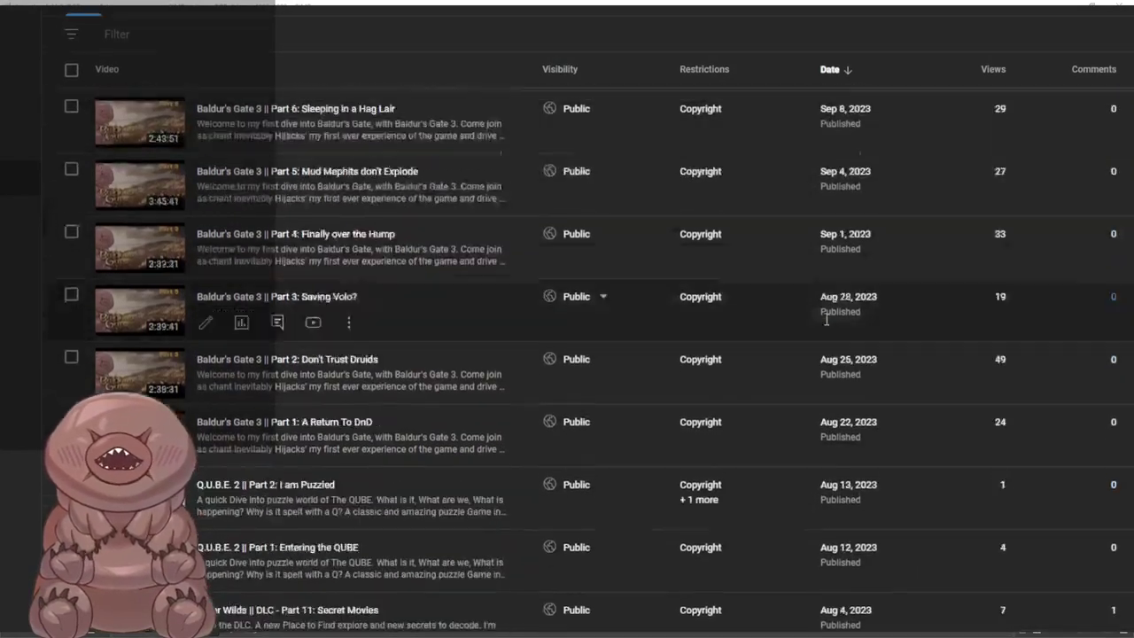
scroll(815, 312, "down", 8)
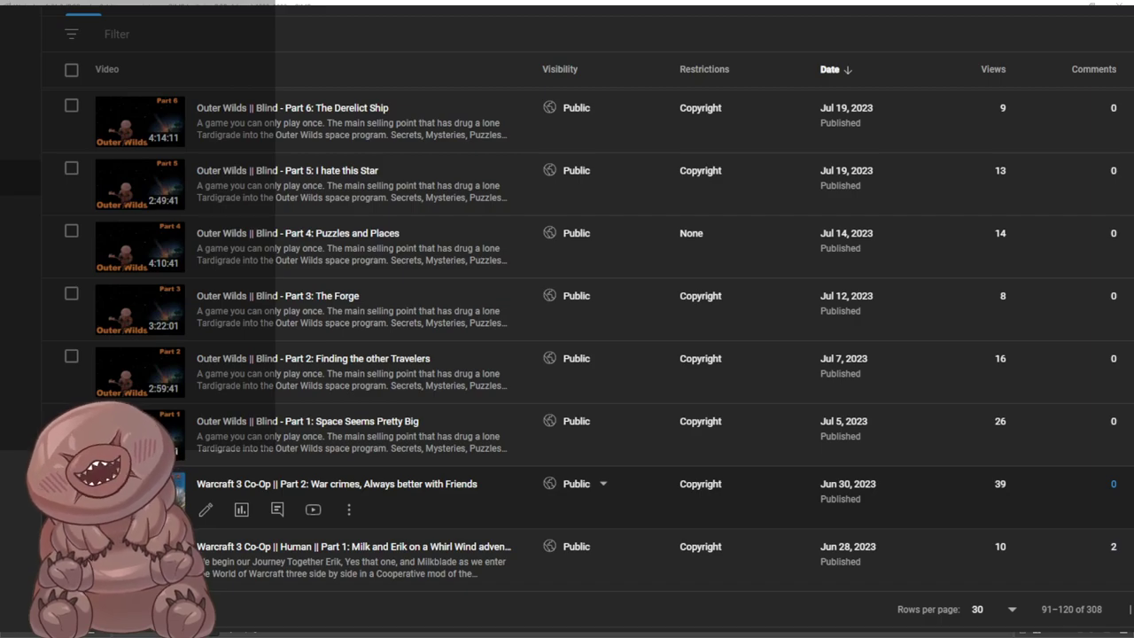
scroll(568, 479, "up", 3)
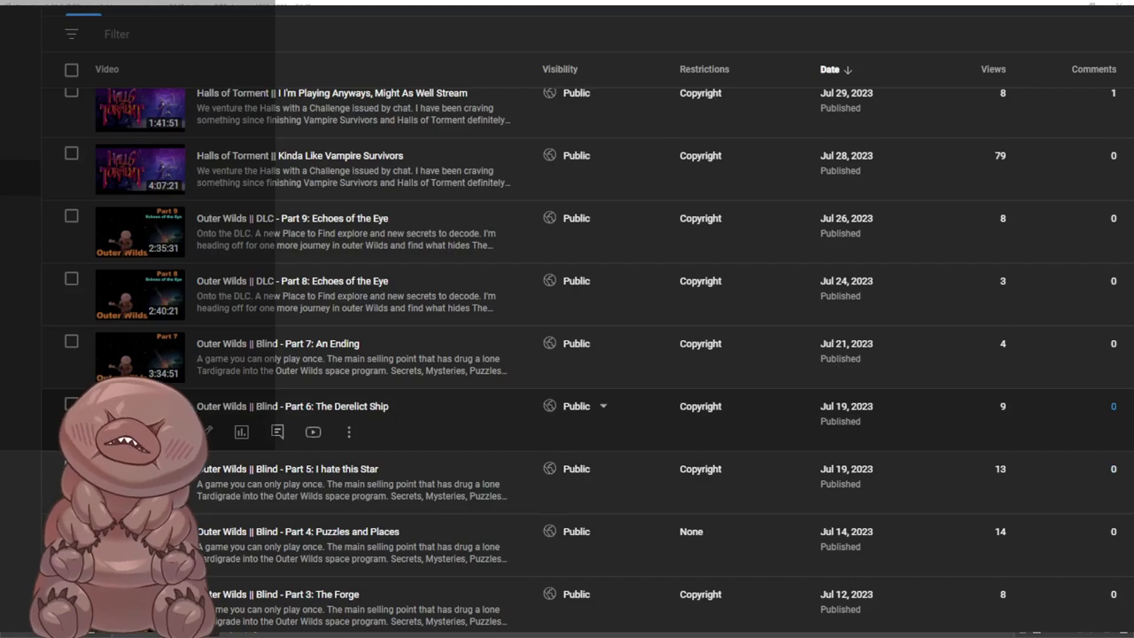
scroll(146, 372, "up", 5)
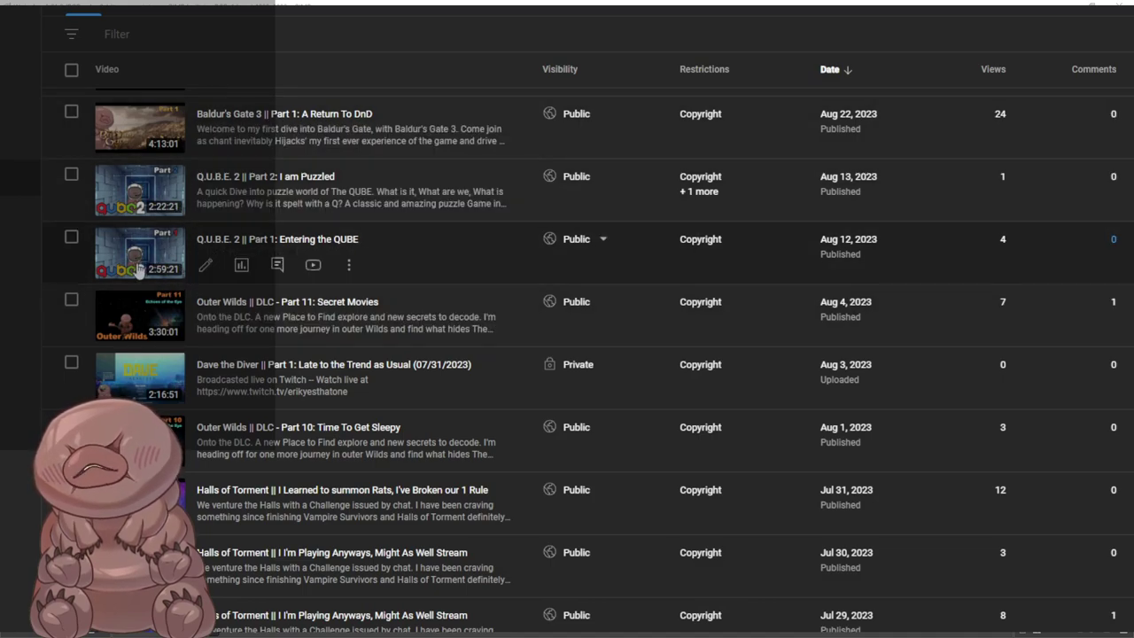
scroll(137, 268, "up", 4)
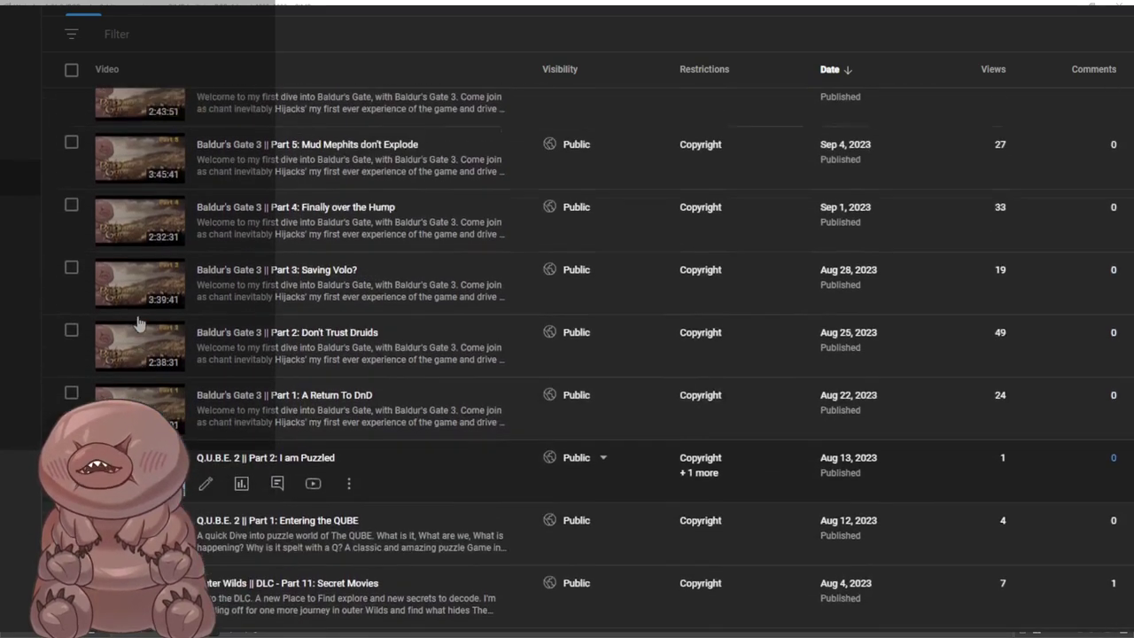
scroll(138, 324, "up", 5)
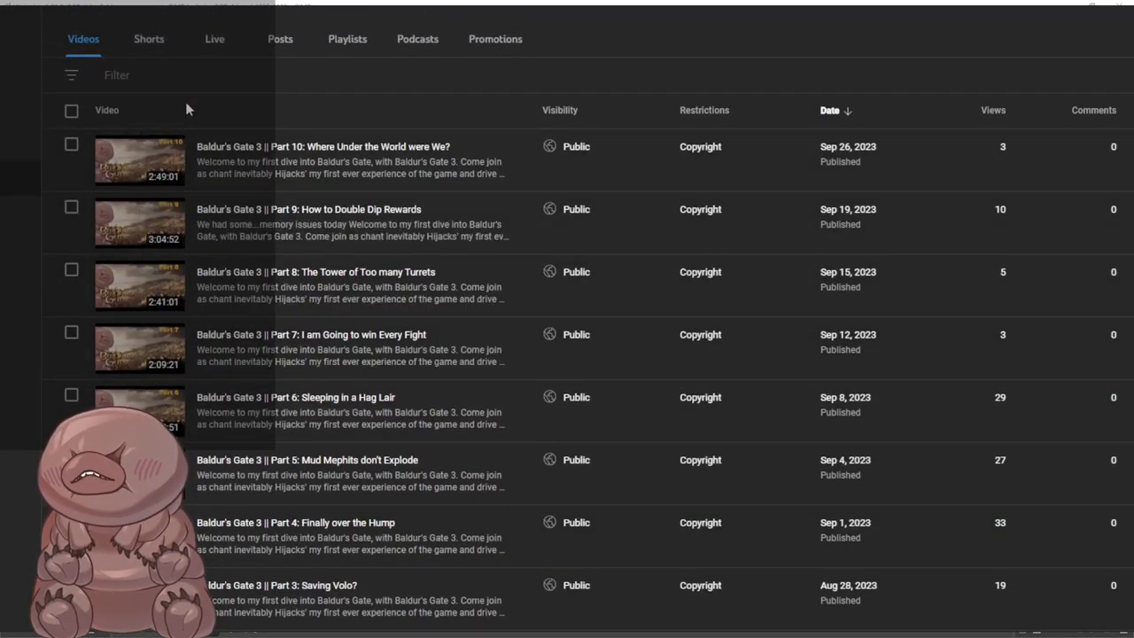
Go to the page of September to November 2023 uploads and examine the Pokemon Infinite Fusion series down to its first part
scroll(177, 119, "down", 15)
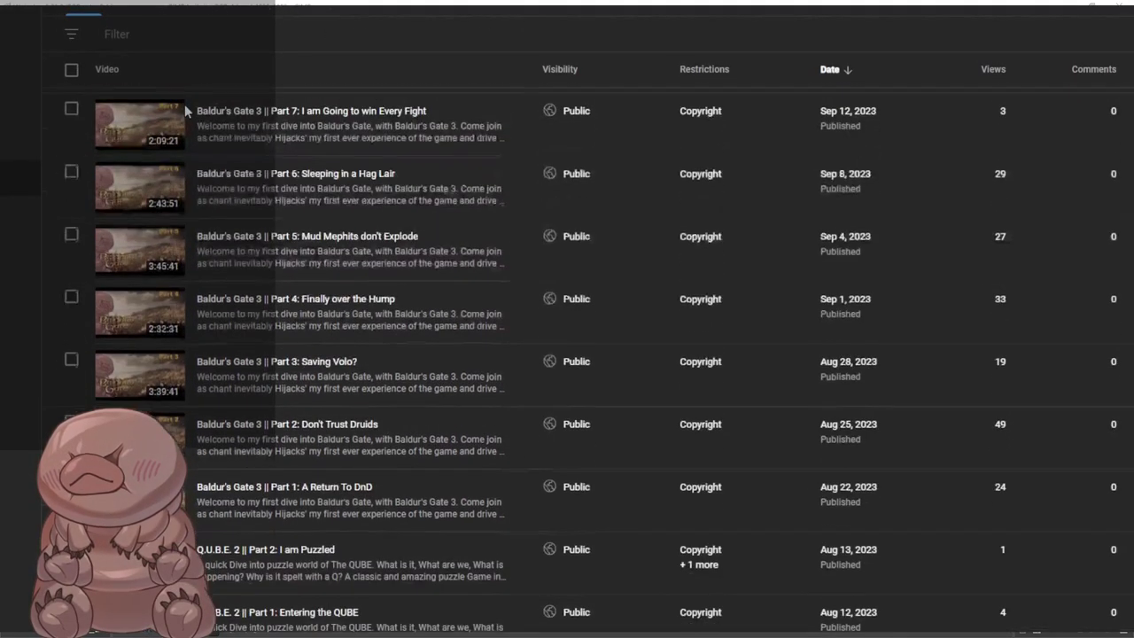
scroll(168, 130, "down", 3)
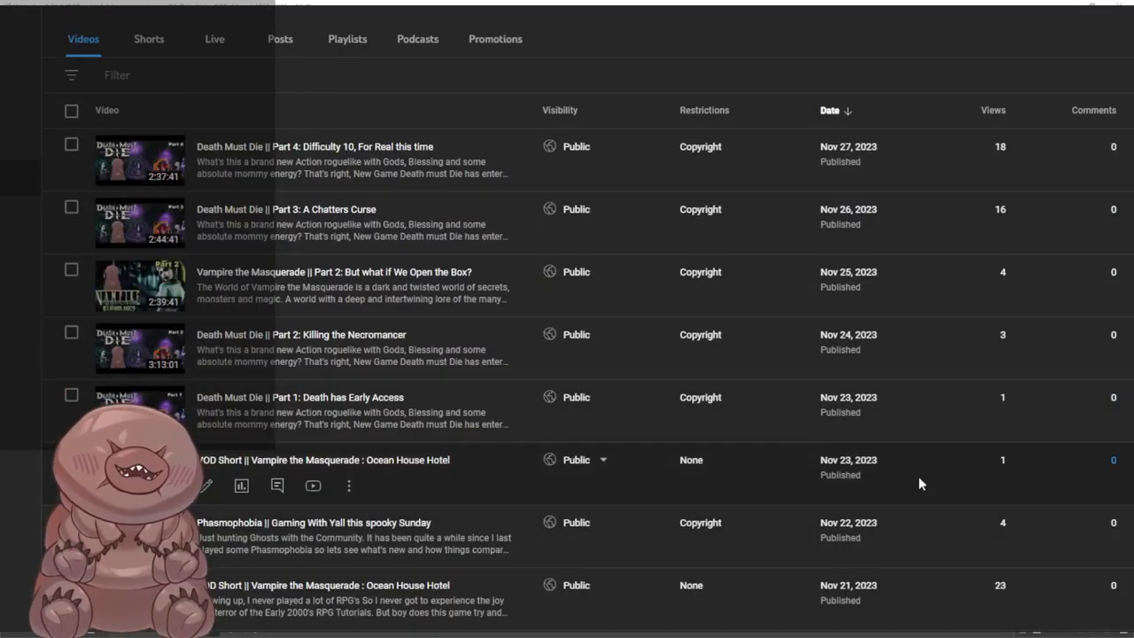
scroll(918, 476, "down", 12)
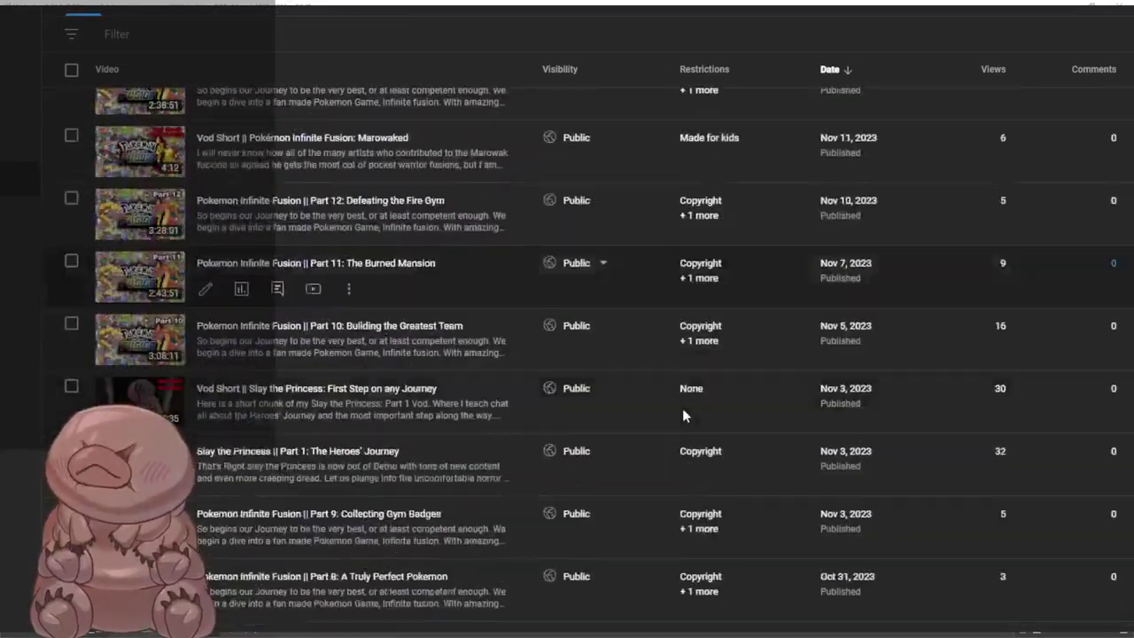
scroll(670, 402, "down", 3)
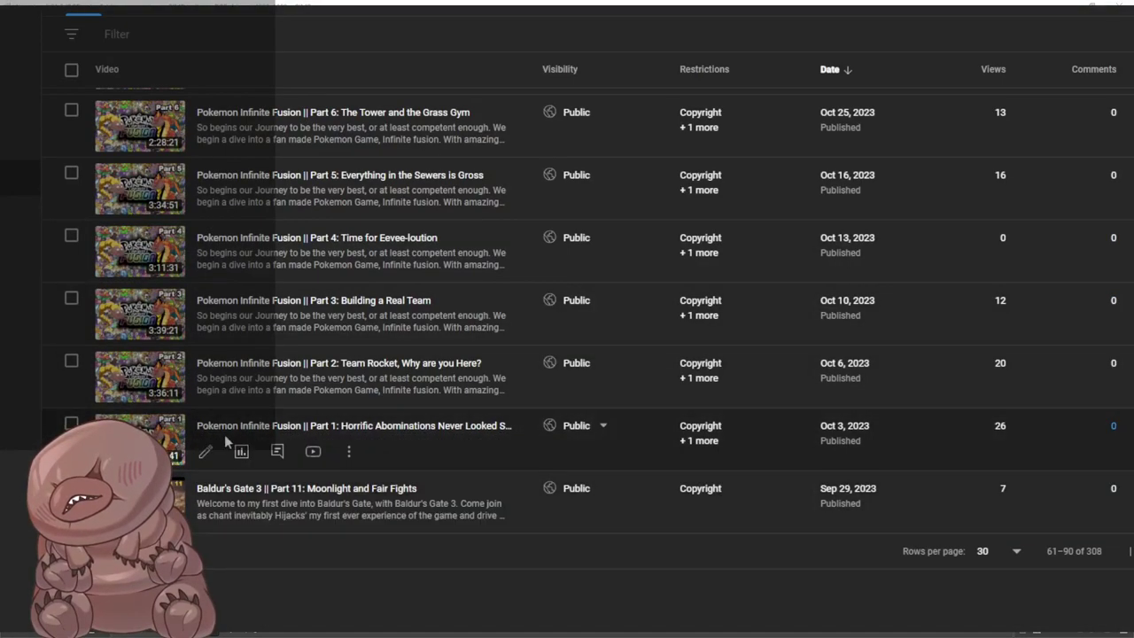
Examine the November 2023 Slay the Princess, Vampire the Masquerade, Phasmophobia and Death Must Die videos on the same page
scroll(568, 416, "up", 6)
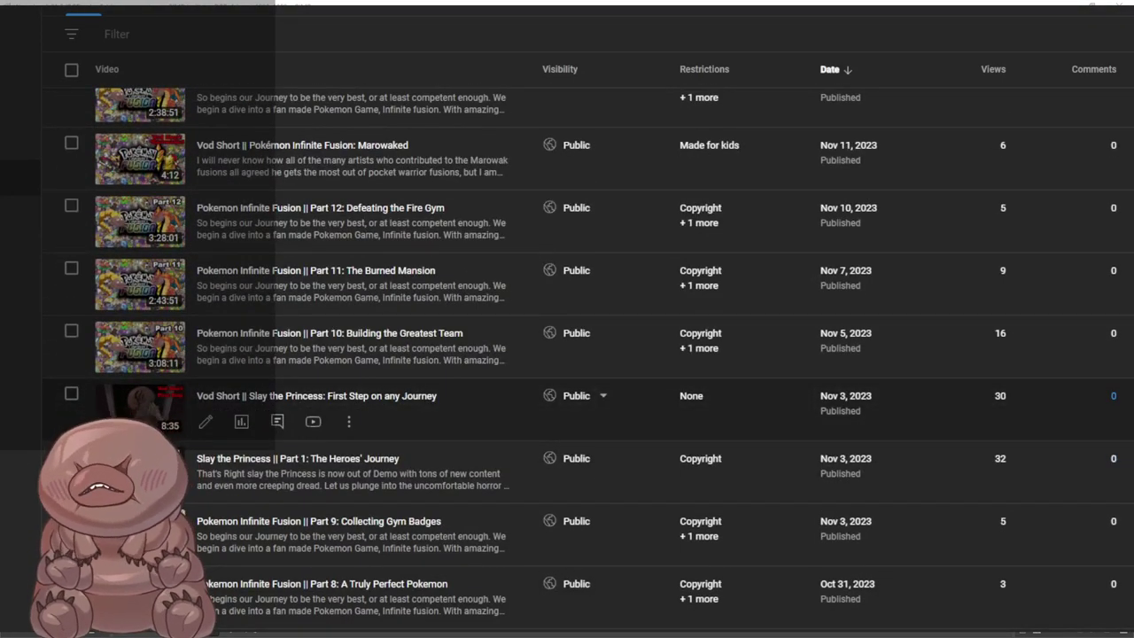
scroll(567, 398, "up", 3)
scroll(567, 398, "down", 4)
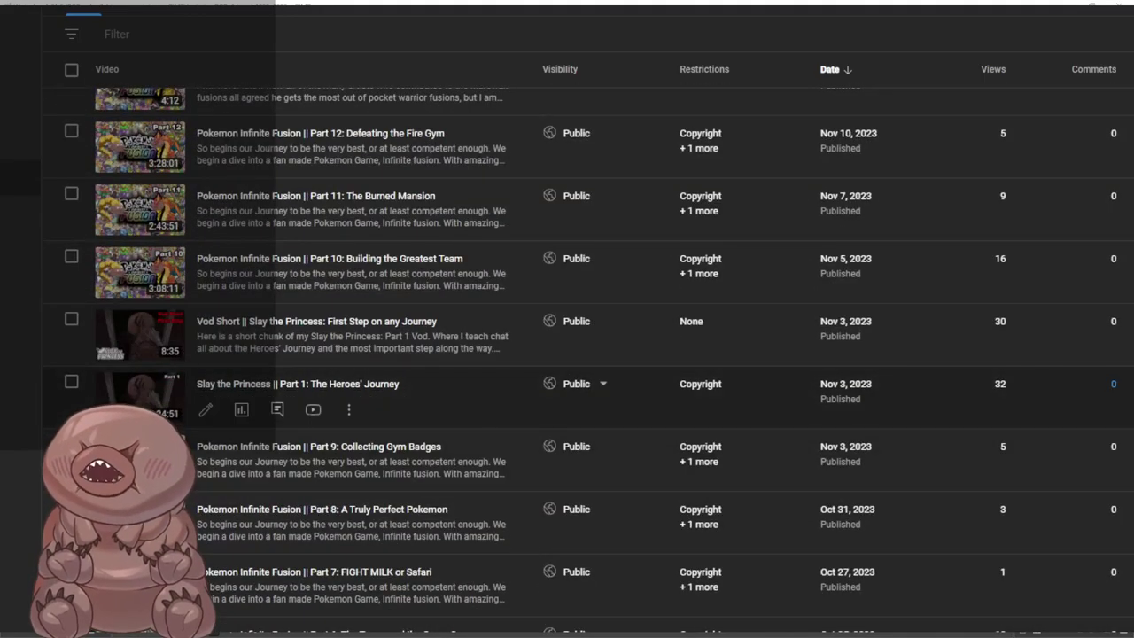
scroll(162, 419, "up", 5)
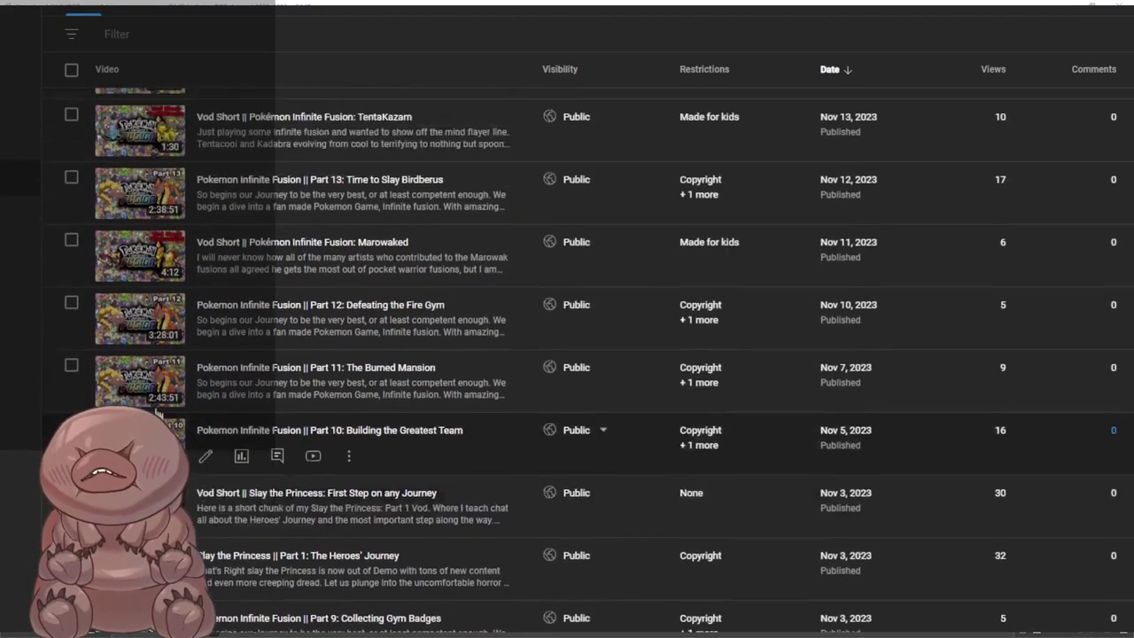
scroll(146, 364, "up", 3)
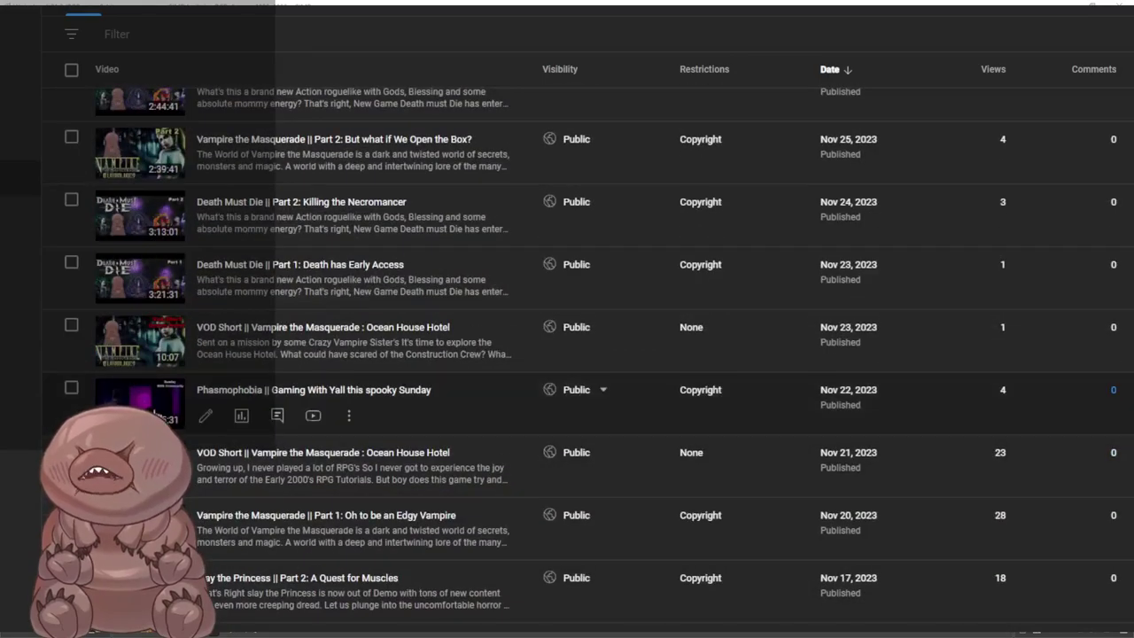
scroll(146, 364, "up", 2)
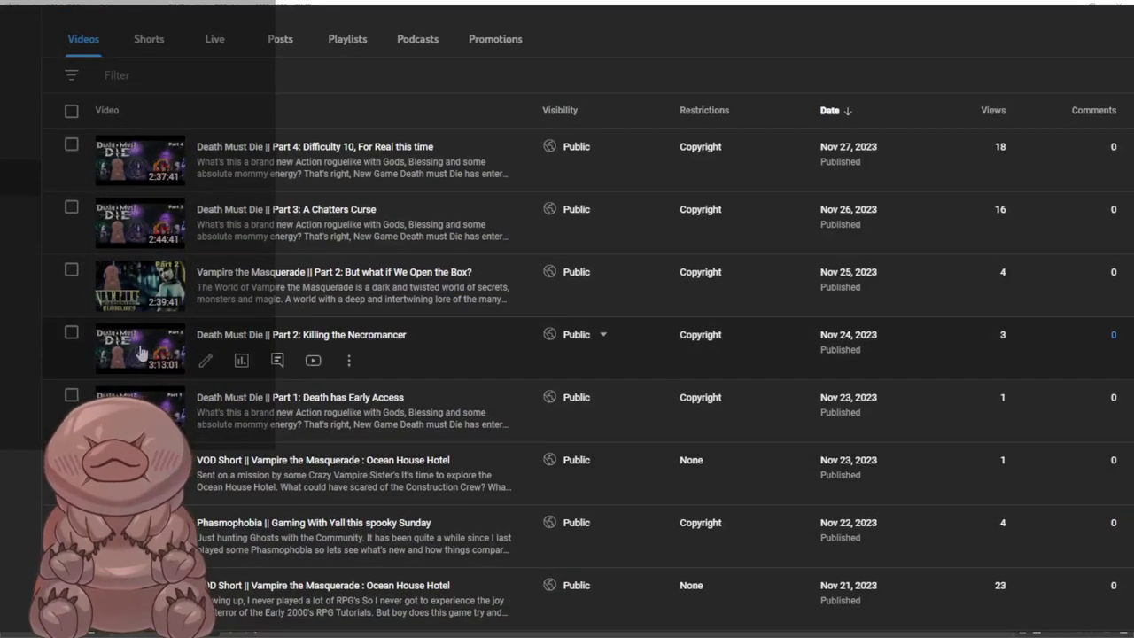
scroll(247, 371, "down", 12)
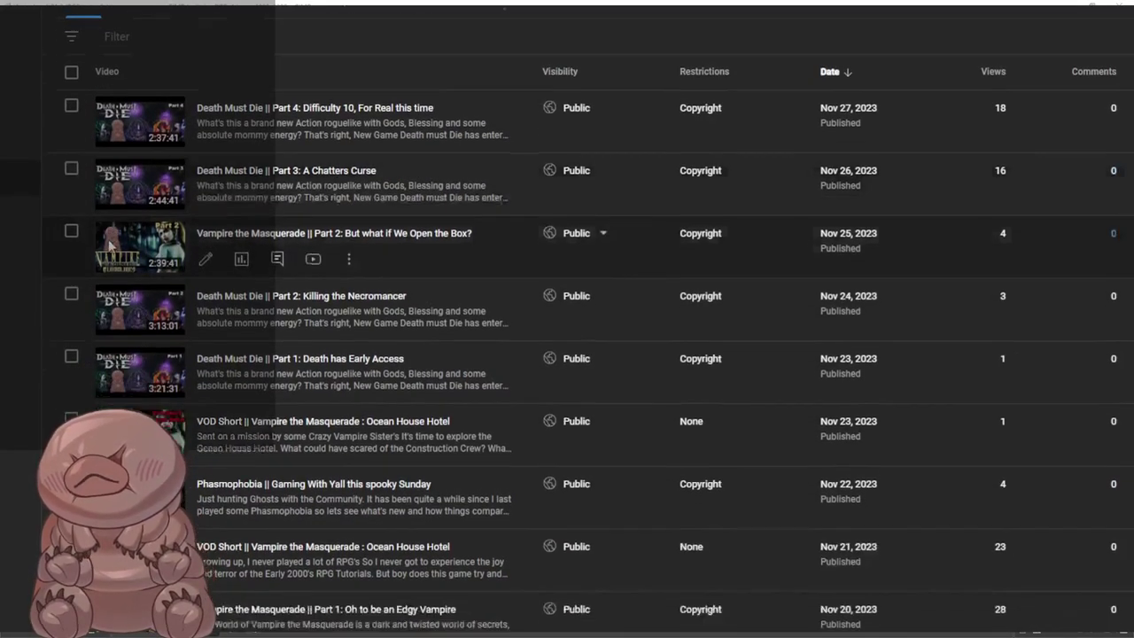
scroll(247, 371, "down", 3)
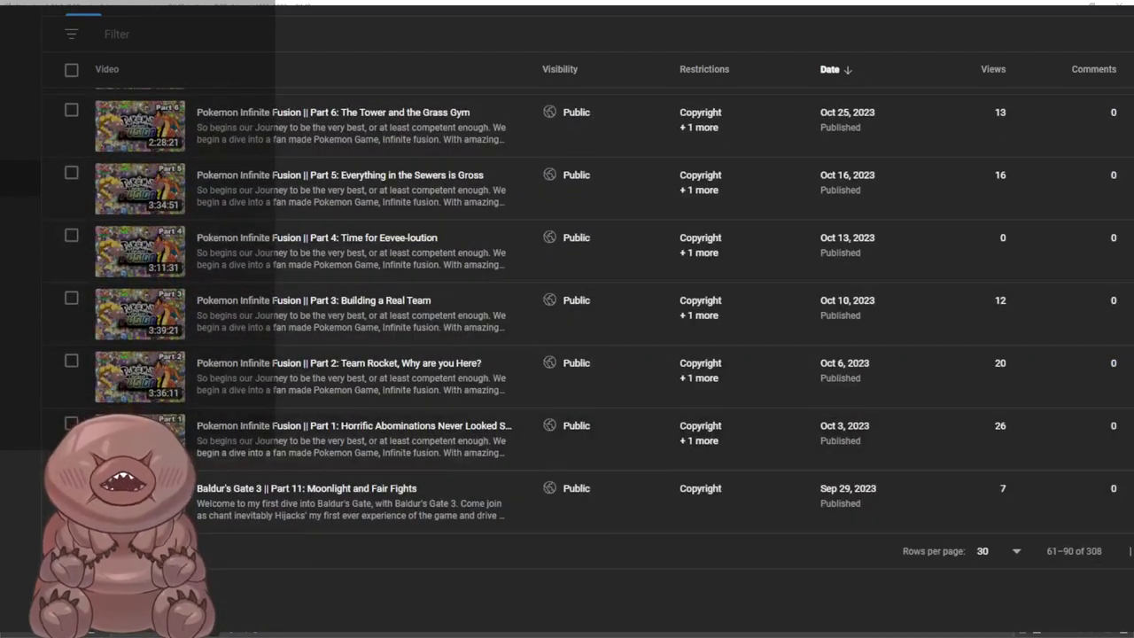
Go to the next newer page and examine the Lethal Company, Signalis, Needy Streamer Overload, Total War Shogun 2 and Elden Ring uploads
left_click(1130, 551)
scroll(587, 397, "down", 15)
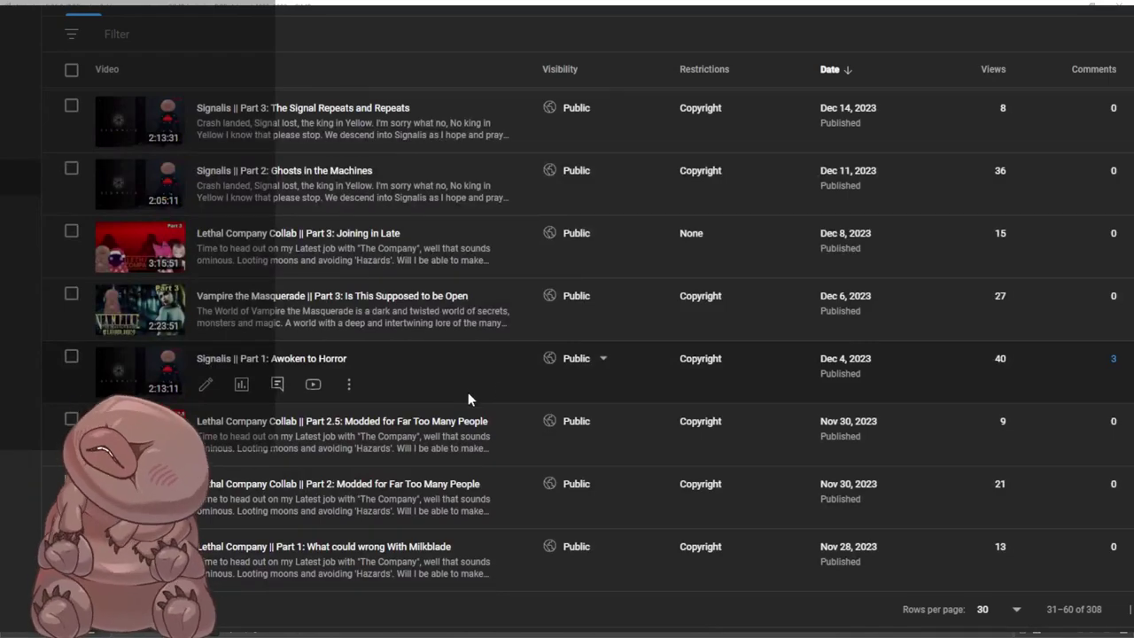
scroll(266, 399, "up", 3)
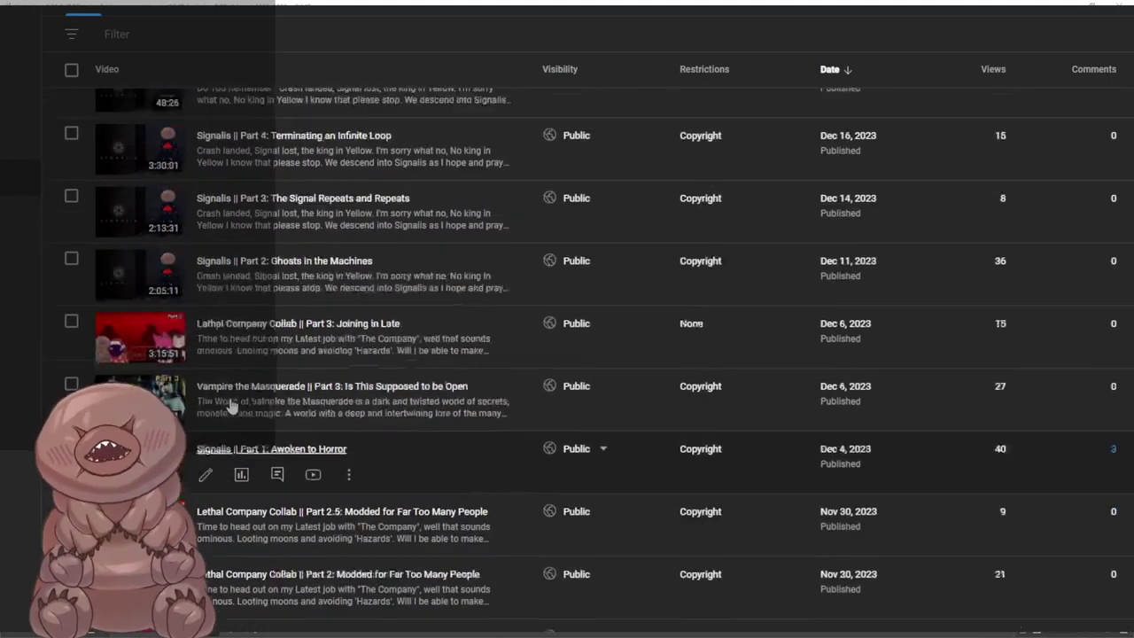
scroll(239, 330, "up", 4)
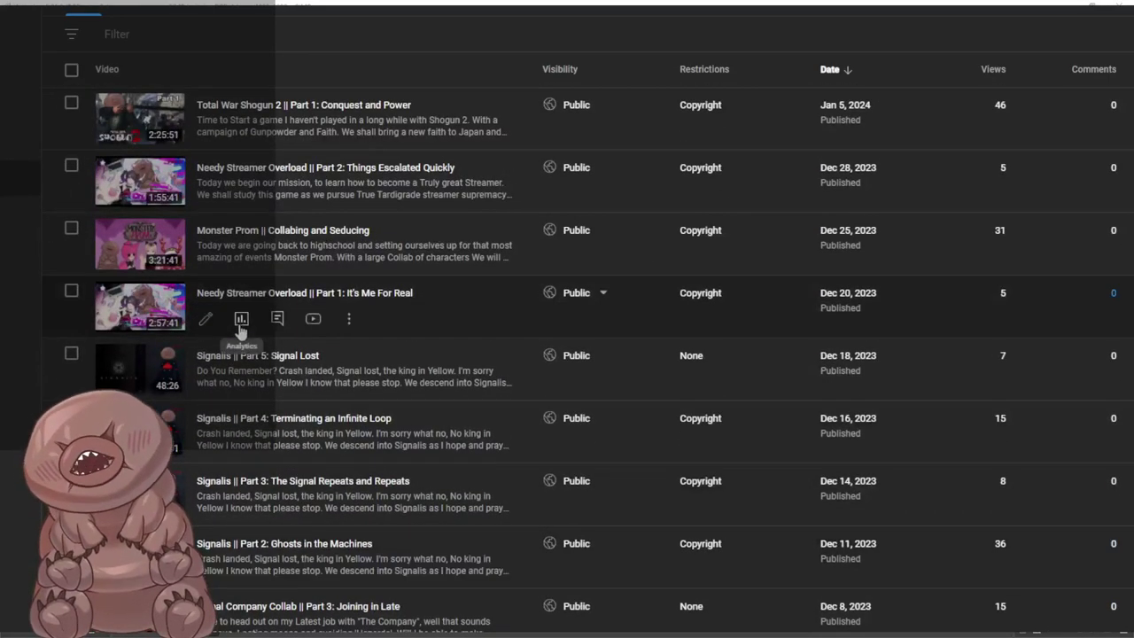
scroll(239, 330, "up", 4)
scroll(239, 330, "up", 3)
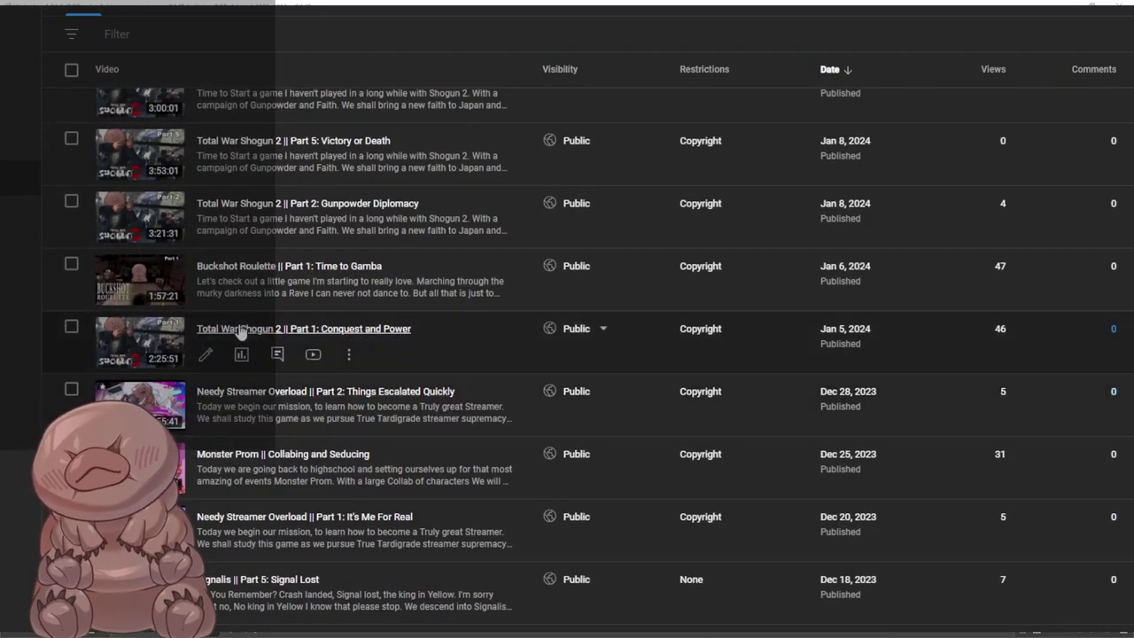
scroll(235, 329, "up", 10)
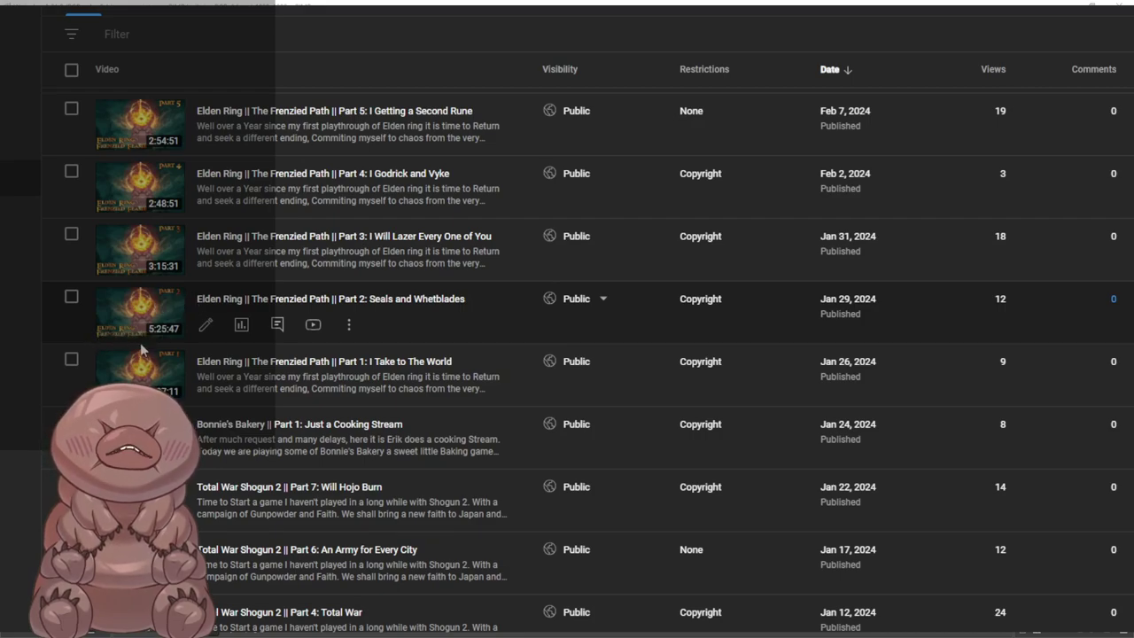
Go to the newest page and examine the February to April 2024 uploads, from Elden Ring Part 8 to the scheduled Risk of Rain 2 video
scroll(375, 307, "down", 15)
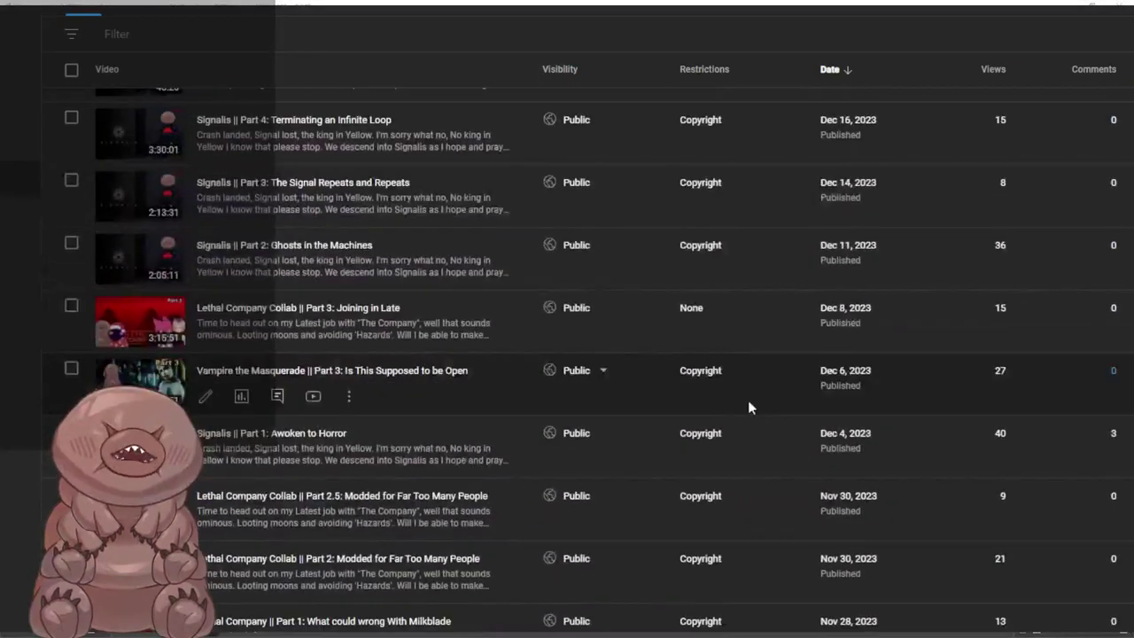
scroll(657, 284, "up", 15)
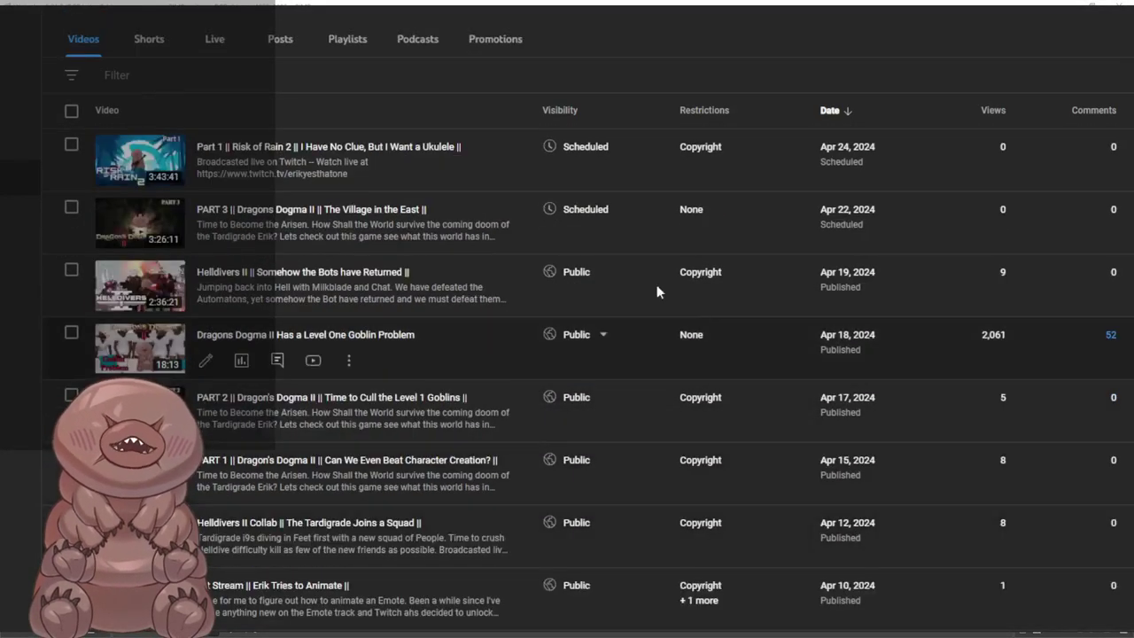
scroll(499, 235, "down", 10)
scroll(484, 257, "down", 5)
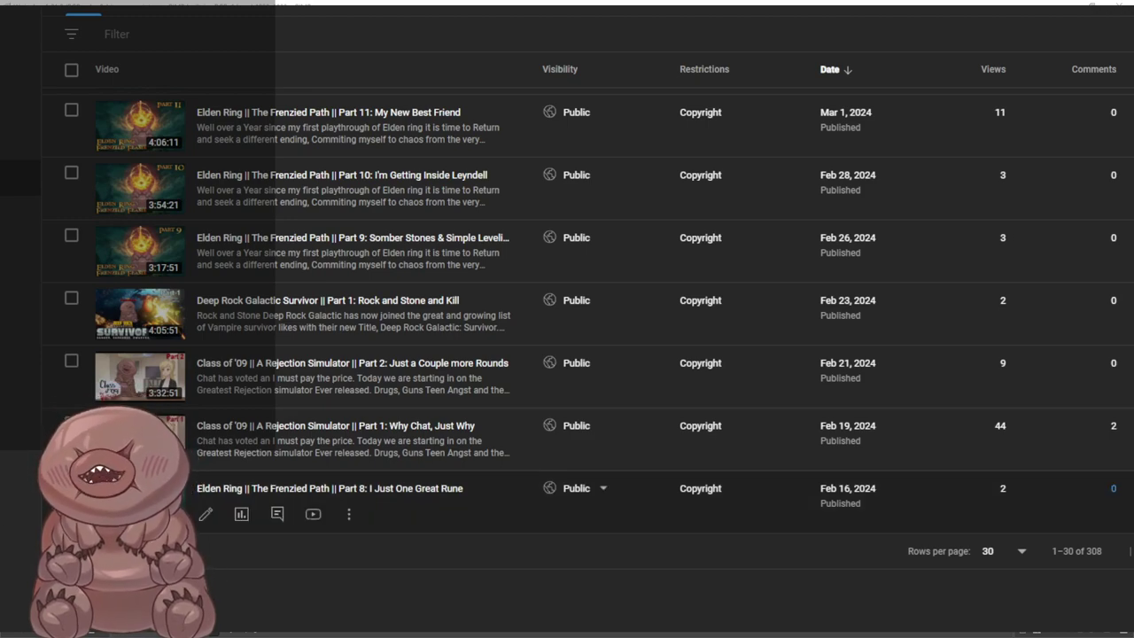
scroll(132, 521, "up", 7)
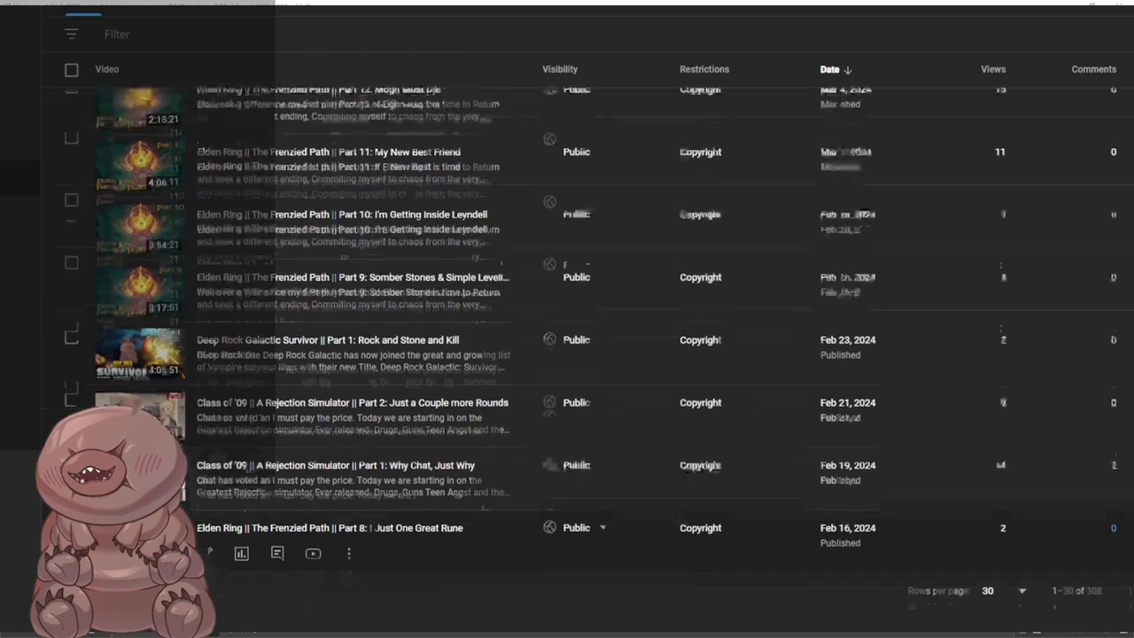
scroll(132, 521, "down", 7)
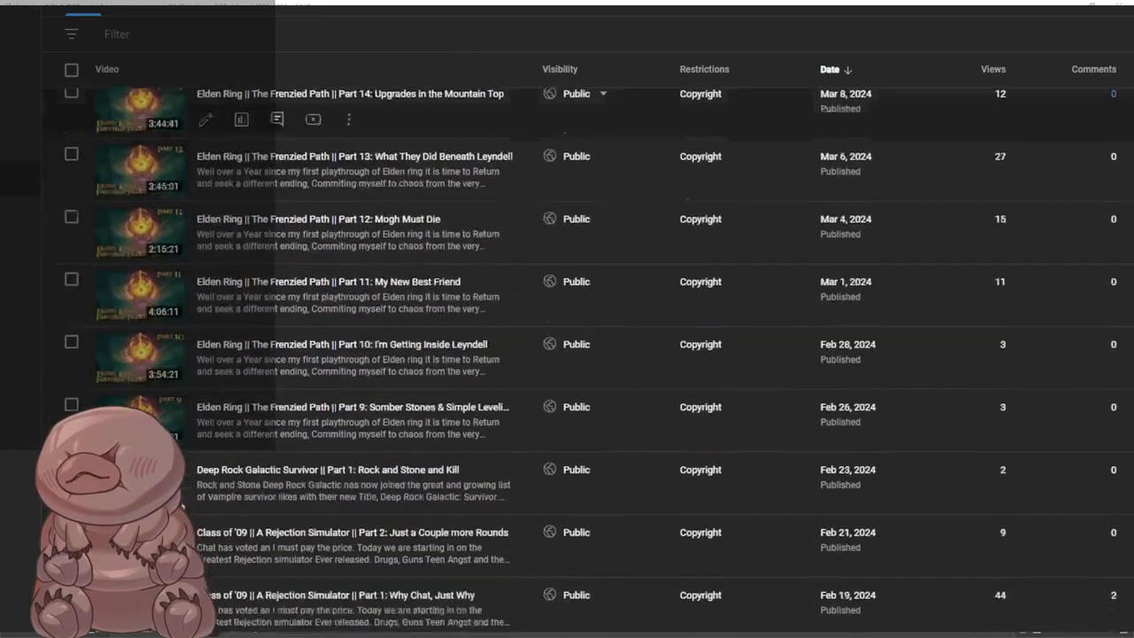
Return to the previous older page and review its Elden Ring, Buckshot Roulette, Total War Shogun 2 and Monster Prom videos
left_click(1133, 551)
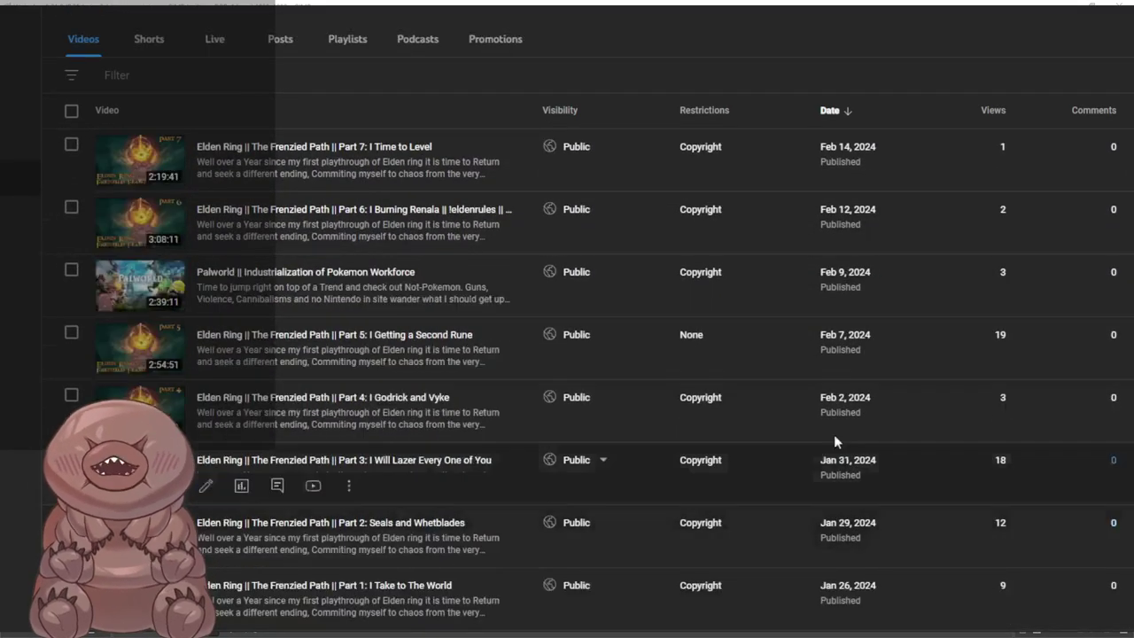
scroll(405, 405, "down", 10)
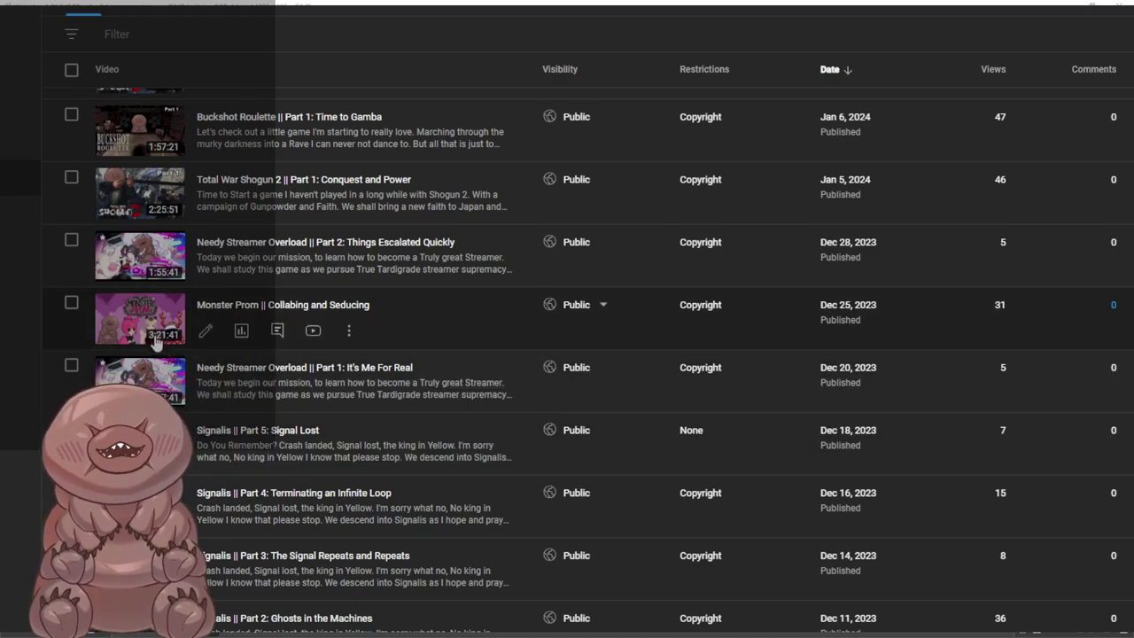
scroll(162, 341, "up", 5)
Go back to the newest page and examine the Noita, The Thaumaturge, Helldivers II and Dragon's Dogma II uploads of March and April 2024
scroll(171, 350, "down", 10)
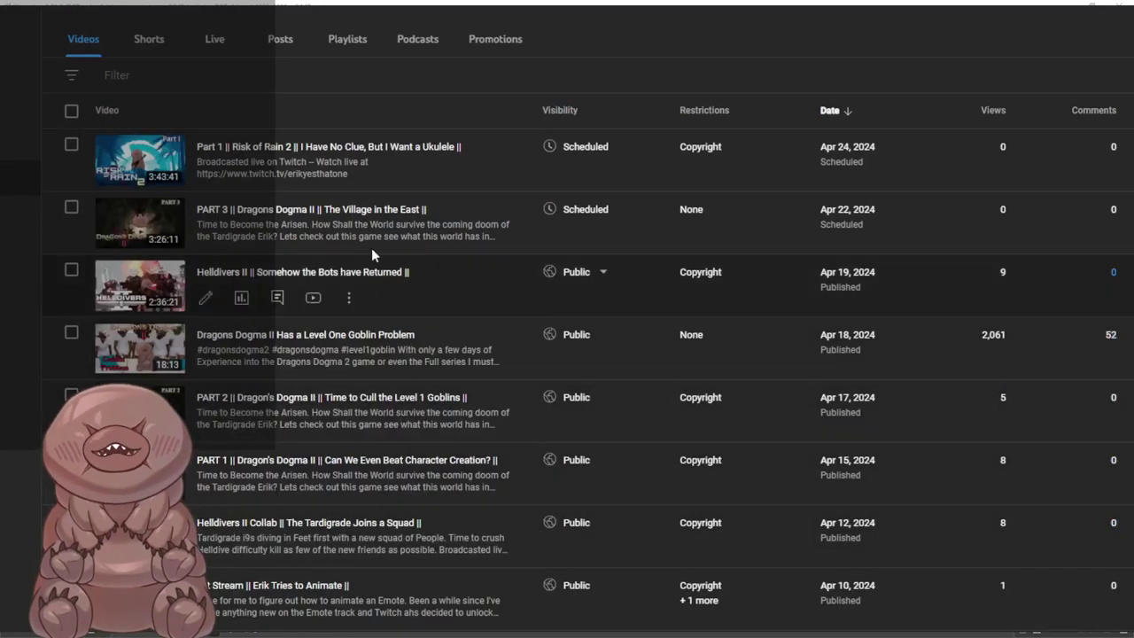
scroll(575, 381, "down", 3)
scroll(574, 381, "down", 10)
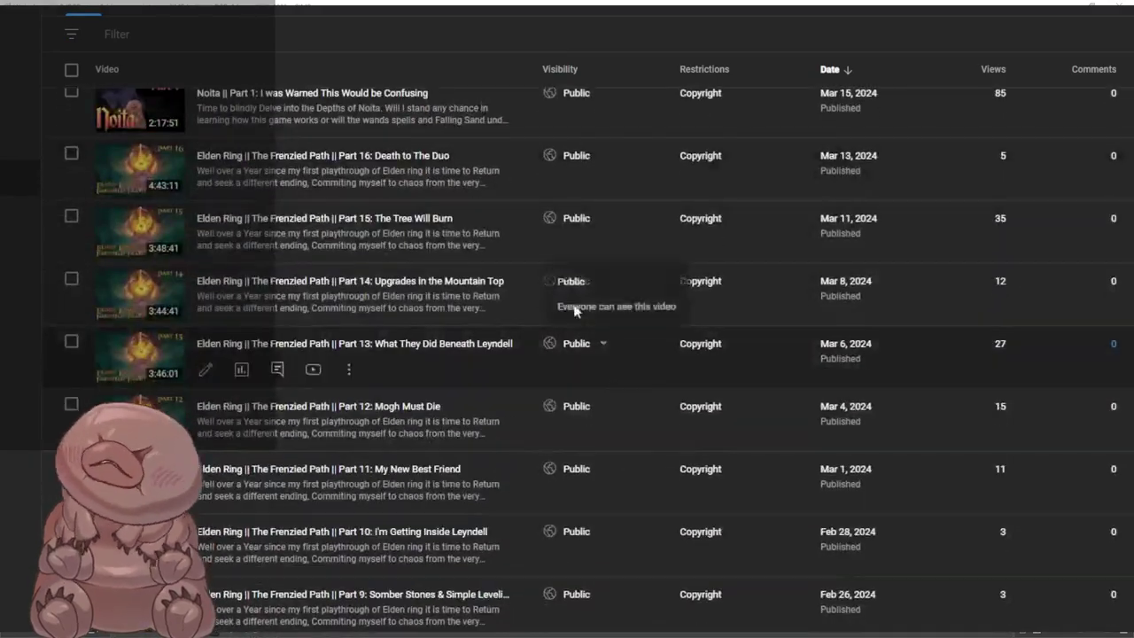
scroll(370, 428, "up", 6)
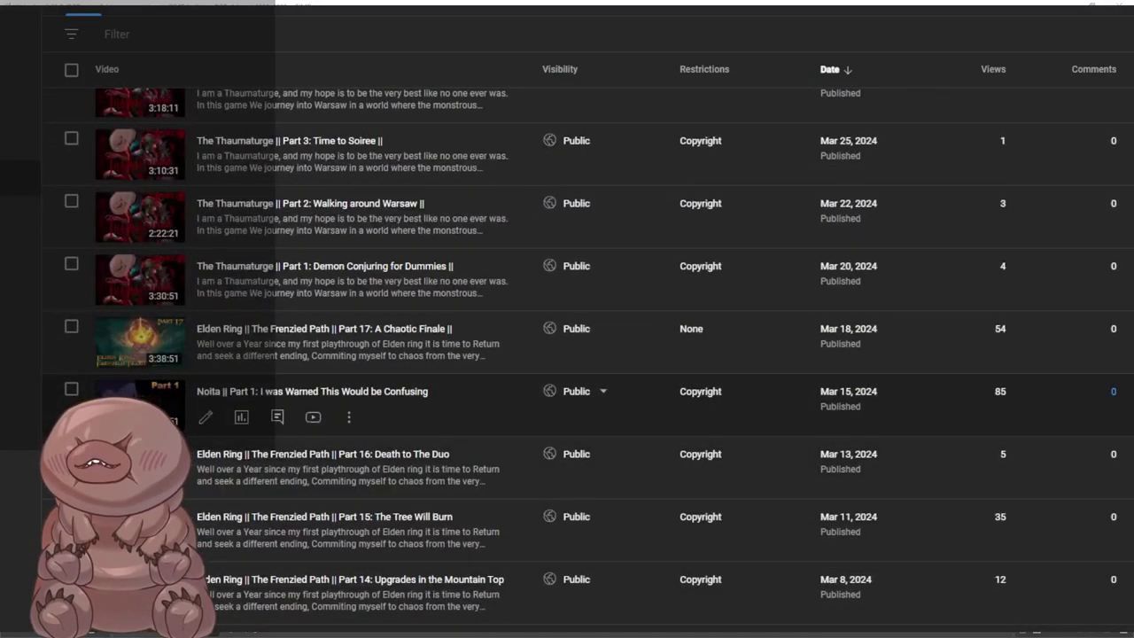
scroll(211, 359, "up", 1)
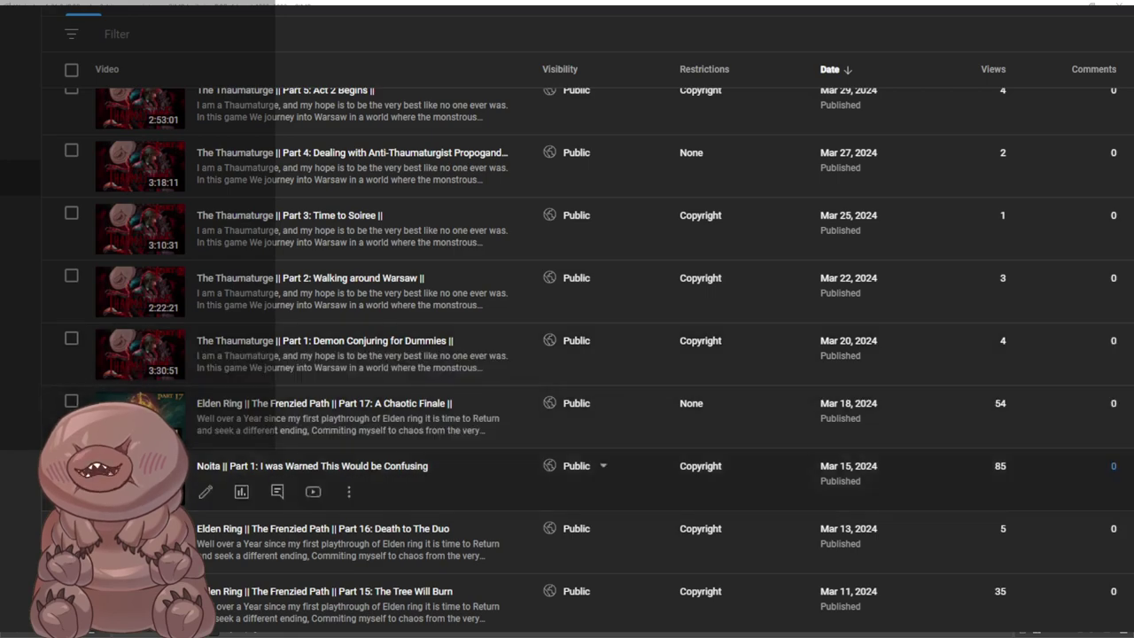
scroll(232, 403, "up", 3)
scroll(226, 396, "up", 4)
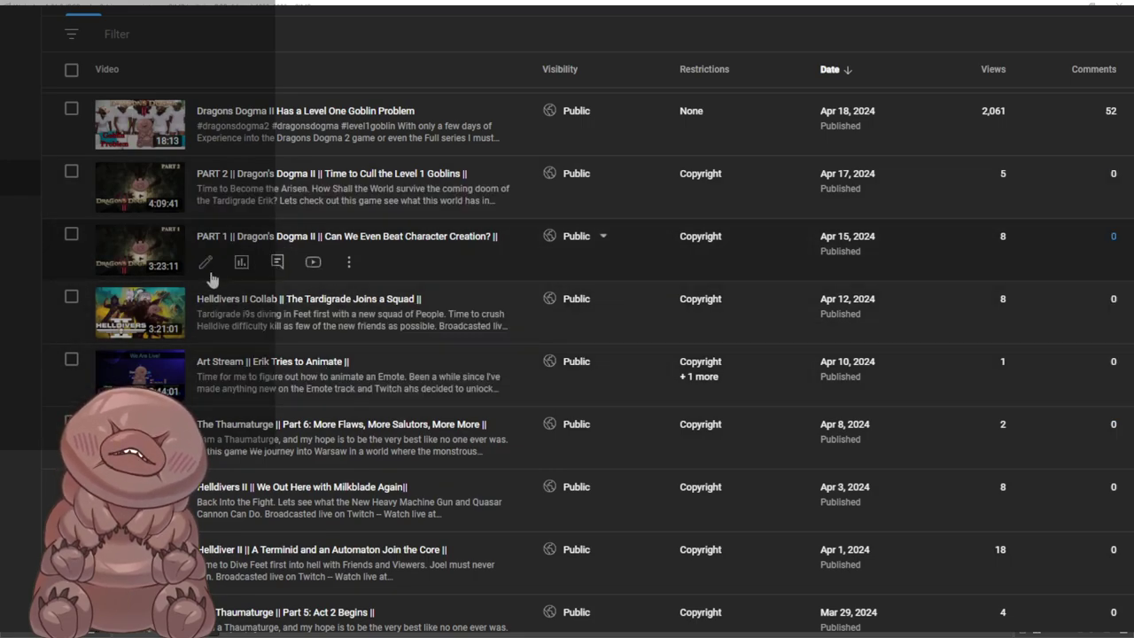
scroll(211, 279, "up", 2)
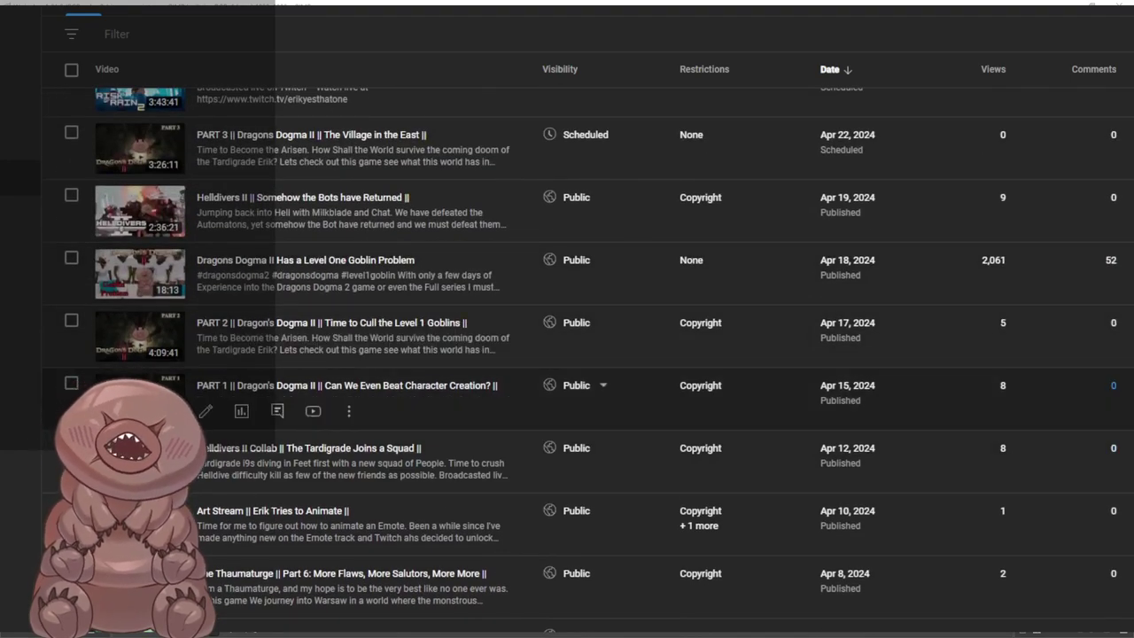
scroll(205, 412, "up", 1)
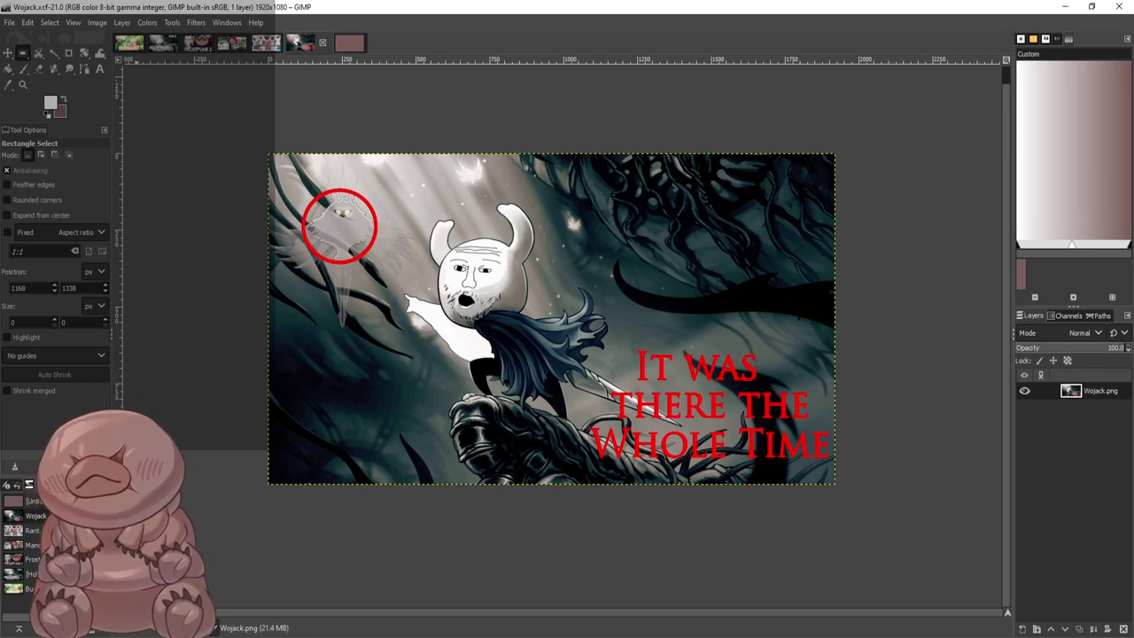
Switch to GIMP and compare the enlarged Hollow Knight Part 8 thumbnail with the Wojack "It was there the whole time" image
left_click(310, 41)
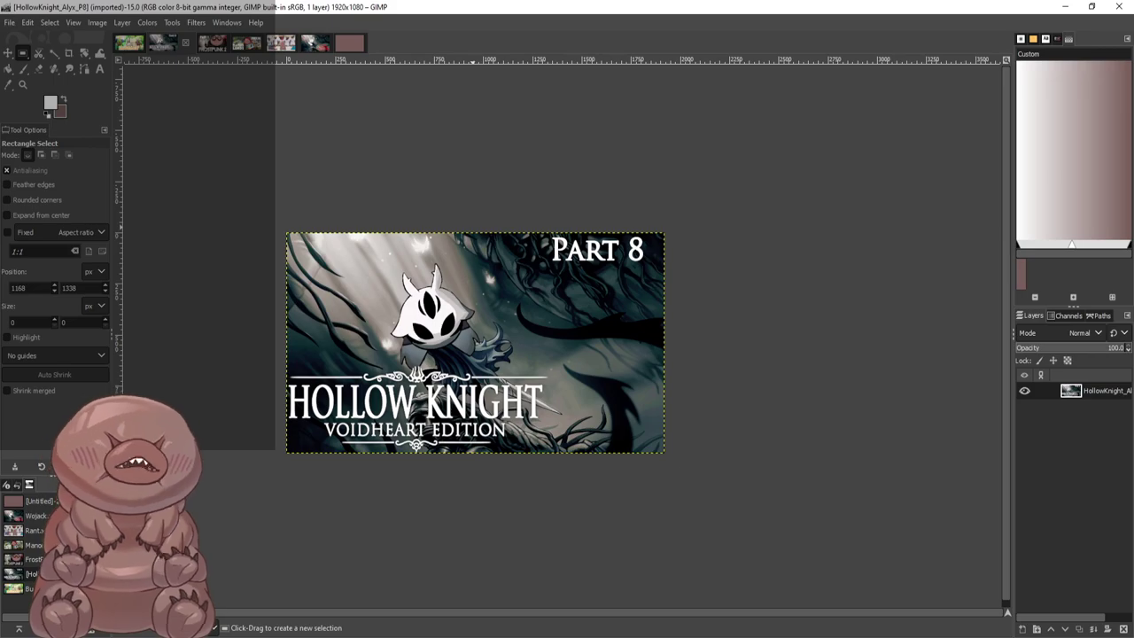
scroll(503, 361, "up", 2)
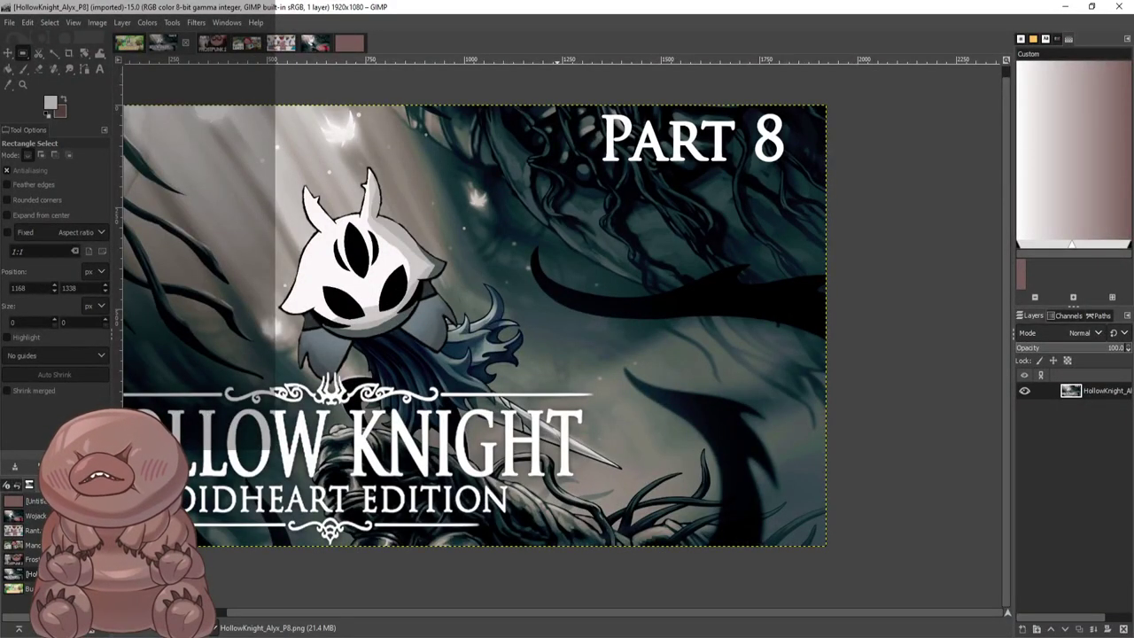
left_click_drag(557, 613, 453, 612)
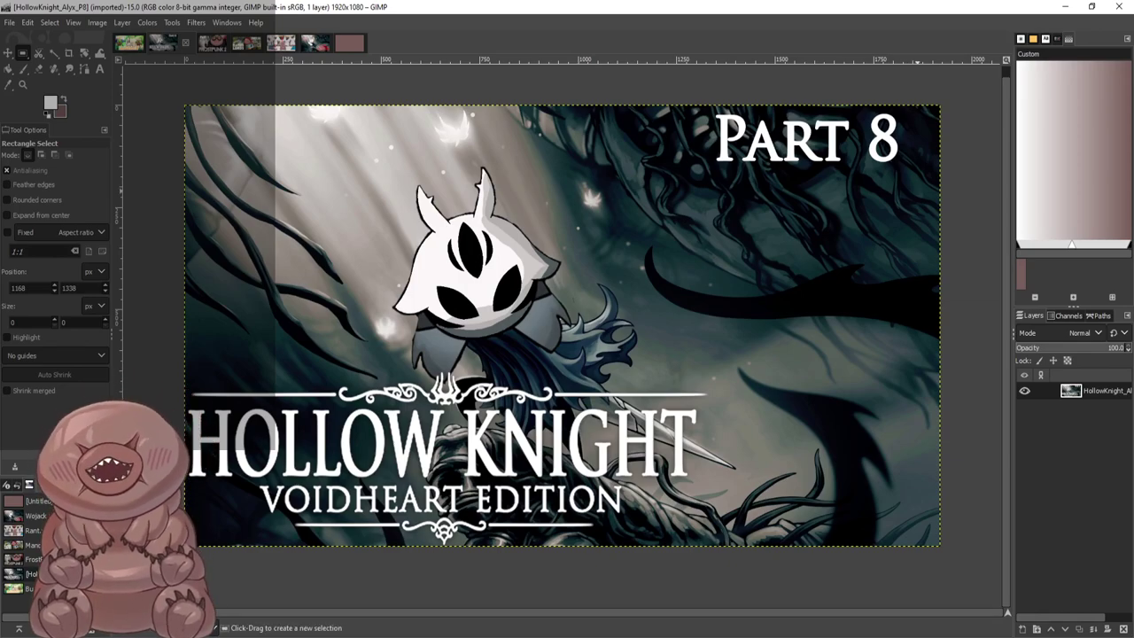
left_click(316, 43)
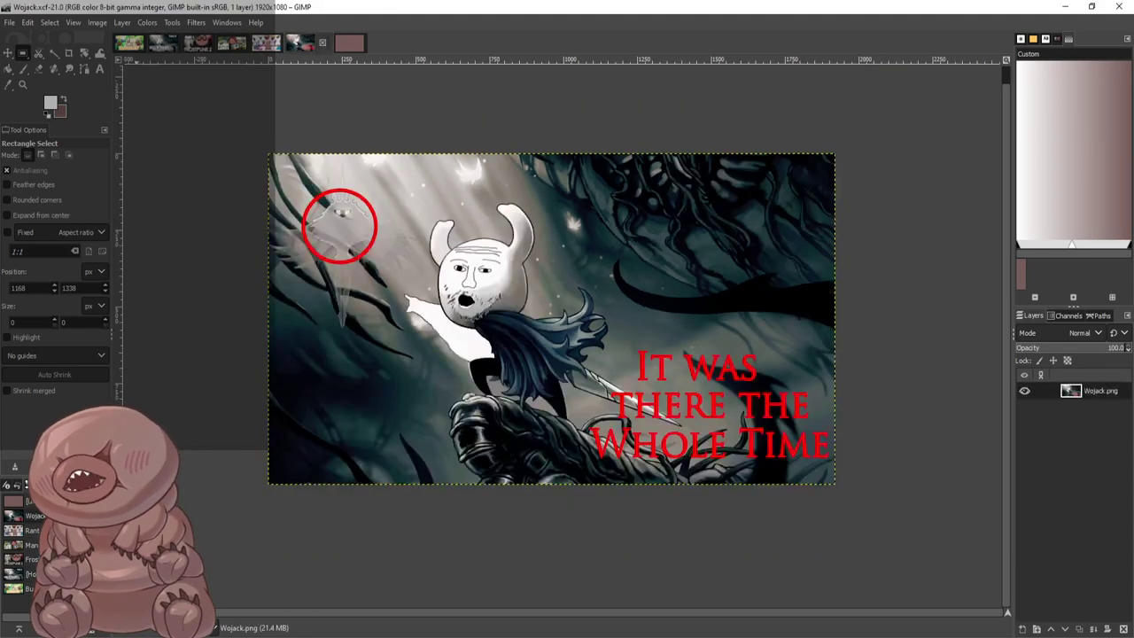
left_click(130, 42)
left_click(178, 42)
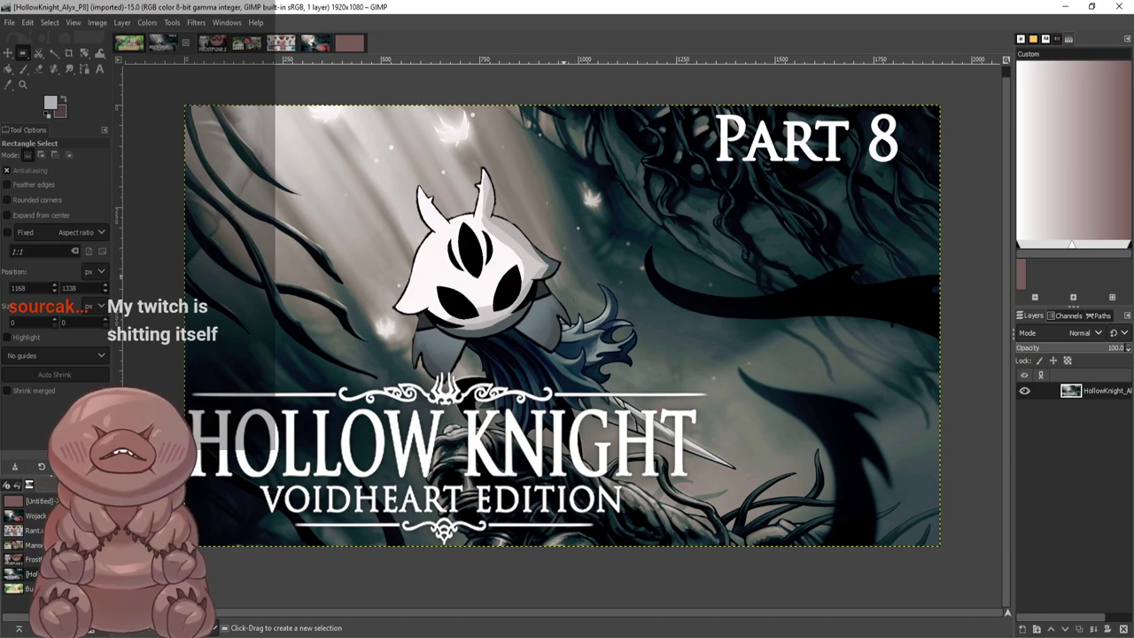
Compare the Wojack "It was there the whole time" image with the Hollow Knight Part 8 thumbnail once more
left_click(315, 42)
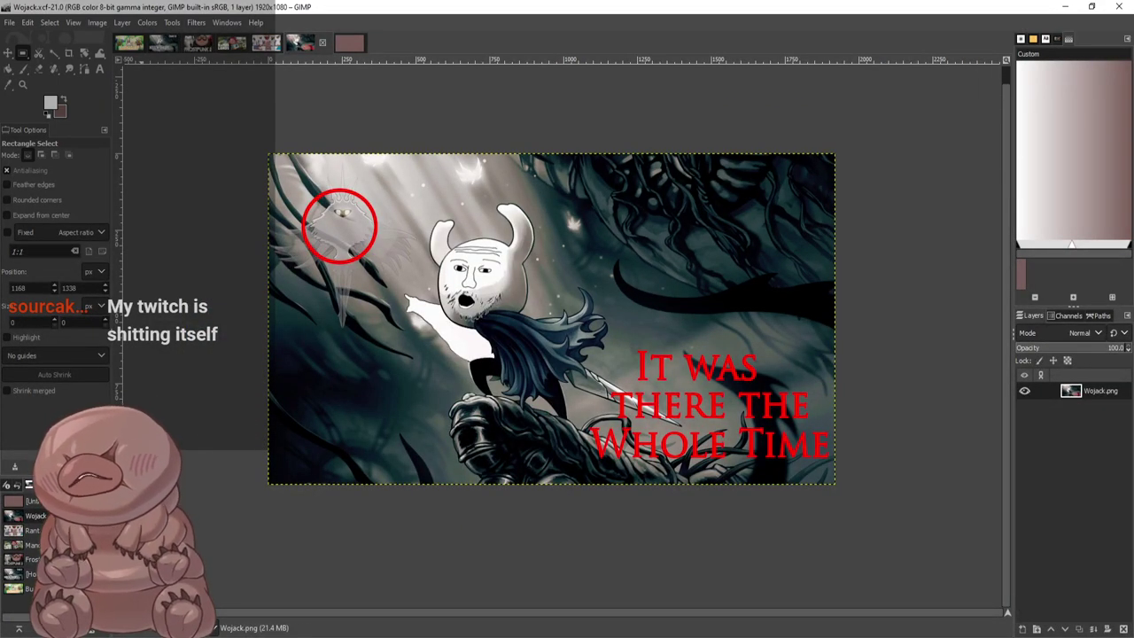
left_click(163, 43)
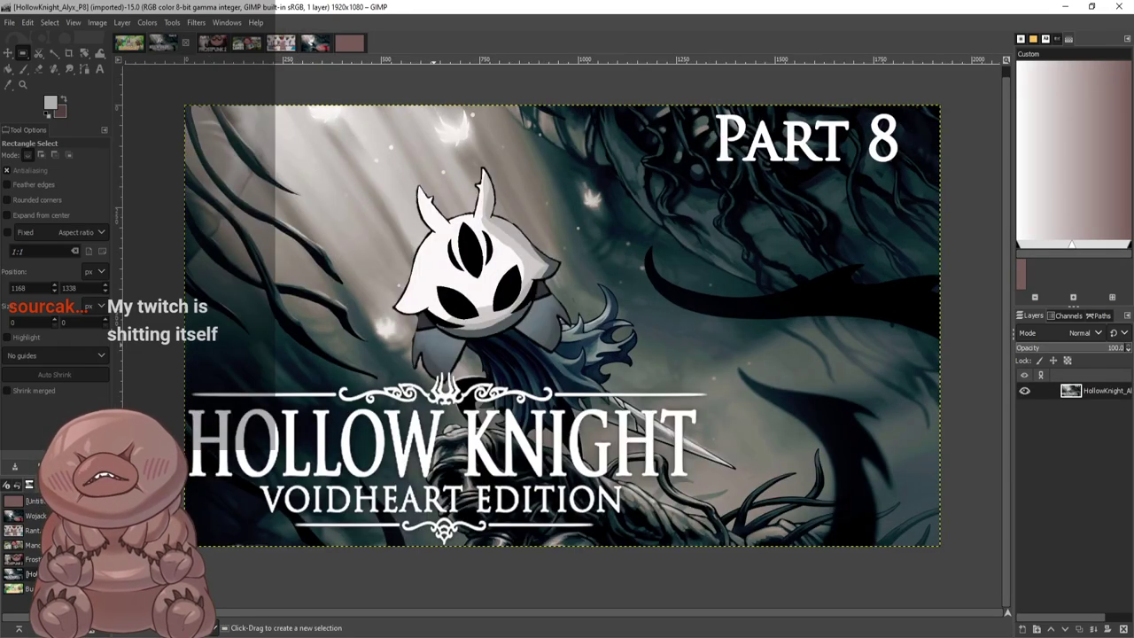
left_click(312, 43)
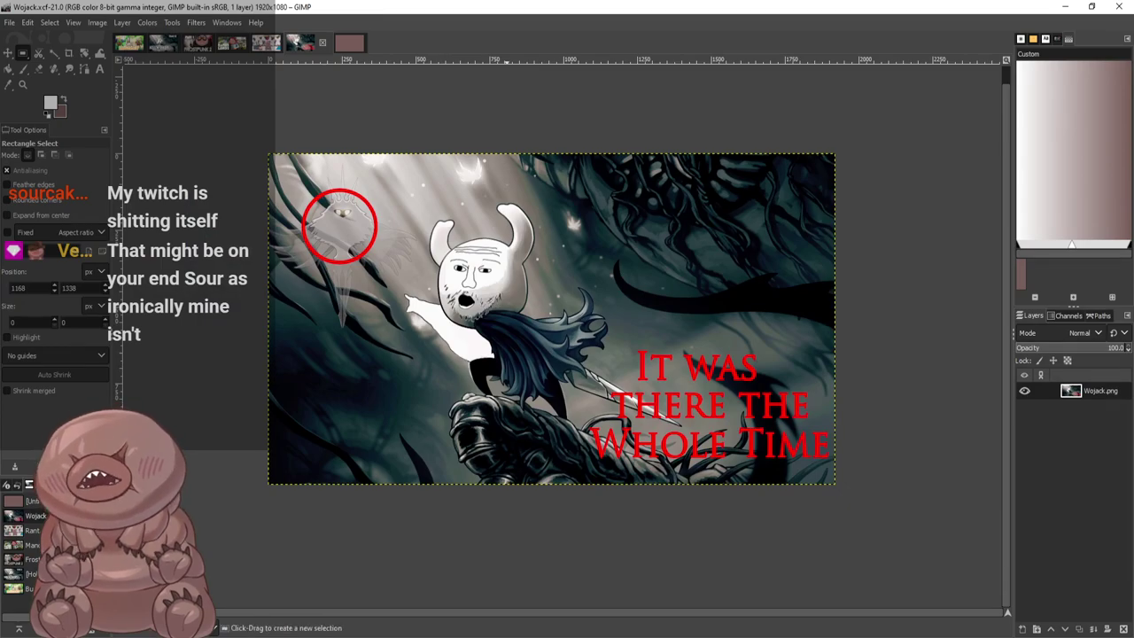
left_click(163, 43)
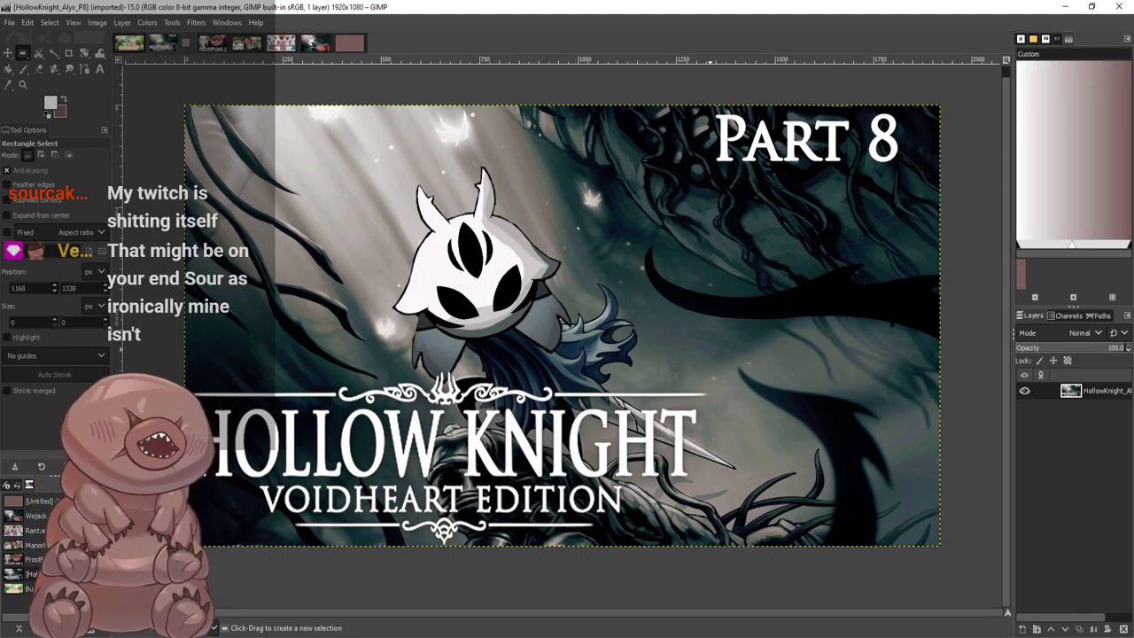
scroll(617, 314, "down", 1)
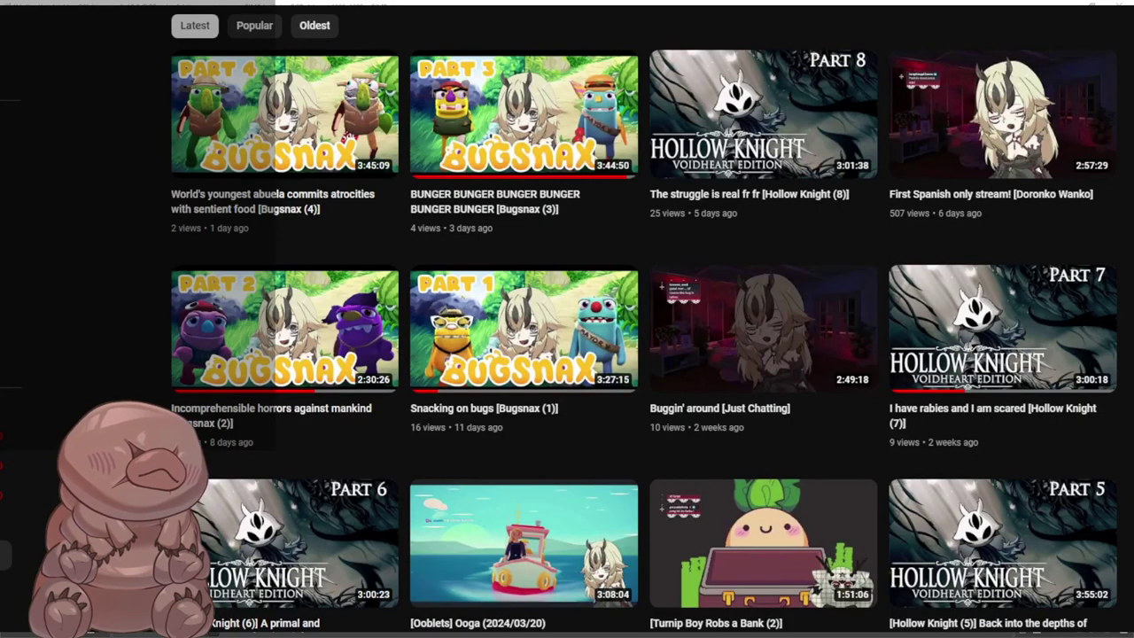
Switch to the YouTube channel's latest videos and examine the Bugsnax, Hollow Knight and Ooblets thumbnails
scroll(567, 319, "up", 4)
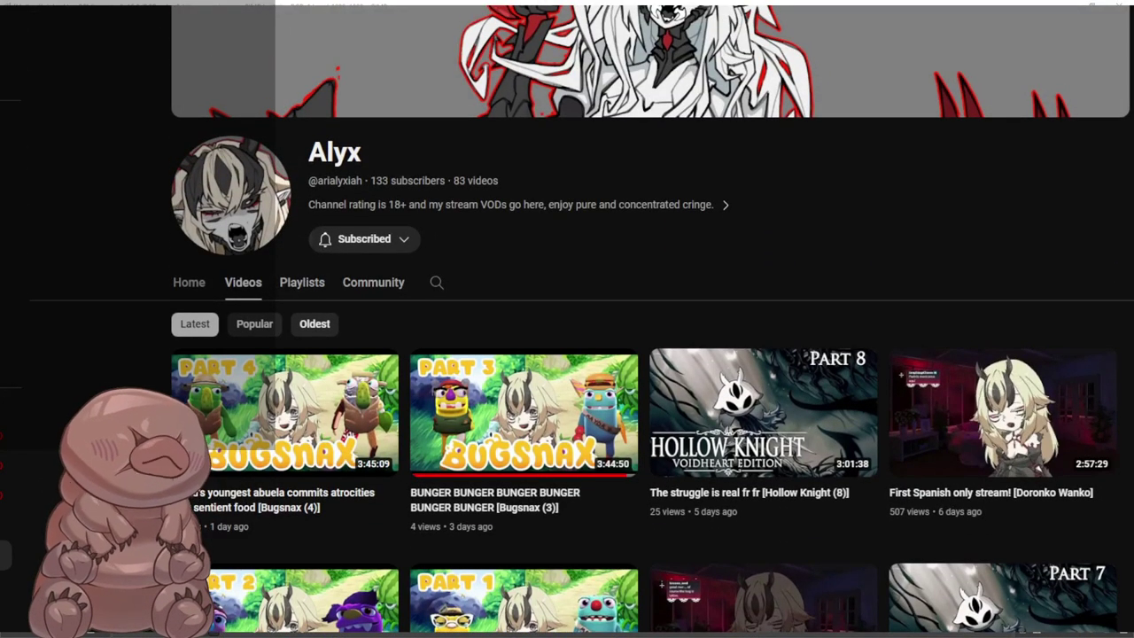
scroll(567, 319, "down", 1)
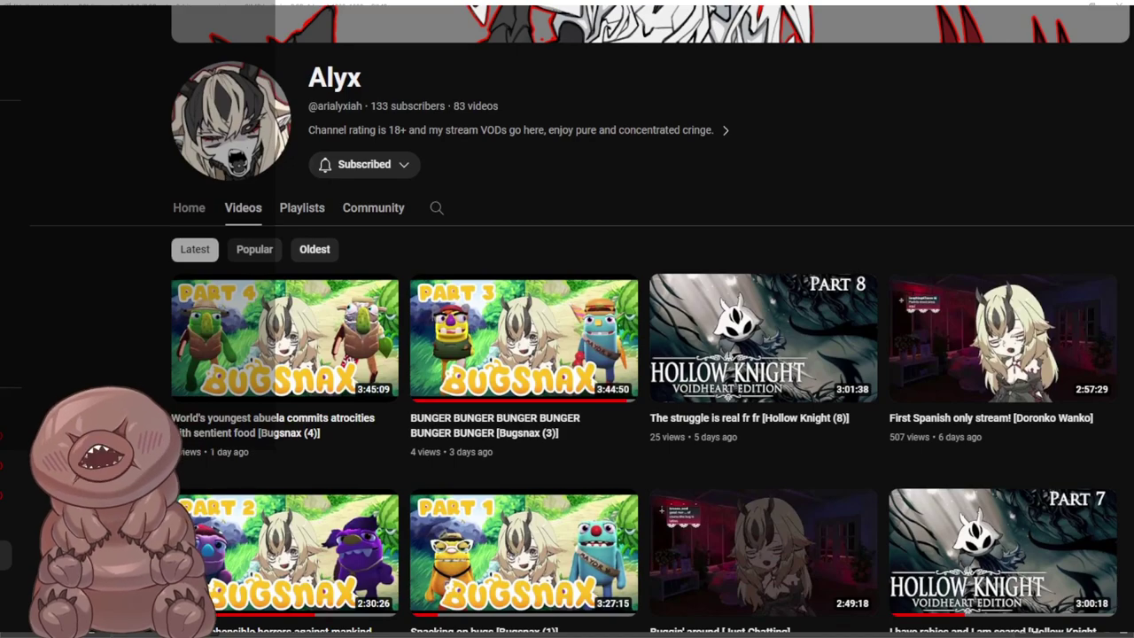
scroll(567, 319, "down", 1)
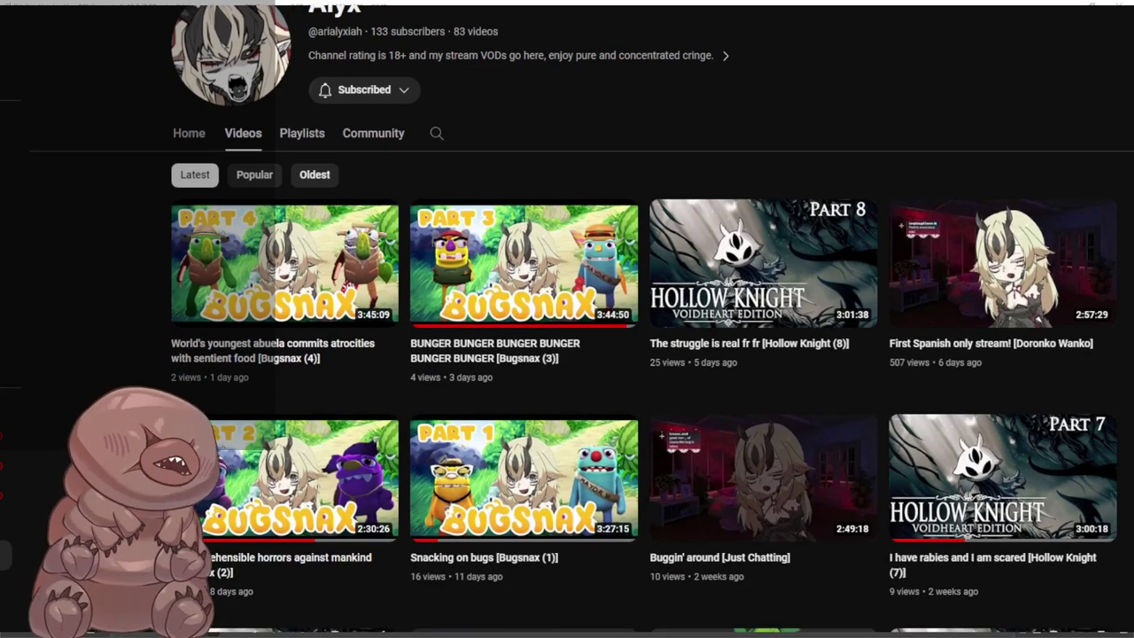
scroll(567, 319, "down", 1)
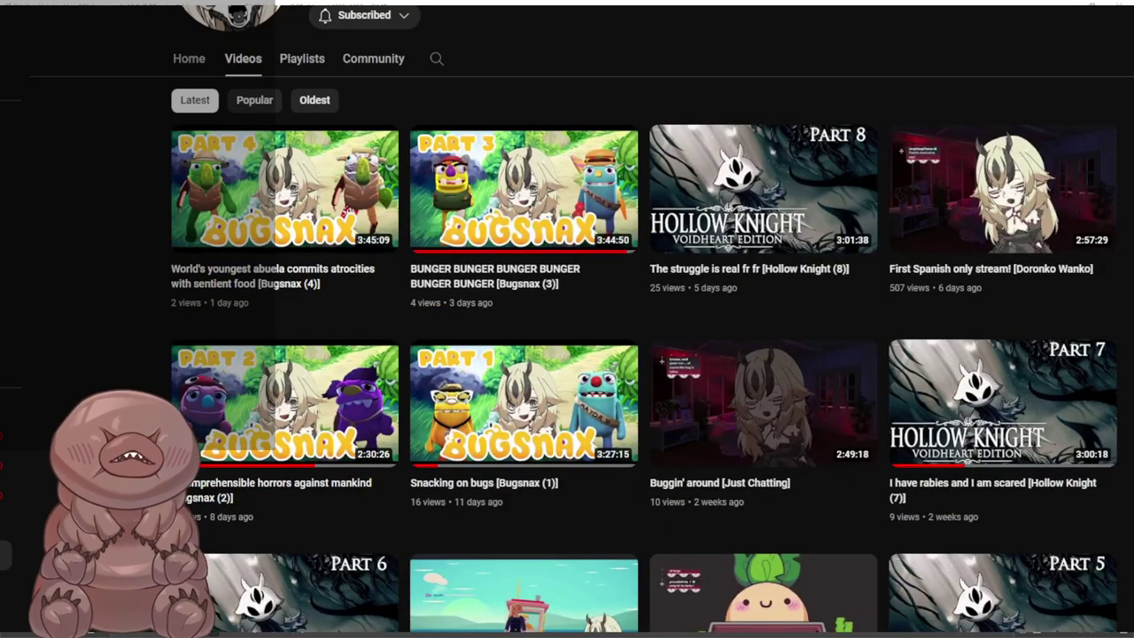
scroll(567, 319, "down", 2)
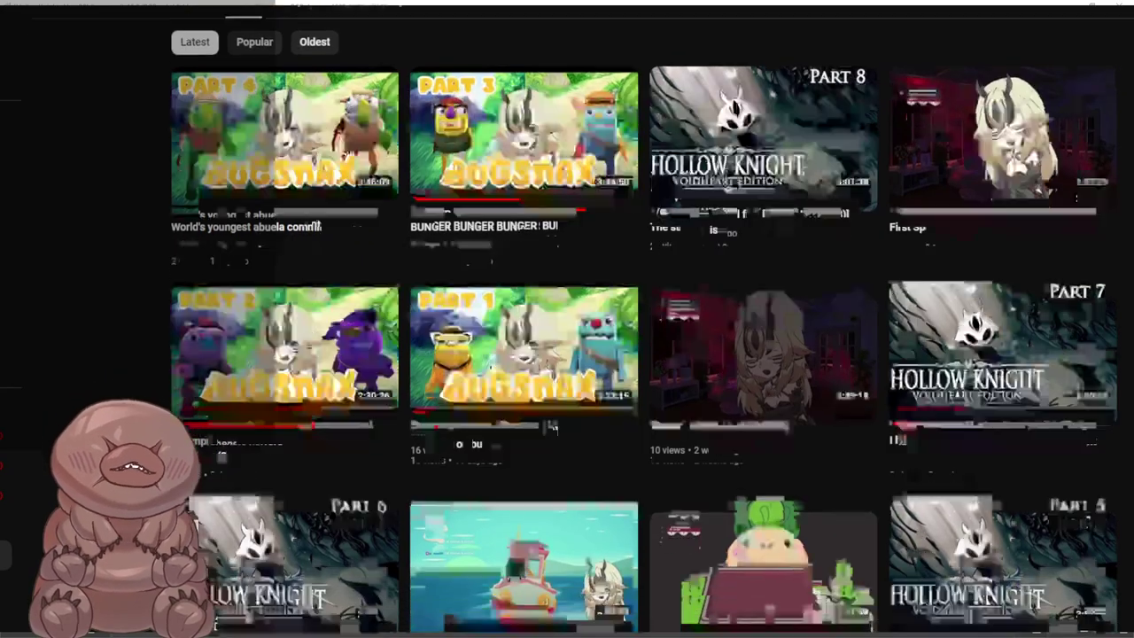
scroll(567, 319, "up", 1)
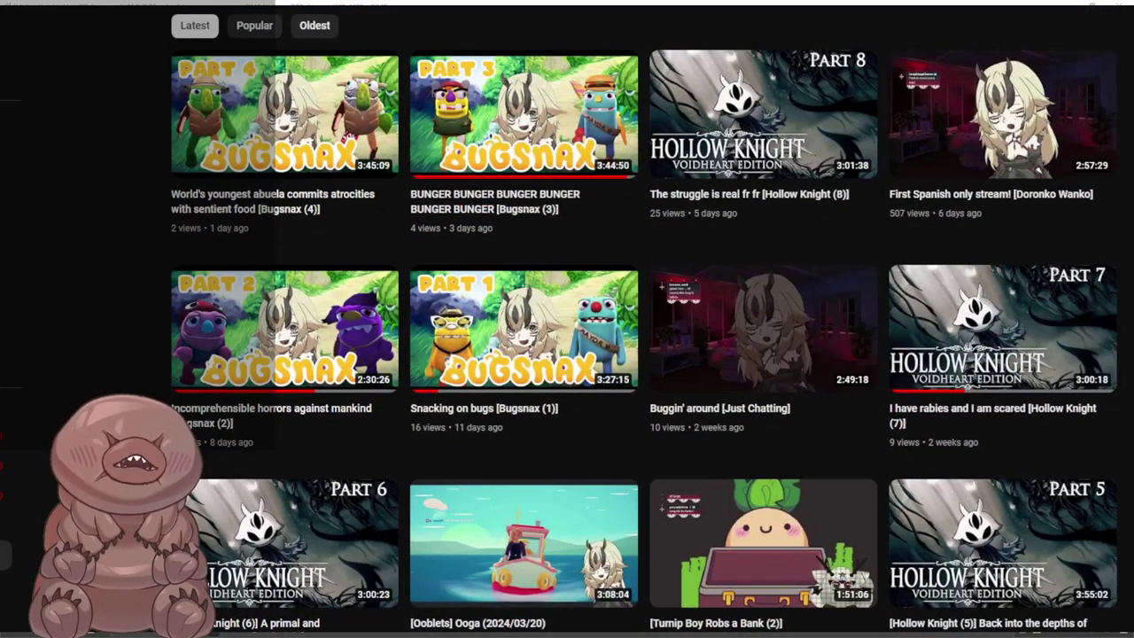
scroll(567, 319, "down", 1)
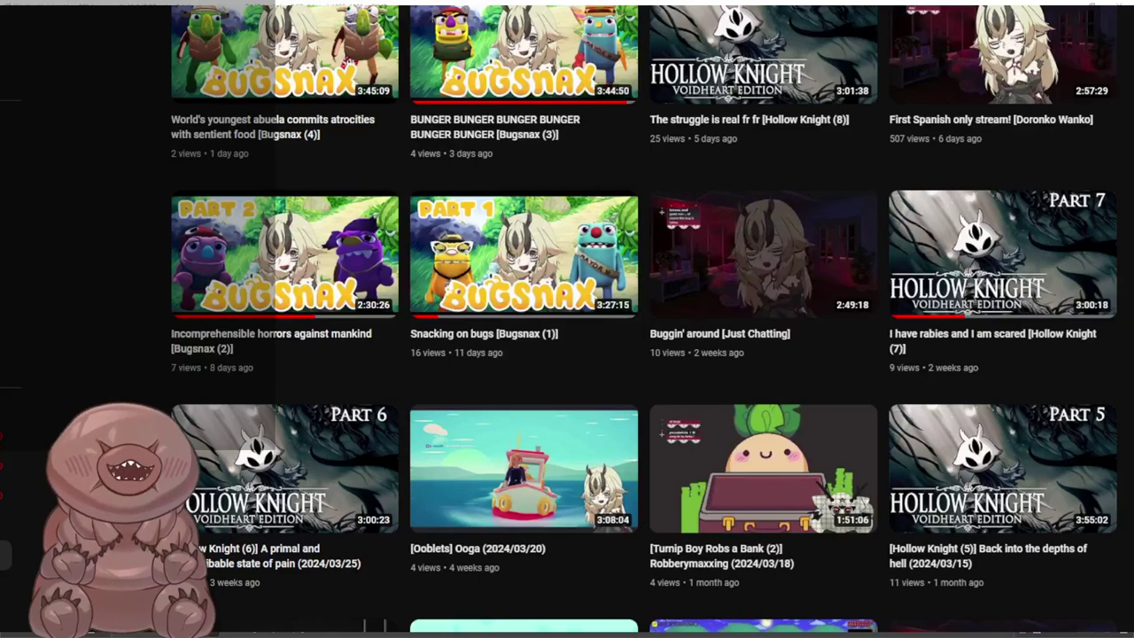
scroll(568, 319, "up", 1)
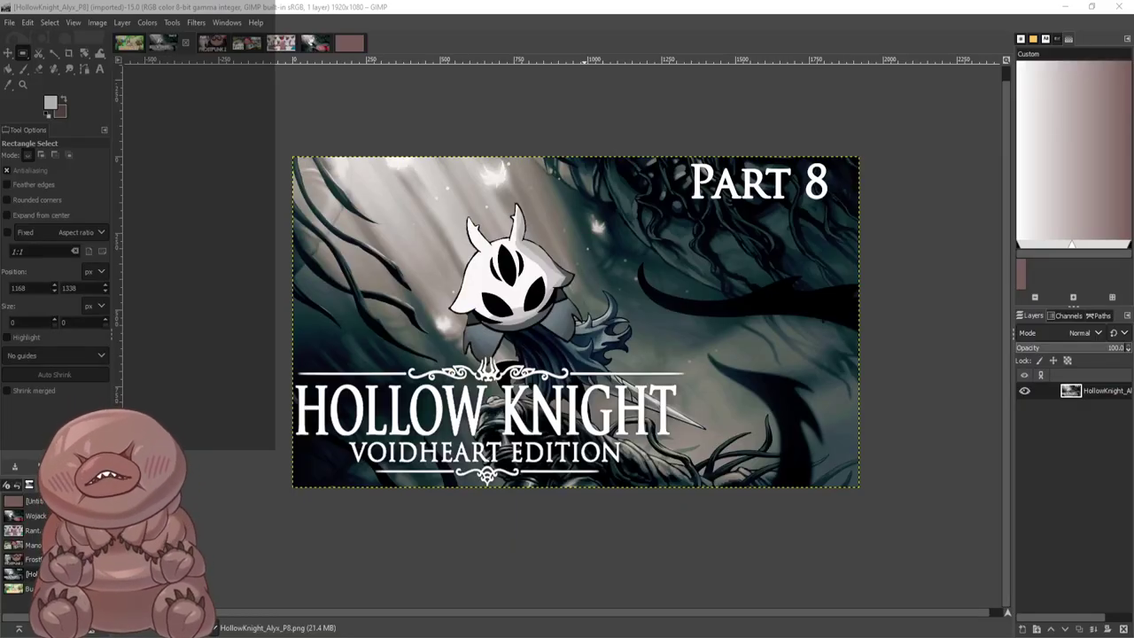
Switch to the Bugsnax Part 4 image in GIMP and inspect its central character and logo up close
left_click(129, 42)
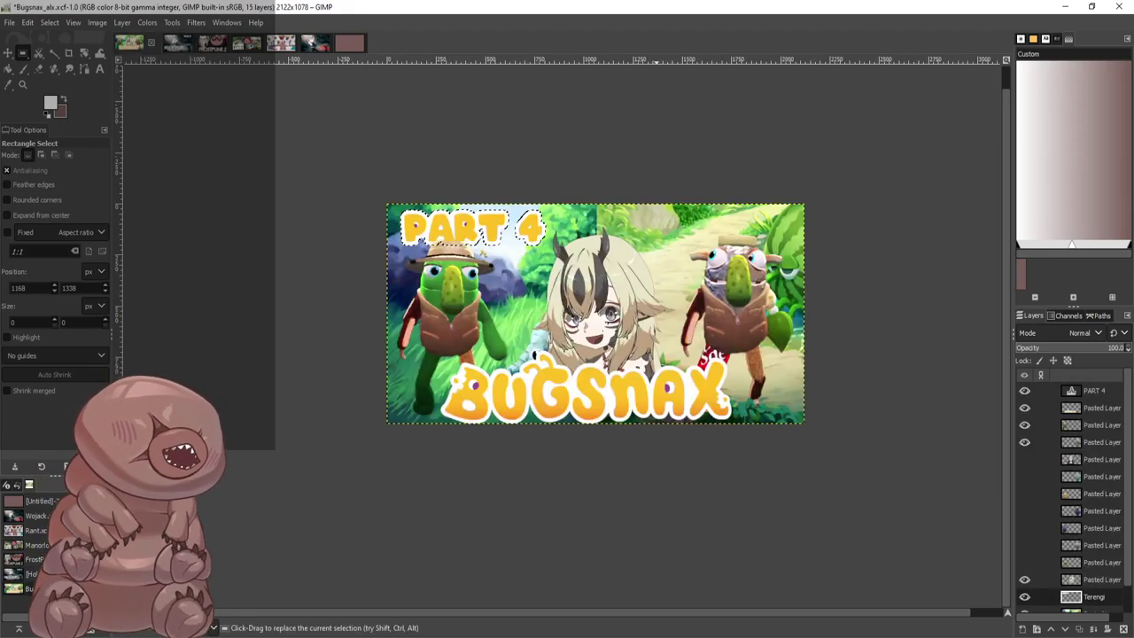
scroll(593, 354, "up", 1)
scroll(554, 381, "up", 2)
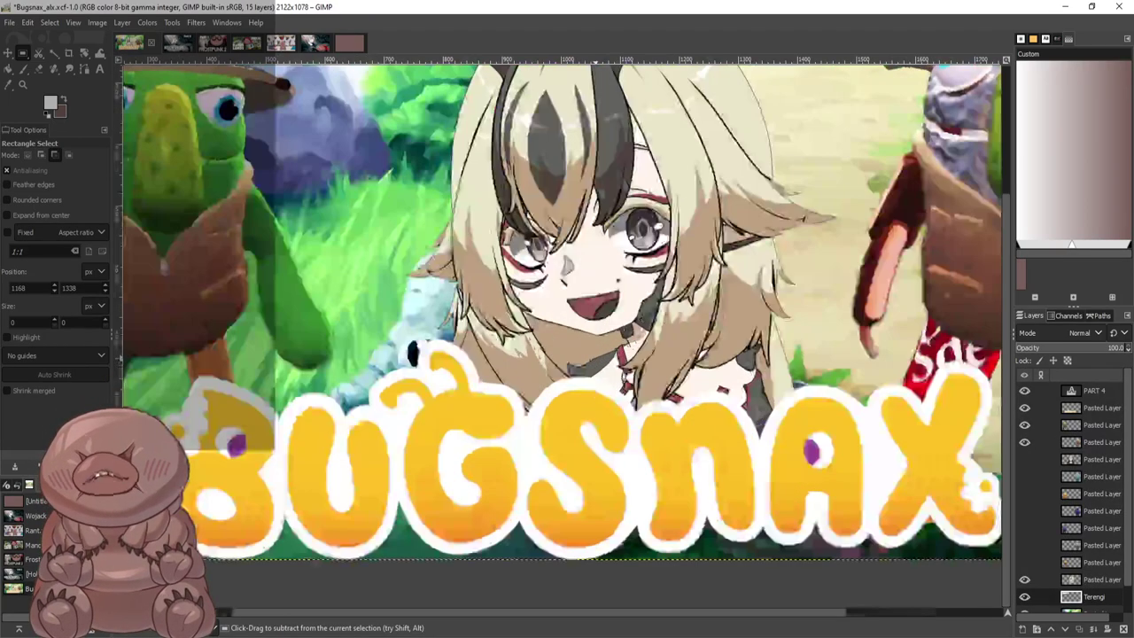
scroll(554, 382, "down", 2)
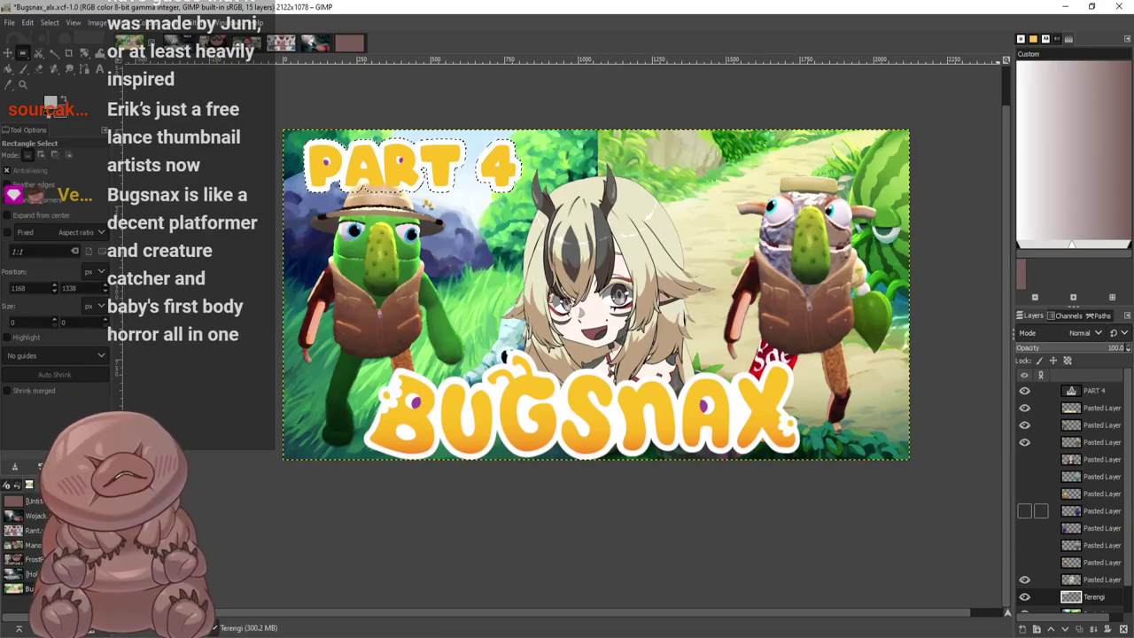
Show the six hidden layers with the earlier parts' Bugsnax characters and hide the two pickle-nosed Part 4 characters
left_click(1024, 511)
left_click(1024, 528)
left_click(1025, 545)
left_click(1025, 563)
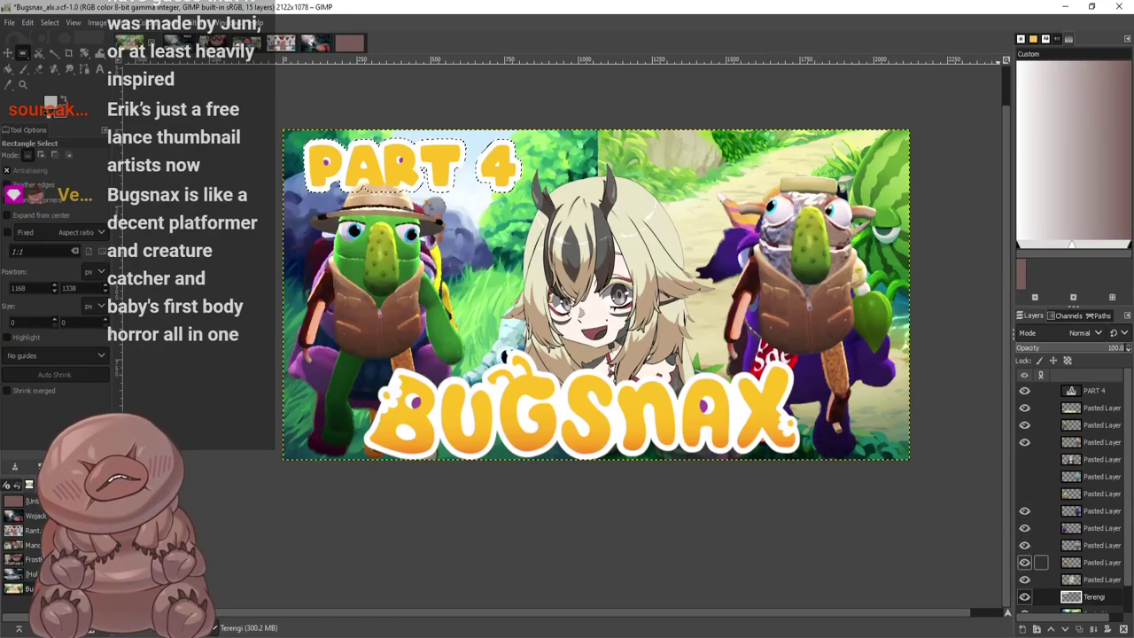
left_click(1024, 477)
left_click(1024, 493)
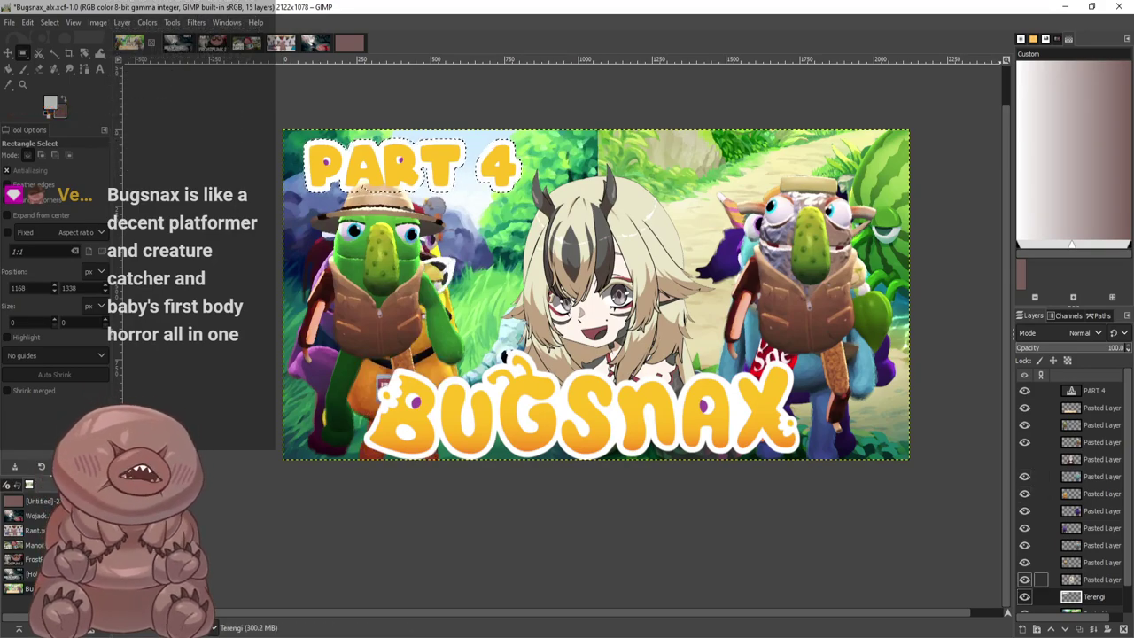
left_click(1024, 426)
left_click(1024, 442)
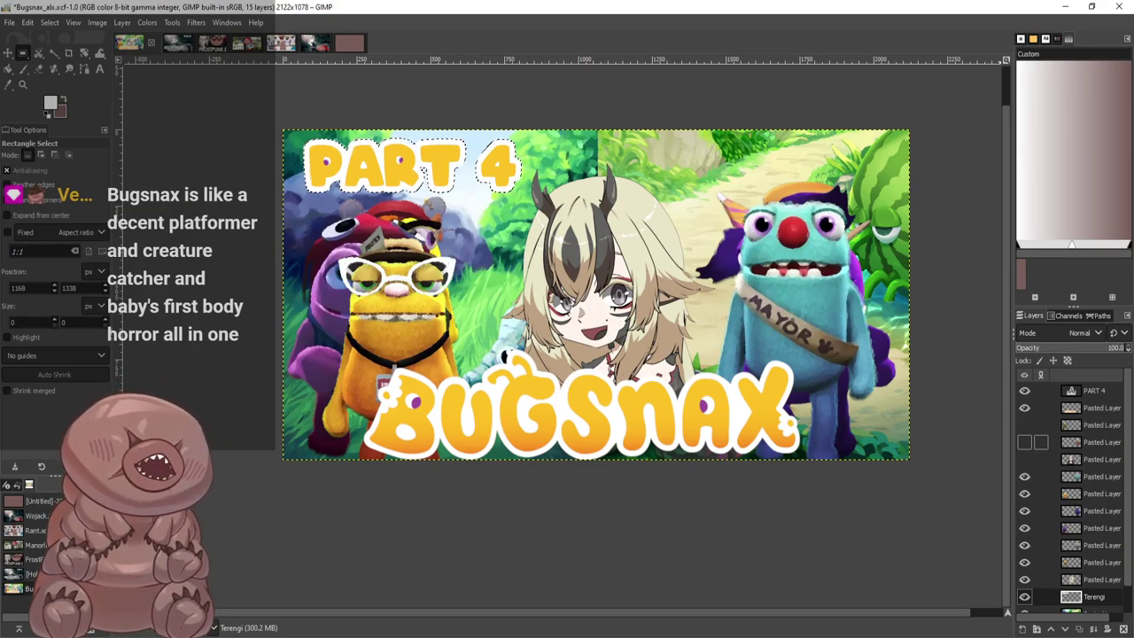
Hide the six earlier character layers one after another and show the two pickle-nosed Part 4 characters again
left_click(1025, 476)
left_click(1024, 493)
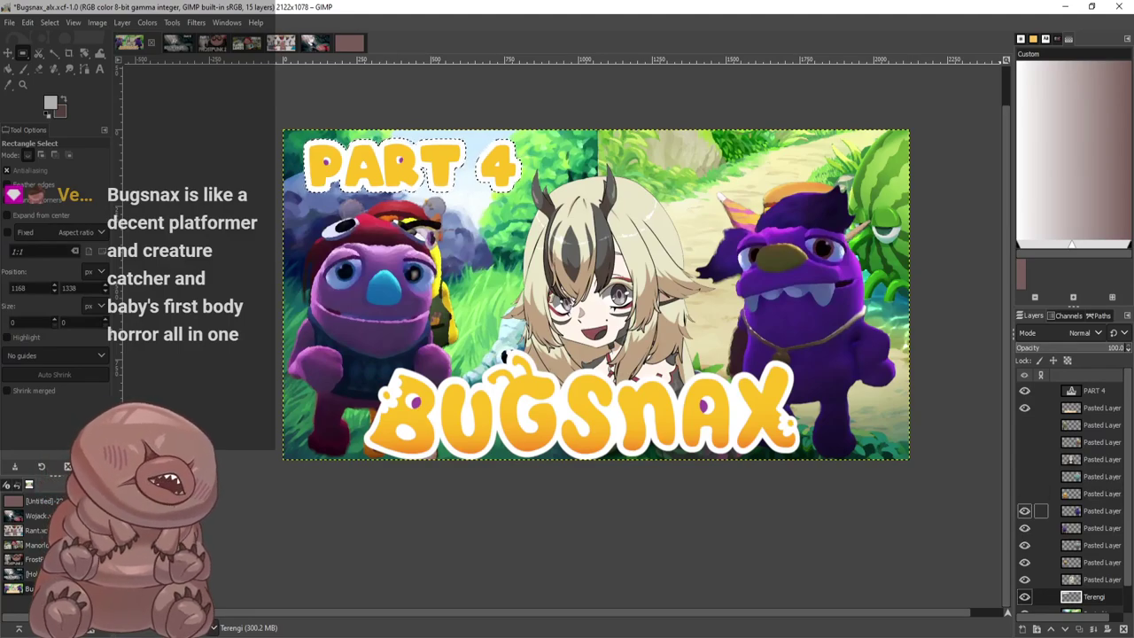
left_click(1024, 511)
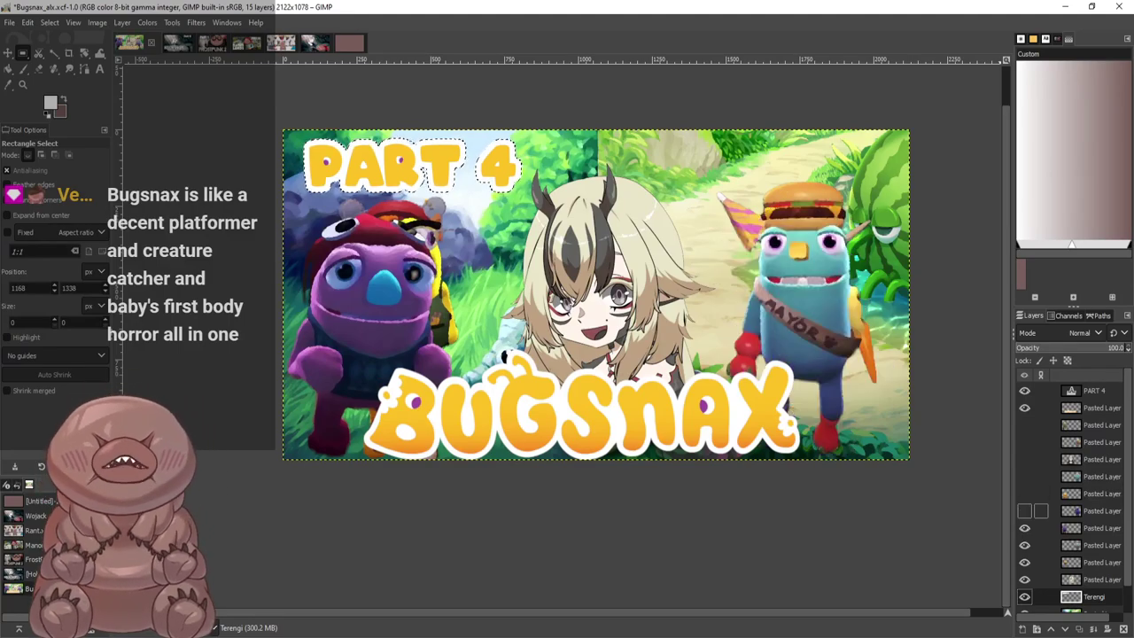
left_click(1024, 527)
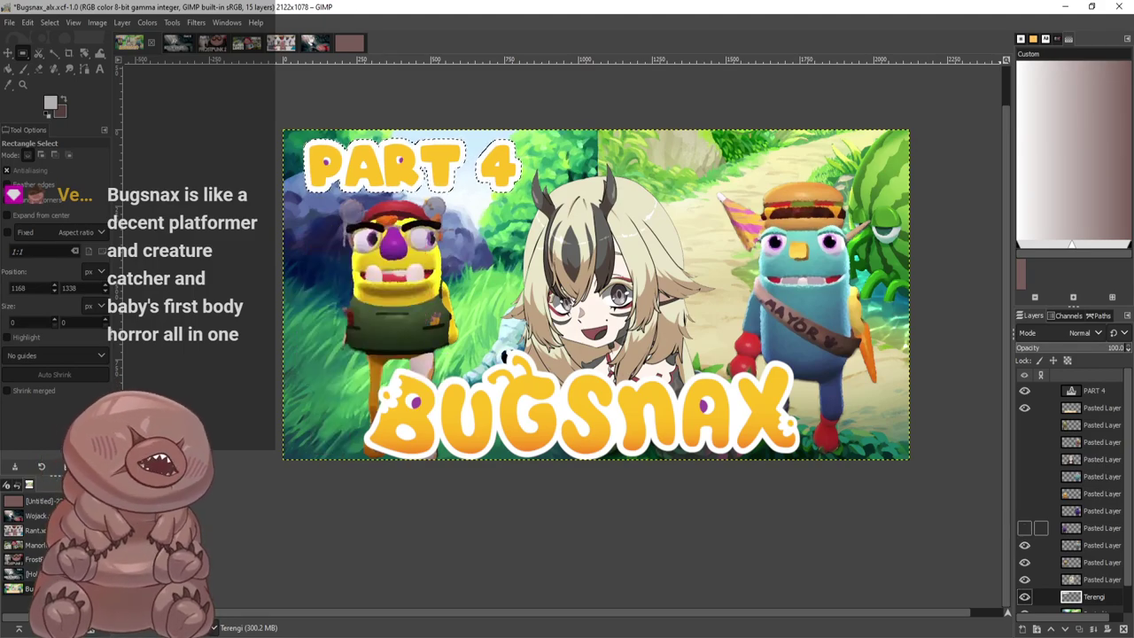
left_click(1024, 545)
left_click(1024, 562)
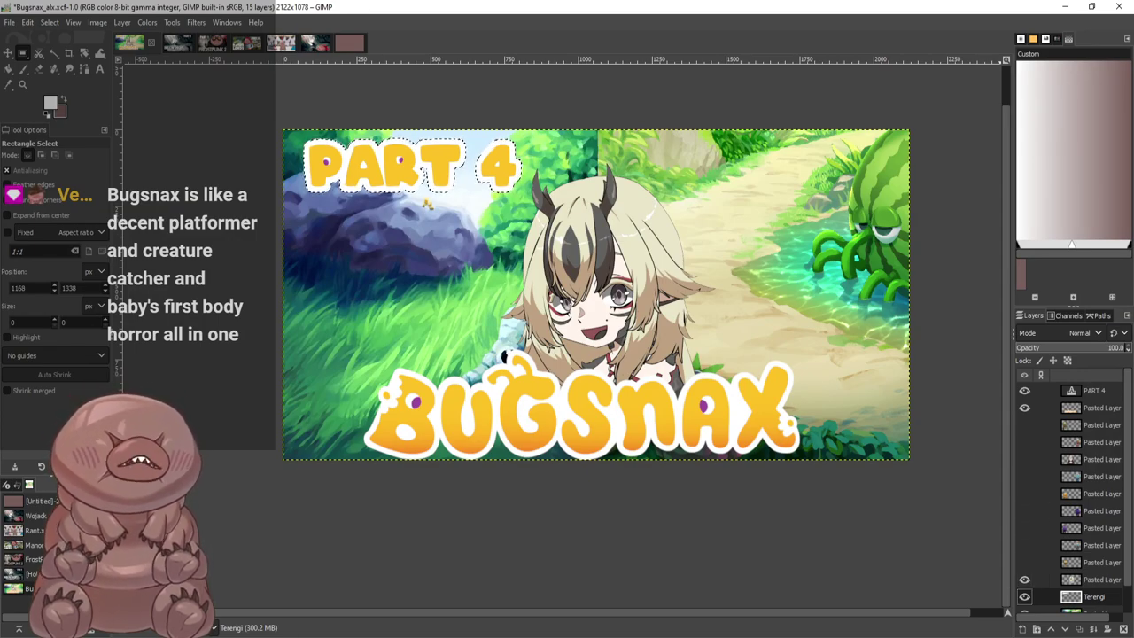
left_click(1025, 425)
left_click(1025, 441)
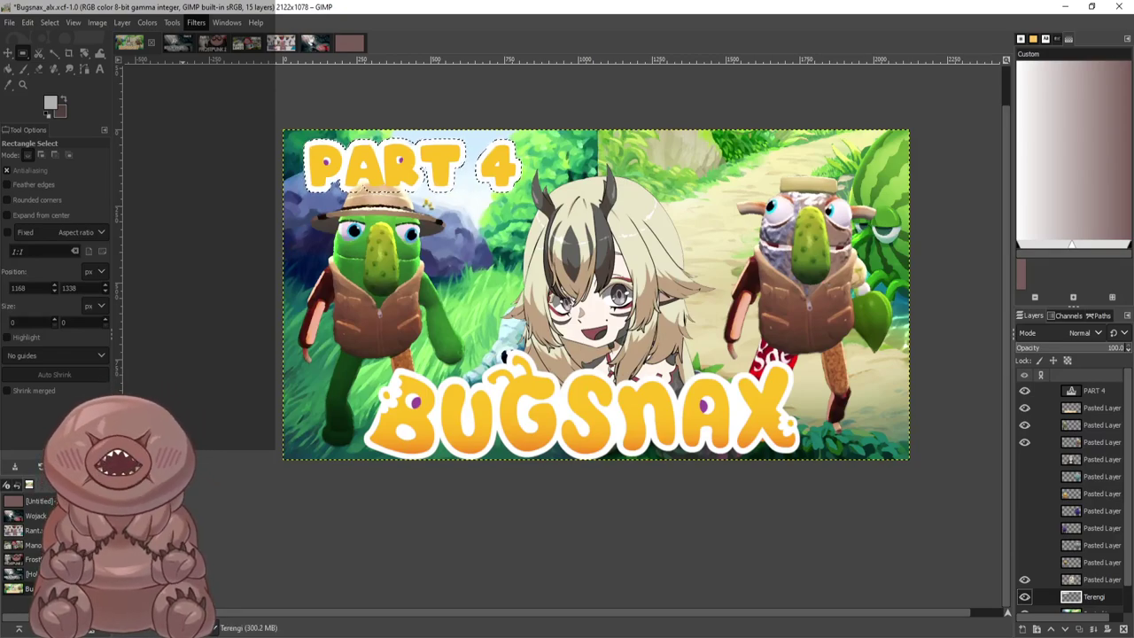
Try a filter on the horned blonde character's layer and check its effect both up close and zoomed out
scroll(665, 325, "up", 3)
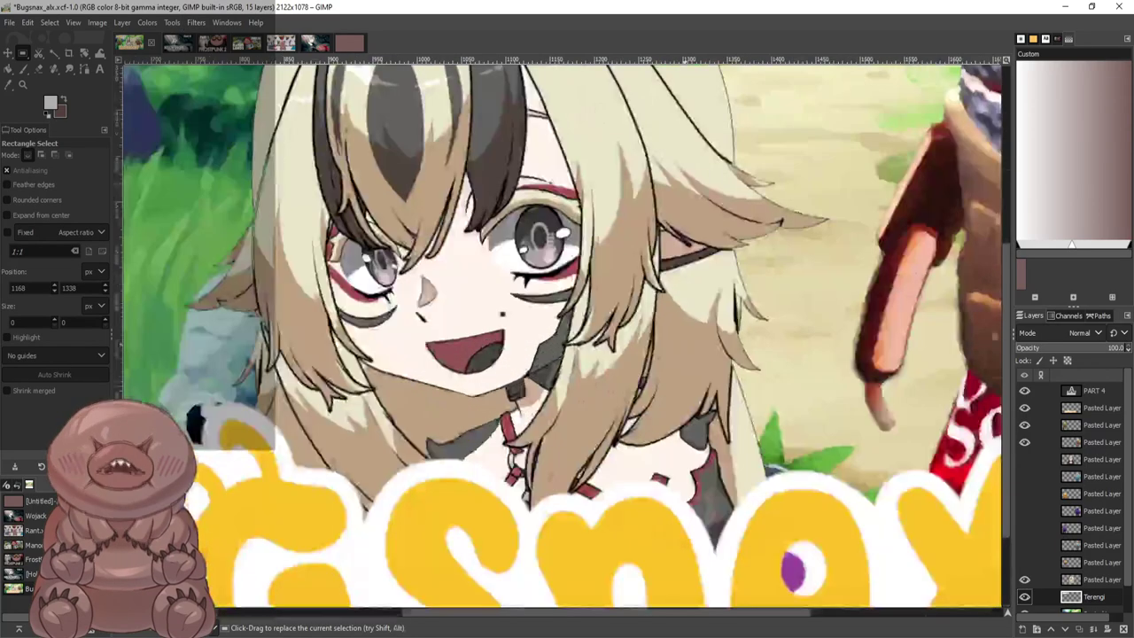
scroll(708, 328, "down", 1)
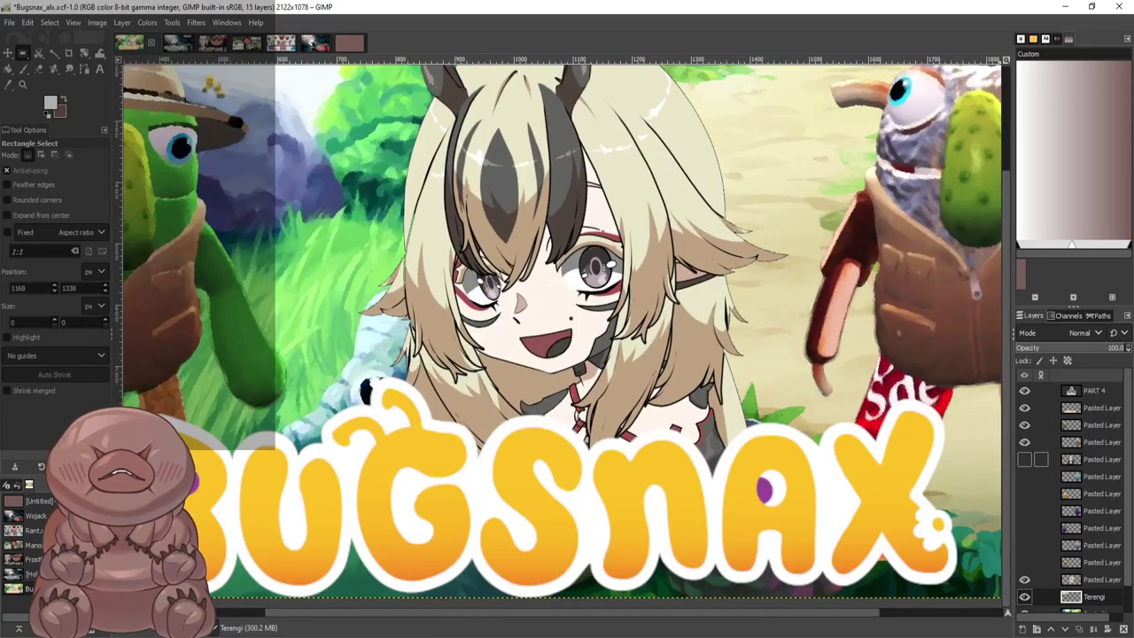
left_click(1093, 579)
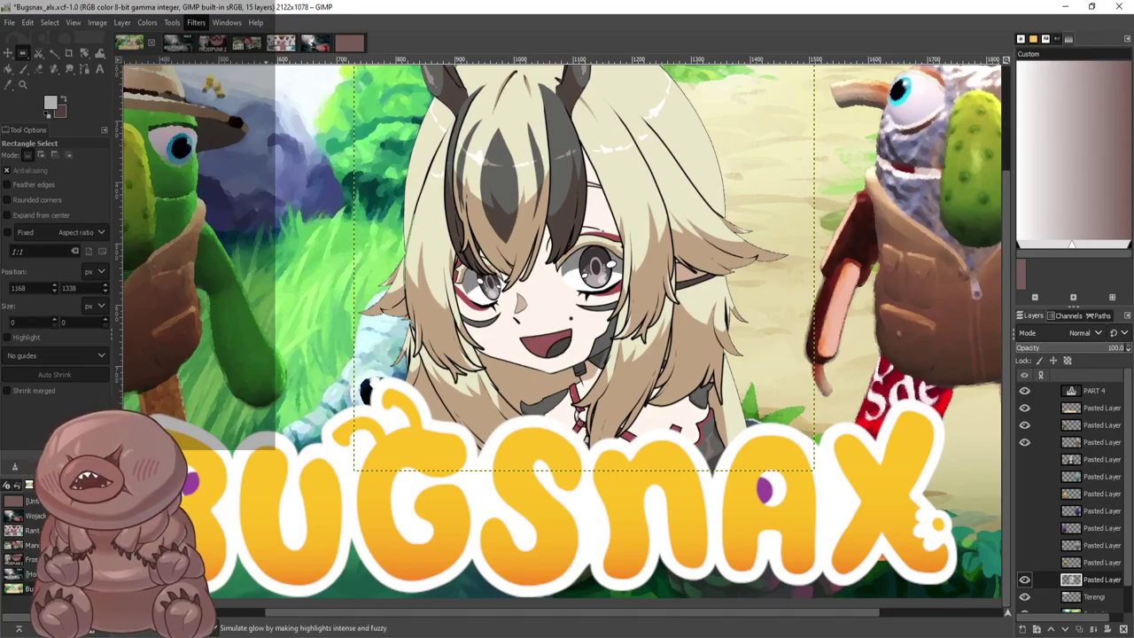
left_click(381, 342)
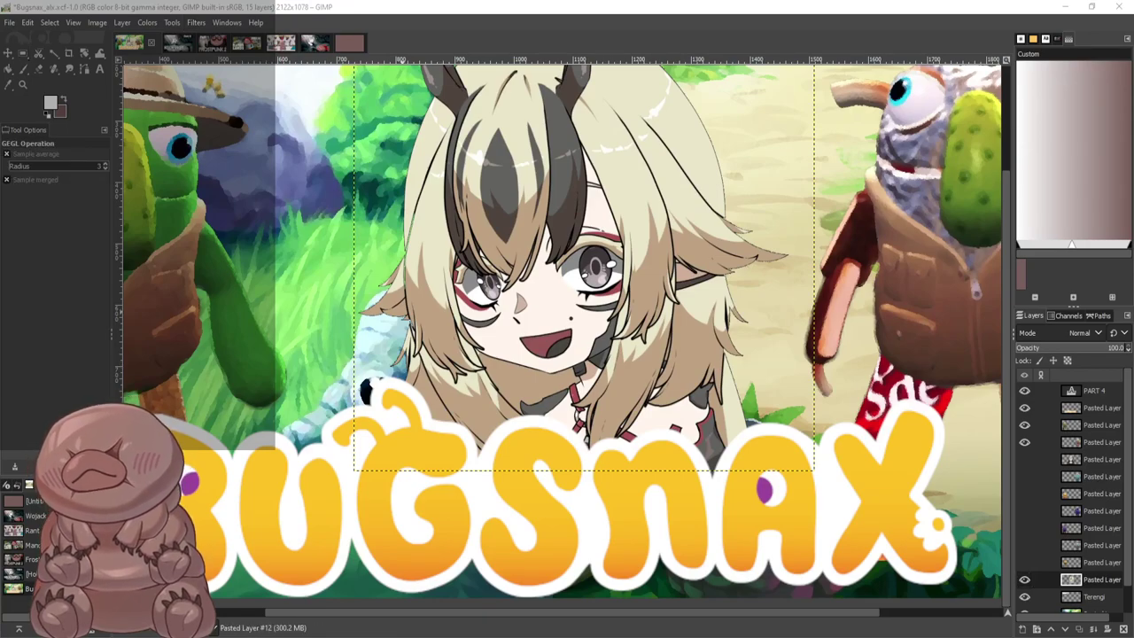
left_click(614, 284)
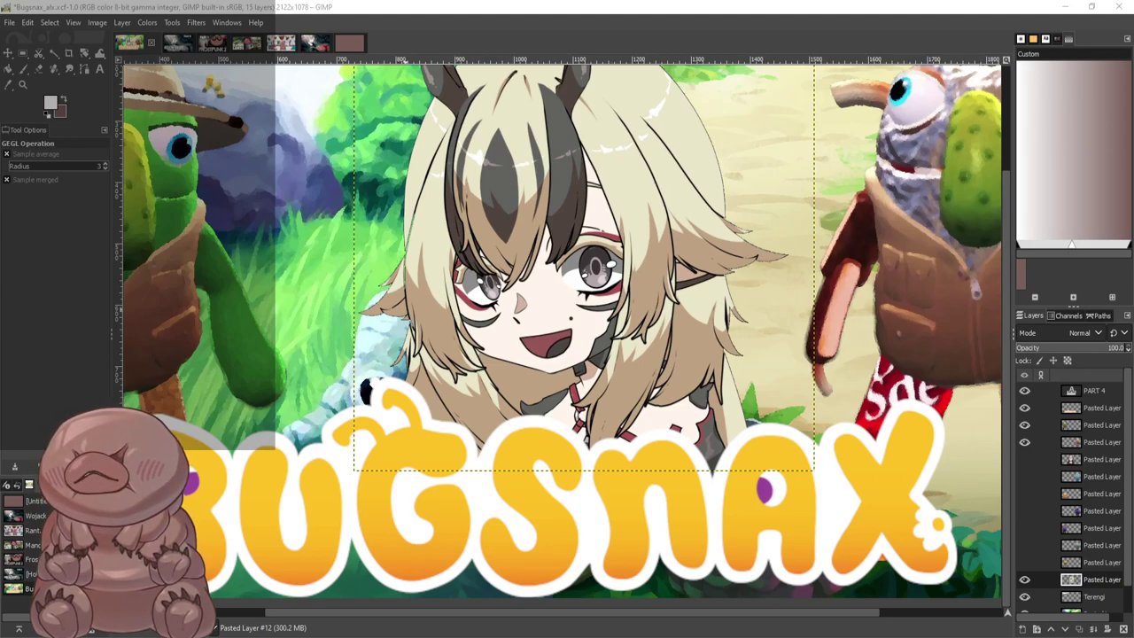
scroll(644, 309, "down", 4)
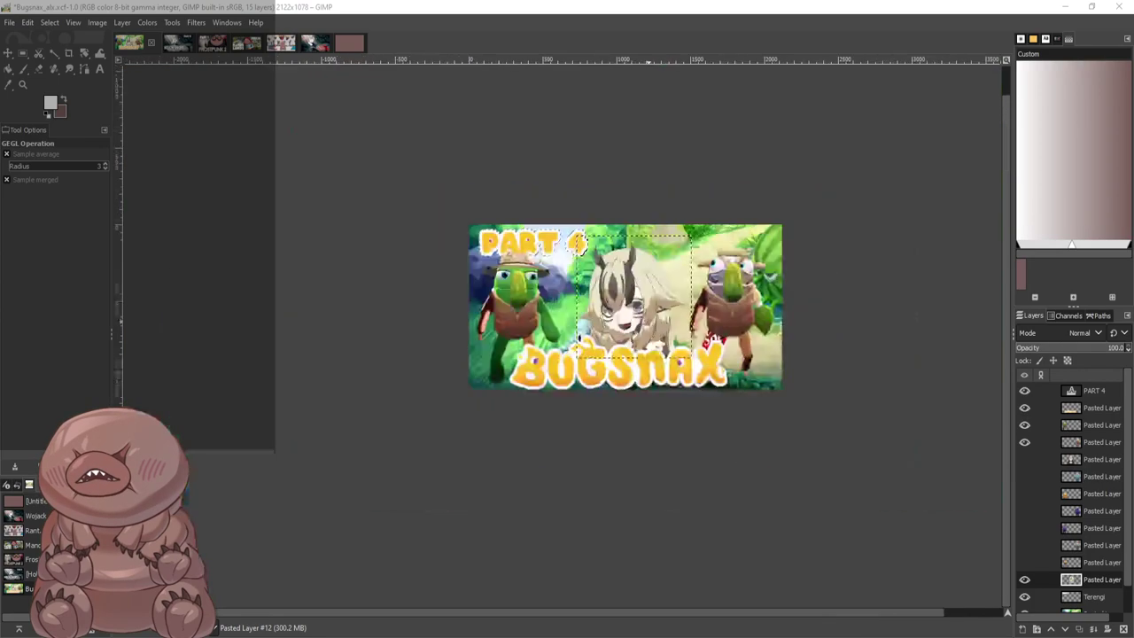
scroll(638, 308, "up", 4)
left_click(628, 296)
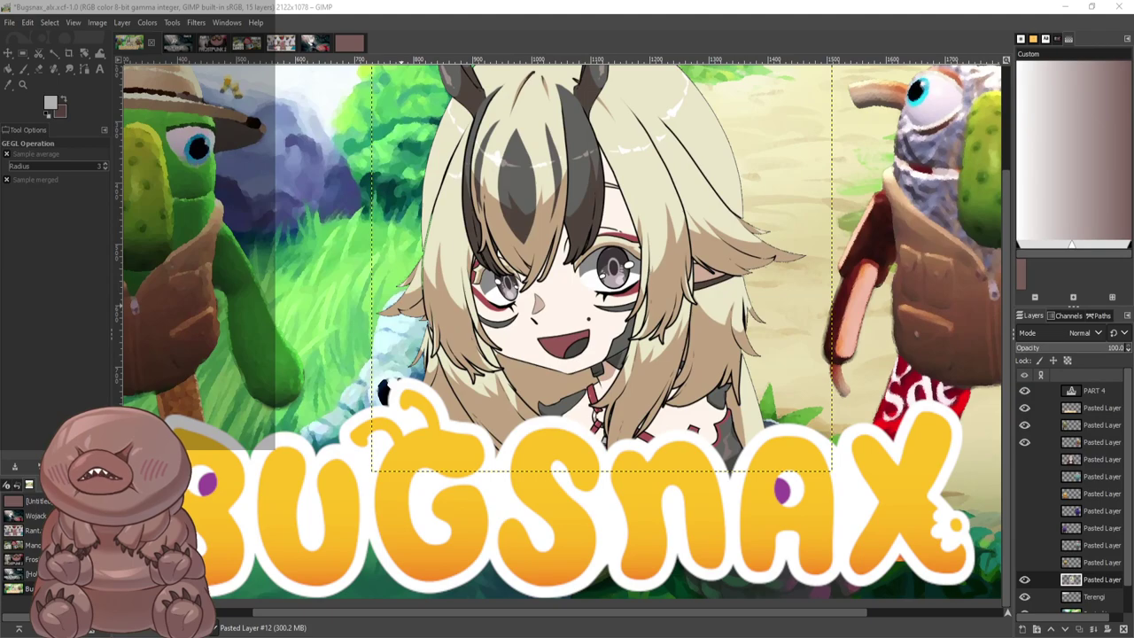
Hide and show the horned character's layer to compare the image with and without it
key("shift+ctrl+j")
key("1")
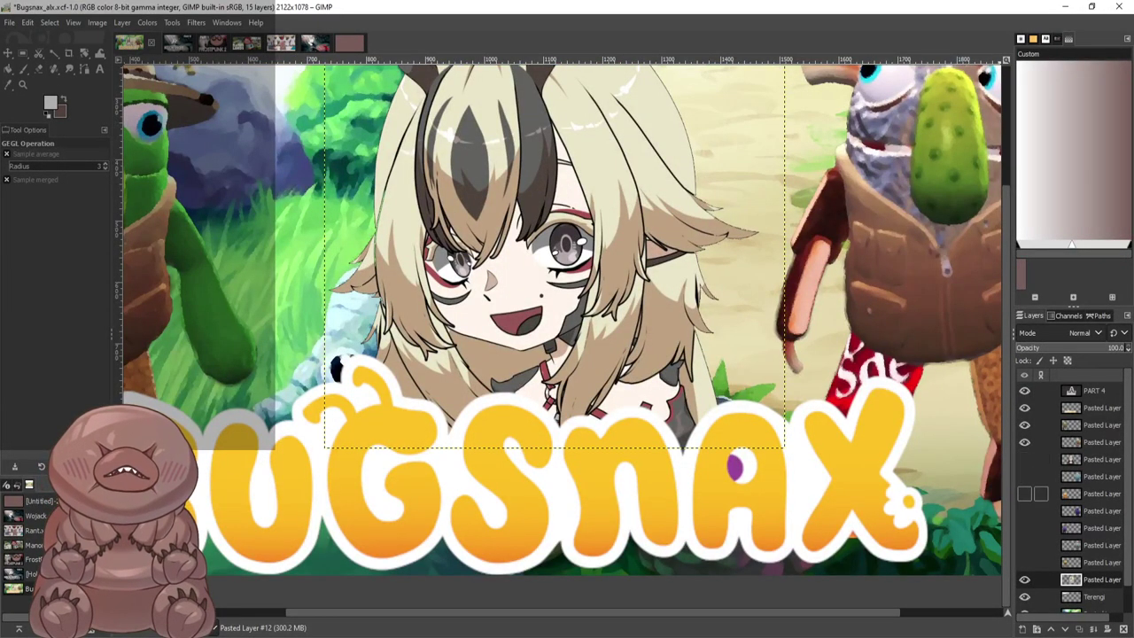
left_click(1025, 579)
left_click(1025, 579)
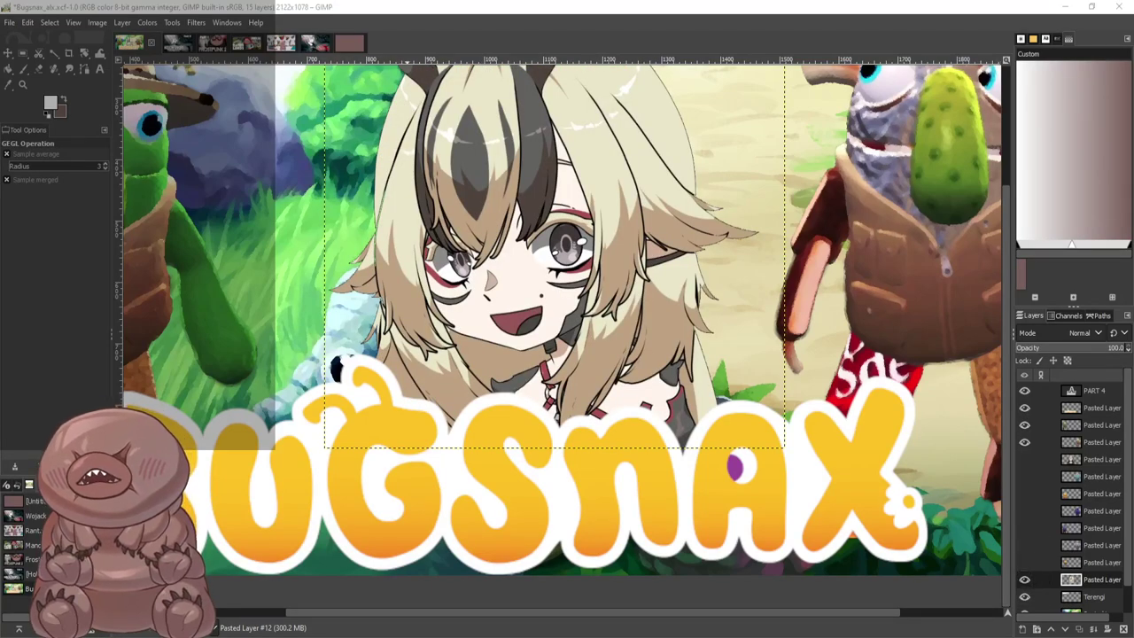
Try an artistic filter on the horned blonde character's layer and check its effect up close
key("shift+ctrl+j")
scroll(640, 302, "up", 2)
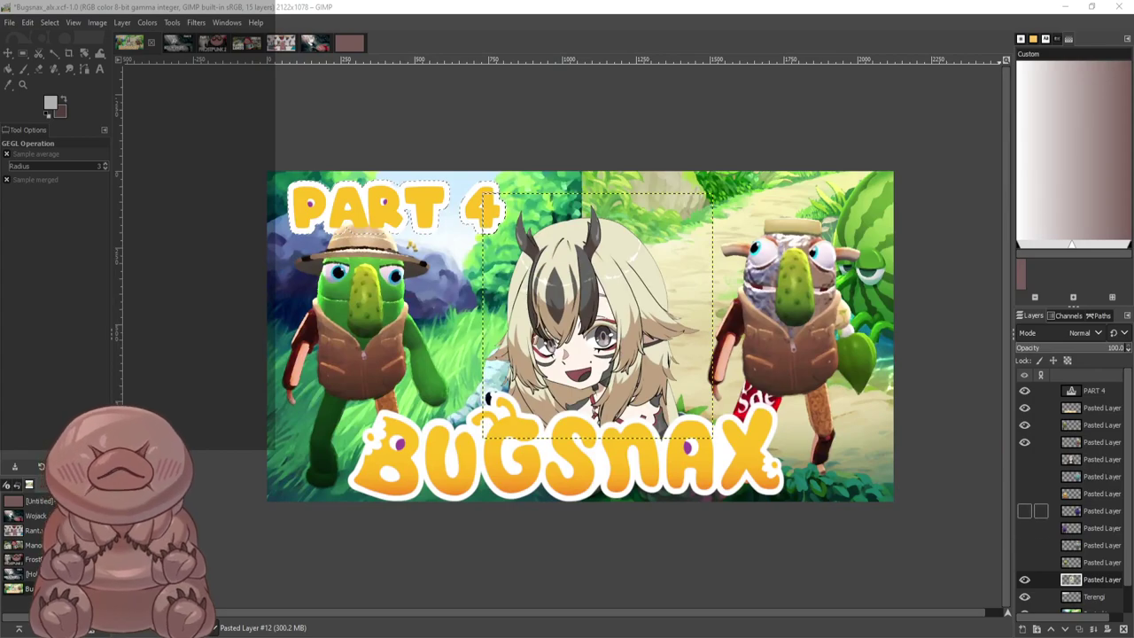
left_click(1083, 425)
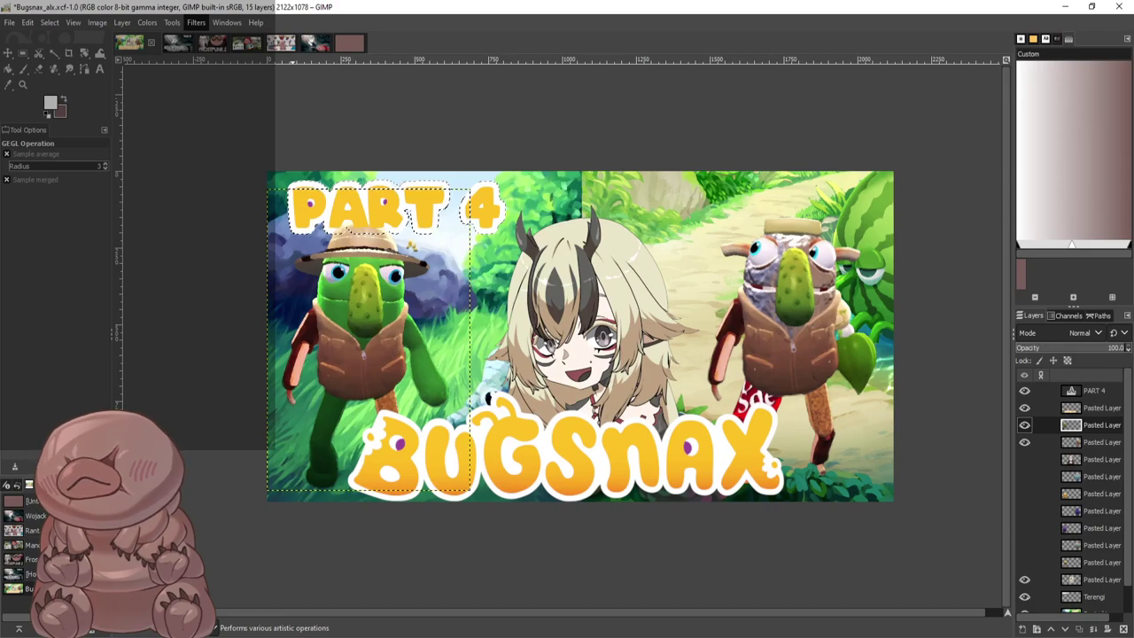
key("r")
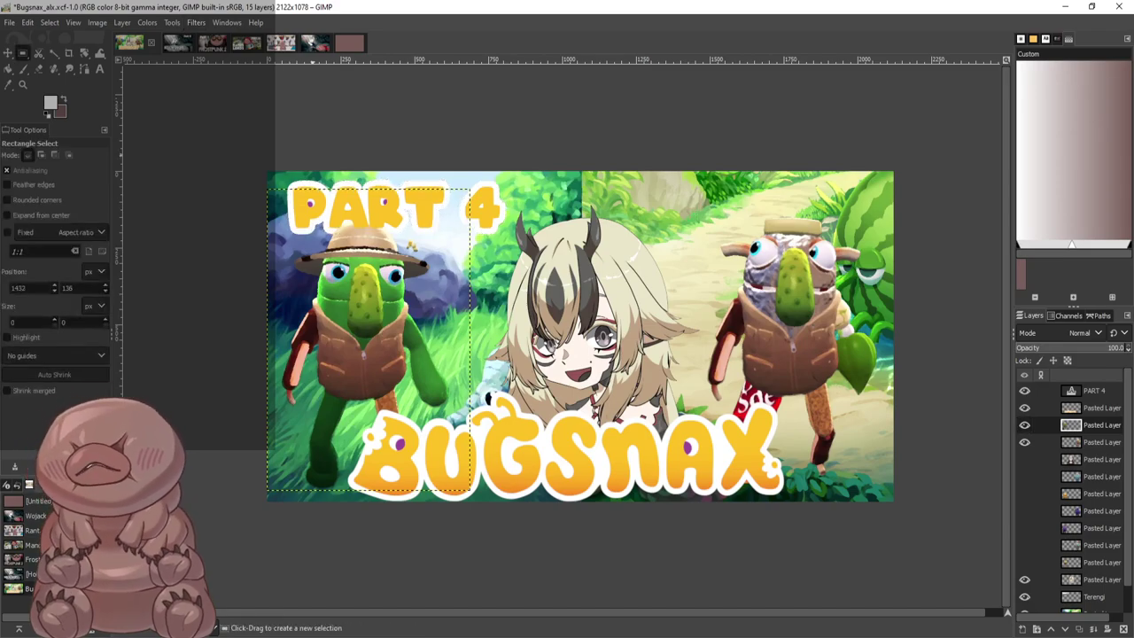
scroll(1083, 478, "down", 2)
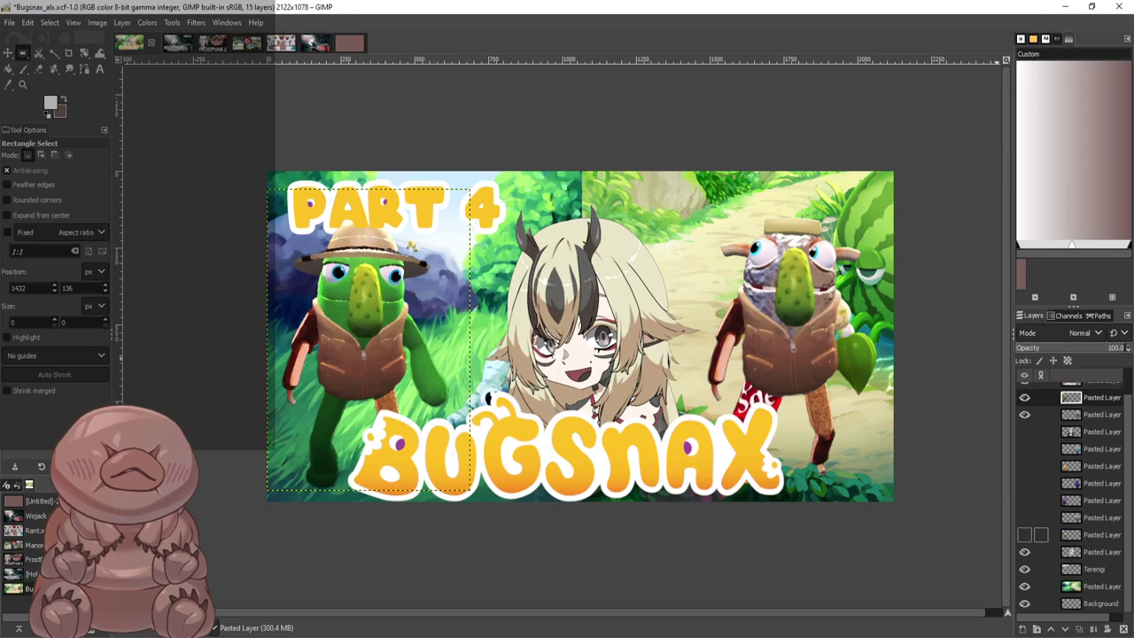
left_click(1090, 552)
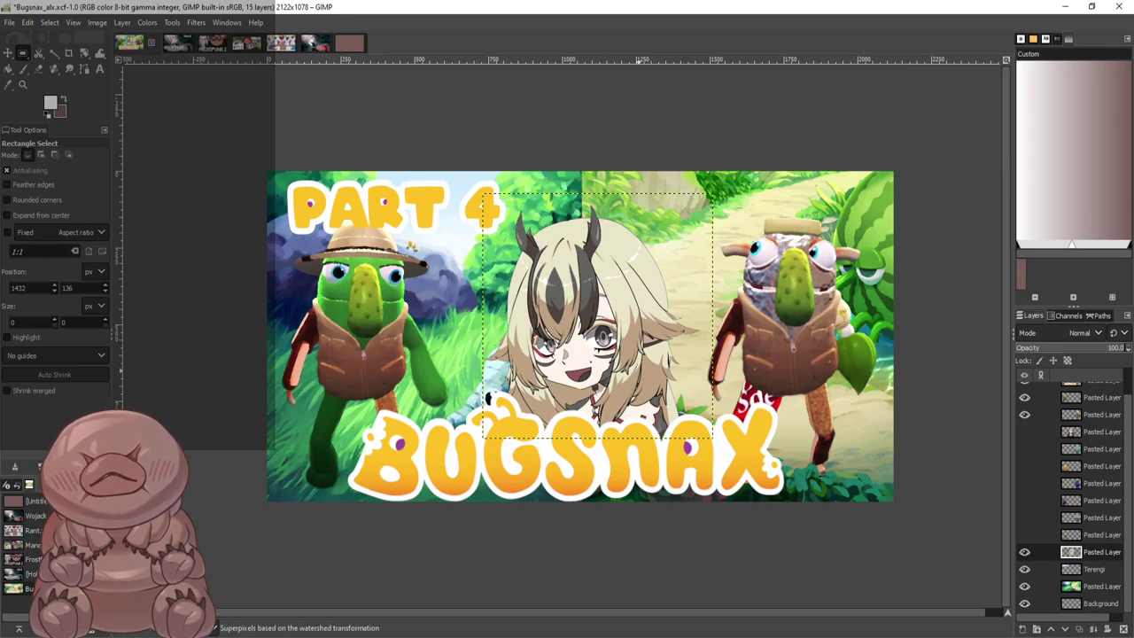
left_click(354, 260)
scroll(680, 370, "up", 2)
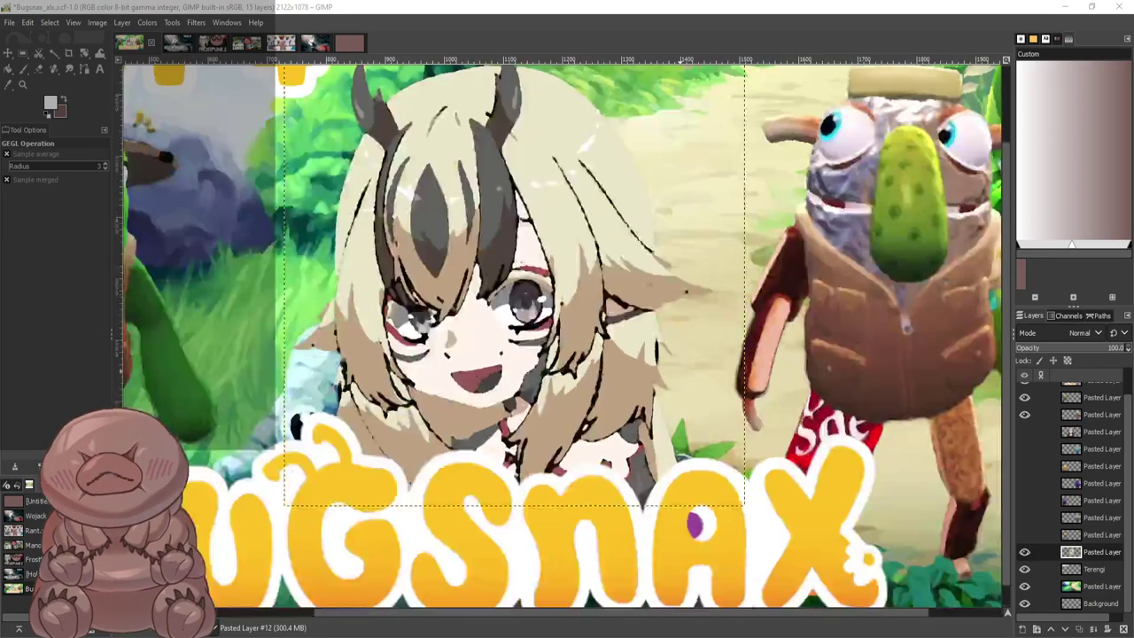
scroll(668, 365, "down", 1)
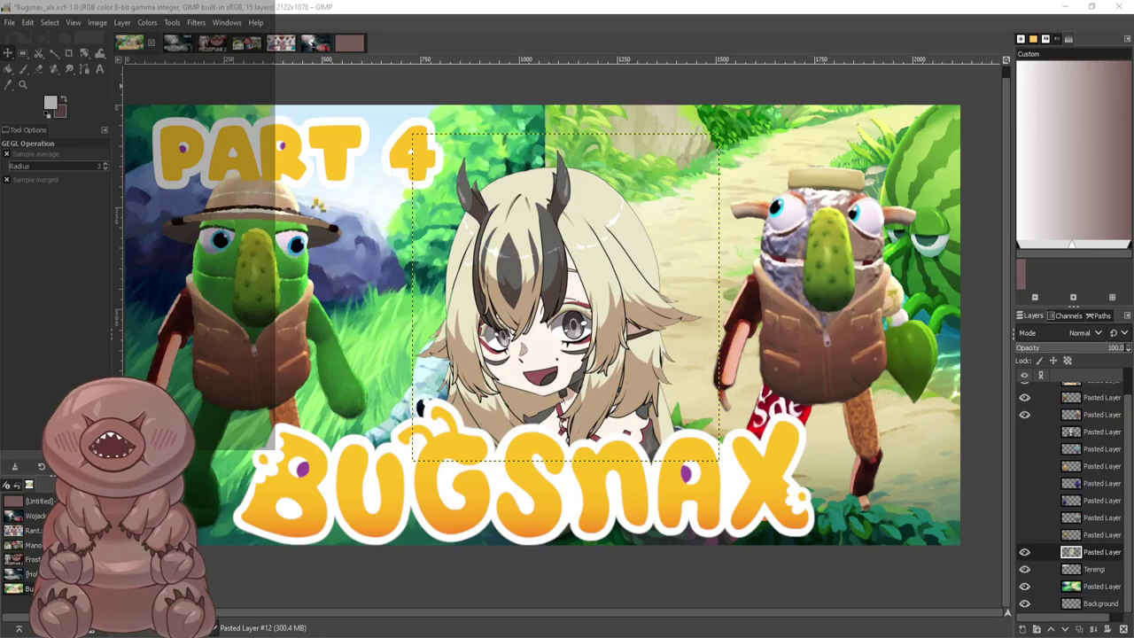
Show the six hidden layers with the earlier parts' Bugsnax characters alongside the Part 4 characters
left_click(23, 53)
left_click(310, 244)
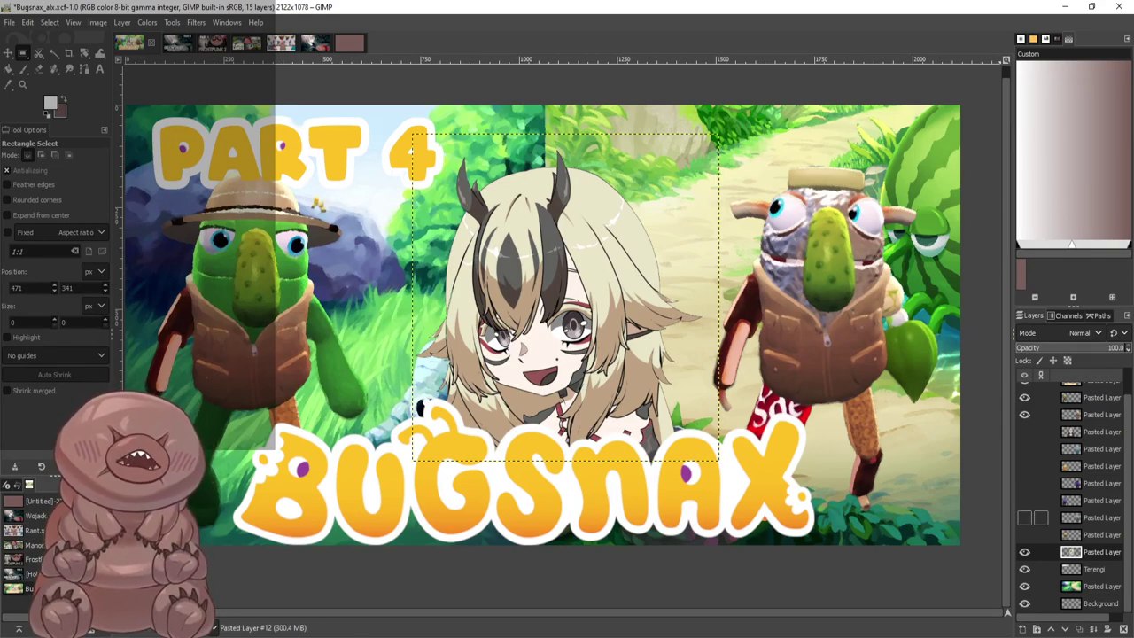
left_click(1025, 535)
left_click(1026, 517)
left_click(1025, 501)
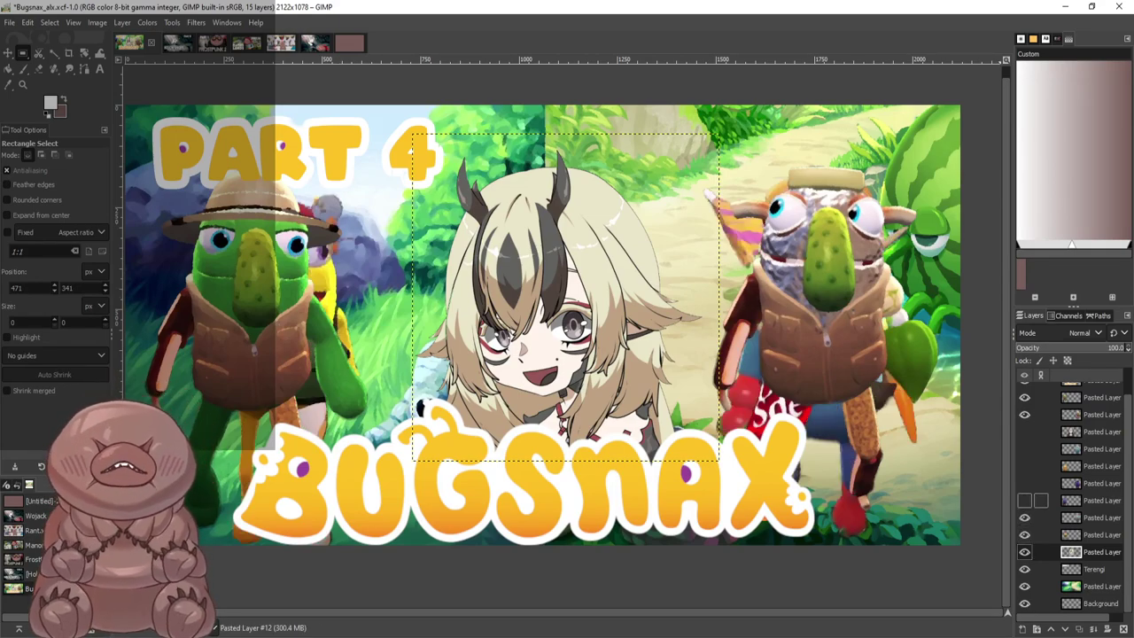
left_click(1026, 466)
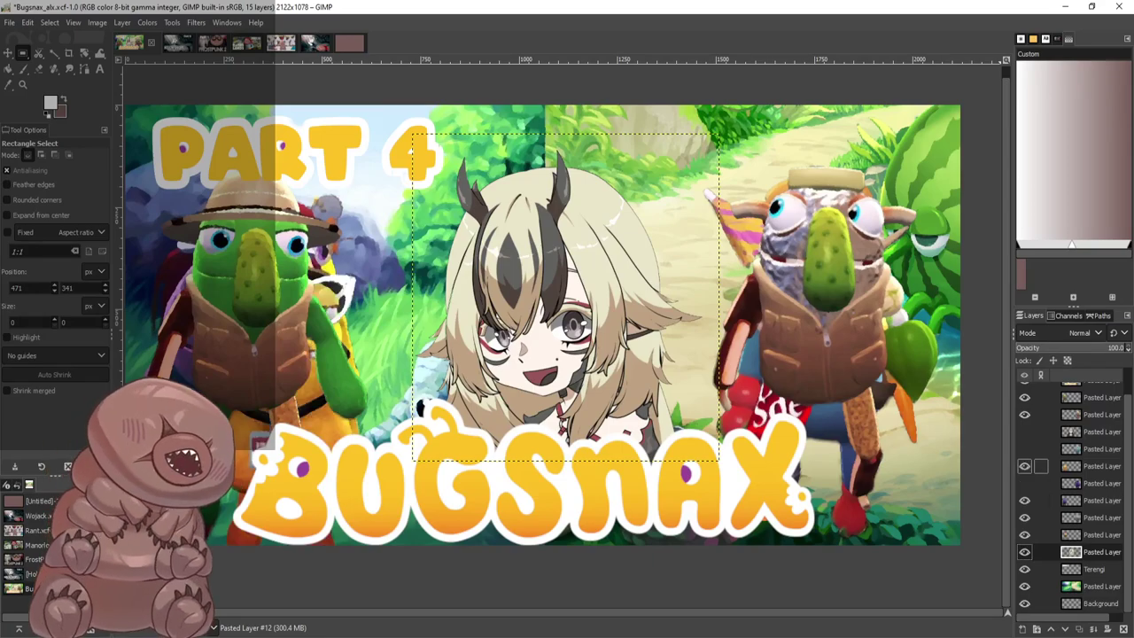
left_click(1026, 449)
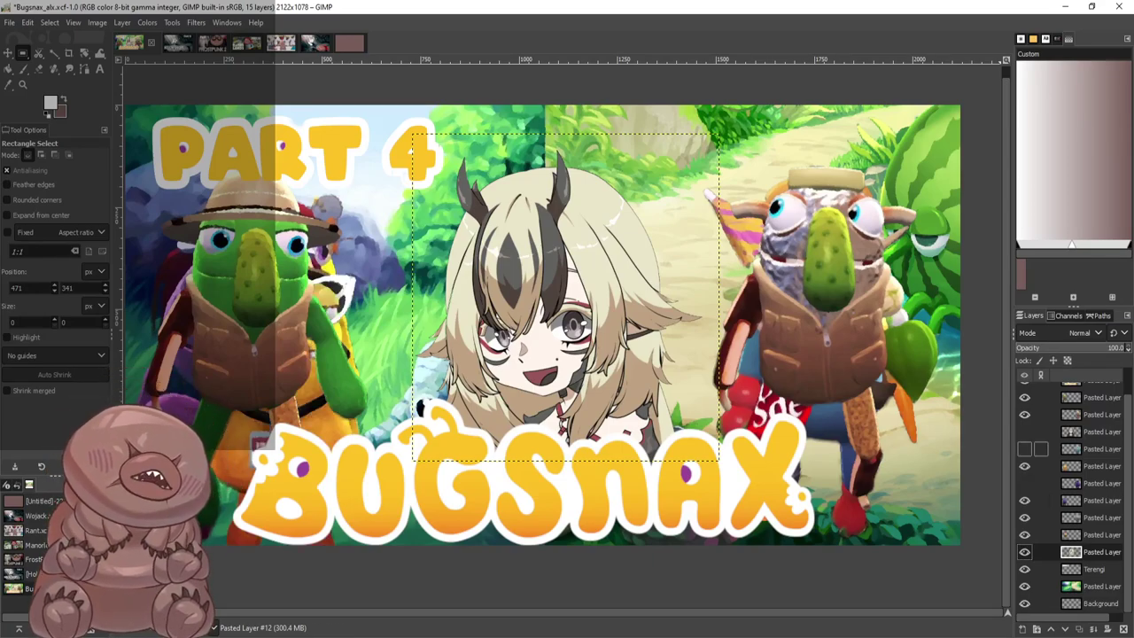
left_click(1025, 483)
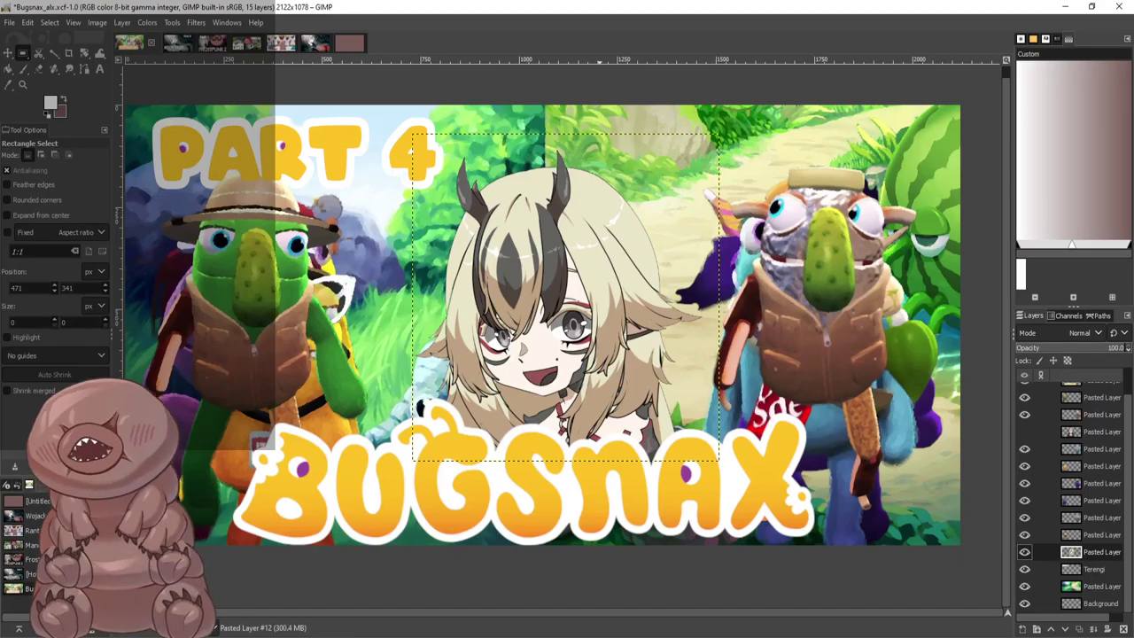
Examine the Frostpunk 2 Part 1 thumbnail enlarged, hiding and showing again two of its lower image layers one at a time
left_click(213, 43)
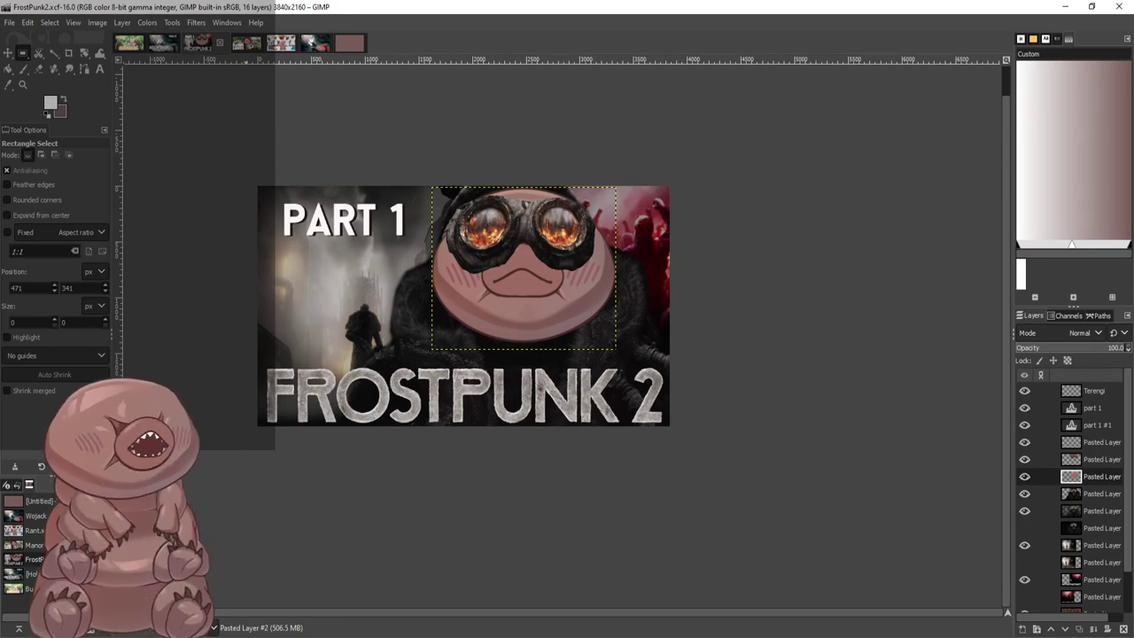
scroll(588, 405, "up", 1)
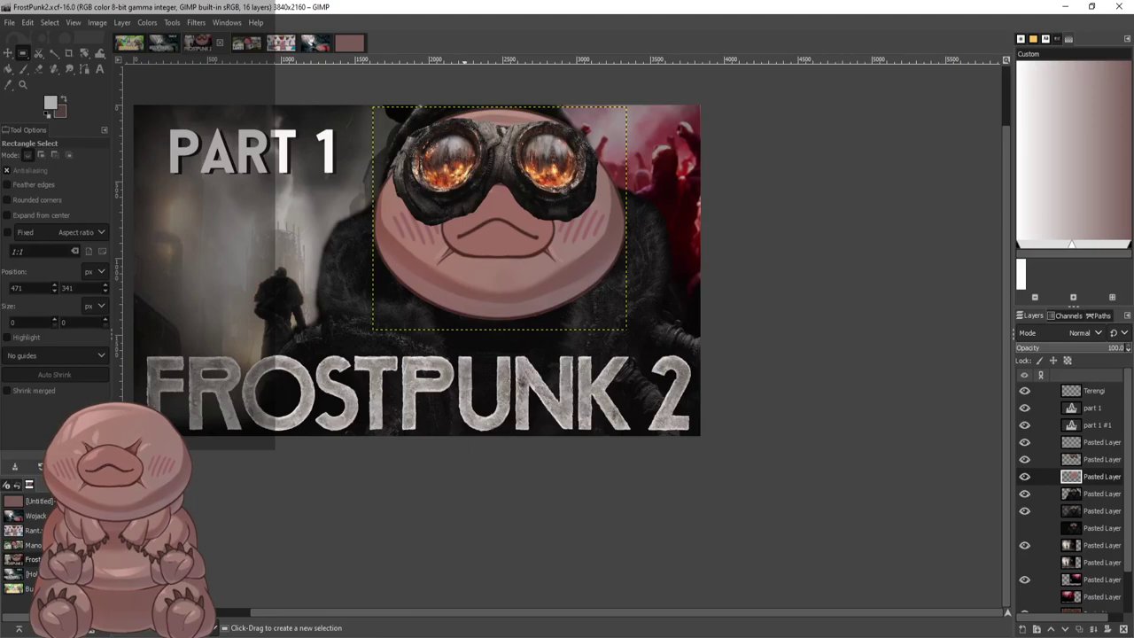
scroll(479, 355, "up", 1)
scroll(568, 337, "left", 5)
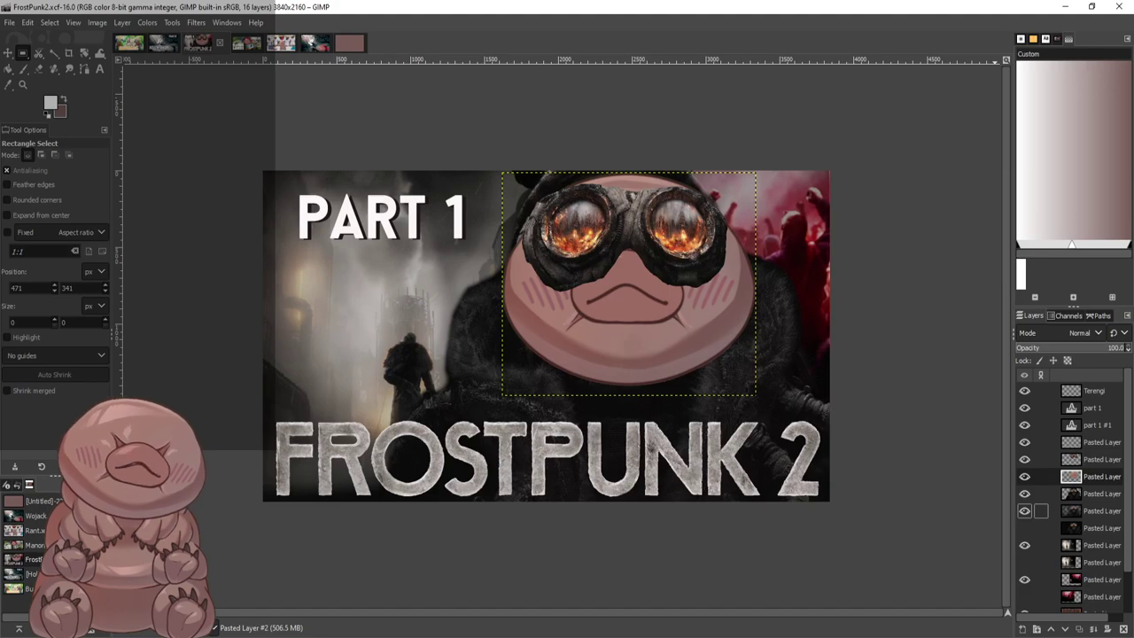
left_click(1024, 512)
left_click(1024, 512)
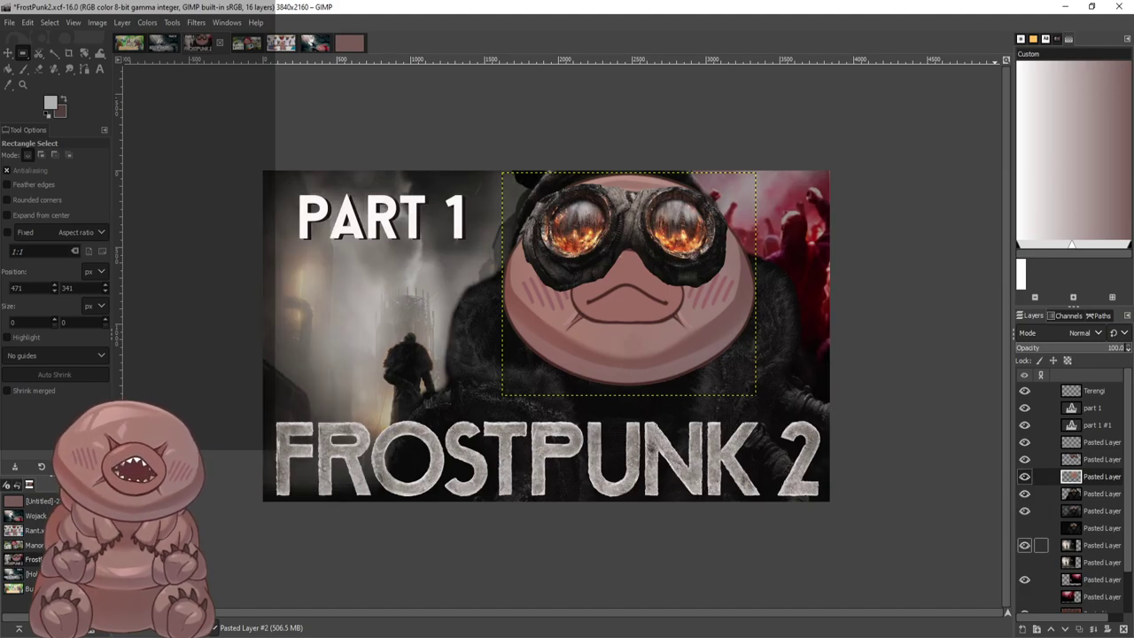
left_click(1024, 545)
left_click(1024, 545)
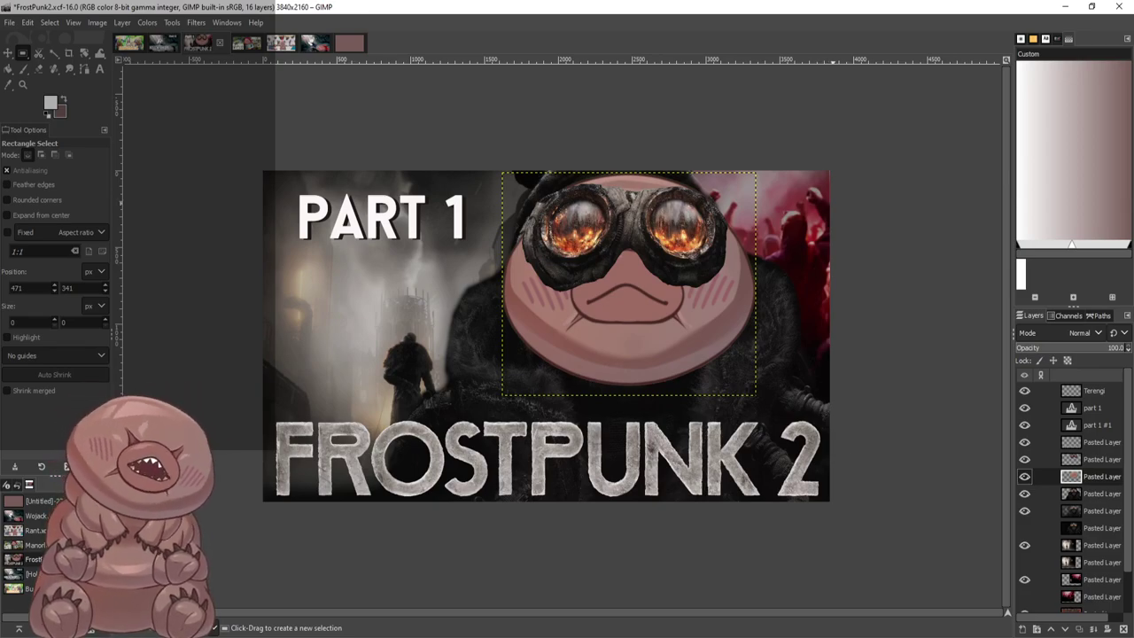
Bring up the Manor Lords Part 10 thumbnail and examine its whole composition enlarged
left_click(247, 42)
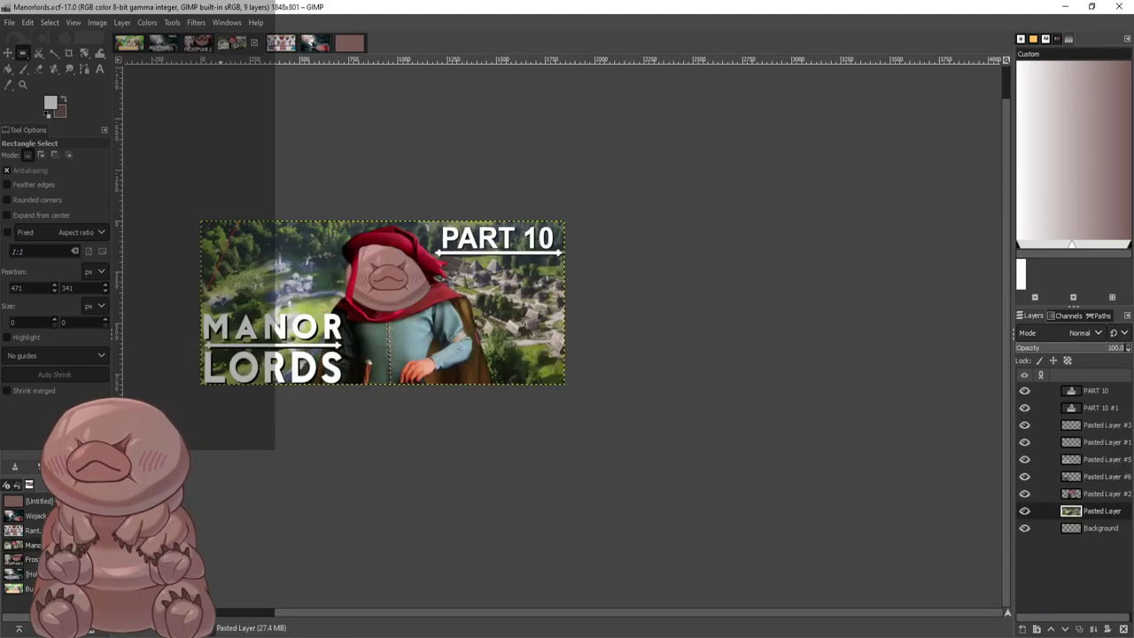
scroll(404, 351, "up", 1)
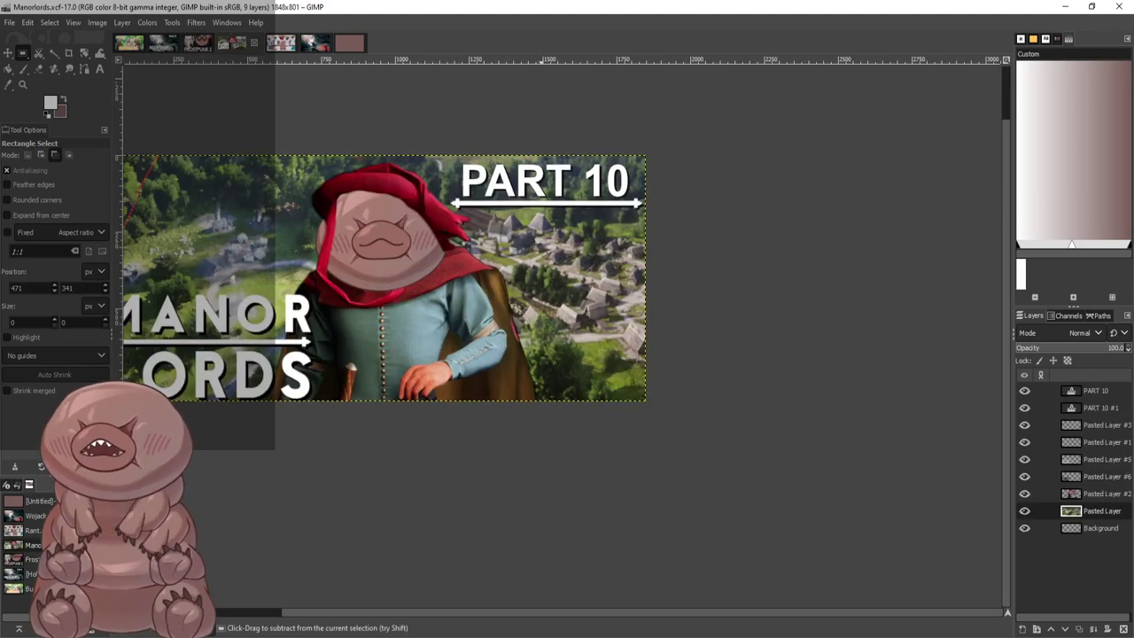
scroll(563, 278, "left", 4)
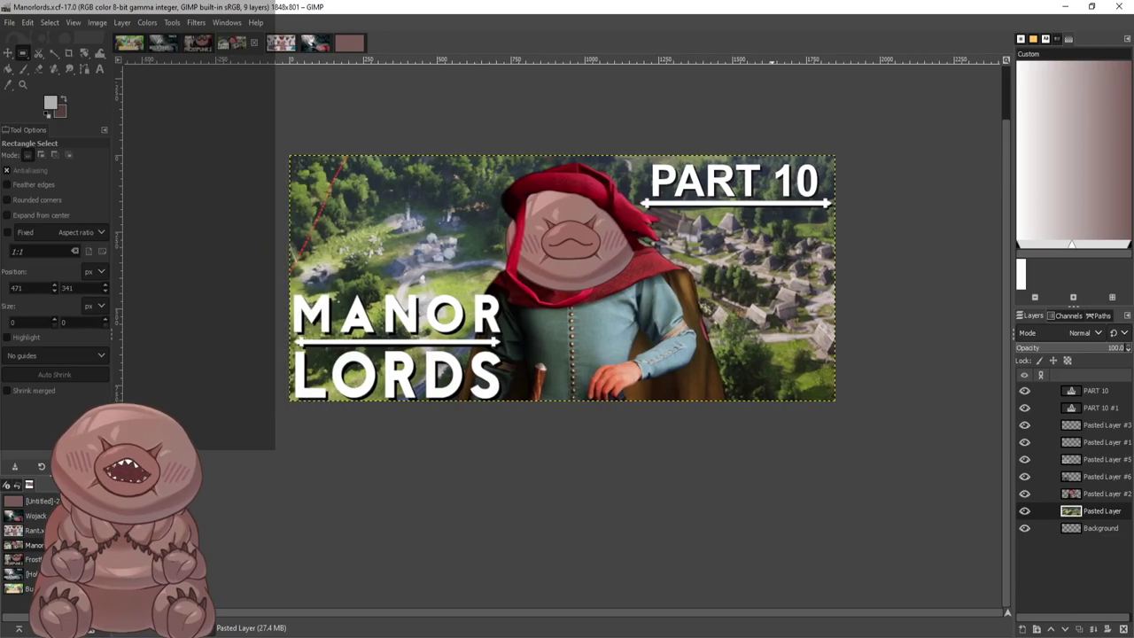
scroll(543, 506, "up", 1)
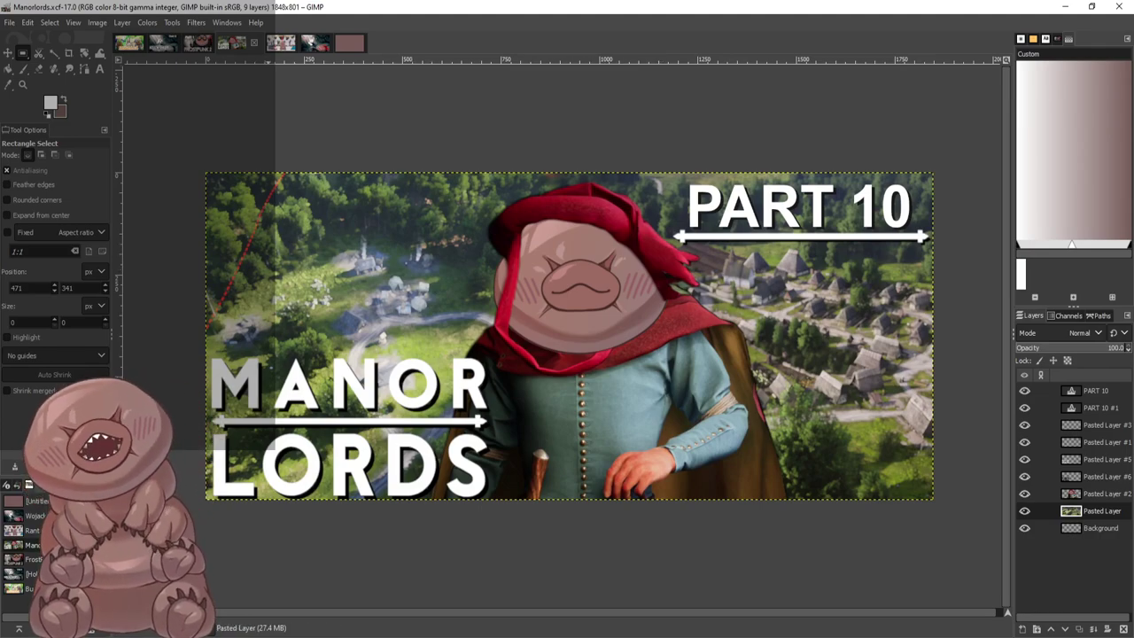
Compare the Dragon's Dogma II "Goblin Problem" thumbnail with the Manor Lords and Frostpunk 2 ones
left_click(281, 43)
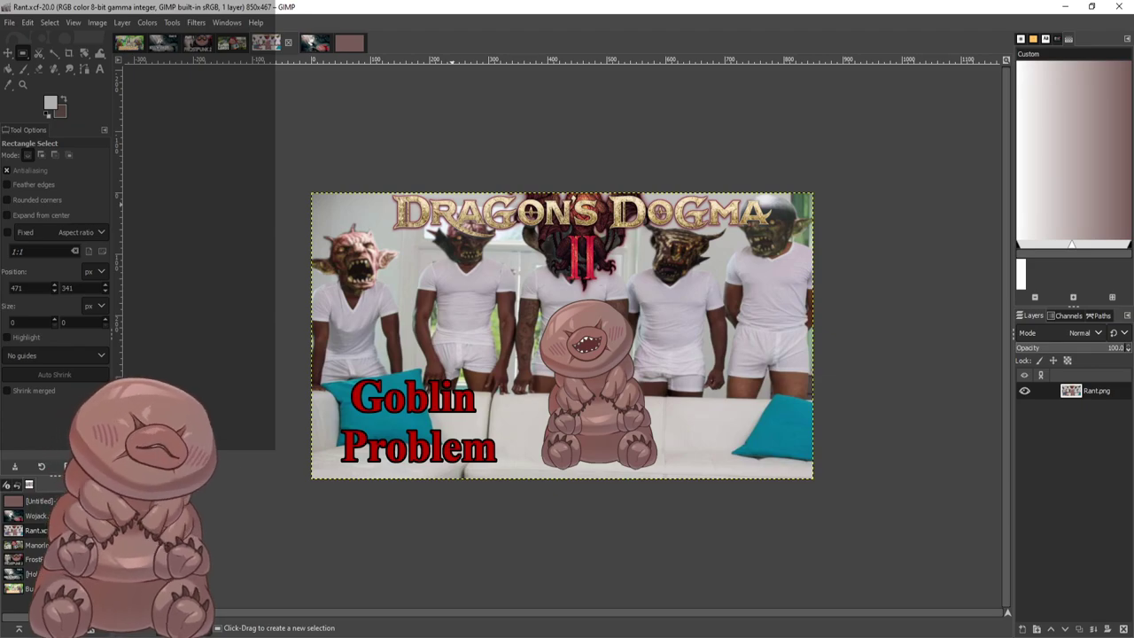
left_click(232, 44)
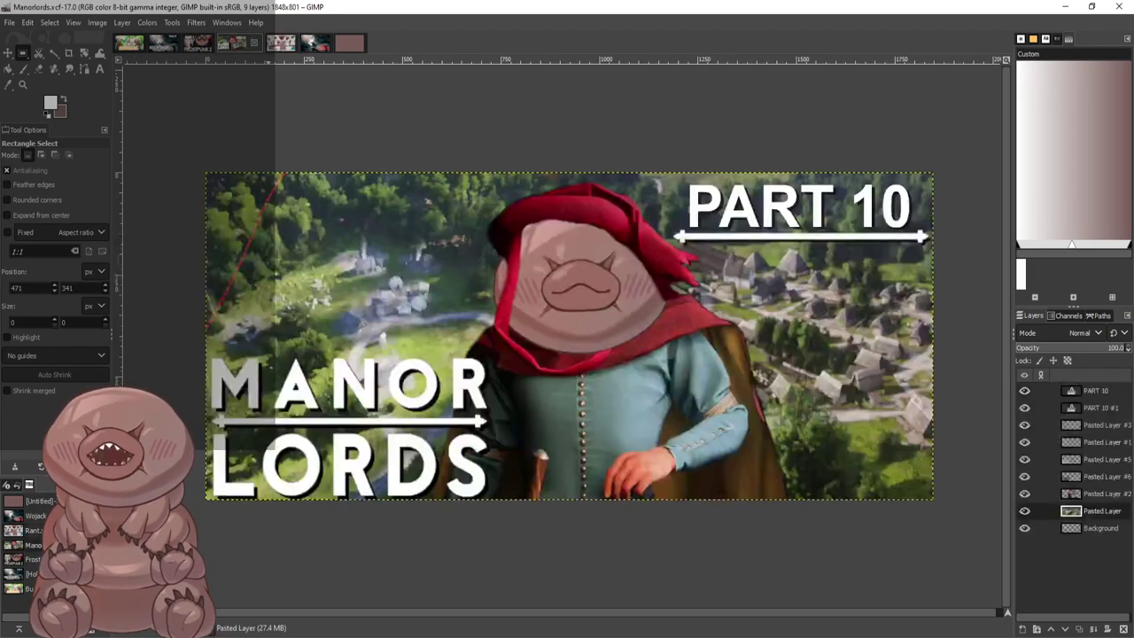
left_click(197, 43)
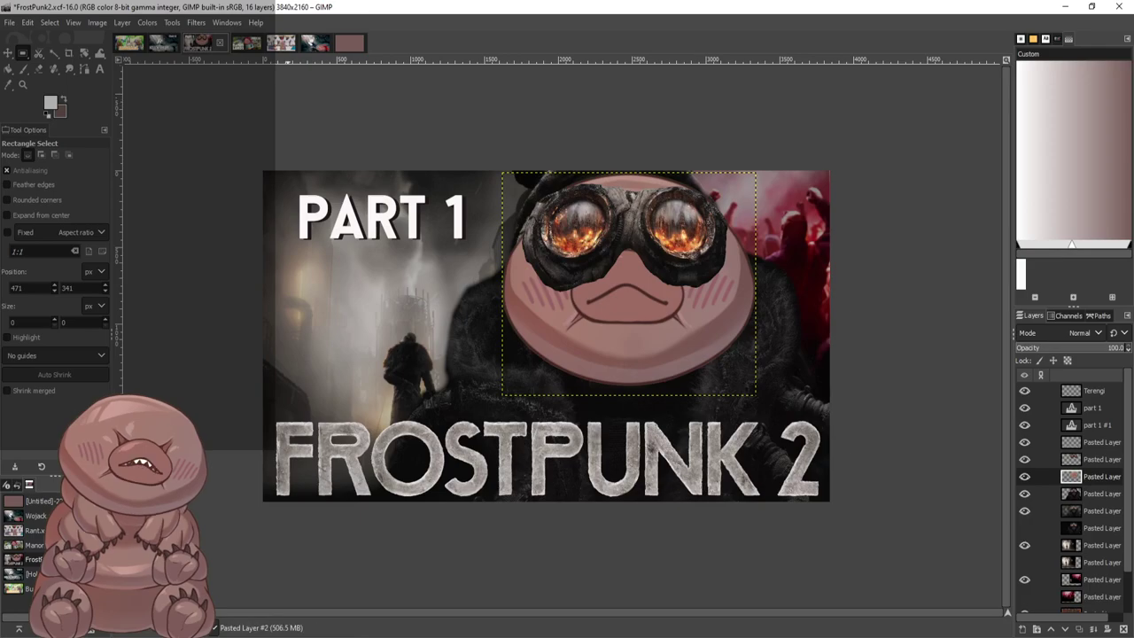
left_click(266, 42)
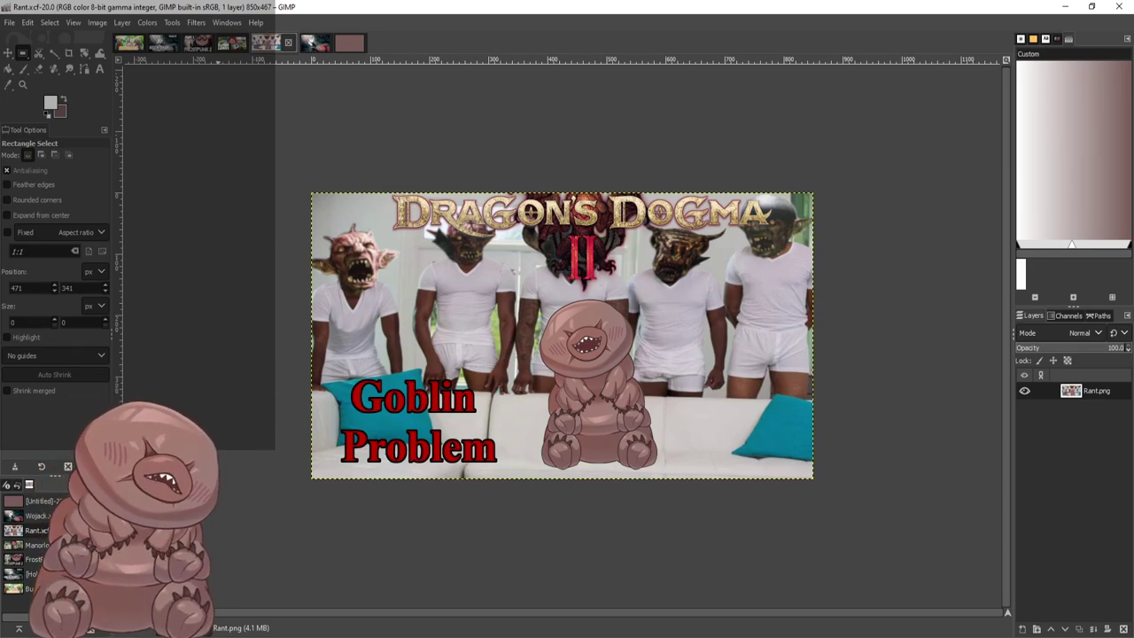
Bring up the untitled crossed-arrows chart and add the text label "Corprate" above the vertical arrow
left_click(350, 42)
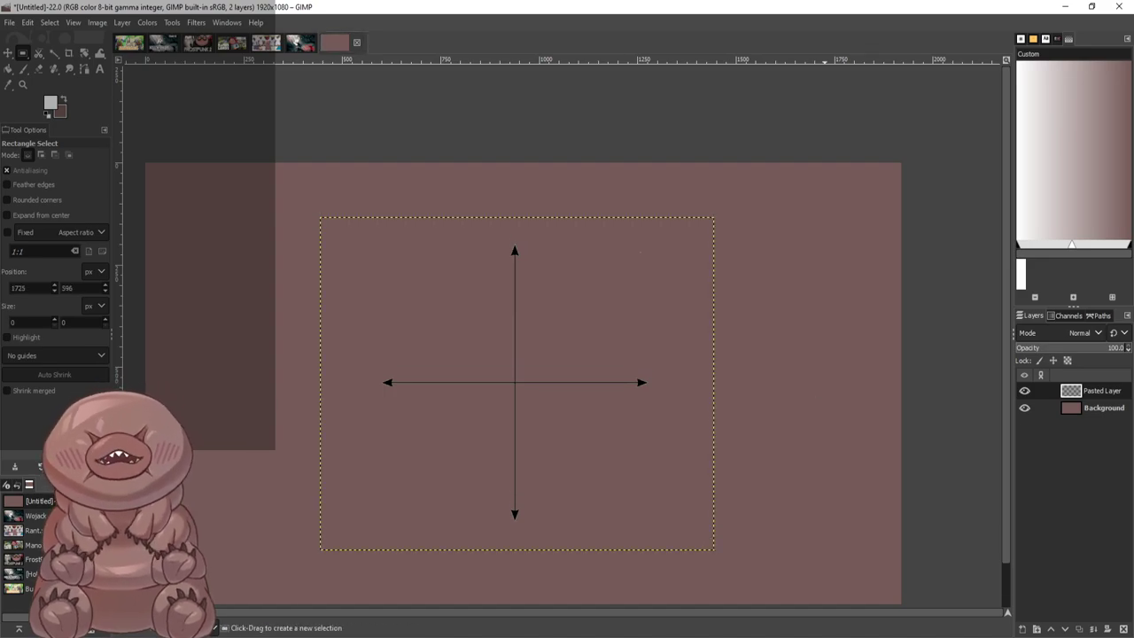
key("ctrl")
scroll(563, 337, "down", 3)
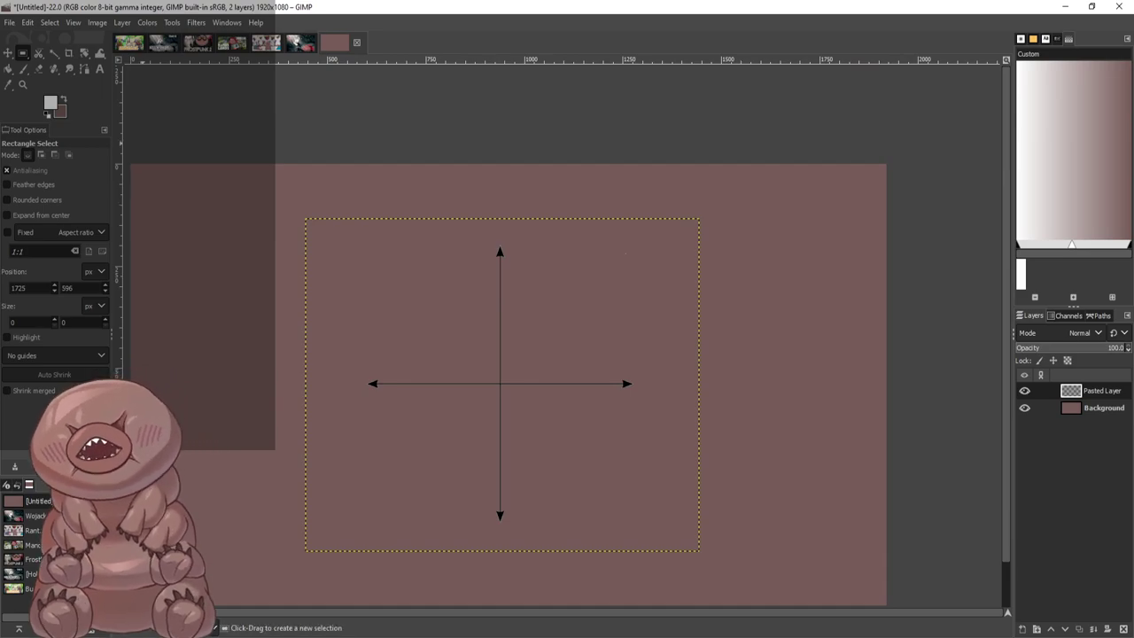
left_click(99, 69)
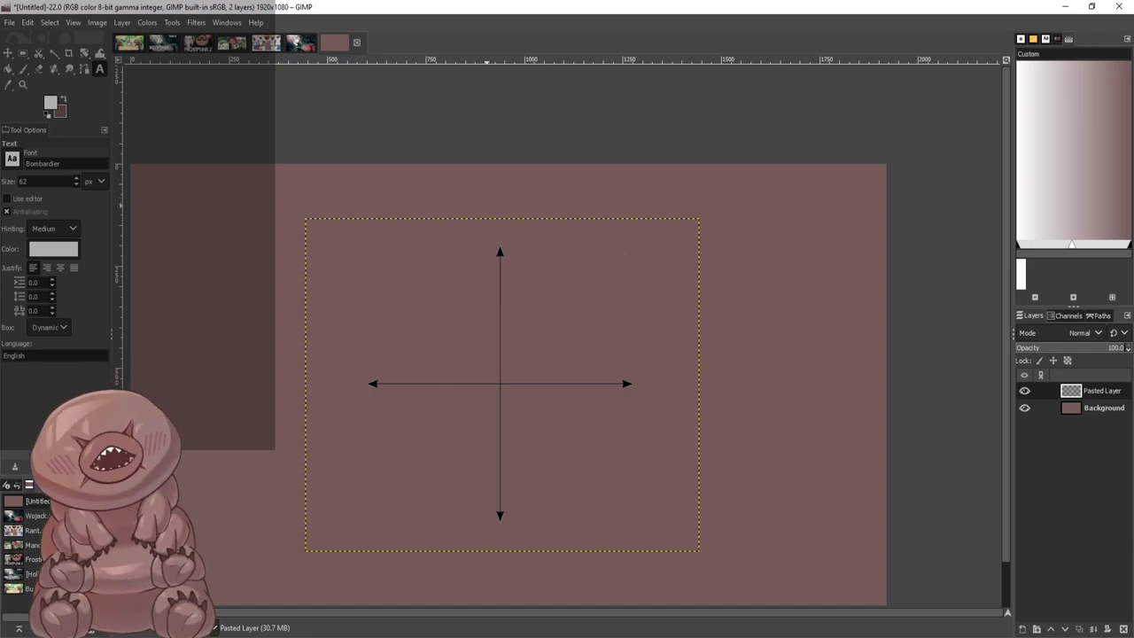
left_click(487, 206)
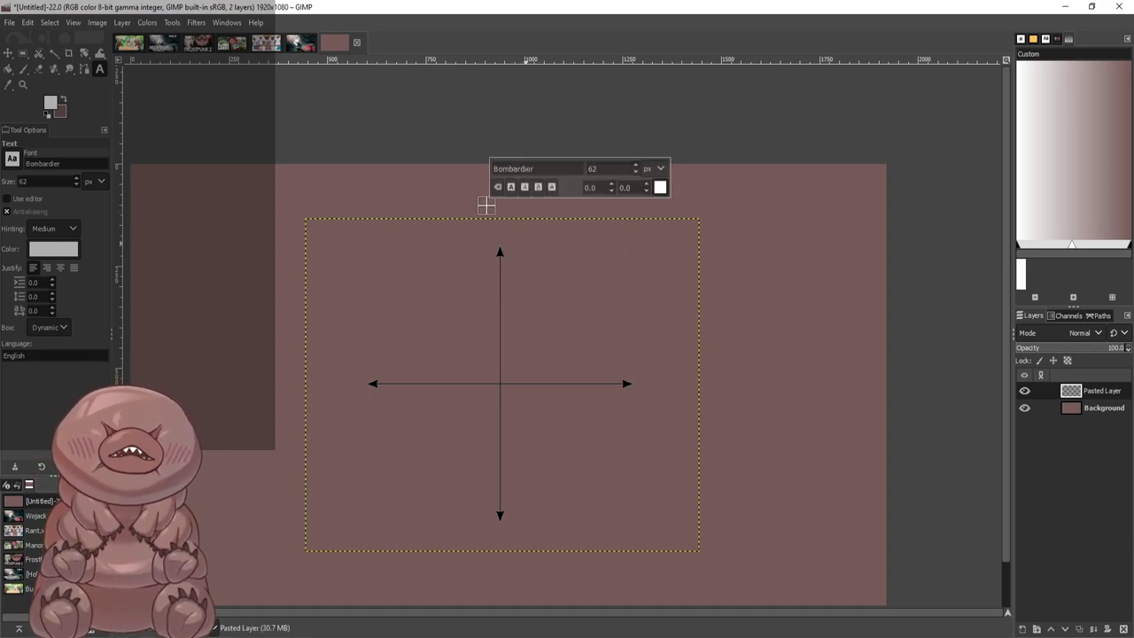
type("Corpa")
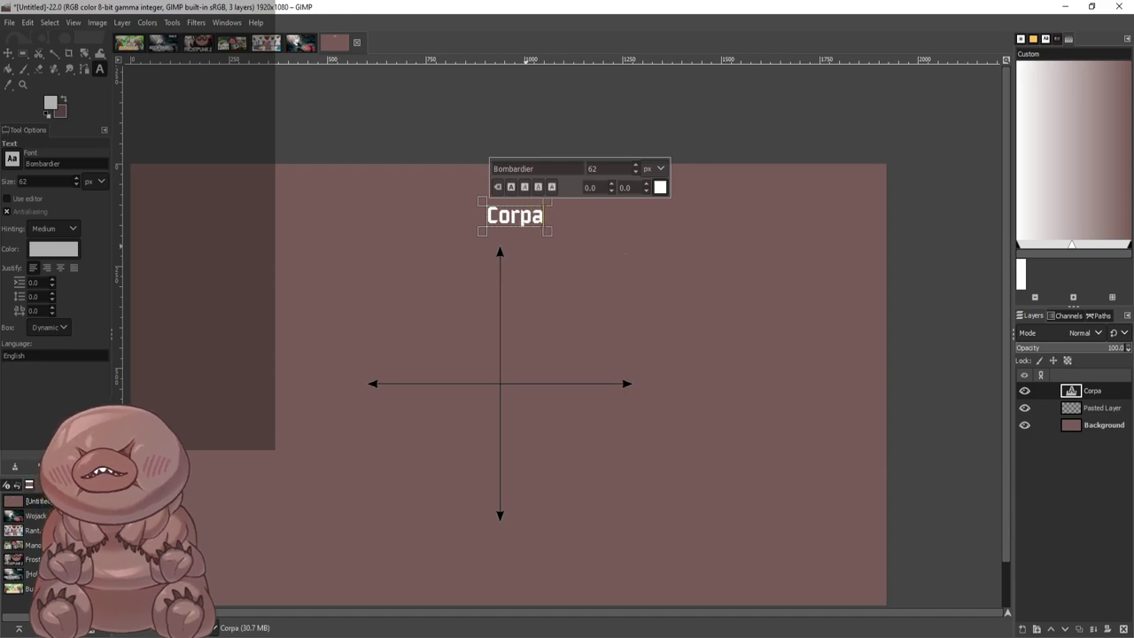
key("BackSpace")
type("rate")
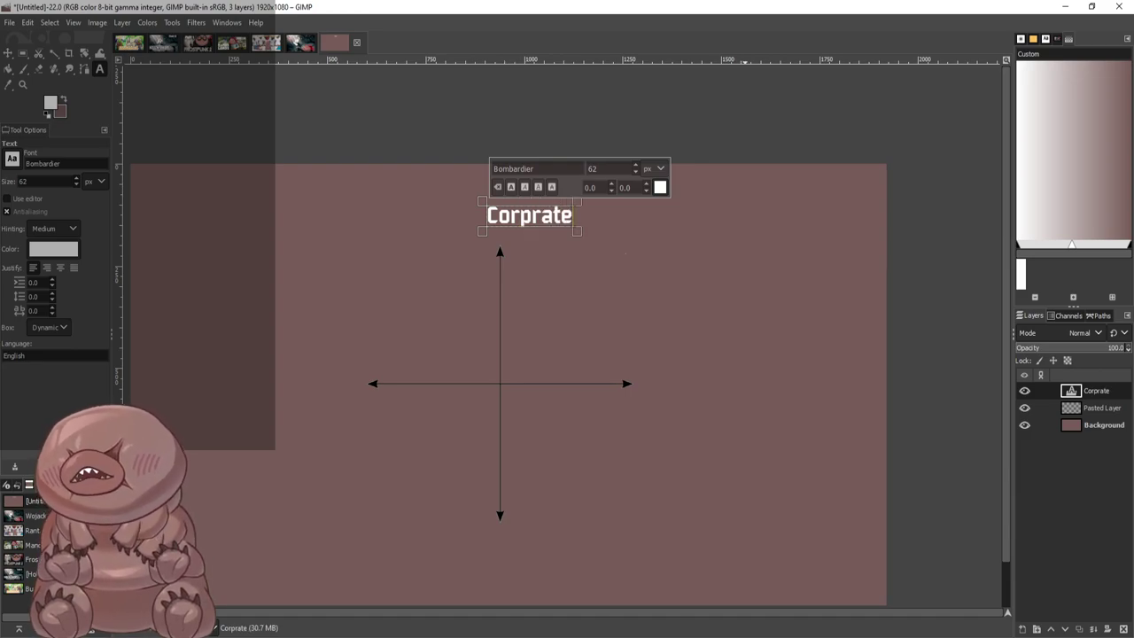
left_click(694, 423)
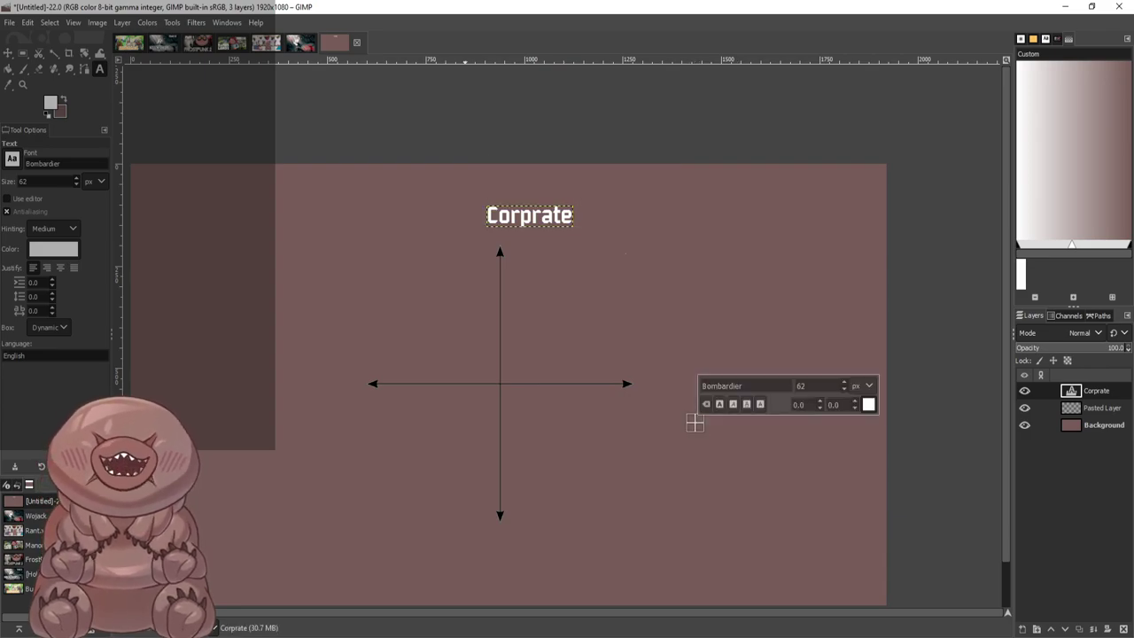
Add the text label "Meme" below the lower end of the vertical arrow
left_click(466, 545)
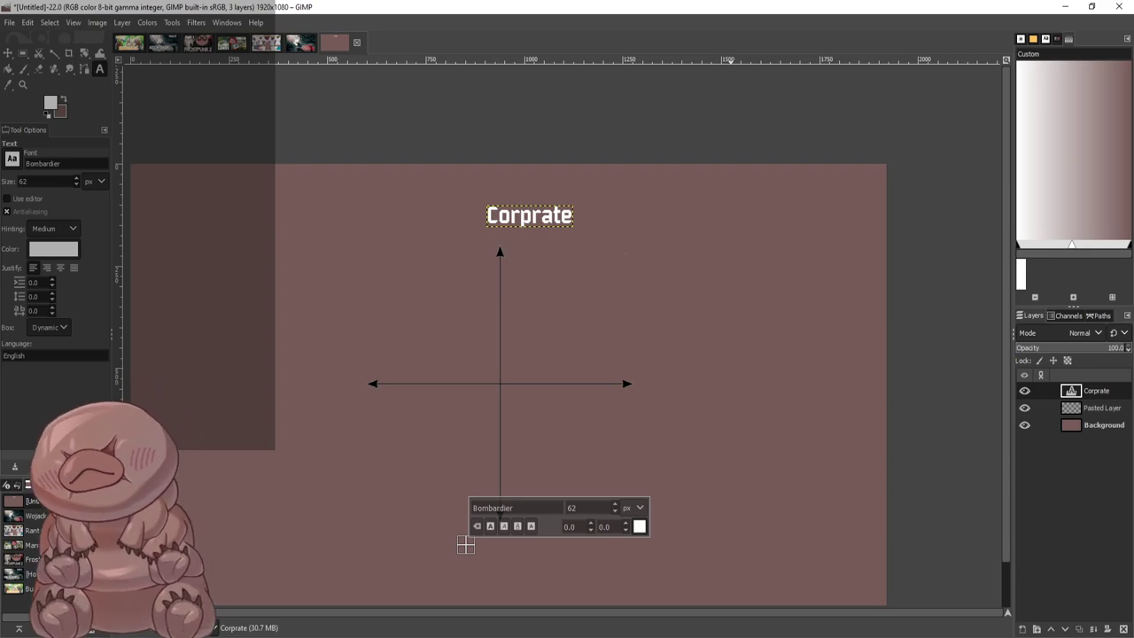
left_click(465, 546)
type("Meme")
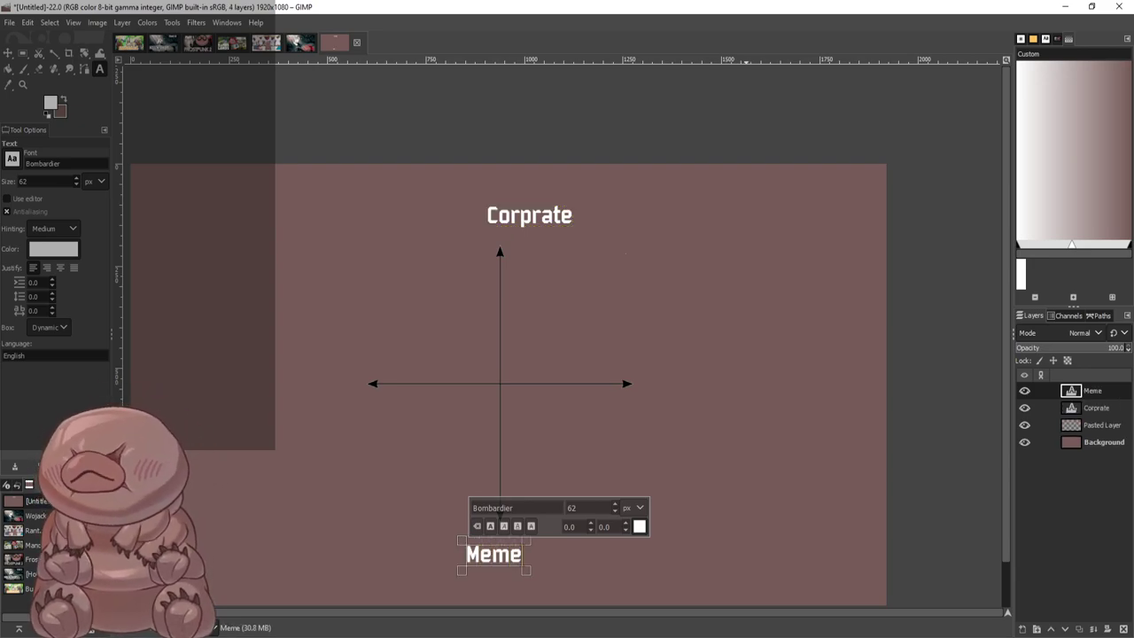
left_click(744, 402)
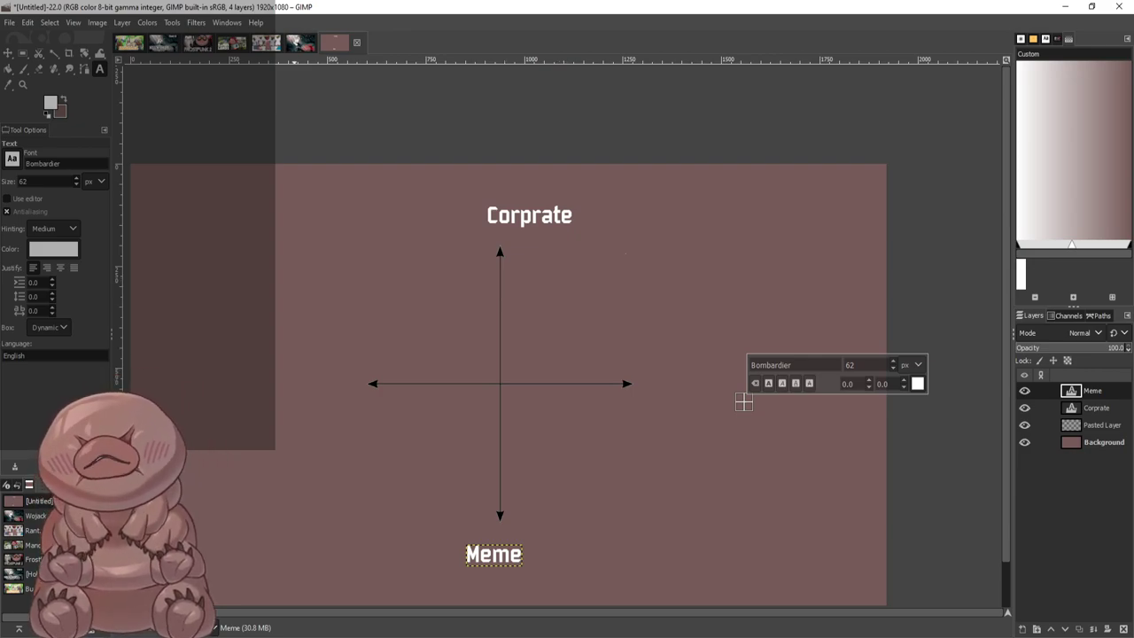
Add the text label "Reactive" at the left end of the horizontal arrow
left_click(294, 374)
type("Rea")
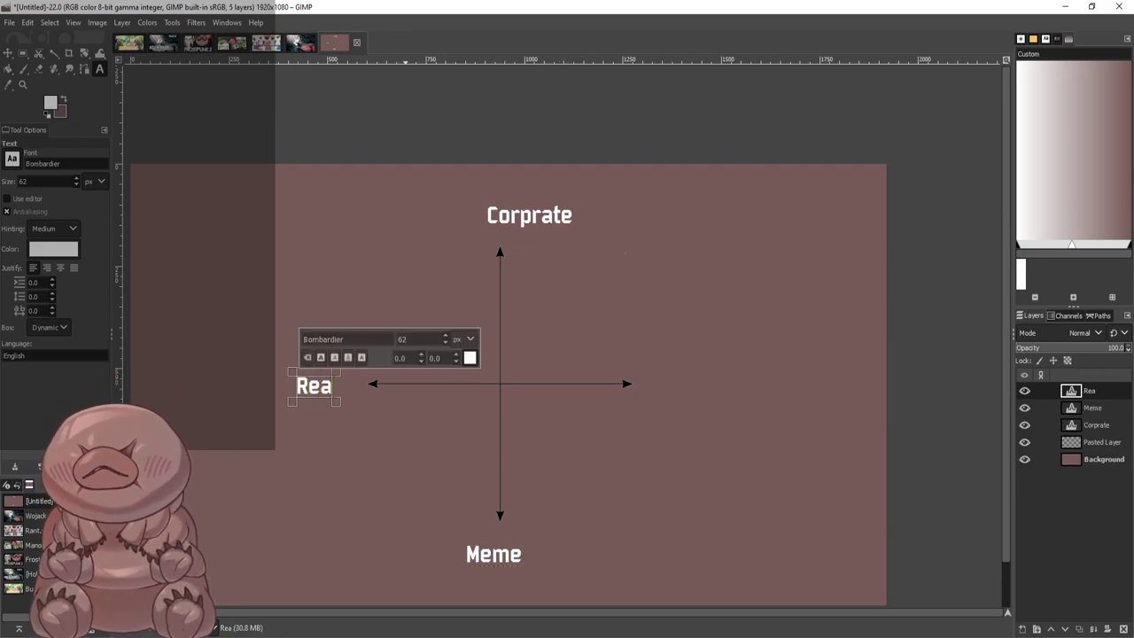
type("ctive")
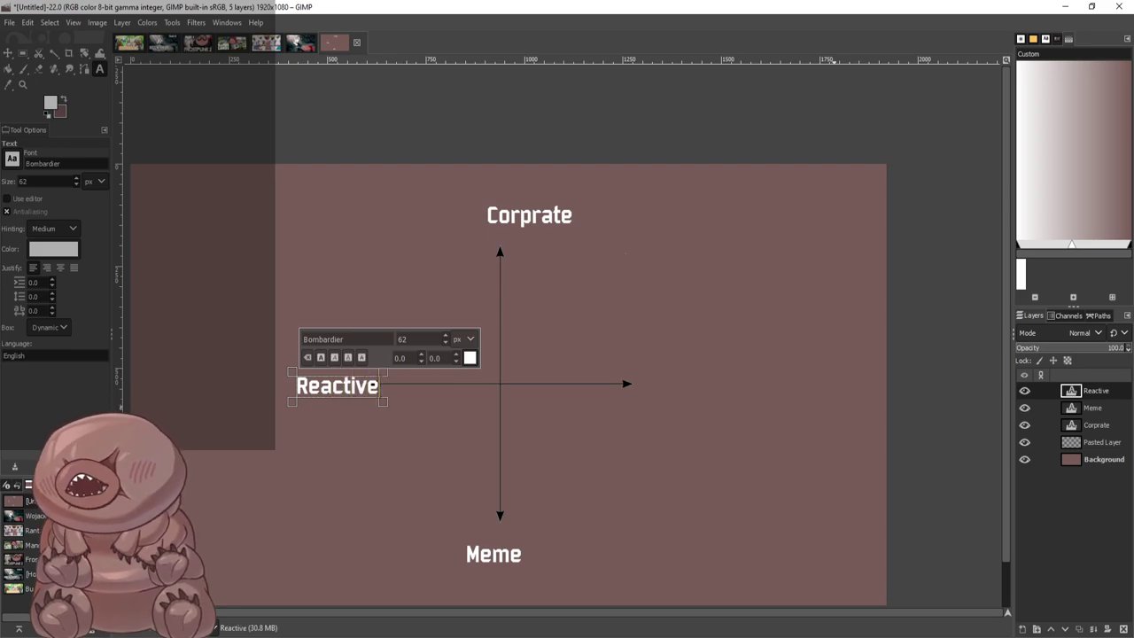
Add the text label "Iterative" beyond the right end of the horizontal arrow
left_click(641, 381)
type("I")
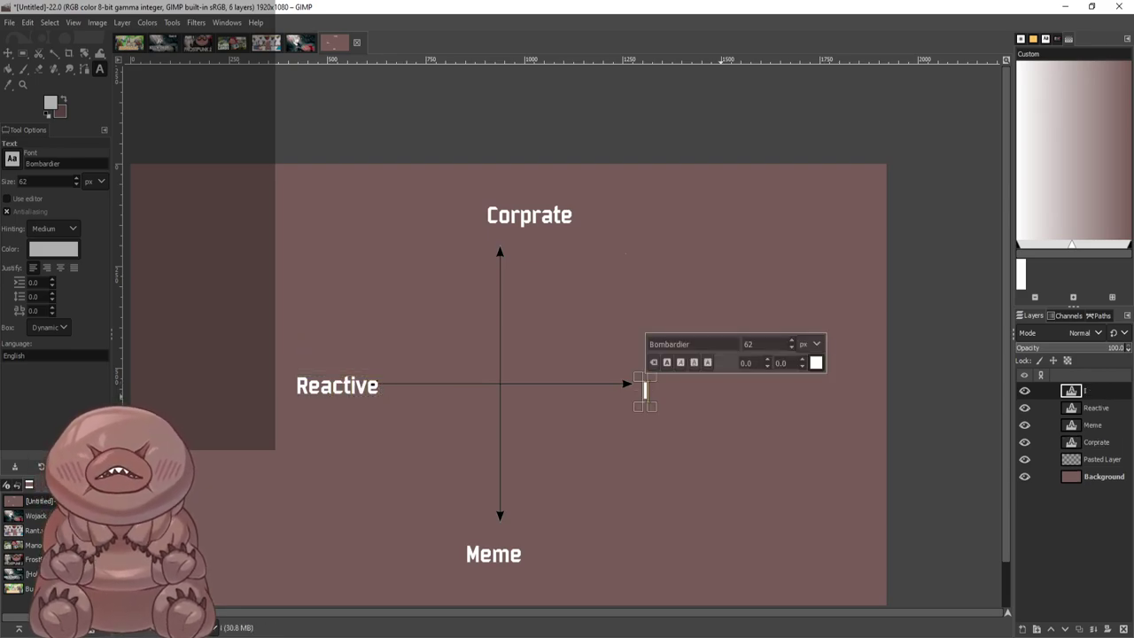
type("terative")
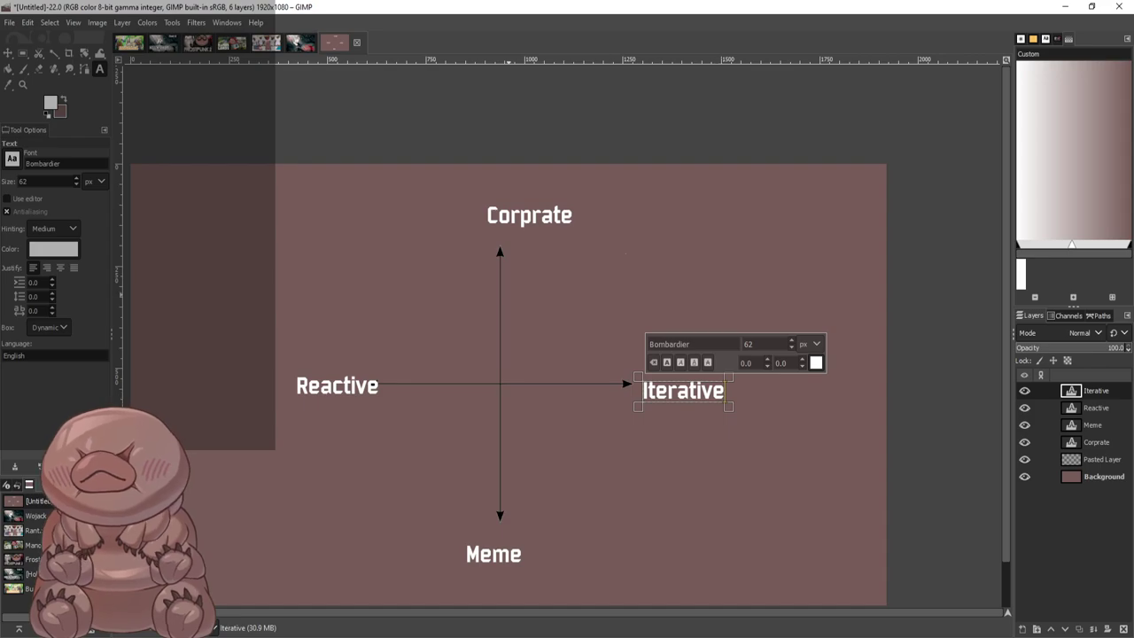
key("Escape")
Reposition the four axis labels so each one is centred just beyond its arrowhead
key("m")
left_click_drag(344, 388, 311, 382)
key("ctrl+z")
key("ctrl+z")
left_click_drag(656, 388, 664, 381)
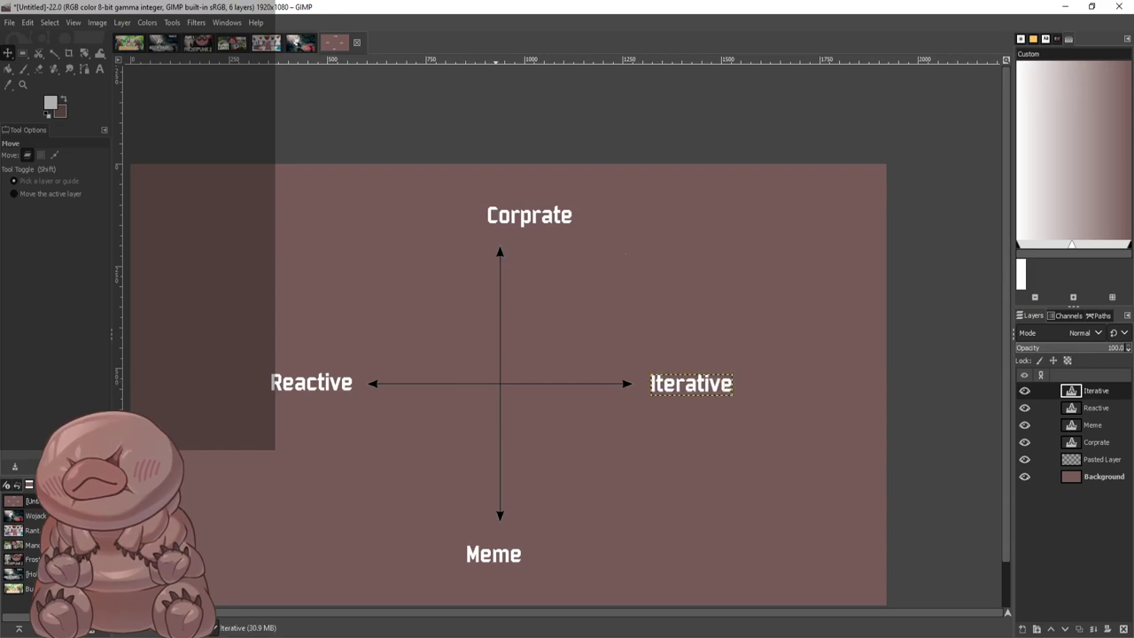
left_click_drag(494, 554, 501, 547)
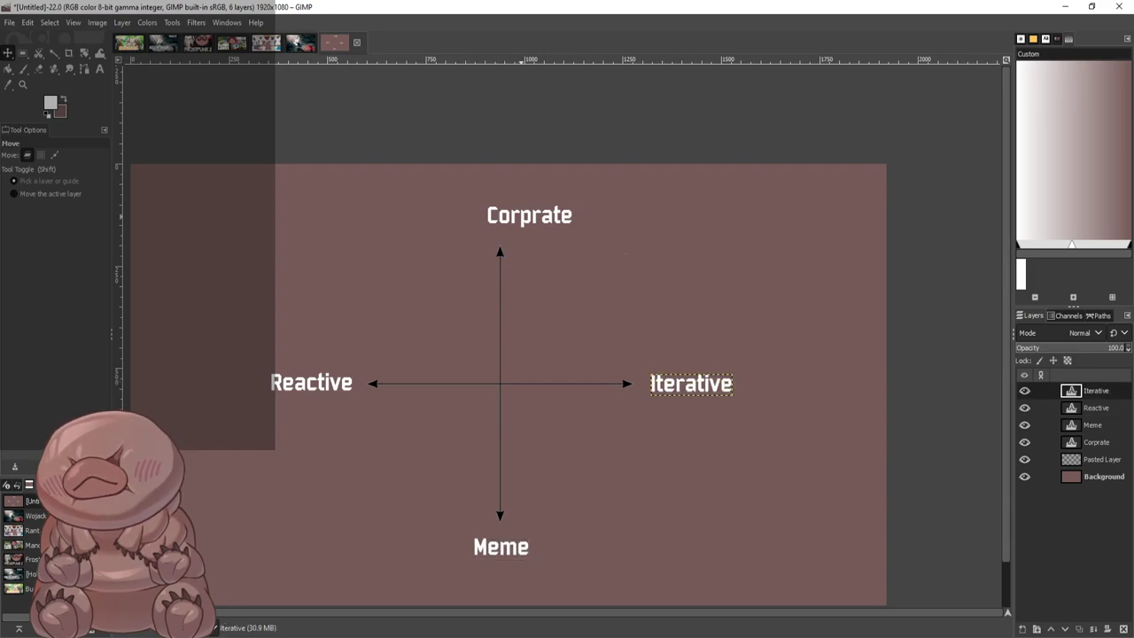
left_click_drag(529, 216, 502, 217)
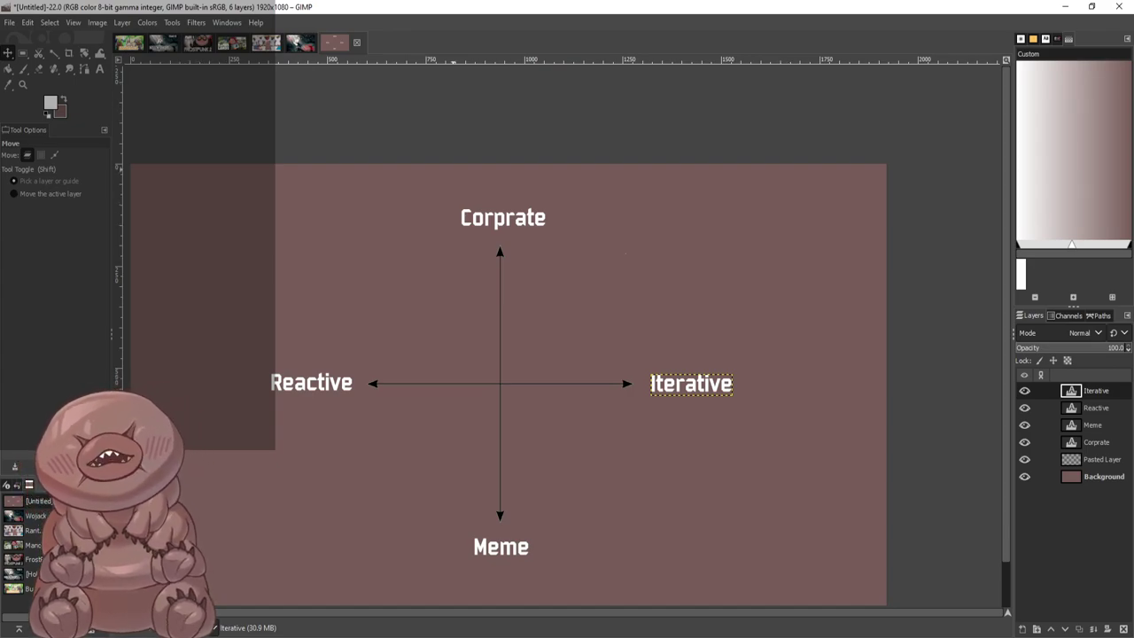
Bring up the Frostpunk 2 thumbnail, try shifting its title up and left, and undo the move
left_click(197, 42)
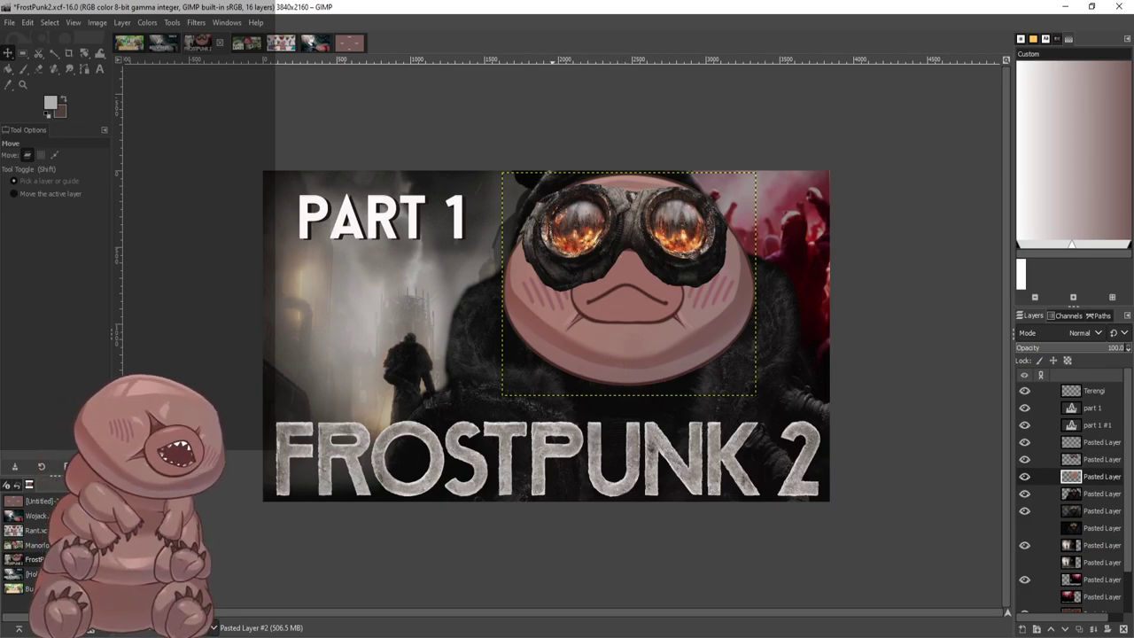
left_click_drag(557, 461, 540, 431)
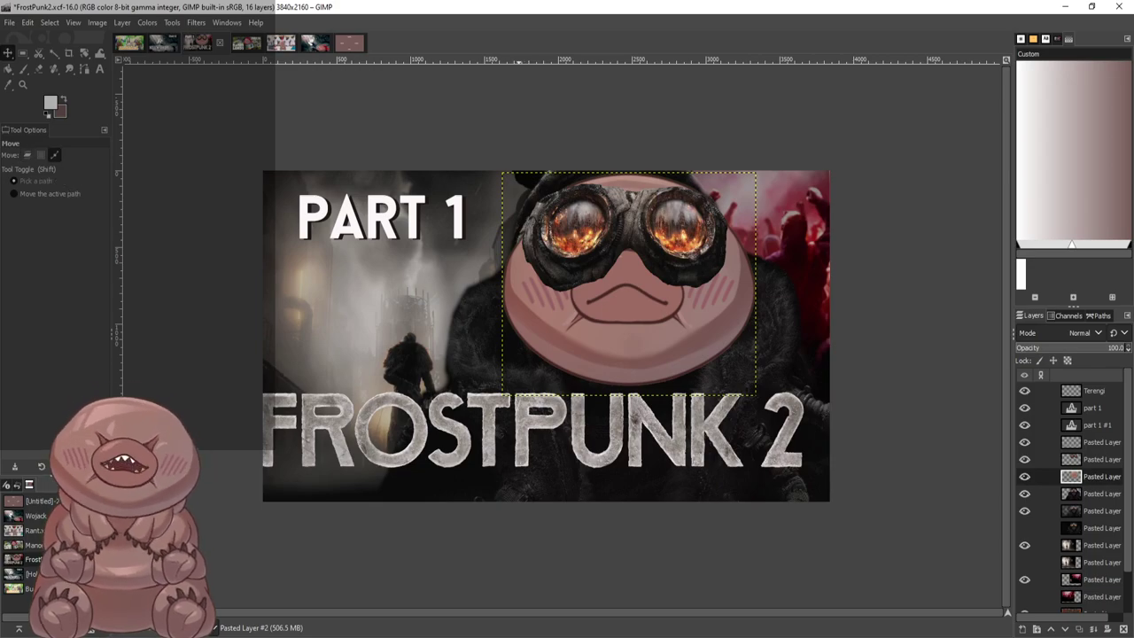
key("ctrl+z")
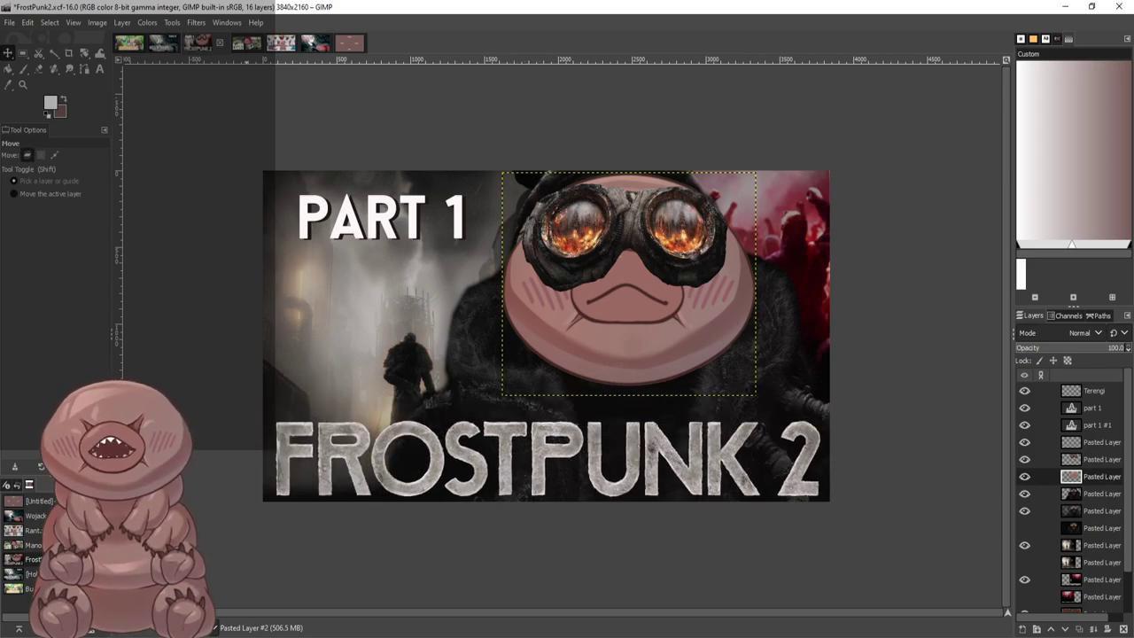
Review the Dragon's Dogma II, Bugsnax, Manor Lords and Hollow Knight thumbnails against the labelled chart
left_click(281, 43)
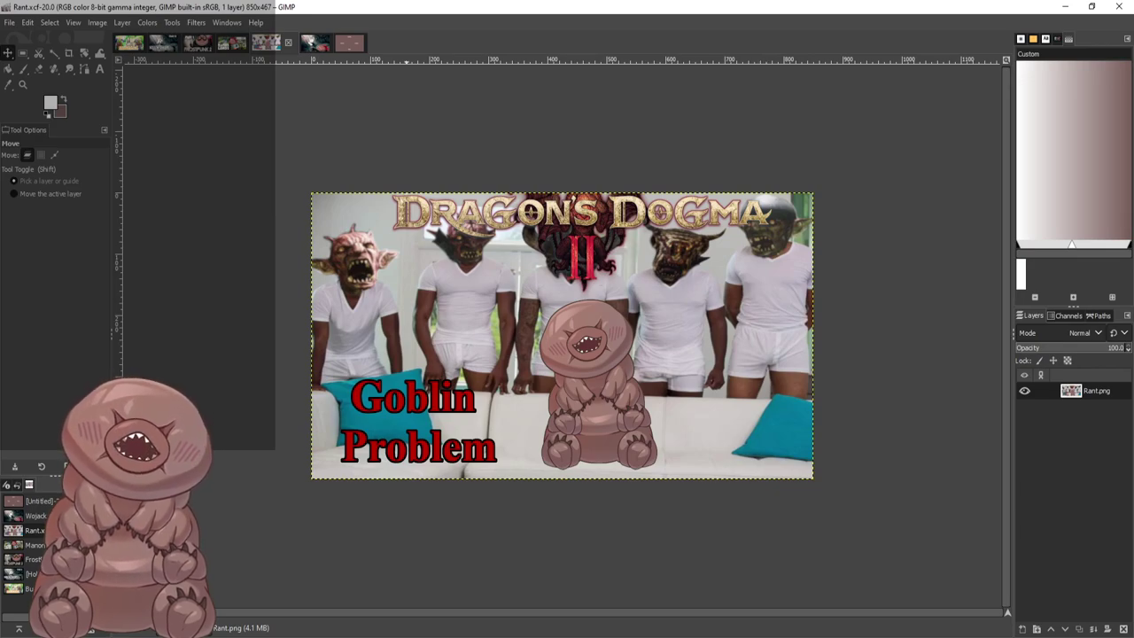
left_click(351, 43)
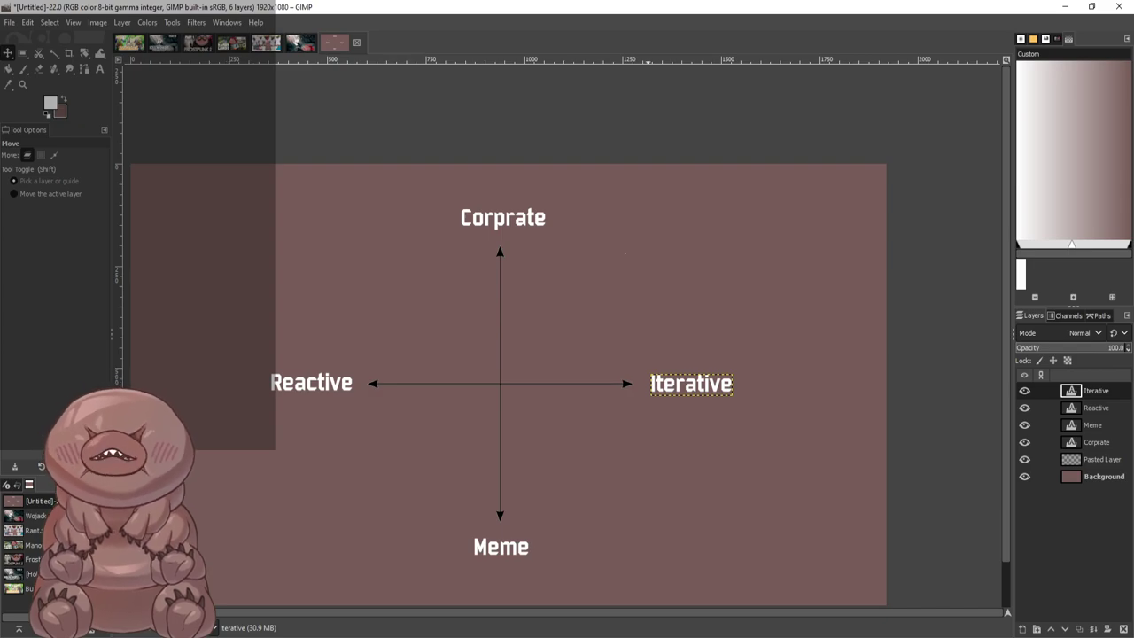
key("ctrl+Page_Down")
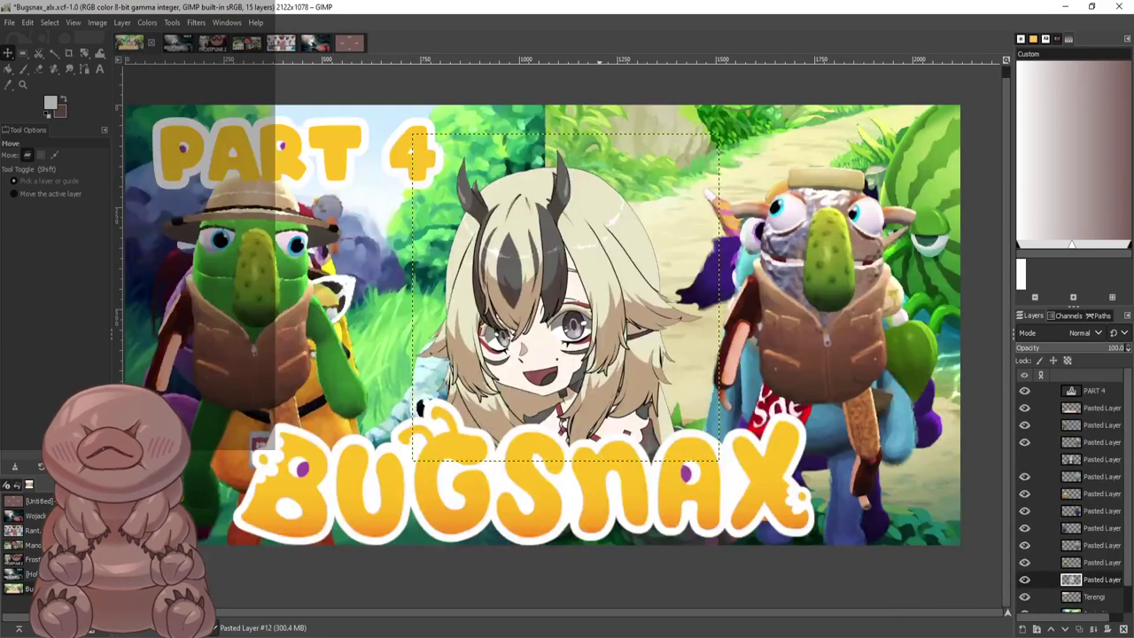
scroll(408, 264, "down", 1)
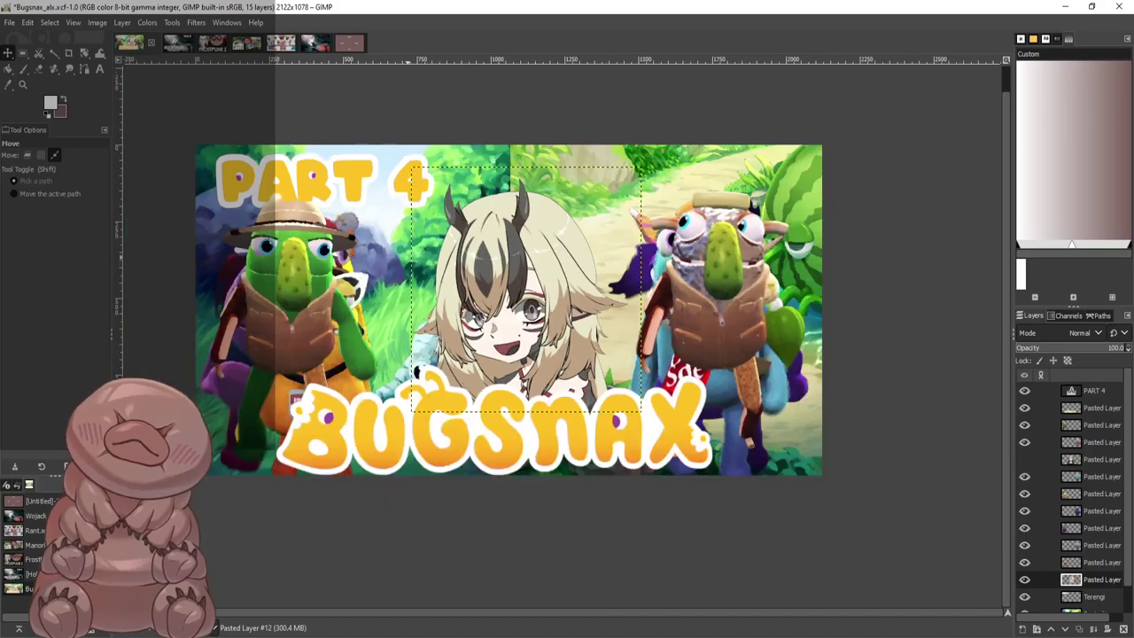
left_click(246, 43)
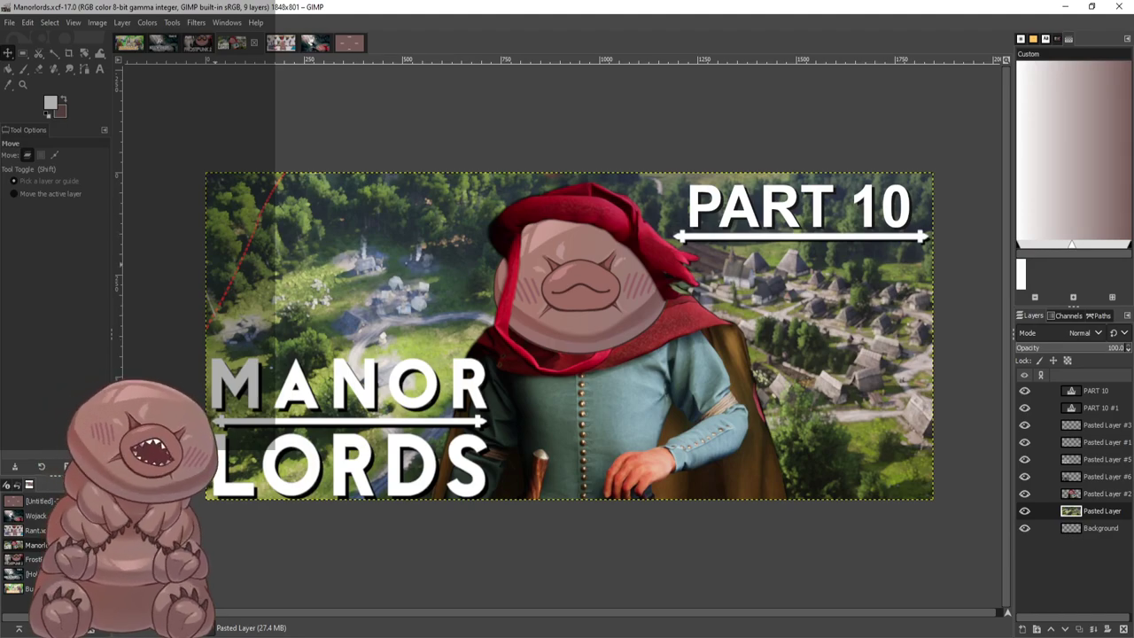
key("ctrl+Page_Up")
key("ctrl+Page_Up")
key("ctrl+Page_Up")
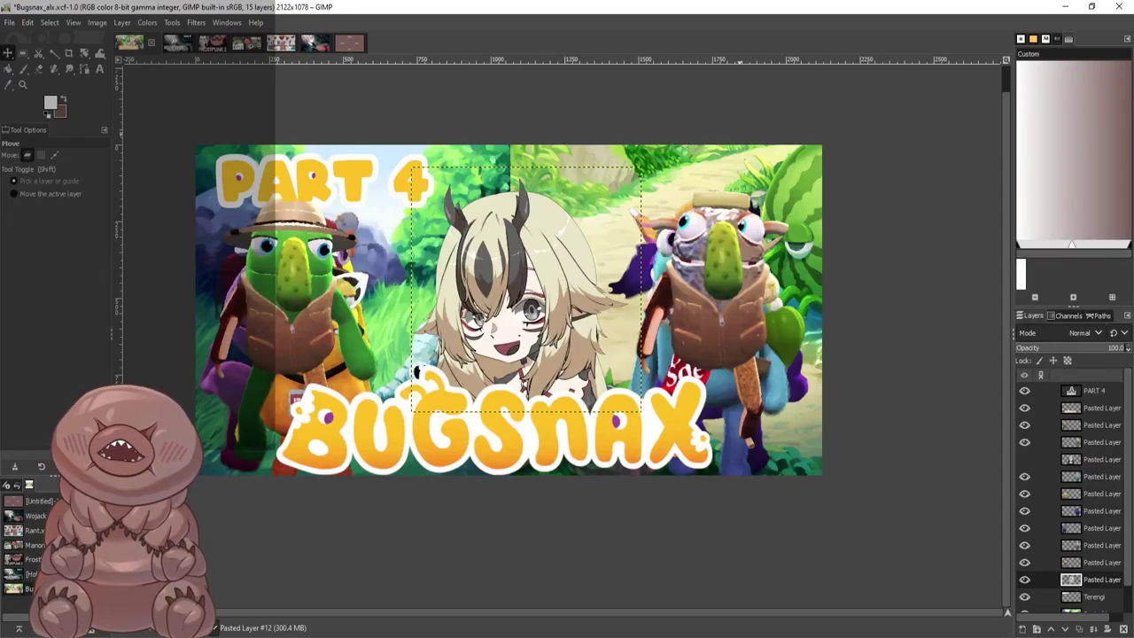
key("ctrl+Page_Down")
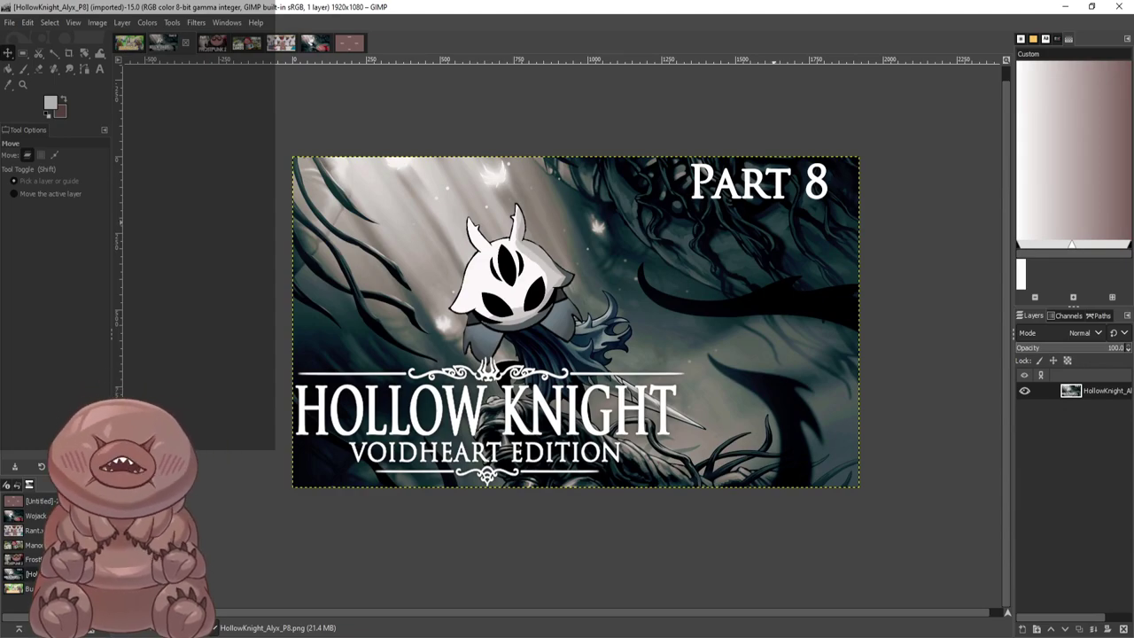
left_click(831, 185)
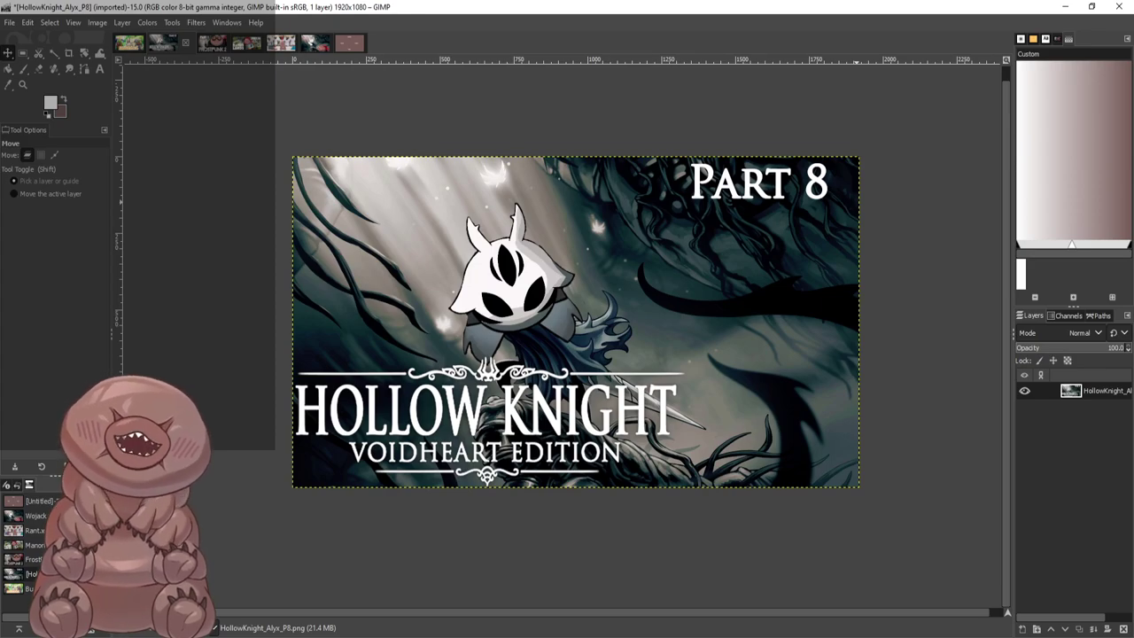
left_click(349, 42)
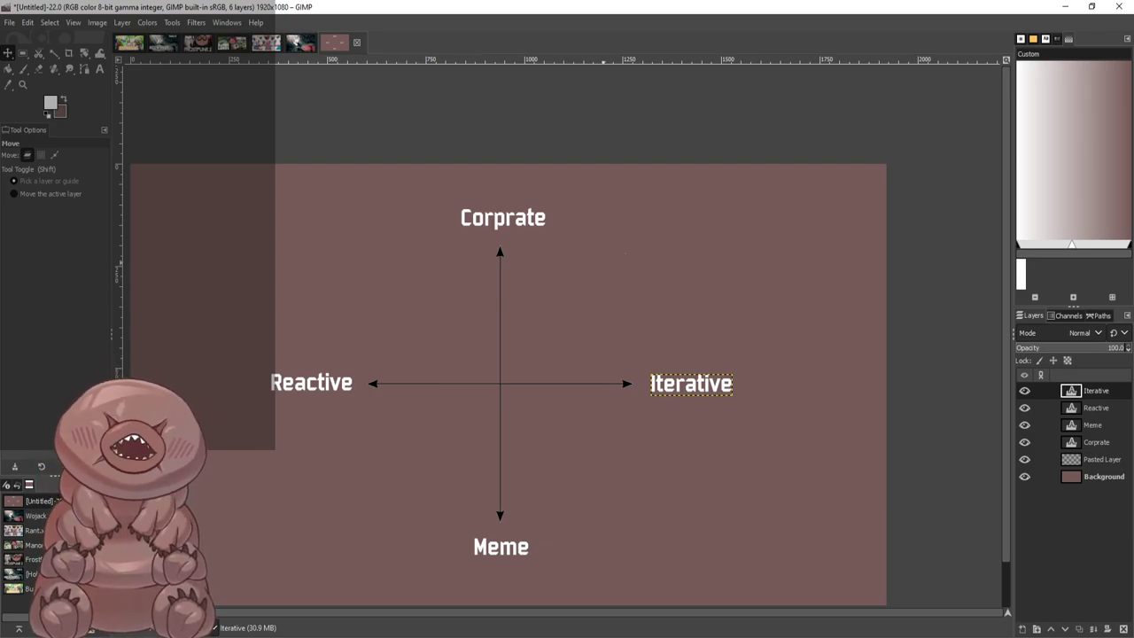
Try changing the part number in the Frostpunk 2 thumbnail's "PART 1" text
key("alt+3")
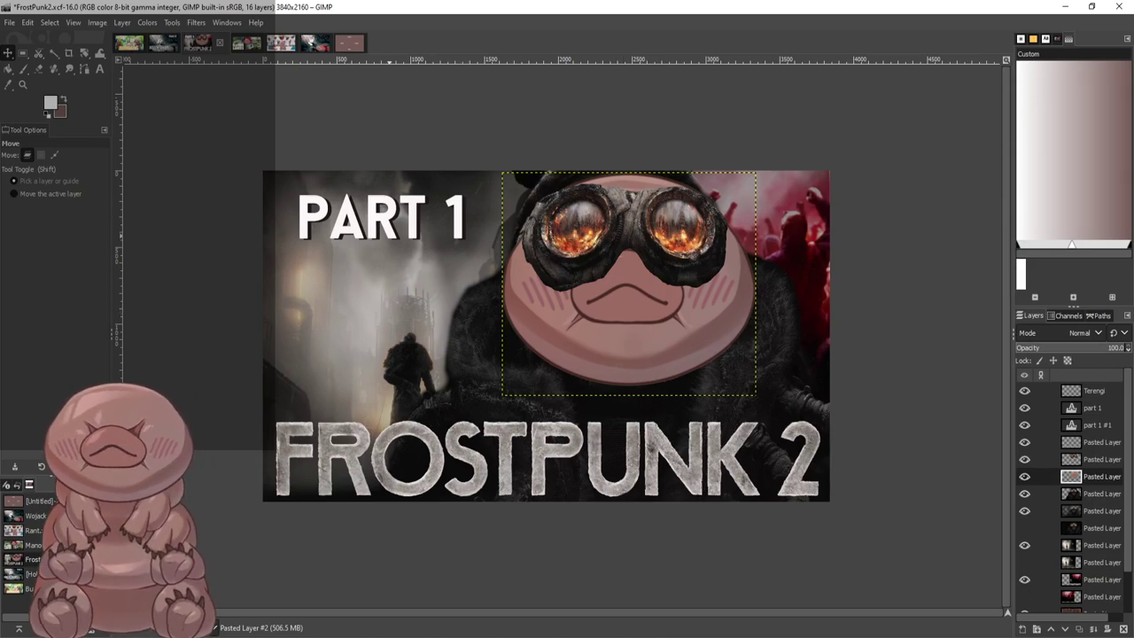
left_click(99, 68)
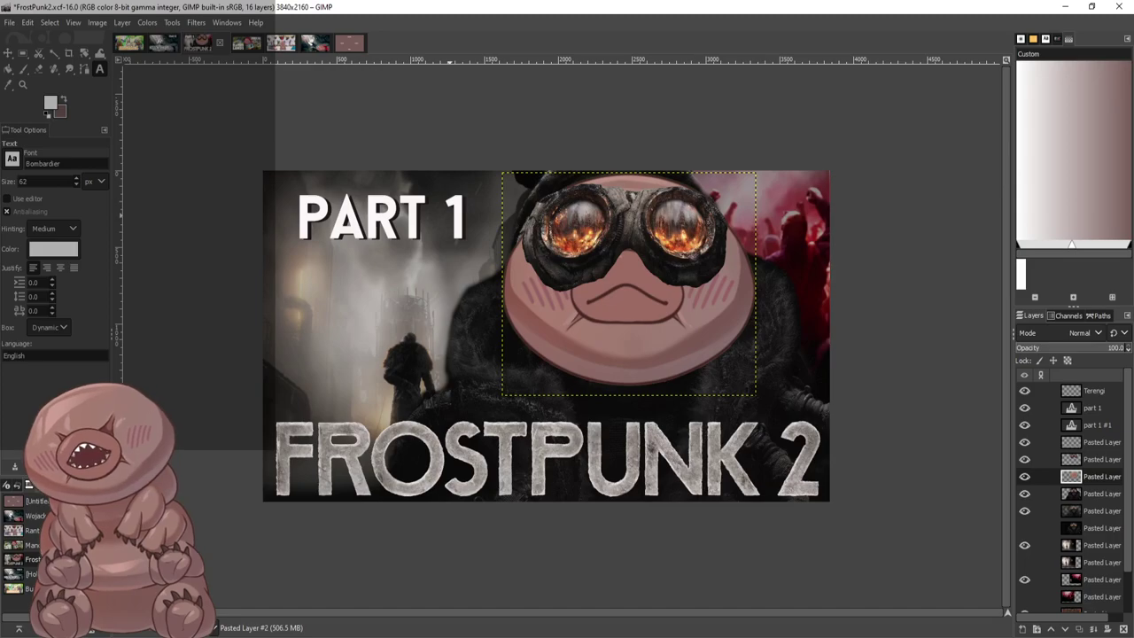
left_click(460, 216)
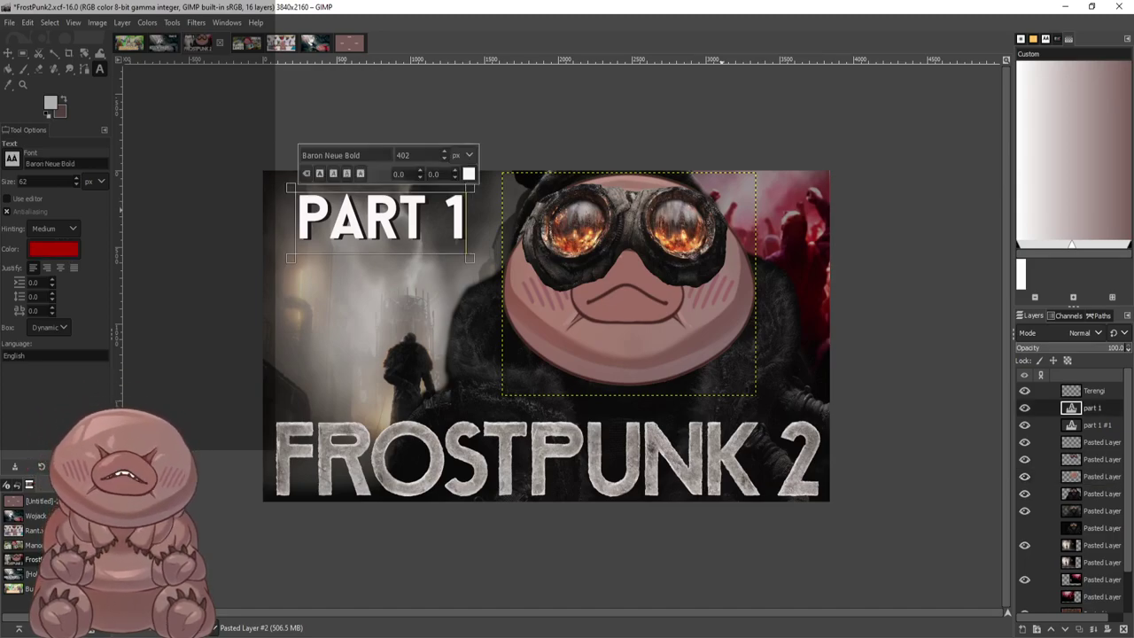
key("BackSpace")
type("1")
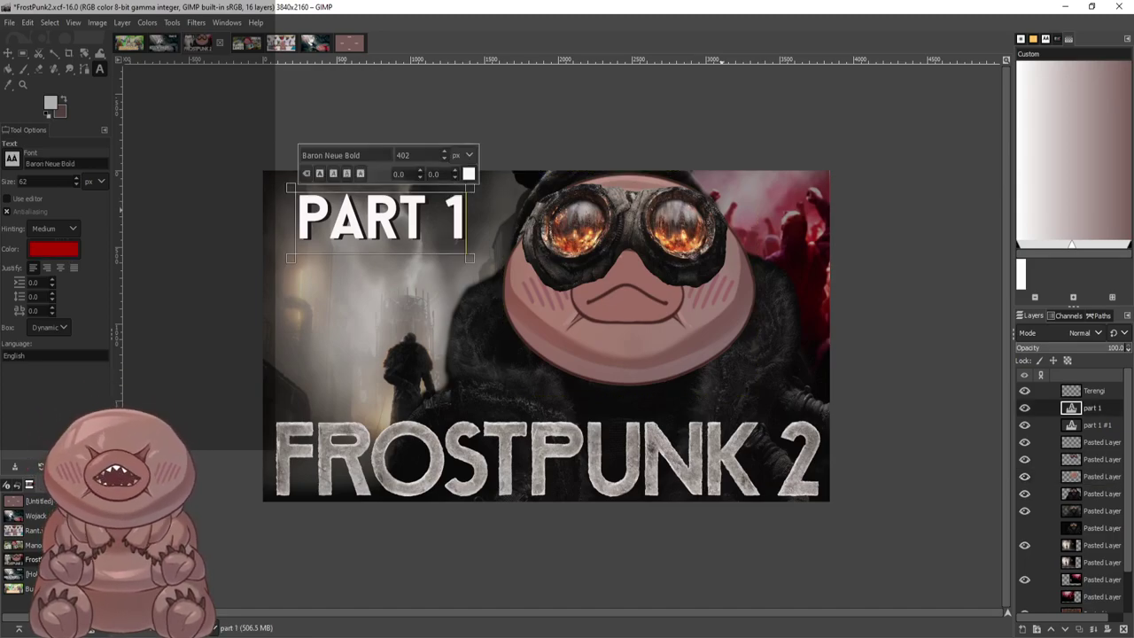
key("BackSpace")
type("2")
key("BackSpace")
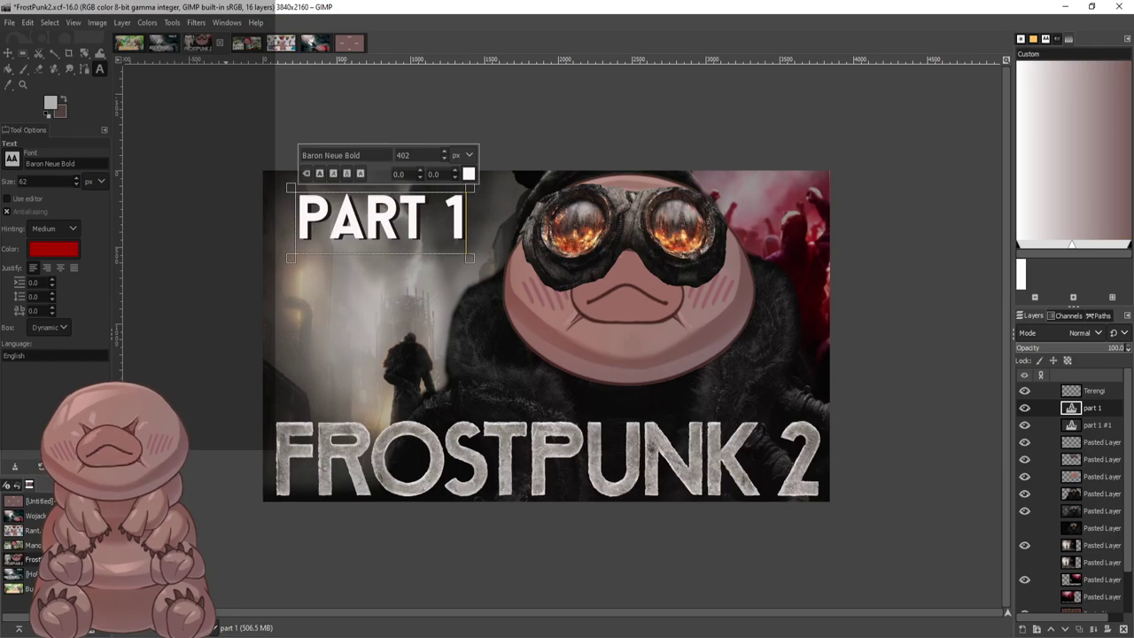
Compare how the Manor Lords, Hollow Knight, Frostpunk 2 and "Goblin Problem" thumbnails fit the chart's axes
left_click(246, 43)
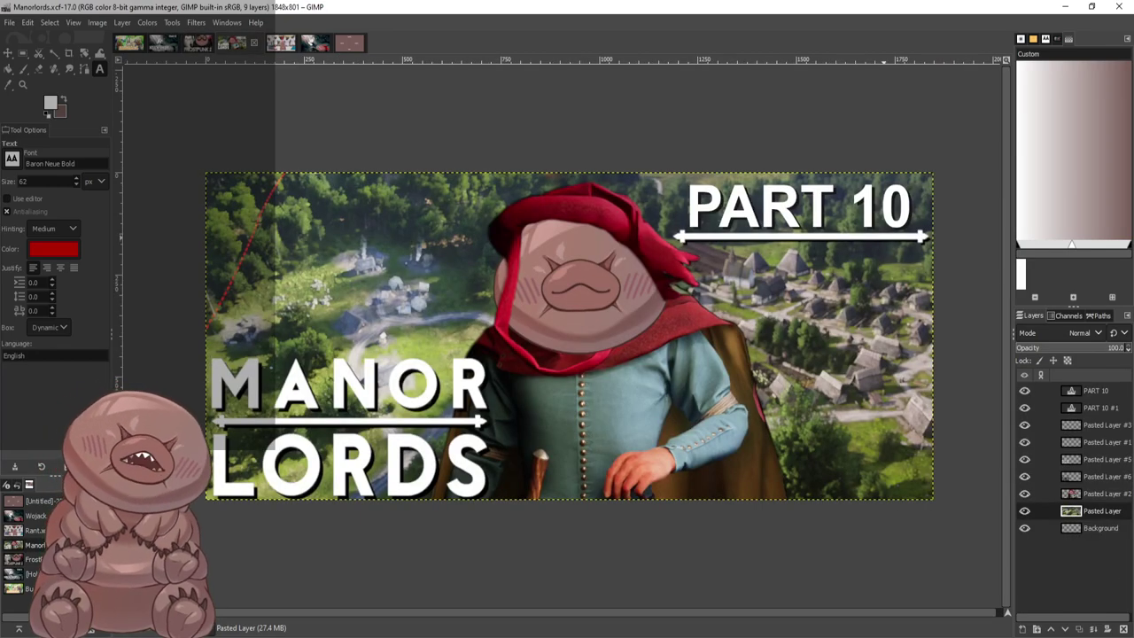
left_click(164, 43)
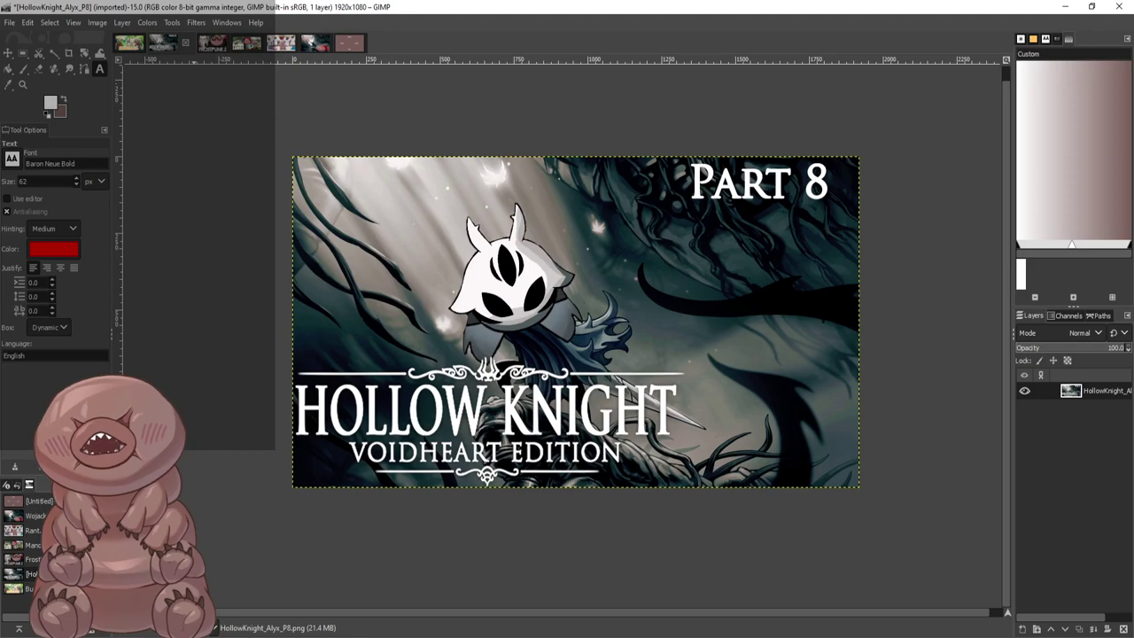
left_click(213, 42)
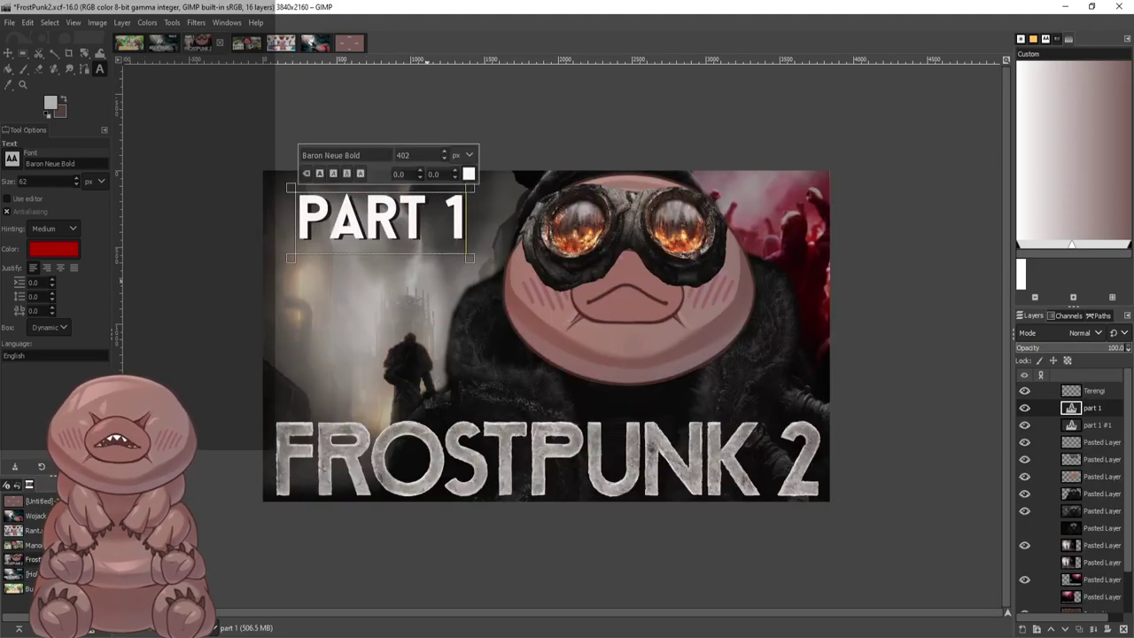
left_click(349, 43)
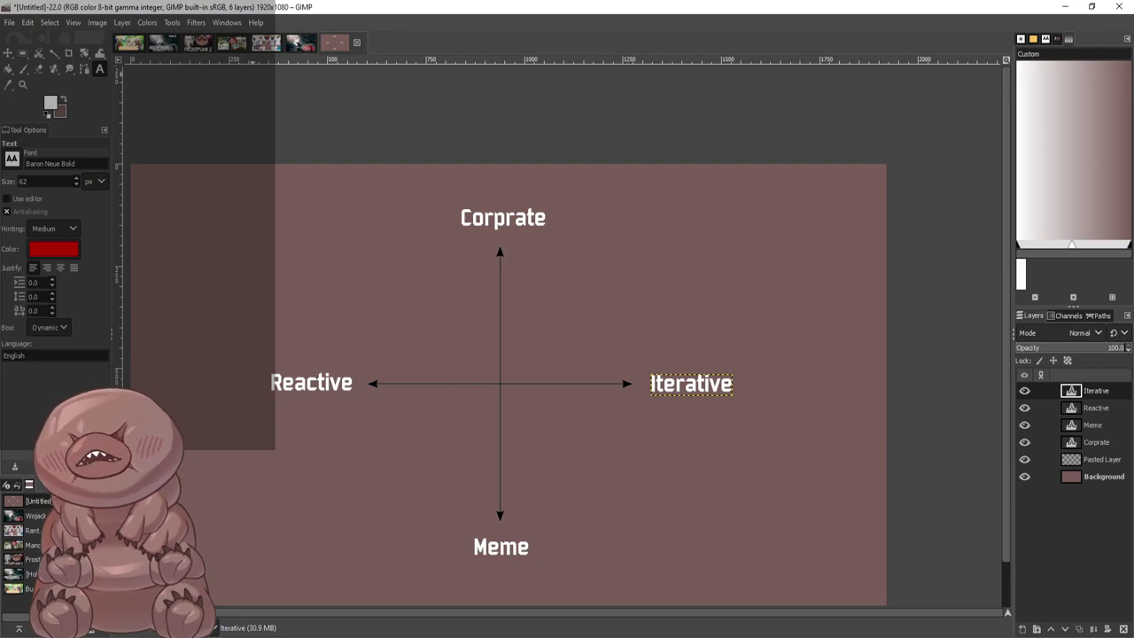
left_click(301, 42)
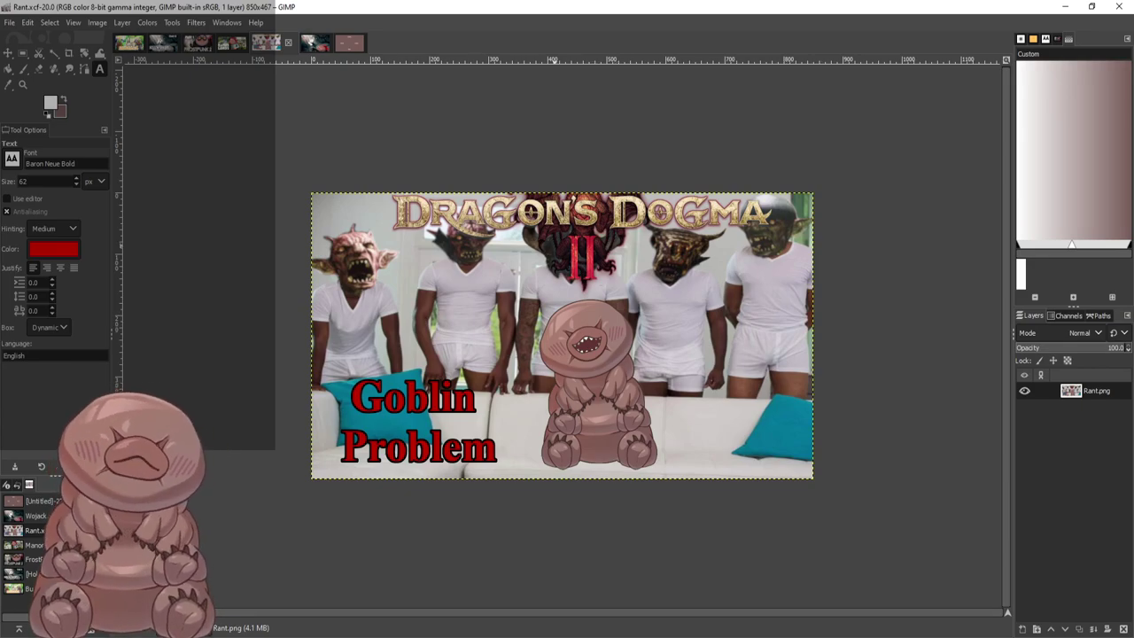
left_click(570, 222)
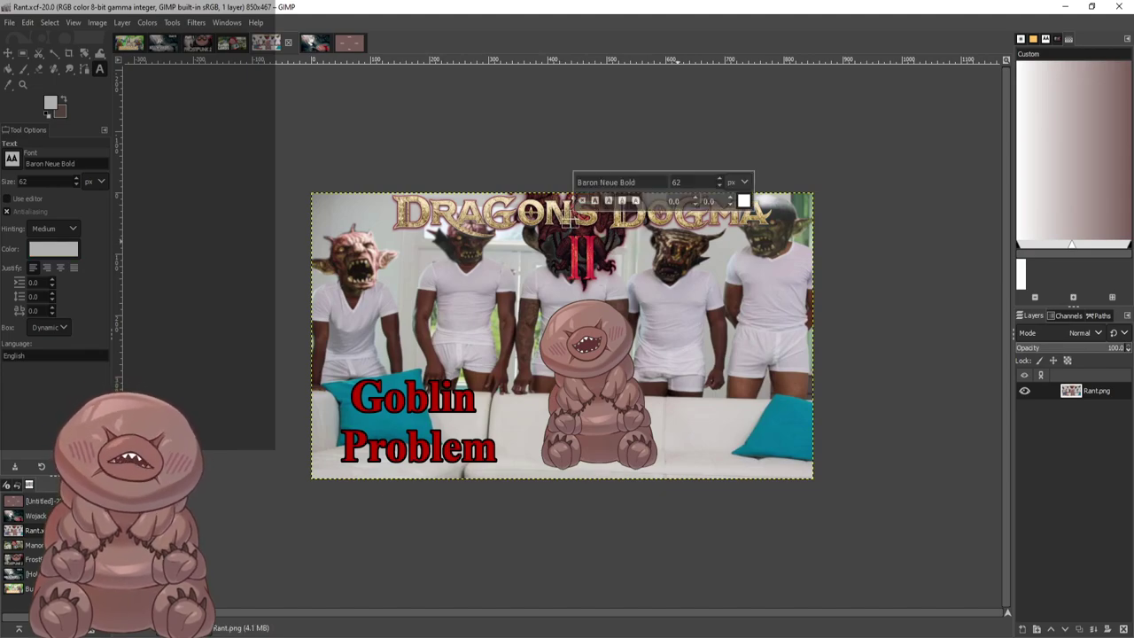
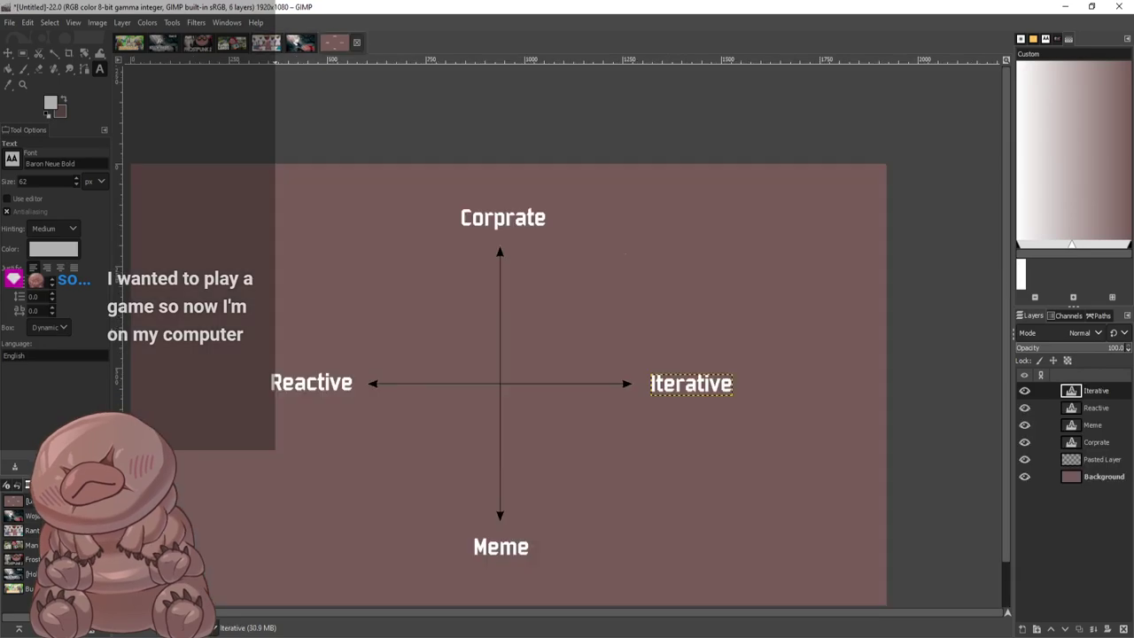
Paint a red circle with the size 30 Paintbrush on the chart's Background layer, in the quadrant between "Corprate" and "Iterative"
left_click(349, 42)
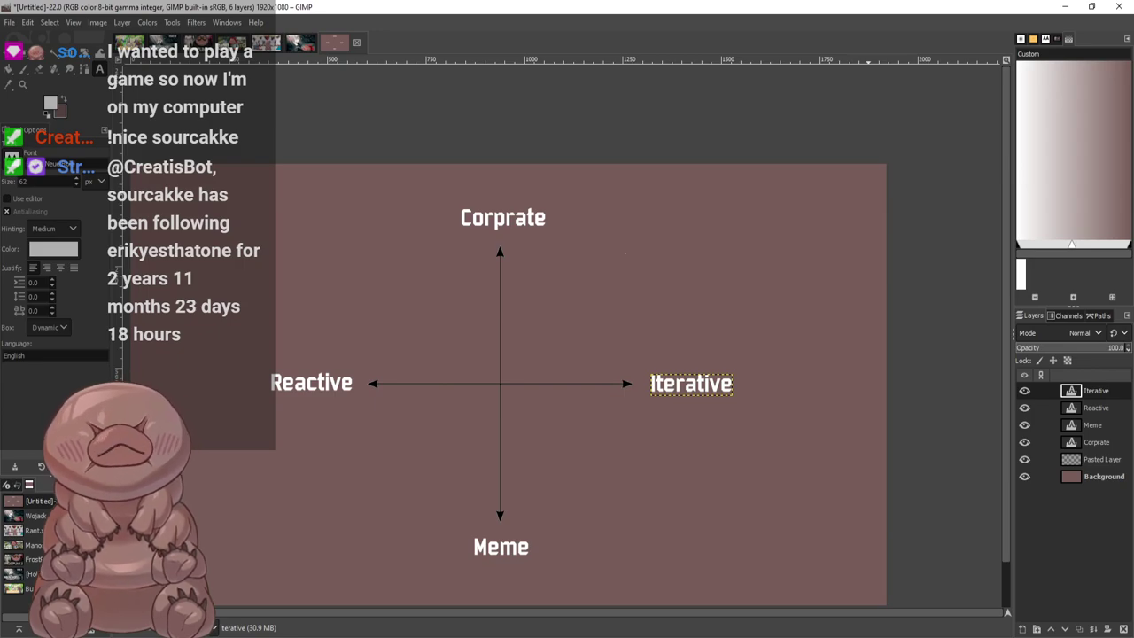
left_click(23, 69)
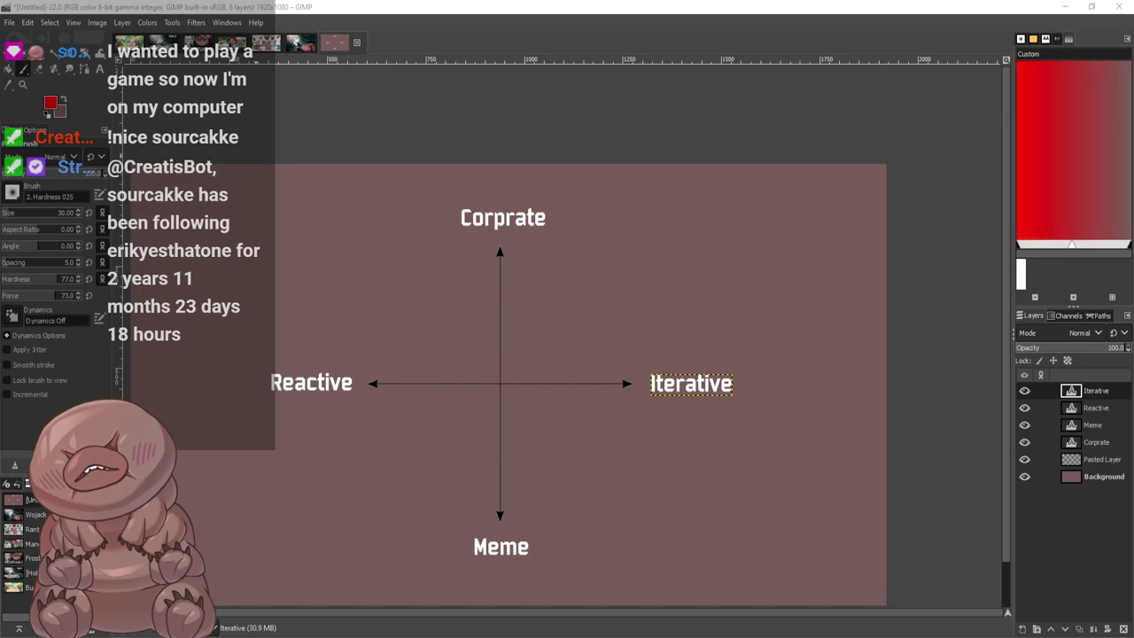
left_click(372, 278)
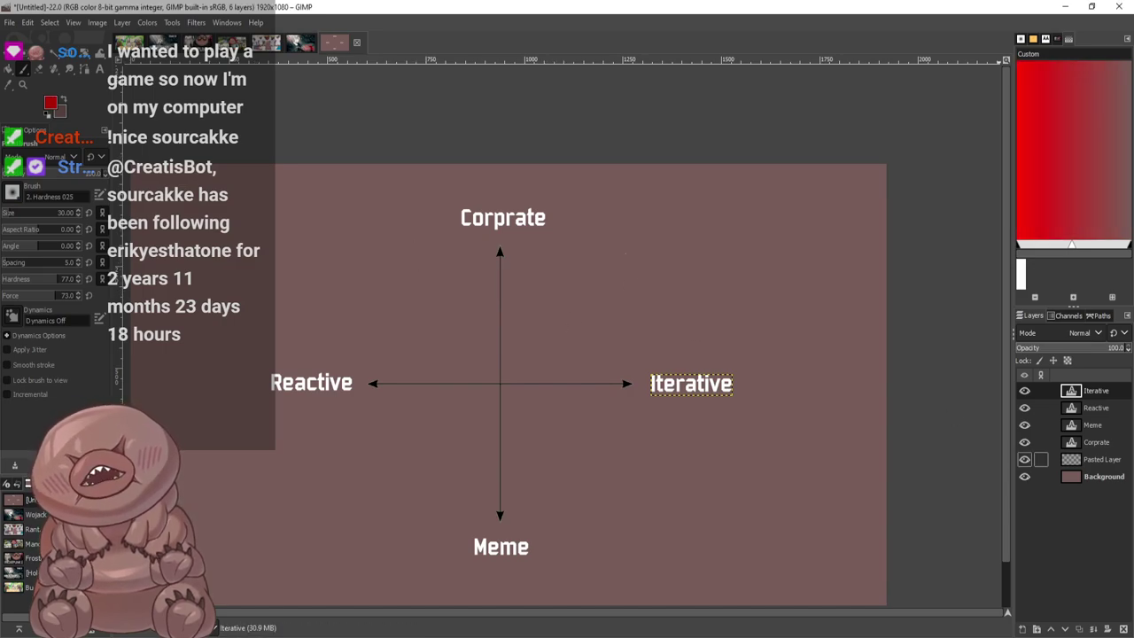
left_click(1090, 477)
mouse_move(581, 287)
left_mouse_down()
mouse_move(553, 299)
mouse_move(611, 317)
left_mouse_up()
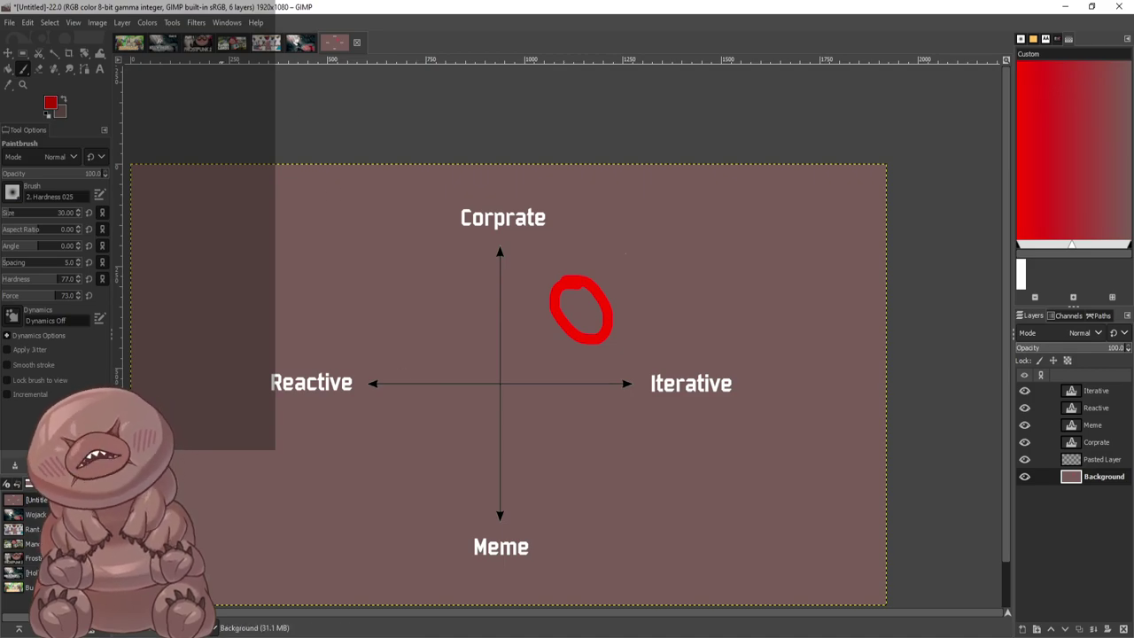
Paint a red circle in the chart's "Reactive"–"Meme" quadrant and a curved red stroke in the "Corprate"–"Reactive" quadrant
left_click(267, 44)
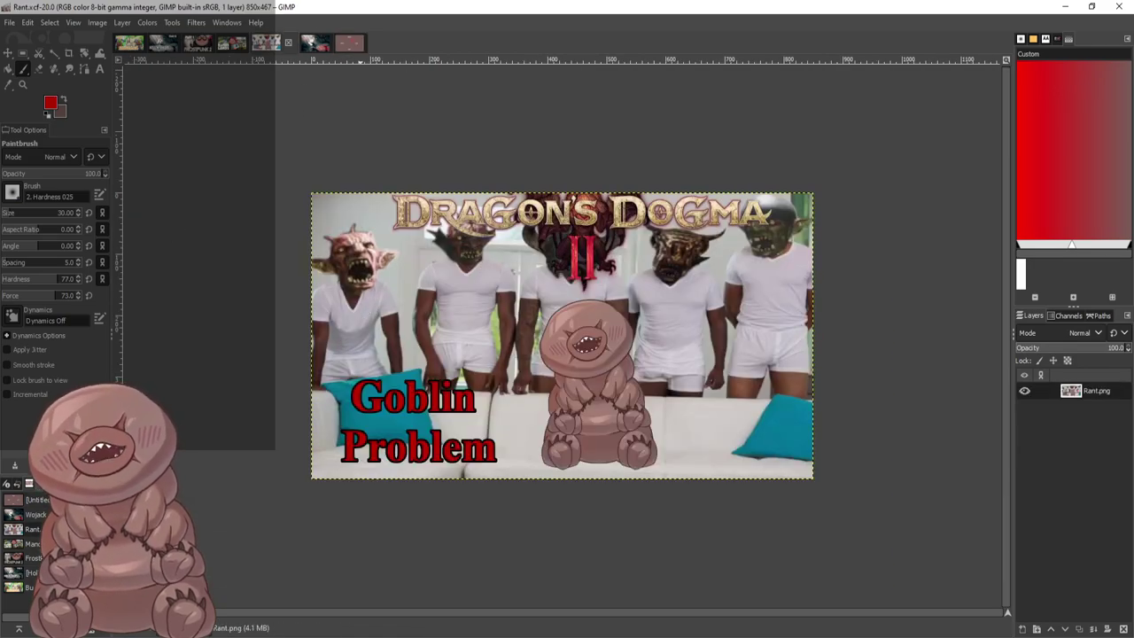
left_click(351, 44)
mouse_move(436, 410)
left_mouse_down()
mouse_move(446, 460)
mouse_move(445, 411)
left_mouse_up()
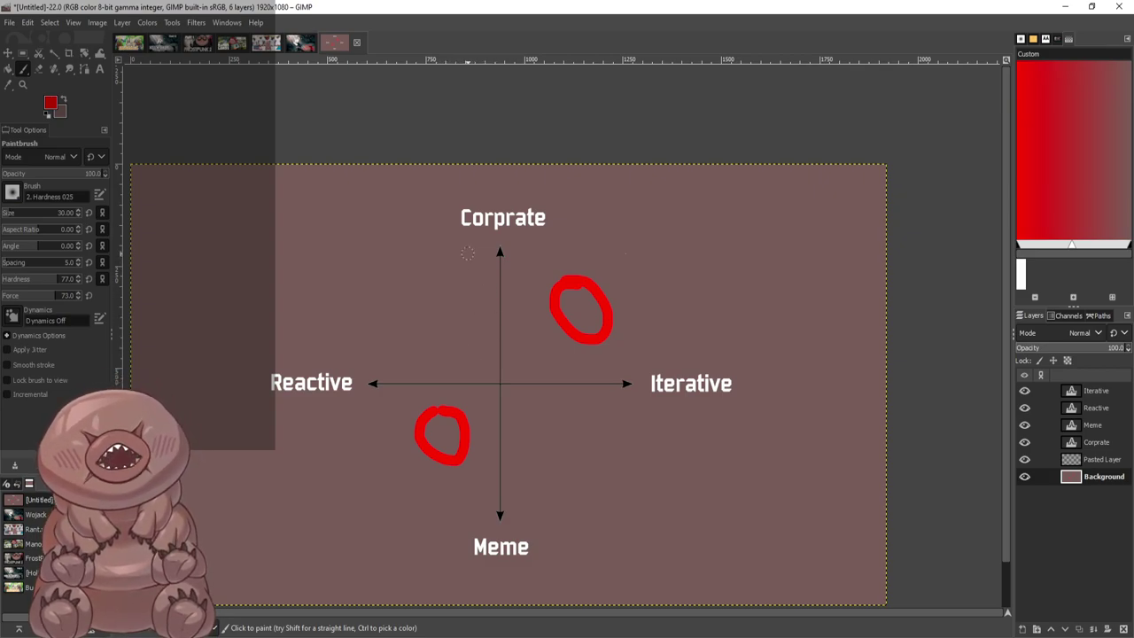
mouse_move(470, 254)
left_mouse_down()
mouse_move(427, 302)
mouse_move(418, 354)
left_mouse_up()
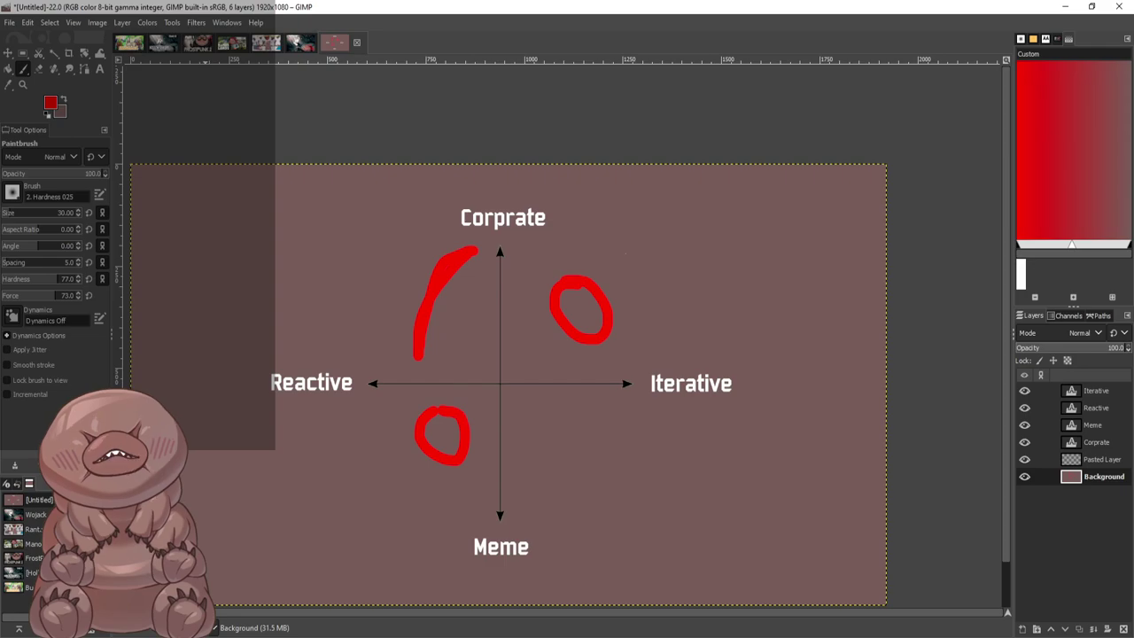
Check the Bugsnax and "Goblin Problem" thumbnails and paint a red question mark in the chart's "Meme"–"Iterative" quadrant
left_click(308, 43)
left_click(130, 43)
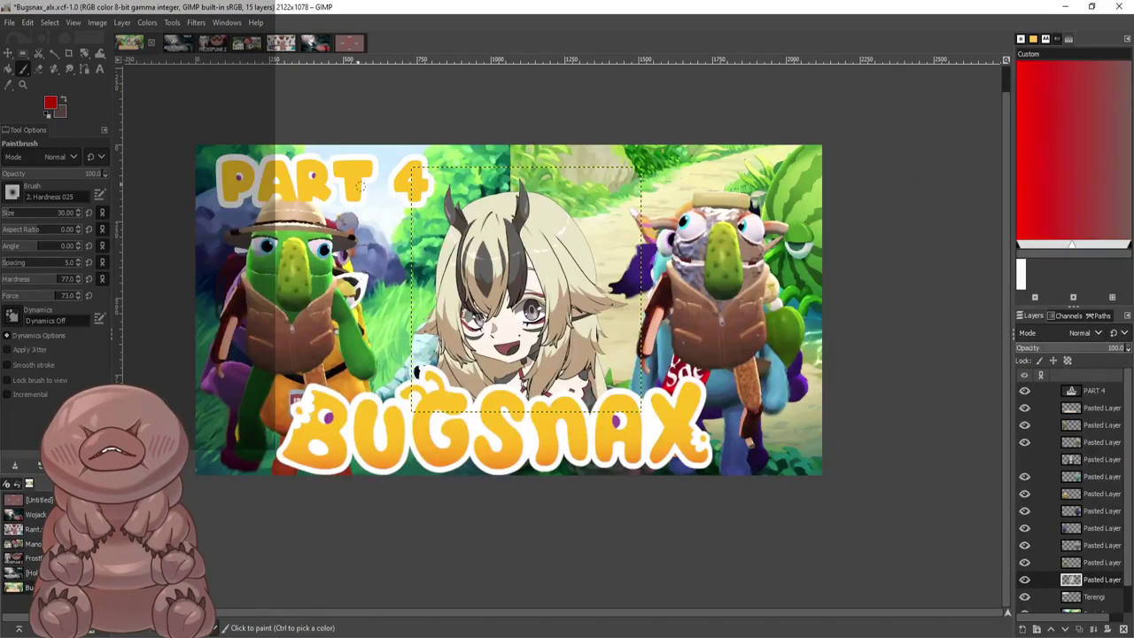
scroll(310, 42, "down", 6)
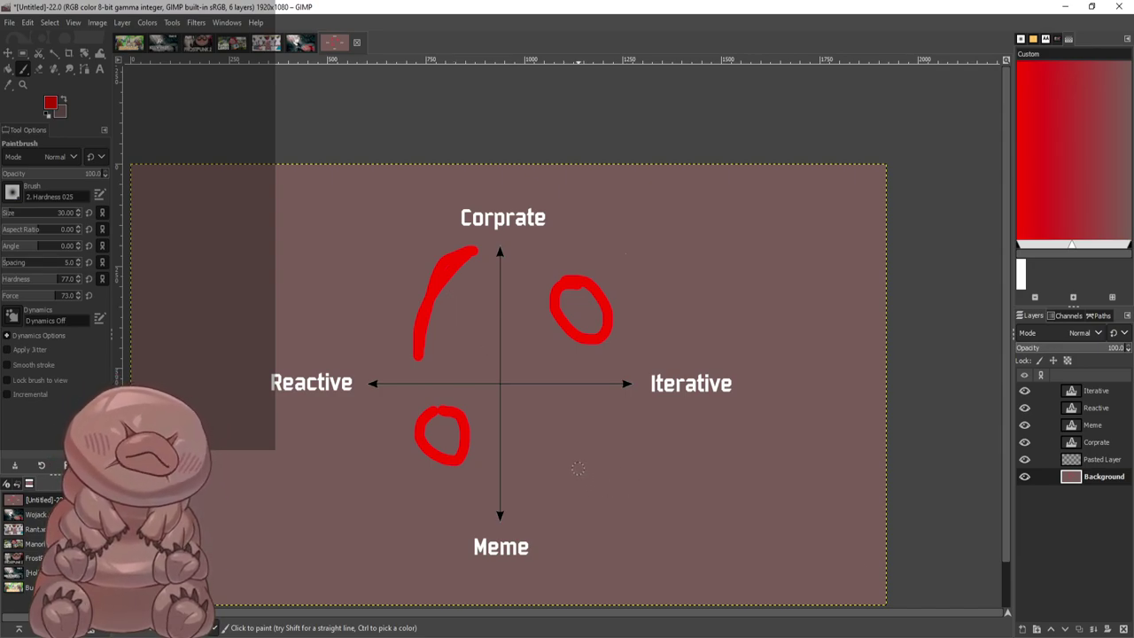
left_click(266, 42)
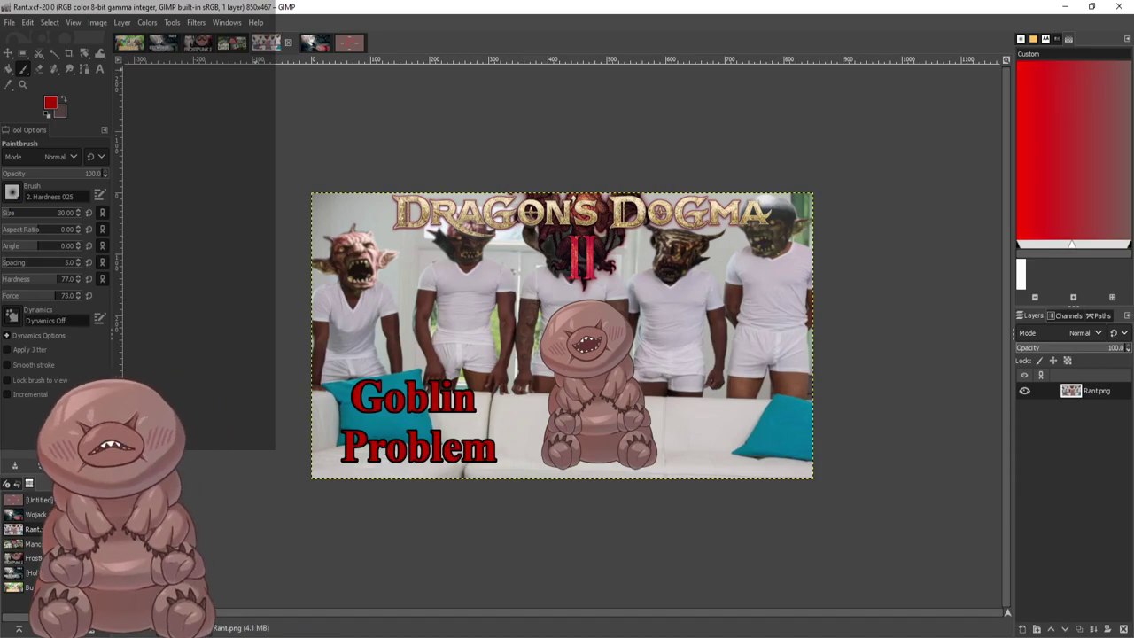
left_click(350, 43)
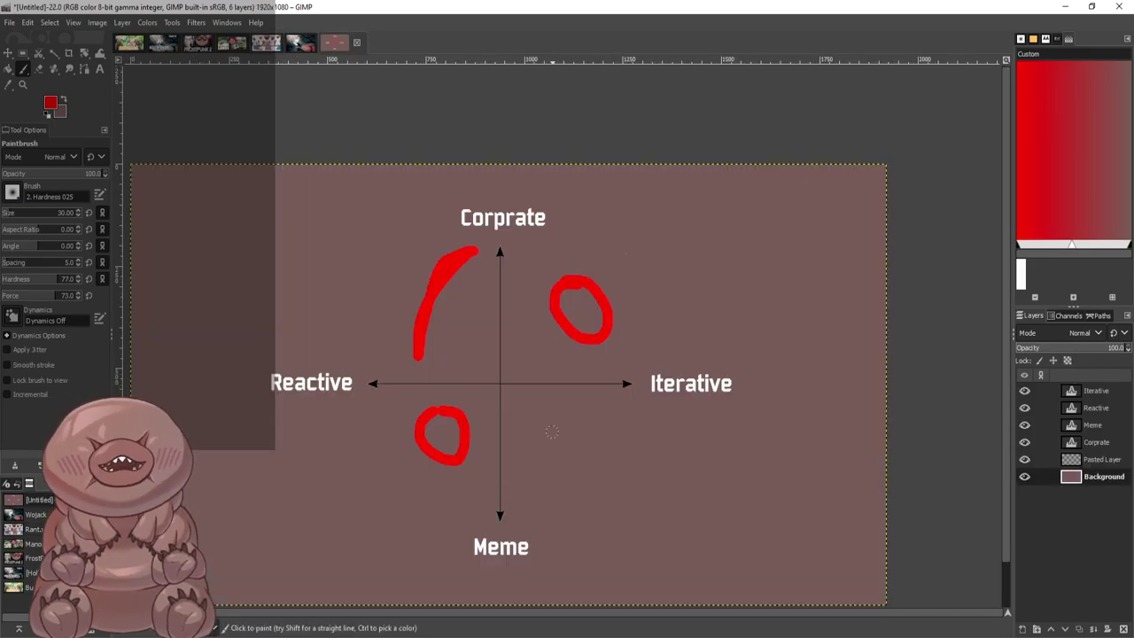
mouse_move(549, 434)
left_mouse_down()
mouse_move(599, 420)
mouse_move(572, 466)
left_mouse_up()
left_click(568, 490)
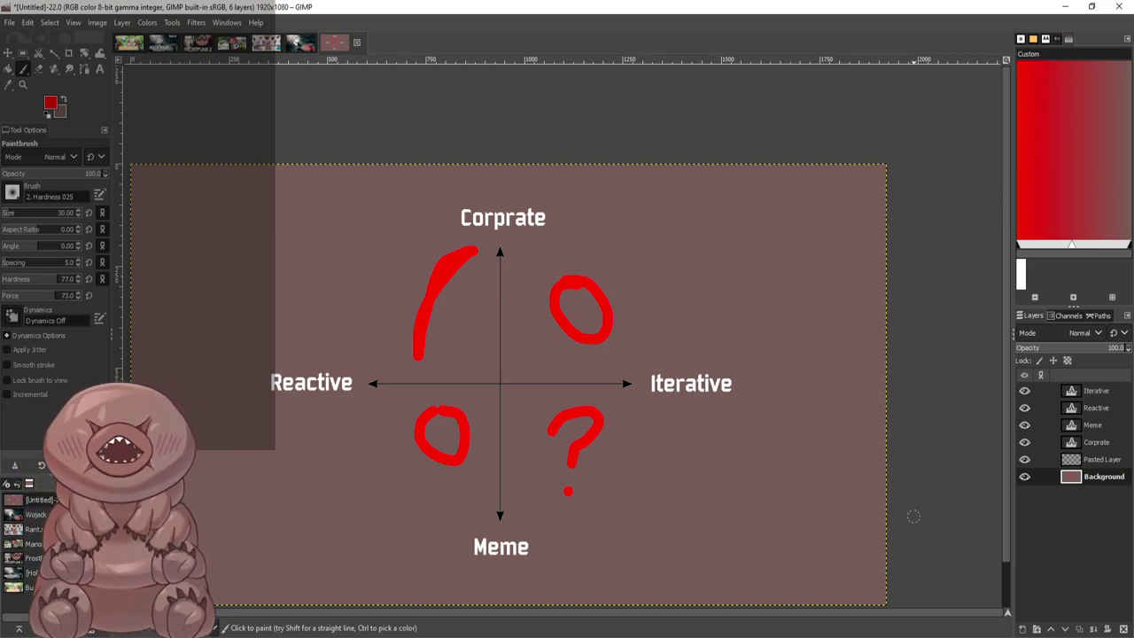
Compare the Hollow Knight "Part 8" thumbnail with the "It was there the whole time" meme thumbnail
left_click(300, 41)
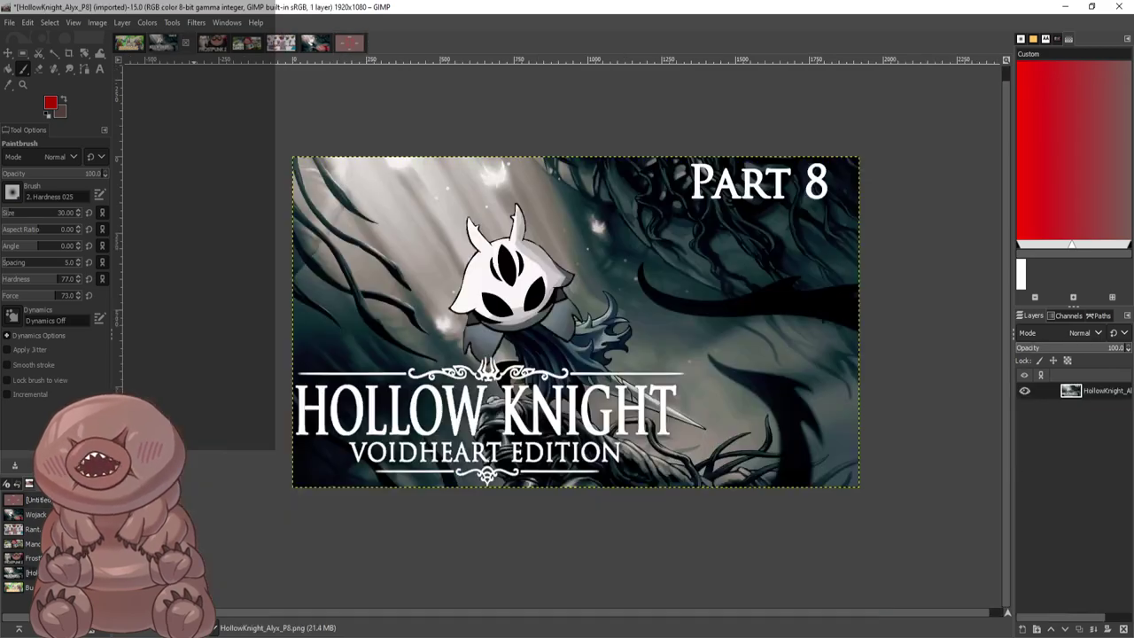
left_click(312, 42)
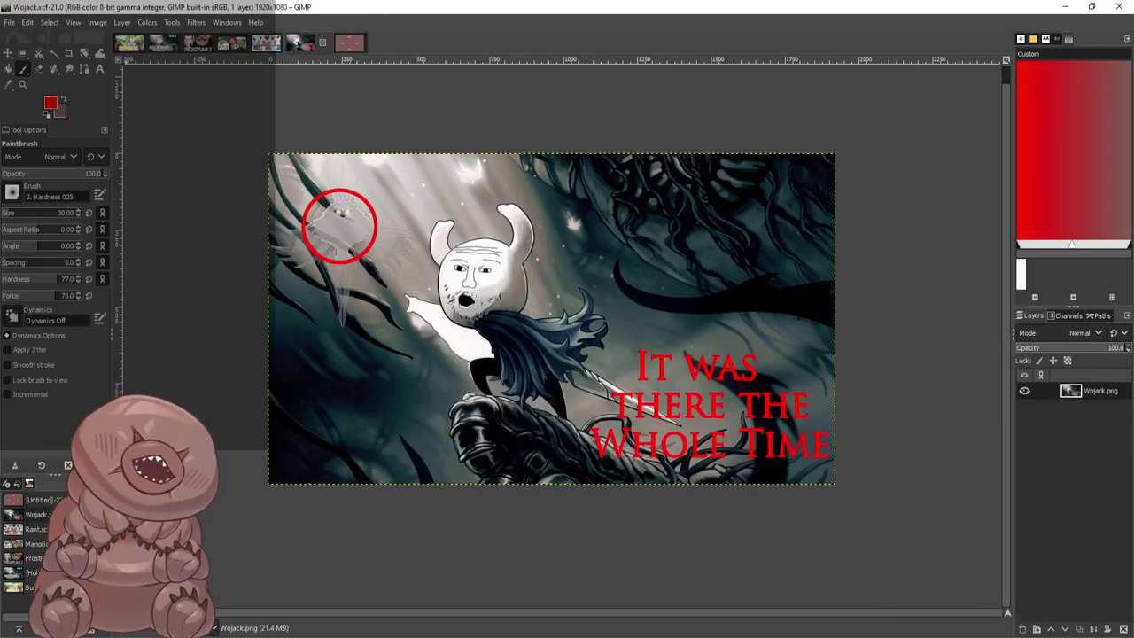
left_click(163, 42)
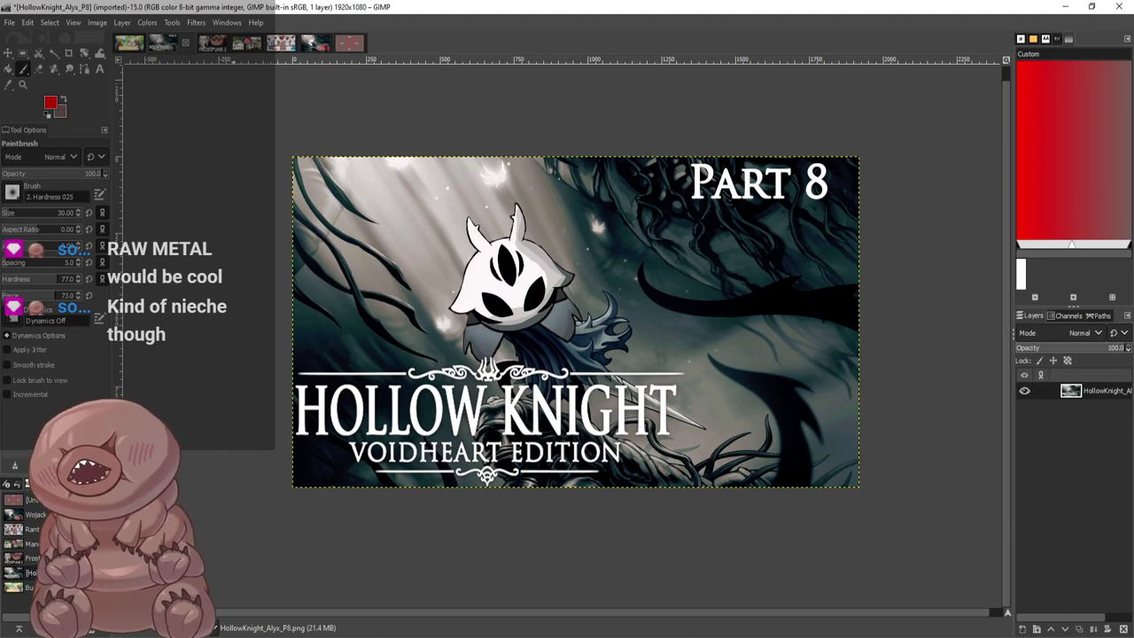
left_click(314, 42)
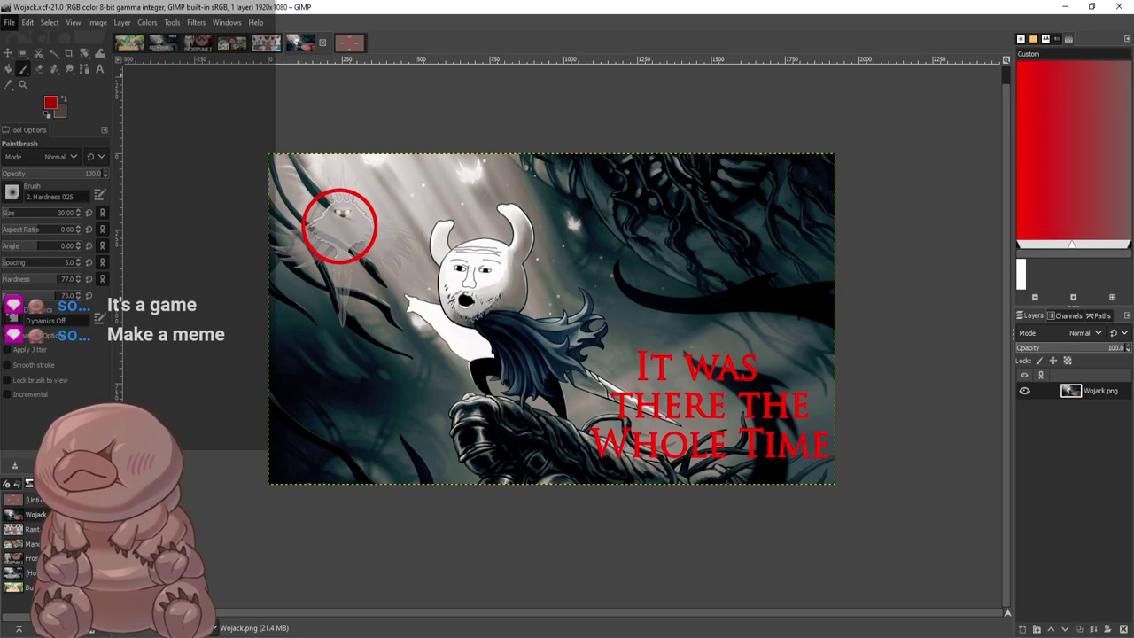
Create a new 1920x1080 image and clear its Background layer to transparency
left_click(716, 374)
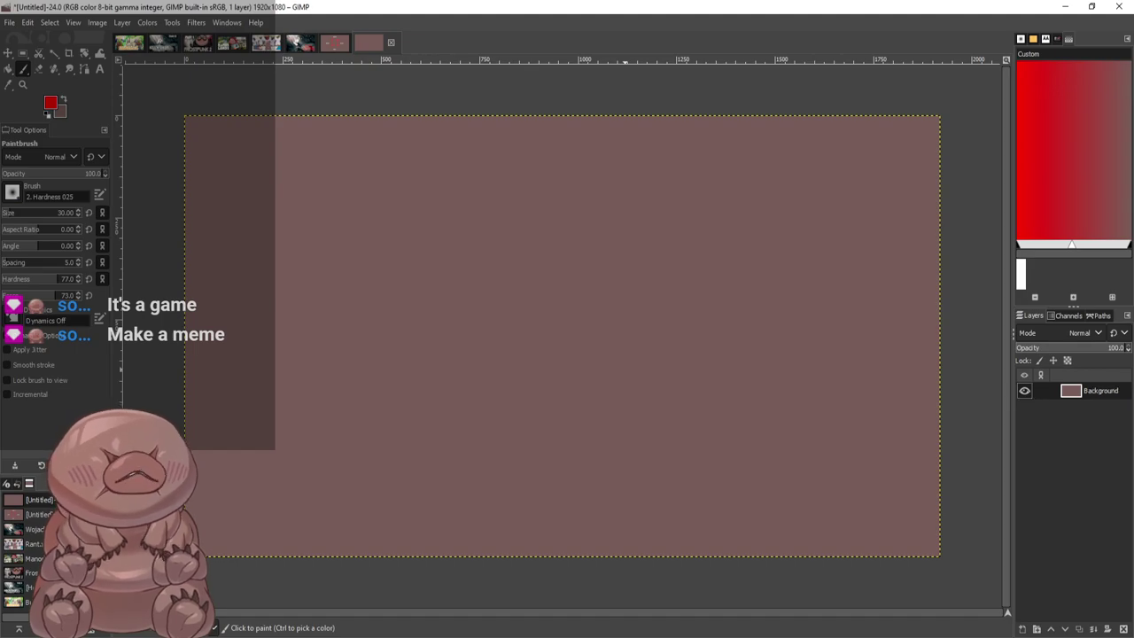
key("Delete")
left_click(444, 263)
key("ctrl+z")
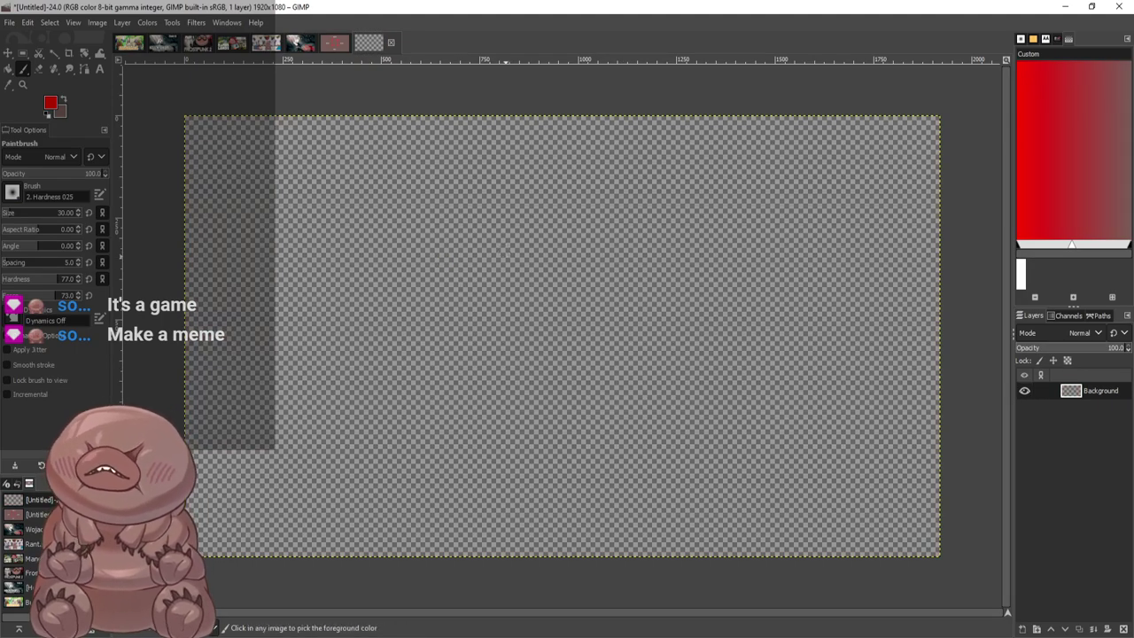
Paste the copied side-lit gameplay screenshot into the empty image and turn it into its own layer
key("m")
key("ctrl+v")
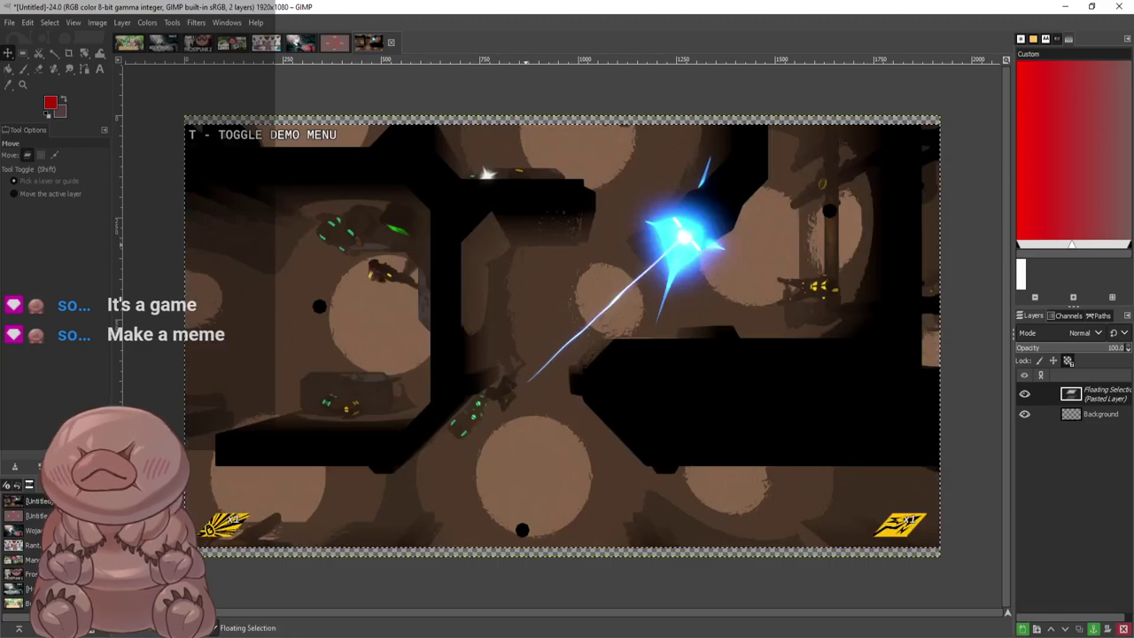
key("ctrl+shift+n")
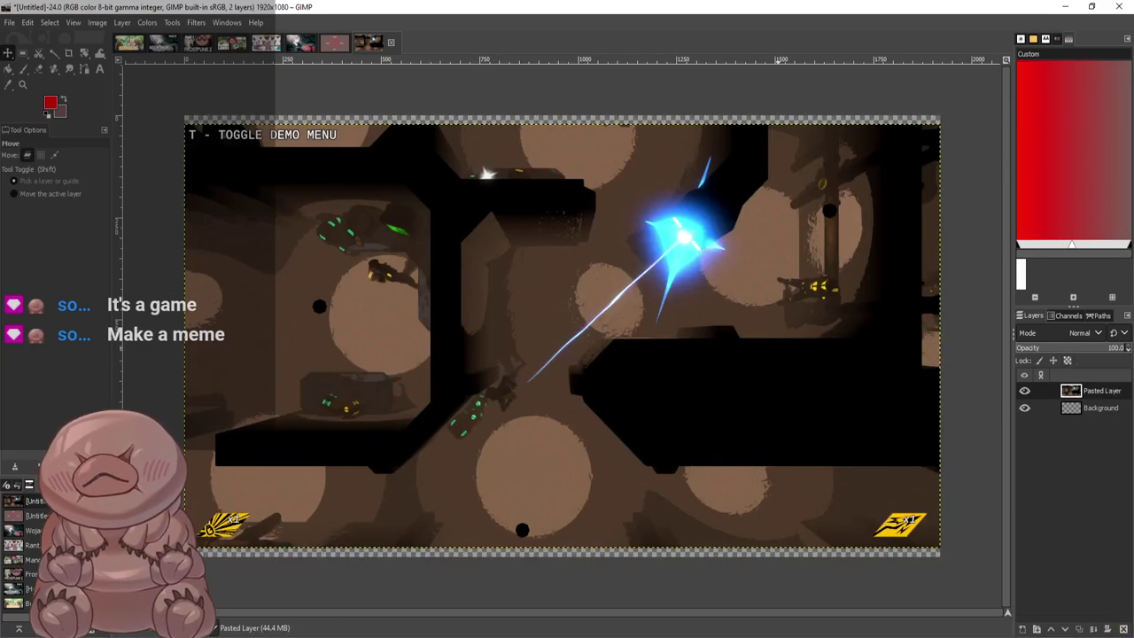
Scale the gameplay screenshot layer down to about half the canvas width and place it in the canvas's lower-left area
mouse_move(741, 346)
left_mouse_down()
mouse_move(678, 384)
mouse_move(736, 355)
left_mouse_up()
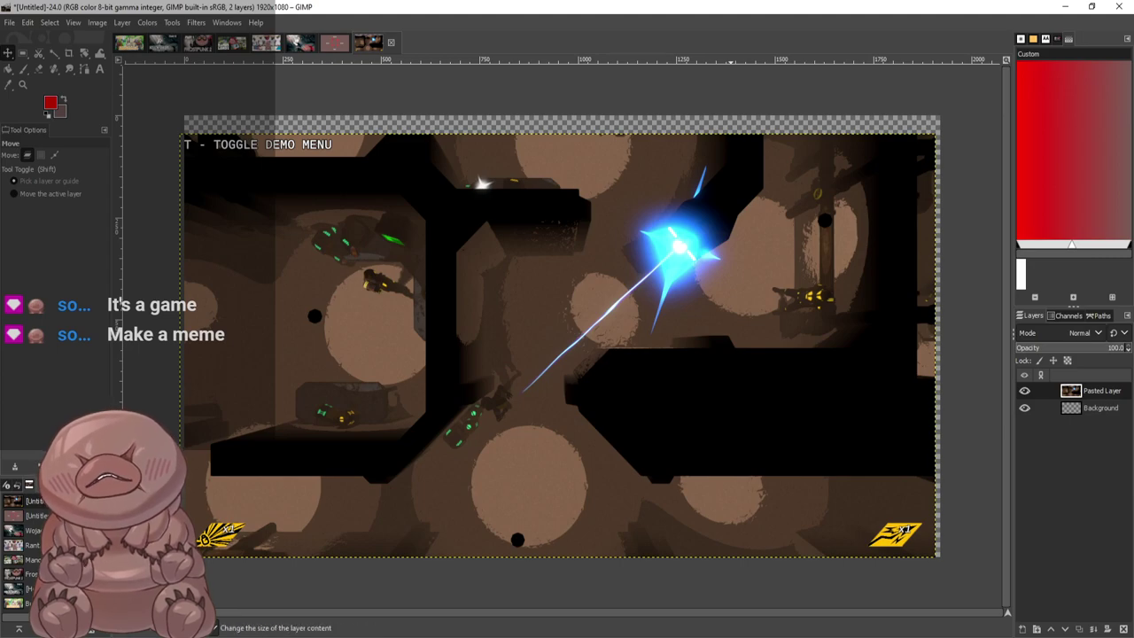
left_click(851, 523)
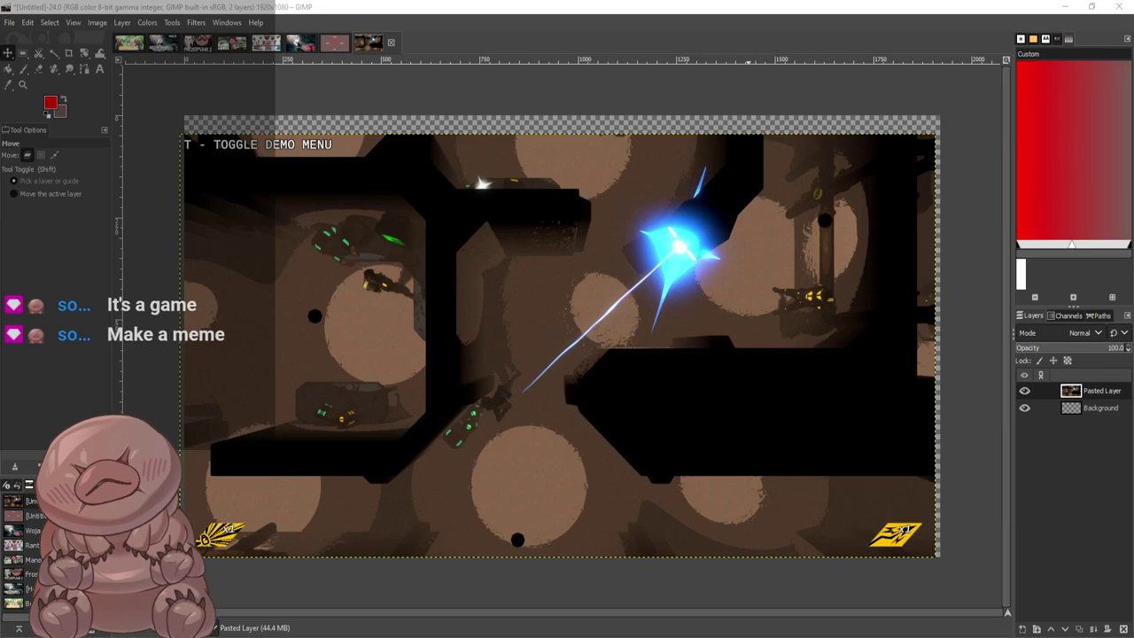
key("Return")
left_click_drag(558, 345, 405, 419)
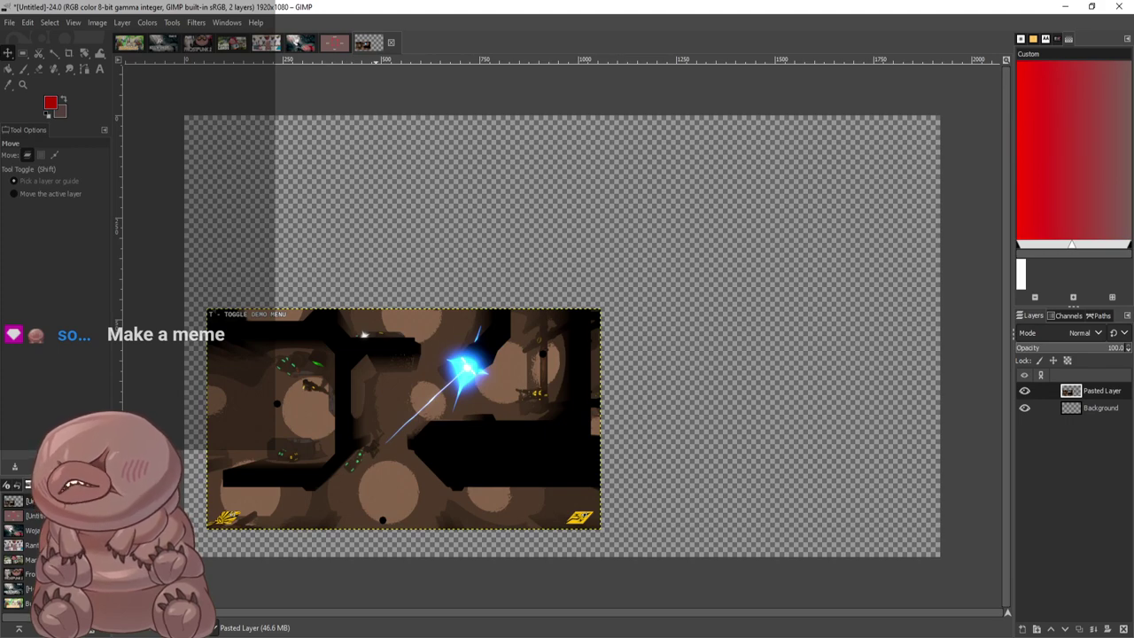
left_click_drag(263, 463, 263, 461)
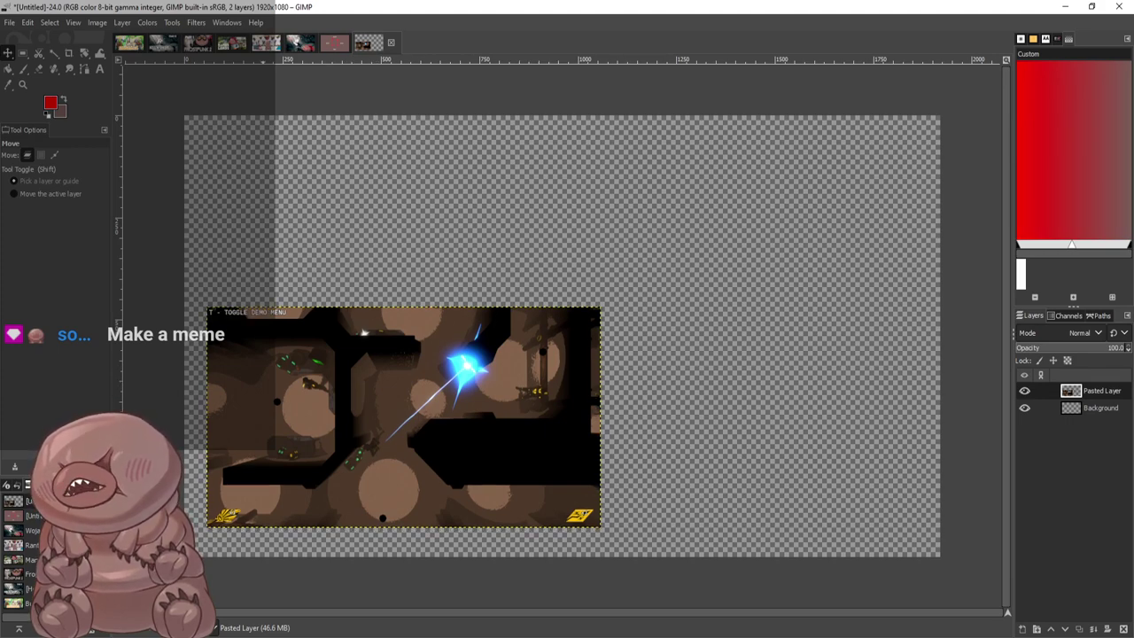
Paste the copied RAW METAL title art as a new layer and place it above the gameplay screenshot, near the canvas's upper-left corner
key("alt+Tab")
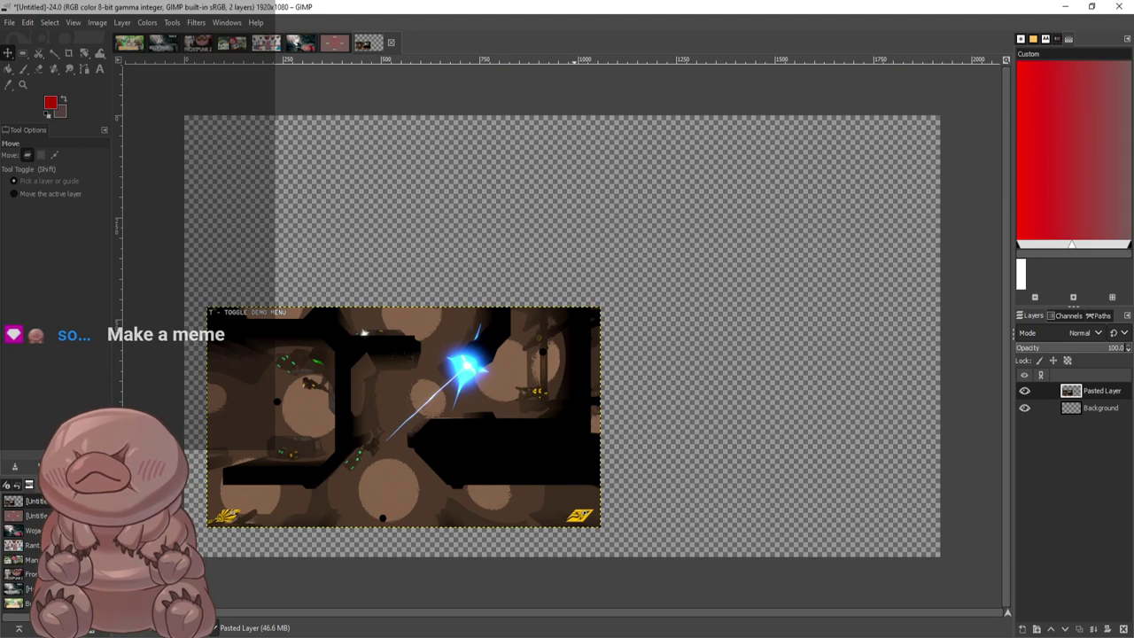
key("ctrl+v")
left_click_drag(791, 238, 734, 224)
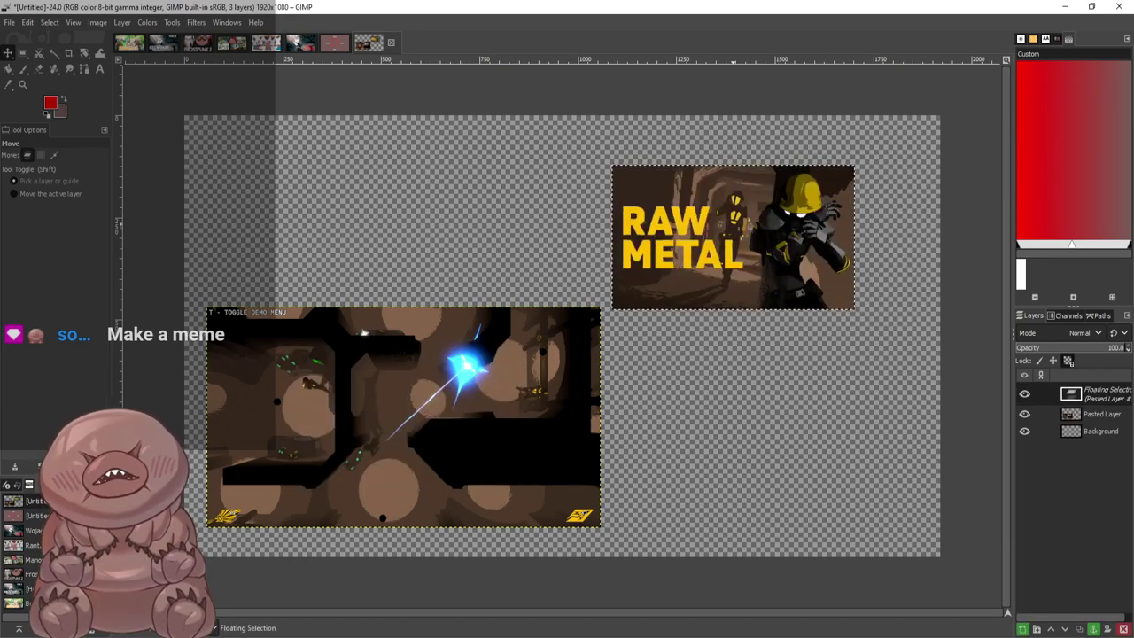
key("shift+ctrl+n")
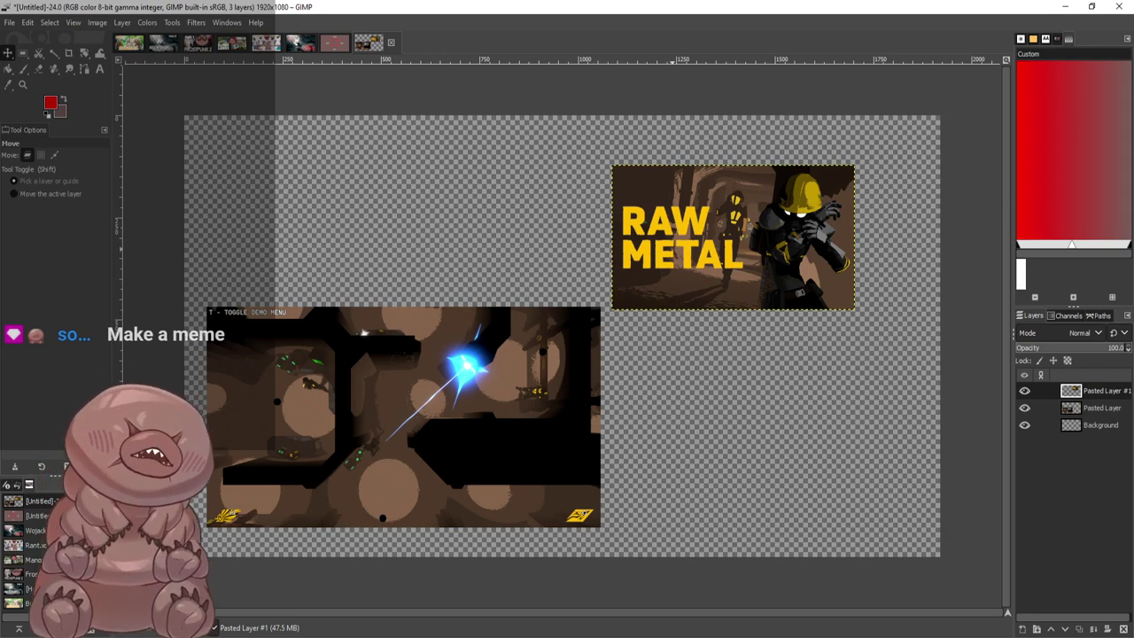
left_click_drag(672, 239, 273, 215)
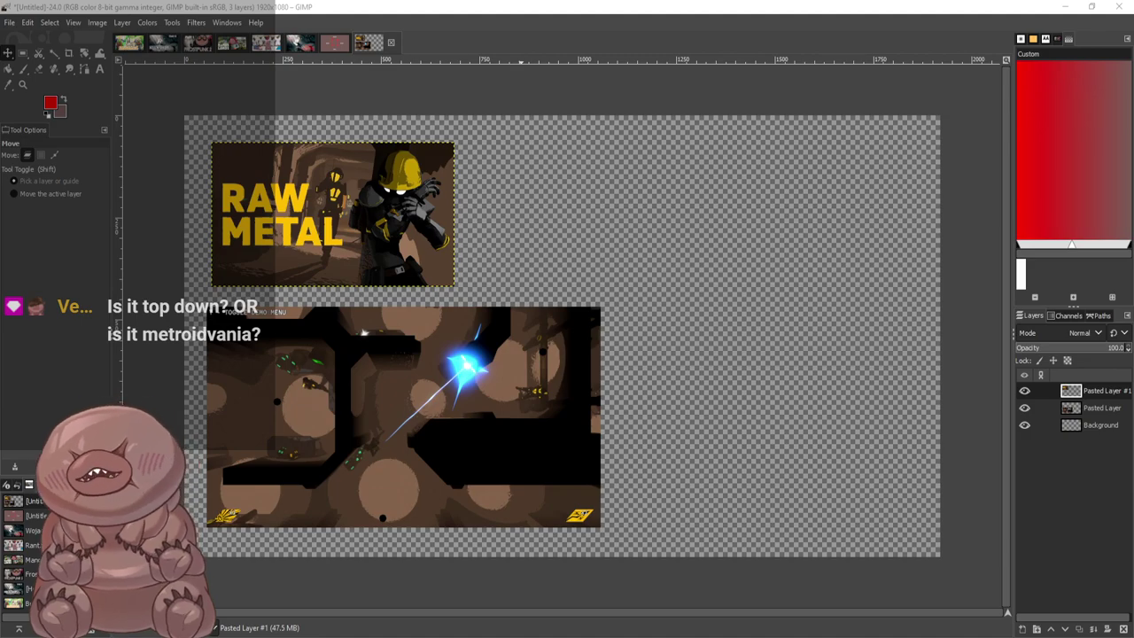
Examine the gameplay screenshot's characters, walls and light effects up close to judge the game's perspective
scroll(390, 487, "up", 3)
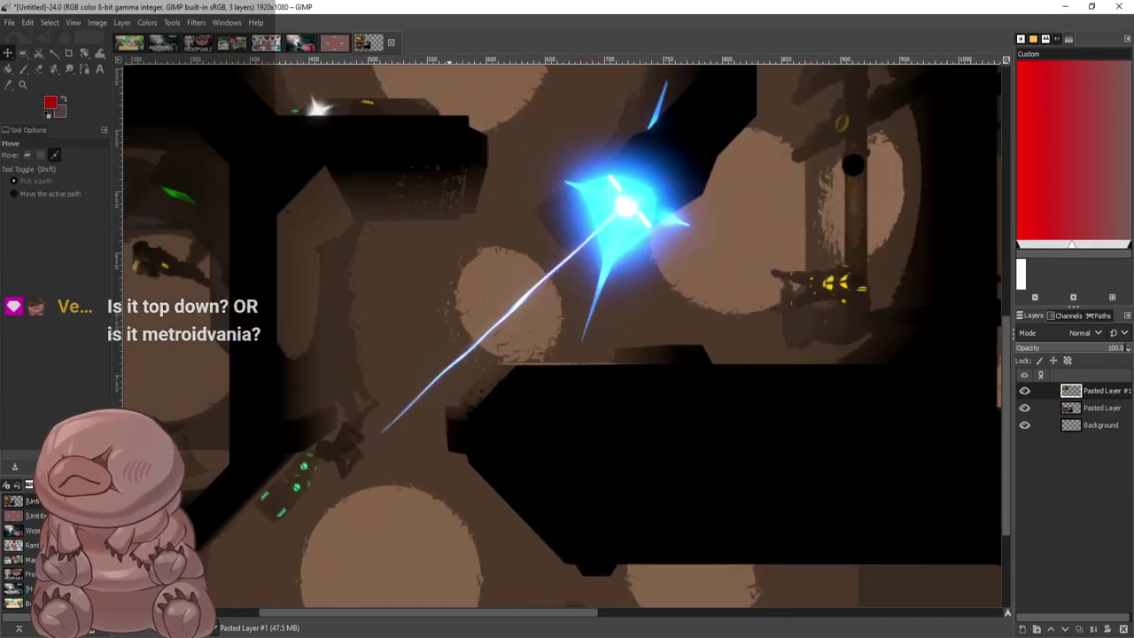
left_click(26, 154)
scroll(562, 334, "down", 3)
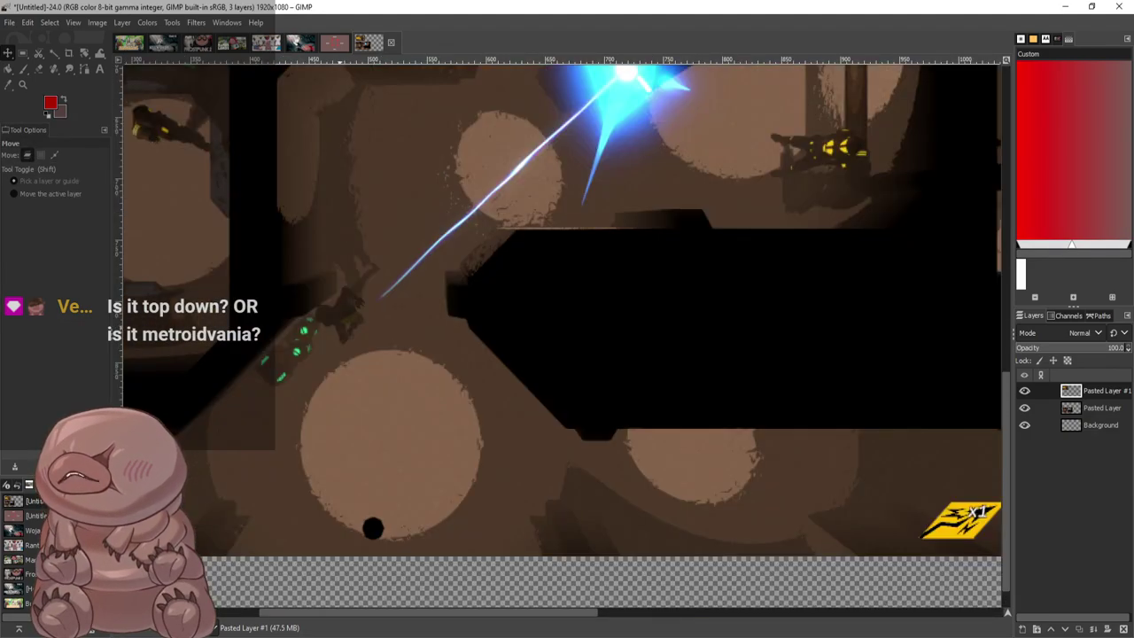
scroll(401, 326, "down", 2)
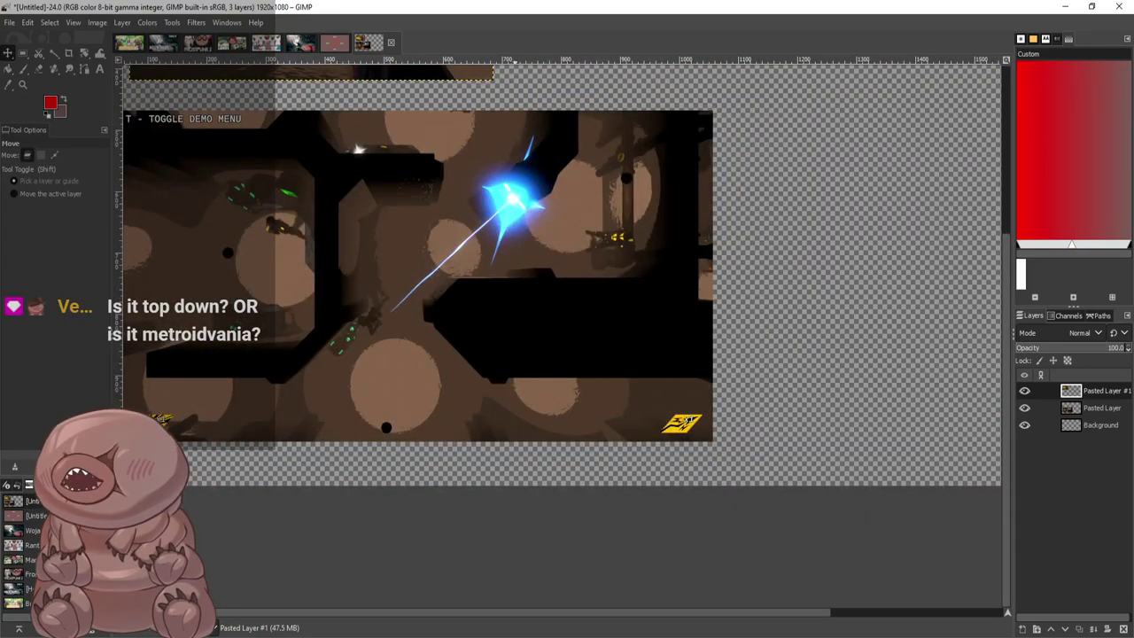
scroll(563, 274, "left", 2)
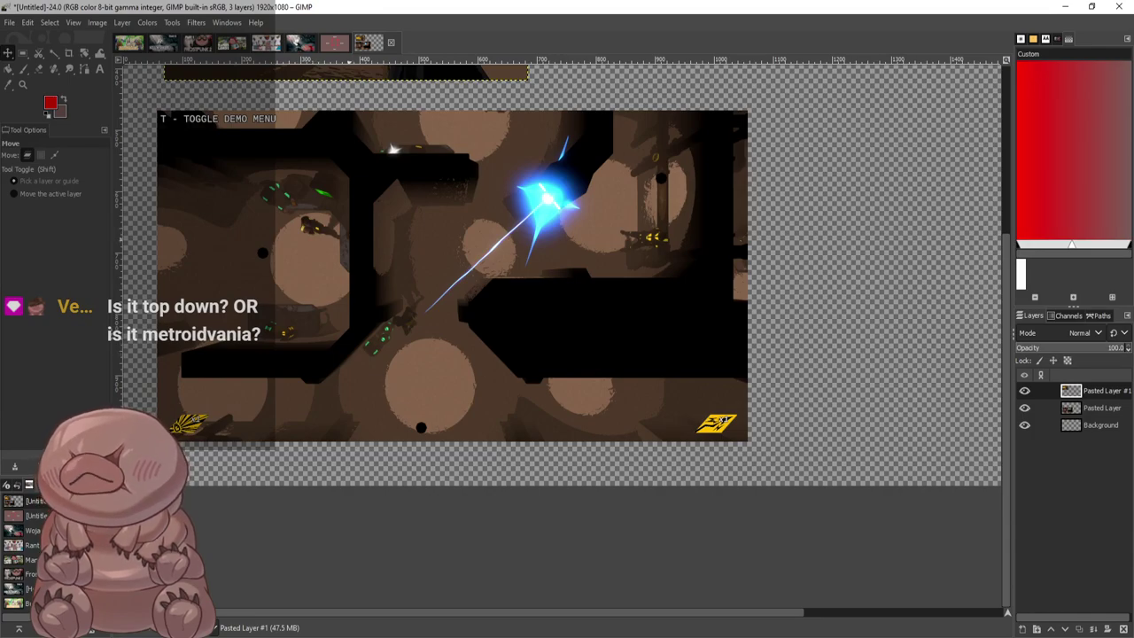
scroll(312, 102, "up", 4)
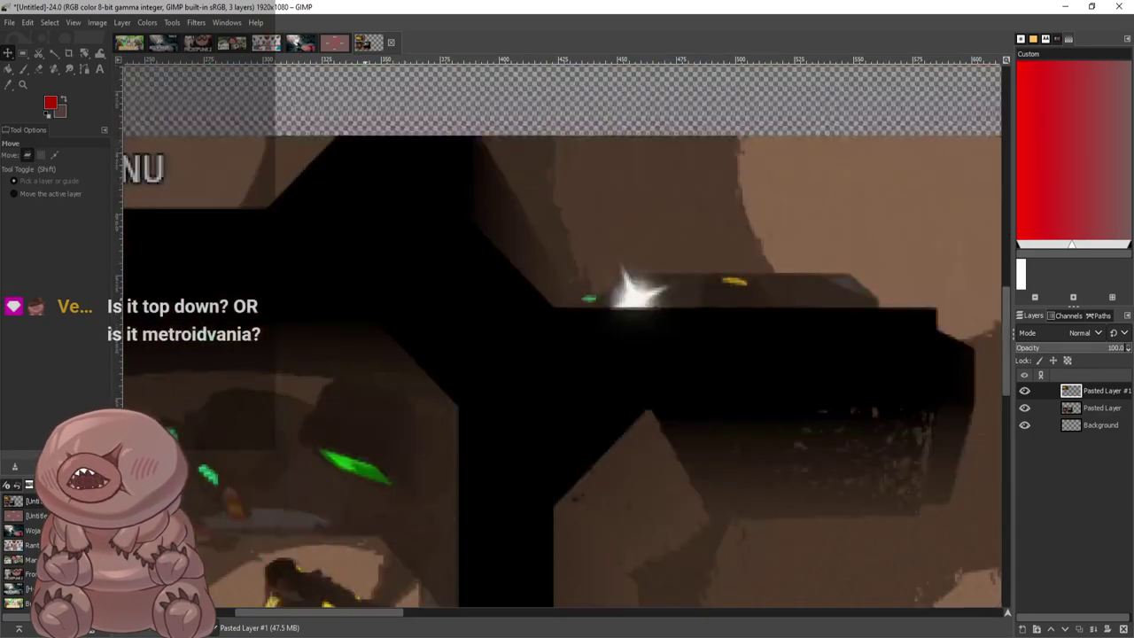
scroll(419, 337, "down", 5)
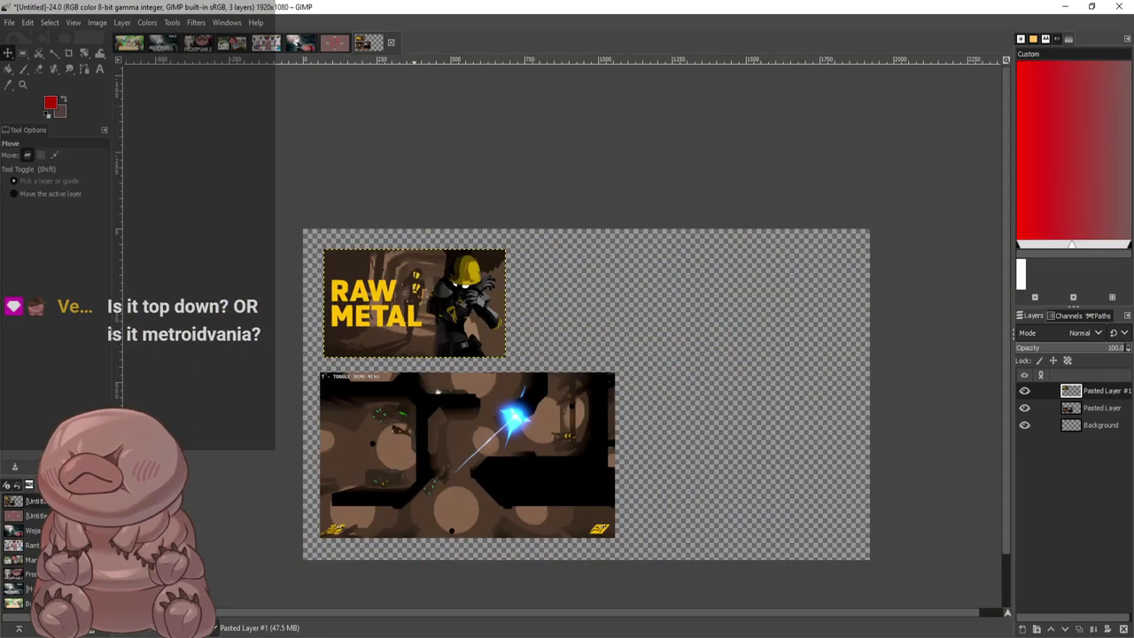
scroll(503, 512, "up", 2)
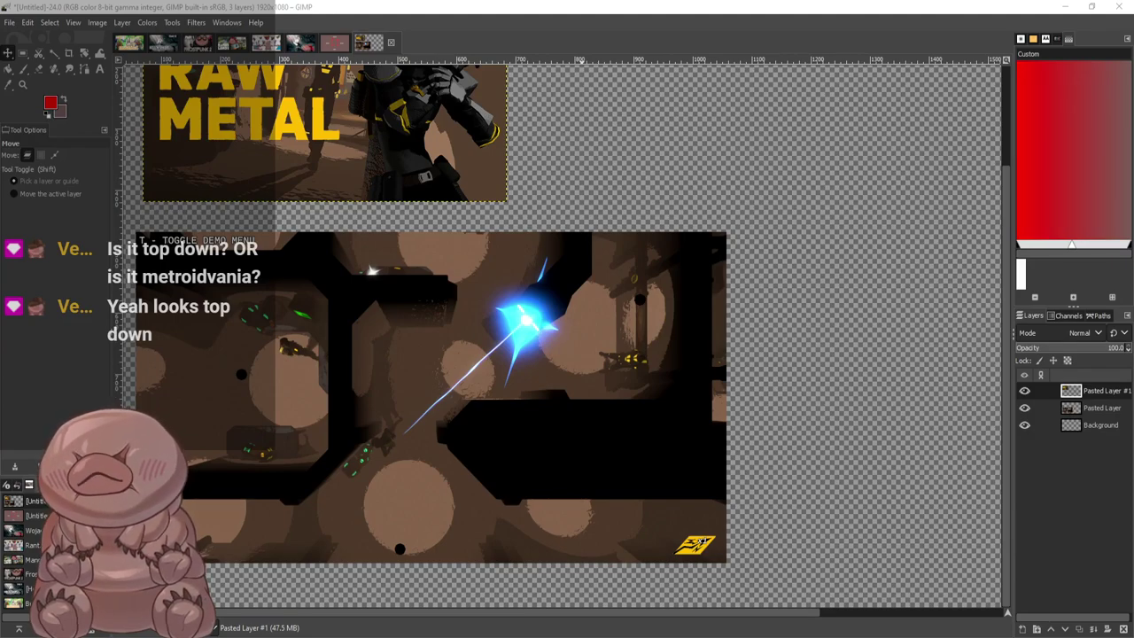
Paste the copied "HIDEOUT" equipment-menu screenshot and turn it into its own layer
left_click(581, 204)
key("ctrl+v")
left_click_drag(580, 204, 765, 314)
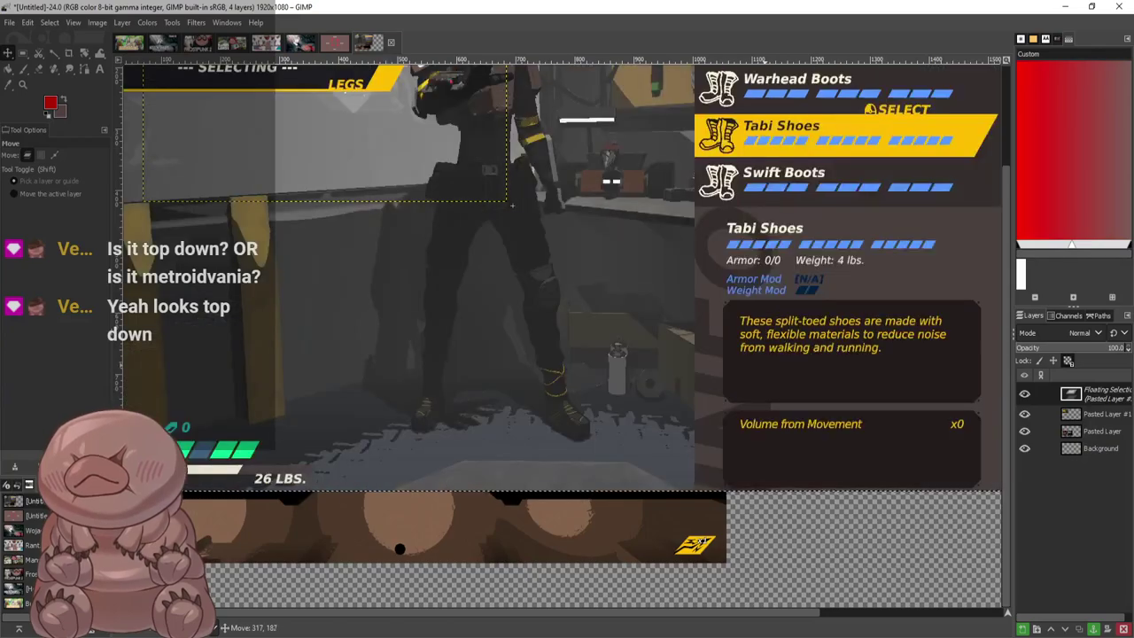
left_click_drag(511, 206, 458, 204)
key("shift+ctrl+n")
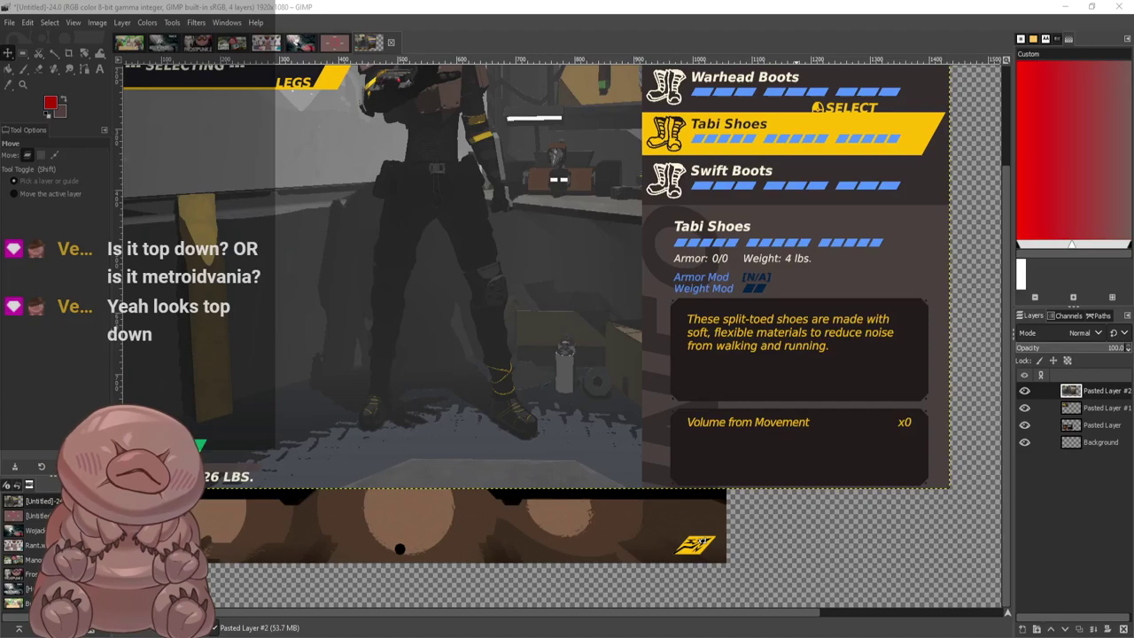
Scale the equipment-menu screenshot down, place it to the right of the RAW METAL art, and shift both images so they sit side by side
left_click(703, 541)
scroll(496, 347, "up", 2)
left_click_drag(460, 320, 739, 212)
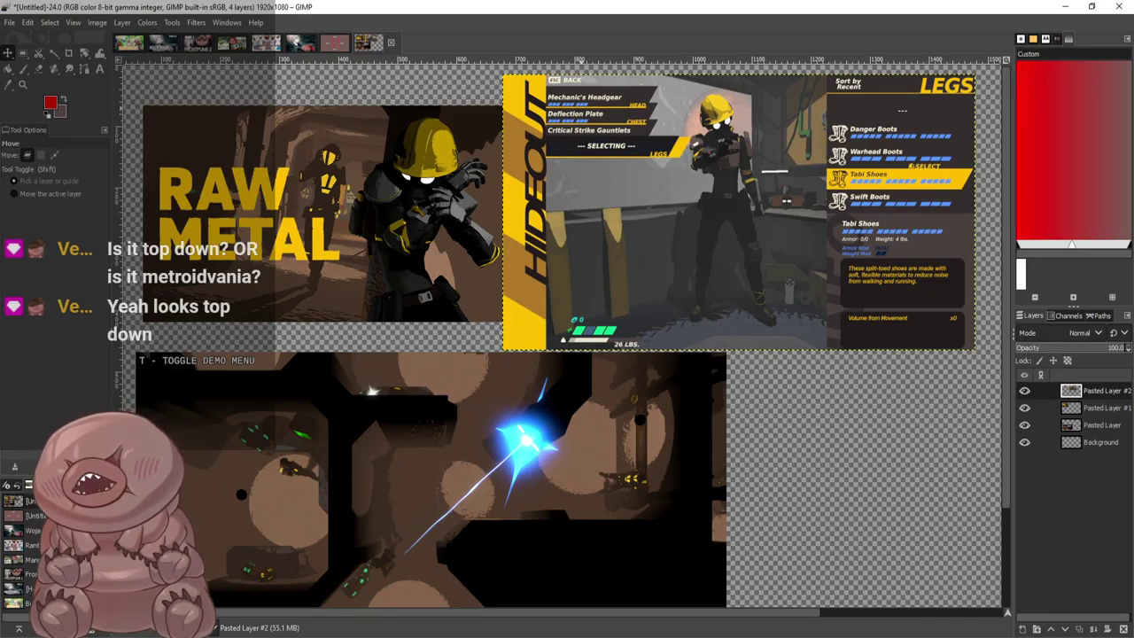
left_click_drag(325, 215, 314, 239)
left_click_drag(703, 232, 700, 232)
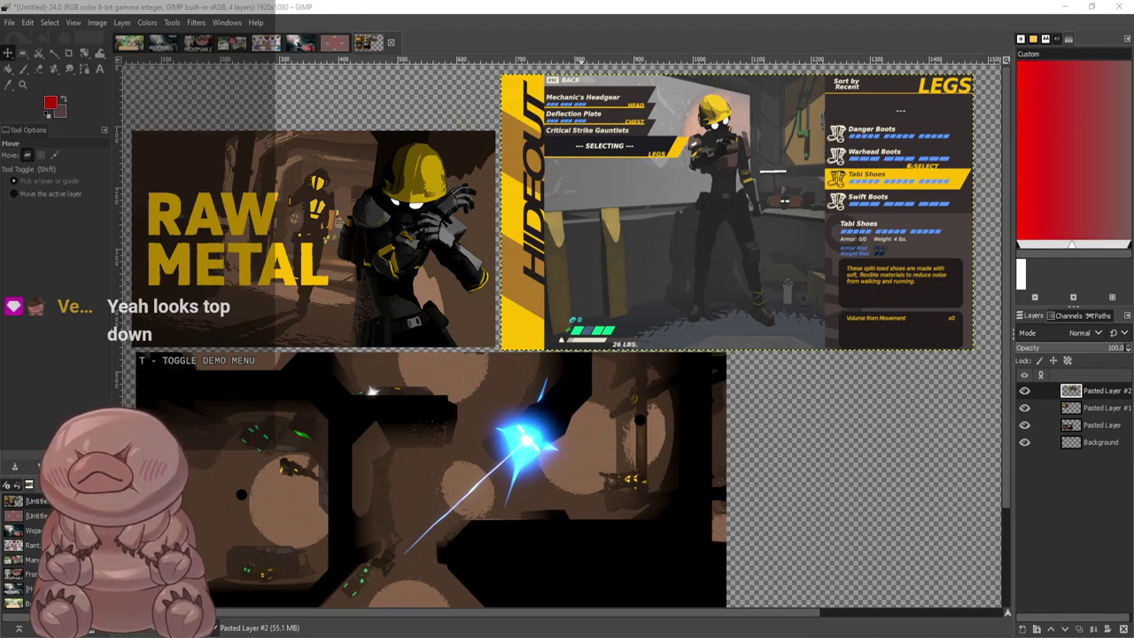
Paste the copied fight screenshot with the chain-link fence as its own layer, scale it down and place it below the equipment-menu screenshot
key("alt+Tab")
key("ctrl+v")
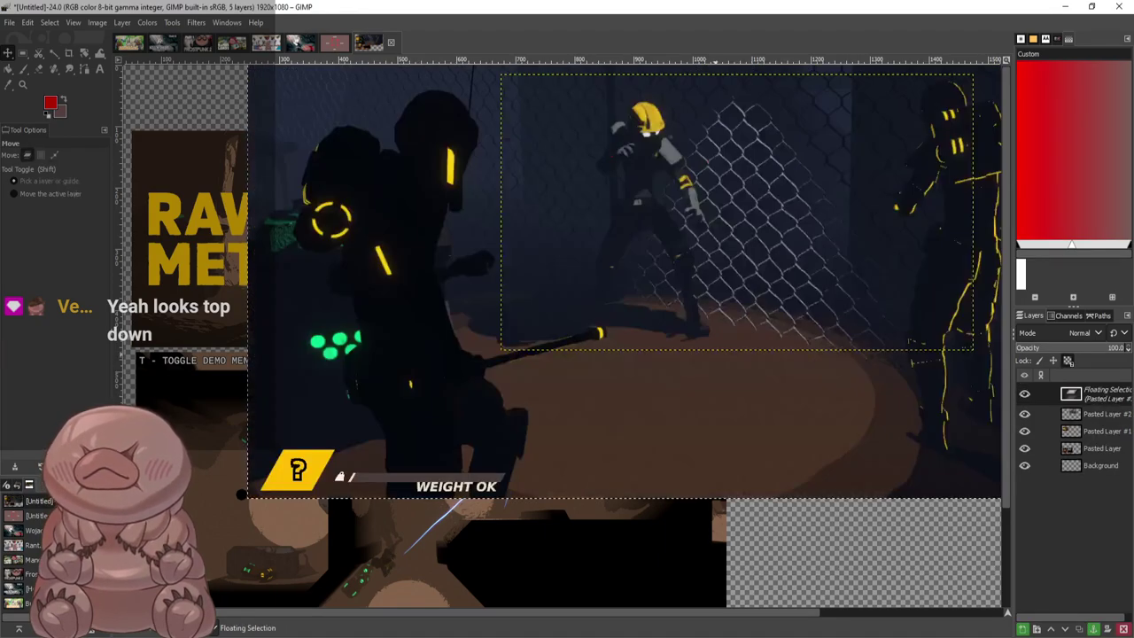
key("shift+ctrl+n")
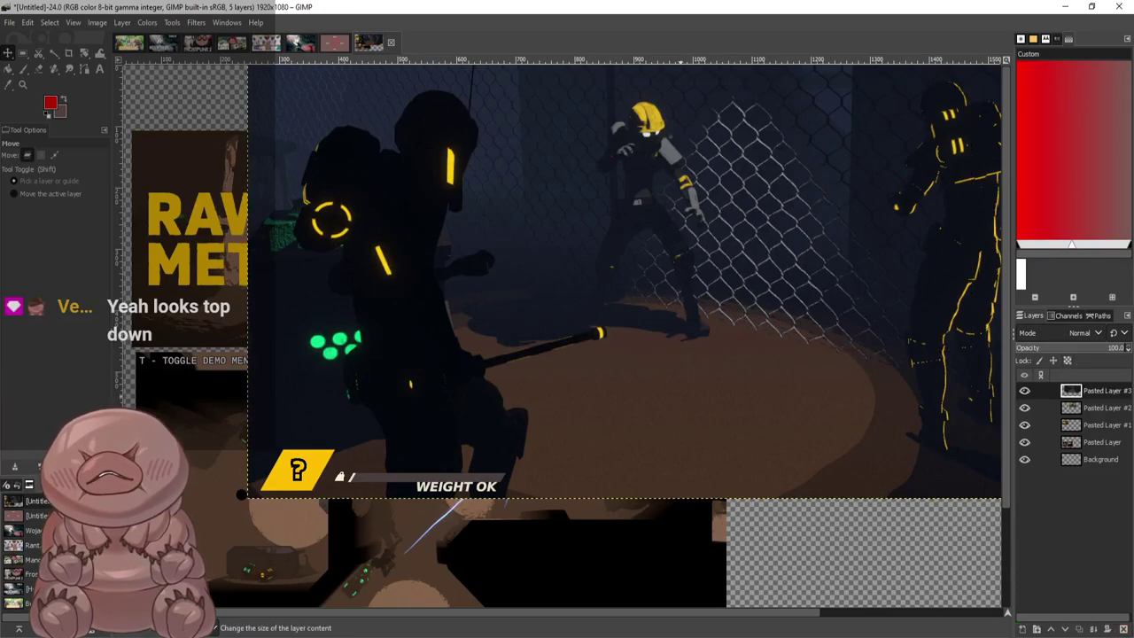
left_click(159, 218)
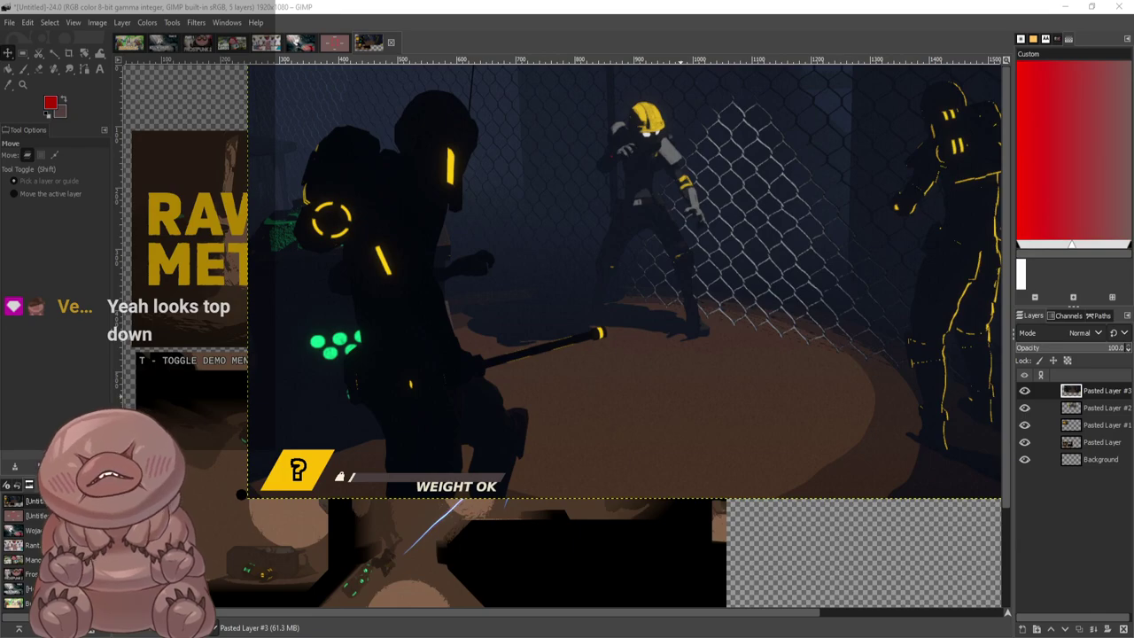
key("Return")
left_click_drag(827, 208, 847, 472)
Shift the title art, equipment menu, top-down gameplay and fight screenshots into a tight two-by-two arrangement
left_click_drag(431, 517, 346, 498)
left_click_drag(313, 239, 307, 176)
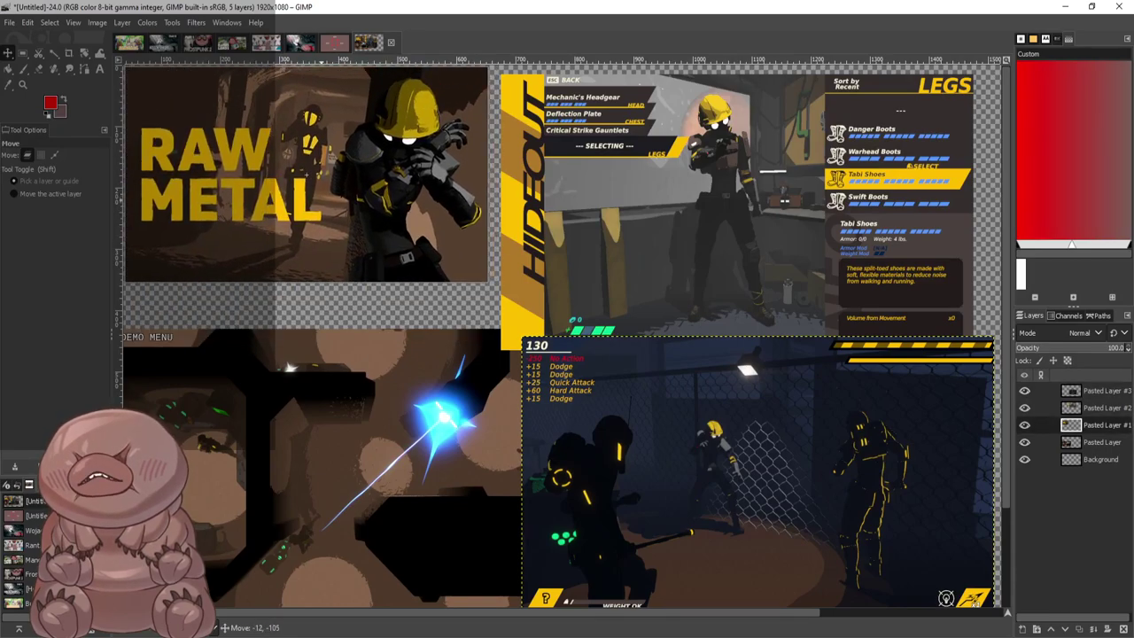
left_click_drag(735, 213, 788, 186)
left_click_drag(746, 178, 735, 178)
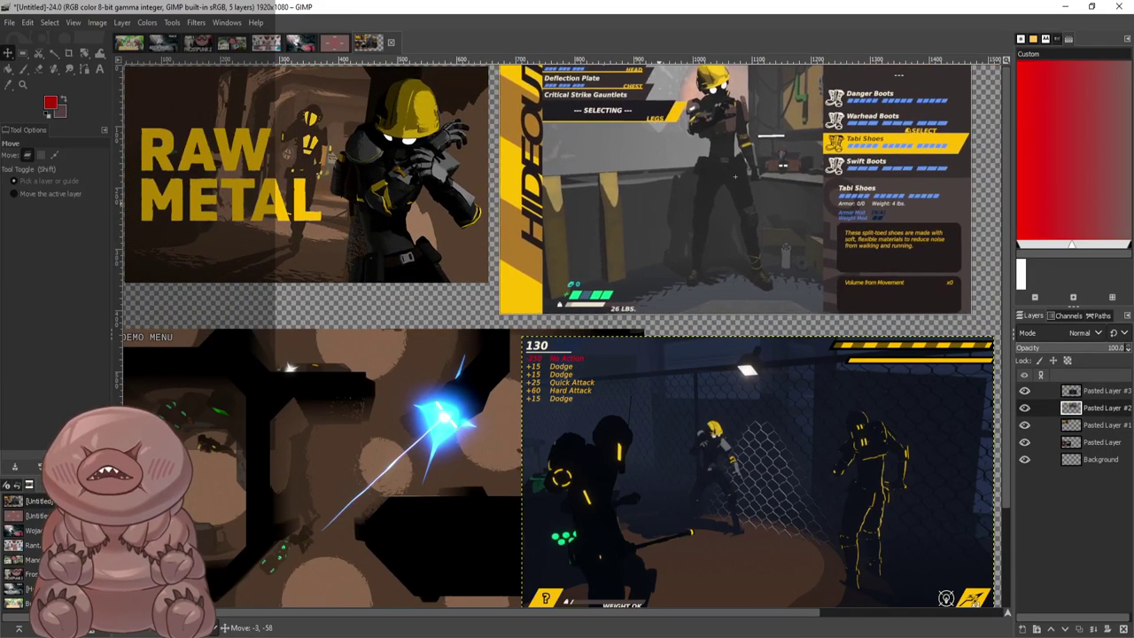
left_click_drag(757, 476, 756, 461)
left_click_drag(350, 495, 328, 430)
left_click_drag(748, 467, 747, 460)
left_click_drag(732, 217, 738, 219)
left_click_drag(369, 189, 385, 186)
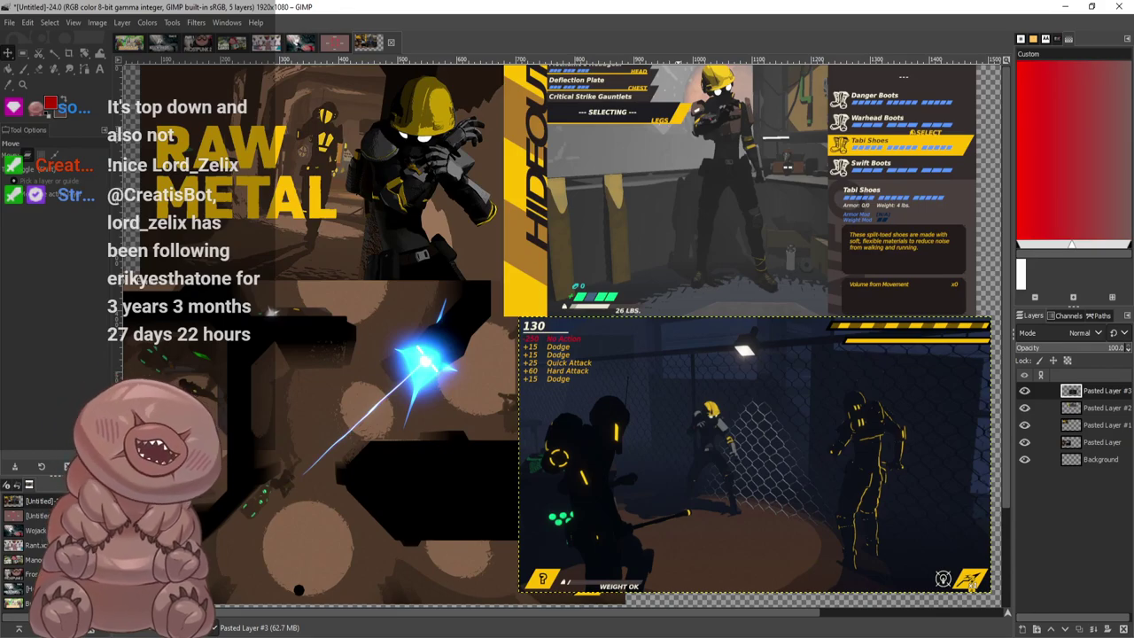
Paste the copied vertical strip of RAW METAL video thumbnails as a new layer and place it to the right of the four images
scroll(428, 173, "down", 1)
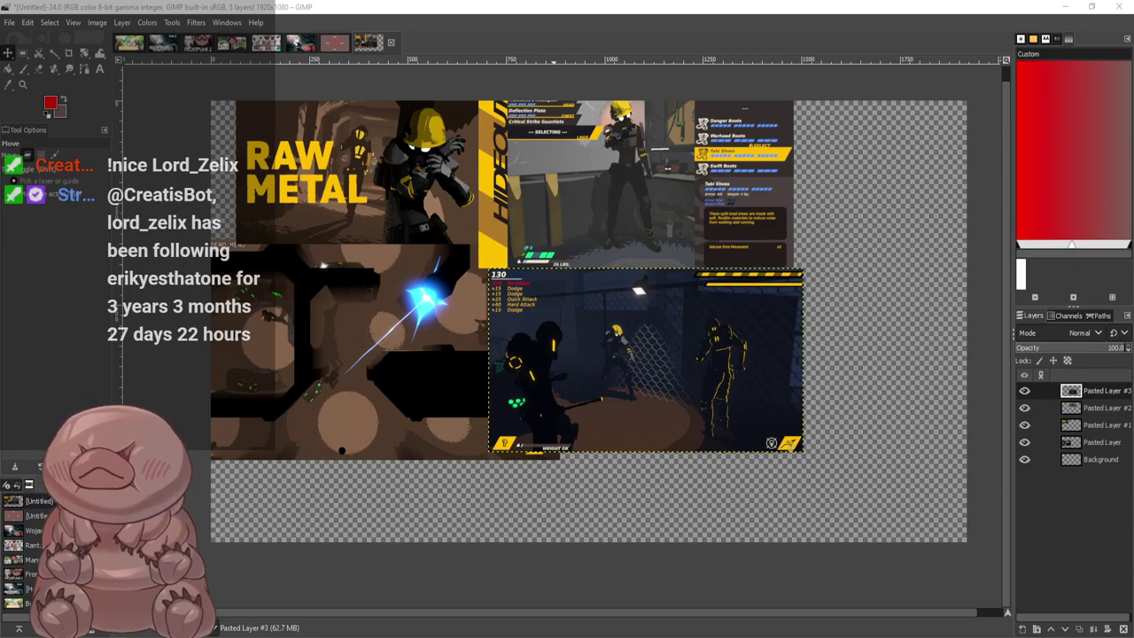
key("ctrl+v")
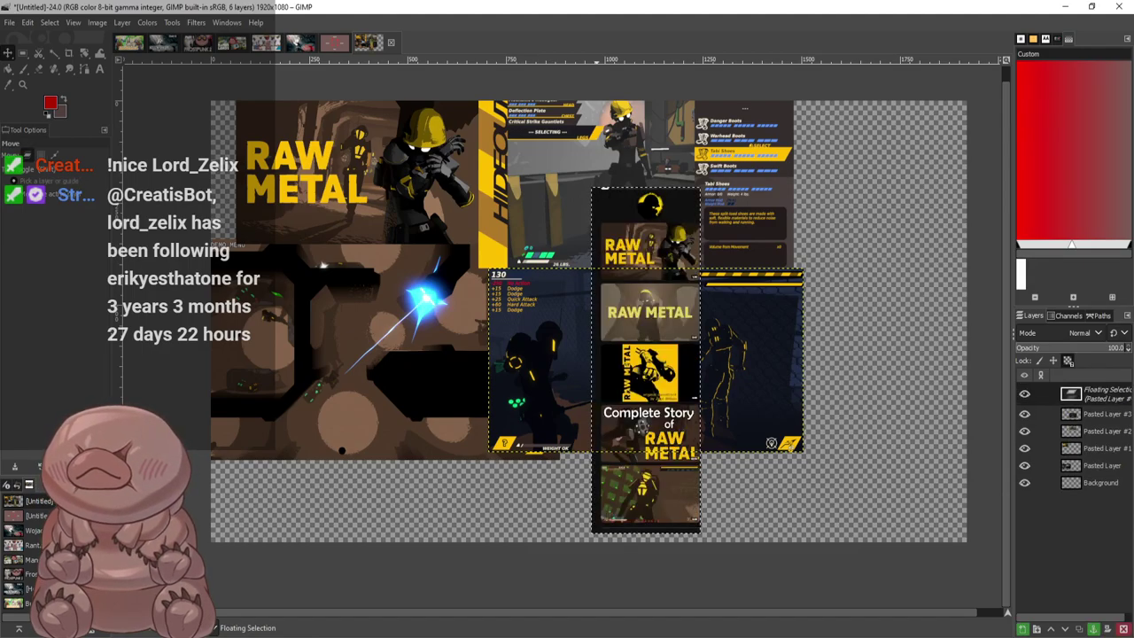
left_click_drag(659, 372, 482, 321)
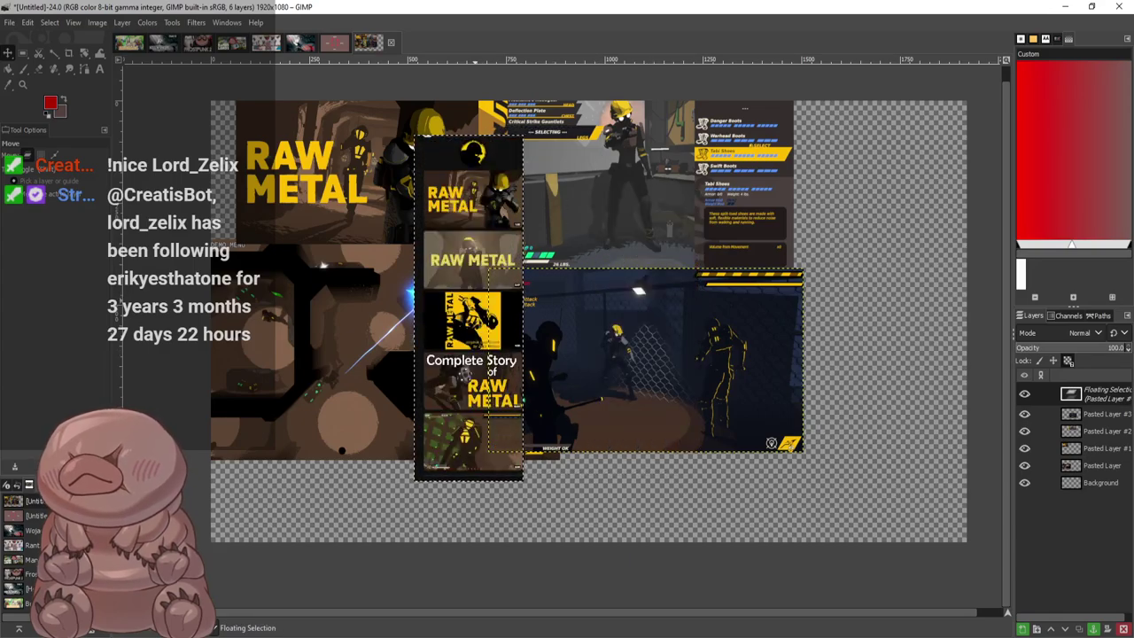
left_click(1022, 629)
left_click_drag(446, 321, 845, 303)
Examine the RAW METAL video thumbnails in the strip up close and compare them with the other reference images
scroll(920, 364, "up", 3)
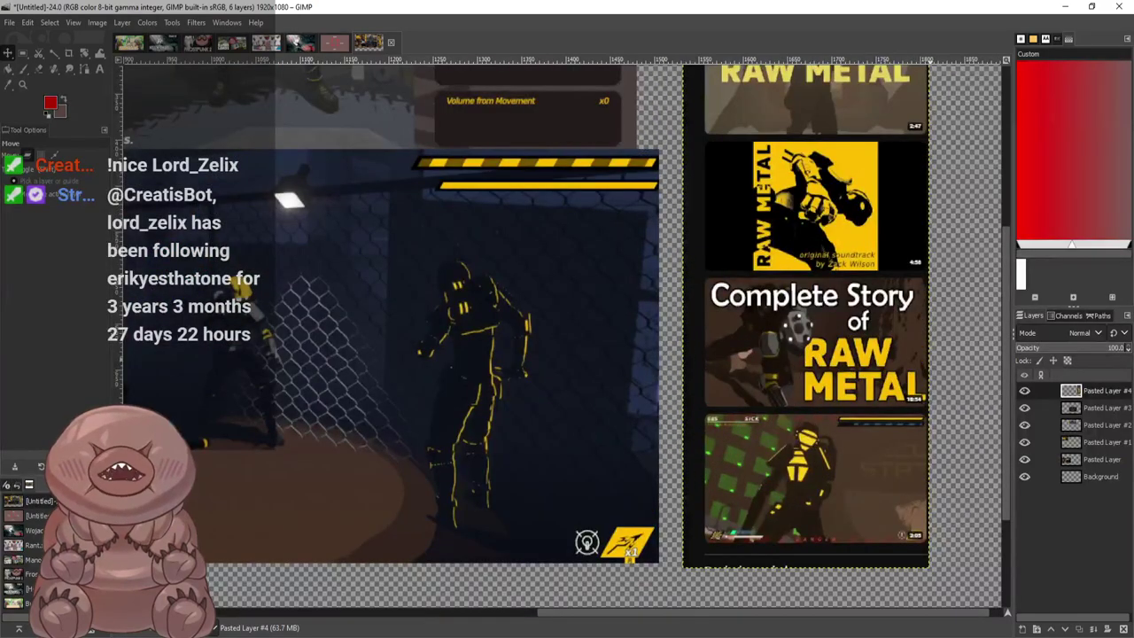
scroll(563, 337, "up", 5)
scroll(484, 274, "down", 3)
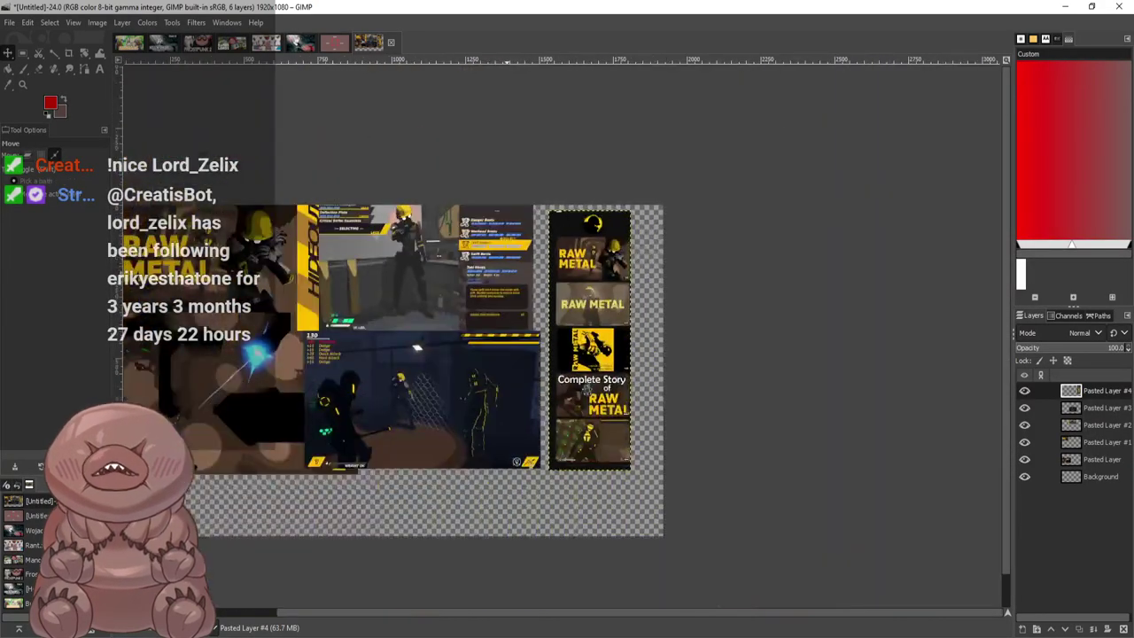
scroll(656, 303, "up", 2)
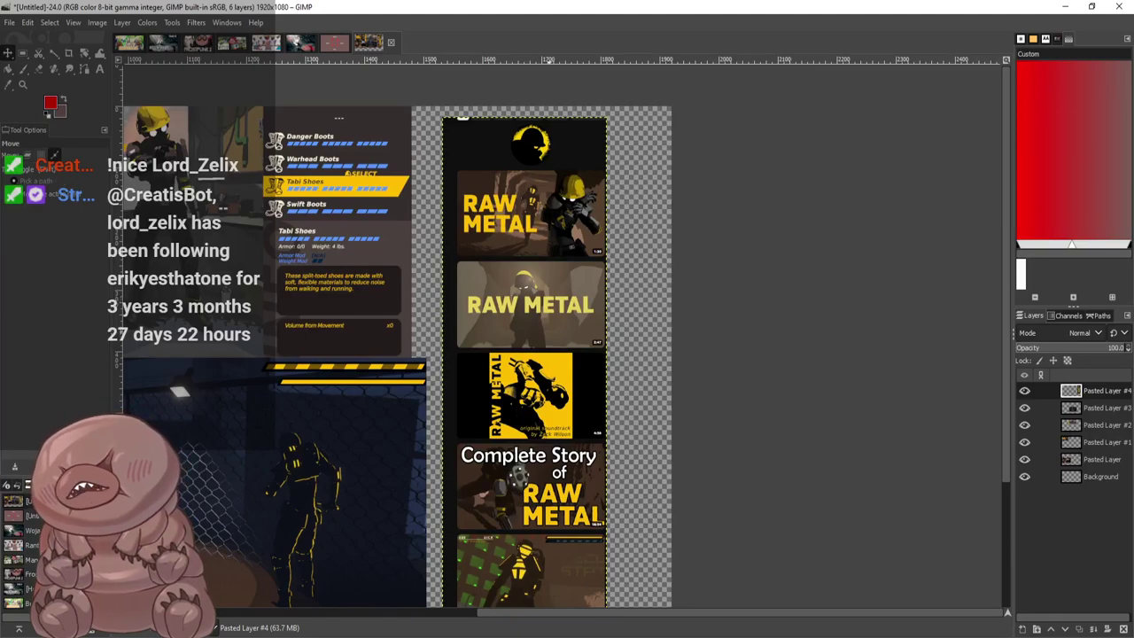
scroll(550, 337, "down", 2)
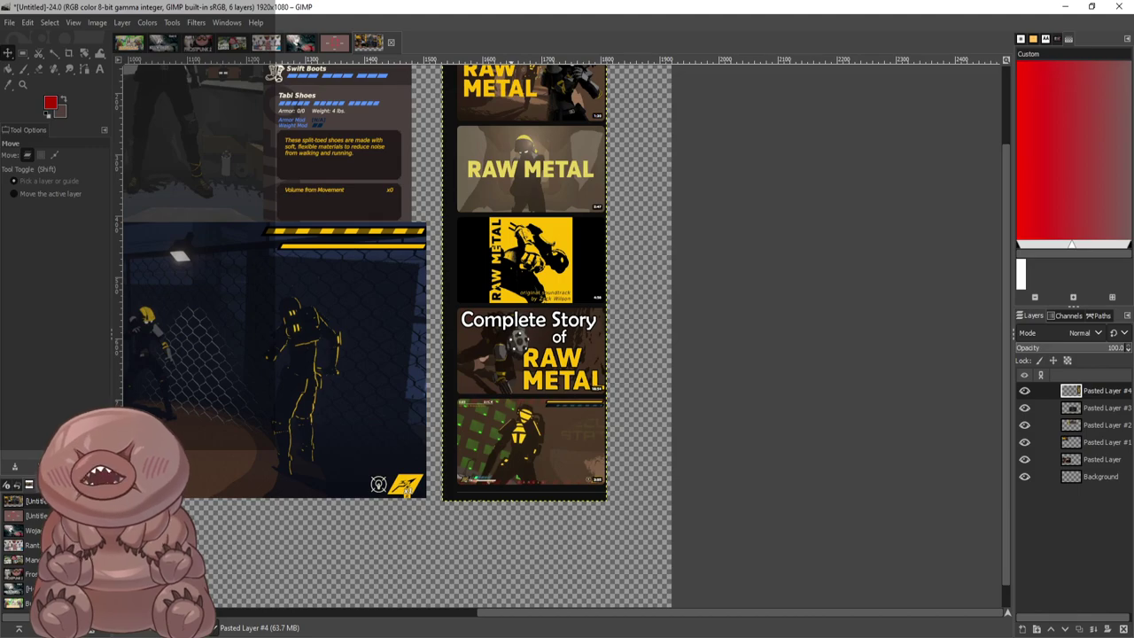
scroll(528, 440, "down", 1)
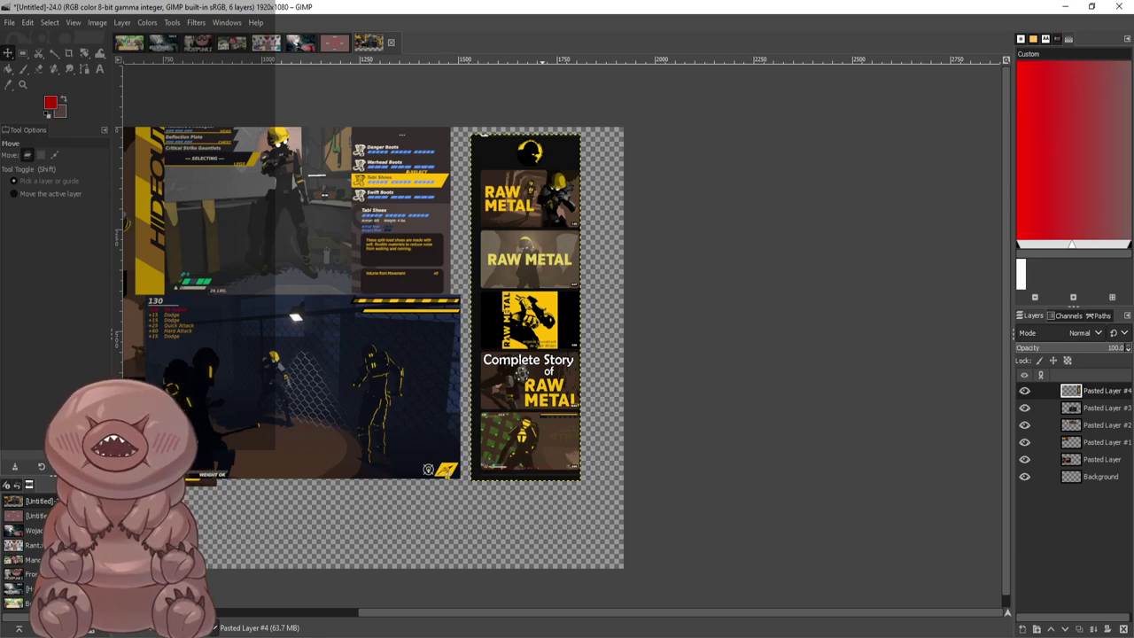
scroll(565, 346, "left", 5)
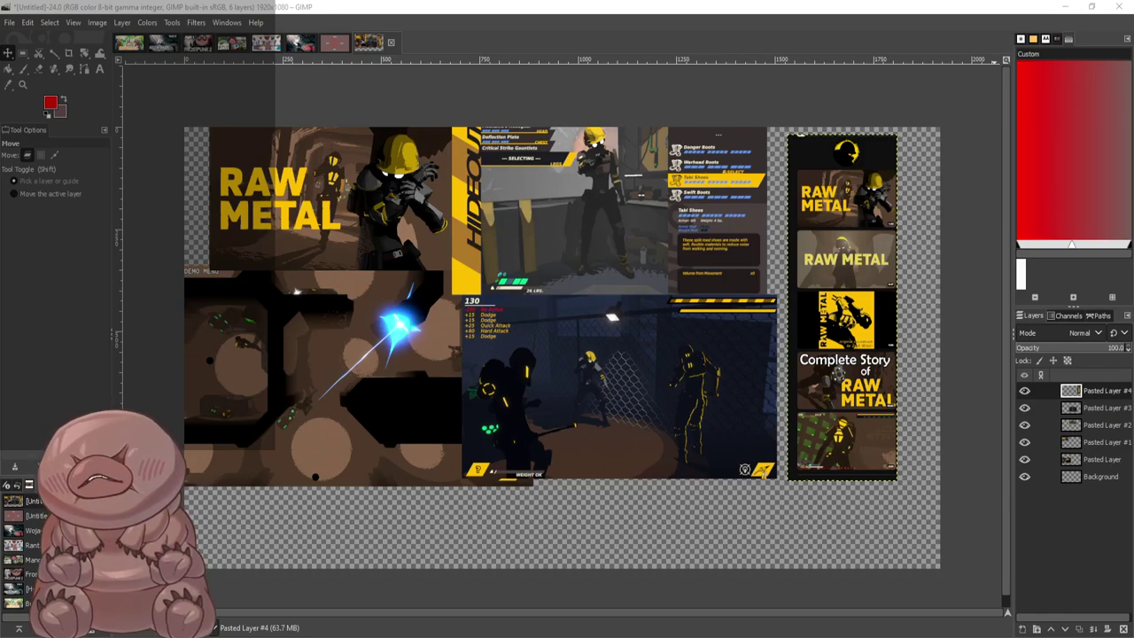
Paste the pointing Spider-Man meme as a new layer, scale it down and move it below the reference images, partly off the canvas
key("ctrl+v")
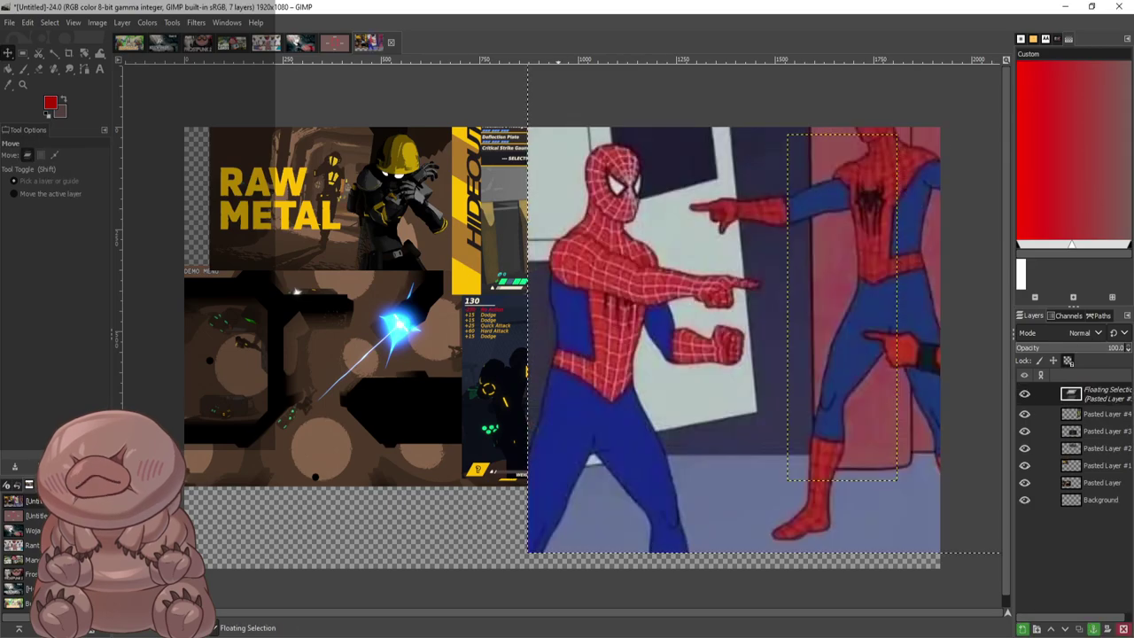
left_click_drag(843, 307, 538, 316)
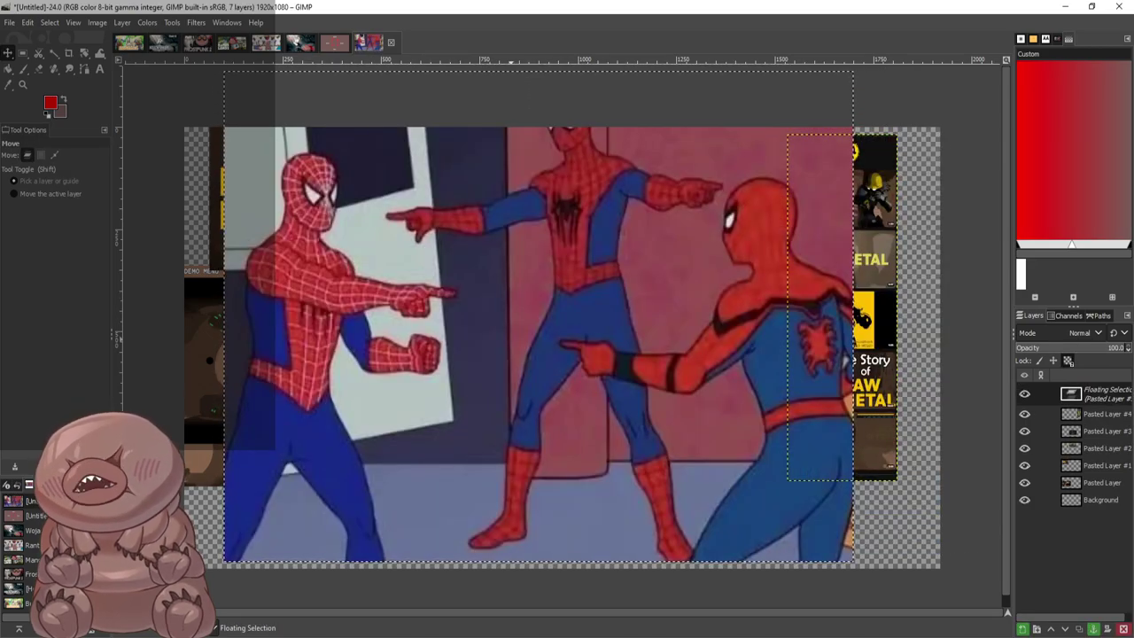
left_click(1024, 628)
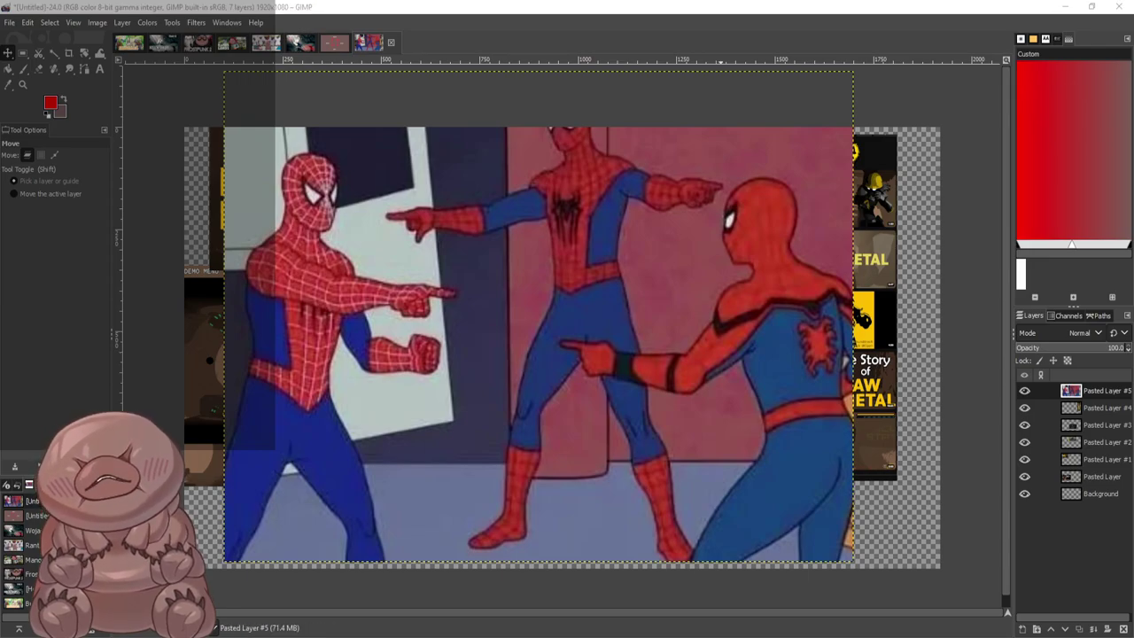
key("Return")
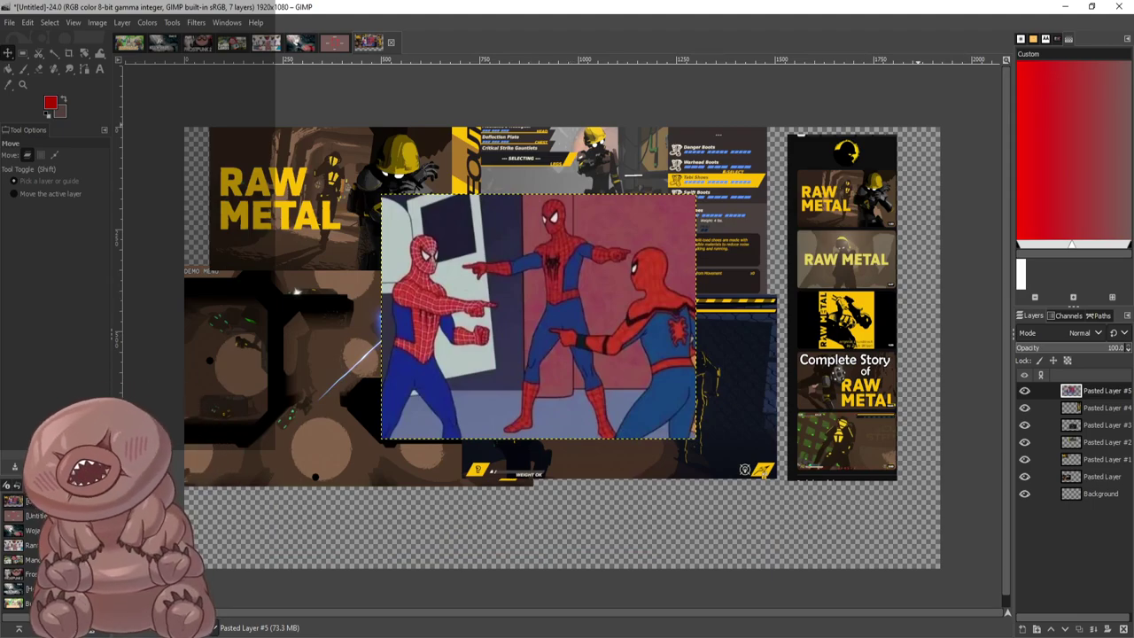
left_click_drag(538, 318, 521, 564)
left_click_drag(560, 496, 567, 557)
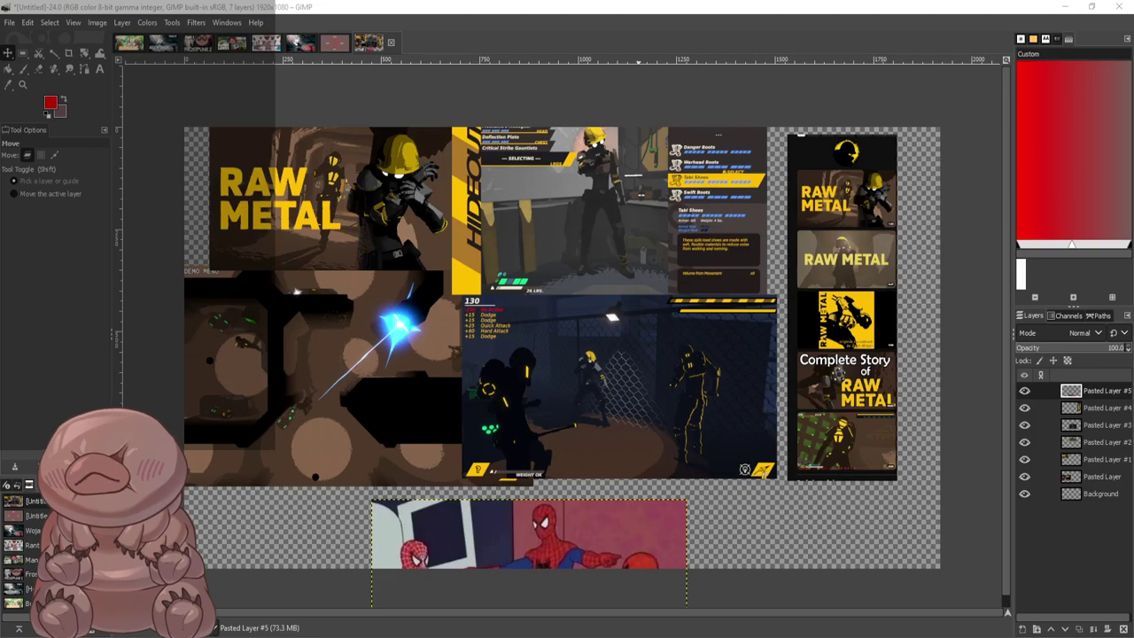
Delete the Spider-Man meme and all the other pasted reference layers, keeping only the empty Background layer
key("alt+Tab")
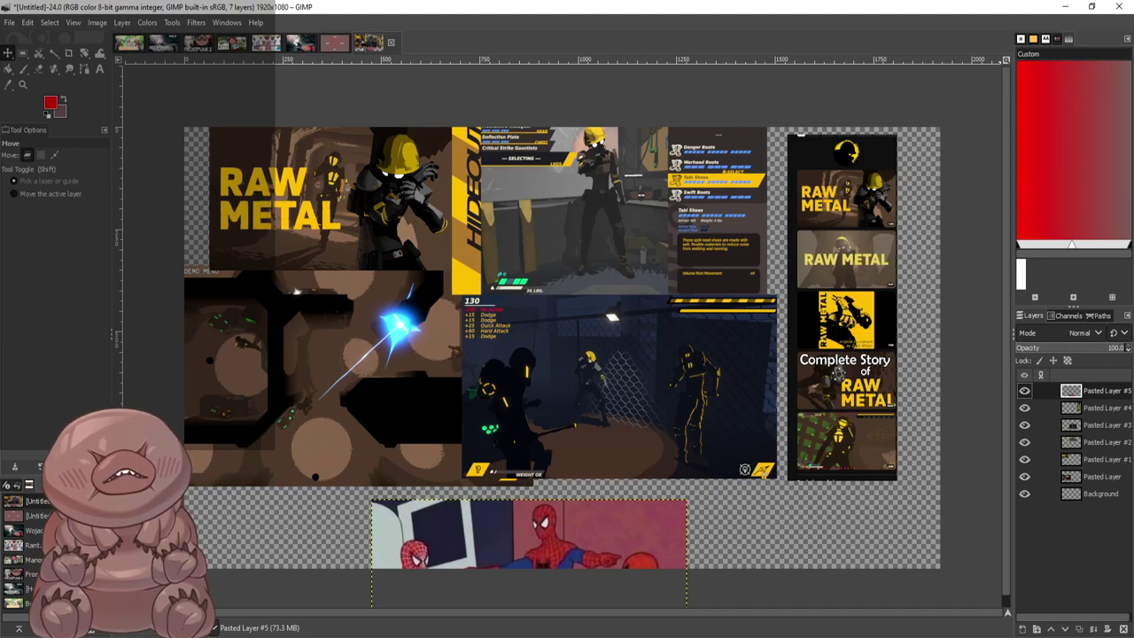
key("Delete")
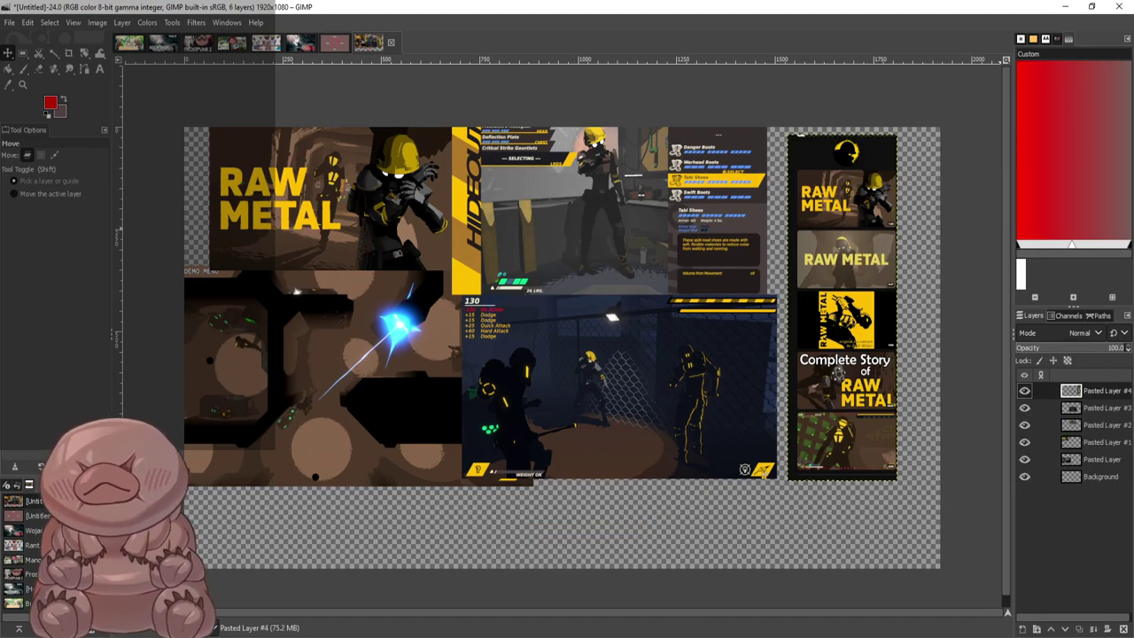
key("ctrl+z")
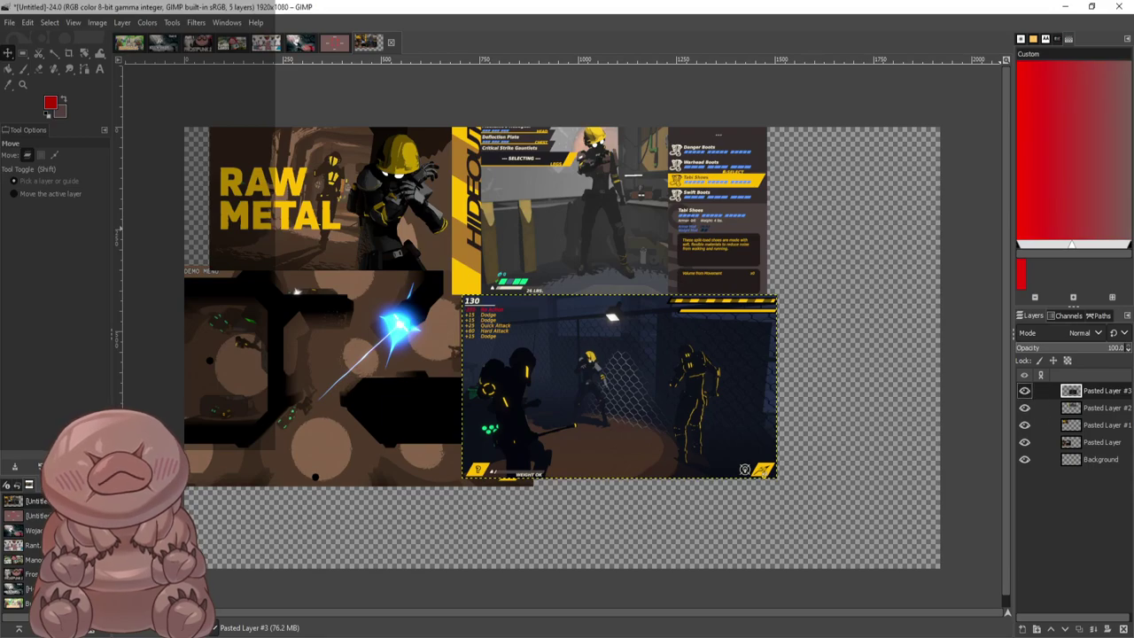
key("ctrl+z")
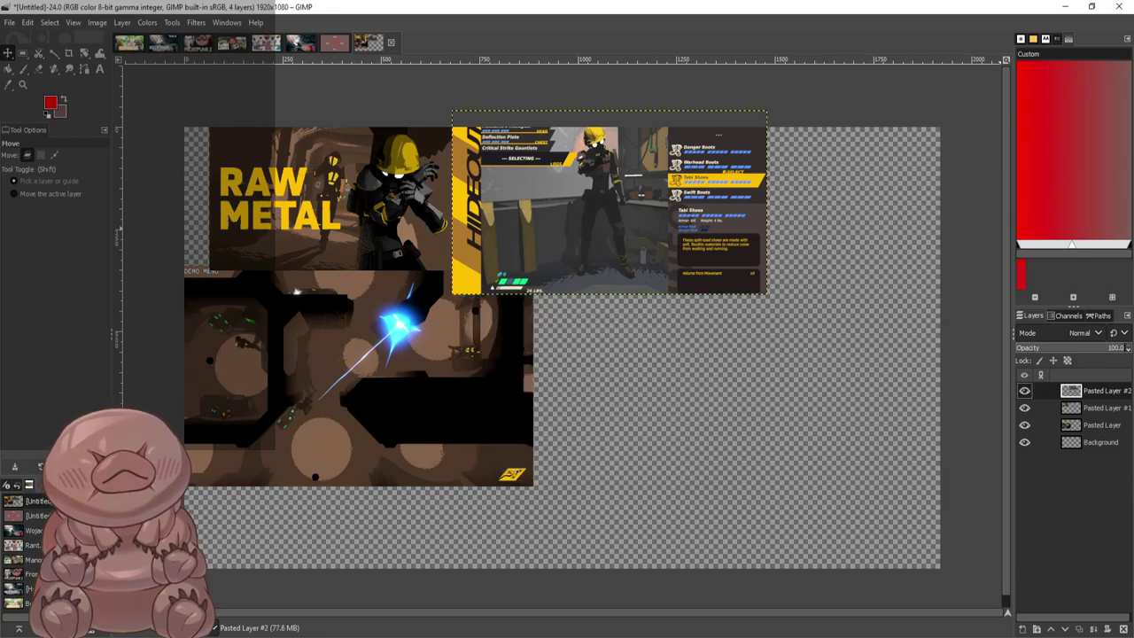
key("ctrl+z")
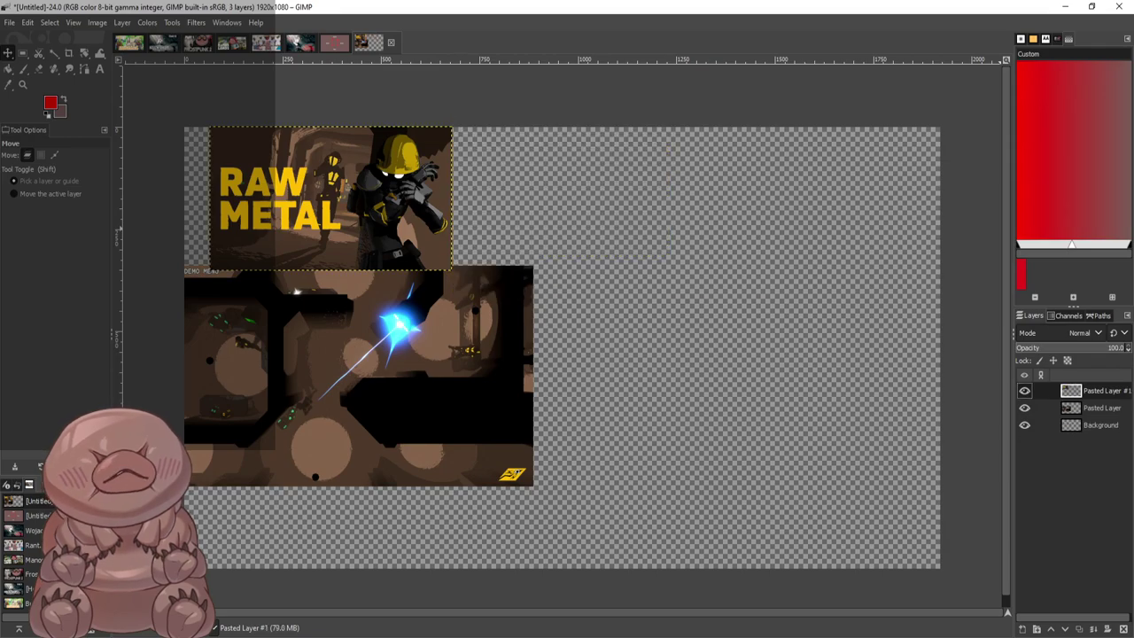
key("ctrl+z")
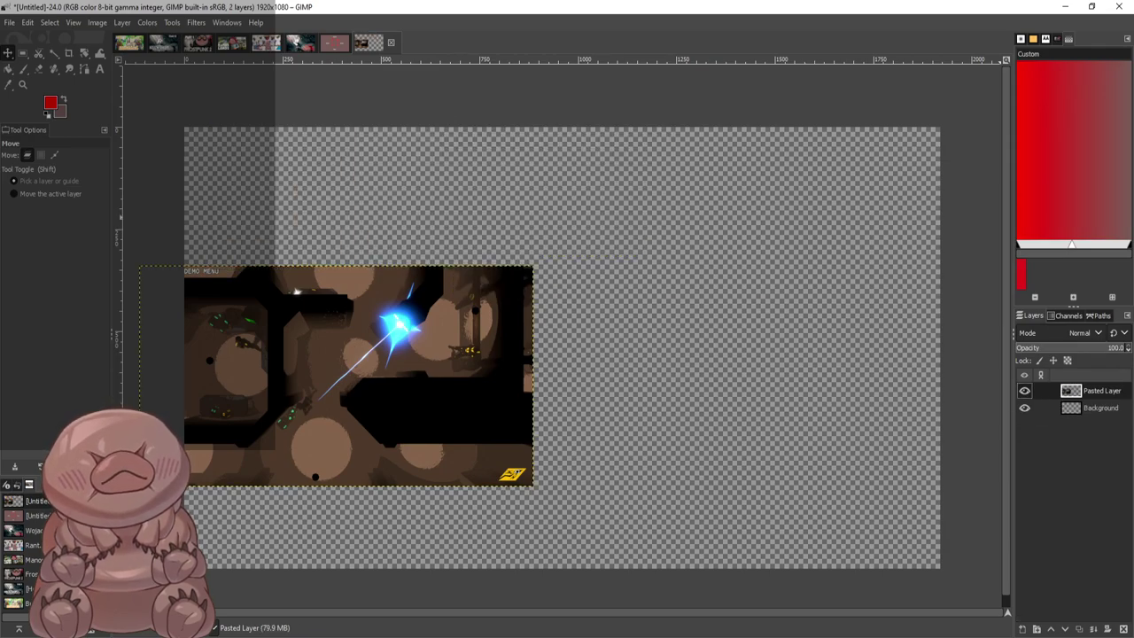
key("ctrl+z")
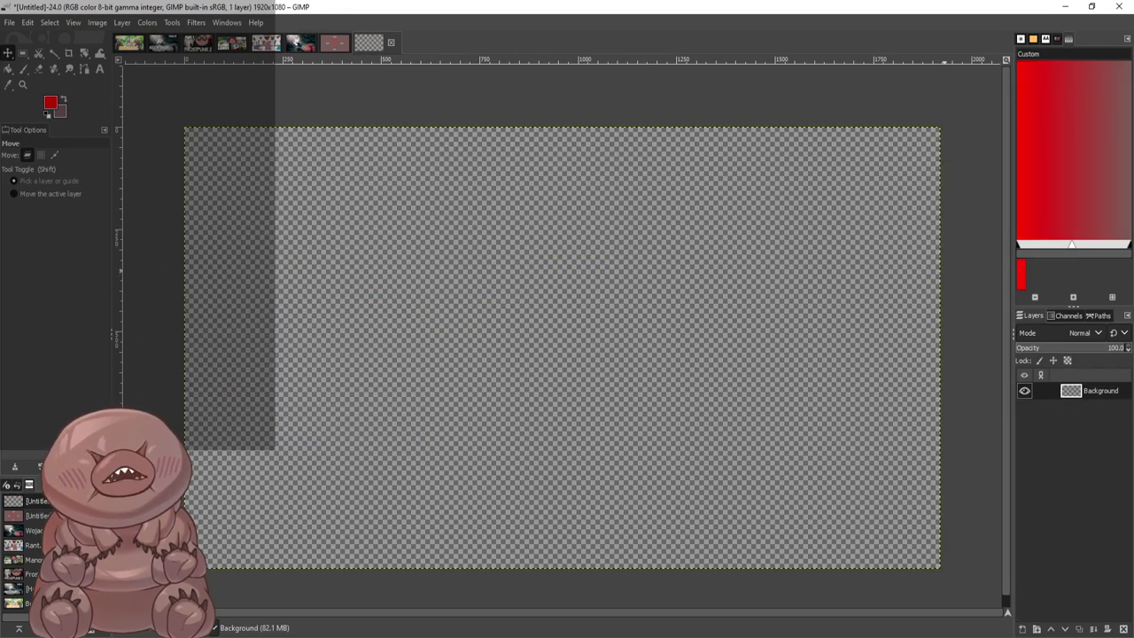
Paste the red-laser character art and the outstretched-fist character art as two separate new layers
key("ctrl+v")
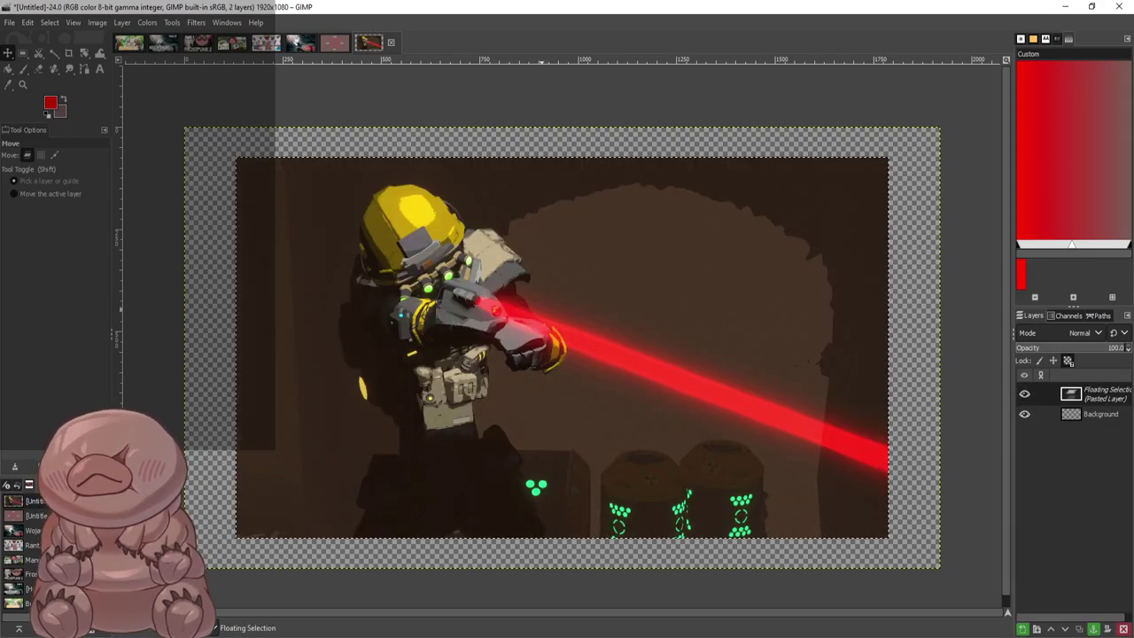
left_click(1023, 628)
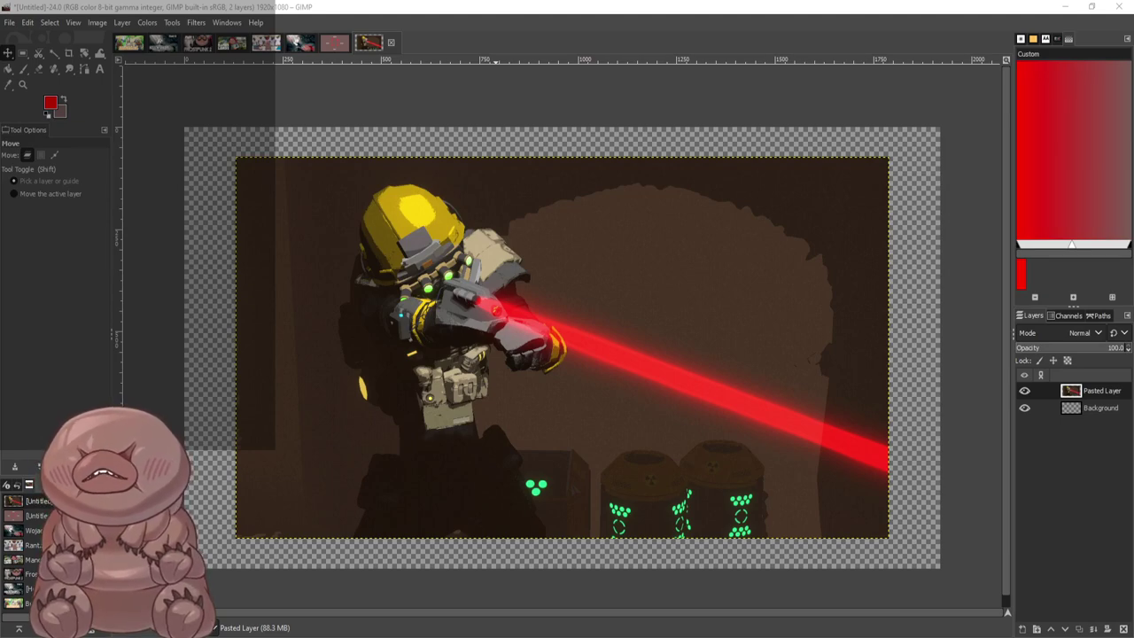
key("alt+Tab")
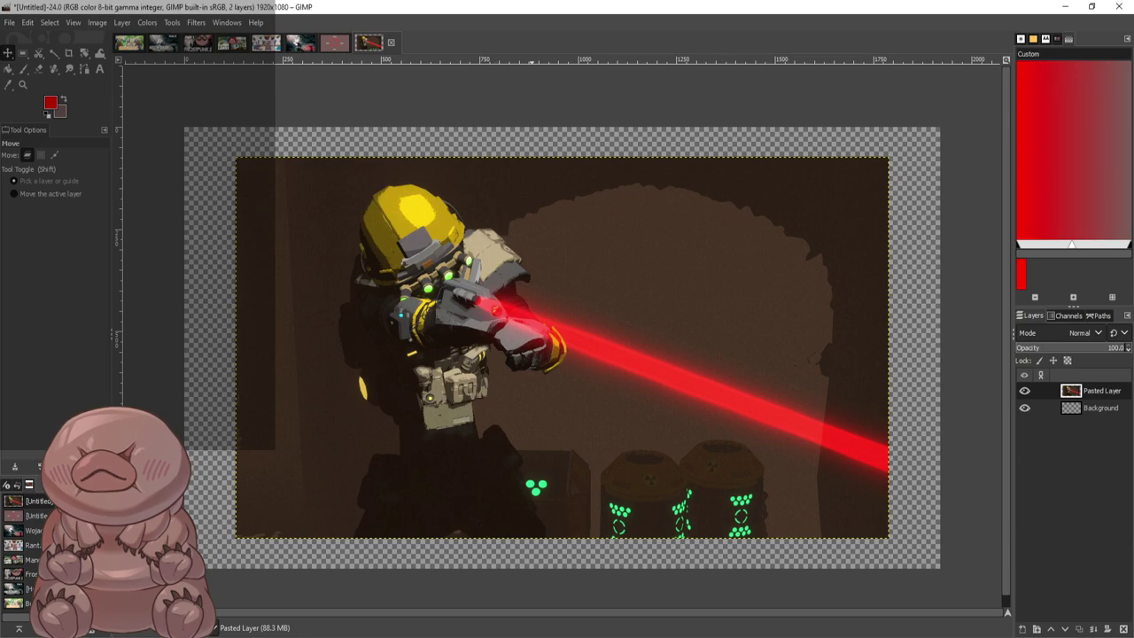
key("ctrl+v")
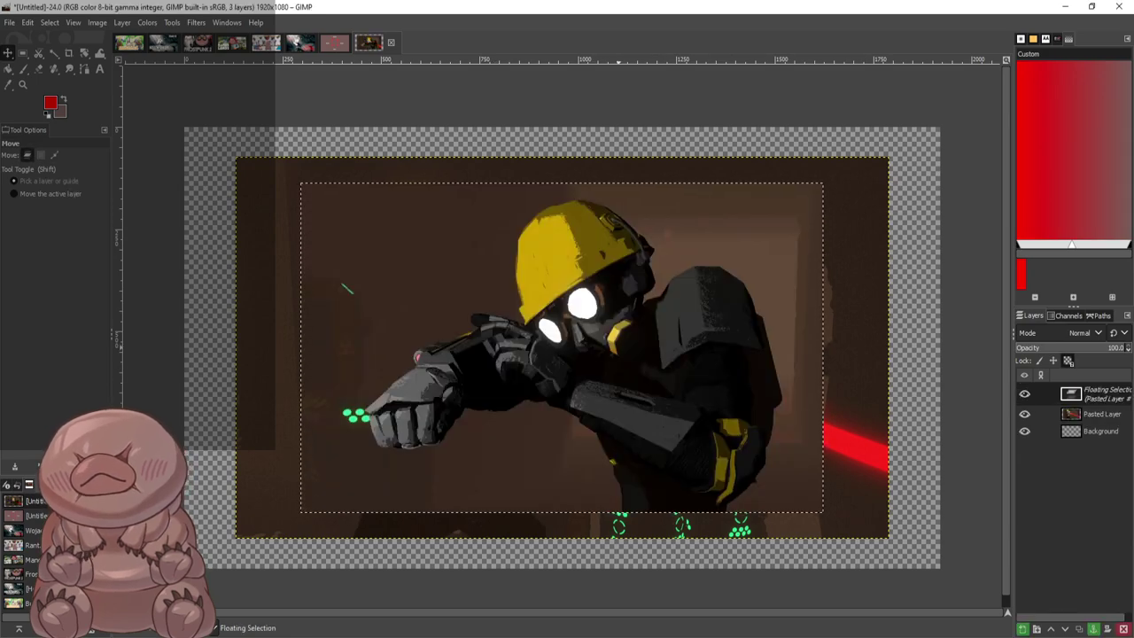
left_click(1022, 629)
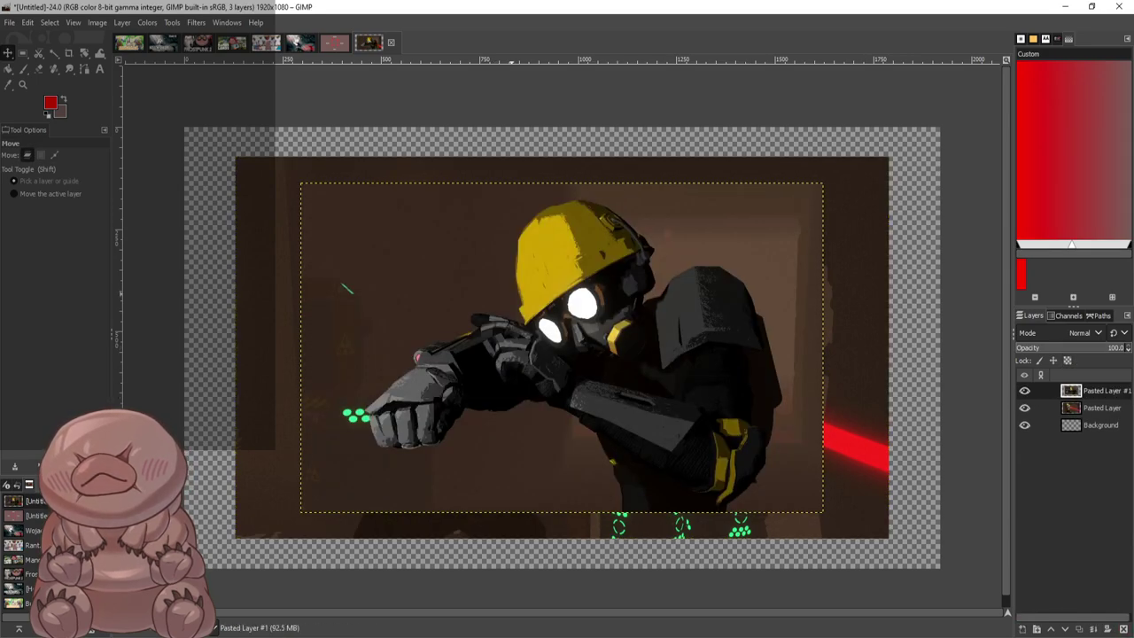
Place the outstretched-fist art in the canvas's upper-right corner and the red-laser art in the lower-left corner
left_click_drag(512, 328, 762, 317)
left_click_drag(447, 292, 306, 314)
left_click_drag(755, 305, 768, 240)
left_click_drag(825, 270, 720, 229)
left_click_drag(290, 264, 266, 337)
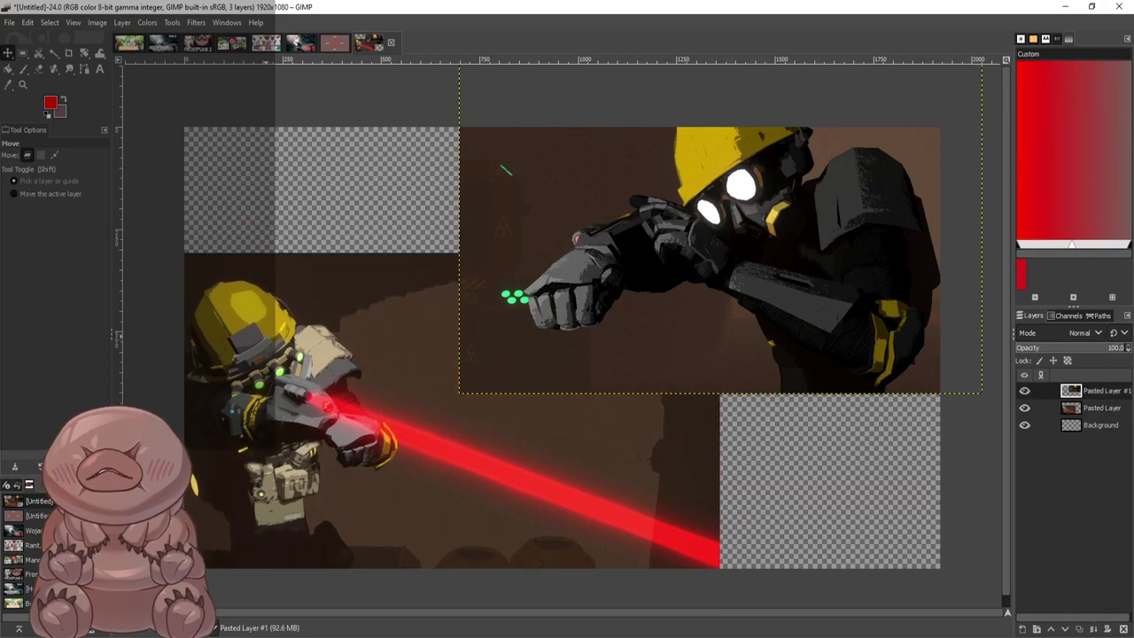
Shift the outstretched-fist art slightly left and move the red-laser art almost entirely off the canvas past its upper-left corner
left_click_drag(769, 305, 716, 300)
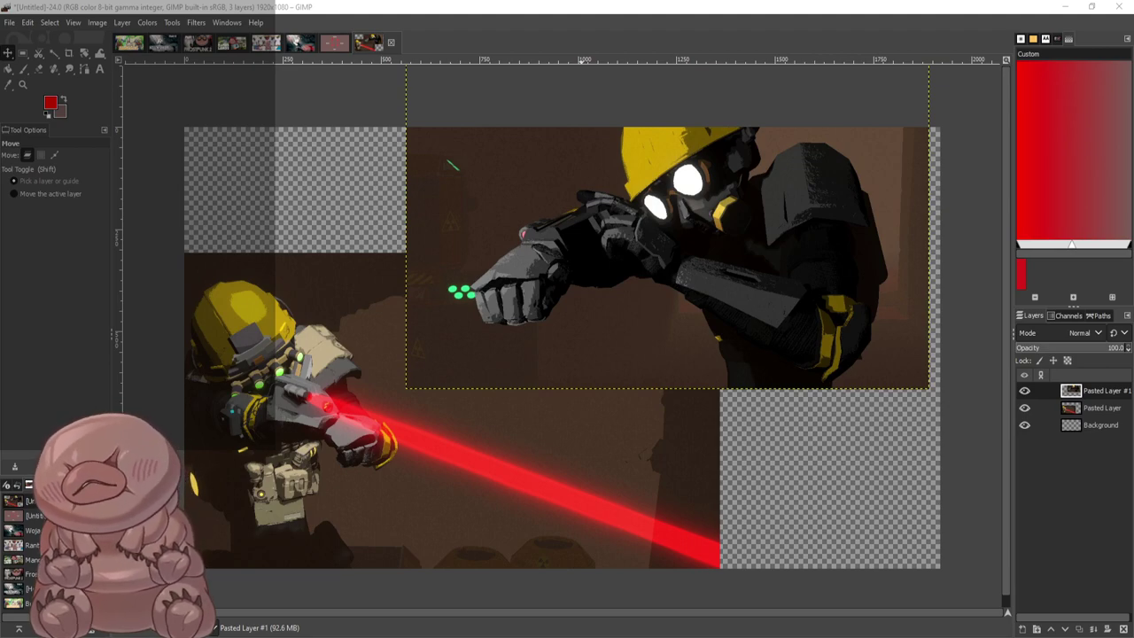
left_click_drag(581, 504, 152, 124)
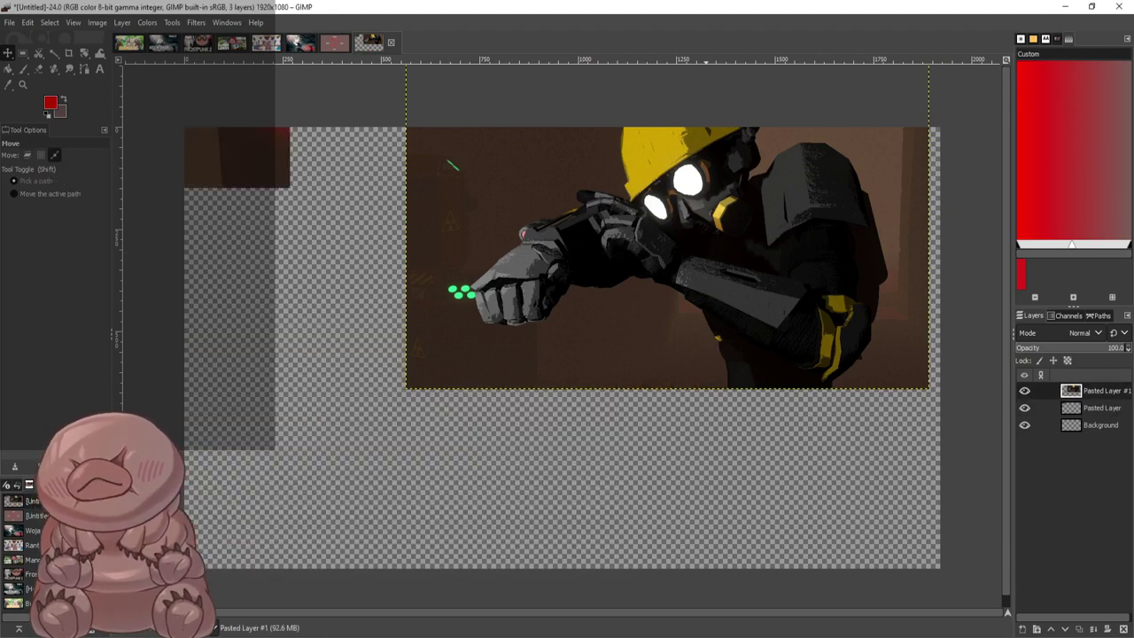
Paste the bat-wielding silhouette art as a new layer and place it over the canvas's lower-right area
key("ctrl+v")
left_click_drag(753, 192, 719, 372)
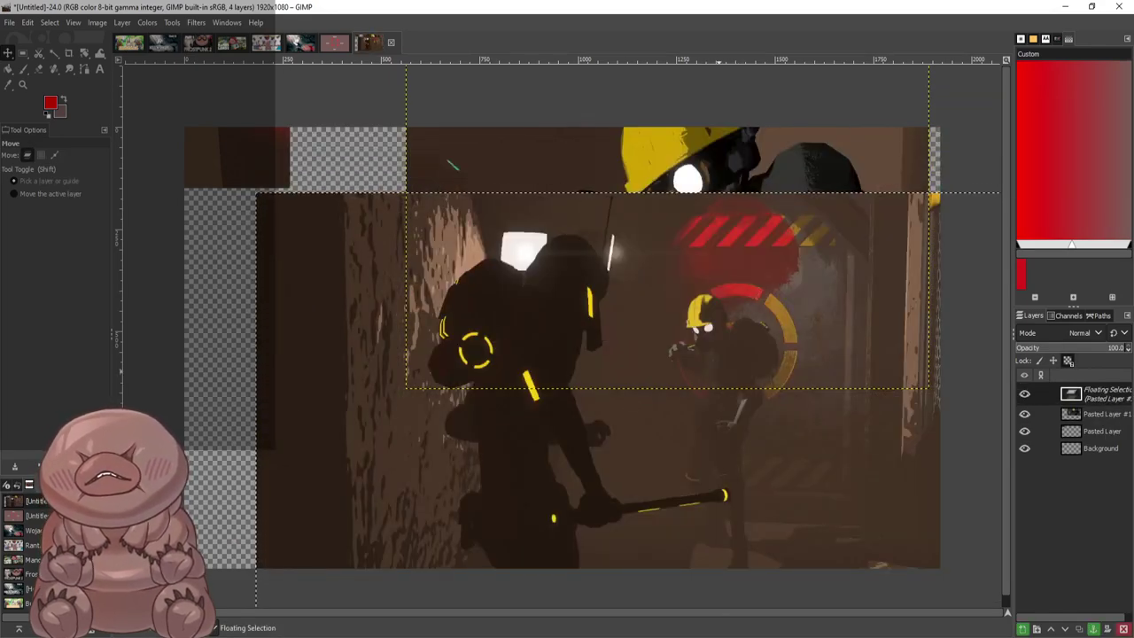
left_click(1023, 629)
left_click_drag(523, 354, 650, 392)
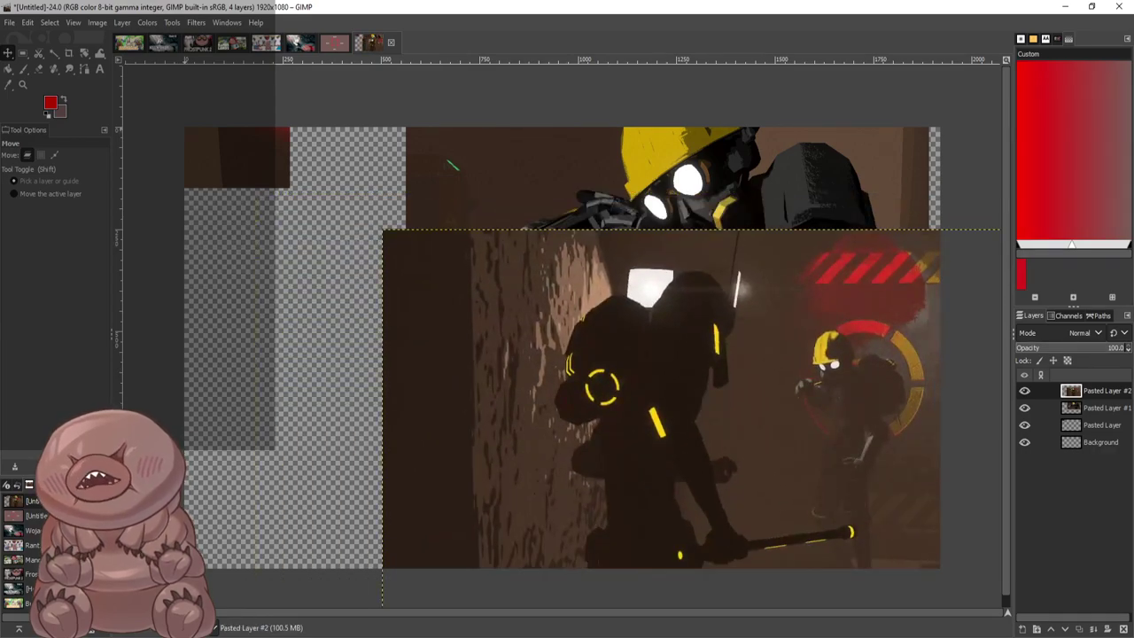
Bring the red-laser art back onto the canvas's left side, raise the outstretched-fist art slightly, and readjust the bat-silhouette art at lower right
left_click_drag(219, 152, 697, 516)
left_click_drag(775, 197, 787, 159)
left_click_drag(743, 335, 706, 396)
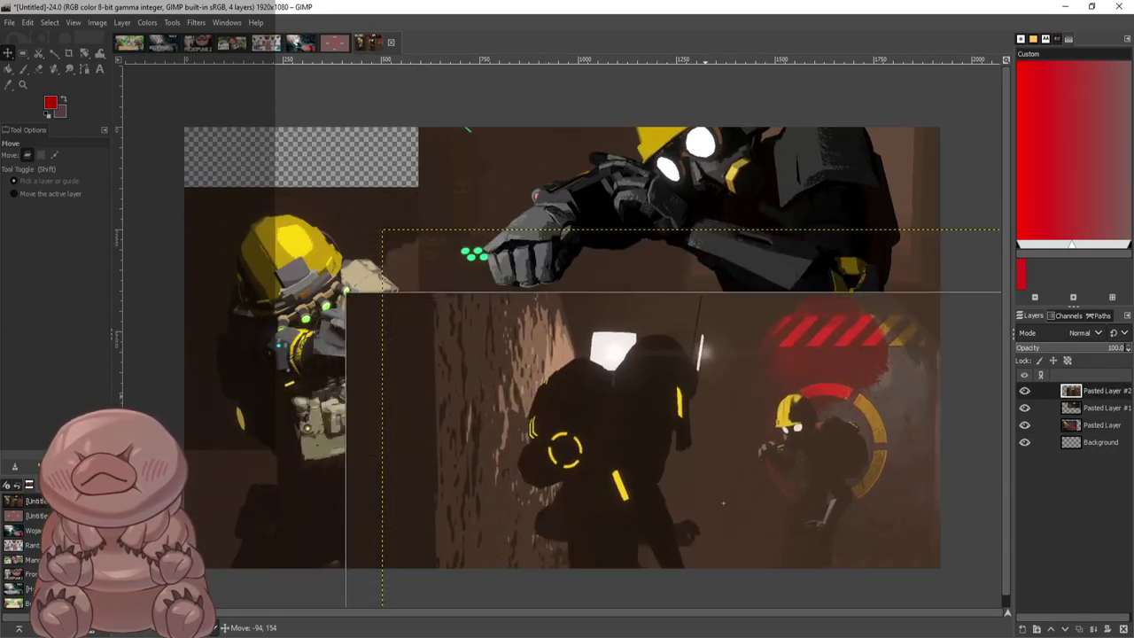
left_click_drag(723, 502, 761, 429)
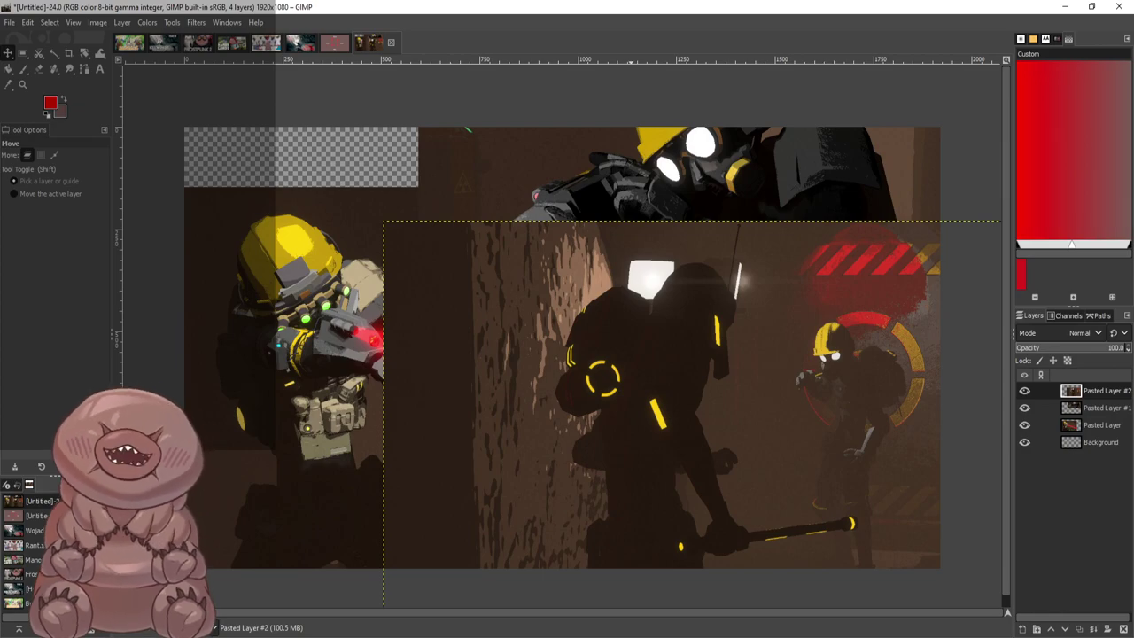
Paste the gameplay screenshot with the CAUTION banner as a new layer over the upper-left part of the canvas
key("alt+Tab")
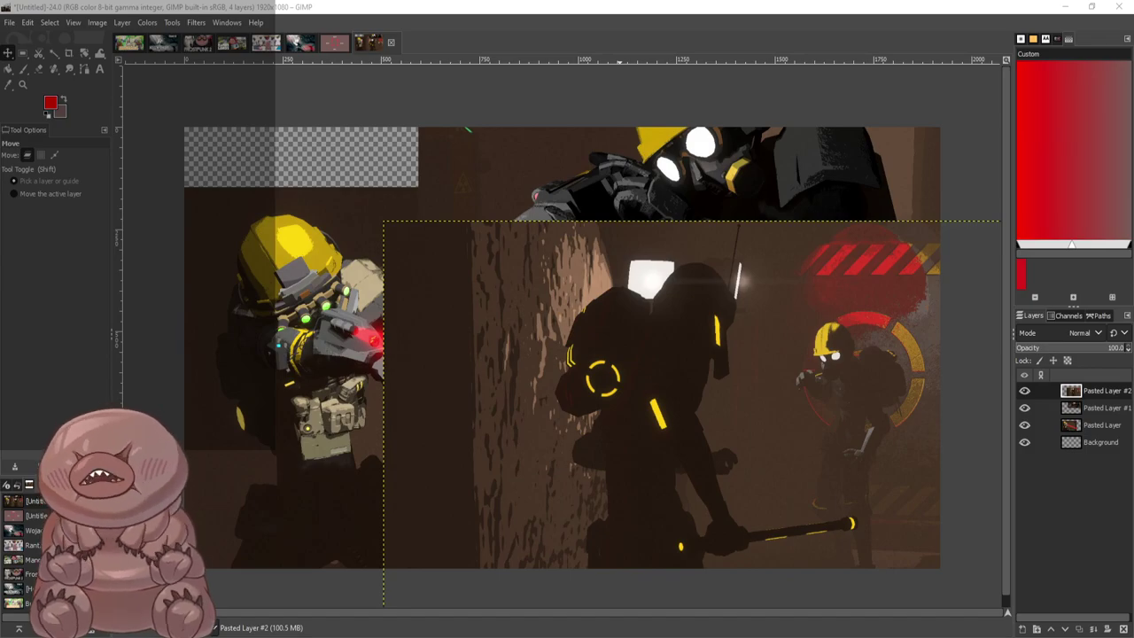
key("ctrl+v")
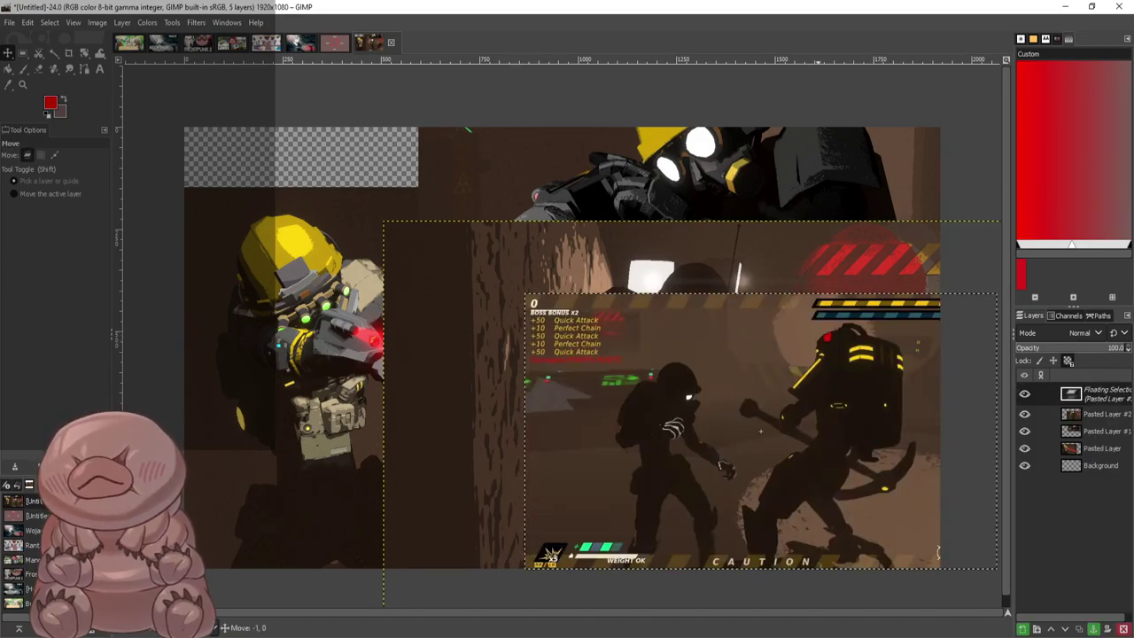
left_click_drag(761, 431, 500, 279)
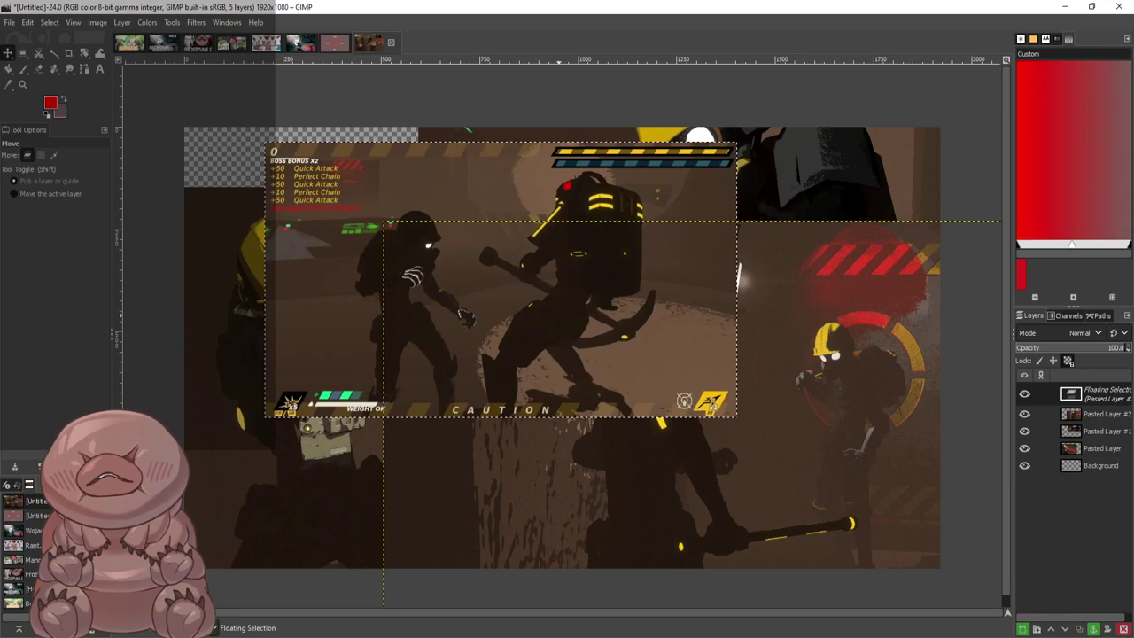
key("ctrl+shift+n")
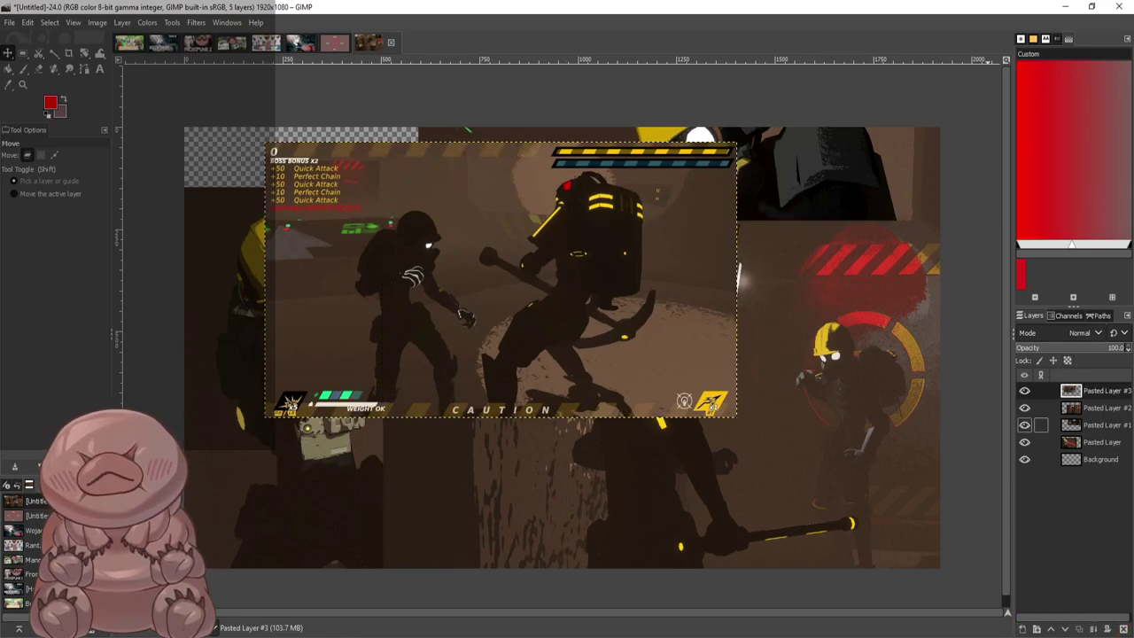
Move the bat-silhouette art up and left to cover most of the canvas, and shift the gameplay screenshot slightly right
left_click_drag(760, 432, 592, 298)
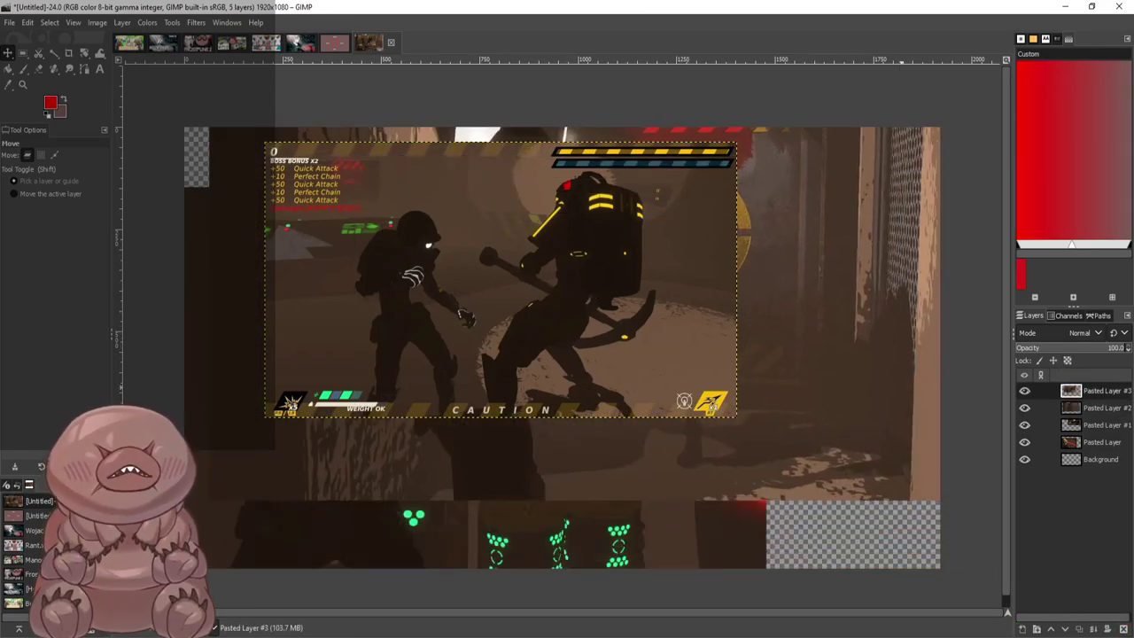
left_click_drag(746, 340, 749, 389)
left_click_drag(709, 347, 768, 353)
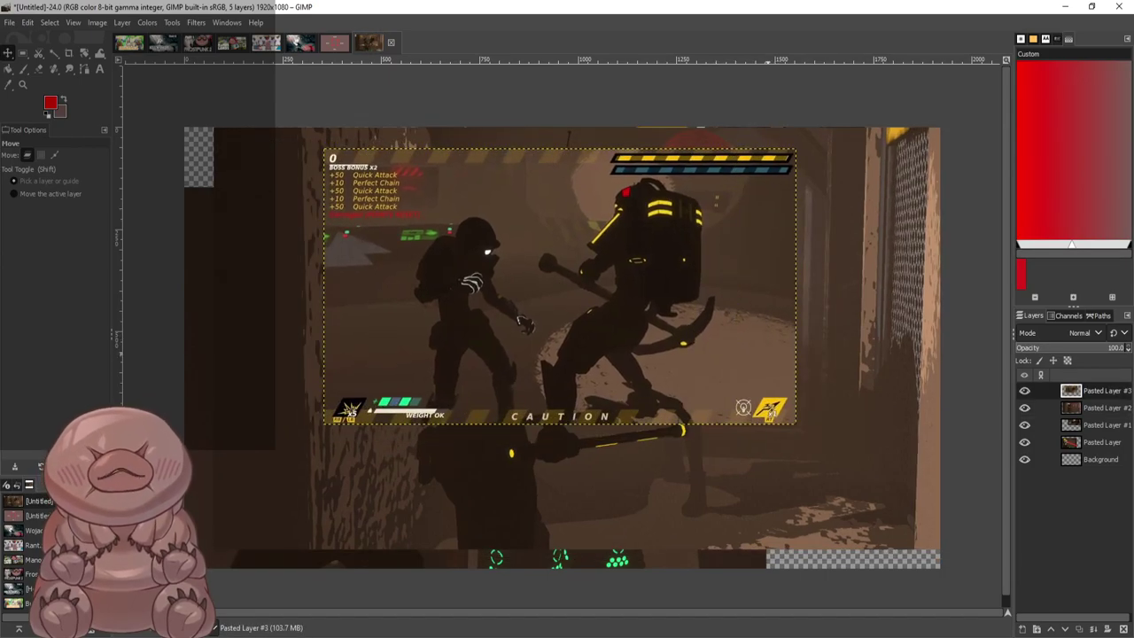
Hide the red-laser, outstretched-fist and gameplay screenshot layers so only the bat-silhouette art remains in view
left_click(1024, 425)
left_click(1025, 442)
left_click_drag(670, 341, 786, 561)
left_click_drag(675, 505, 493, 302)
left_click(1025, 391)
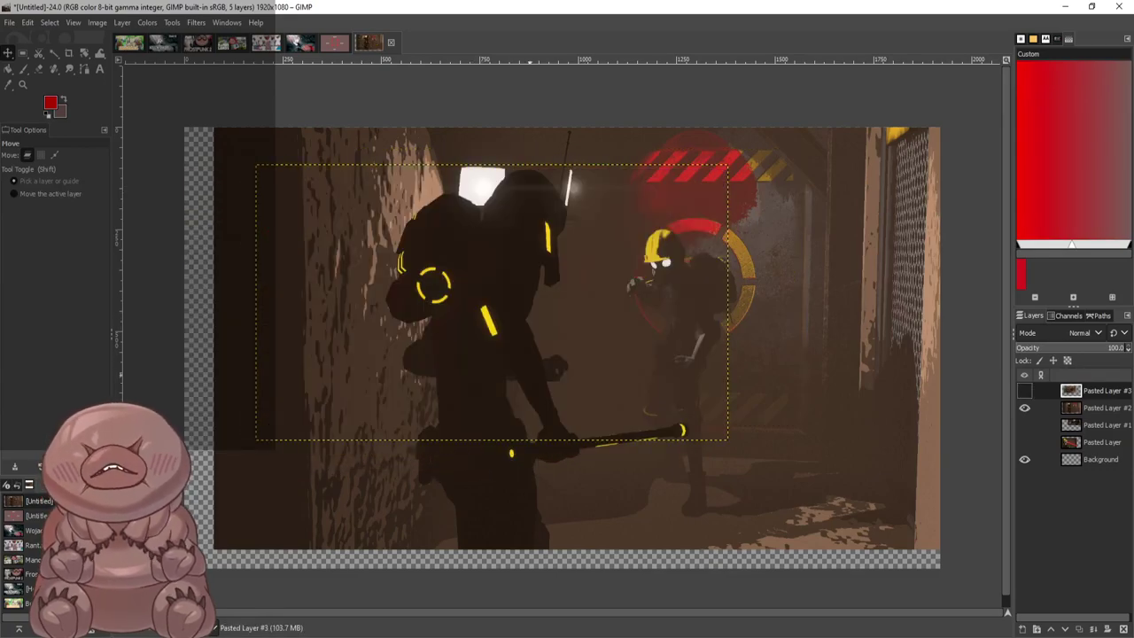
left_click(530, 374)
Select an area of about 846 × 675 px around the yellow-helmeted figure and delete it from the bat-silhouette layer
left_click(23, 53)
left_click(745, 165)
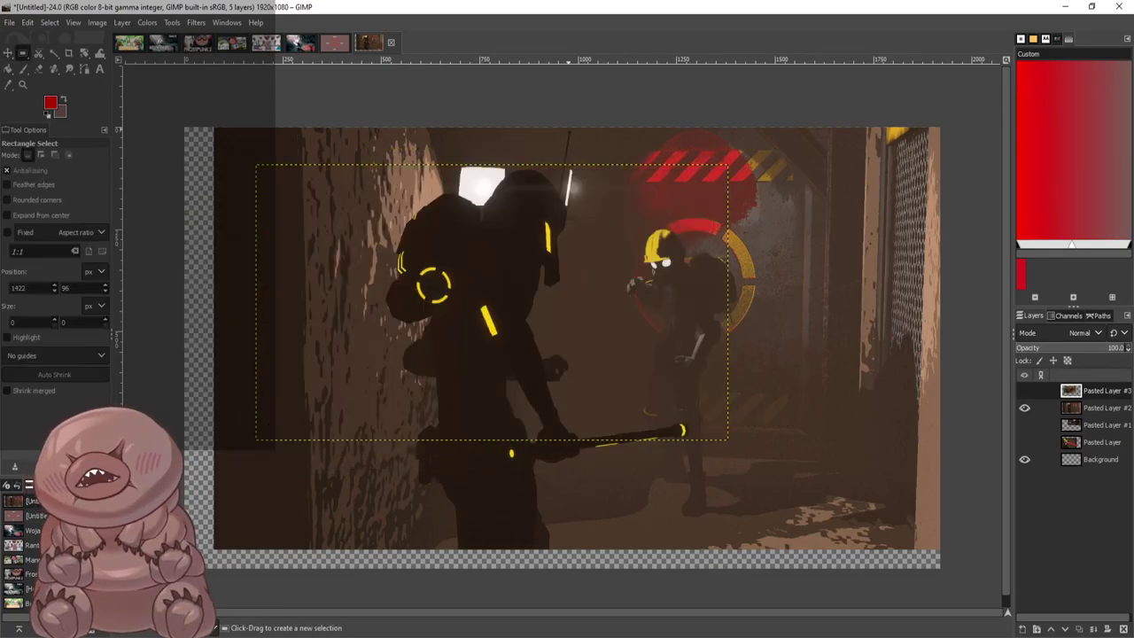
left_click_drag(589, 129, 939, 404)
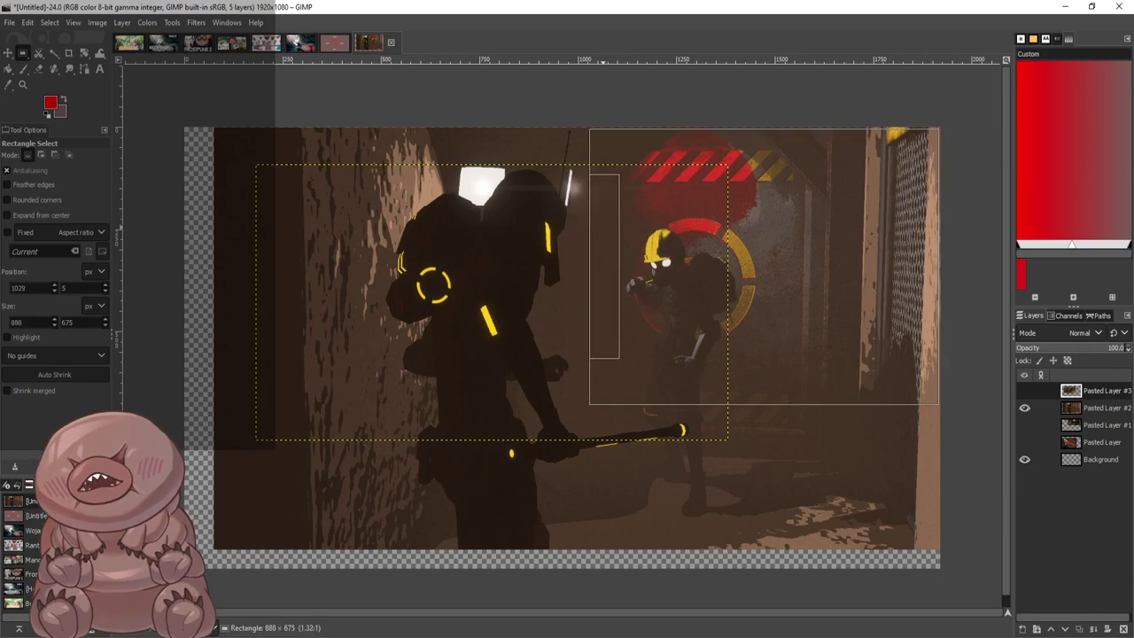
left_click_drag(599, 266, 616, 266)
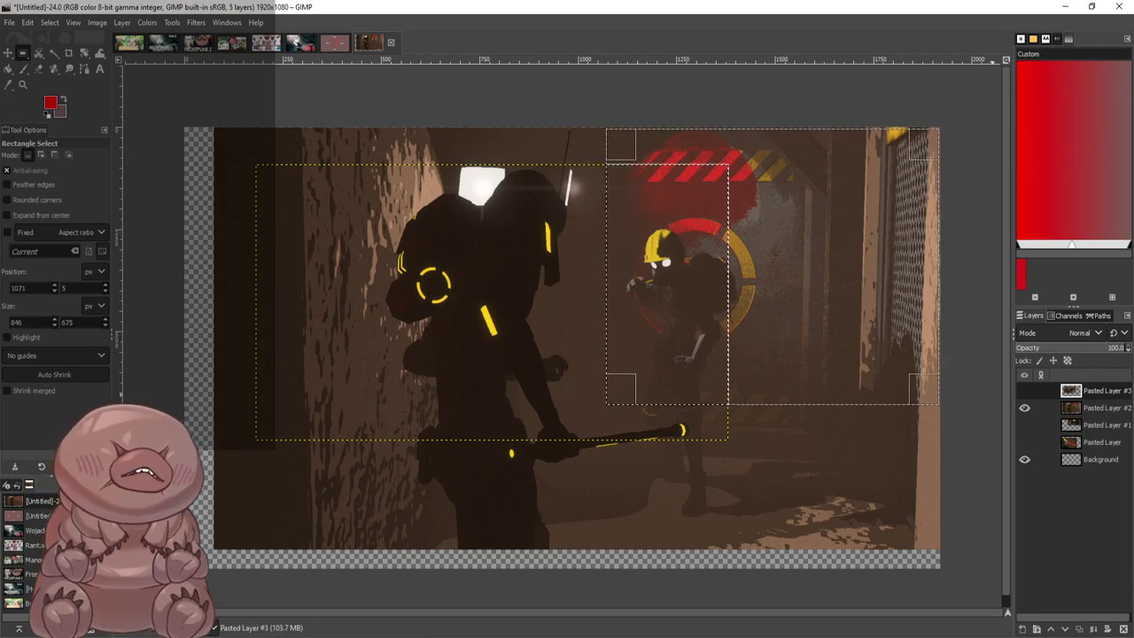
left_click(1102, 408)
key("Delete")
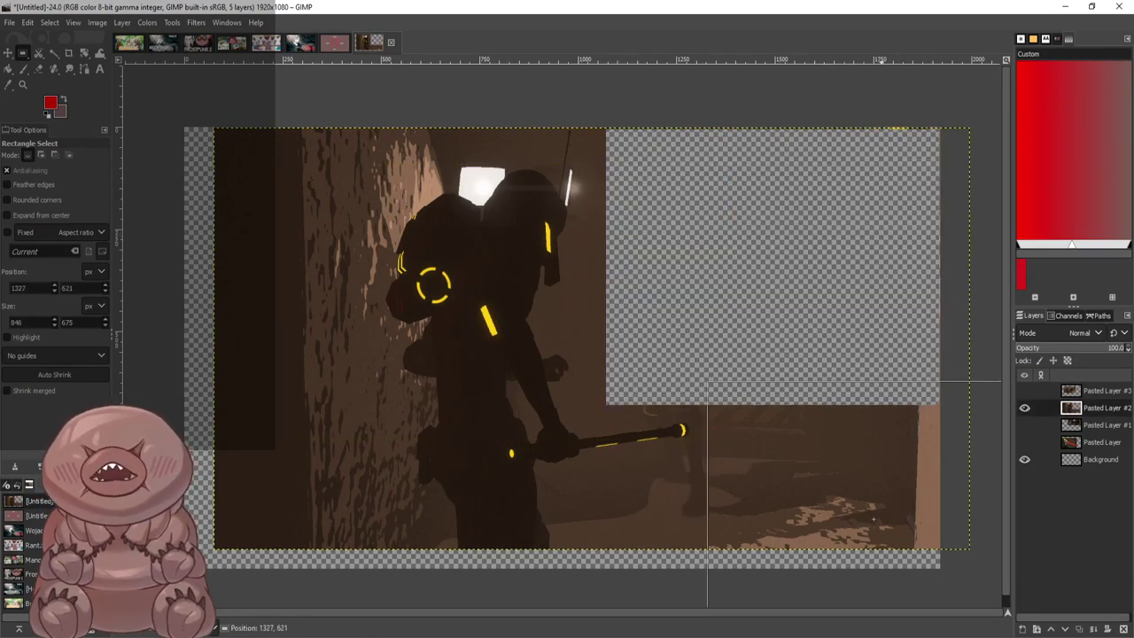
Reuse the rectangular selection to clear the background on both sides of the bat silhouette and beneath its bat
left_click_drag(882, 488, 840, 423)
key("Delete")
key("Delete")
key("Delete")
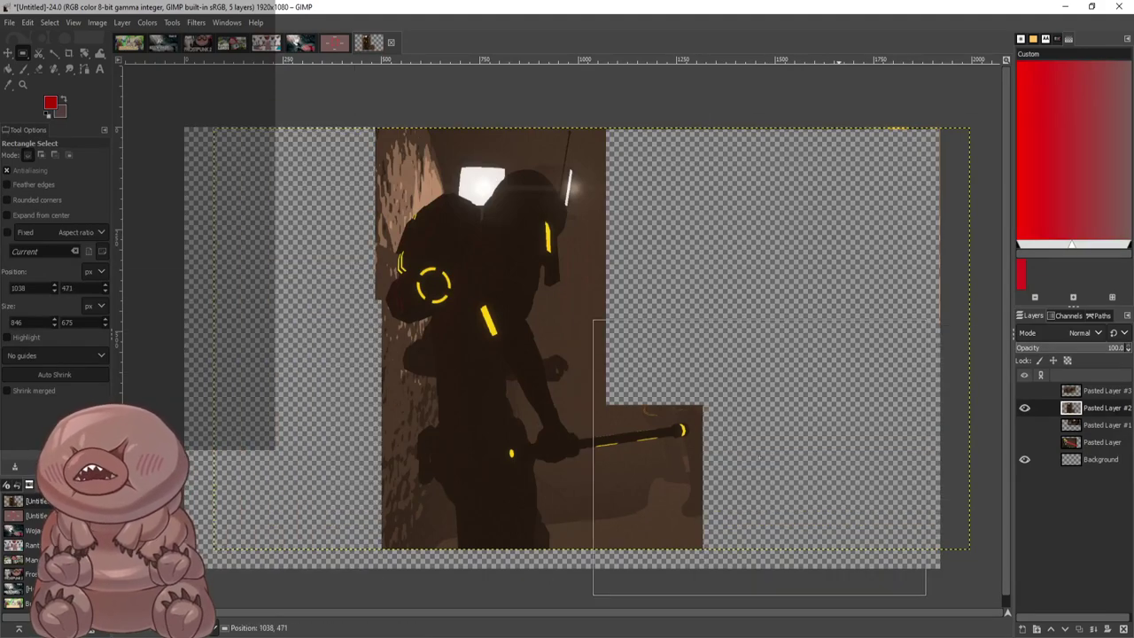
left_click_drag(686, 403, 674, 203)
key("Delete")
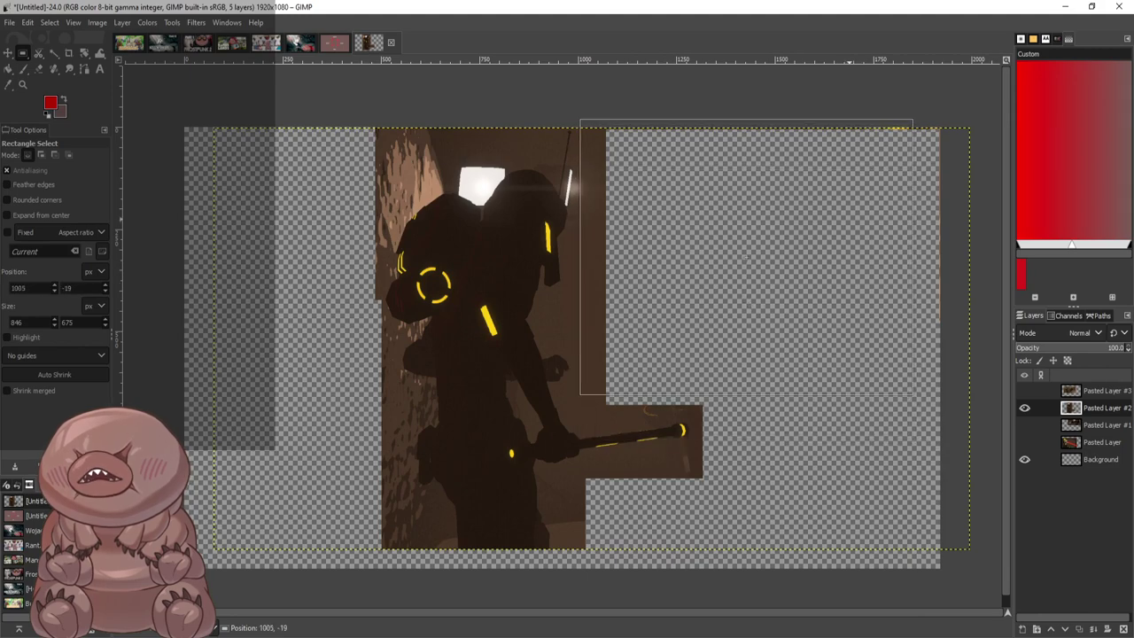
key("Delete")
Clear the remaining background blocks above the silhouette's left shoulder and along its left side, and drop the selection
left_click_drag(862, 295, 361, 137)
key("Delete")
key("Delete")
key("Delete")
left_click_drag(362, 138, 338, 526)
key("Delete")
key("Delete")
key("Delete")
left_click_drag(383, 587, 890, 428)
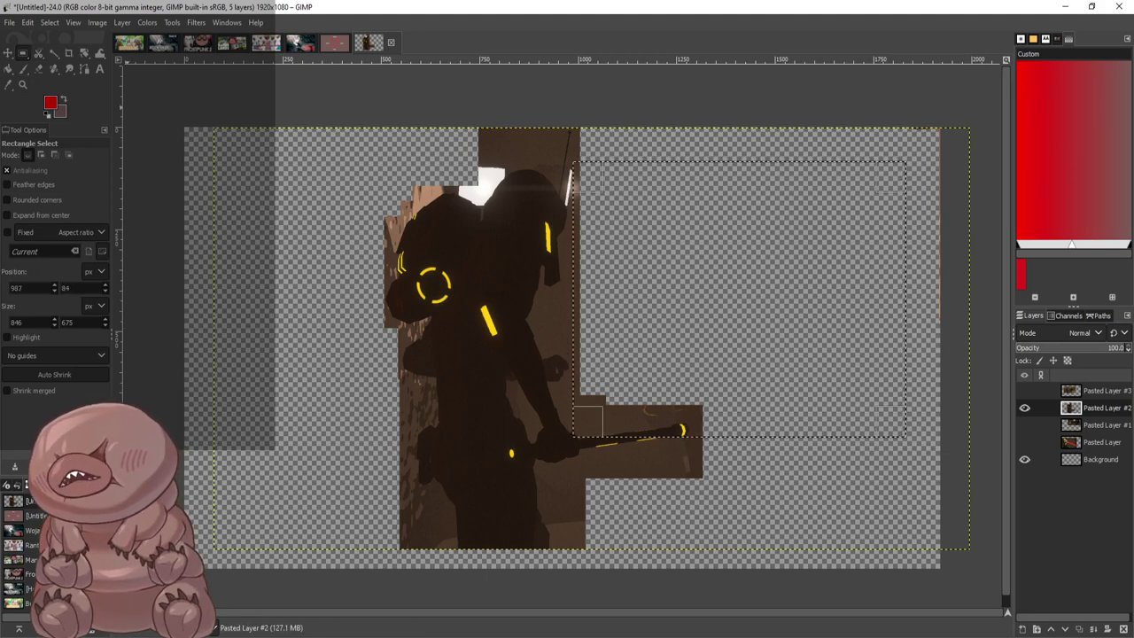
left_click(349, 209)
Erase a narrow strip of background along the right edge of the silhouette's antenna with the Eraser at size 7
key("shift+e")
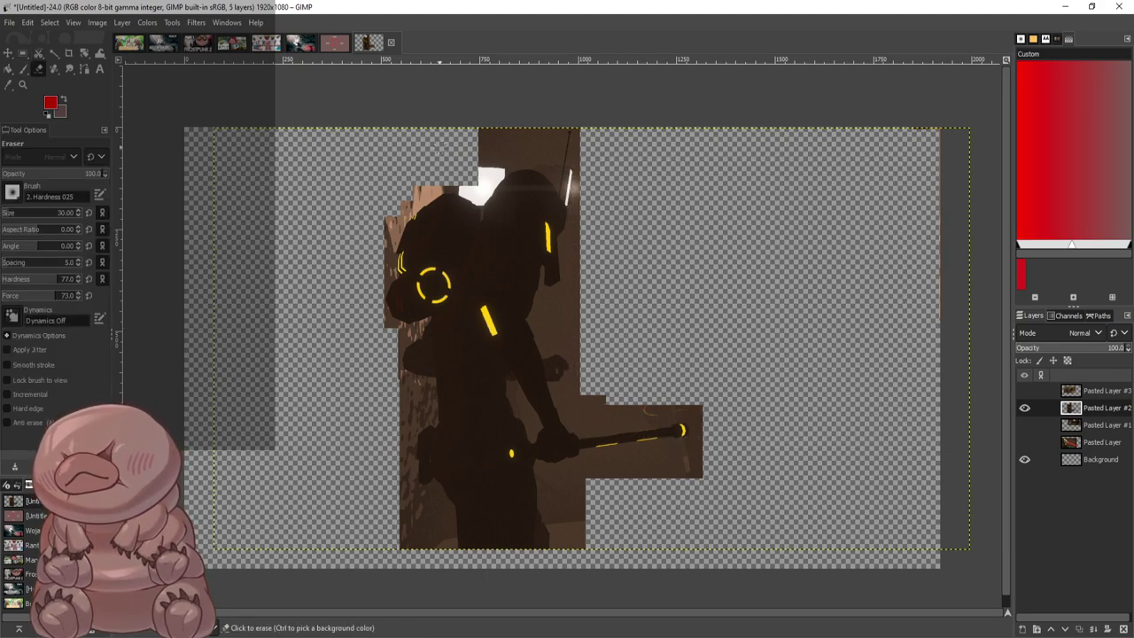
scroll(567, 222, "up", 5, "ctrl")
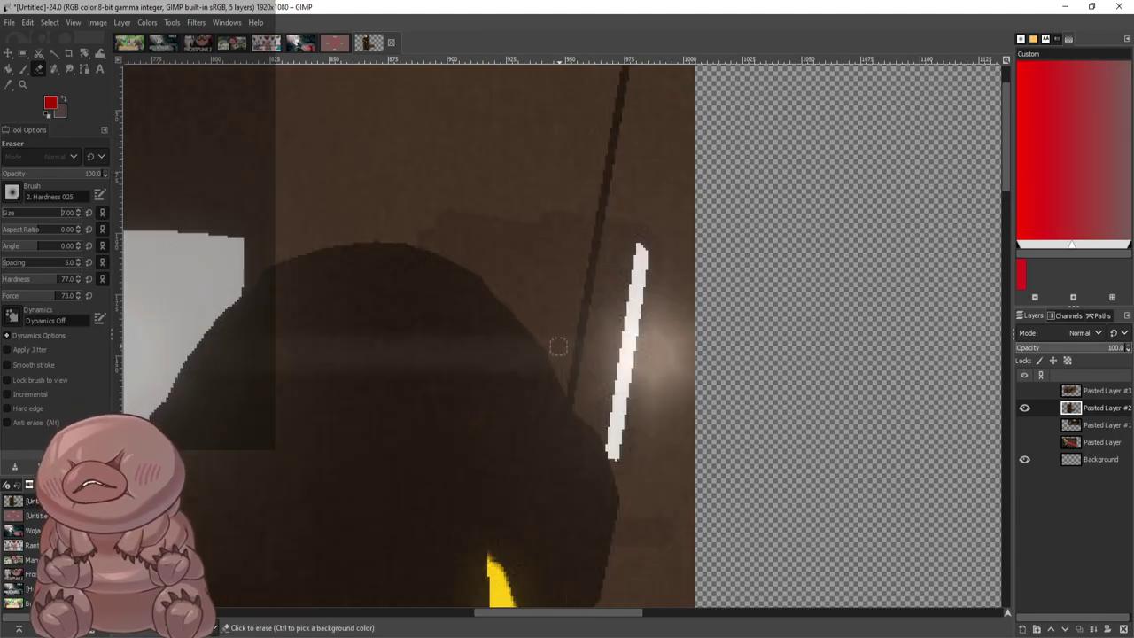
scroll(565, 379, "up", 3, "ctrl")
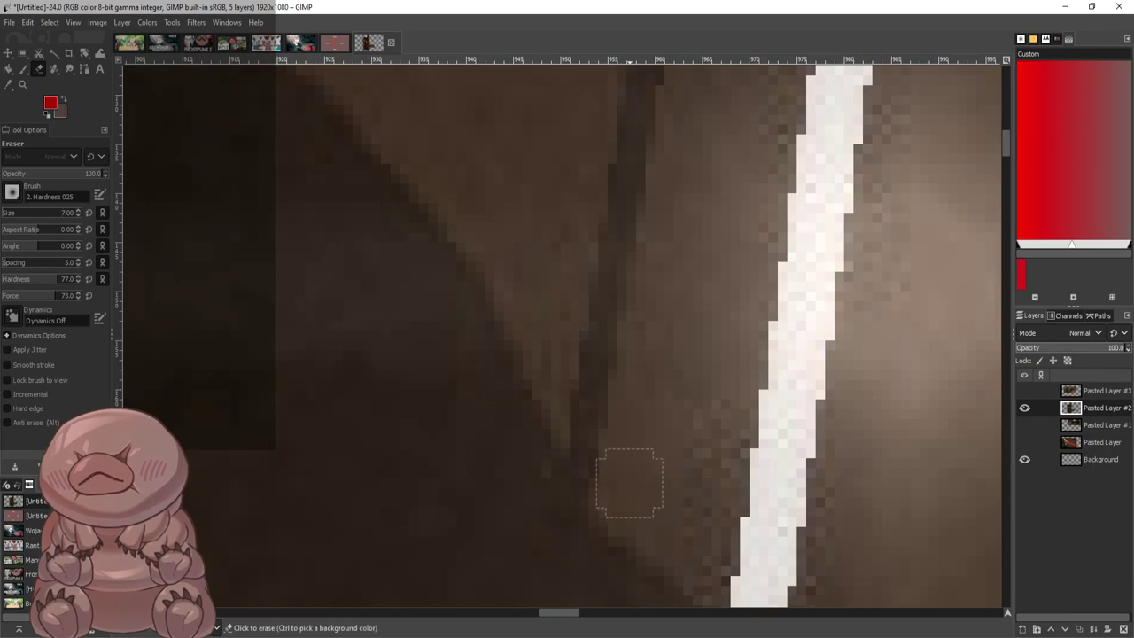
left_click(625, 493)
mouse_move(624, 493)
left_mouse_down()
mouse_move(660, 282)
mouse_move(697, 151)
left_mouse_up()
scroll(680, 283, "up", 1)
left_click_drag(671, 359, 709, 176)
scroll(709, 181, "up", 2)
mouse_move(709, 474)
left_mouse_down()
mouse_move(721, 306)
mouse_move(757, 146)
left_mouse_up()
scroll(776, 371, "up", 8)
mouse_move(758, 576)
left_mouse_down()
mouse_move(773, 390)
mouse_move(821, 146)
mouse_move(861, 177)
mouse_move(820, 439)
mouse_move(856, 226)
left_mouse_up()
scroll(833, 212, "up", 5)
left_click_drag(858, 159, 874, 107)
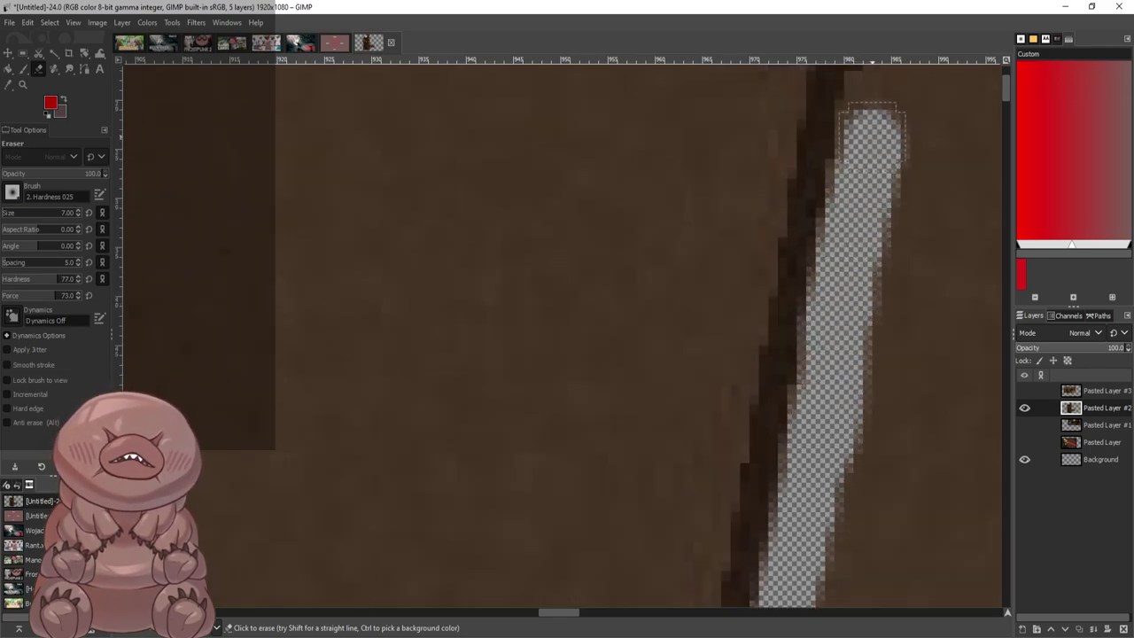
Erase the background around the upper part of the antenna and down its left edge to its base
scroll(916, 380, "up", 3)
mouse_move(873, 271)
left_mouse_down()
mouse_move(853, 266)
mouse_move(837, 354)
mouse_move(895, 345)
mouse_move(892, 253)
mouse_move(907, 179)
mouse_move(883, 129)
mouse_move(836, 115)
mouse_move(772, 128)
mouse_move(884, 130)
mouse_move(909, 200)
mouse_move(854, 121)
mouse_move(749, 155)
mouse_move(740, 204)
mouse_move(762, 261)
mouse_move(798, 241)
mouse_move(763, 271)
mouse_move(746, 392)
left_mouse_up()
scroll(747, 382, "down", 7)
scroll(721, 140, "up", 5)
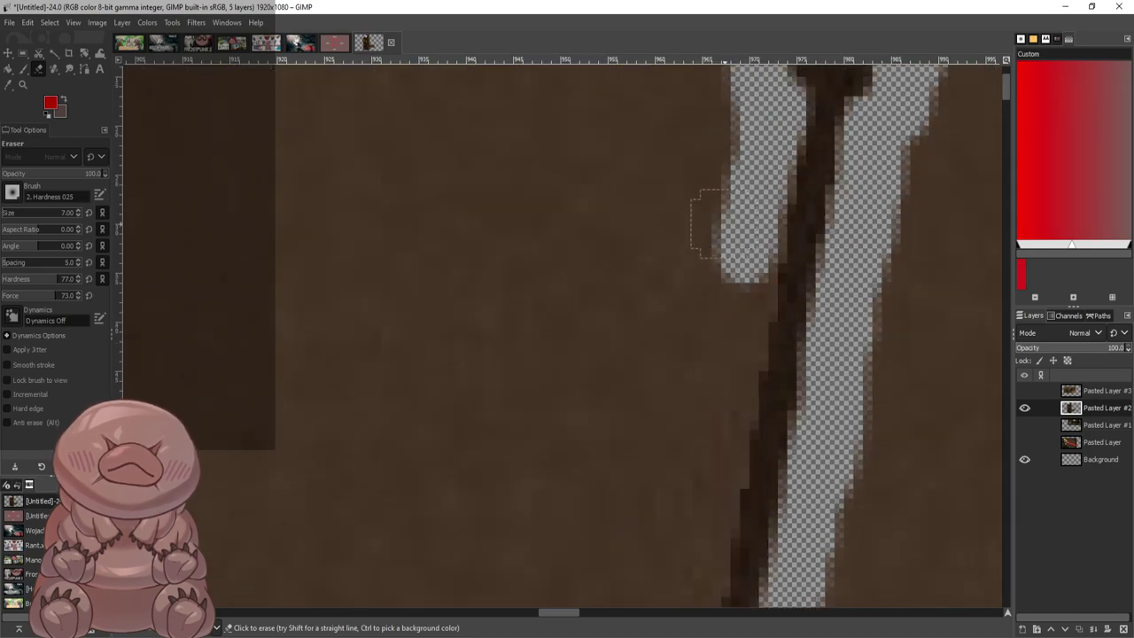
mouse_move(723, 226)
left_mouse_down()
mouse_move(736, 355)
mouse_move(670, 550)
left_mouse_up()
scroll(709, 375, "down", 5)
mouse_move(693, 137)
left_mouse_down()
mouse_move(693, 266)
mouse_move(636, 576)
left_mouse_up()
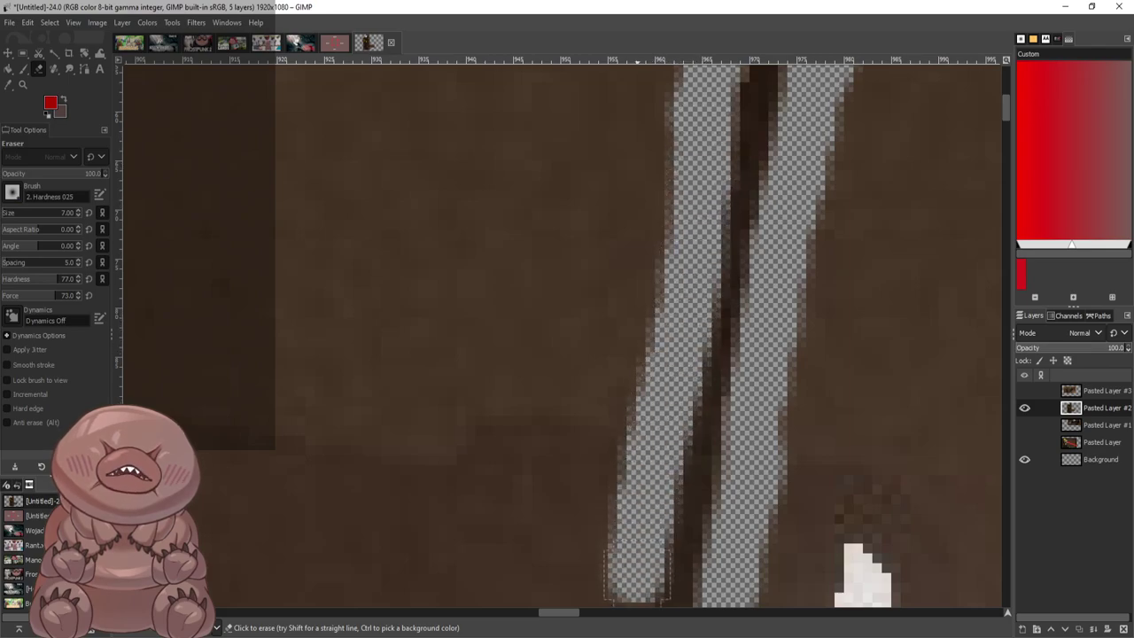
scroll(636, 576, "down", 5)
mouse_move(610, 119)
left_mouse_down()
mouse_move(625, 240)
mouse_move(568, 558)
left_mouse_up()
scroll(575, 339, "down", 5)
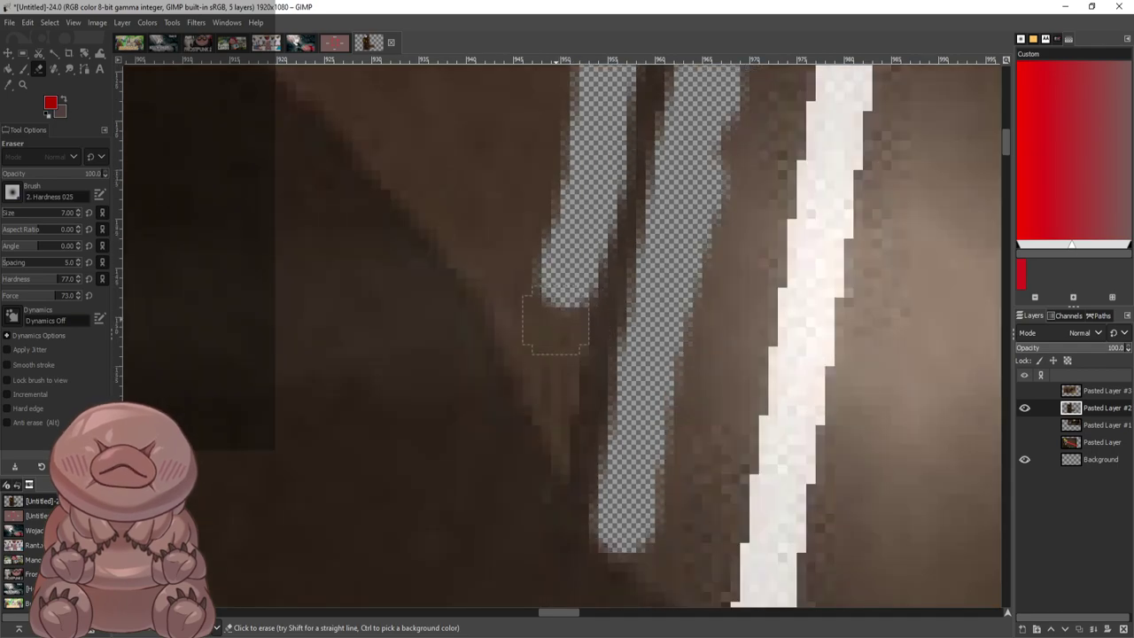
left_click_drag(553, 324, 548, 388)
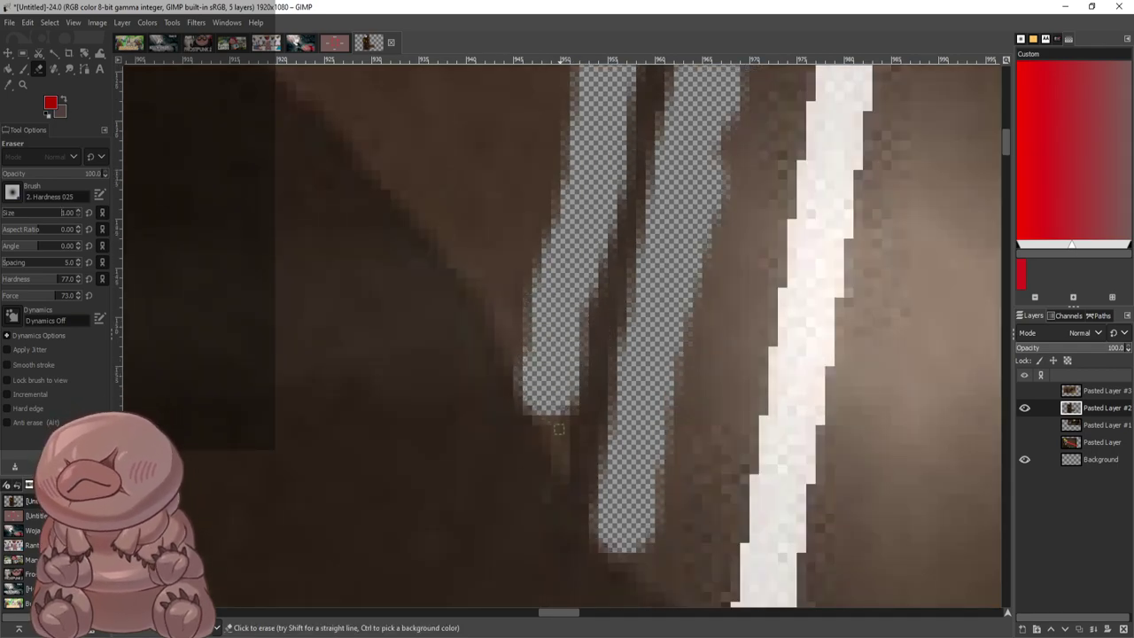
Clean up the narrow wedge between the antenna's base and the dark silhouette with the Eraser at size 1
left_click_drag(559, 429, 556, 466)
mouse_move(565, 417)
left_mouse_down()
mouse_move(574, 400)
mouse_move(549, 448)
mouse_move(503, 328)
mouse_move(532, 306)
left_mouse_up()
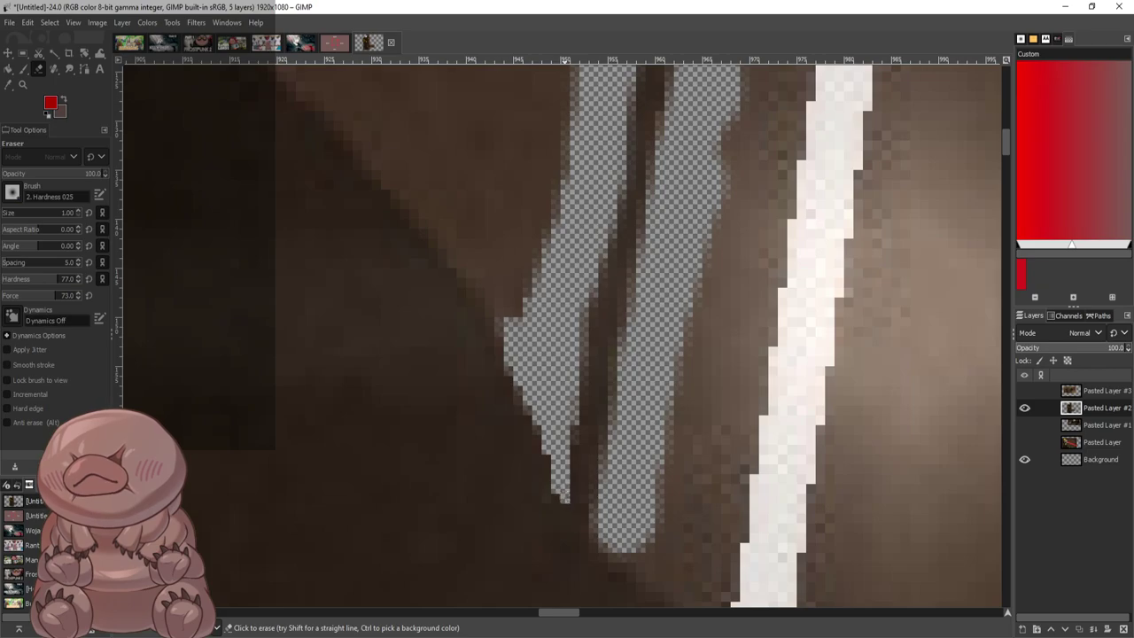
mouse_move(516, 314)
left_mouse_down()
mouse_move(518, 273)
mouse_move(529, 285)
left_mouse_up()
Set the Eraser size to 12 and erase the background along the silhouette's curved edge below the antenna's base
scroll(560, 238, "down", 4)
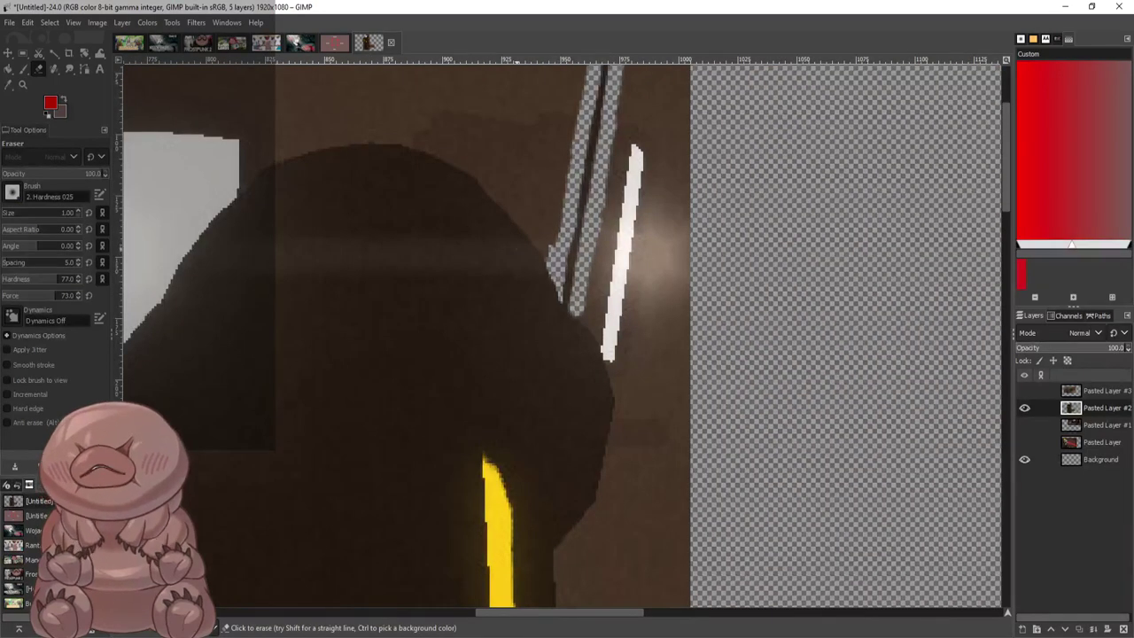
scroll(656, 235, "up", 2)
scroll(656, 235, "down", 2)
scroll(656, 235, "up", 2)
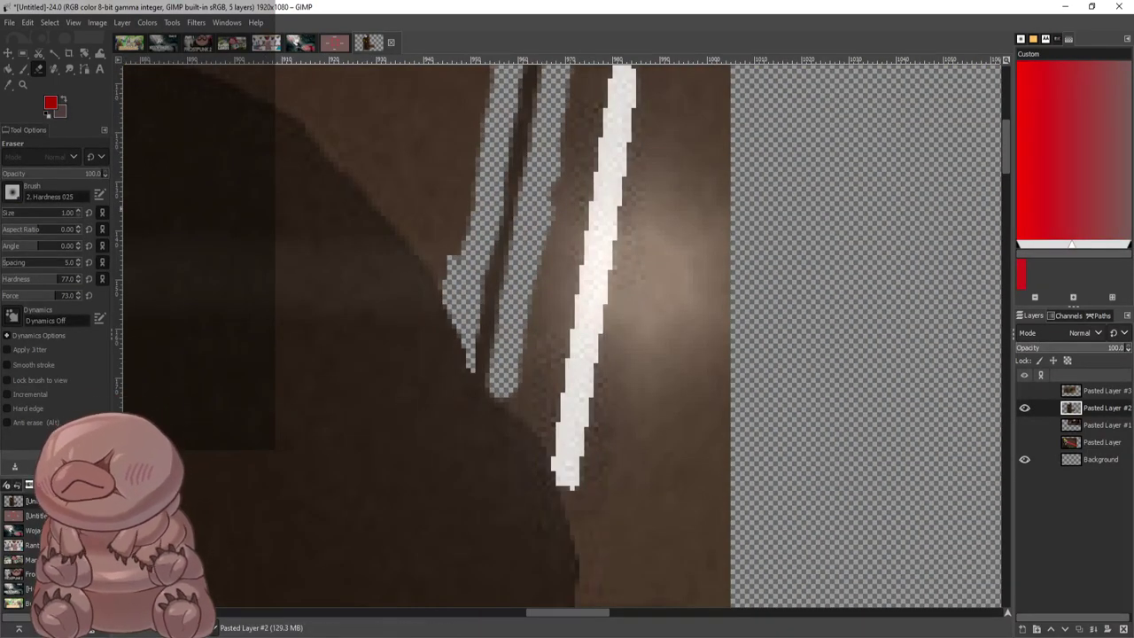
scroll(62, 213, "up", 7)
scroll(567, 325, "down", 2)
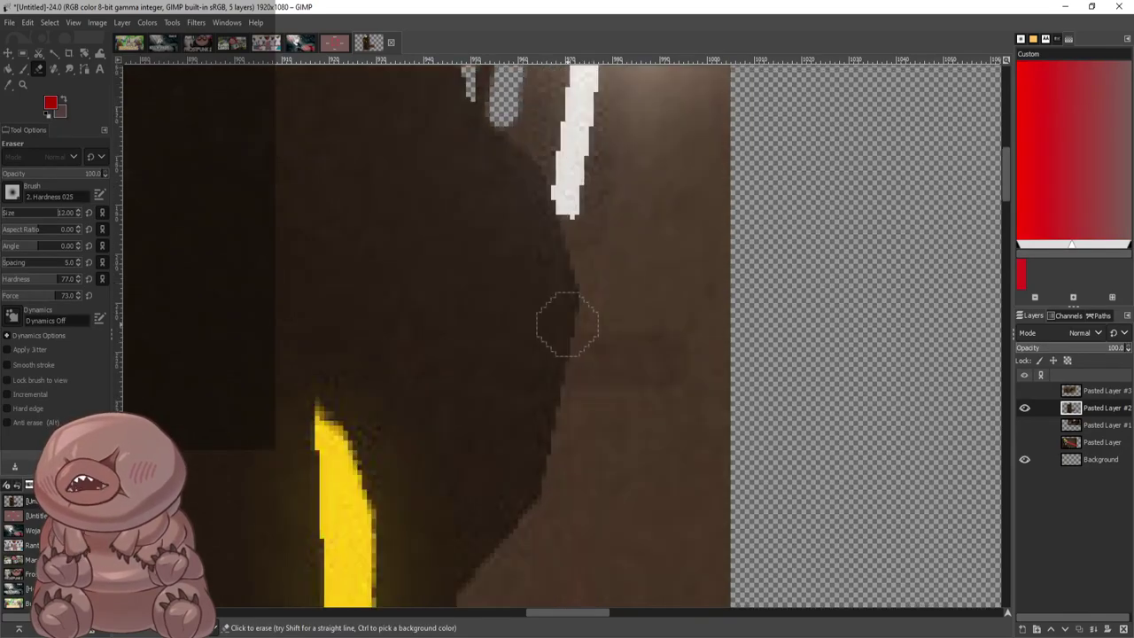
scroll(567, 316, "up", 1)
scroll(567, 266, "up", 2)
mouse_move(509, 305)
left_mouse_down()
mouse_move(577, 390)
mouse_move(591, 425)
mouse_move(564, 368)
mouse_move(611, 479)
left_mouse_up()
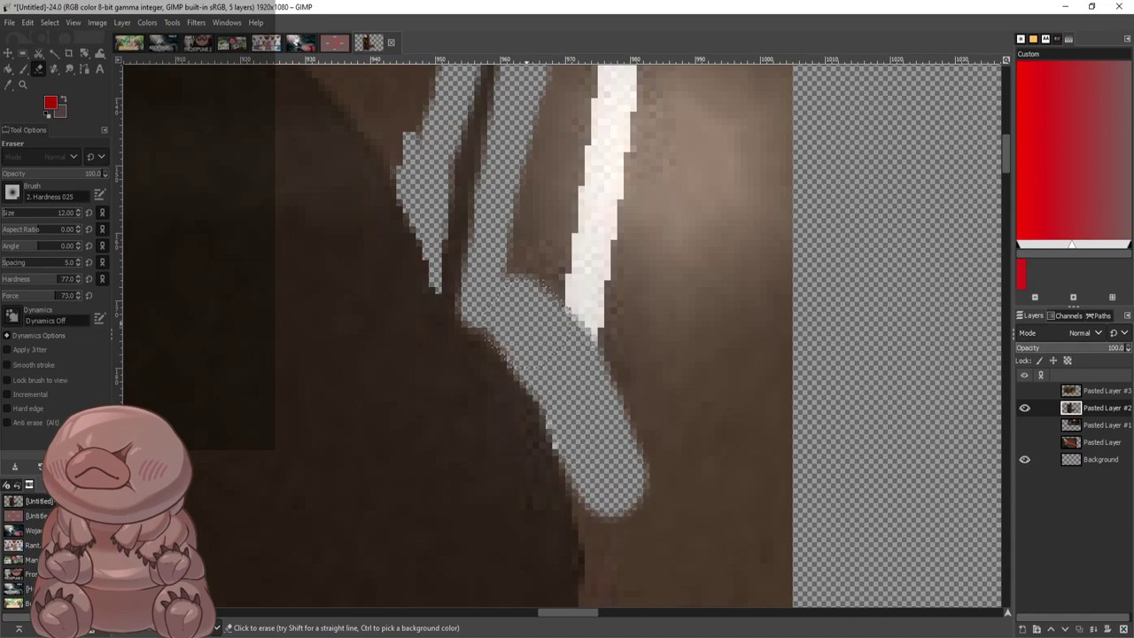
Widen the erased strip on the antenna's right side from its base upward
mouse_move(500, 307)
left_mouse_down()
mouse_move(544, 282)
mouse_move(612, 359)
mouse_move(603, 363)
mouse_move(546, 244)
mouse_move(533, 191)
mouse_move(558, 100)
left_mouse_up()
scroll(569, 425, "up", 2)
scroll(569, 427, "up", 1)
mouse_move(563, 359)
left_mouse_down()
mouse_move(592, 160)
mouse_move(595, 177)
left_mouse_up()
scroll(594, 182, "up", 3)
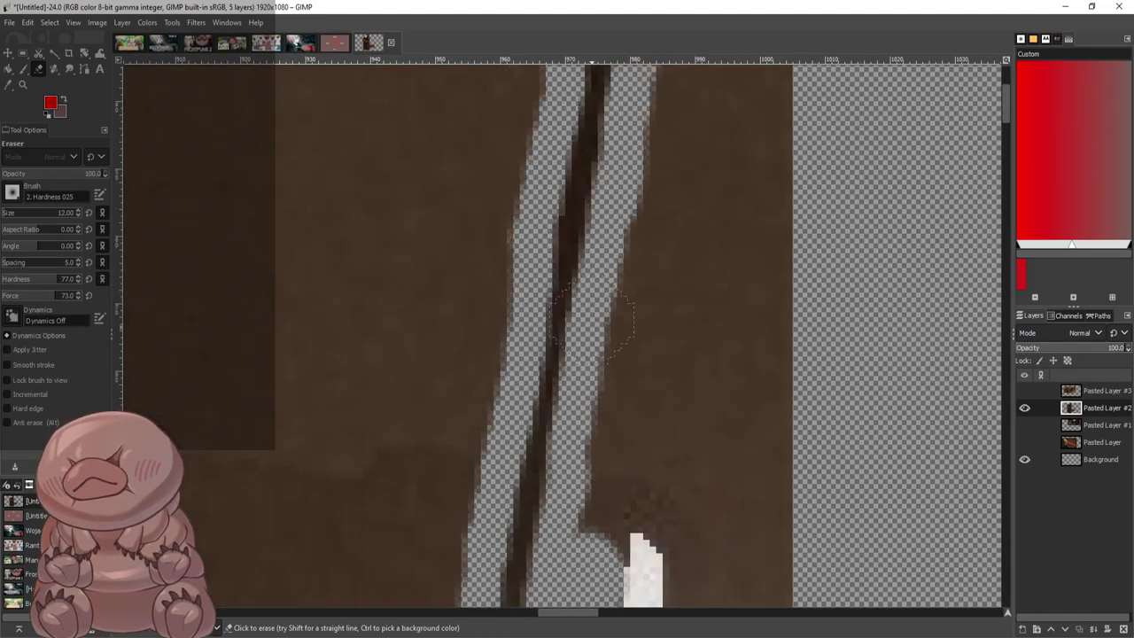
left_click_drag(592, 547, 673, 76)
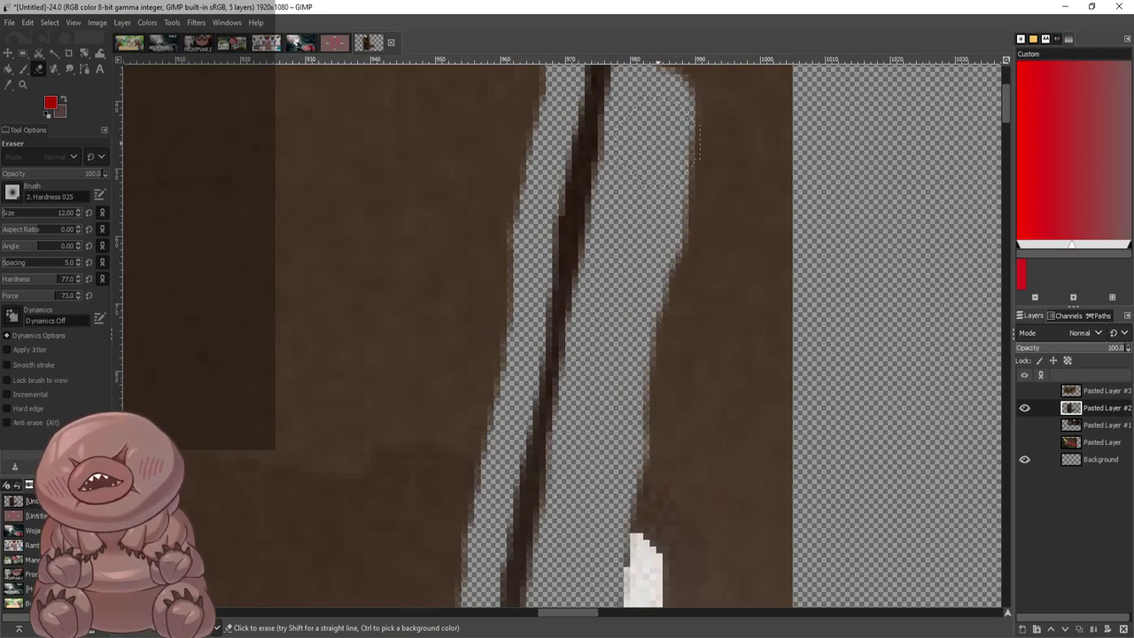
Widen the erased area from the antenna's top down its left side toward the silhouette
scroll(687, 283, "up", 6)
mouse_move(673, 292)
left_mouse_down()
mouse_move(714, 164)
mouse_move(656, 82)
mouse_move(523, 102)
mouse_move(525, 215)
mouse_move(483, 514)
left_mouse_up()
scroll(483, 514, "down", 8)
mouse_move(478, 172)
left_mouse_down()
mouse_move(461, 266)
mouse_move(474, 359)
mouse_move(461, 496)
left_mouse_up()
scroll(472, 329, "down", 8)
mouse_move(408, 110)
left_mouse_down()
mouse_move(381, 262)
mouse_move(344, 137)
mouse_move(315, 177)
mouse_move(364, 248)
left_mouse_up()
Erase the background along the silhouette's curved outer edge from below the antenna to where the outline slopes inward
scroll(647, 403, "down", 3)
scroll(654, 403, "down", 3)
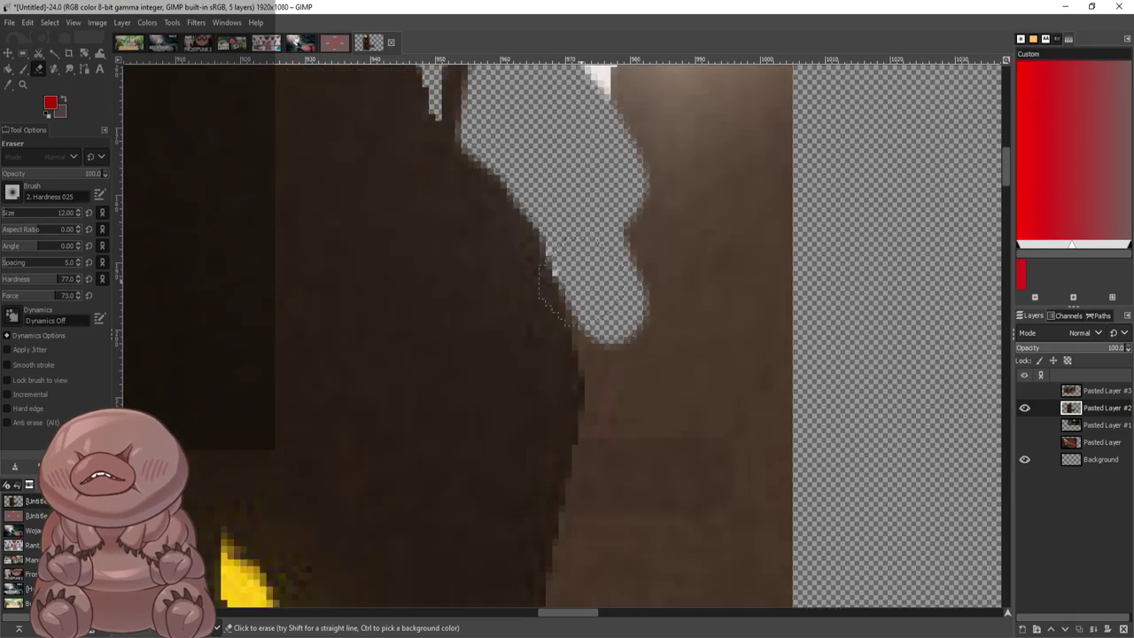
mouse_move(585, 284)
left_mouse_down()
mouse_move(608, 375)
mouse_move(603, 523)
left_mouse_up()
scroll(623, 178, "down", 10)
scroll(624, 177, "up", 6)
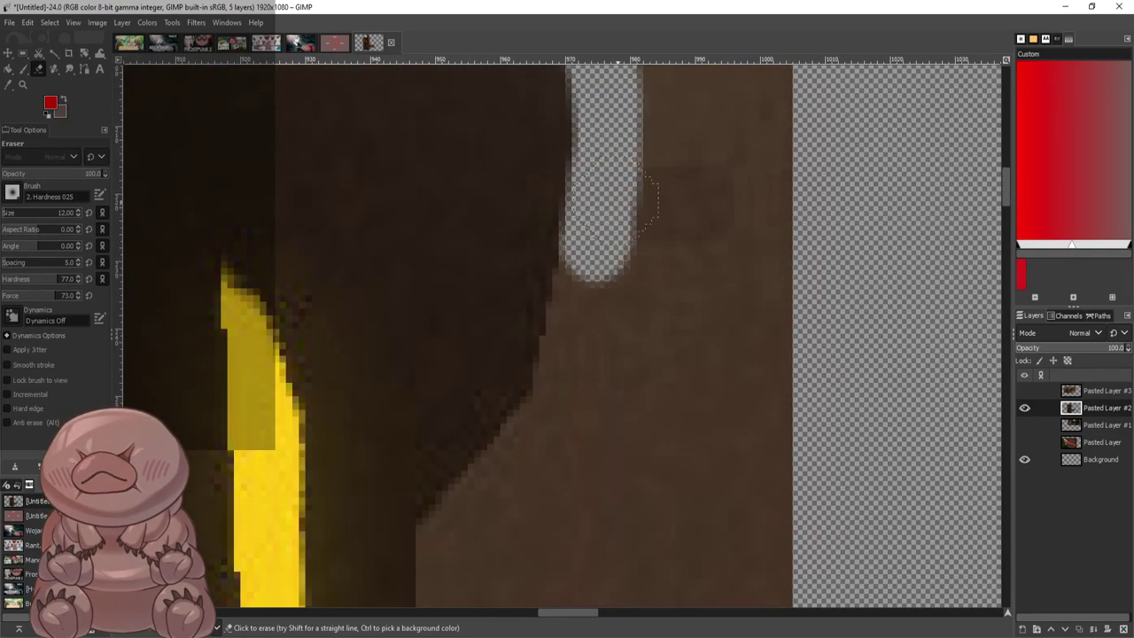
left_click_drag(620, 221, 565, 389)
scroll(592, 281, "down", 5)
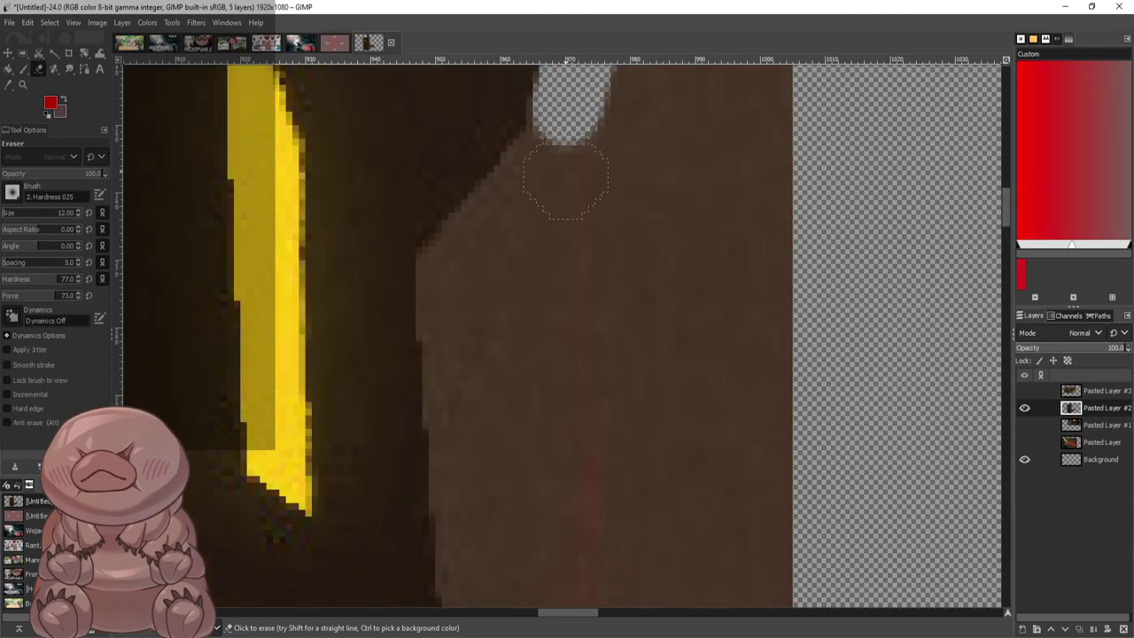
mouse_move(567, 146)
left_mouse_down()
mouse_move(543, 173)
mouse_move(444, 269)
mouse_move(559, 137)
left_mouse_up()
scroll(504, 195, "down", 5)
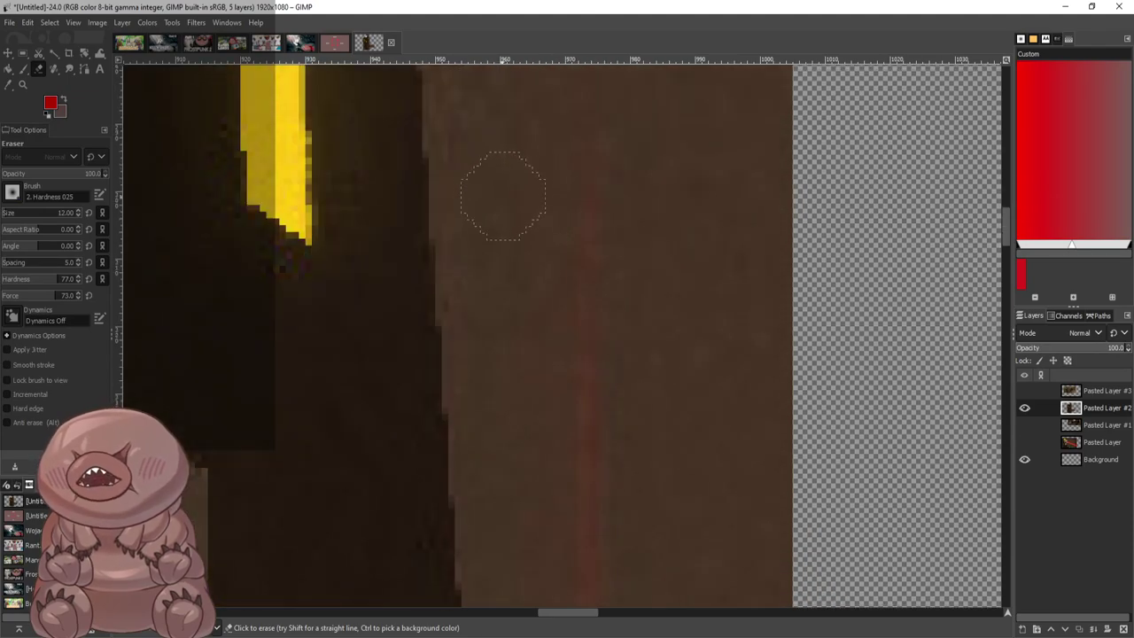
Erase a strip of background along the straight edge of the silhouette's hanging section beside the yellow stripe
scroll(483, 179, "up", 5)
left_click_drag(456, 284, 459, 523)
scroll(466, 407, "down", 5)
left_click(466, 259)
left_click_drag(467, 270, 481, 433)
scroll(484, 247, "down", 3)
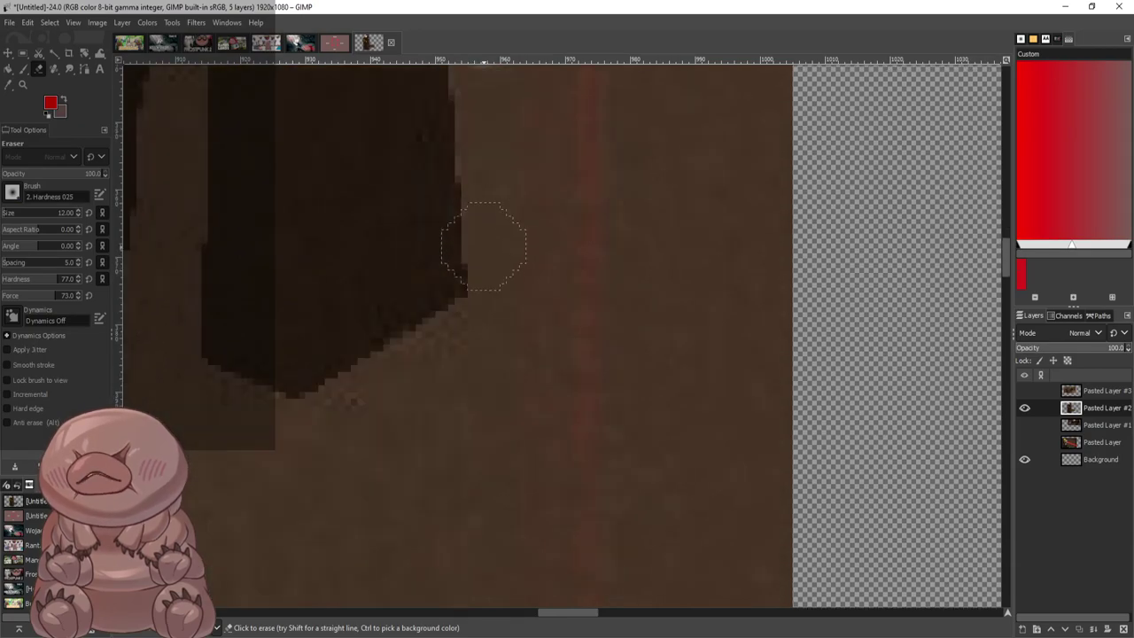
Continue the erased strip to the hanging section's lower corner and around its pointed bottom edge
scroll(483, 274, "up", 2)
left_click_drag(482, 300, 500, 576)
scroll(558, 217, "down", 5)
mouse_move(324, 425)
left_mouse_down()
mouse_move(494, 314)
mouse_move(509, 282)
mouse_move(410, 378)
mouse_move(305, 427)
mouse_move(240, 418)
mouse_move(173, 363)
left_mouse_up()
scroll(602, 284, "down", 5)
scroll(536, 282, "up", 3)
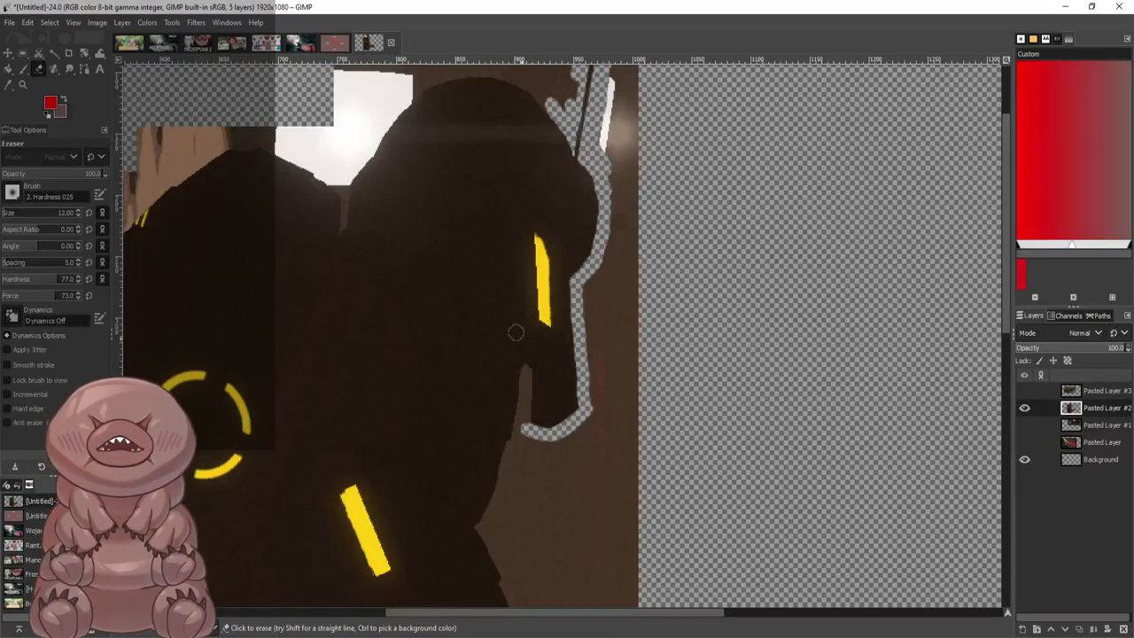
Try separating the silhouette from the brown background using Fuzzy Select with a threshold of 37.5
key("r")
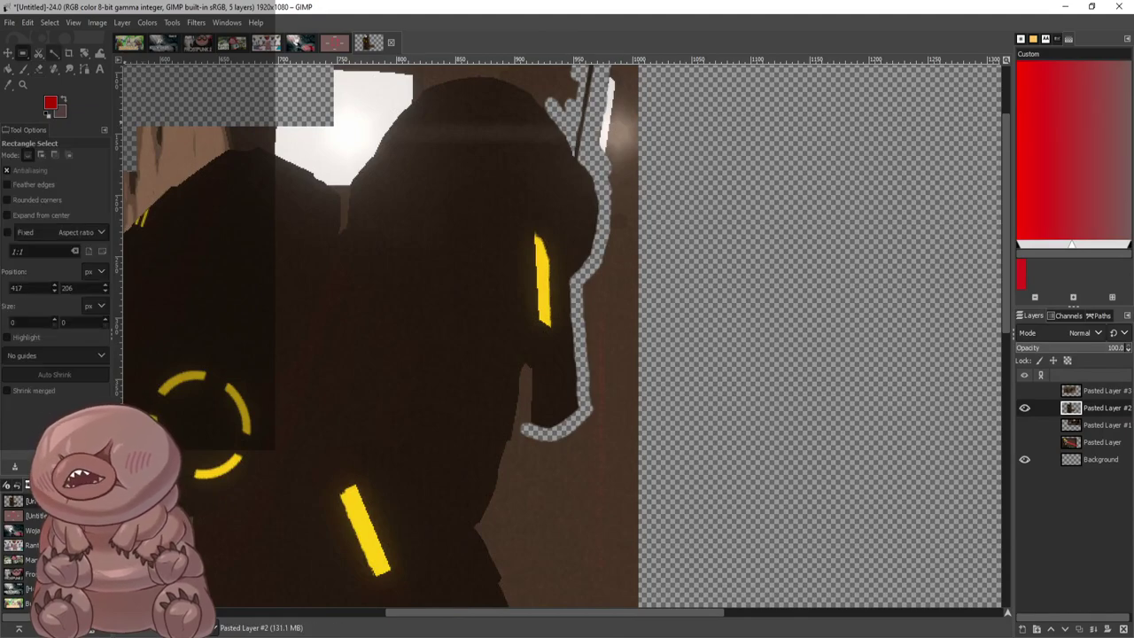
key("u")
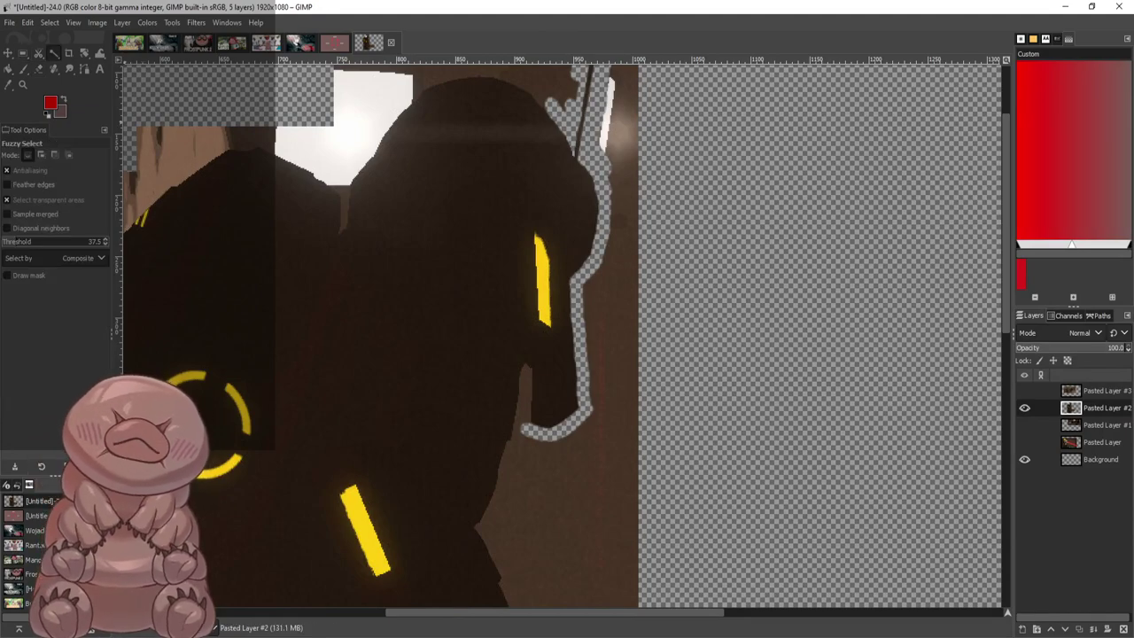
left_click(505, 337)
scroll(540, 408, "down", 1)
scroll(477, 466, "up", 2)
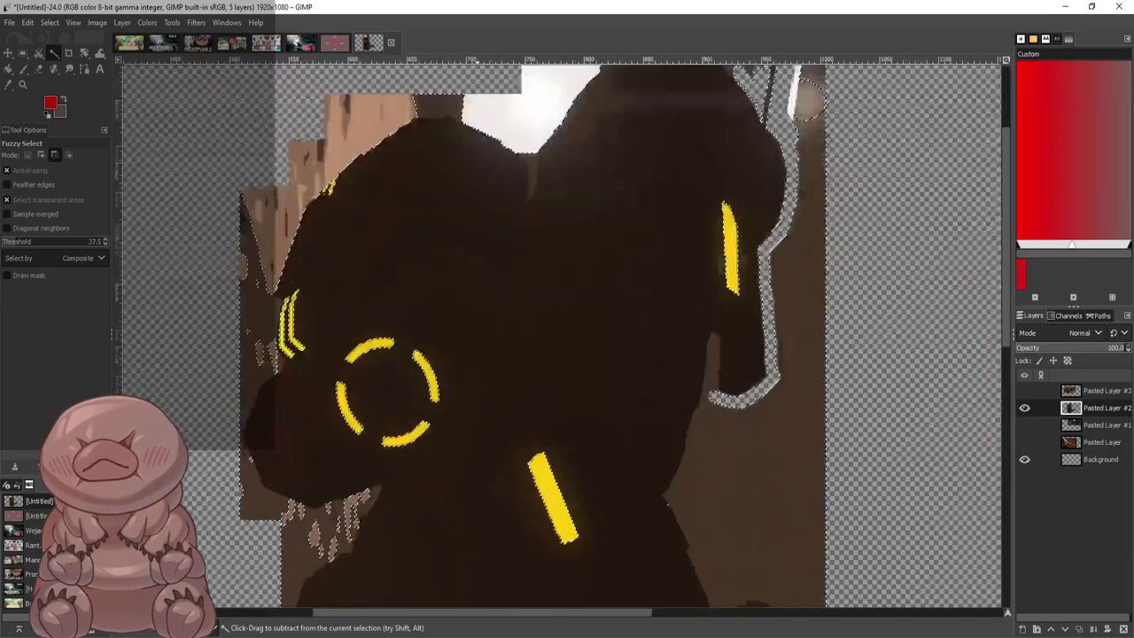
scroll(761, 525, "up", 5)
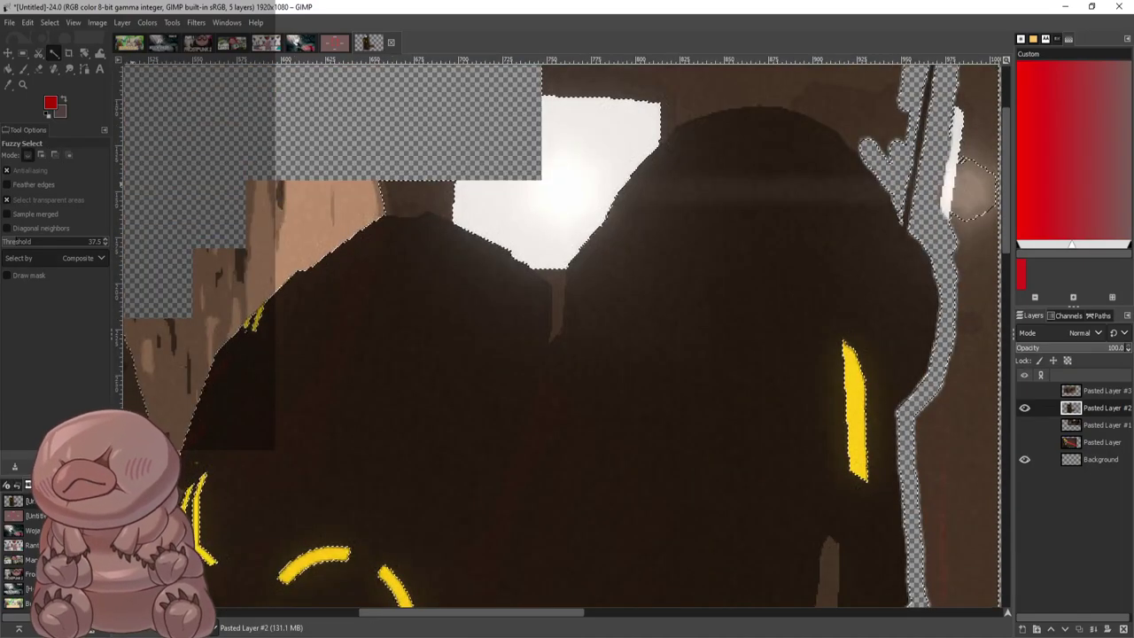
Try Fuzzy Select on the background above the head at threshold 6, and again at threshold 73.5
left_click_drag(16, 241, 4, 241)
left_click(724, 82)
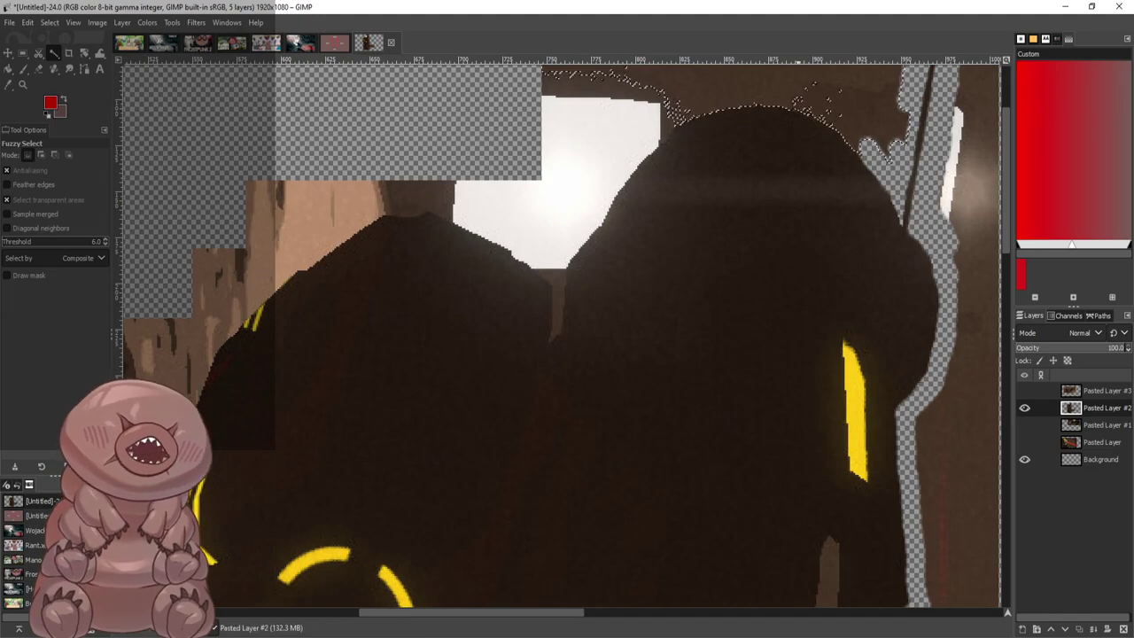
left_click(31, 241)
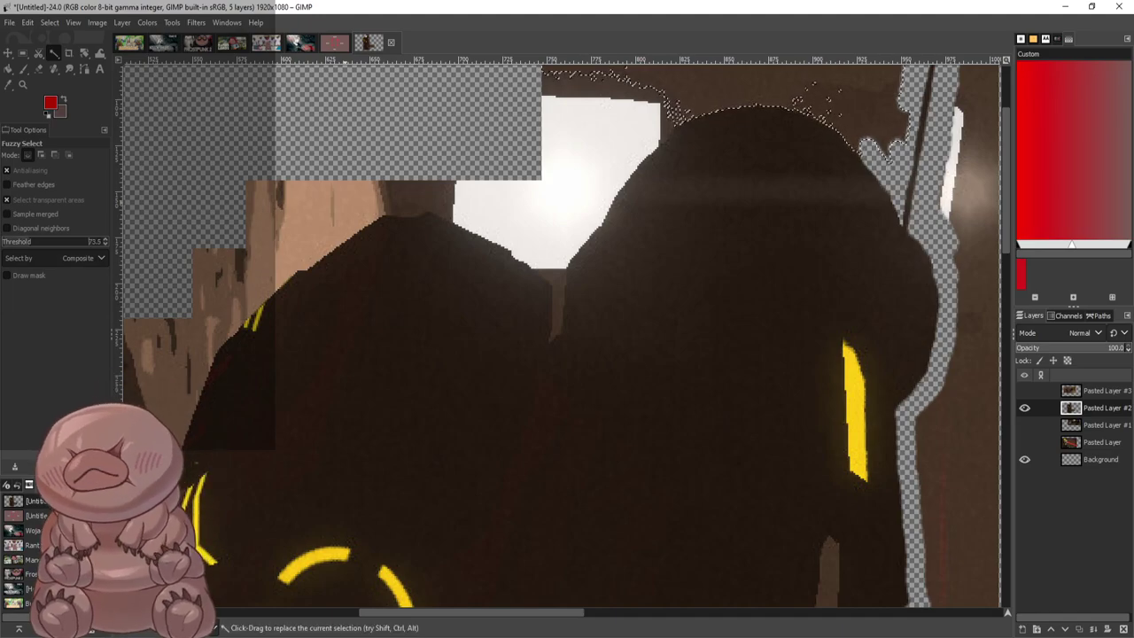
left_click(731, 210)
scroll(731, 210, "down", 7)
scroll(719, 217, "down", 1)
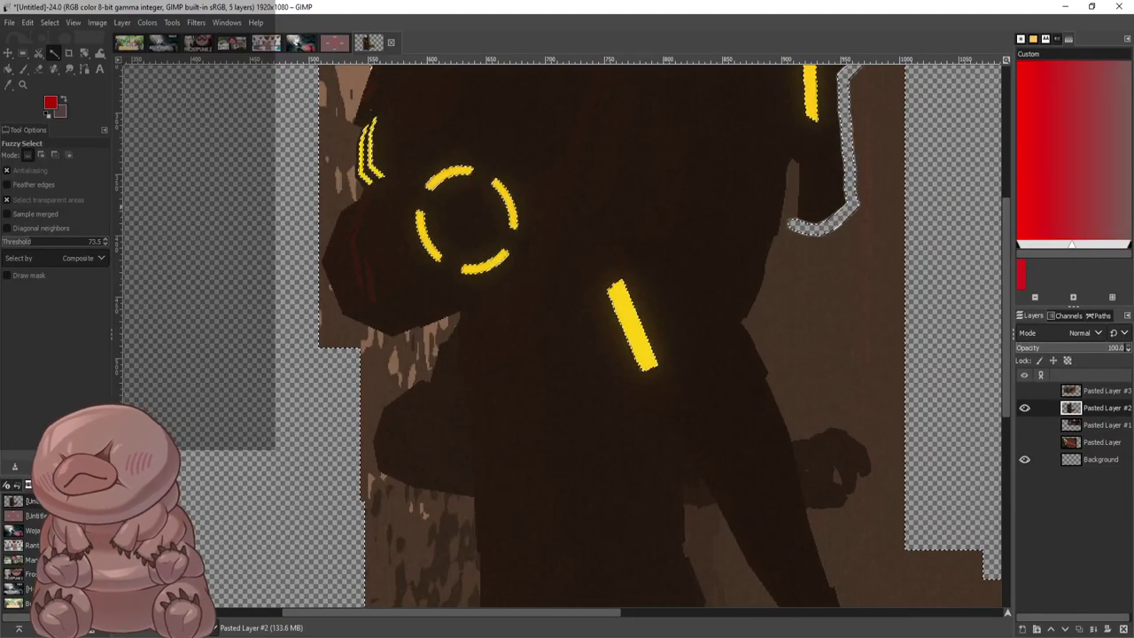
Try selecting the brown background beside the torso with Fuzzy Select at threshold 33
left_click(15, 241)
left_click(824, 318)
left_click(824, 318)
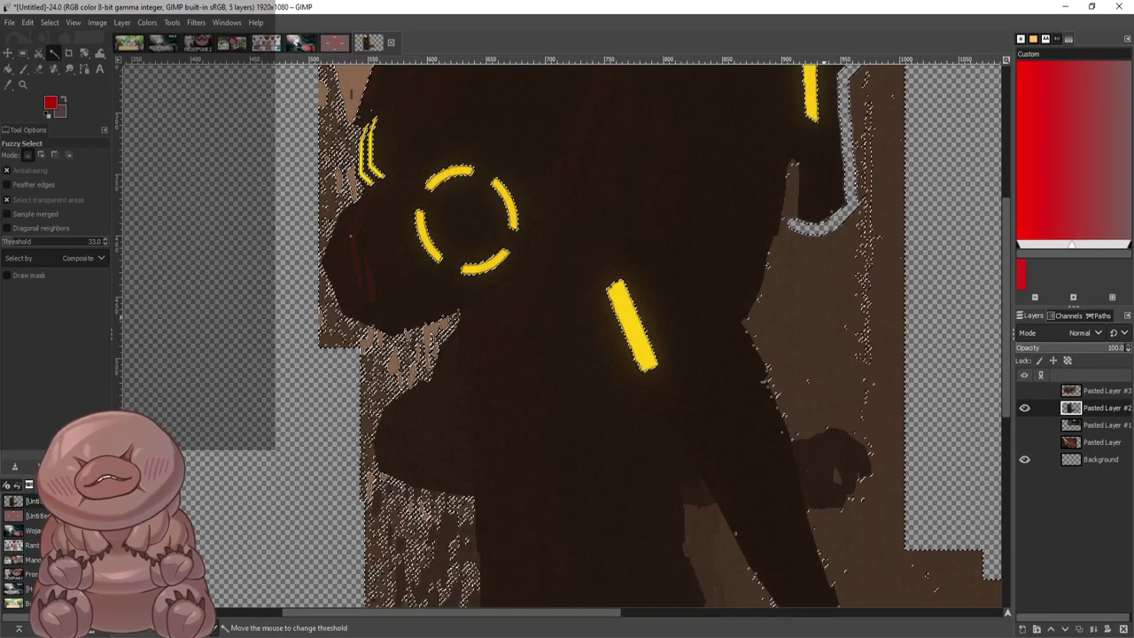
scroll(826, 314, "up", 2)
scroll(826, 314, "down", 4)
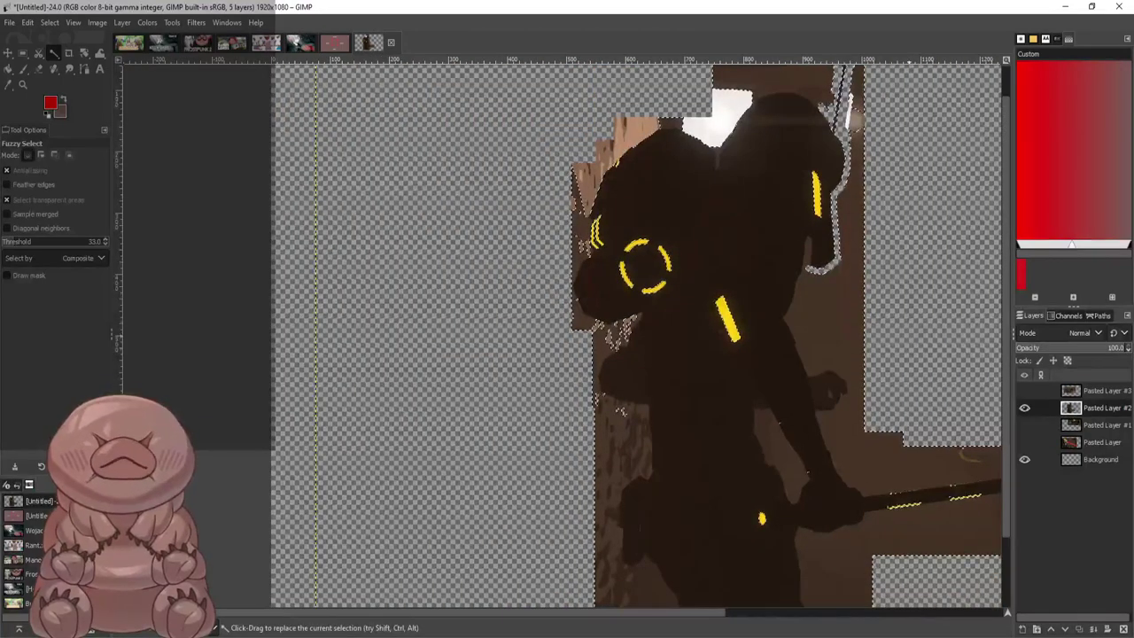
scroll(929, 536, "up", 3)
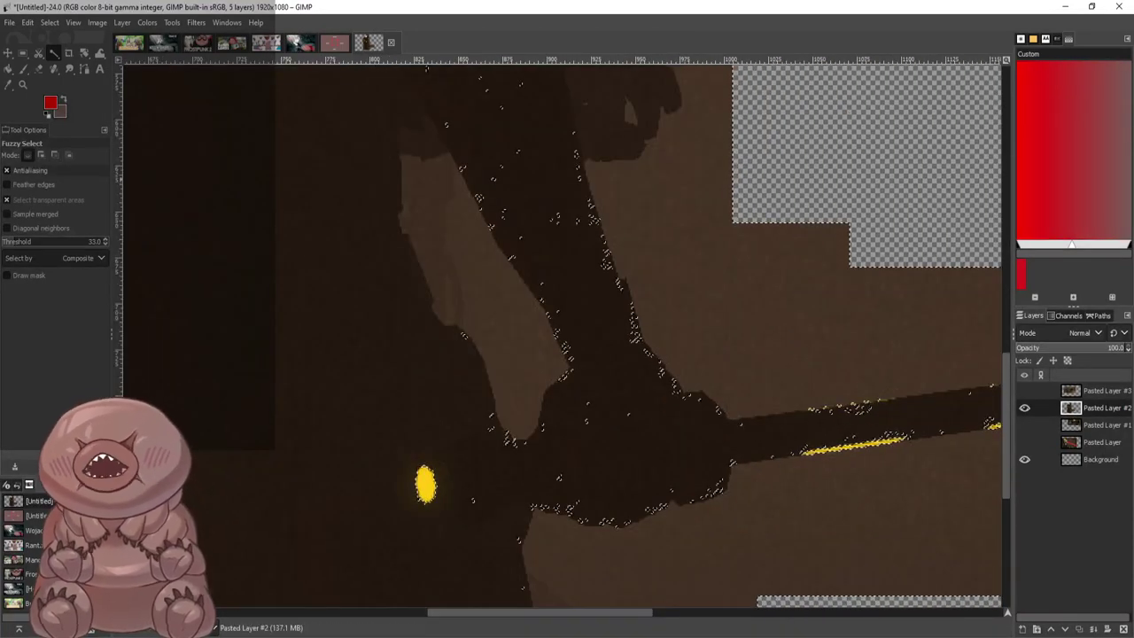
Select the brown background around the arm and bat using Fuzzy Select with a threshold of 19.5, and inspect the selection edge
left_click(10, 241)
left_click(725, 345)
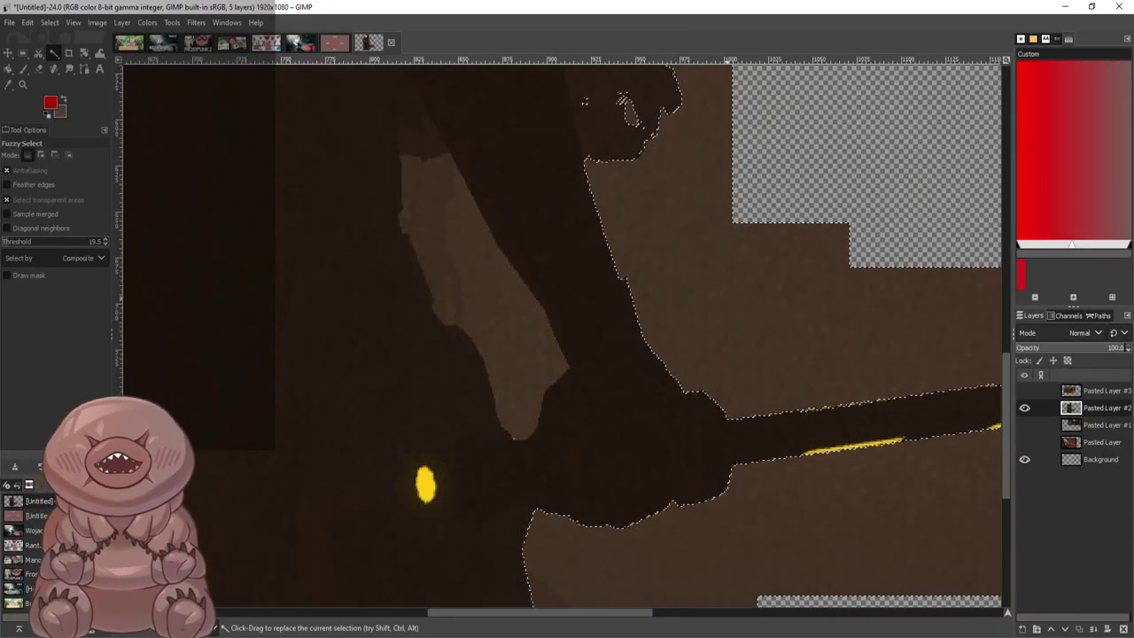
scroll(730, 192, "up", 2)
scroll(712, 225, "down", 2)
scroll(713, 231, "up", 5)
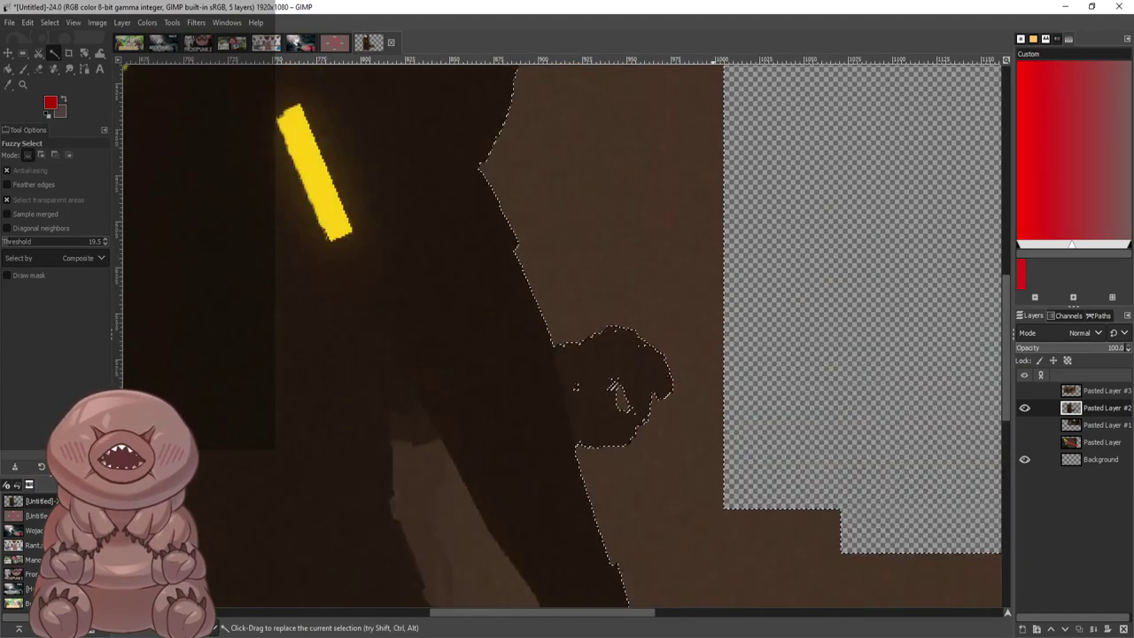
scroll(550, 372, "up", 4)
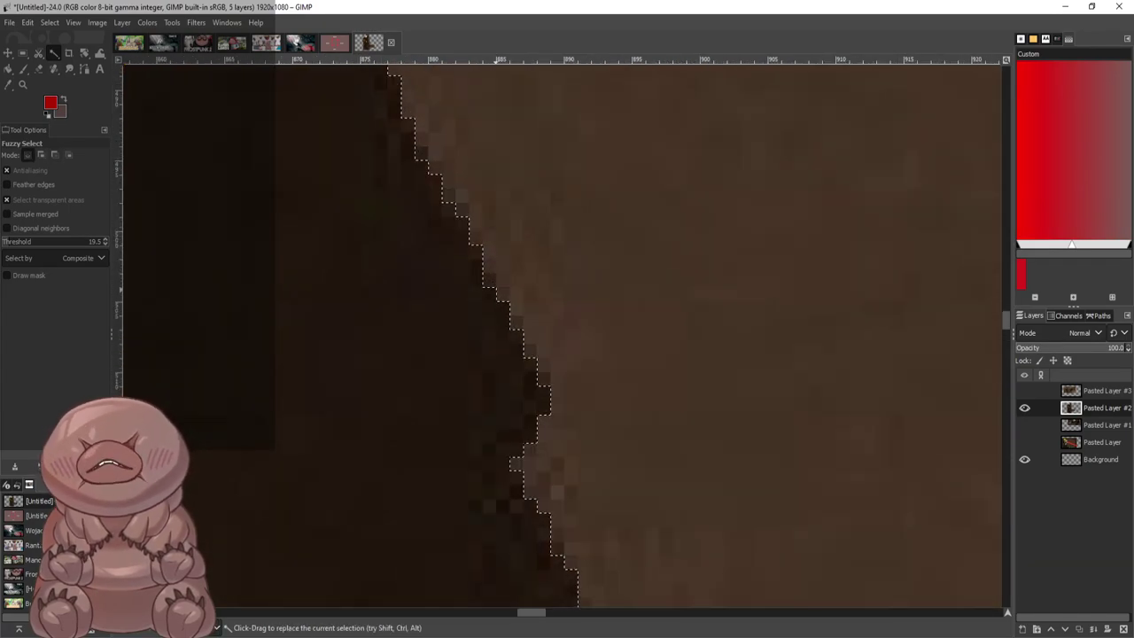
scroll(780, 337, "down", 8)
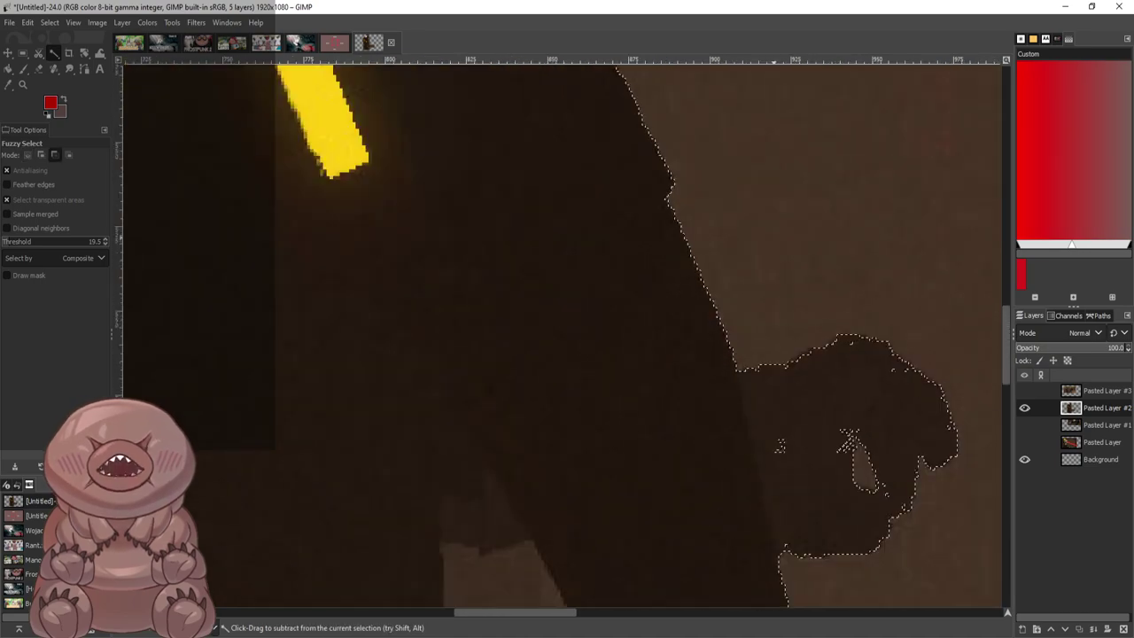
scroll(831, 222, "up", 1)
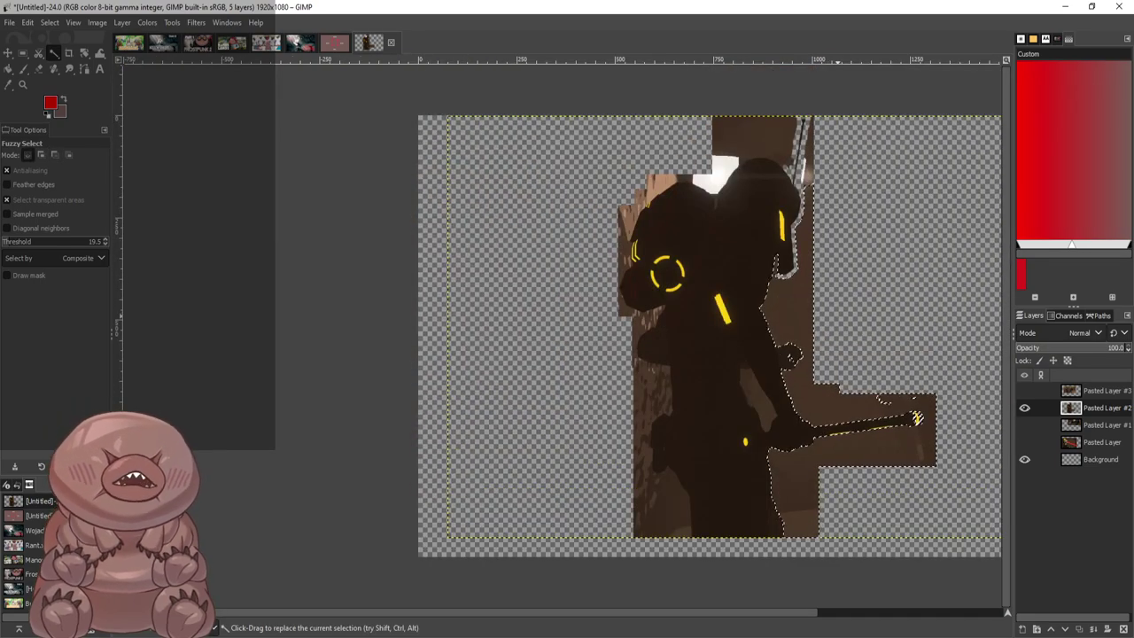
Try deleting the selected background and clearing the selection, and undo both the deselection and the deletion
key("Delete")
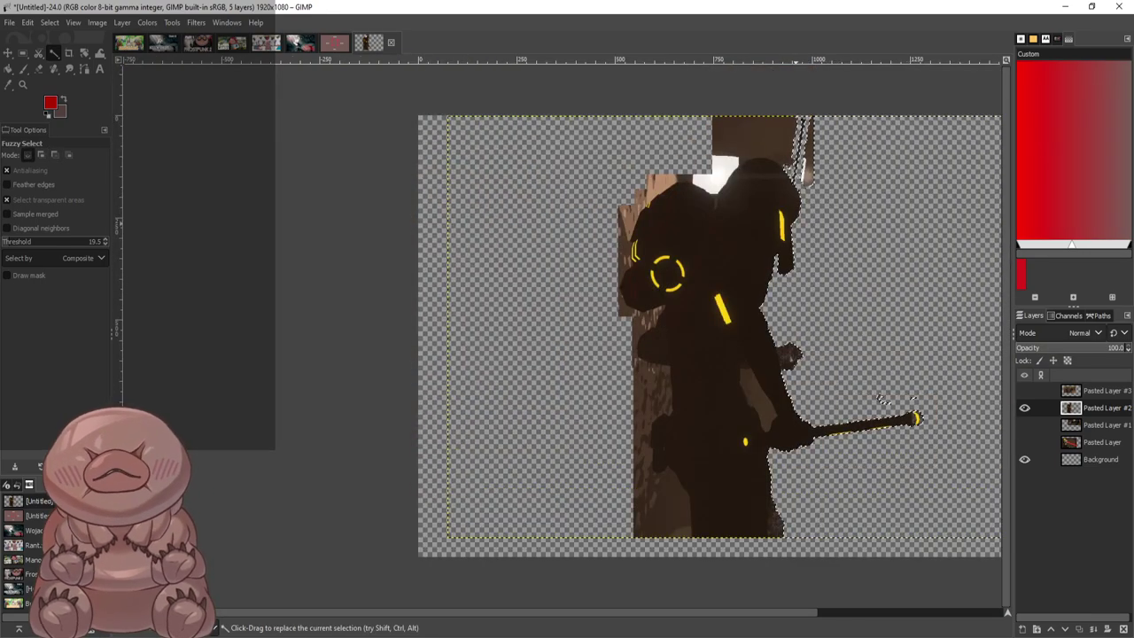
key("ctrl+shift+a")
key("r")
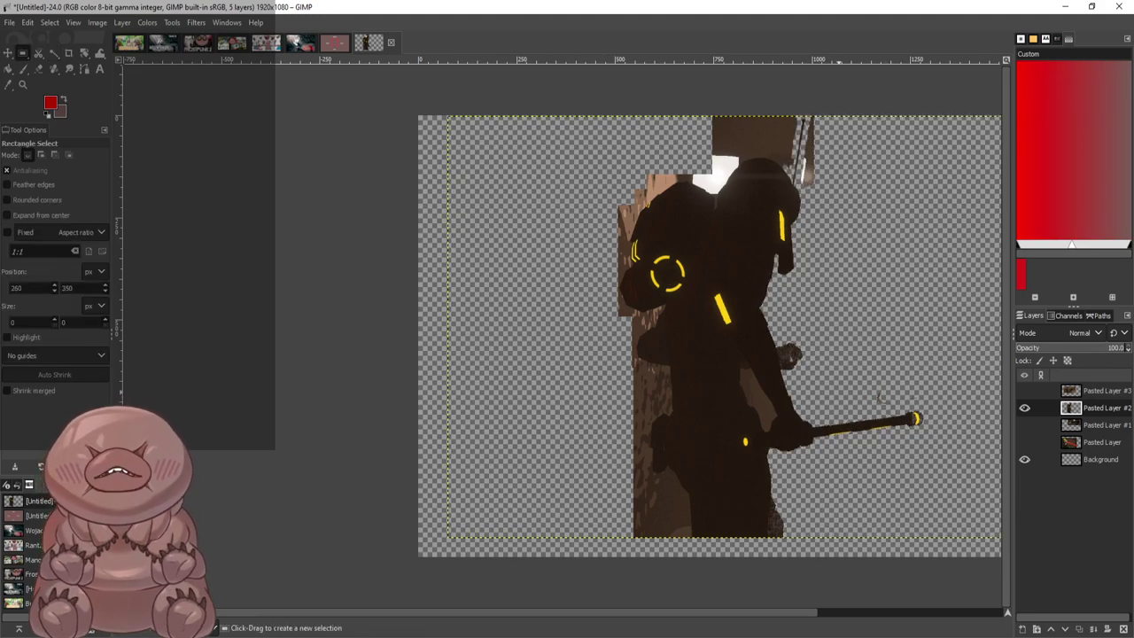
scroll(880, 398, "up", 4)
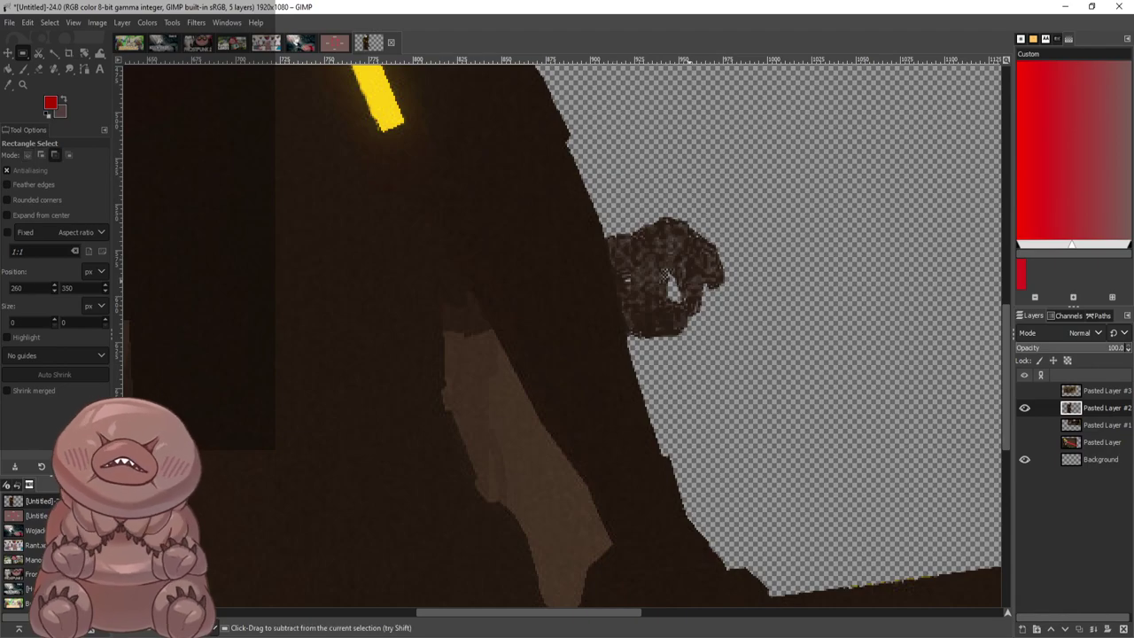
key("ctrl+z")
key("ctrl+z")
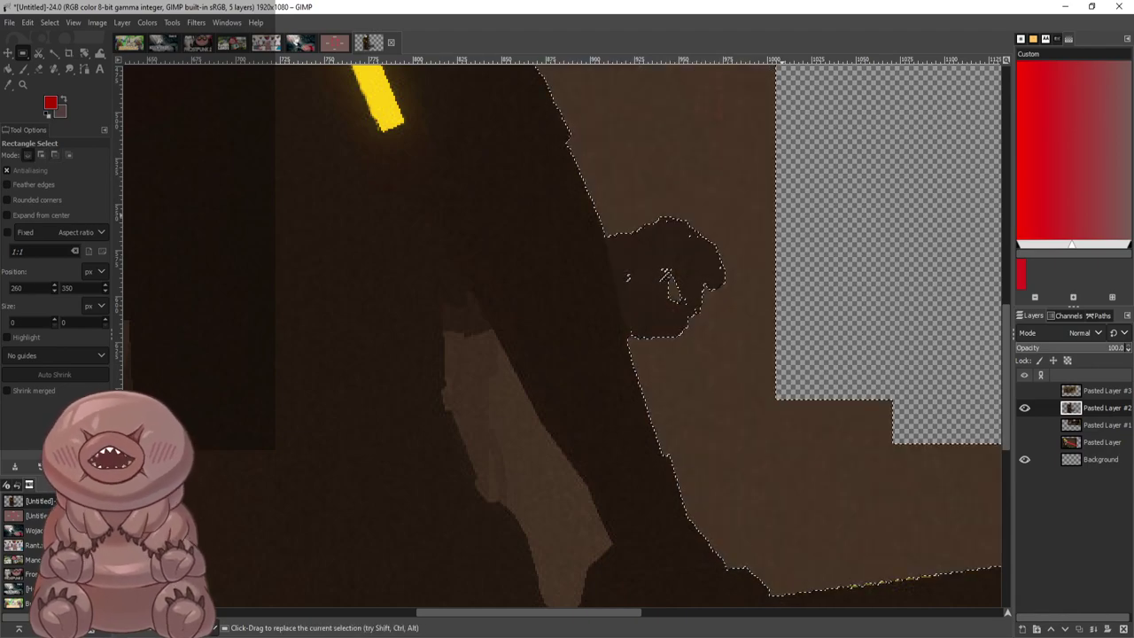
Drop the fuzzy selection and erase the background along the torso's edge from the hanging section down toward the inward notch
scroll(781, 213, "down", 1)
scroll(759, 266, "up", 7)
scroll(704, 516, "down", 2)
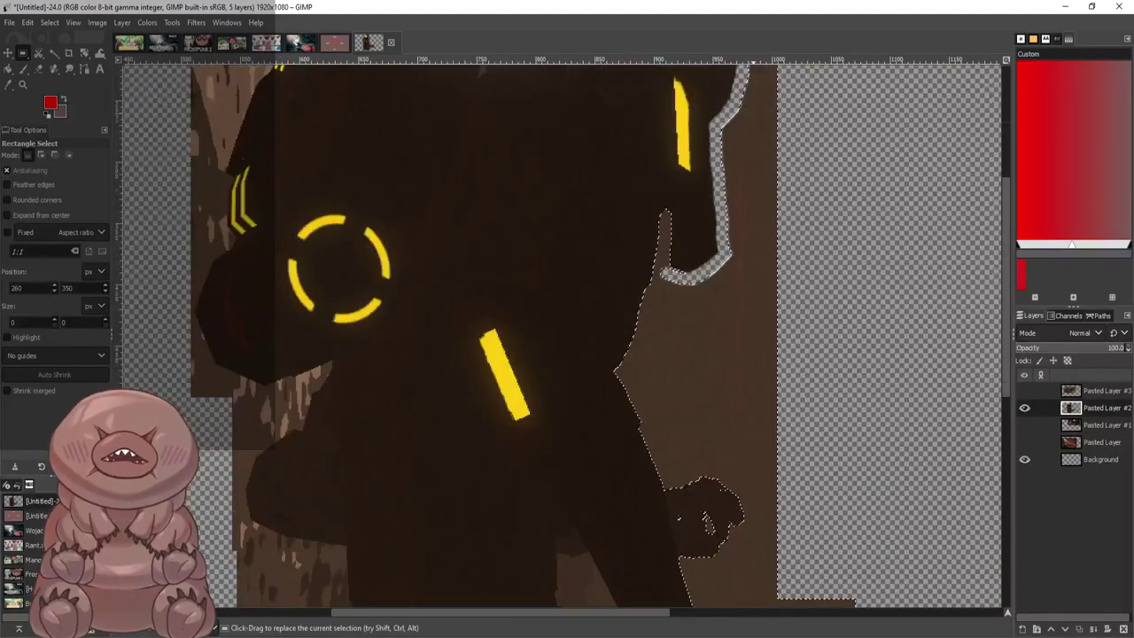
scroll(705, 516, "up", 4)
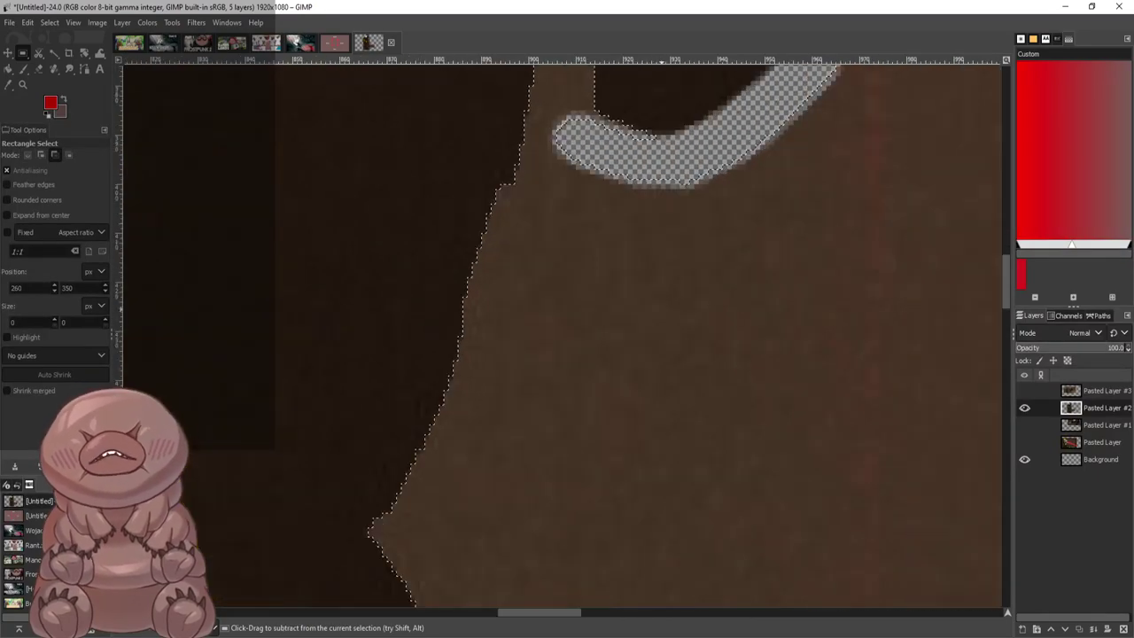
left_click(683, 267)
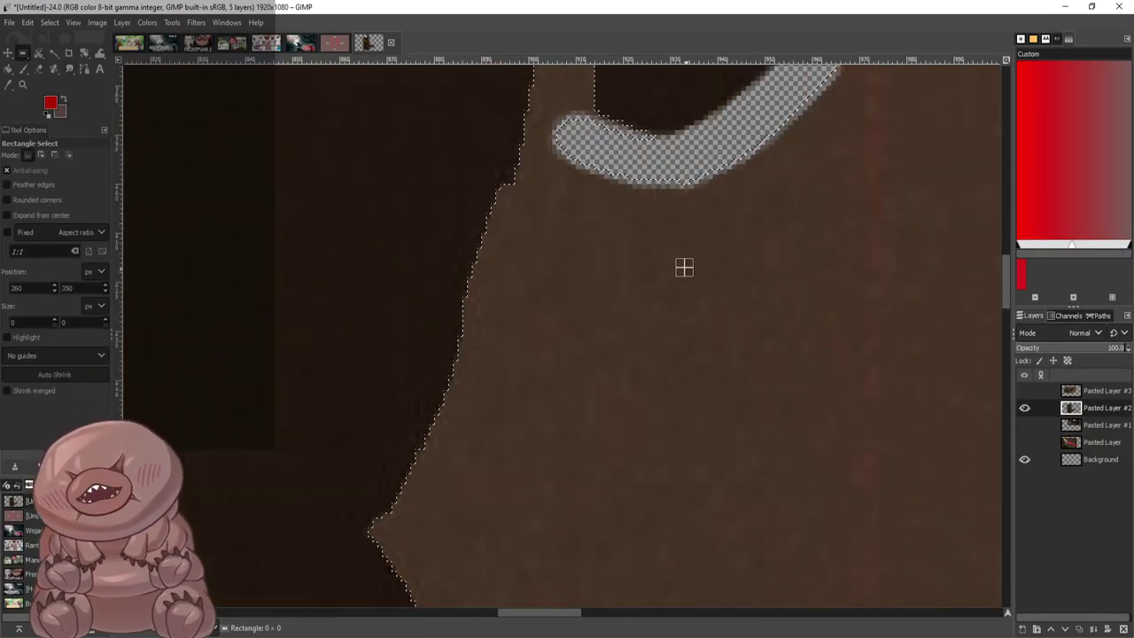
scroll(683, 267, "up", 2)
left_click(39, 68)
mouse_move(570, 404)
left_mouse_down()
mouse_move(577, 170)
mouse_move(530, 497)
left_mouse_up()
scroll(562, 415, "down", 5)
left_click_drag(503, 206, 476, 381)
scroll(496, 337, "down", 6)
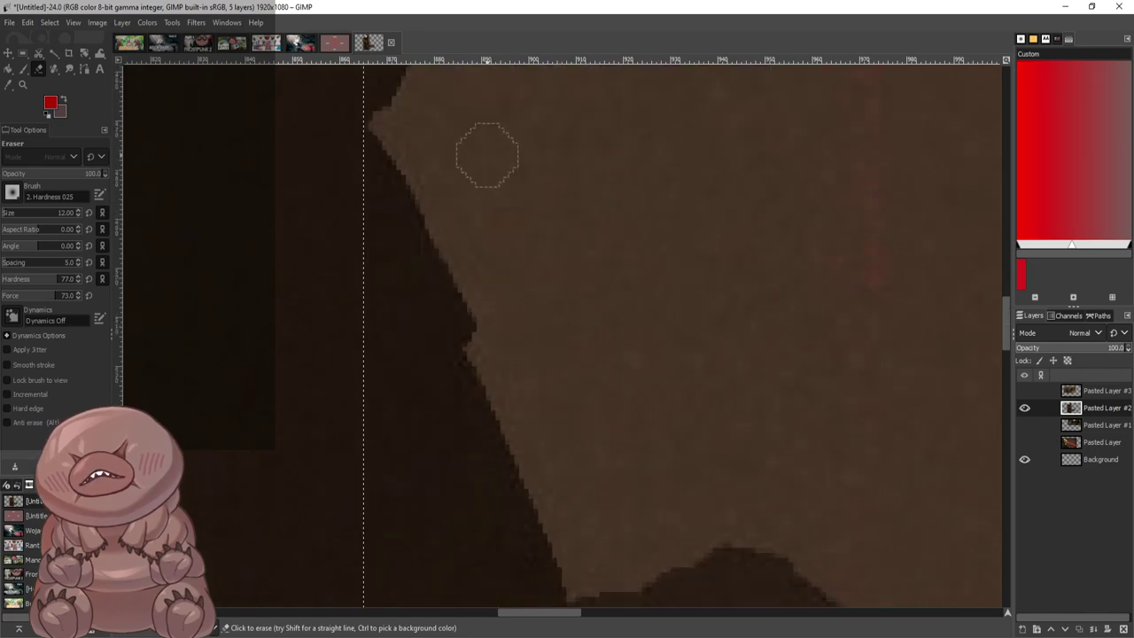
Erase the background from the torso's inward notch down along the upper arm's outer edge
scroll(488, 157, "up", 1)
mouse_move(479, 111)
left_mouse_down()
mouse_move(442, 199)
mouse_move(471, 130)
mouse_move(418, 237)
mouse_move(387, 264)
mouse_move(509, 463)
left_mouse_up()
scroll(536, 372, "down", 3)
scroll(536, 370, "down", 5)
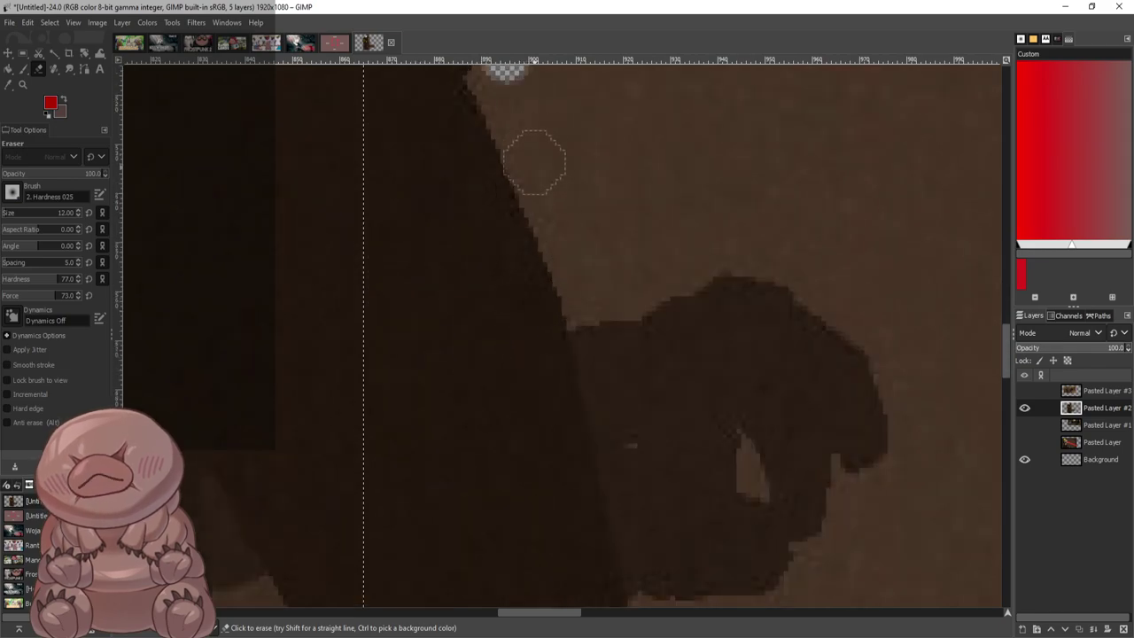
scroll(532, 157, "up", 5)
mouse_move(519, 334)
left_mouse_down()
mouse_move(481, 363)
mouse_move(520, 411)
mouse_move(526, 453)
left_mouse_up()
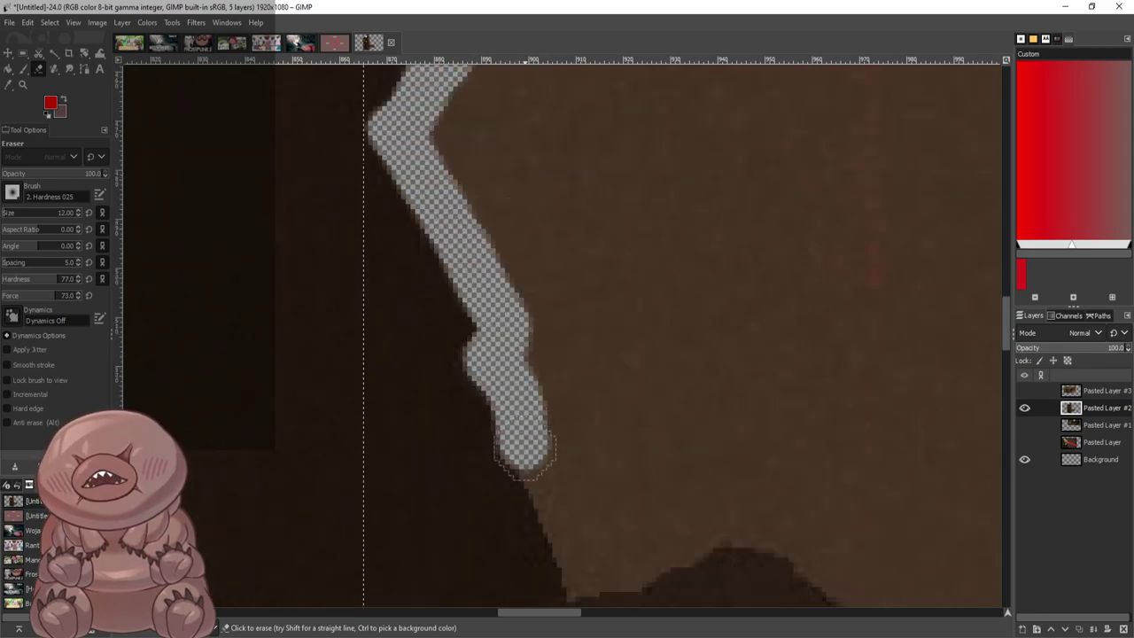
Undo the last eraser stroke and erase down the arm's edge and over the top of the rounded dark protrusion
scroll(557, 297, "down", 8)
scroll(564, 263, "up", 5)
key("ctrl+z")
mouse_move(508, 226)
left_mouse_down()
mouse_move(487, 223)
mouse_move(509, 244)
mouse_move(526, 326)
mouse_move(580, 437)
mouse_move(608, 442)
mouse_move(709, 397)
mouse_move(784, 386)
mouse_move(891, 468)
left_mouse_up()
scroll(889, 280, "down", 5)
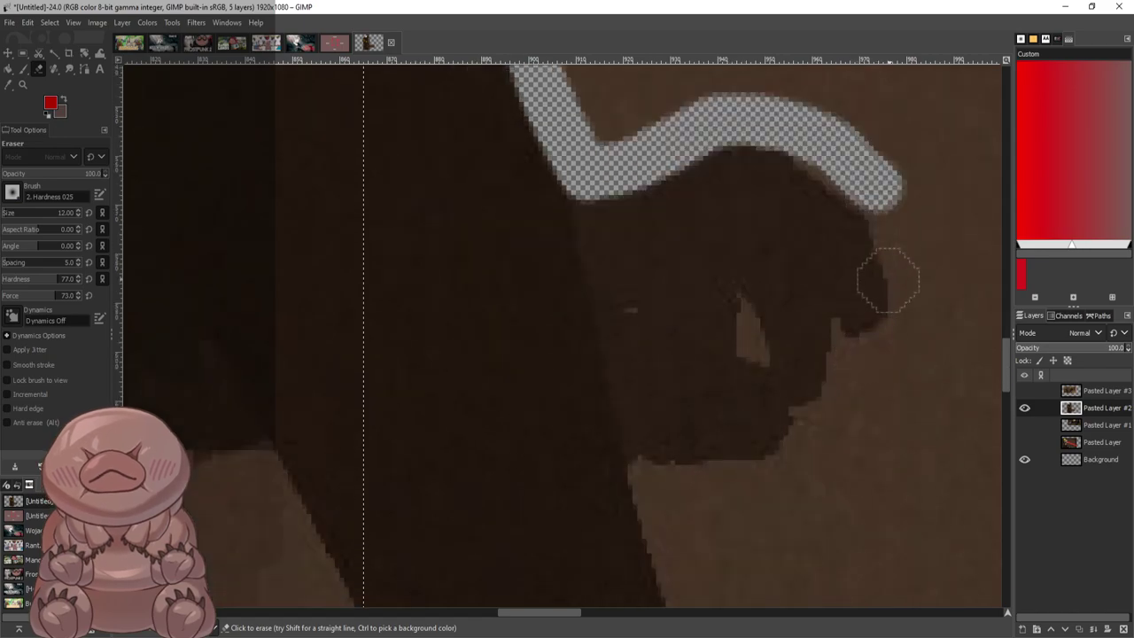
Erase the background around the outer side and underside of the dark protrusion beside the arm, and clear the selection
mouse_move(887, 202)
left_mouse_down()
mouse_move(905, 272)
mouse_move(891, 397)
left_mouse_up()
scroll(881, 352, "down", 5)
scroll(767, 241, "up", 4)
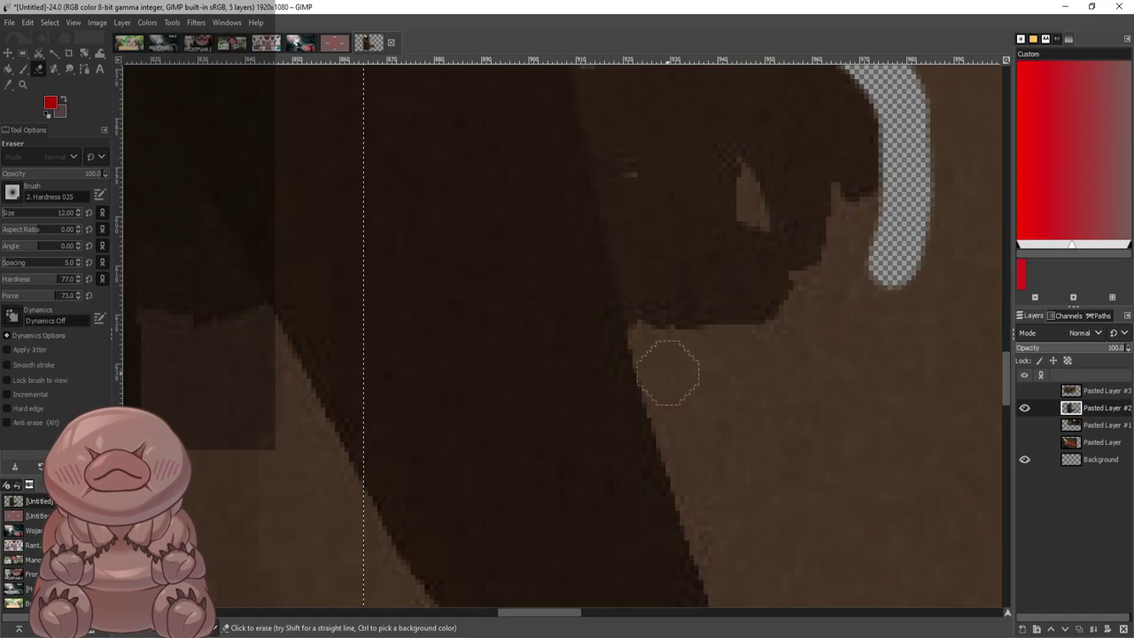
mouse_move(647, 349)
left_mouse_down()
mouse_move(728, 354)
mouse_move(781, 341)
mouse_move(801, 323)
mouse_move(809, 285)
mouse_move(877, 253)
mouse_move(872, 214)
mouse_move(847, 249)
left_mouse_up()
scroll(890, 239, "up", 3)
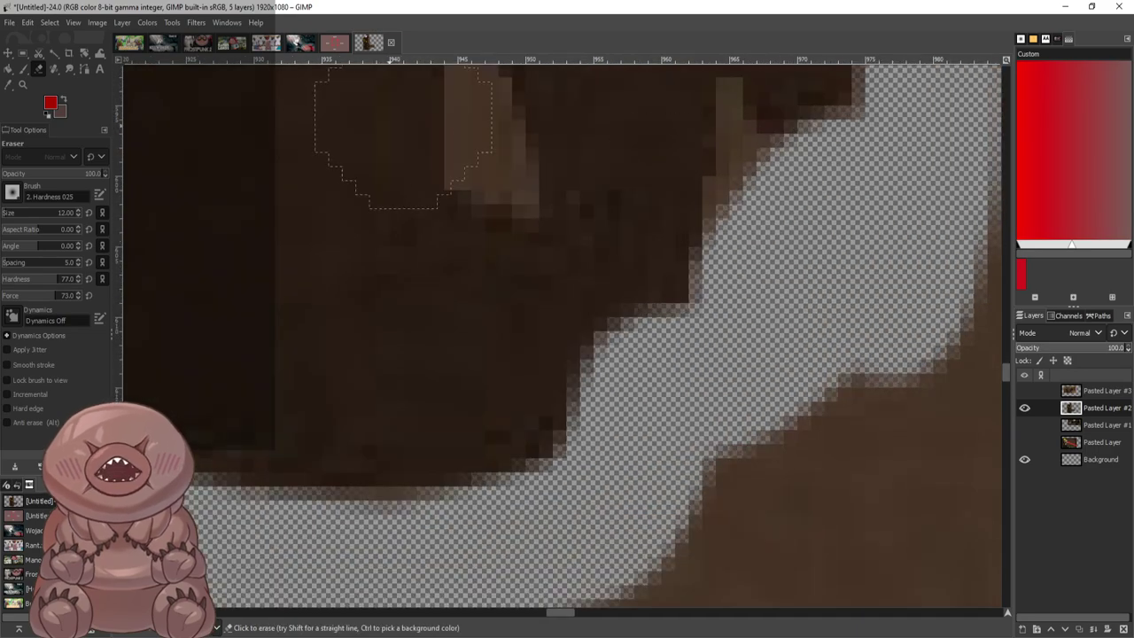
key("ctrl+shift+a")
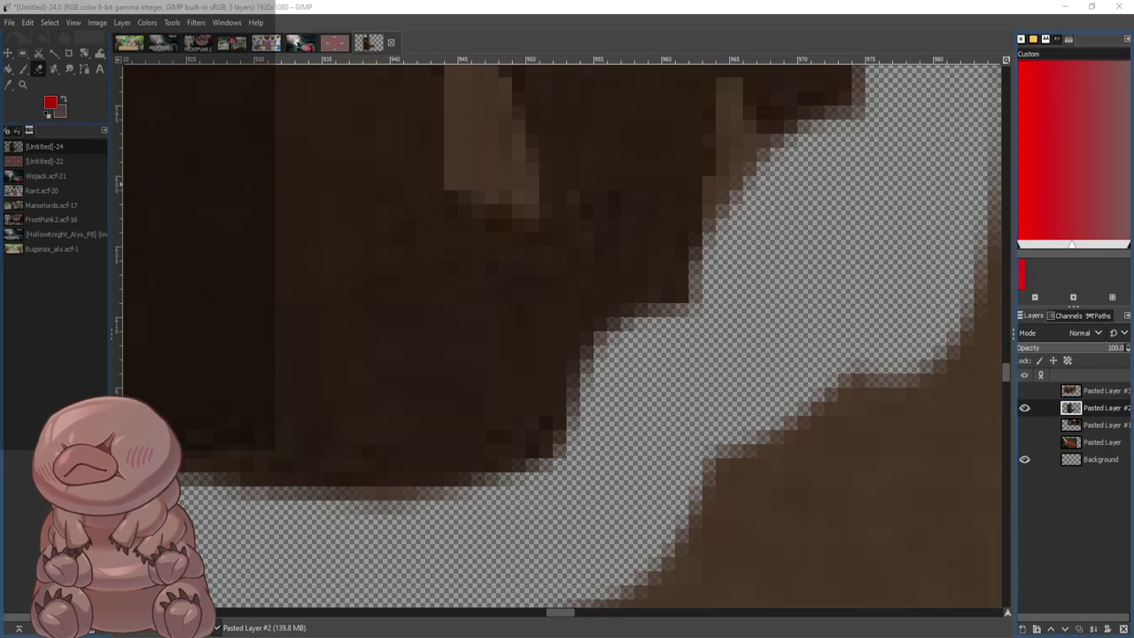
Widen the toolbox dock with the tool options placed beneath the tools, and reset the Eraser options to their defaults
left_click_drag(27, 266, 2, 266)
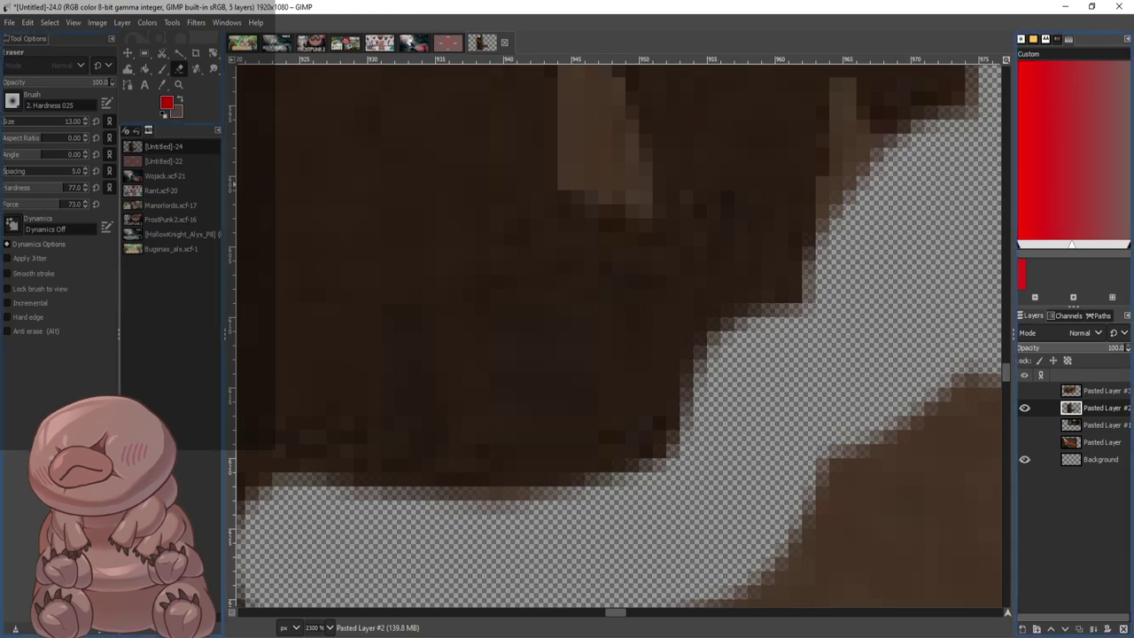
left_click_drag(27, 39, 171, 125)
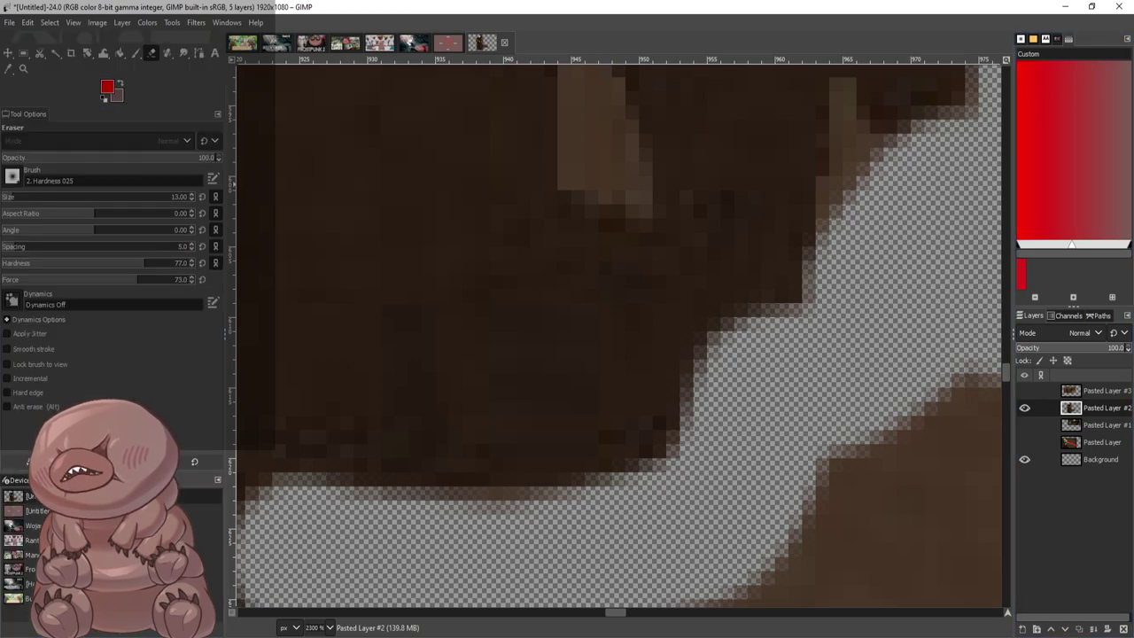
left_click(195, 462)
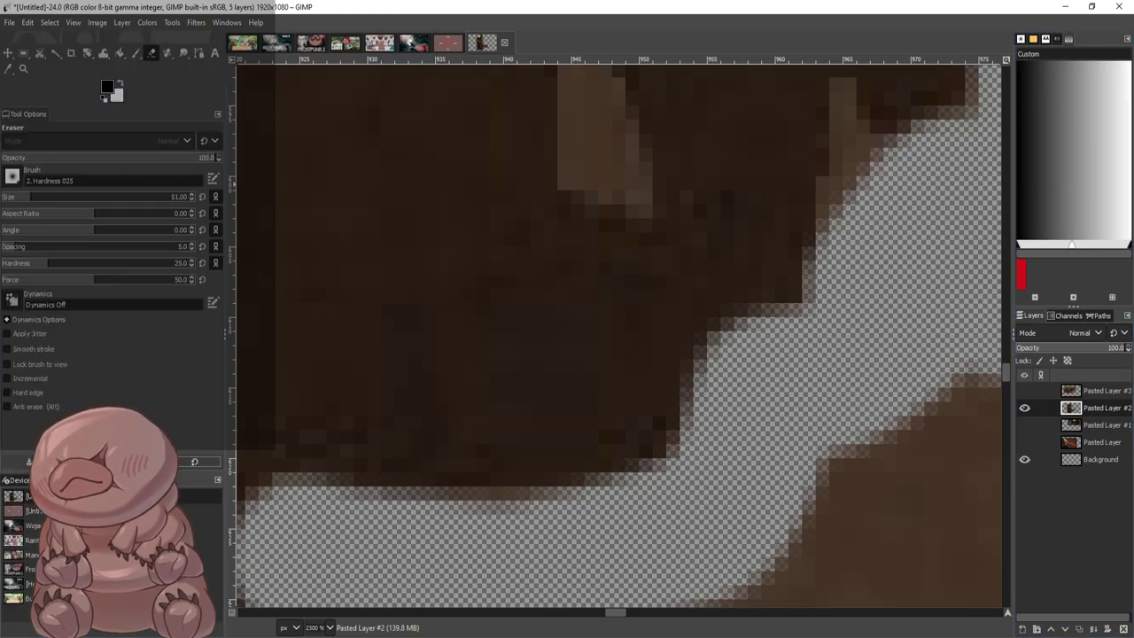
left_click_drag(112, 470, 111, 299)
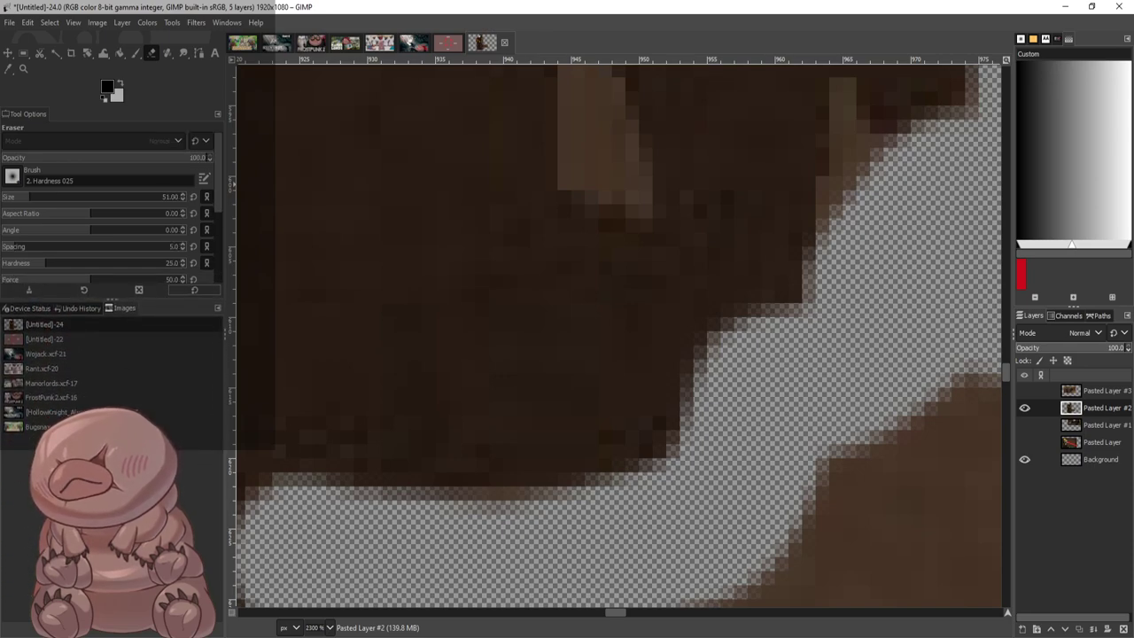
Detach the tool options, dock them again beneath the toolbox, and reactivate the Eraser
scroll(774, 328, "down", 2)
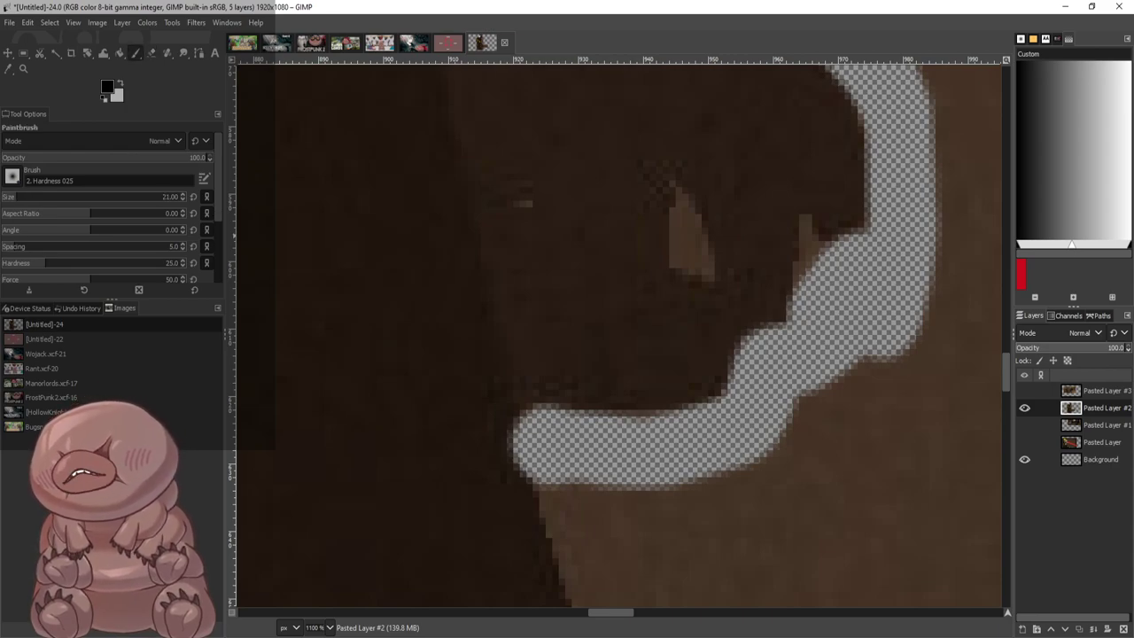
left_click_drag(28, 114, 373, 266)
left_click_drag(416, 156, 113, 108)
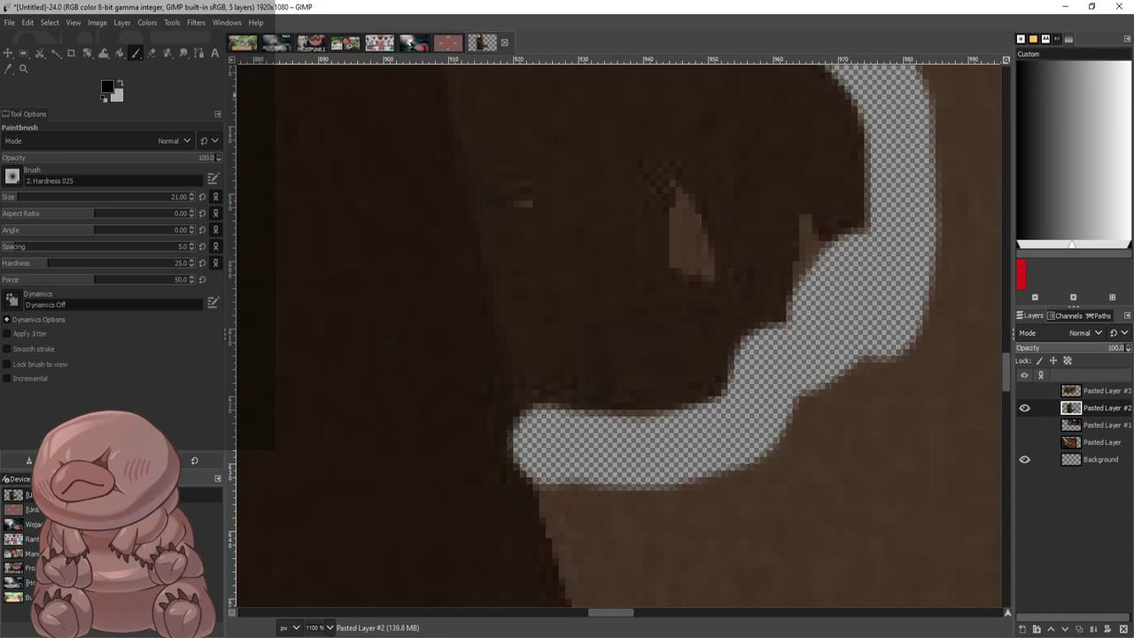
scroll(709, 343, "up", 3)
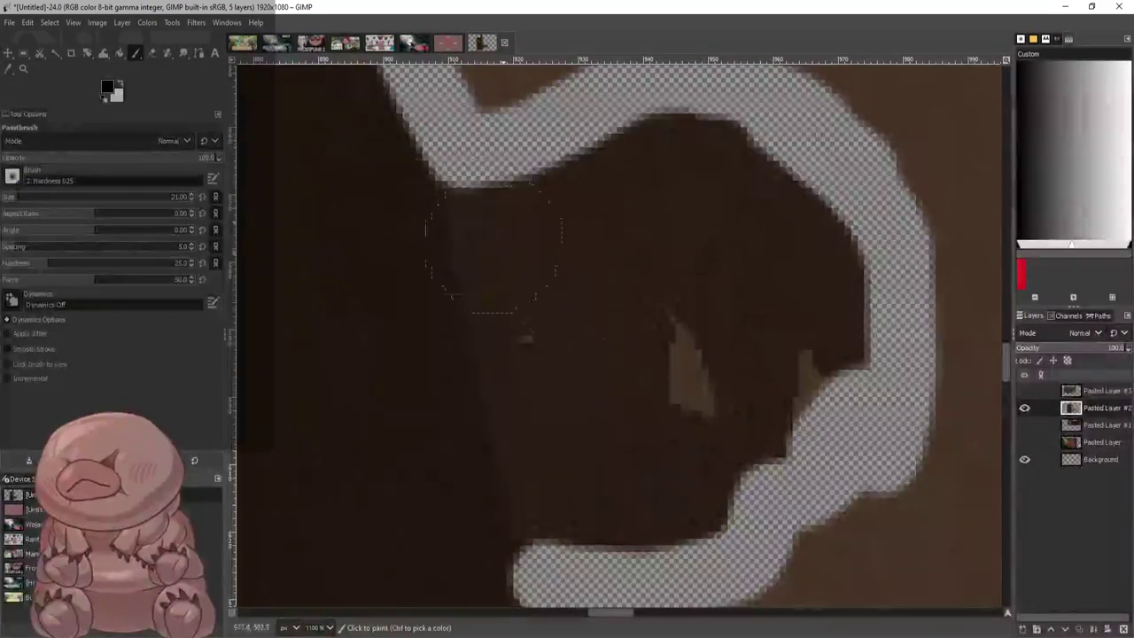
key("shift+e")
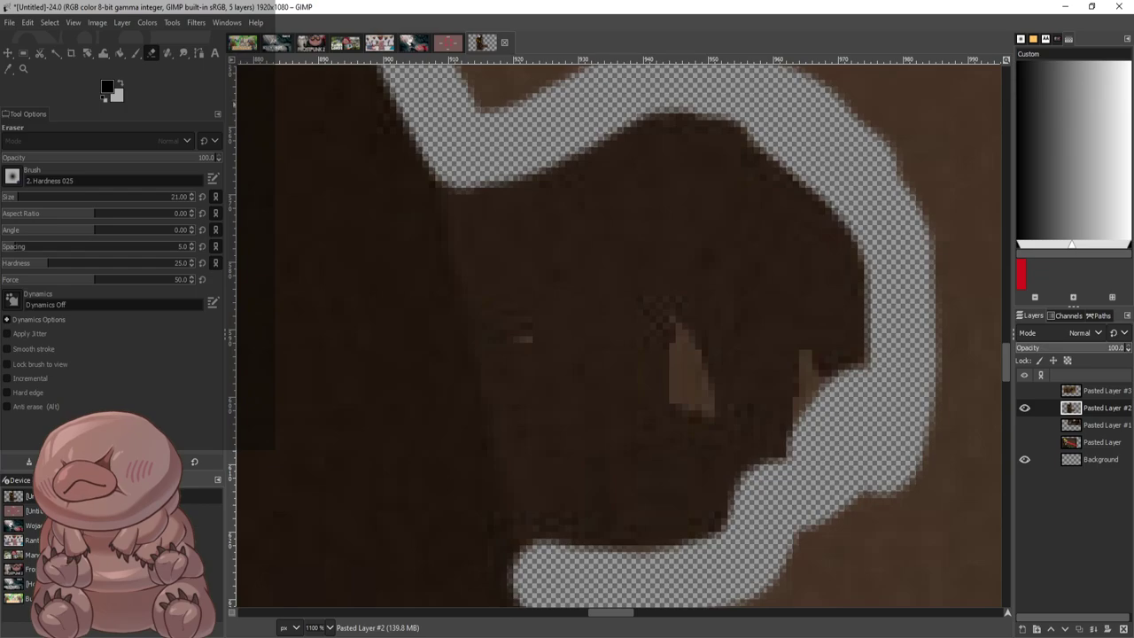
Reduce the eraser to size 5 and then 2, and erase the light strip on the protrusion's underside and the light patch inside it
scroll(645, 356, "up", 2)
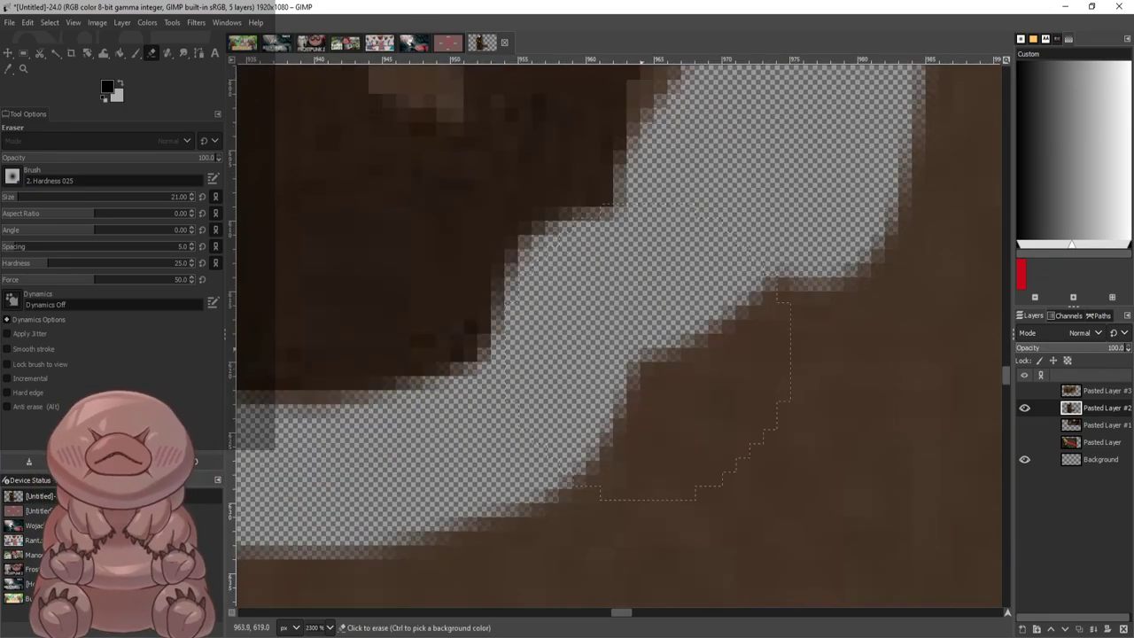
scroll(623, 313, "down", 1)
scroll(638, 282, "up", 1)
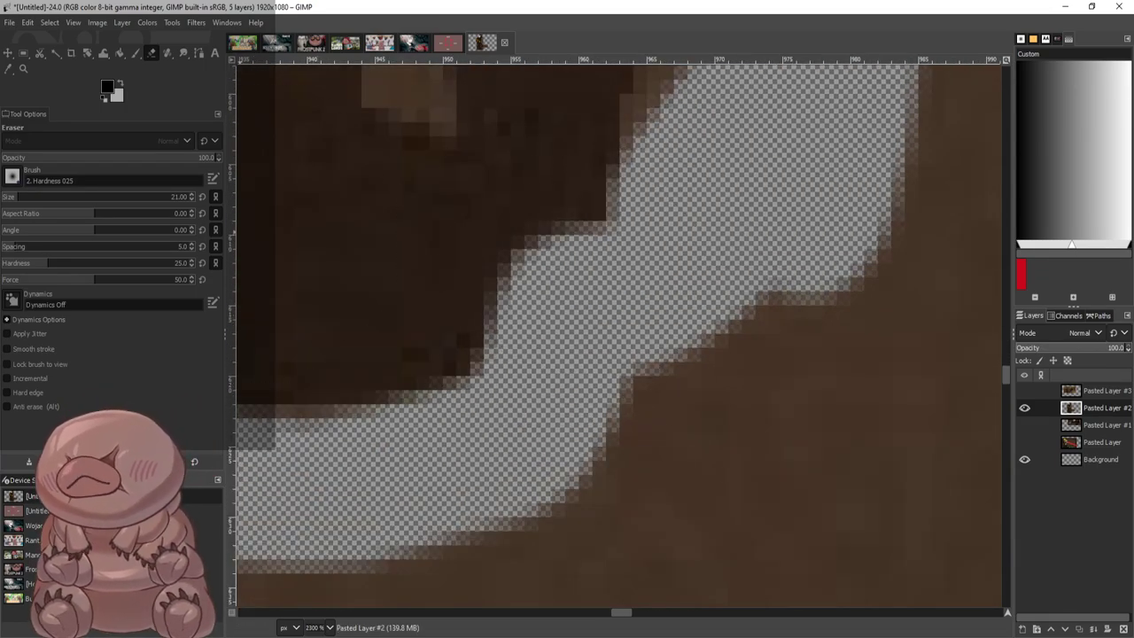
scroll(740, 288, "up", 4)
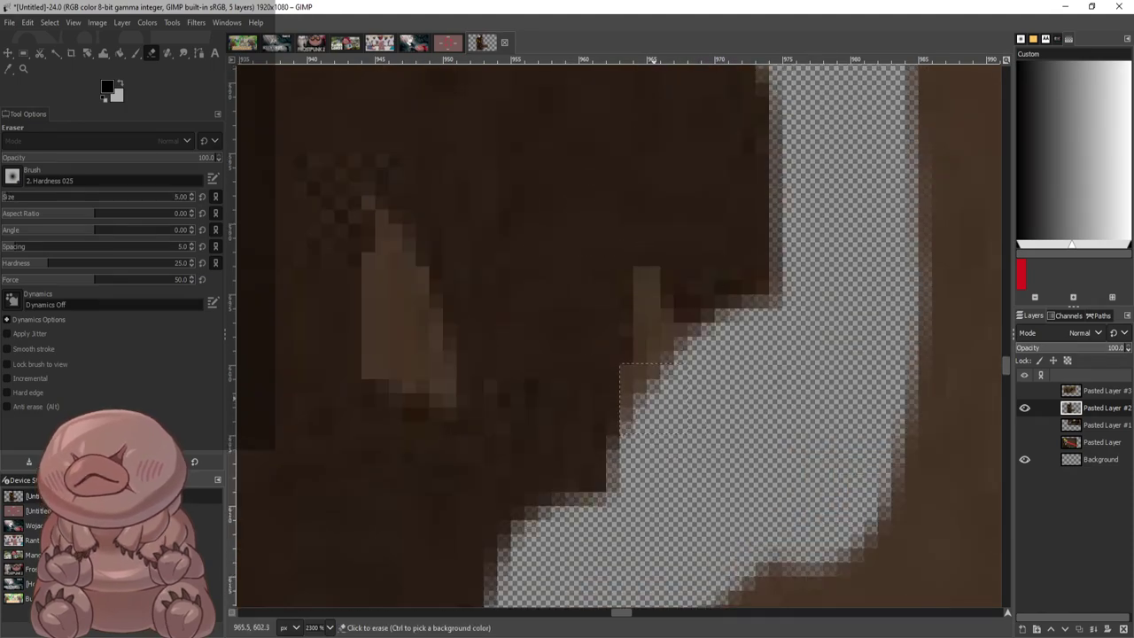
left_click_drag(651, 394, 656, 364)
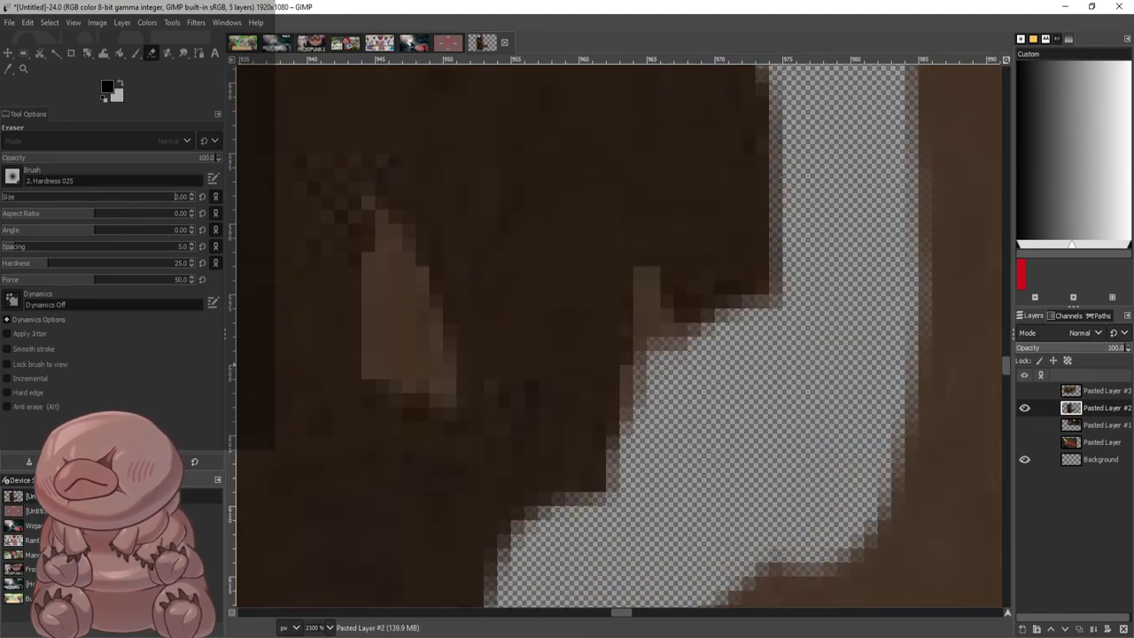
left_click_drag(650, 304, 640, 282)
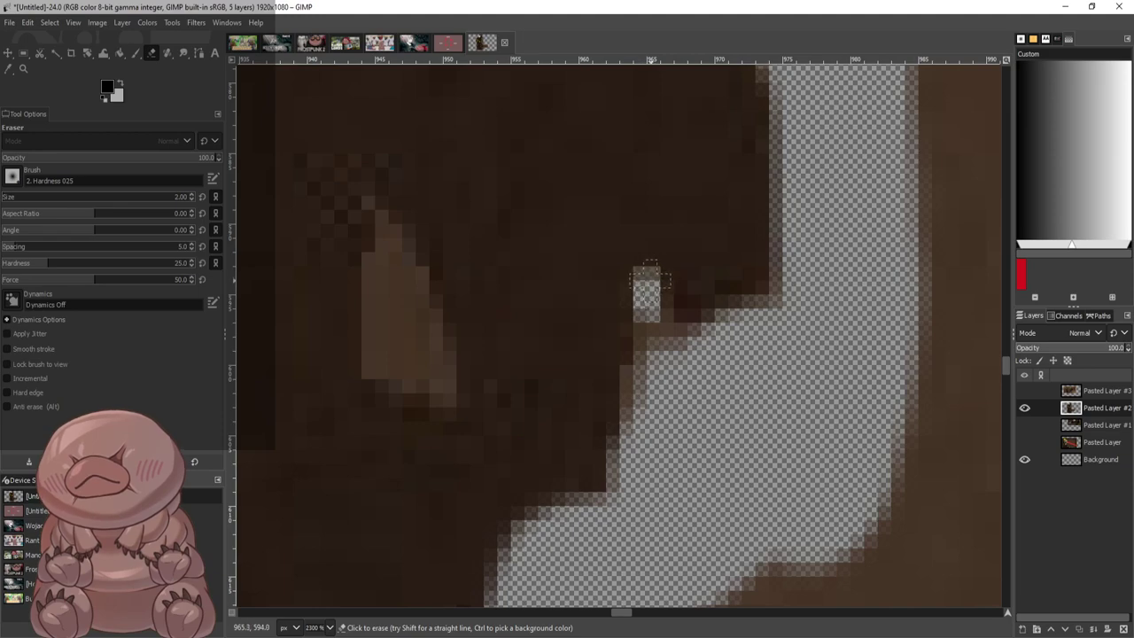
left_click_drag(658, 341, 664, 299)
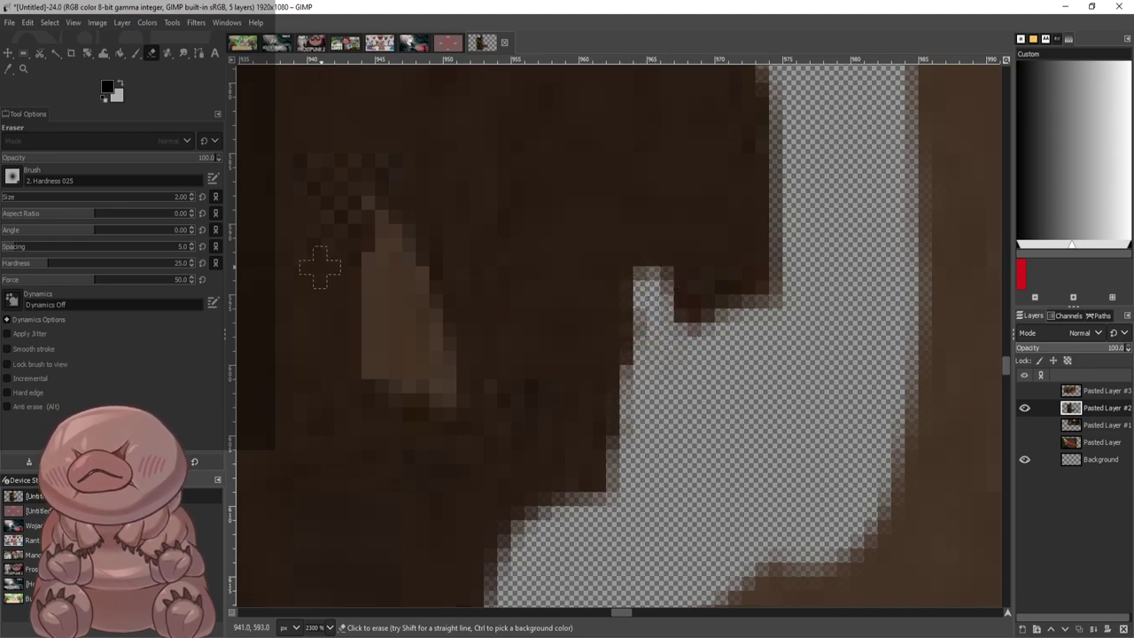
mouse_move(393, 238)
left_mouse_down()
mouse_move(373, 368)
mouse_move(407, 363)
mouse_move(396, 335)
mouse_move(408, 254)
mouse_move(445, 390)
left_mouse_up()
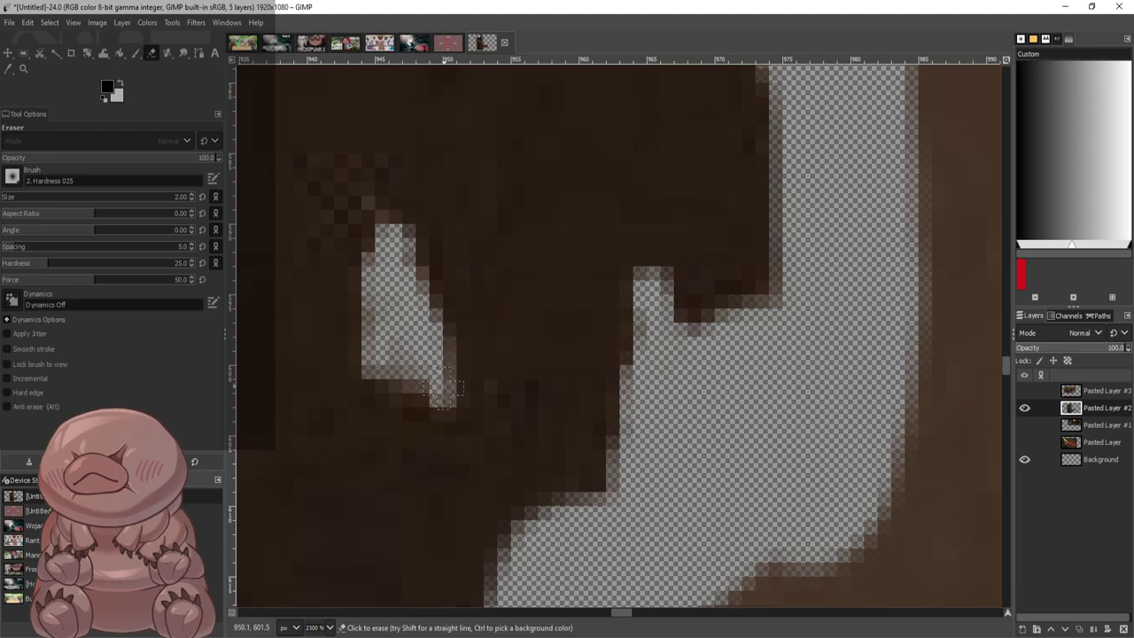
mouse_move(400, 217)
left_mouse_down()
mouse_move(359, 263)
mouse_move(356, 352)
mouse_move(377, 386)
mouse_move(410, 394)
left_mouse_up()
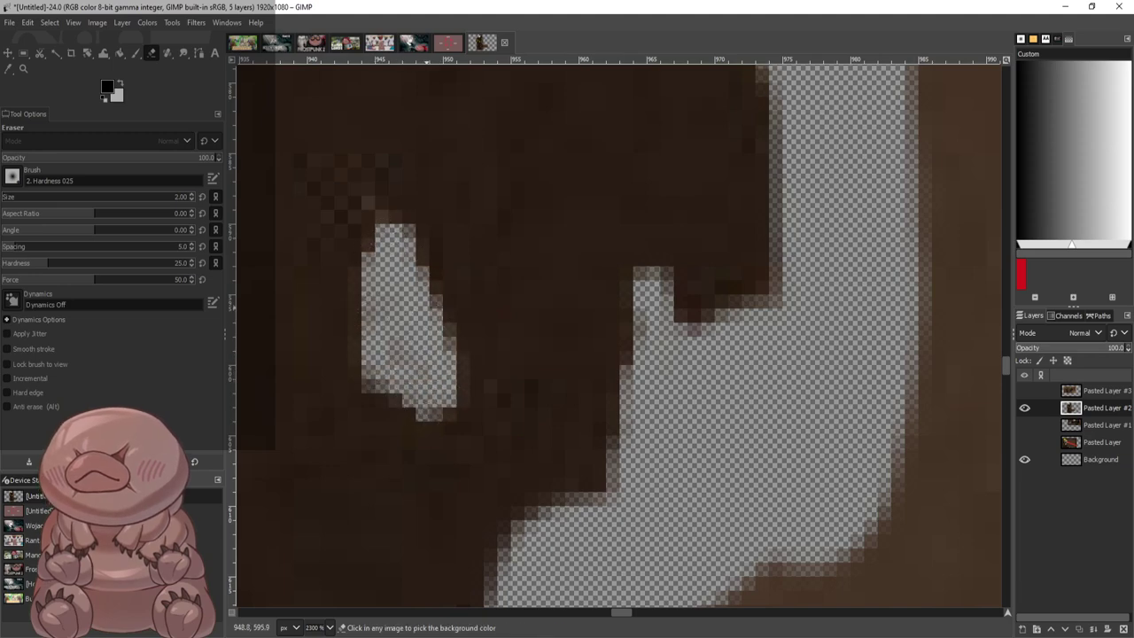
Set the eraser size to 11 and erase the background along the arm's outer edge just below the protrusion
scroll(390, 390, "down", 4)
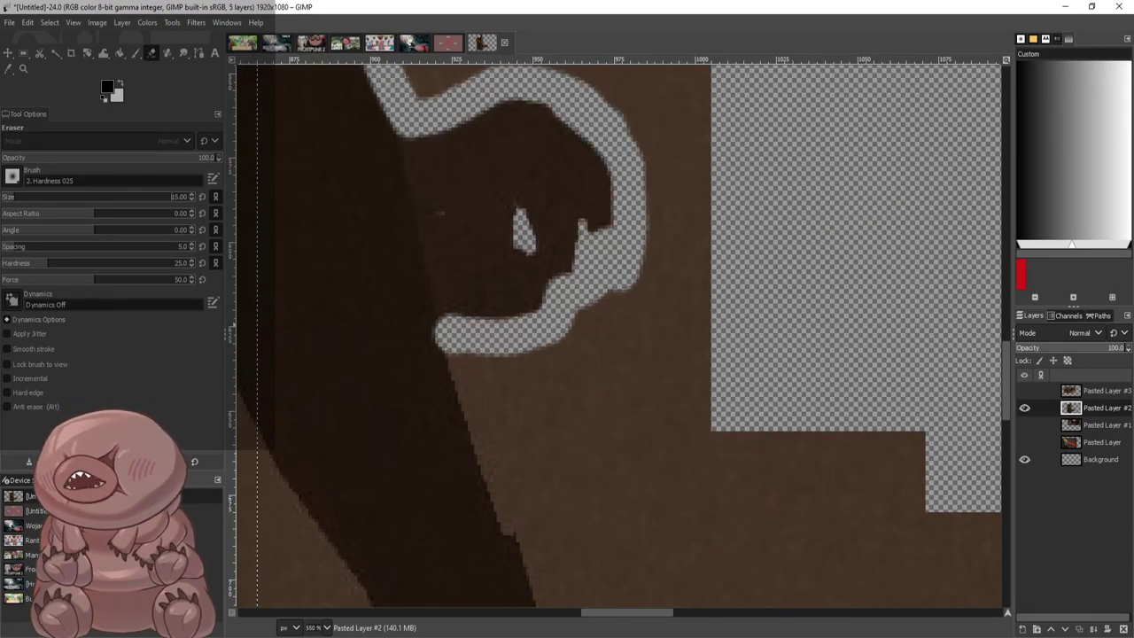
scroll(526, 317, "down", 5)
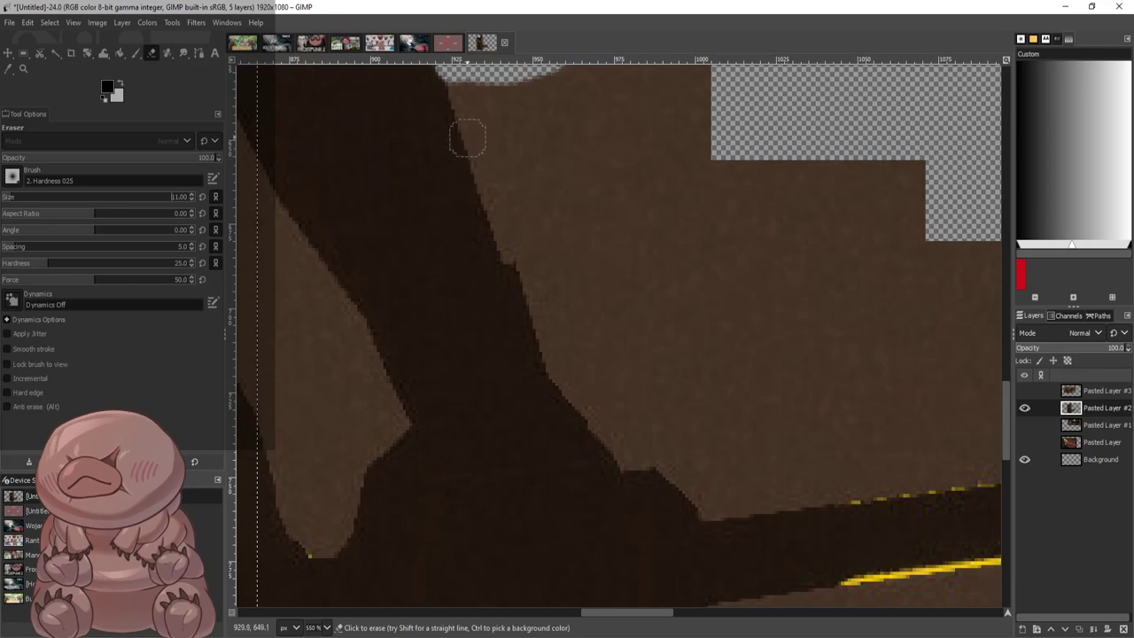
left_click_drag(455, 86, 469, 107)
scroll(470, 137, "up", 2)
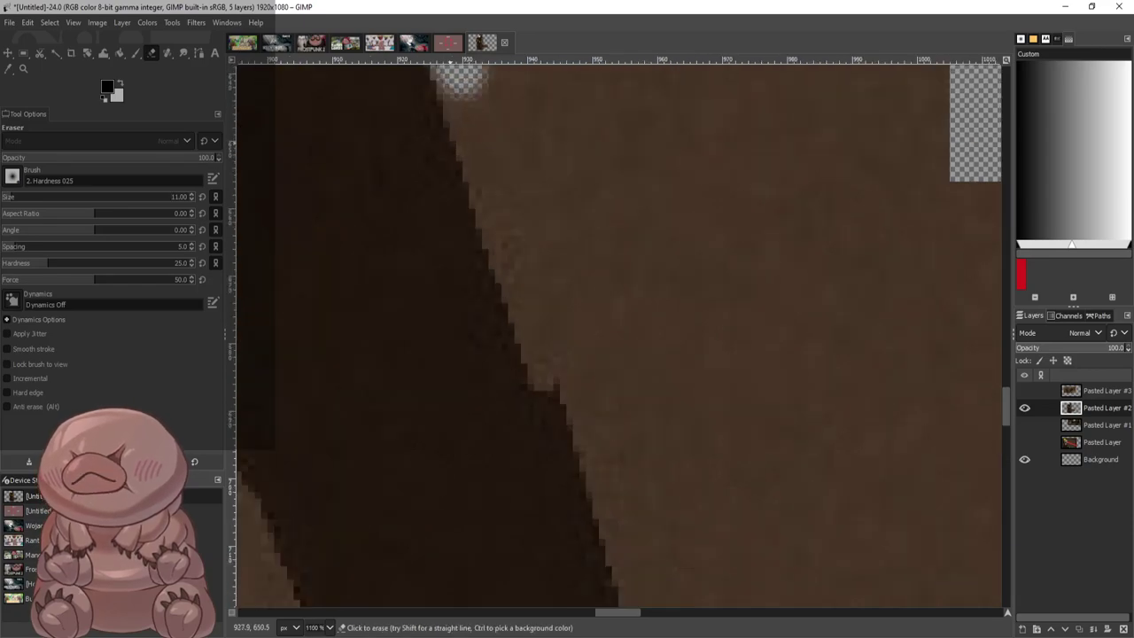
scroll(437, 355, "up", 3)
scroll(443, 337, "down", 2)
mouse_move(417, 182)
left_mouse_down()
mouse_move(461, 240)
mouse_move(481, 343)
mouse_move(545, 503)
left_mouse_up()
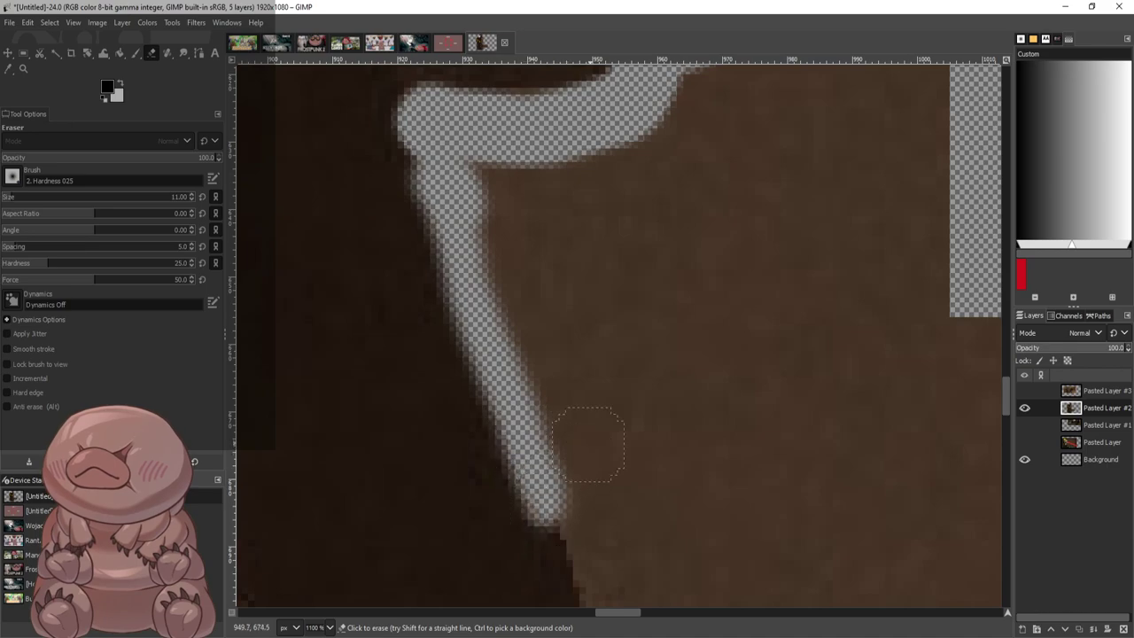
Extend the erased strip down the arm's outer edge, past the small bump and onto the lower slope
scroll(588, 445, "down", 5)
mouse_move(580, 239)
left_mouse_down()
mouse_move(631, 439)
mouse_move(669, 512)
left_mouse_up()
scroll(747, 432, "down", 2)
left_click_drag(692, 256, 735, 303)
scroll(671, 220, "up", 3)
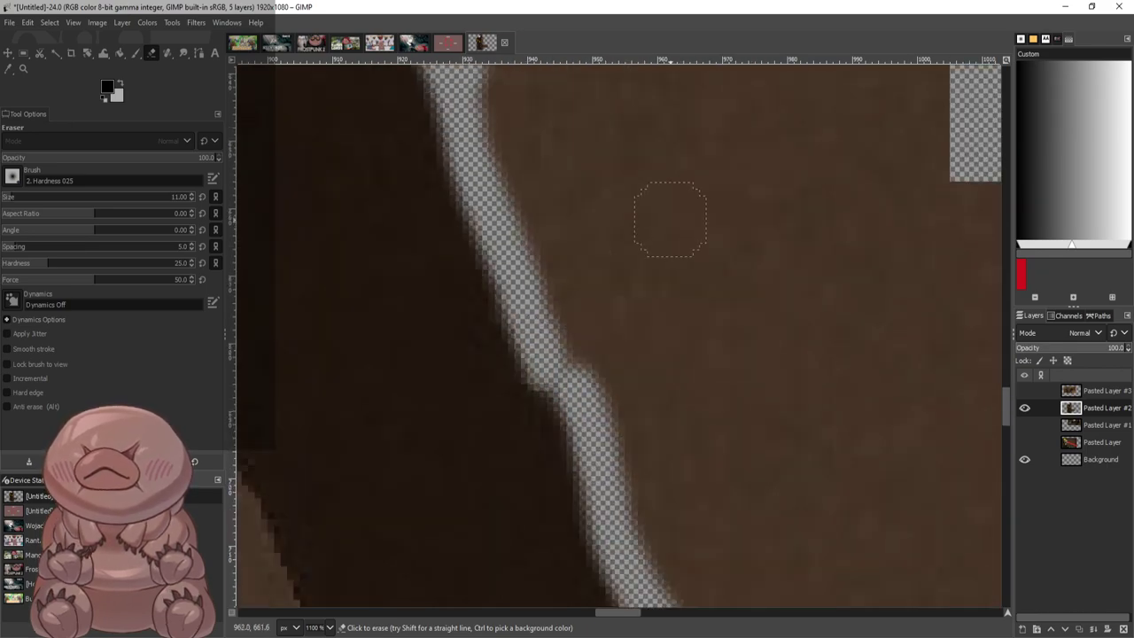
Widen the erased strip beside the arm, from underneath the protrusion down past the small bump
mouse_move(578, 397)
left_mouse_down()
mouse_move(549, 322)
mouse_move(583, 375)
mouse_move(548, 253)
mouse_move(493, 146)
mouse_move(514, 88)
left_mouse_up()
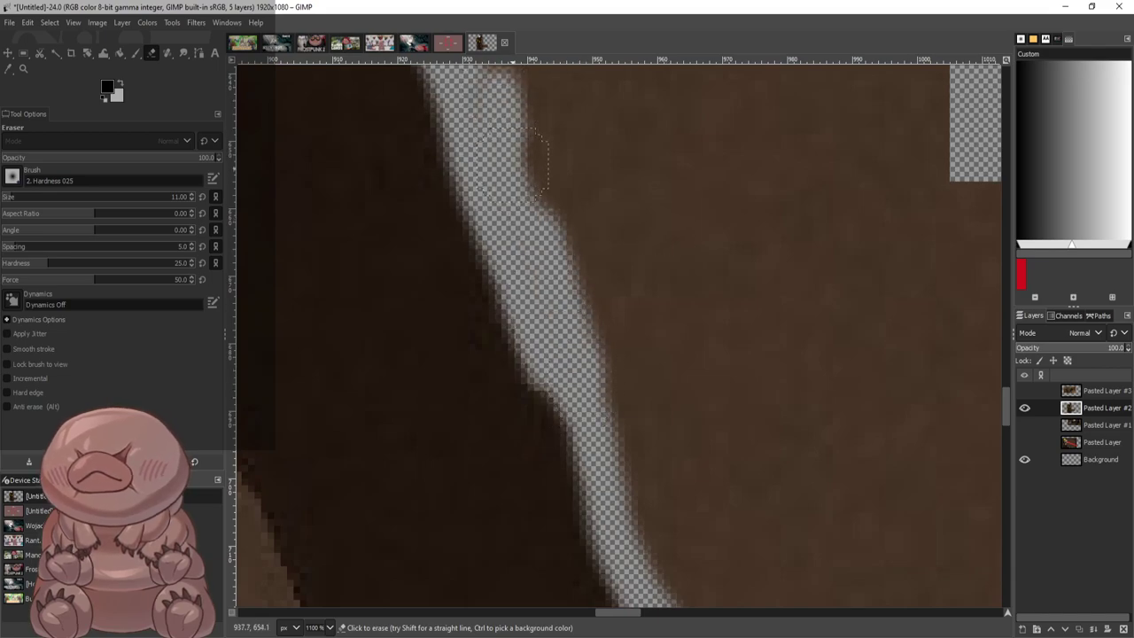
scroll(492, 337, "up", 5)
mouse_move(486, 340)
left_mouse_down()
mouse_move(494, 306)
mouse_move(574, 329)
mouse_move(636, 288)
mouse_move(518, 390)
mouse_move(534, 436)
mouse_move(559, 426)
mouse_move(541, 299)
mouse_move(579, 377)
mouse_move(627, 362)
mouse_move(686, 241)
mouse_move(844, 115)
mouse_move(786, 195)
mouse_move(652, 283)
mouse_move(595, 393)
left_mouse_up()
scroll(625, 346, "down", 5)
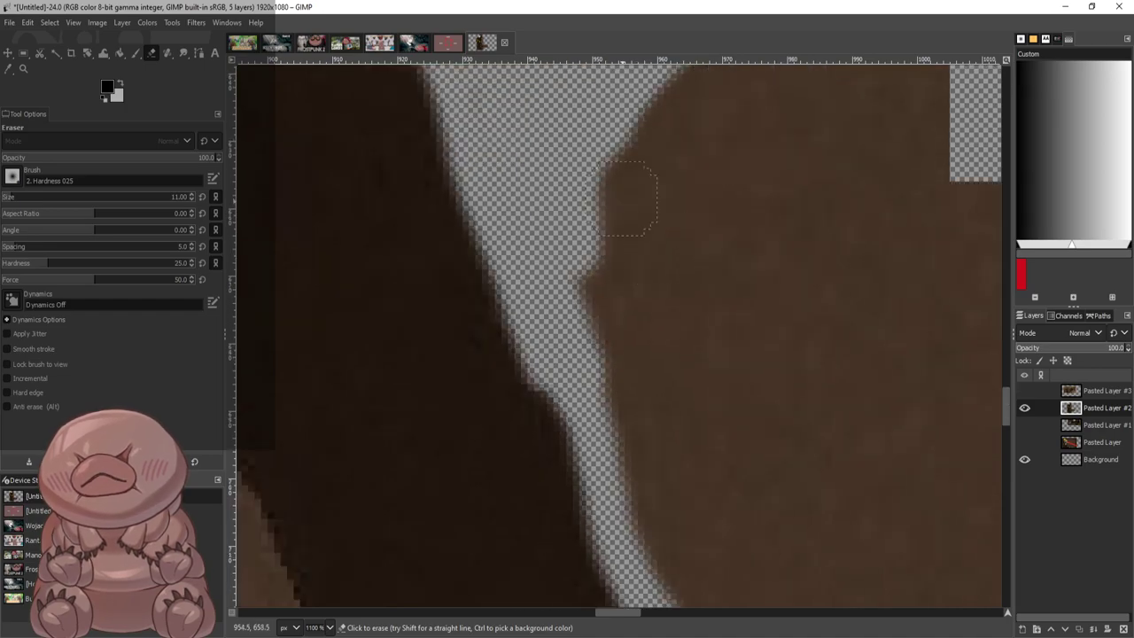
mouse_move(608, 181)
left_mouse_down()
mouse_move(602, 305)
mouse_move(576, 350)
mouse_move(615, 391)
mouse_move(633, 378)
mouse_move(664, 391)
mouse_move(657, 529)
mouse_move(682, 567)
left_mouse_up()
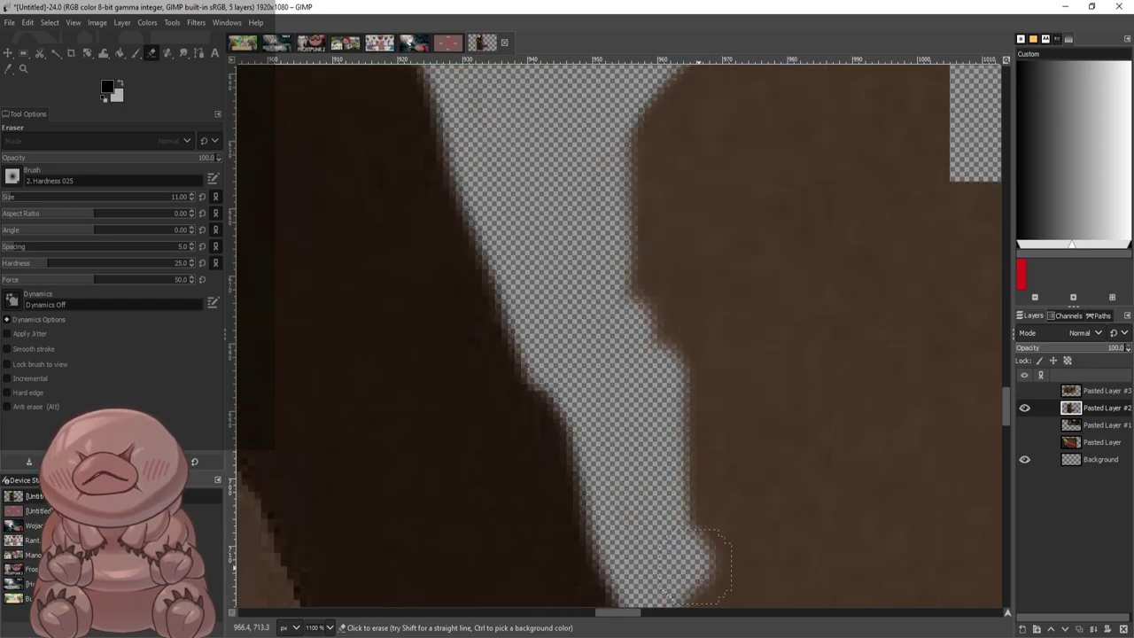
Erase and widen the background strip along the arm's lower slope to the small flat ledge, undoing the stray stroke
scroll(682, 567, "down", 5)
left_click_drag(709, 297, 771, 443)
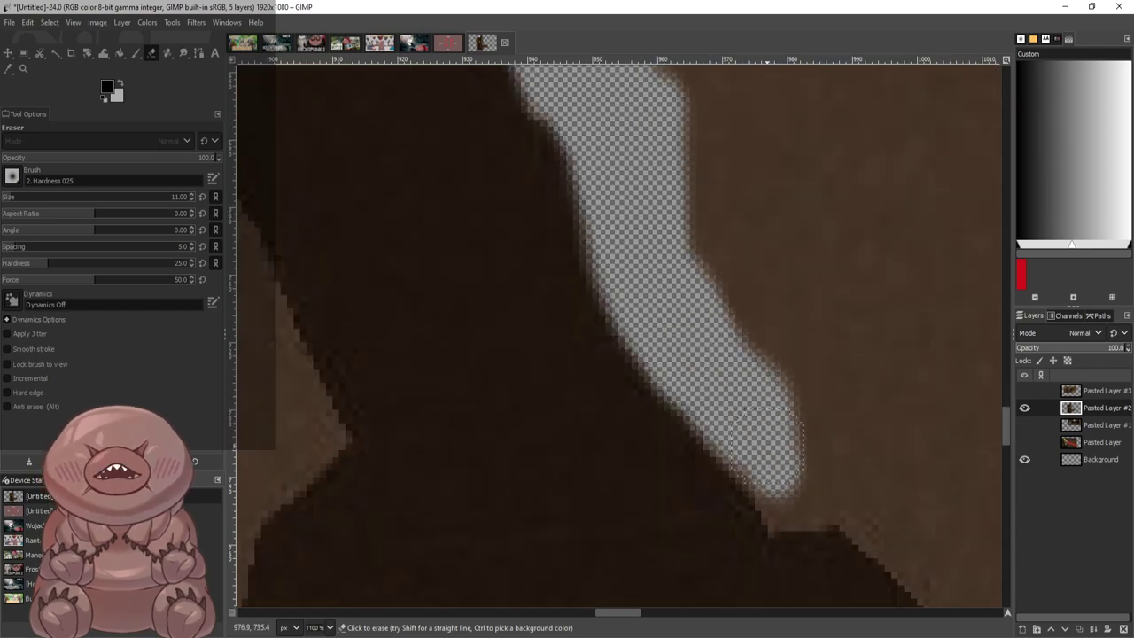
mouse_move(791, 510)
left_mouse_down()
mouse_move(882, 496)
mouse_move(886, 470)
mouse_move(953, 448)
left_mouse_up()
key("ctrl+z")
mouse_move(773, 457)
left_mouse_down()
mouse_move(740, 454)
mouse_move(791, 502)
mouse_move(840, 504)
mouse_move(782, 507)
mouse_move(917, 505)
mouse_move(850, 473)
mouse_move(867, 492)
mouse_move(844, 429)
mouse_move(789, 420)
mouse_move(791, 429)
mouse_move(802, 423)
mouse_move(752, 368)
mouse_move(721, 359)
mouse_move(736, 324)
mouse_move(704, 312)
left_mouse_up()
left_click_drag(805, 399, 956, 394)
scroll(955, 395, "down", 3)
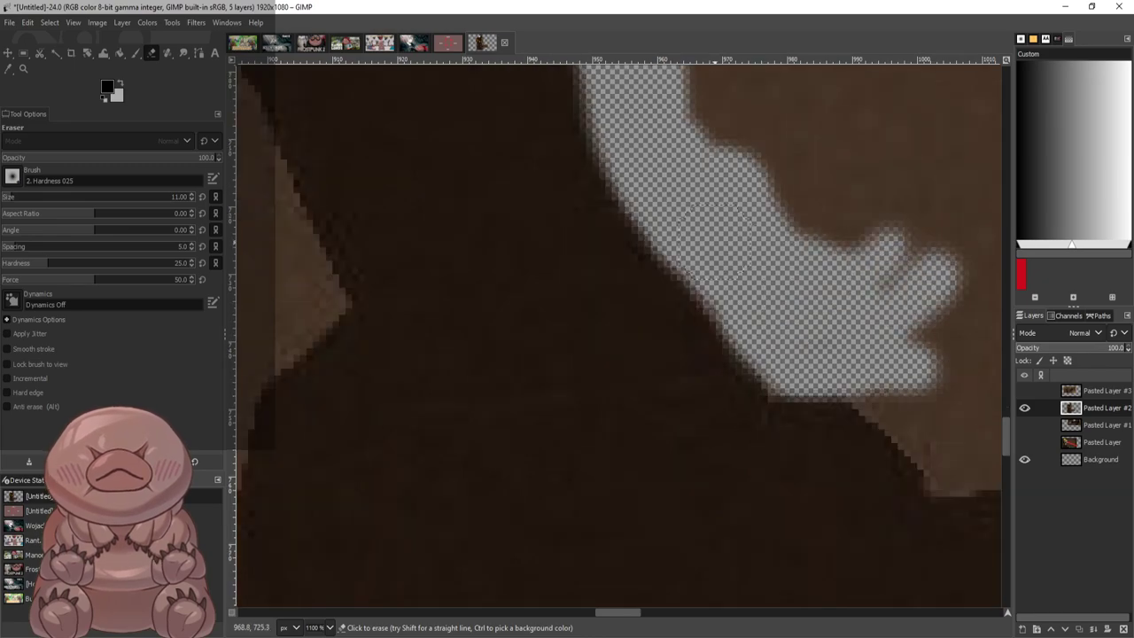
left_click_drag(794, 261, 731, 169)
left_click_drag(731, 168, 808, 264)
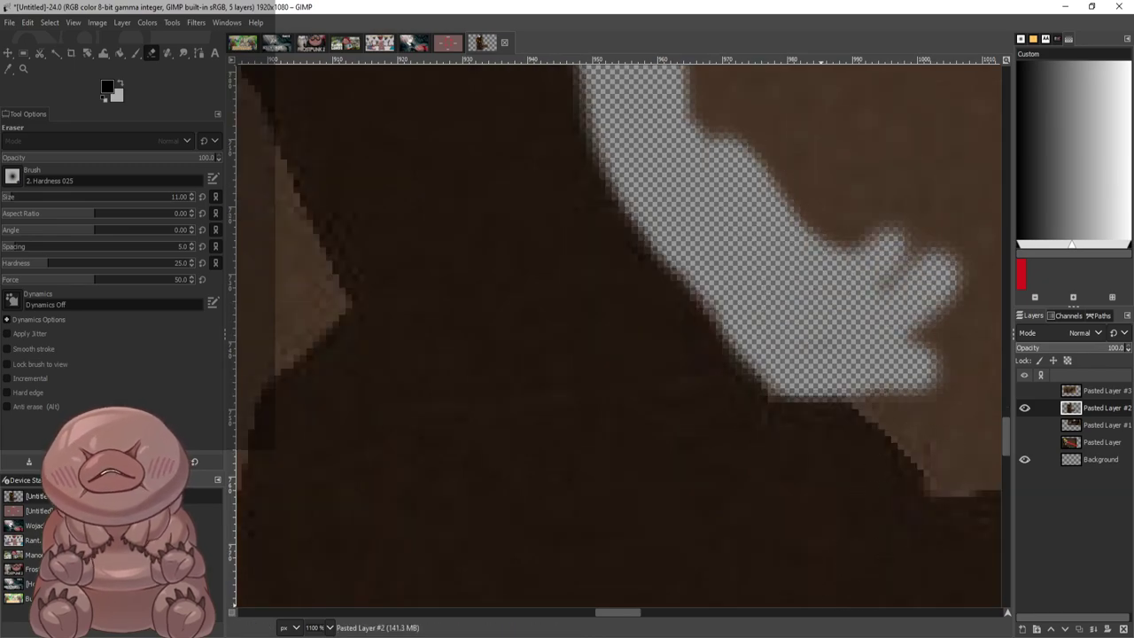
mouse_move(617, 612)
left_mouse_down()
mouse_move(670, 612)
mouse_move(632, 612)
left_mouse_up()
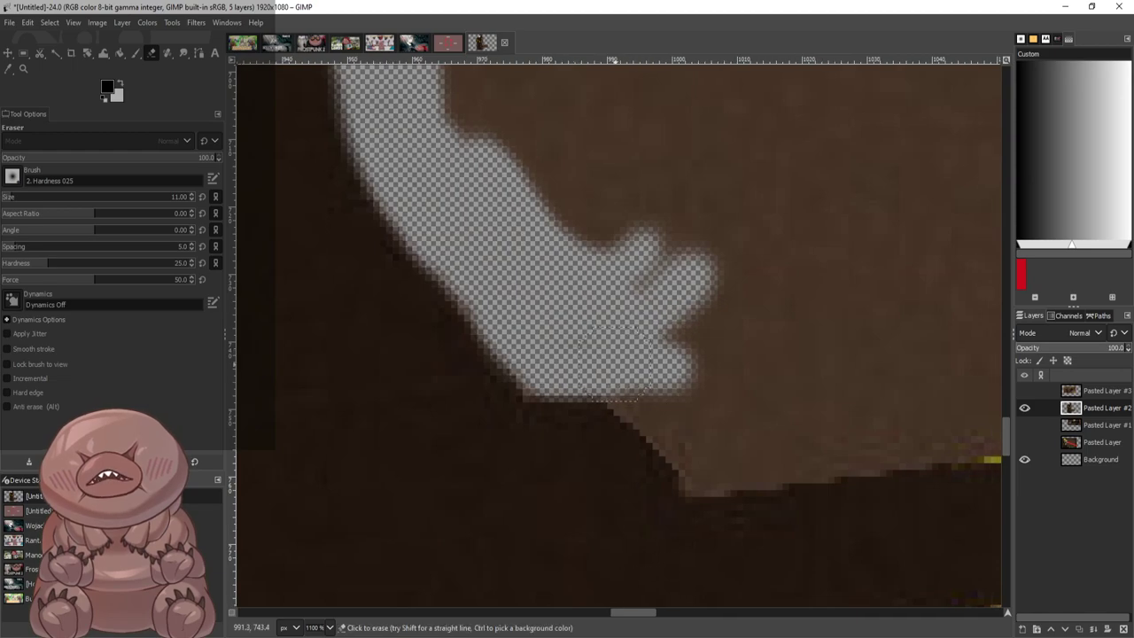
mouse_move(615, 363)
left_mouse_down()
mouse_move(666, 418)
mouse_move(600, 375)
mouse_move(655, 397)
mouse_move(706, 461)
mouse_move(711, 470)
mouse_move(692, 475)
mouse_move(950, 439)
mouse_move(694, 428)
mouse_move(815, 410)
mouse_move(810, 422)
mouse_move(685, 343)
mouse_move(705, 300)
mouse_move(668, 348)
mouse_move(739, 396)
mouse_move(997, 408)
left_mouse_up()
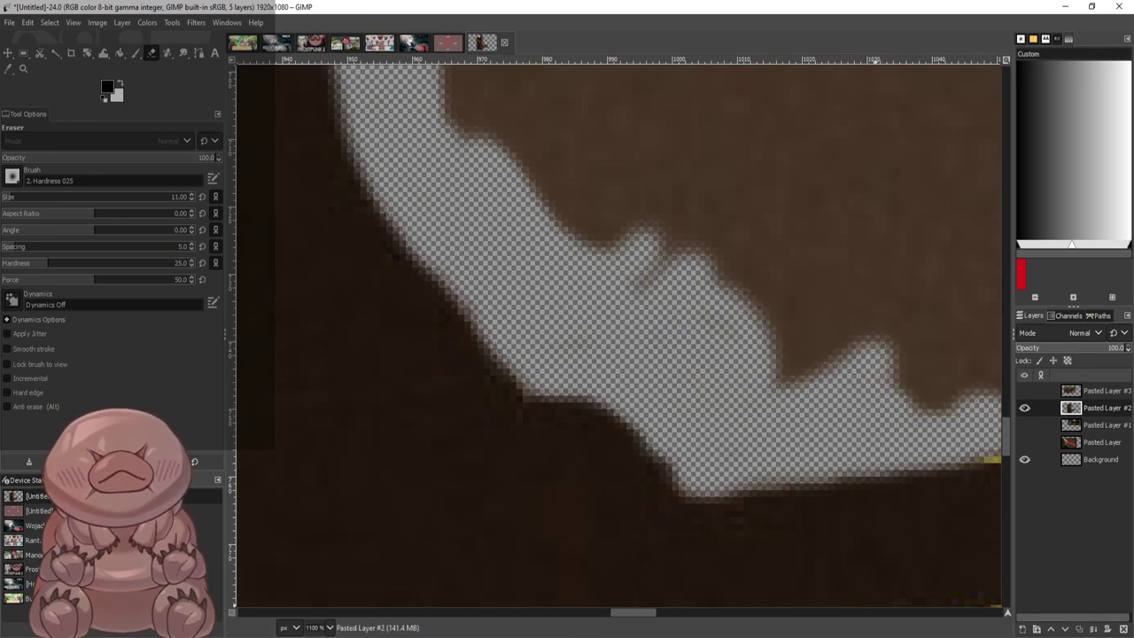
left_click_drag(636, 613, 677, 612)
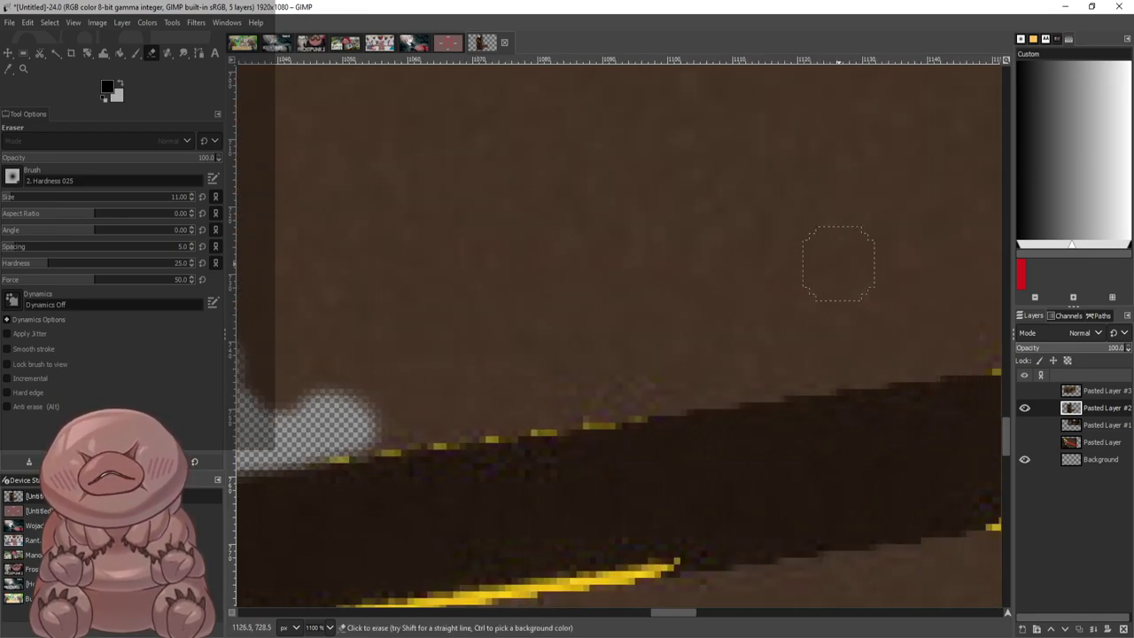
mouse_move(851, 369)
left_mouse_down()
mouse_move(363, 425)
mouse_move(800, 329)
mouse_move(860, 381)
mouse_move(971, 396)
left_mouse_up()
key("ctrl+z")
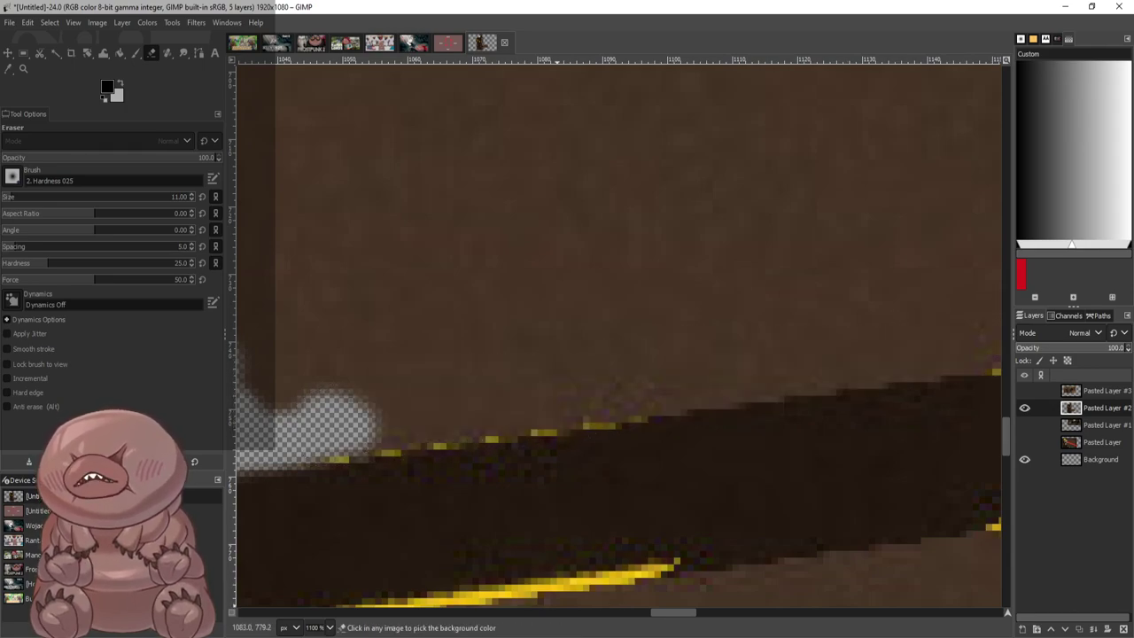
key("ctrl+z")
Erase a strip of background just above the yellow-edged bar, and erase from the flat ledge down to the corner where the bar begins
mouse_move(505, 399)
left_mouse_down()
mouse_move(412, 401)
mouse_move(624, 364)
mouse_move(767, 367)
mouse_move(615, 389)
left_mouse_up()
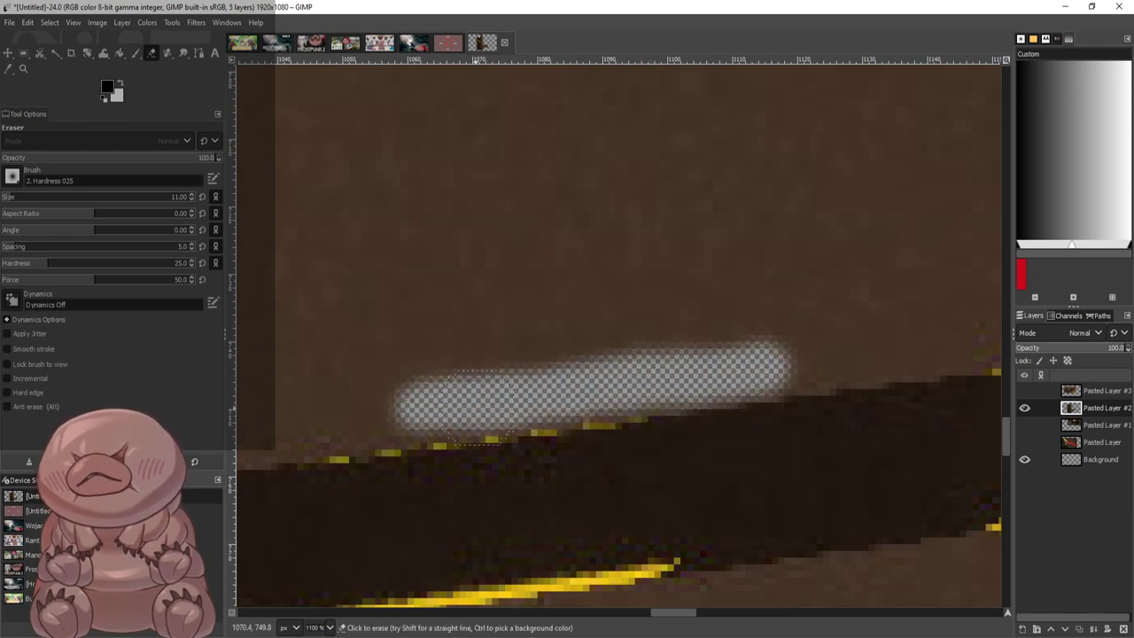
left_click_drag(440, 403, 293, 419)
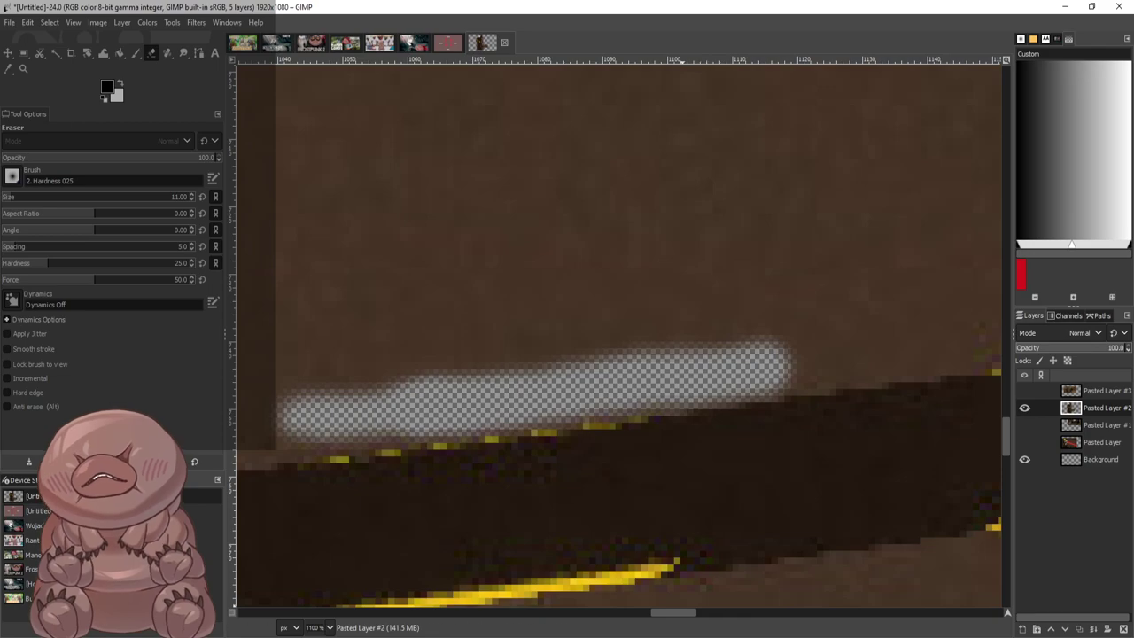
left_click_drag(683, 612, 644, 612)
mouse_move(545, 368)
left_mouse_down()
mouse_move(678, 431)
mouse_move(687, 471)
mouse_move(608, 394)
left_mouse_up()
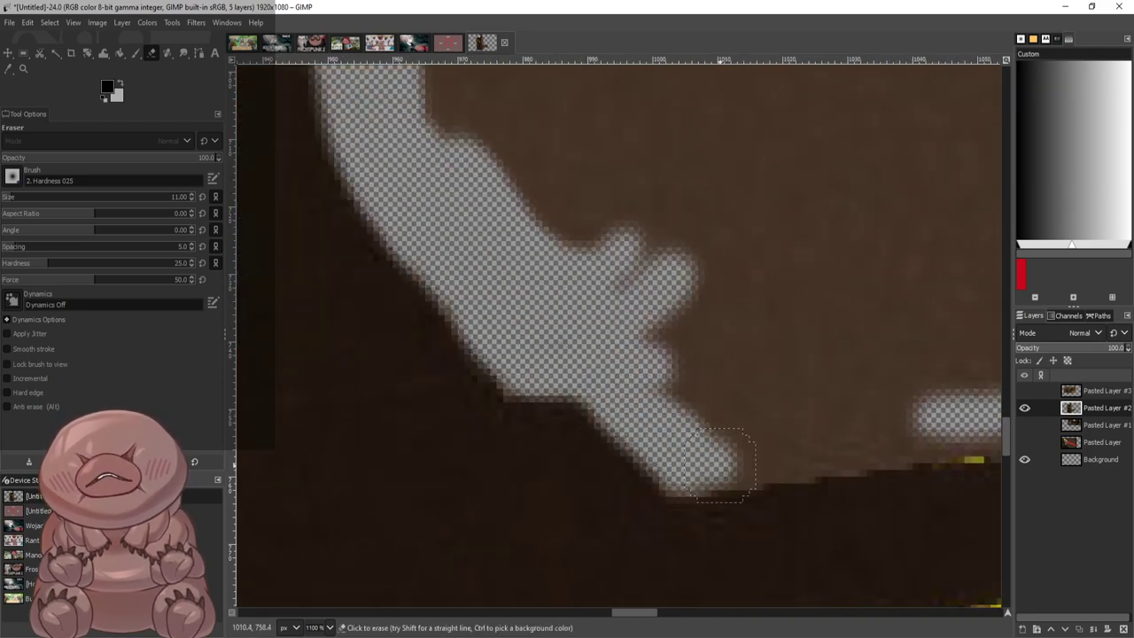
Erase the brown background on Pasted Layer #2 along the upper edge of the dark baton, starting from the figure's hand
left_click_drag(719, 464, 948, 427)
left_click_drag(835, 452, 651, 478)
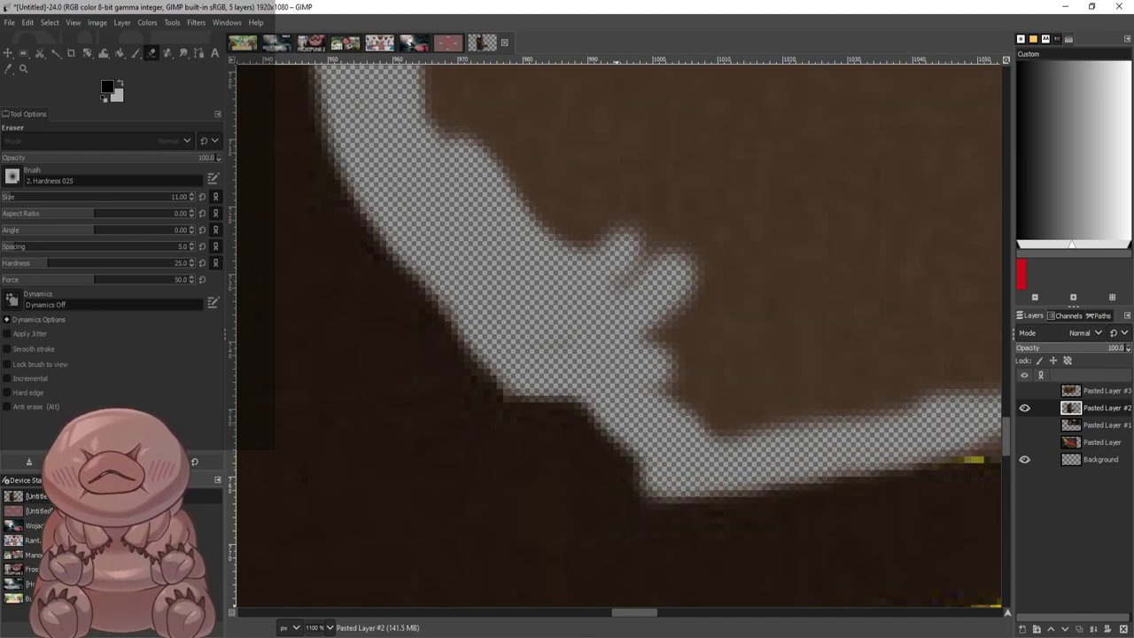
mouse_move(620, 612)
left_mouse_down()
mouse_move(674, 612)
mouse_move(658, 612)
left_mouse_up()
left_click_drag(779, 372, 960, 341)
scroll(693, 576, "right", 8)
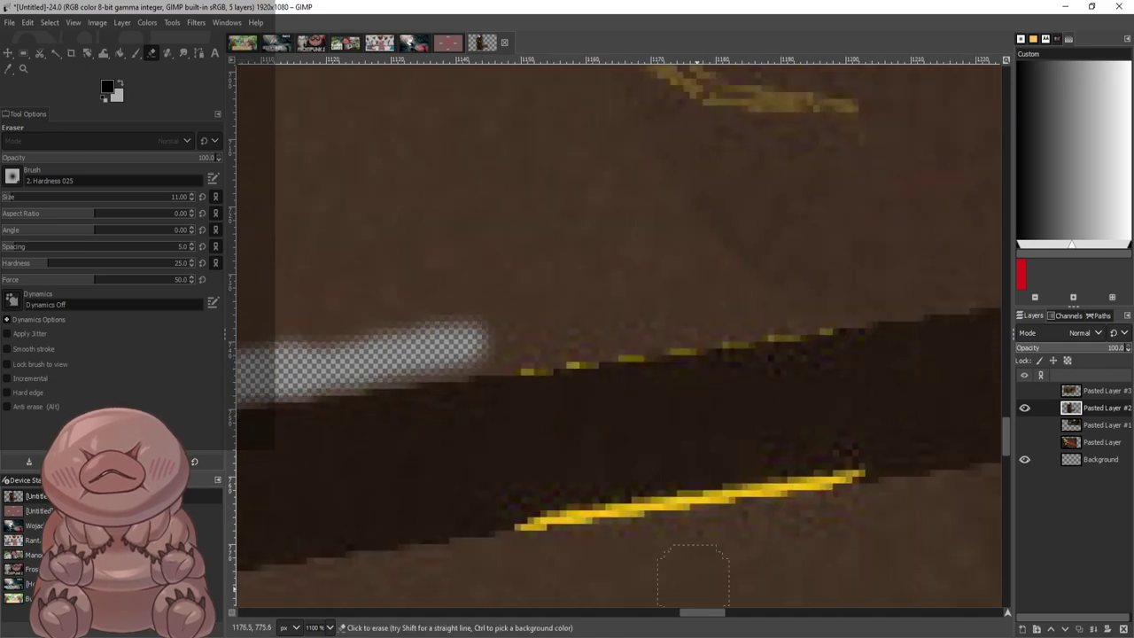
left_click_drag(448, 343, 608, 328)
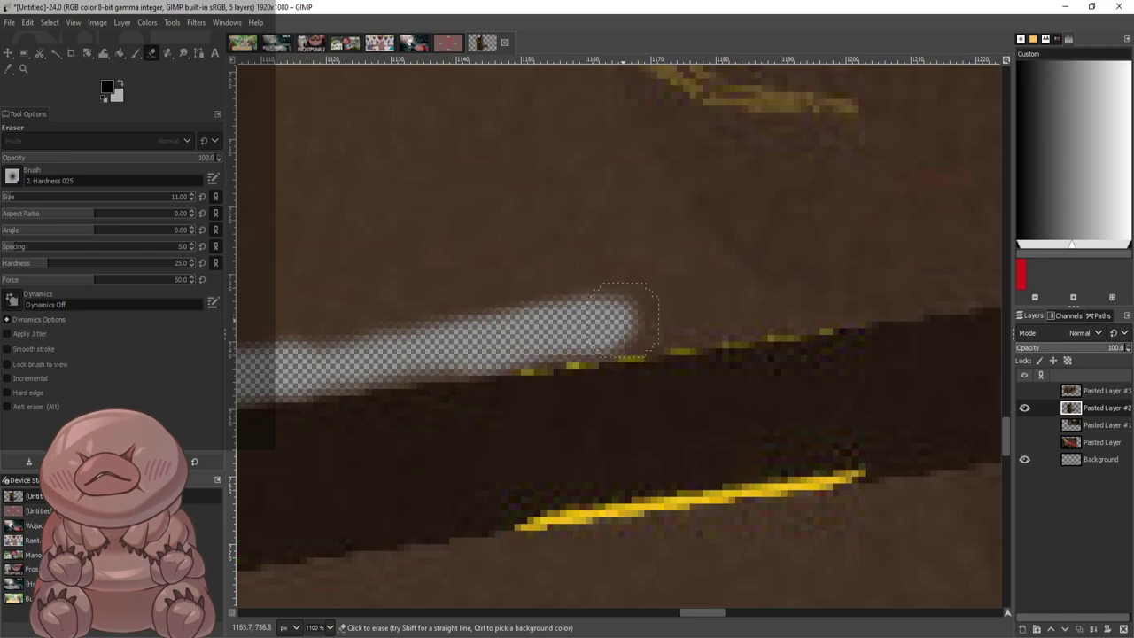
mouse_move(649, 327)
left_mouse_down()
mouse_move(763, 303)
mouse_move(780, 315)
mouse_move(913, 290)
mouse_move(812, 296)
mouse_move(922, 288)
left_mouse_up()
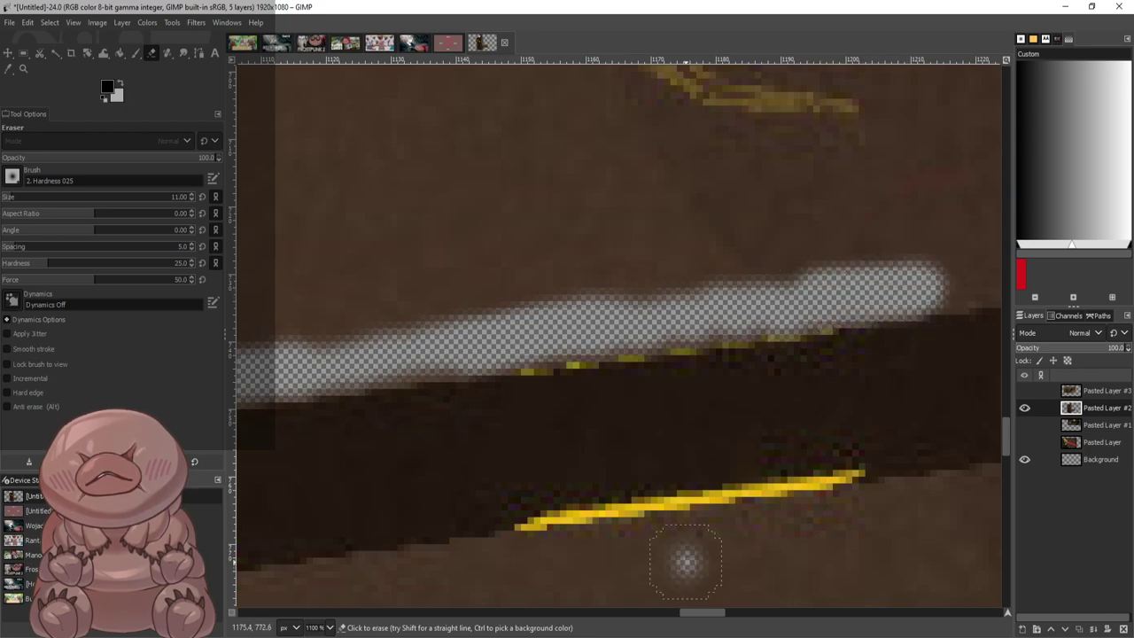
Erase the background around the baton's rounded tip and along the outer part of its underside
mouse_move(686, 562)
left_mouse_down()
mouse_move(877, 510)
mouse_move(717, 514)
mouse_move(629, 543)
mouse_move(472, 563)
mouse_move(649, 565)
left_mouse_up()
scroll(796, 546, "down", 1)
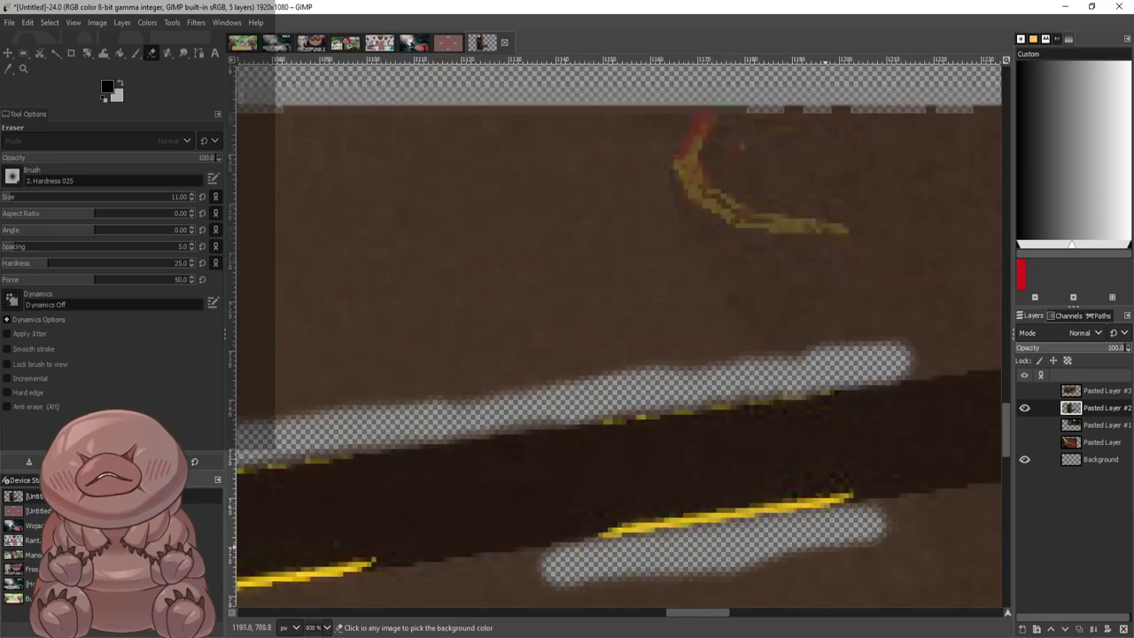
scroll(811, 542, "down", 2)
scroll(969, 563, "up", 3)
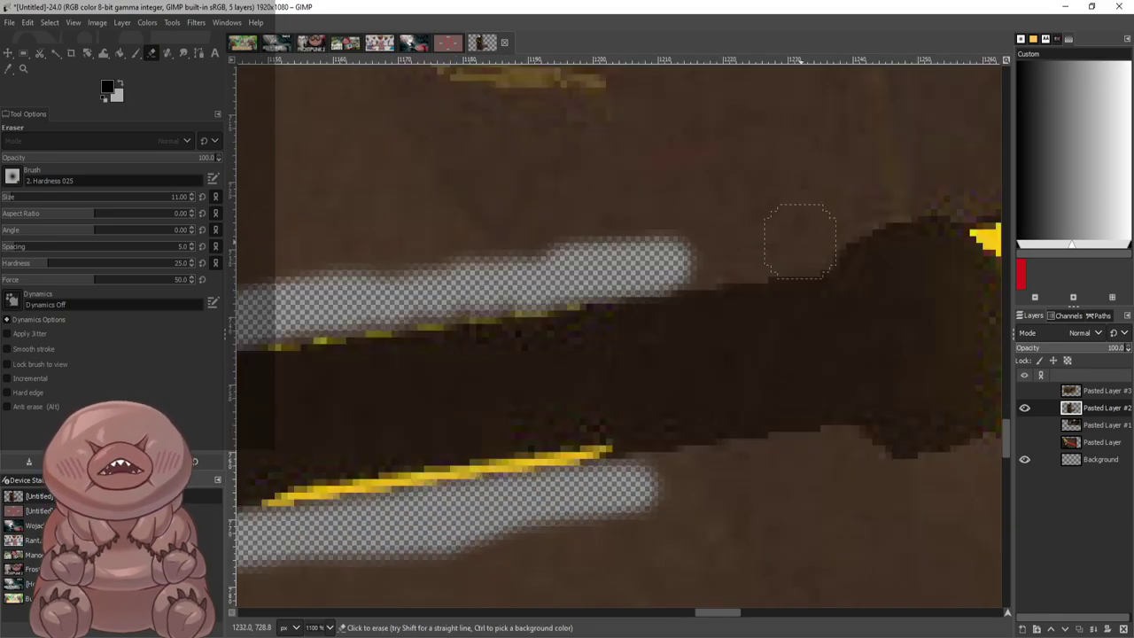
mouse_move(800, 240)
left_mouse_down()
mouse_move(669, 267)
mouse_move(818, 241)
mouse_move(915, 199)
mouse_move(937, 226)
left_mouse_up()
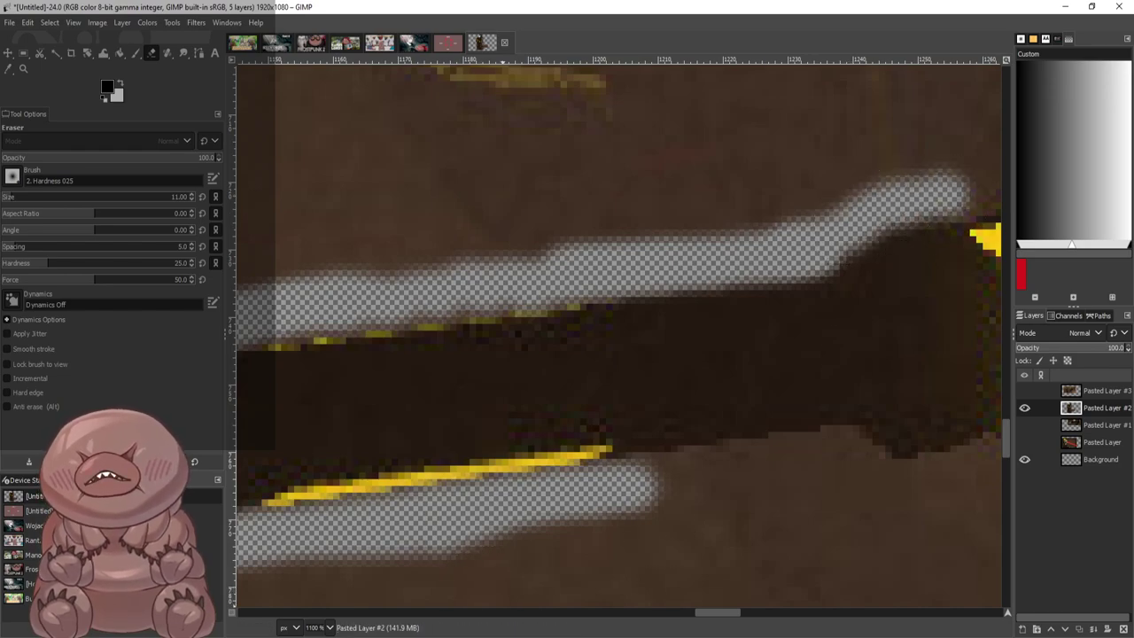
scroll(620, 328, "right", 3)
mouse_move(357, 478)
left_mouse_down()
mouse_move(393, 486)
mouse_move(631, 450)
mouse_move(716, 483)
mouse_move(882, 455)
mouse_move(861, 455)
mouse_move(934, 398)
mouse_move(944, 297)
mouse_move(919, 420)
left_mouse_up()
mouse_move(844, 457)
left_mouse_down()
mouse_move(936, 346)
mouse_move(922, 246)
mouse_move(904, 211)
mouse_move(872, 192)
mouse_move(791, 178)
mouse_move(719, 188)
mouse_move(865, 180)
mouse_move(918, 201)
mouse_move(957, 283)
mouse_move(934, 457)
left_mouse_up()
Erase the background along the rest of the baton's lower edge, from the outer stretch back to the hand
scroll(612, 399, "down", 2)
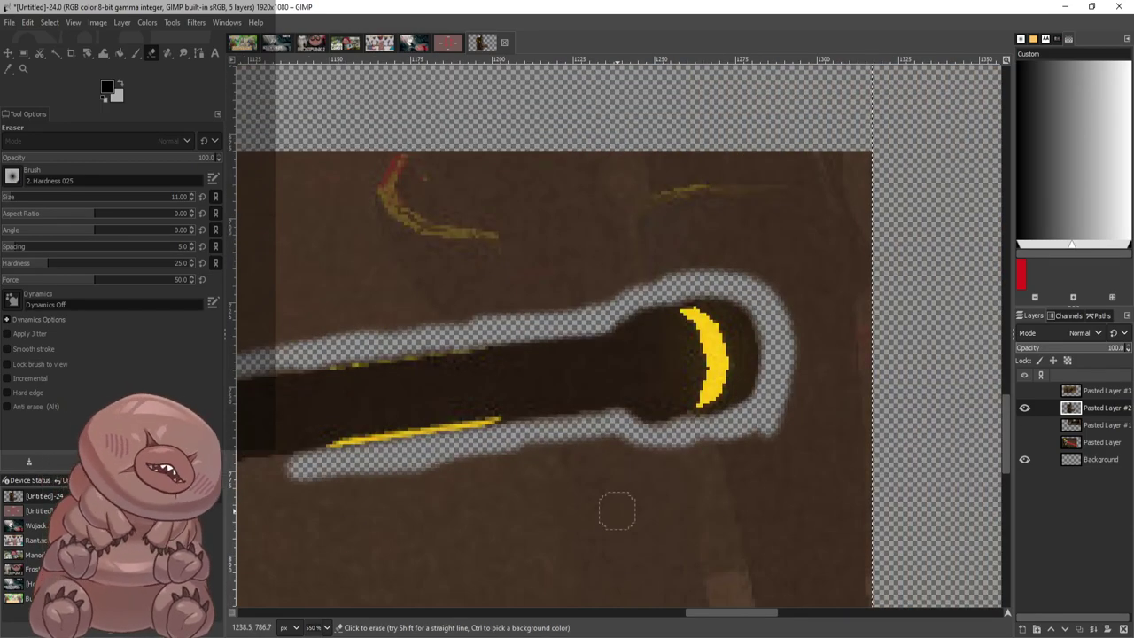
scroll(355, 526, "up", 2)
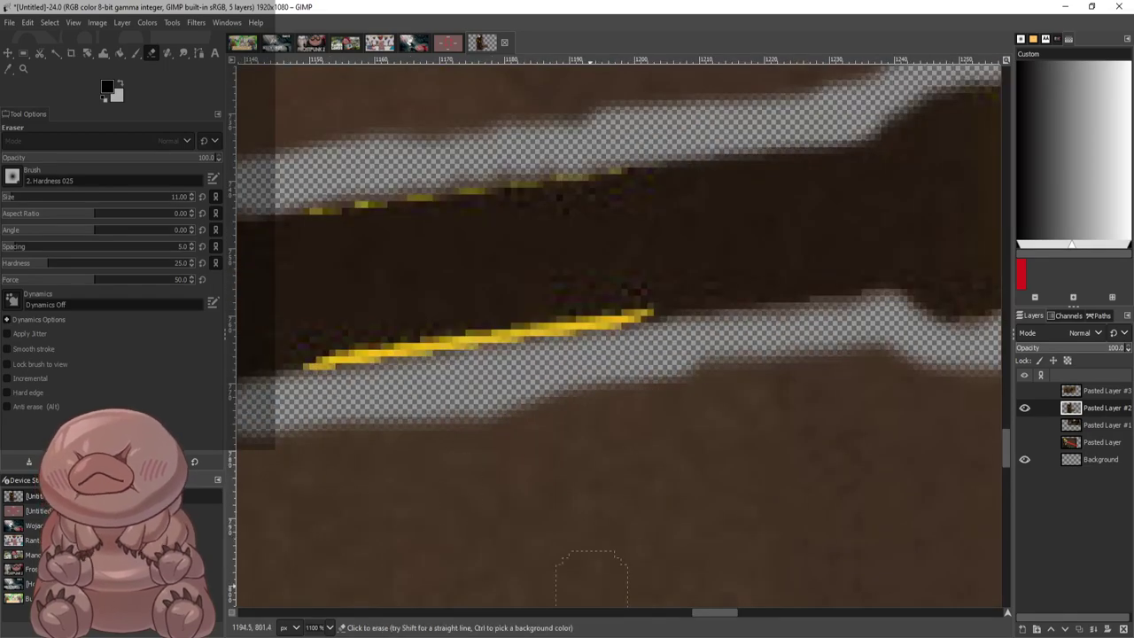
left_click_drag(714, 612, 685, 612)
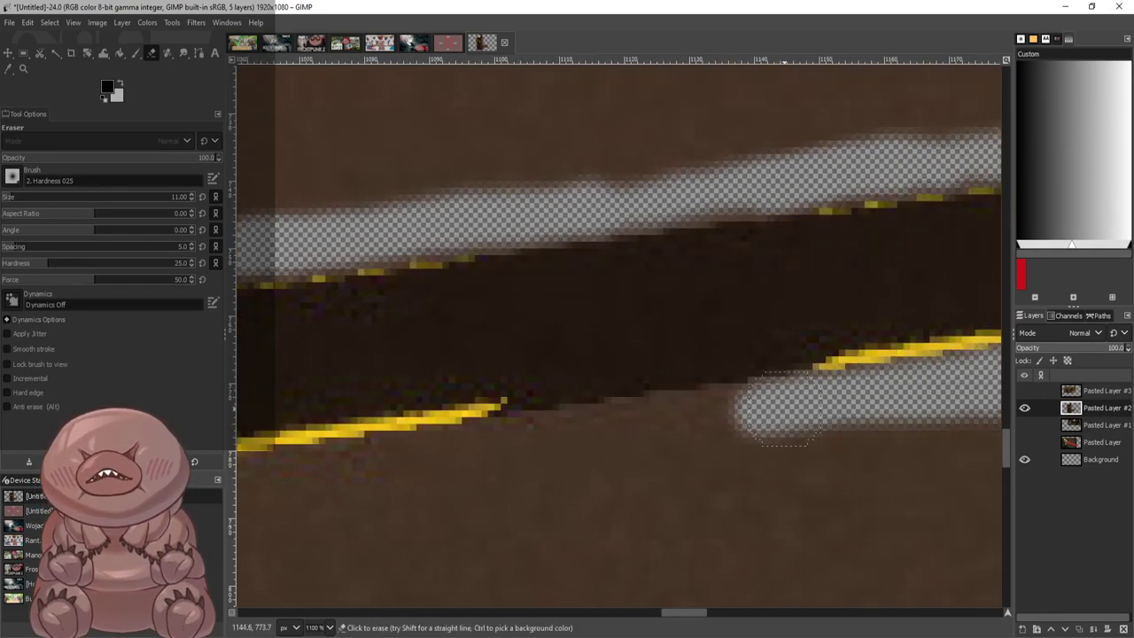
mouse_move(734, 413)
left_mouse_down()
mouse_move(630, 434)
mouse_move(769, 409)
left_mouse_up()
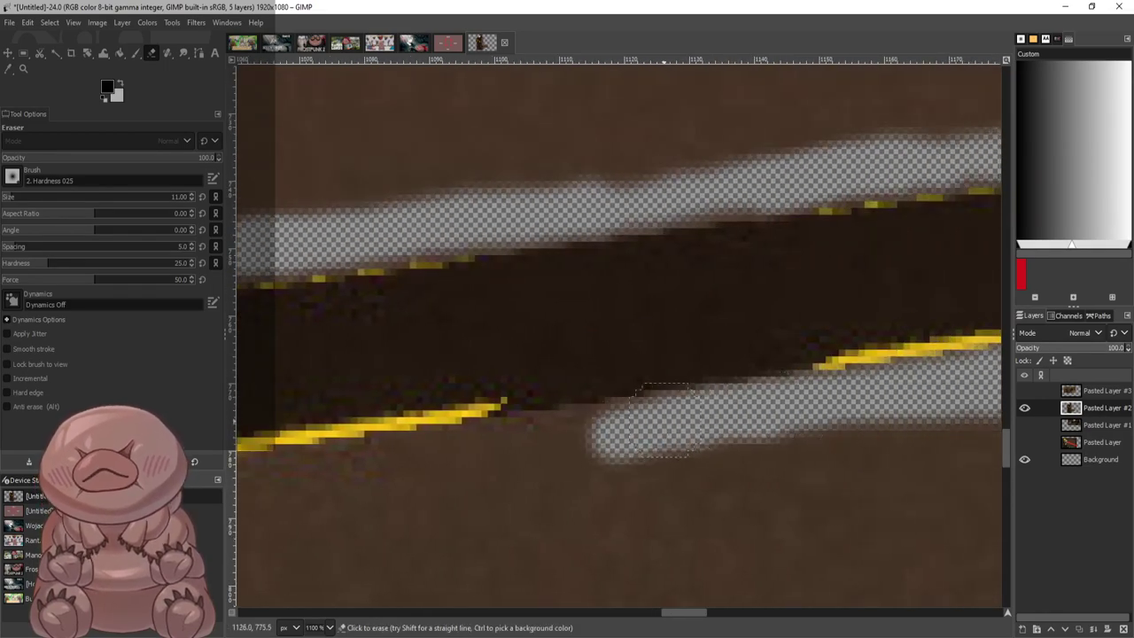
mouse_move(660, 421)
left_mouse_down()
mouse_move(528, 432)
mouse_move(376, 468)
mouse_move(418, 458)
left_mouse_up()
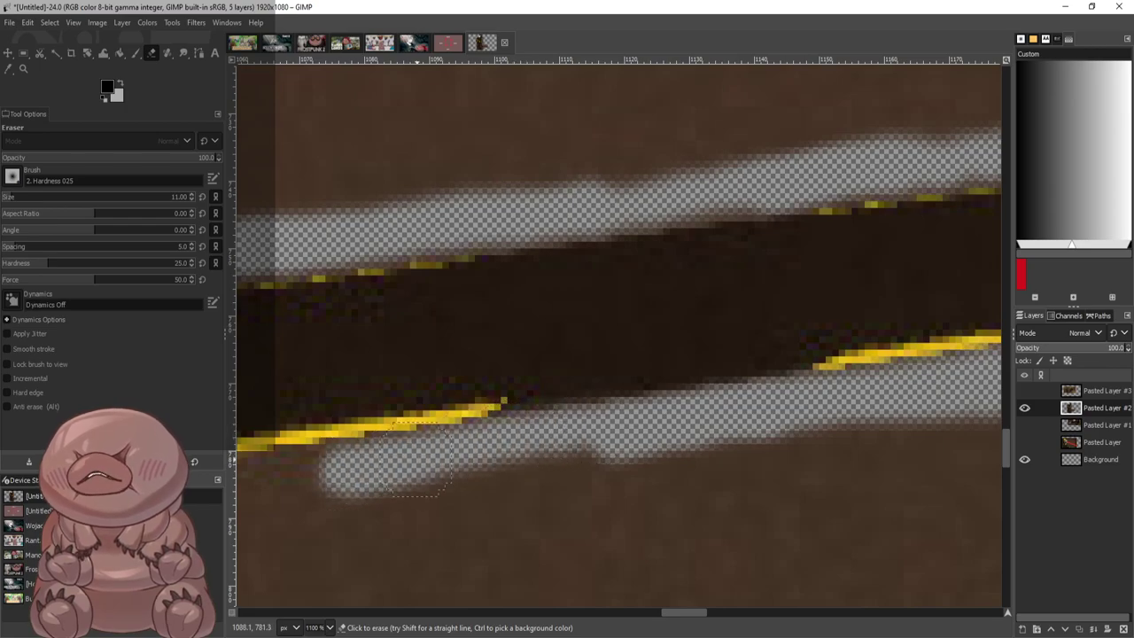
scroll(752, 505, "left", 4)
scroll(752, 505, "down", 2)
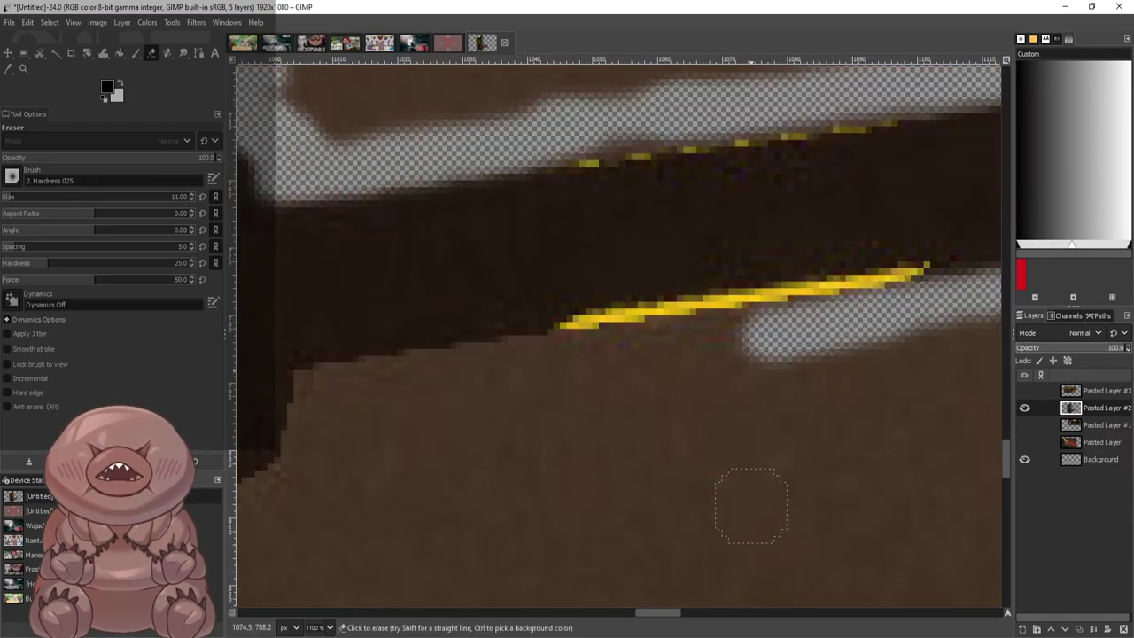
left_click_drag(787, 321, 324, 392)
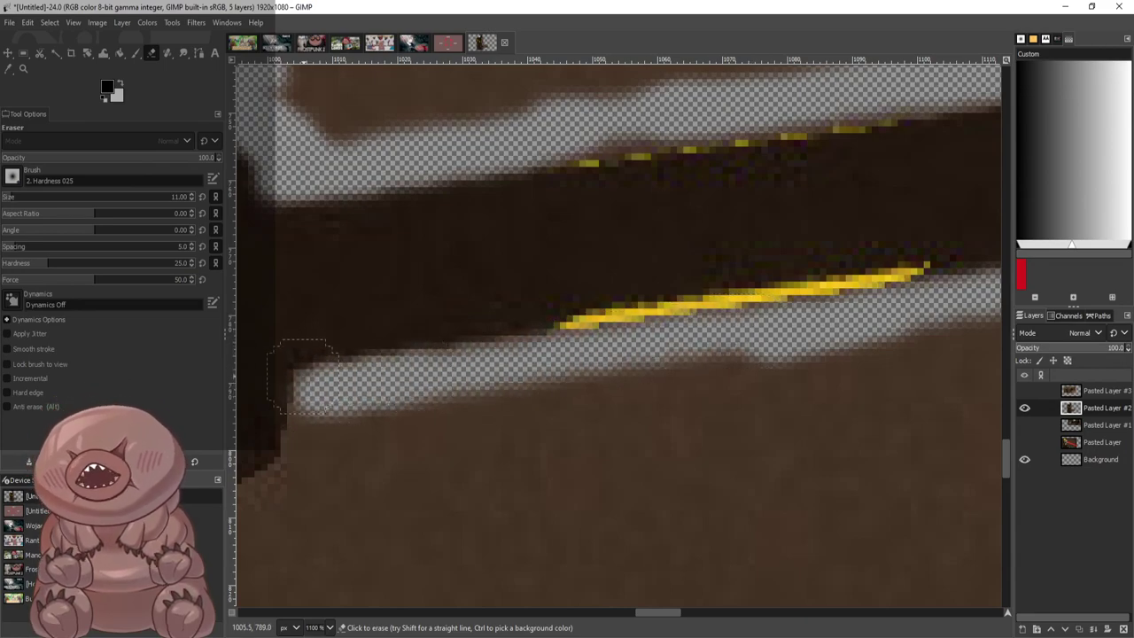
Erase the background along the underside of the hand, following its outline from the baton's base toward the body
scroll(303, 377, "down", 2)
mouse_move(304, 291)
left_mouse_down()
mouse_move(266, 329)
mouse_move(261, 390)
left_mouse_up()
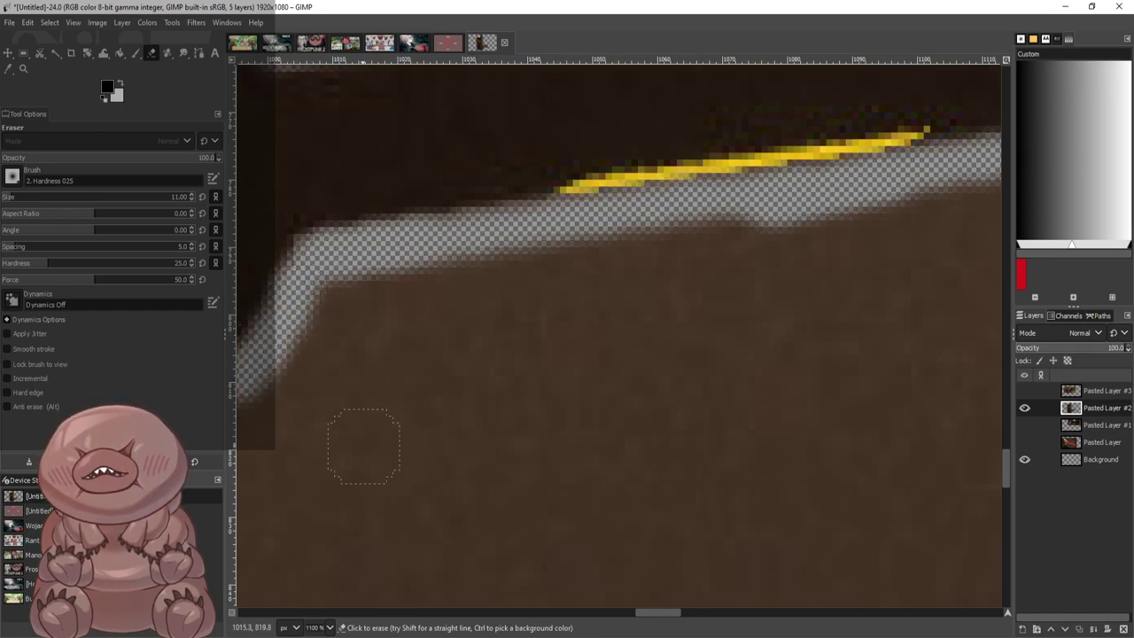
scroll(568, 443, "left", 6)
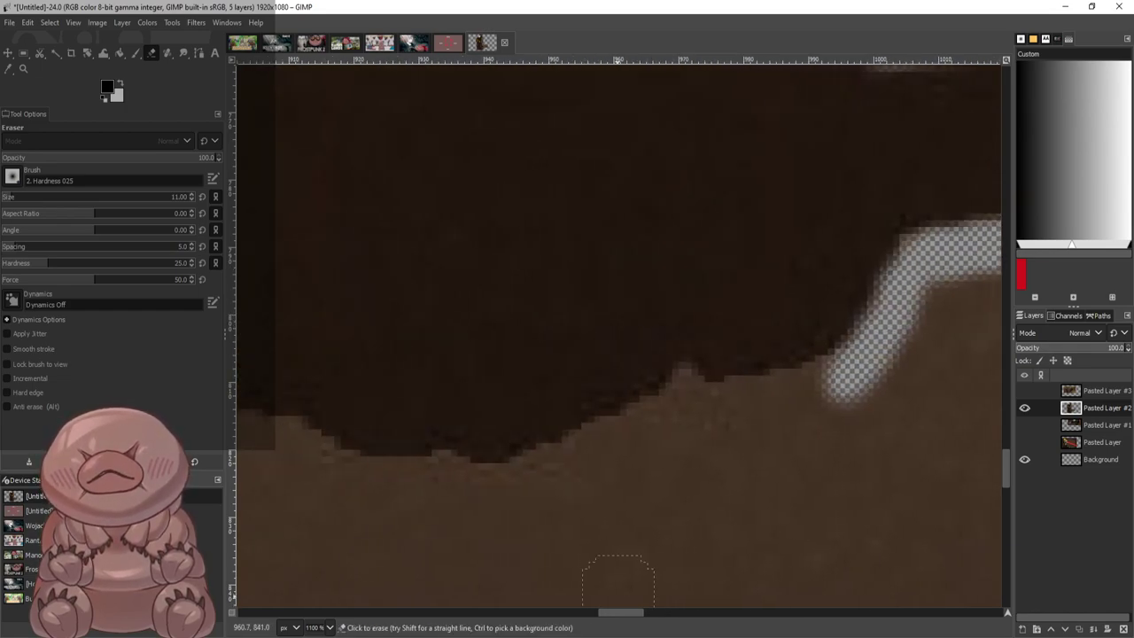
mouse_move(486, 494)
left_mouse_down()
mouse_move(666, 419)
mouse_move(684, 389)
mouse_move(734, 398)
mouse_move(845, 382)
mouse_move(786, 455)
mouse_move(755, 456)
mouse_move(940, 385)
mouse_move(942, 295)
left_mouse_up()
mouse_move(827, 429)
left_mouse_down()
mouse_move(632, 466)
mouse_move(691, 455)
mouse_move(711, 501)
mouse_move(545, 566)
left_mouse_up()
scroll(692, 455, "down", 2)
scroll(567, 439, "up", 1)
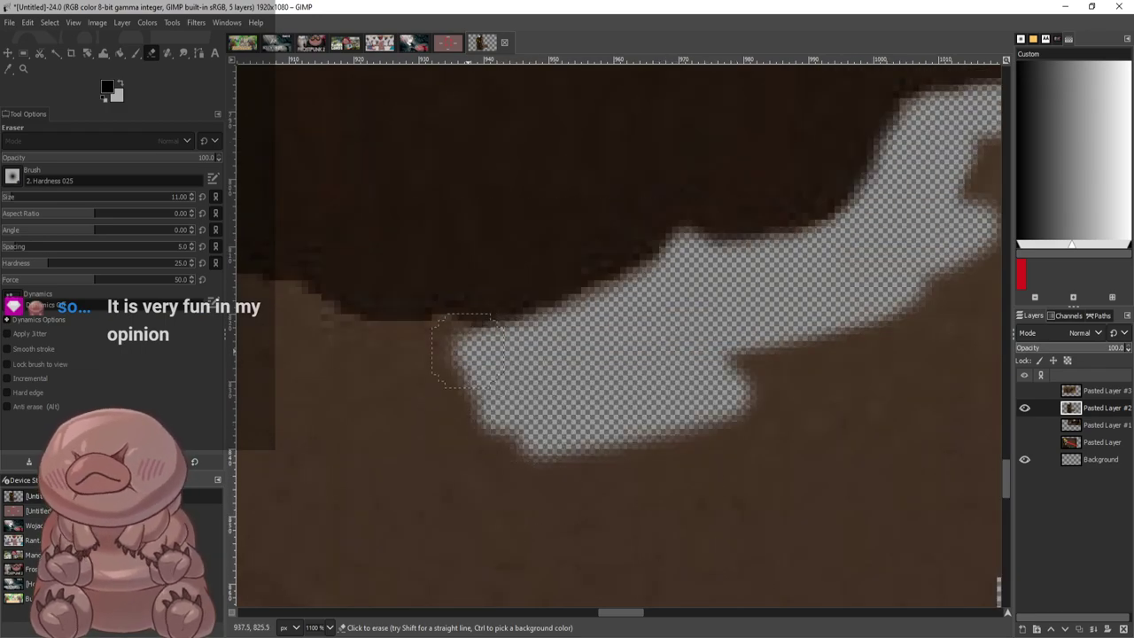
mouse_move(462, 350)
left_mouse_down()
mouse_move(426, 334)
mouse_move(292, 322)
left_mouse_up()
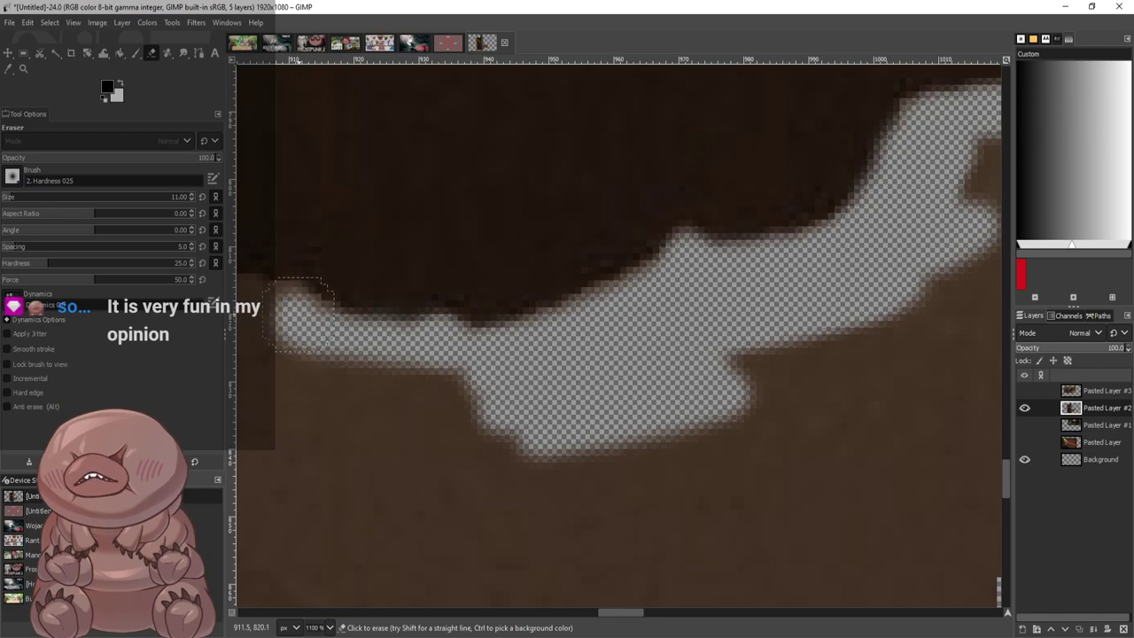
Erase the background in the corner where the underside of the hand meets the figure's leg
scroll(621, 336, "left", 5)
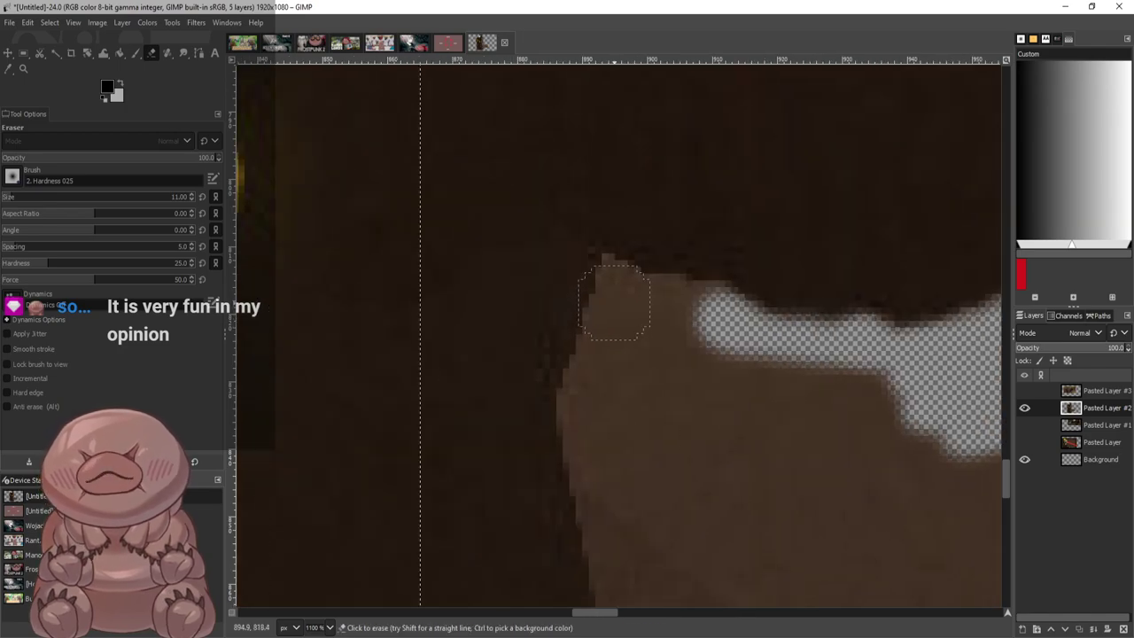
mouse_move(615, 303)
left_mouse_down()
mouse_move(608, 284)
mouse_move(628, 278)
mouse_move(731, 306)
left_mouse_up()
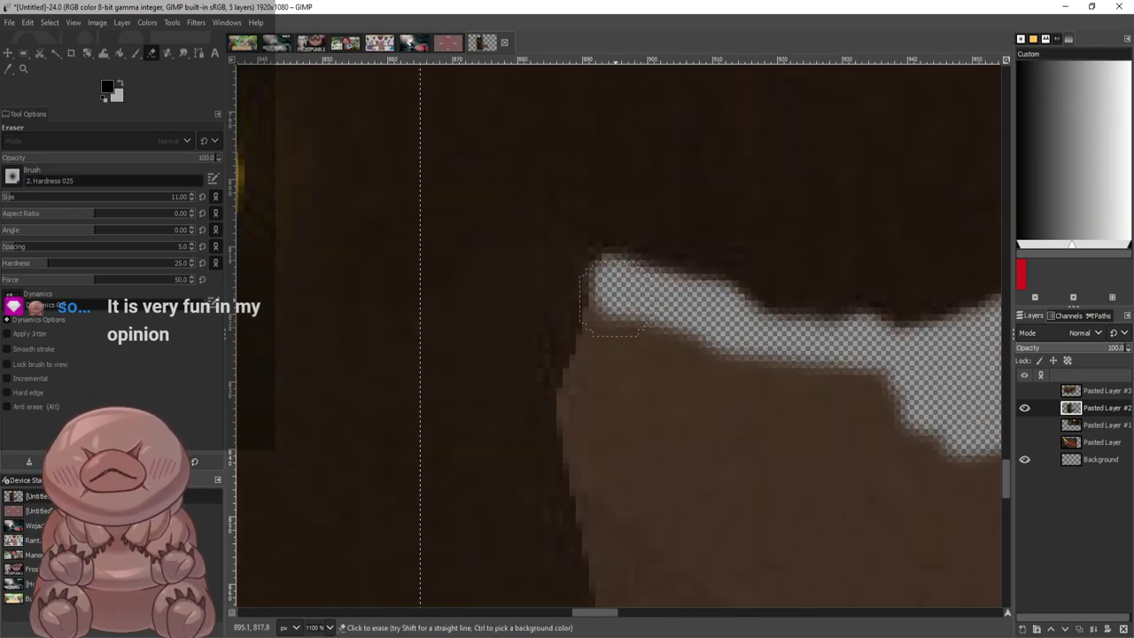
mouse_move(615, 301)
left_mouse_down()
mouse_move(569, 407)
mouse_move(615, 538)
mouse_move(609, 323)
mouse_move(654, 337)
mouse_move(666, 410)
mouse_move(690, 426)
mouse_move(760, 386)
left_mouse_up()
mouse_move(684, 410)
left_mouse_down()
mouse_move(651, 443)
mouse_move(860, 408)
mouse_move(793, 412)
mouse_move(824, 469)
mouse_move(931, 478)
mouse_move(895, 527)
left_mouse_up()
scroll(900, 467, "down", 5)
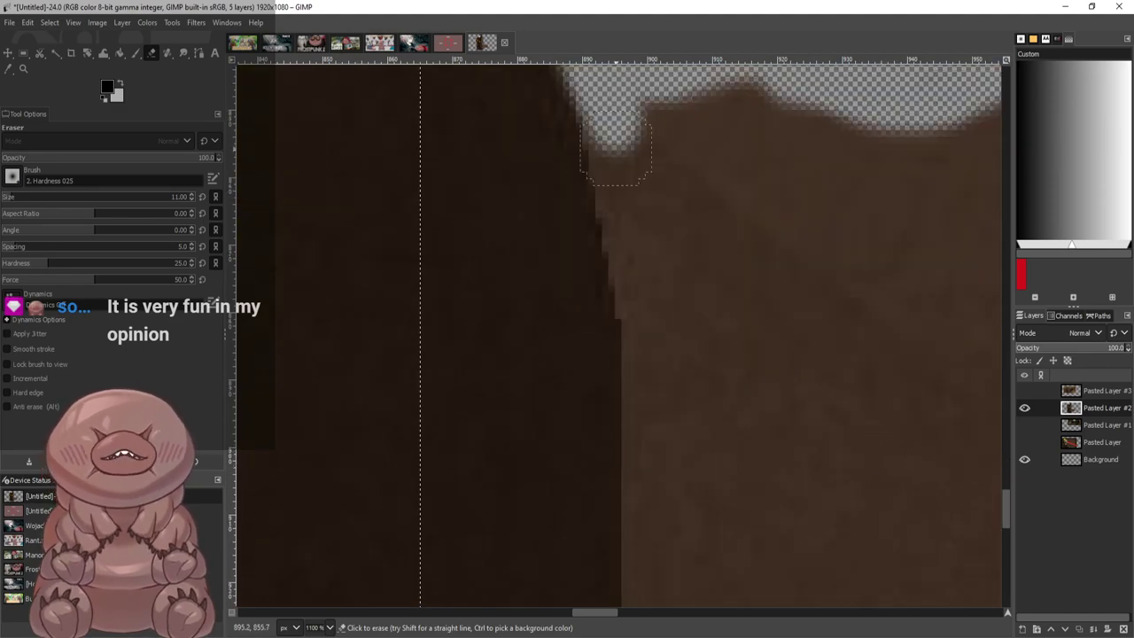
Erase the background down the outer edge of the upper leg and clear the leftover brown area beside it
left_click_drag(611, 141, 651, 585)
mouse_move(664, 145)
left_mouse_down()
mouse_move(678, 434)
mouse_move(701, 585)
mouse_move(714, 177)
mouse_move(682, 120)
left_mouse_up()
mouse_move(753, 240)
left_mouse_down()
mouse_move(772, 266)
mouse_move(939, 337)
mouse_move(886, 325)
left_mouse_up()
scroll(929, 221, "down", 3)
scroll(958, 402, "up", 2)
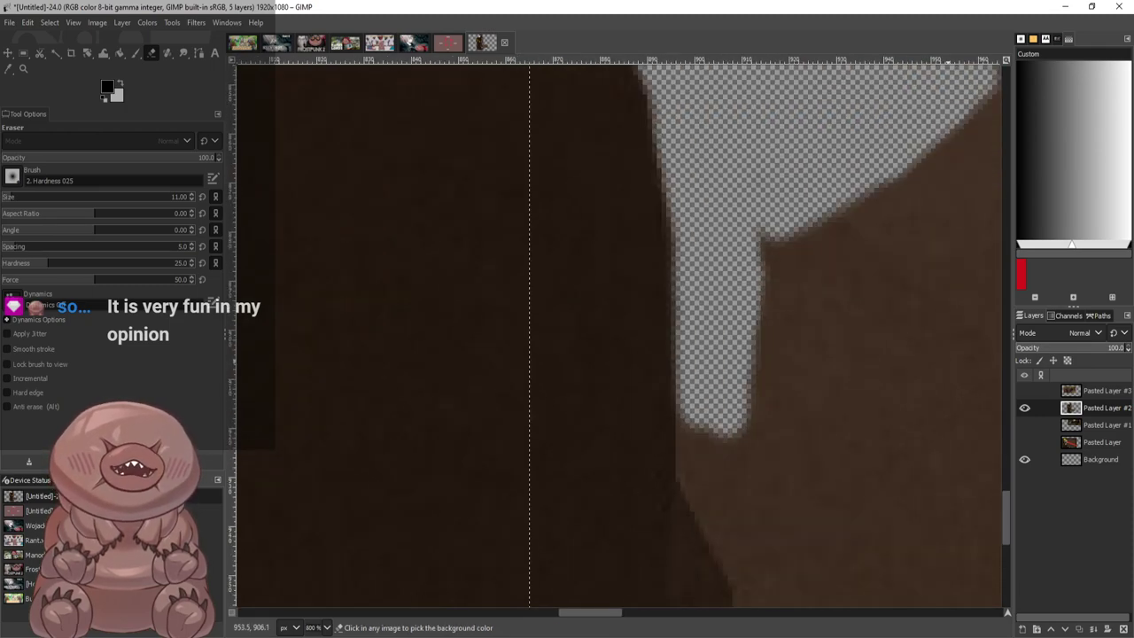
Extend the erased strip down the leg to the point where its outline bulges outward
mouse_move(756, 306)
left_mouse_down()
mouse_move(765, 237)
mouse_move(784, 324)
left_mouse_up()
scroll(785, 324, "down", 2)
mouse_move(764, 169)
left_mouse_down()
mouse_move(767, 240)
mouse_move(752, 160)
mouse_move(741, 229)
left_mouse_up()
scroll(743, 342, "up", 2)
scroll(704, 417, "up", 2)
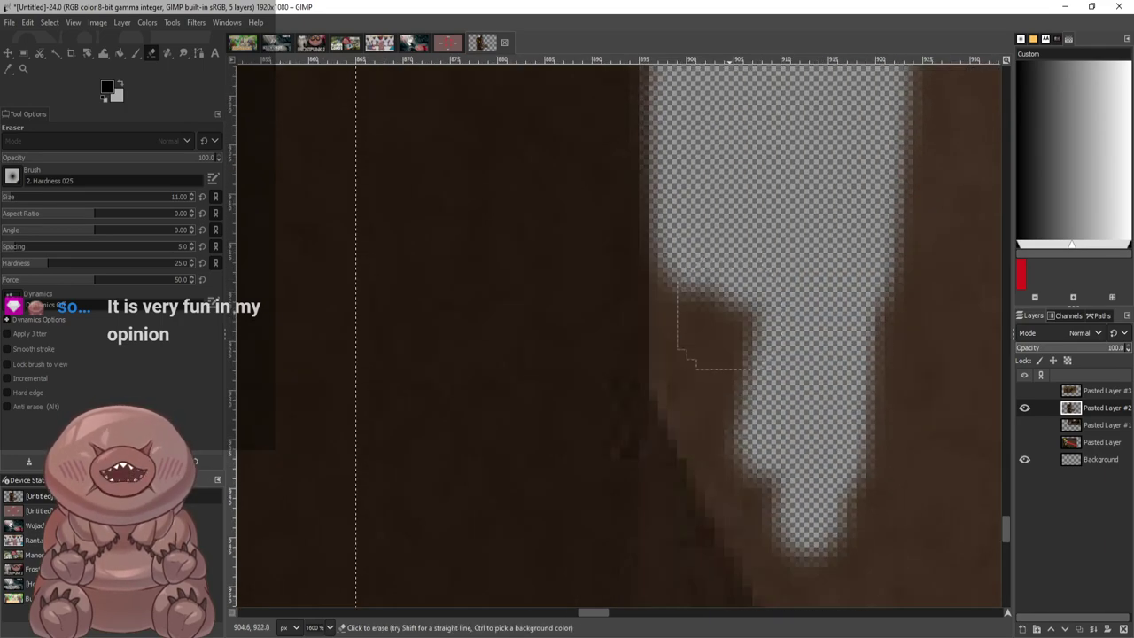
mouse_move(721, 326)
left_mouse_down()
mouse_move(658, 284)
mouse_move(736, 468)
mouse_move(752, 337)
mouse_move(687, 452)
mouse_move(766, 567)
mouse_move(802, 576)
left_mouse_up()
scroll(797, 301, "down", 4)
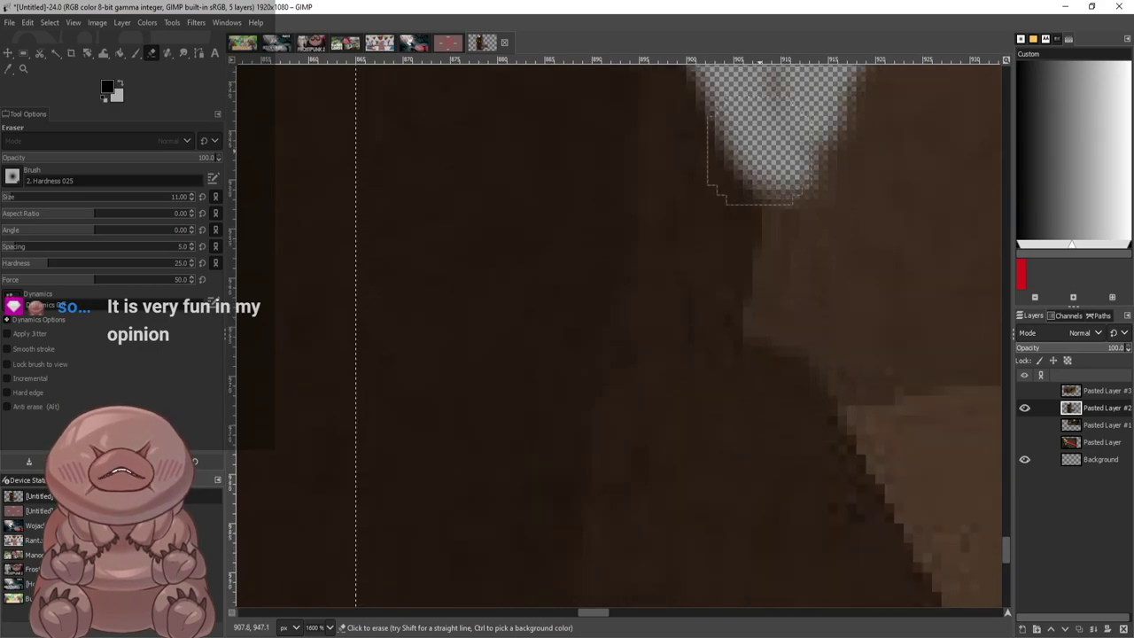
Erase the background along the outward-sloping lower leg down to the bottom edge of the layer
mouse_move(765, 155)
left_mouse_down()
mouse_move(785, 257)
mouse_move(771, 319)
mouse_move(838, 177)
mouse_move(795, 76)
mouse_move(828, 354)
mouse_move(899, 443)
mouse_move(966, 497)
left_mouse_up()
scroll(966, 496, "down", 3)
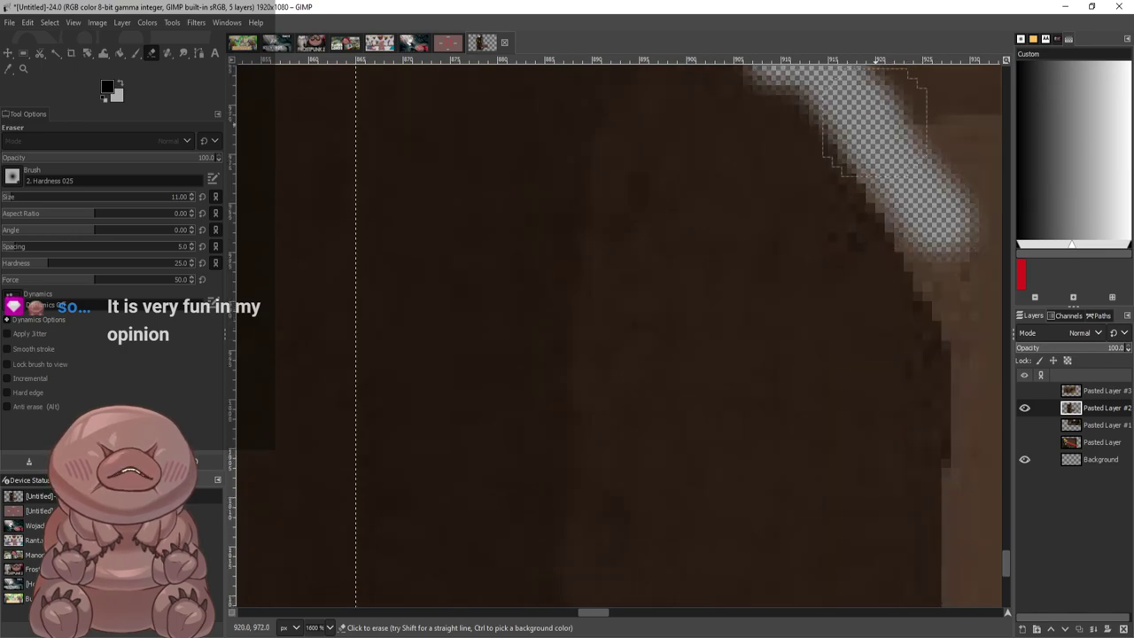
mouse_move(875, 121)
left_mouse_down()
mouse_move(952, 319)
mouse_move(957, 373)
mouse_move(843, 109)
mouse_move(820, 129)
mouse_move(848, 151)
mouse_move(946, 330)
left_mouse_up()
key("ctrl+z")
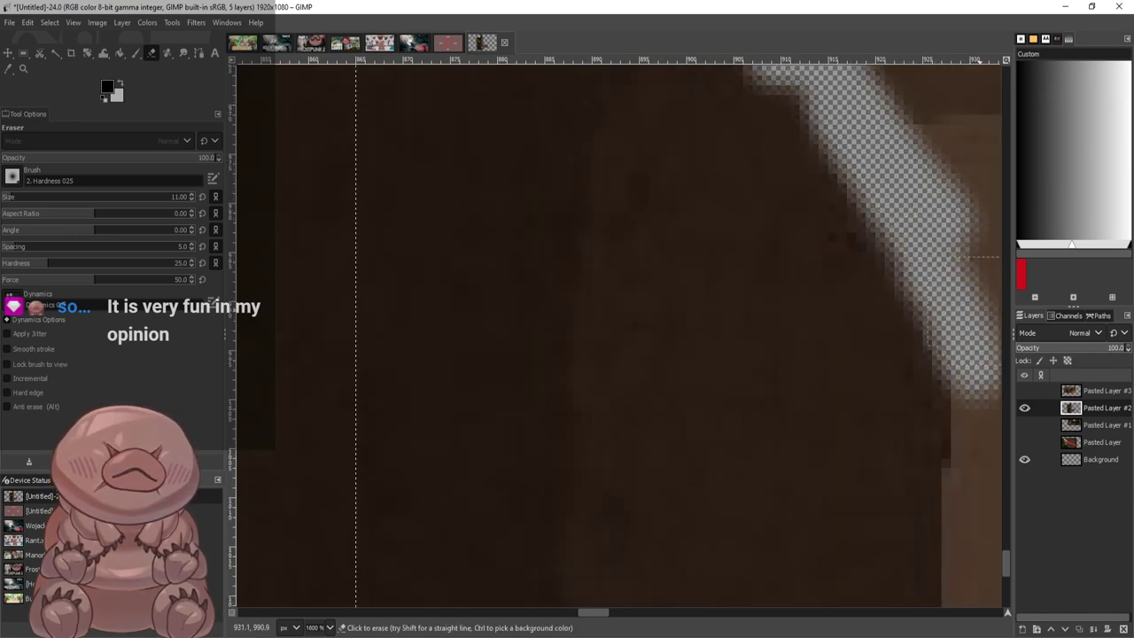
scroll(974, 309, "down", 3)
left_click_drag(953, 133, 964, 514)
key("3")
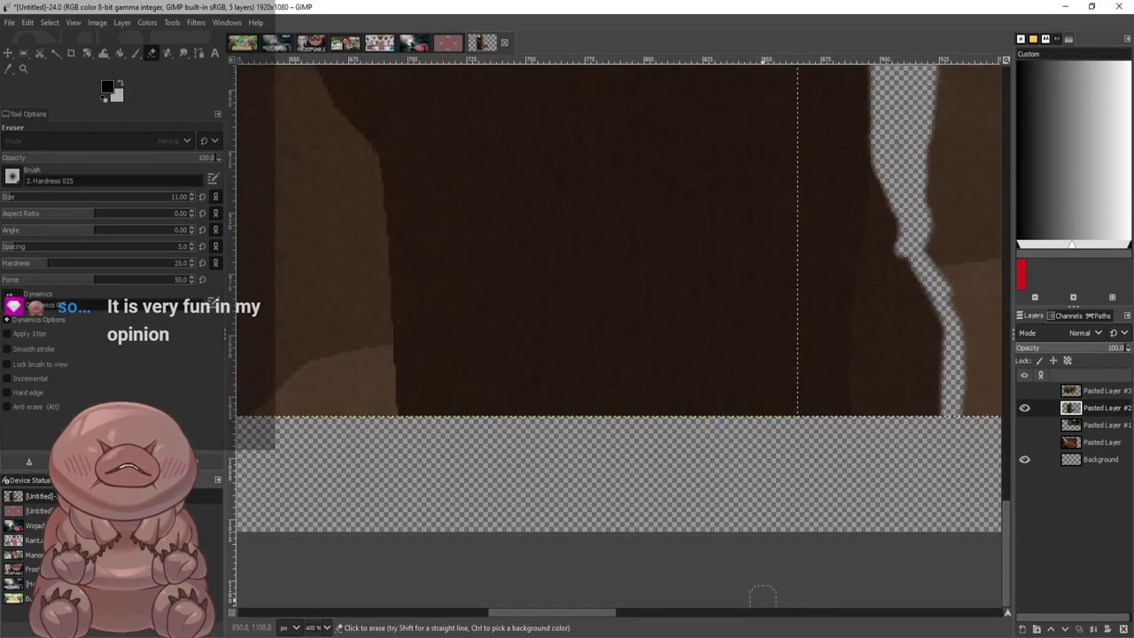
Use Fuzzy Select with a threshold of 62.7 to try to select the brown background beside the figure's outlined side
scroll(816, 388, "down", 5)
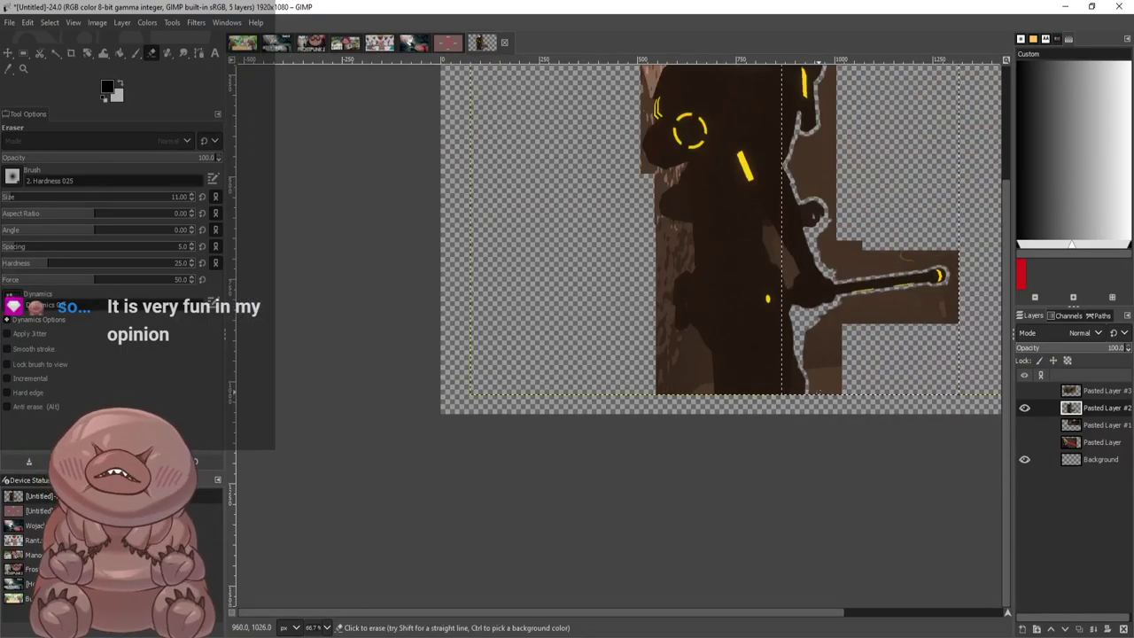
scroll(746, 309, "up", 2)
scroll(911, 110, "down", 4)
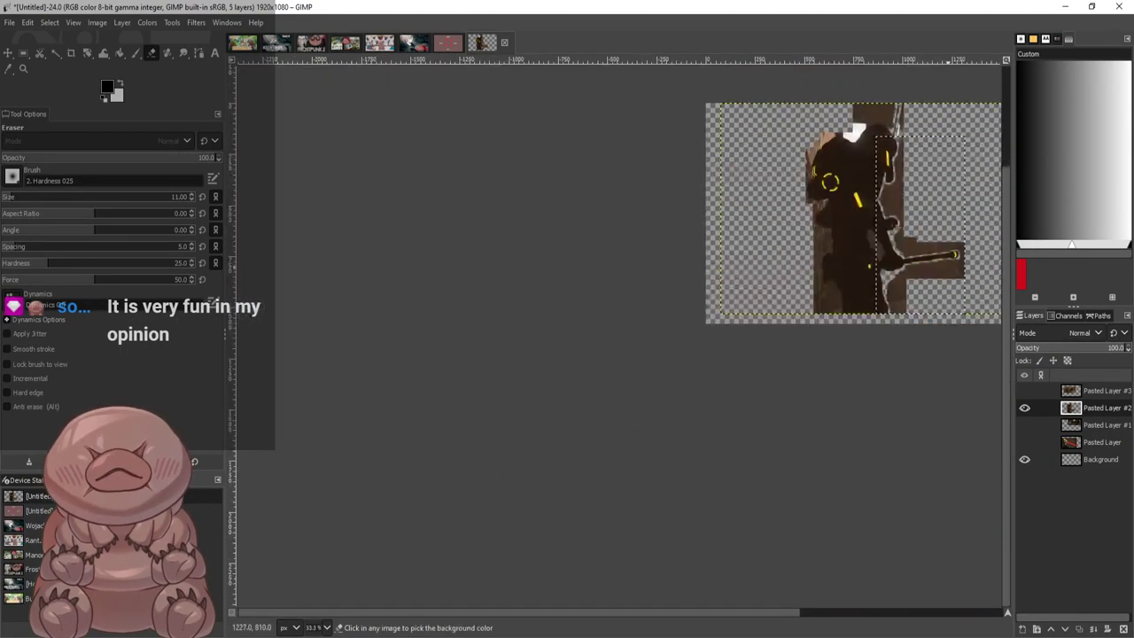
scroll(929, 212, "up", 2)
scroll(621, 238, "right", 5)
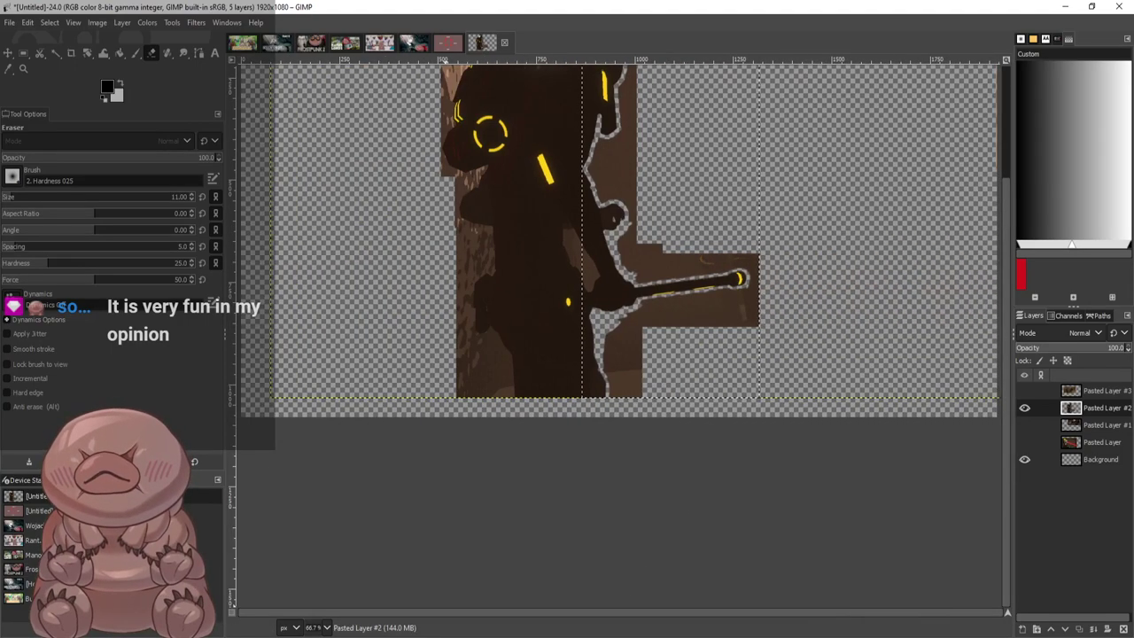
key("u")
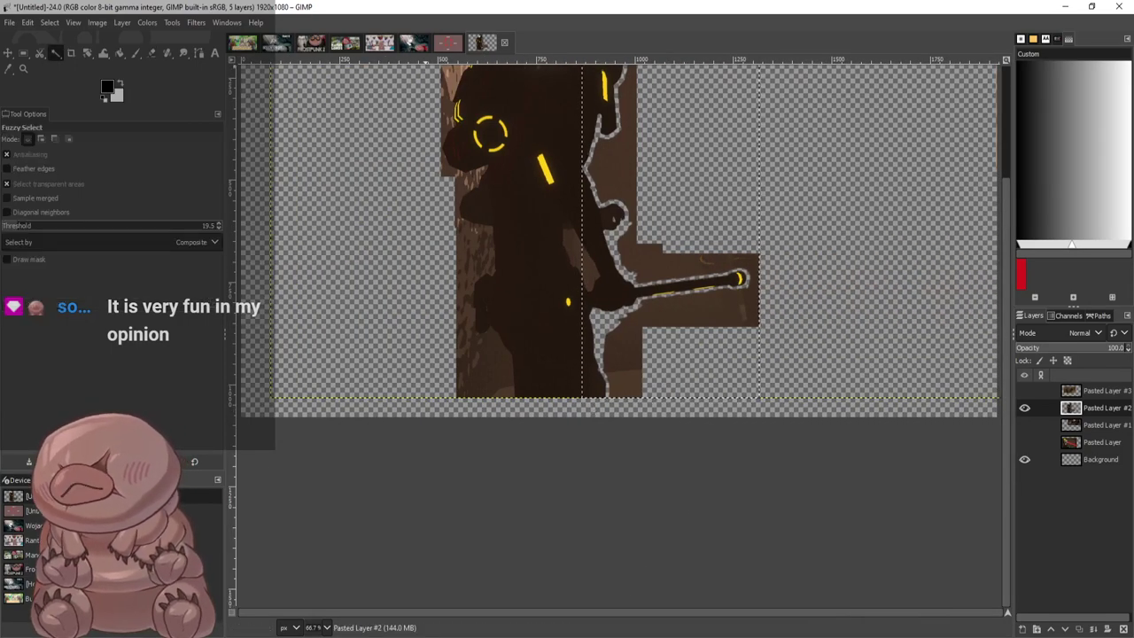
scroll(632, 238, "up", 3)
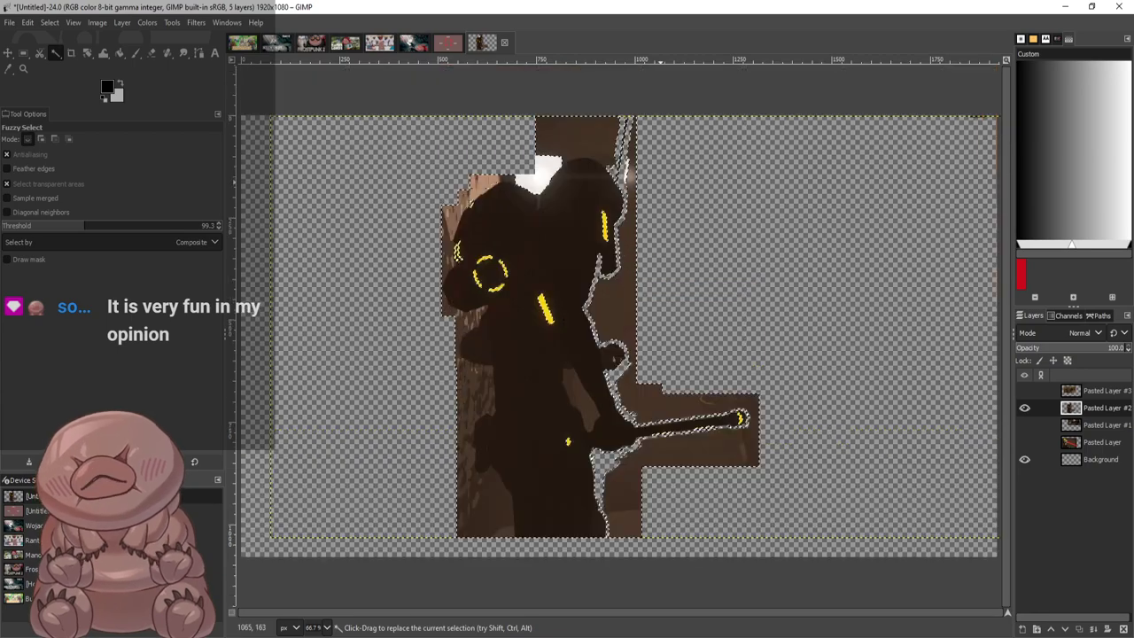
scroll(632, 237, "up", 1)
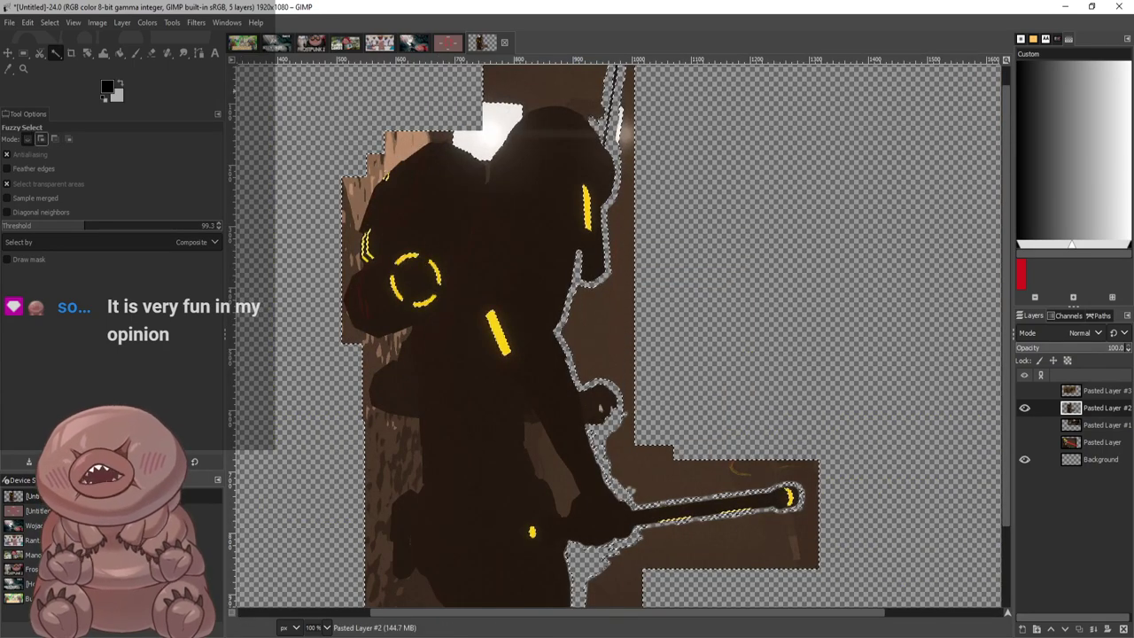
left_click(53, 226)
left_click(634, 273)
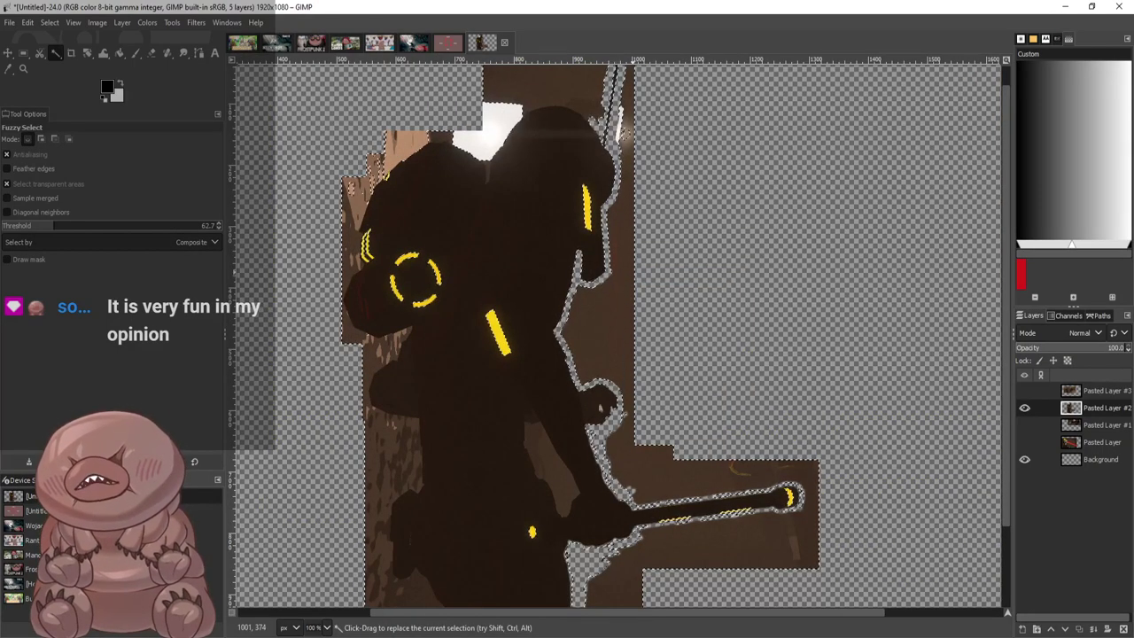
scroll(624, 306, "up", 2)
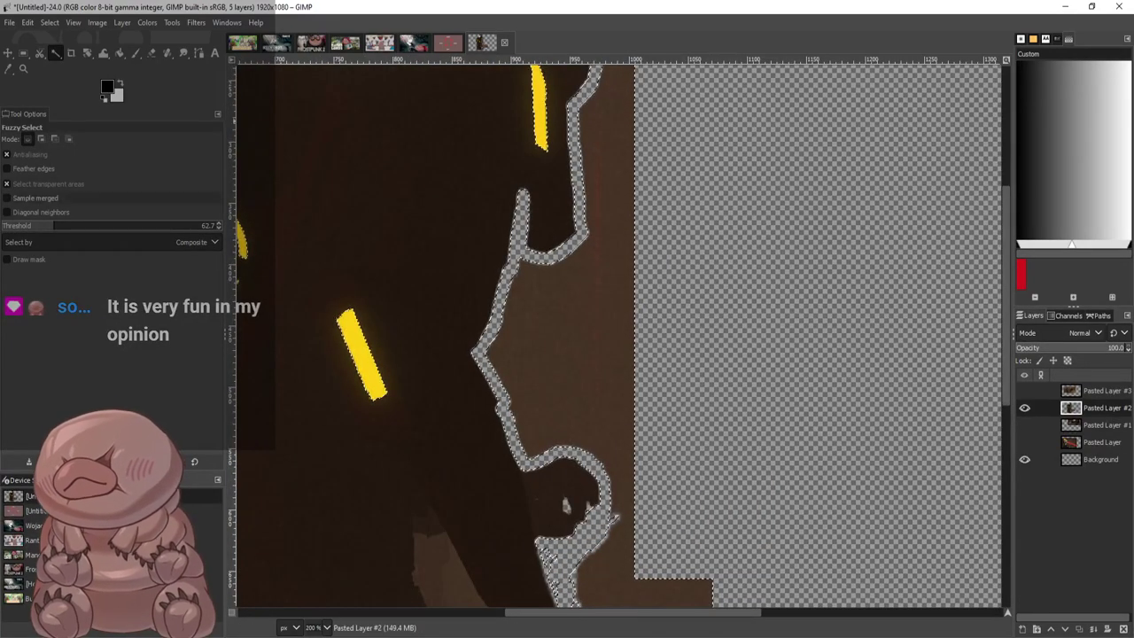
Try to delete the area selected by Fuzzy Select at threshold 45.1, and undo the deletion
scroll(585, 346, "up", 3)
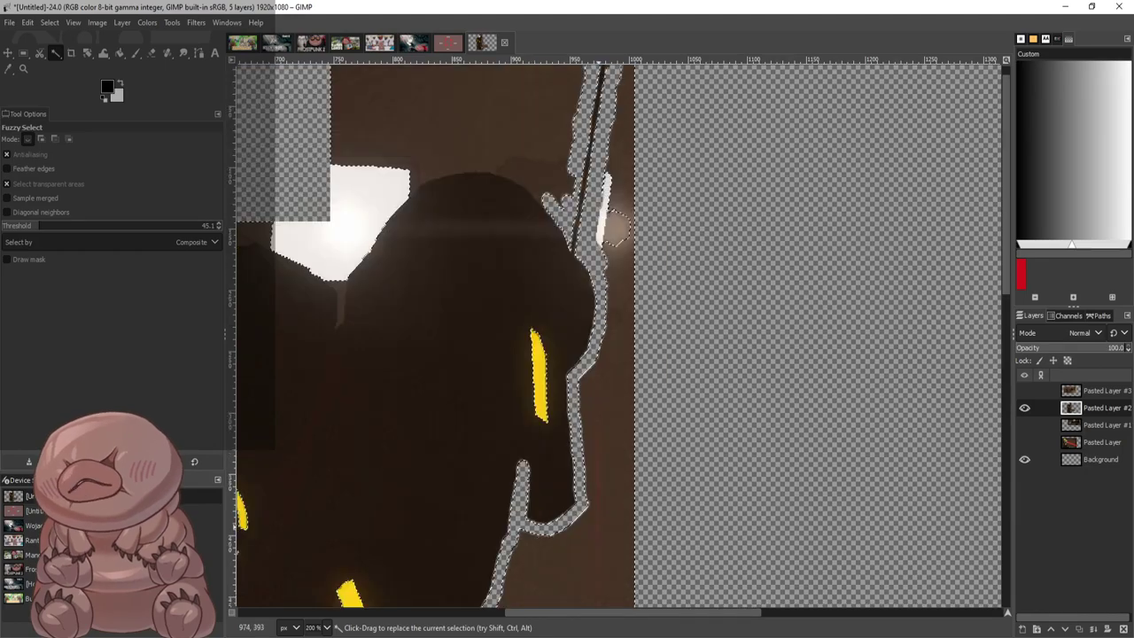
scroll(585, 346, "up", 1)
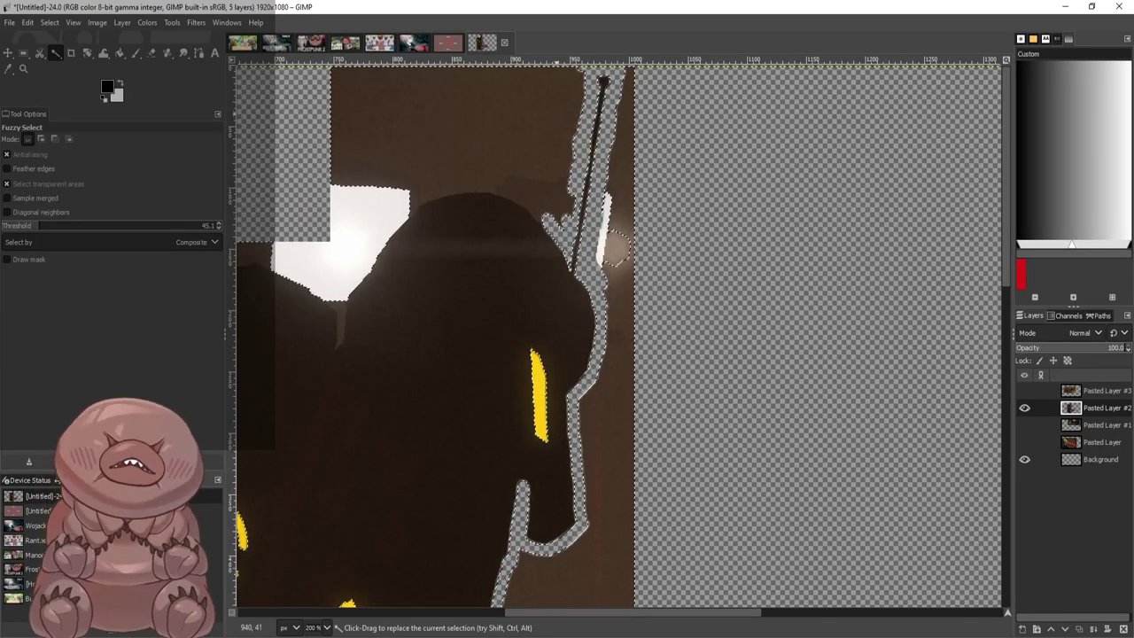
key("Delete")
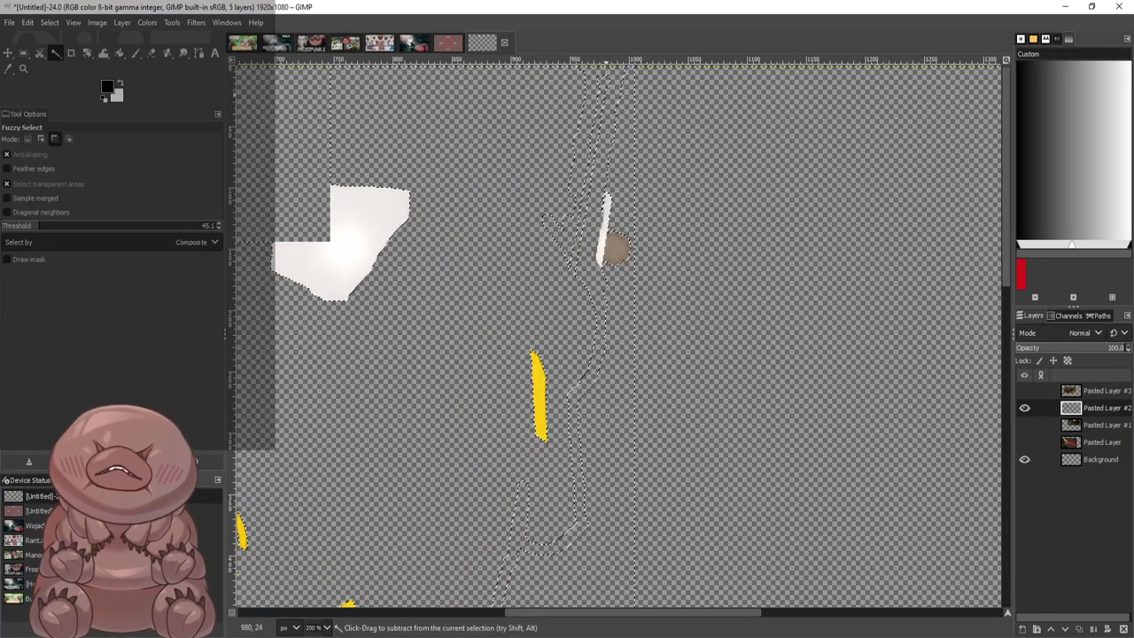
key("ctrl+z")
Select and delete the brown background around the arm and baton on Pasted Layer #2, and clear the selection
scroll(620, 337, "down", 3)
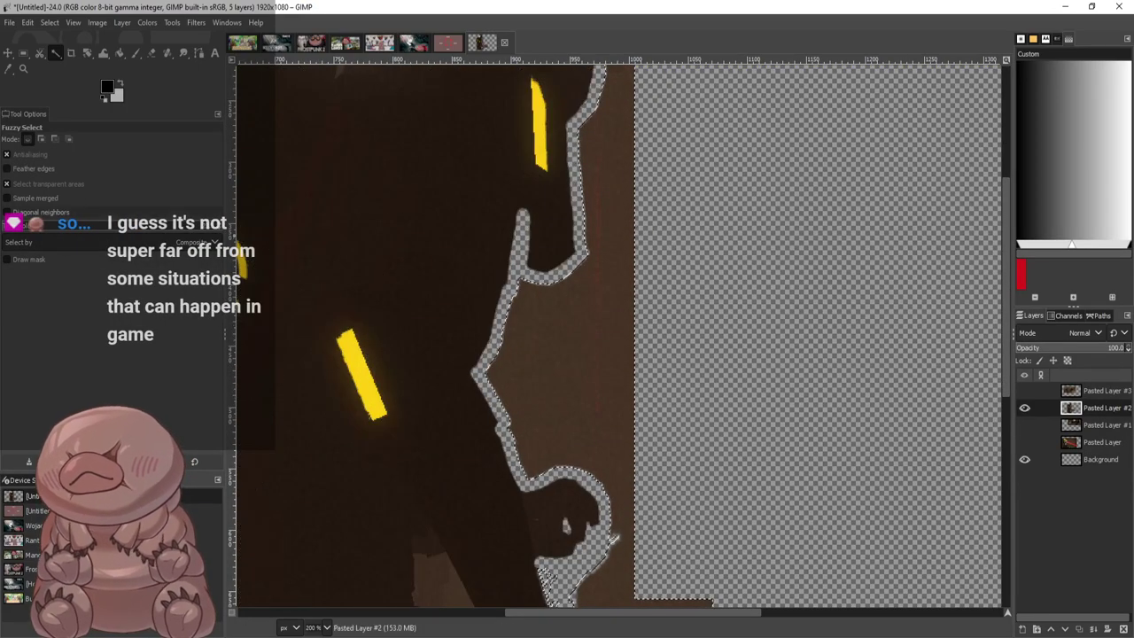
scroll(621, 337, "down", 5)
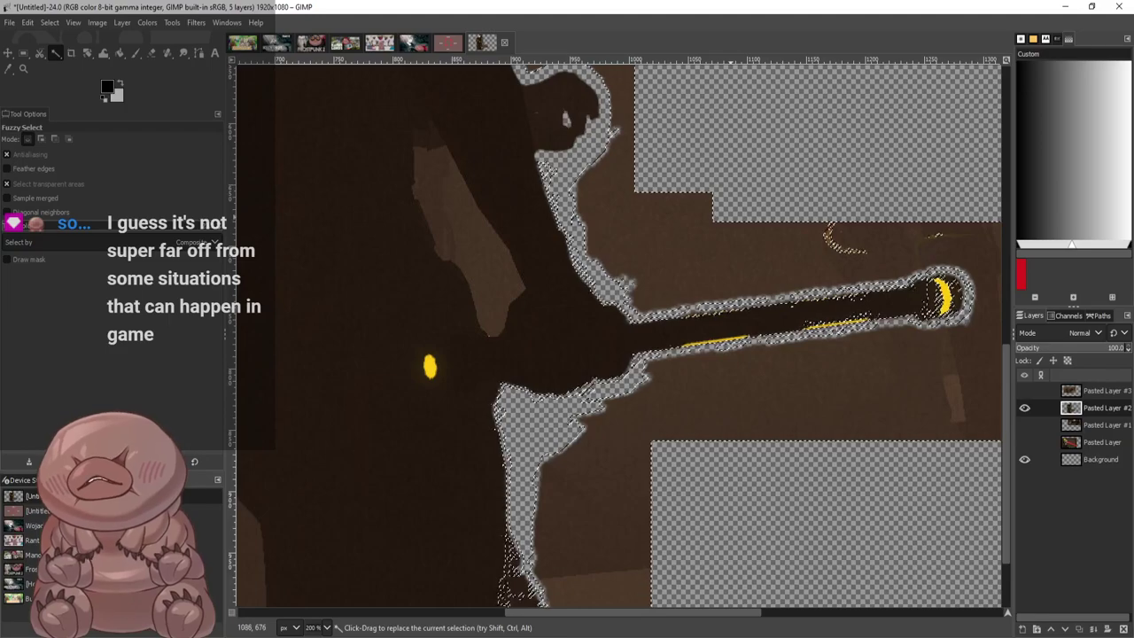
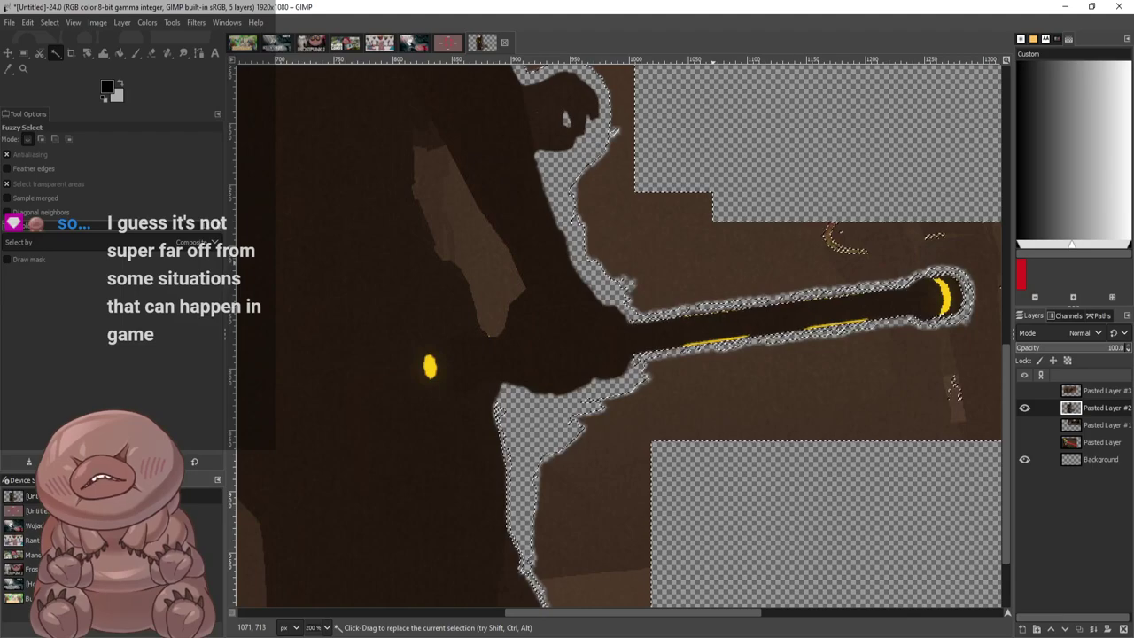
key("Delete")
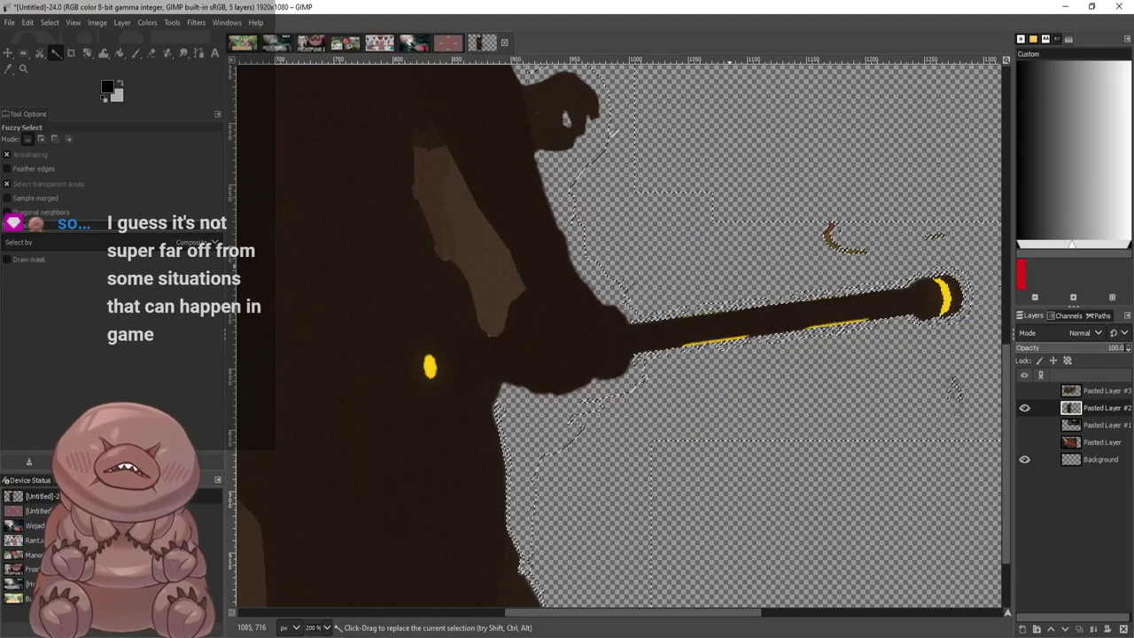
scroll(731, 266, "down", 1)
scroll(730, 266, "up", 8)
scroll(730, 512, "down", 4)
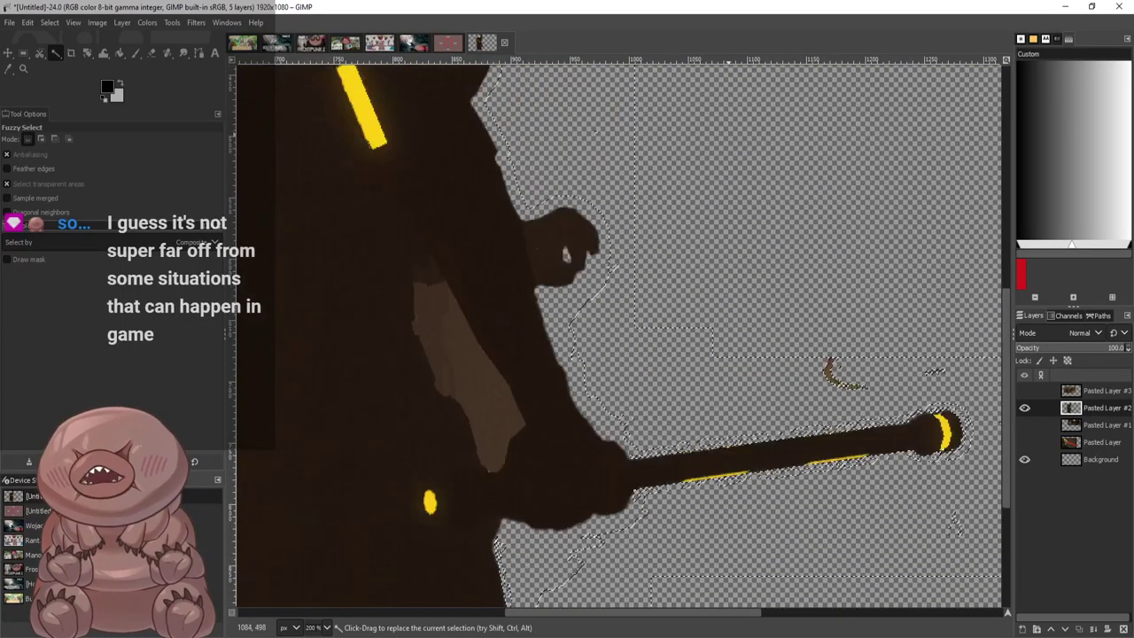
key("ctrl+shift+a")
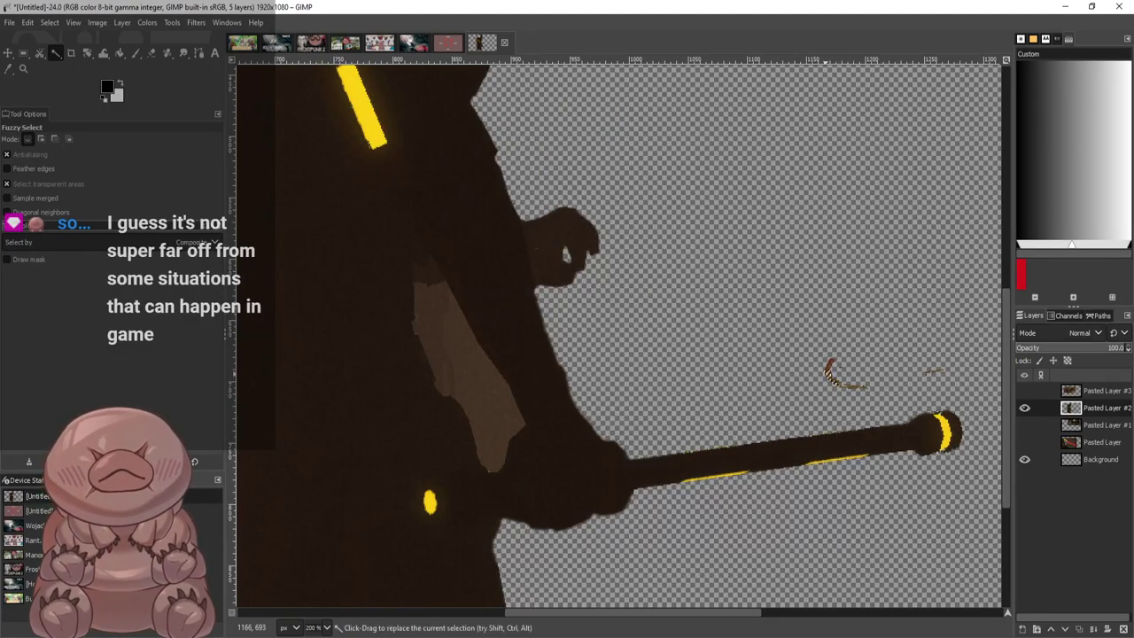
Erase the leftover curved red-brown mark above the baton with the Eraser at brush size 19
scroll(934, 413, "up", 3)
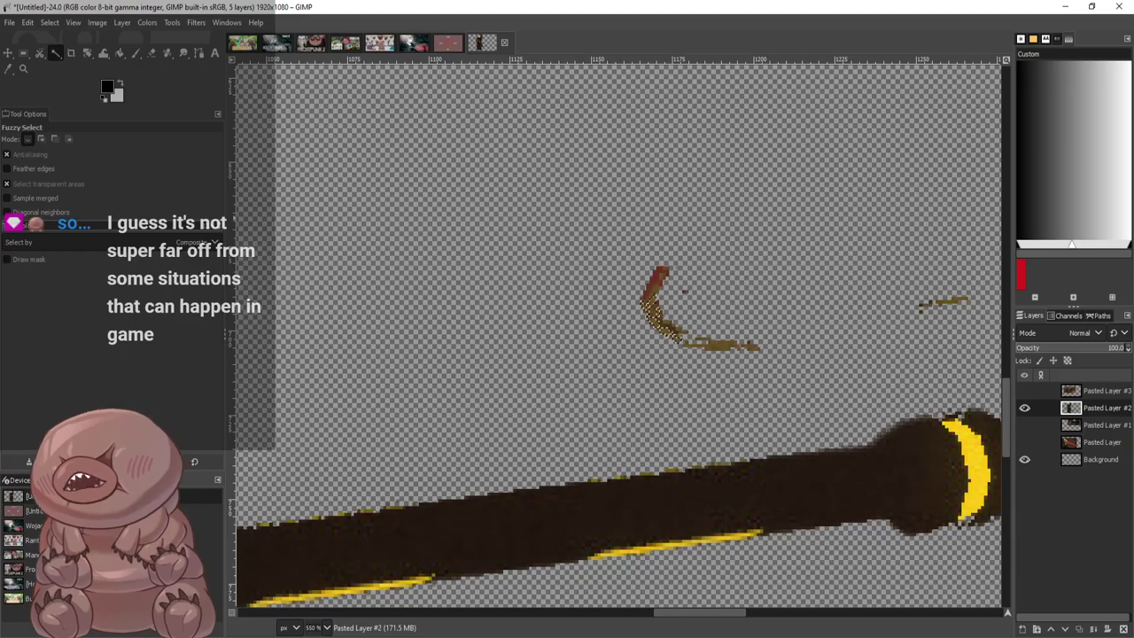
key("r")
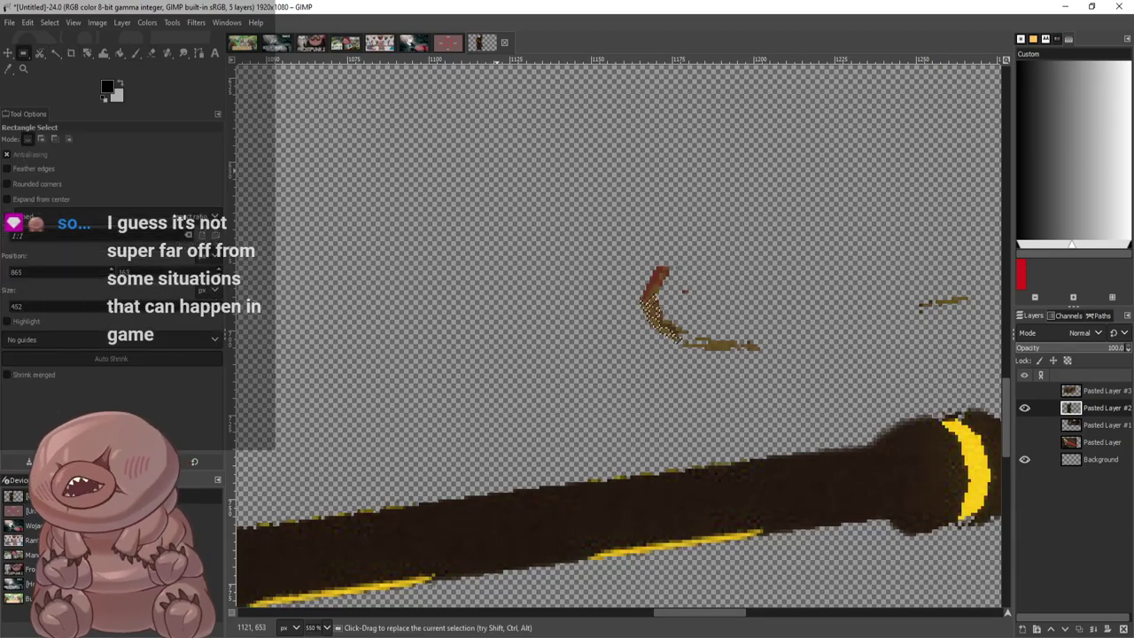
key("shift+b")
key("shift+e")
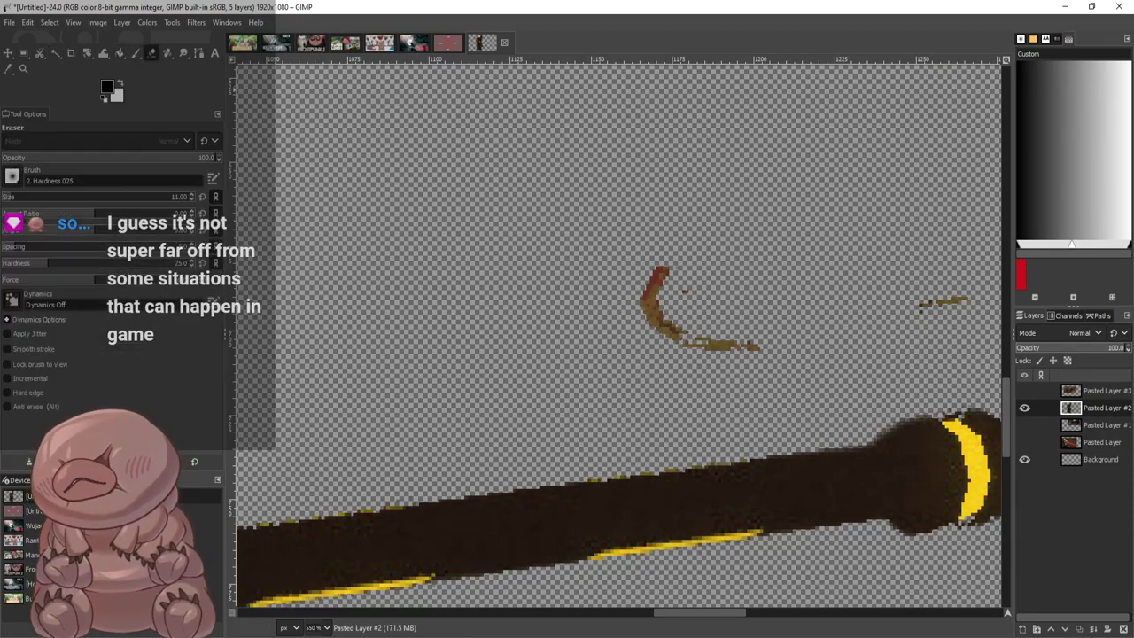
left_click_drag(658, 273, 700, 342)
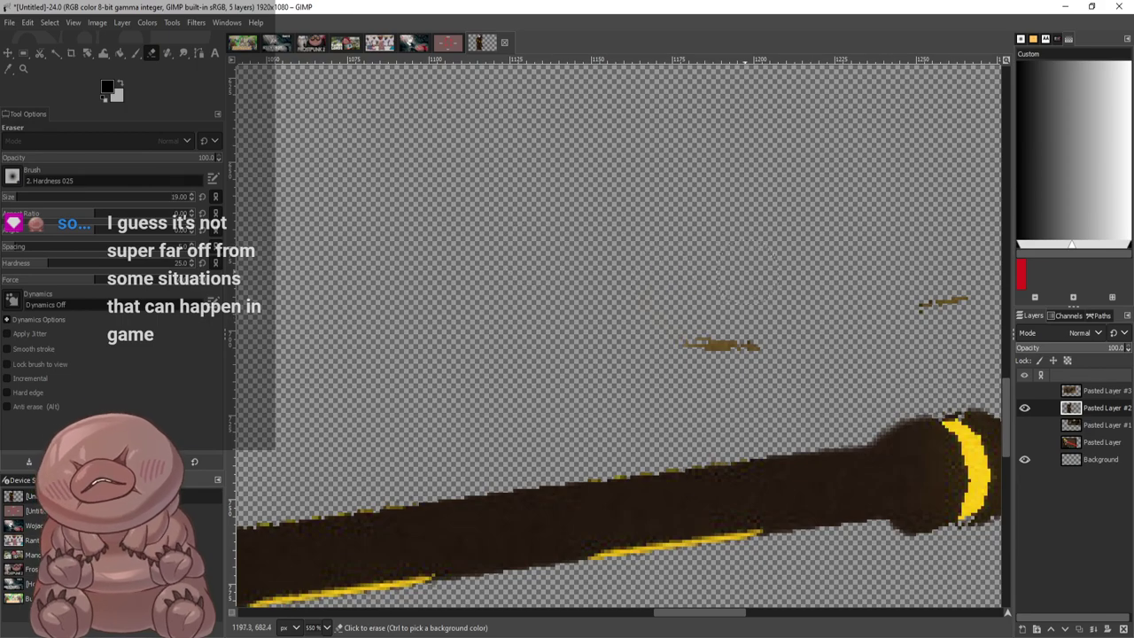
Erase the leftover pale glow and brown strip on the outer side of the figure's thin antenna
scroll(966, 443, "down", 8)
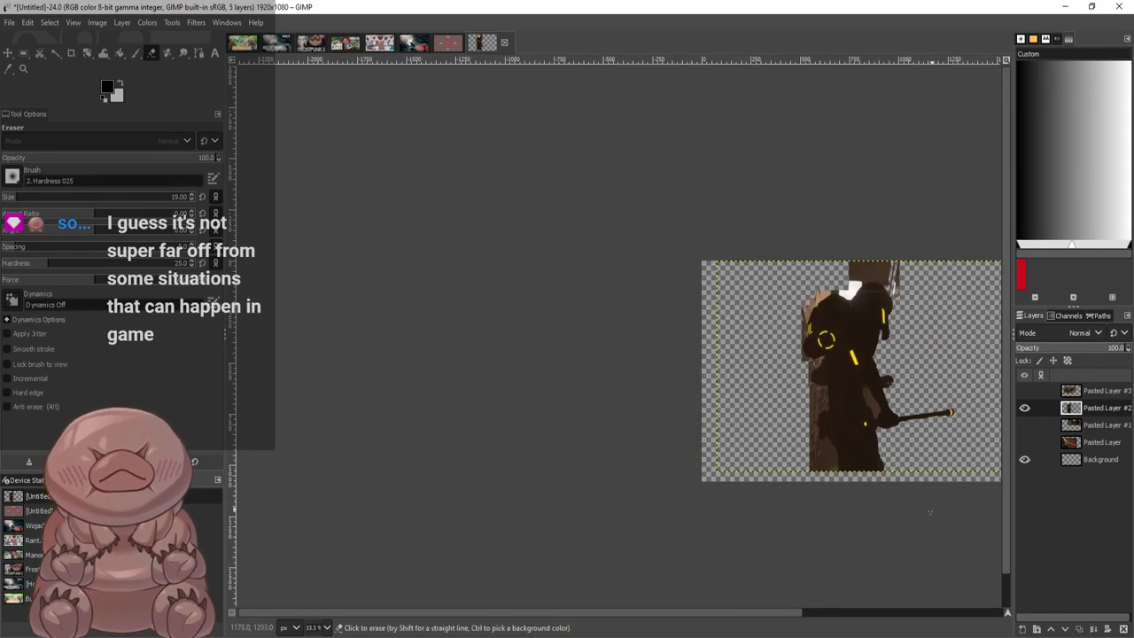
scroll(910, 276, "up", 4)
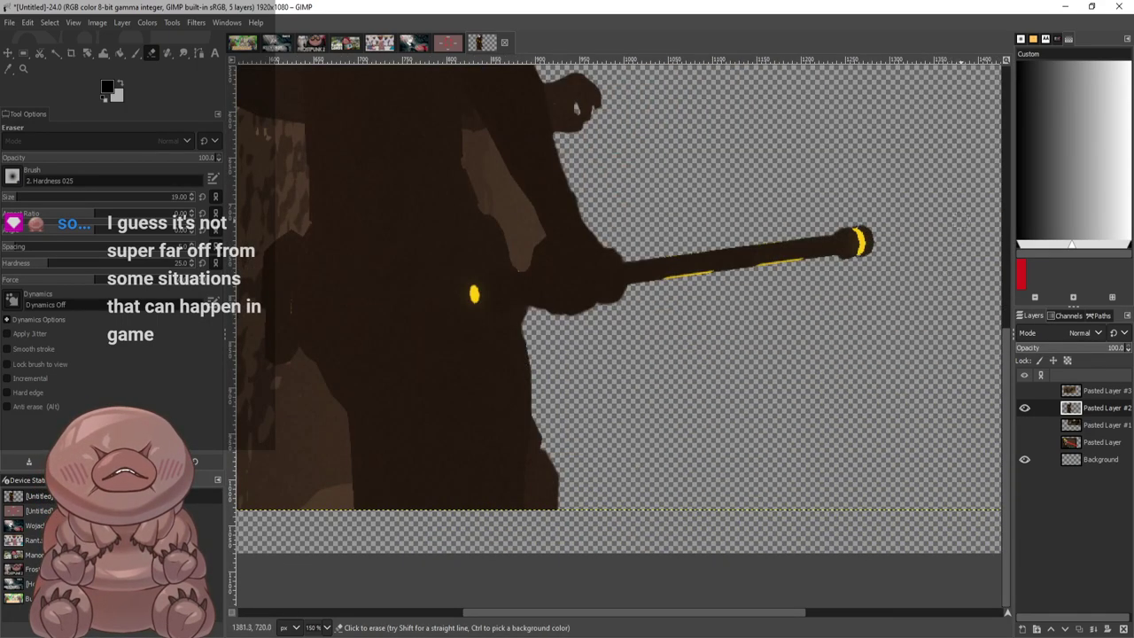
scroll(299, 325, "up", 3)
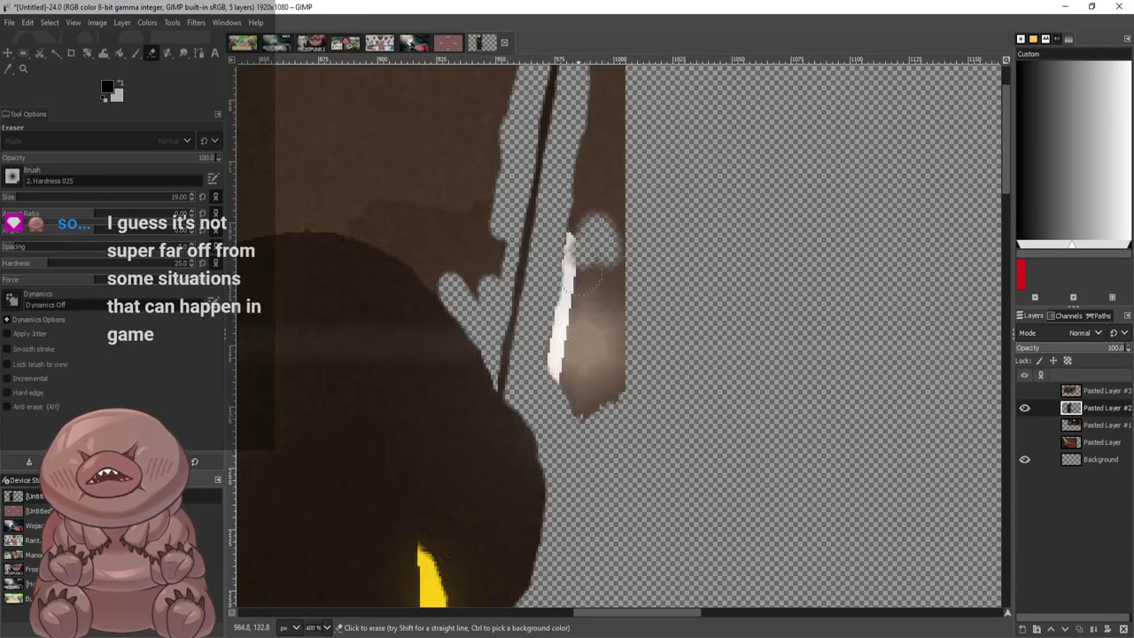
mouse_move(589, 280)
left_mouse_down()
mouse_move(555, 381)
mouse_move(579, 390)
mouse_move(618, 372)
mouse_move(609, 248)
mouse_move(587, 160)
left_mouse_up()
scroll(598, 302, "up", 2)
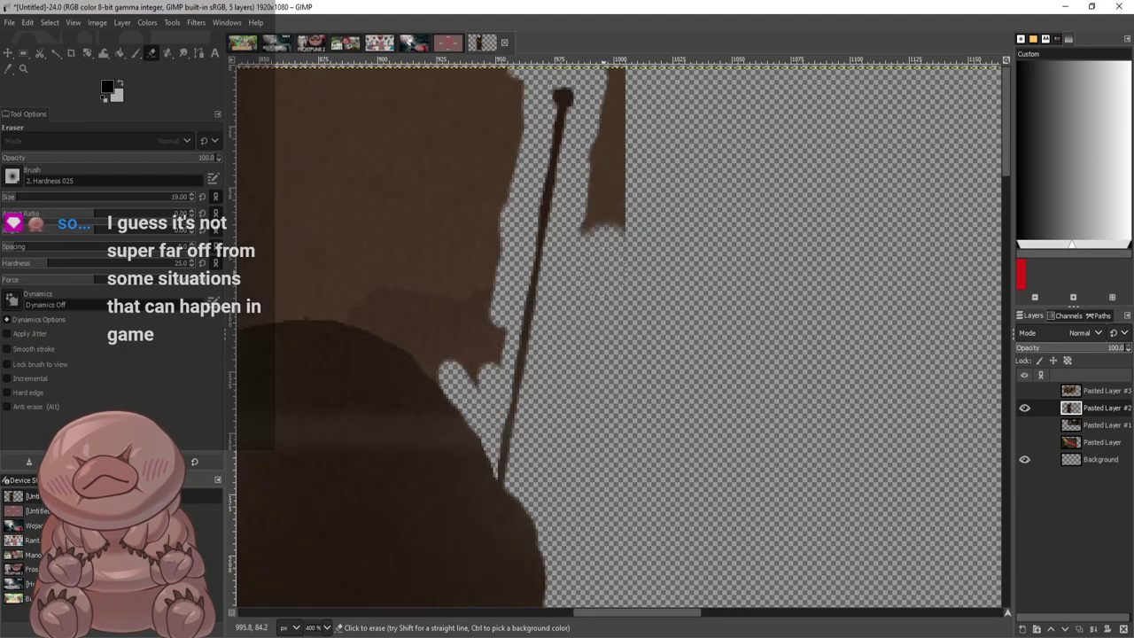
mouse_move(602, 228)
left_mouse_down()
mouse_move(600, 142)
mouse_move(619, 79)
left_mouse_up()
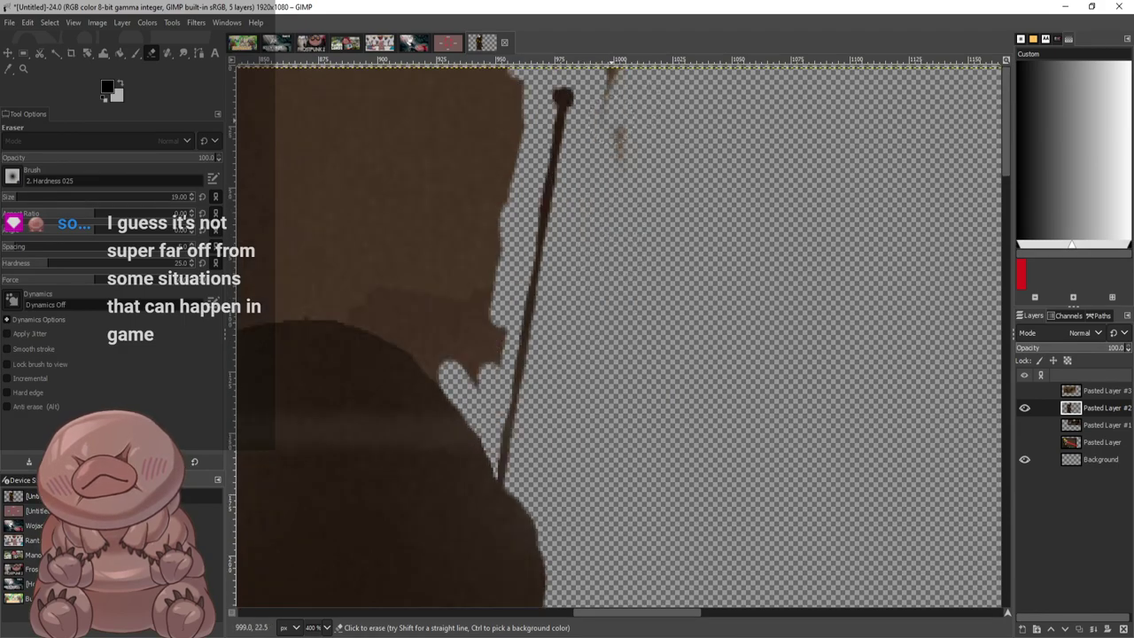
Erase the narrow background gap between the figure's two dark rounded humps with an Eraser size of 9
scroll(647, 328, "down", 5)
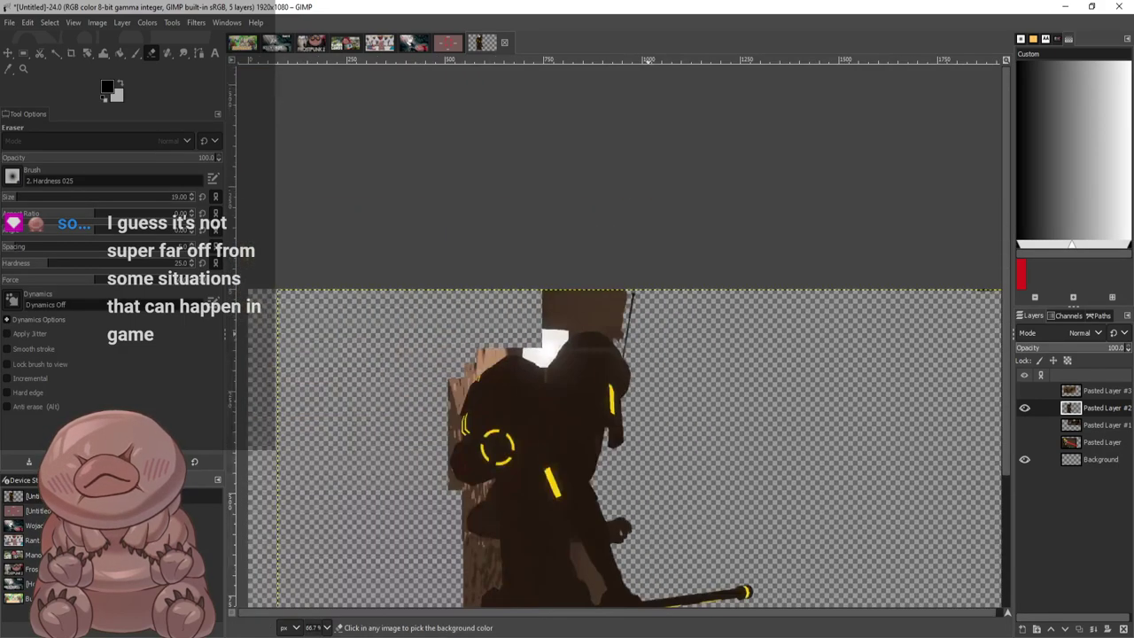
scroll(527, 403, "up", 4)
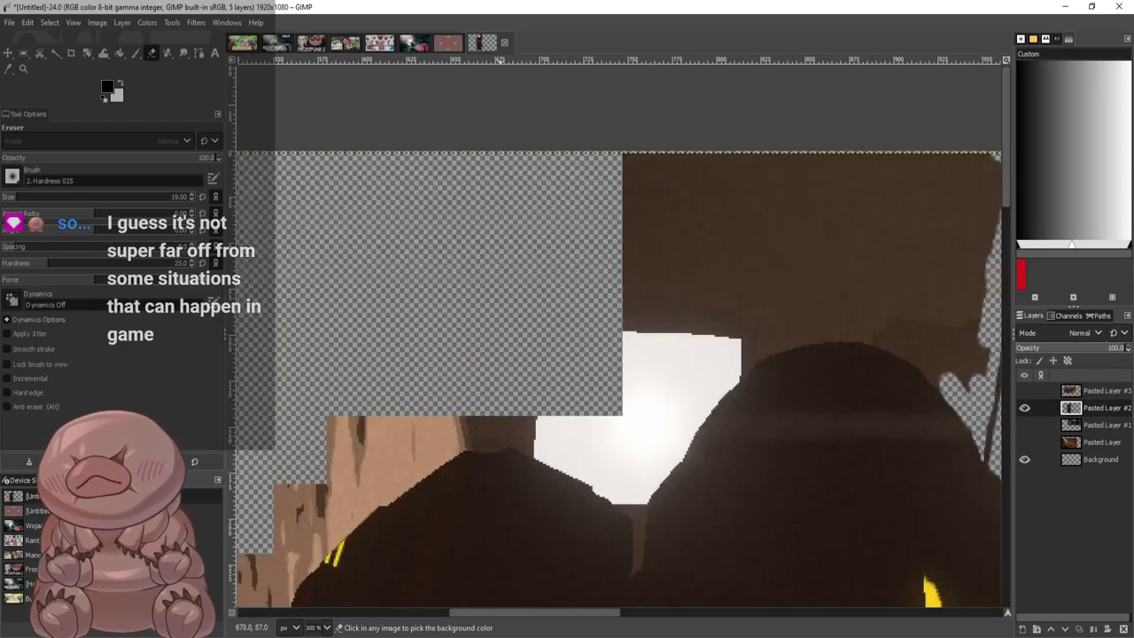
scroll(644, 157, "up", 3)
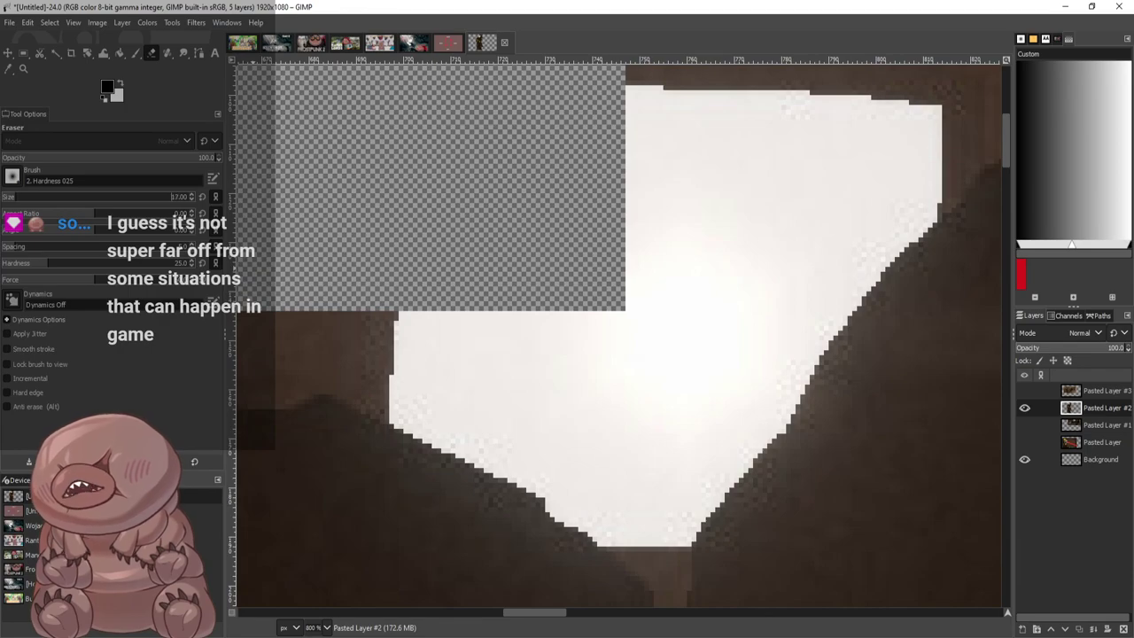
scroll(707, 254, "down", 5)
mouse_move(669, 145)
left_mouse_down()
mouse_move(673, 266)
mouse_move(656, 325)
mouse_move(672, 121)
mouse_move(660, 181)
mouse_move(566, 93)
left_mouse_up()
scroll(703, 172, "up", 5)
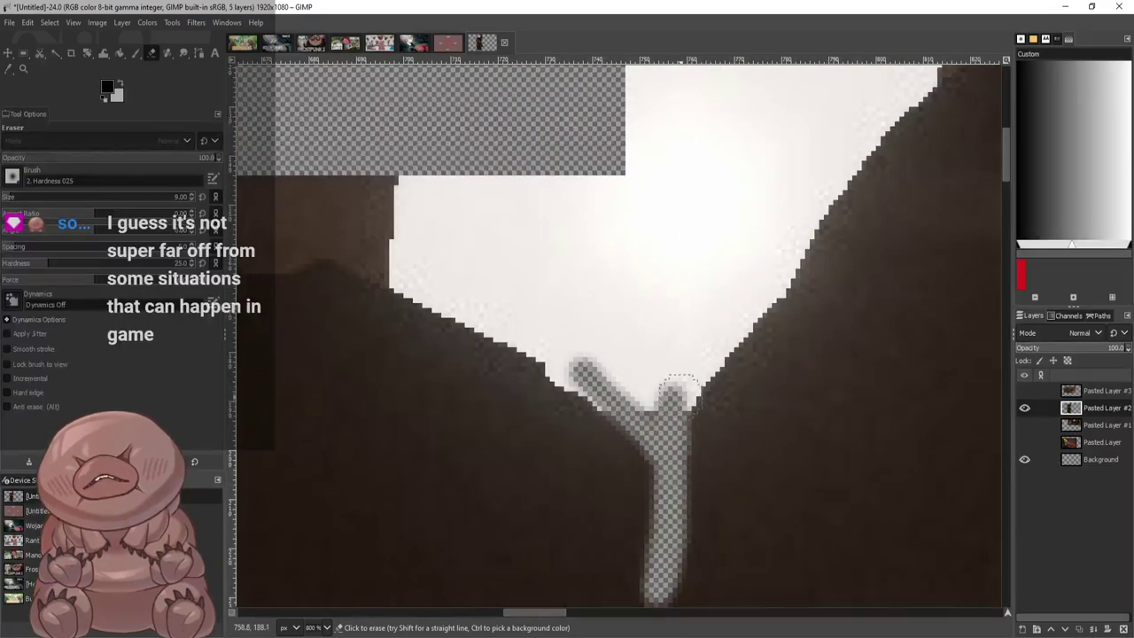
Erase the white glow and brown background along the larger hump's edge, from the gap up over its top
mouse_move(679, 393)
left_mouse_down()
mouse_move(802, 235)
mouse_move(787, 265)
left_mouse_up()
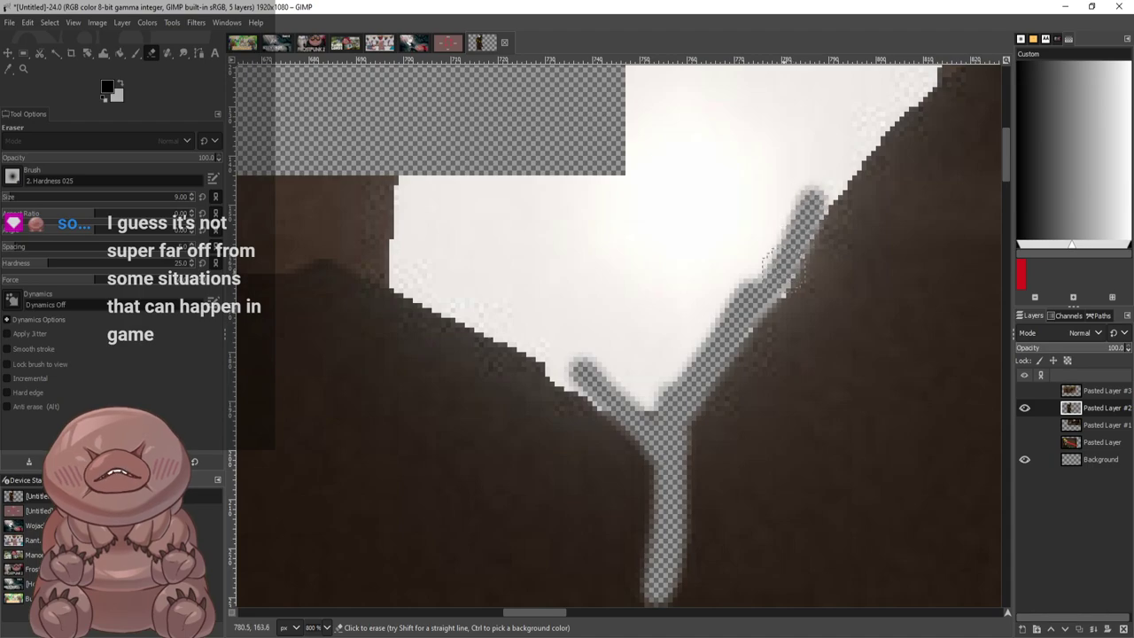
scroll(866, 126, "up", 5)
mouse_move(964, 299)
left_mouse_down()
mouse_move(932, 350)
mouse_move(817, 463)
left_mouse_up()
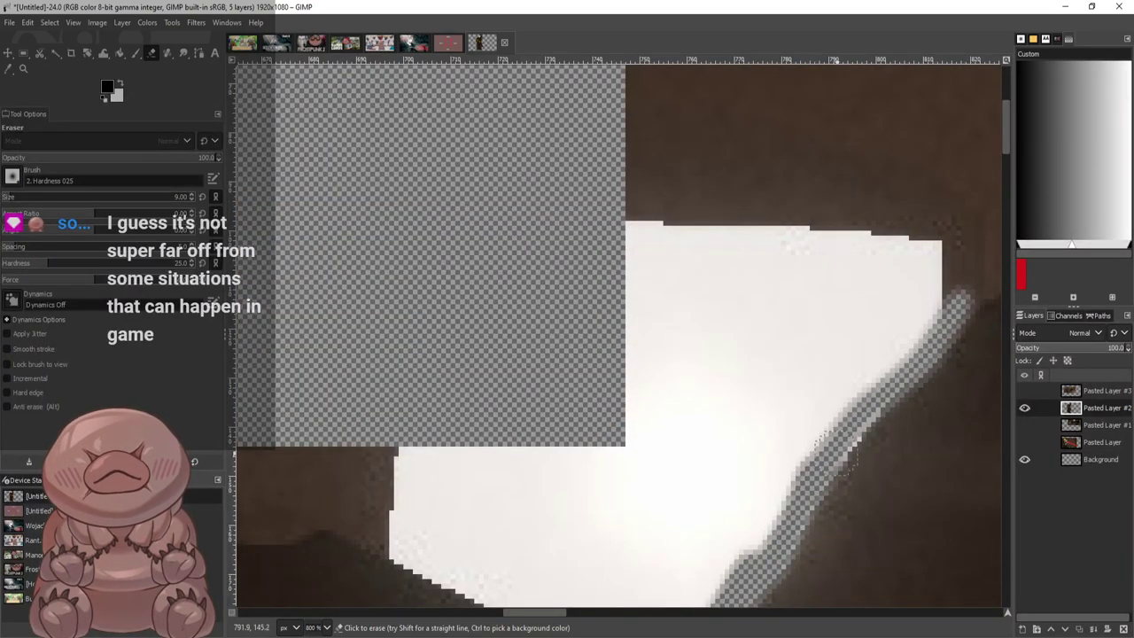
scroll(664, 454, "right", 7)
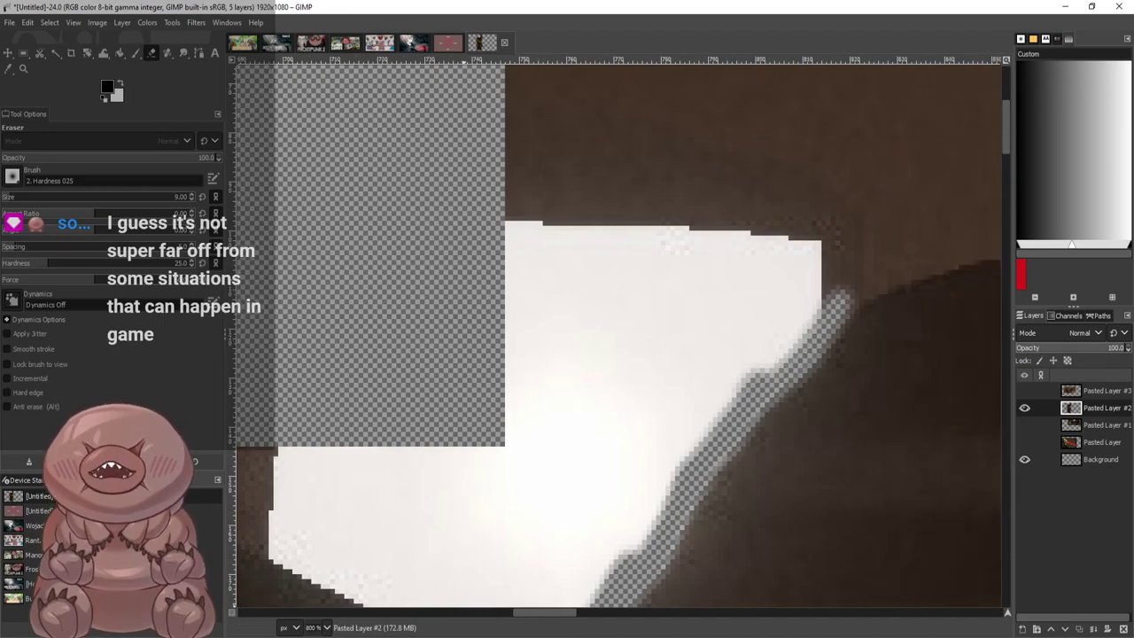
mouse_move(937, 249)
left_mouse_down()
mouse_move(910, 249)
mouse_move(965, 277)
mouse_move(910, 247)
mouse_move(747, 245)
mouse_move(650, 269)
mouse_move(558, 318)
mouse_move(699, 221)
mouse_move(611, 249)
mouse_move(559, 274)
mouse_move(805, 217)
mouse_move(946, 207)
mouse_move(503, 312)
mouse_move(496, 344)
mouse_move(481, 335)
mouse_move(455, 352)
mouse_move(395, 459)
mouse_move(503, 285)
mouse_move(698, 203)
mouse_move(629, 206)
mouse_move(544, 242)
mouse_move(844, 191)
mouse_move(959, 189)
mouse_move(964, 227)
mouse_move(988, 249)
left_mouse_up()
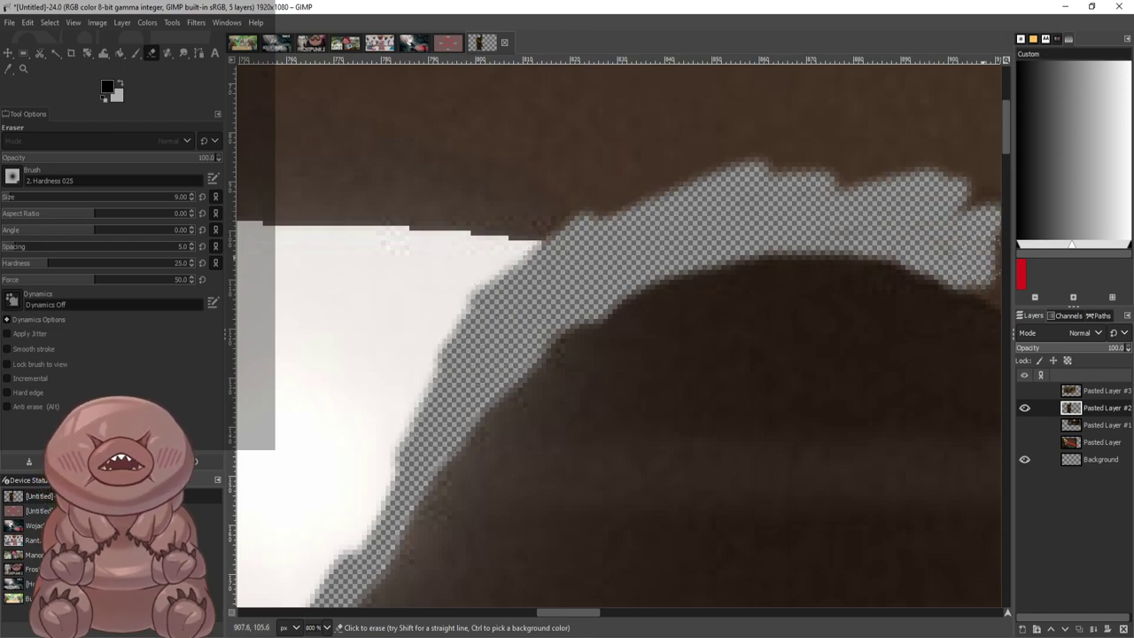
Erase the brown background between the larger hump's far slope and the thin antenna
left_click_drag(567, 612, 611, 612)
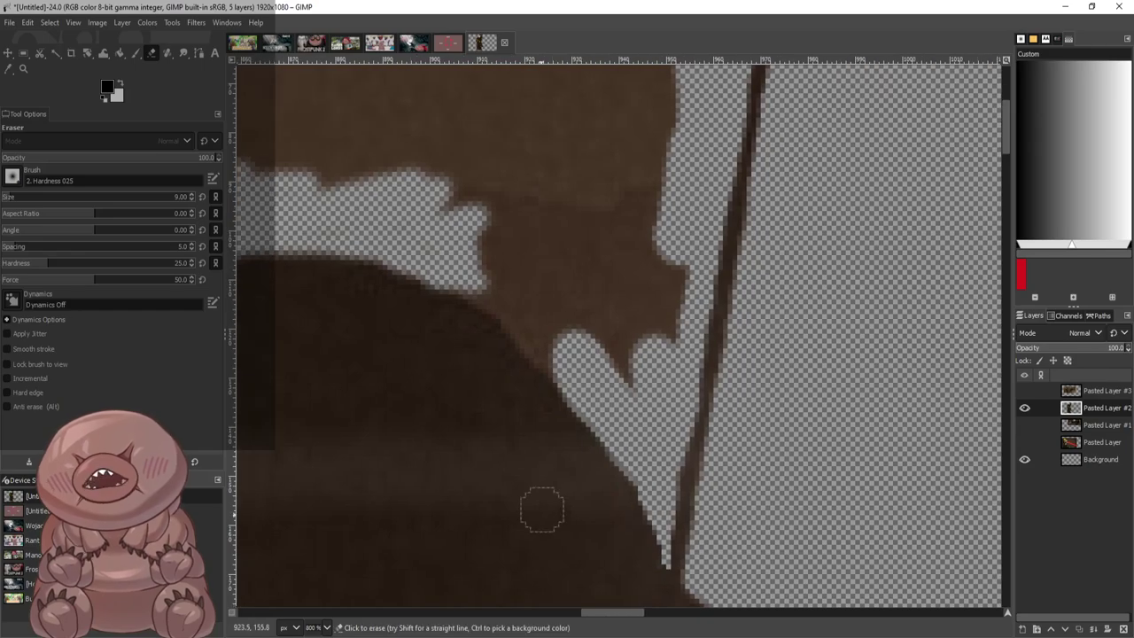
mouse_move(459, 298)
left_mouse_down()
mouse_move(532, 341)
mouse_move(561, 394)
mouse_move(505, 279)
mouse_move(525, 283)
mouse_move(605, 368)
mouse_move(457, 213)
mouse_move(650, 345)
mouse_move(672, 266)
mouse_move(610, 381)
mouse_move(601, 293)
mouse_move(615, 333)
left_mouse_up()
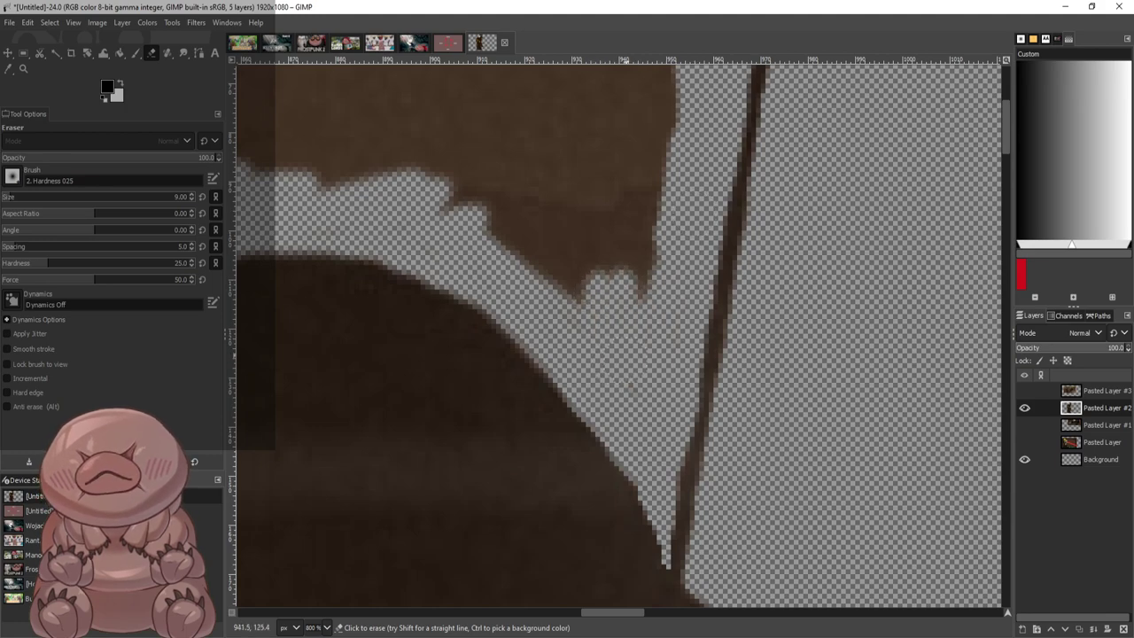
mouse_move(577, 293)
left_mouse_down()
mouse_move(552, 262)
mouse_move(566, 238)
mouse_move(483, 234)
mouse_move(574, 266)
mouse_move(471, 208)
mouse_move(475, 191)
mouse_move(614, 247)
mouse_move(640, 244)
mouse_move(637, 288)
mouse_move(659, 266)
mouse_move(659, 205)
left_mouse_up()
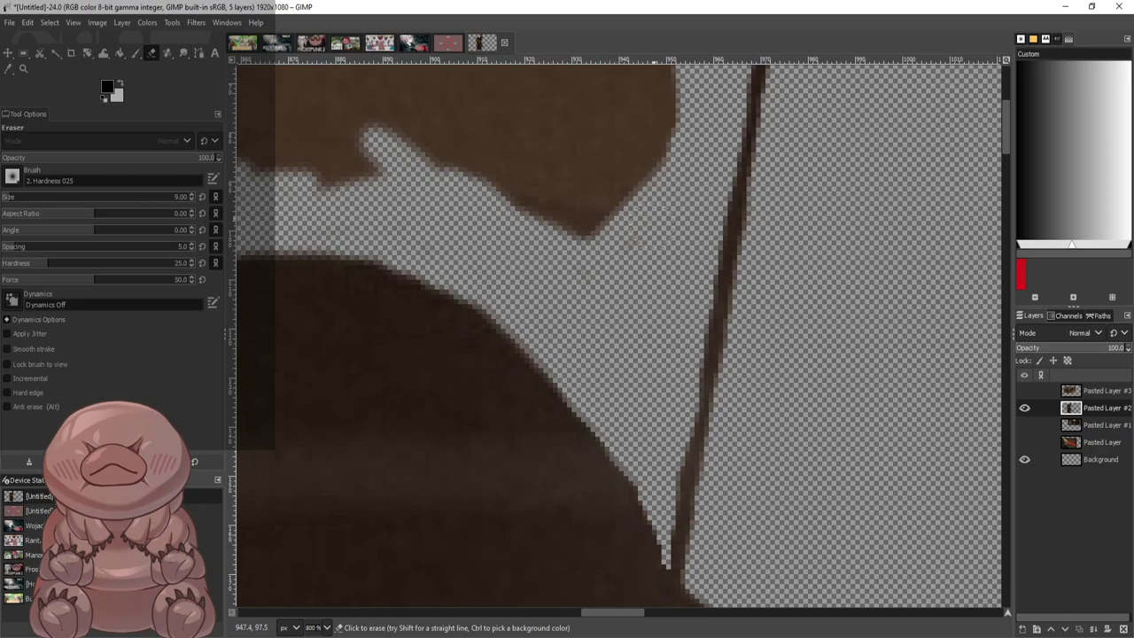
Erase the white glow along the smaller hump's edge and widen the cleared strip beside the larger hump
scroll(694, 130, "down", 3)
scroll(330, 373, "up", 1)
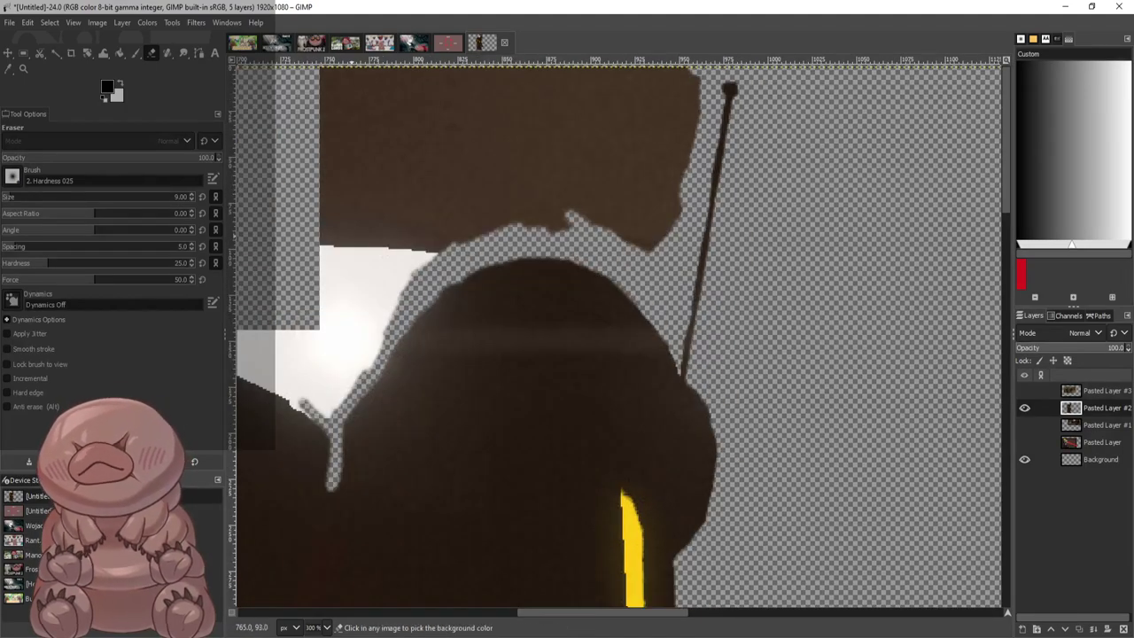
scroll(330, 372, "up", 2)
scroll(312, 486, "up", 2)
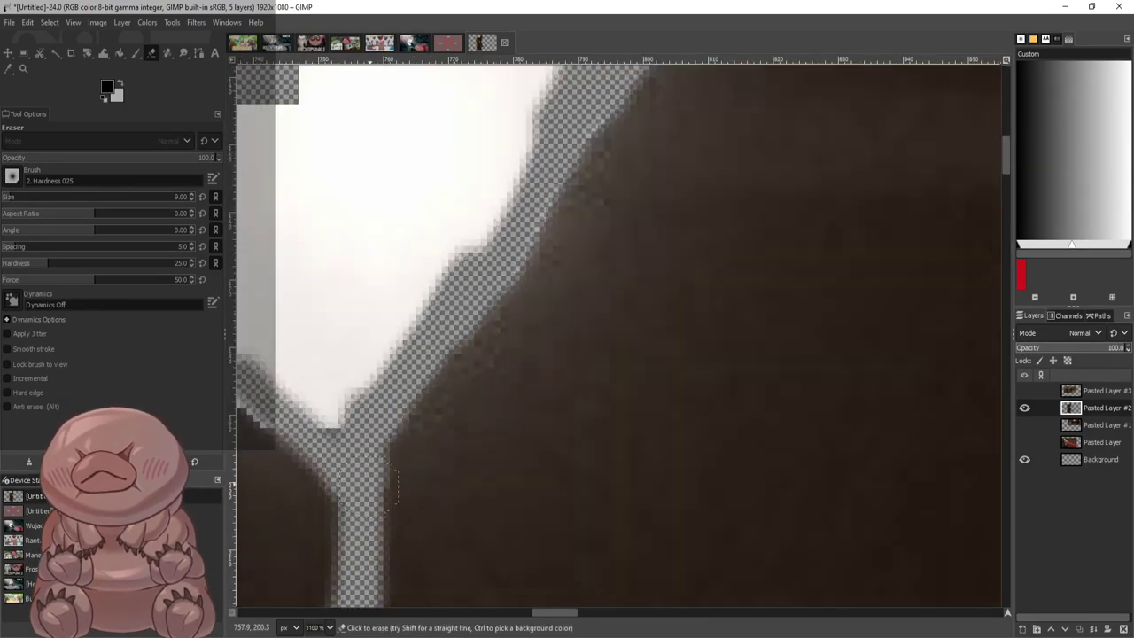
scroll(441, 129, "left", 5)
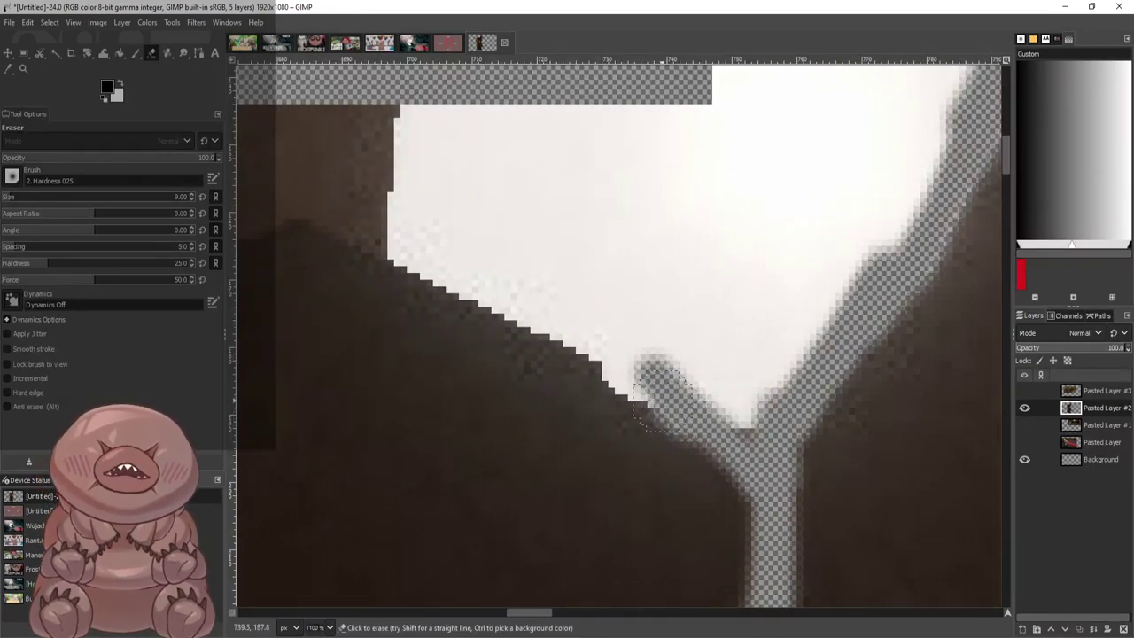
mouse_move(660, 389)
left_mouse_down()
mouse_move(607, 361)
mouse_move(666, 389)
mouse_move(606, 348)
mouse_move(616, 360)
mouse_move(434, 269)
mouse_move(560, 322)
mouse_move(624, 380)
mouse_move(542, 320)
mouse_move(390, 255)
mouse_move(373, 99)
mouse_move(389, 84)
mouse_move(408, 87)
mouse_move(388, 166)
mouse_move(433, 265)
mouse_move(436, 242)
mouse_move(414, 217)
mouse_move(390, 218)
mouse_move(478, 252)
mouse_move(491, 271)
mouse_move(513, 225)
mouse_move(466, 203)
mouse_move(493, 261)
mouse_move(581, 293)
mouse_move(598, 259)
mouse_move(608, 296)
mouse_move(646, 329)
mouse_move(674, 311)
mouse_move(724, 400)
mouse_move(761, 392)
mouse_move(745, 372)
mouse_move(740, 410)
mouse_move(914, 217)
mouse_move(915, 176)
mouse_move(944, 163)
mouse_move(958, 84)
left_mouse_up()
scroll(962, 159, "up", 3)
mouse_move(966, 164)
left_mouse_down()
mouse_move(984, 129)
mouse_move(973, 93)
left_mouse_up()
mouse_move(952, 163)
left_mouse_down()
mouse_move(871, 284)
mouse_move(833, 372)
mouse_move(753, 457)
mouse_move(817, 412)
mouse_move(691, 425)
mouse_move(651, 390)
mouse_move(496, 305)
mouse_move(518, 310)
mouse_move(426, 266)
mouse_move(486, 257)
mouse_move(558, 270)
mouse_move(531, 252)
mouse_move(589, 302)
mouse_move(580, 298)
mouse_move(642, 297)
left_mouse_up()
Erase the white glow between the two humps and the whole brown background block above the larger hump with an Eraser size of 17
scroll(979, 248, "up", 1)
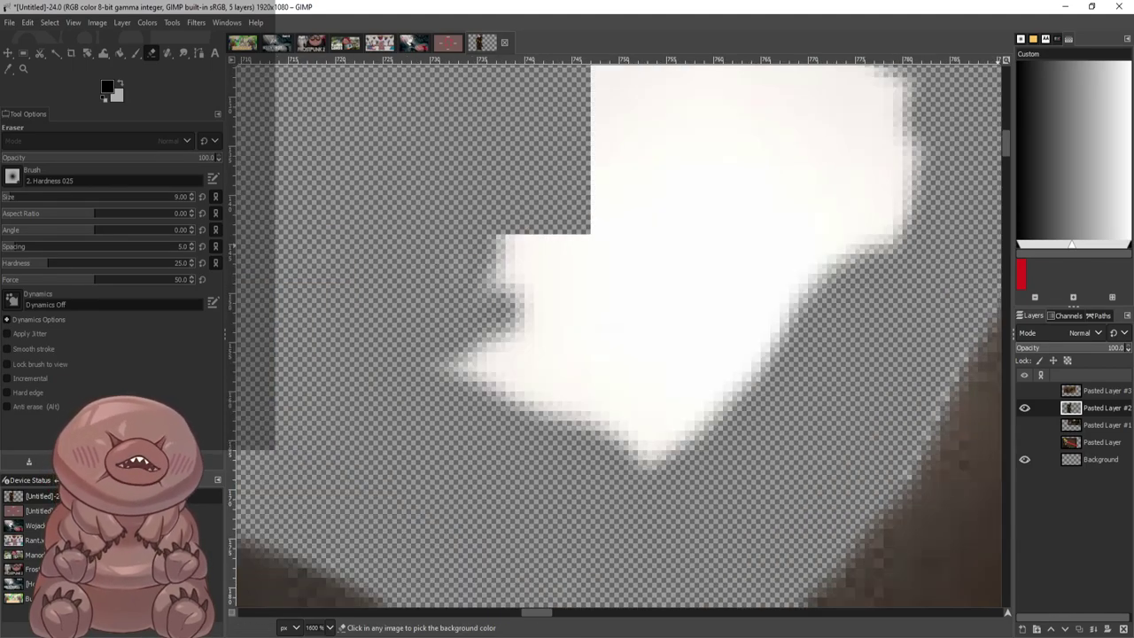
scroll(1068, 208, "up", 2)
scroll(952, 182, "down", 4)
scroll(939, 200, "up", 4)
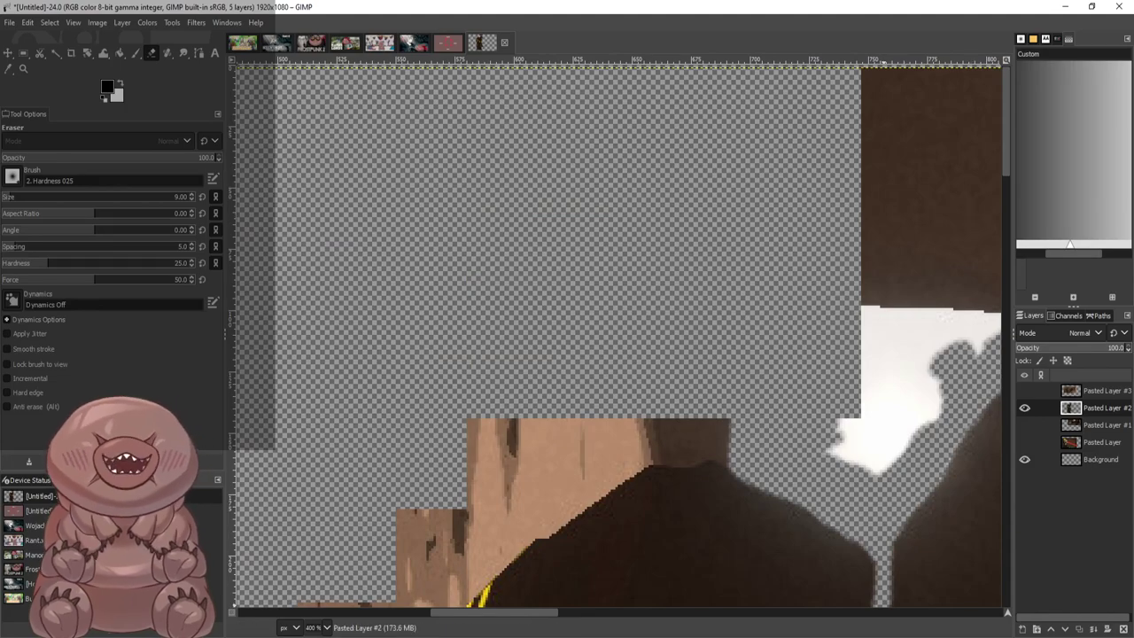
scroll(861, 241, "right", 5)
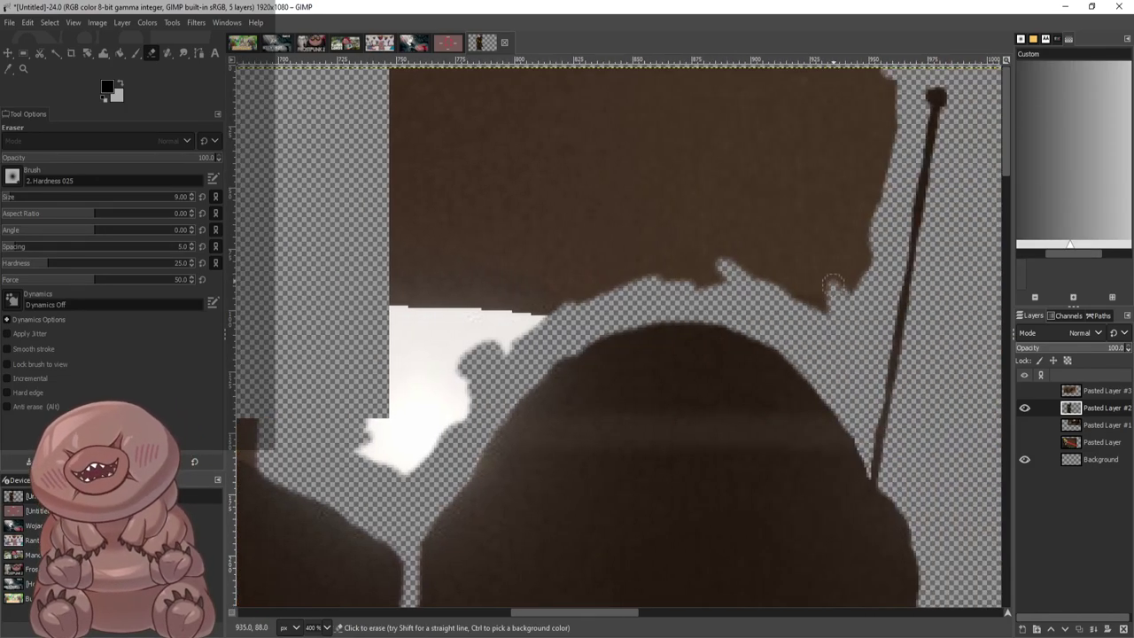
left_click_drag(833, 283, 876, 245)
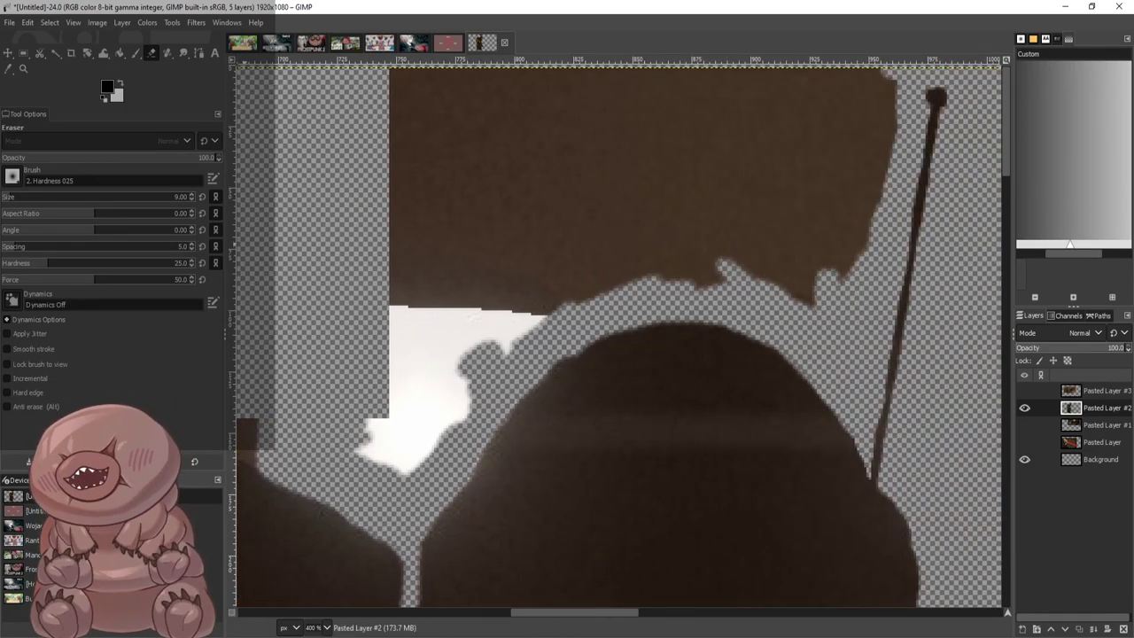
mouse_move(814, 271)
left_mouse_down()
mouse_move(836, 229)
mouse_move(857, 241)
mouse_move(881, 172)
mouse_move(890, 36)
mouse_move(859, 41)
mouse_move(871, 89)
mouse_move(855, 167)
mouse_move(834, 92)
mouse_move(810, 243)
mouse_move(841, 221)
mouse_move(840, 266)
mouse_move(801, 244)
mouse_move(788, 289)
mouse_move(731, 271)
mouse_move(781, 264)
mouse_move(749, 264)
mouse_move(525, 327)
mouse_move(456, 326)
mouse_move(412, 302)
mouse_move(467, 327)
mouse_move(416, 359)
mouse_move(485, 364)
mouse_move(448, 403)
mouse_move(446, 437)
mouse_move(394, 451)
mouse_move(382, 471)
mouse_move(359, 406)
mouse_move(433, 376)
left_mouse_up()
mouse_move(479, 297)
left_mouse_down()
mouse_move(674, 266)
mouse_move(771, 218)
left_mouse_up()
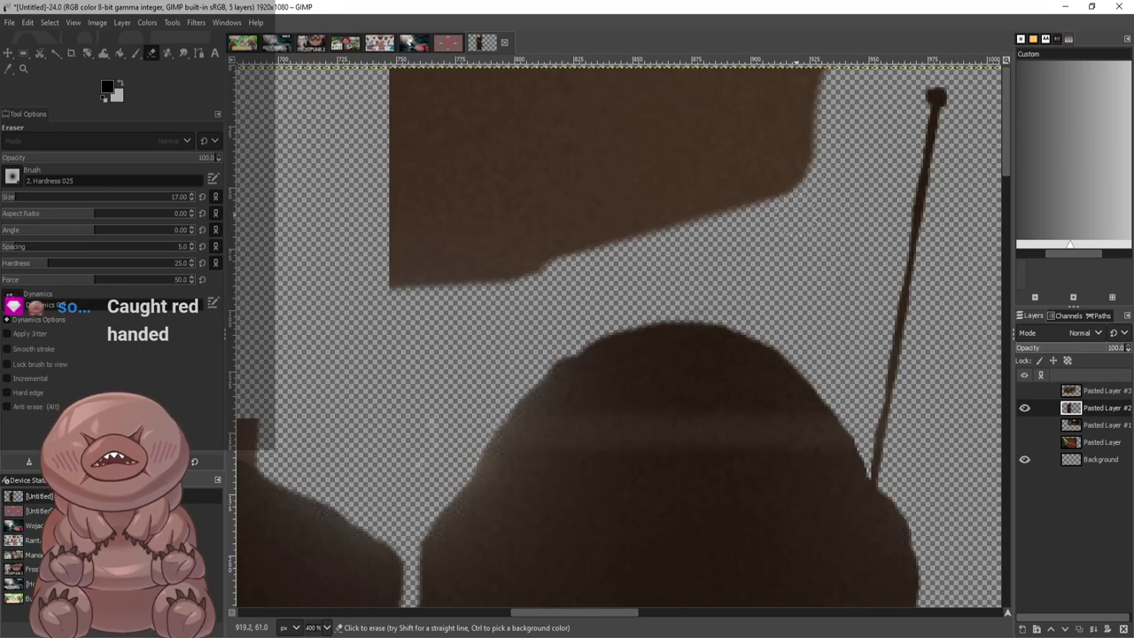
mouse_move(841, 75)
left_mouse_down()
mouse_move(394, 95)
mouse_move(811, 110)
mouse_move(797, 93)
mouse_move(771, 160)
mouse_move(749, 133)
mouse_move(728, 177)
mouse_move(719, 137)
mouse_move(657, 190)
mouse_move(507, 281)
left_mouse_up()
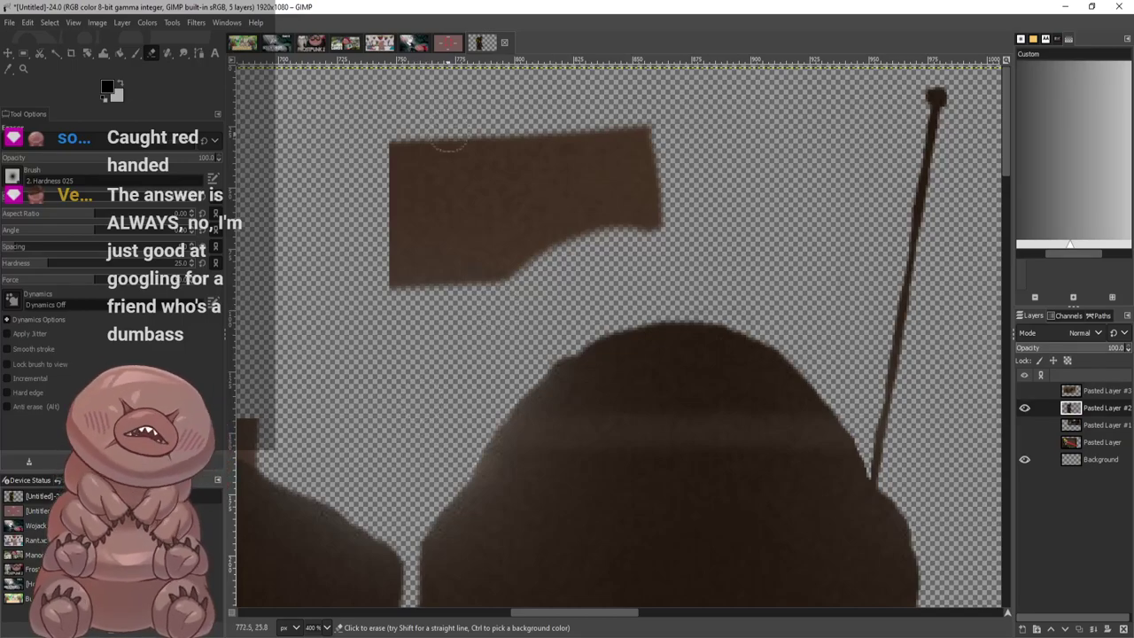
mouse_move(447, 145)
left_mouse_down()
mouse_move(410, 132)
mouse_move(567, 136)
mouse_move(621, 182)
mouse_move(425, 203)
mouse_move(619, 209)
mouse_move(571, 232)
mouse_move(349, 266)
mouse_move(435, 292)
left_mouse_up()
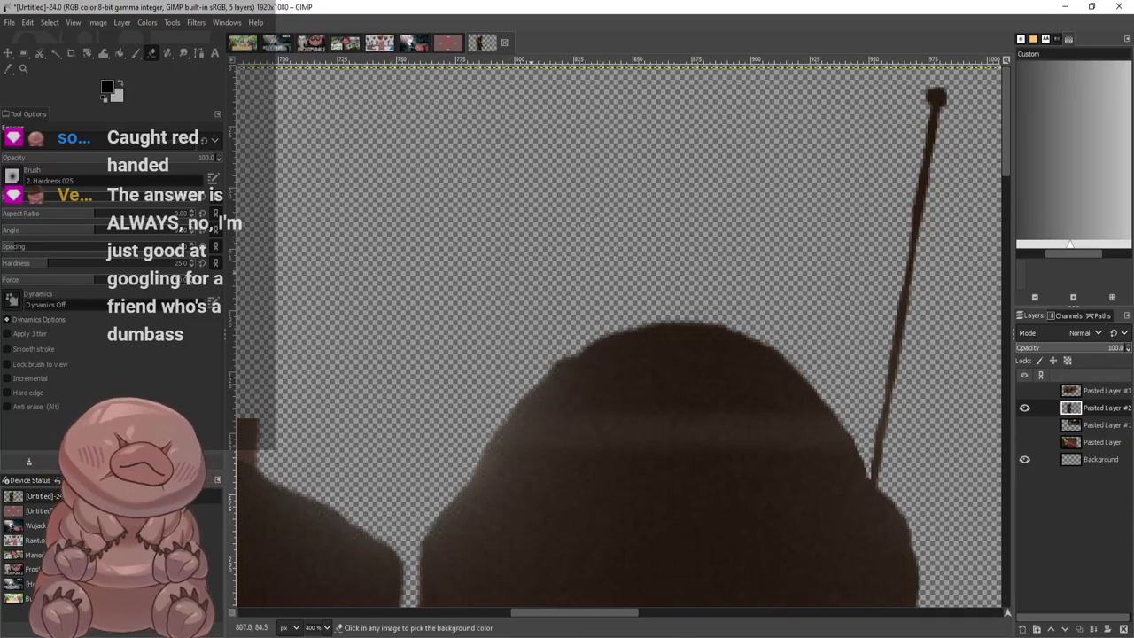
Erase the dark brown background block above the smaller hump's peak with an Eraser size of 10
scroll(404, 323, "down", 2)
scroll(649, 386, "up", 6)
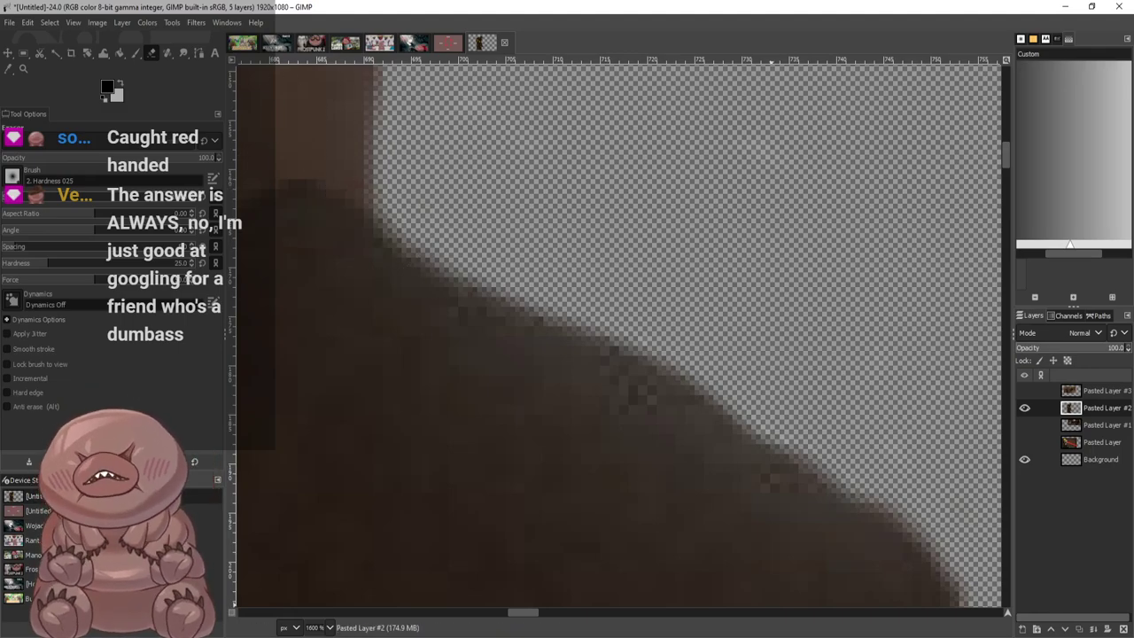
left_click_drag(524, 612, 506, 612)
scroll(620, 270, "up", 3)
scroll(616, 279, "down", 2)
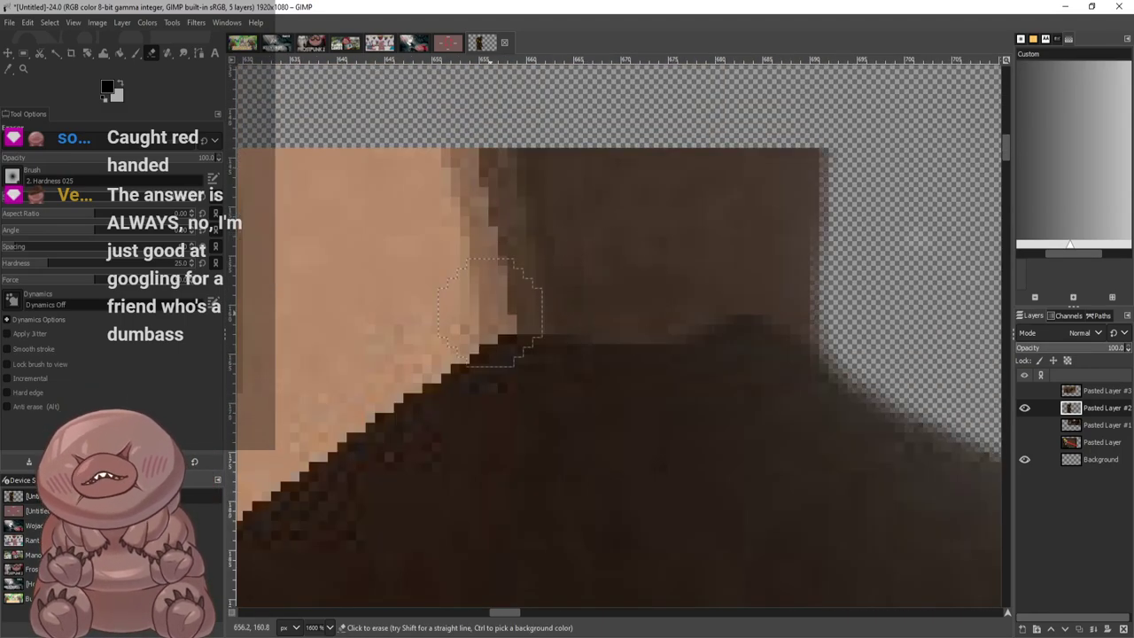
mouse_move(489, 312)
left_mouse_down()
mouse_move(638, 315)
mouse_move(754, 287)
mouse_move(859, 337)
mouse_move(779, 286)
mouse_move(656, 307)
mouse_move(532, 253)
mouse_move(467, 195)
mouse_move(514, 191)
mouse_move(508, 217)
mouse_move(558, 191)
mouse_move(696, 204)
mouse_move(709, 244)
mouse_move(738, 204)
mouse_move(807, 252)
left_mouse_up()
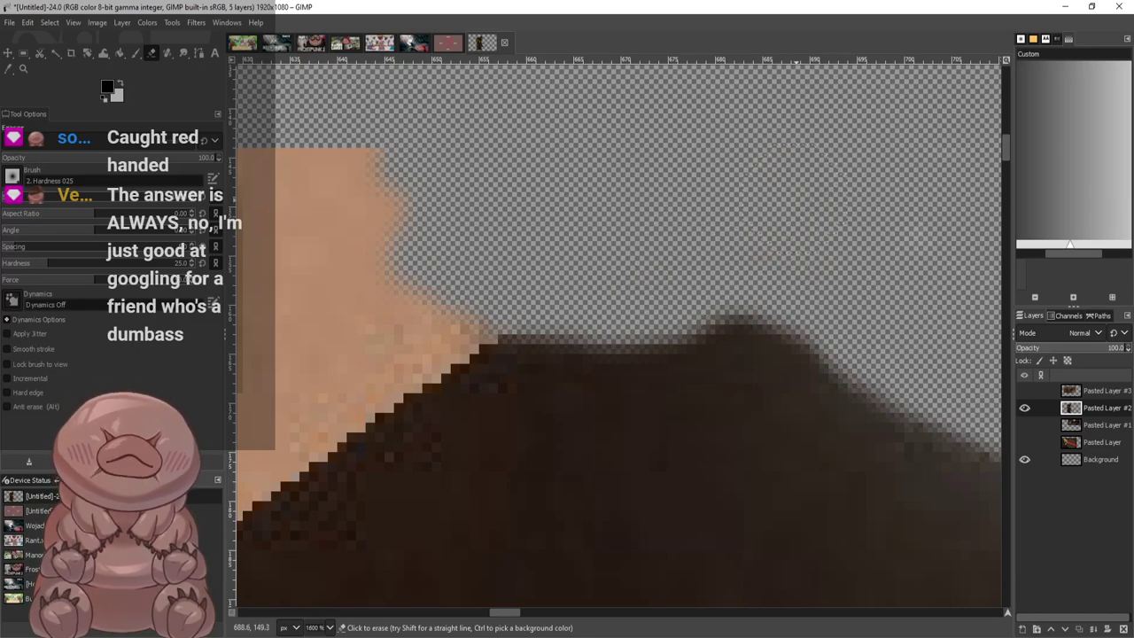
Erase the tan background along the smaller hump's outer slope down to its small ledge and widen the cleared area above it
scroll(647, 266, "down", 3, "ctrl")
scroll(450, 260, "up", 2, "ctrl")
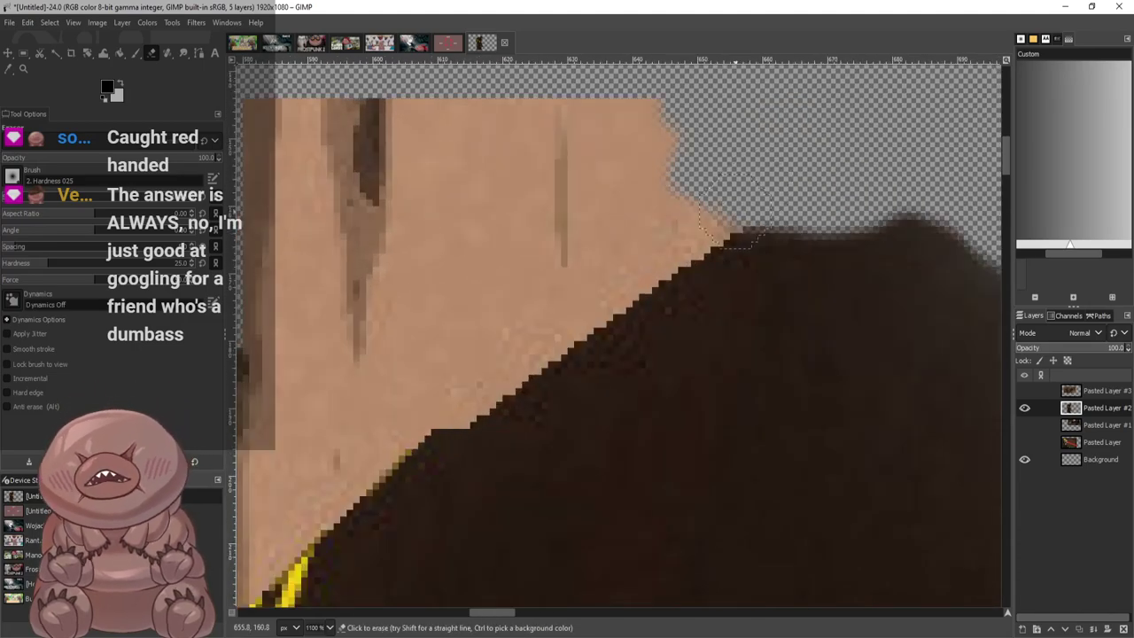
mouse_move(735, 217)
left_mouse_down()
mouse_move(459, 406)
mouse_move(416, 413)
mouse_move(448, 363)
mouse_move(603, 257)
mouse_move(645, 177)
left_mouse_up()
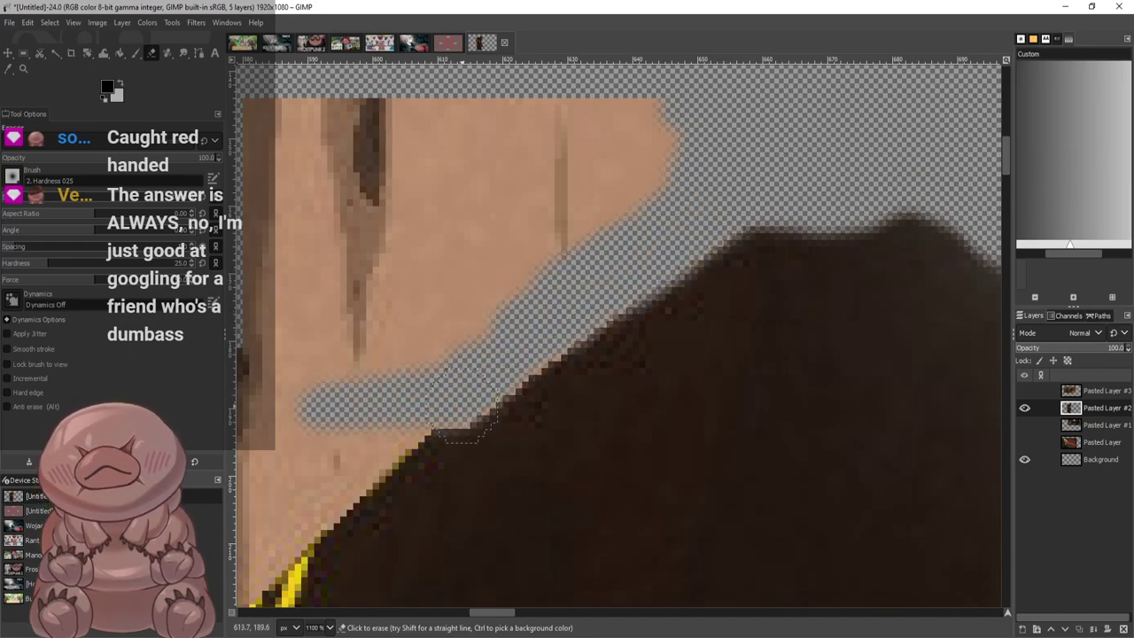
mouse_move(444, 396)
left_mouse_down()
mouse_move(425, 372)
mouse_move(561, 299)
mouse_move(545, 251)
mouse_move(463, 277)
mouse_move(616, 191)
mouse_move(700, 119)
mouse_move(588, 177)
left_mouse_up()
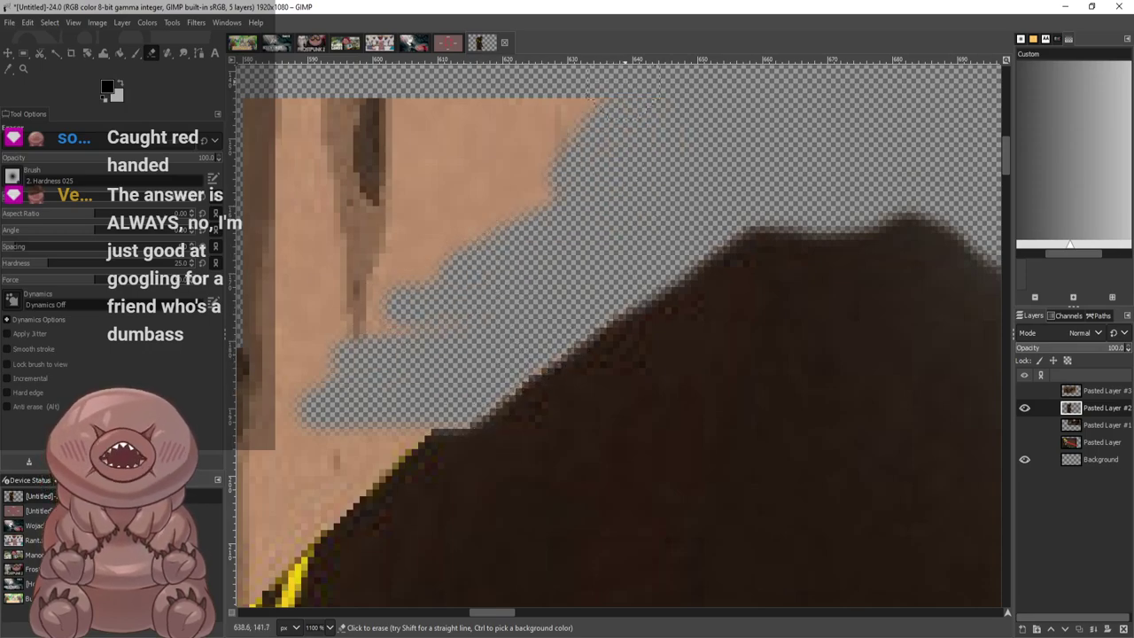
mouse_move(612, 97)
left_mouse_down()
mouse_move(563, 146)
mouse_move(568, 164)
mouse_move(538, 105)
mouse_move(478, 133)
mouse_move(532, 218)
mouse_move(448, 284)
left_mouse_up()
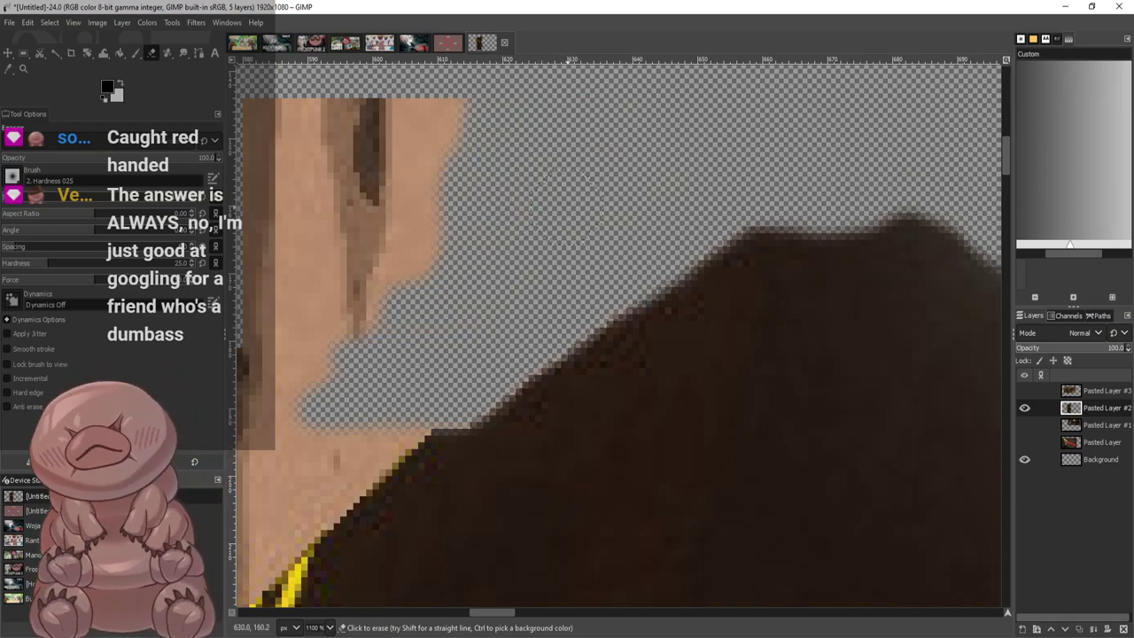
Erase the tall tan bark column and the background beside the outer slope down to the two short yellow stripes
left_click_drag(504, 612, 486, 613)
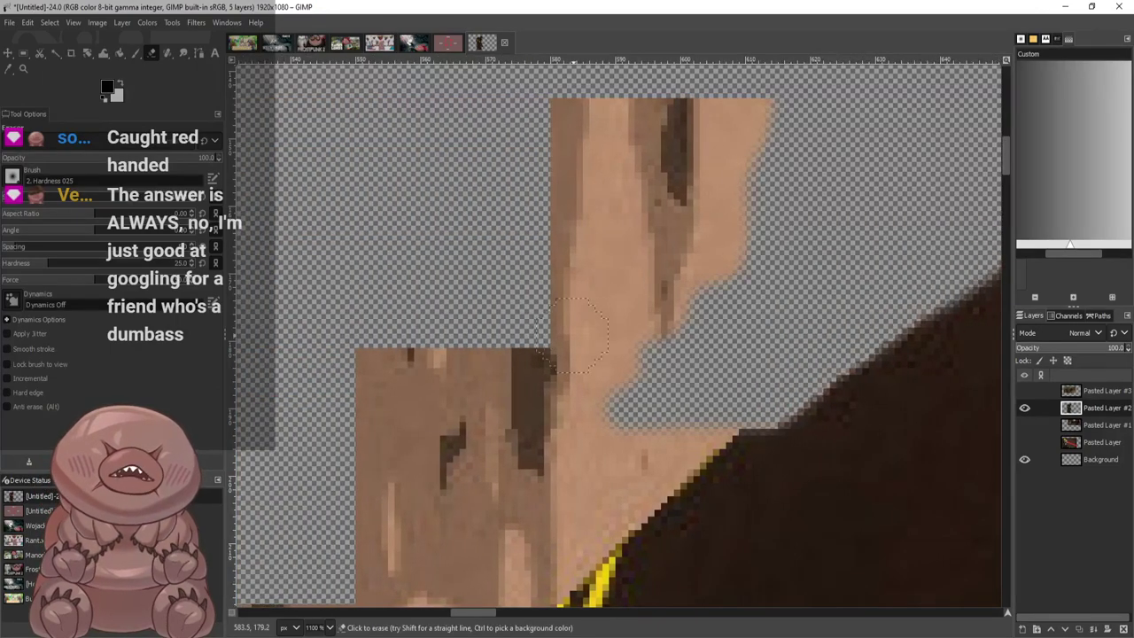
mouse_move(677, 339)
left_mouse_down()
mouse_move(755, 328)
mouse_move(596, 315)
mouse_move(597, 301)
mouse_move(723, 266)
mouse_move(737, 239)
mouse_move(496, 208)
mouse_move(818, 127)
mouse_move(450, 106)
left_mouse_up()
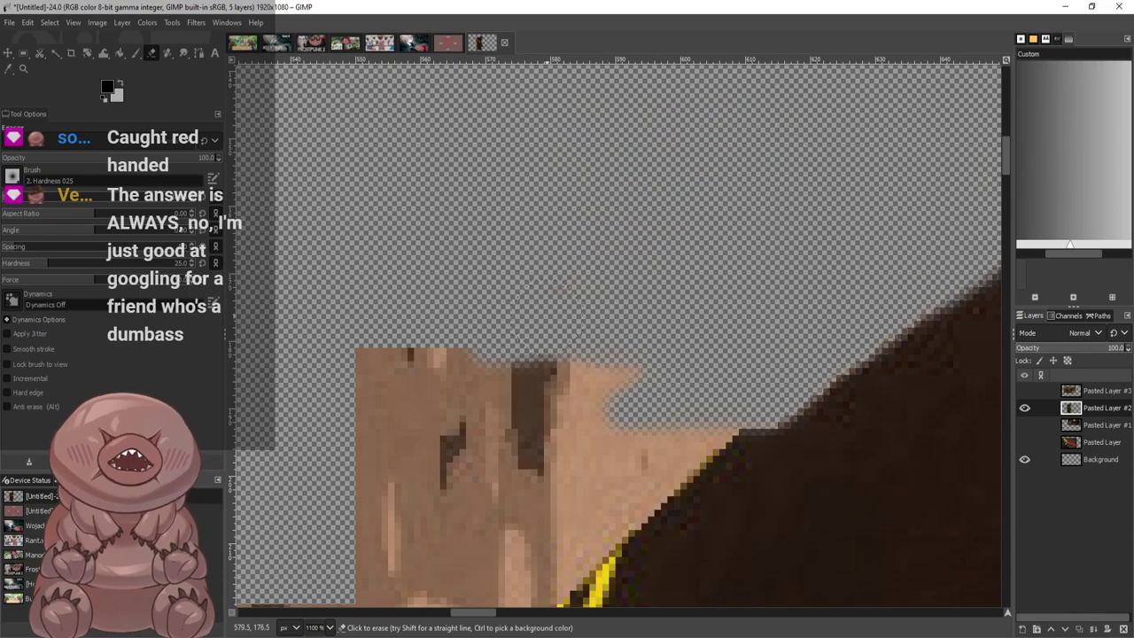
scroll(689, 313, "down", 5)
scroll(709, 189, "up", 2)
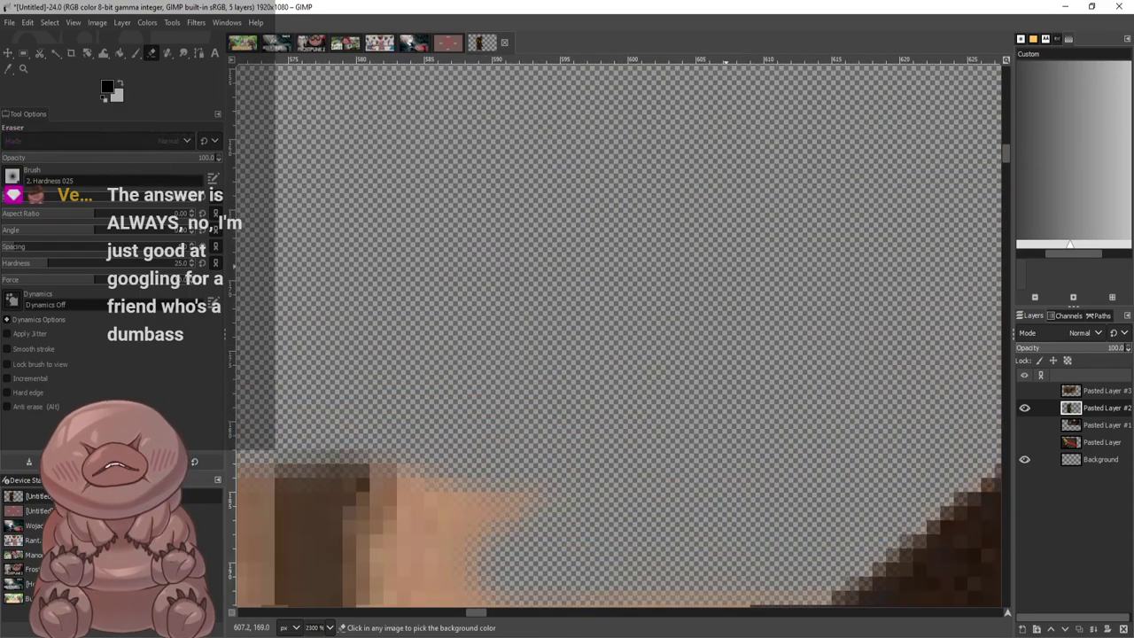
mouse_move(817, 213)
left_mouse_down()
mouse_move(661, 232)
mouse_move(416, 412)
mouse_move(556, 321)
left_mouse_up()
scroll(446, 327, "down", 3)
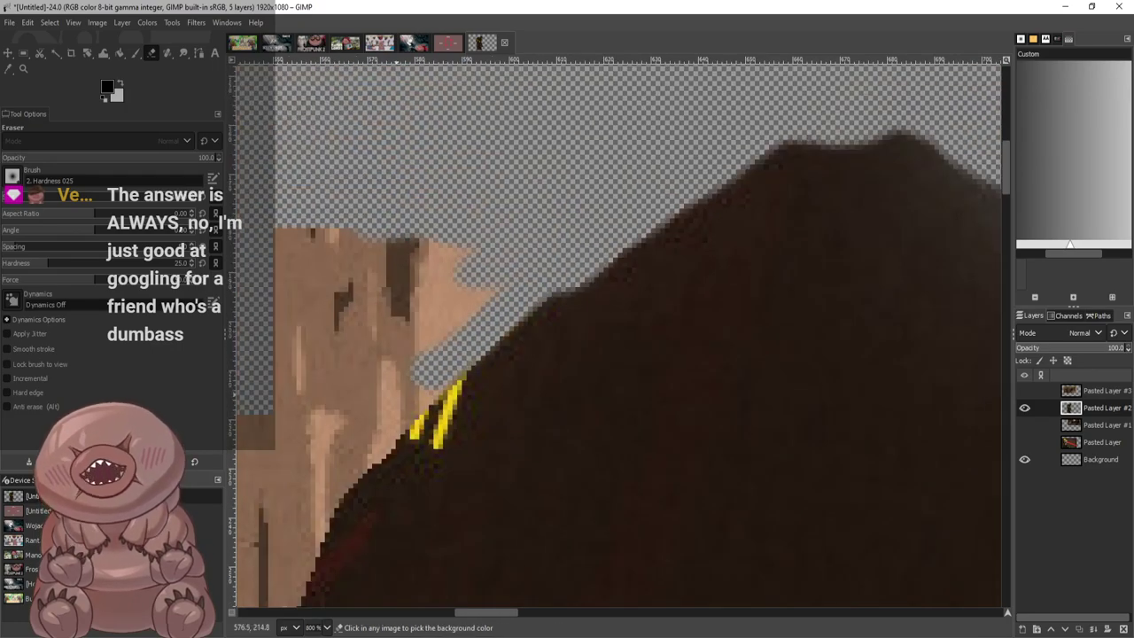
left_click_drag(417, 376, 291, 349)
mouse_move(425, 321)
left_mouse_down()
mouse_move(416, 293)
mouse_move(453, 261)
mouse_move(313, 299)
left_mouse_up()
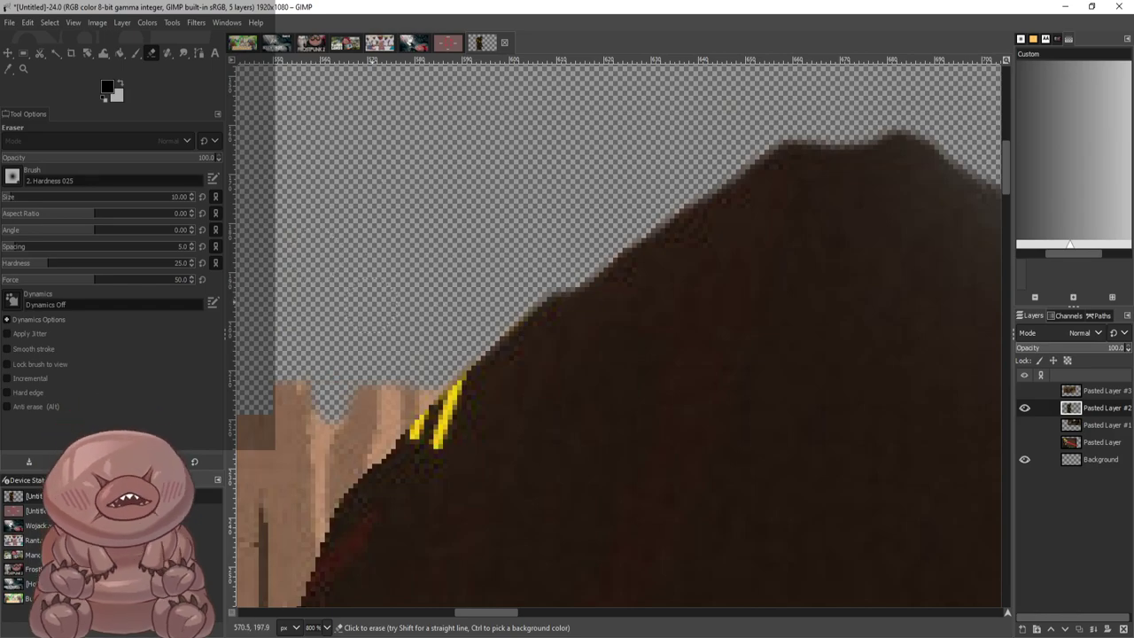
Erase the tan fringe along the slope beside the two short yellow stripes and the bark background just below them
scroll(620, 337, "down", 1)
scroll(620, 337, "up", 6)
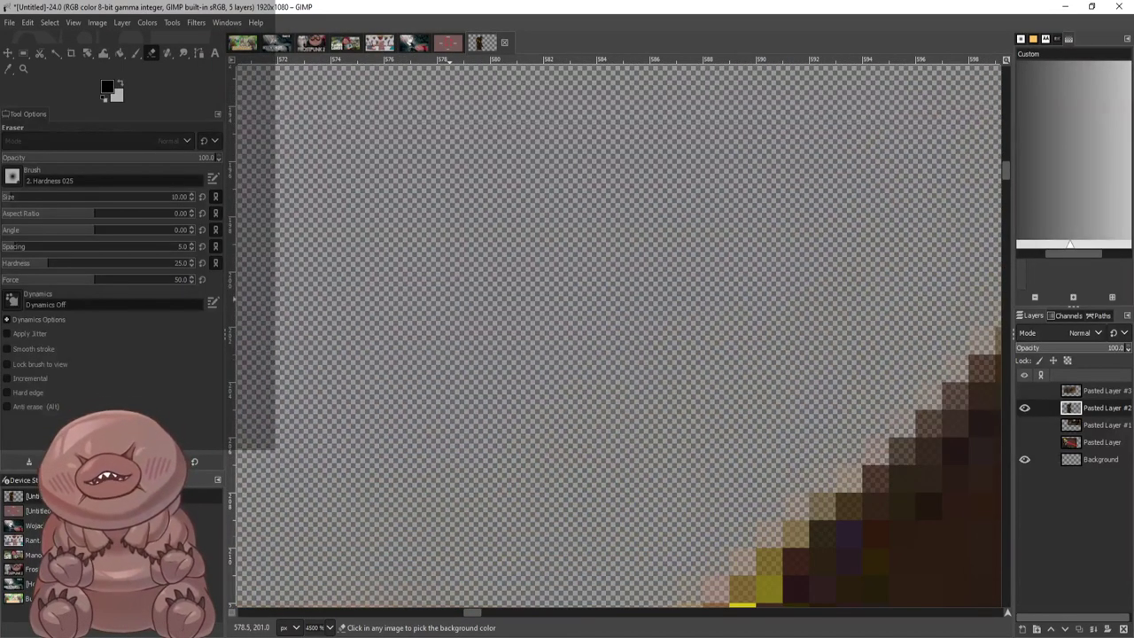
scroll(621, 337, "down", 5)
mouse_move(729, 222)
left_mouse_down()
mouse_move(596, 347)
mouse_move(567, 372)
left_mouse_up()
left_click_drag(456, 457, 435, 462)
scroll(450, 363, "down", 4)
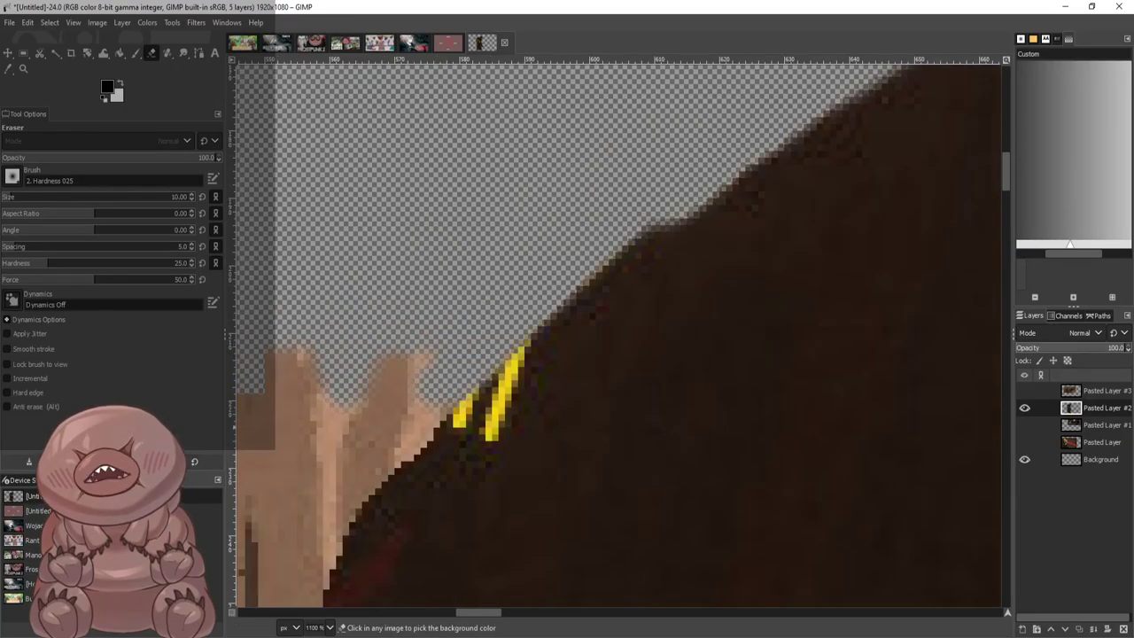
scroll(399, 390, "up", 7)
scroll(380, 410, "down", 5)
scroll(383, 422, "up", 2)
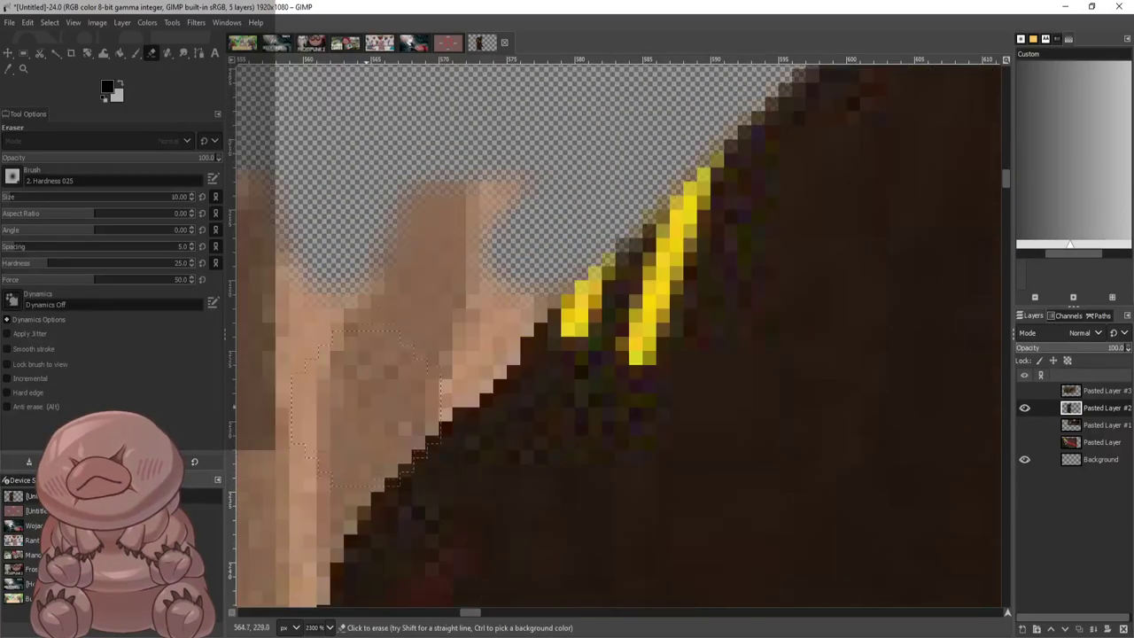
mouse_move(525, 258)
left_mouse_down()
mouse_move(496, 319)
mouse_move(376, 429)
mouse_move(300, 536)
mouse_move(317, 469)
mouse_move(527, 177)
left_mouse_up()
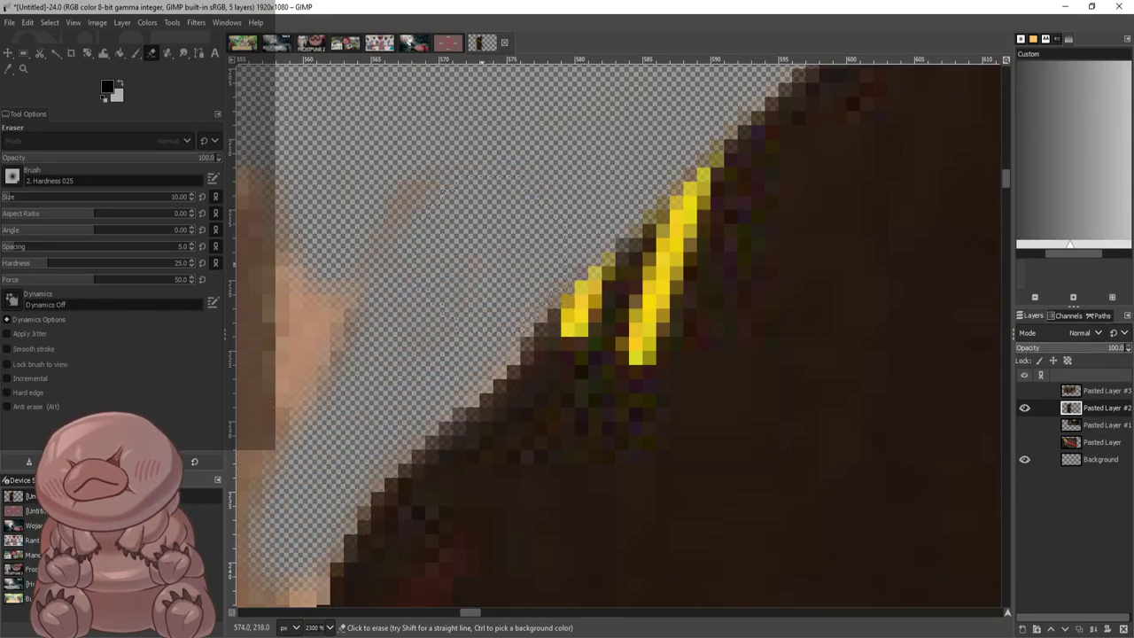
mouse_move(363, 274)
left_mouse_down()
mouse_move(292, 399)
mouse_move(266, 496)
left_mouse_up()
scroll(348, 318, "down", 4)
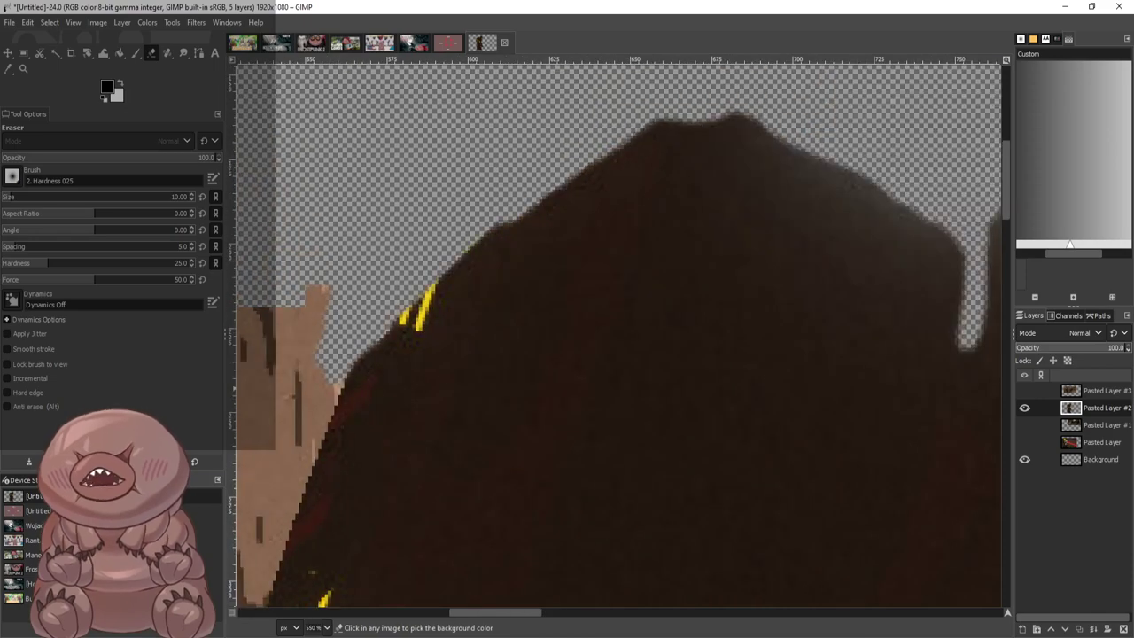
Erase the tan background along the figure's steep edge beside the dark red markings with an Eraser size of 8
scroll(315, 443, "left", 5)
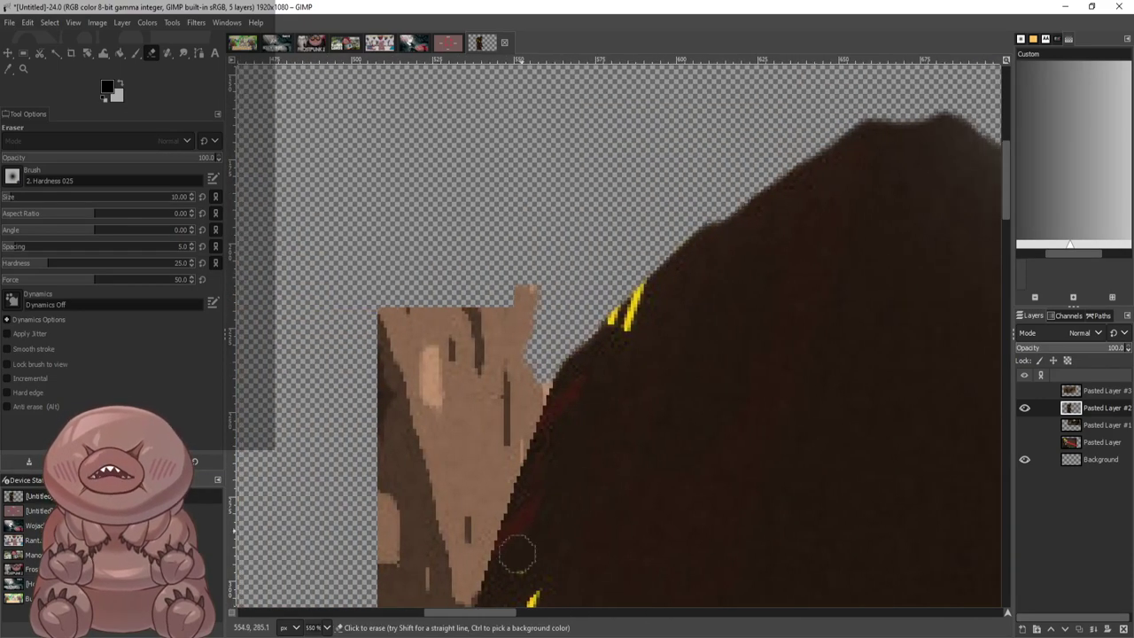
scroll(523, 328, "up", 4)
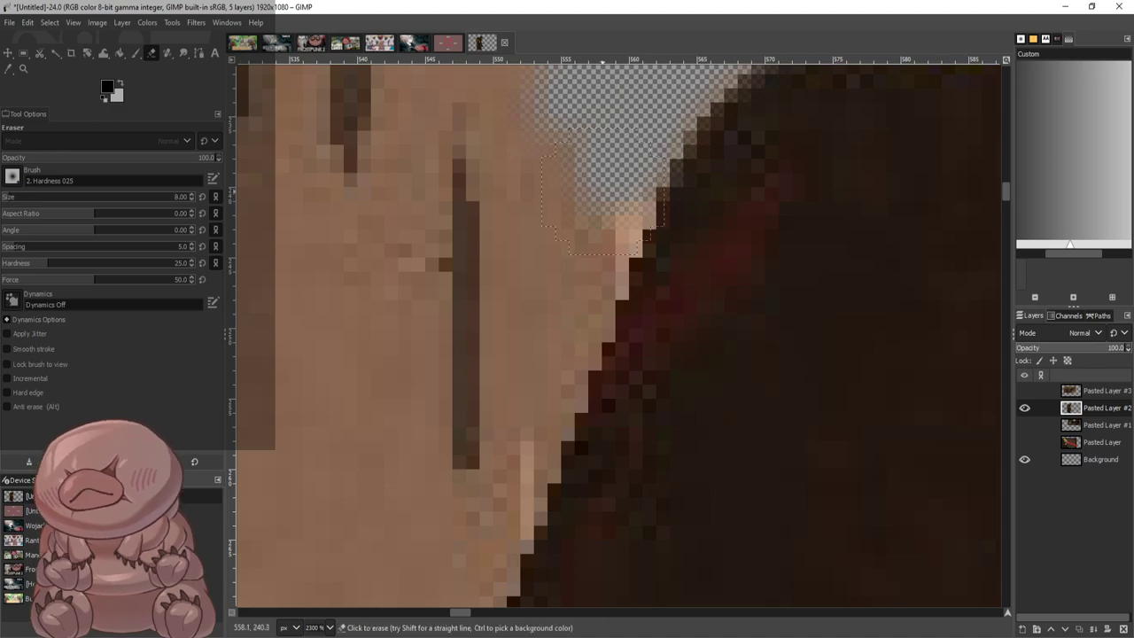
left_click_drag(603, 190, 579, 270)
mouse_move(624, 206)
left_mouse_down()
mouse_move(576, 264)
mouse_move(594, 288)
mouse_move(578, 295)
mouse_move(509, 491)
mouse_move(485, 523)
left_mouse_up()
scroll(520, 202, "down", 5)
mouse_move(522, 160)
left_mouse_down()
mouse_move(483, 190)
mouse_move(443, 266)
mouse_move(413, 373)
mouse_move(487, 266)
mouse_move(337, 496)
mouse_move(301, 293)
mouse_move(343, 395)
left_mouse_up()
scroll(343, 396, "down", 1)
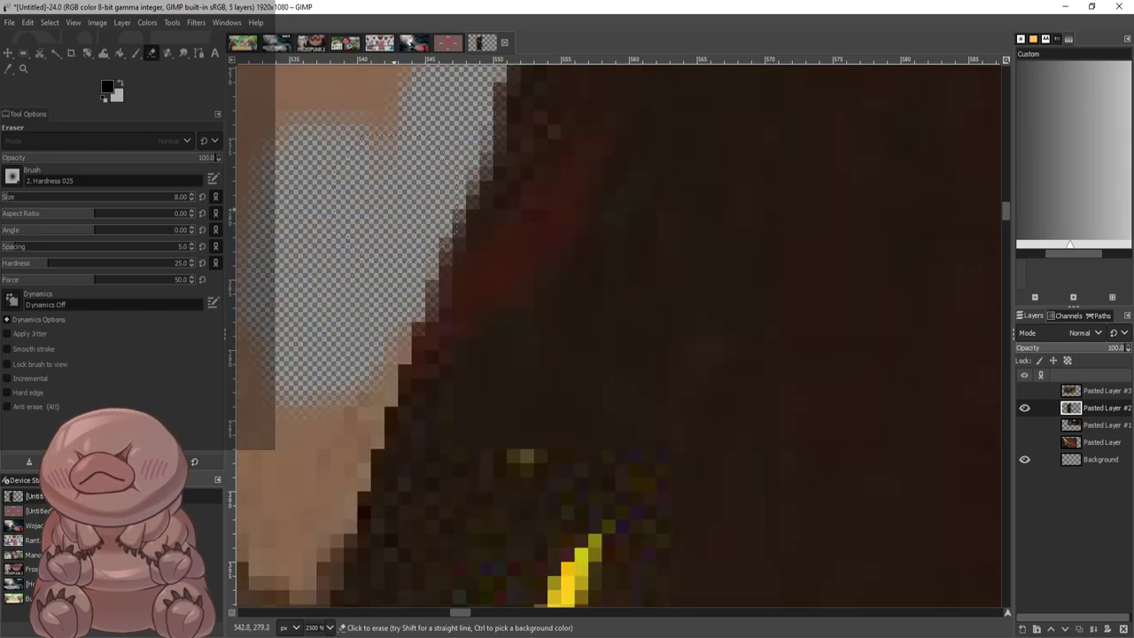
left_click_drag(401, 200, 435, 202)
mouse_move(425, 319)
left_mouse_down()
mouse_move(321, 502)
mouse_move(306, 567)
left_mouse_up()
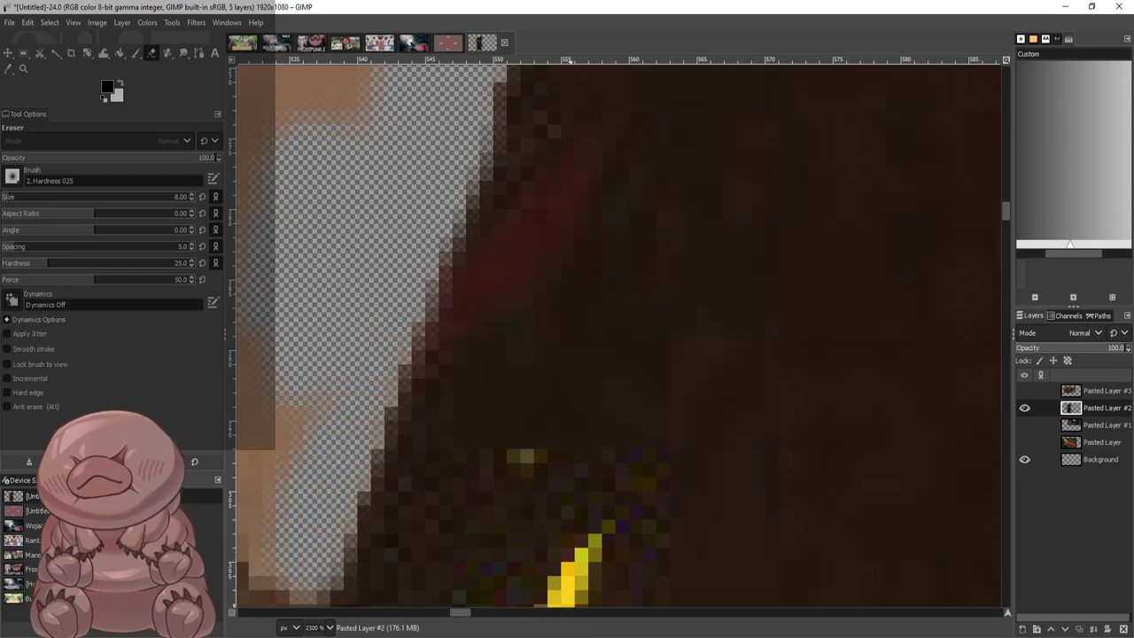
Erase a strip of brown background along the figure's edge beside the long bent yellow lines
scroll(449, 337, "left", 5)
scroll(824, 399, "down", 9)
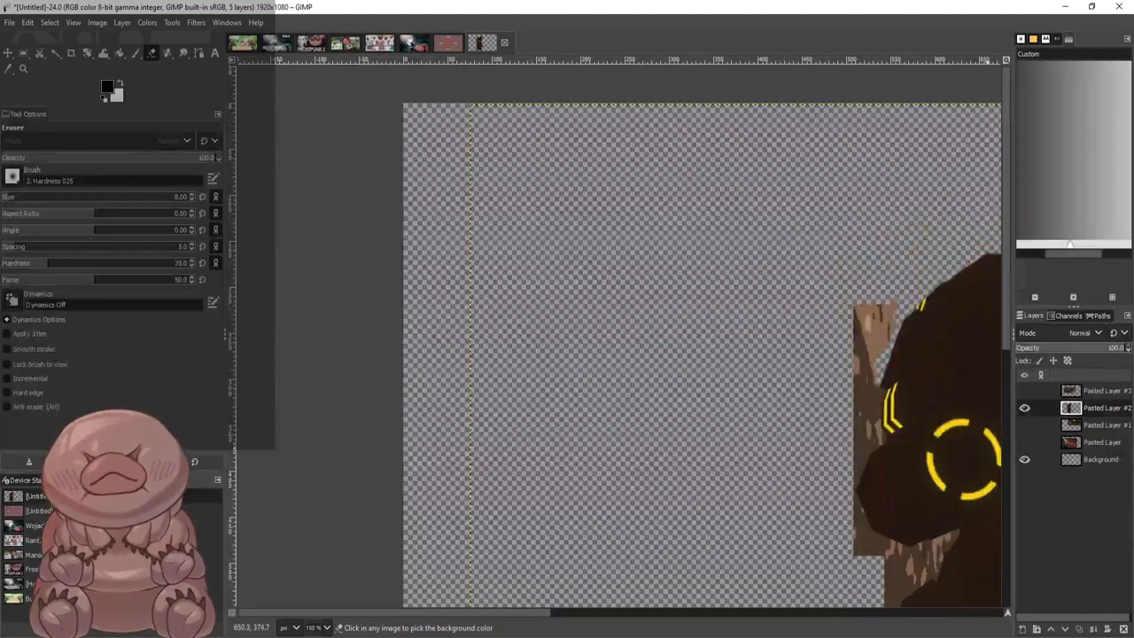
scroll(926, 417, "up", 5)
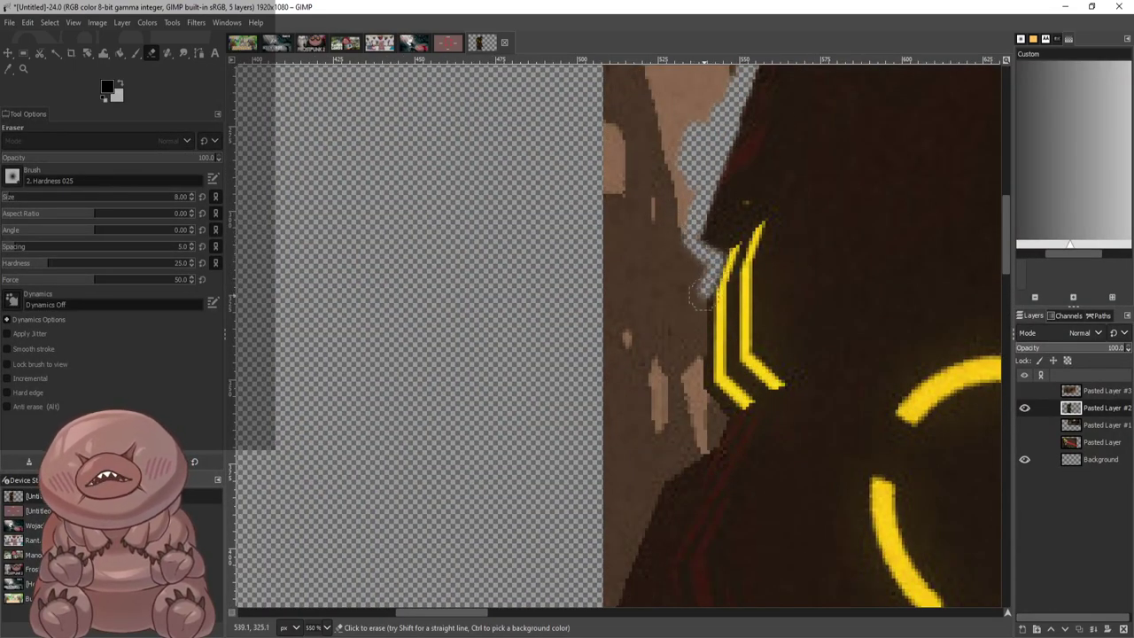
left_click_drag(691, 348, 696, 403)
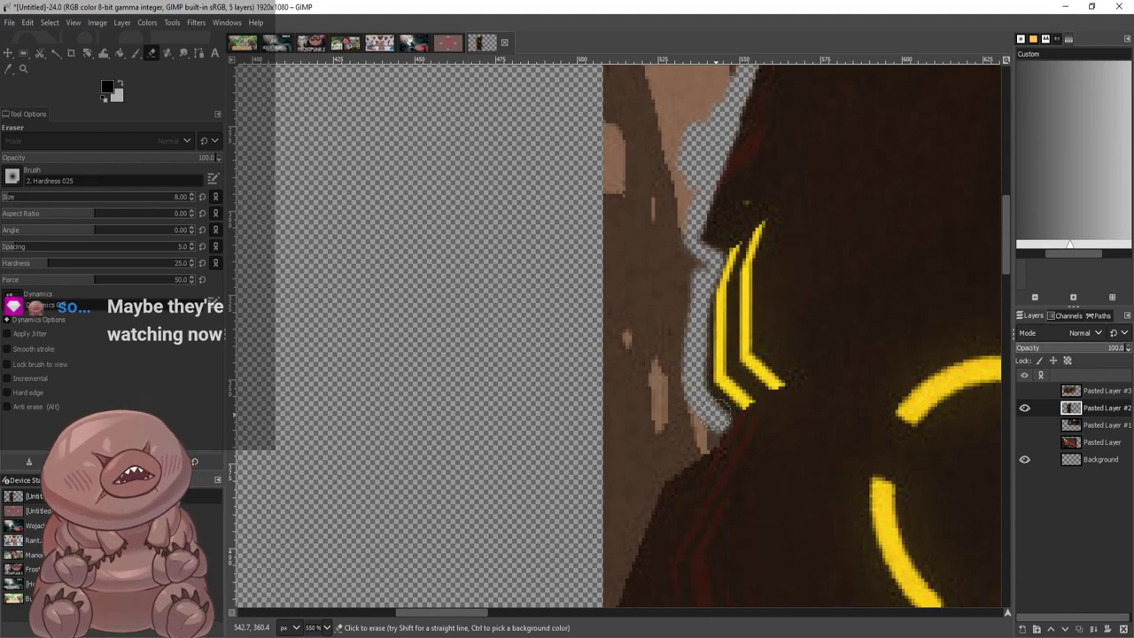
Erase a strip of brown background from the notch below the bent yellow lines down along the figure's outer slope
scroll(718, 398, "up", 4)
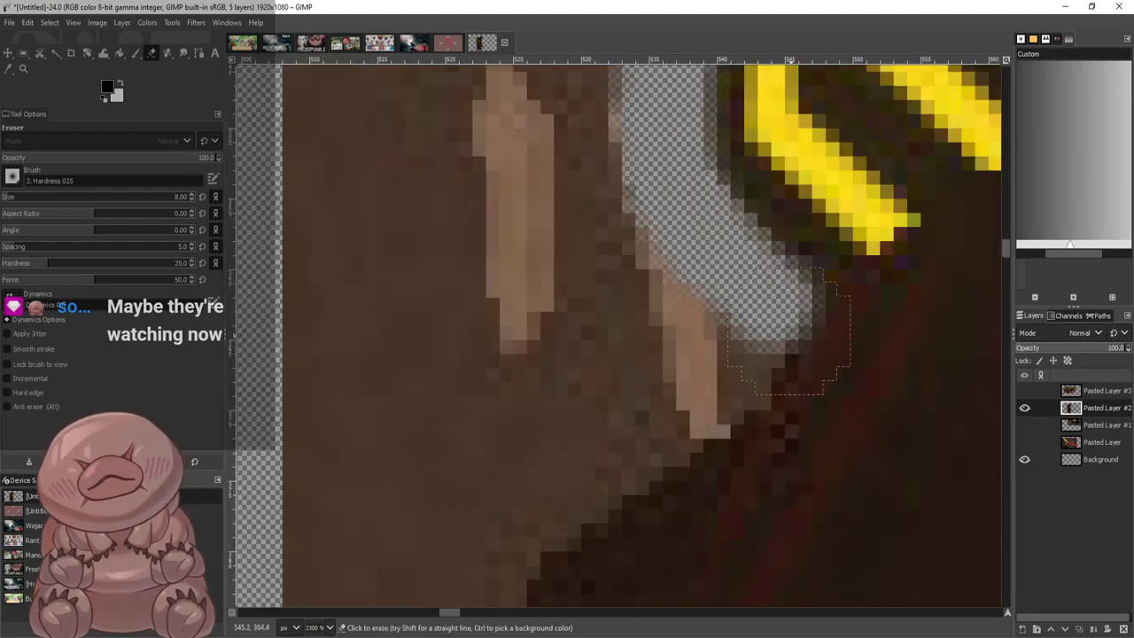
scroll(680, 374, "down", 3)
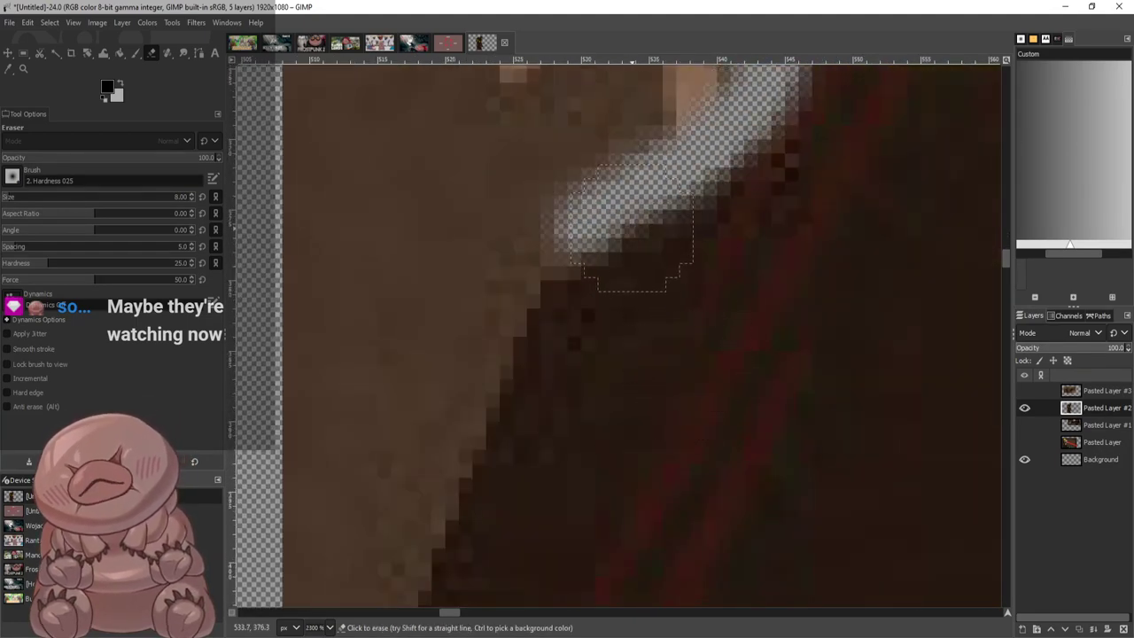
mouse_move(630, 228)
left_mouse_down()
mouse_move(525, 291)
mouse_move(466, 368)
mouse_move(545, 305)
mouse_move(496, 353)
mouse_move(426, 505)
mouse_move(352, 517)
mouse_move(374, 487)
mouse_move(290, 499)
mouse_move(377, 439)
mouse_move(419, 432)
mouse_move(435, 326)
mouse_move(635, 133)
mouse_move(668, 133)
mouse_move(709, 72)
left_mouse_up()
scroll(704, 168, "down", 3)
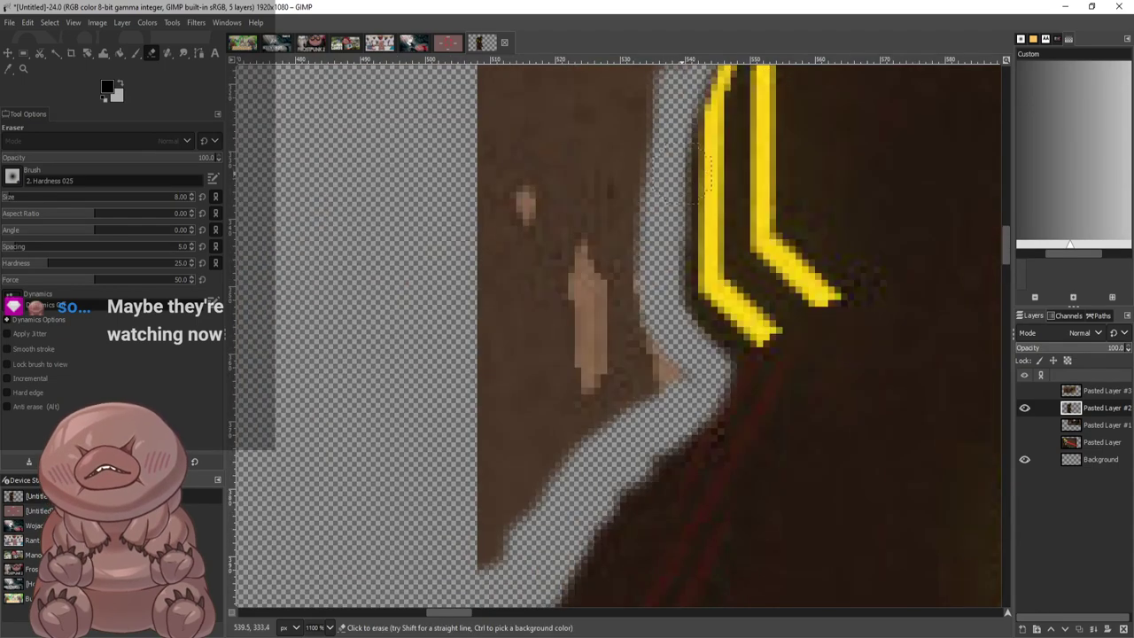
Erase most of the leftover brown background with tan flecks beside the long bent yellow lines
mouse_move(647, 372)
left_mouse_down()
mouse_move(629, 195)
mouse_move(602, 408)
mouse_move(571, 341)
mouse_move(568, 283)
mouse_move(545, 337)
mouse_move(510, 97)
mouse_move(481, 301)
mouse_move(496, 319)
left_mouse_up()
scroll(565, 228, "up", 3)
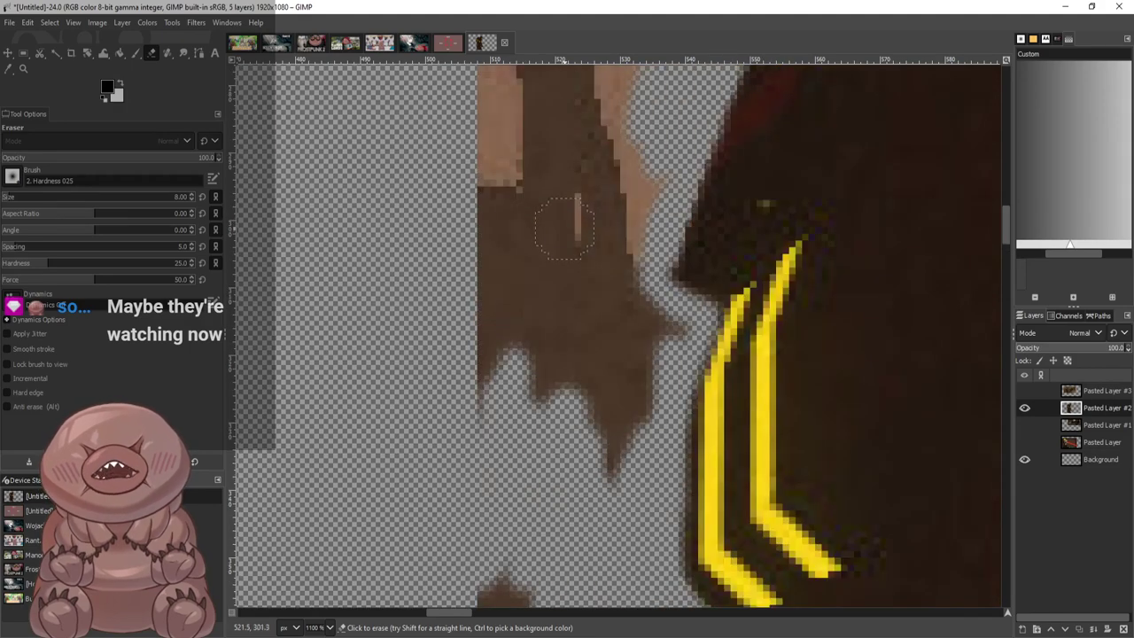
mouse_move(652, 355)
left_mouse_down()
mouse_move(679, 340)
mouse_move(634, 281)
mouse_move(652, 142)
left_mouse_up()
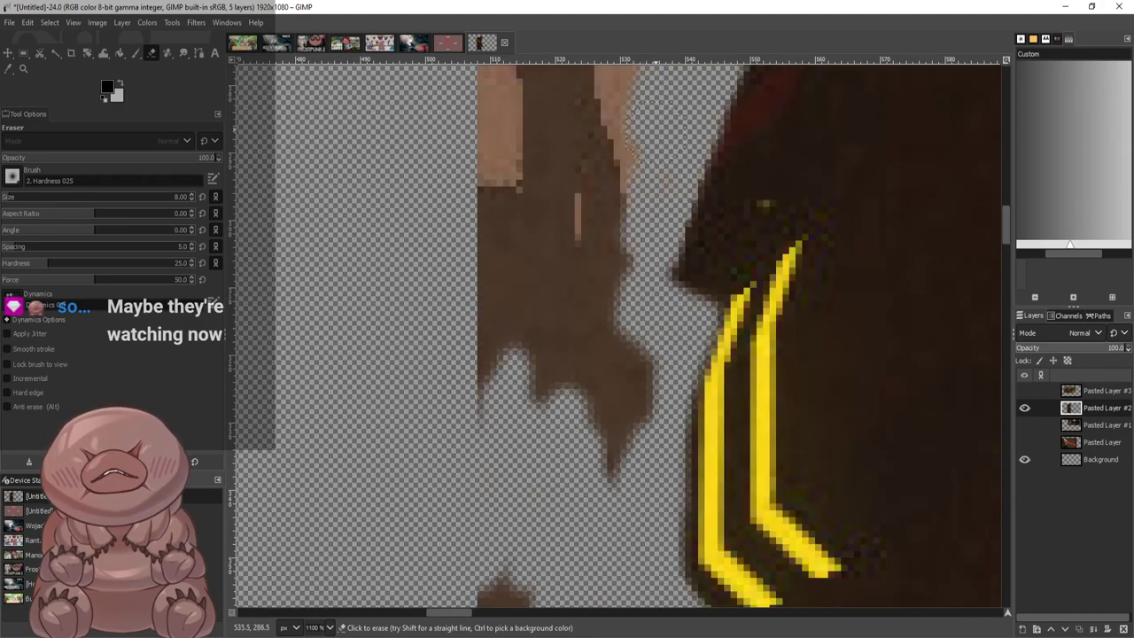
left_click_drag(665, 184, 644, 162)
mouse_move(638, 386)
left_mouse_down()
mouse_move(625, 420)
mouse_move(640, 372)
mouse_move(615, 398)
mouse_move(609, 460)
mouse_move(569, 403)
mouse_move(604, 352)
mouse_move(571, 344)
left_mouse_up()
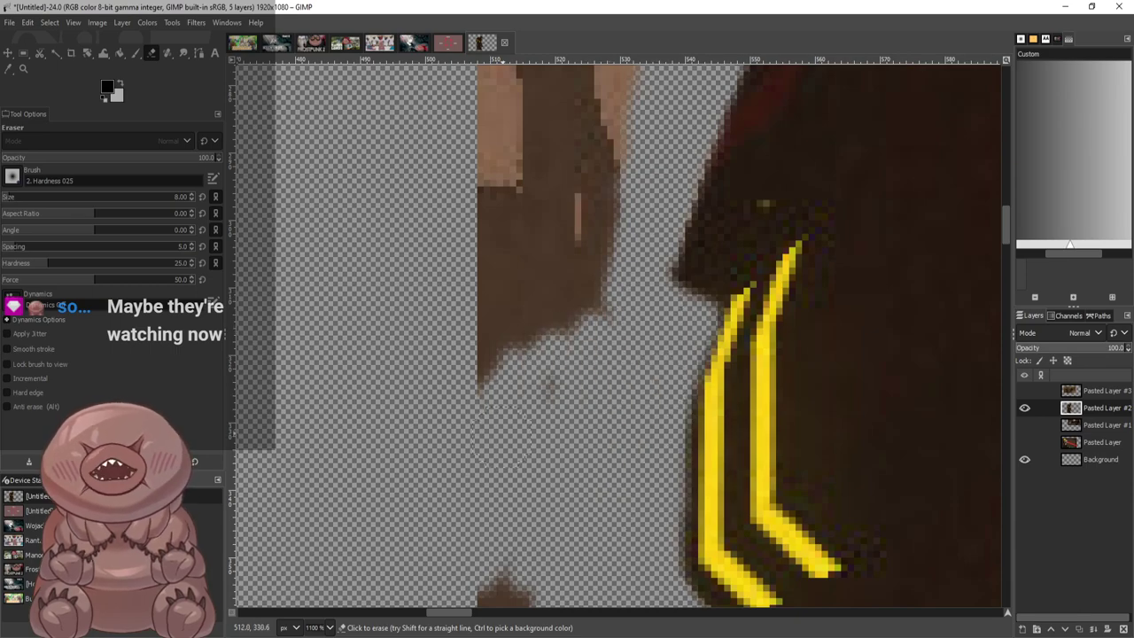
Trim the ragged outer edge of the tan background beside the steep dark red markings, including the stub above it
scroll(625, 289, "up", 5)
mouse_move(726, 213)
left_mouse_down()
mouse_move(700, 266)
mouse_move(735, 160)
mouse_move(769, 134)
left_mouse_up()
scroll(771, 135, "up", 6)
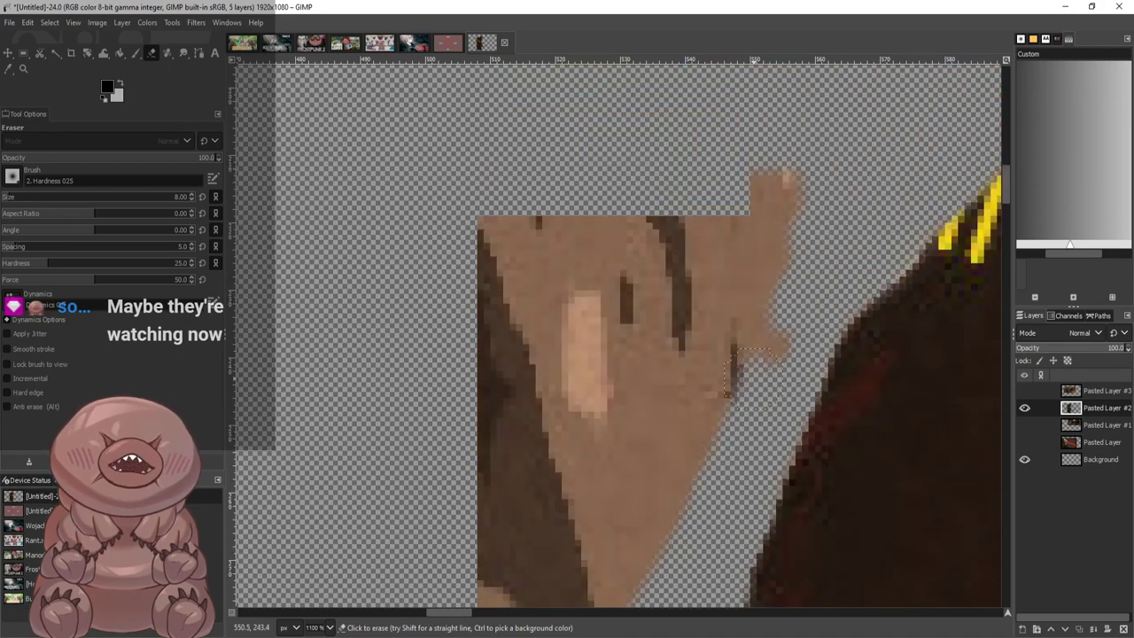
left_click_drag(776, 266, 733, 354)
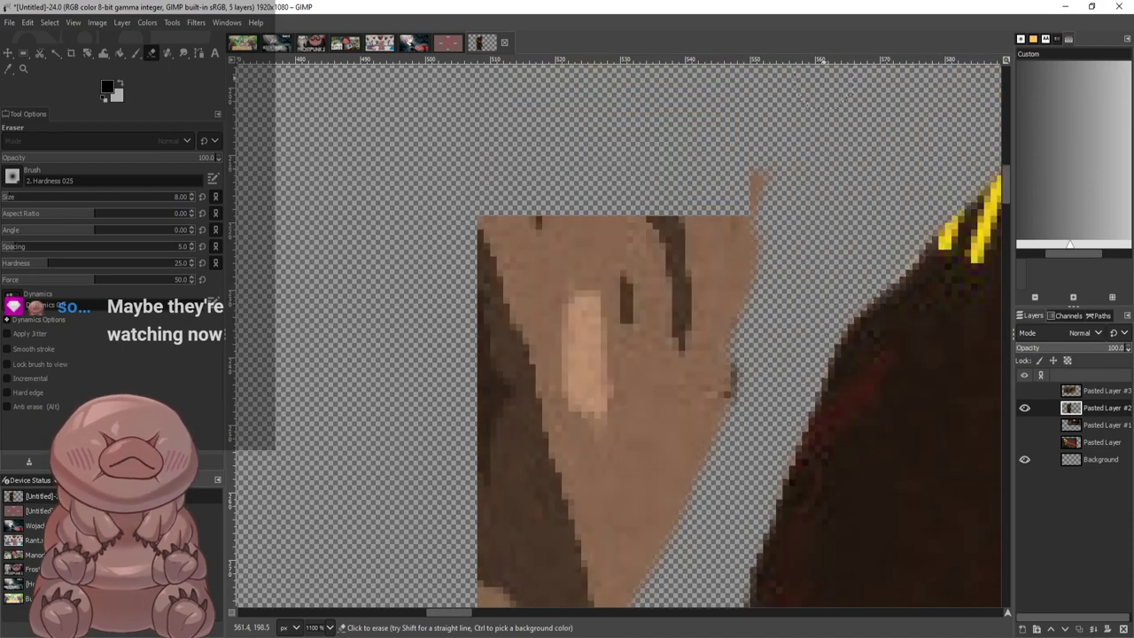
left_click_drag(725, 173, 833, 201)
Erase the tan and brown background block beside the steep edge with the dark red markings, working from its upper edge downward
mouse_move(531, 234)
left_mouse_down()
mouse_move(769, 291)
mouse_move(718, 297)
mouse_move(674, 279)
mouse_move(722, 280)
mouse_move(671, 299)
mouse_move(698, 359)
mouse_move(720, 325)
left_mouse_up()
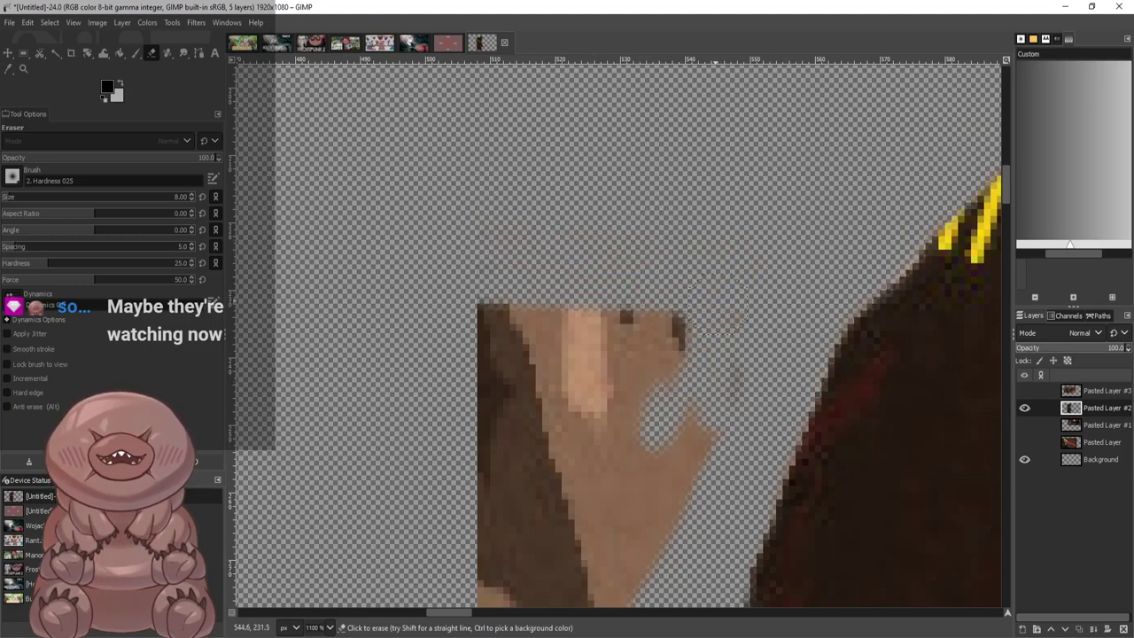
mouse_move(678, 412)
left_mouse_down()
mouse_move(680, 498)
mouse_move(631, 425)
mouse_move(611, 310)
mouse_move(594, 306)
mouse_move(558, 368)
mouse_move(534, 379)
mouse_move(510, 293)
mouse_move(490, 272)
mouse_move(585, 352)
mouse_move(615, 454)
left_mouse_up()
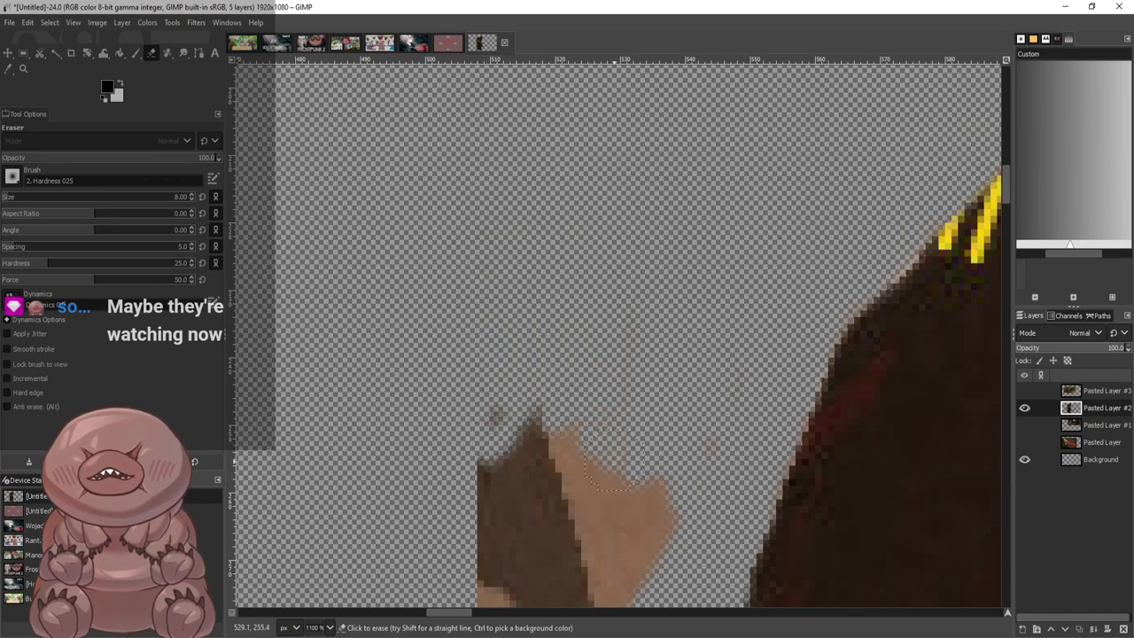
mouse_move(714, 452)
left_mouse_down()
mouse_move(646, 576)
mouse_move(620, 585)
left_mouse_up()
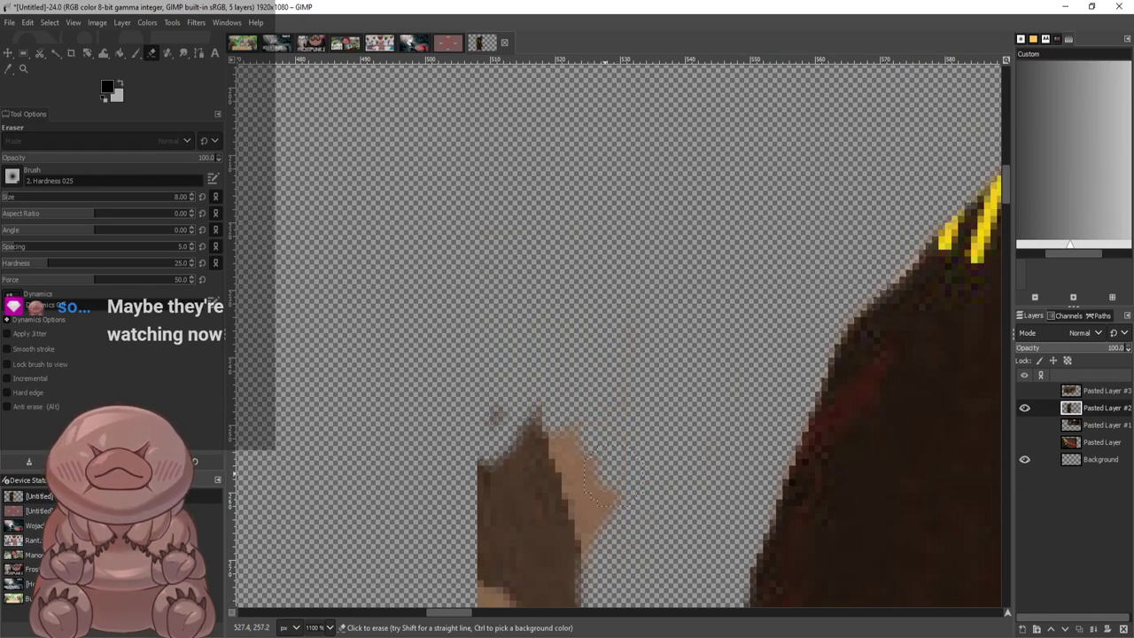
mouse_move(607, 501)
left_mouse_down()
mouse_move(594, 447)
mouse_move(545, 399)
mouse_move(510, 417)
mouse_move(478, 487)
mouse_move(505, 554)
mouse_move(536, 550)
mouse_move(501, 456)
mouse_move(470, 509)
mouse_move(514, 562)
mouse_move(586, 585)
mouse_move(540, 596)
left_mouse_up()
Erase the rest of the brown column and the last brown scrap beside the bent yellow lines and the slope below
scroll(552, 417, "down", 3)
mouse_move(583, 222)
left_mouse_down()
mouse_move(589, 312)
mouse_move(611, 390)
left_mouse_up()
mouse_move(592, 492)
left_mouse_down()
mouse_move(550, 481)
mouse_move(528, 406)
mouse_move(568, 459)
mouse_move(571, 488)
mouse_move(480, 544)
mouse_move(460, 571)
left_mouse_up()
mouse_move(492, 381)
left_mouse_down()
mouse_move(490, 248)
mouse_move(506, 390)
mouse_move(522, 388)
mouse_move(536, 335)
left_mouse_up()
scroll(559, 368, "down", 5)
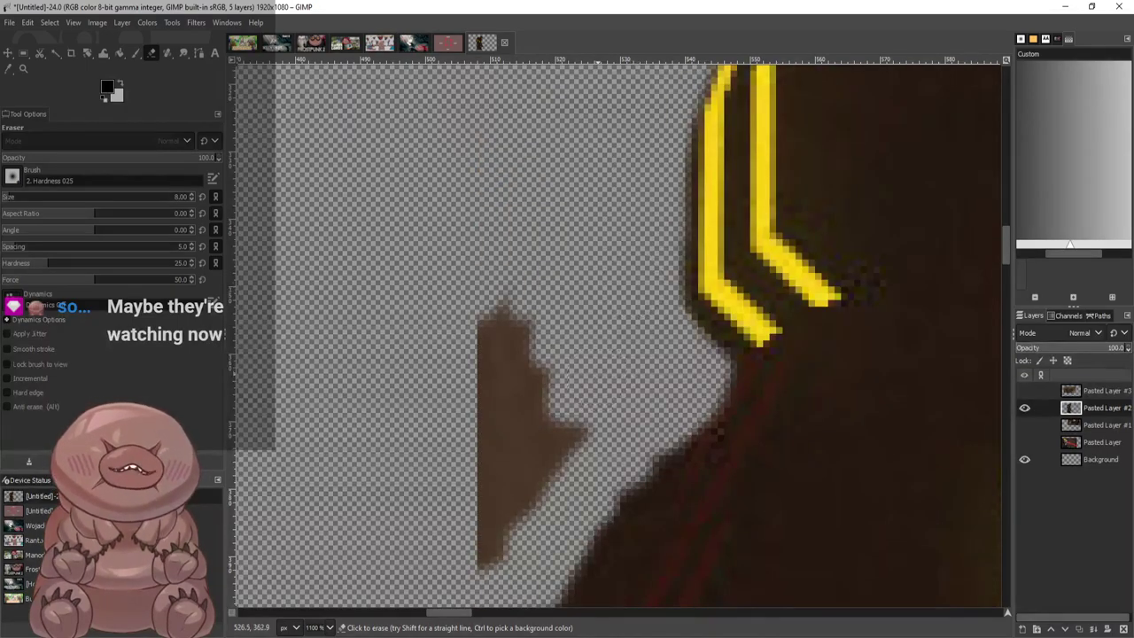
mouse_move(592, 416)
left_mouse_down()
mouse_move(536, 324)
mouse_move(478, 466)
mouse_move(558, 443)
mouse_move(505, 527)
left_mouse_up()
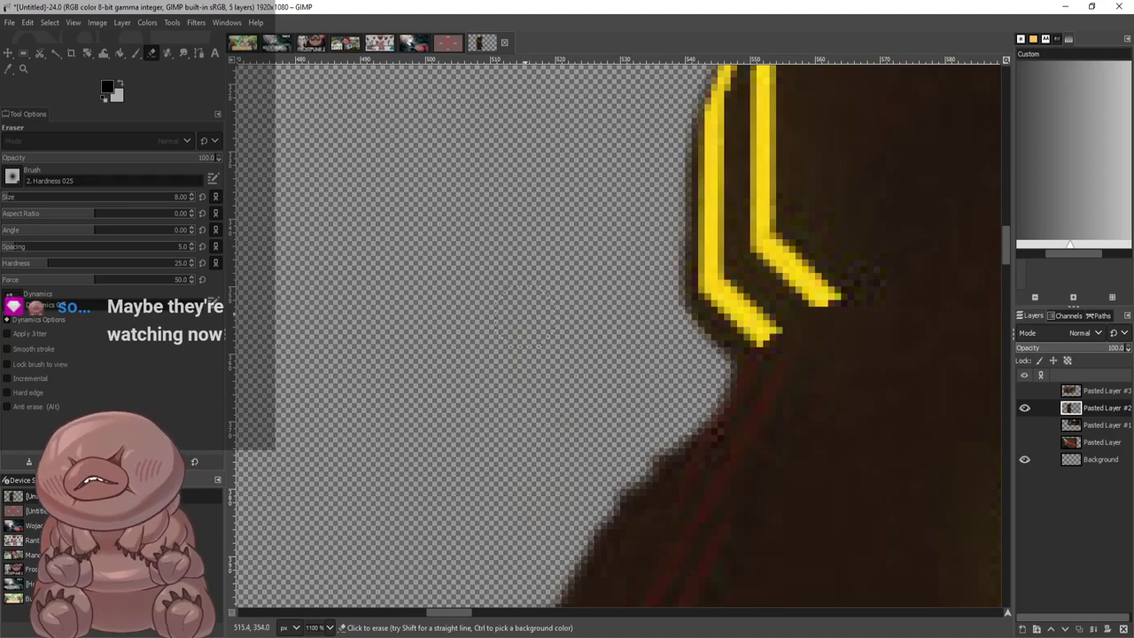
Erase a strip of brown background along the figure's lower outer edge, beside the faint red stripes
scroll(577, 344, "down", 3)
mouse_move(529, 195)
left_mouse_down()
mouse_move(521, 243)
mouse_move(541, 186)
left_mouse_up()
mouse_move(520, 261)
left_mouse_down()
mouse_move(473, 393)
mouse_move(475, 209)
mouse_move(501, 186)
mouse_move(472, 297)
mouse_move(489, 122)
mouse_move(480, 259)
mouse_move(544, 421)
mouse_move(539, 377)
mouse_move(498, 306)
mouse_move(544, 392)
mouse_move(597, 544)
left_mouse_up()
scroll(490, 266, "down", 4)
scroll(488, 213, "up", 2)
scroll(571, 514, "down", 2)
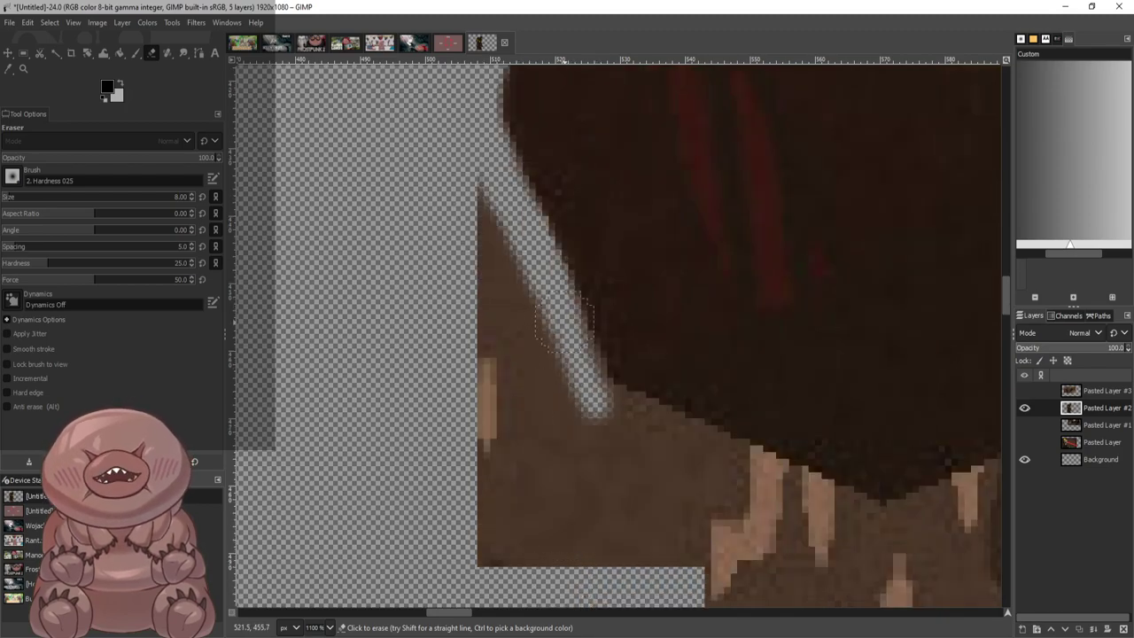
Erase the background along the underside below the faint red stripes and the brown block outside that edge
mouse_move(565, 323)
left_mouse_down()
mouse_move(589, 381)
mouse_move(616, 408)
mouse_move(888, 561)
mouse_move(814, 487)
left_mouse_up()
left_click_drag(738, 457, 660, 423)
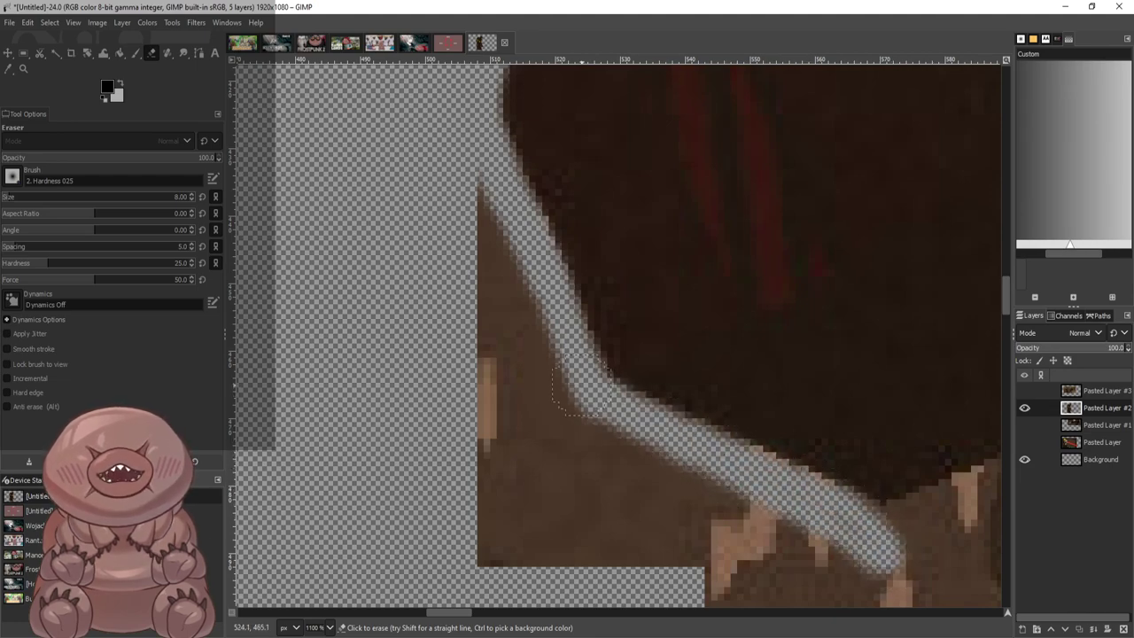
mouse_move(581, 388)
left_mouse_down()
mouse_move(742, 529)
mouse_move(739, 547)
mouse_move(716, 483)
mouse_move(682, 569)
mouse_move(642, 457)
mouse_move(653, 525)
mouse_move(700, 562)
left_mouse_up()
mouse_move(601, 429)
left_mouse_down()
mouse_move(594, 461)
mouse_move(567, 376)
mouse_move(510, 334)
mouse_move(458, 117)
mouse_move(541, 385)
mouse_move(591, 469)
mouse_move(650, 528)
mouse_move(606, 411)
mouse_move(610, 542)
mouse_move(622, 544)
mouse_move(556, 539)
mouse_move(576, 543)
mouse_move(503, 341)
mouse_move(487, 248)
mouse_move(503, 507)
mouse_move(492, 530)
mouse_move(512, 433)
mouse_move(533, 532)
left_mouse_up()
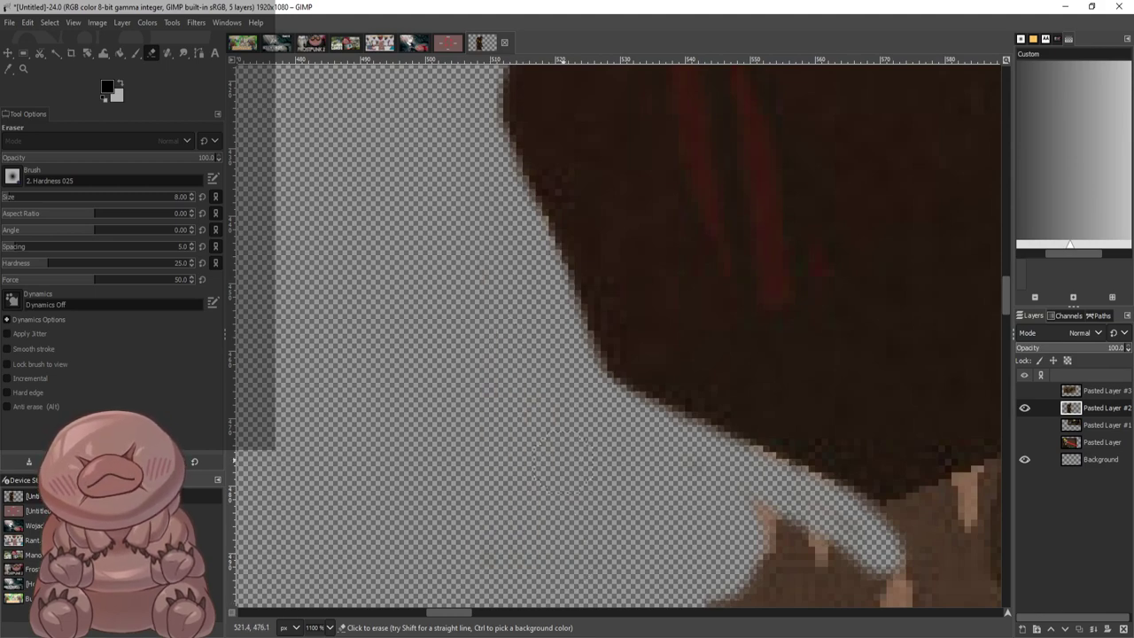
Erase the brown and tan background in the narrow wedge between the figure's upper underside and its body
scroll(561, 455, "down", 9)
scroll(675, 477, "up", 3)
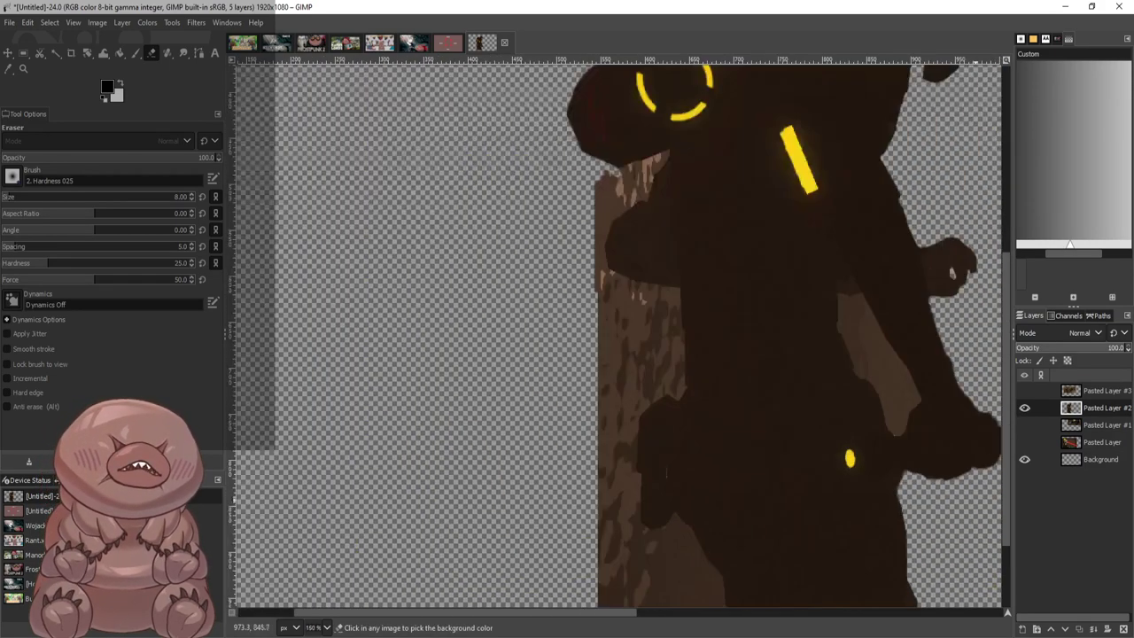
scroll(802, 283, "up", 8)
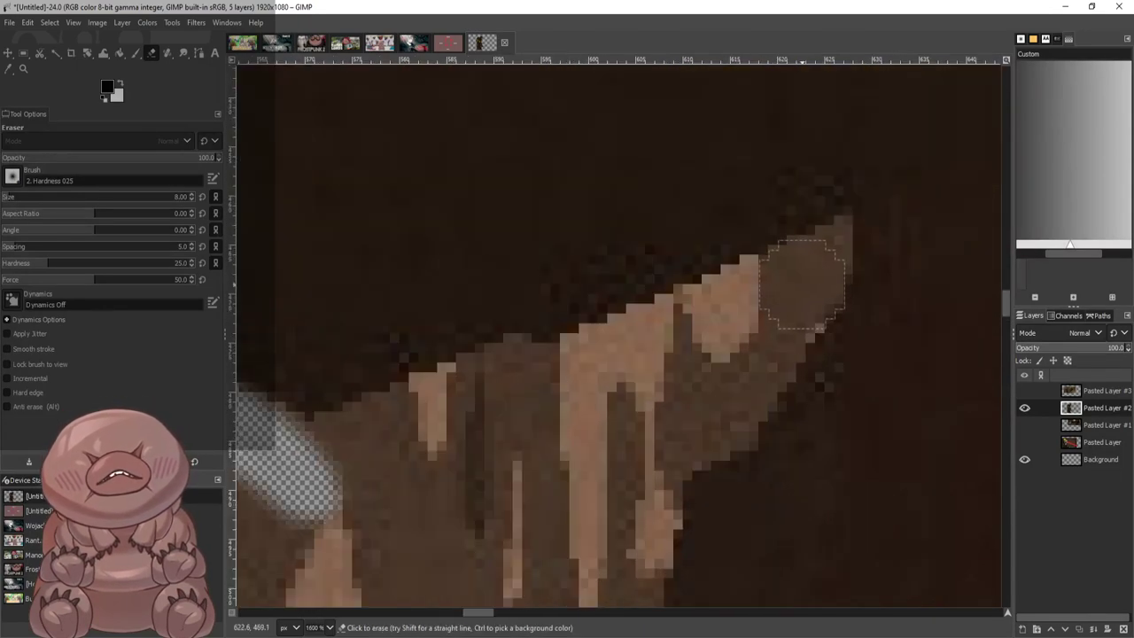
mouse_move(802, 284)
left_mouse_down()
mouse_move(838, 241)
mouse_move(638, 341)
mouse_move(785, 266)
mouse_move(544, 316)
mouse_move(354, 394)
mouse_move(493, 322)
mouse_move(483, 370)
mouse_move(726, 235)
mouse_move(833, 217)
mouse_move(780, 372)
mouse_move(692, 465)
mouse_move(798, 337)
mouse_move(746, 349)
mouse_move(621, 443)
mouse_move(372, 479)
mouse_move(611, 403)
mouse_move(629, 413)
mouse_move(636, 470)
left_mouse_up()
scroll(633, 399, "down", 3)
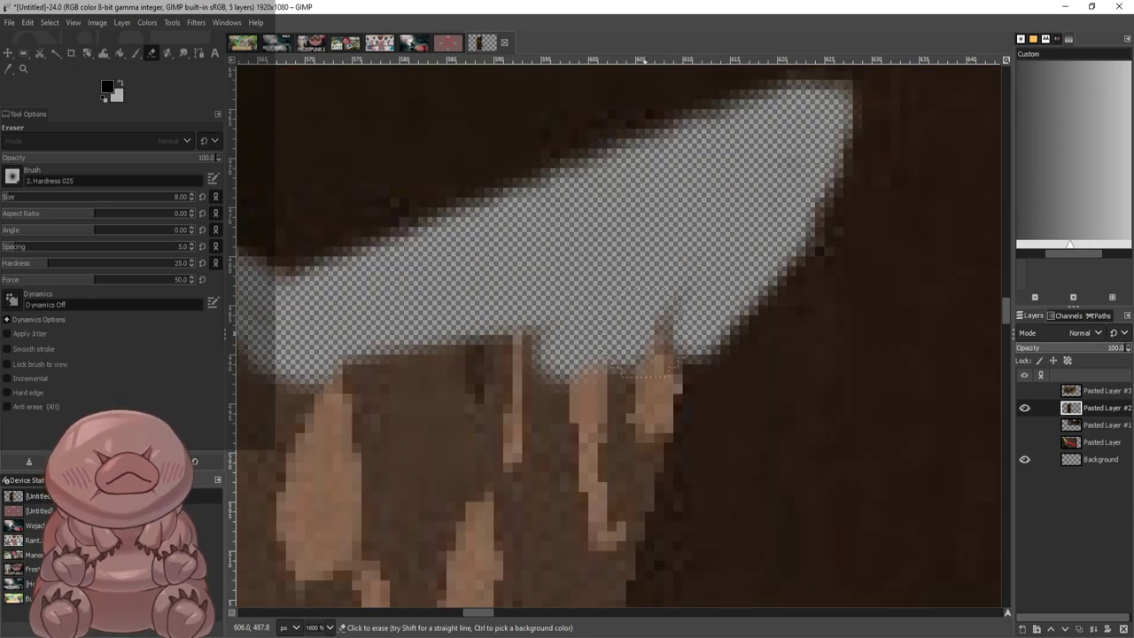
Erase a strip of background down the gap's inner edge and around its corner onto the lower bulge's upper slope
scroll(679, 332, "down", 6)
scroll(680, 332, "up", 3)
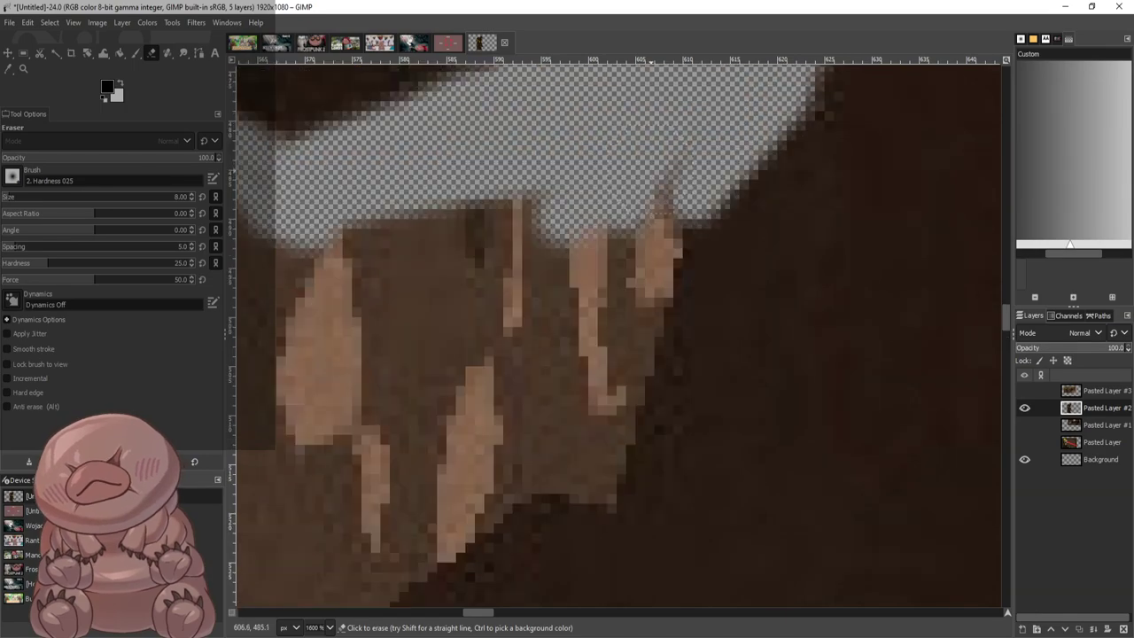
mouse_move(678, 199)
left_mouse_down()
mouse_move(609, 452)
mouse_move(585, 488)
mouse_move(522, 487)
mouse_move(450, 534)
left_mouse_up()
scroll(451, 535, "down", 3)
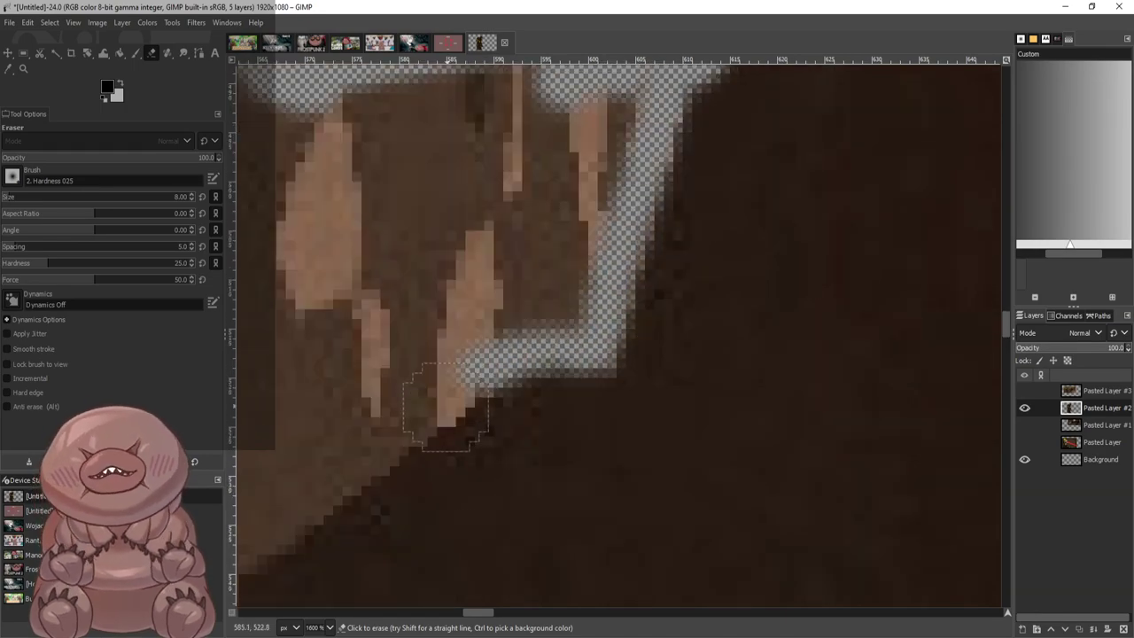
Erase the brown and tan streaked background inside the gap between the upper underside and the lower bulge
mouse_move(485, 374)
left_mouse_down()
mouse_move(385, 403)
mouse_move(291, 468)
mouse_move(390, 257)
mouse_move(446, 373)
mouse_move(532, 265)
mouse_move(577, 299)
mouse_move(628, 164)
mouse_move(605, 135)
left_mouse_up()
scroll(581, 197, "up", 1)
left_click_drag(604, 288, 623, 368)
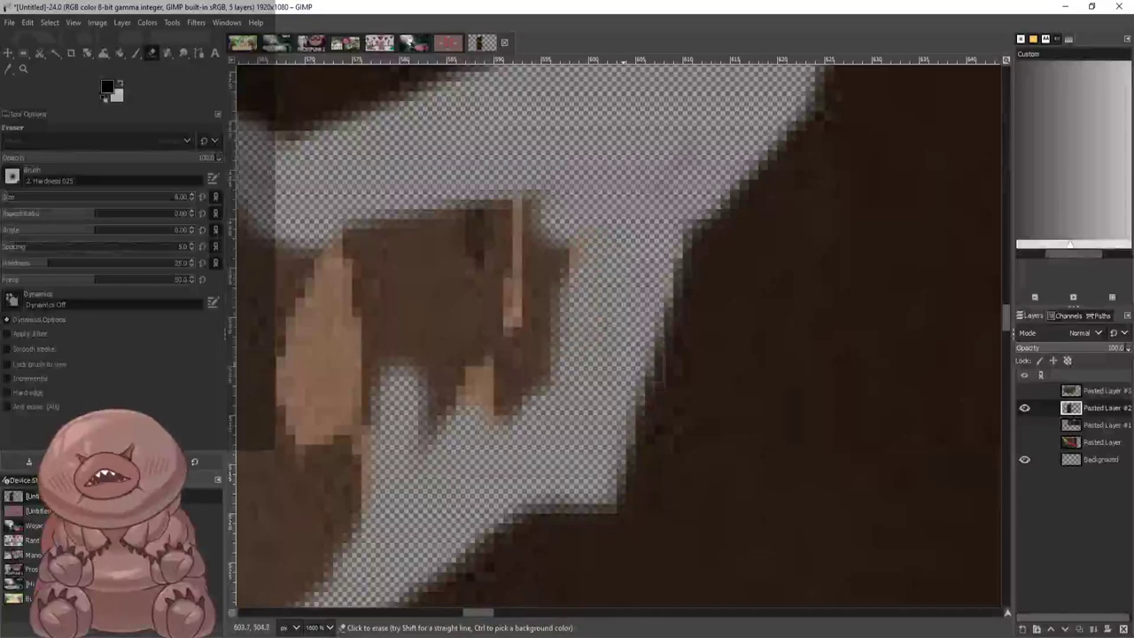
mouse_move(657, 169)
left_mouse_down()
mouse_move(532, 231)
mouse_move(416, 232)
mouse_move(425, 261)
mouse_move(571, 268)
left_mouse_up()
mouse_move(567, 227)
left_mouse_down()
mouse_move(483, 403)
mouse_move(448, 425)
mouse_move(408, 284)
mouse_move(352, 285)
mouse_move(417, 454)
left_mouse_up()
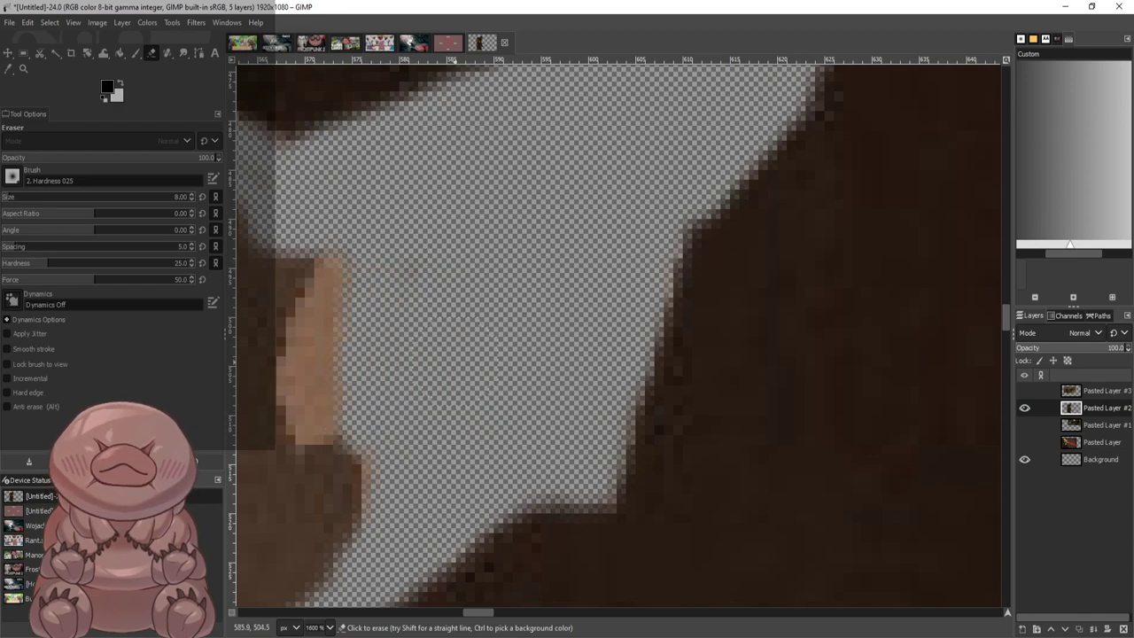
Erase a strip of brown background along the lower bulge's upper slope out to the layer content's outer edge
scroll(461, 448, "down", 1)
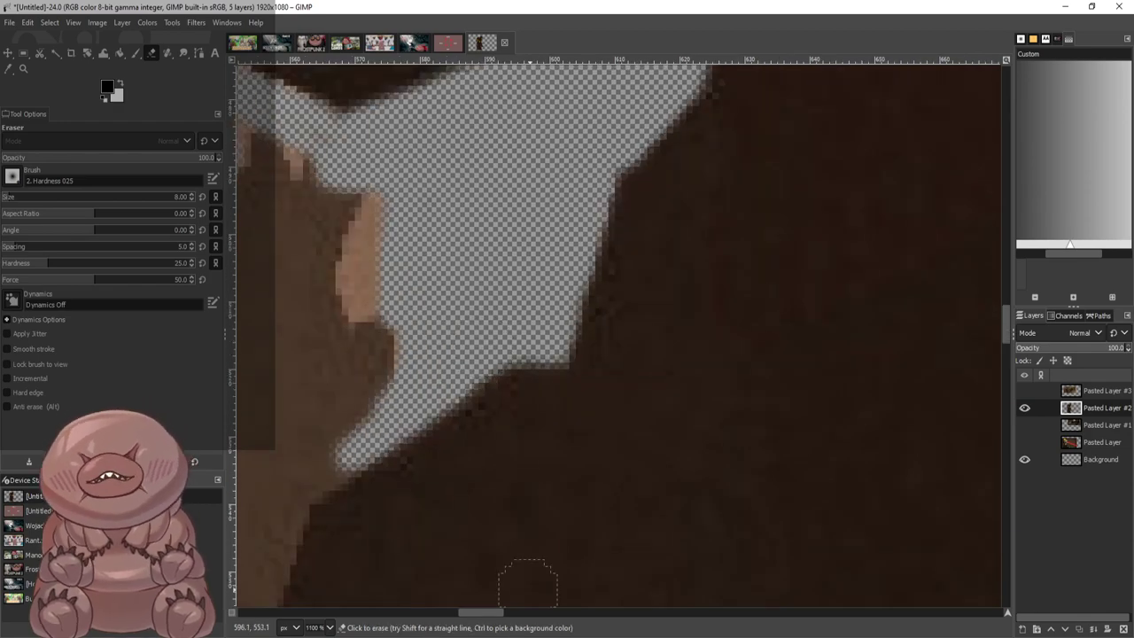
mouse_move(492, 612)
left_mouse_down()
mouse_move(452, 612)
mouse_move(480, 612)
left_mouse_up()
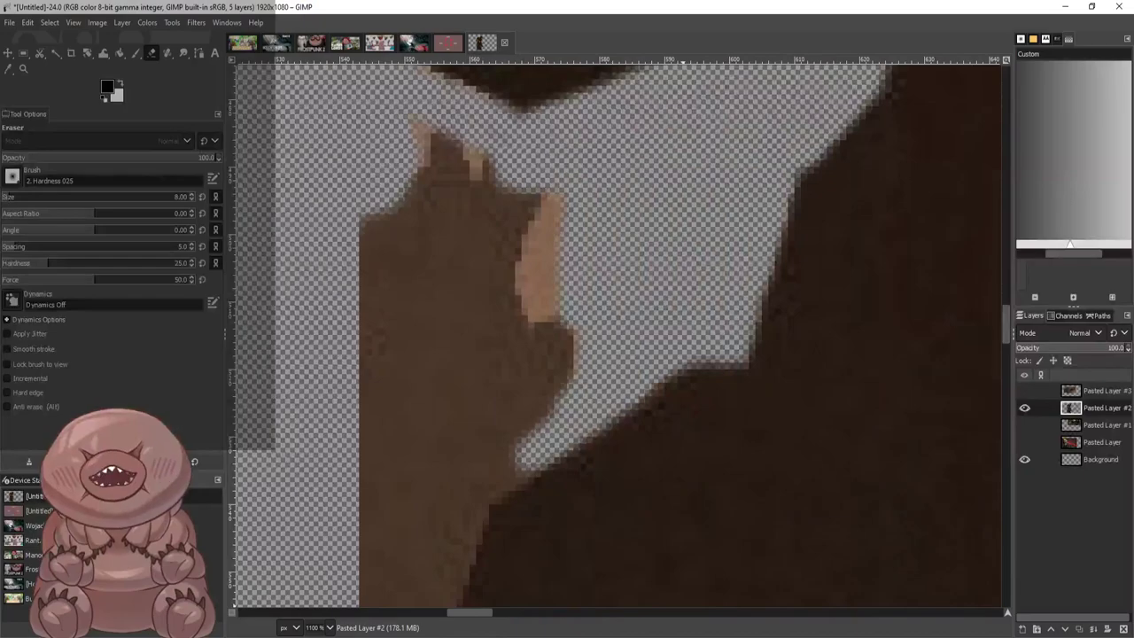
scroll(377, 506, "up", 5)
scroll(409, 290, "up", 2)
scroll(444, 256, "up", 7)
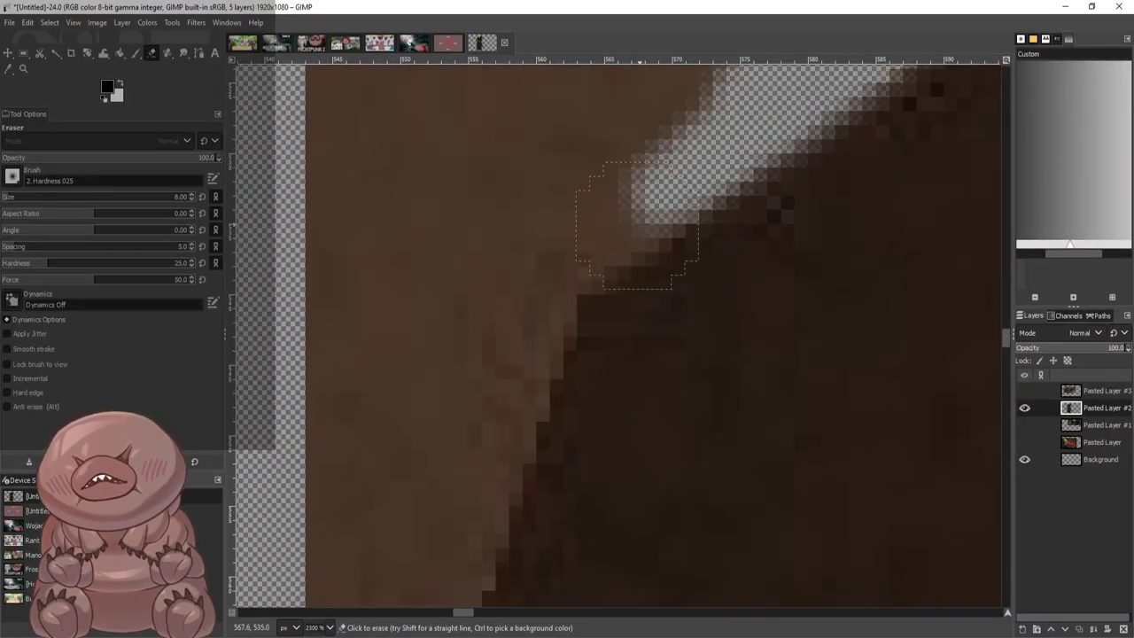
mouse_move(679, 202)
left_mouse_down()
mouse_move(593, 268)
mouse_move(400, 380)
mouse_move(319, 355)
mouse_move(576, 150)
mouse_move(529, 238)
mouse_move(713, 94)
left_mouse_up()
Erase the remaining brown and tan patch at the outer side of the gap above the lower bulge
scroll(717, 133, "up", 5)
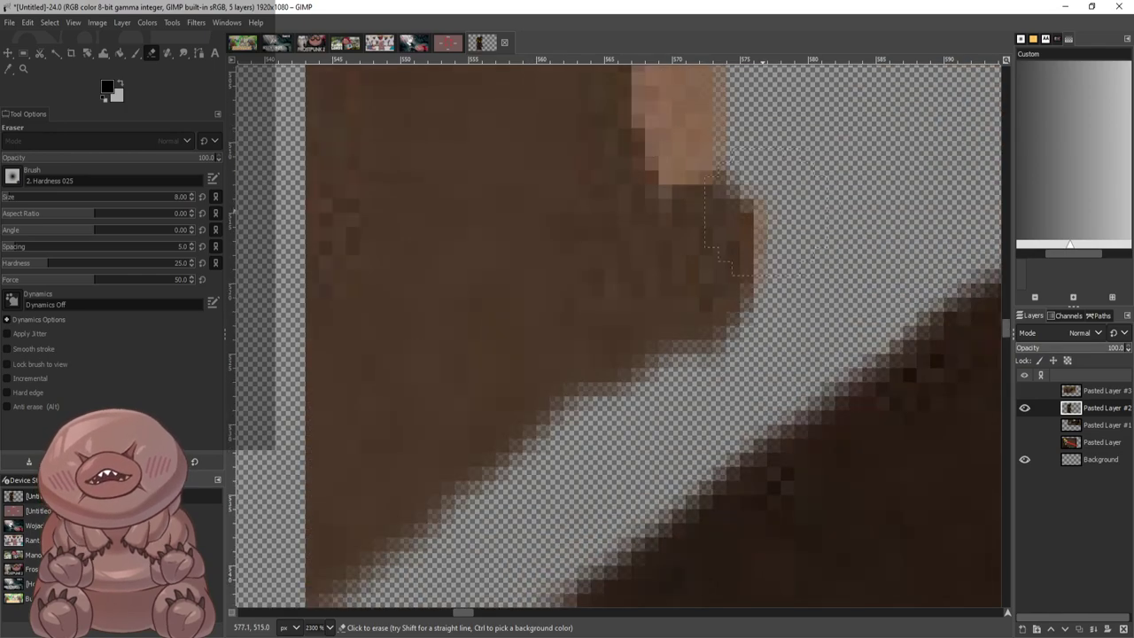
mouse_move(754, 231)
left_mouse_down()
mouse_move(732, 297)
mouse_move(689, 294)
mouse_move(563, 390)
mouse_move(683, 133)
mouse_move(638, 164)
left_mouse_up()
scroll(703, 197, "down", 2)
scroll(704, 221, "down", 1)
mouse_move(695, 247)
left_mouse_down()
mouse_move(665, 266)
mouse_move(664, 298)
mouse_move(603, 212)
left_mouse_up()
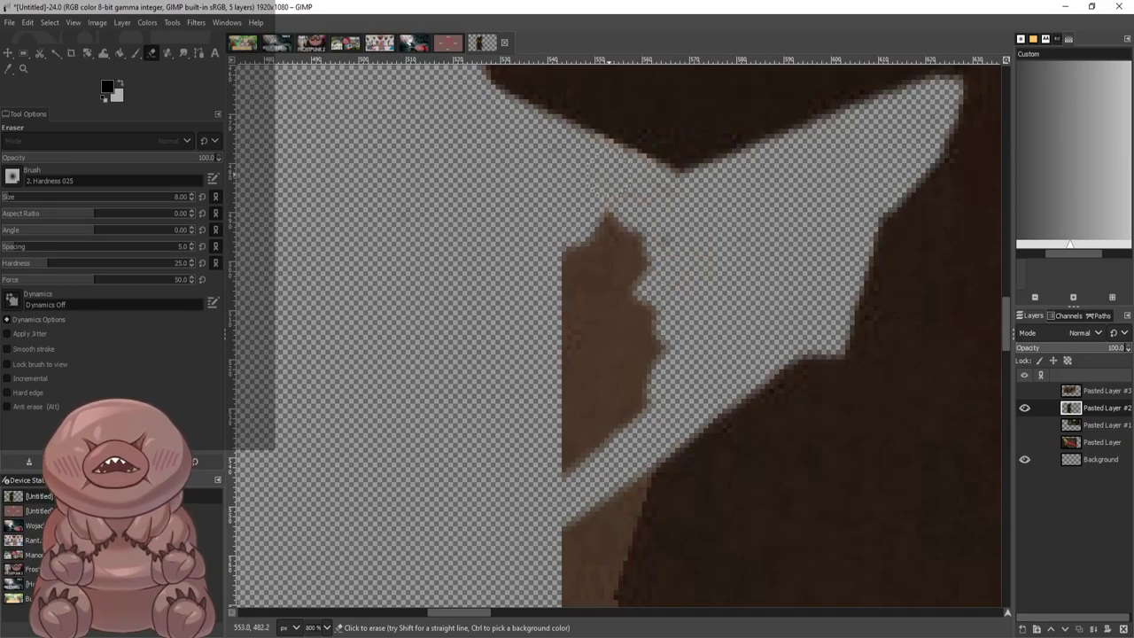
left_click_drag(626, 253, 643, 271)
mouse_move(507, 279)
left_mouse_down()
mouse_move(620, 282)
mouse_move(638, 359)
mouse_move(616, 434)
mouse_move(527, 459)
left_mouse_up()
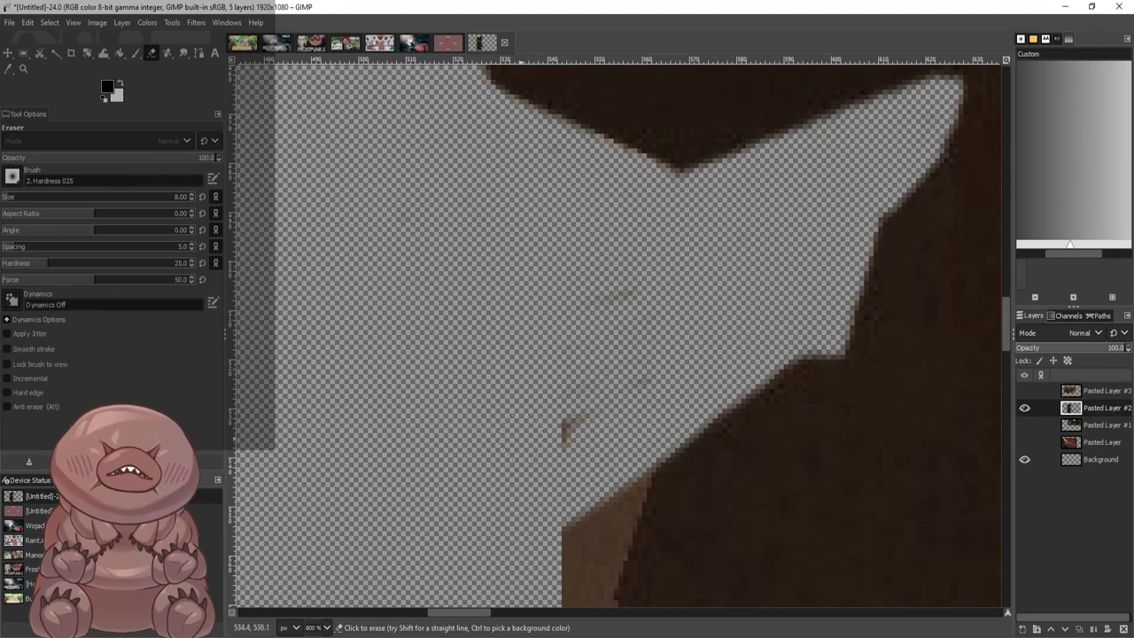
Erase the brown background along the lower bulge's rounded outer side
scroll(613, 282, "down", 5)
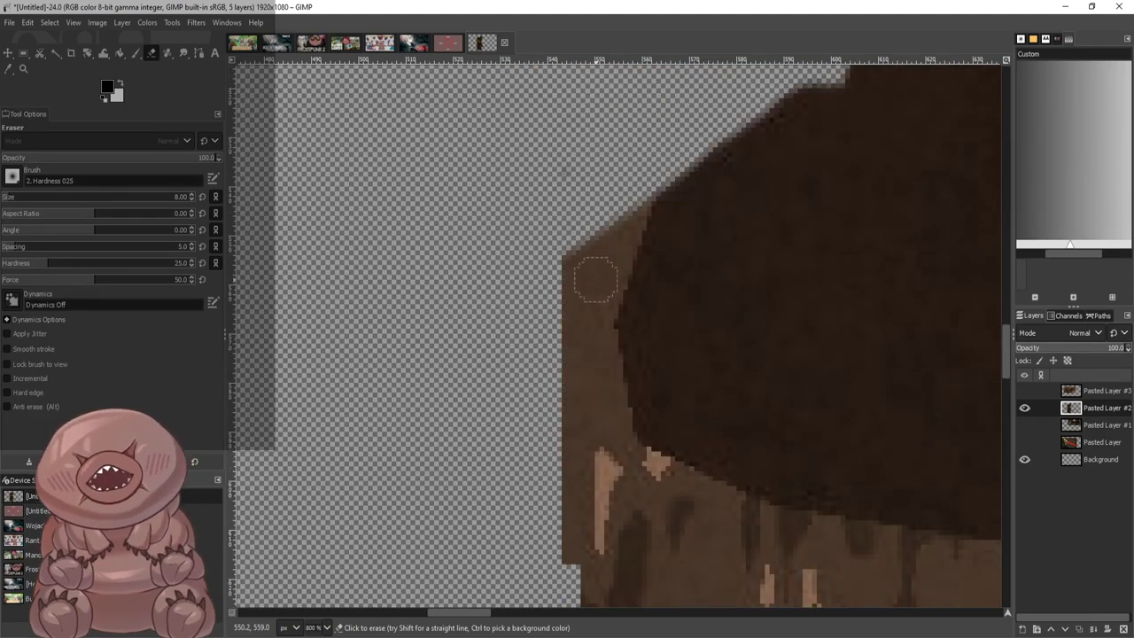
key("ctrl")
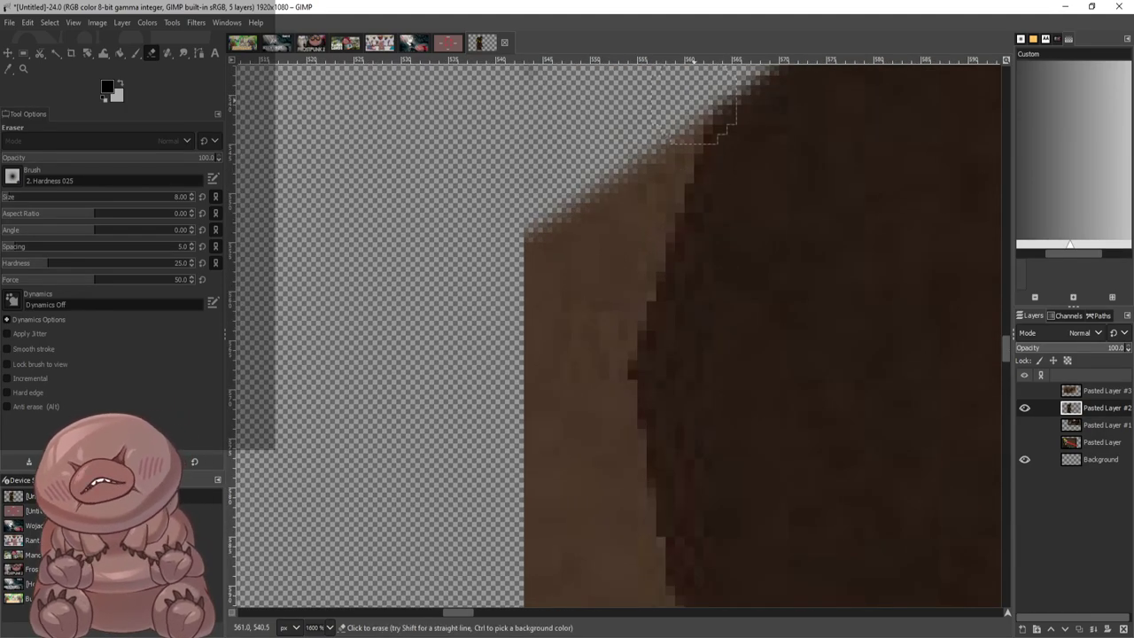
mouse_move(696, 120)
left_mouse_down()
mouse_move(636, 240)
mouse_move(663, 212)
left_mouse_up()
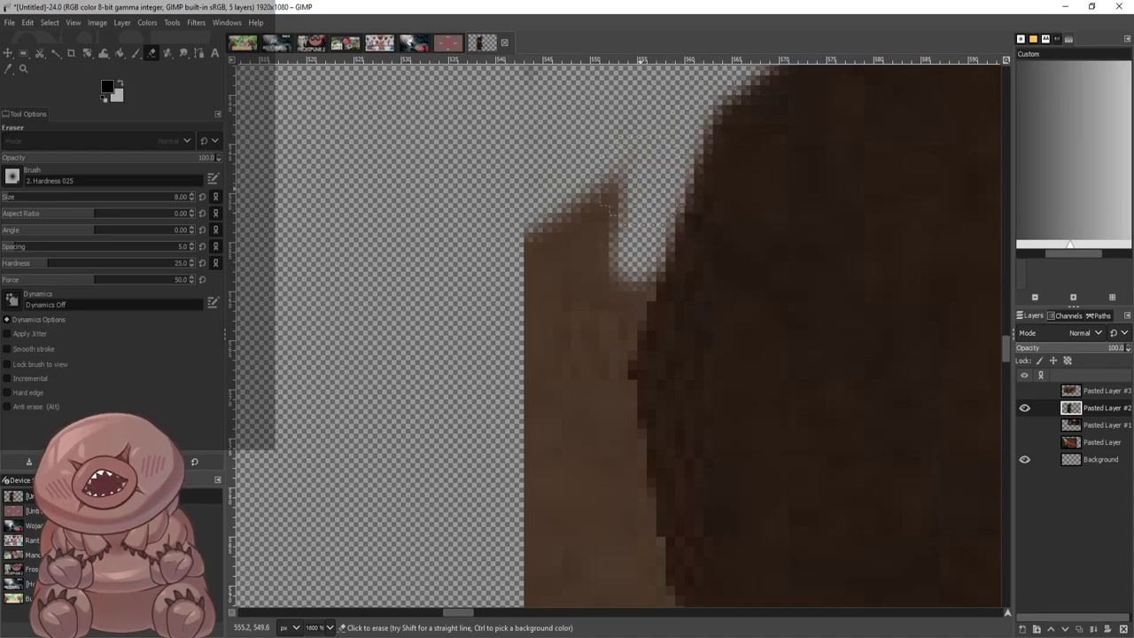
mouse_move(639, 257)
left_mouse_down()
mouse_move(608, 282)
mouse_move(600, 375)
mouse_move(630, 536)
mouse_move(584, 222)
mouse_move(545, 372)
mouse_move(640, 361)
mouse_move(529, 421)
mouse_move(536, 486)
left_mouse_up()
Erase the brown and tan background around the lower bulge's bottom corner and along its underside
scroll(600, 361, "down", 5)
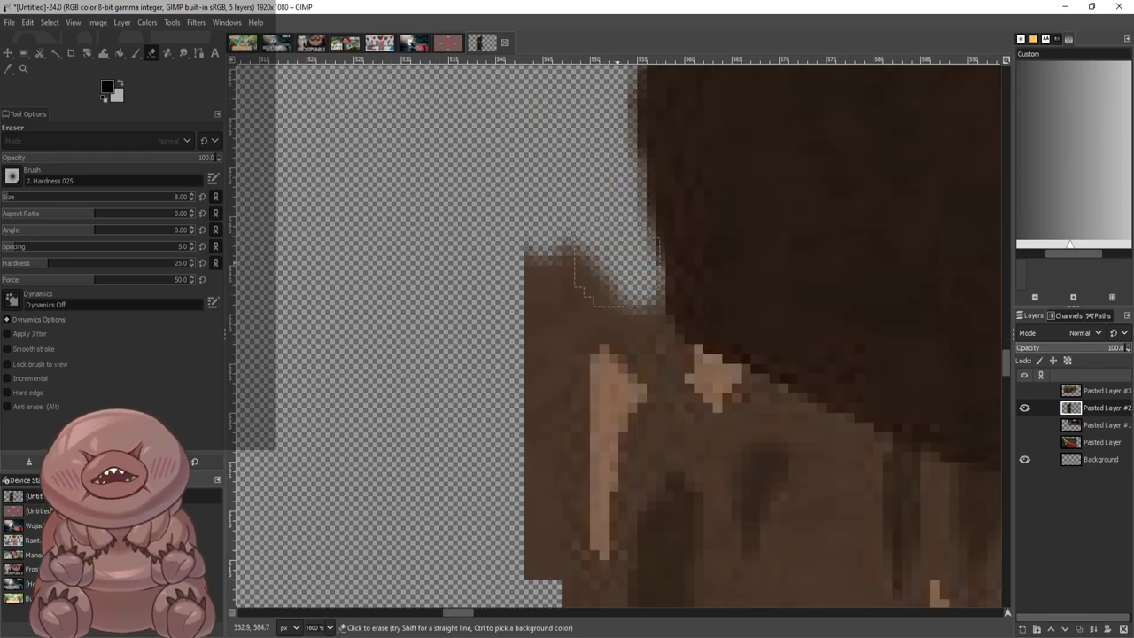
mouse_move(623, 274)
left_mouse_down()
mouse_move(684, 415)
mouse_move(937, 539)
mouse_move(926, 465)
mouse_move(831, 445)
mouse_move(709, 354)
mouse_move(660, 279)
mouse_move(673, 266)
mouse_move(957, 514)
mouse_move(798, 523)
mouse_move(656, 408)
mouse_move(696, 470)
mouse_move(939, 585)
mouse_move(585, 416)
mouse_move(674, 483)
mouse_move(545, 292)
mouse_move(558, 448)
mouse_move(532, 522)
mouse_move(571, 554)
mouse_move(620, 496)
left_mouse_up()
scroll(887, 581, "down", 3, "ctrl")
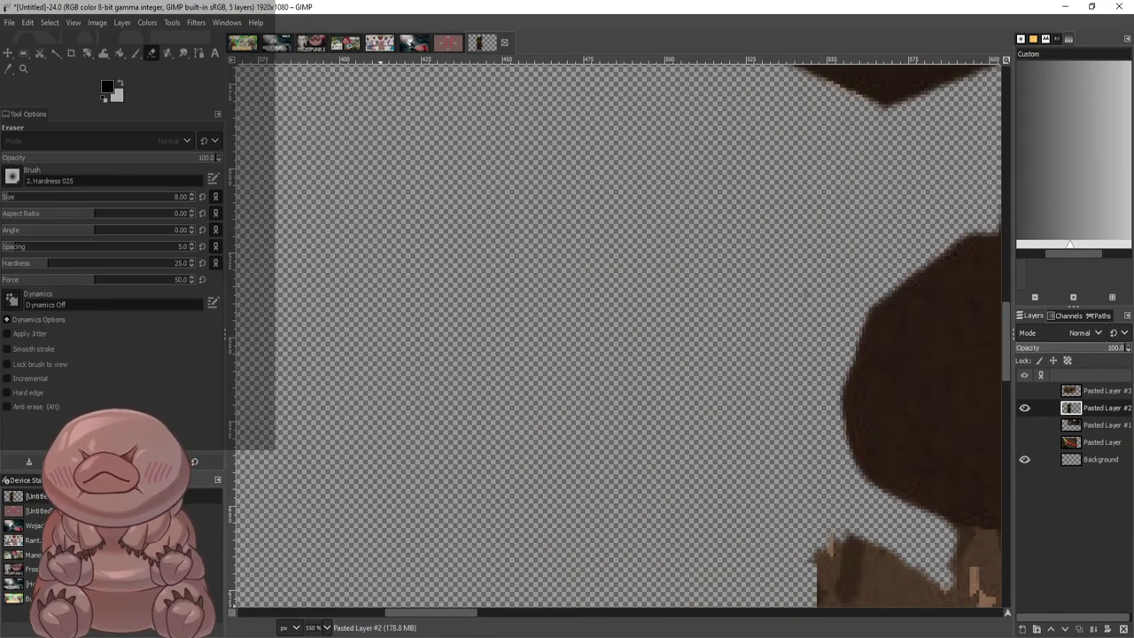
scroll(600, 567, "down", 3)
scroll(632, 502, "up", 5)
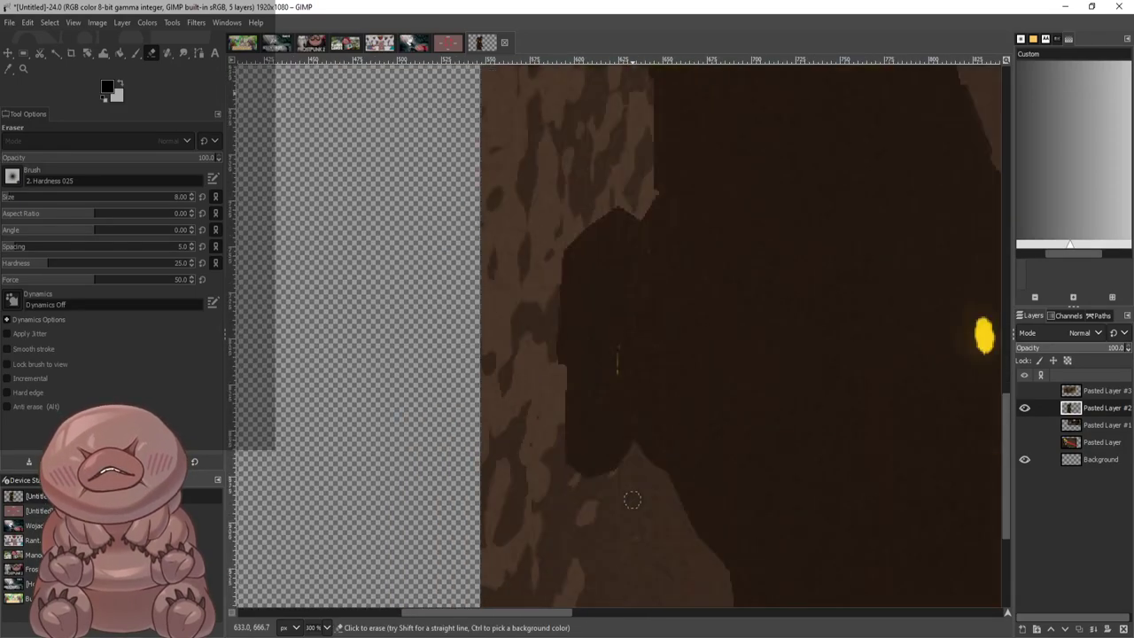
Erase the brown background along the lower bulge's underside and down the start of the figure's straight vertical edge below it
scroll(594, 223, "up", 3)
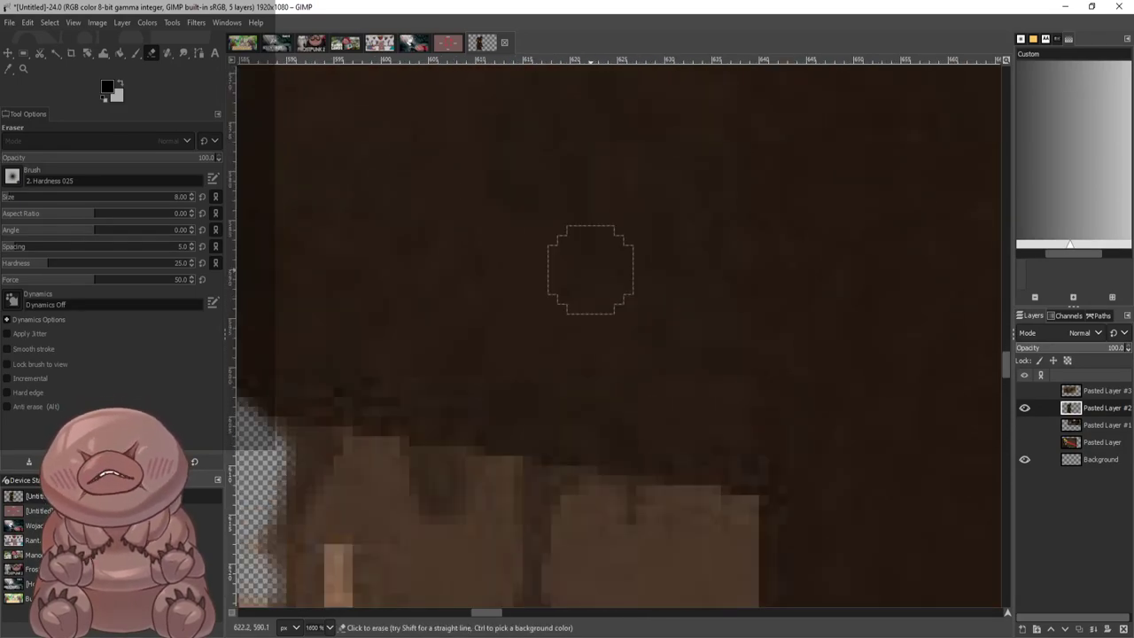
scroll(590, 269, "down", 1)
mouse_move(697, 237)
left_mouse_down()
mouse_move(551, 237)
mouse_move(366, 203)
left_mouse_up()
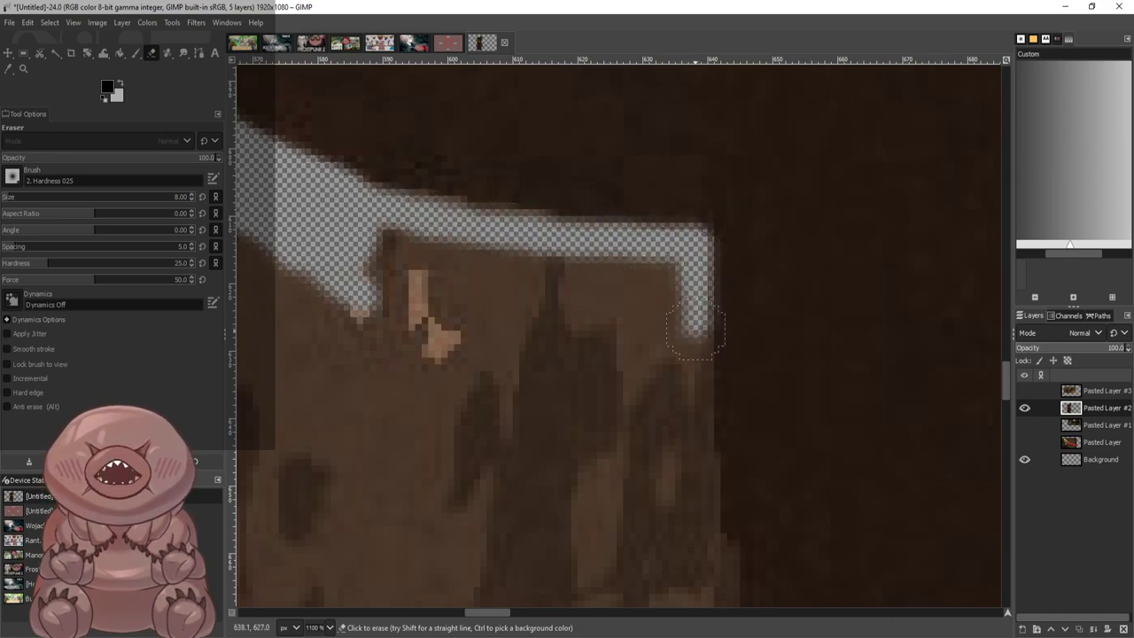
left_click_drag(696, 333, 689, 507)
mouse_move(689, 409)
left_mouse_down()
mouse_move(683, 257)
mouse_move(665, 472)
mouse_move(686, 475)
mouse_move(662, 526)
mouse_move(646, 276)
mouse_move(324, 237)
left_mouse_up()
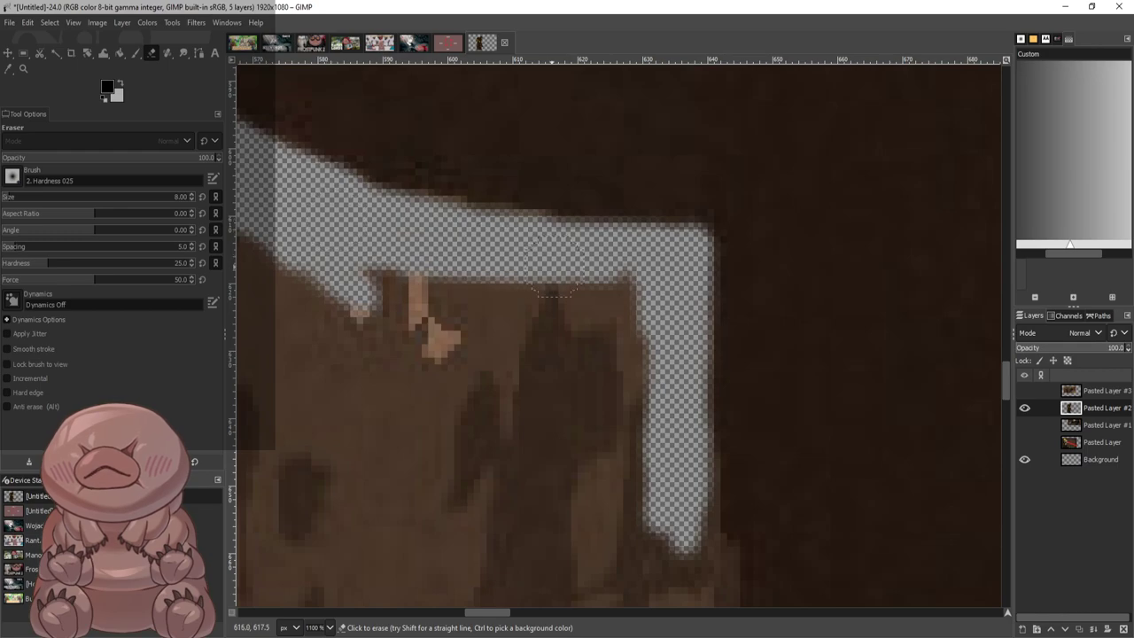
Clear the brown and tan background out of the inner corner between the lower bulge's underside and the vertical edge
mouse_move(625, 310)
left_mouse_down()
mouse_move(643, 363)
mouse_move(607, 282)
mouse_move(556, 285)
mouse_move(652, 436)
left_mouse_up()
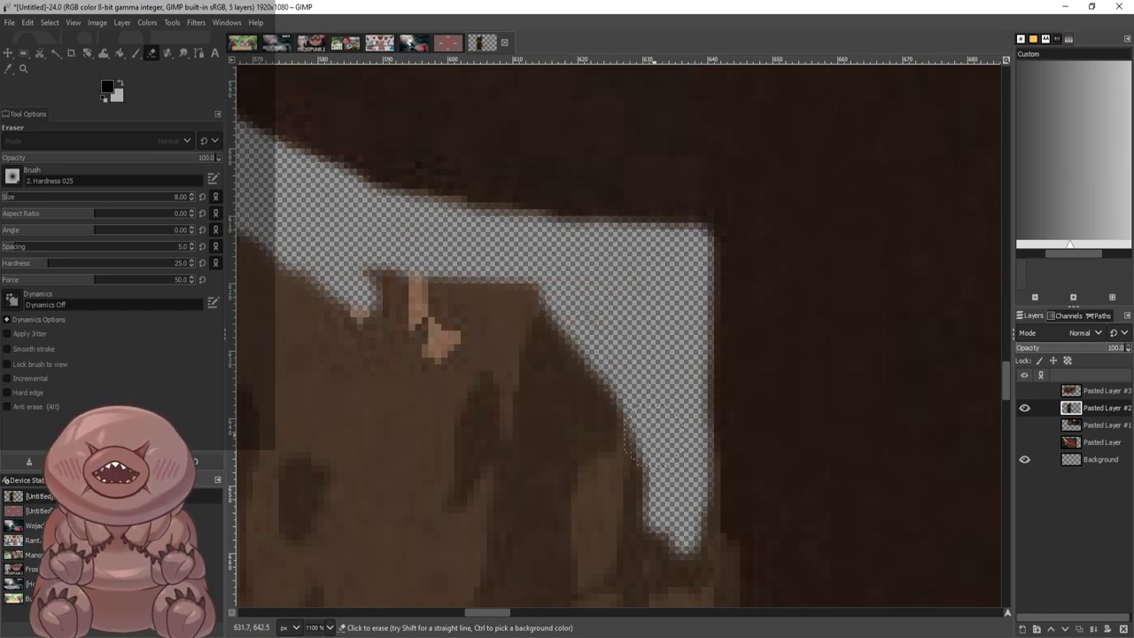
mouse_move(589, 296)
left_mouse_down()
mouse_move(333, 274)
mouse_move(345, 267)
mouse_move(565, 327)
mouse_move(390, 350)
mouse_move(589, 401)
mouse_move(568, 435)
mouse_move(665, 503)
left_mouse_up()
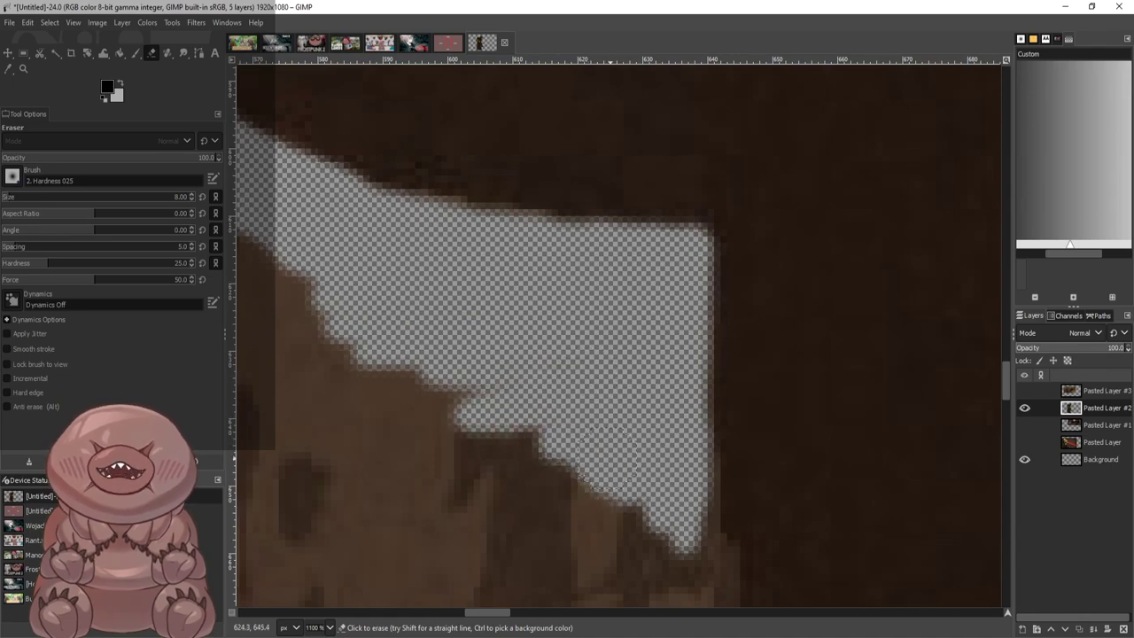
left_click_drag(610, 458, 661, 532)
Erase the brown background down the figure's vertical edge and around the pointed notch above the next protrusion
scroll(667, 410, "down", 4)
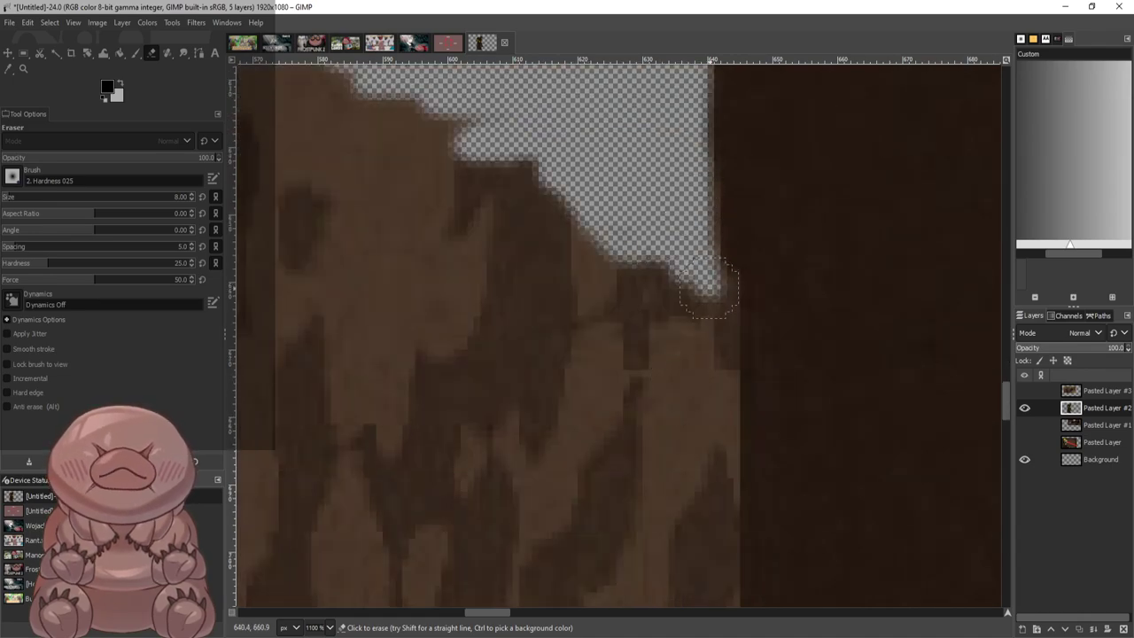
mouse_move(726, 358)
left_mouse_down()
mouse_move(723, 554)
mouse_move(690, 338)
mouse_move(660, 443)
mouse_move(708, 576)
mouse_move(704, 603)
left_mouse_up()
scroll(716, 239, "down", 4)
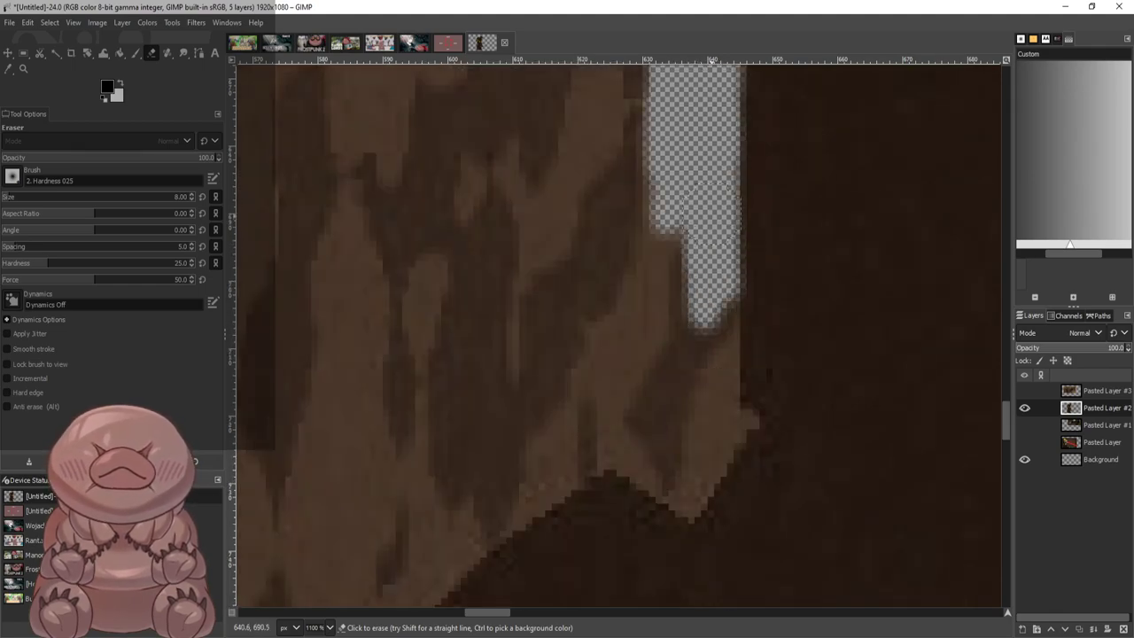
left_click_drag(720, 310, 720, 421)
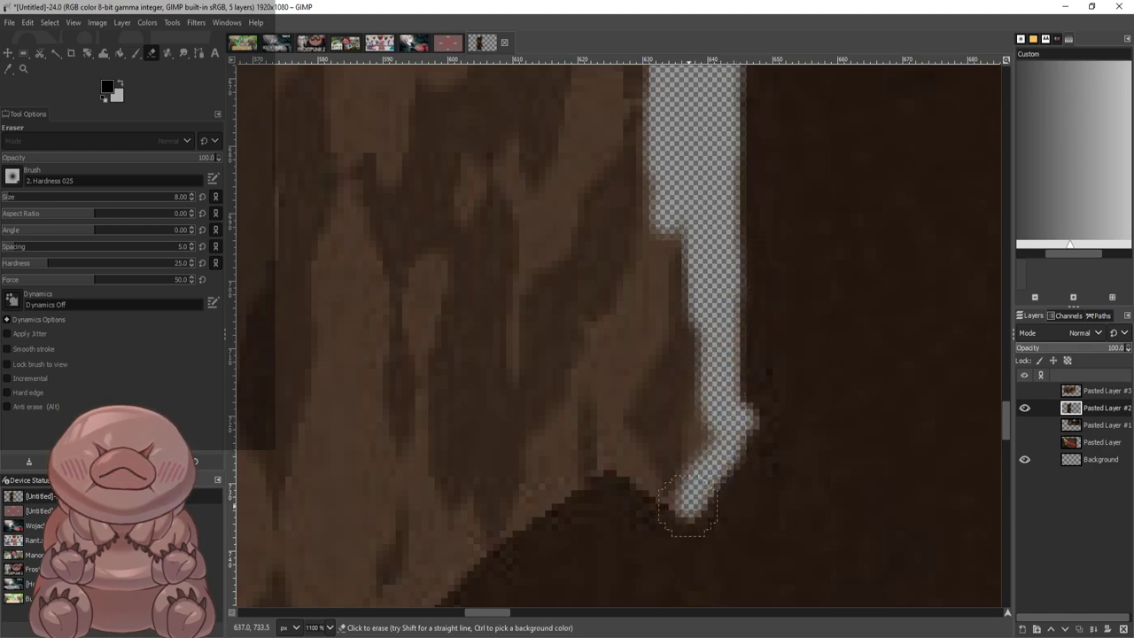
mouse_move(669, 490)
left_mouse_down()
mouse_move(556, 443)
mouse_move(651, 457)
mouse_move(694, 433)
mouse_move(685, 418)
mouse_move(634, 401)
mouse_move(562, 403)
mouse_move(552, 414)
mouse_move(704, 407)
left_mouse_up()
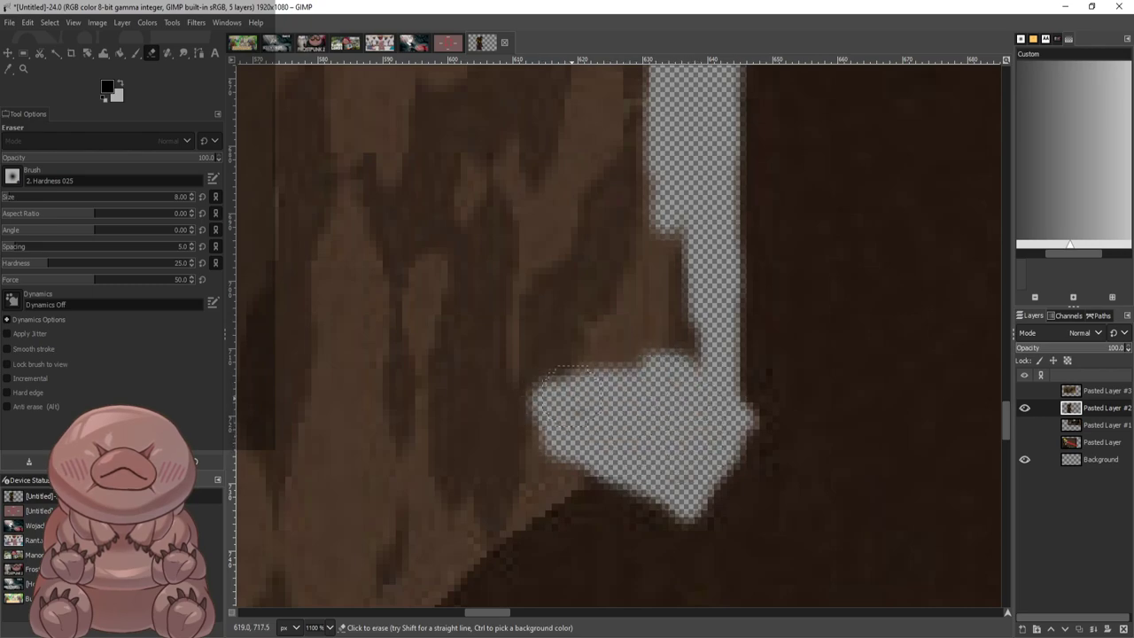
mouse_move(575, 395)
left_mouse_down()
mouse_move(667, 354)
mouse_move(699, 301)
mouse_move(676, 305)
mouse_move(618, 363)
mouse_move(666, 292)
mouse_move(650, 196)
mouse_move(598, 269)
left_mouse_up()
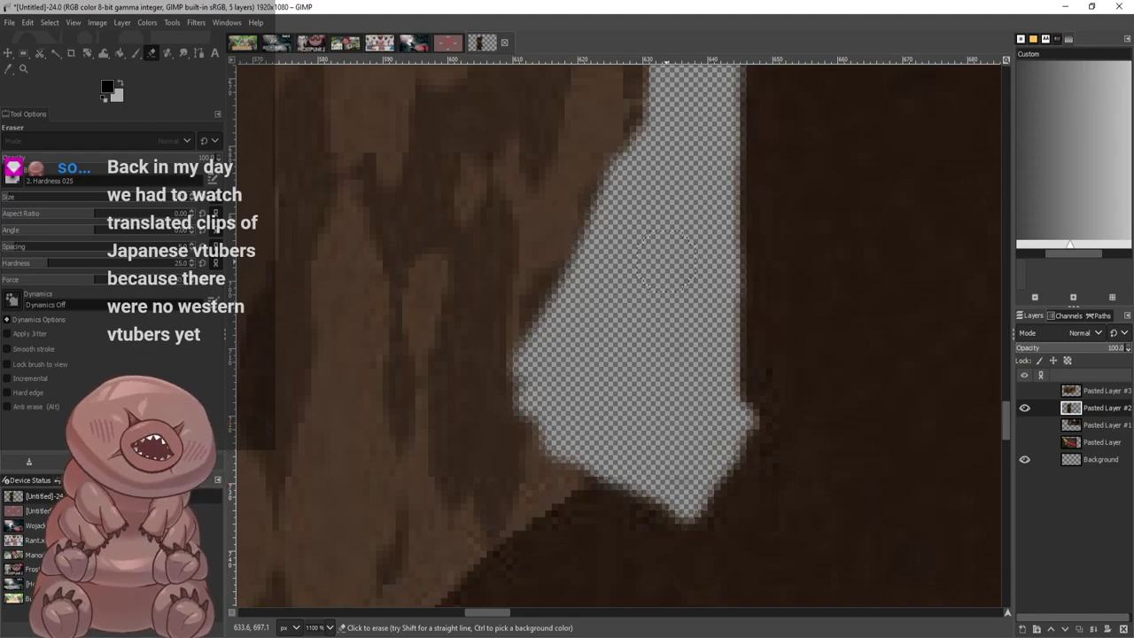
Widen the cleared gap beside the vertical edge by trimming back the brown background, down to the notch above the next protrusion
scroll(668, 260, "down", 4)
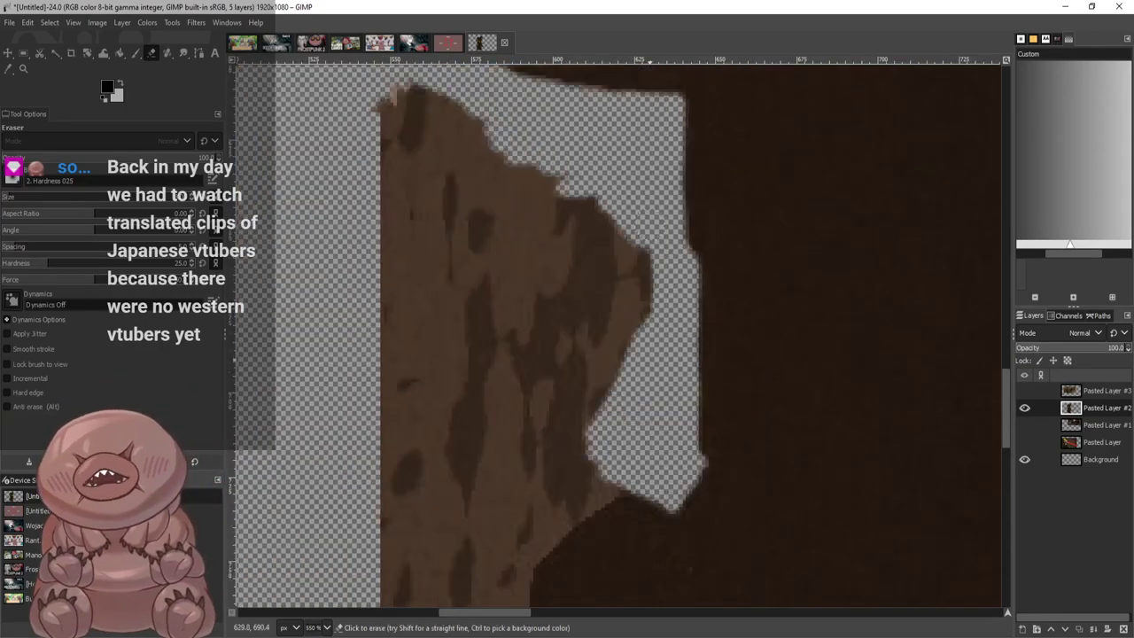
scroll(541, 214, "up", 2)
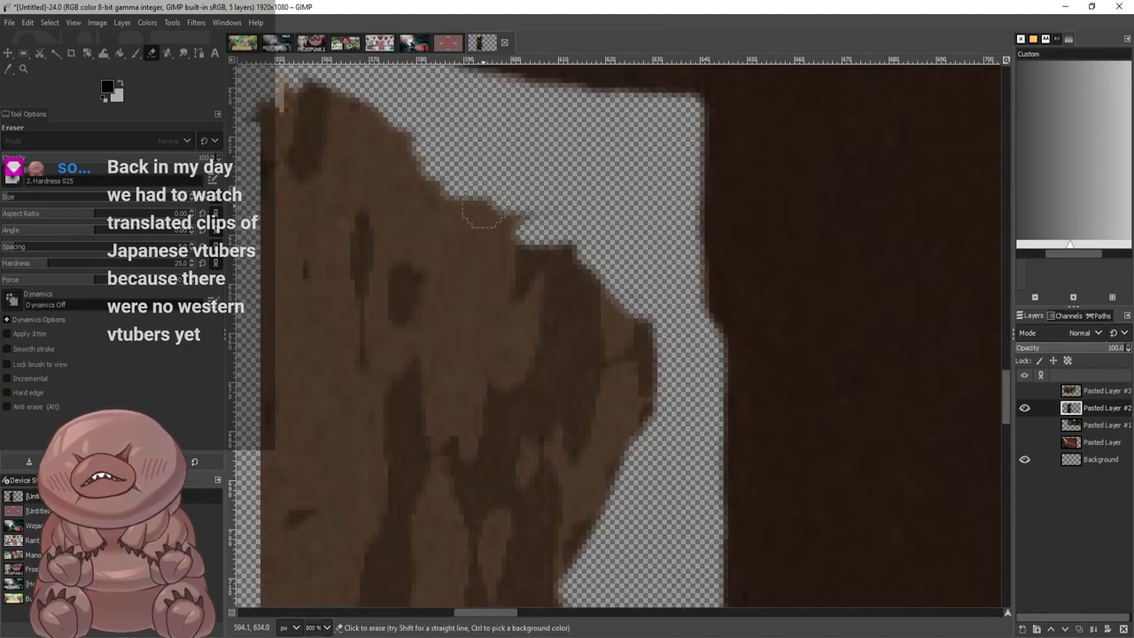
mouse_move(483, 213)
left_mouse_down()
mouse_move(580, 270)
mouse_move(501, 173)
mouse_move(447, 204)
mouse_move(607, 306)
mouse_move(634, 355)
mouse_move(625, 452)
mouse_move(603, 448)
mouse_move(578, 496)
left_mouse_up()
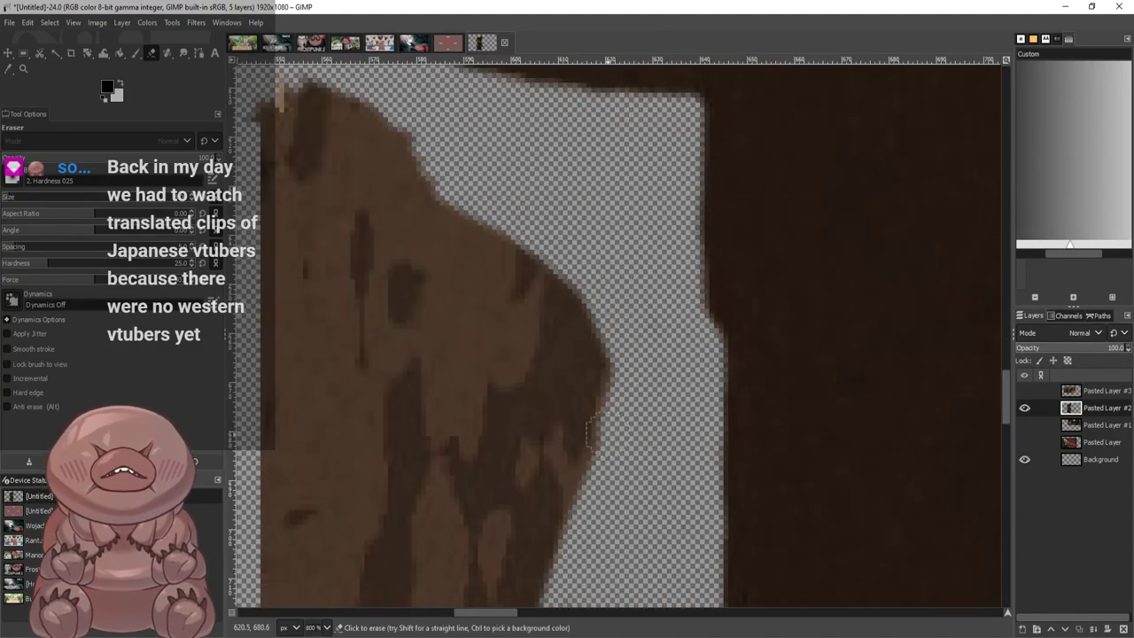
mouse_move(592, 434)
left_mouse_down()
mouse_move(568, 381)
mouse_move(592, 424)
mouse_move(590, 452)
mouse_move(540, 457)
mouse_move(554, 409)
left_mouse_up()
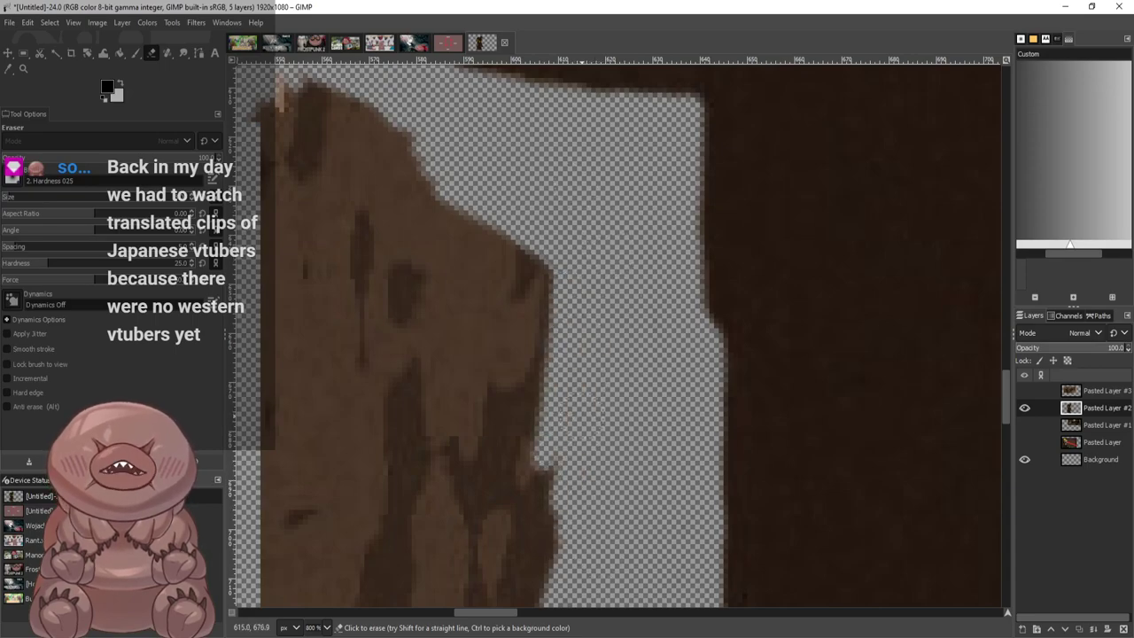
mouse_move(554, 466)
left_mouse_down()
mouse_move(535, 259)
mouse_move(542, 514)
mouse_move(525, 250)
mouse_move(498, 452)
mouse_move(516, 261)
mouse_move(531, 559)
mouse_move(472, 230)
mouse_move(516, 521)
mouse_move(470, 532)
mouse_move(498, 591)
mouse_move(548, 549)
left_mouse_up()
scroll(565, 479, "down", 5)
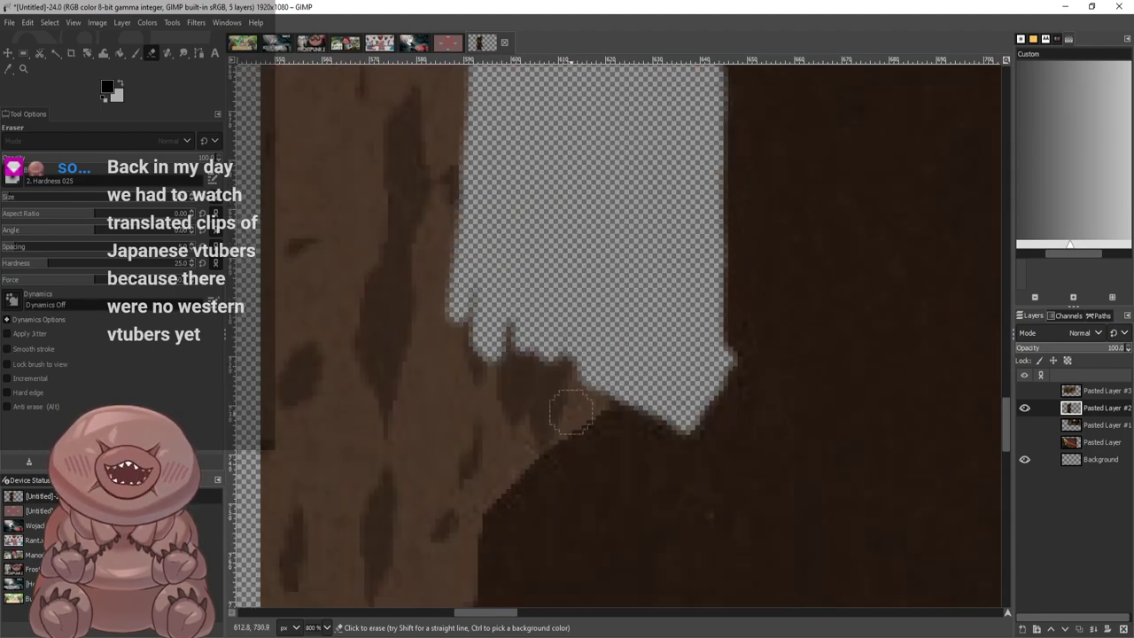
mouse_move(553, 381)
left_mouse_down()
mouse_move(470, 373)
mouse_move(483, 412)
left_mouse_up()
Erase the brown background along the protrusion's sloping upper edge and clear the leftover strips above it
scroll(487, 399, "up", 2)
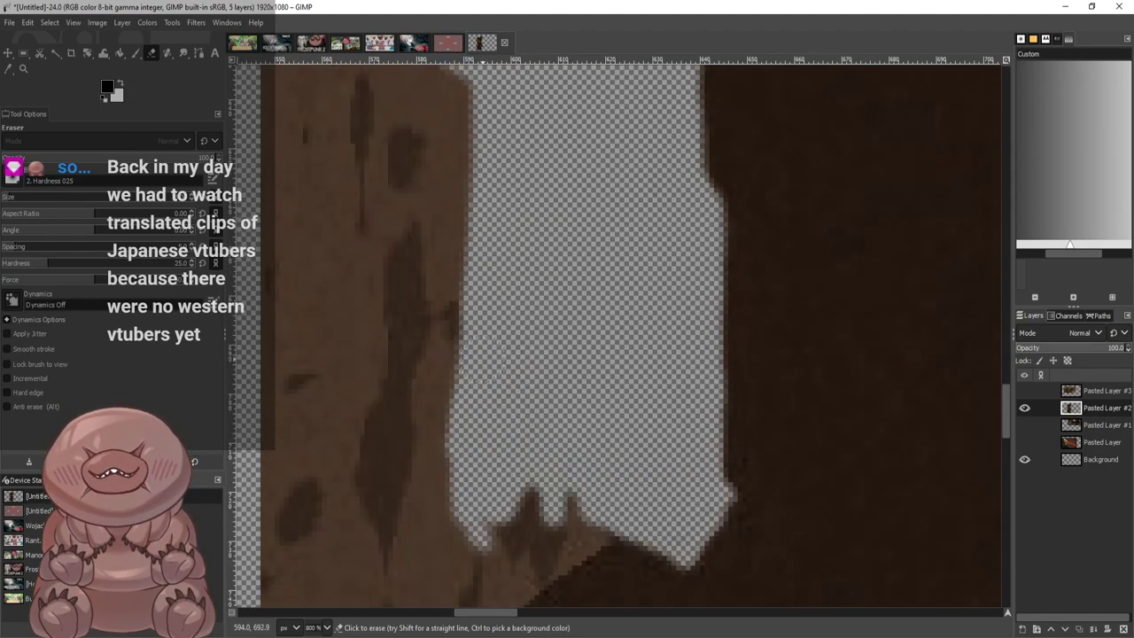
scroll(507, 372, "down", 1)
scroll(541, 421, "up", 5)
scroll(549, 432, "down", 5)
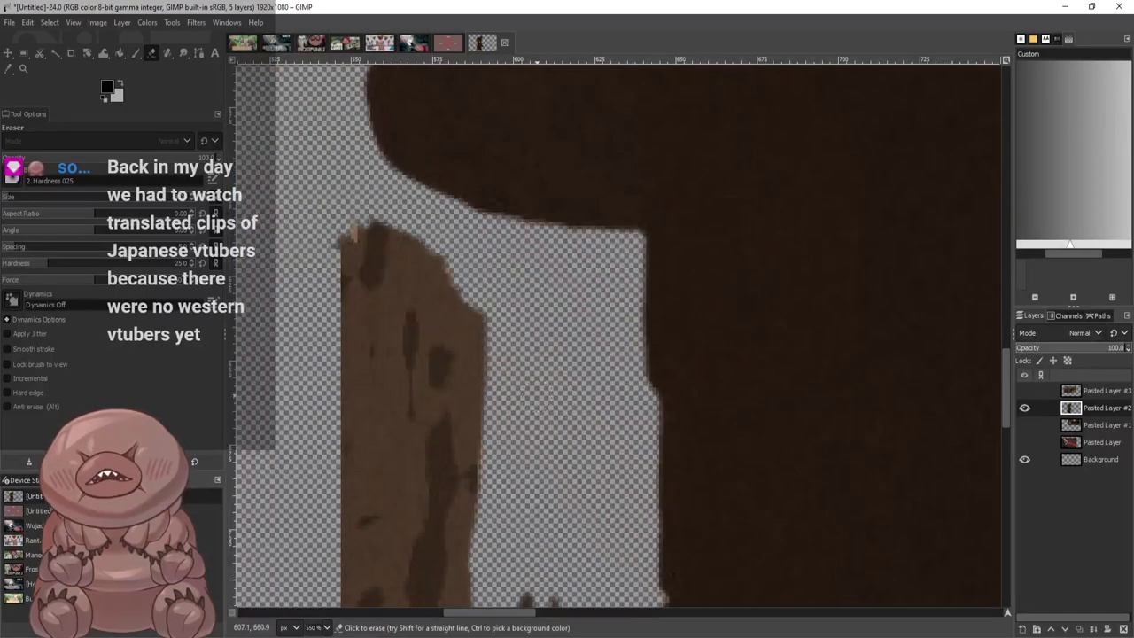
scroll(532, 169, "up", 3)
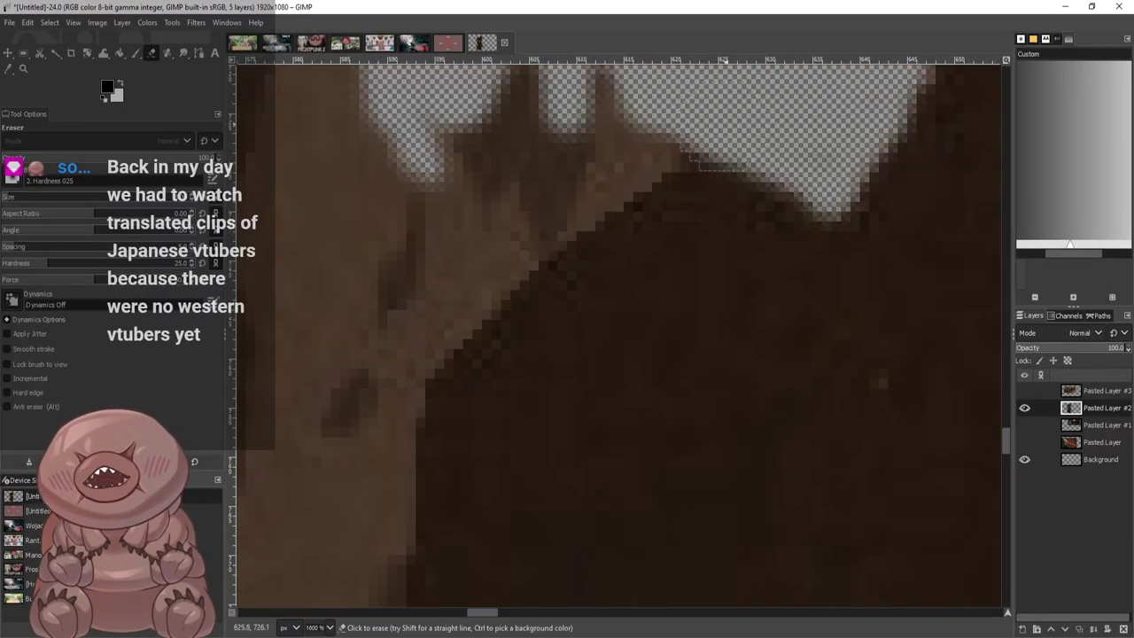
mouse_move(647, 165)
left_mouse_down()
mouse_move(530, 245)
mouse_move(394, 390)
left_mouse_up()
mouse_move(520, 171)
left_mouse_down()
mouse_move(372, 284)
mouse_move(324, 304)
mouse_move(603, 85)
mouse_move(564, 146)
mouse_move(496, 98)
mouse_move(328, 127)
mouse_move(372, 195)
left_mouse_up()
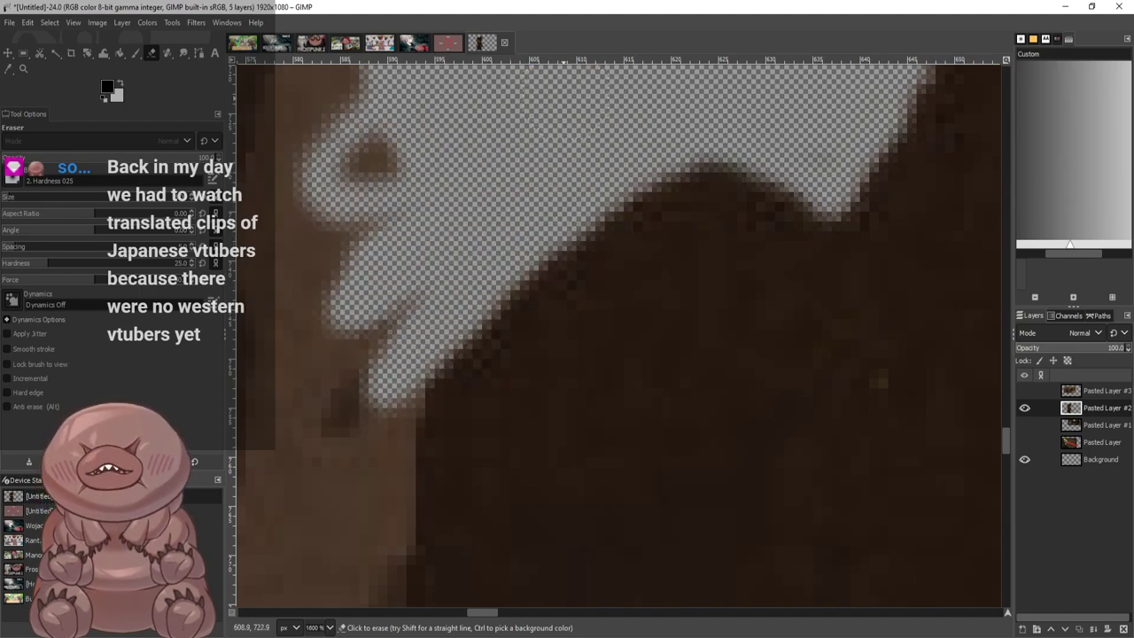
Erase the brown background beside the upper part of the protrusion's outer side
scroll(381, 171, "down", 4)
scroll(377, 180, "up", 1)
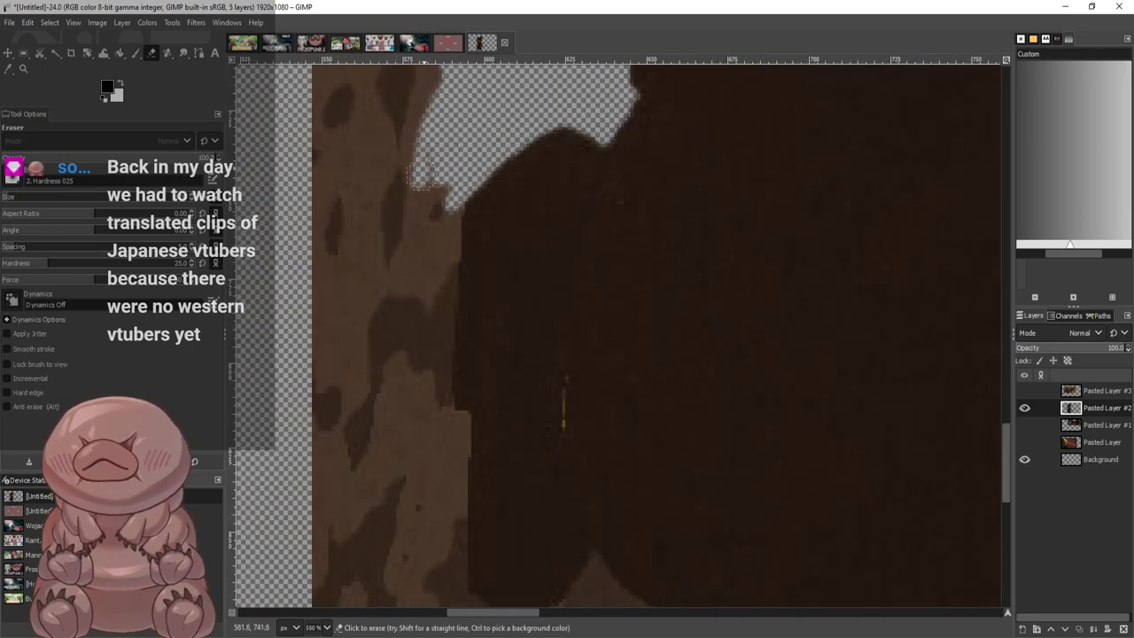
mouse_move(448, 173)
left_mouse_down()
mouse_move(390, 302)
mouse_move(445, 259)
left_mouse_up()
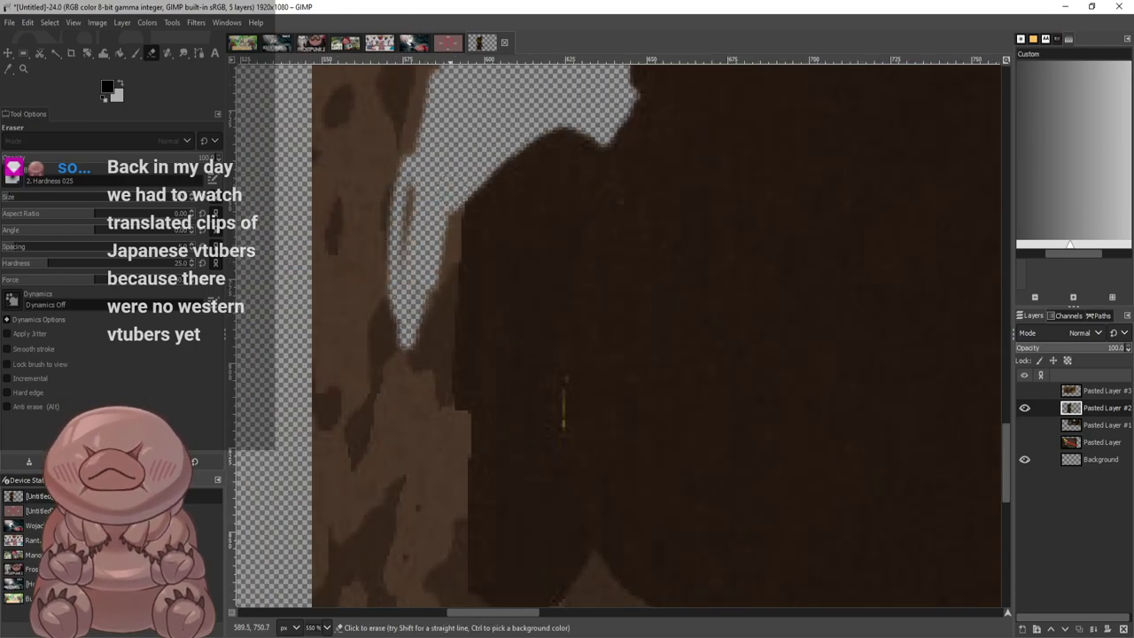
scroll(407, 293, "up", 3)
mouse_move(572, 182)
left_mouse_down()
mouse_move(519, 317)
mouse_move(497, 496)
left_mouse_up()
scroll(492, 354, "down", 3)
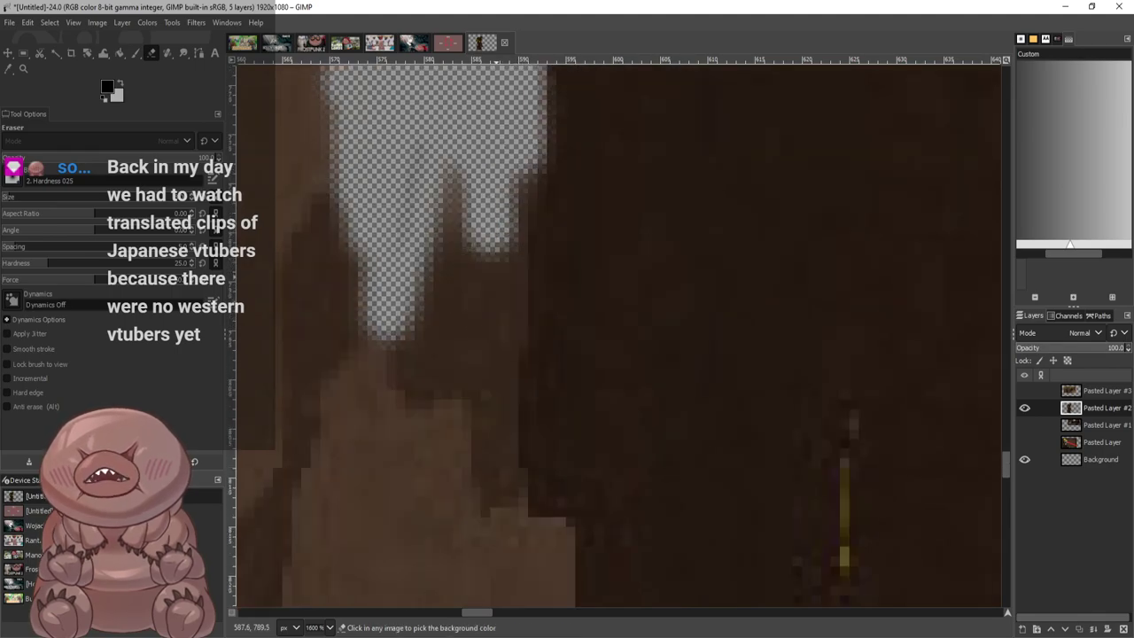
Erase the brown and tan background down the lower part of the protrusion's outer side, past the small step in its edge
scroll(529, 184, "down", 3)
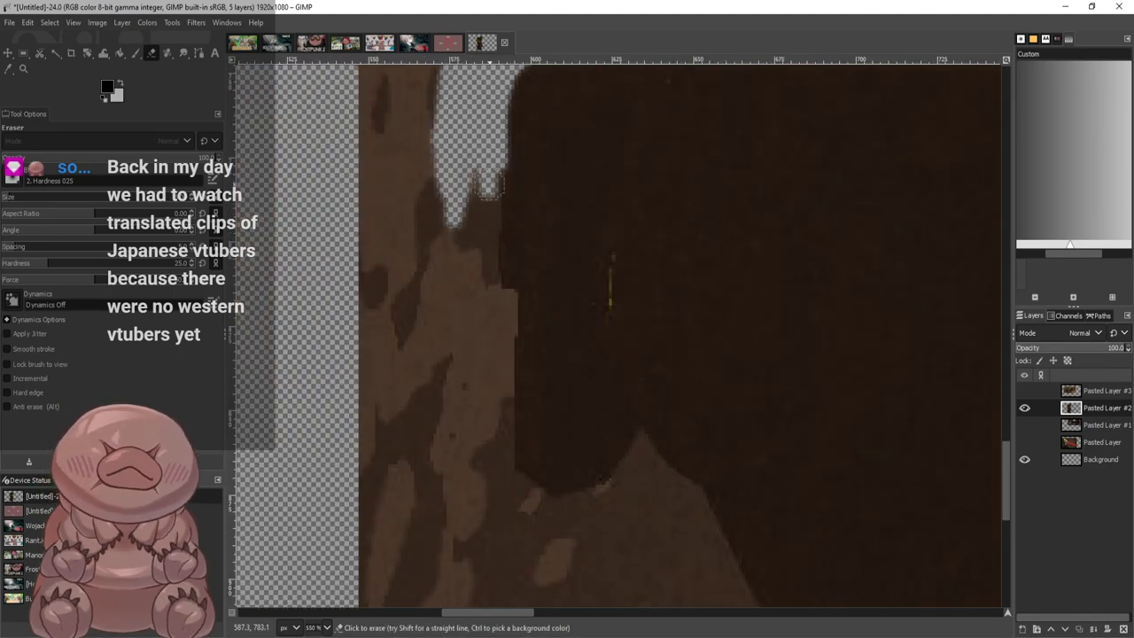
scroll(488, 184, "up", 3)
mouse_move(547, 196)
left_mouse_down()
mouse_move(557, 227)
mouse_move(544, 410)
mouse_move(577, 537)
mouse_move(544, 540)
mouse_move(473, 81)
mouse_move(462, 271)
mouse_move(482, 530)
left_mouse_up()
scroll(487, 523, "down", 5)
mouse_move(503, 294)
left_mouse_down()
mouse_move(583, 297)
mouse_move(607, 346)
mouse_move(554, 505)
mouse_move(532, 375)
mouse_move(551, 568)
mouse_move(566, 536)
left_mouse_up()
Erase the background around the protrusion's rounded bottom corner and underside, and clear the leftover sliver beside it
scroll(550, 341, "down", 4)
mouse_move(594, 146)
left_mouse_down()
mouse_move(581, 301)
mouse_move(532, 451)
mouse_move(523, 373)
mouse_move(589, 363)
mouse_move(678, 456)
mouse_move(620, 465)
mouse_move(852, 451)
mouse_move(939, 389)
mouse_move(824, 404)
mouse_move(771, 518)
mouse_move(917, 502)
mouse_move(469, 465)
mouse_move(479, 168)
mouse_move(372, 470)
mouse_move(496, 445)
left_mouse_up()
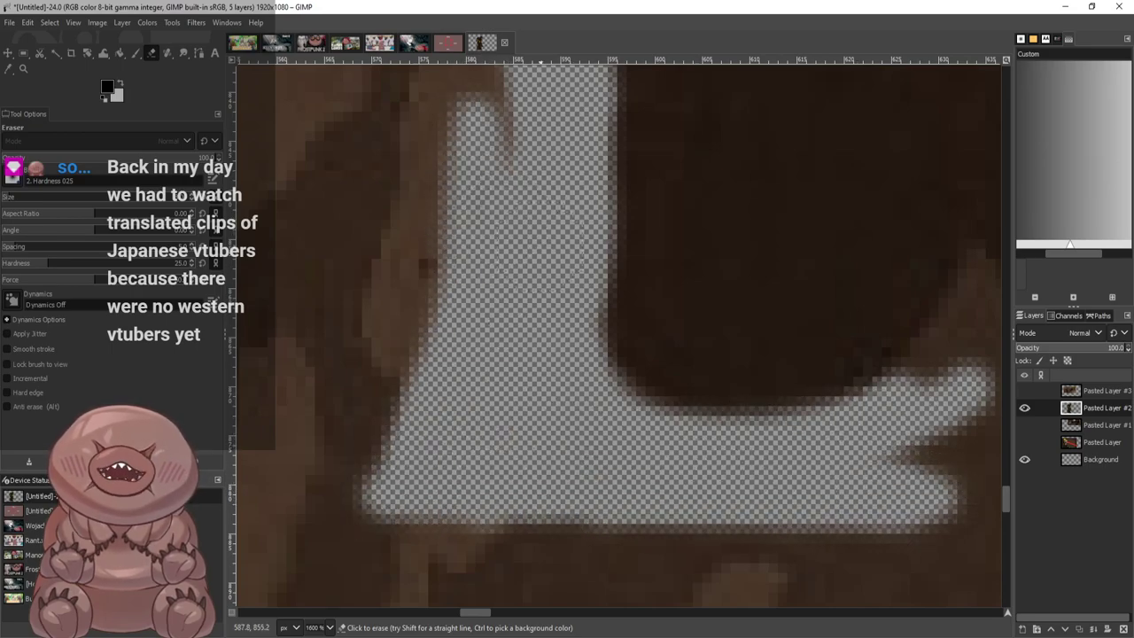
mouse_move(540, 246)
left_mouse_down()
mouse_move(505, 107)
mouse_move(441, 346)
left_mouse_up()
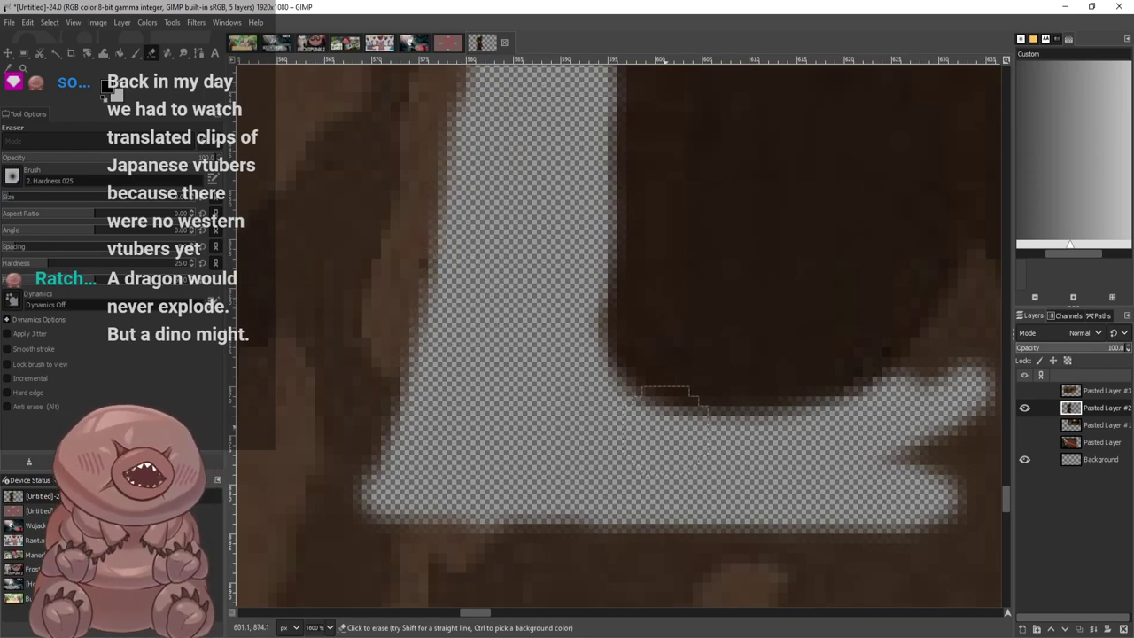
Erase the brown background from the pointed notch between the protrusion's underside and the figure's lower body
scroll(666, 425, "down", 3)
scroll(902, 386, "down", 4)
scroll(939, 355, "up", 3)
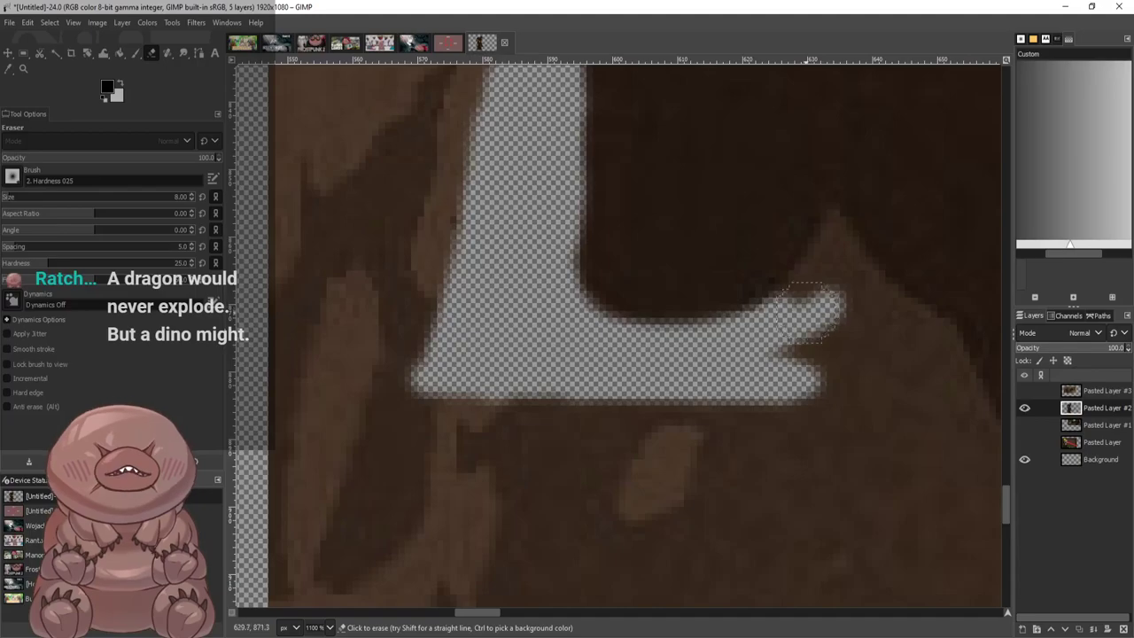
scroll(808, 310, "up", 2, "ctrl")
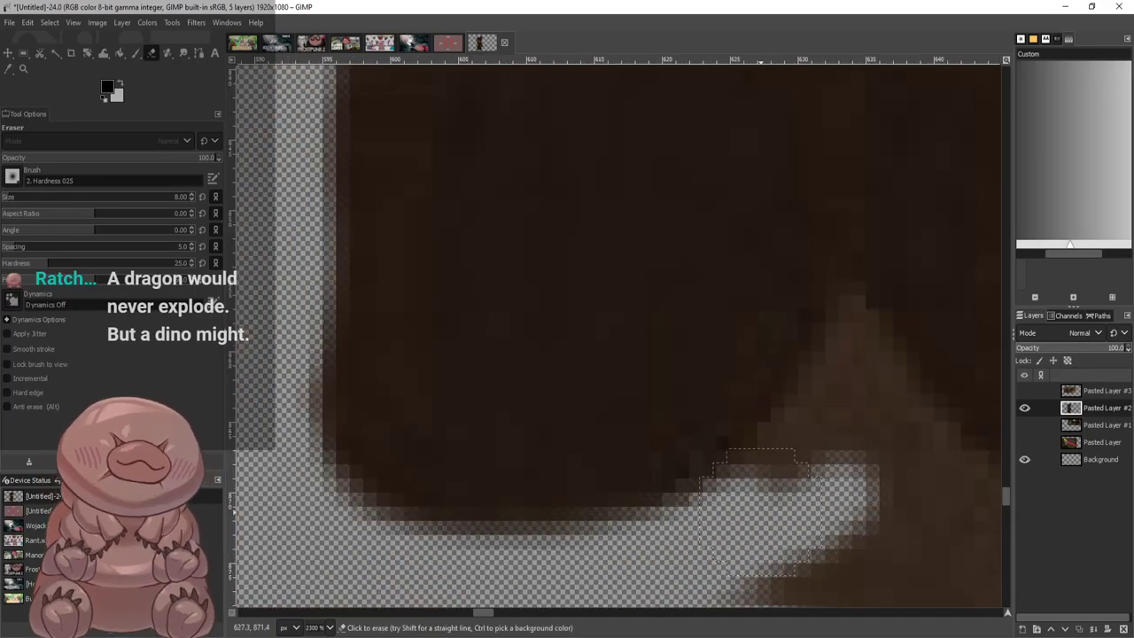
mouse_move(762, 512)
left_mouse_down()
mouse_move(793, 390)
mouse_move(829, 330)
mouse_move(908, 408)
mouse_move(930, 469)
mouse_move(860, 558)
mouse_move(868, 492)
left_mouse_up()
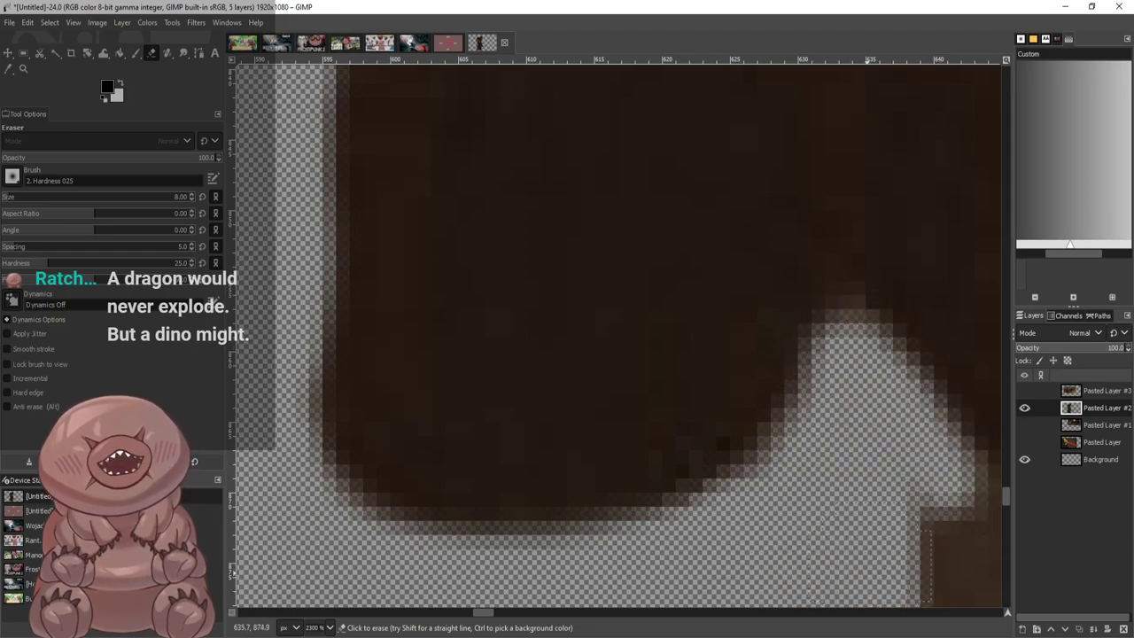
Erase and widen a strip of brown background along the figure's diagonal edge below the pointed notch
scroll(870, 492, "down", 4, "ctrl")
scroll(862, 345, "down", 3, "ctrl")
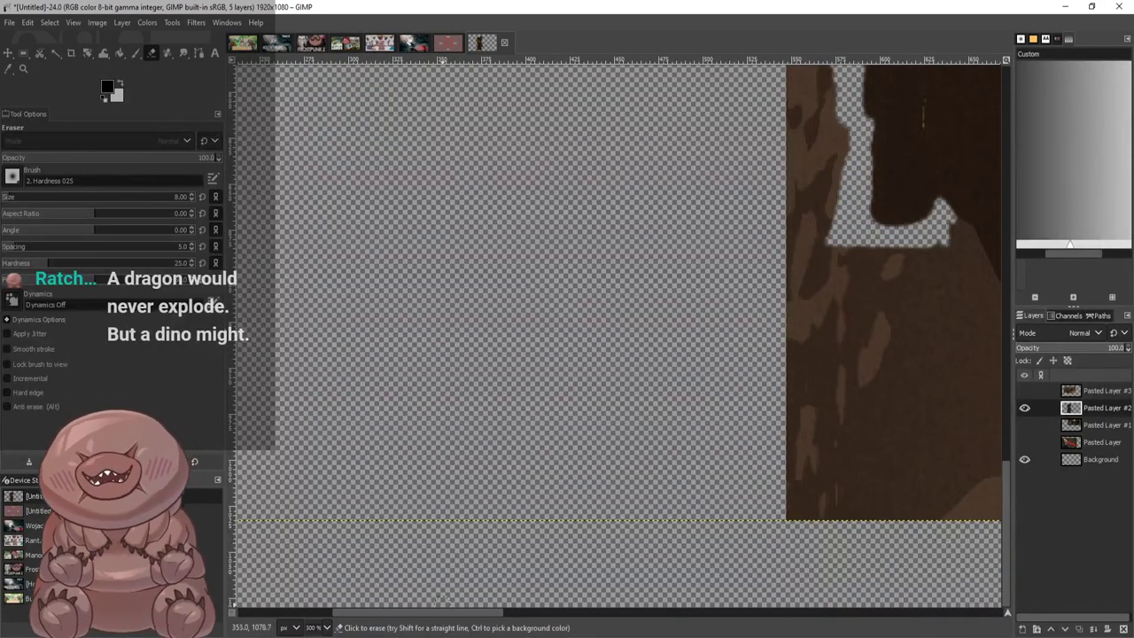
left_click_drag(443, 613, 535, 612)
scroll(585, 309, "up", 1, "ctrl")
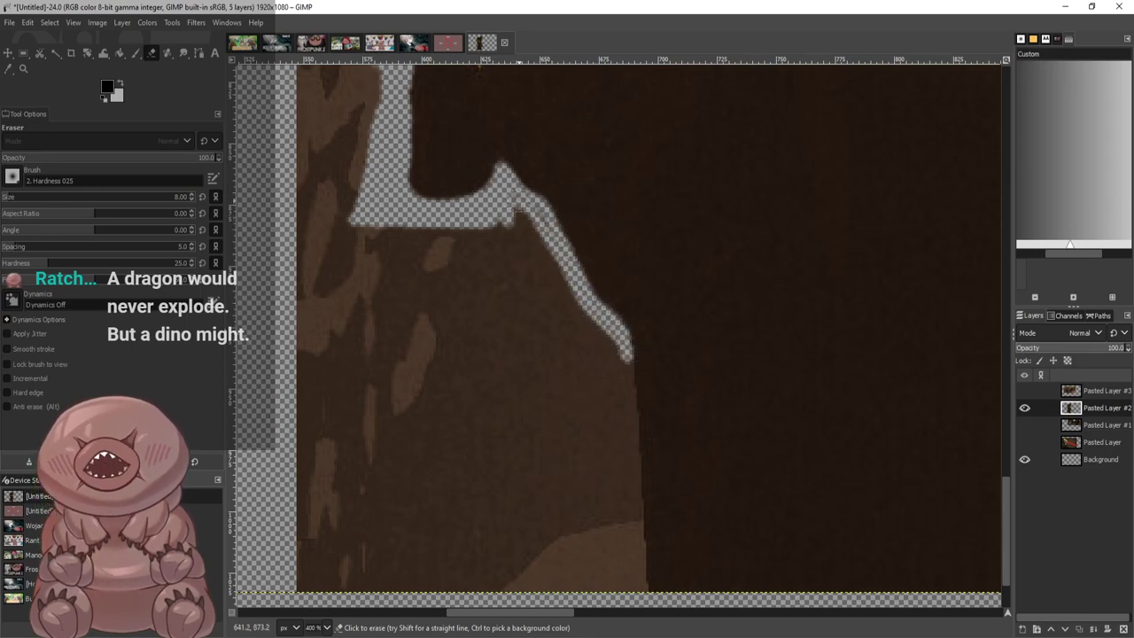
scroll(514, 173, "up", 4, "ctrl")
mouse_move(522, 168)
left_mouse_down()
mouse_move(478, 124)
mouse_move(501, 255)
mouse_move(529, 179)
mouse_move(567, 300)
mouse_move(406, 177)
mouse_move(653, 392)
mouse_move(722, 521)
mouse_move(514, 336)
mouse_move(556, 430)
mouse_move(645, 545)
mouse_move(750, 585)
left_mouse_up()
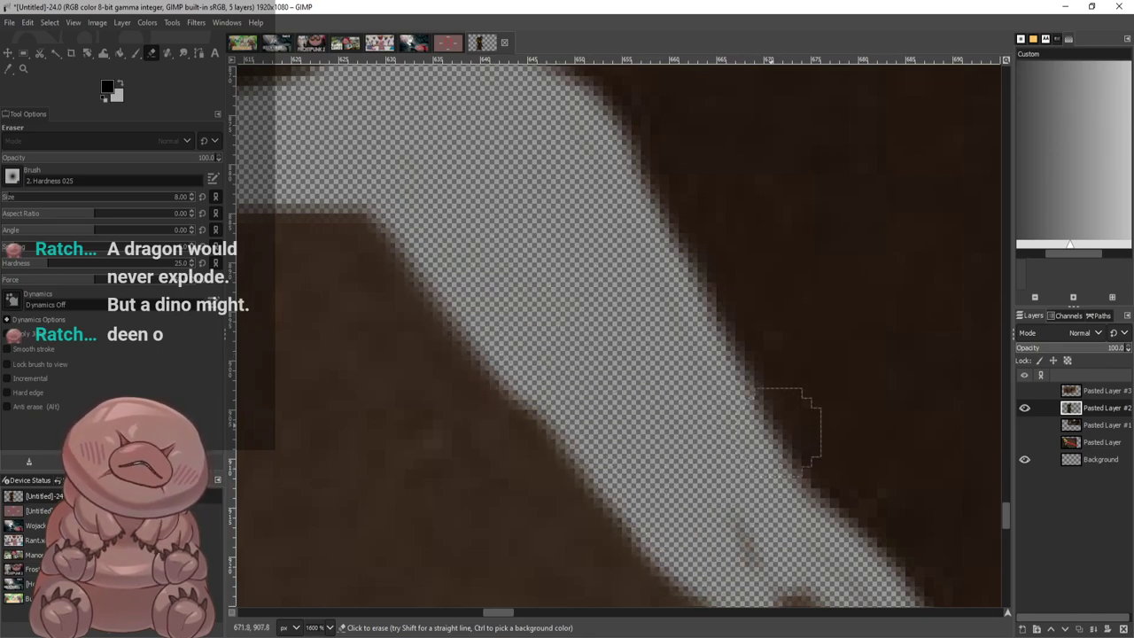
Erase the brown background around the bend at the diagonal's lower end and down the near-vertical edge below it
scroll(798, 428, "down", 5)
mouse_move(763, 297)
left_mouse_down()
mouse_move(819, 408)
mouse_move(878, 455)
left_mouse_up()
scroll(870, 466, "down", 4)
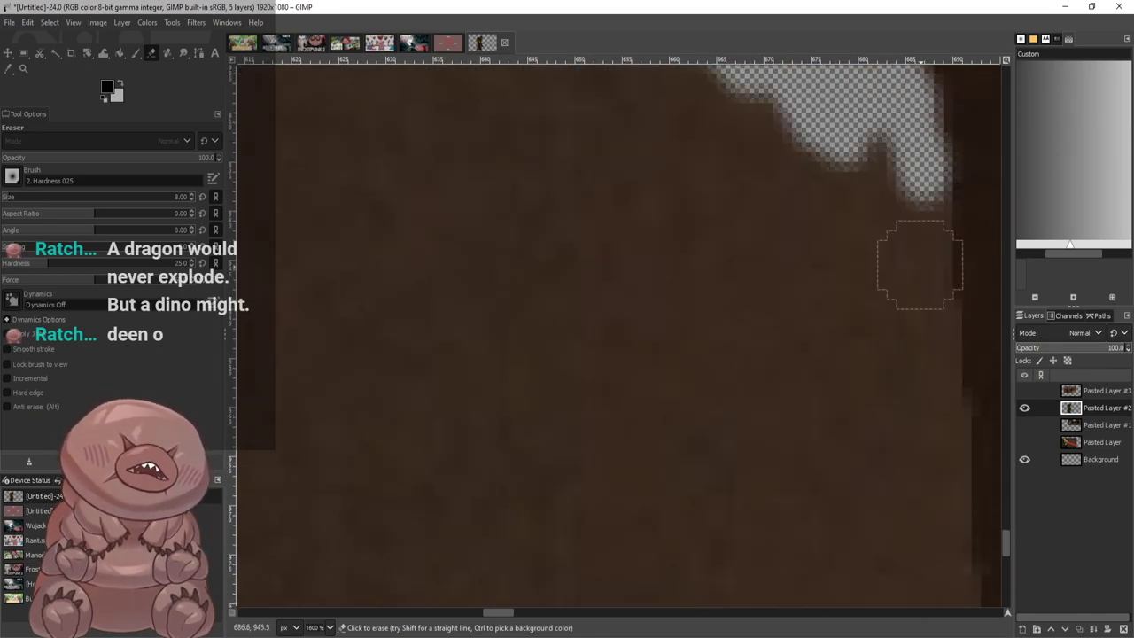
mouse_move(922, 253)
left_mouse_down()
mouse_move(933, 408)
mouse_move(937, 292)
mouse_move(851, 107)
mouse_move(886, 177)
mouse_move(899, 417)
mouse_move(933, 396)
mouse_move(917, 555)
mouse_move(929, 377)
mouse_move(939, 532)
left_mouse_up()
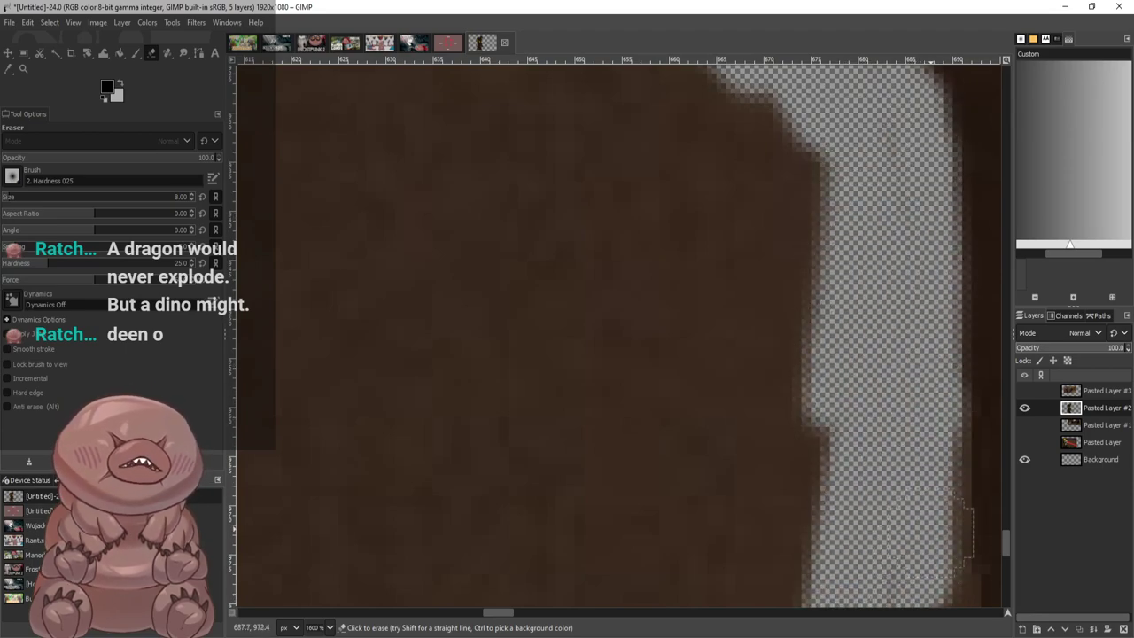
Erase the remaining strip of brown and tan background along the figure's lowest edge down to the canvas's bottom border
scroll(939, 532, "down", 3)
mouse_move(949, 176)
left_mouse_down()
mouse_move(940, 412)
mouse_move(952, 373)
mouse_move(918, 523)
mouse_move(961, 567)
mouse_move(855, 373)
mouse_move(864, 576)
left_mouse_up()
scroll(864, 532, "down", 4, "ctrl")
scroll(959, 403, "up", 3, "ctrl")
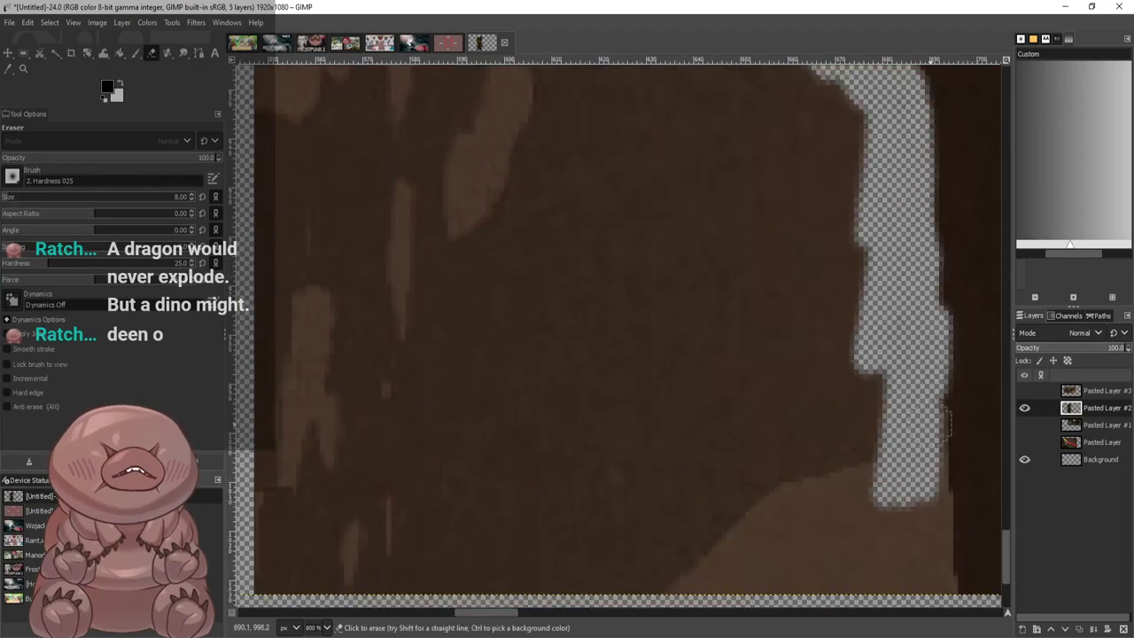
left_click_drag(944, 423, 927, 548)
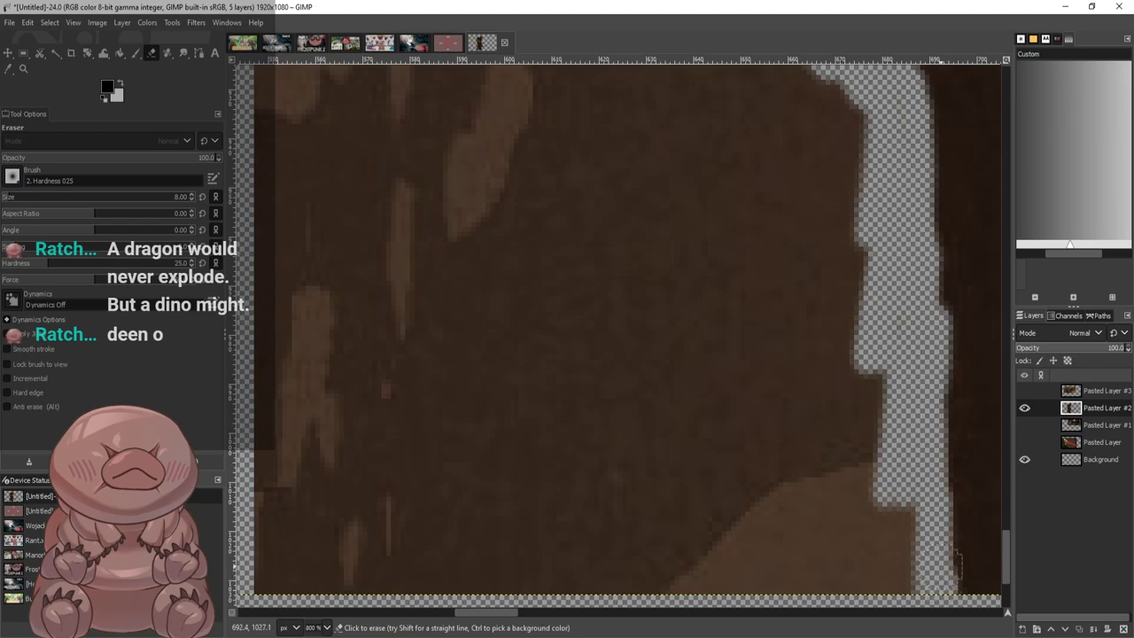
Widen the erased strip beside the figure's lower edge, from the diagonal edge down to the canvas's bottom border
left_click_drag(944, 483, 911, 514)
mouse_move(873, 417)
left_mouse_down()
mouse_move(855, 257)
mouse_move(842, 576)
mouse_move(777, 464)
mouse_move(829, 533)
left_mouse_up()
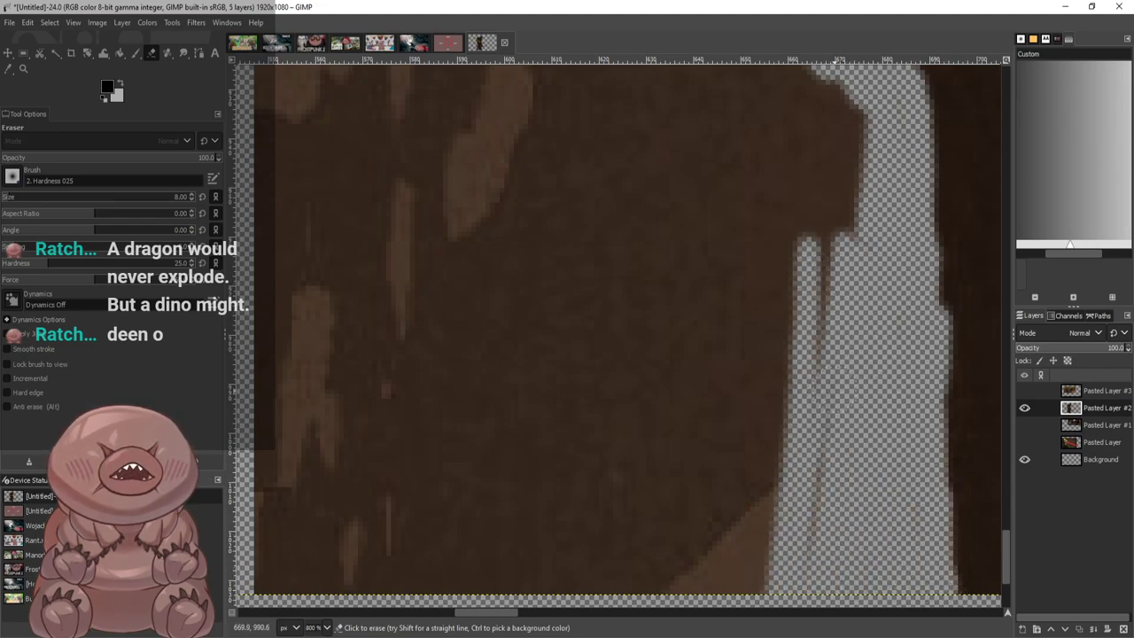
mouse_move(827, 379)
left_mouse_down()
mouse_move(842, 141)
mouse_move(849, 178)
left_mouse_up()
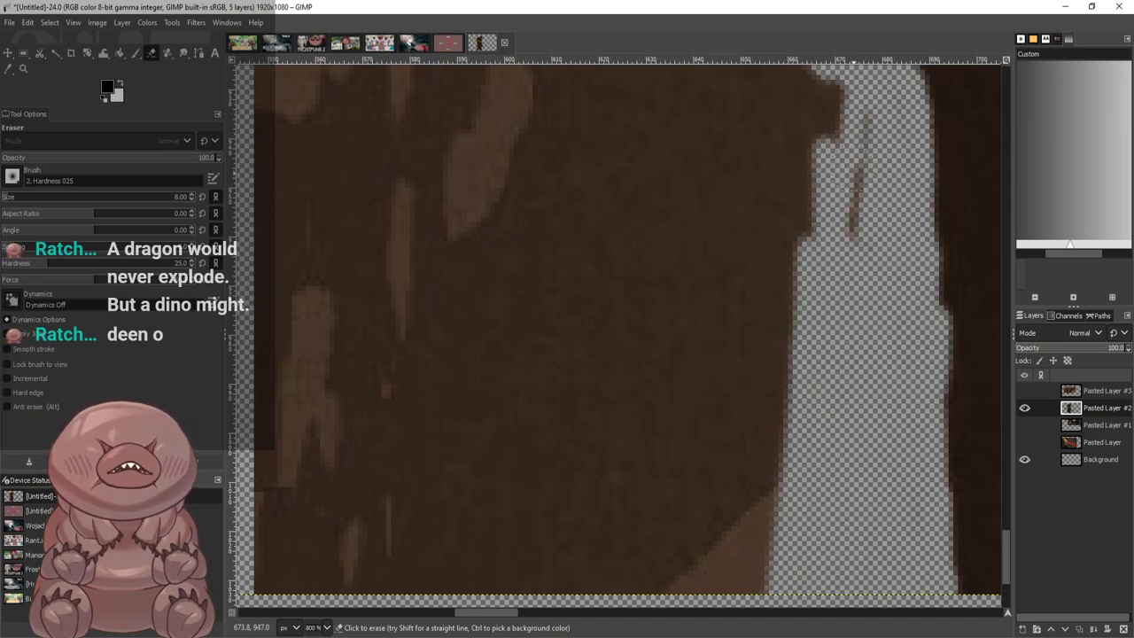
scroll(859, 168, "down", 2)
scroll(837, 175, "up", 1)
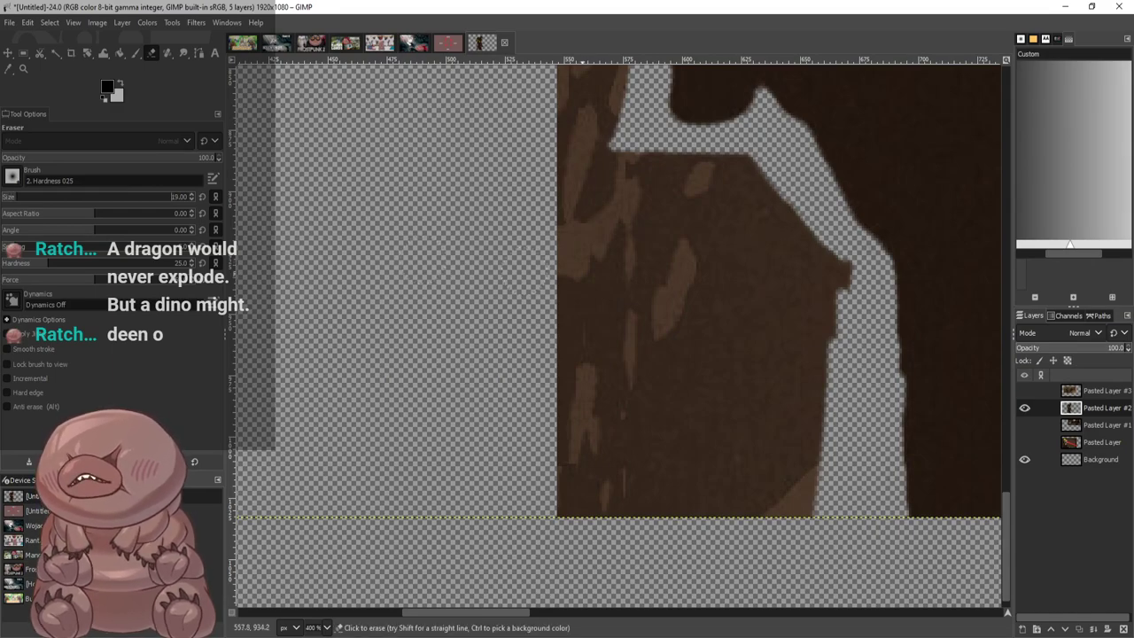
mouse_move(820, 280)
left_mouse_down()
mouse_move(792, 231)
mouse_move(722, 191)
mouse_move(659, 193)
mouse_move(744, 240)
mouse_move(673, 253)
mouse_move(829, 328)
mouse_move(775, 497)
mouse_move(762, 336)
mouse_move(727, 478)
mouse_move(745, 501)
left_mouse_up()
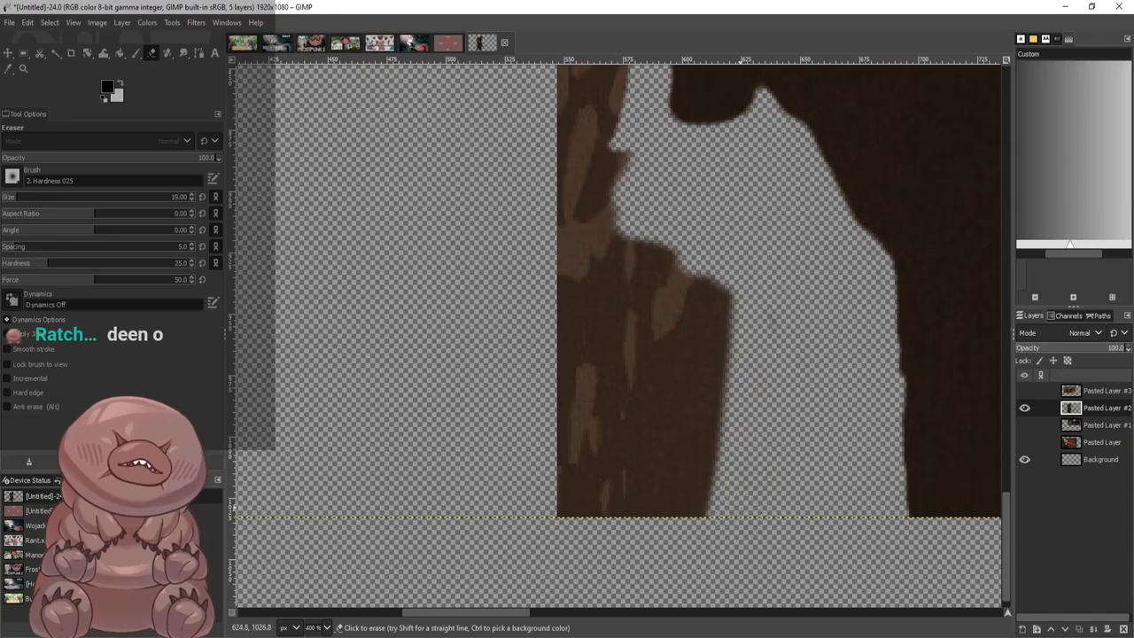
Erase the remaining brown and tan background block between the widened strip and the cleared area beside the figure's lower body
left_click_drag(767, 315, 713, 431)
mouse_move(720, 239)
left_mouse_down()
mouse_move(663, 497)
mouse_move(668, 451)
left_mouse_up()
mouse_move(681, 343)
left_mouse_down()
mouse_move(615, 479)
mouse_move(640, 484)
left_mouse_up()
mouse_move(614, 426)
left_mouse_down()
mouse_move(581, 509)
mouse_move(581, 390)
mouse_move(554, 309)
left_mouse_up()
mouse_move(570, 479)
left_mouse_down()
mouse_move(592, 257)
mouse_move(564, 253)
mouse_move(583, 110)
left_mouse_up()
Erase the leftover brown and tan strip running up the cleared area beside the figure's waist and torso
scroll(583, 111, "up", 1)
mouse_move(583, 241)
left_mouse_down()
mouse_move(611, 177)
mouse_move(603, 141)
mouse_move(576, 289)
mouse_move(593, 197)
left_mouse_up()
scroll(595, 212, "up", 5)
mouse_move(595, 253)
left_mouse_down()
mouse_move(611, 369)
mouse_move(632, 426)
left_mouse_up()
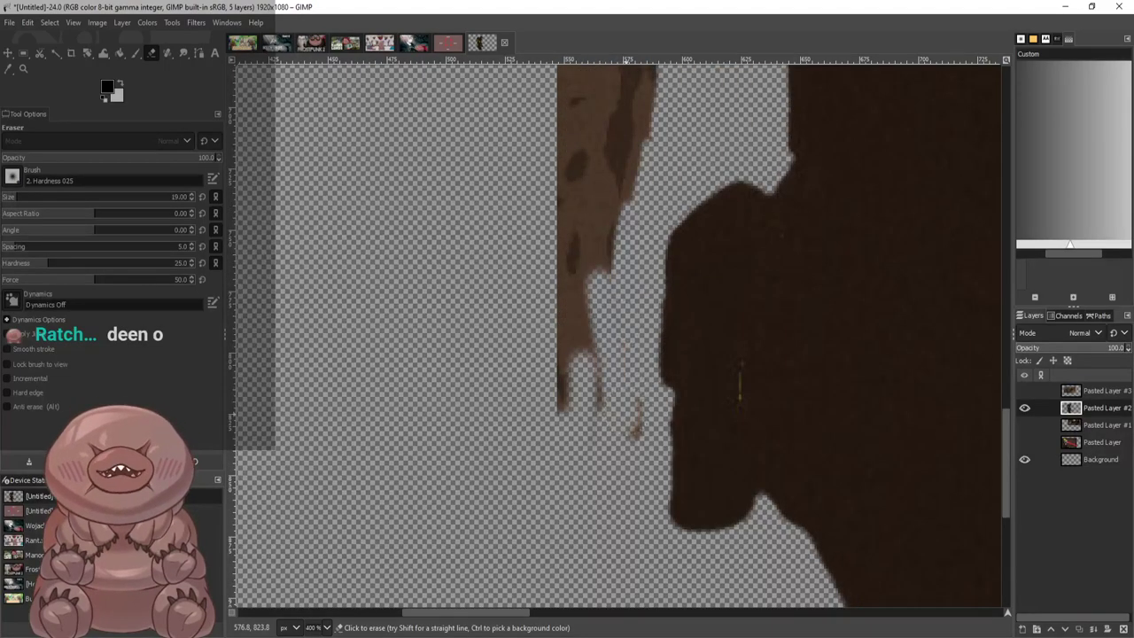
mouse_move(623, 341)
left_mouse_down()
mouse_move(585, 305)
mouse_move(567, 257)
mouse_move(612, 89)
mouse_move(564, 195)
mouse_move(576, 80)
mouse_move(640, 125)
left_mouse_up()
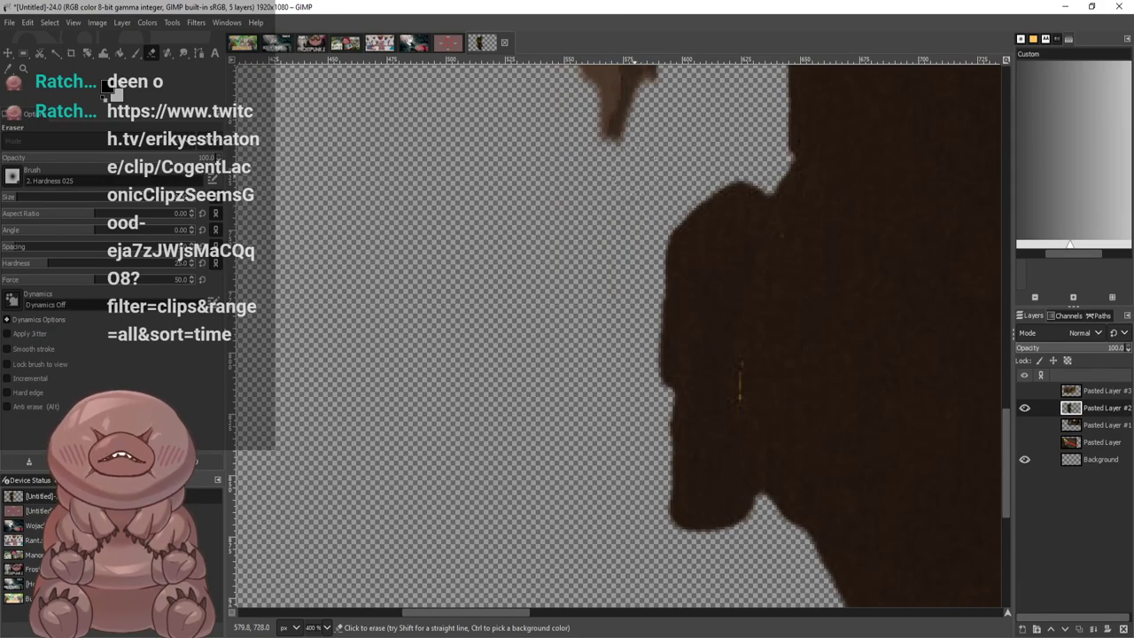
left_click_drag(634, 170, 638, 128)
scroll(620, 164, "up", 1)
mouse_move(640, 221)
left_mouse_down()
mouse_move(641, 122)
mouse_move(636, 199)
mouse_move(605, 128)
mouse_move(563, 159)
mouse_move(584, 111)
left_mouse_up()
scroll(585, 111, "up", 5)
mouse_move(616, 354)
left_mouse_down()
mouse_move(595, 309)
mouse_move(595, 397)
left_mouse_up()
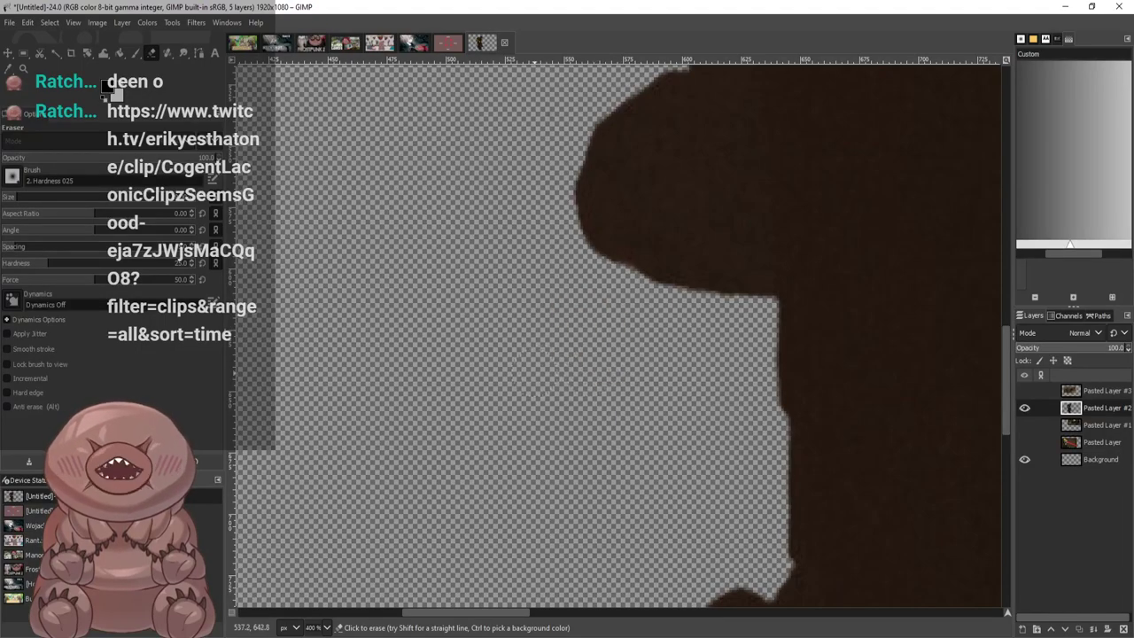
Erase a channel through the brown gap between the torso and the baton-holding arm, including the gap's upper end
scroll(783, 373, "down", 5)
scroll(985, 423, "up", 1)
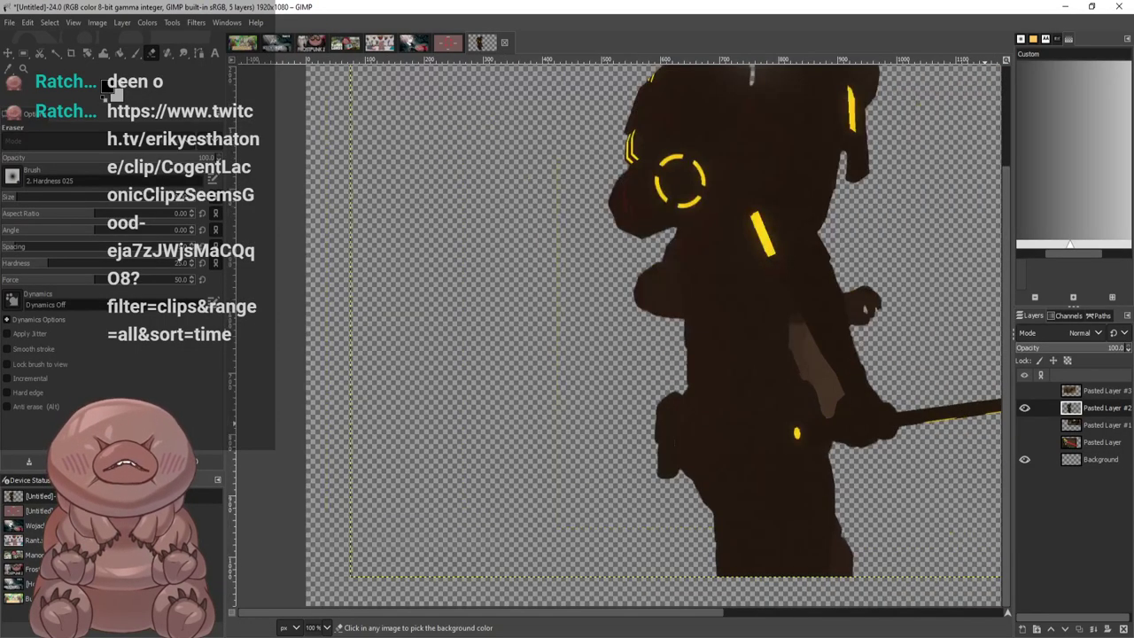
scroll(873, 372, "up", 6)
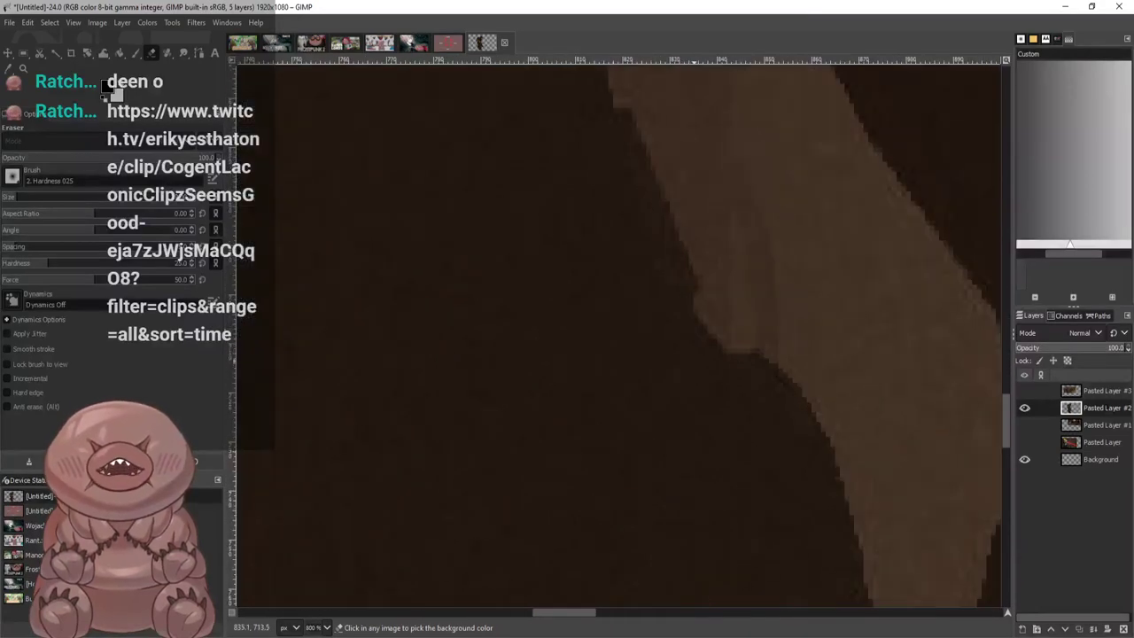
mouse_move(759, 253)
left_mouse_down()
mouse_move(841, 331)
mouse_move(760, 260)
left_mouse_up()
scroll(760, 257, "up", 3)
mouse_move(716, 367)
left_mouse_down()
mouse_move(696, 252)
mouse_move(723, 425)
left_mouse_up()
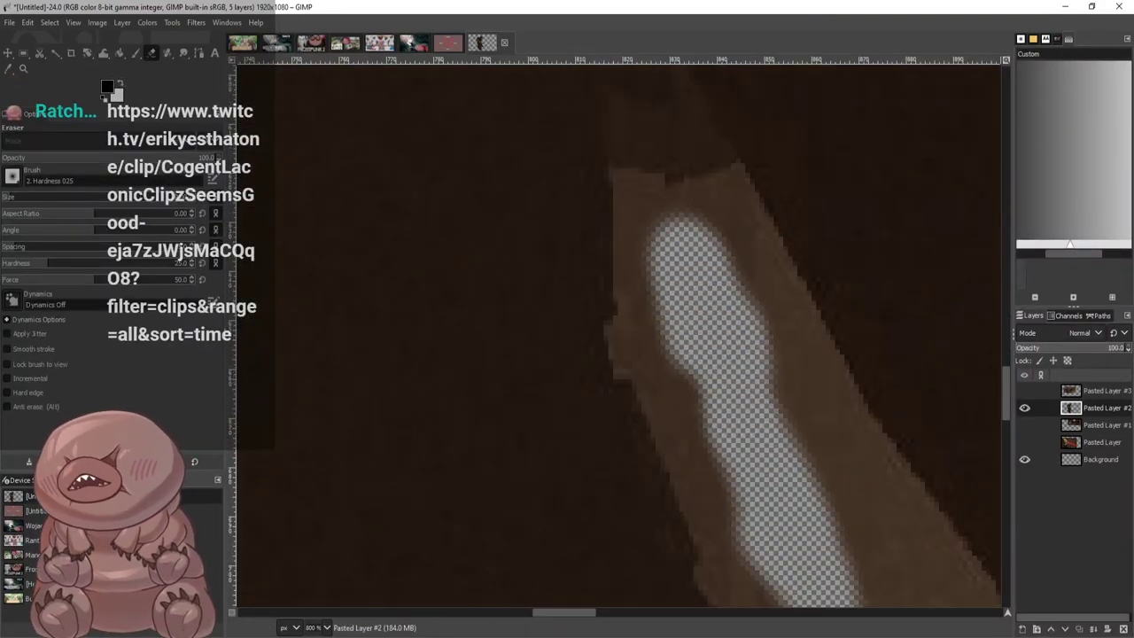
mouse_move(646, 215)
left_mouse_down()
mouse_move(665, 195)
mouse_move(620, 176)
mouse_move(736, 172)
mouse_move(624, 182)
mouse_move(614, 344)
mouse_move(618, 367)
mouse_move(659, 380)
mouse_move(623, 383)
mouse_move(632, 317)
mouse_move(617, 266)
mouse_move(626, 210)
mouse_move(643, 202)
mouse_move(645, 235)
mouse_move(679, 211)
mouse_move(651, 250)
mouse_move(651, 341)
mouse_move(655, 359)
mouse_move(678, 379)
left_mouse_up()
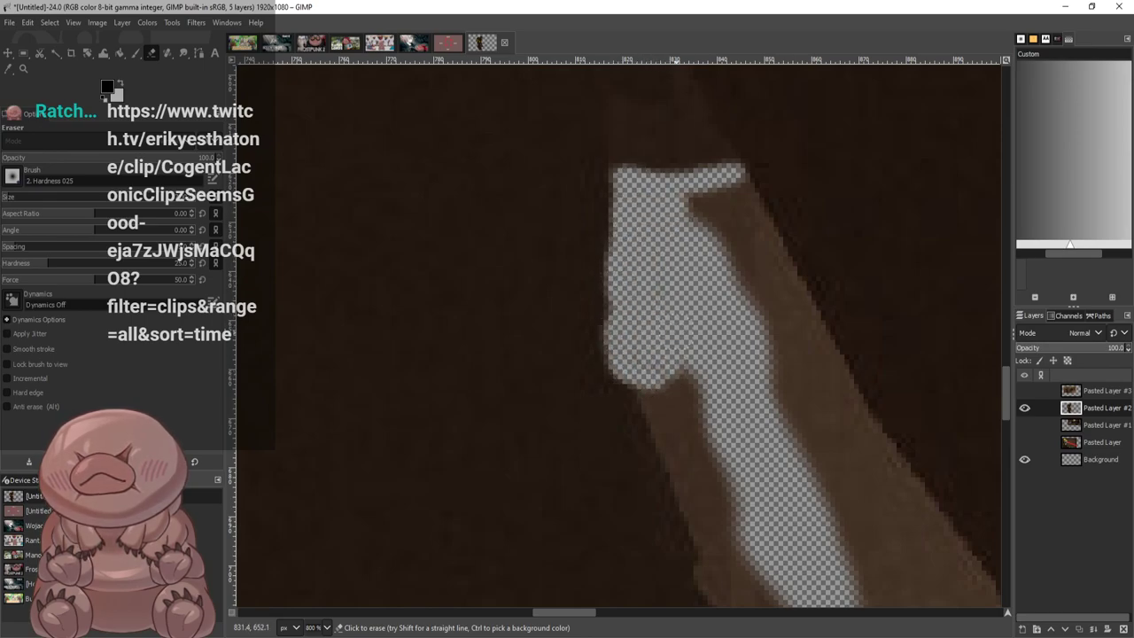
Erase the brown background along the torso side of the arm gap and around its rounded lower end
scroll(764, 344, "down", 5)
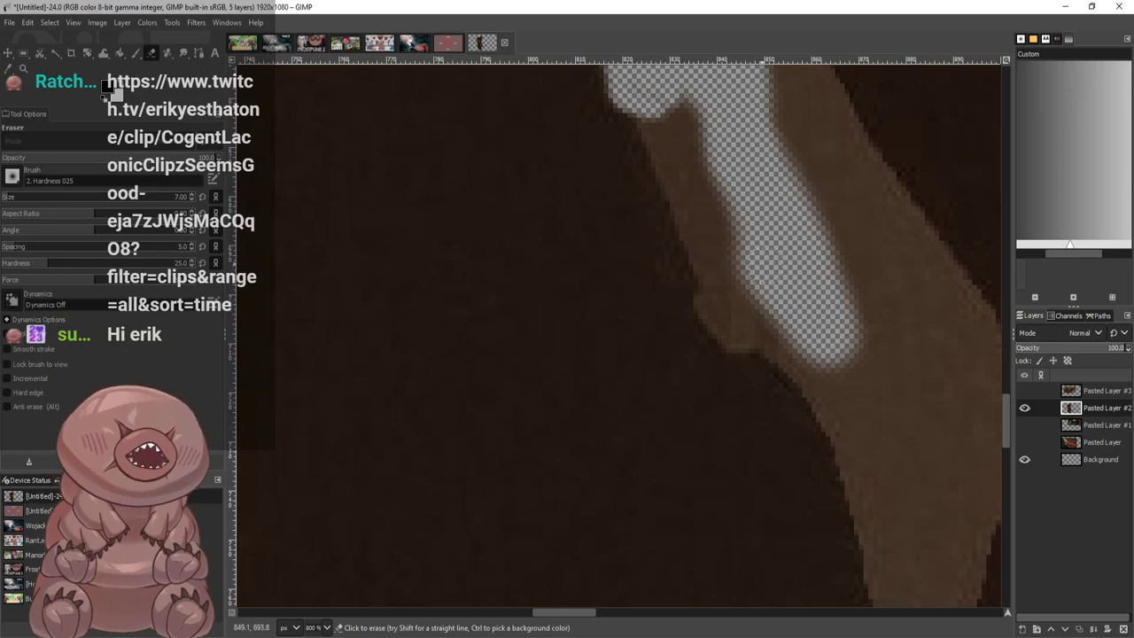
mouse_move(642, 129)
left_mouse_down()
mouse_move(709, 317)
mouse_move(741, 346)
mouse_move(808, 363)
mouse_move(731, 346)
mouse_move(786, 335)
mouse_move(718, 301)
mouse_move(786, 330)
mouse_move(711, 244)
mouse_move(662, 102)
mouse_move(752, 285)
left_mouse_up()
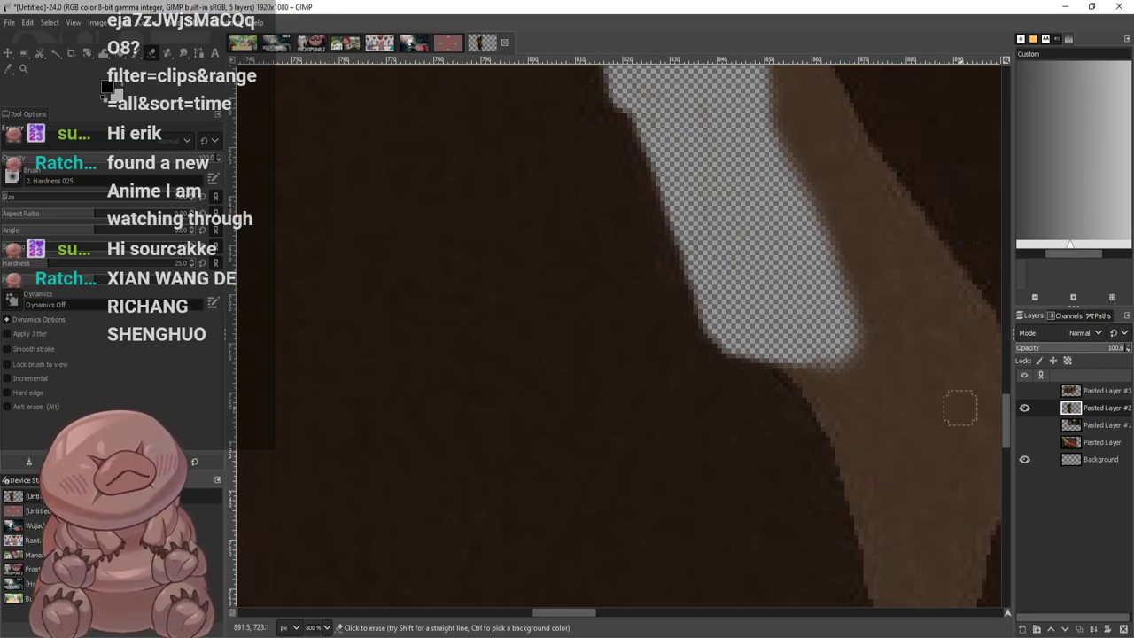
scroll(960, 408, "up", 1)
scroll(899, 380, "down", 4)
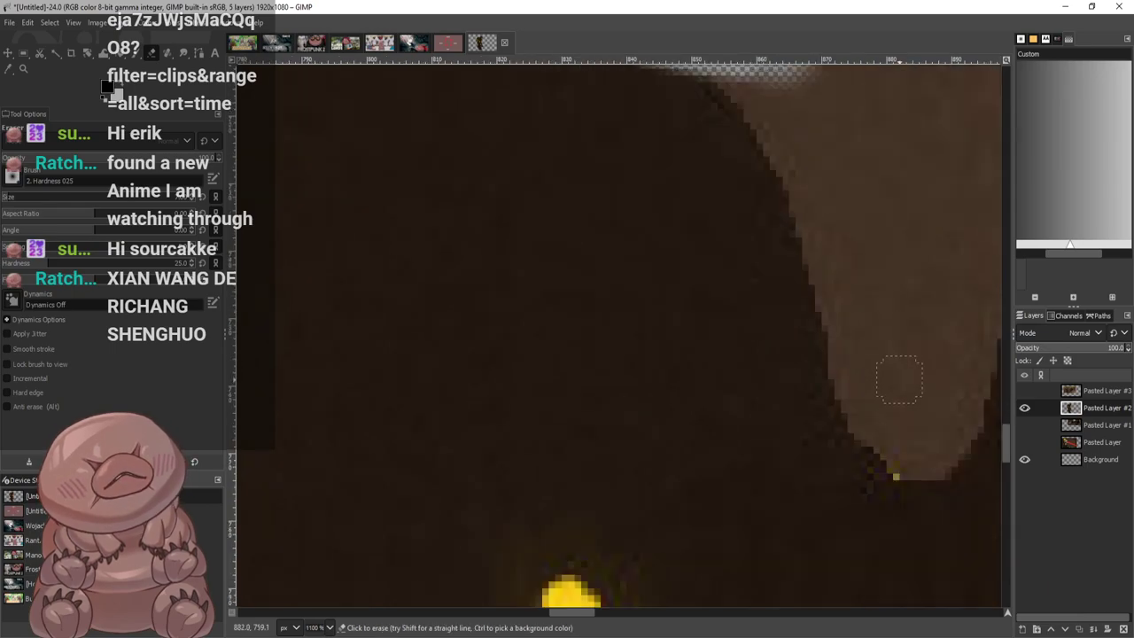
scroll(909, 342, "up", 3)
mouse_move(718, 249)
left_mouse_down()
mouse_move(735, 228)
mouse_move(810, 371)
mouse_move(751, 193)
mouse_move(792, 263)
mouse_move(812, 265)
mouse_move(836, 325)
mouse_move(824, 372)
left_mouse_up()
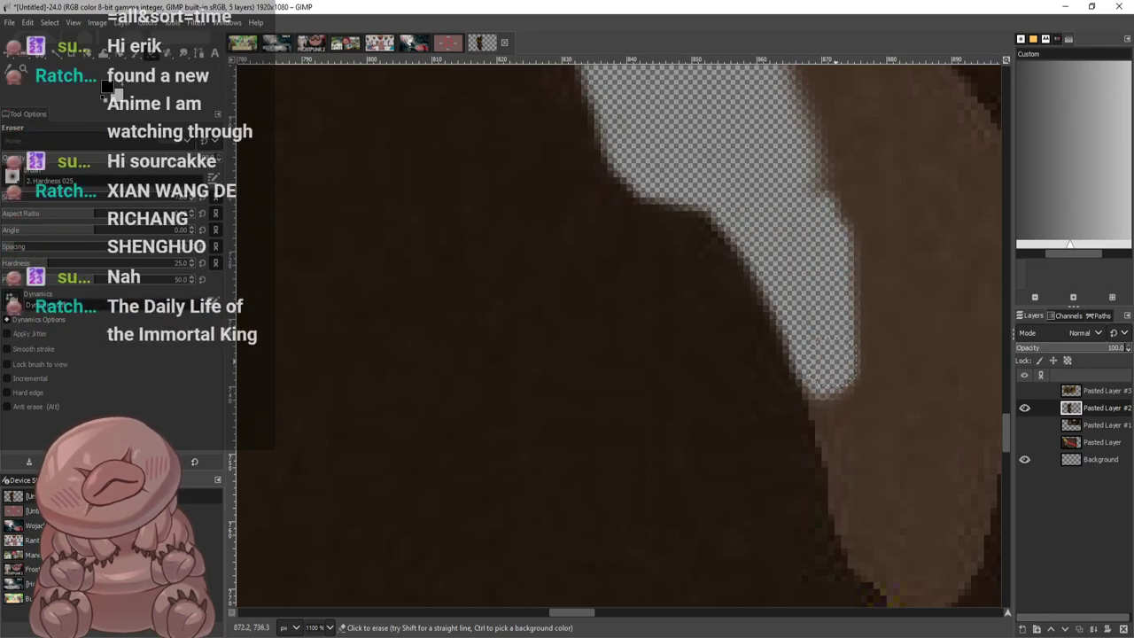
scroll(864, 337, "down", 3)
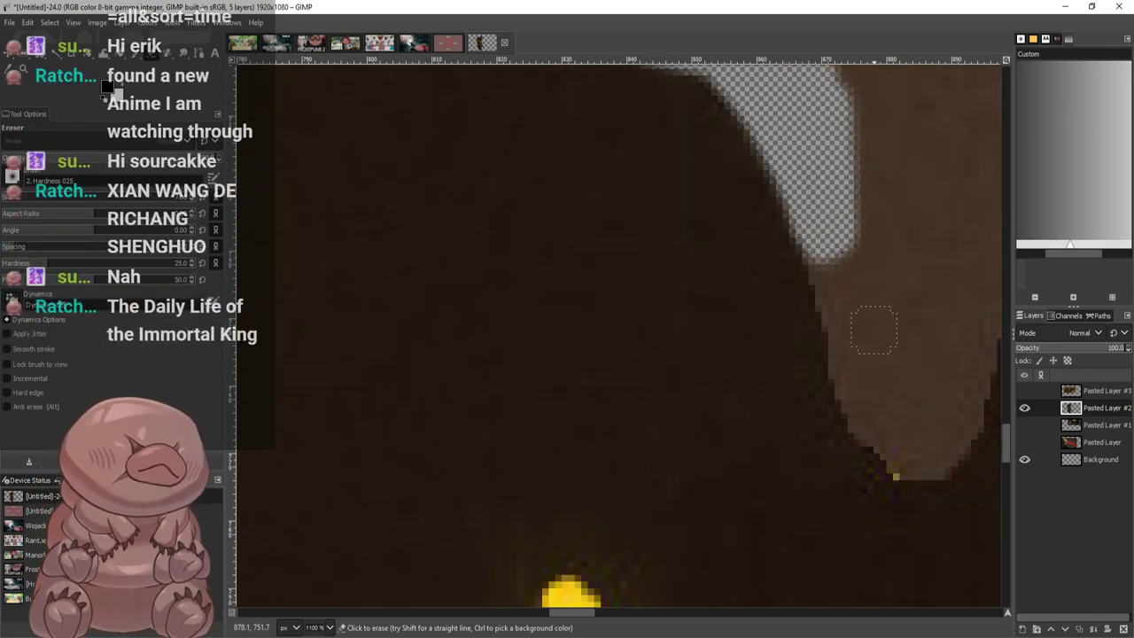
mouse_move(817, 257)
left_mouse_down()
mouse_move(860, 419)
mouse_move(889, 460)
mouse_move(940, 459)
mouse_move(964, 431)
mouse_move(978, 360)
mouse_move(954, 421)
mouse_move(941, 427)
mouse_move(924, 407)
mouse_move(906, 421)
mouse_move(918, 448)
mouse_move(879, 390)
mouse_move(878, 423)
mouse_move(887, 376)
mouse_move(836, 213)
mouse_move(857, 292)
mouse_move(877, 290)
mouse_move(912, 358)
mouse_move(942, 372)
mouse_move(957, 406)
mouse_move(930, 397)
mouse_move(914, 279)
mouse_move(865, 155)
mouse_move(877, 122)
mouse_move(859, 183)
mouse_move(903, 189)
mouse_move(962, 248)
mouse_move(997, 323)
left_mouse_up()
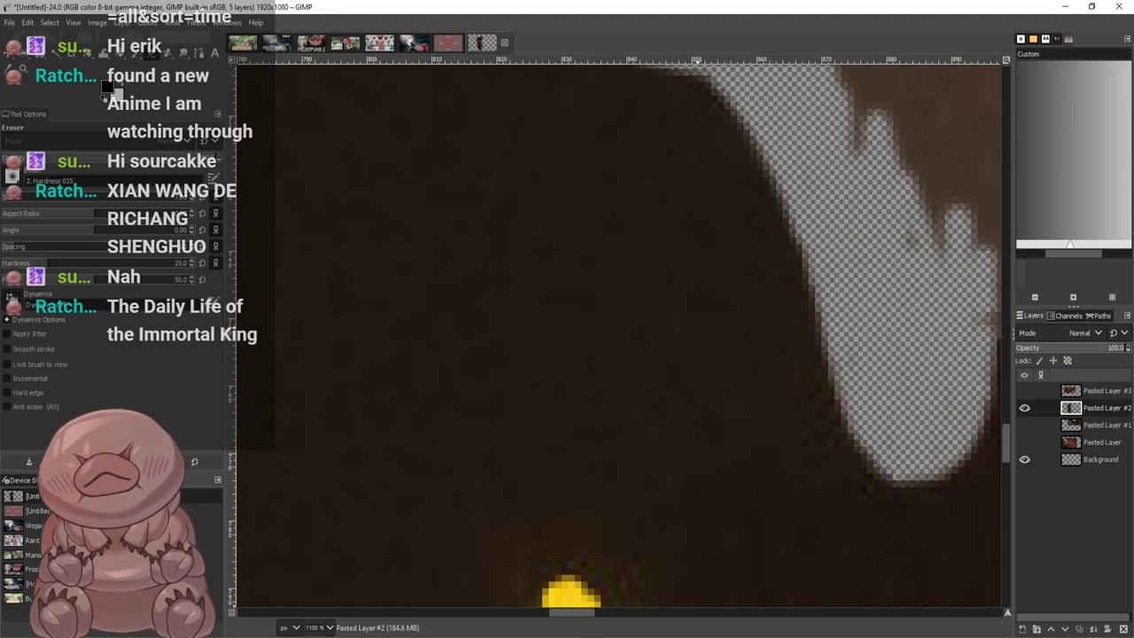
Erase the brown background along the lower stretch of the arm's inner edge in the gap
left_click_drag(574, 613, 602, 612)
mouse_move(644, 232)
left_mouse_down()
mouse_move(645, 220)
mouse_move(594, 270)
mouse_move(584, 306)
mouse_move(612, 234)
mouse_move(567, 305)
mouse_move(620, 230)
mouse_move(633, 242)
left_mouse_up()
scroll(583, 254, "up", 3)
mouse_move(473, 180)
left_mouse_down()
mouse_move(554, 265)
mouse_move(643, 471)
mouse_move(543, 317)
mouse_move(543, 305)
mouse_move(581, 341)
mouse_move(504, 202)
mouse_move(546, 279)
mouse_move(606, 452)
mouse_move(606, 509)
mouse_move(590, 514)
mouse_move(540, 465)
left_mouse_up()
scroll(380, 245, "up", 5)
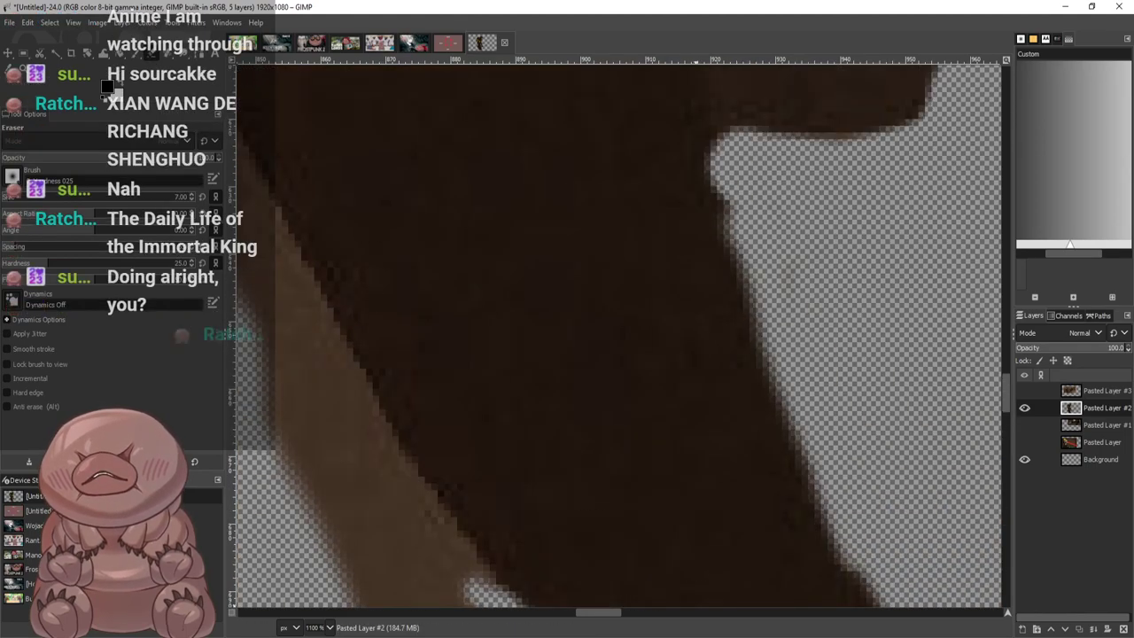
scroll(571, 598, "down", 5)
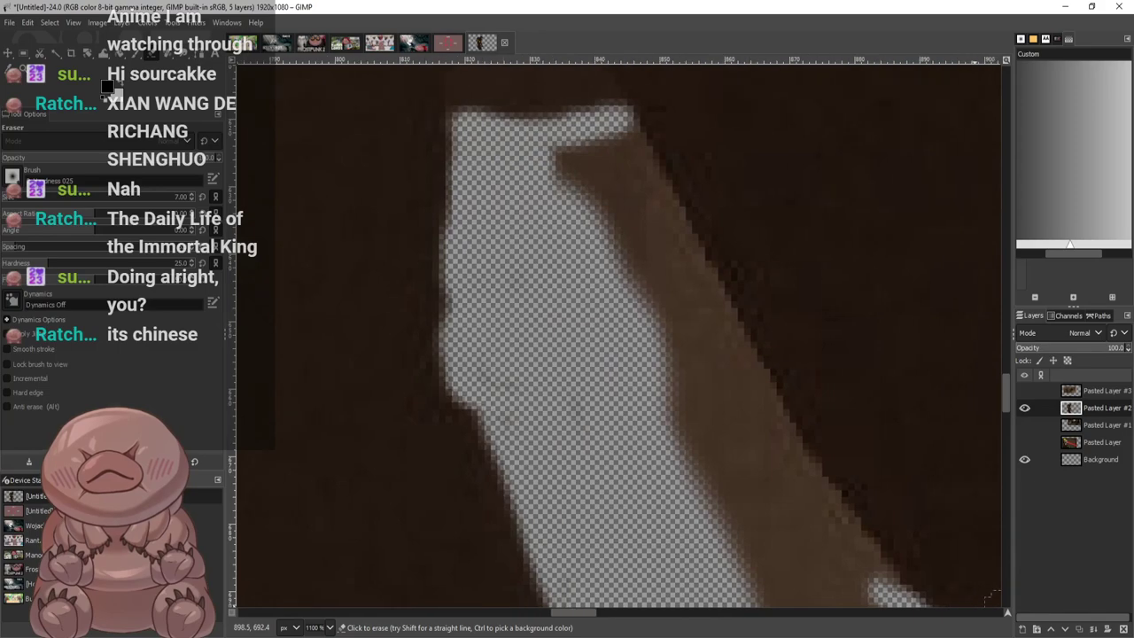
Erase the brown background along the arm's diagonal inner edge, from the gap's upper corner downwards
mouse_move(589, 117)
left_mouse_down()
mouse_move(764, 453)
mouse_move(866, 589)
mouse_move(829, 563)
mouse_move(713, 425)
mouse_move(576, 142)
mouse_move(665, 346)
left_mouse_up()
scroll(829, 452, "down", 3)
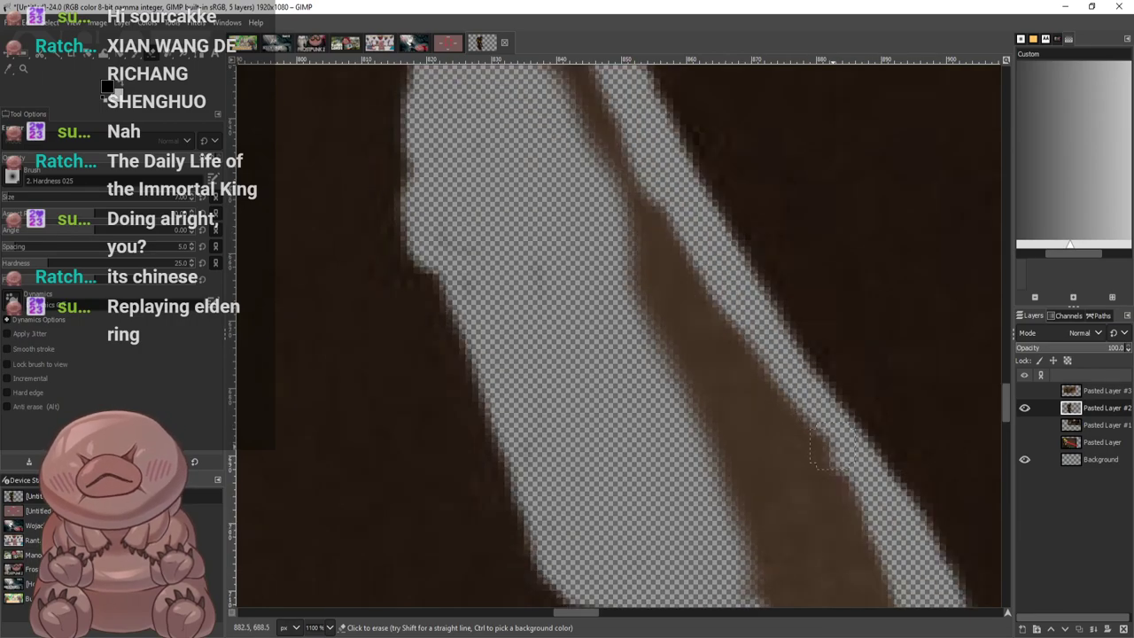
mouse_move(843, 485)
left_mouse_down()
mouse_move(794, 413)
mouse_move(863, 567)
left_mouse_up()
mouse_move(863, 567)
left_mouse_down()
mouse_move(754, 379)
mouse_move(695, 241)
mouse_move(645, 175)
mouse_move(715, 353)
left_mouse_up()
scroll(832, 436, "down", 1)
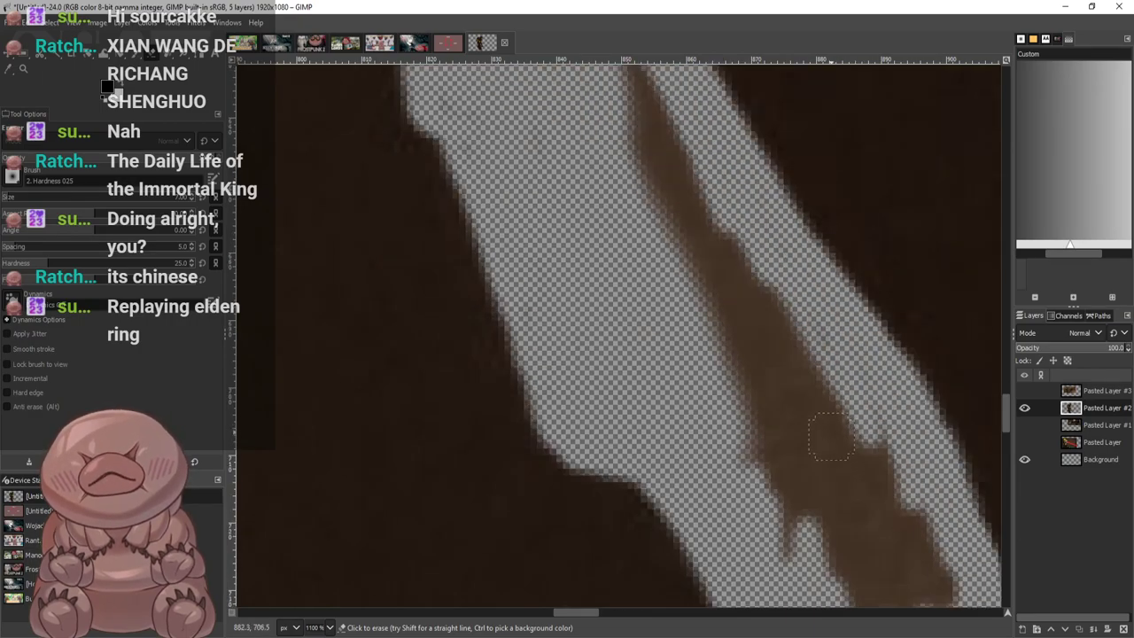
Erase the last brown sliver in the middle of the gap between the torso and the arm
scroll(832, 436, "down", 1)
mouse_move(876, 301)
left_mouse_down()
mouse_move(914, 372)
mouse_move(872, 291)
mouse_move(941, 445)
mouse_move(938, 483)
mouse_move(916, 452)
mouse_move(865, 523)
left_mouse_up()
scroll(808, 407, "down", 4)
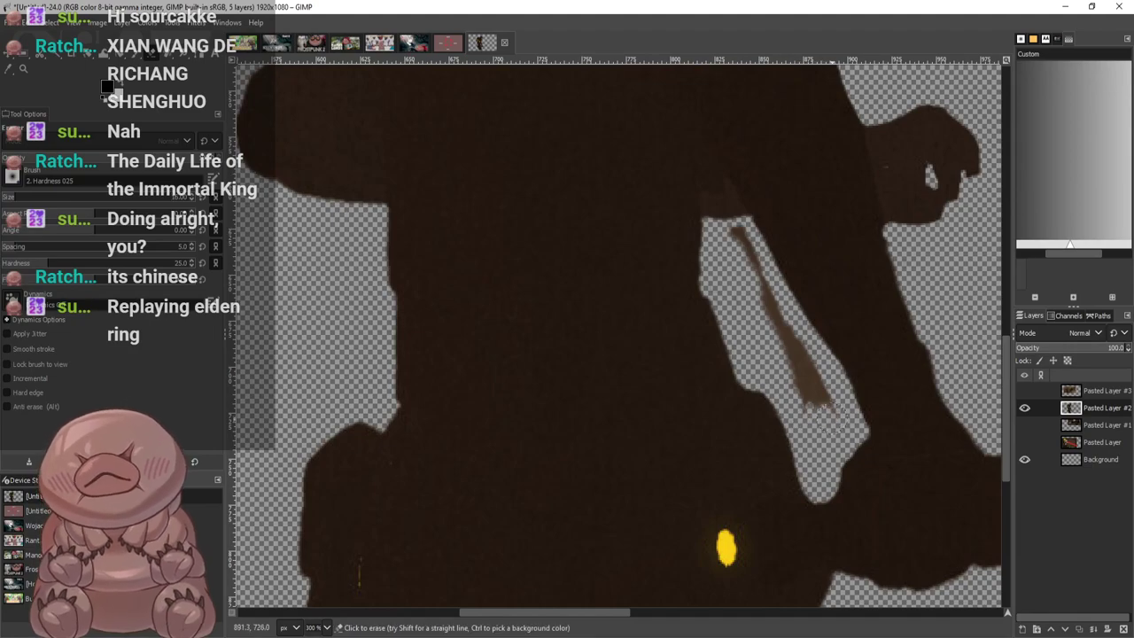
mouse_move(846, 408)
left_mouse_down()
mouse_move(808, 372)
mouse_move(803, 394)
mouse_move(800, 352)
mouse_move(778, 315)
mouse_move(770, 336)
mouse_move(771, 302)
left_mouse_up()
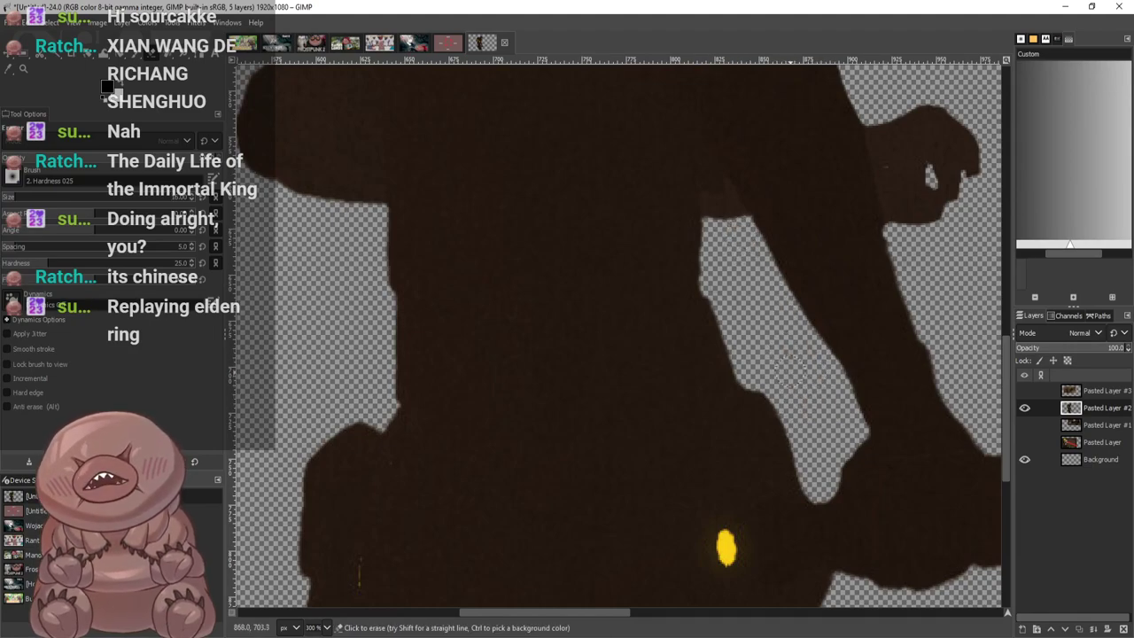
Make Pasted Layer #3 visible and activate the Rectangle Select tool
scroll(817, 377, "down", 5)
scroll(984, 443, "up", 2)
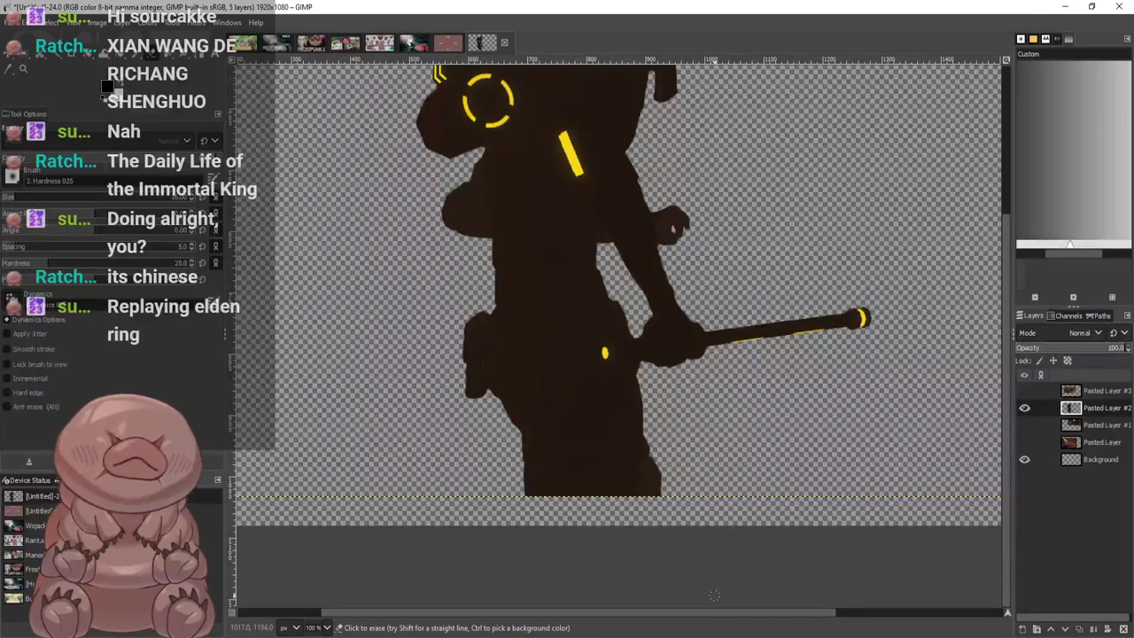
left_click(1025, 391)
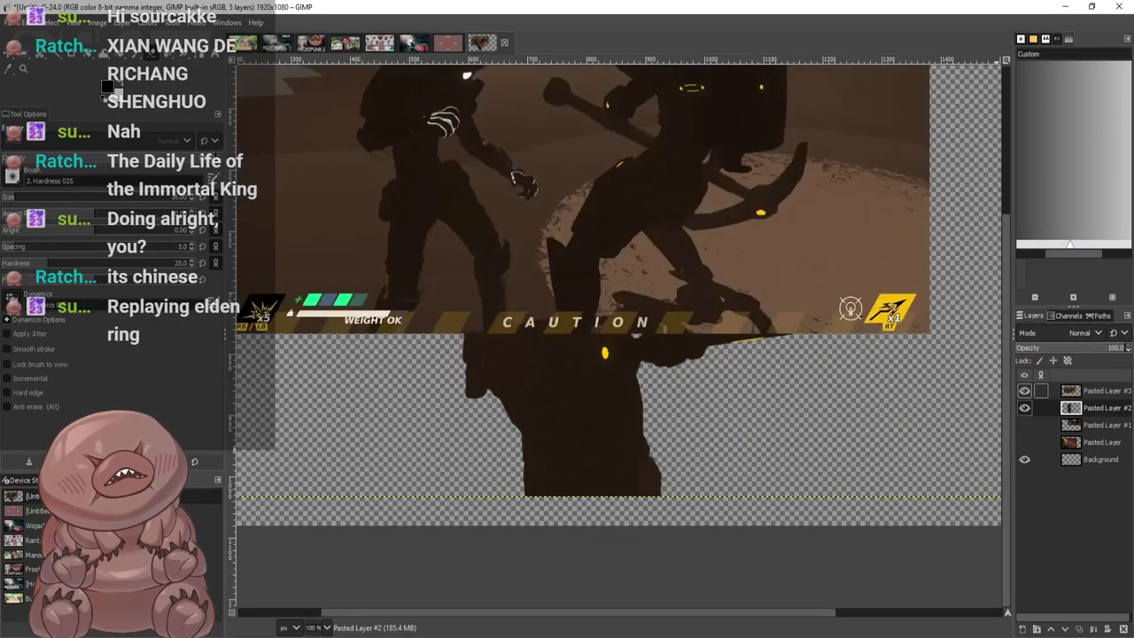
scroll(785, 276, "up", 4)
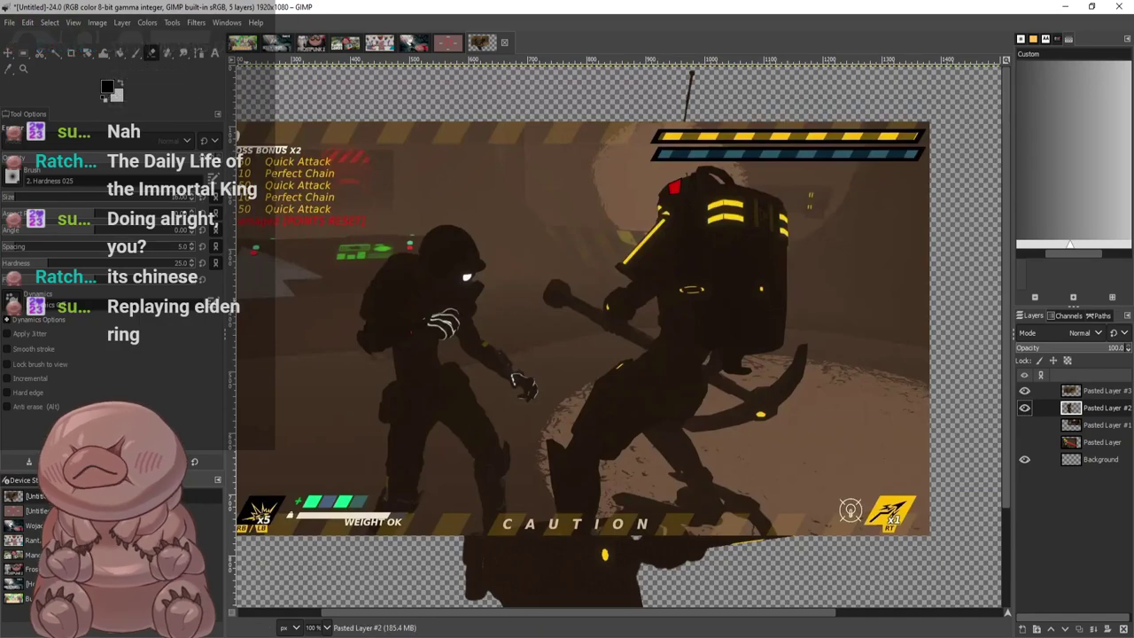
left_click(24, 53)
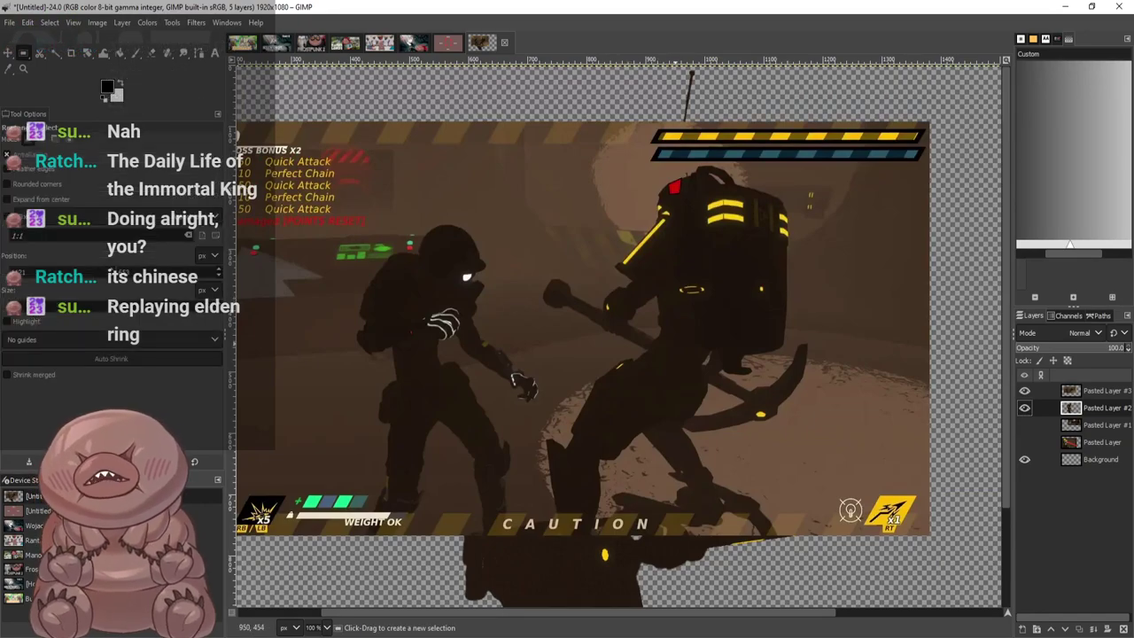
left_click_drag(621, 312, 858, 466)
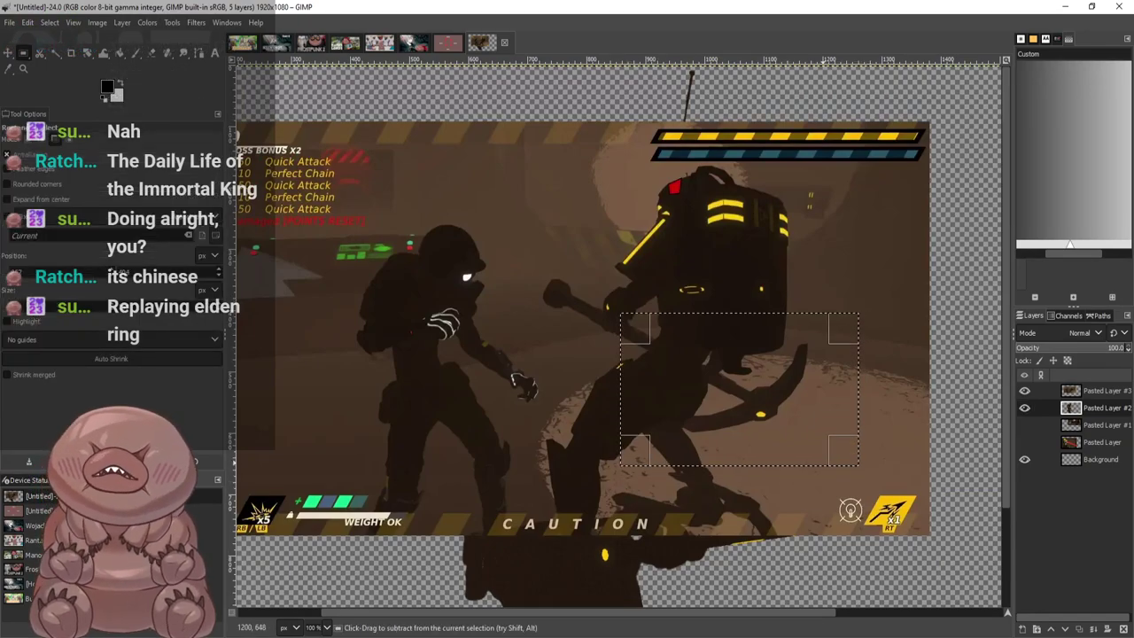
key("ctrl+c")
key("ctrl+v")
key("ctrl+h")
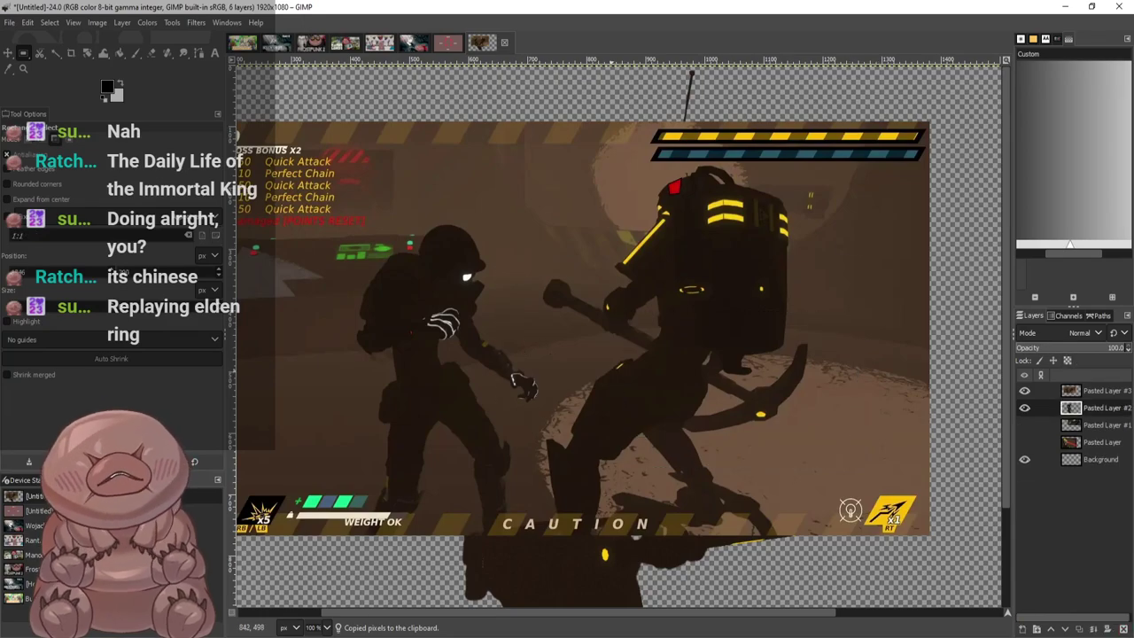
Copy the rectangular area around the hooked weapon from Pasted Layer #3 into a new layer and hide Pasted Layer #3
left_click_drag(629, 317, 871, 453)
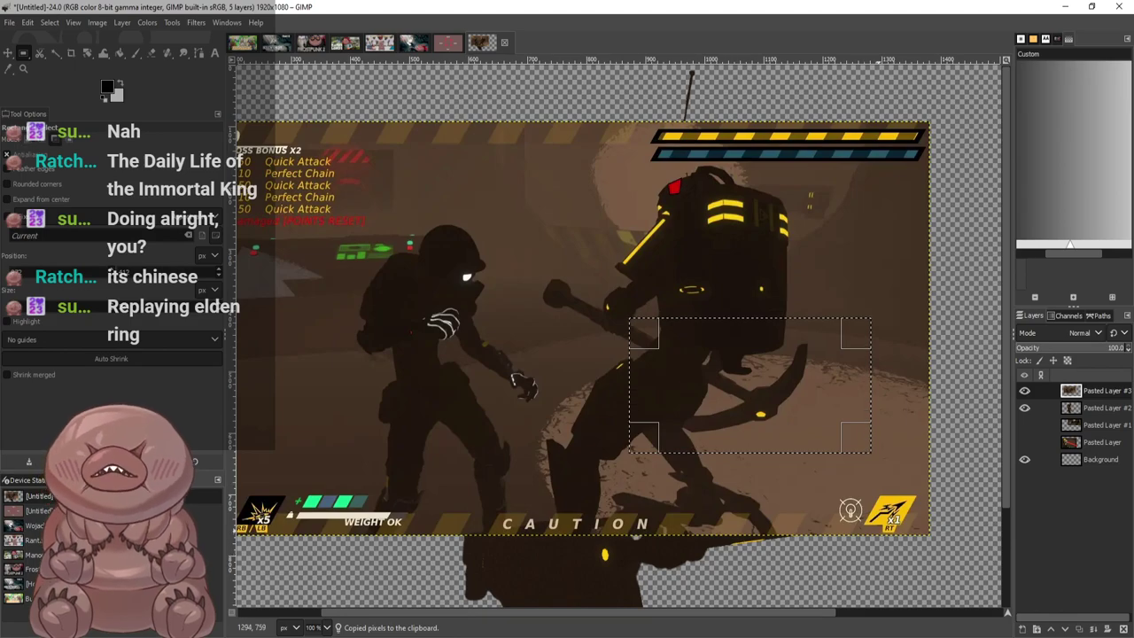
key("ctrl+v")
left_click_drag(582, 327, 747, 330)
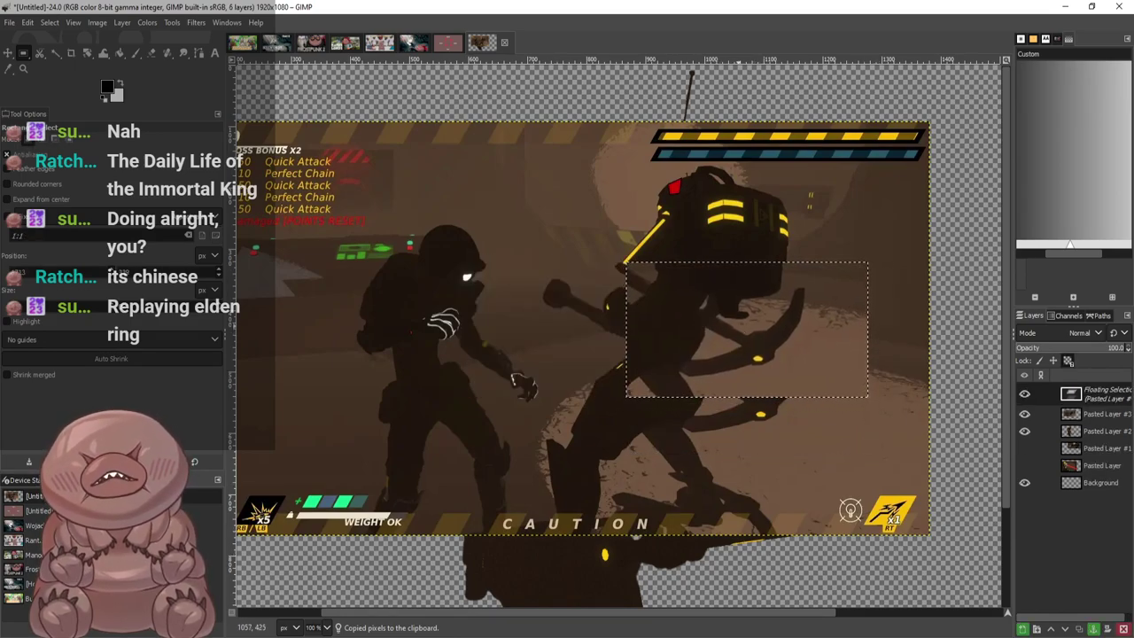
key("ctrl+shift+n")
left_click(1024, 409)
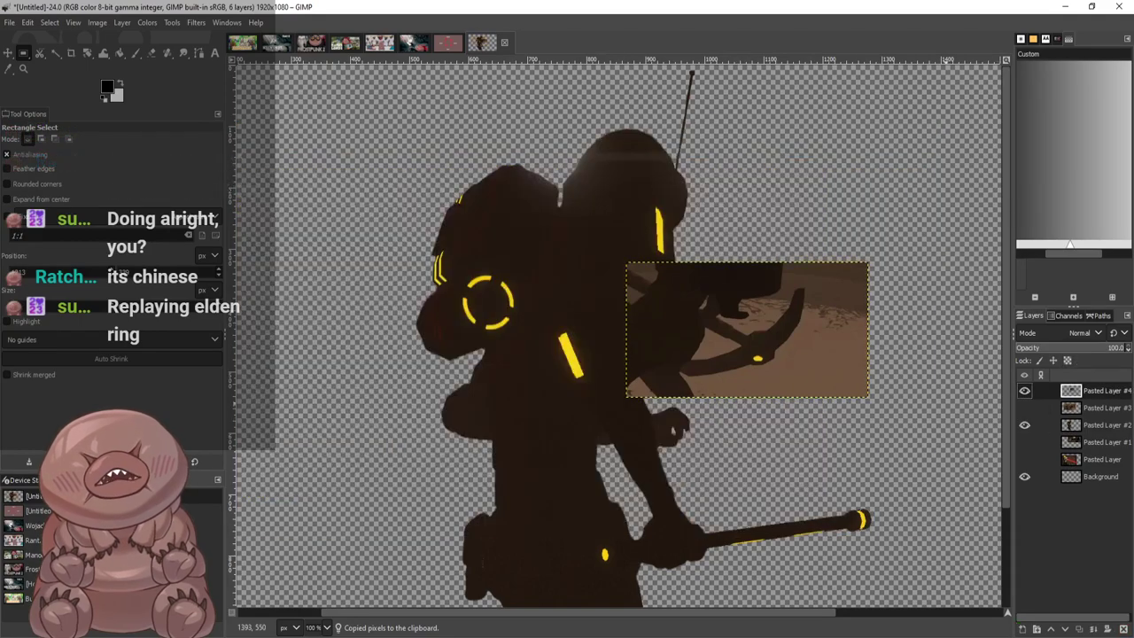
Move the pasted hooked-weapon piece into the empty area beside the figure, above the baton
left_click_drag(692, 302, 818, 352)
left_click(7, 53)
scroll(872, 470, "up", 2)
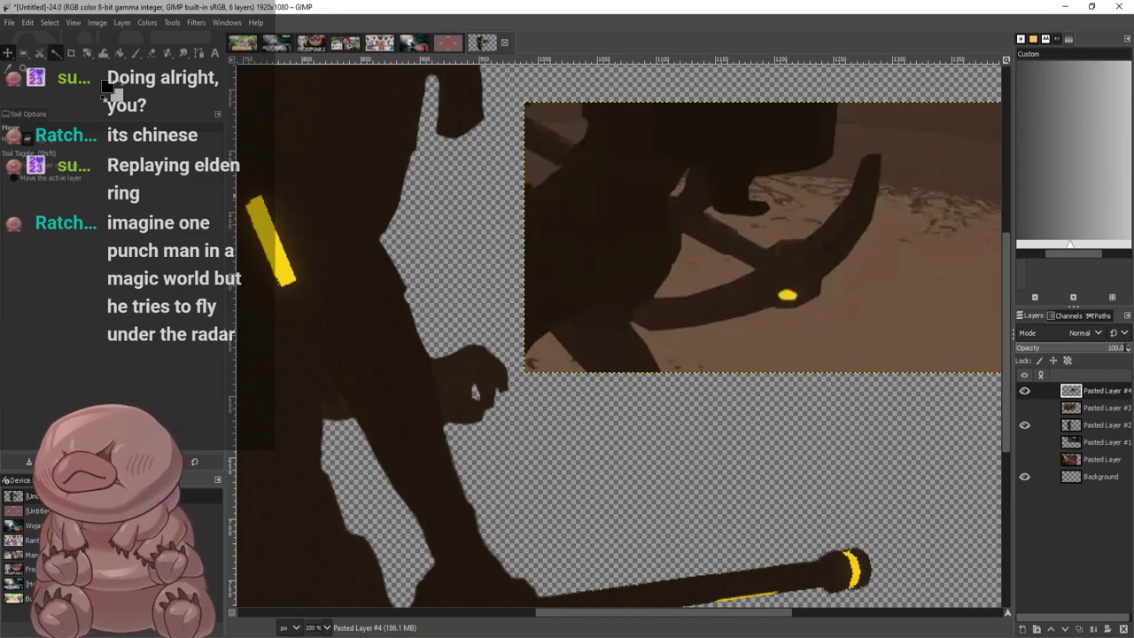
Select the brown background around the hooked weapon on Pasted Layer #4 with Fuzzy Select
left_click(55, 53)
left_click(810, 271)
scroll(829, 410, "up", 2)
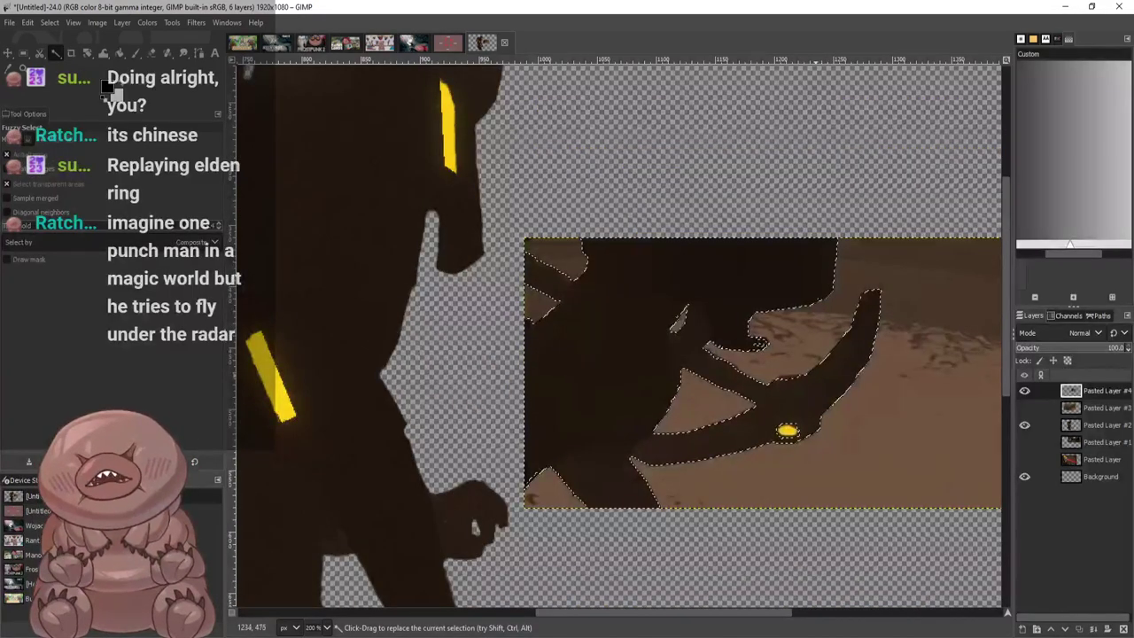
scroll(787, 431, "up", 1)
scroll(787, 431, "up", 1)
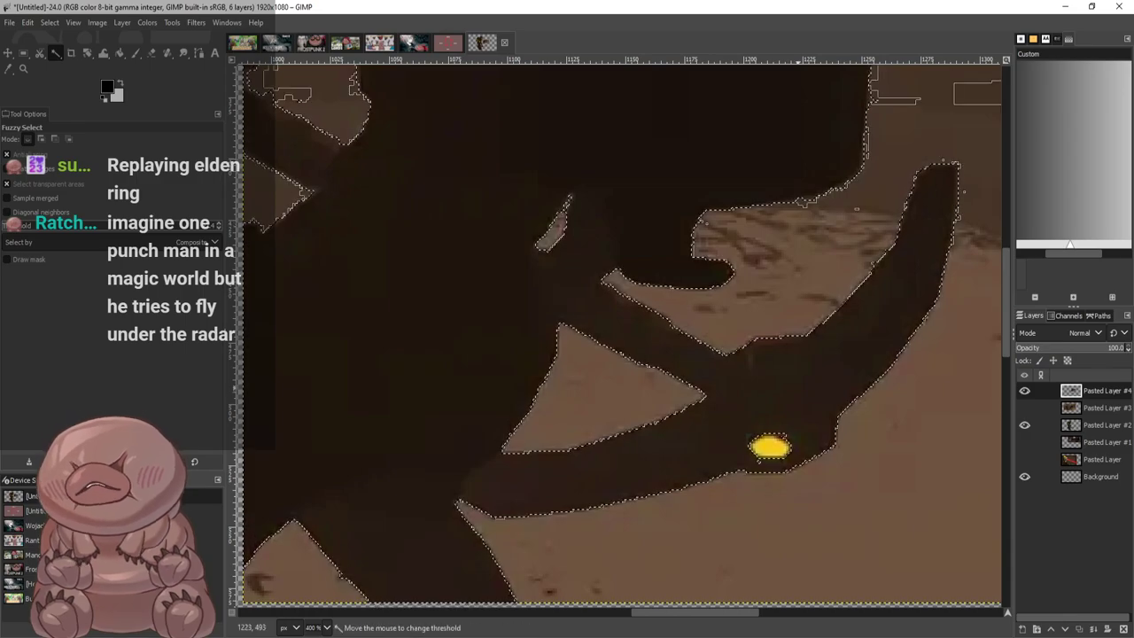
scroll(879, 336, "down", 3)
scroll(961, 339, "up", 1)
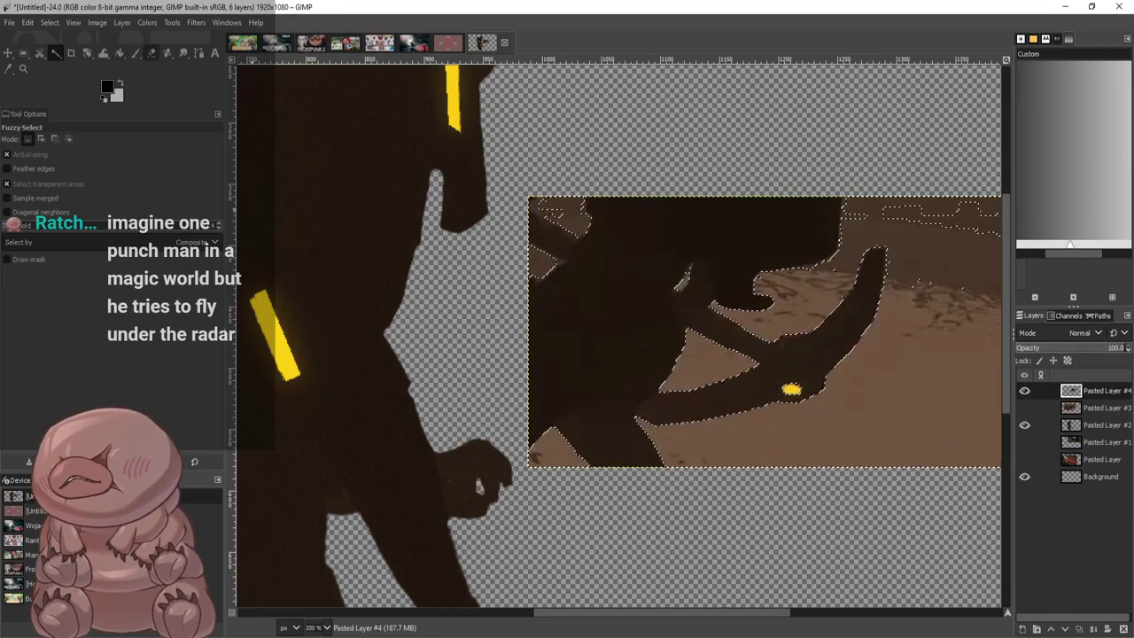
Erase the selected brown background around the hooked weapon with the Eraser at size 44
key("shift+e")
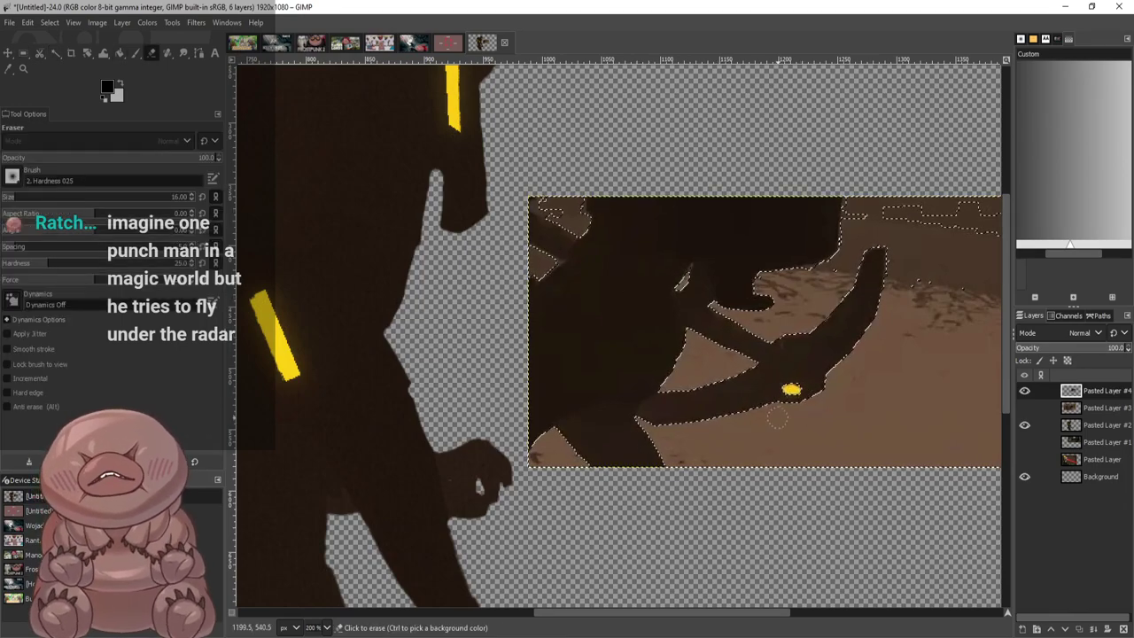
left_click(28, 196)
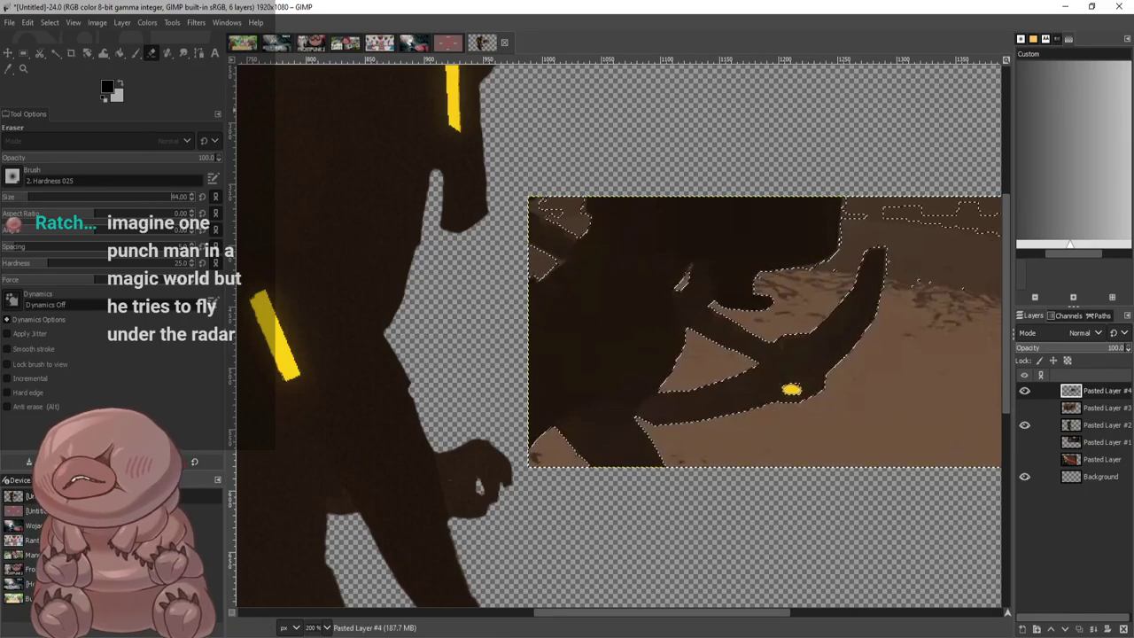
left_click_drag(576, 236, 529, 236)
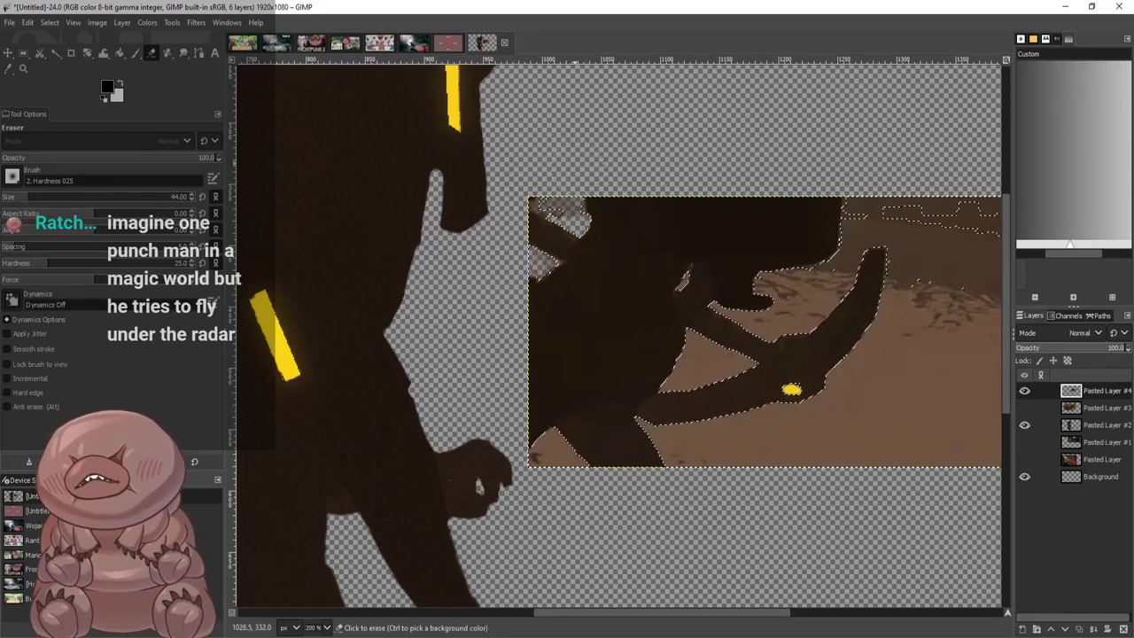
mouse_move(753, 266)
left_mouse_down()
mouse_move(798, 257)
mouse_move(760, 328)
mouse_move(785, 342)
mouse_move(875, 233)
mouse_move(864, 381)
mouse_move(820, 427)
mouse_move(874, 411)
mouse_move(729, 399)
mouse_move(754, 421)
mouse_move(682, 406)
mouse_move(660, 447)
mouse_move(771, 457)
mouse_move(891, 421)
mouse_move(914, 390)
mouse_move(919, 229)
left_mouse_up()
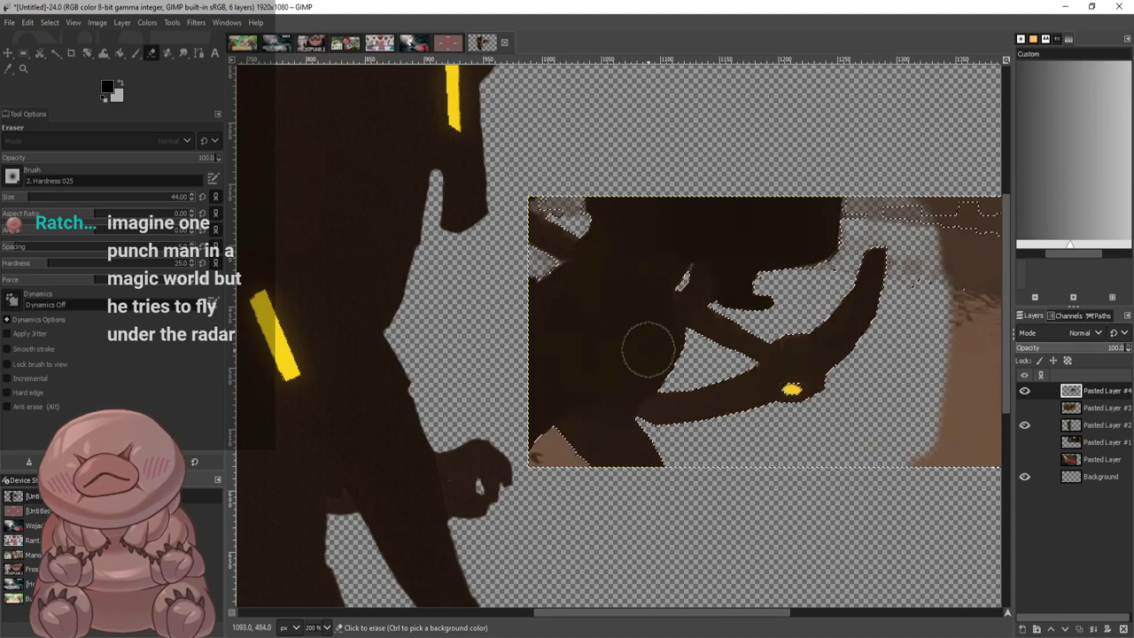
Fuzzy-select the hooked weapon at threshold 7.4 and invert the selection so the dark body beside it is selected
scroll(687, 429, "up", 2)
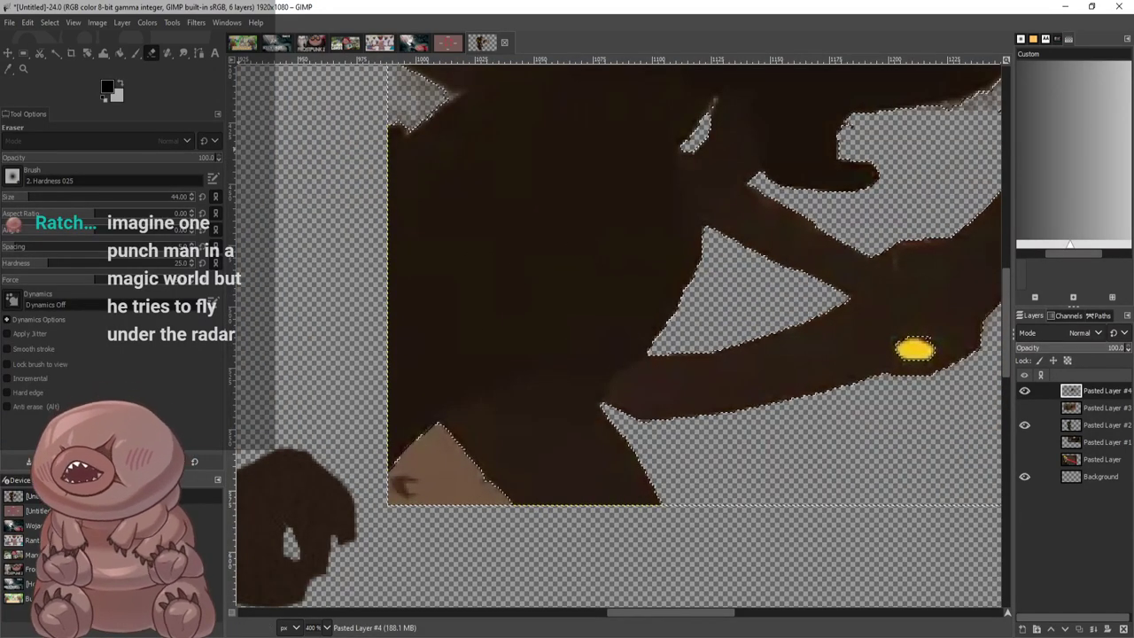
key("u")
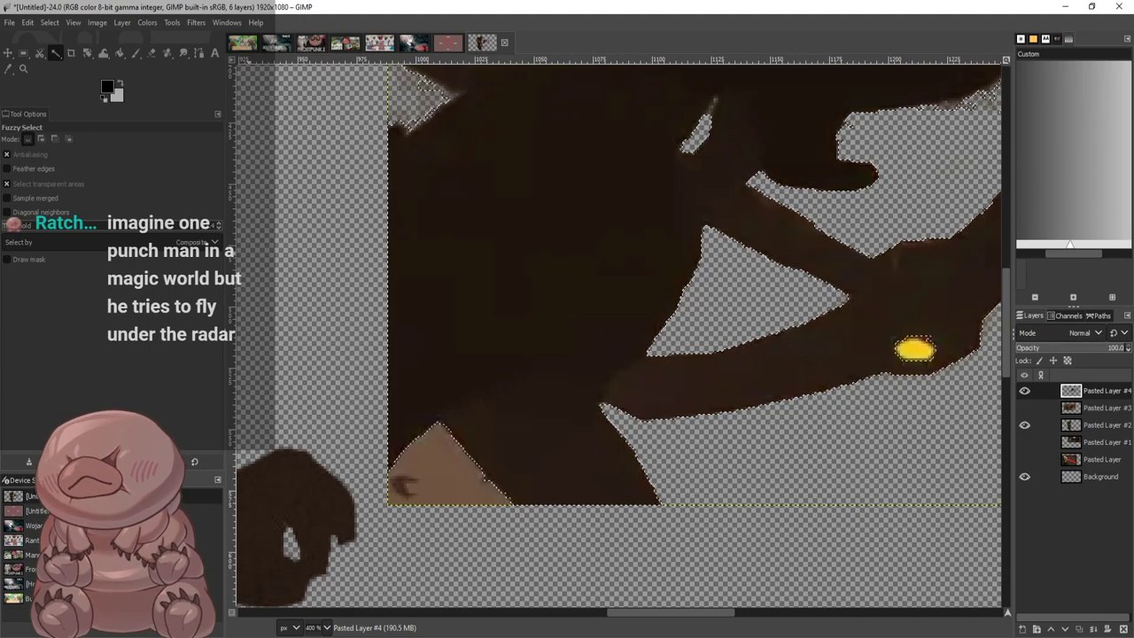
left_click(687, 384)
left_click(688, 390)
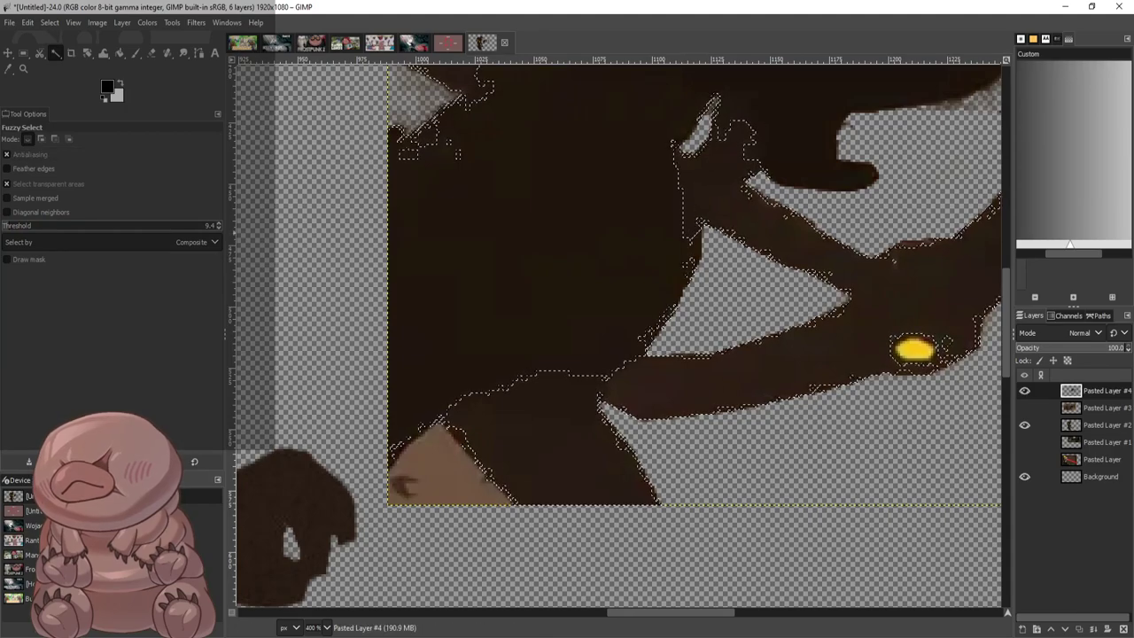
left_click(219, 227)
left_click(674, 393)
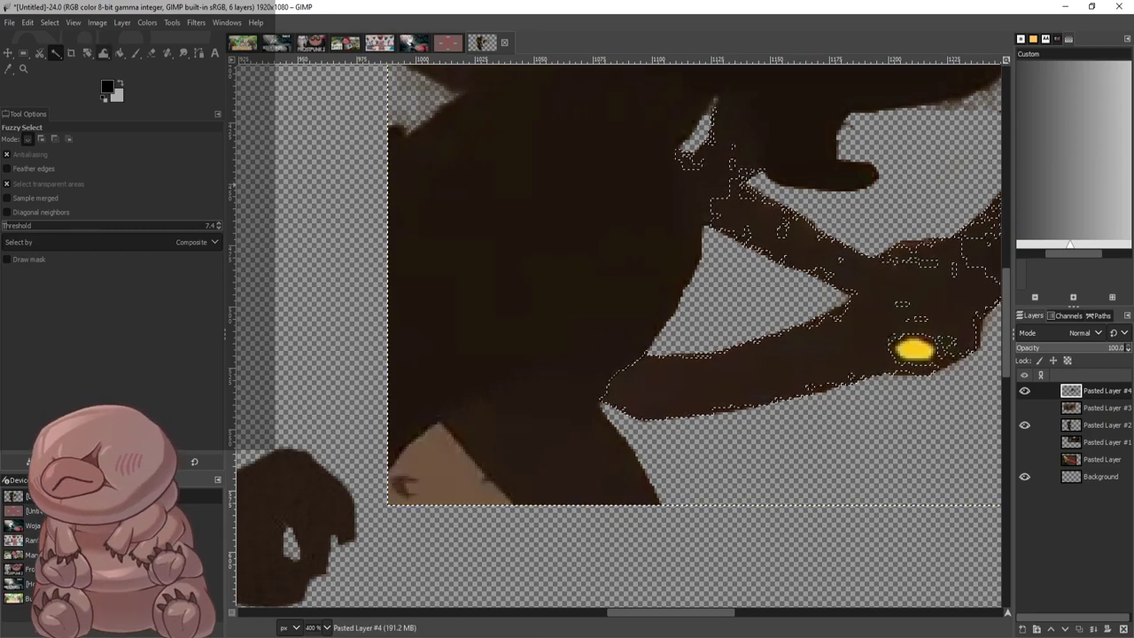
Erase the dark body beside the weapon's lower arm and around its upper prong, keeping the weapon itself
left_click(151, 53)
mouse_move(658, 347)
left_mouse_down()
mouse_move(582, 381)
mouse_move(620, 456)
mouse_move(554, 430)
mouse_move(663, 254)
mouse_move(572, 270)
mouse_move(431, 367)
mouse_move(582, 455)
mouse_move(398, 470)
mouse_move(425, 283)
mouse_move(497, 155)
mouse_move(395, 412)
left_mouse_up()
scroll(750, 305, "down", 4)
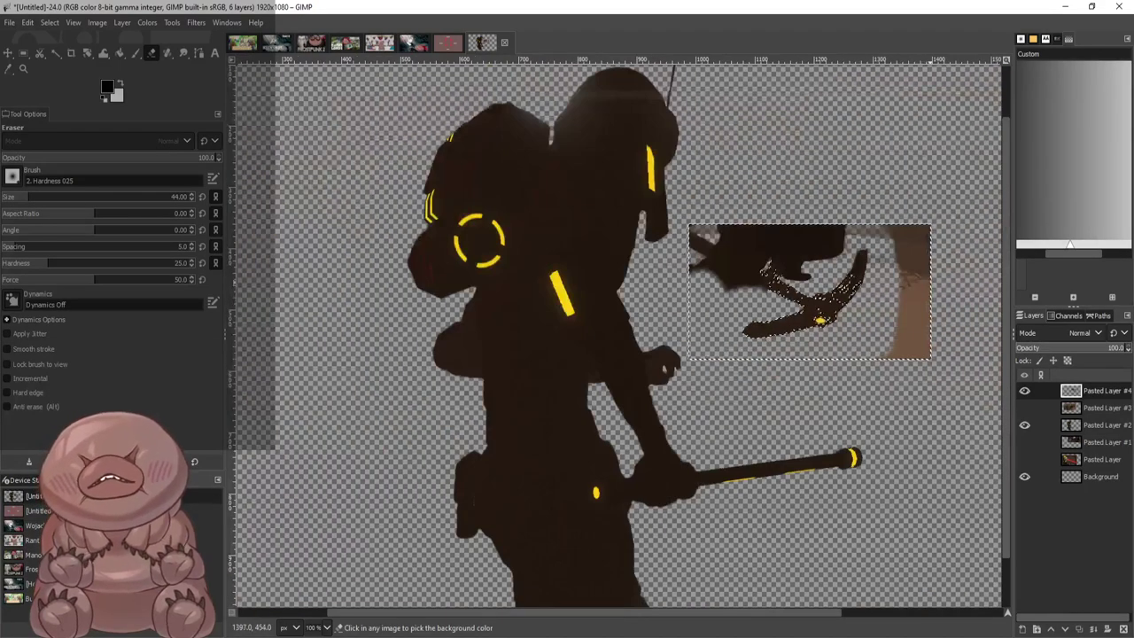
scroll(691, 257, "up", 4)
mouse_move(660, 241)
left_mouse_down()
mouse_move(612, 230)
mouse_move(833, 147)
mouse_move(816, 108)
mouse_move(683, 133)
mouse_move(620, 253)
mouse_move(624, 209)
mouse_move(372, 298)
mouse_move(456, 274)
mouse_move(409, 292)
left_mouse_up()
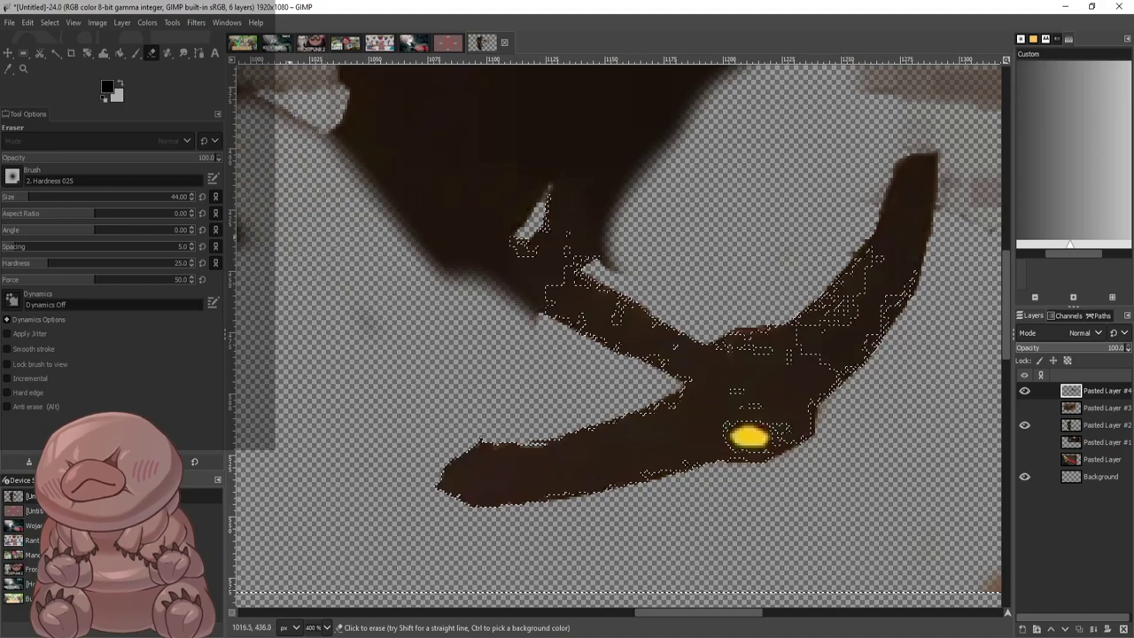
Erase the dark strip along the piece's upper edge and the remaining brown background beyond the hook
scroll(364, 193, "down", 3)
key("ctrl+z")
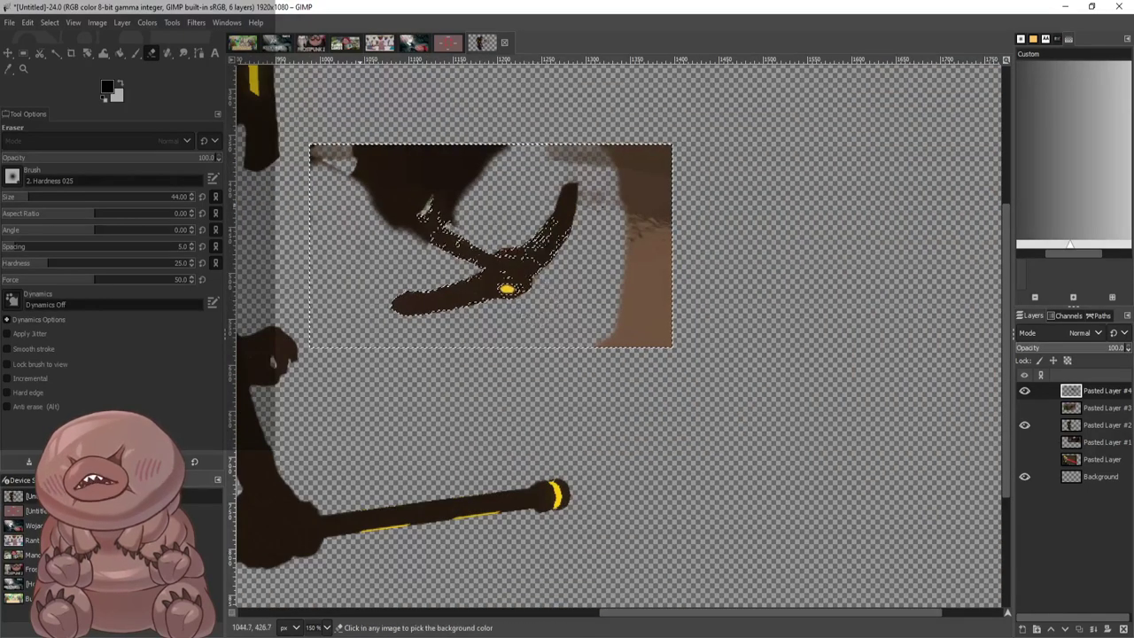
mouse_move(354, 148)
left_mouse_down()
mouse_move(324, 156)
mouse_move(384, 137)
left_mouse_up()
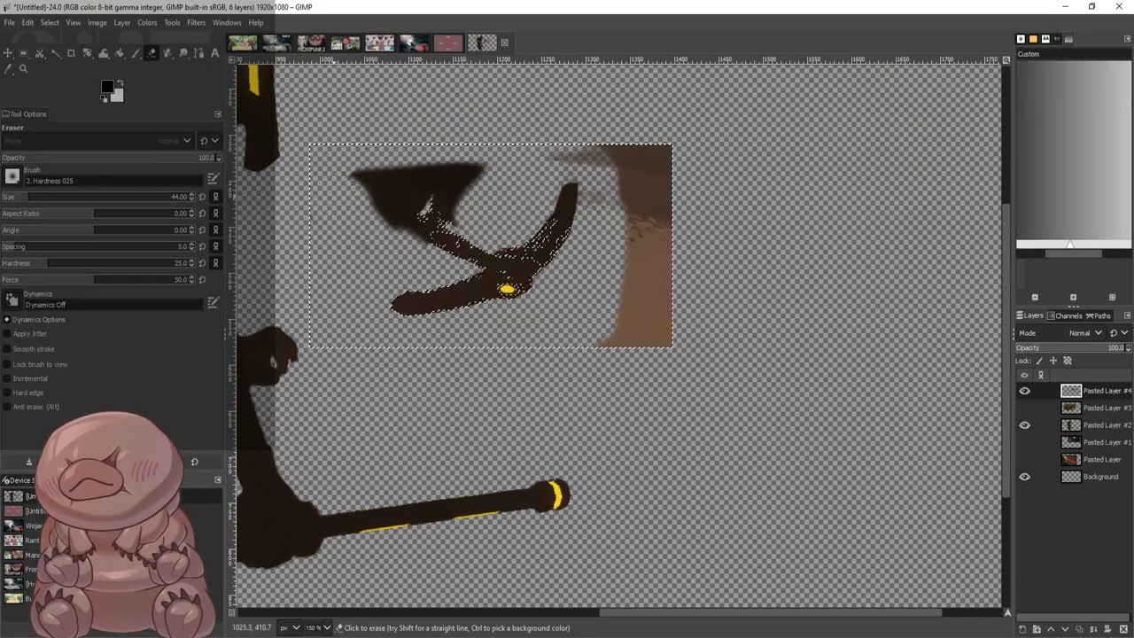
mouse_move(348, 177)
left_mouse_down()
mouse_move(478, 178)
mouse_move(666, 148)
mouse_move(610, 183)
mouse_move(622, 273)
mouse_move(675, 156)
left_mouse_up()
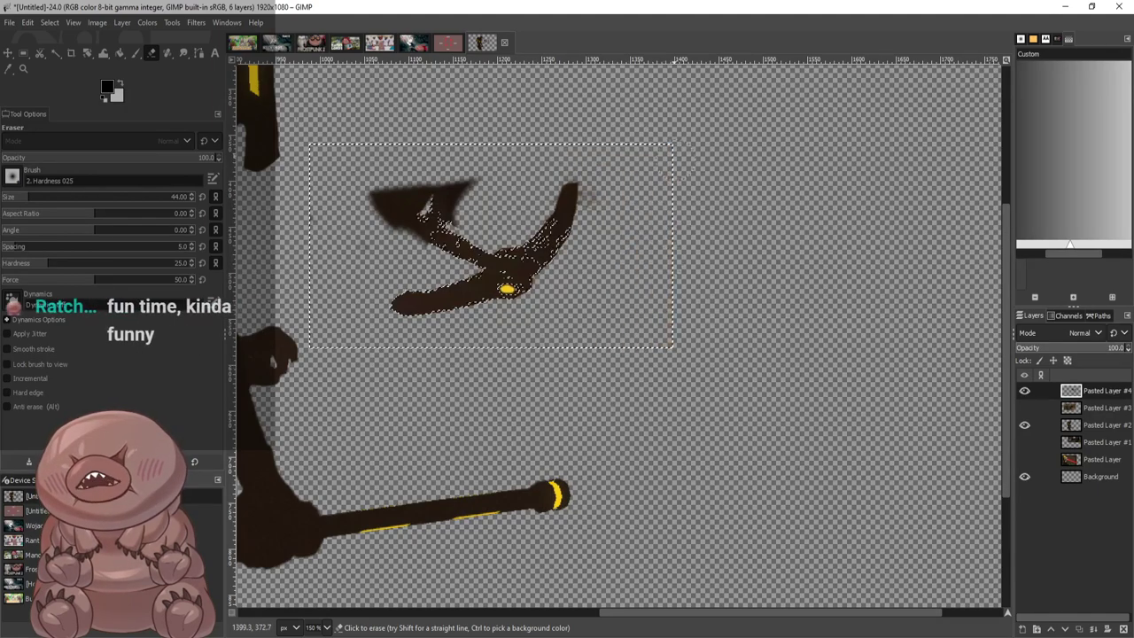
Fuzzy-select the hooked weapon at threshold 21.4 and invert the selection to target the haze around its tip
scroll(637, 246, "up", 4)
scroll(625, 252, "up", 2)
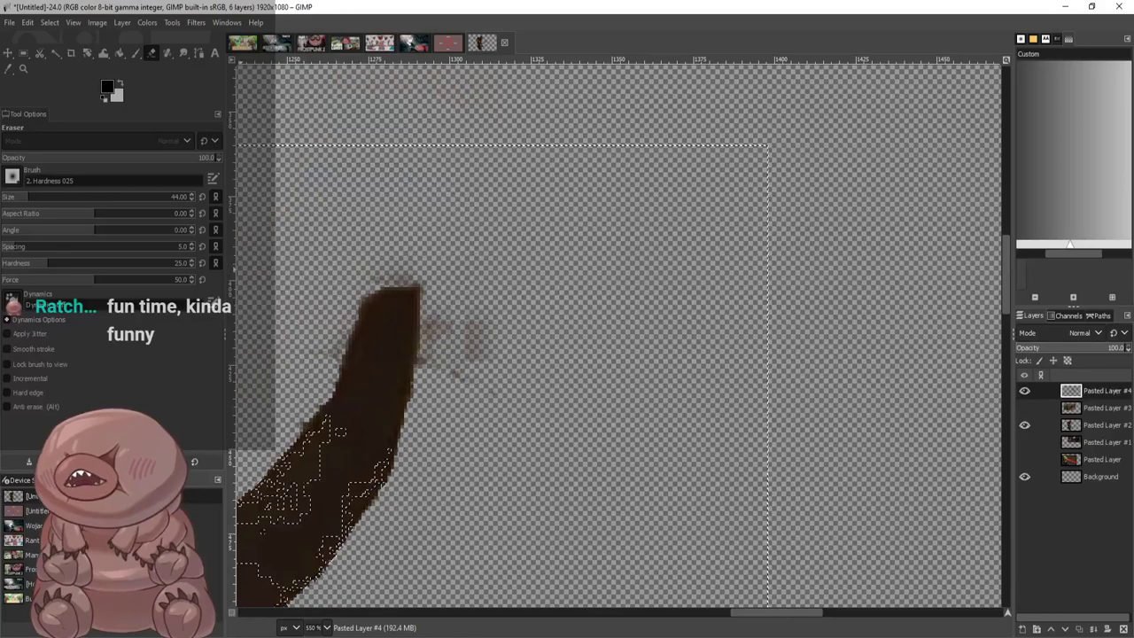
scroll(404, 332, "up", 1)
key("u")
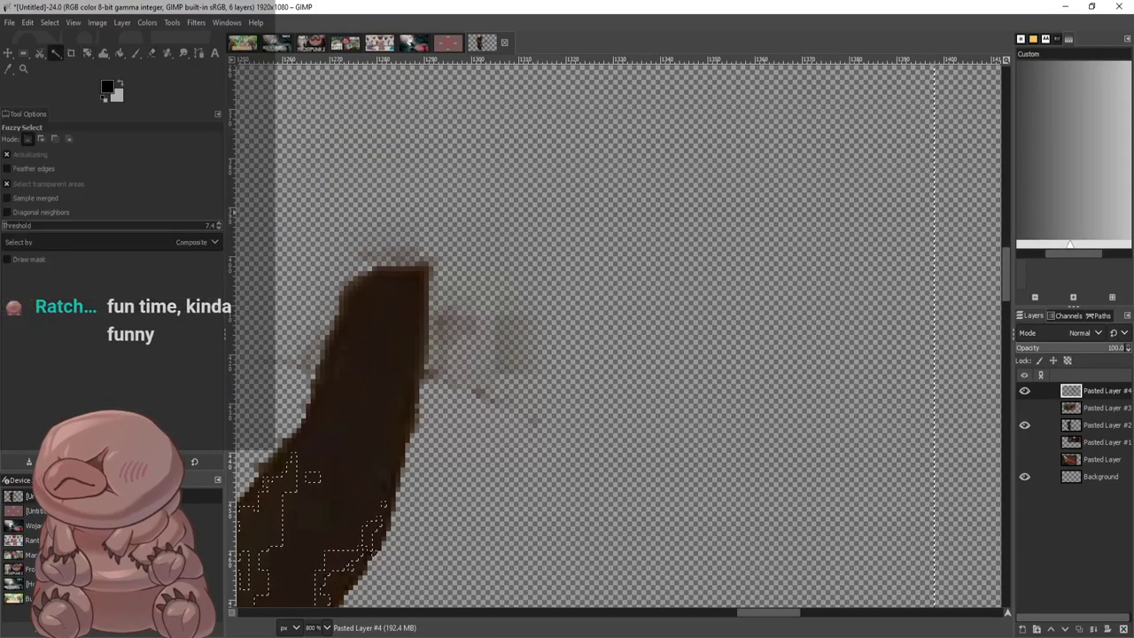
left_click(409, 337)
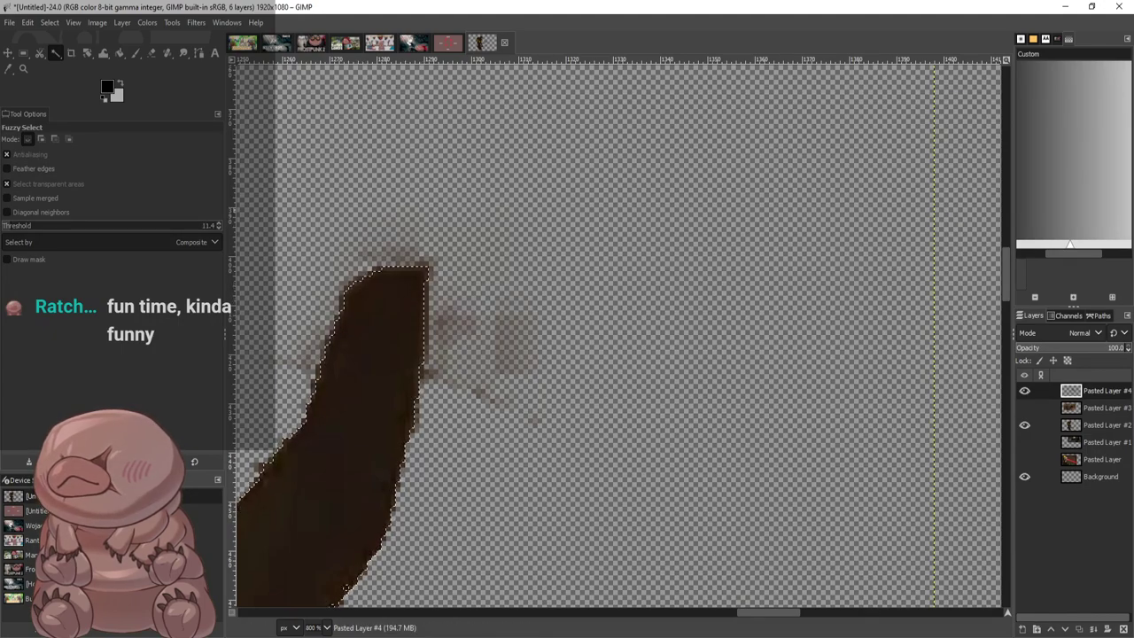
left_click(219, 223)
left_click(404, 335)
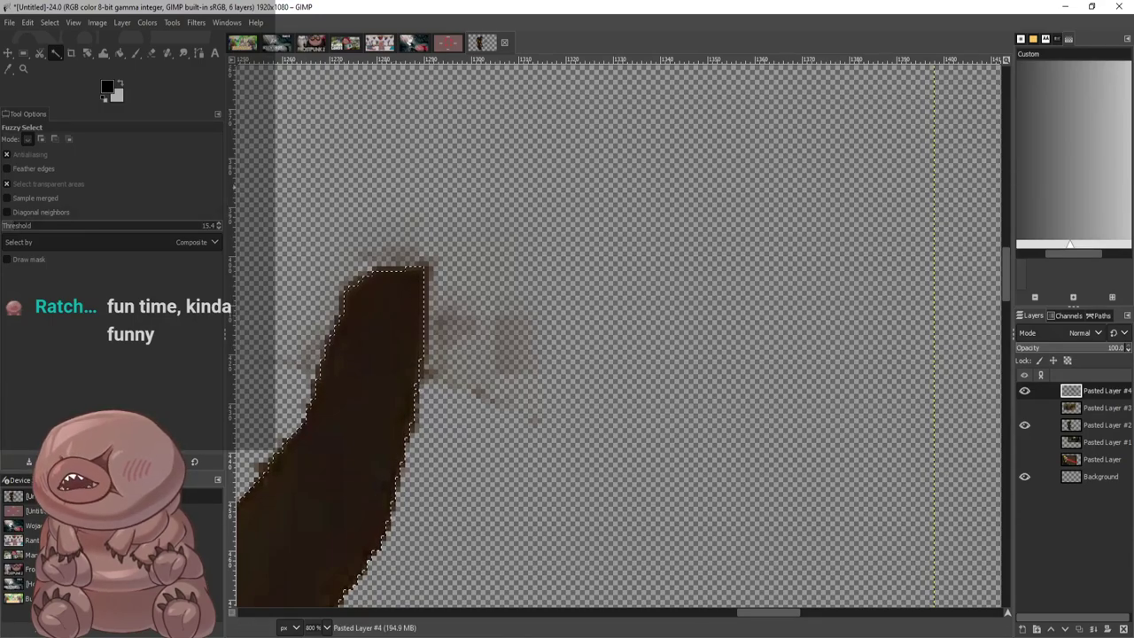
left_click(219, 223)
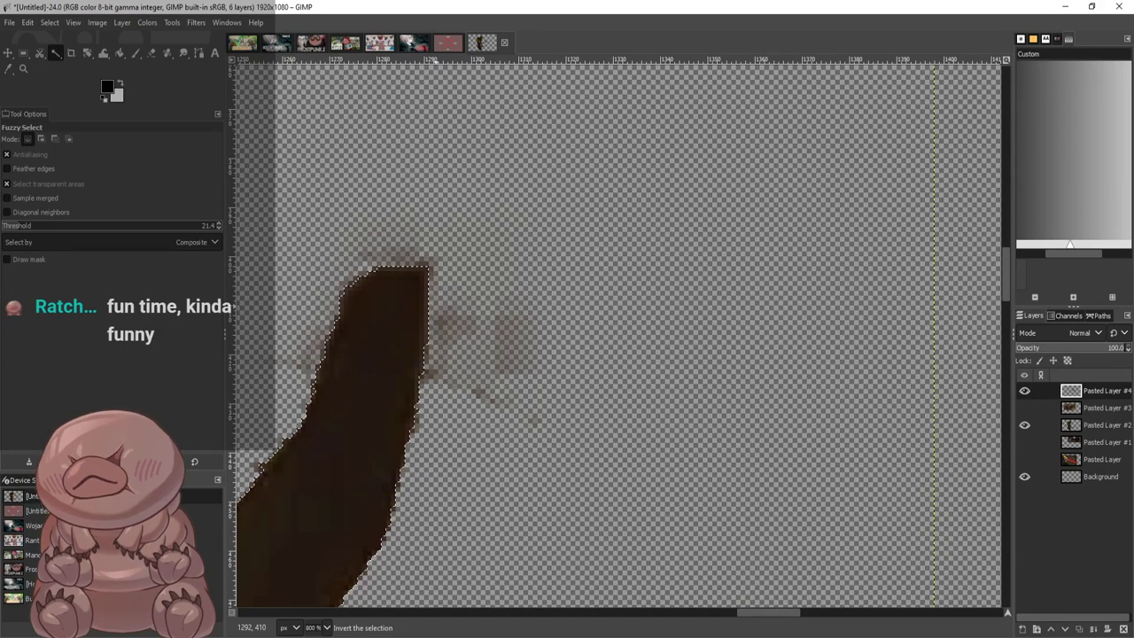
Erase the faint brown haze around the hook's tip
scroll(440, 363, "down", 2, "ctrl")
scroll(354, 306, "up", 2, "ctrl")
key("shift+e")
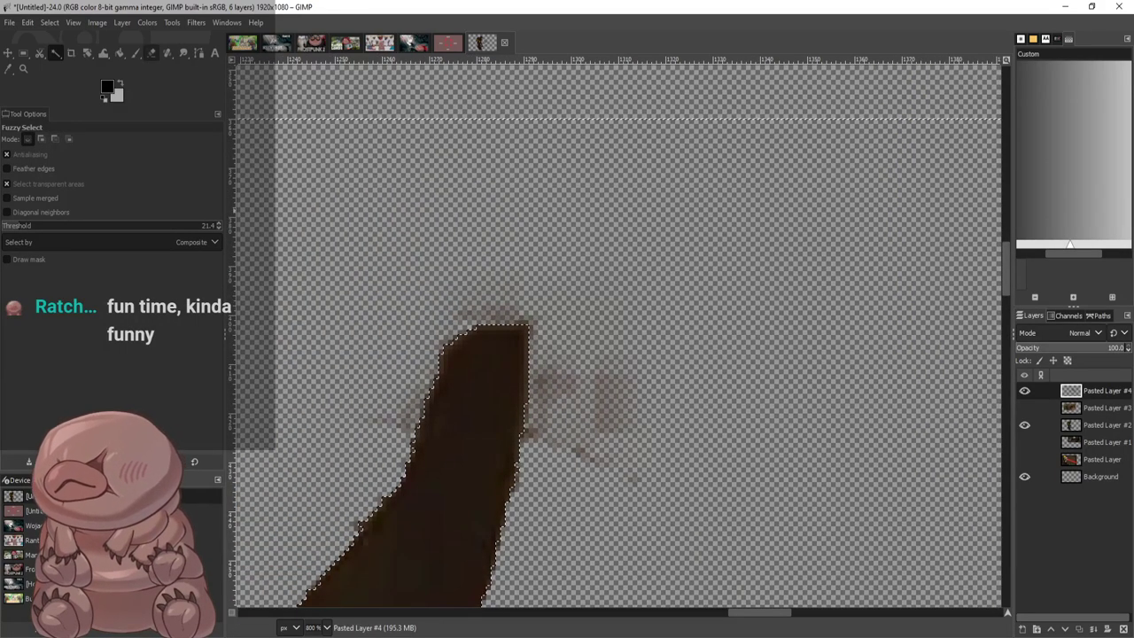
mouse_move(362, 422)
left_mouse_down()
mouse_move(352, 497)
mouse_move(612, 439)
mouse_move(547, 376)
mouse_move(600, 408)
left_mouse_up()
scroll(354, 440, "down", 4, "ctrl")
scroll(405, 393, "up", 2, "ctrl")
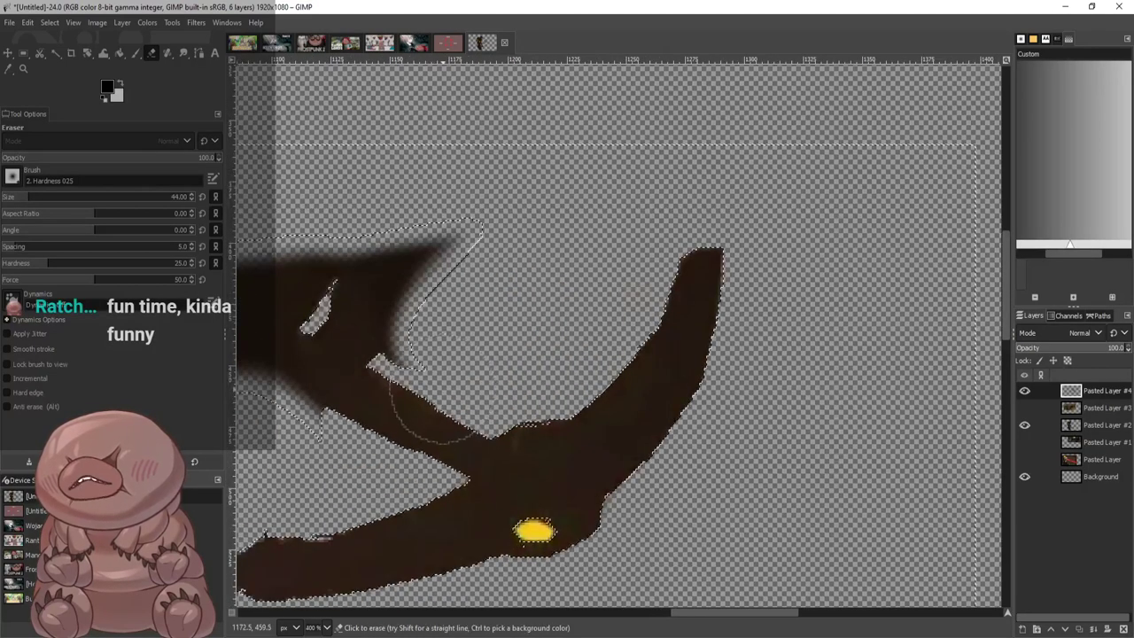
Drop the weapon-shaped selection and erase the leftover dark body and smudges around the weapon's upper prong
key("ctrl+shift+a")
key("r")
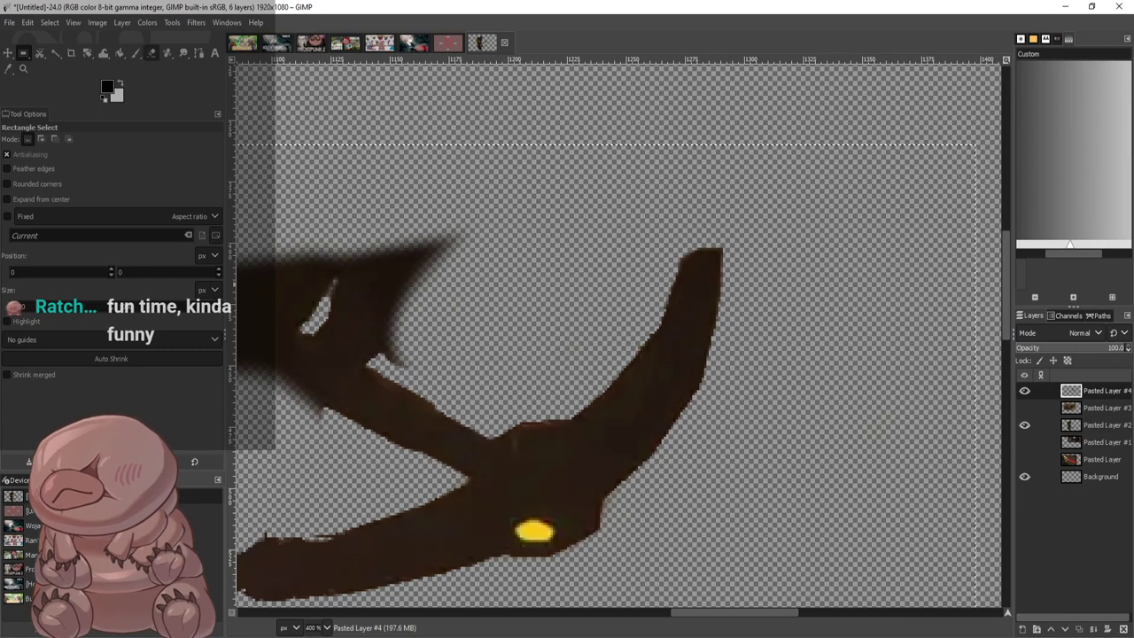
key("shift+e")
mouse_move(317, 379)
left_mouse_down()
mouse_move(304, 367)
mouse_move(329, 316)
mouse_move(430, 306)
mouse_move(374, 315)
mouse_move(386, 257)
mouse_move(281, 330)
mouse_move(272, 354)
left_mouse_up()
scroll(337, 543, "left", 3)
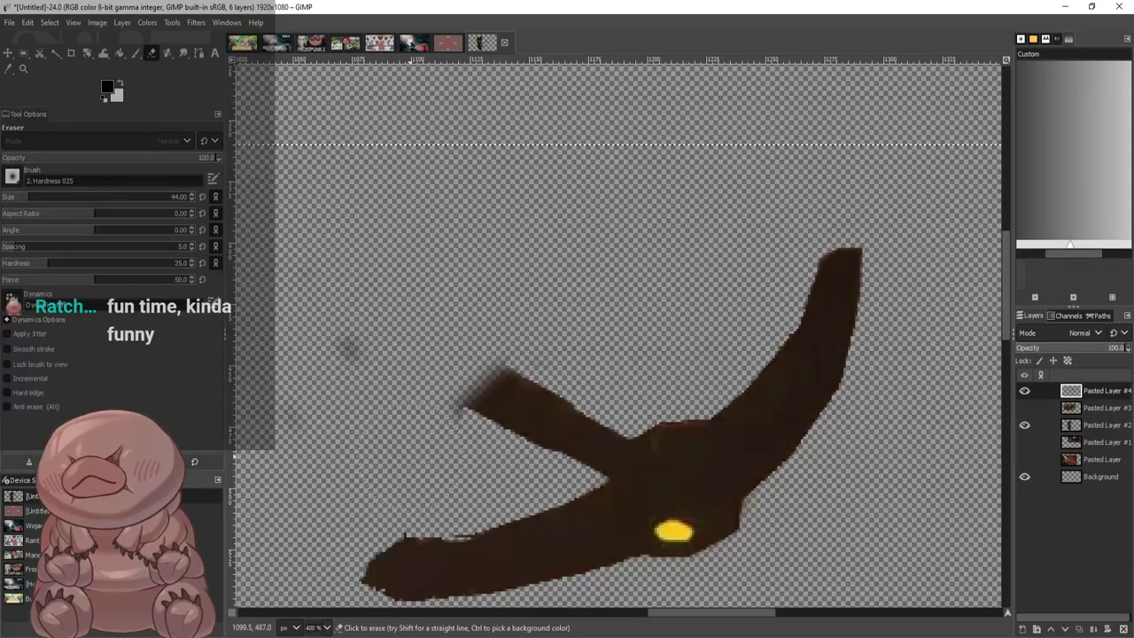
left_click_drag(366, 361, 301, 403)
scroll(408, 285, "down", 4)
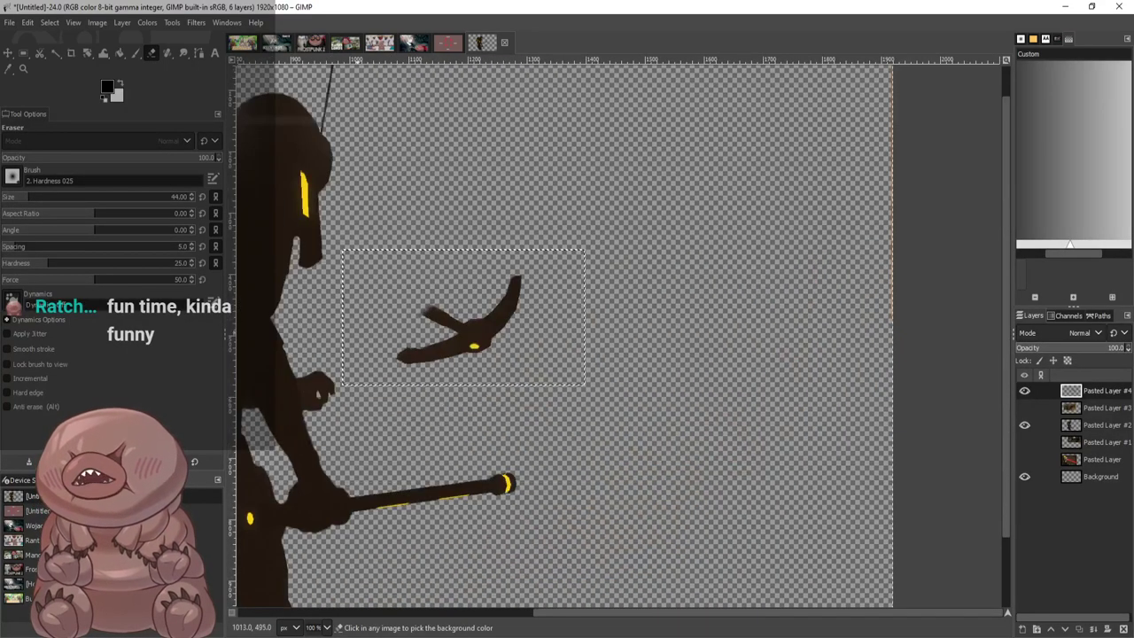
Set the Eraser size to 7 and erase the thin sliver on the upper edge of the weapon's lower arm
left_click(390, 277, "ctrl")
scroll(384, 320, "up", 2)
scroll(401, 317, "down", 5)
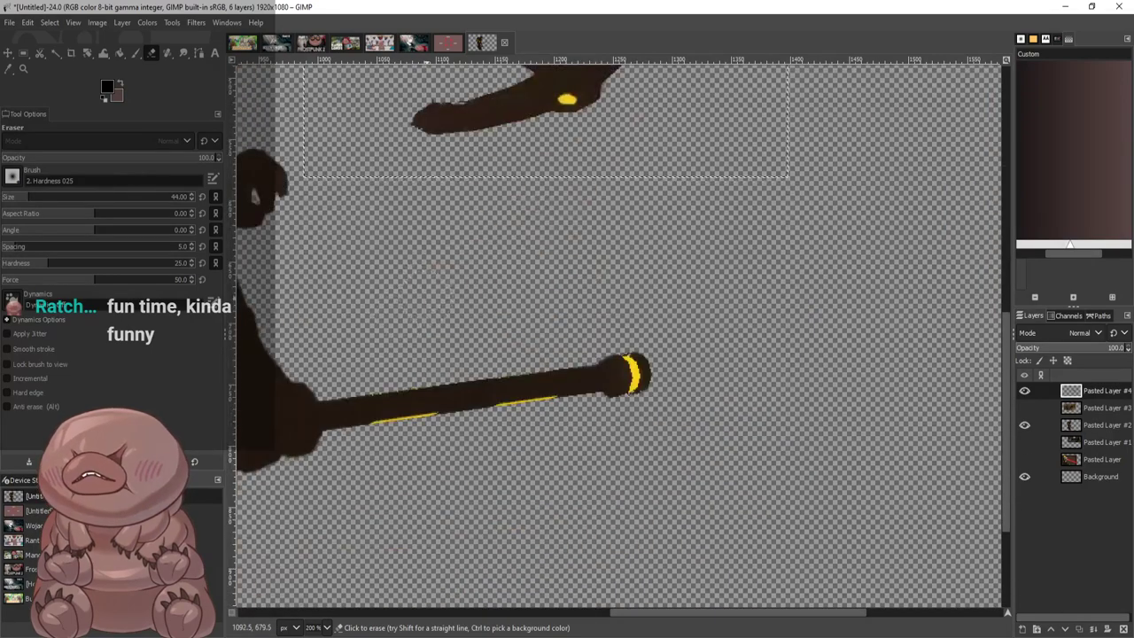
scroll(407, 314, "up", 4)
scroll(532, 310, "up", 3)
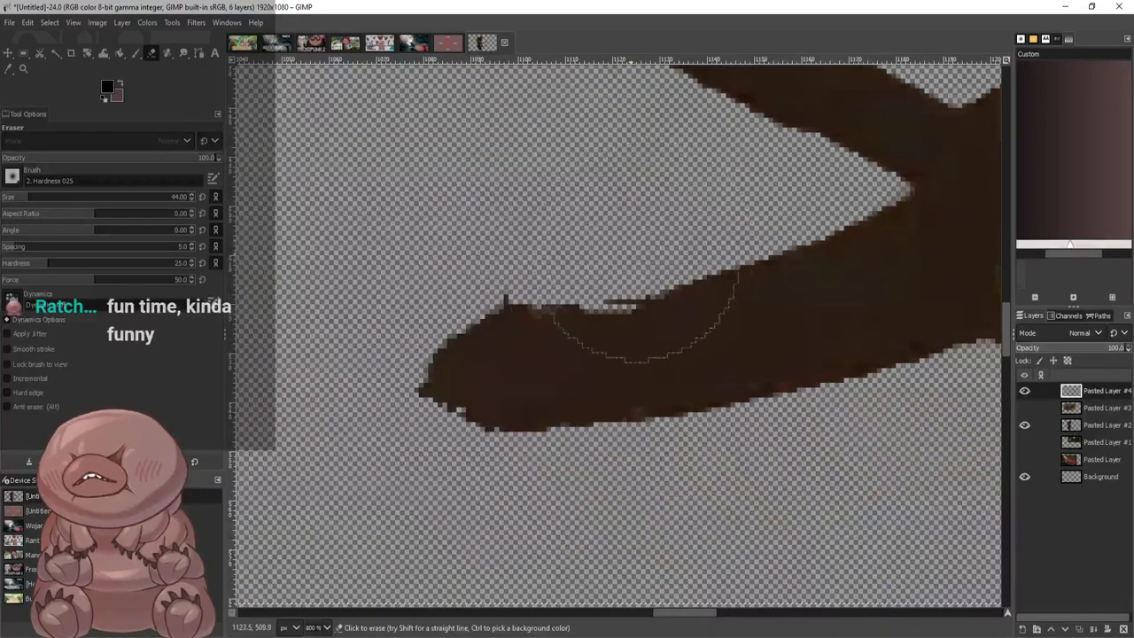
left_click(9, 197)
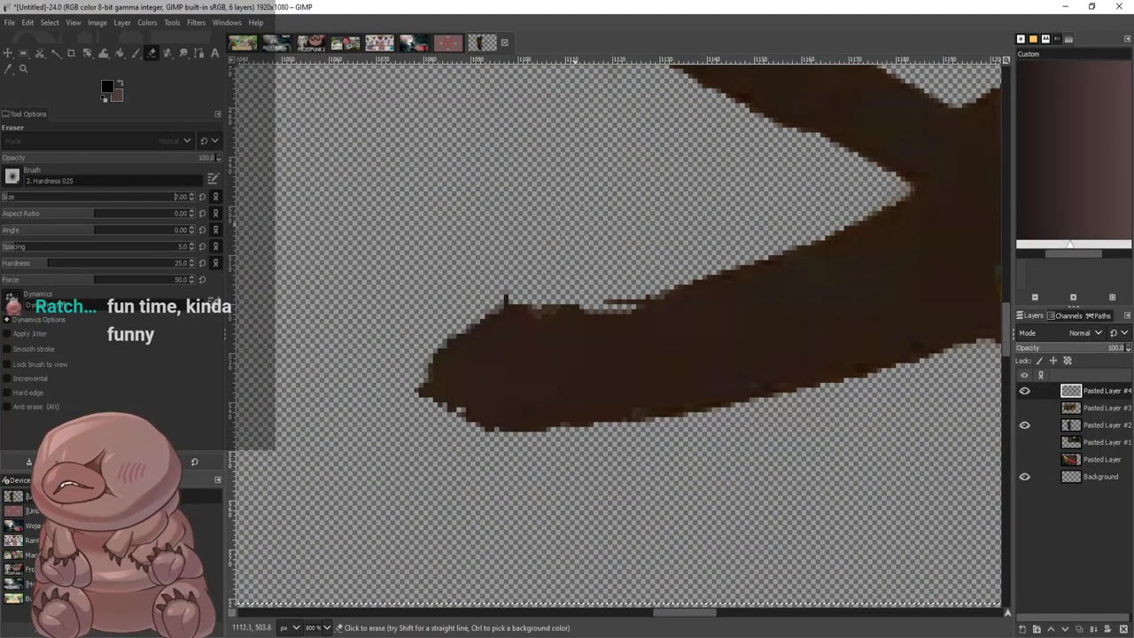
scroll(604, 246, "down", 1)
scroll(604, 248, "up", 2)
scroll(606, 290, "up", 2, "ctrl")
scroll(639, 366, "down", 1)
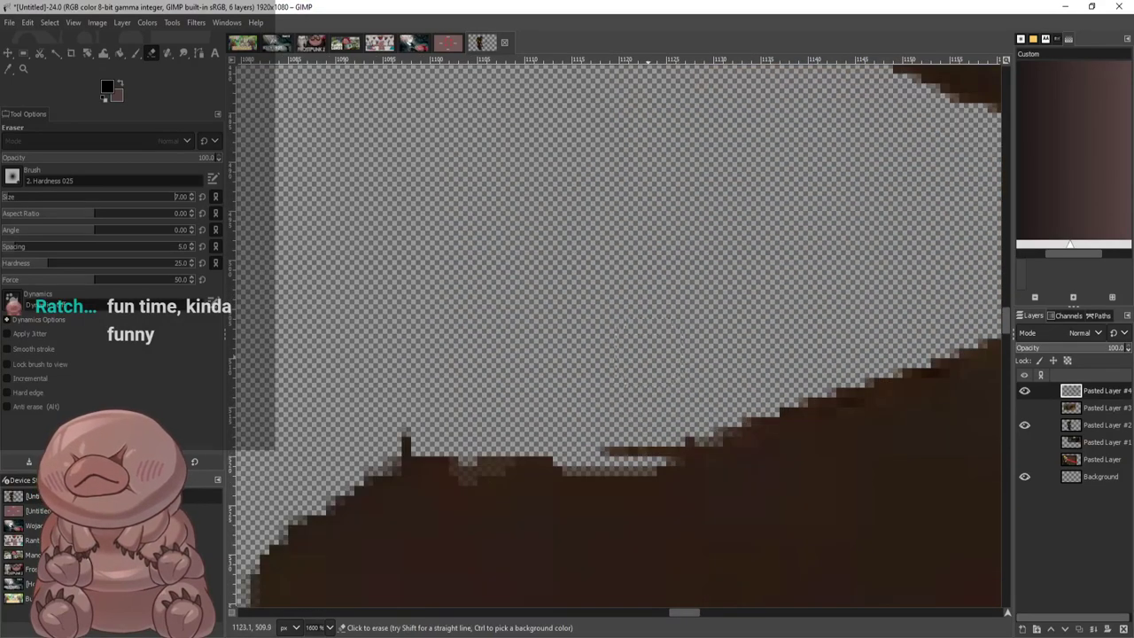
mouse_move(626, 444)
left_mouse_down()
mouse_move(680, 428)
mouse_move(662, 426)
left_mouse_up()
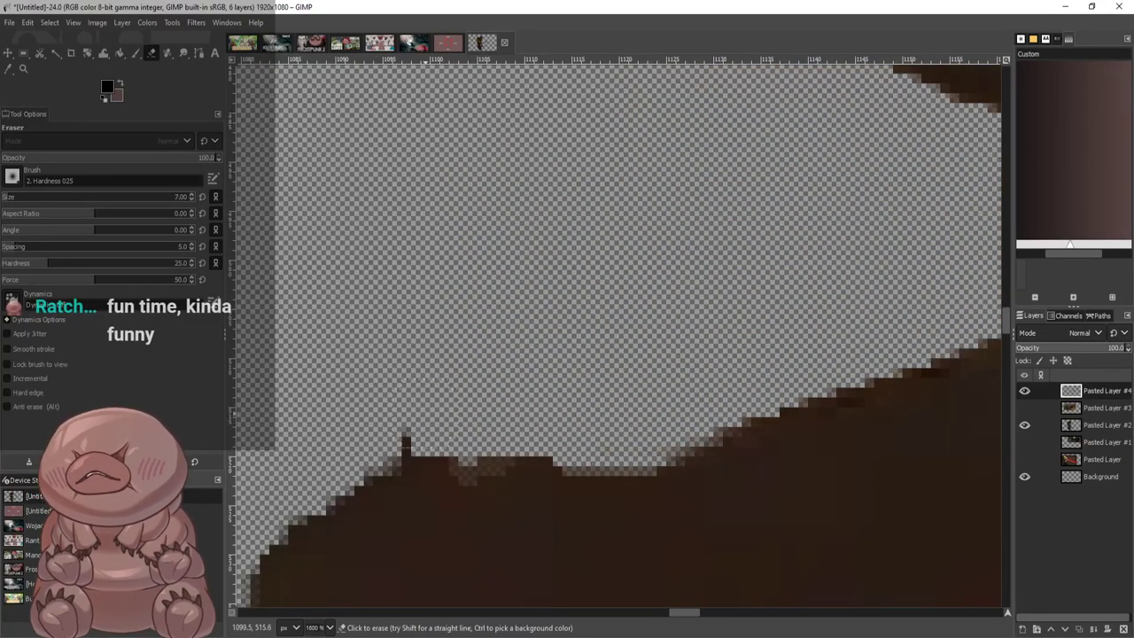
Erase the small spike on the lower arm's upper edge and the pointed bump at the arm's end
mouse_move(424, 425)
left_mouse_down()
mouse_move(381, 432)
mouse_move(390, 424)
mouse_move(270, 376)
left_mouse_up()
scroll(434, 355, "down", 2)
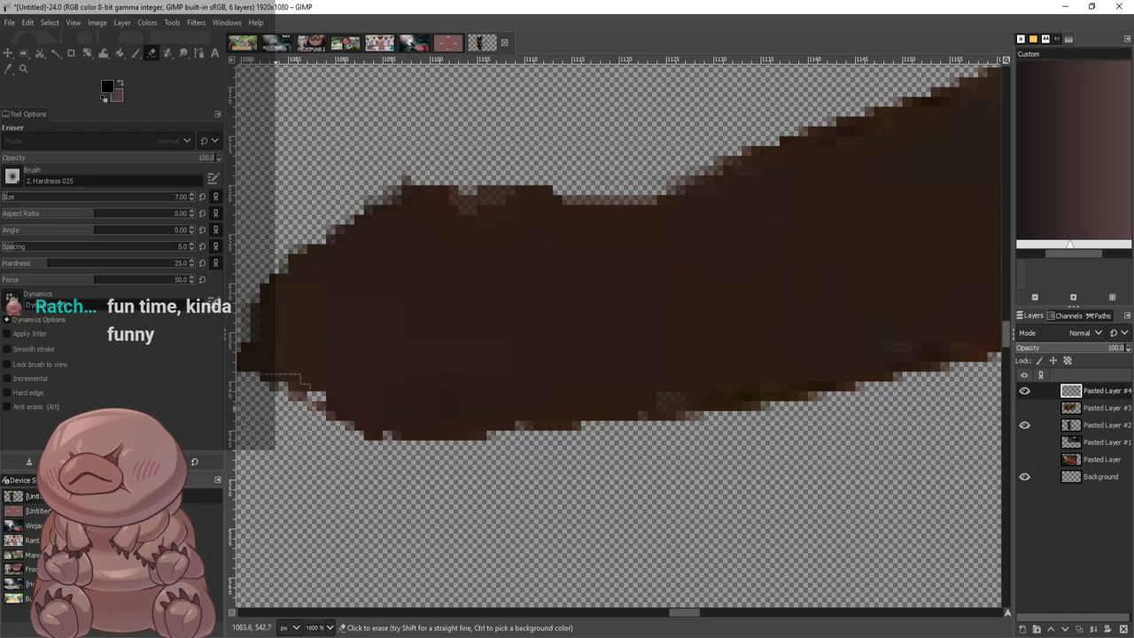
scroll(620, 337, "left", 10)
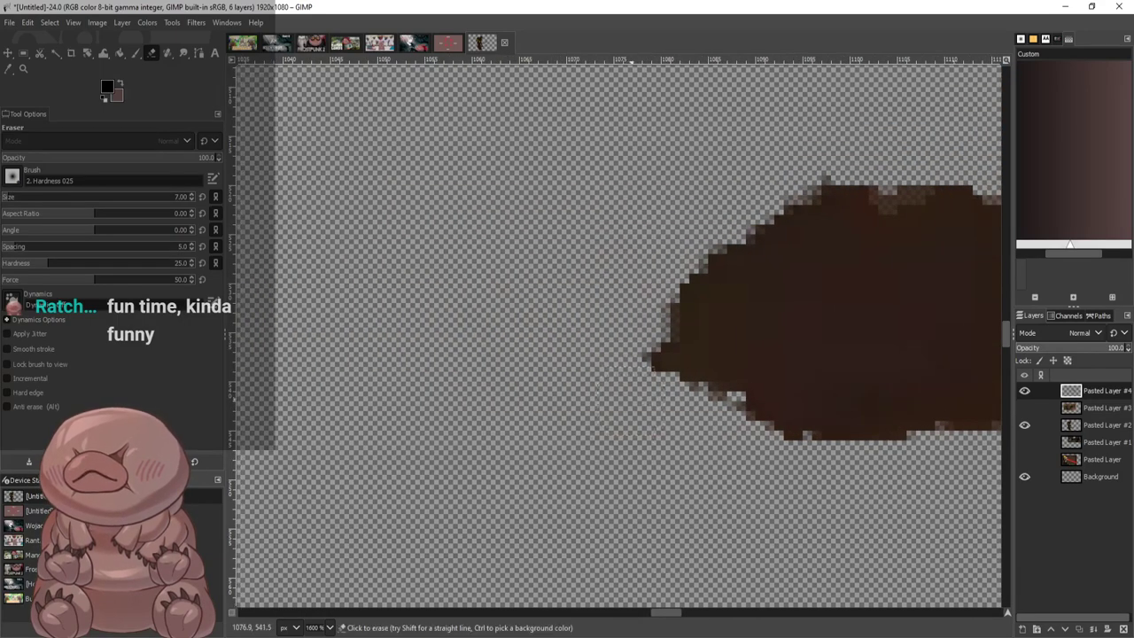
left_click_drag(654, 353, 696, 442)
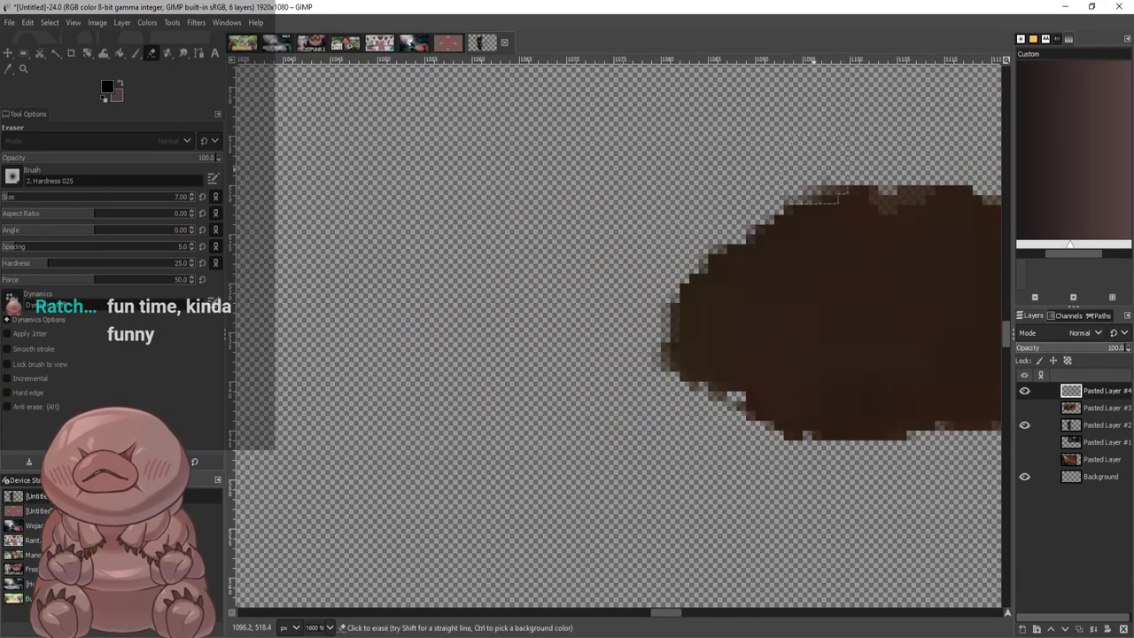
scroll(620, 337, "down", 7)
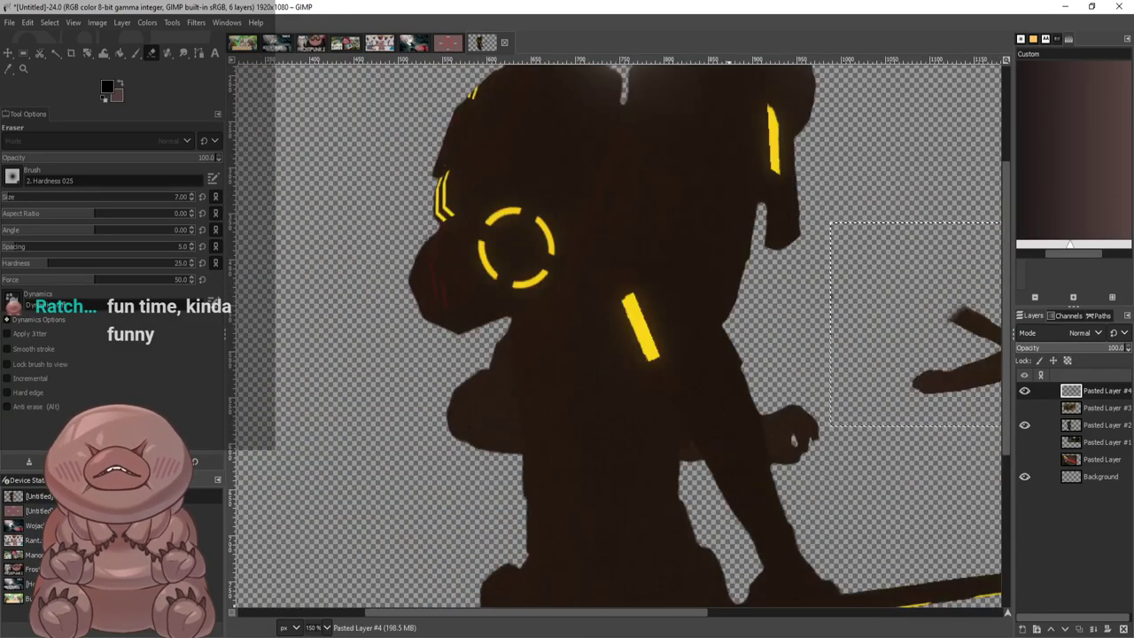
Rotate the selected hooked weapon head on Pasted Layer #4 by -48.43 degrees
scroll(620, 337, "right", 5)
scroll(767, 464, "down", 1)
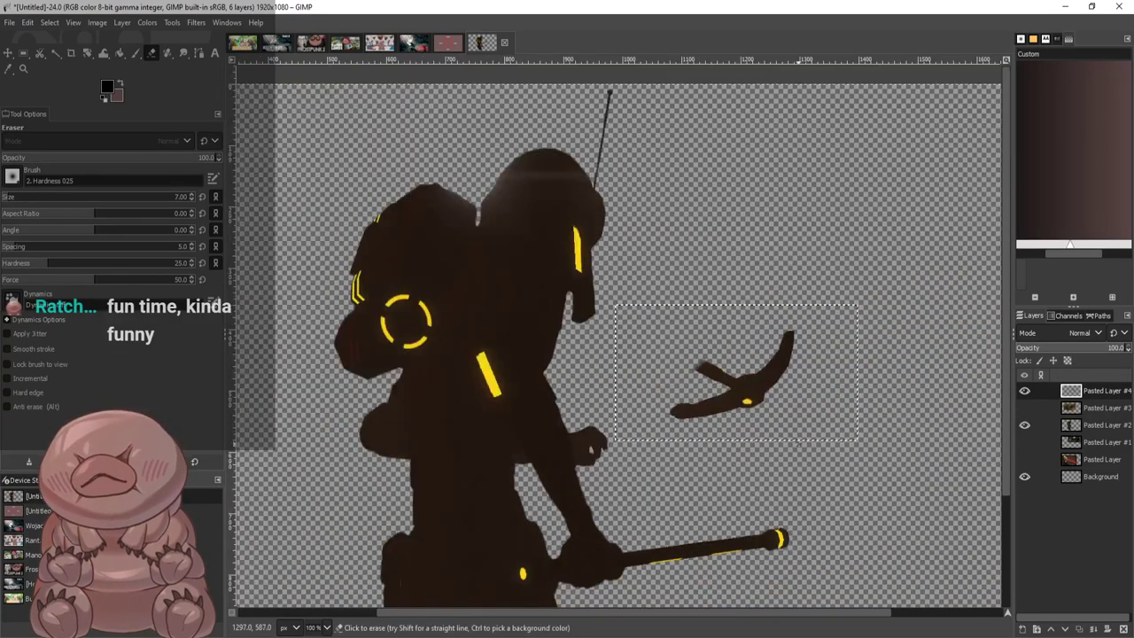
scroll(815, 463, "up", 1)
left_click(8, 53)
left_click_drag(729, 353, 830, 494)
scroll(855, 470, "down", 2)
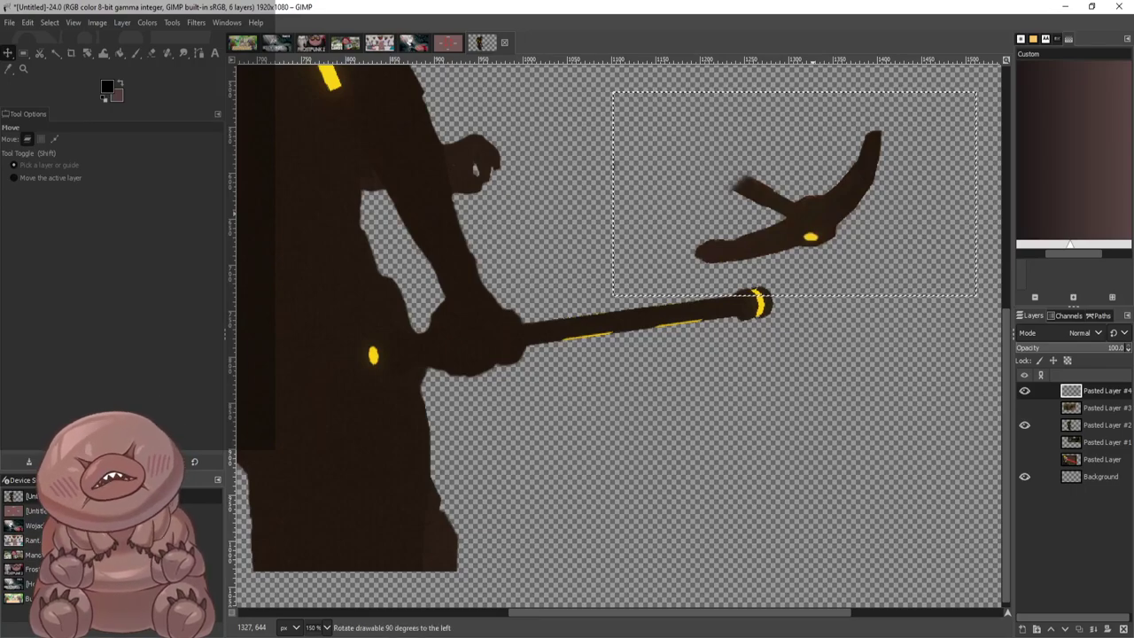
left_click(816, 488)
left_click_drag(796, 193, 656, 178)
left_click_drag(711, 142, 754, 154)
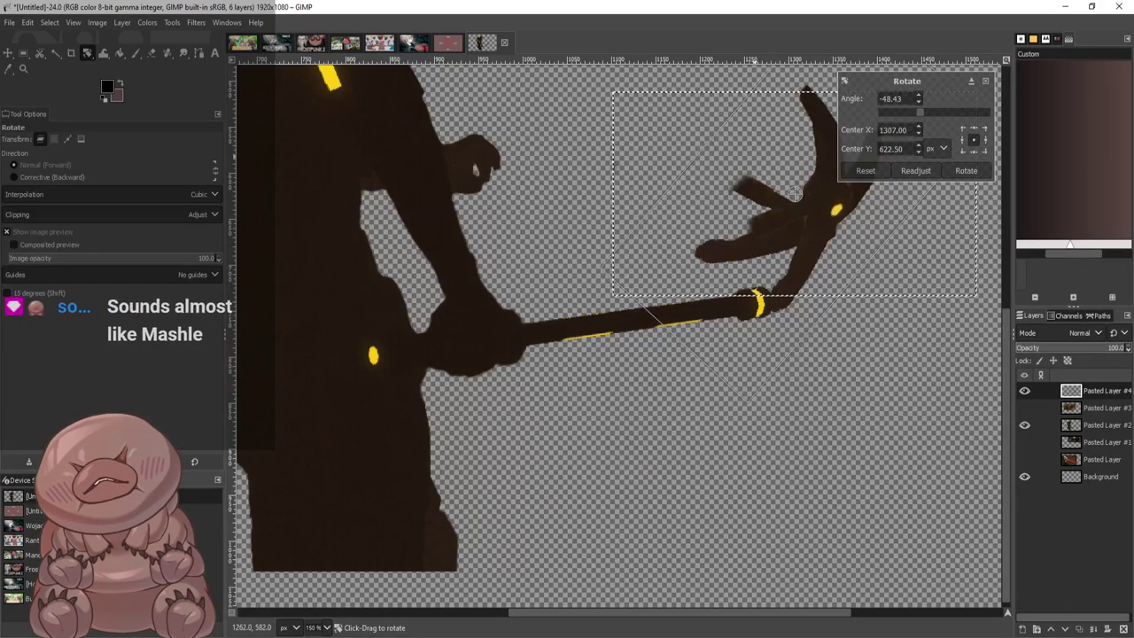
key("Return")
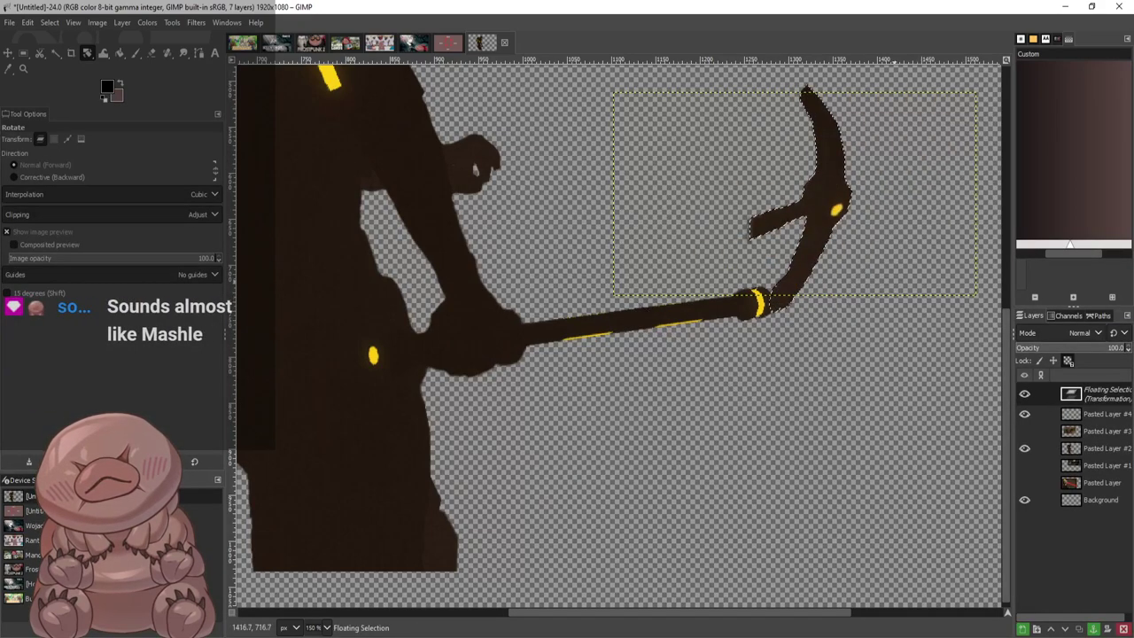
Move the rotated weapon head onto the end of the figure's handle
left_click(9, 54)
left_click_drag(826, 177, 775, 273)
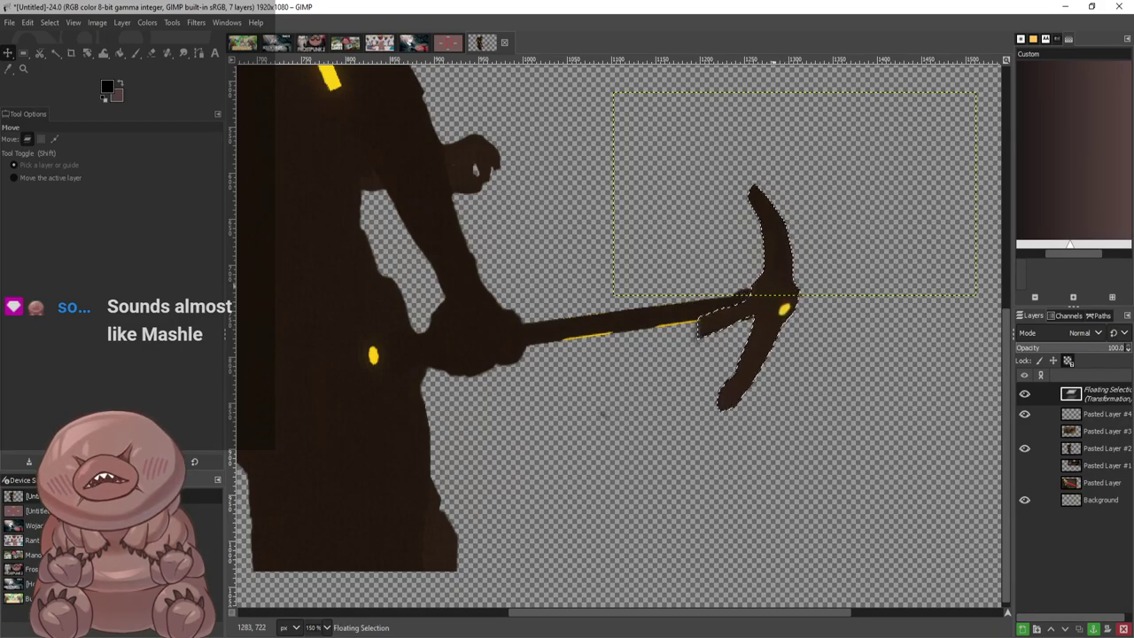
scroll(792, 319, "up", 3)
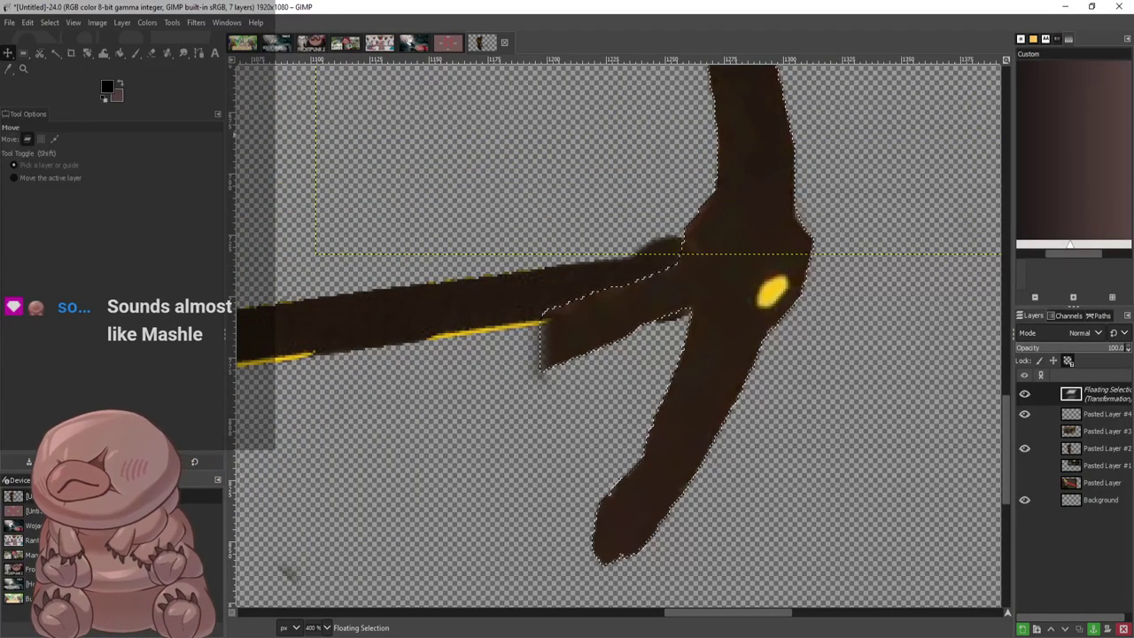
key("shift+e")
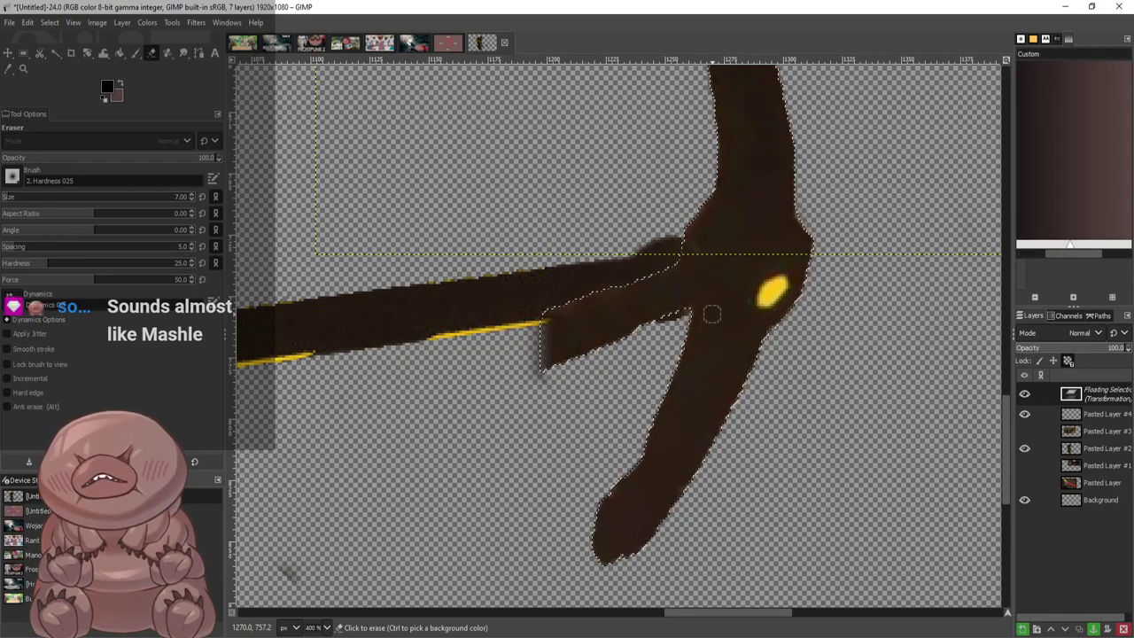
left_click(966, 596)
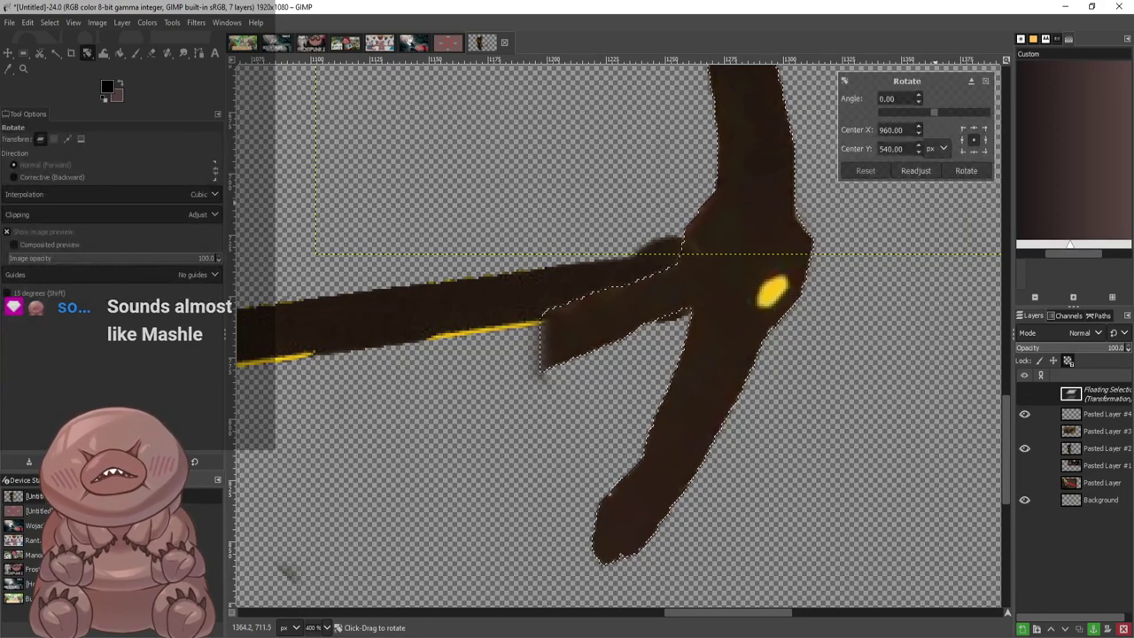
left_click(977, 171)
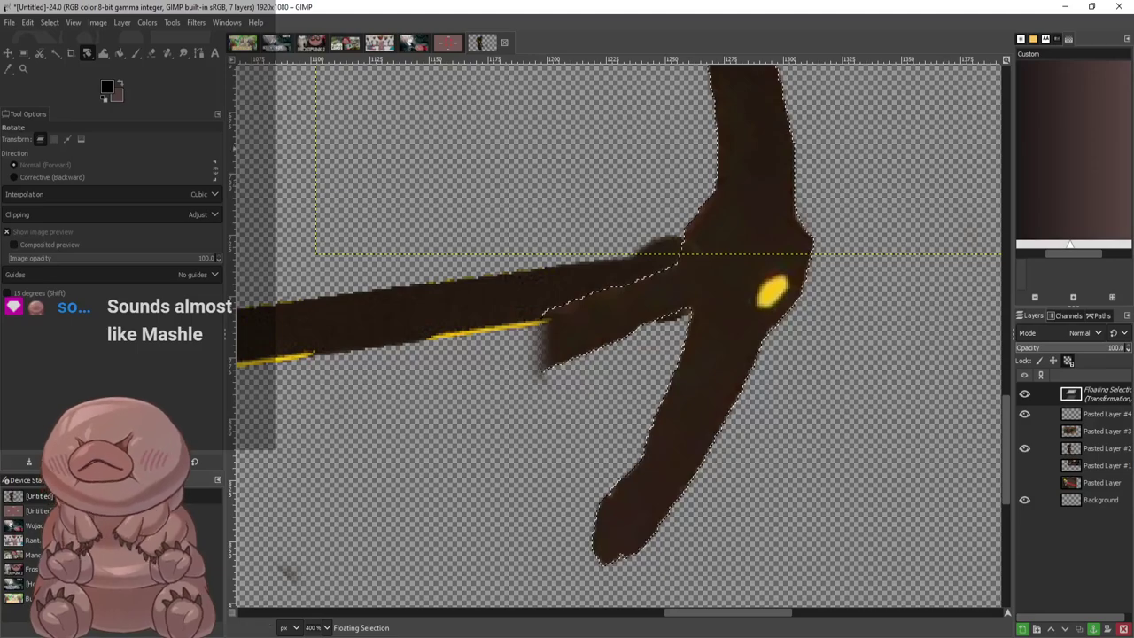
scroll(630, 381, "down", 1)
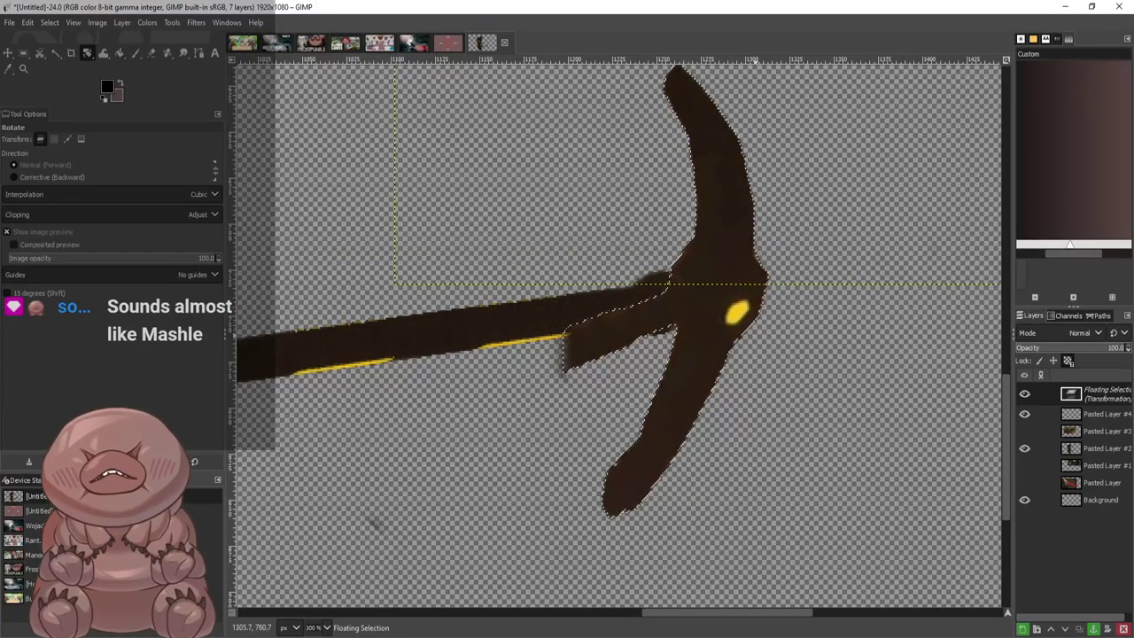
scroll(747, 334, "up", 1)
scroll(744, 334, "down", 1)
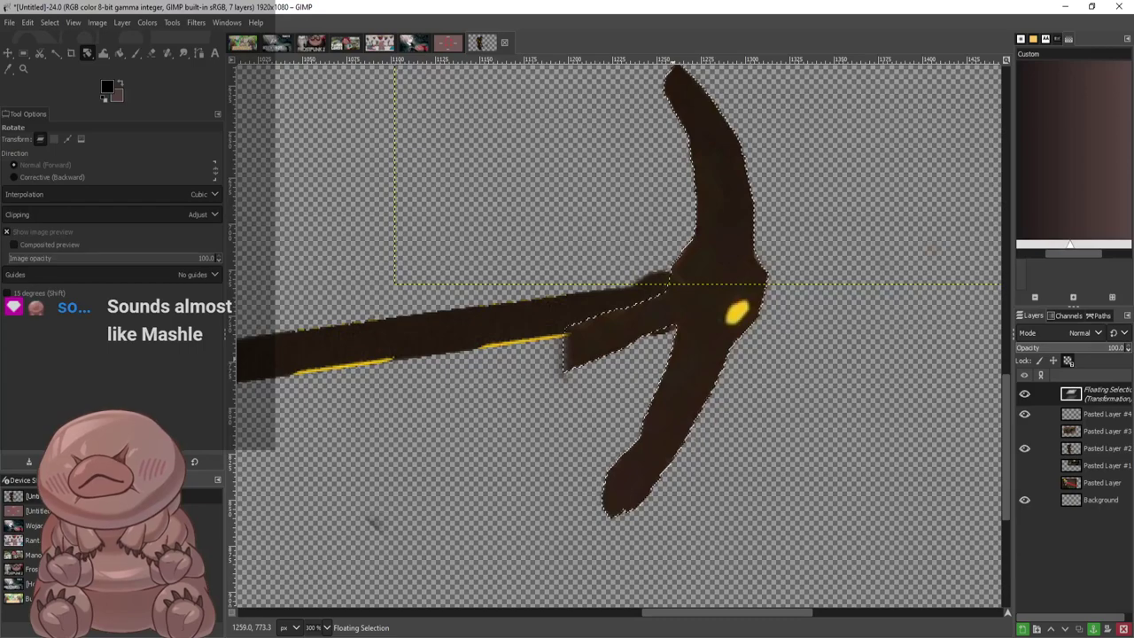
Turn the floating weapon head into a new layer and shift it right, clear of the handle's yellow band
left_click(1023, 629)
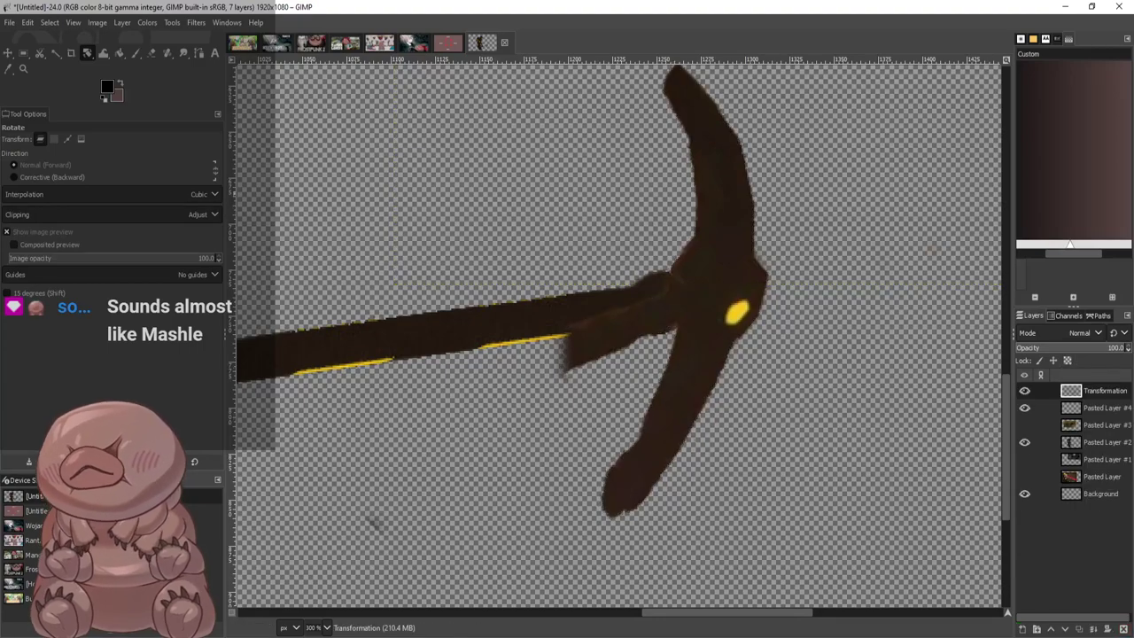
key("r")
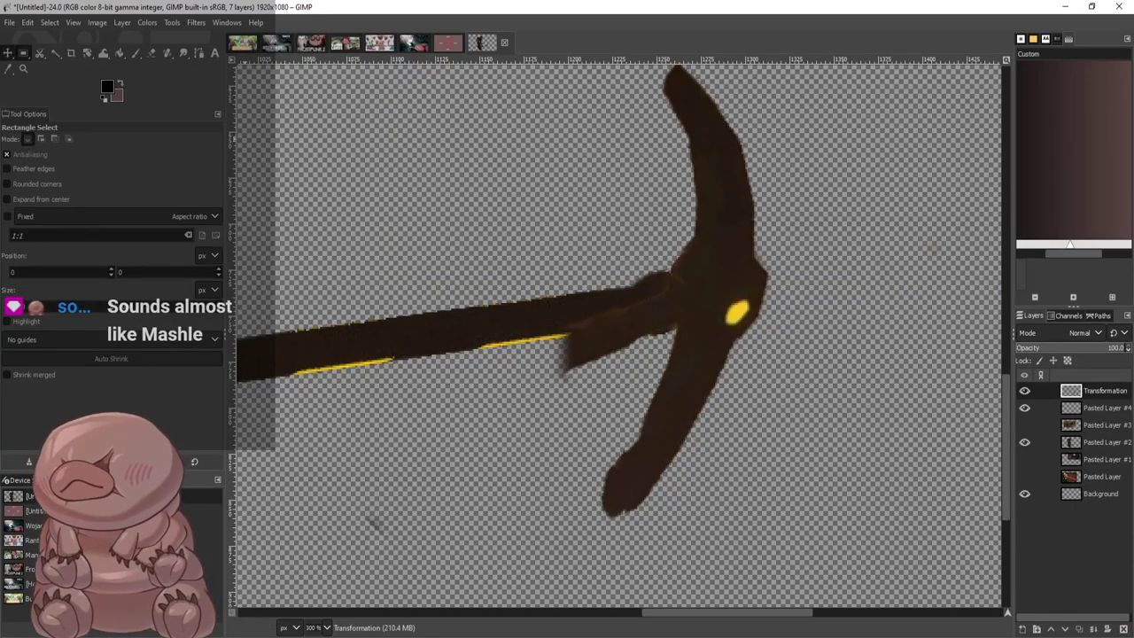
key("m")
left_click_drag(372, 523, 483, 499)
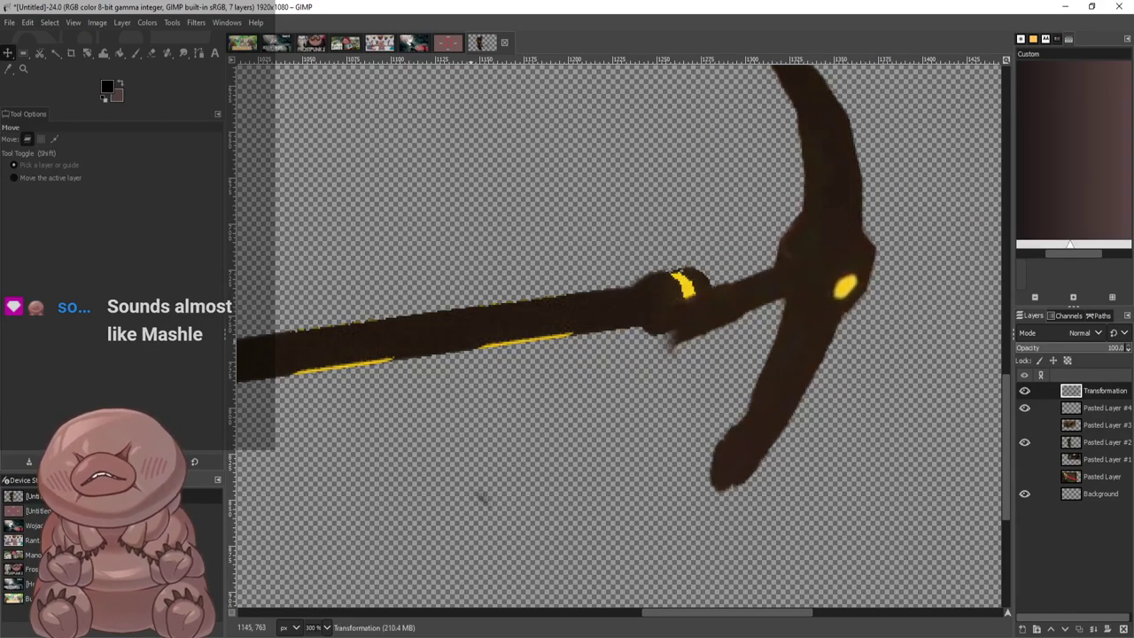
Erase the outer end of the head's short side prong, leaving only a stub next to the head
key("shift+e")
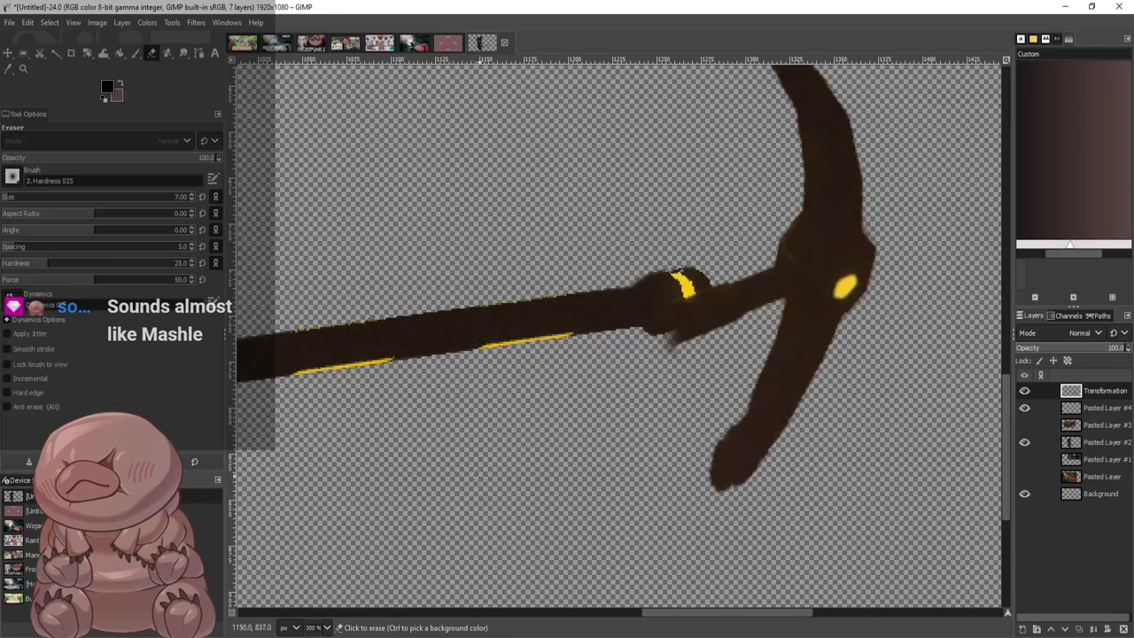
scroll(769, 309, "up", 2, "ctrl")
mouse_move(728, 314)
left_mouse_down()
mouse_move(685, 290)
mouse_move(703, 291)
mouse_move(711, 321)
mouse_move(682, 299)
mouse_move(661, 334)
mouse_move(668, 318)
mouse_move(636, 281)
mouse_move(602, 323)
left_mouse_up()
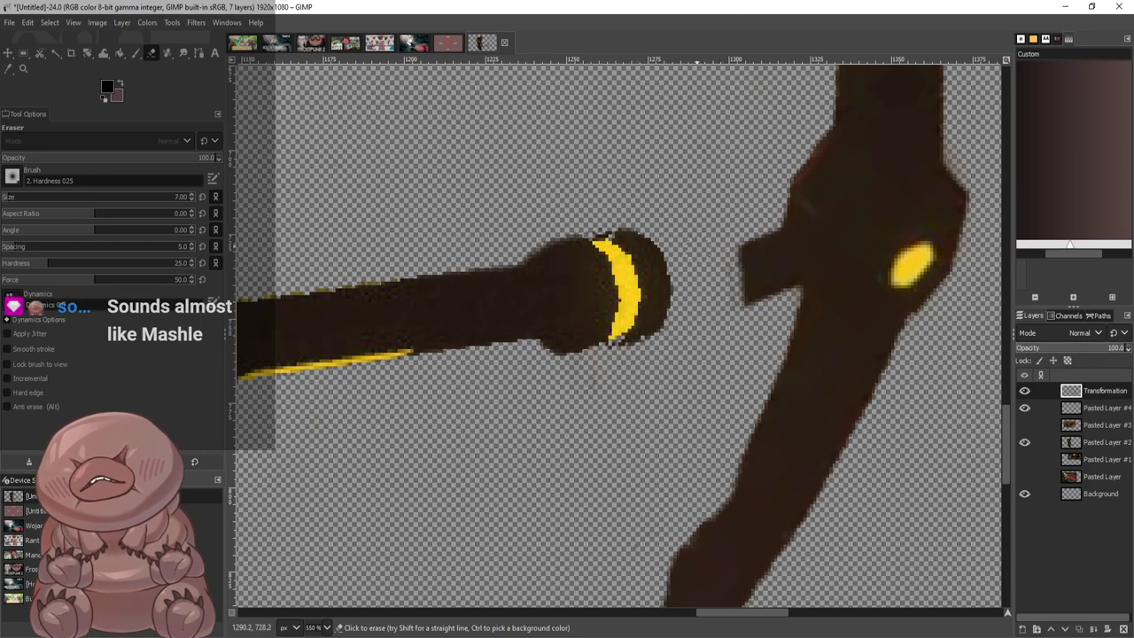
scroll(691, 260, "down", 1)
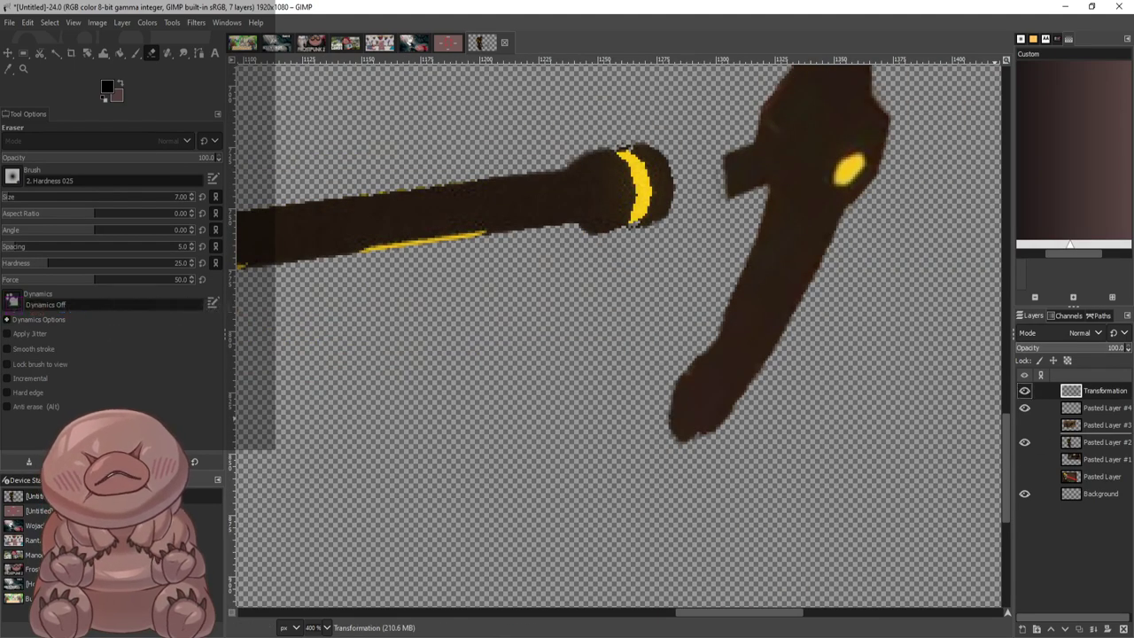
Place the weapon head against the handle's end and reorder the Transformation layer to sit below Pasted Layer #1
left_click_drag(1105, 390, 1105, 431)
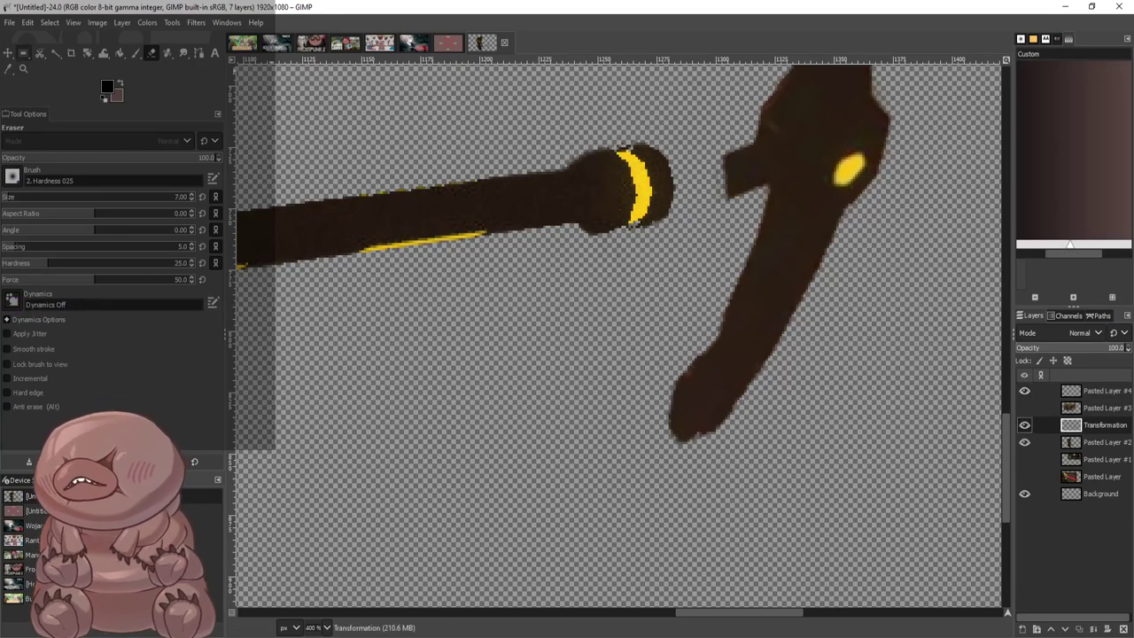
left_click(8, 53)
left_click_drag(821, 166, 684, 206)
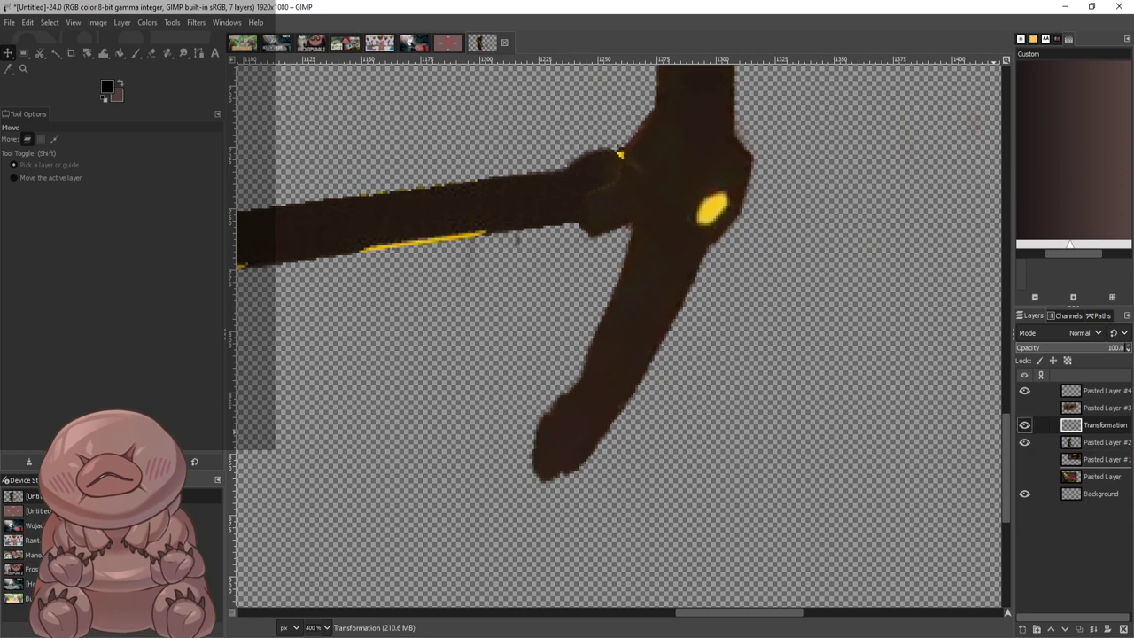
left_click_drag(1042, 424, 1041, 470)
scroll(694, 213, "down", 1)
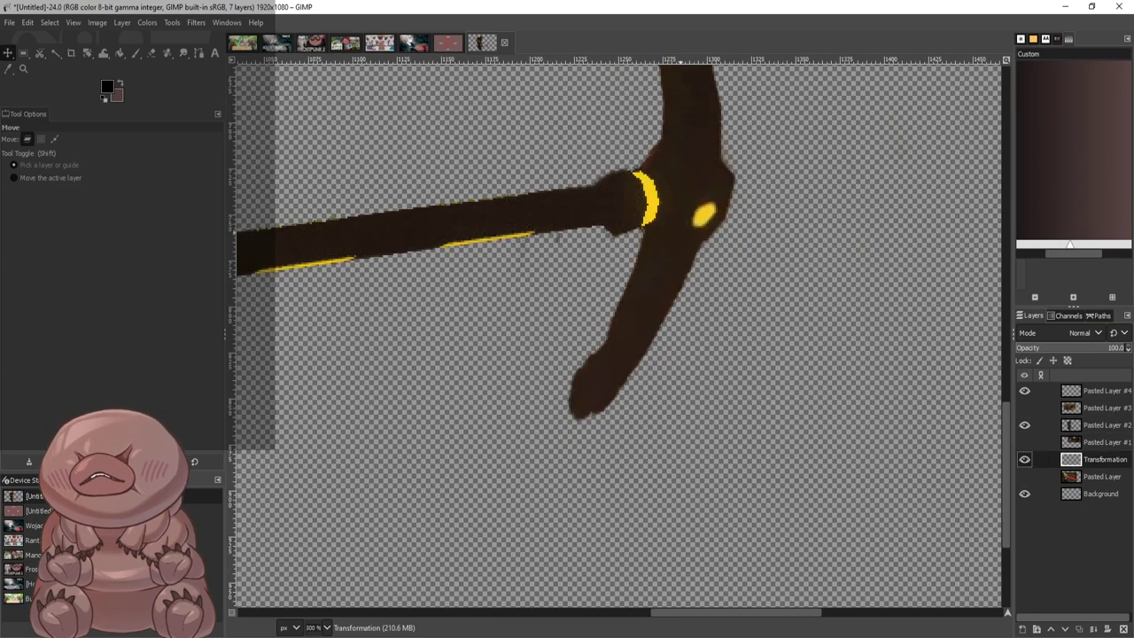
Nudge the pickaxe head on the Transformation layer left so it sits tight against the handle's yellow band
scroll(709, 214, "up", 1)
scroll(704, 208, "down", 3)
scroll(700, 208, "down", 2)
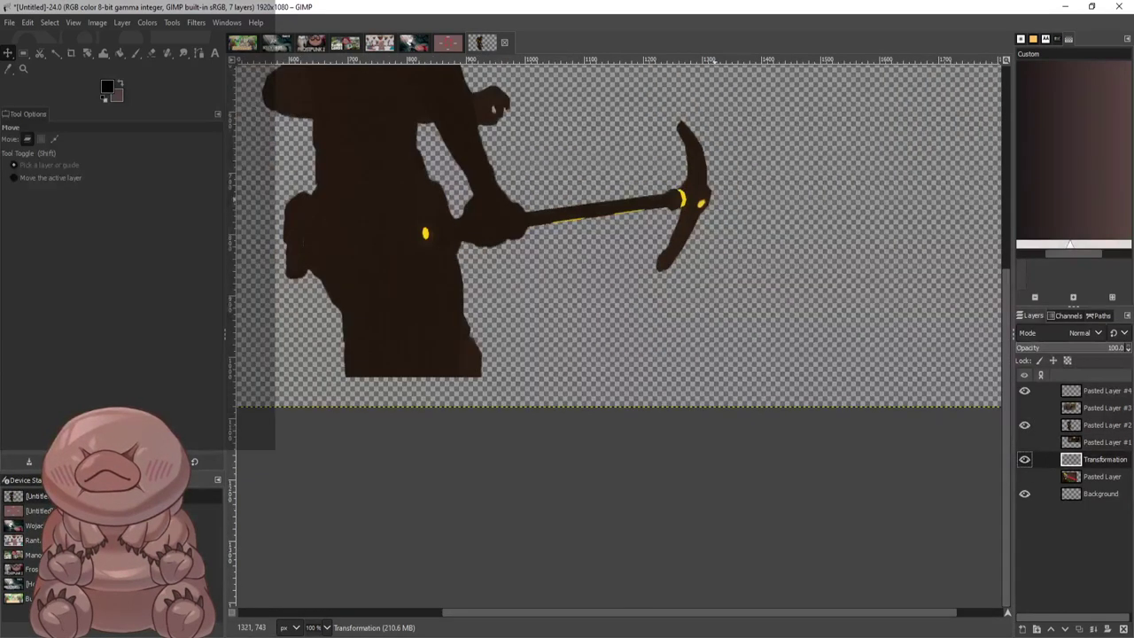
scroll(700, 208, "up", 1)
scroll(714, 344, "up", 3)
left_click_drag(672, 285, 649, 293)
left_click_drag(648, 332, 671, 257)
scroll(775, 291, "down", 2)
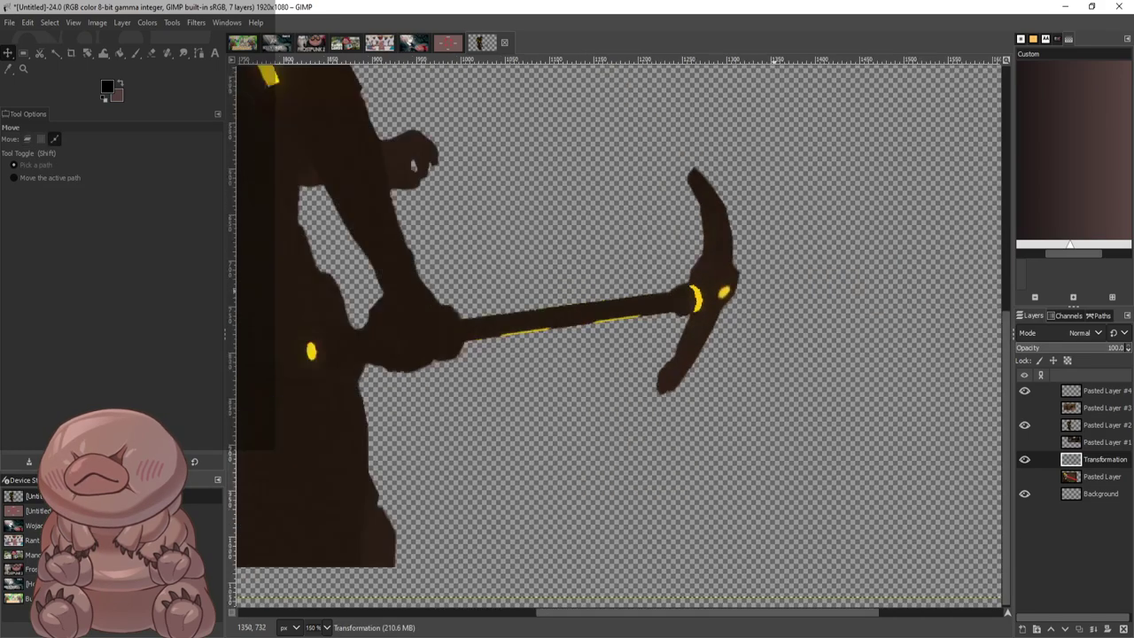
key("minus")
key("minus")
key("minus")
scroll(855, 296, "up", 2)
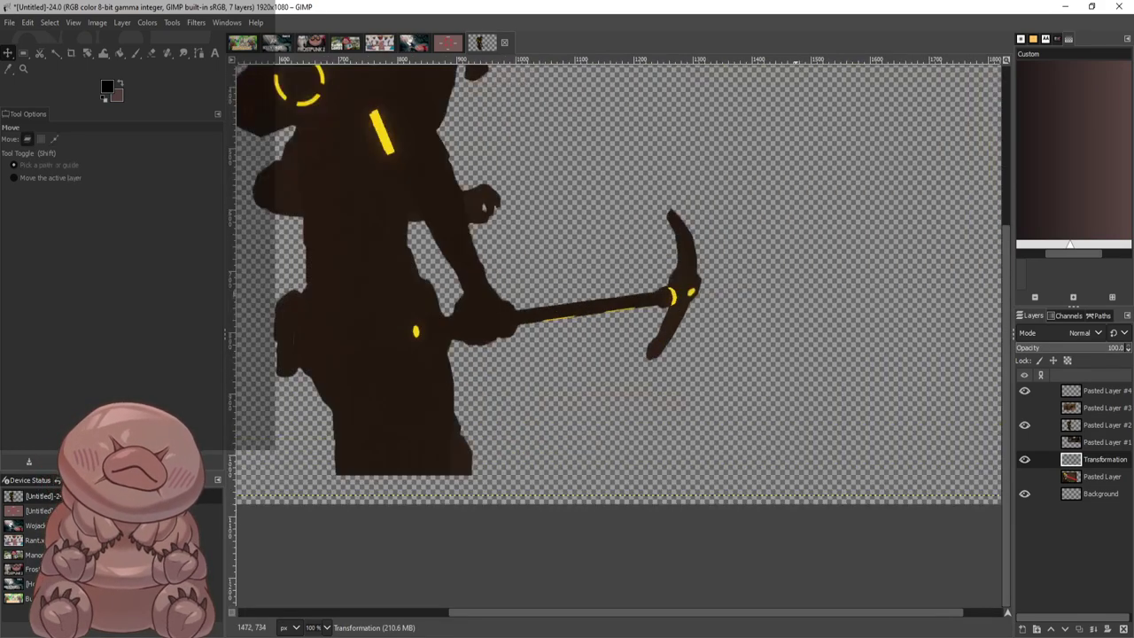
left_click_drag(702, 269, 686, 273)
scroll(816, 305, "down", 1)
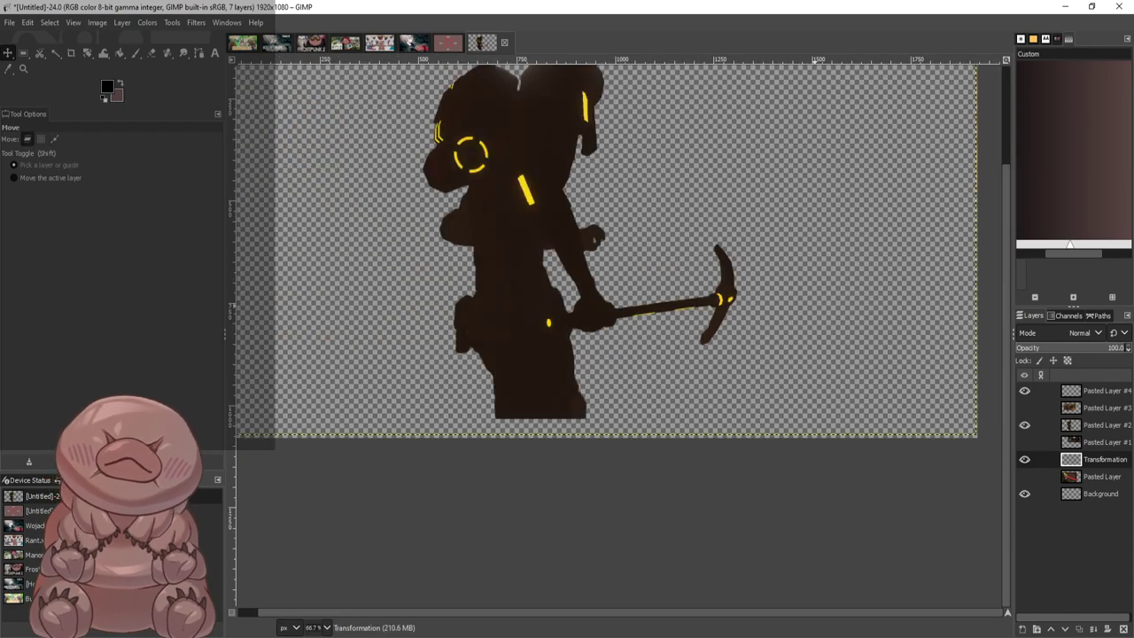
Examine the joint between the pickaxe head and the handle up close
key("plus")
key("plus")
key("plus")
key("plus")
key("plus")
key("plus")
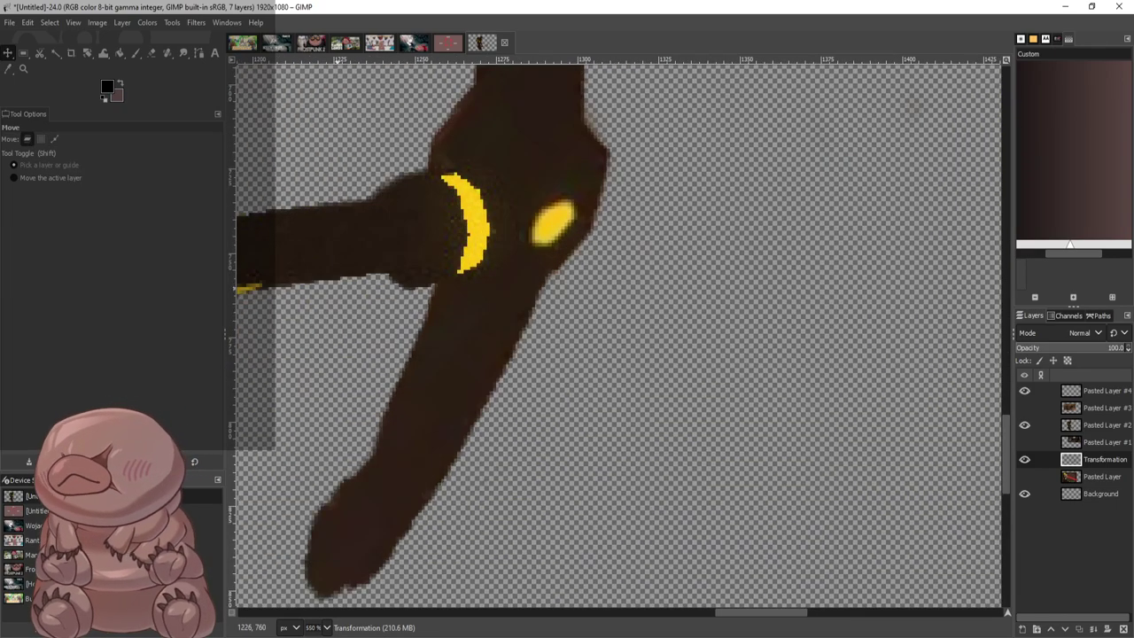
key("shift+e")
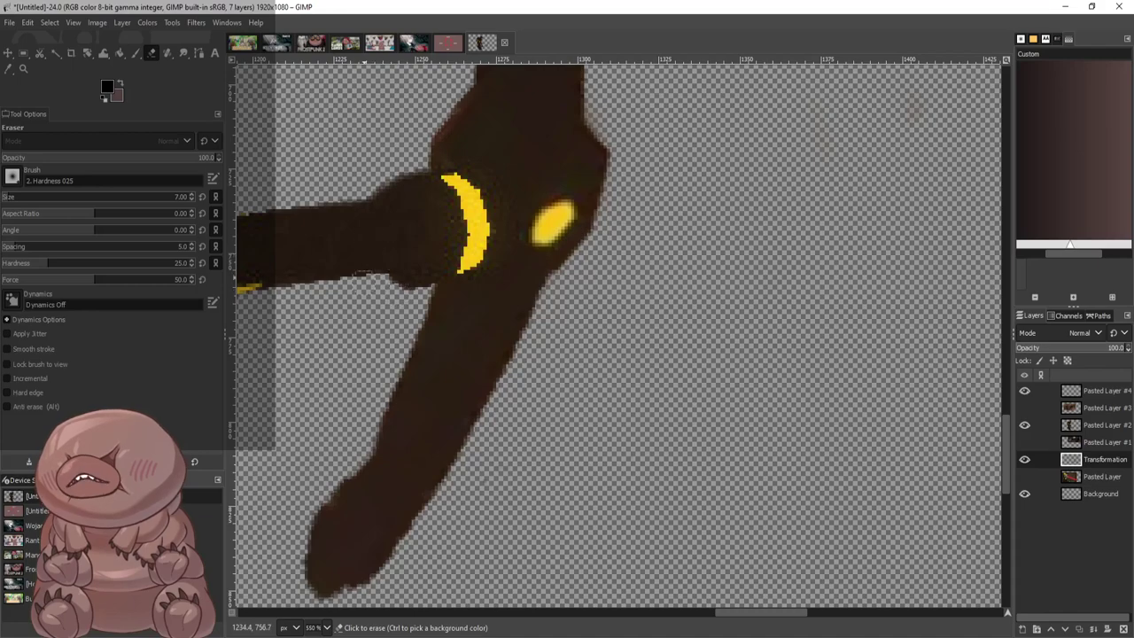
scroll(524, 216, "down", 9)
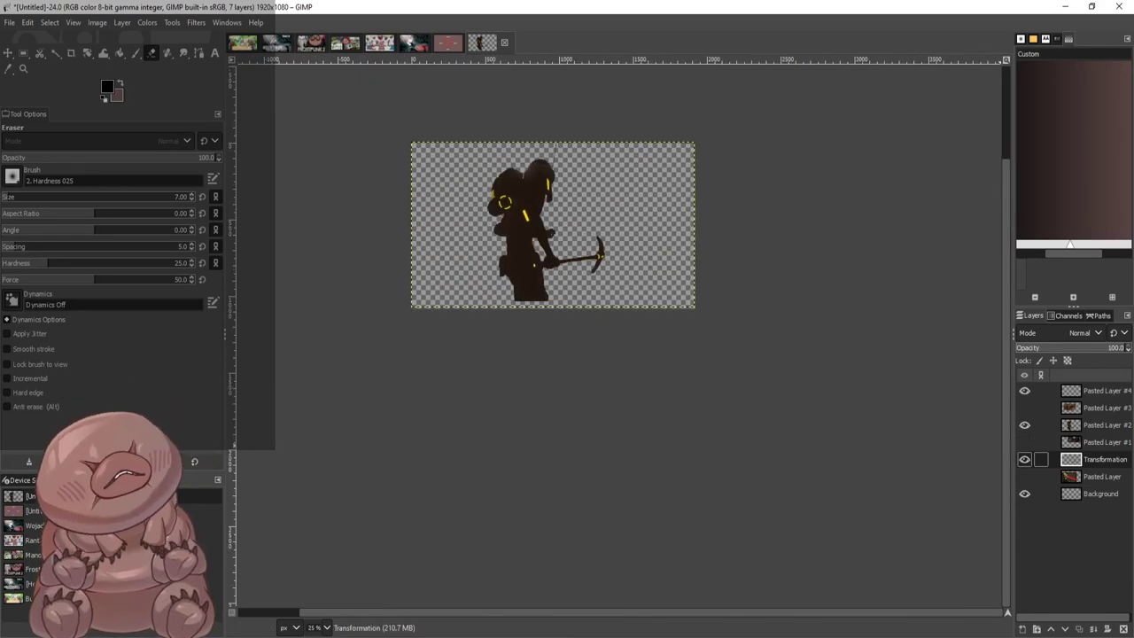
Place the Transformation layer directly below Pasted Layer #2 and merge Pasted Layer #2 down into it
mouse_move(1099, 459)
left_mouse_down()
mouse_move(1099, 422)
mouse_move(1099, 437)
left_mouse_up()
left_click(1099, 426)
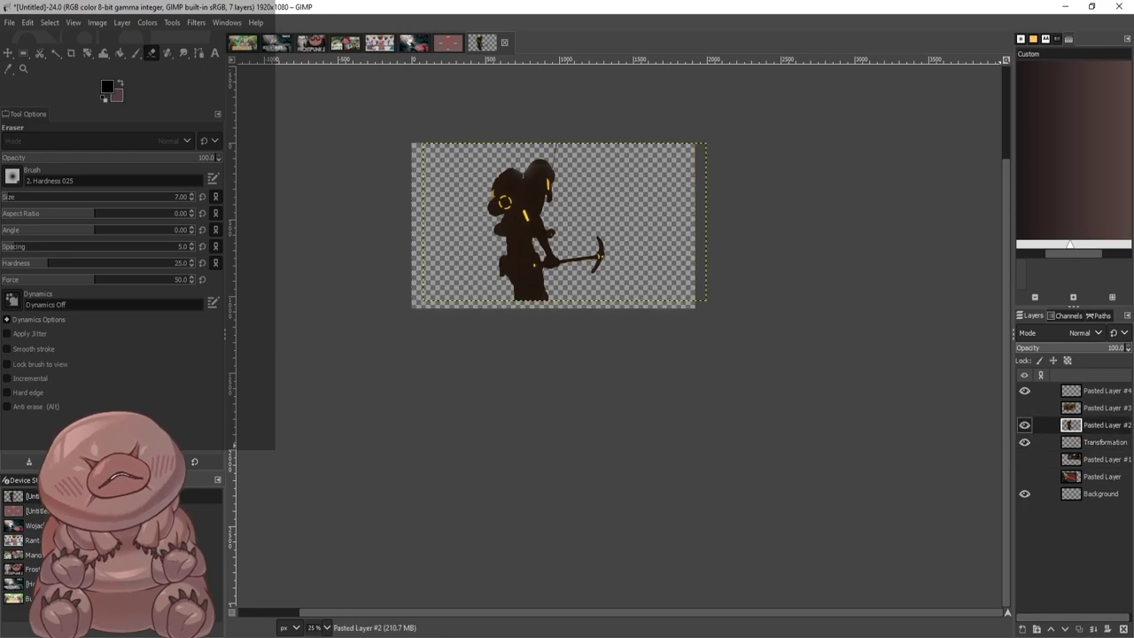
left_click(1093, 629)
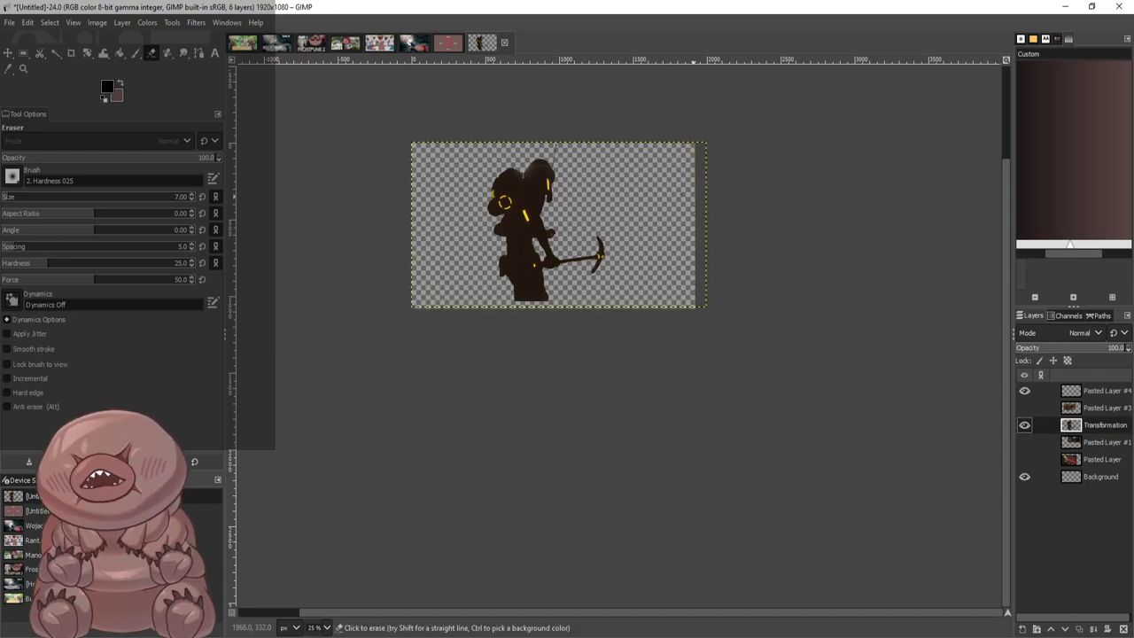
scroll(593, 283, "up", 2)
scroll(612, 280, "down", 1)
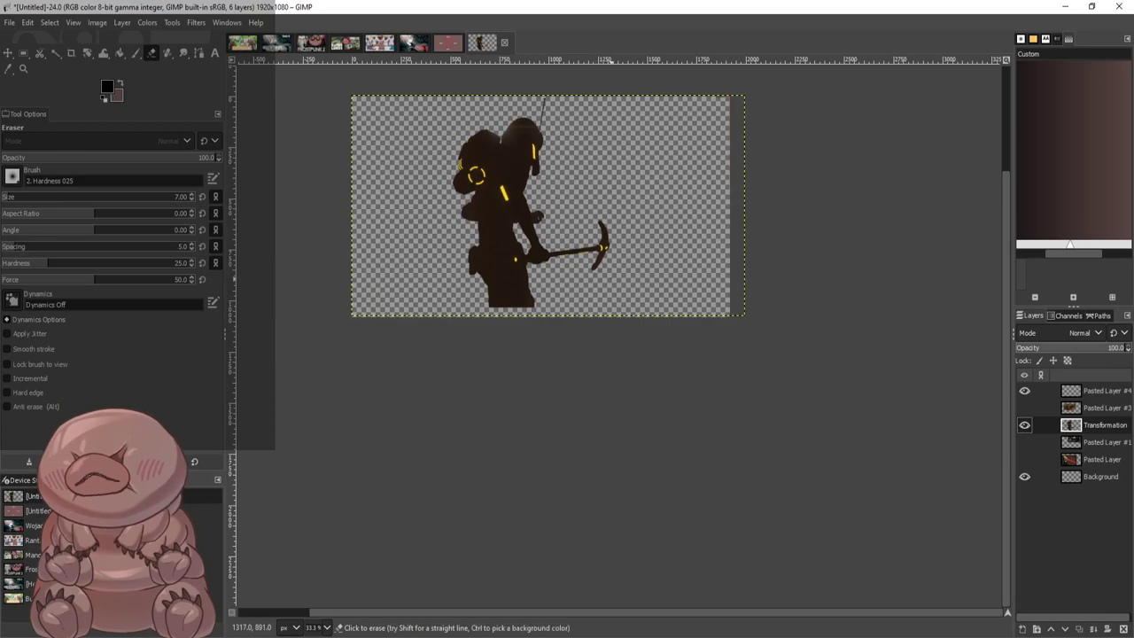
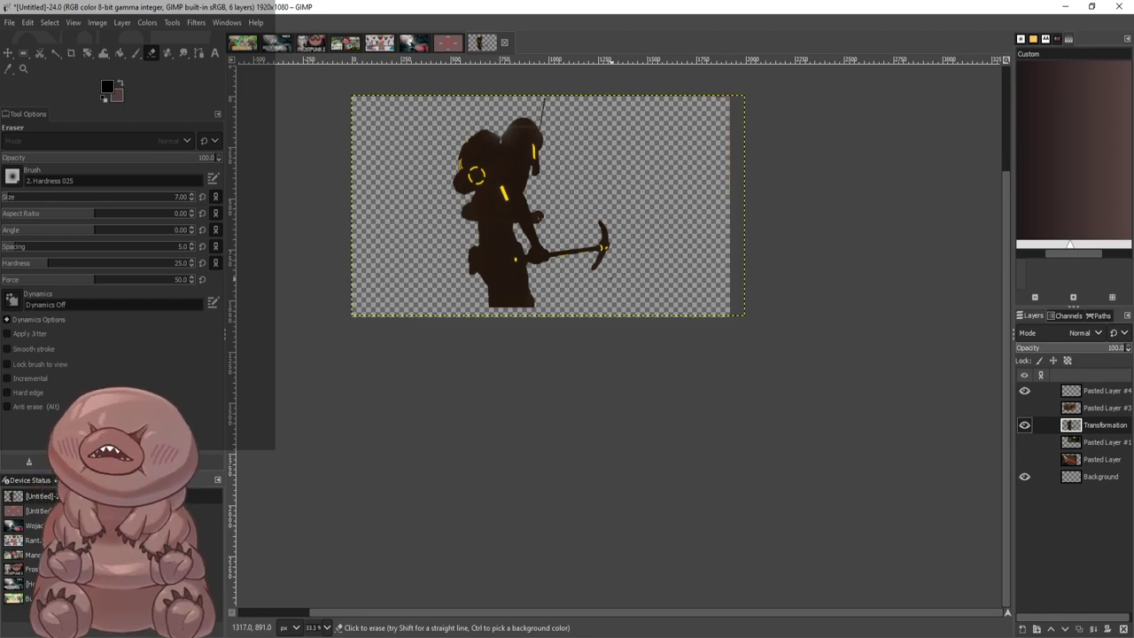
Move the merged pickaxe figure slightly right and down so its cut-off legs reach the canvas's bottom edge
scroll(612, 280, "up", 1)
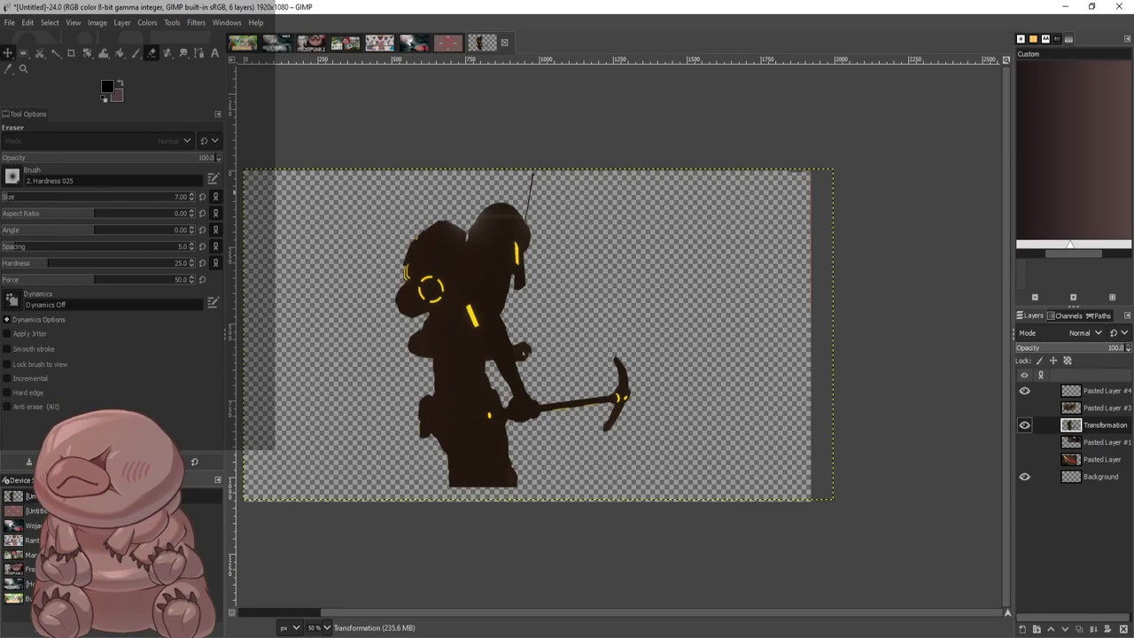
left_click(8, 54)
mouse_move(477, 299)
left_mouse_down()
mouse_move(560, 344)
mouse_move(506, 324)
mouse_move(508, 310)
left_mouse_up()
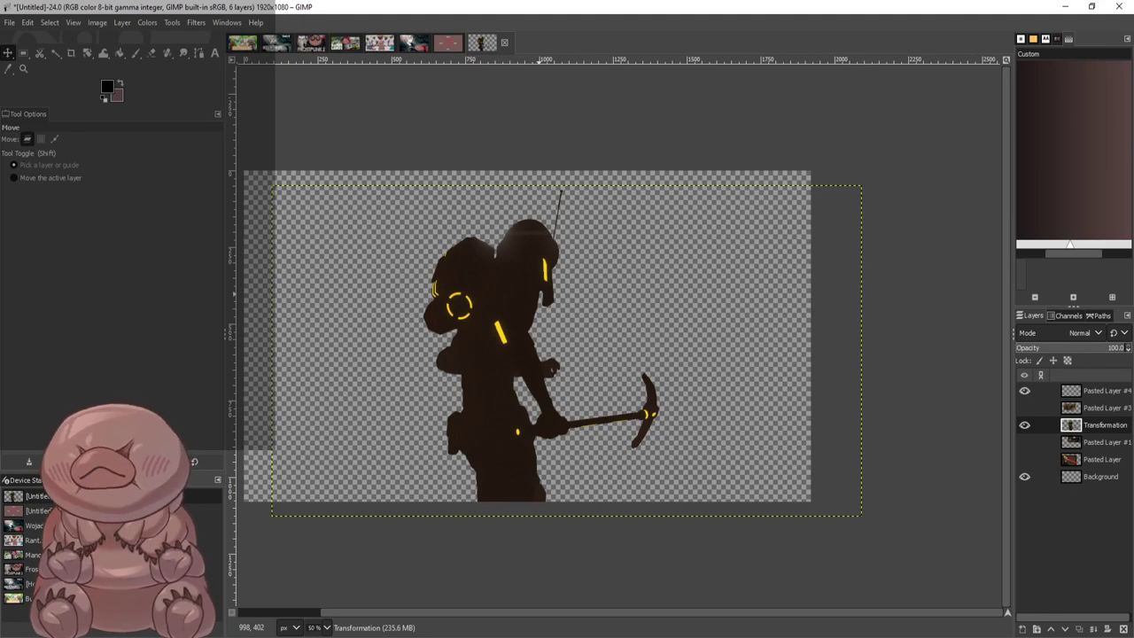
Show Pasted Layer #1 and move it down until the figure's whole yellow helmet is inside the canvas
left_click(1024, 443)
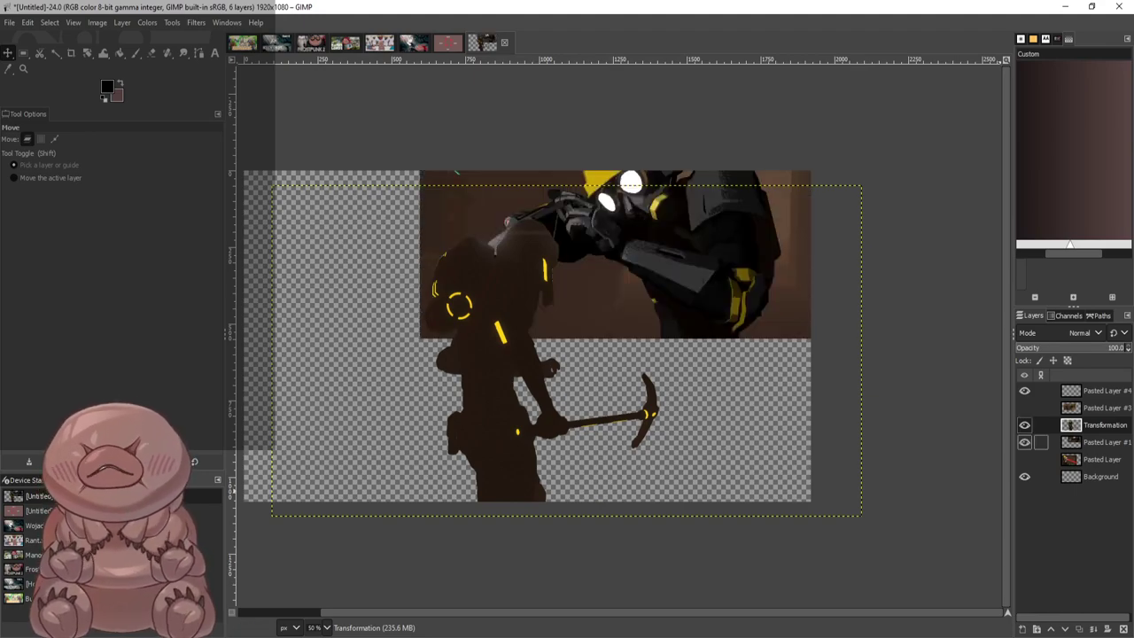
left_click_drag(729, 233, 723, 307)
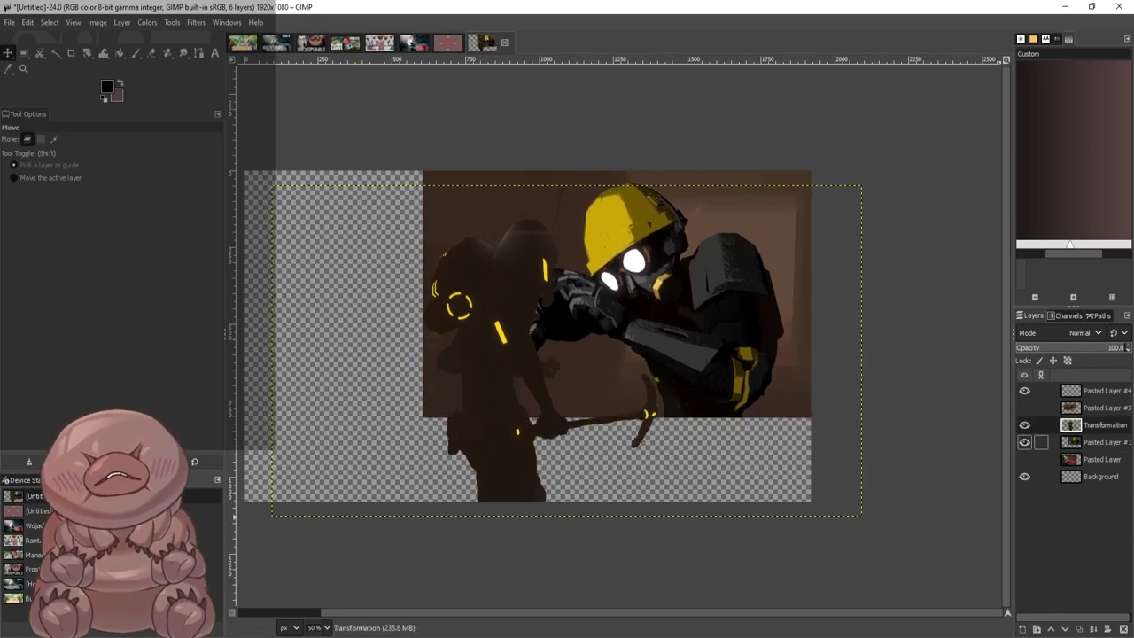
Show Pasted Layer, move it up to the canvas's top edge, and shift the dark pickaxe figure slightly right toward the yellow-helmeted figure
left_click(1024, 459)
left_click_drag(395, 360, 386, 318)
mouse_move(503, 330)
left_mouse_down()
mouse_move(663, 327)
mouse_move(477, 328)
mouse_move(546, 323)
mouse_move(526, 327)
left_mouse_up()
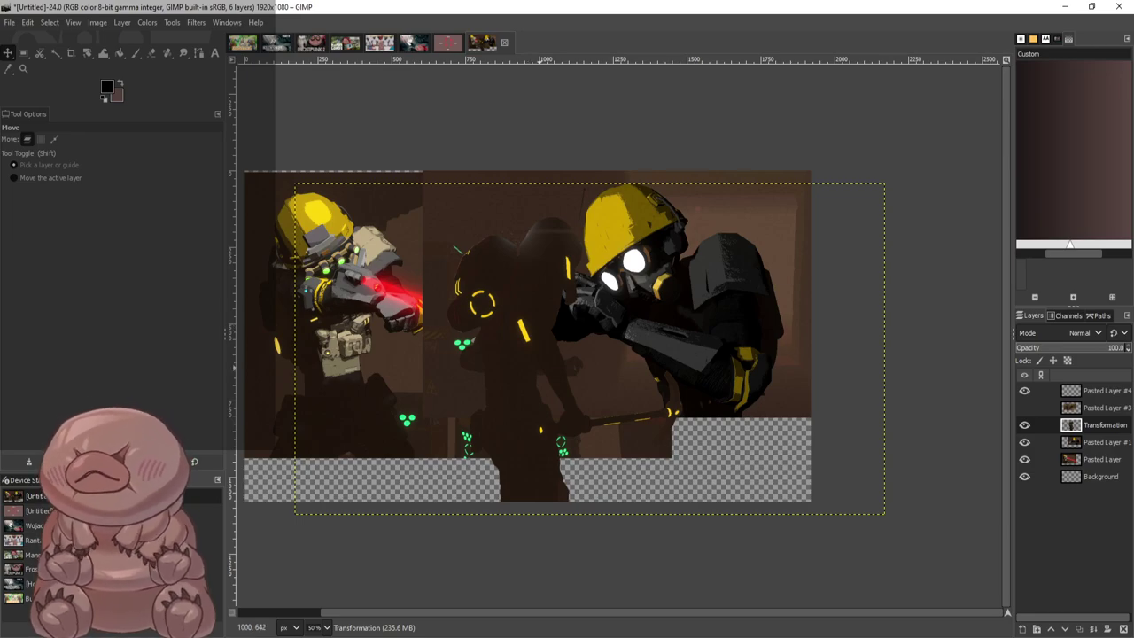
Hide the Transformation layer and Pasted Layer to isolate the yellow-helmeted figure of Pasted Layer #1
left_click(1025, 424)
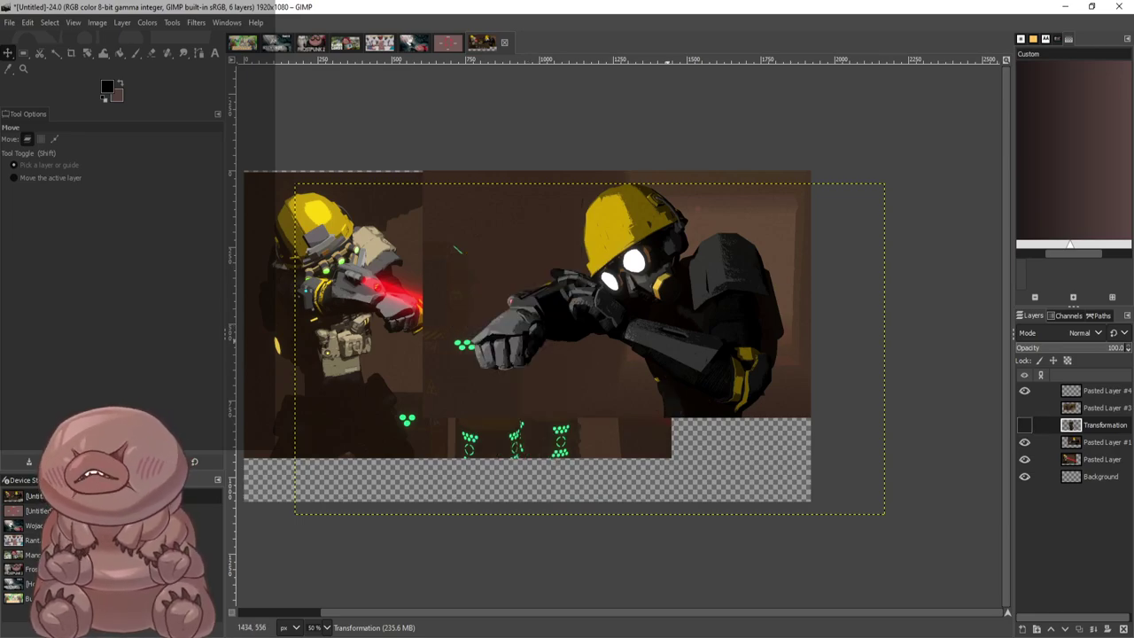
left_click(1024, 459)
scroll(668, 365, "up", 2)
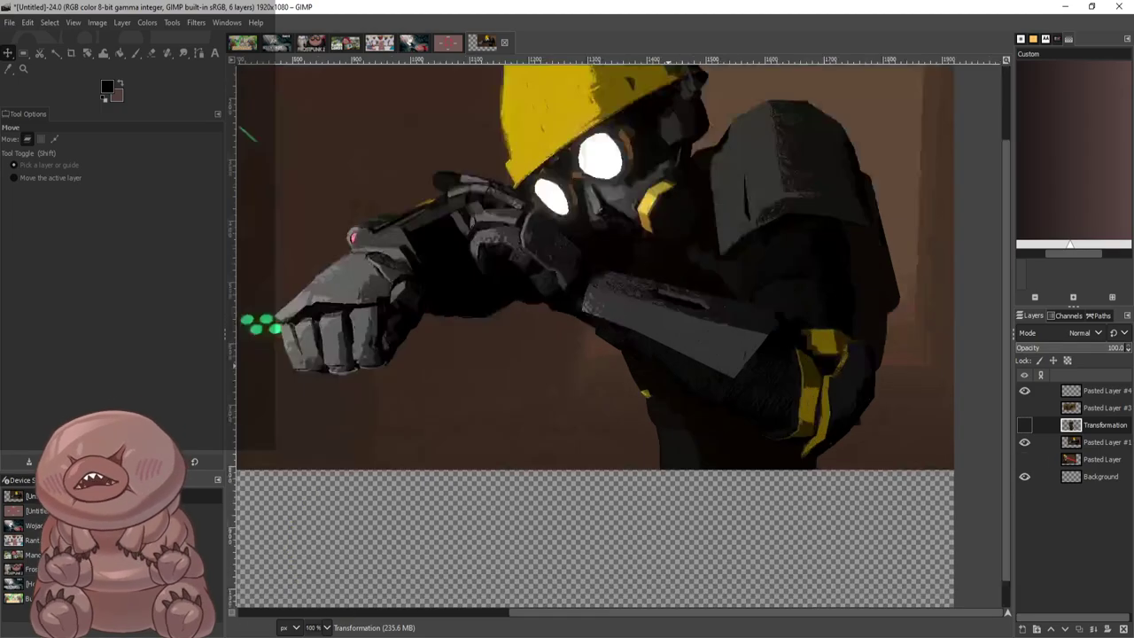
key("minus")
key("minus")
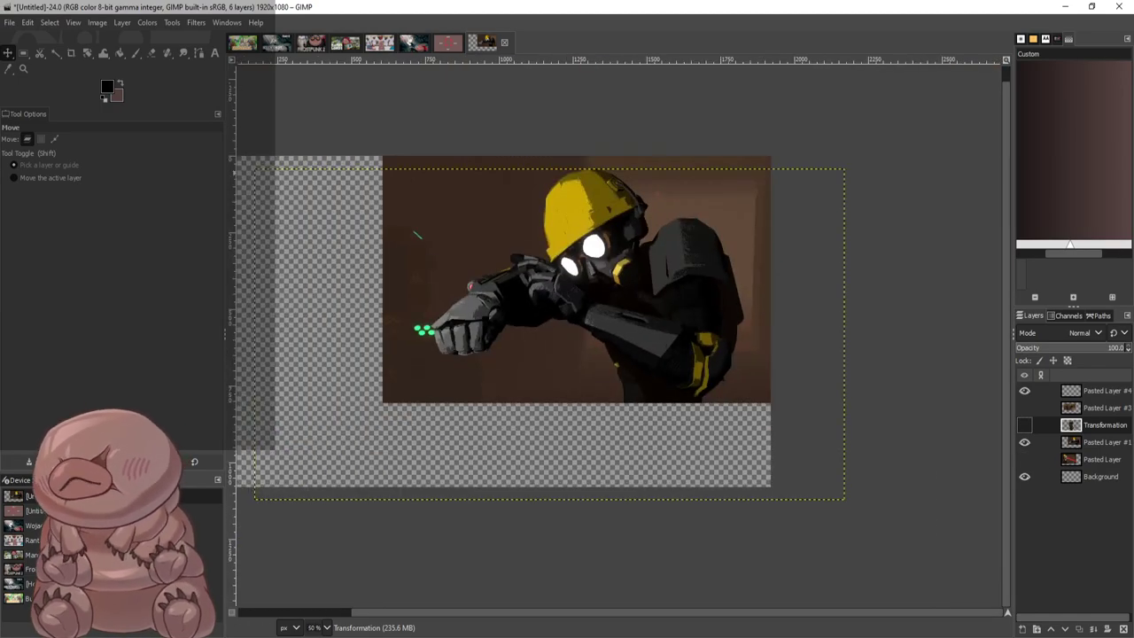
Fuzzy-select the lighter brown background behind the figure's helmet and back on Pasted Layer #1, delete it and clear the selection
key("u")
left_click(509, 238)
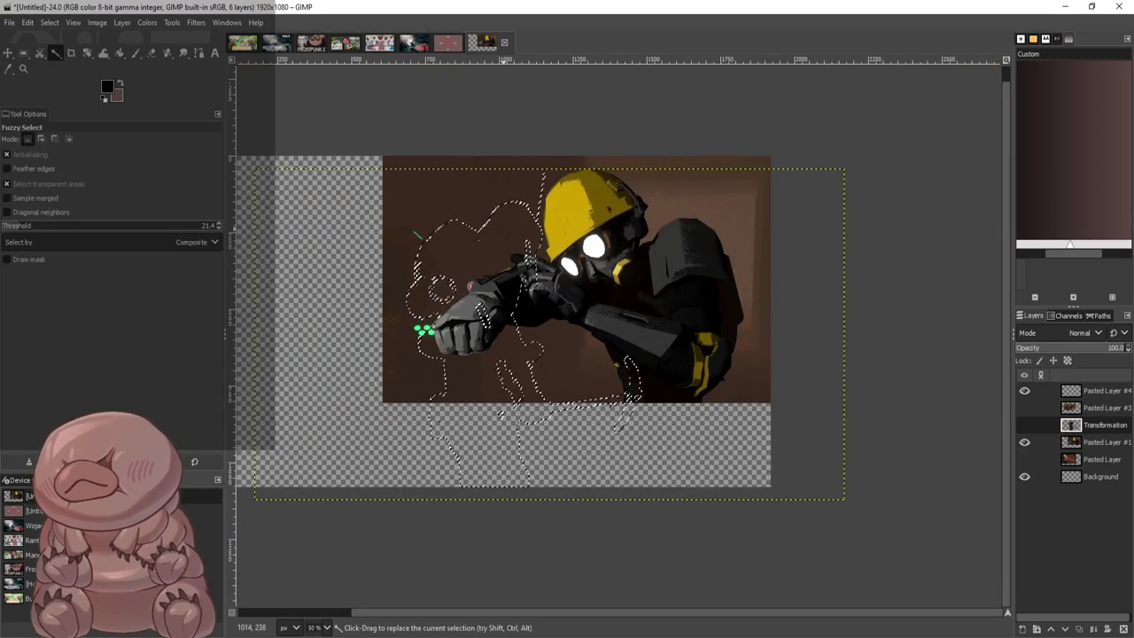
left_click(1099, 441)
left_click(744, 223)
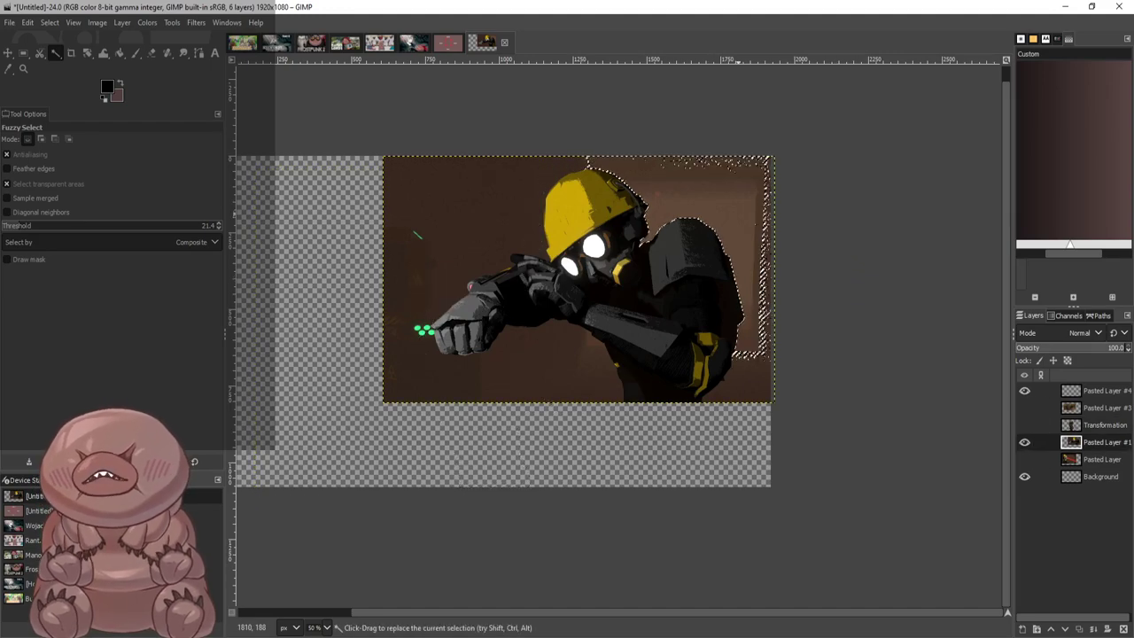
key("Delete")
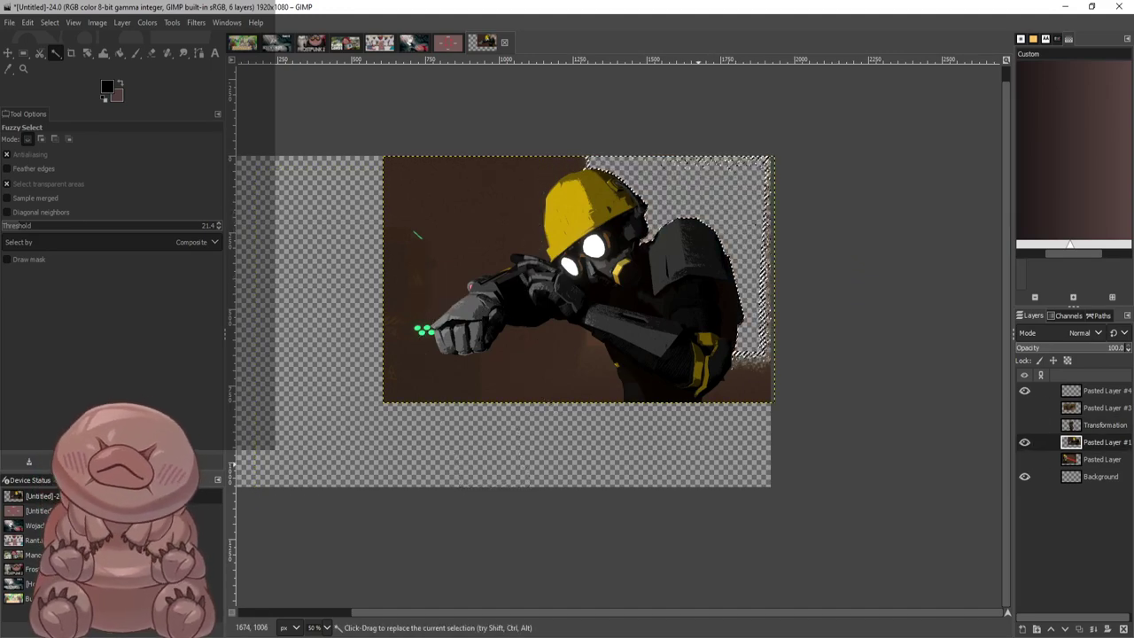
key("ctrl+shift+a")
Try deleting the remaining brown background around the figure at threshold 21.4, and undo that deletion
left_click(751, 376)
key("Delete")
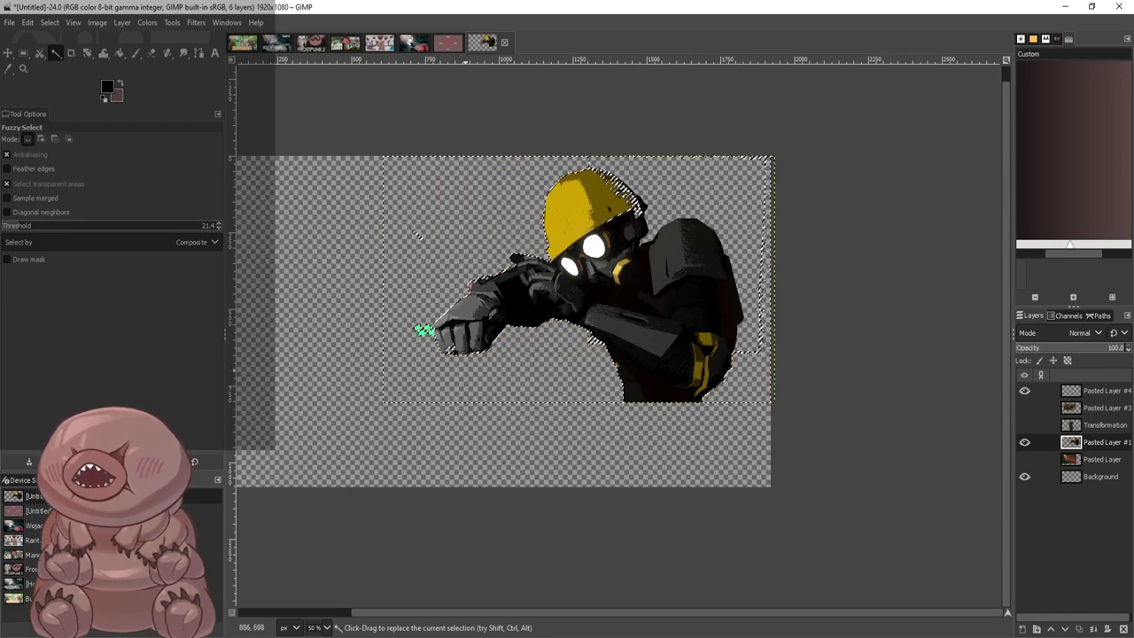
key("ctrl+shift+a")
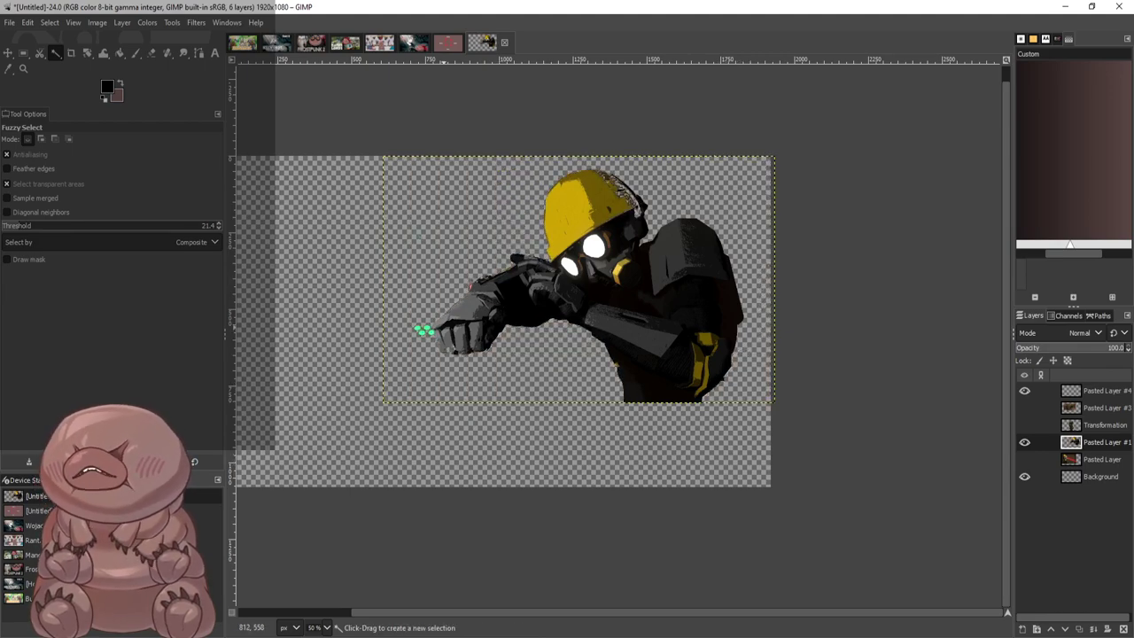
key("ctrl+z")
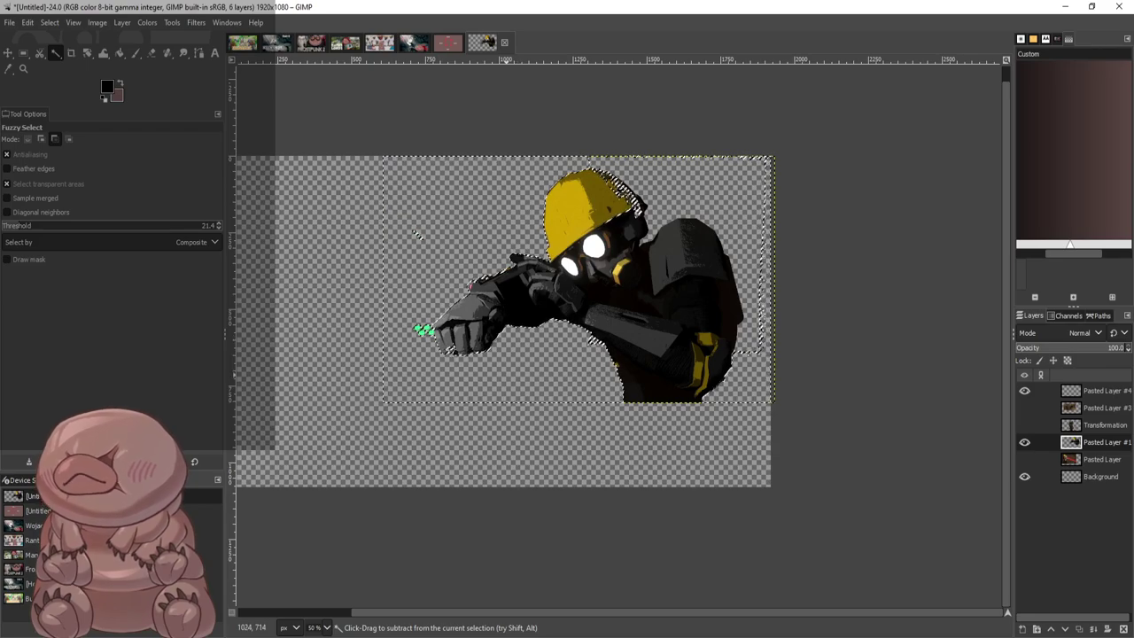
key("ctrl+z")
key("ctrl+z")
key("ctrl+z")
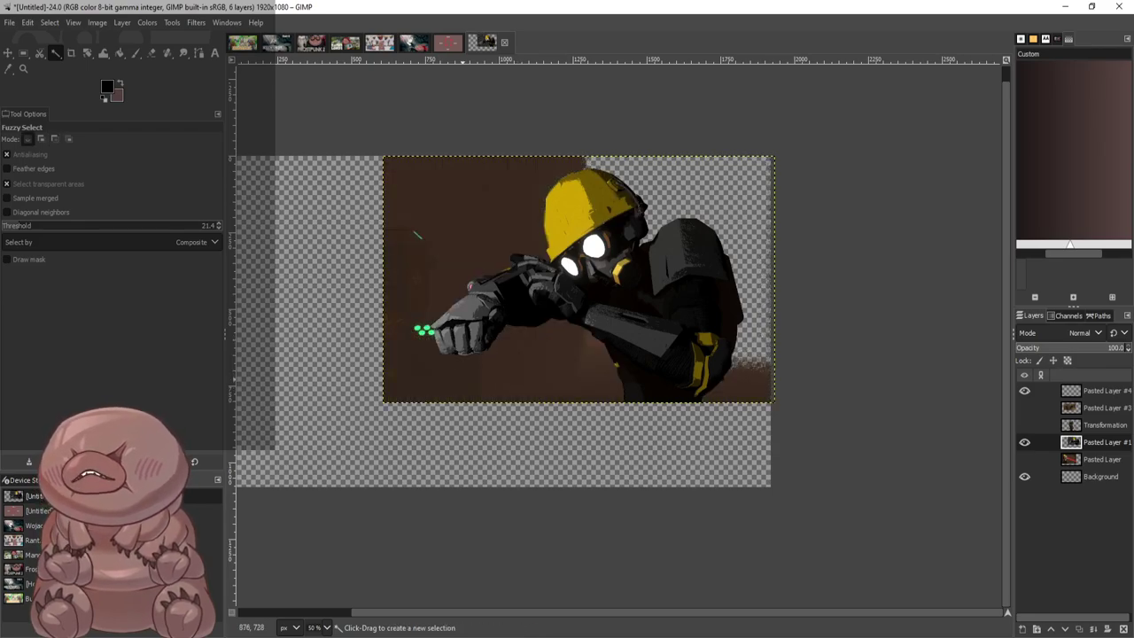
Fuzzy-select the brown background around the helmeted figure again, delete it and clear the selection
scroll(452, 368, "up", 2)
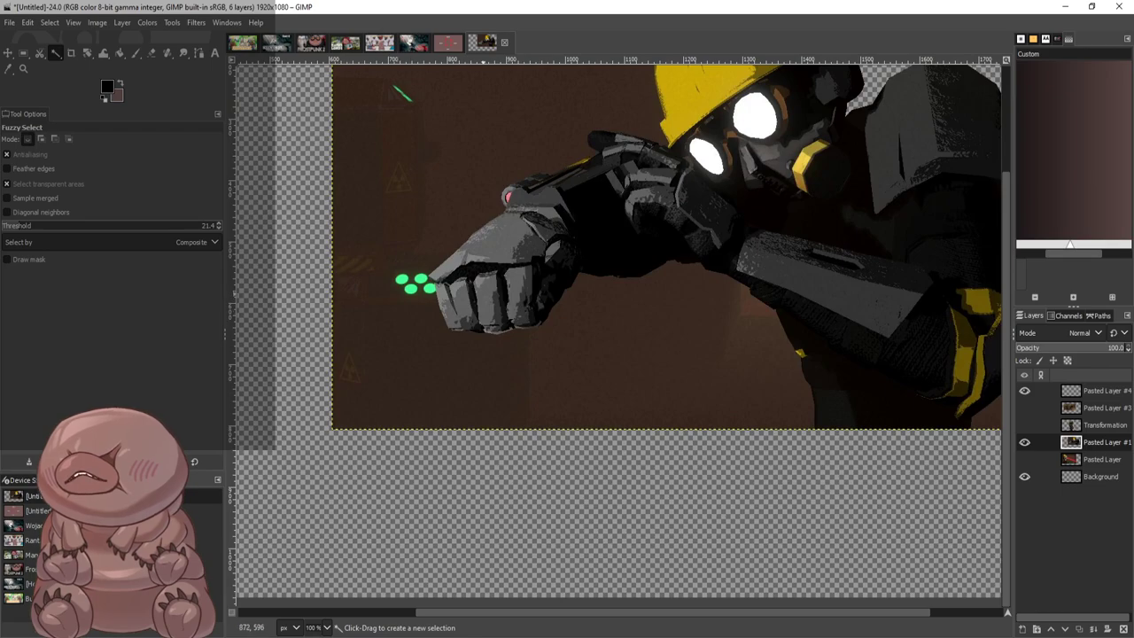
scroll(684, 332, "down", 2)
left_click(682, 351)
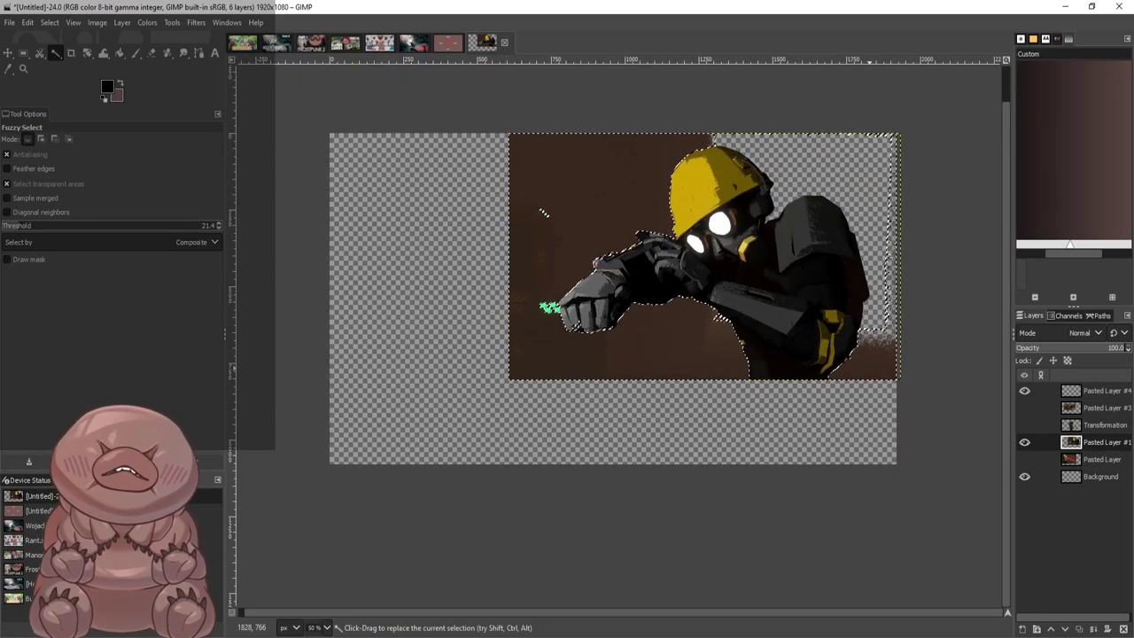
key("Delete")
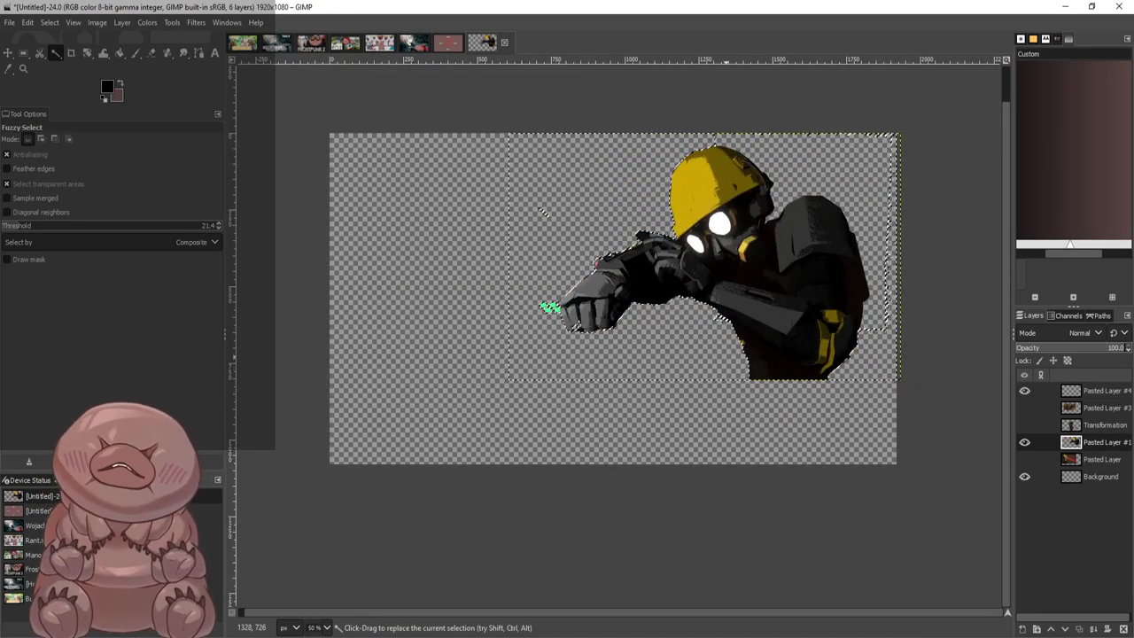
key("ctrl+shift+a")
scroll(414, 309, "up", 2)
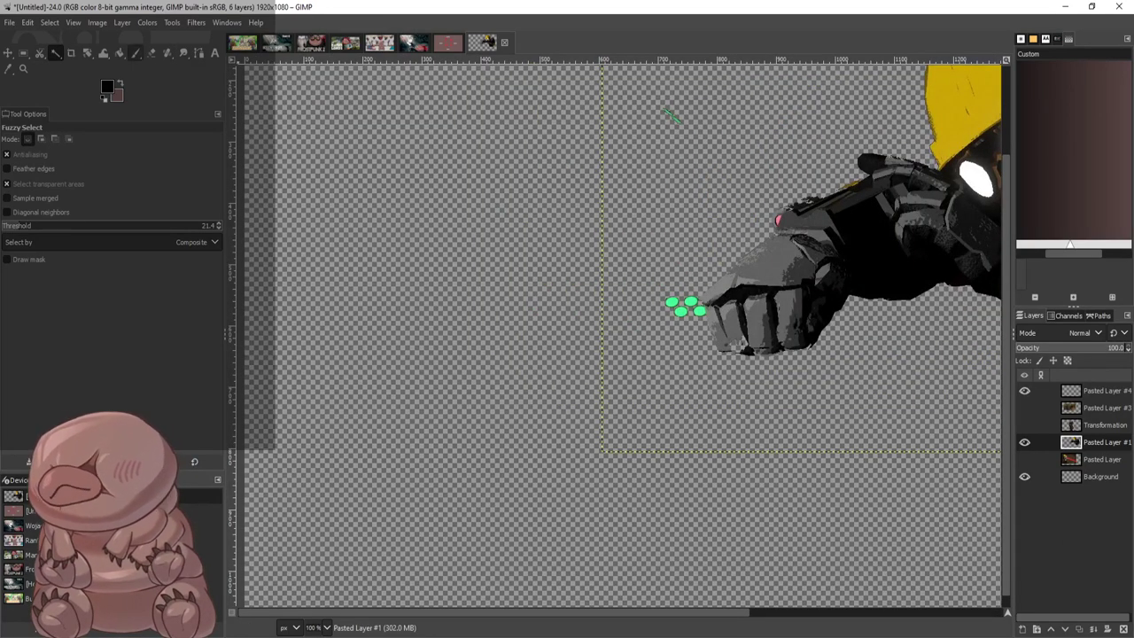
Set the eraser size to 22 and erase the green streak and the green dots beside the figure's fist
left_click(152, 52)
scroll(675, 148, "up", 3)
scroll(673, 224, "up", 4)
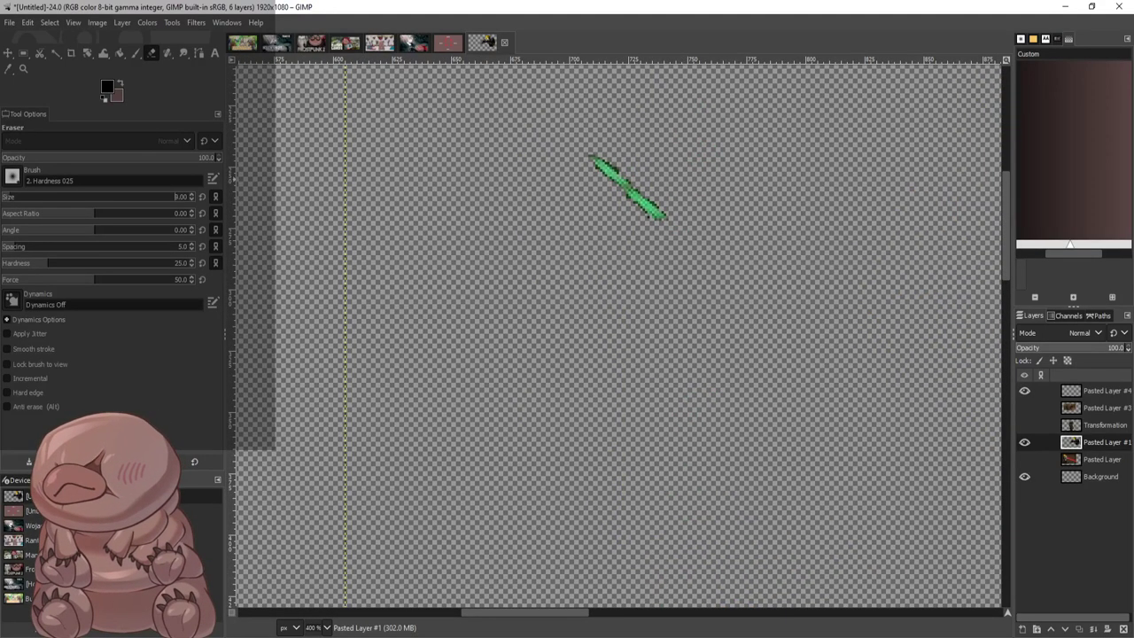
left_click(18, 197)
mouse_move(651, 209)
left_mouse_down()
mouse_move(616, 170)
mouse_move(590, 156)
left_mouse_up()
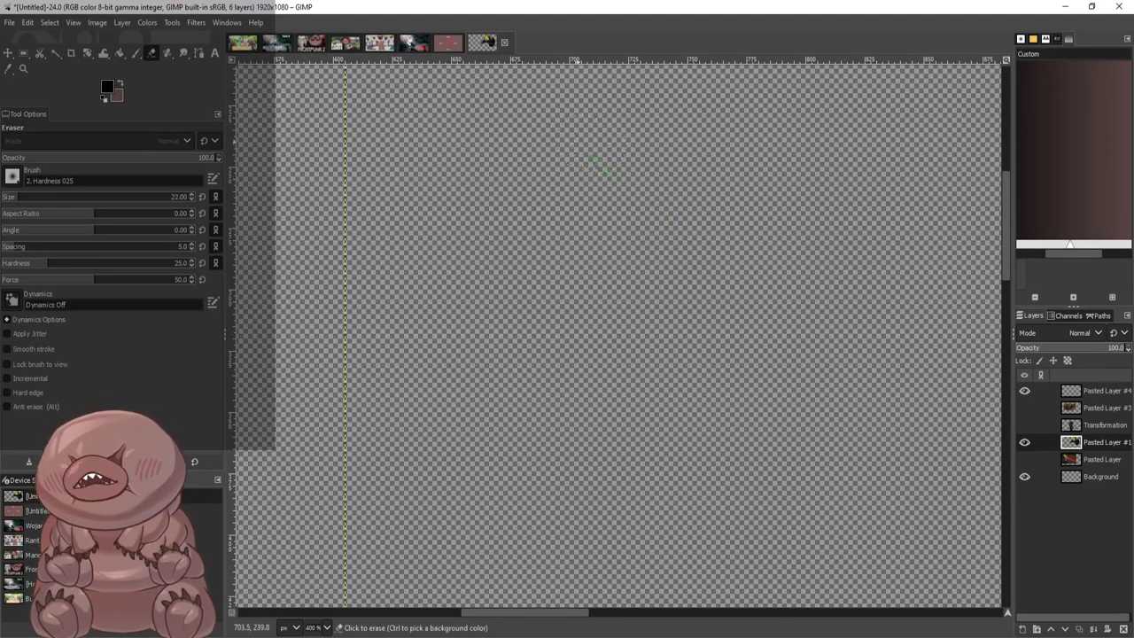
scroll(718, 153, "down", 8)
left_click(719, 153)
mouse_move(722, 153)
left_mouse_down()
mouse_move(644, 141)
mouse_move(589, 116)
mouse_move(708, 133)
mouse_move(714, 124)
mouse_move(713, 142)
mouse_move(743, 160)
left_mouse_up()
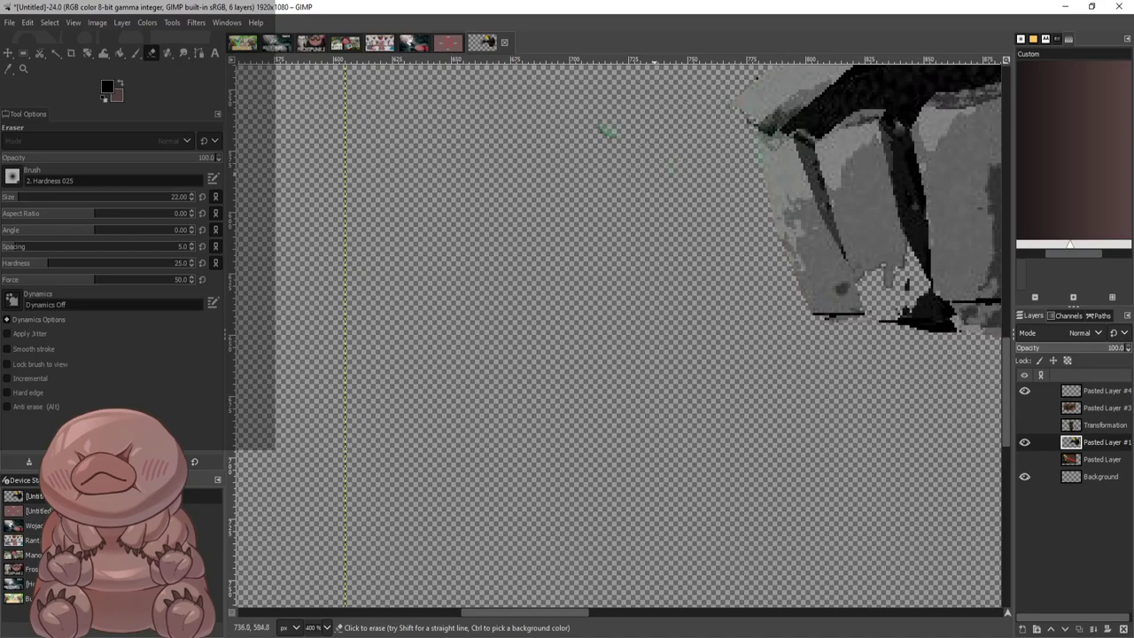
Inspect the cut-out edge of the gloved fist, and undo the erasing and the background deletion, restoring the selection
scroll(682, 261, "down", 4)
scroll(936, 274, "down", 2)
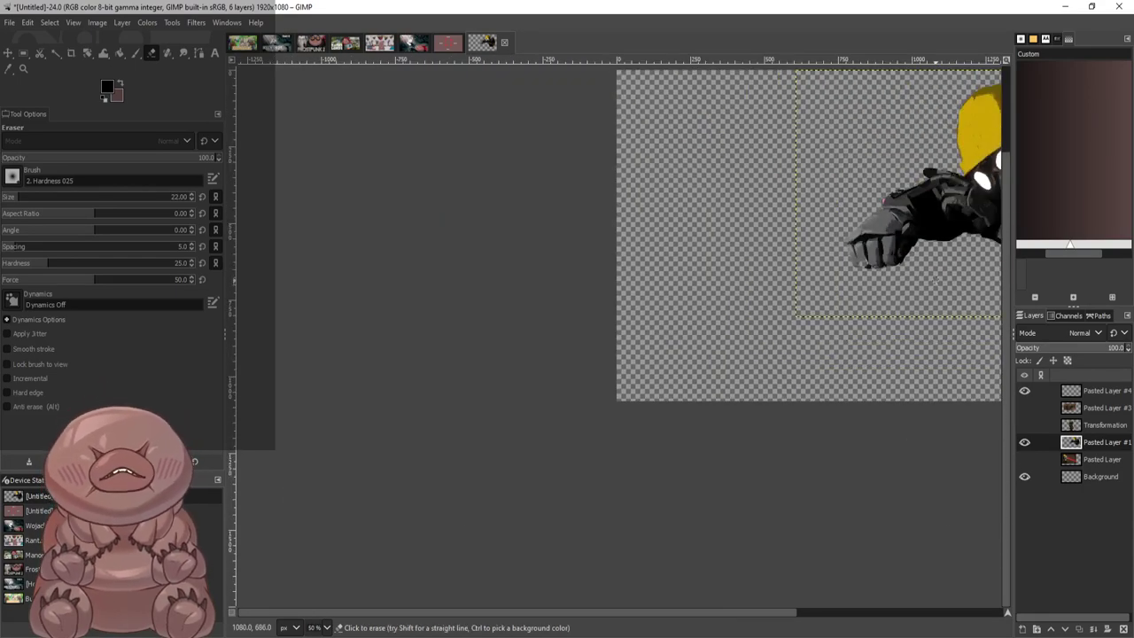
scroll(895, 288, "up", 6)
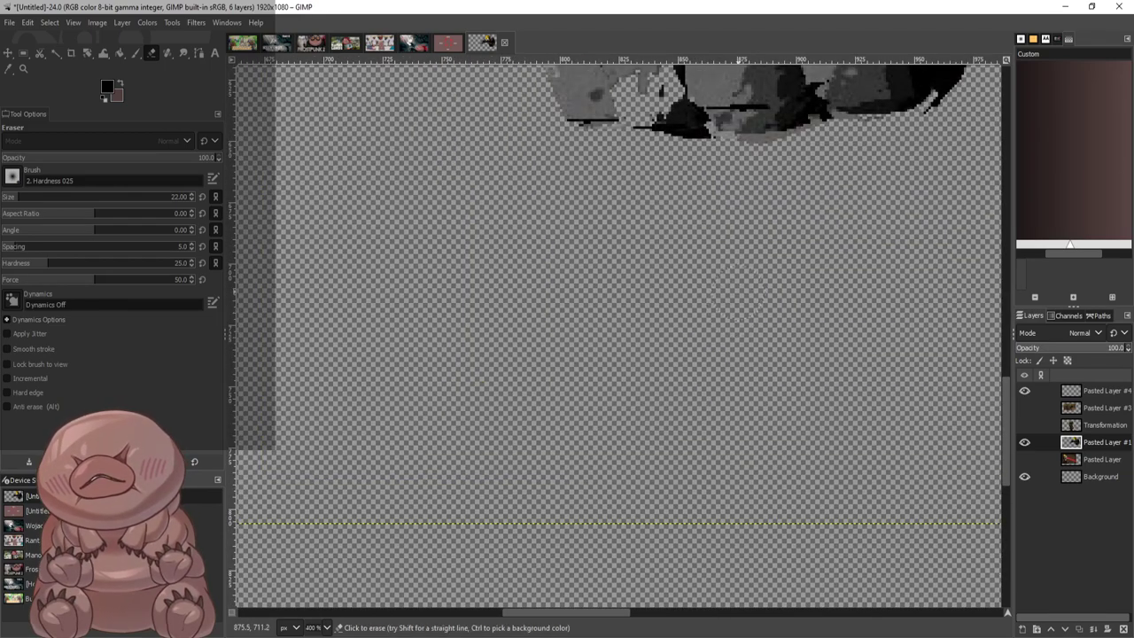
scroll(788, 249, "up", 2)
scroll(794, 249, "down", 3)
scroll(837, 271, "up", 7)
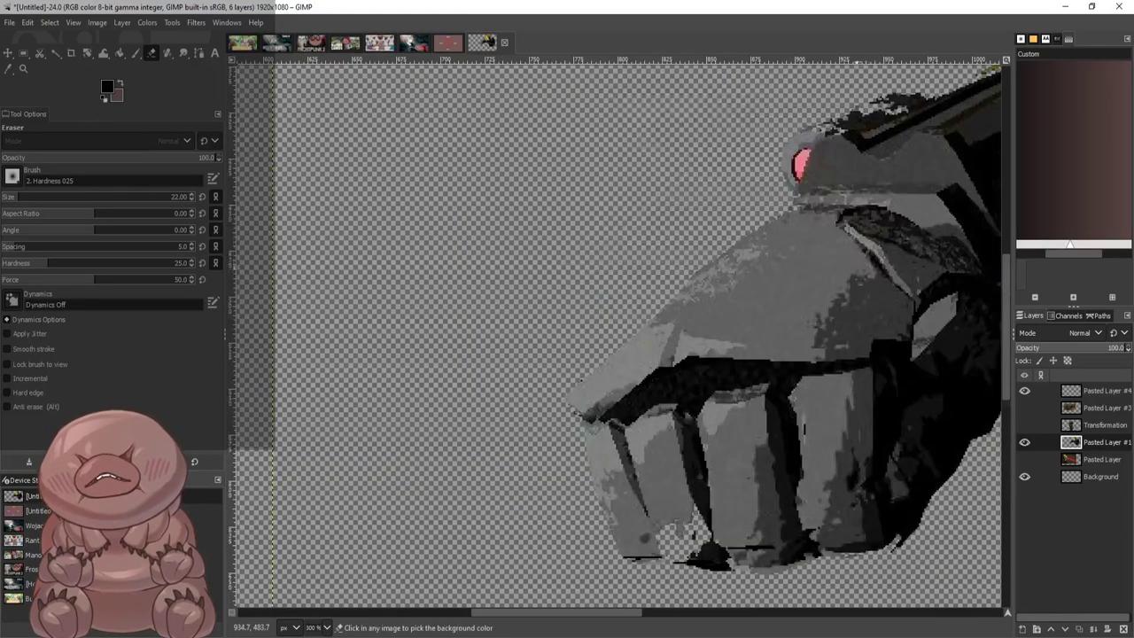
key("ctrl+z")
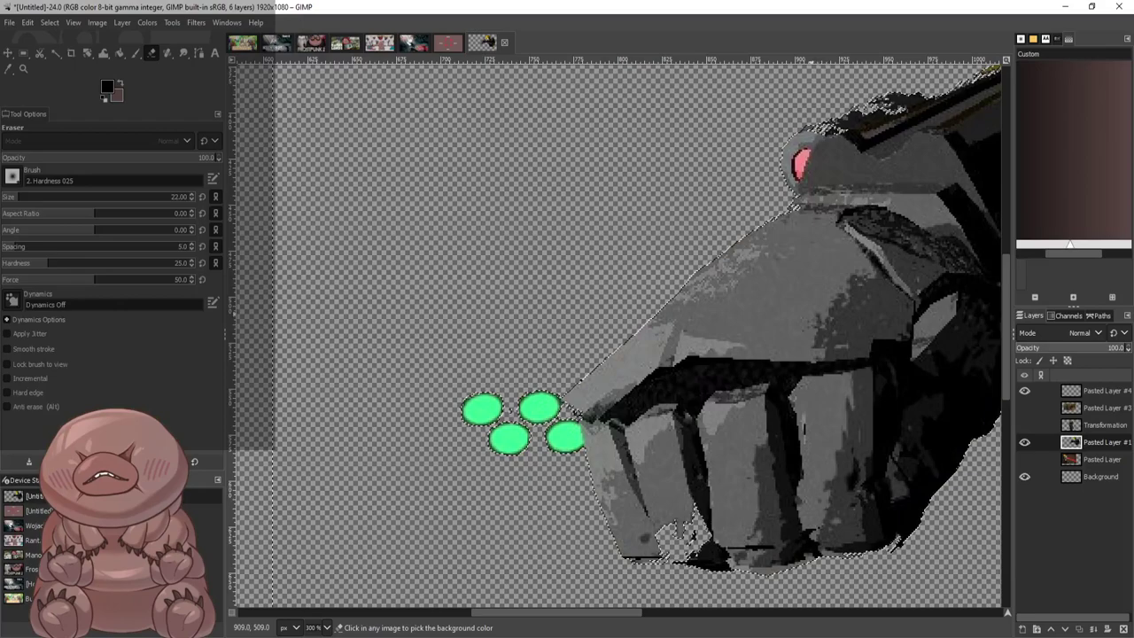
key("ctrl+z")
scroll(805, 314, "down", 2)
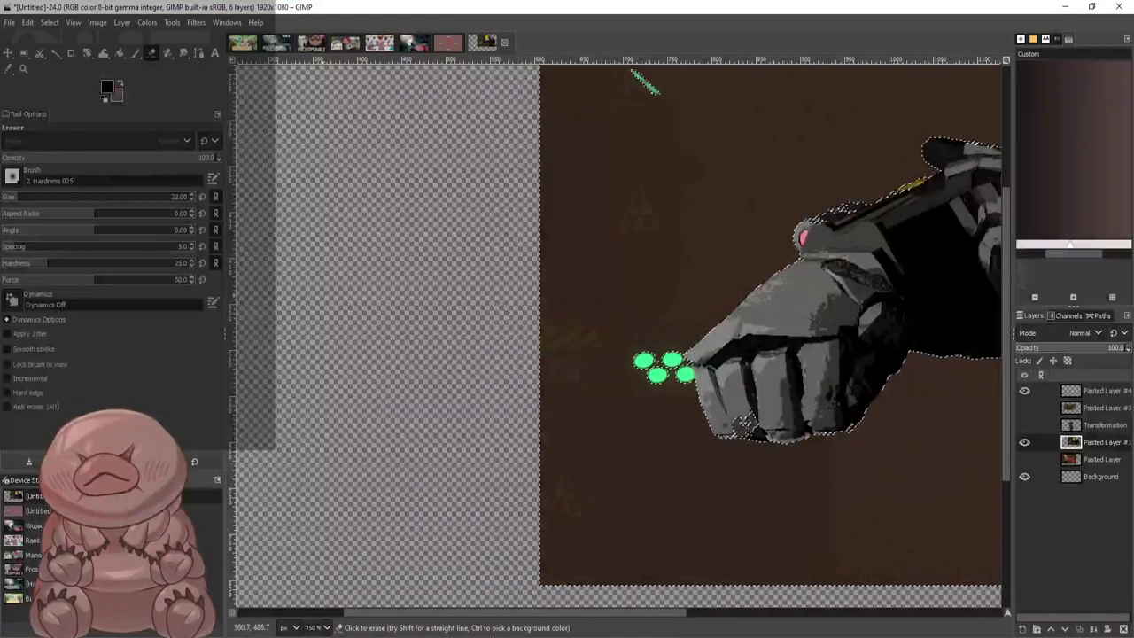
Lower the Fuzzy Select threshold to 11.4 to tighten the background selection around the glove, and delete the selected brown background
key("u")
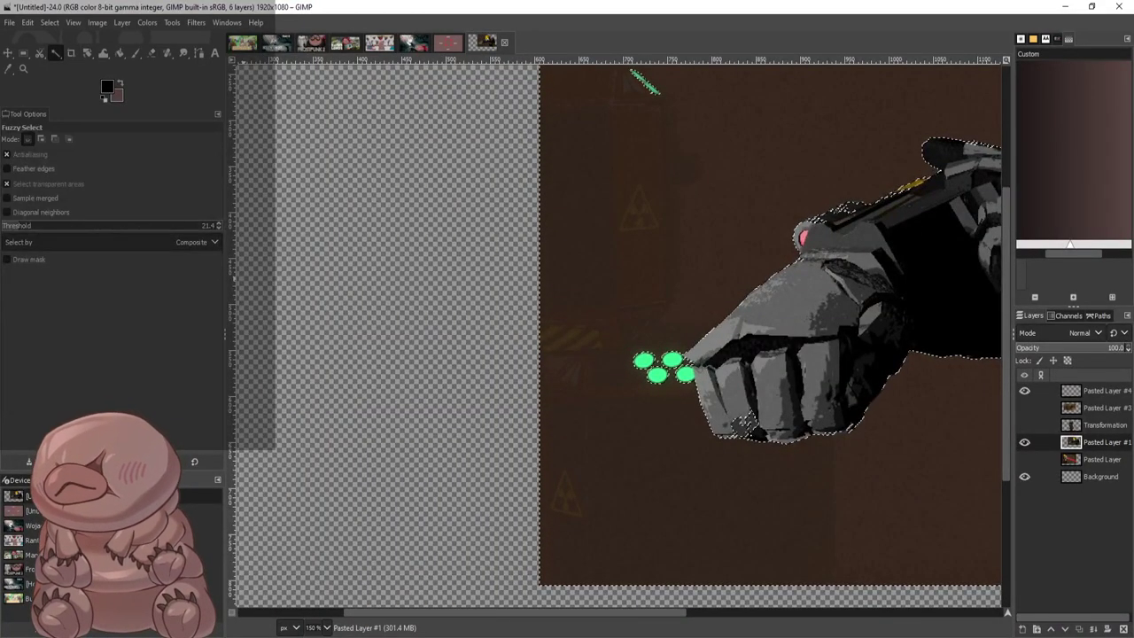
left_click(219, 228)
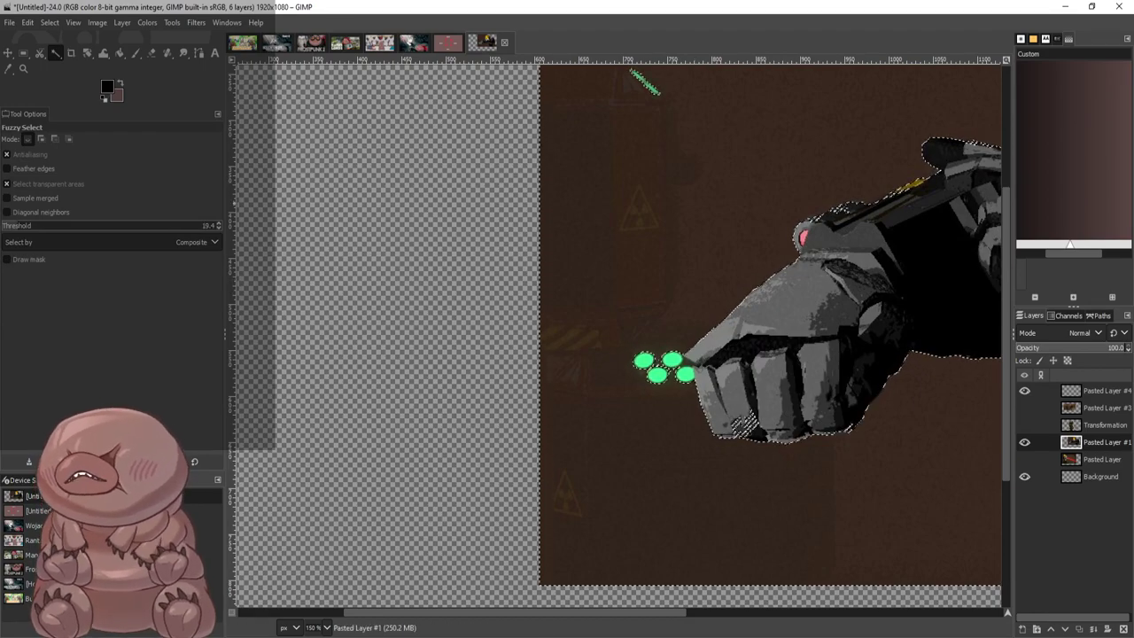
left_click(219, 228)
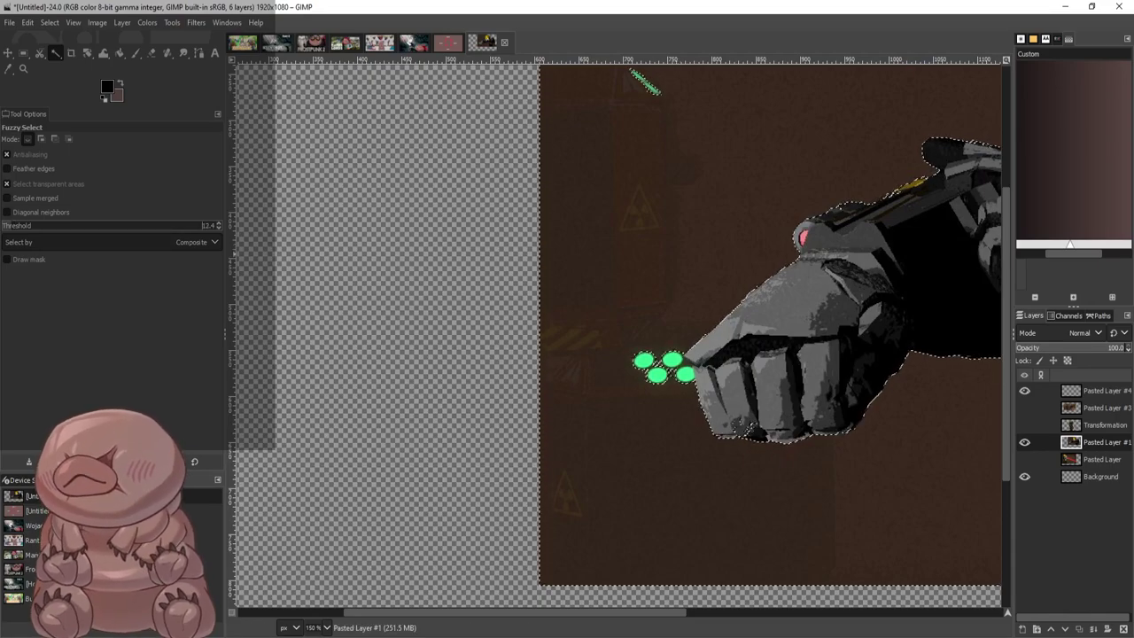
scroll(111, 225, "down", 1)
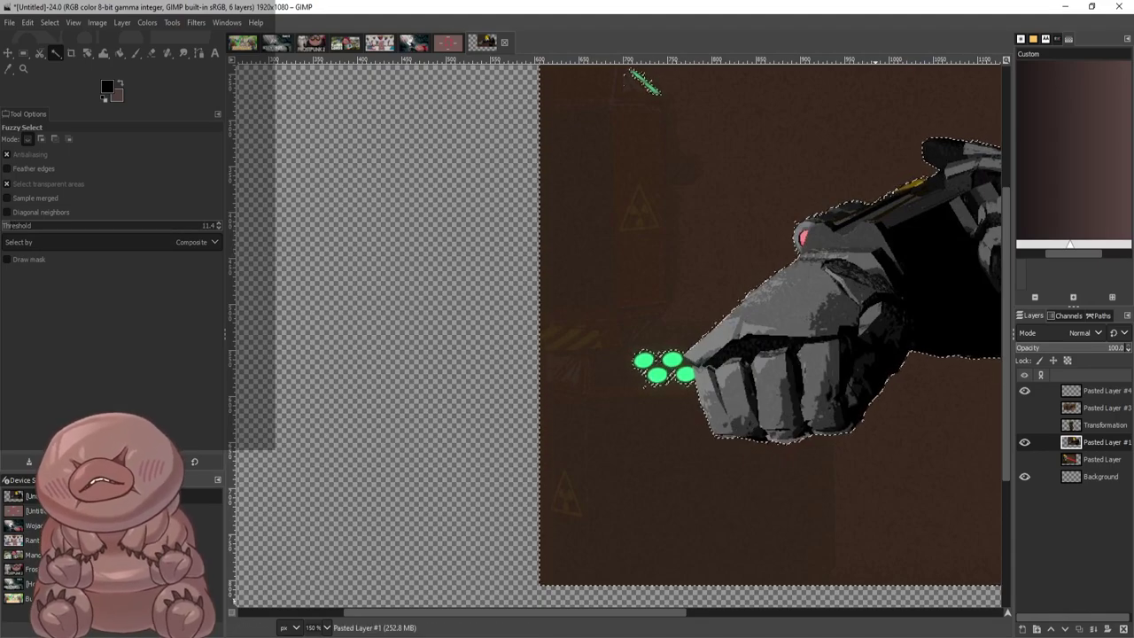
left_click_drag(670, 613, 800, 612)
scroll(620, 337, "right", 3)
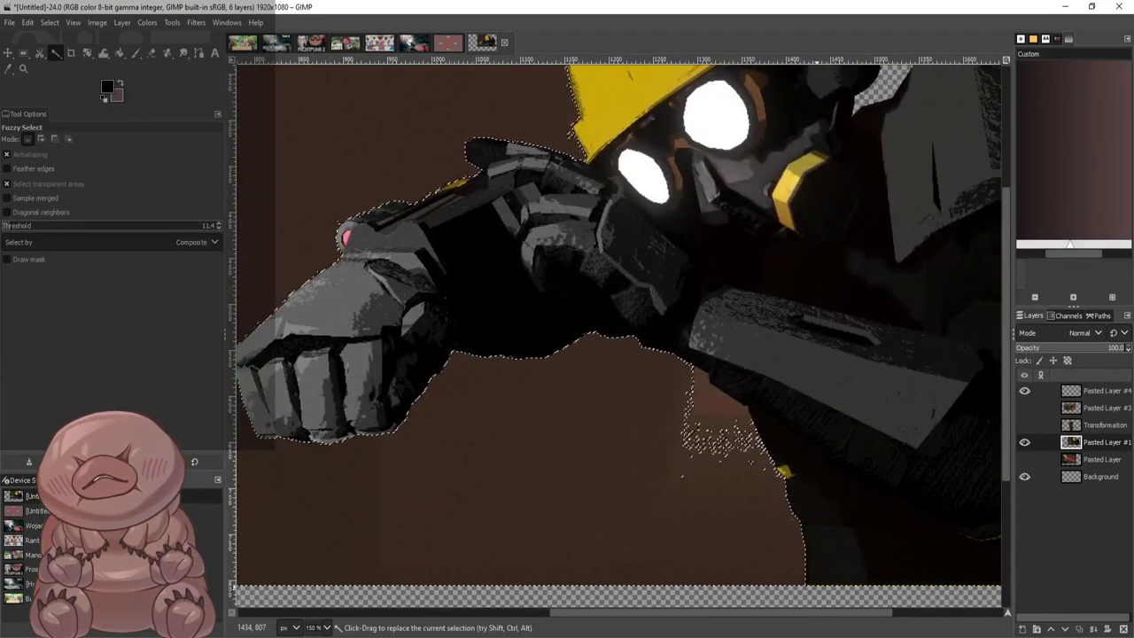
scroll(853, 425, "down", 3)
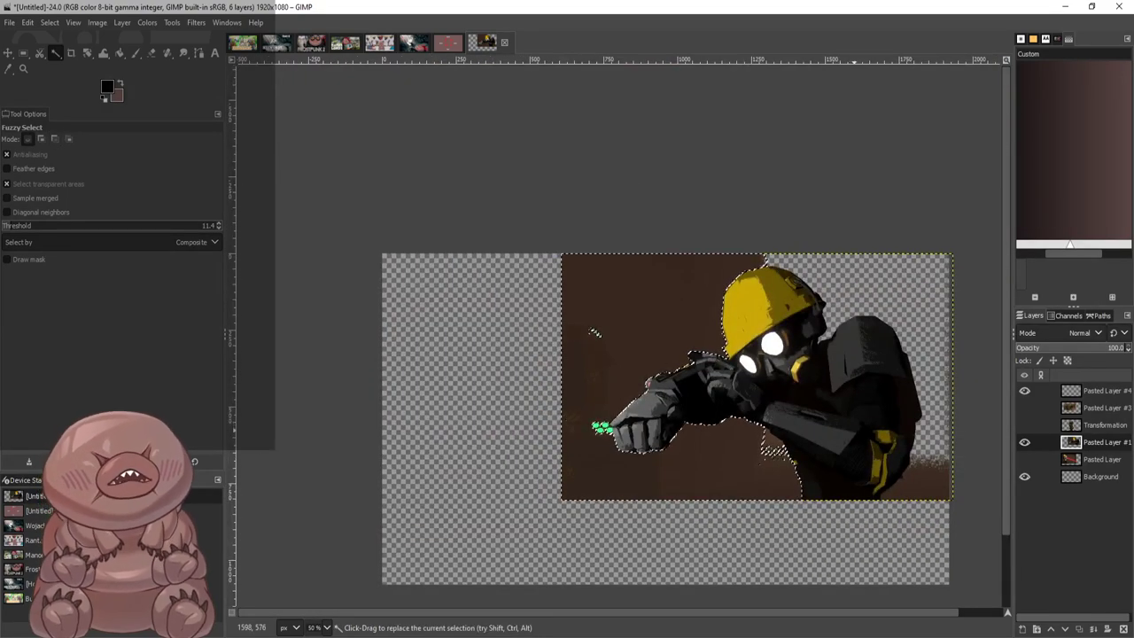
key("Delete")
Fuzzy-select and delete the leftover brown patches beside the figure's elbow and beneath the forearm
left_click(926, 483)
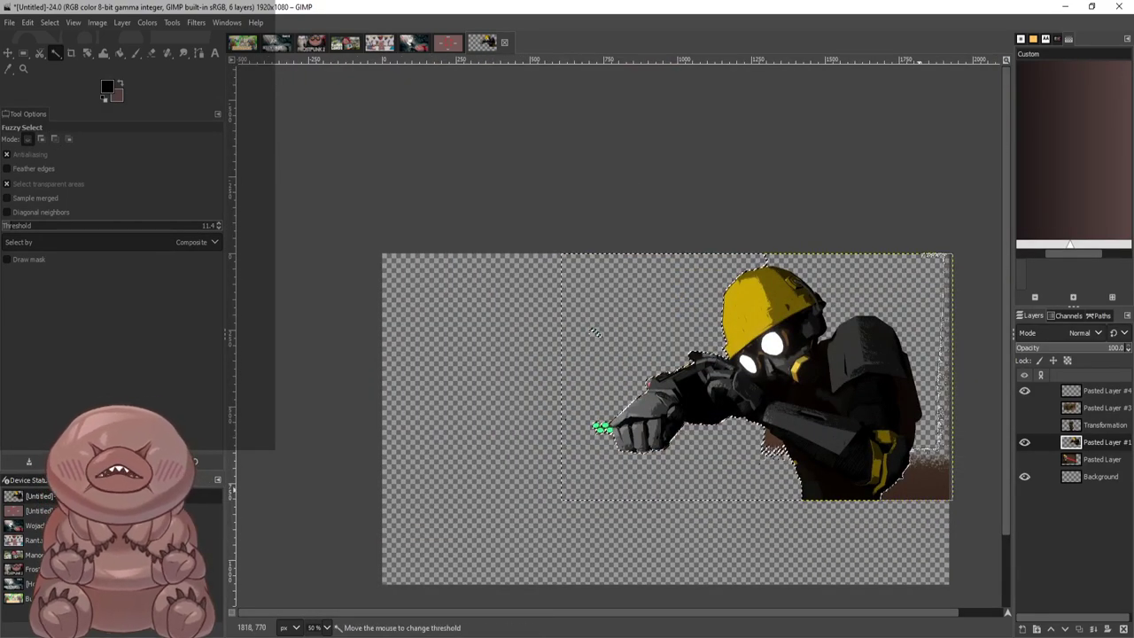
key("Delete")
left_click(777, 442)
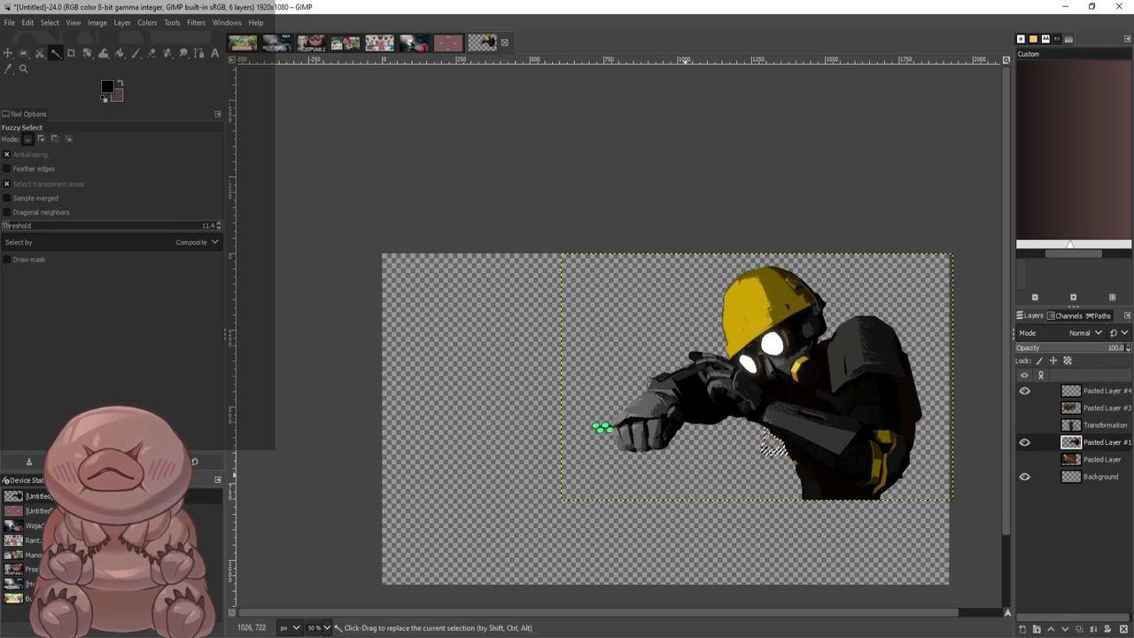
Clear the selection and erase the four green dots beside the fist with the size 22 eraser, following the glove's outer edge
scroll(681, 455, "up", 3, "ctrl")
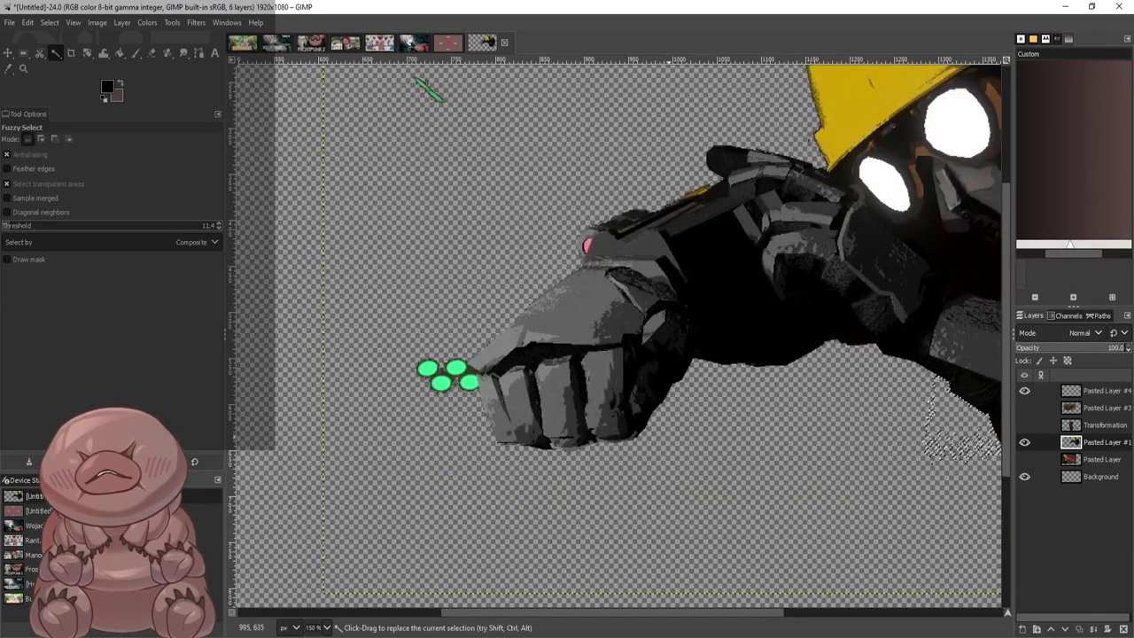
scroll(364, 415, "up", 2, "ctrl")
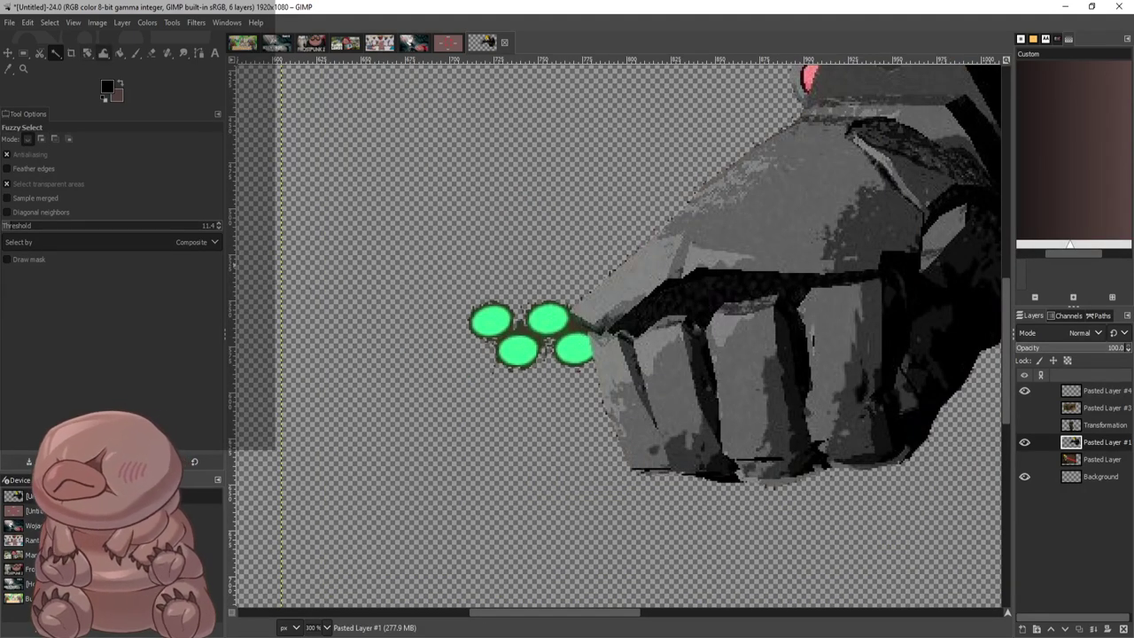
left_click(23, 54)
left_click(382, 155)
left_click(151, 53)
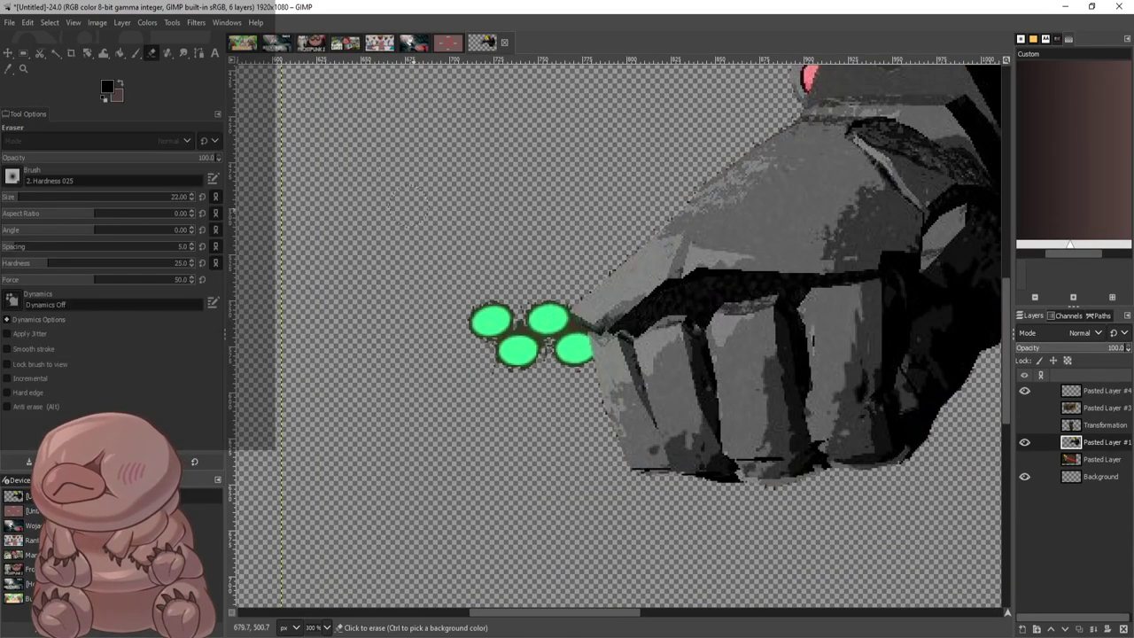
mouse_move(491, 300)
left_mouse_down()
mouse_move(514, 366)
mouse_move(551, 317)
mouse_move(471, 318)
left_mouse_up()
scroll(565, 341, "up", 3, "ctrl")
left_click_drag(589, 283, 580, 182)
left_click_drag(573, 233, 540, 132)
mouse_move(536, 257)
left_mouse_down()
mouse_move(595, 235)
mouse_move(600, 310)
mouse_move(661, 417)
left_mouse_up()
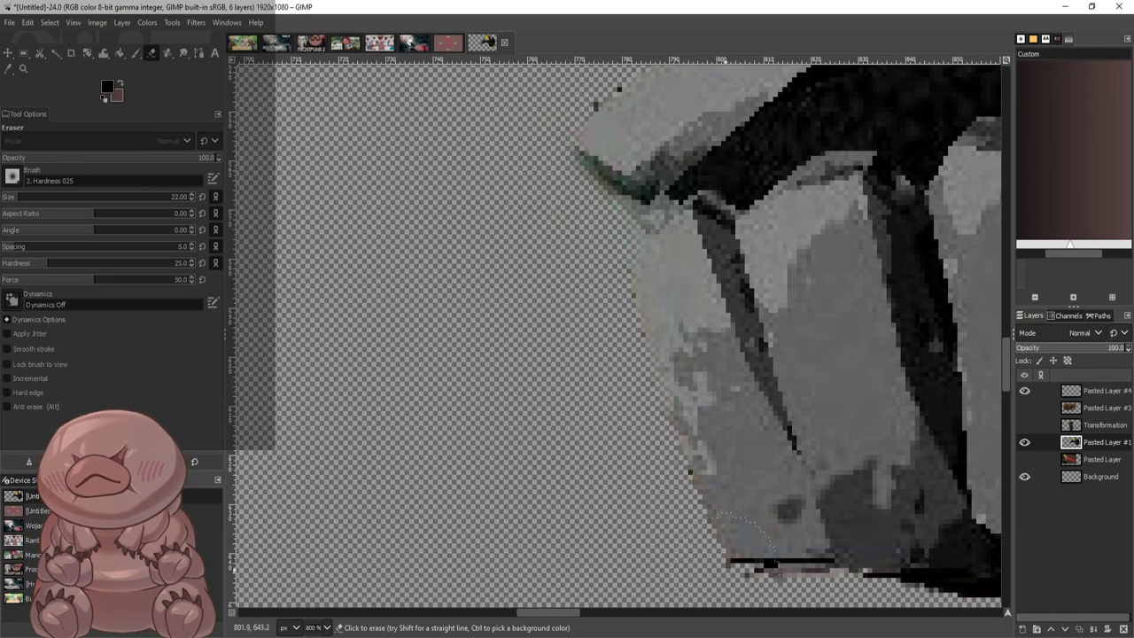
Erase the reddish and dark fringe along the bottom edge of the gloved fist's fingers with the size 22 eraser
scroll(735, 531, "down", 3, "ctrl")
scroll(934, 560, "up", 3, "ctrl")
mouse_move(654, 556)
left_mouse_down()
mouse_move(667, 517)
mouse_move(636, 535)
left_mouse_up()
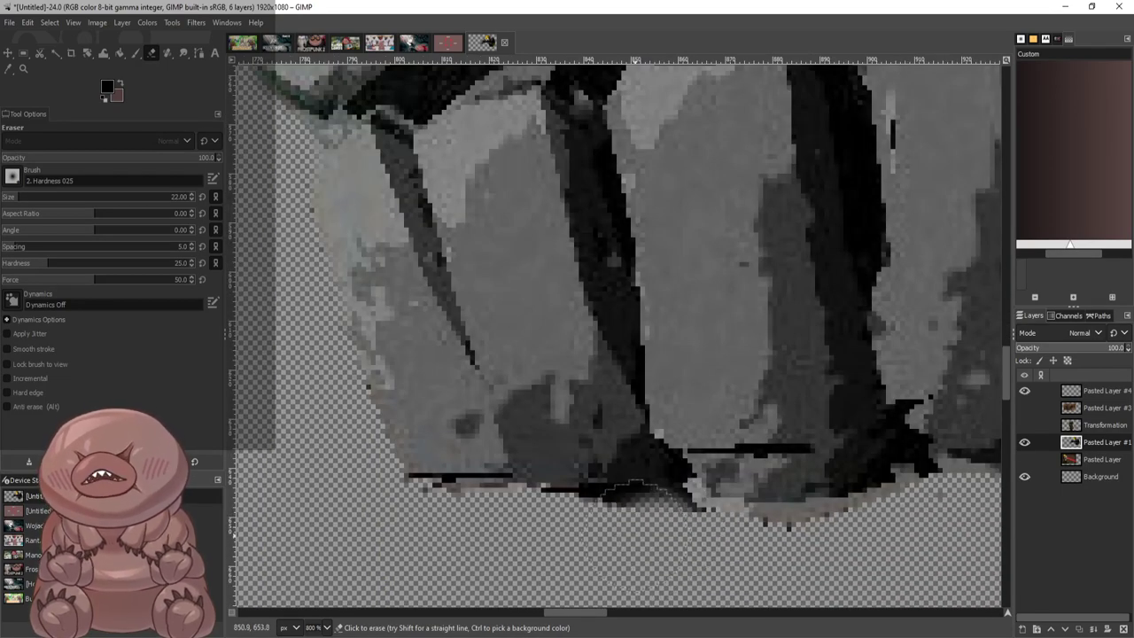
left_click_drag(633, 488, 412, 474)
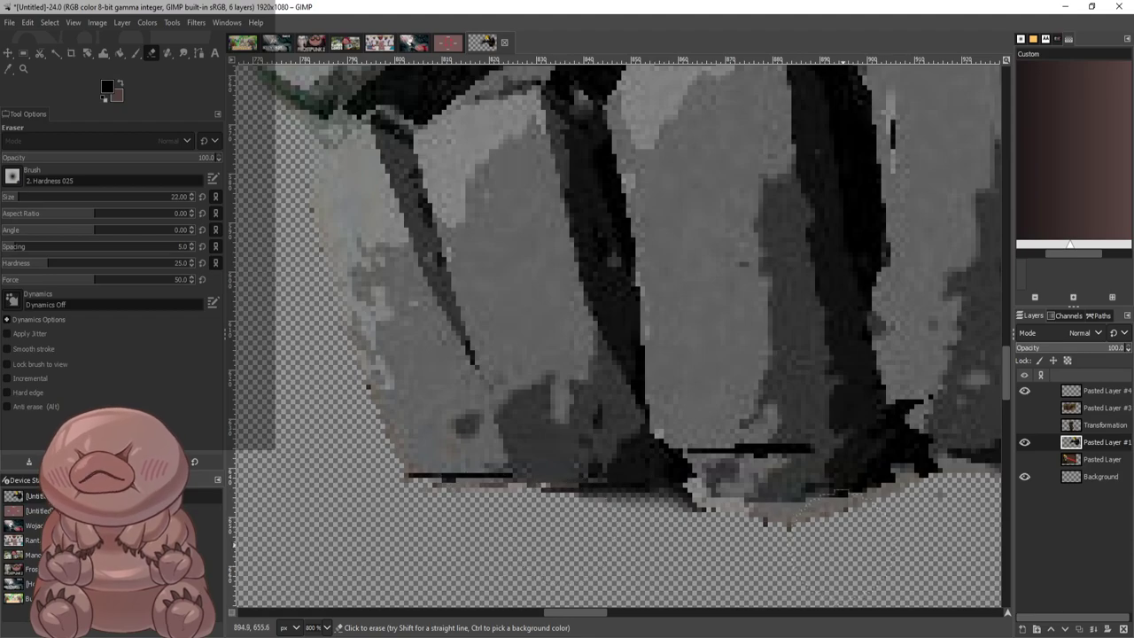
mouse_move(844, 542)
left_mouse_down()
mouse_move(927, 507)
mouse_move(785, 549)
mouse_move(926, 514)
left_mouse_up()
scroll(875, 544, "down", 1, "ctrl")
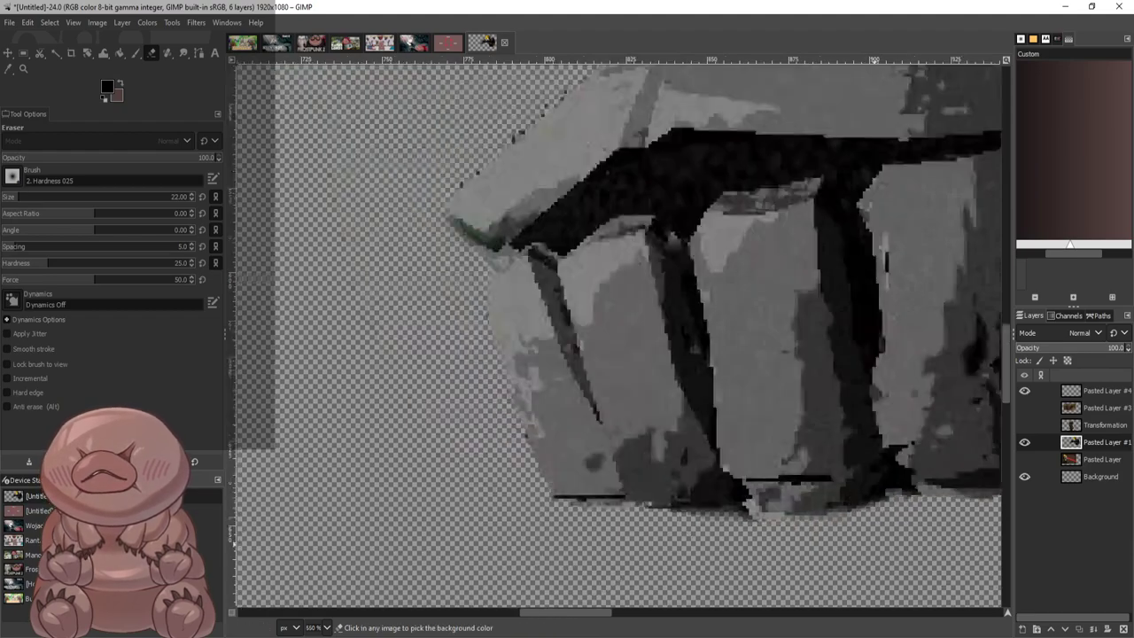
Erase the stray dark pixels along the upper slanted edge of the gloved hand
scroll(886, 443, "down", 3, "ctrl")
scroll(865, 448, "up", 5, "ctrl")
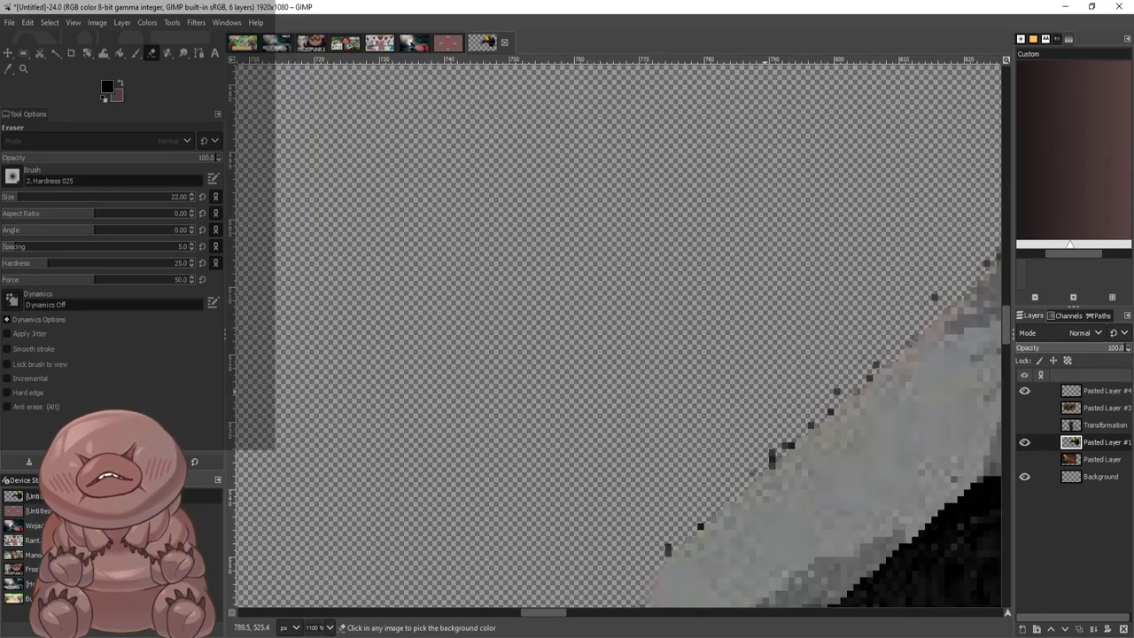
mouse_move(773, 387)
left_mouse_down()
mouse_move(762, 422)
mouse_move(628, 521)
mouse_move(877, 314)
left_mouse_up()
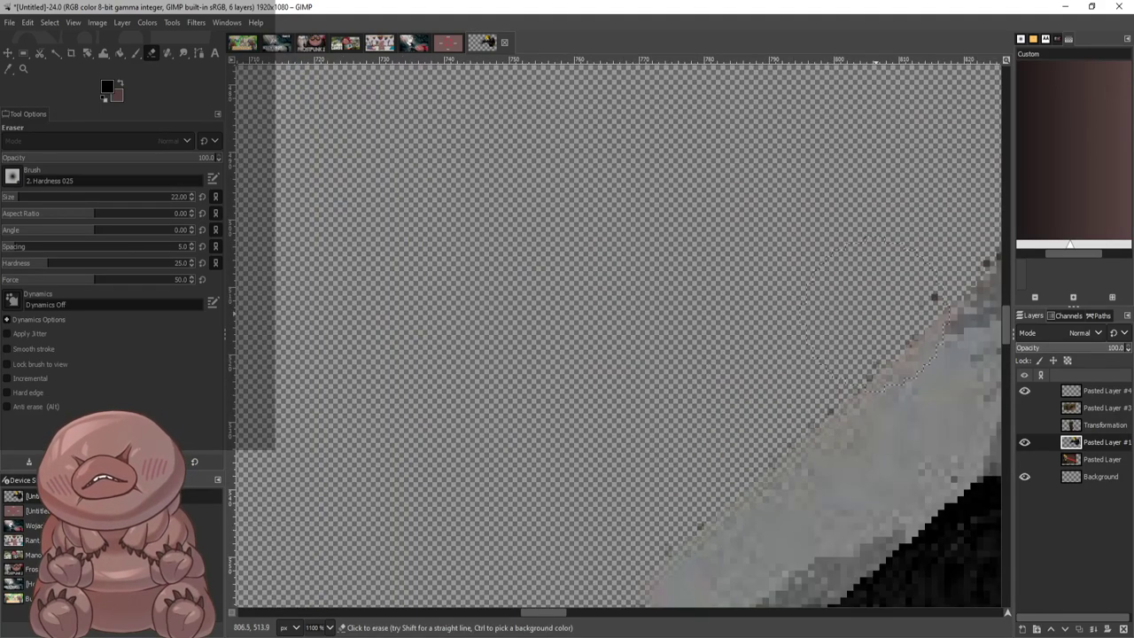
Show the Transformation layer and move the pickaxe figure about 1426 px to the left, clear of the helmeted figure
scroll(882, 315, "down", 10, "ctrl")
scroll(968, 277, "up", 4)
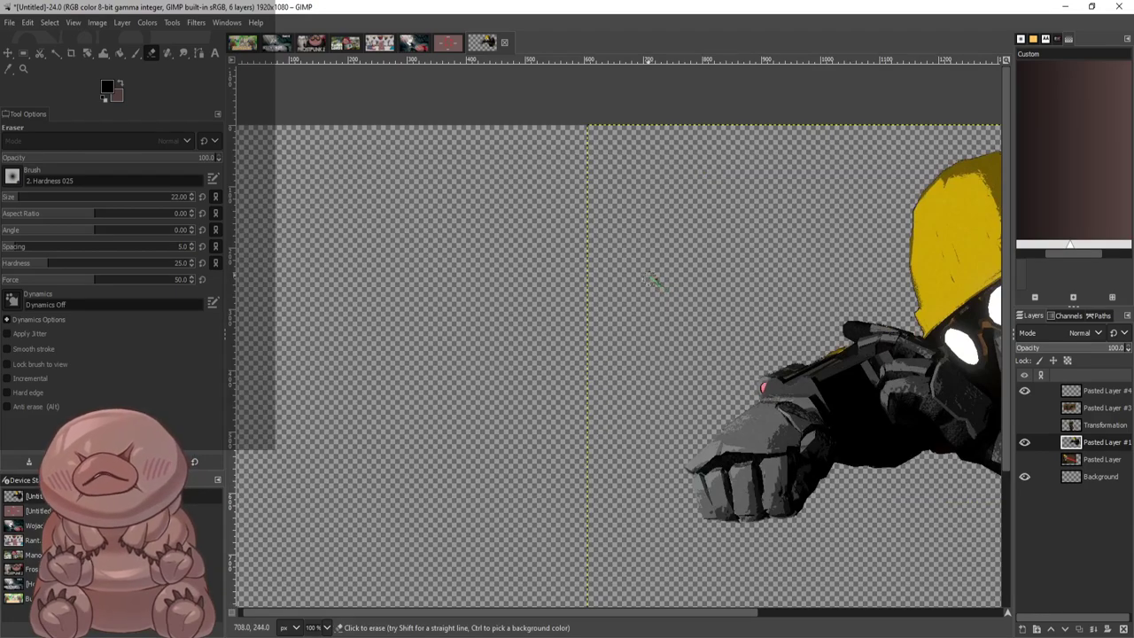
left_click_drag(741, 613, 985, 612)
scroll(905, 464, "down", 1)
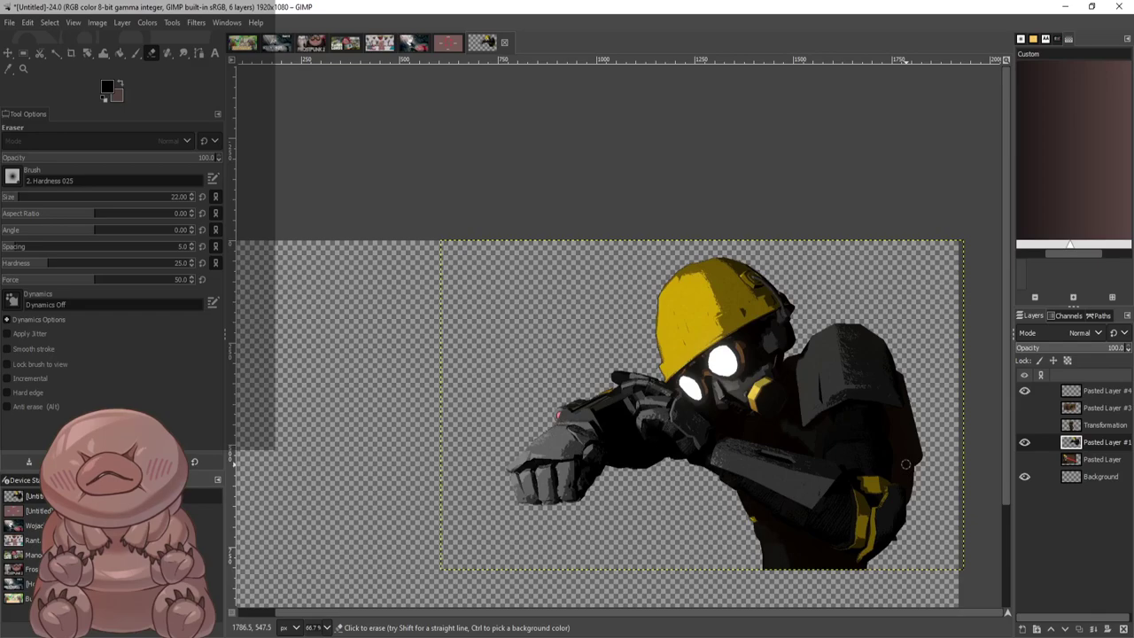
scroll(616, 394, "down", 1)
left_click(1024, 425)
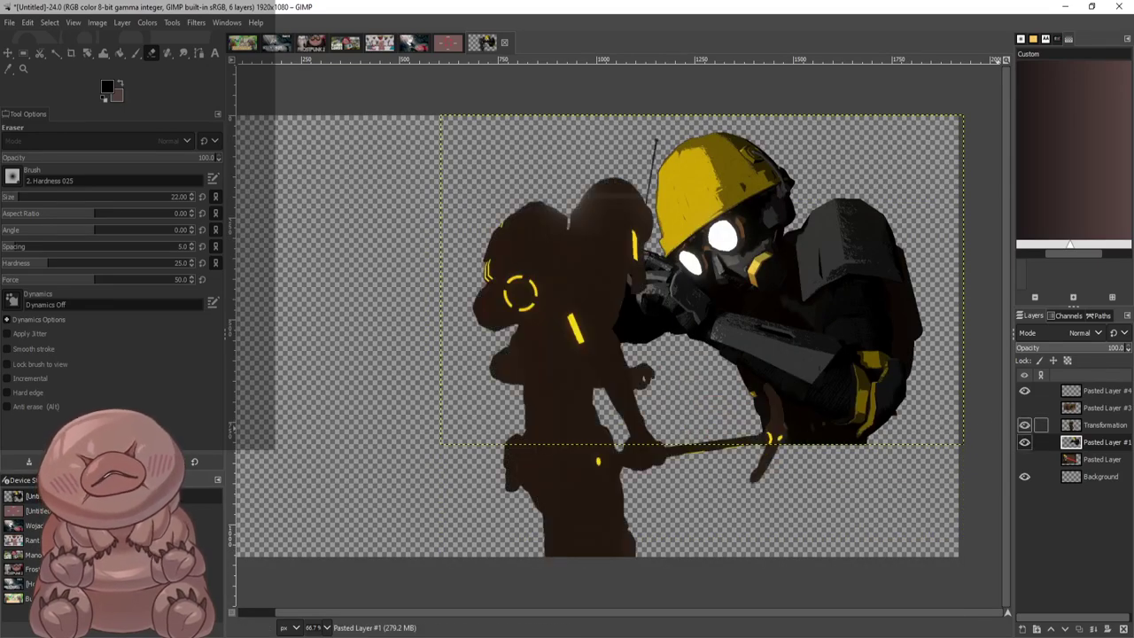
left_click(8, 53)
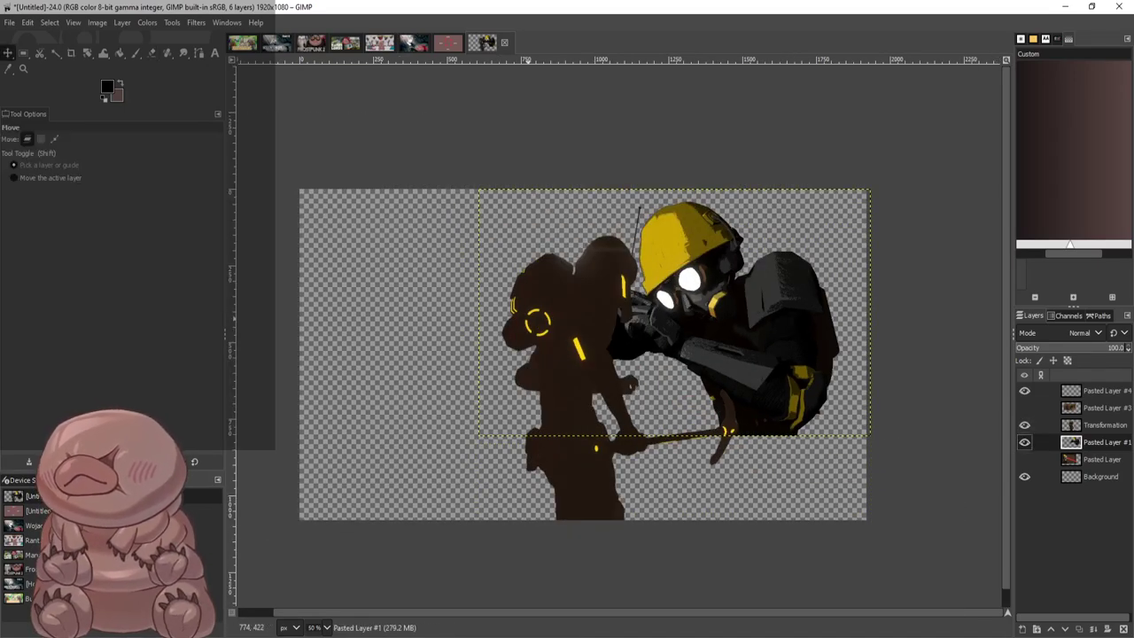
left_click_drag(562, 341, 146, 332)
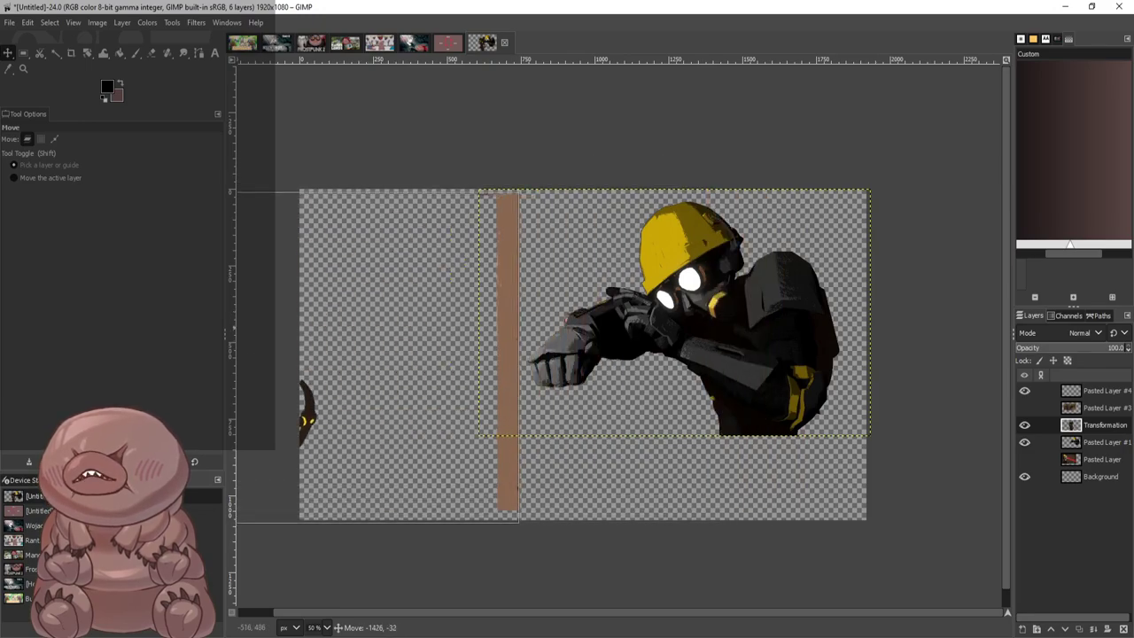
Delete the vertical brown strip from the Transformation layer with a rectangular selection of about 526 × 1244 px, and clear the selection
left_click(24, 54)
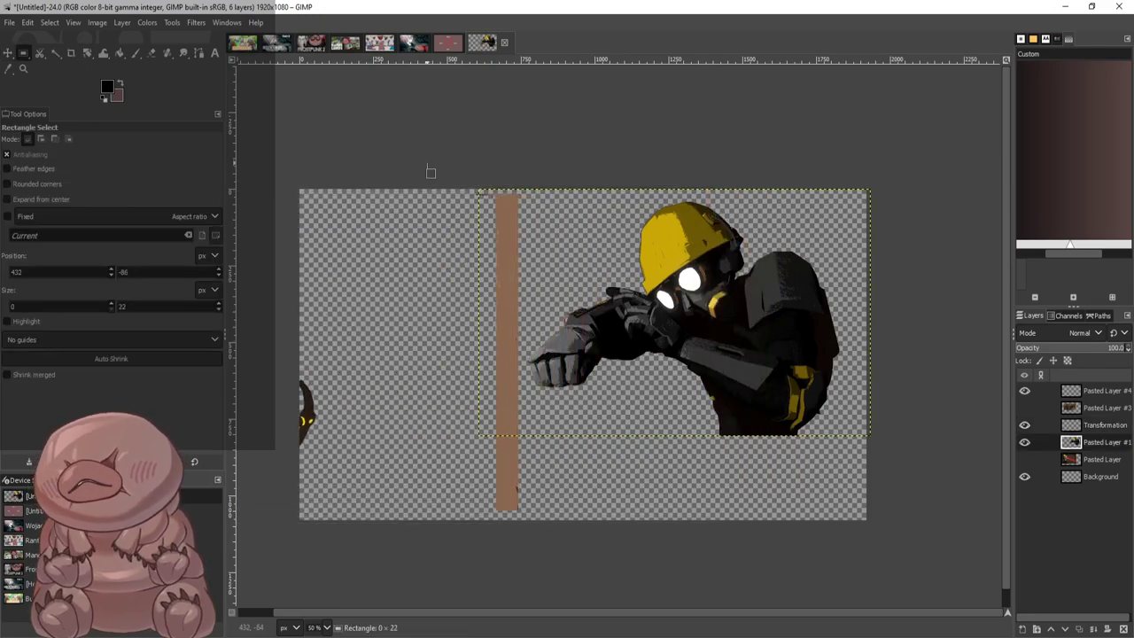
left_click_drag(427, 162, 583, 543)
key("Delete")
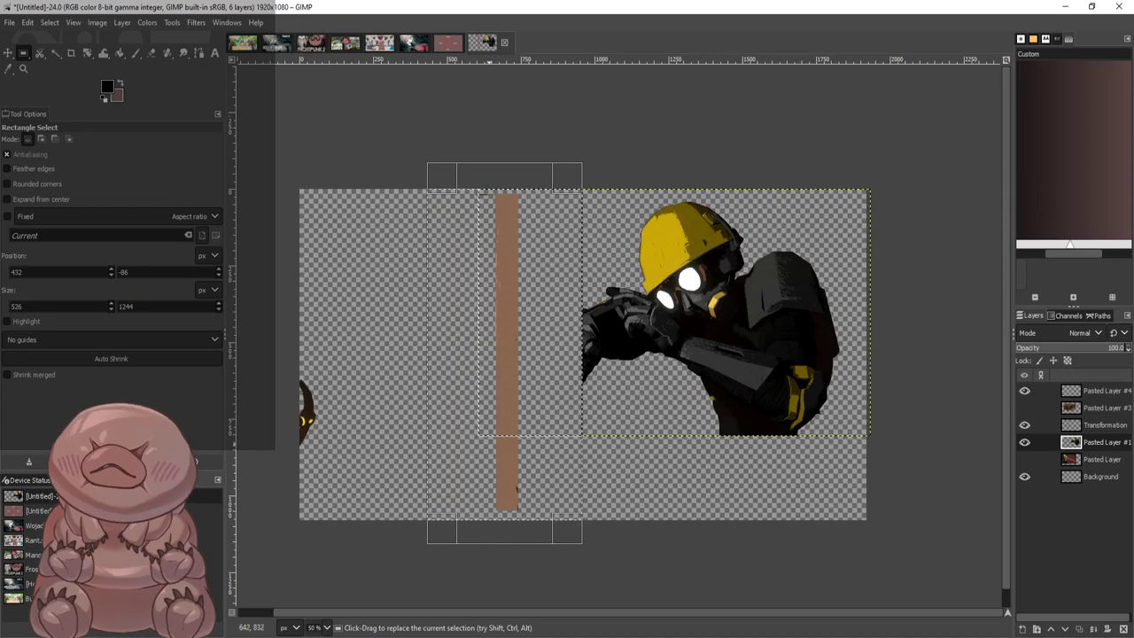
key("ctrl+z")
left_click(1105, 408)
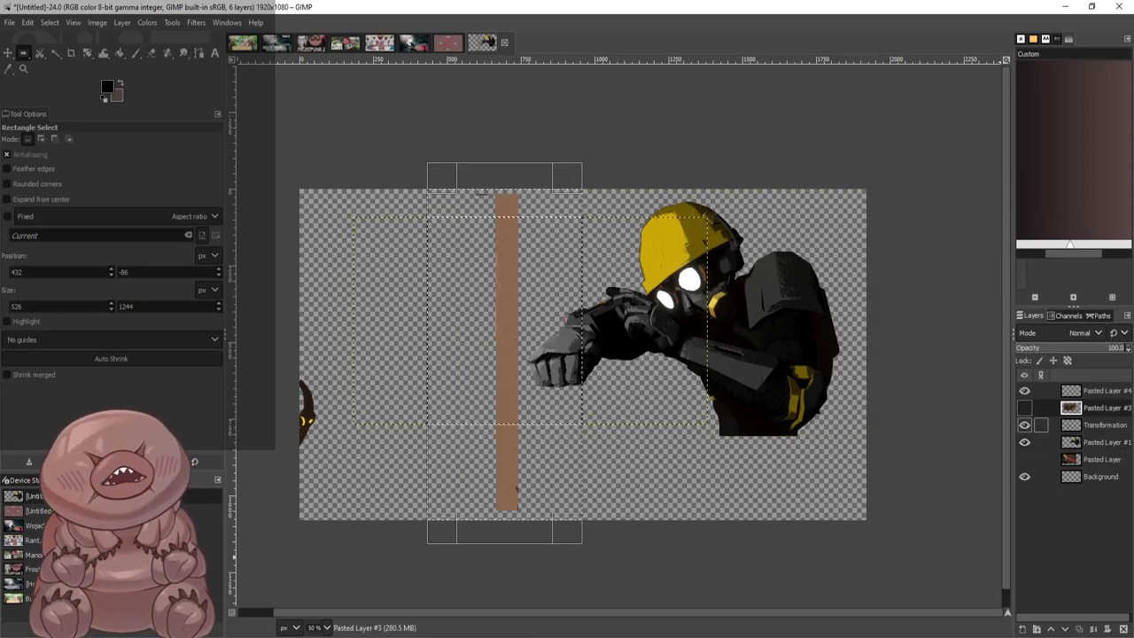
left_click(1105, 425)
key("Delete")
left_click(657, 391)
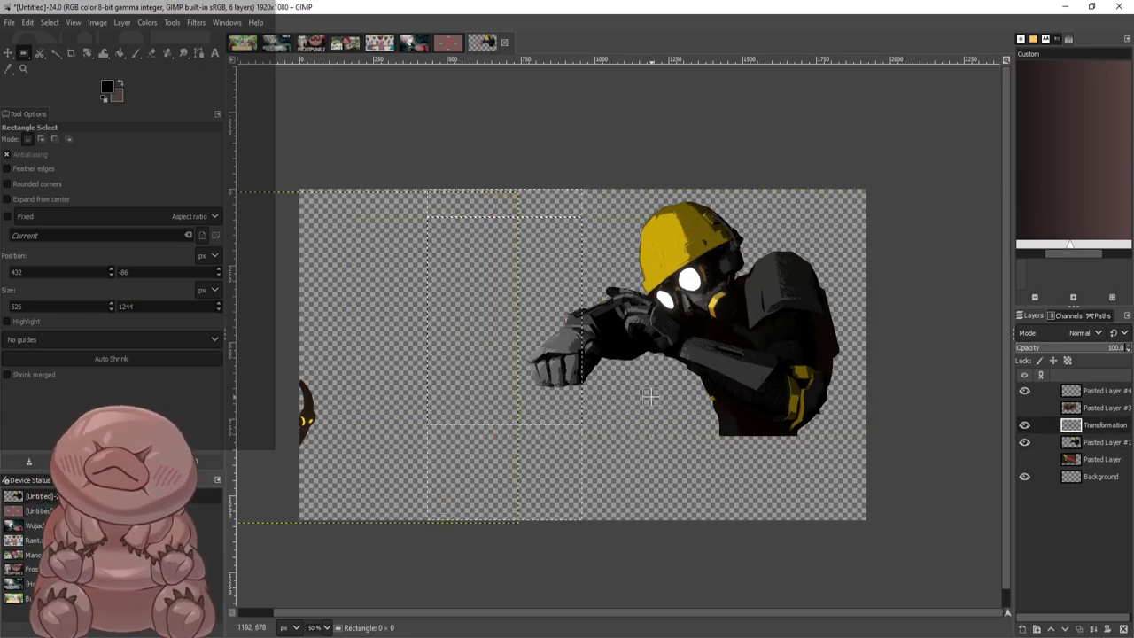
Bring the pickaxe figure back onto the canvas, crop its layer to its content, and place it left of the helmeted figure
key("m")
left_click_drag(306, 413, 642, 420)
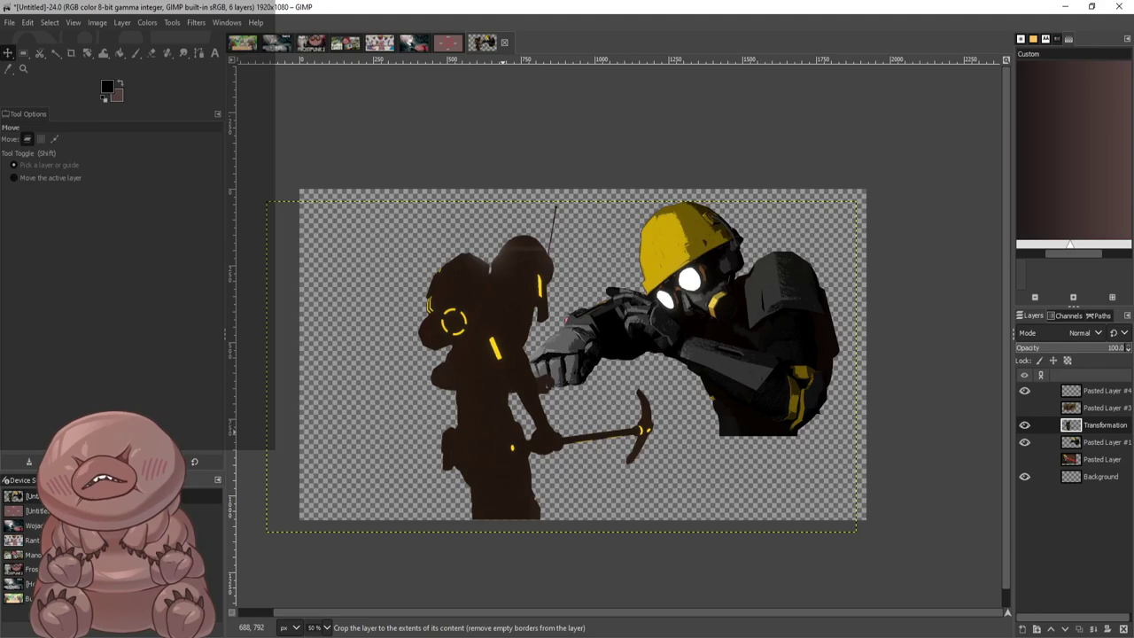
left_click(631, 626)
left_click_drag(492, 380, 365, 364)
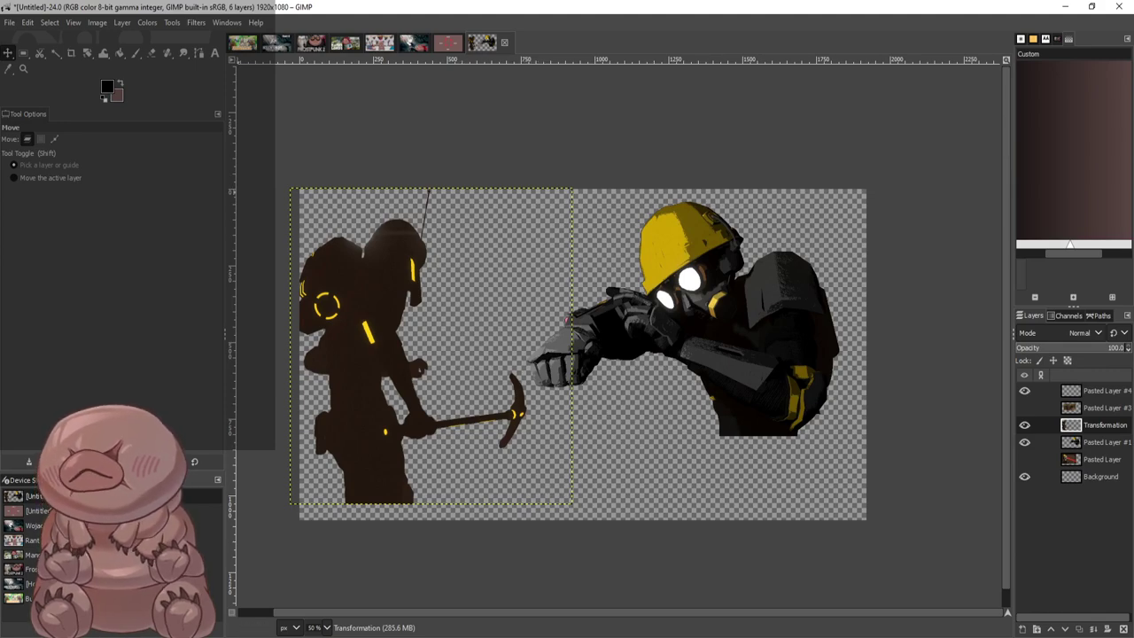
Clear a rectangular area of about 460 × 1204 px beside the pickaxe on the Transformation layer, and crop the layer to its content
key("r")
left_click_drag(521, 174, 667, 543)
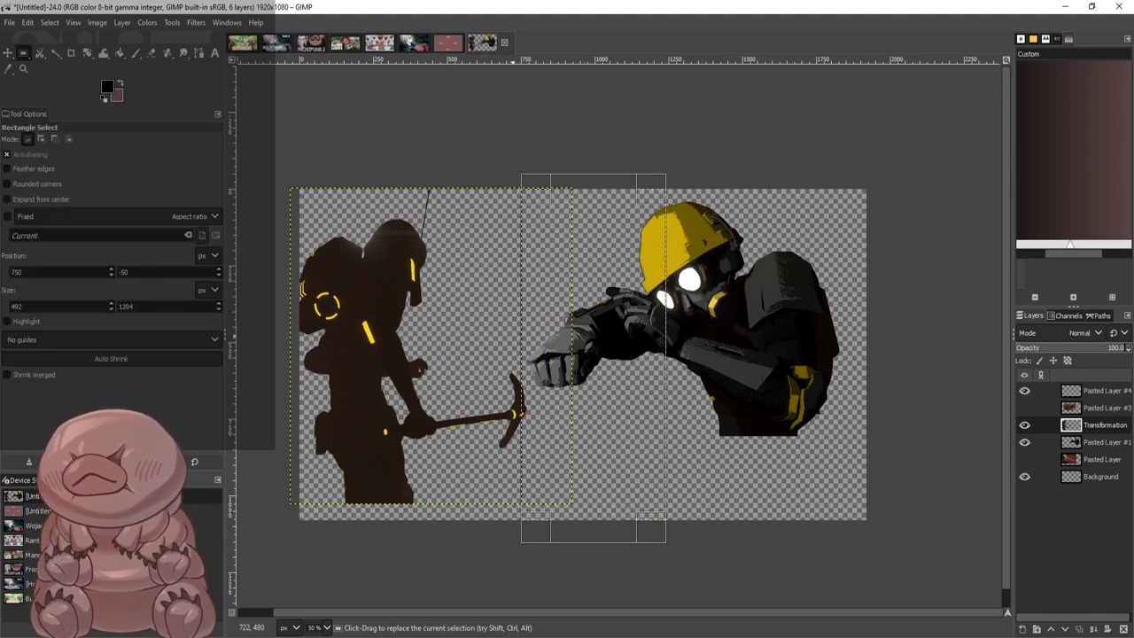
left_click_drag(533, 343, 542, 342)
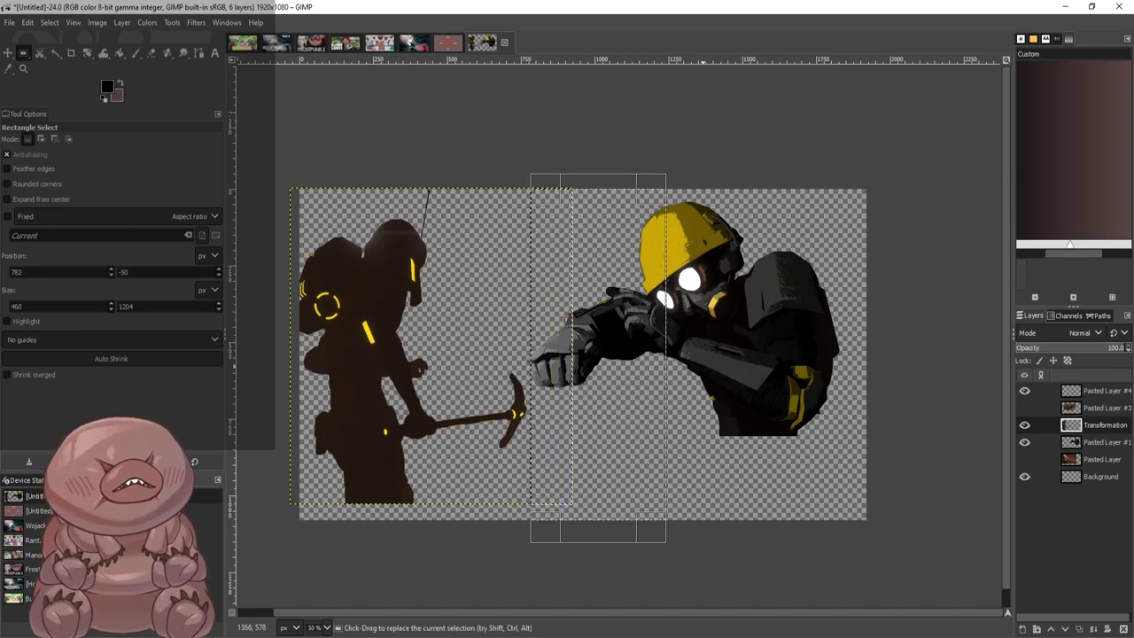
left_click(789, 470)
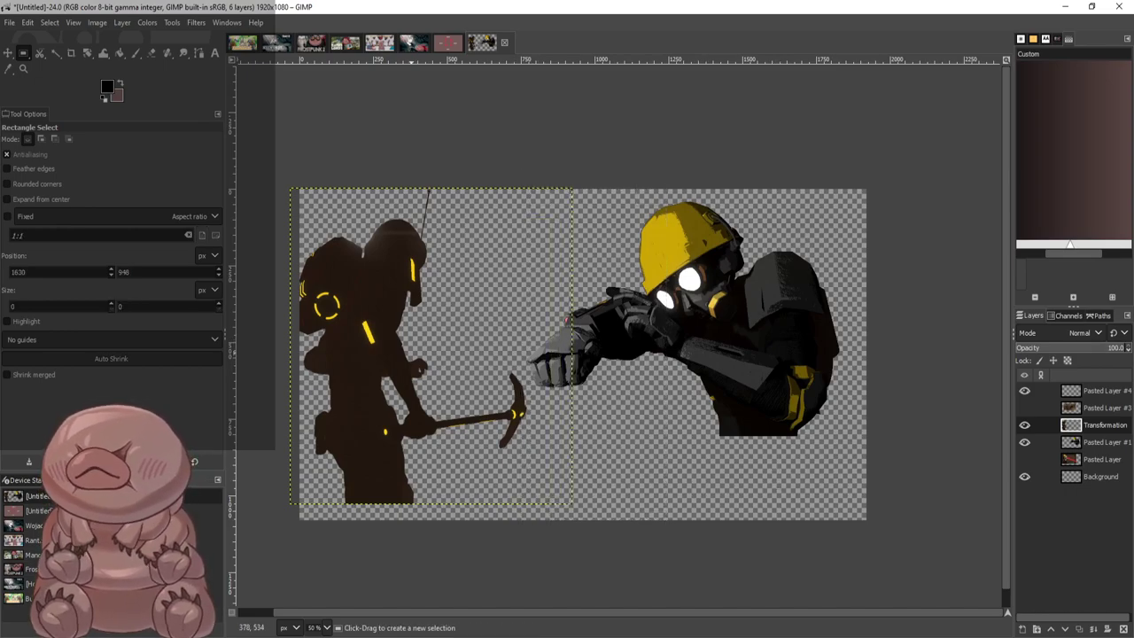
left_click(540, 620)
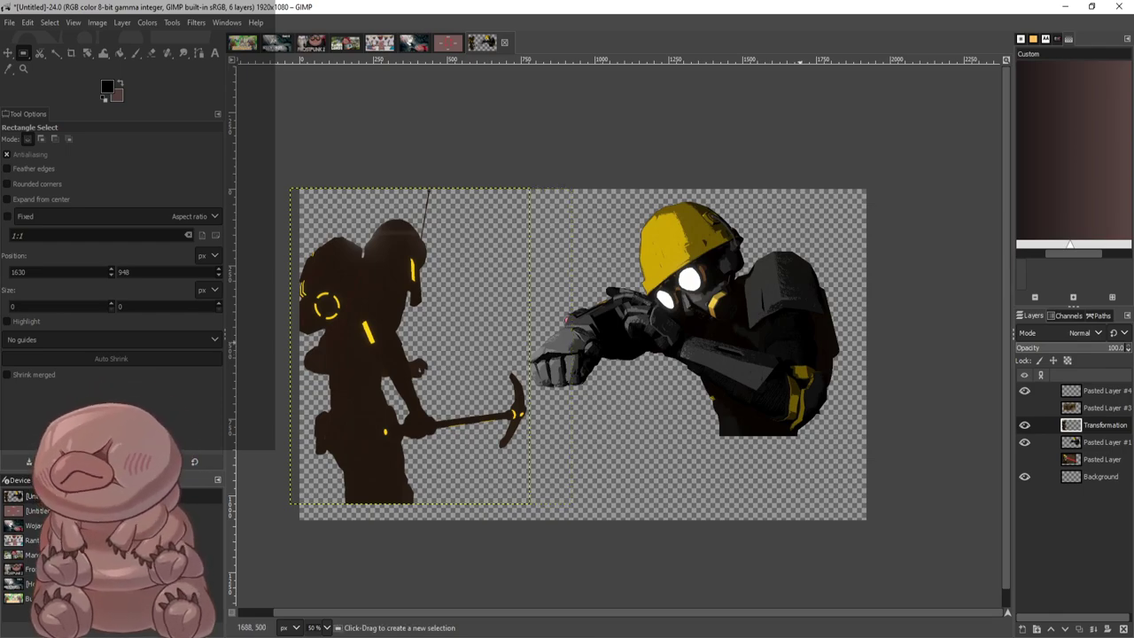
Try to crop Pasted Layer #1 to its content, clearing rectangular strips on both sides of the helmeted figure
left_click(1091, 442)
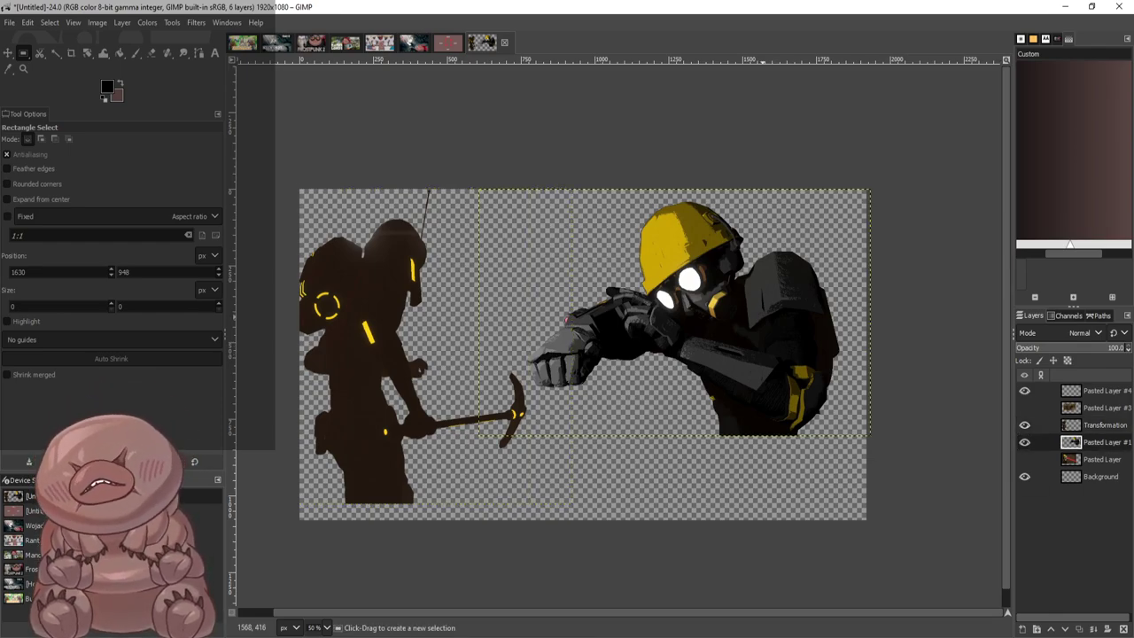
right_click(763, 312)
left_click(873, 613)
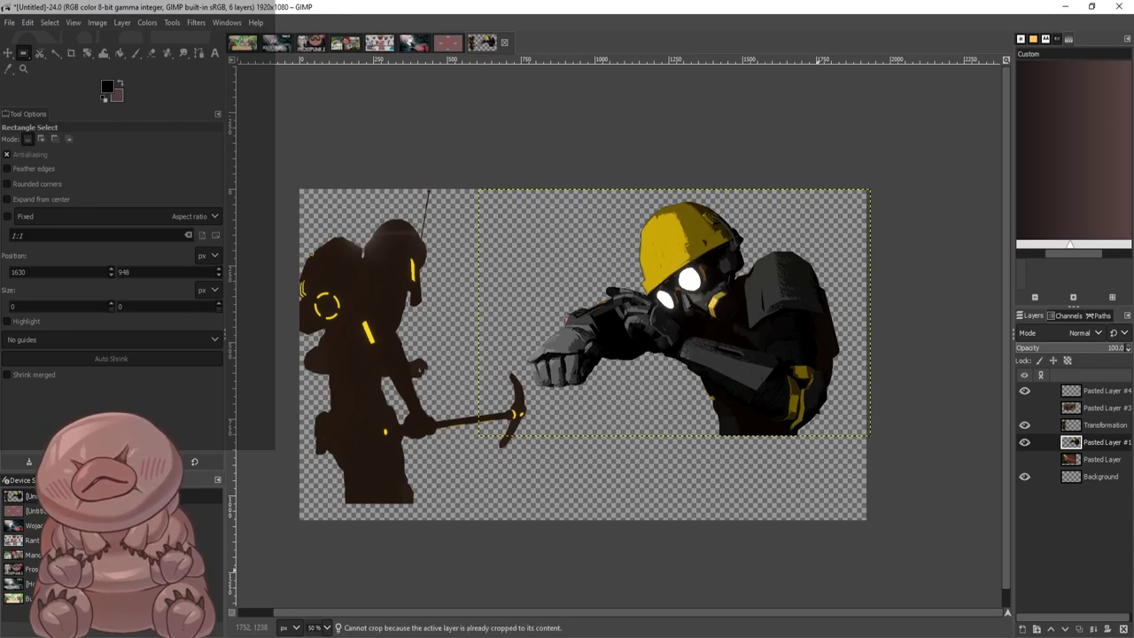
left_click_drag(424, 161, 526, 478)
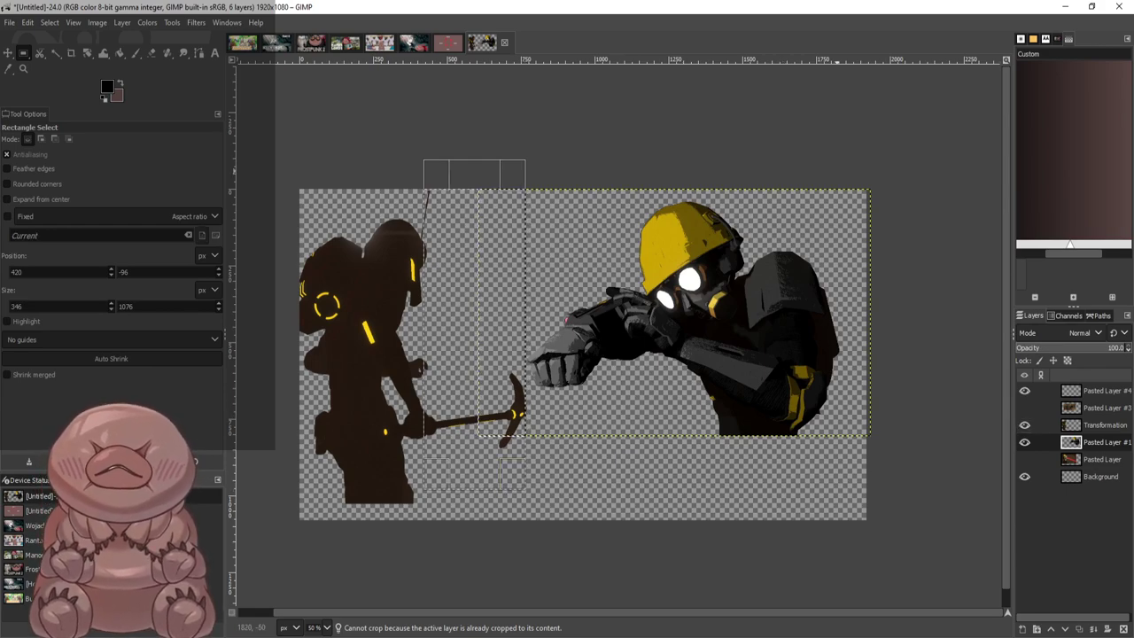
left_click_drag(838, 177, 917, 498)
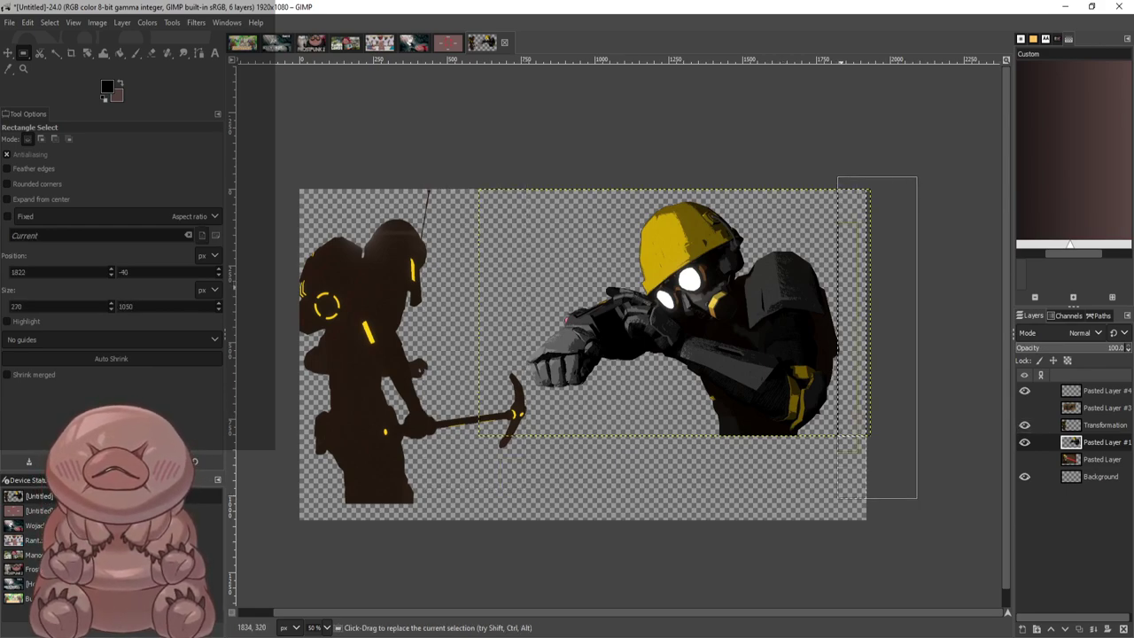
left_click_drag(841, 289, 845, 289)
left_click(967, 316)
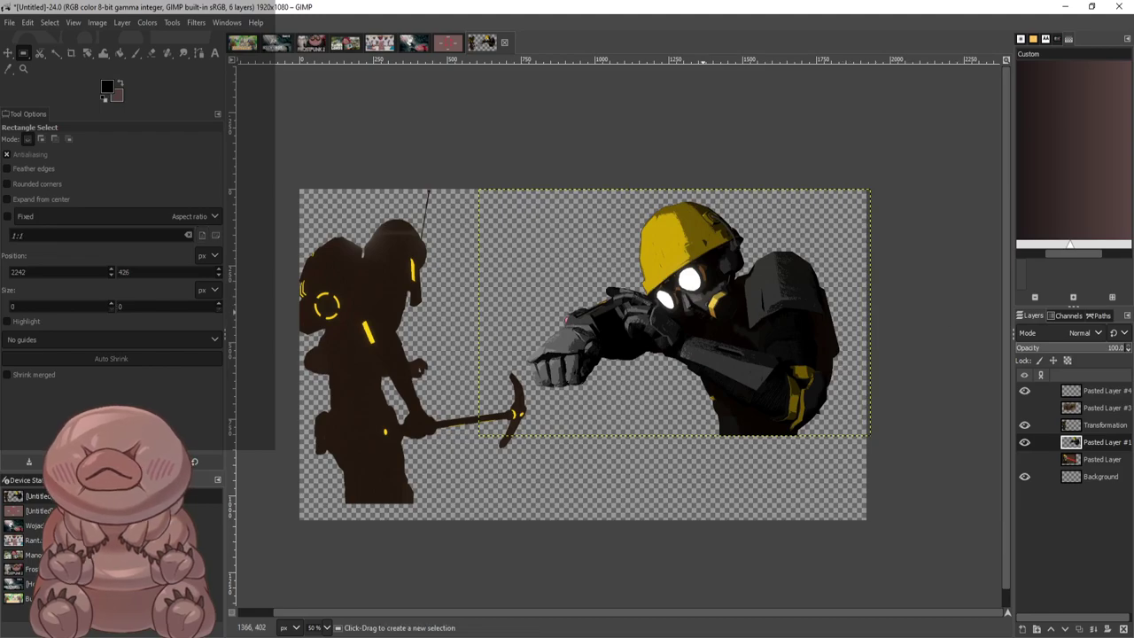
right_click(702, 312)
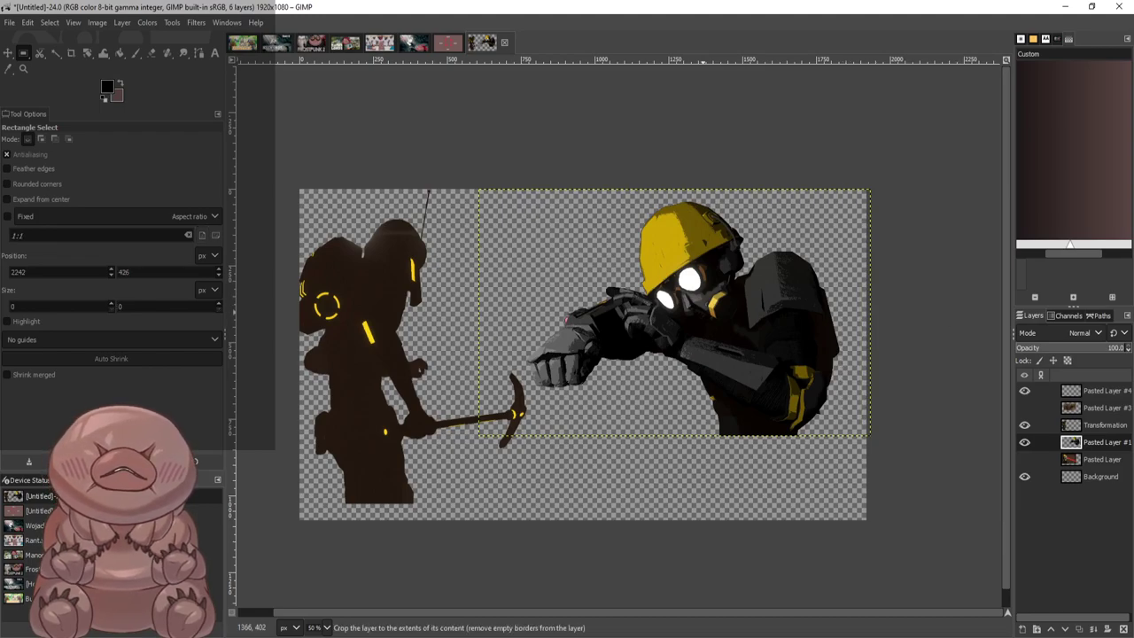
left_click(806, 594)
With Pasted Layer #1 shifted fully onto the canvas, delete the dark strip behind the figure's back and crop the layer to its content
key("m")
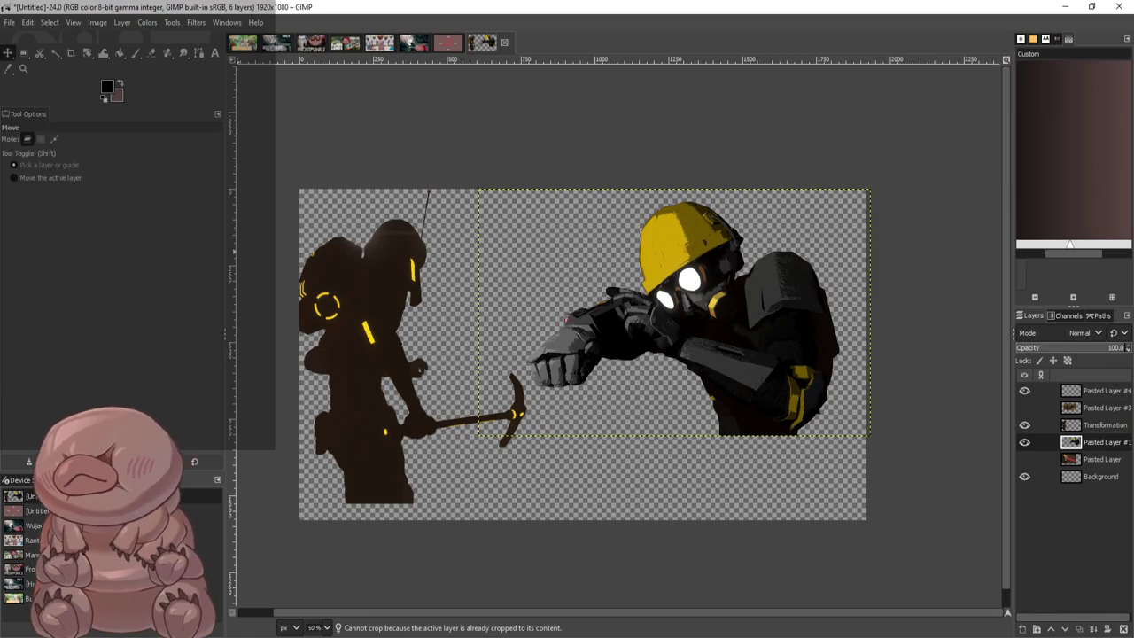
left_click_drag(701, 314, 654, 329)
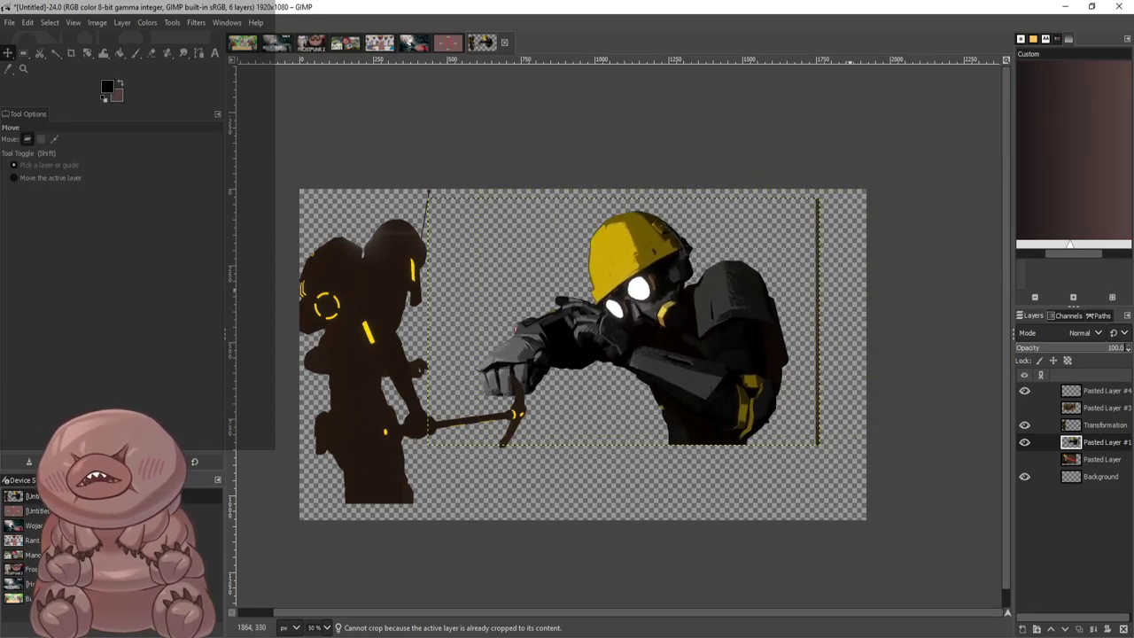
key("r")
left_click_drag(789, 179, 922, 518)
left_click_drag(805, 324, 810, 324)
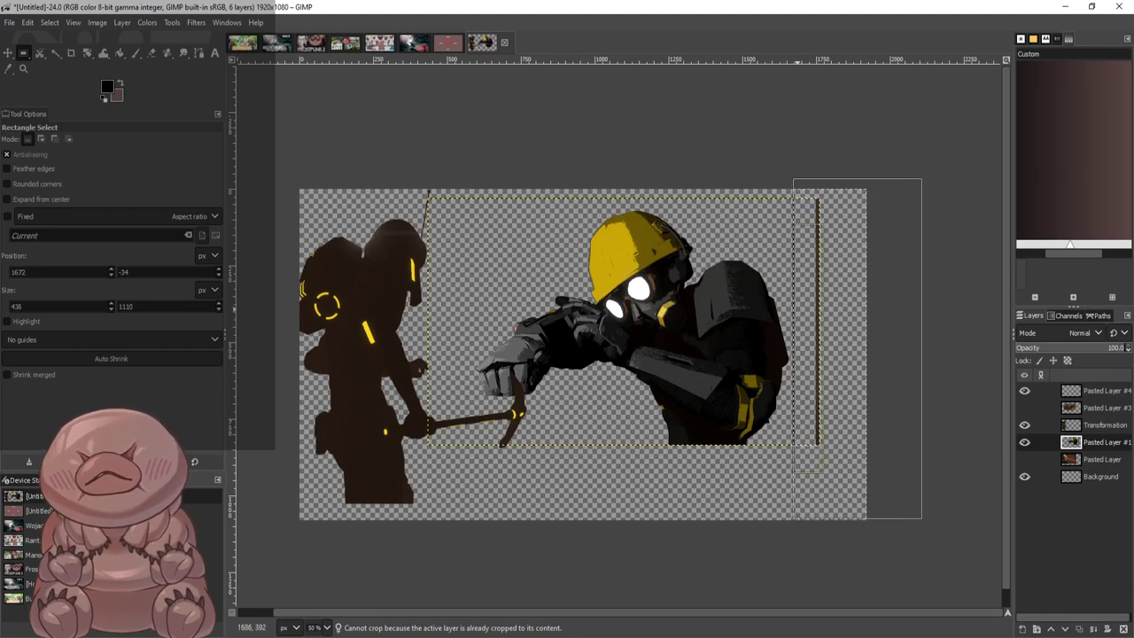
key("Delete")
left_click(958, 304)
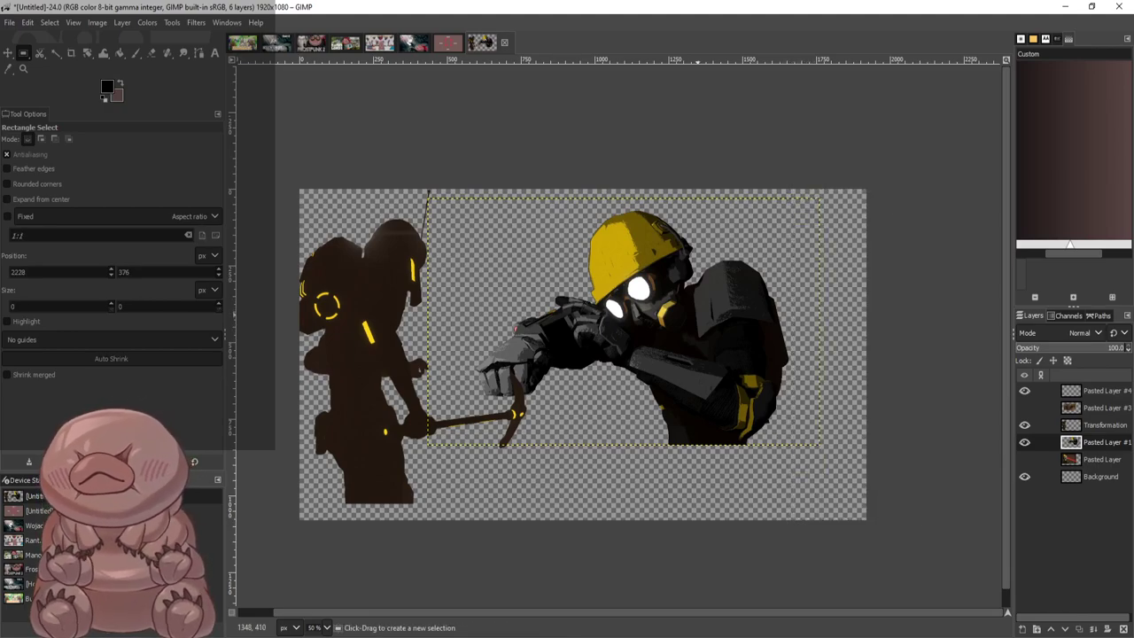
right_click(698, 311)
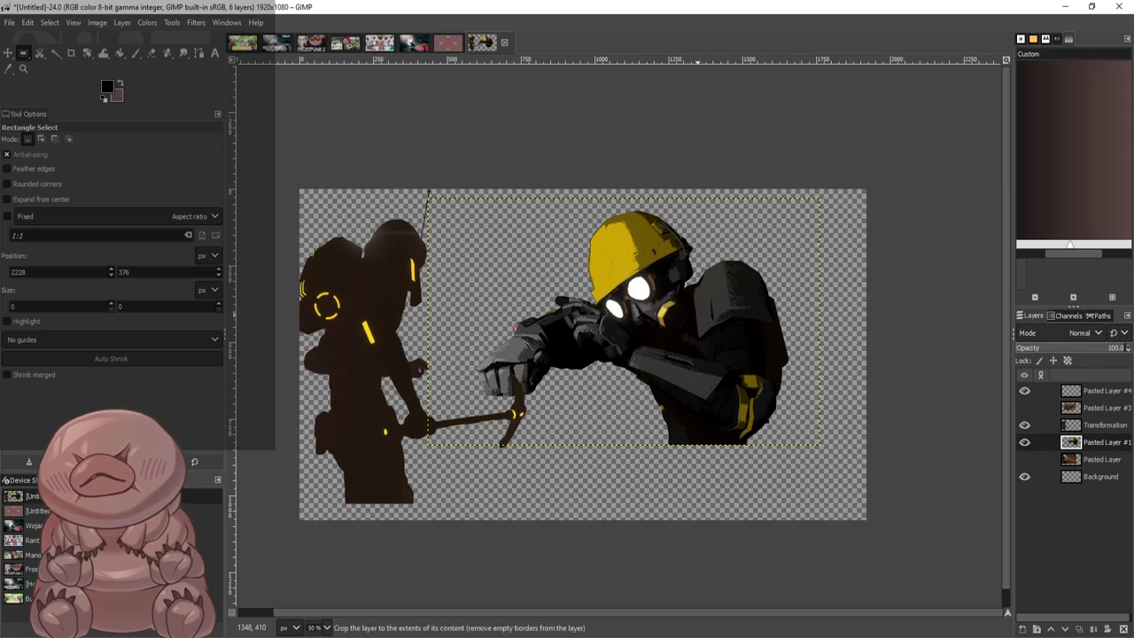
left_click(815, 617)
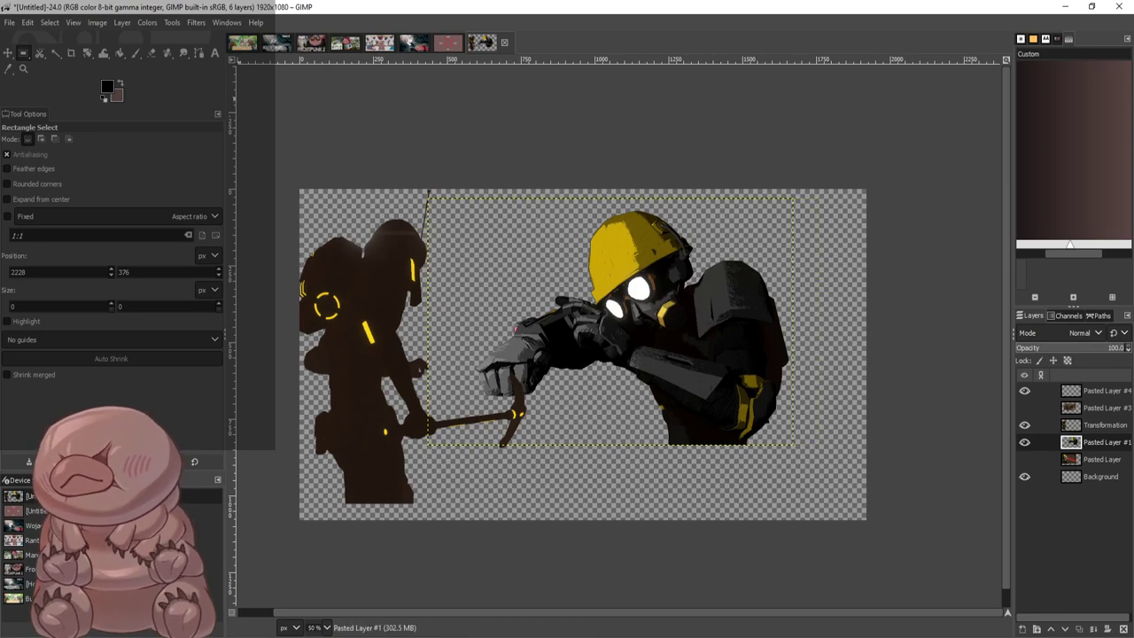
Move the helmeted figure back toward the canvas's right side and place the pickaxe figure over it
left_click(7, 52)
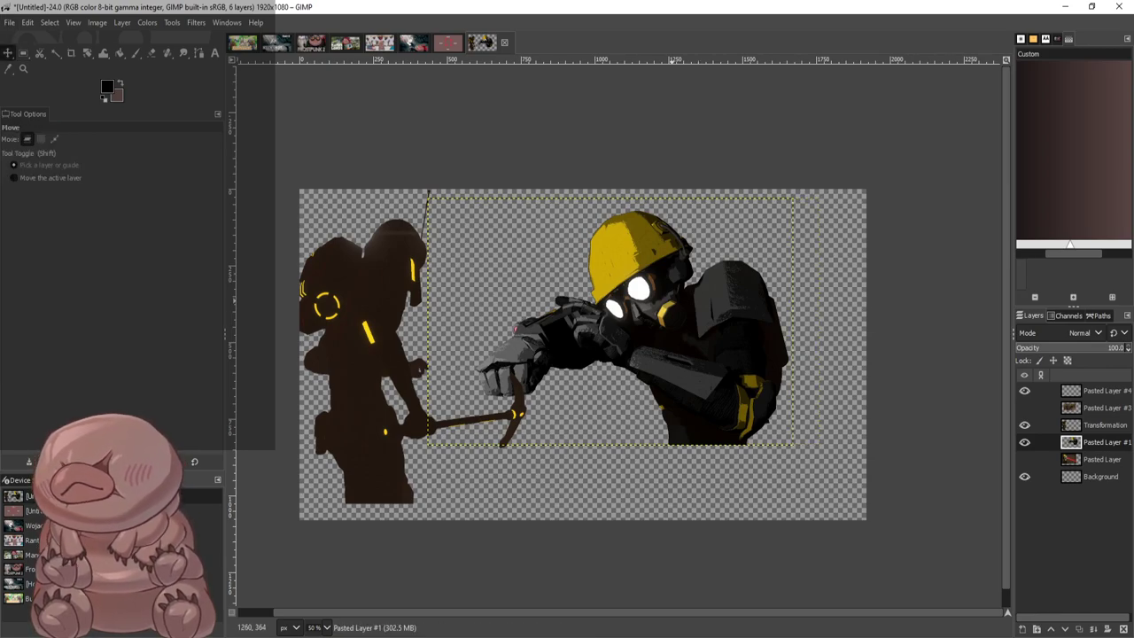
left_click_drag(680, 300, 735, 296)
left_click_drag(356, 319, 681, 340)
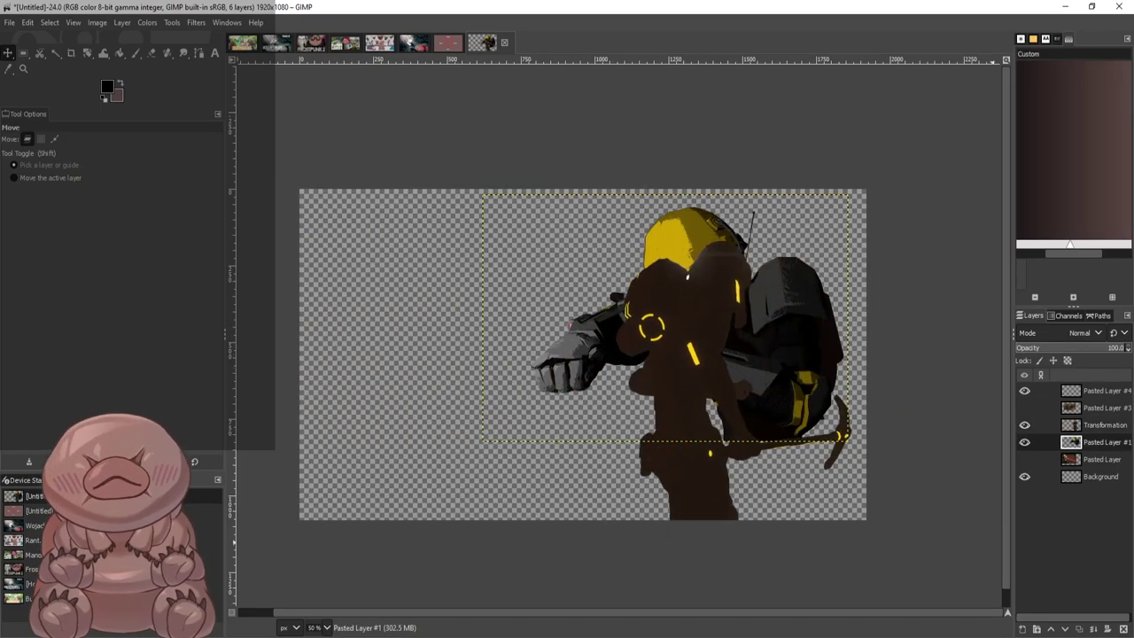
Hide Pasted Layer #1 and the Transformation layer, and show Pasted Layer
left_click(1025, 442)
left_click(1025, 425)
left_click(1025, 459)
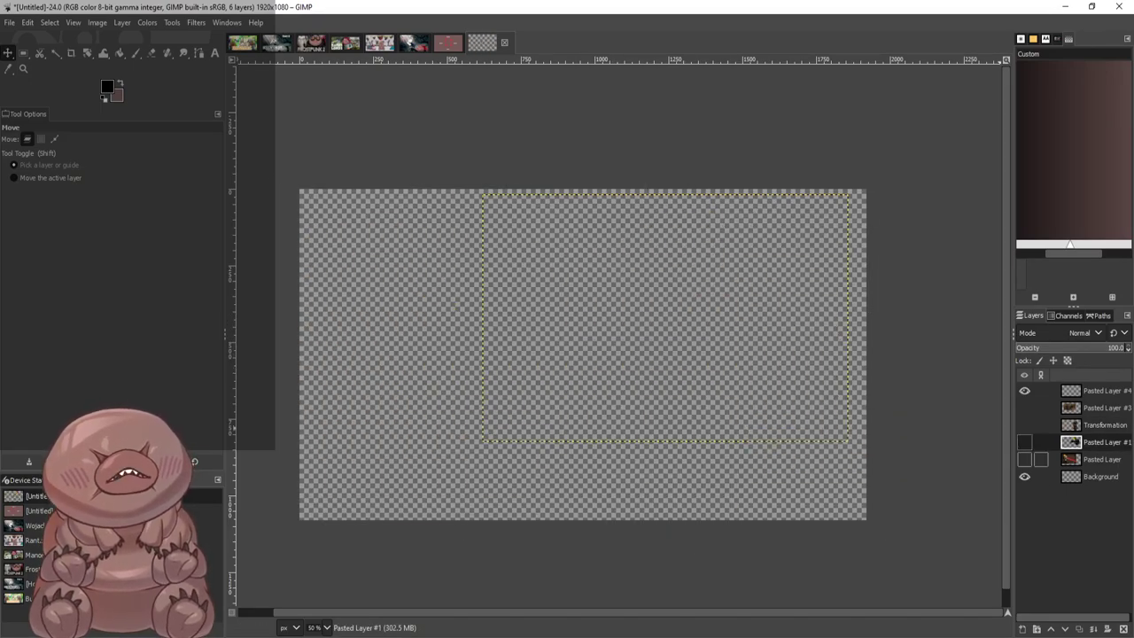
Switch to Fuzzy Select and make Pasted Layer the active layer
scroll(438, 345, "up", 1)
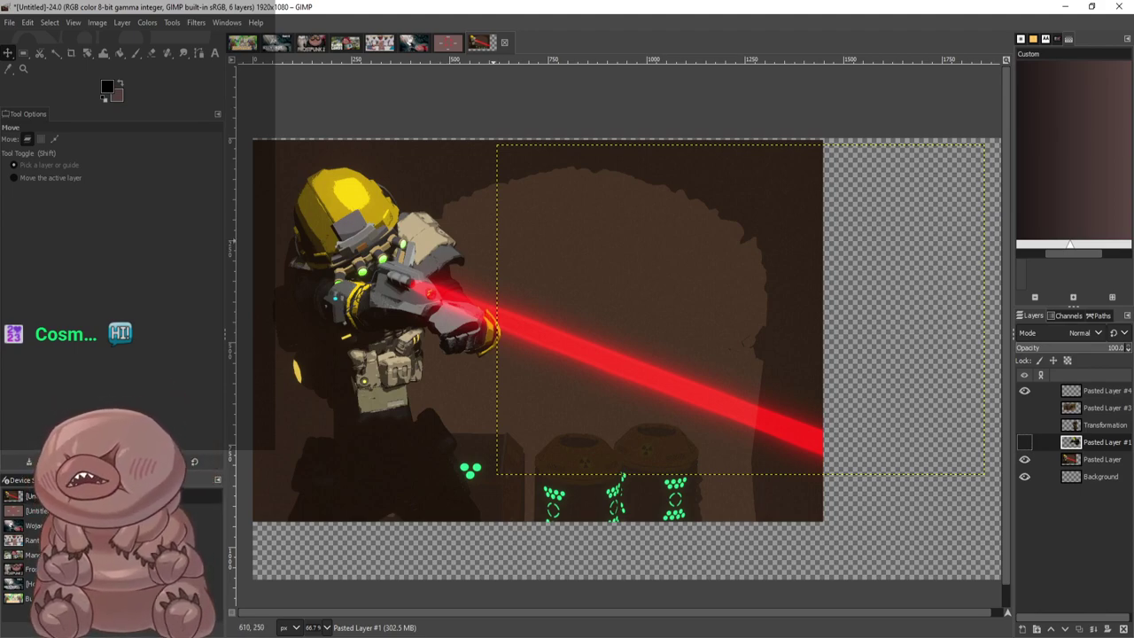
scroll(497, 240, "up", 1)
left_click(55, 53)
left_click(728, 239)
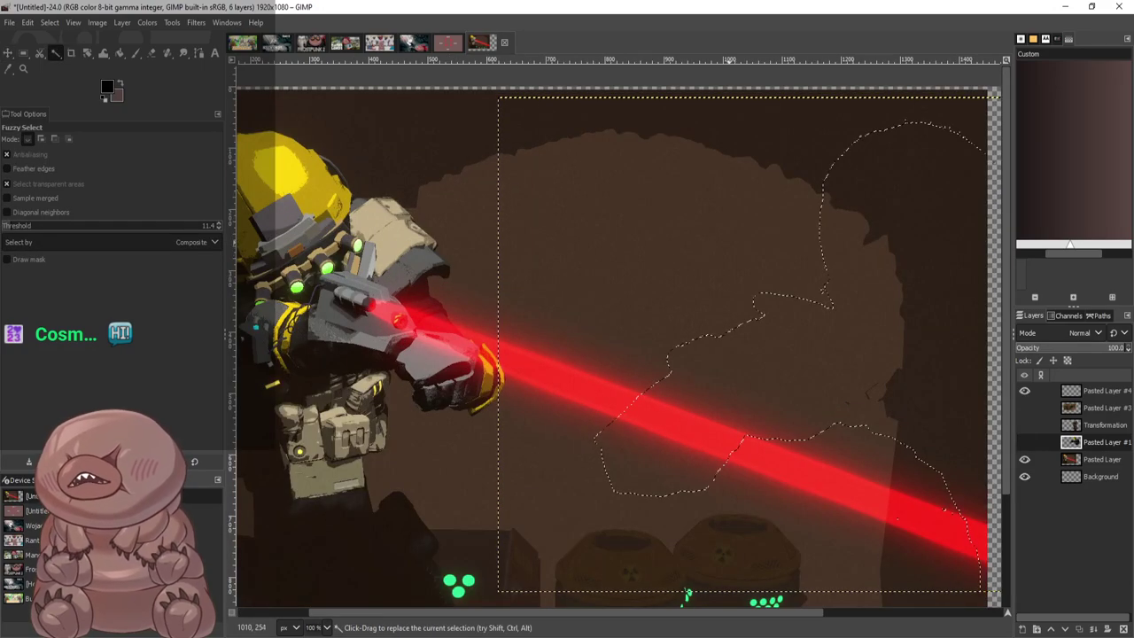
scroll(728, 239, "down", 2)
left_click(1101, 459)
Try to cut out the lighter brown cave area above the red beam using Fuzzy Select
left_click(684, 249)
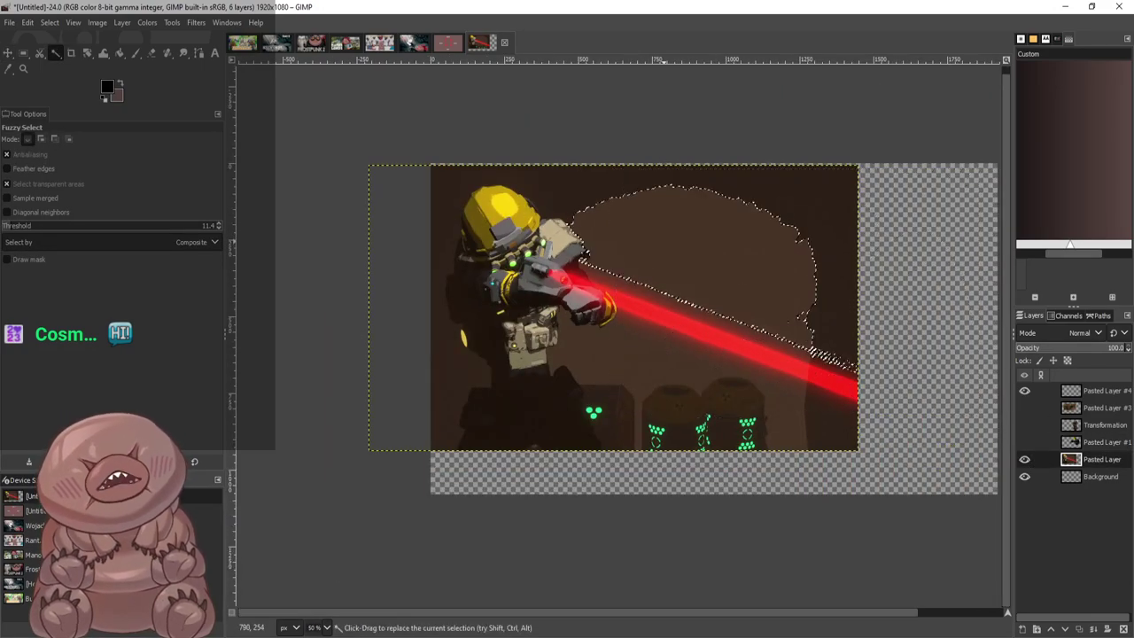
scroll(684, 247, "up", 2)
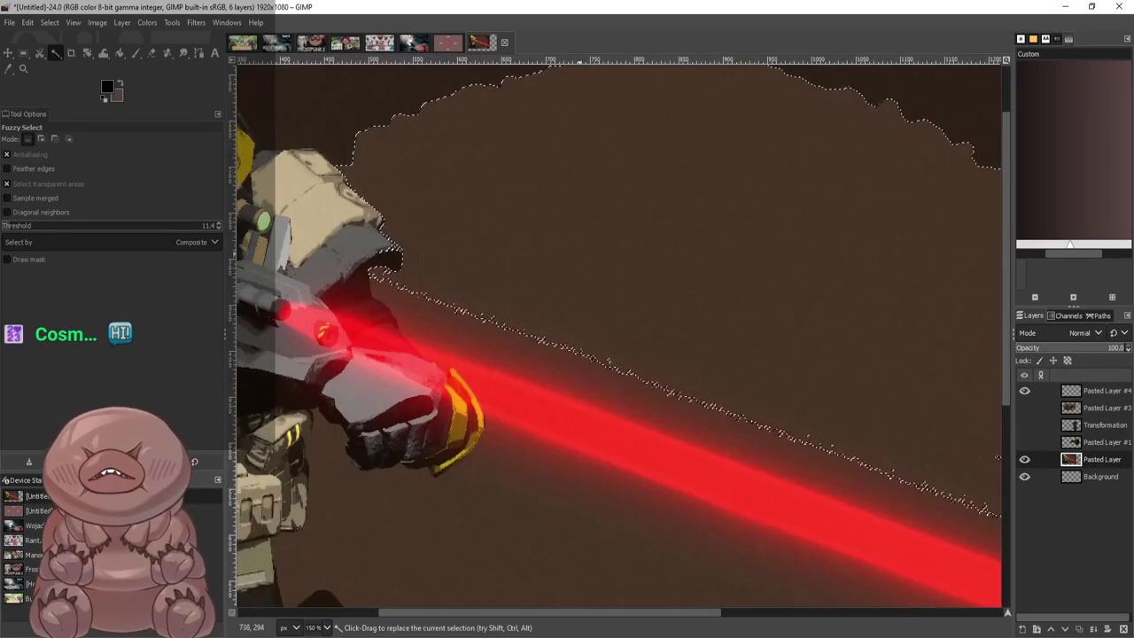
scroll(586, 248, "down", 2)
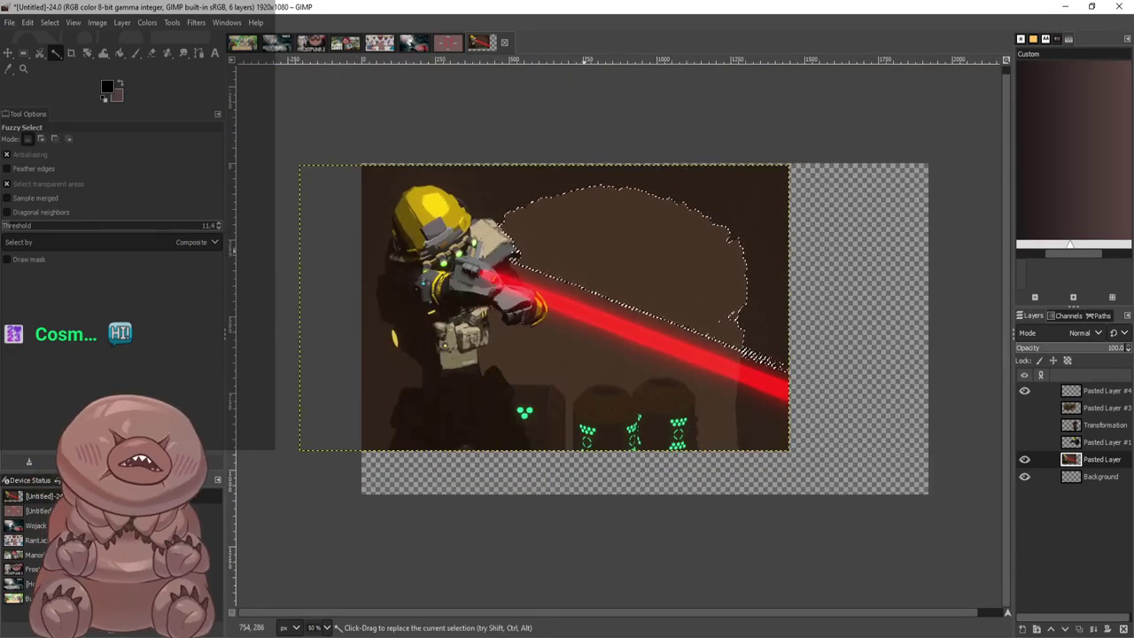
key("ctrl+x")
Try to cut the dark cave wall surrounding the yellow-helmeted figure with a lower-threshold fuzzy selection
left_click(749, 225)
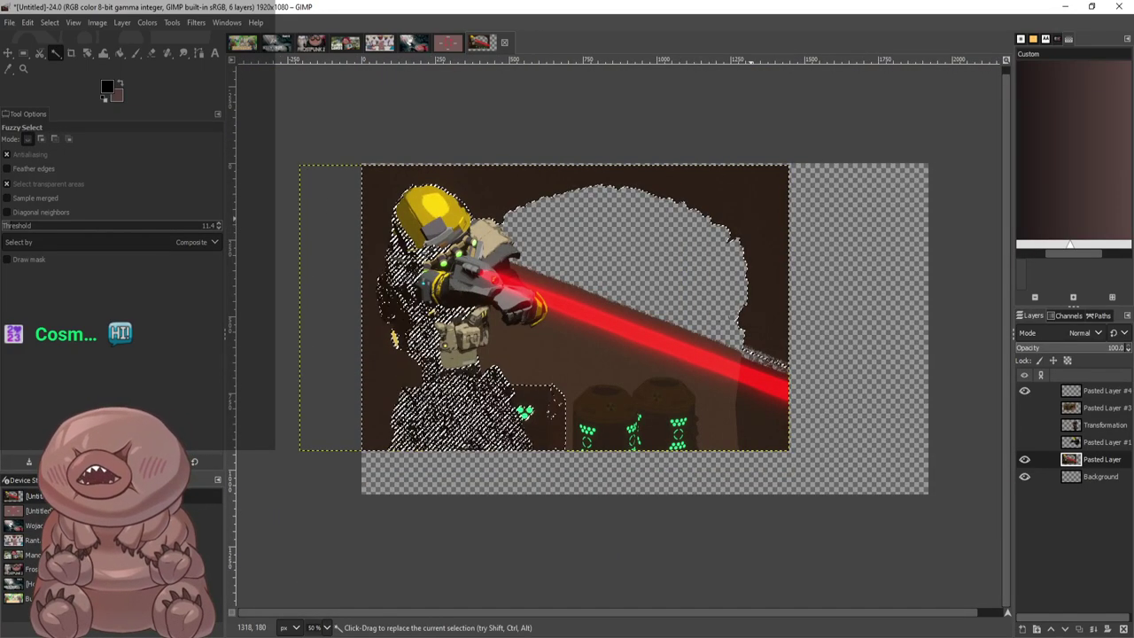
left_click(750, 232)
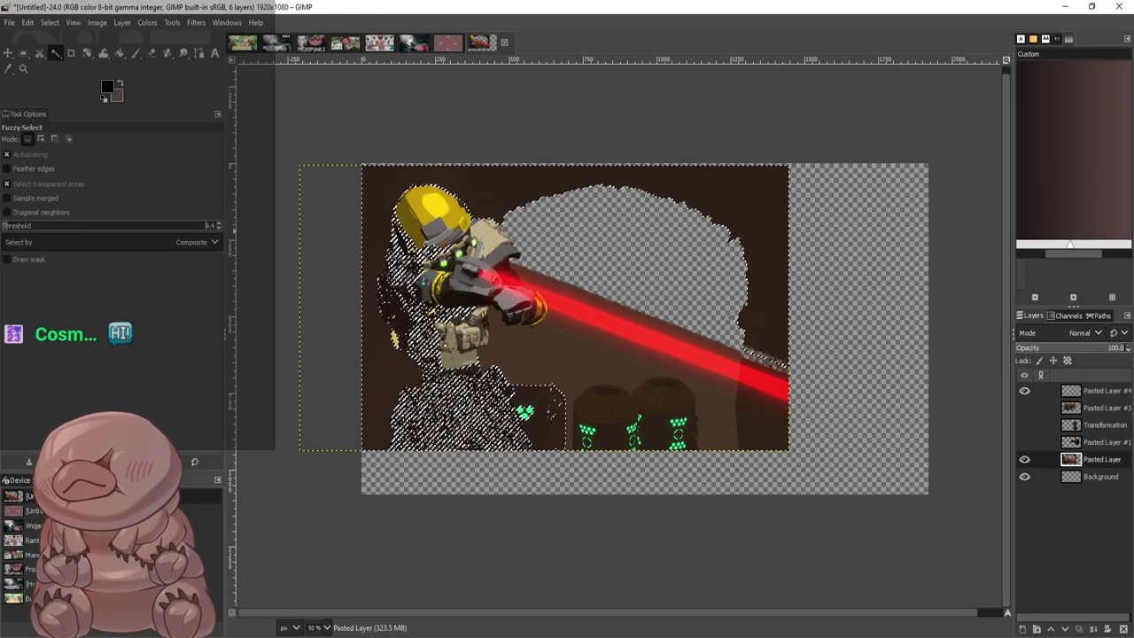
left_click_drag(752, 203, 753, 204)
key("ctrl+x")
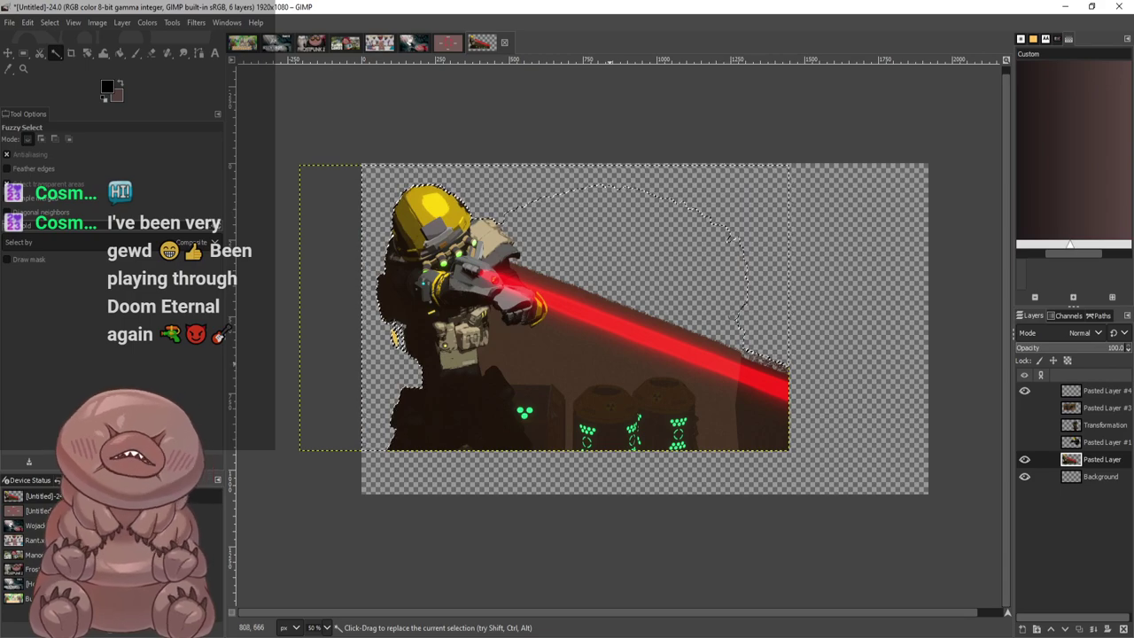
Try to remove the brown background beneath the red beam and the darker wall strip under the beam's far end
left_click(577, 371)
key("Delete")
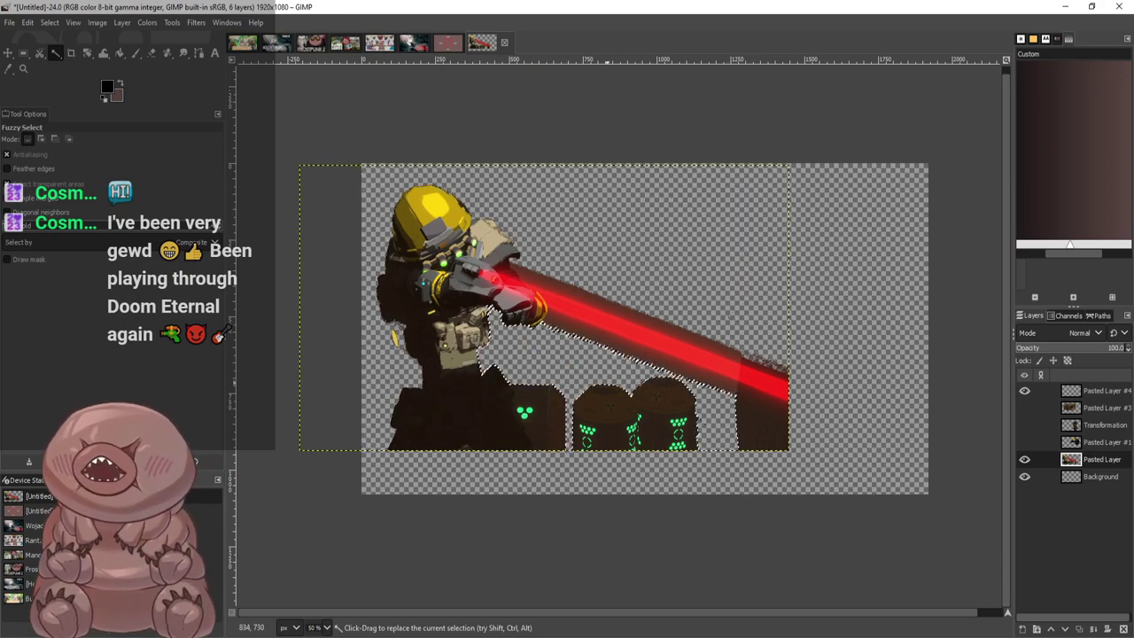
left_click(769, 407)
key("ctrl+x")
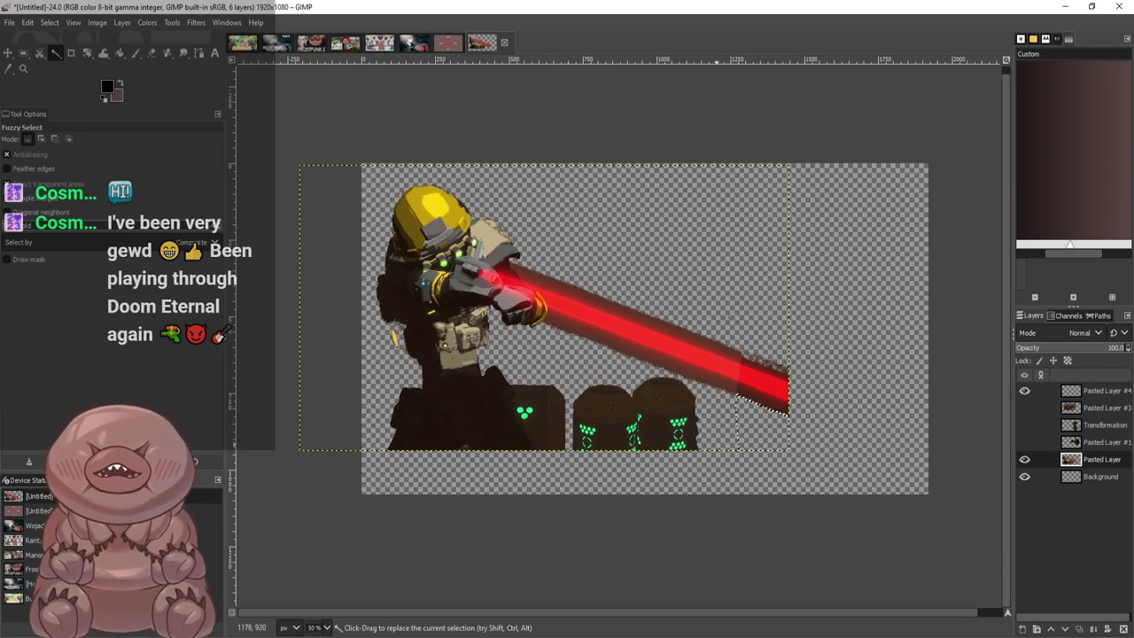
Undo all the fuzzy-select background removals on Pasted Layer
scroll(404, 325, "up", 6)
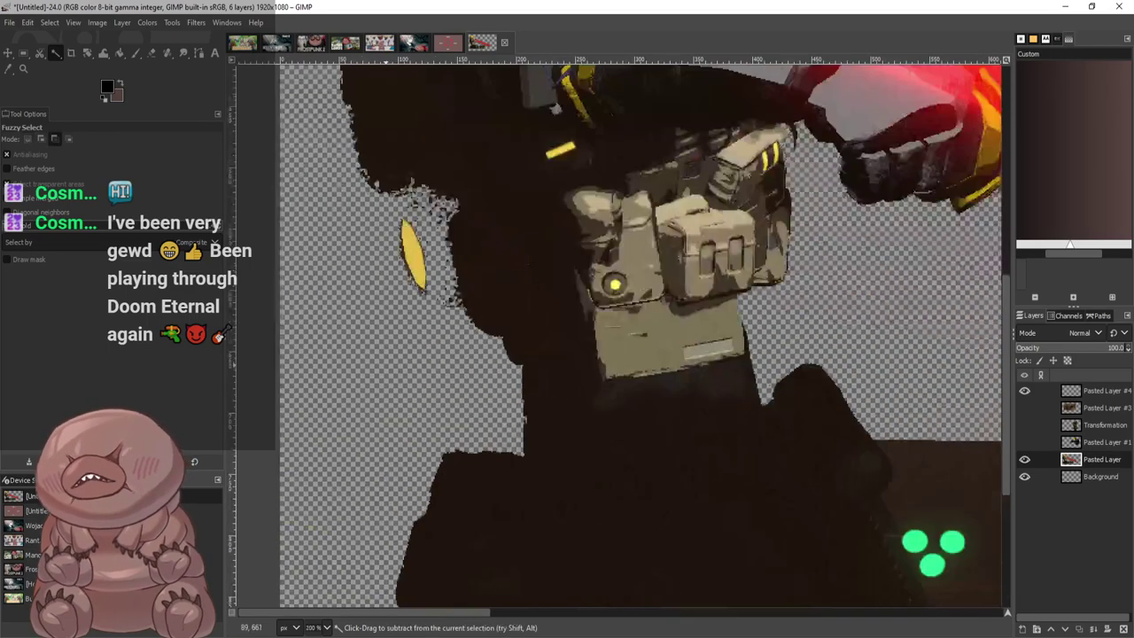
scroll(443, 337, "down", 4)
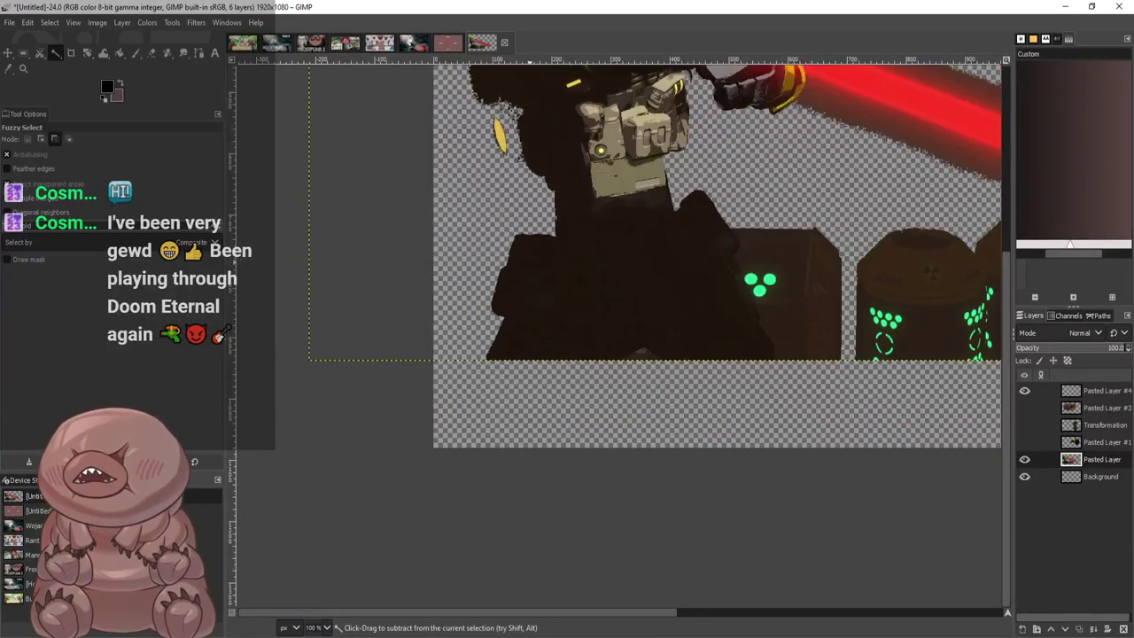
key("ctrl")
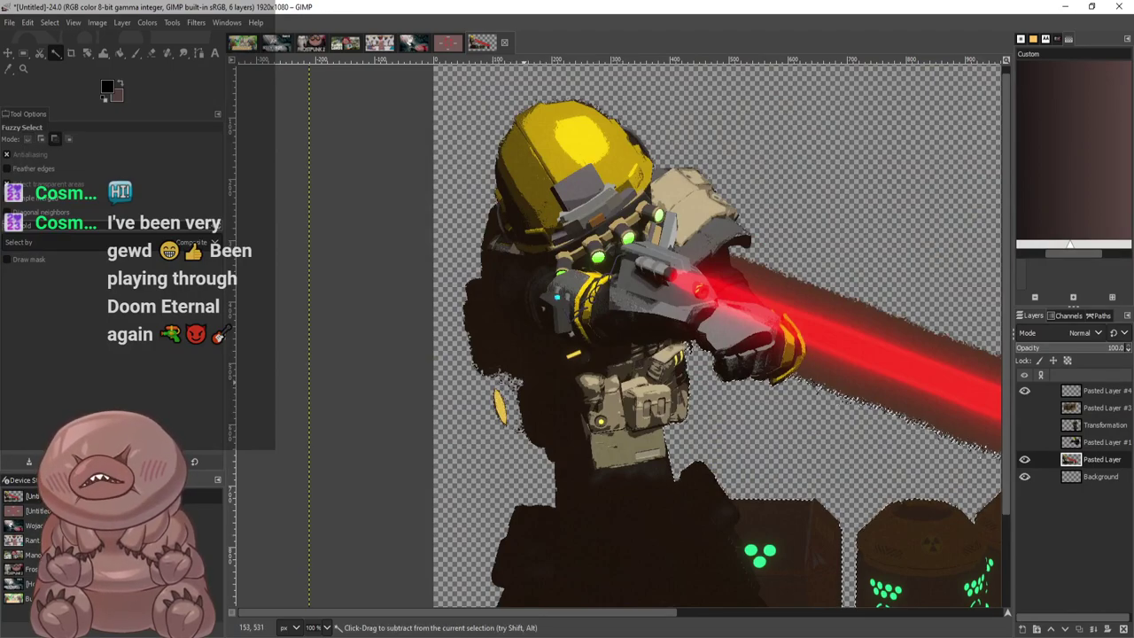
key("ctrl+z")
key("ctrl+z")
key("ctrl+z")
key("ctrl+z")
key("ctrl+z")
key("ctrl+z")
key("ctrl+z")
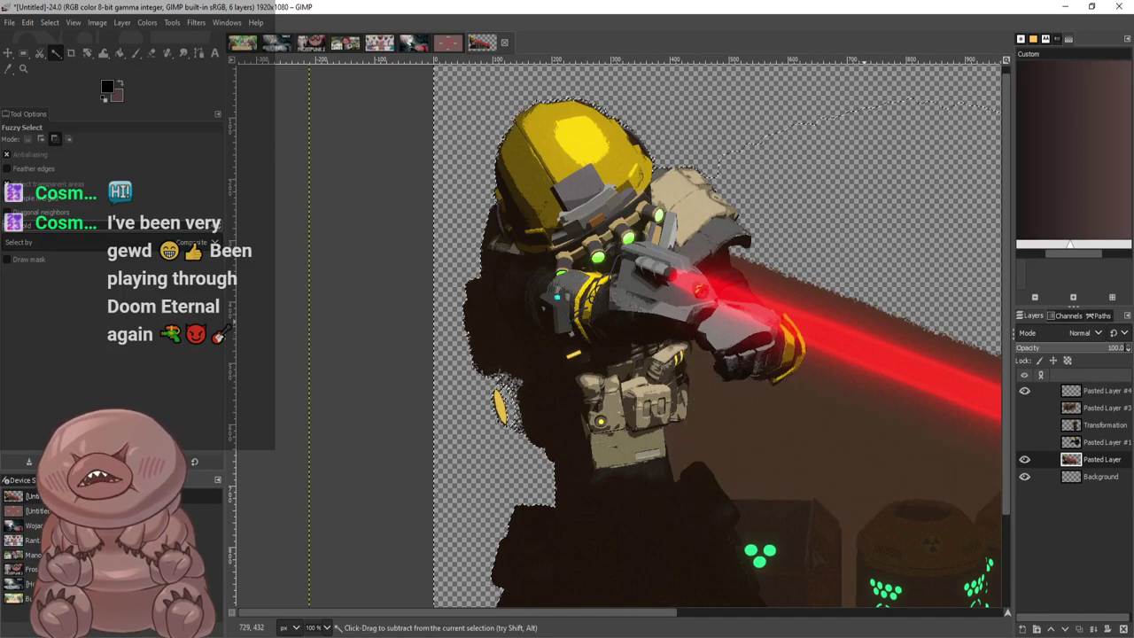
scroll(874, 250, "down", 5)
scroll(925, 290, "up", 5)
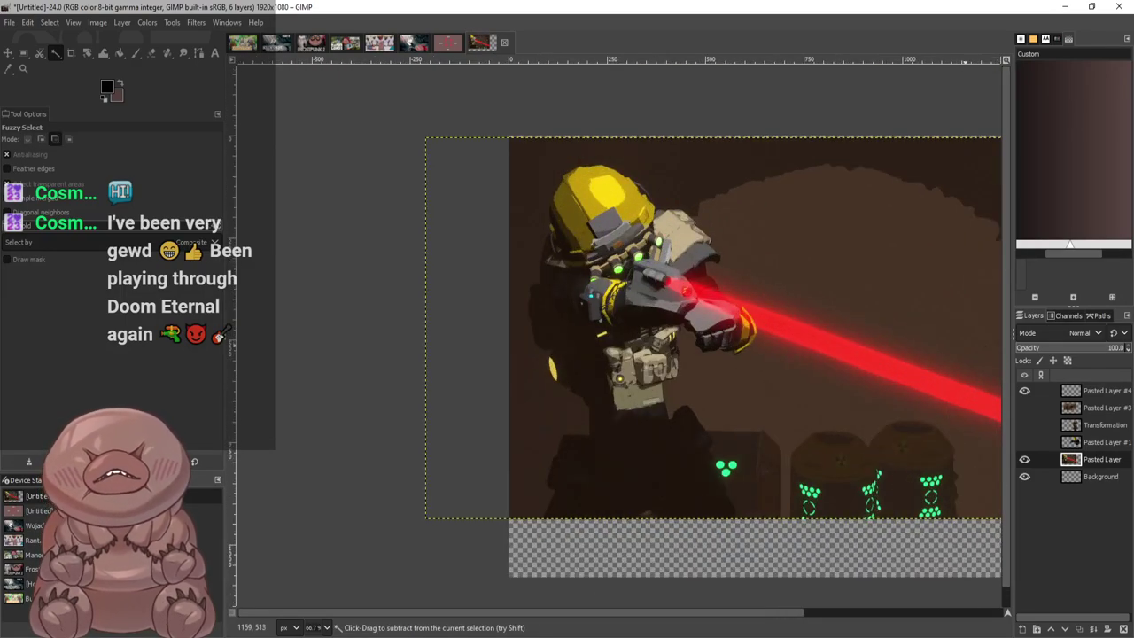
With the Eraser at size 8, erase the brown background under the forearm and along the outer edge of the waist pouches
scroll(502, 365, "up", 4)
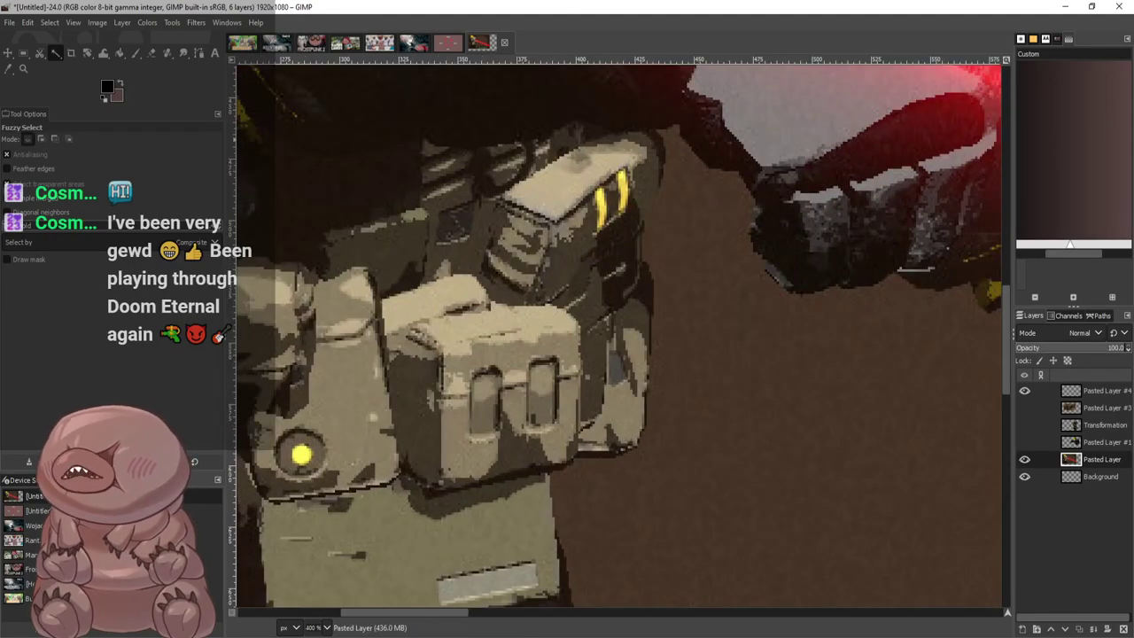
left_click(151, 53)
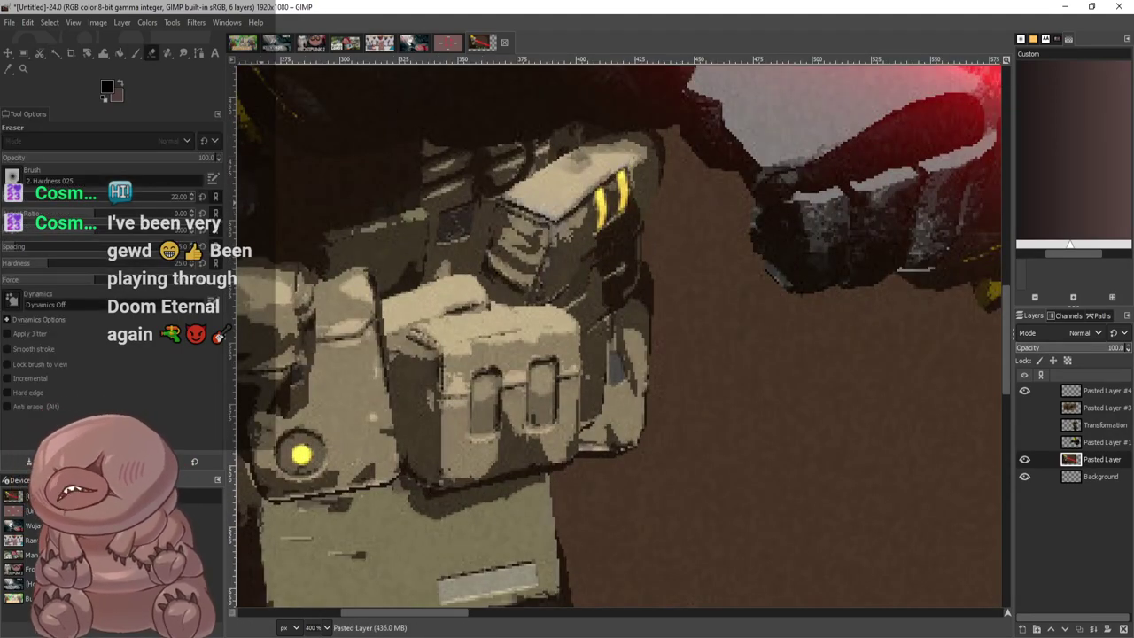
scroll(624, 195, "up", 3)
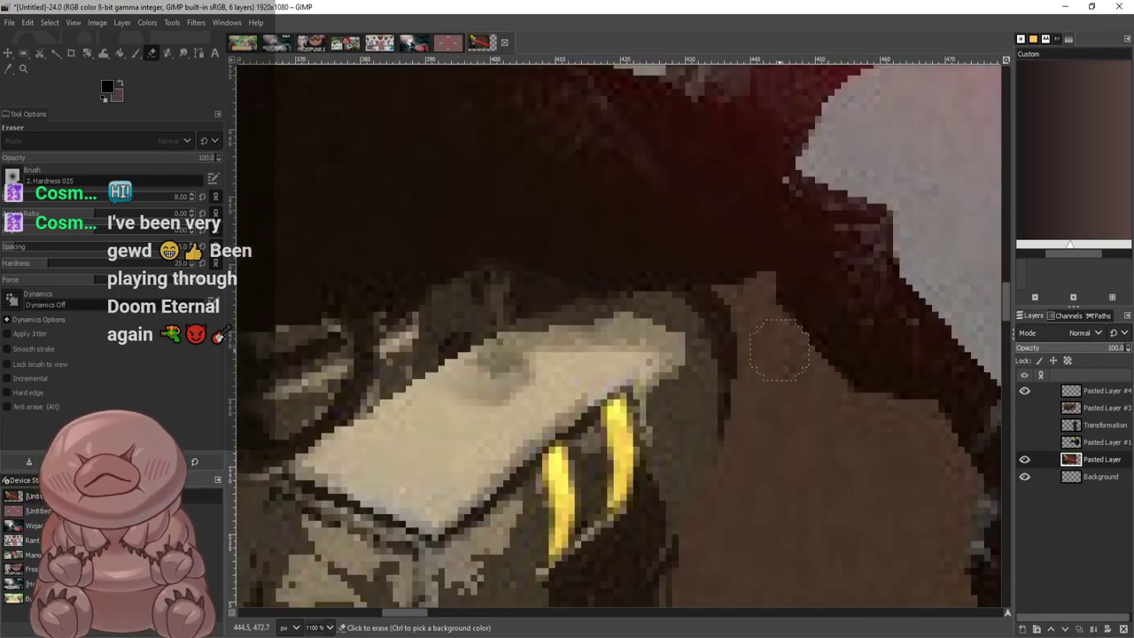
mouse_move(780, 353)
left_mouse_down()
mouse_move(729, 295)
mouse_move(768, 283)
mouse_move(758, 321)
mouse_move(795, 339)
mouse_move(826, 382)
mouse_move(924, 415)
mouse_move(943, 445)
left_mouse_up()
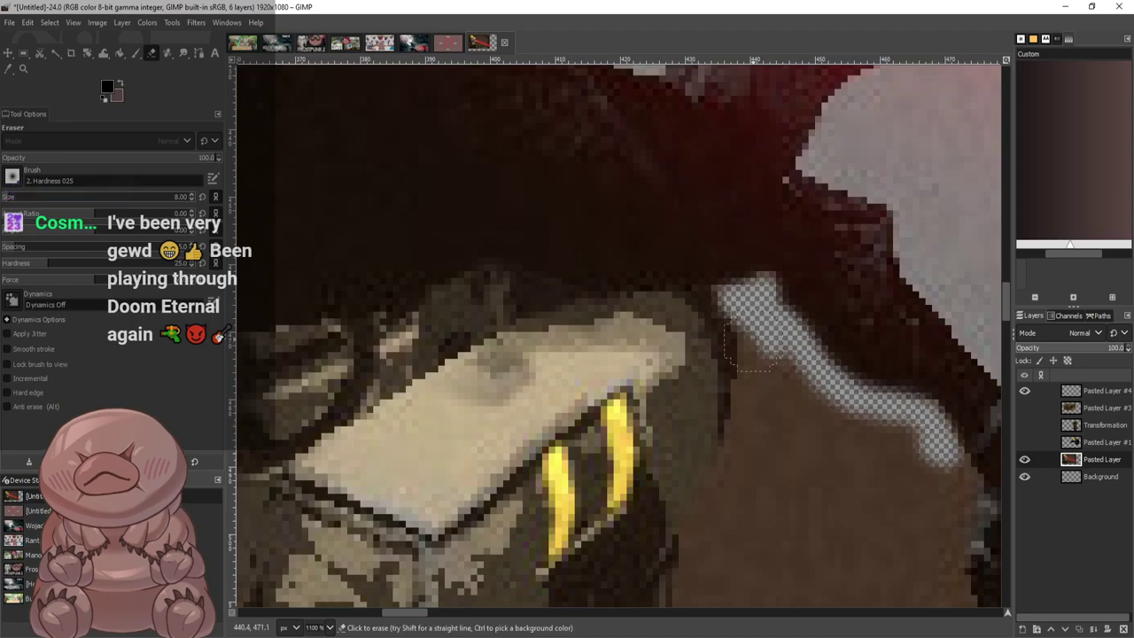
mouse_move(759, 330)
left_mouse_down()
mouse_move(767, 403)
mouse_move(750, 458)
mouse_move(749, 361)
mouse_move(740, 458)
mouse_move(688, 548)
left_mouse_up()
scroll(688, 548, "down", 3)
mouse_move(685, 296)
left_mouse_down()
mouse_move(690, 368)
mouse_move(735, 448)
left_mouse_up()
scroll(736, 257, "down", 2)
mouse_move(731, 251)
left_mouse_down()
mouse_move(709, 270)
mouse_move(744, 501)
left_mouse_up()
left_click_drag(716, 288, 726, 576)
Erase the brown background around the pouches' lower corner and down the side of the beige panel to the dark leg
scroll(727, 576, "down", 5)
mouse_move(717, 118)
left_mouse_down()
mouse_move(666, 348)
mouse_move(628, 383)
mouse_move(566, 408)
mouse_move(672, 366)
mouse_move(692, 344)
mouse_move(600, 394)
mouse_move(496, 404)
mouse_move(574, 403)
mouse_move(518, 393)
mouse_move(435, 421)
mouse_move(425, 444)
mouse_move(431, 498)
left_mouse_up()
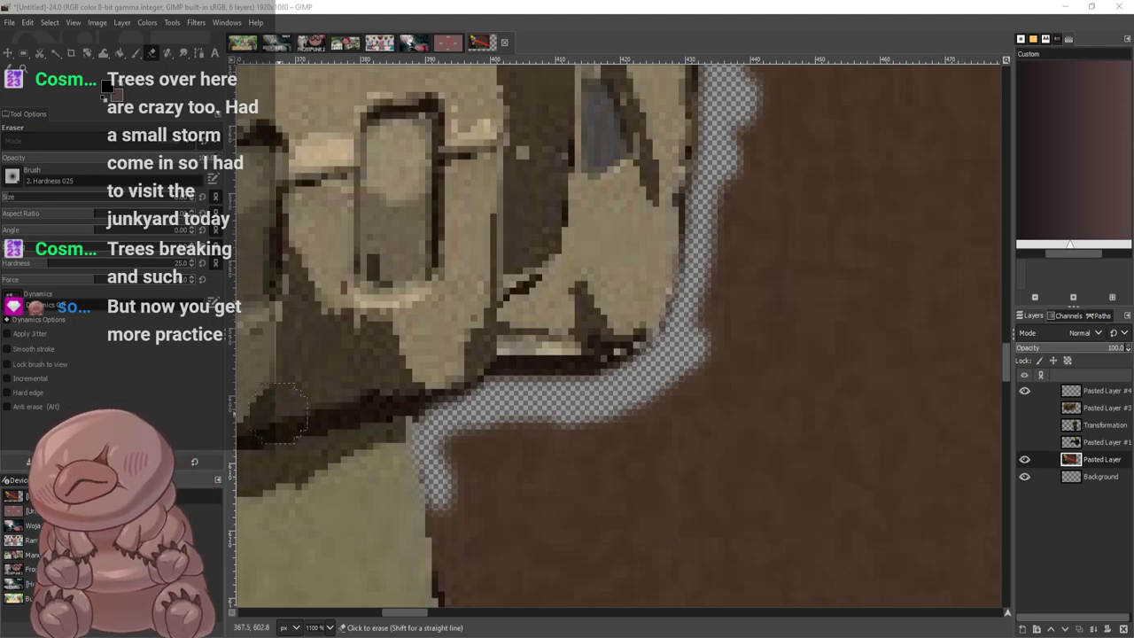
scroll(279, 412, "down", 2)
scroll(562, 435, "up", 5)
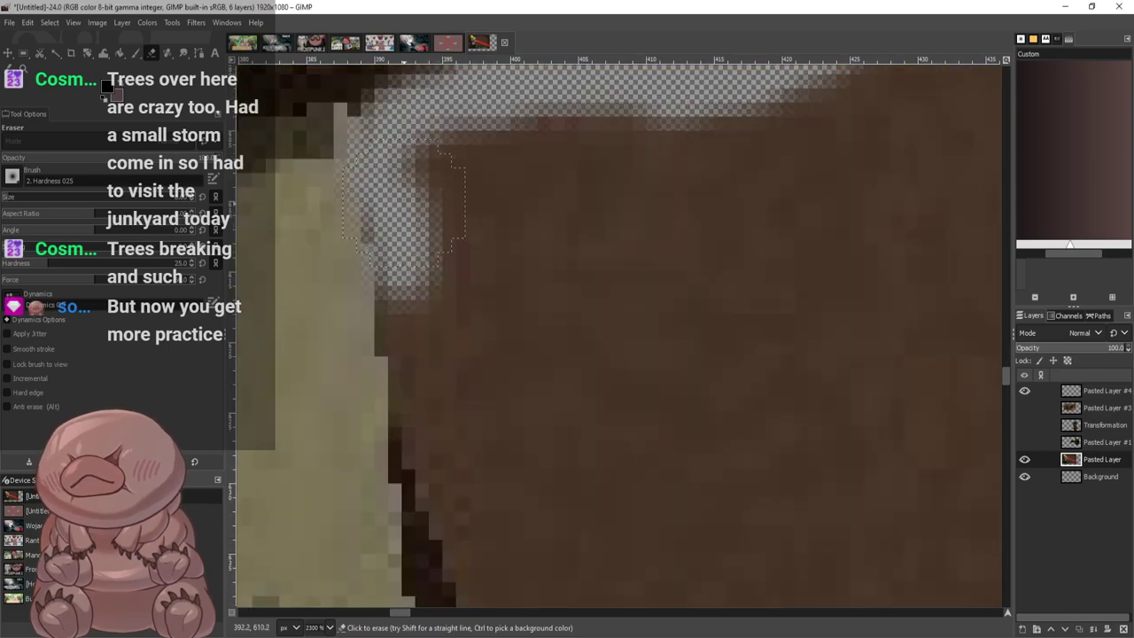
mouse_move(404, 203)
left_mouse_down()
mouse_move(415, 366)
mouse_move(450, 496)
mouse_move(439, 390)
mouse_move(392, 212)
mouse_move(427, 160)
mouse_move(581, 117)
mouse_move(731, 142)
mouse_move(550, 159)
mouse_move(516, 150)
mouse_move(460, 226)
mouse_move(482, 252)
mouse_move(665, 182)
mouse_move(642, 166)
left_mouse_up()
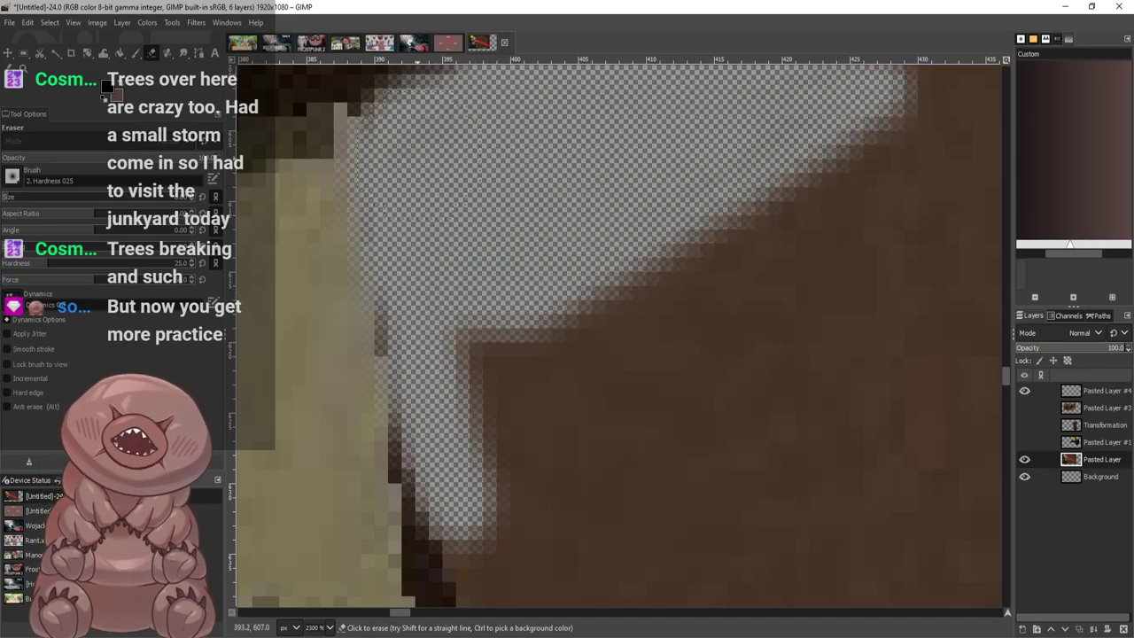
mouse_move(419, 155)
left_mouse_down()
mouse_move(460, 182)
mouse_move(504, 448)
mouse_move(498, 427)
mouse_move(520, 383)
left_mouse_up()
scroll(501, 194, "down", 7)
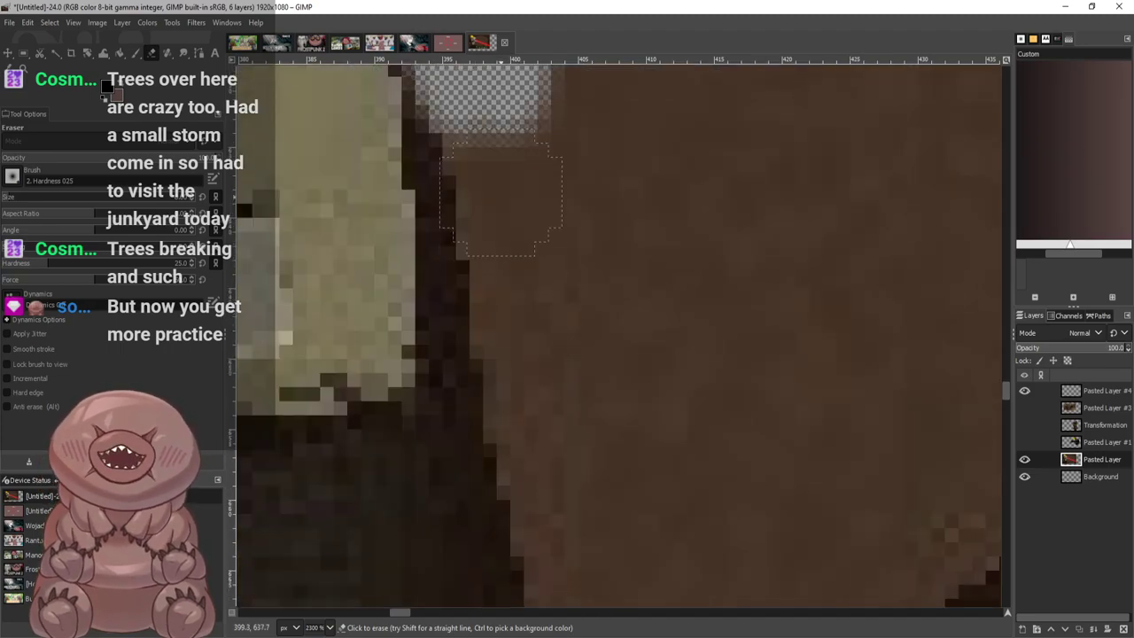
mouse_move(501, 199)
left_mouse_down()
mouse_move(540, 310)
mouse_move(479, 134)
mouse_move(549, 467)
mouse_move(517, 191)
mouse_move(541, 322)
mouse_move(561, 58)
mouse_move(600, 142)
mouse_move(613, 313)
mouse_move(593, 413)
left_mouse_up()
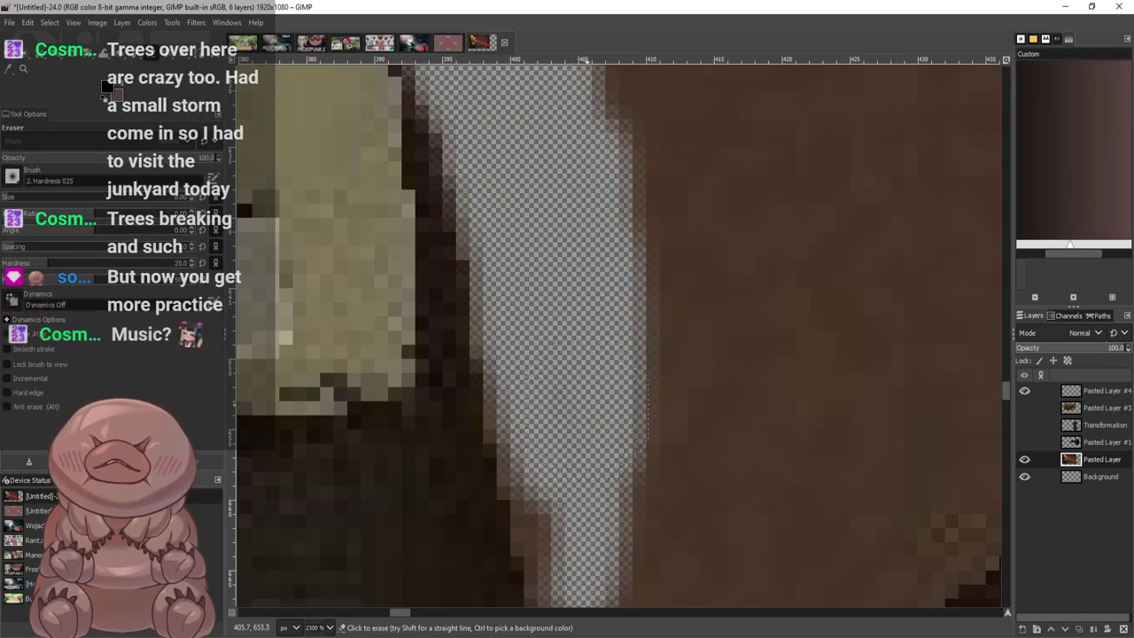
Extend the erased strip down beside the dark leg and widen the gap next to the beige panel
scroll(593, 413, "down", 3)
mouse_move(510, 213)
left_mouse_down()
mouse_move(567, 417)
mouse_move(612, 514)
mouse_move(660, 447)
mouse_move(656, 97)
mouse_move(687, 443)
mouse_move(700, 230)
mouse_move(658, 150)
mouse_move(665, 124)
left_mouse_up()
scroll(681, 236, "up", 3)
scroll(658, 130, "down", 1)
scroll(654, 177, "up", 3)
mouse_move(624, 327)
left_mouse_down()
mouse_move(620, 357)
mouse_move(612, 275)
mouse_move(673, 204)
mouse_move(807, 155)
mouse_move(704, 333)
left_mouse_up()
left_click_drag(738, 289, 709, 414)
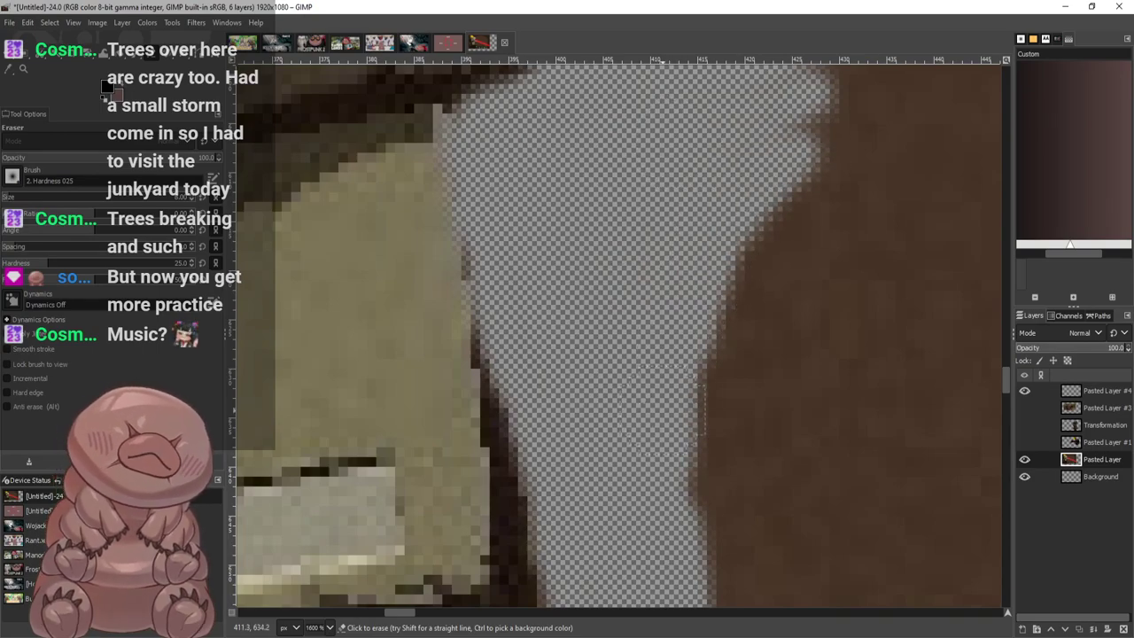
Erase the remaining brown at the pointed bottom of the gap between the leg and the dark mound
scroll(700, 412, "down", 5)
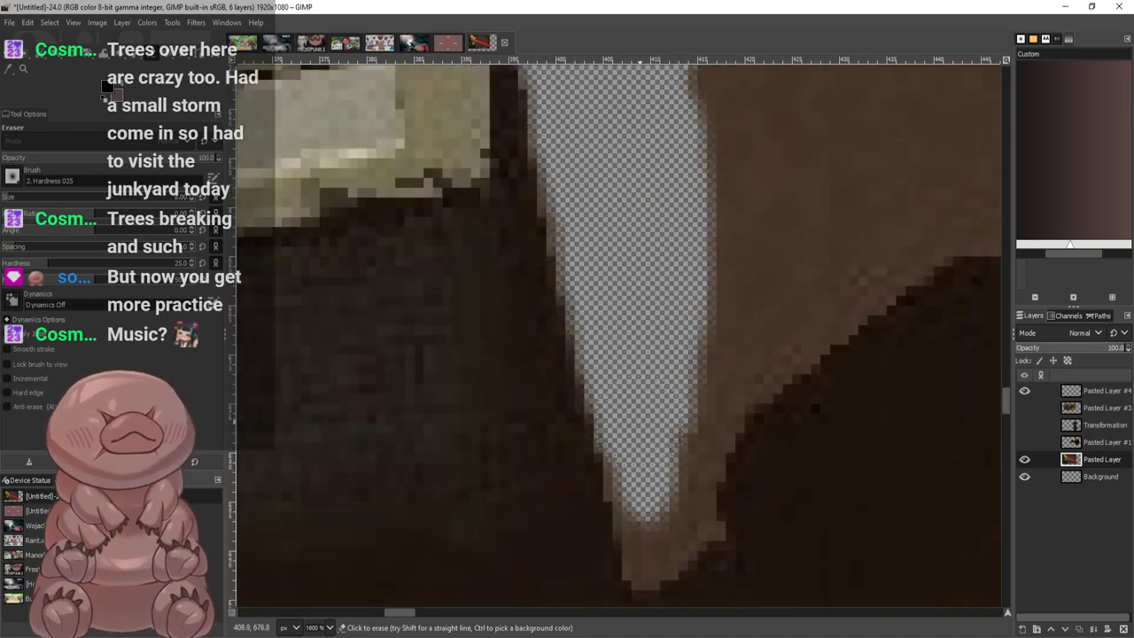
scroll(650, 426, "up", 3)
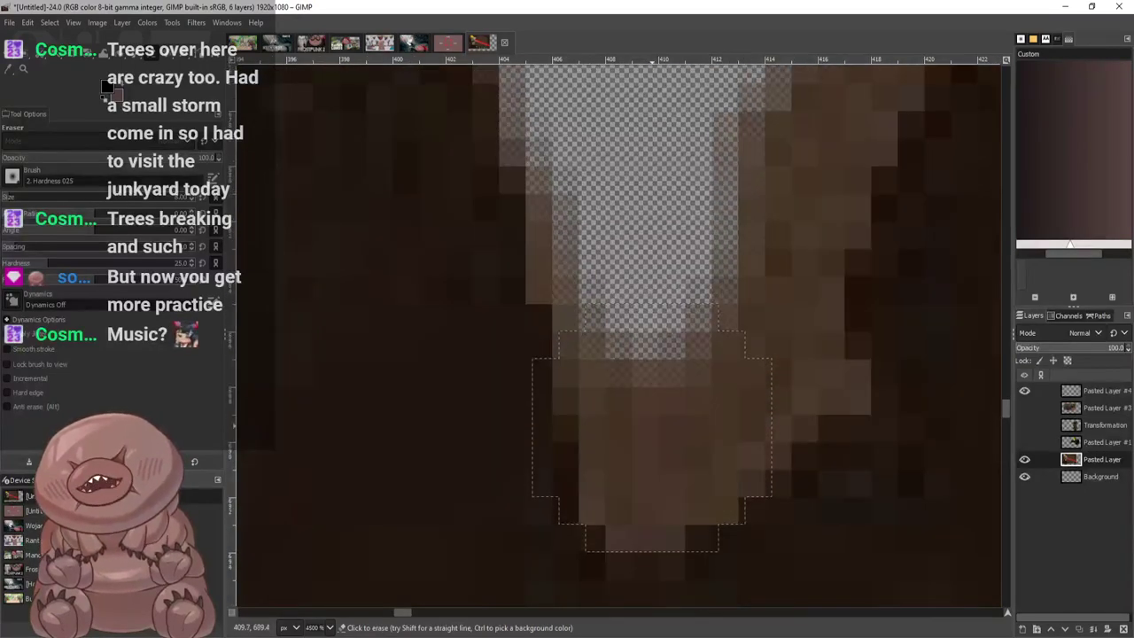
mouse_move(637, 434)
left_mouse_down()
mouse_move(651, 496)
mouse_move(815, 366)
mouse_move(721, 445)
left_mouse_up()
mouse_move(716, 514)
left_mouse_down()
mouse_move(797, 266)
mouse_move(887, 115)
mouse_move(708, 204)
left_mouse_up()
Erase the brown background up the dark mound's near slope and across its rounded top
scroll(886, 143, "down", 4)
scroll(921, 222, "up", 5)
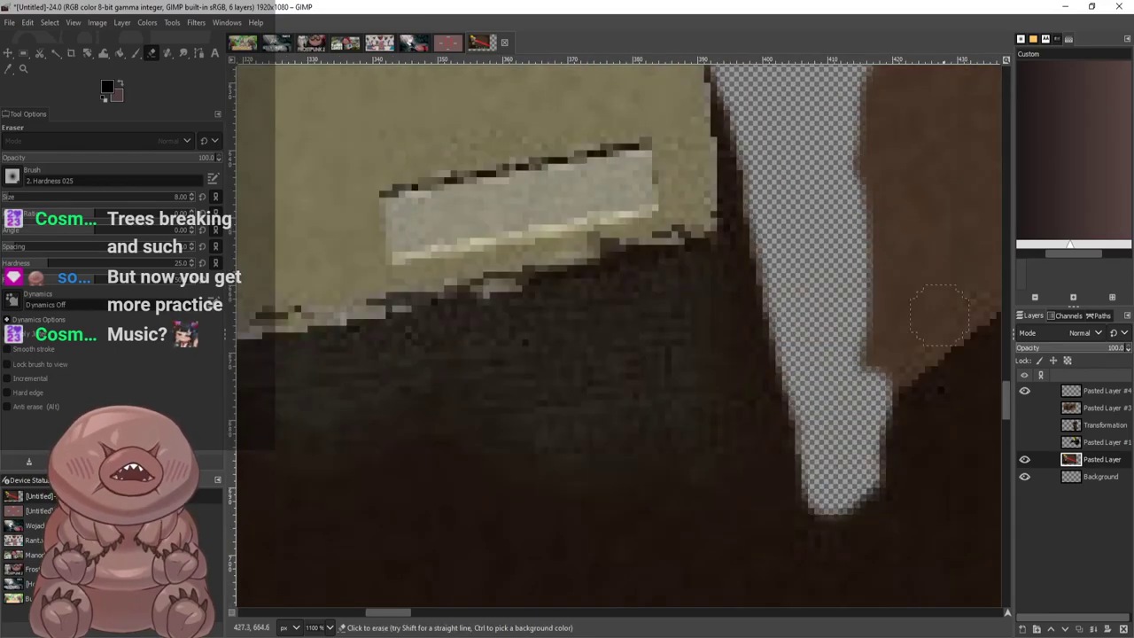
scroll(935, 364, "up", 2)
mouse_move(966, 264)
left_mouse_down()
mouse_move(864, 379)
mouse_move(949, 283)
mouse_move(851, 337)
mouse_move(904, 213)
mouse_move(896, 75)
mouse_move(816, 186)
mouse_move(847, 107)
left_mouse_up()
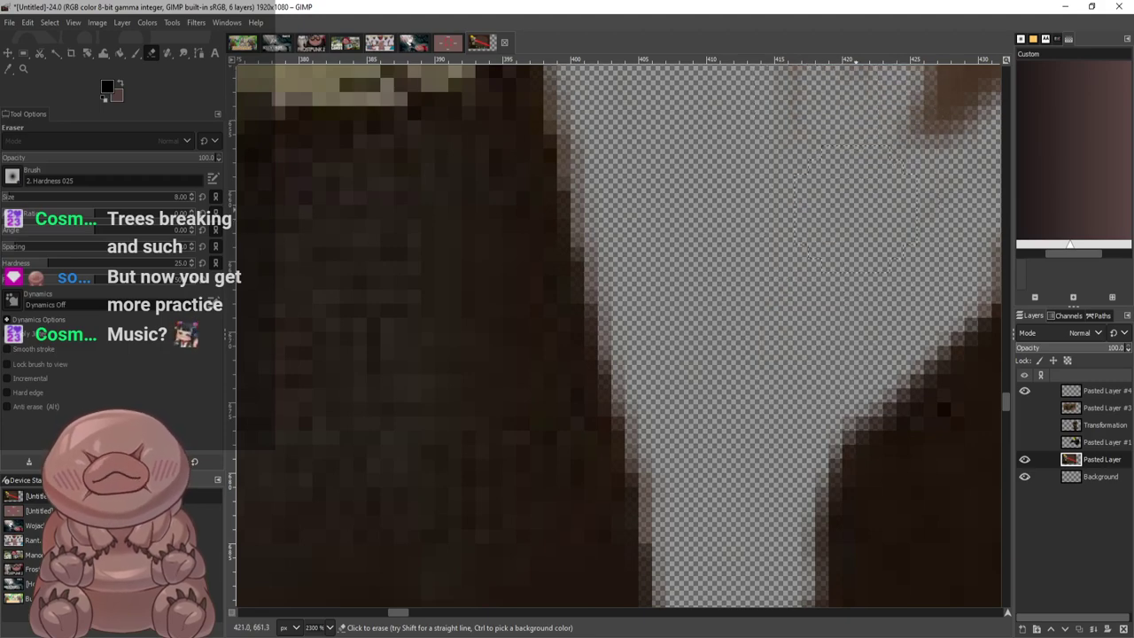
scroll(869, 241, "down", 3)
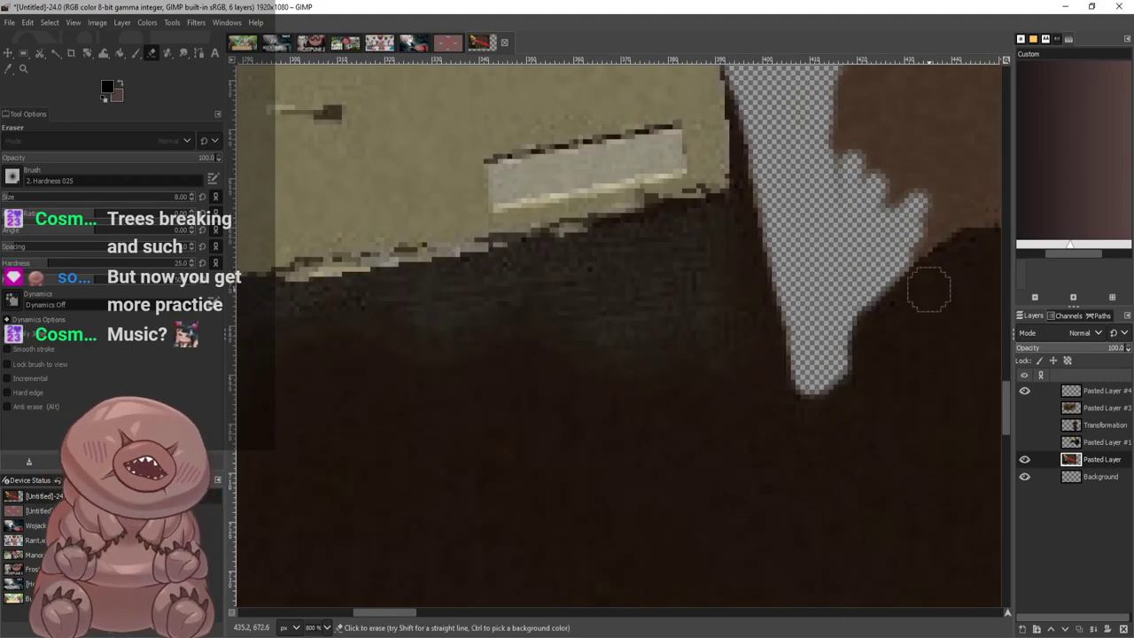
scroll(593, 91, "right", 5)
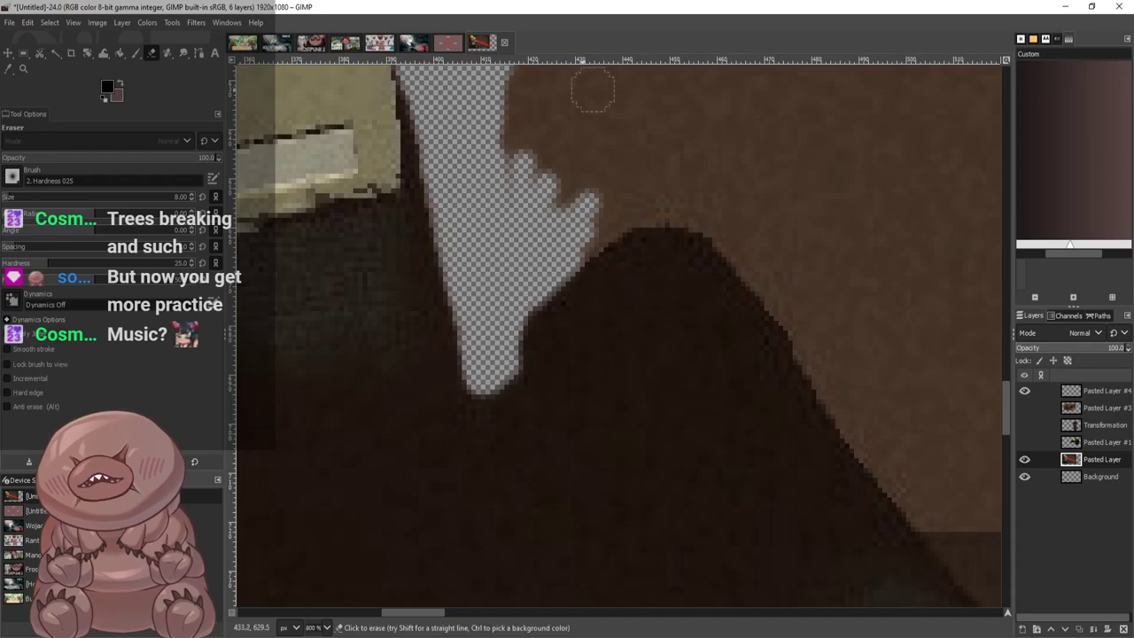
scroll(683, 208, "up", 3)
mouse_move(740, 204)
left_mouse_down()
mouse_move(544, 215)
mouse_move(878, 216)
mouse_move(537, 219)
mouse_move(552, 235)
mouse_move(452, 298)
mouse_move(523, 238)
mouse_move(429, 301)
mouse_move(632, 180)
mouse_move(795, 215)
mouse_move(903, 293)
mouse_move(988, 410)
mouse_move(824, 264)
mouse_move(937, 341)
left_mouse_up()
scroll(966, 315, "down", 1)
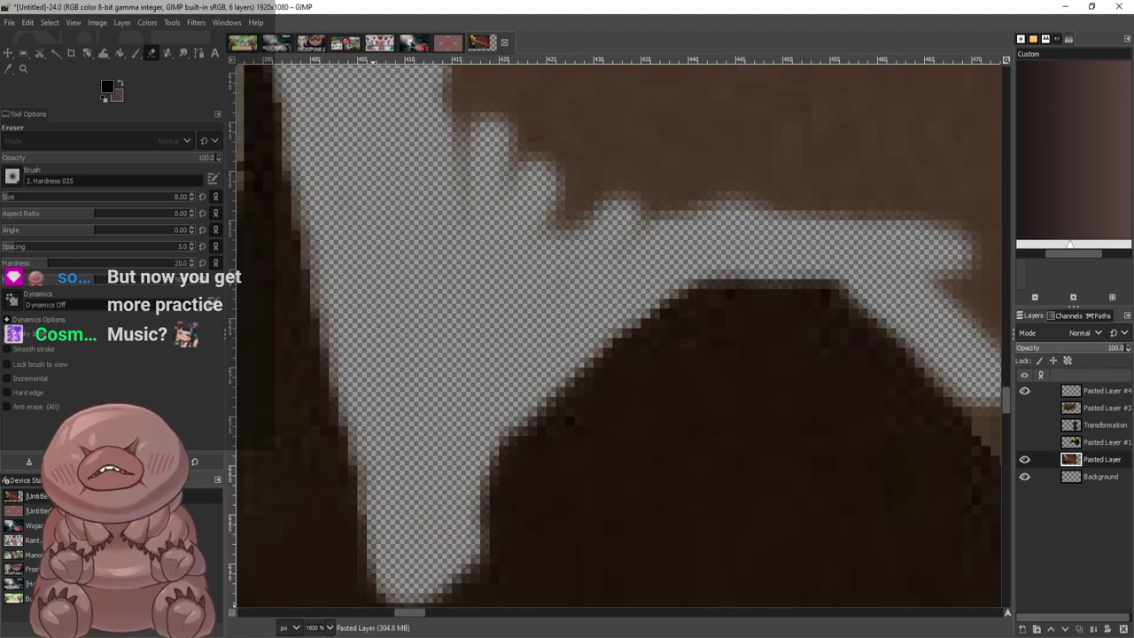
Erase a strip down the mound's far slope, undoing one stroke and redrawing it closer to the edge
left_click_drag(410, 613, 430, 612)
scroll(627, 436, "down", 2)
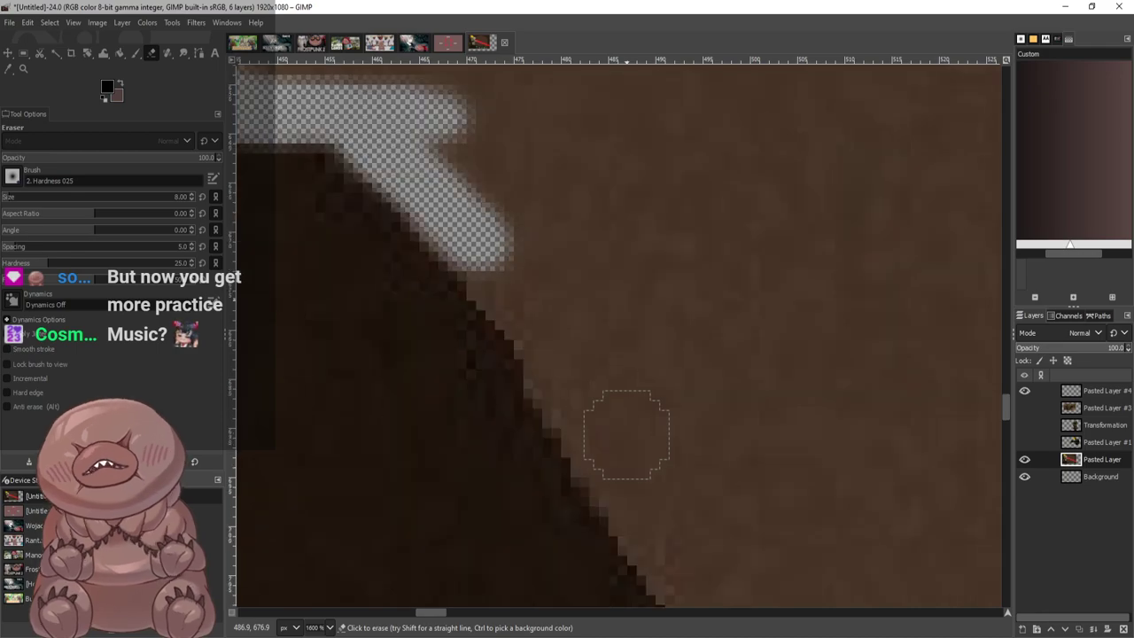
mouse_move(467, 229)
left_mouse_down()
mouse_move(536, 372)
mouse_move(469, 316)
left_mouse_up()
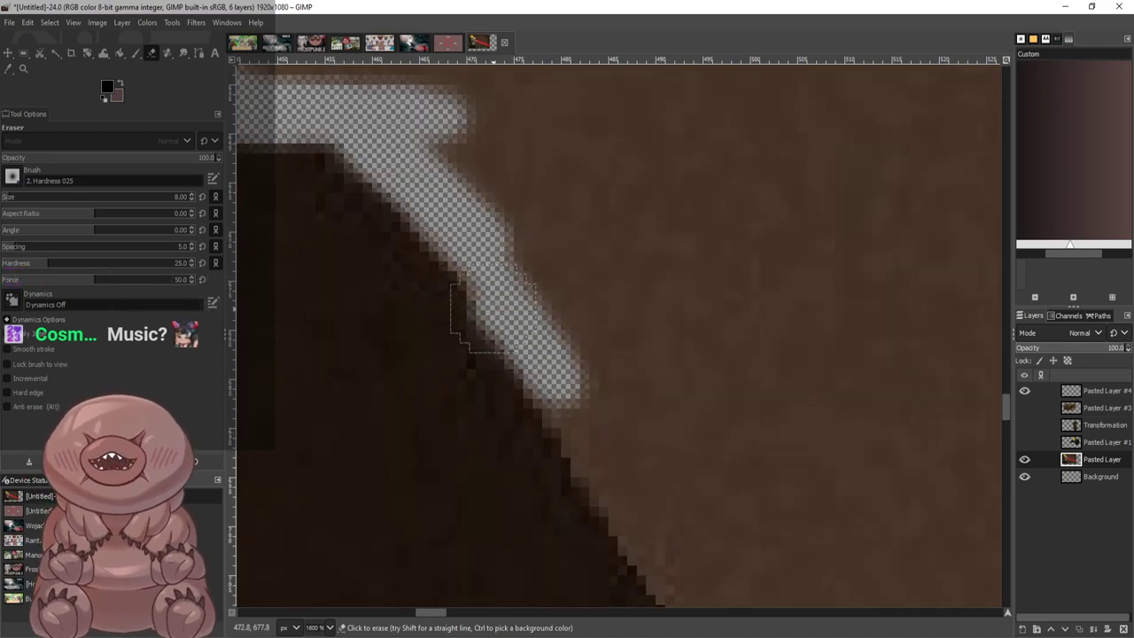
key("ctrl+z")
mouse_move(414, 235)
left_mouse_down()
mouse_move(557, 381)
mouse_move(462, 129)
mouse_move(484, 248)
mouse_move(427, 164)
mouse_move(472, 156)
mouse_move(527, 228)
mouse_move(603, 424)
left_mouse_up()
Continue the erased outline down the dark silhouette, around its jutting corner to beside the three green lights
scroll(644, 397, "down", 4)
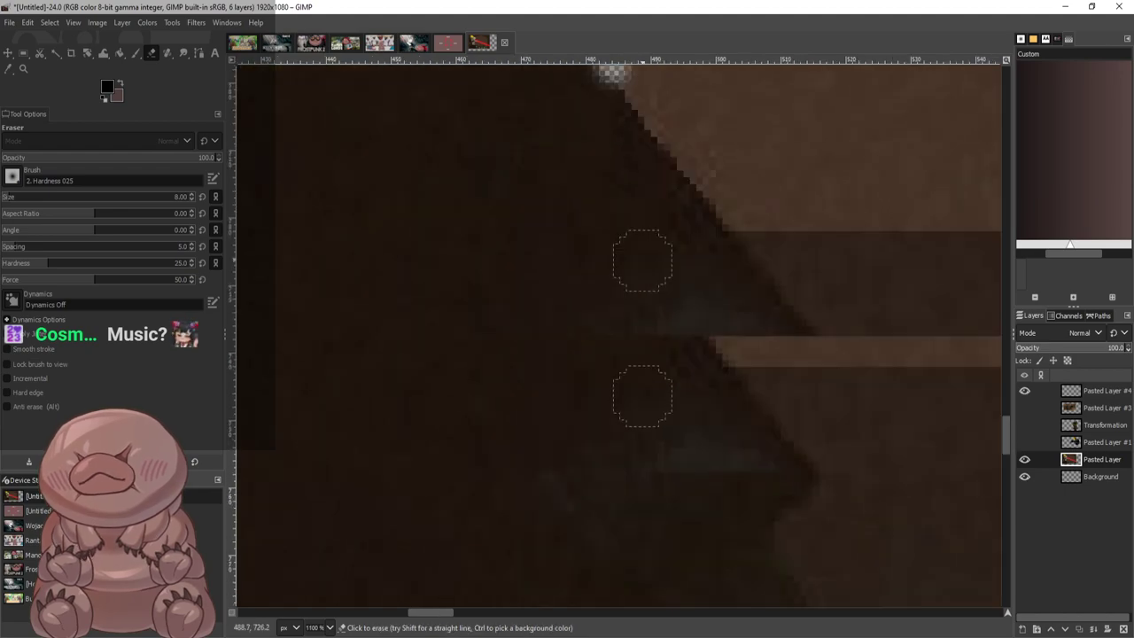
scroll(651, 144, "up", 1)
mouse_move(631, 201)
left_mouse_down()
mouse_move(773, 408)
mouse_move(832, 473)
mouse_move(886, 576)
left_mouse_up()
scroll(882, 415, "down", 3)
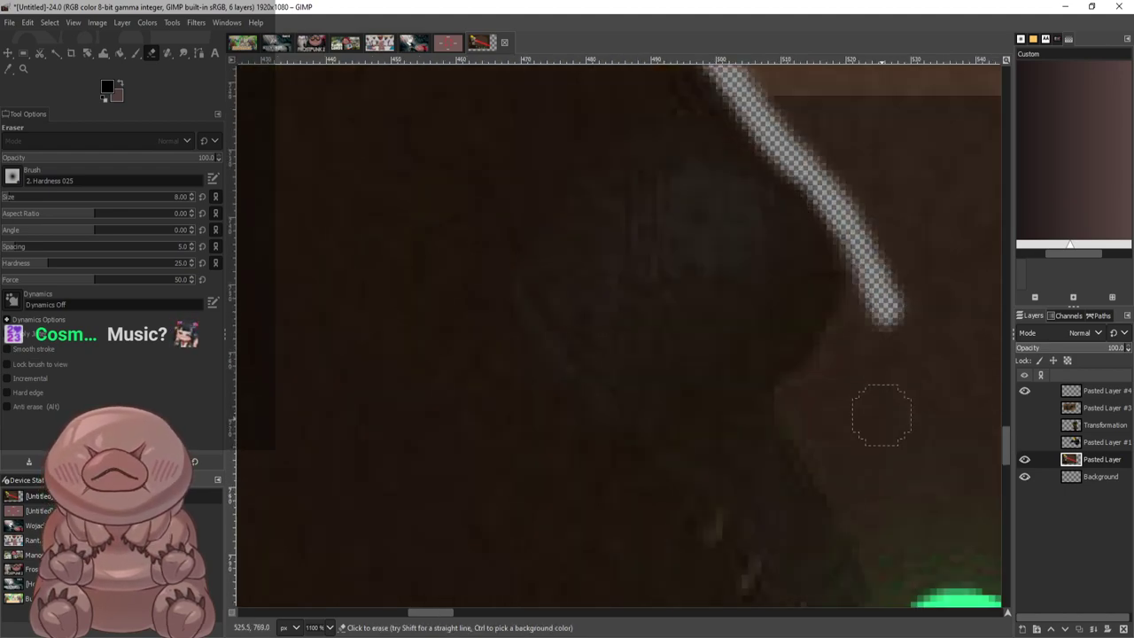
mouse_move(867, 297)
left_mouse_down()
mouse_move(824, 376)
mouse_move(793, 403)
mouse_move(829, 377)
mouse_move(811, 454)
mouse_move(873, 563)
left_mouse_up()
scroll(886, 400, "down", 8)
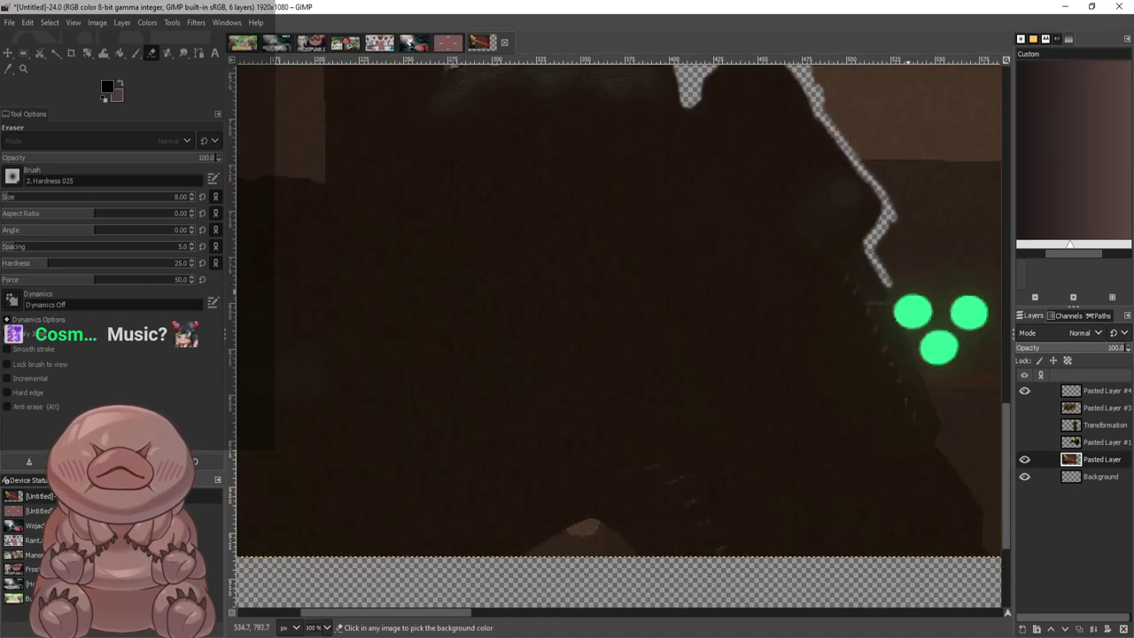
scroll(853, 318, "up", 6)
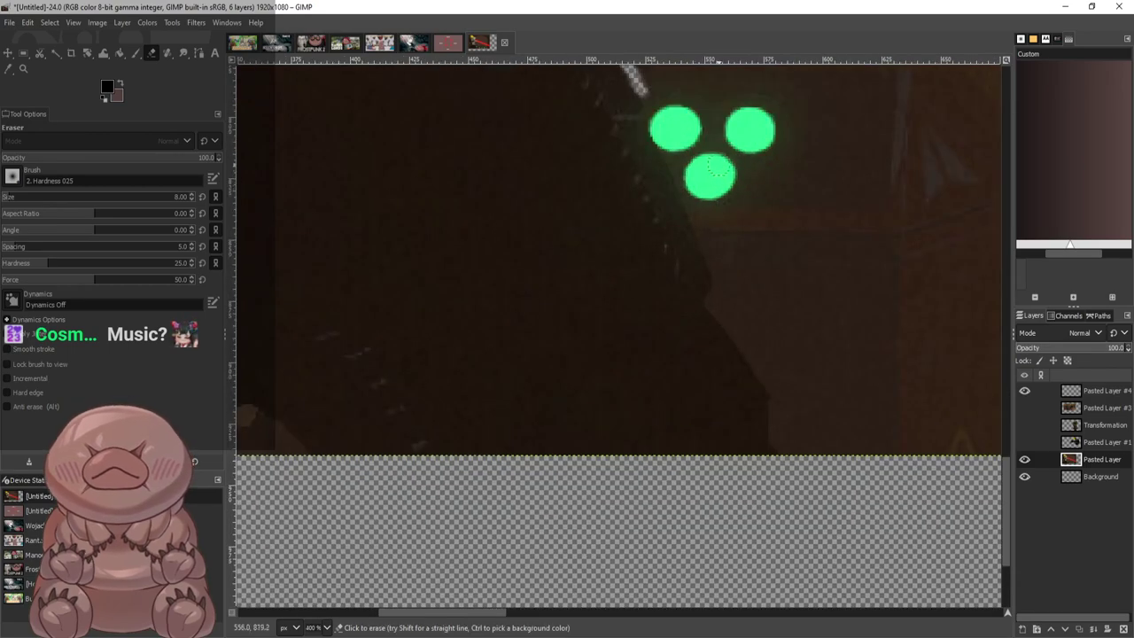
Erase a strip of background along the edge of the dark silhouette beside the three green lights and widen it
scroll(633, 252, "up", 2)
mouse_move(660, 200)
left_mouse_down()
mouse_move(709, 337)
mouse_move(681, 257)
mouse_move(691, 317)
mouse_move(766, 454)
left_mouse_up()
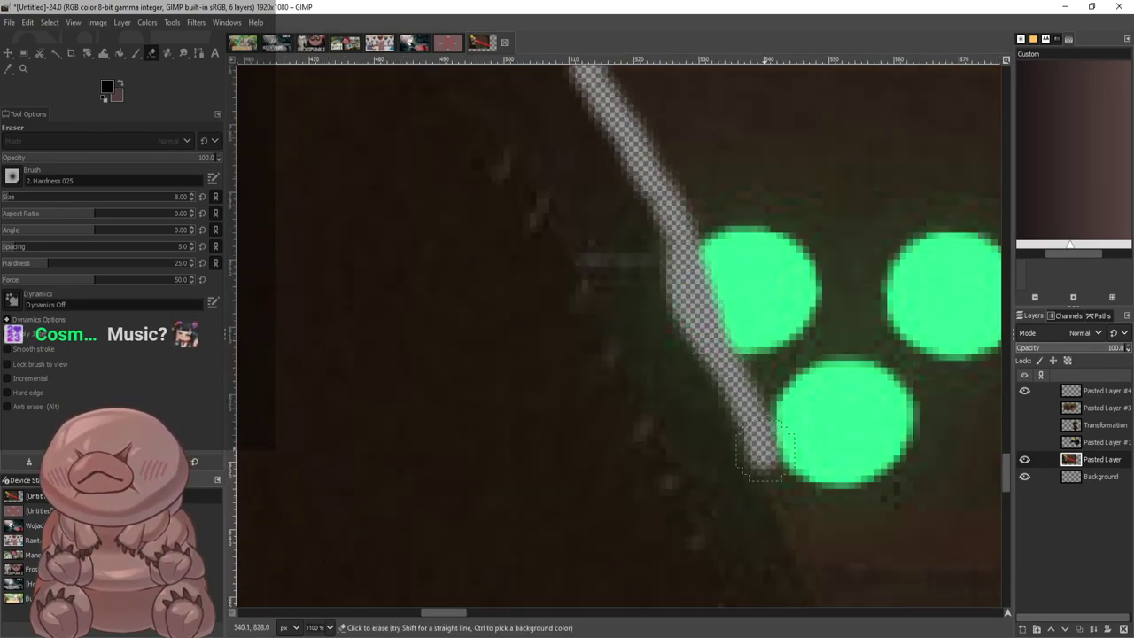
mouse_move(671, 317)
left_mouse_down()
mouse_move(803, 543)
mouse_move(780, 393)
mouse_move(788, 419)
mouse_move(744, 334)
mouse_move(737, 247)
left_mouse_up()
scroll(727, 256, "up", 5)
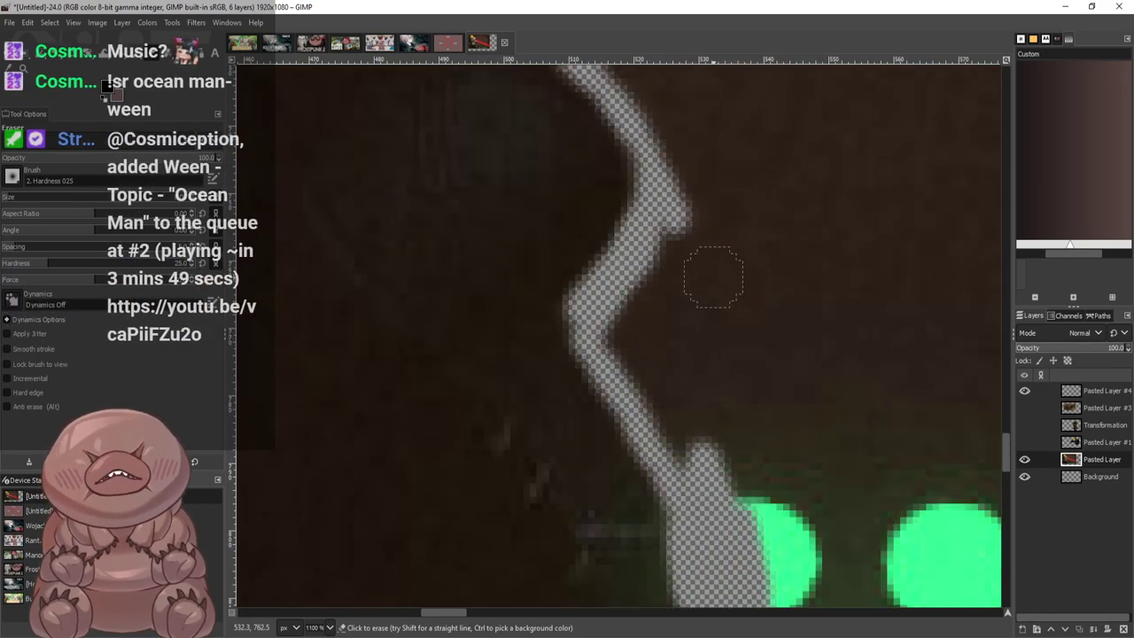
scroll(714, 266, "down", 2)
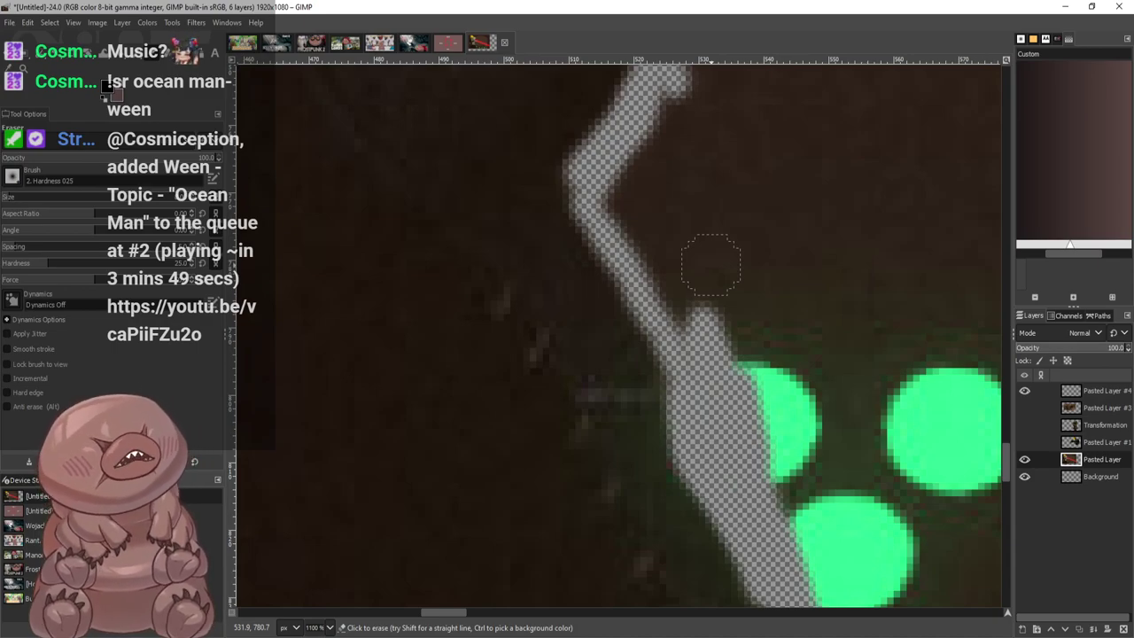
mouse_move(631, 213)
left_mouse_down()
mouse_move(701, 350)
mouse_move(649, 191)
mouse_move(608, 182)
mouse_move(651, 195)
mouse_move(695, 98)
left_mouse_up()
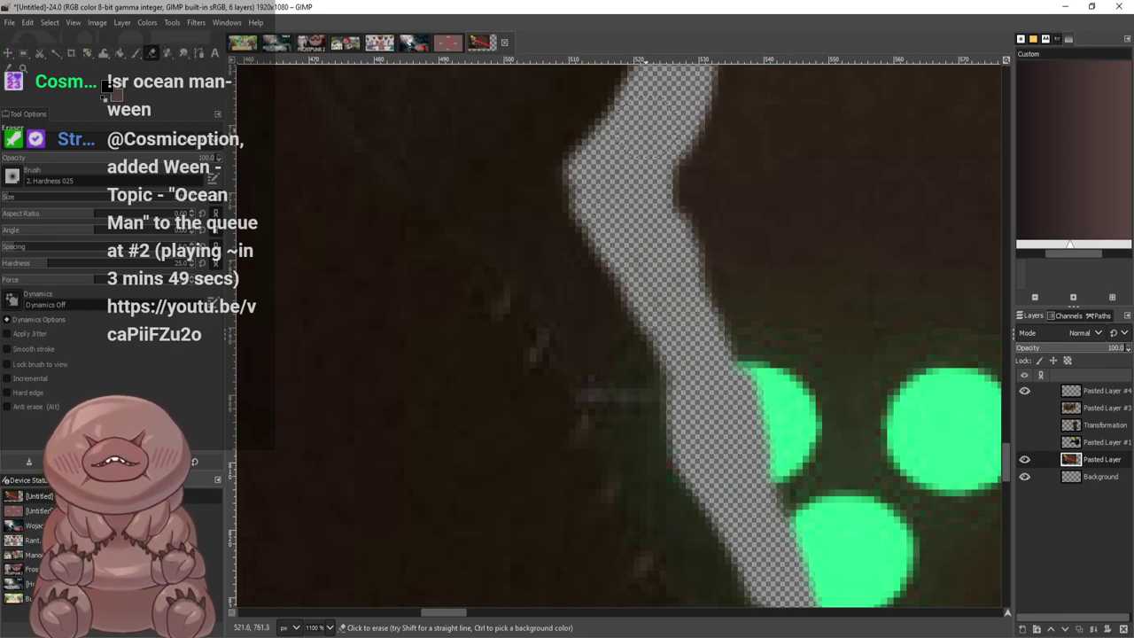
Widen the erased strip above the green lights, following the silhouette's edge up into the lighter brown wall
scroll(635, 223, "up", 3)
mouse_move(674, 233)
left_mouse_down()
mouse_move(683, 312)
mouse_move(698, 347)
mouse_move(675, 355)
mouse_move(694, 380)
left_mouse_up()
left_click_drag(670, 200, 658, 73)
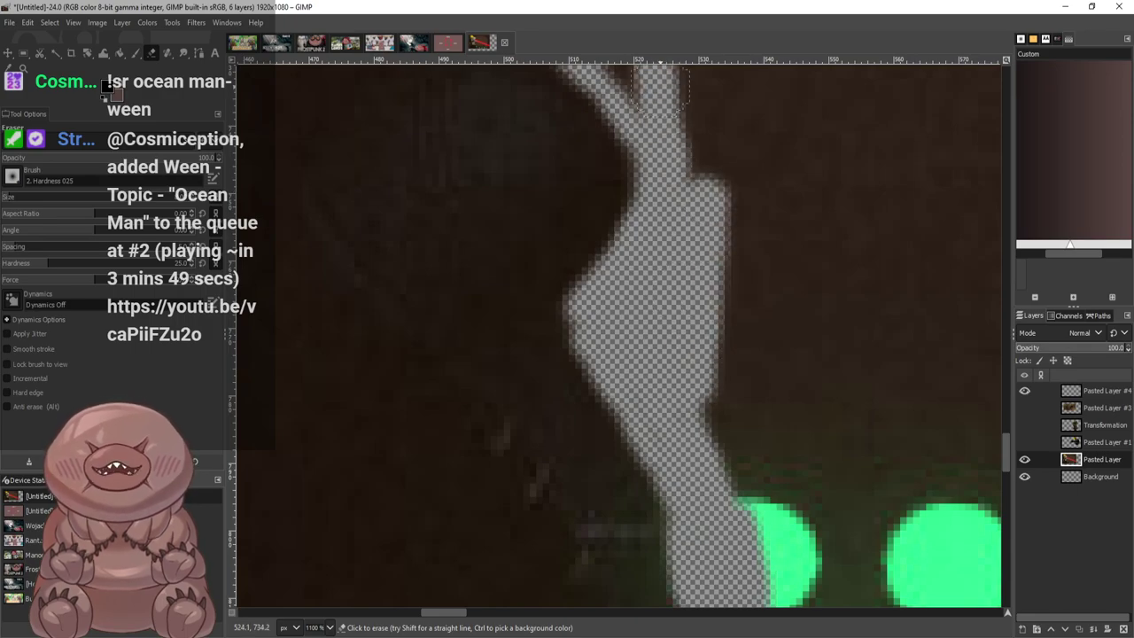
scroll(638, 195, "up", 5)
mouse_move(636, 359)
left_mouse_down()
mouse_move(600, 300)
mouse_move(586, 301)
mouse_move(618, 341)
mouse_move(572, 279)
left_mouse_up()
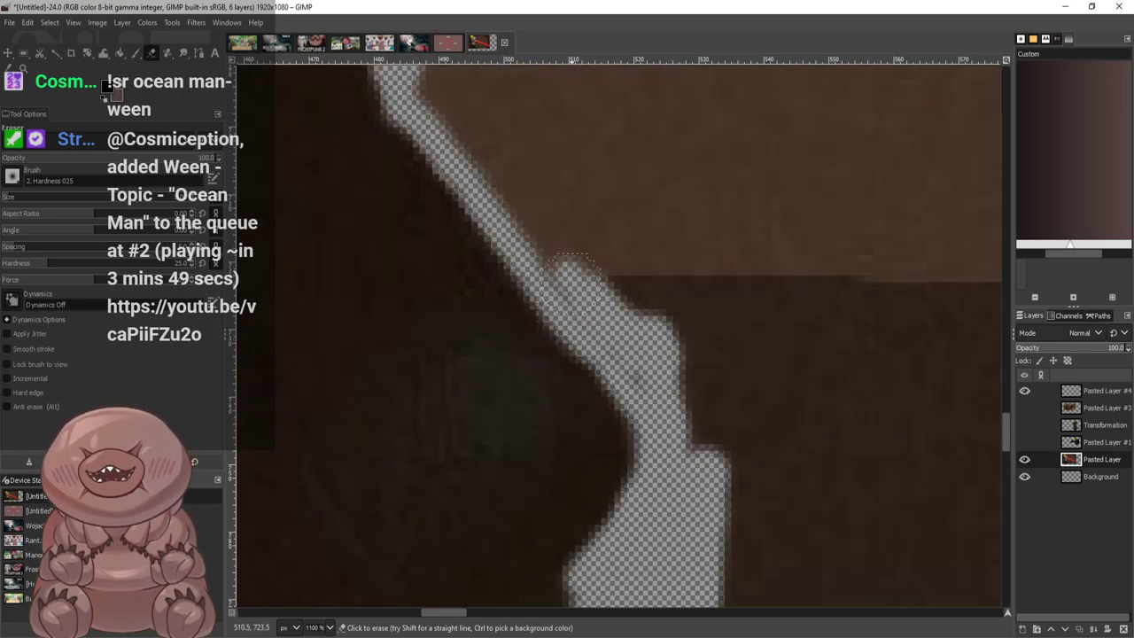
left_click_drag(651, 377, 558, 292)
left_click_drag(523, 239, 462, 124)
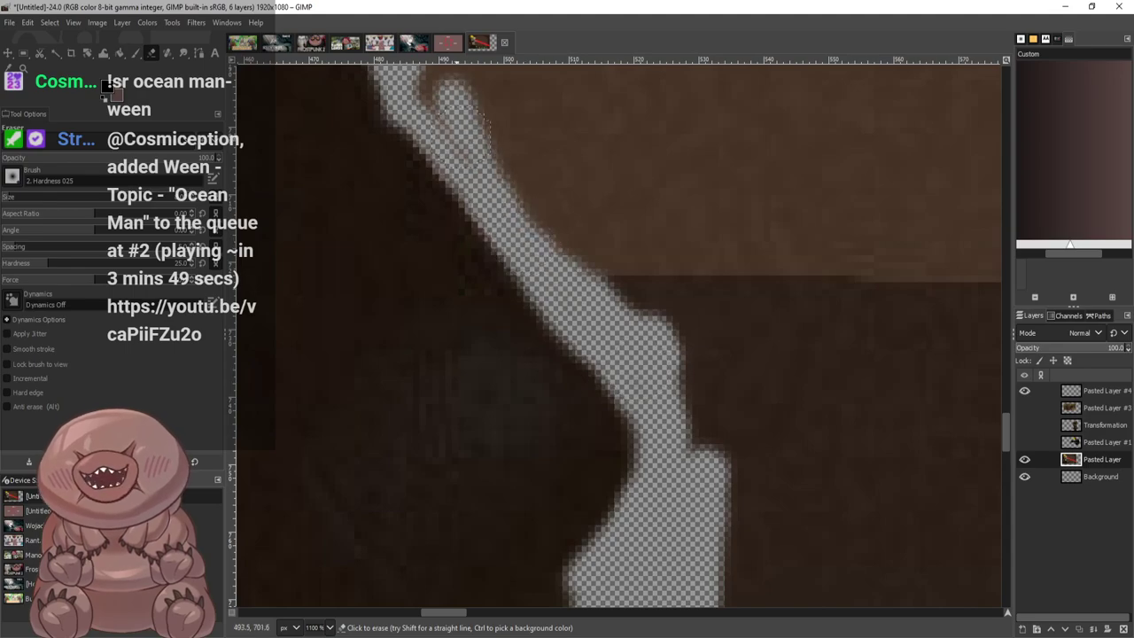
Erase more of the brown wall along the diagonal upper part of the silhouette's edge
scroll(447, 113, "up", 2)
mouse_move(437, 330)
left_mouse_down()
mouse_move(374, 216)
mouse_move(487, 392)
mouse_move(431, 307)
left_mouse_up()
mouse_move(482, 405)
left_mouse_down()
mouse_move(533, 475)
mouse_move(530, 442)
left_mouse_up()
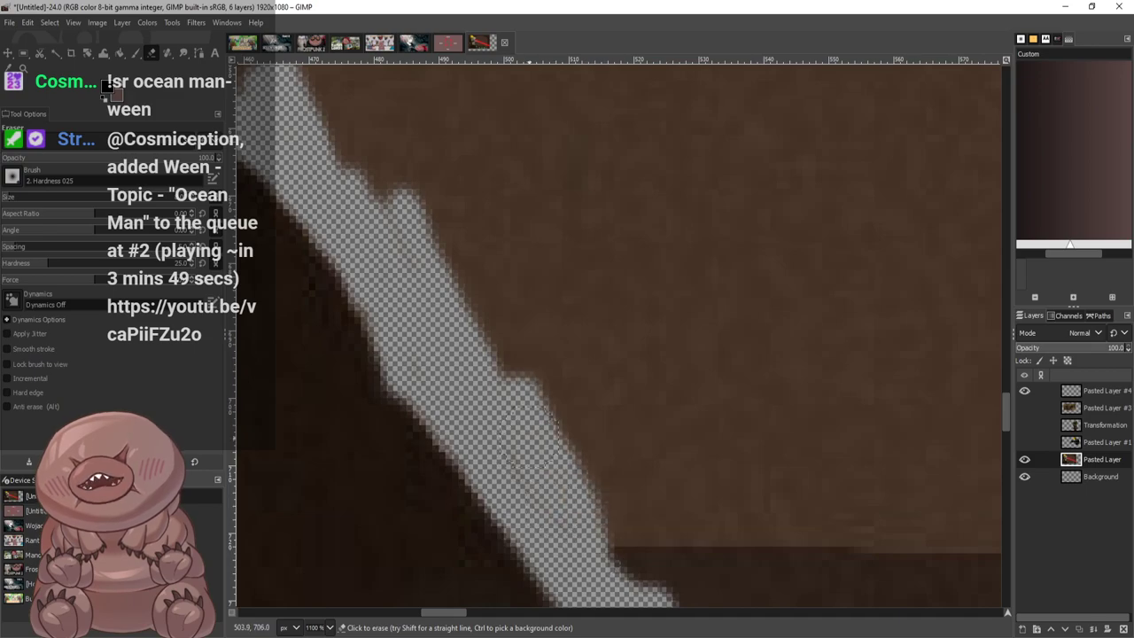
left_click_drag(581, 530, 656, 588)
left_click_drag(603, 523, 461, 266)
Widen the erased strip from the brown wall down to the green lights, removing most of the nearest light
scroll(589, 379, "down", 9)
mouse_move(654, 104)
left_mouse_down()
mouse_move(708, 368)
mouse_move(681, 239)
mouse_move(693, 197)
mouse_move(715, 309)
mouse_move(723, 567)
left_mouse_up()
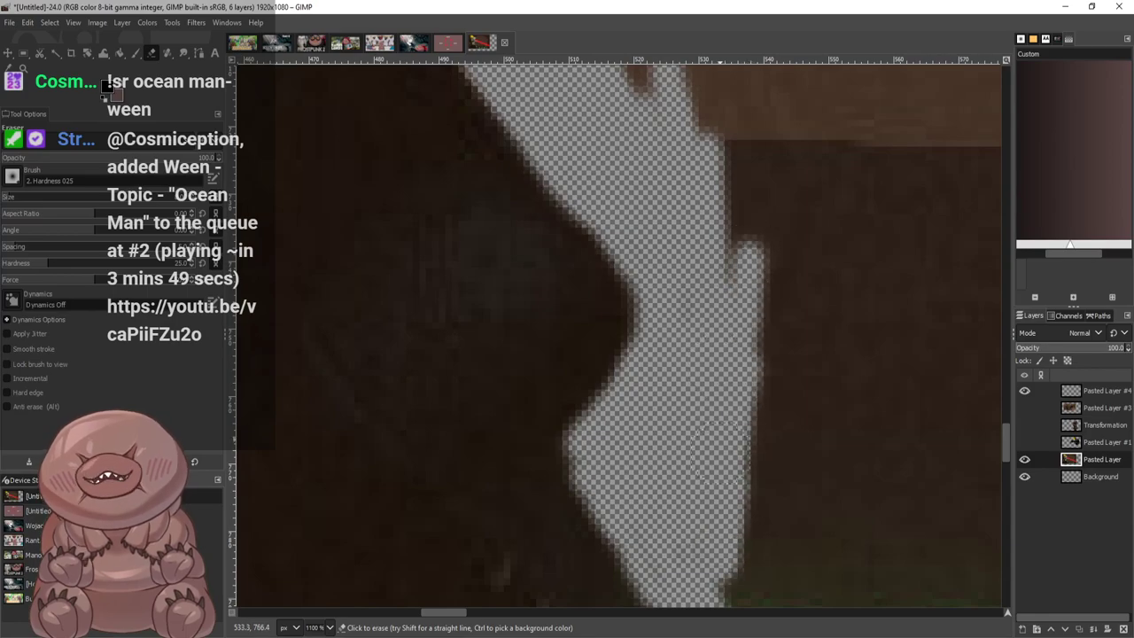
mouse_move(713, 439)
left_mouse_down()
mouse_move(729, 271)
mouse_move(714, 293)
mouse_move(669, 136)
mouse_move(623, 102)
mouse_move(796, 284)
mouse_move(774, 264)
mouse_move(738, 313)
mouse_move(724, 224)
left_mouse_up()
scroll(781, 258, "down", 4)
left_click_drag(767, 461, 794, 434)
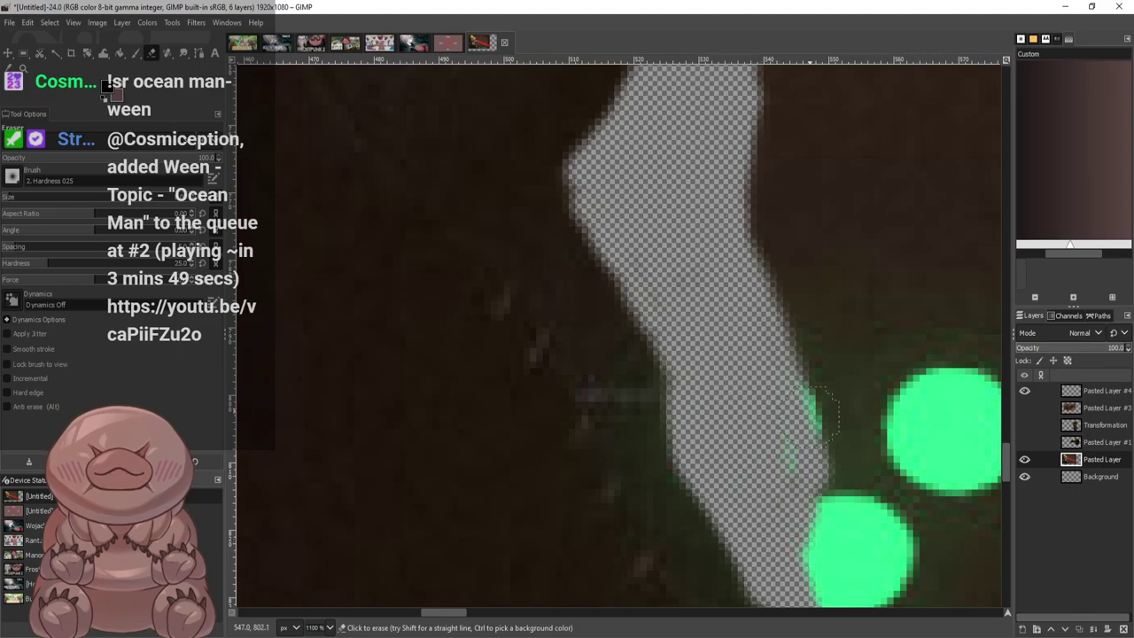
Extend the erased strip below the green lights along the silhouette's edge and clear the leftover specks inside it
scroll(831, 360, "down", 8)
scroll(856, 280, "up", 2)
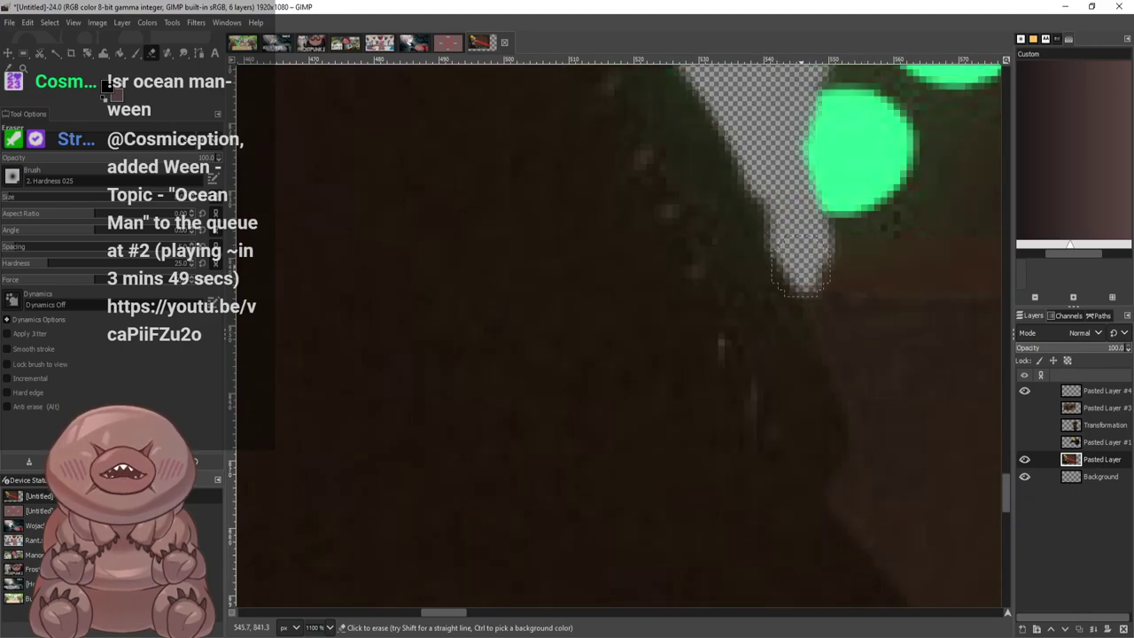
mouse_move(800, 270)
left_mouse_down()
mouse_move(863, 428)
mouse_move(868, 468)
mouse_move(849, 497)
mouse_move(894, 552)
mouse_move(887, 495)
mouse_move(872, 498)
mouse_move(887, 397)
mouse_move(857, 301)
mouse_move(829, 290)
mouse_move(842, 315)
left_mouse_up()
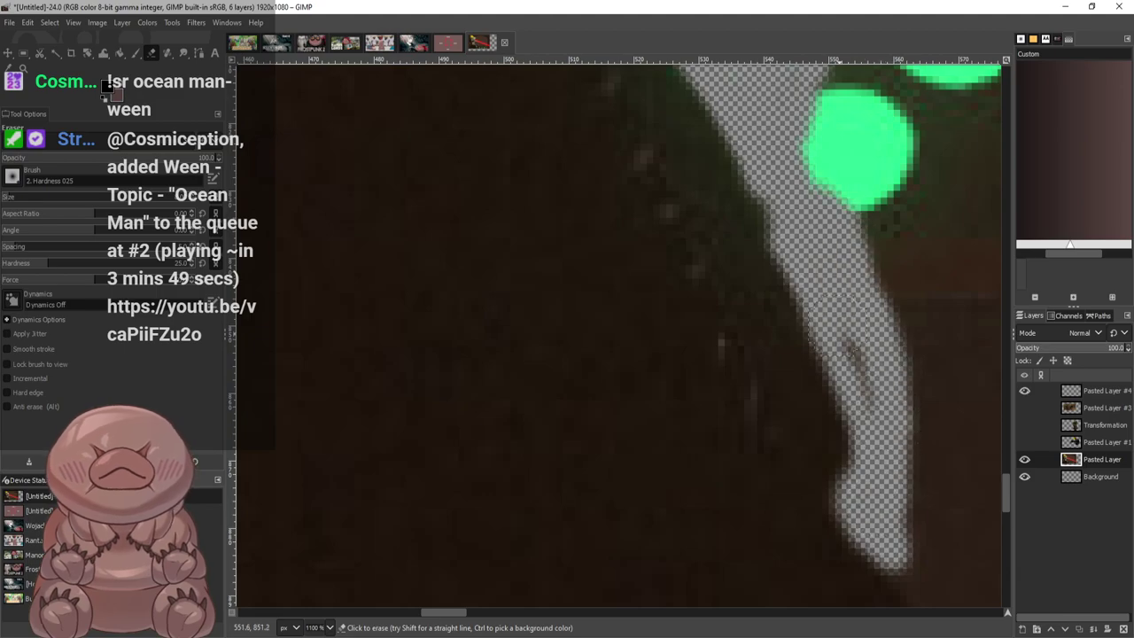
left_click_drag(893, 435, 862, 346)
mouse_move(853, 264)
left_mouse_down()
mouse_move(831, 211)
mouse_move(870, 319)
left_mouse_up()
scroll(926, 377, "down", 7)
mouse_move(893, 186)
left_mouse_down()
mouse_move(911, 190)
mouse_move(979, 302)
left_mouse_up()
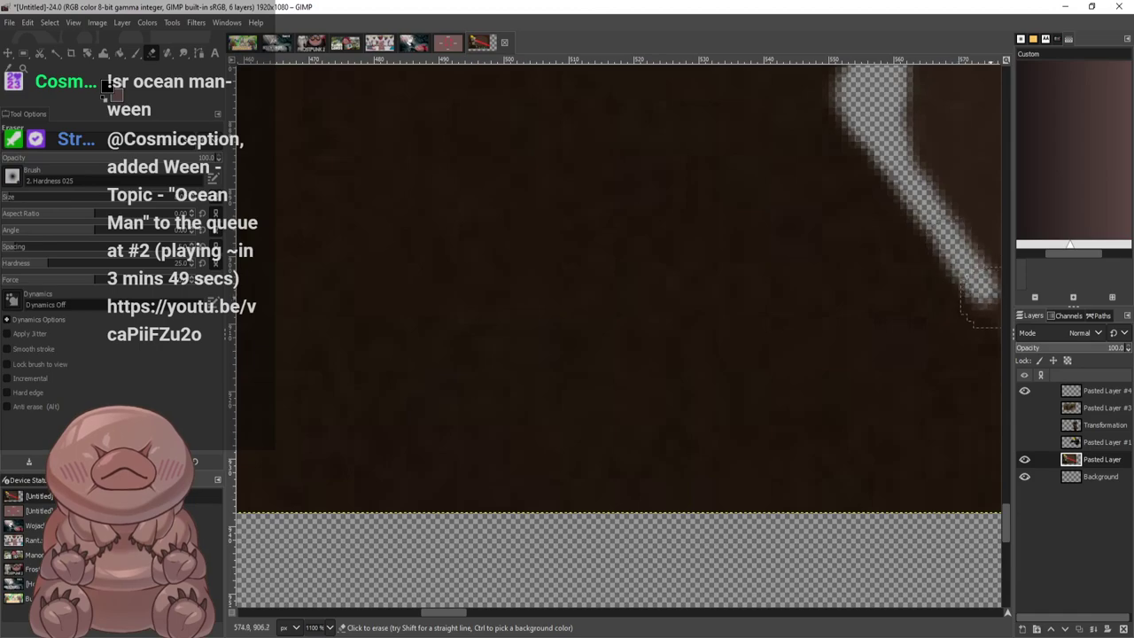
Continue the erased strip to the layer's bottom edge and widen it back up along the silhouette
scroll(619, 288, "right", 5)
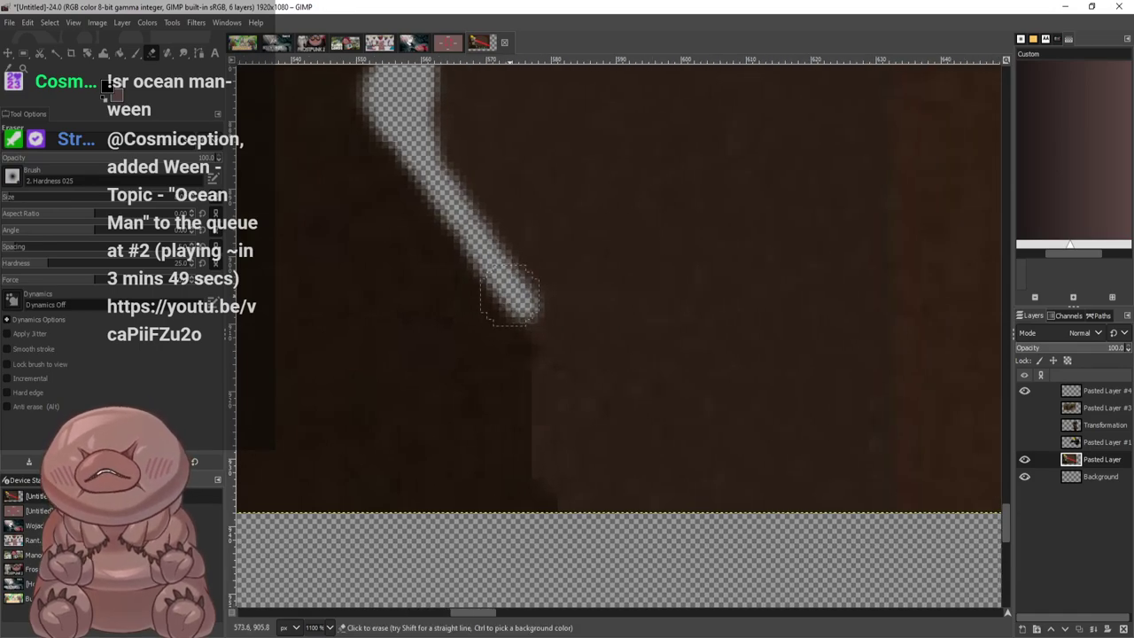
mouse_move(510, 295)
left_mouse_down()
mouse_move(540, 329)
mouse_move(552, 435)
left_mouse_up()
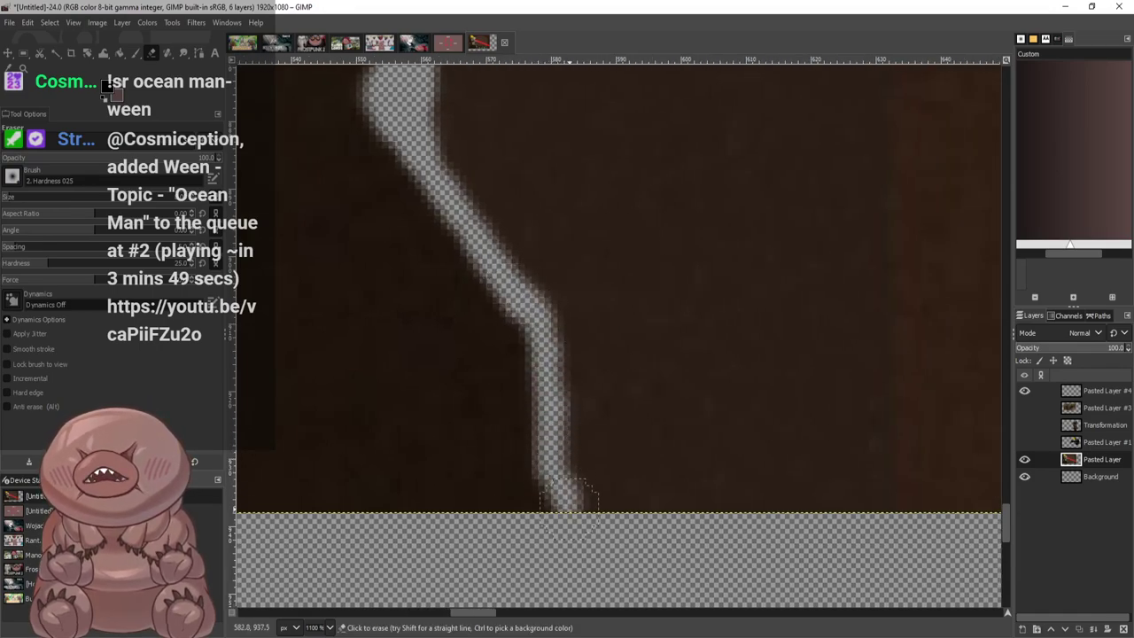
mouse_move(570, 508)
left_mouse_down()
mouse_move(547, 295)
mouse_move(429, 124)
mouse_move(512, 202)
mouse_move(610, 411)
mouse_move(563, 252)
mouse_move(490, 177)
mouse_move(513, 231)
mouse_move(433, 107)
mouse_move(467, 133)
mouse_move(561, 327)
mouse_move(591, 507)
mouse_move(594, 470)
mouse_move(619, 452)
mouse_move(626, 336)
mouse_move(624, 435)
mouse_move(556, 255)
mouse_move(461, 80)
left_mouse_up()
scroll(461, 80, "up", 2)
mouse_move(436, 202)
left_mouse_down()
mouse_move(434, 98)
mouse_move(457, 146)
left_mouse_up()
scroll(474, 135, "down", 3)
scroll(468, 202, "up", 5)
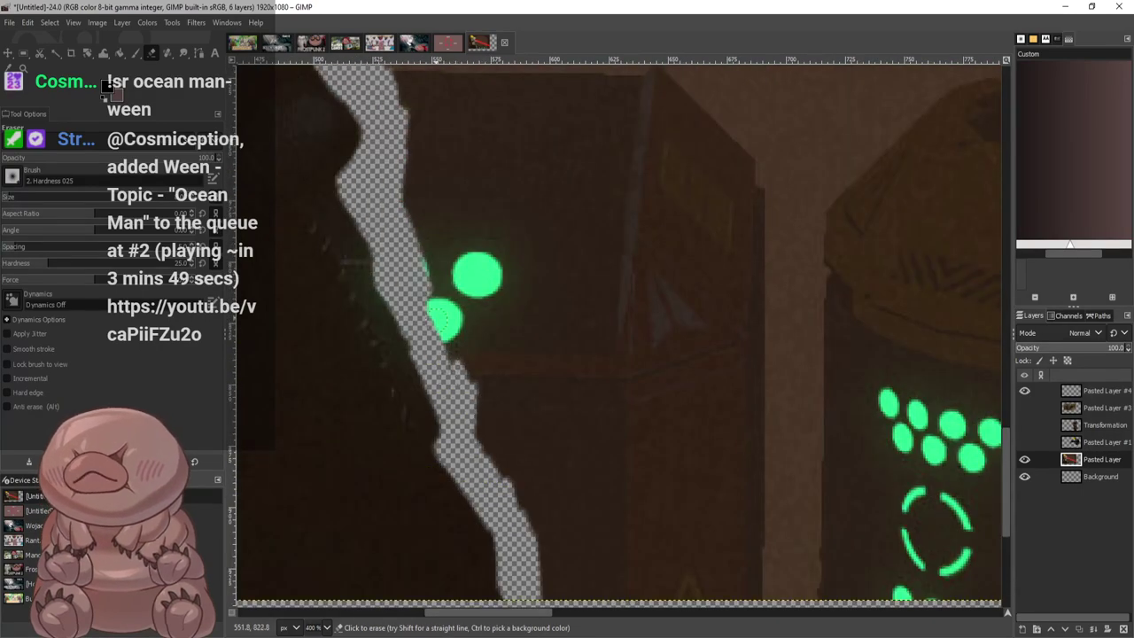
Erase a thin outline of background around the underside of the gloved fist, up to the yellow cuff
scroll(453, 306, "down", 5)
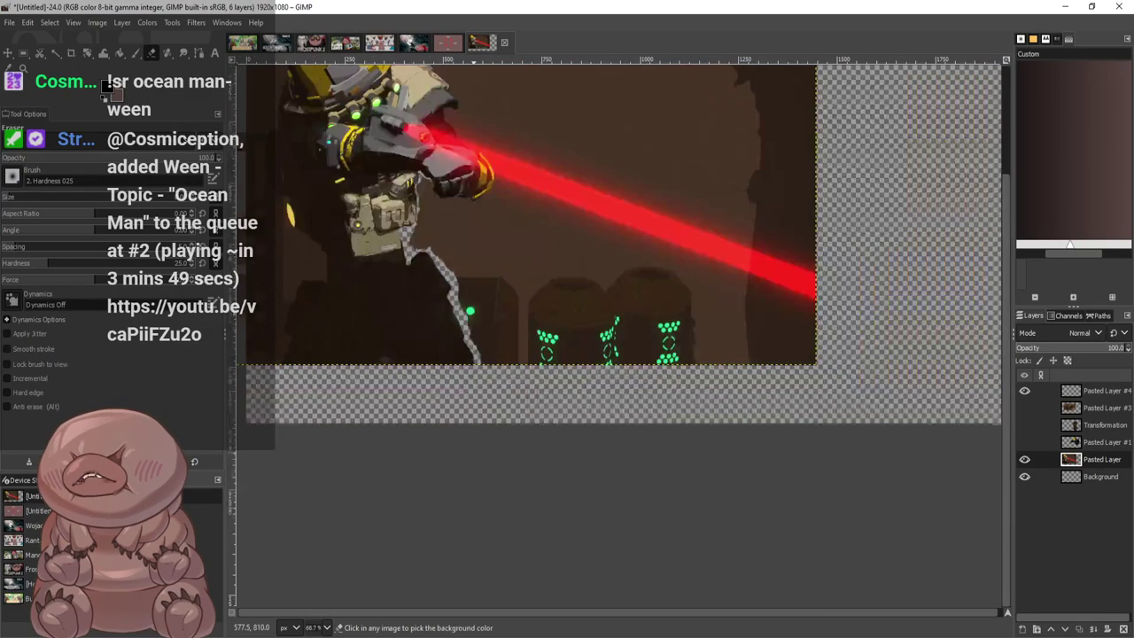
scroll(439, 280, "up", 7)
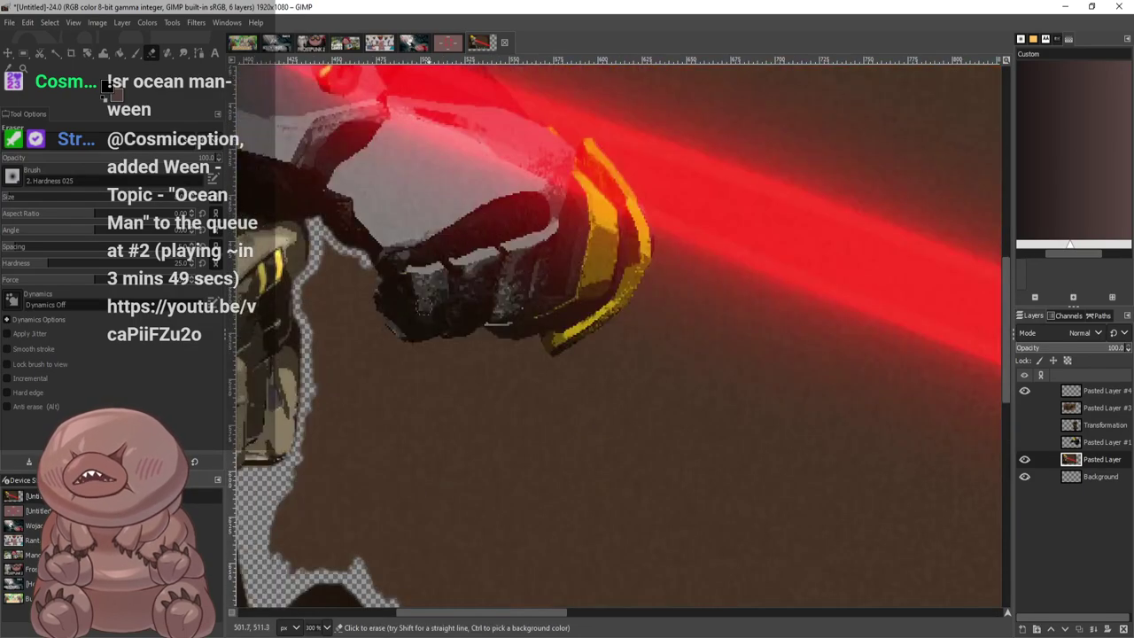
mouse_move(314, 124)
left_mouse_down()
mouse_move(323, 212)
mouse_move(354, 279)
mouse_move(434, 306)
mouse_move(589, 291)
mouse_move(490, 300)
left_mouse_up()
mouse_move(610, 276)
left_mouse_down()
mouse_move(677, 301)
mouse_move(763, 299)
mouse_move(830, 353)
mouse_move(912, 298)
mouse_move(810, 358)
left_mouse_up()
left_click_drag(878, 295, 971, 250)
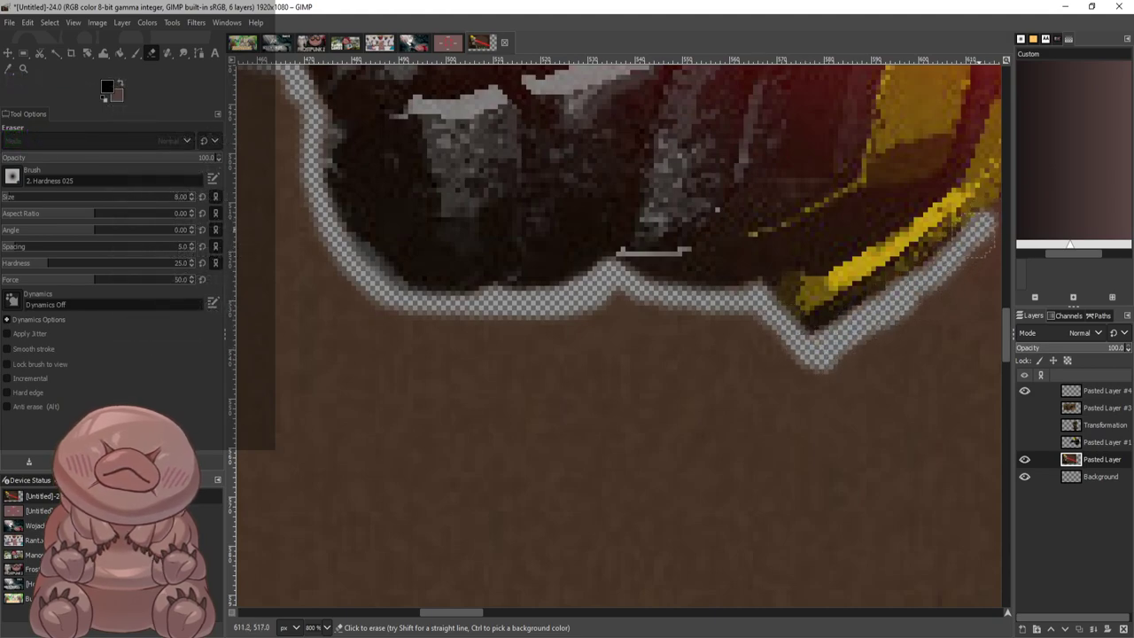
Widen the erased area beneath the gloved fist and along its knuckle side
mouse_move(793, 364)
left_mouse_down()
mouse_move(633, 306)
mouse_move(726, 330)
left_mouse_up()
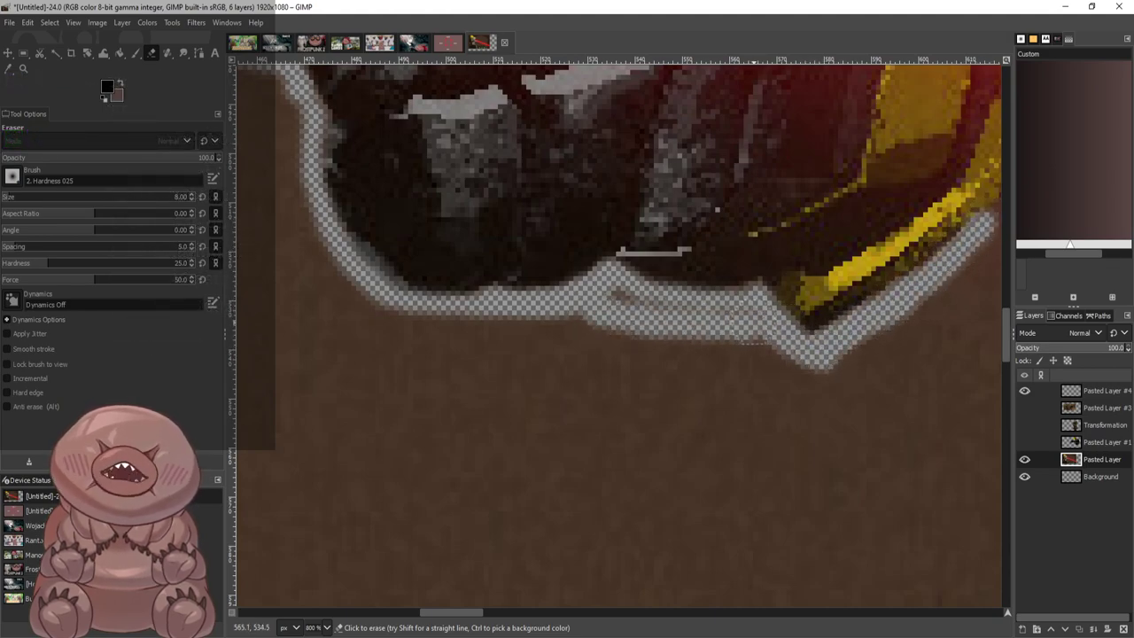
mouse_move(611, 310)
left_mouse_down()
mouse_move(718, 346)
mouse_move(975, 383)
mouse_move(640, 368)
mouse_move(443, 324)
mouse_move(354, 330)
mouse_move(319, 312)
mouse_move(536, 383)
mouse_move(496, 381)
left_mouse_up()
mouse_move(346, 292)
left_mouse_down()
mouse_move(291, 232)
mouse_move(295, 196)
left_mouse_up()
left_click_drag(294, 143, 274, 170)
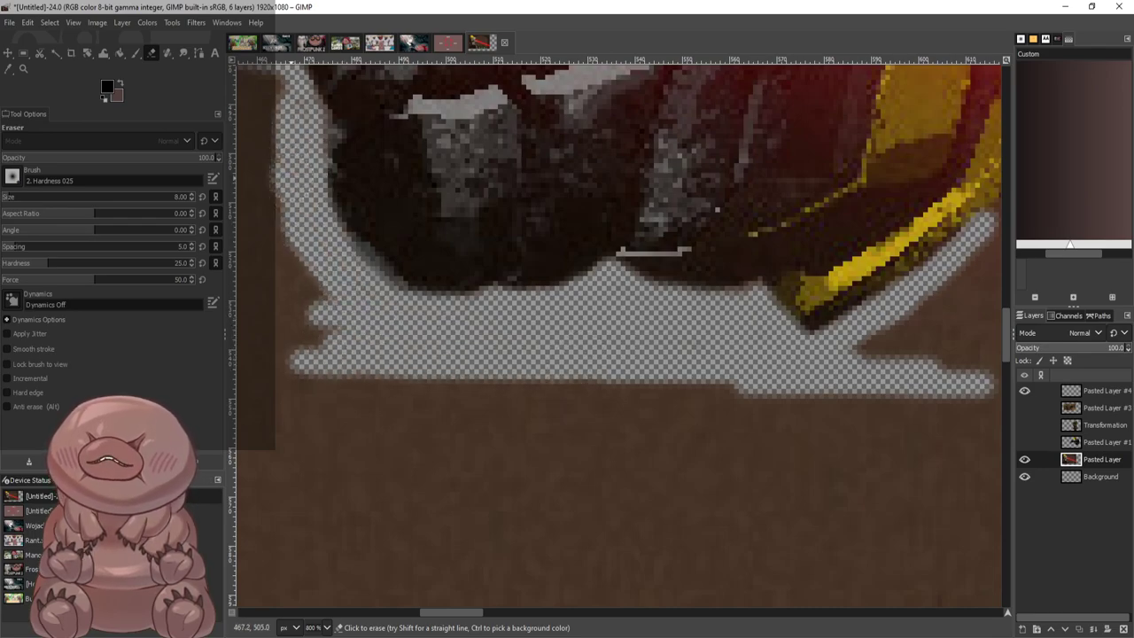
left_click_drag(302, 266, 324, 346)
left_click_drag(306, 269, 282, 330)
Erase the brown background in the gap between the gloved fist and the beige pouch with yellow stripes
scroll(501, 532, "up", 3)
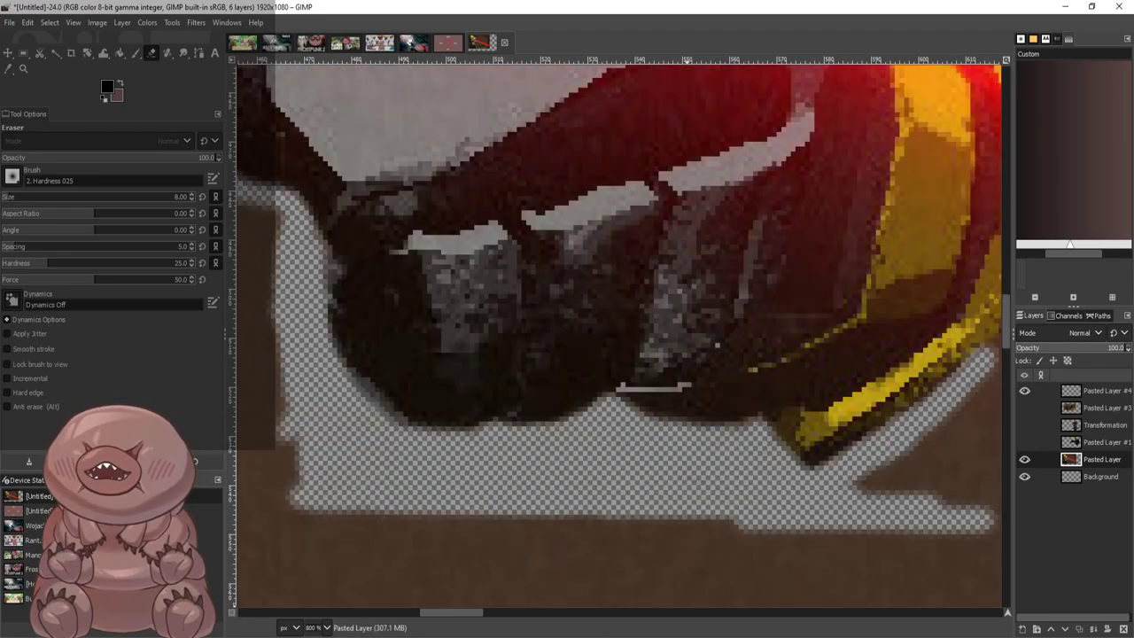
scroll(620, 336, "left", 5)
mouse_move(541, 200)
left_mouse_down()
mouse_move(580, 228)
mouse_move(563, 246)
mouse_move(606, 282)
left_mouse_up()
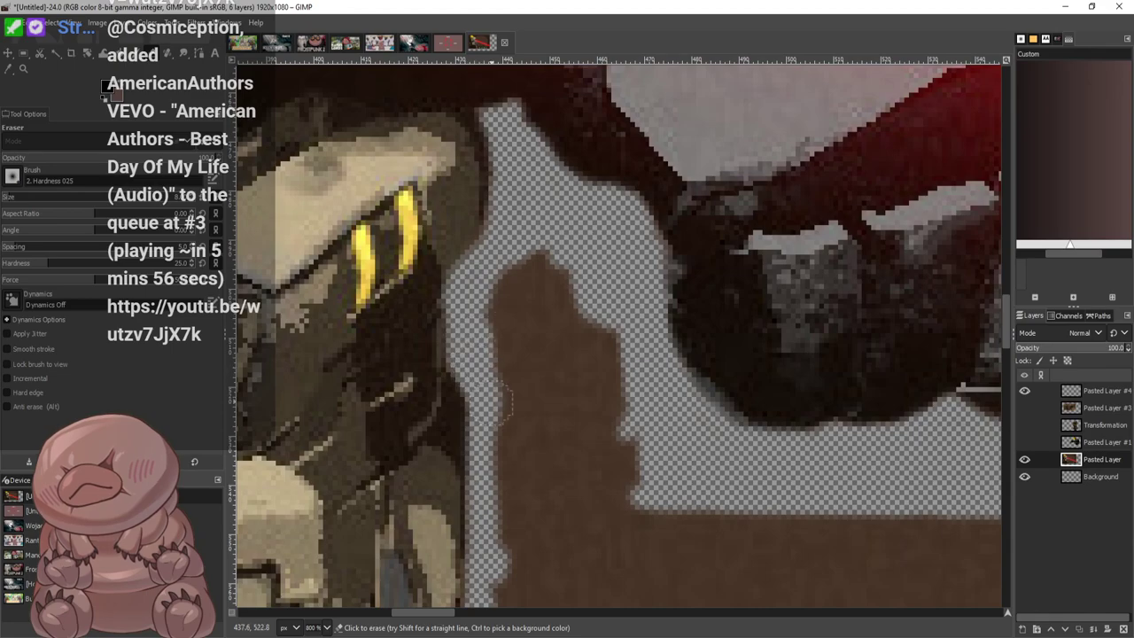
mouse_move(500, 403)
left_mouse_down()
mouse_move(532, 257)
mouse_move(576, 292)
mouse_move(610, 439)
mouse_move(647, 412)
left_mouse_up()
mouse_move(562, 346)
left_mouse_down()
mouse_move(512, 470)
mouse_move(576, 372)
mouse_move(603, 443)
mouse_move(639, 492)
left_mouse_up()
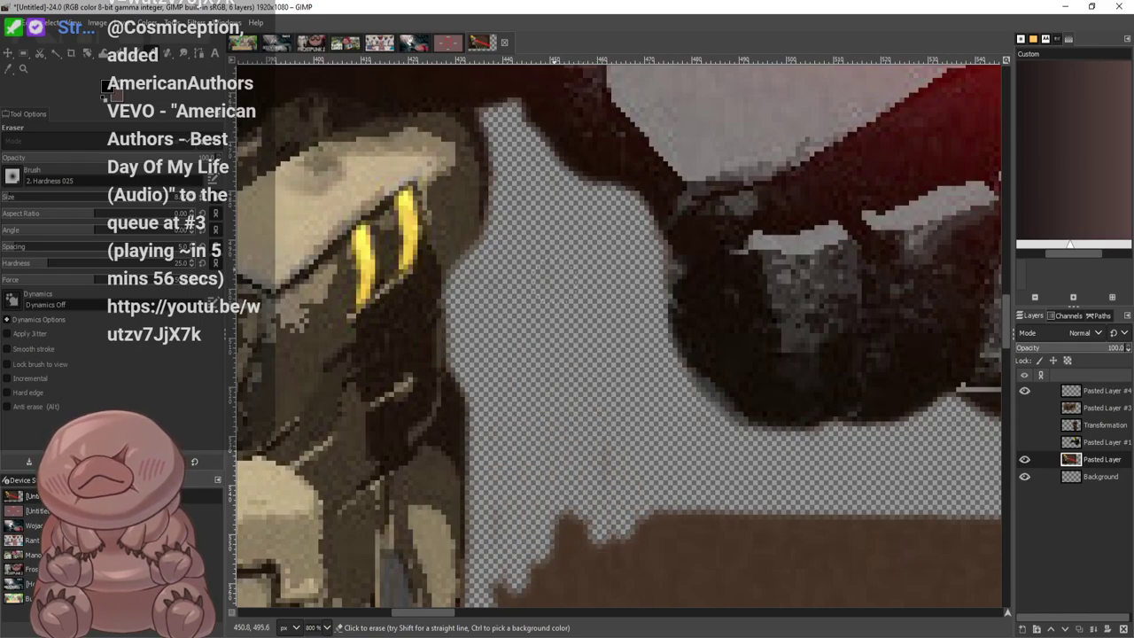
Erase the brown background diagonally alongside the beige pouches, from below the fist down to the pouches' lower edge
scroll(593, 477, "down", 5)
mouse_move(567, 252)
left_mouse_down()
mouse_move(496, 376)
mouse_move(465, 501)
left_mouse_up()
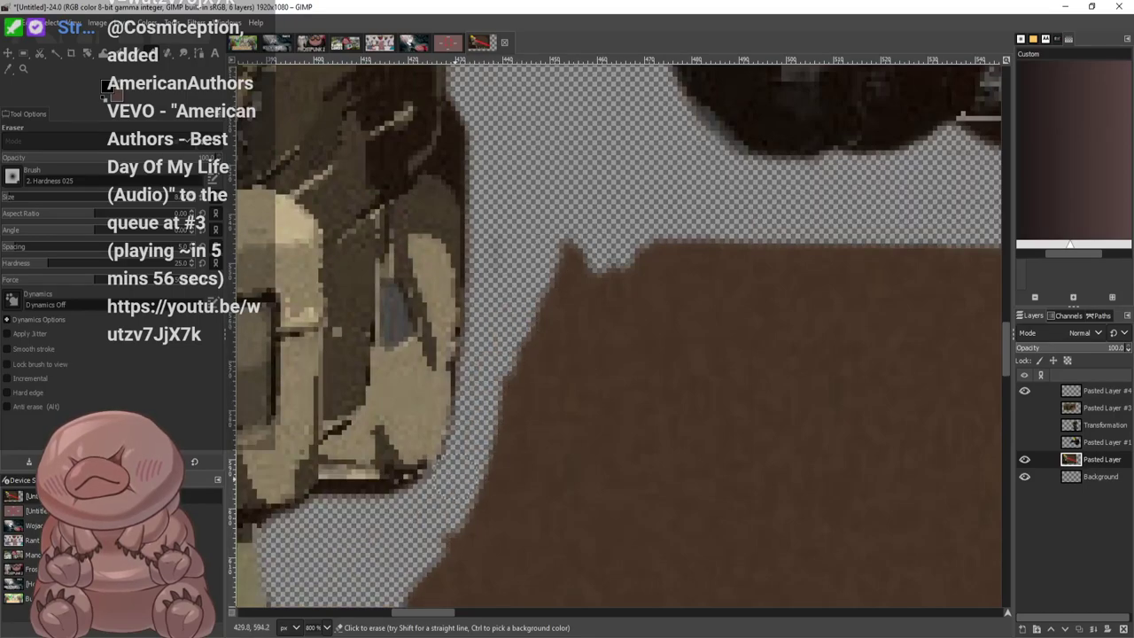
mouse_move(500, 426)
left_mouse_down()
mouse_move(580, 306)
mouse_move(618, 277)
mouse_move(705, 250)
mouse_move(576, 359)
left_mouse_up()
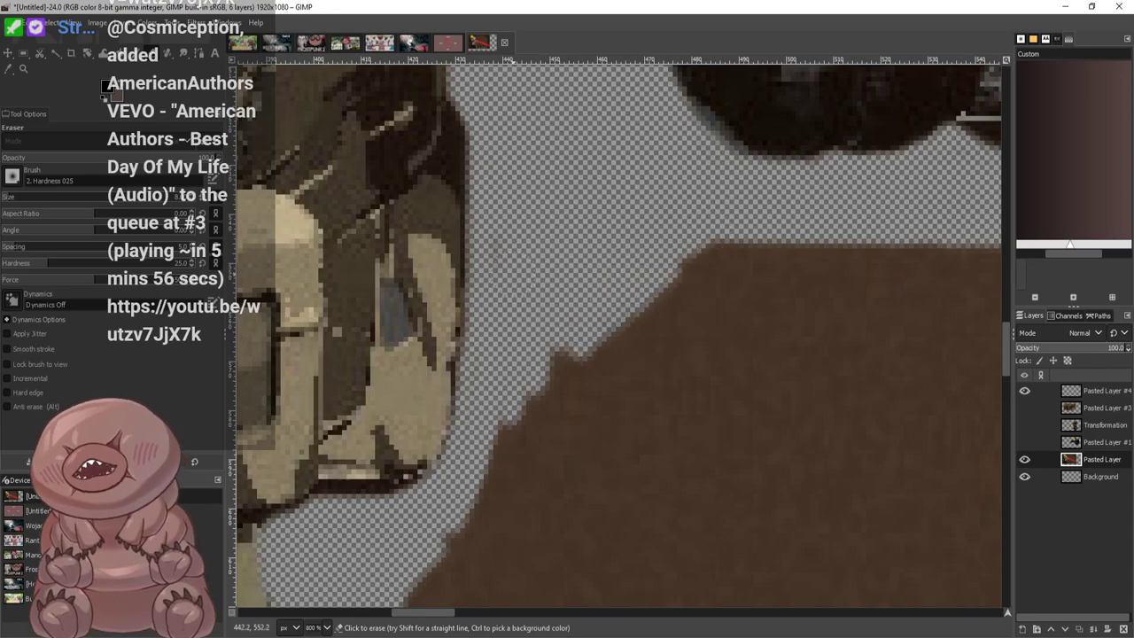
scroll(618, 335, "up", 5)
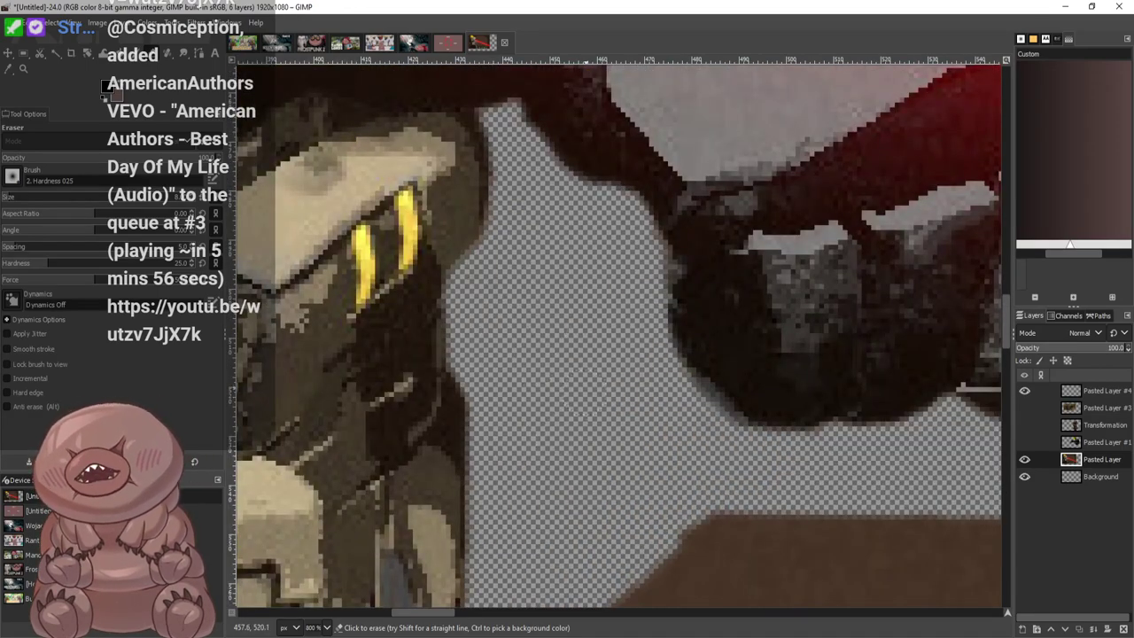
scroll(603, 335, "down", 7)
mouse_move(558, 222)
left_mouse_down()
mouse_move(514, 292)
mouse_move(519, 322)
mouse_move(562, 270)
left_mouse_up()
left_click_drag(467, 390, 441, 401)
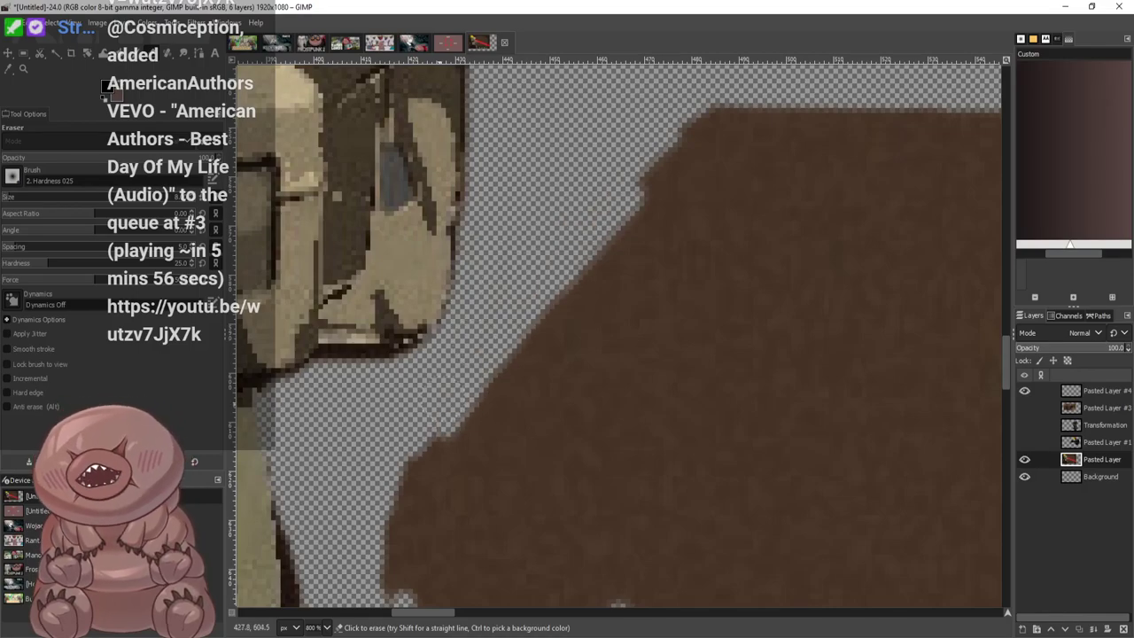
Erase the brown background between the pouches' lower edge and the top of the dark silhouette
scroll(519, 605, "down", 4)
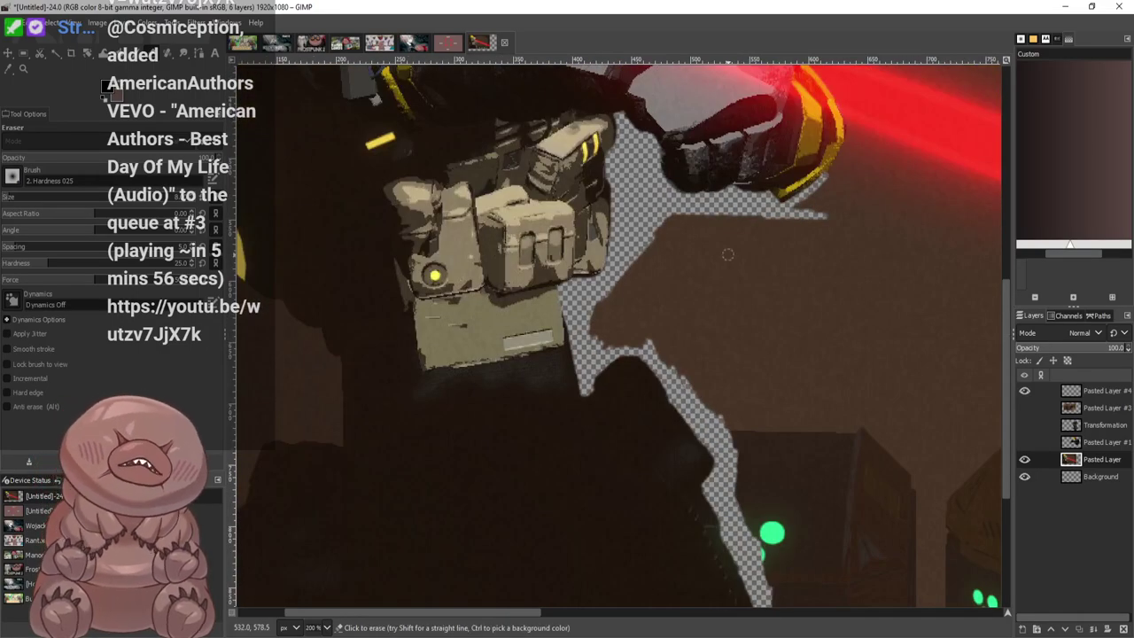
scroll(728, 255, "up", 6)
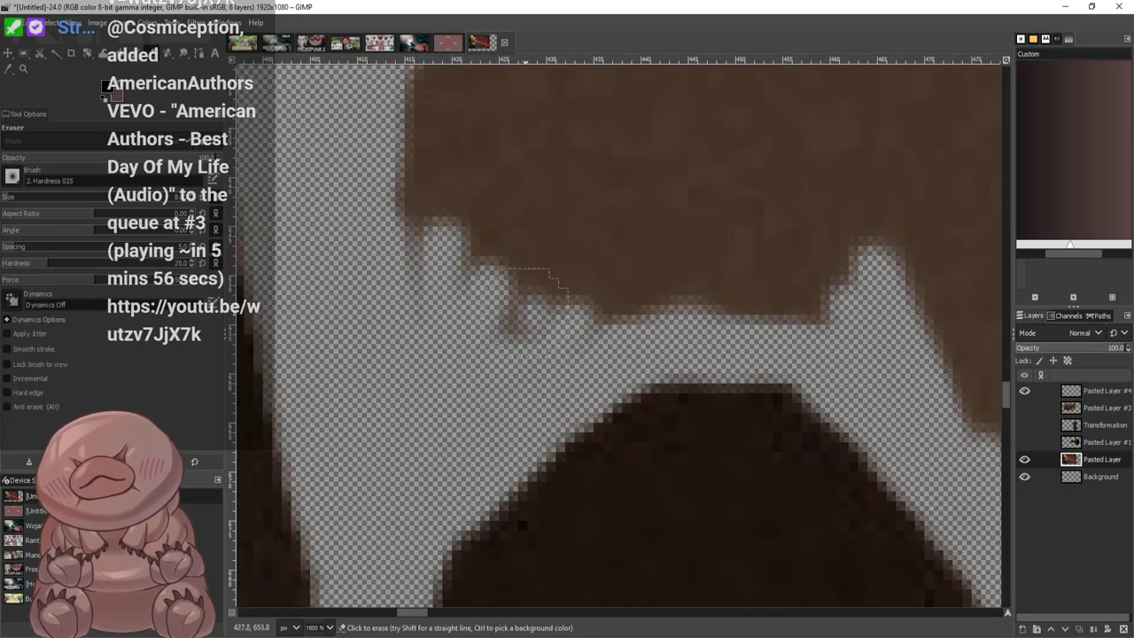
mouse_move(525, 313)
left_mouse_down()
mouse_move(760, 300)
mouse_move(625, 253)
mouse_move(452, 226)
mouse_move(532, 282)
mouse_move(425, 141)
mouse_move(530, 100)
left_mouse_up()
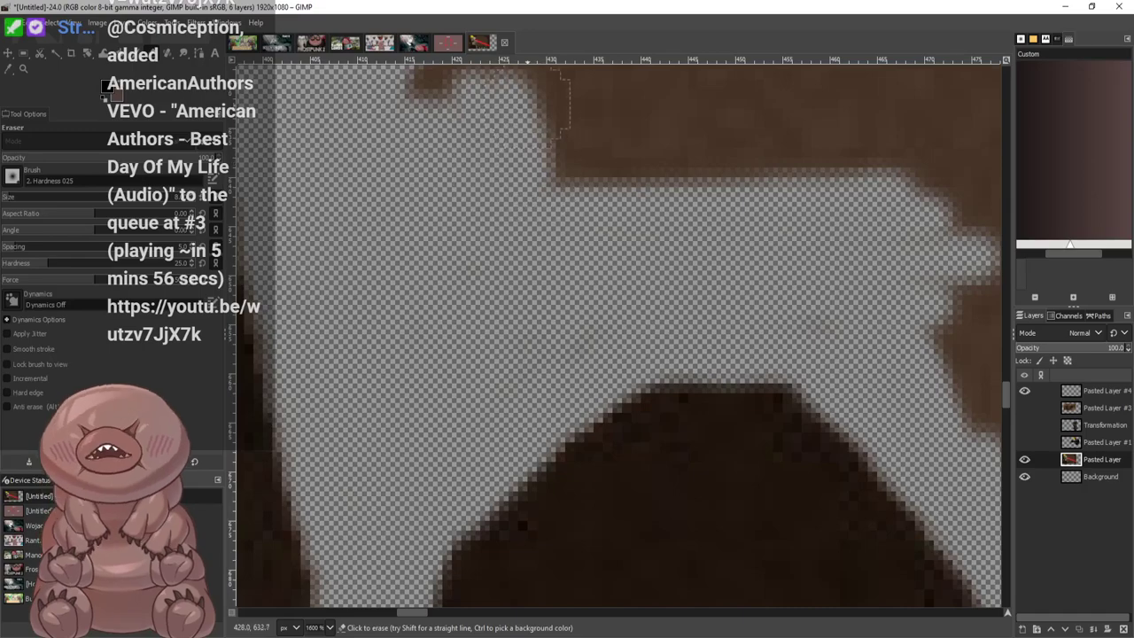
scroll(529, 115, "up", 1)
mouse_move(505, 227)
left_mouse_down()
mouse_move(461, 177)
mouse_move(459, 142)
mouse_move(585, 238)
mouse_move(961, 319)
mouse_move(798, 253)
mouse_move(737, 144)
mouse_move(621, 120)
mouse_move(558, 79)
left_mouse_up()
scroll(630, 222, "up", 2)
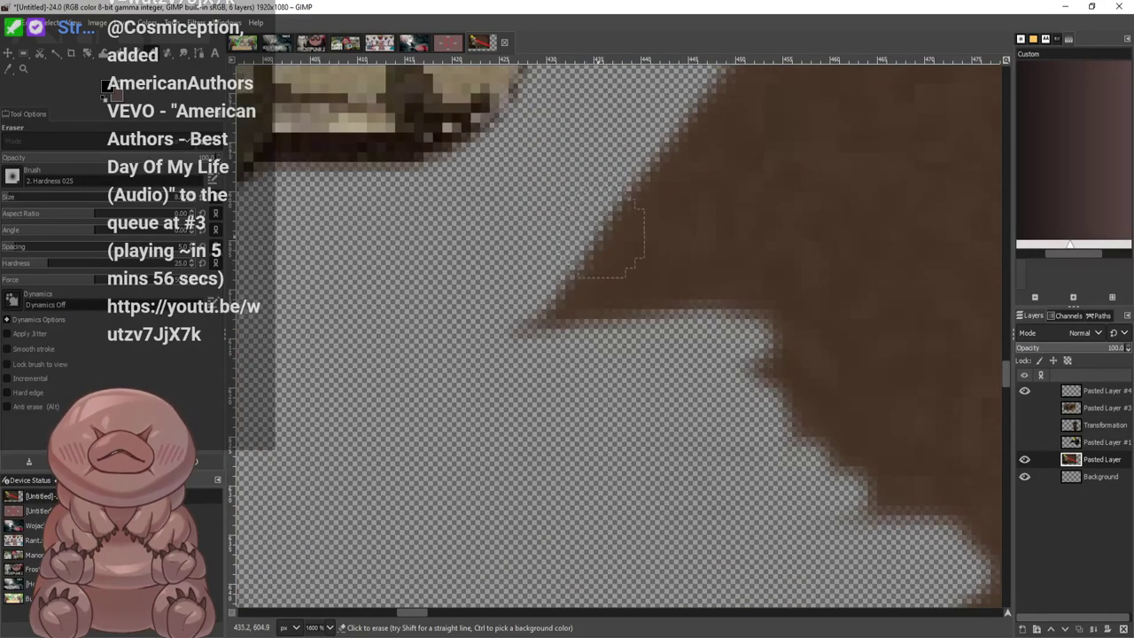
mouse_move(630, 221)
left_mouse_down()
mouse_move(527, 325)
mouse_move(660, 151)
mouse_move(713, 301)
mouse_move(726, 133)
mouse_move(780, 292)
mouse_move(797, 426)
mouse_move(805, 213)
left_mouse_up()
Smooth and widen the erased edge of the brown background above the silhouette's slope
scroll(819, 284, "down", 5)
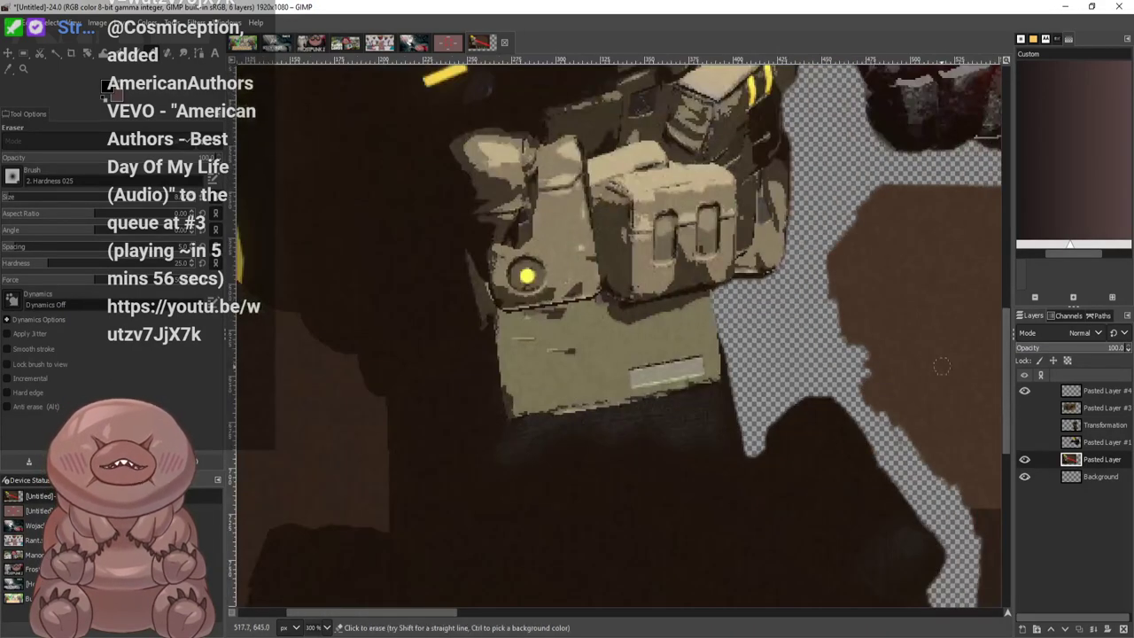
scroll(913, 408, "up", 4)
mouse_move(801, 397)
left_mouse_down()
mouse_move(808, 409)
mouse_move(678, 181)
mouse_move(704, 293)
mouse_move(673, 199)
mouse_move(755, 140)
mouse_move(811, 354)
mouse_move(773, 292)
mouse_move(709, 76)
left_mouse_up()
scroll(975, 152, "down", 3)
scroll(960, 155, "up", 6)
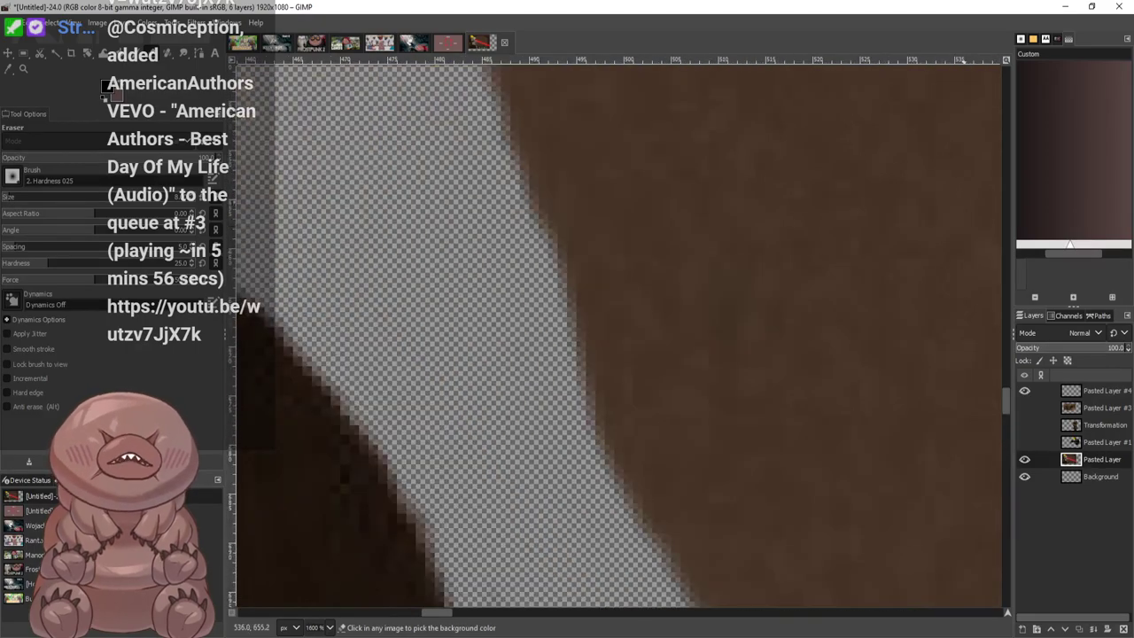
scroll(960, 155, "down", 4)
scroll(962, 213, "up", 19)
scroll(949, 296, "down", 6)
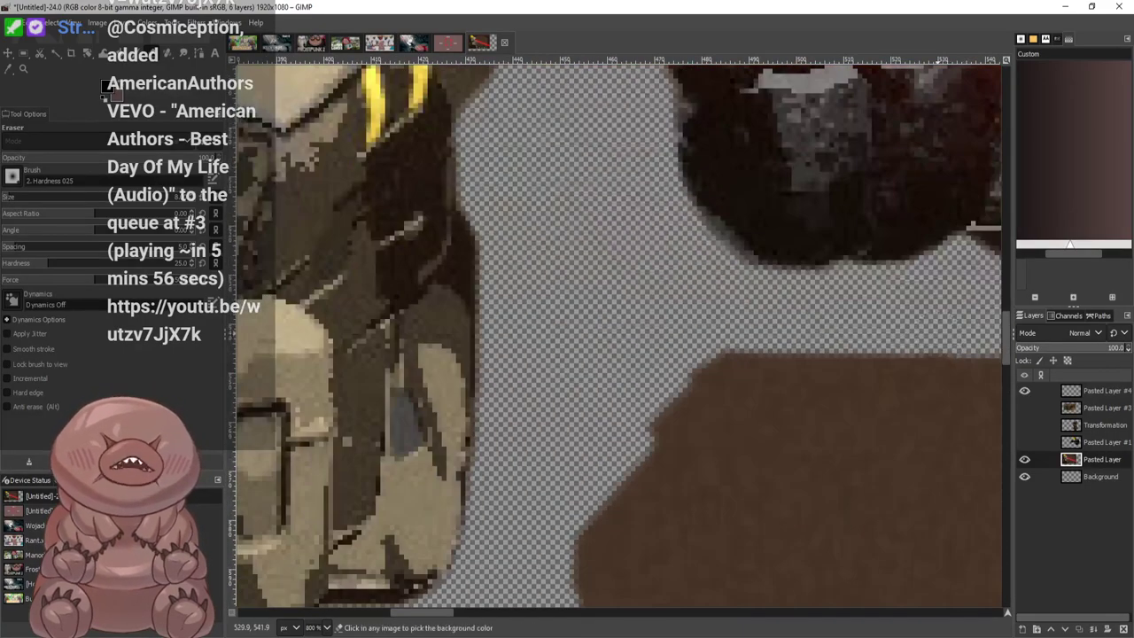
Erase the brown background along the glove's yellow cuff, from its lower tip up to the underside of the red beam
scroll(943, 324, "down", 5)
scroll(961, 317, "up", 3)
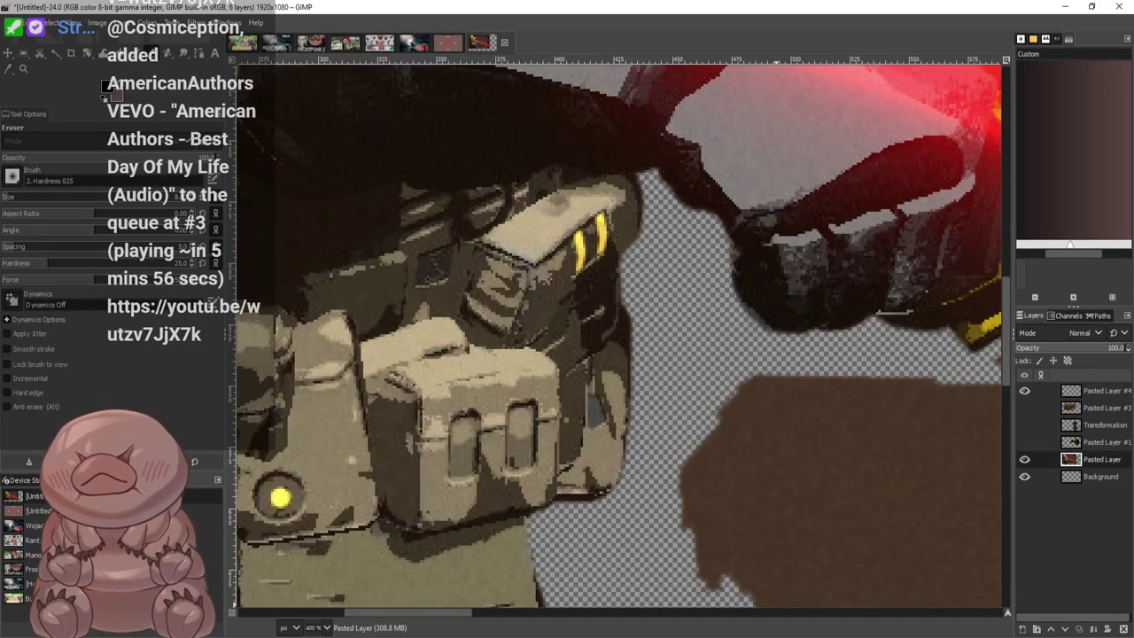
scroll(514, 448, "up", 3)
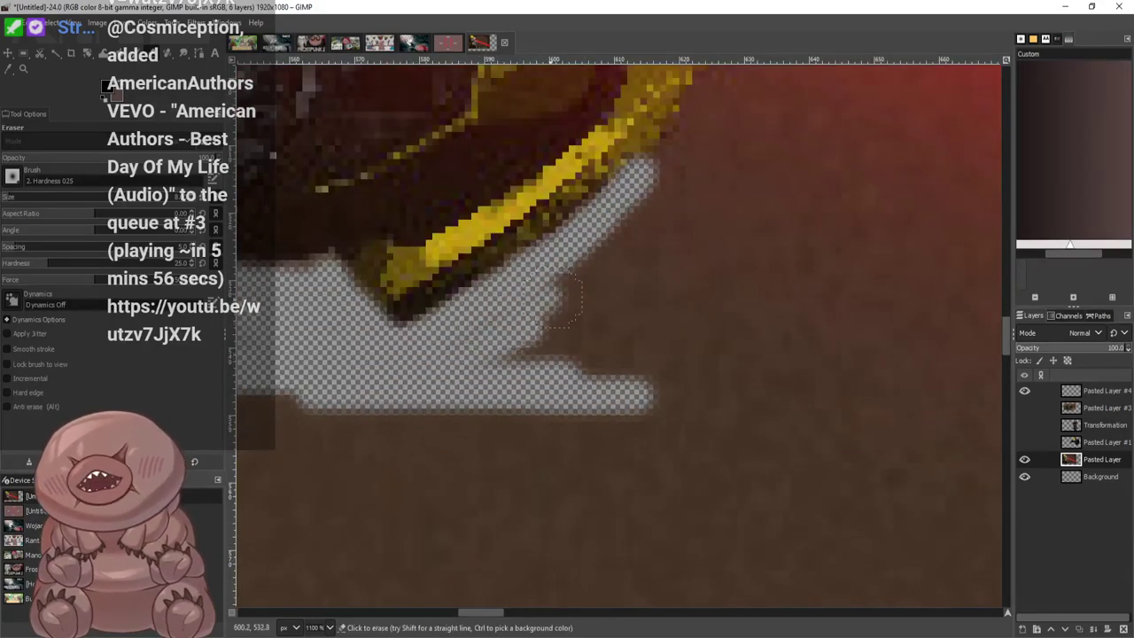
mouse_move(556, 301)
left_mouse_down()
mouse_move(620, 231)
mouse_move(709, 88)
mouse_move(754, 288)
left_mouse_up()
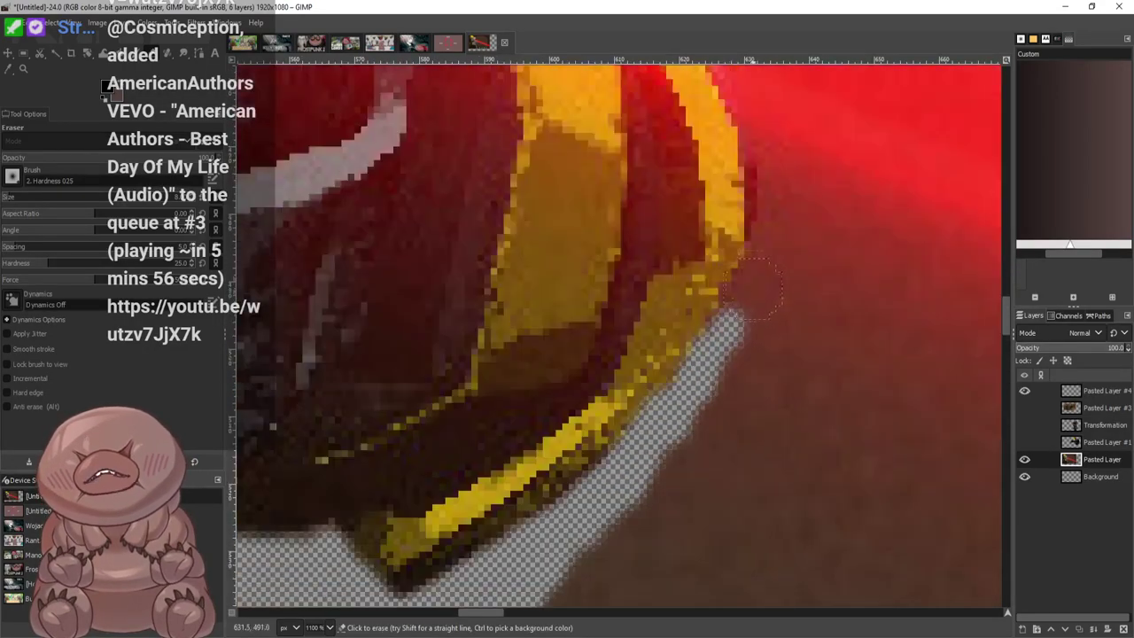
mouse_move(726, 328)
left_mouse_down()
mouse_move(777, 206)
mouse_move(838, 321)
mouse_move(791, 325)
mouse_move(948, 379)
left_mouse_up()
Clear the remaining brown wedge between the yellow cuff's outer edge and the erased spur beneath the red beam
scroll(949, 382, "down", 4)
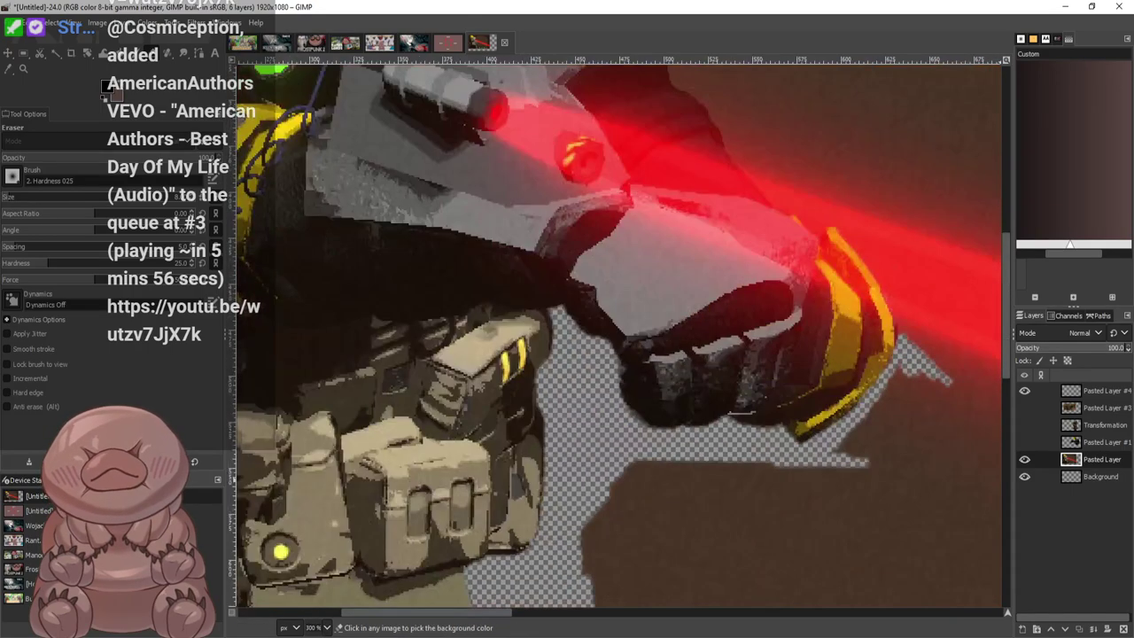
scroll(918, 416, "up", 3)
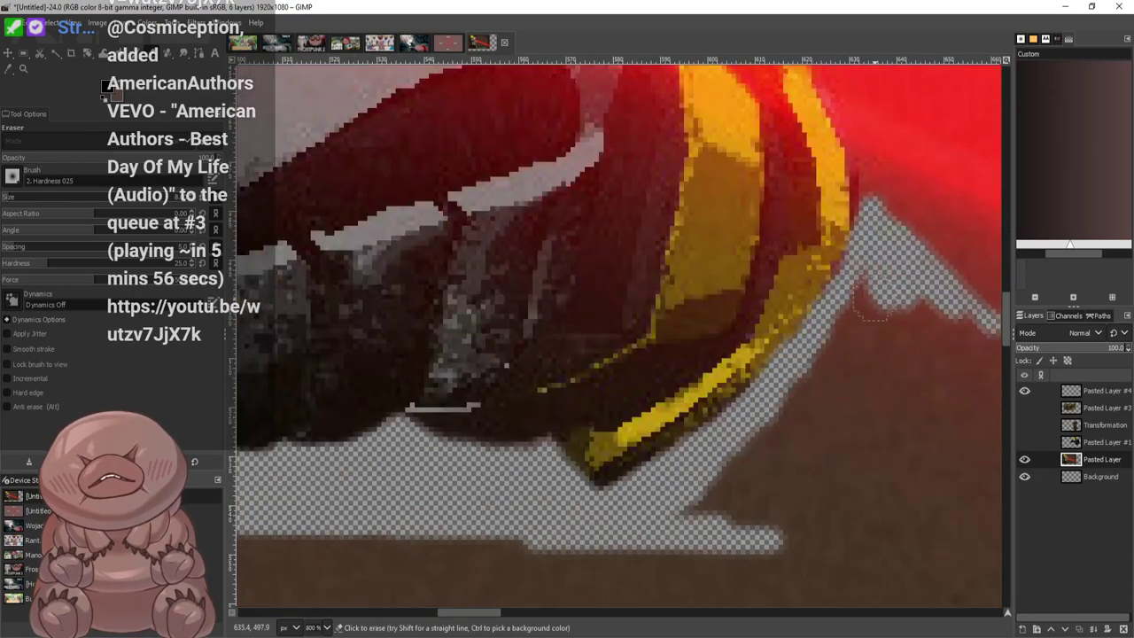
mouse_move(873, 199)
left_mouse_down()
mouse_move(820, 417)
mouse_move(824, 407)
mouse_move(700, 513)
mouse_move(757, 478)
mouse_move(722, 497)
mouse_move(905, 304)
mouse_move(931, 350)
mouse_move(953, 341)
mouse_move(851, 426)
mouse_move(869, 403)
left_mouse_up()
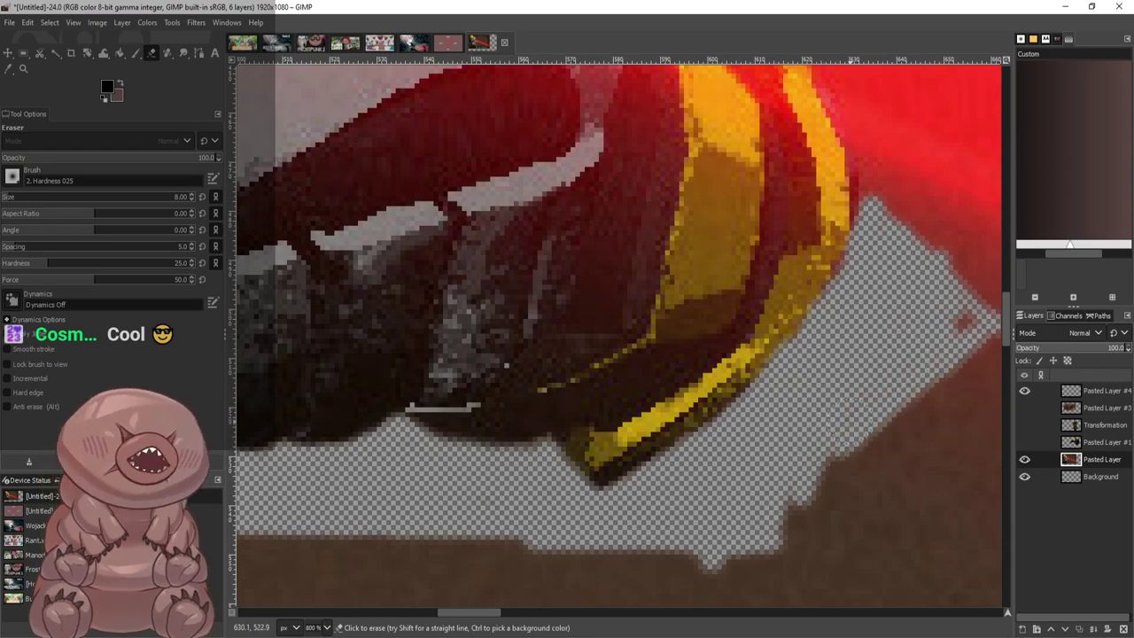
Erase a strip of brown background parallel to the red beam's lower edge, starting from the cleared area beside the cuff
scroll(886, 431, "down", 2)
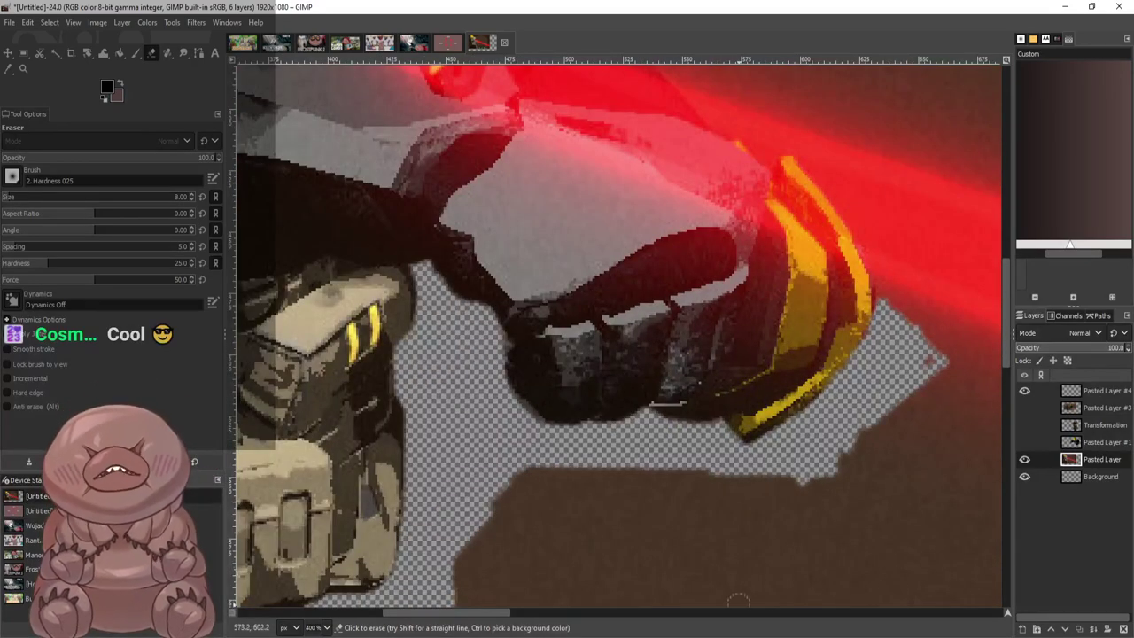
left_click_drag(440, 612, 507, 613)
scroll(506, 548, "up", 2)
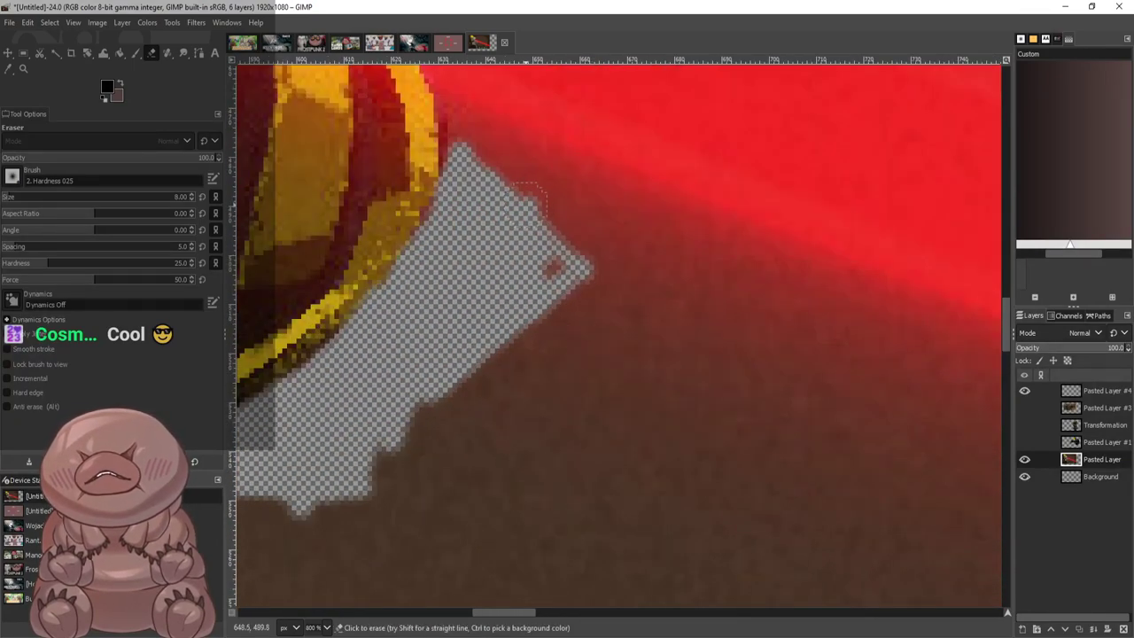
mouse_move(540, 213)
left_mouse_down()
mouse_move(645, 277)
mouse_move(898, 393)
mouse_move(568, 261)
left_mouse_up()
mouse_move(650, 321)
left_mouse_down()
mouse_move(754, 368)
mouse_move(661, 334)
mouse_move(862, 399)
mouse_move(807, 390)
mouse_move(829, 404)
mouse_move(913, 417)
left_mouse_up()
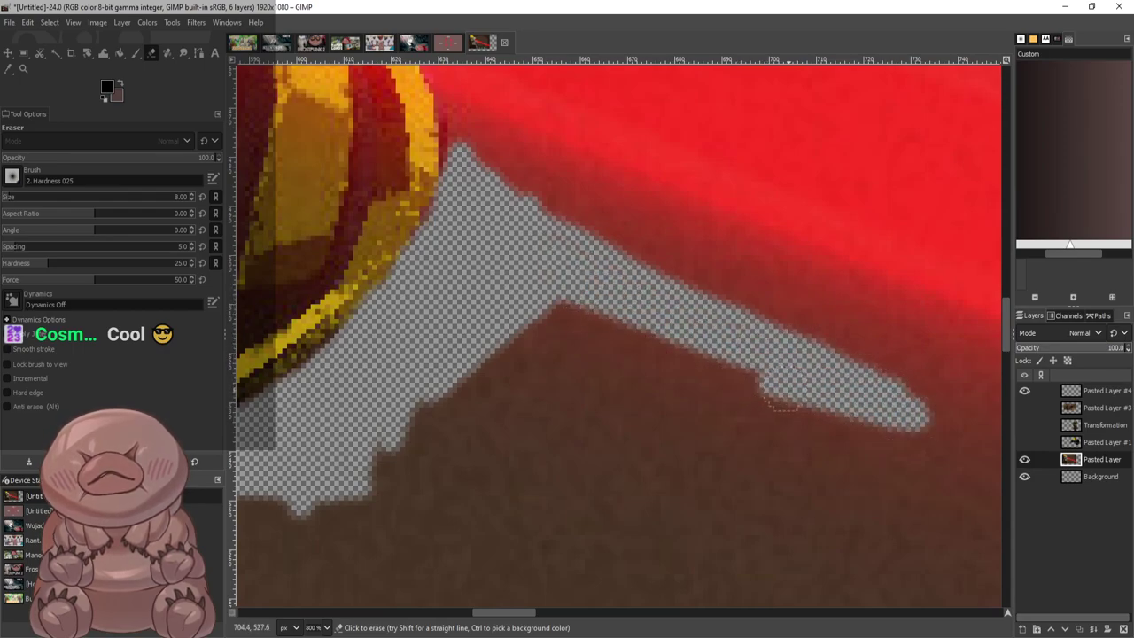
Extend the erased strip farther along the underside of the red beam, away from the glove
scroll(917, 412, "down", 5)
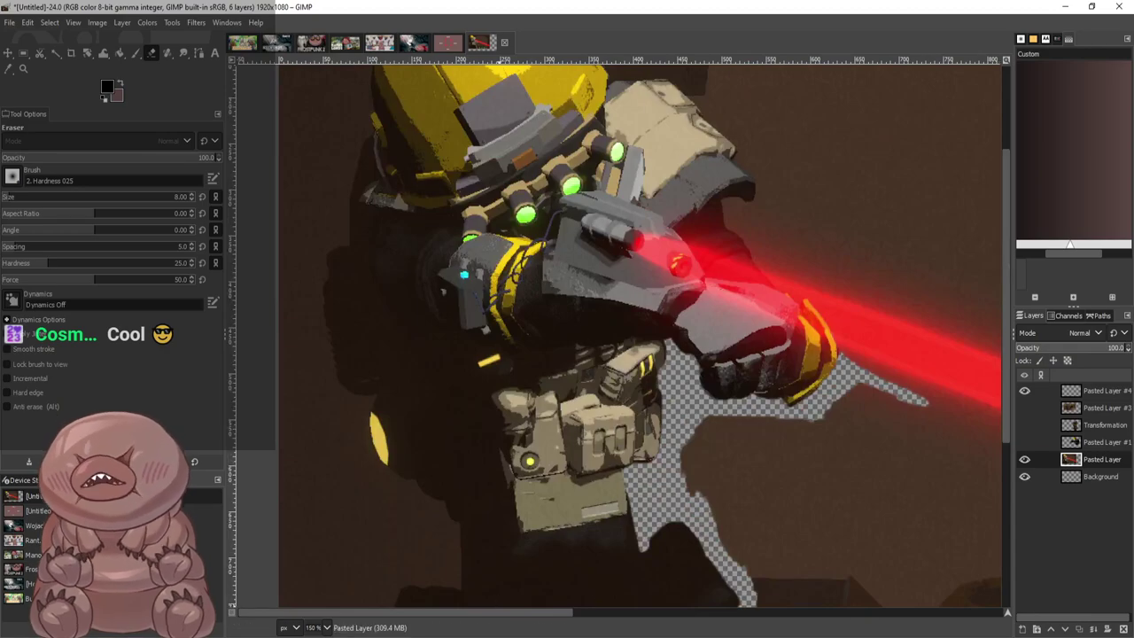
scroll(642, 602, "right", 5)
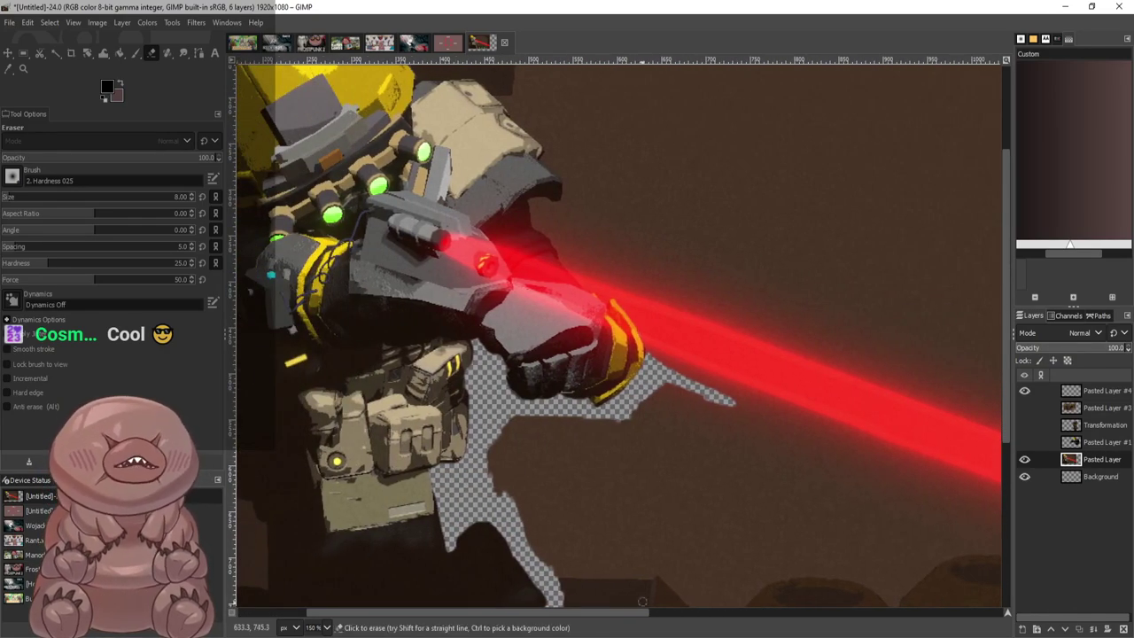
scroll(856, 499, "up", 3)
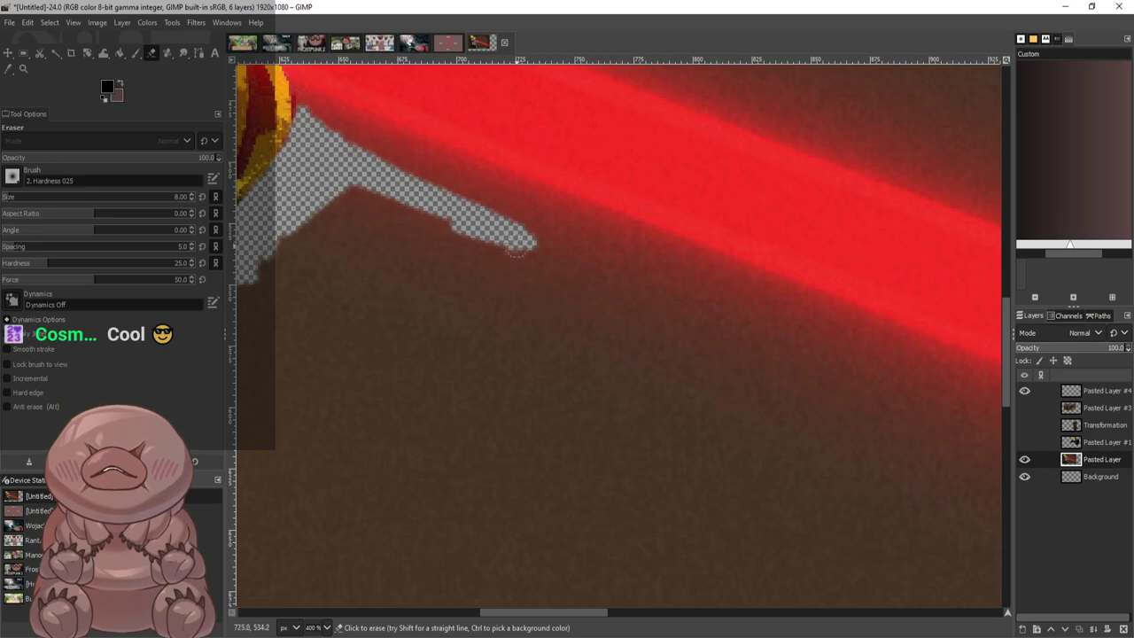
left_click_drag(518, 250, 860, 408)
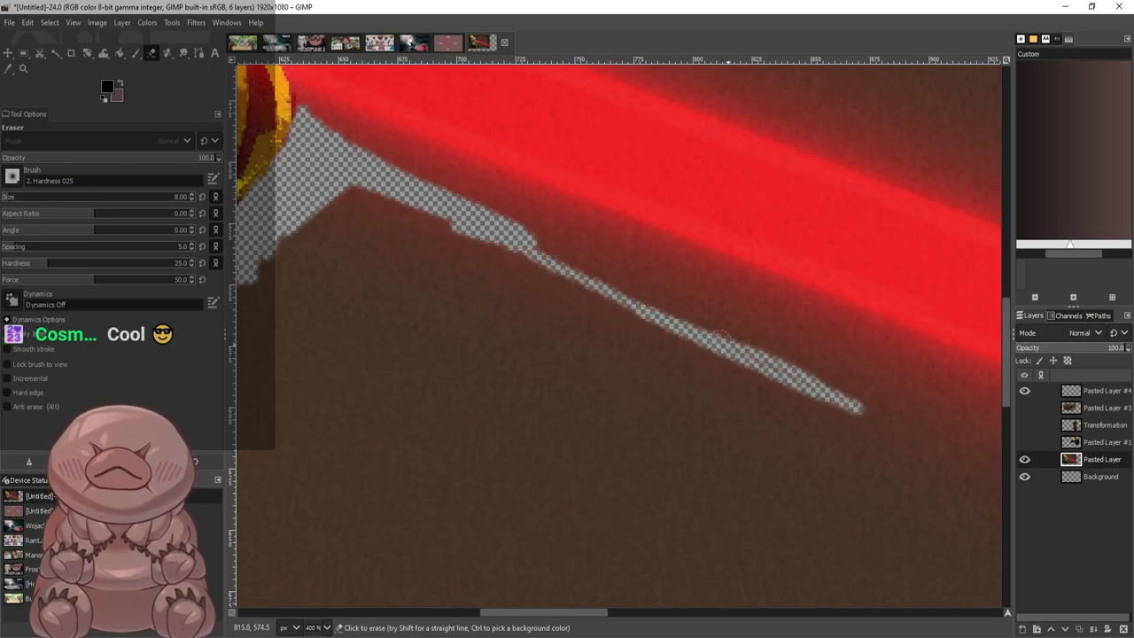
mouse_move(721, 335)
left_mouse_down()
mouse_move(904, 414)
mouse_move(913, 399)
mouse_move(727, 332)
left_mouse_up()
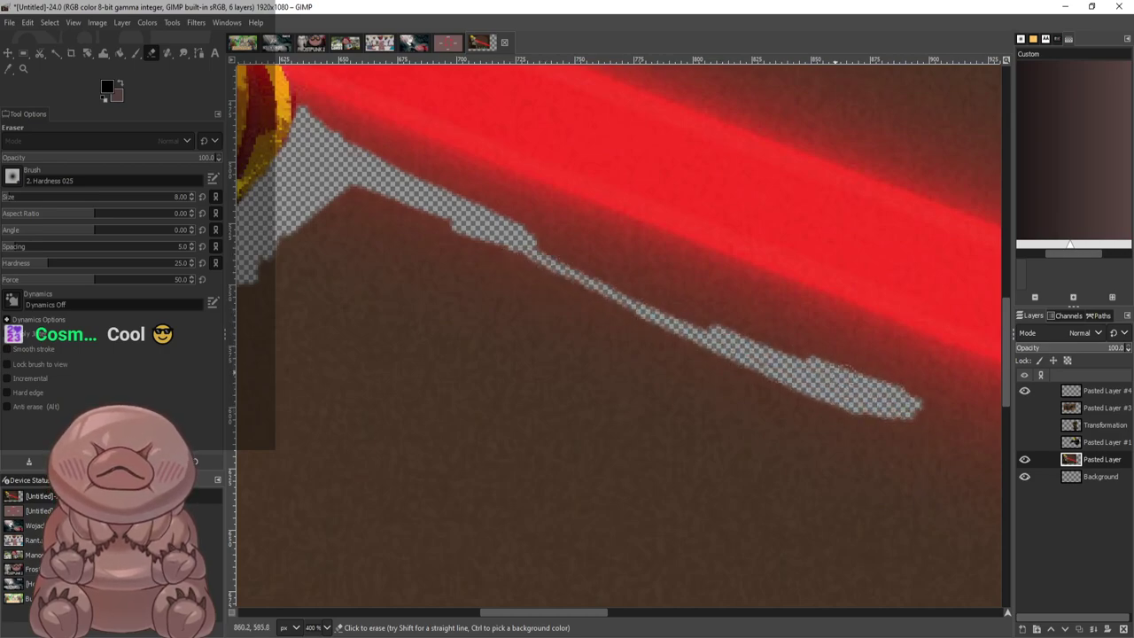
Widen the erased strip on both sides and enlarge its far end below the red beam
mouse_move(840, 365)
left_mouse_down()
mouse_move(674, 306)
mouse_move(709, 319)
mouse_move(686, 316)
left_mouse_up()
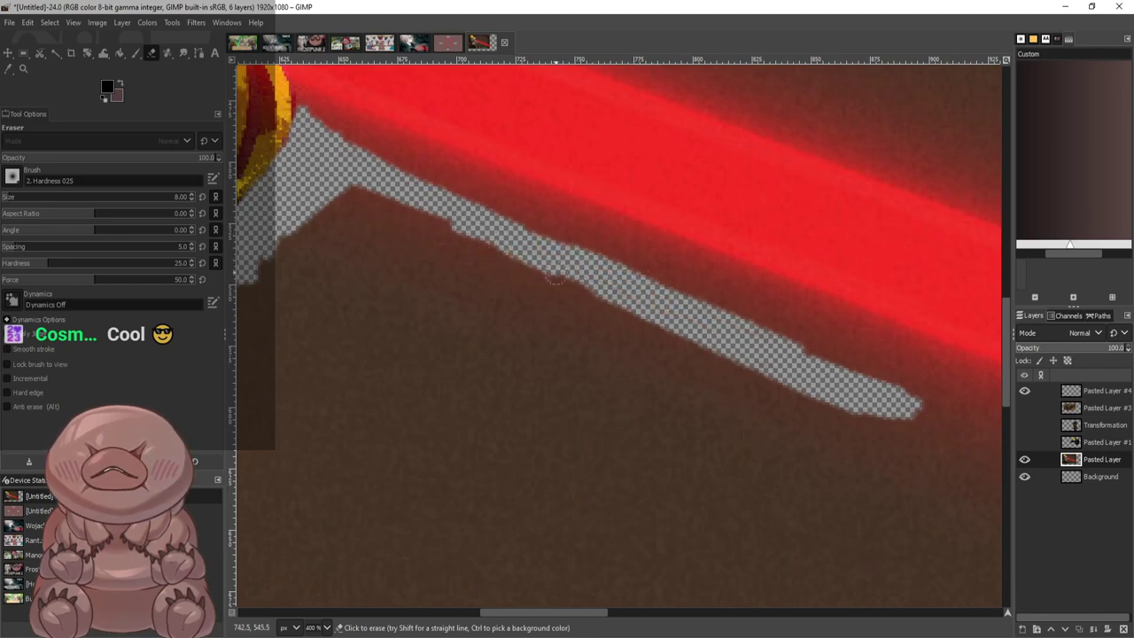
mouse_move(553, 279)
left_mouse_down()
mouse_move(490, 254)
mouse_move(596, 305)
mouse_move(459, 246)
left_mouse_up()
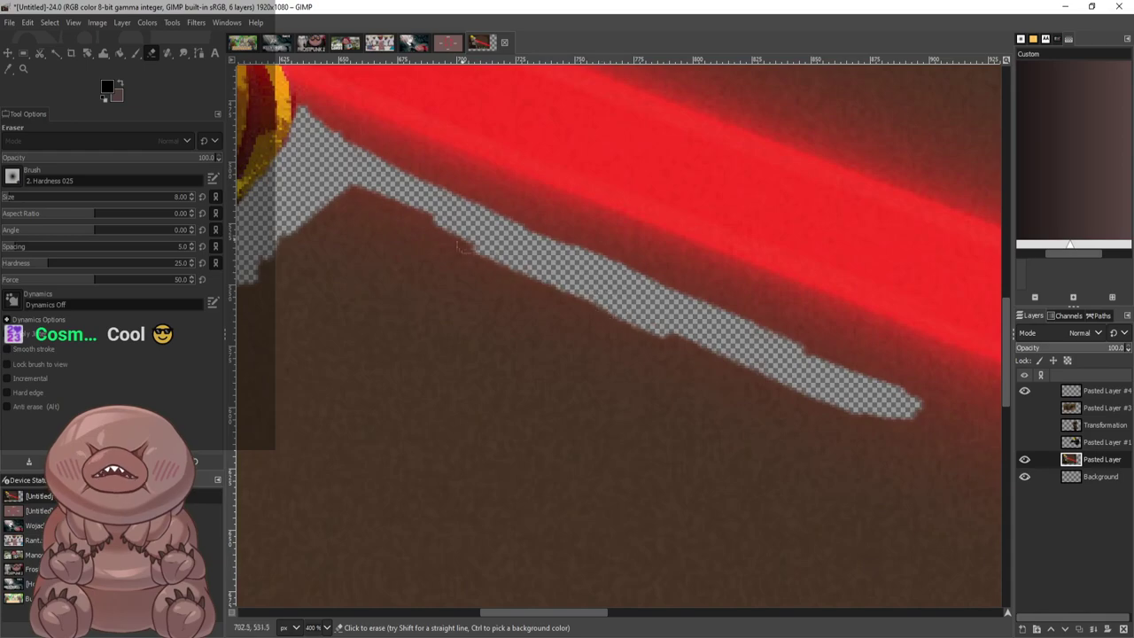
left_click_drag(383, 211, 528, 275)
left_click_drag(680, 345, 825, 406)
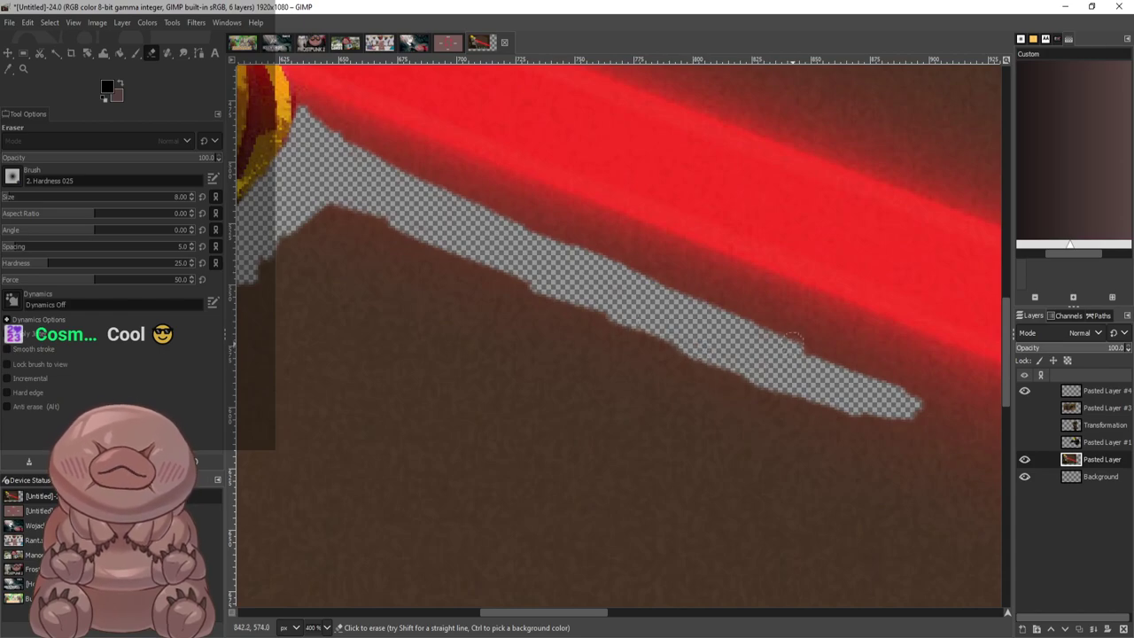
left_click_drag(952, 413, 958, 493)
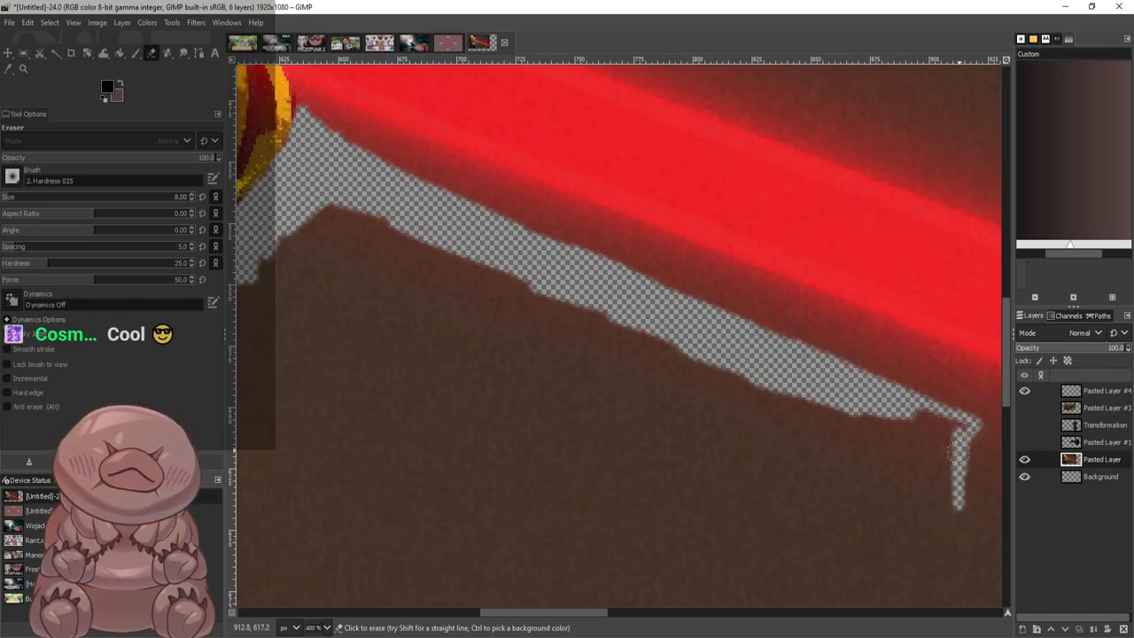
left_click_drag(940, 410, 875, 441)
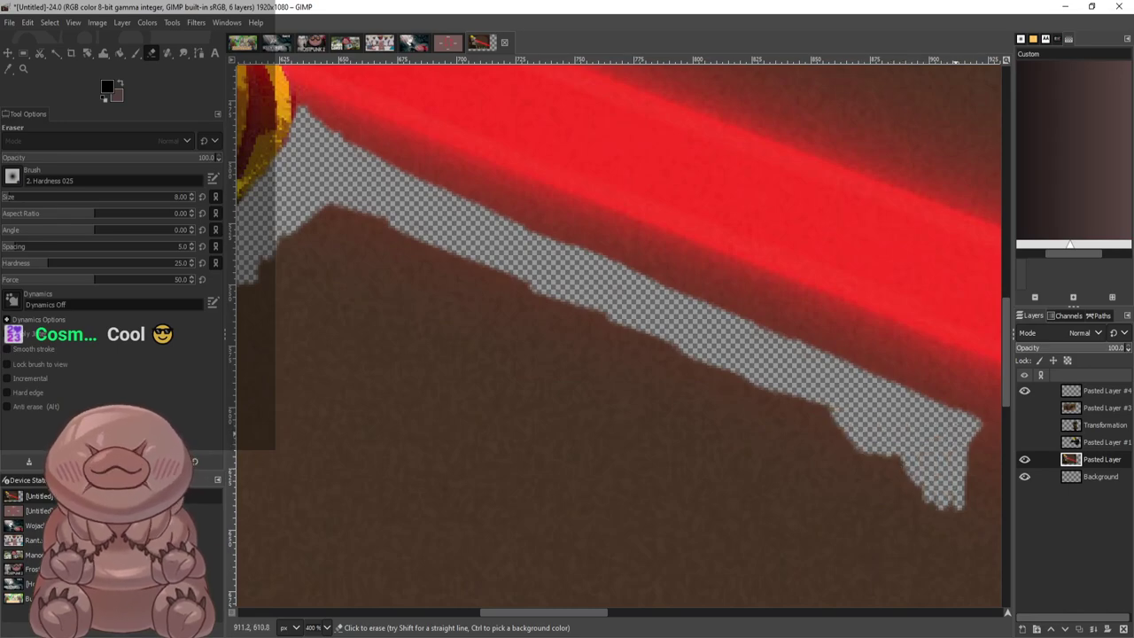
Erase a thin line under the red beam from the strip's far end to the layer's outer border
scroll(960, 496, "down", 2)
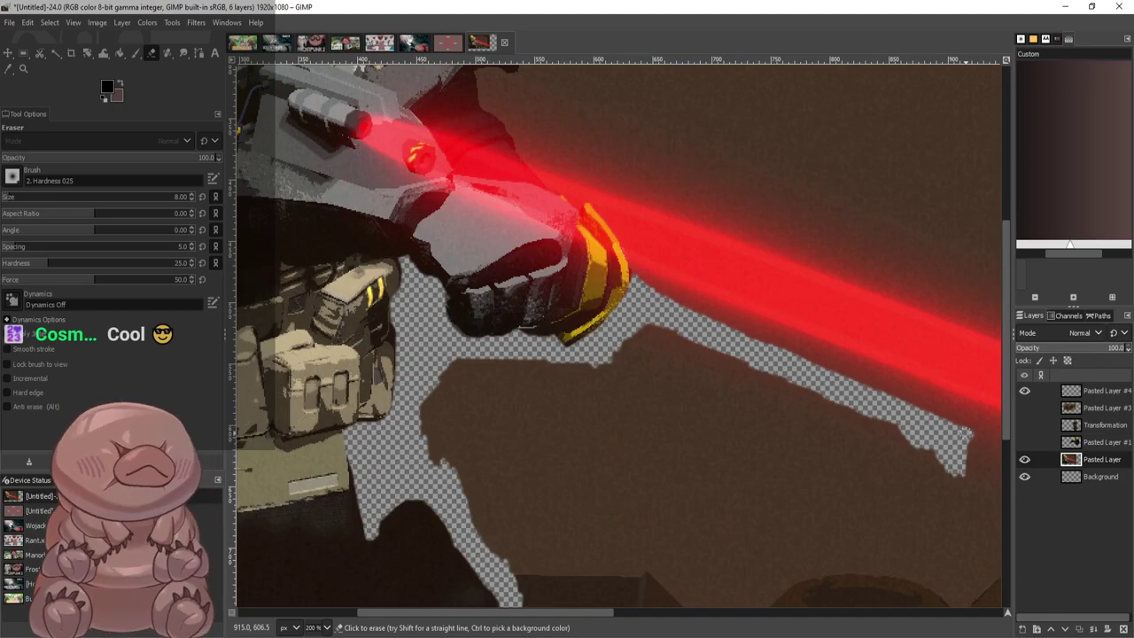
left_click_drag(533, 613, 701, 612)
scroll(683, 306, "down", 2)
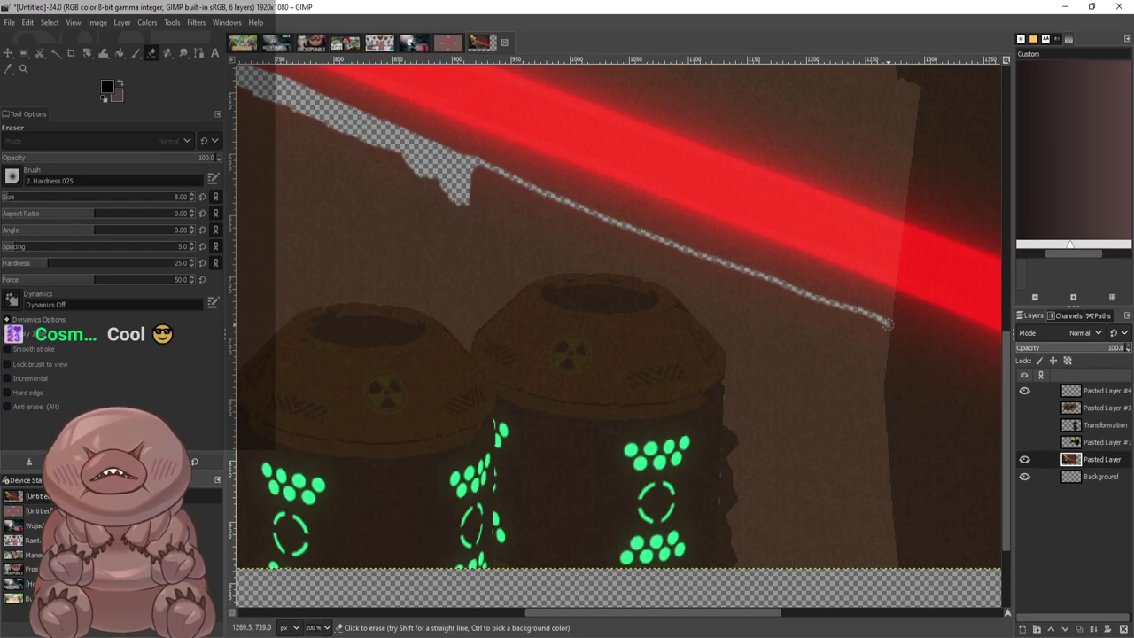
scroll(888, 325, "down", 4)
scroll(924, 354, "up", 2)
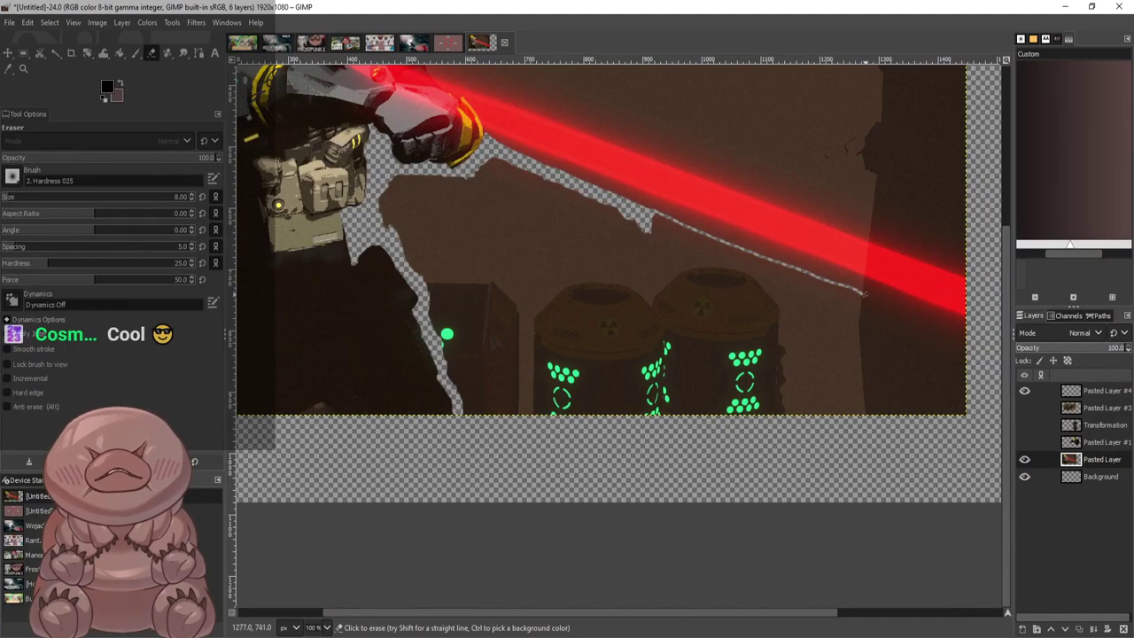
scroll(973, 339, "up", 3)
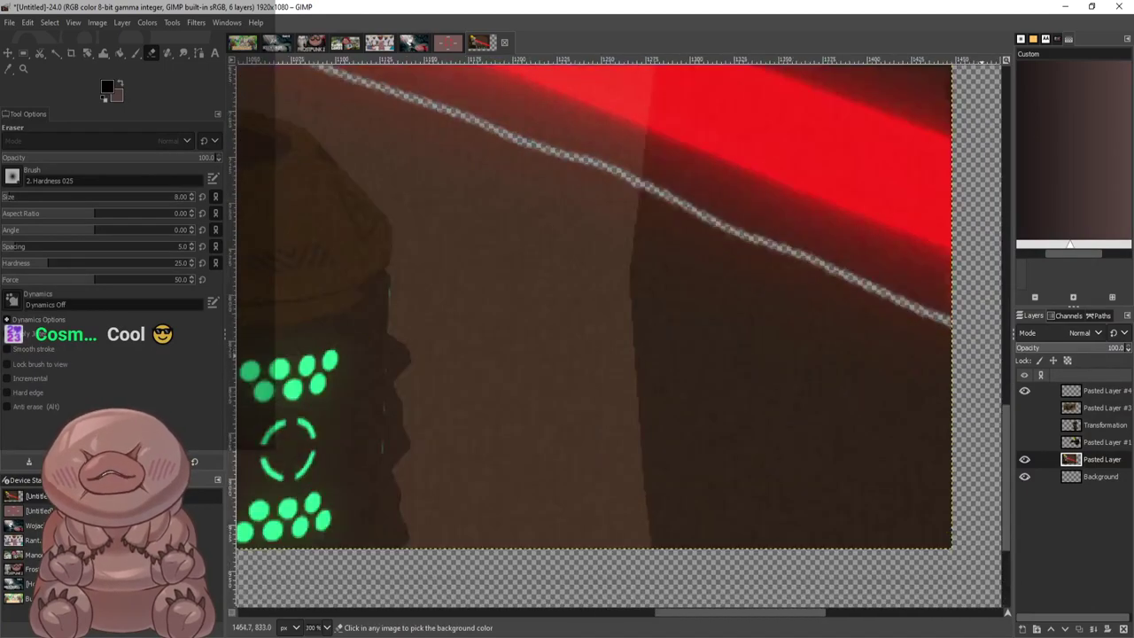
Widen the thin erased line from the layer border back past the barrel, with the eraser size raised to 18
mouse_move(959, 325)
left_mouse_down()
mouse_move(762, 258)
mouse_move(814, 255)
mouse_move(842, 305)
mouse_move(611, 177)
mouse_move(554, 174)
mouse_move(752, 261)
mouse_move(549, 164)
mouse_move(569, 181)
mouse_move(403, 111)
mouse_move(372, 110)
left_mouse_up()
scroll(443, 257, "up", 3)
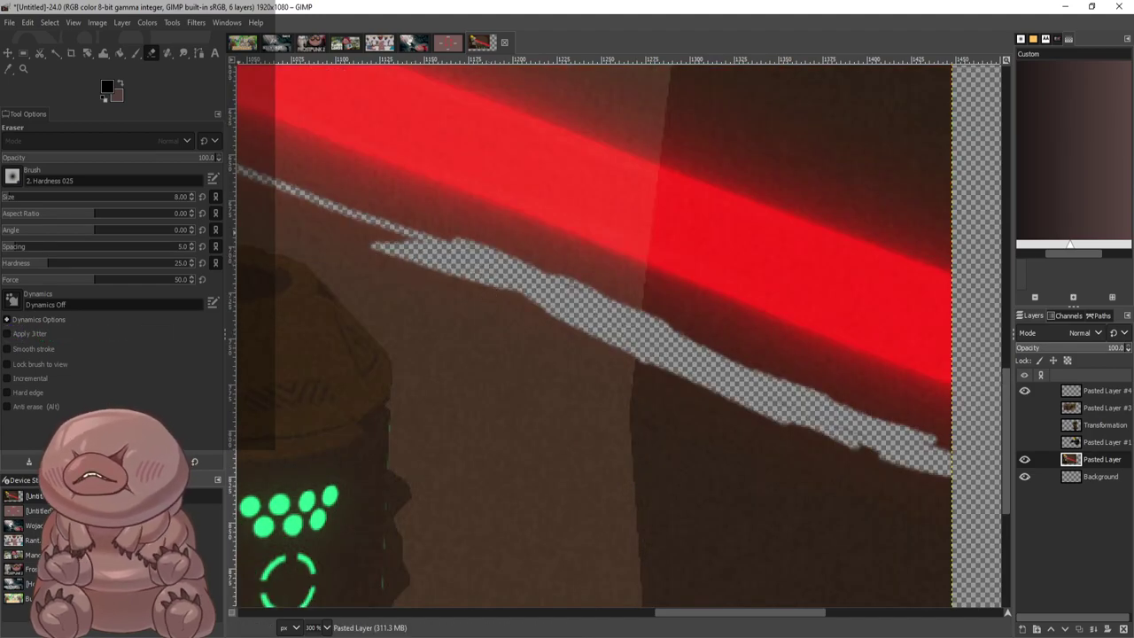
left_click_drag(410, 237, 266, 200)
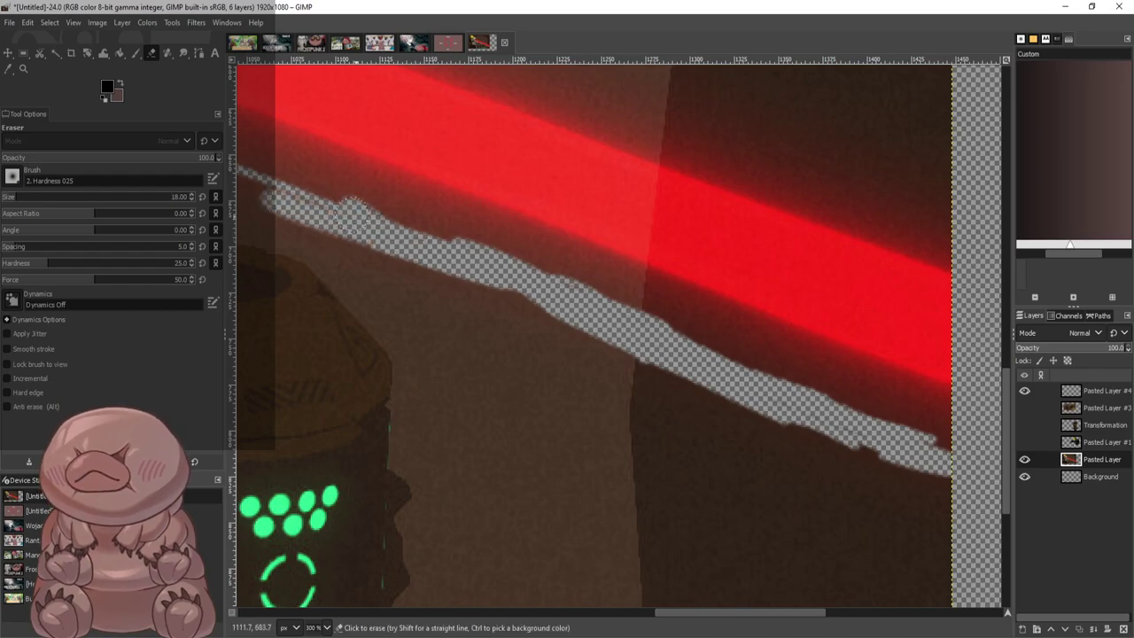
left_click_drag(352, 210, 234, 183)
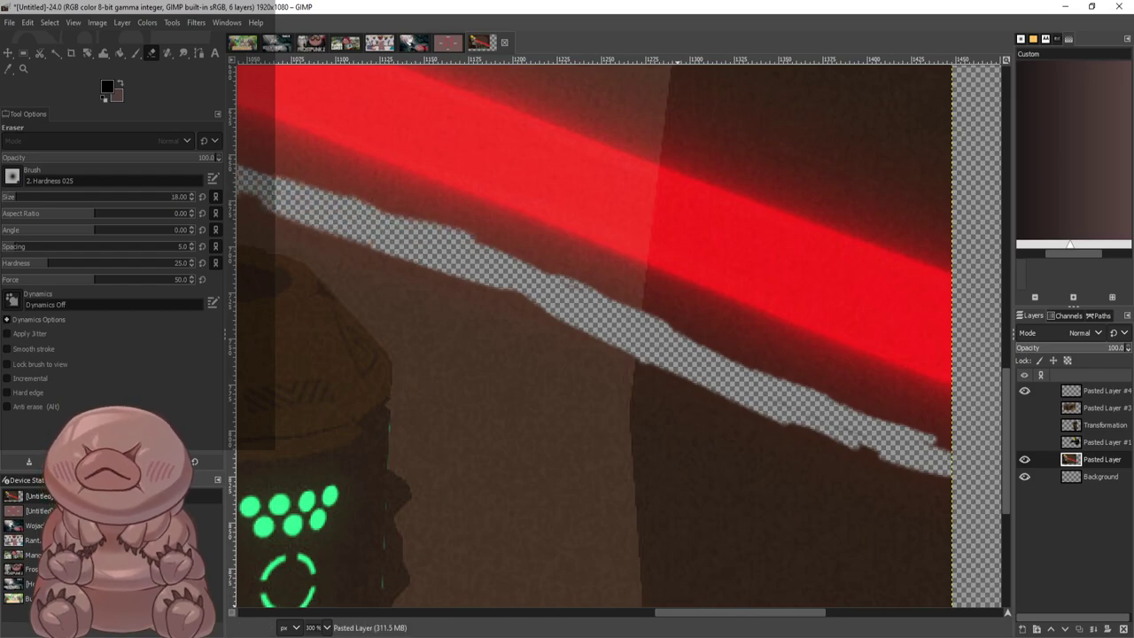
Widen the remaining thin section of the erased line above the barrels so it joins the wider strip near the glove
left_click_drag(709, 612, 607, 613)
scroll(569, 343, "up", 1)
scroll(569, 342, "up", 3)
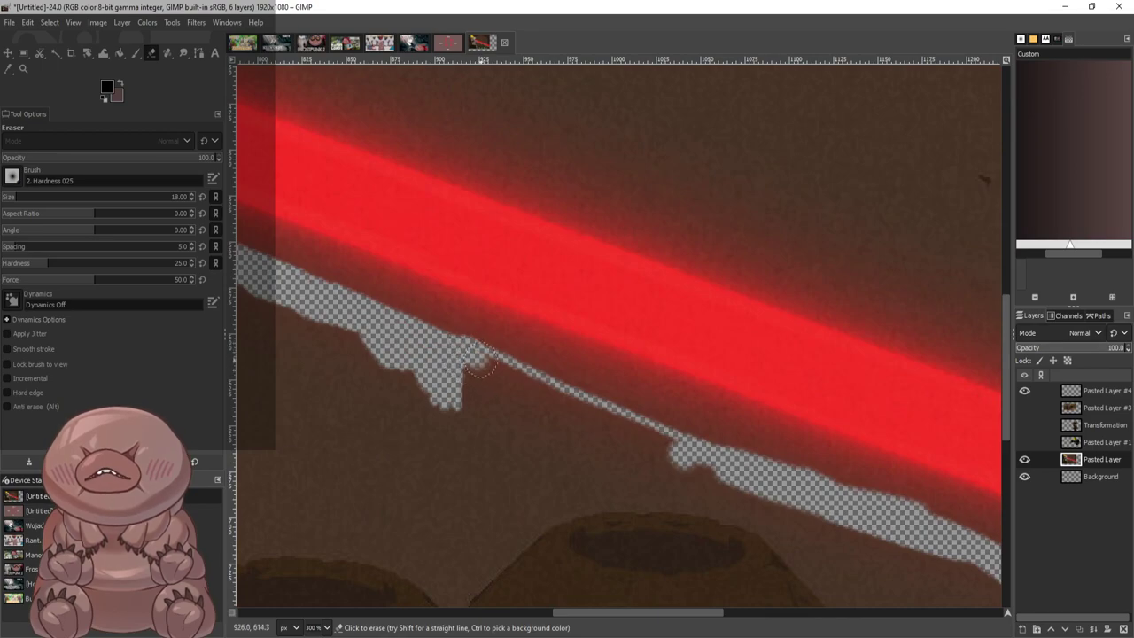
mouse_move(478, 359)
left_mouse_down()
mouse_move(694, 447)
mouse_move(654, 442)
mouse_move(696, 460)
mouse_move(629, 438)
mouse_move(699, 460)
mouse_move(556, 394)
mouse_move(451, 358)
mouse_move(421, 363)
mouse_move(600, 434)
mouse_move(447, 350)
left_mouse_up()
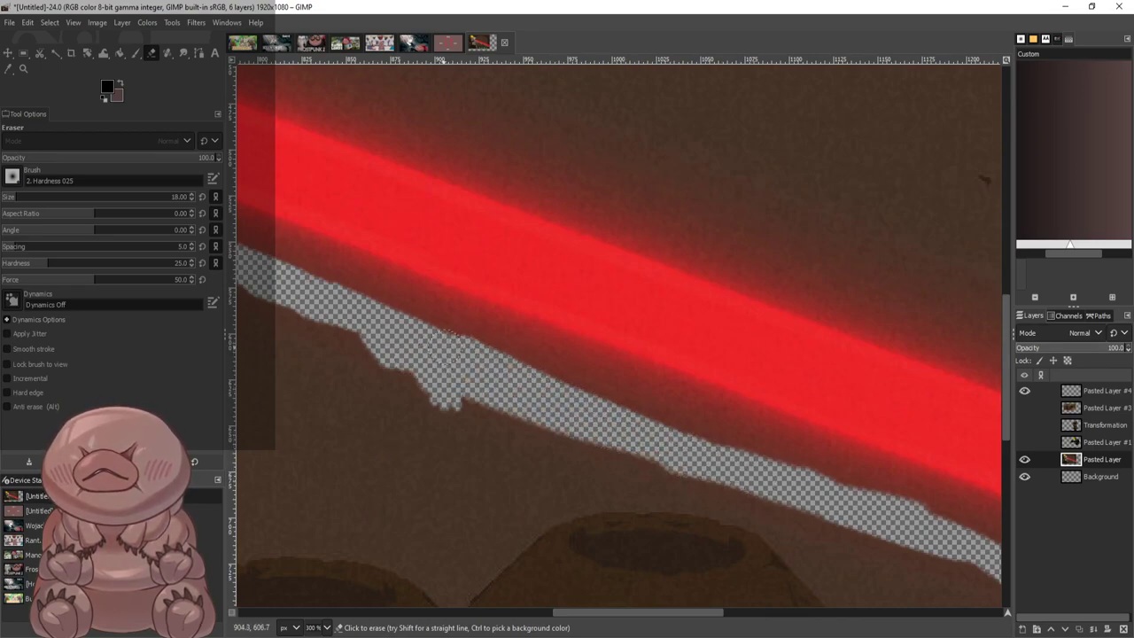
left_click_drag(325, 315, 361, 331)
scroll(501, 391, "down", 4)
scroll(436, 420, "up", 1)
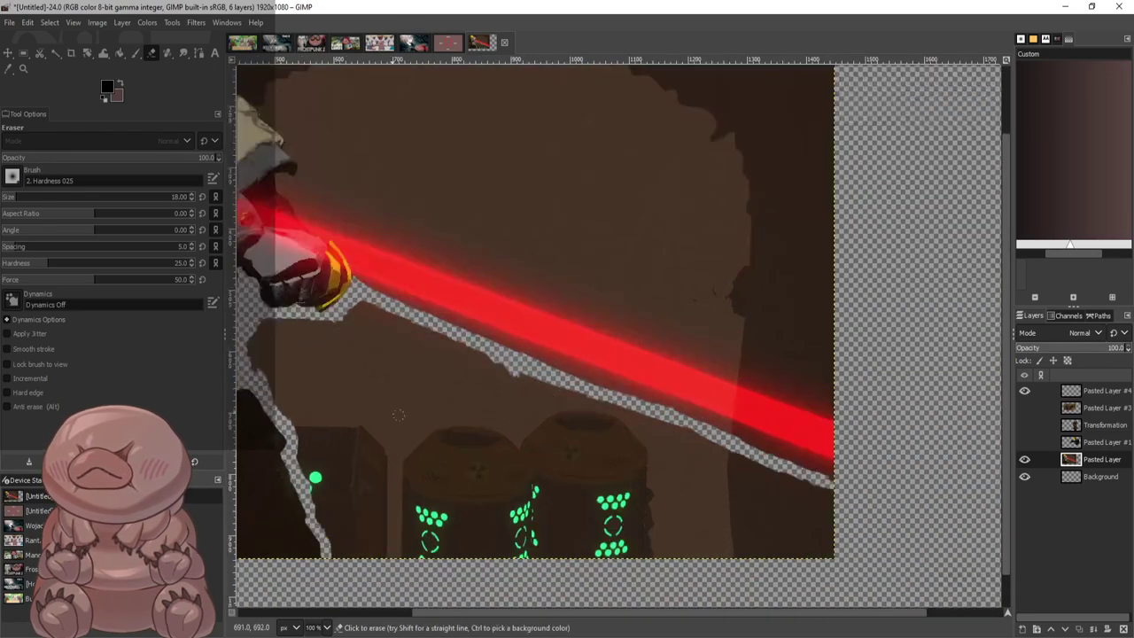
Fuzzy-select the isolated background below the red beam with a threshold of 41.6 and delete it
left_click(55, 53)
left_click(387, 405)
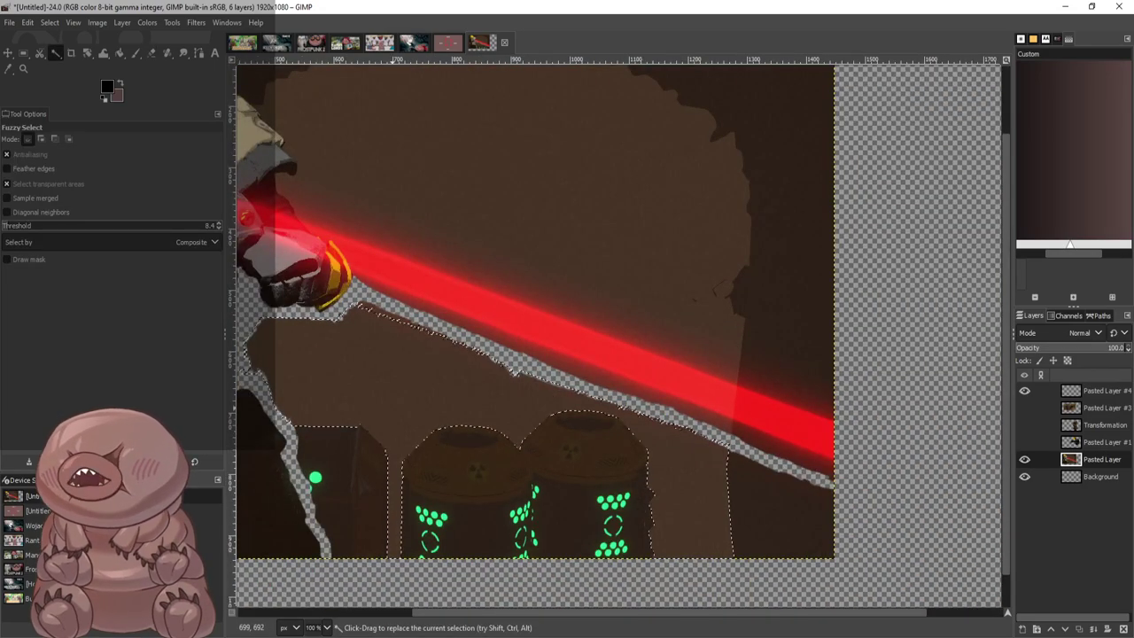
left_click_drag(392, 469, 399, 479)
key("Delete")
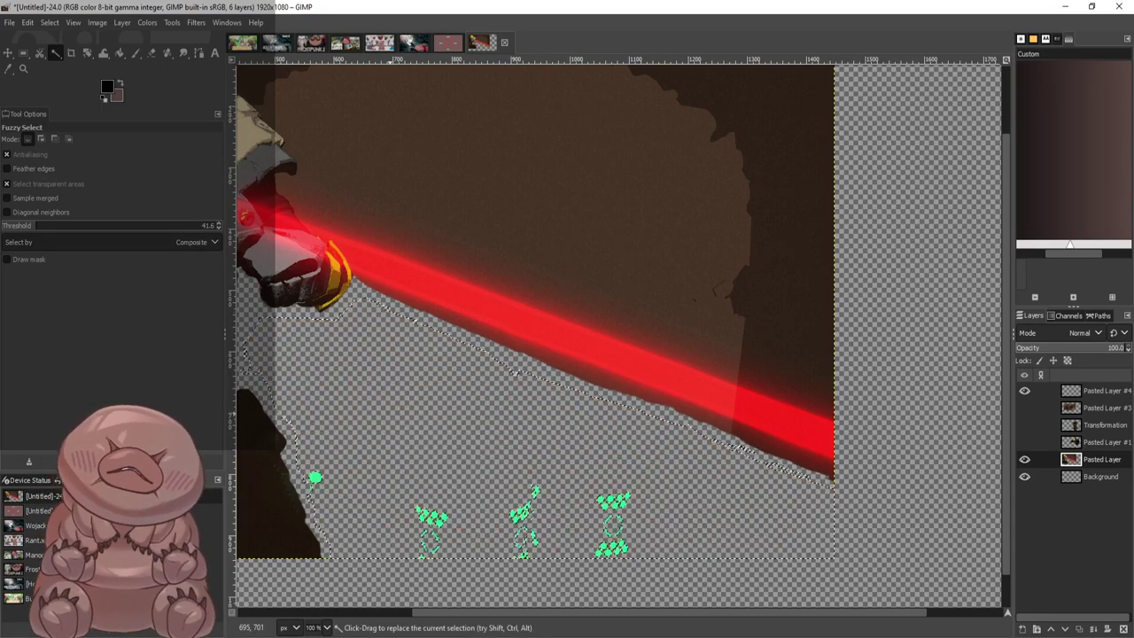
Remove the leftover green dot and the green barrel markings from the cleared area below the beam
left_click_drag(329, 483, 315, 480)
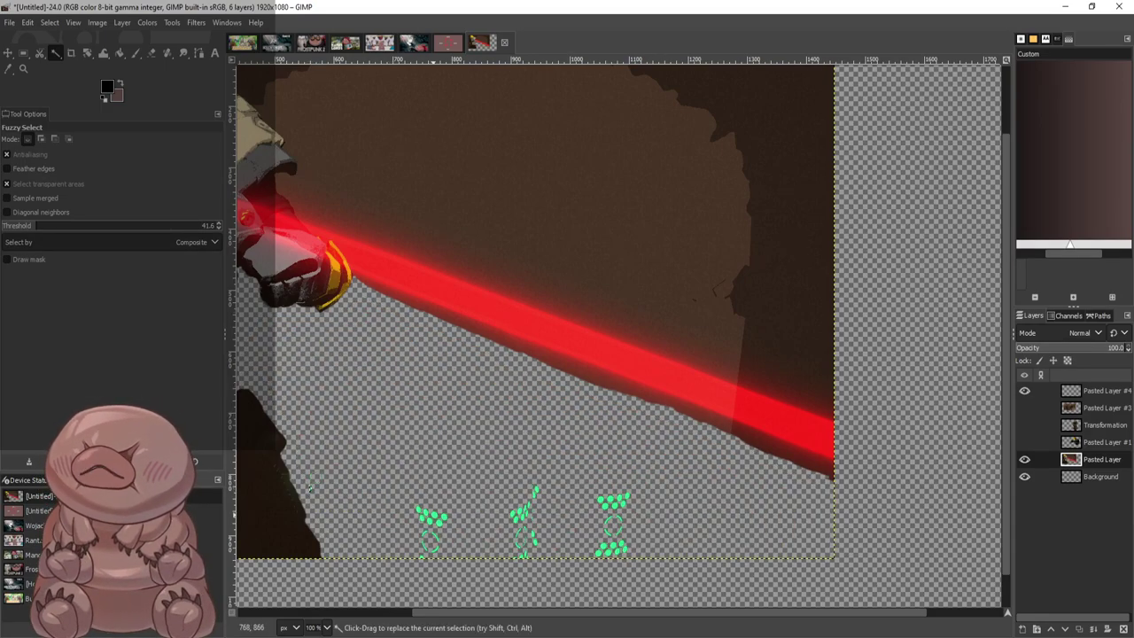
key("r")
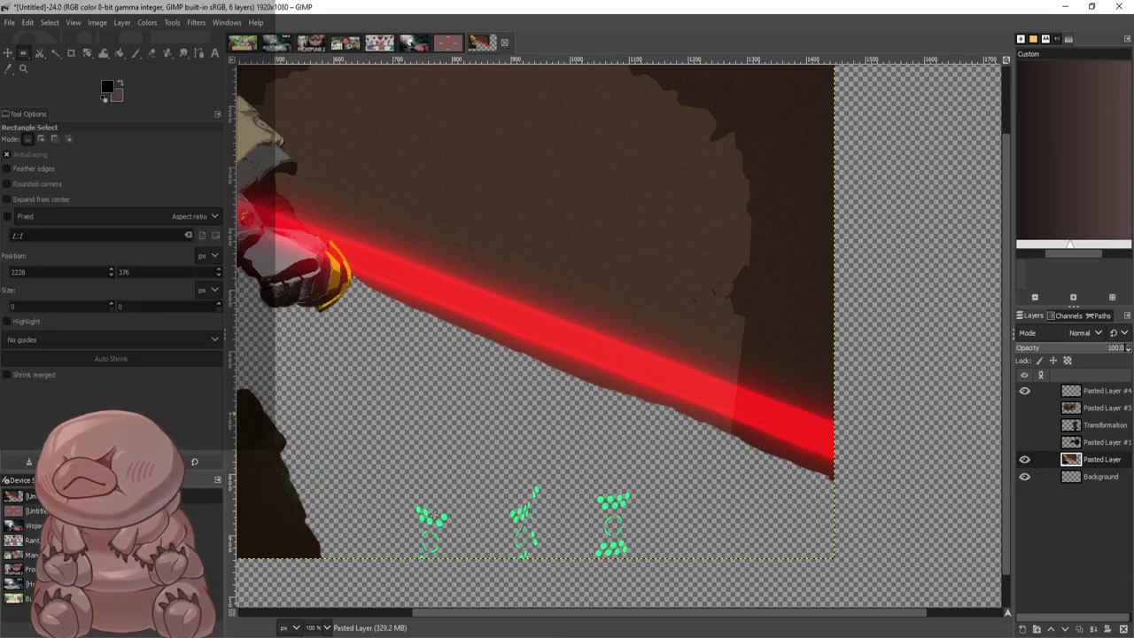
key("shift+e")
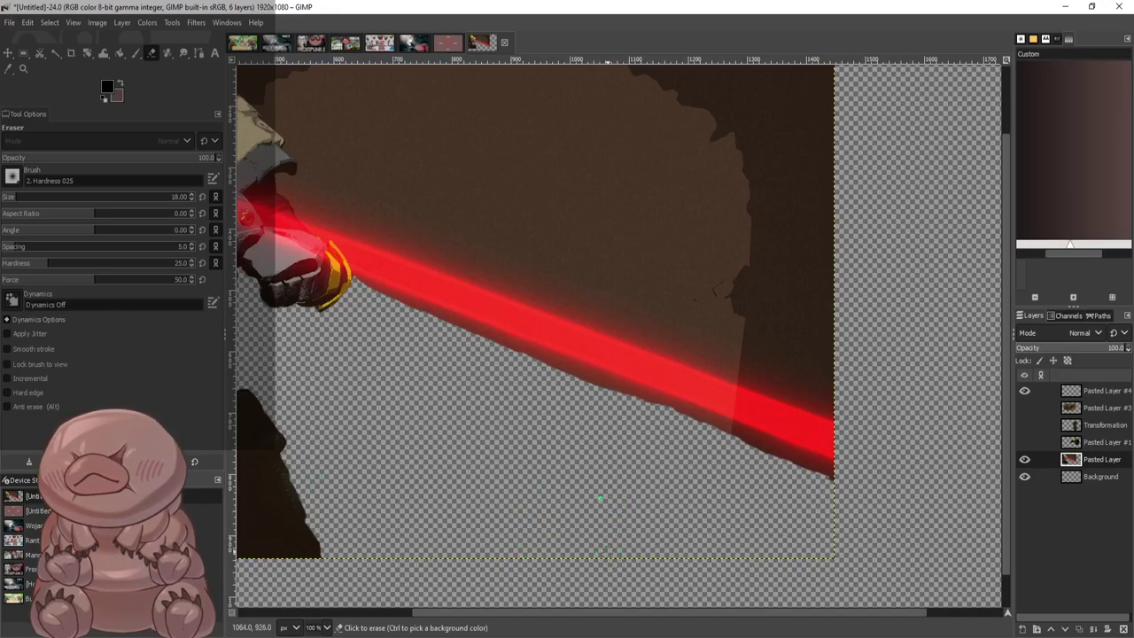
scroll(678, 526, "down", 3)
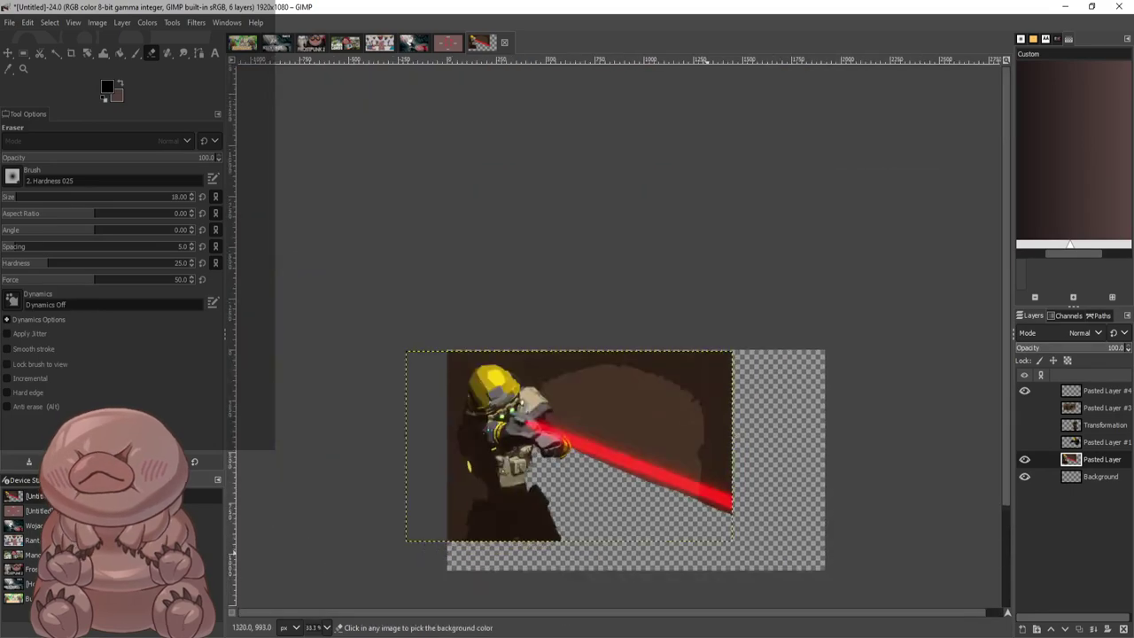
Erase a strip of background along the red beam's upper edge, from just past the glove toward the beam's middle
scroll(589, 498, "up", 3)
scroll(655, 413, "up", 3)
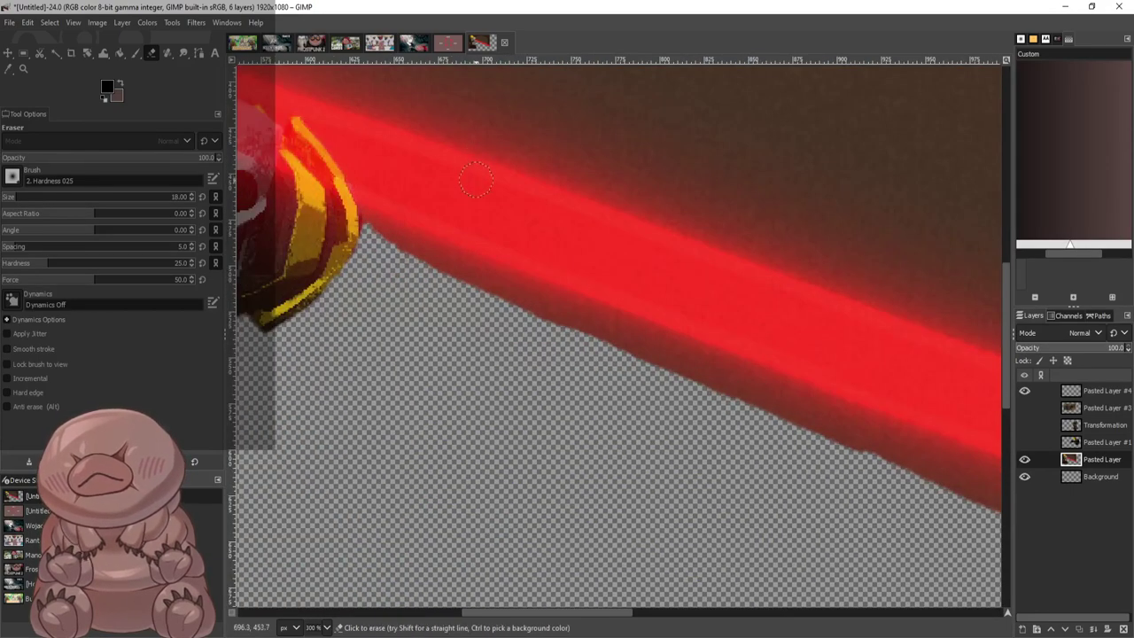
mouse_move(295, 169)
left_mouse_down()
mouse_move(679, 310)
mouse_move(948, 426)
left_mouse_up()
mouse_move(833, 383)
left_mouse_down()
mouse_move(624, 276)
mouse_move(806, 349)
mouse_move(458, 220)
mouse_move(733, 306)
mouse_move(838, 348)
mouse_move(714, 312)
mouse_move(886, 368)
mouse_move(933, 396)
left_mouse_up()
mouse_move(678, 297)
left_mouse_down()
mouse_move(352, 184)
mouse_move(408, 211)
mouse_move(292, 163)
left_mouse_up()
scroll(969, 394, "down", 4, "ctrl")
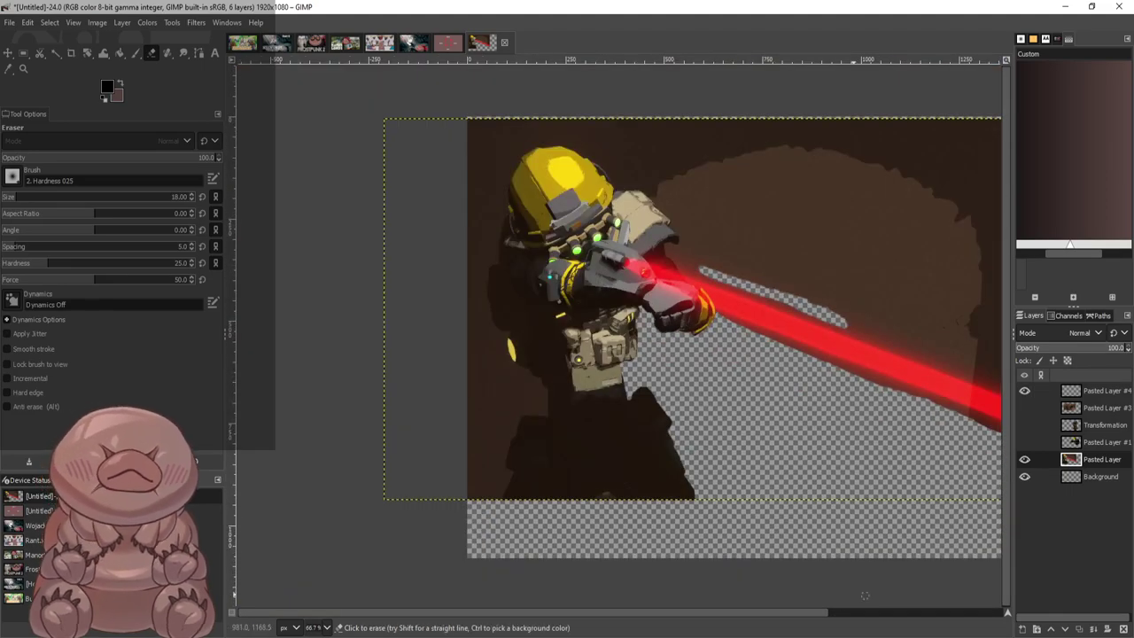
Extend the erased strip above the beam to the far border of the layer, widening it and clearing the leftover slivers
scroll(678, 361, "right", 3)
scroll(677, 361, "up", 4, "ctrl")
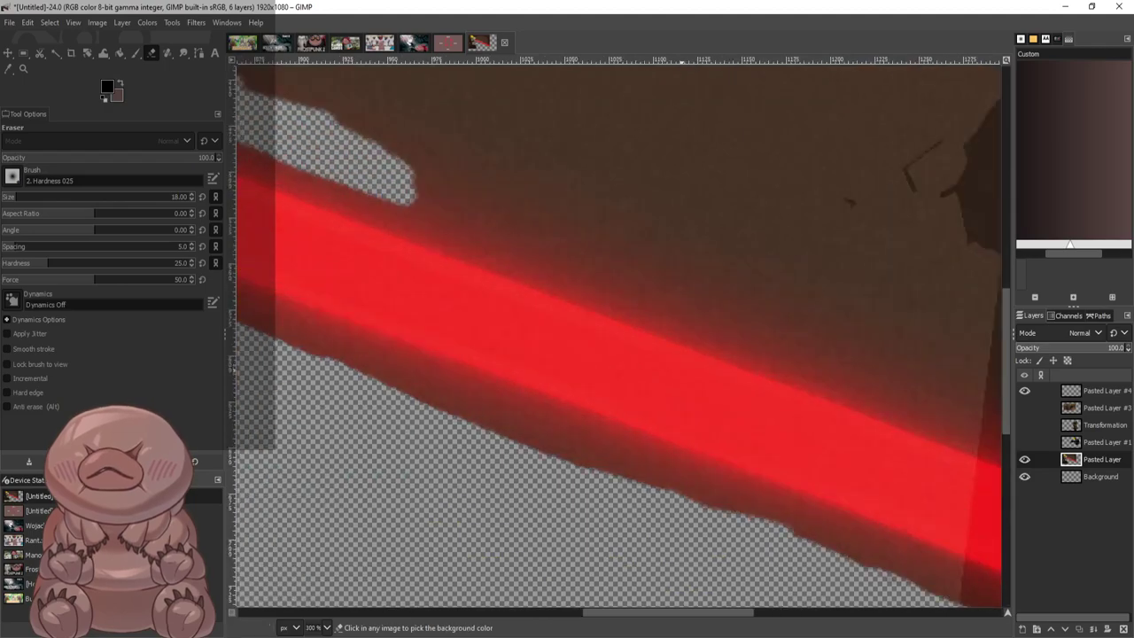
mouse_move(395, 186)
left_mouse_down()
mouse_move(582, 274)
mouse_move(941, 391)
mouse_move(494, 195)
mouse_move(619, 264)
mouse_move(788, 317)
left_mouse_up()
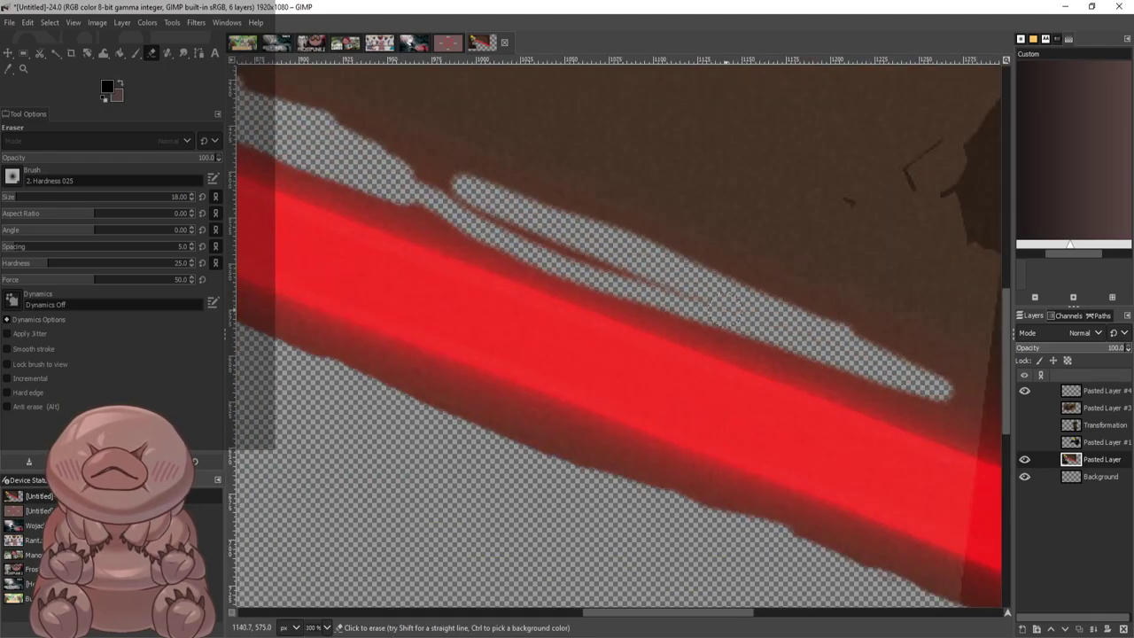
left_click_drag(723, 304, 435, 198)
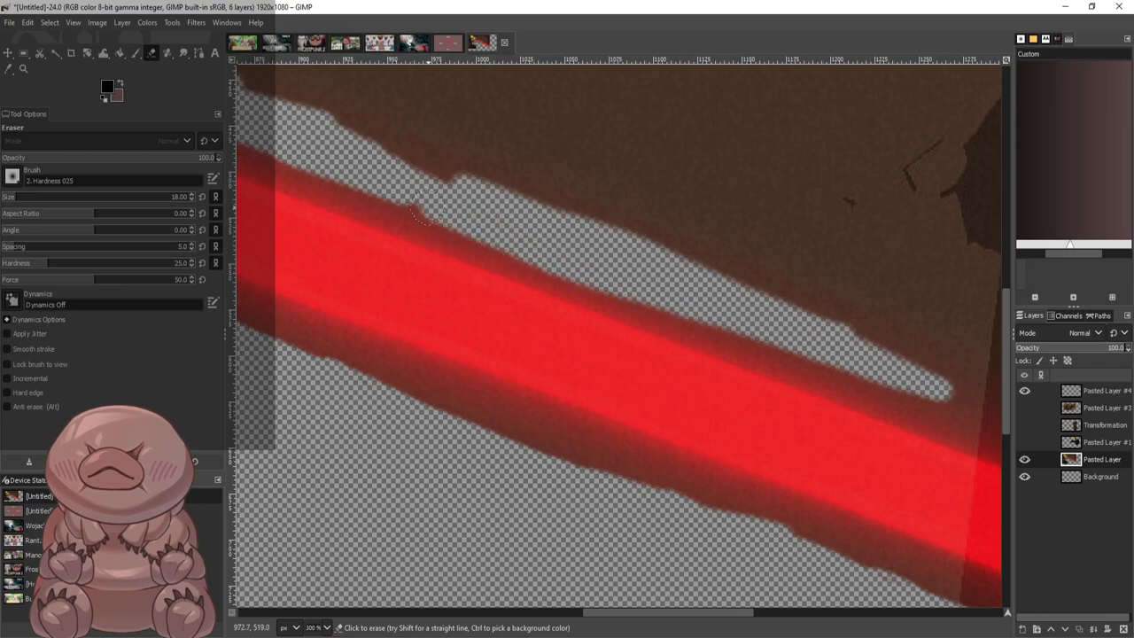
mouse_move(678, 280)
left_mouse_down()
mouse_move(988, 395)
mouse_move(814, 304)
mouse_move(922, 350)
left_mouse_up()
scroll(585, 354, "right", 5)
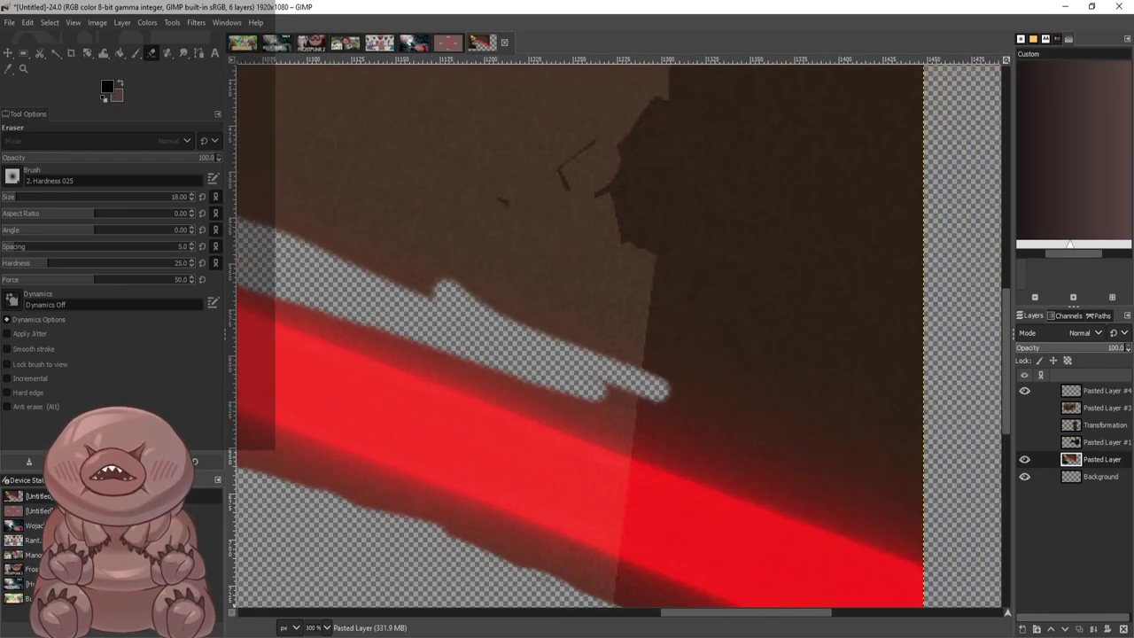
mouse_move(589, 383)
left_mouse_down()
mouse_move(612, 399)
mouse_move(950, 527)
mouse_move(742, 450)
mouse_move(919, 494)
mouse_move(822, 464)
mouse_move(769, 414)
mouse_move(939, 448)
mouse_move(607, 381)
left_mouse_up()
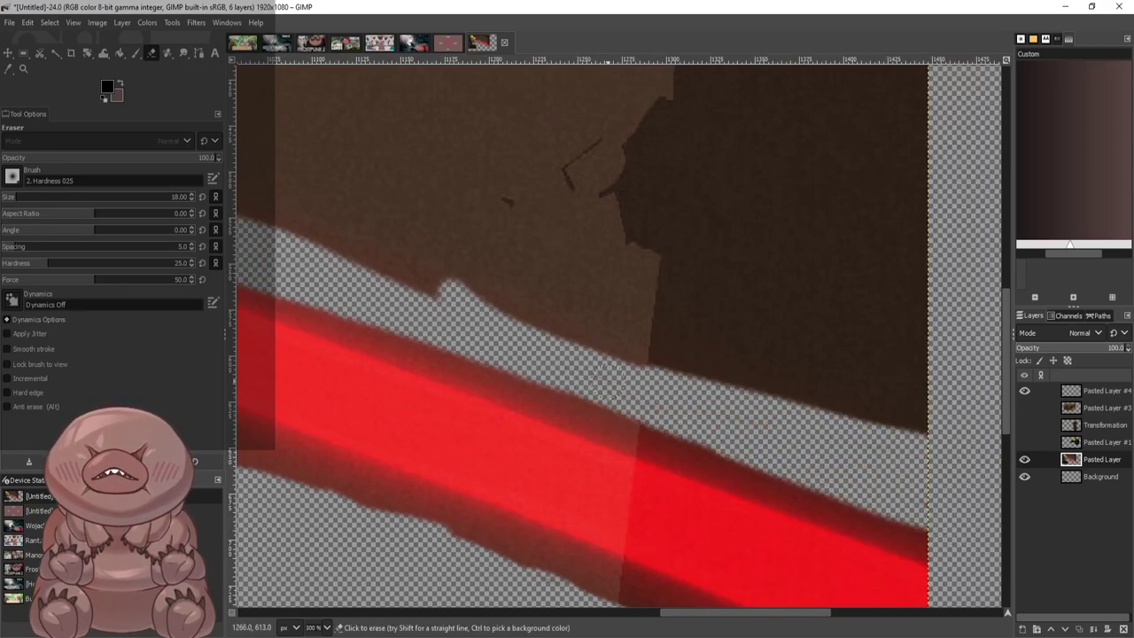
mouse_move(731, 403)
left_mouse_down()
mouse_move(921, 422)
mouse_move(696, 377)
mouse_move(922, 373)
mouse_move(674, 363)
mouse_move(752, 377)
mouse_move(656, 328)
mouse_move(417, 294)
left_mouse_up()
scroll(581, 327, "down", 2)
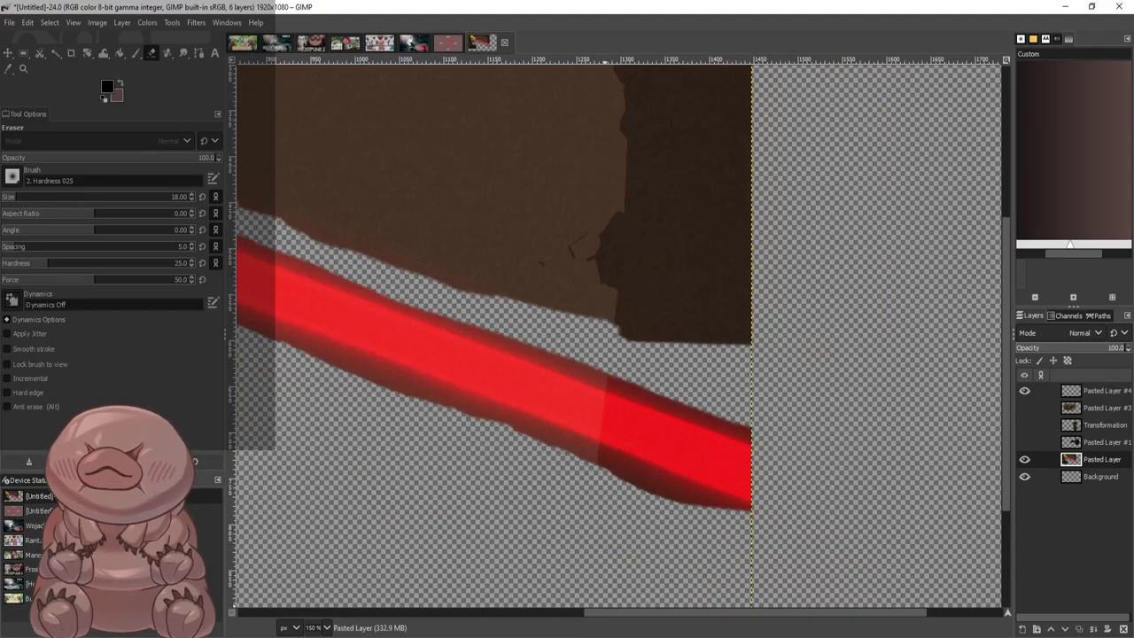
Erase a strip from the near end of the beam gap upward past the shoulder armour to the layer's upper border
left_click_drag(684, 612, 474, 612)
scroll(412, 410, "up", 5)
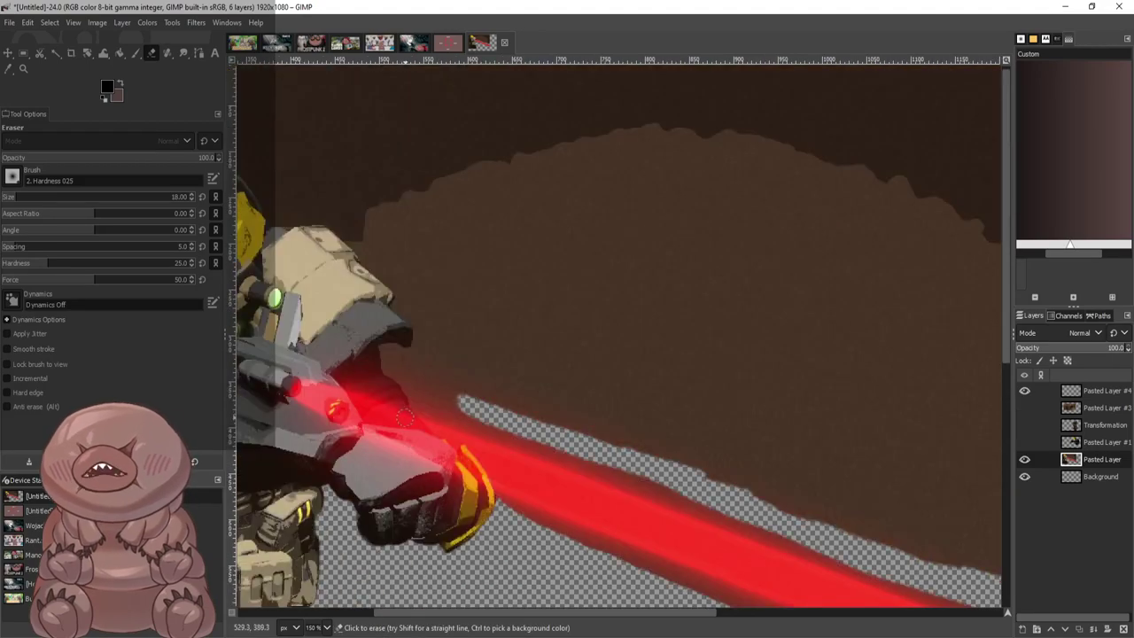
scroll(424, 400, "up", 3)
mouse_move(458, 165)
left_mouse_down()
mouse_move(509, 324)
mouse_move(570, 354)
left_mouse_up()
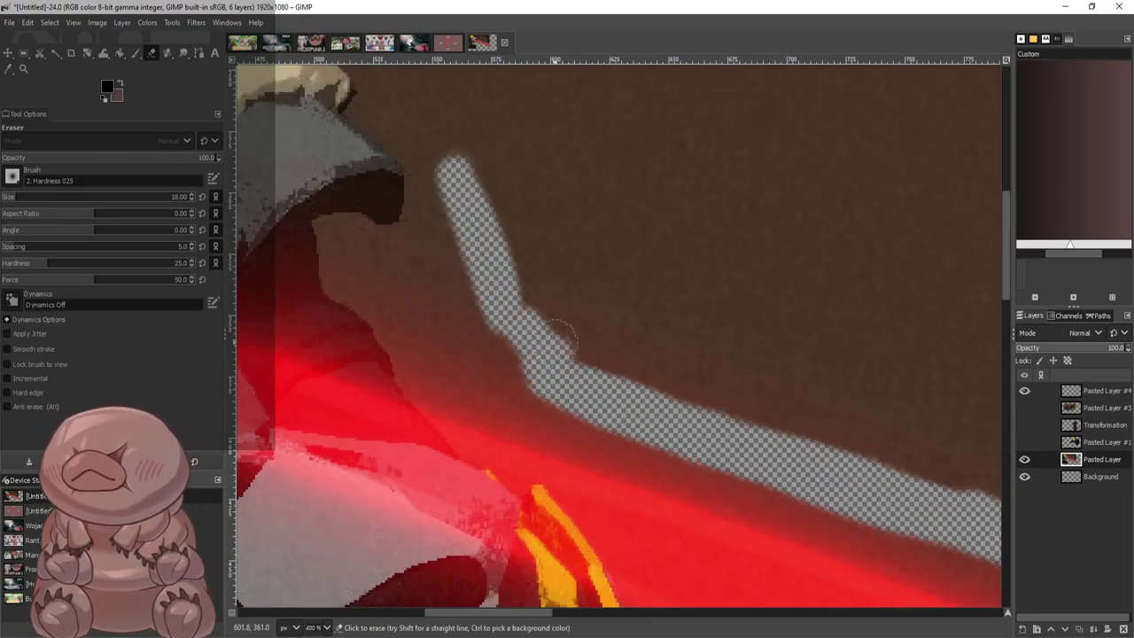
mouse_move(498, 221)
left_mouse_down()
mouse_move(603, 372)
mouse_move(669, 394)
mouse_move(519, 177)
left_mouse_up()
mouse_move(481, 235)
left_mouse_down()
mouse_move(439, 73)
mouse_move(453, 131)
left_mouse_up()
scroll(461, 207, "up", 5)
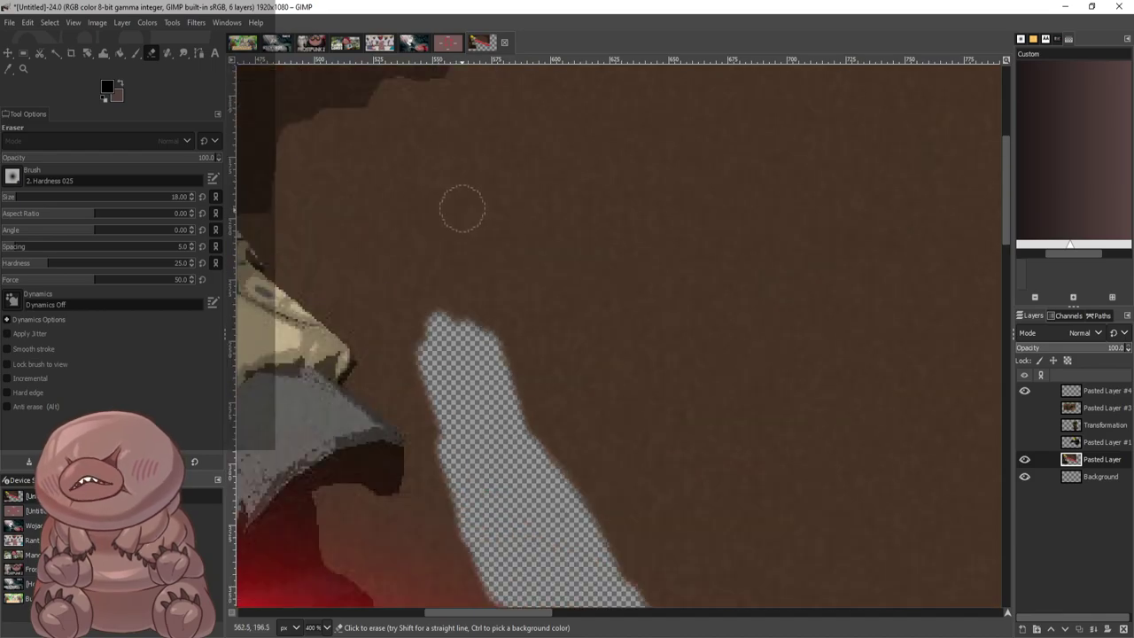
mouse_move(434, 343)
left_mouse_down()
mouse_move(403, 129)
mouse_move(432, 259)
mouse_move(434, 151)
mouse_move(450, 212)
left_mouse_up()
scroll(454, 266, "down", 4)
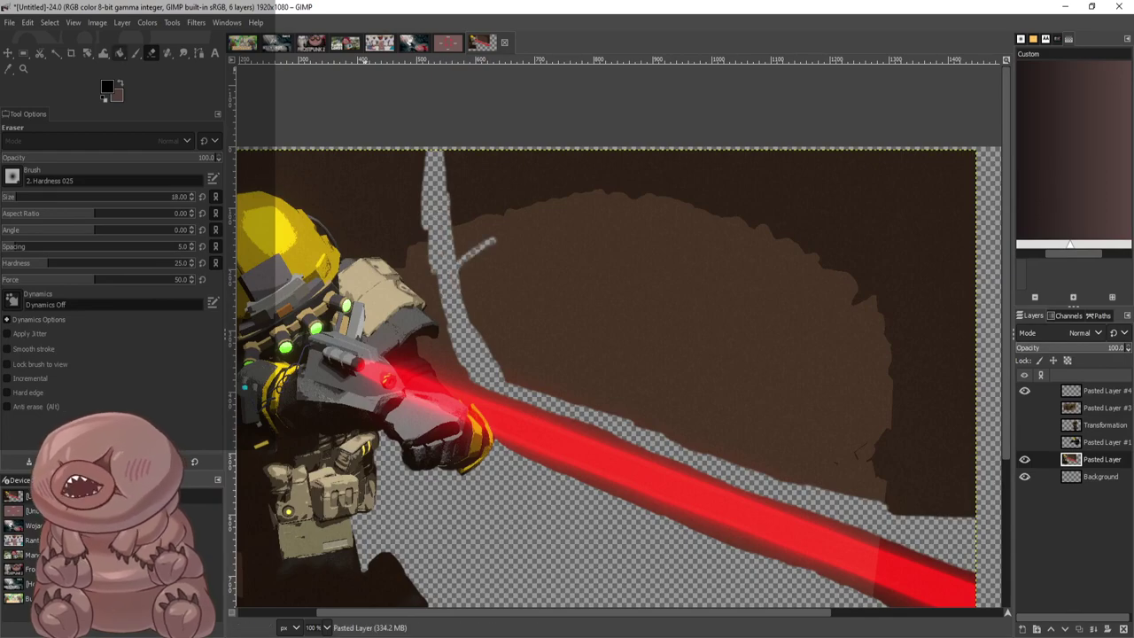
Fuzzy-select the isolated background above the red beam with a threshold of 41.6 and delete it
key("u")
left_click(739, 275)
key("Delete")
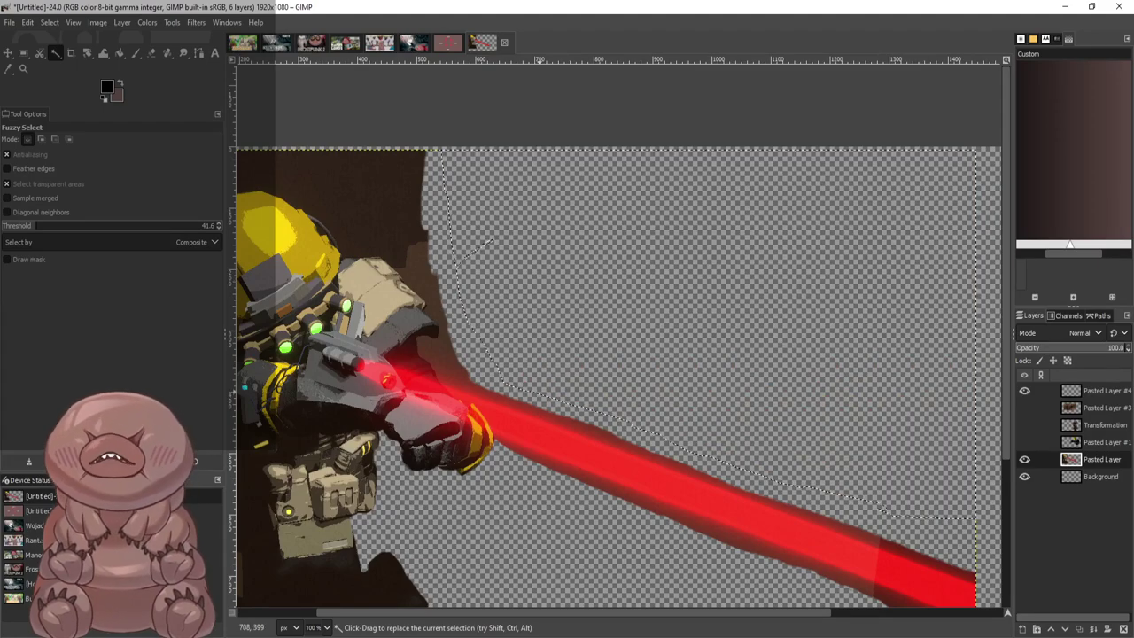
Clear the active selection and return to the Eraser for the background remaining beside the shoulder and beam
scroll(508, 546, "left", 4)
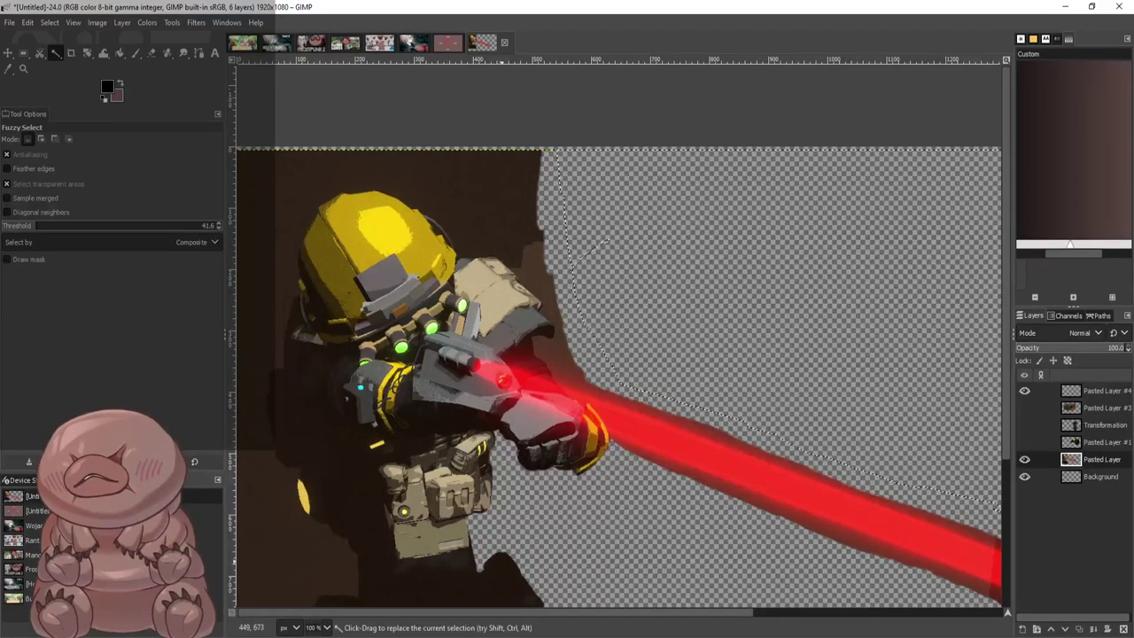
scroll(508, 547, "down", 7)
scroll(508, 547, "up", 4)
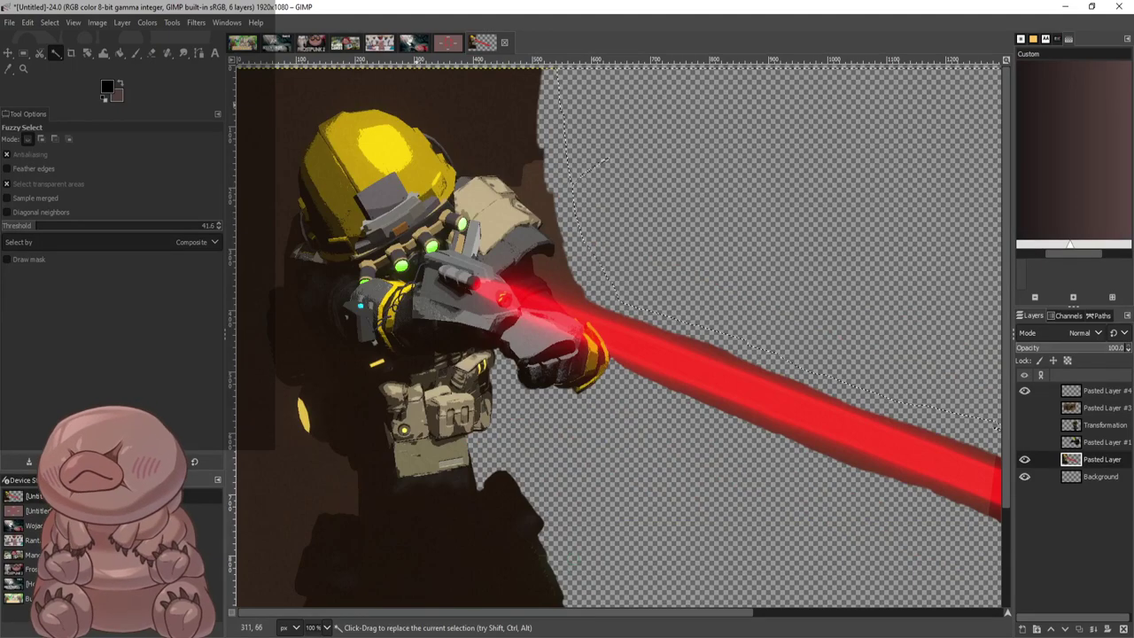
scroll(553, 337, "up", 4)
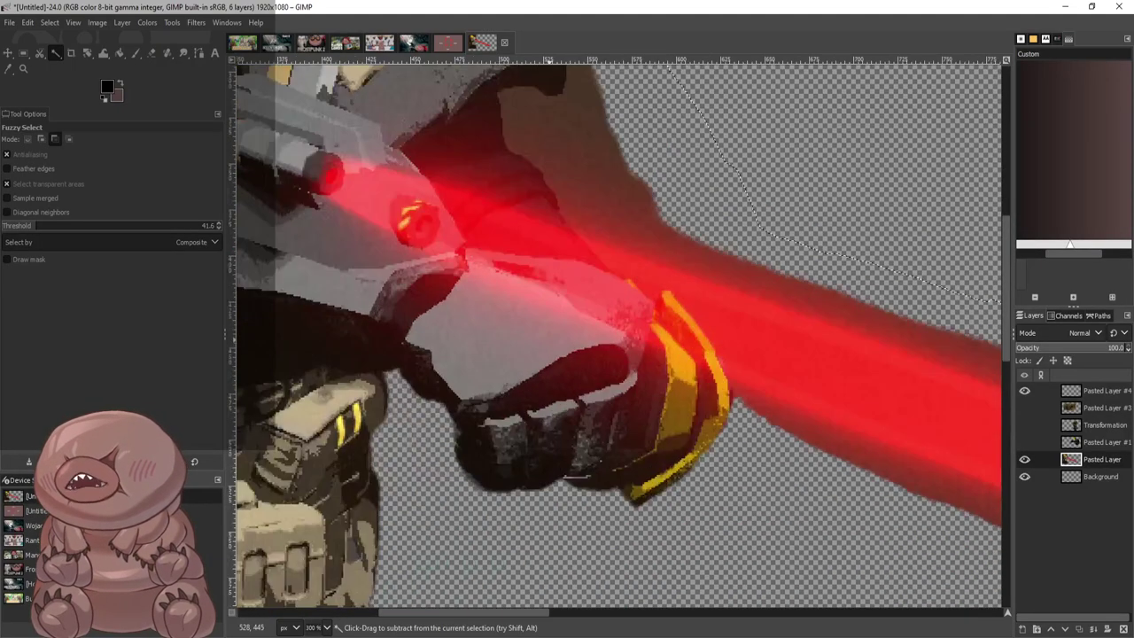
scroll(619, 335, "up", 5)
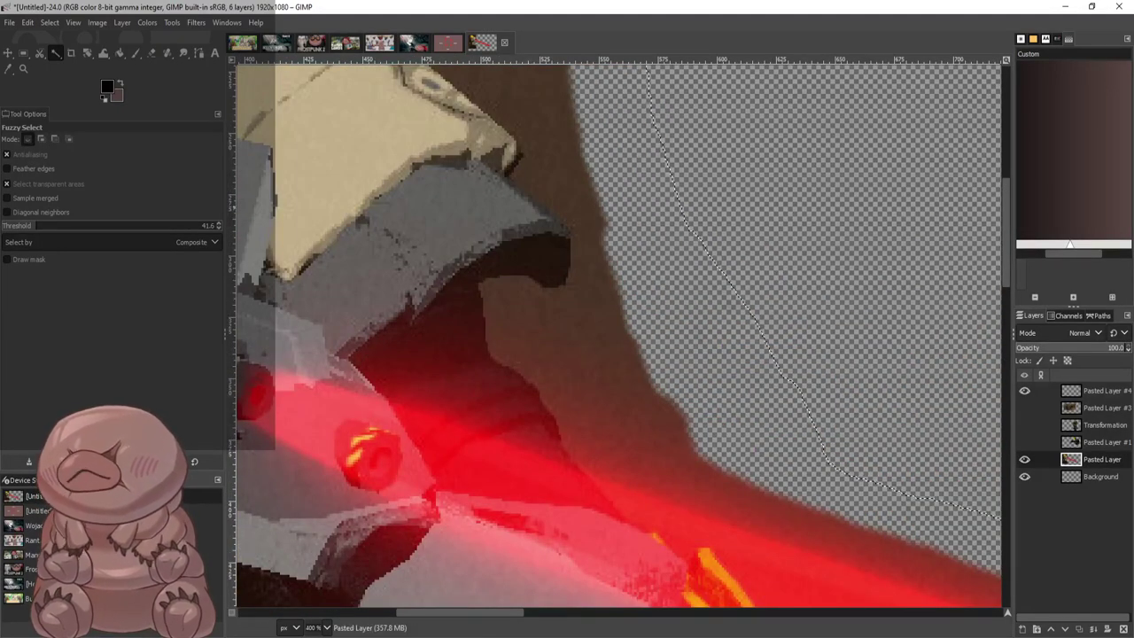
key("r")
left_click(151, 54)
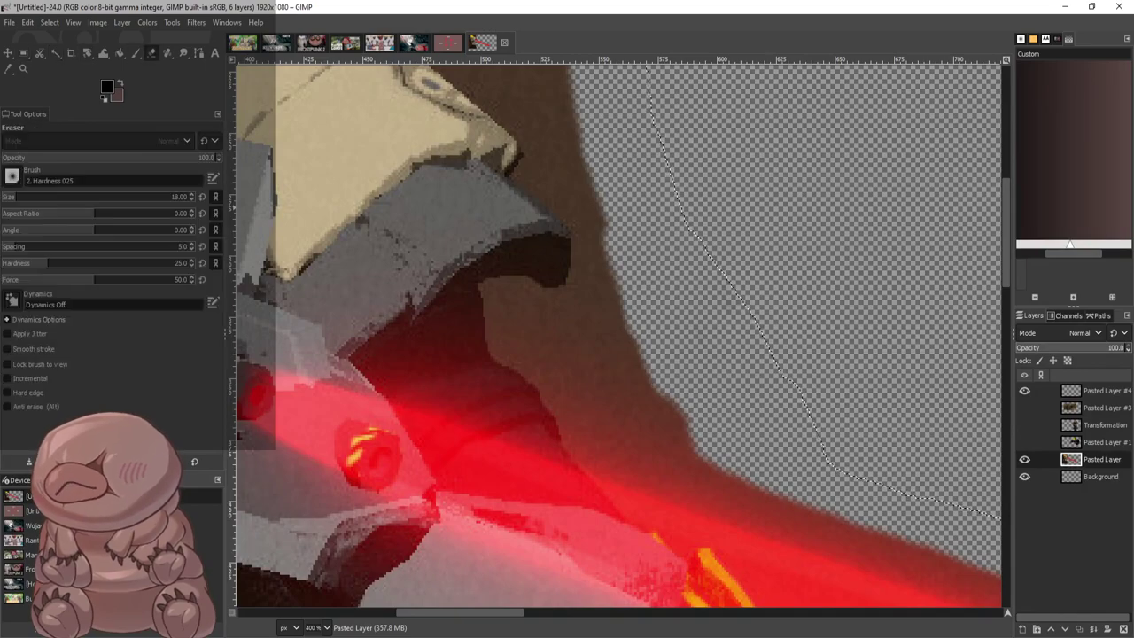
left_click(8, 53)
key("r")
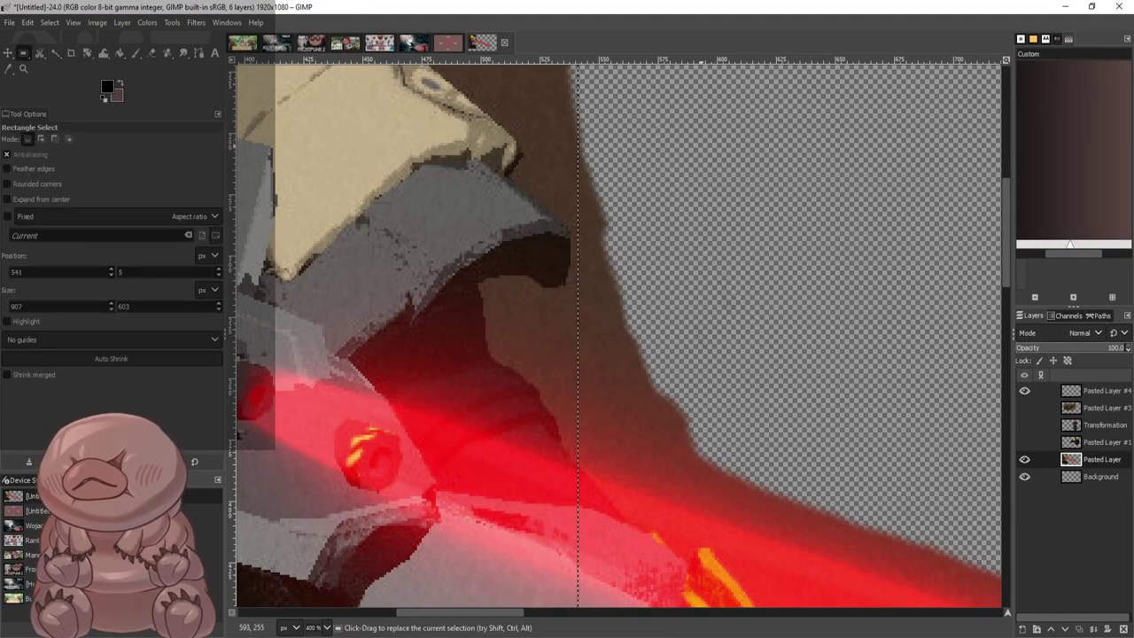
left_click(384, 105)
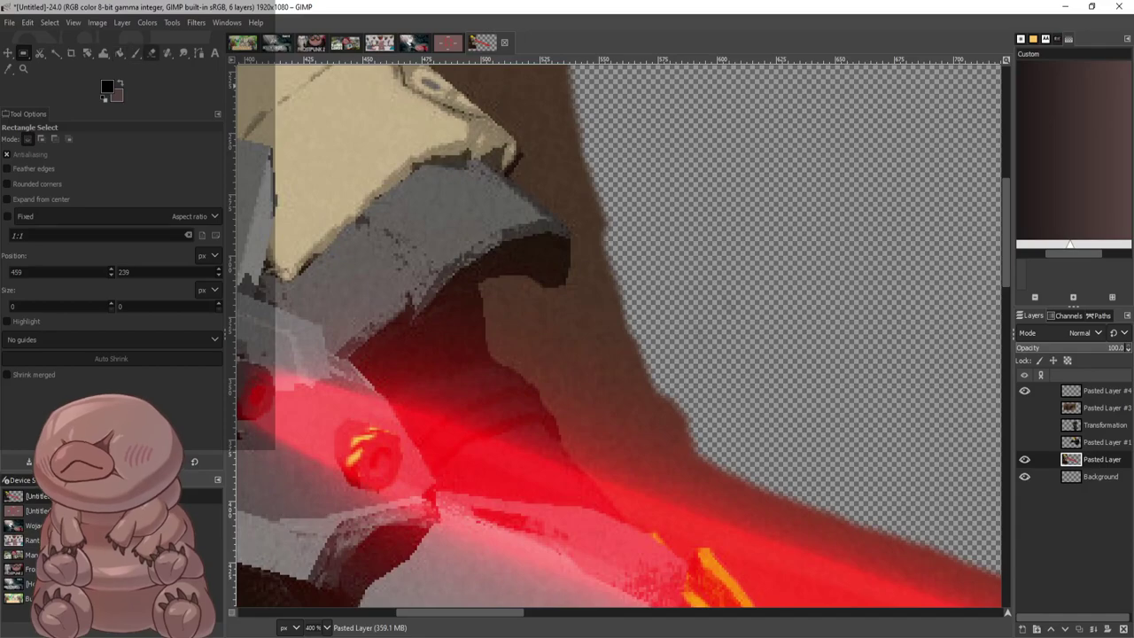
key("shift+e")
With the eraser size reduced to 8, erase a thin line from under the shoulder flap along the dark arm onto the beam's edge
scroll(554, 347, "up", 3)
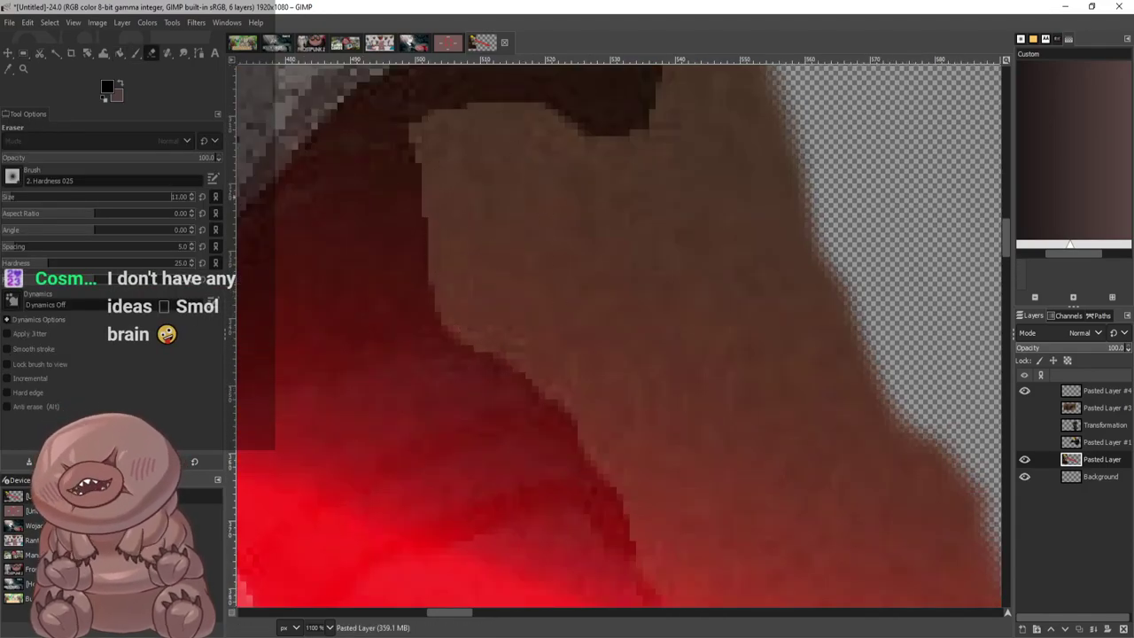
mouse_move(562, 152)
left_mouse_down()
mouse_move(506, 123)
mouse_move(615, 156)
mouse_move(655, 138)
mouse_move(681, 105)
mouse_move(653, 135)
mouse_move(619, 147)
mouse_move(512, 119)
mouse_move(427, 127)
mouse_move(455, 307)
mouse_move(563, 386)
mouse_move(647, 484)
left_mouse_up()
scroll(735, 325, "down", 2)
mouse_move(645, 337)
left_mouse_down()
mouse_move(666, 400)
mouse_move(656, 361)
left_mouse_up()
mouse_move(665, 412)
left_mouse_down()
mouse_move(809, 475)
mouse_move(984, 522)
left_mouse_up()
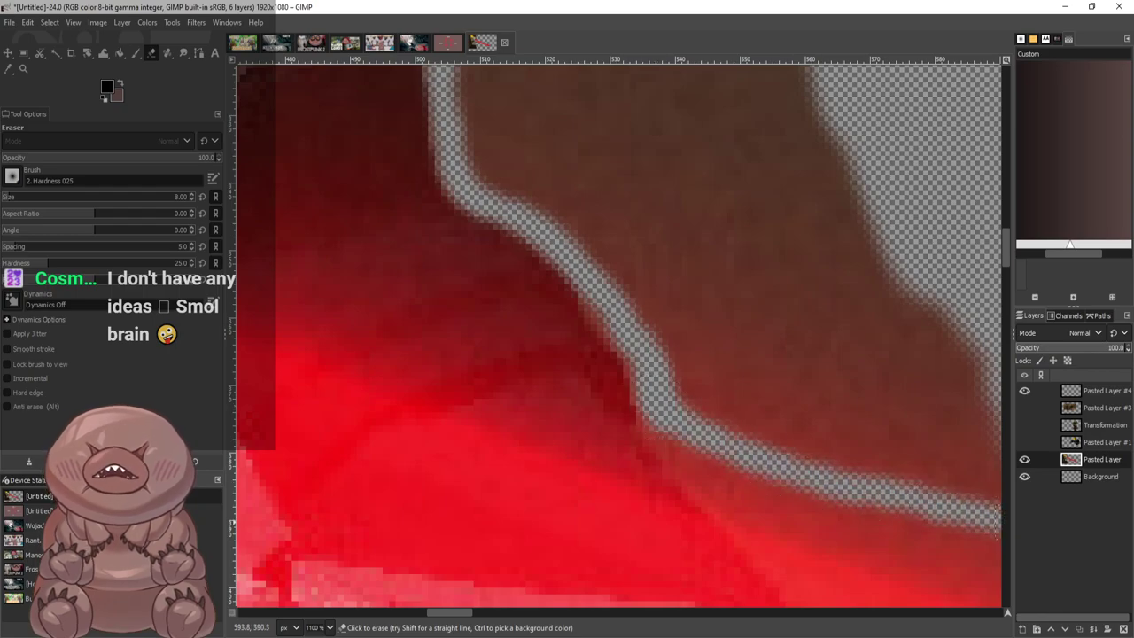
Join the thin line to the cleared area above the beam and erase the lower tip of the leftover background
scroll(984, 523, "down", 4)
scroll(983, 521, "up", 3)
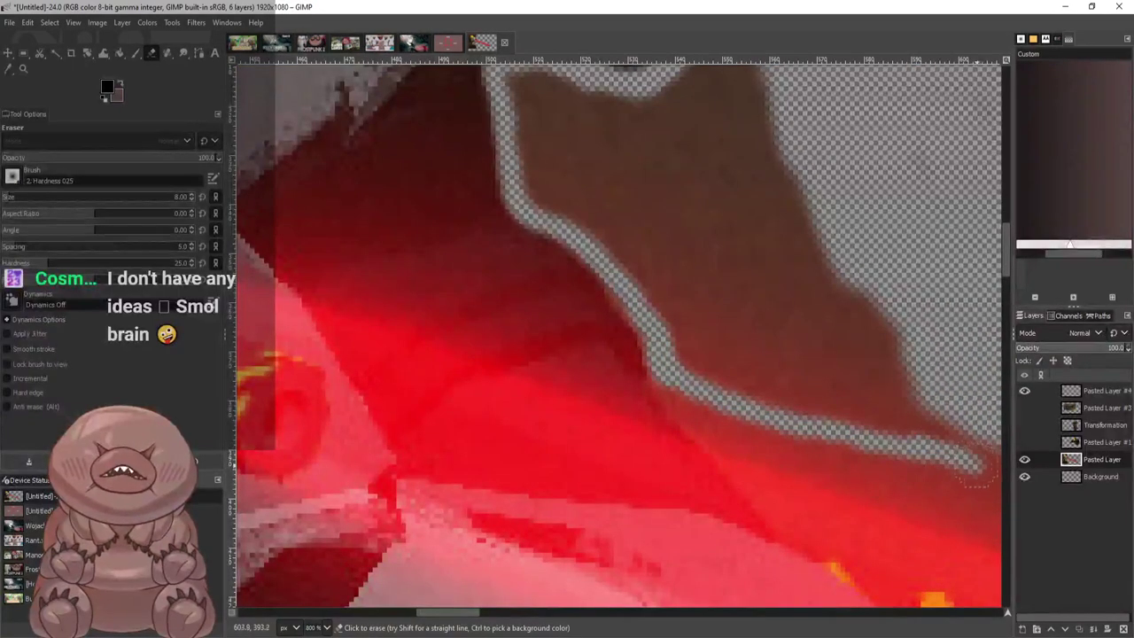
mouse_move(992, 434)
left_mouse_down()
mouse_move(882, 420)
mouse_move(791, 382)
mouse_move(767, 387)
mouse_move(700, 361)
mouse_move(786, 367)
mouse_move(789, 356)
mouse_move(675, 328)
mouse_move(691, 358)
mouse_move(868, 418)
mouse_move(815, 408)
mouse_move(824, 412)
mouse_move(940, 410)
left_mouse_up()
key("ctrl+z")
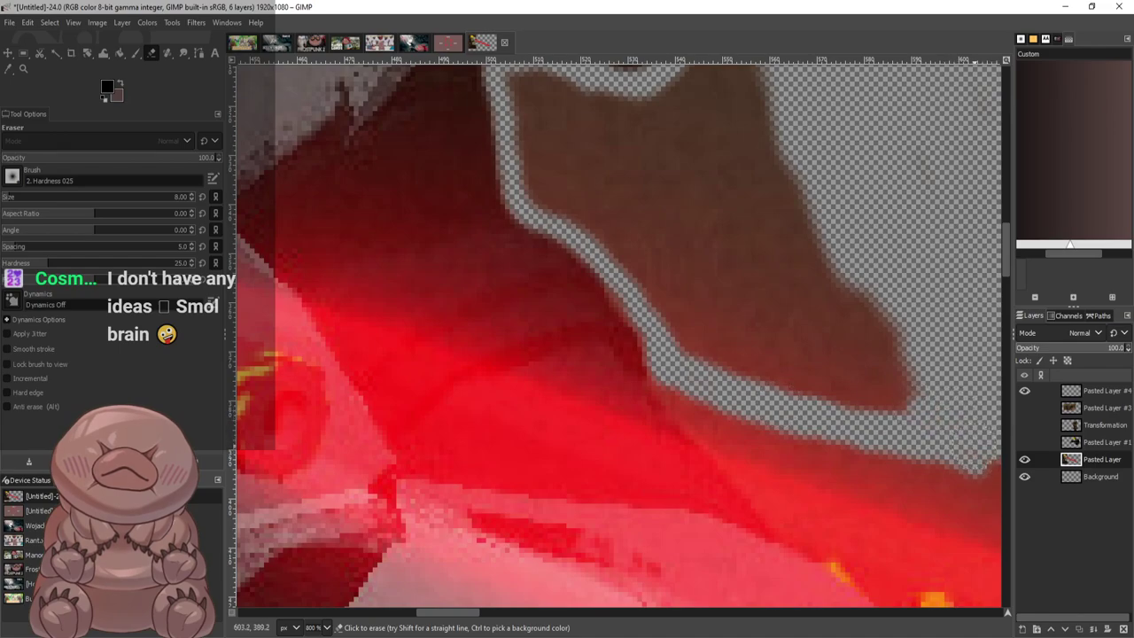
mouse_move(989, 466)
left_mouse_down()
mouse_move(762, 367)
mouse_move(882, 354)
left_mouse_up()
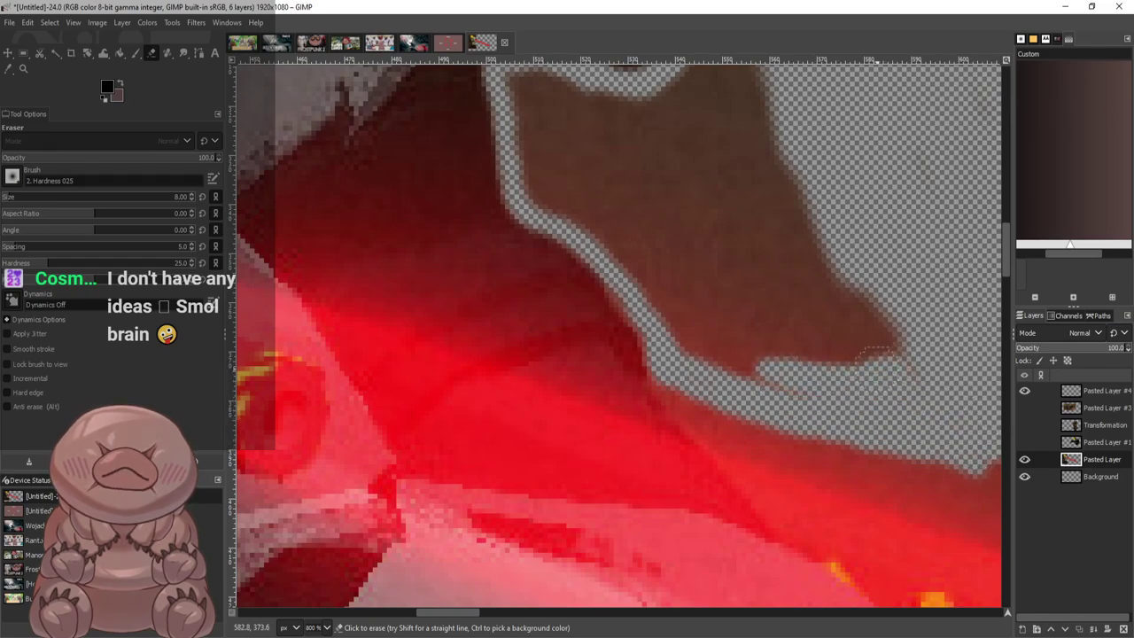
Widen the line along the arm and carry it around the dark underside and grey edge of the shoulder flap
mouse_move(758, 372)
left_mouse_down()
mouse_move(647, 297)
mouse_move(536, 181)
mouse_move(524, 146)
mouse_move(532, 80)
mouse_move(519, 75)
left_mouse_up()
scroll(436, 101, "up", 3)
mouse_move(540, 228)
left_mouse_down()
mouse_move(558, 217)
mouse_move(625, 232)
mouse_move(671, 177)
mouse_move(678, 84)
left_mouse_up()
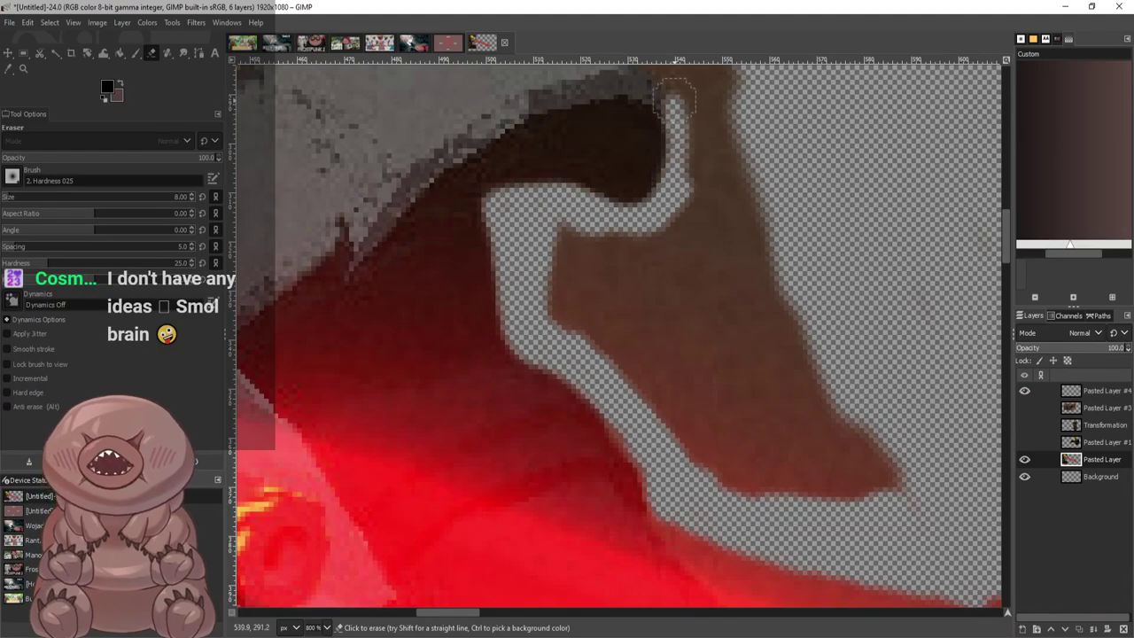
scroll(675, 133, "up", 5)
mouse_move(577, 251)
left_mouse_down()
mouse_move(556, 257)
mouse_move(681, 367)
mouse_move(681, 348)
mouse_move(624, 275)
mouse_move(604, 284)
mouse_move(558, 250)
mouse_move(582, 190)
mouse_move(576, 226)
mouse_move(621, 204)
mouse_move(607, 232)
left_mouse_up()
Erase the background along the outer edge of the beige shoulder pad, continuing over its upper edge to the helmet
scroll(602, 239, "up", 2)
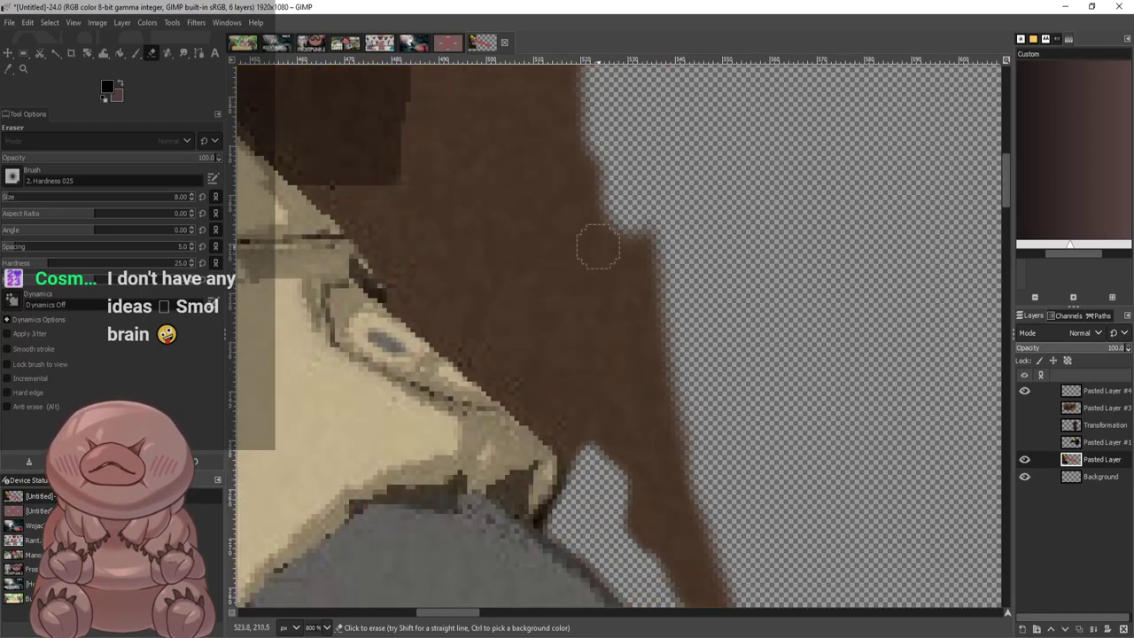
scroll(474, 239, "down", 1)
mouse_move(381, 144)
left_mouse_down()
mouse_move(580, 303)
mouse_move(595, 345)
mouse_move(548, 259)
mouse_move(579, 271)
mouse_move(488, 206)
mouse_move(581, 273)
mouse_move(444, 168)
mouse_move(465, 181)
mouse_move(434, 151)
mouse_move(438, 135)
mouse_move(390, 114)
mouse_move(434, 129)
left_mouse_up()
scroll(391, 169, "up", 1)
mouse_move(384, 279)
left_mouse_down()
mouse_move(352, 216)
mouse_move(314, 181)
mouse_move(307, 191)
mouse_move(422, 252)
mouse_move(309, 163)
left_mouse_up()
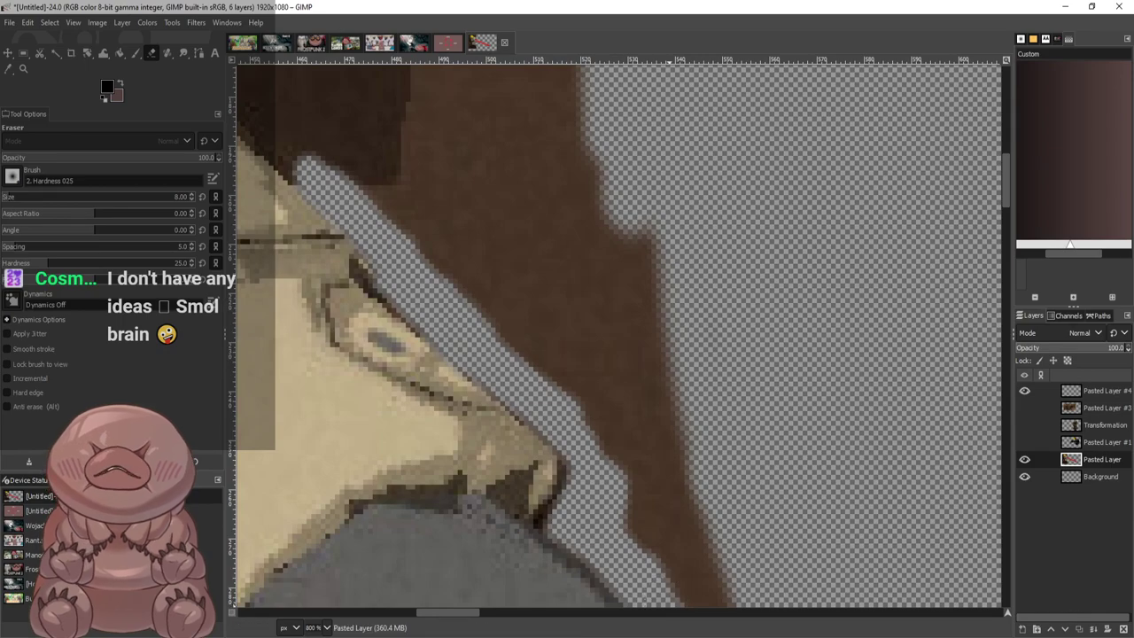
scroll(364, 248, "down", 6)
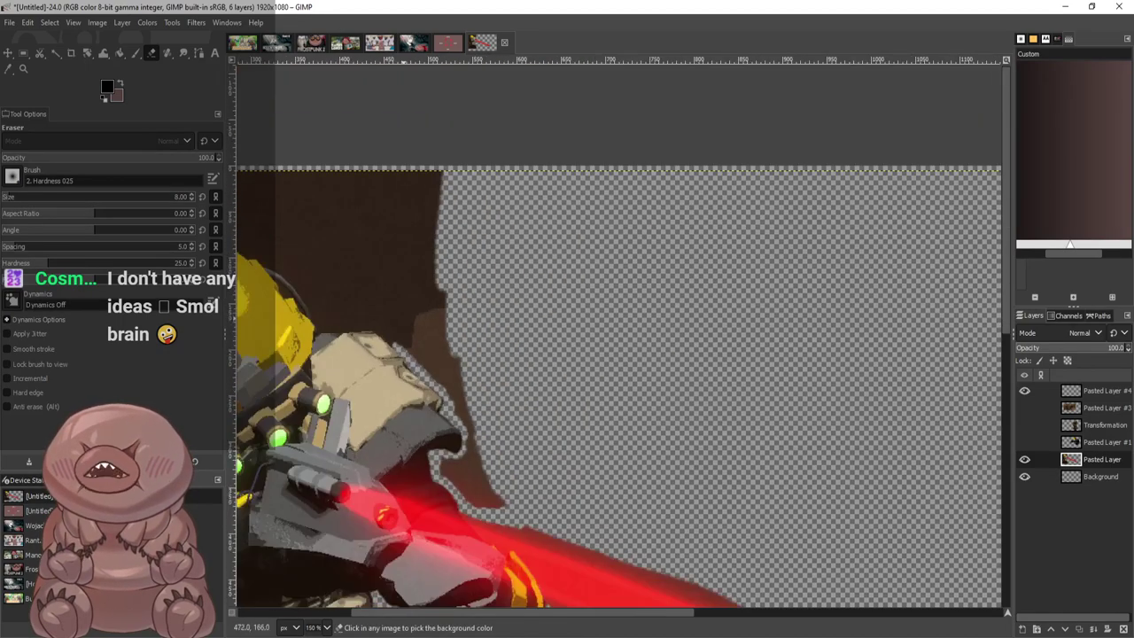
scroll(435, 318, "up", 6)
mouse_move(393, 359)
left_mouse_down()
mouse_move(581, 357)
mouse_move(689, 414)
mouse_move(677, 391)
mouse_move(633, 367)
mouse_move(646, 365)
mouse_move(642, 350)
mouse_move(385, 329)
left_mouse_up()
Erase a line along the outer edge of the grey strap on the side of the yellow helmet
scroll(390, 321, "down", 5)
scroll(283, 342, "up", 3)
scroll(764, 228, "up", 5)
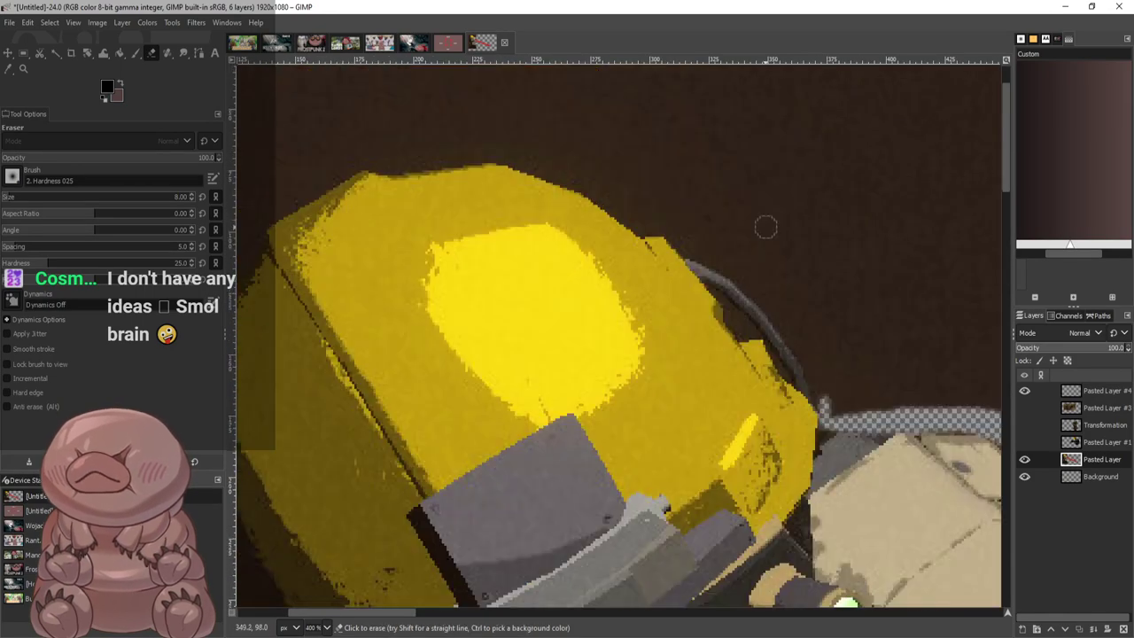
scroll(820, 366, "down", 3)
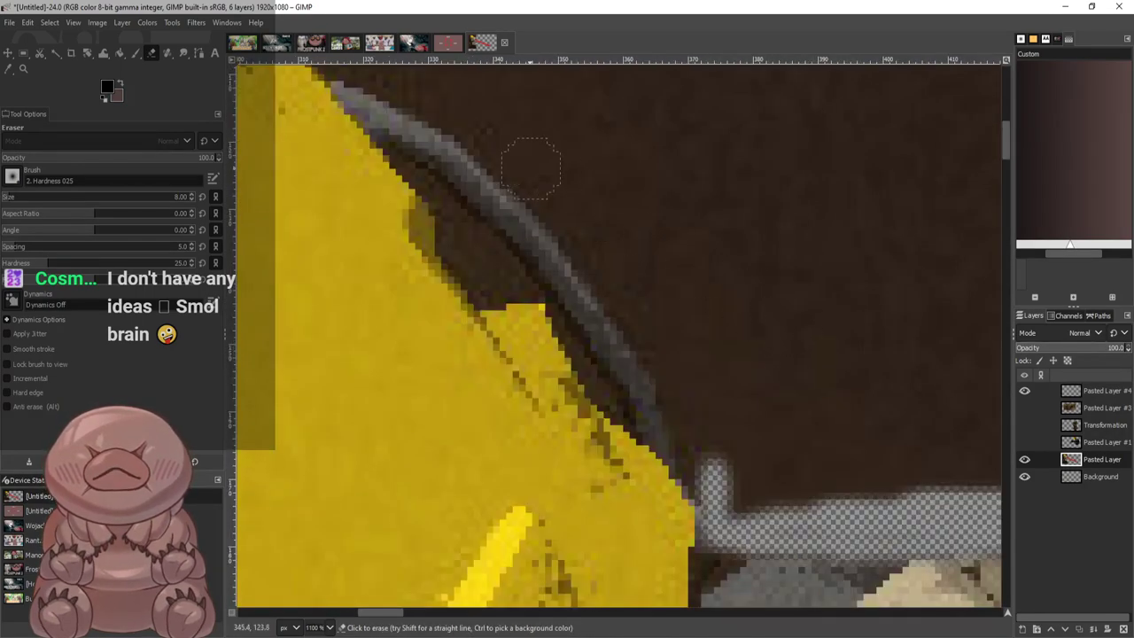
mouse_move(465, 124)
left_mouse_down()
mouse_move(612, 266)
mouse_move(705, 415)
mouse_move(719, 470)
mouse_move(712, 425)
mouse_move(659, 343)
mouse_move(511, 168)
mouse_move(429, 108)
mouse_move(378, 86)
mouse_move(337, 92)
left_mouse_up()
scroll(344, 105, "up", 3)
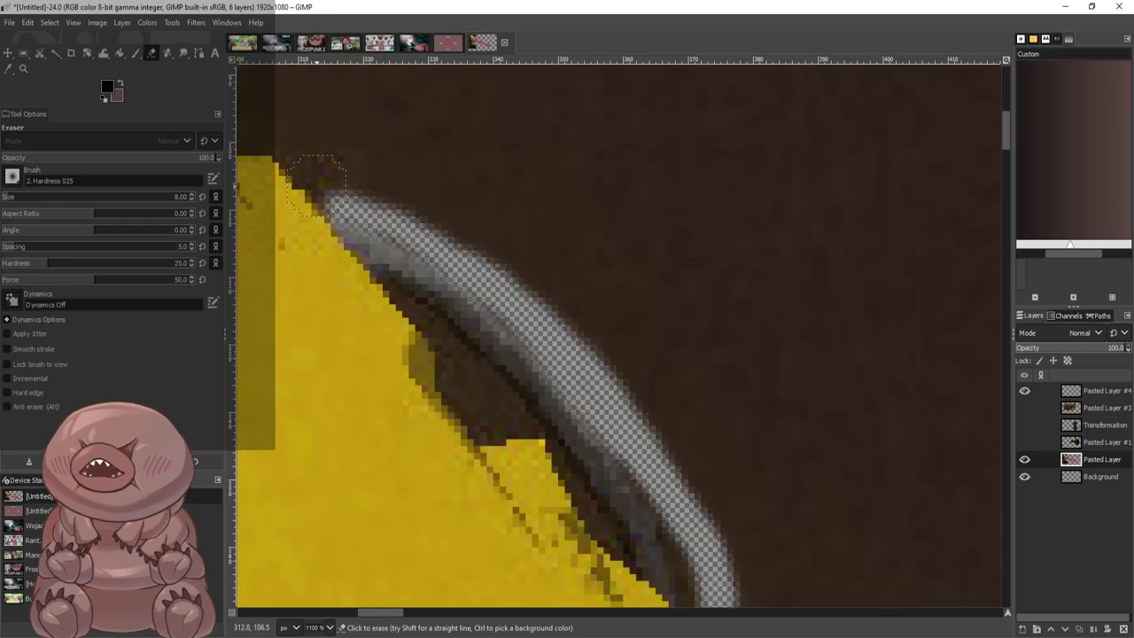
Widen the erased band outside the helmet strap and extend it over the strap's upper end to the helmet's edge
mouse_move(295, 161)
left_mouse_down()
mouse_move(319, 177)
mouse_move(410, 188)
mouse_move(612, 337)
mouse_move(731, 570)
mouse_move(719, 528)
mouse_move(750, 580)
mouse_move(746, 600)
left_mouse_up()
scroll(747, 593, "down", 2)
mouse_move(756, 301)
left_mouse_down()
mouse_move(752, 362)
mouse_move(810, 324)
mouse_move(873, 314)
mouse_move(864, 302)
left_mouse_up()
mouse_move(767, 265)
left_mouse_down()
mouse_move(758, 186)
mouse_move(758, 241)
left_mouse_up()
scroll(759, 228, "up", 3)
mouse_move(730, 322)
left_mouse_down()
mouse_move(745, 301)
mouse_move(660, 231)
mouse_move(687, 281)
left_mouse_up()
mouse_move(749, 314)
left_mouse_down()
mouse_move(622, 229)
mouse_move(598, 133)
mouse_move(600, 168)
left_mouse_up()
scroll(593, 173, "up", 3)
scroll(575, 186, "up", 3)
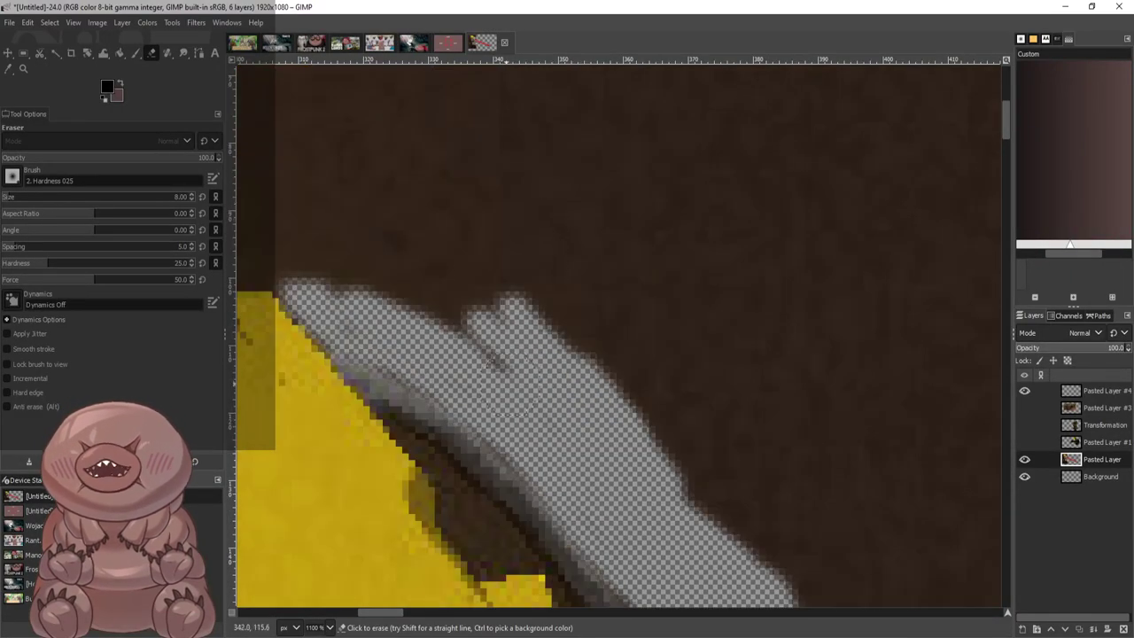
mouse_move(410, 253)
left_mouse_down()
mouse_move(474, 328)
mouse_move(283, 244)
mouse_move(381, 234)
mouse_move(359, 207)
mouse_move(376, 310)
left_mouse_up()
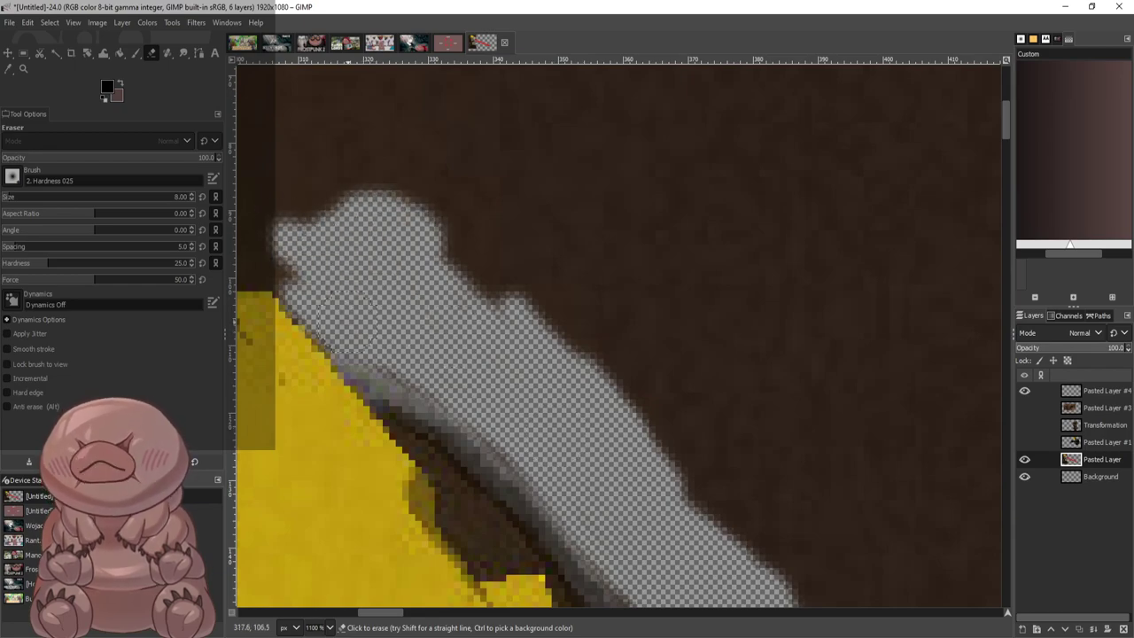
scroll(463, 116, "left", 5)
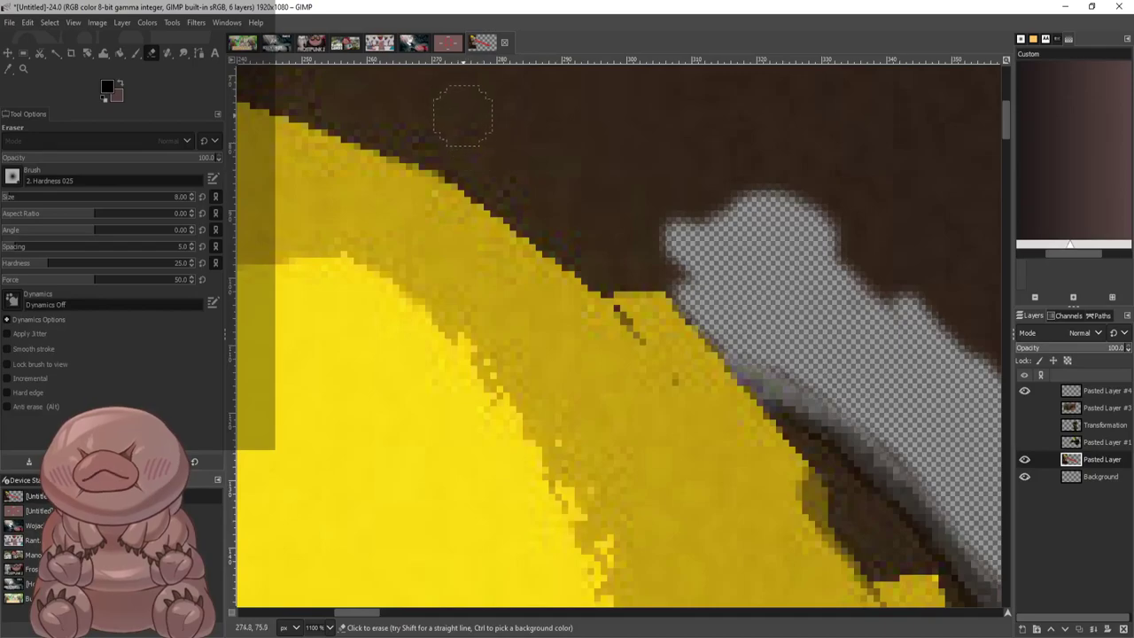
Erase the background along the yellow helmet's upper right edge, from the small raised notch up to its top
mouse_move(444, 143)
left_mouse_down()
mouse_move(567, 246)
mouse_move(668, 268)
mouse_move(583, 265)
mouse_move(694, 249)
mouse_move(664, 226)
mouse_move(647, 240)
mouse_move(539, 202)
mouse_move(508, 166)
mouse_move(724, 207)
mouse_move(647, 191)
left_mouse_up()
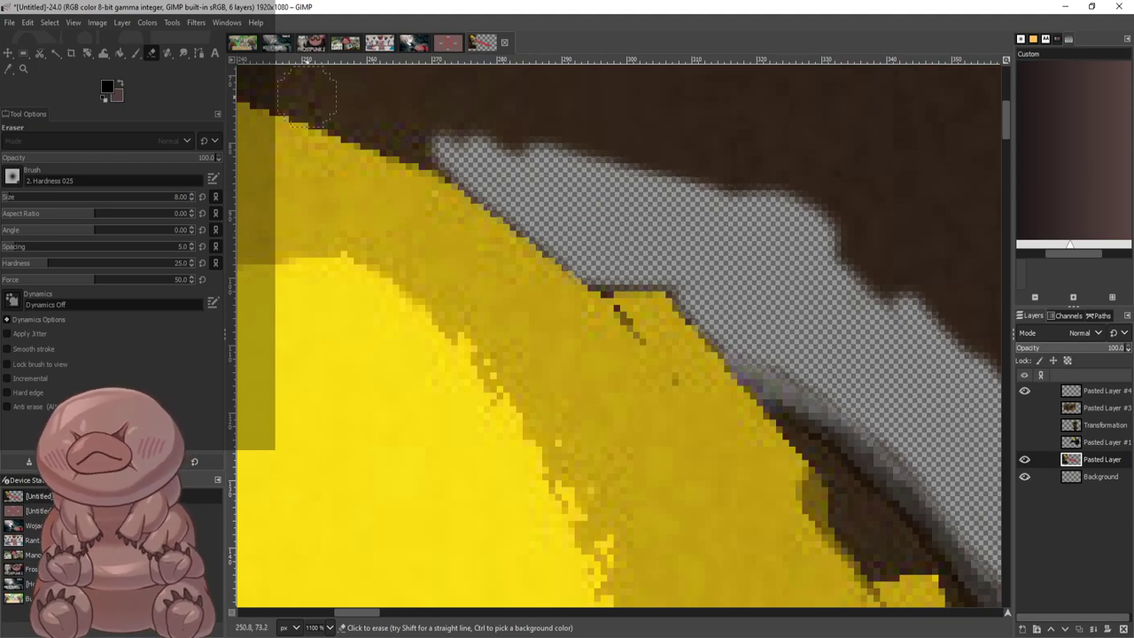
mouse_move(306, 97)
left_mouse_down()
mouse_move(472, 168)
mouse_move(326, 96)
mouse_move(491, 139)
mouse_move(594, 150)
mouse_move(497, 135)
mouse_move(577, 153)
mouse_move(614, 148)
mouse_move(550, 117)
mouse_move(635, 144)
left_mouse_up()
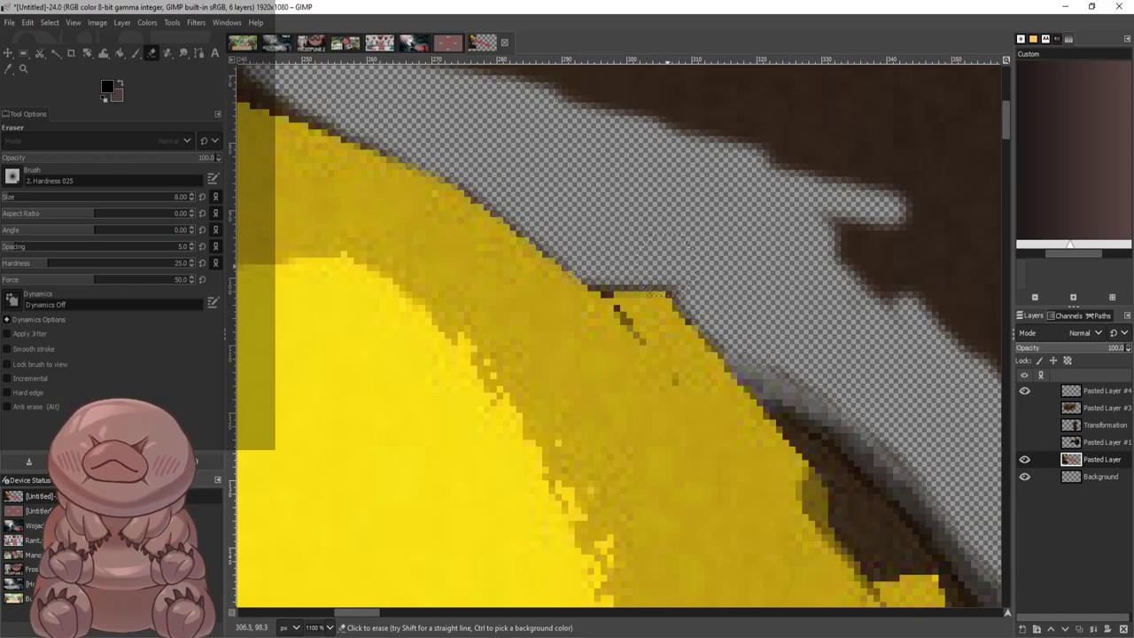
mouse_move(856, 241)
left_mouse_down()
mouse_move(862, 255)
mouse_move(889, 257)
mouse_move(771, 175)
left_mouse_up()
scroll(674, 204, "down", 3)
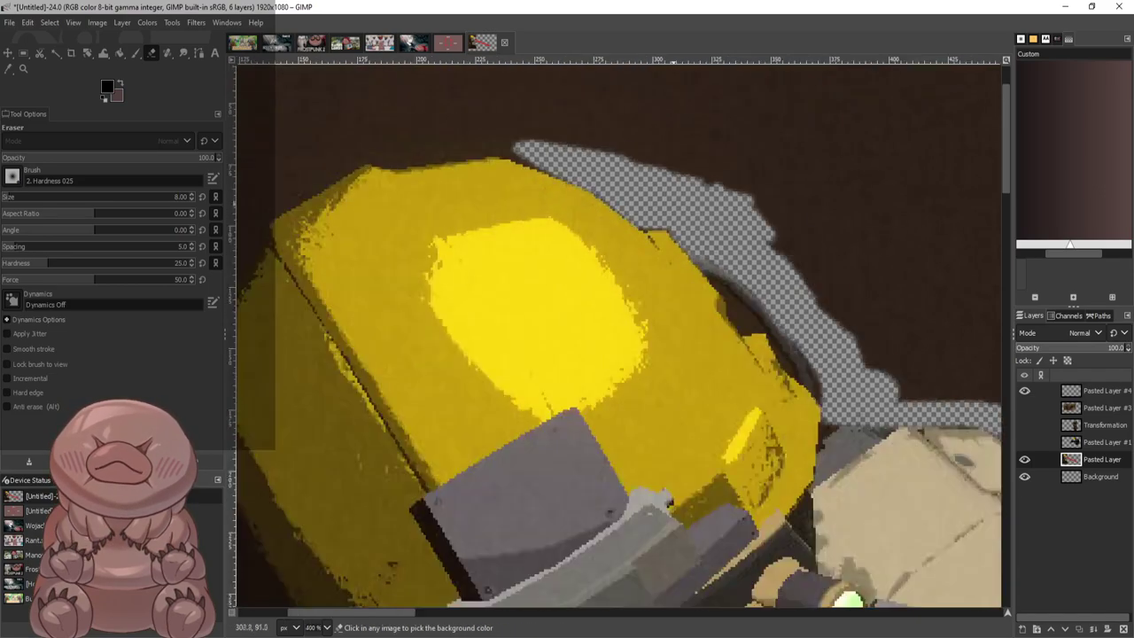
scroll(660, 217, "up", 3, "ctrl")
mouse_move(588, 121)
left_mouse_down()
mouse_move(849, 134)
mouse_move(689, 139)
mouse_move(578, 171)
mouse_move(500, 171)
mouse_move(425, 163)
mouse_move(536, 134)
mouse_move(329, 119)
mouse_move(425, 131)
mouse_move(906, 121)
mouse_move(957, 102)
left_mouse_up()
scroll(922, 133, "down", 8)
scroll(893, 142, "down", 6, "ctrl")
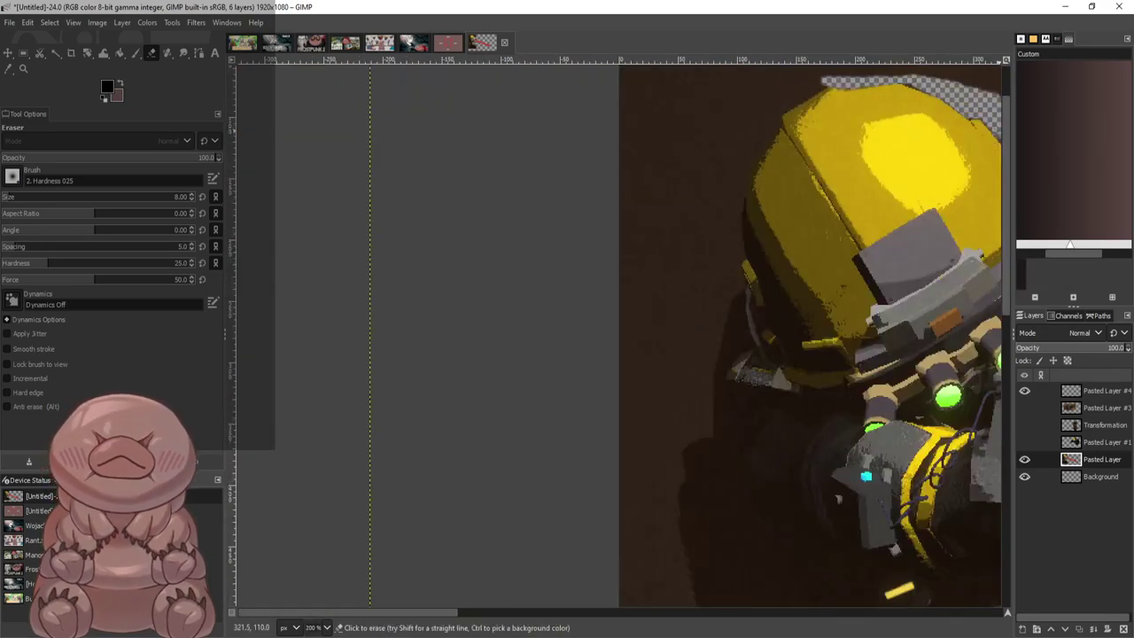
Erase the remaining dark fringe along the helmet's top edge and around the raised notch on its right slope
scroll(966, 75, "up", 4, "ctrl")
scroll(682, 372, "up", 1, "ctrl")
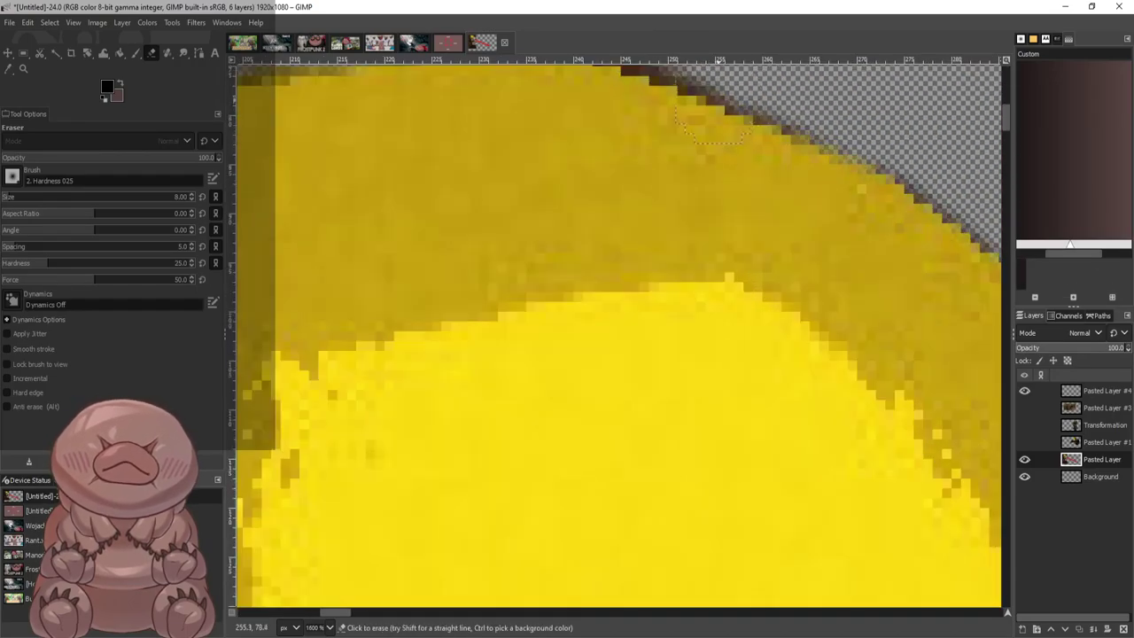
scroll(682, 373, "up", 3)
left_click_drag(682, 372, 811, 410)
scroll(851, 399, "down", 5)
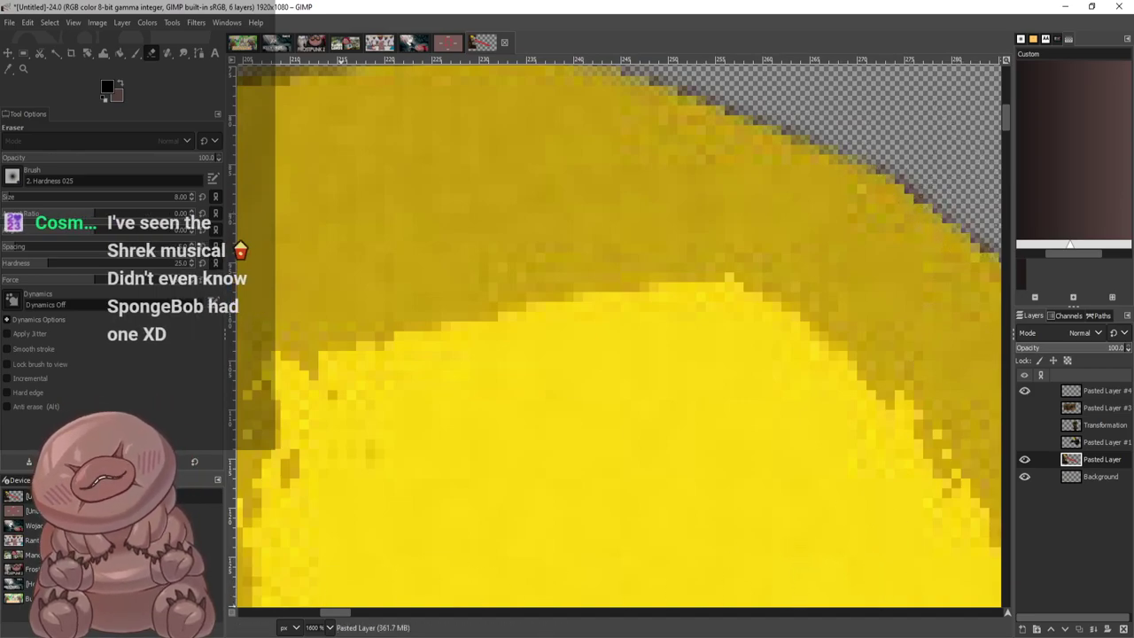
left_click_drag(342, 612, 366, 613)
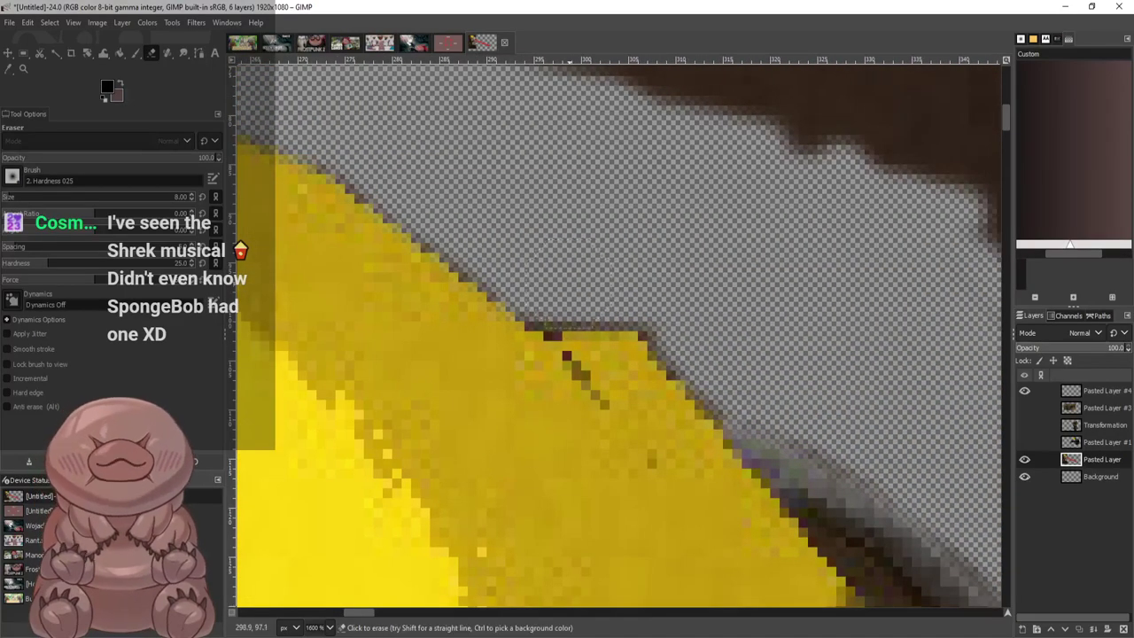
left_click_drag(549, 302, 663, 344)
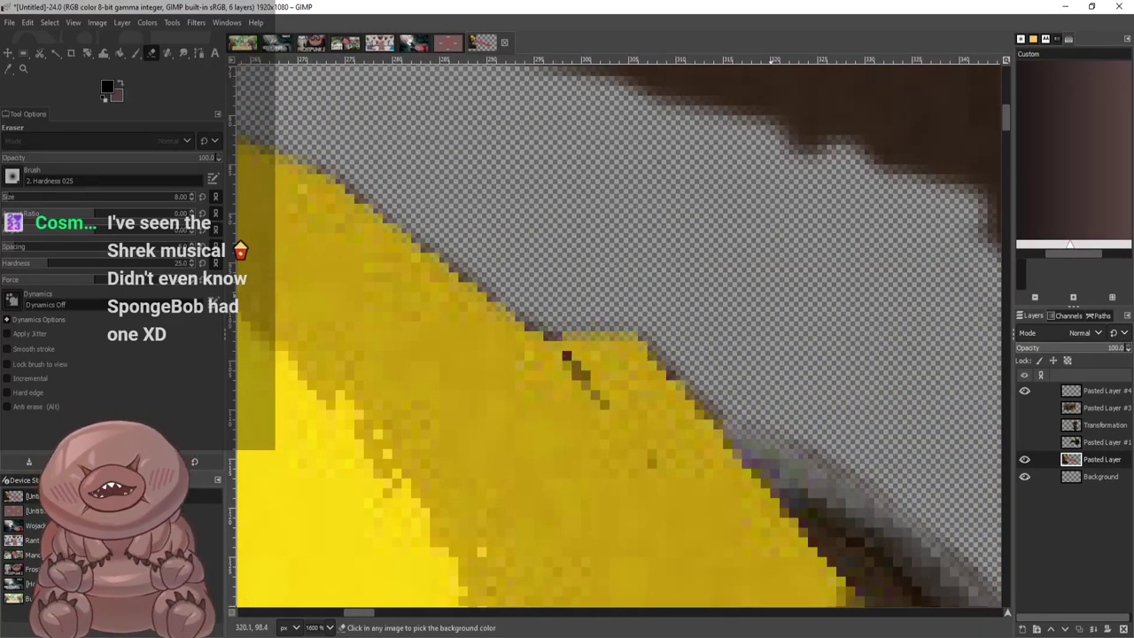
key("alt+Tab")
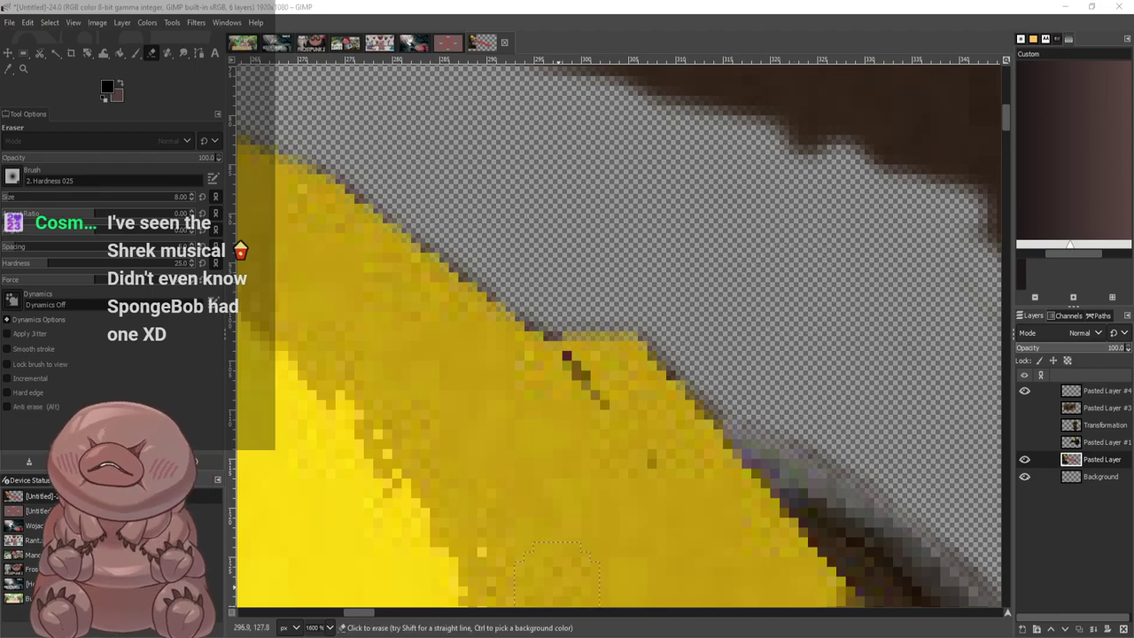
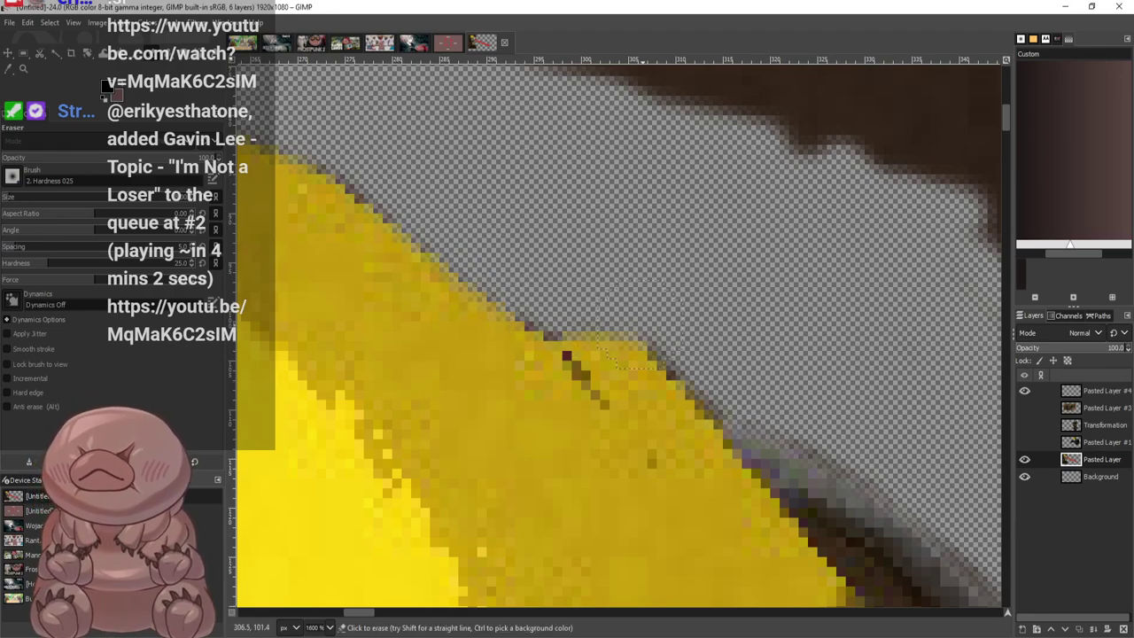
Erase the background along the short sloping edge between the helmet's top and its upper-left corner
scroll(633, 312, "down", 6)
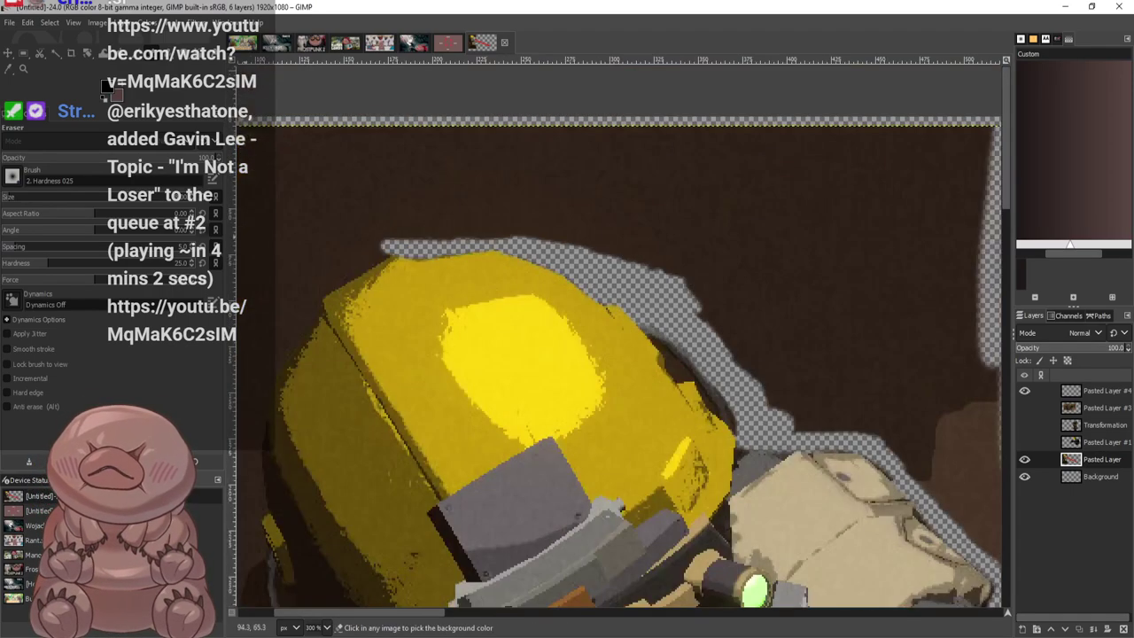
scroll(358, 266, "up", 5)
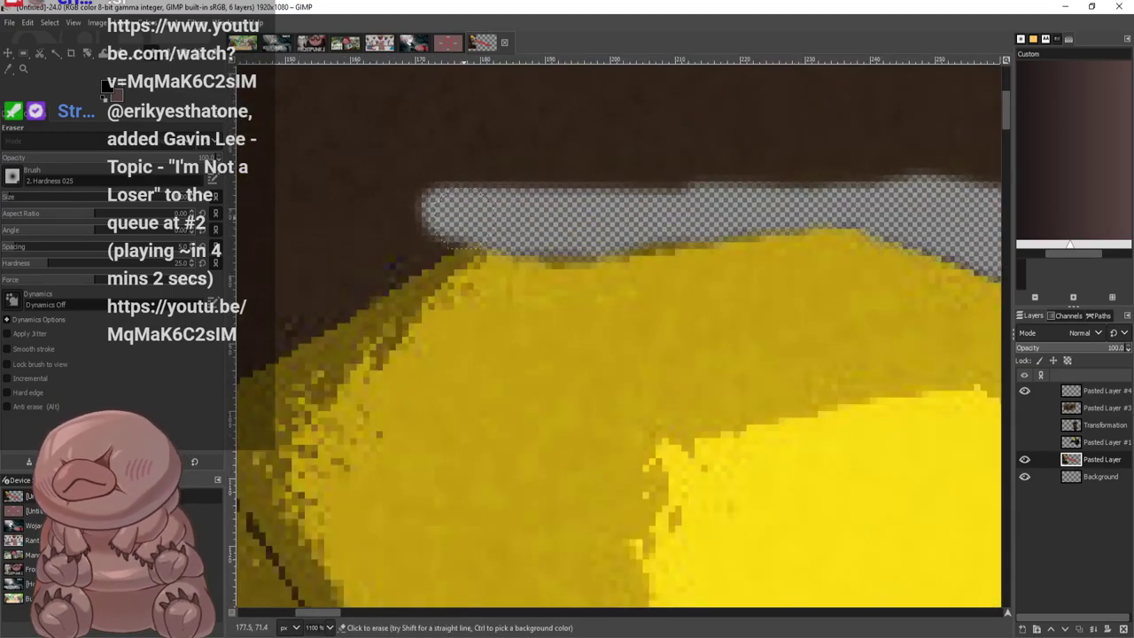
mouse_move(439, 235)
left_mouse_down()
mouse_move(412, 249)
mouse_move(470, 229)
left_mouse_up()
left_click_drag(407, 263, 348, 314)
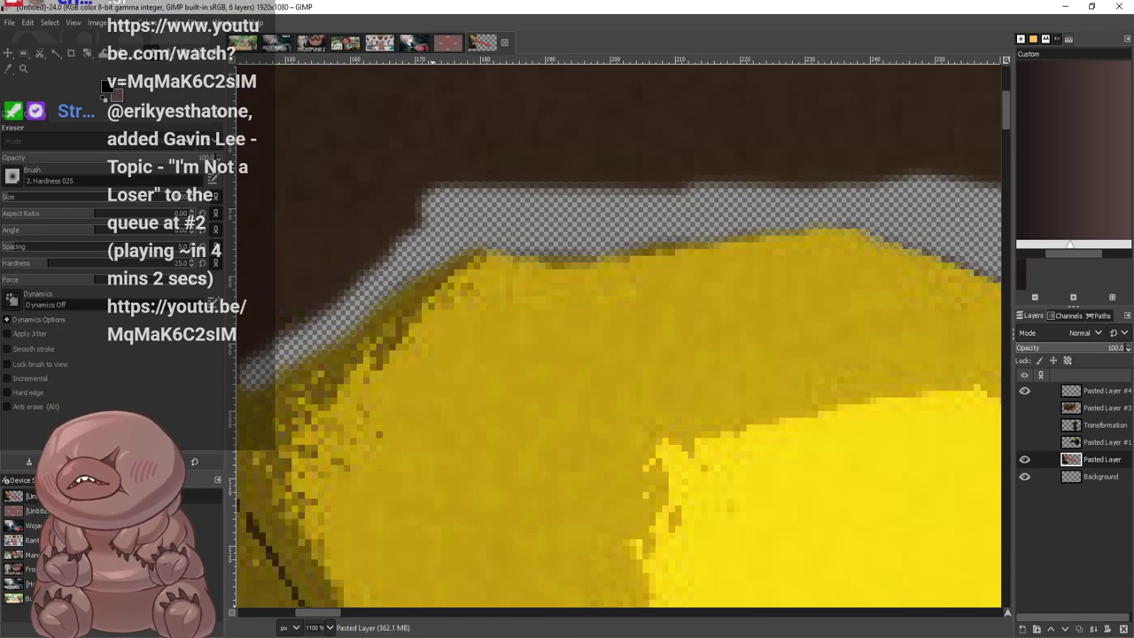
left_click_drag(321, 612, 306, 612)
scroll(454, 369, "down", 1)
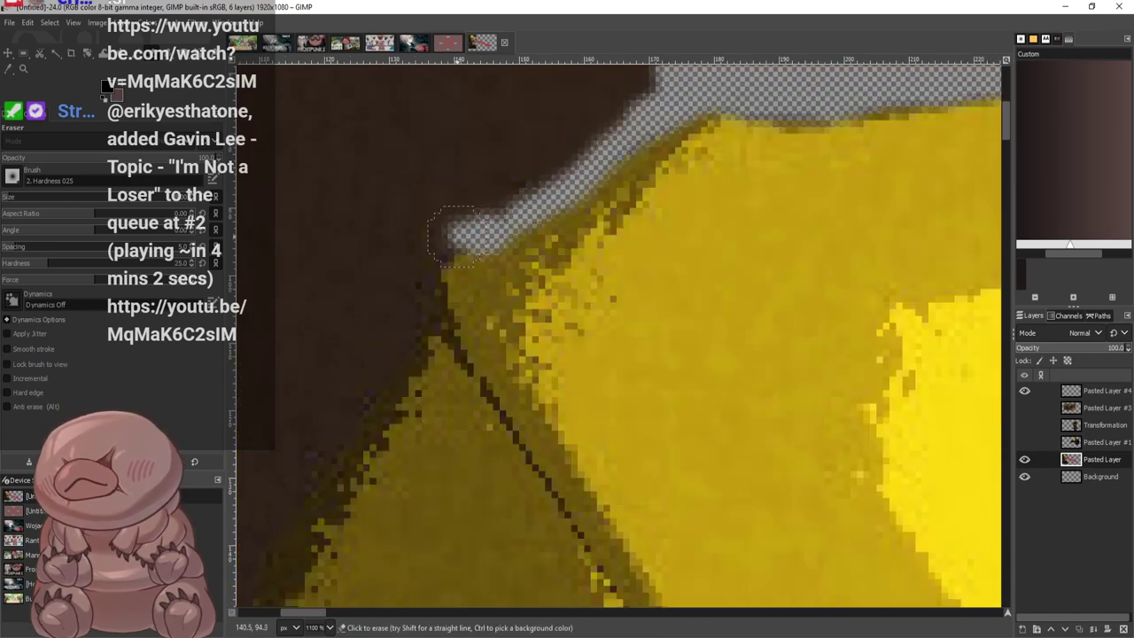
Carry the erased line around the helmet's upper-left corner and down the edge of the darker yellow side panel
left_click_drag(453, 236, 427, 304)
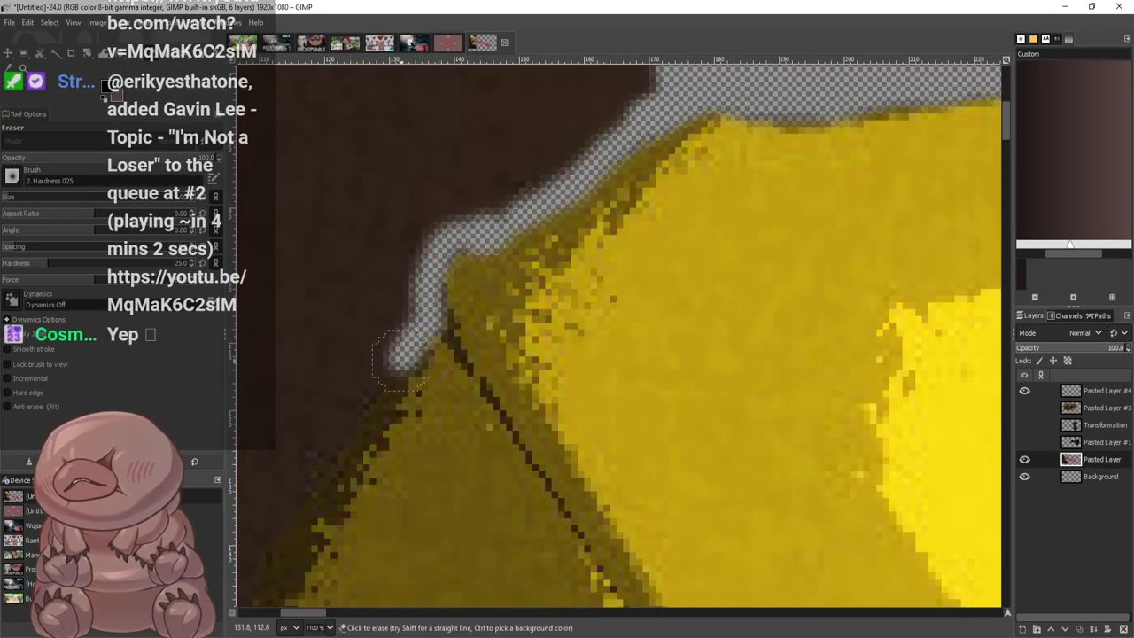
mouse_move(402, 361)
left_mouse_down()
mouse_move(332, 448)
mouse_move(276, 567)
left_mouse_up()
scroll(366, 359, "down", 5)
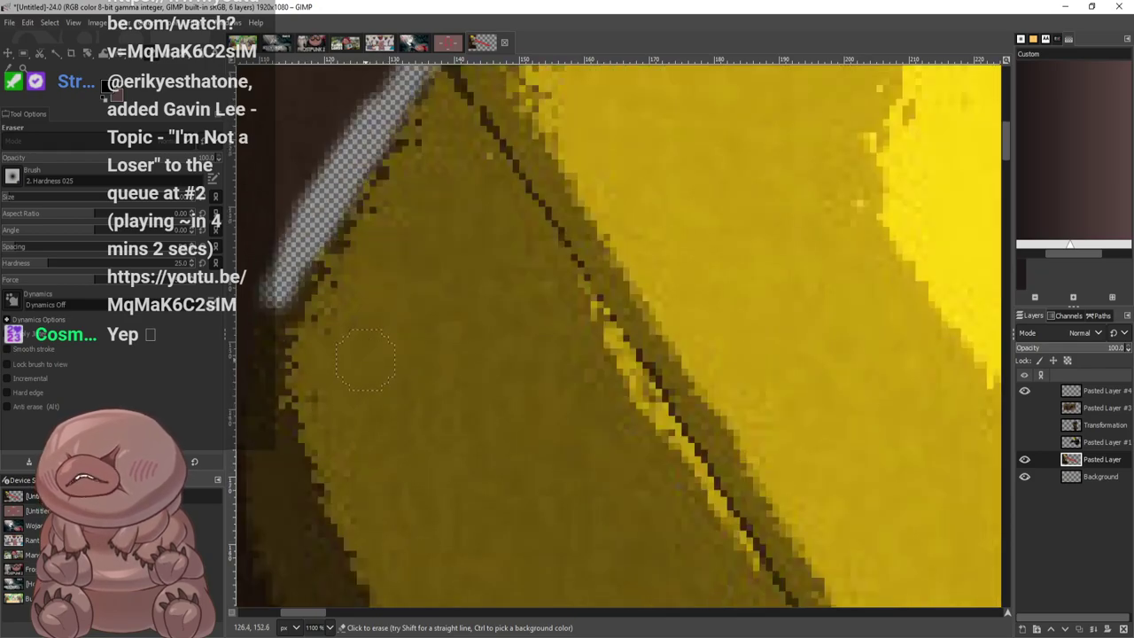
left_click_drag(287, 279, 237, 388)
scroll(310, 292, "down", 4)
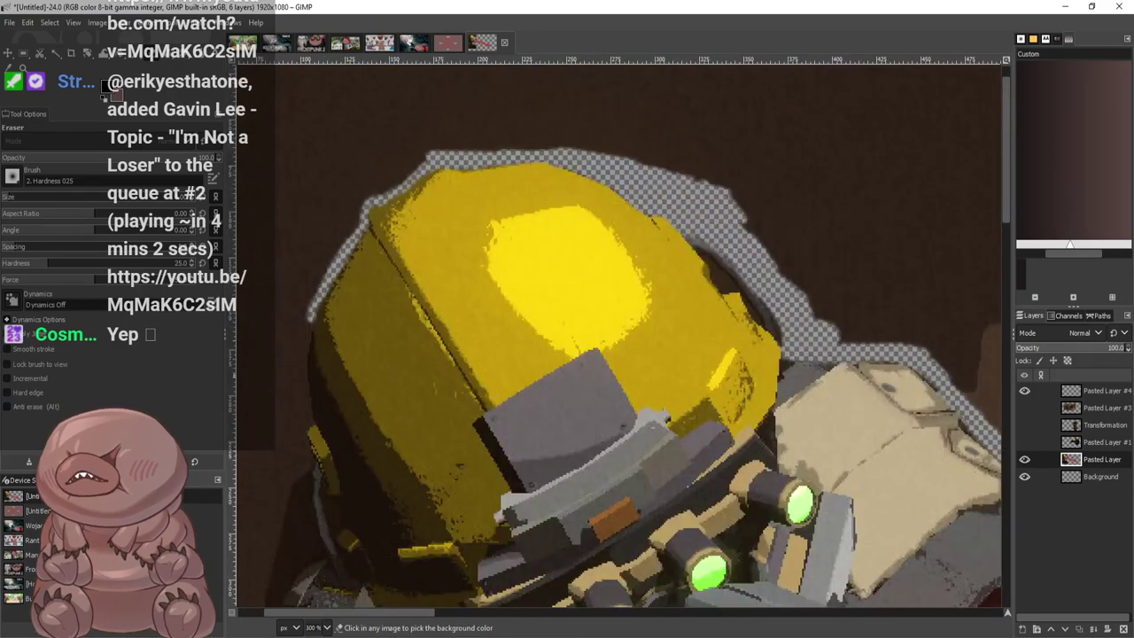
Erase the background down the helmet's shadowed side as far as the small yellow tab
scroll(293, 341, "up", 2)
scroll(366, 325, "up", 2)
mouse_move(365, 138)
left_mouse_down()
mouse_move(333, 333)
mouse_move(356, 545)
mouse_move(322, 588)
mouse_move(346, 542)
mouse_move(338, 353)
left_mouse_up()
mouse_move(340, 259)
left_mouse_down()
mouse_move(338, 135)
mouse_move(325, 550)
mouse_move(314, 570)
mouse_move(334, 89)
mouse_move(303, 337)
mouse_move(304, 538)
left_mouse_up()
scroll(342, 164, "up", 5)
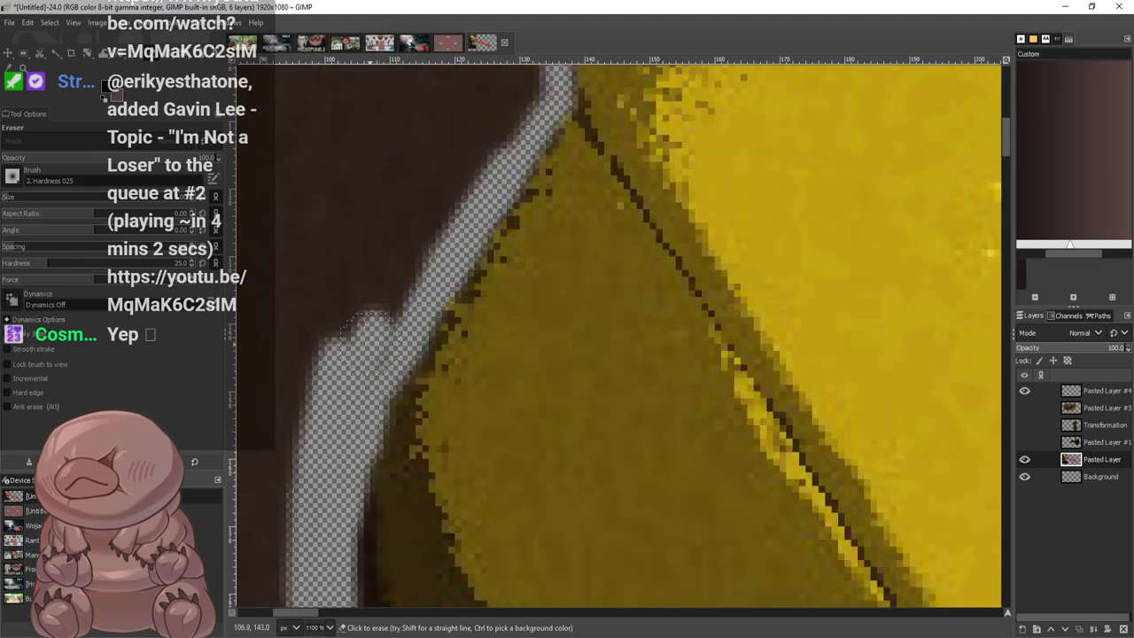
Widen the erased band from the helmet's shadowed side up around its upper-left corner to the top edge
mouse_move(371, 341)
left_mouse_down()
mouse_move(393, 319)
mouse_move(376, 363)
mouse_move(485, 137)
mouse_move(523, 119)
mouse_move(518, 88)
left_mouse_up()
scroll(496, 244, "up", 3)
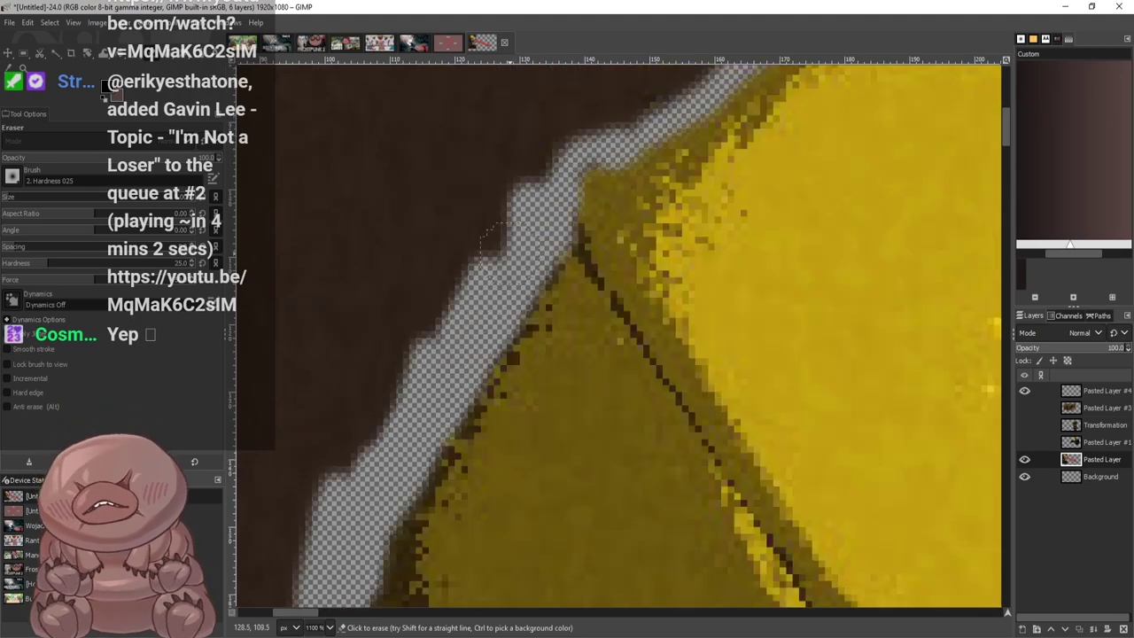
mouse_move(480, 235)
left_mouse_down()
mouse_move(488, 261)
mouse_move(451, 285)
mouse_move(436, 319)
mouse_move(453, 284)
left_mouse_up()
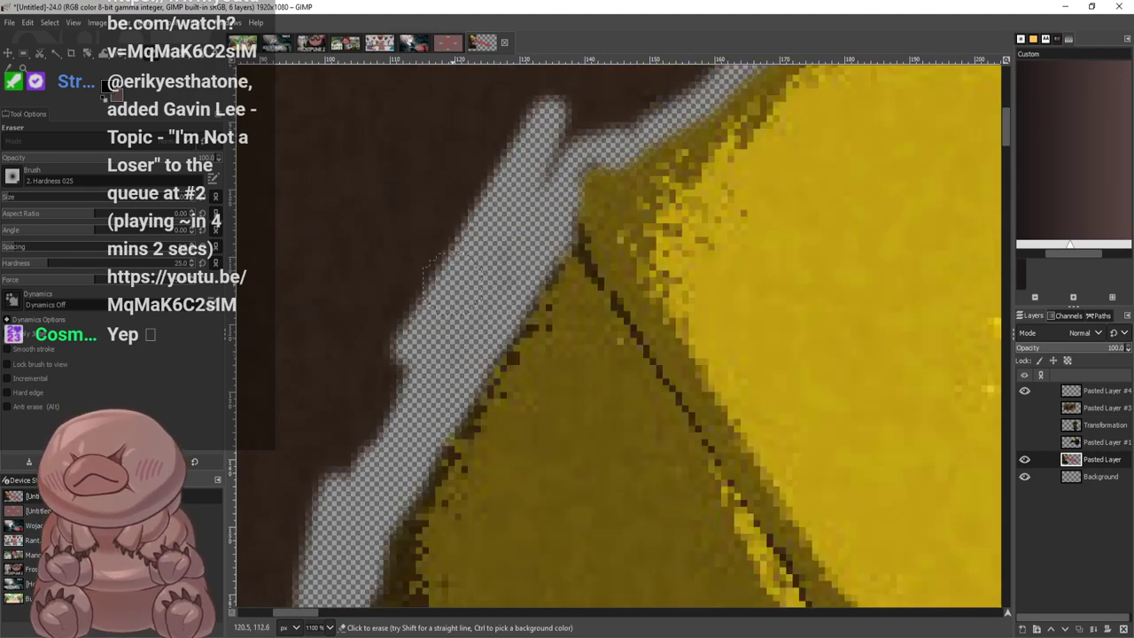
left_click_drag(537, 177, 635, 111)
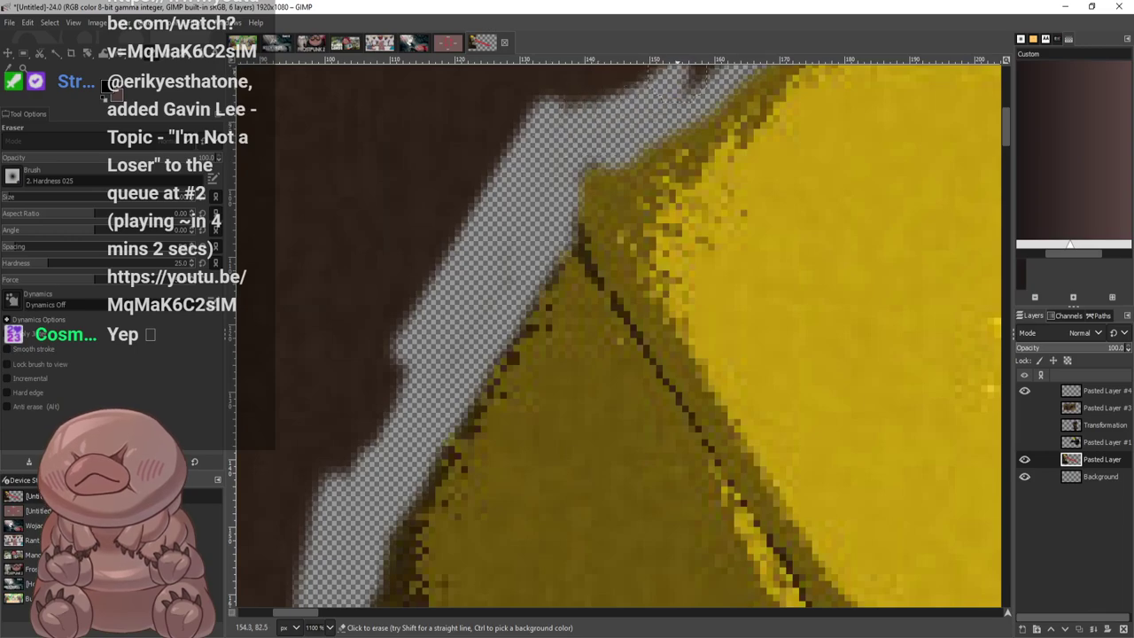
scroll(693, 119, "up", 5)
mouse_move(692, 341)
left_mouse_down()
mouse_move(721, 328)
mouse_move(697, 346)
mouse_move(801, 248)
mouse_move(775, 240)
mouse_move(716, 315)
mouse_move(853, 221)
mouse_move(754, 232)
mouse_move(803, 272)
mouse_move(855, 262)
mouse_move(868, 235)
mouse_move(947, 205)
mouse_move(811, 213)
mouse_move(647, 265)
mouse_move(483, 367)
mouse_move(536, 352)
mouse_move(590, 297)
mouse_move(520, 286)
mouse_move(503, 406)
mouse_move(491, 404)
mouse_move(461, 483)
left_mouse_up()
scroll(452, 483, "down", 4)
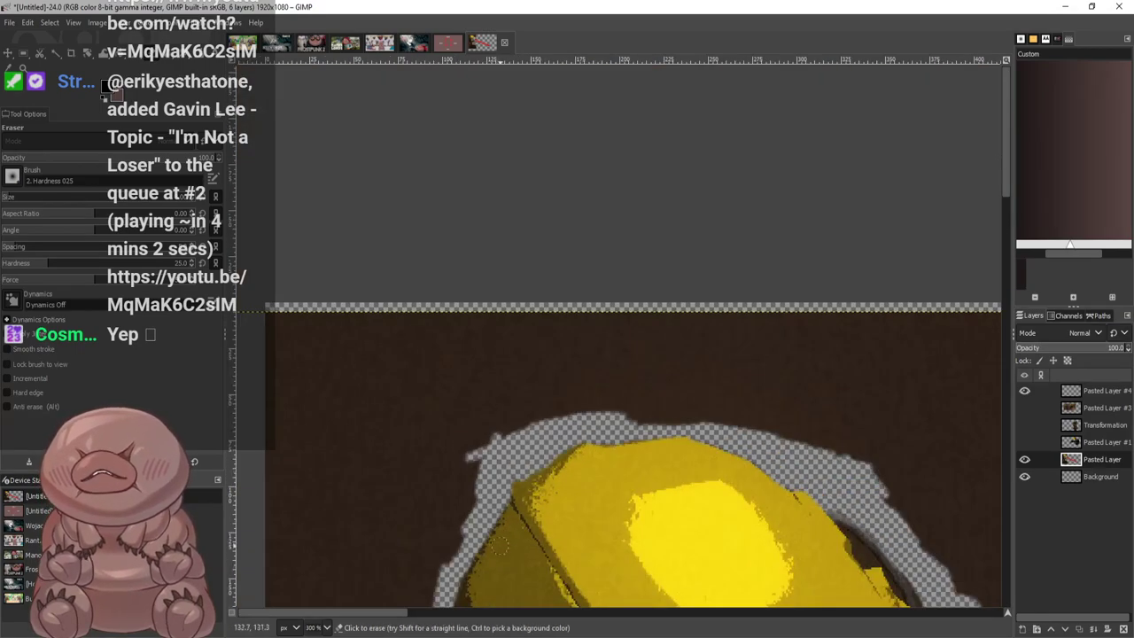
Erase the background beside the small yellow tab and down along the thin grey cable, widening the band outward
scroll(500, 545, "up", 6)
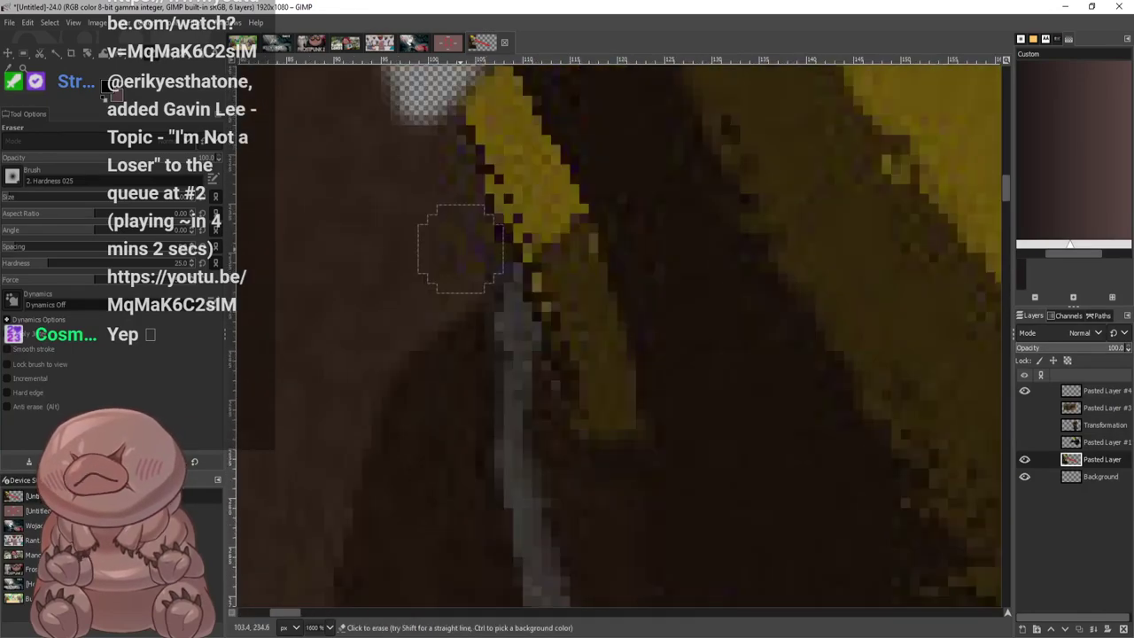
mouse_move(433, 115)
left_mouse_down()
mouse_move(473, 292)
mouse_move(467, 450)
mouse_move(458, 173)
mouse_move(446, 285)
mouse_move(439, 252)
mouse_move(401, 260)
mouse_move(421, 474)
mouse_move(439, 509)
left_mouse_up()
scroll(445, 426, "down", 1)
mouse_move(459, 284)
left_mouse_down()
mouse_move(482, 492)
mouse_move(478, 454)
left_mouse_up()
scroll(473, 381, "down", 2)
mouse_move(479, 135)
left_mouse_down()
mouse_move(511, 326)
mouse_move(421, 393)
mouse_move(487, 332)
mouse_move(452, 349)
mouse_move(439, 326)
mouse_move(444, 244)
mouse_move(381, 359)
mouse_move(394, 155)
mouse_move(375, 164)
mouse_move(363, 111)
mouse_move(345, 93)
mouse_move(349, 333)
left_mouse_up()
scroll(363, 283, "up", 5)
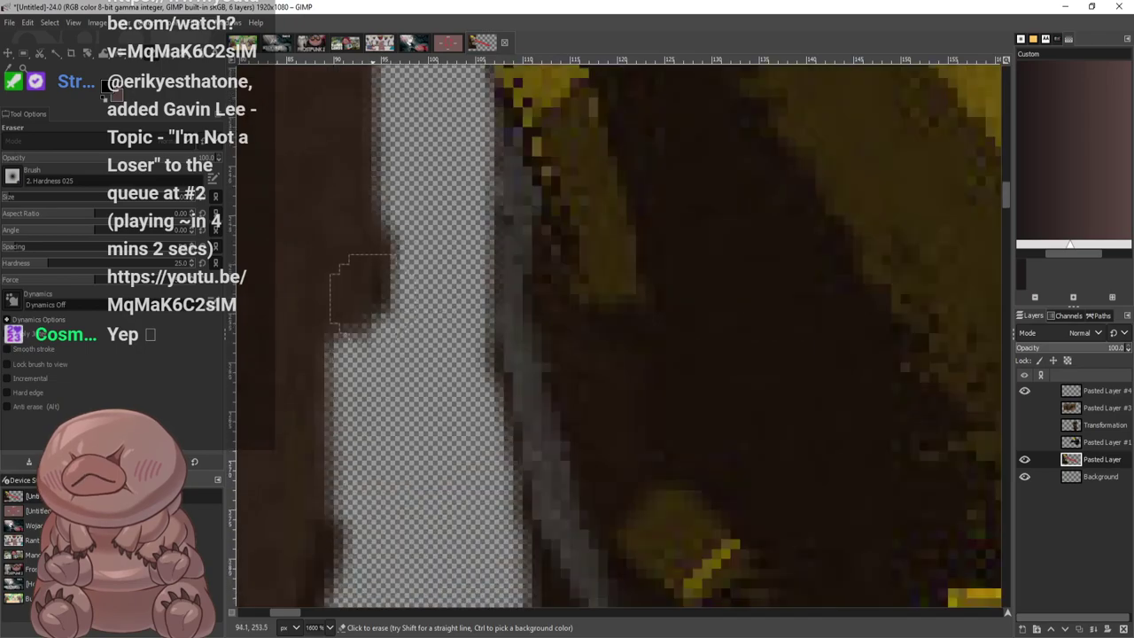
mouse_move(366, 291)
left_mouse_down()
mouse_move(379, 209)
mouse_move(378, 398)
left_mouse_up()
scroll(409, 266, "down", 4)
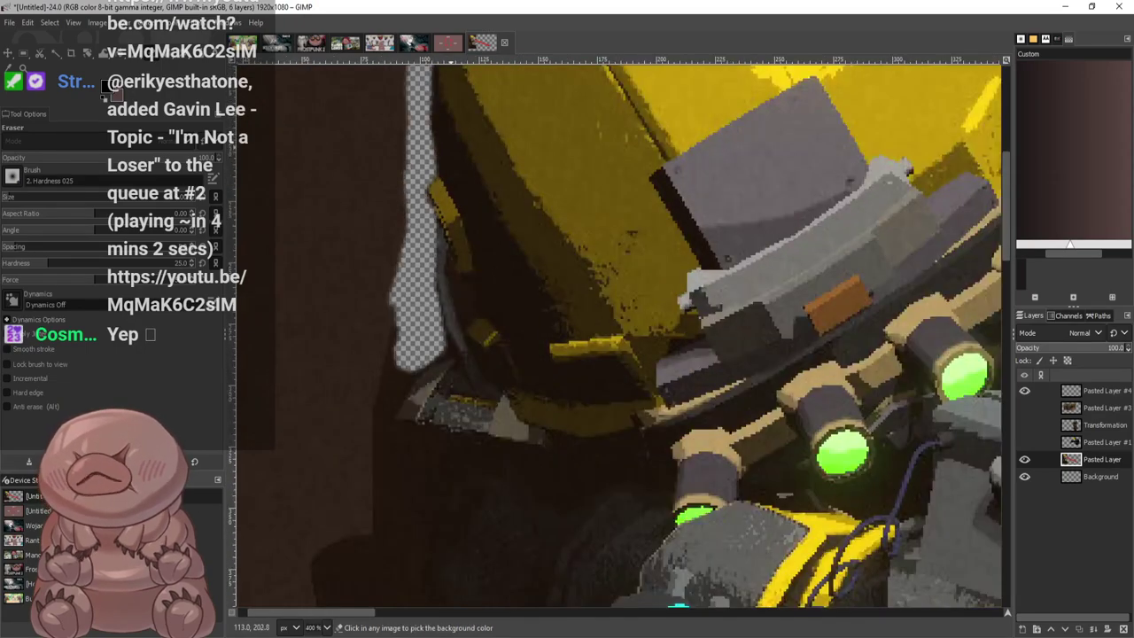
Widen the erased band upward from the grey cable along the helmet's shadowed side
scroll(409, 219, "up", 2)
mouse_move(400, 236)
left_mouse_down()
mouse_move(382, 223)
mouse_move(399, 282)
mouse_move(390, 248)
left_mouse_up()
scroll(382, 235, "up", 1)
mouse_move(415, 152)
left_mouse_down()
mouse_move(402, 175)
mouse_move(387, 167)
mouse_move(386, 78)
left_mouse_up()
scroll(384, 98, "up", 5)
mouse_move(387, 322)
left_mouse_down()
mouse_move(428, 172)
mouse_move(488, 101)
mouse_move(424, 169)
mouse_move(436, 100)
left_mouse_up()
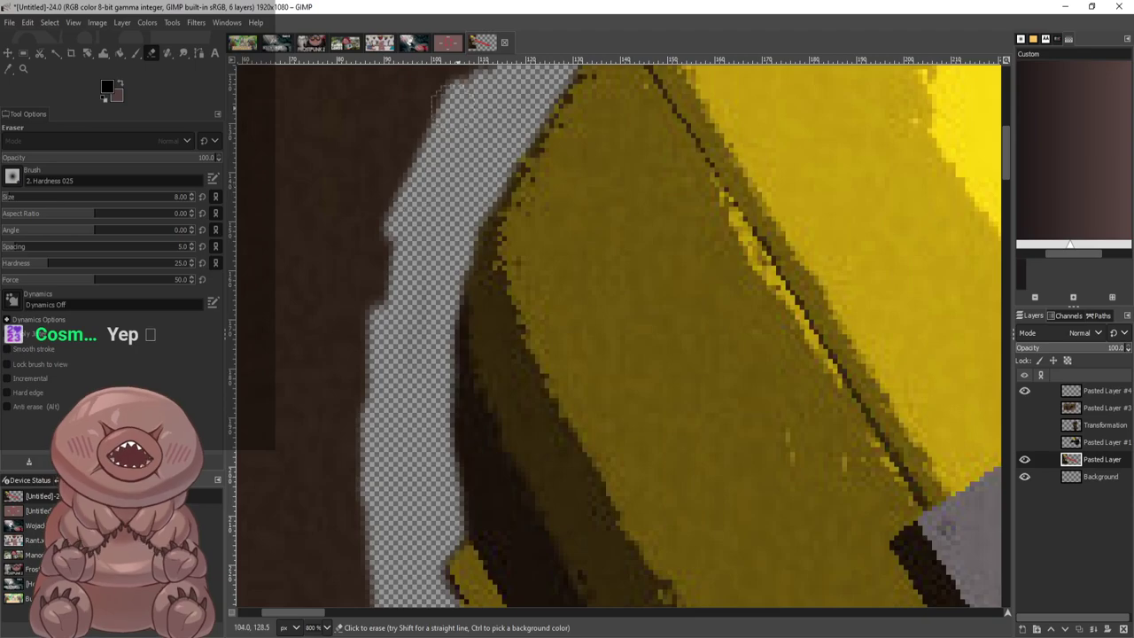
mouse_move(391, 184)
left_mouse_down()
mouse_move(355, 310)
mouse_move(341, 443)
left_mouse_up()
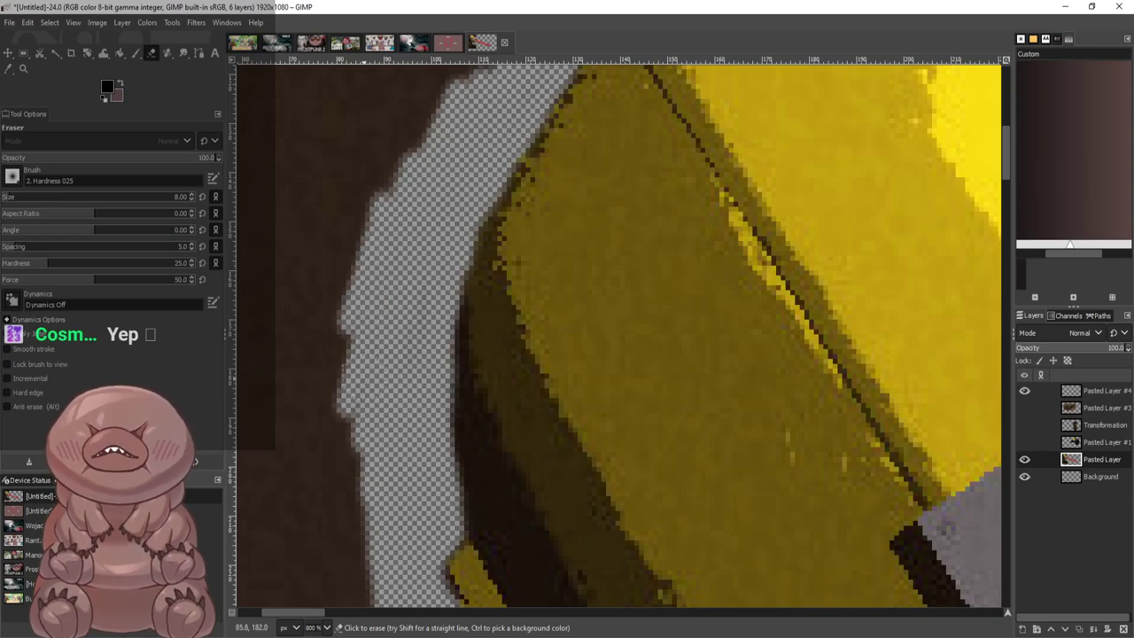
Erase the background around the pointed outer tip of the beige and grey piece beneath the helmet
scroll(369, 382, "down", 4)
scroll(423, 532, "up", 4)
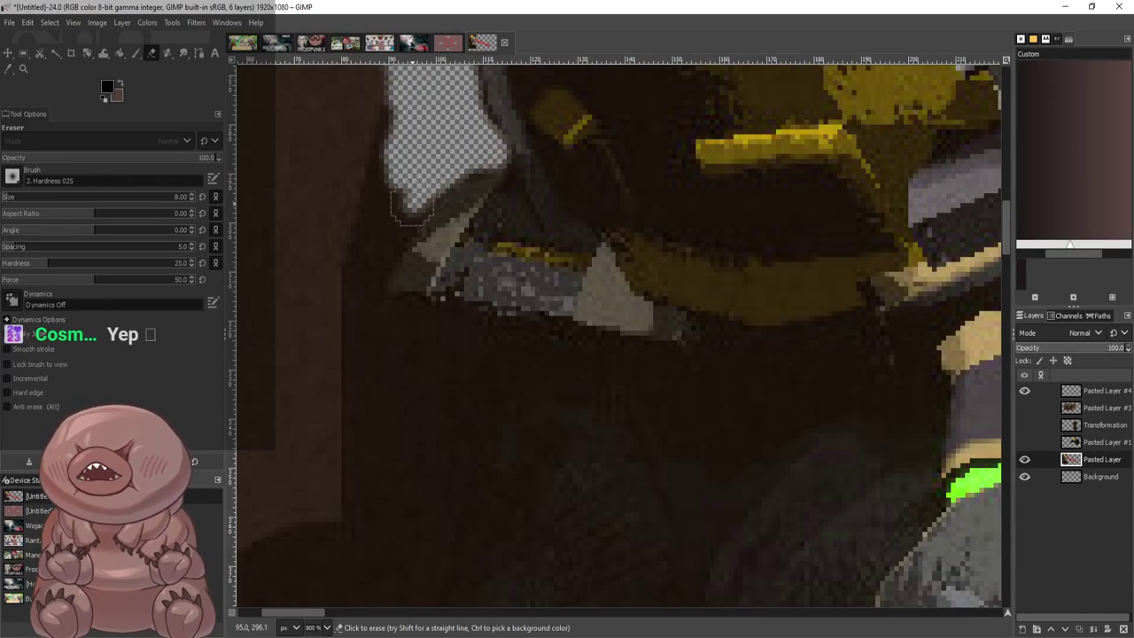
left_click_drag(411, 209, 386, 259)
left_click_drag(382, 303, 418, 306)
Examine the character's dark outline from below the helmet down to the legs and back up
scroll(417, 307, "down", 5)
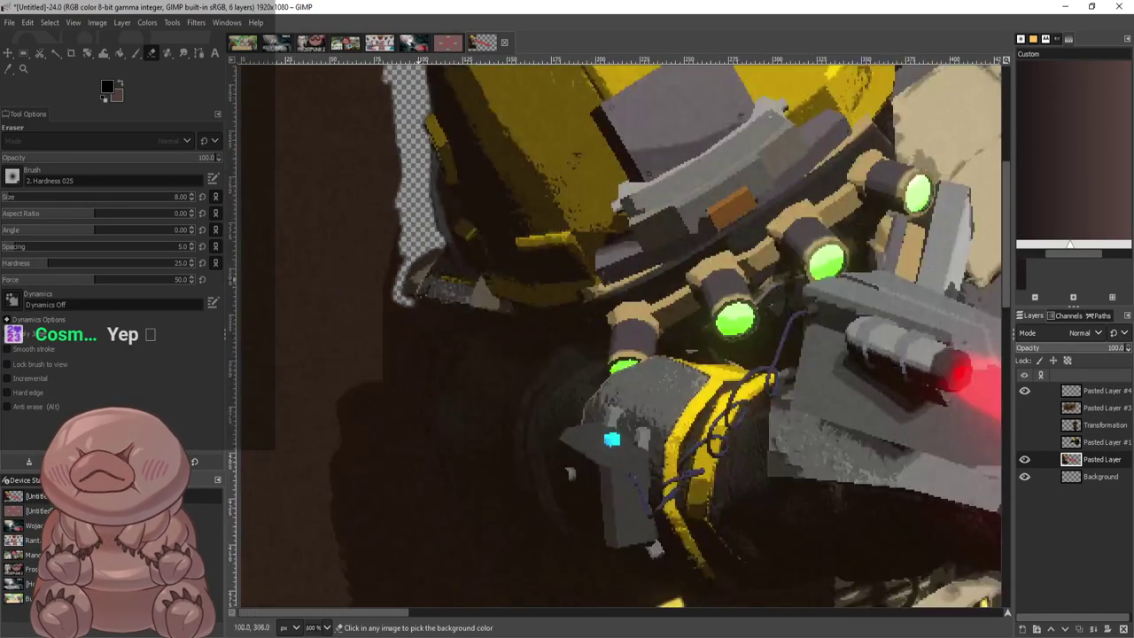
scroll(418, 306, "up", 1)
scroll(356, 382, "up", 2)
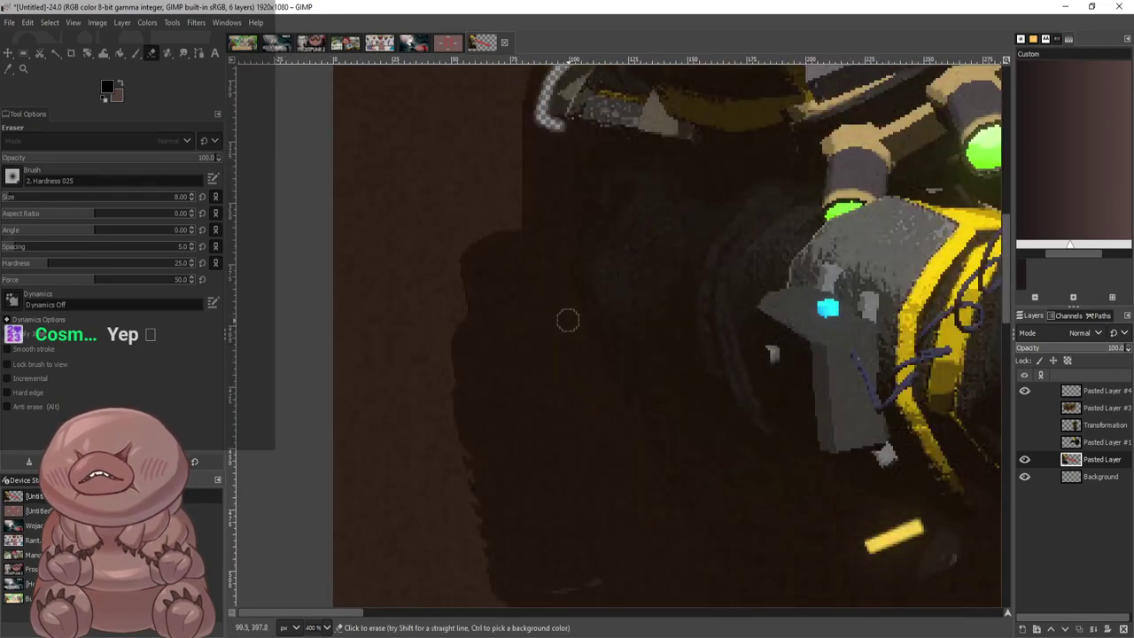
scroll(586, 337, "down", 3)
scroll(557, 475, "down", 2)
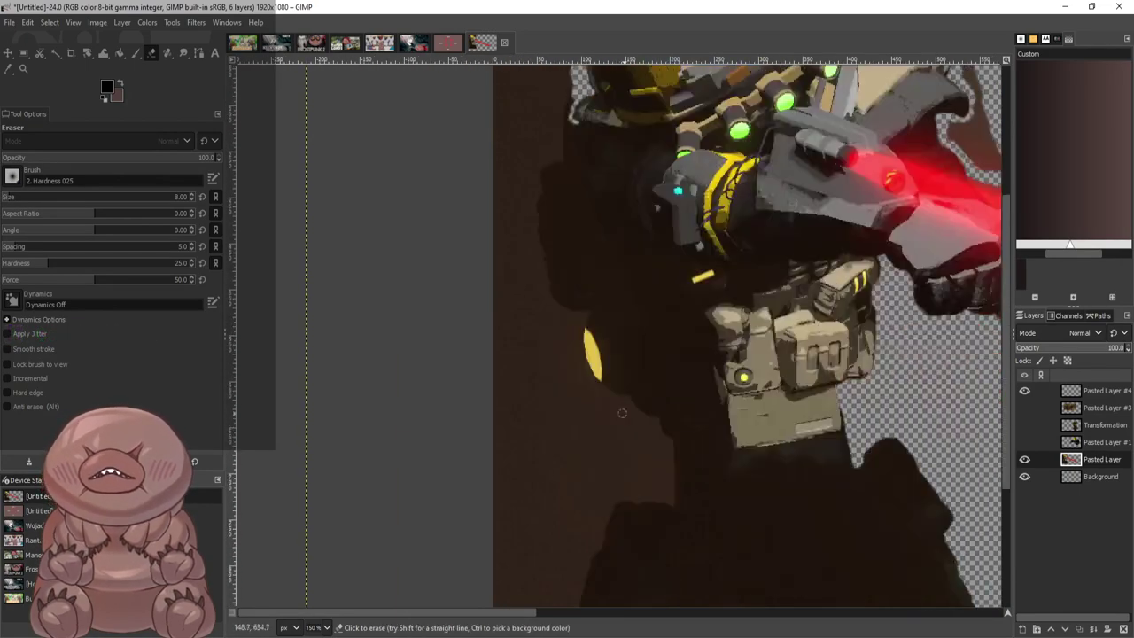
scroll(657, 367, "up", 5)
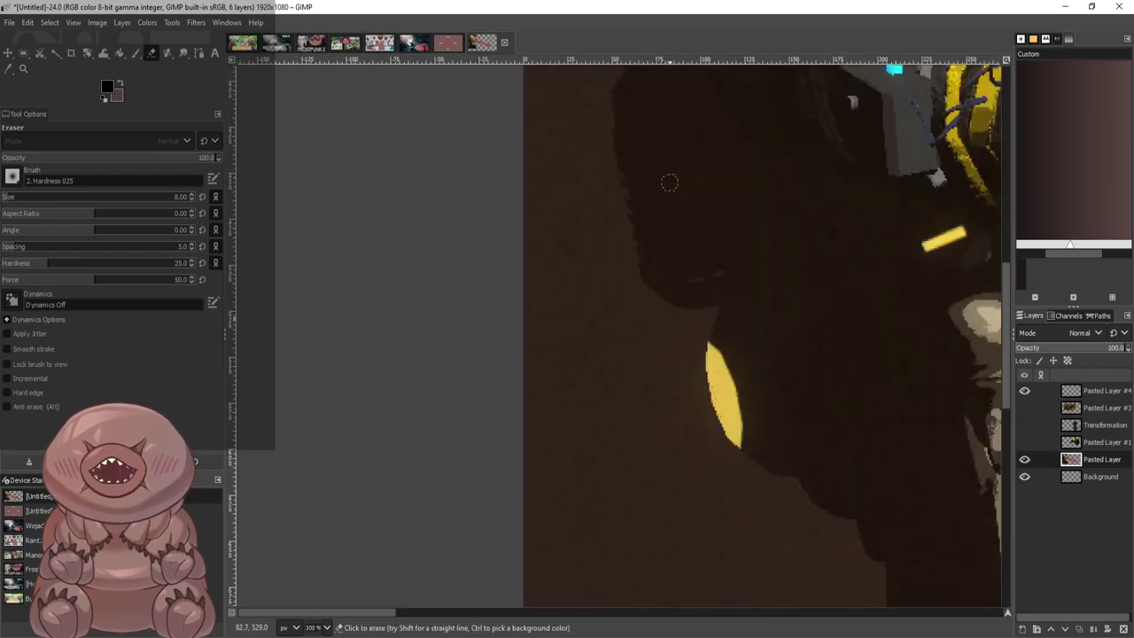
scroll(715, 204, "up", 5)
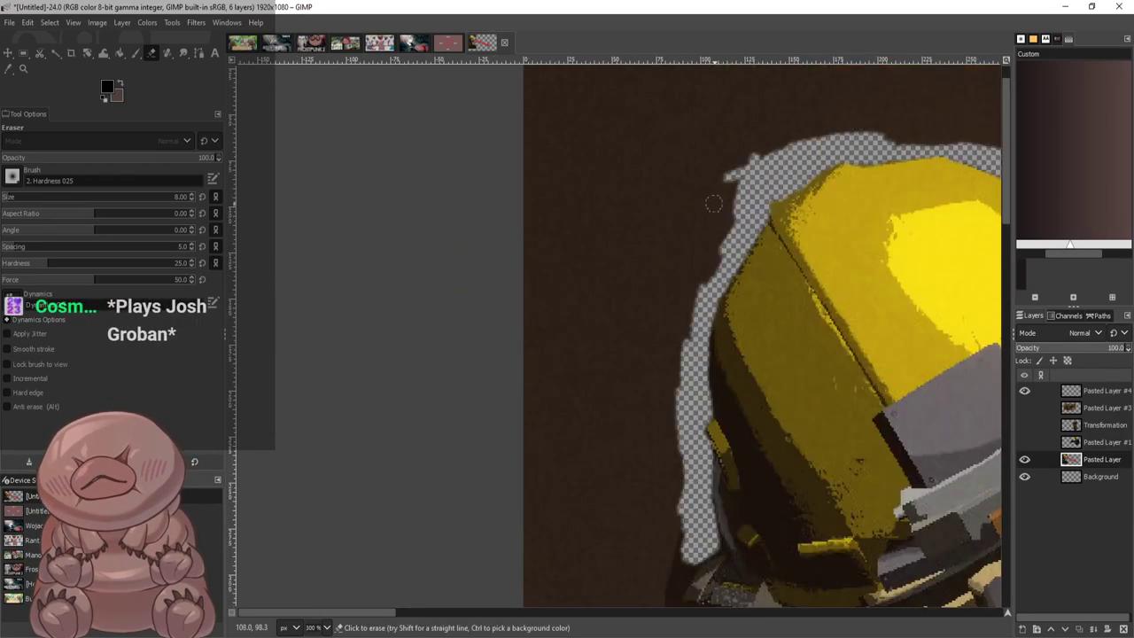
Undo the recent erasing along the helmet's shadowed side and the grey cable, back to the small yellow tab
key("ctrl+z")
key("ctrl+z")
key("ctrl+z")
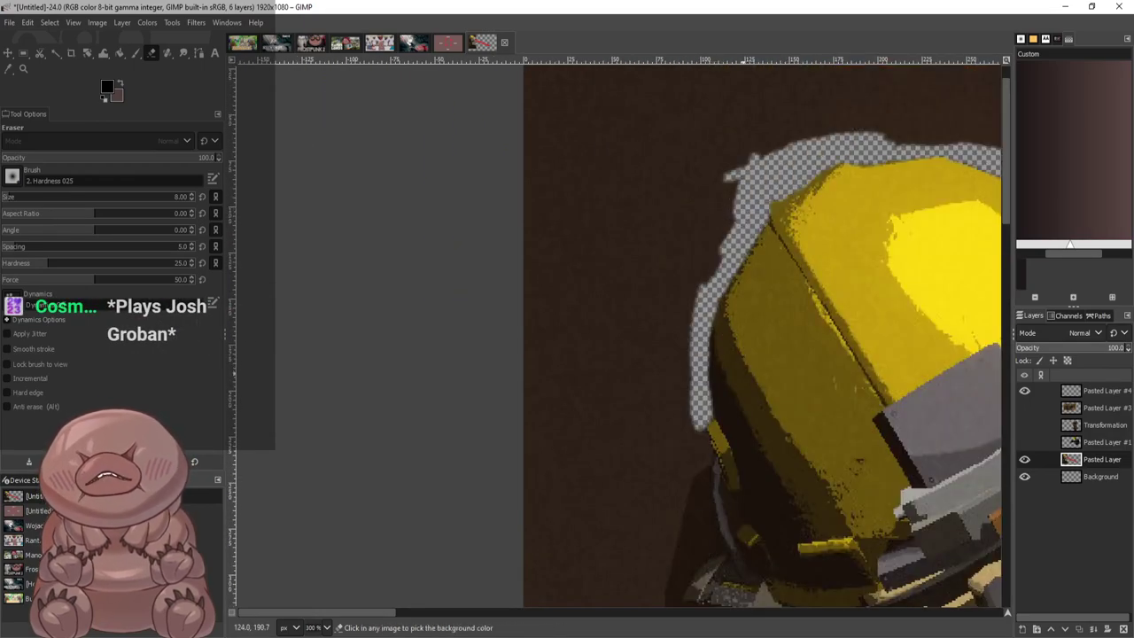
scroll(690, 459, "up", 1)
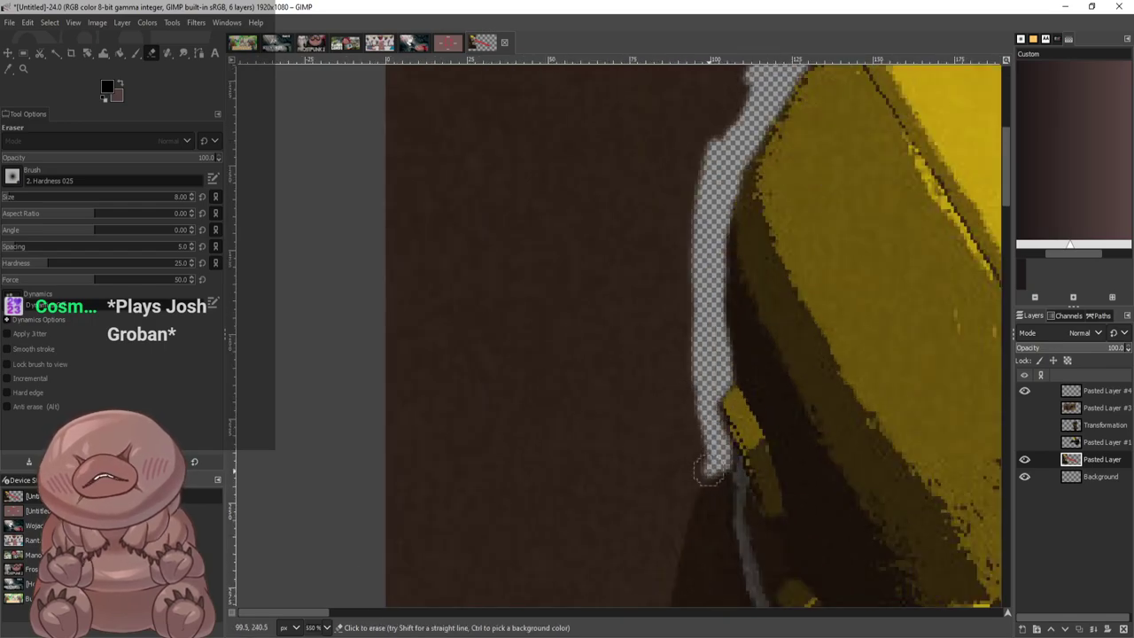
Widen the erased band beside the small yellow tab and extend it down the slanted dark edge outside the grey cable
mouse_move(680, 454)
left_mouse_down()
mouse_move(682, 266)
mouse_move(681, 386)
left_mouse_up()
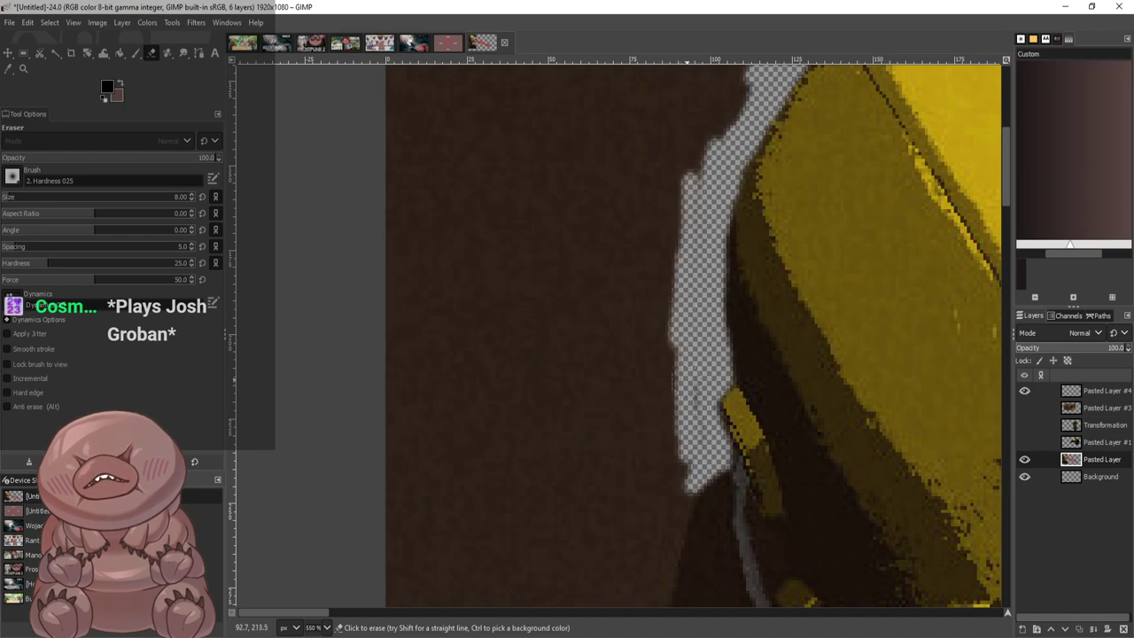
scroll(719, 269, "down", 3)
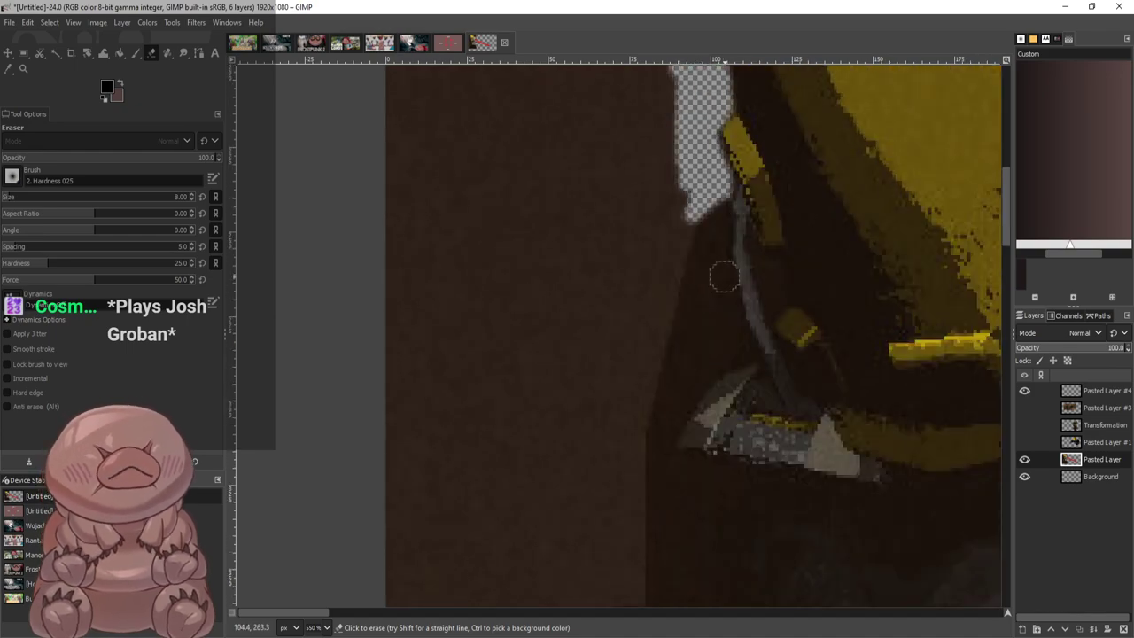
scroll(665, 255, "up", 1)
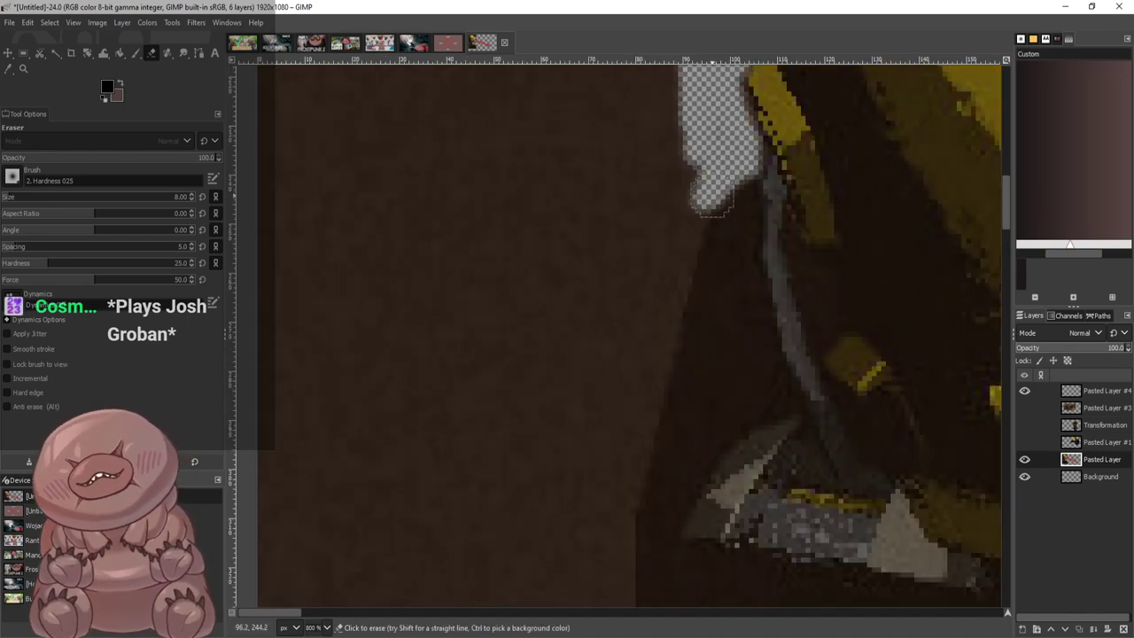
left_click_drag(698, 241, 681, 295)
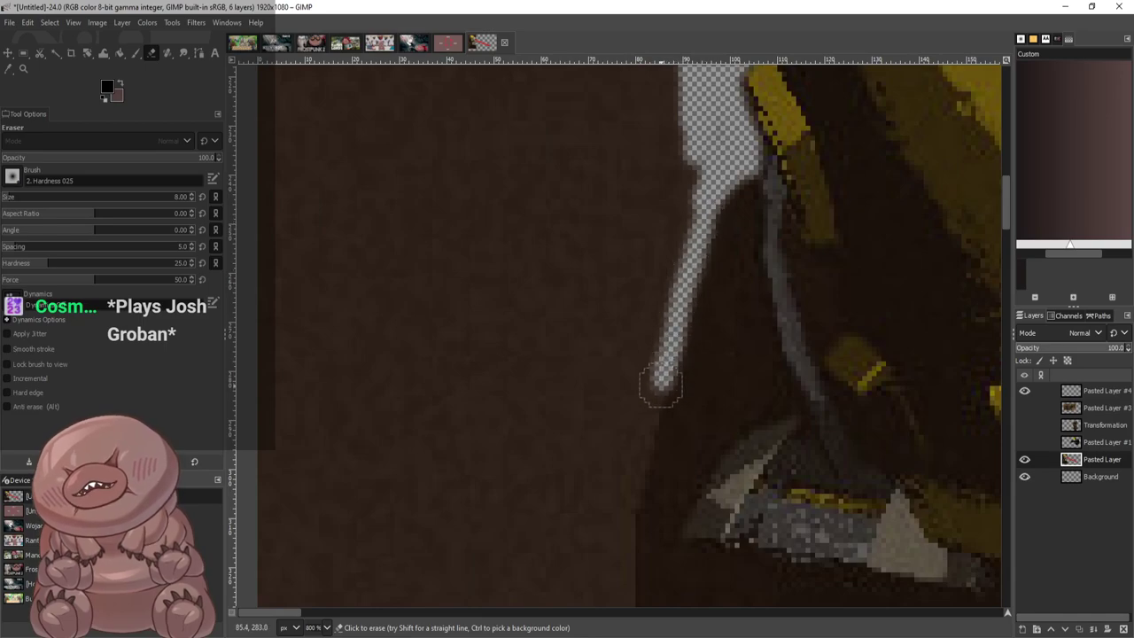
mouse_move(638, 459)
left_mouse_down()
mouse_move(623, 512)
mouse_move(676, 170)
left_mouse_up()
Widen the slanted erased band outward beside the grey cable and clear the leftover background slivers in it
left_click_drag(695, 217, 652, 390)
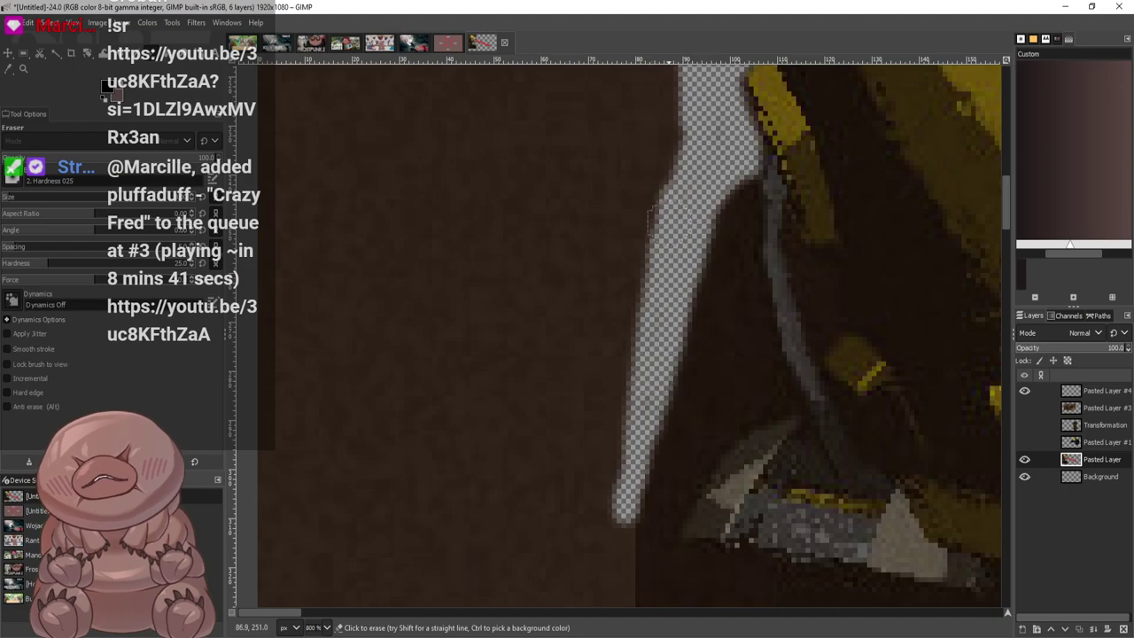
mouse_move(652, 218)
left_mouse_down()
mouse_move(607, 541)
mouse_move(592, 412)
mouse_move(618, 221)
left_mouse_up()
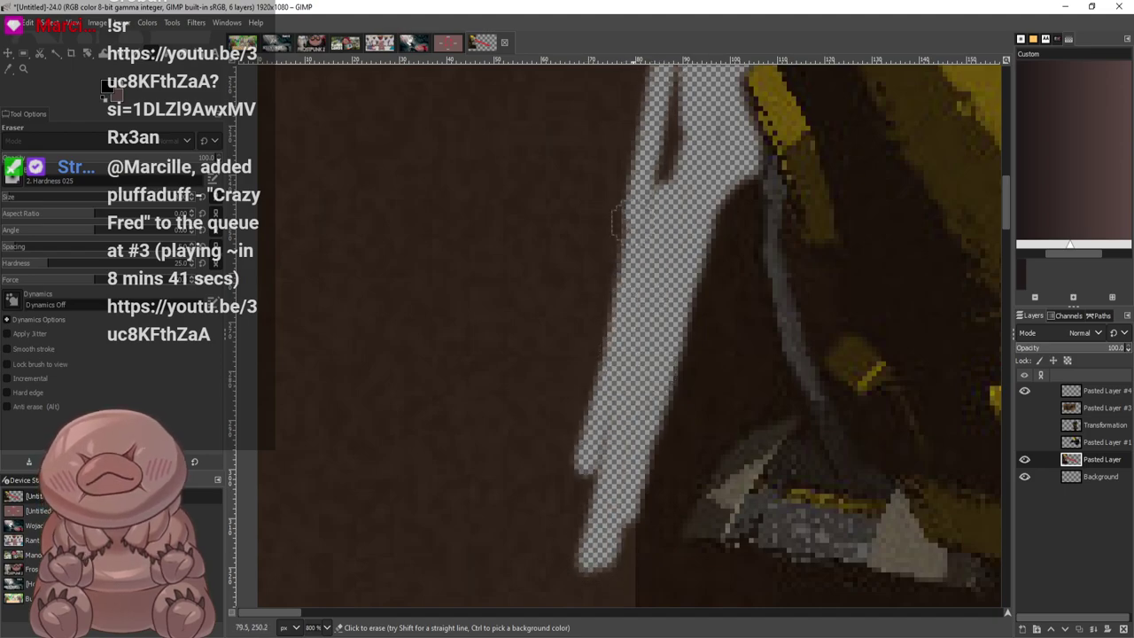
left_click_drag(666, 71, 674, 187)
left_click_drag(585, 456, 568, 530)
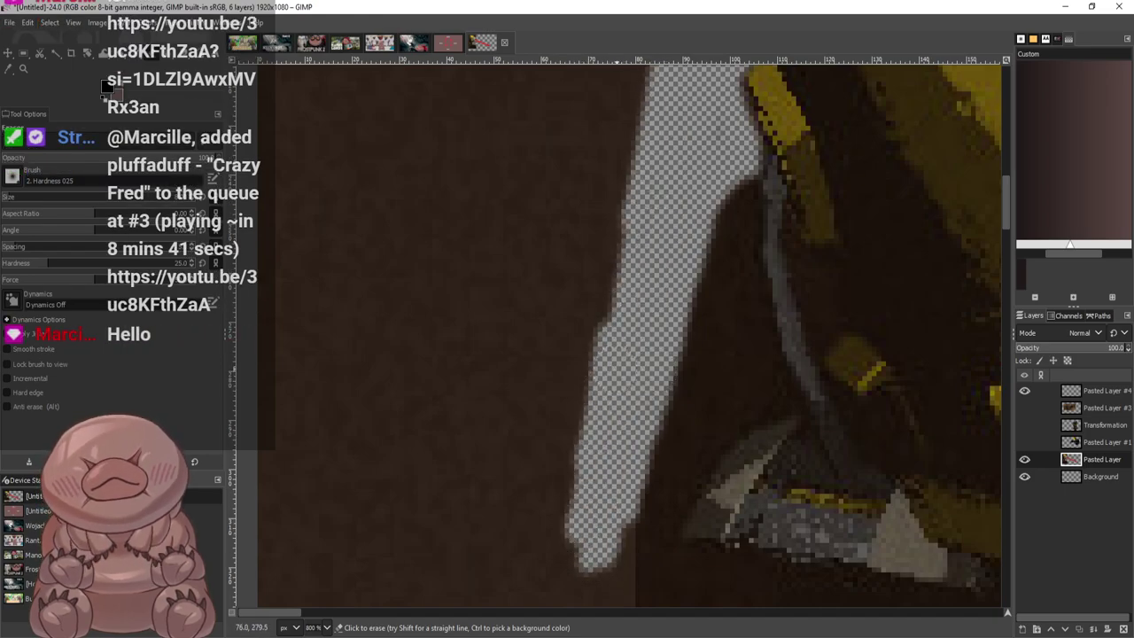
Erase the background down the vertical dark edge below the beige and grey piece and around the rounded corner beneath it
scroll(648, 317, "down", 5)
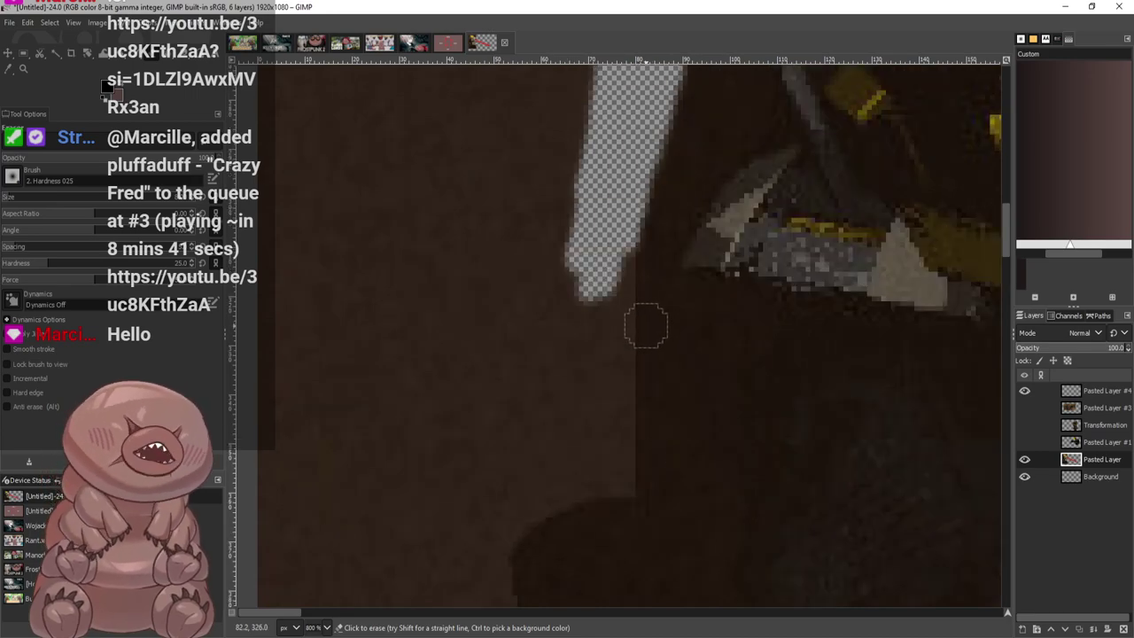
scroll(645, 327, "up", 1, "ctrl")
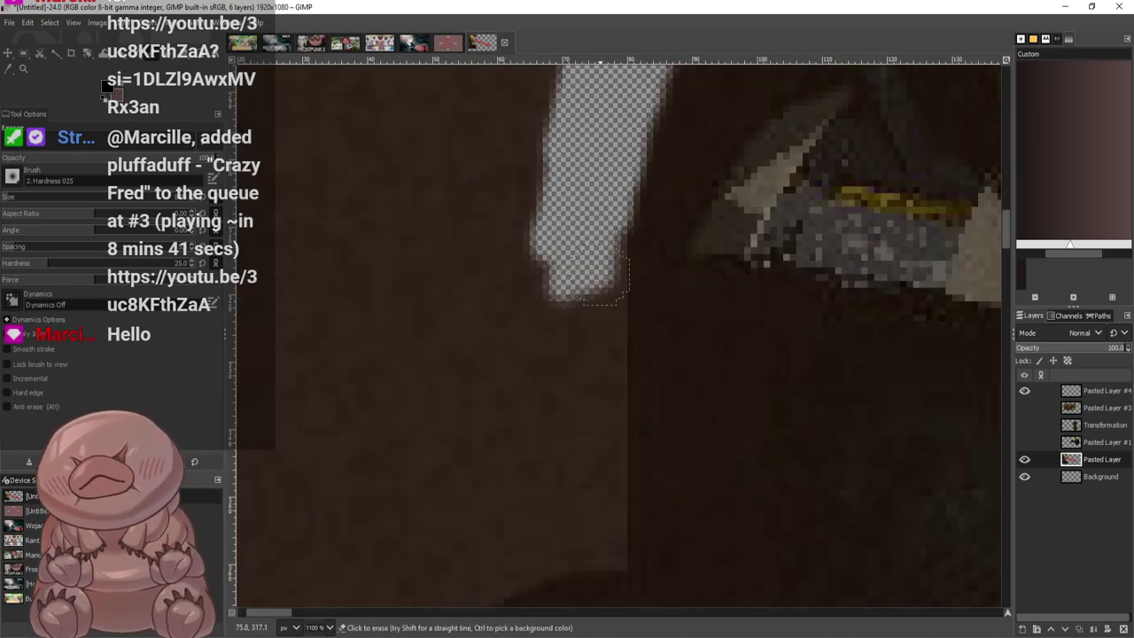
mouse_move(605, 282)
left_mouse_down()
mouse_move(613, 556)
mouse_move(609, 258)
left_mouse_up()
mouse_move(604, 346)
left_mouse_down()
mouse_move(590, 554)
mouse_move(604, 557)
mouse_move(513, 567)
left_mouse_up()
scroll(513, 565, "down", 2)
mouse_move(532, 295)
left_mouse_down()
mouse_move(439, 359)
mouse_move(569, 264)
mouse_move(411, 334)
mouse_move(582, 229)
mouse_move(425, 337)
mouse_move(591, 190)
mouse_move(565, 235)
mouse_move(559, 191)
mouse_move(526, 262)
mouse_move(467, 257)
mouse_move(439, 306)
left_mouse_up()
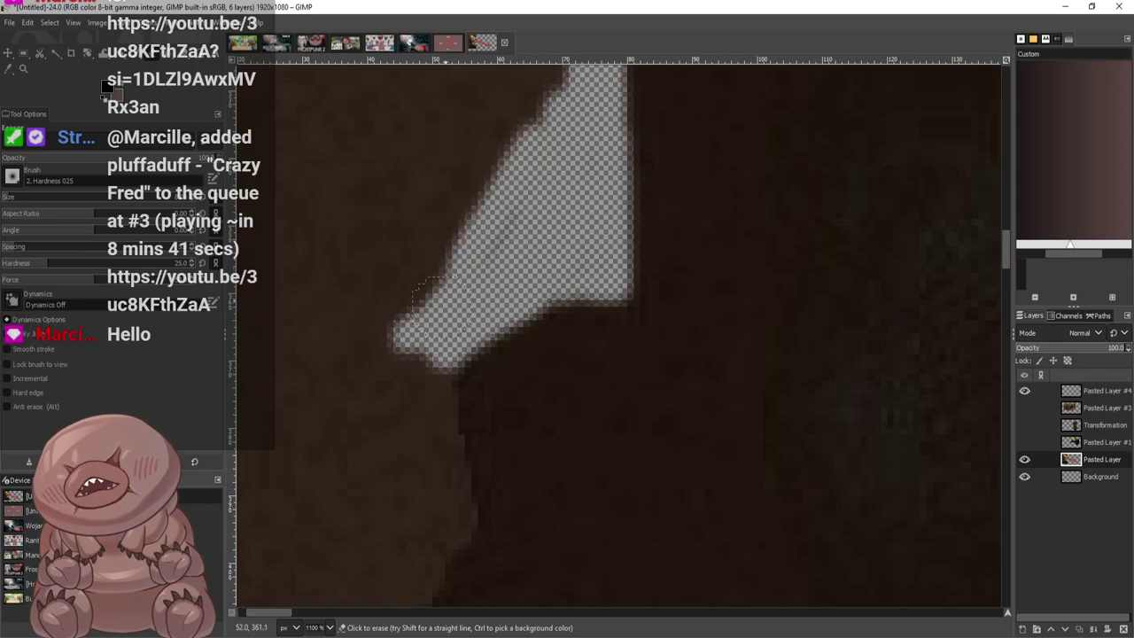
Widen the erased area outward between the vertical dark edge and the rounded corner
left_click_drag(456, 261, 412, 323)
scroll(412, 323, "up", 3)
mouse_move(540, 177)
left_mouse_down()
mouse_move(531, 373)
mouse_move(496, 461)
left_mouse_up()
scroll(486, 416, "down", 2)
scroll(425, 568, "up", 4)
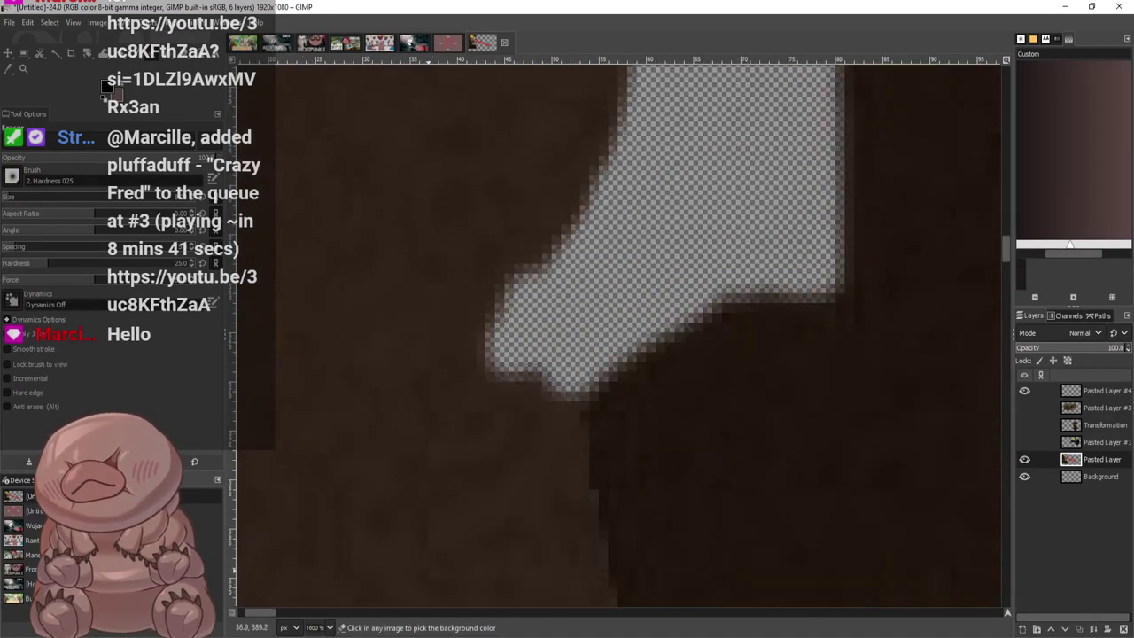
Erase a narrow band of background down the character's wavy dark edge below the rounded corner
mouse_move(663, 311)
left_mouse_down()
mouse_move(643, 324)
mouse_move(640, 444)
mouse_move(663, 567)
left_mouse_up()
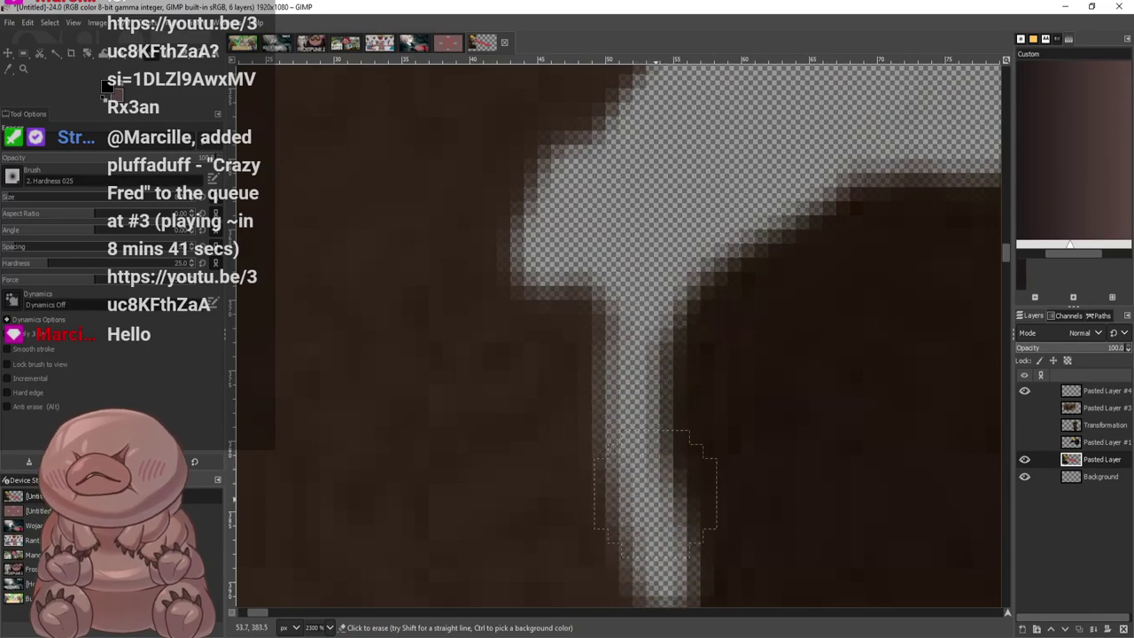
scroll(663, 567, "down", 3)
mouse_move(673, 177)
left_mouse_down()
mouse_move(646, 392)
mouse_move(562, 499)
mouse_move(532, 576)
left_mouse_up()
scroll(531, 576, "down", 3)
mouse_move(581, 253)
left_mouse_down()
mouse_move(581, 398)
mouse_move(593, 523)
left_mouse_up()
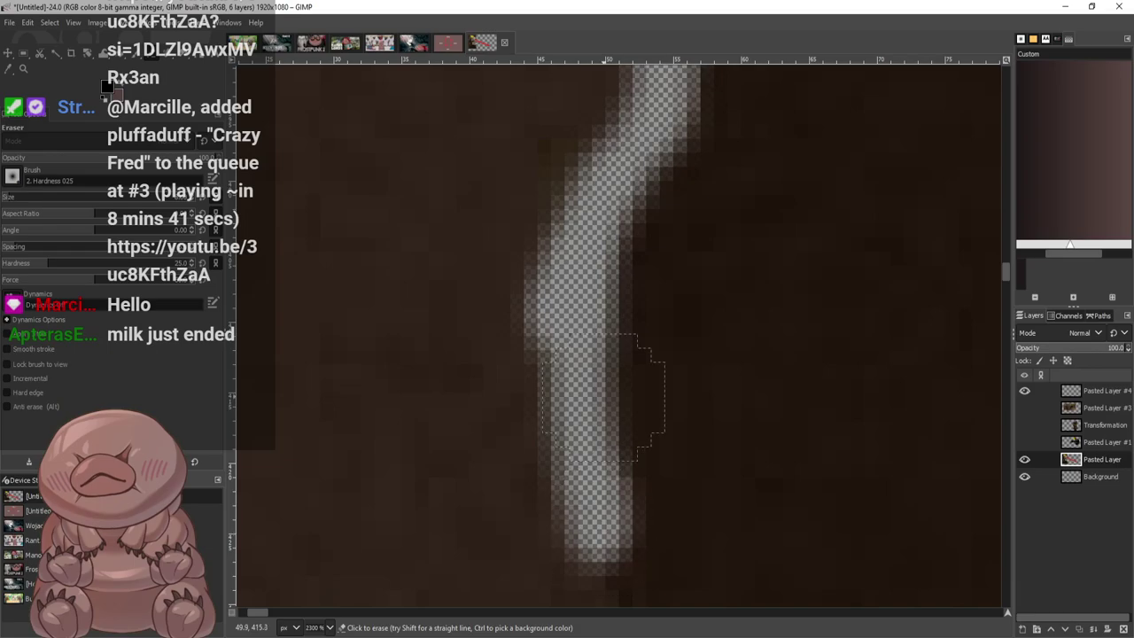
scroll(593, 523, "down", 3)
mouse_move(582, 248)
left_mouse_down()
mouse_move(588, 427)
mouse_move(607, 534)
left_mouse_up()
scroll(610, 423, "down", 3)
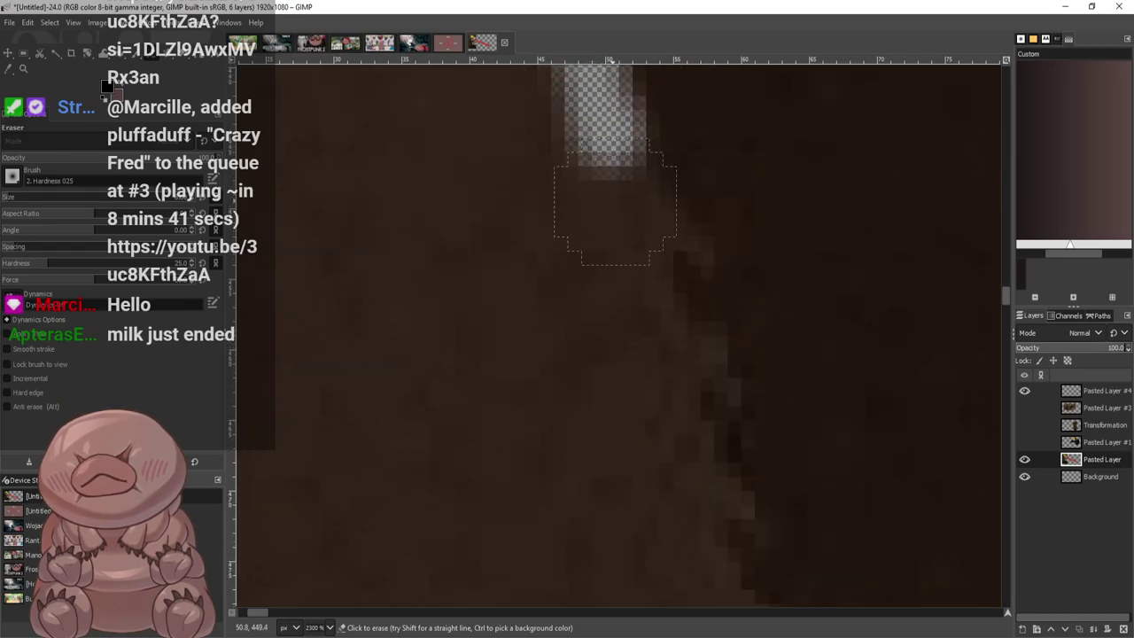
mouse_move(615, 211)
left_mouse_down()
mouse_move(661, 257)
mouse_move(598, 323)
left_mouse_up()
Widen the narrow erased band outward along the wavy dark edge, working back up to the rounded corner
mouse_move(594, 121)
left_mouse_down()
mouse_move(611, 265)
mouse_move(645, 258)
mouse_move(511, 58)
mouse_move(562, 394)
mouse_move(593, 379)
mouse_move(521, 187)
left_mouse_up()
scroll(492, 188, "up", 3)
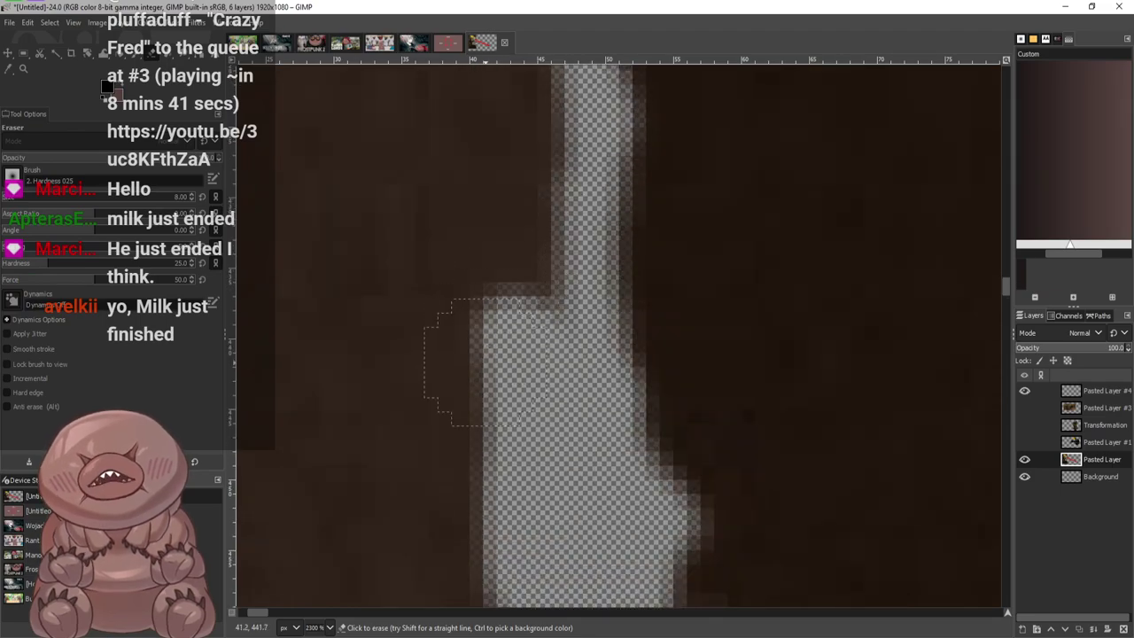
scroll(454, 362, "down", 2)
mouse_move(492, 344)
left_mouse_down()
mouse_move(522, 363)
mouse_move(509, 247)
mouse_move(486, 305)
mouse_move(490, 372)
left_mouse_up()
scroll(511, 228, "up", 4)
mouse_move(506, 278)
left_mouse_down()
mouse_move(545, 293)
mouse_move(492, 390)
mouse_move(497, 433)
mouse_move(515, 142)
mouse_move(536, 259)
left_mouse_up()
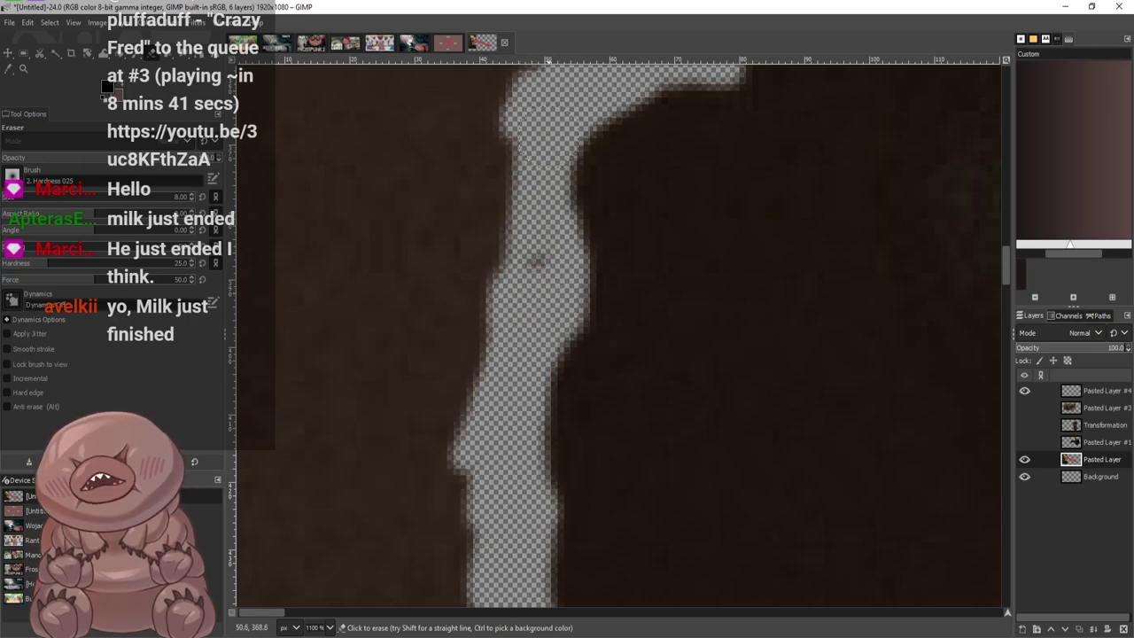
mouse_move(541, 97)
left_mouse_down()
mouse_move(496, 302)
mouse_move(497, 184)
left_mouse_up()
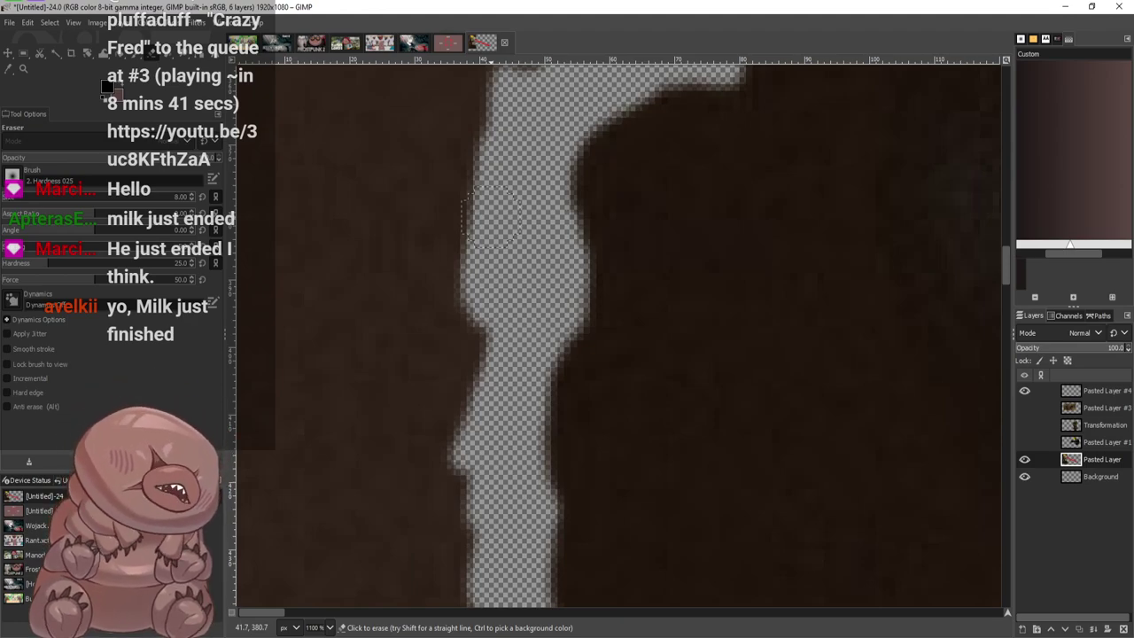
Erase the background notches along the band's outer side, from the wavy edge up past the rounded corner
scroll(508, 329, "up", 2)
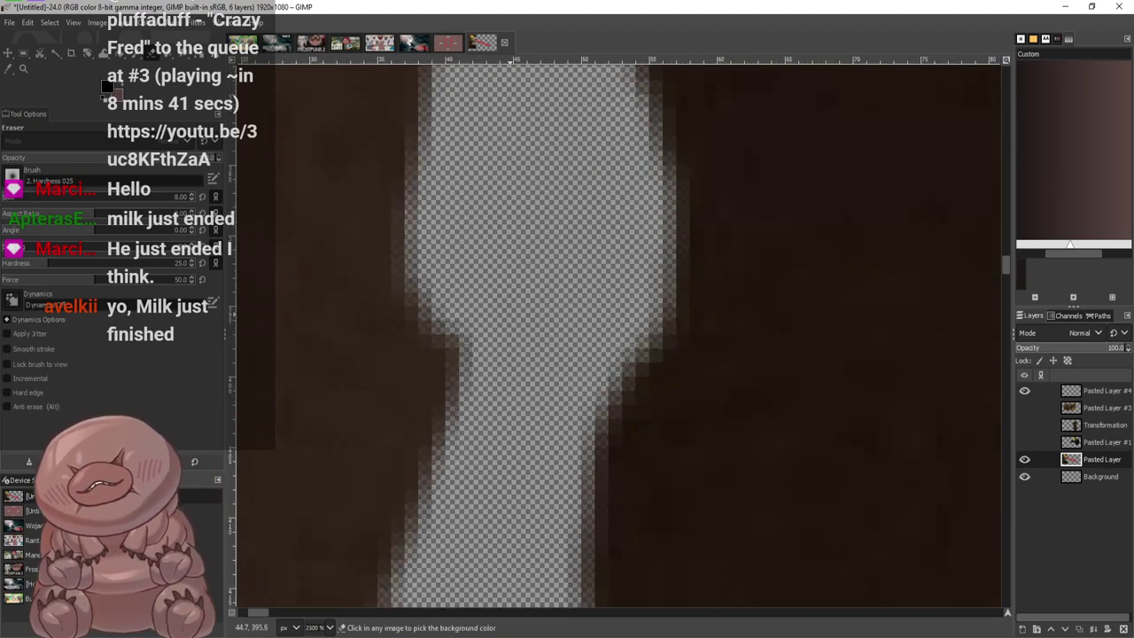
mouse_move(463, 447)
left_mouse_down()
mouse_move(467, 248)
mouse_move(445, 177)
left_mouse_up()
scroll(529, 155, "up", 5)
mouse_move(472, 115)
left_mouse_down()
mouse_move(401, 374)
mouse_move(413, 498)
left_mouse_up()
scroll(551, 253, "down", 2)
mouse_move(598, 108)
left_mouse_down()
mouse_move(491, 198)
mouse_move(622, 87)
left_mouse_up()
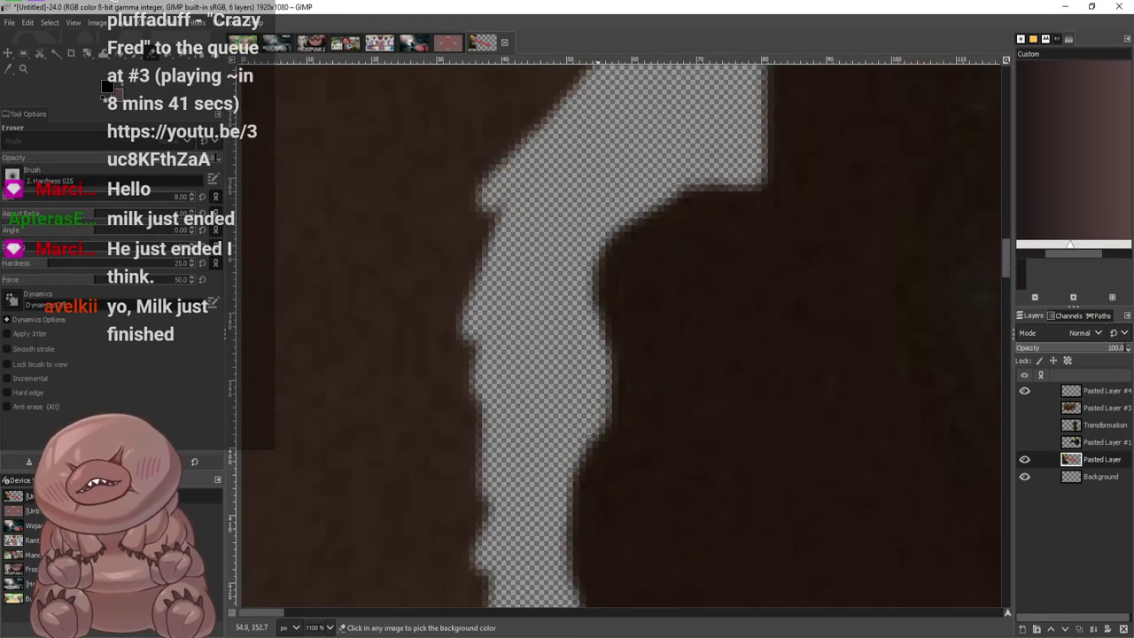
scroll(582, 180, "up", 2)
mouse_move(583, 255)
left_mouse_down()
mouse_move(532, 222)
mouse_move(565, 146)
left_mouse_up()
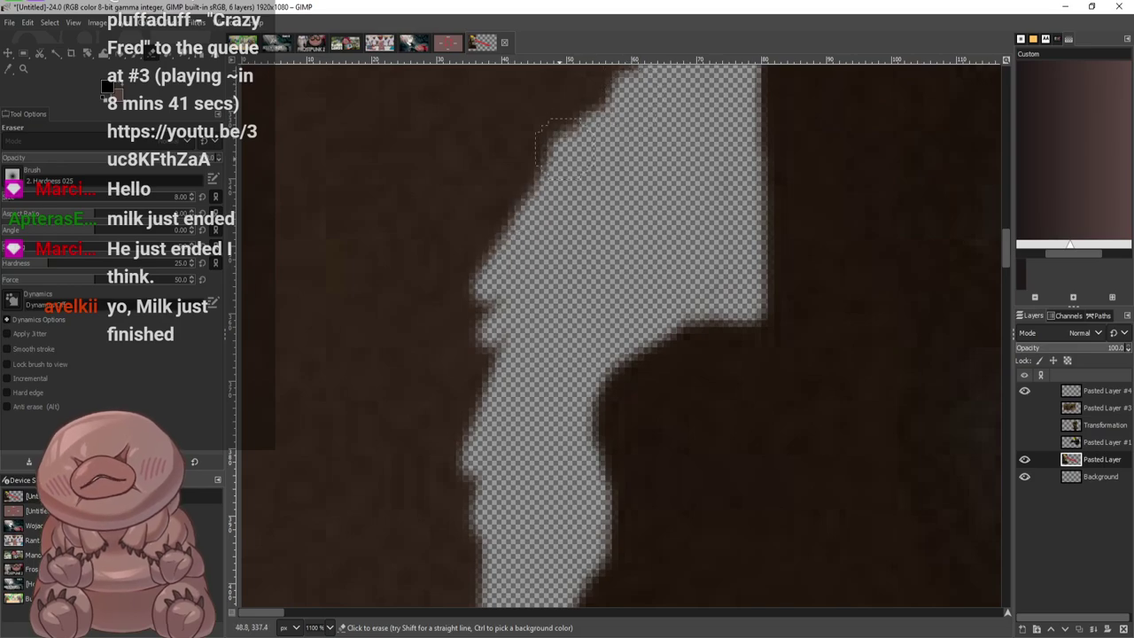
Widen the erased band outward down the lower stretch of the wavy dark edge
scroll(556, 165, "down", 4)
mouse_move(462, 173)
left_mouse_down()
mouse_move(457, 257)
mouse_move(483, 585)
left_mouse_up()
scroll(489, 335, "down", 6)
mouse_move(505, 326)
left_mouse_down()
mouse_move(495, 569)
mouse_move(521, 483)
left_mouse_up()
scroll(547, 347, "down", 8)
Erase the background down the slanted dark edge and around its curved underside toward the yellow crescent
scroll(549, 366, "up", 2)
scroll(548, 365, "up", 2)
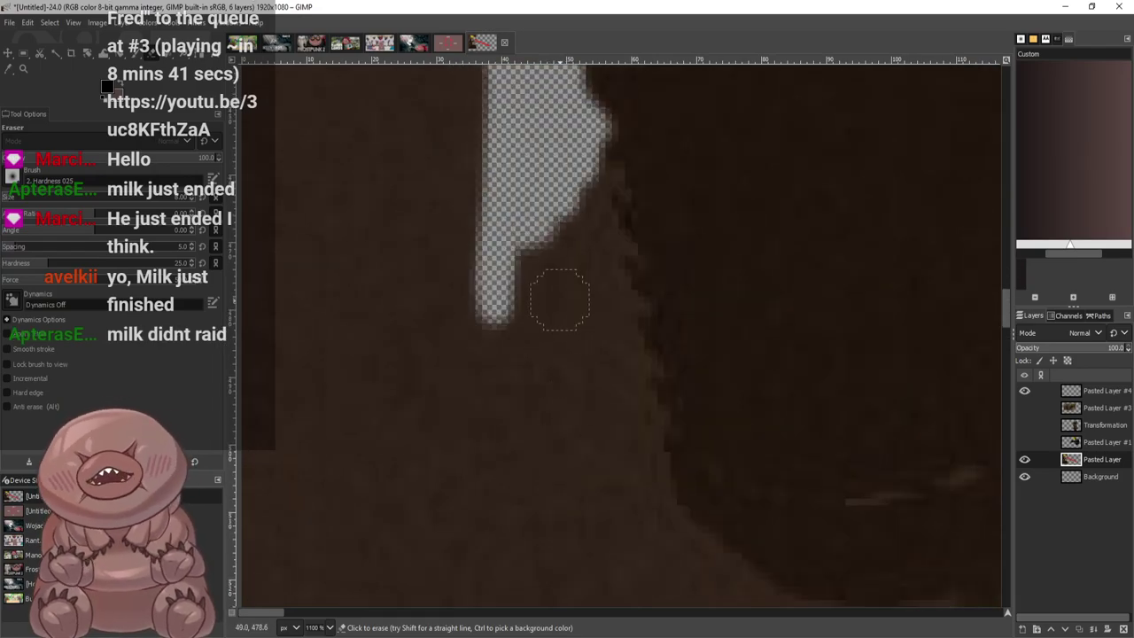
mouse_move(602, 142)
left_mouse_down()
mouse_move(631, 223)
mouse_move(666, 512)
mouse_move(678, 521)
left_mouse_up()
mouse_move(576, 222)
left_mouse_down()
mouse_move(687, 576)
mouse_move(612, 354)
mouse_move(589, 209)
mouse_move(558, 390)
mouse_move(527, 266)
mouse_move(505, 354)
left_mouse_up()
scroll(531, 337, "down", 2)
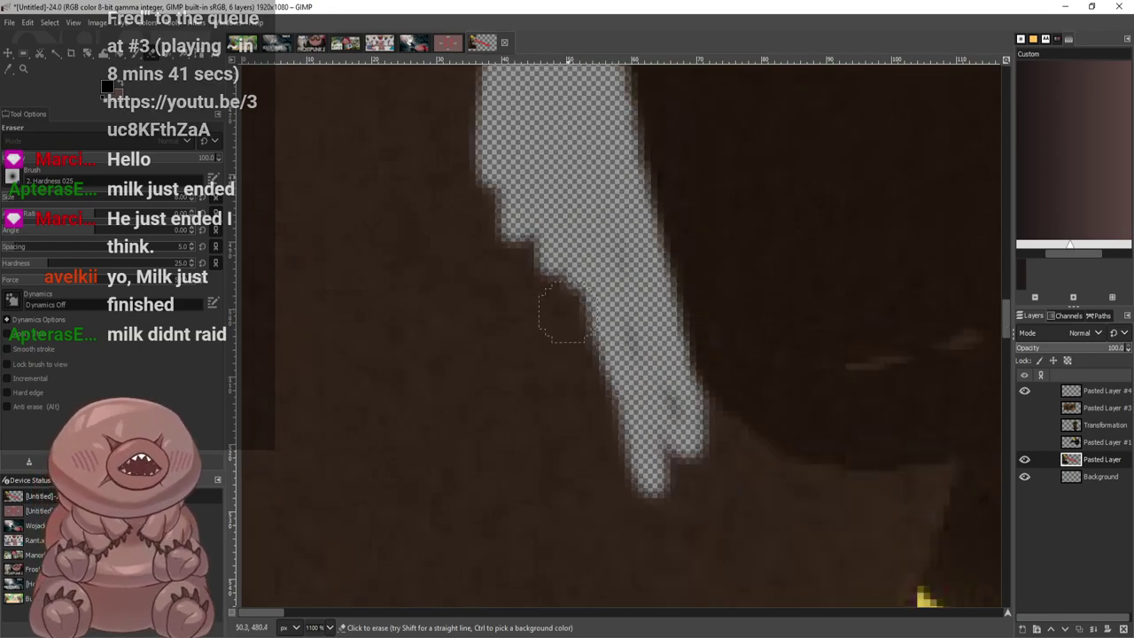
mouse_move(674, 394)
left_mouse_down()
mouse_move(722, 443)
mouse_move(864, 509)
mouse_move(935, 488)
mouse_move(713, 461)
mouse_move(931, 481)
left_mouse_up()
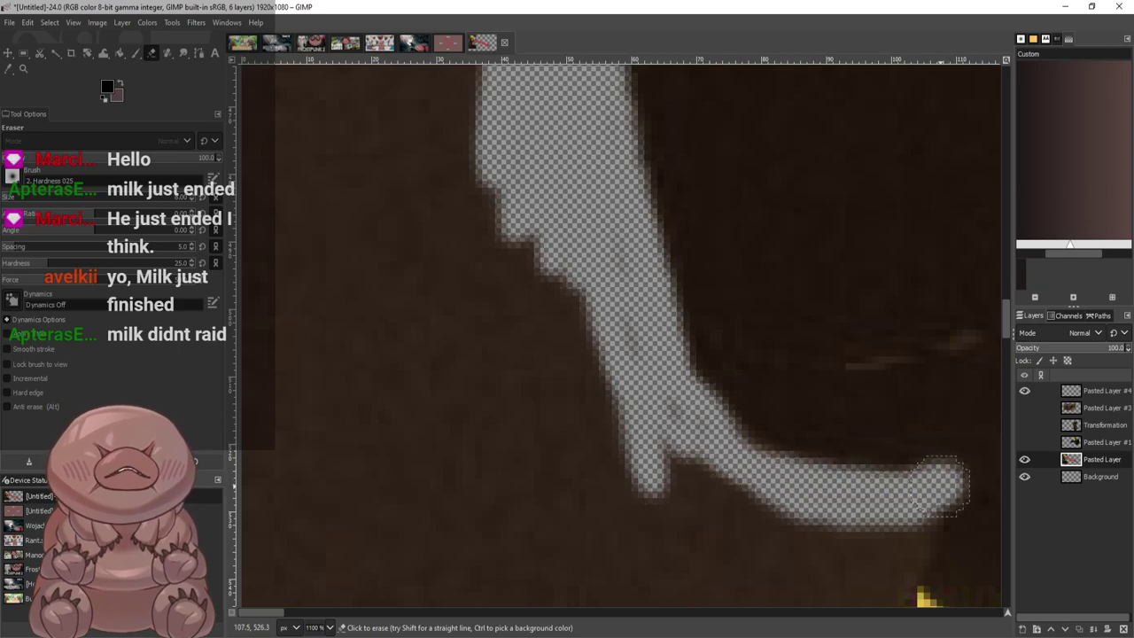
Clear the background above and beside the yellow crescent's upper tip and widen the slanted band leading to it
scroll(957, 437, "down", 4)
mouse_move(962, 232)
left_mouse_down()
mouse_move(899, 319)
mouse_move(882, 433)
mouse_move(891, 266)
mouse_move(851, 417)
mouse_move(820, 265)
mouse_move(761, 255)
mouse_move(701, 212)
mouse_move(666, 134)
left_mouse_up()
mouse_move(673, 213)
left_mouse_down()
mouse_move(749, 288)
mouse_move(860, 443)
mouse_move(860, 514)
mouse_move(808, 381)
mouse_move(753, 301)
mouse_move(687, 249)
mouse_move(638, 168)
mouse_move(631, 219)
left_mouse_up()
scroll(631, 221, "up", 3)
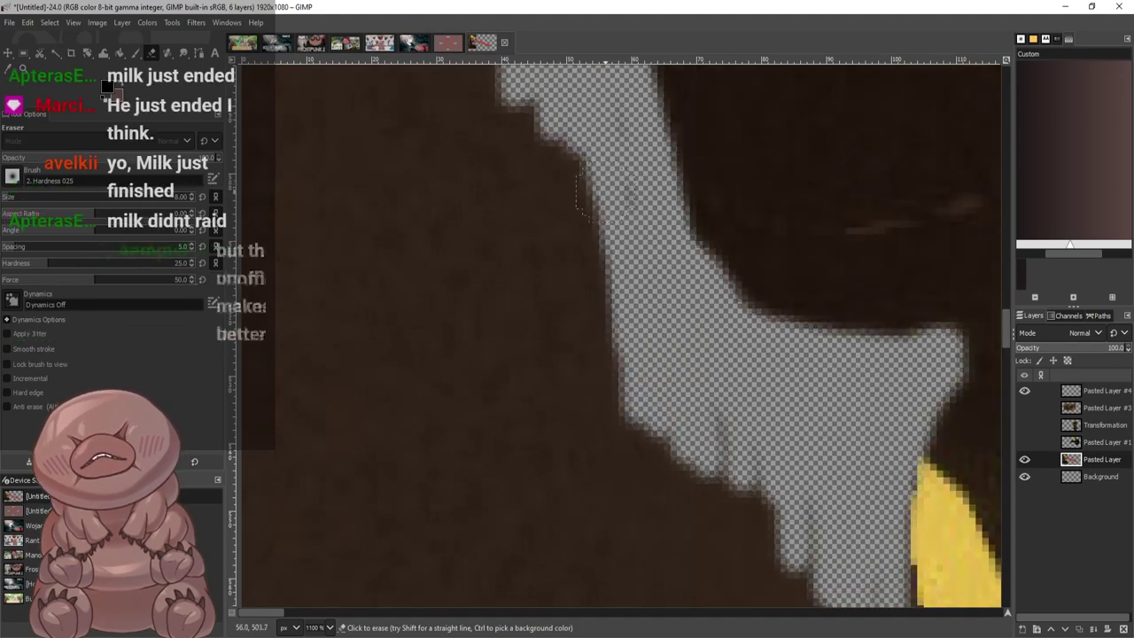
left_click_drag(545, 115, 611, 368)
left_click_drag(669, 248, 718, 395)
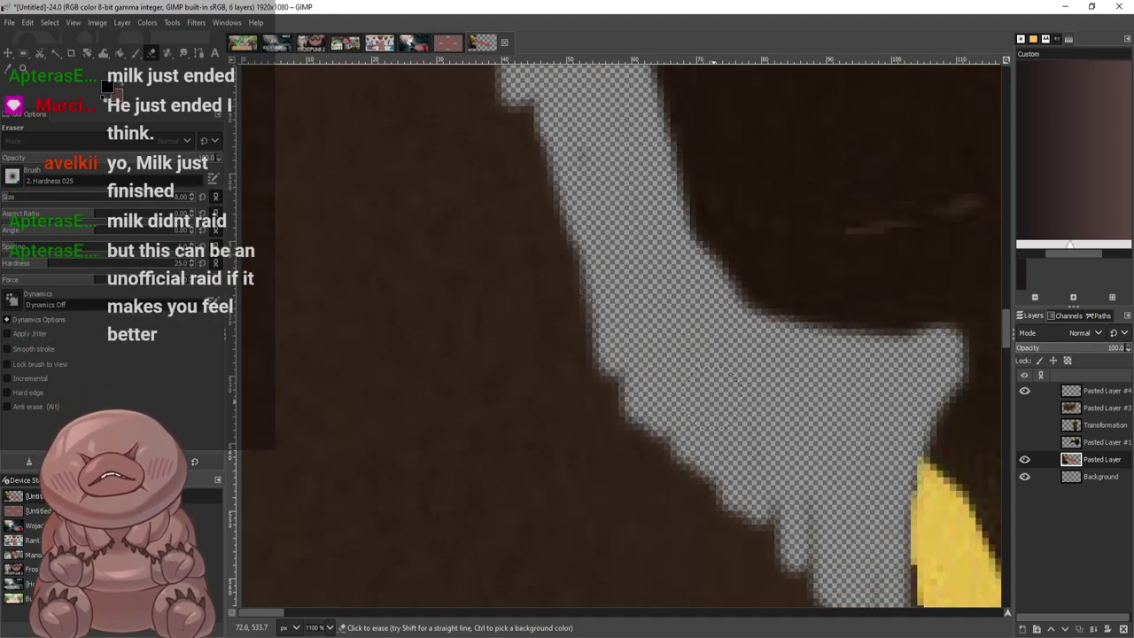
Erase the background along the outer curved edge of the yellow crescent down to its lower tip
scroll(864, 450, "down", 3)
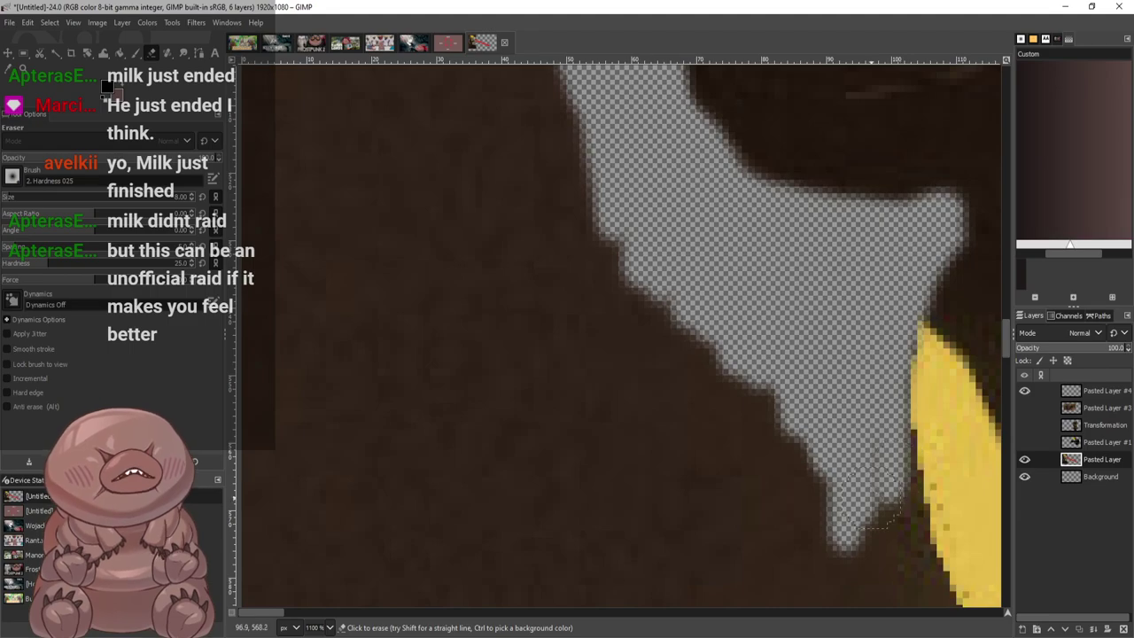
scroll(873, 510, "down", 3)
scroll(436, 230, "right", 10)
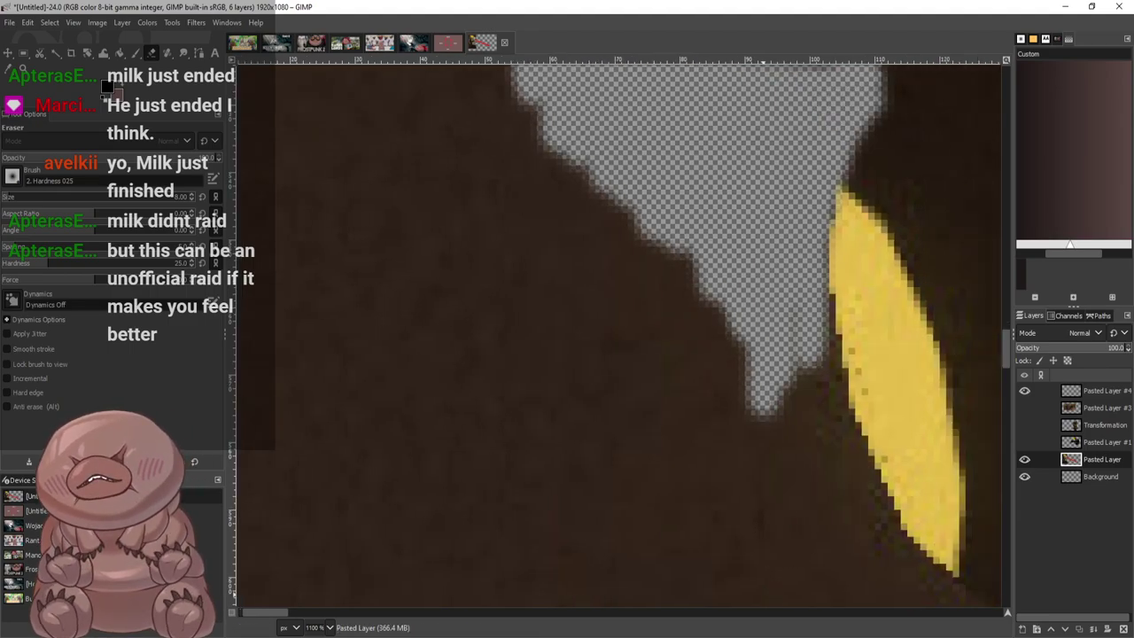
scroll(437, 230, "down", 2)
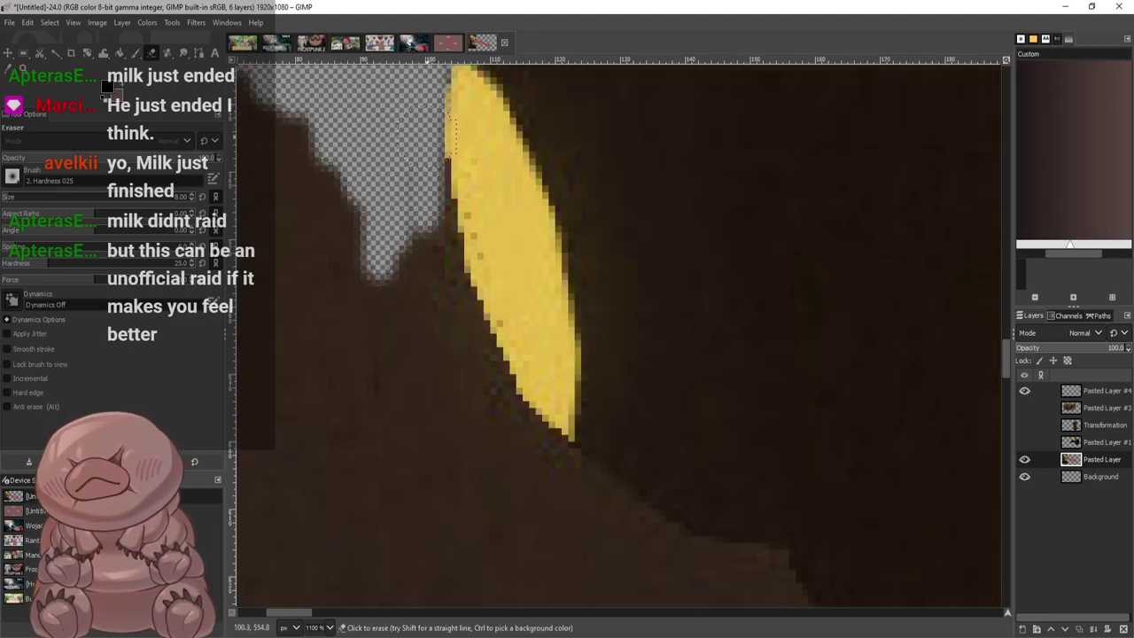
mouse_move(430, 208)
left_mouse_down()
mouse_move(468, 266)
mouse_move(496, 359)
mouse_move(557, 456)
mouse_move(434, 306)
mouse_move(433, 321)
left_mouse_up()
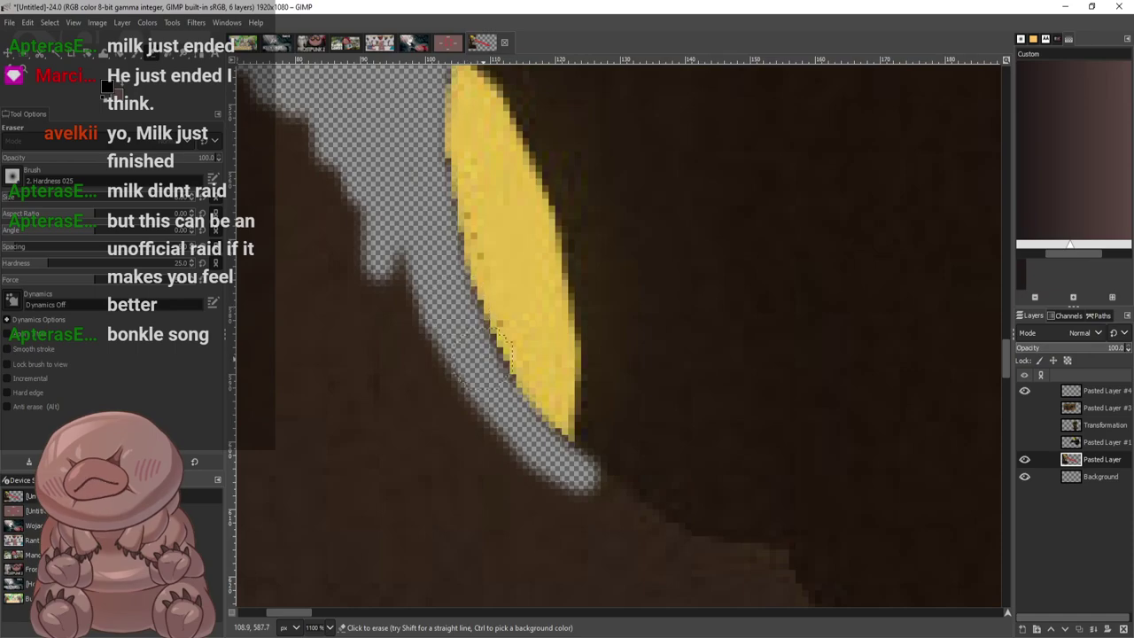
Erase the background along the sloping dark edge beyond the yellow crescent's lower tip and widen the band back beside the crescent
mouse_move(596, 486)
left_mouse_down()
mouse_move(633, 523)
mouse_move(771, 567)
mouse_move(603, 496)
left_mouse_up()
scroll(822, 493, "down", 6)
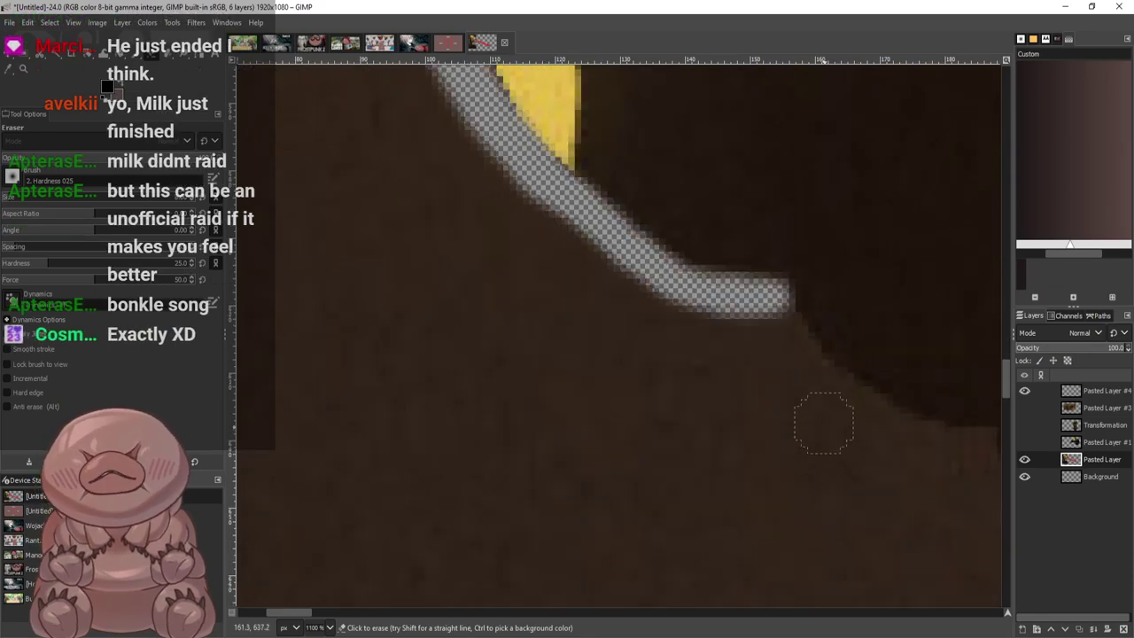
left_click_drag(780, 297, 838, 385)
mouse_move(970, 450)
left_mouse_down()
mouse_move(751, 316)
mouse_move(929, 472)
mouse_move(967, 484)
mouse_move(804, 413)
mouse_move(758, 334)
mouse_move(820, 414)
mouse_move(781, 390)
mouse_move(825, 455)
left_mouse_up()
mouse_move(693, 319)
left_mouse_down()
mouse_move(611, 270)
mouse_move(727, 404)
mouse_move(740, 359)
mouse_move(590, 253)
mouse_move(553, 251)
mouse_move(499, 224)
mouse_move(549, 302)
left_mouse_up()
scroll(478, 248, "up", 1)
mouse_move(447, 251)
left_mouse_down()
mouse_move(367, 89)
mouse_move(412, 117)
mouse_move(359, 82)
mouse_move(468, 364)
mouse_move(503, 401)
left_mouse_up()
Erase the background down the vertical dark edge below the slope and along the top of the dark ledge beneath it
scroll(508, 381, "down", 4)
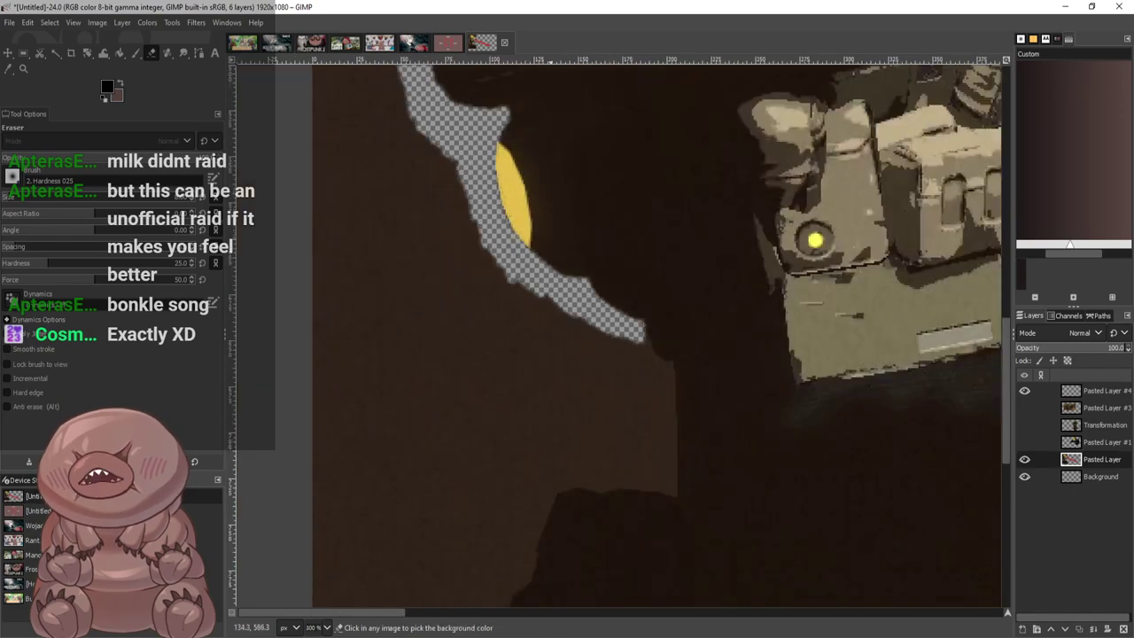
scroll(754, 494, "up", 2)
scroll(659, 434, "down", 2)
scroll(658, 419, "up", 3)
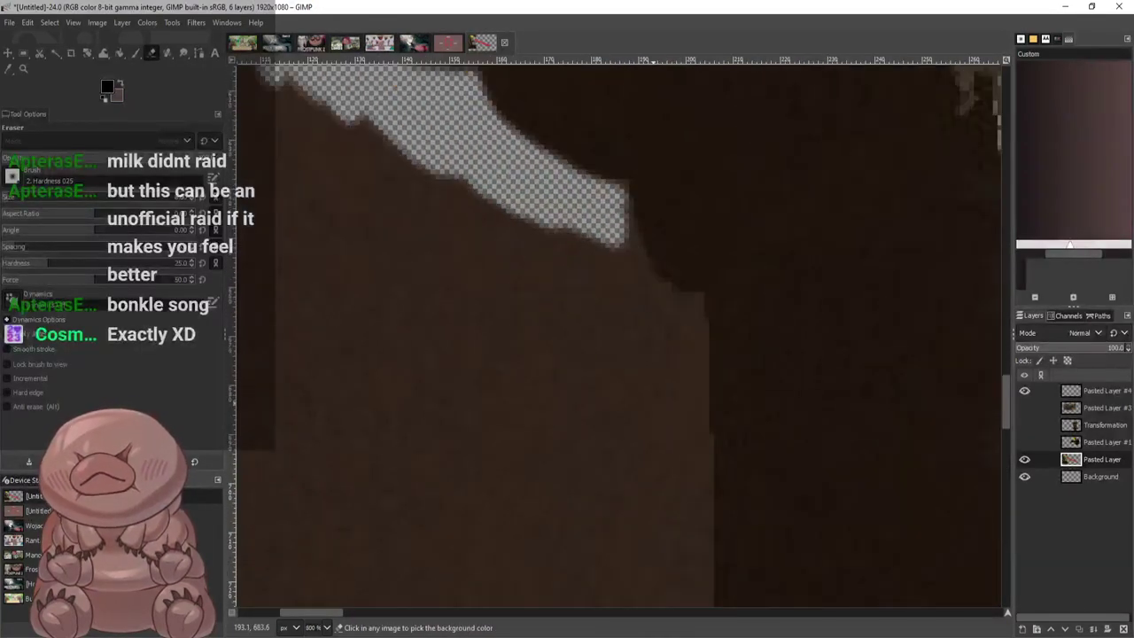
mouse_move(626, 213)
left_mouse_down()
mouse_move(631, 250)
mouse_move(696, 308)
mouse_move(700, 492)
mouse_move(676, 328)
mouse_move(594, 226)
mouse_move(594, 244)
mouse_move(658, 321)
mouse_move(682, 381)
mouse_move(554, 232)
left_mouse_up()
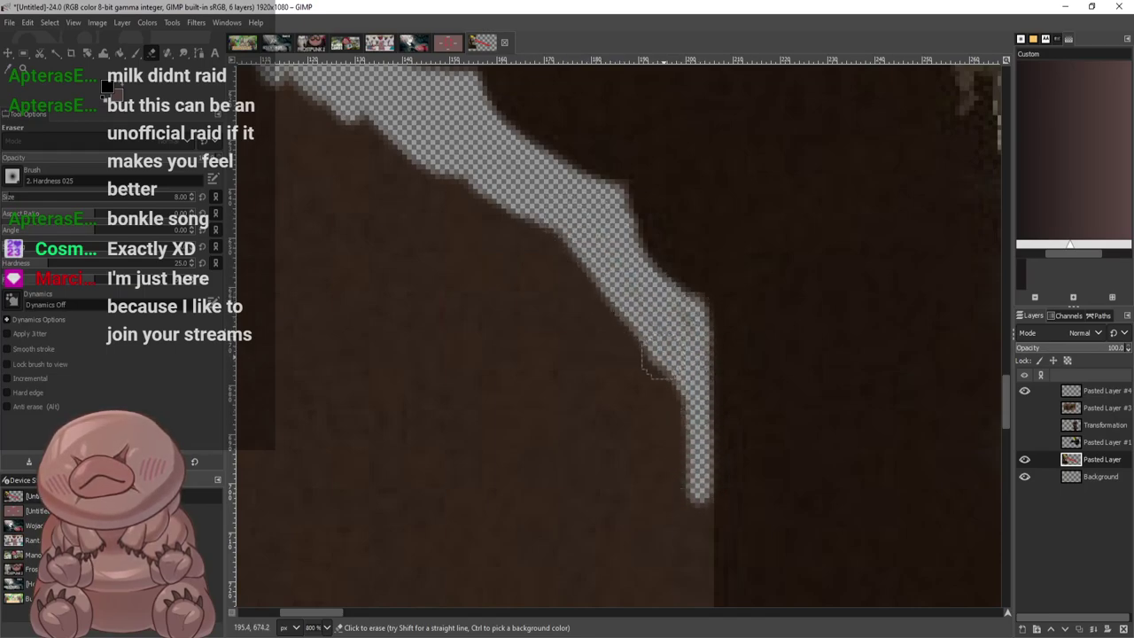
mouse_move(657, 366)
left_mouse_down()
mouse_move(701, 487)
mouse_move(688, 588)
mouse_move(650, 405)
mouse_move(638, 465)
mouse_move(652, 585)
mouse_move(682, 602)
left_mouse_up()
scroll(691, 532, "down", 3)
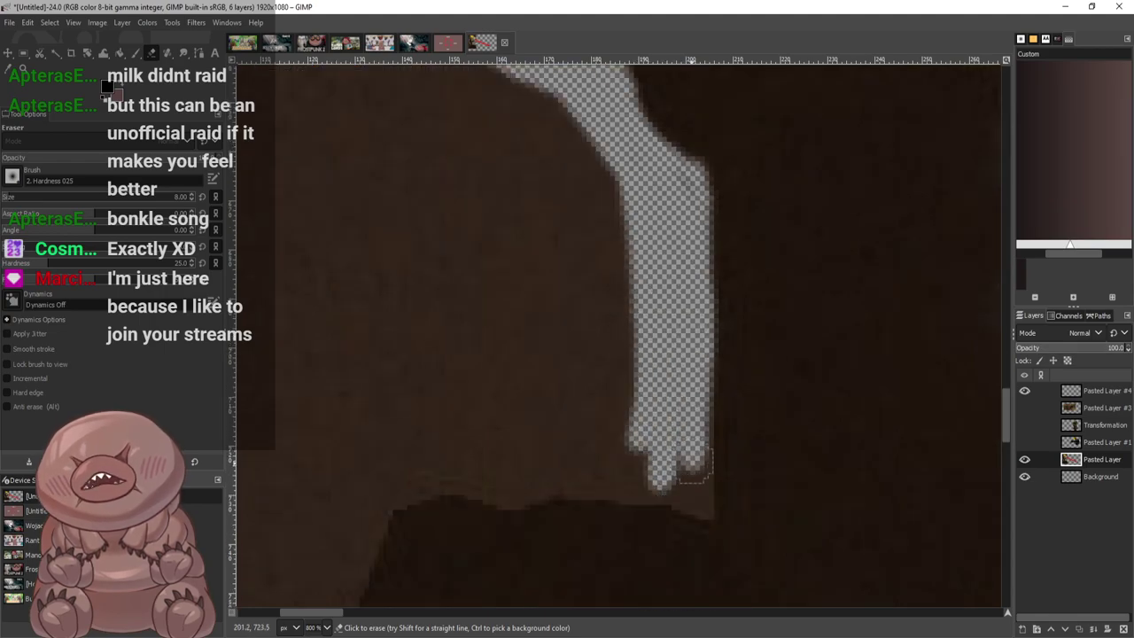
mouse_move(696, 466)
left_mouse_down()
mouse_move(701, 514)
mouse_move(700, 385)
mouse_move(677, 497)
mouse_move(559, 489)
mouse_move(657, 488)
mouse_move(627, 474)
mouse_move(660, 476)
mouse_move(681, 456)
mouse_move(656, 442)
mouse_move(617, 484)
mouse_move(509, 490)
mouse_move(508, 501)
mouse_move(538, 493)
mouse_move(438, 486)
mouse_move(368, 507)
mouse_move(609, 457)
mouse_move(461, 490)
mouse_move(621, 430)
mouse_move(465, 455)
mouse_move(512, 444)
mouse_move(415, 495)
mouse_move(390, 467)
mouse_move(598, 412)
mouse_move(430, 429)
mouse_move(329, 473)
mouse_move(357, 488)
mouse_move(332, 512)
left_mouse_up()
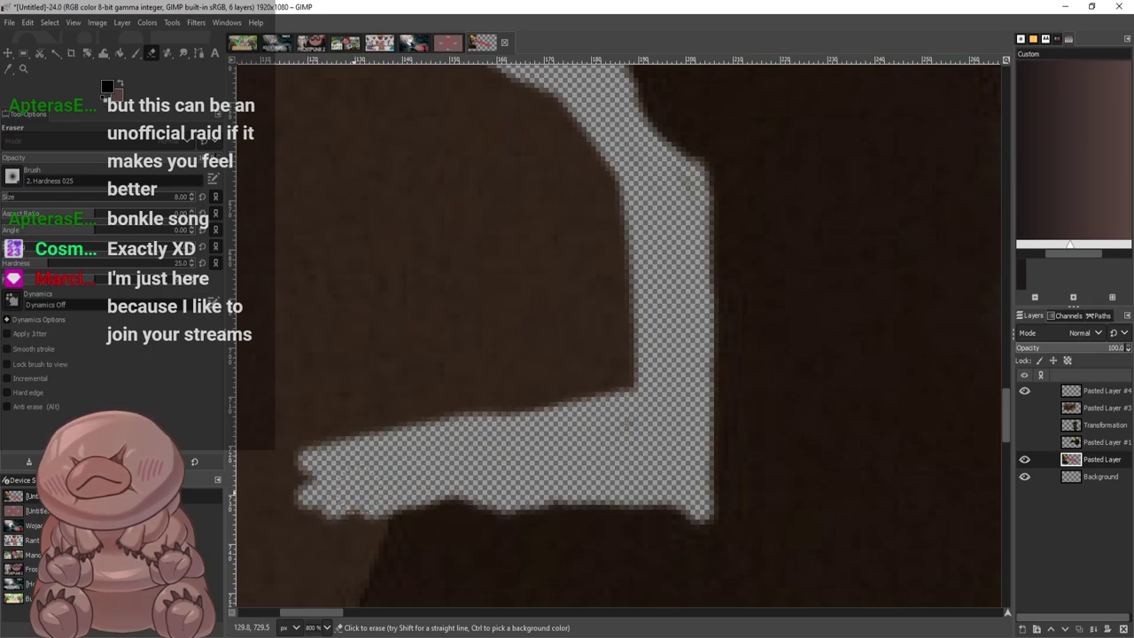
Erase the background down the slanted dark edge below the ledge, widen the band, and follow the curve to the notch beneath it
scroll(434, 390, "down", 5)
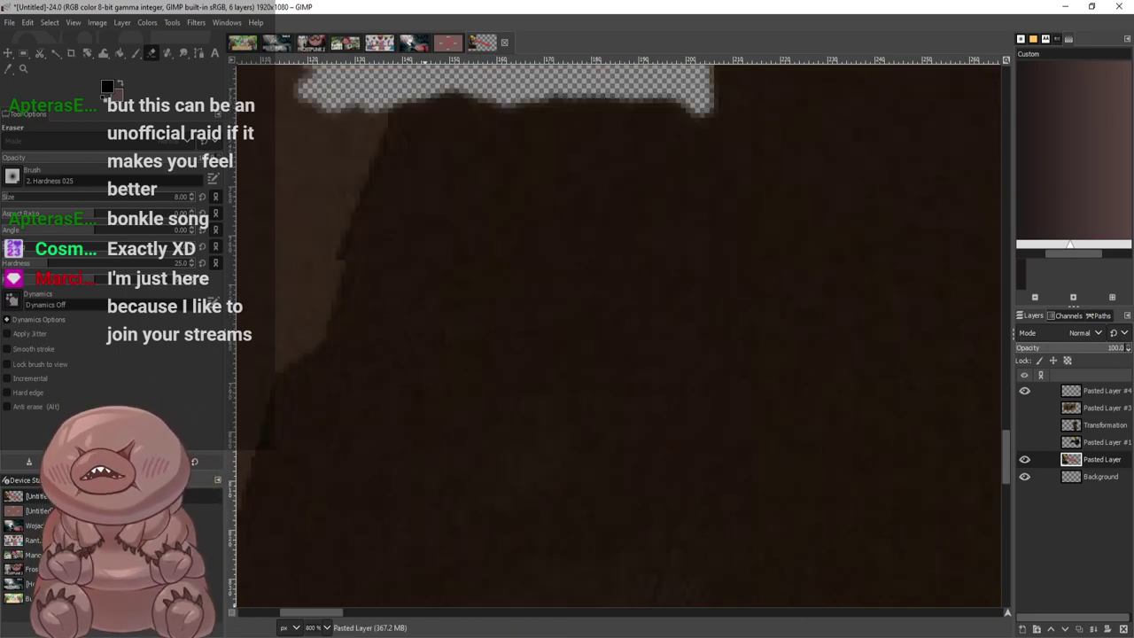
scroll(496, 265, "left", 4)
mouse_move(547, 121)
left_mouse_down()
mouse_move(493, 310)
mouse_move(438, 368)
mouse_move(467, 319)
mouse_move(534, 98)
mouse_move(504, 144)
mouse_move(506, 124)
mouse_move(491, 186)
mouse_move(478, 104)
mouse_move(484, 143)
mouse_move(460, 209)
mouse_move(465, 285)
mouse_move(426, 350)
mouse_move(418, 337)
mouse_move(436, 217)
mouse_move(459, 173)
mouse_move(449, 105)
mouse_move(383, 371)
mouse_move(393, 409)
mouse_move(444, 390)
mouse_move(426, 434)
mouse_move(449, 386)
mouse_move(395, 492)
left_mouse_up()
scroll(396, 492, "down", 5)
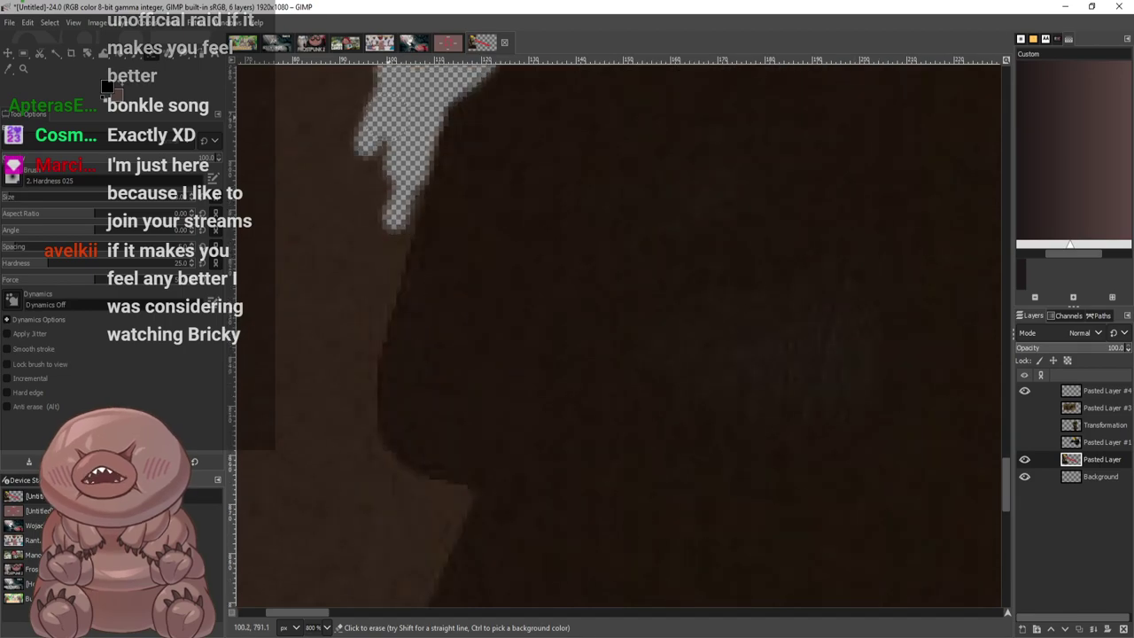
left_click_drag(364, 149, 405, 141)
mouse_move(398, 253)
left_mouse_down()
mouse_move(372, 361)
mouse_move(375, 440)
mouse_move(387, 471)
mouse_move(468, 499)
mouse_move(375, 485)
mouse_move(351, 436)
mouse_move(355, 338)
mouse_move(336, 354)
mouse_move(359, 223)
mouse_move(357, 346)
left_mouse_up()
mouse_move(353, 403)
left_mouse_down()
mouse_move(329, 447)
mouse_move(371, 518)
left_mouse_up()
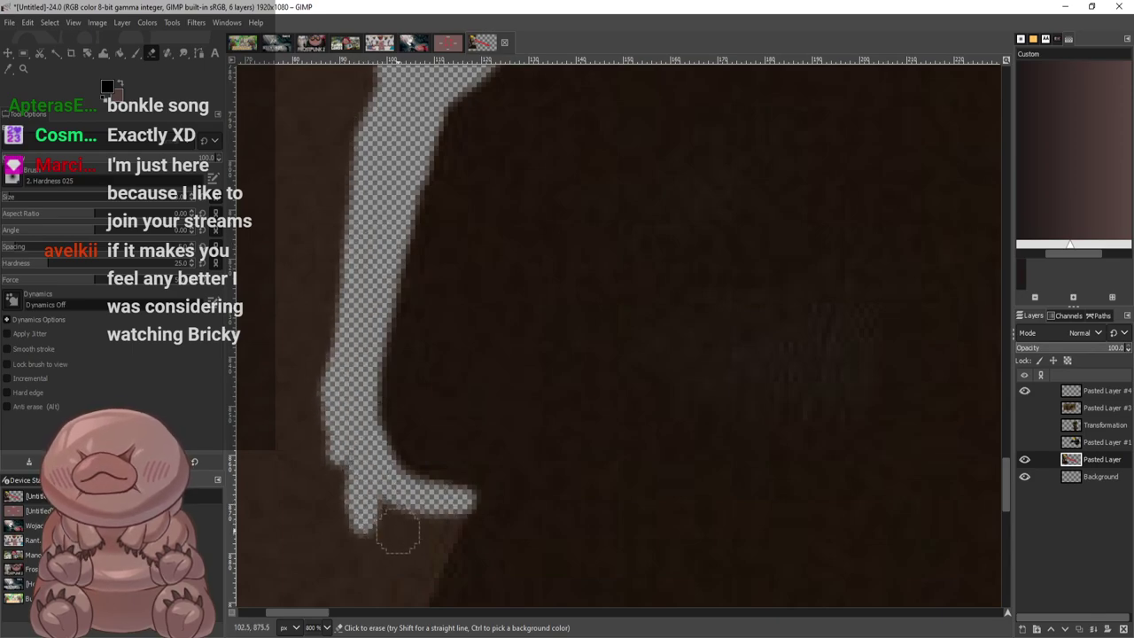
Erase the background along the last slanted dark edge from the notch down to the layer's lower border
scroll(397, 531, "down", 5)
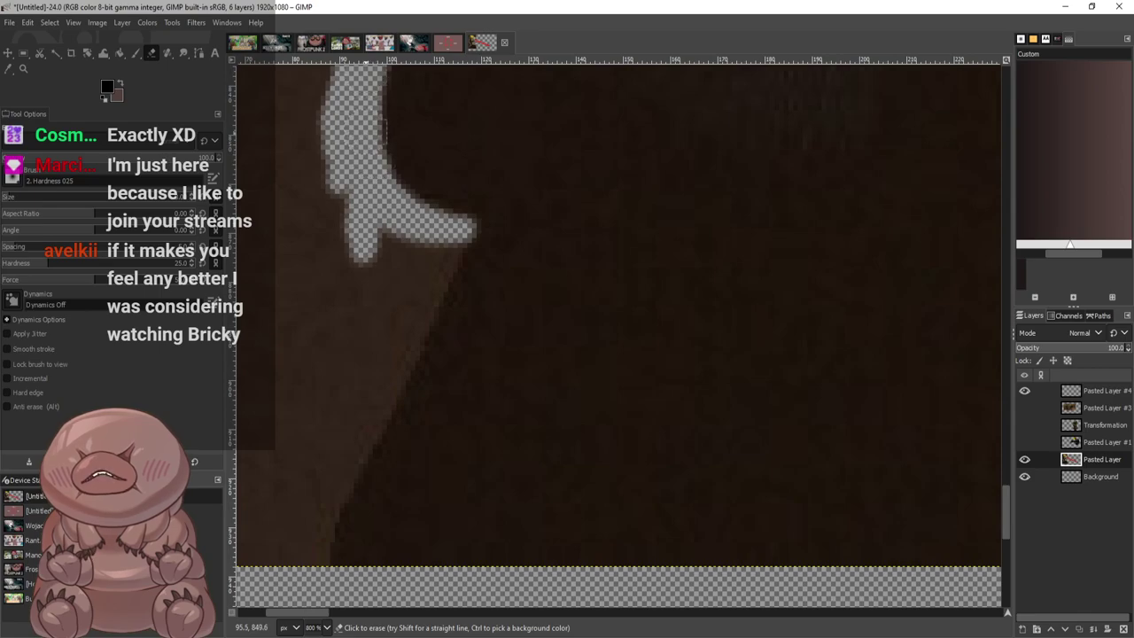
mouse_move(455, 233)
left_mouse_down()
mouse_move(397, 359)
mouse_move(468, 253)
mouse_move(398, 319)
mouse_move(357, 447)
mouse_move(425, 337)
mouse_move(368, 390)
mouse_move(321, 545)
mouse_move(366, 372)
mouse_move(418, 248)
mouse_move(408, 315)
mouse_move(372, 364)
mouse_move(379, 251)
mouse_move(390, 240)
mouse_move(408, 257)
mouse_move(348, 355)
mouse_move(321, 468)
mouse_move(276, 545)
mouse_move(341, 335)
mouse_move(323, 177)
mouse_move(322, 293)
left_mouse_up()
scroll(470, 274, "down", 4)
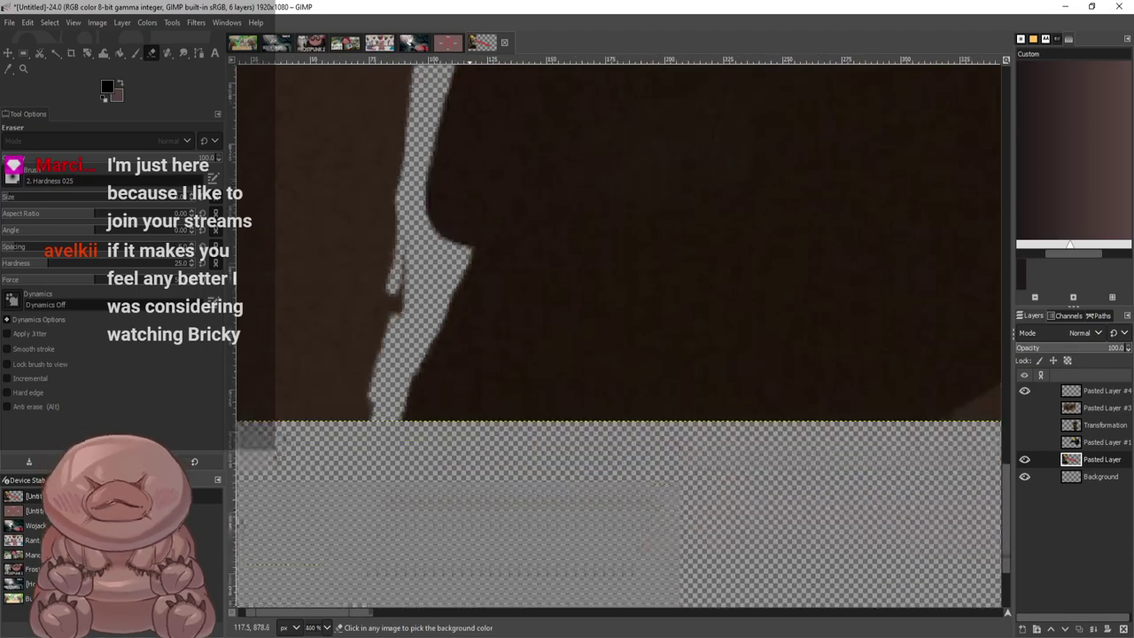
scroll(527, 319, "up", 5)
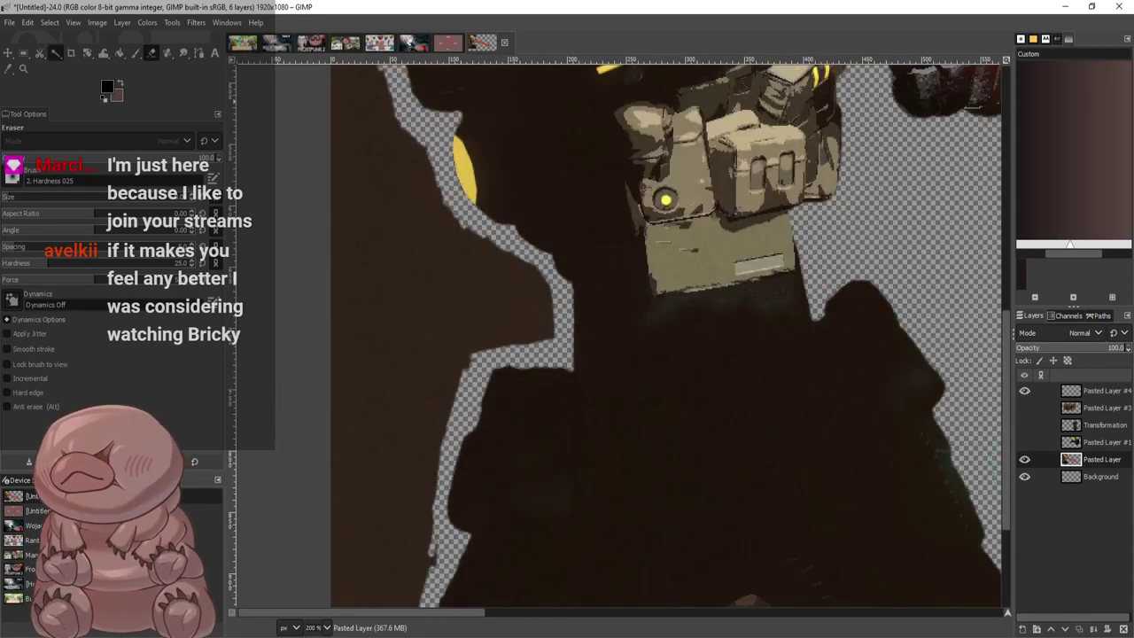
left_click(55, 53)
left_click(380, 237)
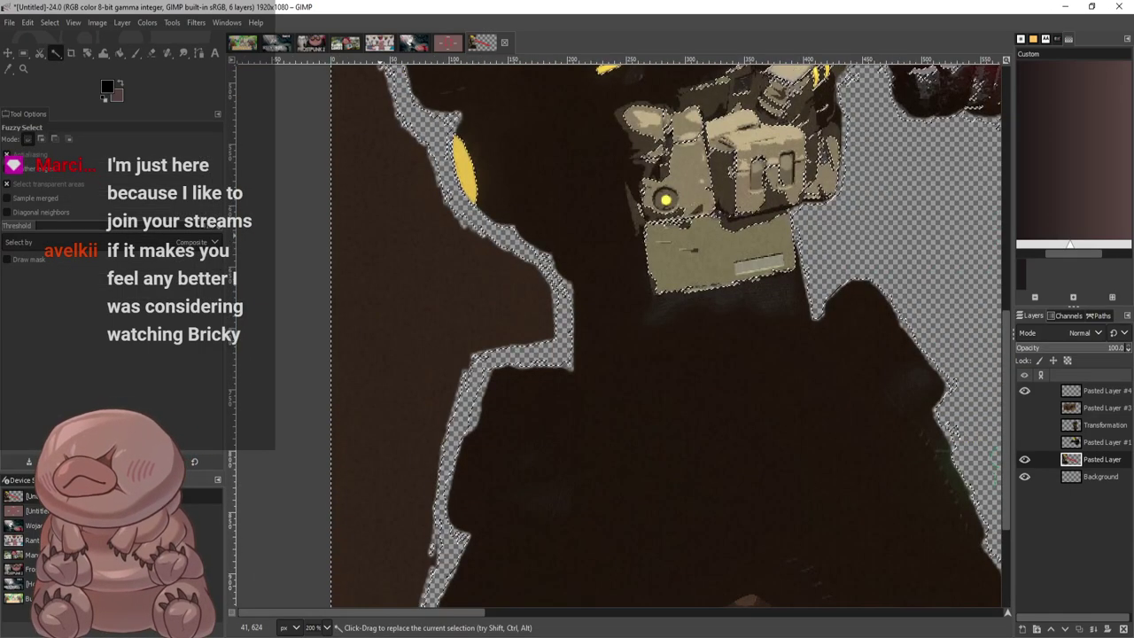
scroll(665, 337, "down", 2)
scroll(665, 337, "up", 4)
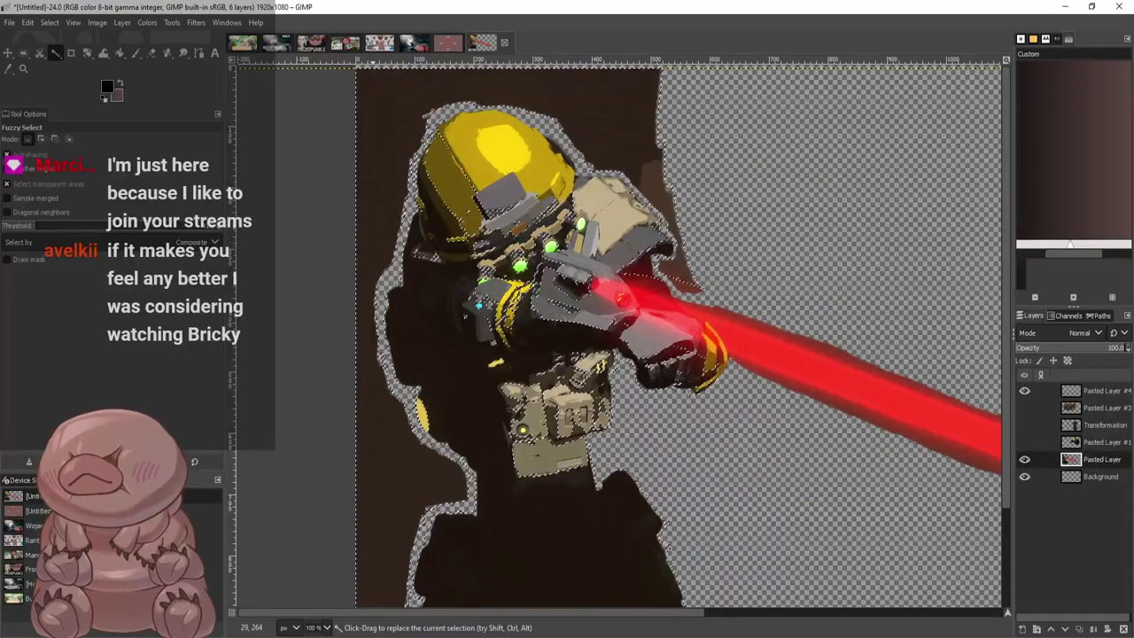
scroll(638, 293, "up", 2)
scroll(638, 292, "up", 2)
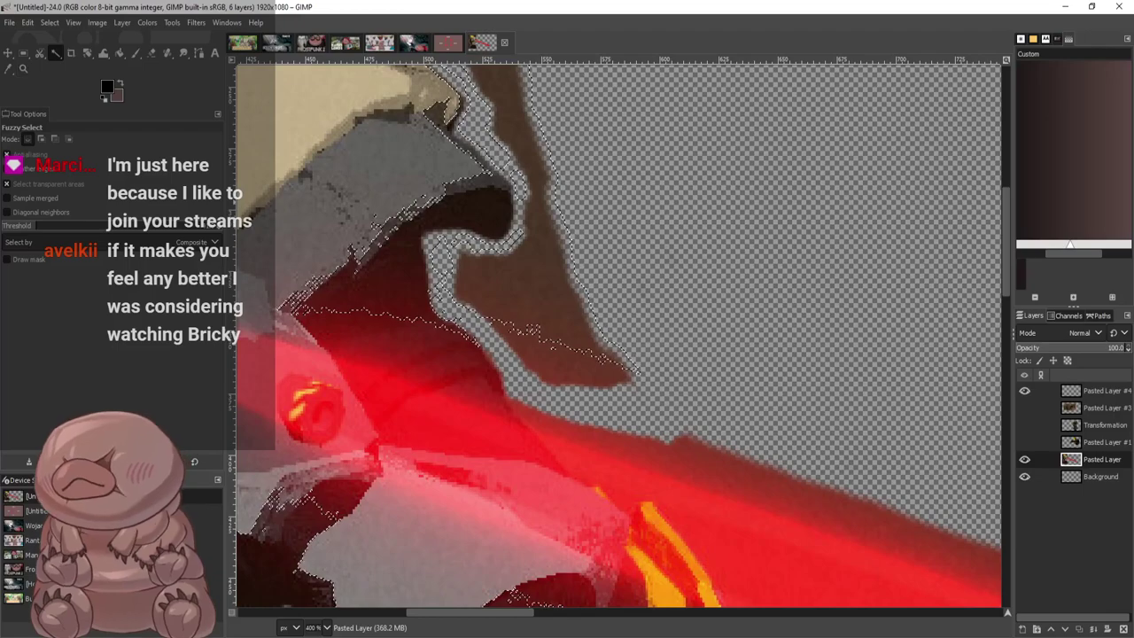
key("r")
left_click(722, 152)
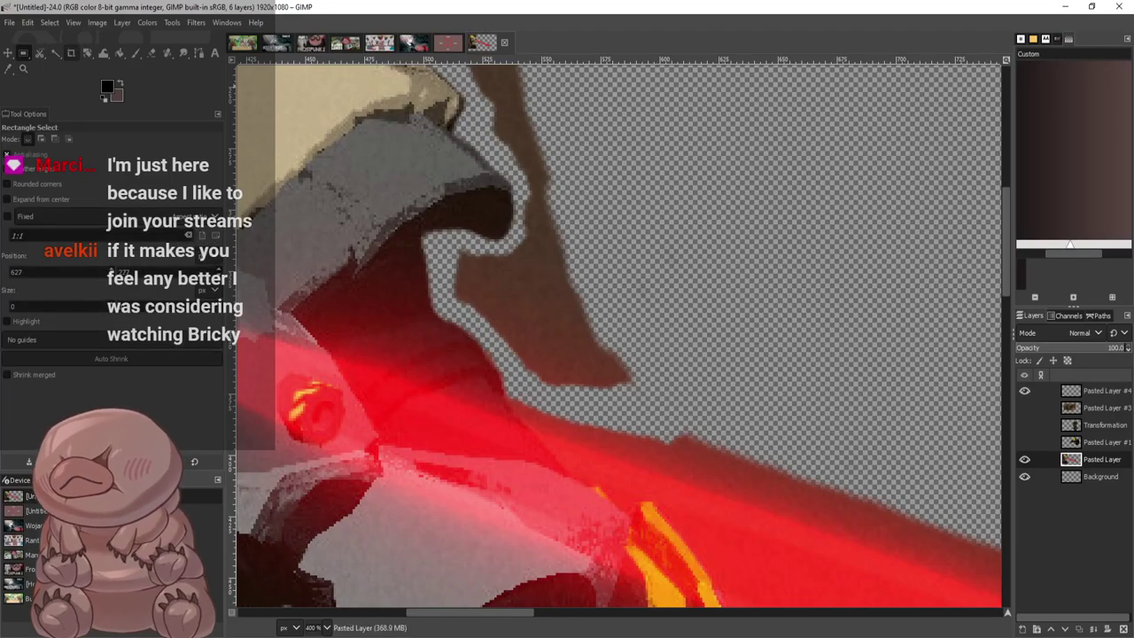
Erase a gap through the brown strip beside the shoulder guard and a narrow vertical slit through the background above the helmet
key("shift+e")
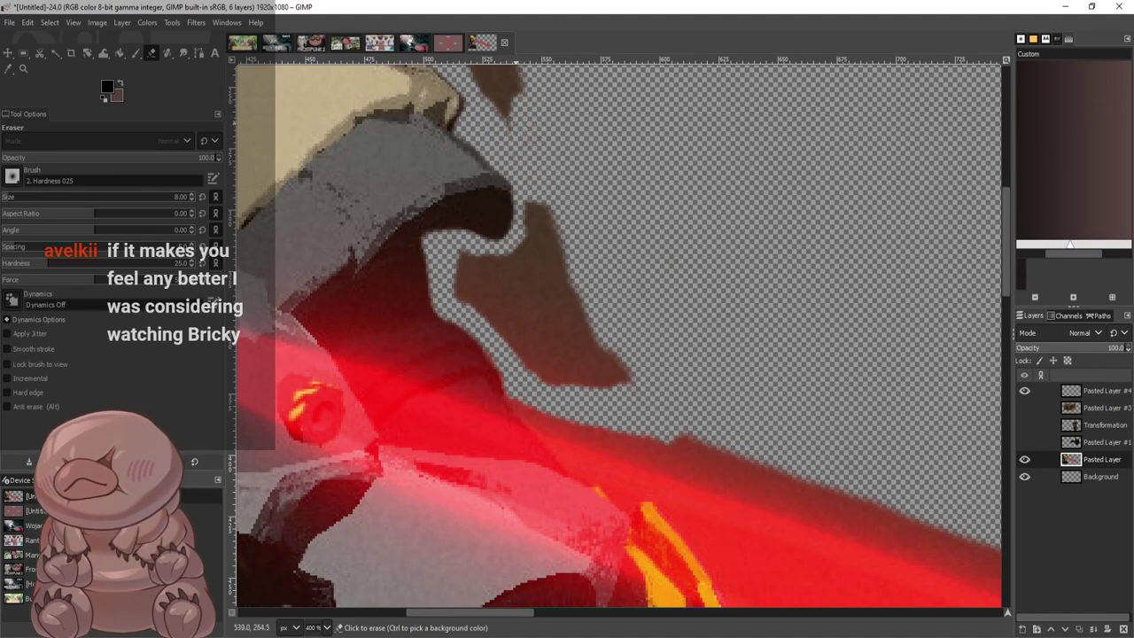
scroll(414, 253, "down", 4, "ctrl")
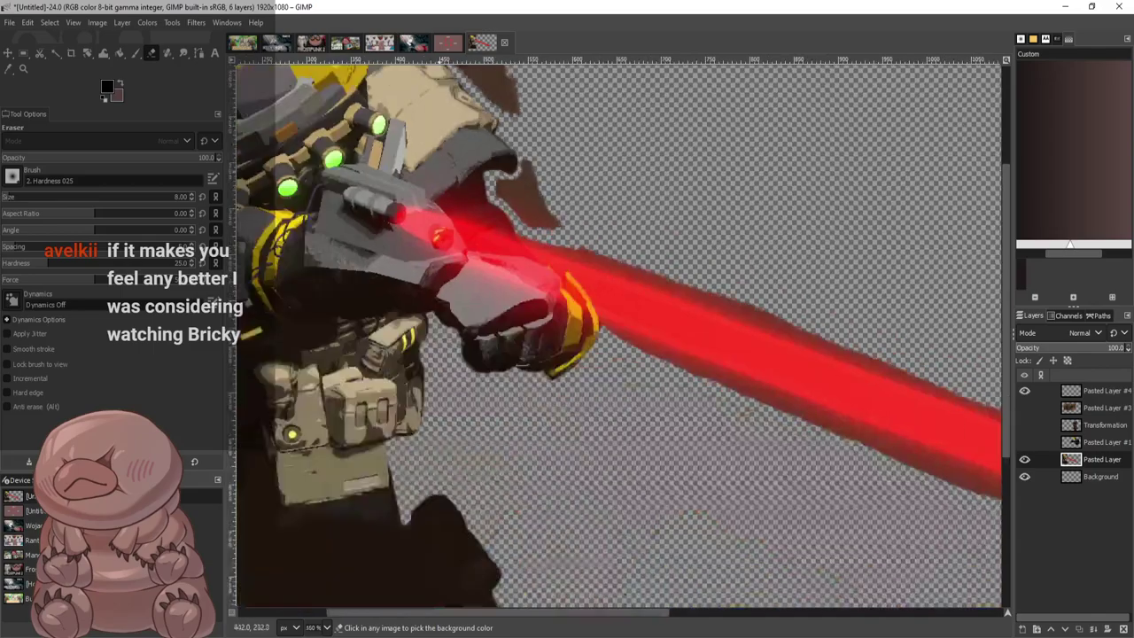
scroll(374, 271, "down", 3, "ctrl")
scroll(448, 171, "up", 5, "ctrl")
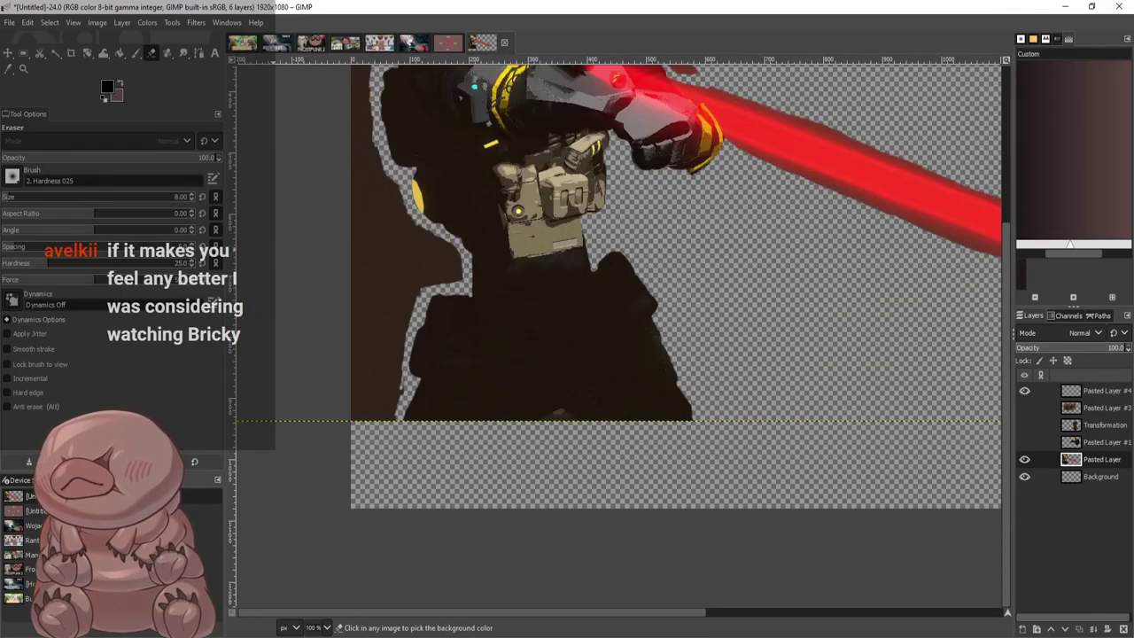
scroll(450, 107, "up", 2)
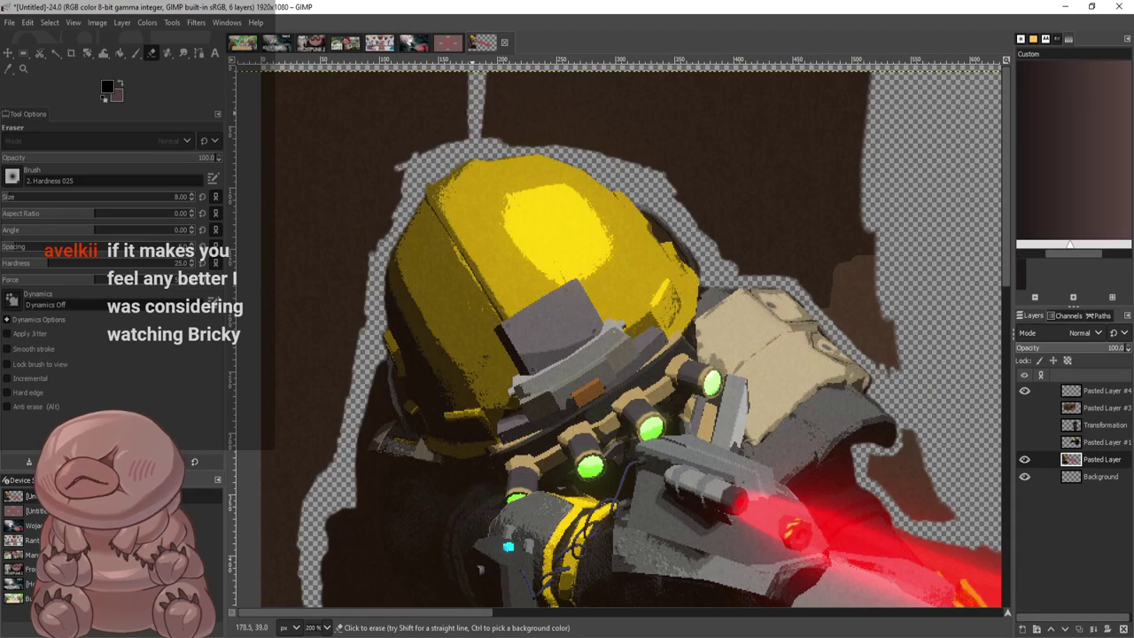
scroll(457, 88, "down", 2, "ctrl")
key("u")
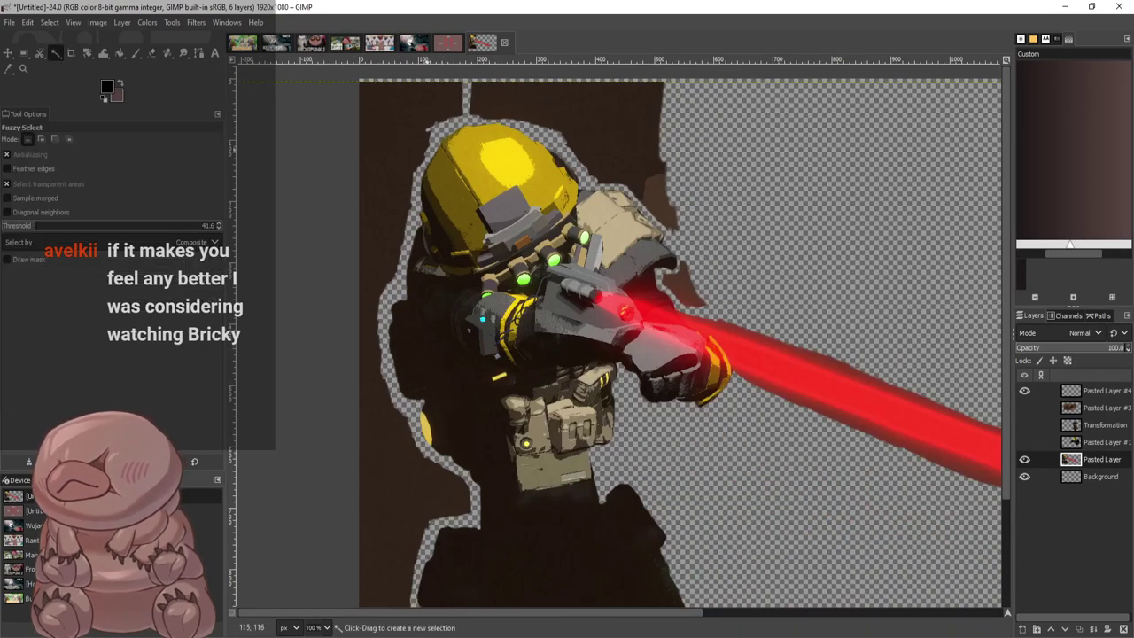
left_click(400, 133)
scroll(401, 133, "up", 4, "ctrl")
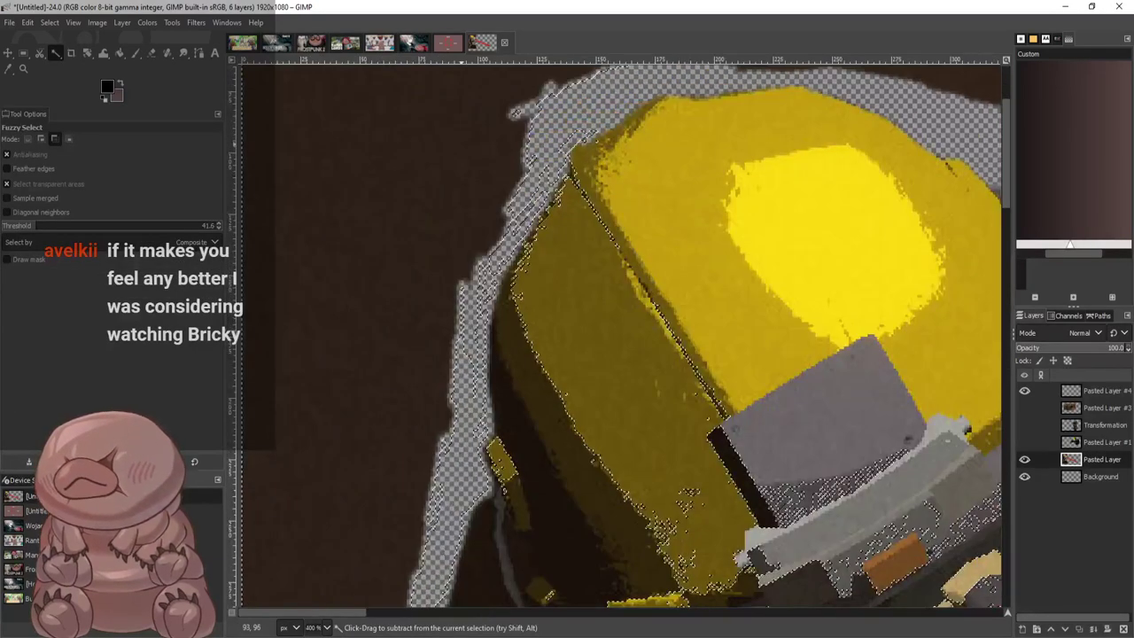
key("r")
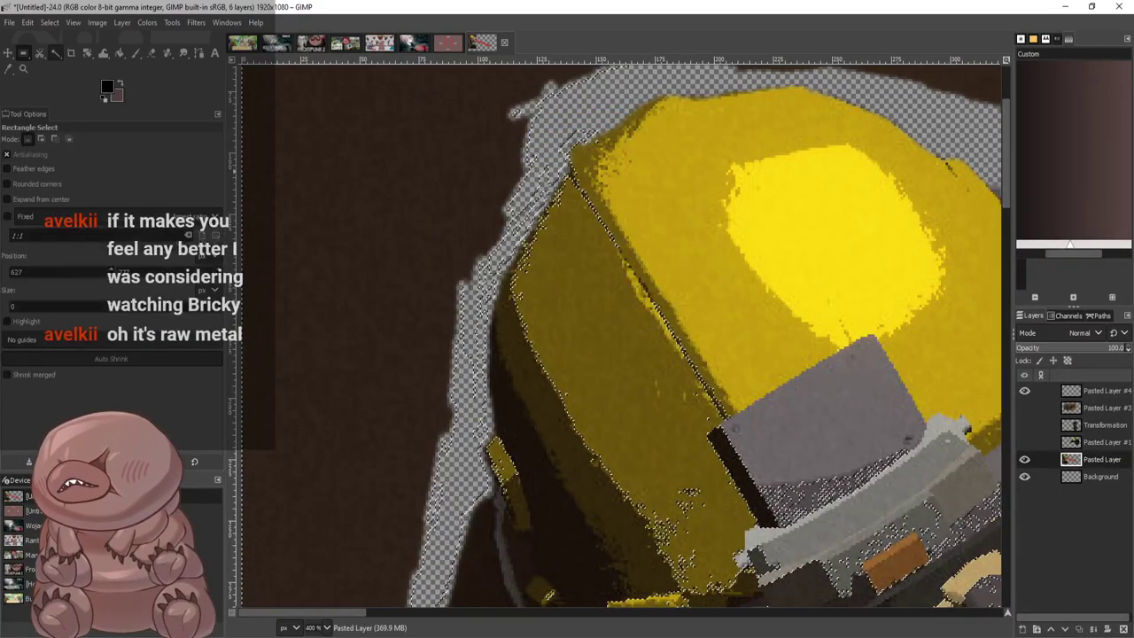
key("ctrl+shift+a")
Widen and smooth the erased band along the back of the yellow helmet with the Eraser
key("shift+e")
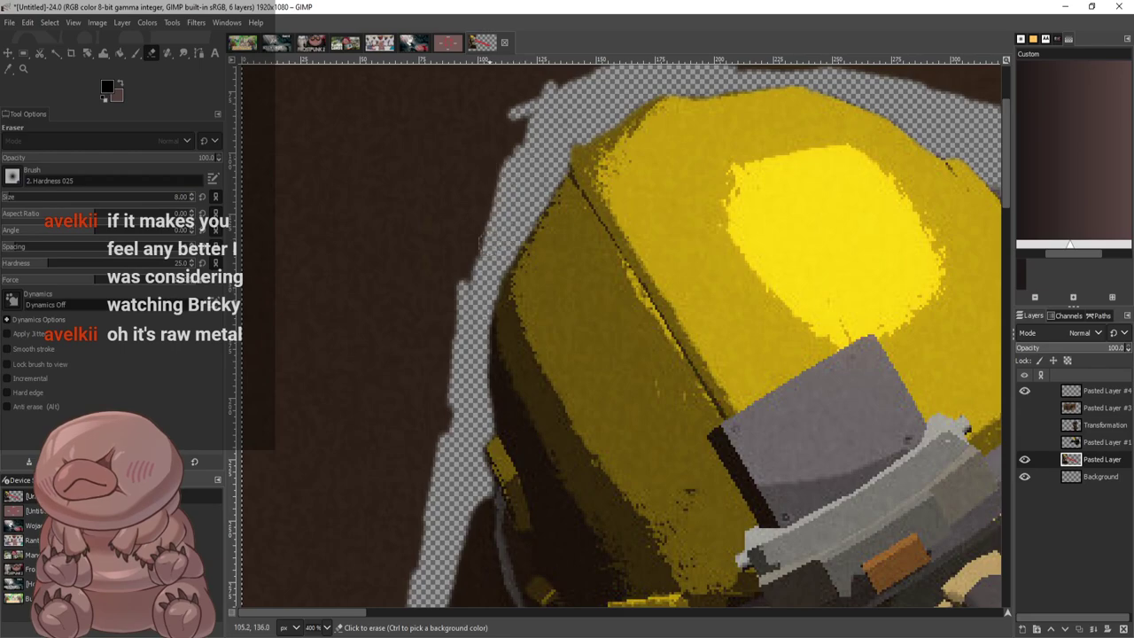
left_click_drag(480, 239, 458, 263)
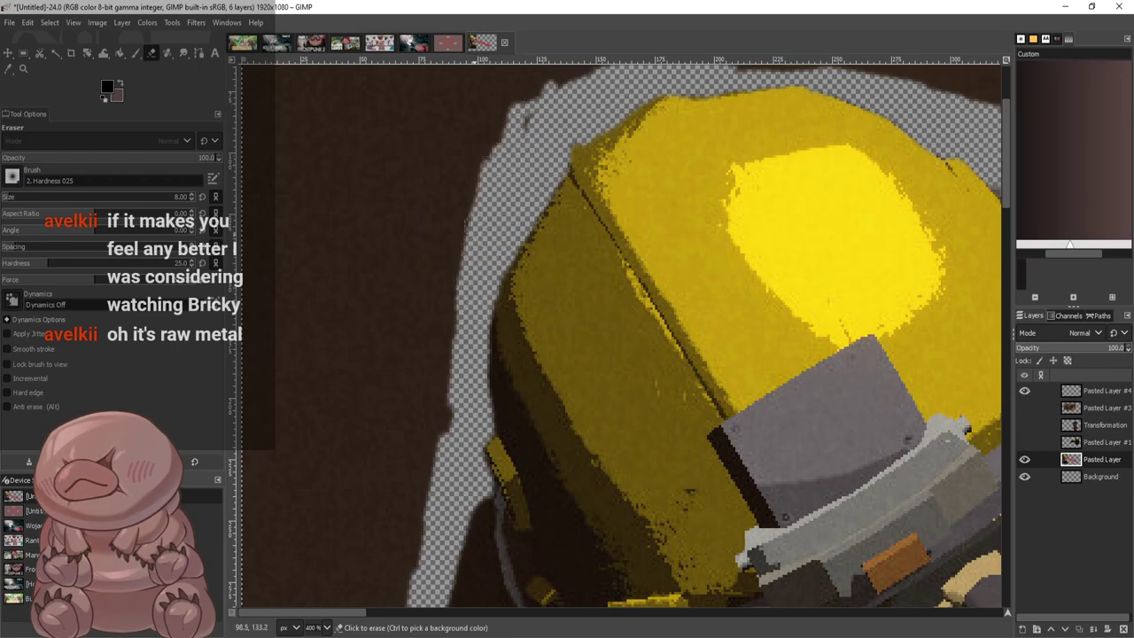
mouse_move(454, 325)
left_mouse_down()
mouse_move(426, 378)
mouse_move(423, 469)
mouse_move(420, 416)
mouse_move(451, 325)
mouse_move(442, 250)
mouse_move(427, 386)
left_mouse_up()
Fuzzy-select and delete the brown background behind the character's back, plus the piece above the helmet and shoulder
key("1")
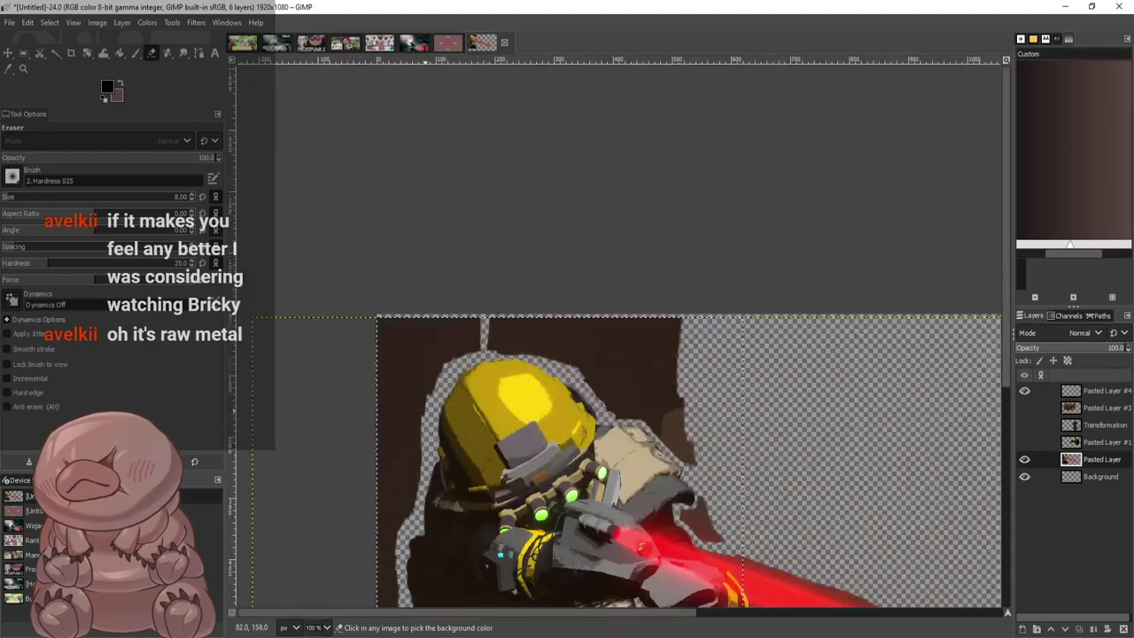
key("u")
left_click(416, 350)
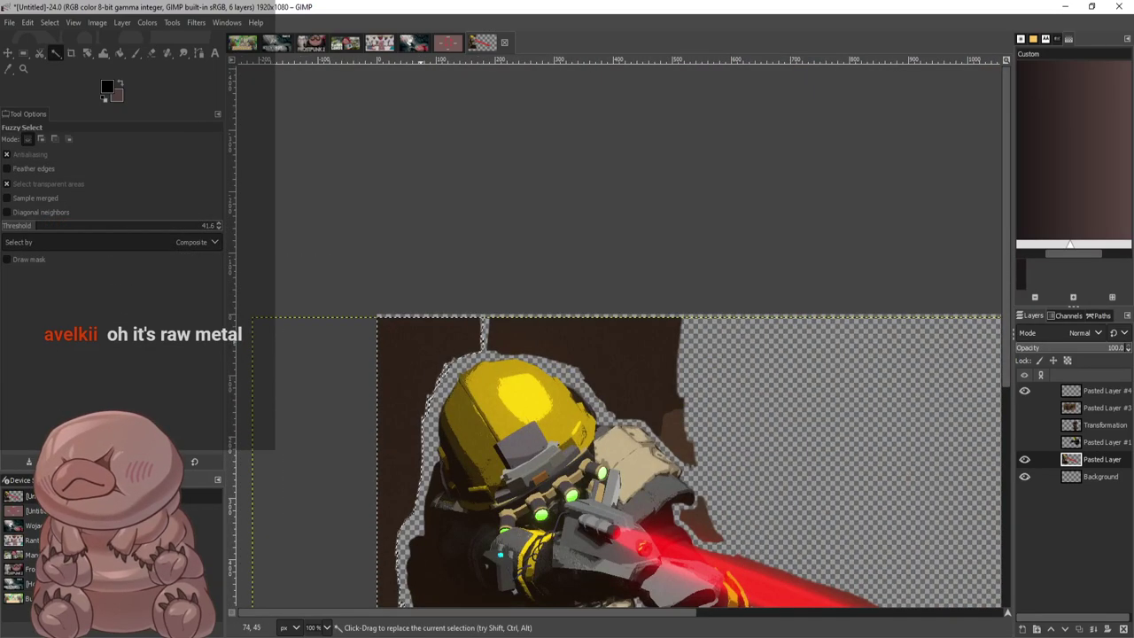
scroll(421, 344, "down", 4)
scroll(393, 400, "up", 3)
key("Delete")
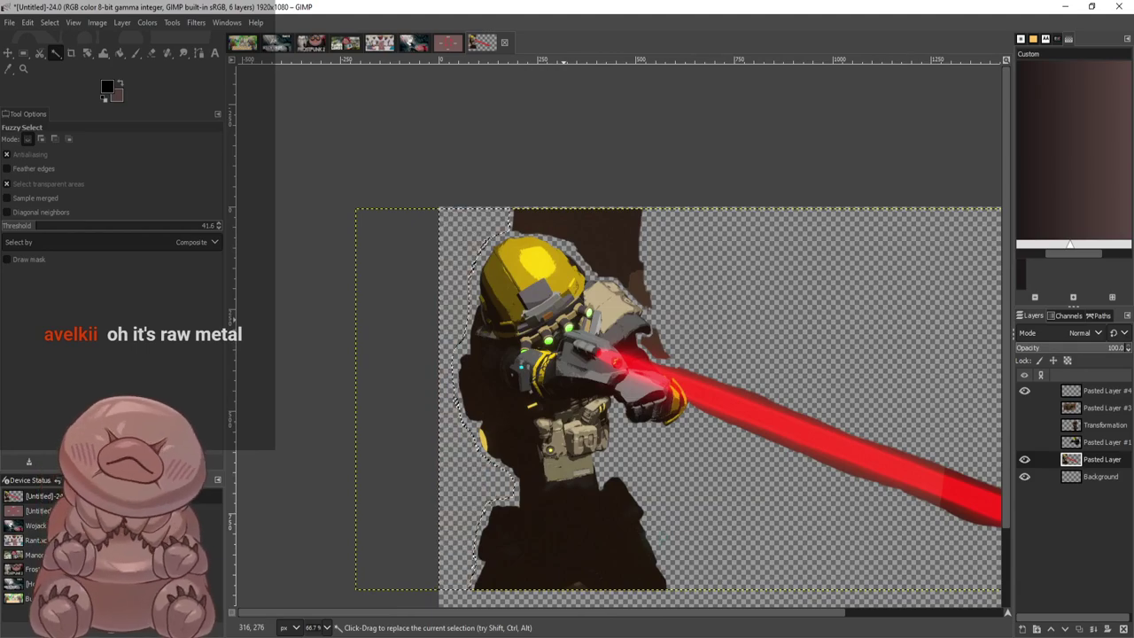
left_click(592, 238)
key("Delete")
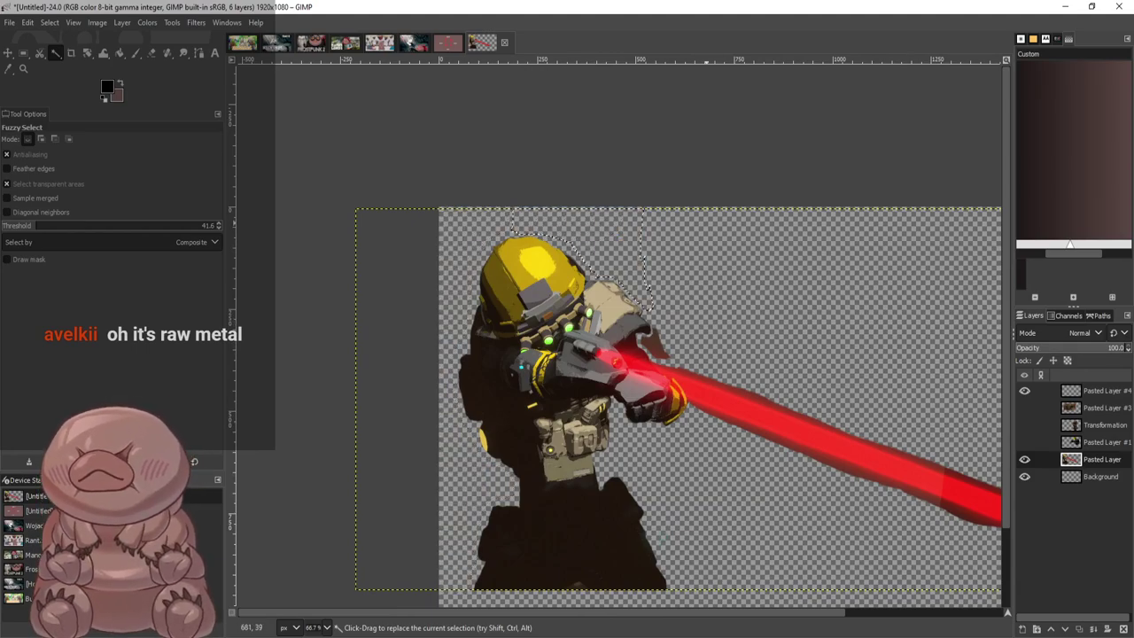
left_click(656, 343)
scroll(677, 326, "up", 4)
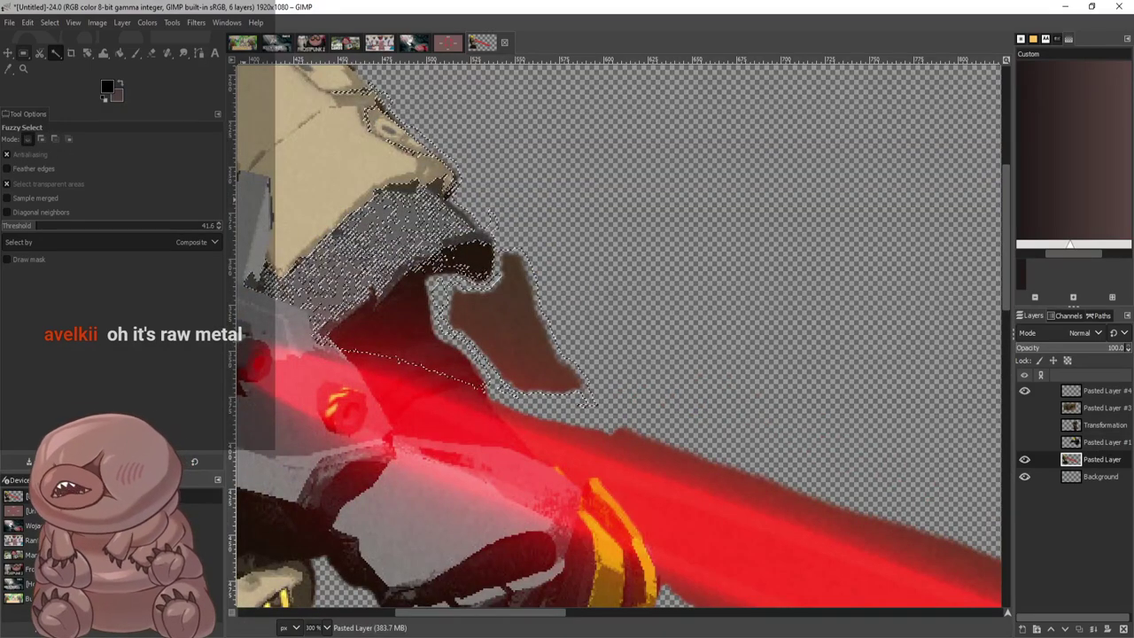
key("r")
key("ctrl+shift+a")
Erase the edges of the brown patch below the shoulder guard to widen the gap separating it from the character and laser beam
scroll(385, 252, "up", 3)
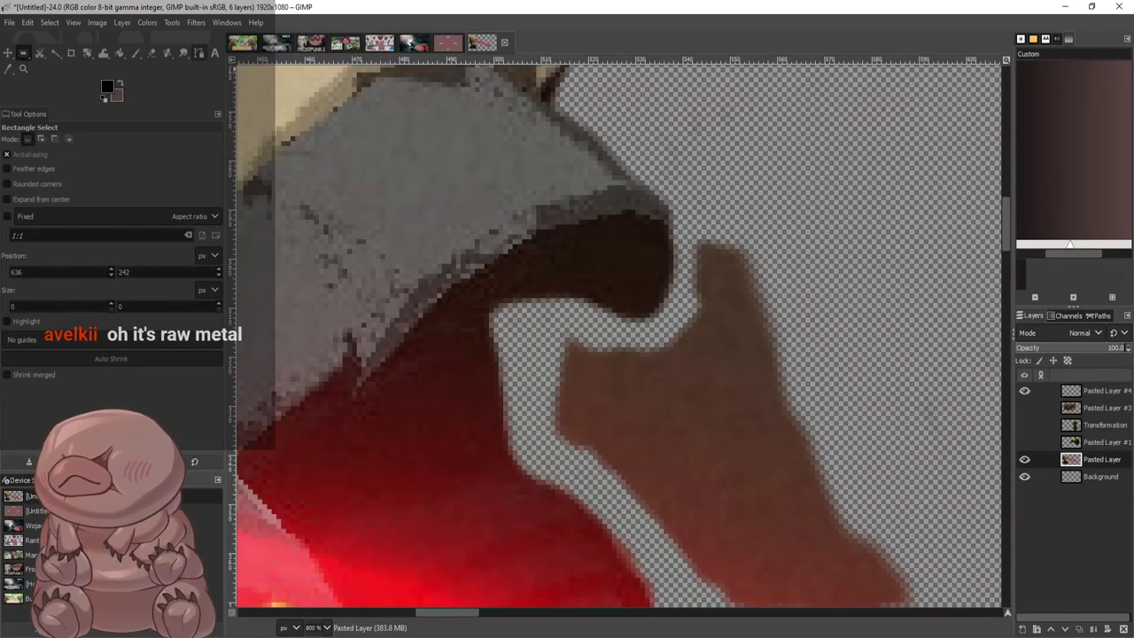
left_click(152, 53)
mouse_move(698, 285)
left_mouse_down()
mouse_move(706, 249)
mouse_move(718, 245)
mouse_move(693, 339)
mouse_move(711, 339)
mouse_move(689, 349)
mouse_move(706, 347)
mouse_move(632, 362)
mouse_move(700, 380)
mouse_move(569, 409)
mouse_move(573, 425)
mouse_move(626, 395)
mouse_move(560, 404)
mouse_move(640, 394)
mouse_move(728, 323)
left_mouse_up()
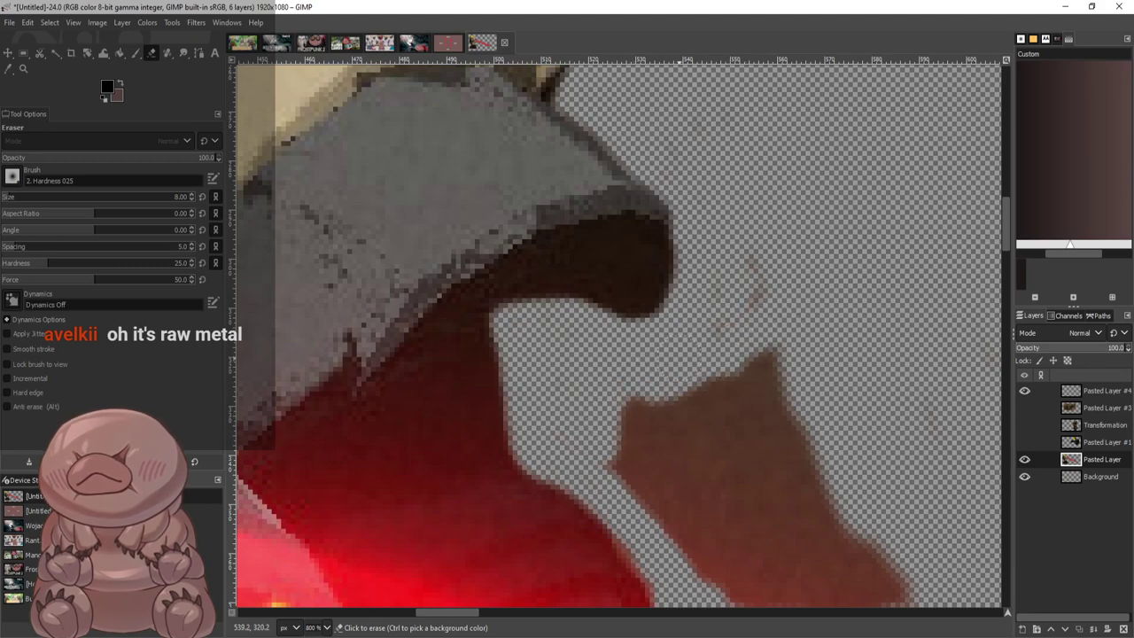
mouse_move(749, 361)
left_mouse_down()
mouse_move(689, 387)
mouse_move(770, 395)
left_mouse_up()
scroll(892, 328, "down", 2)
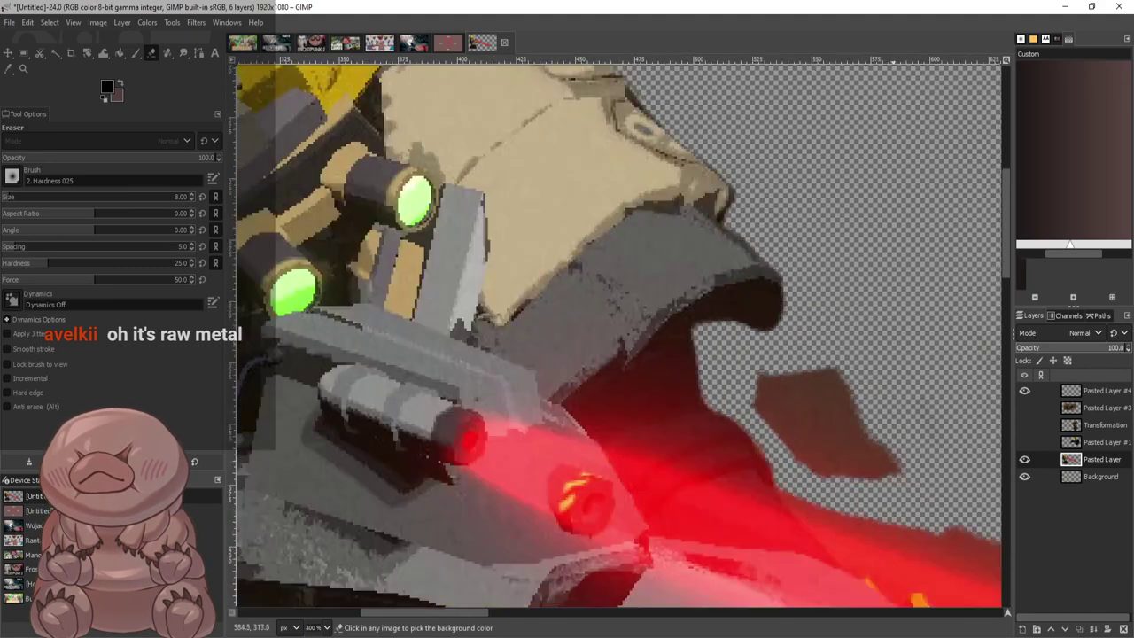
scroll(793, 439, "up", 4)
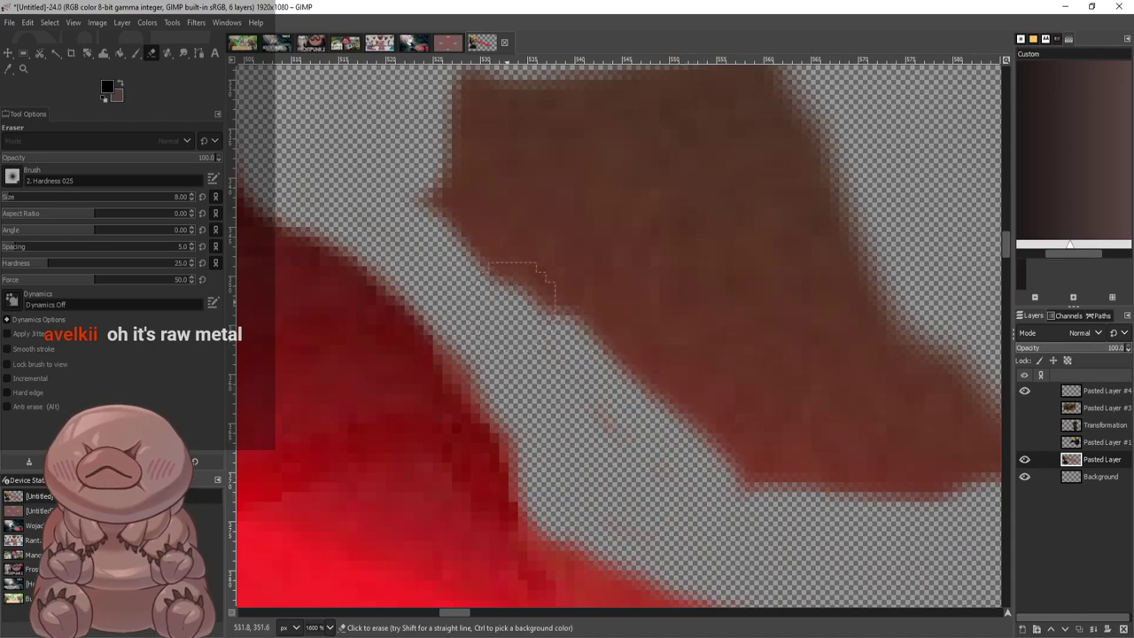
mouse_move(461, 208)
left_mouse_down()
mouse_move(497, 98)
mouse_move(507, 240)
mouse_move(610, 337)
left_mouse_up()
scroll(669, 381, "down", 1)
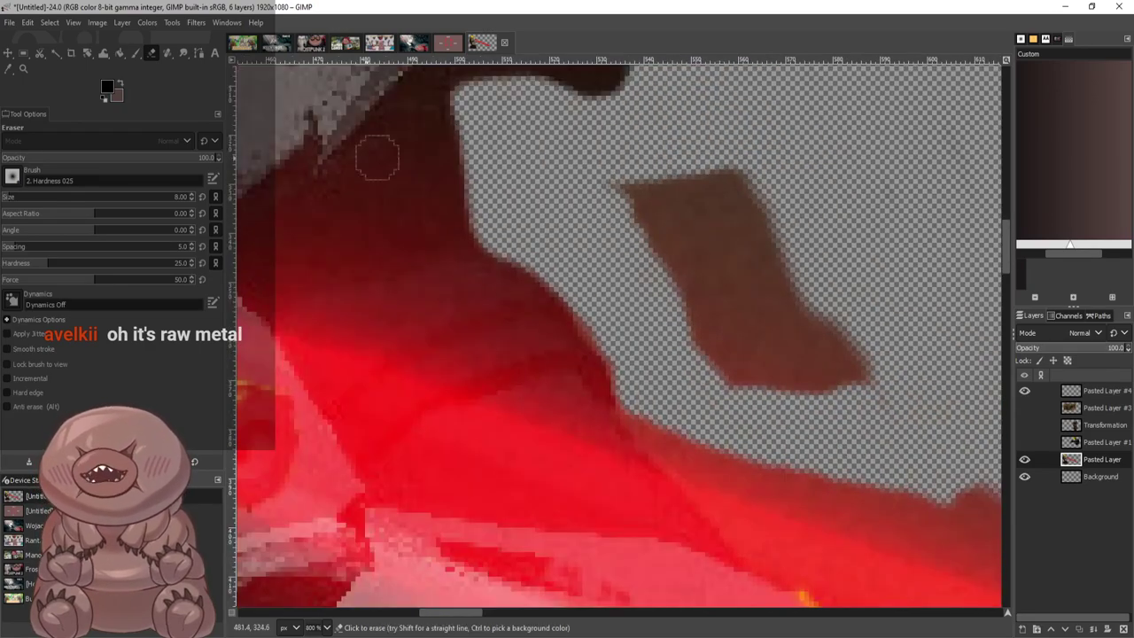
Fuzzy-select the isolated brown patch between the shoulder guard and the laser beam and delete it
key("u")
left_click(728, 283)
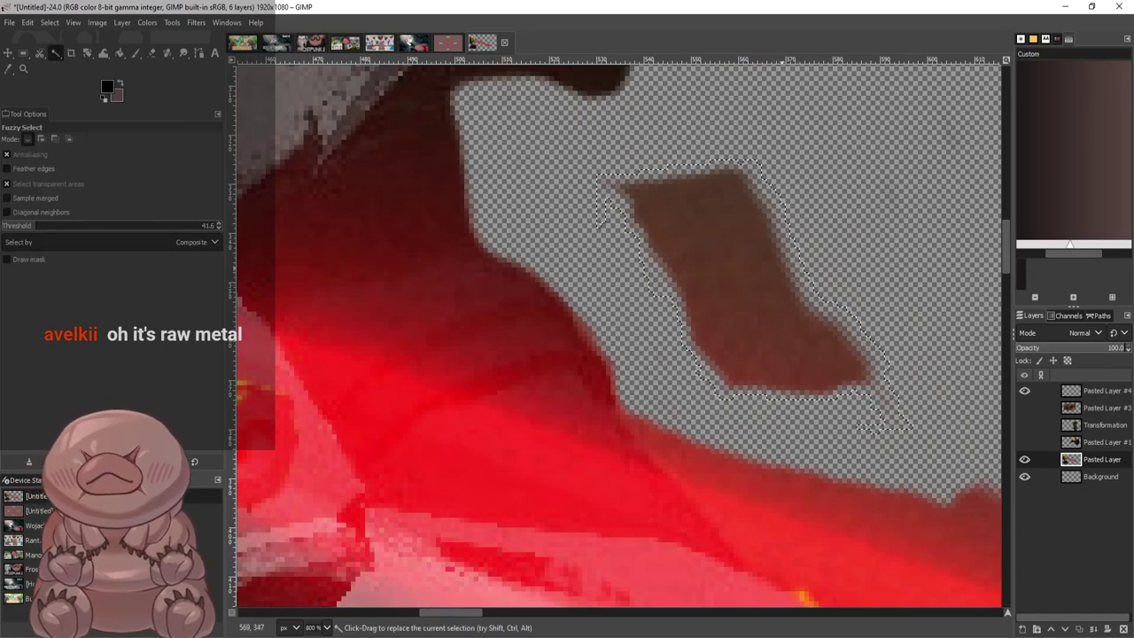
key("Delete")
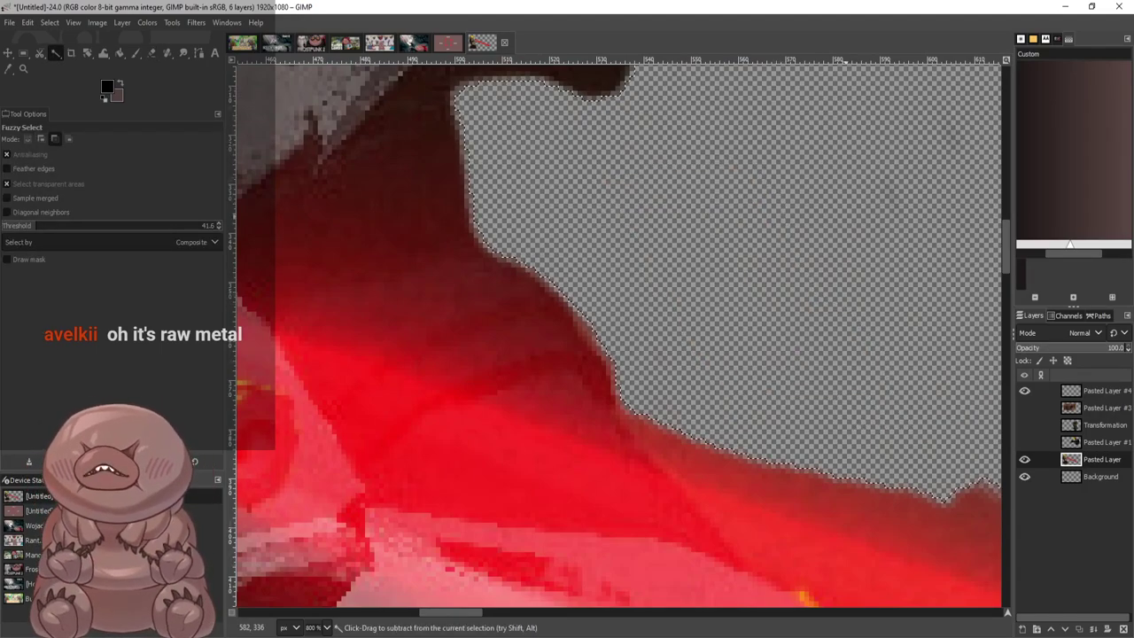
scroll(619, 335, "down", 6)
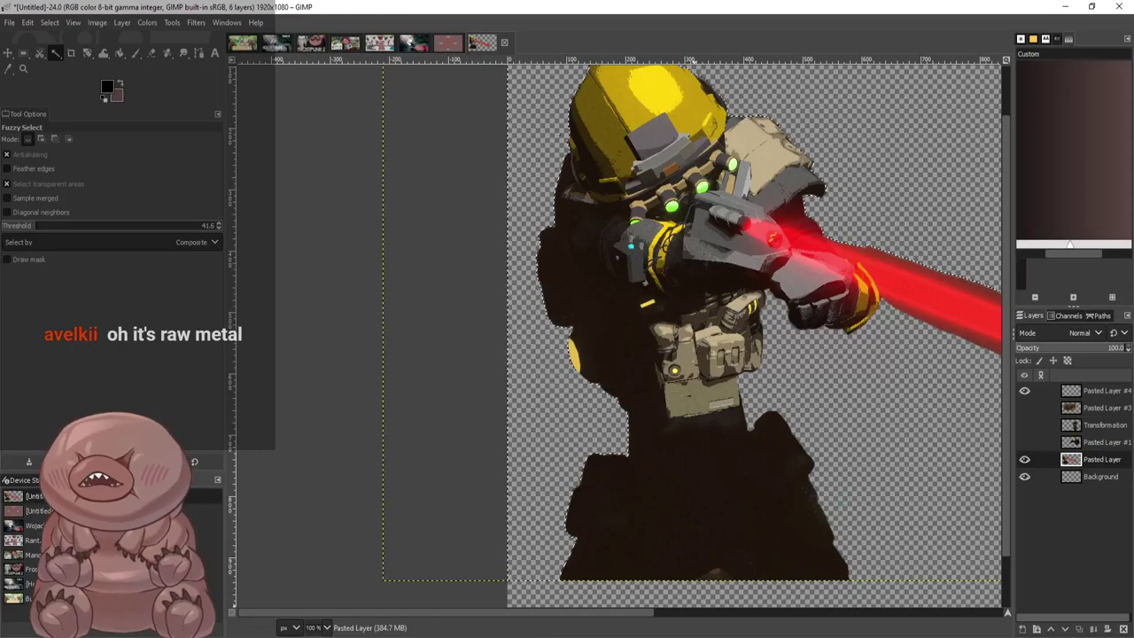
scroll(619, 336, "right", 5)
scroll(619, 337, "down", 2)
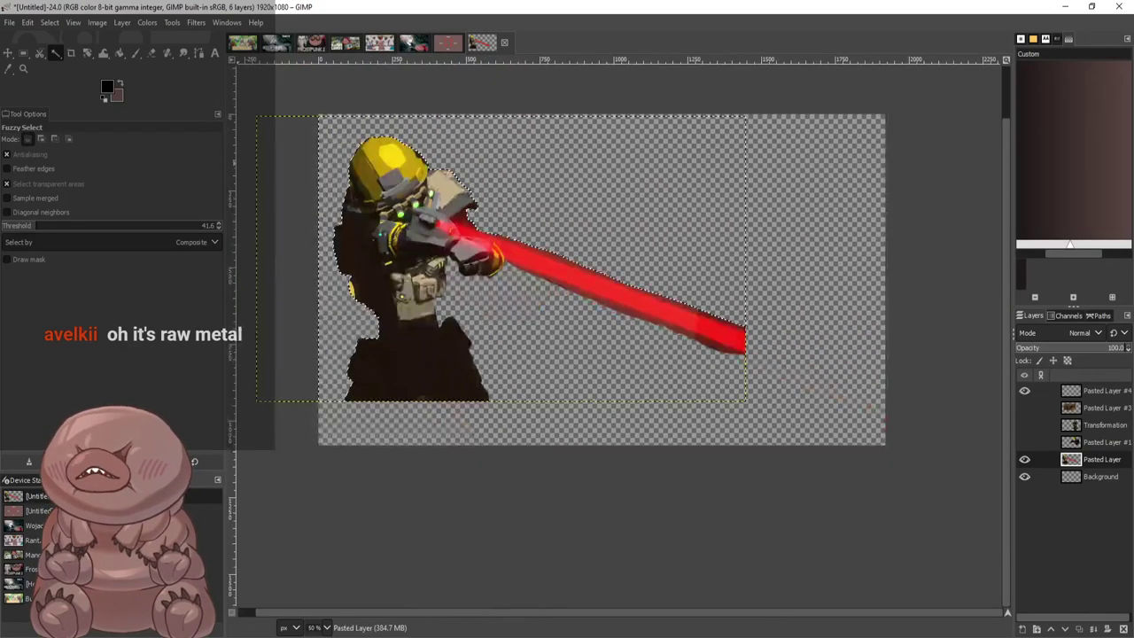
key("r")
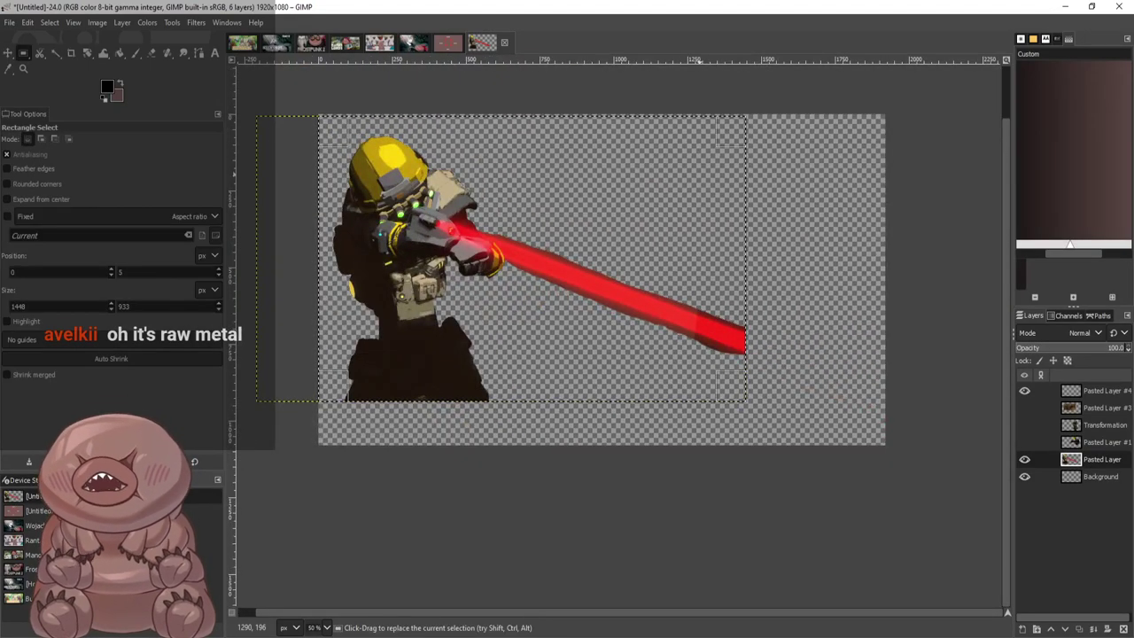
scroll(520, 312, "up", 3)
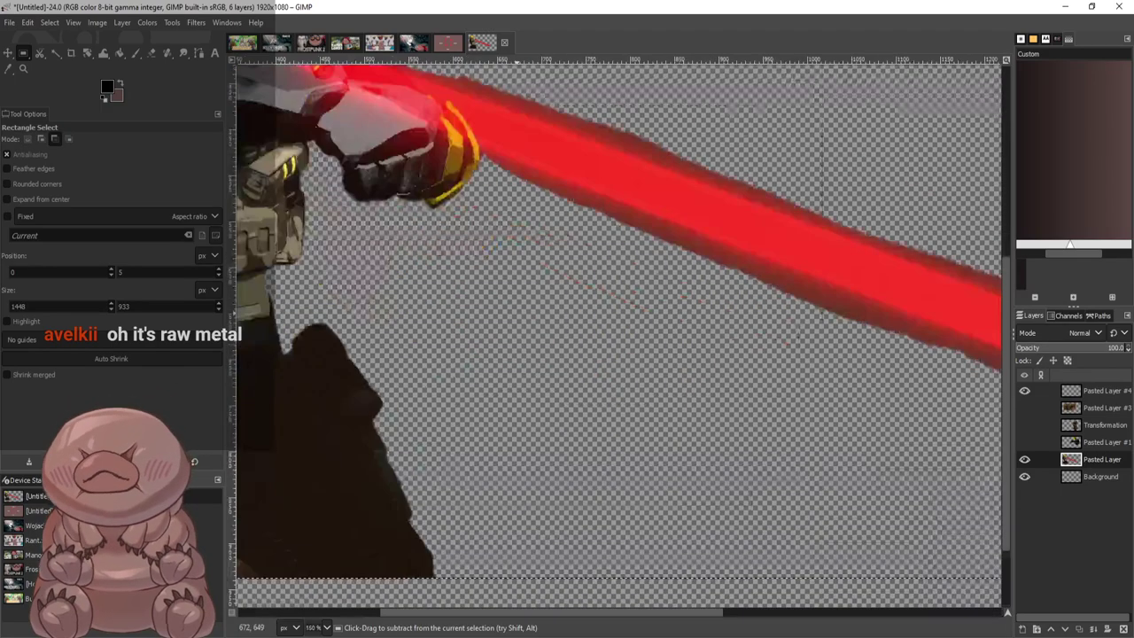
scroll(523, 337, "up", 4)
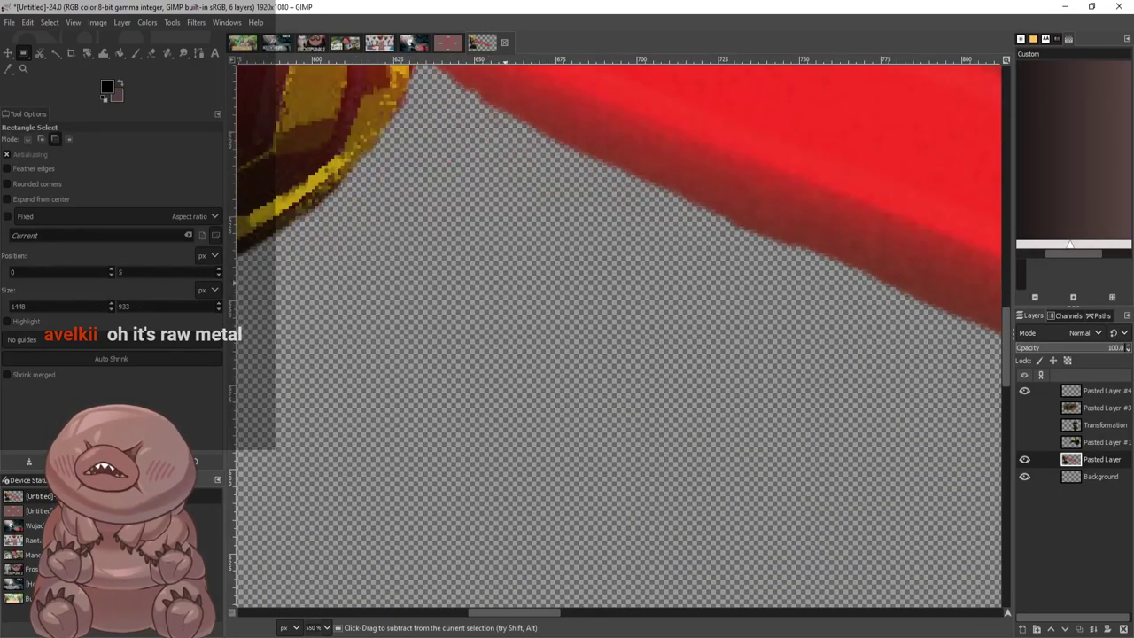
scroll(514, 337, "down", 3)
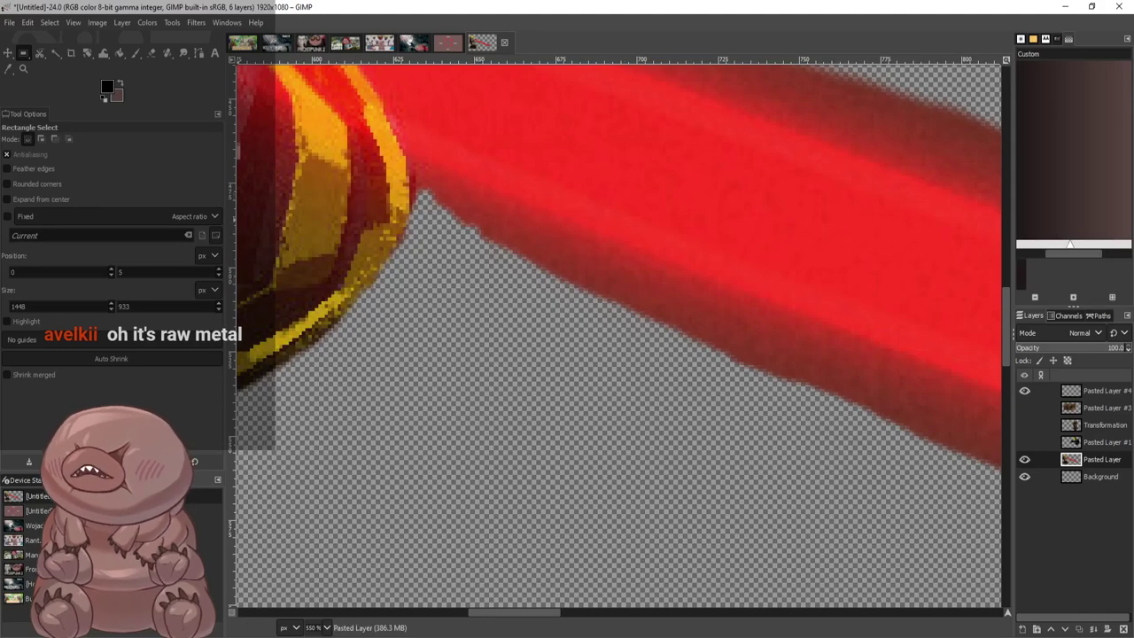
left_click(56, 53)
left_click(640, 288)
scroll(740, 337, "down", 2)
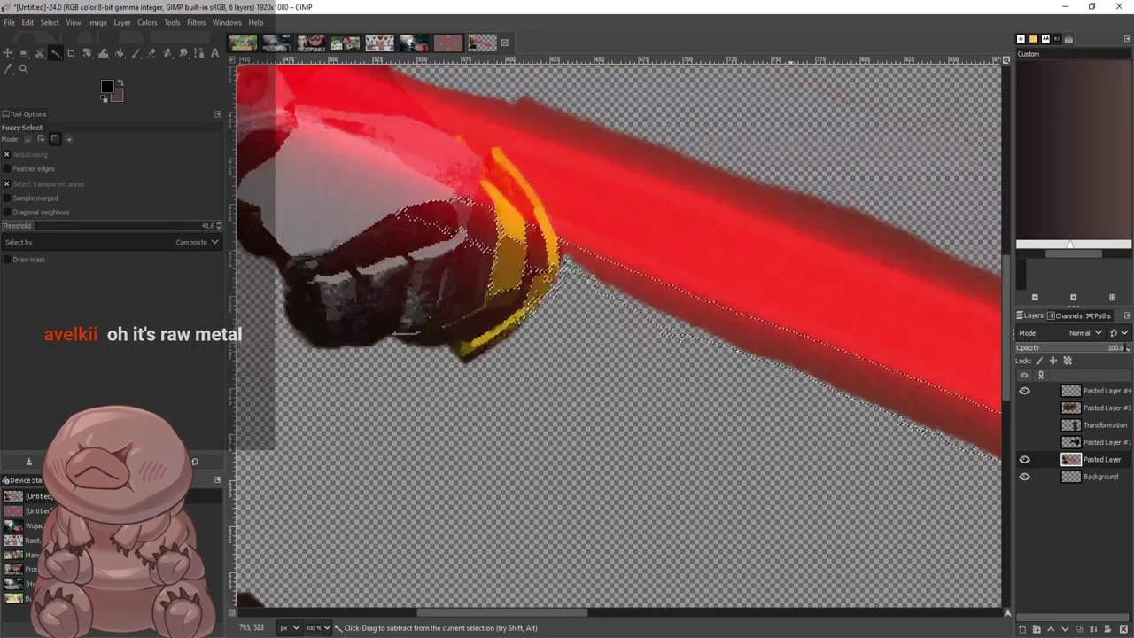
left_click(753, 344)
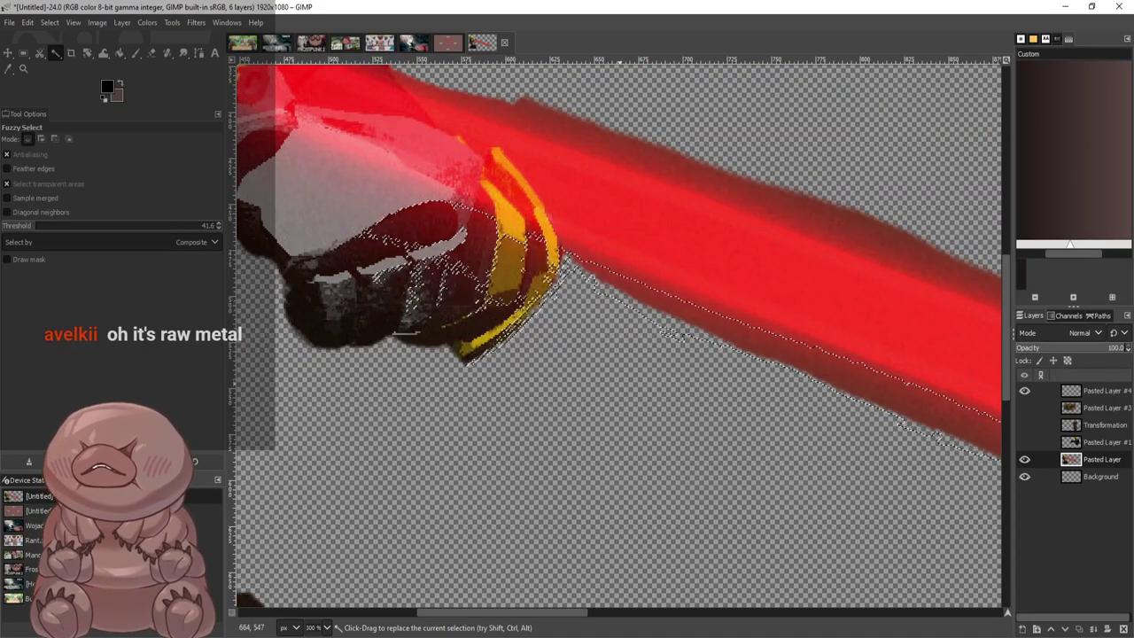
left_click(623, 302)
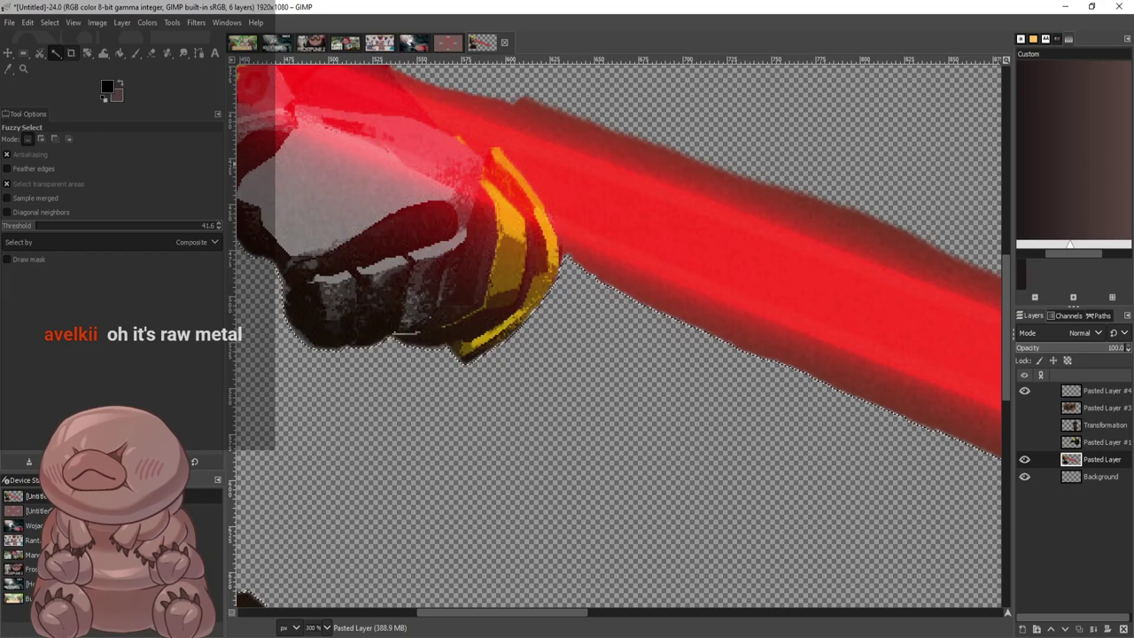
left_click(24, 54)
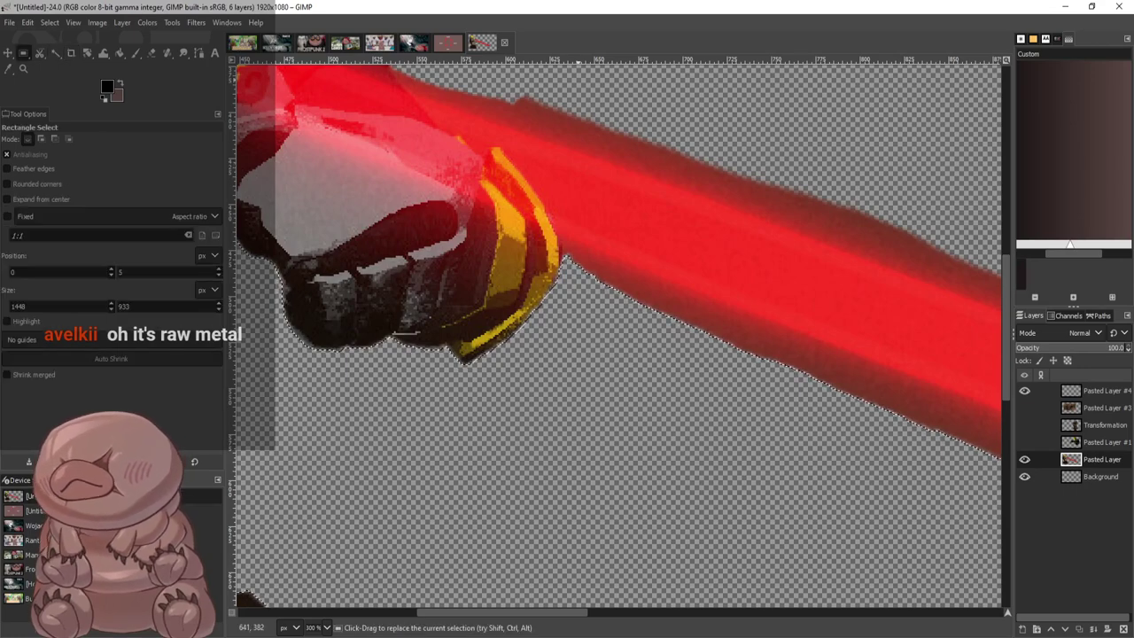
left_click(578, 79)
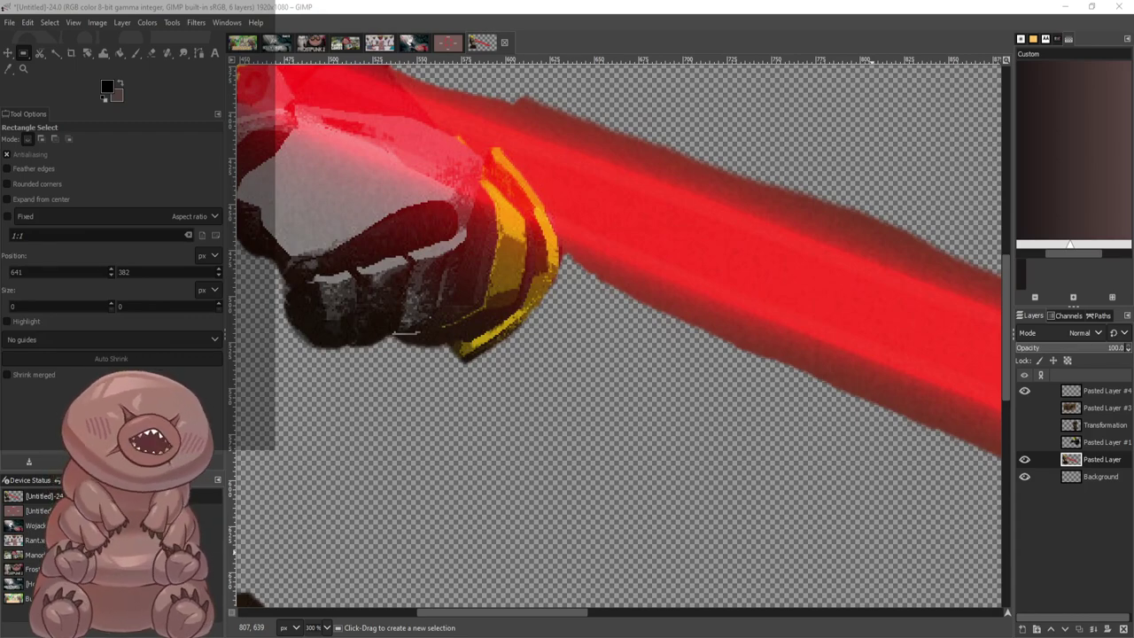
Erase the dark fringe along the upper edge of the red beam just beyond the yellow-trimmed glove with the Eraser
scroll(744, 270, "up", 1)
scroll(649, 264, "up", 2)
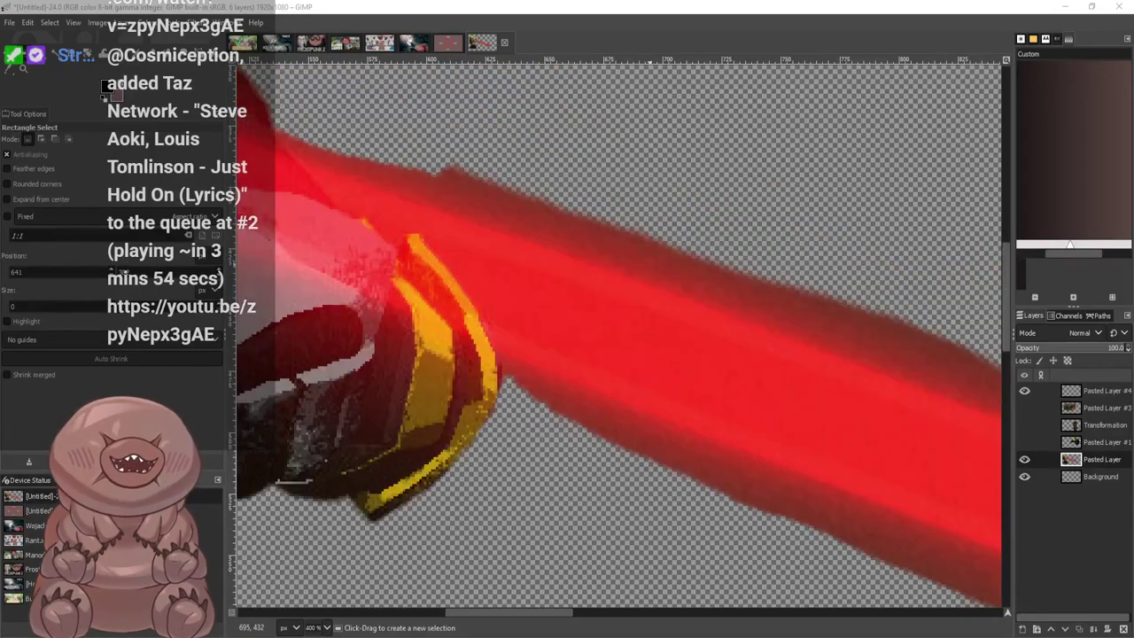
key("shift+e")
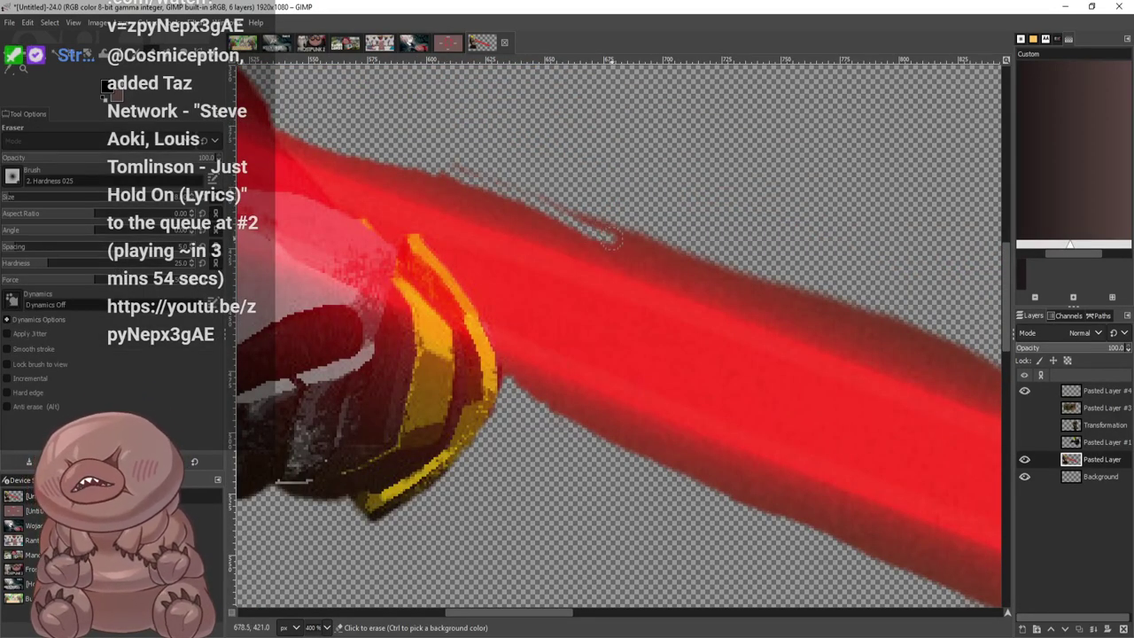
scroll(568, 213, "up", 2)
mouse_move(618, 265)
left_mouse_down()
mouse_move(762, 319)
mouse_move(780, 305)
mouse_move(855, 321)
left_mouse_up()
left_click_drag(789, 330, 873, 350)
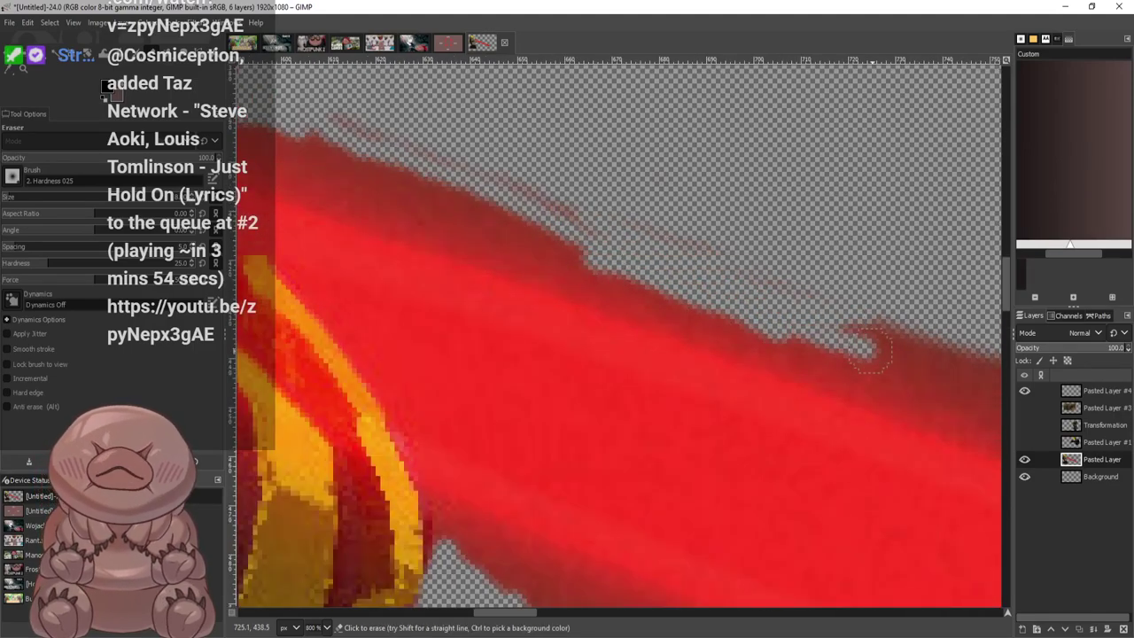
left_click_drag(638, 296, 571, 244)
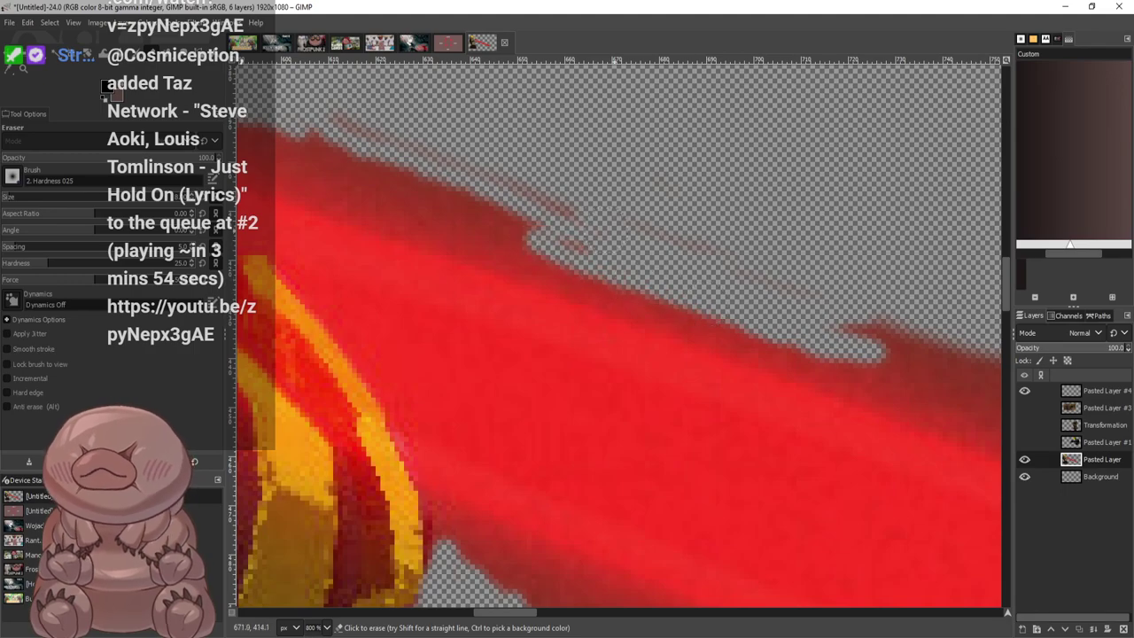
left_click_drag(964, 372, 878, 319)
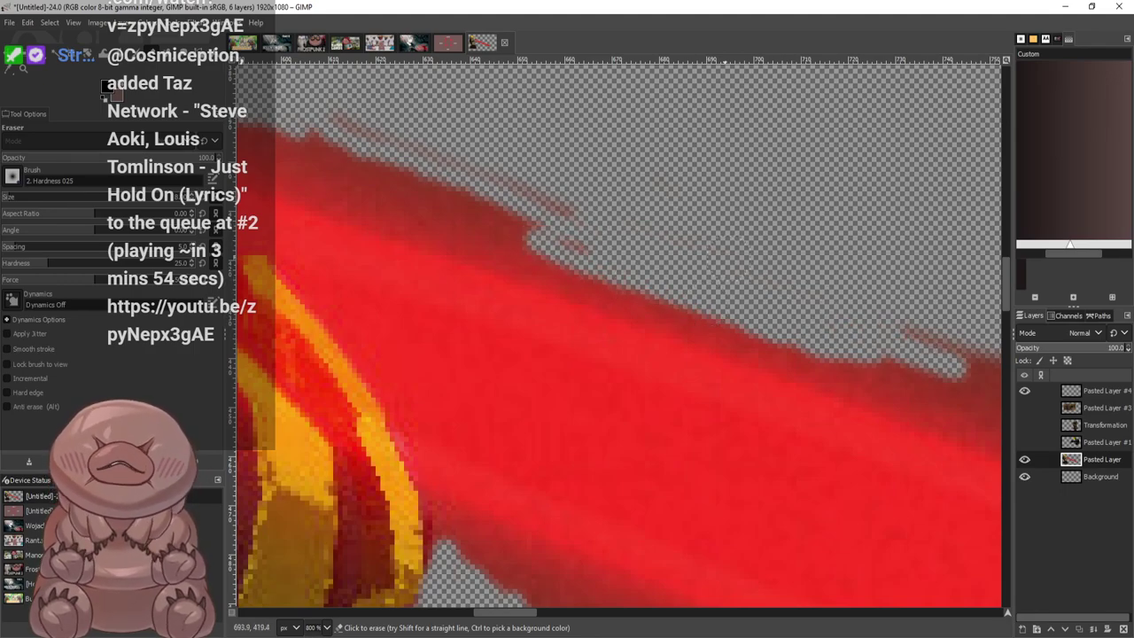
mouse_move(540, 232)
left_mouse_down()
mouse_move(447, 197)
mouse_move(419, 146)
left_mouse_up()
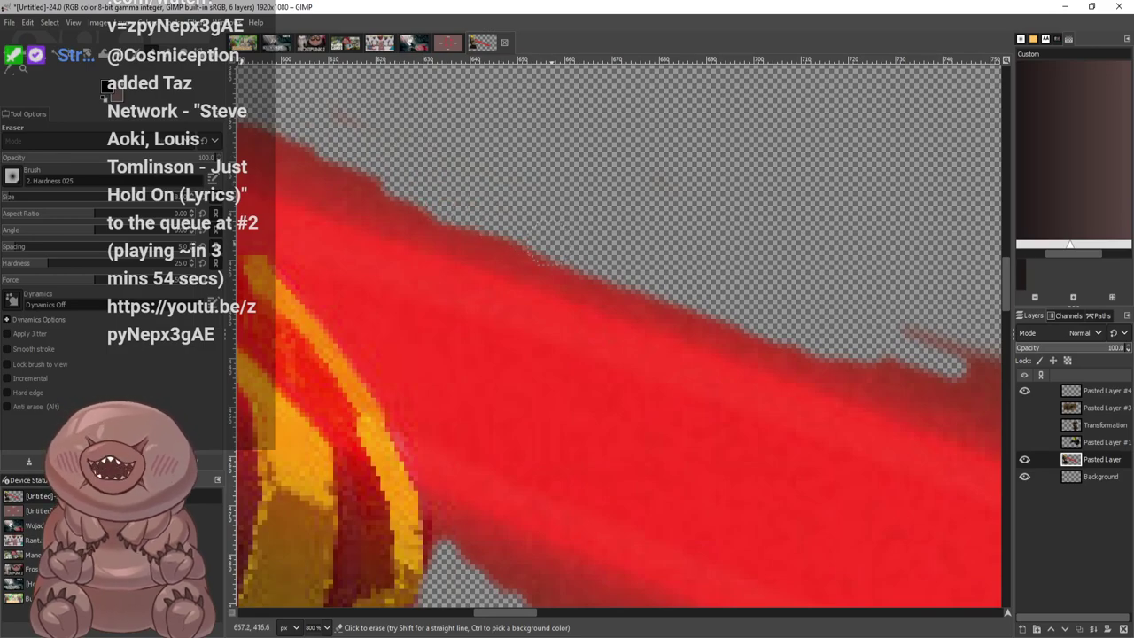
Erase the dark fringe on the beam's upper edge directly above the glove, back towards where the beam starts
left_click_drag(515, 613, 493, 613)
scroll(483, 321, "up", 1)
mouse_move(363, 232)
left_mouse_down()
mouse_move(506, 268)
mouse_move(633, 326)
left_mouse_up()
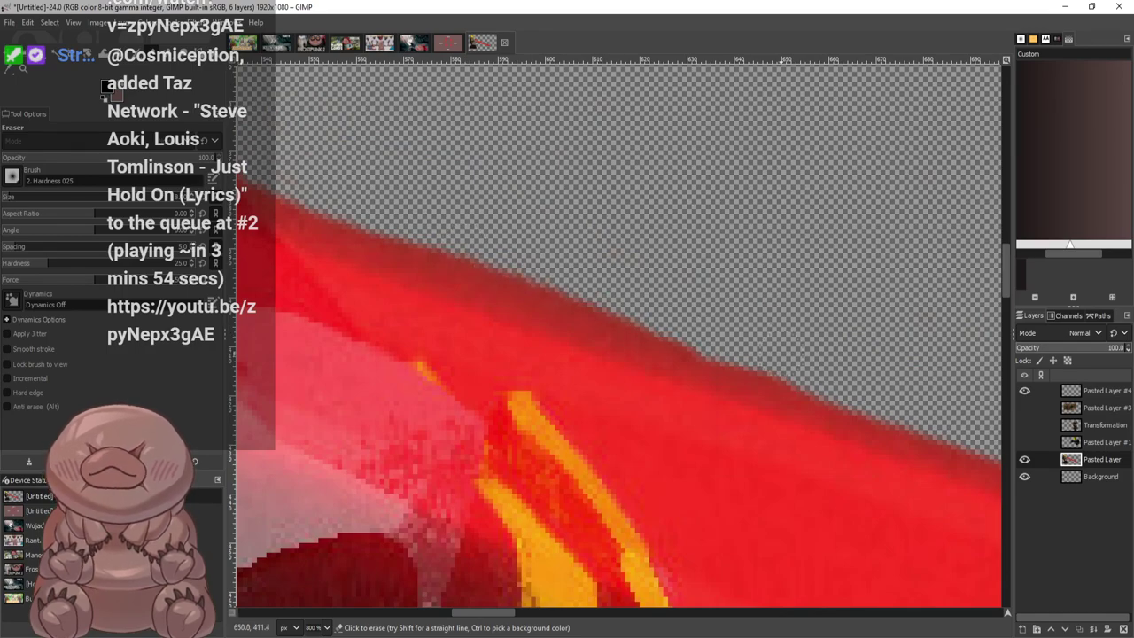
mouse_move(648, 333)
left_mouse_down()
mouse_move(502, 280)
mouse_move(404, 260)
mouse_move(248, 182)
left_mouse_up()
Erase a strip of dark fringe from the upper edge of the beam's middle stretch, farther away from the glove
scroll(692, 317, "down", 3)
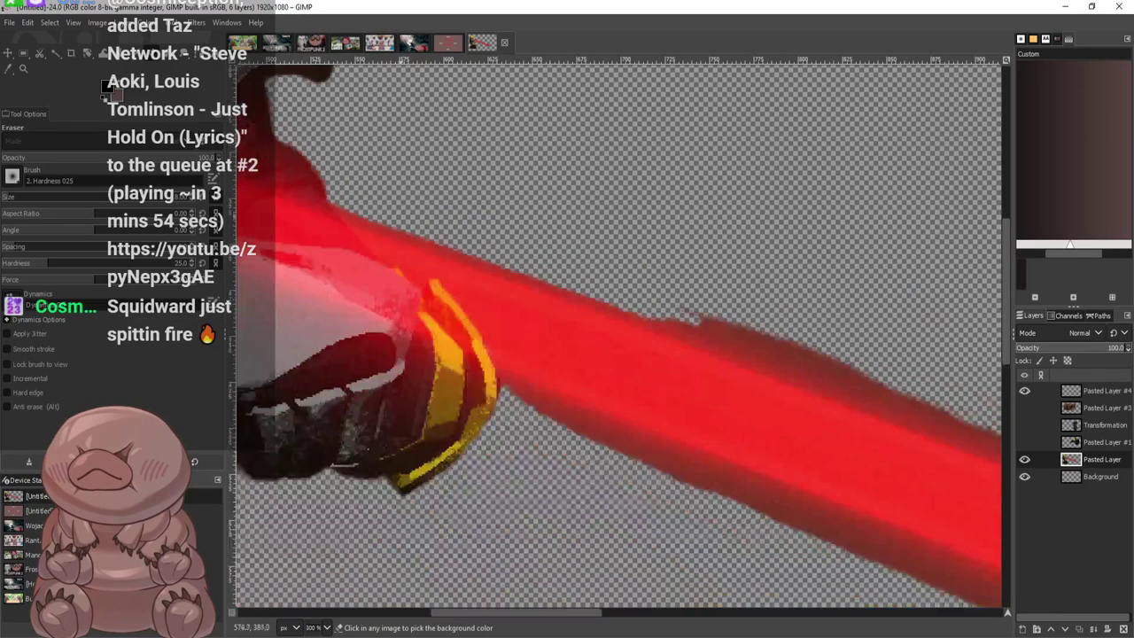
scroll(414, 219, "up", 2)
scroll(408, 218, "down", 4)
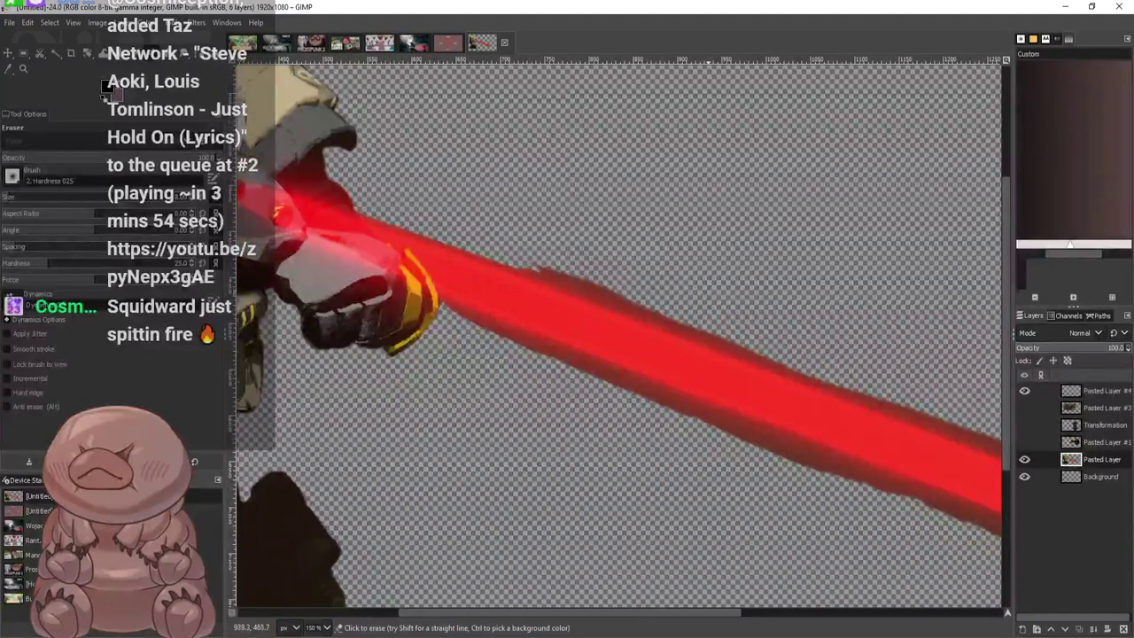
scroll(720, 293, "up", 3)
mouse_move(673, 395)
left_mouse_down()
mouse_move(691, 407)
mouse_move(665, 409)
mouse_move(749, 436)
mouse_move(638, 383)
left_mouse_up()
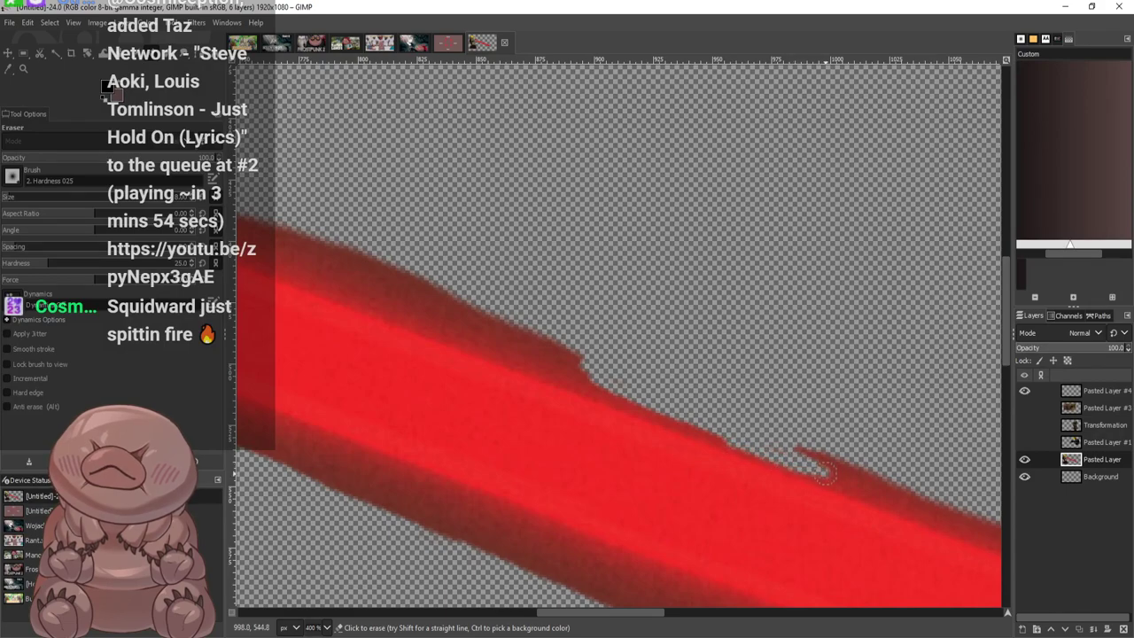
left_click_drag(825, 472, 832, 461)
scroll(671, 407, "up", 1)
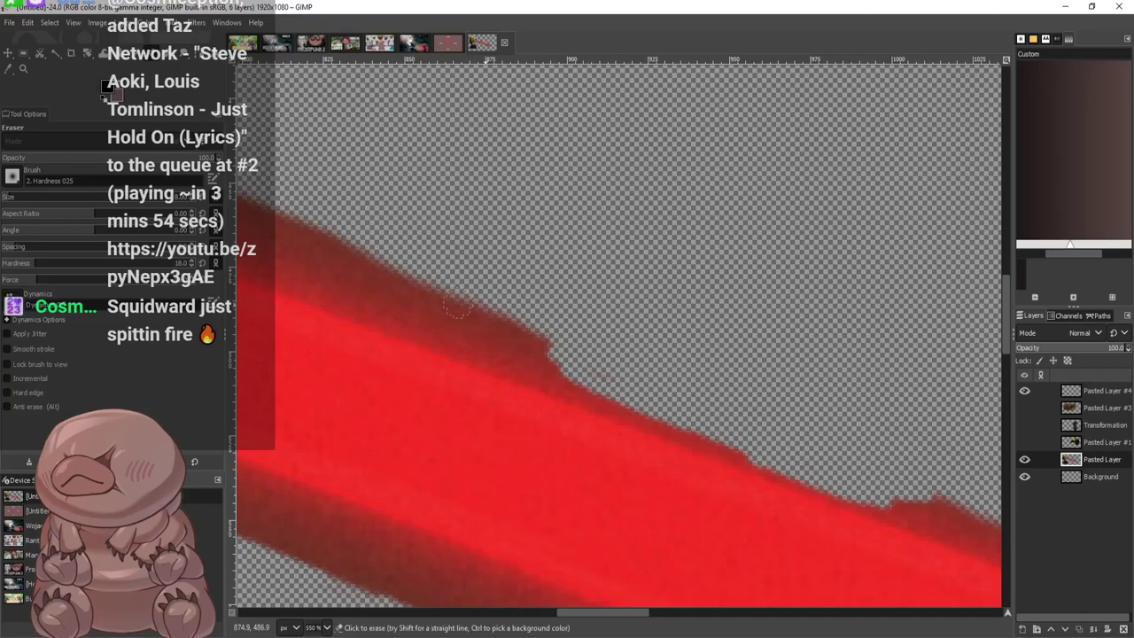
Erase the thick dark fringe and its loose remnants from the beam's upper edge, working from the middle stretch back towards the glove
left_click_drag(567, 366, 468, 342)
scroll(519, 358, "up", 2)
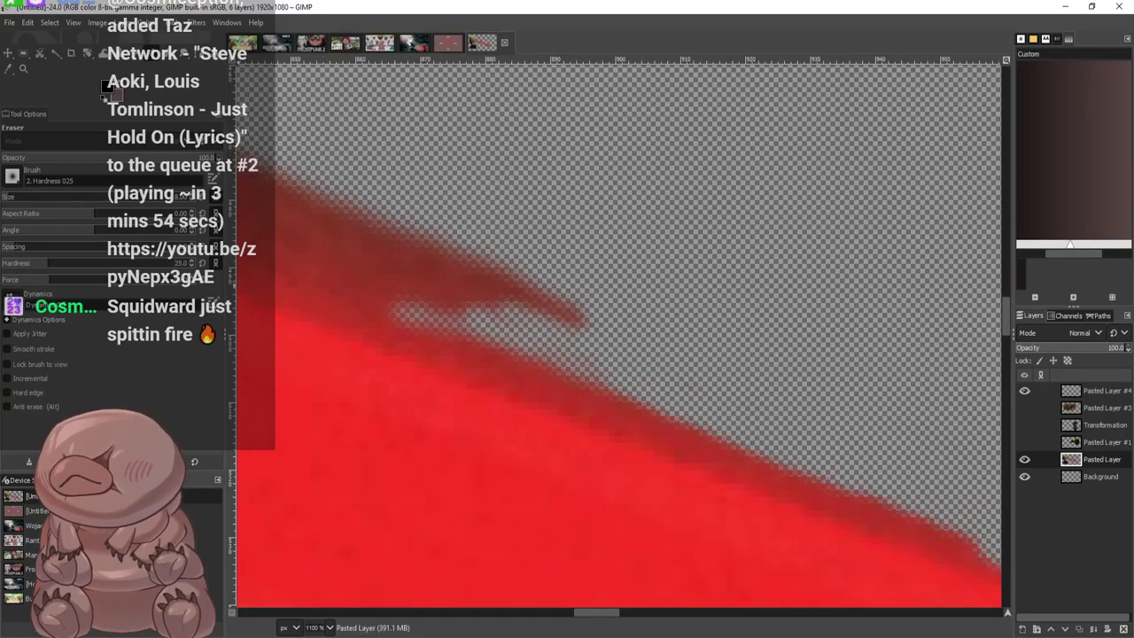
mouse_move(576, 320)
left_mouse_down()
mouse_move(478, 257)
mouse_move(266, 204)
mouse_move(355, 284)
mouse_move(319, 223)
mouse_move(274, 182)
left_mouse_up()
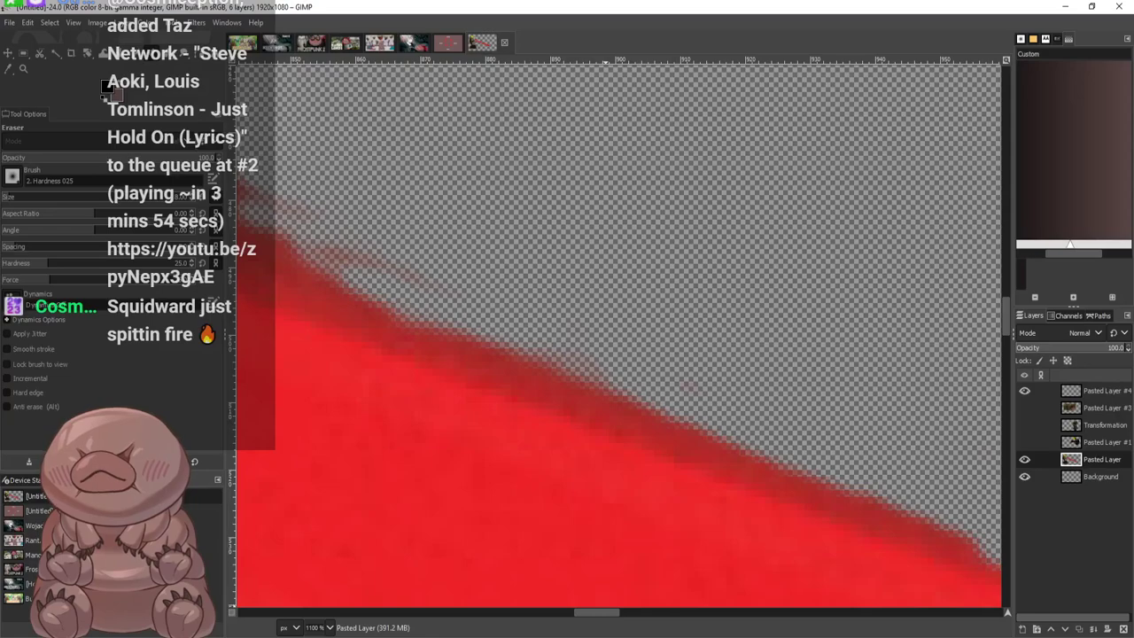
left_click_drag(605, 612, 584, 613)
scroll(613, 321, "up", 2)
mouse_move(714, 390)
left_mouse_down()
mouse_move(621, 388)
mouse_move(434, 289)
left_mouse_up()
mouse_move(434, 288)
left_mouse_down()
mouse_move(573, 372)
mouse_move(257, 195)
mouse_move(585, 328)
mouse_move(531, 265)
mouse_move(331, 194)
mouse_move(285, 196)
left_mouse_up()
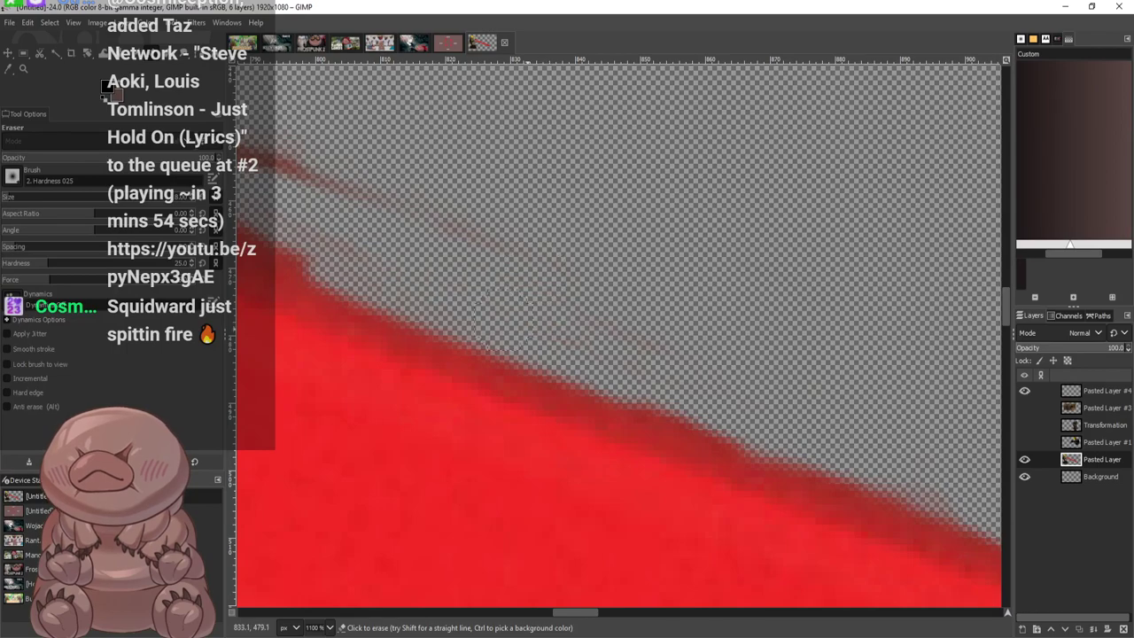
left_click_drag(583, 237, 481, 193)
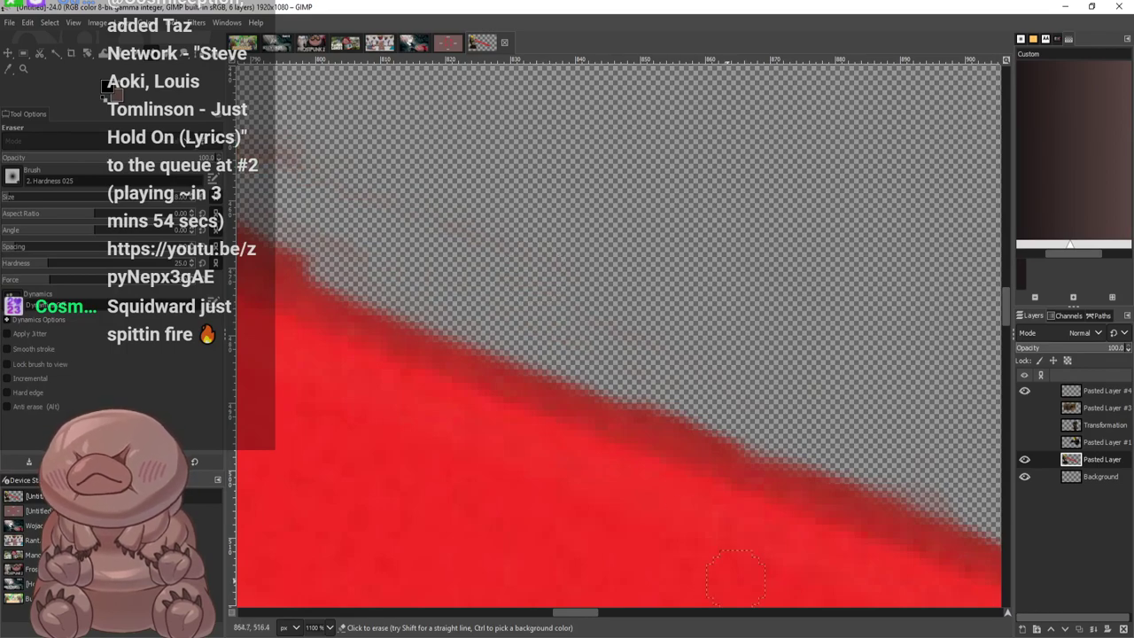
Erase the last dark streaks between the middle stretch and the cleaned section near the glove, smoothing the beam's upper edge
left_click_drag(578, 612, 550, 612)
scroll(371, 210, "up", 2)
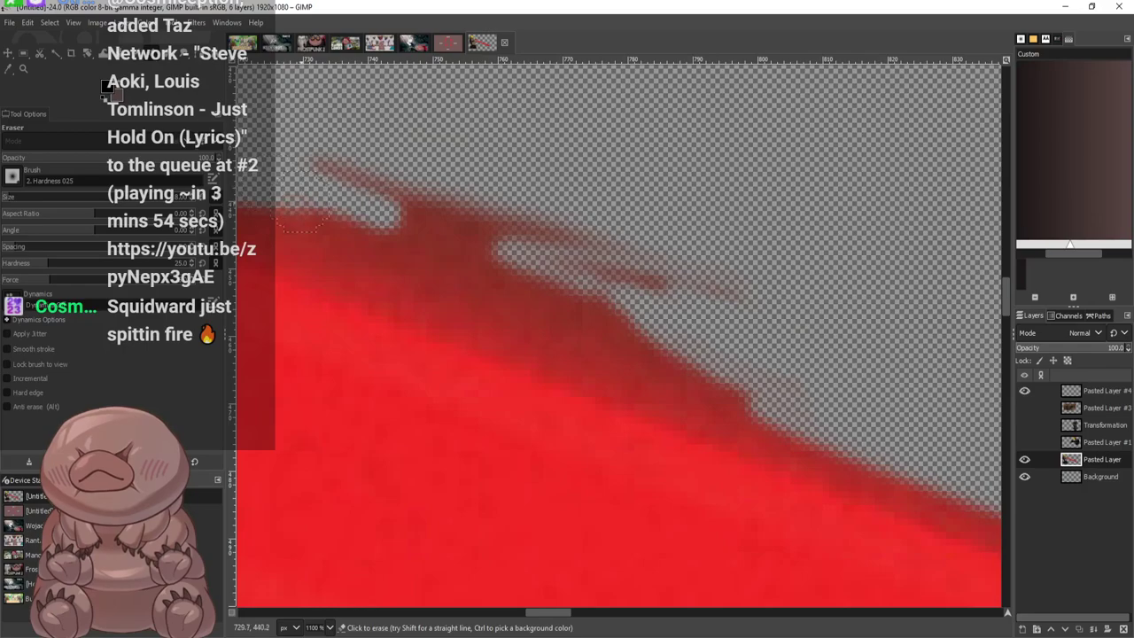
mouse_move(301, 226)
left_mouse_down()
mouse_move(762, 399)
mouse_move(483, 262)
mouse_move(269, 191)
mouse_move(531, 265)
mouse_move(293, 217)
mouse_move(337, 244)
mouse_move(635, 302)
mouse_move(297, 157)
left_mouse_up()
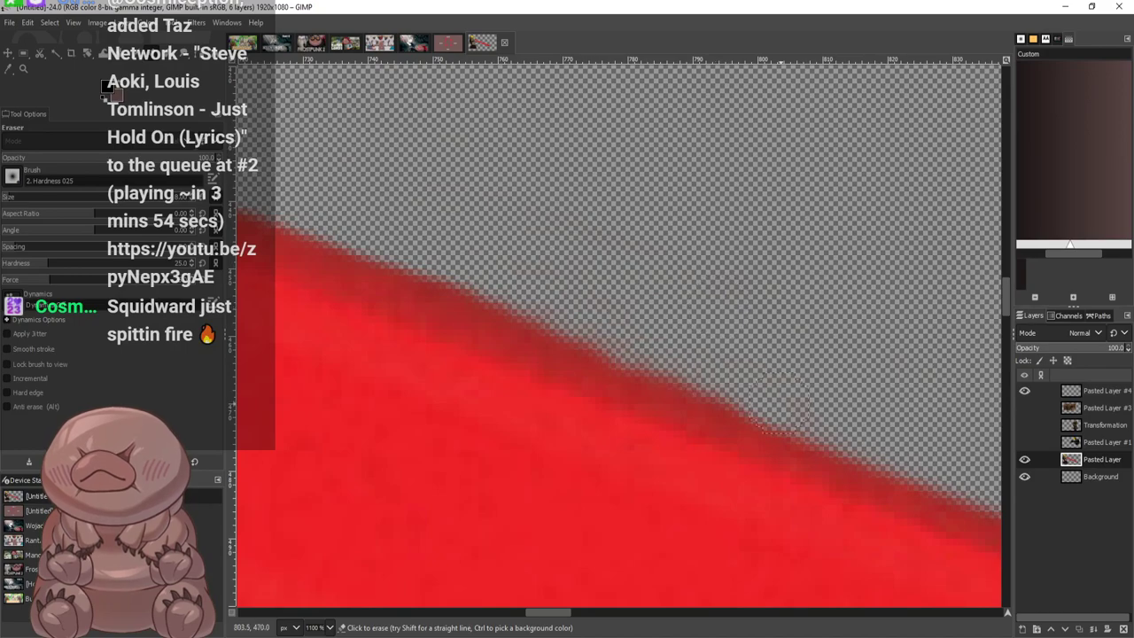
Erase the dark bump on the beam's upper edge beyond the cleaned middle stretch
scroll(772, 403, "down", 8, "ctrl")
scroll(780, 463, "up", 3, "ctrl")
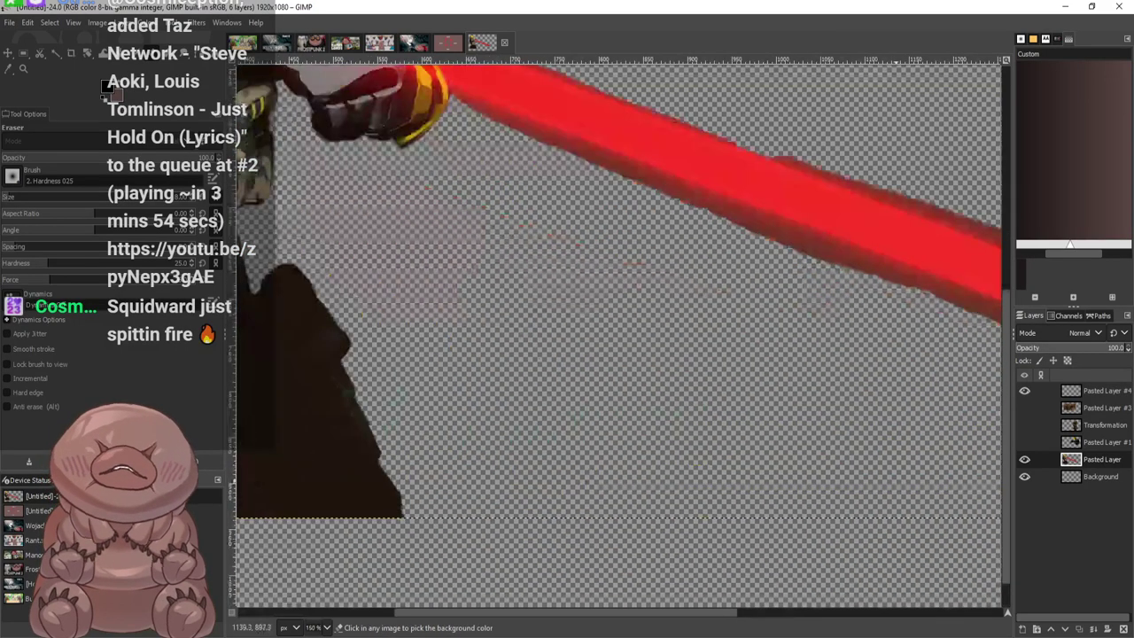
scroll(795, 366, "up", 4, "ctrl")
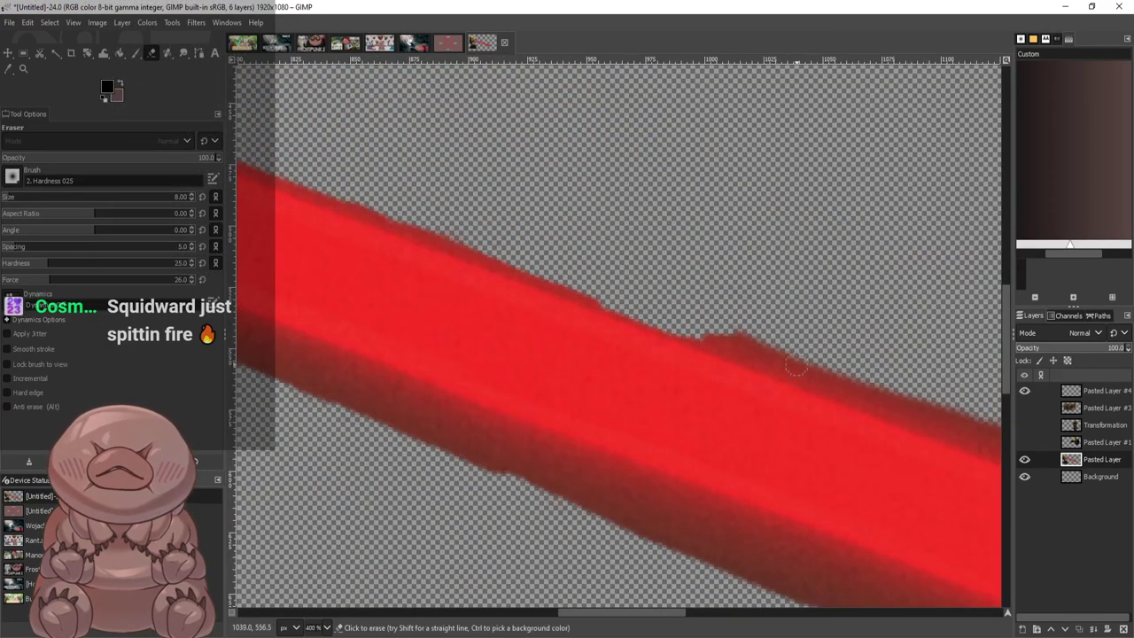
scroll(802, 364, "up", 3, "ctrl")
mouse_move(671, 326)
left_mouse_down()
mouse_move(589, 303)
mouse_move(634, 302)
mouse_move(608, 334)
mouse_move(514, 297)
mouse_move(920, 416)
left_mouse_up()
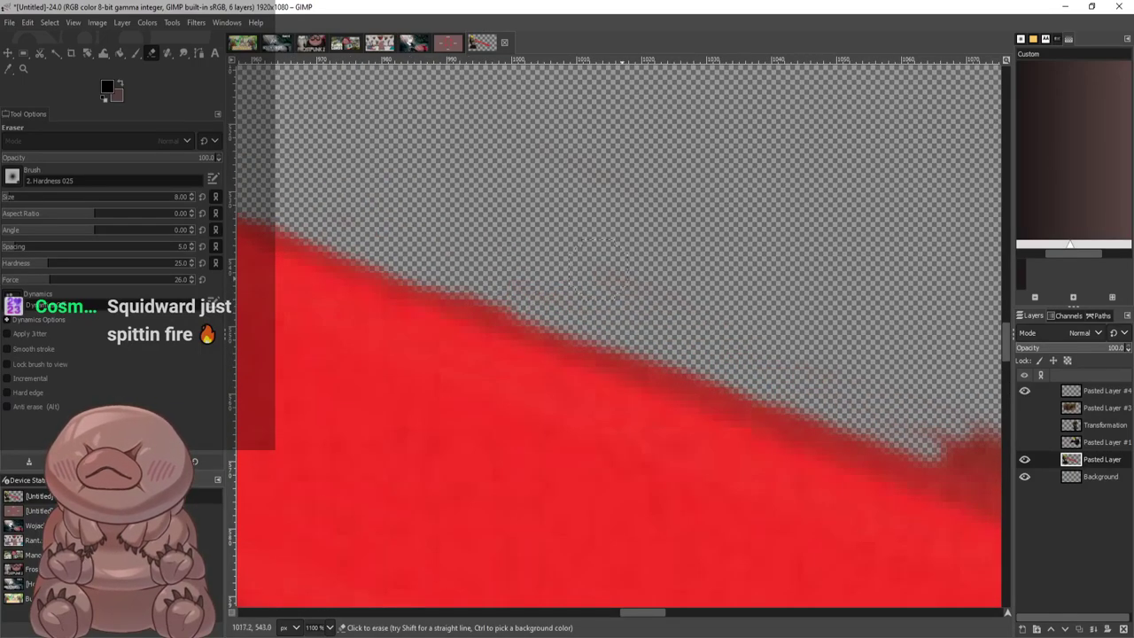
Erase the wide dark fringe along the beam's upper edge farther out, shortly before the brightness seam across the beam
scroll(596, 269, "right", 5)
scroll(883, 390, "down", 4)
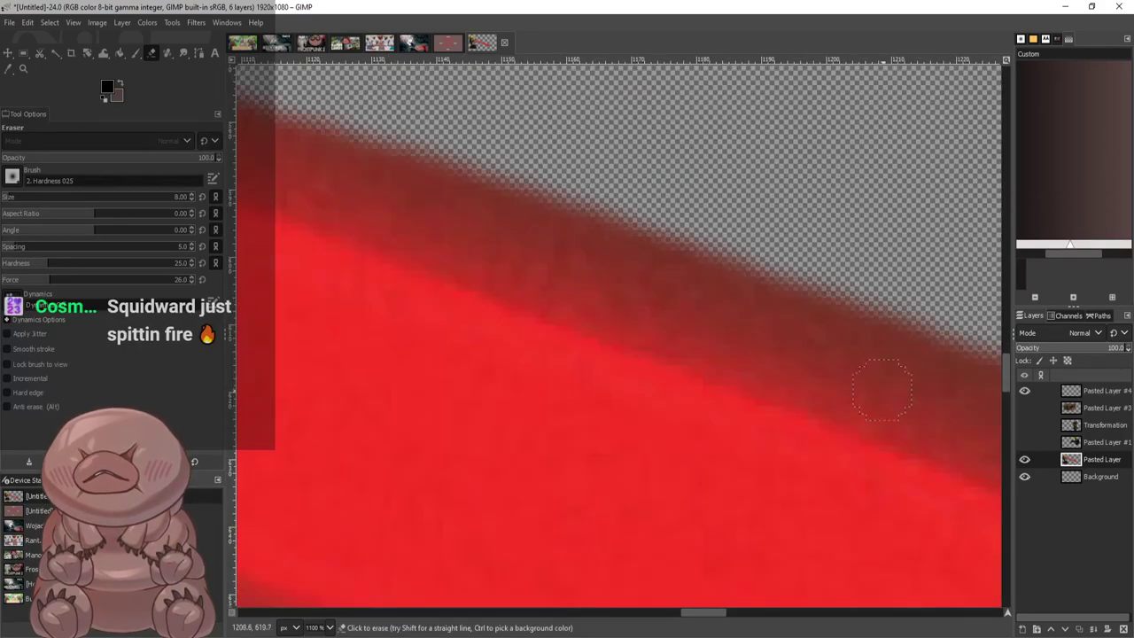
mouse_move(888, 387)
left_mouse_down()
mouse_move(924, 428)
mouse_move(985, 408)
mouse_move(418, 219)
mouse_move(837, 311)
mouse_move(813, 350)
mouse_move(878, 310)
mouse_move(557, 213)
left_mouse_up()
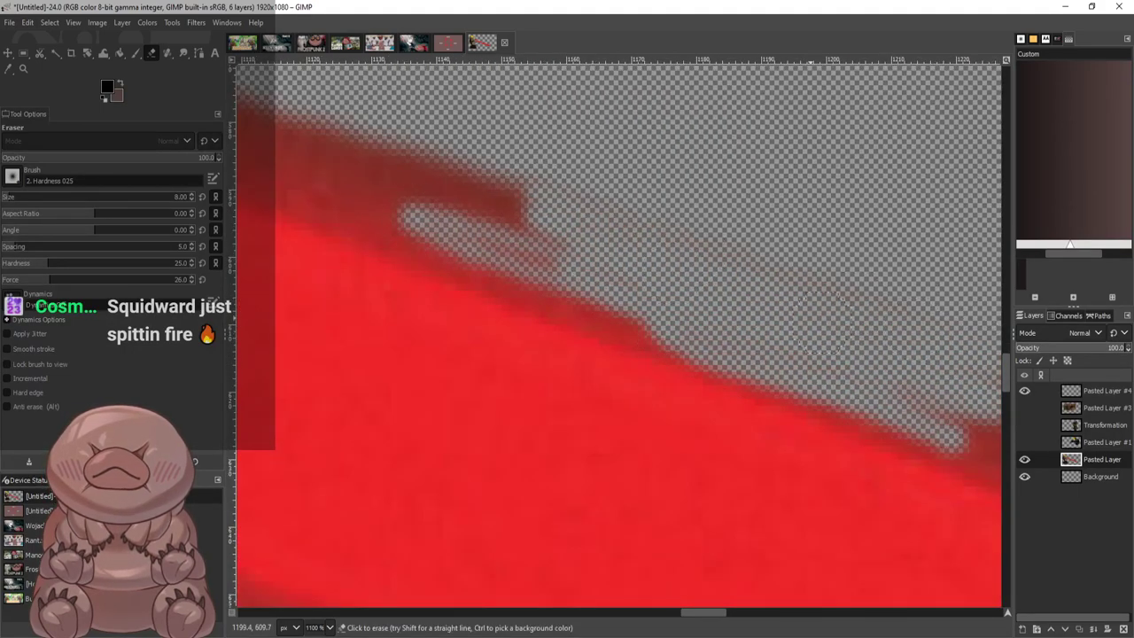
mouse_move(532, 266)
left_mouse_down()
mouse_move(377, 217)
mouse_move(603, 266)
mouse_move(257, 160)
mouse_move(510, 195)
mouse_move(286, 133)
left_mouse_up()
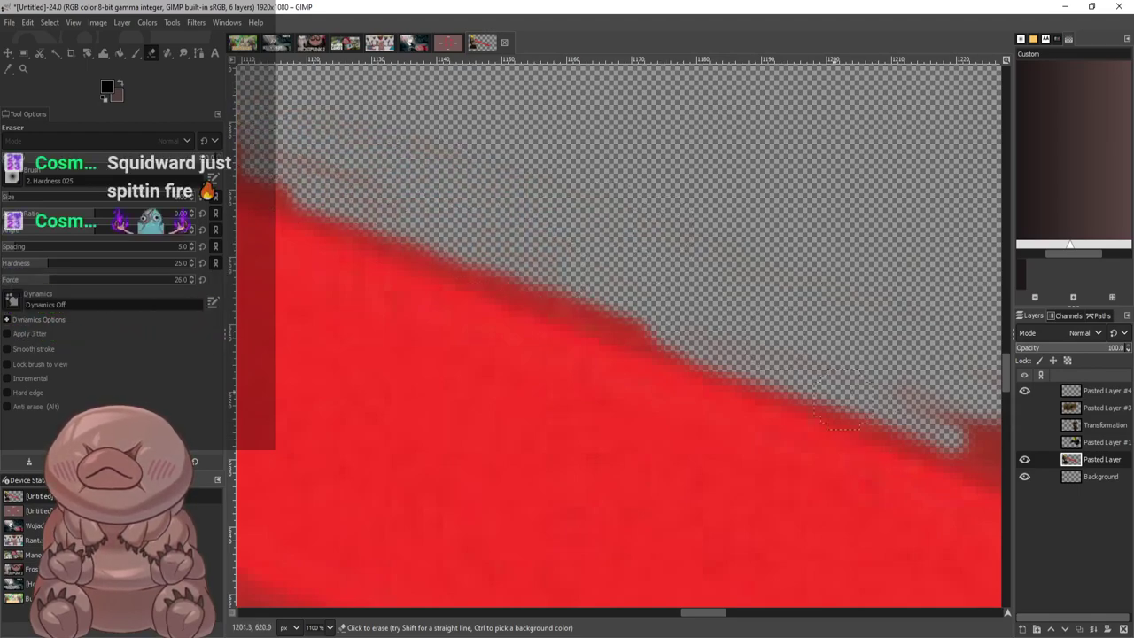
mouse_move(633, 337)
left_mouse_down()
mouse_move(461, 265)
mouse_move(329, 204)
left_mouse_up()
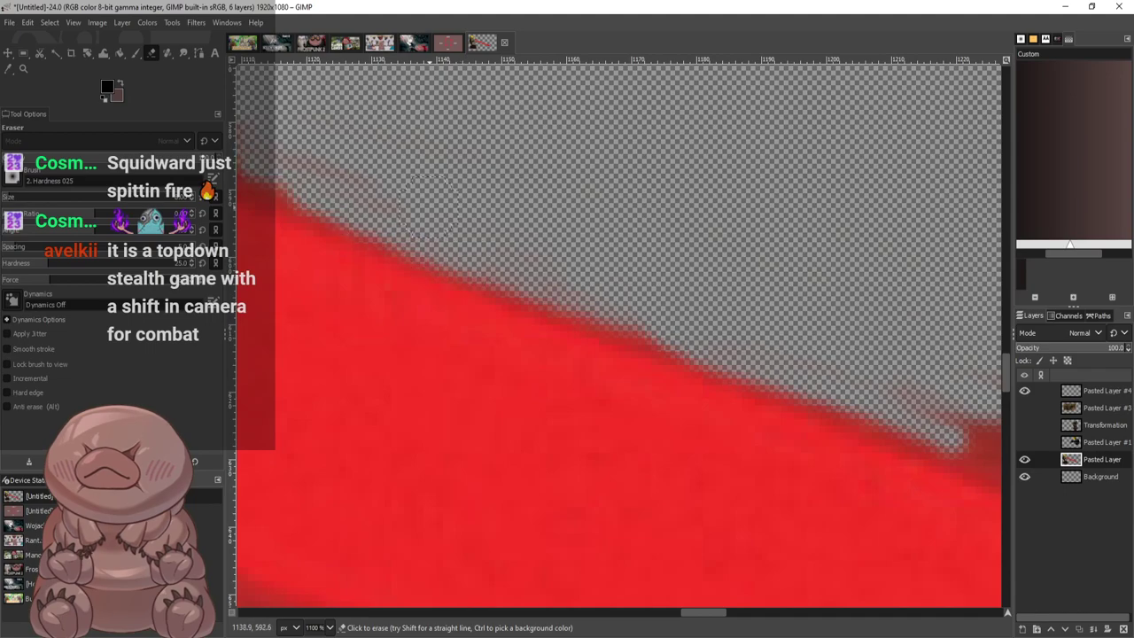
Erase the remaining fringe on the upper edge between the two cleaned outer stretches so they join smoothly
scroll(616, 246, "up", 3)
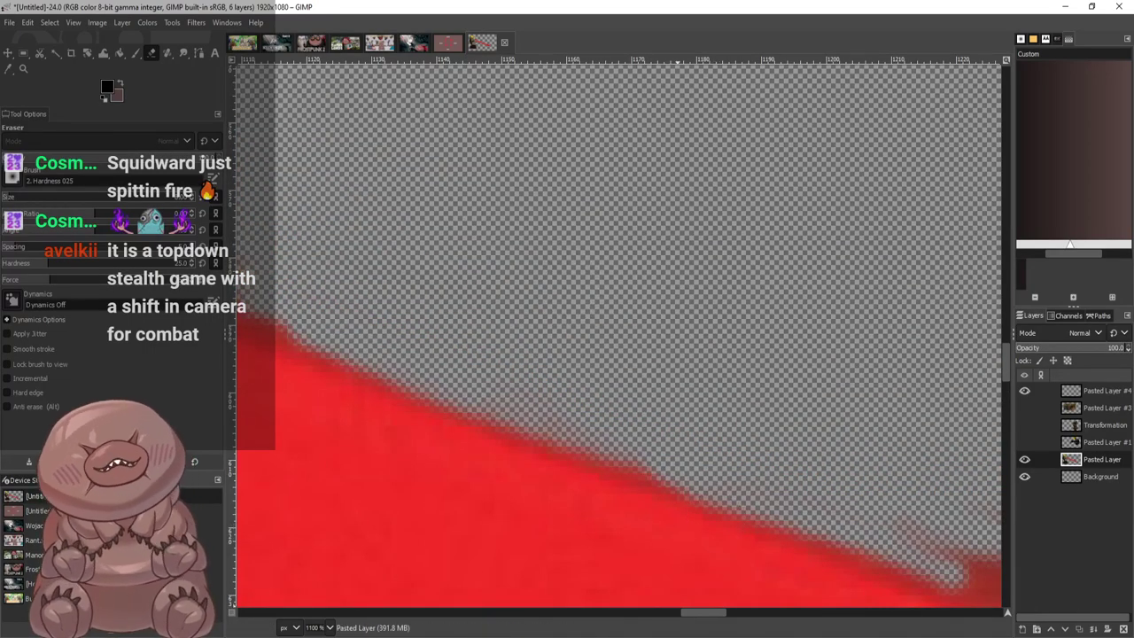
scroll(619, 337, "left", 5)
mouse_move(310, 182)
left_mouse_down()
mouse_move(696, 355)
mouse_move(548, 272)
mouse_move(743, 326)
mouse_move(511, 261)
mouse_move(344, 182)
mouse_move(634, 217)
mouse_move(323, 190)
left_mouse_up()
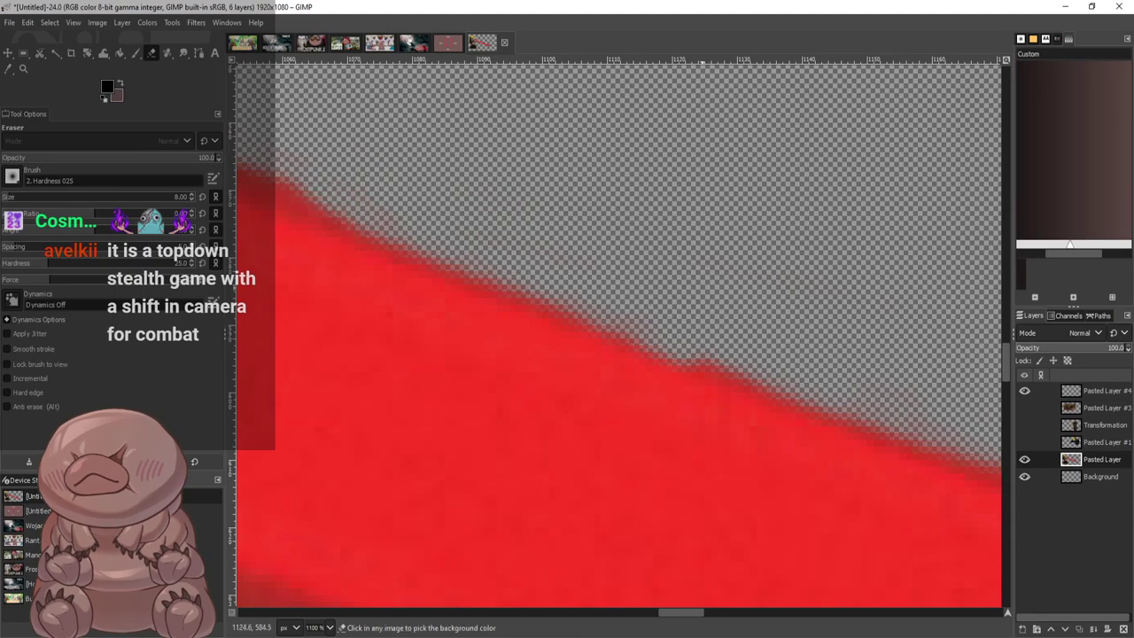
Erase the dark fringe along the beam's upper edge across the brightness seam and a short way beyond it
scroll(794, 280, "down", 4)
scroll(872, 304, "down", 4)
scroll(910, 213, "up", 7)
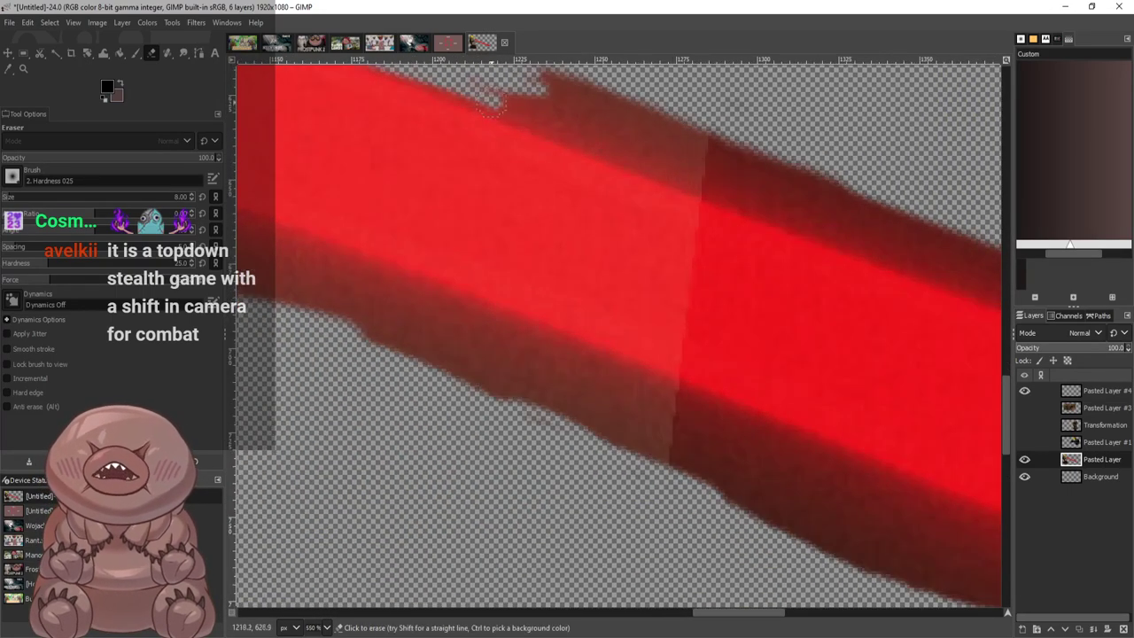
left_click_drag(492, 104, 752, 204)
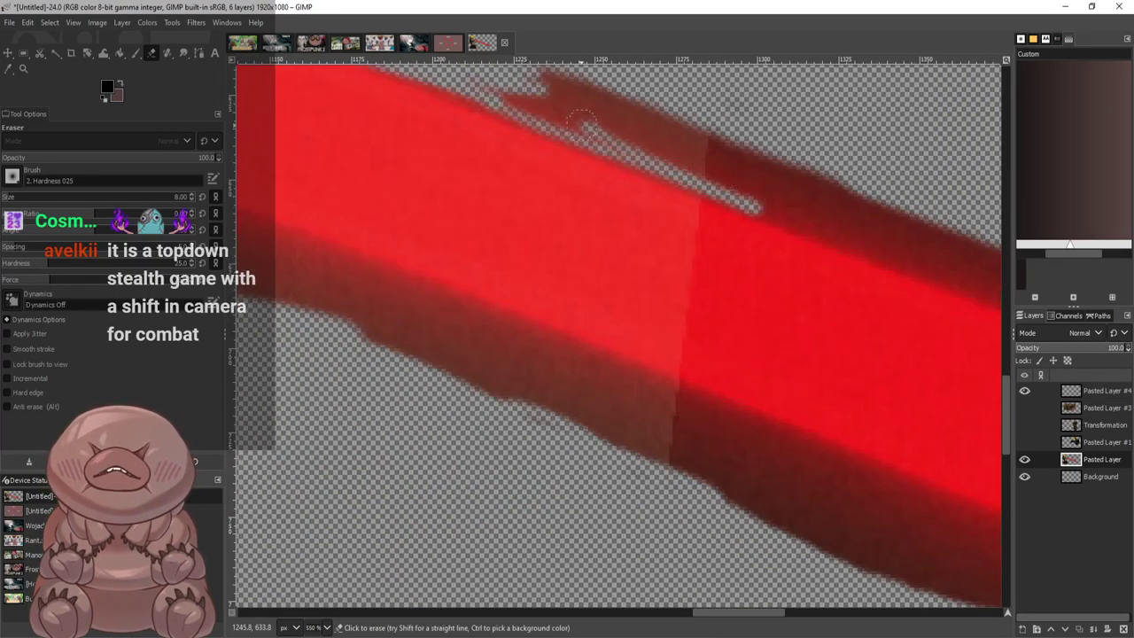
scroll(739, 182, "up", 2)
mouse_move(532, 234)
left_mouse_down()
mouse_move(771, 281)
mouse_move(549, 232)
mouse_move(620, 270)
mouse_move(562, 257)
mouse_move(816, 301)
mouse_move(851, 350)
mouse_move(714, 319)
mouse_move(851, 372)
mouse_move(771, 312)
mouse_move(940, 354)
left_mouse_up()
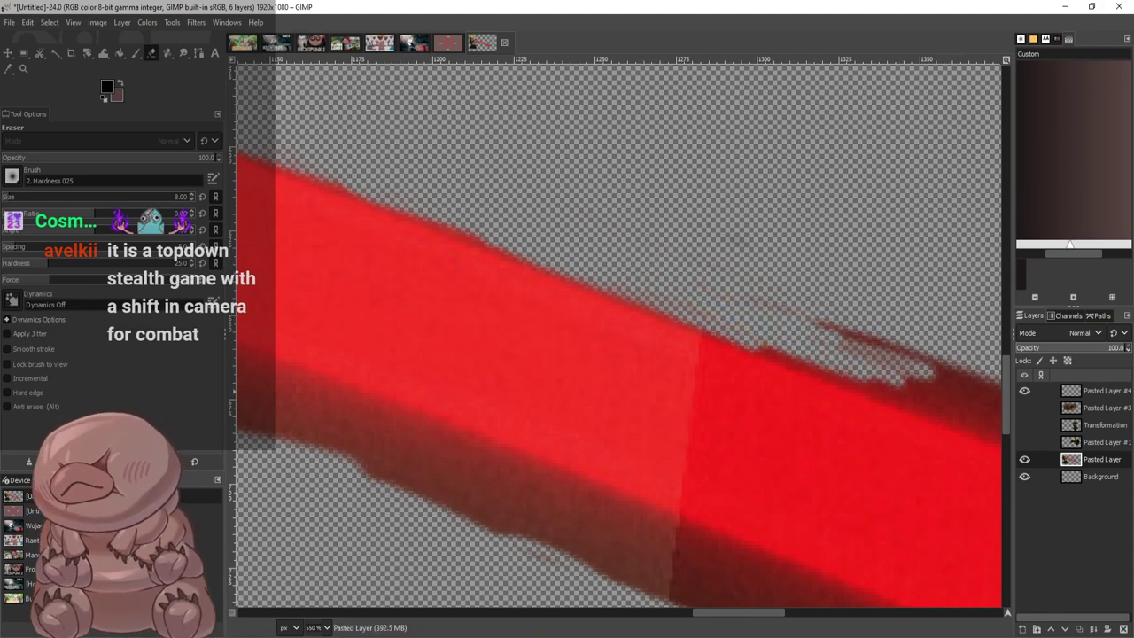
Enlarge the eraser to size 17 and erase the remaining upper-edge fringe from beyond the brightness seam to the beam's far end
left_click(13, 196)
left_click_drag(781, 335, 994, 437)
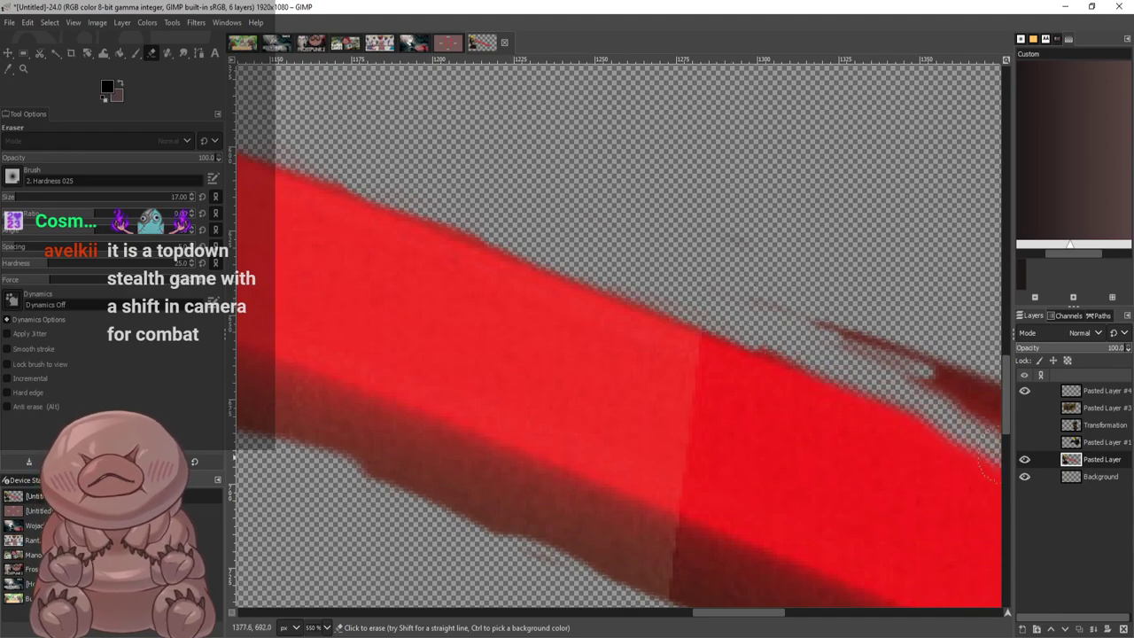
key("ctrl+z")
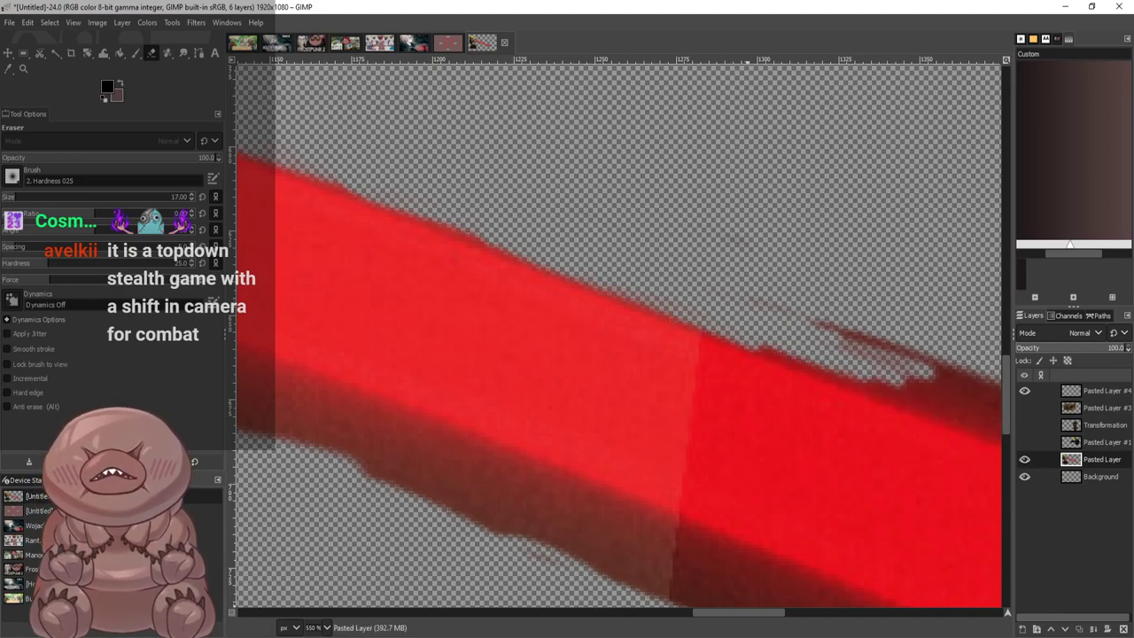
left_click_drag(748, 612, 797, 612)
mouse_move(390, 309)
left_mouse_down()
mouse_move(869, 478)
mouse_move(458, 349)
mouse_move(893, 496)
mouse_move(891, 512)
mouse_move(842, 510)
mouse_move(705, 464)
mouse_move(514, 369)
left_mouse_up()
mouse_move(514, 368)
left_mouse_down()
mouse_move(905, 510)
mouse_move(815, 505)
mouse_move(580, 413)
mouse_move(368, 352)
mouse_move(601, 446)
left_mouse_up()
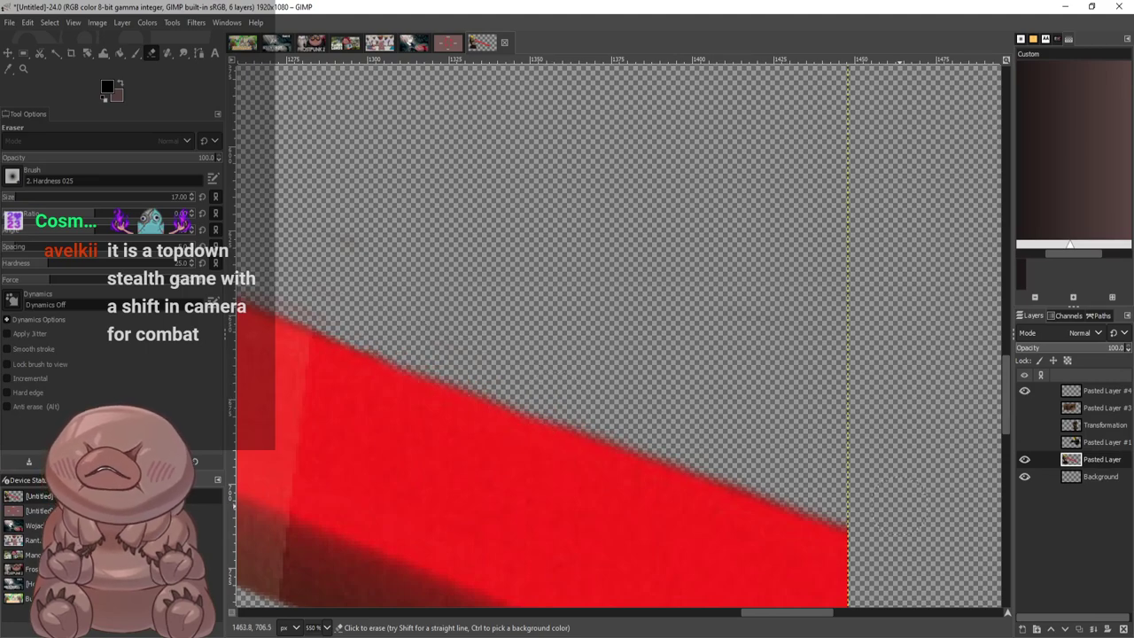
Erase along the beam's lower edge from the glove to near the far end, separating the dark fringe from the red
scroll(803, 438, "down", 4)
scroll(607, 505, "up", 1)
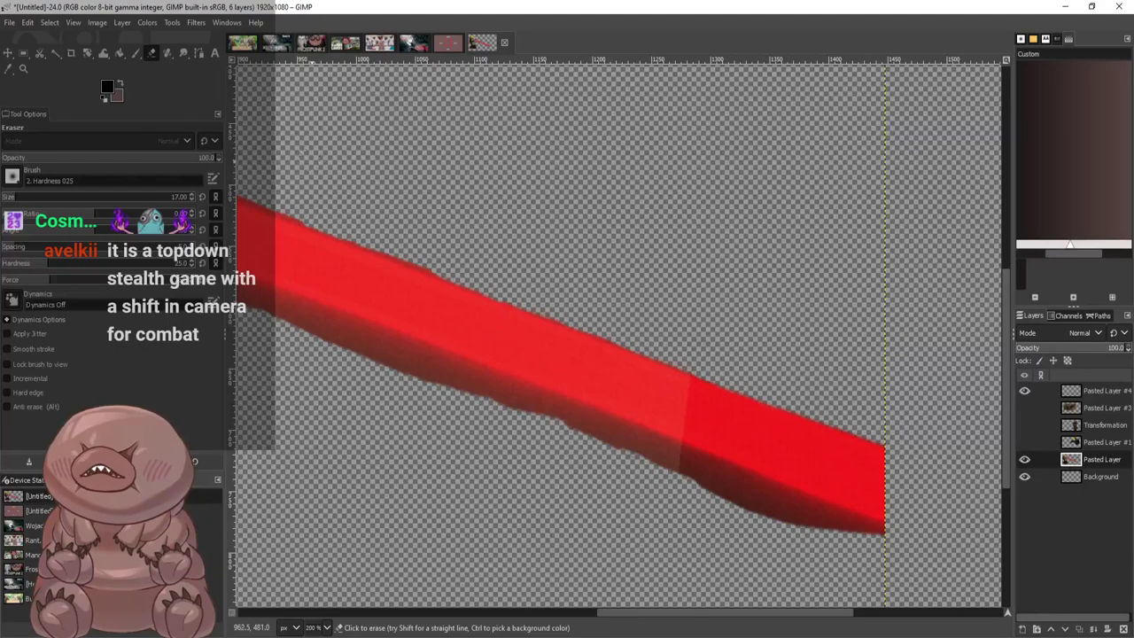
key("plus")
key("plus")
key("plus")
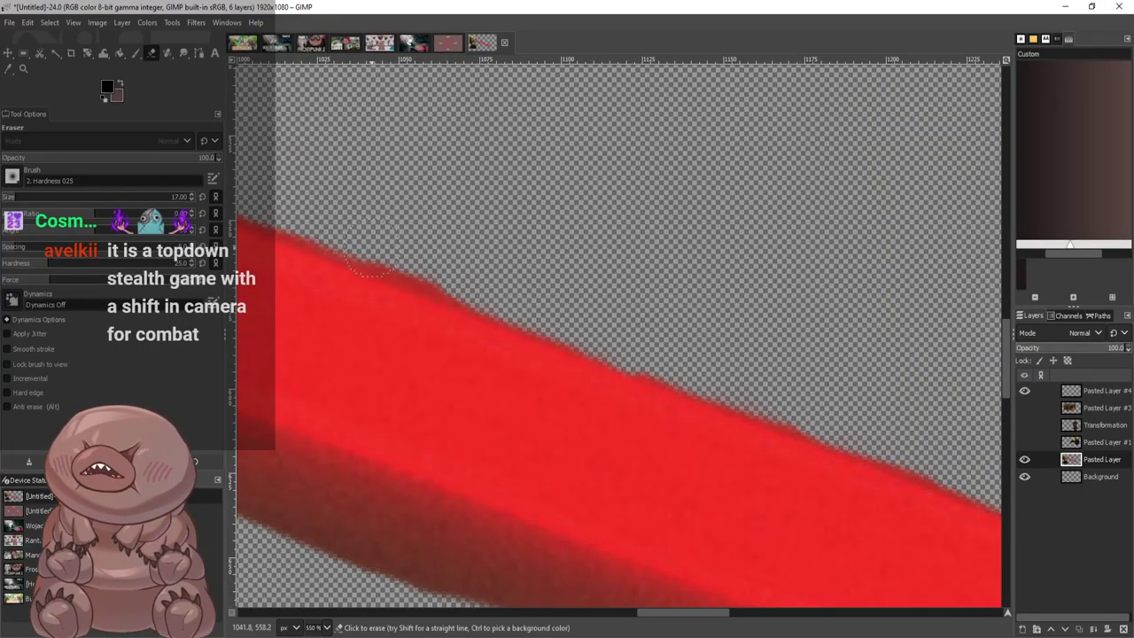
key("minus")
key("minus")
key("minus")
key("minus")
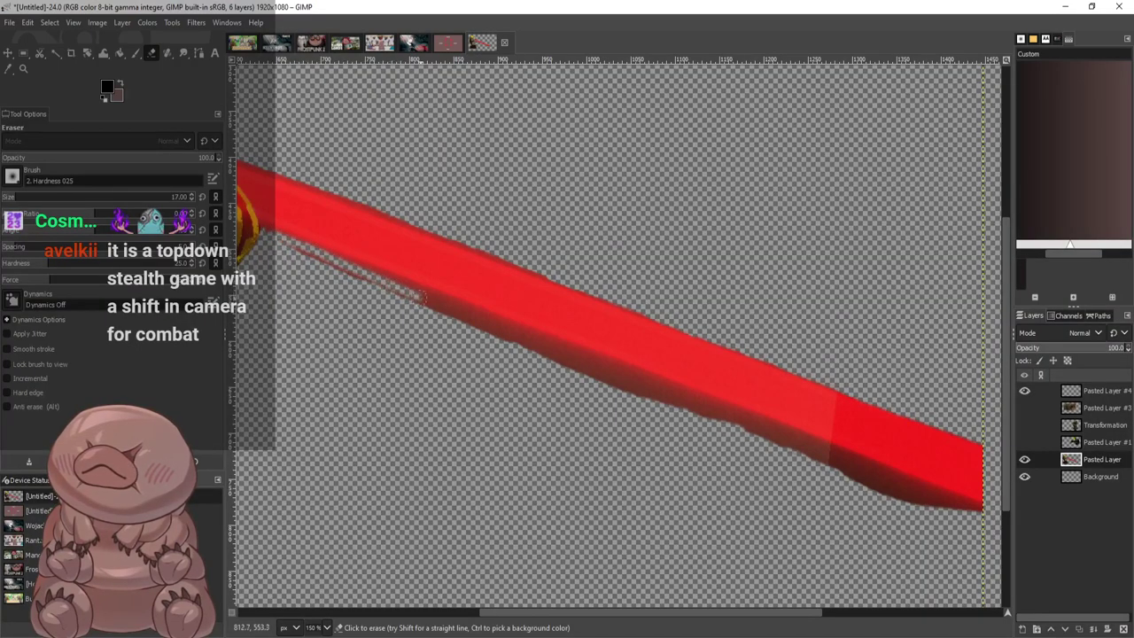
left_click_drag(424, 297, 525, 335)
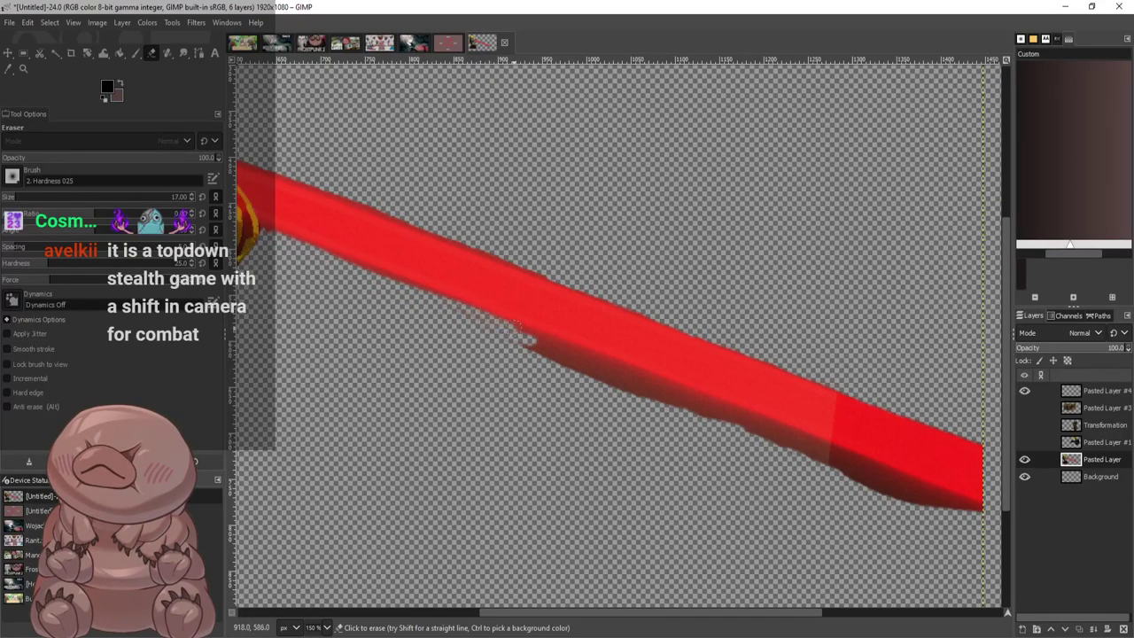
left_click_drag(585, 355, 678, 388)
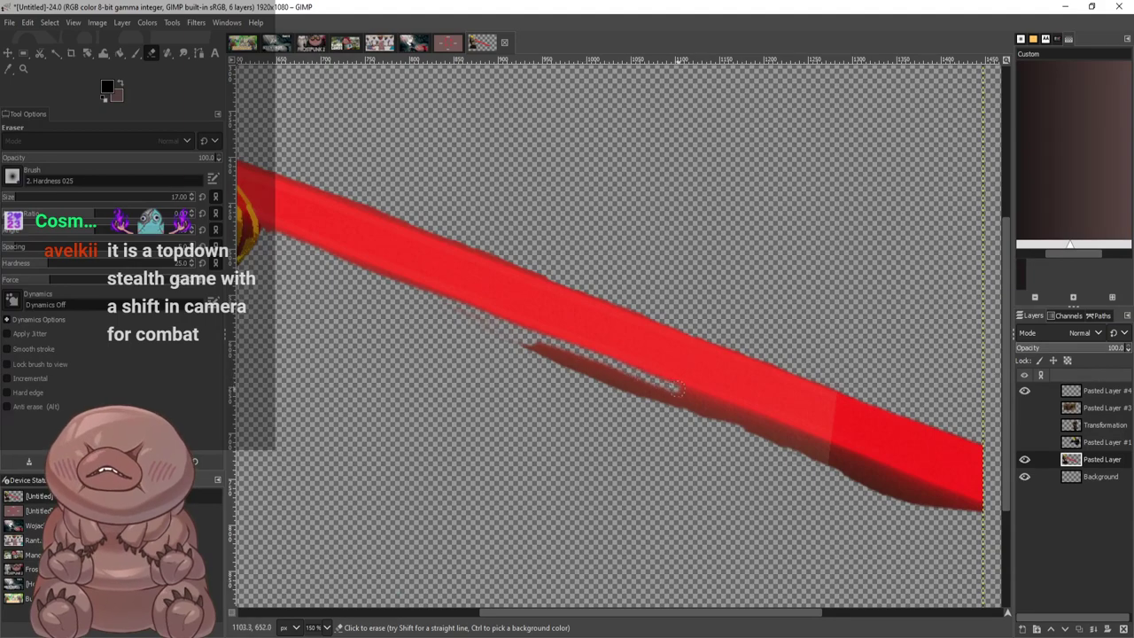
left_click_drag(785, 433, 948, 491)
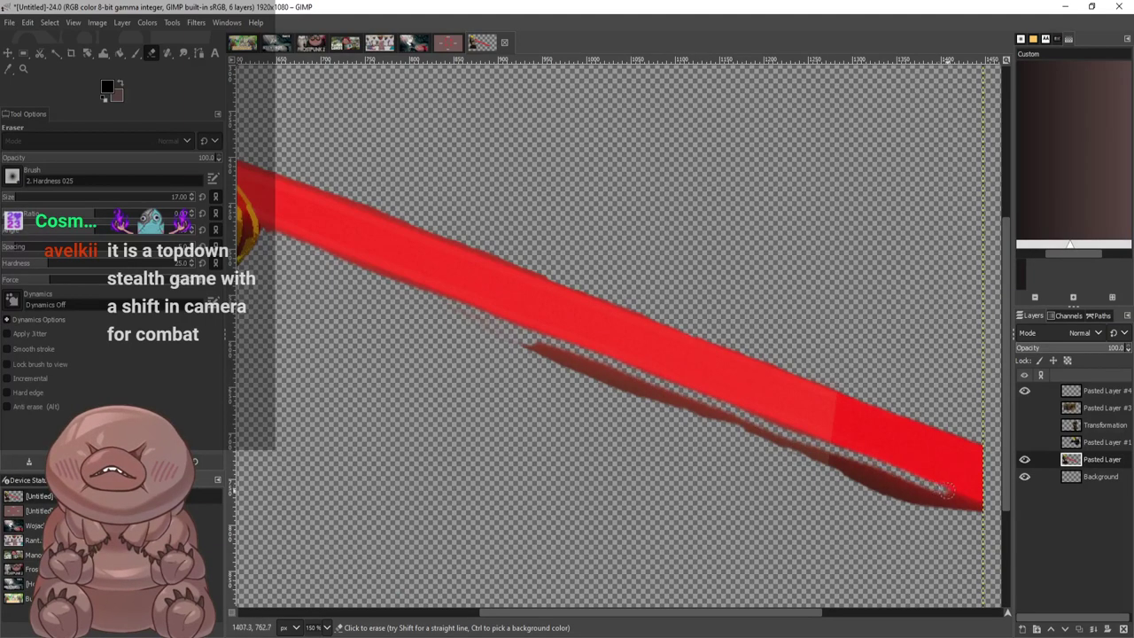
Erase the detached dark strip below the beam on both sides of the brightness seam, working back toward the middle stretch
scroll(939, 524, "up", 2)
mouse_move(713, 383)
left_mouse_down()
mouse_move(580, 330)
mouse_move(651, 353)
left_mouse_up()
mouse_move(713, 379)
left_mouse_down()
mouse_move(796, 394)
mouse_move(717, 386)
mouse_move(915, 461)
mouse_move(758, 397)
left_mouse_up()
mouse_move(669, 381)
left_mouse_down()
mouse_move(793, 445)
mouse_move(886, 470)
mouse_move(858, 428)
left_mouse_up()
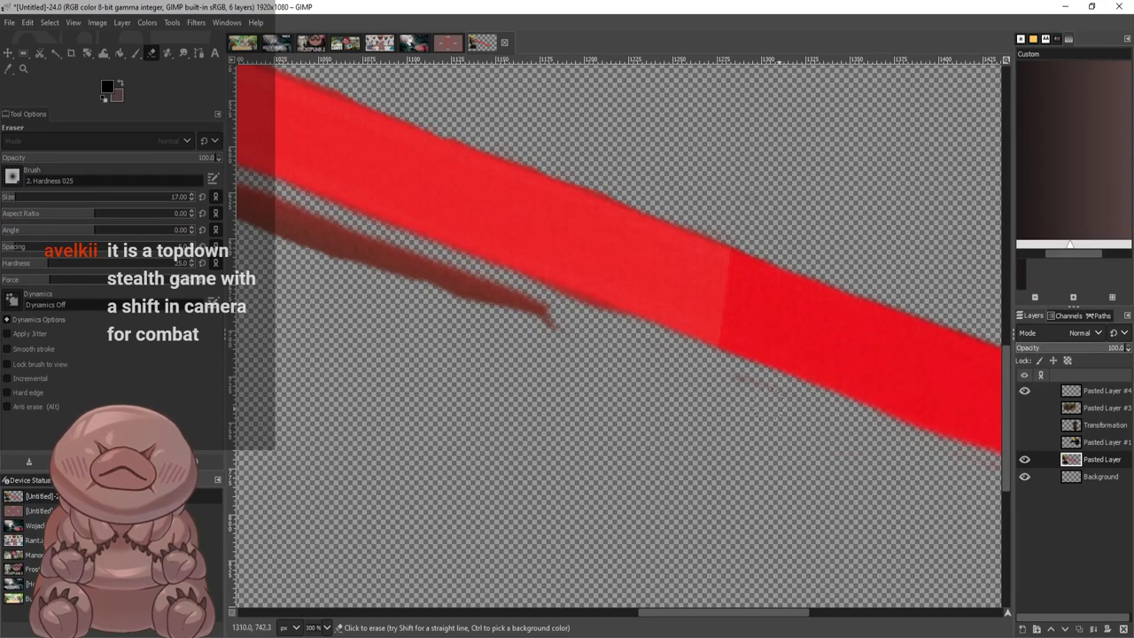
mouse_move(576, 338)
left_mouse_down()
mouse_move(478, 282)
mouse_move(543, 304)
mouse_move(377, 243)
left_mouse_up()
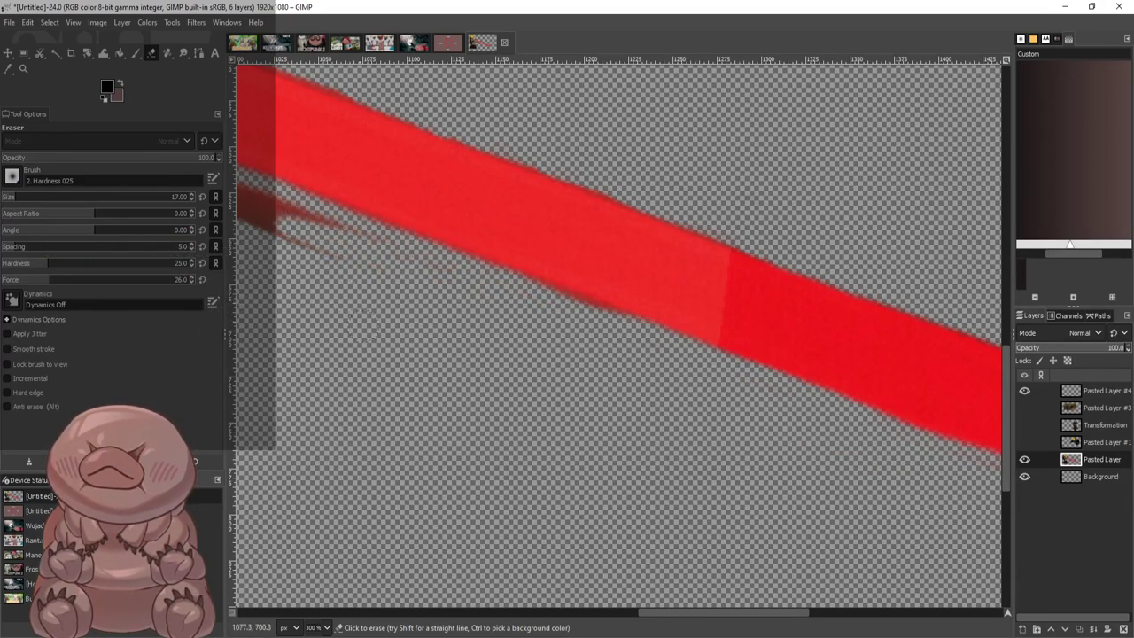
Erase the leftover dark patch below the middle stretch of the beam
scroll(862, 541, "down", 5)
scroll(861, 541, "up", 5)
scroll(864, 541, "down", 3)
scroll(654, 518, "up", 2)
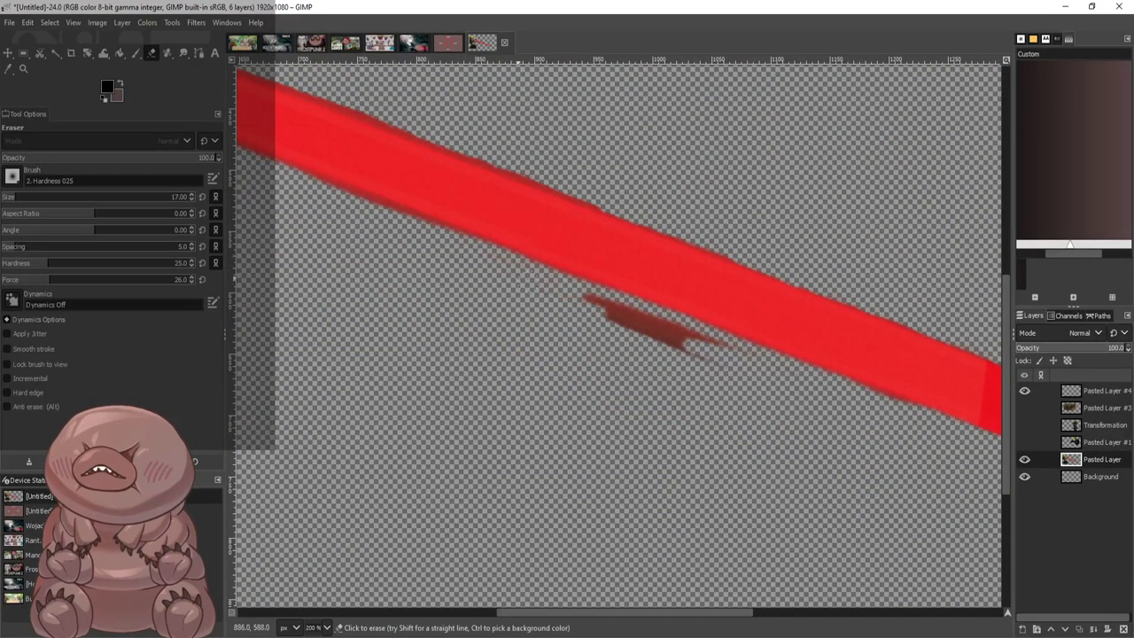
mouse_move(519, 279)
left_mouse_down()
mouse_move(719, 356)
mouse_move(662, 344)
mouse_move(561, 286)
left_mouse_up()
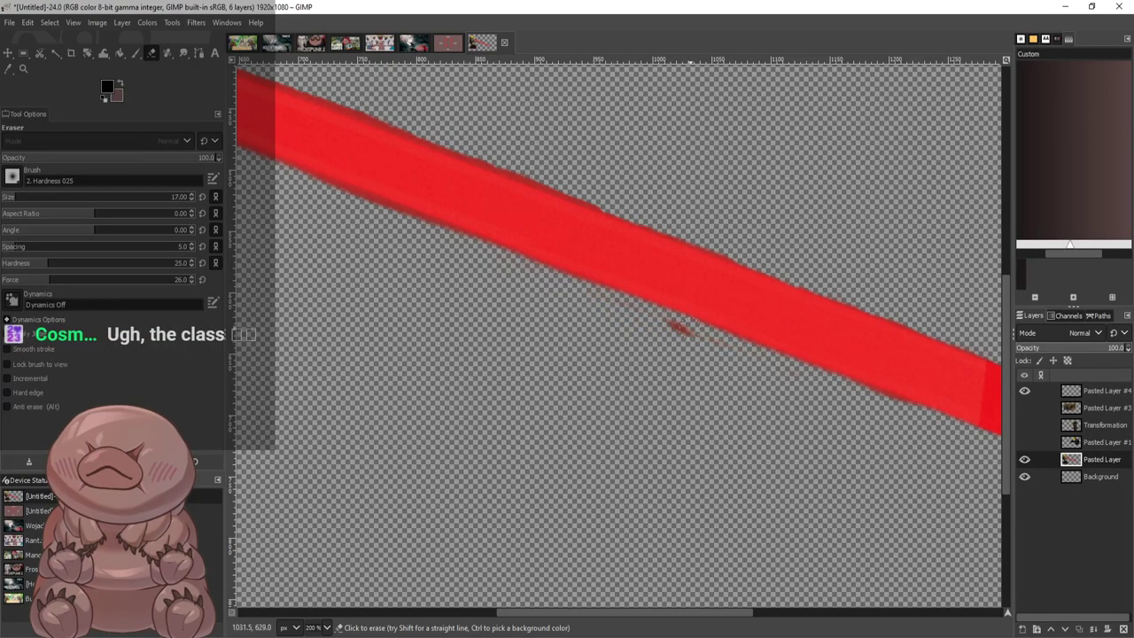
Move the beam-firing character into the canvas's lower-left corner so its base meets the bottom edge of the canvas
scroll(696, 335, "down", 5)
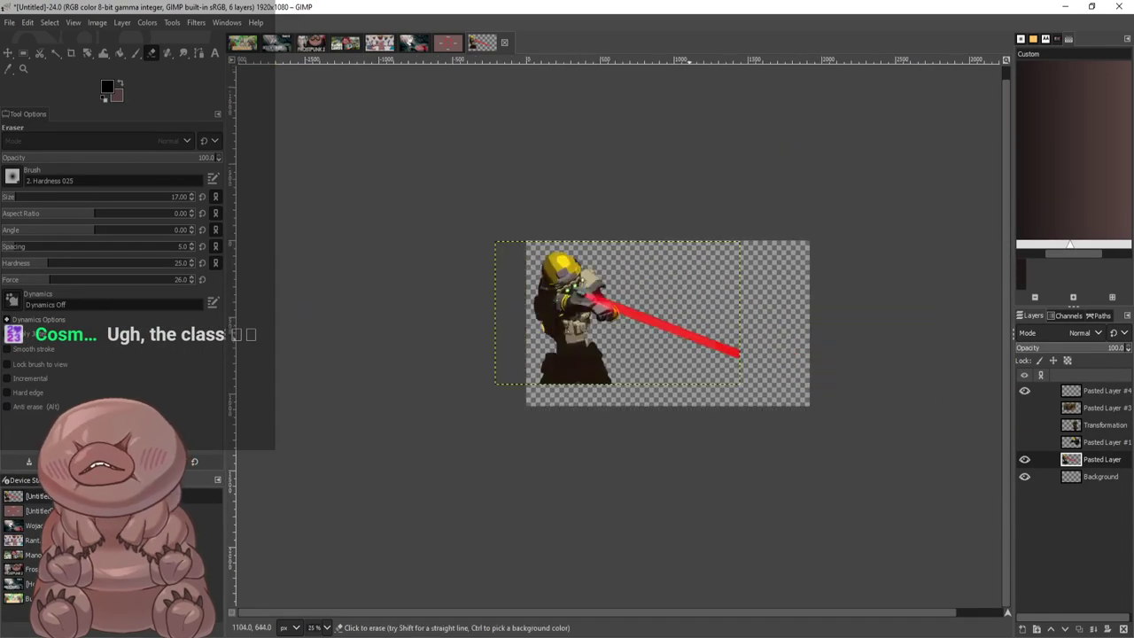
scroll(766, 376, "up", 2)
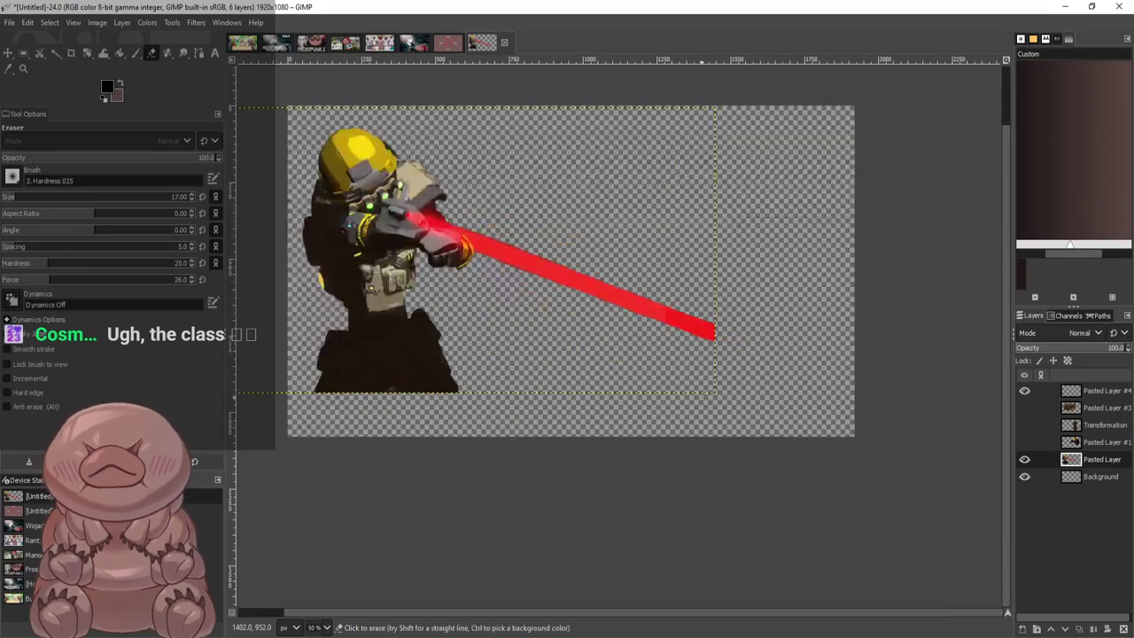
key("m")
mouse_move(387, 232)
left_mouse_down()
mouse_move(358, 271)
mouse_move(336, 277)
mouse_move(349, 283)
mouse_move(344, 245)
mouse_move(345, 278)
left_mouse_up()
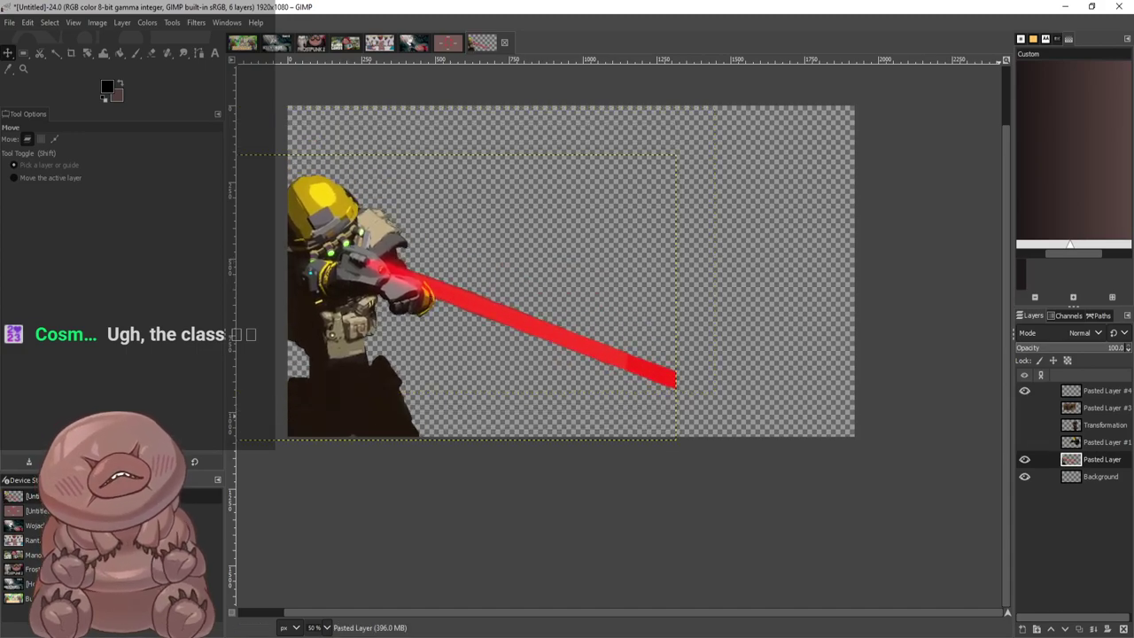
Show the Transformation and Pasted Layer #1 layers, then move the brown silhouette down over the beam and the masked figure up above it
left_click(1024, 426)
left_click(1025, 442)
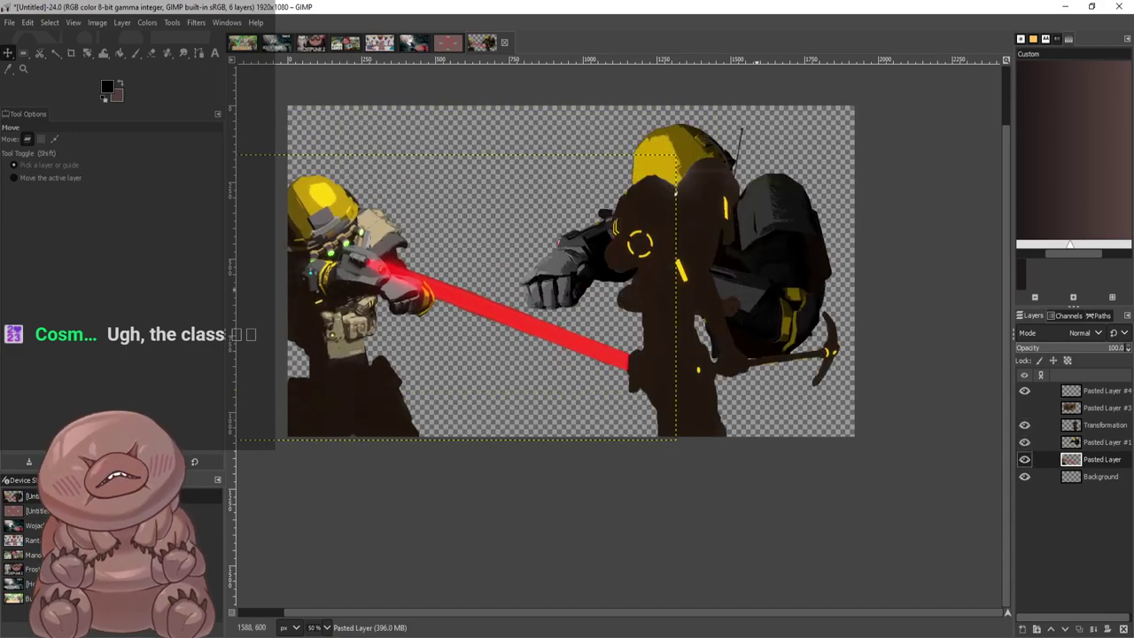
left_click_drag(679, 242, 625, 355)
left_click_drag(682, 192, 614, 136)
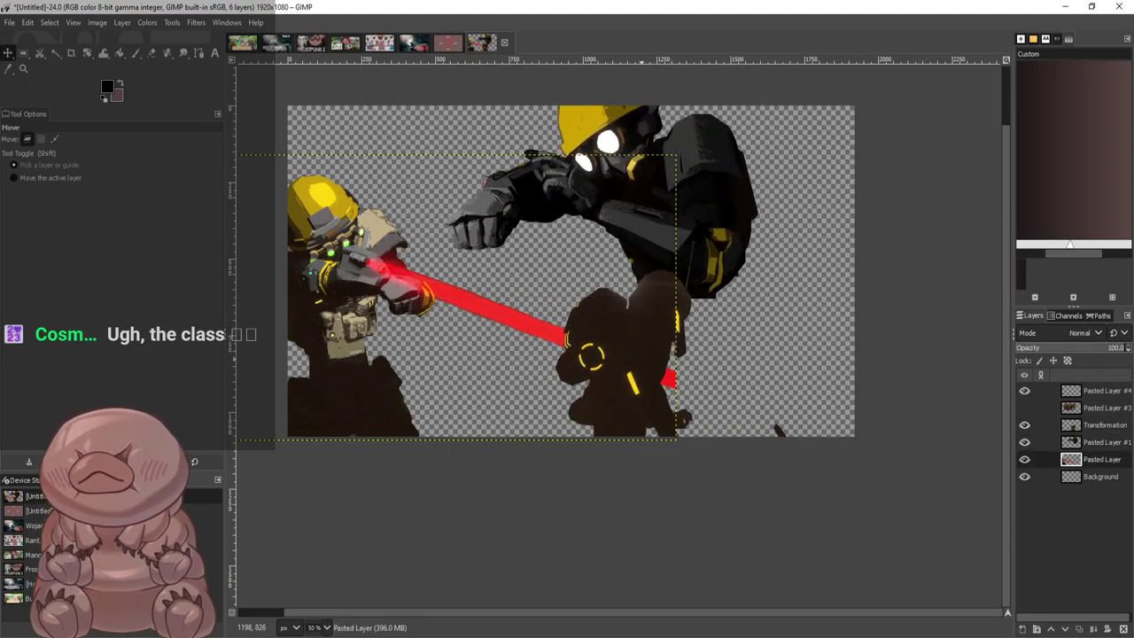
left_click_drag(650, 345, 583, 314)
left_click_drag(705, 192, 742, 221)
left_click(704, 211)
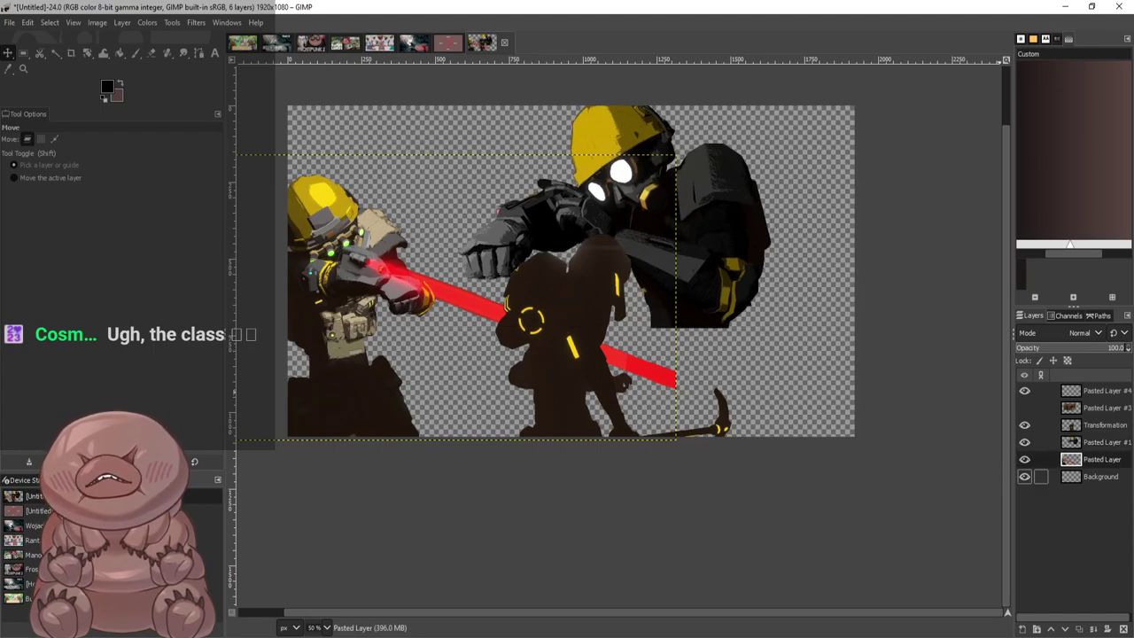
Try scaling Pasted Layer #1 with the masked figure down to about half its size, then undo the scaling
left_click(1098, 441)
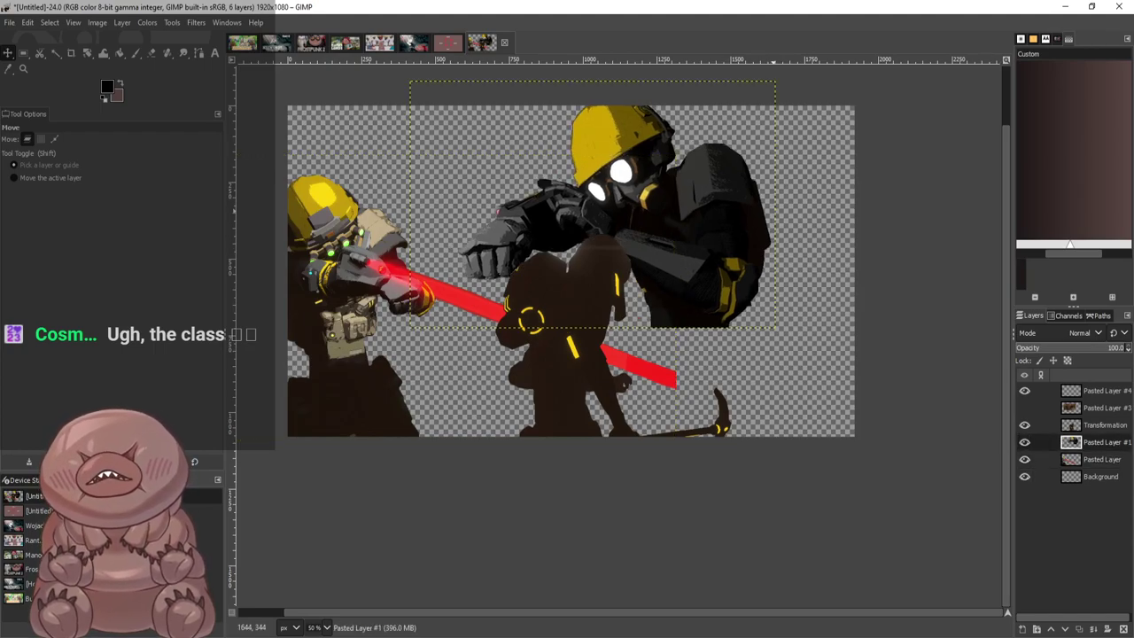
left_click(853, 427)
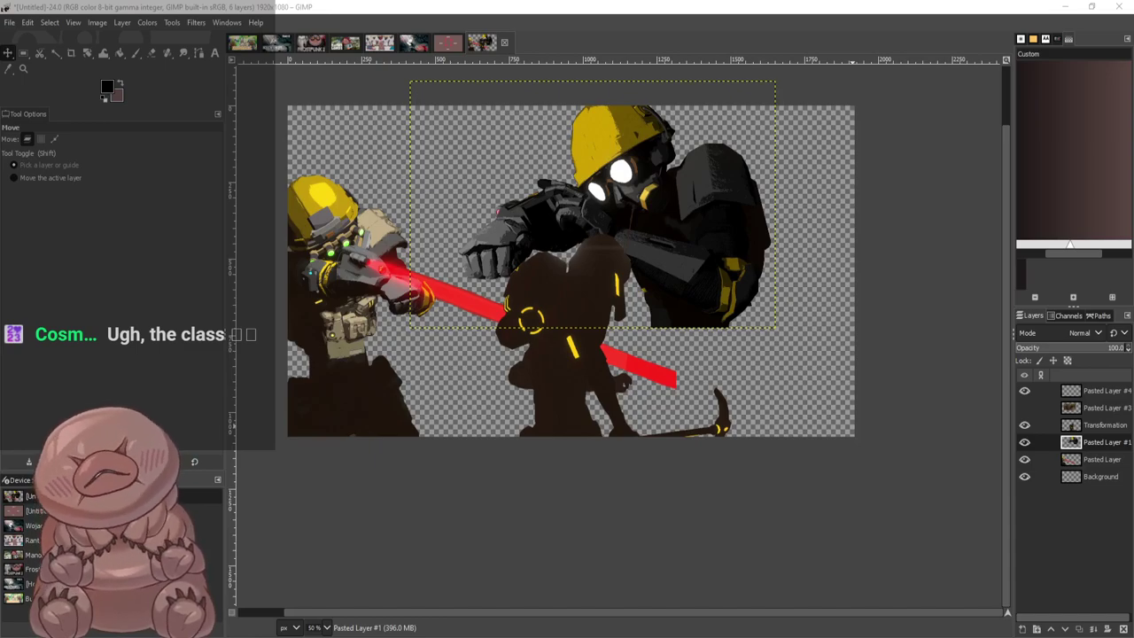
key("Return")
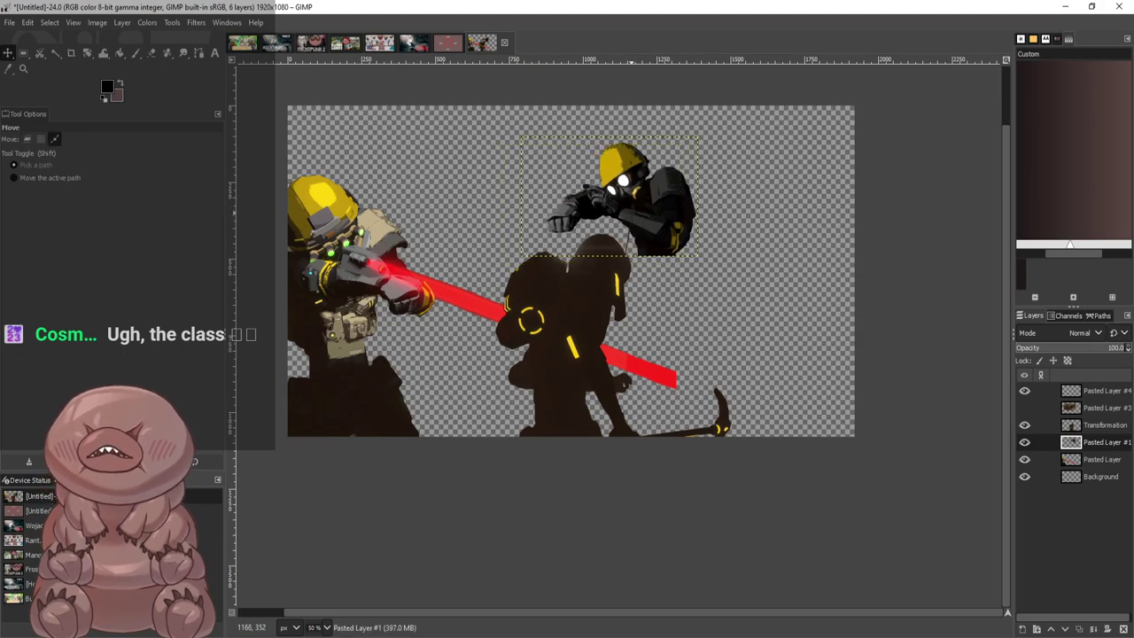
key("ctrl+z")
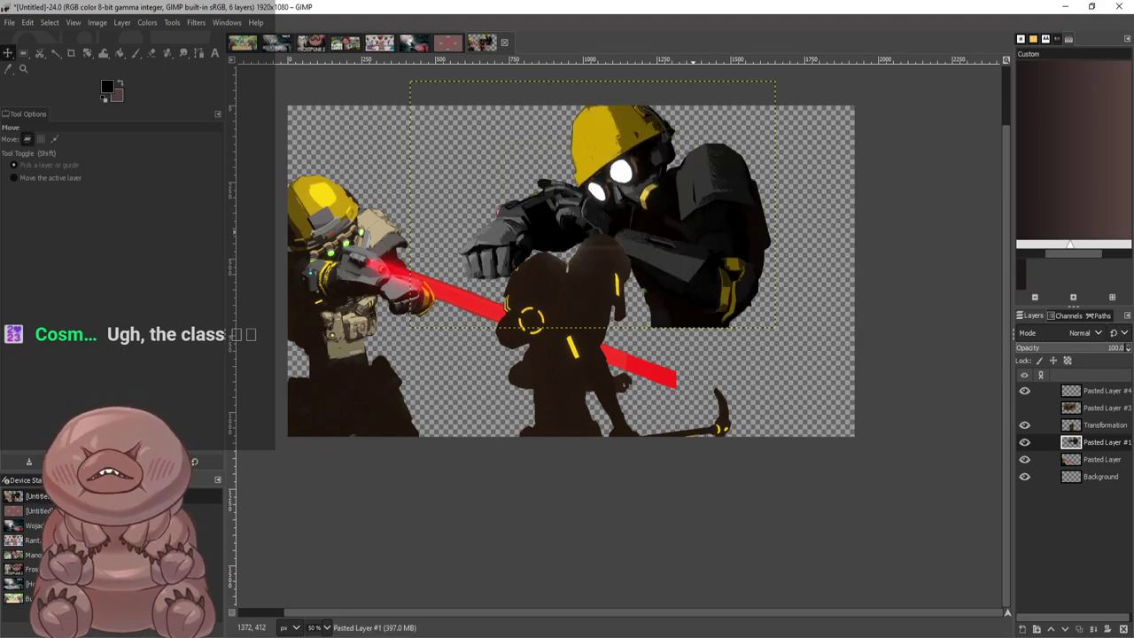
Scale Pasted Layer #1 down to about 65% of its size and move the masked figure slightly upward
left_click(816, 493)
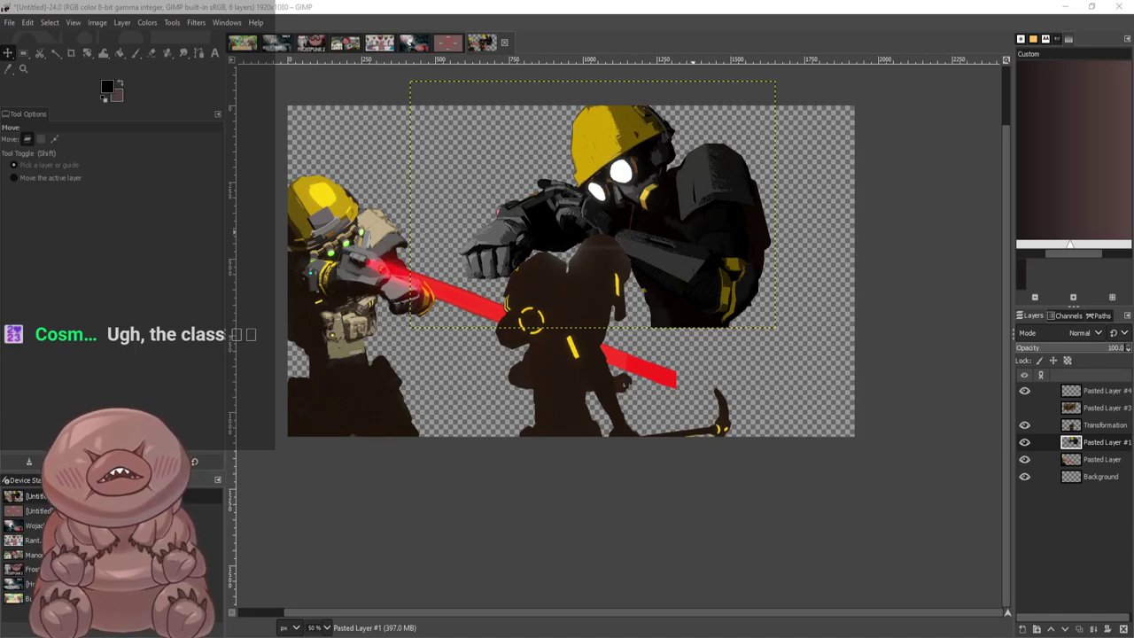
key("Return")
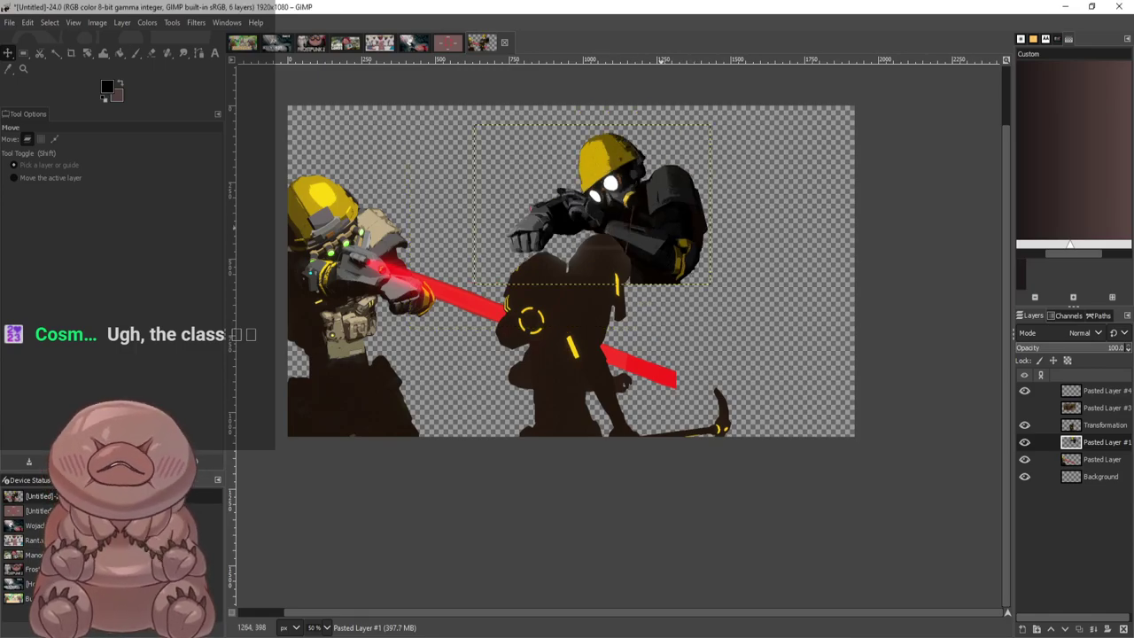
left_click_drag(645, 206, 656, 181)
Spread the figures out: masked figure in the canvas's upper-right corner, silhouette slightly lower right, and beam character farther right and up
mouse_move(606, 302)
left_mouse_down()
mouse_move(612, 288)
mouse_move(622, 317)
left_mouse_up()
left_click(667, 176)
left_click_drag(671, 176, 787, 189)
left_click_drag(333, 261, 479, 223)
Select the leftover brown strip beside the beam character with a rectangle, delete it from Pasted Layer and clear the selection
key("r")
left_click_drag(304, 110, 406, 406)
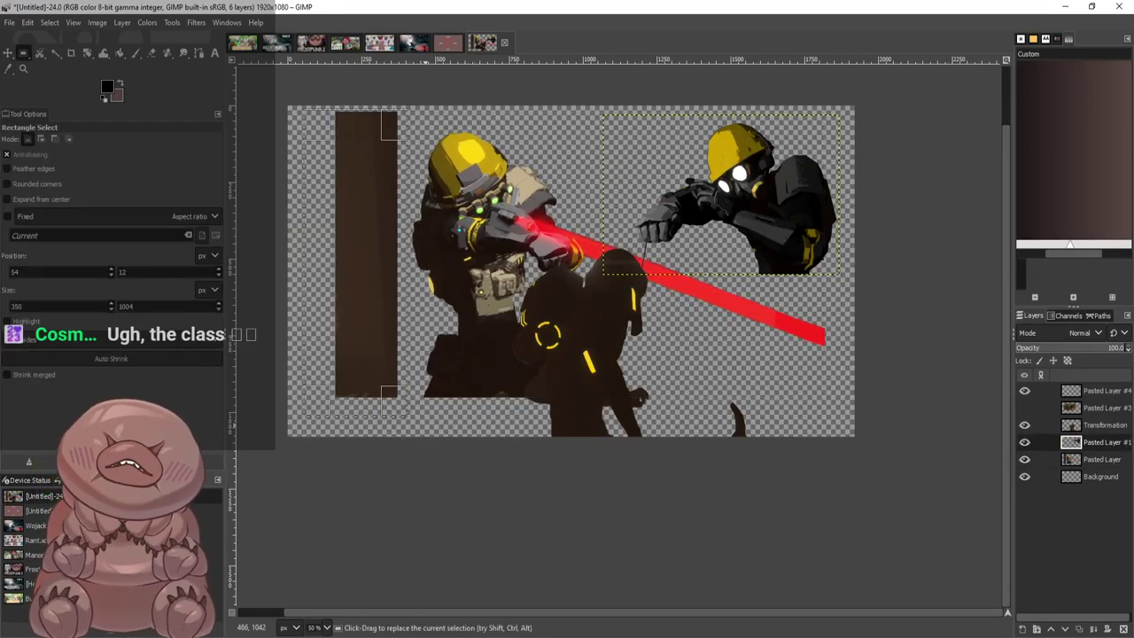
left_click(1101, 459)
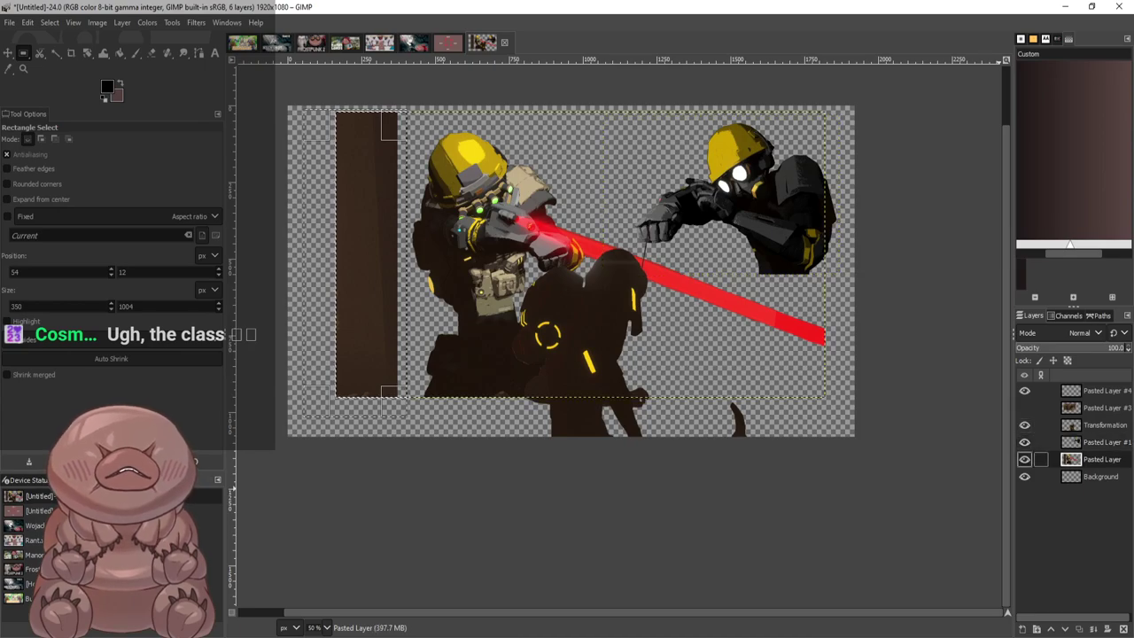
key("Delete")
left_click(452, 315)
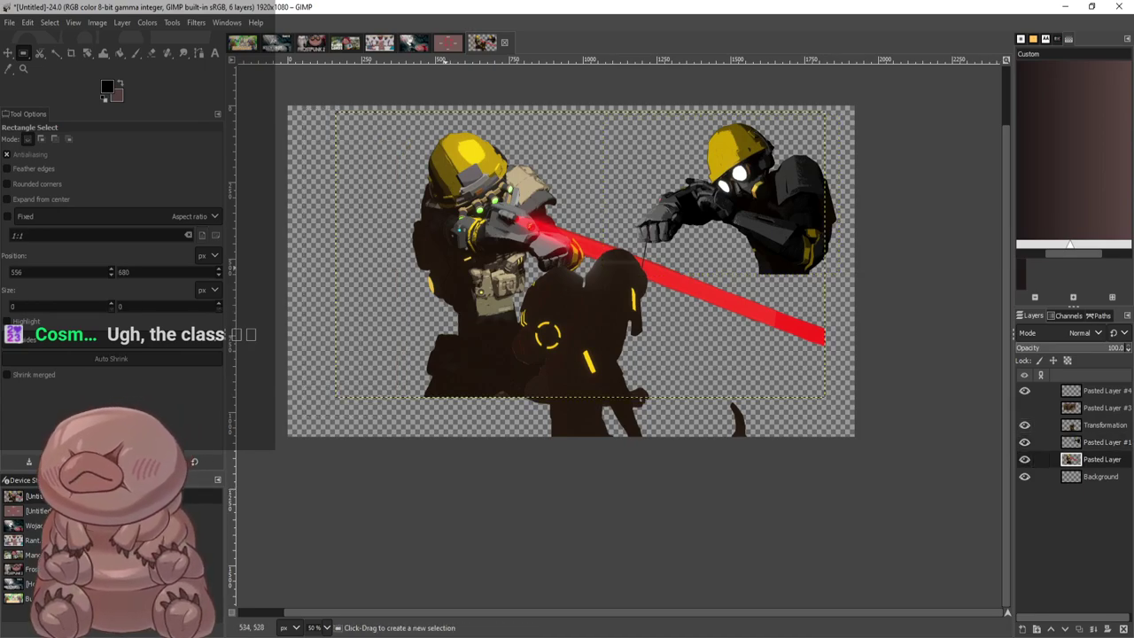
Scale Pasted Layer with the beam character down to about 72% of its size
right_click(461, 258)
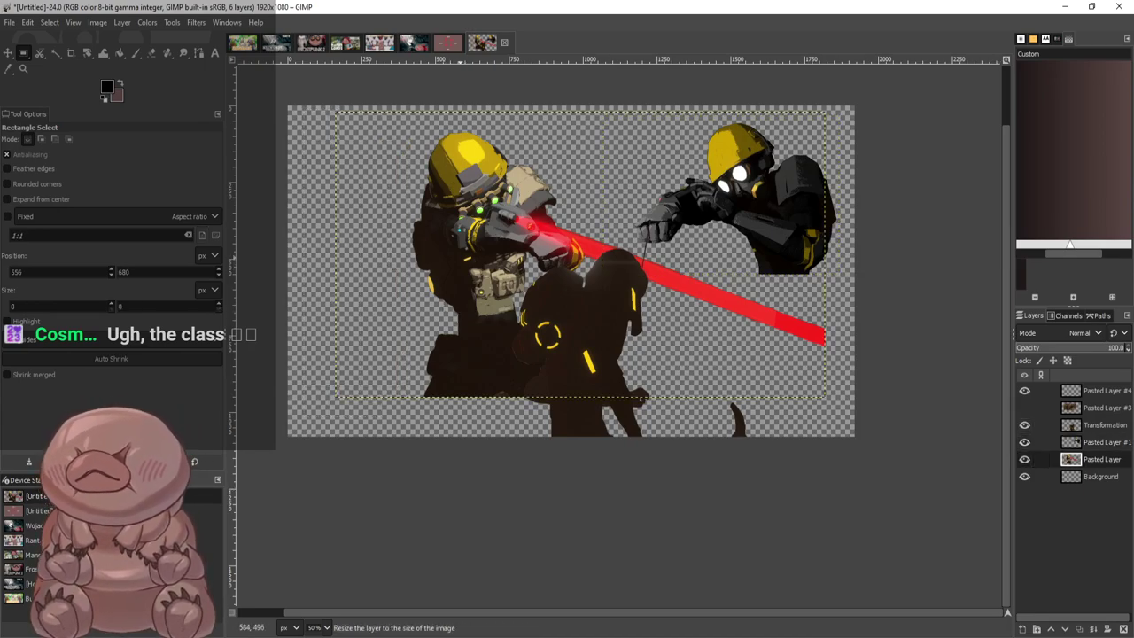
left_click(716, 527)
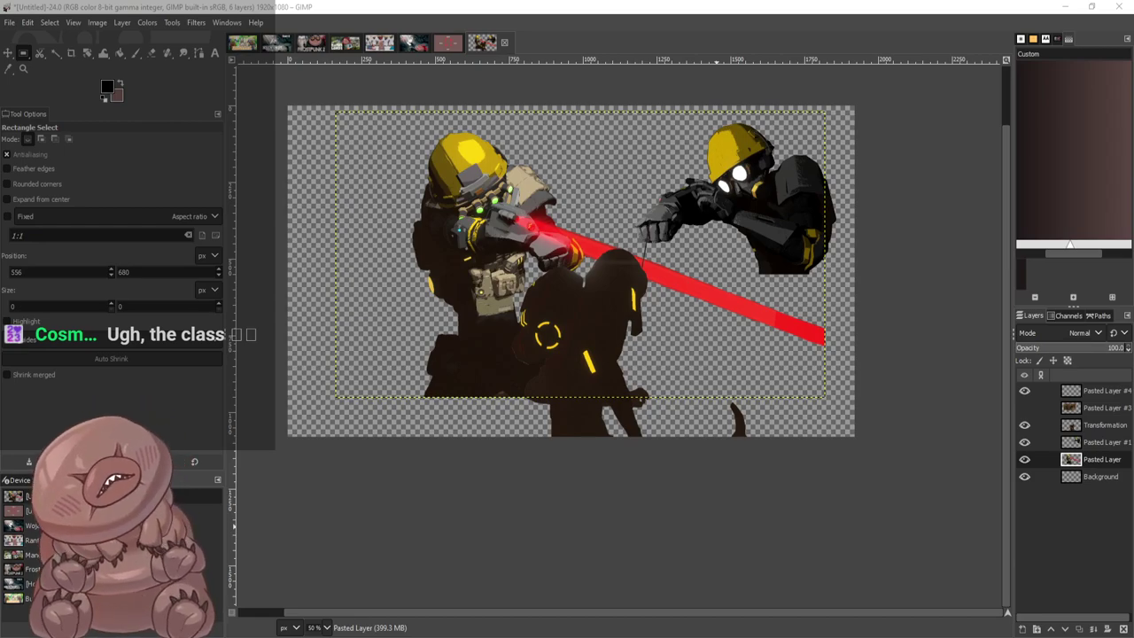
key("Return")
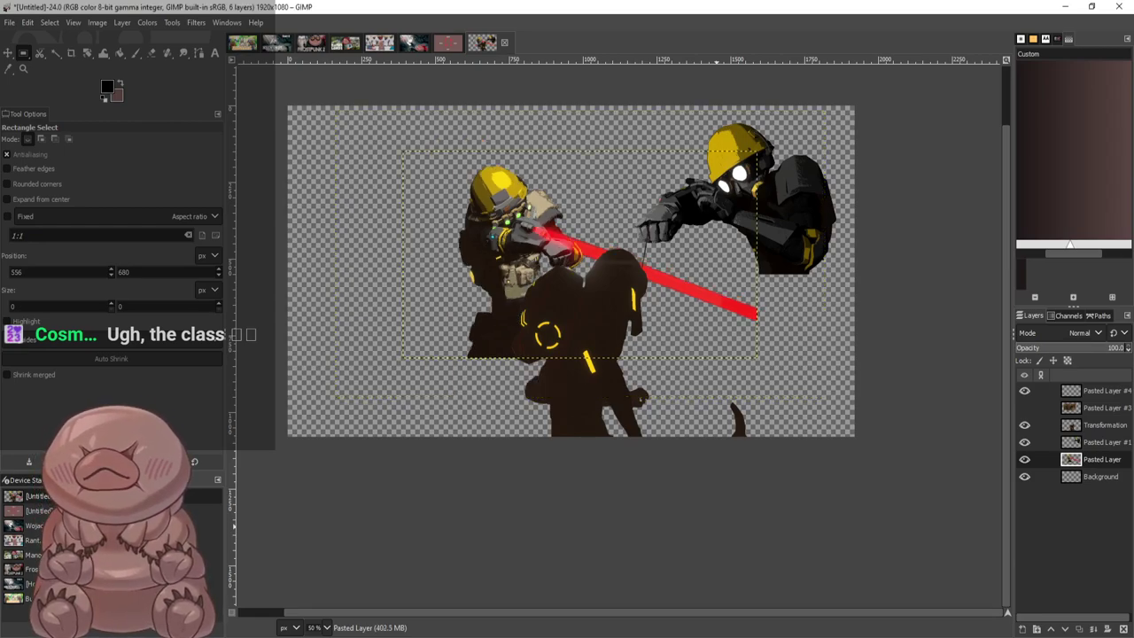
left_click_drag(524, 241, 439, 231)
left_click(344, 200)
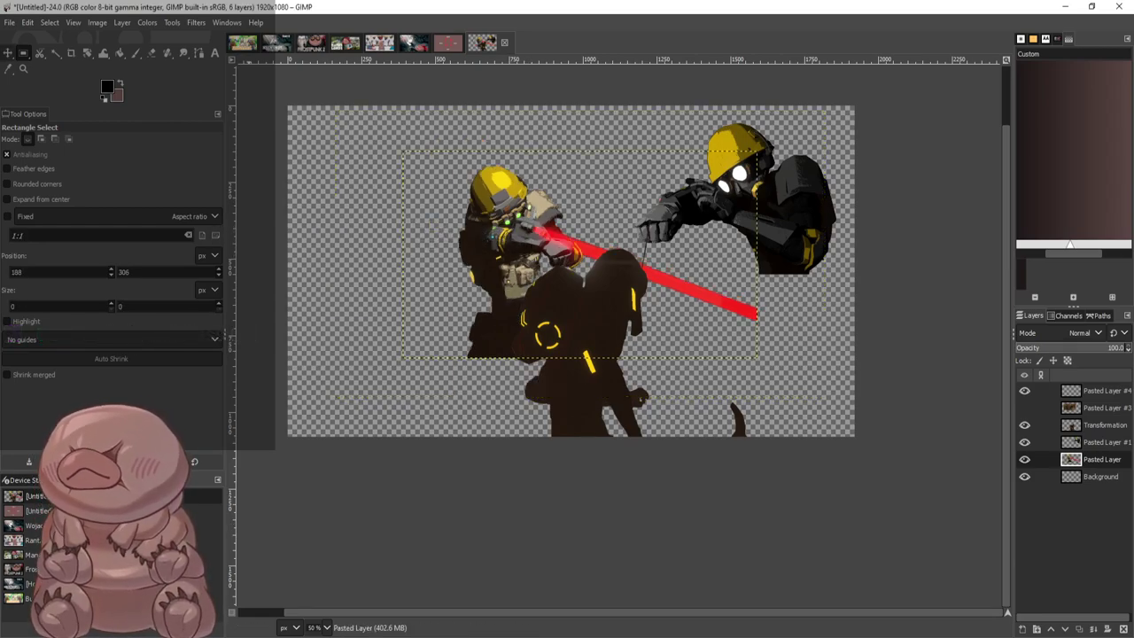
Move the beam character to the canvas's left side, lift the silhouette until its pickaxe shows, and shift the masked figure up and left to the top edge
key("m")
left_click_drag(524, 224, 397, 192)
left_click_drag(588, 341, 595, 311)
left_click_drag(366, 215, 347, 262)
left_click_drag(773, 205, 731, 179)
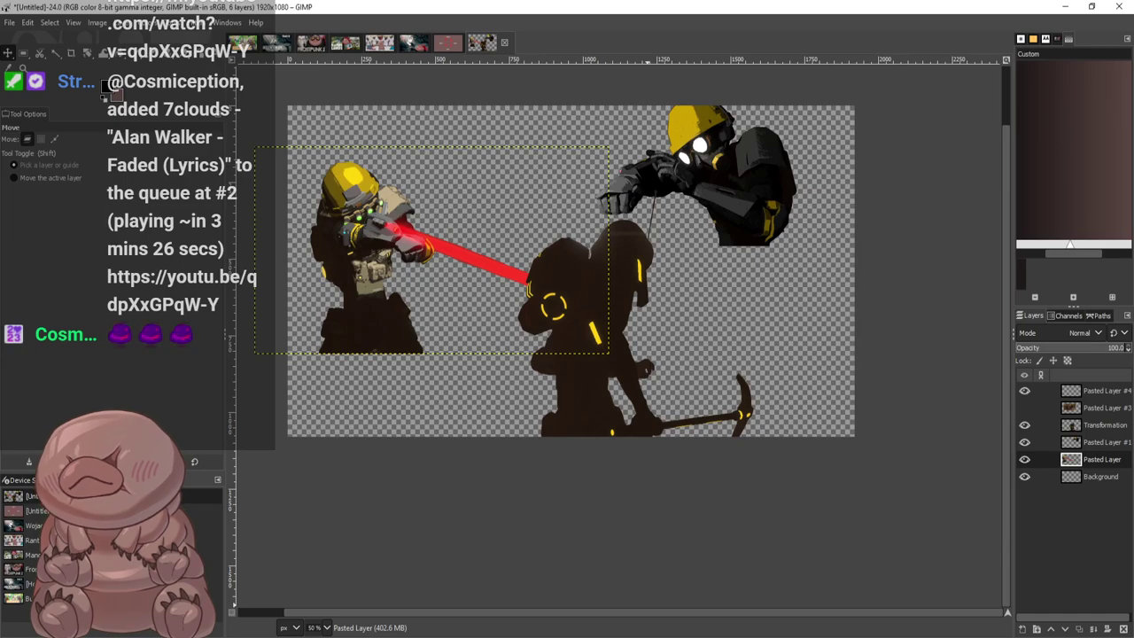
Paste the RAW METAL logo as a new layer and place it near the canvas's top, between the beam character and the masked figure
key("ctrl+v")
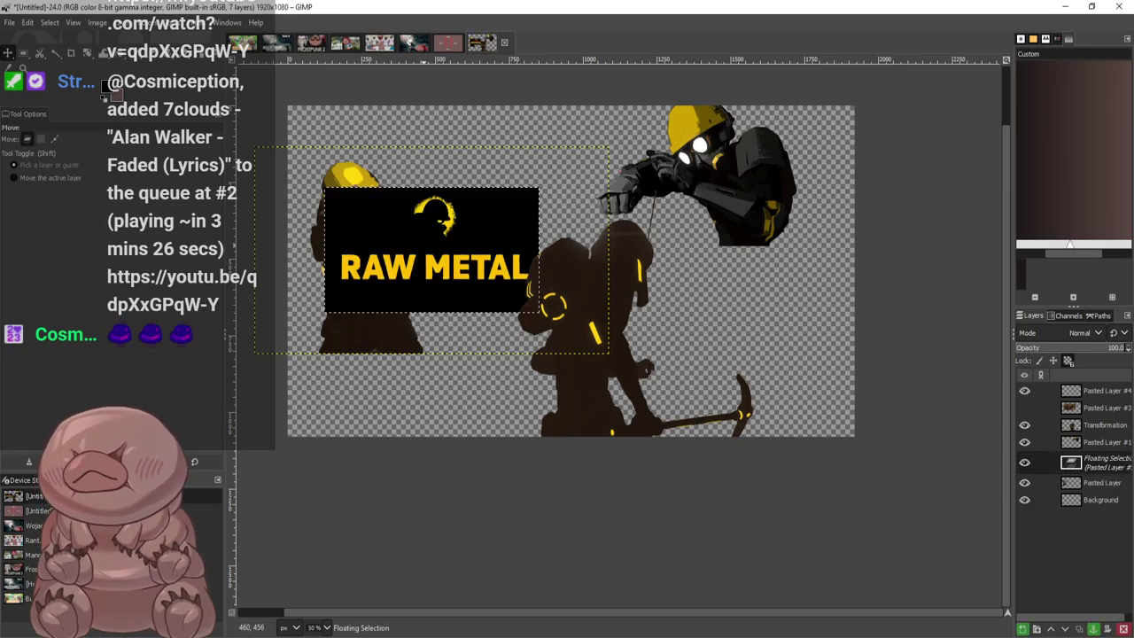
left_click(1022, 629)
left_click_drag(447, 222, 499, 161)
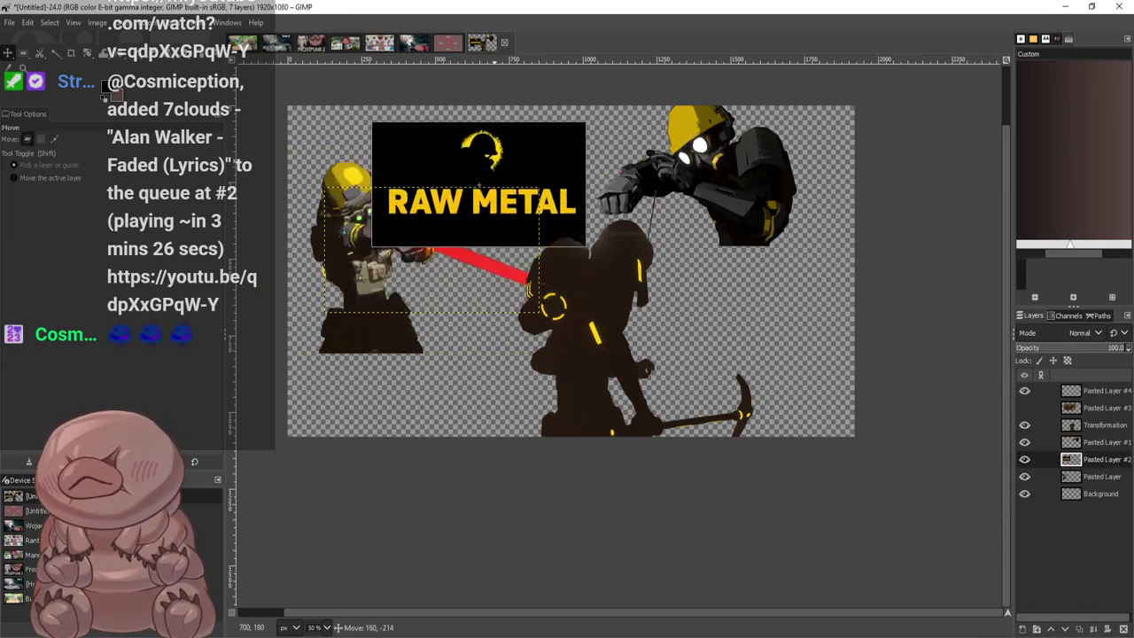
Fill the Background layer with black using Bucket Fill
left_click(1099, 494)
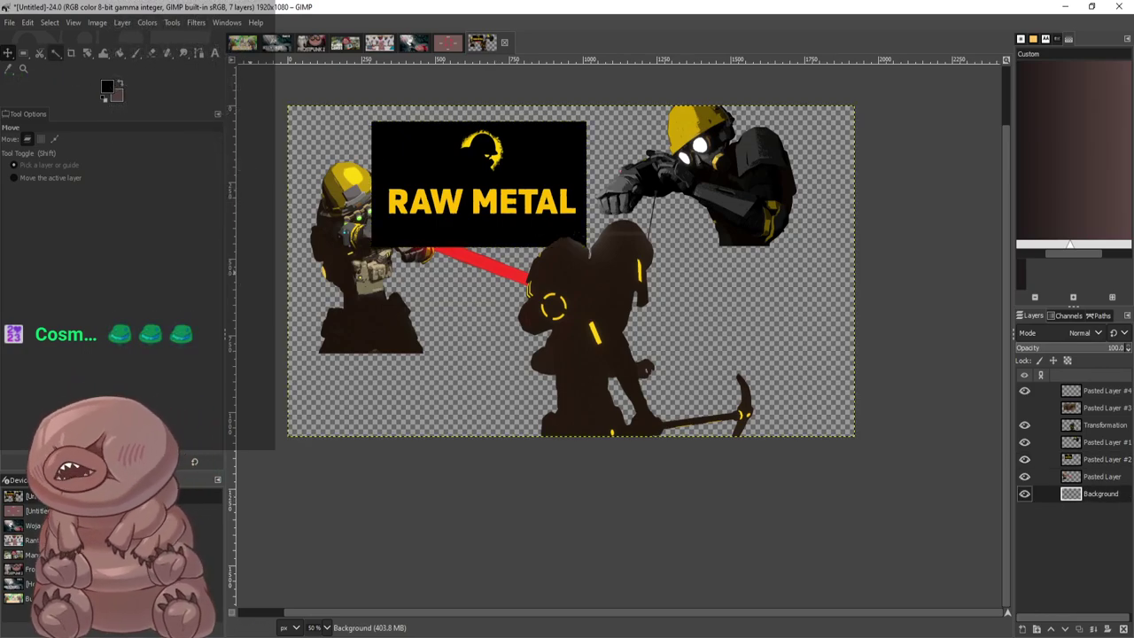
left_click(120, 53)
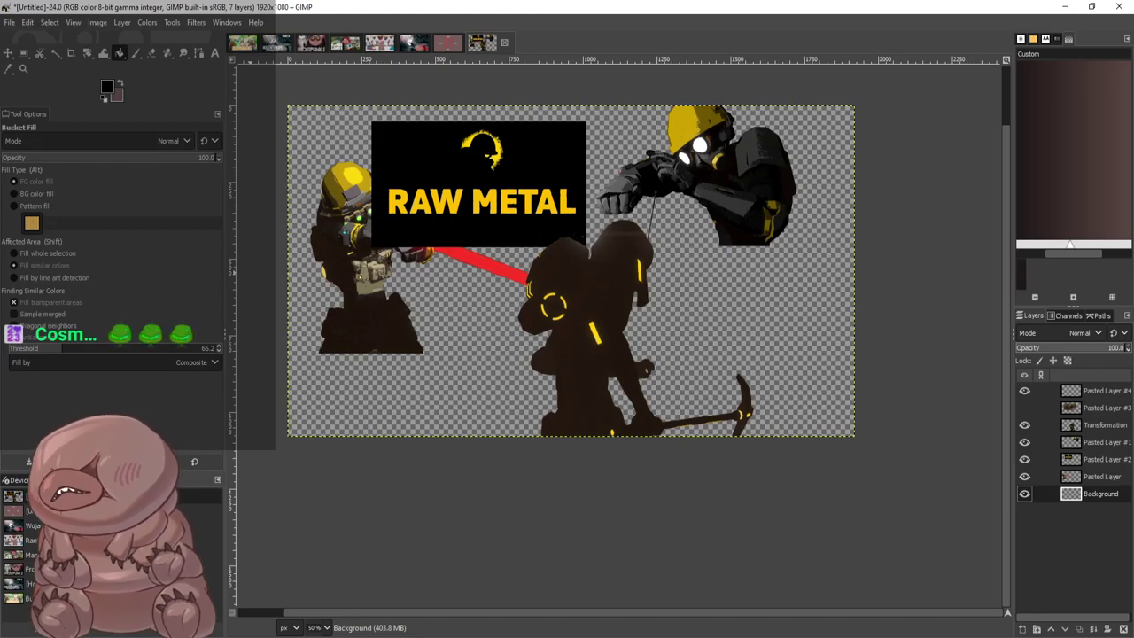
left_click(611, 342)
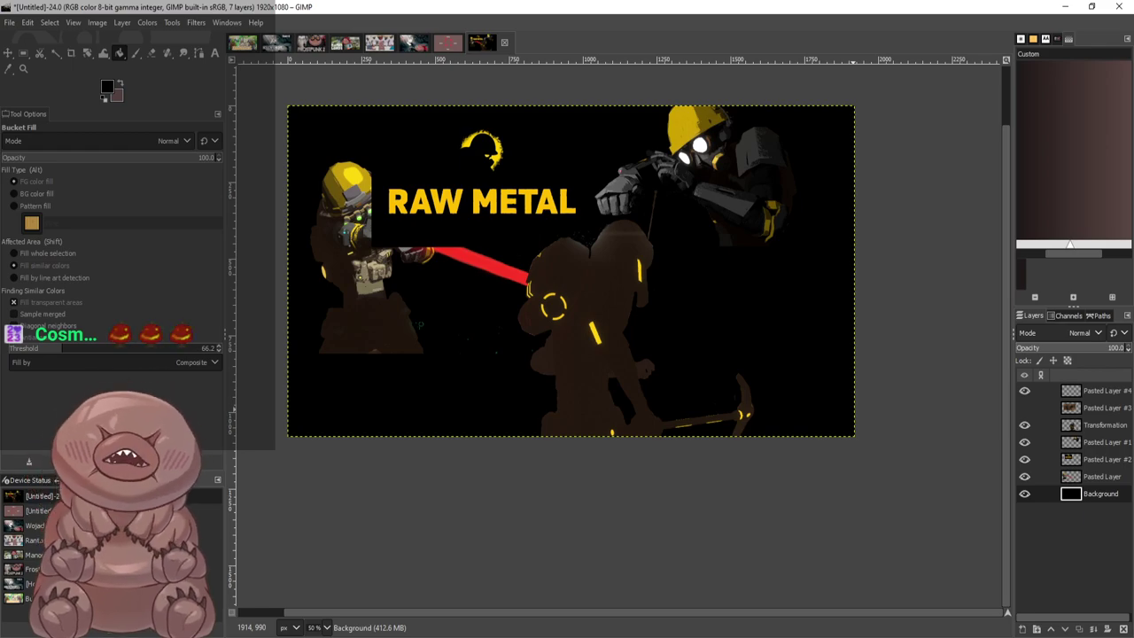
Hide the RAW METAL logo layer and inspect the area around the silhouette for stray specks
scroll(612, 327, "up", 2)
scroll(557, 321, "down", 1)
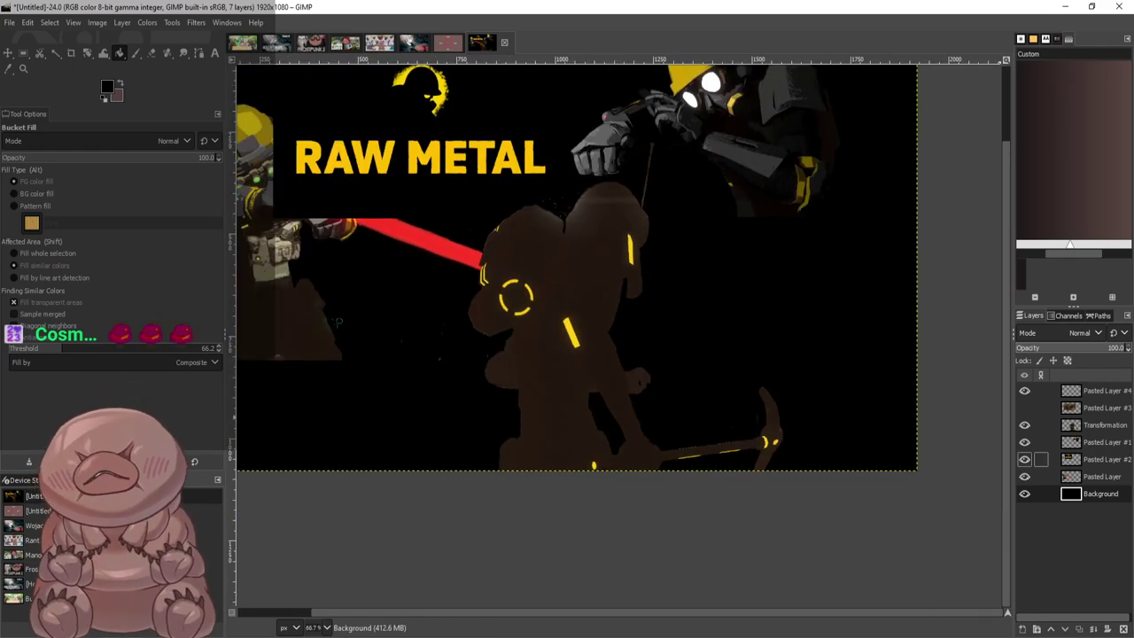
left_click(1024, 459)
scroll(483, 301, "up", 1)
scroll(476, 302, "up", 4)
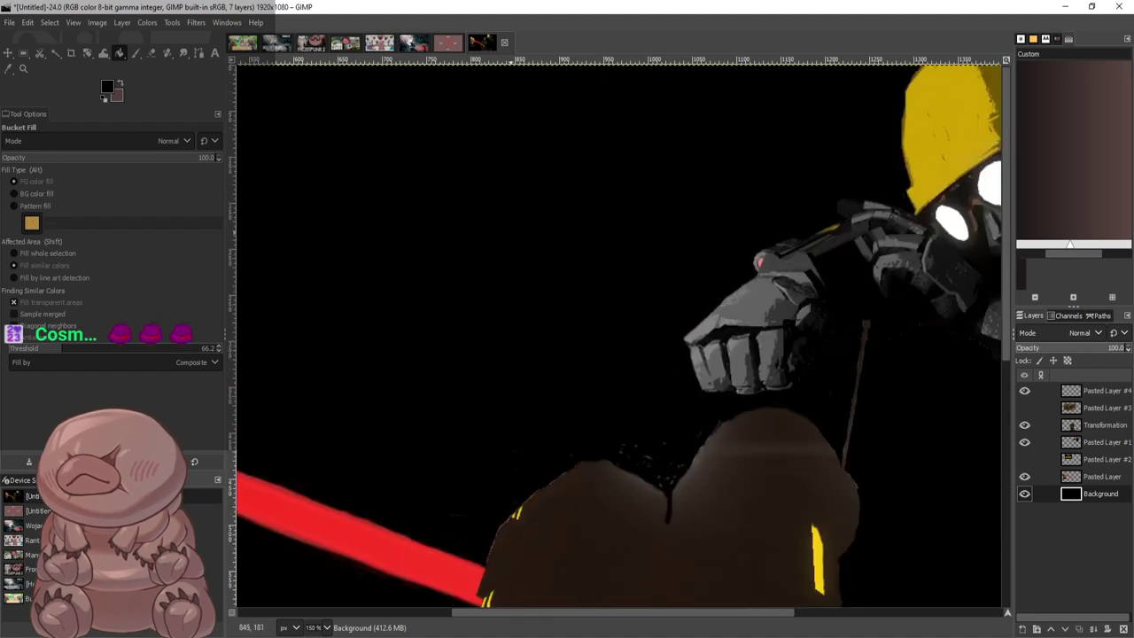
scroll(549, 222, "down", 1)
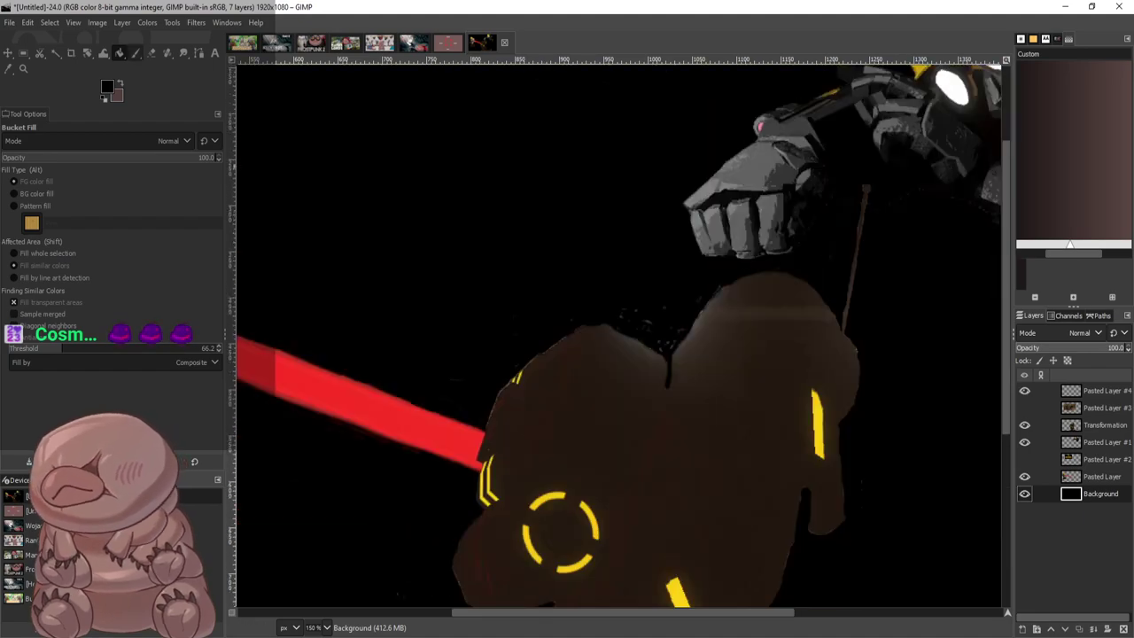
Erase the stray dots around the silhouette's upper edge on the Transformation layer, and select everything outside its outline
left_click(152, 53)
left_click(1071, 424)
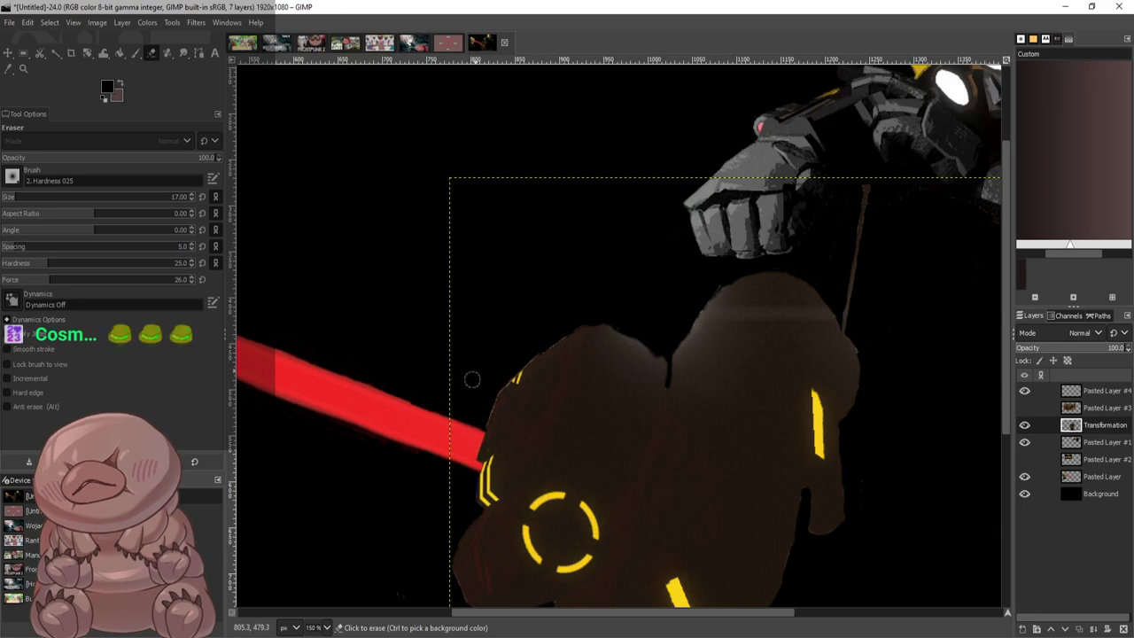
scroll(514, 345, "down", 5)
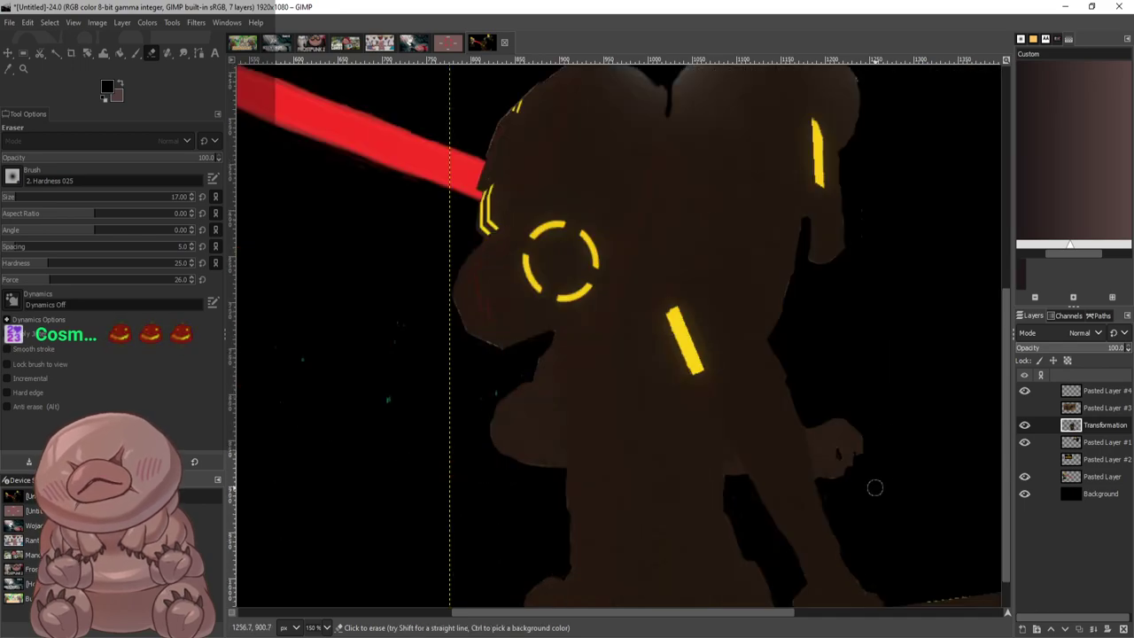
scroll(851, 500, "down", 1)
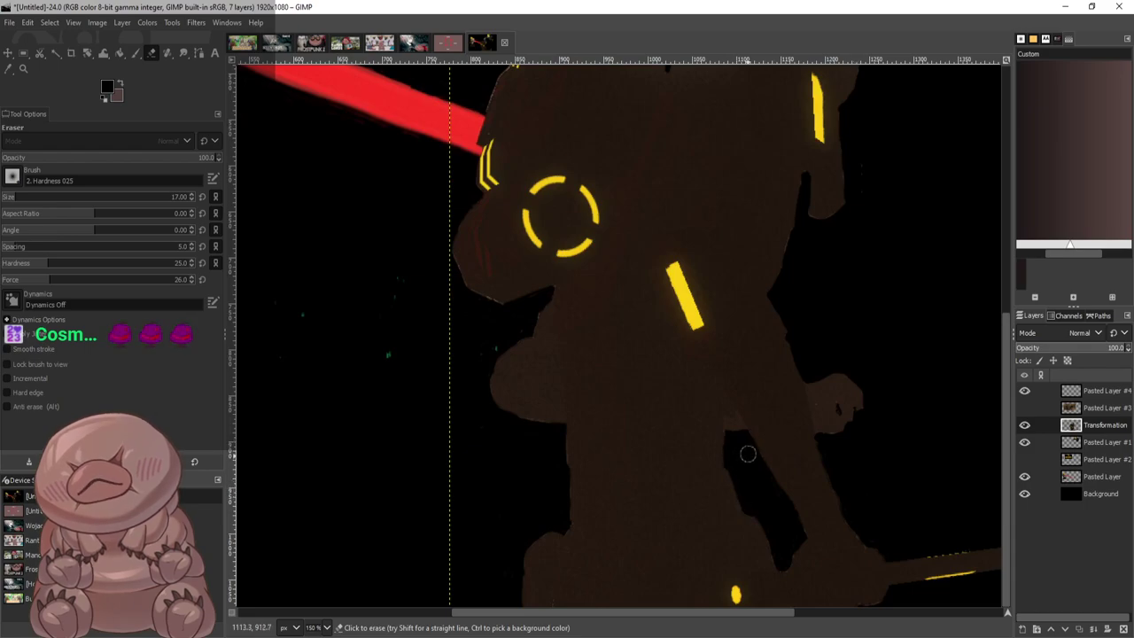
left_click(1071, 426, "alt")
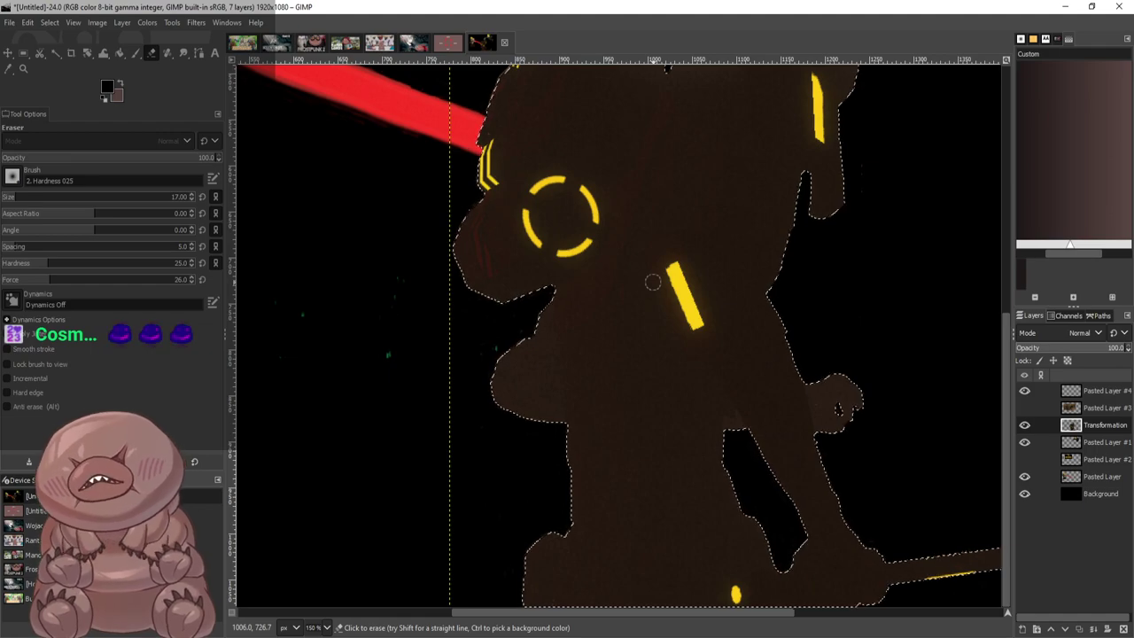
key("ctrl+i")
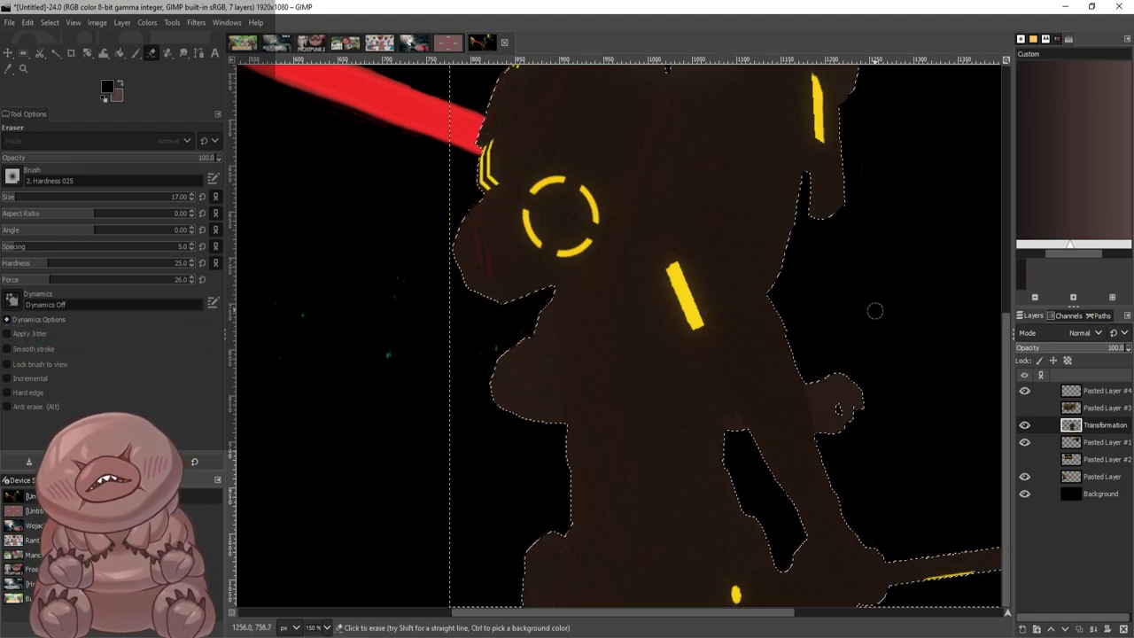
scroll(874, 313, "down", 3)
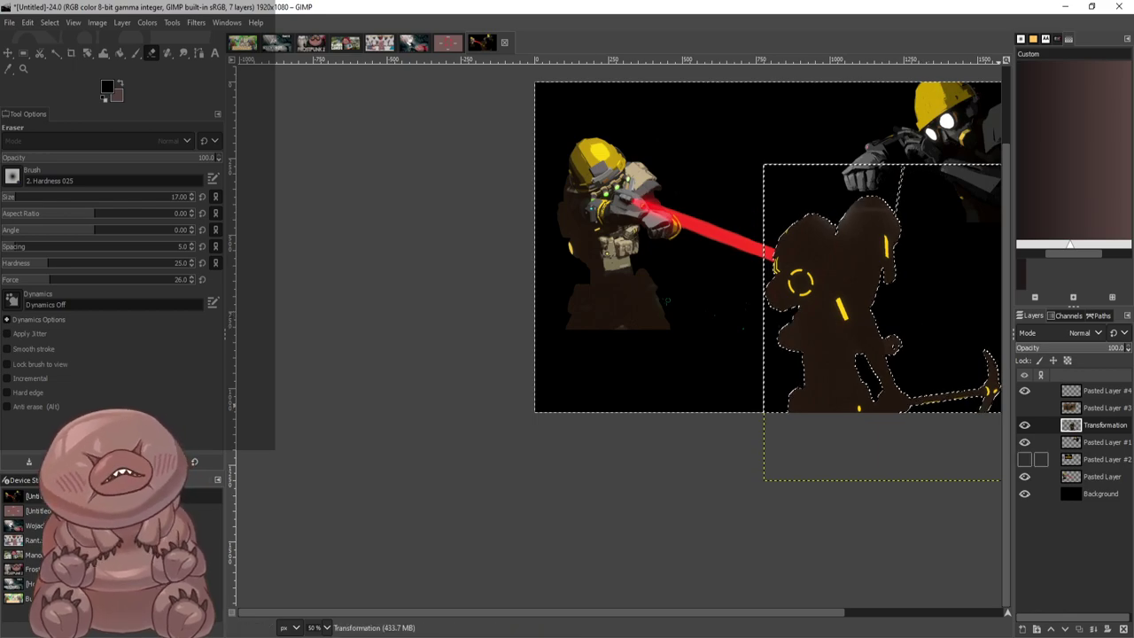
Select the beam character's outline from Pasted Layer, try clearing the area outside it on the Transformation layer, and undo the clearing
left_click(1071, 476, "alt")
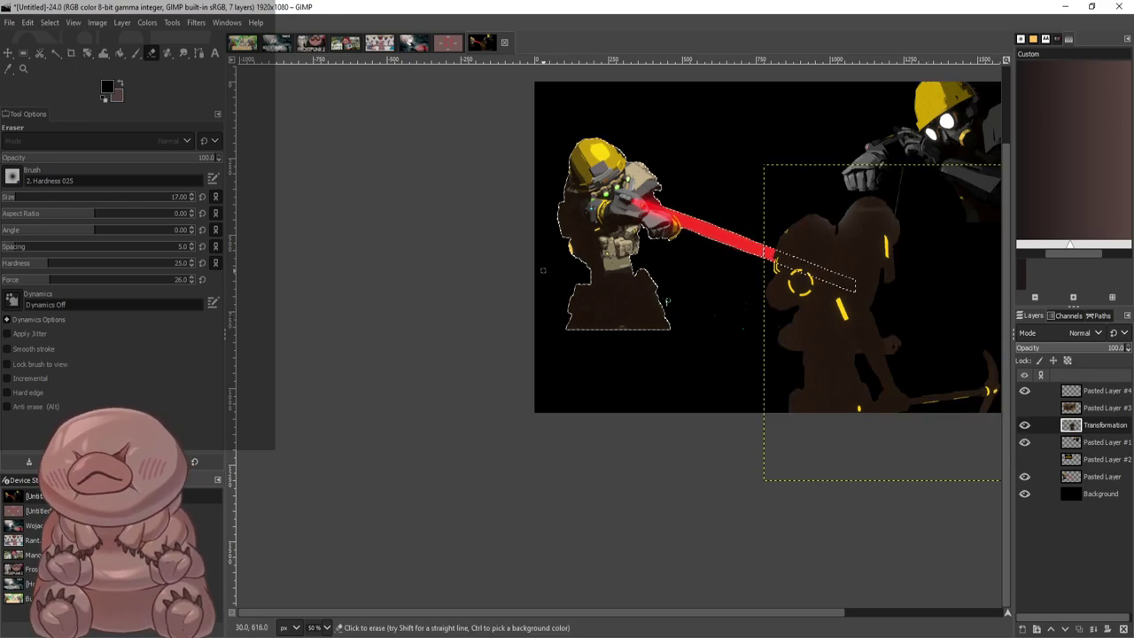
scroll(720, 264, "up", 3)
scroll(720, 264, "up", 2)
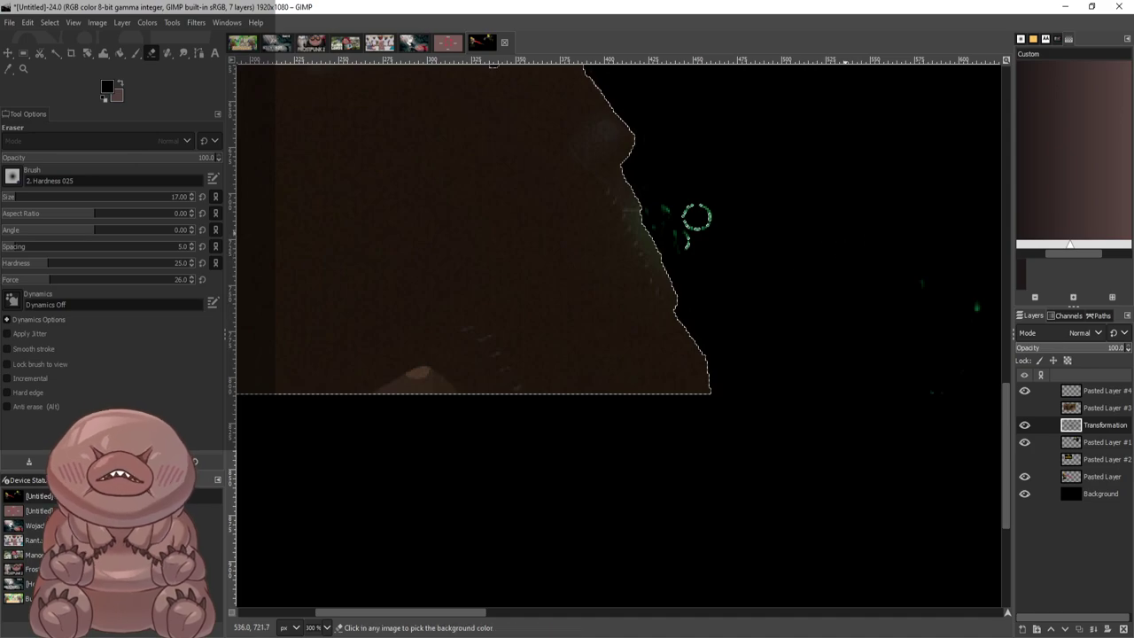
scroll(697, 217, "down", 3)
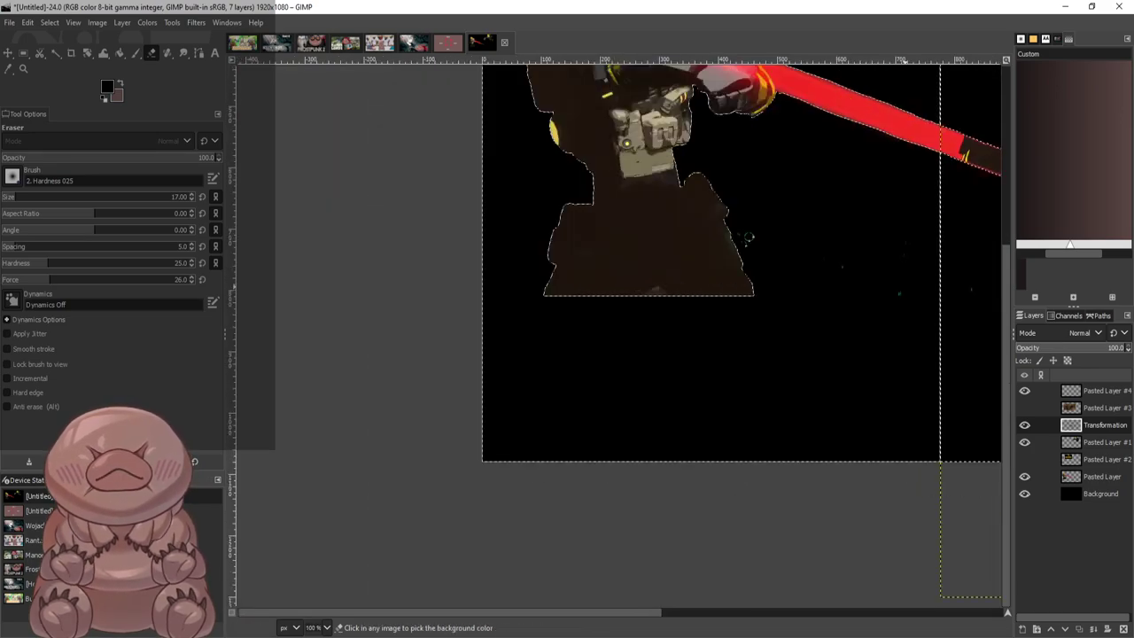
scroll(749, 238, "down", 2)
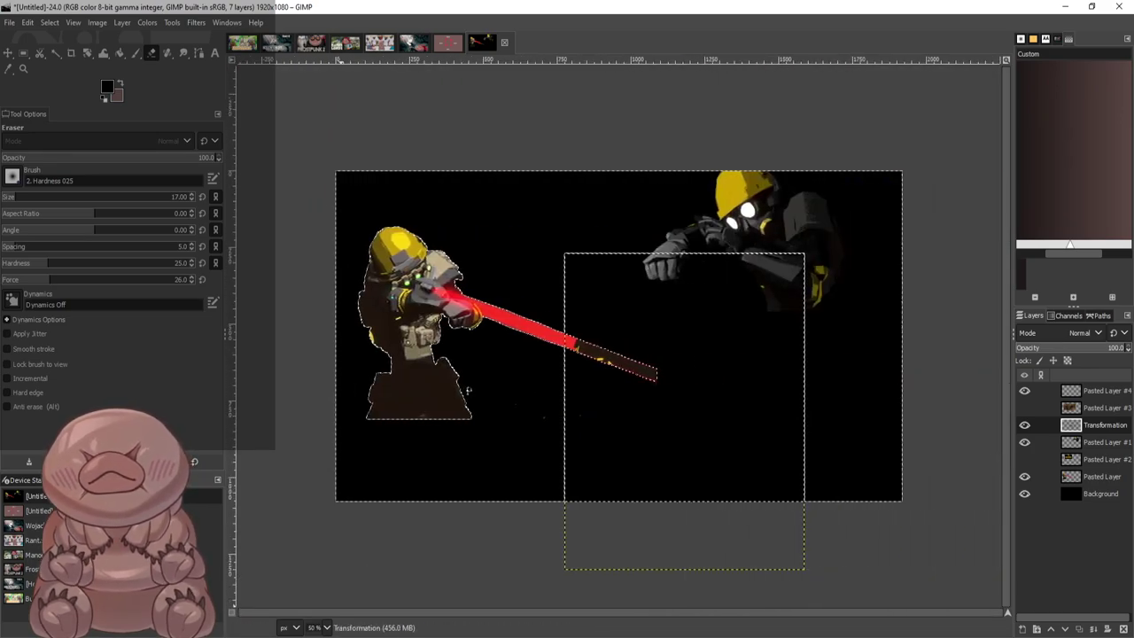
scroll(468, 390, "up", 1)
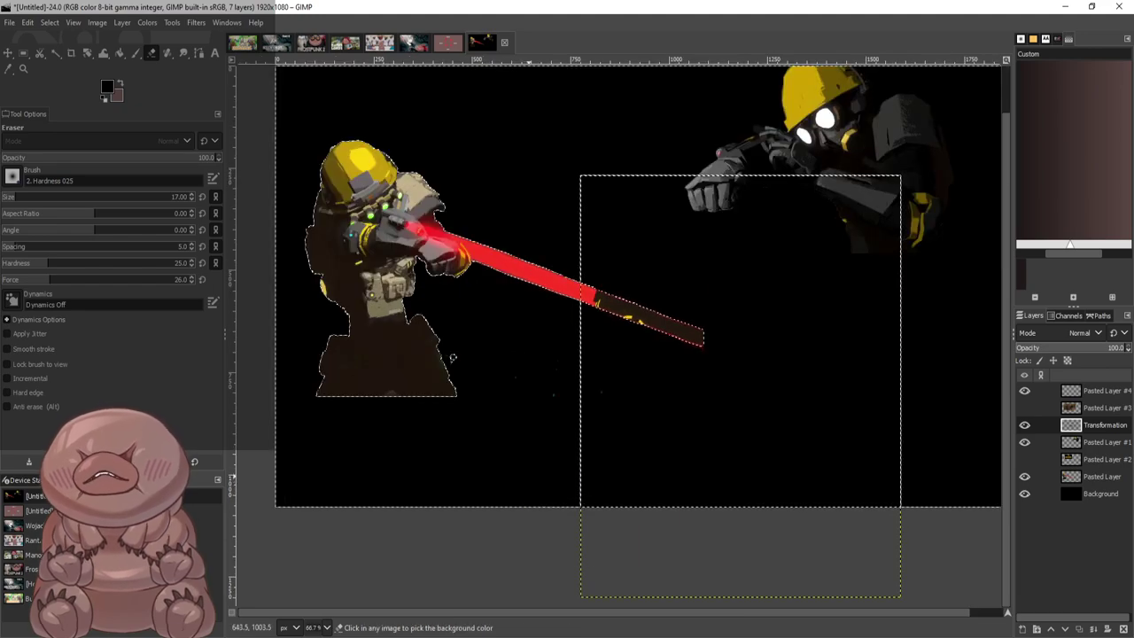
key("ctrl+z")
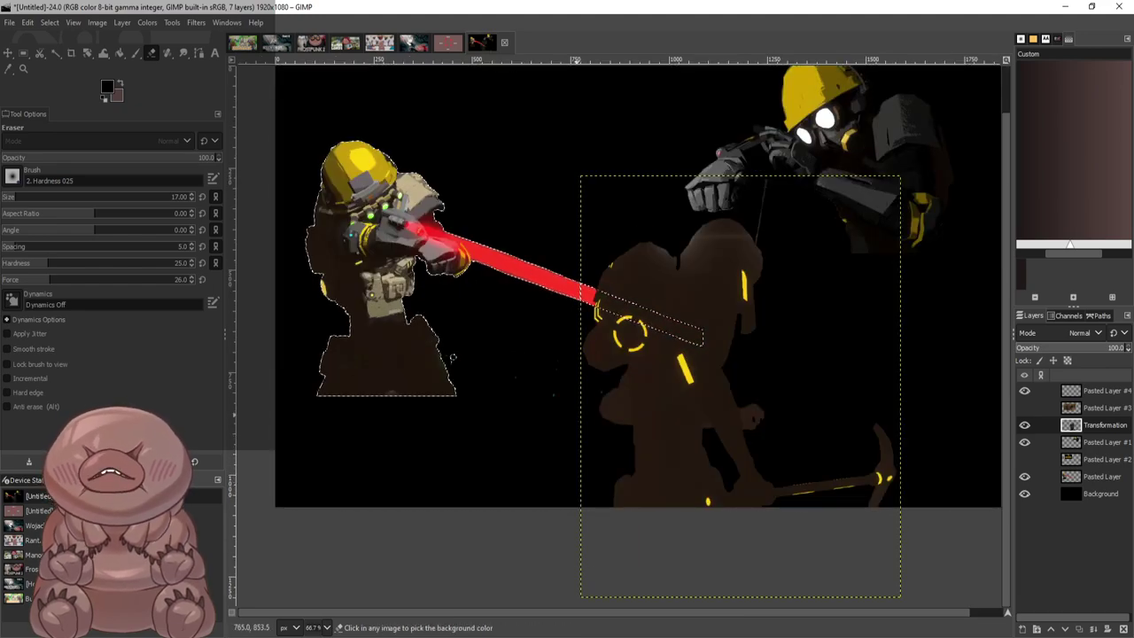
Clear the stray green specks beside the beam character on Pasted Layer, drop the selection and erase the remaining faint dots
left_click(1071, 477)
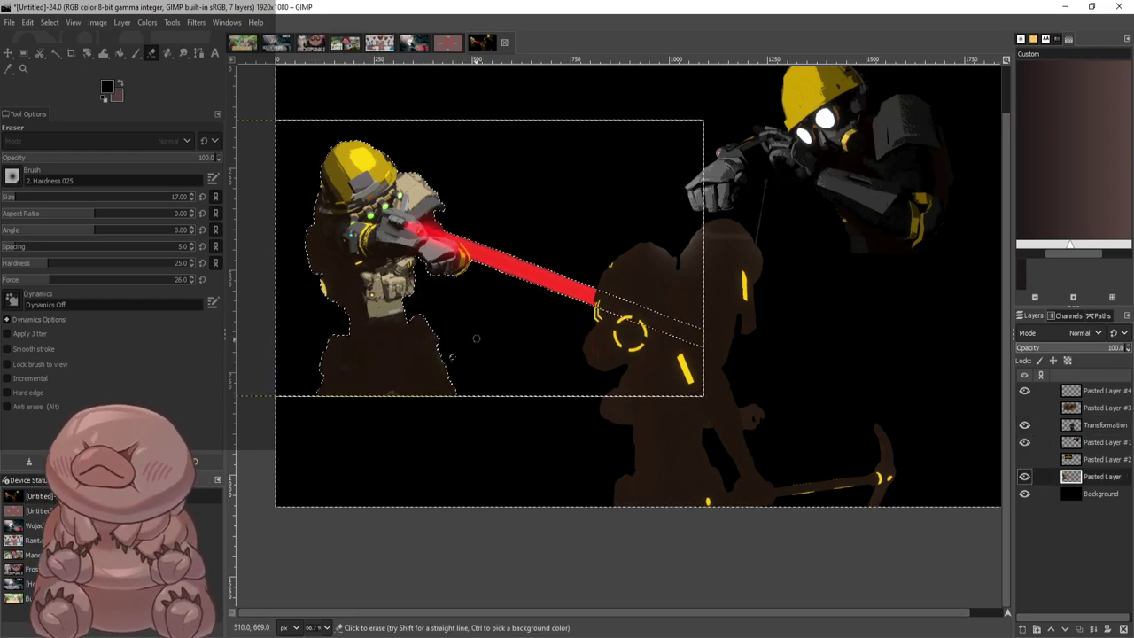
scroll(476, 338, "up", 4)
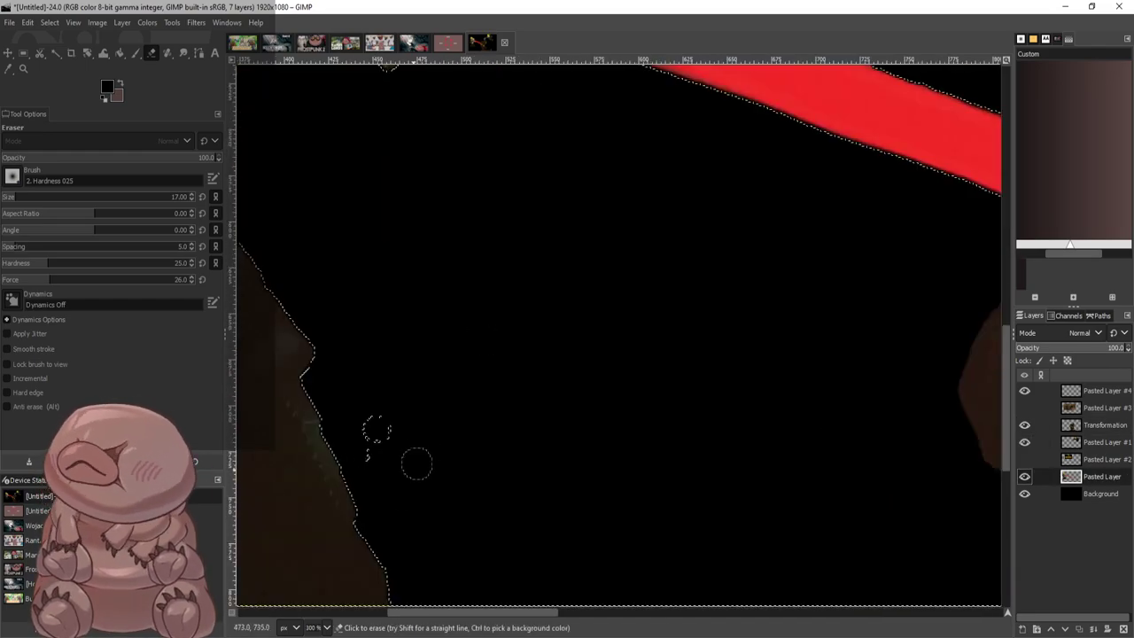
key("ctrl+shift+a")
key("r")
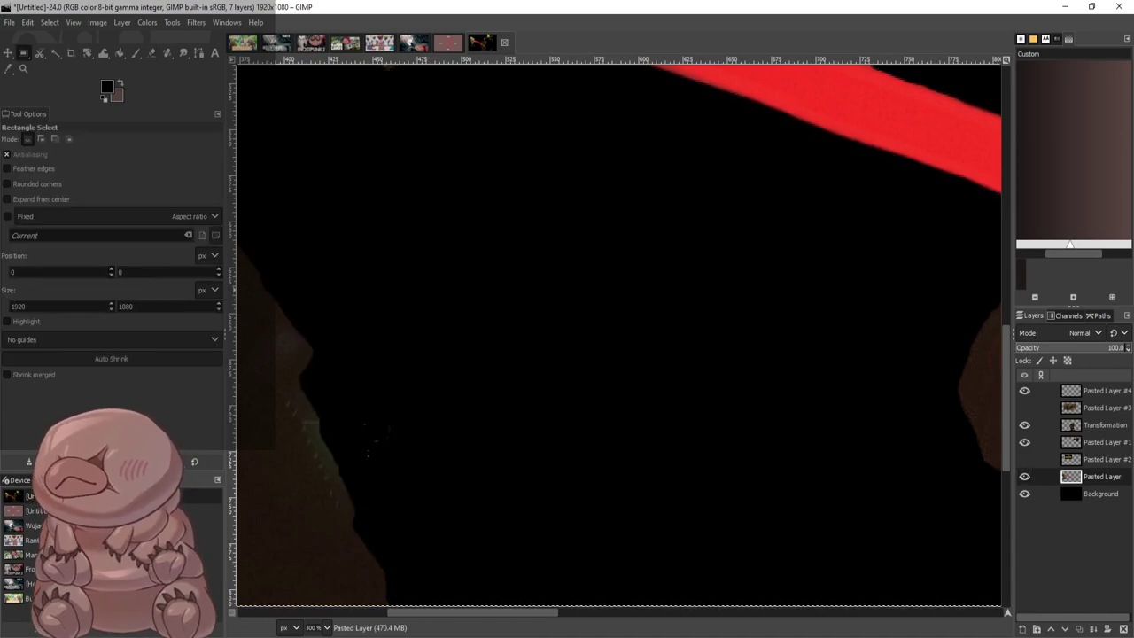
left_click(151, 53)
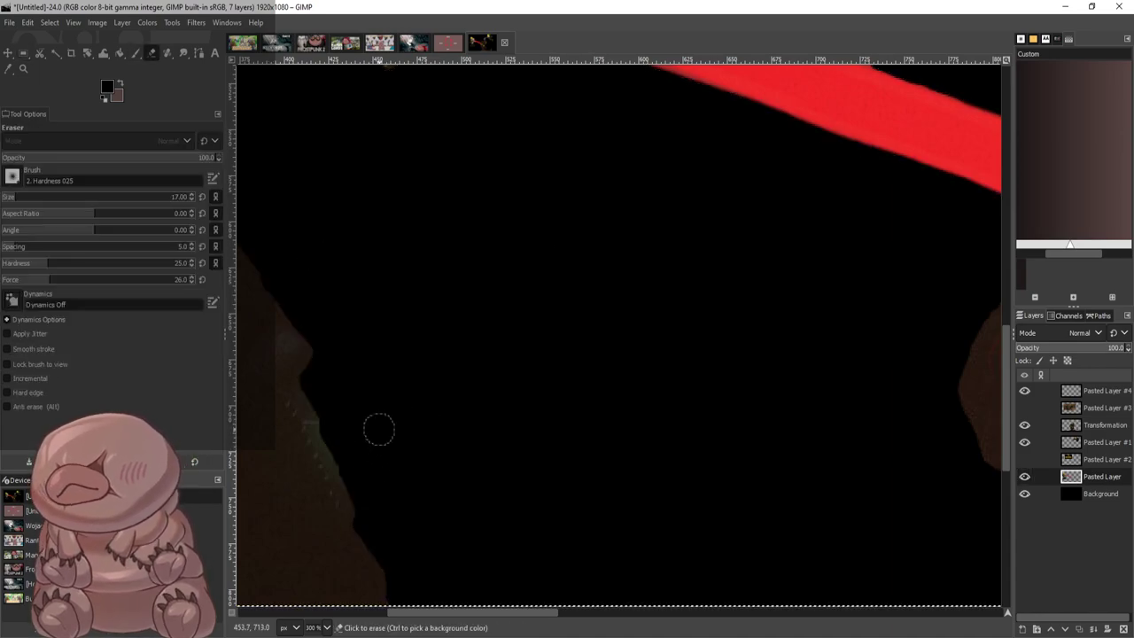
Check the figures for leftover specks and show the RAW METAL logo layer again
scroll(514, 282, "down", 5)
scroll(861, 184, "up", 2)
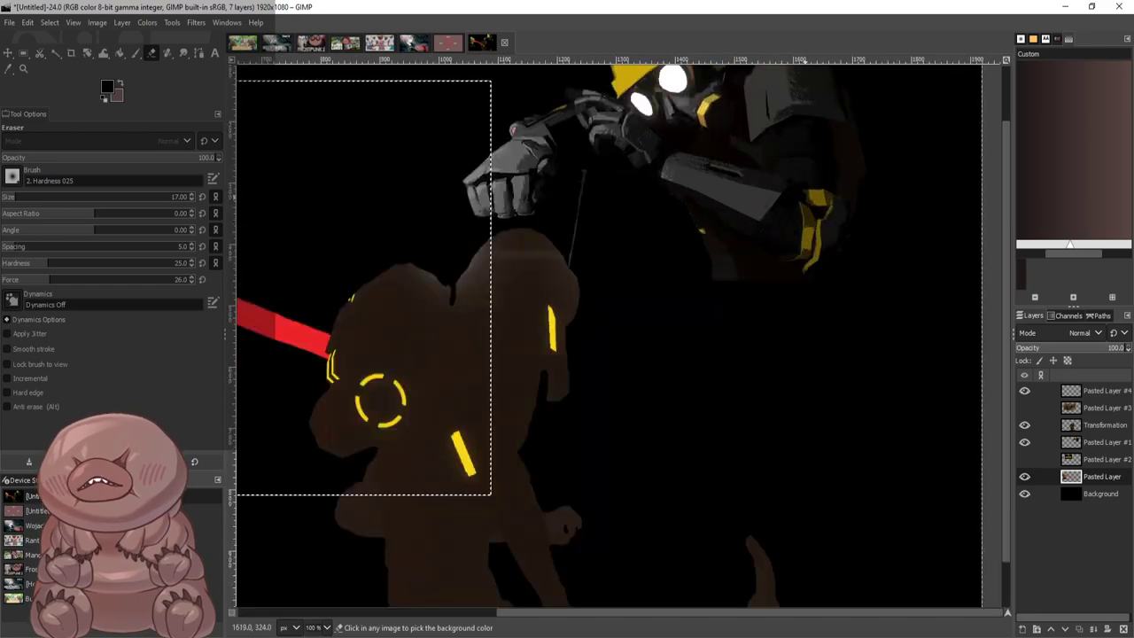
scroll(780, 177, "up", 2)
scroll(768, 228, "down", 2)
scroll(782, 225, "down", 1)
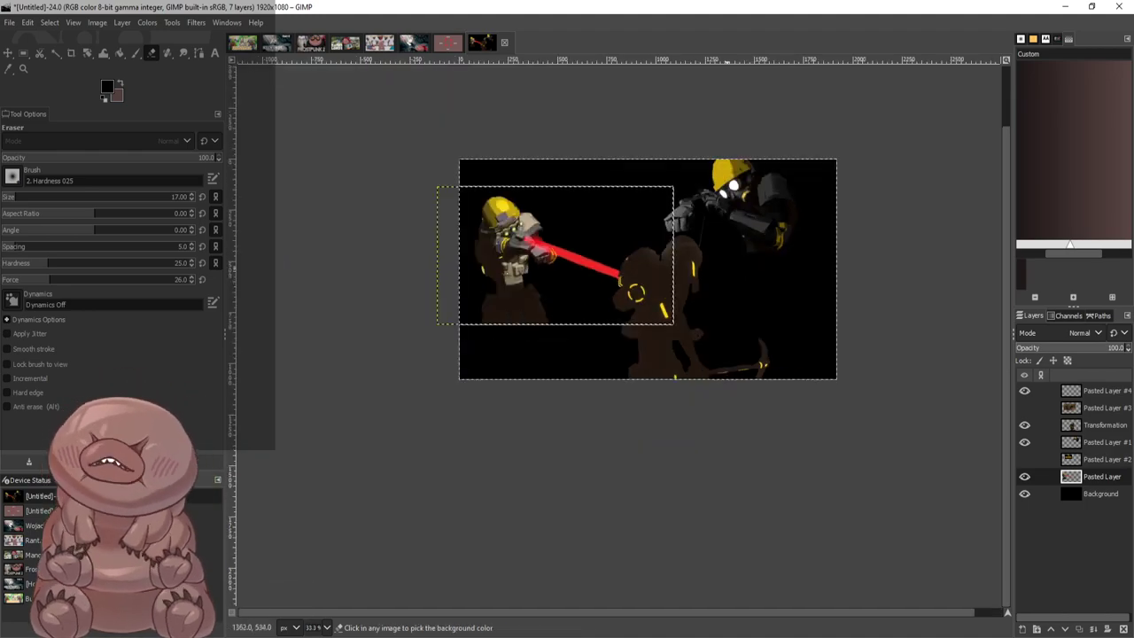
scroll(757, 226, "down", 2)
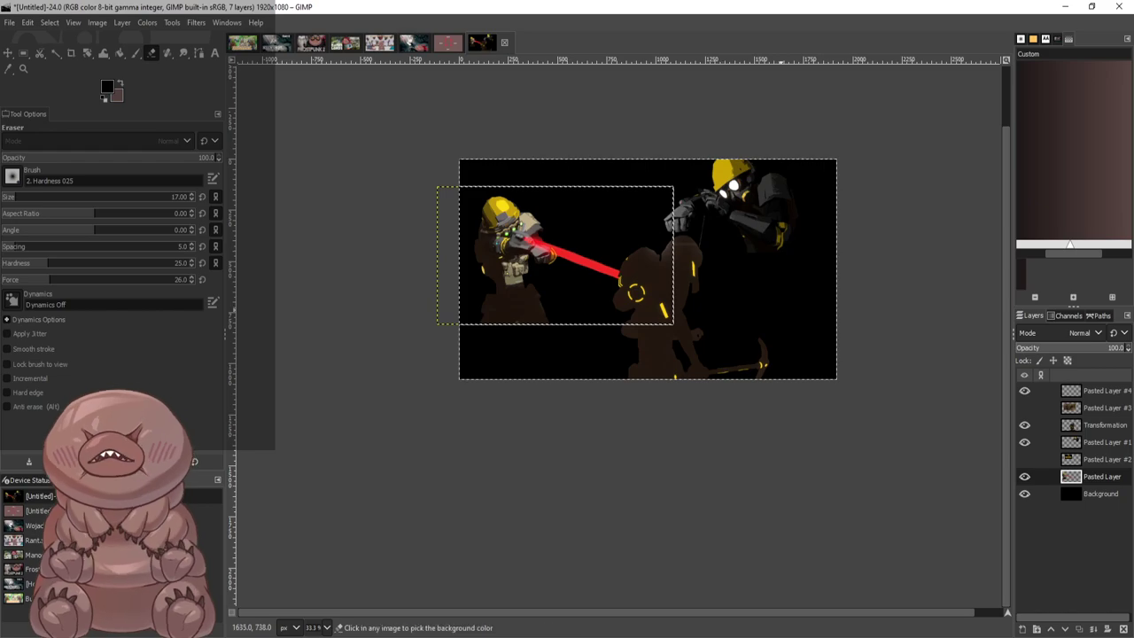
scroll(683, 250, "up", 1)
left_click(1025, 459)
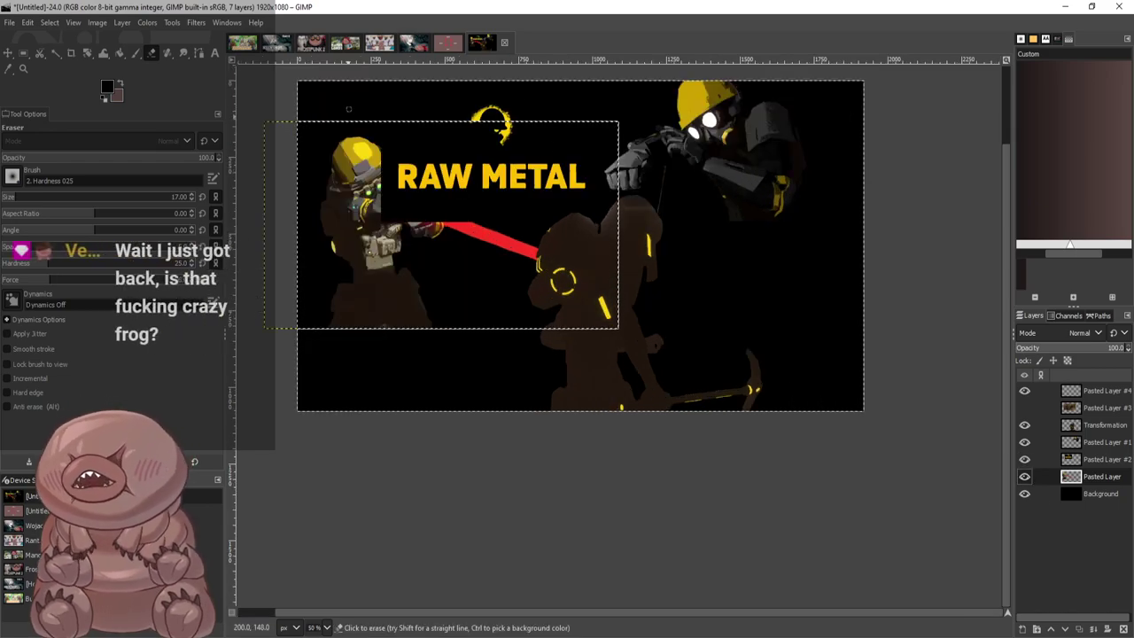
Pick the yellow of the logo emblem's halo as the foreground colour for the Paintbrush, with Pasted Layer #2 active
scroll(466, 220, "up", 2)
scroll(467, 220, "up", 2)
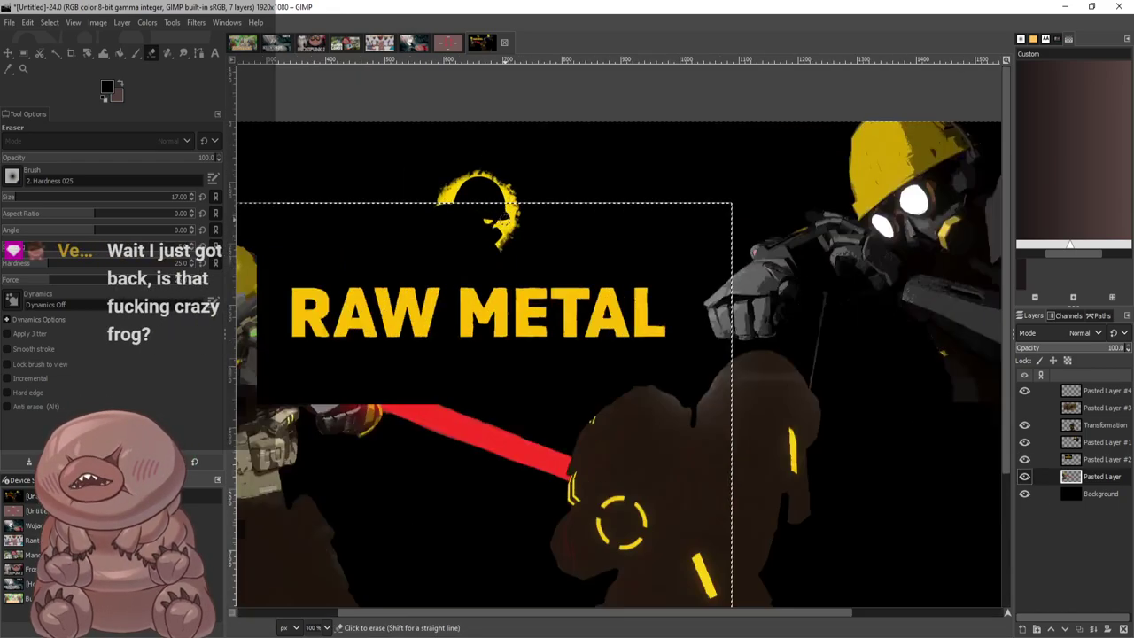
scroll(523, 245, "up", 2)
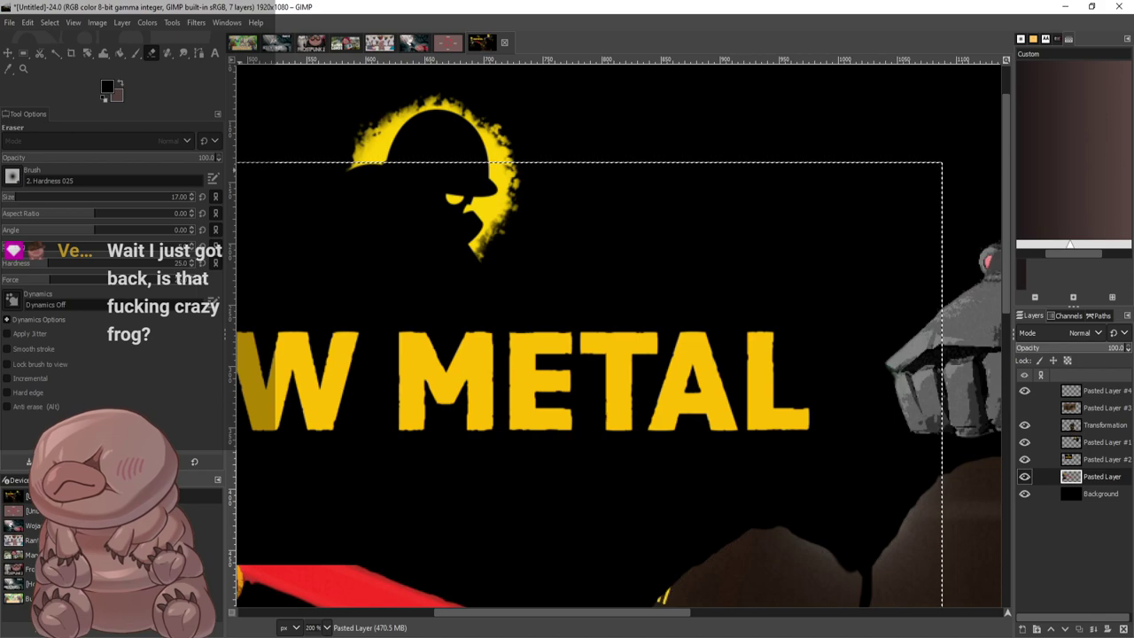
left_click(495, 205, "ctrl")
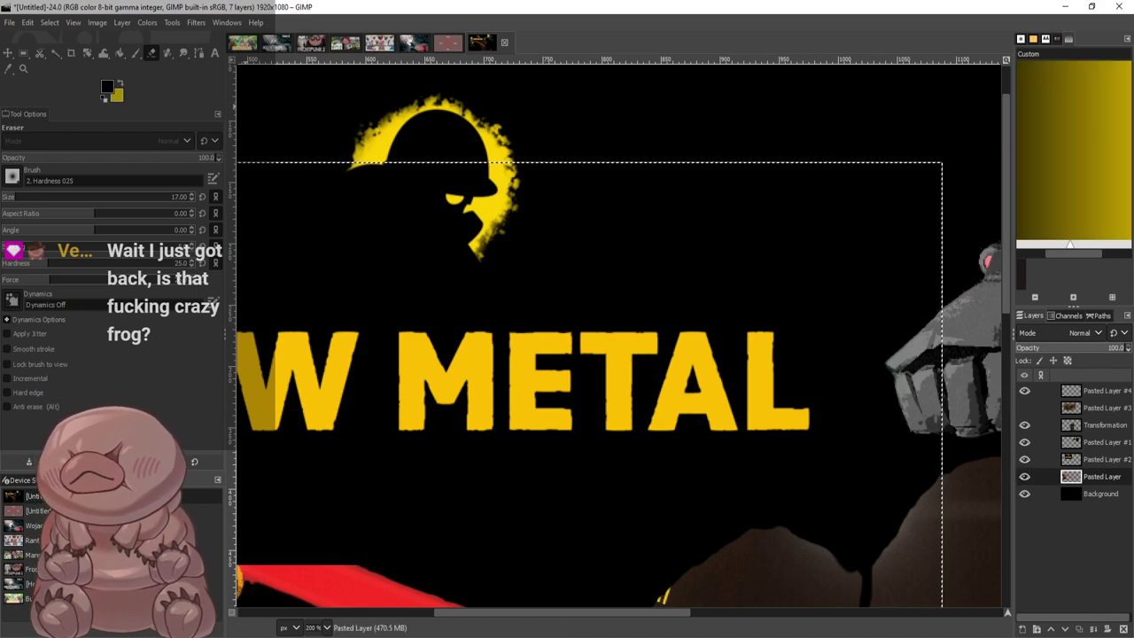
key("p")
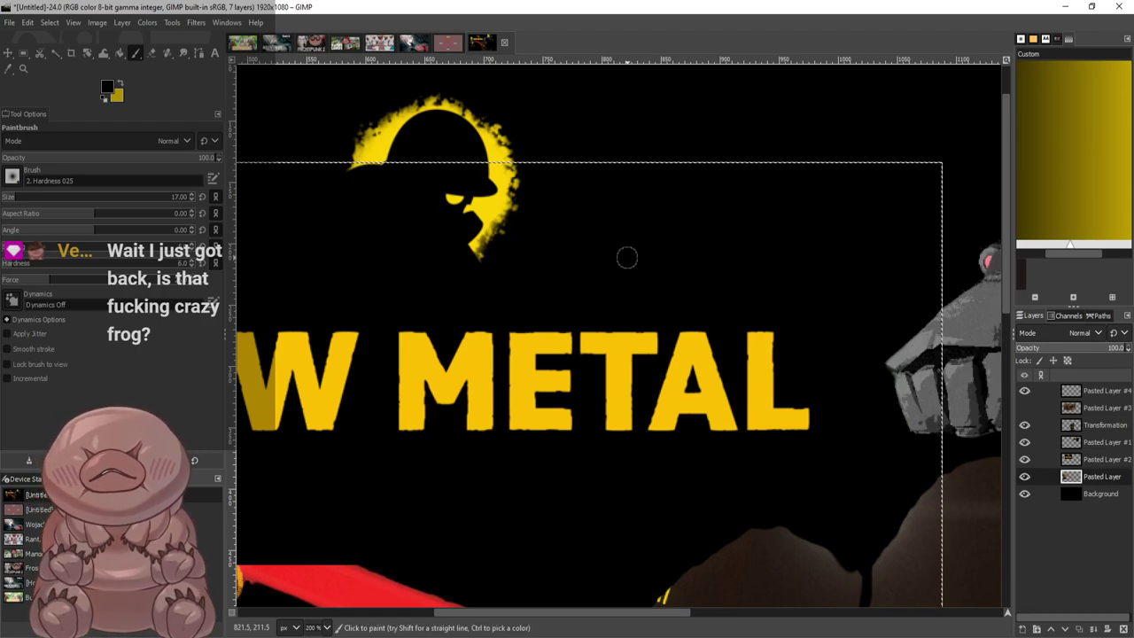
key("1")
left_click(1090, 459)
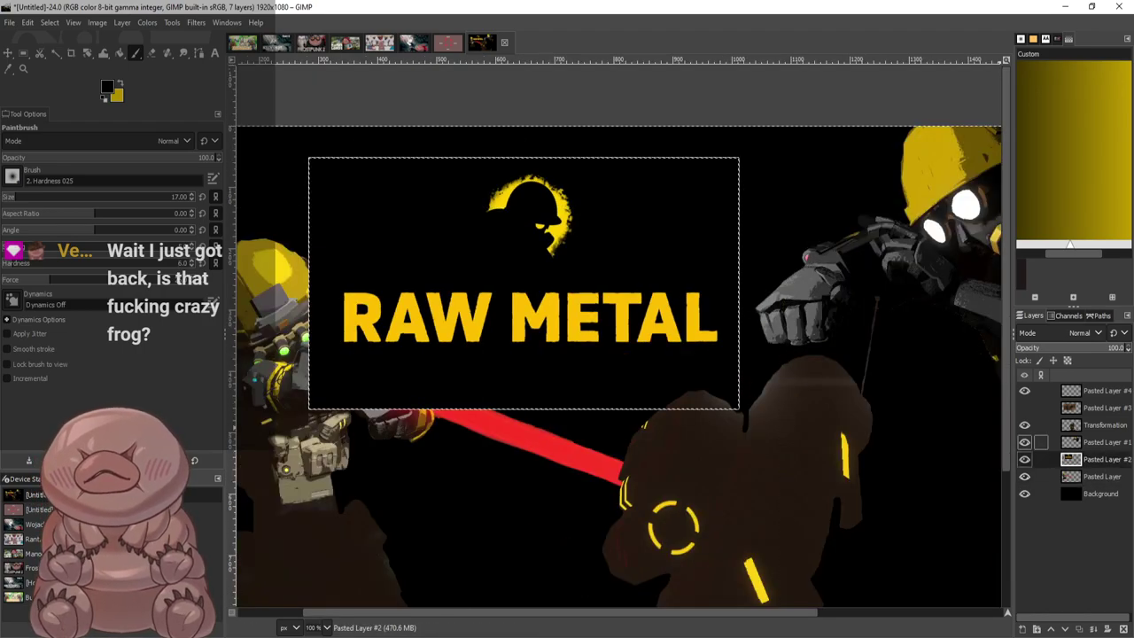
key("2")
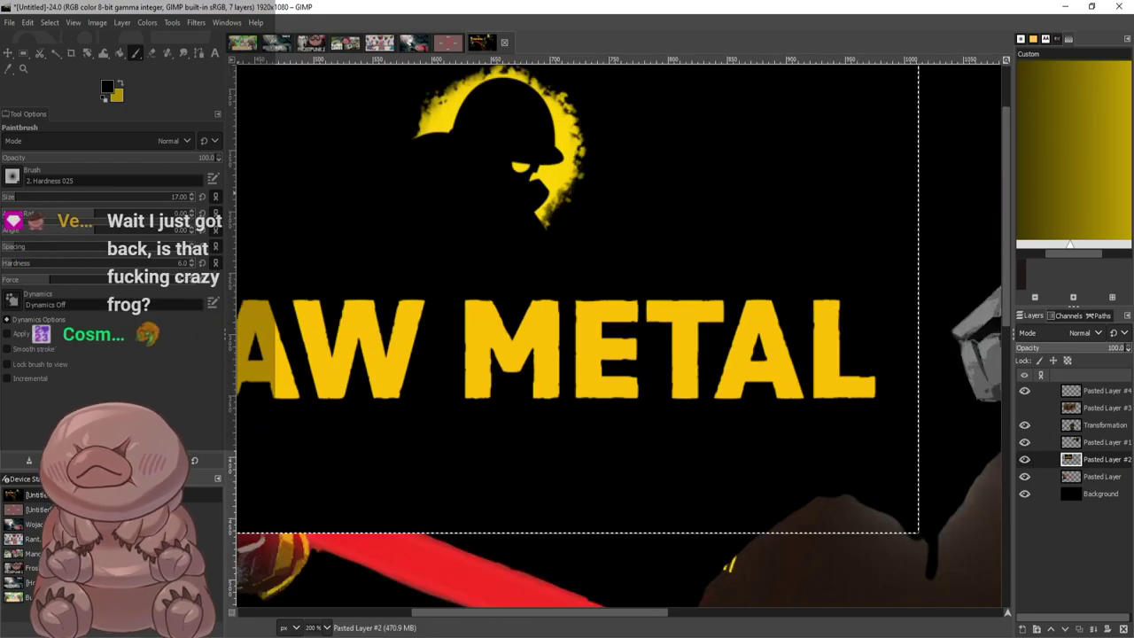
scroll(438, 163, "up", 2)
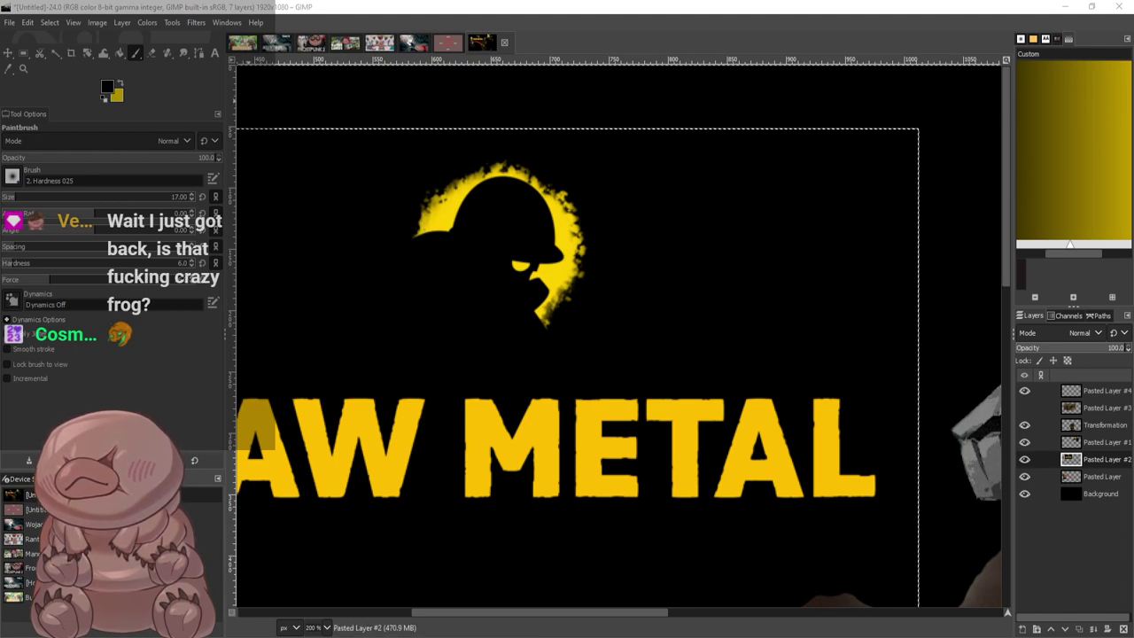
left_click(434, 217)
left_click(409, 233)
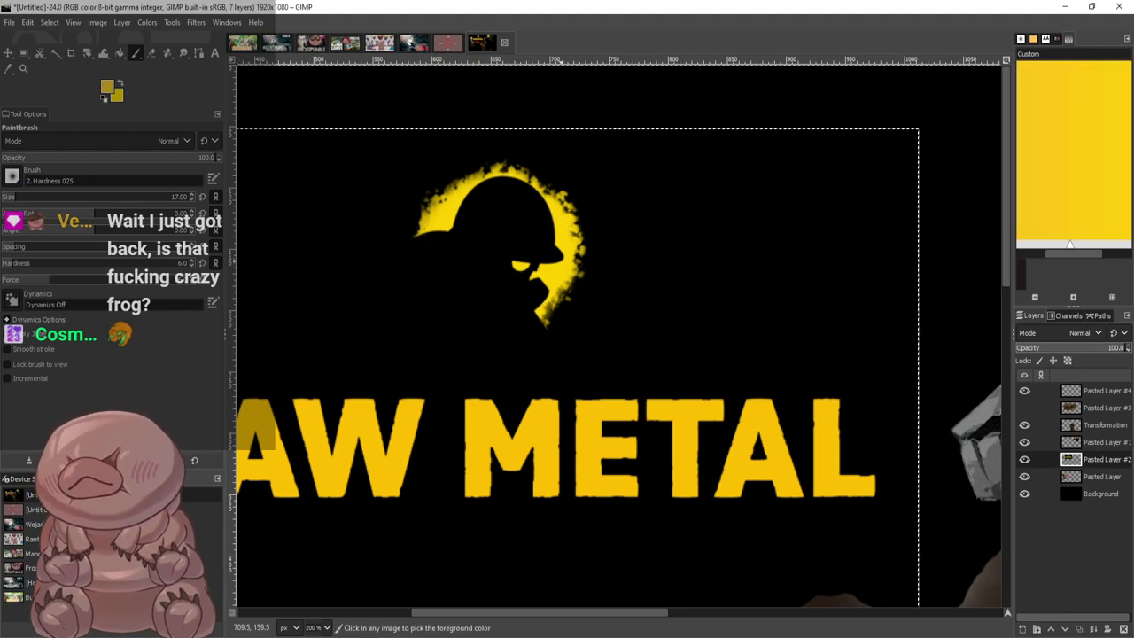
Try yellow Paintbrush and Airbrush test strokes around the logo emblem with different hardness settings, and undo them all
mouse_move(712, 223)
left_mouse_down()
mouse_move(688, 274)
mouse_move(747, 210)
mouse_move(726, 256)
left_mouse_up()
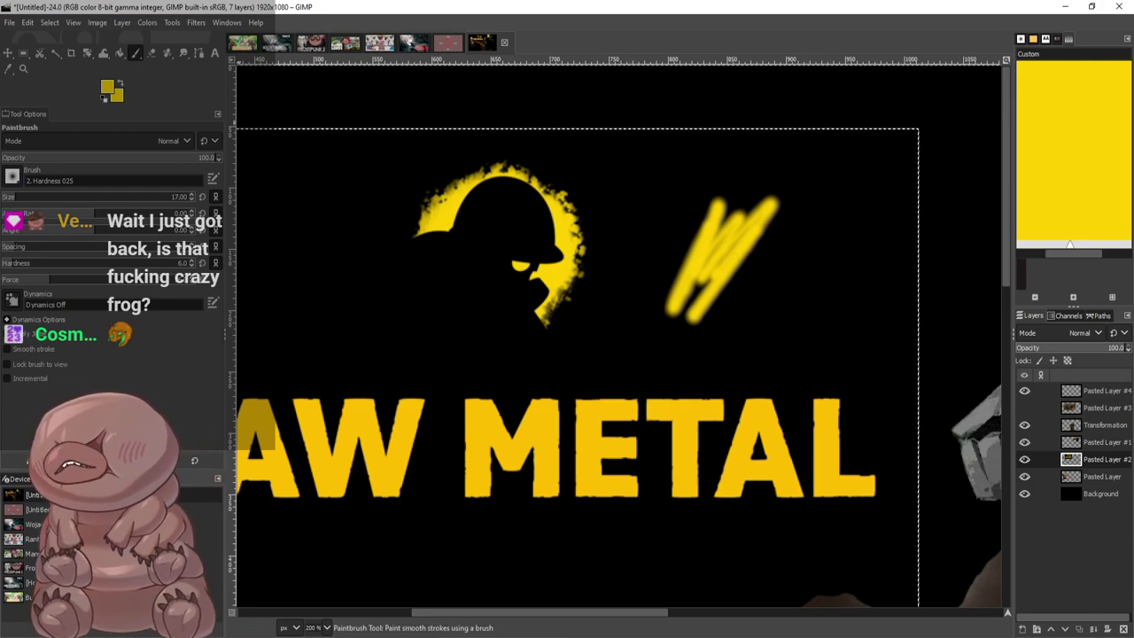
left_click(177, 82)
mouse_move(690, 165)
left_mouse_down()
mouse_move(644, 195)
mouse_move(652, 219)
mouse_move(673, 179)
left_mouse_up()
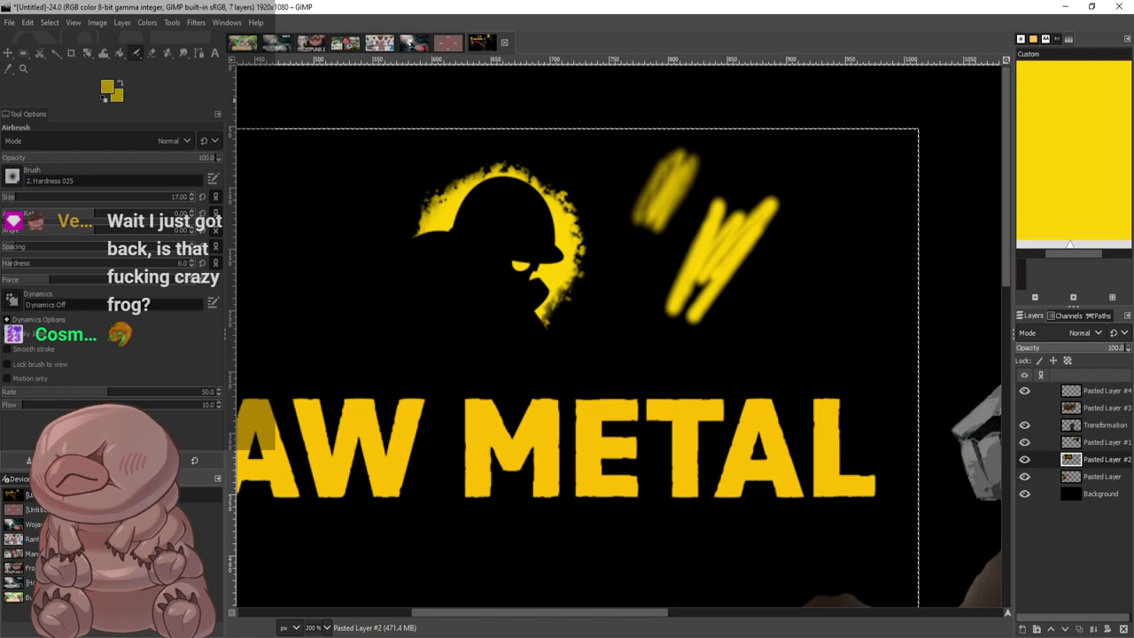
left_click(136, 53)
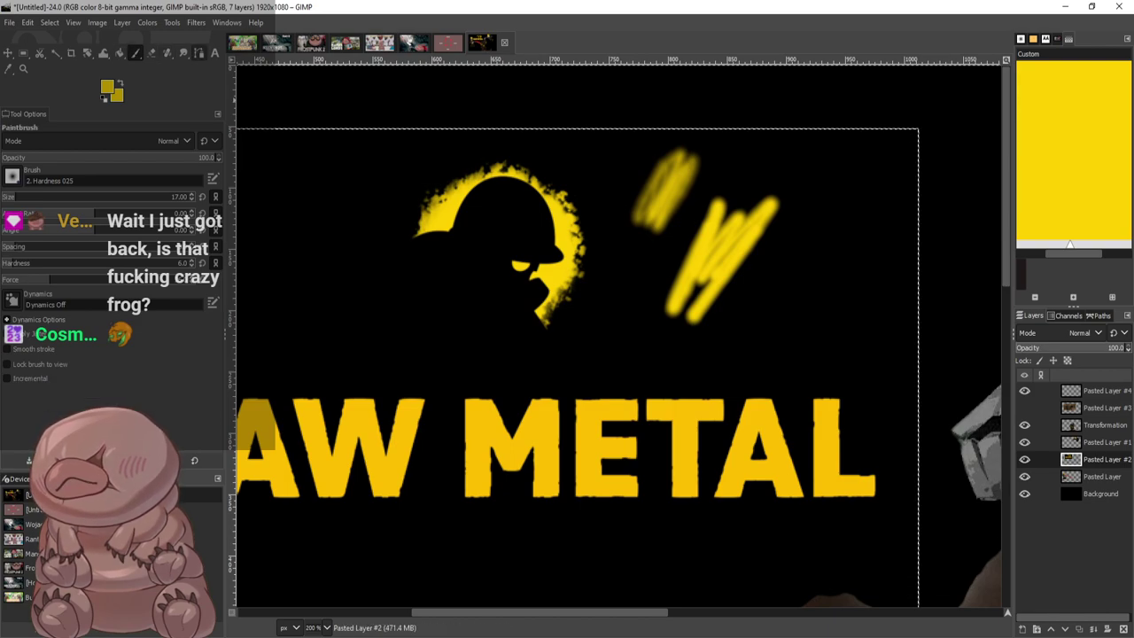
mouse_move(332, 179)
left_mouse_down()
mouse_move(262, 266)
mouse_move(288, 217)
left_mouse_up()
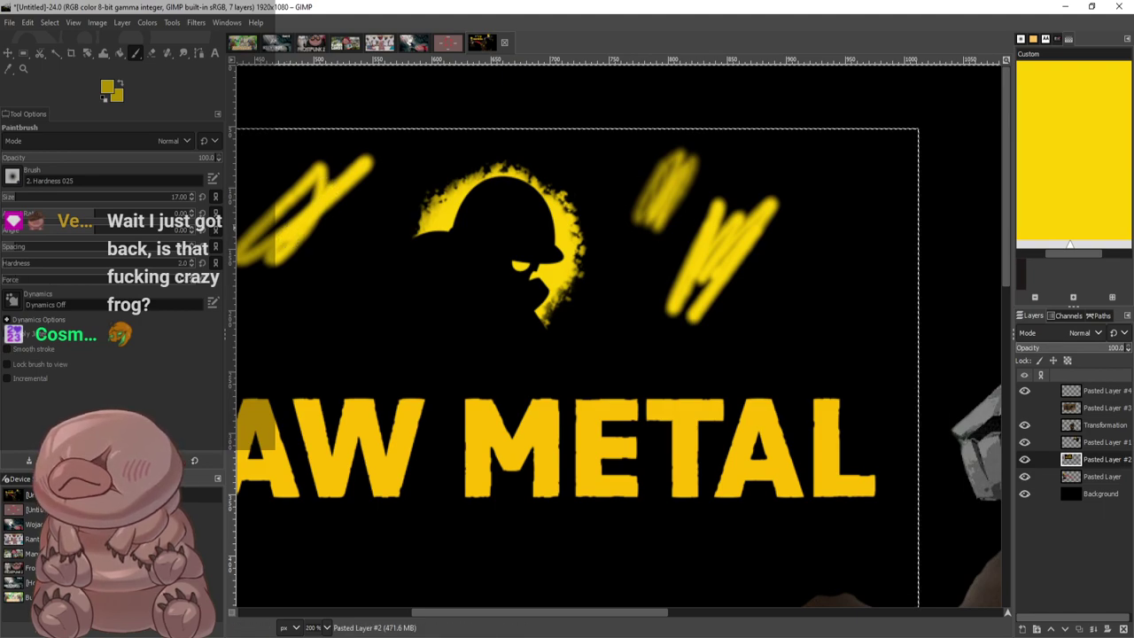
mouse_move(417, 297)
left_mouse_down()
mouse_move(479, 294)
mouse_move(261, 304)
mouse_move(322, 287)
mouse_move(498, 280)
mouse_move(381, 277)
left_mouse_up()
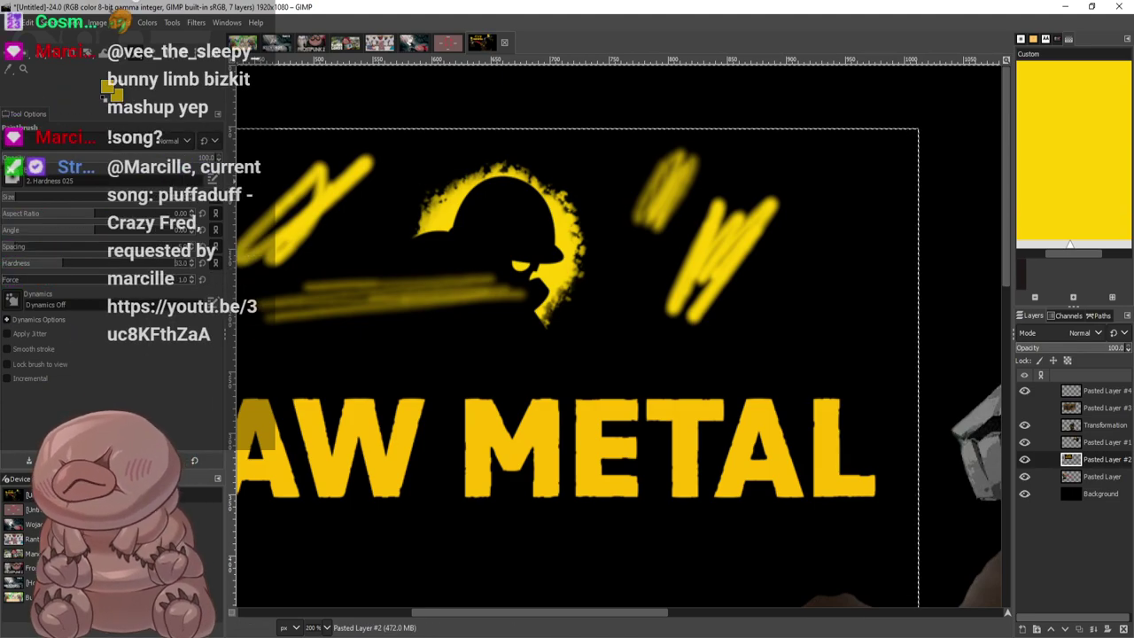
mouse_move(443, 146)
left_mouse_down()
mouse_move(512, 144)
mouse_move(494, 130)
mouse_move(432, 130)
mouse_move(550, 133)
left_mouse_up()
scroll(757, 181, "down", 3)
scroll(757, 182, "up", 2)
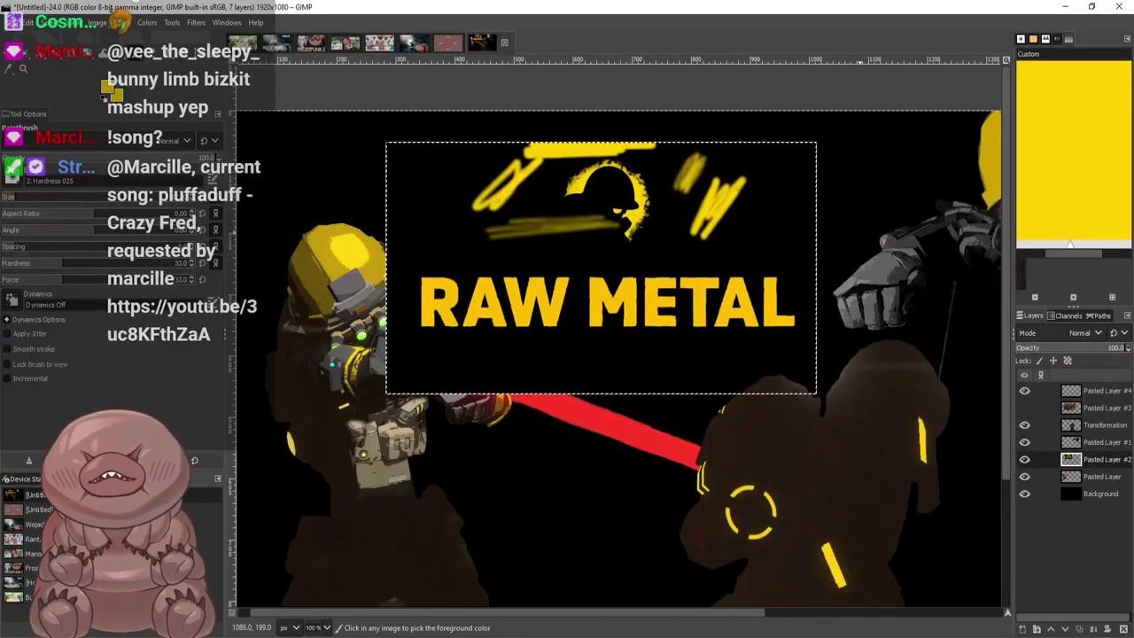
scroll(452, 200, "up", 2)
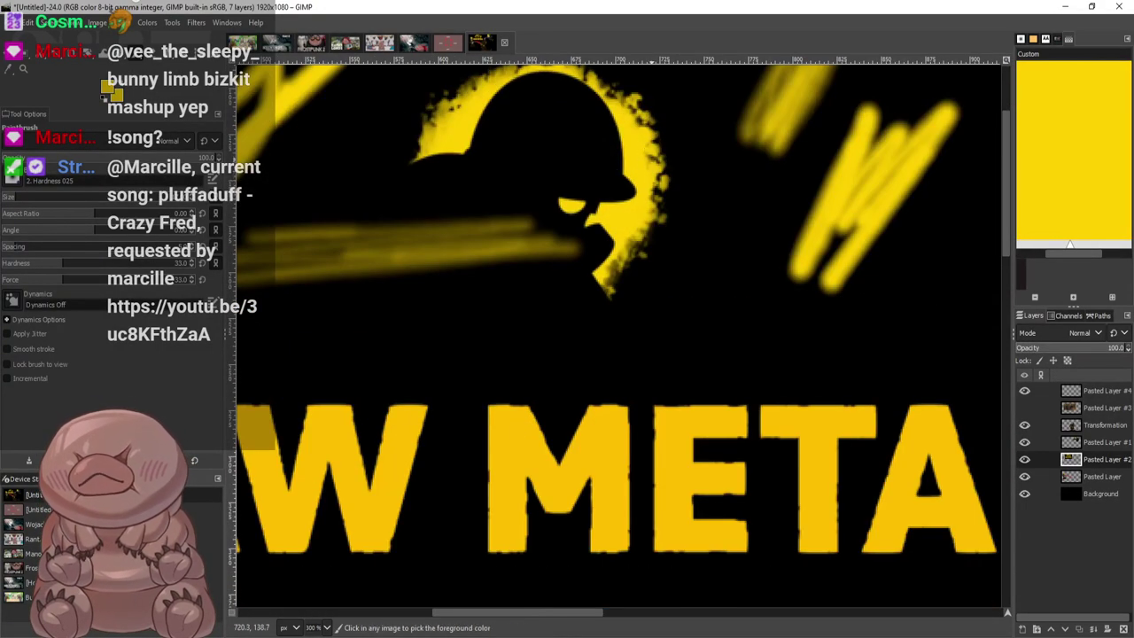
key("ctrl+z")
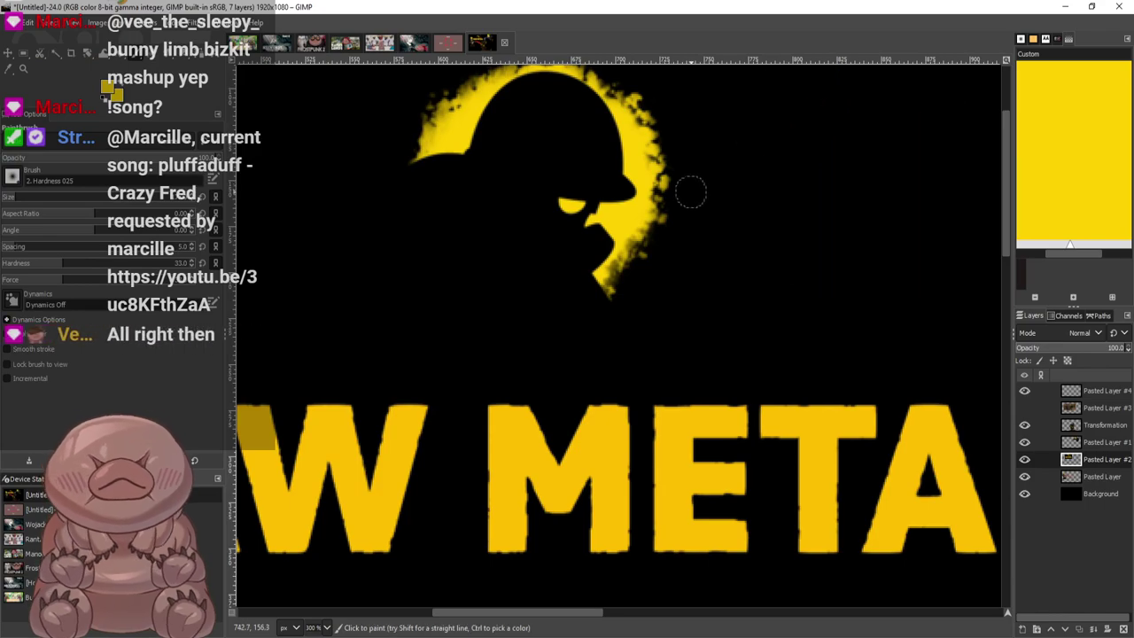
Try one more yellow Paintbrush stroke beside the logo emblem at hardness 33, compare it with the whole composition and undo it
scroll(691, 191, "down", 1)
mouse_move(740, 208)
left_mouse_down()
mouse_move(736, 310)
mouse_move(793, 160)
mouse_move(771, 173)
left_mouse_up()
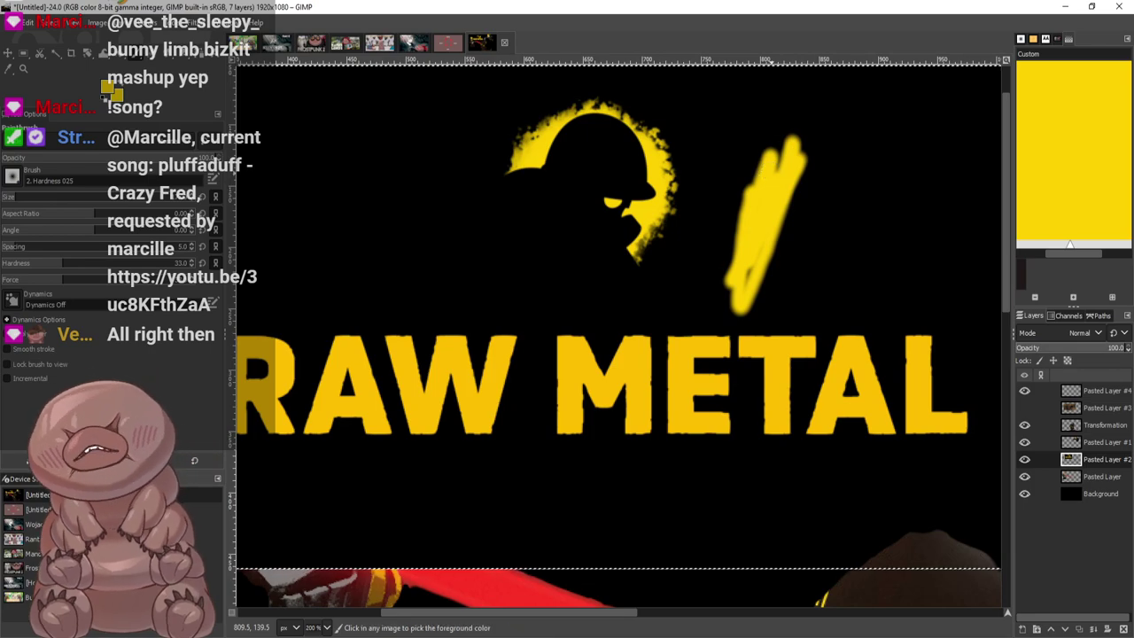
scroll(770, 174, "down", 4)
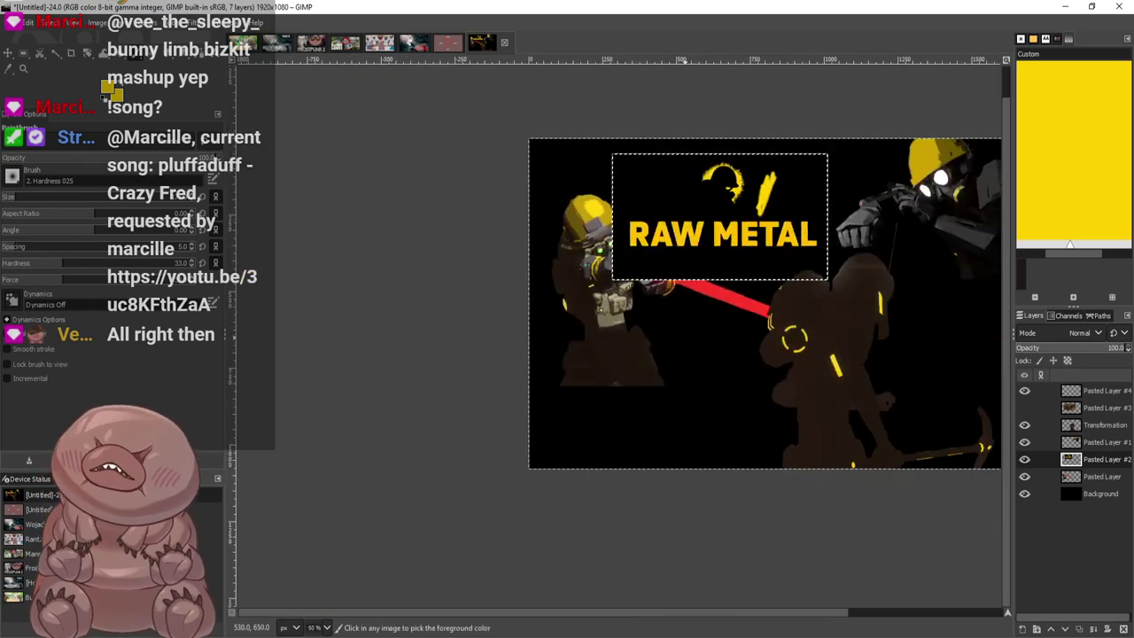
key("ctrl+z")
Hide the logo layer and select the beam character's outline from Pasted Layer, grown outward by a margin
left_click(1025, 459)
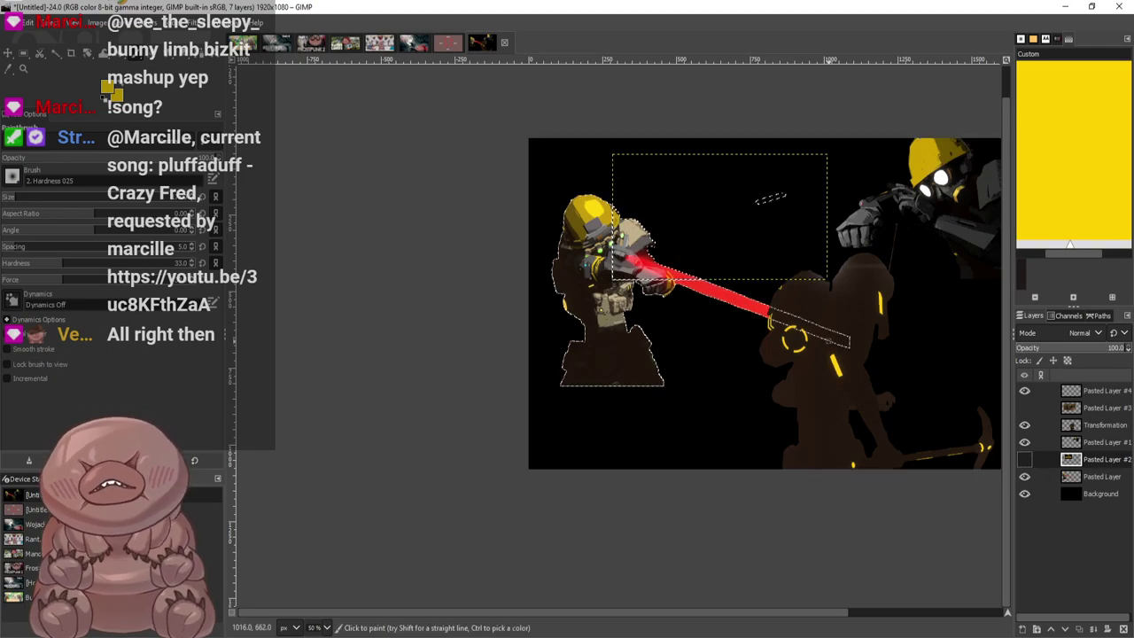
scroll(686, 324, "up", 1)
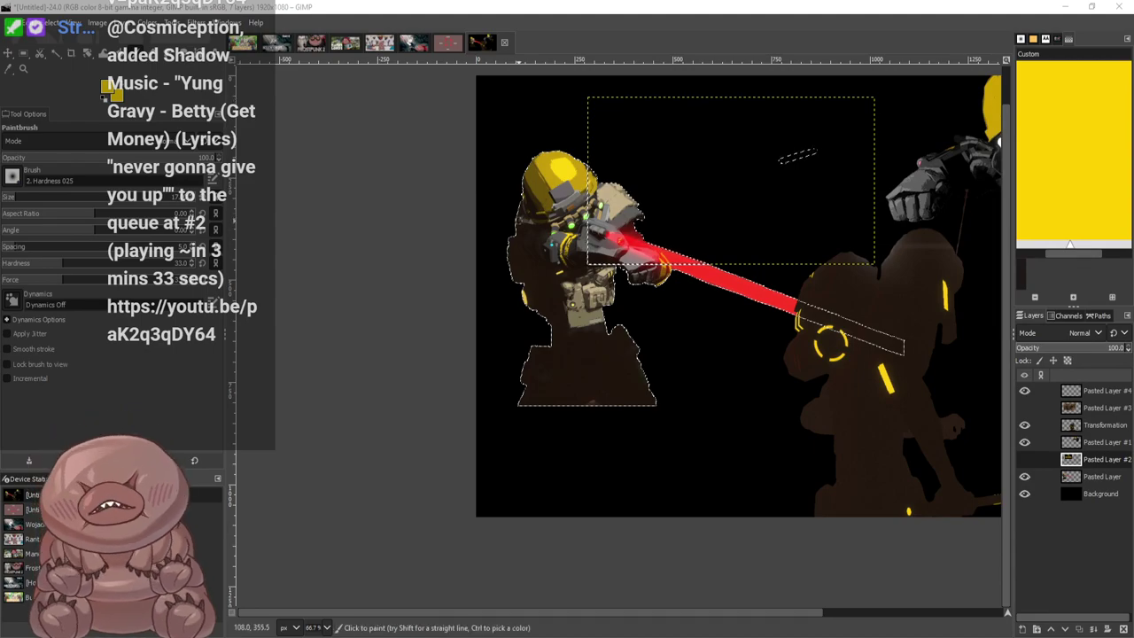
key("Return")
Paint a yellow rim on Background inside the grown selection, from the beam character's helmet down along its back
scroll(601, 185, "up", 3)
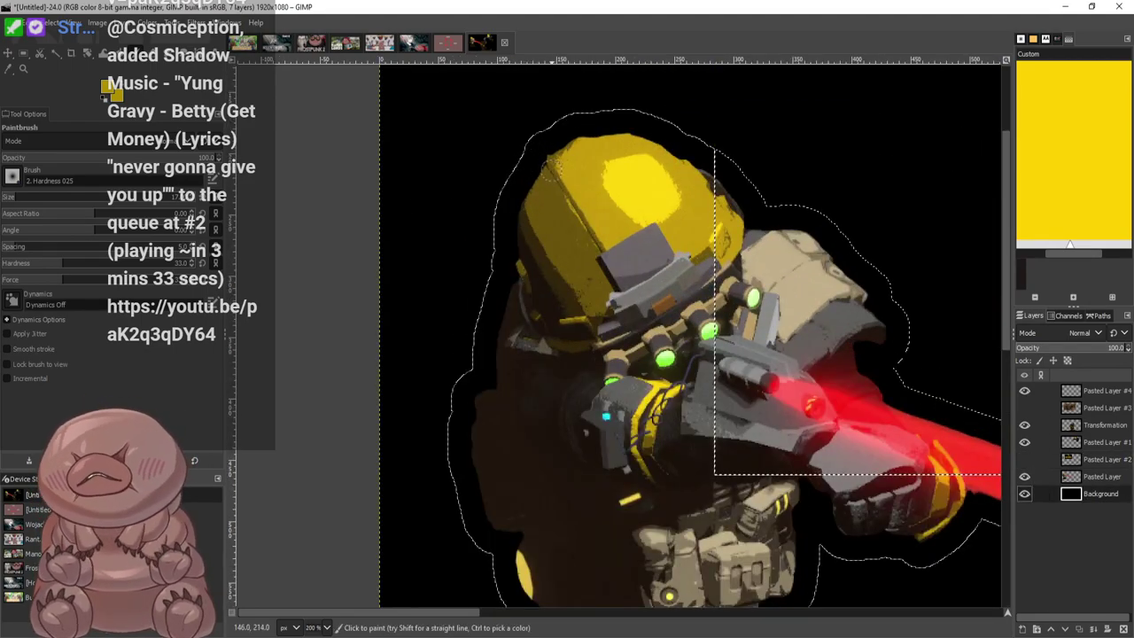
mouse_move(550, 164)
left_mouse_down()
mouse_move(532, 160)
mouse_move(549, 133)
mouse_move(496, 257)
mouse_move(473, 213)
mouse_move(486, 381)
mouse_move(495, 372)
mouse_move(470, 497)
mouse_move(462, 341)
mouse_move(483, 549)
mouse_move(519, 603)
mouse_move(531, 603)
left_mouse_up()
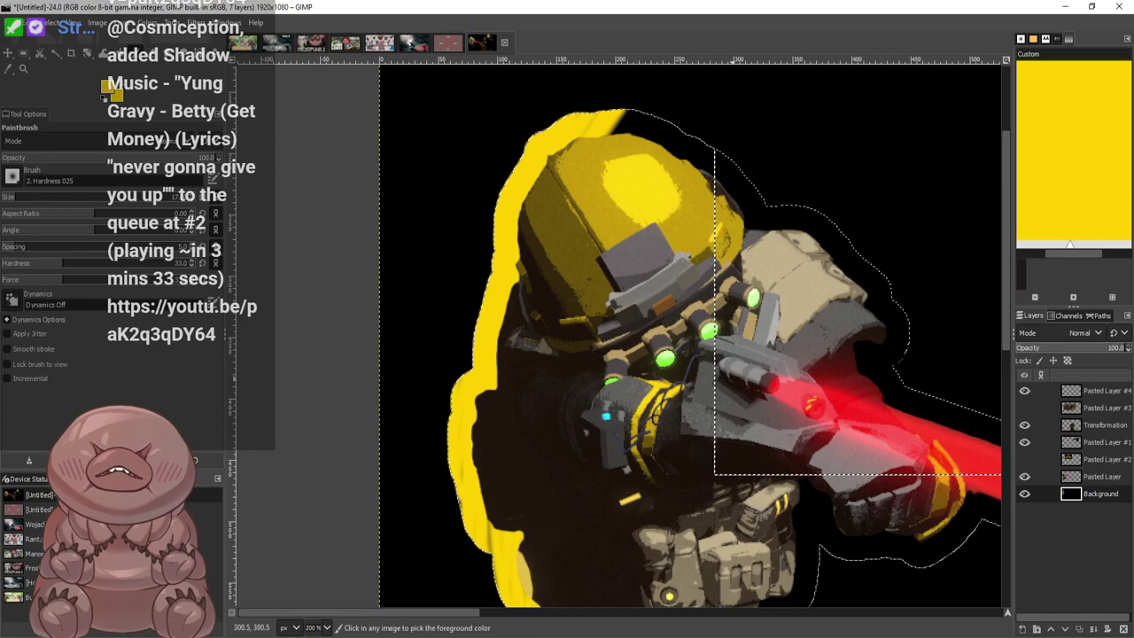
scroll(737, 359, "down", 3)
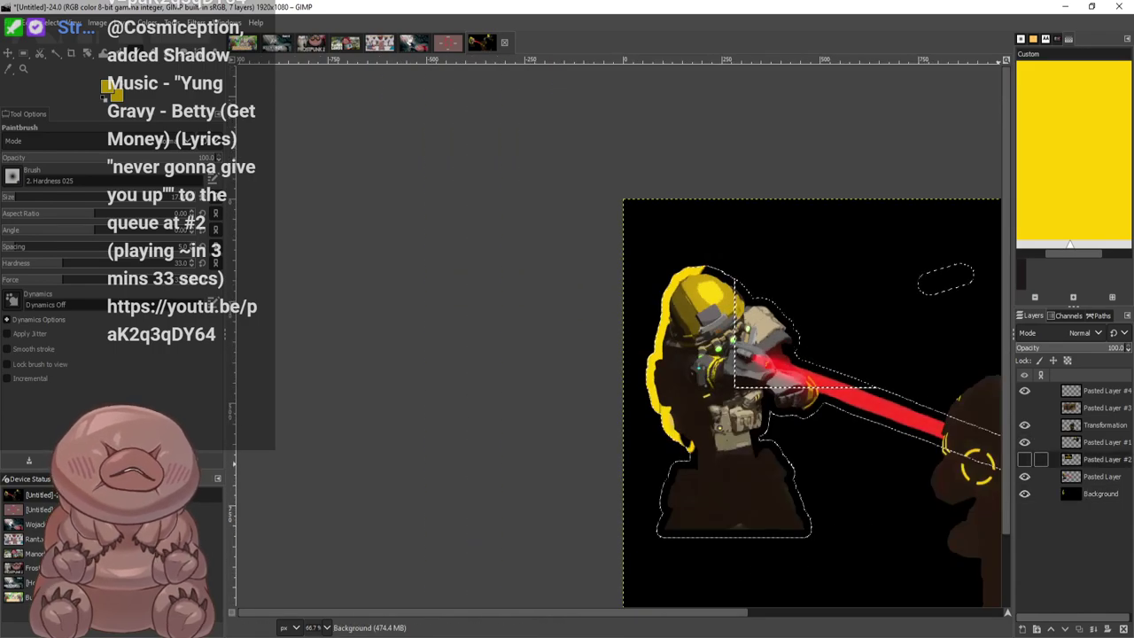
Show the logo layer to compare the character's yellow rim with the logo emblem's halo, and hide it again
left_click(1025, 459)
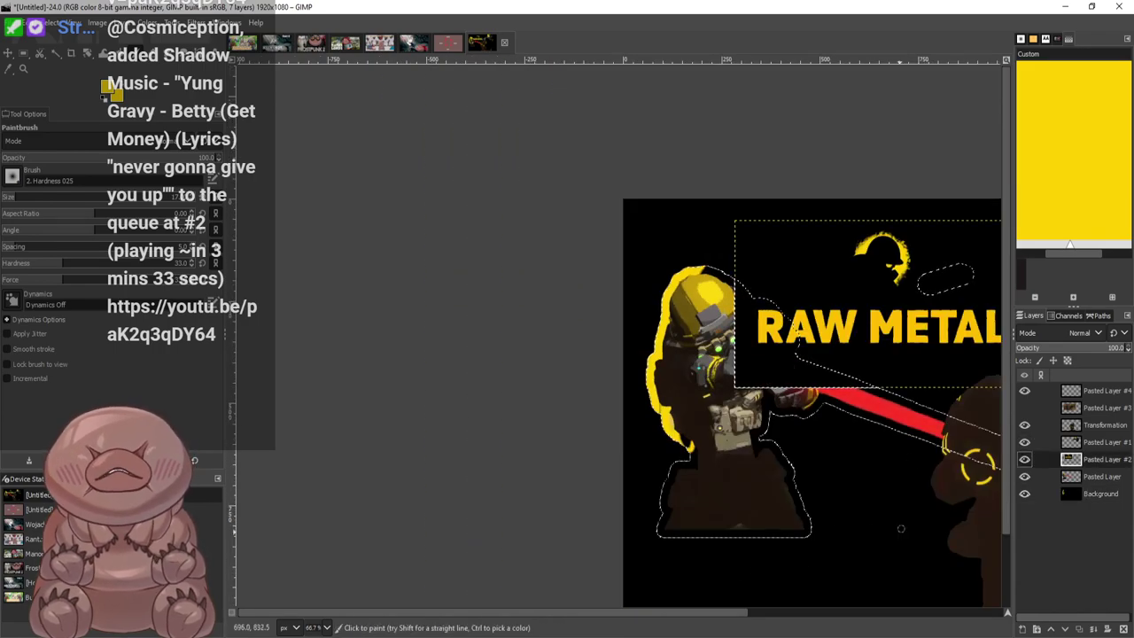
scroll(804, 362, "right", 5)
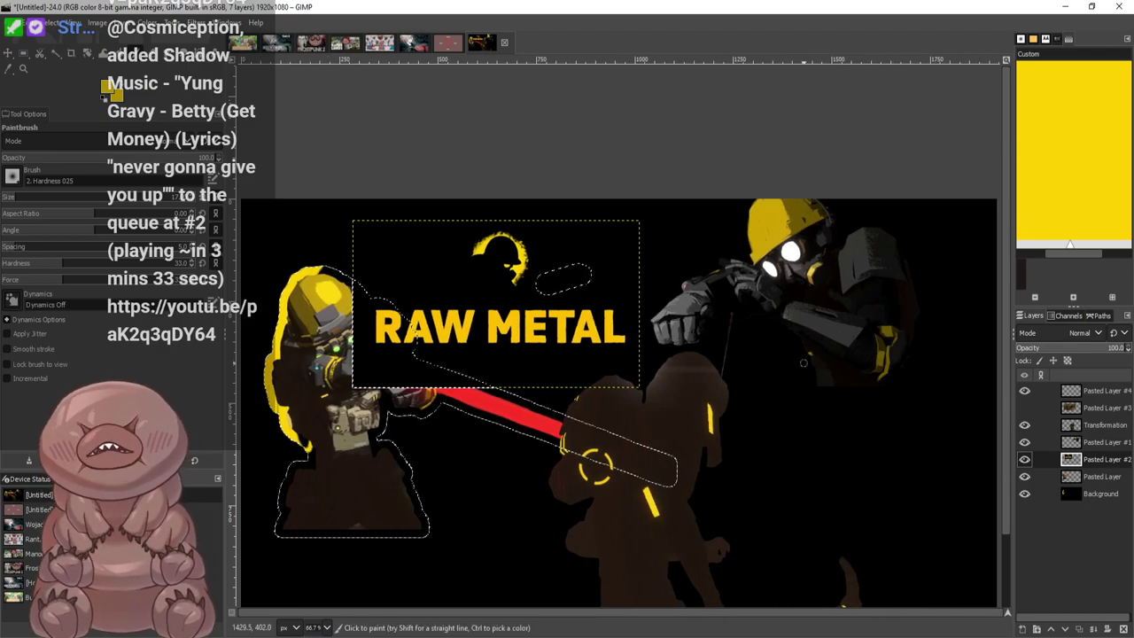
scroll(508, 232, "up", 2, "ctrl")
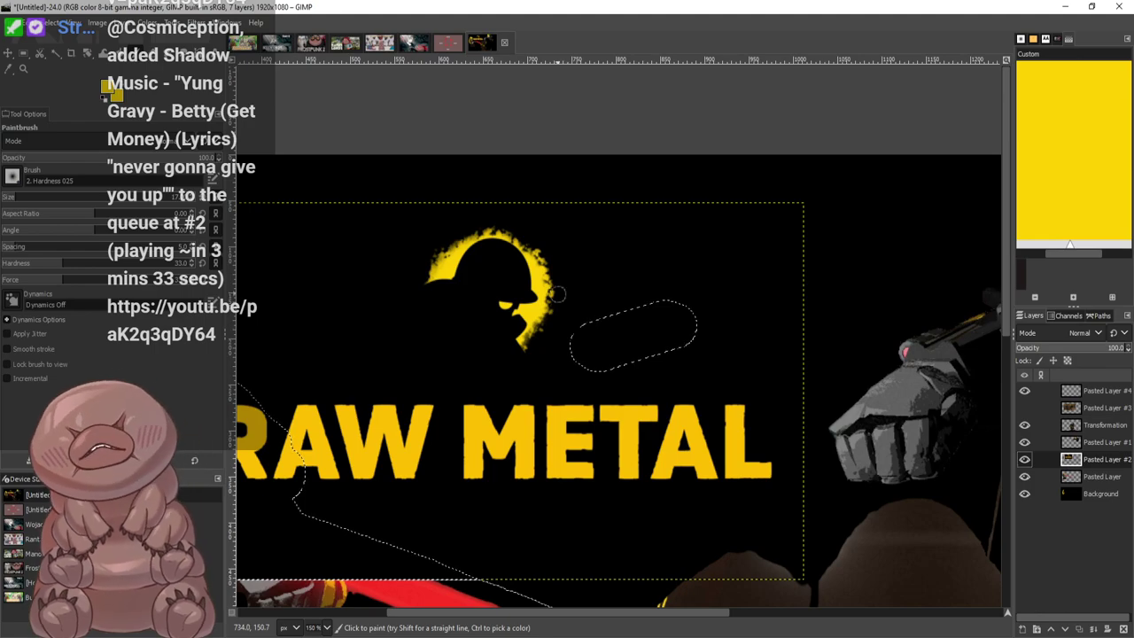
scroll(557, 393, "down", 3)
scroll(365, 551, "up", 3)
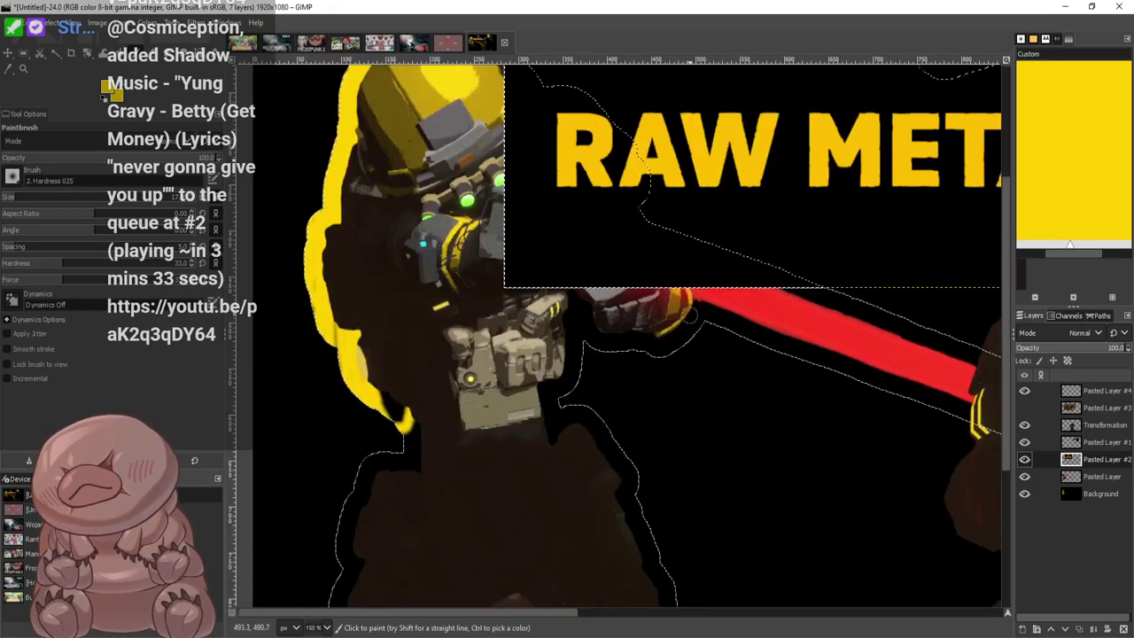
left_click(1025, 459)
Try painting the yellow rim on Background around the beam character's entire outline with a larger brush, and undo it
scroll(545, 302, "down", 3)
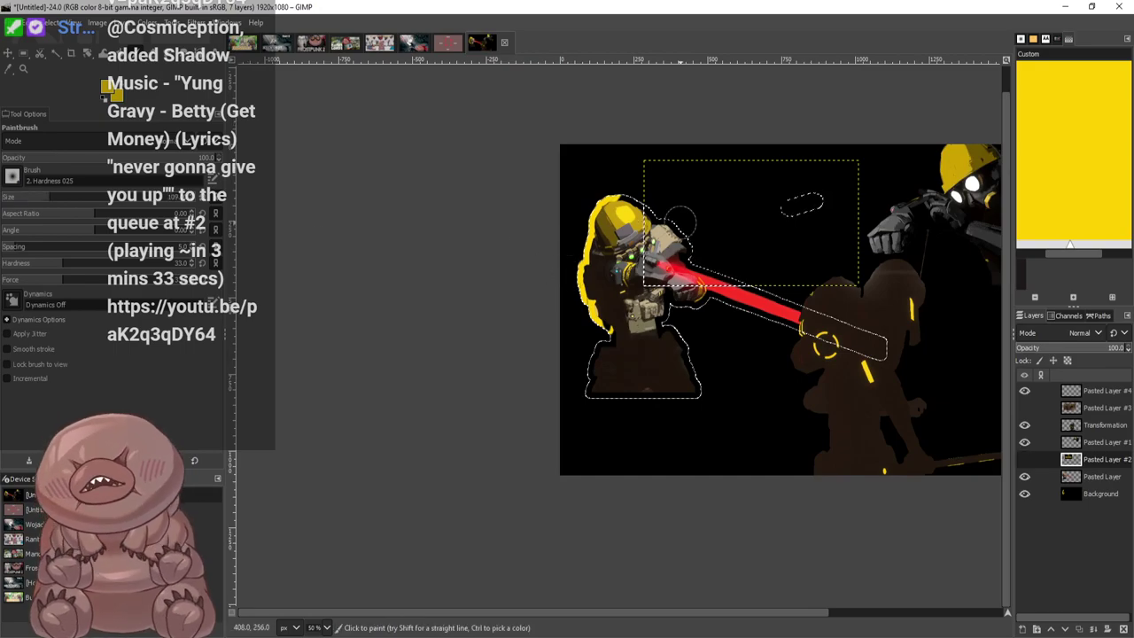
key("Page_Down")
key("Page_Down")
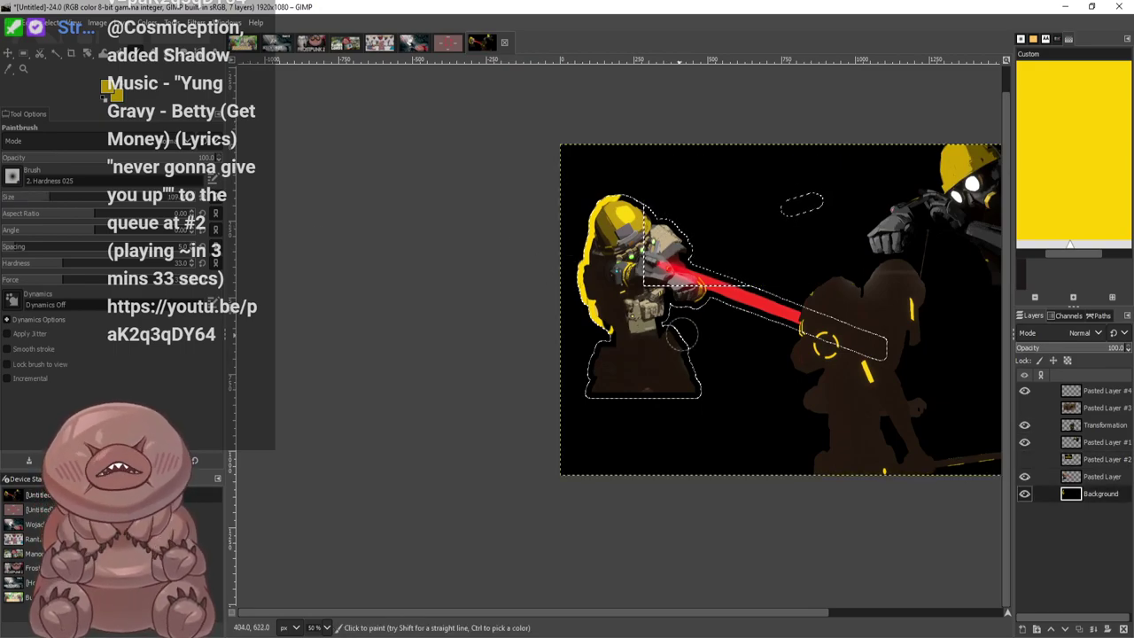
mouse_move(706, 400)
left_mouse_down()
mouse_move(671, 375)
mouse_move(690, 348)
mouse_move(524, 365)
mouse_move(716, 299)
mouse_move(730, 244)
mouse_move(688, 193)
mouse_move(552, 211)
mouse_move(678, 217)
mouse_move(794, 284)
mouse_move(924, 298)
left_mouse_up()
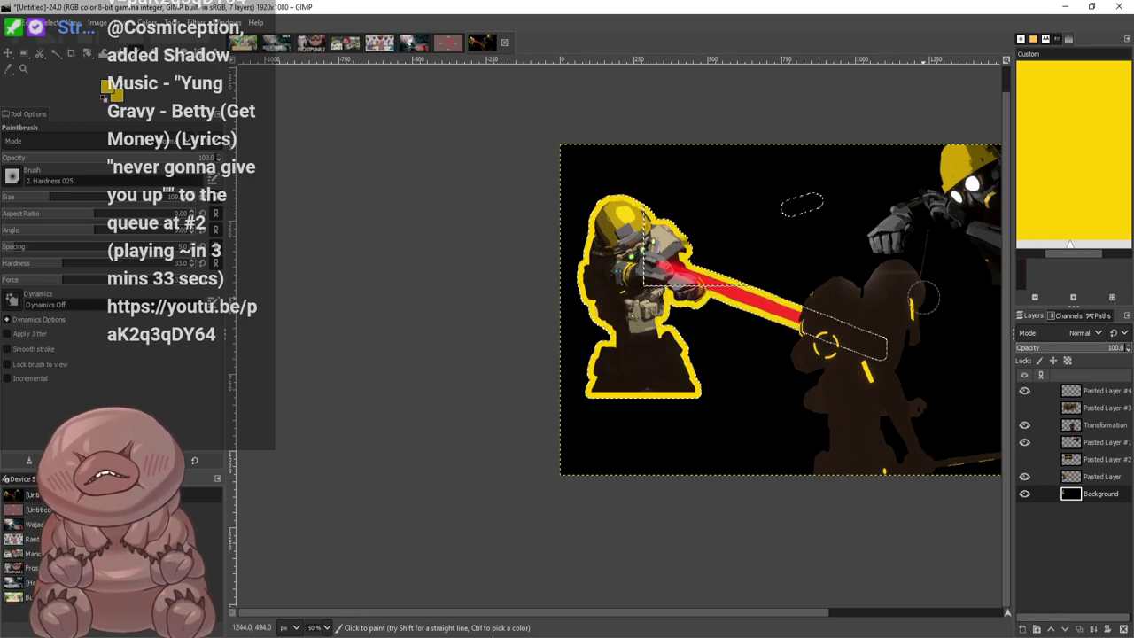
key("ctrl+z")
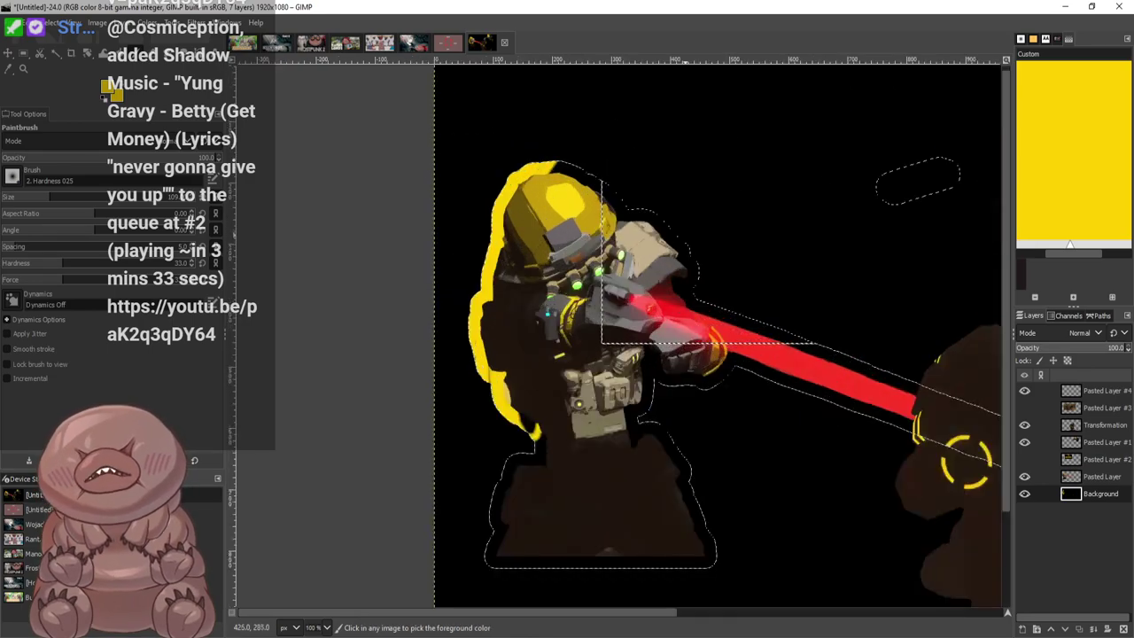
Paint the yellow rim on Background around the beam character's upper body and arms, fading out at the waist and the beam
key("1")
mouse_move(523, 159)
left_mouse_down()
mouse_move(658, 228)
mouse_move(700, 285)
mouse_move(583, 209)
left_mouse_up()
mouse_move(547, 277)
left_mouse_down()
mouse_move(527, 416)
mouse_move(530, 408)
mouse_move(537, 429)
mouse_move(672, 418)
mouse_move(667, 390)
mouse_move(716, 388)
mouse_move(707, 375)
mouse_move(725, 270)
mouse_move(698, 315)
left_mouse_up()
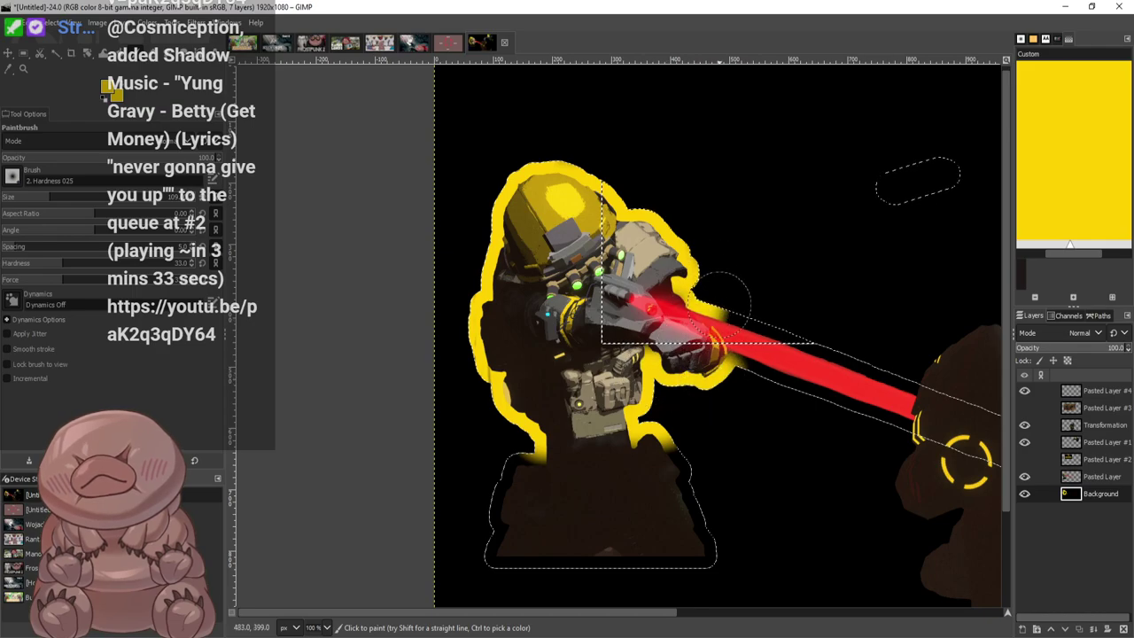
scroll(695, 310, "down", 5)
scroll(705, 337, "up", 3)
Select the gas-mask character's outline from Pasted Layer #1 and grow the selection outward
key("Page_Up")
key("Page_Up")
key("Page_Up")
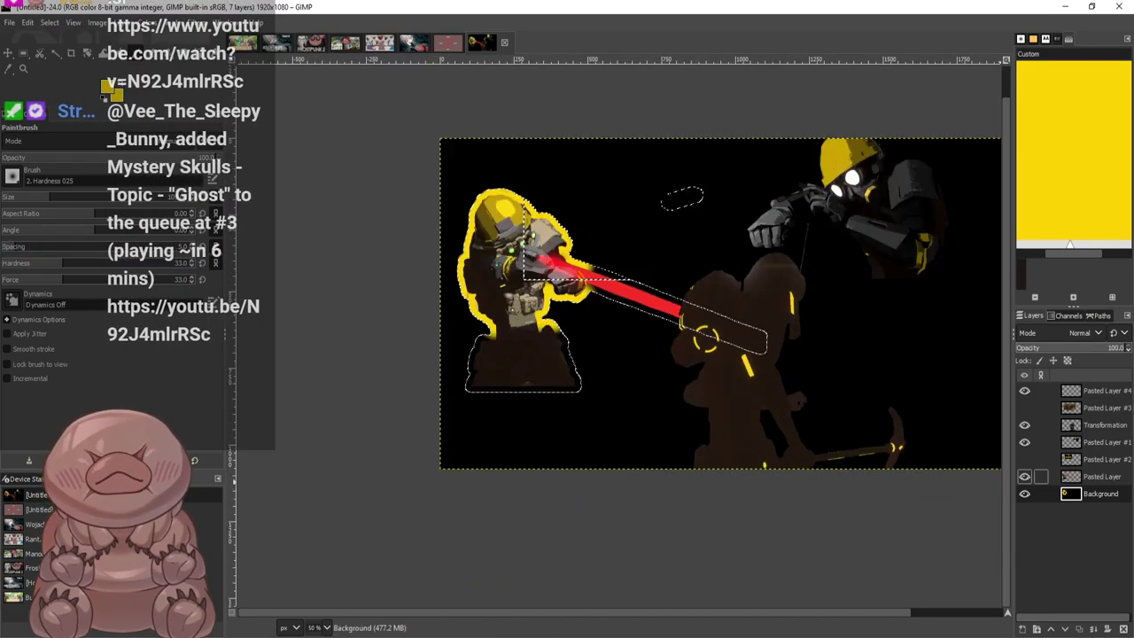
left_click(1072, 442, "alt")
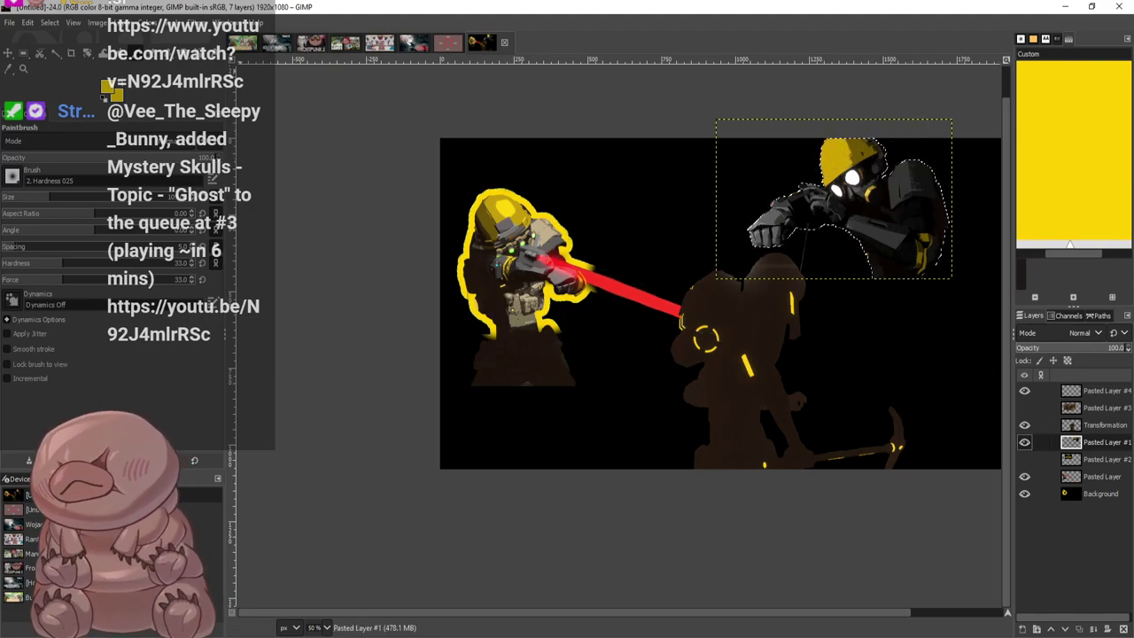
left_click(50, 23)
key("Escape")
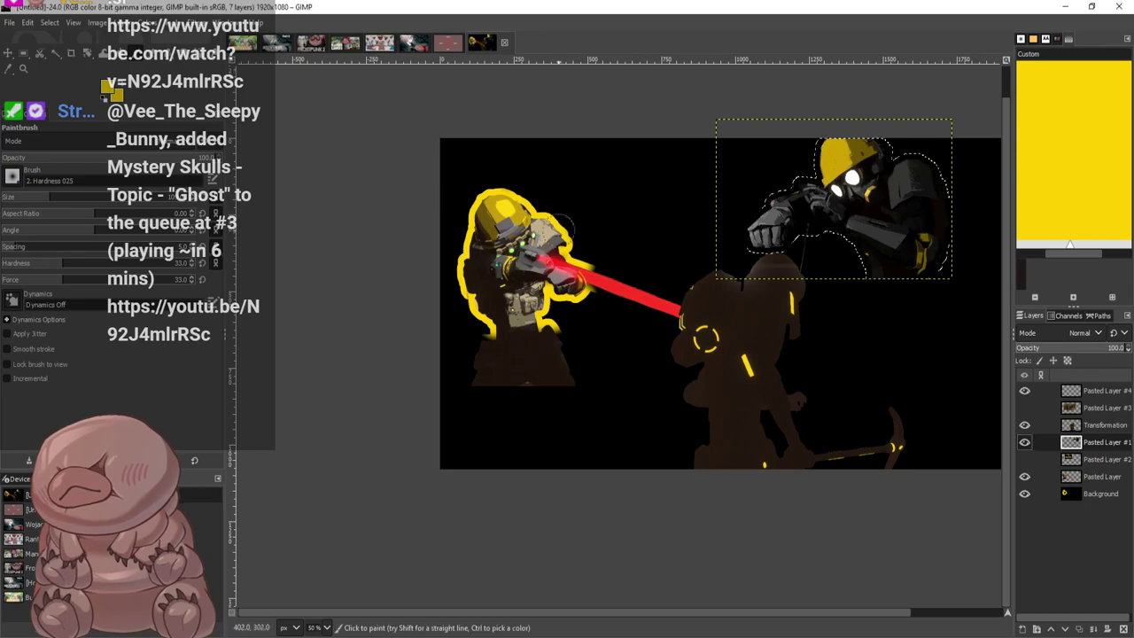
Paint the yellow rim on Background around the gas-mask character's grown outline
mouse_move(813, 173)
left_mouse_down()
mouse_move(733, 237)
mouse_move(745, 282)
mouse_move(751, 266)
mouse_move(735, 270)
mouse_move(727, 246)
mouse_move(814, 234)
mouse_move(737, 219)
mouse_move(895, 104)
mouse_move(769, 162)
mouse_move(826, 140)
mouse_move(881, 138)
mouse_move(827, 202)
mouse_move(908, 181)
mouse_move(893, 264)
mouse_move(928, 189)
mouse_move(950, 211)
mouse_move(919, 303)
mouse_move(950, 174)
left_mouse_up()
key("ctrl+z")
left_click(1100, 494)
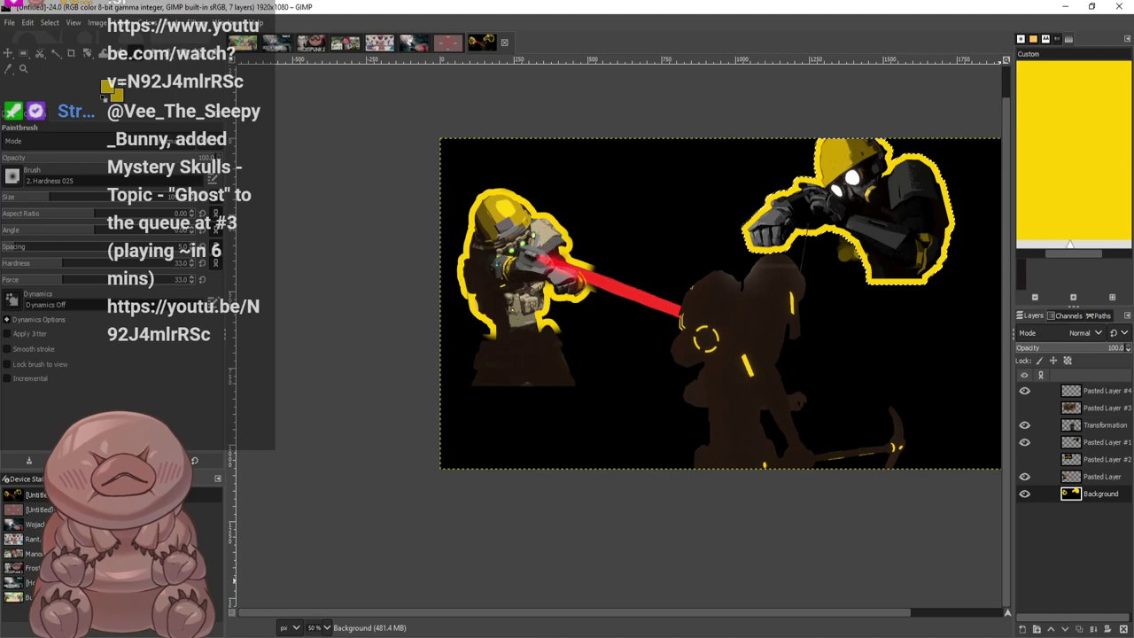
Select the pickaxe silhouette's outline from the Transformation layer and grow the selection outward
left_click(1099, 425)
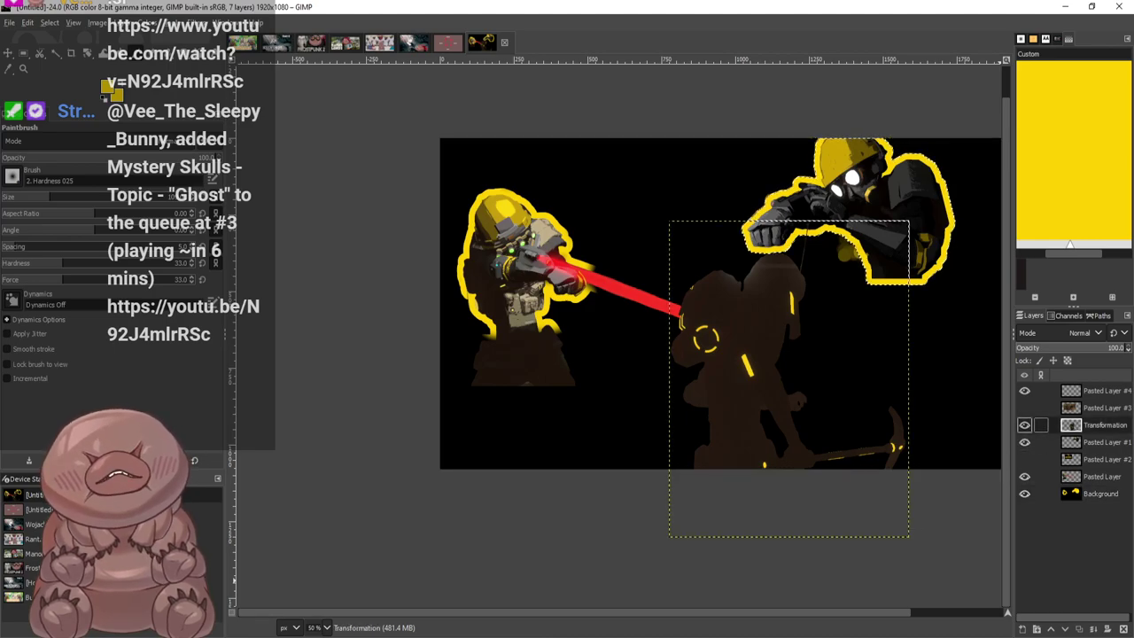
left_click(1015, 581)
left_click(50, 22)
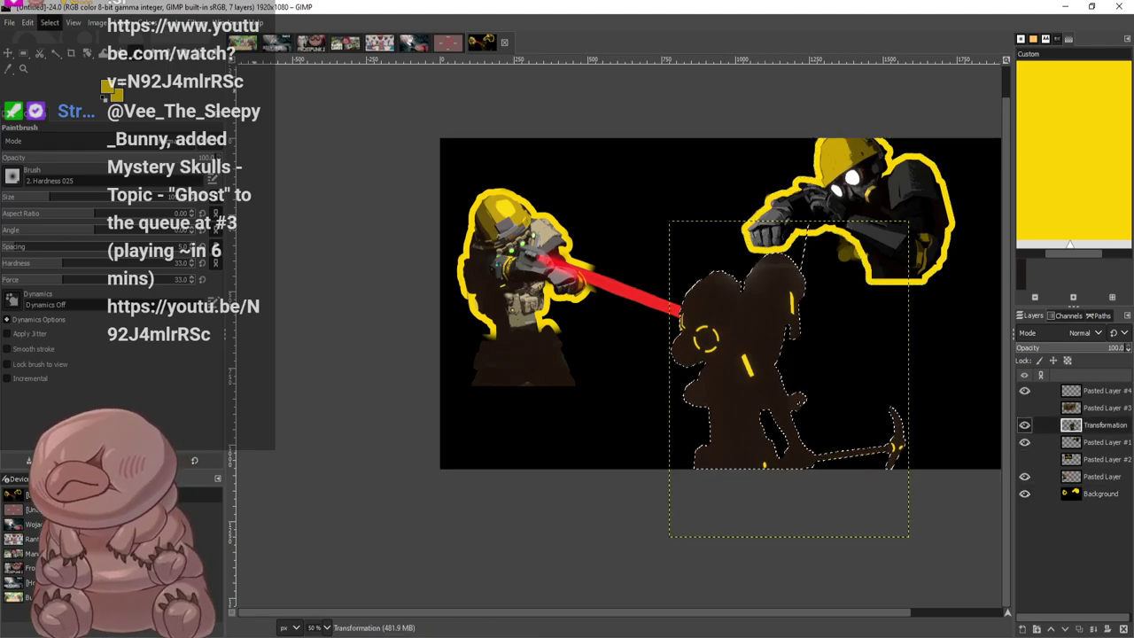
left_click(80, 177)
key("Return")
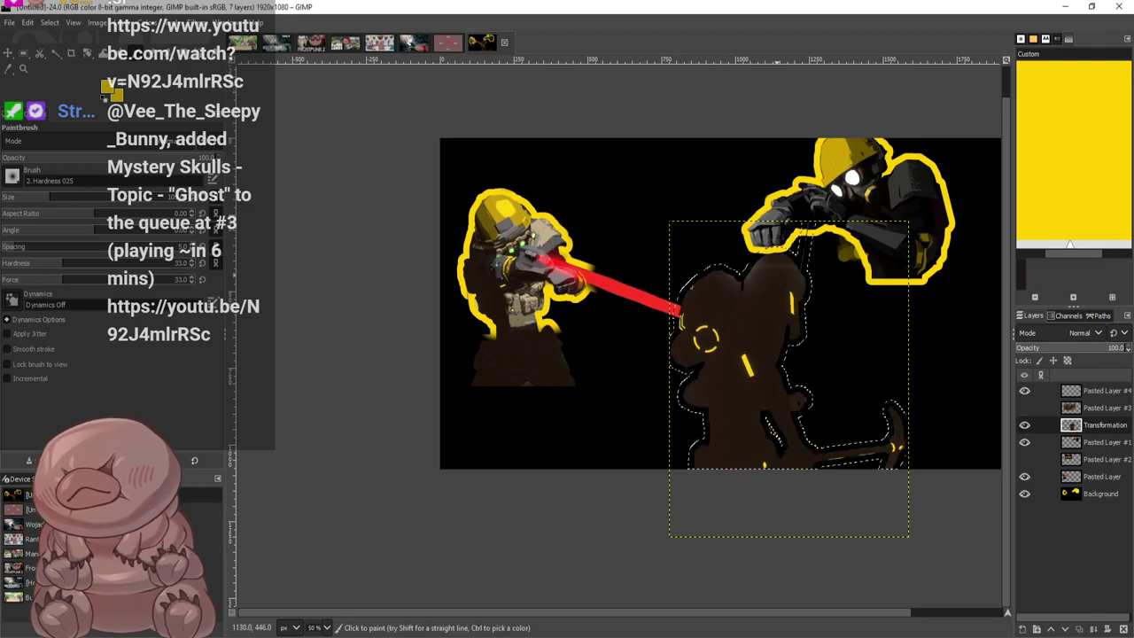
Paint the yellow rim on Background around the pickaxe silhouette, including its antenna, the gap beside its arm and the pickaxe
left_click_drag(777, 273, 648, 281)
key("ctrl+z")
left_click(1101, 494)
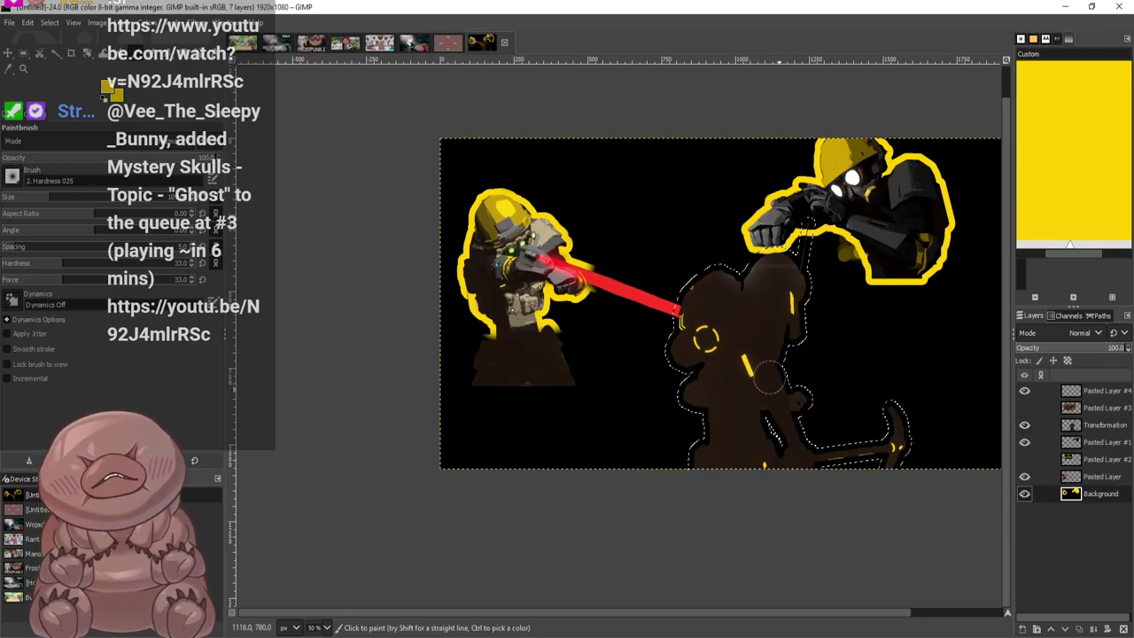
mouse_move(797, 279)
left_mouse_down()
mouse_move(620, 318)
mouse_move(760, 237)
mouse_move(801, 323)
mouse_move(767, 426)
mouse_move(691, 345)
mouse_move(692, 483)
left_mouse_up()
mouse_move(769, 415)
left_mouse_down()
mouse_move(806, 509)
mouse_move(843, 467)
mouse_move(849, 378)
mouse_move(892, 475)
mouse_move(889, 383)
left_mouse_up()
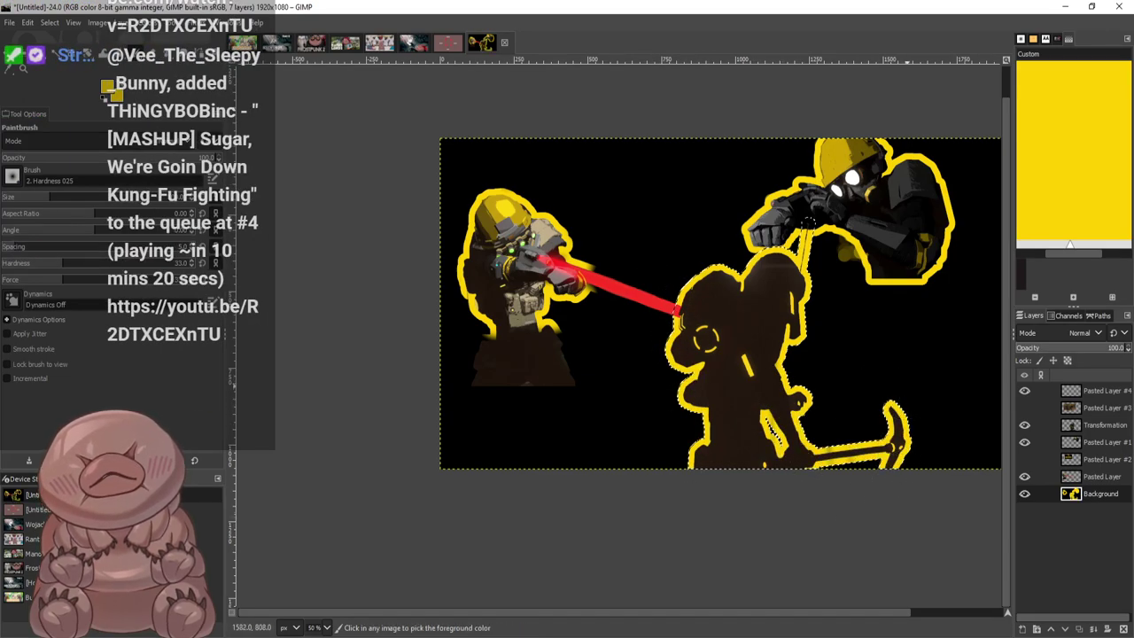
Make Background the active layer and clear the selection around the pickaxe silhouette
scroll(890, 384, "down", 1)
left_click(1099, 408)
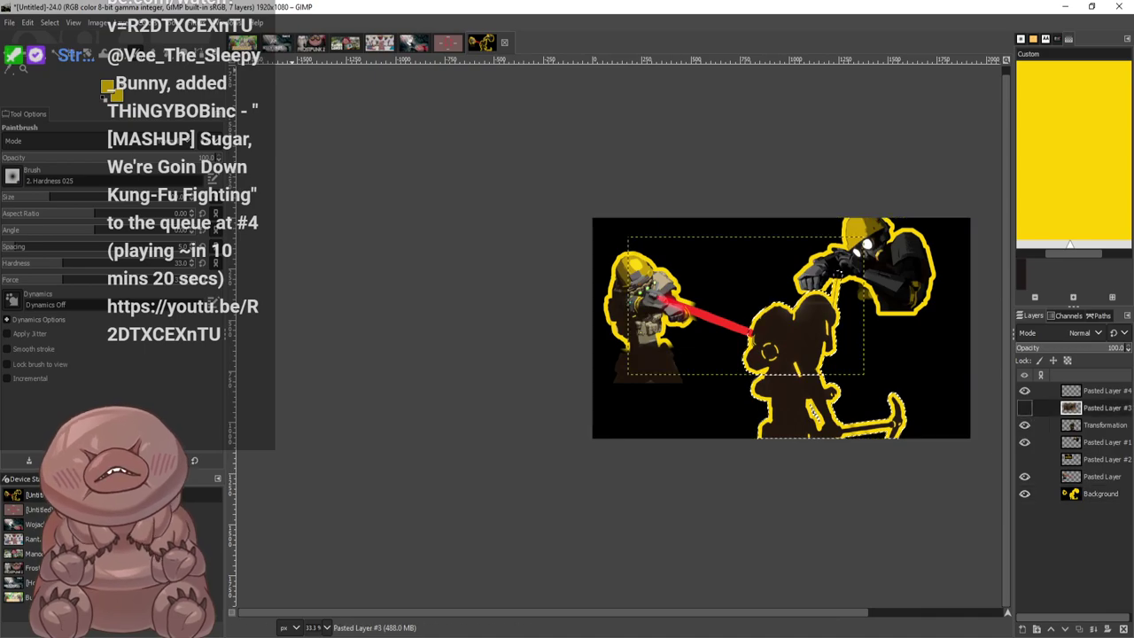
left_click(1098, 494)
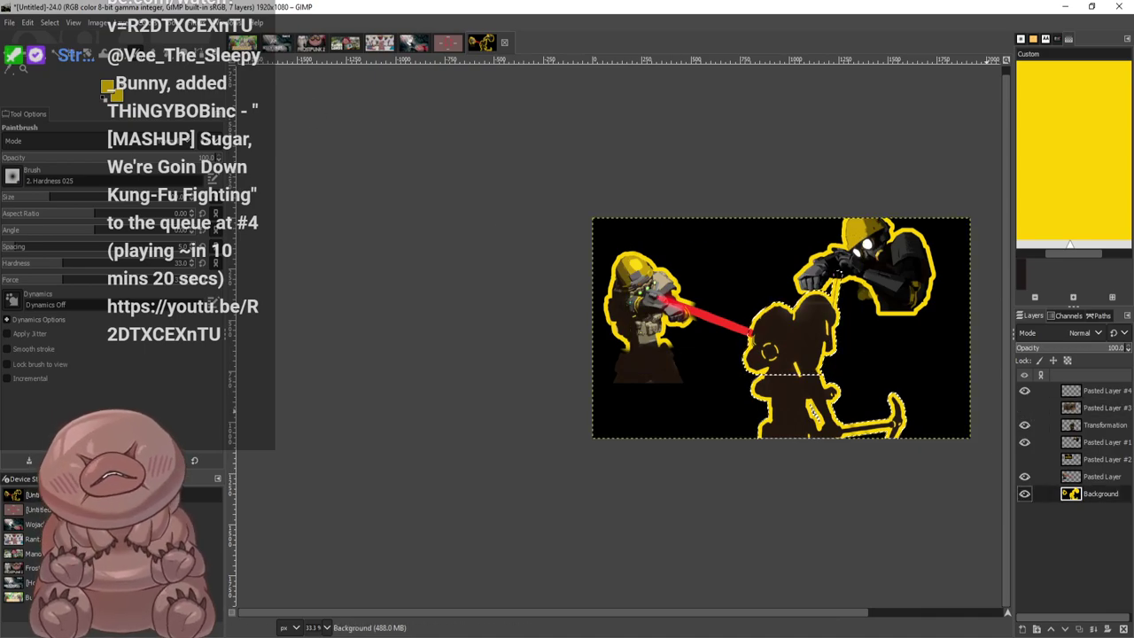
key("r")
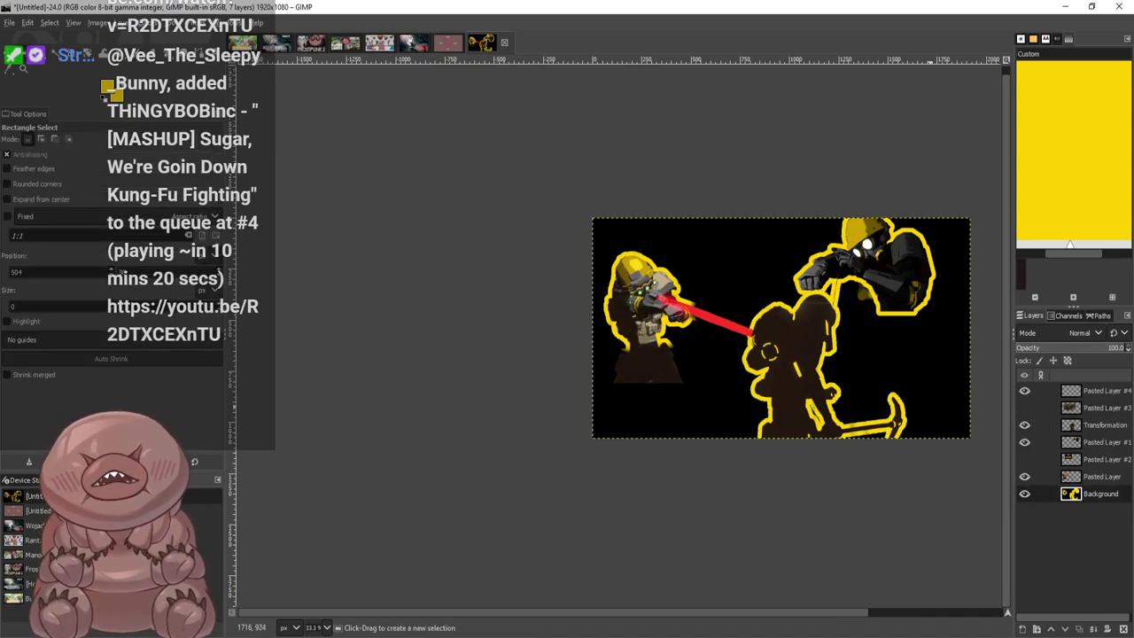
scroll(931, 400, "down", 1)
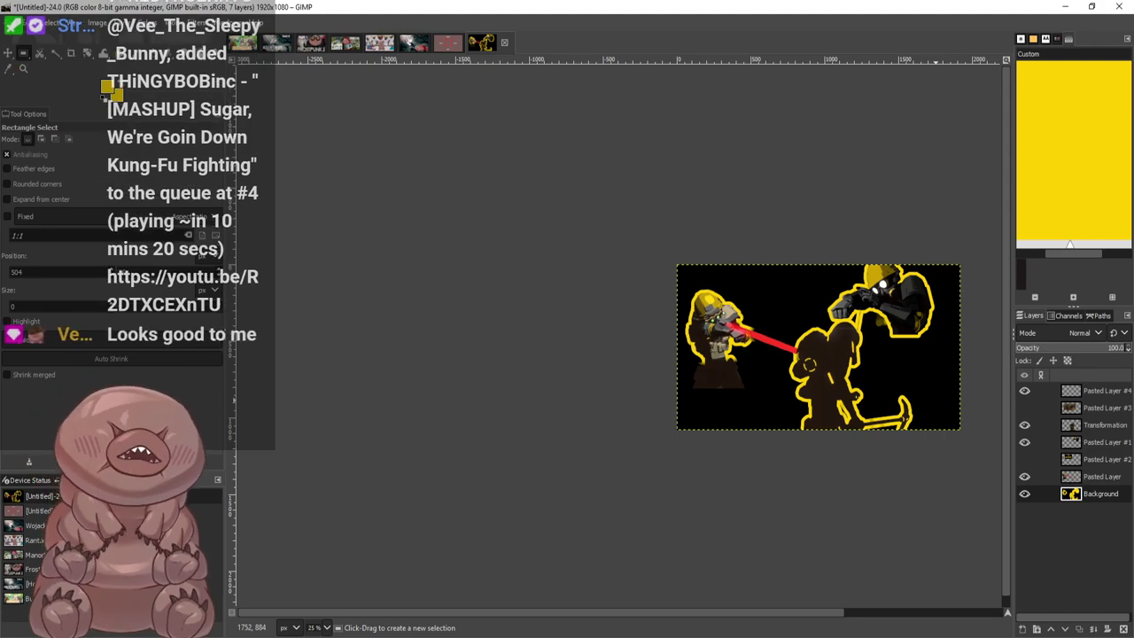
Undo the yellow rims of all three characters, back to a plain black Background
key("ctrl+z")
key("ctrl+z")
key("ctrl+z")
key("ctrl+z")
key("ctrl+z")
key("ctrl+z")
key("ctrl+z")
key("ctrl+z")
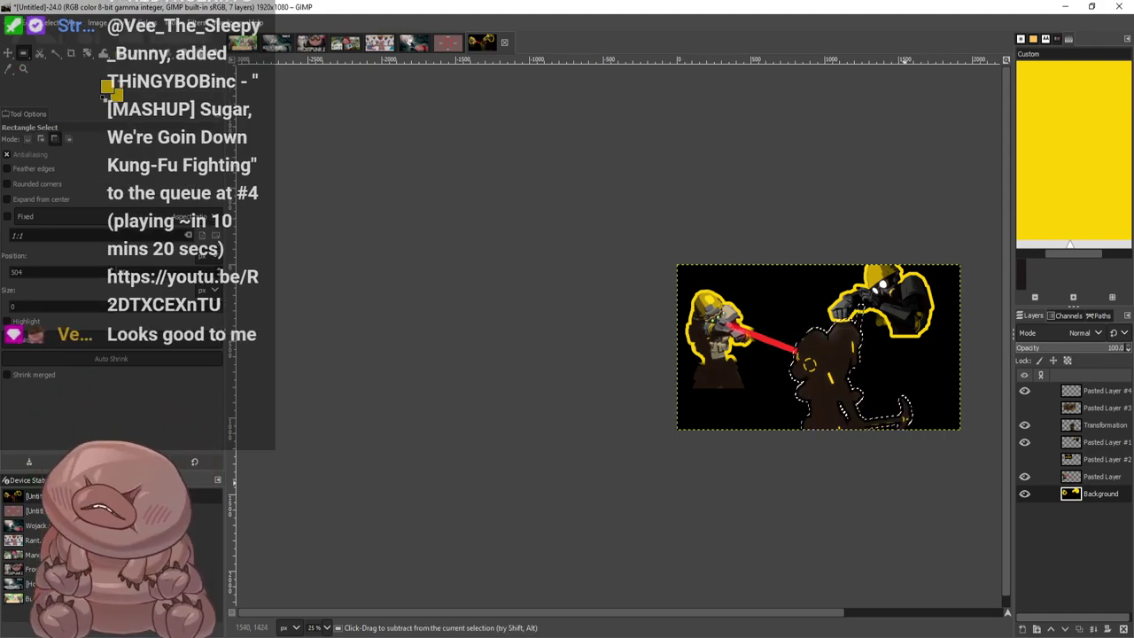
scroll(905, 456, "up", 2, "ctrl")
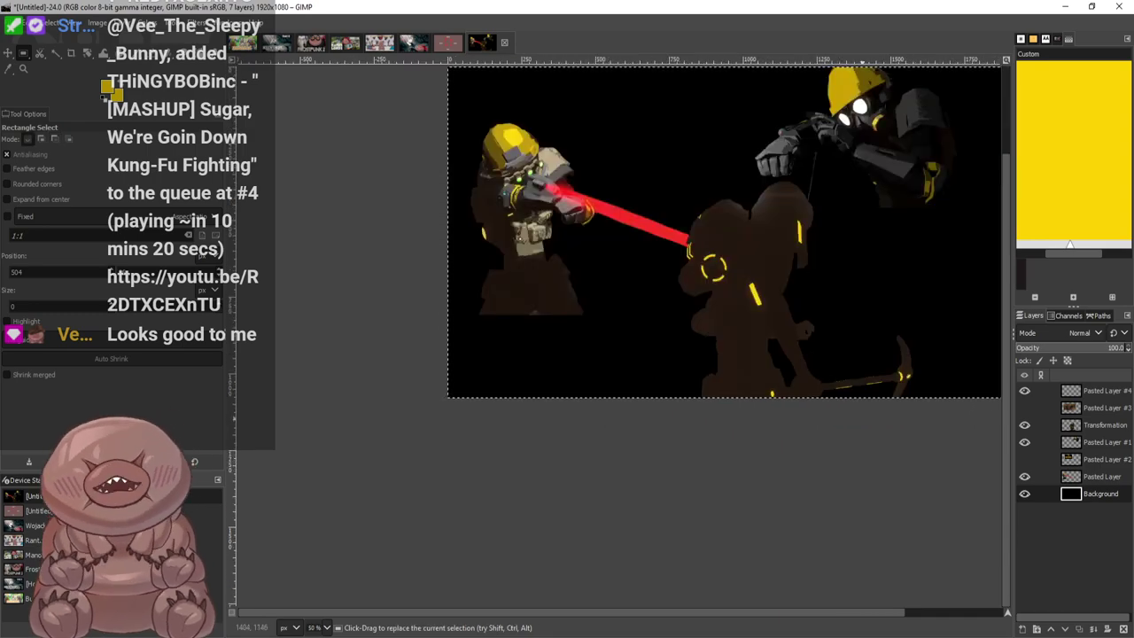
Move the pickaxe silhouette and the gas-mask character down and to the right on the canvas
scroll(862, 418, "down", 1, "ctrl")
left_click_drag(556, 612, 658, 613)
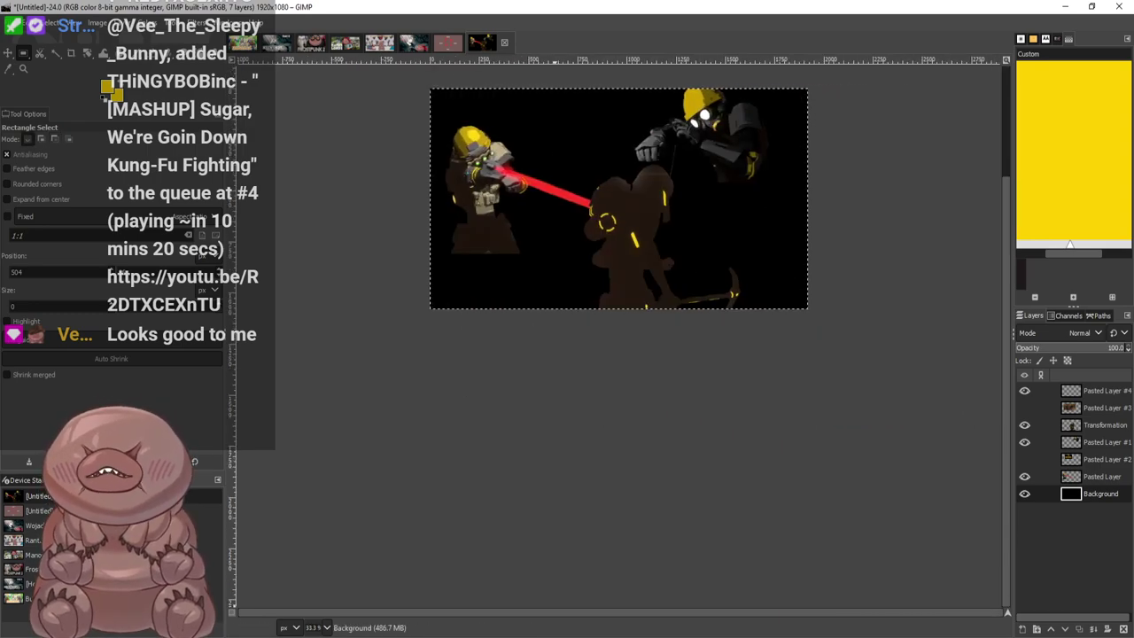
key("m")
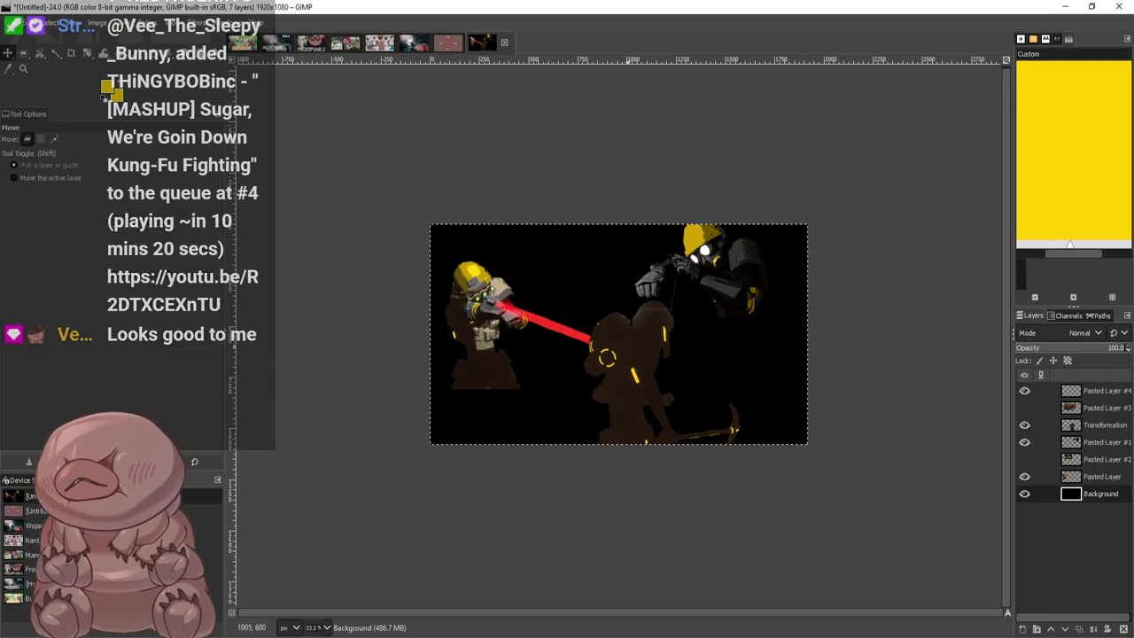
left_click_drag(627, 342, 641, 362)
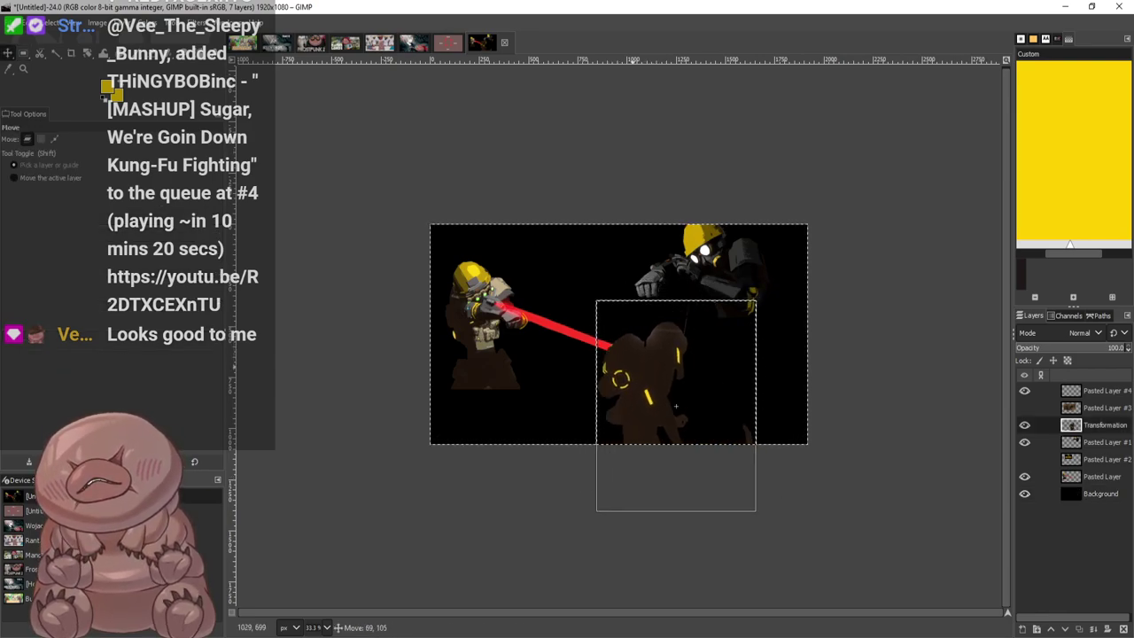
left_click_drag(712, 226, 752, 243)
left_click_drag(630, 359, 650, 380)
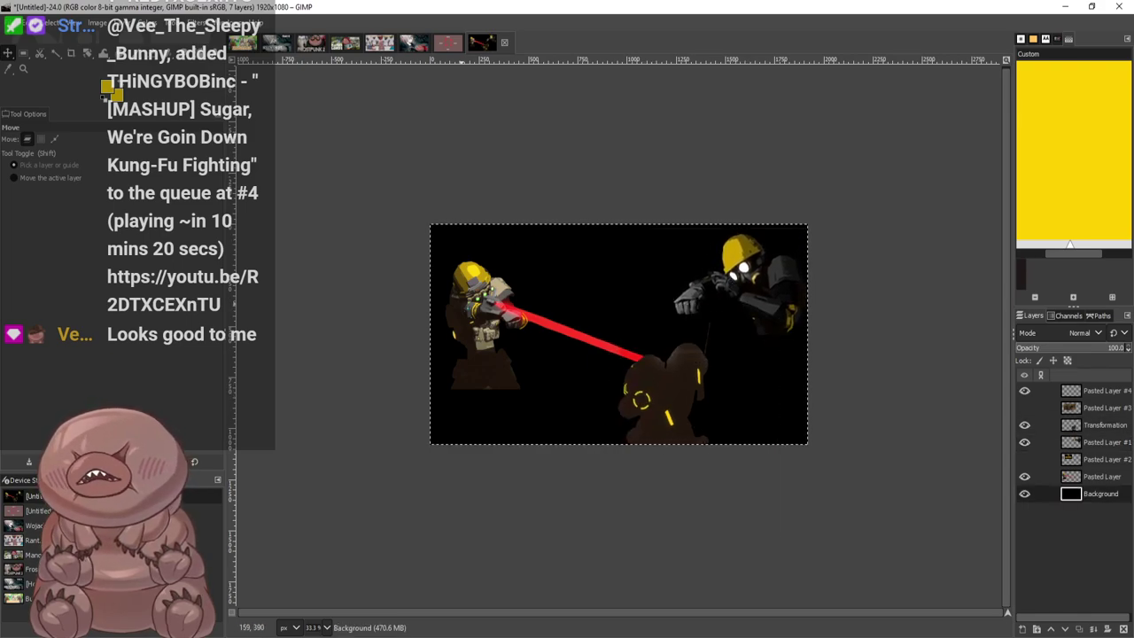
scroll(775, 286, "up", 2)
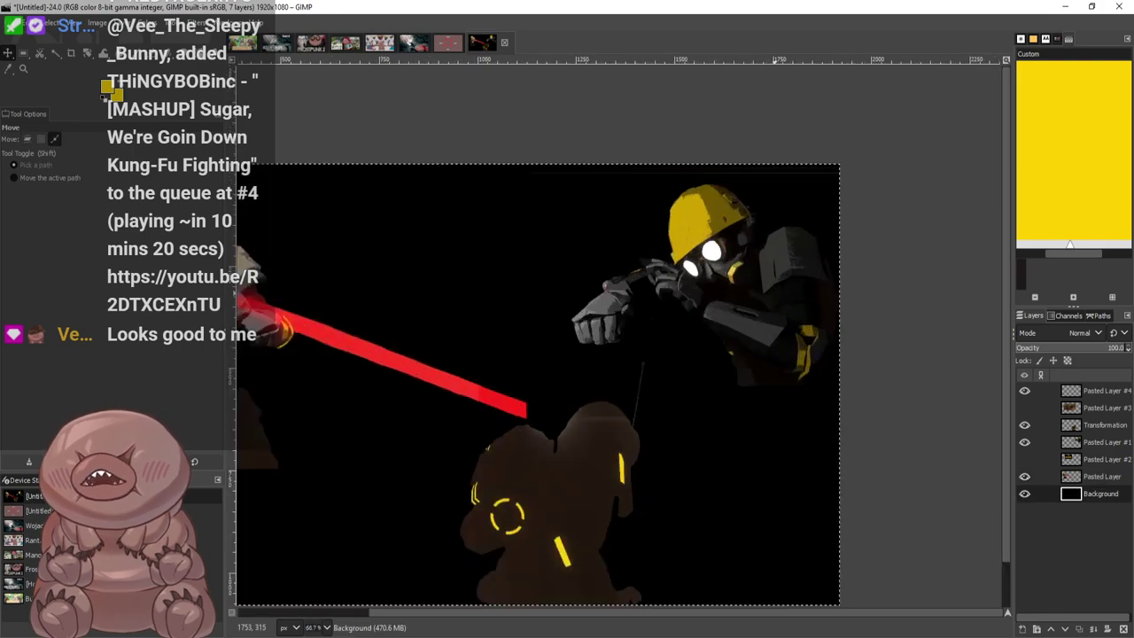
scroll(719, 260, "down", 1)
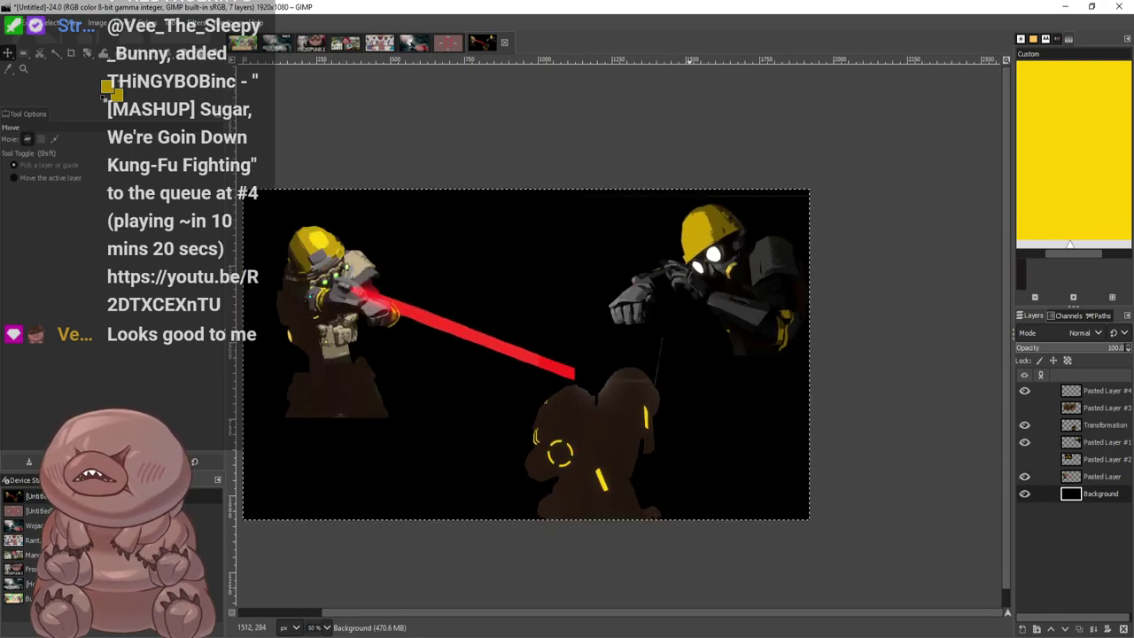
key("r")
left_click_drag(317, 270, 700, 283)
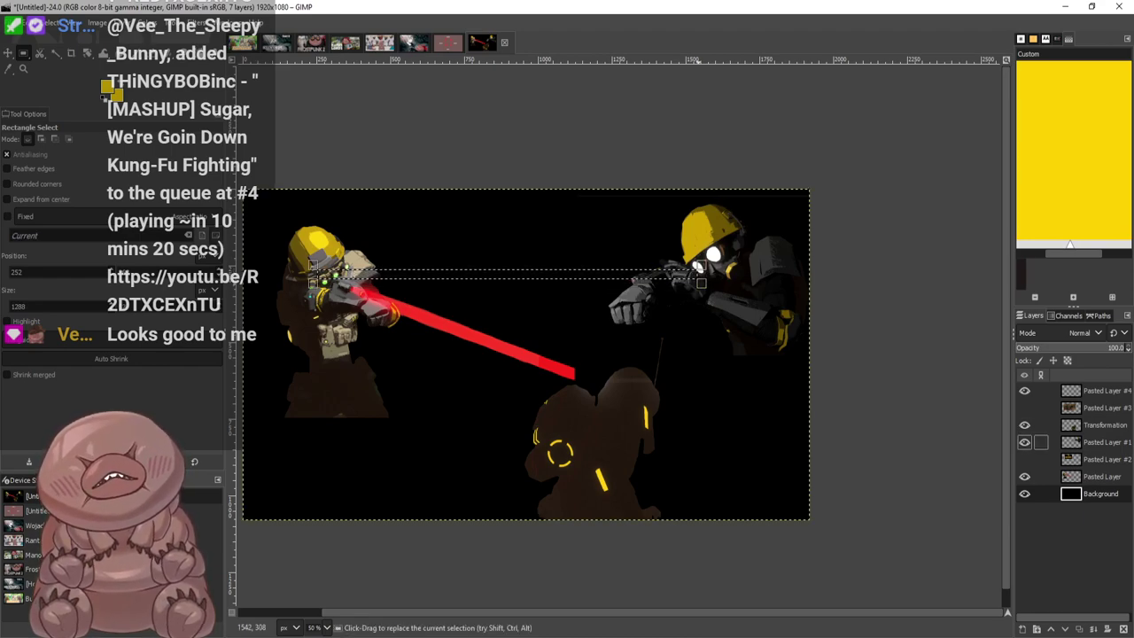
left_click(1099, 442)
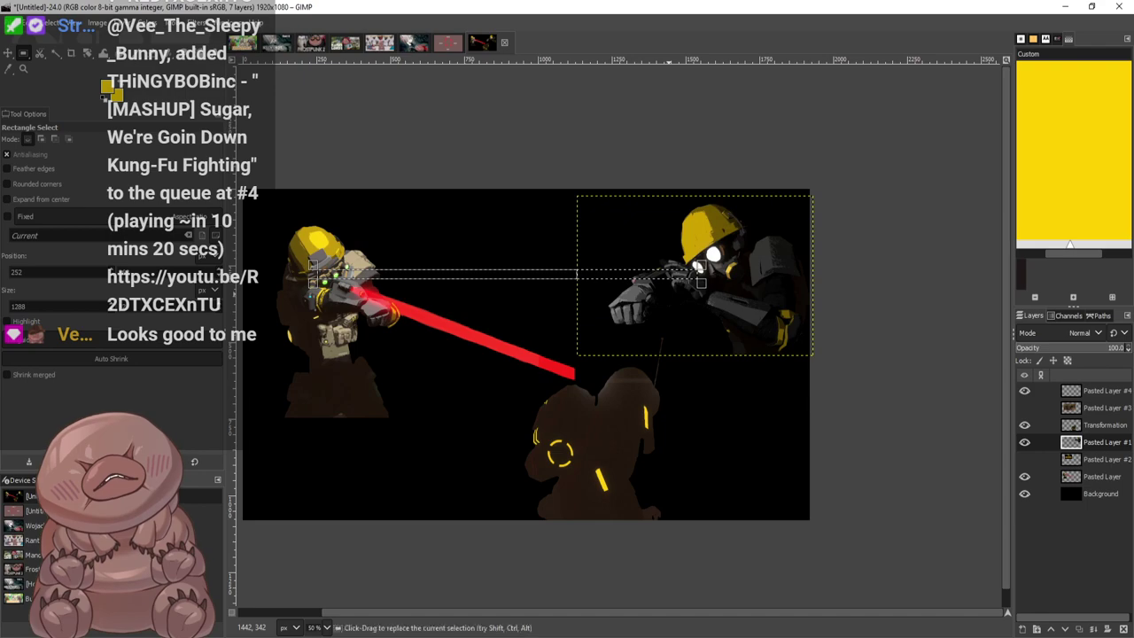
key("shift+r")
left_click(731, 228)
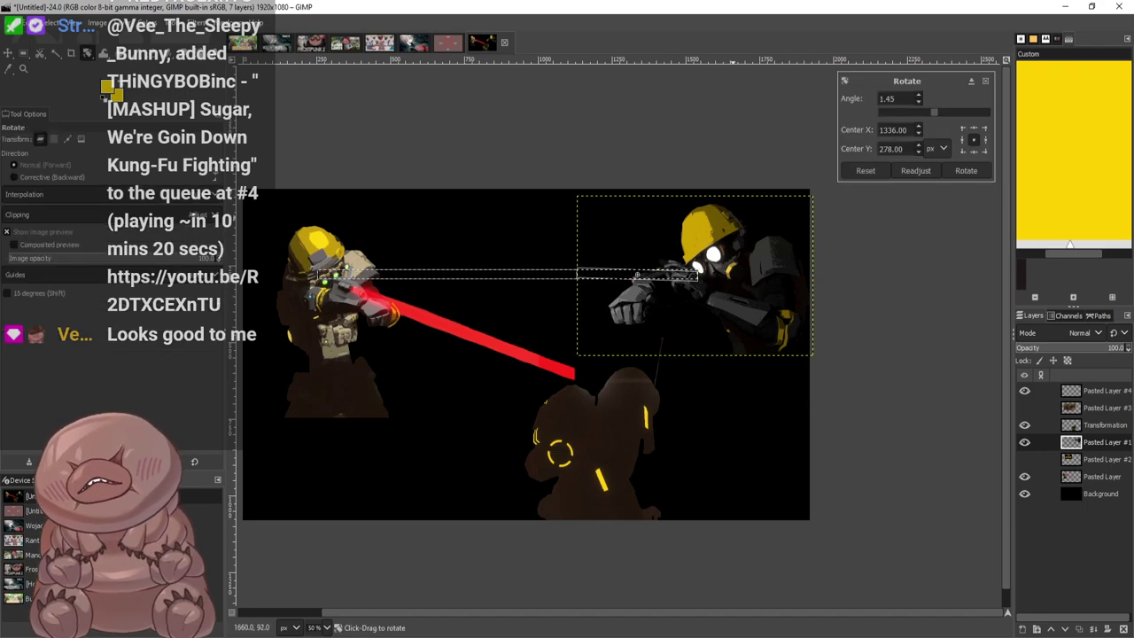
key("r")
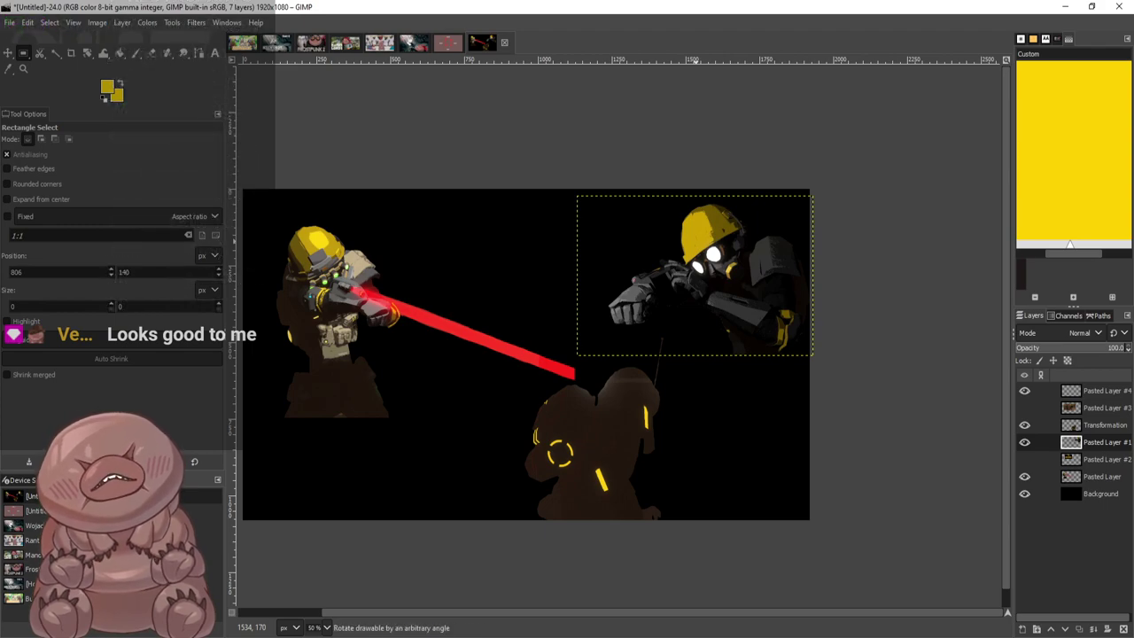
Rotate the gas-mask character on Pasted Layer #1 by 11.61° about a centre near its eyes
key("shift+r")
left_click(696, 277)
left_click_drag(701, 241, 710, 239)
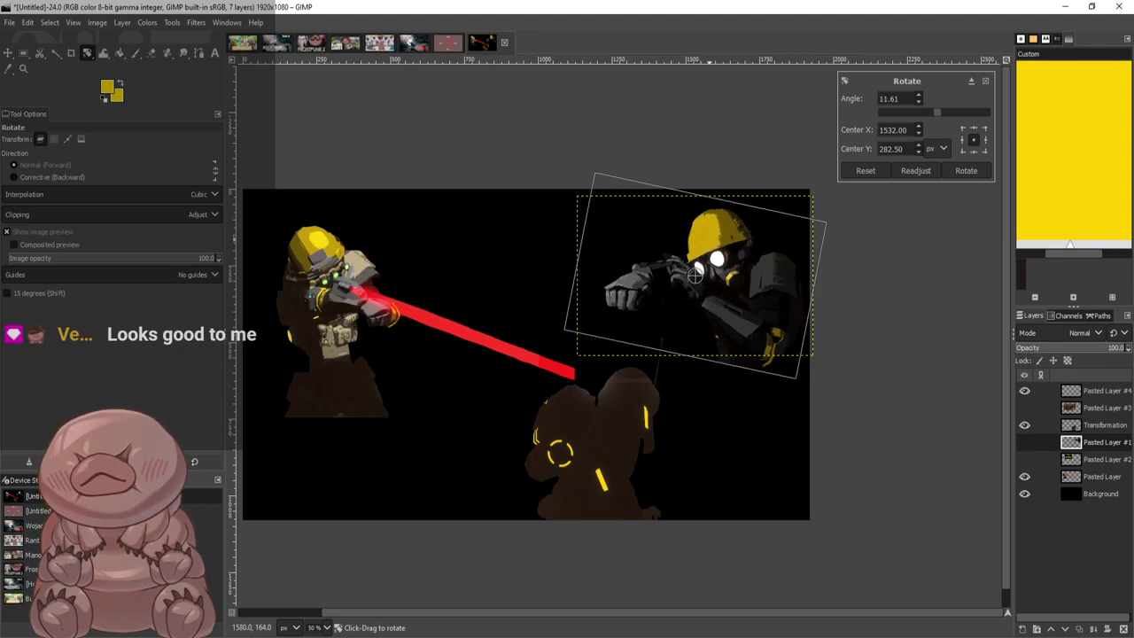
left_click(966, 170)
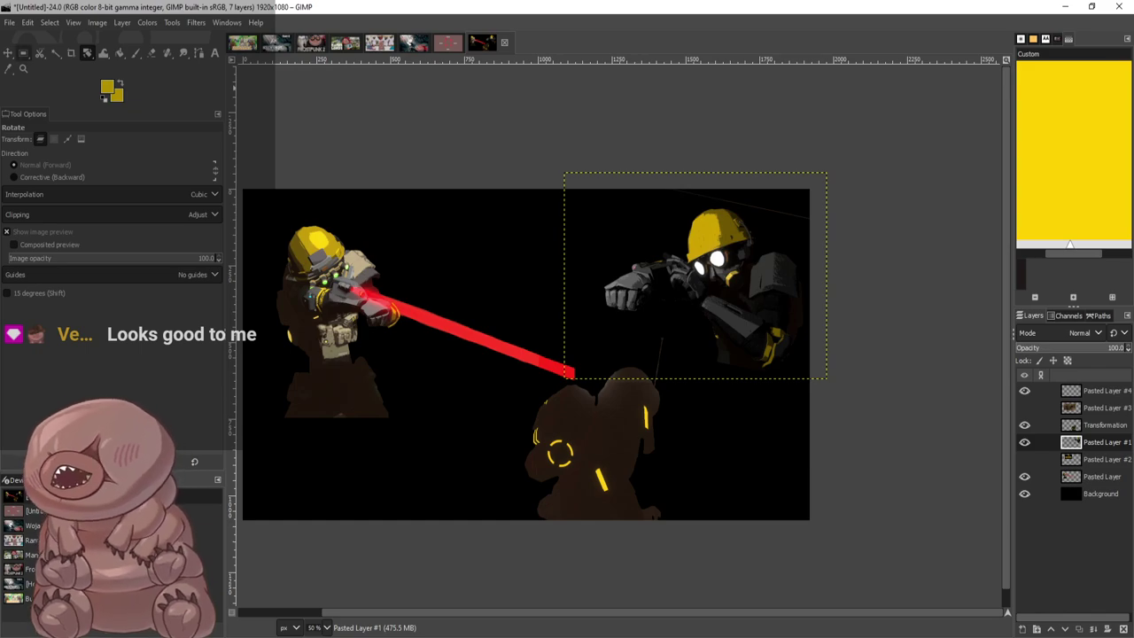
Bring the three characters closer together, raising the pickaxe silhouette into the middle between the beam and gas-mask characters
left_click(8, 53)
left_click_drag(726, 284, 703, 283)
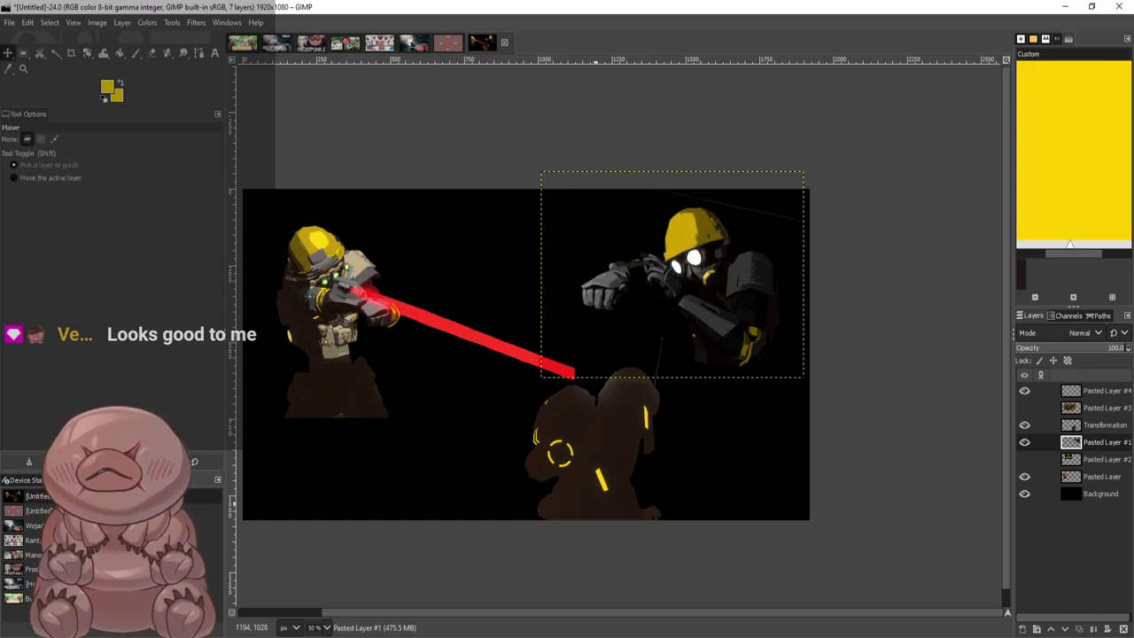
left_click_drag(595, 491, 575, 413)
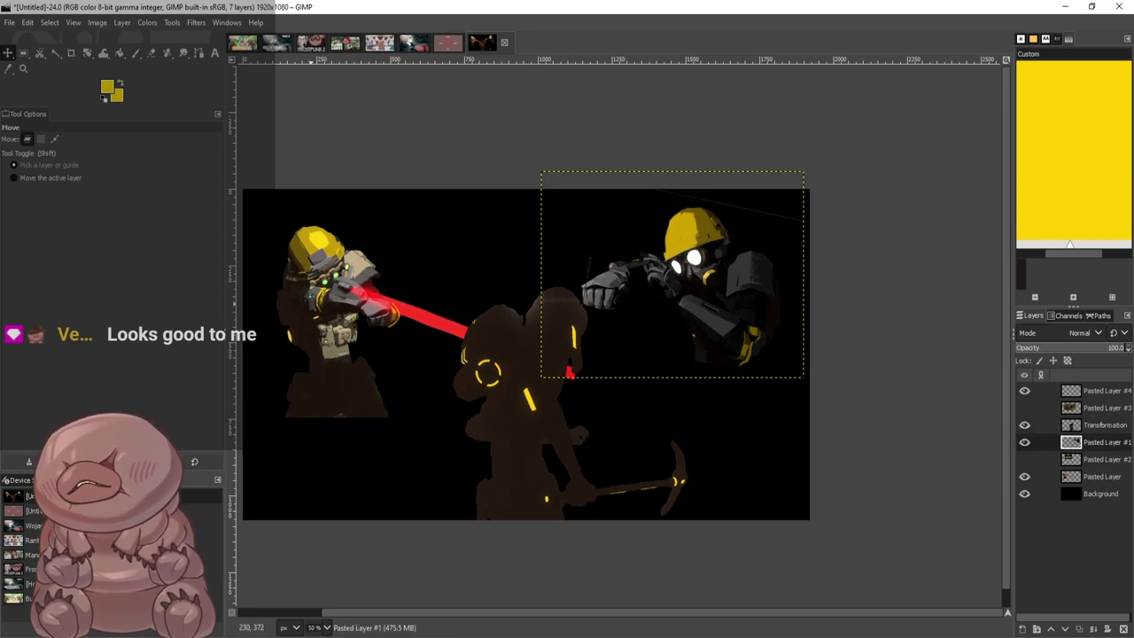
left_click_drag(327, 307, 375, 315)
left_click_drag(523, 395, 585, 388)
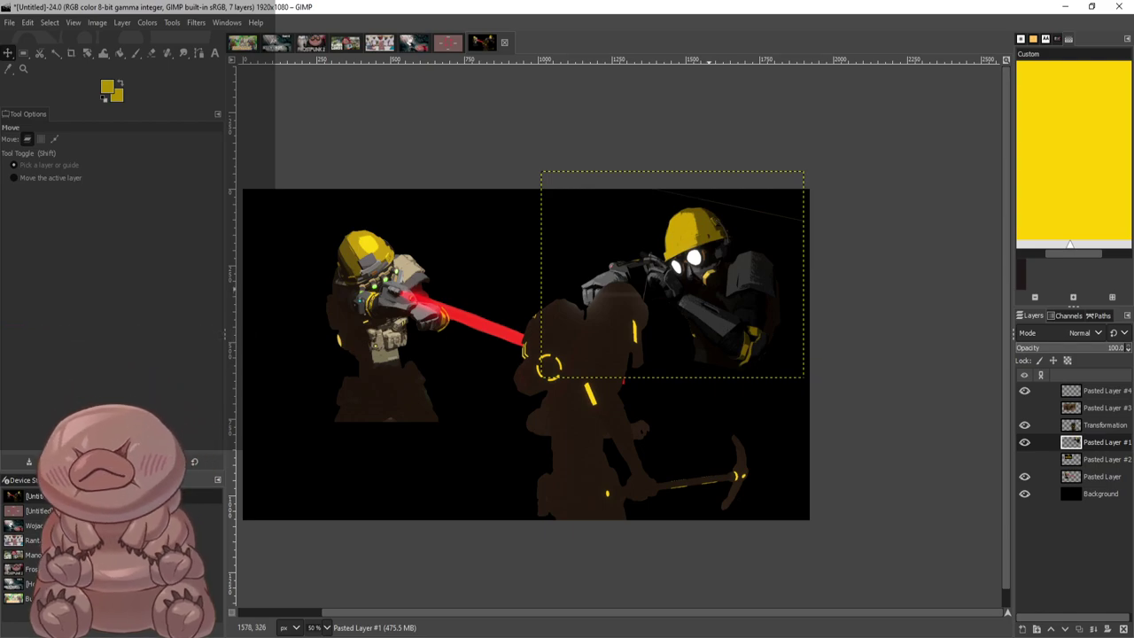
Swap the sides of the gas-mask and beam characters, placing the gas-mask character left of the silhouette
left_click_drag(708, 286, 305, 292)
left_click_drag(423, 301, 795, 266)
left_click_drag(332, 296, 418, 328)
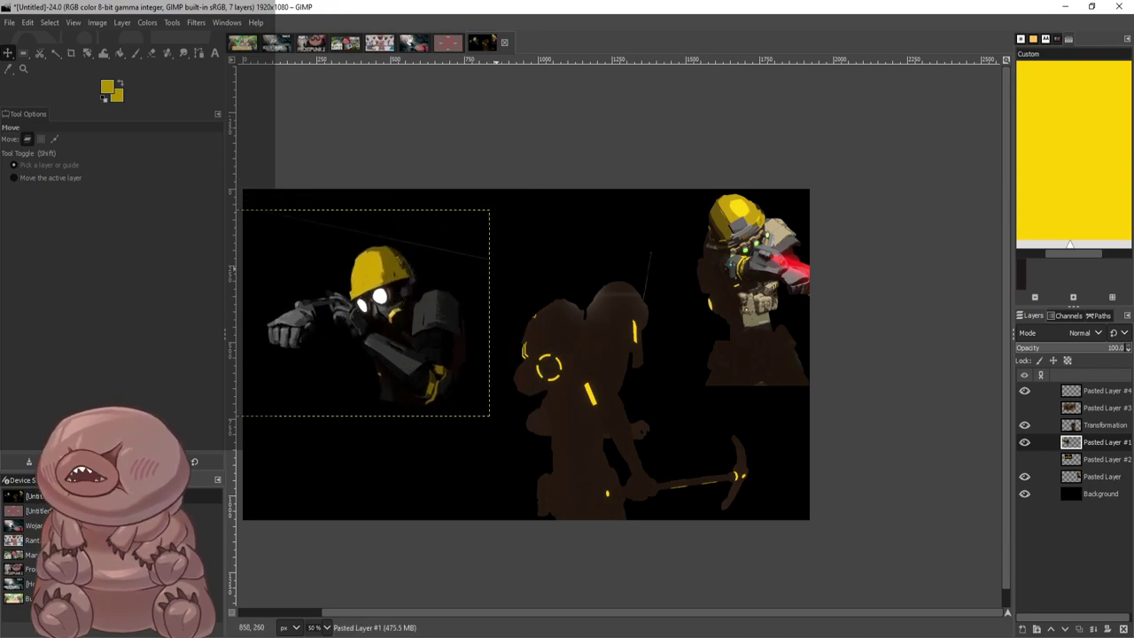
Erase the stray thin line above the gas-mask character on Pasted Layer #1 and flip the character horizontally
scroll(357, 265, "up", 3)
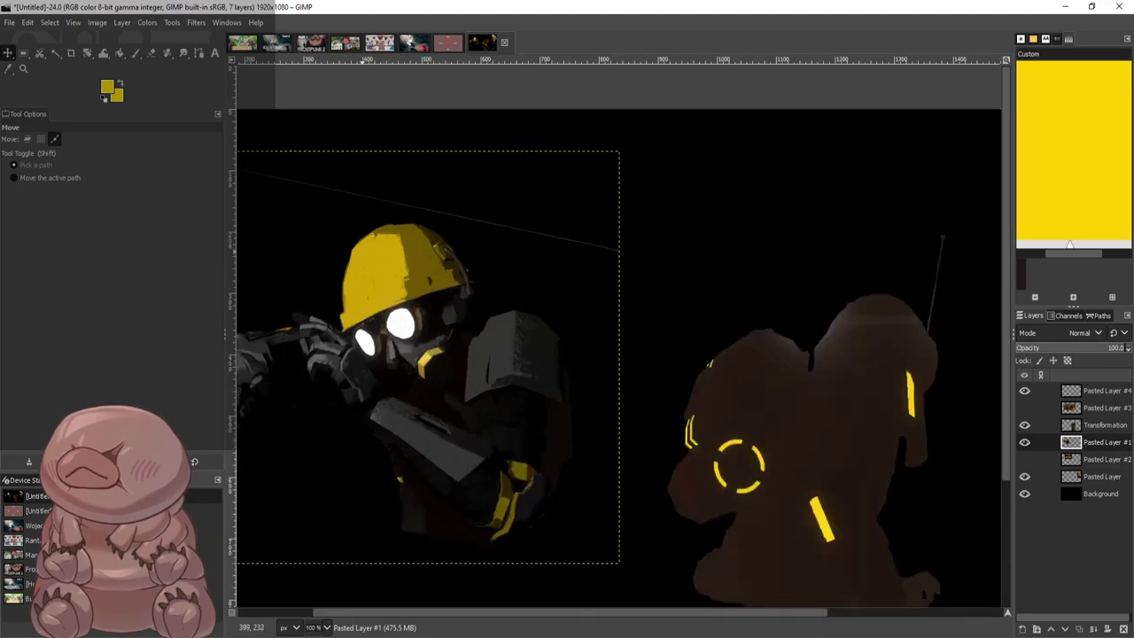
key("shift+e")
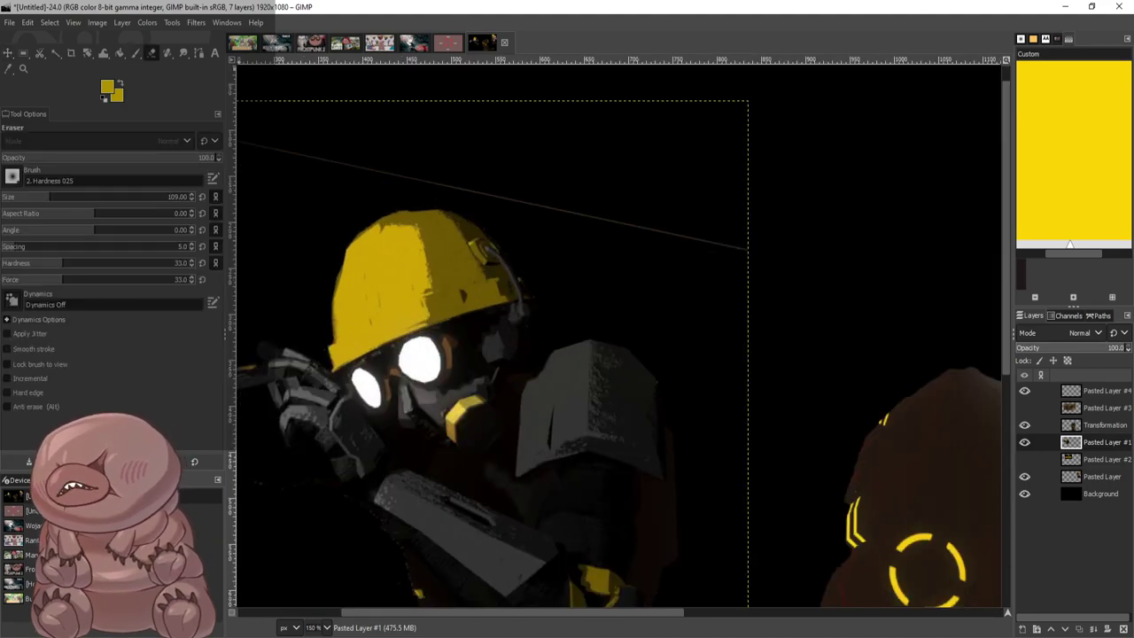
mouse_move(480, 157)
left_mouse_down()
mouse_move(449, 157)
mouse_move(556, 185)
mouse_move(476, 176)
mouse_move(637, 211)
left_mouse_up()
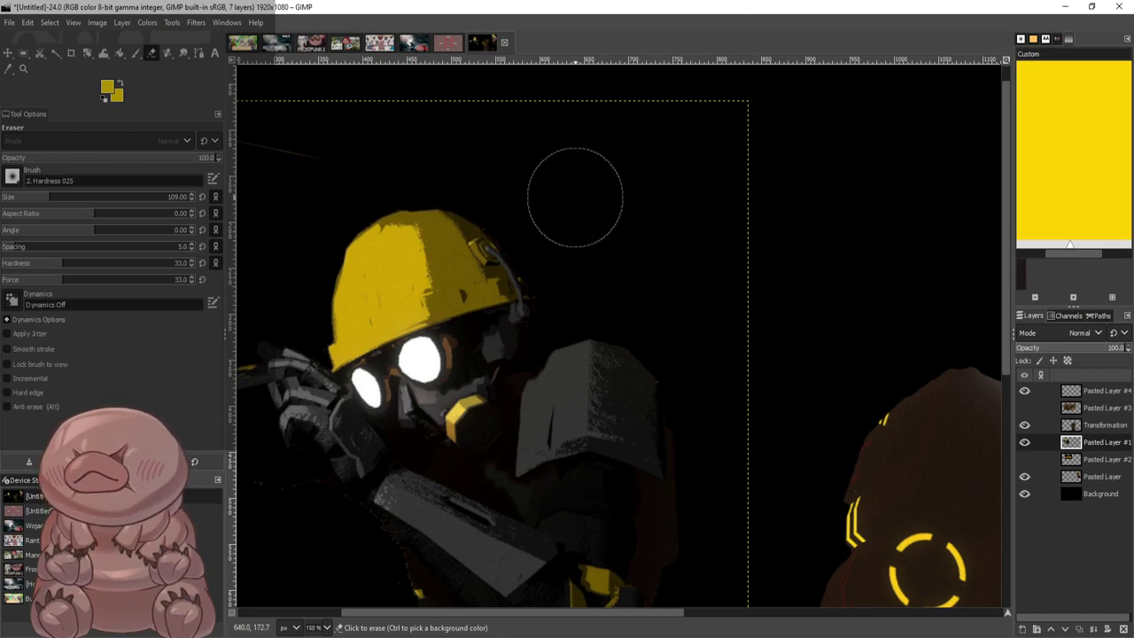
left_click_drag(312, 158, 266, 147)
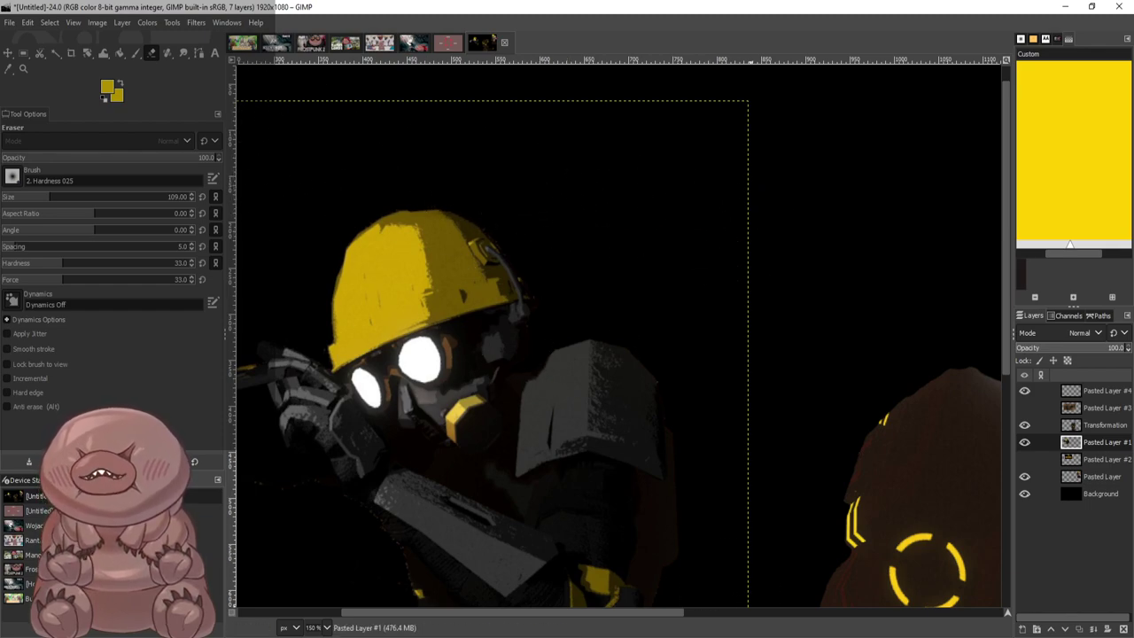
left_click_drag(652, 612, 548, 612)
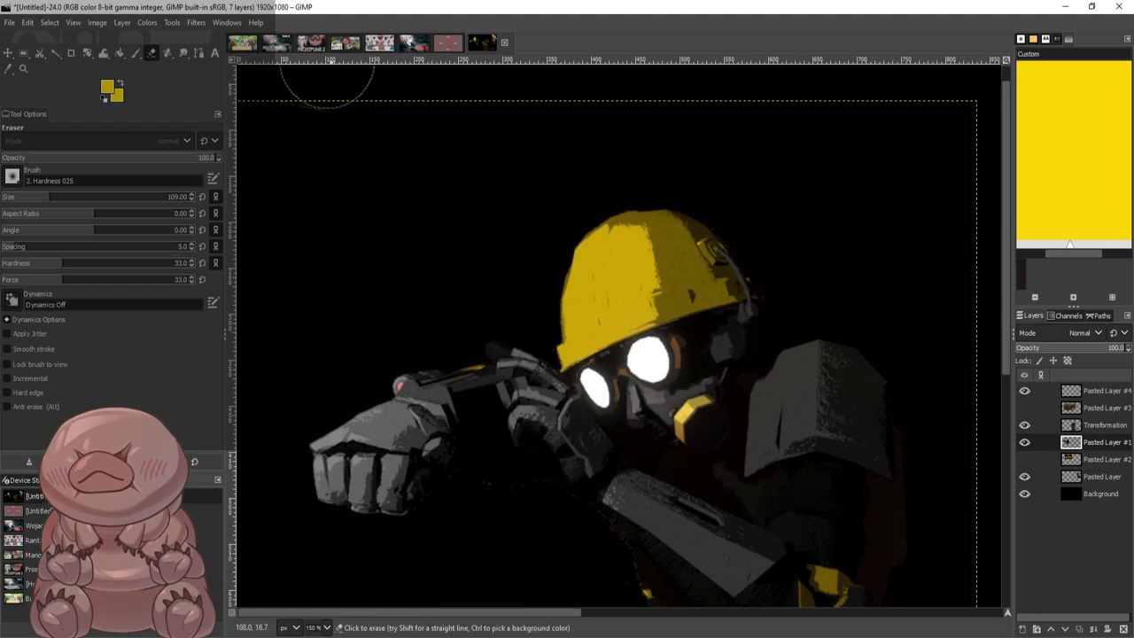
left_click_drag(326, 68, 331, 115)
scroll(760, 229, "down", 4)
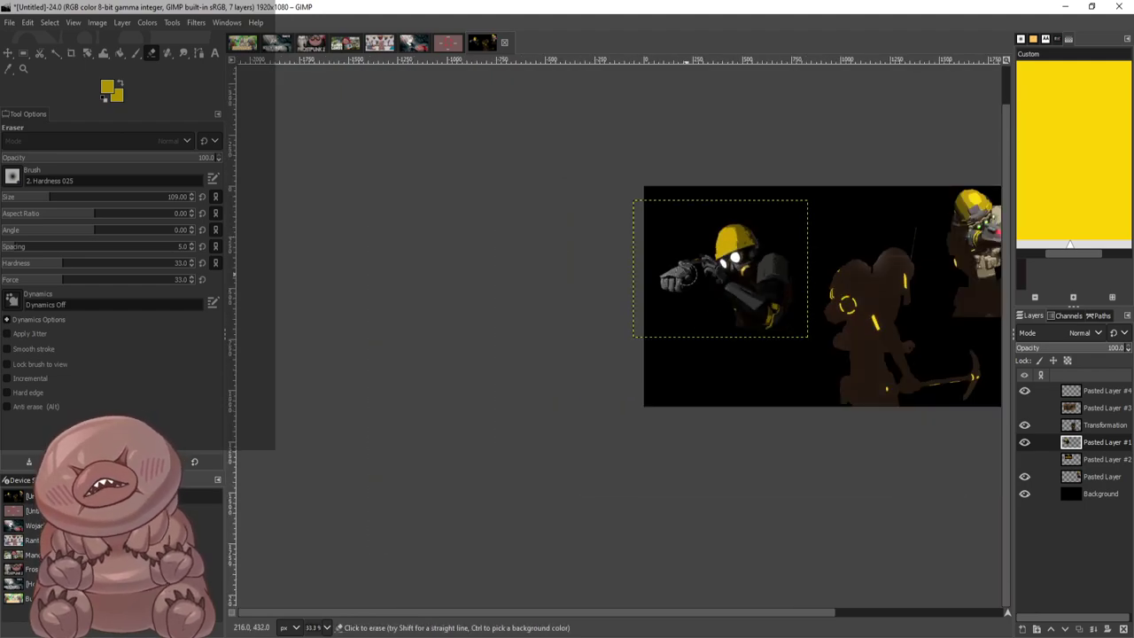
left_click(930, 492)
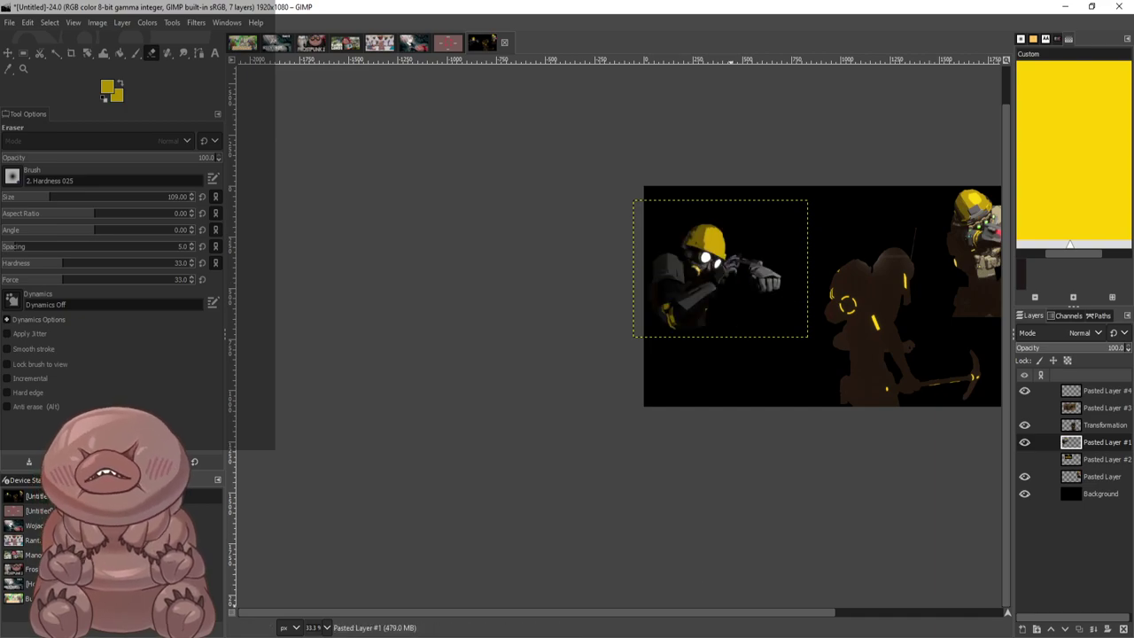
Move the beam character left, closer behind the pickaxe silhouette
left_click_drag(704, 613, 873, 613)
key("m")
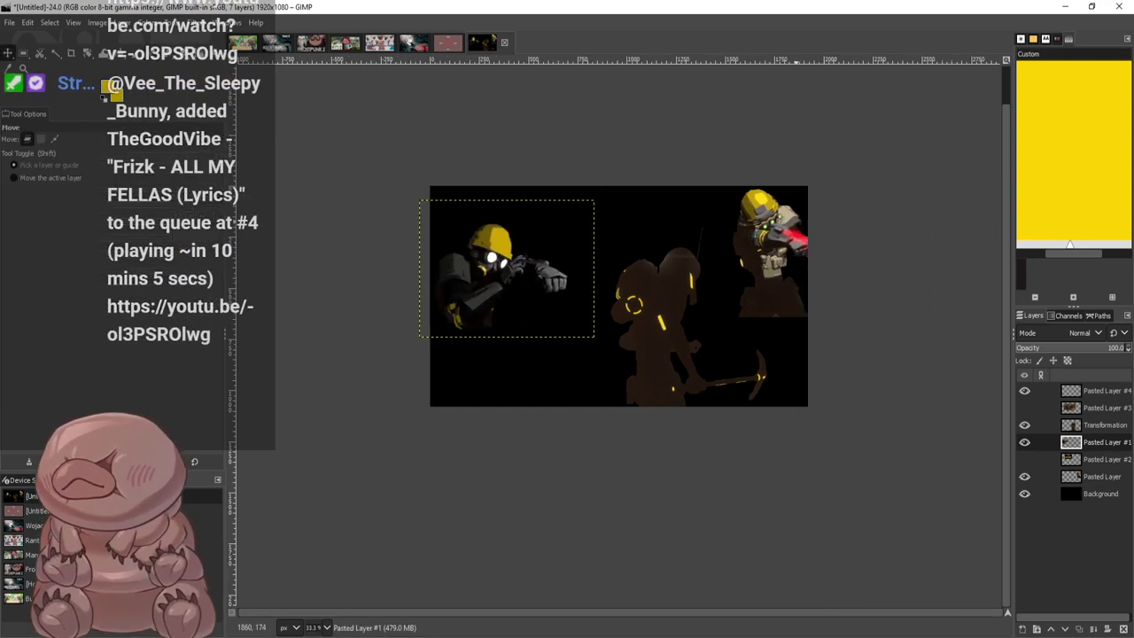
left_click_drag(773, 229, 725, 224)
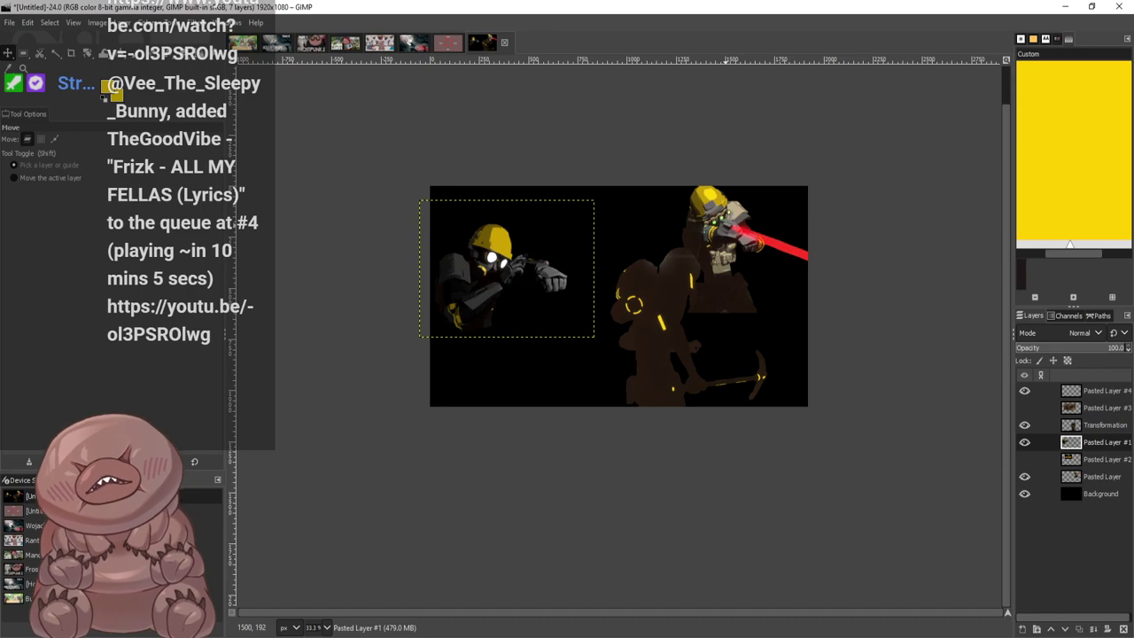
Flip the laser-firing figure horizontally and place it in the canvas's upper right, with the pickaxe silhouette lowered beneath it
left_click(1090, 476)
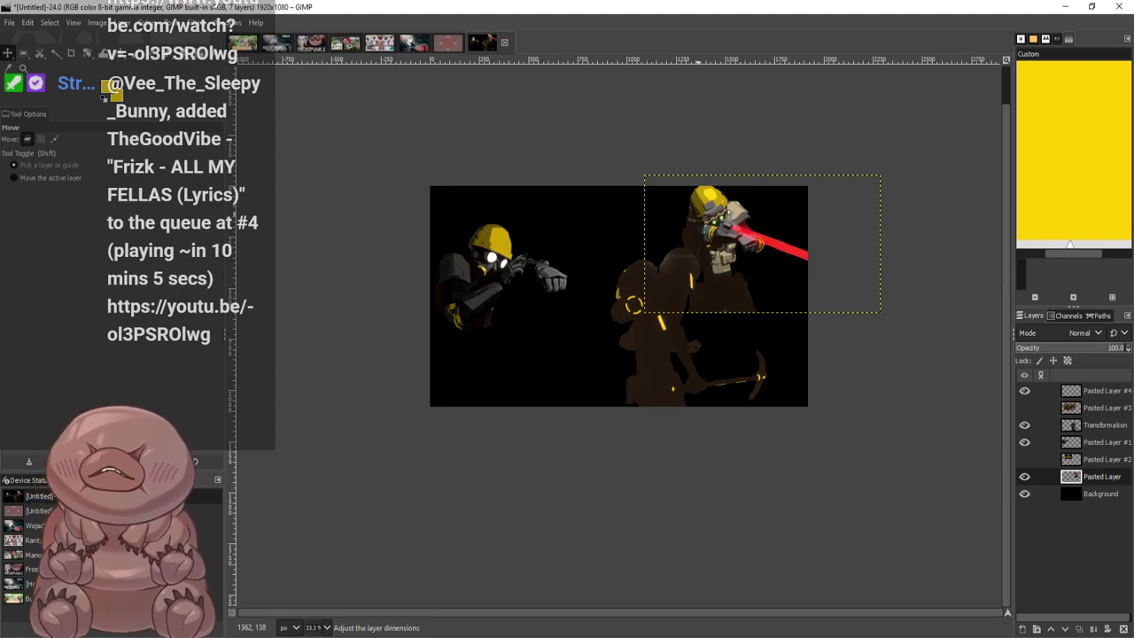
left_click(973, 479)
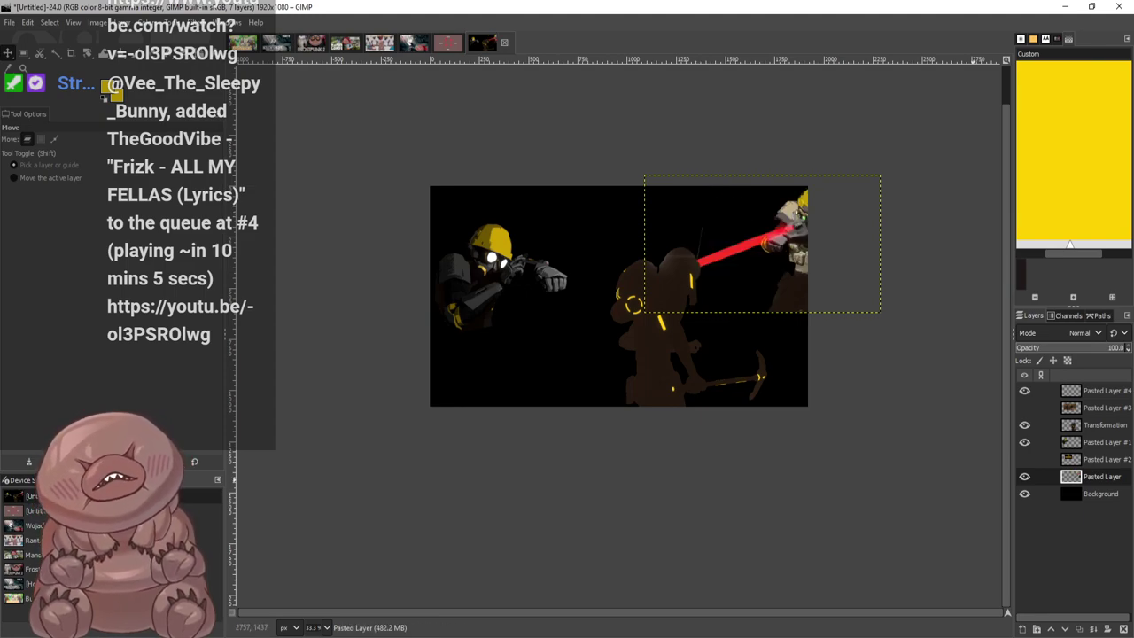
left_click_drag(798, 227, 726, 234)
left_click_drag(647, 319, 629, 378)
left_click_drag(742, 196, 734, 192)
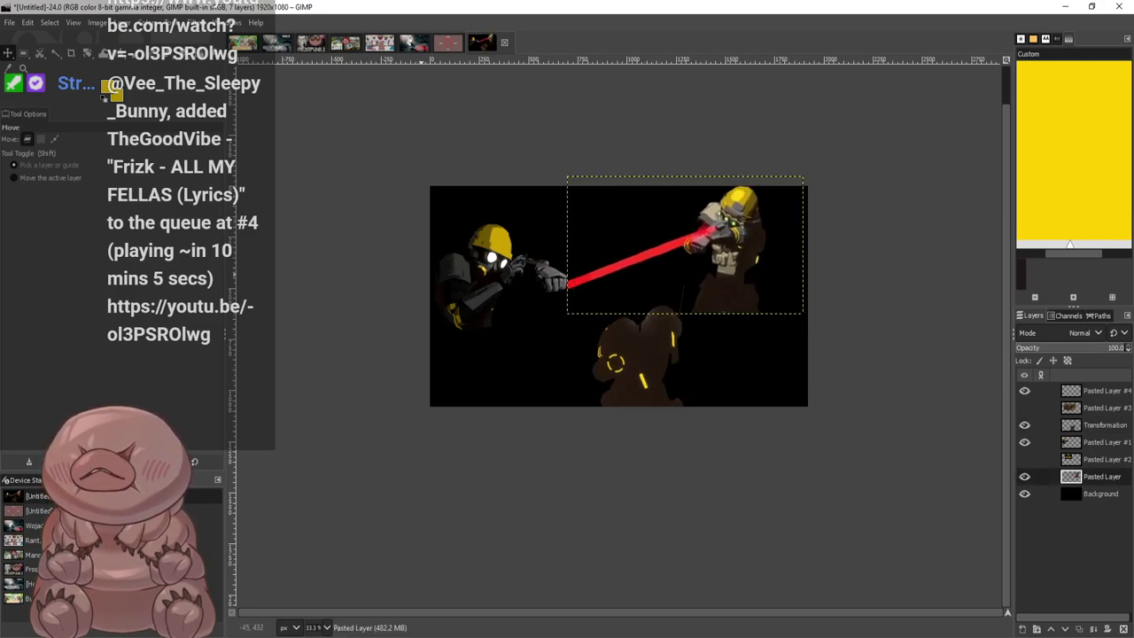
Shift the gas-mask figure down to the canvas's left edge and position the laser figure above the pickaxe silhouette right of centre
left_click_drag(475, 263, 515, 316)
left_click_drag(671, 388, 712, 330)
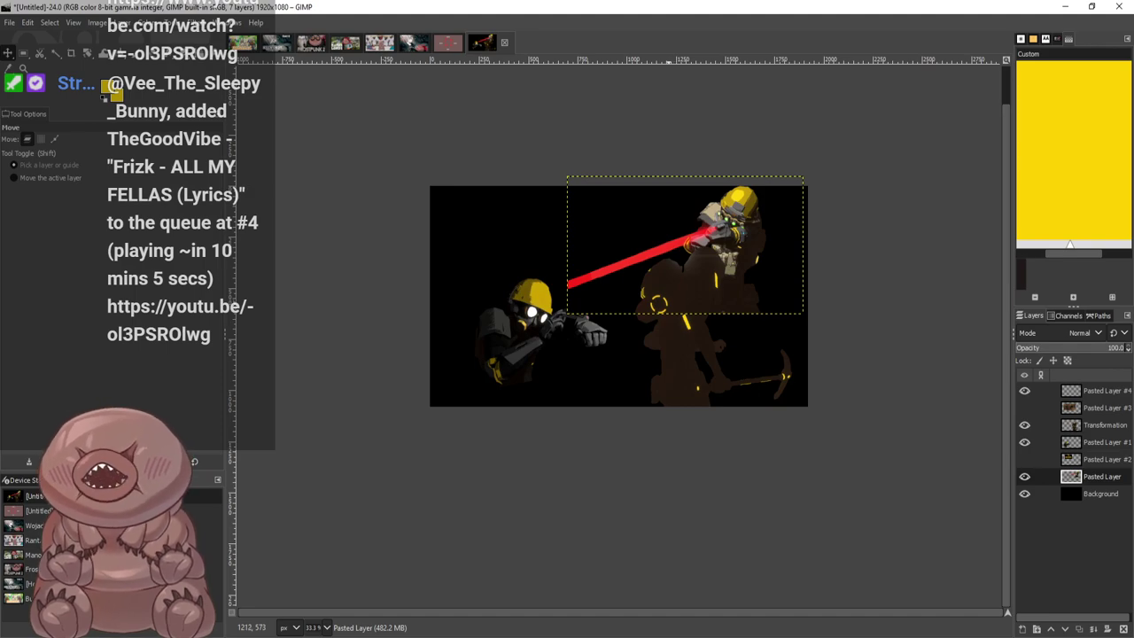
left_click_drag(668, 303, 657, 319)
left_click_drag(502, 328, 486, 299)
left_click_drag(746, 223, 692, 228)
left_click_drag(493, 296, 459, 301)
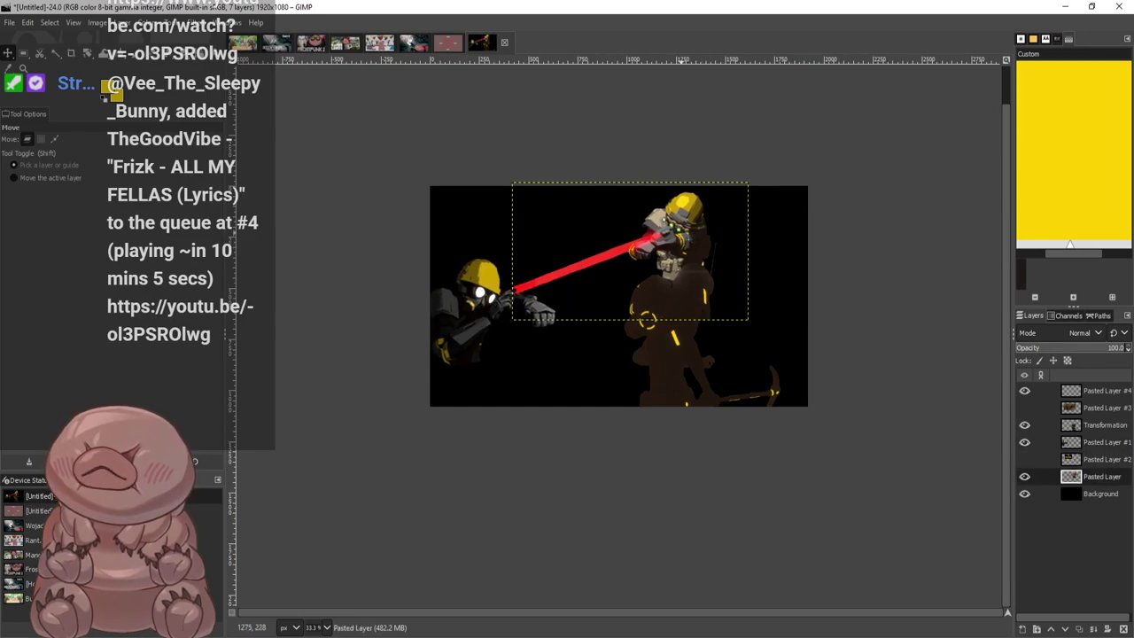
Move the laser figure further left and the pickaxe silhouette to the bottom centre of the canvas
left_click_drag(680, 233, 649, 234)
left_click_drag(687, 316, 628, 372)
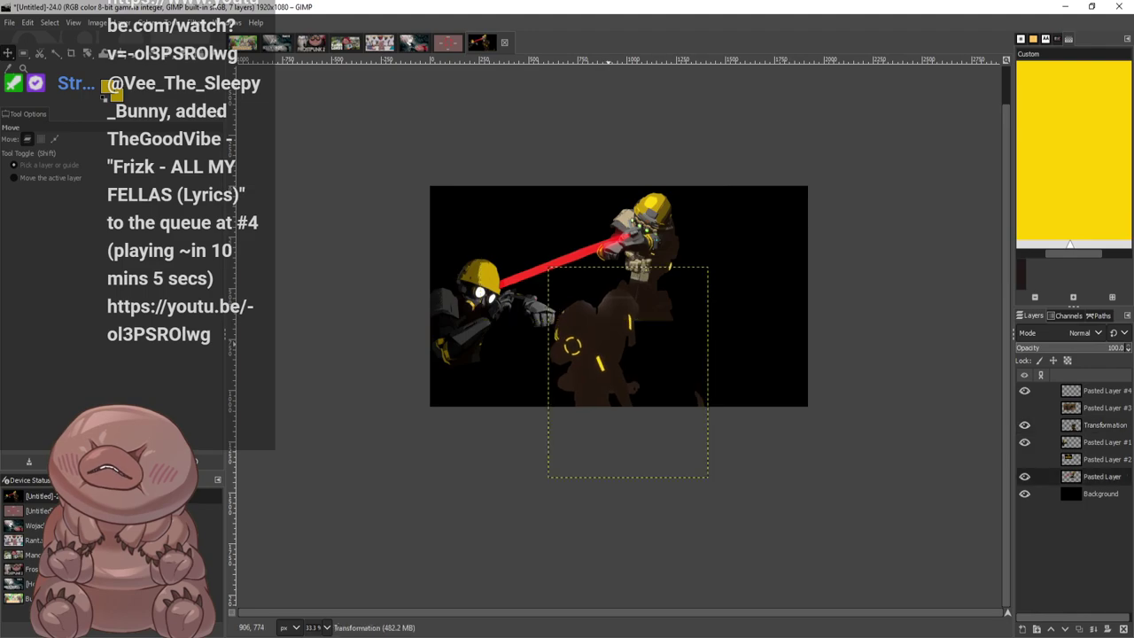
left_click(642, 257)
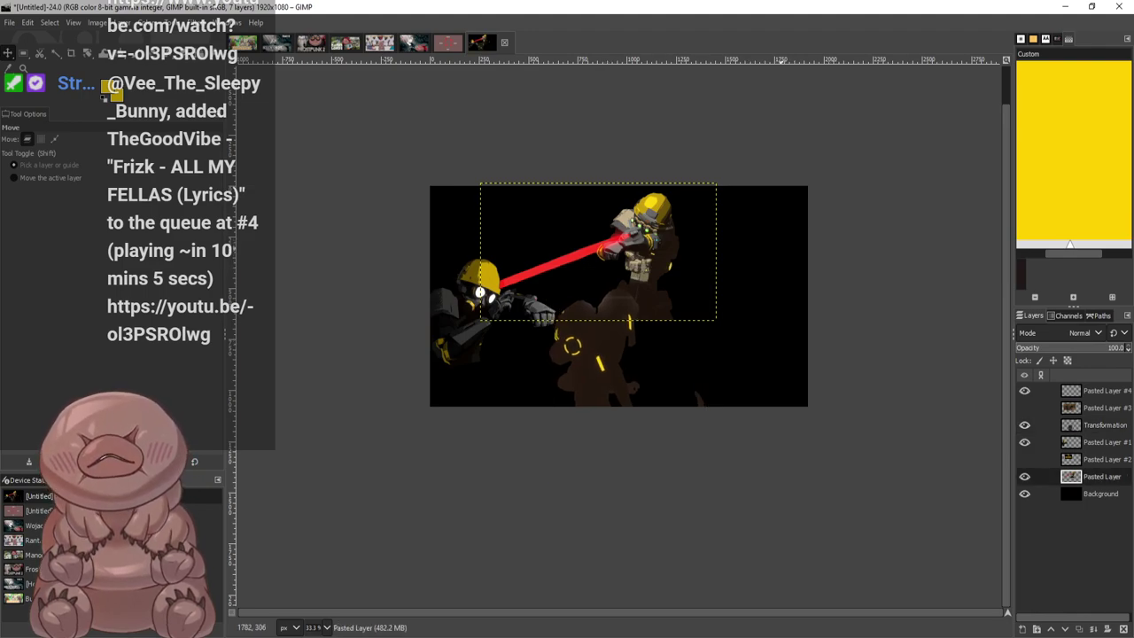
Raise the gas-mask figure so its hand meets the laser, and nudge the laser figure and pickaxe silhouette up slightly
mouse_move(448, 309)
left_mouse_down()
mouse_move(460, 308)
mouse_move(449, 295)
left_mouse_up()
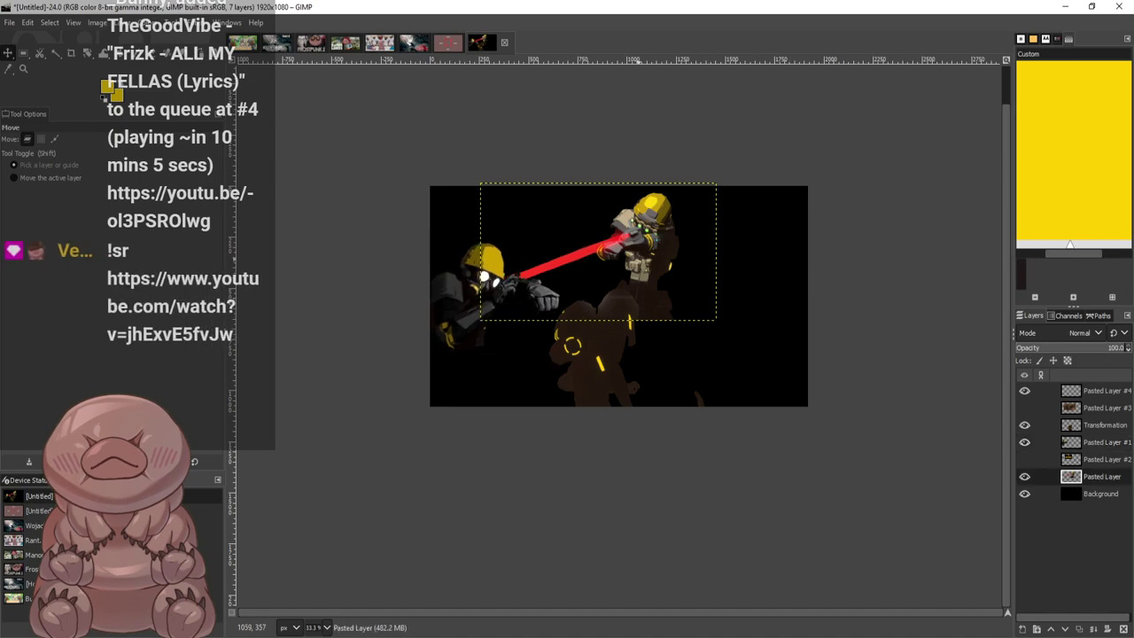
left_click_drag(646, 245, 645, 242)
left_click_drag(455, 306, 458, 303)
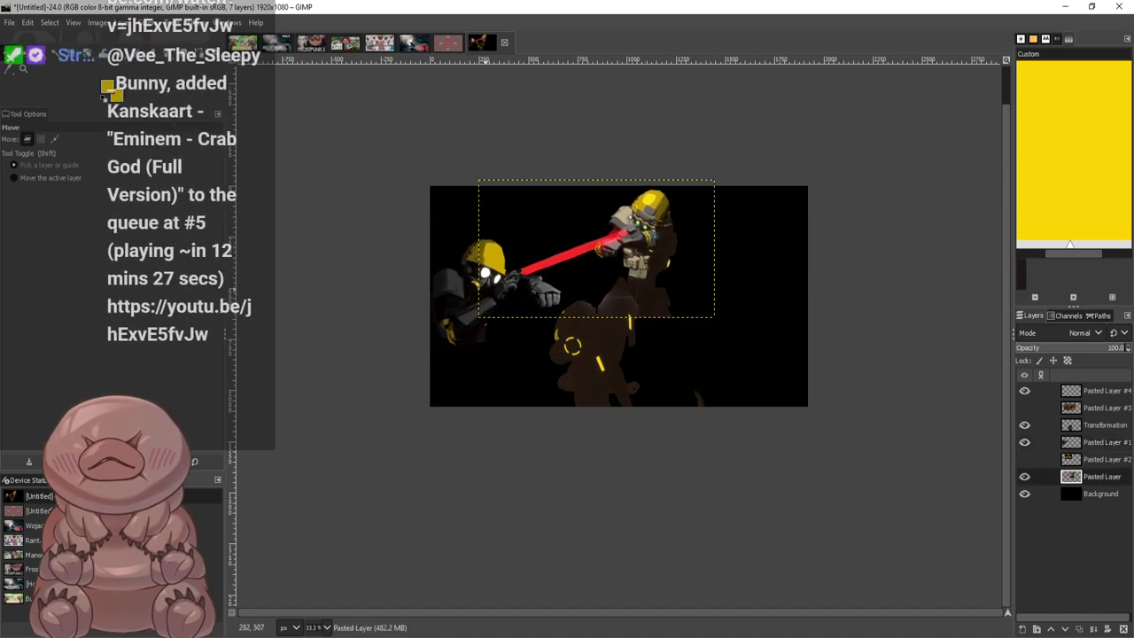
left_click_drag(573, 335, 570, 323)
left_click_drag(625, 359, 626, 351)
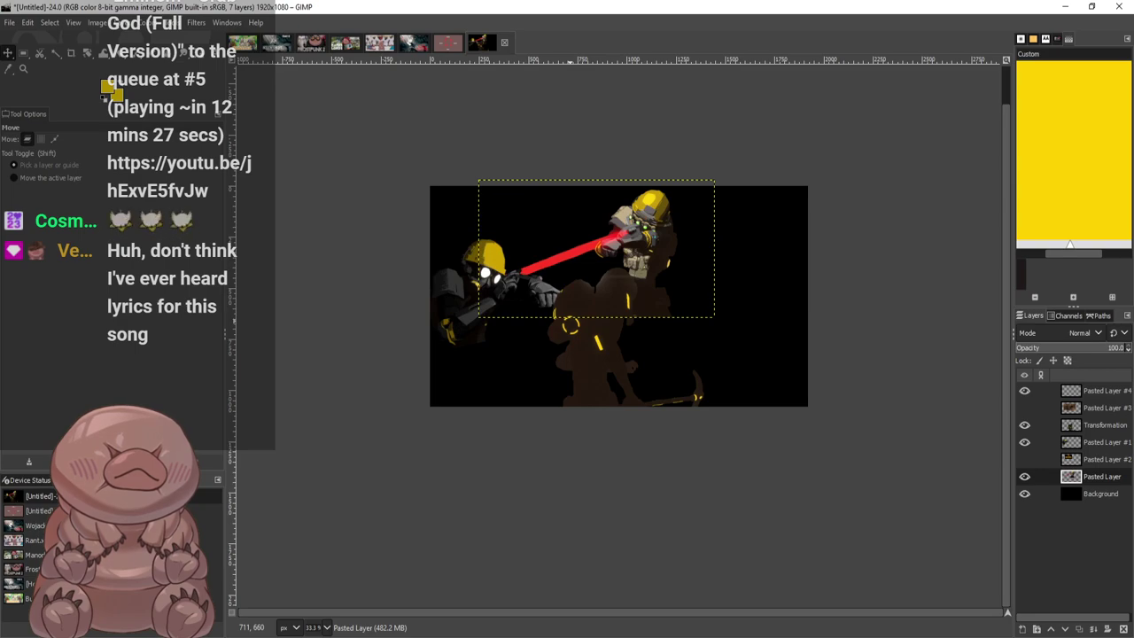
Move the pickaxe silhouette to the canvas's right side and flip it horizontally so the pickaxe points left
left_click_drag(681, 358, 796, 323)
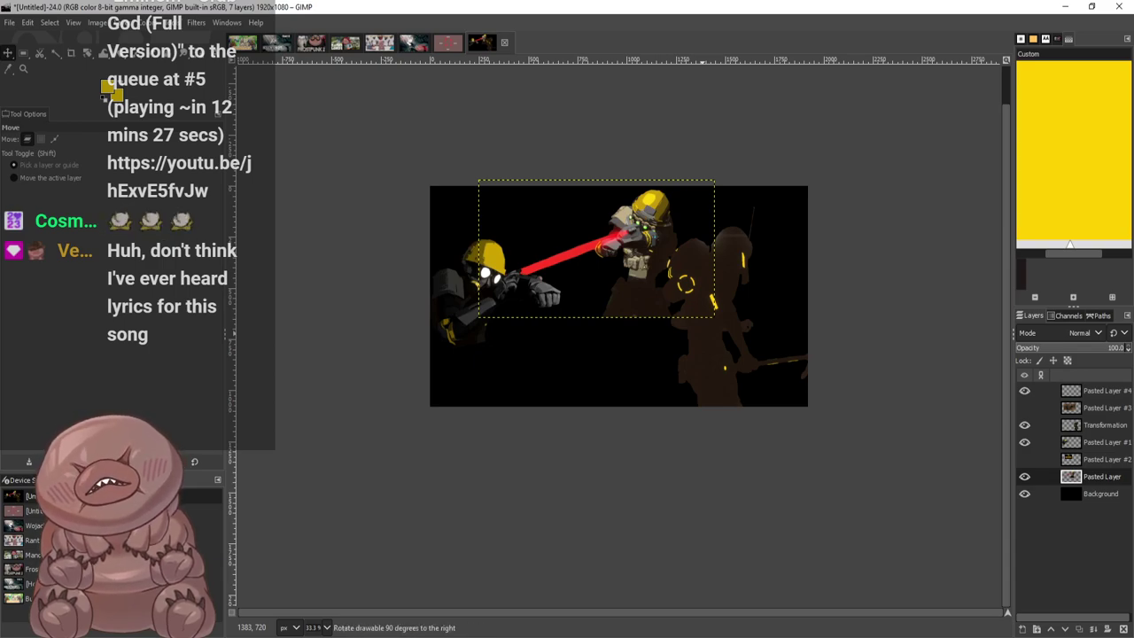
left_click(800, 369)
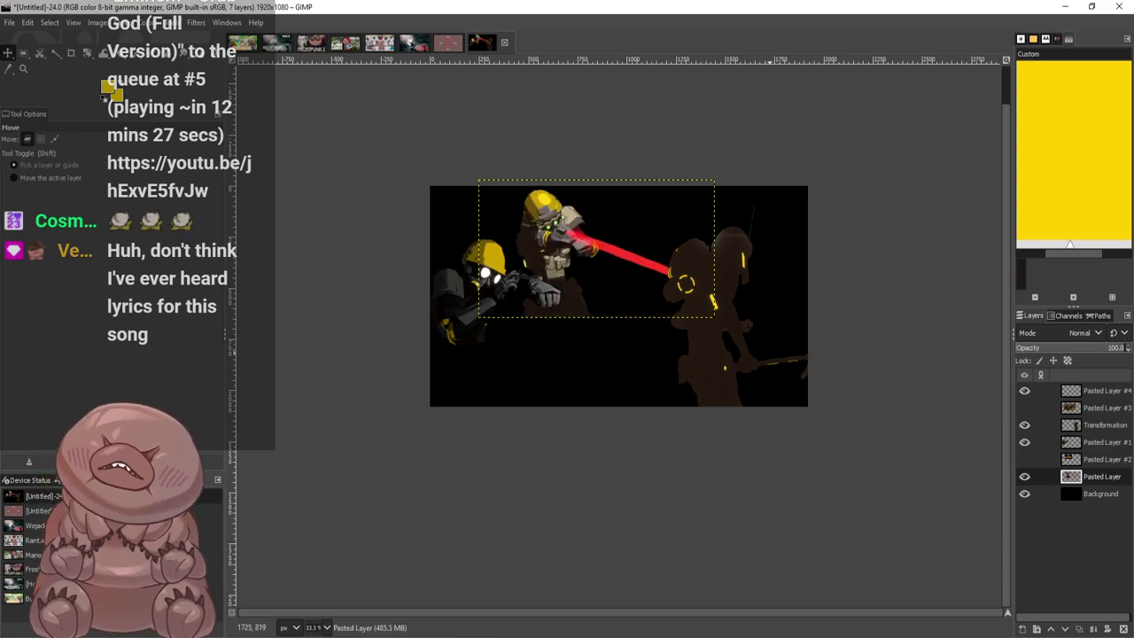
key("ctrl+z")
left_click(1099, 425)
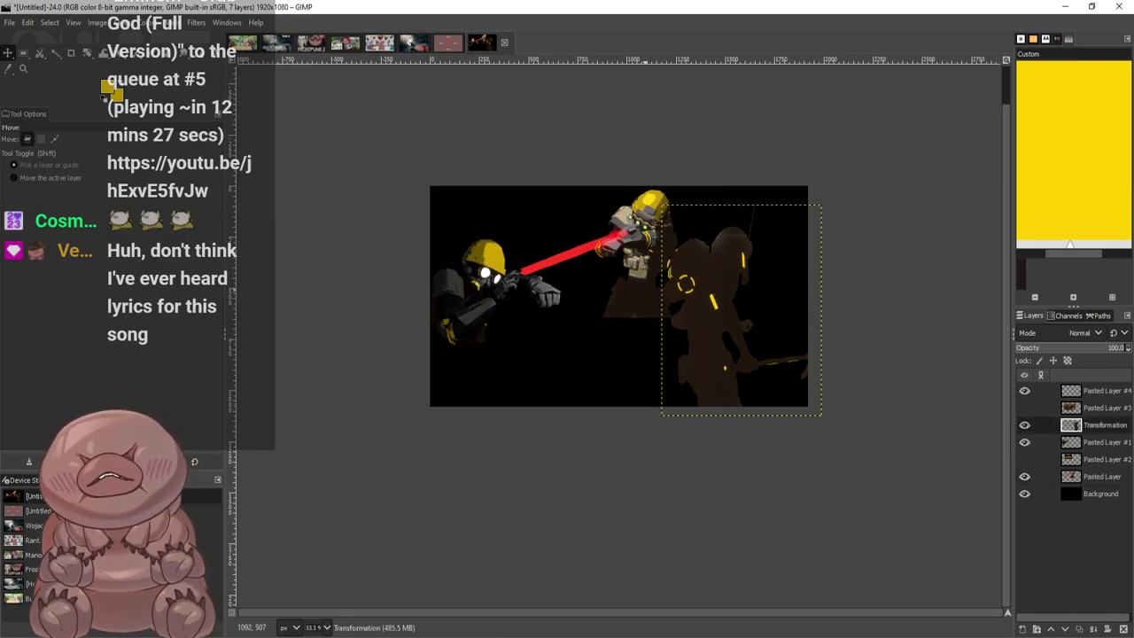
left_click(895, 499)
left_click_drag(764, 318, 723, 306)
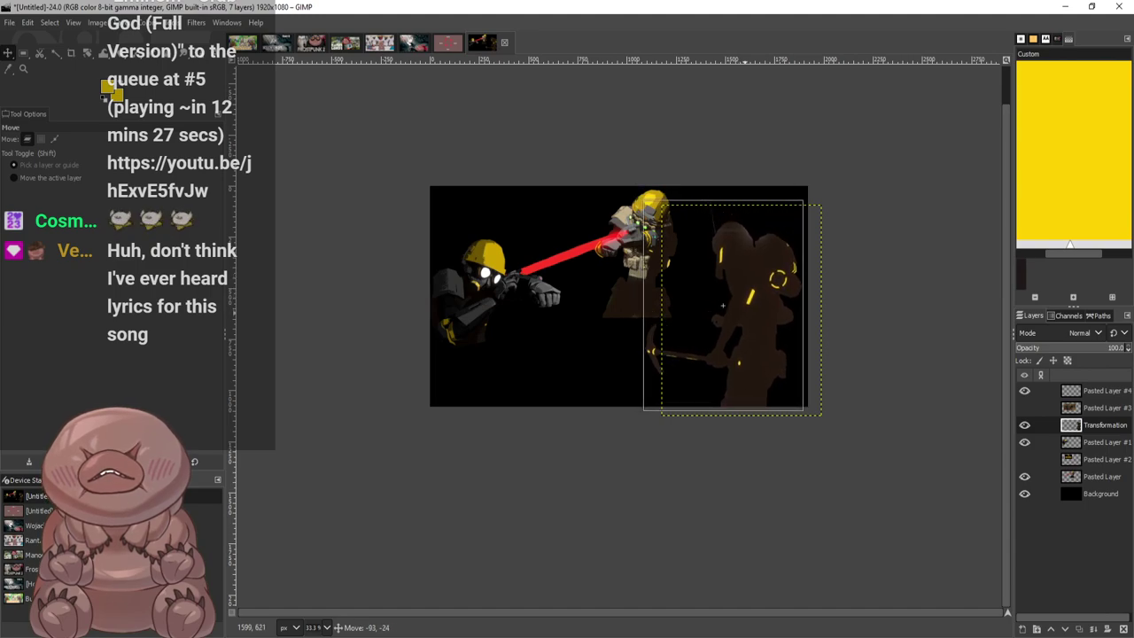
left_click_drag(744, 313, 743, 312)
Bring the gas-mask figure slightly up and right and the laser figure slightly left so they sit closer together
mouse_move(456, 297)
left_mouse_down()
mouse_move(470, 270)
mouse_move(461, 283)
left_mouse_up()
left_click_drag(638, 250, 615, 247)
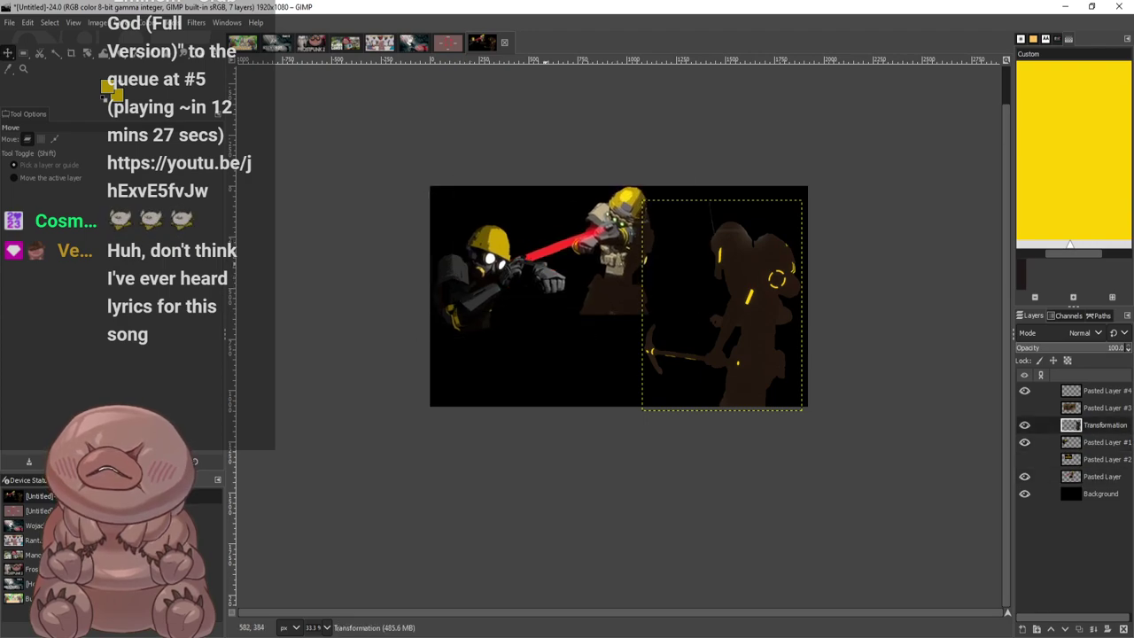
left_click_drag(461, 287, 467, 292)
Scale the pickaxe silhouette down and place it just right of the laser figure, fully inside the canvas
left_click_drag(723, 304, 687, 298)
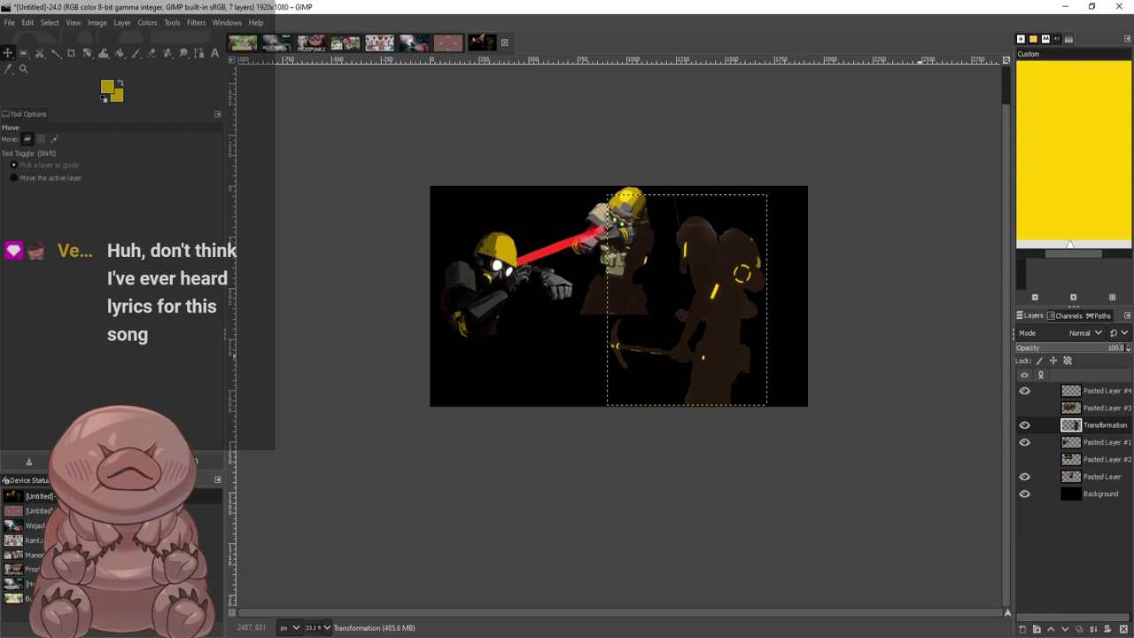
left_click_drag(688, 299, 665, 336)
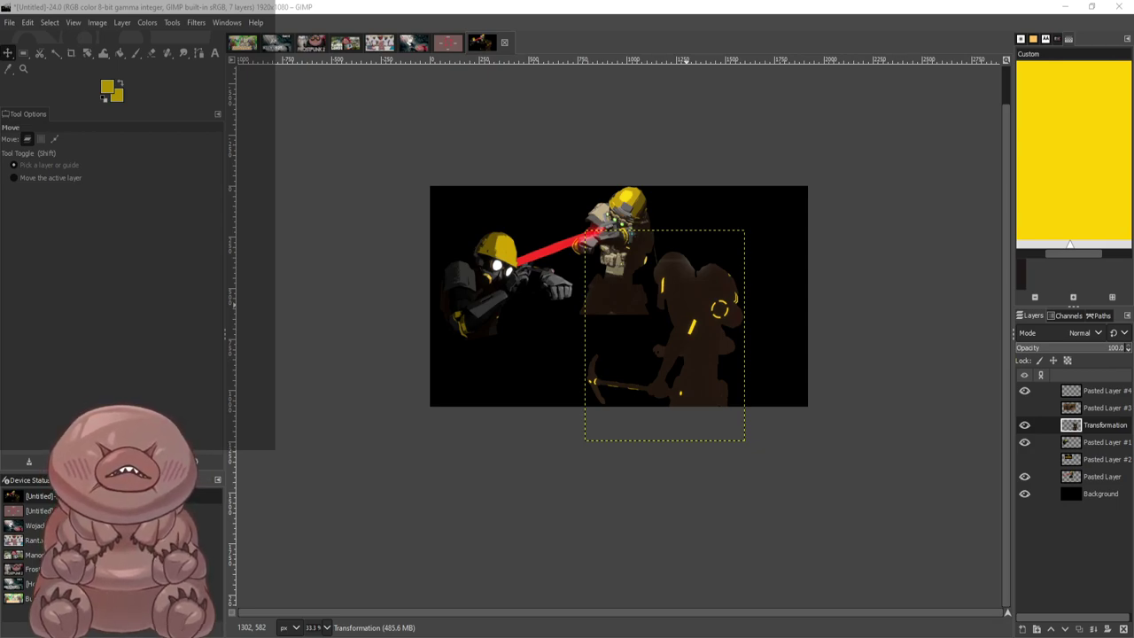
key("Return")
left_click_drag(692, 331, 673, 303)
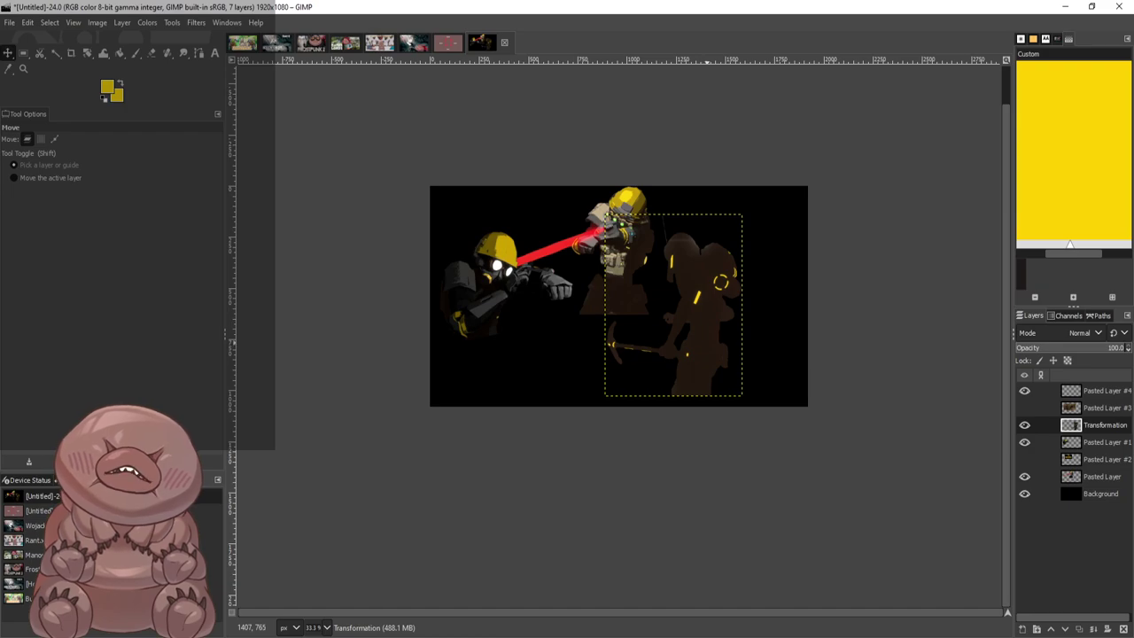
Move the laser figure right, then place the pickaxe silhouette at the lower centre, flipped horizontally so the pickaxe points right
left_click_drag(621, 210, 650, 209)
left_click_drag(662, 295, 685, 291)
left_click_drag(705, 310, 637, 349)
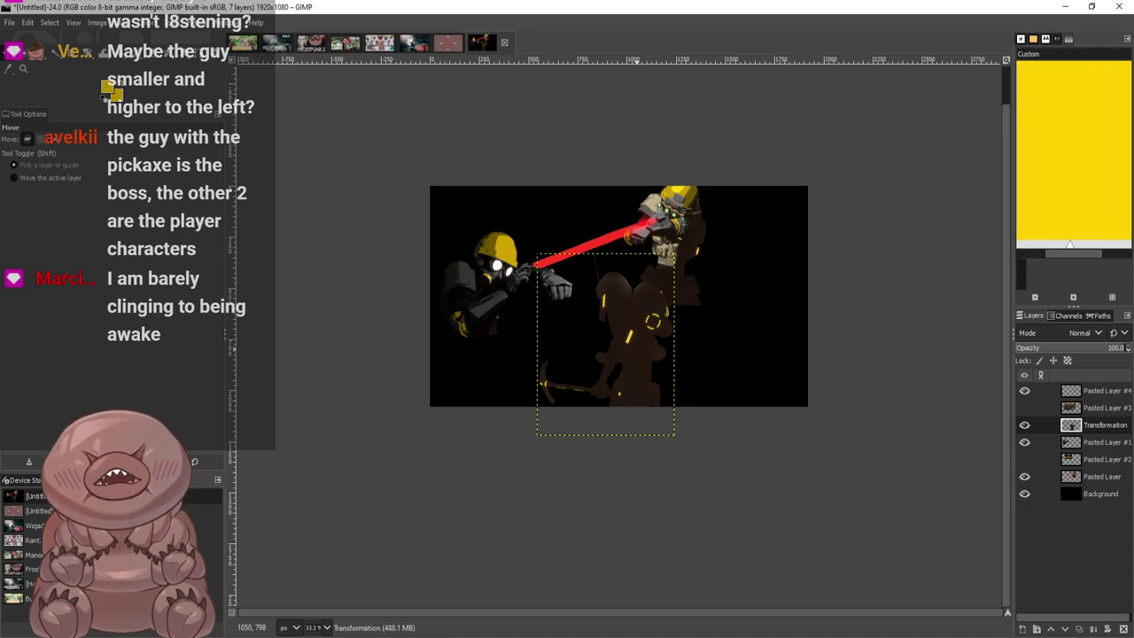
left_click(886, 543)
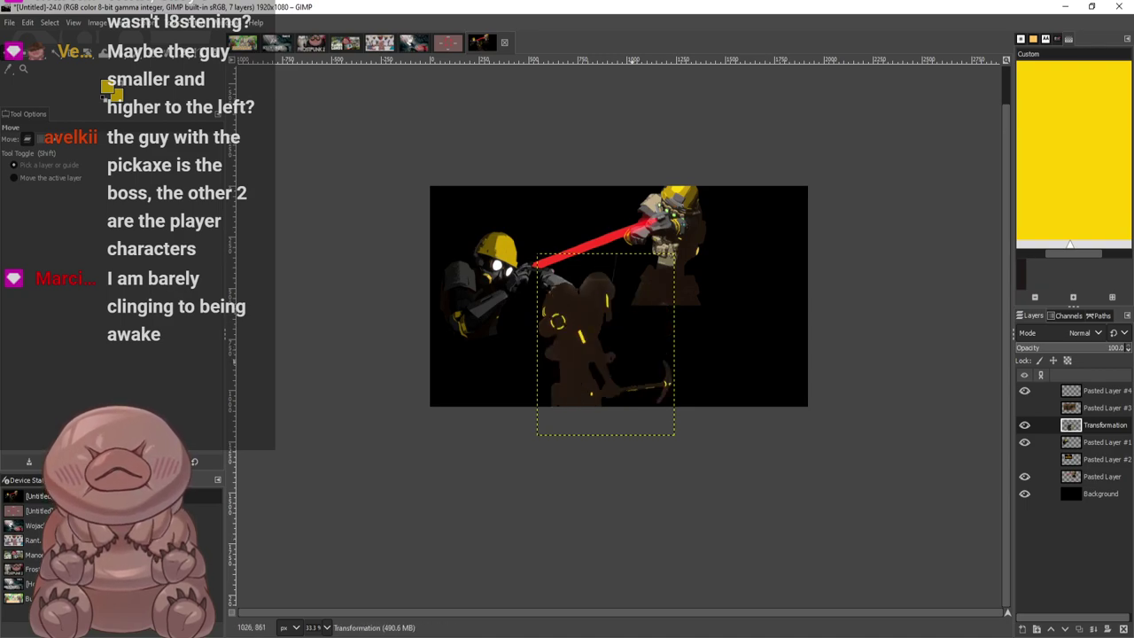
left_click_drag(585, 362, 627, 346)
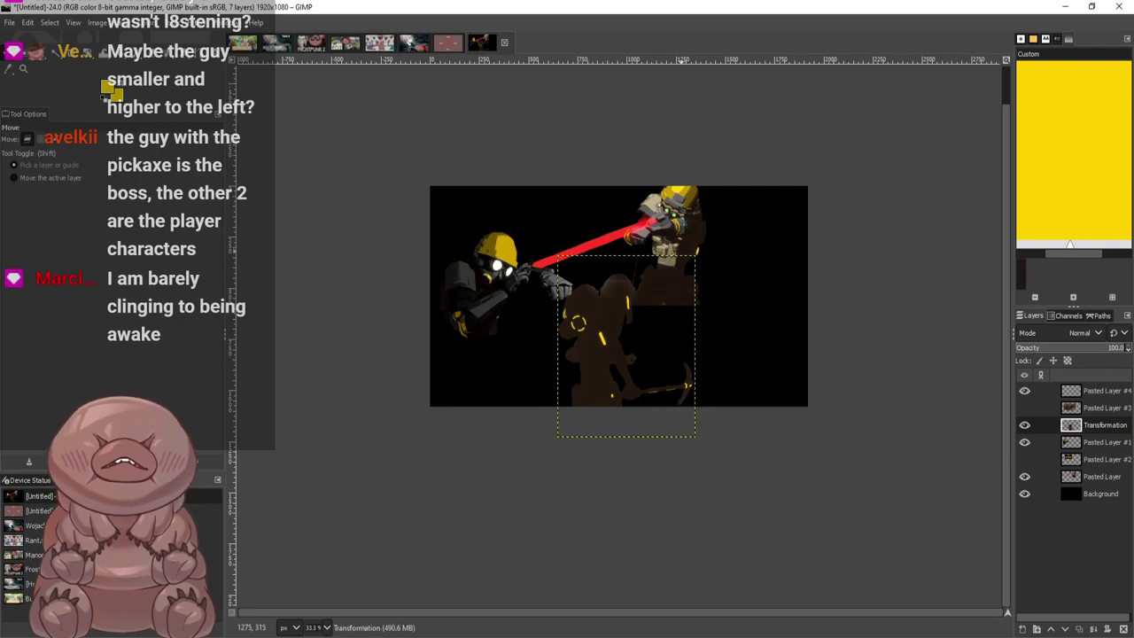
Spread the composition by moving the laser figure and pickaxe silhouette right and the gas-mask figure slightly down and right
left_click_drag(667, 220, 716, 235)
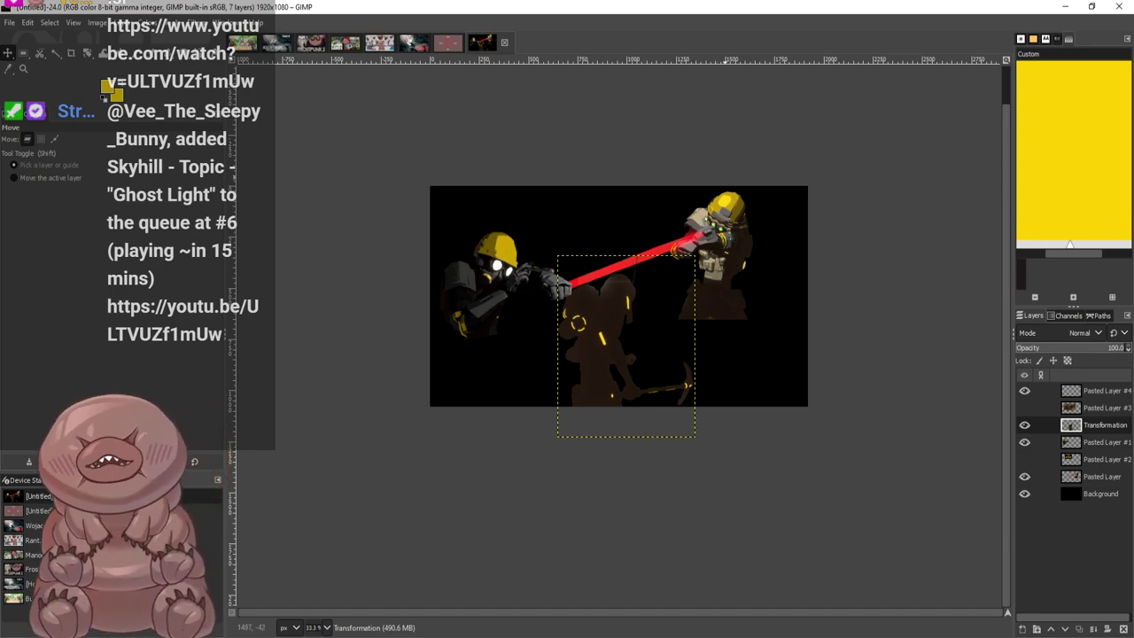
left_click_drag(627, 346, 655, 348)
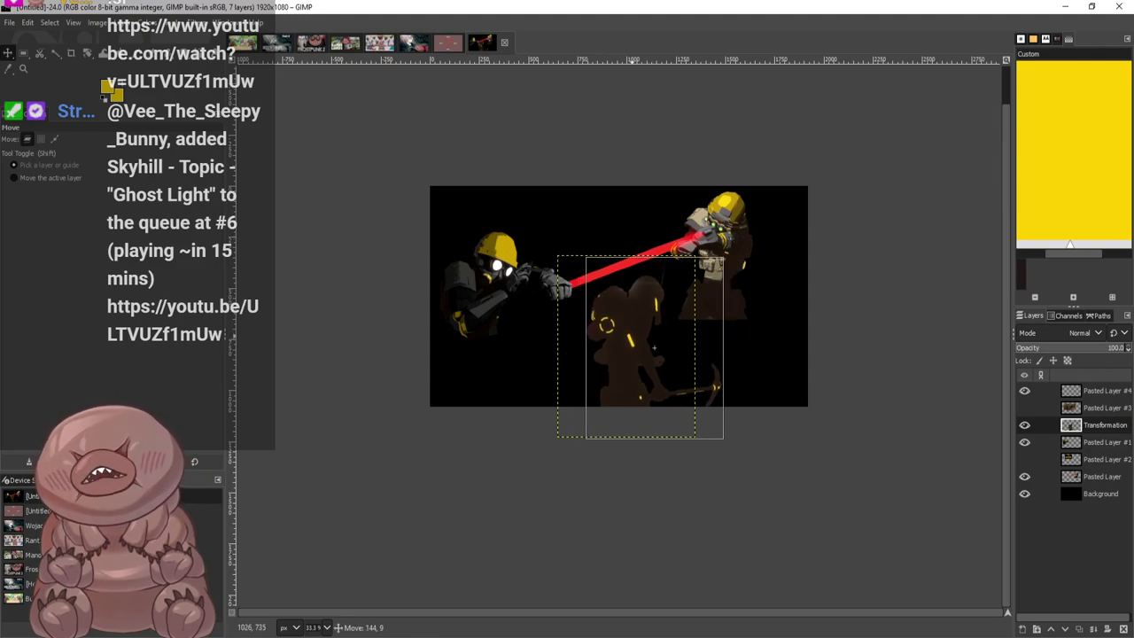
mouse_move(474, 275)
left_mouse_down()
mouse_move(507, 303)
mouse_move(487, 289)
left_mouse_up()
left_click_drag(634, 346, 666, 352)
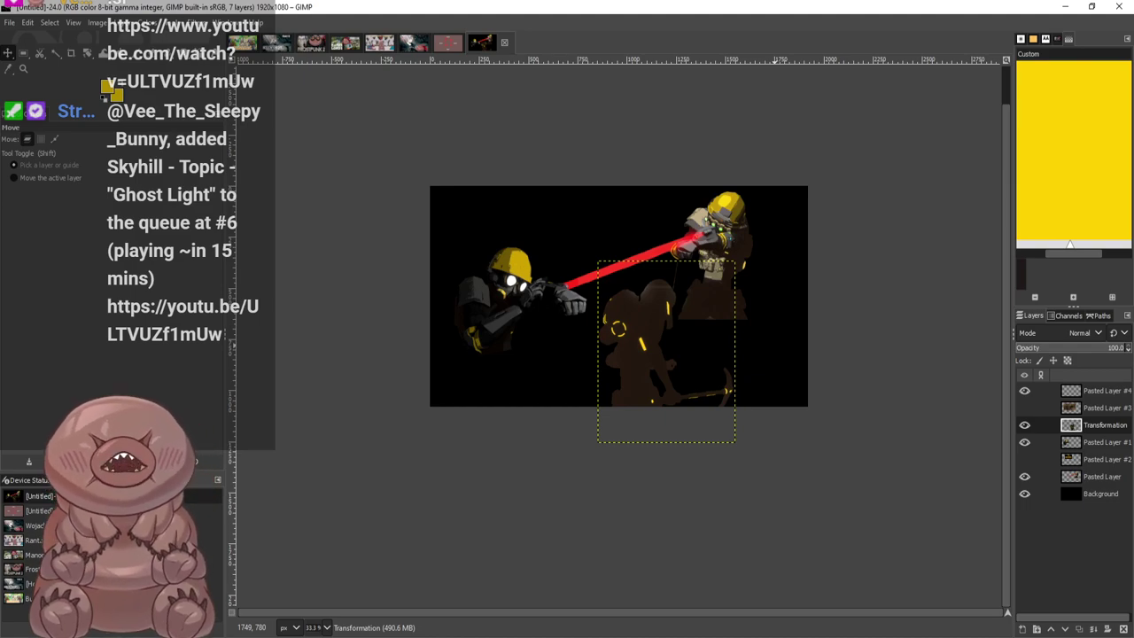
Turn on the visibility of Pasted Layer #2, which holds the RAW METAL title
left_click(1032, 493)
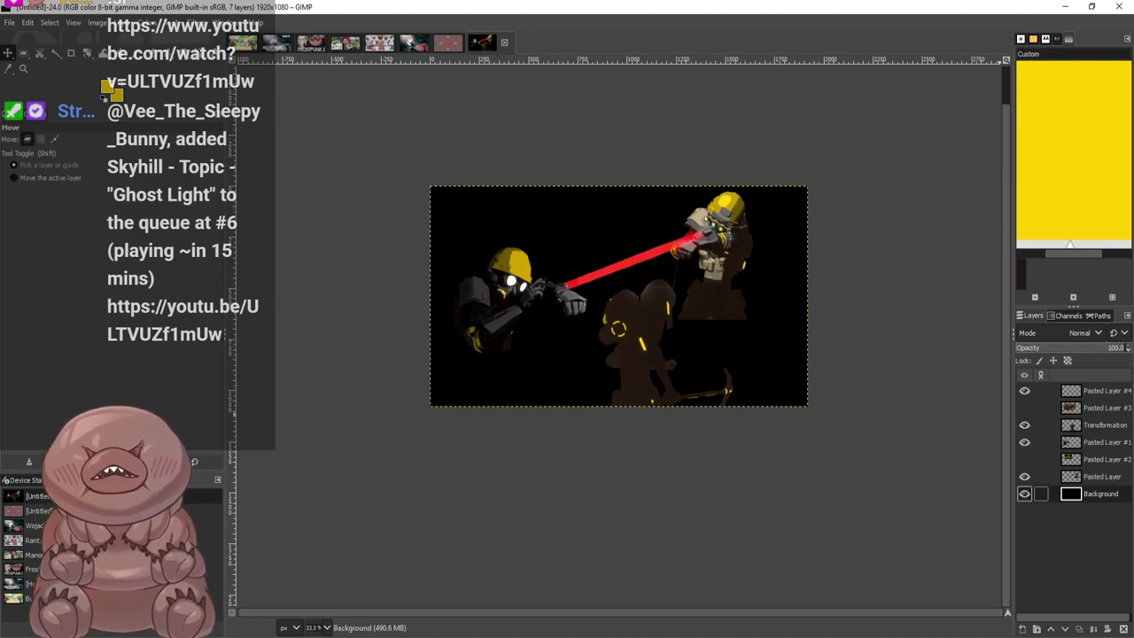
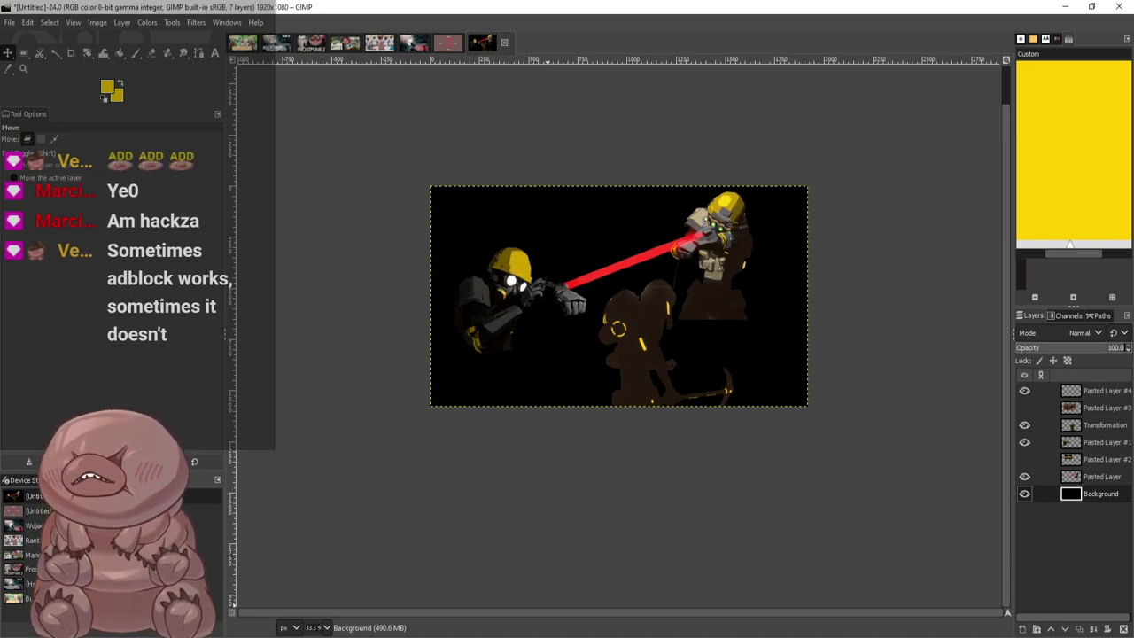
left_click(1024, 459)
scroll(524, 252, "up", 4)
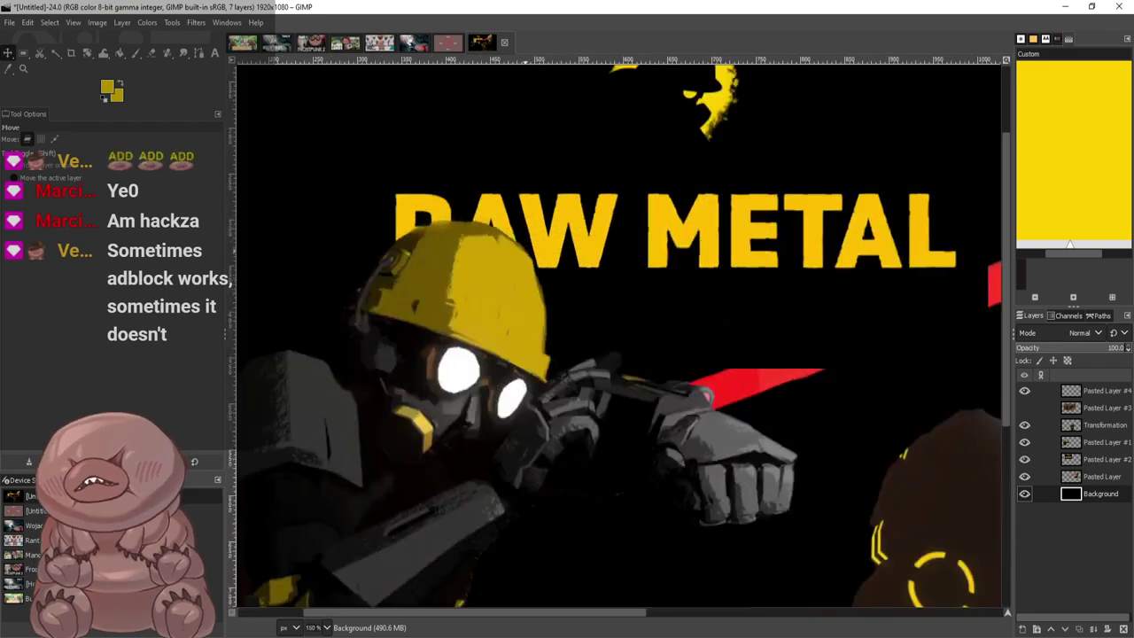
scroll(525, 251, "down", 2)
left_click_drag(640, 200, 568, 137)
Select the empty area around the RAW METAL lettering on Pasted Layer #2 with Fuzzy Select
key("u")
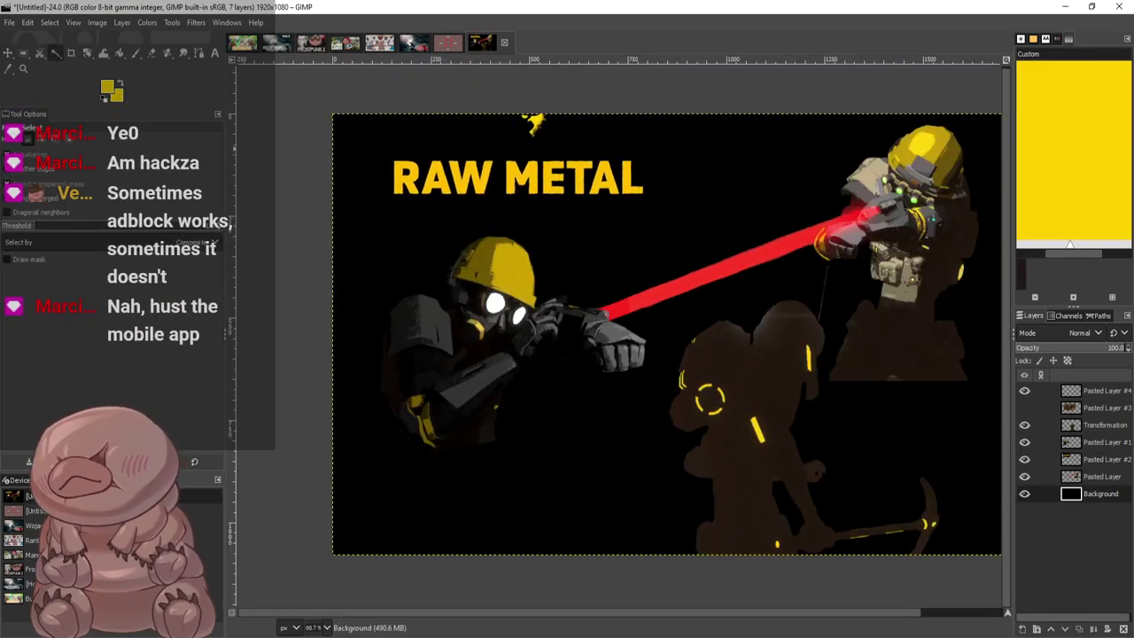
scroll(438, 177, "up", 2)
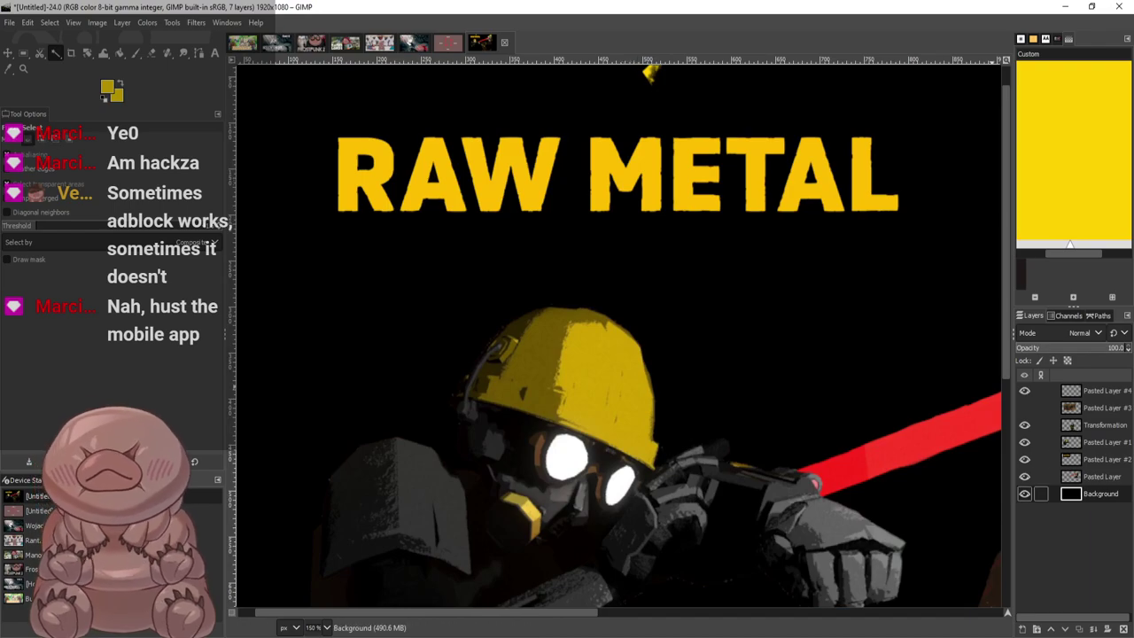
left_click(1099, 442)
left_click(1099, 459)
left_click(699, 109)
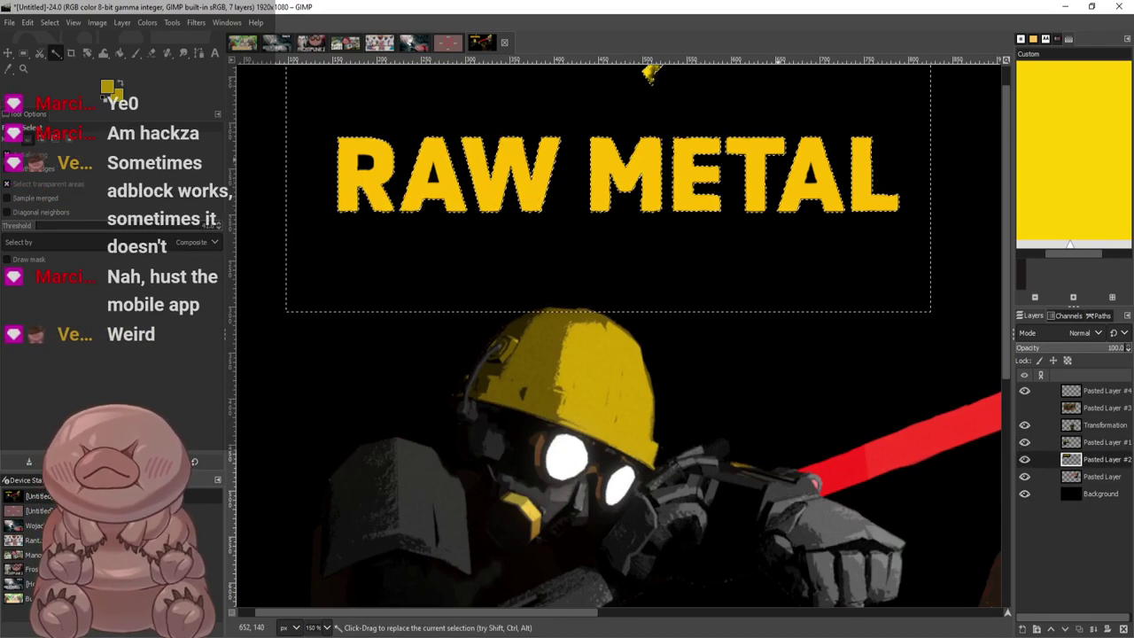
Try inverting the selection and deleting its contents from Pasted Layer #2
scroll(793, 124, "down", 1)
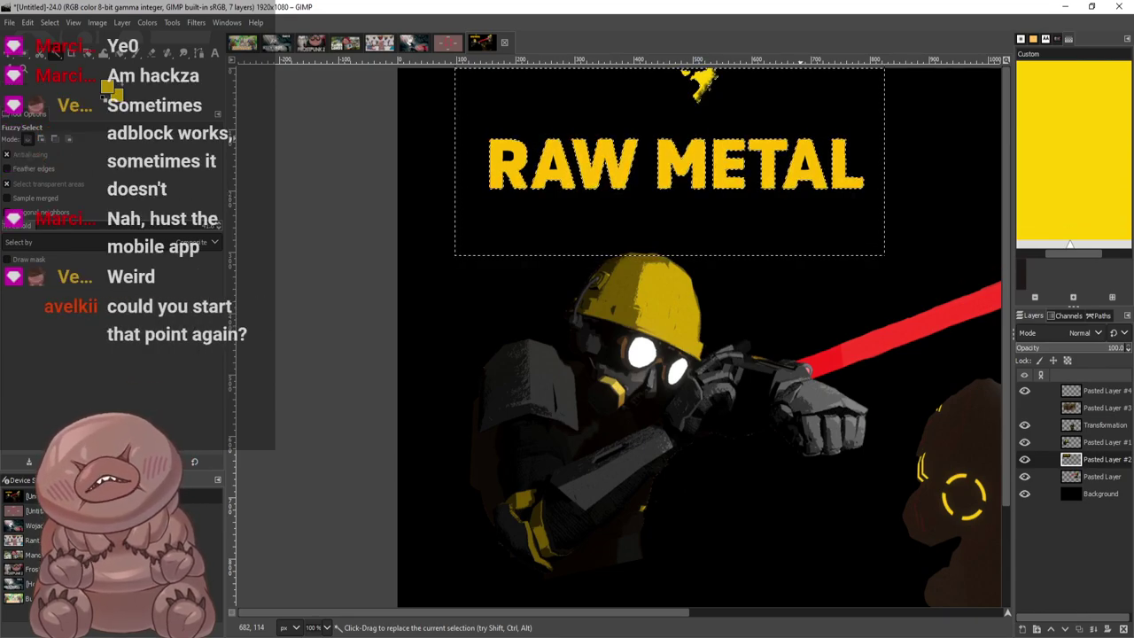
right_click(801, 136)
left_click(913, 219)
key("Delete")
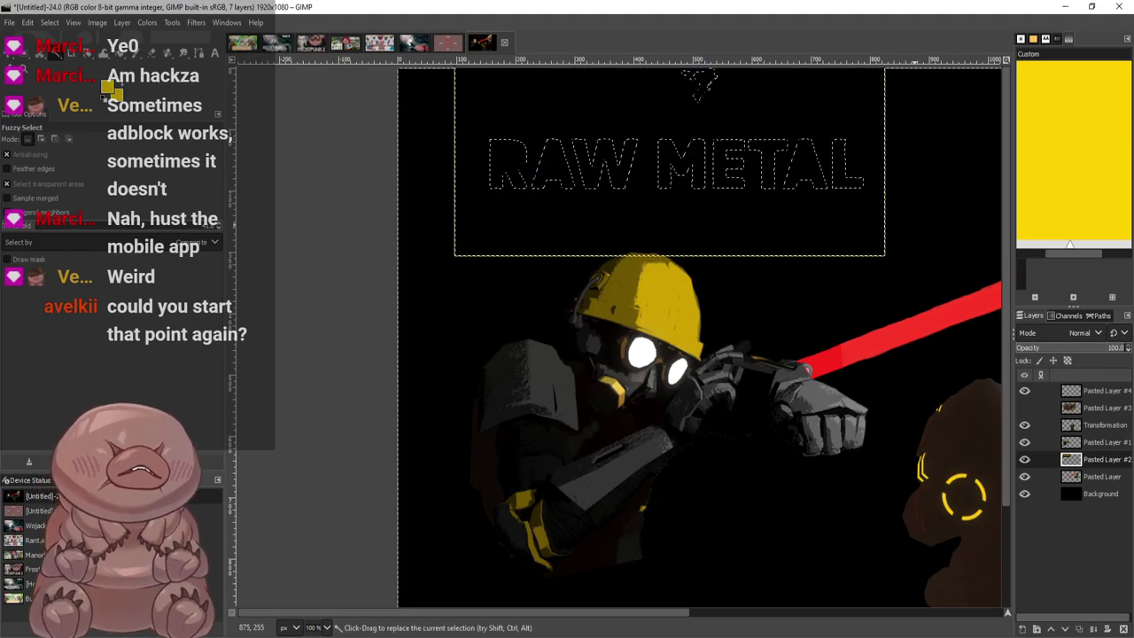
key("ctrl+z")
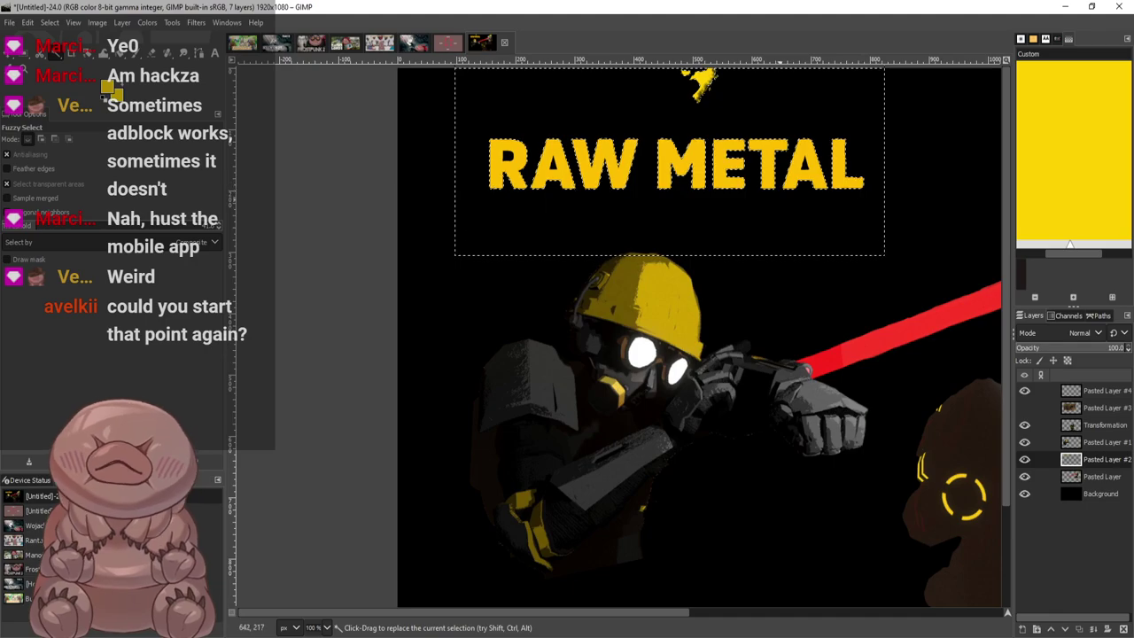
Move the RAW METAL title layer down so the whole emblem is on the canvas and the lettering sits behind the yellow helmet
key("m")
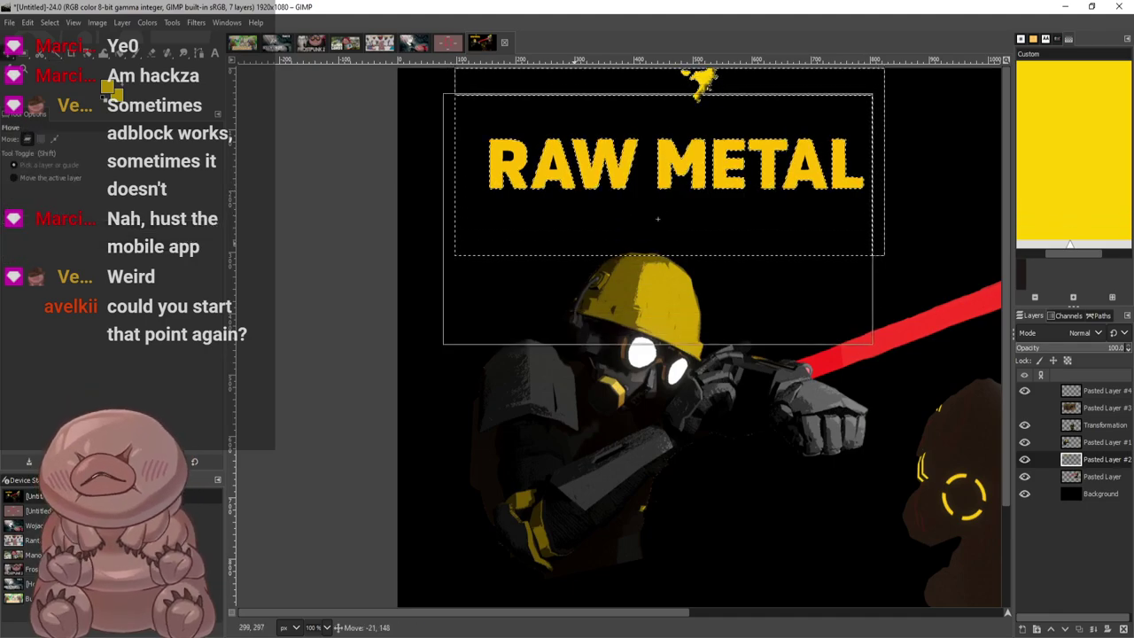
left_click_drag(687, 69, 671, 171)
left_click(700, 142)
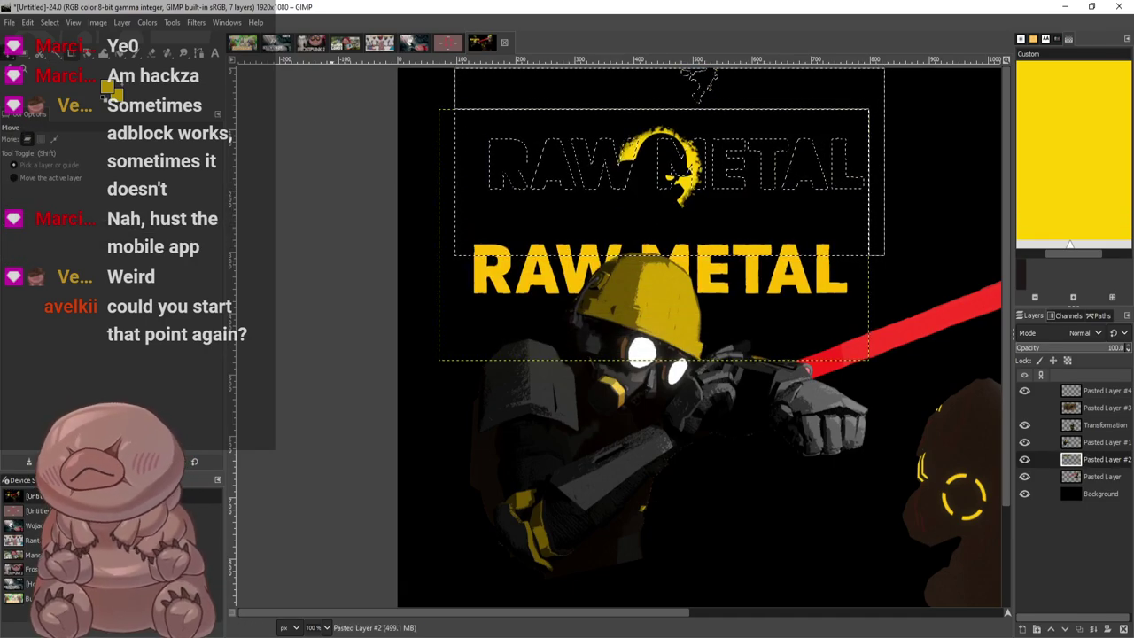
Select the leftover yellow emblem above the RAW METAL lettering on Pasted Layer #2 with Rectangle Select and delete it
left_click(25, 53)
left_click(414, 43)
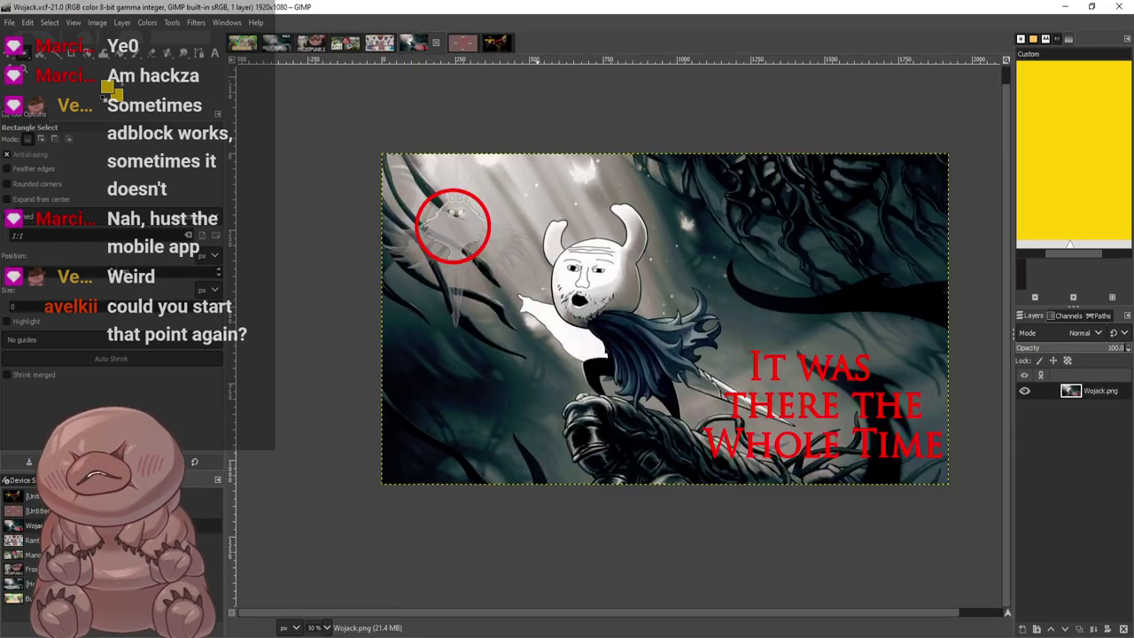
left_click(497, 43)
left_click_drag(573, 112, 802, 221)
key("Delete")
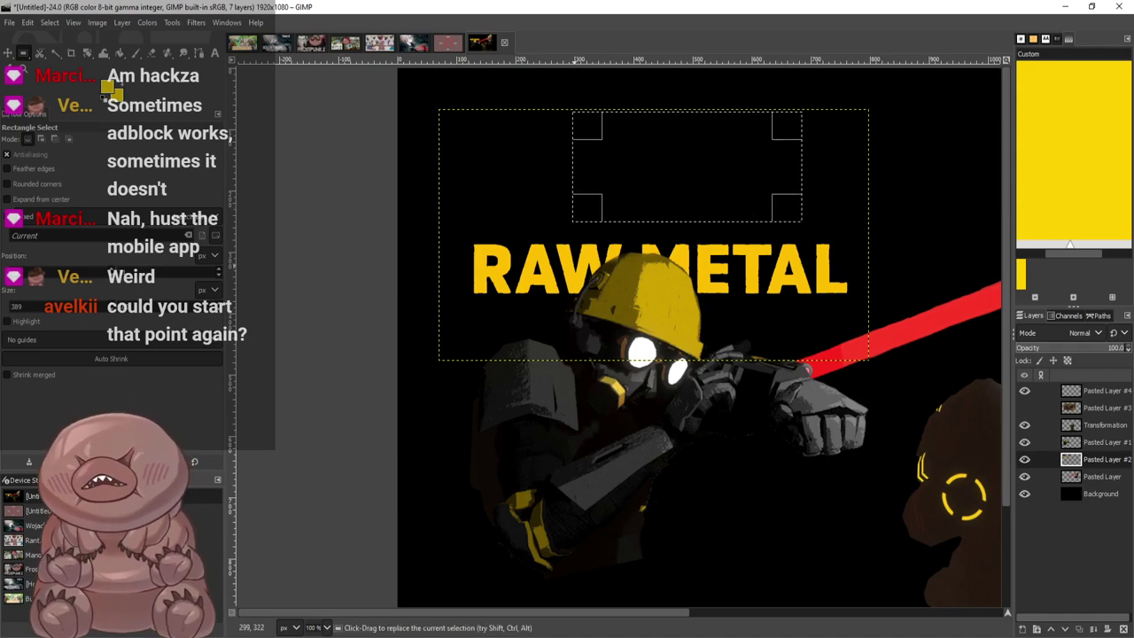
Clear the remaining area above the RAW METAL lettering on Pasted Layer #2 and crop the layer to its content
left_click(683, 539)
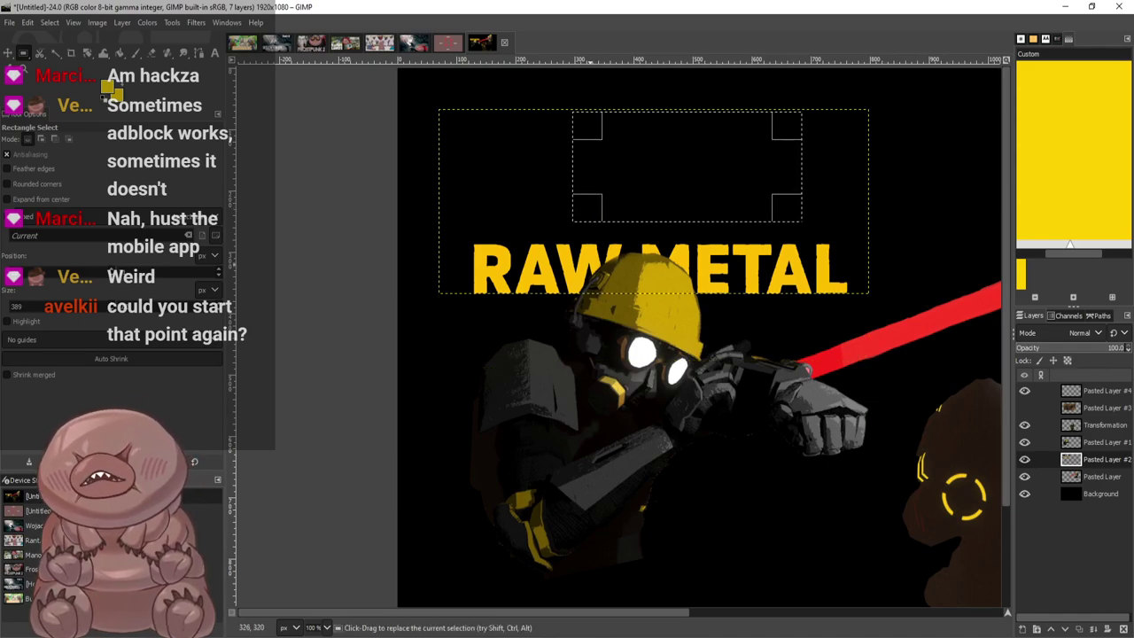
left_click(930, 172)
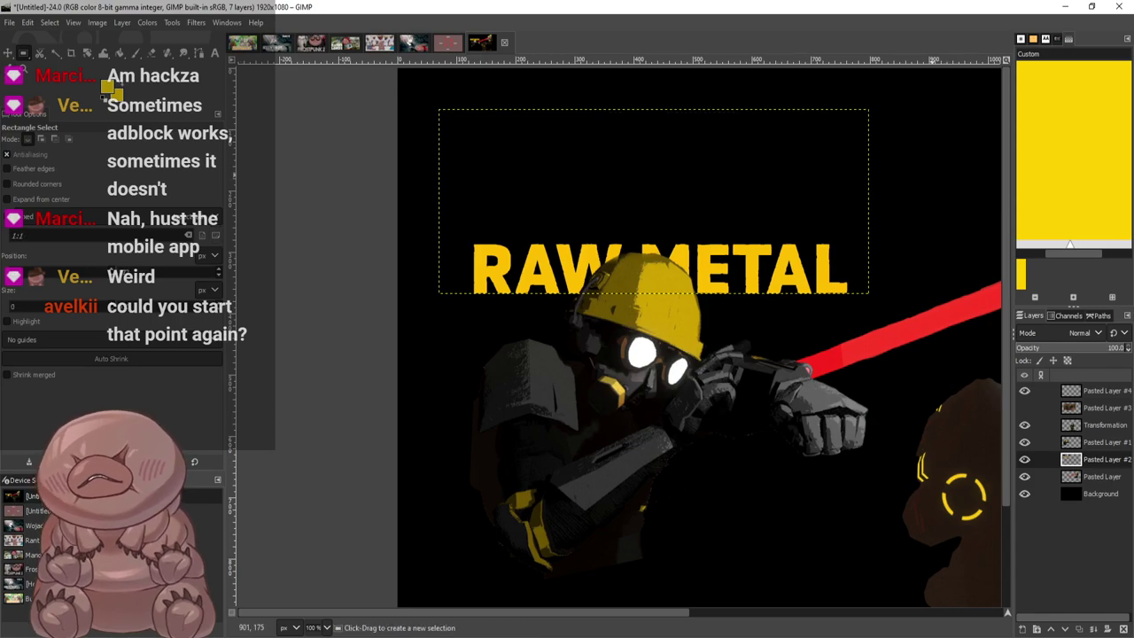
right_click(808, 260)
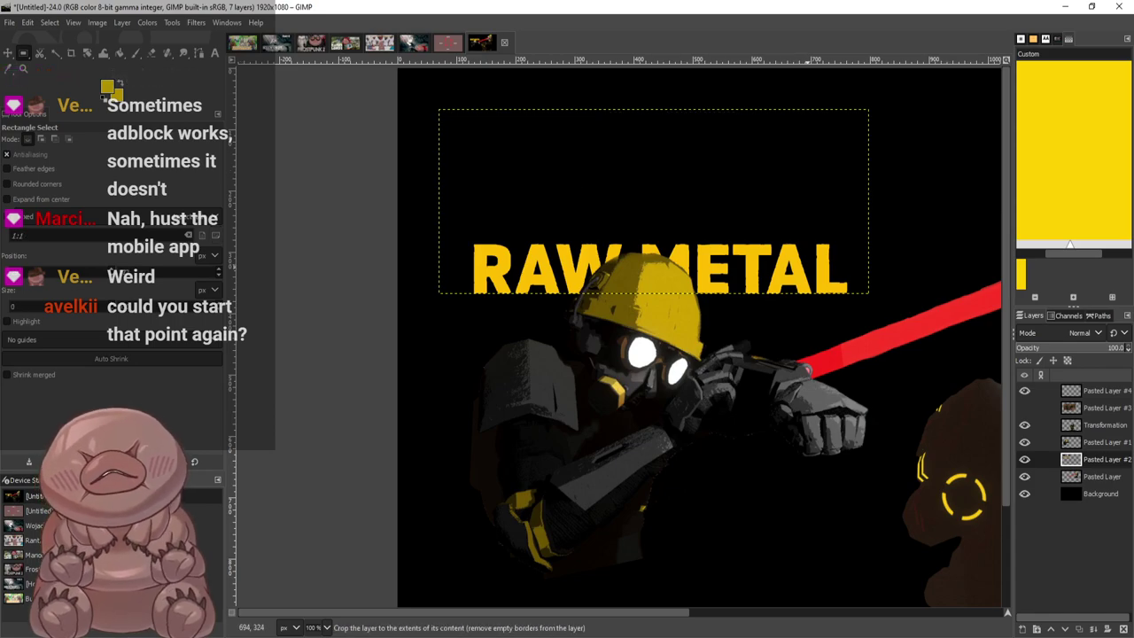
left_click(791, 368)
left_click_drag(426, 91, 946, 236)
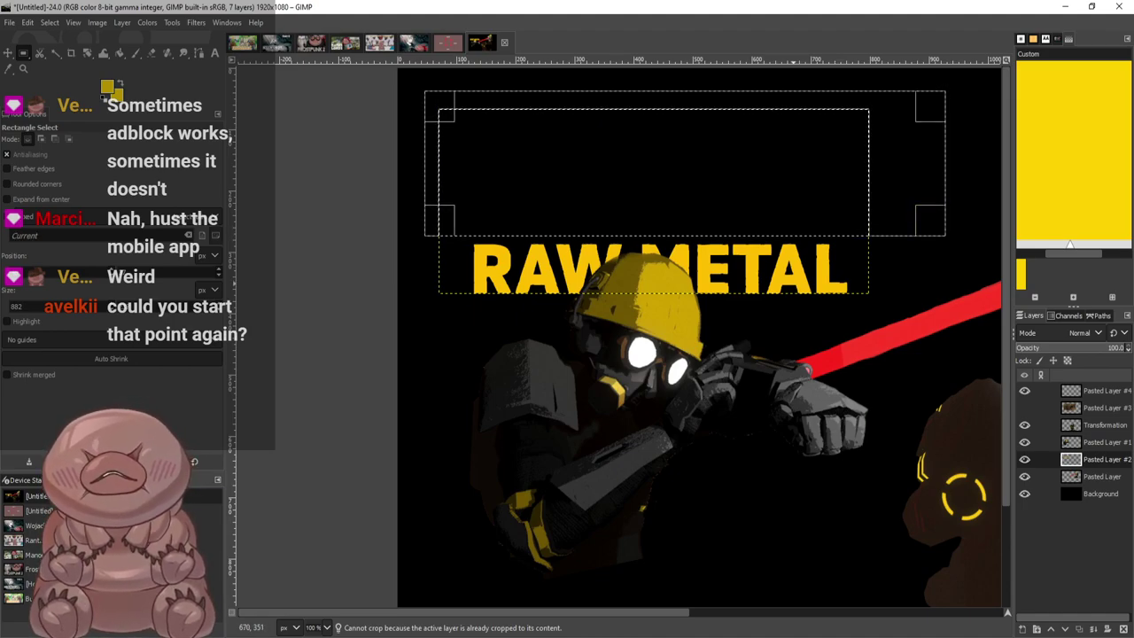
key("Return")
Move the RAW METAL title above the yellow-helmeted figure and scale its layer up
key("m")
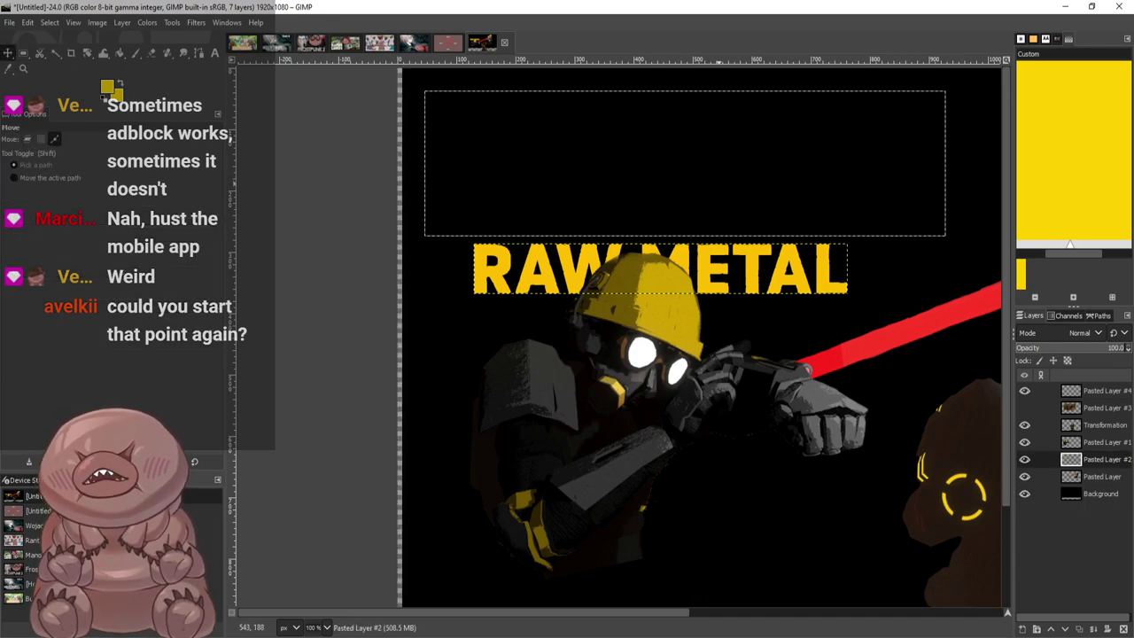
left_click_drag(702, 281, 714, 154)
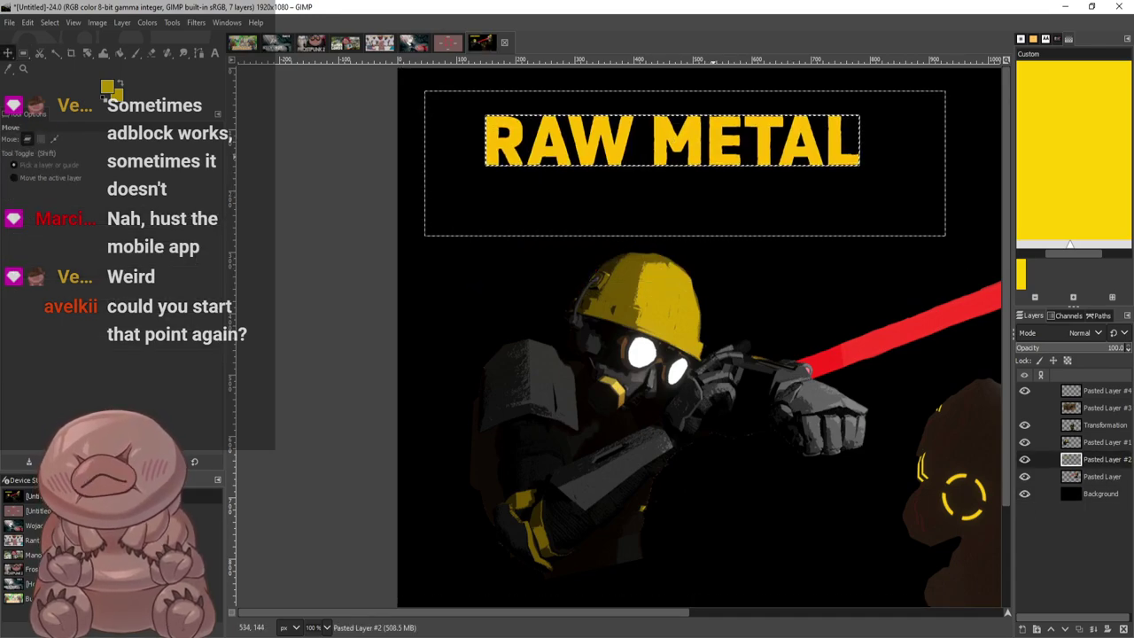
right_click(714, 154)
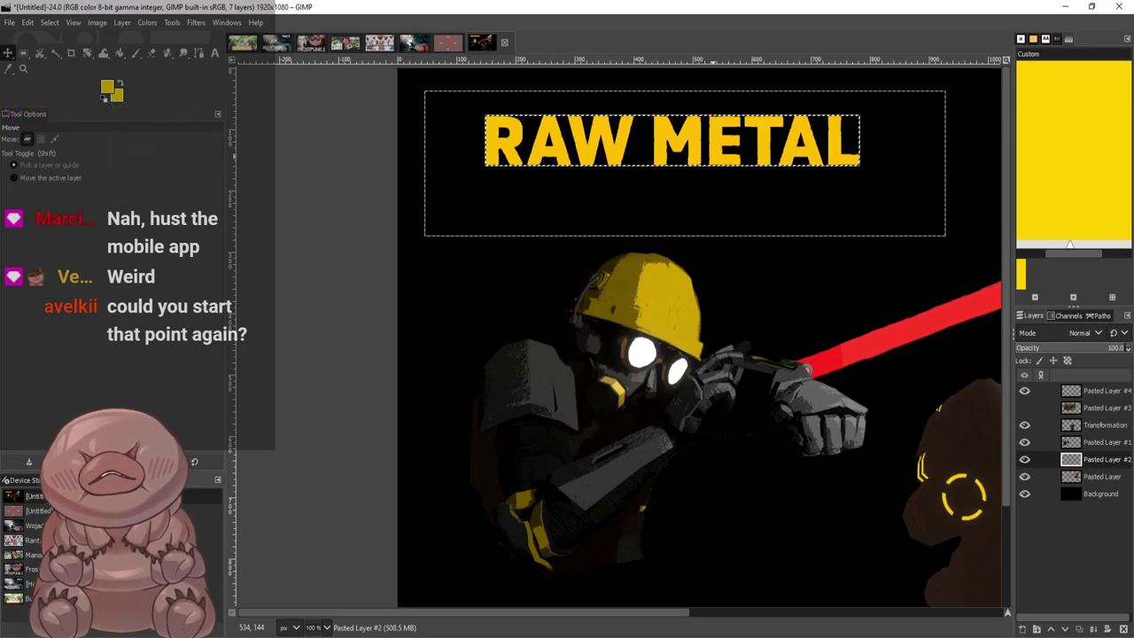
left_click(842, 416)
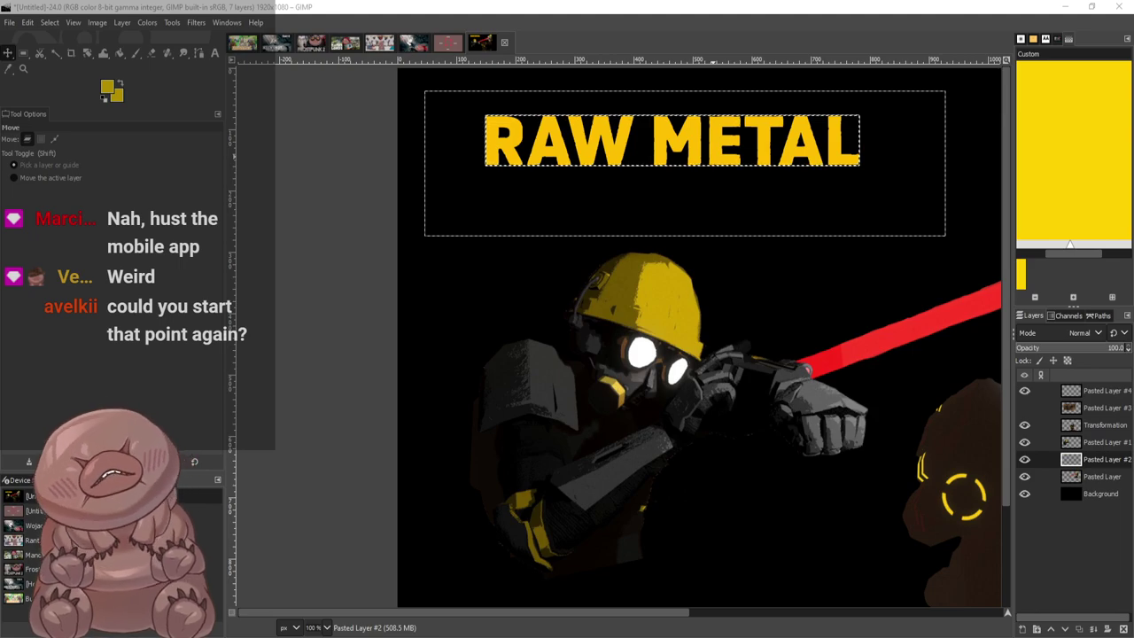
key("Return")
Position the enlarged RAW METAL title fully inside the canvas's upper-left corner, next to the second helmeted figure
scroll(904, 321, "down", 3)
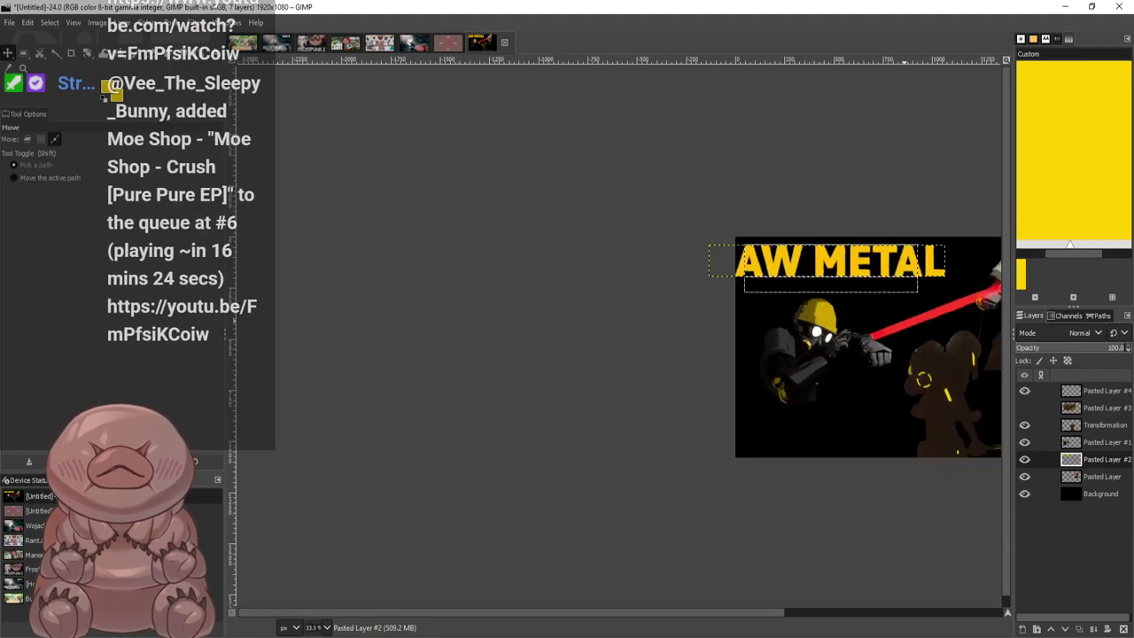
left_click_drag(721, 613, 953, 612)
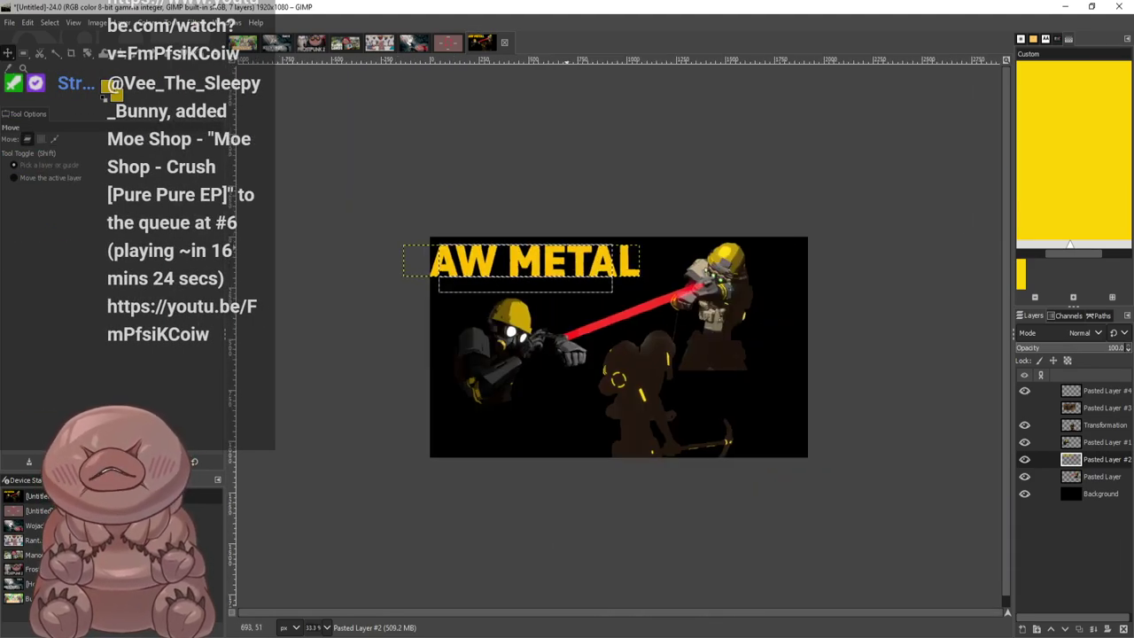
left_click_drag(550, 260, 580, 257)
left_click_drag(654, 267, 657, 273)
left_click_drag(581, 261, 582, 260)
scroll(875, 369, "up", 2)
scroll(875, 369, "down", 1)
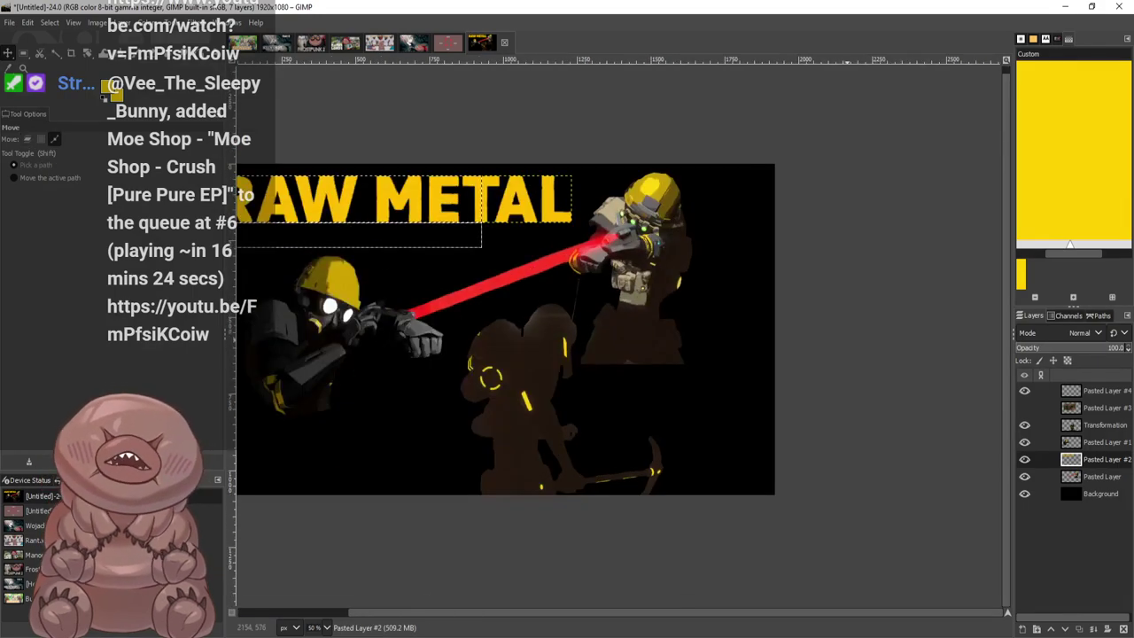
left_click_drag(662, 612, 641, 613)
scroll(609, 336, "left", 2)
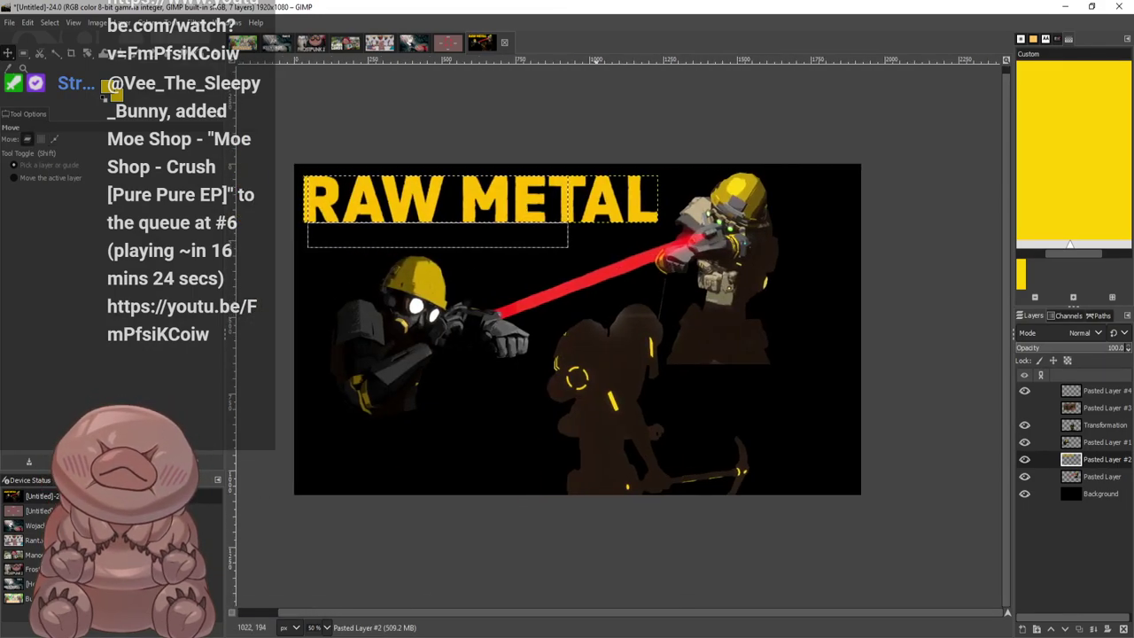
Try the title along the canvas's bottom edge, raise Pasted Layer #2 to the top of the stack, and return the title to the upper left
left_click_drag(521, 197, 476, 460)
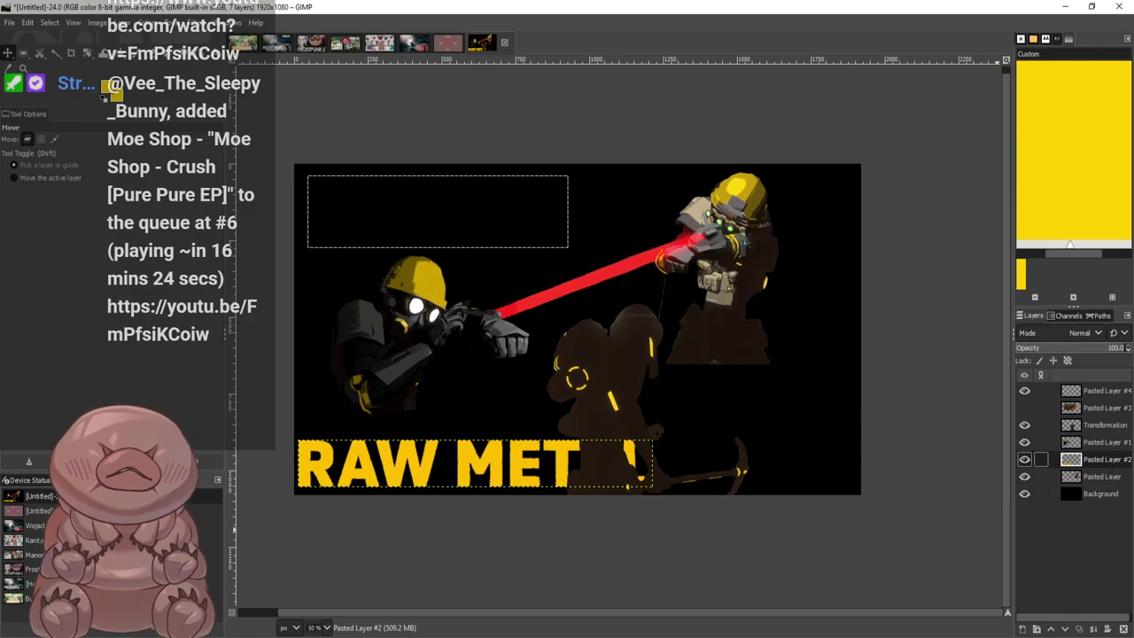
left_click_drag(1096, 460, 1096, 386)
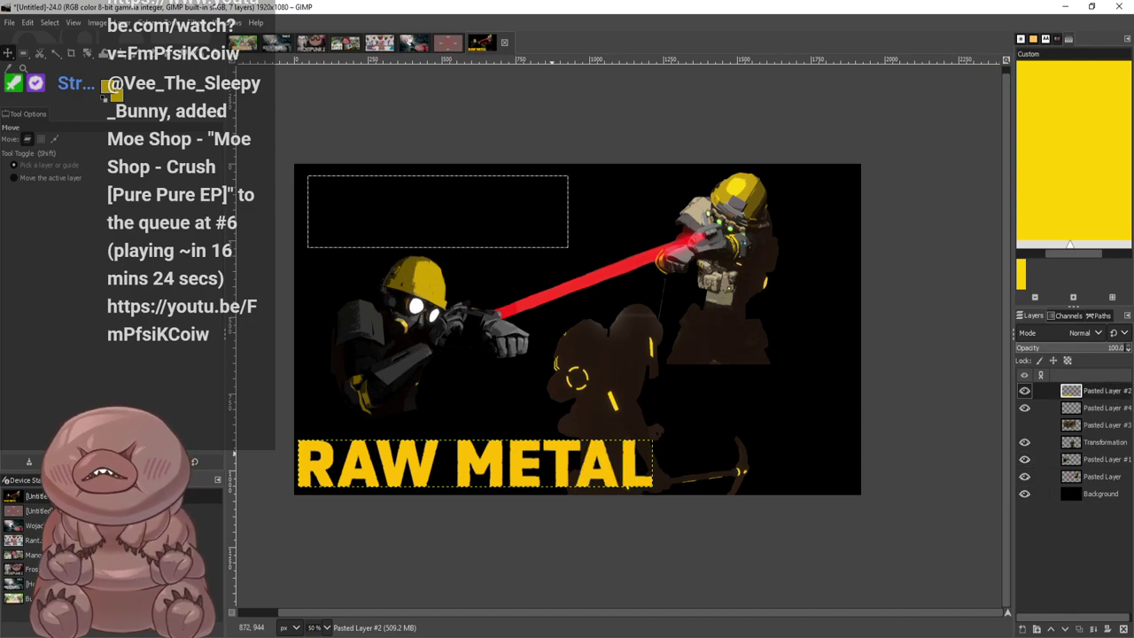
left_click_drag(474, 465, 491, 210)
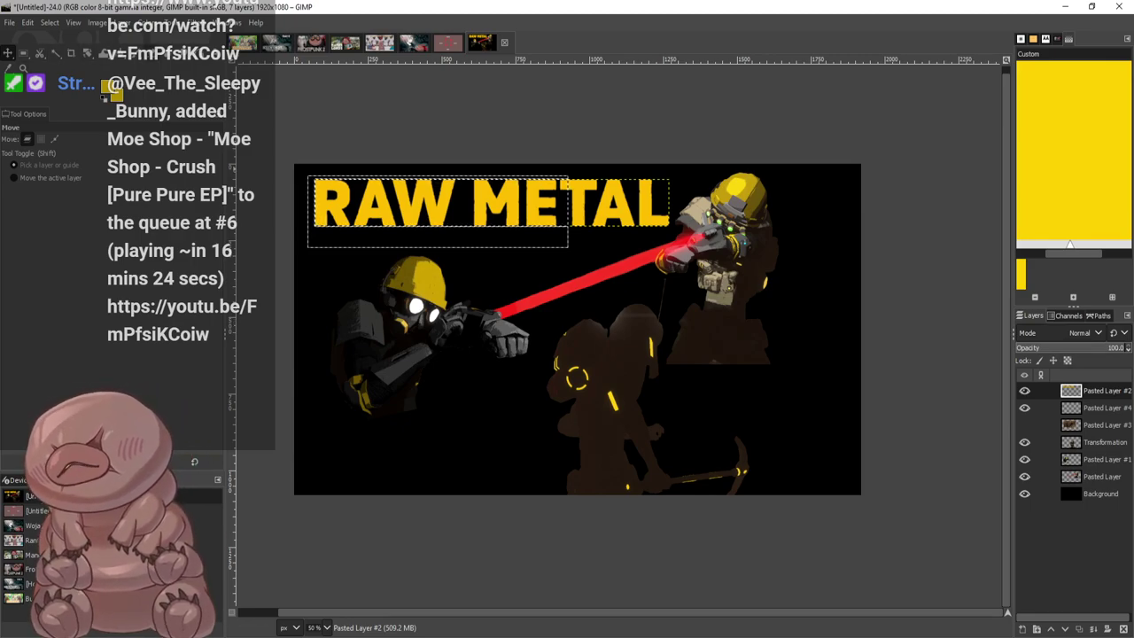
Add the text "How to Win the Standoff?" in yellow 62 px Baron Neue Bold below the figure with the white goggles
key("t")
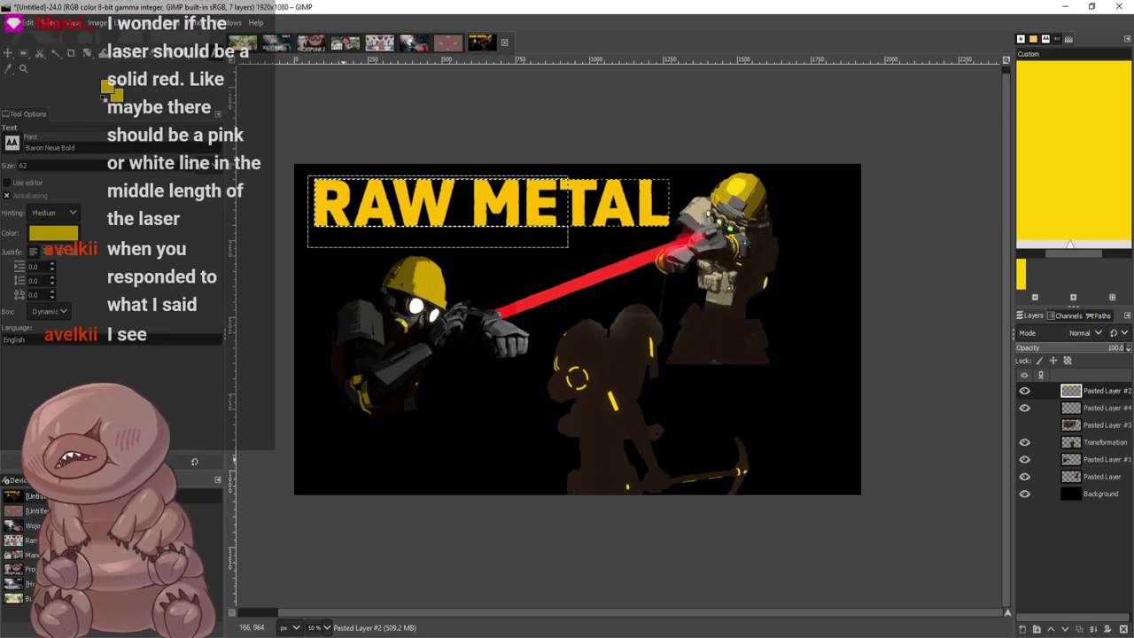
left_click(340, 432)
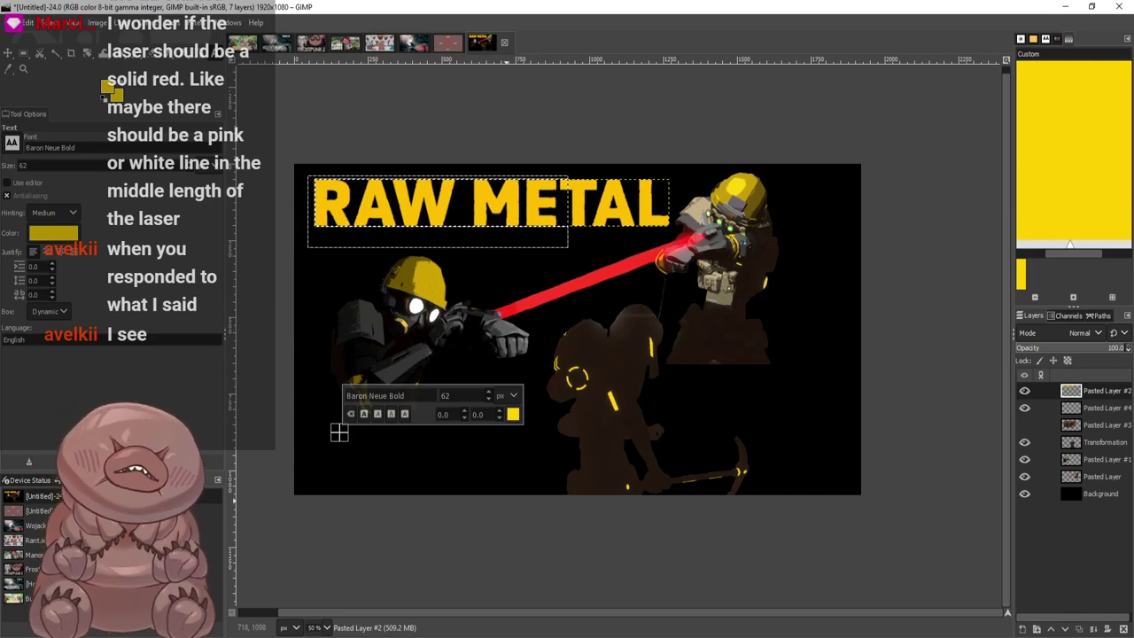
type("How")
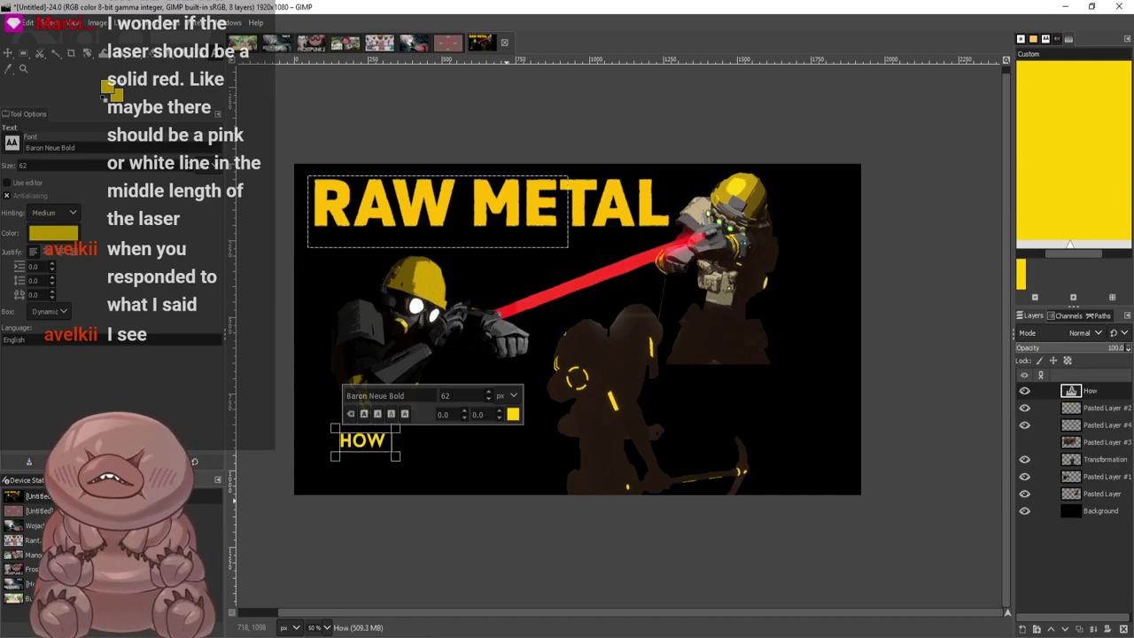
type(" to Win t")
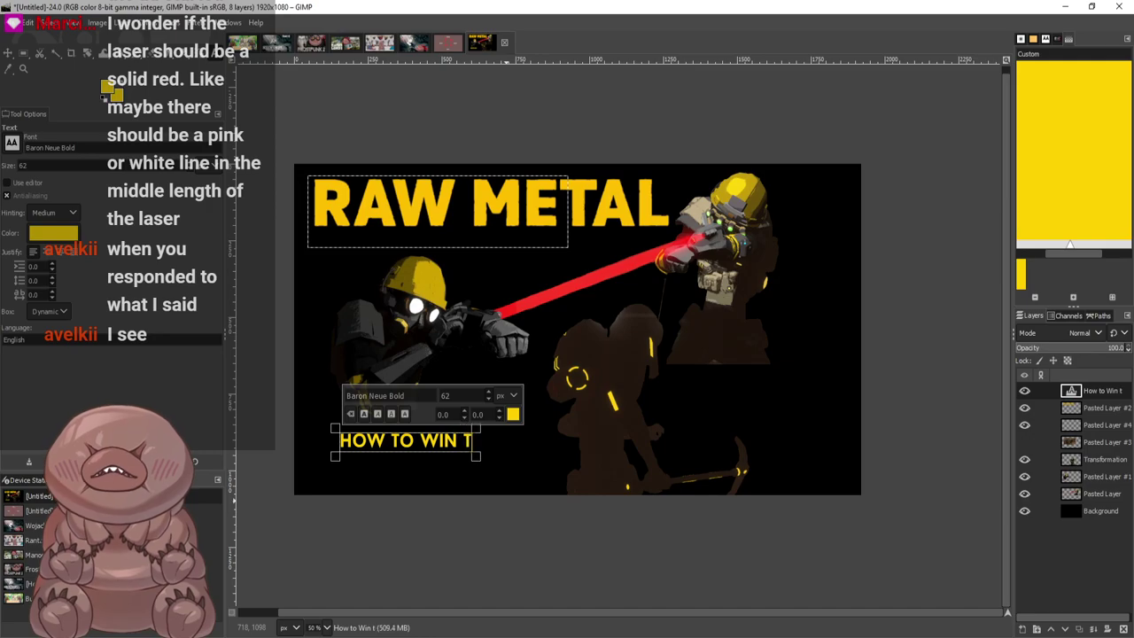
type("he Standoff?")
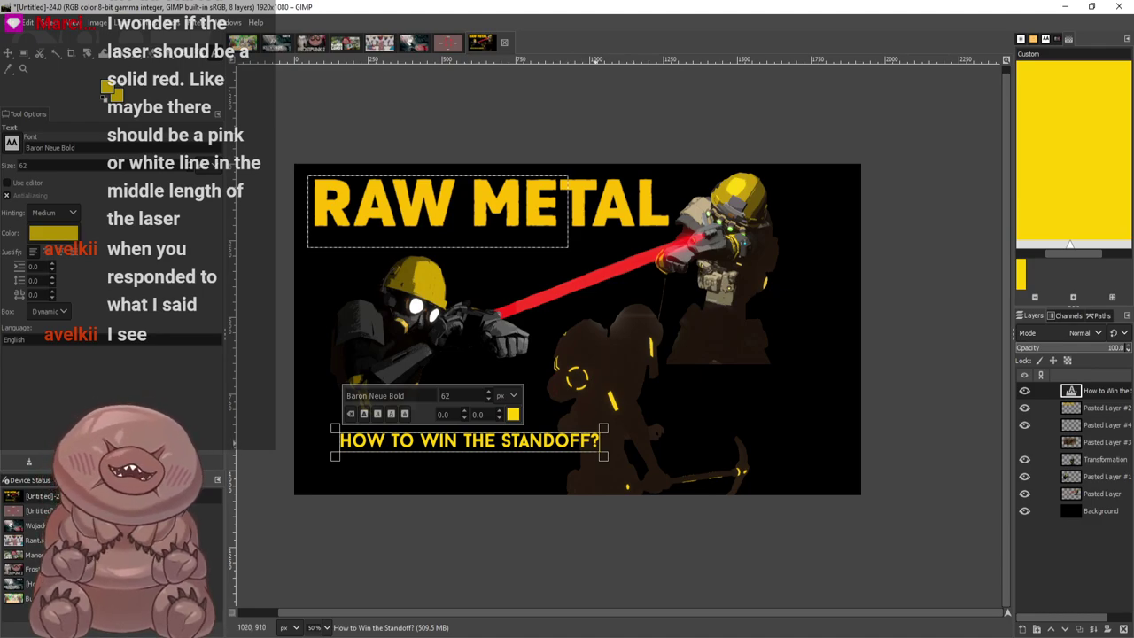
Replace the whole caption text with "Win Every Trade?"
left_click_drag(595, 434, 310, 441)
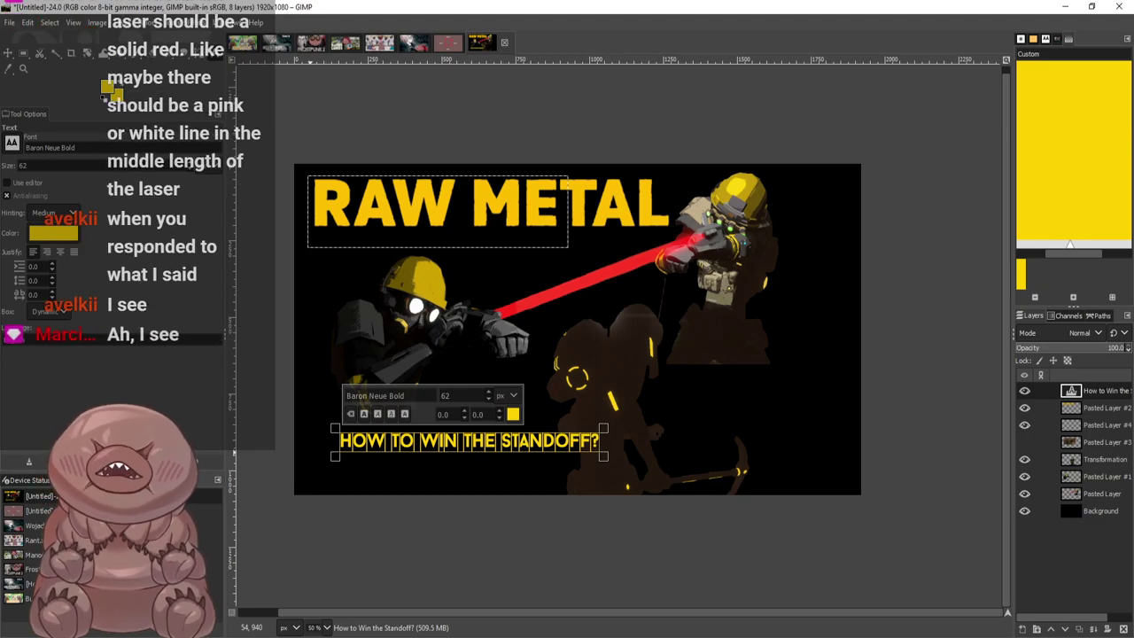
type("Win")
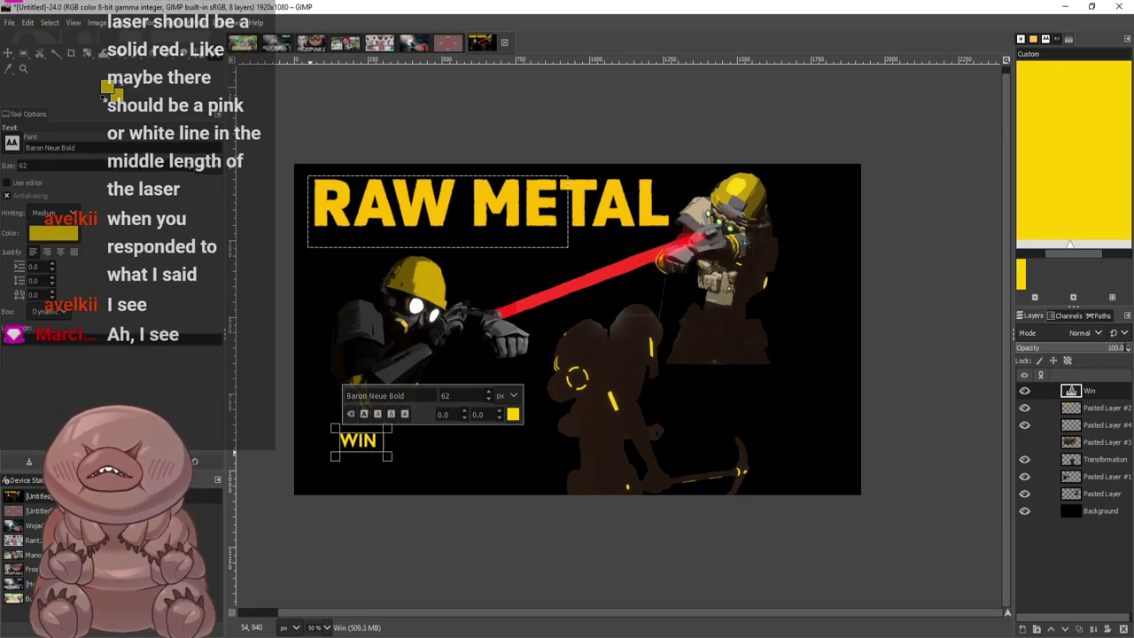
type(" Every")
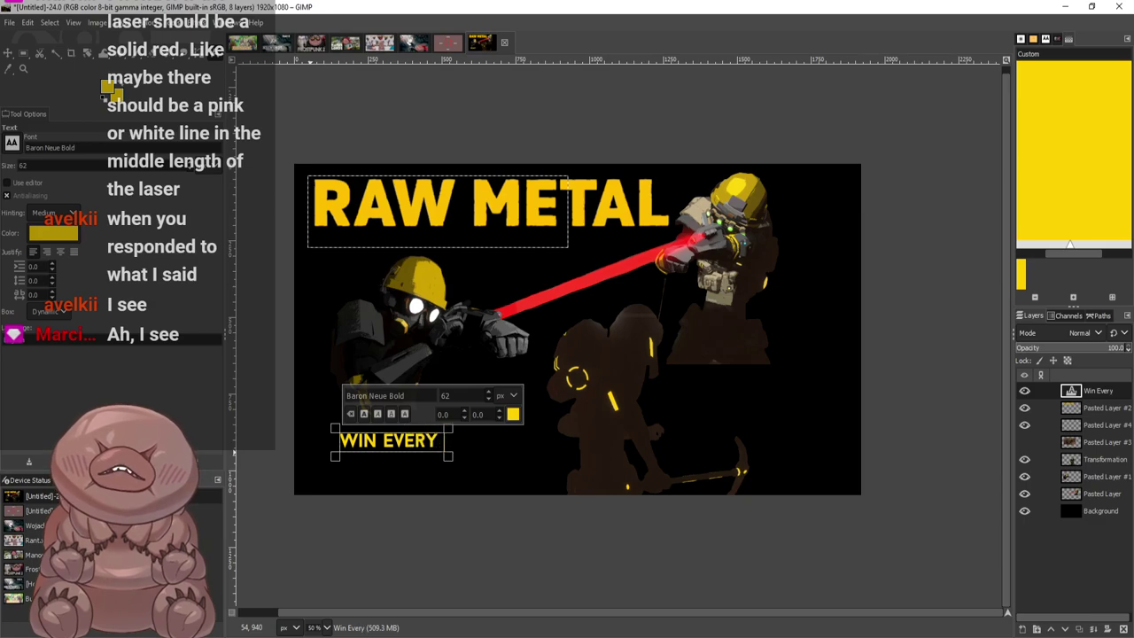
type(" Trade?")
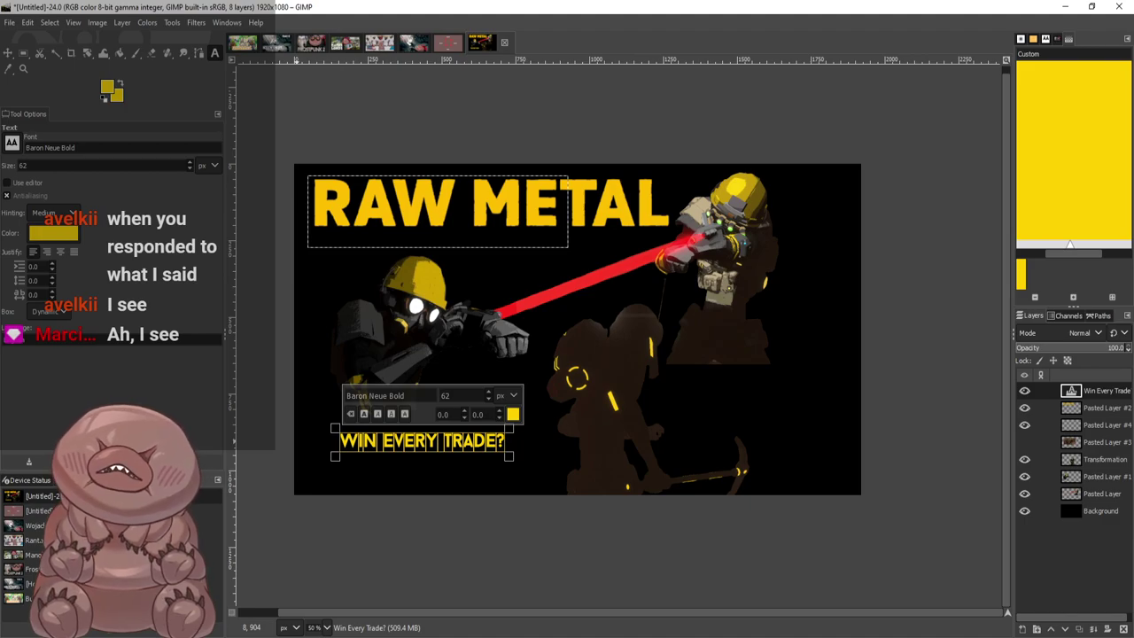
Replace the whole caption text with "Were They Switched?"
type("W")
type("E")
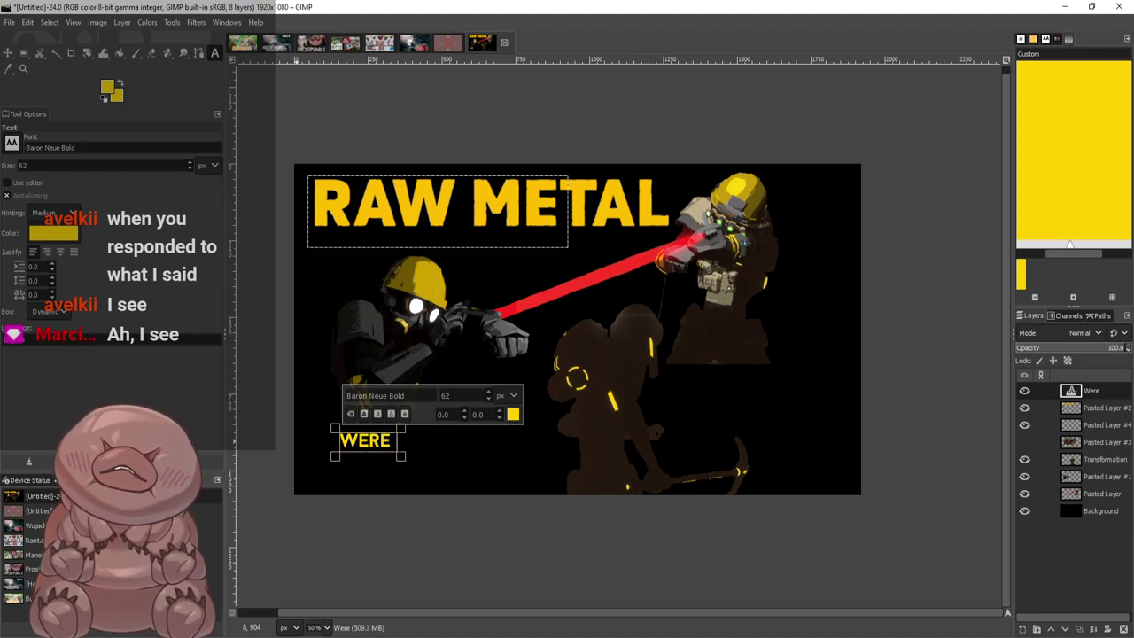
type(" They Swit")
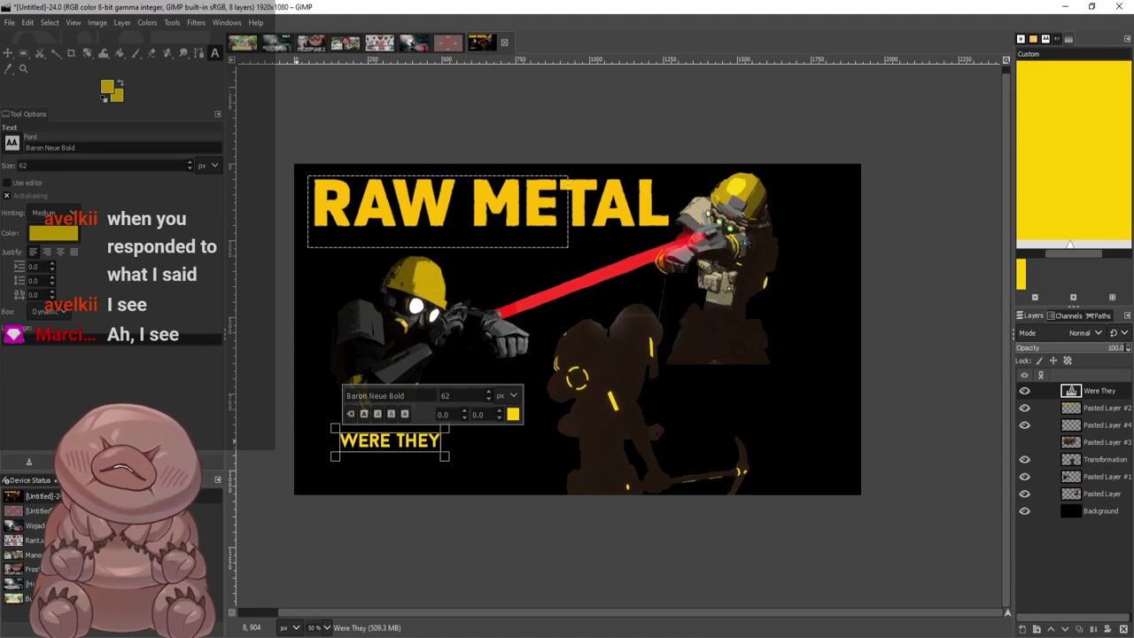
type("ched?")
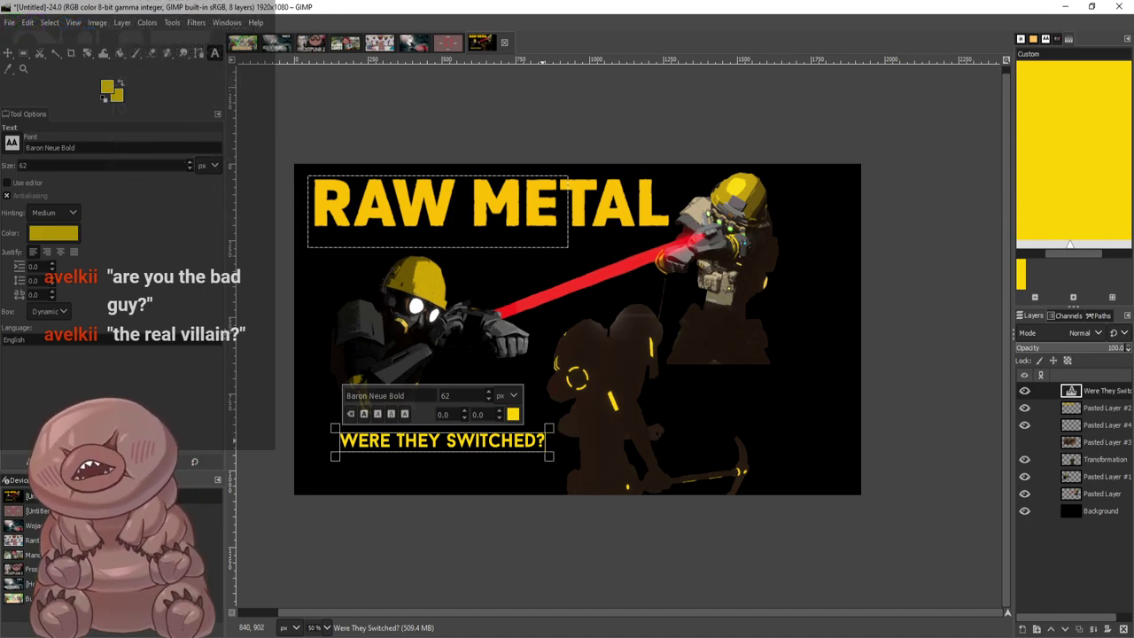
Replace the whole caption text with "Wich one should you Kill?"
left_click_drag(547, 441, 273, 435)
key("ctrl+a")
type("W")
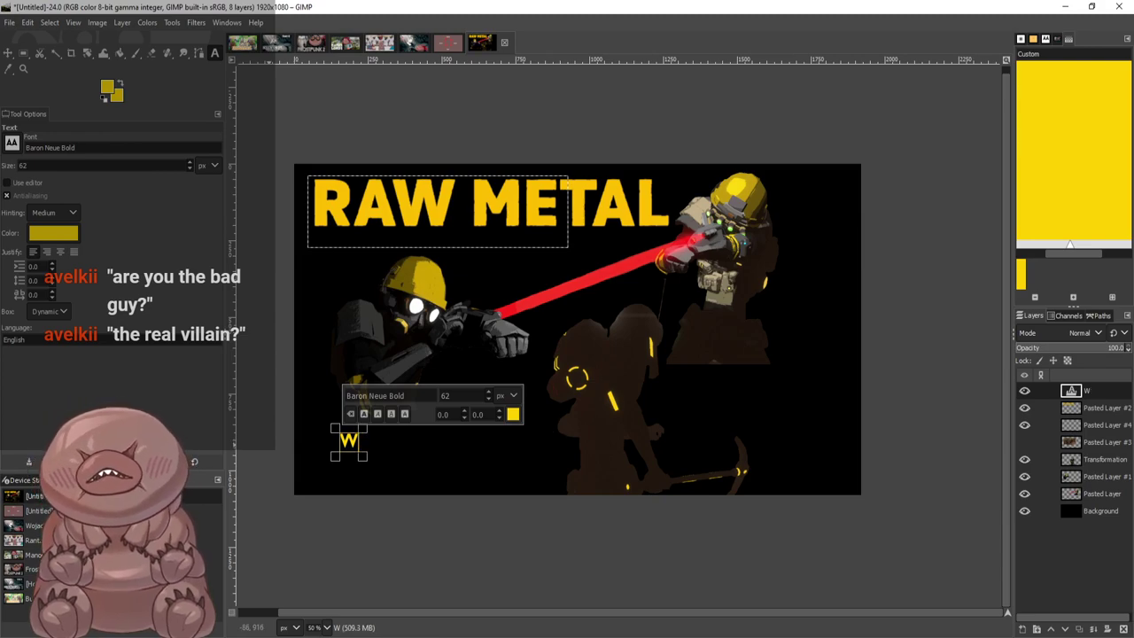
type("ich One")
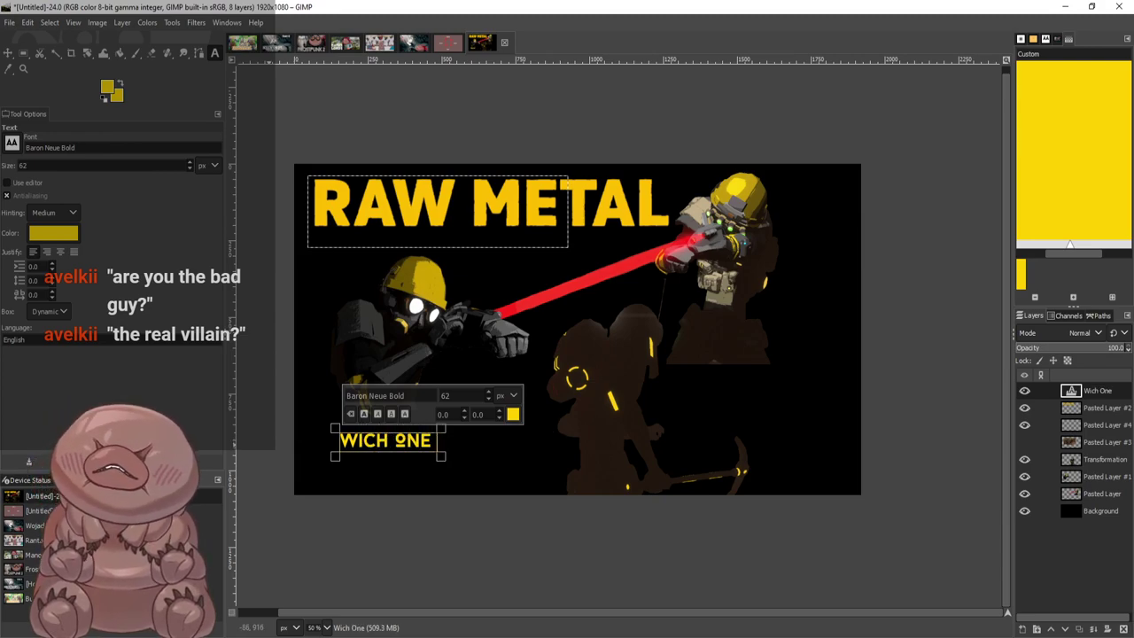
key("BackSpace")
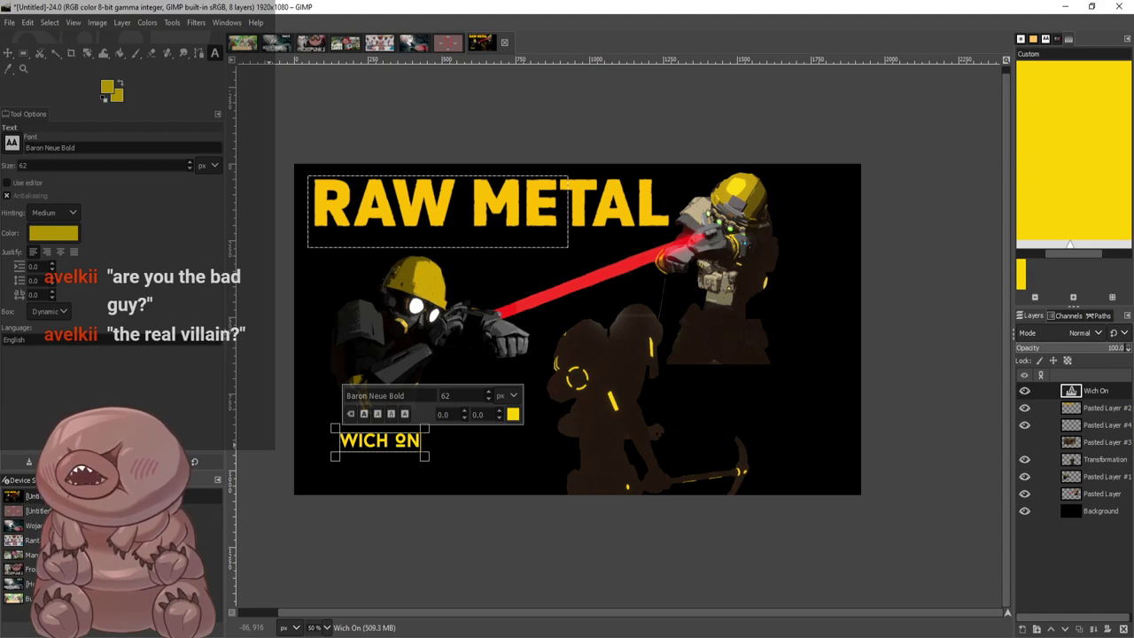
key("BackSpace")
key("BackSpace")
key("BackSpace")
type("one")
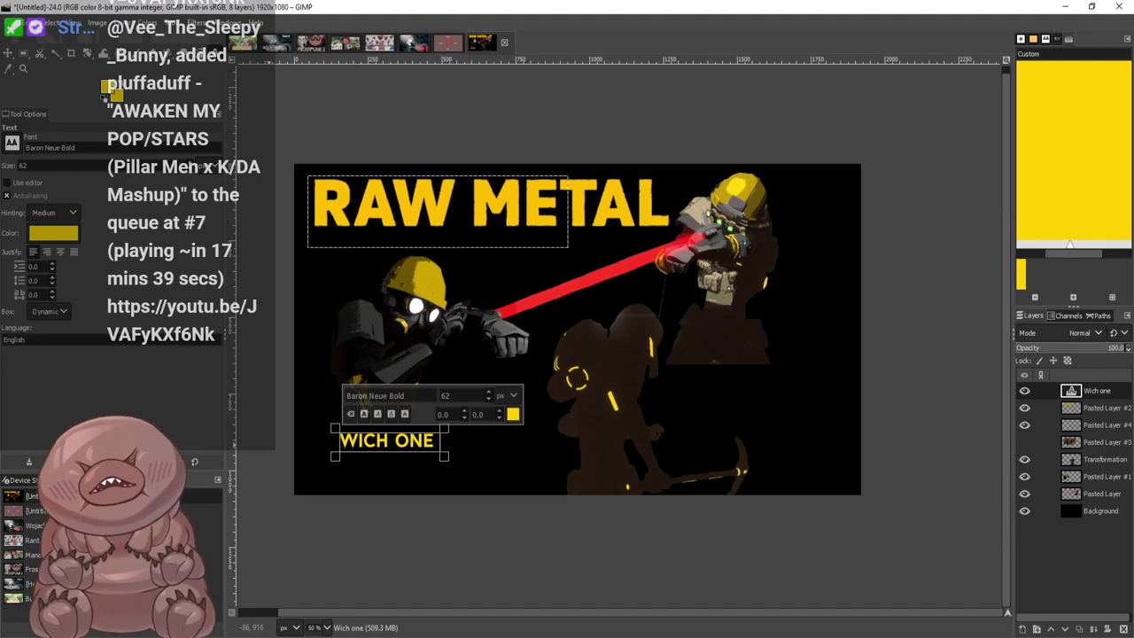
type("should you")
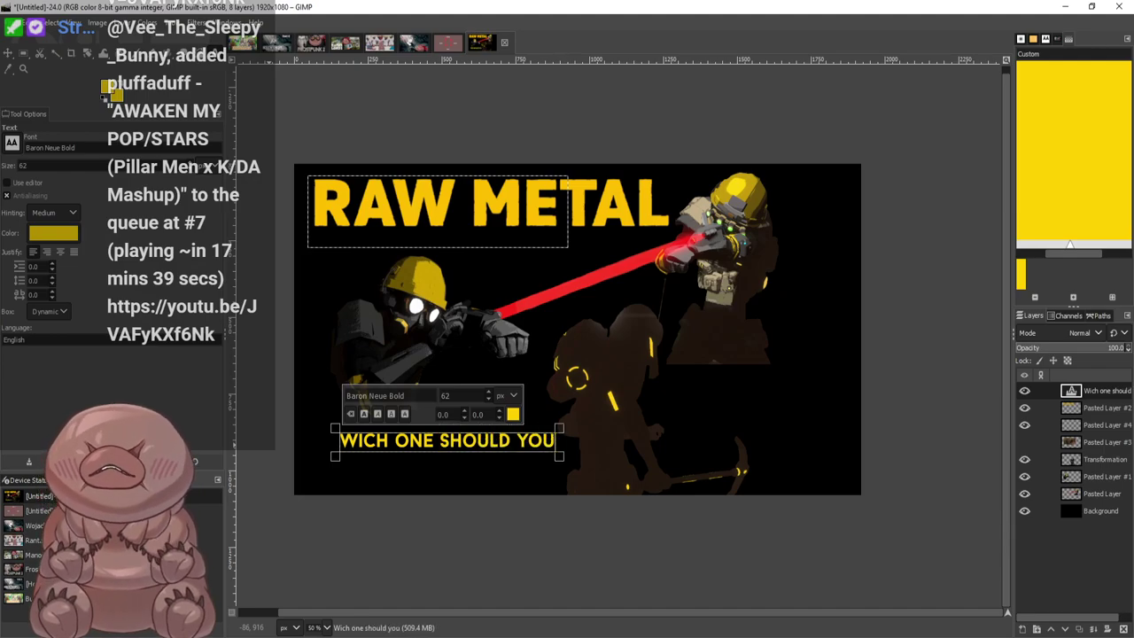
type(" Ki")
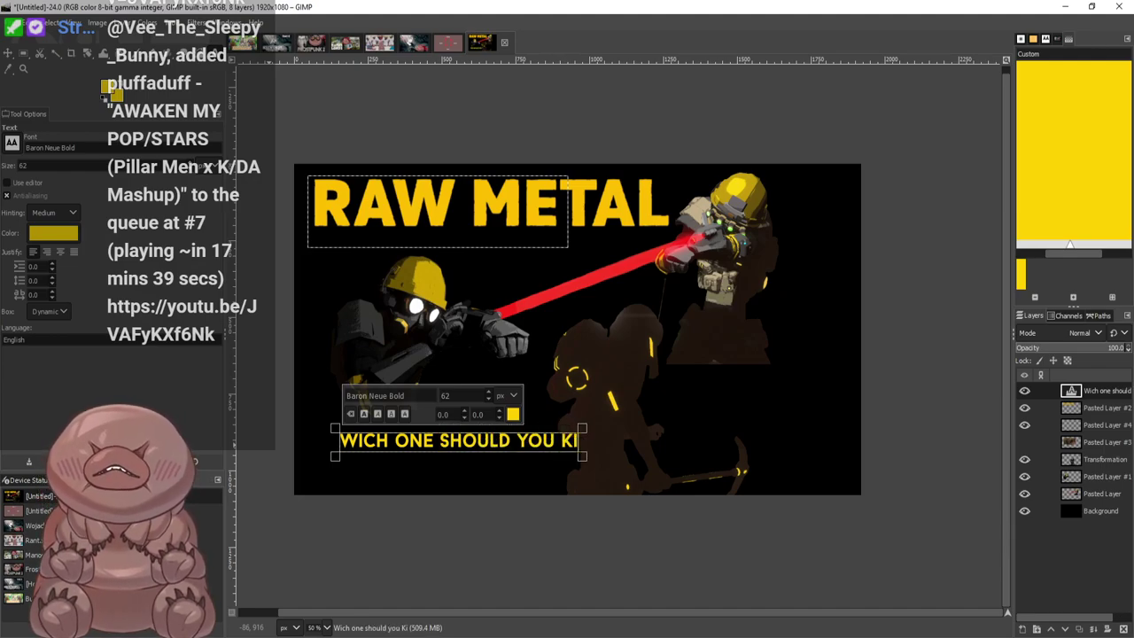
type("ll?")
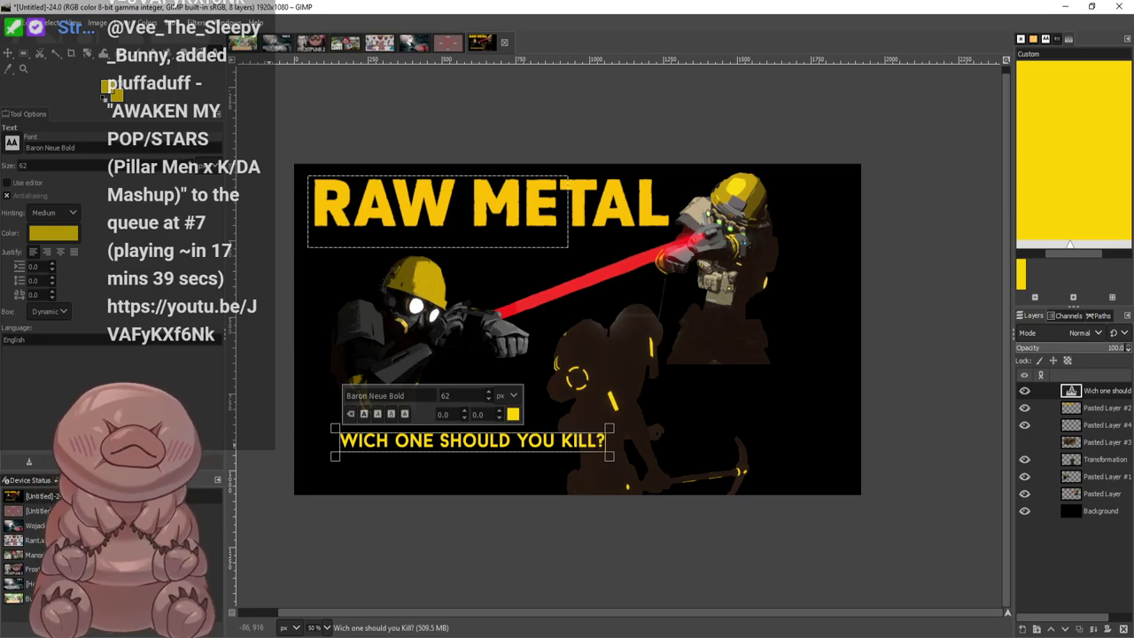
Finish editing the caption and nudge the dark silhouette figure slightly right and down with the Move tool
left_click(915, 476)
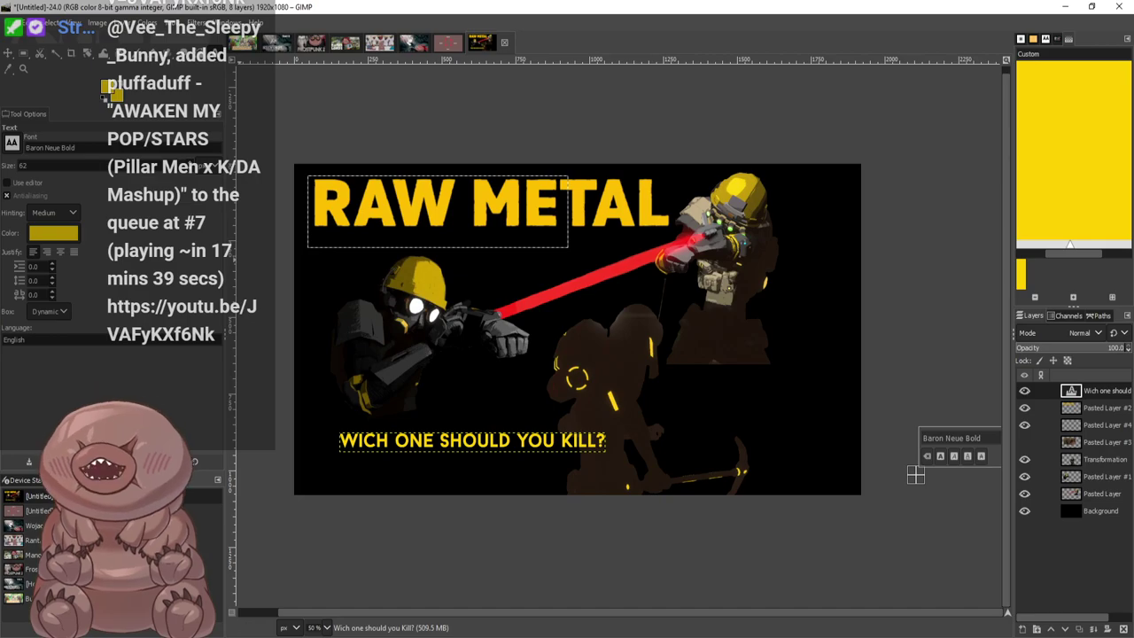
key("m")
left_click_drag(647, 410, 651, 413)
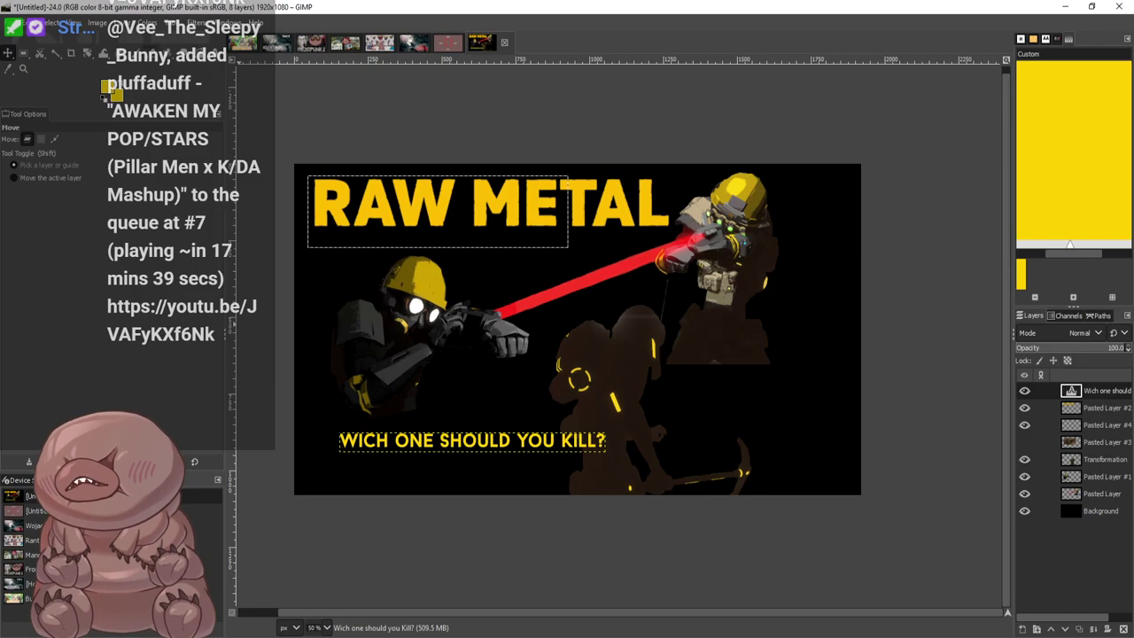
Set the font size of the whole caption to 122 px
key("t")
left_click(373, 437)
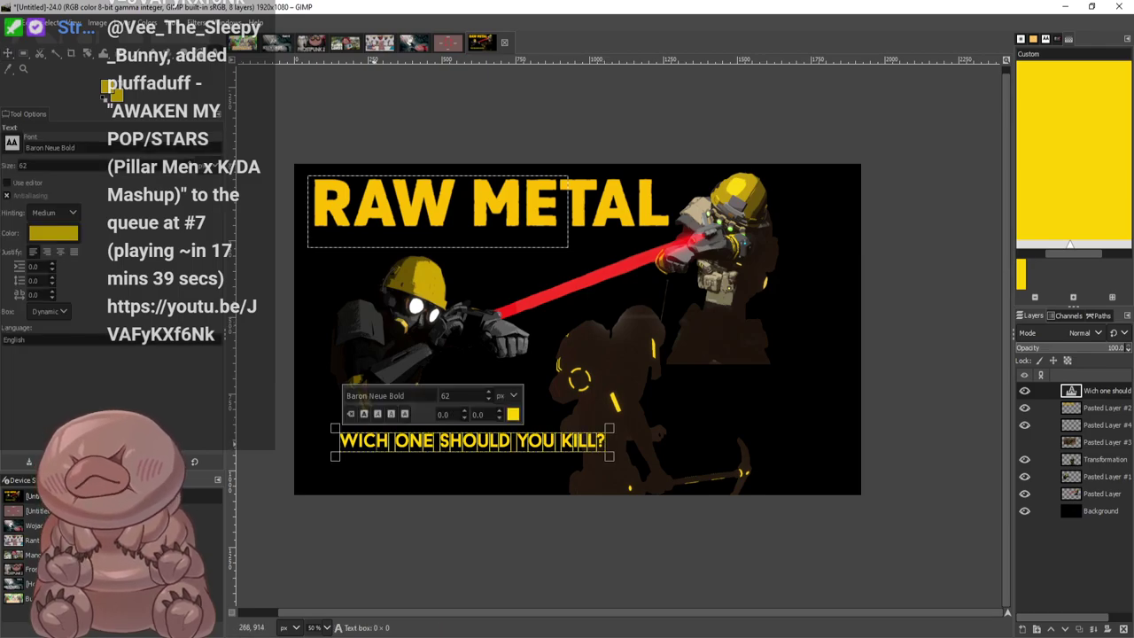
double_click(449, 396)
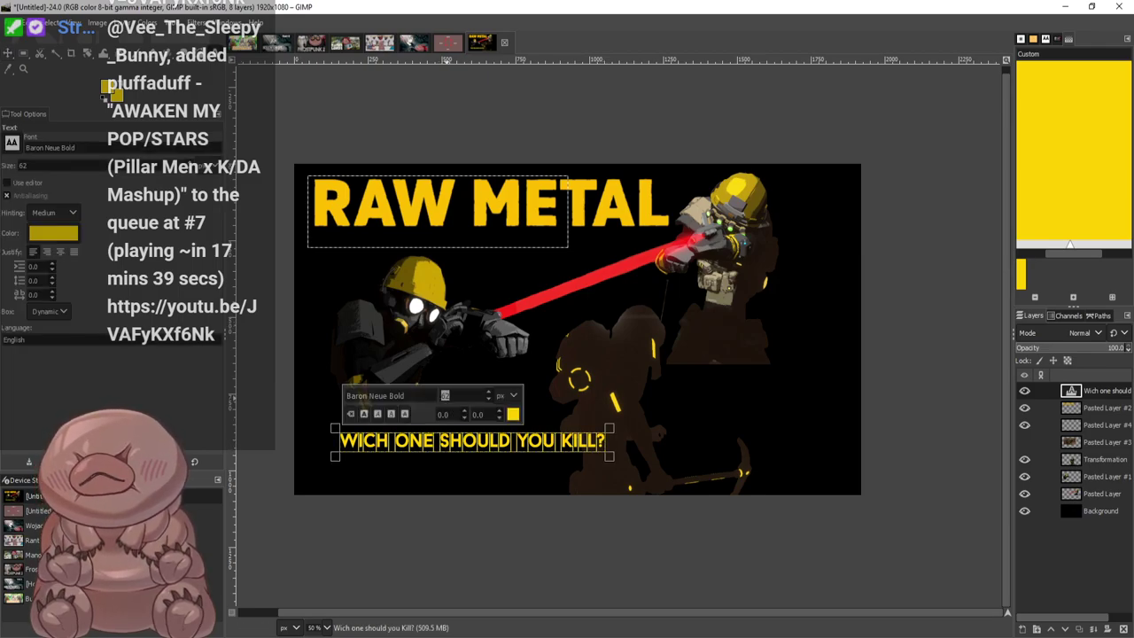
left_click(450, 396)
left_click_drag(446, 396, 440, 397)
type("122")
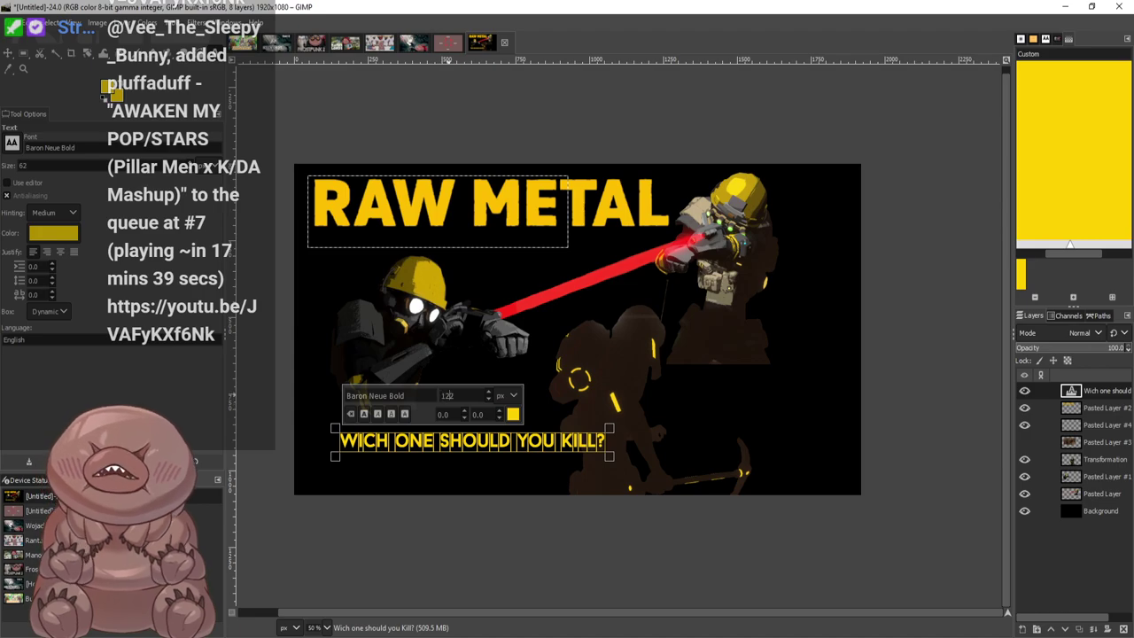
key("Return")
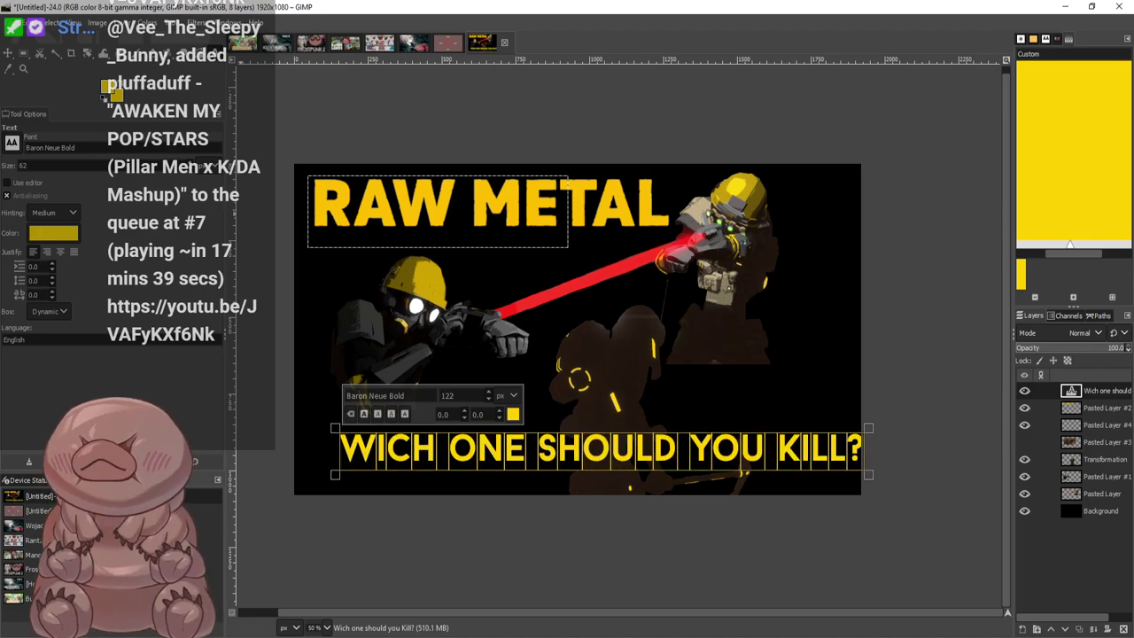
Move the enlarged caption down and left so it runs along the canvas's bottom edge, undoing any stray layer moves
key("m")
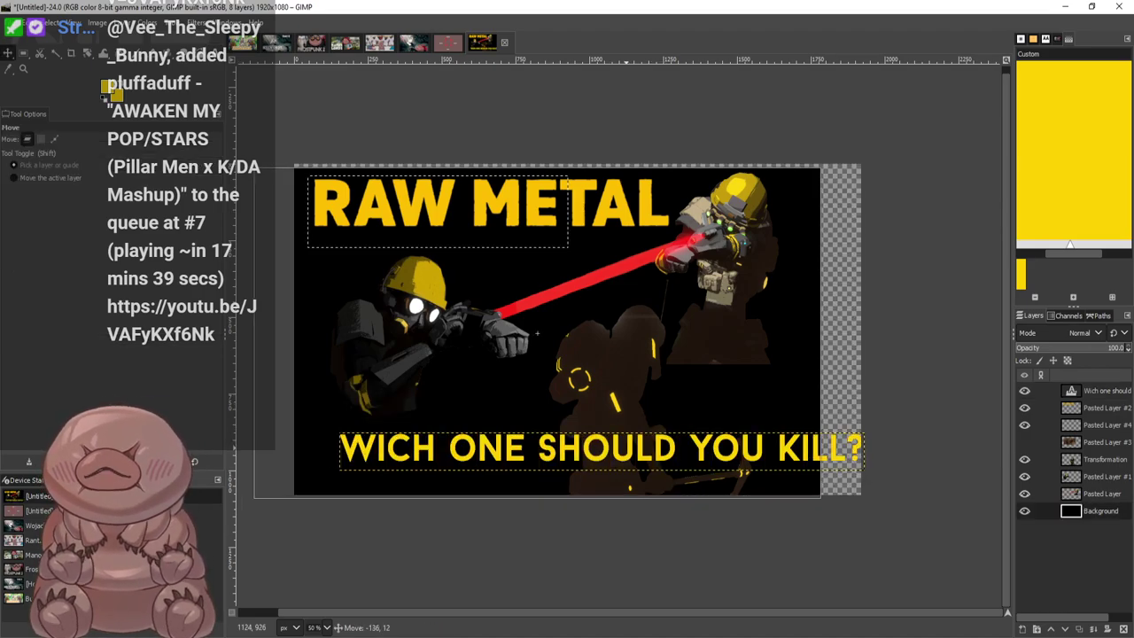
left_click_drag(664, 437, 644, 452)
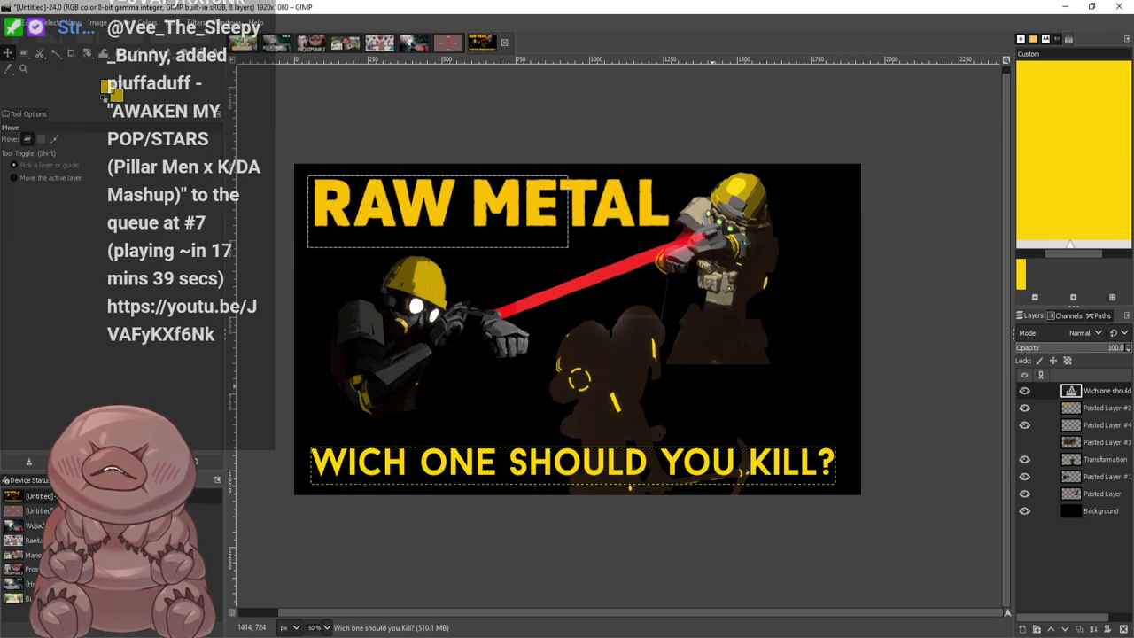
scroll(576, 359, "up", 1)
key("minus")
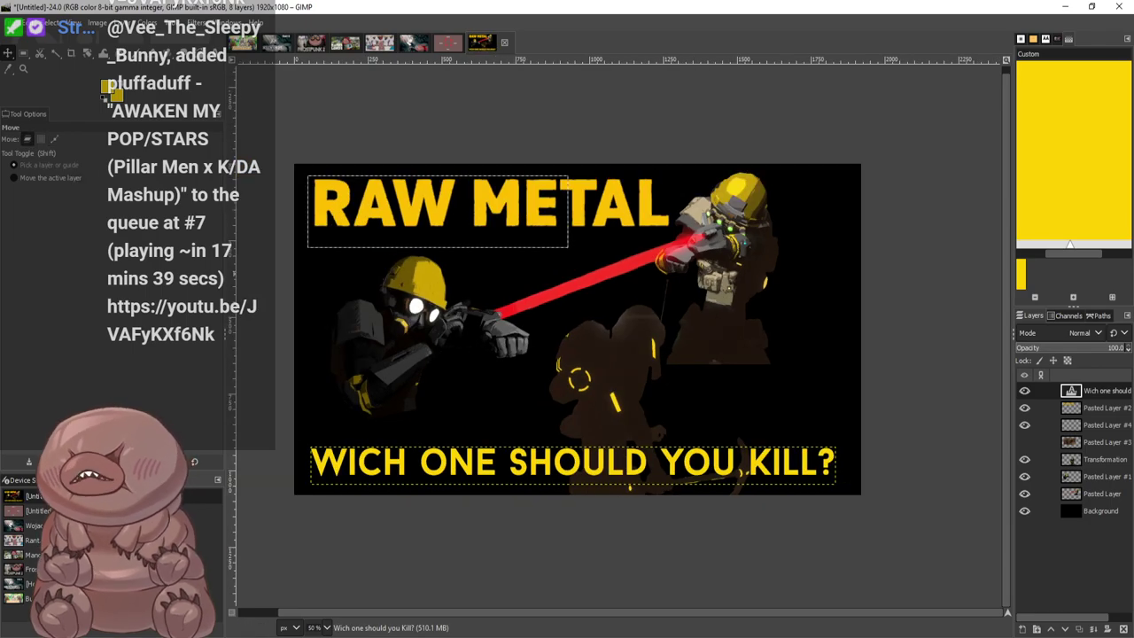
left_click_drag(825, 463, 620, 464)
key("ctrl+z")
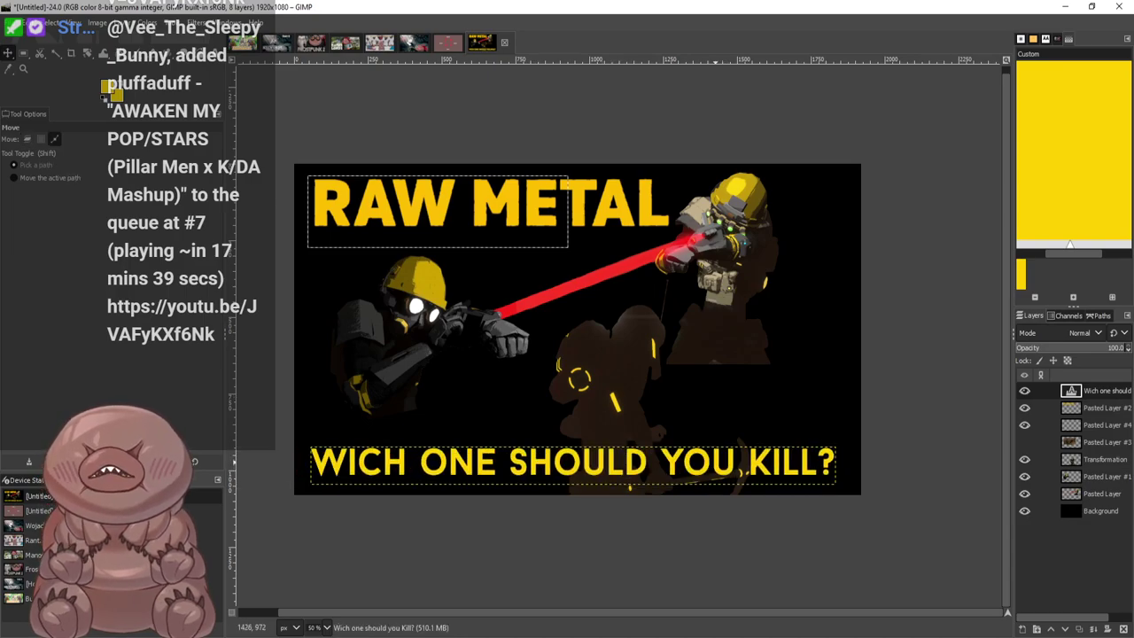
left_click(834, 470)
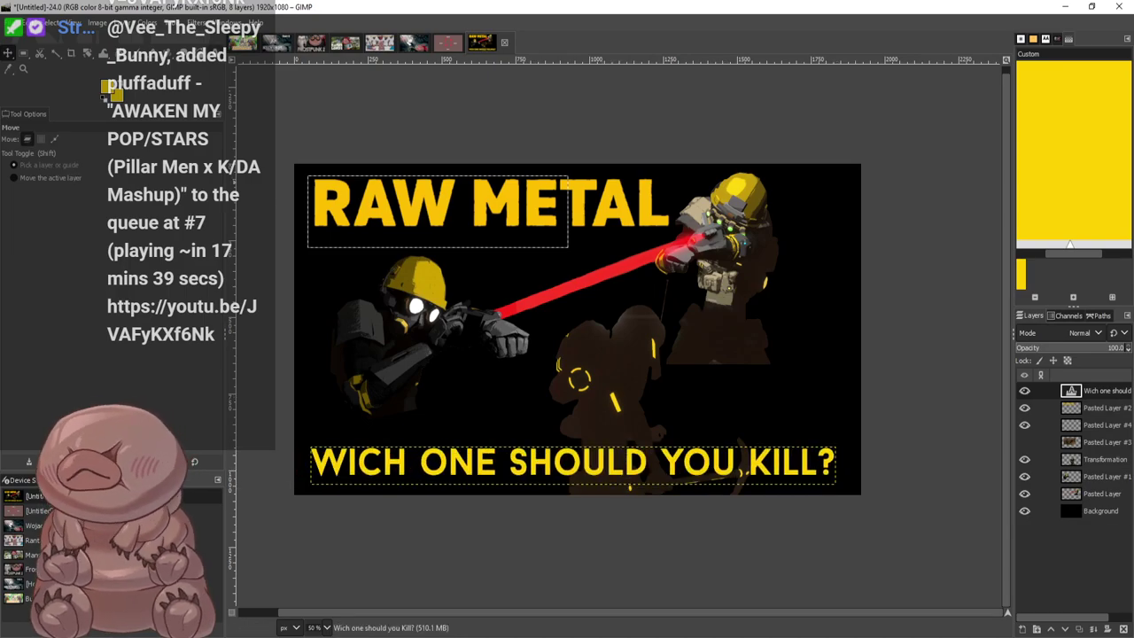
Recolour the caption to match the title's deeper yellow and clear the rectangular selection around the title
key("t")
left_click(829, 453)
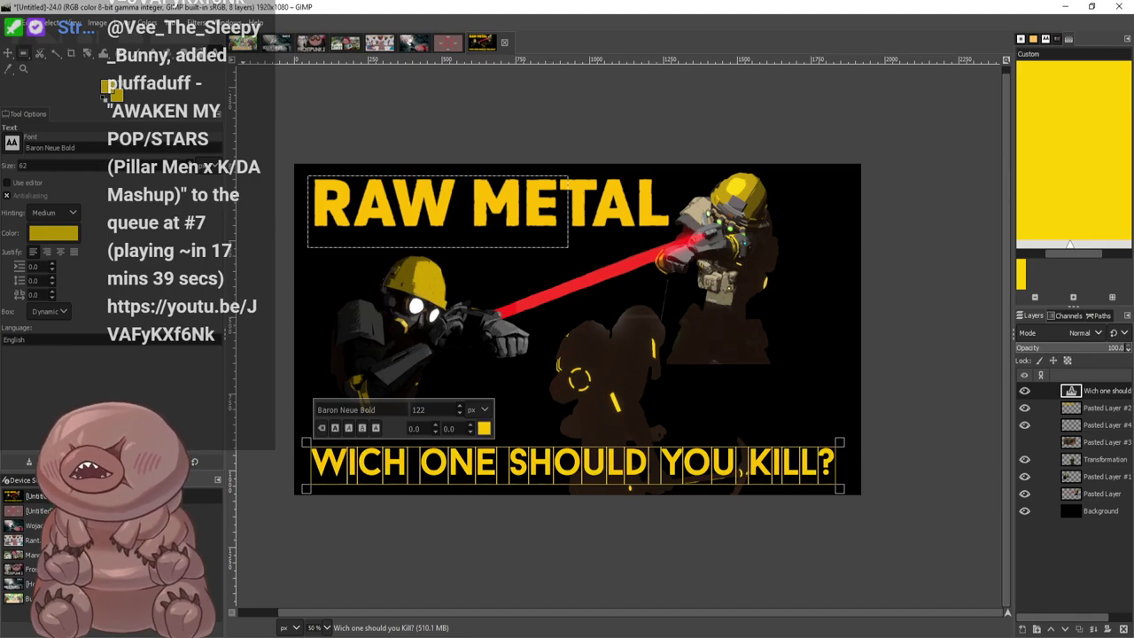
left_click(24, 53)
left_click(706, 311)
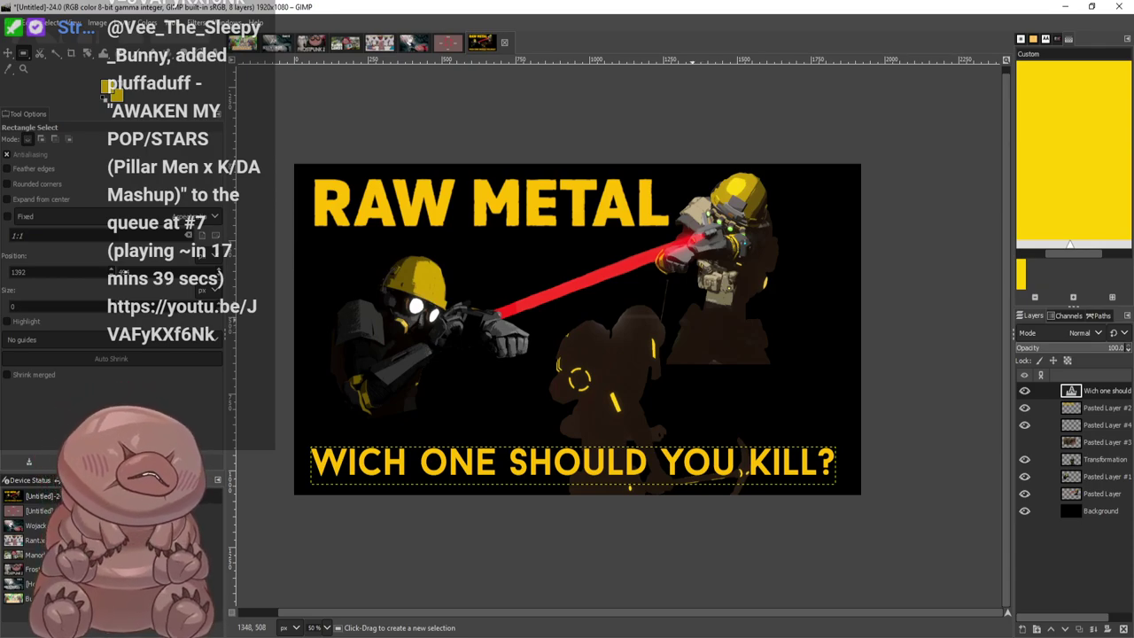
Replace "Wich one should you" in the caption so that it reads "Who to Kill?"
key("t")
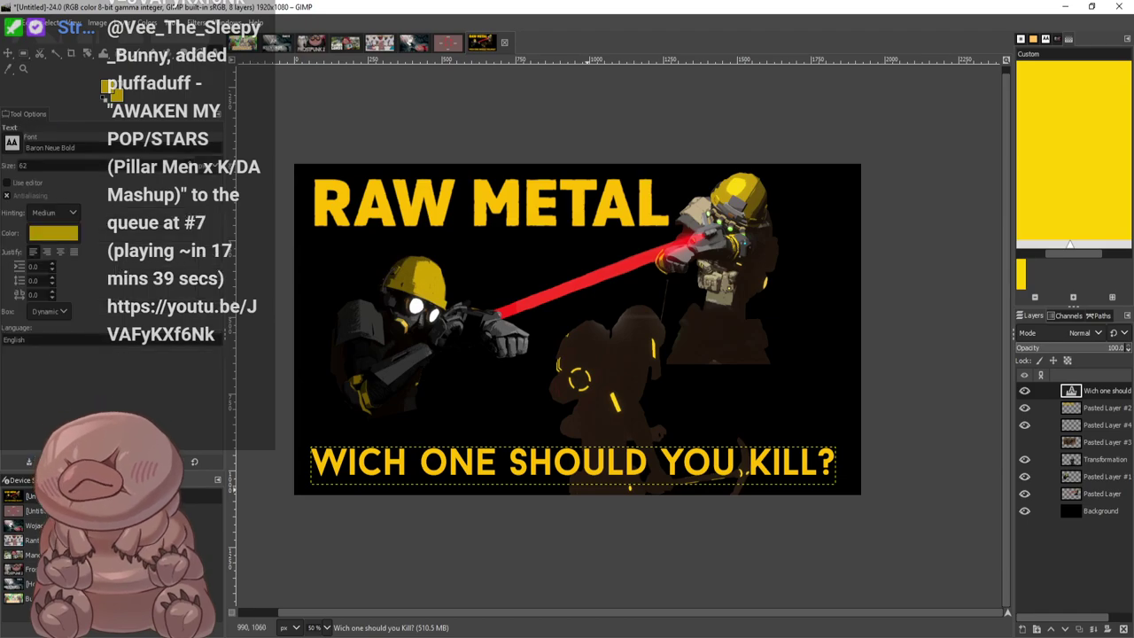
left_click(684, 454)
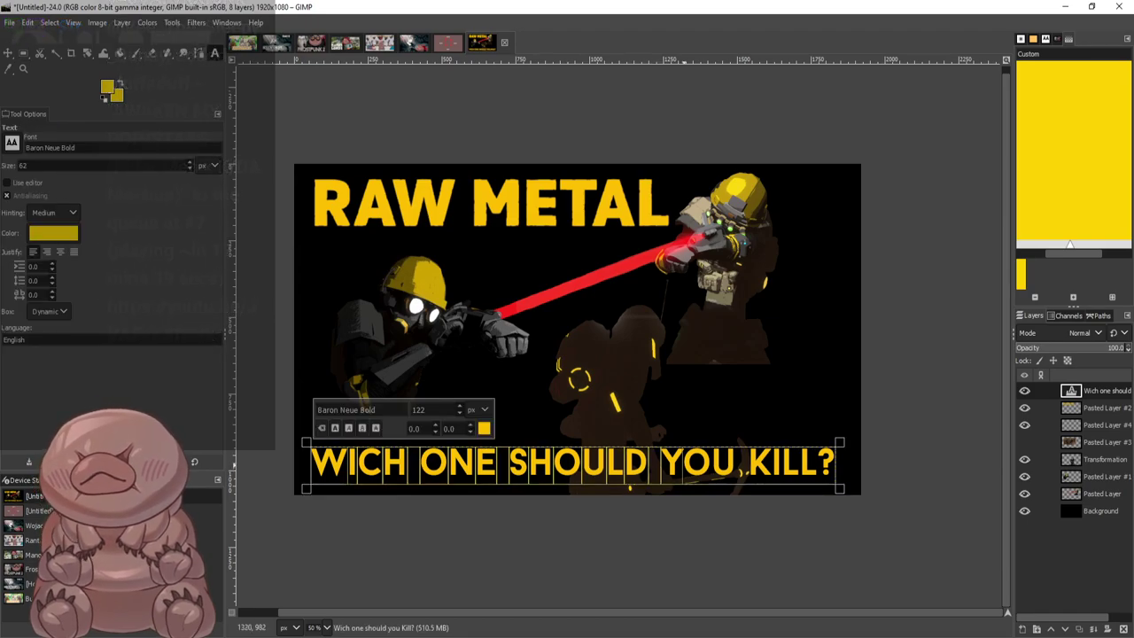
type("Who")
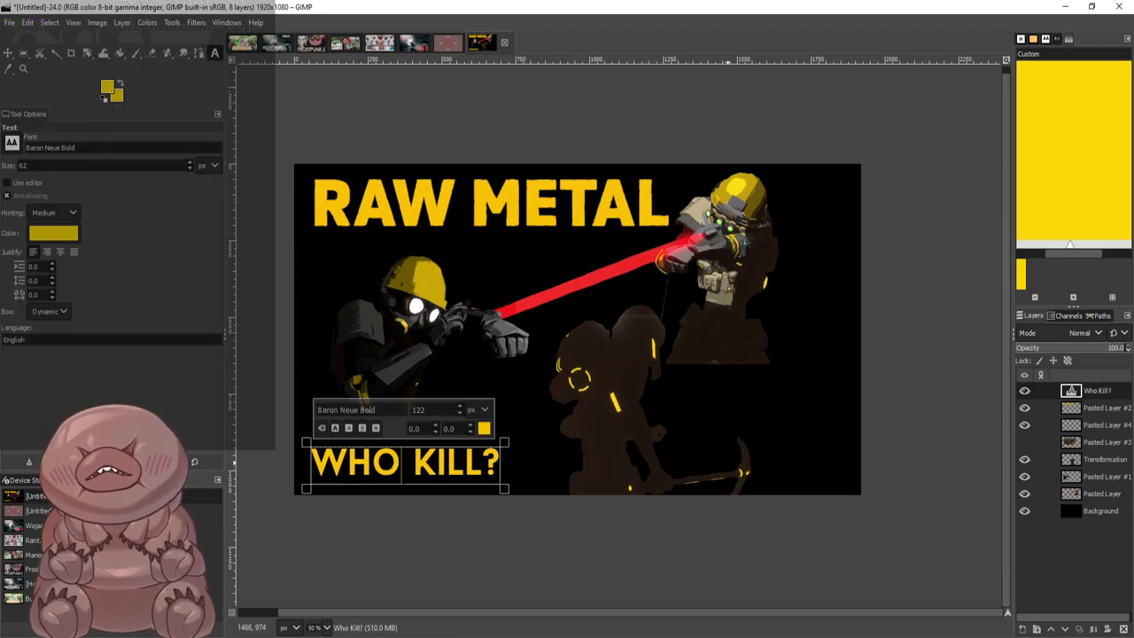
type(" TO")
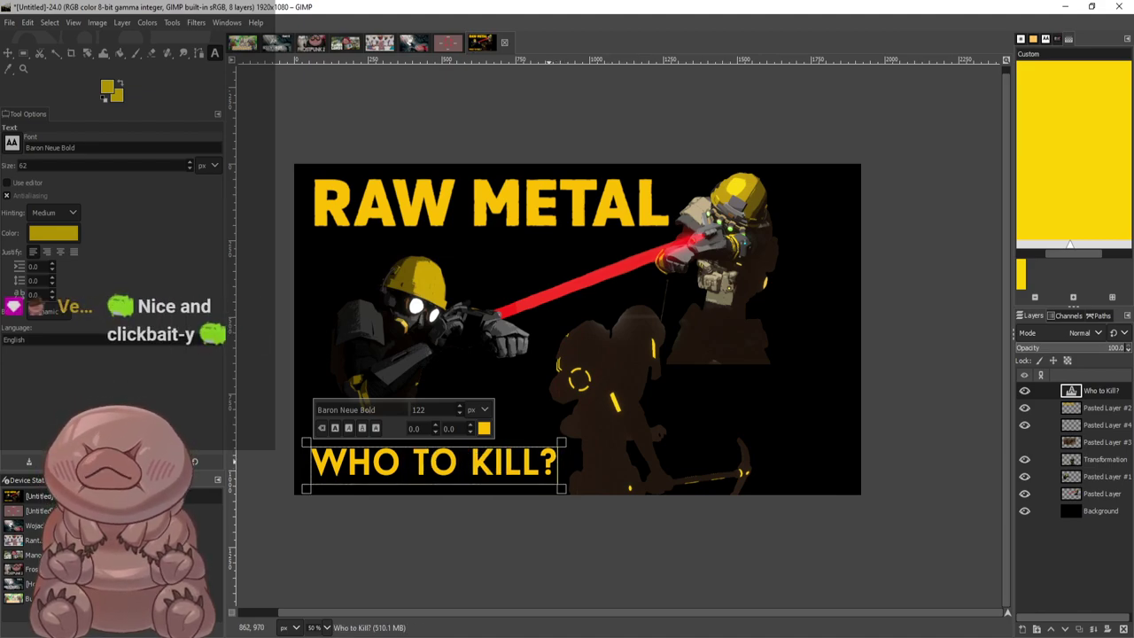
Set the font size of the whole "Who to Kill?" caption to 162 px
left_click_drag(549, 462, 314, 462)
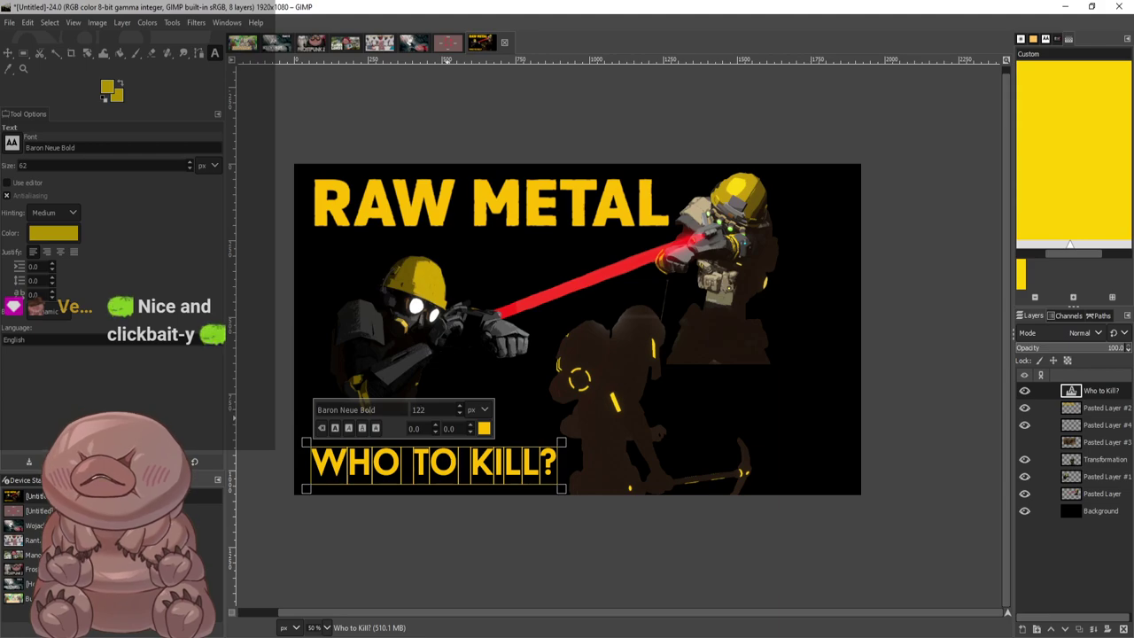
left_click(421, 410)
key("BackSpace")
type("6")
key("Return")
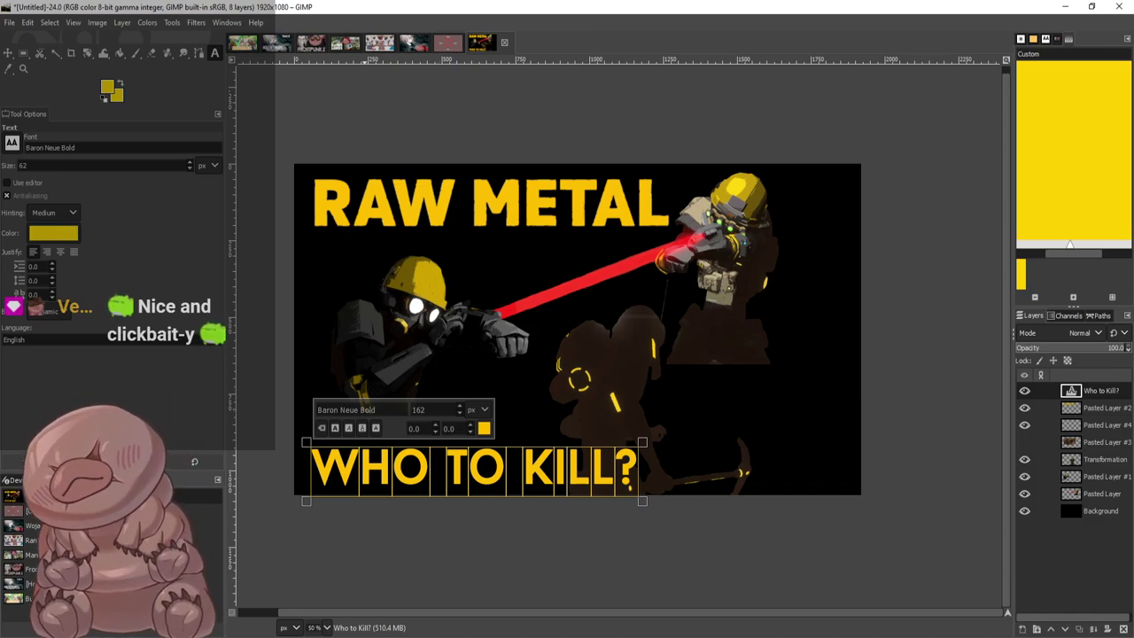
Nudge the dark silhouette figure slightly down and shift the caption slightly left toward the canvas's lower-left corner
key("m")
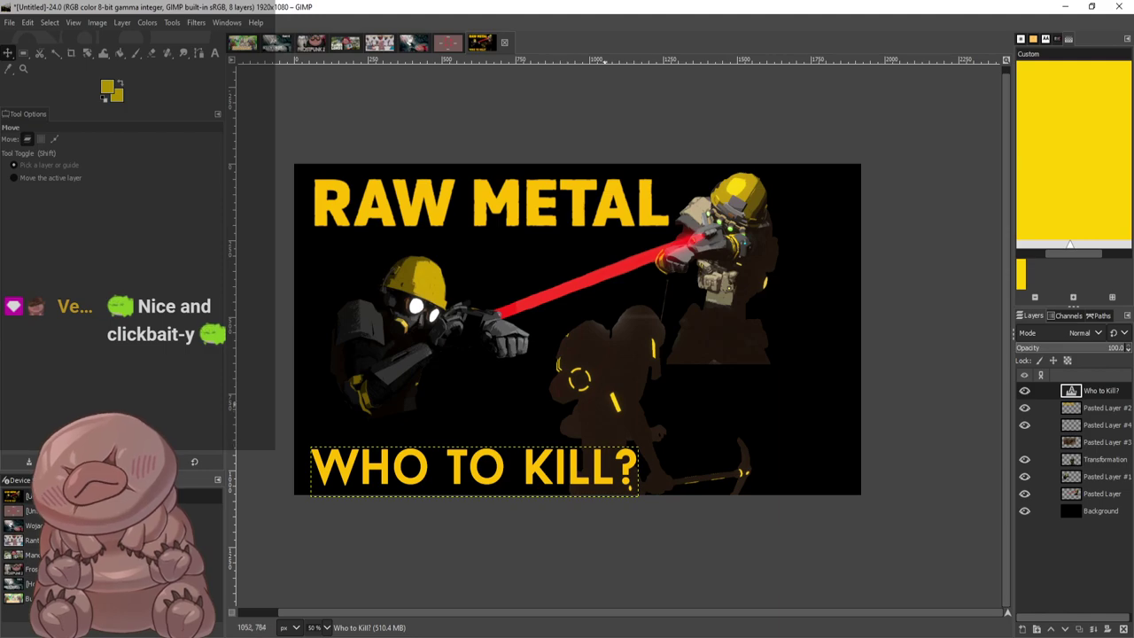
left_click_drag(607, 394, 609, 401)
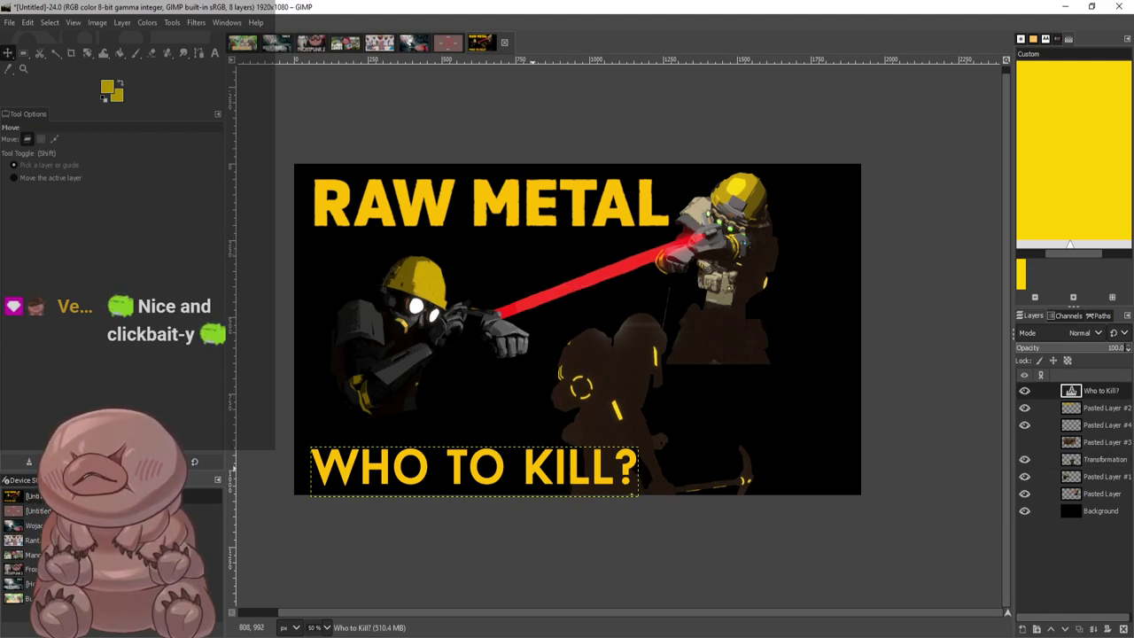
left_click_drag(533, 457, 526, 459)
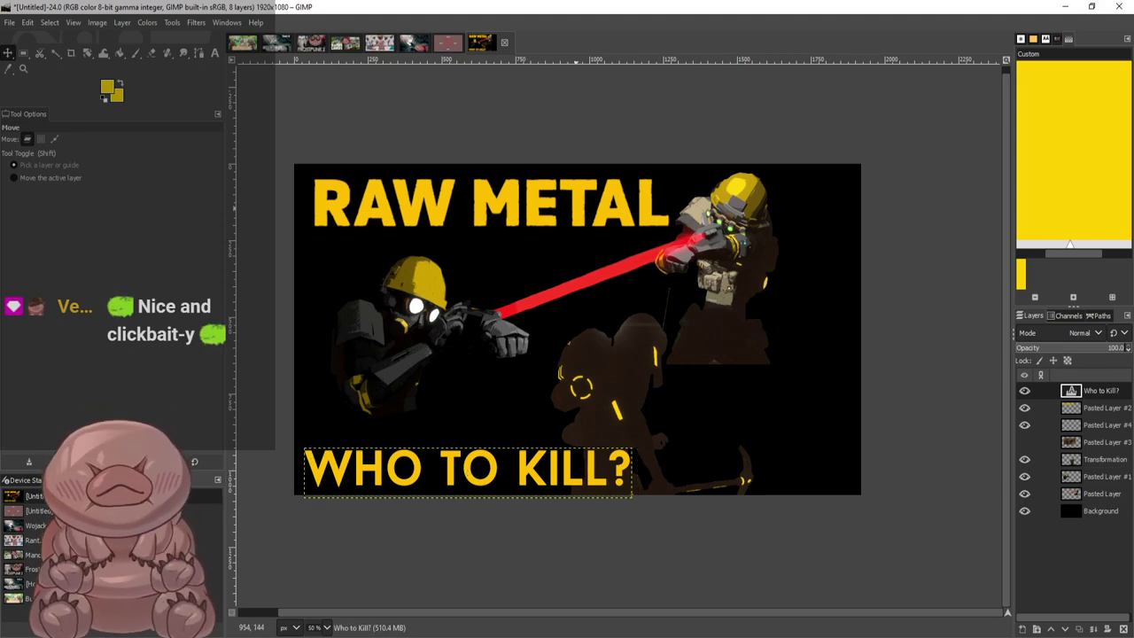
Move the green-eyed figure right, the white-goggled figure right and up to meet the red beam, and the dark silhouette farther right
left_click_drag(737, 242, 773, 239)
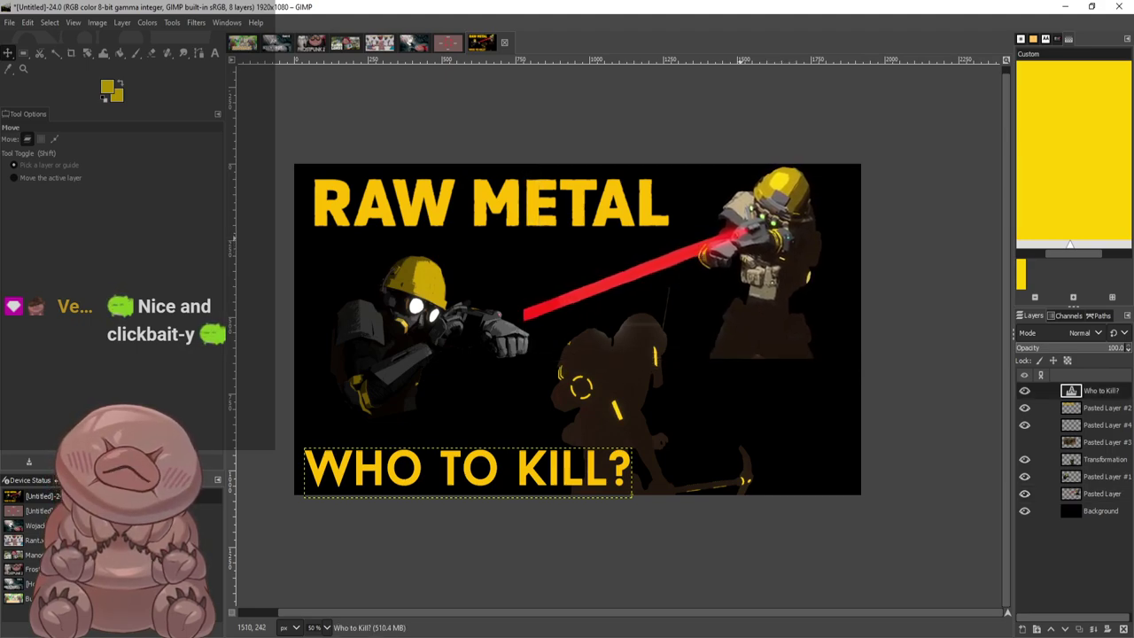
left_click_drag(359, 321, 378, 307)
left_click_drag(618, 422, 726, 415)
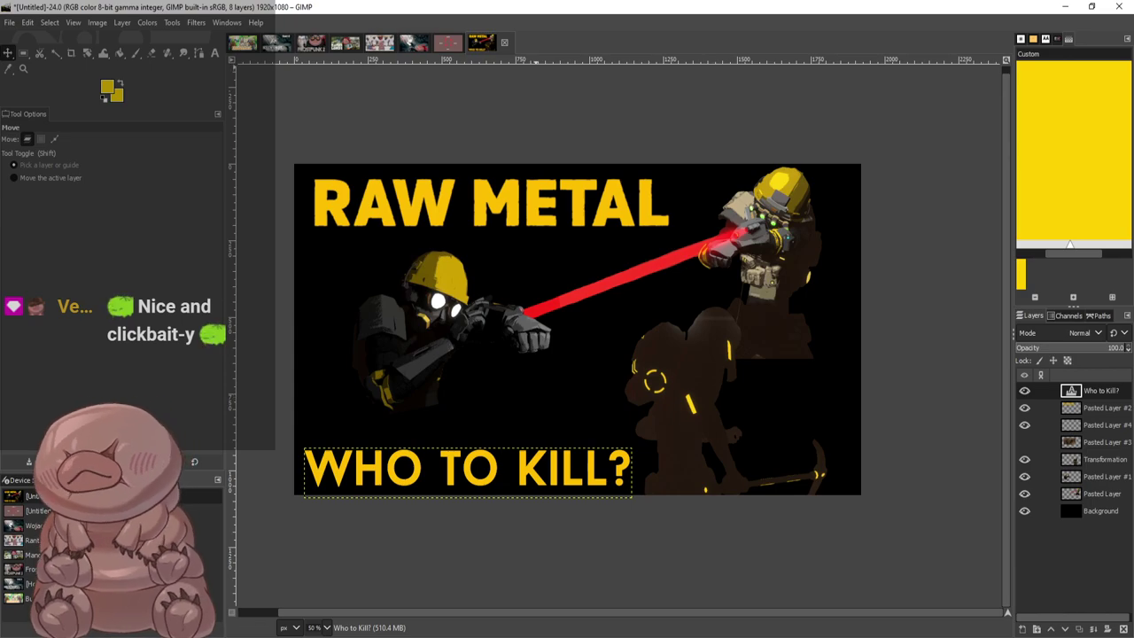
Create a selection from the white-goggled figure's layer shape and grow it slightly beyond the figure's edges
key("p")
key("1")
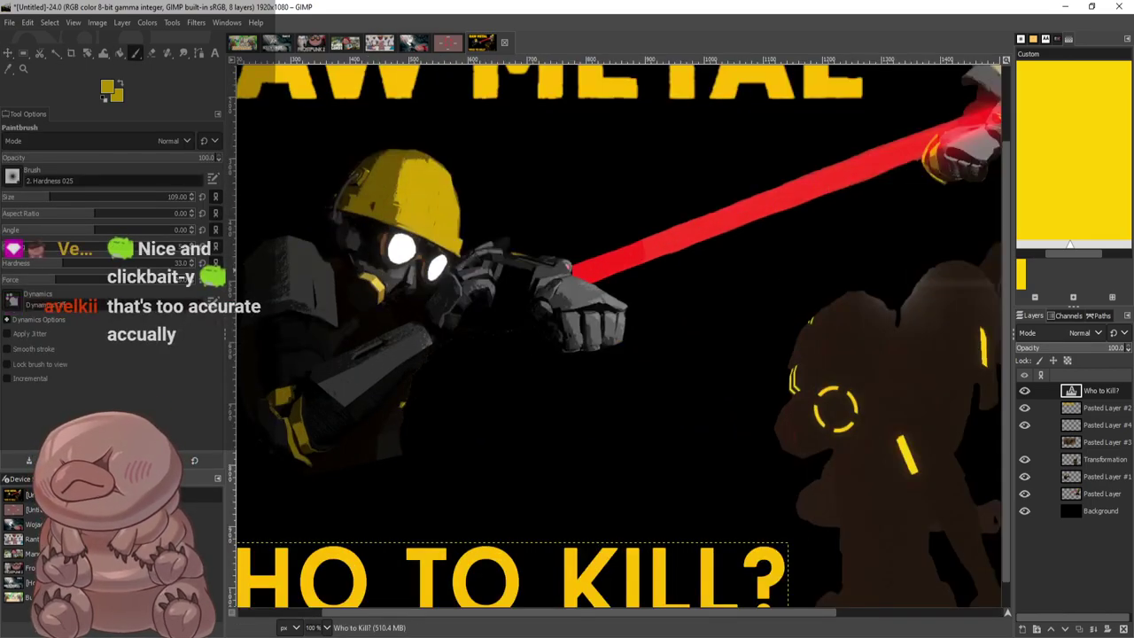
scroll(735, 312, "down", 4)
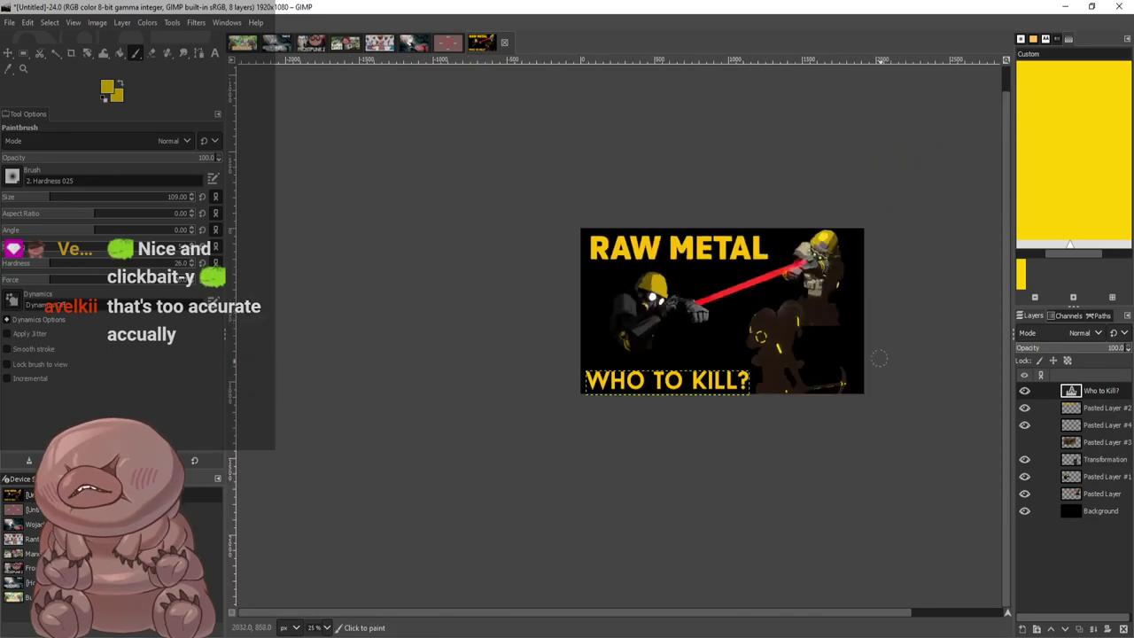
scroll(904, 388, "up", 2)
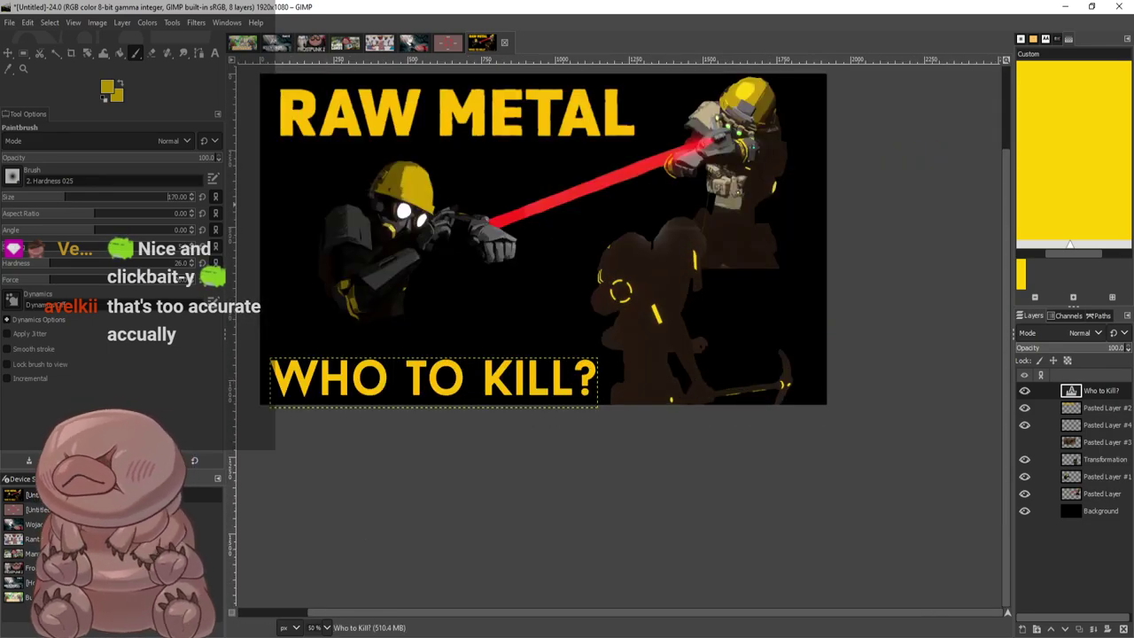
left_click(1101, 493)
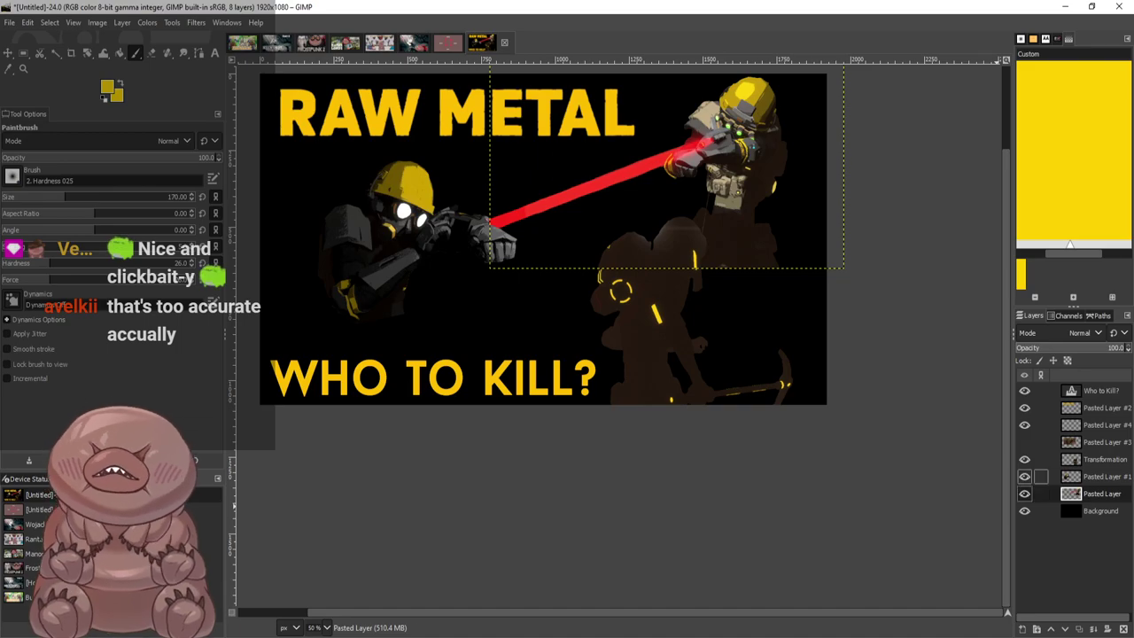
left_click(1101, 477)
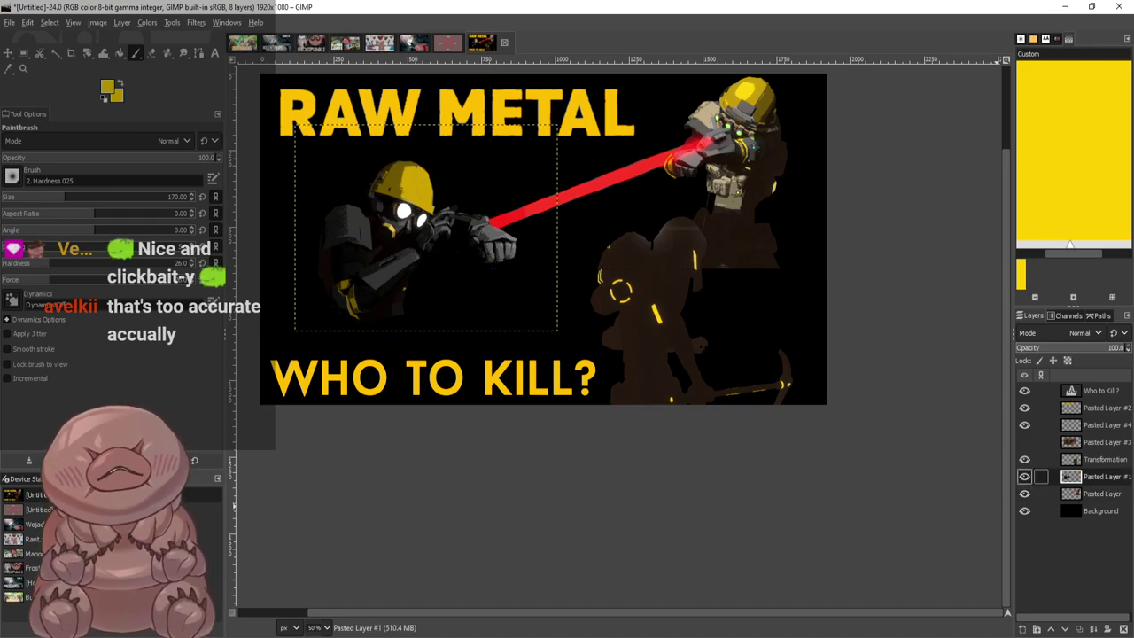
left_click(50, 22)
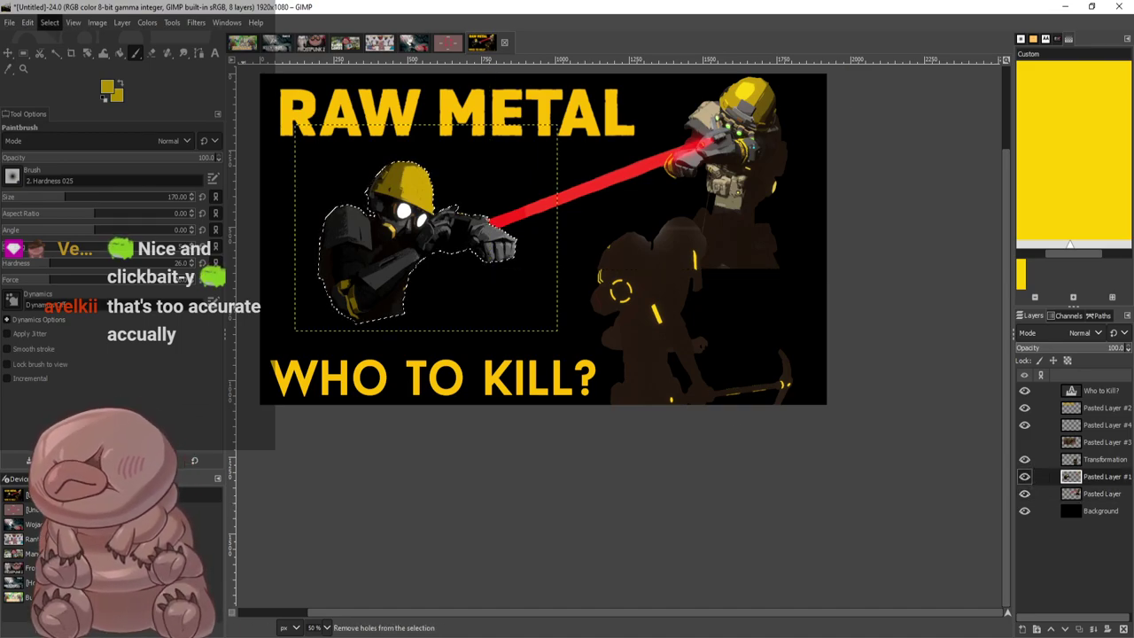
left_click(76, 195)
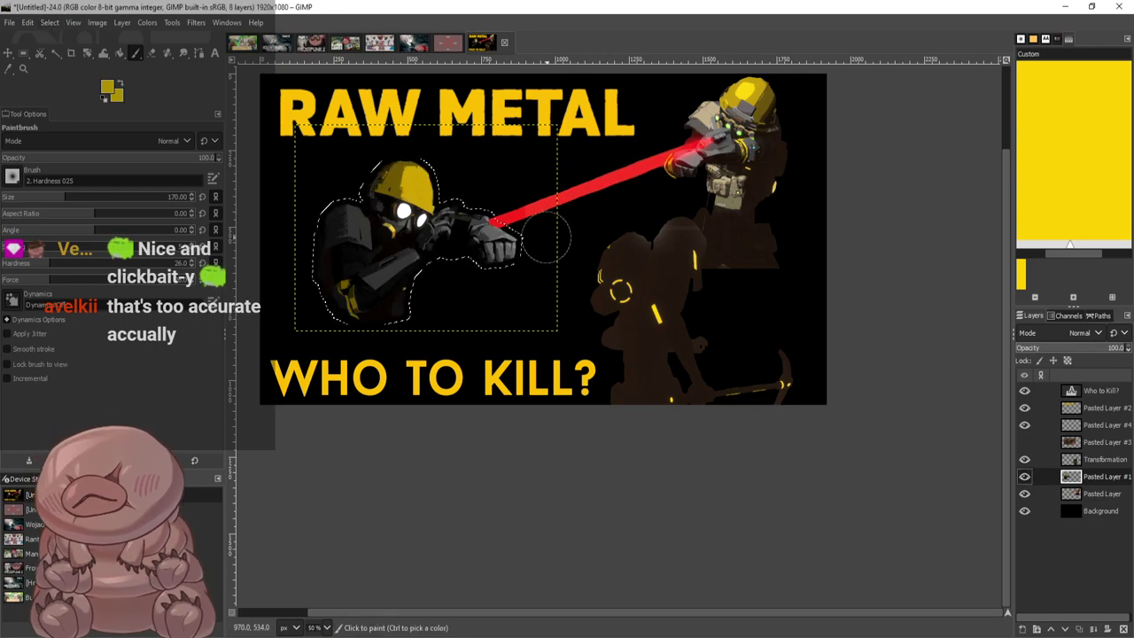
left_click(552, 266)
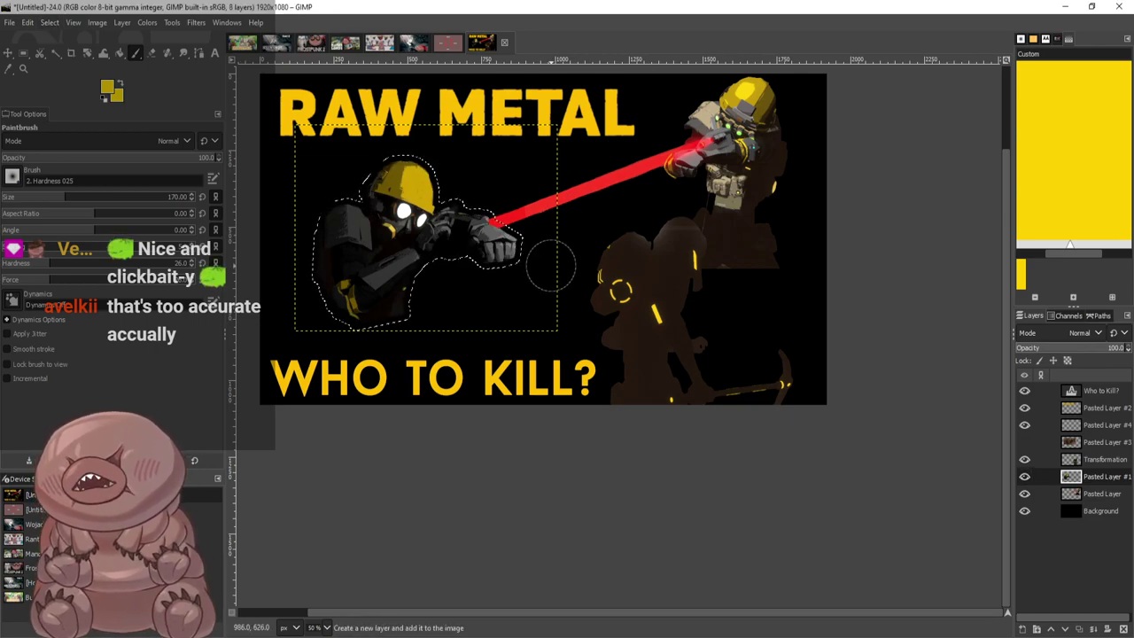
Add a new transparent layer and place it directly above the Background layer, beneath all the figures
left_click(1022, 629)
key("Return")
left_click_drag(491, 240, 481, 251)
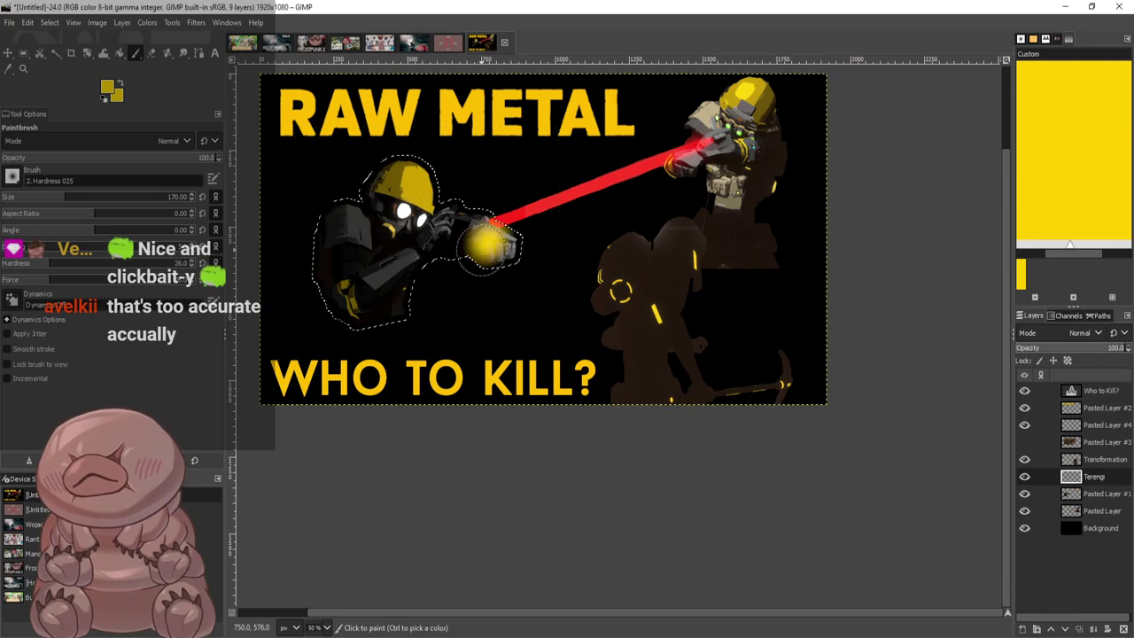
key("ctrl+z")
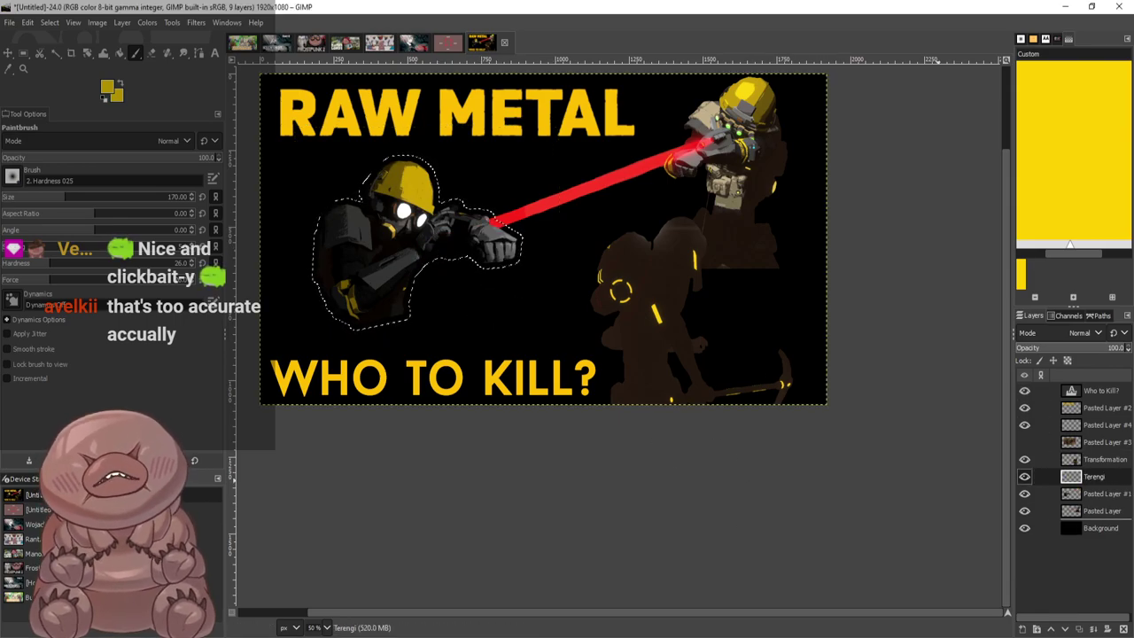
left_click_drag(1095, 477, 1097, 518)
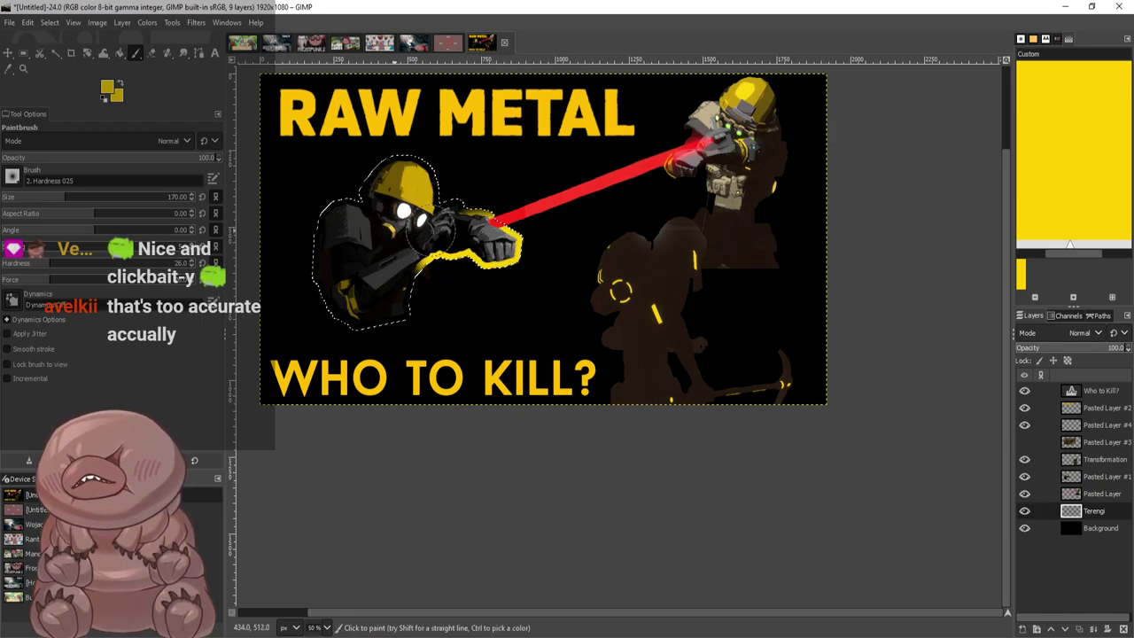
Try to paint a solid yellow outline behind the white-goggled figure with the 170 px Paintbrush
mouse_move(389, 226)
left_mouse_down()
mouse_move(306, 205)
mouse_move(347, 168)
left_mouse_up()
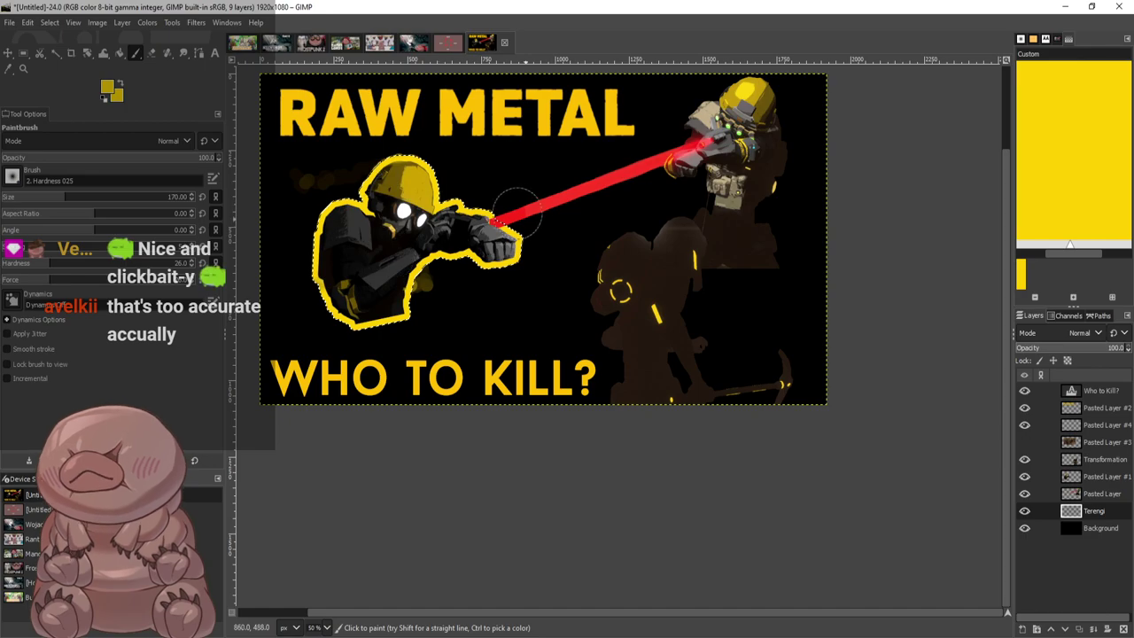
scroll(436, 239, "up", 1)
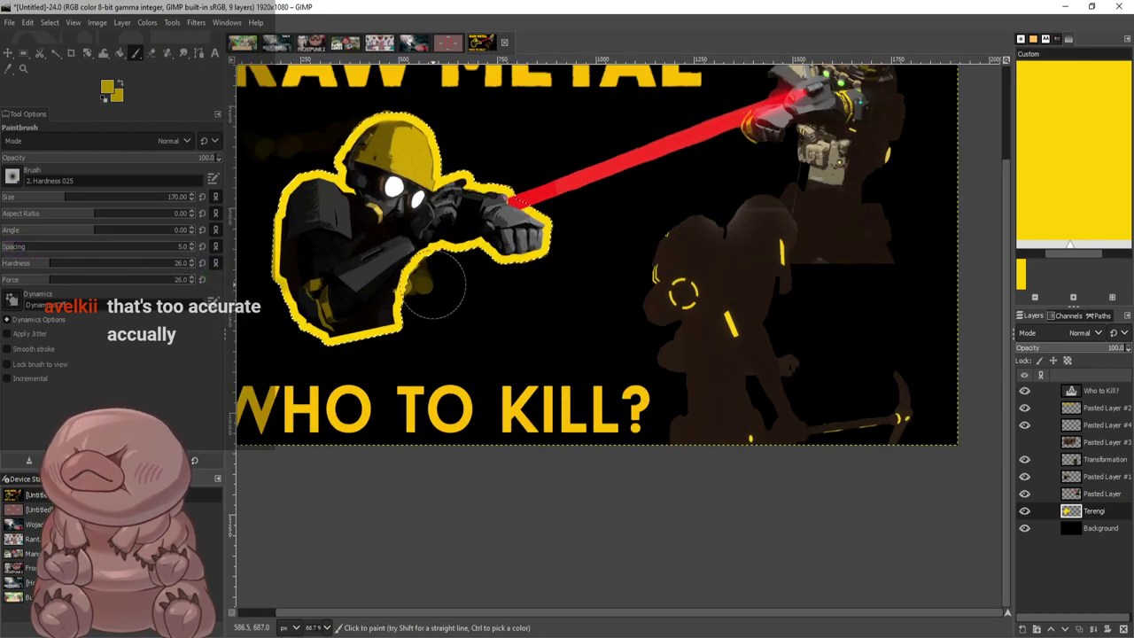
key("ctrl+z")
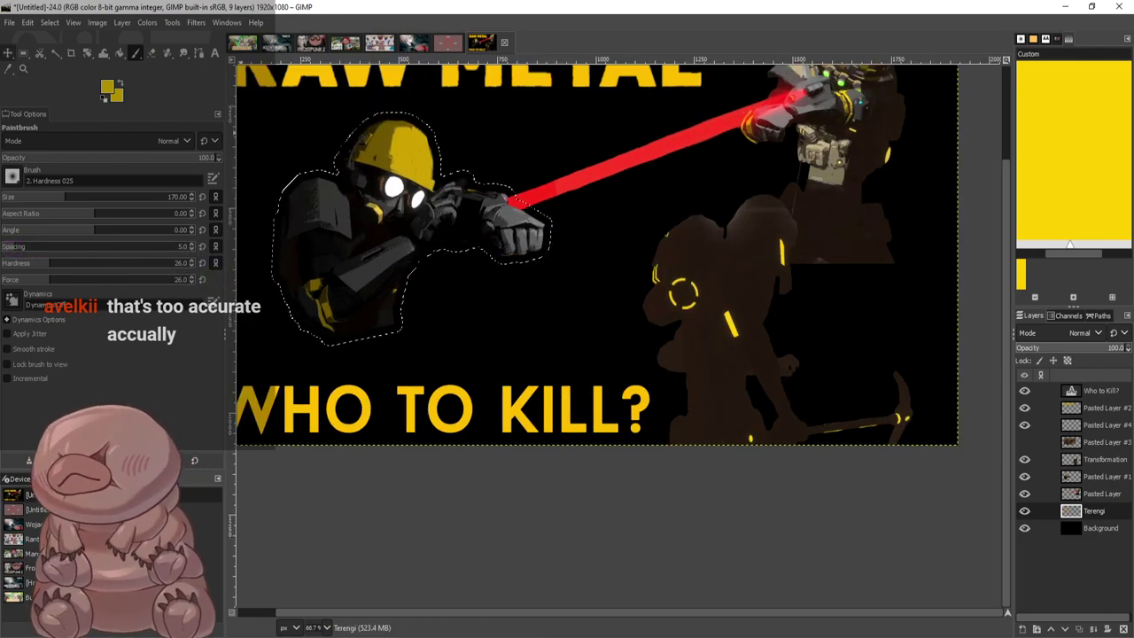
Try to fill the grown selection around the white-goggled figure with yellow using Bucket Fill
key("shift+b")
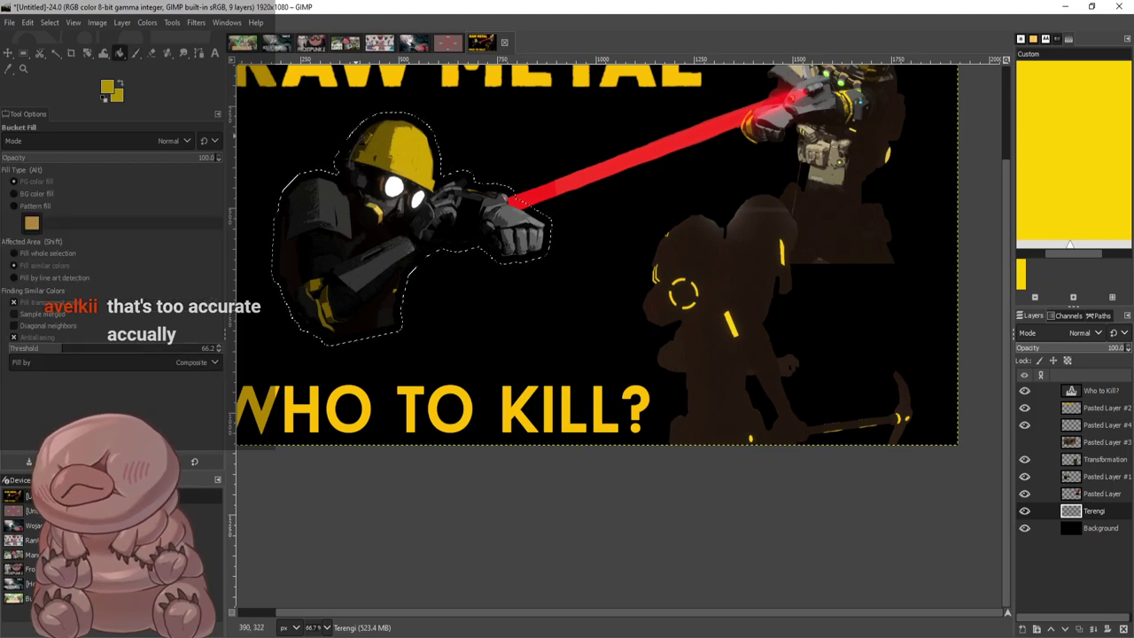
left_click(355, 139)
scroll(413, 249, "down", 4)
scroll(356, 254, "up", 3)
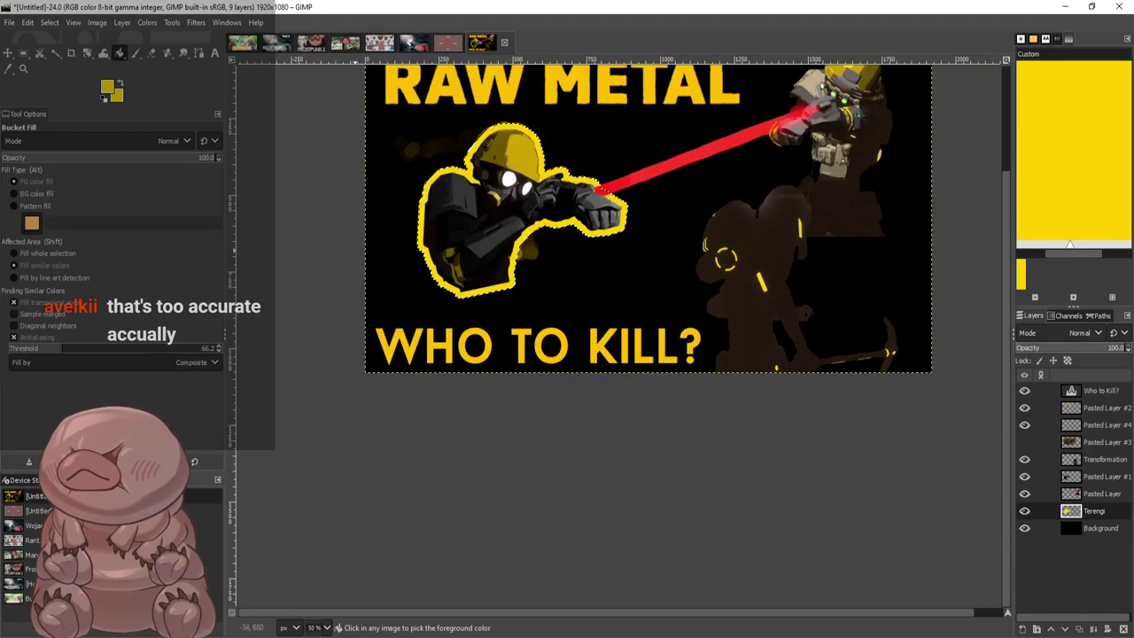
scroll(476, 142, "up", 3)
scroll(476, 161, "down", 2)
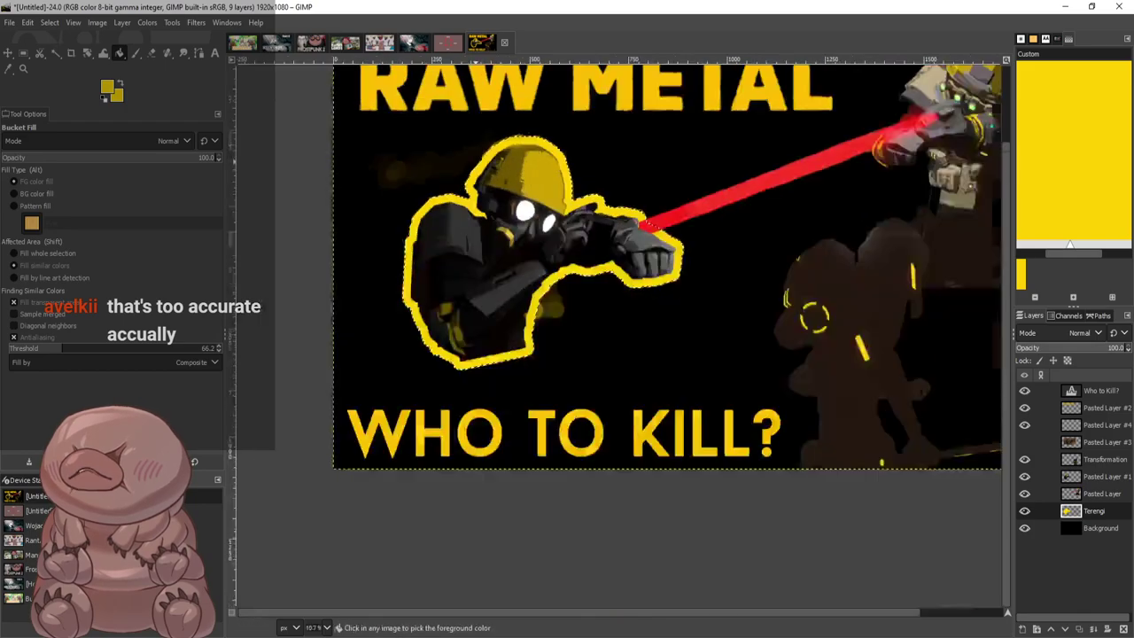
scroll(351, 365, "down", 1)
key("ctrl+z")
scroll(351, 365, "up", 1)
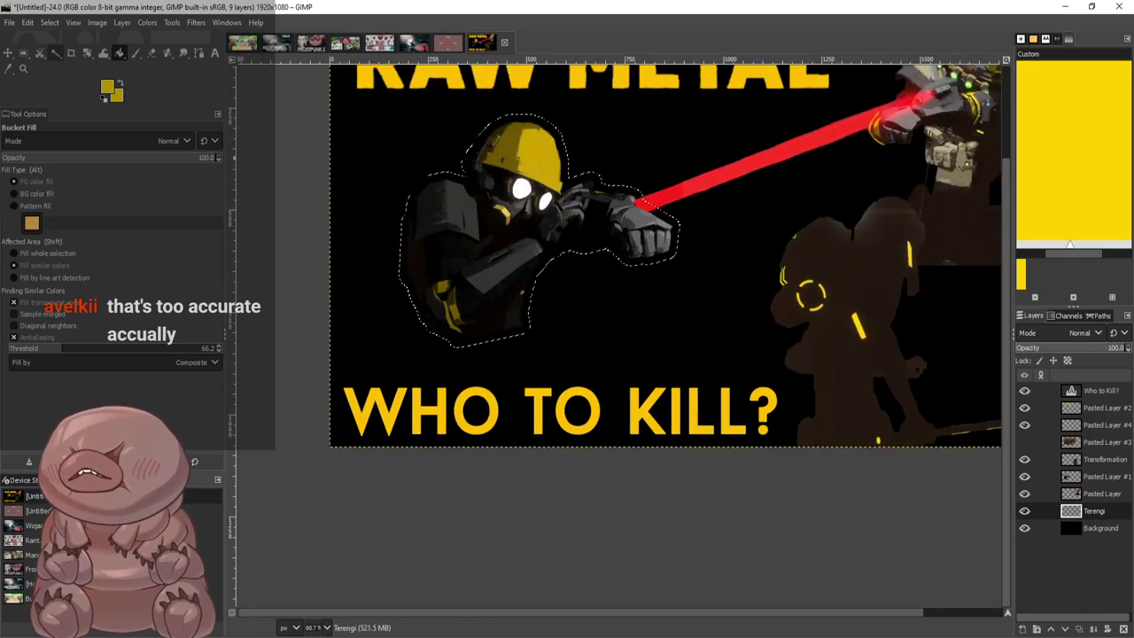
Try to brush a softer yellow glow inside the selection around the white-goggled figure
key("u")
left_click(136, 53)
mouse_move(547, 145)
left_mouse_down()
mouse_move(517, 142)
mouse_move(490, 159)
mouse_move(552, 146)
mouse_move(521, 141)
mouse_move(495, 209)
mouse_move(561, 177)
mouse_move(531, 177)
mouse_move(552, 174)
mouse_move(532, 142)
mouse_move(503, 141)
mouse_move(477, 188)
mouse_move(440, 204)
mouse_move(416, 254)
mouse_move(430, 307)
mouse_move(443, 321)
mouse_move(488, 326)
mouse_move(551, 243)
mouse_move(663, 240)
mouse_move(656, 222)
mouse_move(580, 204)
left_mouse_up()
key("ctrl+z")
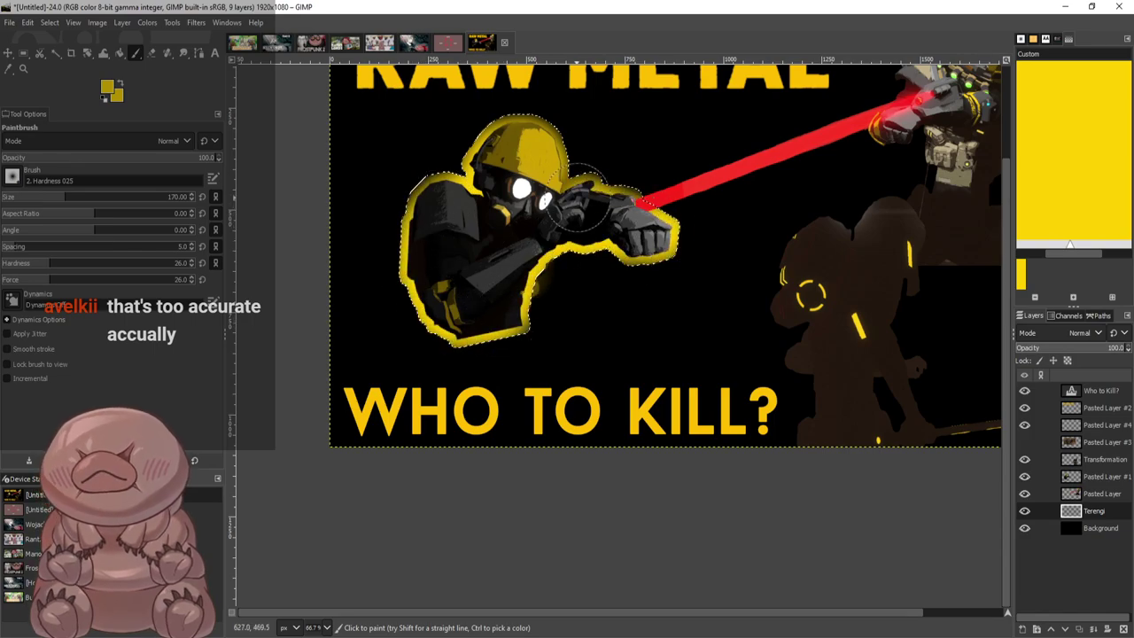
scroll(758, 264, "down", 2)
scroll(895, 298, "up", 1)
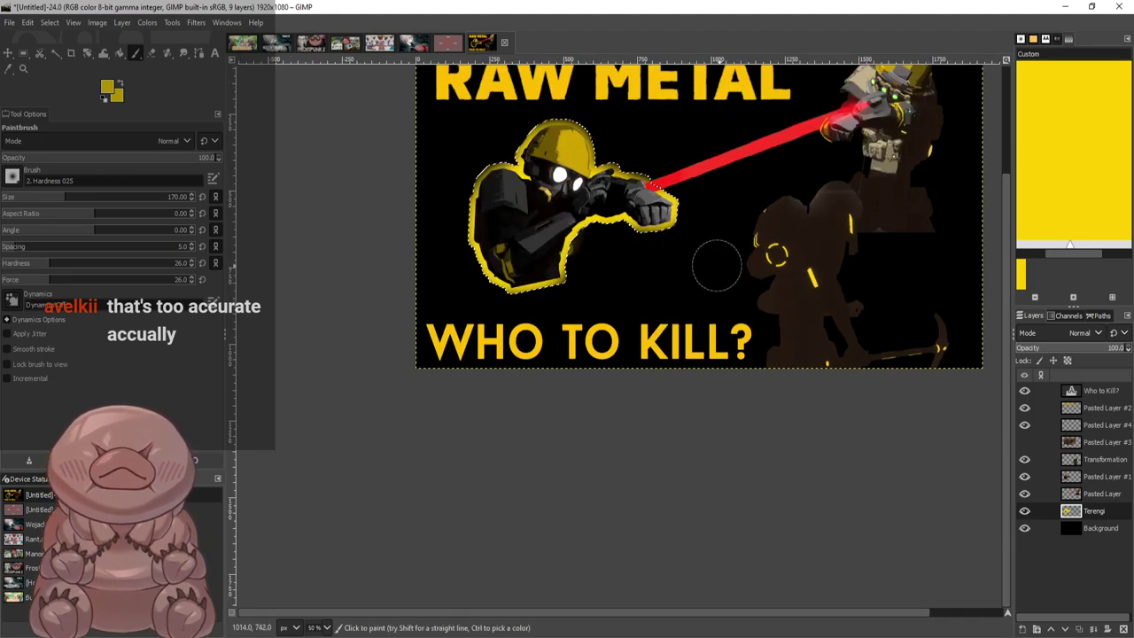
Undo the last glow strokes and repaint the yellow outline around the white-goggled figure, fading it toward the lower body
key("ctrl+z")
key("ctrl+z")
mouse_move(569, 211)
left_mouse_down()
mouse_move(654, 226)
mouse_move(685, 213)
mouse_move(597, 177)
mouse_move(575, 133)
mouse_move(548, 122)
mouse_move(535, 126)
mouse_move(528, 166)
mouse_move(479, 206)
mouse_move(497, 277)
left_mouse_up()
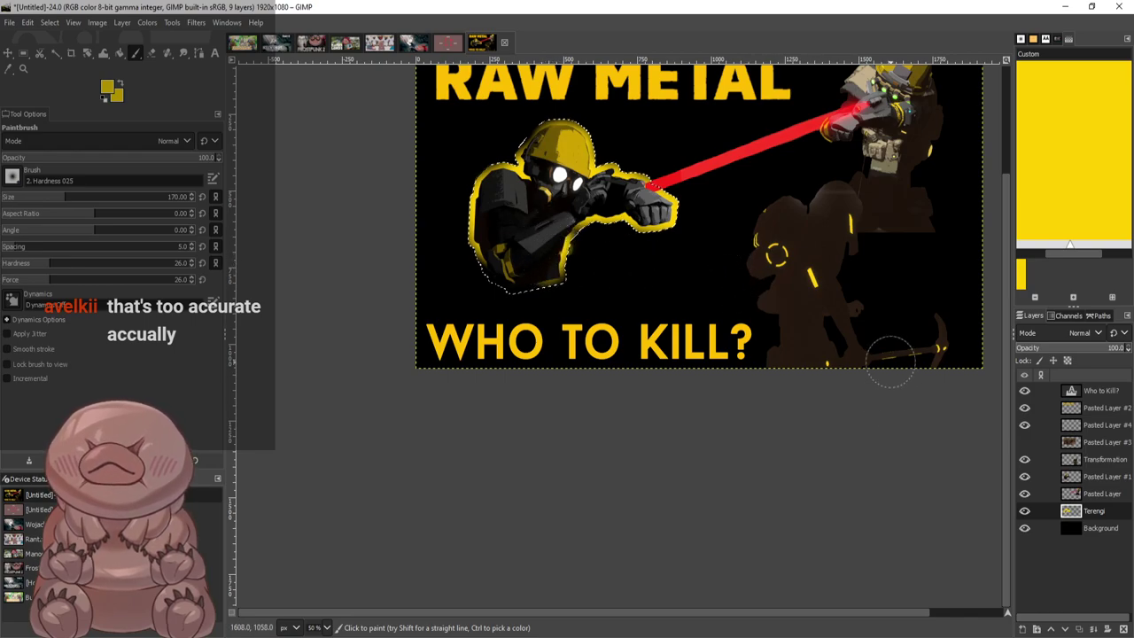
Select the dark silhouette's shape grown beyond its edges and paint a yellow outline around it on the outline layer
left_click(1071, 459, "alt")
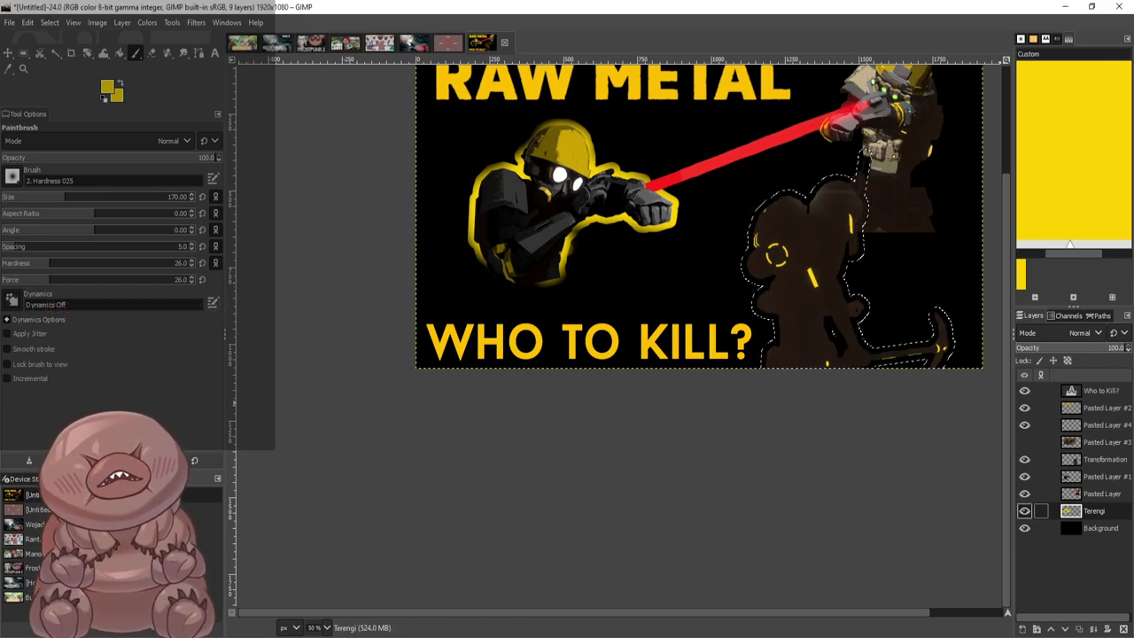
mouse_move(780, 362)
left_mouse_down()
mouse_move(763, 241)
mouse_move(782, 216)
mouse_move(837, 209)
mouse_move(866, 171)
mouse_move(866, 232)
mouse_move(842, 292)
mouse_move(864, 339)
mouse_move(899, 348)
mouse_move(935, 325)
mouse_move(942, 345)
mouse_move(934, 358)
mouse_move(838, 340)
left_mouse_up()
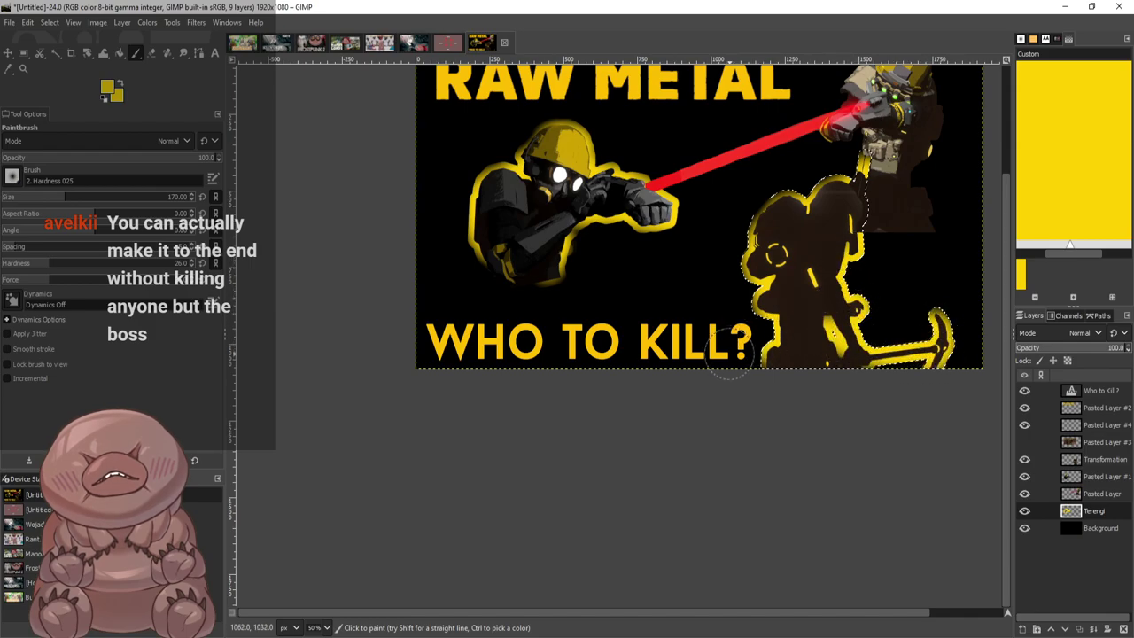
scroll(960, 288, "up", 1)
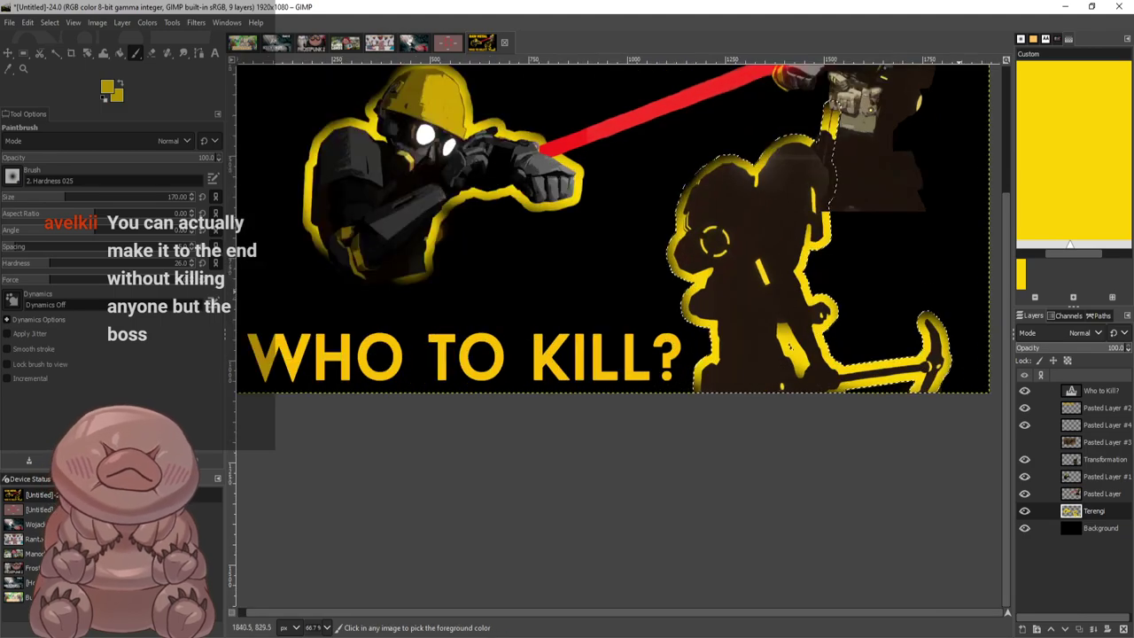
scroll(951, 237, "up", 1)
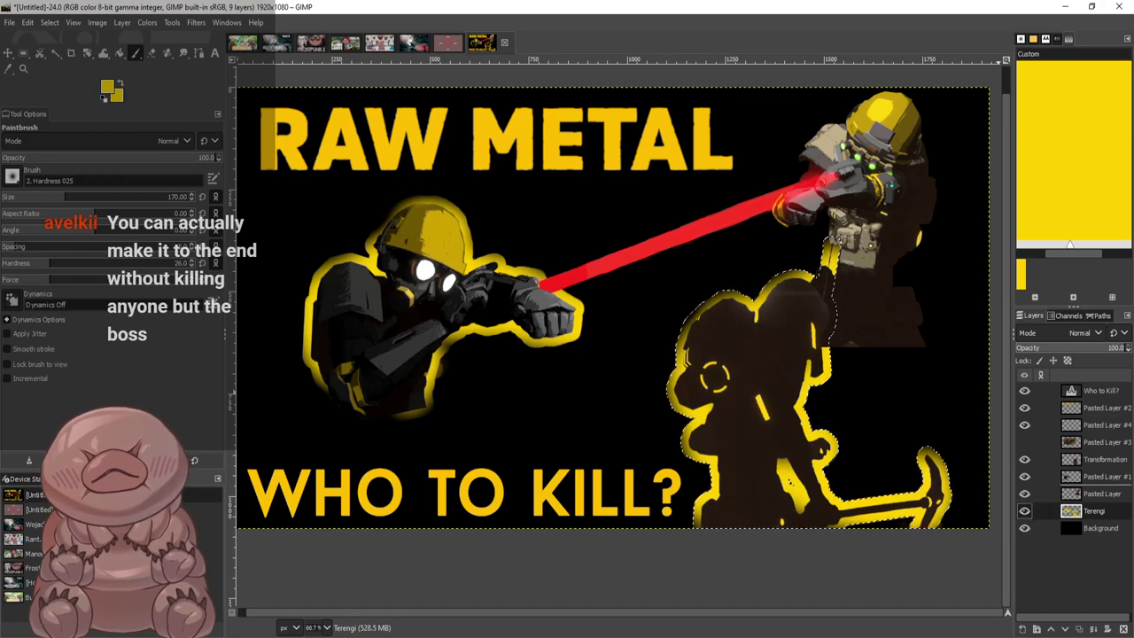
On the green-eyed figure's layer, paint the missing yellow outline where the dark silhouette and its tool overlap that figure
mouse_move(1094, 510)
left_mouse_down()
mouse_move(1094, 489)
mouse_move(1094, 516)
left_mouse_up()
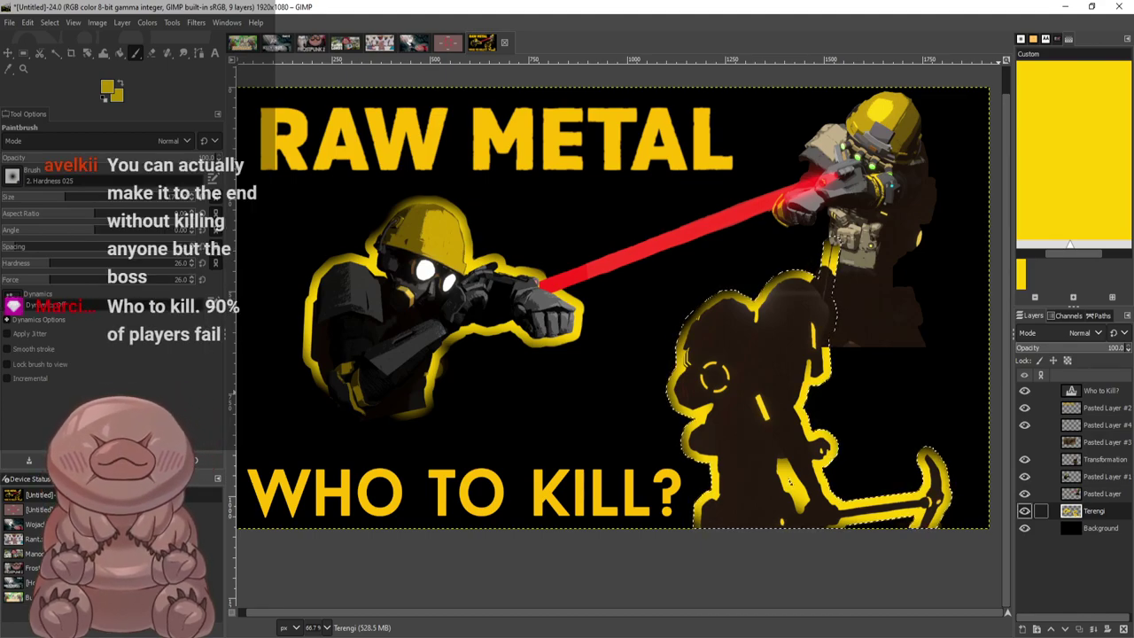
scroll(932, 405, "up", 1)
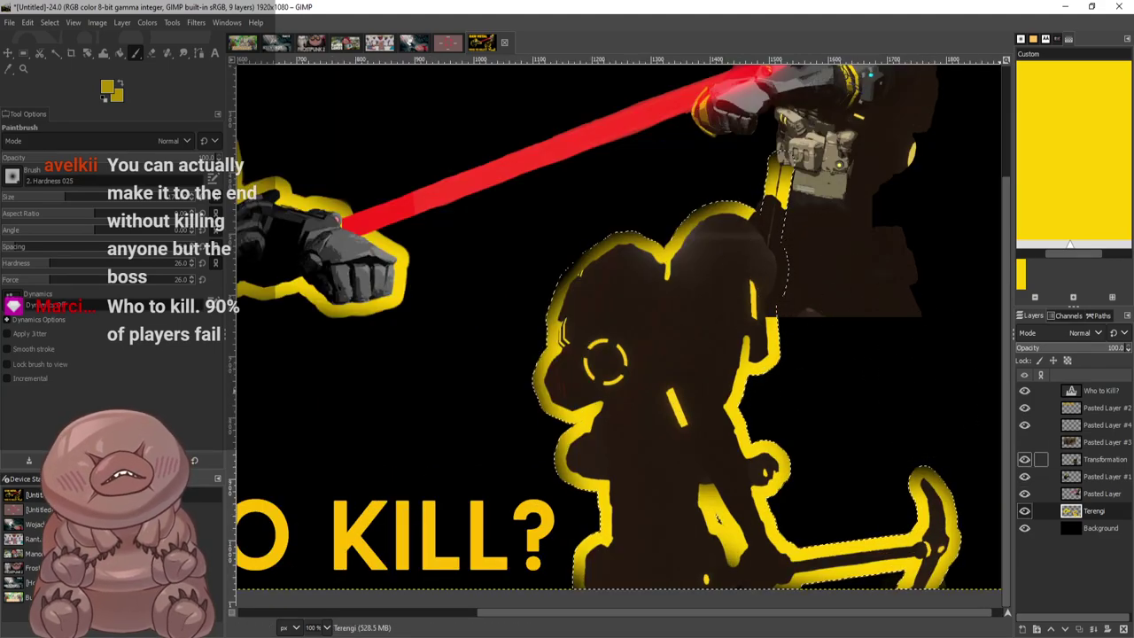
left_click(1099, 475)
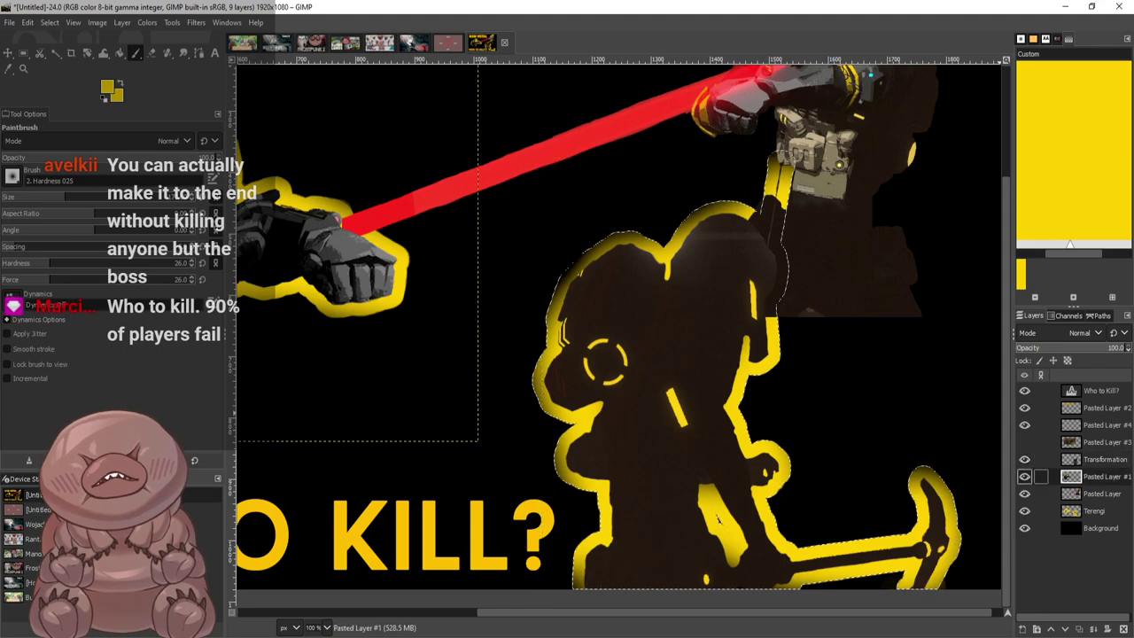
left_click(1102, 494)
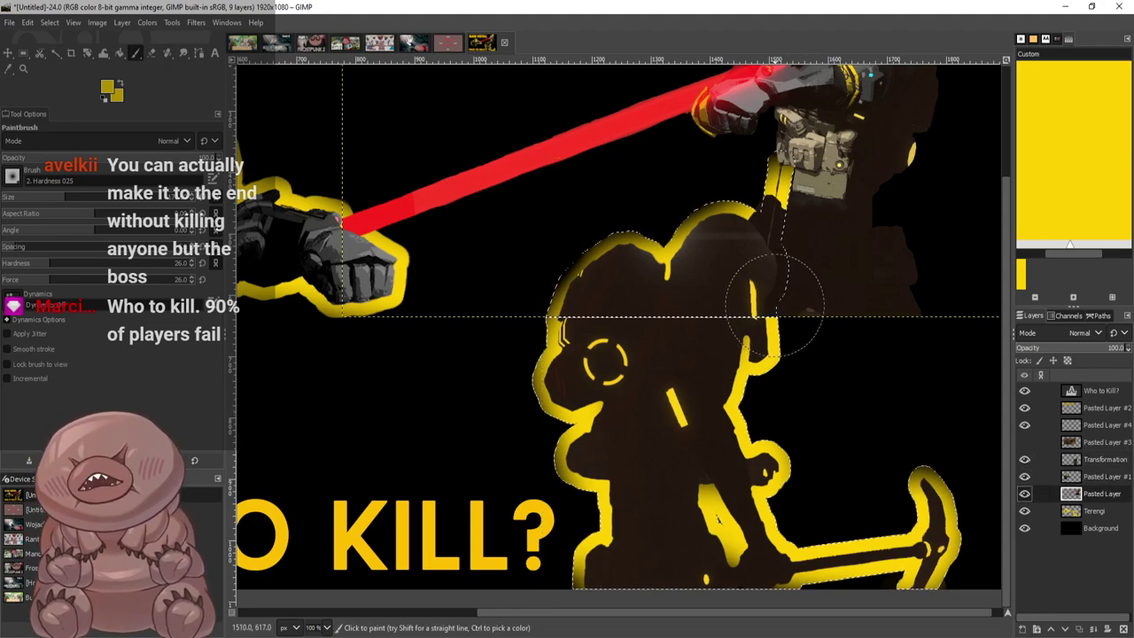
mouse_move(777, 294)
left_mouse_down()
mouse_move(771, 235)
mouse_move(763, 243)
left_mouse_up()
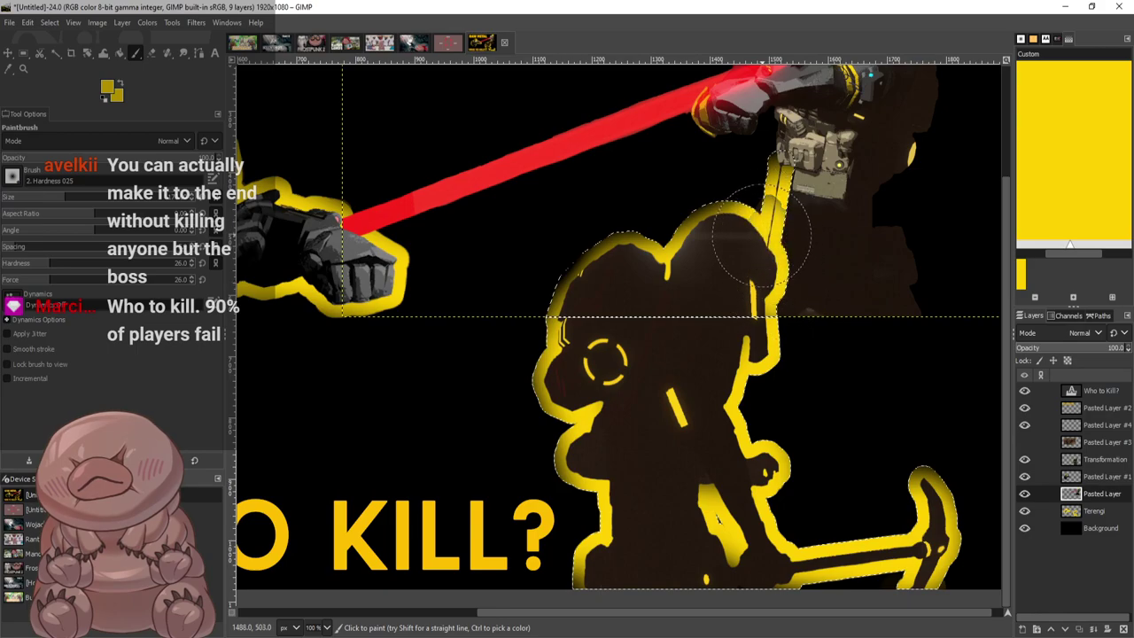
scroll(878, 243, "down", 2)
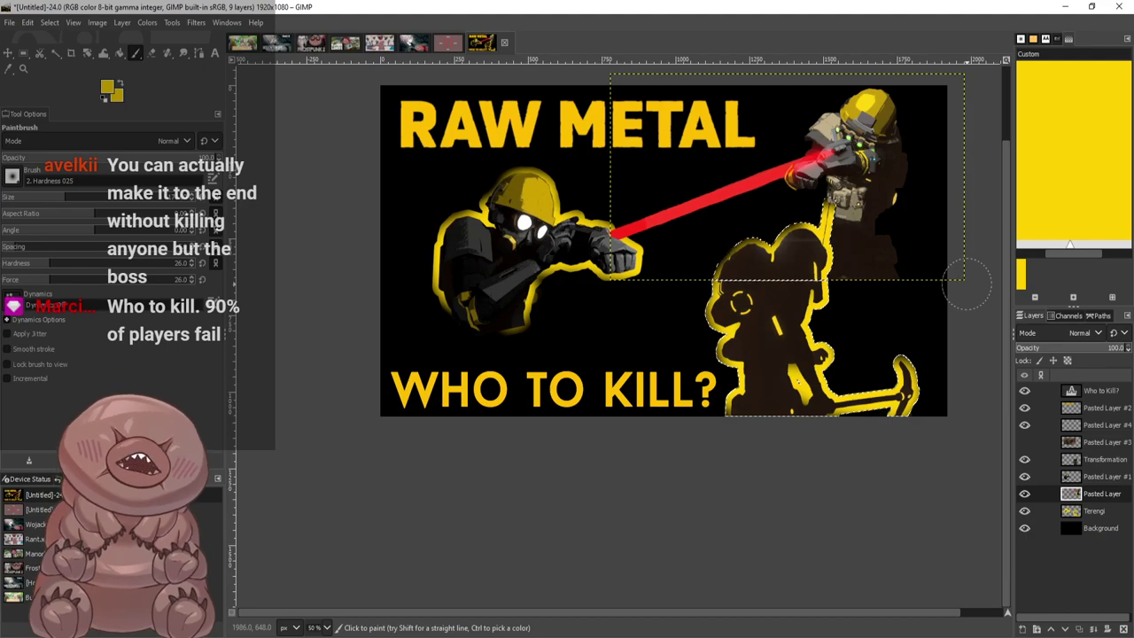
key("plus")
key("plus")
key("plus")
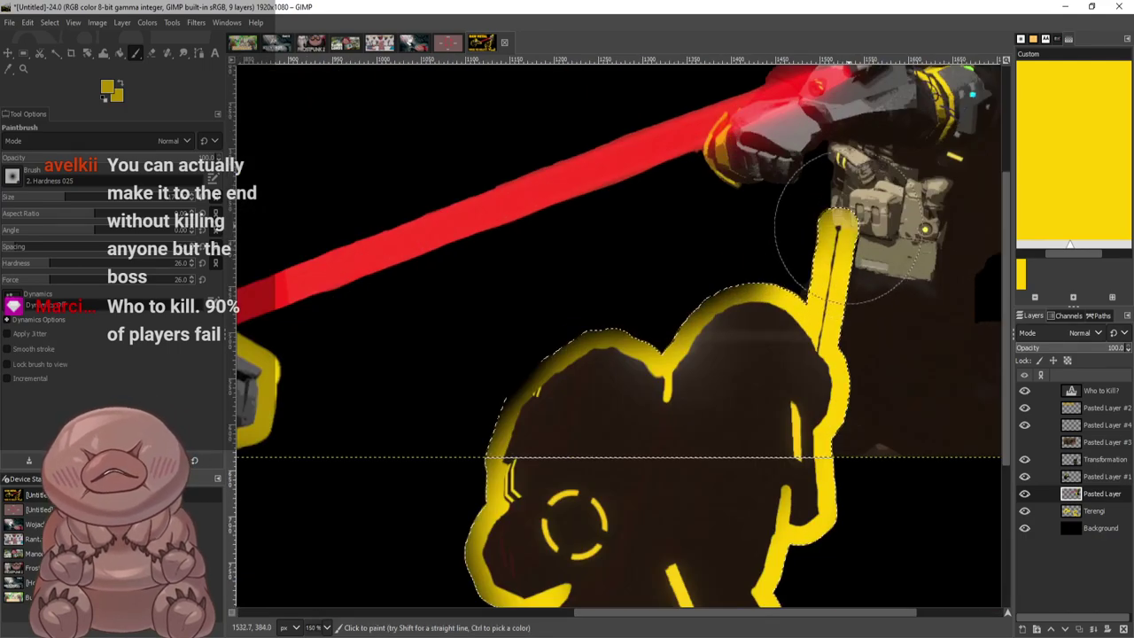
key("minus")
key("minus")
key("minus")
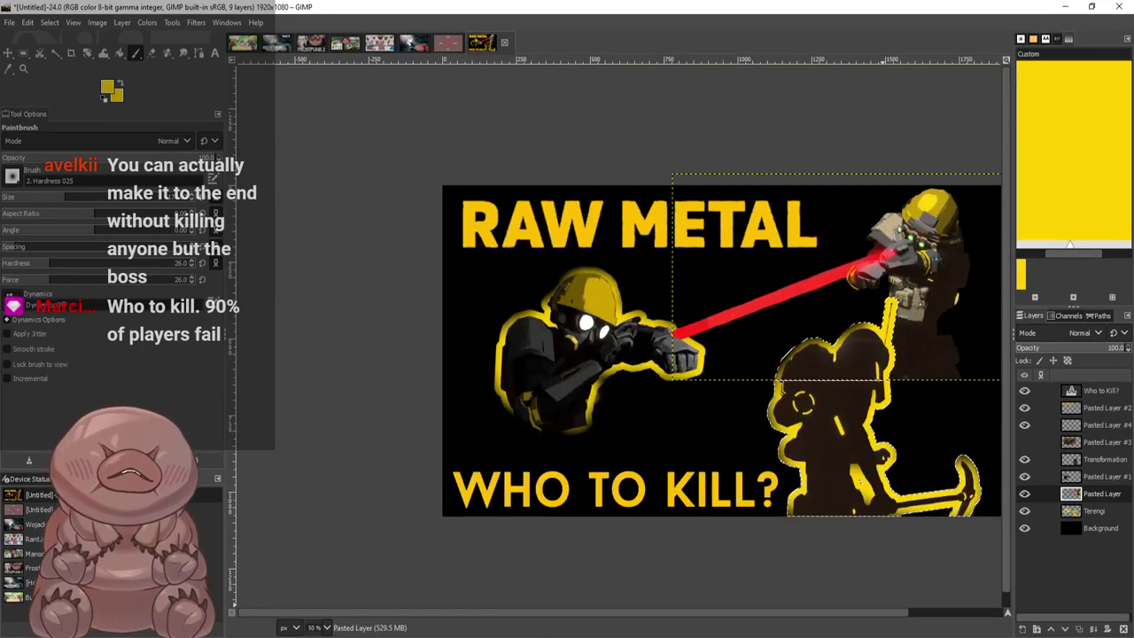
Select the green-eyed figure's shape grown beyond its edges, paint a yellow outline around it on the outline layer, and clear the selection
left_click(1071, 494, "alt")
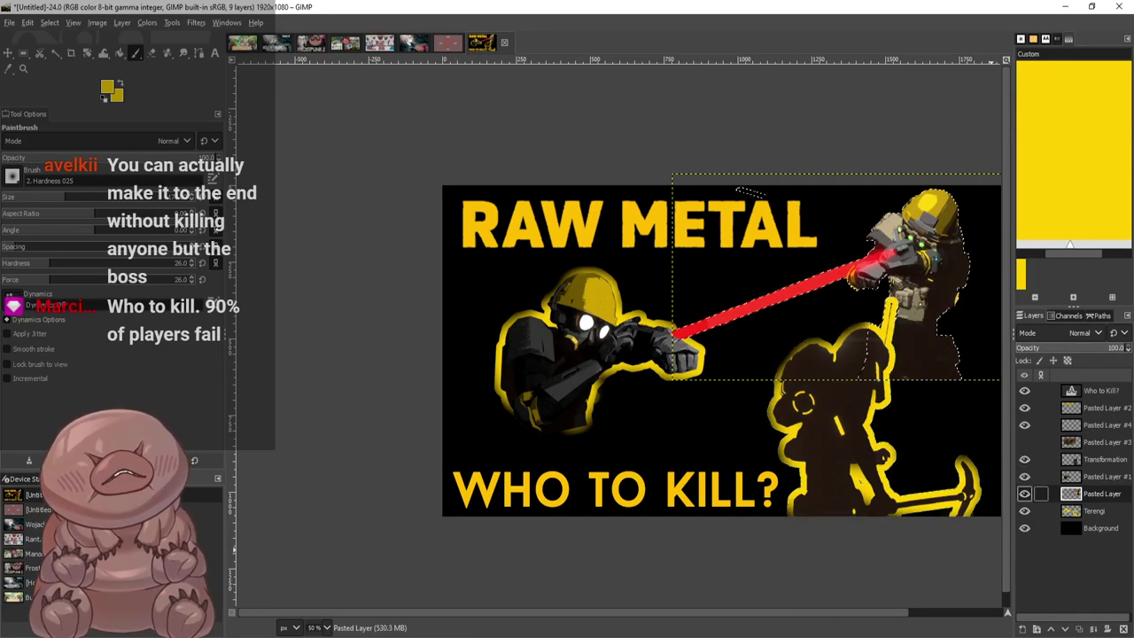
left_click(50, 22)
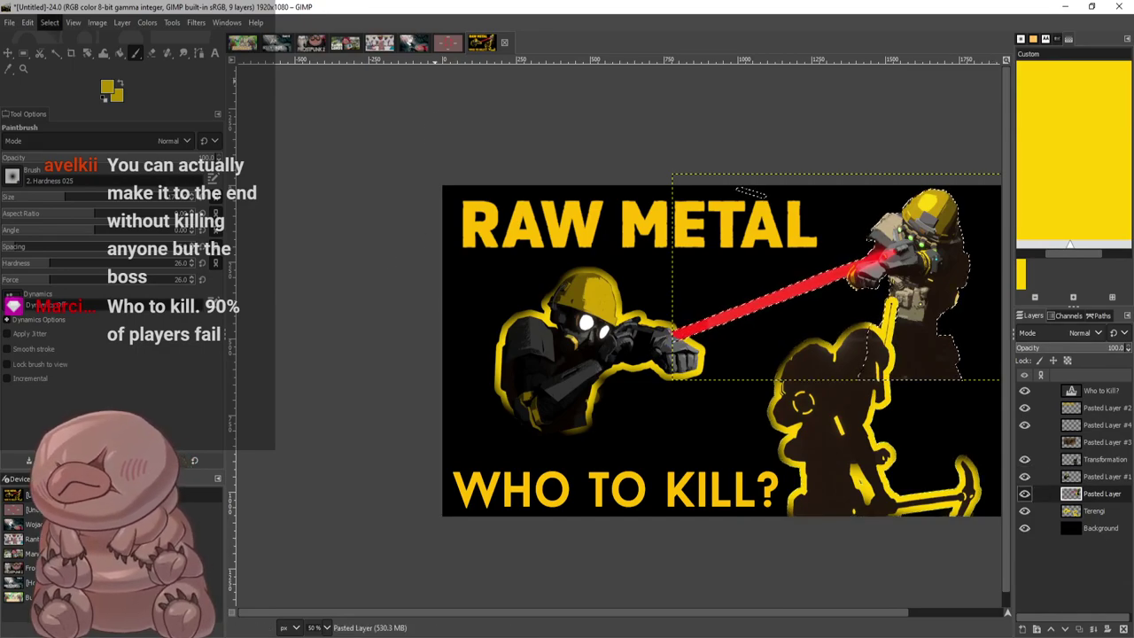
left_click(75, 185)
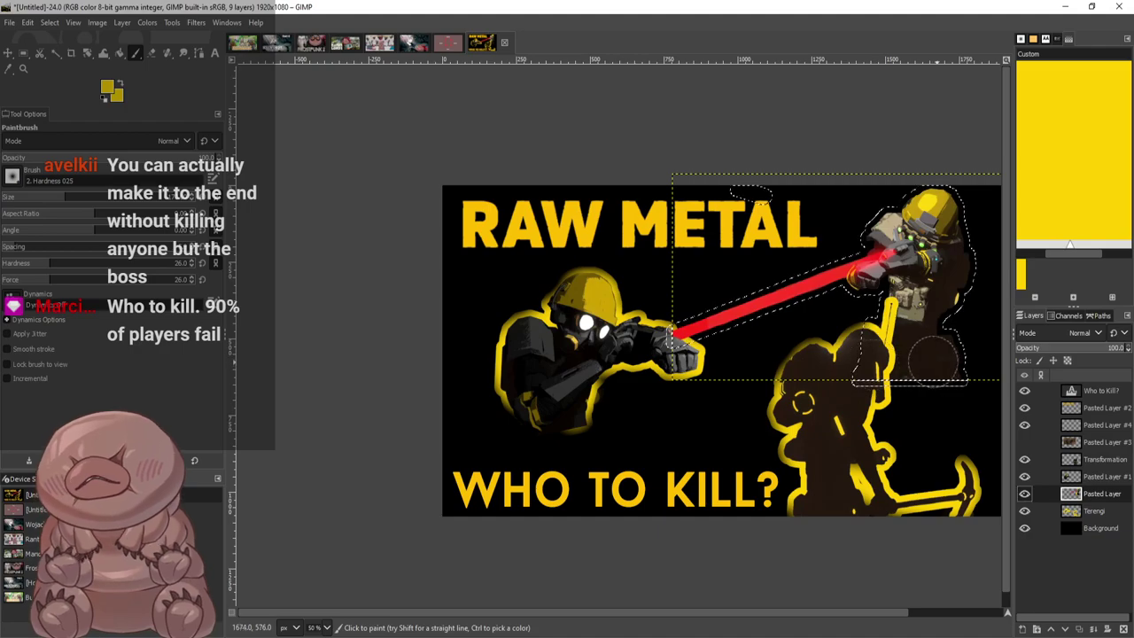
scroll(972, 348, "up", 1, "ctrl")
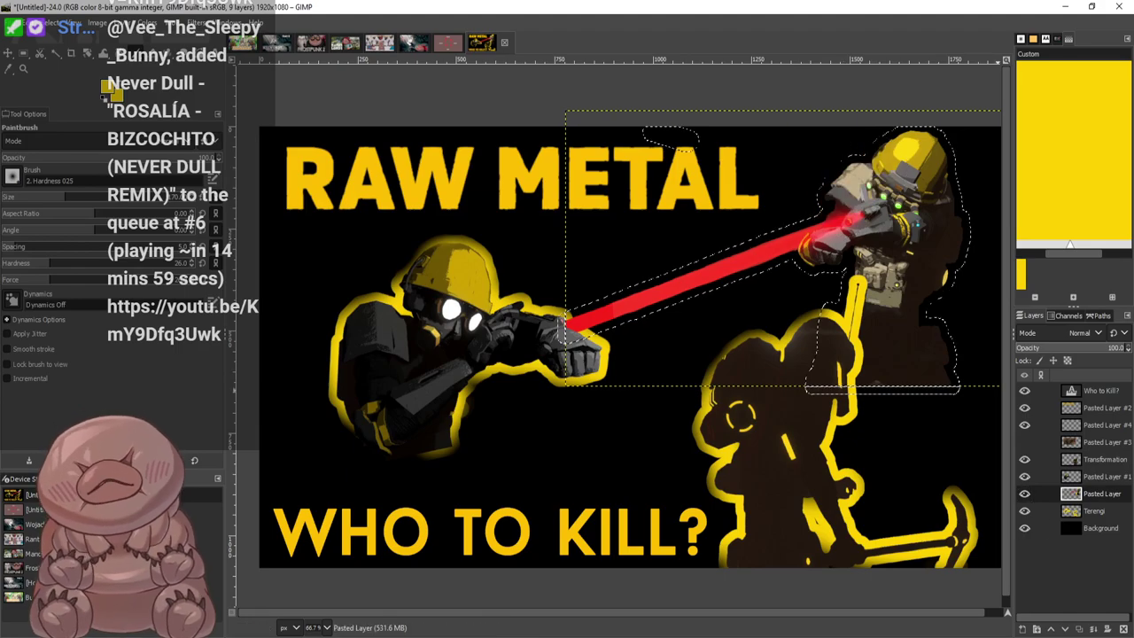
left_click(1094, 511)
mouse_move(828, 211)
left_mouse_down()
mouse_move(864, 165)
mouse_move(931, 134)
mouse_move(957, 199)
mouse_move(930, 279)
mouse_move(877, 282)
mouse_move(845, 259)
mouse_move(817, 266)
mouse_move(839, 215)
left_mouse_up()
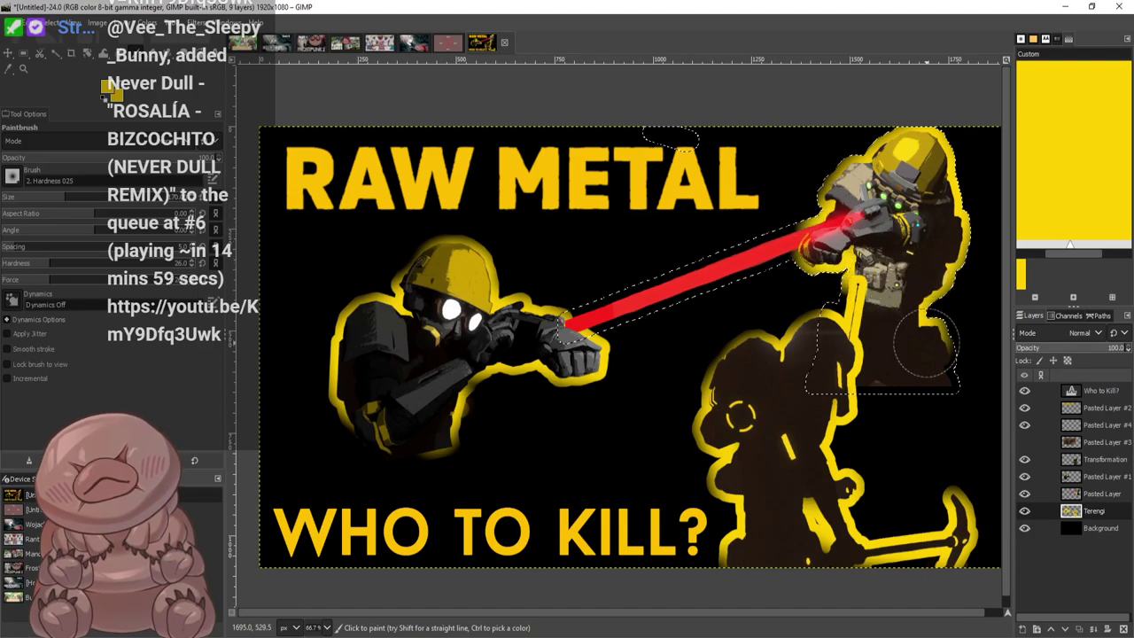
scroll(984, 324, "down", 2, "ctrl")
scroll(976, 342, "up", 1, "ctrl")
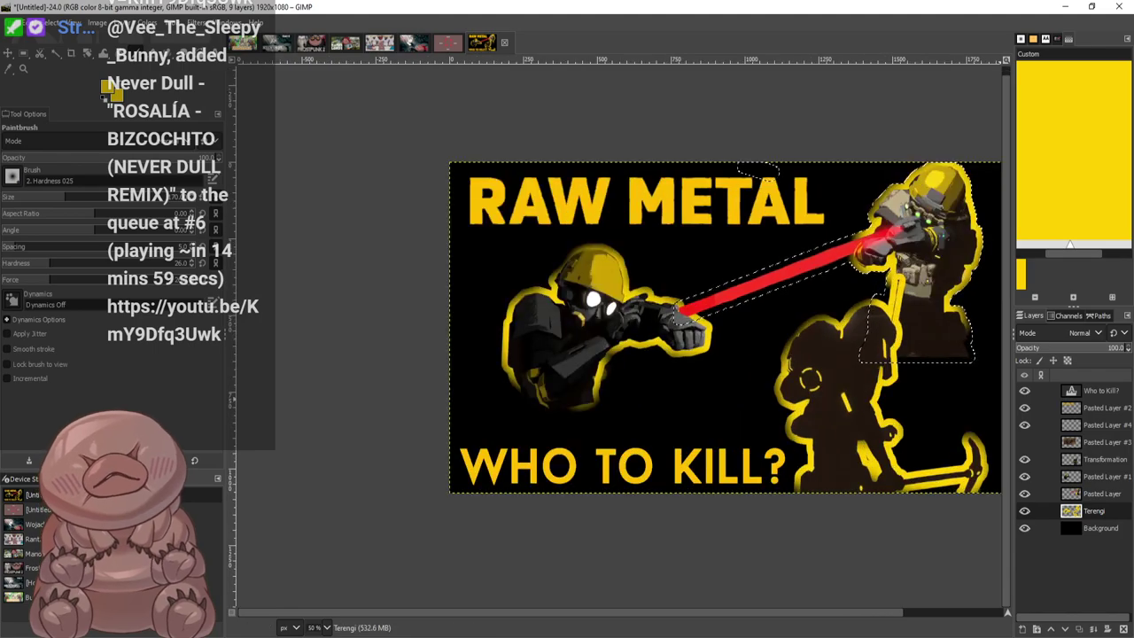
left_click(1096, 528)
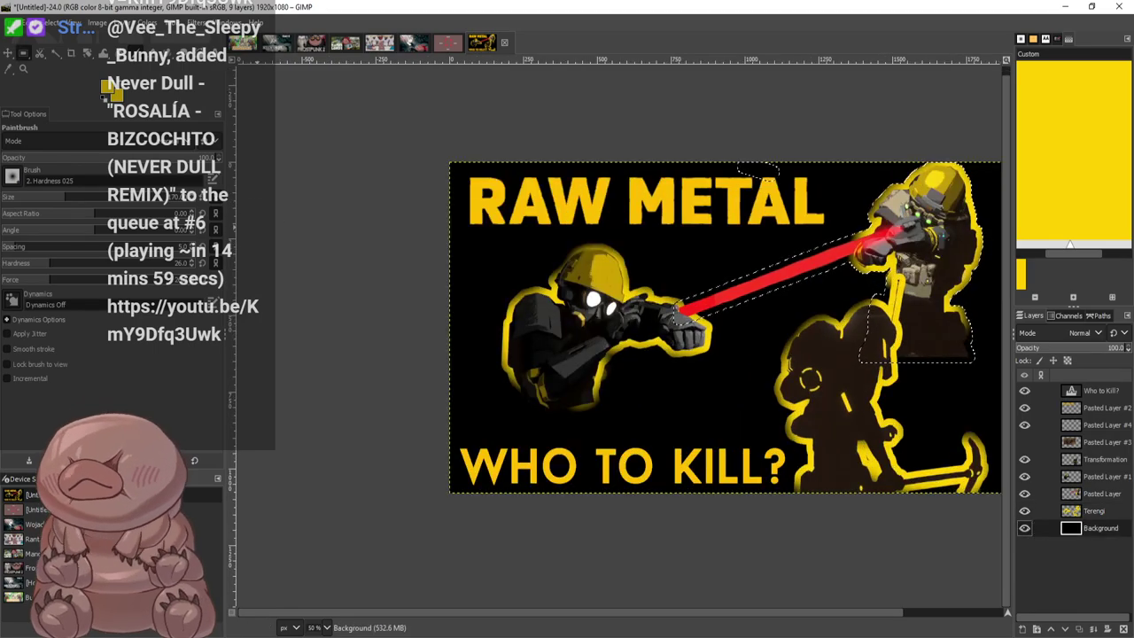
left_click(23, 53)
left_click(556, 219)
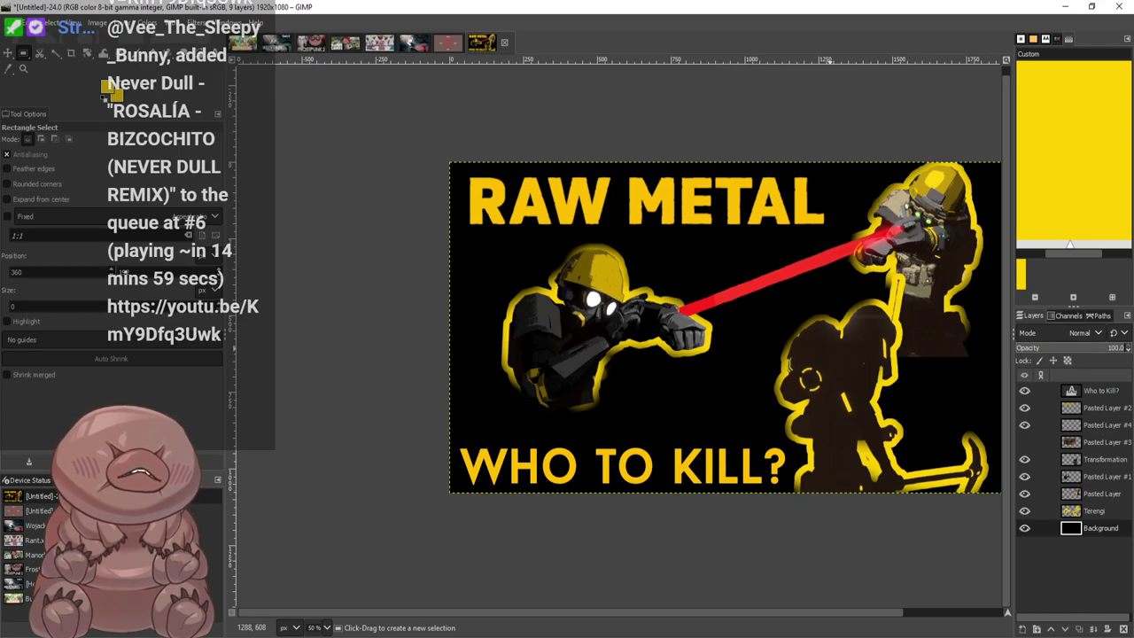
Undo the yellow outline work on all the figures back to before the outline layer was added, and clear the remaining selection
key("ctrl+z")
key("ctrl+z")
key("ctrl+z")
key("ctrl+z")
key("ctrl+z")
key("ctrl+z")
key("ctrl+z")
key("ctrl+z")
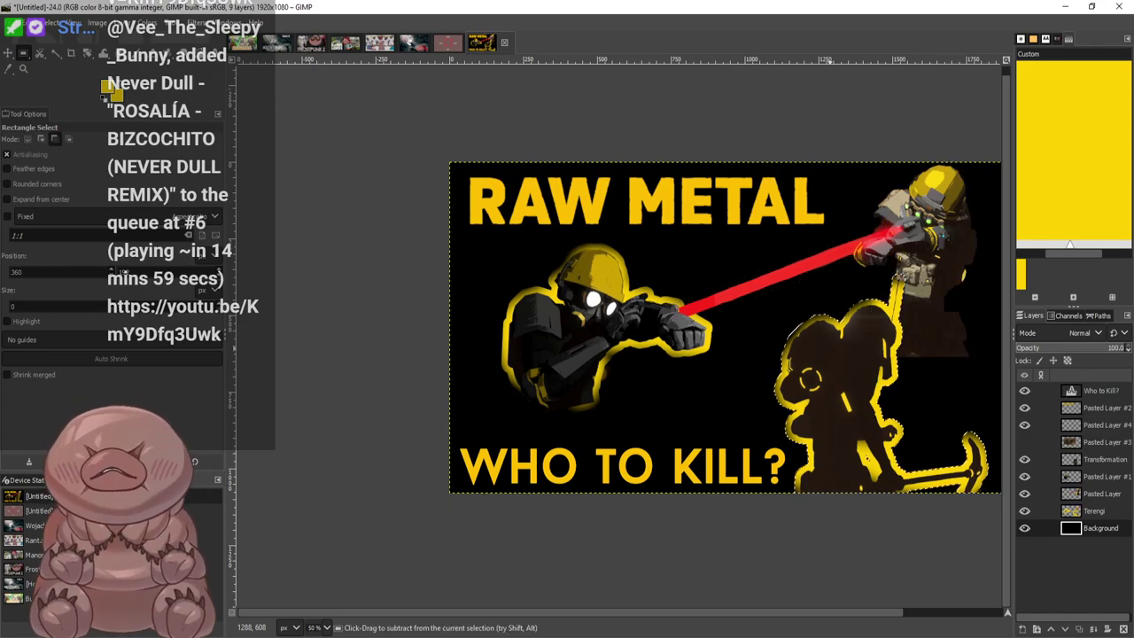
key("ctrl+z")
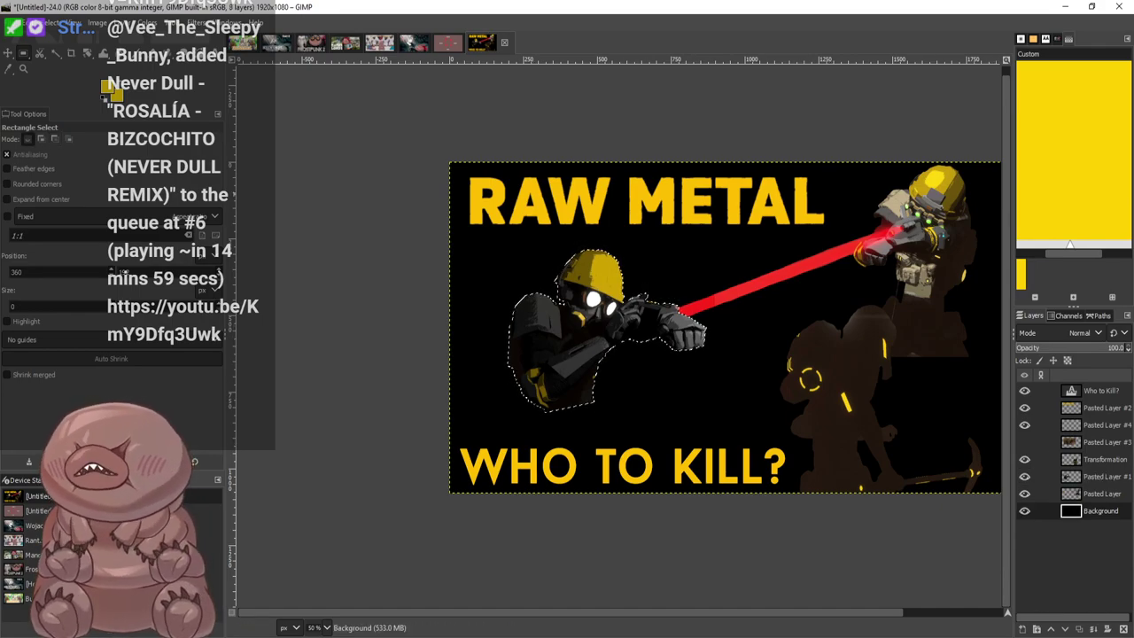
left_click(8, 53)
left_click(24, 53)
left_click(809, 372)
key("ctrl+z")
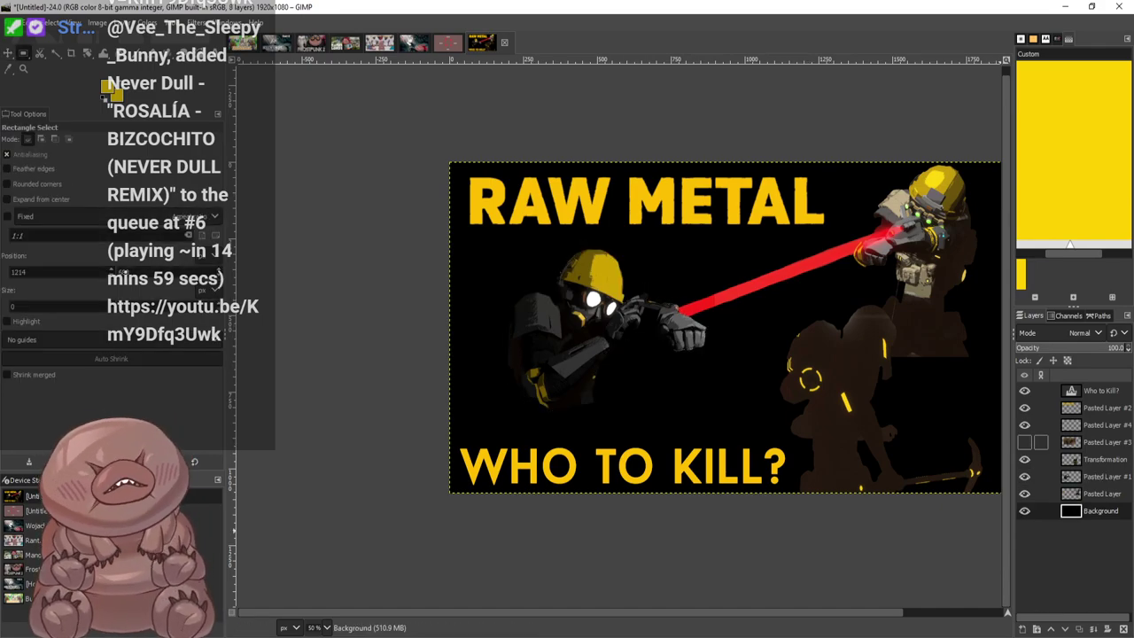
Scale up the white-goggled figure's layer and shift the figure slightly toward the canvas's left edge
left_click(1101, 476)
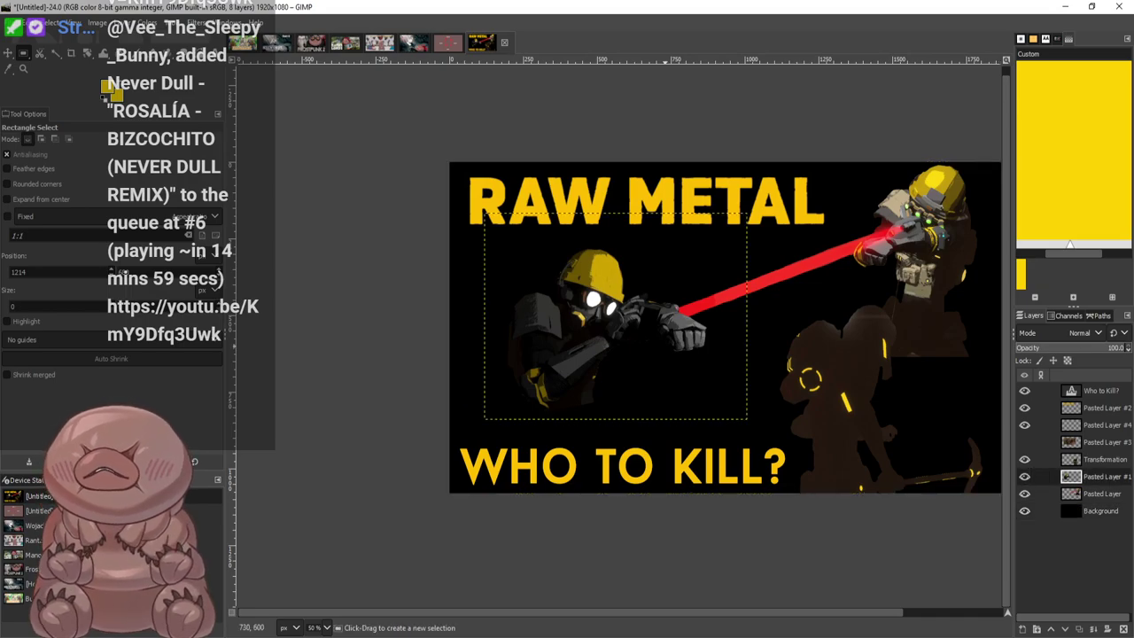
right_click(1101, 477)
left_click(1086, 483)
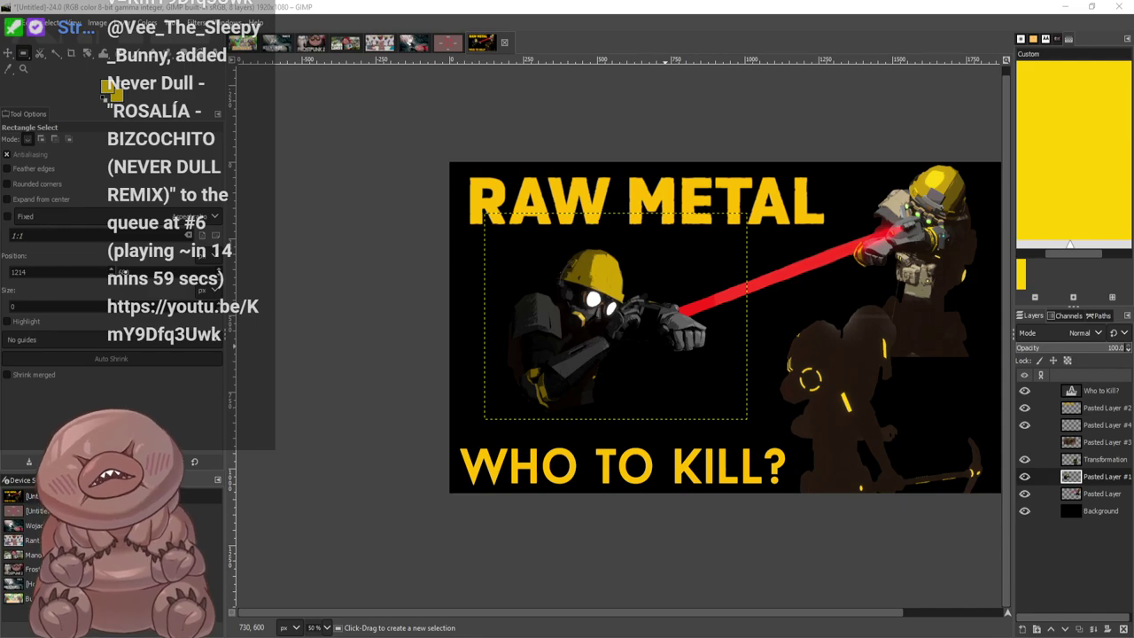
key("Return")
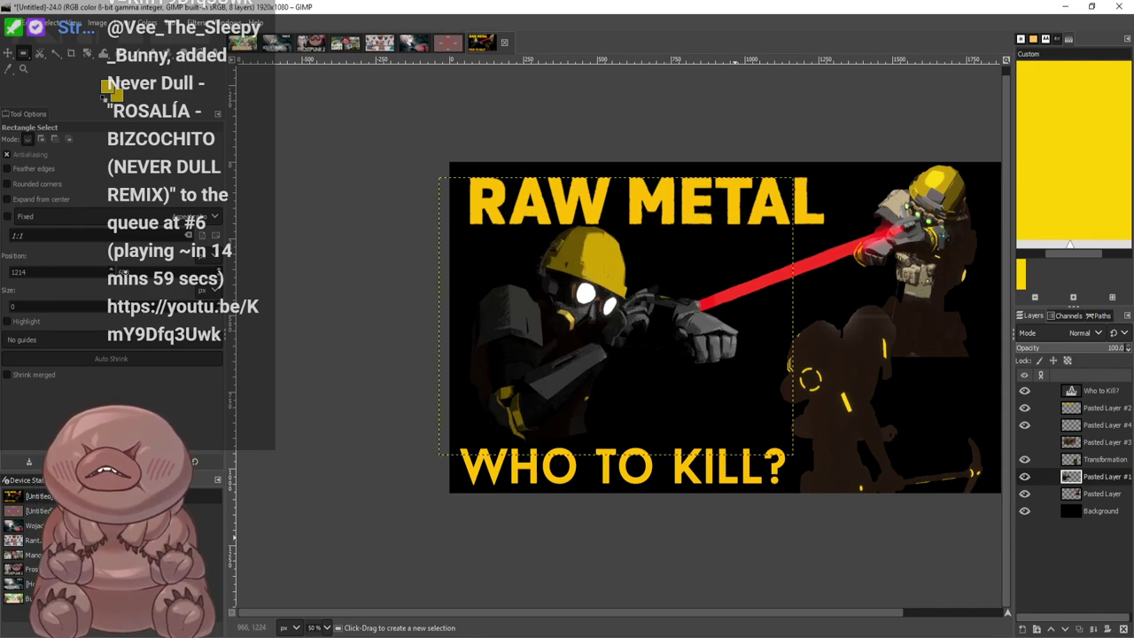
key("m")
left_click_drag(621, 314, 603, 316)
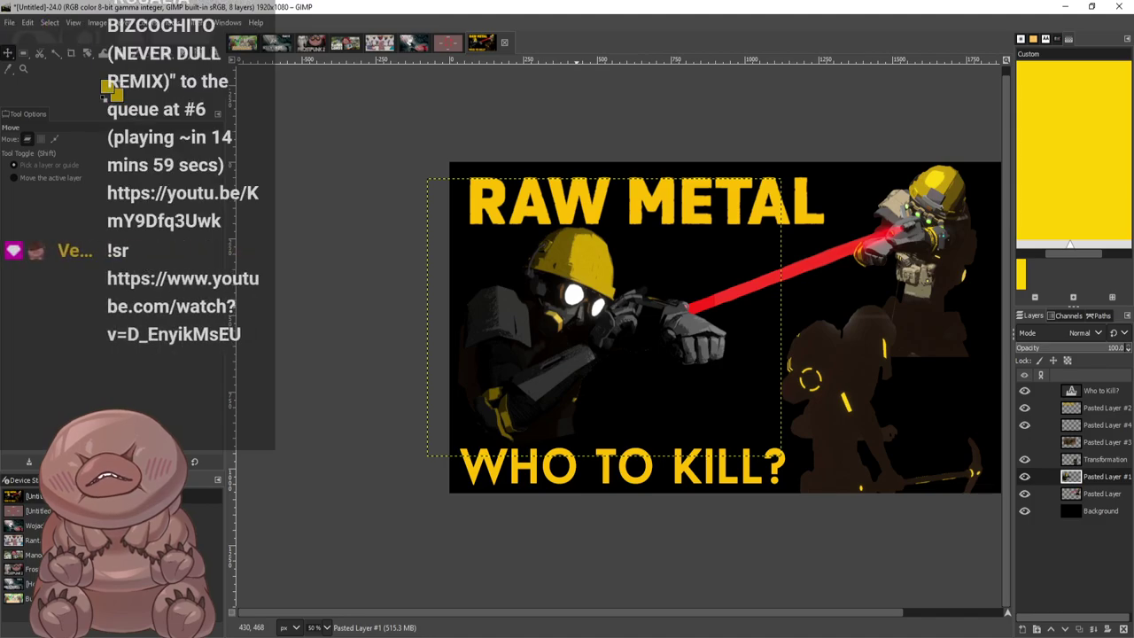
Rotate the white-goggled figure clockwise by 8.07° and move it right and down, between the title and the caption
key("shift+r")
left_click(604, 317)
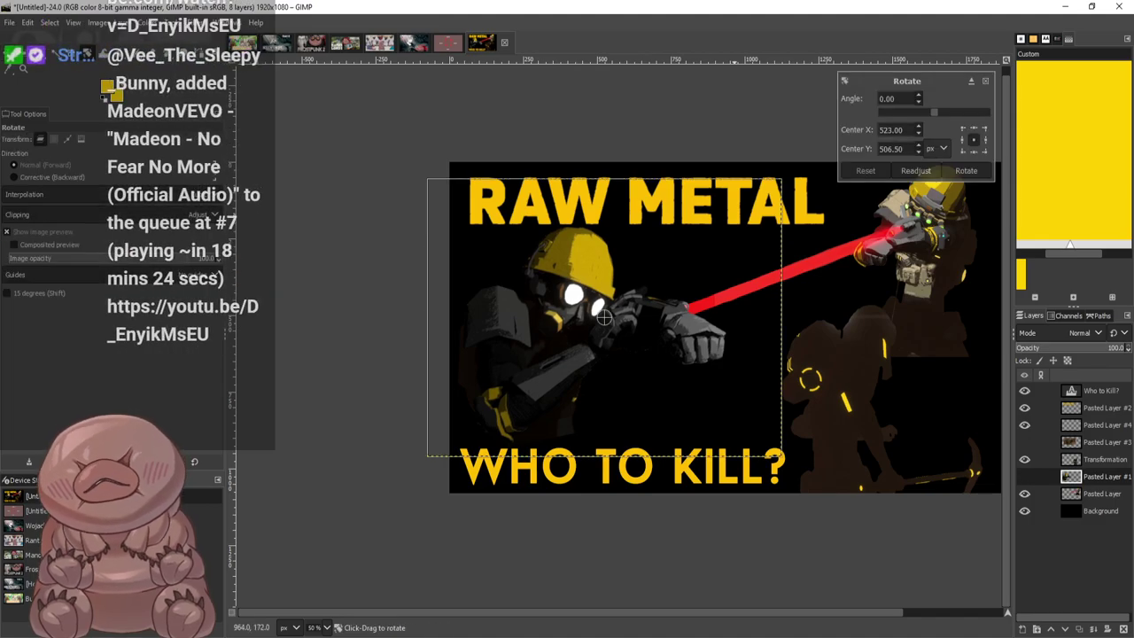
left_click_drag(638, 232, 646, 230)
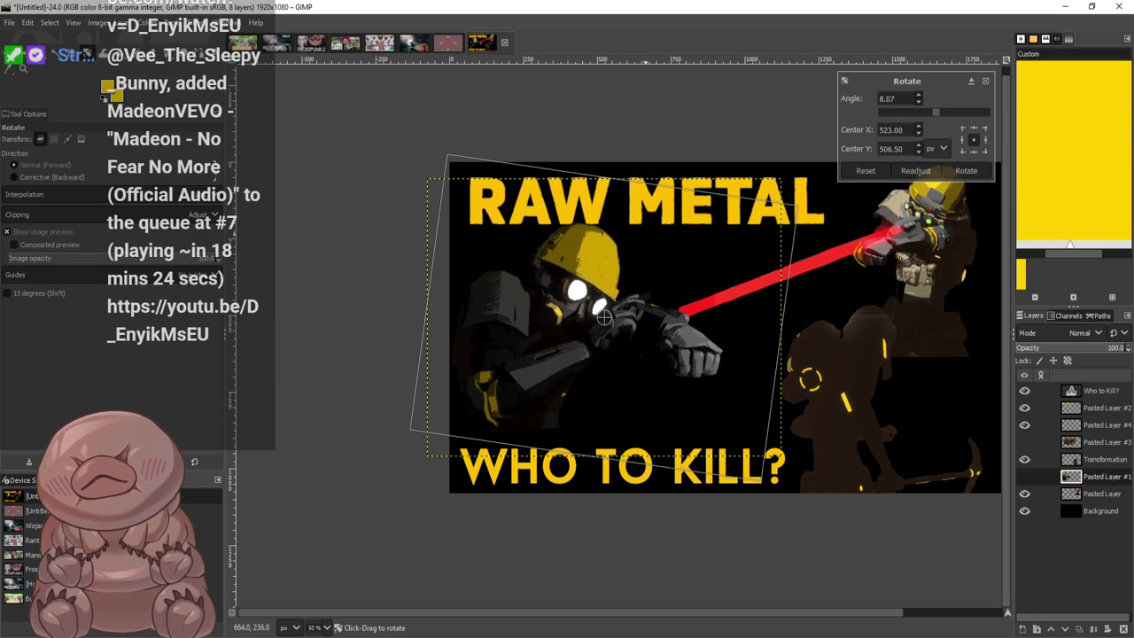
key("Return")
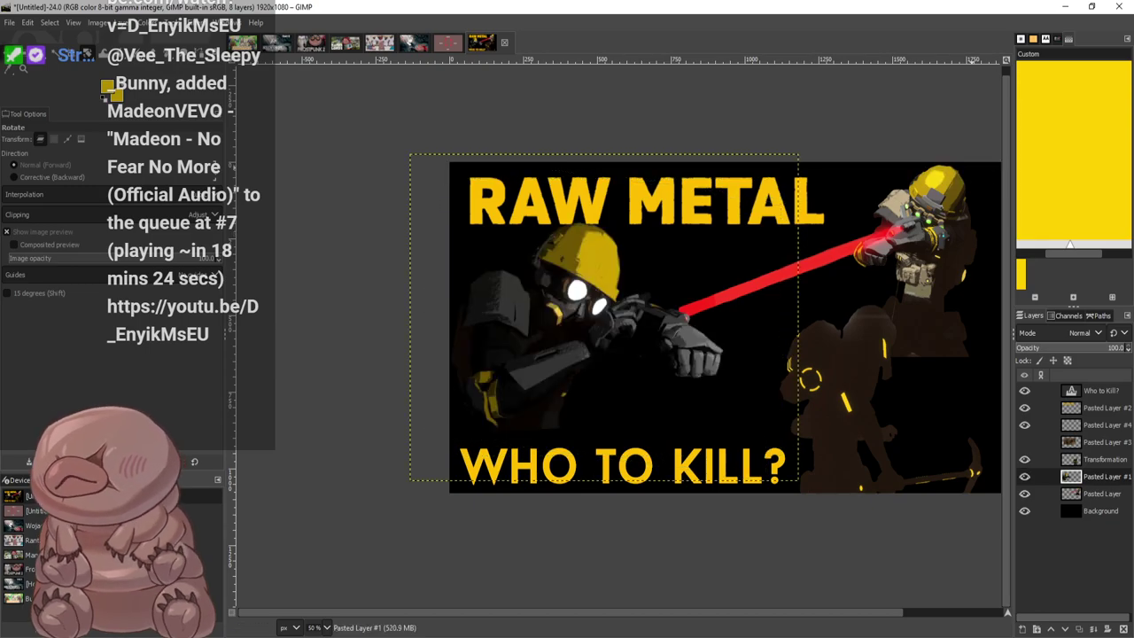
key("m")
left_click_drag(562, 275, 593, 293)
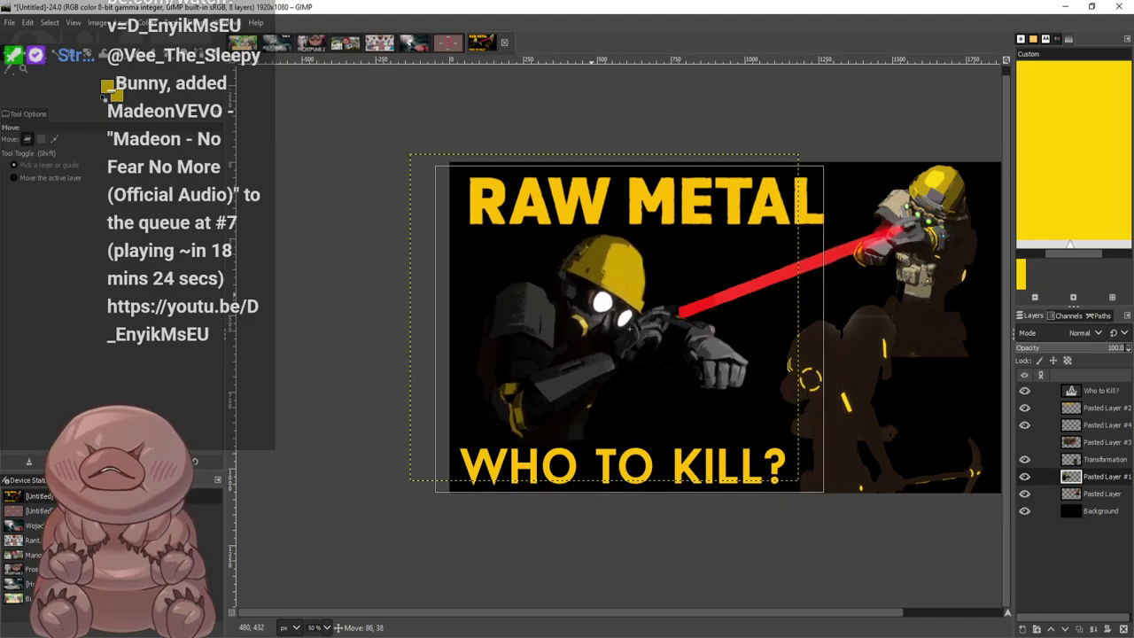
Move the dark silhouette slightly up and left, and shift the green-eyed figure with its laser into the canvas's upper-right corner
left_click_drag(938, 248, 918, 252)
left_click_drag(844, 401, 841, 396)
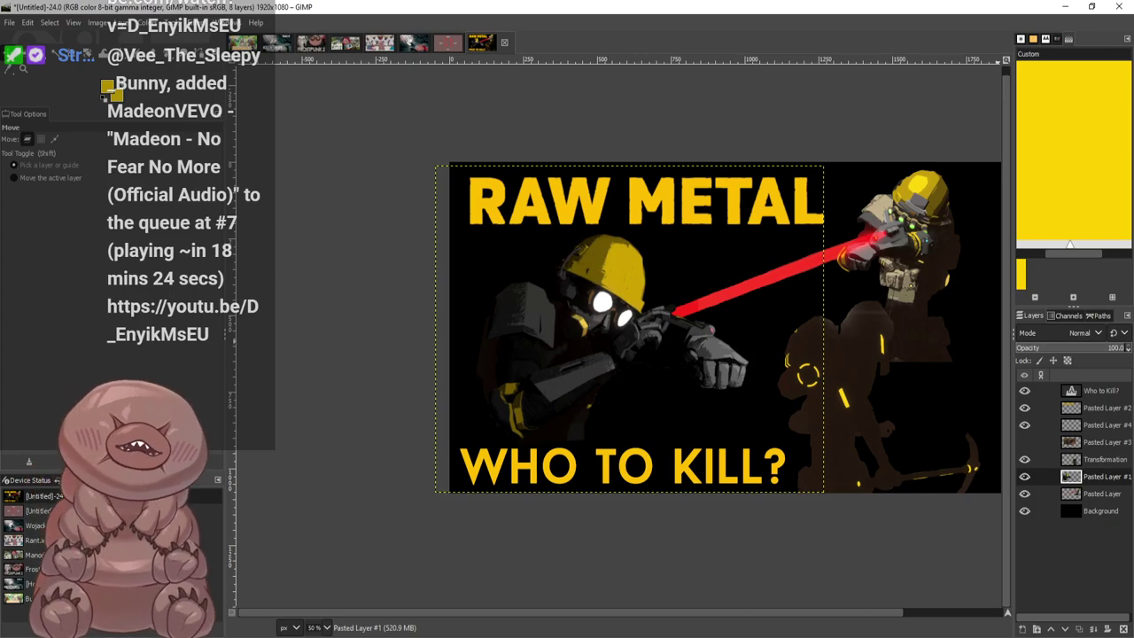
scroll(888, 440, "up", 1)
scroll(884, 443, "down", 1)
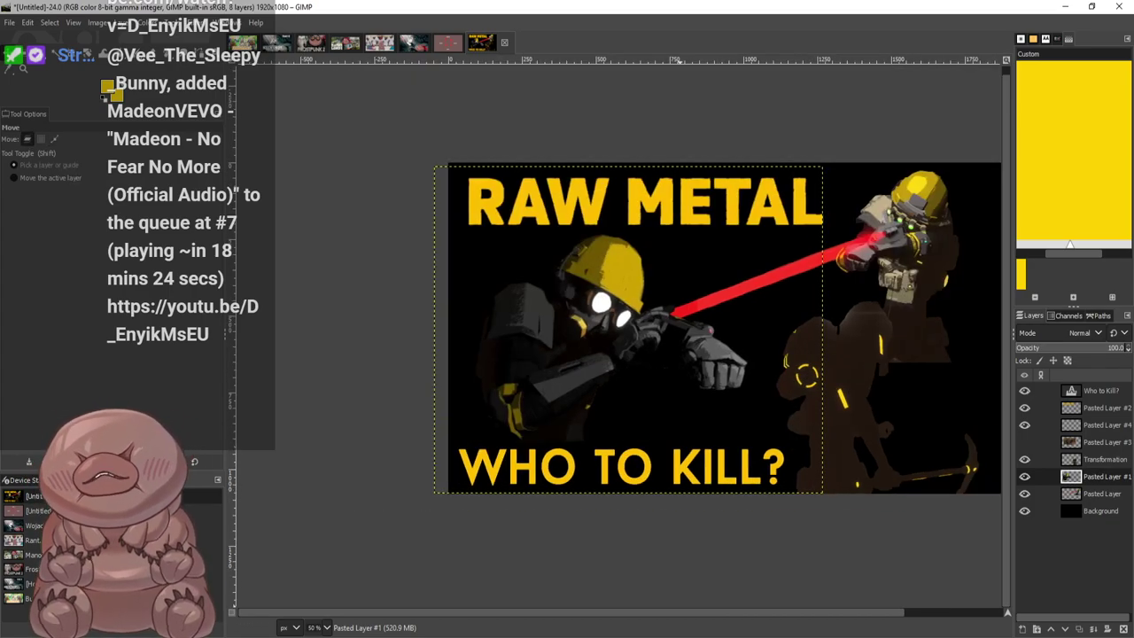
scroll(739, 386, "right", 3)
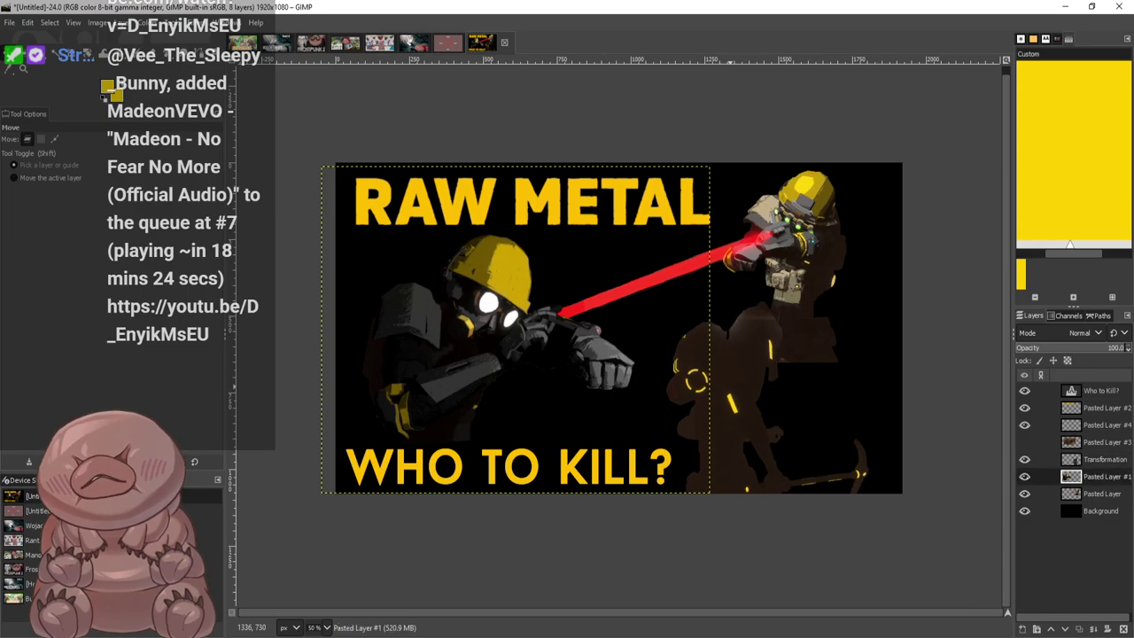
mouse_move(729, 388)
left_mouse_down()
mouse_move(715, 369)
mouse_move(725, 372)
left_mouse_up()
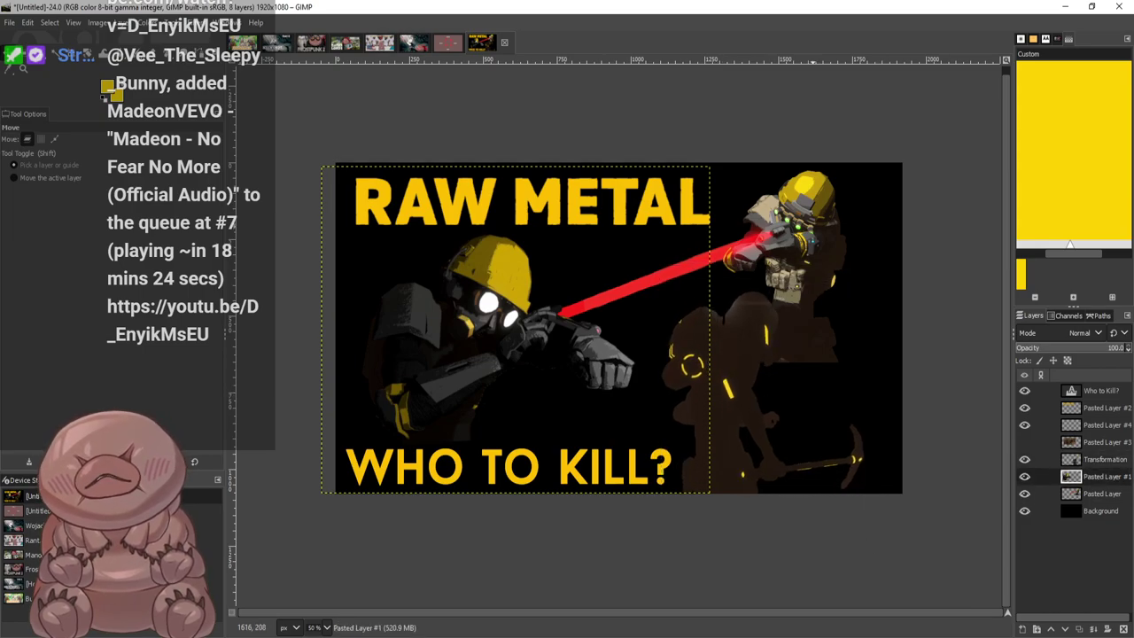
left_click_drag(807, 228, 870, 220)
Scale up the dark silhouette's layer and nudge the silhouette and the green-eyed figure up and left
left_click(1102, 477)
left_click(1101, 460)
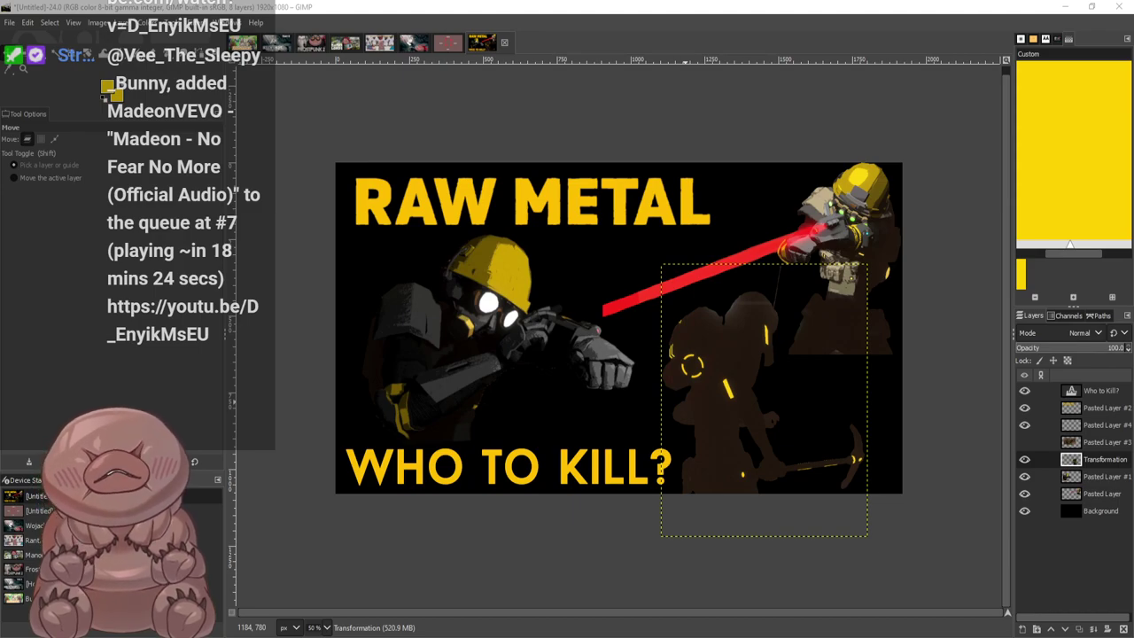
left_click(840, 575)
mouse_move(727, 389)
left_mouse_down()
mouse_move(771, 402)
mouse_move(724, 383)
left_mouse_up()
left_click_drag(865, 223, 858, 213)
Copy a piece of the red laser beam and paste it as a new layer that extends the beam to the white-goggled figure's hand
scroll(604, 289, "up", 3)
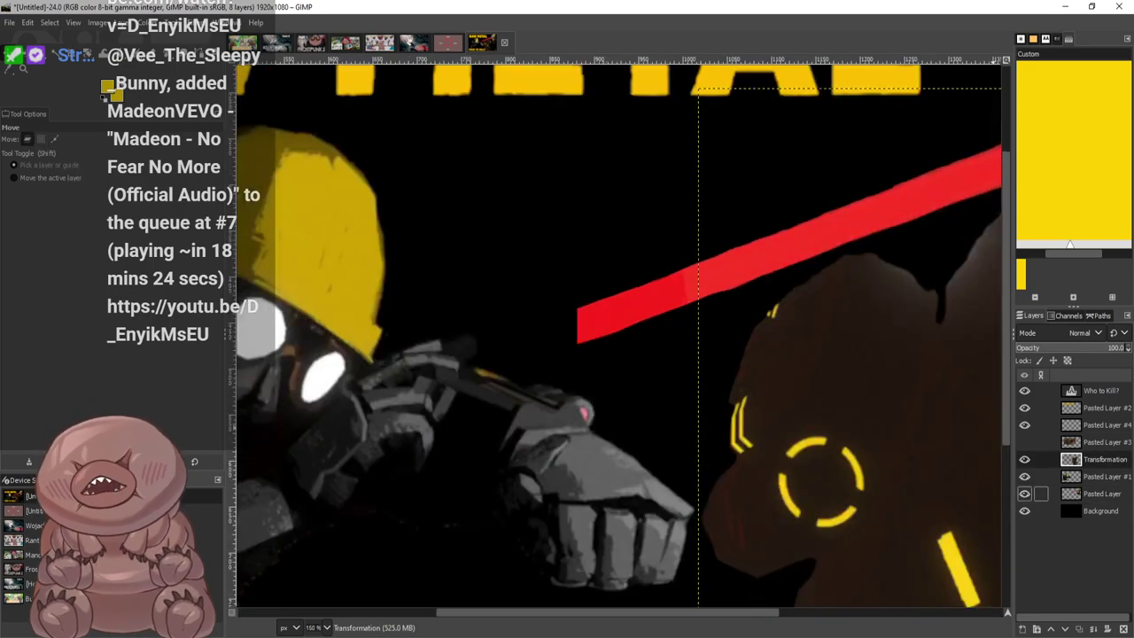
left_click(1095, 493)
scroll(655, 217, "down", 1)
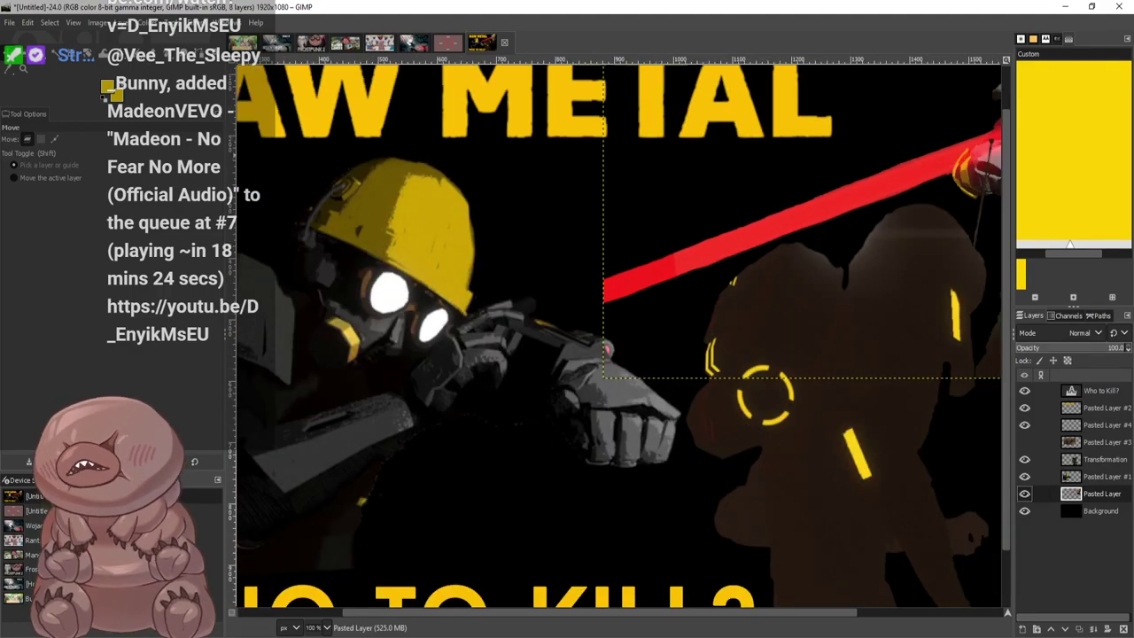
key("r")
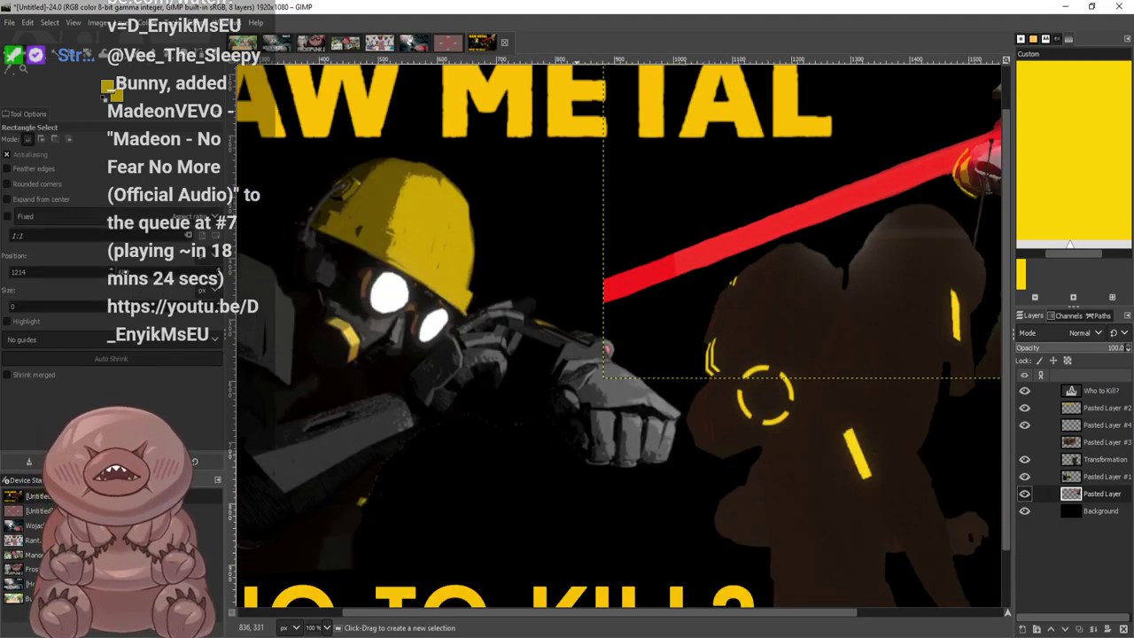
left_click_drag(576, 215, 780, 323)
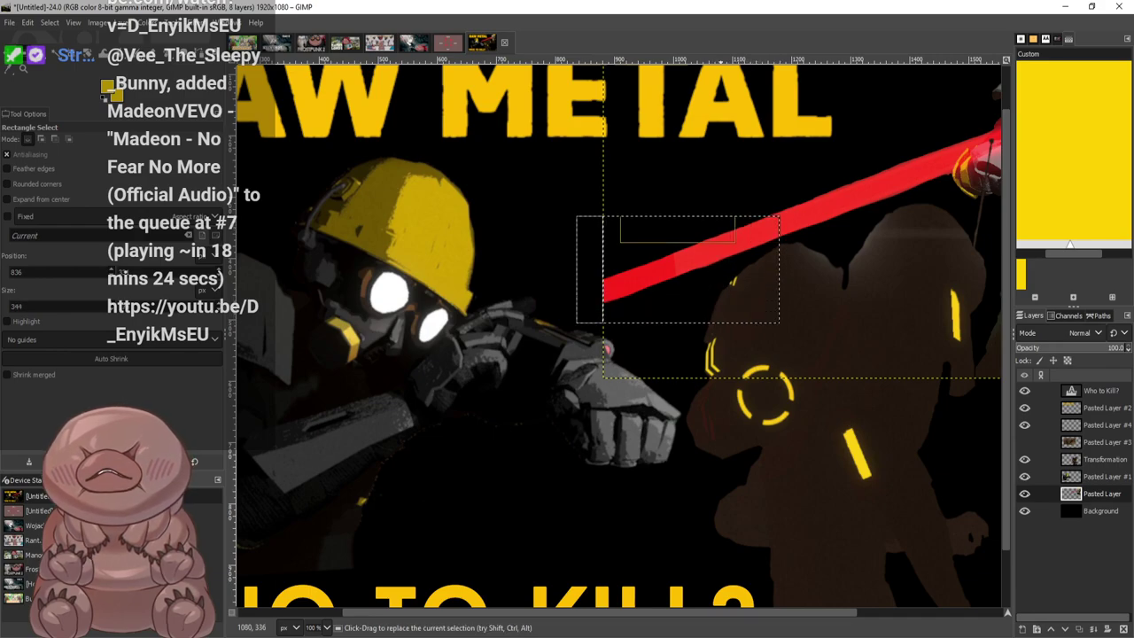
left_click_drag(725, 240, 725, 231)
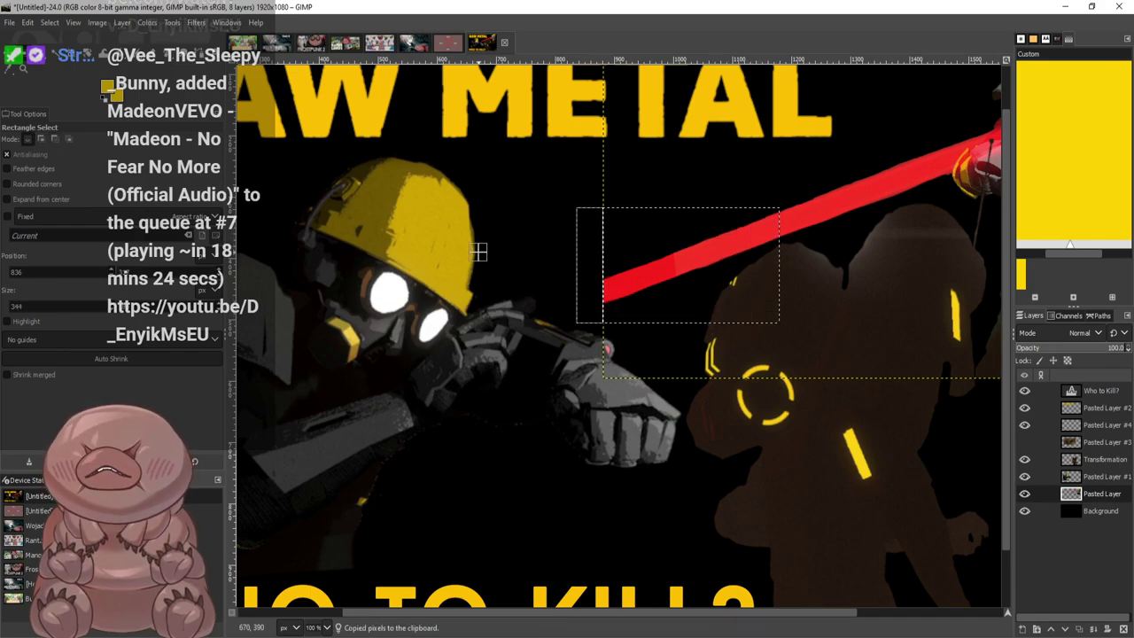
key("ctrl+c")
key("ctrl+v")
left_click_drag(805, 221, 528, 327)
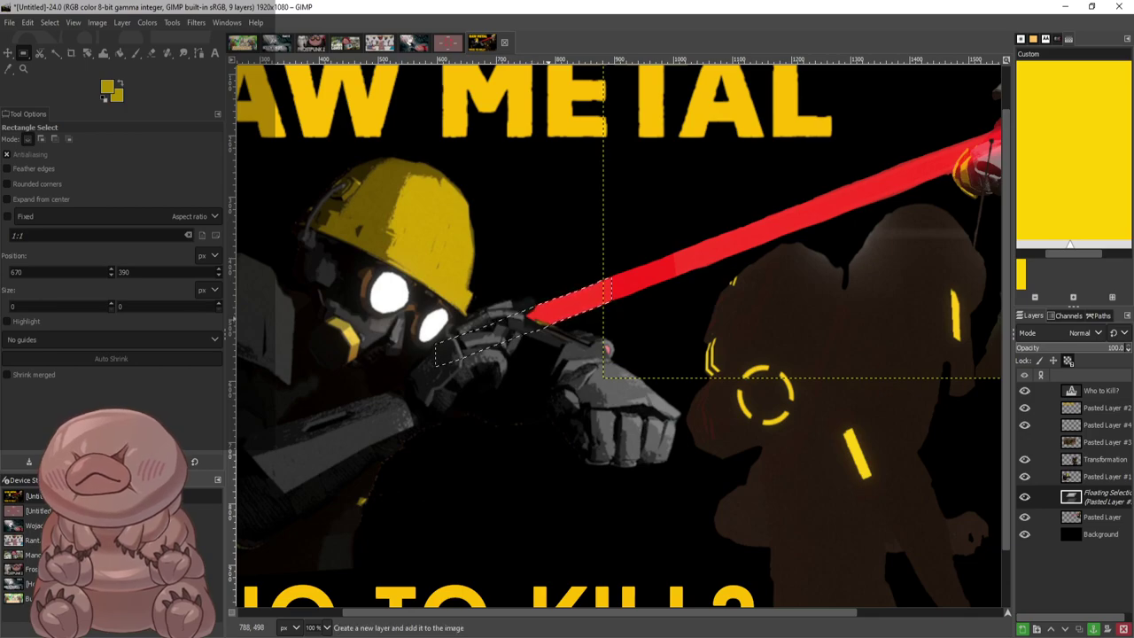
left_click(1023, 629)
left_click(1097, 529)
Set the Paintbrush size to 32 and sample the laser beam's red as the foreground colour
scroll(798, 392, "down", 3)
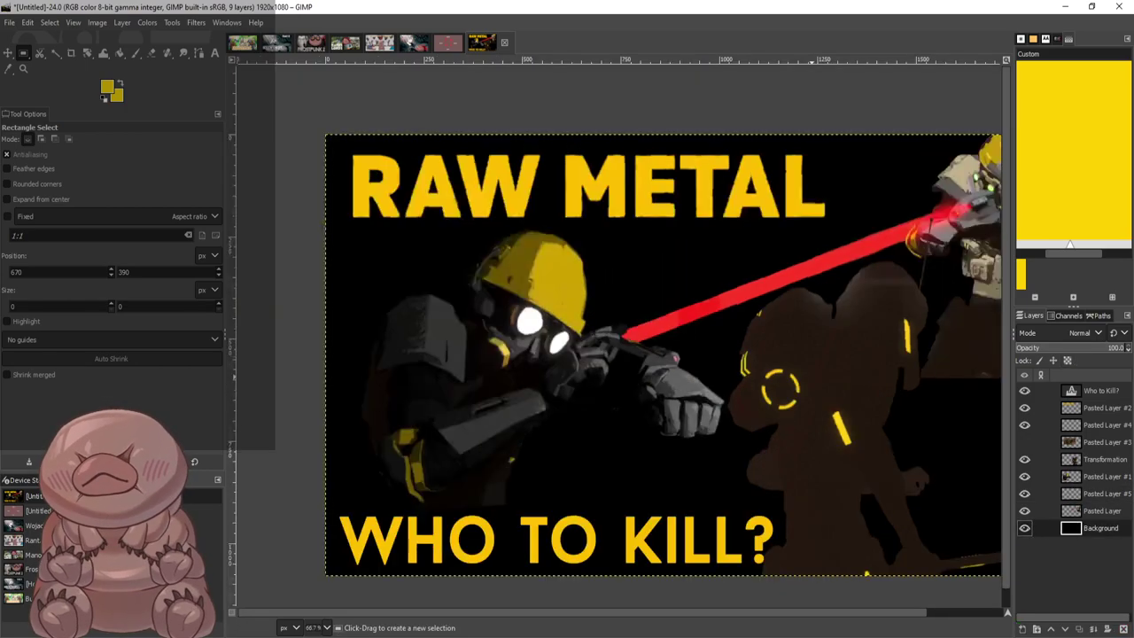
scroll(759, 350, "up", 4)
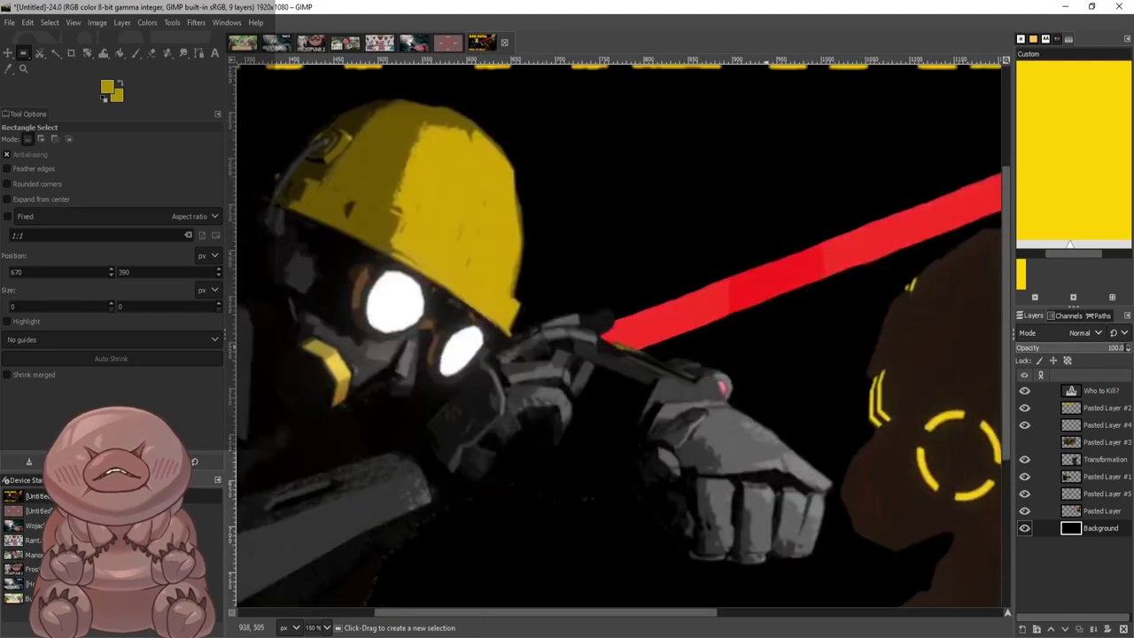
scroll(863, 265, "up", 1)
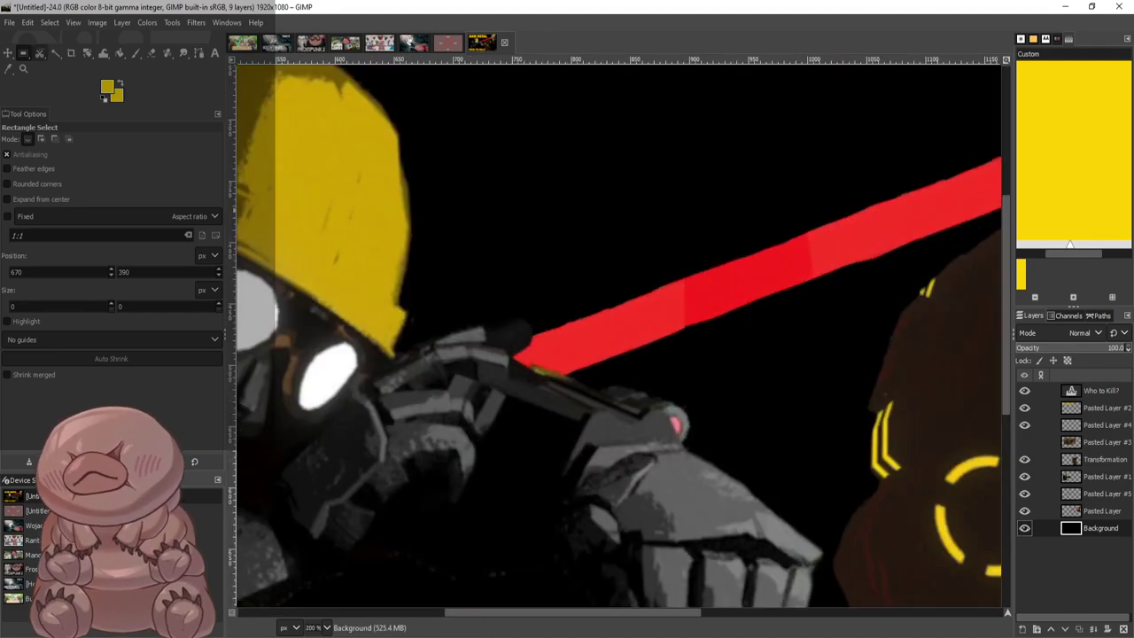
key("p")
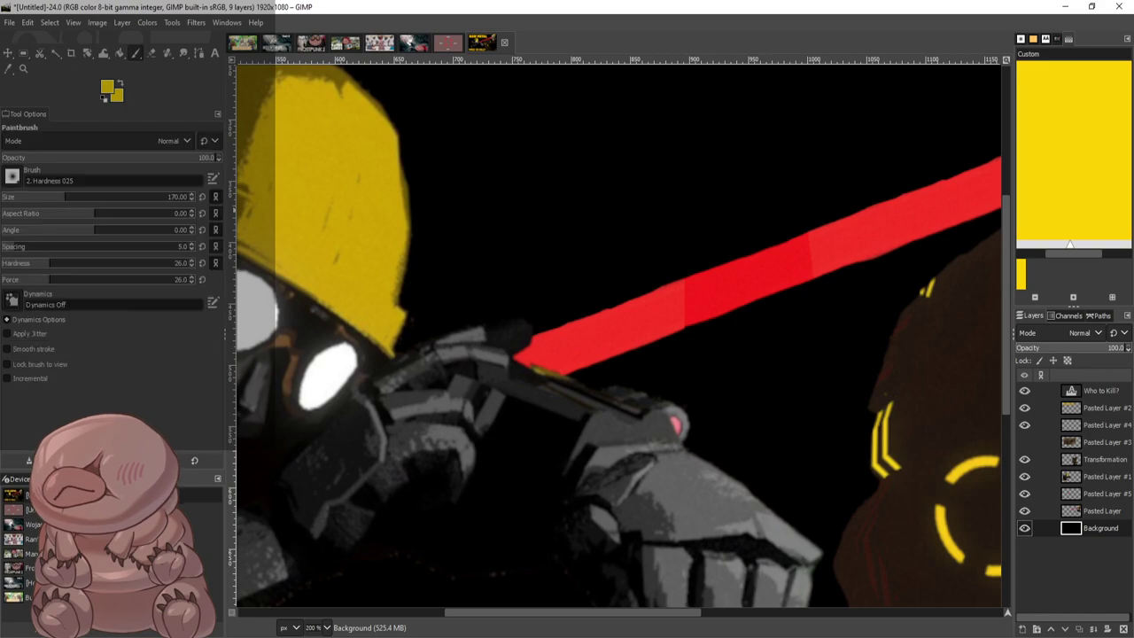
left_click(107, 86)
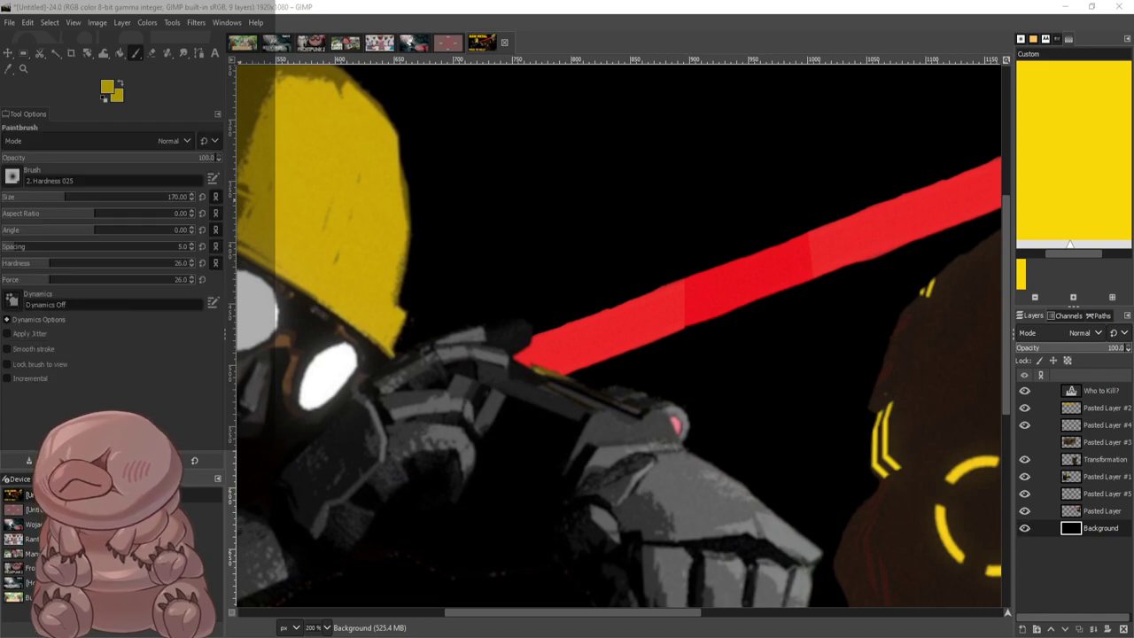
left_click(23, 197)
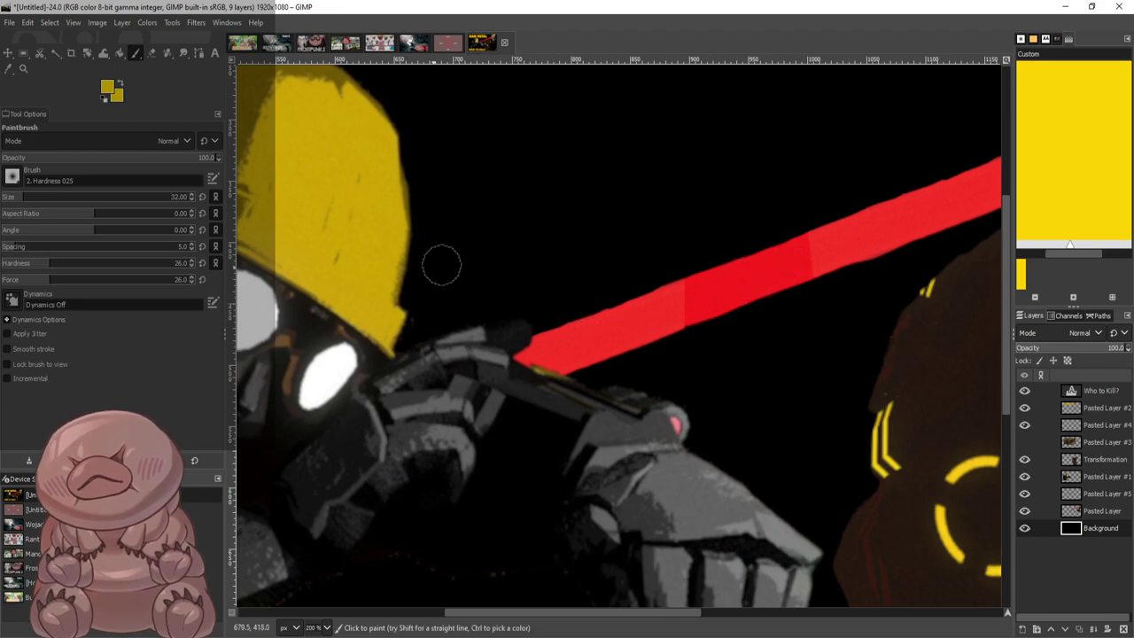
left_click(695, 289, "ctrl")
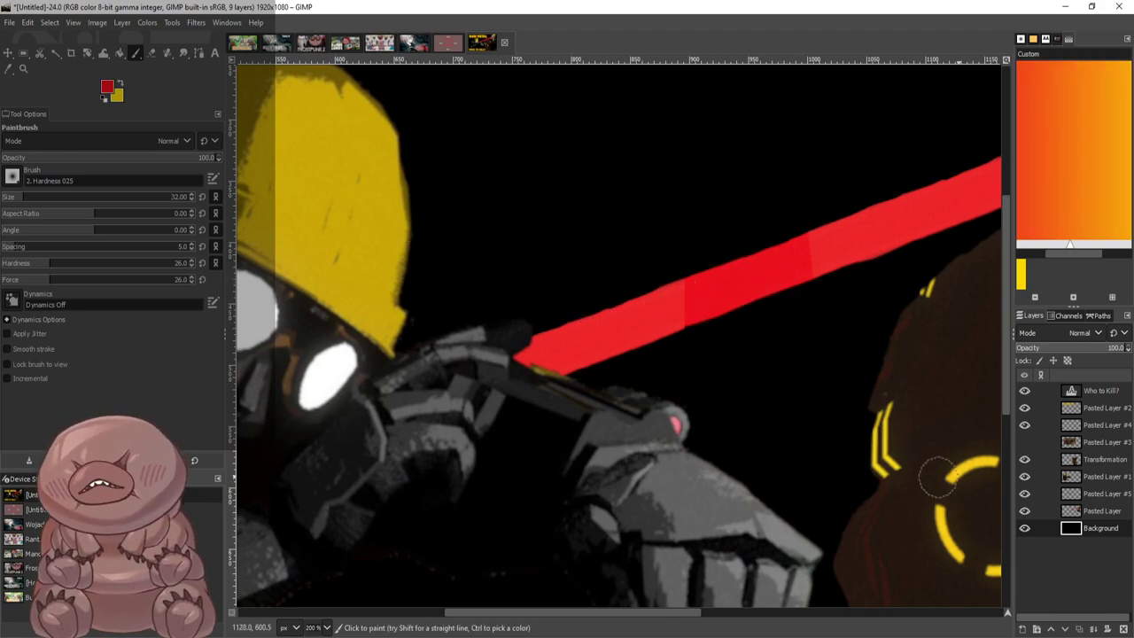
Lower the brush opacity and paint red over the seam in the laser beam on Pasted Layer #5 to blend the pieces
left_click(1042, 494)
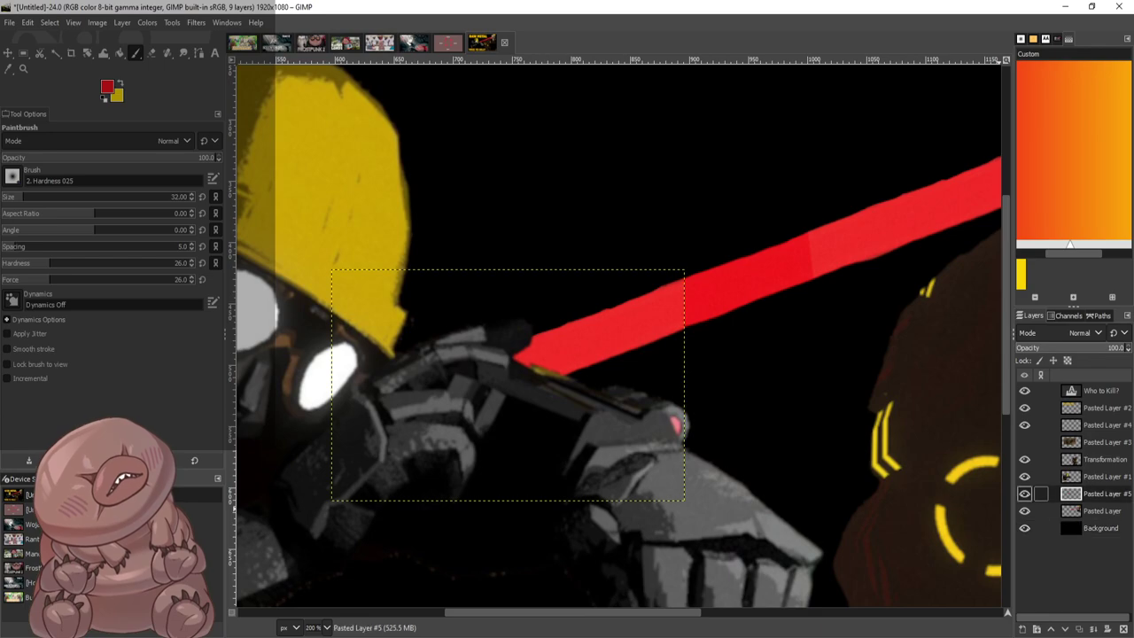
scroll(571, 343, "up", 1)
left_click(61, 157)
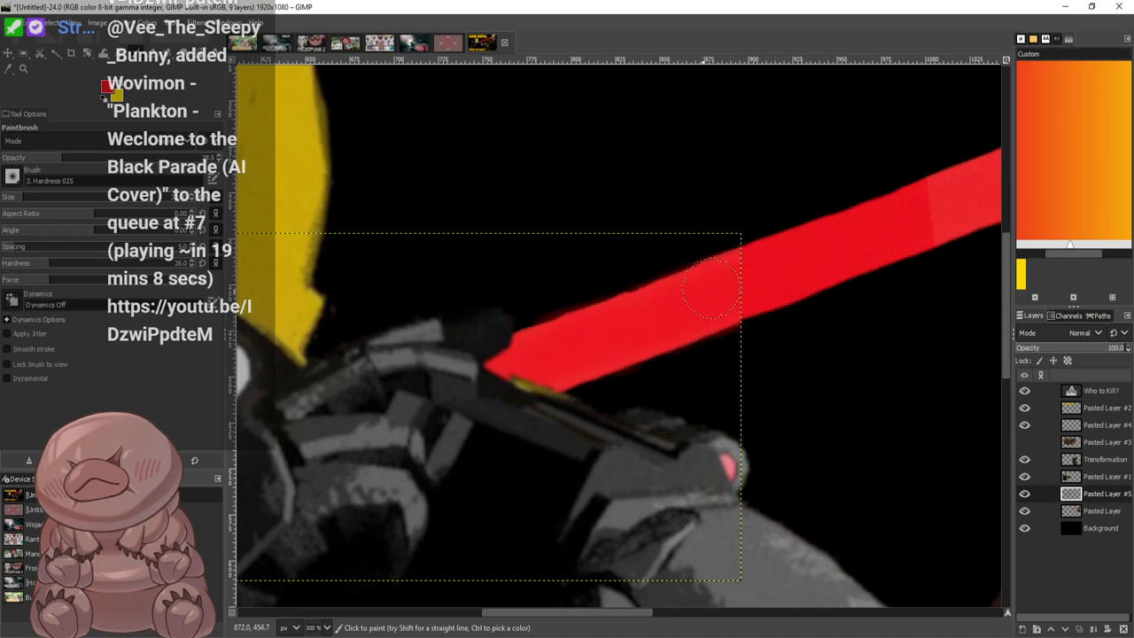
left_click_drag(749, 279, 634, 328)
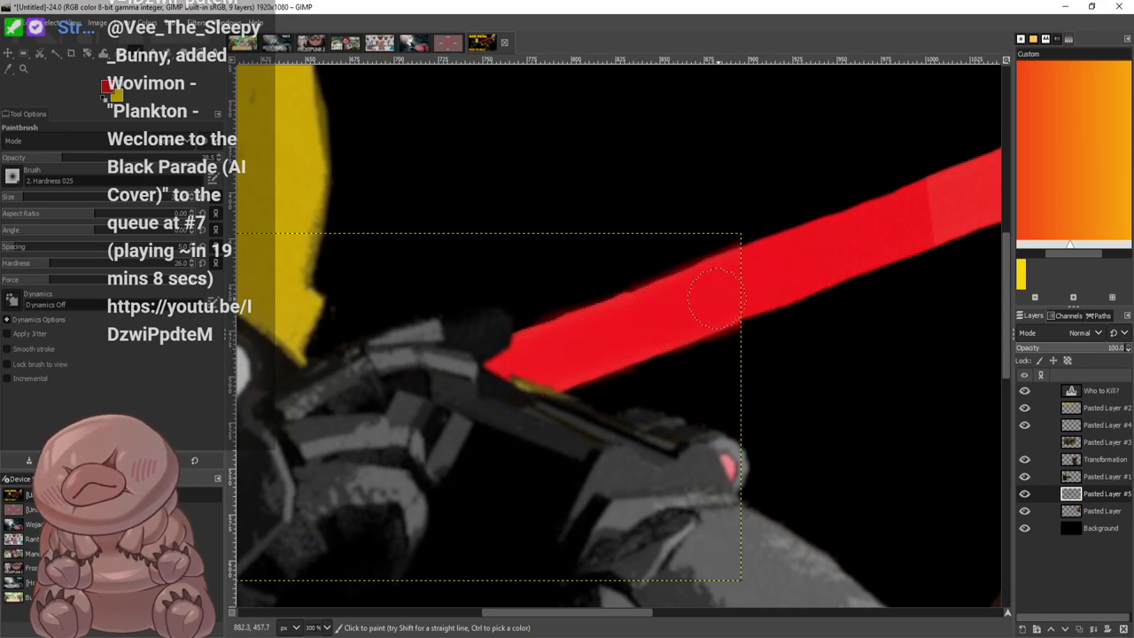
left_click(1072, 511)
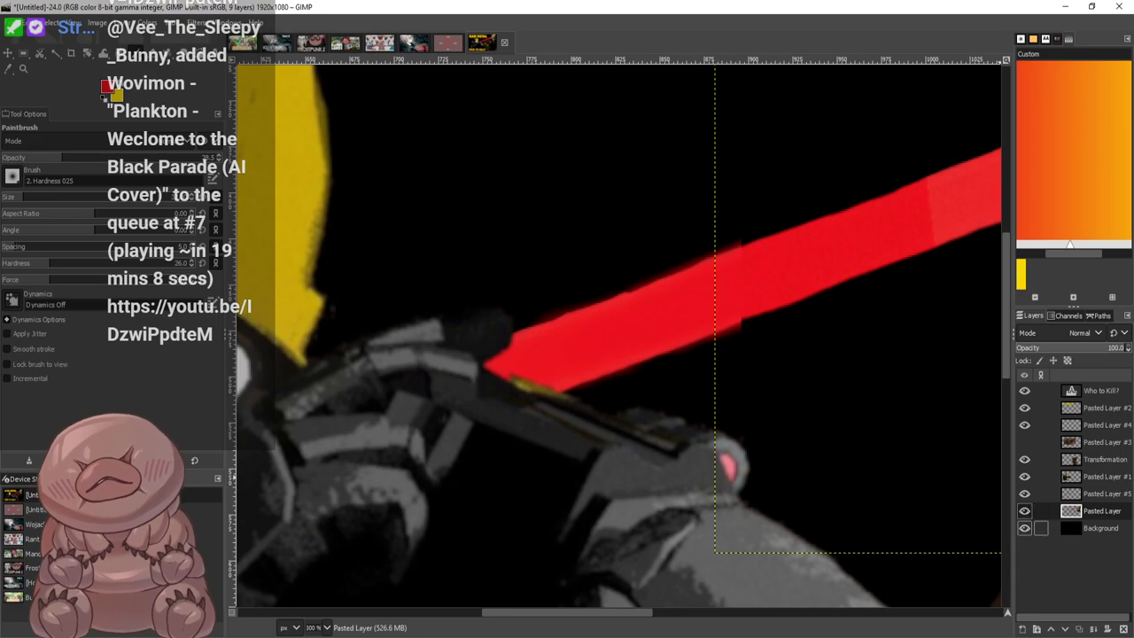
left_click(1071, 528)
scroll(966, 413, "down", 4)
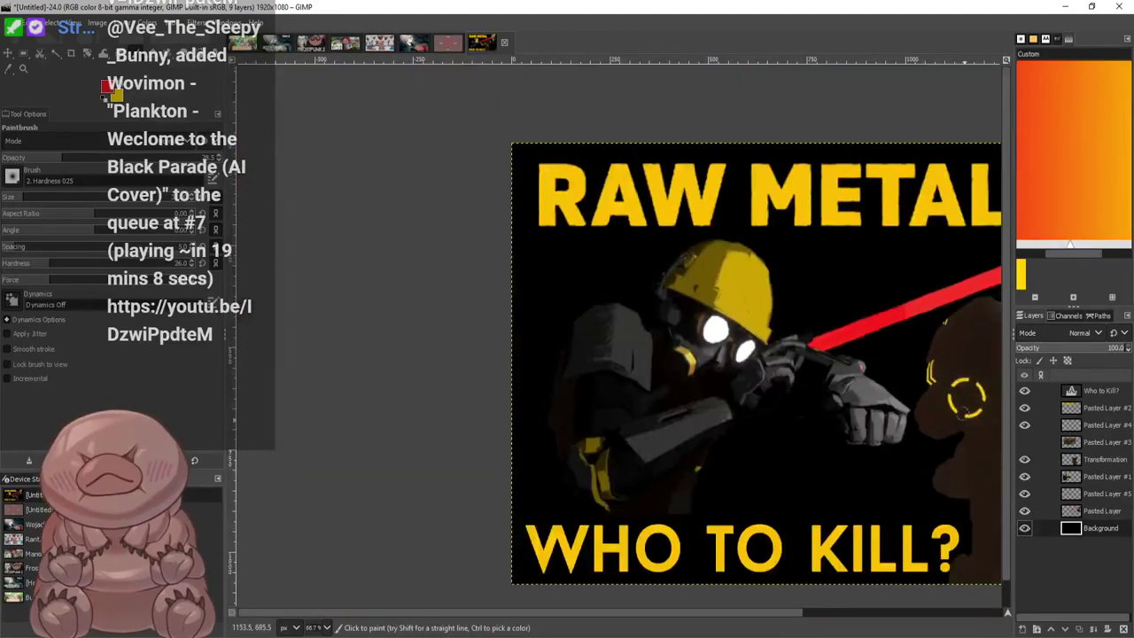
scroll(964, 447, "down", 1)
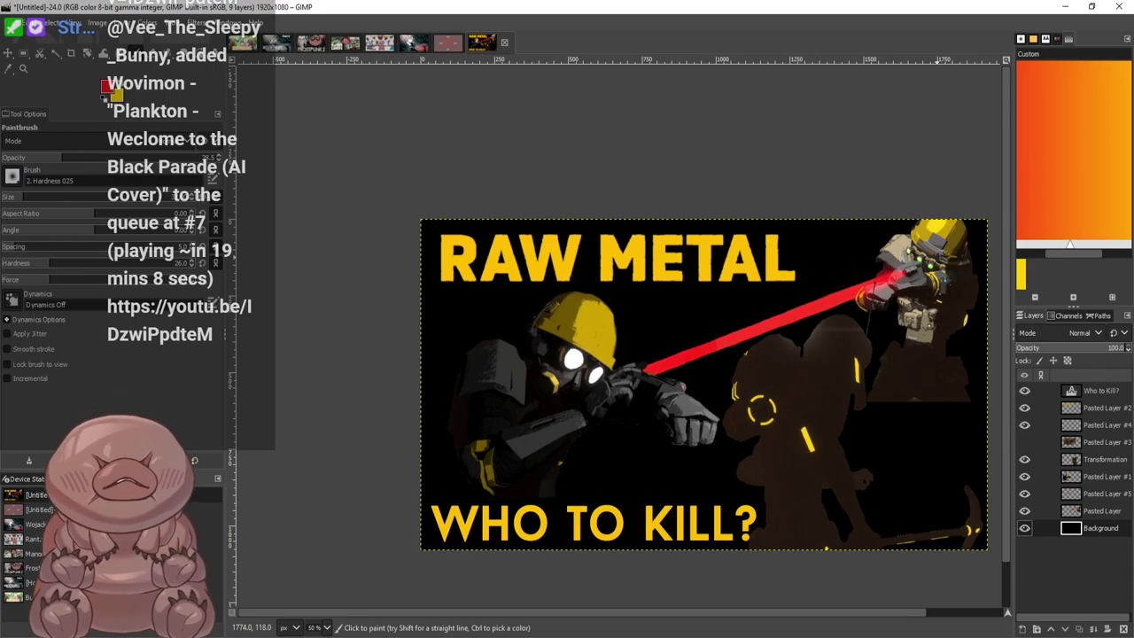
Merge the laser extension, Pasted Layer #5, down into the green-eyed figure's Pasted Layer
left_click(1099, 511)
left_click(1098, 494)
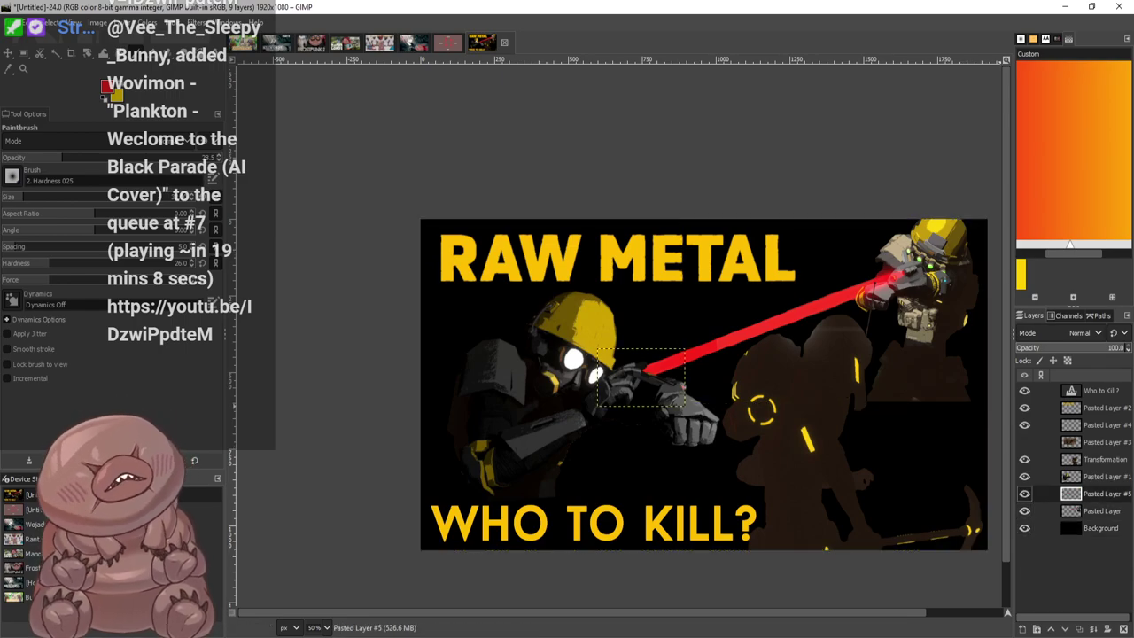
left_click(1094, 629)
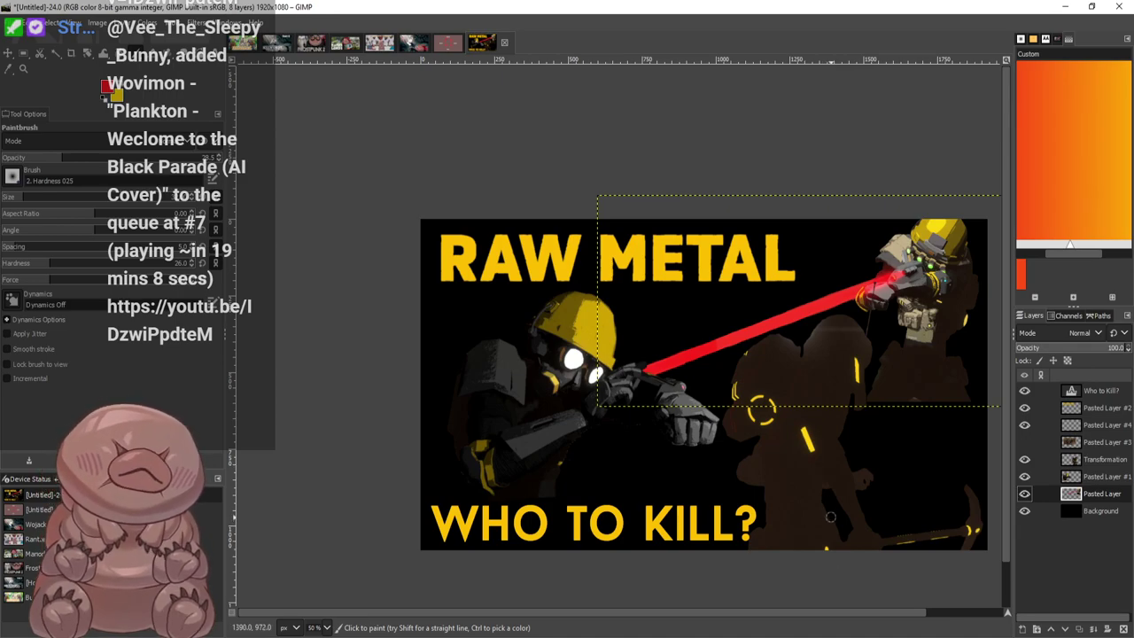
Reposition the dark silhouette slightly to the right with the Move tool, keeping it below the laser beam
left_click(8, 53)
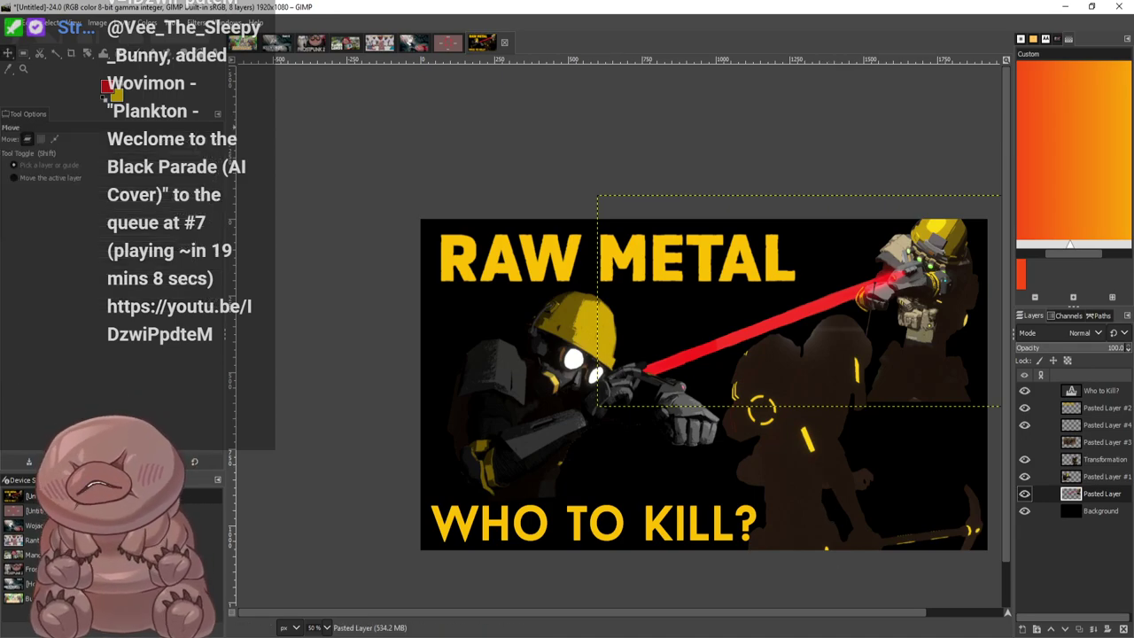
scroll(937, 463, "up", 2)
scroll(937, 464, "down", 1)
left_click_drag(867, 444, 867, 438)
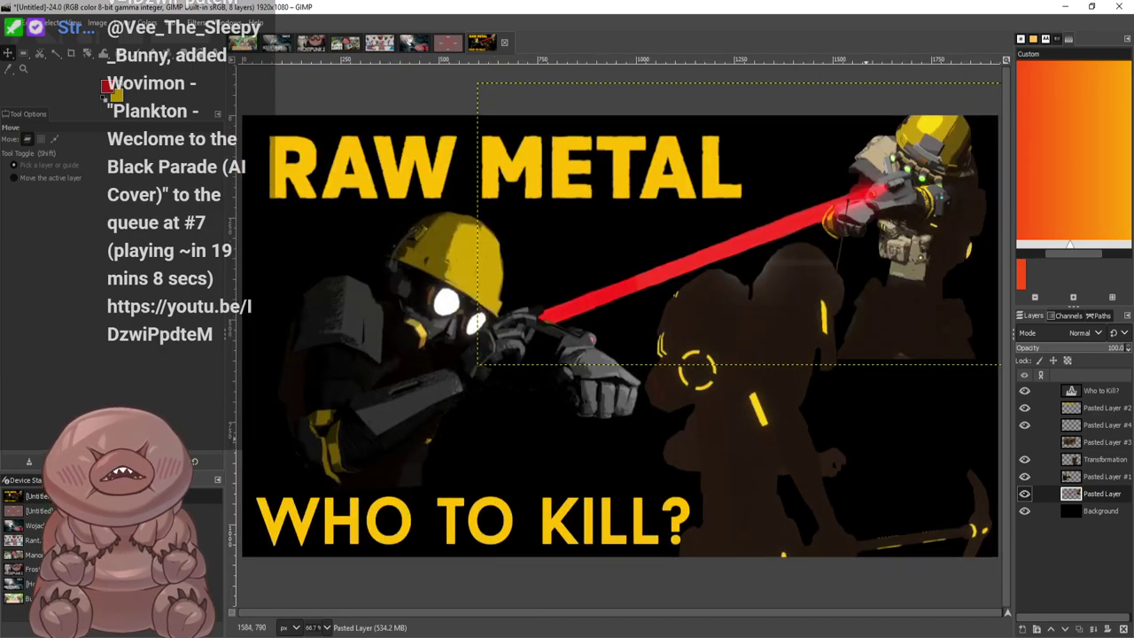
left_click_drag(738, 388, 757, 348)
left_click(970, 521)
left_click(757, 348)
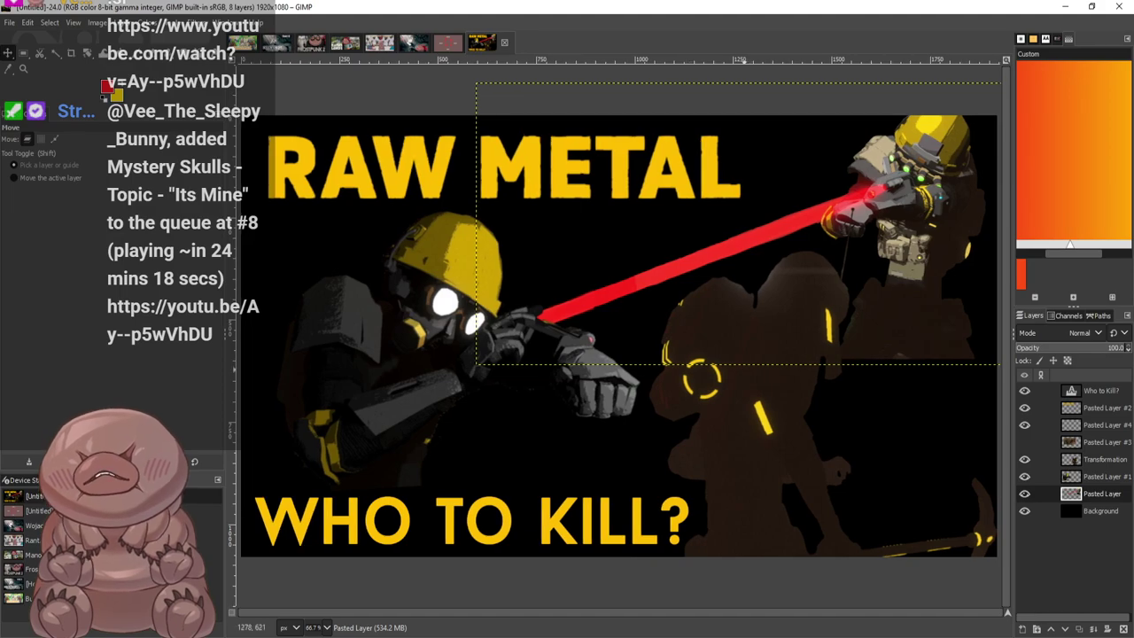
left_click_drag(748, 393, 748, 384)
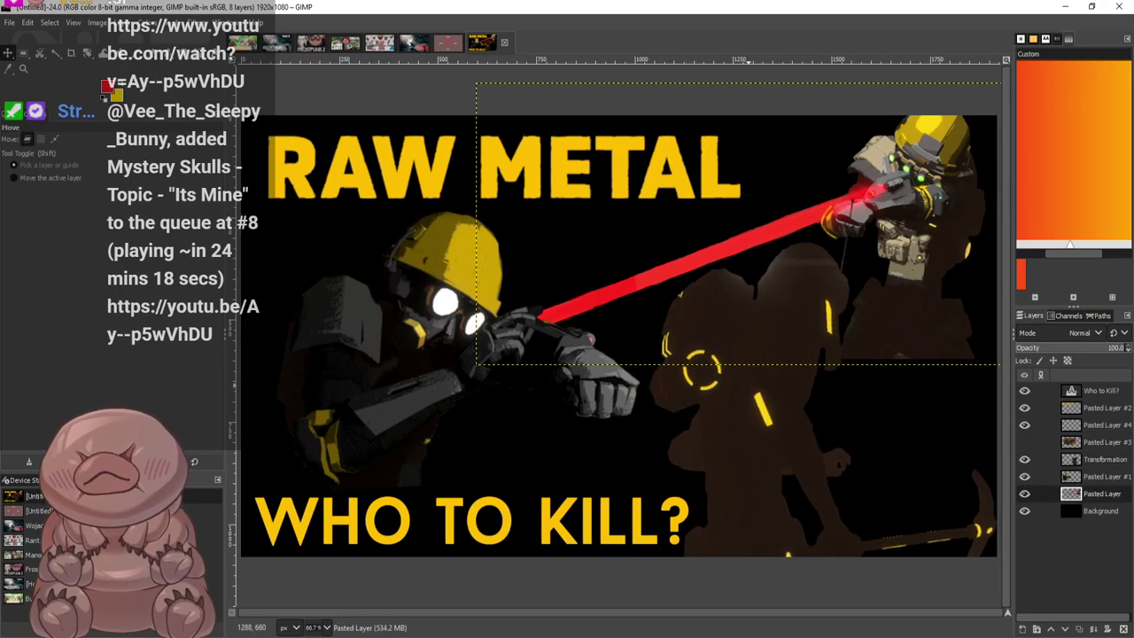
scroll(872, 385, "down", 2)
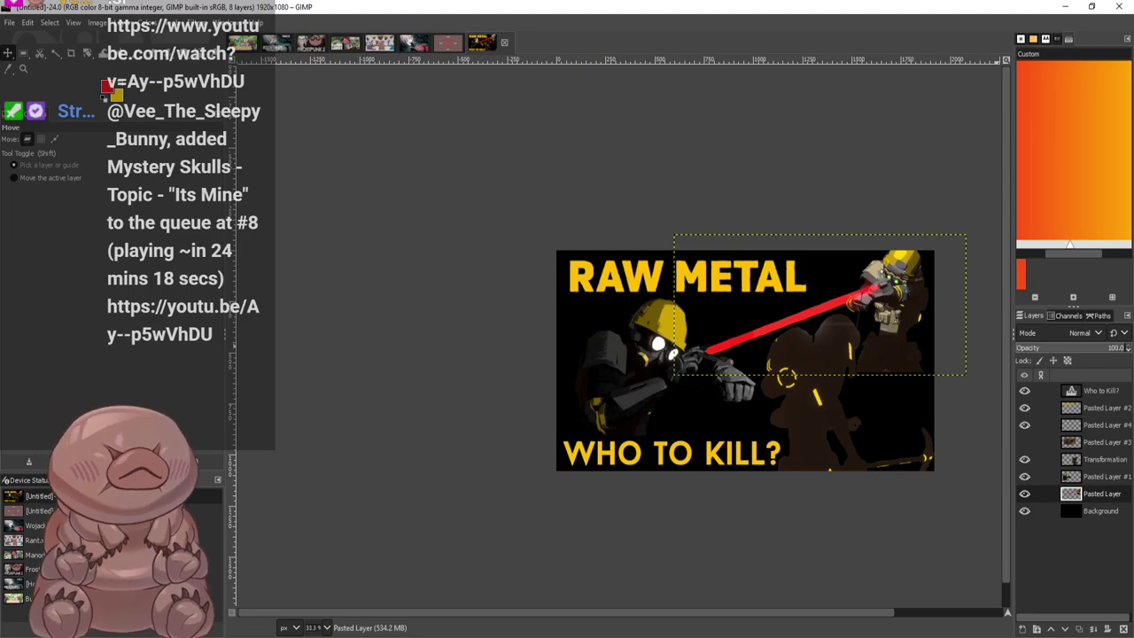
Create a transparent layer named Terengi and place it directly above the Background layer
key("plus")
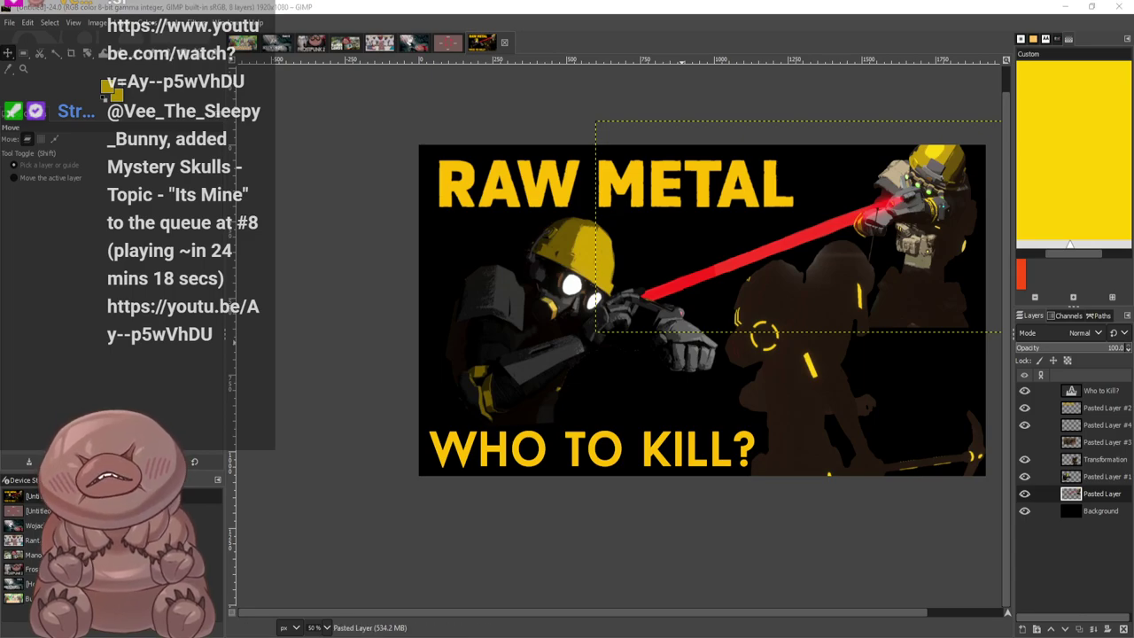
key("Return")
left_click_drag(1095, 493, 1096, 518)
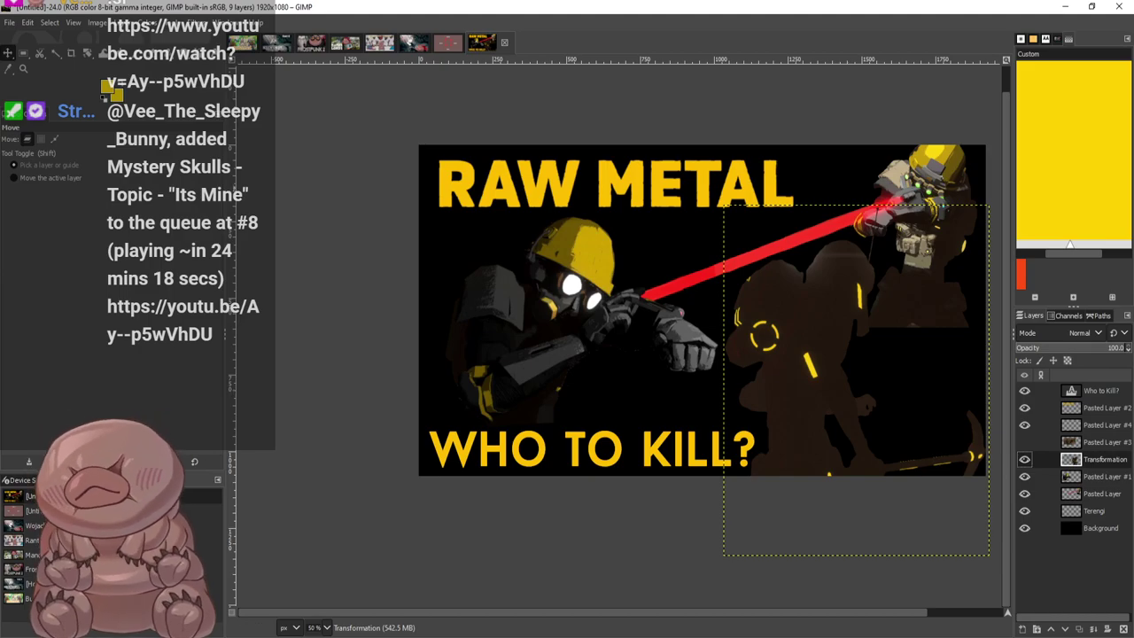
left_click(1055, 511)
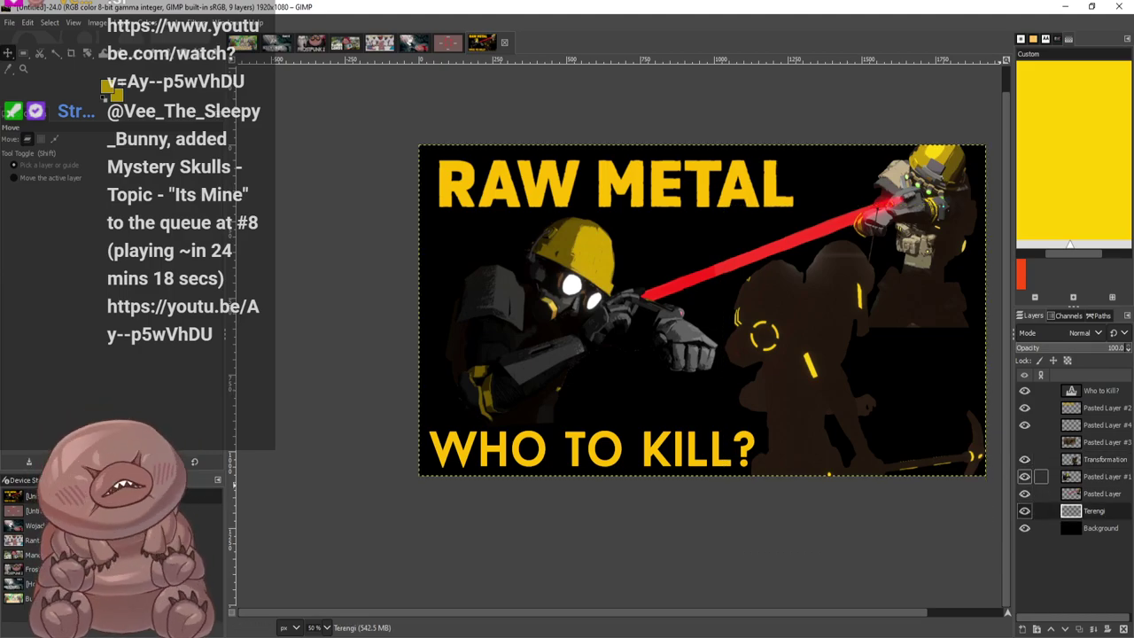
Select the white-goggled figure's shape from its layer's transparency and grow the selection slightly beyond its edges
left_click(1071, 476, "alt")
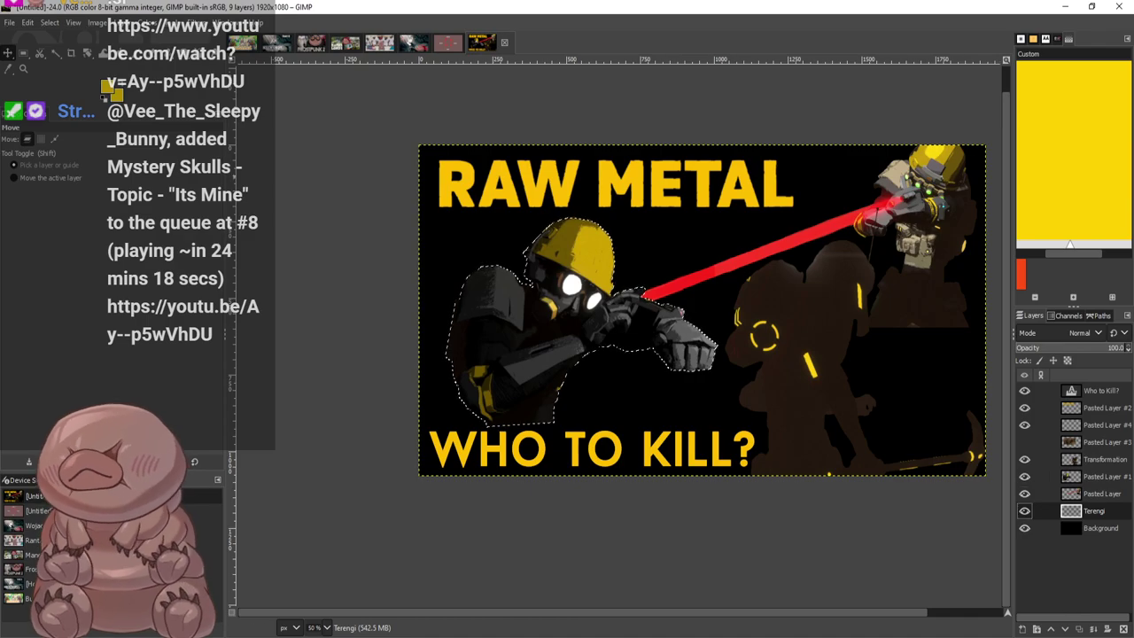
left_click(50, 22)
left_click(71, 173)
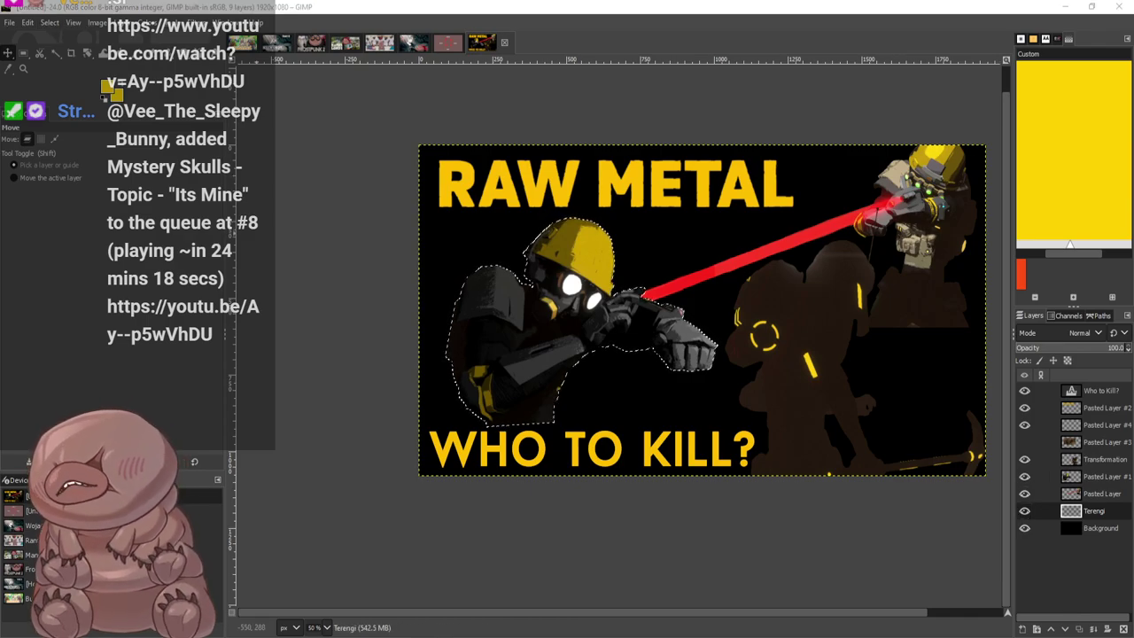
key("Return")
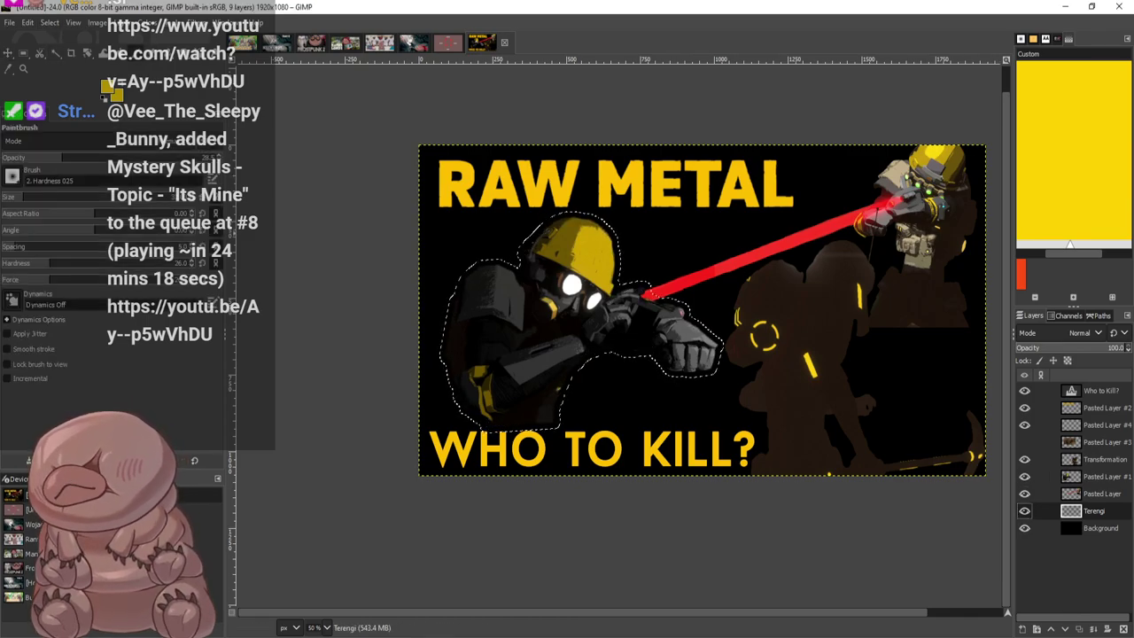
Set the Paintbrush size to 191 and its hardness to 21
key("p")
left_click(39, 264)
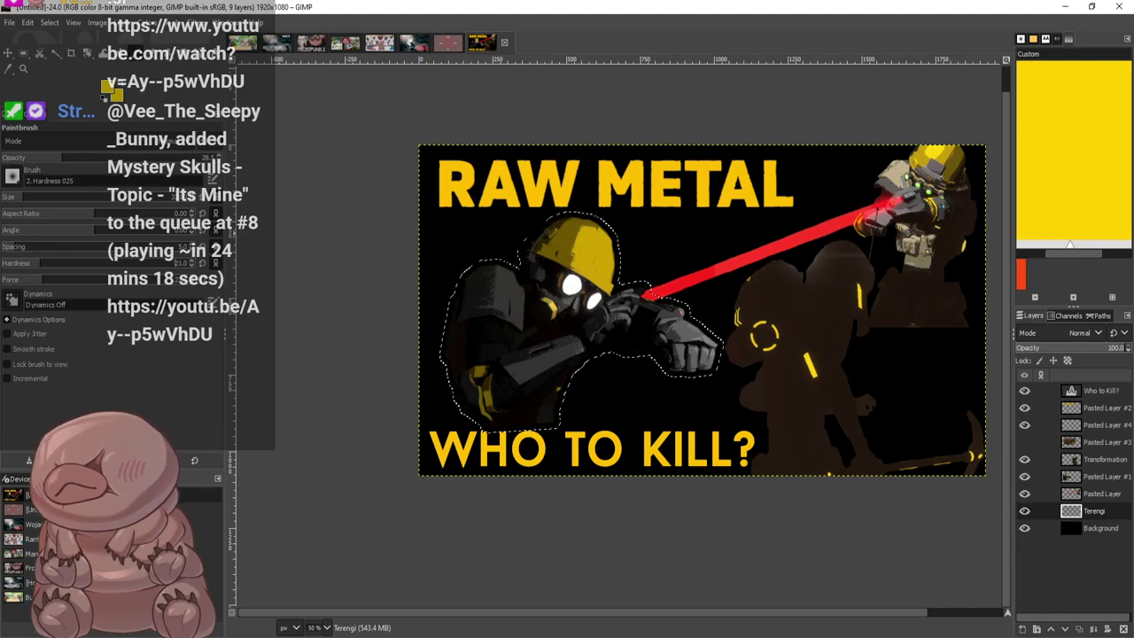
left_click(70, 197)
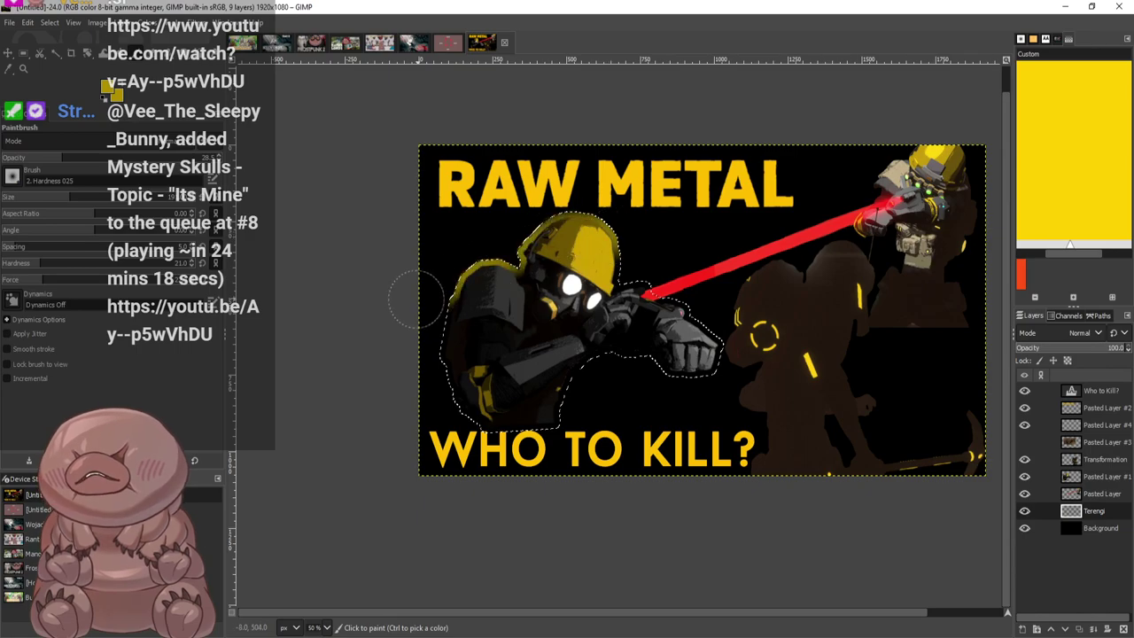
Try painting a soft yellow outline around the white-goggled figure on the Terengi layer, and undo the strokes
left_click_drag(713, 326, 654, 291)
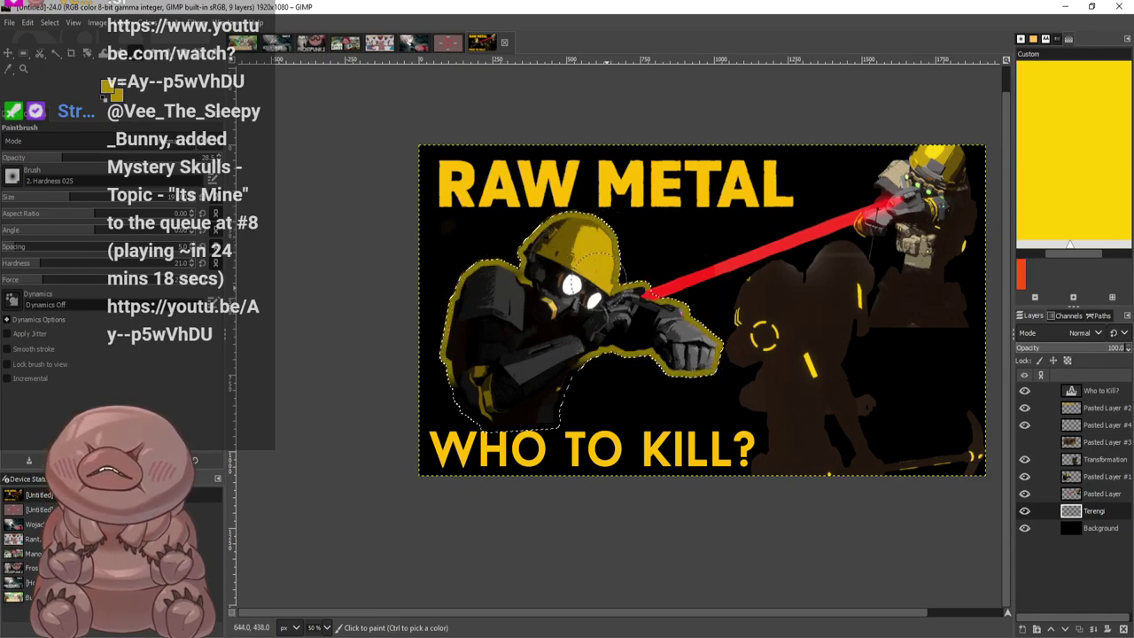
key("ctrl+z")
key("ctrl+z")
key("ctrl+z")
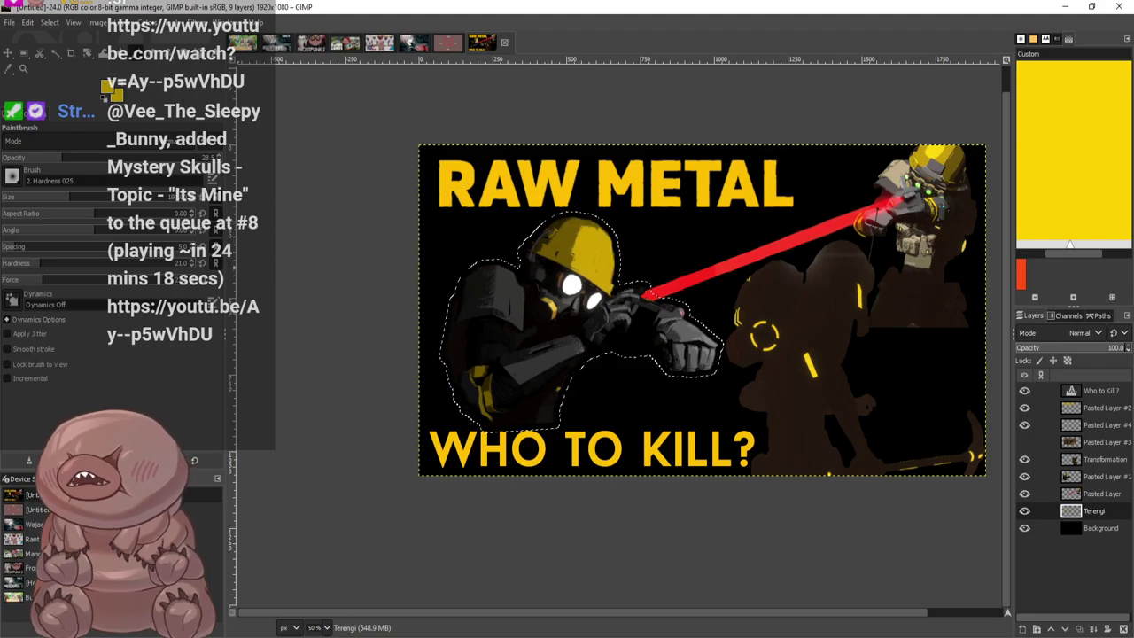
Set brush hardness to 45 and force to 40, raise the opacity, and paint a yellow outline around the white-goggled figure's head, shoulder and arms
left_click(85, 263)
left_click(75, 279)
mouse_move(643, 263)
left_mouse_down()
mouse_move(465, 232)
mouse_move(440, 246)
mouse_move(445, 222)
mouse_move(644, 256)
mouse_move(726, 315)
mouse_move(717, 347)
mouse_move(558, 359)
left_mouse_up()
key("ctrl+z")
left_click_drag(160, 158, 226, 158)
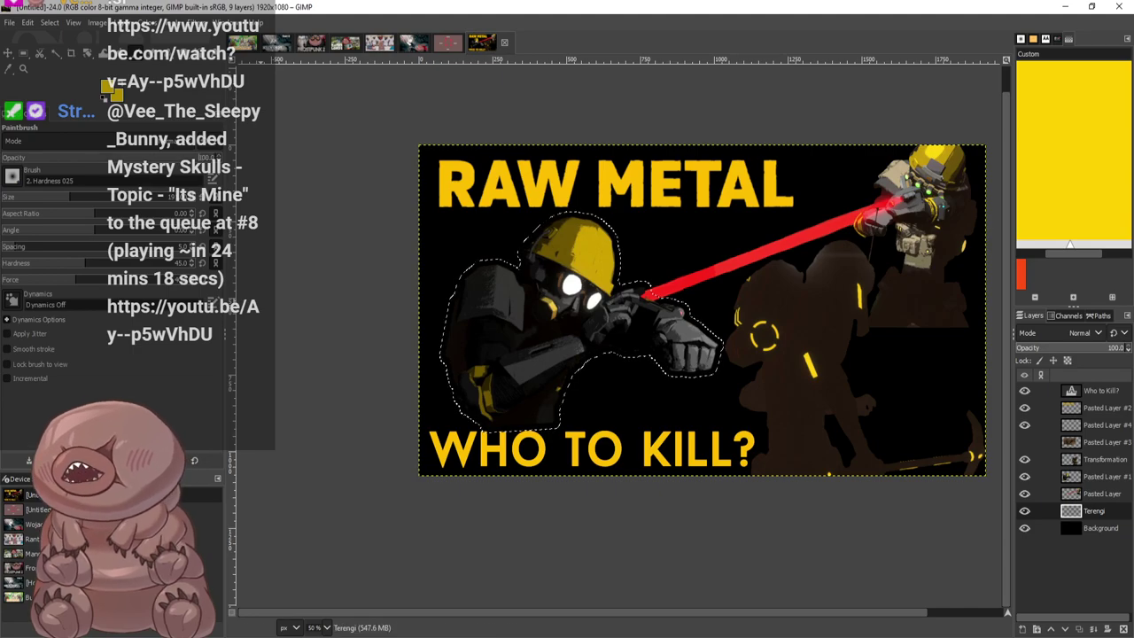
mouse_move(612, 251)
left_mouse_down()
mouse_move(687, 270)
mouse_move(539, 339)
mouse_move(853, 362)
mouse_move(733, 406)
left_mouse_up()
key("ctrl+z")
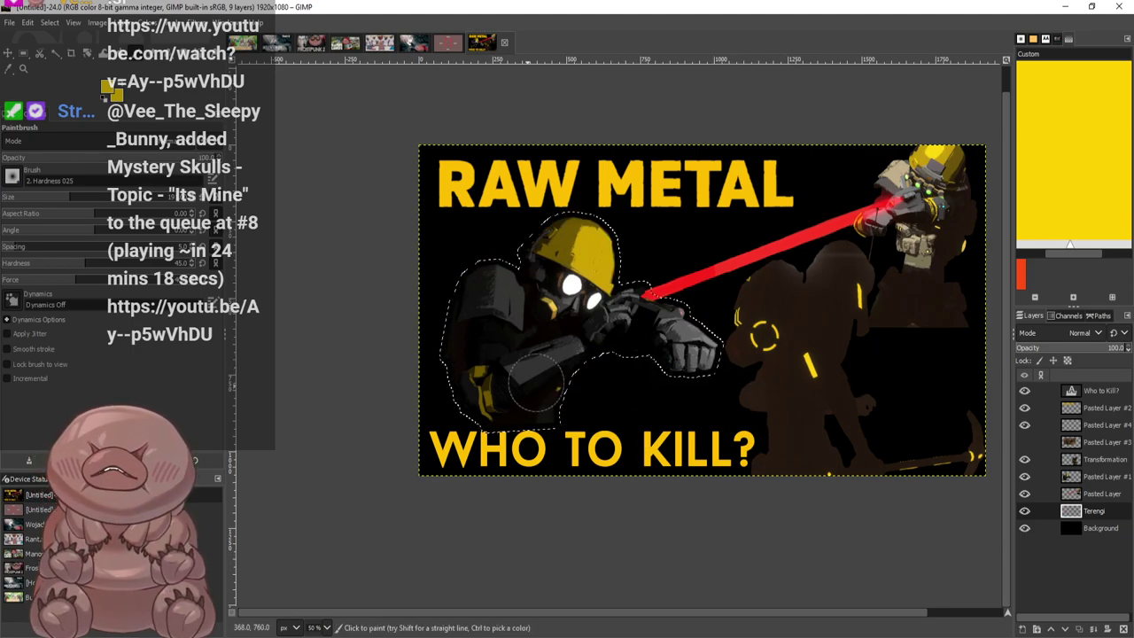
mouse_move(602, 266)
left_mouse_down()
mouse_move(547, 244)
mouse_move(524, 271)
mouse_move(596, 226)
mouse_move(625, 244)
left_mouse_up()
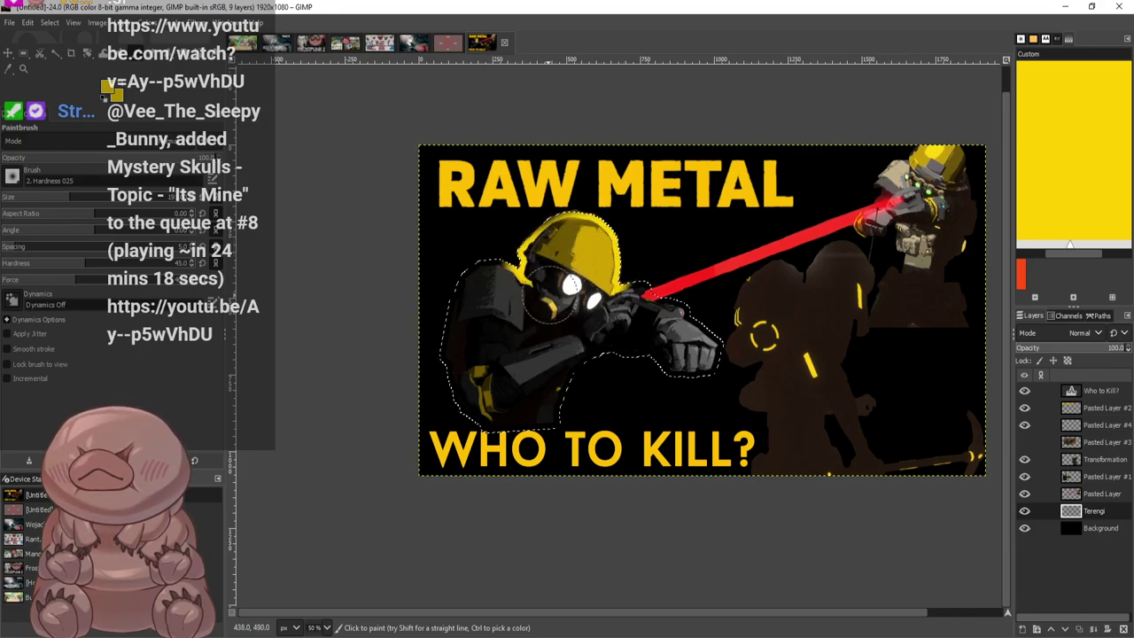
mouse_move(548, 294)
left_mouse_down()
mouse_move(487, 291)
mouse_move(516, 308)
mouse_move(618, 303)
mouse_move(701, 339)
mouse_move(676, 359)
mouse_move(448, 341)
left_mouse_up()
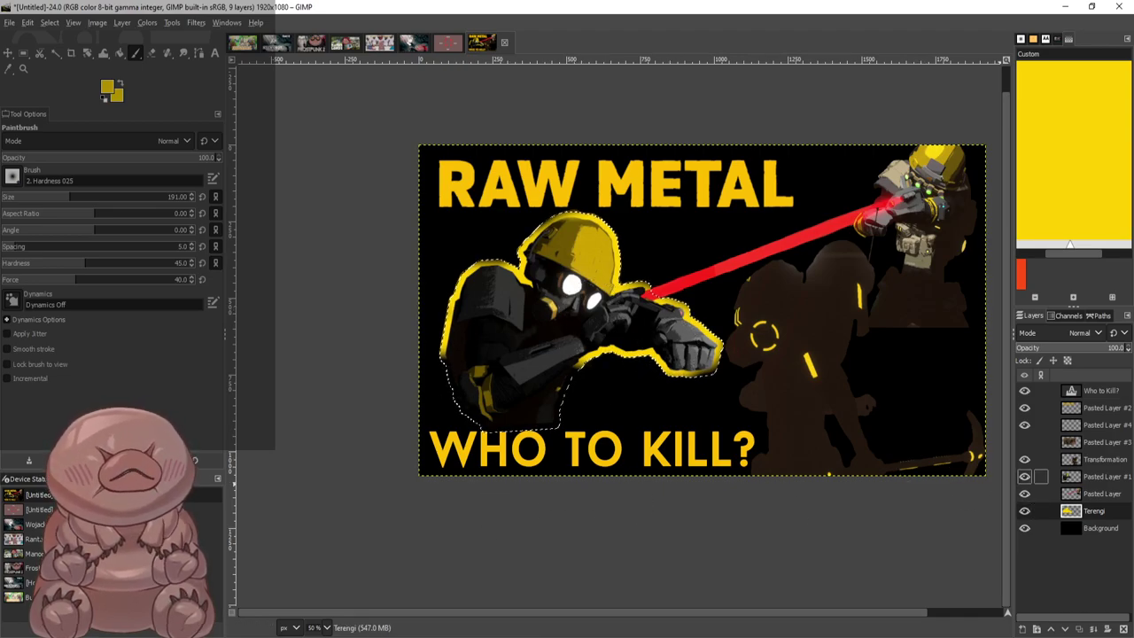
Select the dark silhouette figure's shape from the Transformation layer's transparency and grow the selection slightly beyond its edges
left_click(1072, 460, "alt")
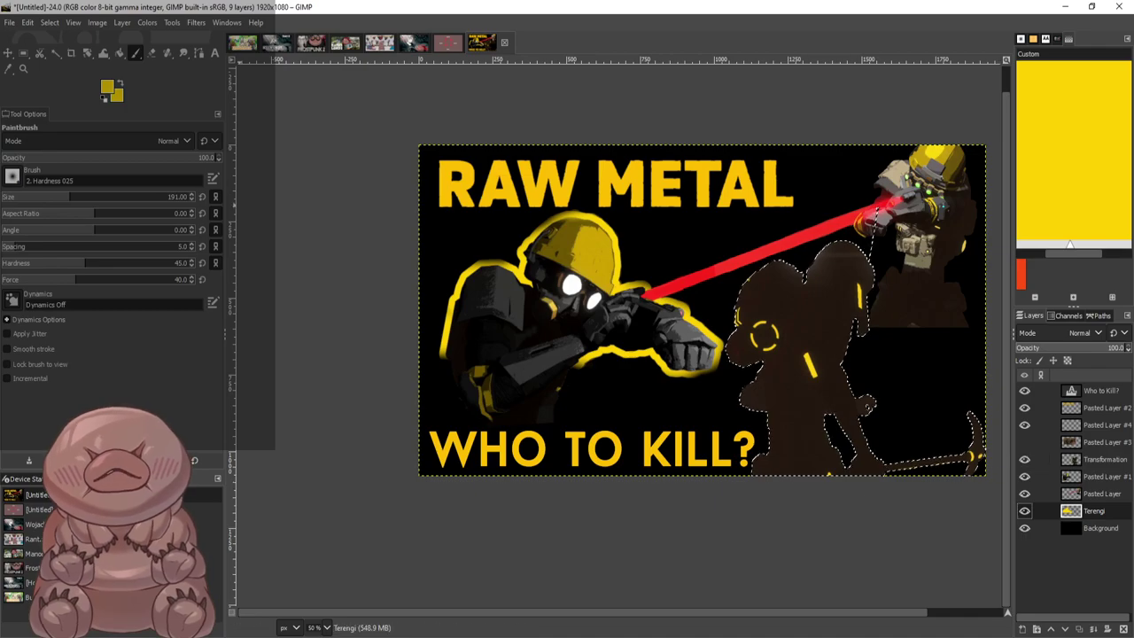
left_click(50, 22)
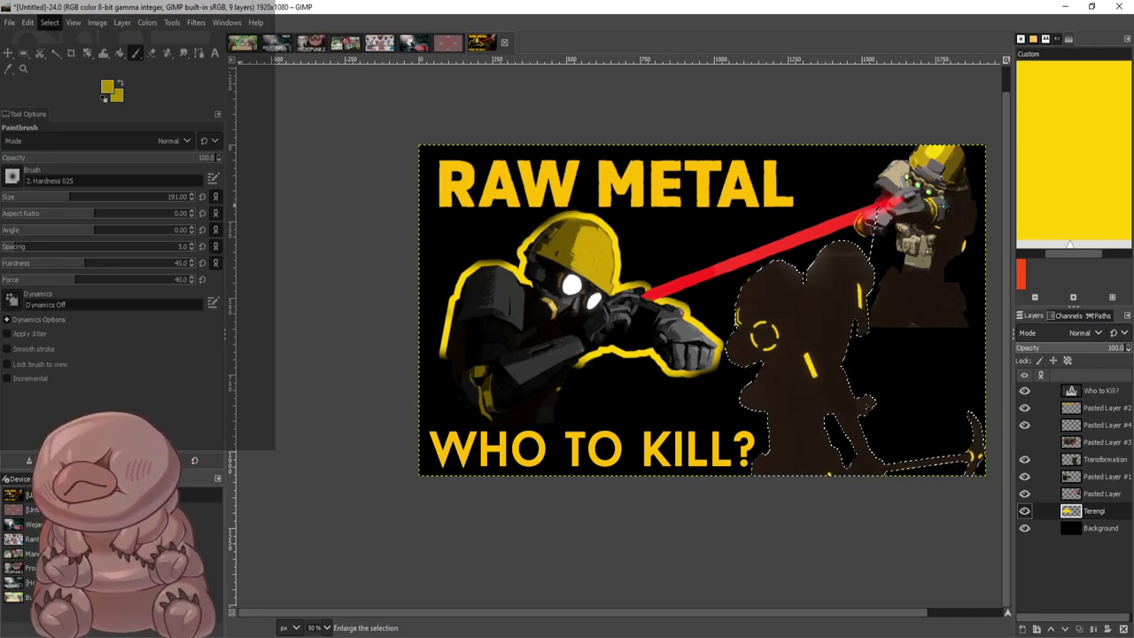
left_click(75, 178)
key("Return")
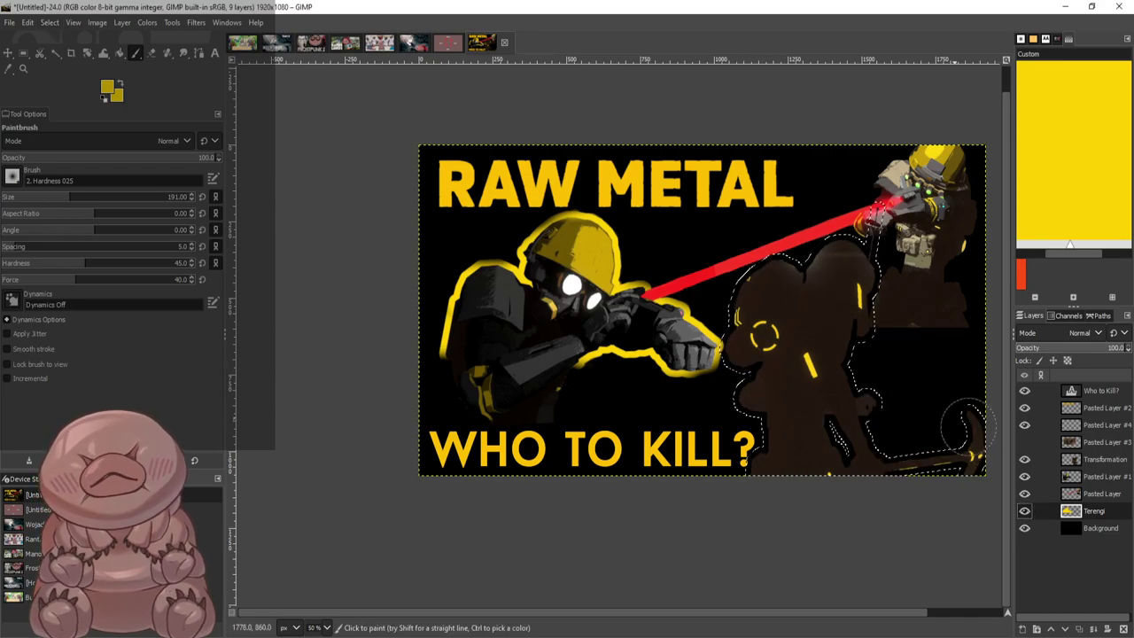
Paint a yellow outline around the dark silhouette's head, sides and arms on the Terengi layer, and clear the selection
mouse_move(876, 229)
left_mouse_down()
mouse_move(872, 285)
mouse_move(864, 253)
mouse_move(802, 262)
mouse_move(749, 283)
mouse_move(735, 323)
mouse_move(875, 311)
mouse_move(874, 368)
mouse_move(855, 394)
left_mouse_up()
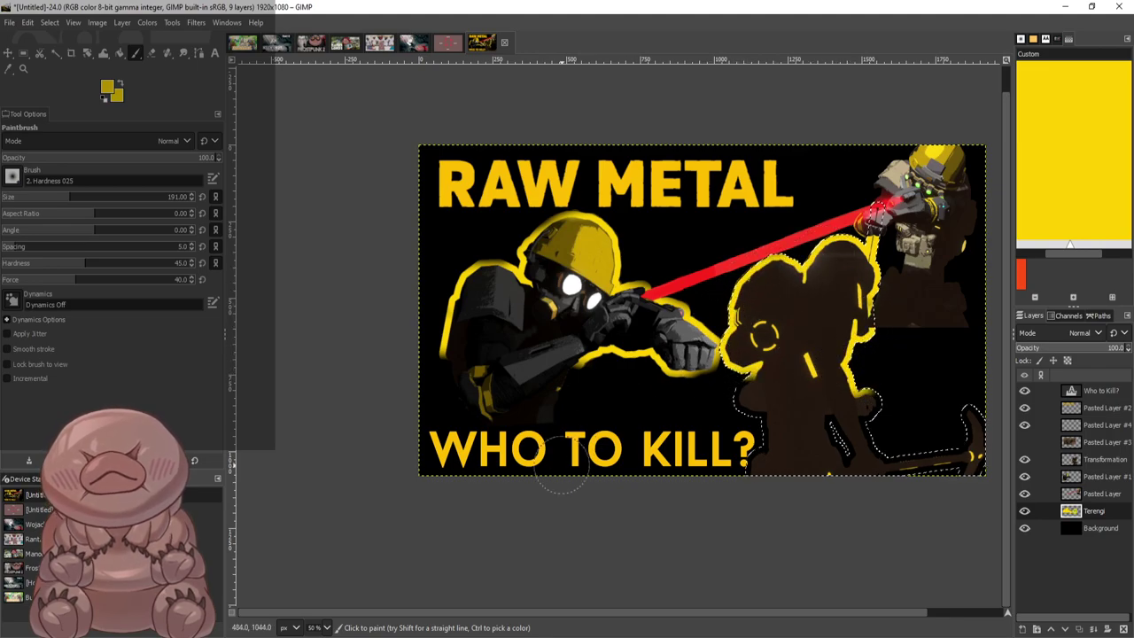
left_click_drag(877, 416, 753, 407)
left_click(1101, 528)
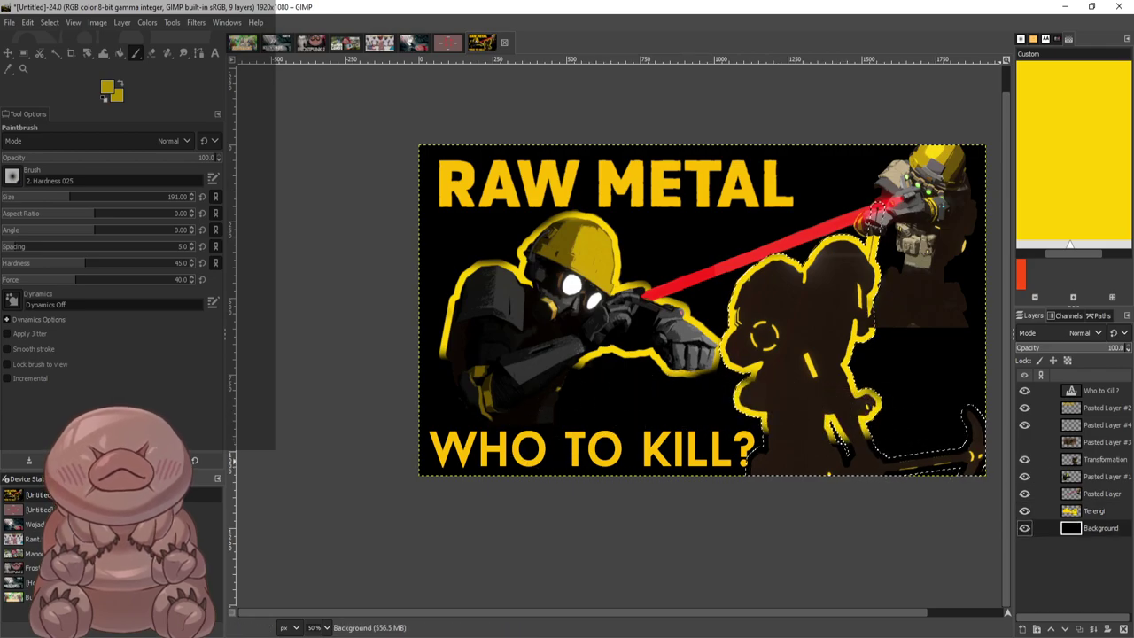
key("r")
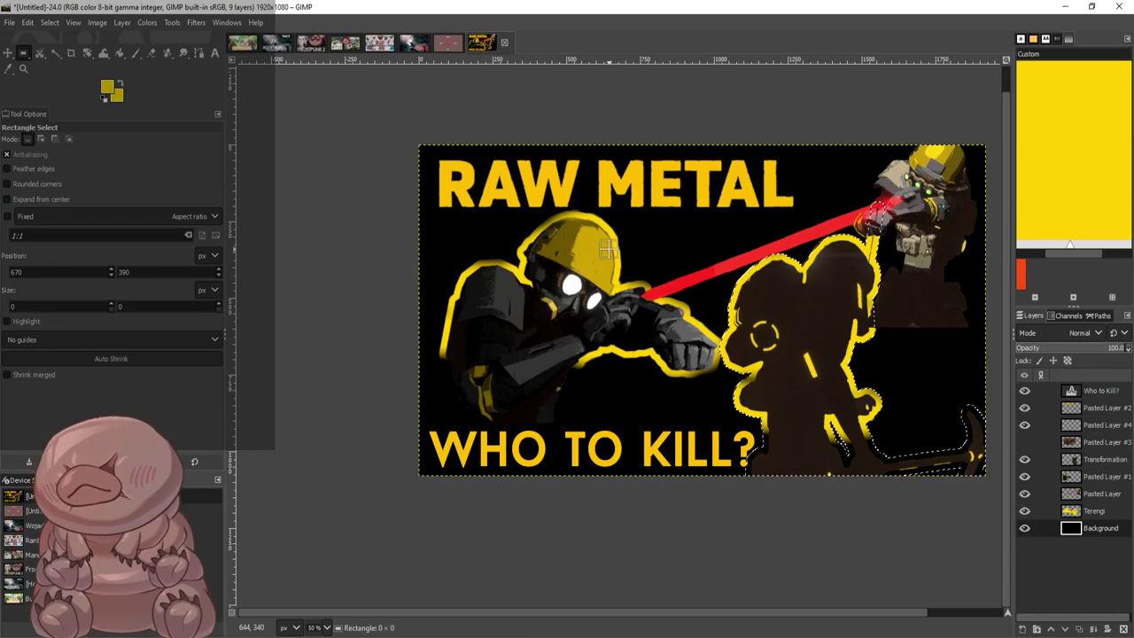
left_click(610, 245)
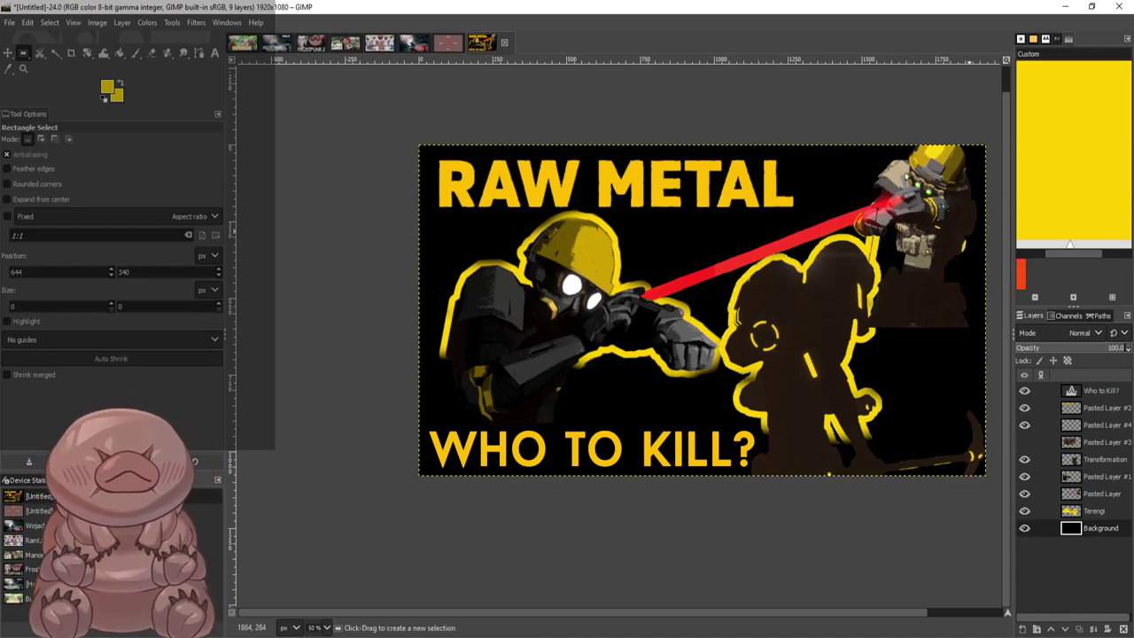
Select the green-eyed figure and laser from their Pasted Layer's transparency, grow the selection slightly, and make the Terengi layer active
left_click(1071, 494, "alt")
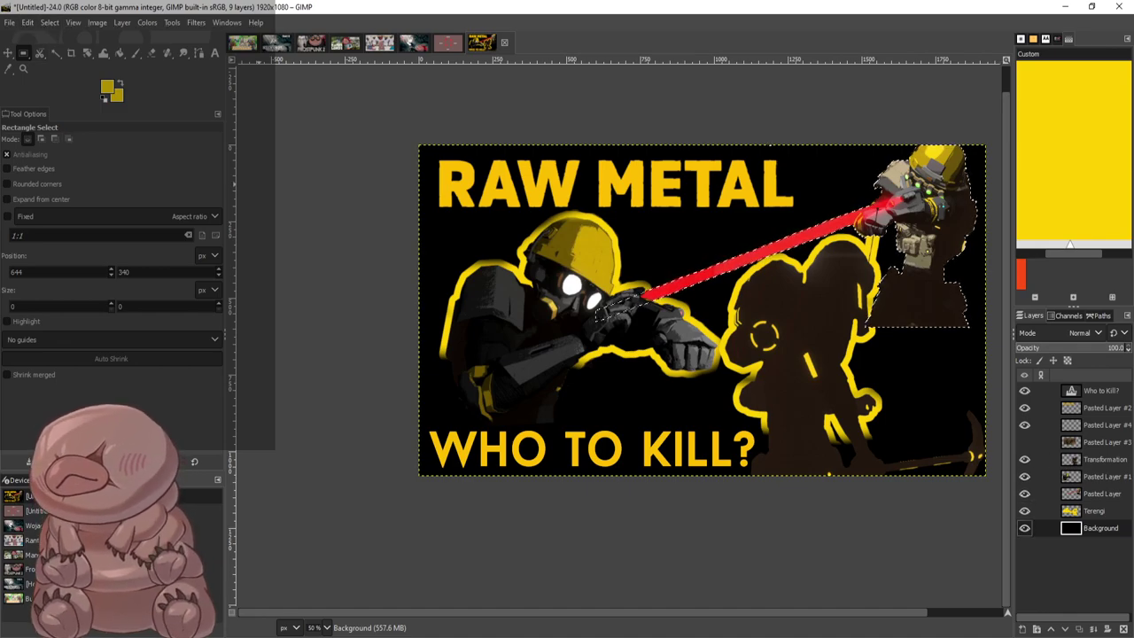
left_click(82, 177)
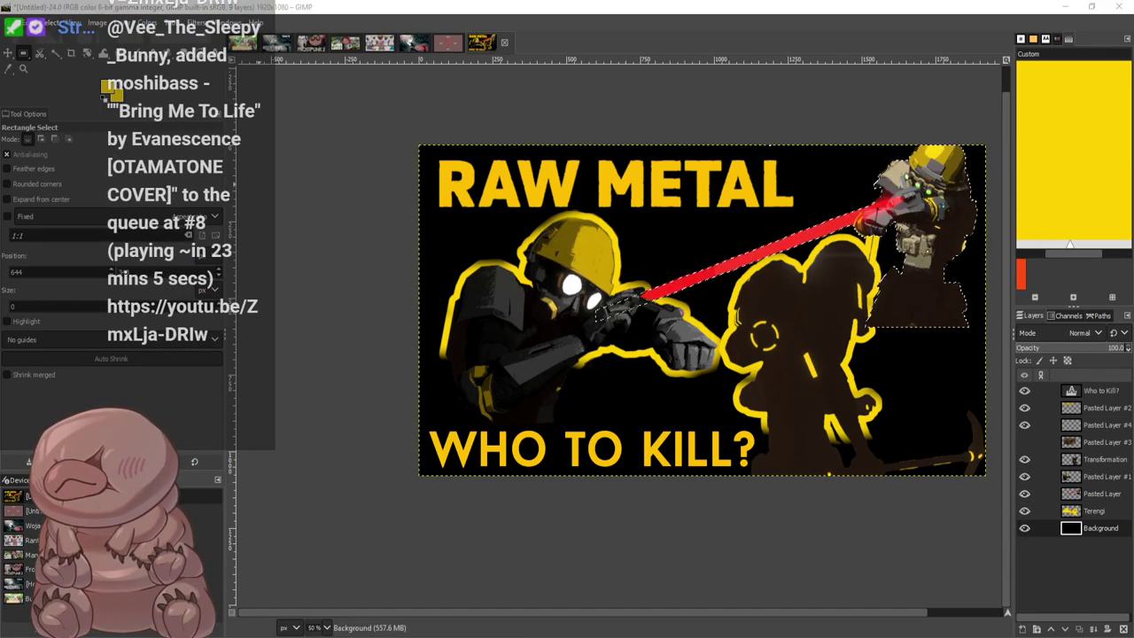
key("Return")
left_click(1095, 512)
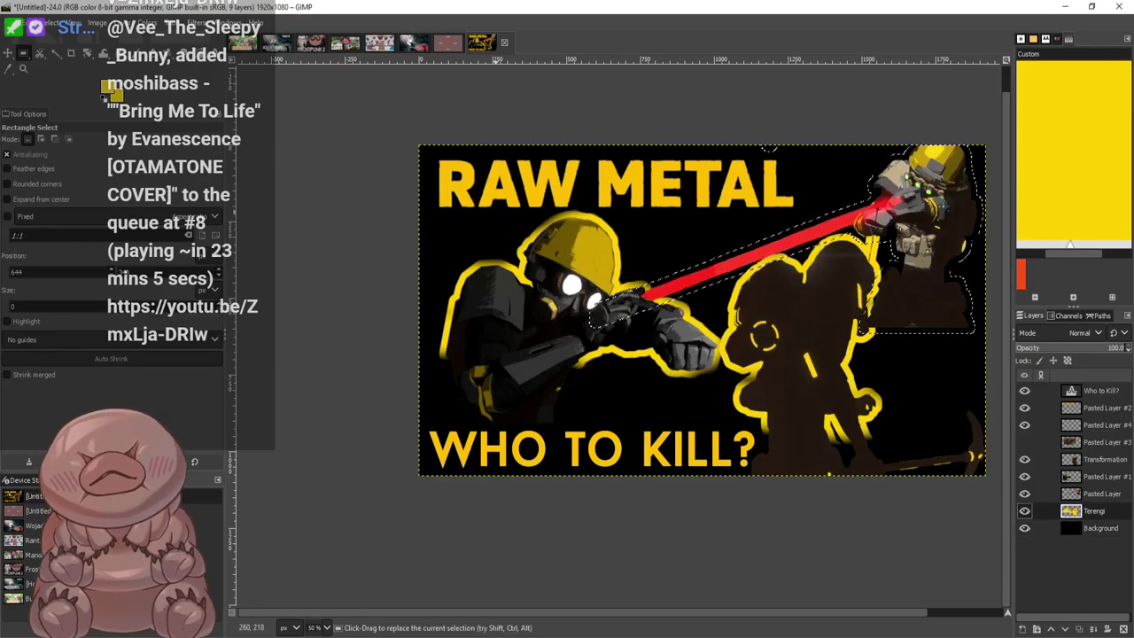
Paint a yellow outline around the green-eyed figure with the Paintbrush, leaving the laser unpainted, and clear the selection
left_click(136, 54)
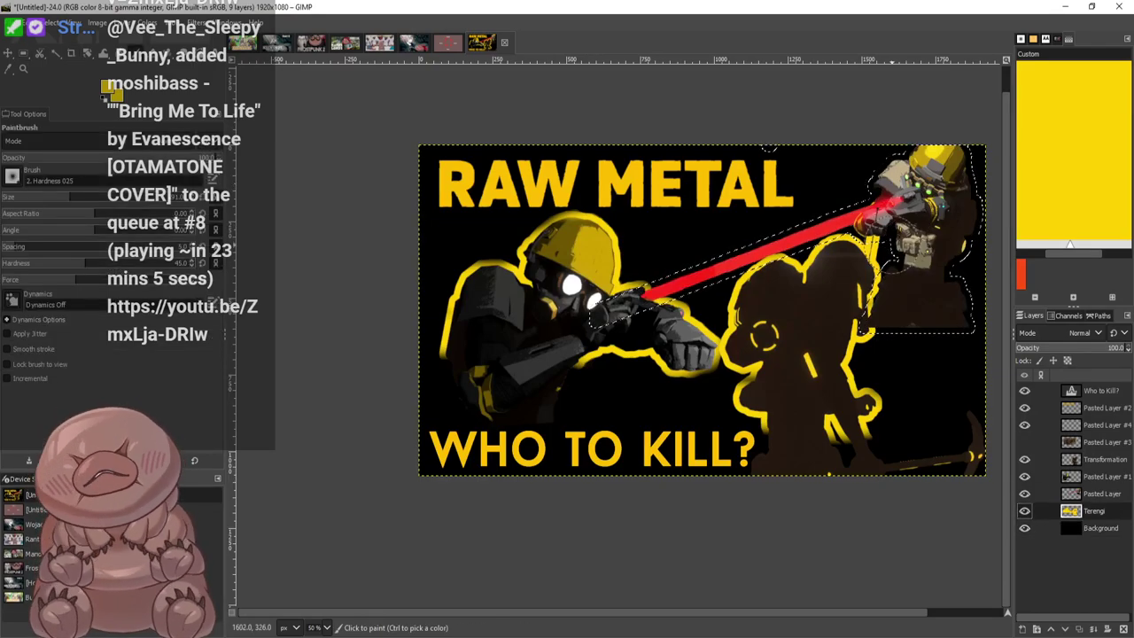
mouse_move(895, 251)
left_mouse_down()
mouse_move(880, 191)
mouse_move(900, 159)
mouse_move(958, 147)
mouse_move(954, 249)
left_mouse_up()
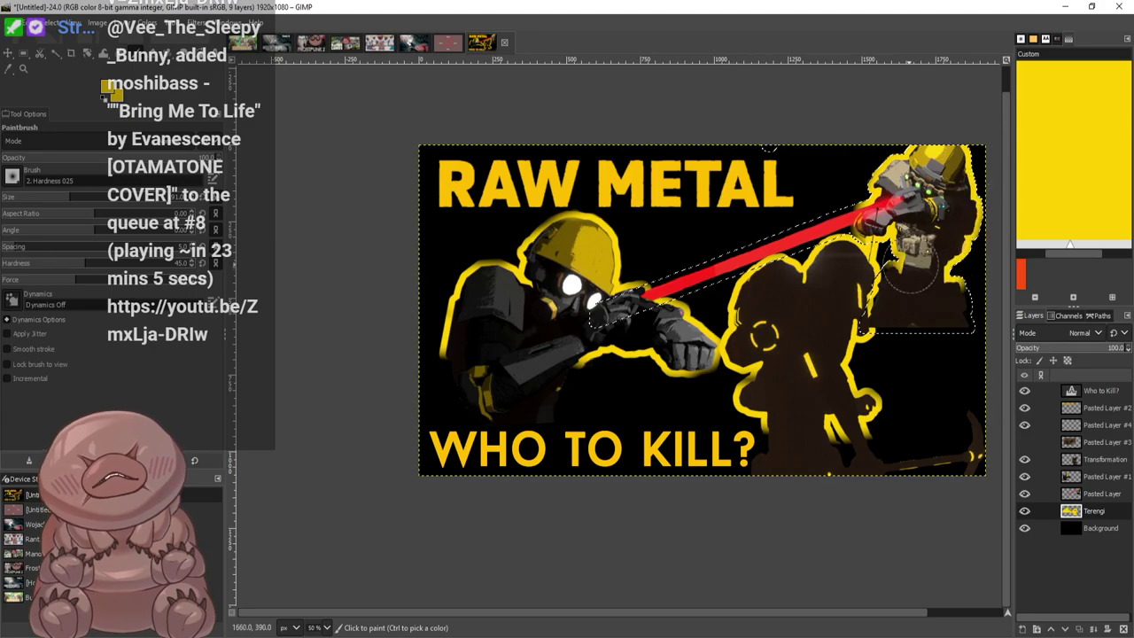
left_click(24, 53)
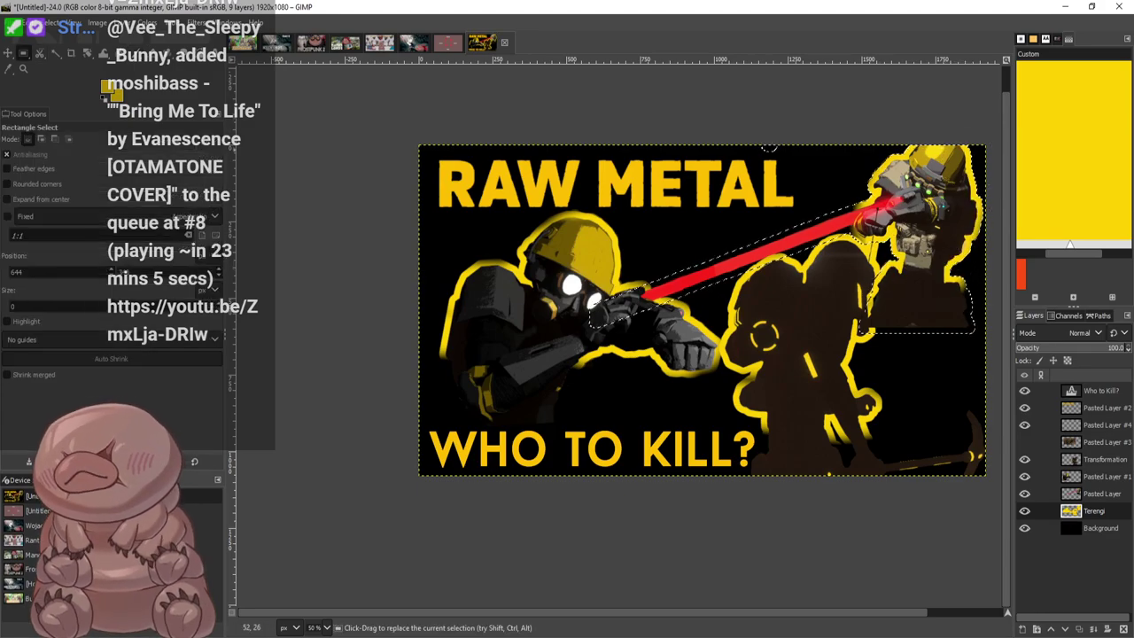
left_click(610, 209)
Move the "Who to Kill?" caption slightly closer to the canvas's lower-left corner and make the Terengi layer active again
scroll(820, 241, "down", 2)
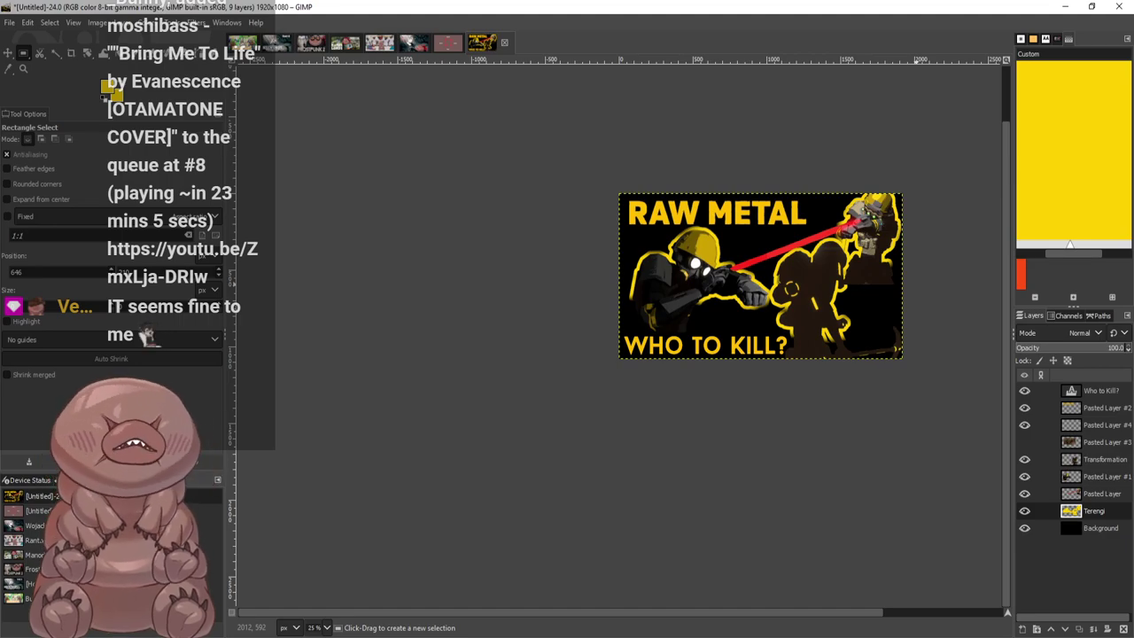
scroll(772, 283, "up", 2)
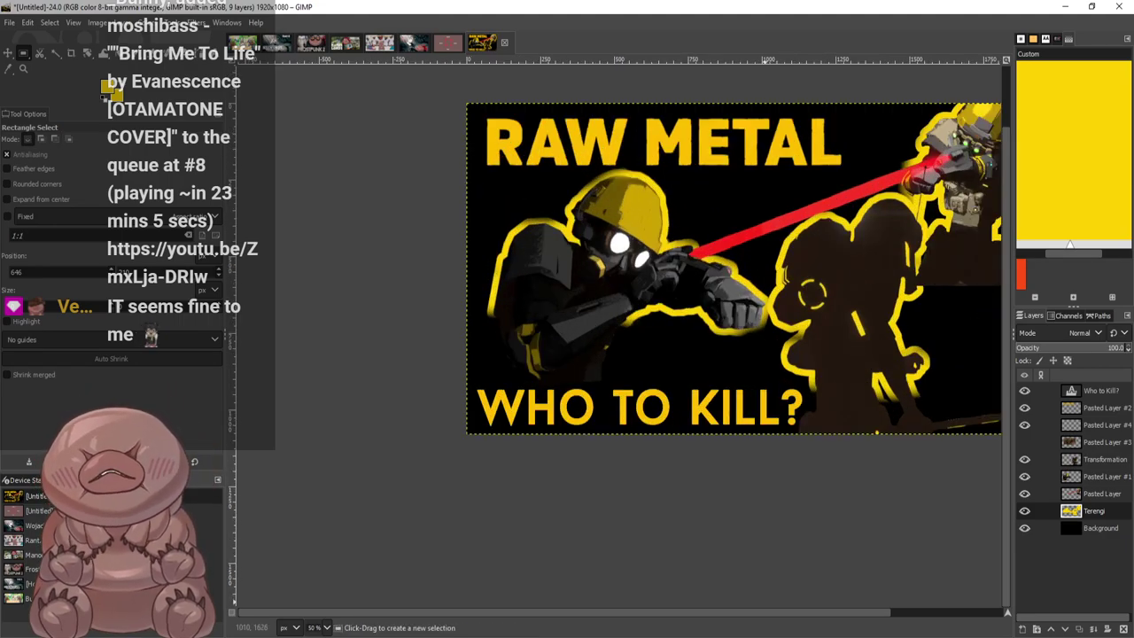
left_click_drag(766, 612, 877, 612)
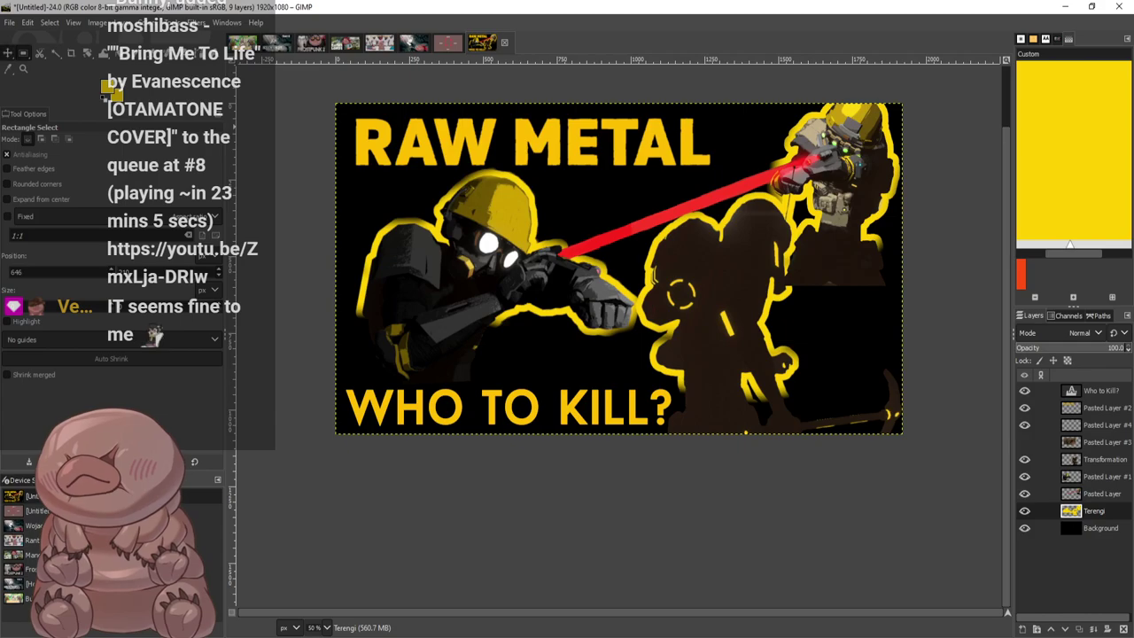
left_click(8, 53)
left_click_drag(520, 392, 500, 407)
left_click(1095, 512)
Nudge the RAW METAL title slightly upward on the canvas
scroll(880, 337, "down", 2)
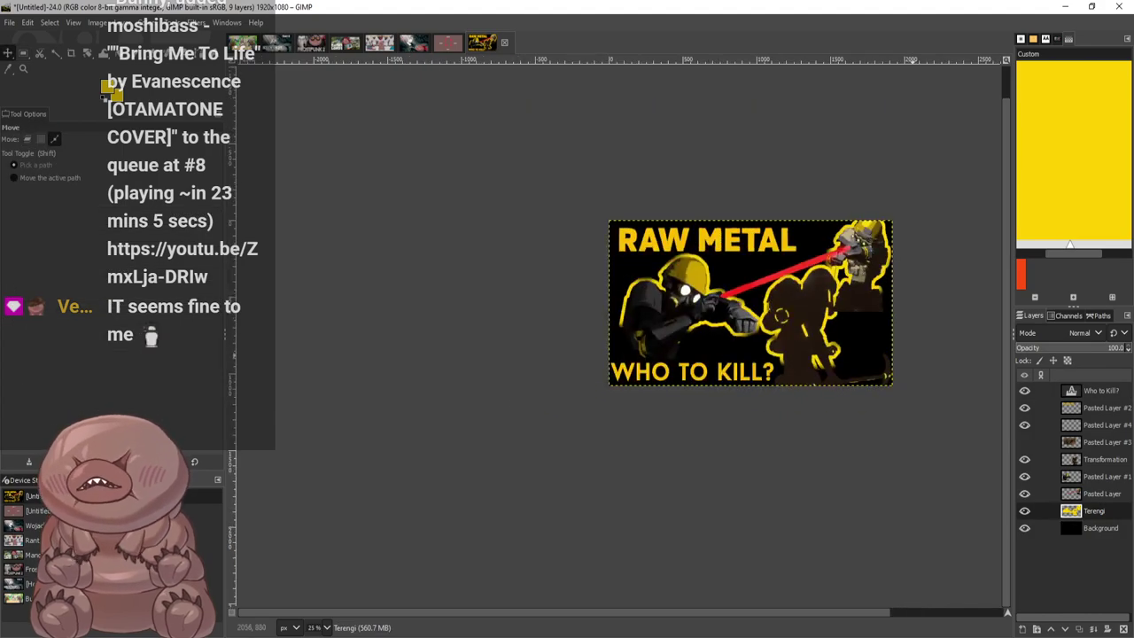
scroll(918, 366, "up", 1)
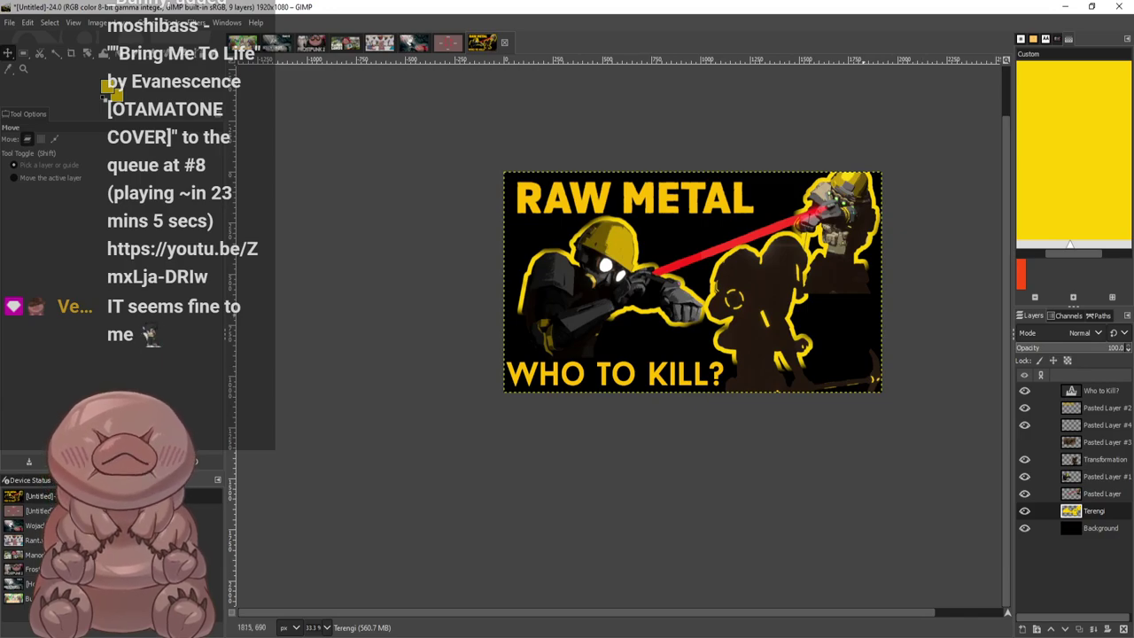
left_click_drag(650, 195, 651, 193)
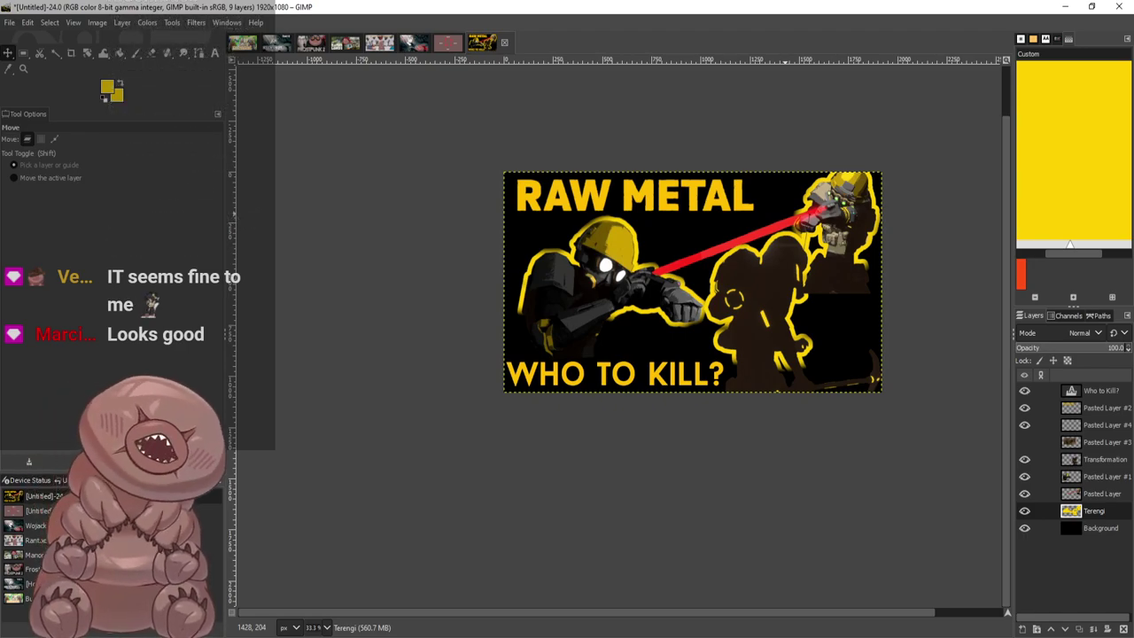
scroll(783, 344, "up", 2)
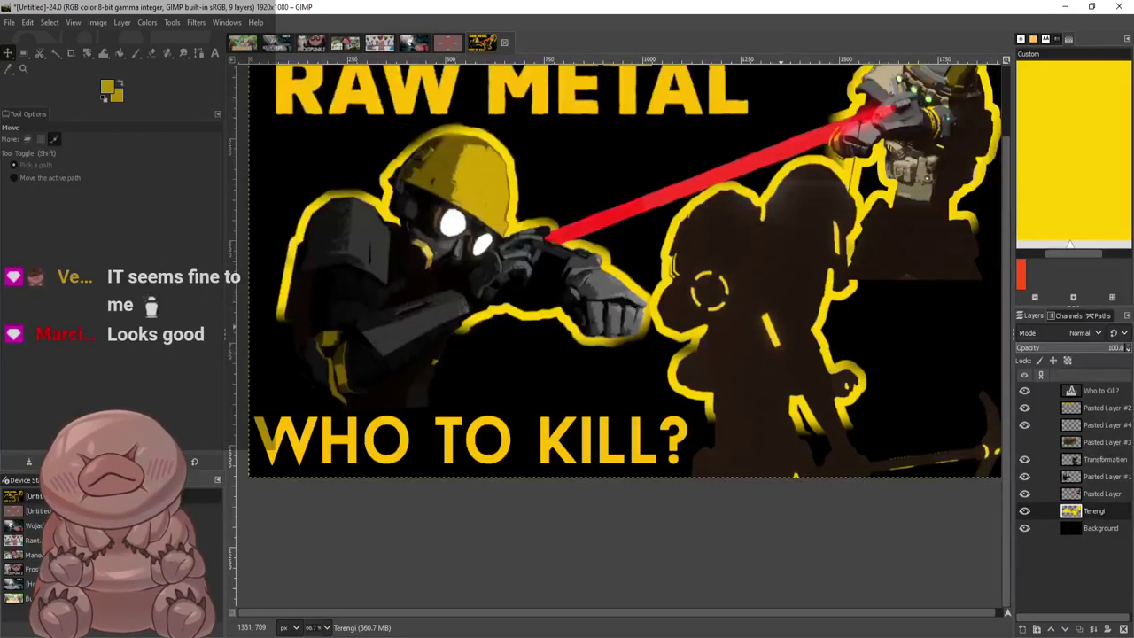
scroll(778, 333, "down", 1)
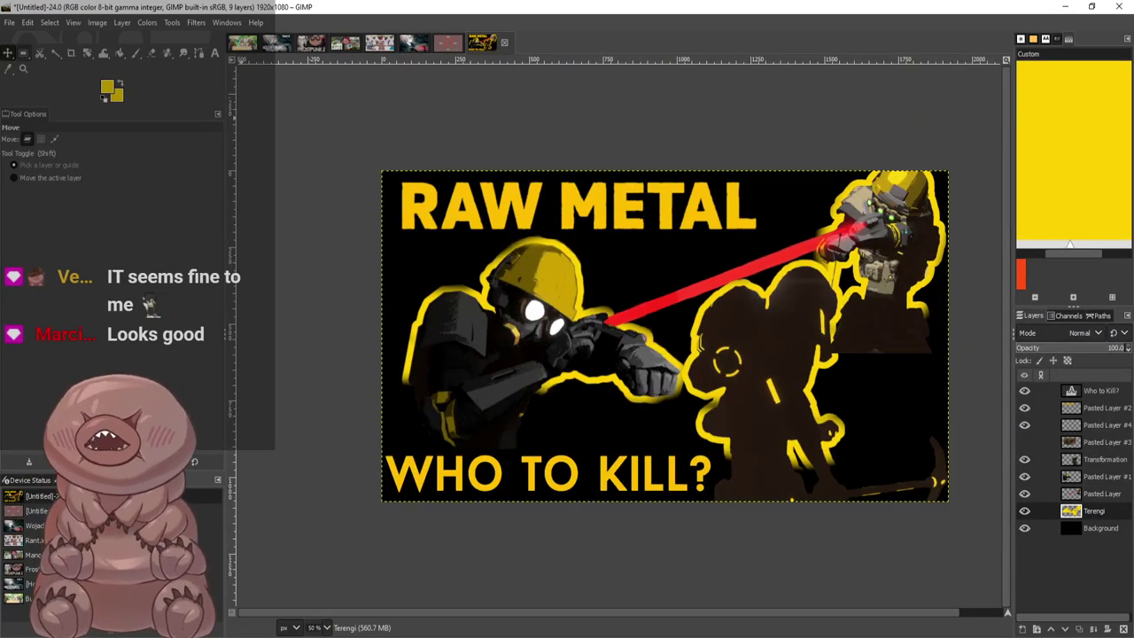
Export the finished image as Rawmetal_meme
left_click(9, 22)
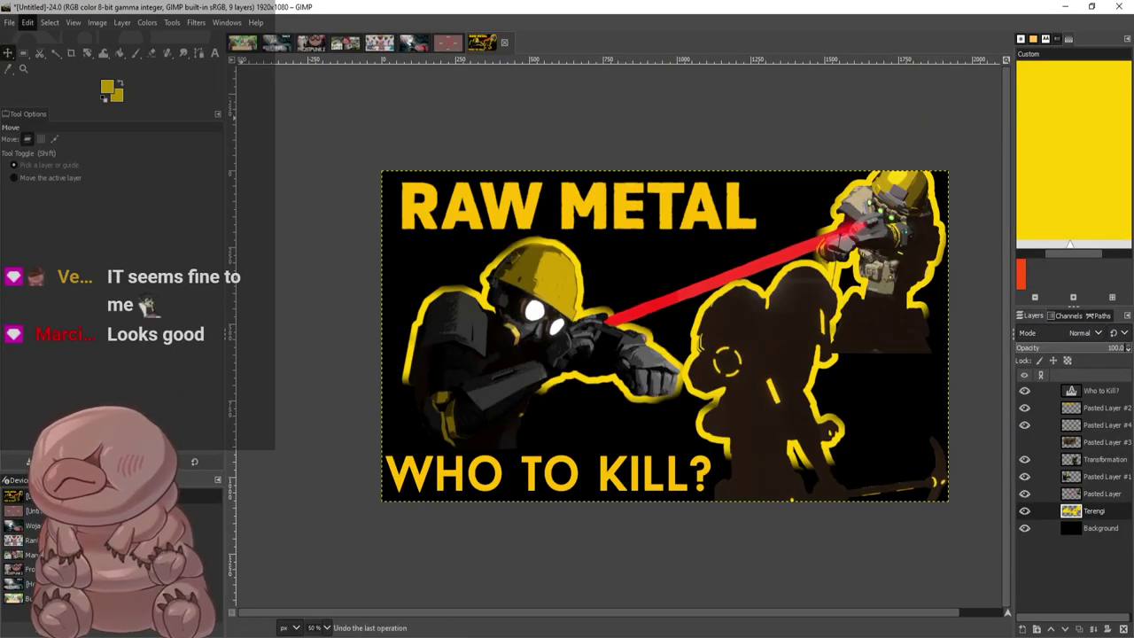
left_click(40, 192)
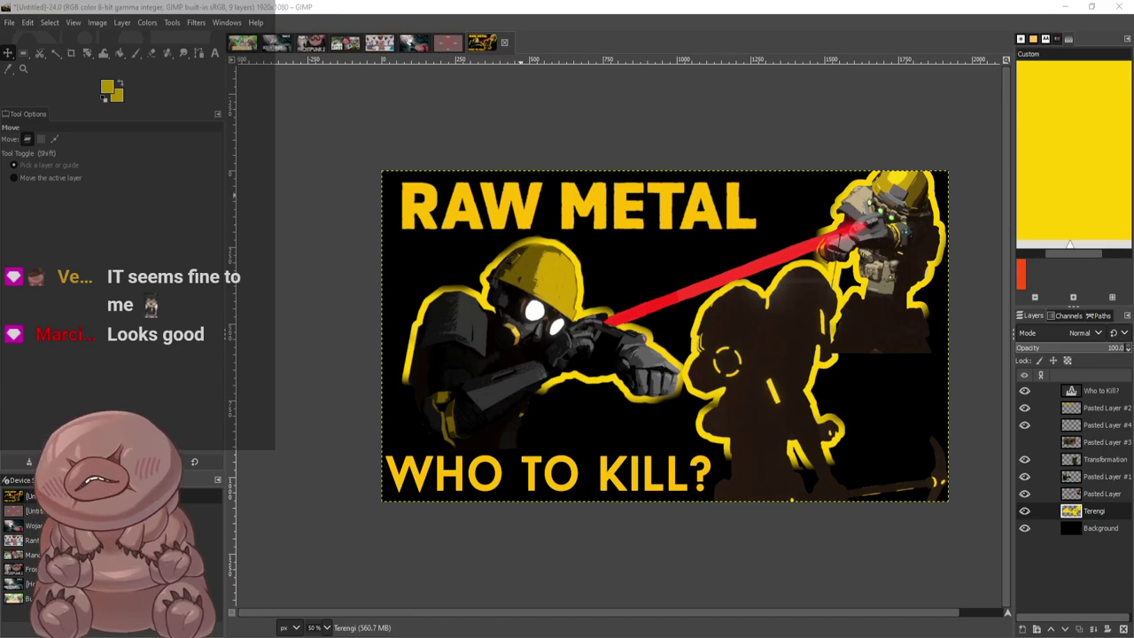
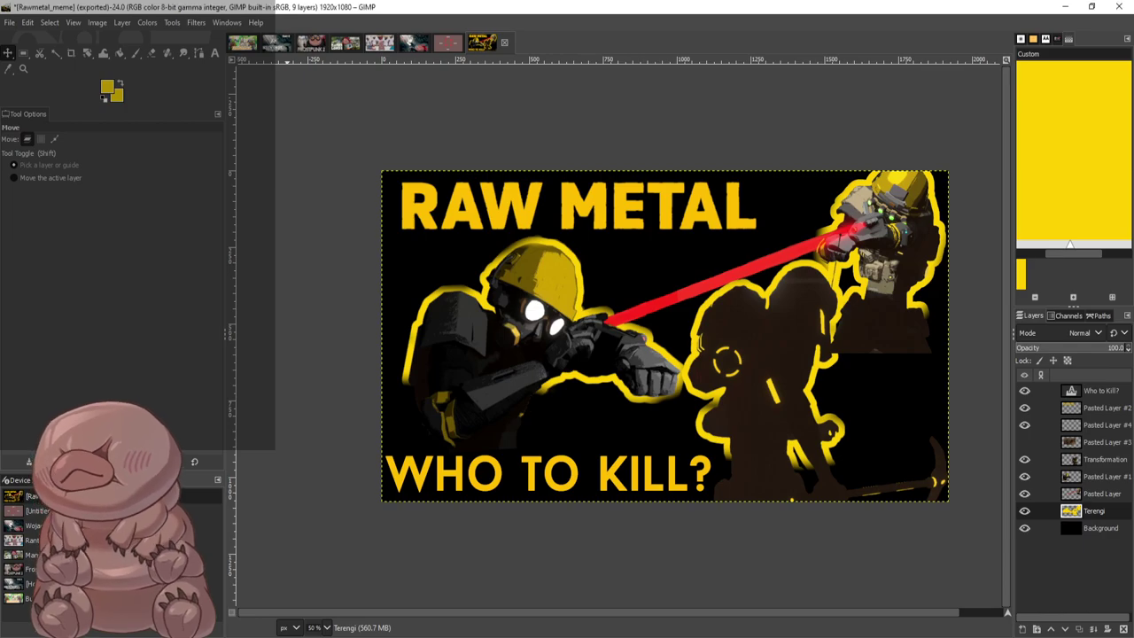
Create a new 1920x1080 image and delete its yellow background fill to leave it transparent
key("Return")
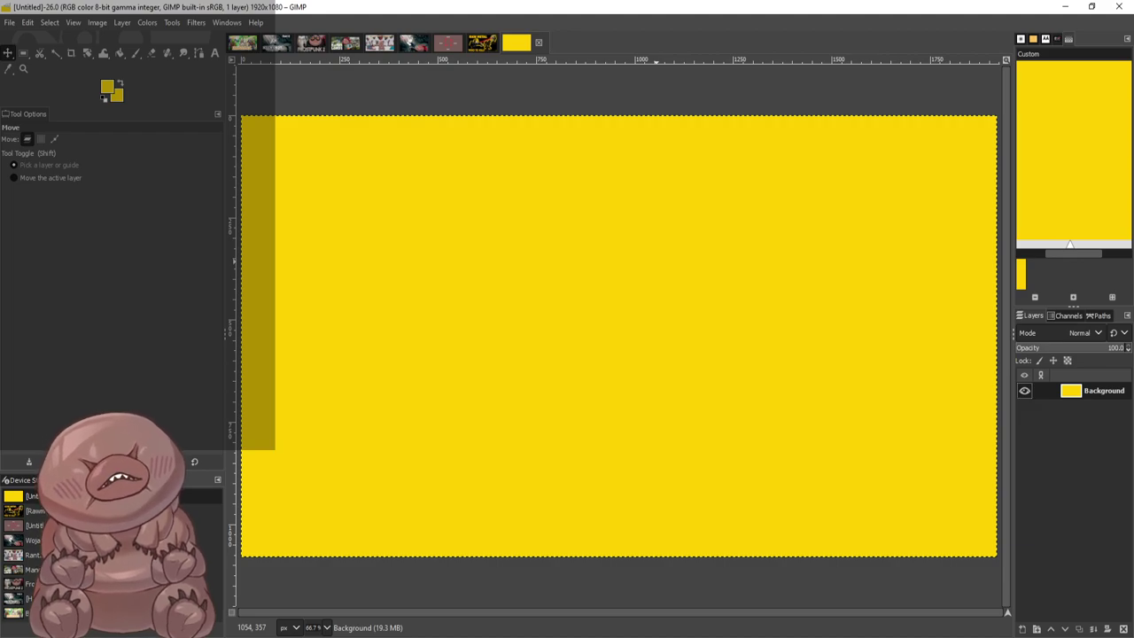
key("Delete")
scroll(705, 352, "down", 4)
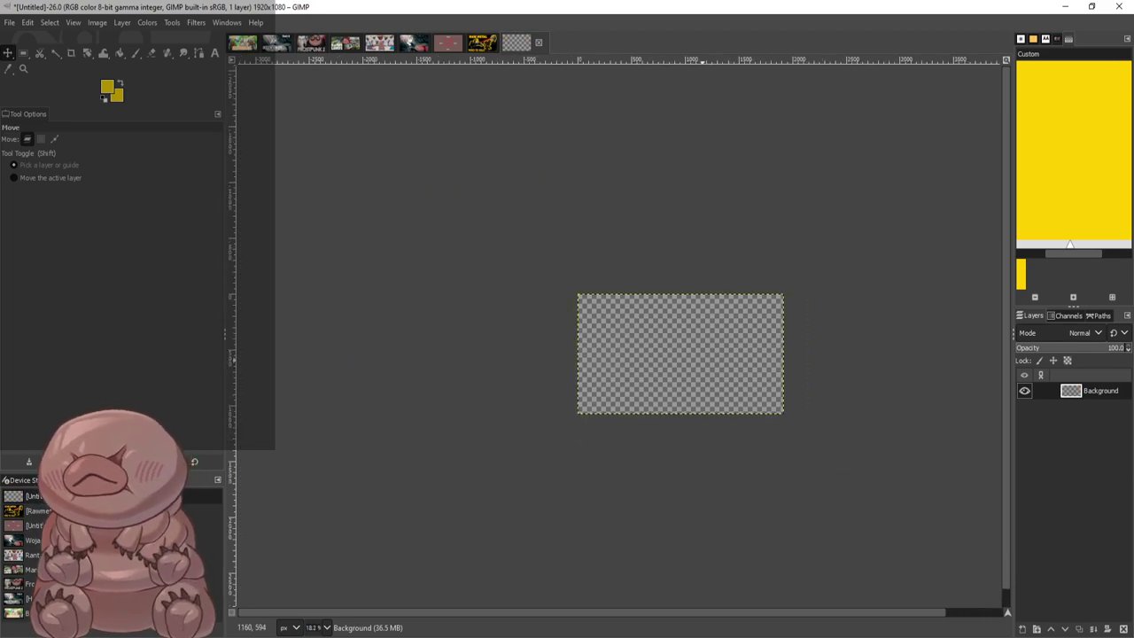
scroll(706, 351, "up", 2)
Paste the picture of the pink-haired woman beside the red emblem and move it toward the canvas's right side
key("ctrl+v")
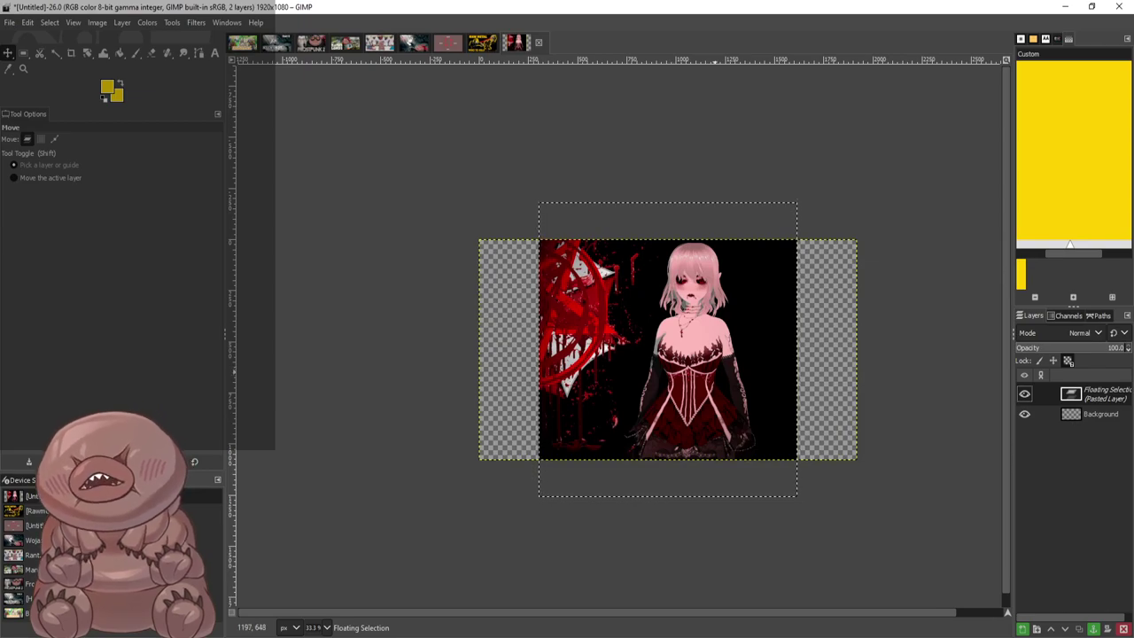
scroll(715, 371, "up", 2)
left_click_drag(706, 328, 784, 358)
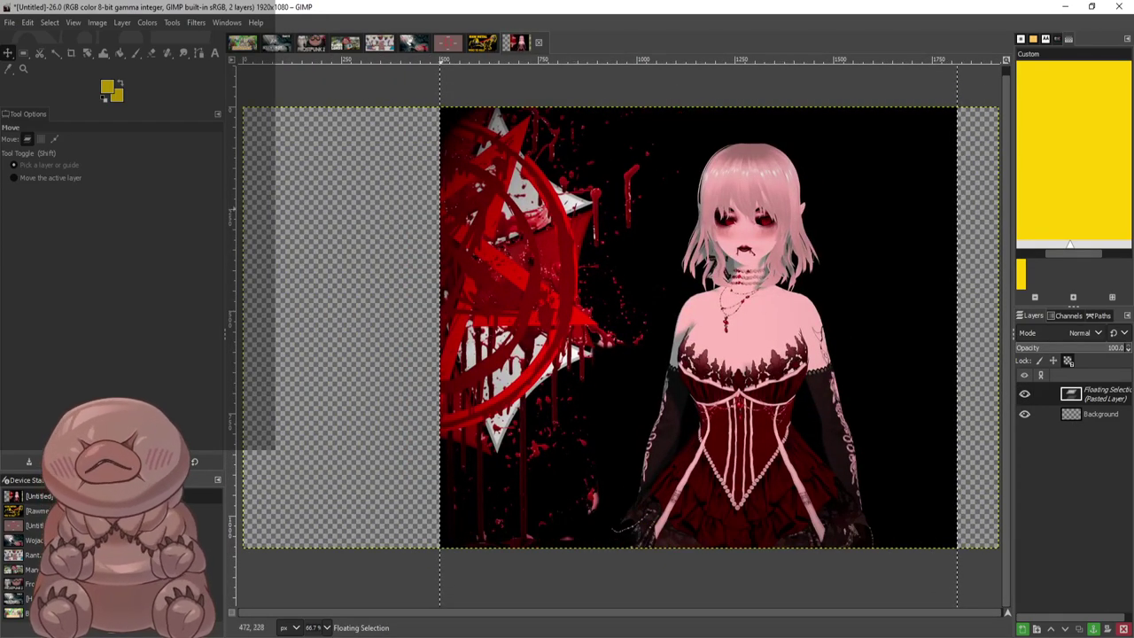
Try deleting everything outside a rectangle around the red emblem in the pasted picture, and undo the deletion
left_click(24, 53)
left_click_drag(364, 92, 604, 514)
key("ctrl+i")
key("Delete")
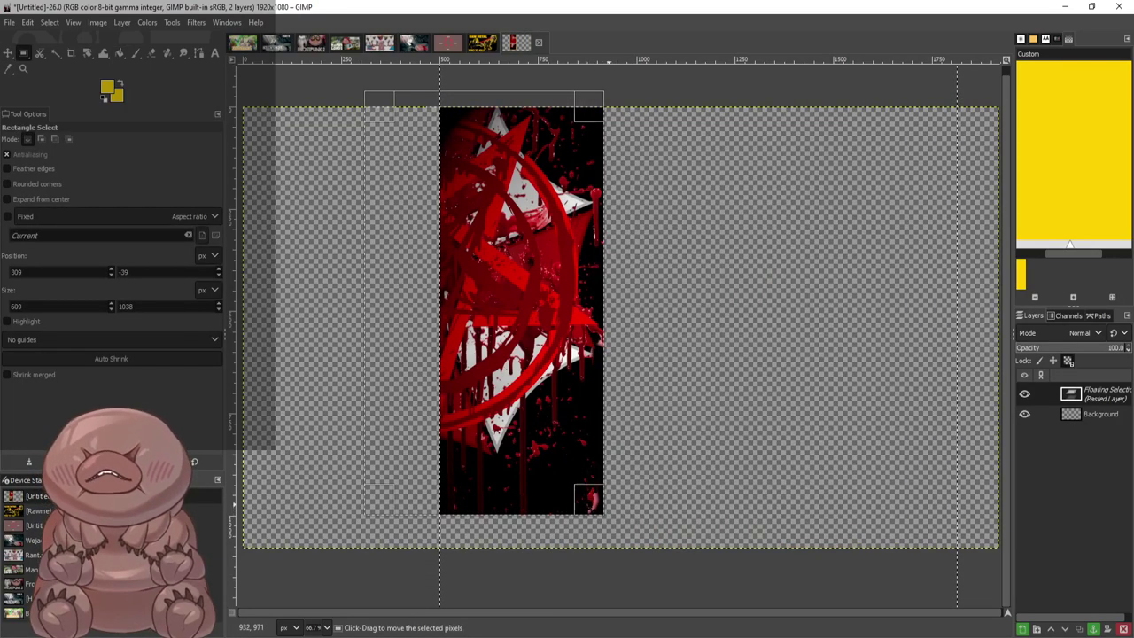
key("ctrl+z")
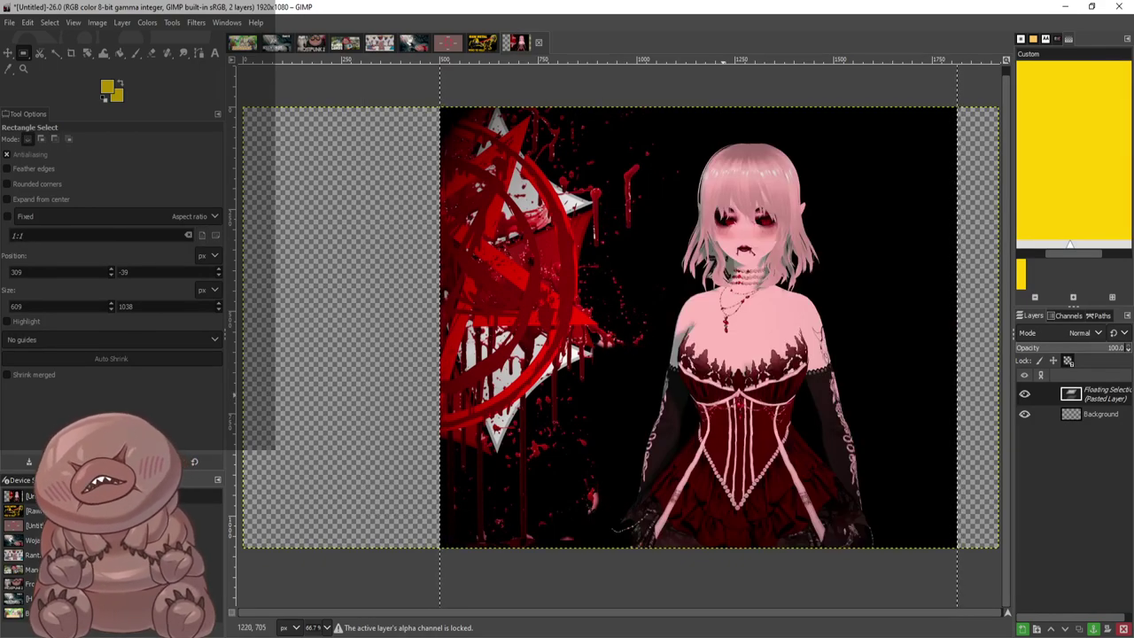
Turn the floating picture into its own layer and scale it down proportionally to about 1000 pixels wide
key("shift+ctrl+n")
left_click(474, 290)
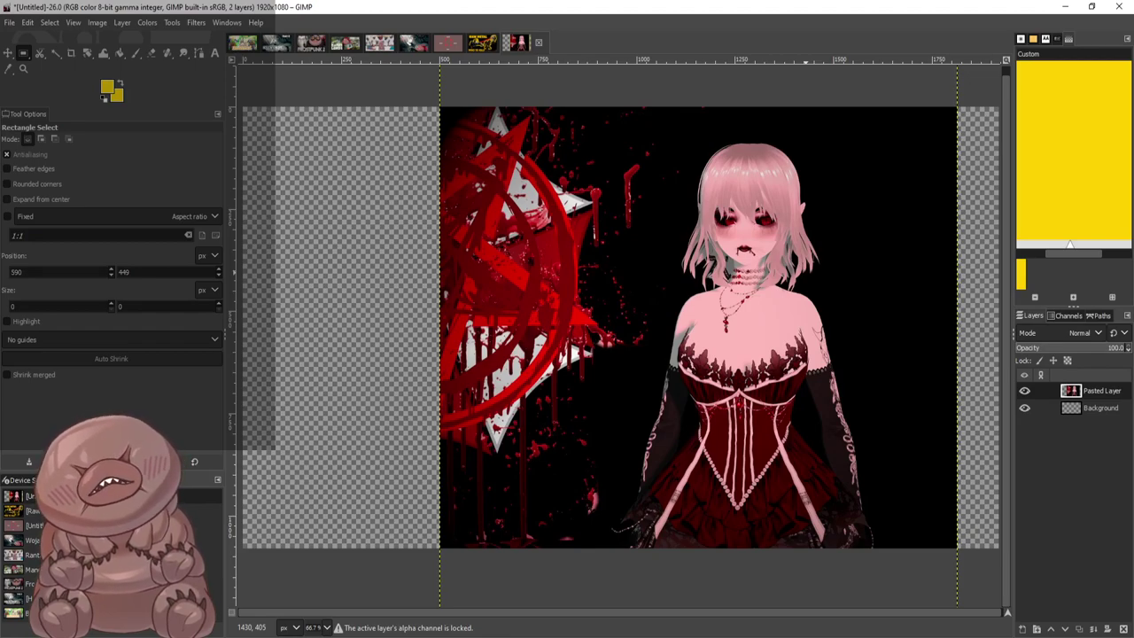
left_click(913, 512)
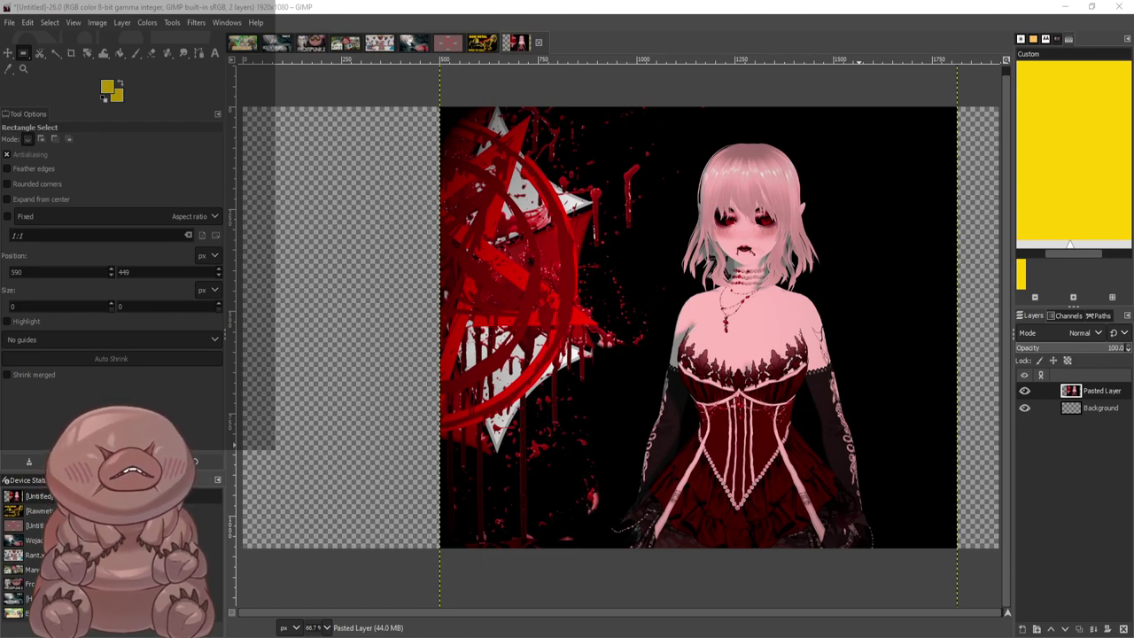
key("Return")
left_click(946, 294)
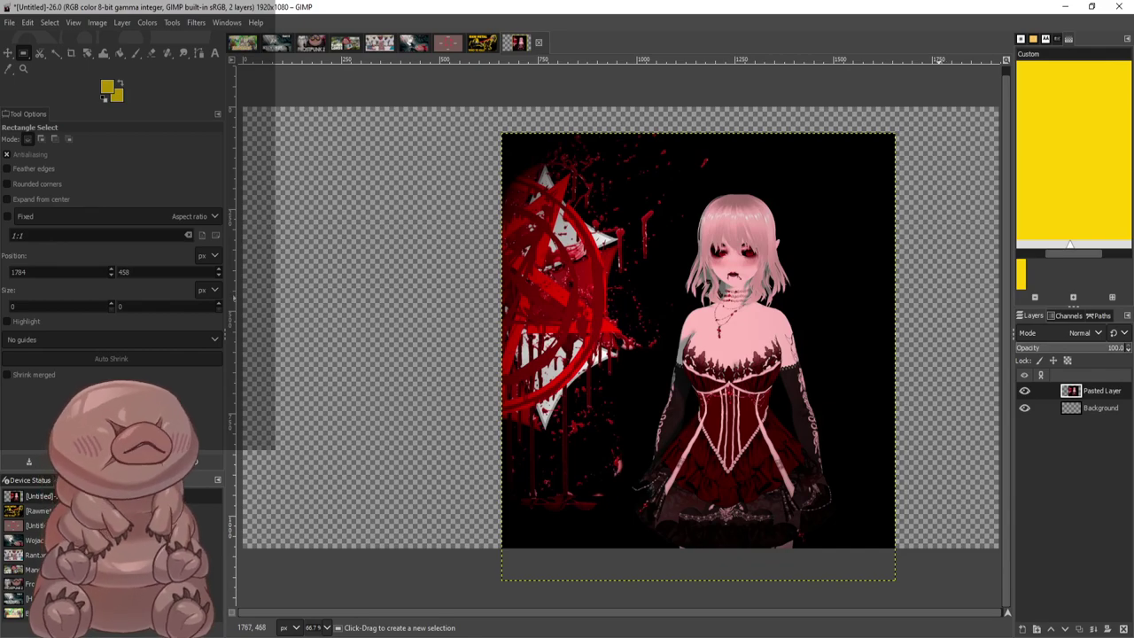
Move the scaled picture up and slightly right, and delete the strip above the woman's head
key("m")
left_click_drag(741, 264, 755, 240)
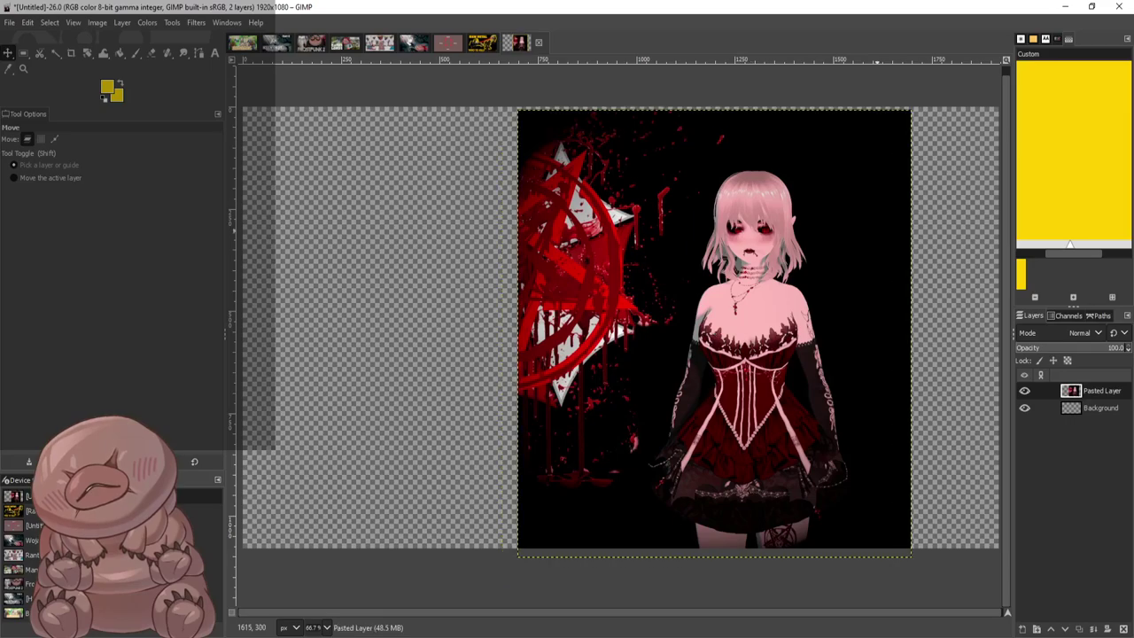
key("r")
left_click_drag(443, 99, 939, 165)
key("Delete")
left_click(441, 195)
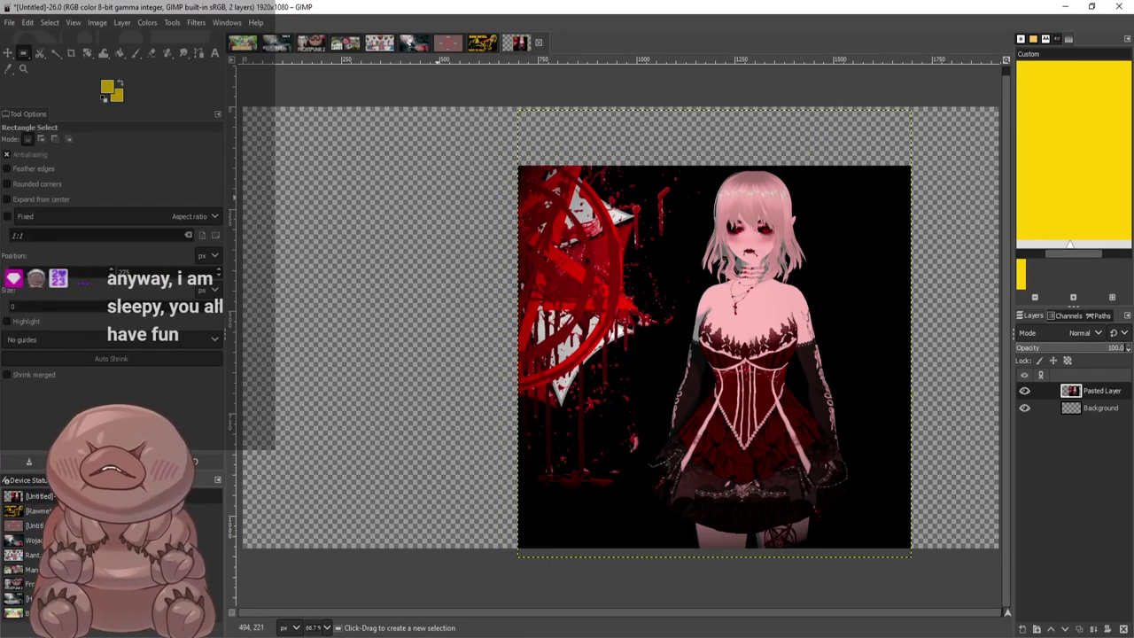
Delete the part of the pasted picture with the red emblem and the black block above the left-hand sleeve with rectangular selections
left_click_drag(490, 135, 640, 550)
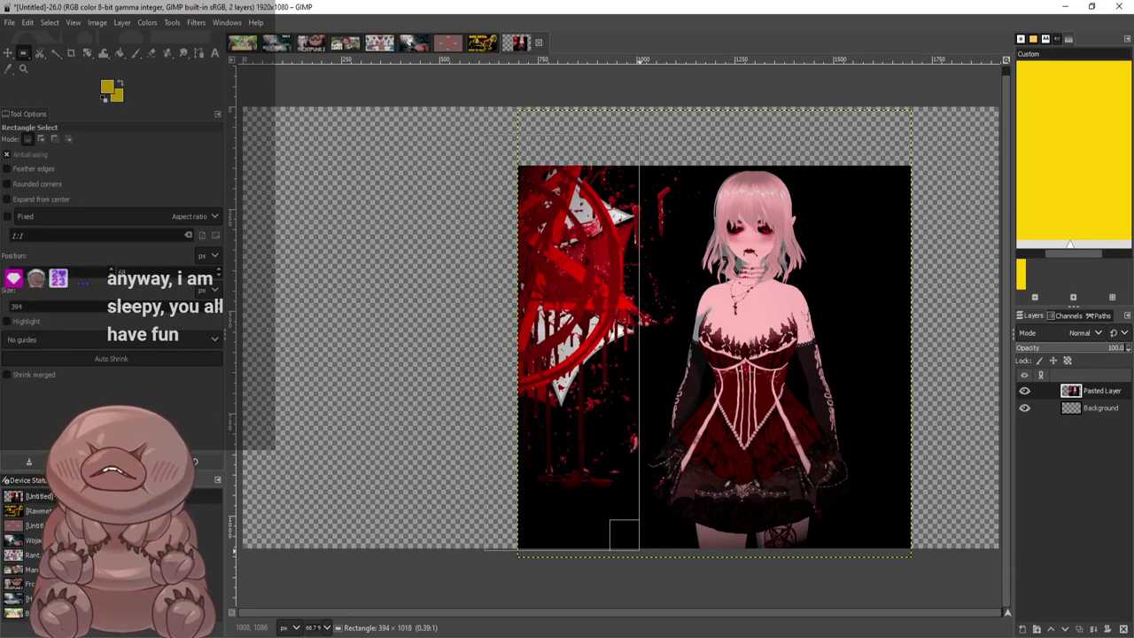
key("Delete")
left_click(585, 125)
left_click_drag(572, 150, 685, 324)
key("Delete")
Delete the small rectangles of black background left of the woman's hair and just above her shoulder
left_click(652, 150)
left_click_drag(653, 150, 705, 211)
key("Delete")
left_click_drag(652, 244, 694, 294)
key("Delete")
left_click(611, 301)
Delete the rectangular areas of black background right of the woman, beside her head and along her skirt
left_click_drag(927, 318, 926, 316)
key("Delete")
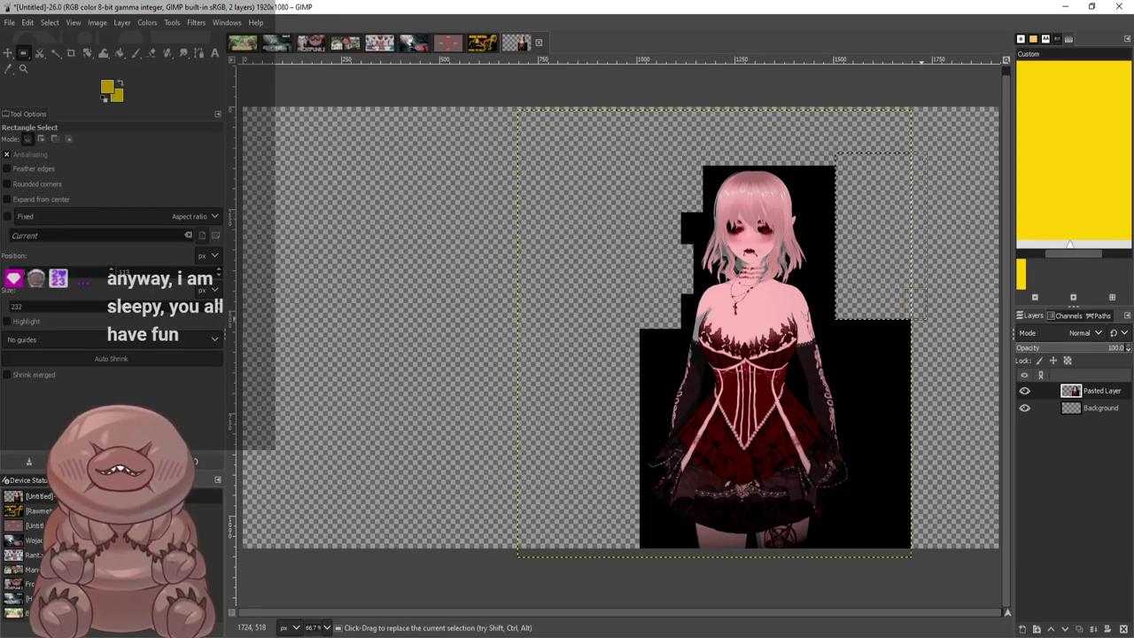
left_click_drag(856, 309, 859, 313)
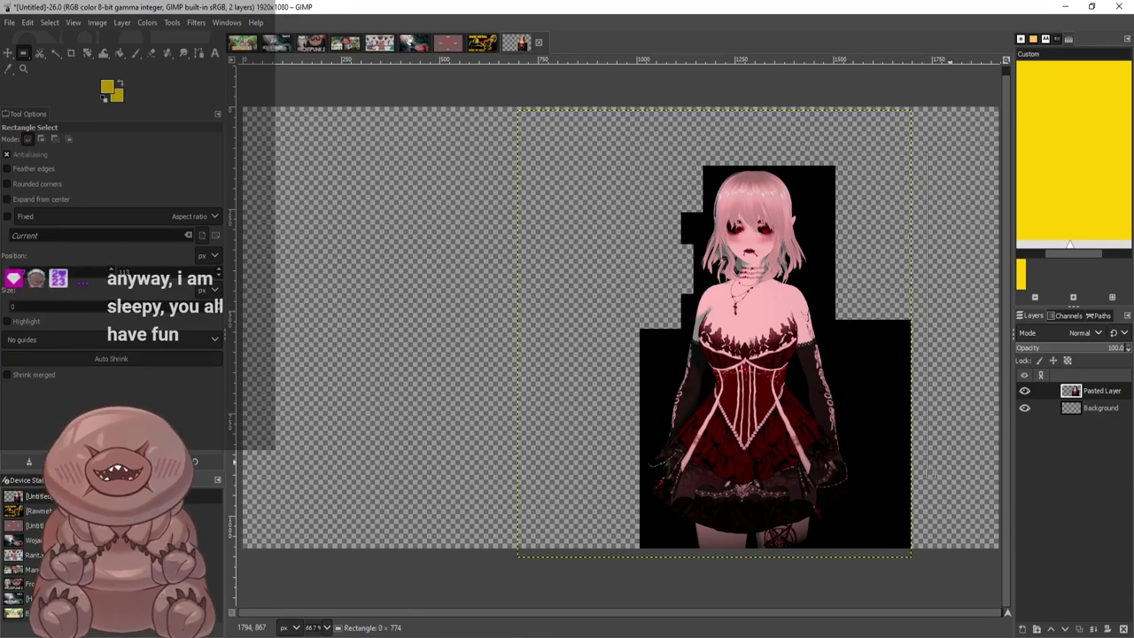
left_click_drag(950, 462, 946, 453)
left_click_drag(864, 284, 864, 283)
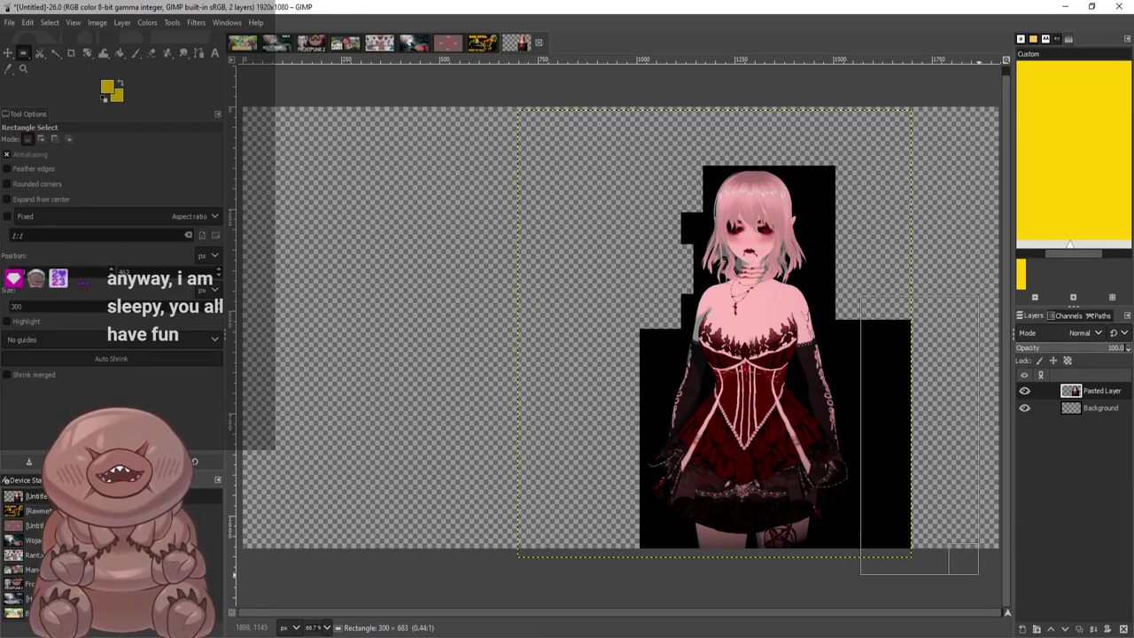
key("Delete")
Delete the black corner beside the left-hand sleeve and the protruding black block beside the hair
left_click(599, 294)
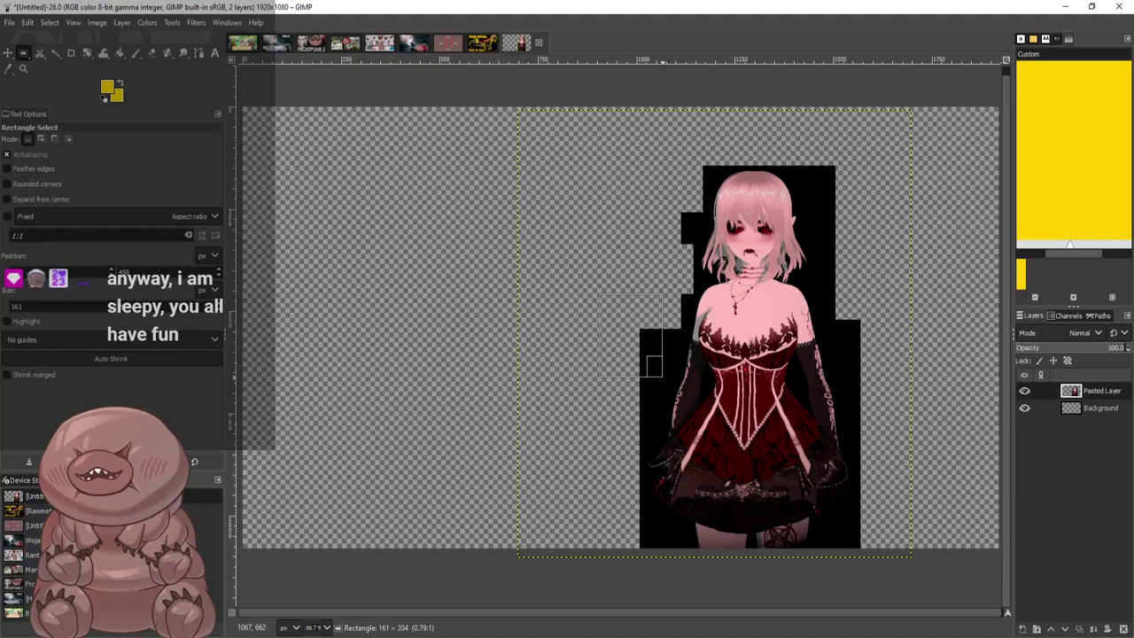
left_click_drag(662, 377, 662, 377)
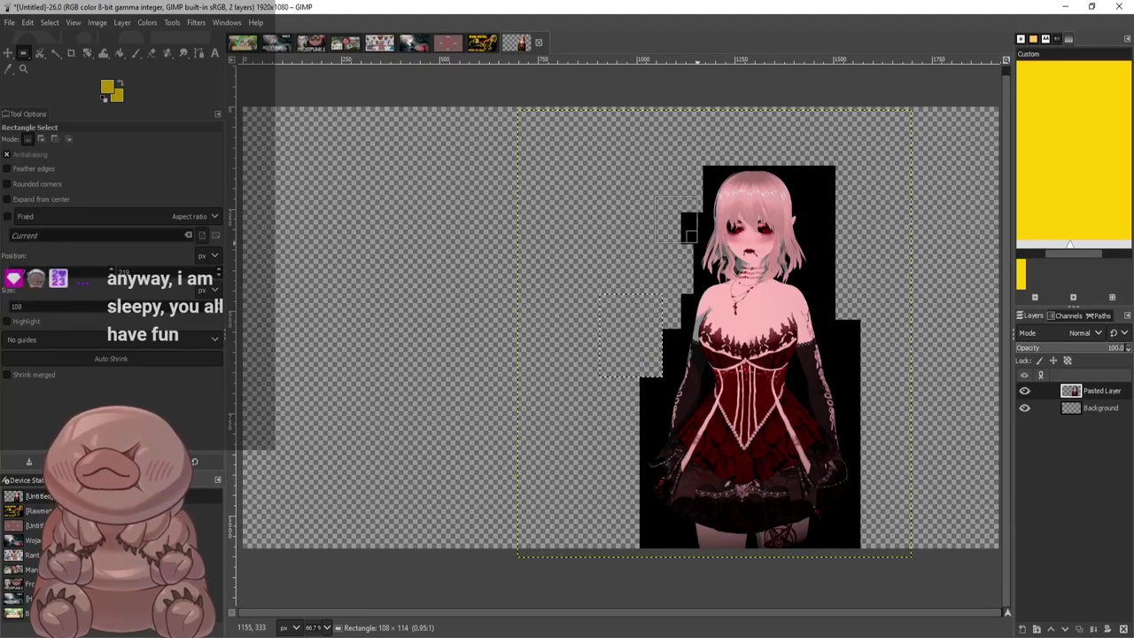
left_click_drag(699, 241, 698, 241)
key("Delete")
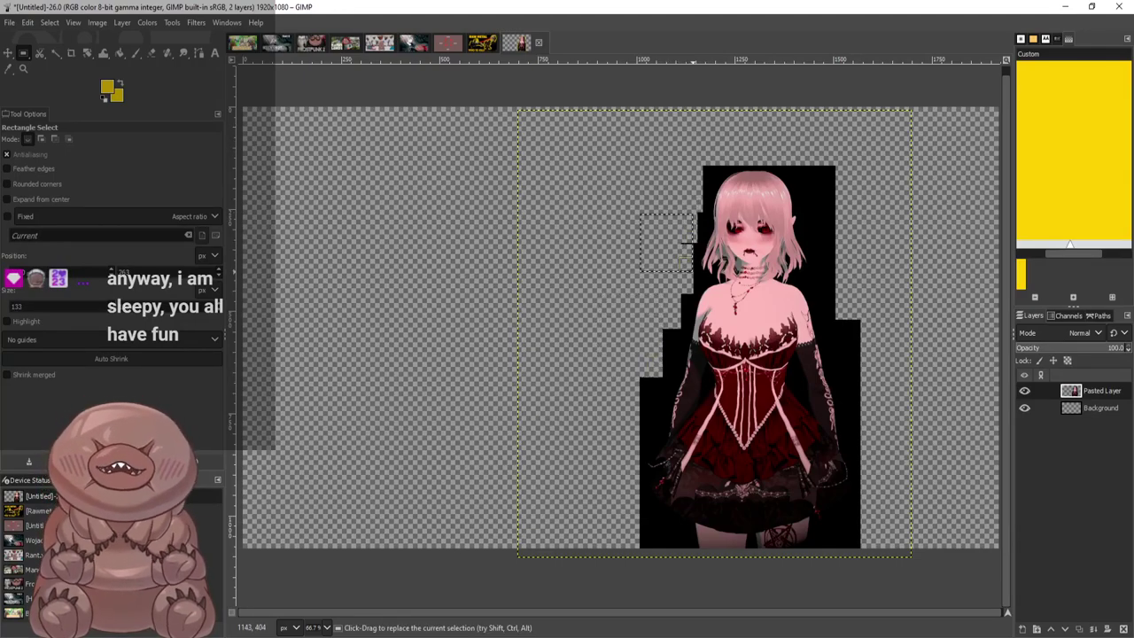
Delete the black blocks right of the woman's hair, shoulder and upper sleeve with rectangular selections
scroll(779, 234, "up", 3)
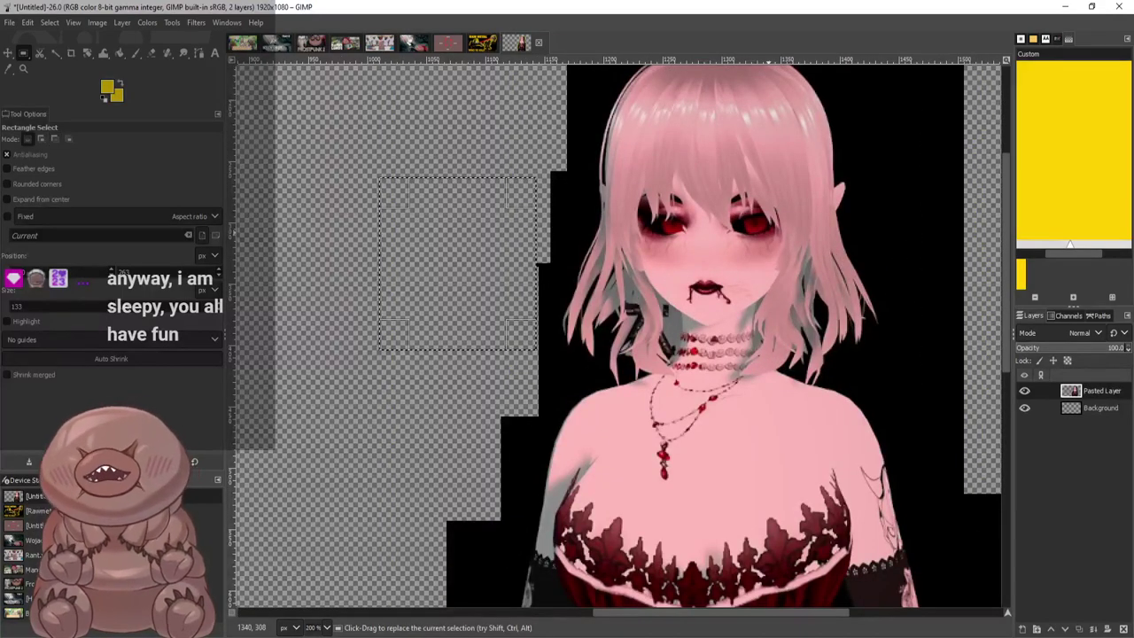
scroll(733, 202, "down", 3)
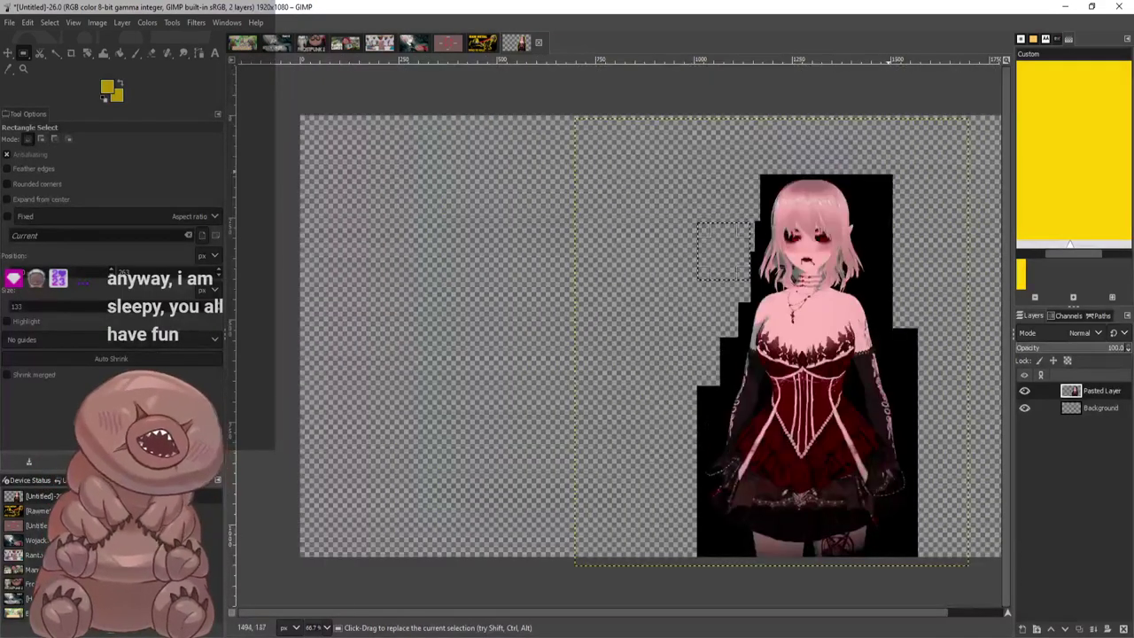
left_click_drag(924, 240, 903, 290)
key("Delete")
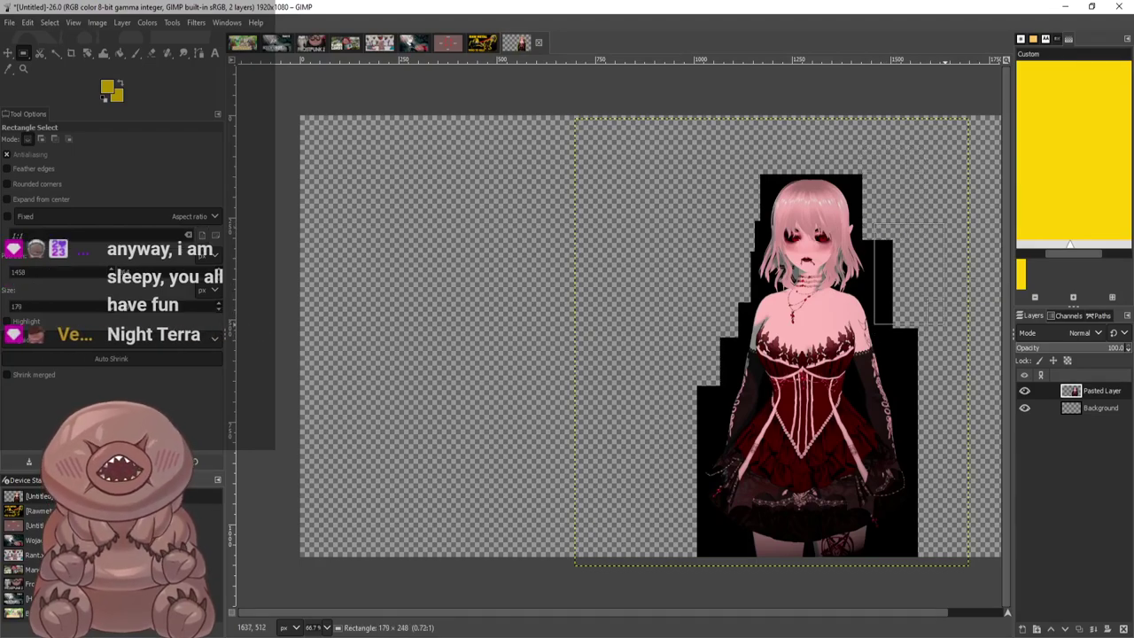
key("Delete")
left_click(941, 349)
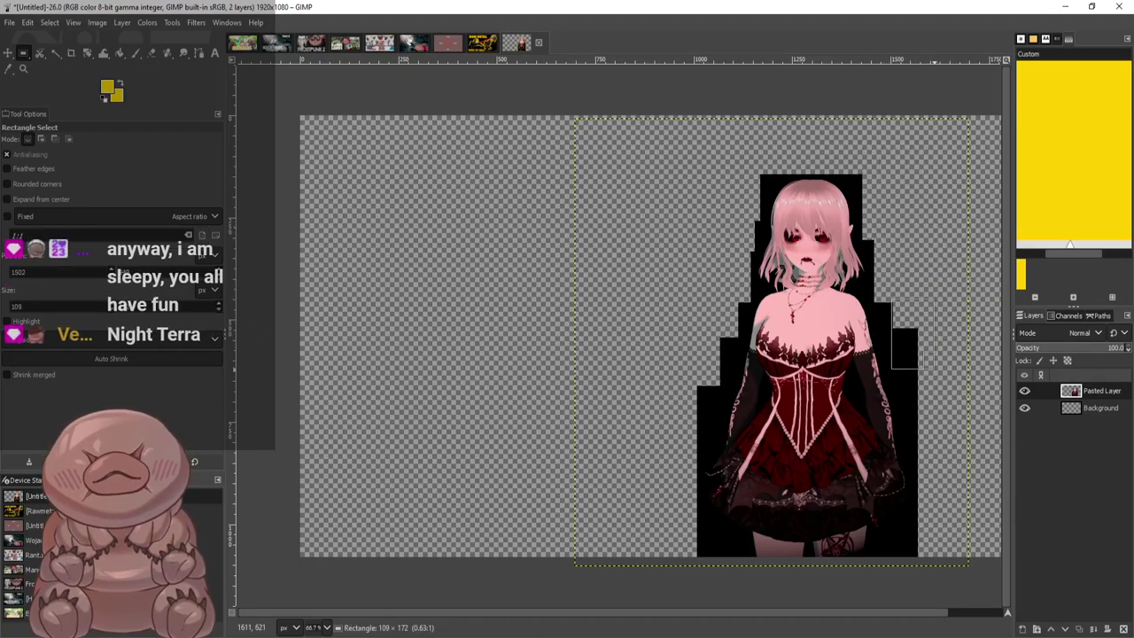
left_click_drag(934, 367, 946, 386)
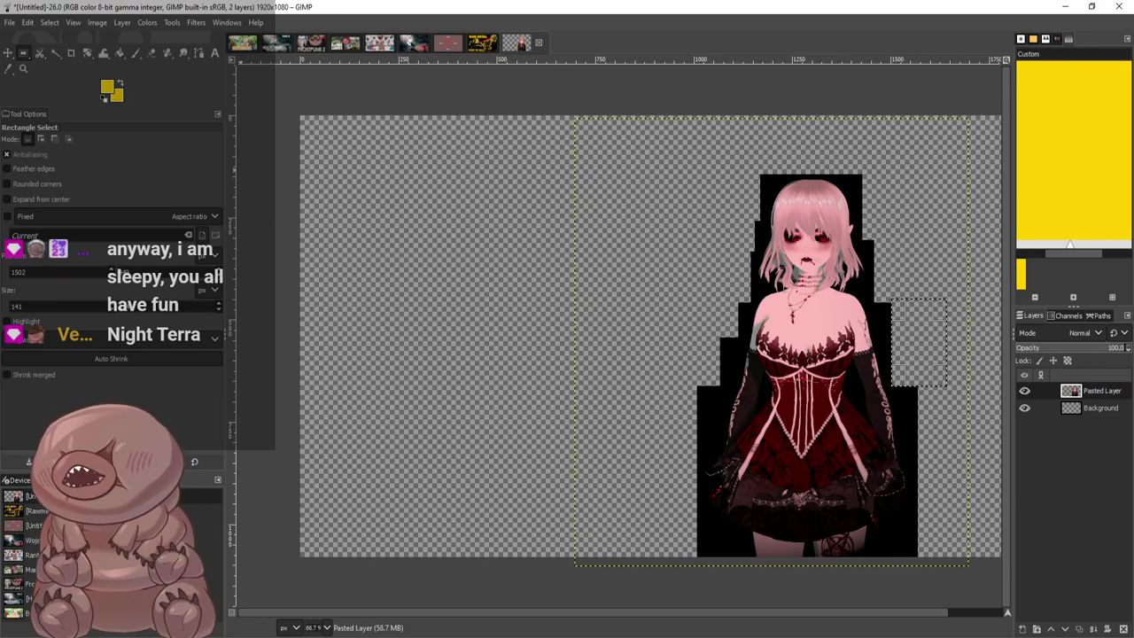
Deselect the rectangle and move the woman's layer up and left until its lower edge lies inside the canvas
left_click(357, 200)
key("m")
left_click_drag(817, 386, 632, 294)
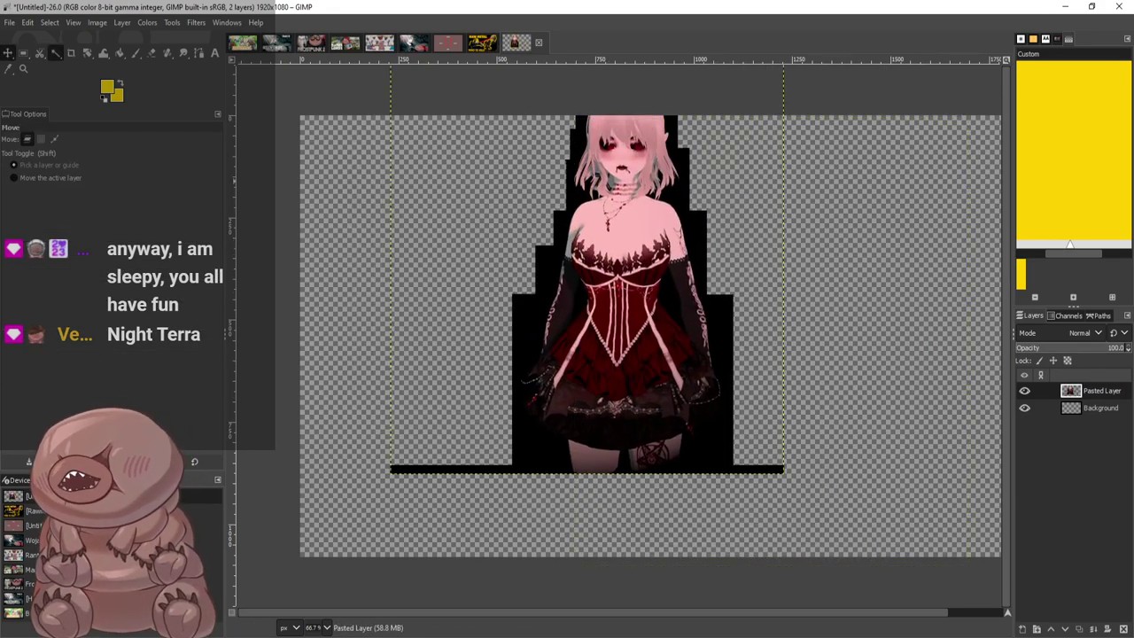
Try selecting the black background around the woman with Fuzzy Select at thresholds of 41.6 and 24
left_click(54, 53)
left_click(529, 319)
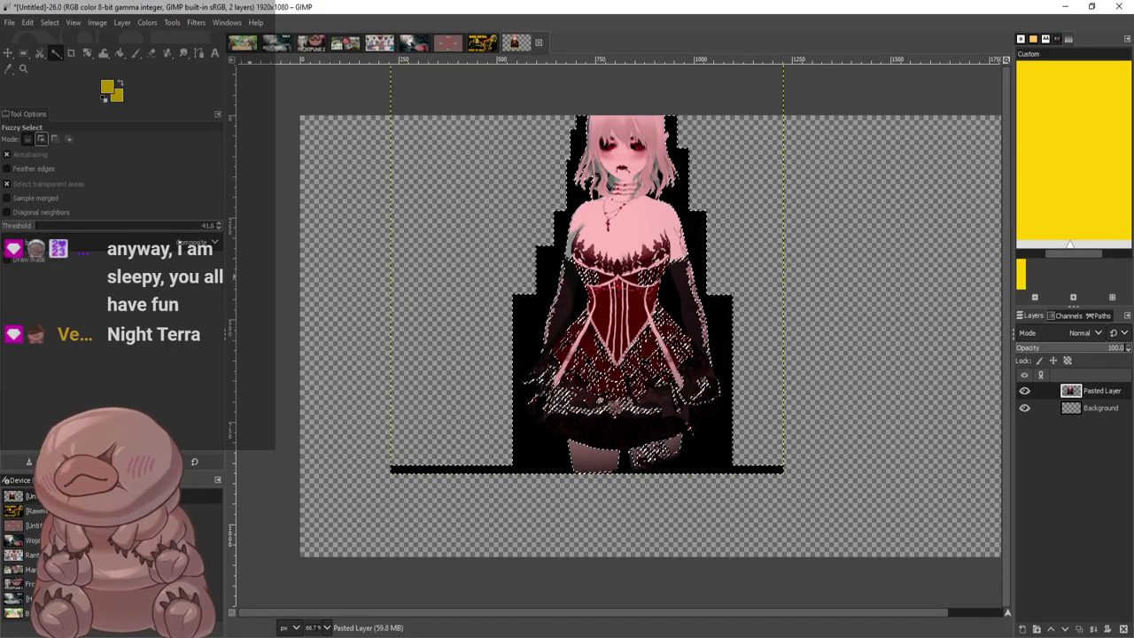
left_click(23, 226)
left_click(544, 308)
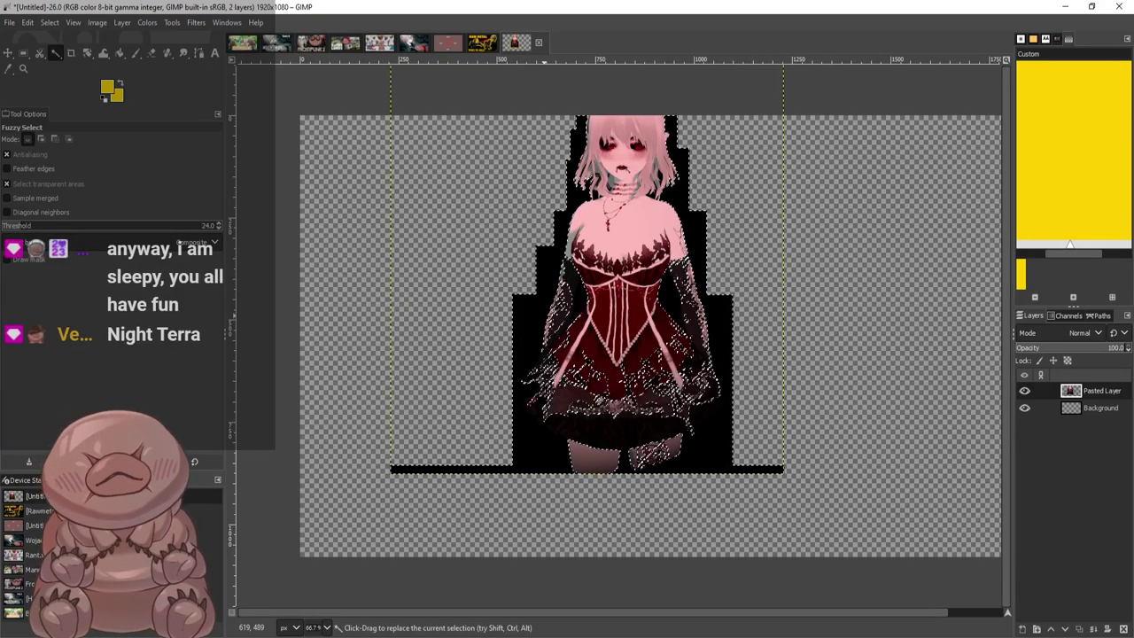
left_click(536, 321)
scroll(510, 346, "up", 2)
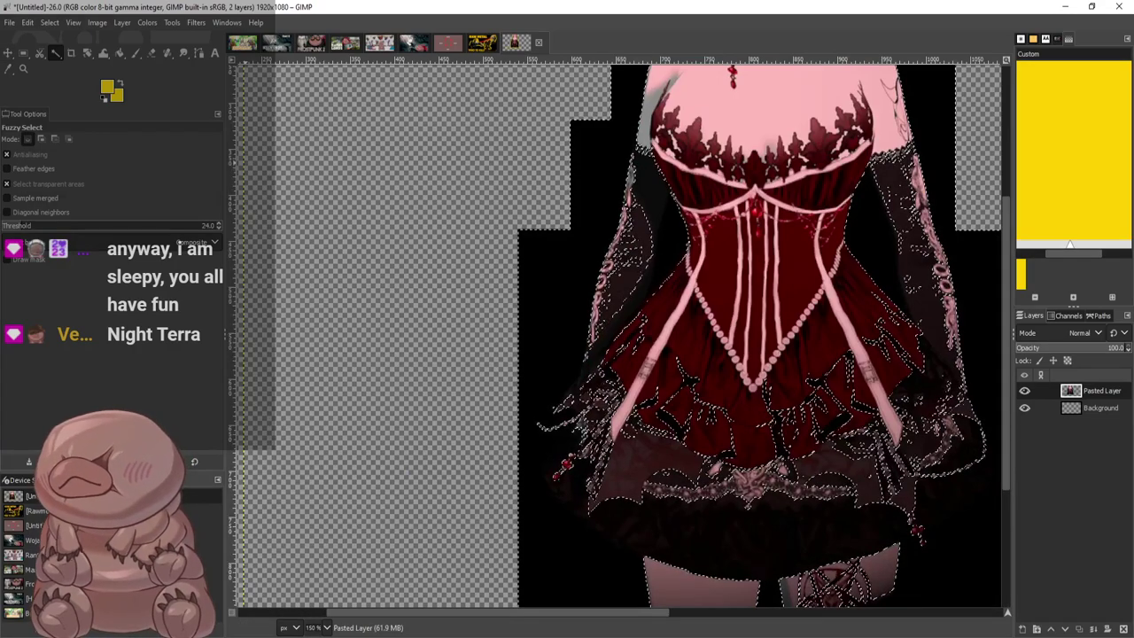
Try Fuzzy Select on the black background at thresholds of 8.5, 5.6 and 2.8, and drop the selection
left_click(9, 226)
left_click(551, 282)
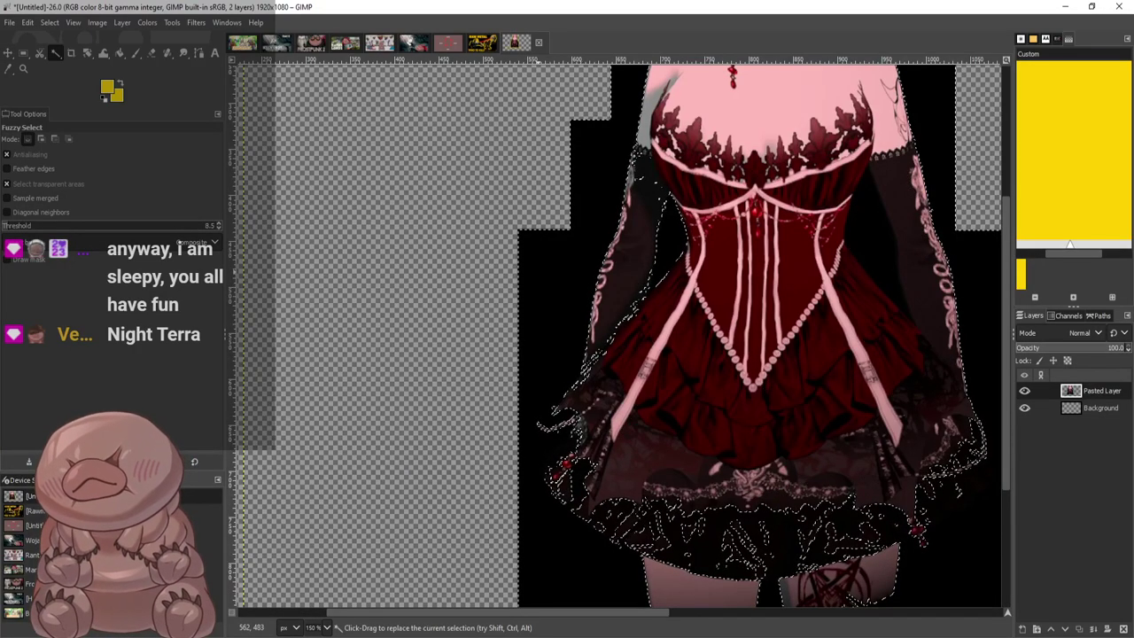
left_click_drag(537, 427, 555, 420)
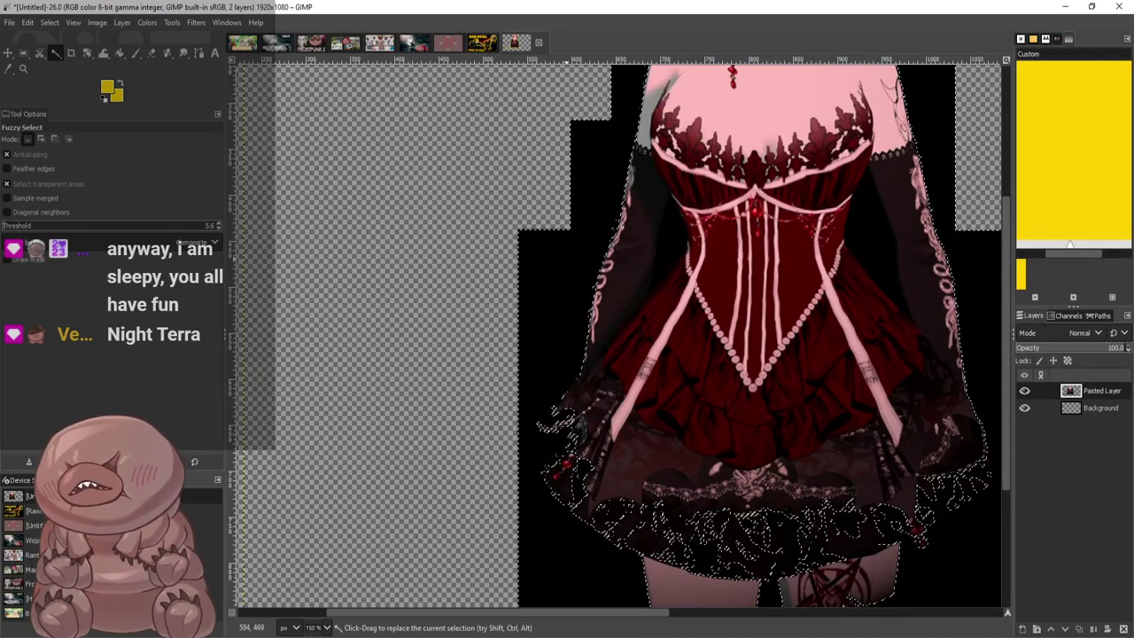
left_click(509, 268)
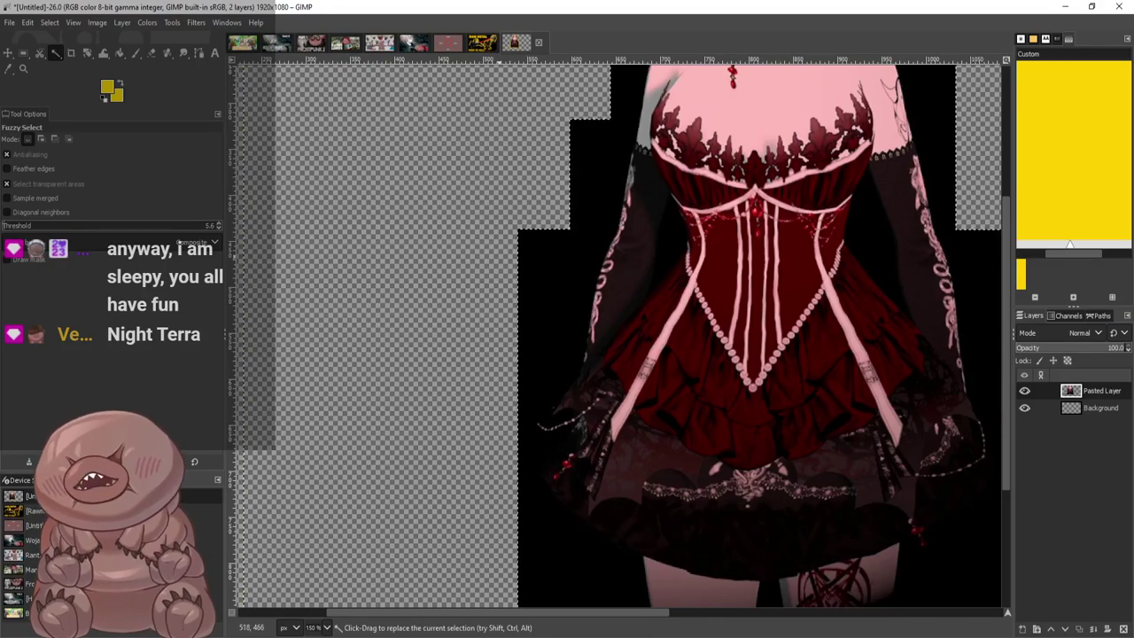
left_click(545, 266)
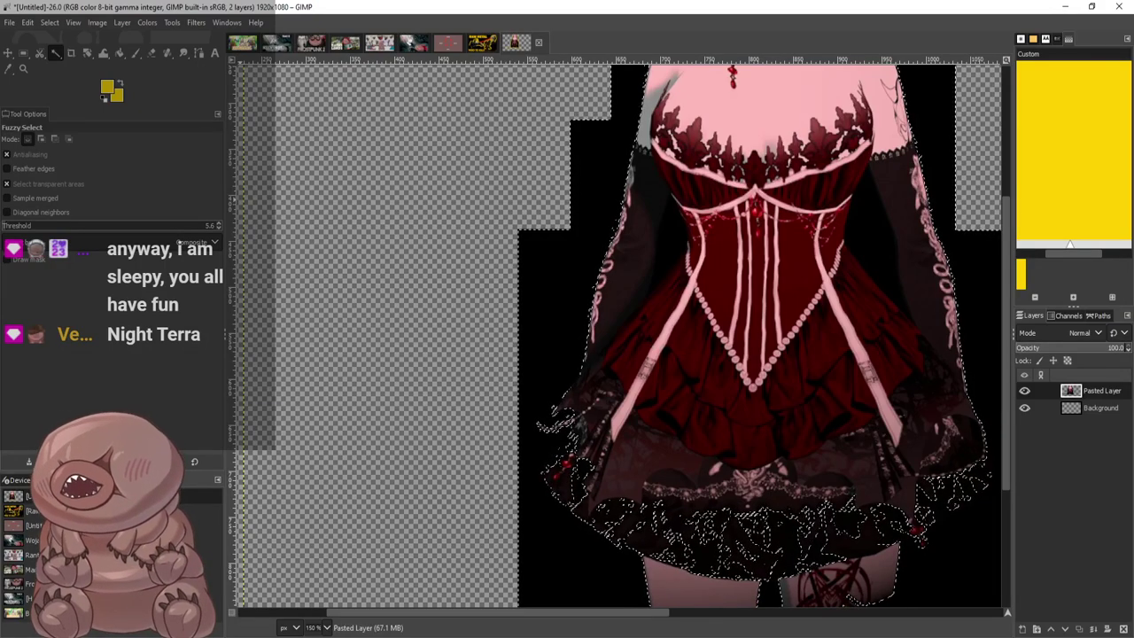
left_click_drag(555, 274, 549, 270)
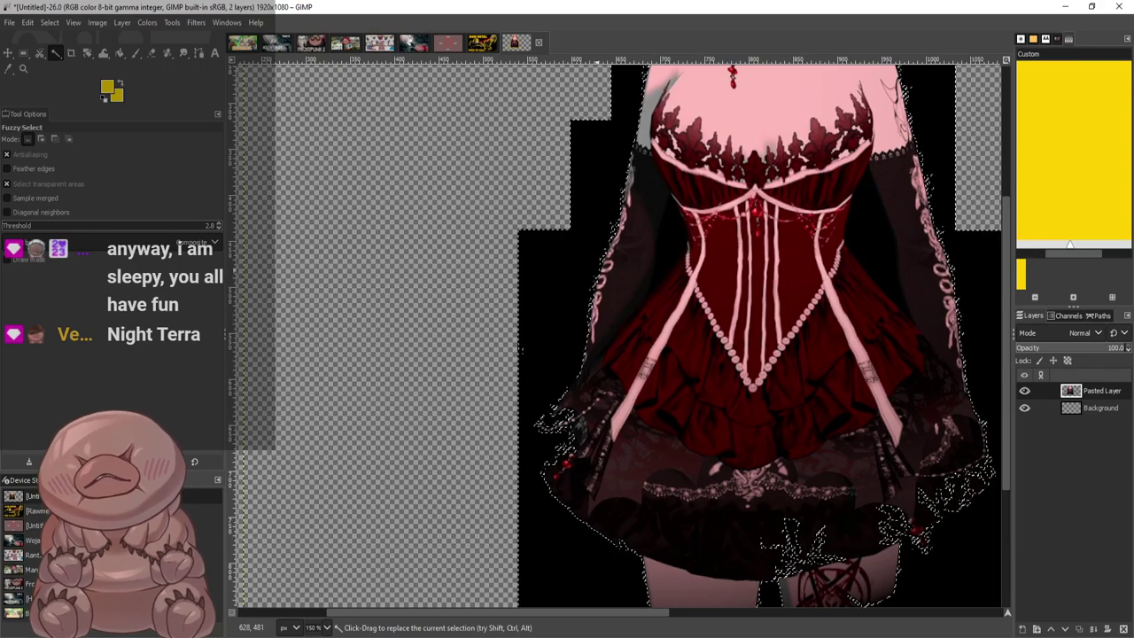
scroll(605, 460, "down", 4)
scroll(704, 408, "up", 3)
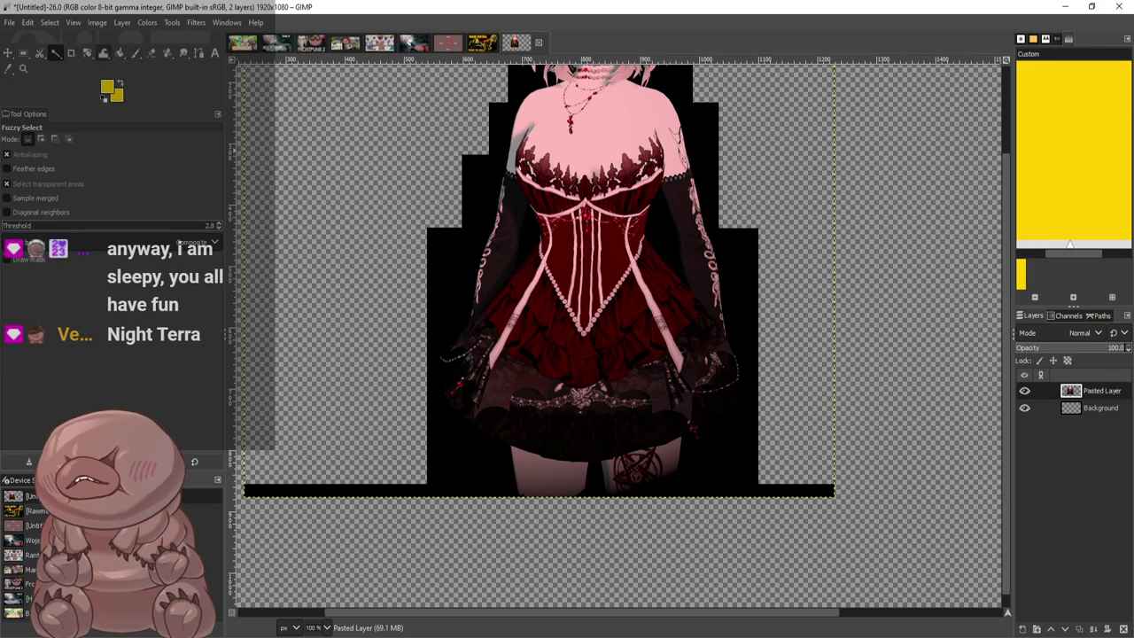
Switch to the Eraser and set its opacity to 100
key("shift+e")
left_click(17, 158)
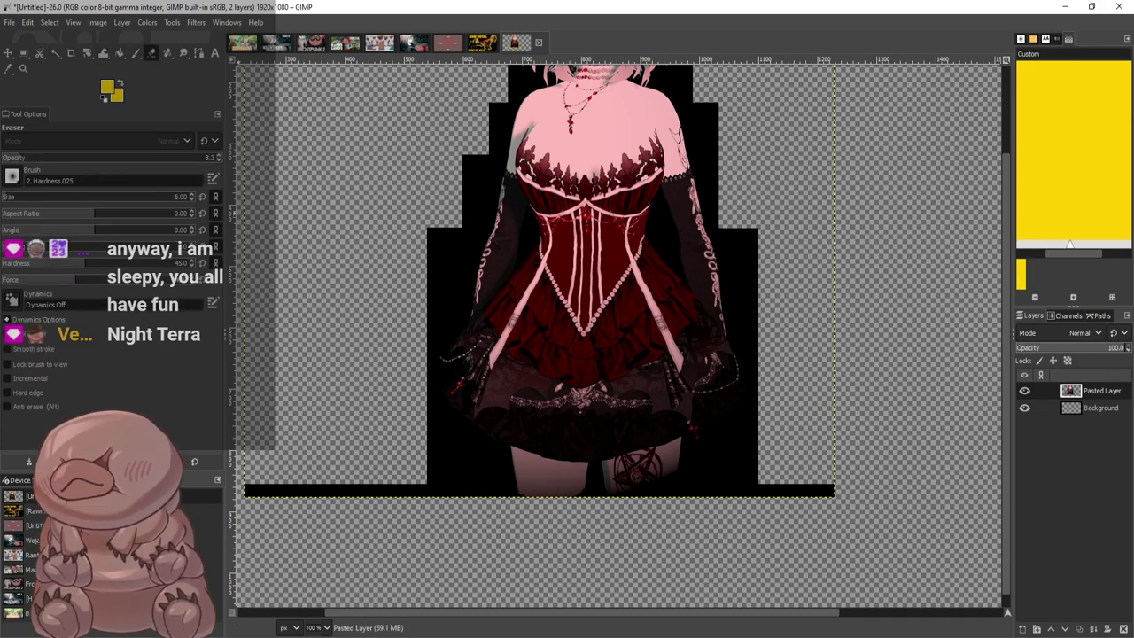
left_click_drag(168, 158, 218, 158)
Erase thin strokes in the black background right of the sleeve, including one close along the pink ring trim
scroll(787, 295, "up", 5)
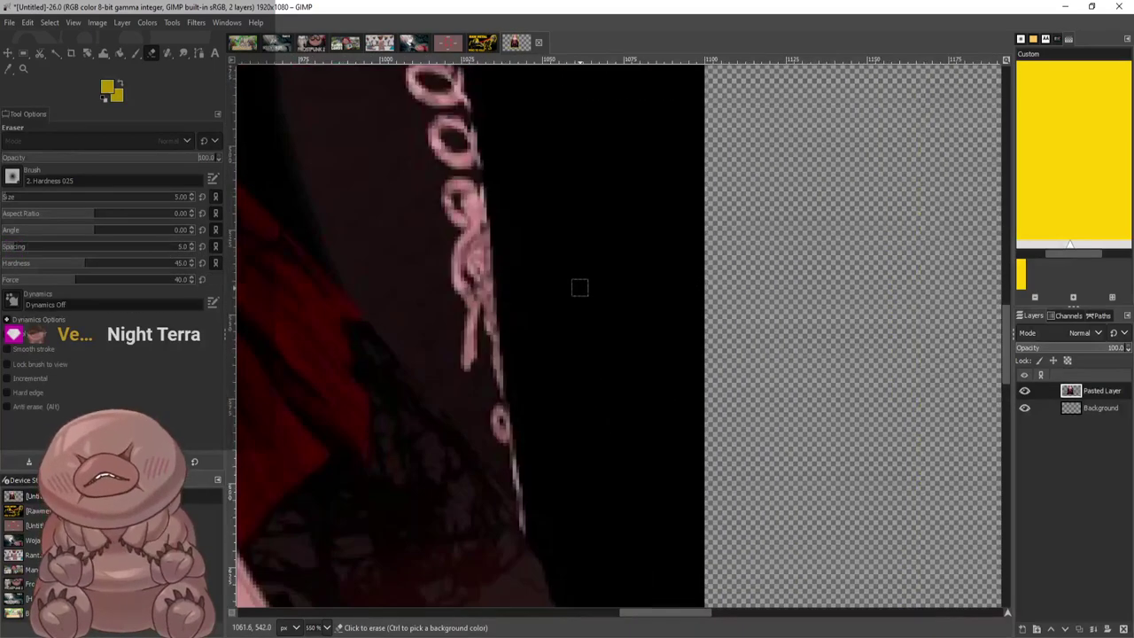
left_click_drag(581, 287, 578, 304)
scroll(574, 310, "up", 3)
mouse_move(456, 271)
left_mouse_down()
mouse_move(440, 238)
mouse_move(438, 127)
left_mouse_up()
scroll(438, 293, "up", 5)
left_click_drag(402, 215, 434, 432)
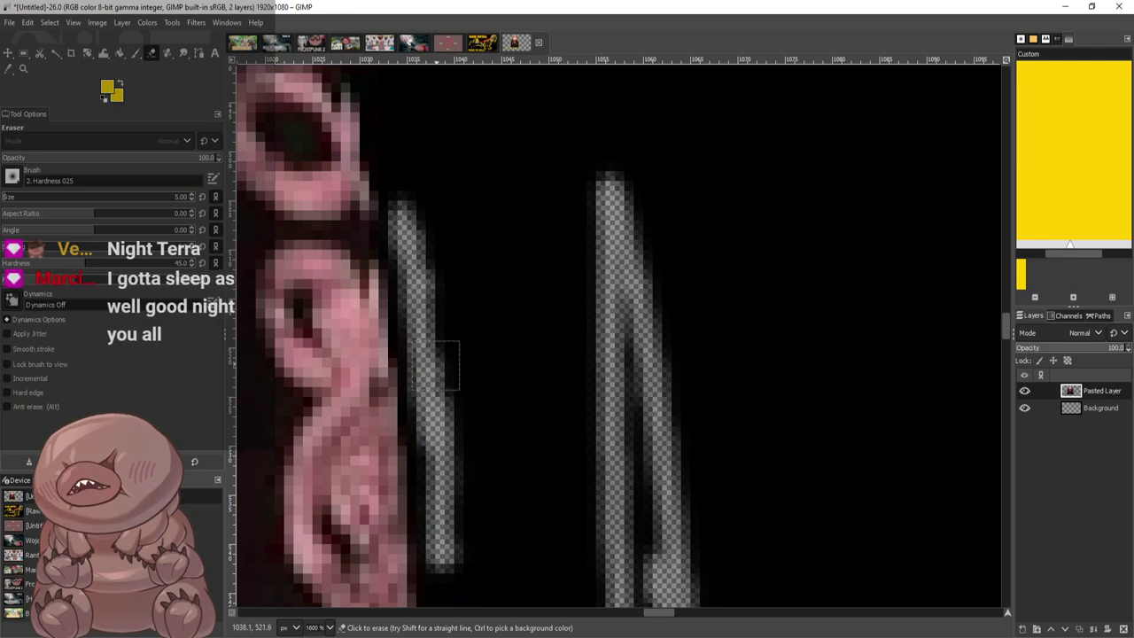
Extend the erased strip up along the sleeve's outer edge and widen it beside the upper pink rings
scroll(413, 337, "up", 8)
left_click_drag(335, 271, 399, 594)
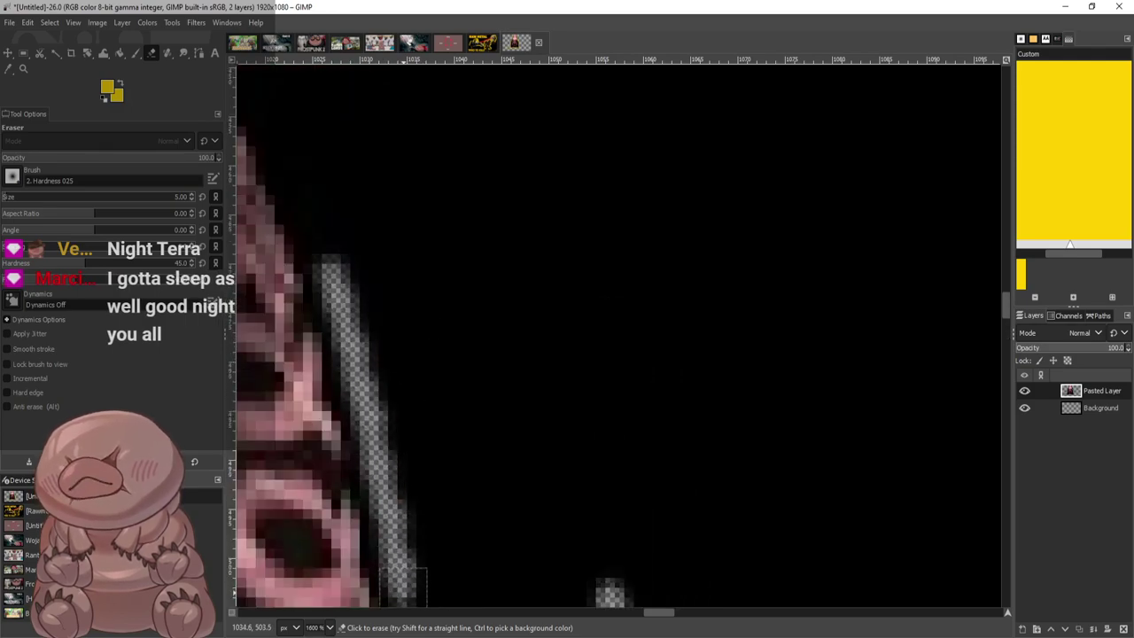
scroll(403, 585, "down", 5)
mouse_move(431, 384)
left_mouse_down()
mouse_move(440, 390)
mouse_move(417, 202)
mouse_move(370, 62)
left_mouse_up()
scroll(437, 228, "down", 5)
scroll(437, 228, "up", 4)
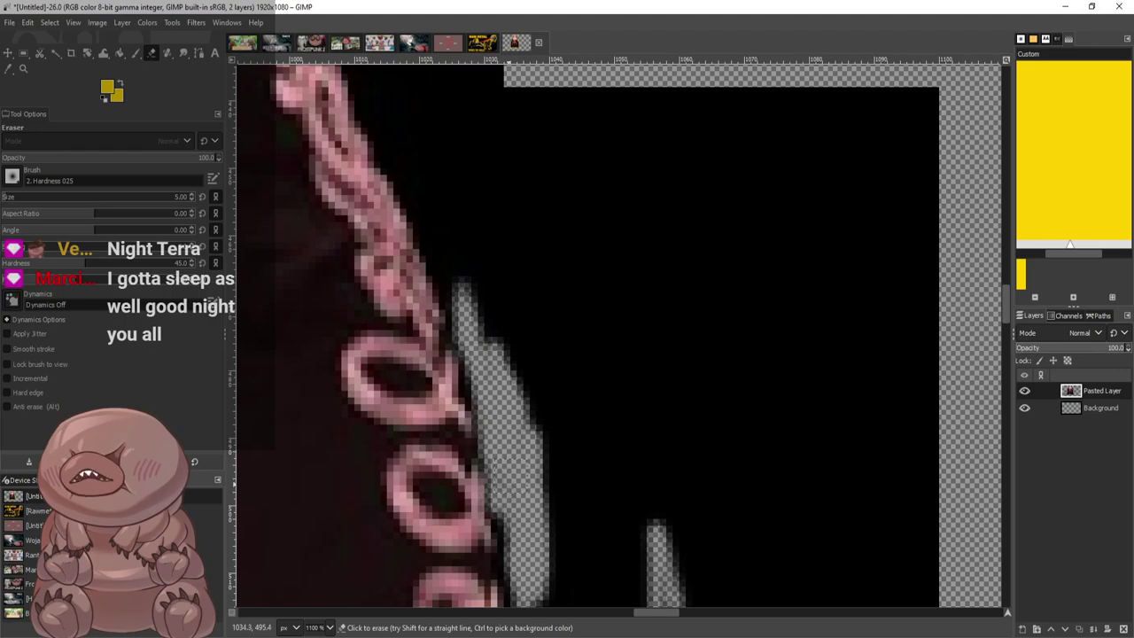
Erase the leftover black beside the lower knotted trim and continue the erased strip upward along the braided trim
scroll(463, 264, "down", 3)
scroll(464, 264, "down", 6)
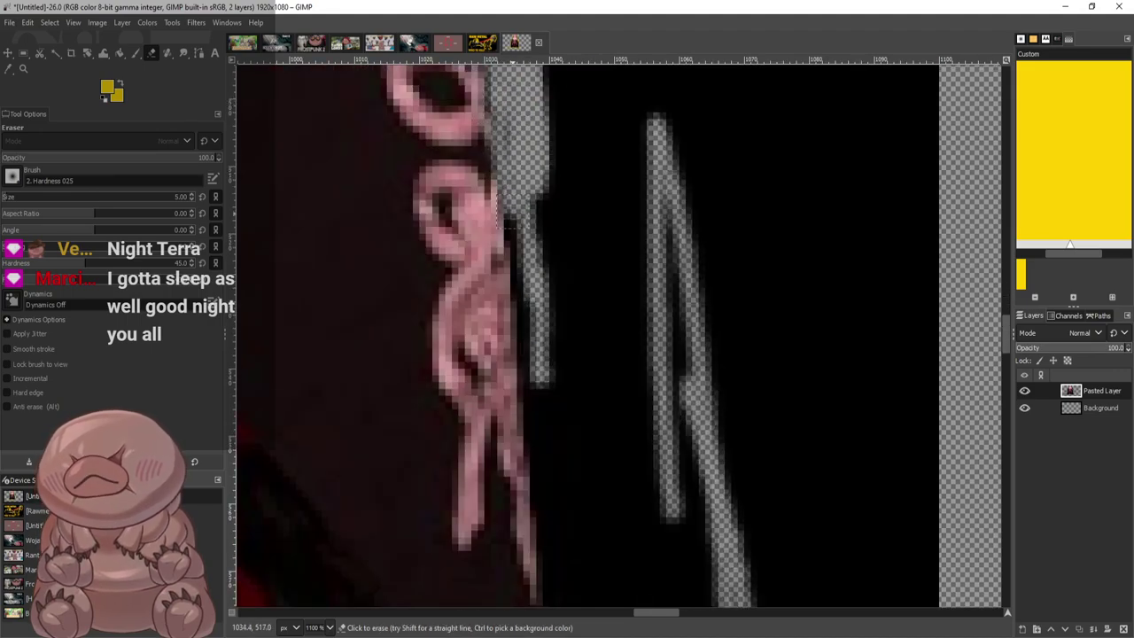
left_click_drag(523, 312, 534, 408)
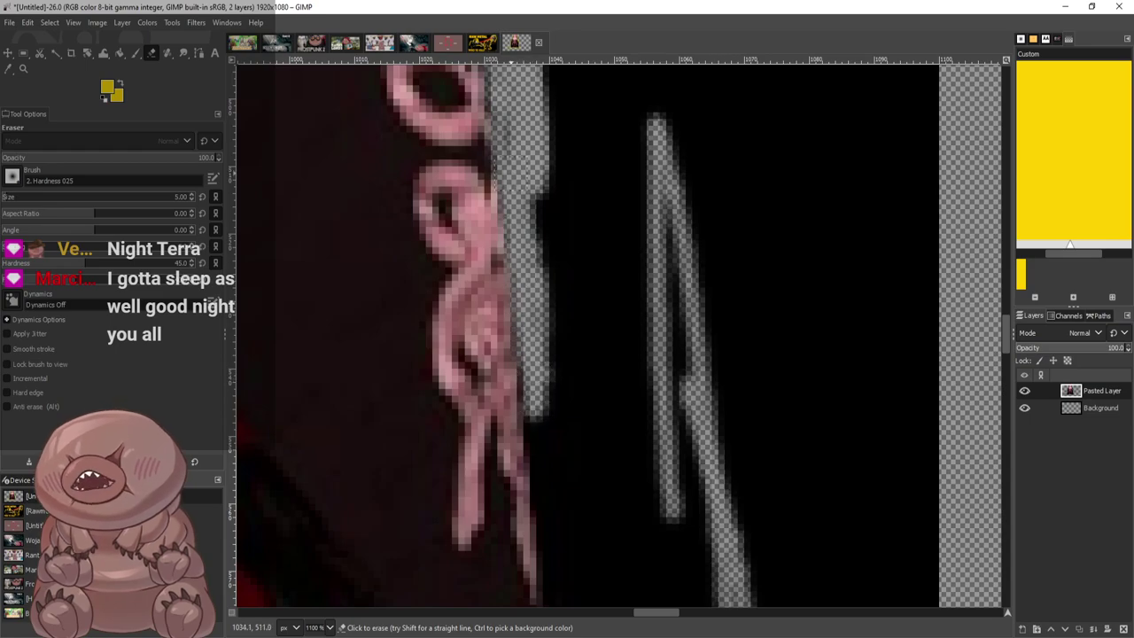
scroll(497, 256, "up", 9)
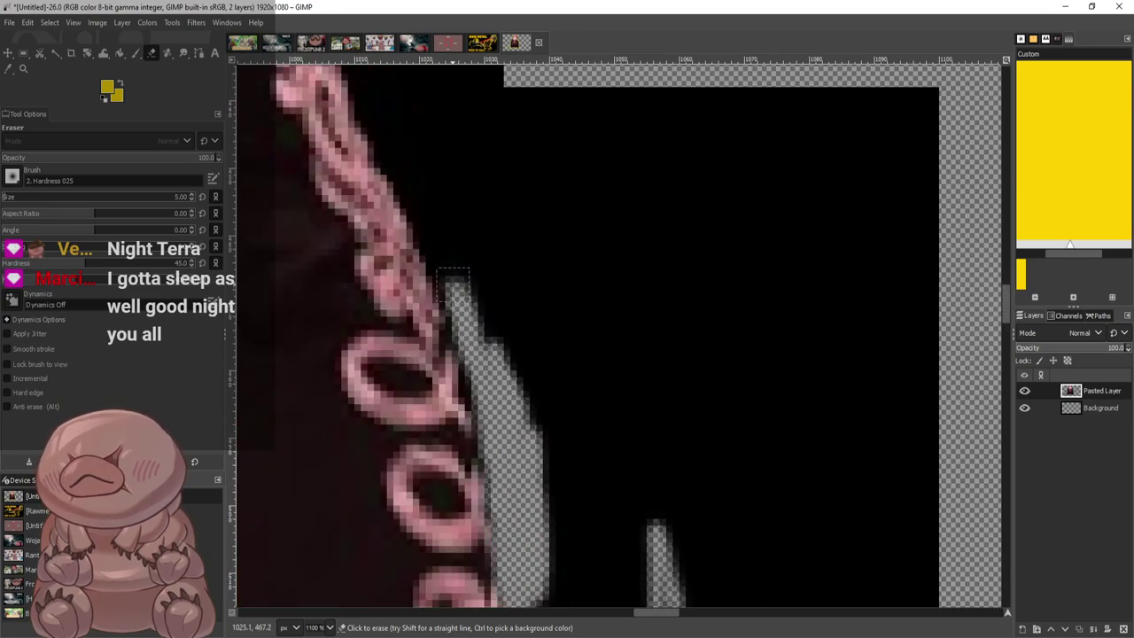
mouse_move(453, 280)
left_mouse_down()
mouse_move(422, 197)
mouse_move(466, 288)
left_mouse_up()
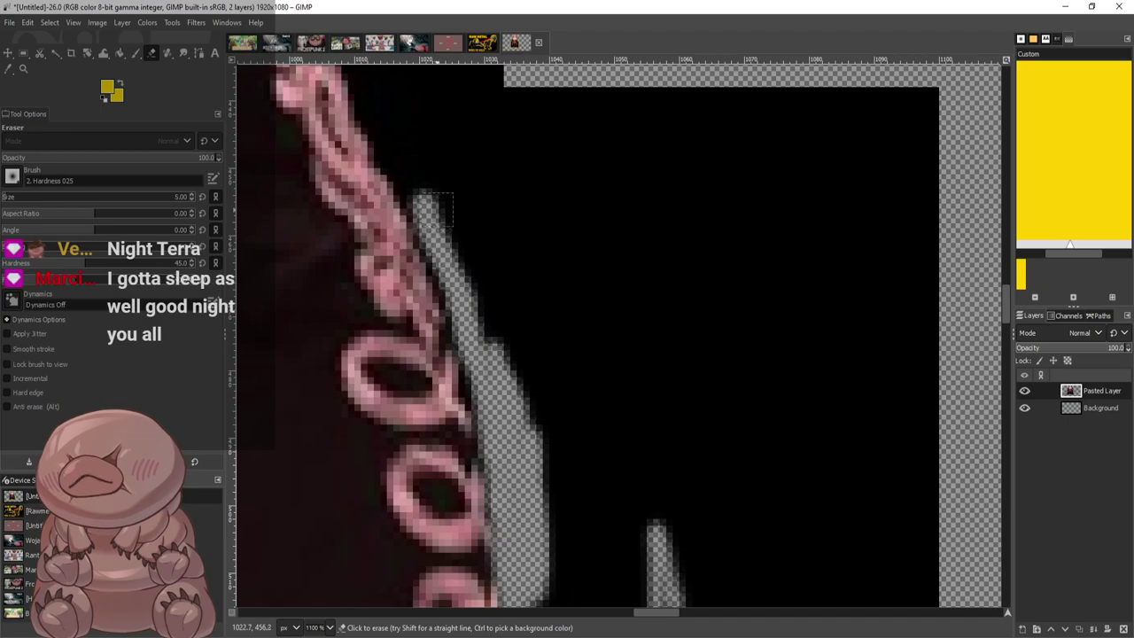
mouse_move(433, 210)
left_mouse_down()
mouse_move(399, 178)
mouse_move(383, 111)
left_mouse_up()
Extend the erased strip further up along the outer edge of the braided trim to the smooth pink trim above it
scroll(384, 155, "up", 6)
left_click_drag(359, 270, 371, 350)
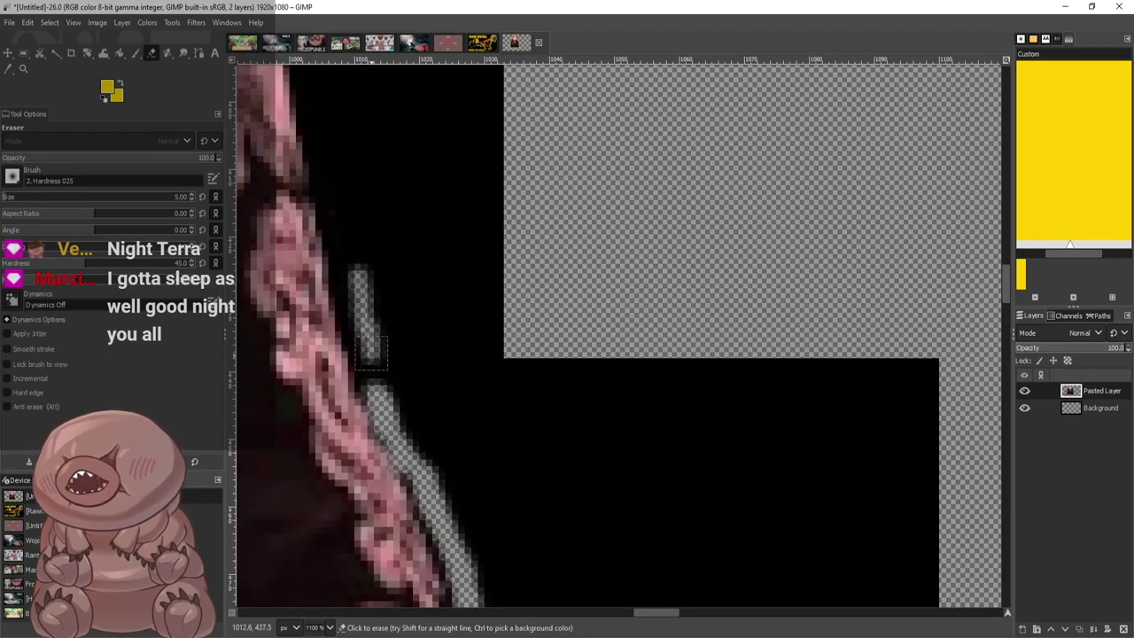
mouse_move(347, 301)
left_mouse_down()
mouse_move(339, 217)
mouse_move(324, 190)
mouse_move(333, 174)
mouse_move(311, 118)
left_mouse_up()
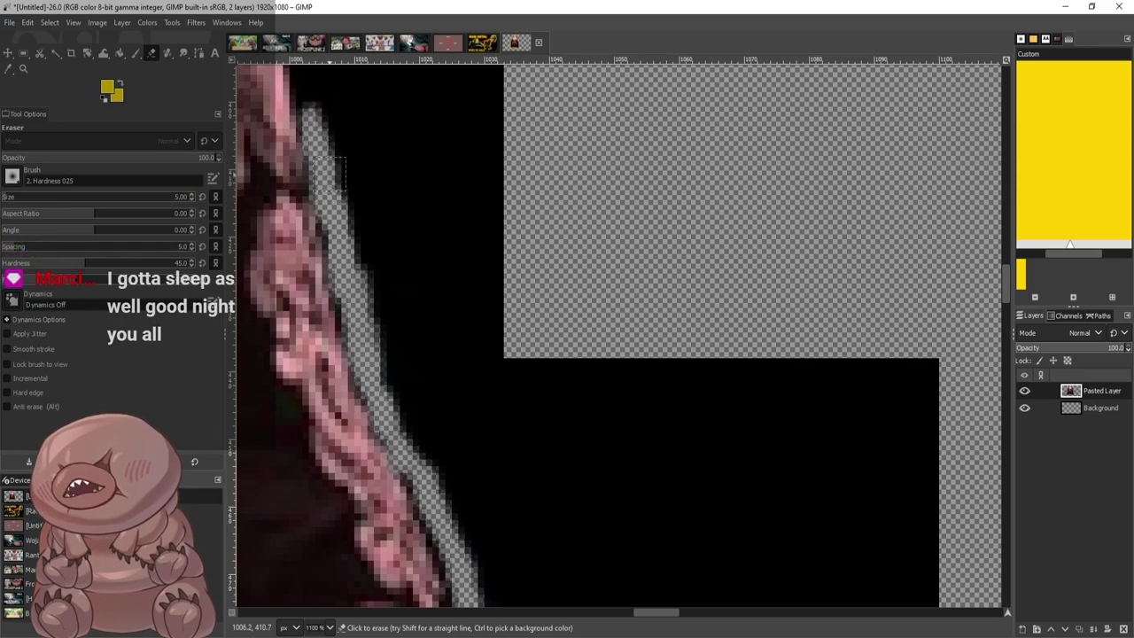
scroll(337, 199, "up", 5)
scroll(340, 211, "down", 3)
scroll(352, 266, "up", 4)
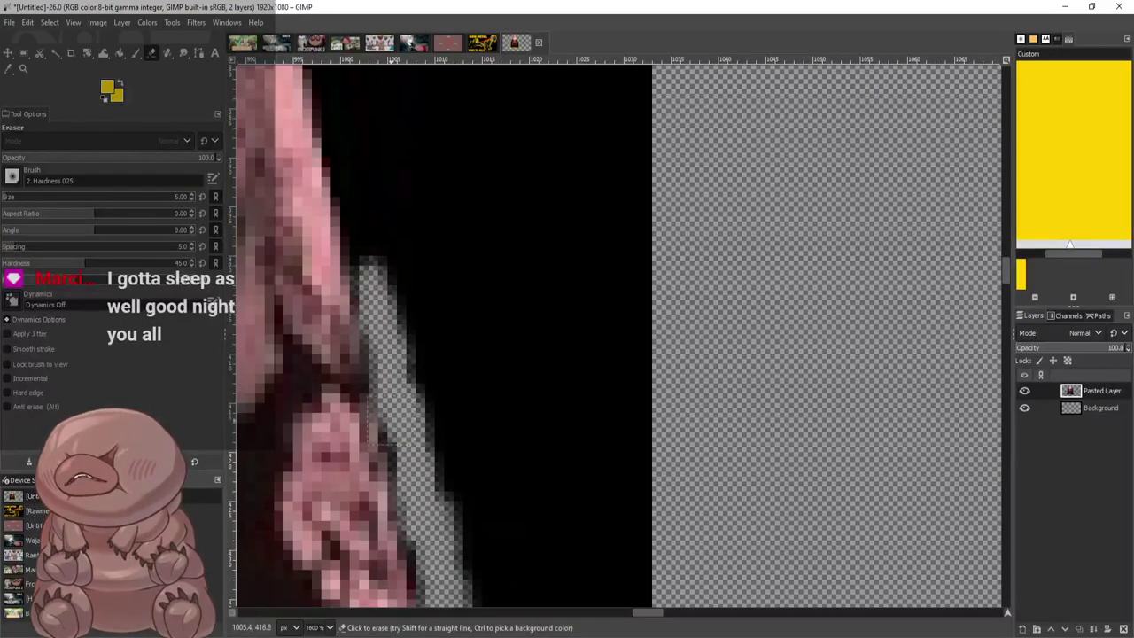
Erase the remaining black between the strip and the braided trim and rings, continuing down beside the lower knot
scroll(447, 324, "down", 3)
scroll(422, 293, "down", 4)
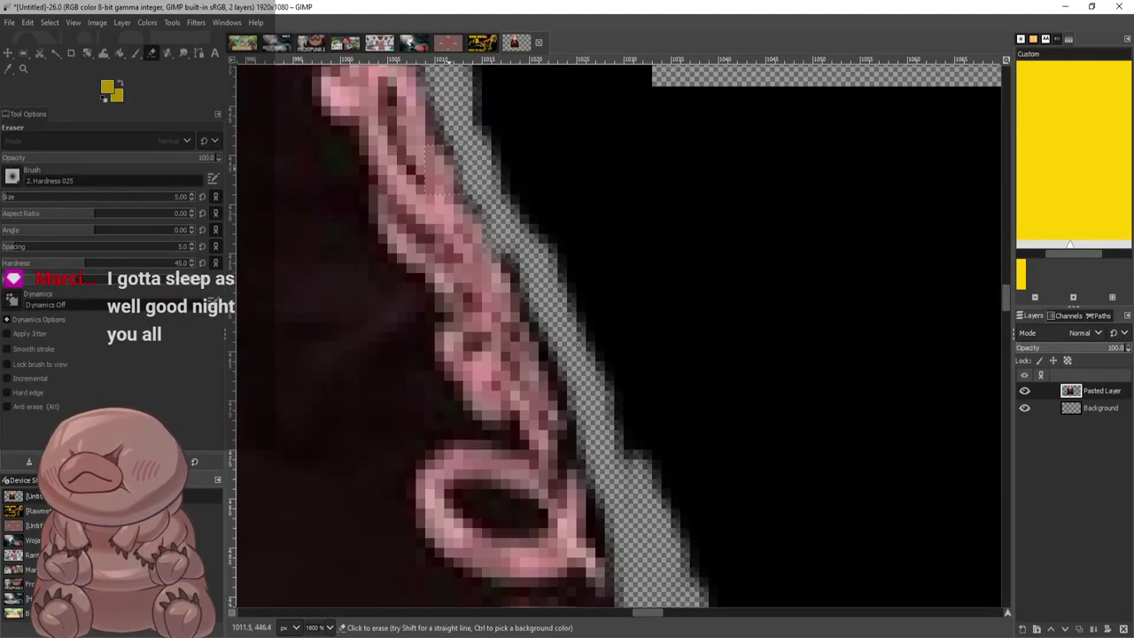
left_click_drag(564, 268, 587, 363)
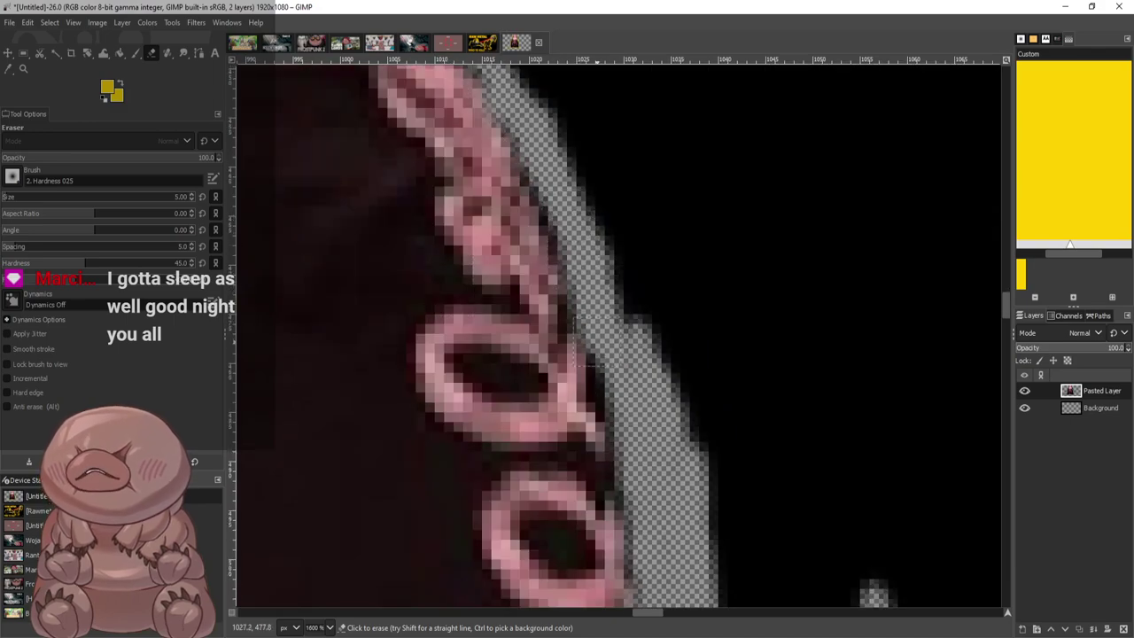
scroll(651, 504, "down", 1)
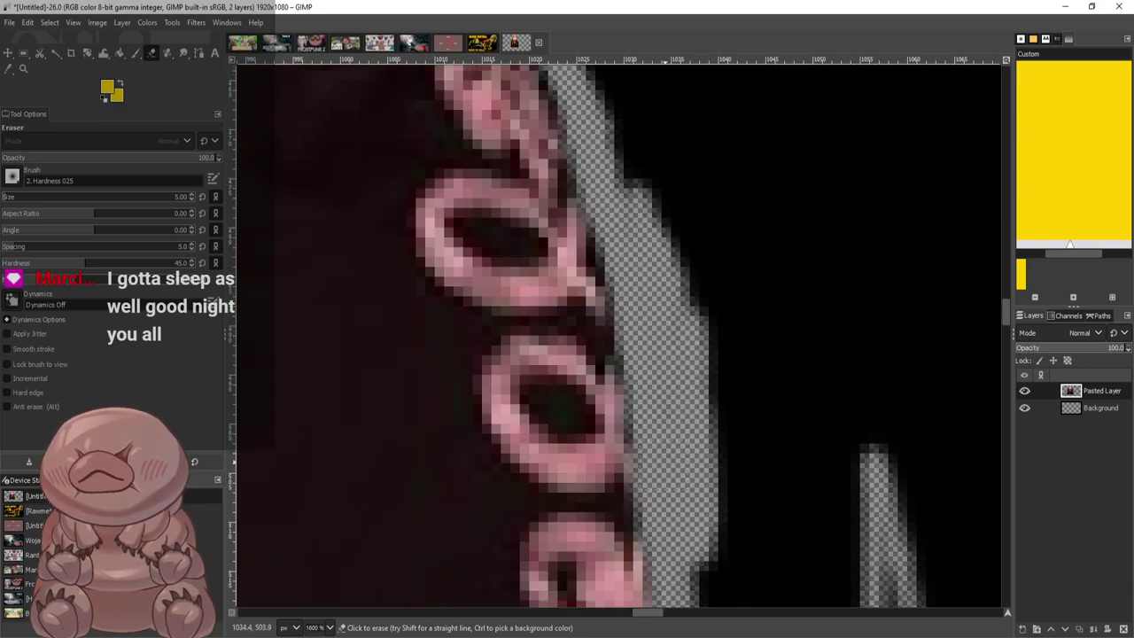
scroll(671, 337, "down", 2)
left_click_drag(670, 371, 698, 573)
scroll(709, 425, "down", 2)
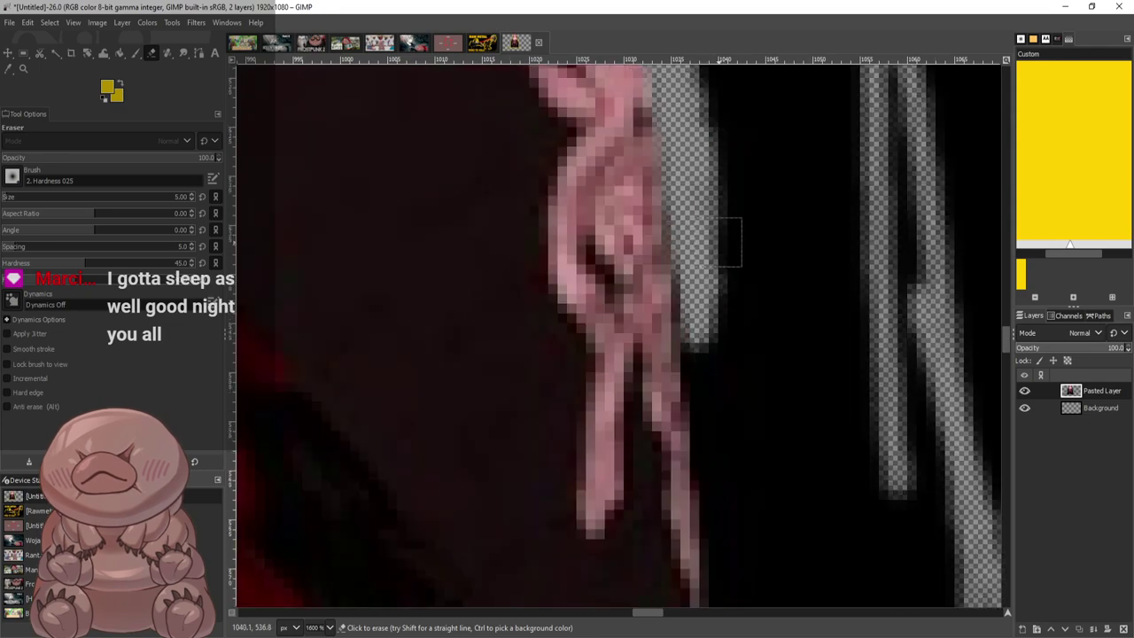
Extend the erased strip down beside the knotted trim's thin tail and widen it
left_click_drag(695, 297, 722, 450)
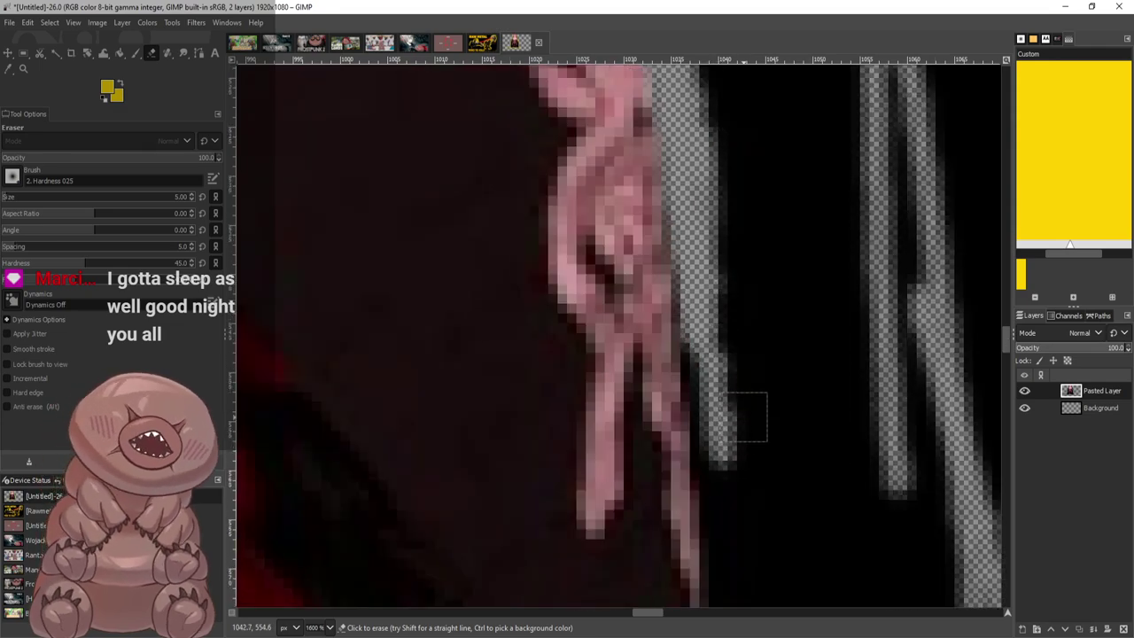
mouse_move(699, 324)
left_mouse_down()
mouse_move(720, 489)
mouse_move(703, 393)
left_mouse_up()
scroll(723, 305, "down", 3)
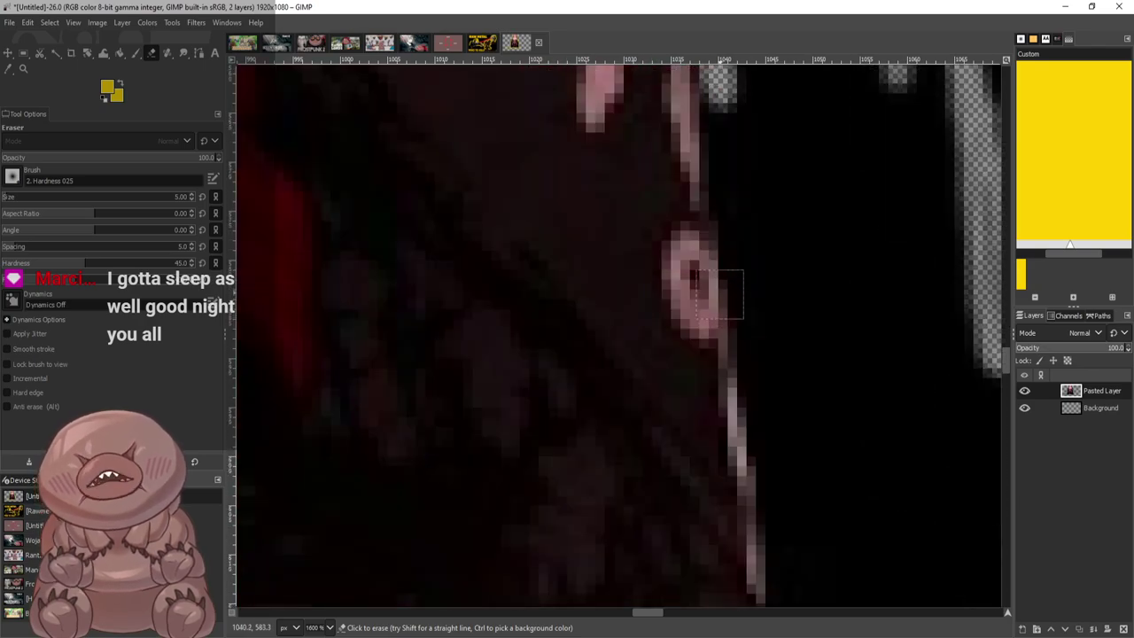
scroll(737, 159, "up", 2)
mouse_move(714, 265)
left_mouse_down()
mouse_move(748, 510)
mouse_move(754, 337)
mouse_move(726, 226)
mouse_move(726, 157)
mouse_move(742, 209)
left_mouse_up()
scroll(742, 210, "up", 1)
scroll(736, 213, "up", 1)
key("ctrl+Page_Up")
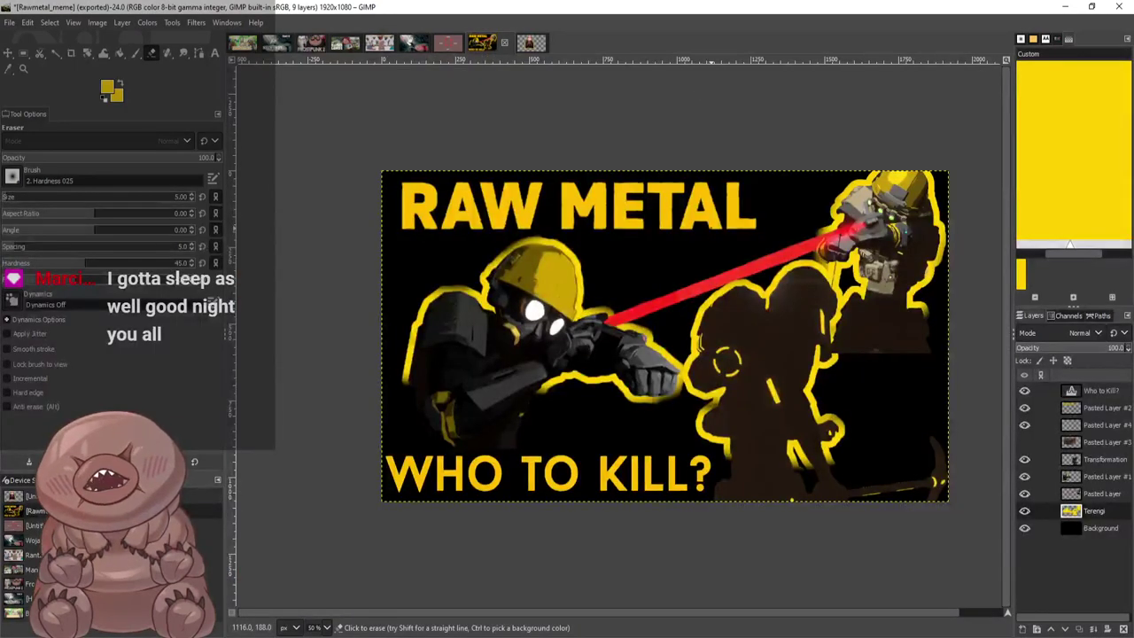
left_click(531, 42)
Continue the erased strip down past the small pink ring and along the thin pink edge at the sleeve's lower end
mouse_move(723, 217)
left_mouse_down()
mouse_move(719, 151)
mouse_move(700, 230)
left_mouse_up()
scroll(772, 267, "down", 4)
scroll(814, 379, "up", 1)
scroll(746, 422, "up", 3)
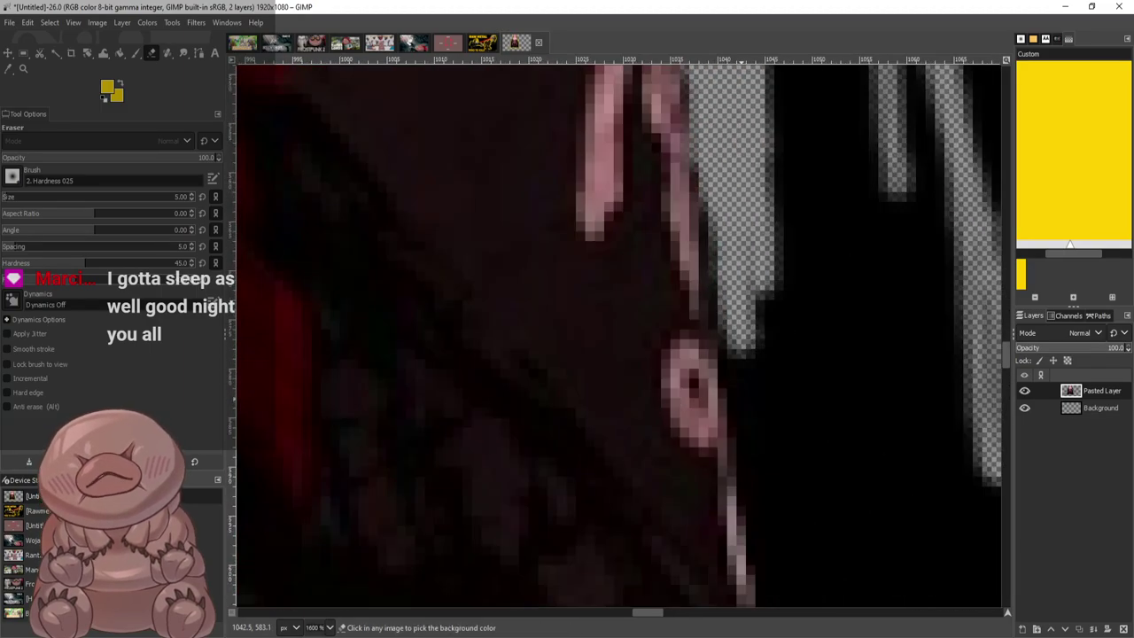
left_click_drag(741, 324, 764, 585)
scroll(806, 411, "down", 3)
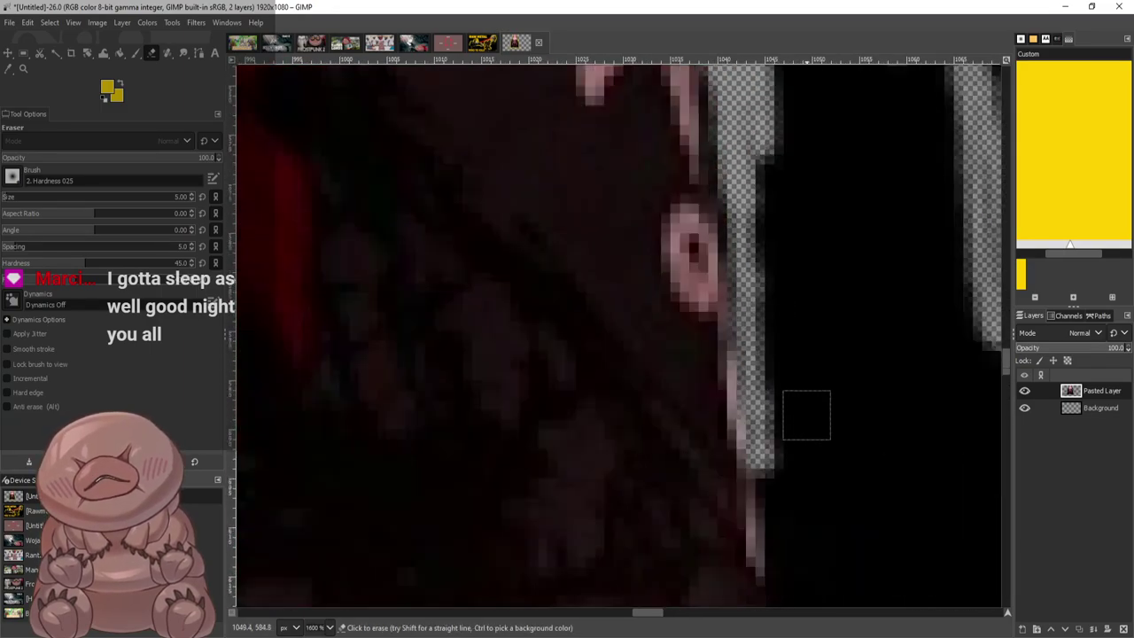
left_click_drag(787, 293, 793, 479)
scroll(851, 425, "down", 5)
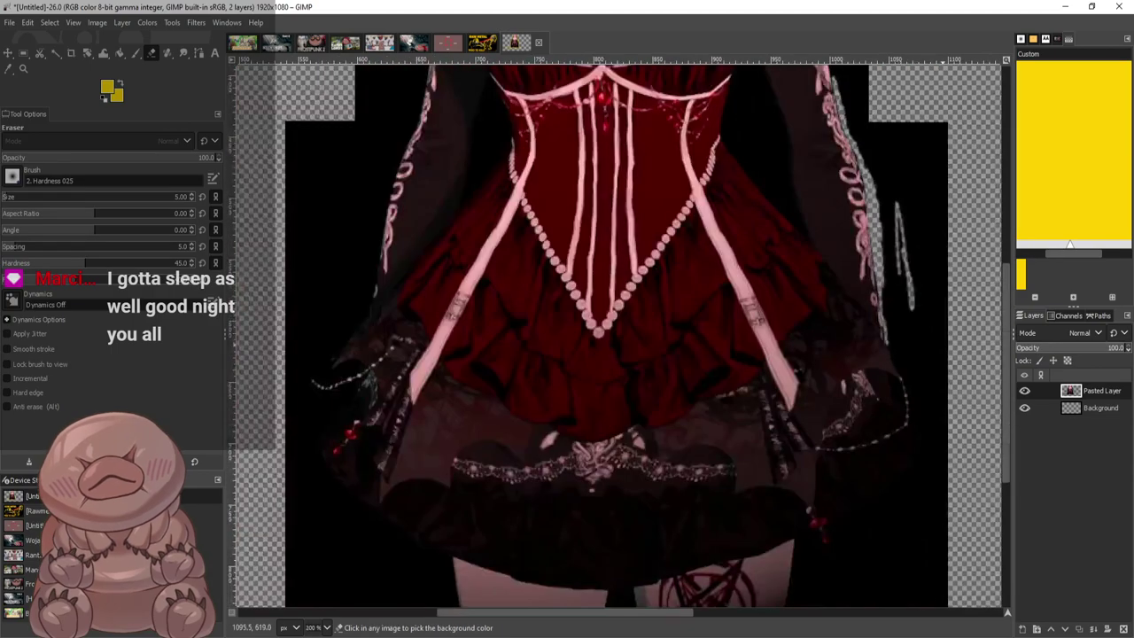
scroll(885, 390, "up", 3)
scroll(829, 331, "up", 2)
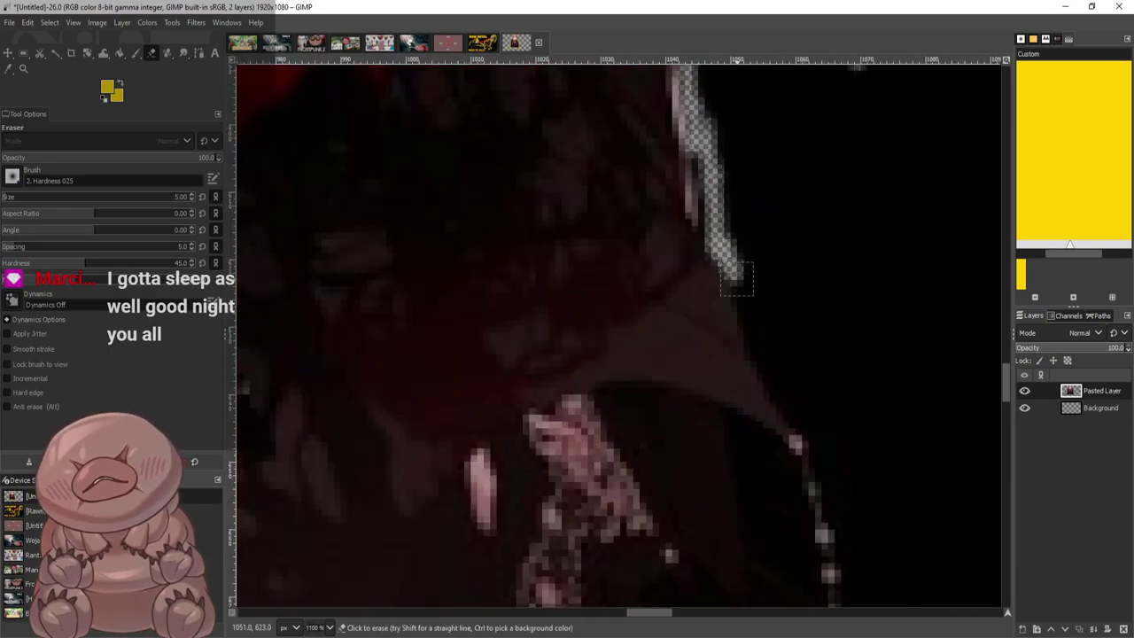
Erase the black along the outer edge of the dark cuff down to the beaded chain, and clean up beside the thin pink edge
mouse_move(737, 278)
left_mouse_down()
mouse_move(774, 396)
mouse_move(838, 491)
mouse_move(864, 601)
left_mouse_up()
mouse_move(826, 412)
left_mouse_down()
mouse_move(826, 368)
mouse_move(809, 386)
mouse_move(779, 354)
mouse_move(723, 197)
mouse_move(712, 99)
mouse_move(798, 377)
mouse_move(805, 337)
mouse_move(777, 260)
left_mouse_up()
scroll(753, 268, "up", 1)
mouse_move(701, 182)
left_mouse_down()
mouse_move(696, 237)
mouse_move(701, 140)
left_mouse_up()
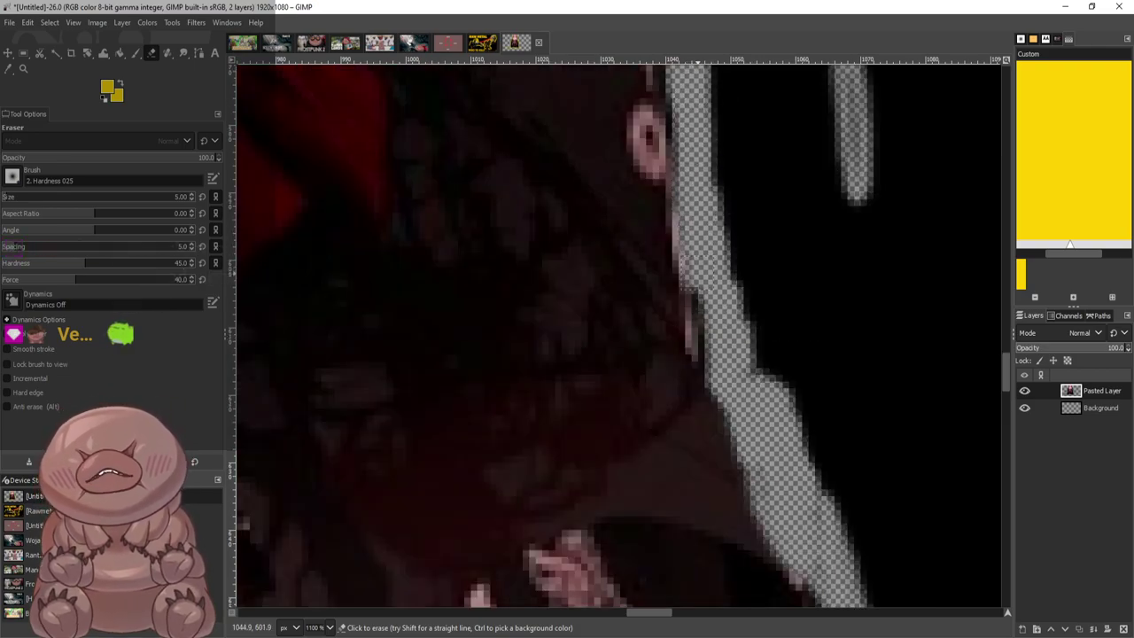
scroll(721, 224, "up", 3)
mouse_move(700, 395)
left_mouse_down()
mouse_move(714, 454)
mouse_move(716, 415)
left_mouse_up()
Extend the erased strip down outside the beaded chain toward the skirt and widen it alongside the cuff
scroll(727, 188, "down", 6)
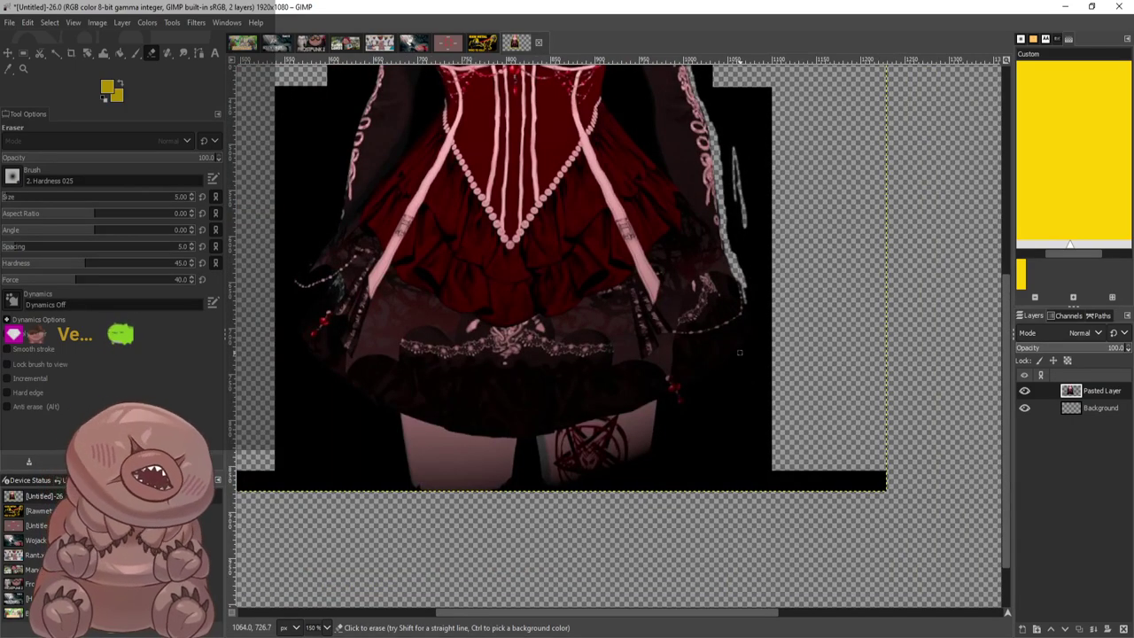
scroll(722, 461, "up", 6)
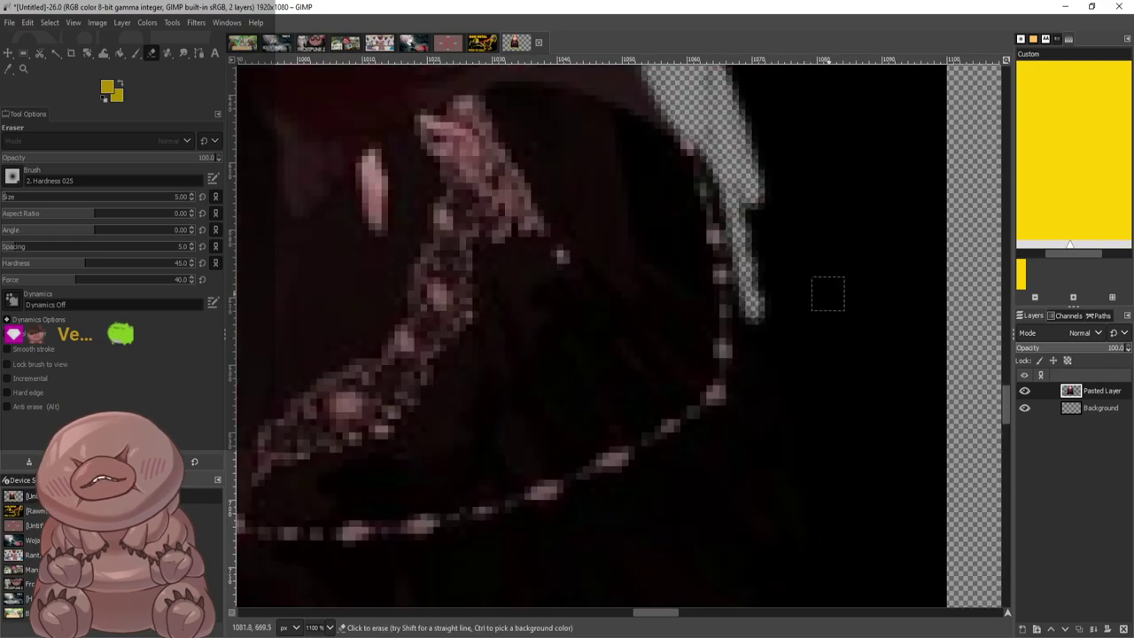
mouse_move(765, 328)
left_mouse_down()
mouse_move(824, 459)
mouse_move(842, 554)
left_mouse_up()
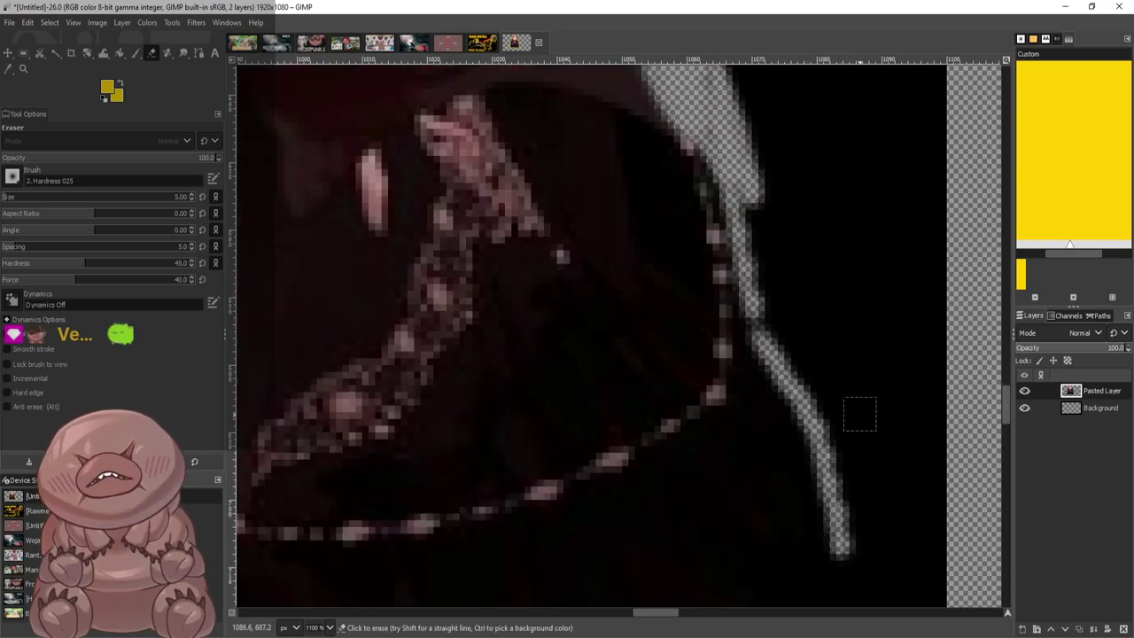
scroll(789, 217, "down", 2)
left_click_drag(787, 218, 759, 99)
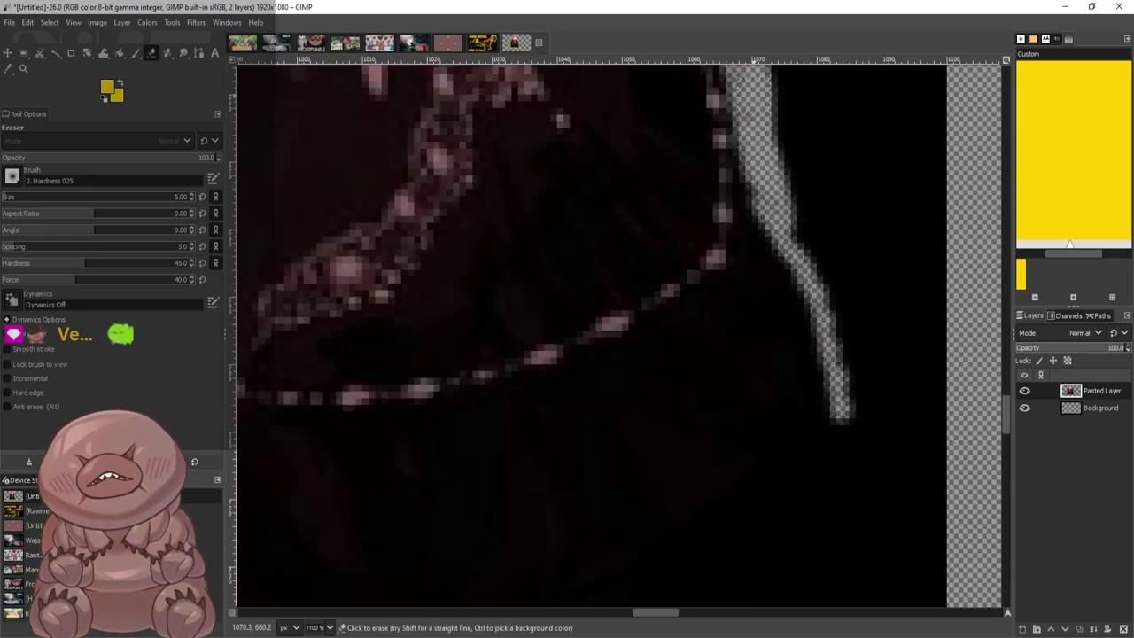
scroll(768, 115, "up", 3)
mouse_move(779, 159)
left_mouse_down()
mouse_move(773, 337)
mouse_move(819, 542)
mouse_move(722, 199)
left_mouse_up()
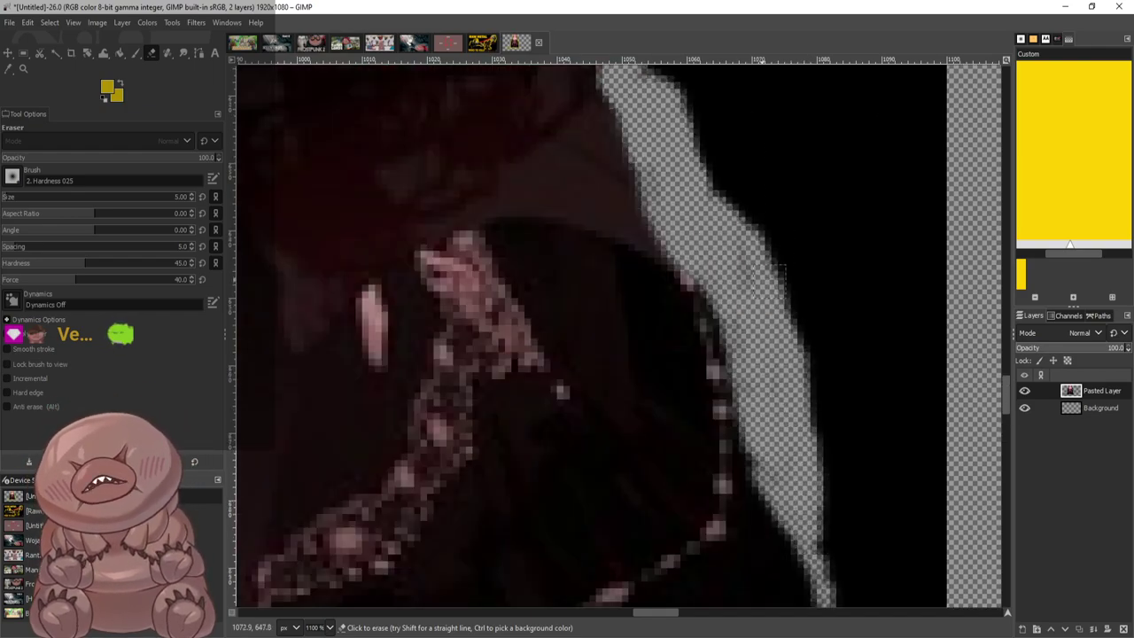
Erase a strip along the skirt's lower outer edge and around the outside of the hanging red beads
scroll(780, 222, "down", 7)
mouse_move(808, 215)
left_mouse_down()
mouse_move(820, 282)
mouse_move(759, 359)
mouse_move(577, 499)
mouse_move(520, 523)
mouse_move(802, 341)
mouse_move(655, 447)
mouse_move(691, 434)
mouse_move(840, 266)
mouse_move(819, 98)
mouse_move(855, 253)
mouse_move(828, 71)
mouse_move(850, 106)
left_mouse_up()
scroll(890, 98, "down", 4, "ctrl")
scroll(794, 444, "up", 4, "ctrl")
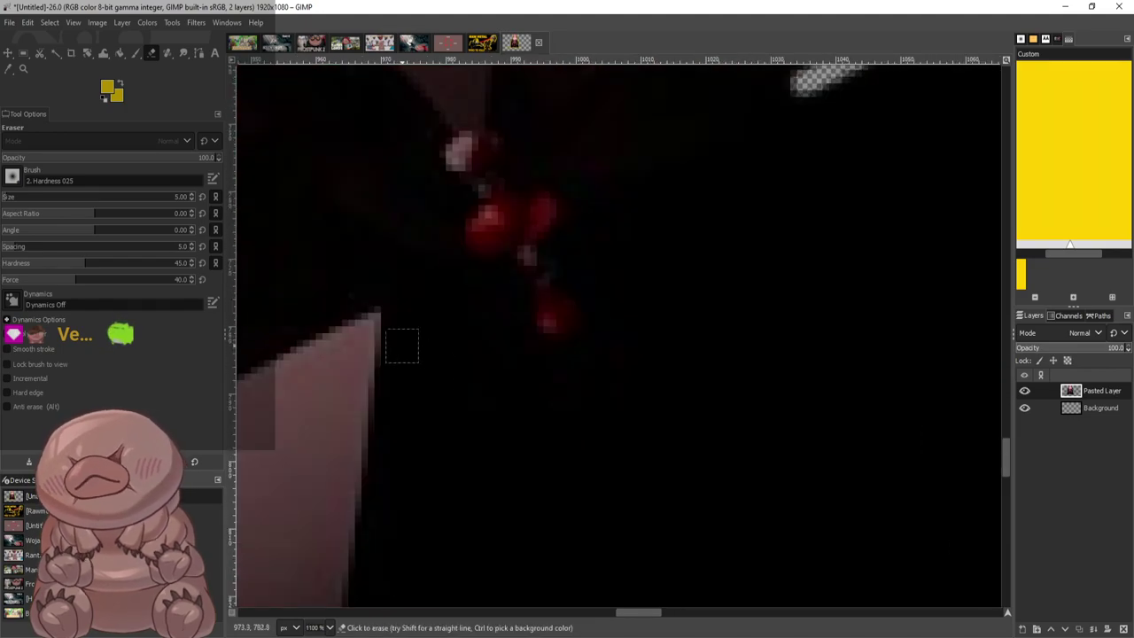
mouse_move(467, 299)
left_mouse_down()
mouse_move(510, 351)
mouse_move(563, 373)
mouse_move(600, 351)
mouse_move(615, 218)
mouse_move(826, 103)
mouse_move(809, 83)
mouse_move(767, 135)
mouse_move(570, 235)
left_mouse_up()
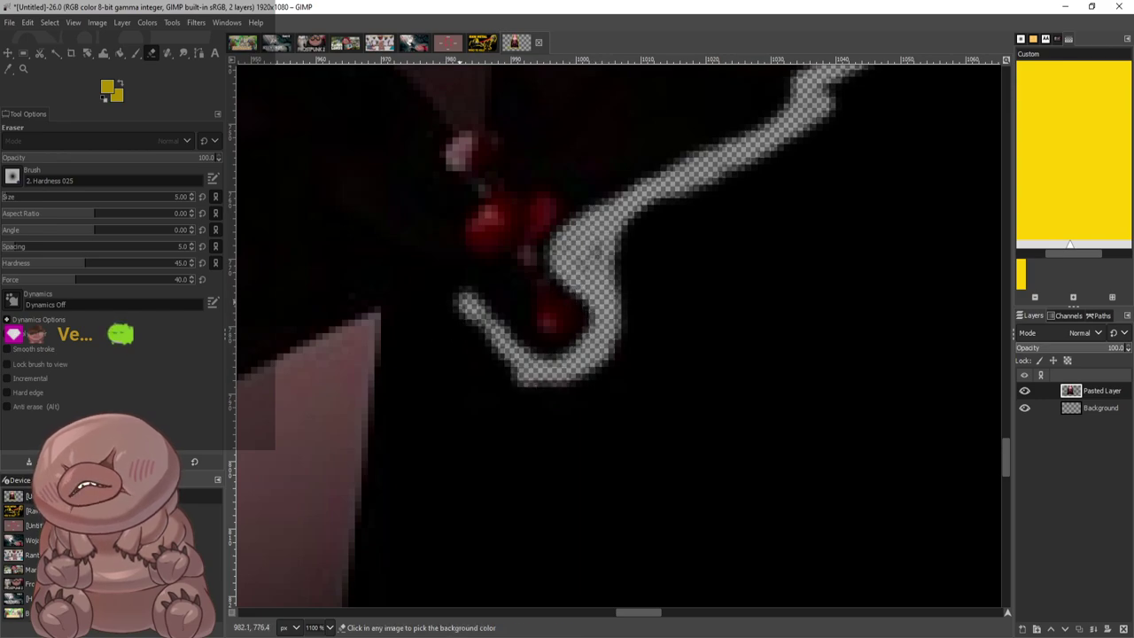
scroll(549, 332, "up", 2)
scroll(564, 296, "down", 1)
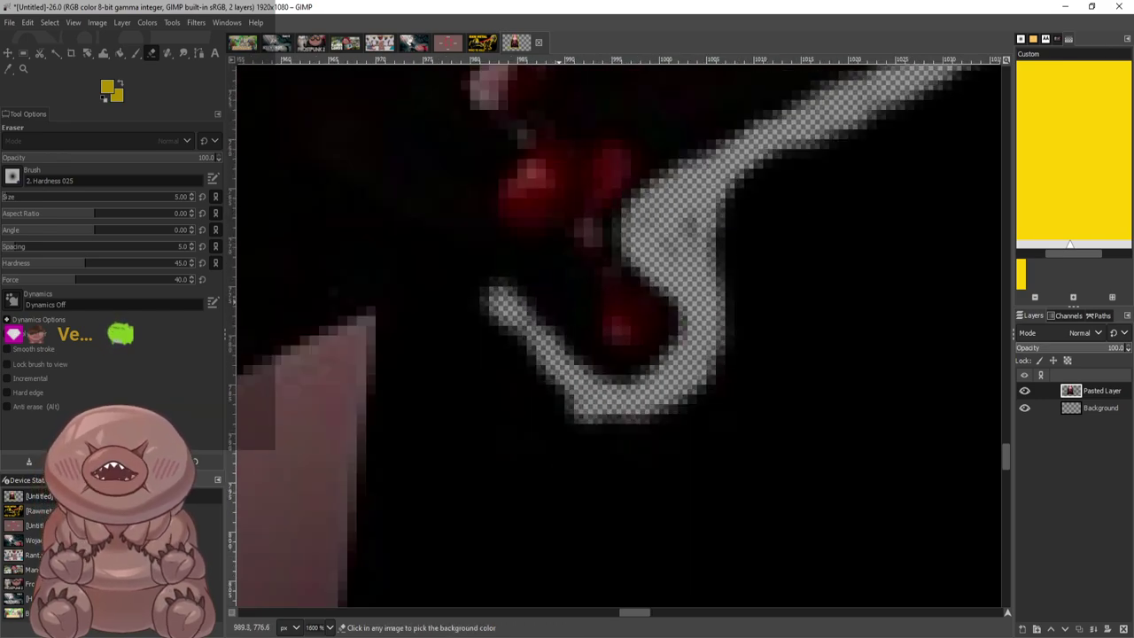
Erase the black around the lowest red bead and beneath the red beads above it
scroll(551, 326, "down", 4)
scroll(487, 221, "up", 4)
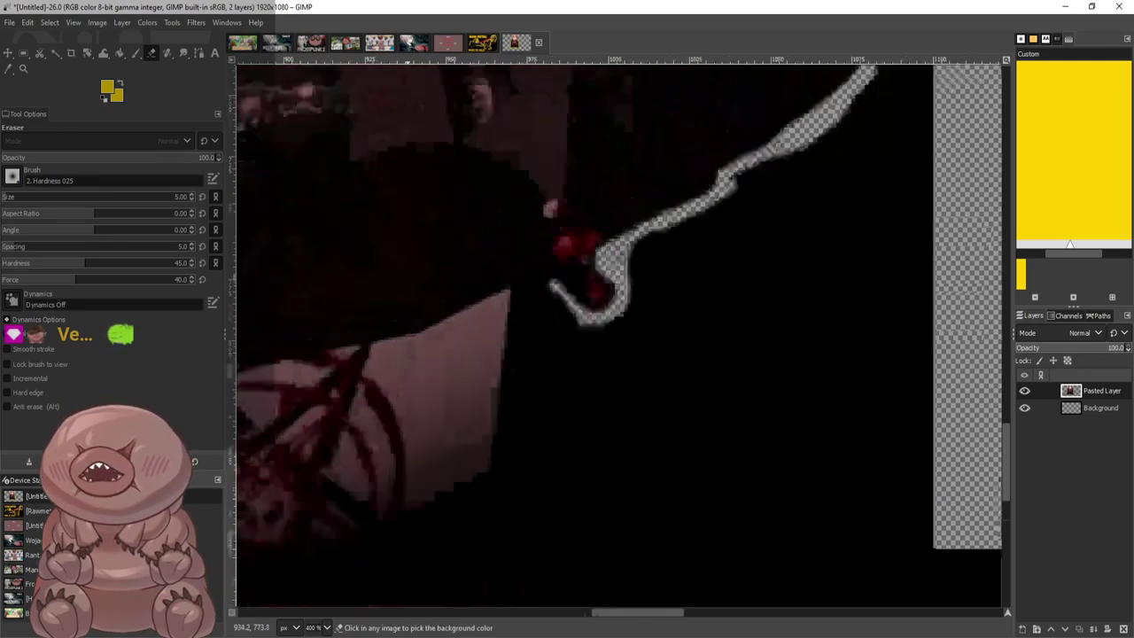
scroll(977, 232, "up", 3)
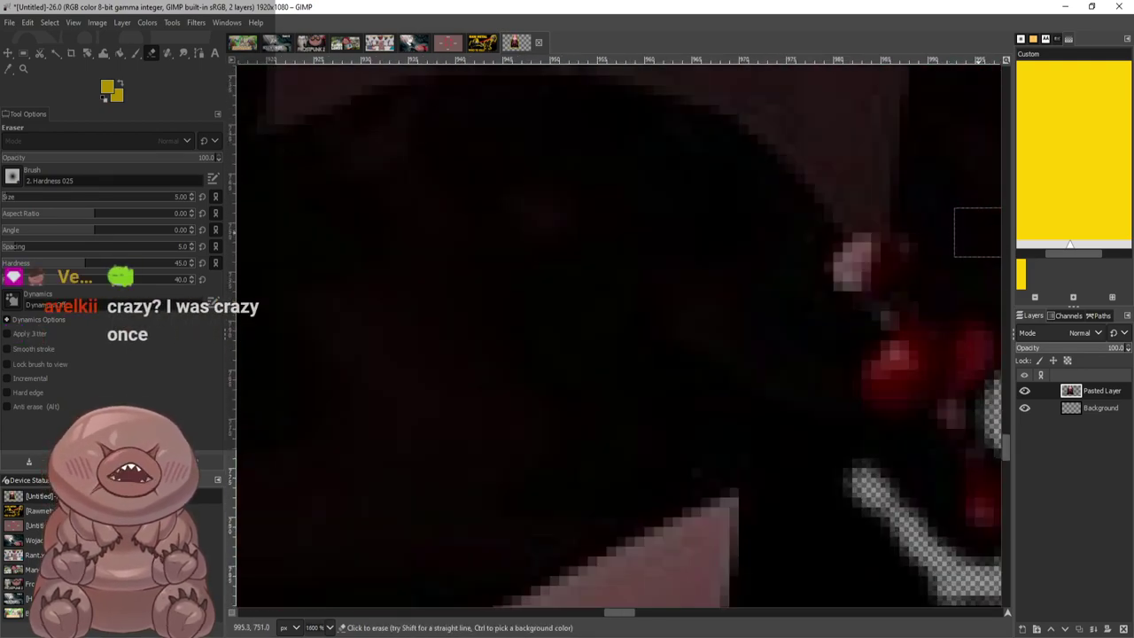
scroll(971, 339, "down", 2)
scroll(532, 345, "up", 2)
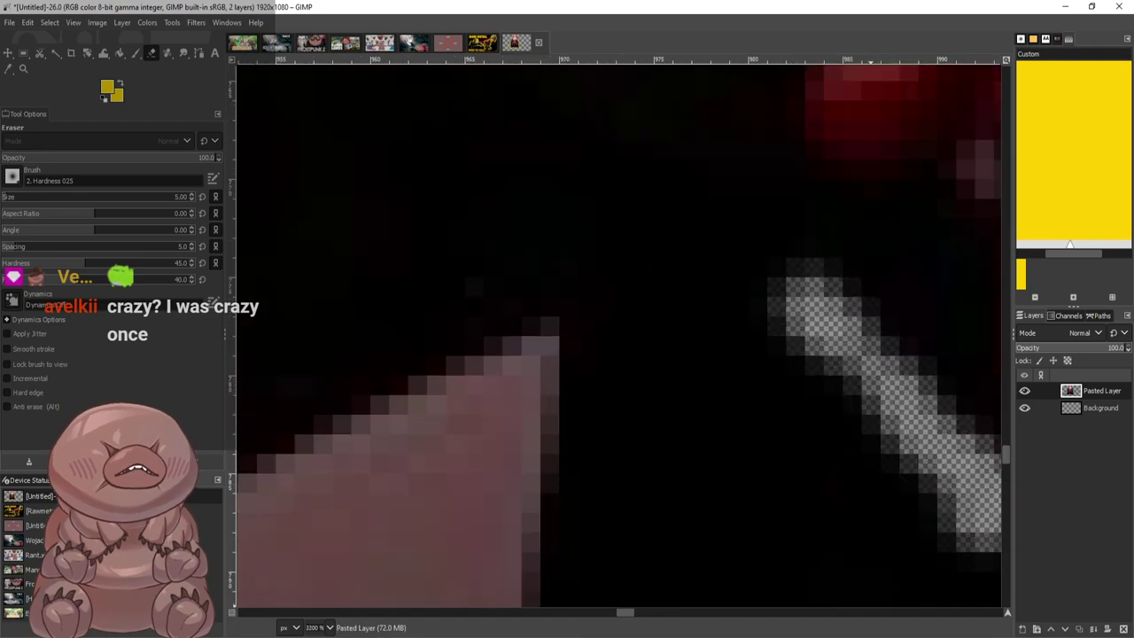
scroll(526, 381, "right", 5)
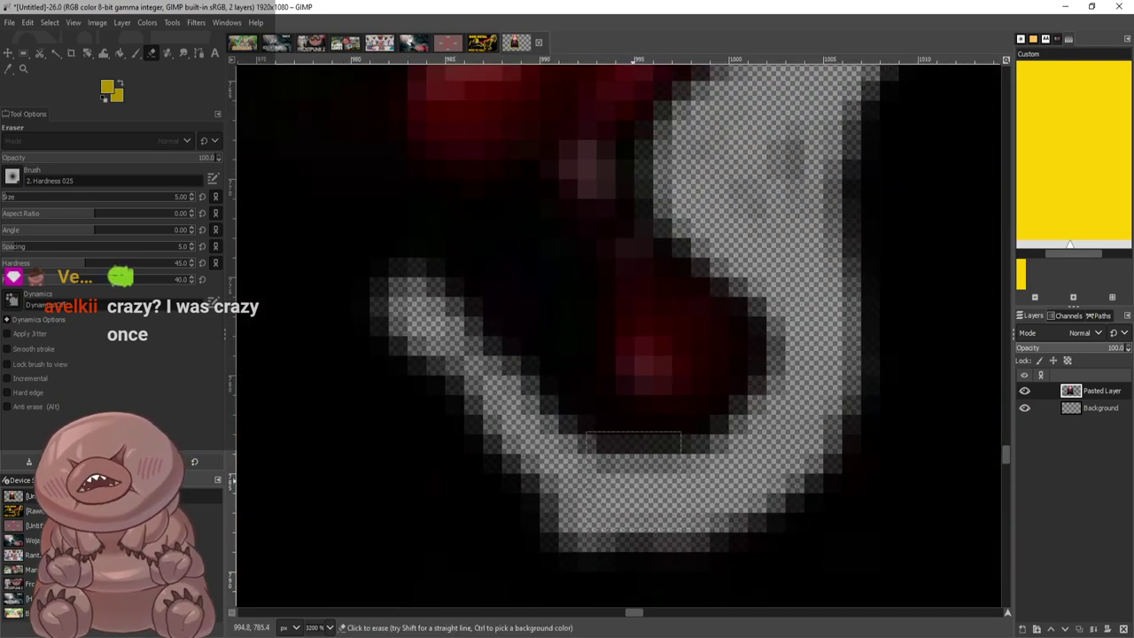
mouse_move(525, 381)
left_mouse_down()
mouse_move(556, 276)
mouse_move(545, 381)
mouse_move(523, 276)
mouse_move(486, 231)
mouse_move(386, 236)
mouse_move(469, 310)
mouse_move(461, 390)
mouse_move(543, 343)
left_mouse_up()
mouse_move(789, 341)
left_mouse_down()
mouse_move(771, 222)
mouse_move(725, 330)
left_mouse_up()
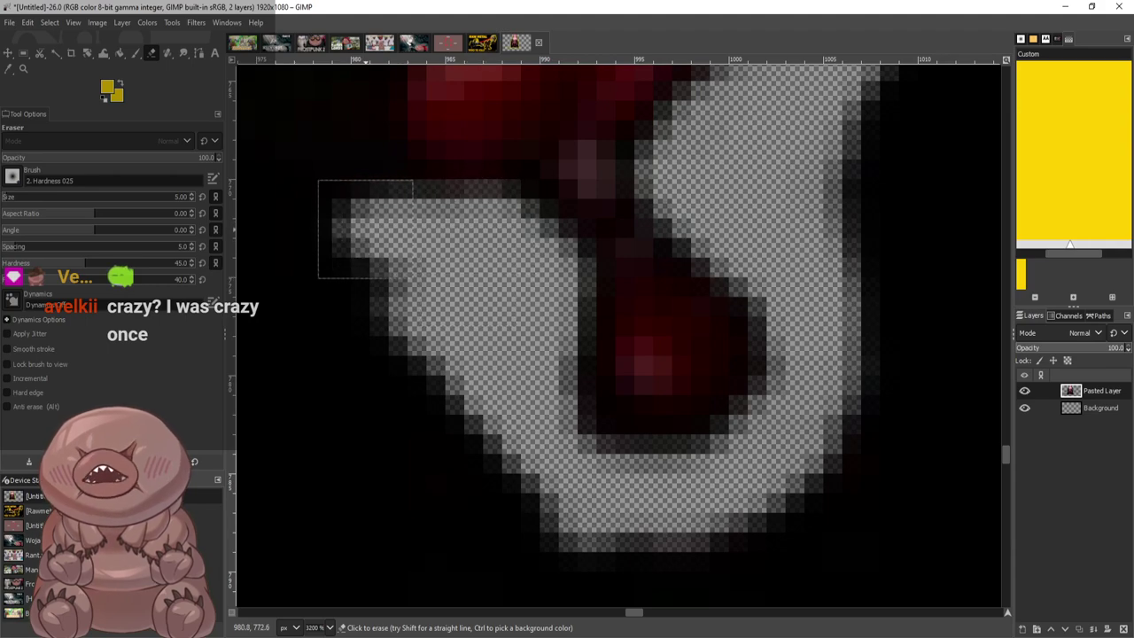
Erase the black between the red beads and the thigh's upper corner, and widen the cleared area below the lowest bead
scroll(510, 237, "down", 4)
scroll(434, 310, "up", 3)
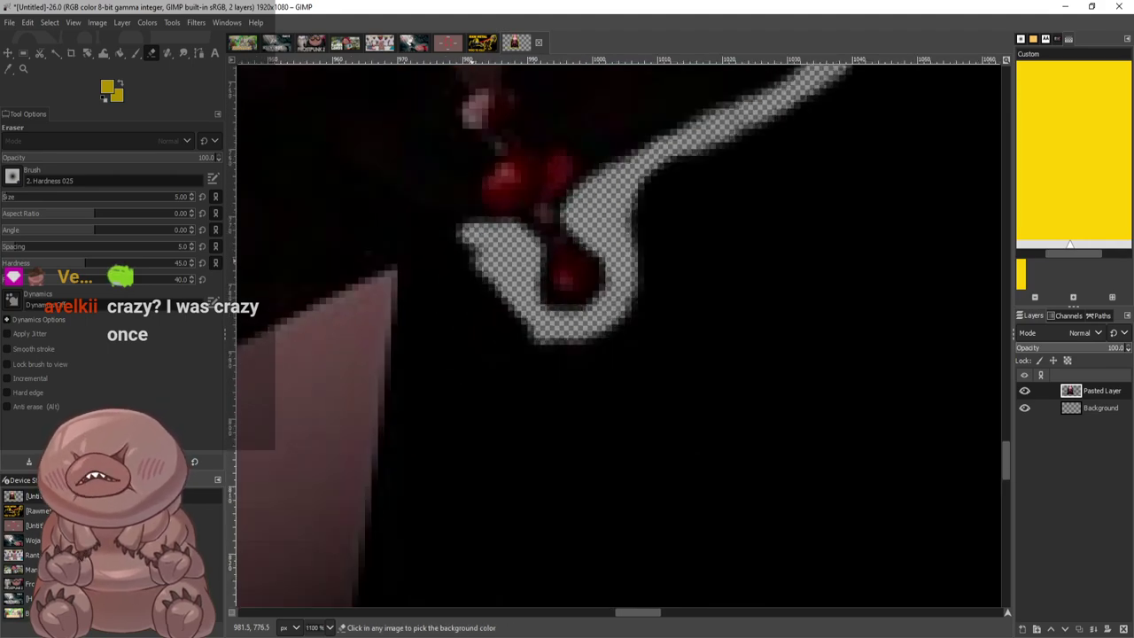
mouse_move(456, 215)
left_mouse_down()
mouse_move(393, 233)
mouse_move(342, 294)
mouse_move(478, 284)
mouse_move(523, 350)
mouse_move(585, 399)
mouse_move(620, 341)
mouse_move(750, 330)
left_mouse_up()
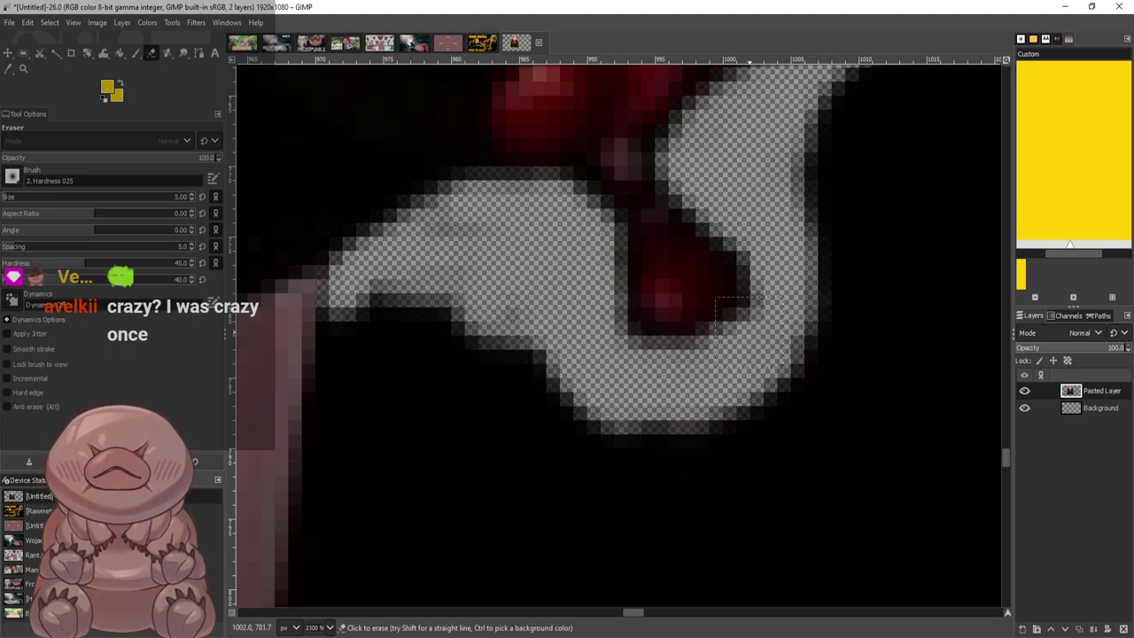
mouse_move(759, 210)
left_mouse_down()
mouse_move(842, 178)
mouse_move(833, 372)
mouse_move(847, 390)
mouse_move(581, 448)
mouse_move(457, 297)
mouse_move(337, 322)
mouse_move(324, 488)
mouse_move(310, 271)
mouse_move(473, 421)
mouse_move(536, 395)
left_mouse_up()
scroll(535, 386, "down", 3)
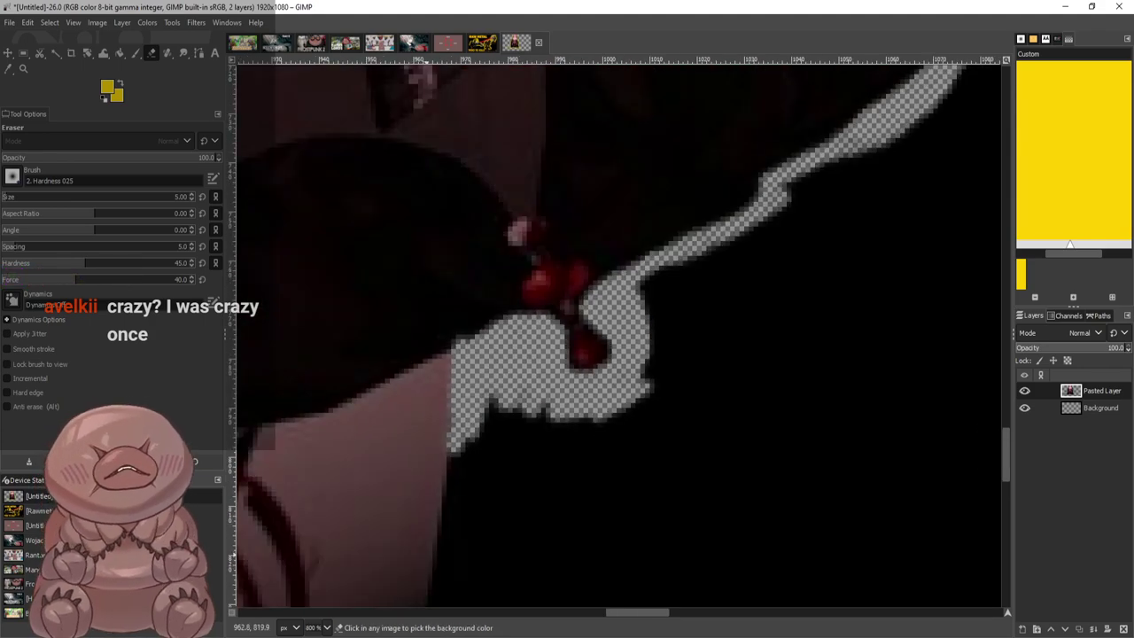
Erase a strip of black down the thigh's outer edge, from below the red beads to the layer's bottom edge
scroll(431, 549, "up", 2)
scroll(486, 429, "up", 3)
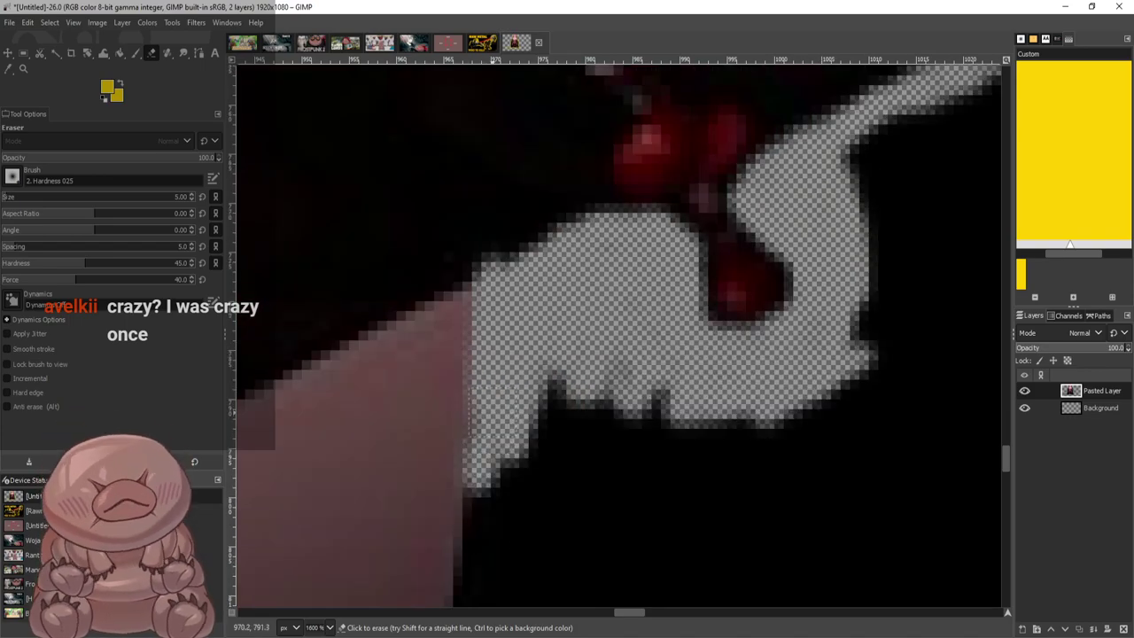
scroll(491, 429, "down", 5)
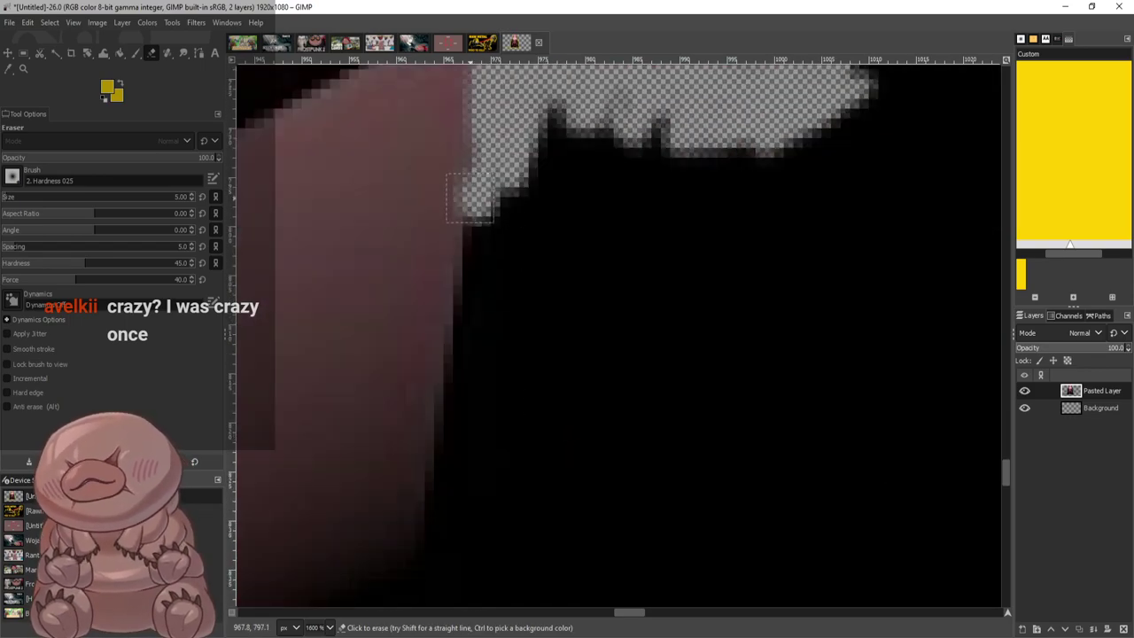
mouse_move(470, 199)
left_mouse_down()
mouse_move(456, 404)
mouse_move(593, 133)
mouse_move(625, 169)
left_mouse_up()
mouse_move(530, 271)
left_mouse_down()
mouse_move(716, 171)
mouse_move(815, 142)
mouse_move(576, 248)
mouse_move(833, 182)
mouse_move(532, 283)
mouse_move(530, 260)
left_mouse_up()
scroll(490, 364, "down", 4)
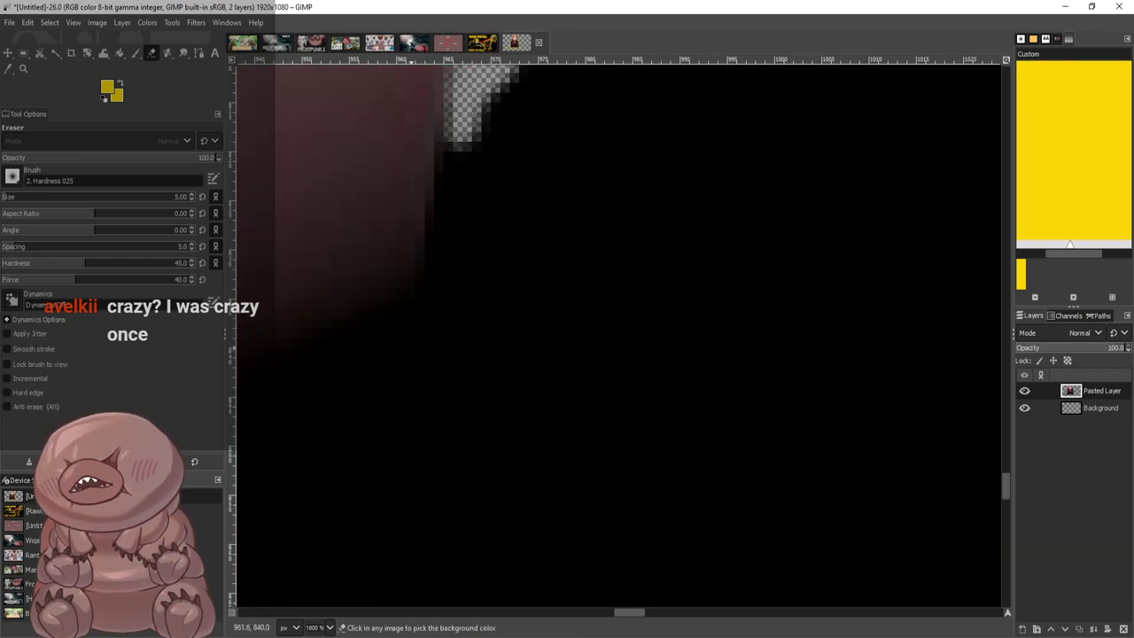
scroll(486, 335, "down", 6)
scroll(479, 366, "up", 3)
scroll(447, 360, "up", 1)
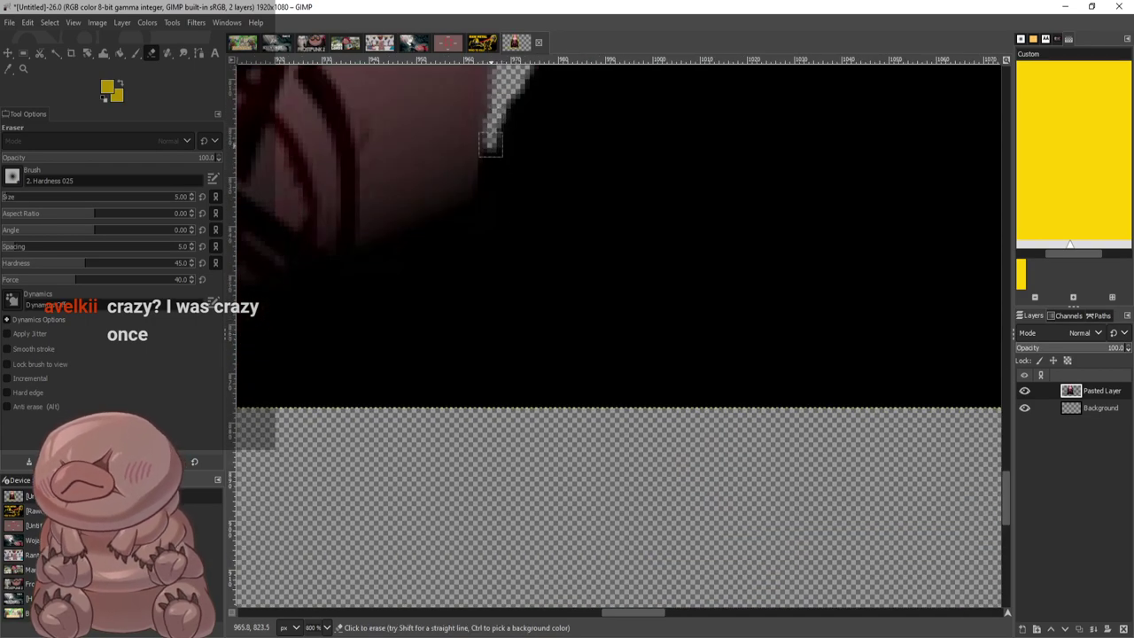
left_click_drag(479, 273, 475, 407)
Widen the erased strip beside the thigh between the layer's bottom edge and the cleared area under the beads
scroll(506, 346, "down", 3)
scroll(527, 275, "up", 4)
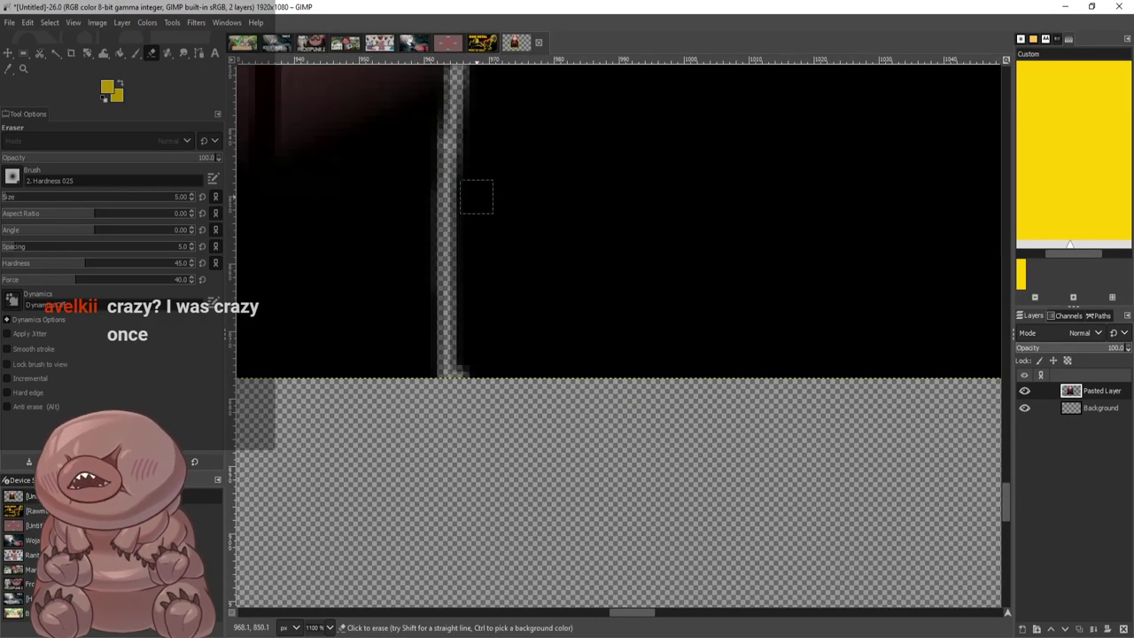
mouse_move(476, 197)
left_mouse_down()
mouse_move(471, 362)
mouse_move(472, 264)
left_mouse_up()
left_click_drag(455, 359, 458, 171)
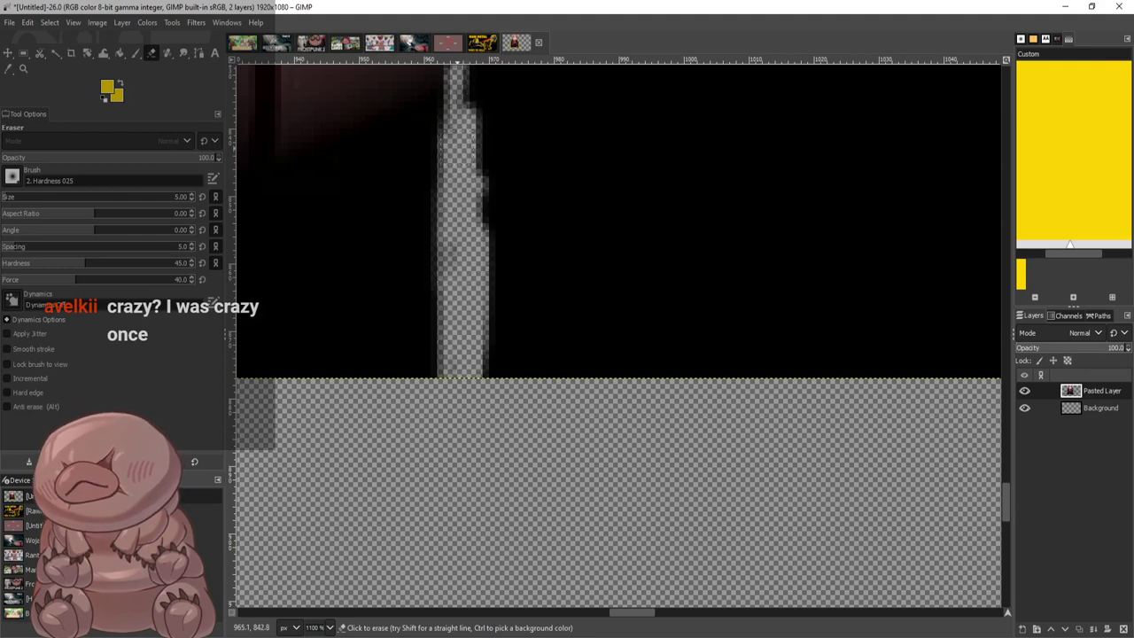
scroll(468, 224, "up", 5)
mouse_move(465, 280)
left_mouse_down()
mouse_move(465, 313)
mouse_move(454, 184)
mouse_move(441, 338)
left_mouse_up()
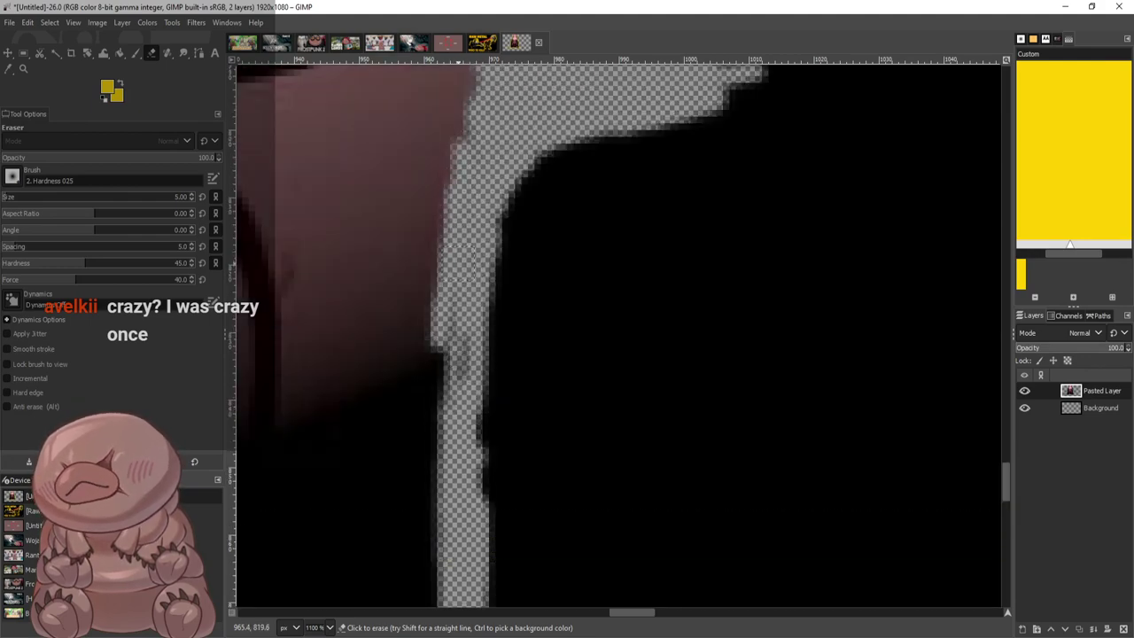
key("ctrl+z")
mouse_move(478, 390)
left_mouse_down()
mouse_move(472, 283)
mouse_move(457, 345)
mouse_move(473, 338)
mouse_move(451, 414)
mouse_move(473, 412)
mouse_move(482, 521)
left_mouse_up()
scroll(600, 298, "down", 4)
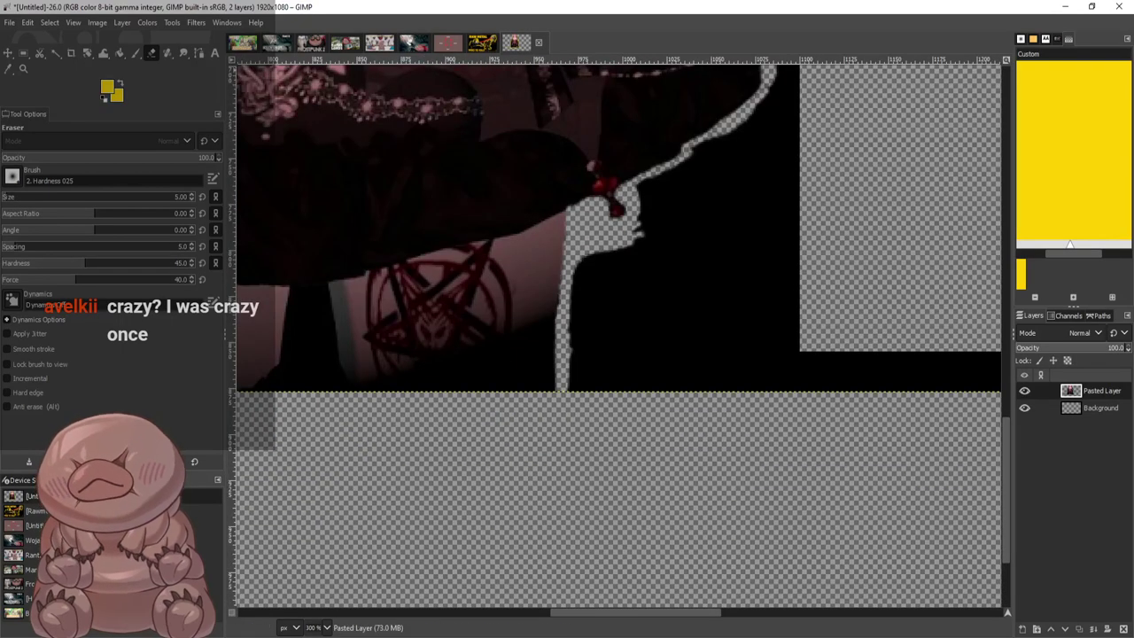
left_click(55, 53)
left_click(749, 237)
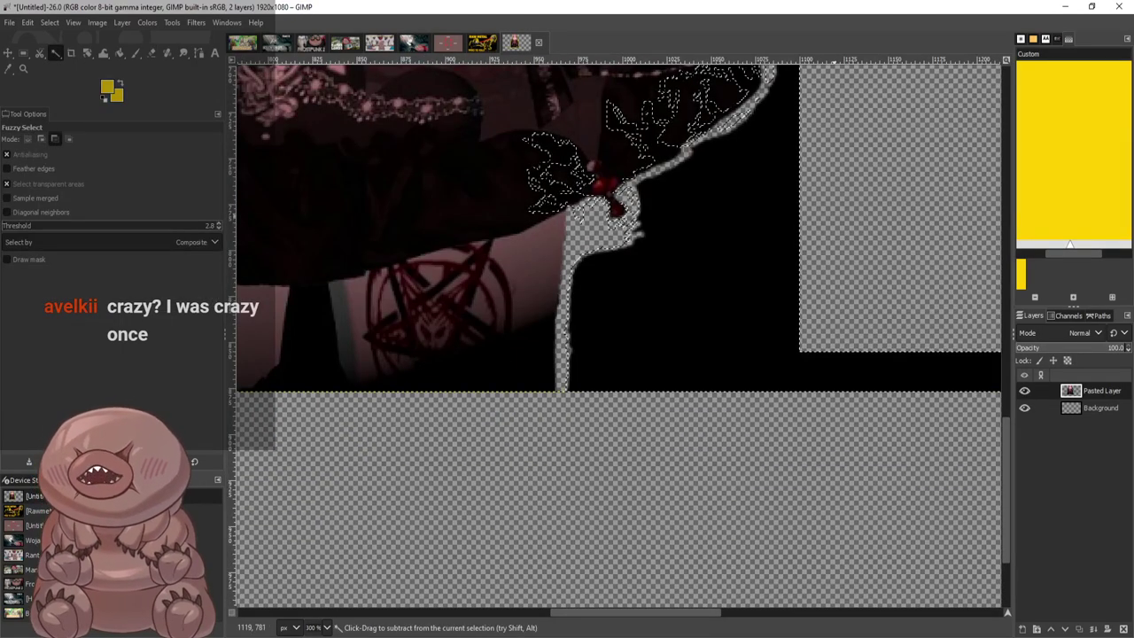
scroll(745, 233, "up", 3)
scroll(514, 220, "down", 1)
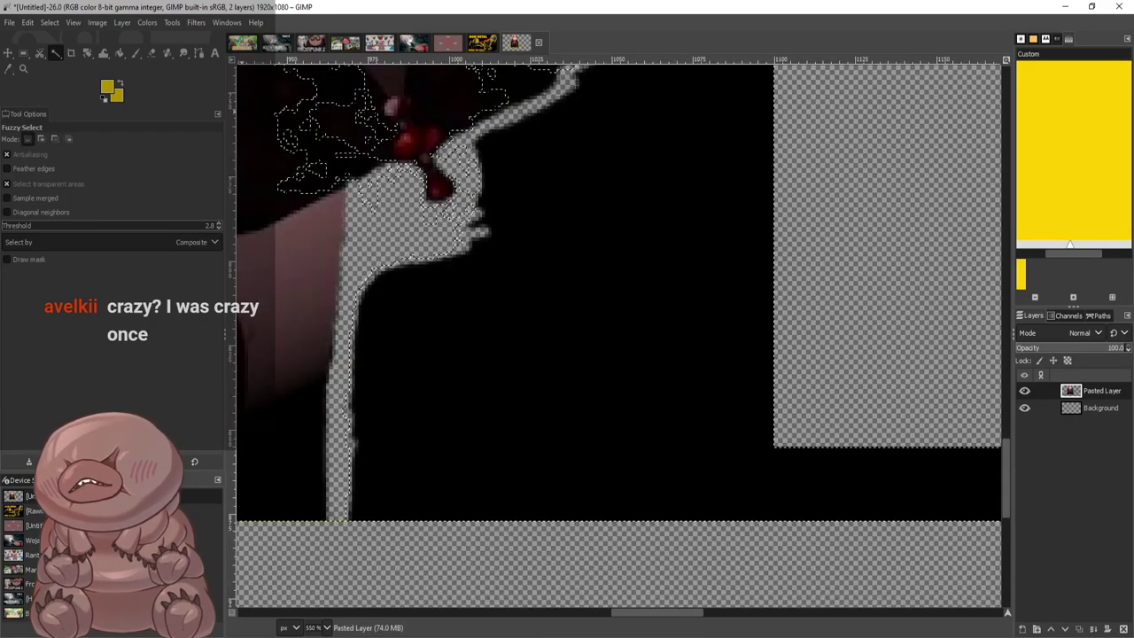
key("shift+e")
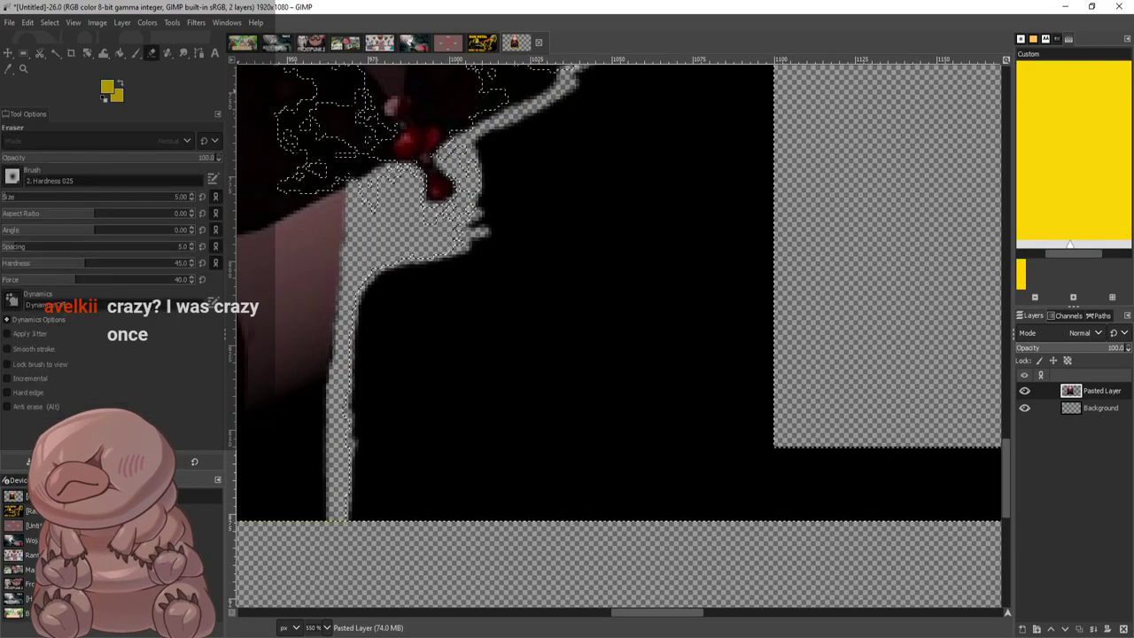
key("r")
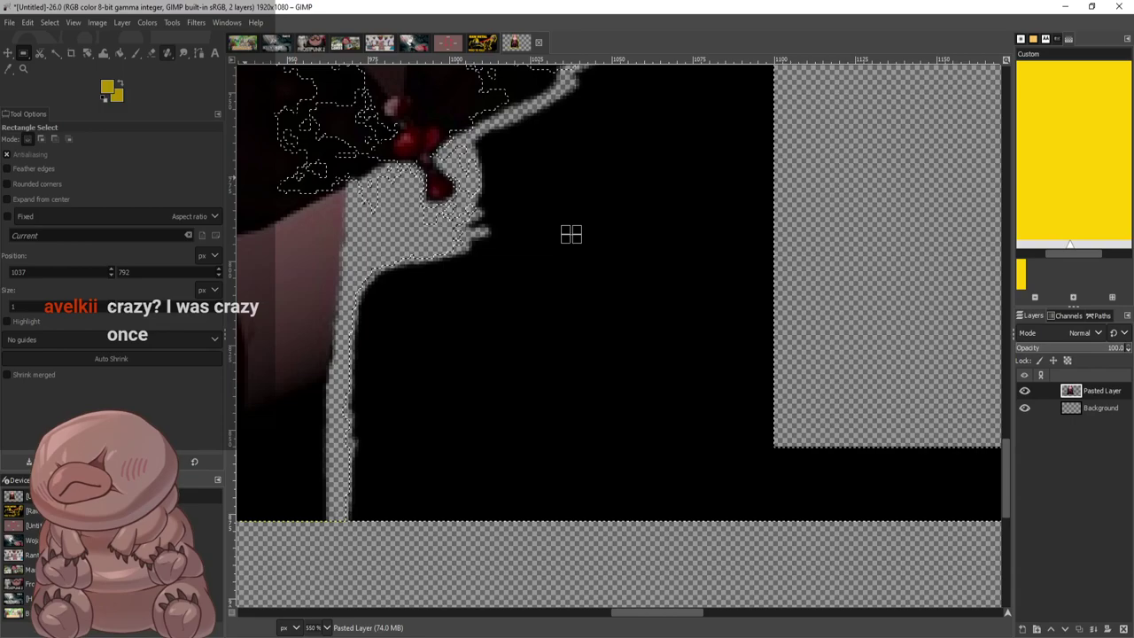
left_click(571, 234)
Set the eraser size to 8 and widen the cleared area outside the lowest red bead and along the skirt's lower edge
key("shift+e")
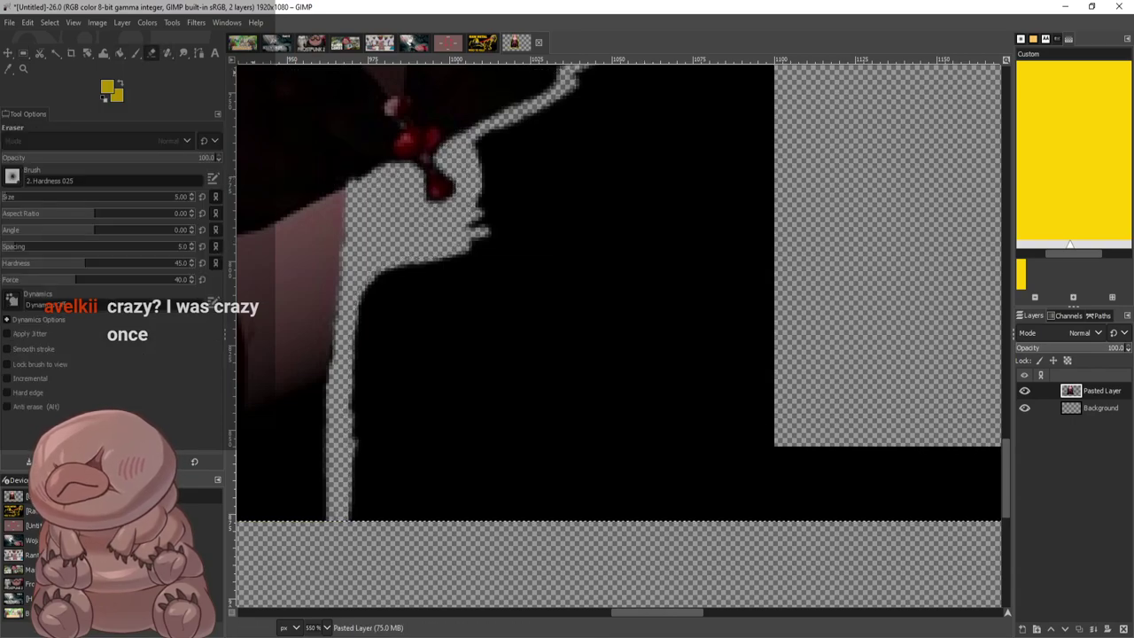
left_click(191, 195)
left_click_drag(462, 253, 470, 227)
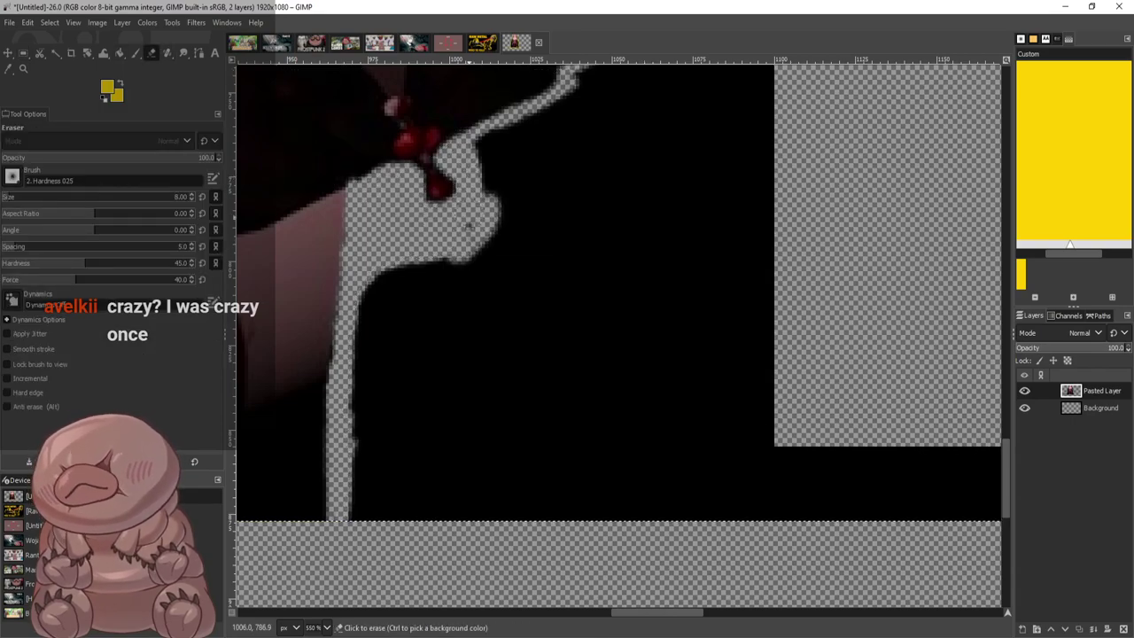
mouse_move(509, 131)
left_mouse_down()
mouse_move(560, 108)
mouse_move(489, 164)
mouse_move(518, 146)
mouse_move(507, 195)
mouse_move(555, 114)
mouse_move(585, 98)
left_mouse_up()
scroll(612, 195, "up", 3)
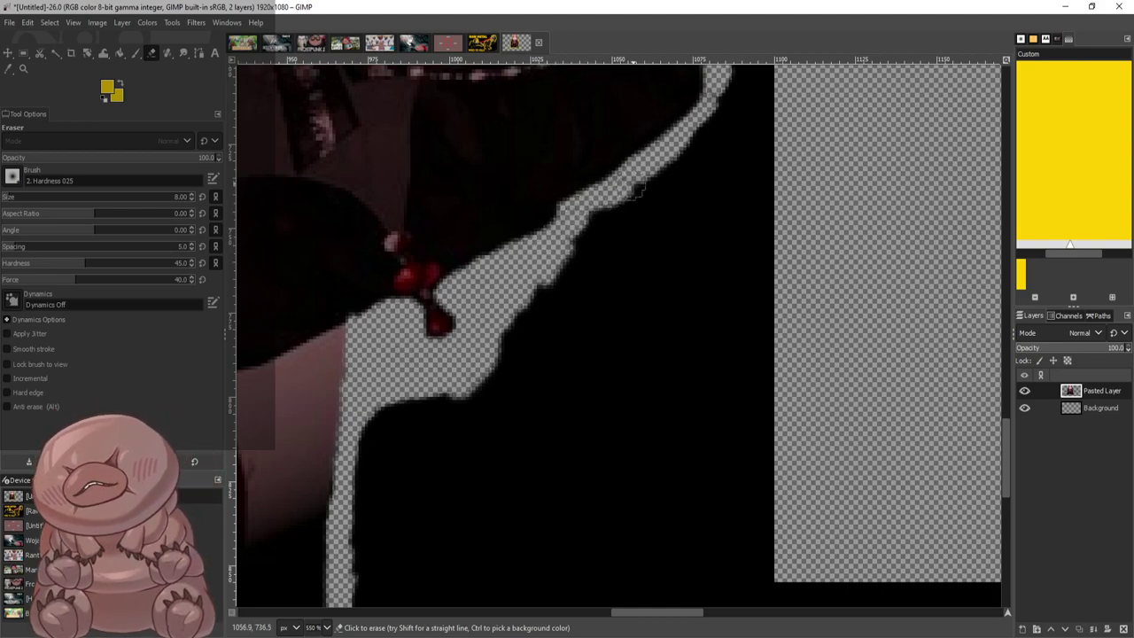
left_click_drag(634, 188, 628, 206)
left_click_drag(682, 119, 654, 182)
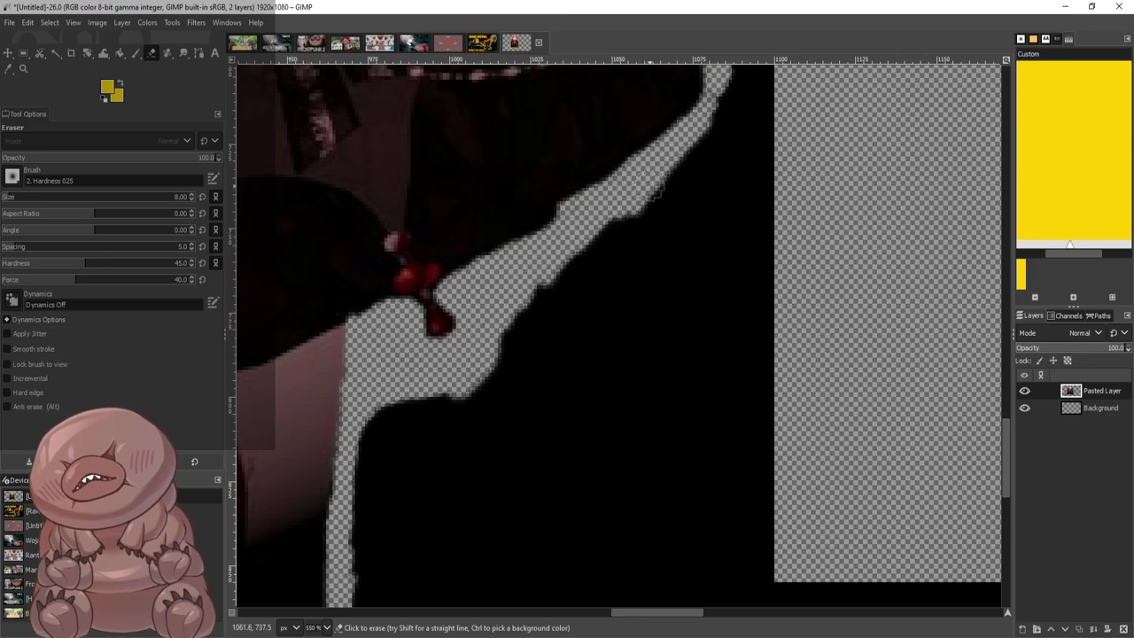
Widen the erased strip up the skirt's outer edge, past the beaded chain and alongside the lower sleeve
mouse_move(731, 87)
left_mouse_down()
mouse_move(695, 169)
mouse_move(652, 211)
mouse_move(726, 137)
mouse_move(711, 209)
mouse_move(742, 137)
mouse_move(759, 210)
mouse_move(753, 107)
left_mouse_up()
scroll(740, 160, "up", 3)
scroll(726, 231, "up", 6)
left_click_drag(722, 354, 656, 199)
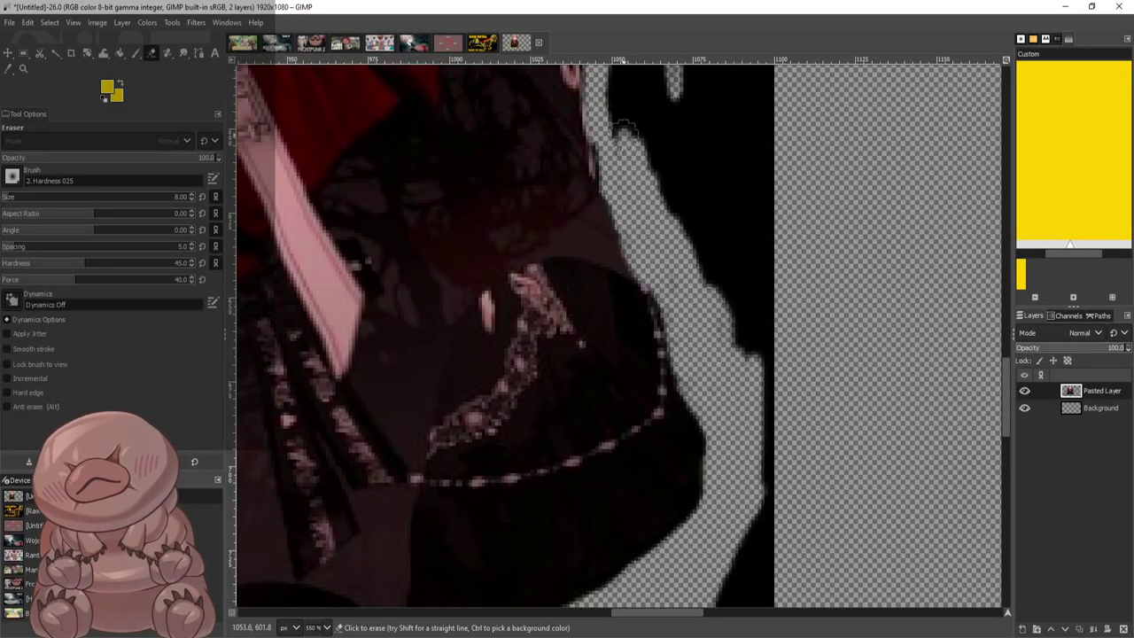
scroll(619, 102, "up", 3)
mouse_move(614, 127)
left_mouse_down()
mouse_move(597, 310)
mouse_move(585, 178)
mouse_move(565, 120)
left_mouse_up()
scroll(612, 142, "up", 6)
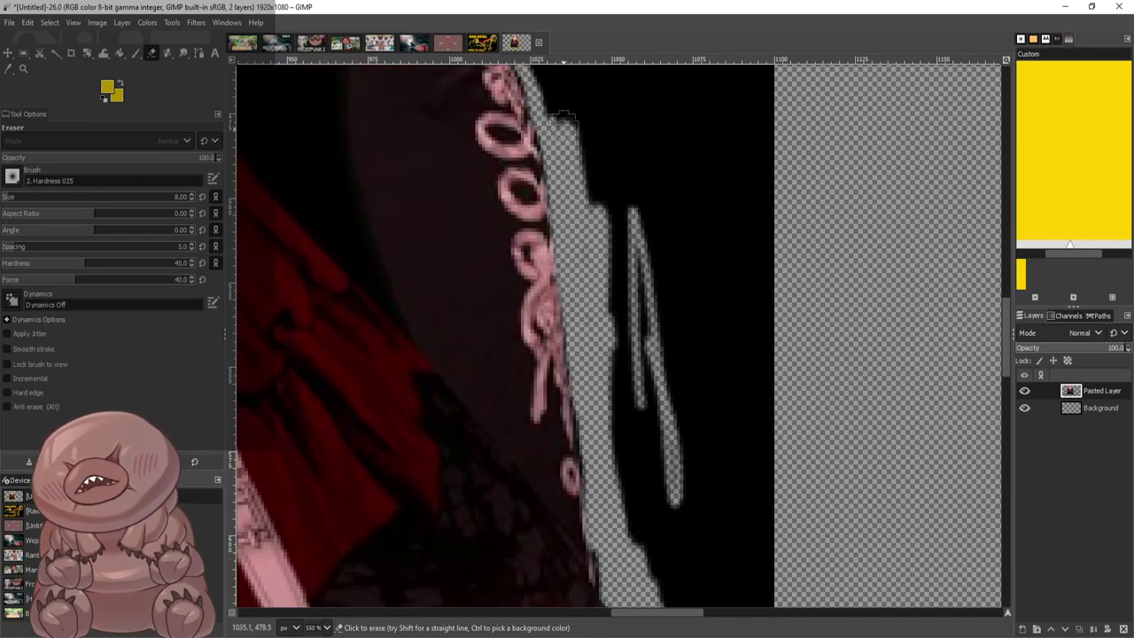
Widen the erased strip beside the sleeve's pink lace and cut through the black to the transparent area at the stepped corner
scroll(554, 228, "up", 6)
mouse_move(493, 204)
left_mouse_down()
mouse_move(516, 290)
mouse_move(566, 386)
left_mouse_up()
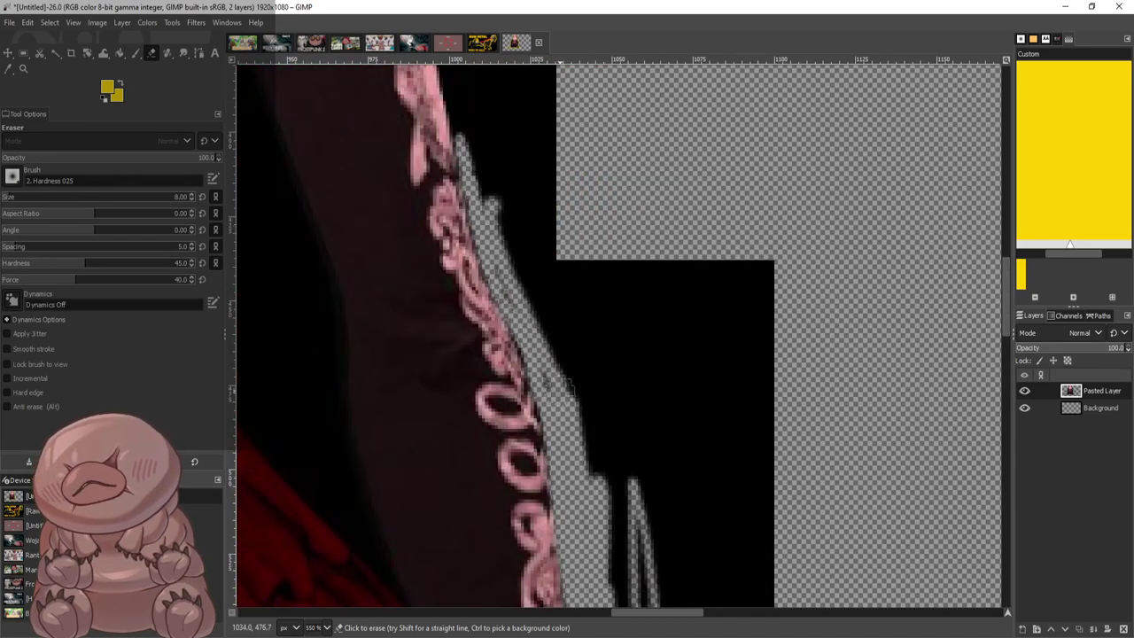
mouse_move(515, 285)
left_mouse_down()
mouse_move(506, 241)
mouse_move(601, 236)
left_mouse_up()
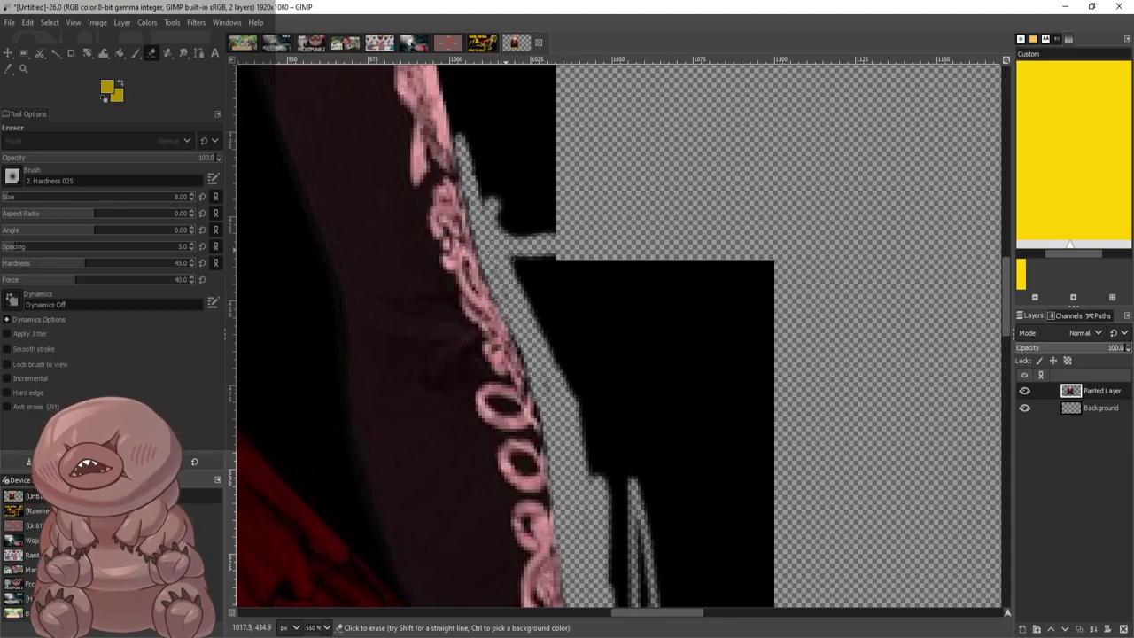
left_click_drag(511, 258, 603, 247)
Fuzzy-select the separated black region outside the sleeve, skirt and thigh, delete it, and clear the selection
scroll(705, 239, "down", 5)
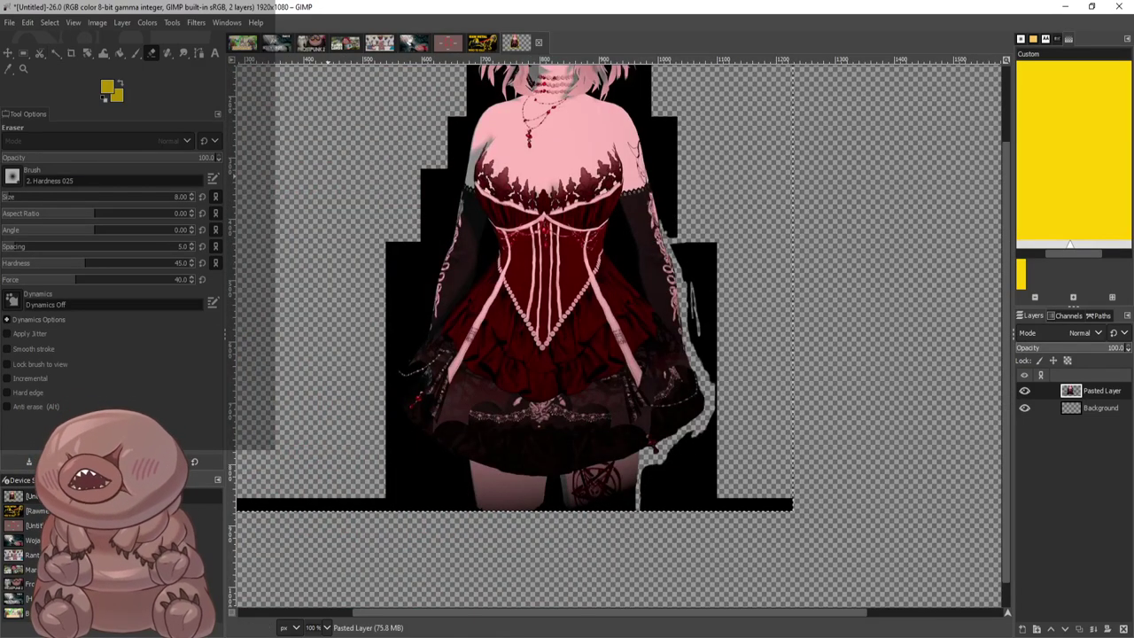
left_click(56, 52)
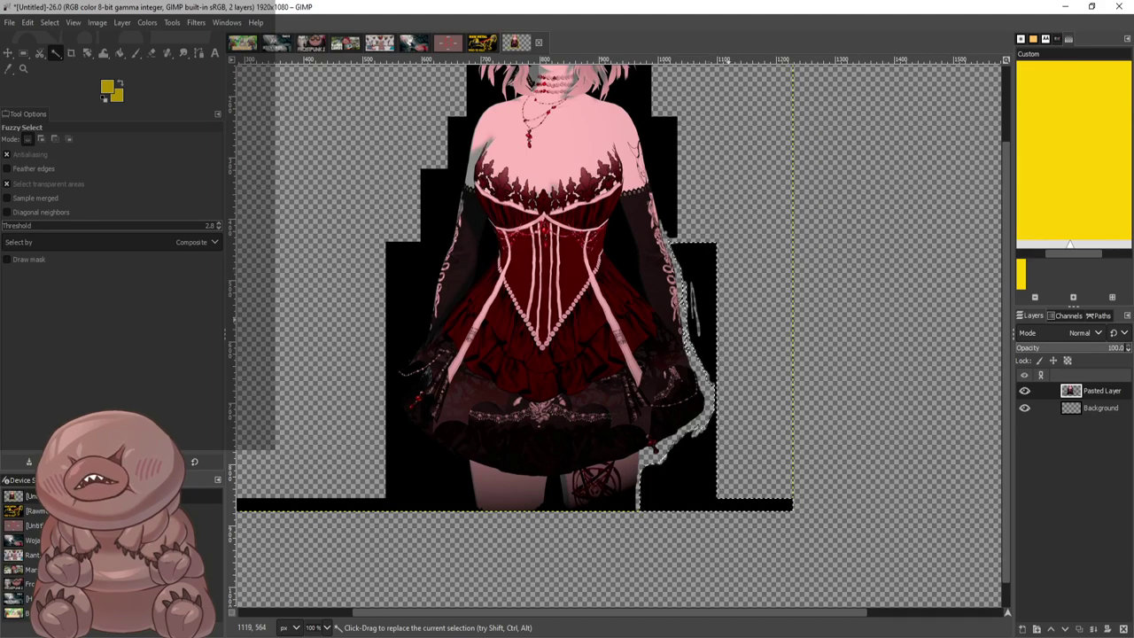
key("Delete")
key("ctrl+shift+a")
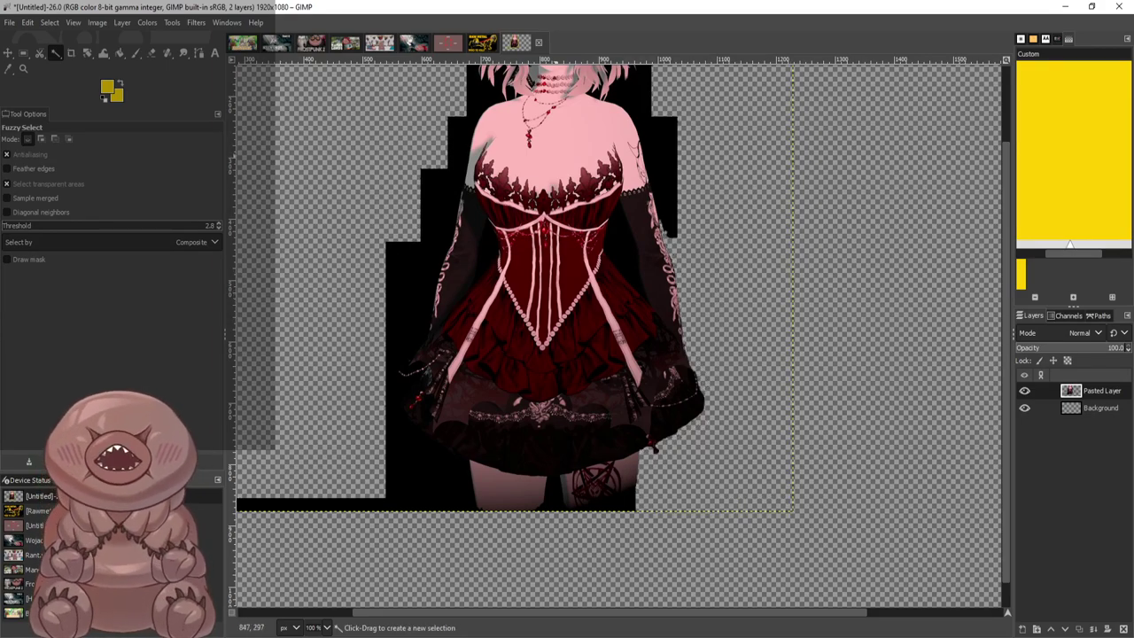
Erase a strip of black from the hair tips over the shoulder and down the upper arm to the glove's pink lace
scroll(683, 295, "up", 3)
scroll(571, 255, "up", 10)
scroll(571, 256, "down", 10)
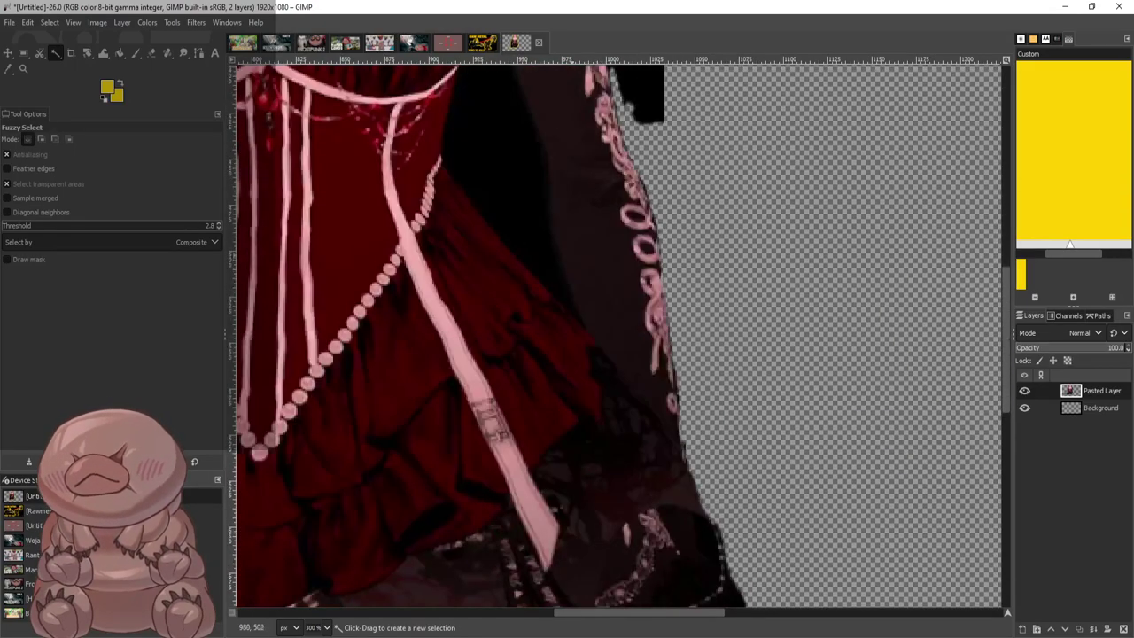
scroll(530, 312, "up", 9)
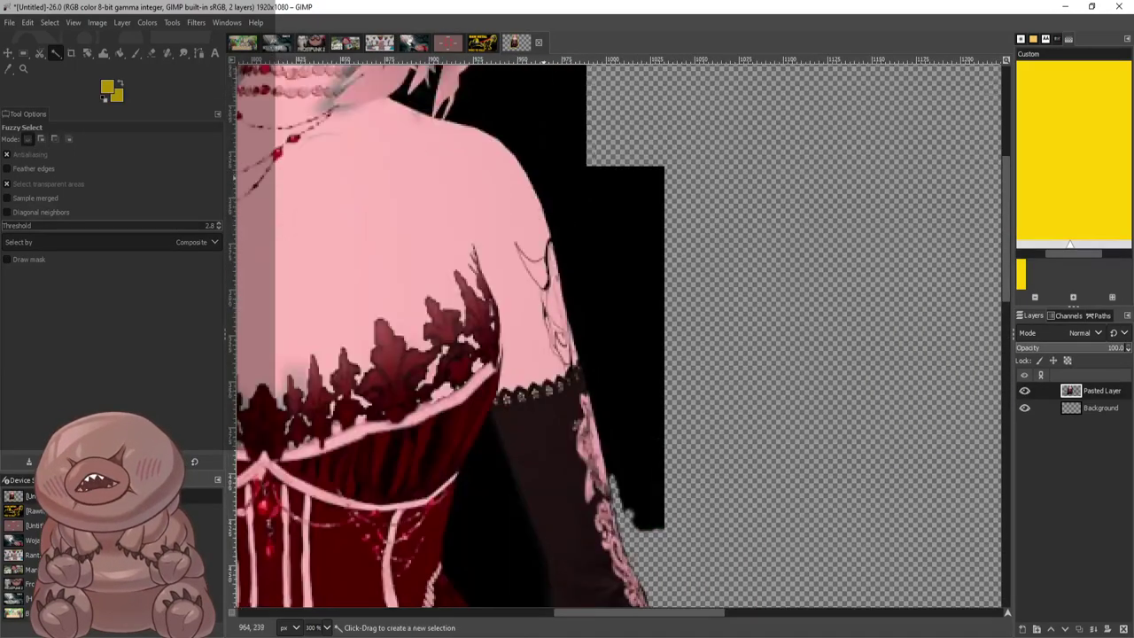
scroll(532, 182, "up", 1)
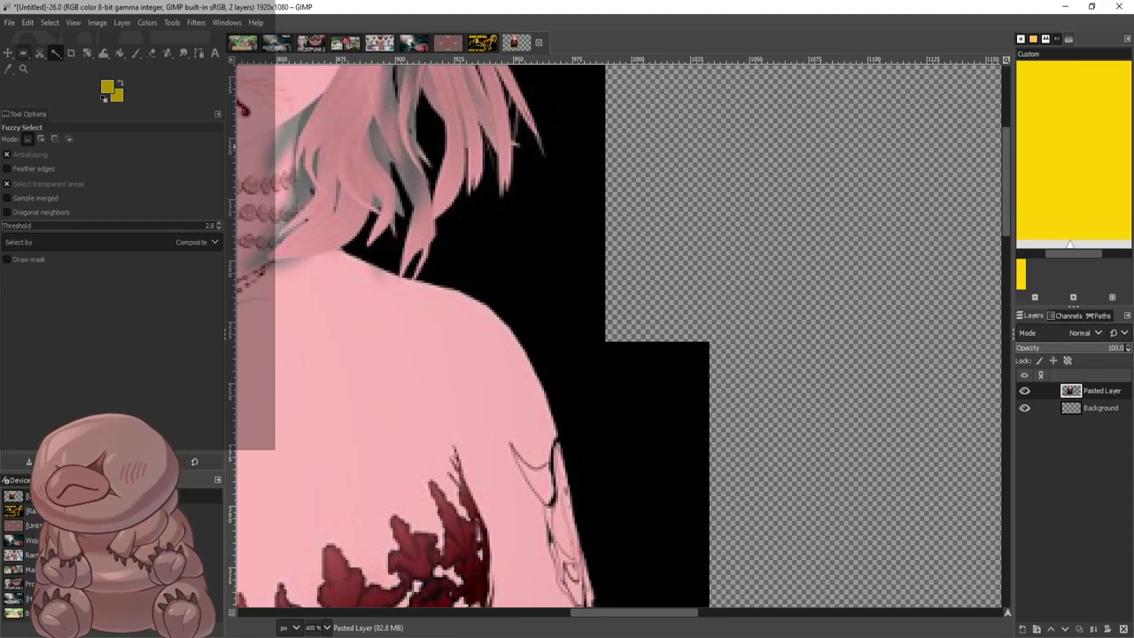
left_click(167, 53)
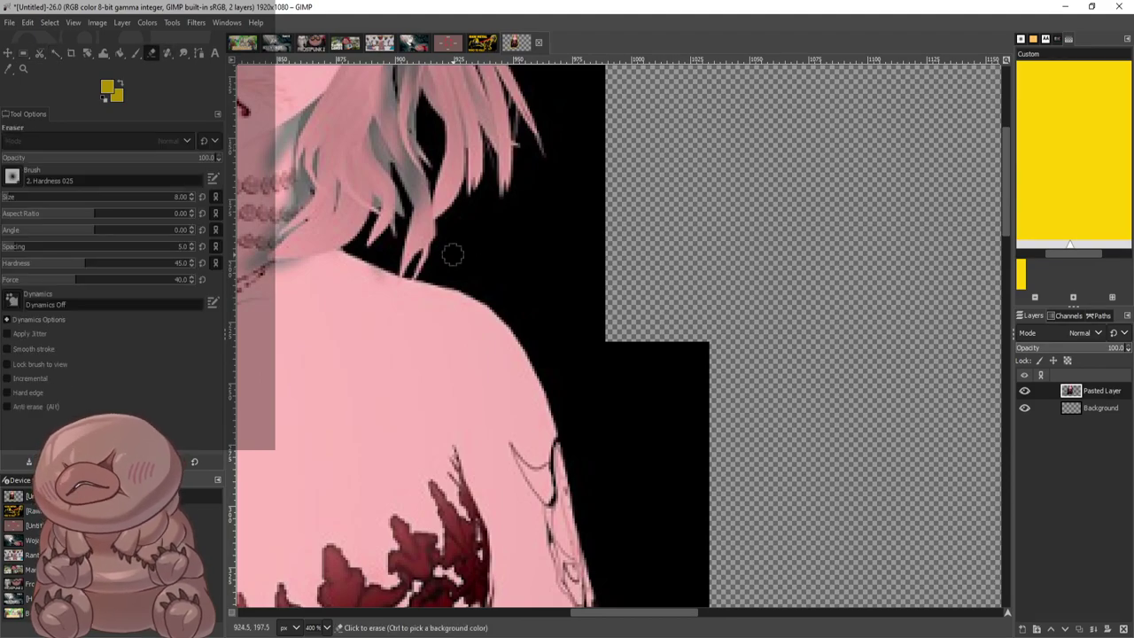
scroll(433, 268, "up", 3)
mouse_move(416, 276)
left_mouse_down()
mouse_move(496, 303)
mouse_move(408, 285)
mouse_move(549, 324)
mouse_move(627, 383)
mouse_move(674, 462)
mouse_move(700, 469)
left_mouse_up()
scroll(727, 410, "down", 3)
mouse_move(687, 162)
left_mouse_down()
mouse_move(756, 325)
mouse_move(808, 461)
left_mouse_up()
scroll(829, 408, "down", 2)
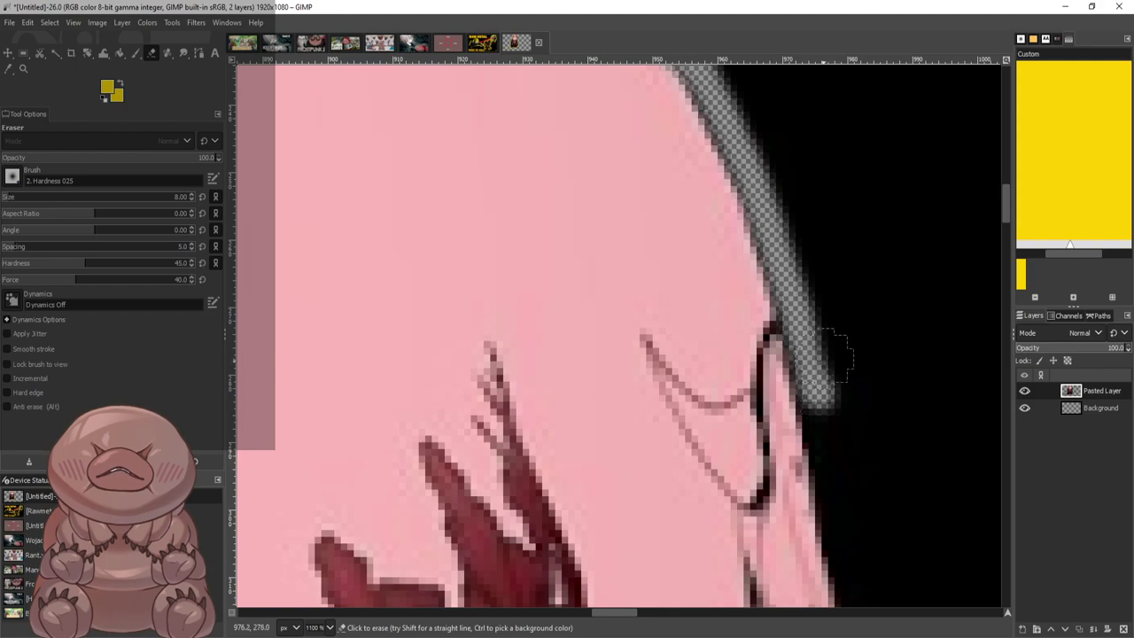
mouse_move(829, 355)
left_mouse_down()
mouse_move(822, 396)
mouse_move(843, 490)
mouse_move(824, 397)
left_mouse_up()
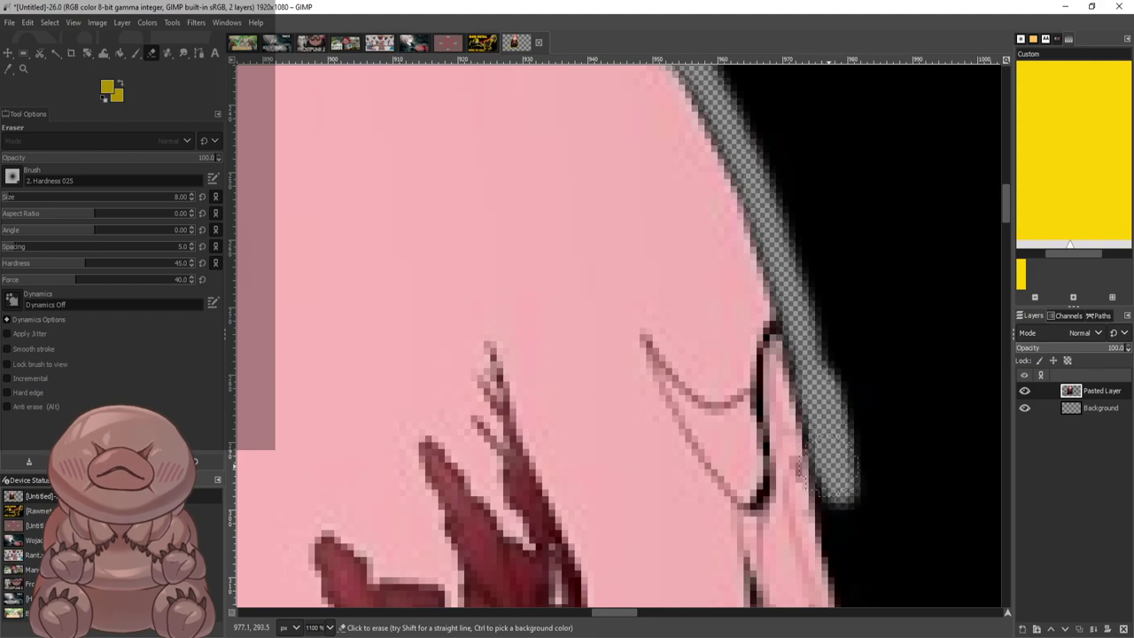
left_click_drag(832, 476, 866, 468)
scroll(866, 468, "down", 4)
mouse_move(841, 284)
left_mouse_down()
mouse_move(904, 523)
mouse_move(957, 483)
left_mouse_up()
scroll(954, 368, "down", 3)
mouse_move(912, 257)
left_mouse_down()
mouse_move(967, 479)
mouse_move(913, 196)
left_mouse_up()
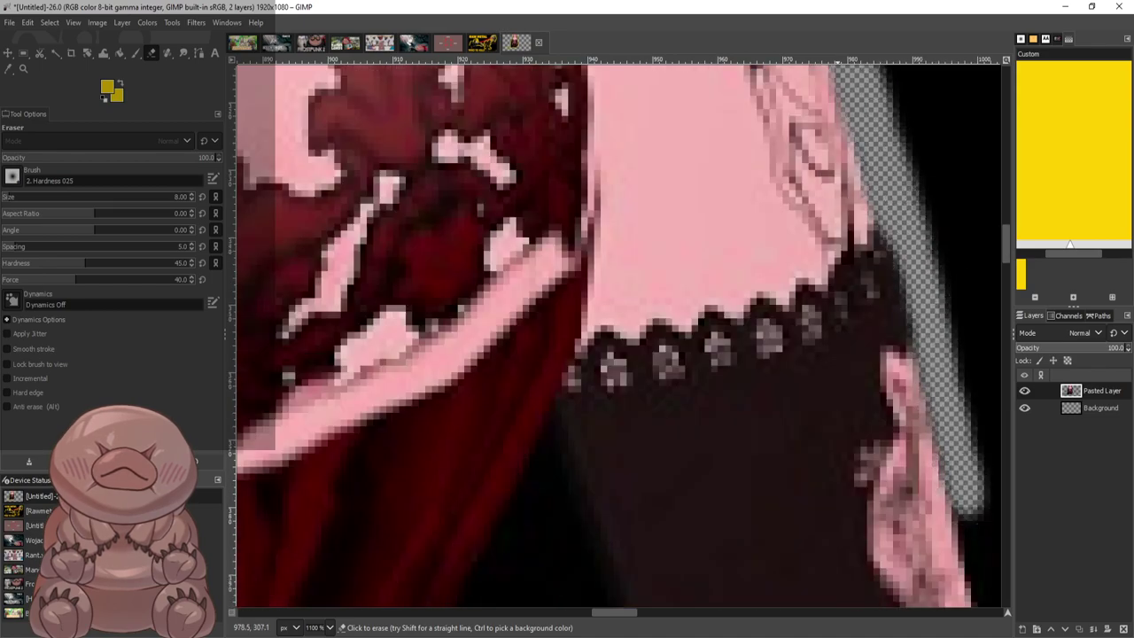
Widen the erased strip back up the arm, over the shoulder and up to the hanging hair strand
scroll(908, 222, "up", 7)
mouse_move(892, 316)
left_mouse_down()
mouse_move(895, 496)
mouse_move(878, 456)
mouse_move(858, 244)
mouse_move(808, 97)
left_mouse_up()
scroll(813, 268, "up", 4)
mouse_move(813, 268)
left_mouse_down()
mouse_move(733, 225)
mouse_move(786, 337)
mouse_move(716, 151)
mouse_move(702, 159)
mouse_move(711, 142)
mouse_move(679, 168)
left_mouse_up()
scroll(679, 177, "up", 2)
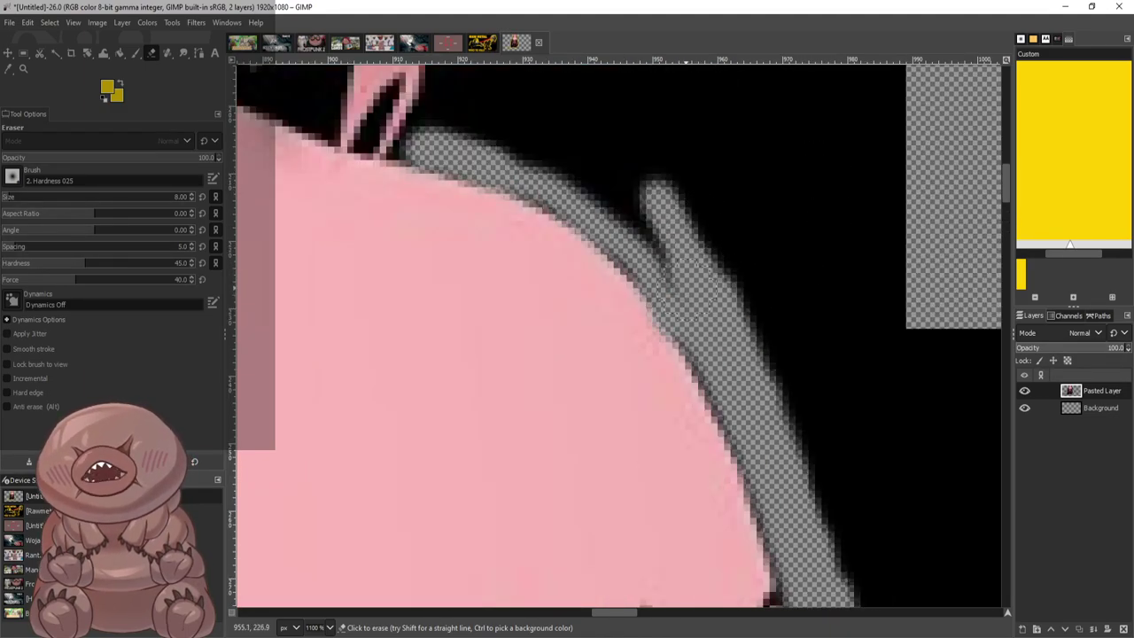
mouse_move(665, 266)
left_mouse_down()
mouse_move(609, 204)
mouse_move(657, 280)
mouse_move(587, 182)
mouse_move(484, 159)
mouse_move(595, 190)
mouse_move(634, 186)
mouse_move(596, 159)
mouse_move(459, 124)
mouse_move(403, 150)
mouse_move(455, 95)
left_mouse_up()
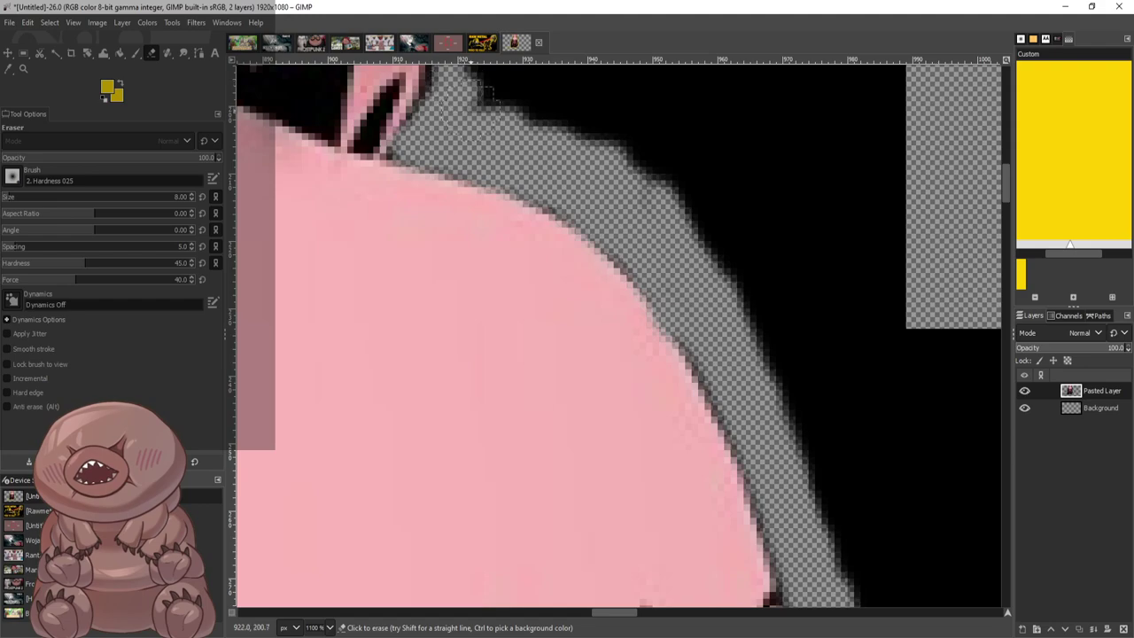
Erase outward from the hair tips above the shoulder through to the outer edge of the black block
scroll(485, 96, "up", 3)
mouse_move(440, 185)
left_mouse_down()
mouse_move(439, 150)
mouse_move(465, 119)
mouse_move(900, 133)
mouse_move(895, 200)
mouse_move(478, 172)
mouse_move(524, 197)
mouse_move(550, 230)
mouse_move(638, 257)
mouse_move(651, 235)
mouse_move(709, 354)
mouse_move(749, 266)
mouse_move(793, 337)
mouse_move(858, 215)
mouse_move(804, 306)
mouse_move(735, 153)
left_mouse_up()
scroll(926, 357, "down", 4)
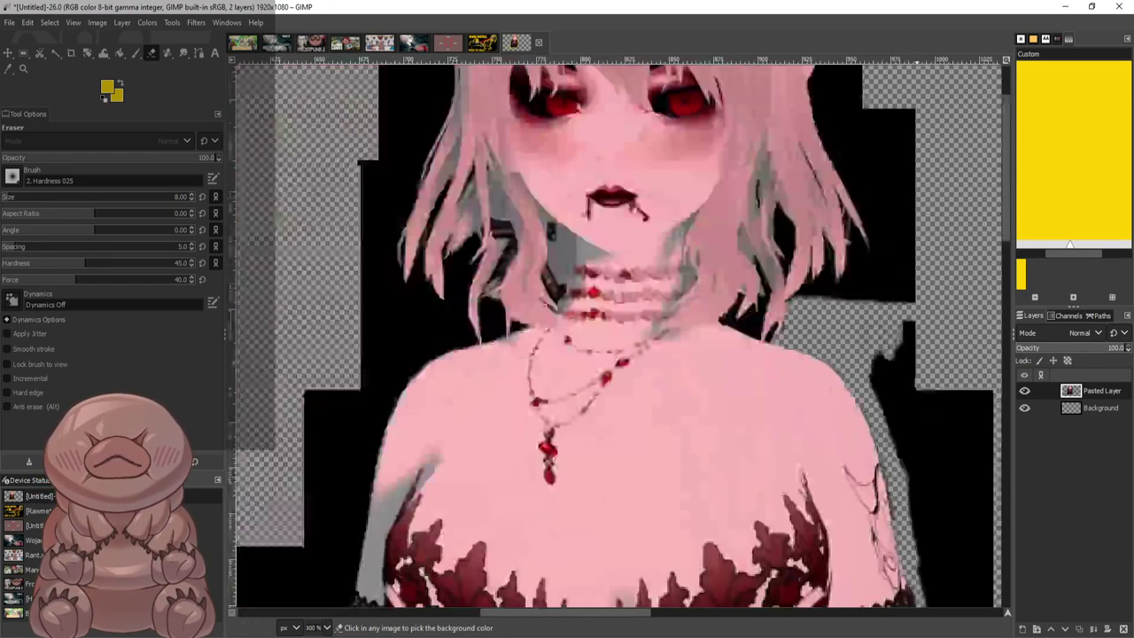
Extend the erased strip along the glove's lace to join the cleared area beside the lower sleeve
scroll(940, 444, "down", 2)
scroll(948, 532, "up", 3)
scroll(947, 530, "up", 3)
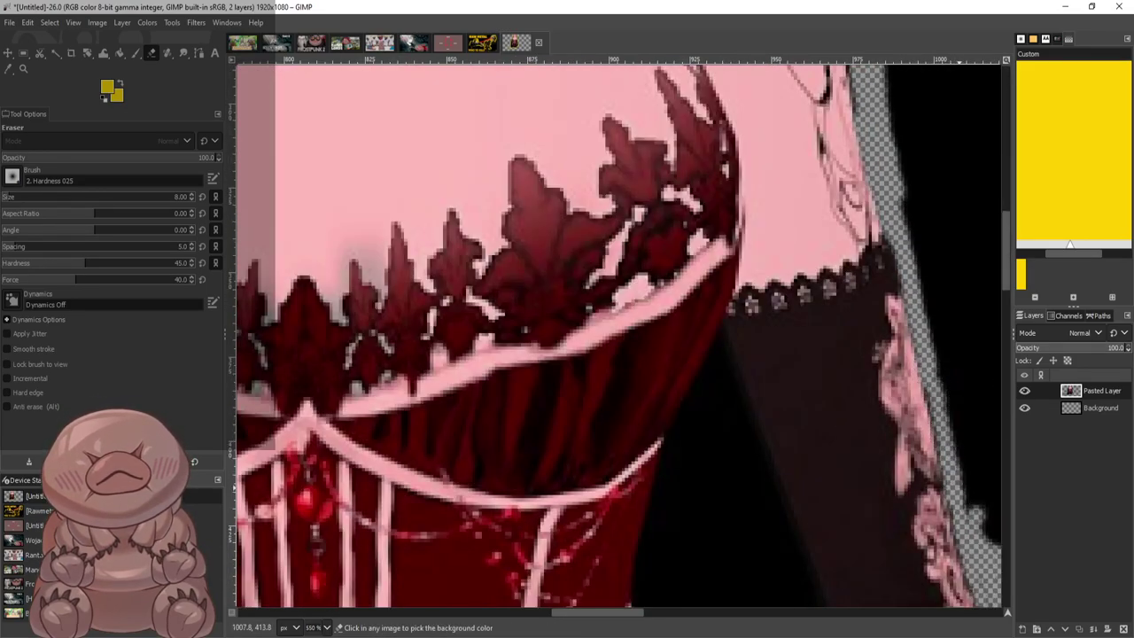
scroll(915, 244, "down", 4)
scroll(915, 243, "up", 4)
scroll(915, 243, "down", 1)
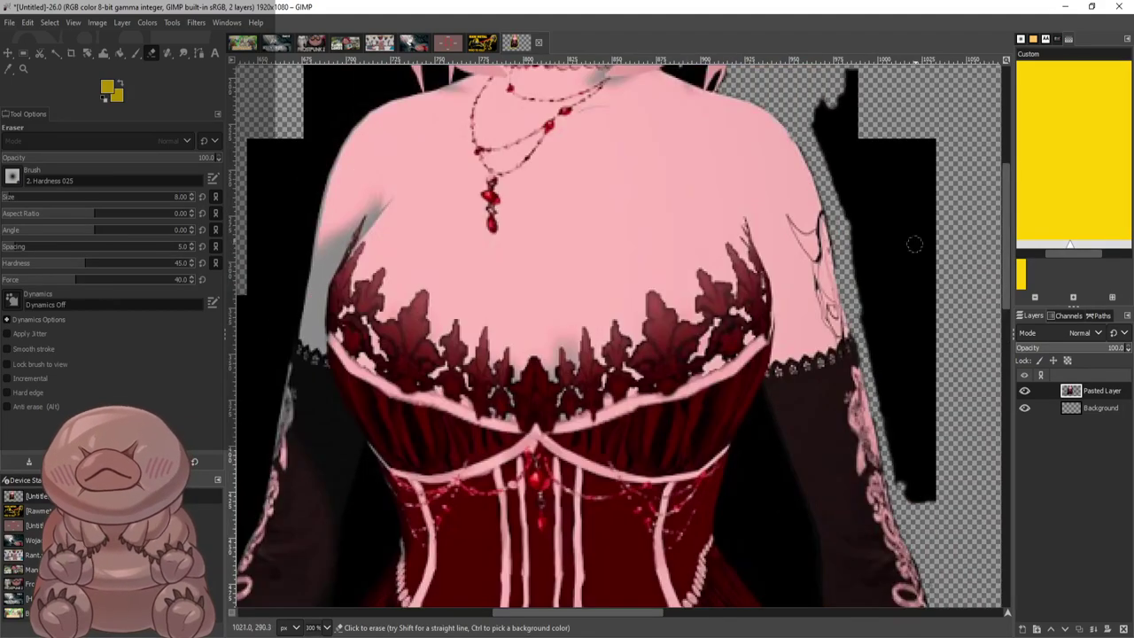
Fuzzy-select the isolated black block outside the upper arm and glove and delete it
key("u")
left_click(889, 408)
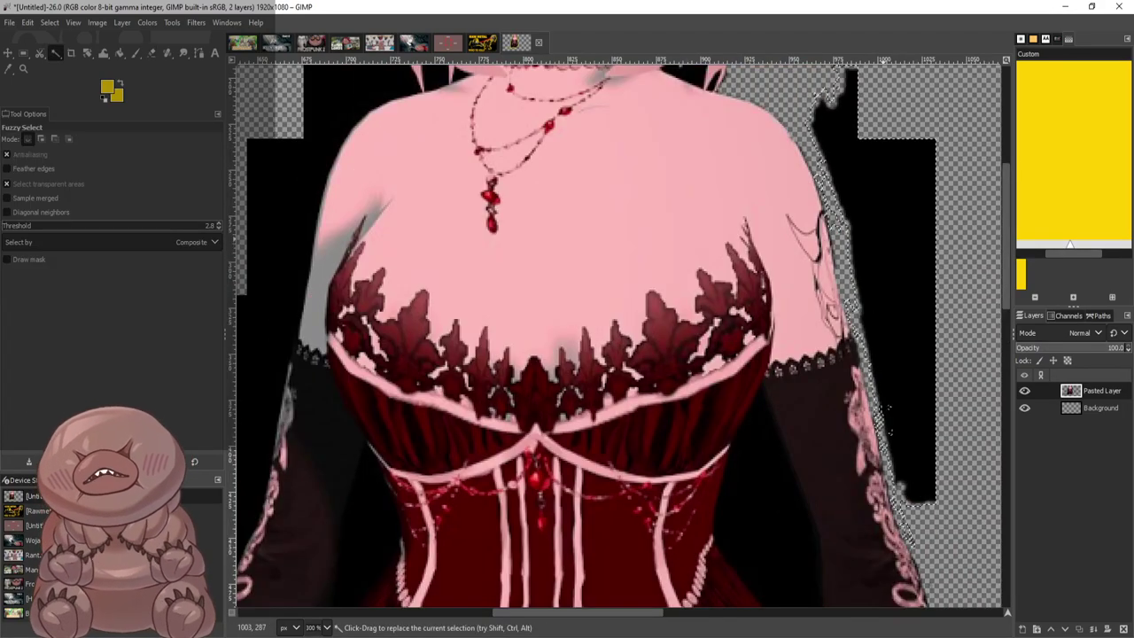
key("Delete")
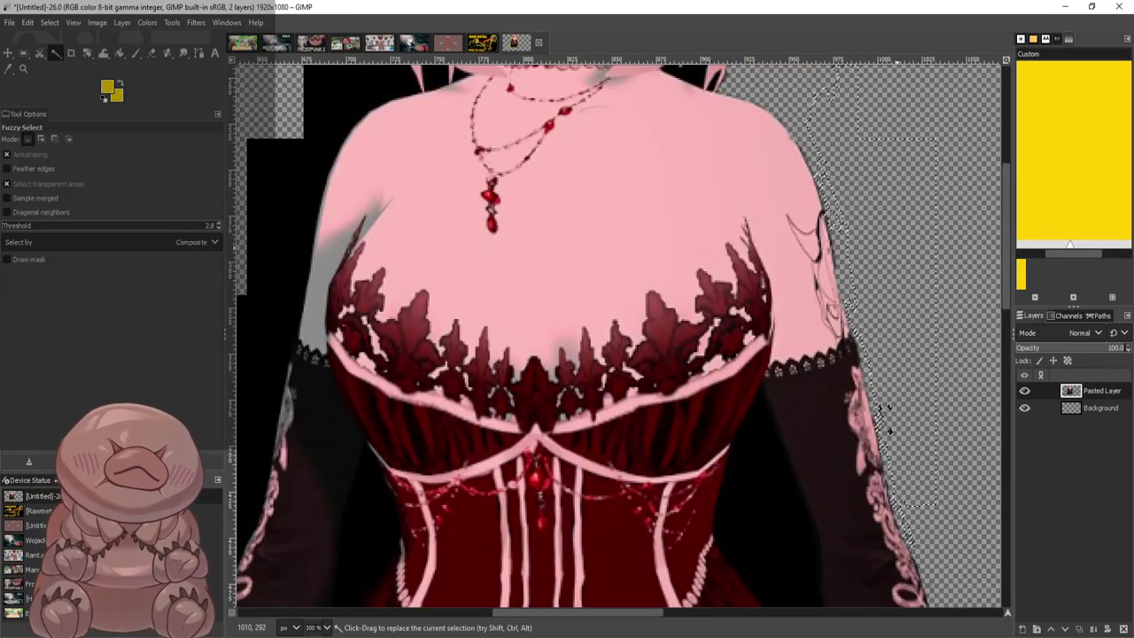
left_click(889, 432)
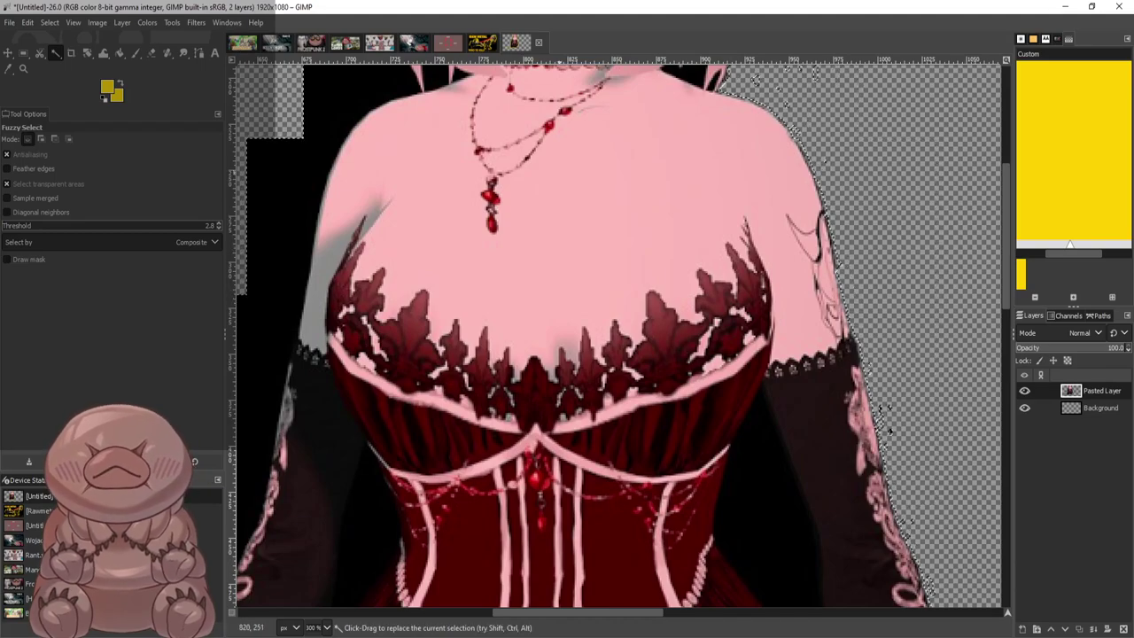
left_click(560, 171)
Clear the stray black specks left beside the glove's pink lace
scroll(912, 310, "up", 1)
scroll(925, 282, "down", 1)
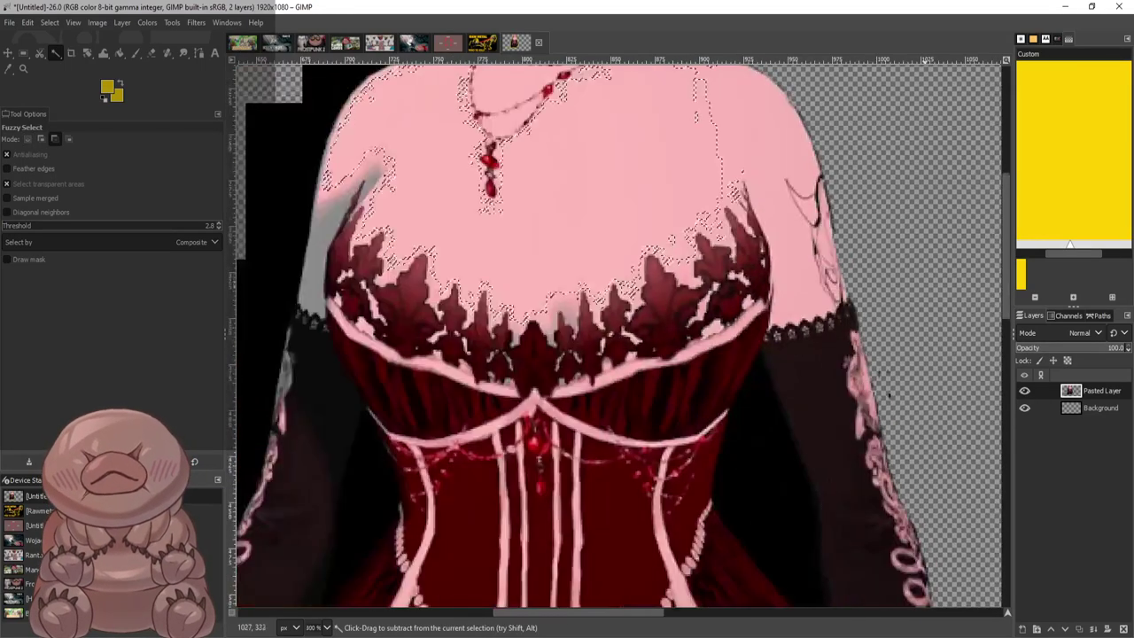
scroll(942, 373, "up", 4)
scroll(895, 372, "down", 3)
scroll(886, 381, "up", 2)
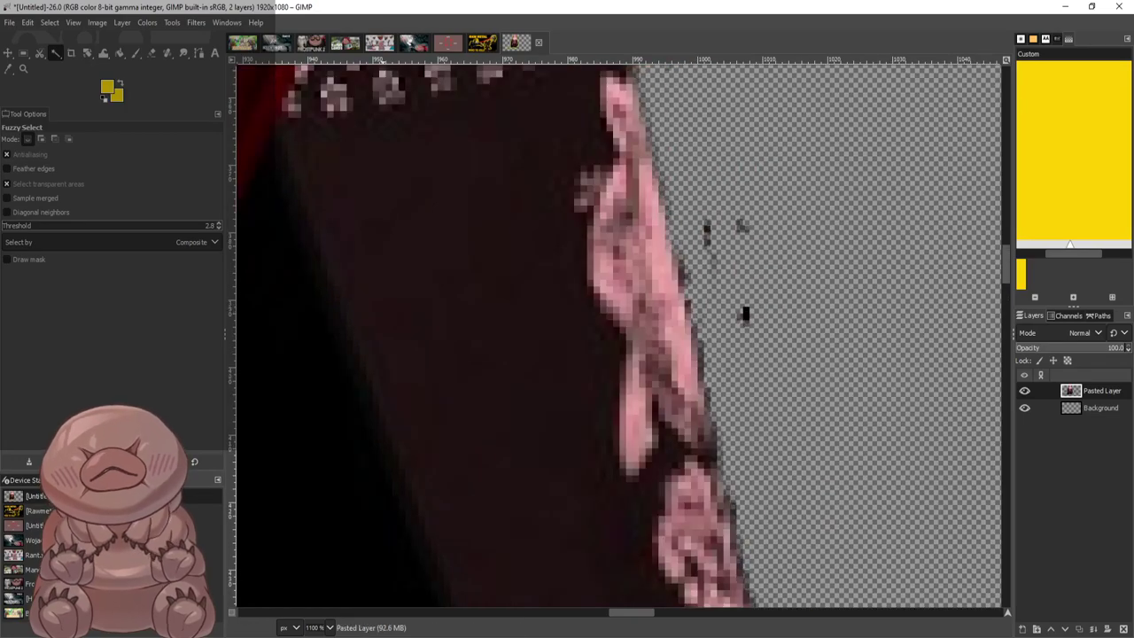
key("r")
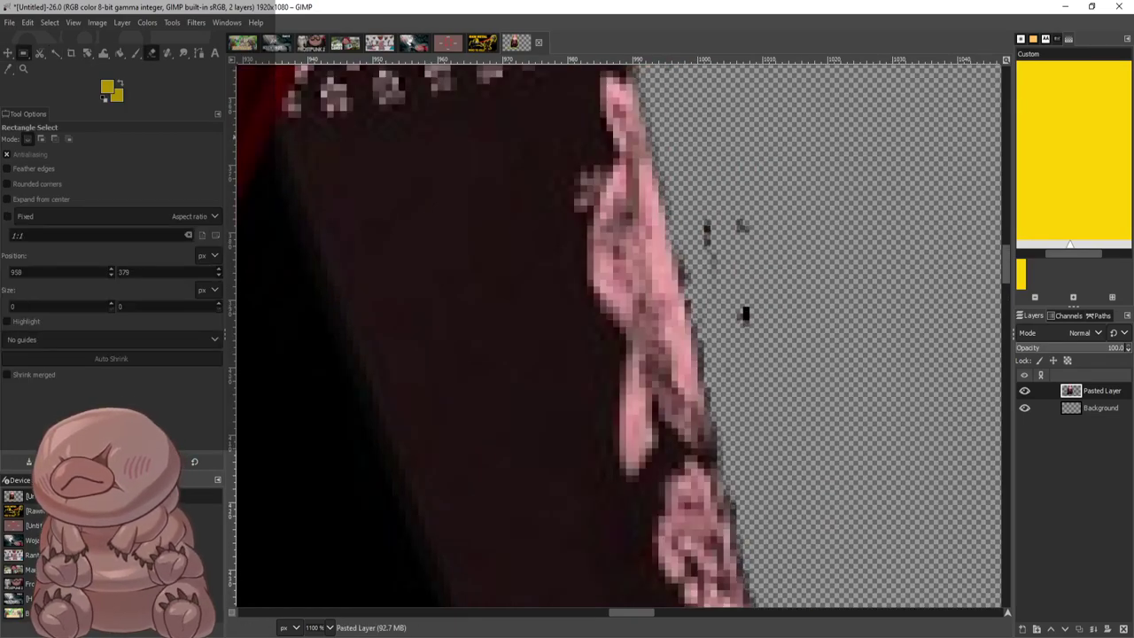
key("shift+e")
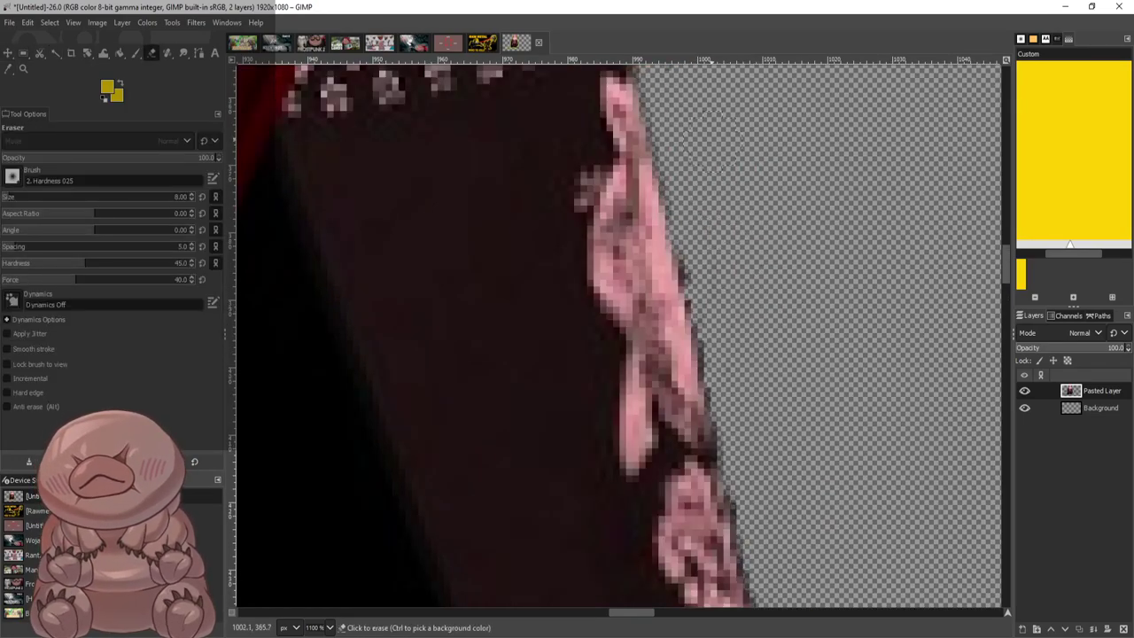
Set the eraser size to 1 and erase the black from the narrow gap between the inner hair tips above the shoulder
scroll(718, 133, "down", 8, "ctrl")
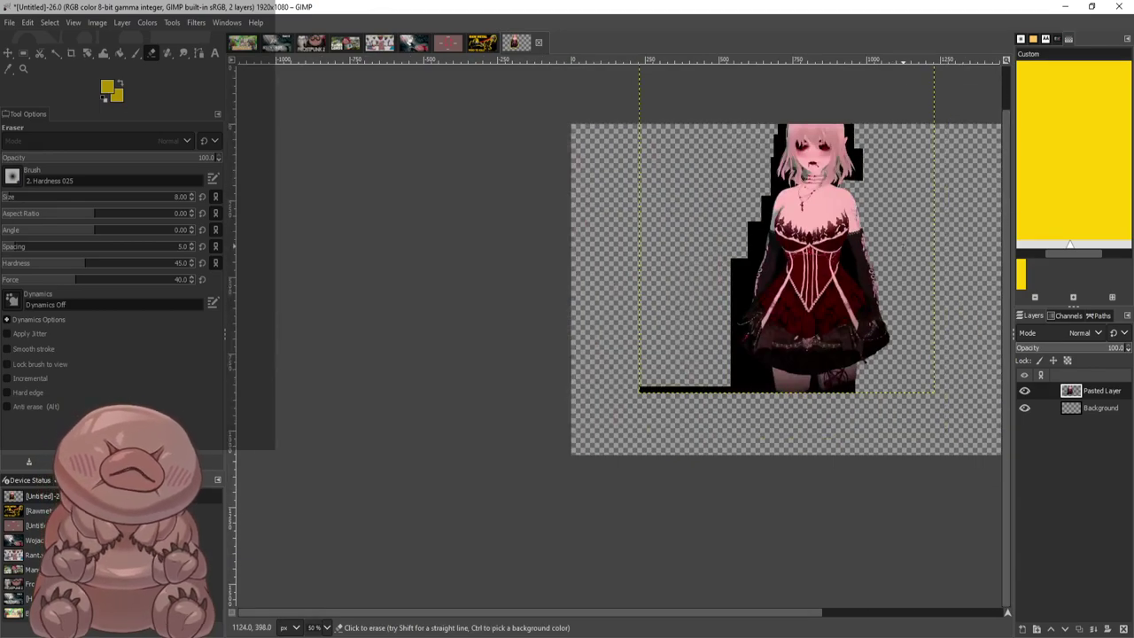
scroll(865, 273, "up", 8, "ctrl")
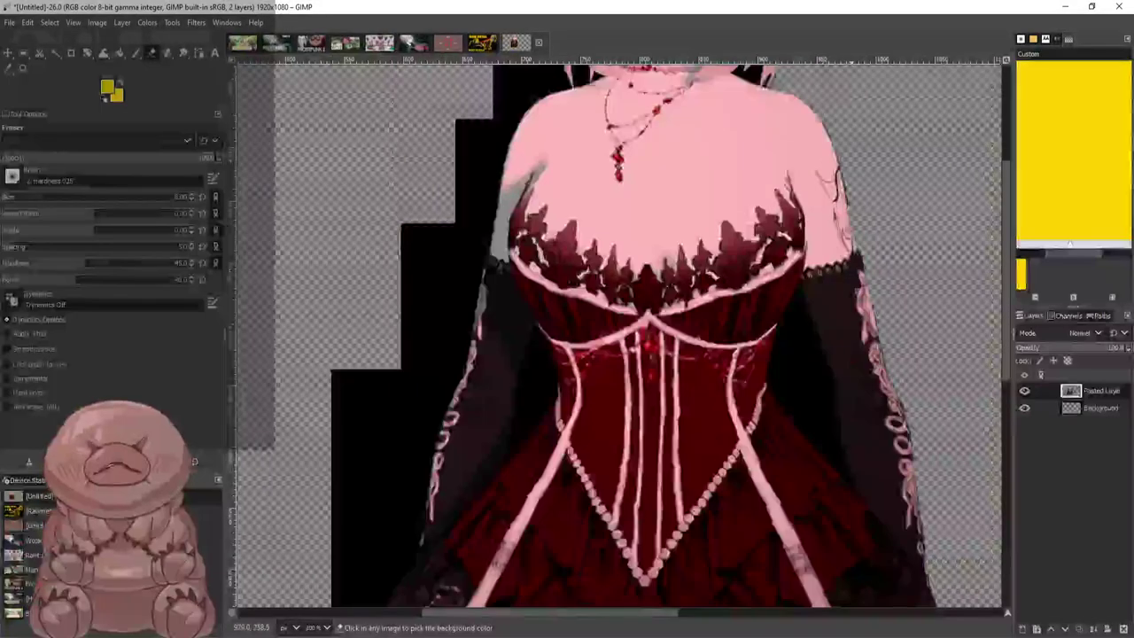
scroll(514, 374, "up", 1, "ctrl")
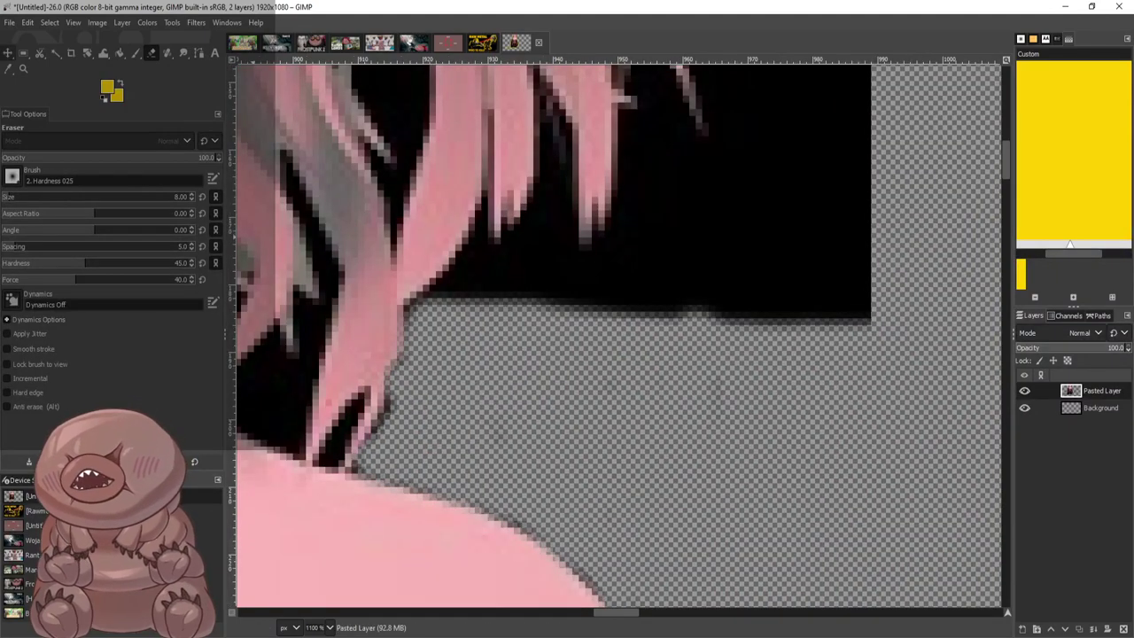
scroll(370, 376, "down", 2, "ctrl")
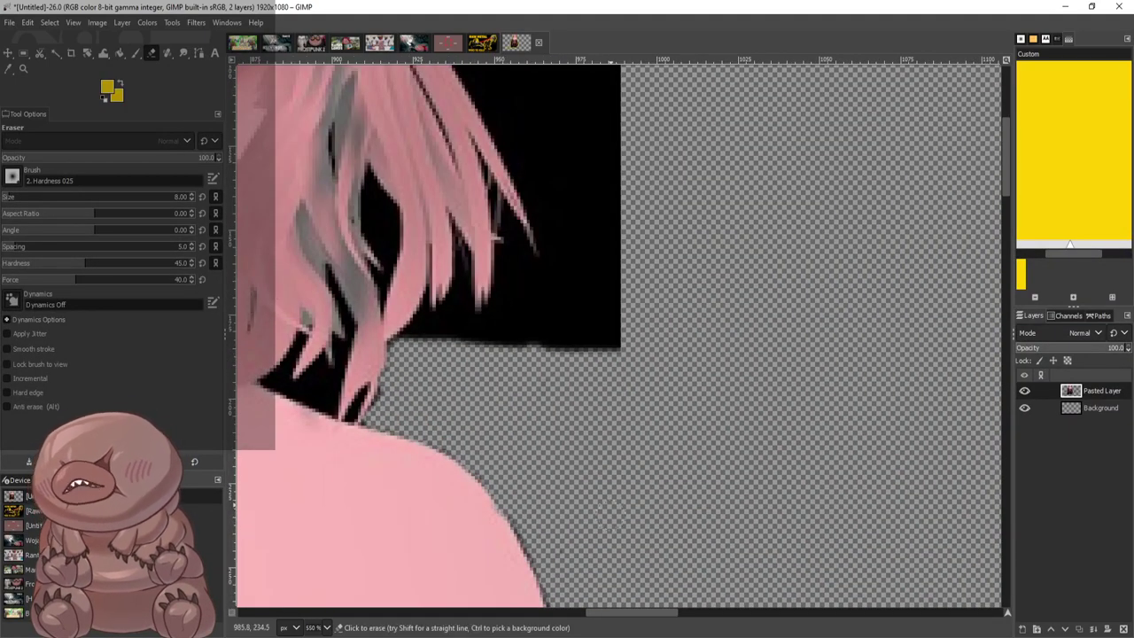
scroll(477, 342, "down", 2, "ctrl")
scroll(477, 341, "up", 3, "ctrl")
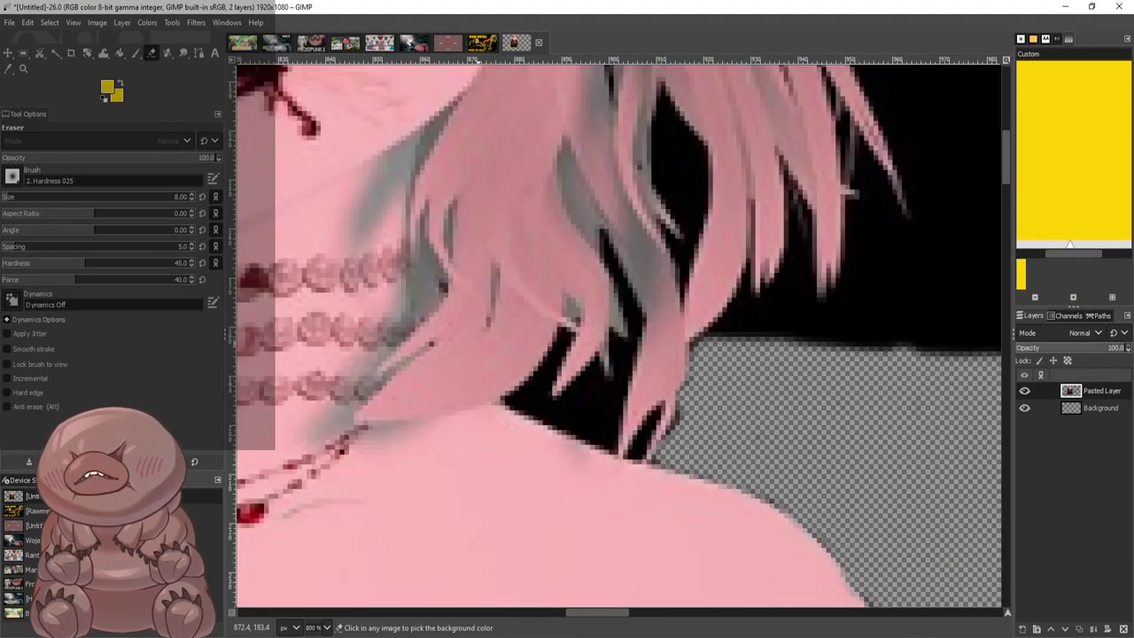
scroll(572, 301, "up", 2, "ctrl")
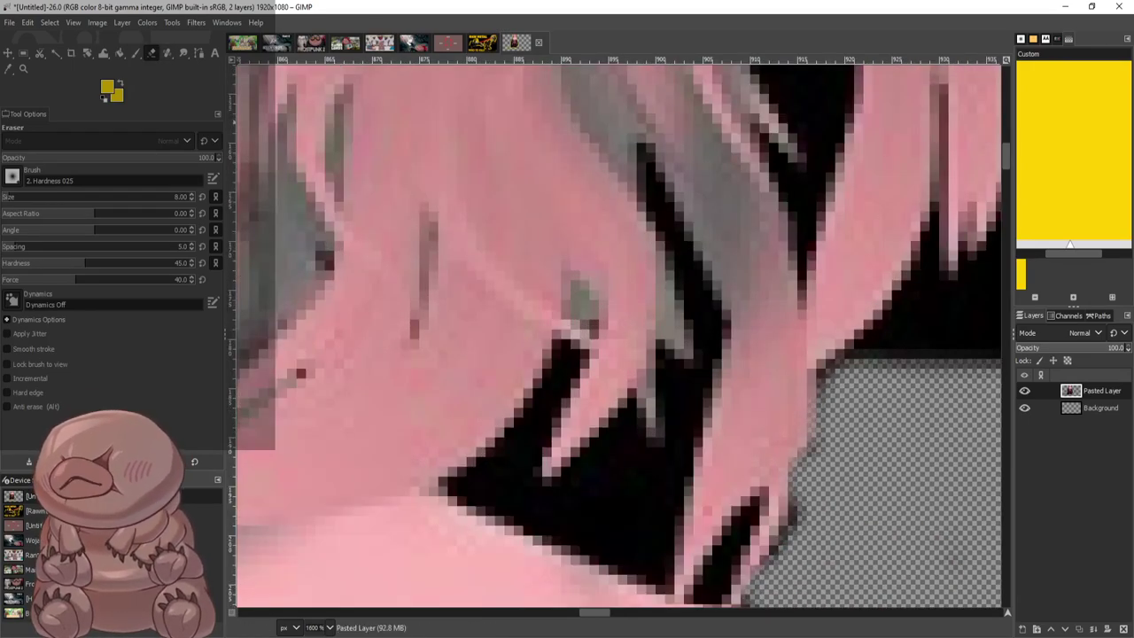
scroll(525, 383, "up", 1, "ctrl")
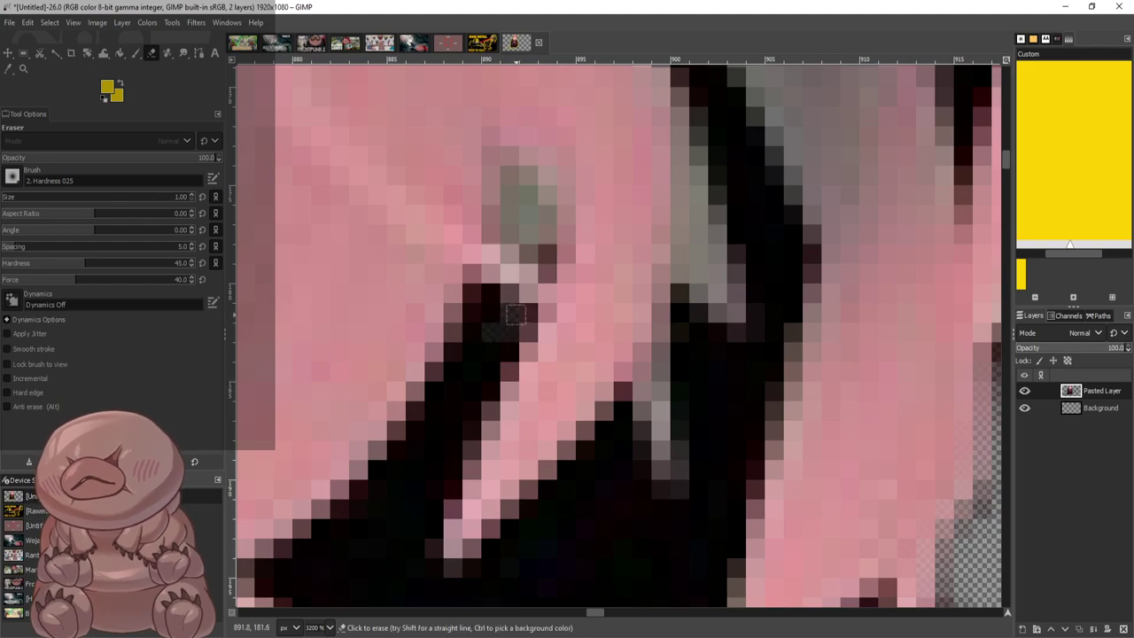
mouse_move(515, 315)
left_mouse_down()
mouse_move(489, 291)
mouse_move(473, 369)
mouse_move(518, 333)
mouse_move(516, 351)
mouse_move(462, 437)
mouse_move(463, 357)
mouse_move(441, 383)
mouse_move(421, 449)
mouse_move(436, 401)
mouse_move(450, 444)
mouse_move(435, 494)
mouse_move(373, 571)
mouse_move(406, 465)
mouse_move(426, 441)
mouse_move(357, 515)
mouse_move(436, 441)
mouse_move(448, 478)
mouse_move(376, 587)
left_mouse_up()
scroll(376, 581, "down", 1)
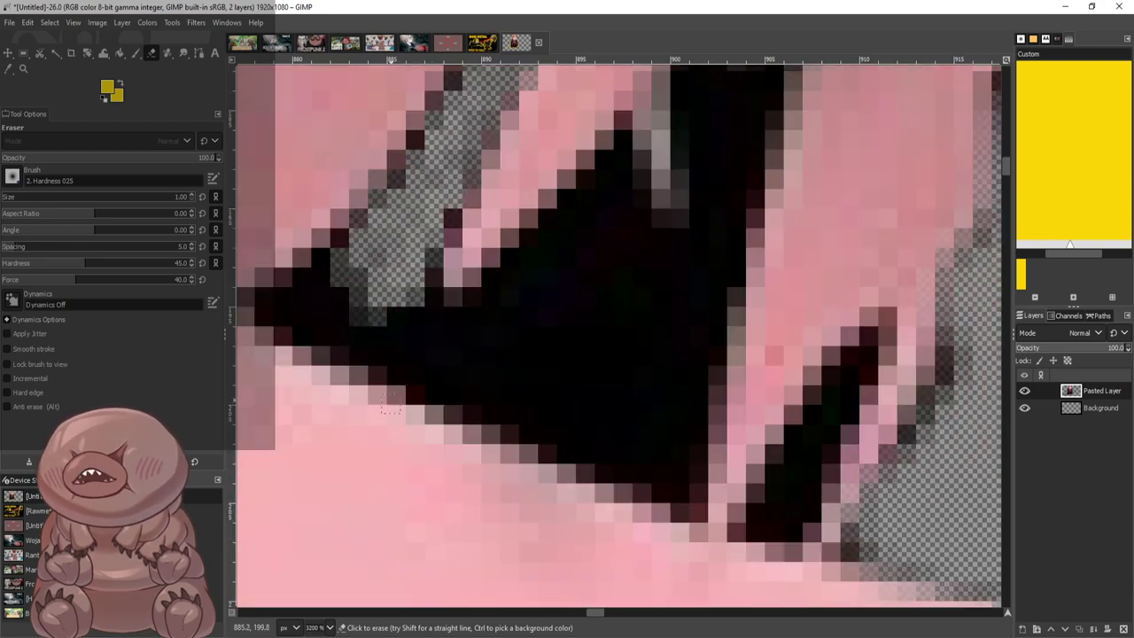
mouse_move(363, 288)
left_mouse_down()
mouse_move(326, 282)
mouse_move(343, 242)
left_mouse_up()
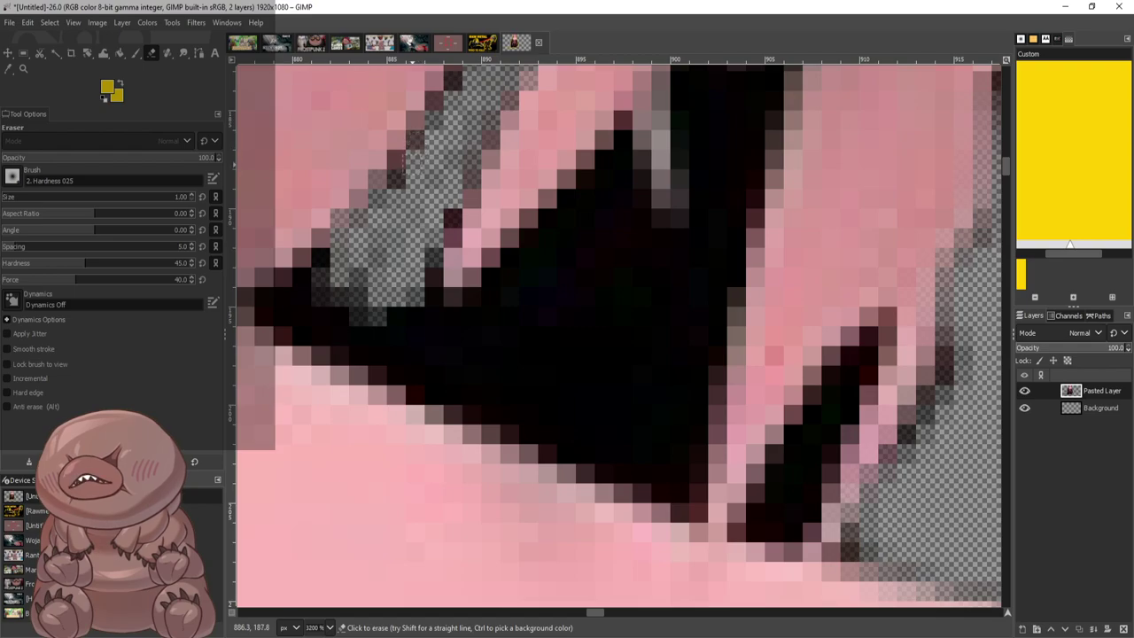
Raise the eraser hardness to 63 and erase most of the black triangle between the hair tips and the shoulder
mouse_move(434, 263)
left_mouse_down()
mouse_move(438, 333)
mouse_move(503, 294)
mouse_move(490, 277)
mouse_move(553, 215)
mouse_move(546, 243)
mouse_move(612, 133)
mouse_move(628, 196)
mouse_move(642, 217)
mouse_move(665, 219)
mouse_move(623, 246)
mouse_move(592, 232)
mouse_move(573, 241)
mouse_move(460, 326)
left_mouse_up()
mouse_move(423, 260)
left_mouse_down()
mouse_move(422, 367)
mouse_move(397, 315)
left_mouse_up()
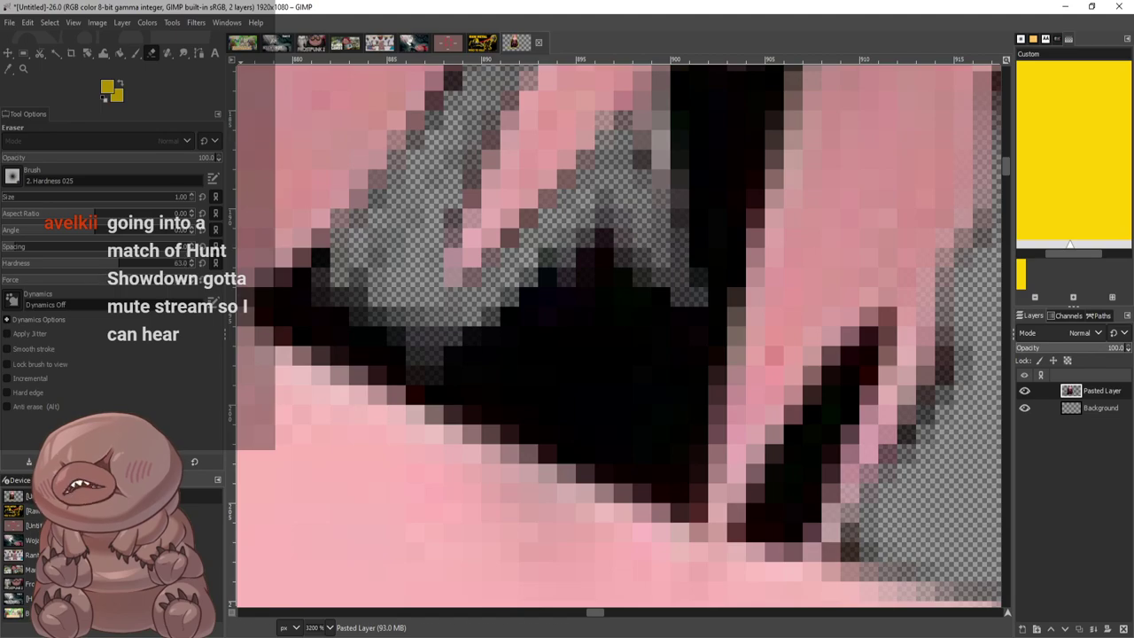
mouse_move(483, 350)
left_mouse_down()
mouse_move(395, 319)
mouse_move(532, 279)
mouse_move(597, 180)
left_mouse_up()
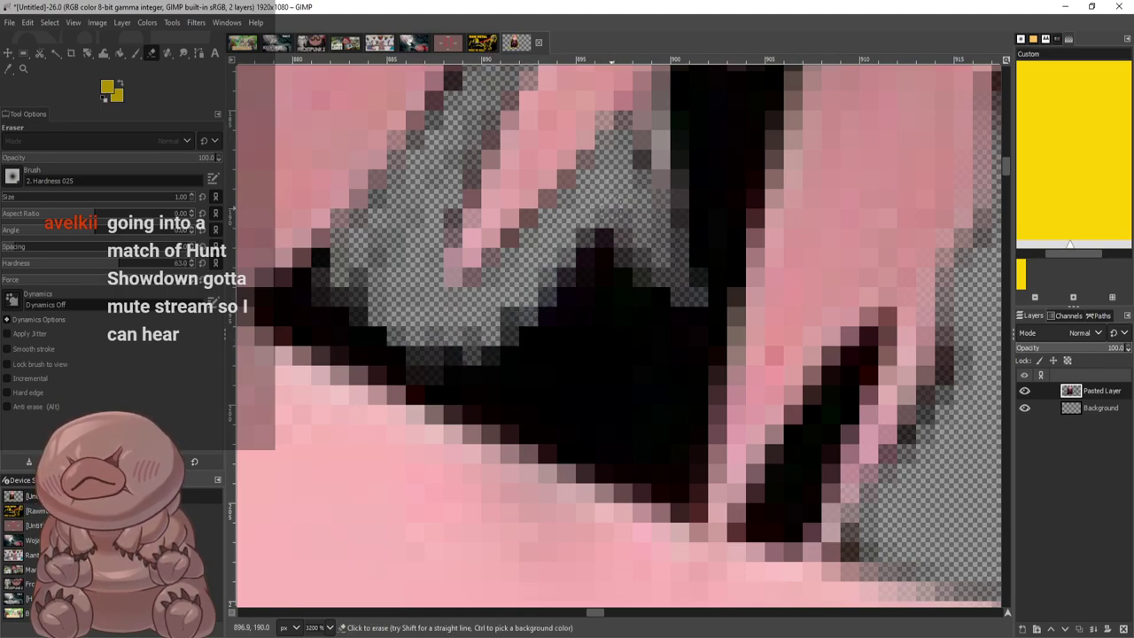
mouse_move(617, 226)
left_mouse_down()
mouse_move(642, 245)
mouse_move(665, 233)
mouse_move(693, 372)
mouse_move(694, 353)
mouse_move(697, 494)
mouse_move(660, 469)
mouse_move(654, 478)
mouse_move(687, 511)
mouse_move(598, 442)
mouse_move(566, 432)
mouse_move(568, 448)
mouse_move(598, 456)
mouse_move(618, 484)
mouse_move(612, 462)
mouse_move(551, 421)
mouse_move(573, 368)
mouse_move(314, 379)
mouse_move(470, 389)
mouse_move(498, 312)
mouse_move(481, 339)
mouse_move(534, 311)
mouse_move(576, 193)
mouse_move(581, 283)
mouse_move(603, 197)
mouse_move(630, 283)
mouse_move(660, 283)
mouse_move(652, 260)
mouse_move(695, 416)
mouse_move(643, 464)
mouse_move(653, 409)
mouse_move(628, 330)
mouse_move(632, 424)
left_mouse_up()
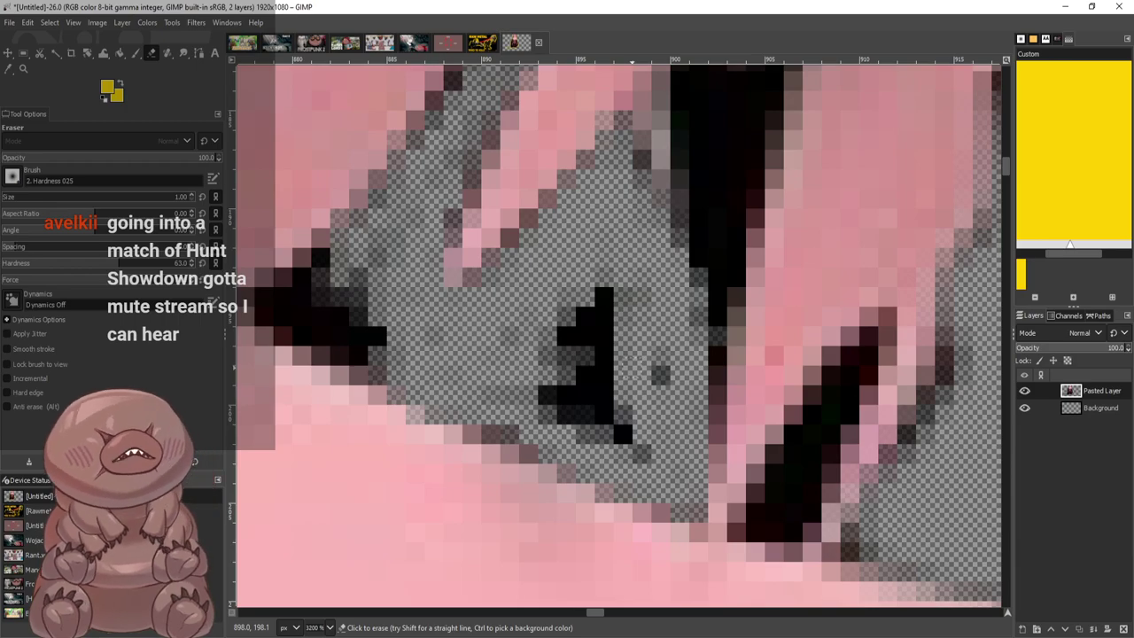
left_click_drag(653, 363, 592, 434)
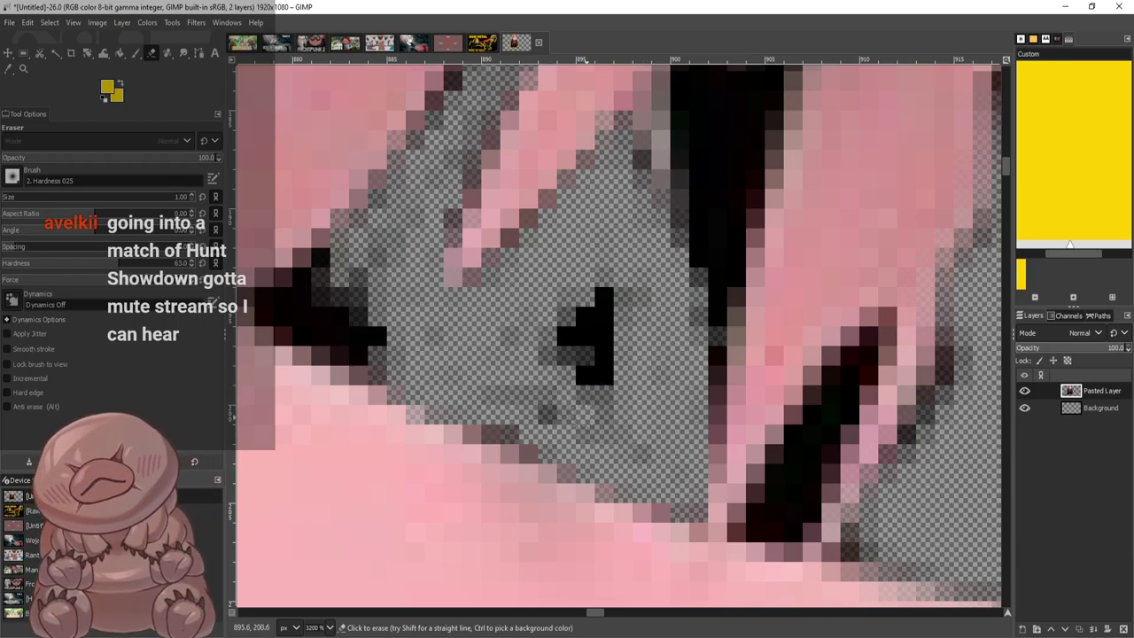
mouse_move(664, 443)
left_mouse_down()
mouse_move(585, 372)
mouse_move(598, 283)
mouse_move(630, 292)
left_mouse_up()
left_click_drag(580, 350, 578, 319)
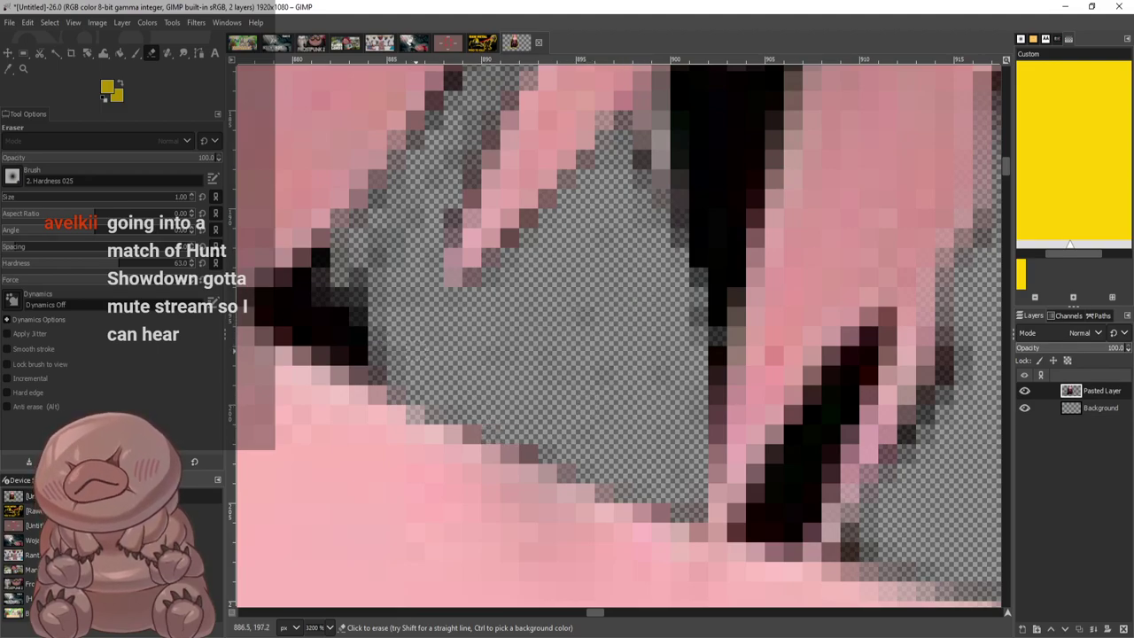
Erase the black corner where the hair meets the shoulder and the dark fringe along the small hair tip
mouse_move(364, 353)
left_mouse_down()
mouse_move(267, 291)
mouse_move(294, 282)
mouse_move(324, 238)
mouse_move(317, 292)
mouse_move(337, 313)
mouse_move(358, 309)
mouse_move(379, 268)
left_mouse_up()
mouse_move(434, 144)
left_mouse_down()
mouse_move(481, 133)
mouse_move(405, 250)
left_mouse_up()
scroll(377, 288, "down", 2)
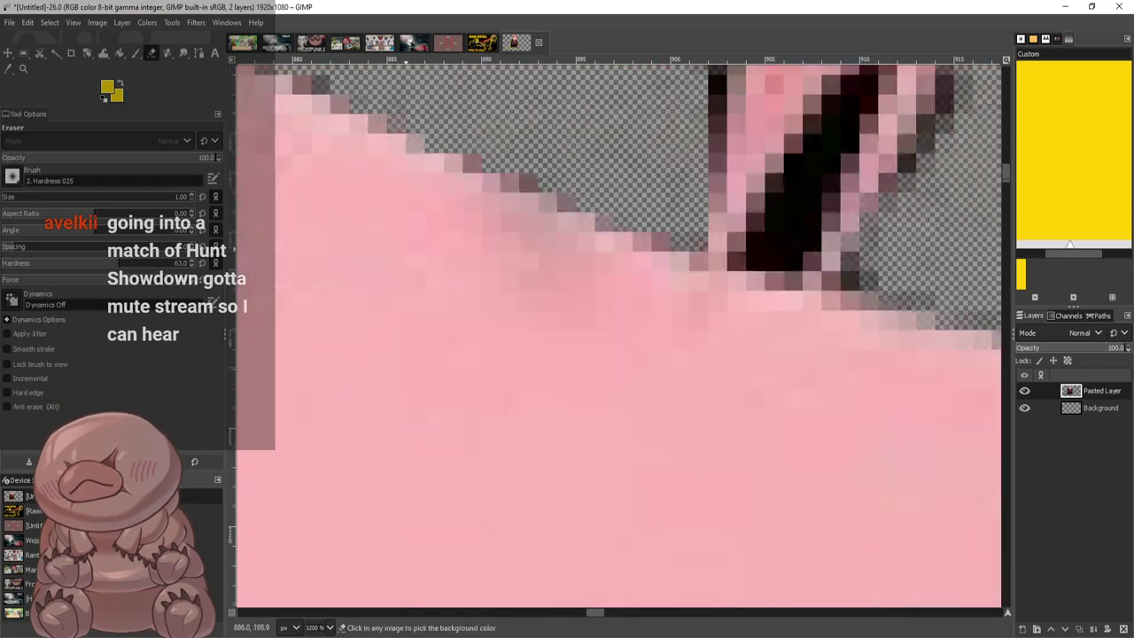
scroll(405, 248, "down", 3)
scroll(408, 301, "up", 2)
scroll(410, 414, "up", 3)
mouse_move(439, 292)
left_mouse_down()
mouse_move(478, 197)
mouse_move(495, 296)
left_mouse_up()
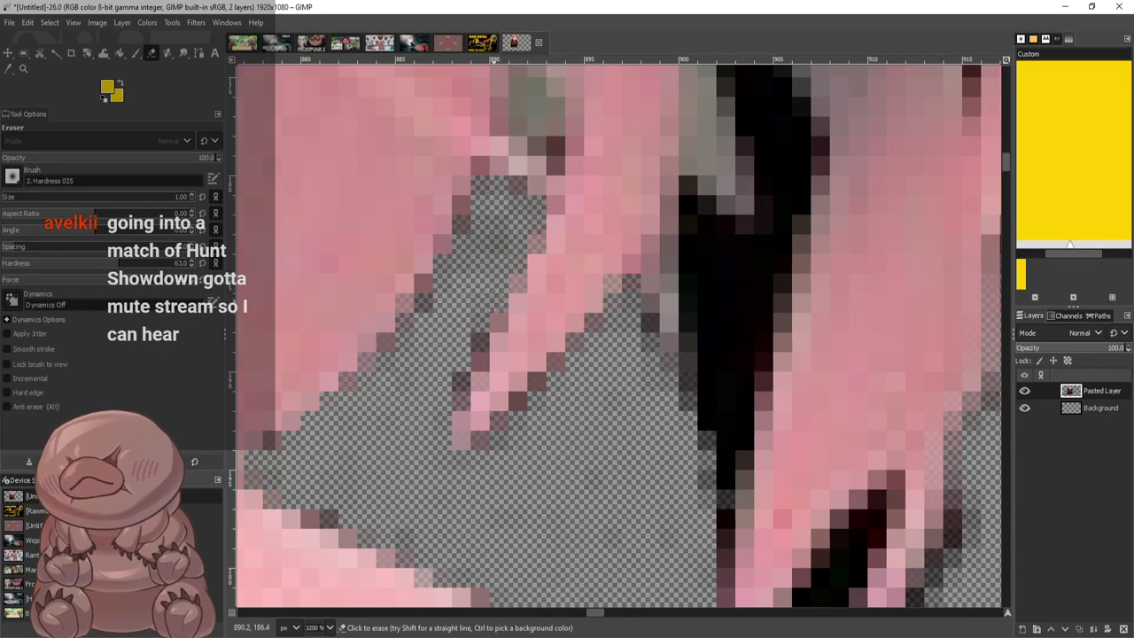
left_click_drag(497, 455, 521, 405)
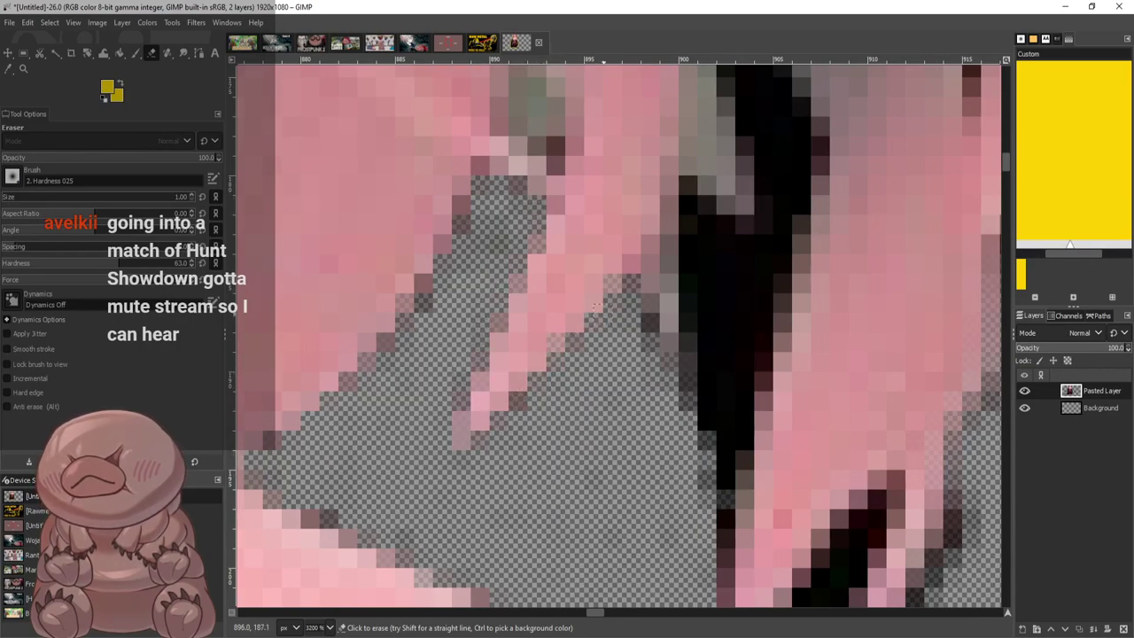
Erase the black strip between the small hair tip and the long strand hanging to the shoulder
mouse_move(665, 333)
left_mouse_down()
mouse_move(692, 382)
mouse_move(724, 408)
left_mouse_up()
mouse_move(687, 186)
left_mouse_down()
mouse_move(729, 507)
mouse_move(718, 523)
left_mouse_up()
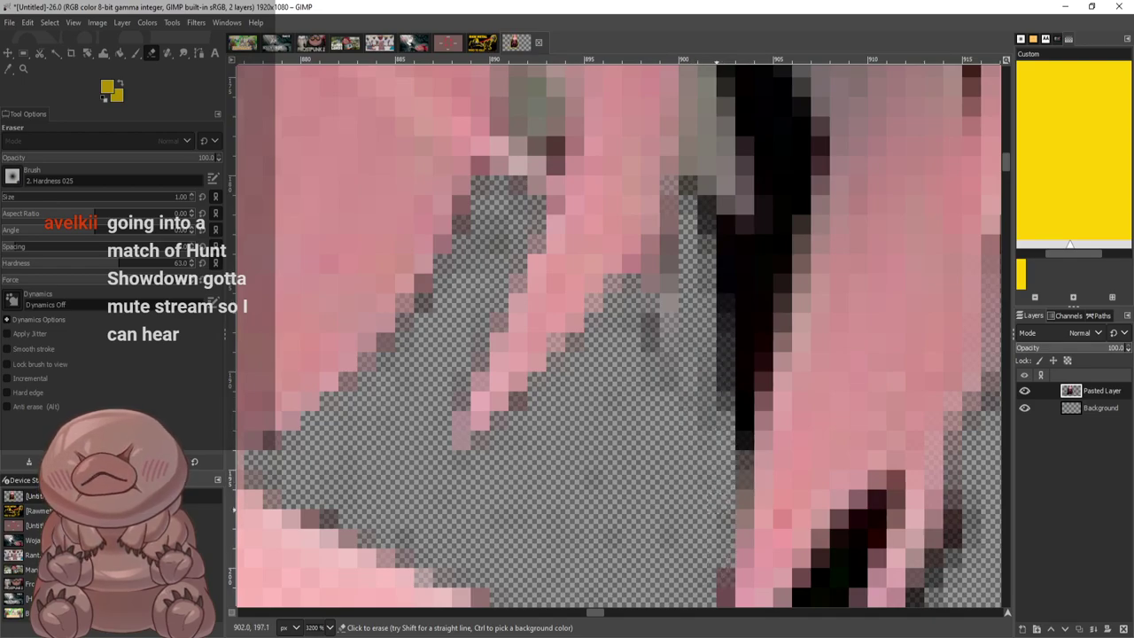
mouse_move(720, 470)
left_mouse_down()
mouse_move(753, 275)
mouse_move(780, 208)
mouse_move(734, 231)
mouse_move(695, 190)
mouse_move(722, 381)
mouse_move(708, 317)
left_mouse_up()
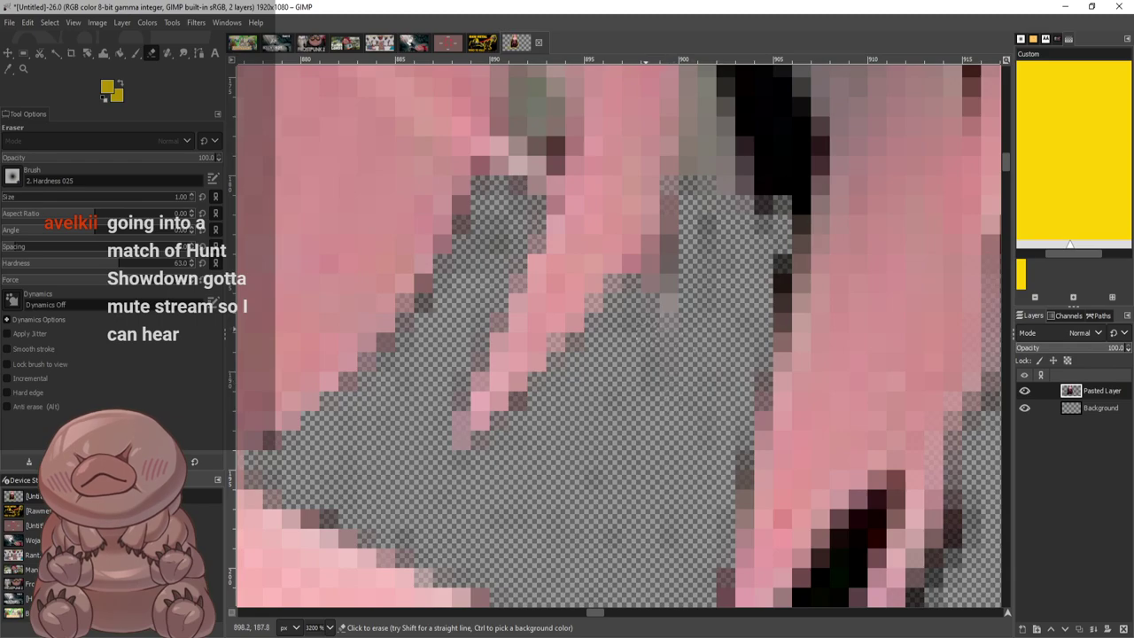
Erase the black inside the forked end of the long hair strand and the dark pixels along its outer edge
scroll(650, 312, "down", 6, "ctrl")
scroll(869, 336, "up", 7, "ctrl")
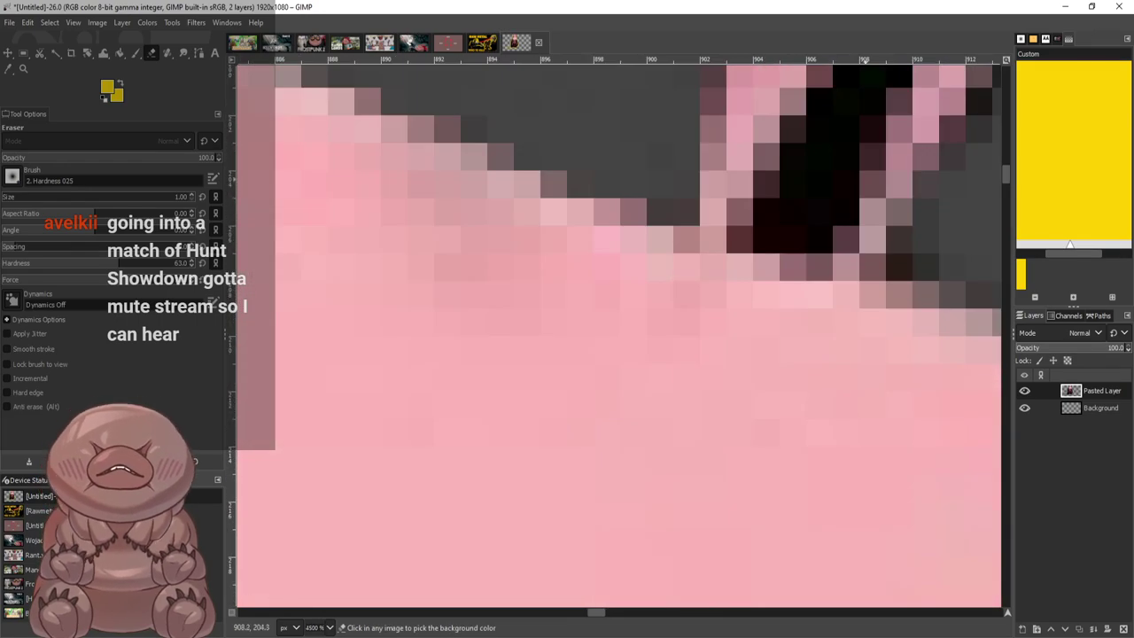
mouse_move(866, 172)
left_mouse_down()
mouse_move(797, 212)
mouse_move(766, 213)
mouse_move(842, 186)
mouse_move(852, 107)
mouse_move(815, 165)
mouse_move(873, 80)
left_mouse_up()
scroll(860, 163, "down", 9, "ctrl")
scroll(911, 163, "up", 4, "ctrl")
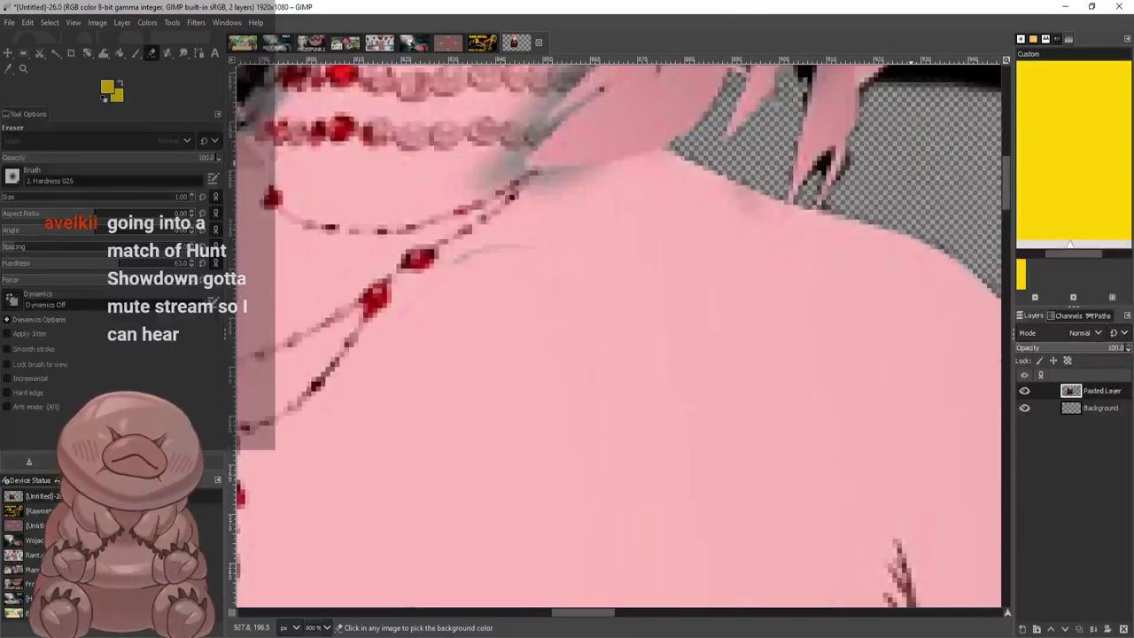
scroll(904, 195, "up", 3, "ctrl")
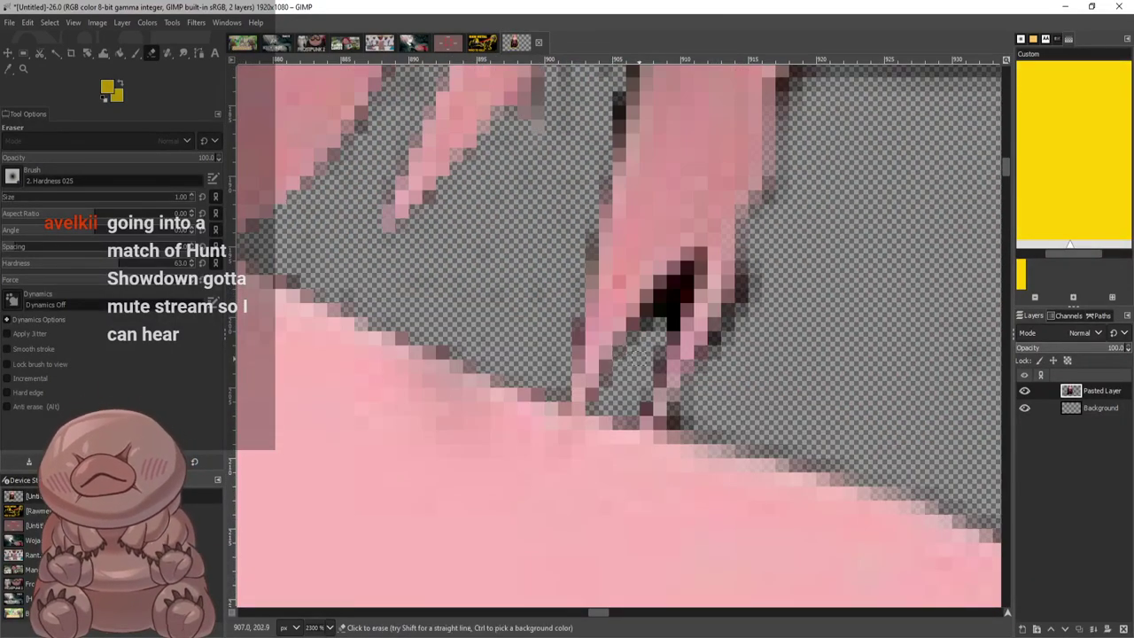
mouse_move(665, 365)
left_mouse_down()
mouse_move(696, 261)
mouse_move(655, 296)
mouse_move(662, 312)
mouse_move(740, 293)
mouse_move(727, 341)
left_mouse_up()
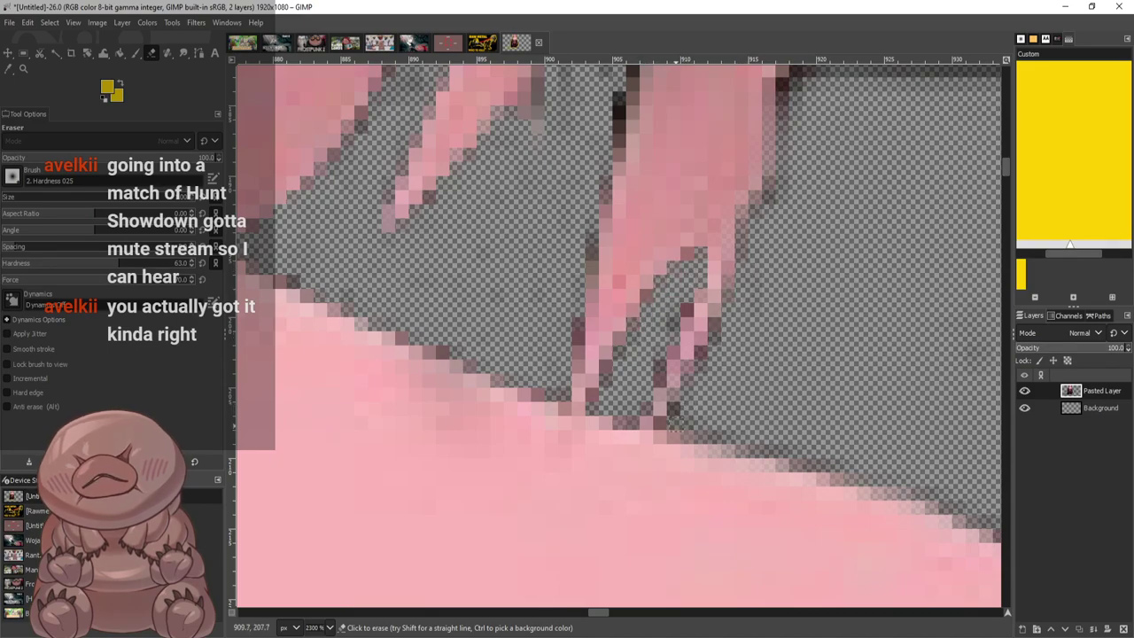
Erase the black beneath the outer hair strand, following its edge up to the neighbouring thin strand
scroll(840, 341, "up", 5)
mouse_move(804, 474)
left_mouse_down()
mouse_move(782, 527)
mouse_move(891, 425)
mouse_move(855, 417)
mouse_move(887, 403)
mouse_move(883, 388)
left_mouse_up()
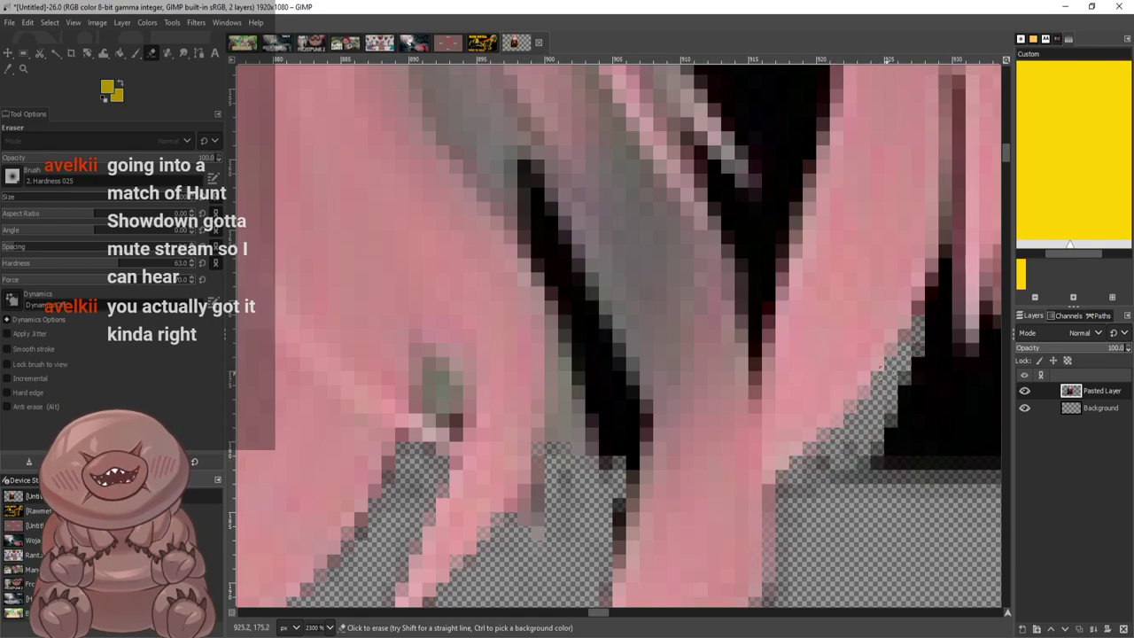
mouse_move(795, 474)
left_mouse_down()
mouse_move(873, 444)
mouse_move(877, 407)
mouse_move(937, 295)
mouse_move(926, 408)
mouse_move(940, 438)
mouse_move(971, 367)
mouse_move(986, 373)
left_mouse_up()
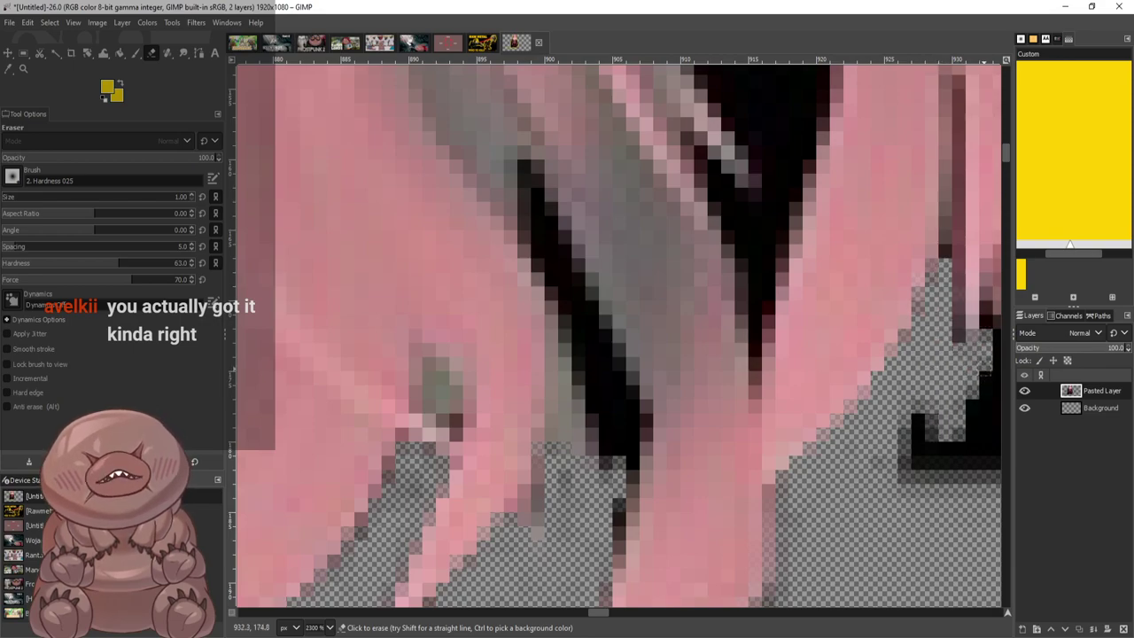
mouse_move(986, 304)
left_mouse_down()
mouse_move(971, 443)
mouse_move(944, 461)
mouse_move(915, 438)
left_mouse_up()
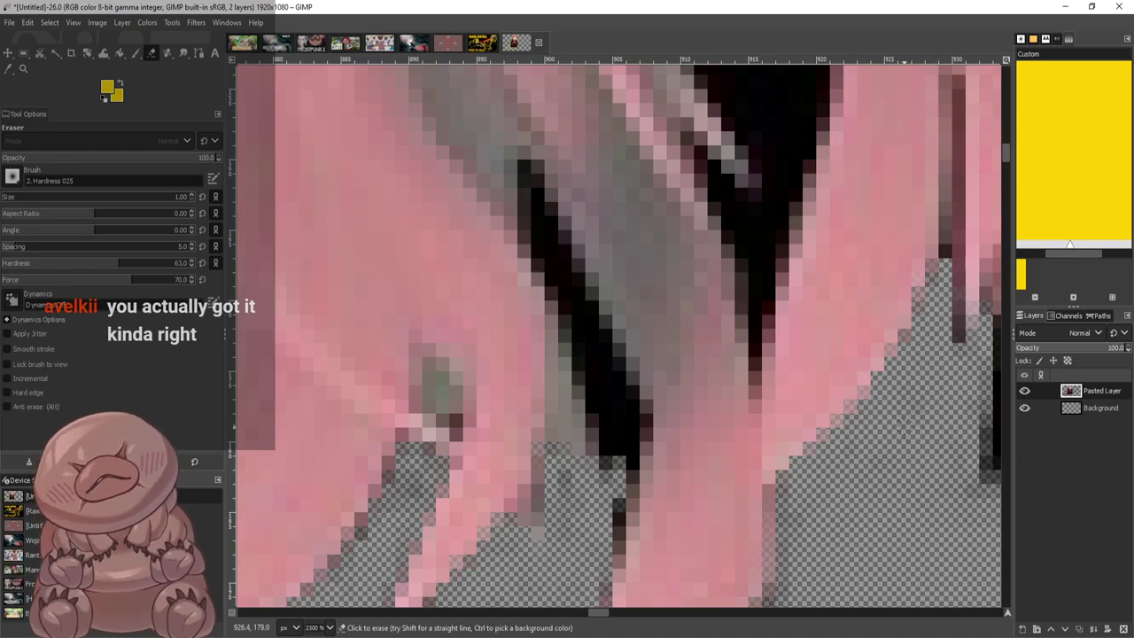
Erase the narrow black strip between the wide pink strand and the grey-shaded strand, down to the already cleared area
mouse_move(618, 532)
left_mouse_down()
mouse_move(640, 421)
mouse_move(625, 394)
mouse_move(613, 452)
left_mouse_up()
scroll(614, 452, "down", 3)
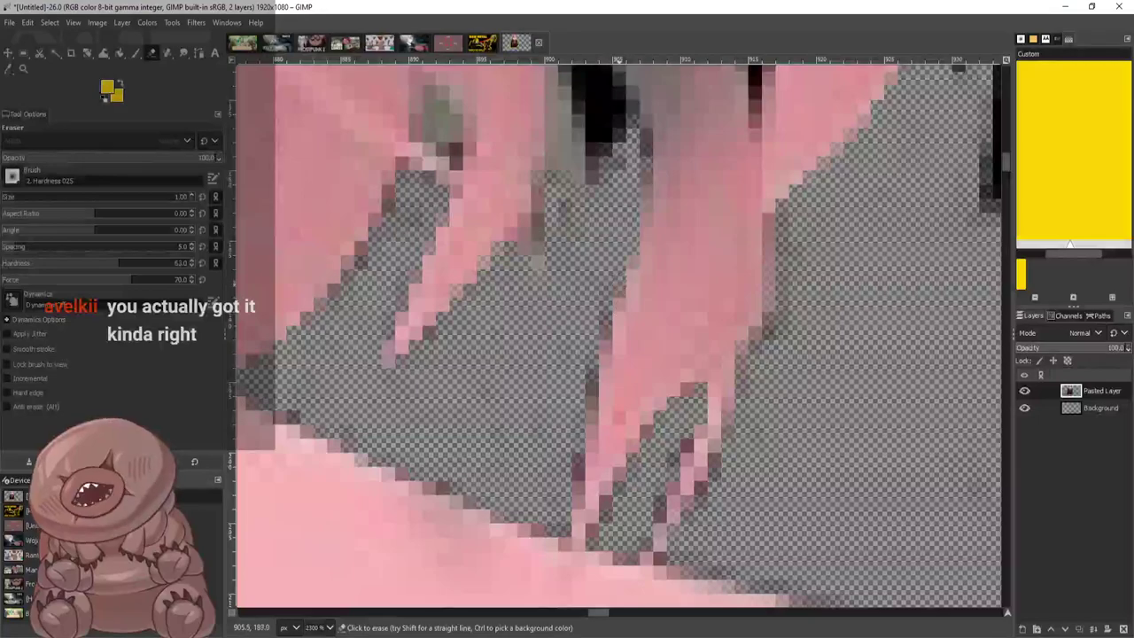
scroll(571, 272, "up", 2)
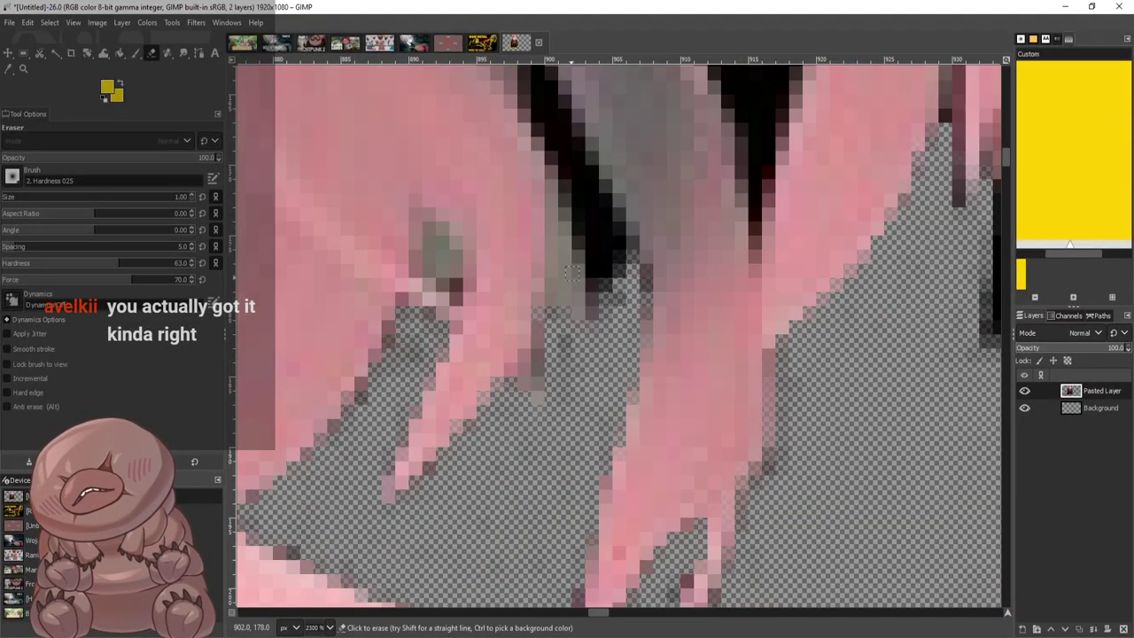
scroll(573, 282, "up", 2)
mouse_move(532, 164)
left_mouse_down()
mouse_move(546, 262)
mouse_move(537, 252)
mouse_move(554, 196)
mouse_move(563, 226)
mouse_move(577, 281)
mouse_move(559, 301)
mouse_move(575, 330)
mouse_move(528, 229)
mouse_move(561, 222)
mouse_move(636, 383)
left_mouse_up()
mouse_move(612, 292)
left_mouse_down()
mouse_move(599, 390)
mouse_move(590, 319)
mouse_move(598, 452)
mouse_move(621, 416)
left_mouse_up()
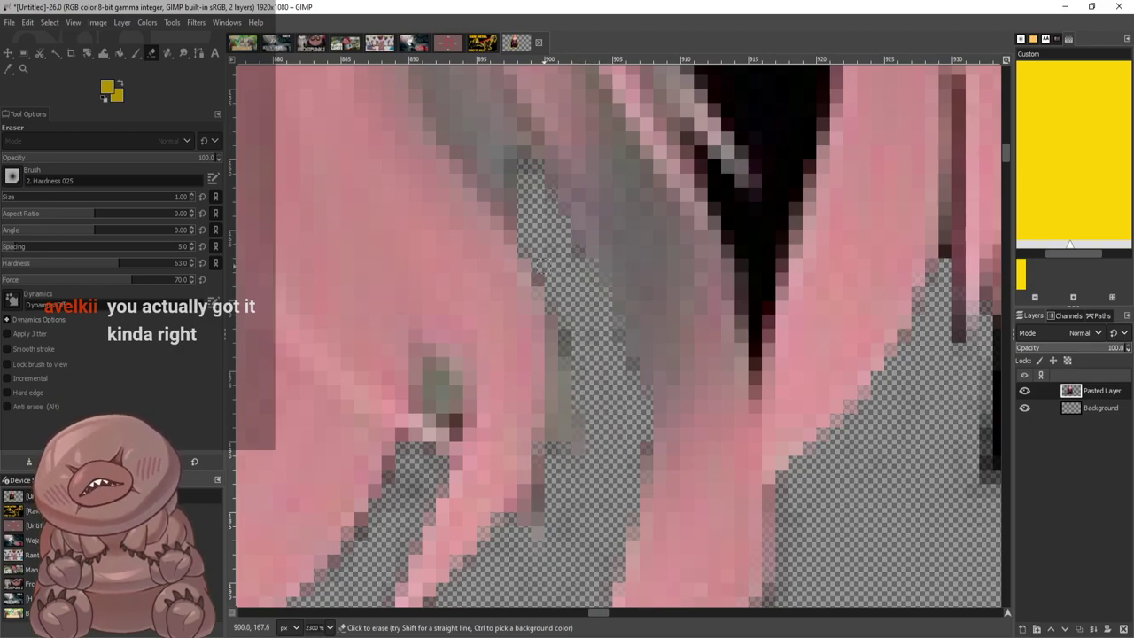
Erase inside the small grey-green gap just above the short pointed hair tip
scroll(545, 262, "down", 3)
scroll(818, 267, "down", 2)
scroll(683, 323, "up", 6)
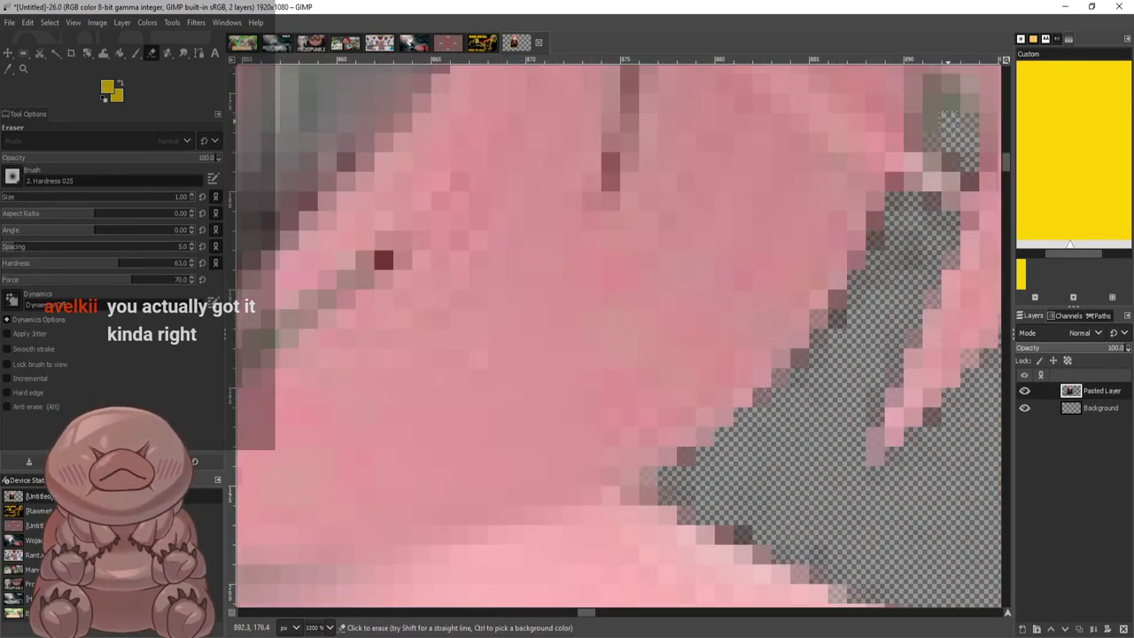
Erase the narrow lower tip of the black gap between the grey-shaded strand and the outer pink strand
scroll(951, 266, "down", 6)
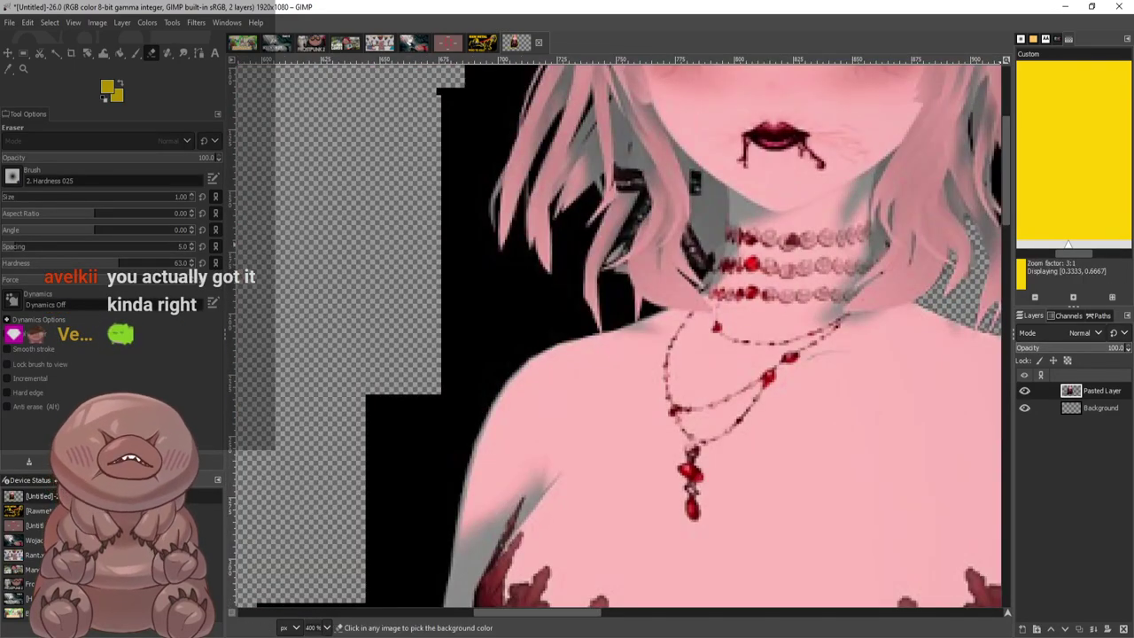
scroll(975, 271, "up", 4)
scroll(975, 271, "down", 11)
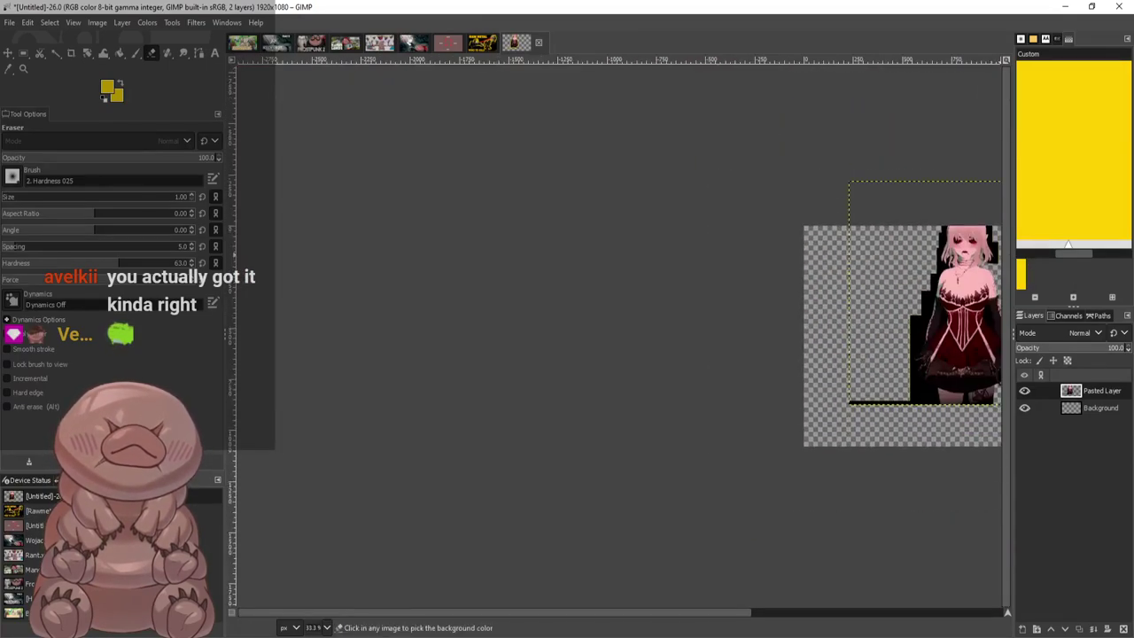
scroll(824, 332, "up", 11)
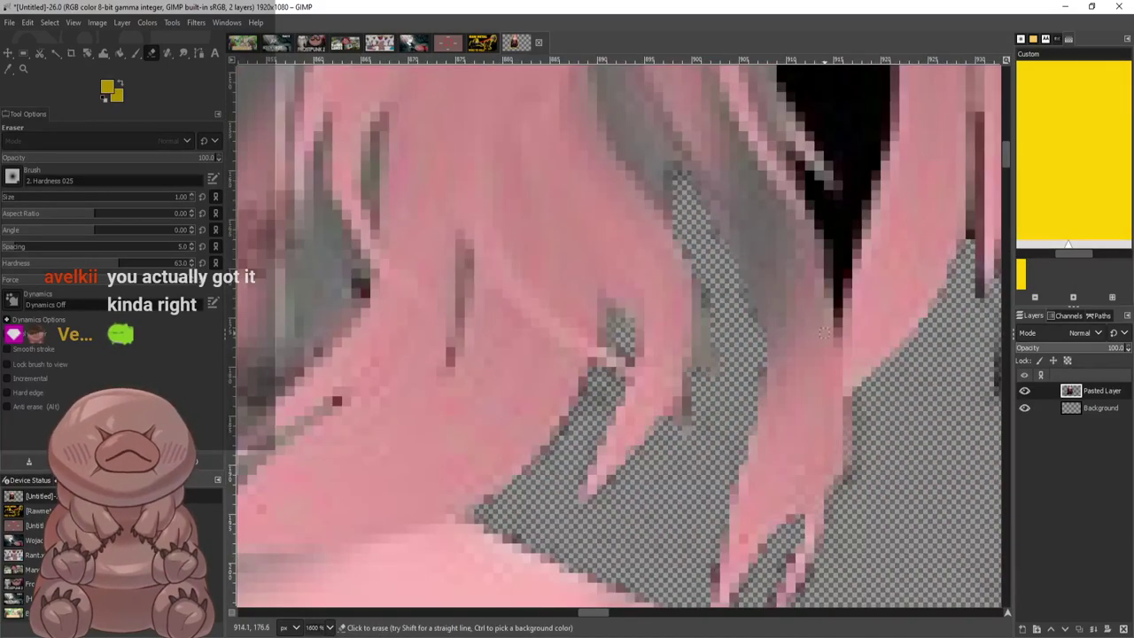
scroll(825, 334, "up", 3)
mouse_move(830, 310)
left_mouse_down()
mouse_move(823, 262)
mouse_move(830, 303)
mouse_move(832, 252)
mouse_move(841, 288)
mouse_move(810, 306)
mouse_move(785, 295)
mouse_move(702, 160)
mouse_move(722, 176)
mouse_move(850, 450)
mouse_move(904, 108)
mouse_move(877, 168)
left_mouse_up()
scroll(829, 303, "up", 3)
scroll(891, 169, "down", 4)
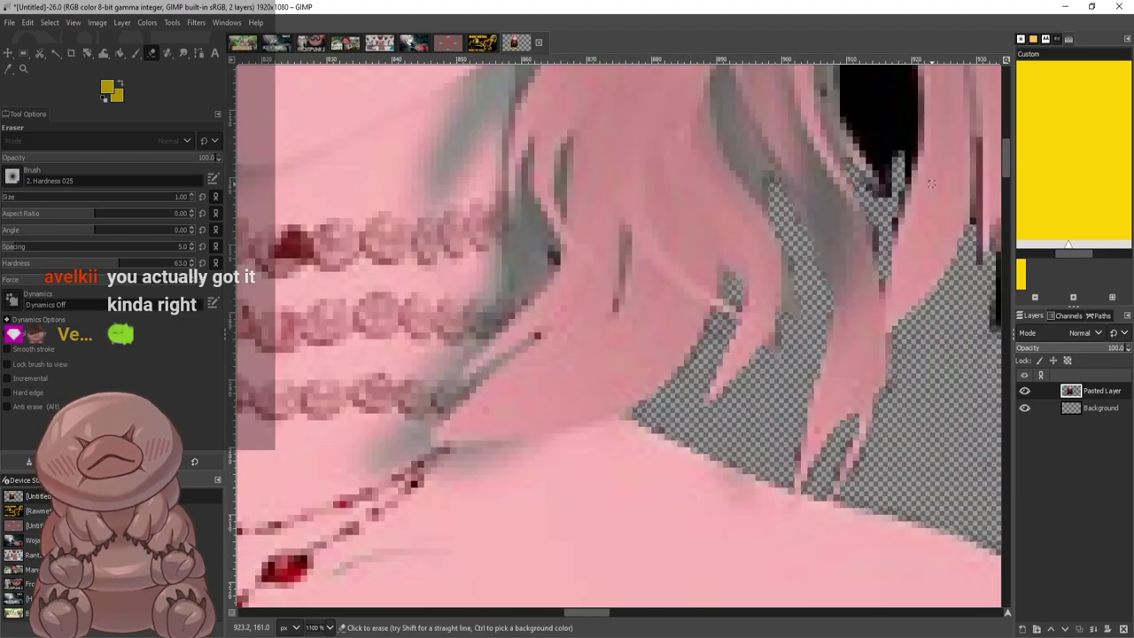
Erase a thin vertical slit in the grey shading between the strands, above the large black gap
scroll(913, 355, "up", 7)
scroll(957, 452, "up", 2)
mouse_move(582, 140)
left_mouse_down()
mouse_move(576, 259)
mouse_move(592, 347)
left_mouse_up()
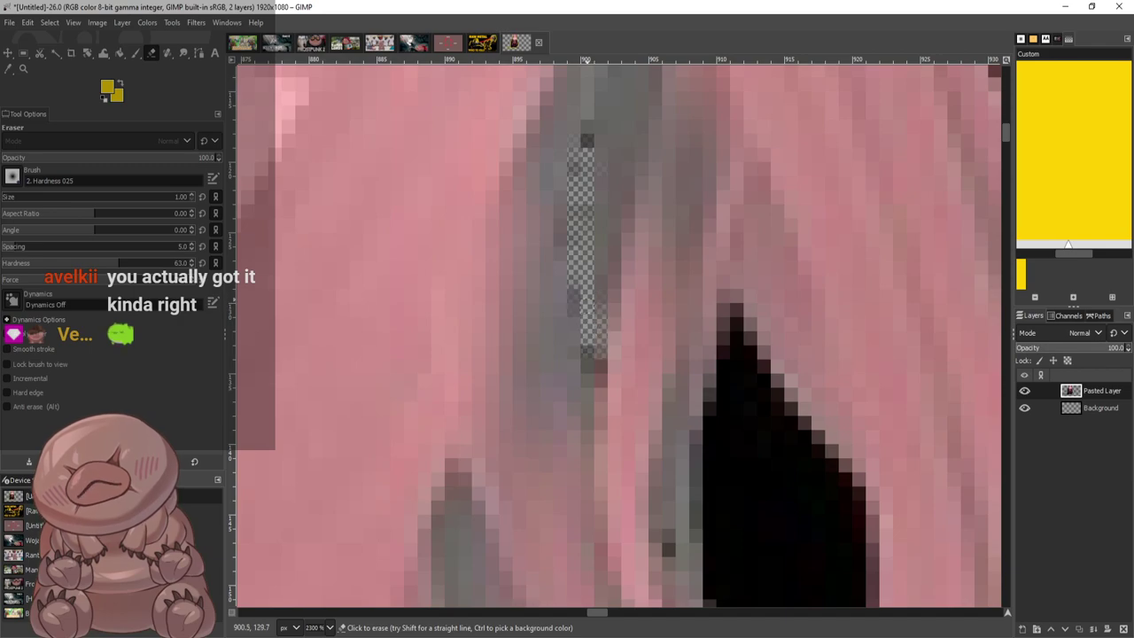
Erase the large almond-shaped black gap between the inner and outer strands, including leftover semi-transparent dark spots
scroll(592, 348, "down", 2)
mouse_move(731, 319)
left_mouse_down()
mouse_move(716, 433)
mouse_move(725, 198)
mouse_move(741, 206)
mouse_move(811, 328)
mouse_move(735, 293)
mouse_move(764, 395)
mouse_move(743, 317)
left_mouse_up()
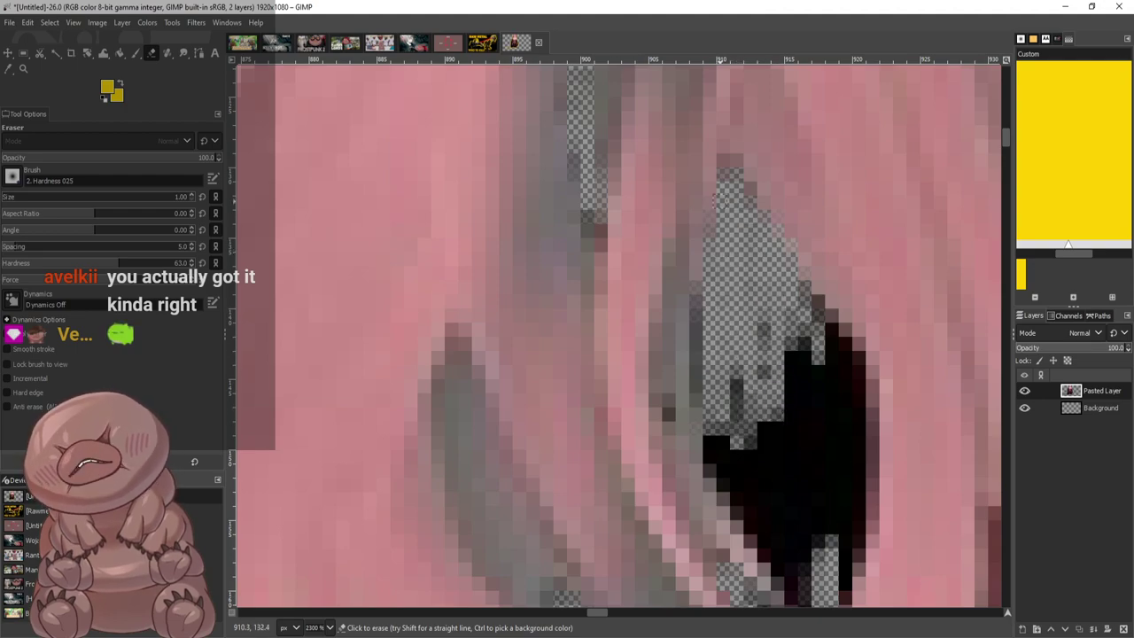
mouse_move(720, 202)
left_mouse_down()
mouse_move(749, 295)
mouse_move(790, 295)
mouse_move(797, 340)
mouse_move(793, 293)
mouse_move(840, 346)
mouse_move(858, 413)
mouse_move(818, 304)
mouse_move(868, 498)
mouse_move(844, 576)
mouse_move(802, 602)
mouse_move(768, 532)
mouse_move(775, 568)
mouse_move(796, 594)
mouse_move(750, 488)
mouse_move(724, 483)
mouse_move(718, 439)
mouse_move(726, 452)
mouse_move(740, 425)
mouse_move(737, 318)
mouse_move(731, 337)
mouse_move(787, 426)
mouse_move(782, 354)
mouse_move(788, 403)
mouse_move(816, 354)
mouse_move(807, 470)
mouse_move(818, 470)
mouse_move(849, 527)
mouse_move(824, 435)
mouse_move(798, 523)
mouse_move(765, 468)
mouse_move(771, 505)
left_mouse_up()
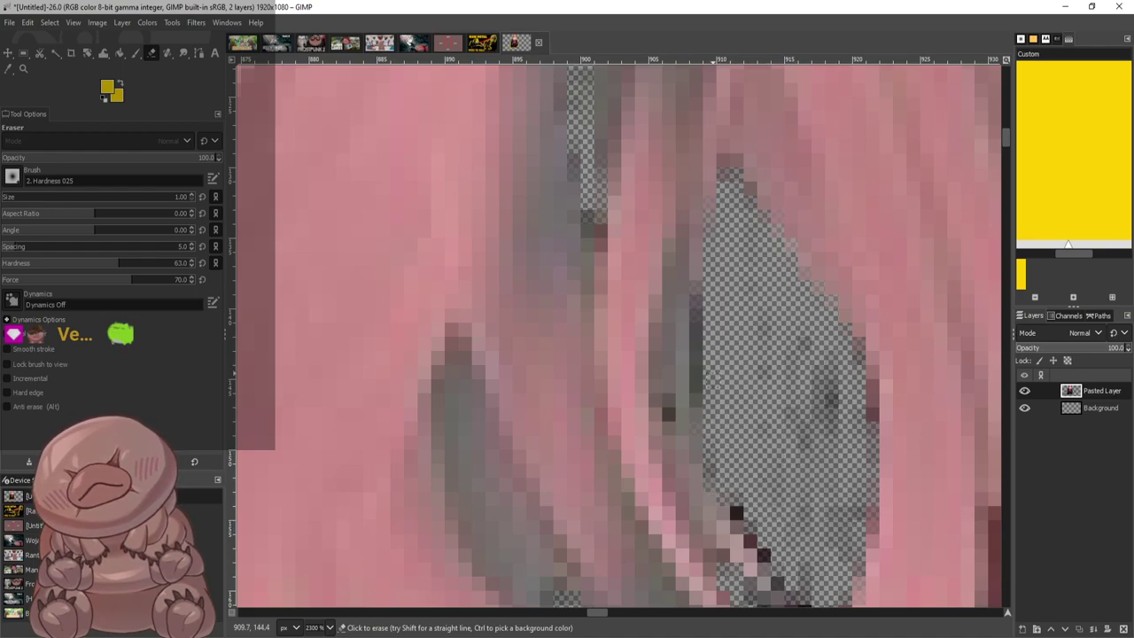
left_click_drag(817, 401, 786, 387)
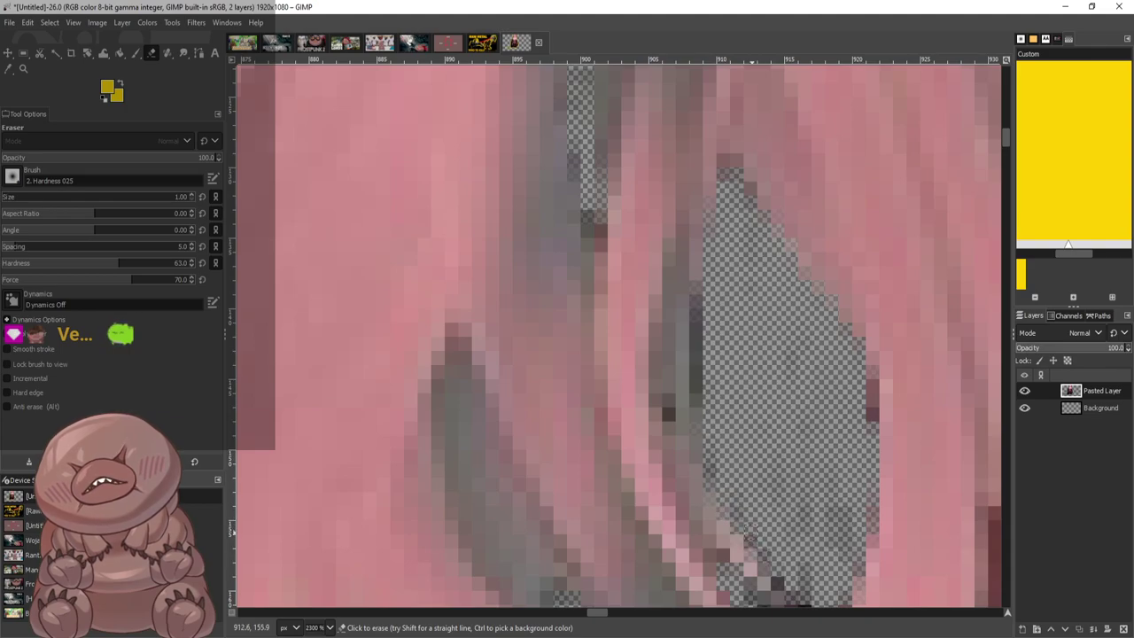
Erase the dark pixels around the small light hair tip and along the narrowing lower edges of the large gap
left_click_drag(752, 532, 764, 554)
scroll(764, 554, "down", 4)
mouse_move(804, 337)
left_mouse_down()
mouse_move(791, 377)
mouse_move(773, 355)
left_mouse_up()
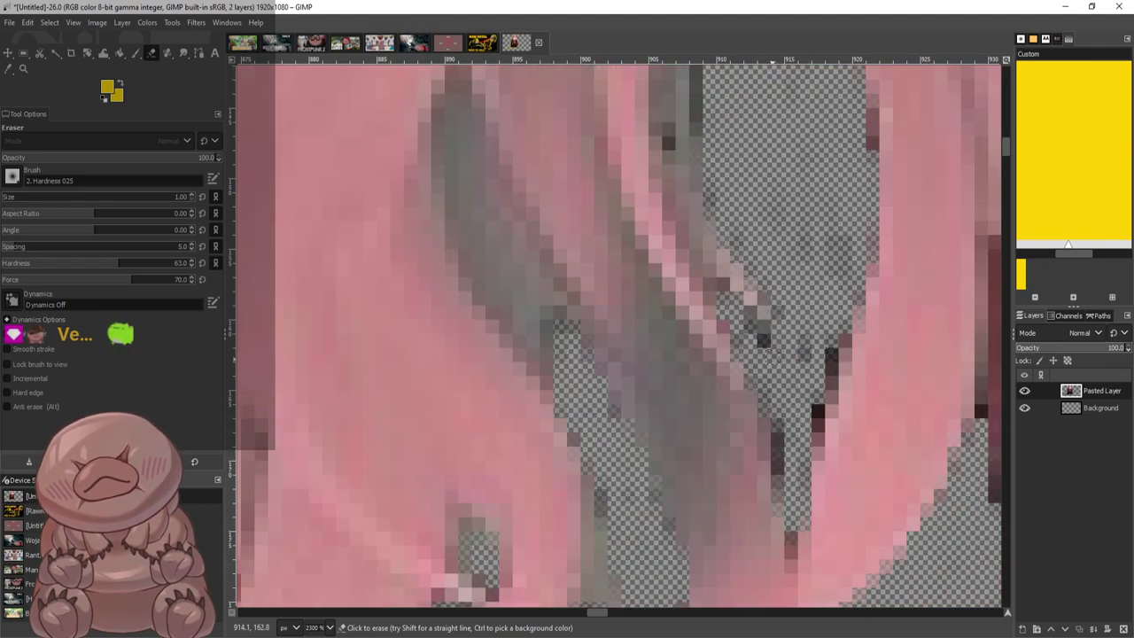
mouse_move(778, 303)
left_mouse_down()
mouse_move(826, 422)
mouse_move(840, 382)
left_mouse_up()
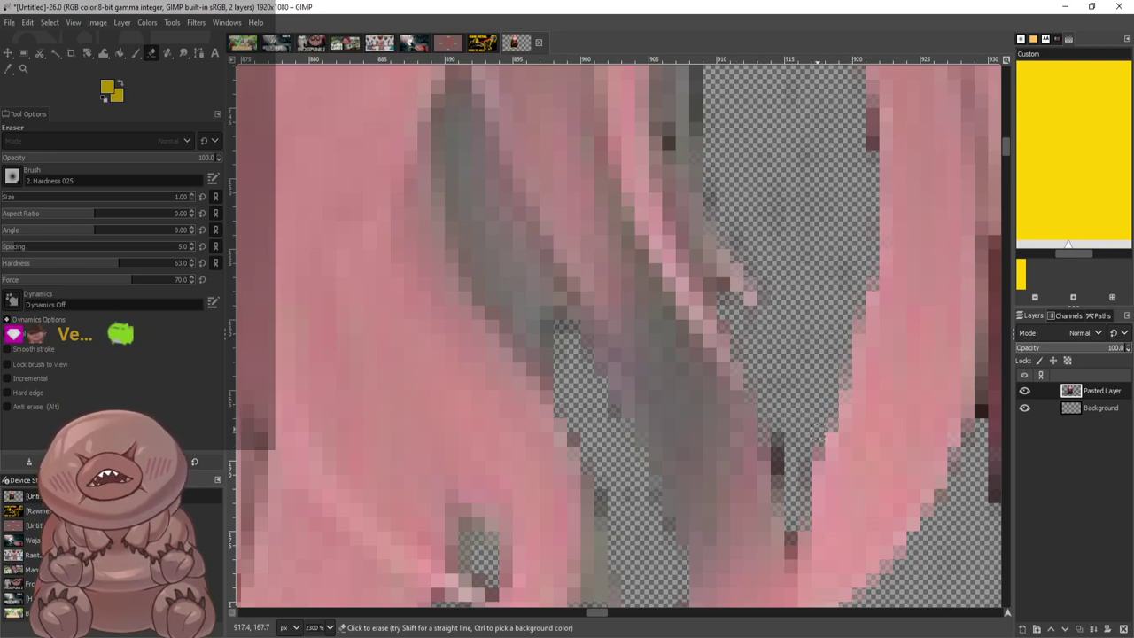
Erase the thin dark diagonal line running between the outer hair strands
scroll(804, 355, "down", 6)
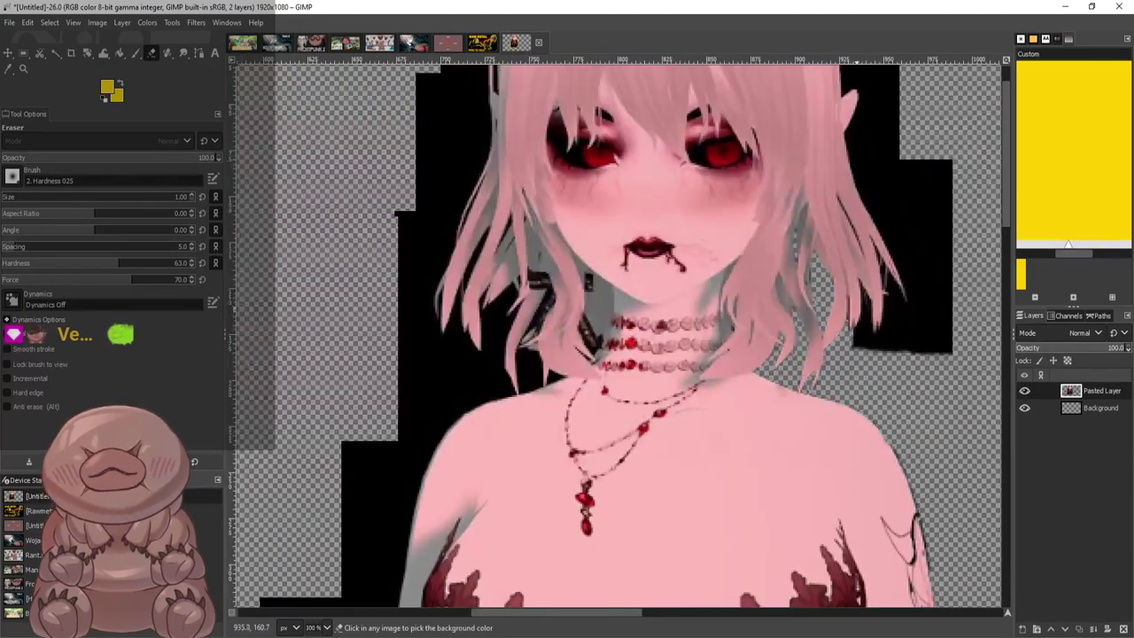
scroll(846, 102, "up", 6)
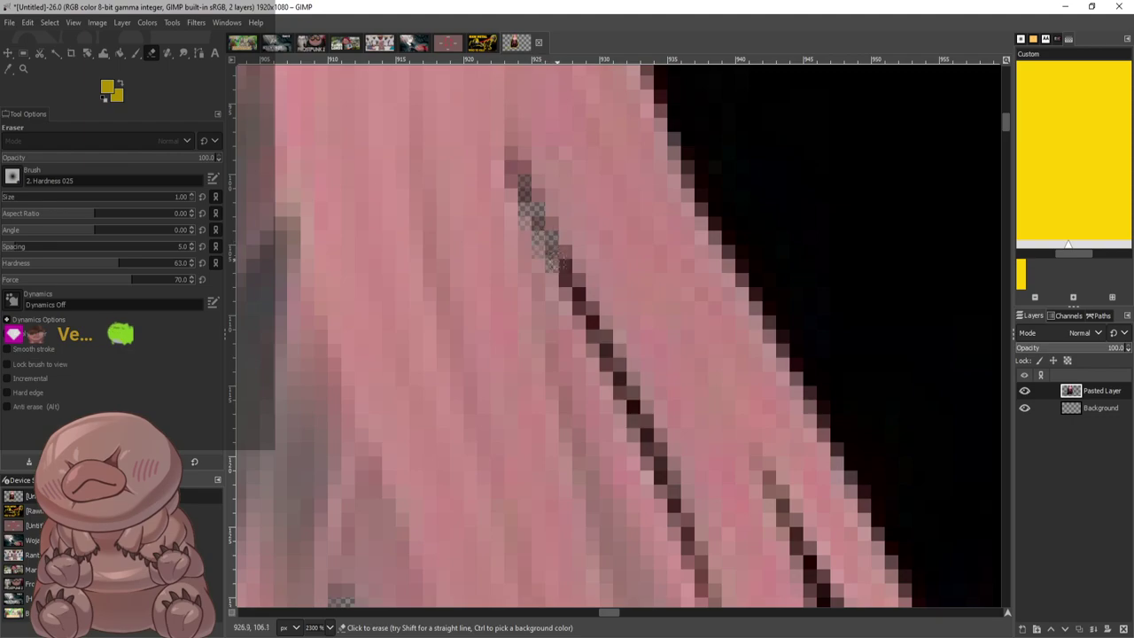
left_click_drag(554, 262, 684, 510)
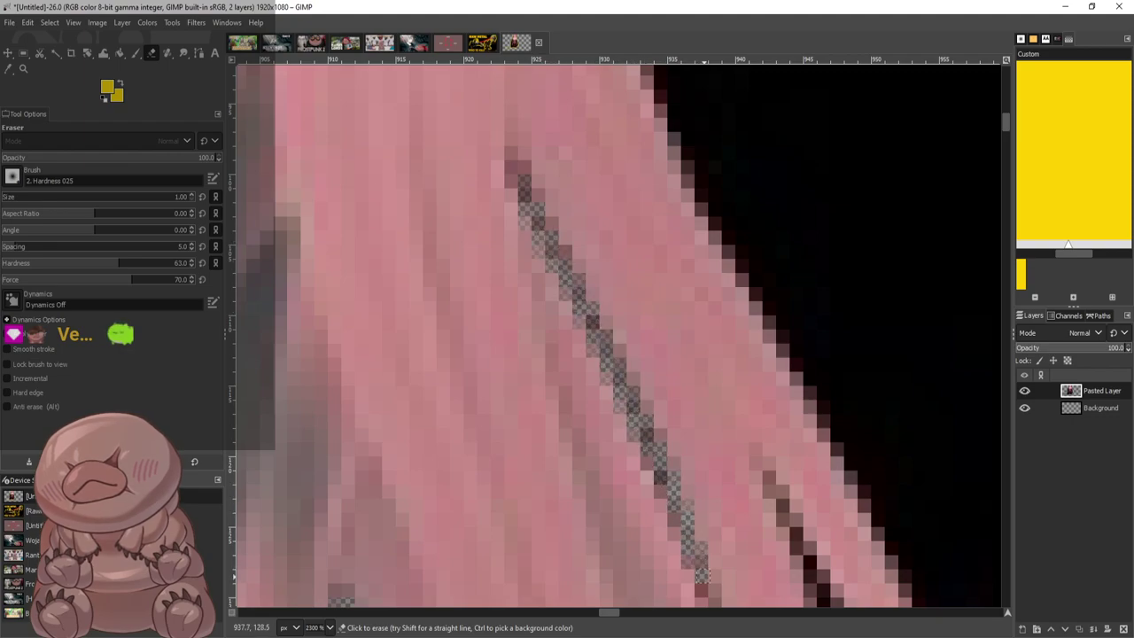
left_click_drag(567, 306, 524, 181)
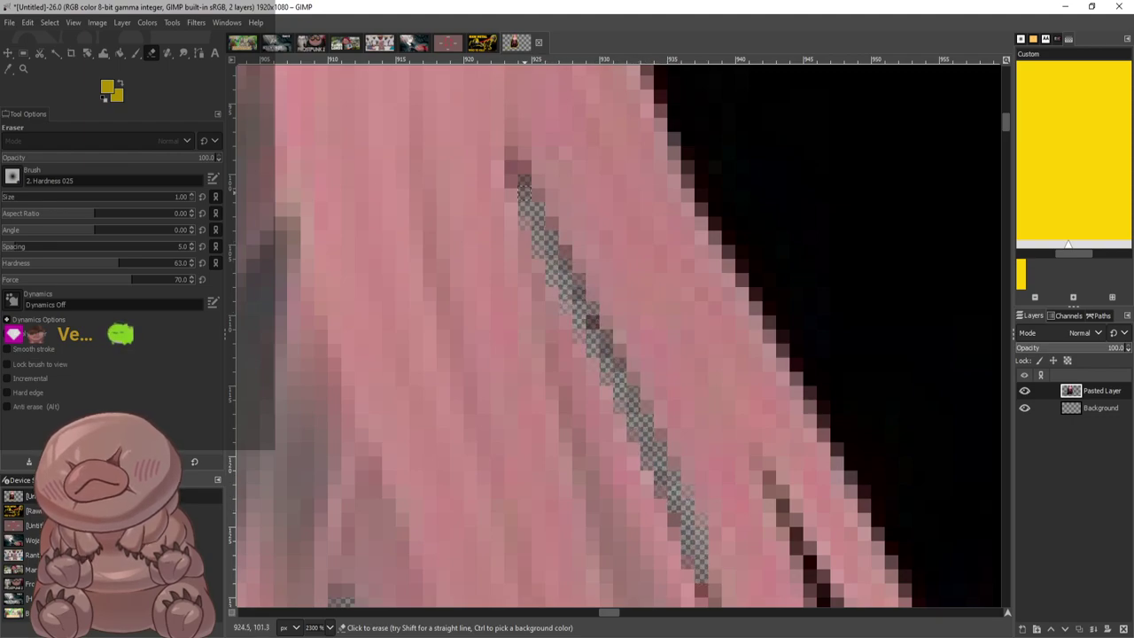
Erase the black gap beside the outermost thin strand, from its narrow upper tip down into the widening area
scroll(575, 289, "down", 5)
mouse_move(767, 202)
left_mouse_down()
mouse_move(839, 370)
mouse_move(801, 254)
mouse_move(835, 413)
mouse_move(850, 431)
mouse_move(851, 387)
mouse_move(853, 501)
mouse_move(887, 600)
mouse_move(890, 465)
mouse_move(879, 424)
left_mouse_up()
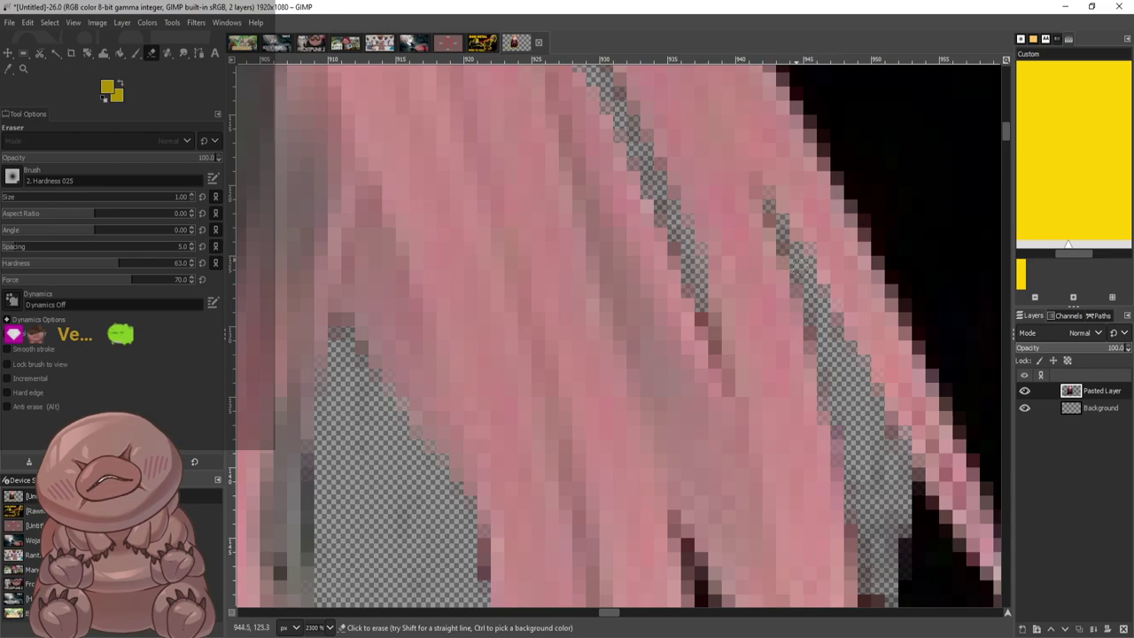
left_click_drag(801, 253, 809, 332)
scroll(876, 427, "down", 2)
mouse_move(871, 398)
left_mouse_down()
mouse_move(892, 505)
mouse_move(918, 362)
mouse_move(939, 436)
mouse_move(896, 379)
mouse_move(897, 510)
left_mouse_up()
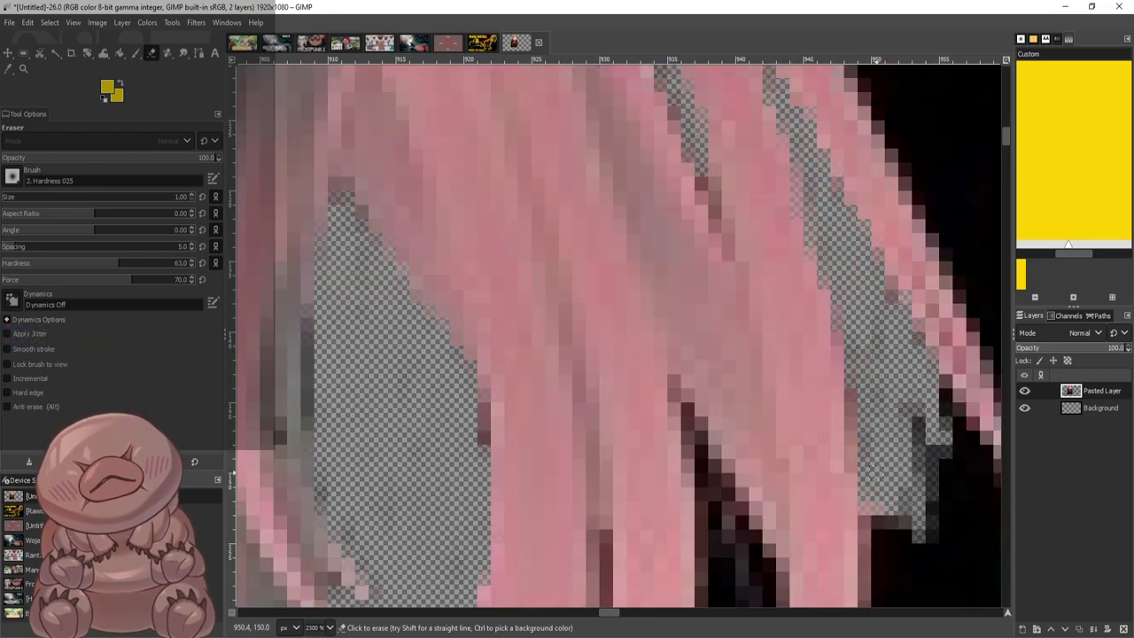
mouse_move(874, 473)
left_mouse_down()
mouse_move(917, 585)
mouse_move(903, 523)
mouse_move(882, 540)
left_mouse_up()
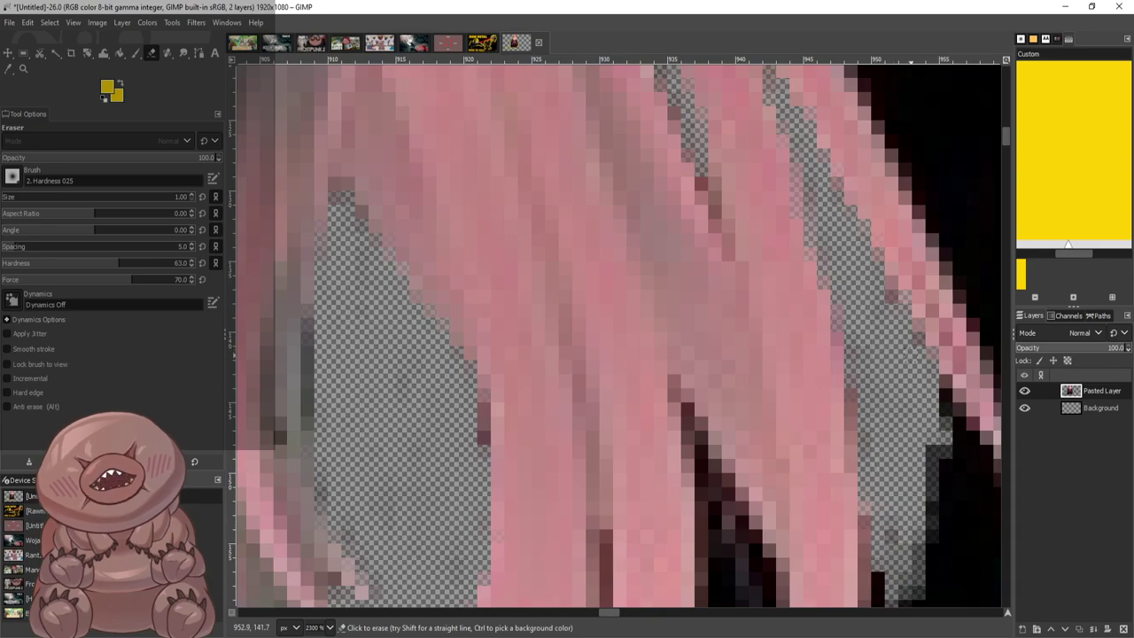
Erase the black wedge between the hanging strand tips, around their ends, and the dark strip between the two neighbouring inner strands
scroll(876, 355, "down", 6)
mouse_move(873, 283)
left_mouse_down()
mouse_move(875, 316)
mouse_move(873, 512)
mouse_move(860, 496)
mouse_move(863, 456)
mouse_move(853, 556)
mouse_move(840, 482)
mouse_move(824, 532)
mouse_move(832, 458)
mouse_move(811, 557)
mouse_move(792, 498)
mouse_move(788, 530)
mouse_move(776, 467)
mouse_move(772, 308)
mouse_move(777, 364)
mouse_move(725, 206)
left_mouse_up()
mouse_move(702, 140)
left_mouse_down()
mouse_move(701, 215)
mouse_move(715, 197)
mouse_move(726, 215)
mouse_move(719, 237)
mouse_move(742, 311)
mouse_move(763, 266)
mouse_move(743, 416)
mouse_move(715, 486)
mouse_move(700, 430)
mouse_move(681, 467)
left_mouse_up()
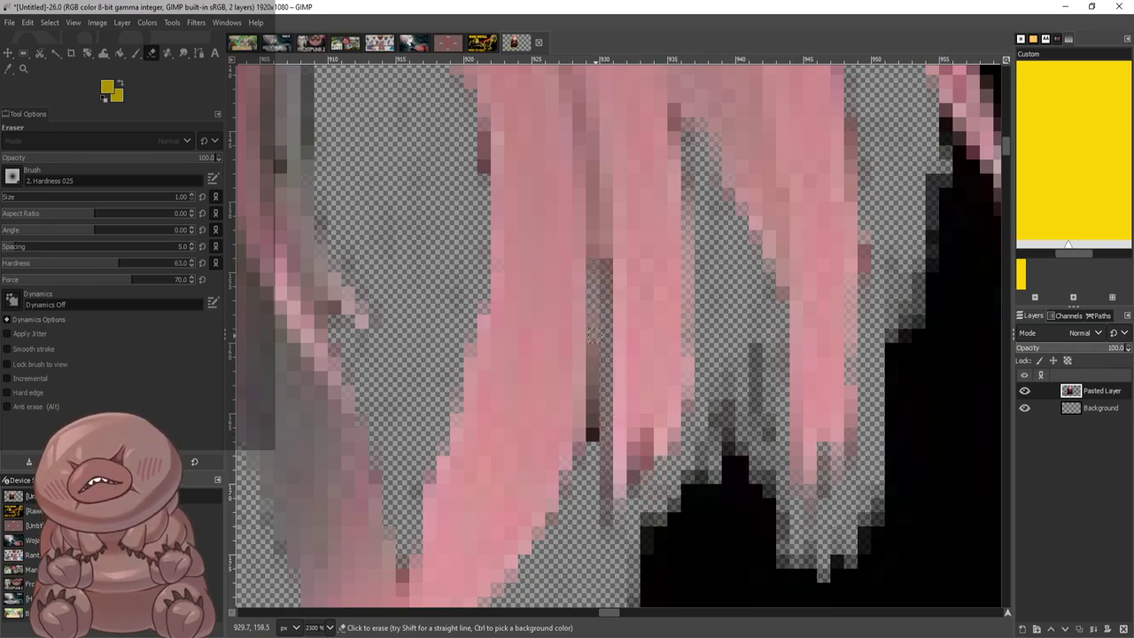
left_click_drag(590, 488, 613, 476)
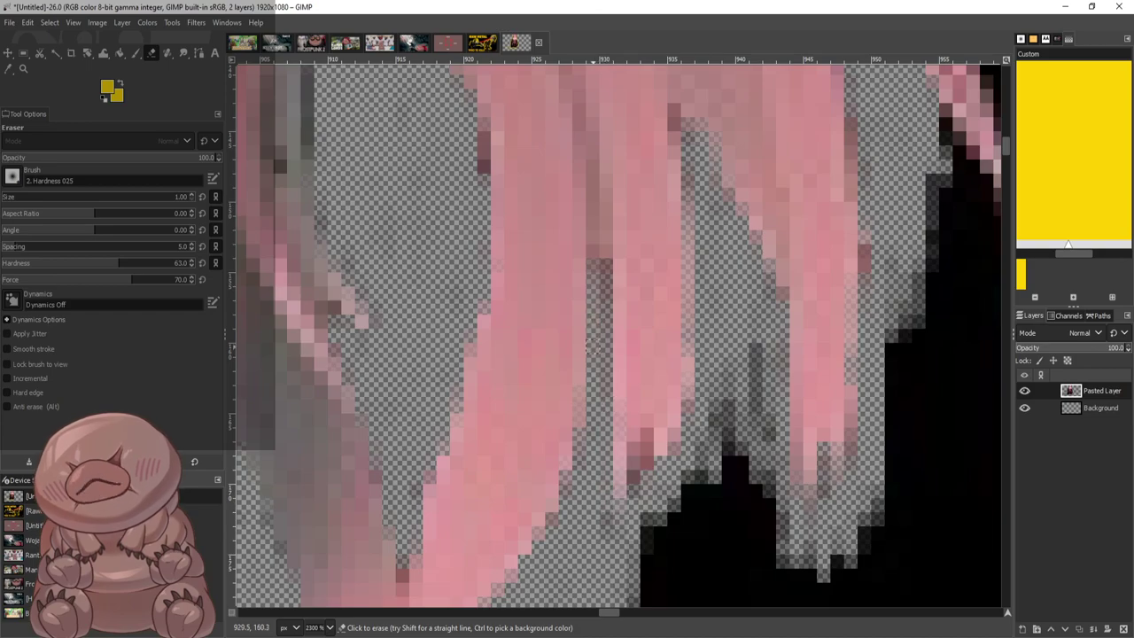
Erase the black background fringe below the hanging hair strand tips with the size 1 eraser
mouse_move(700, 408)
left_mouse_down()
mouse_move(673, 523)
mouse_move(718, 390)
mouse_move(751, 372)
mouse_move(776, 450)
mouse_move(709, 483)
mouse_move(673, 541)
mouse_move(654, 532)
mouse_move(771, 496)
mouse_move(815, 576)
mouse_move(741, 483)
mouse_move(750, 572)
left_mouse_up()
scroll(954, 292, "down", 4)
scroll(967, 387, "up", 2)
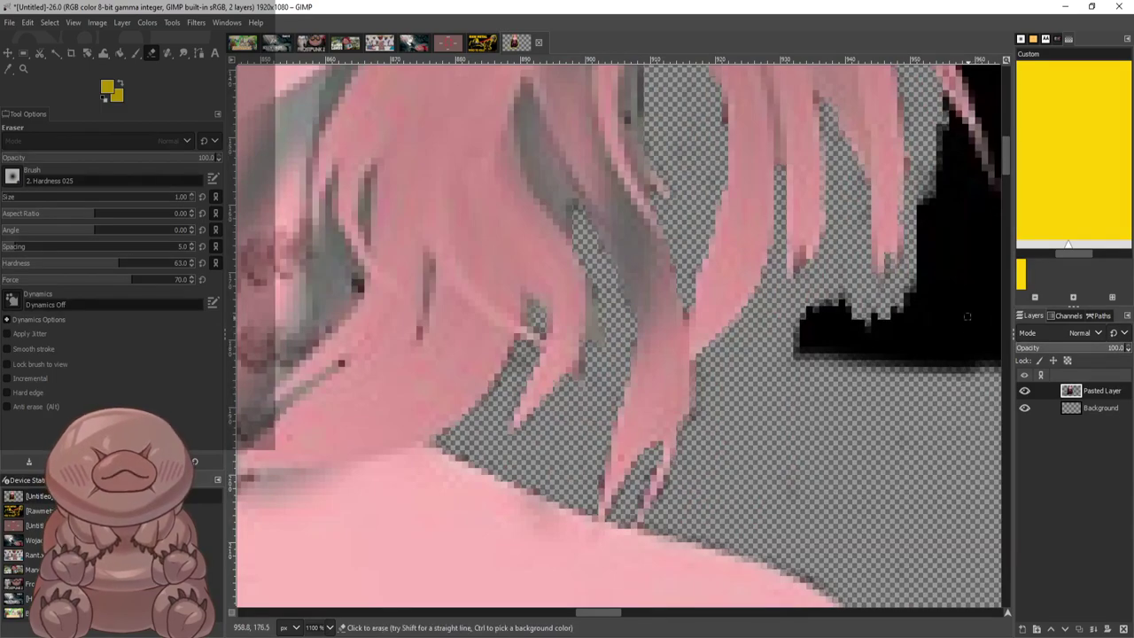
Erase the black along both sides of the thin outermost hair strand's pointed tip
scroll(967, 317, "up", 1)
scroll(966, 317, "up", 2)
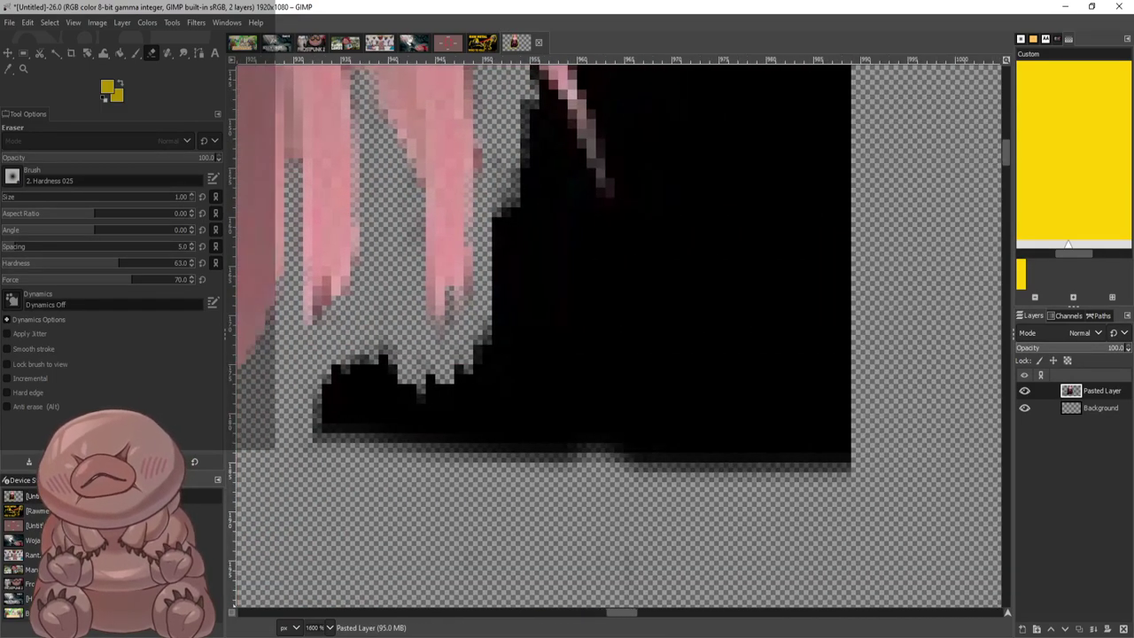
left_click_drag(581, 254, 525, 391)
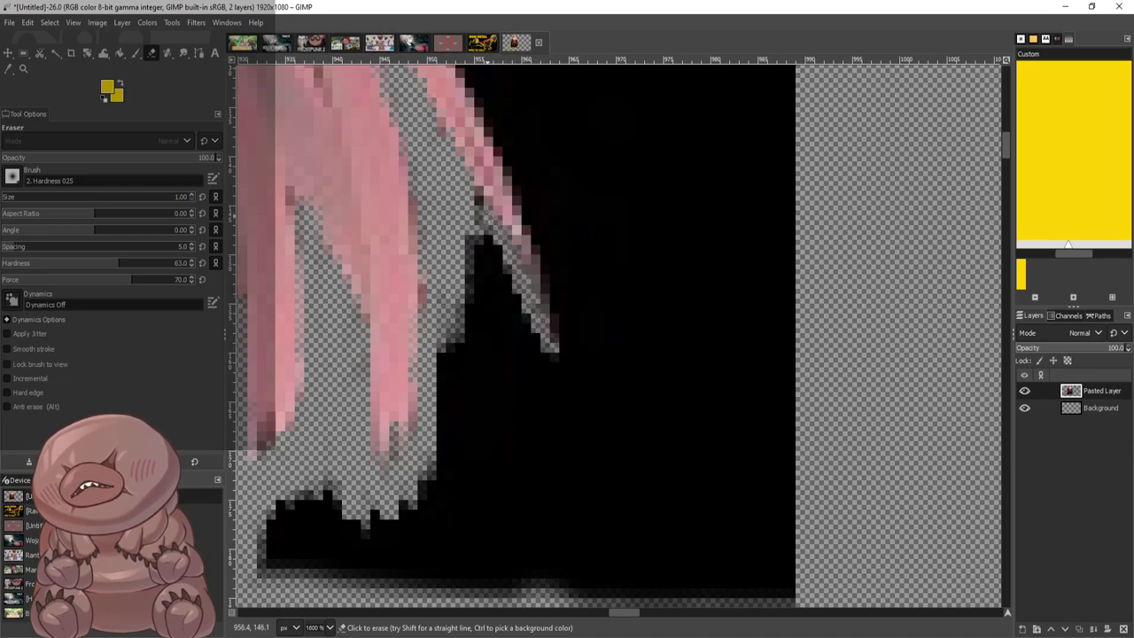
left_click_drag(517, 275, 555, 353)
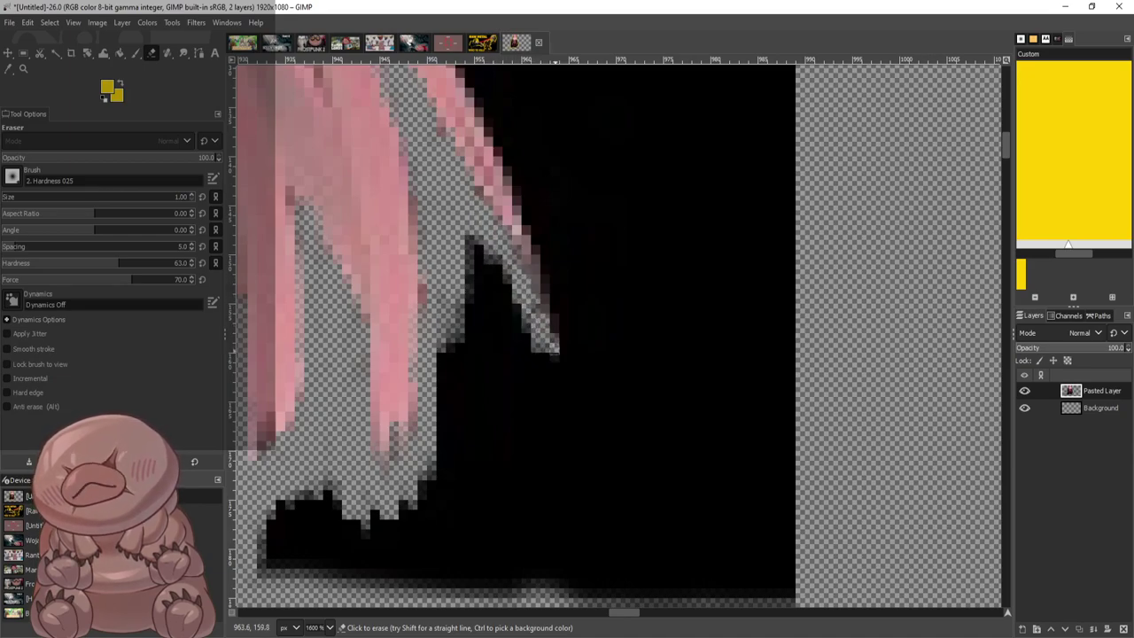
mouse_move(553, 277)
left_mouse_down()
mouse_move(532, 195)
mouse_move(549, 301)
left_mouse_up()
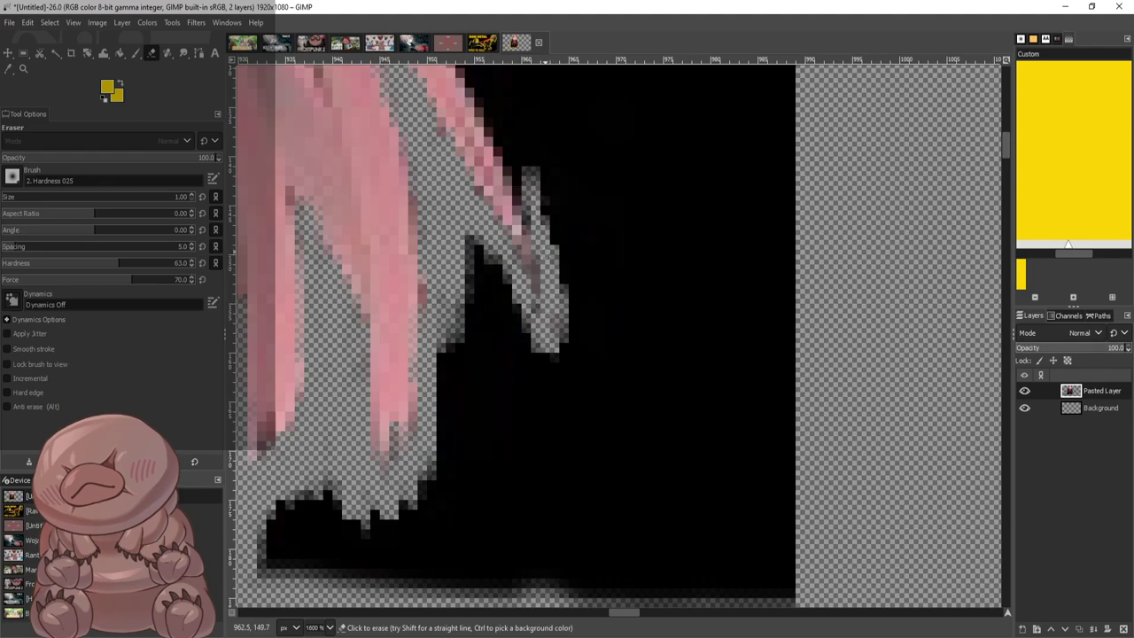
mouse_move(545, 208)
left_mouse_down()
mouse_move(521, 158)
mouse_move(545, 257)
mouse_move(529, 260)
mouse_move(603, 426)
mouse_move(574, 242)
mouse_move(551, 181)
mouse_move(506, 241)
mouse_move(448, 85)
mouse_move(490, 121)
left_mouse_up()
Erase the black fringe along the outer edge of the thin strand, working upward from its middle
scroll(433, 198, "up", 2)
scroll(517, 239, "up", 5)
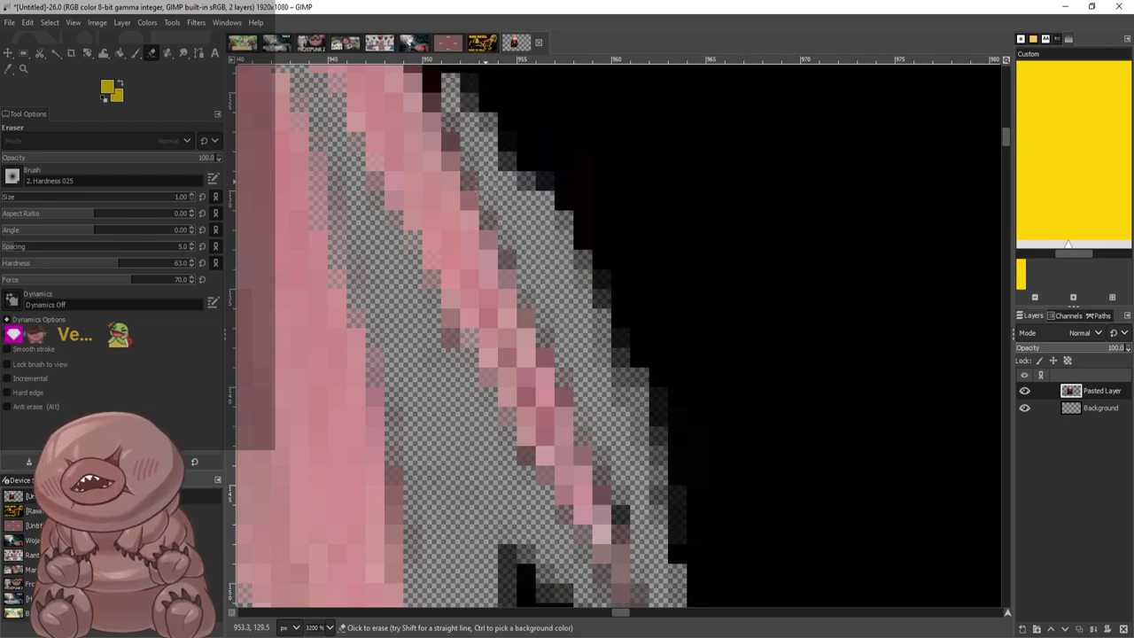
mouse_move(486, 182)
left_mouse_down()
mouse_move(516, 124)
mouse_move(563, 204)
left_mouse_up()
scroll(501, 183, "up", 2)
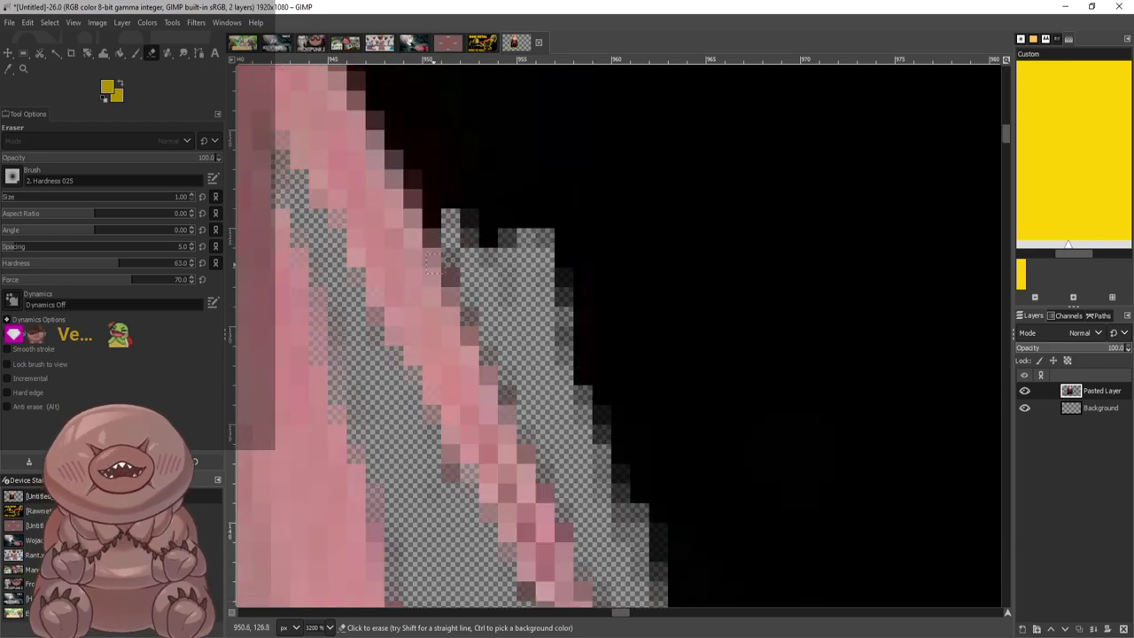
mouse_move(377, 75)
left_mouse_down()
mouse_move(403, 111)
mouse_move(452, 261)
mouse_move(502, 179)
mouse_move(472, 187)
mouse_move(385, 88)
mouse_move(381, 67)
left_mouse_up()
scroll(393, 121, "down", 1)
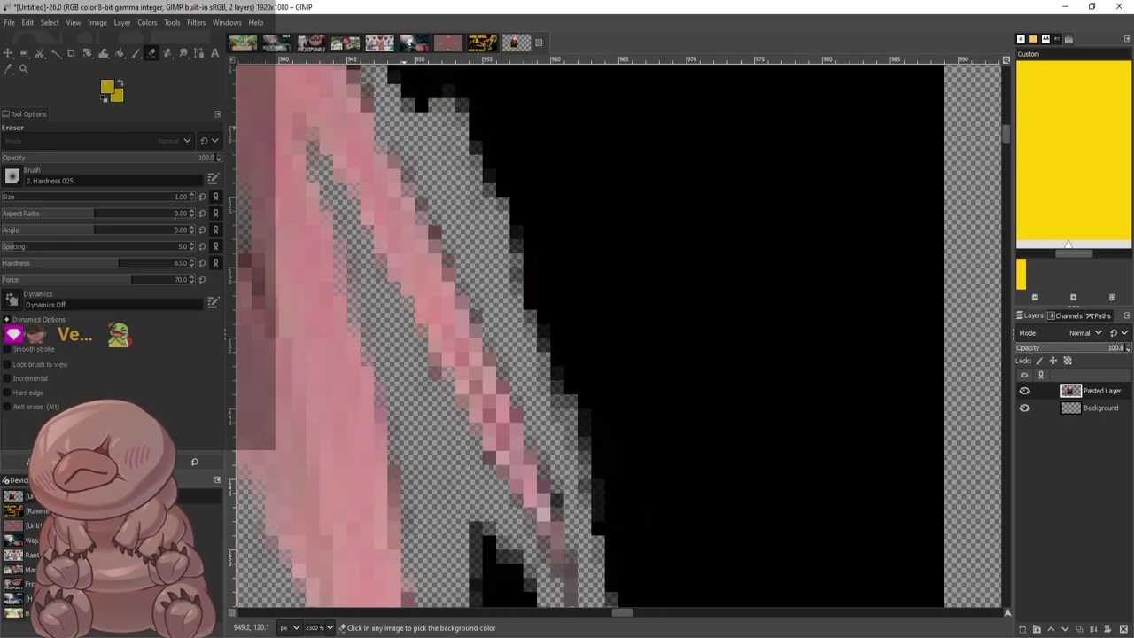
Extend the erased outline up the outer edge of the hair above the point where the strands split
scroll(390, 124, "up", 3)
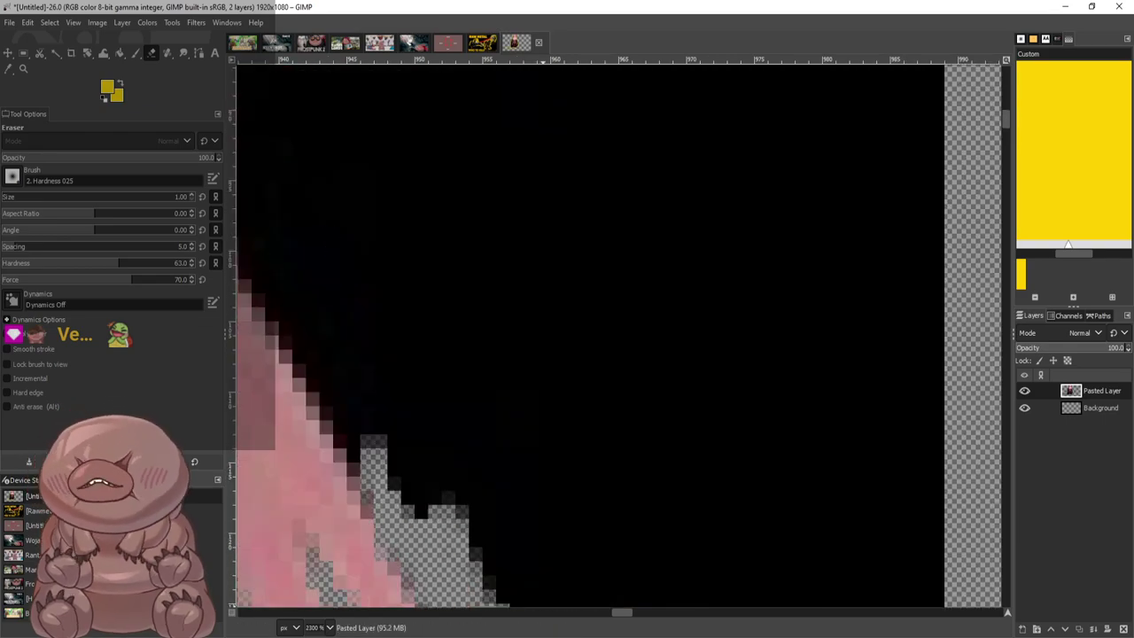
scroll(620, 337, "right", 5)
scroll(603, 594, "left", 12)
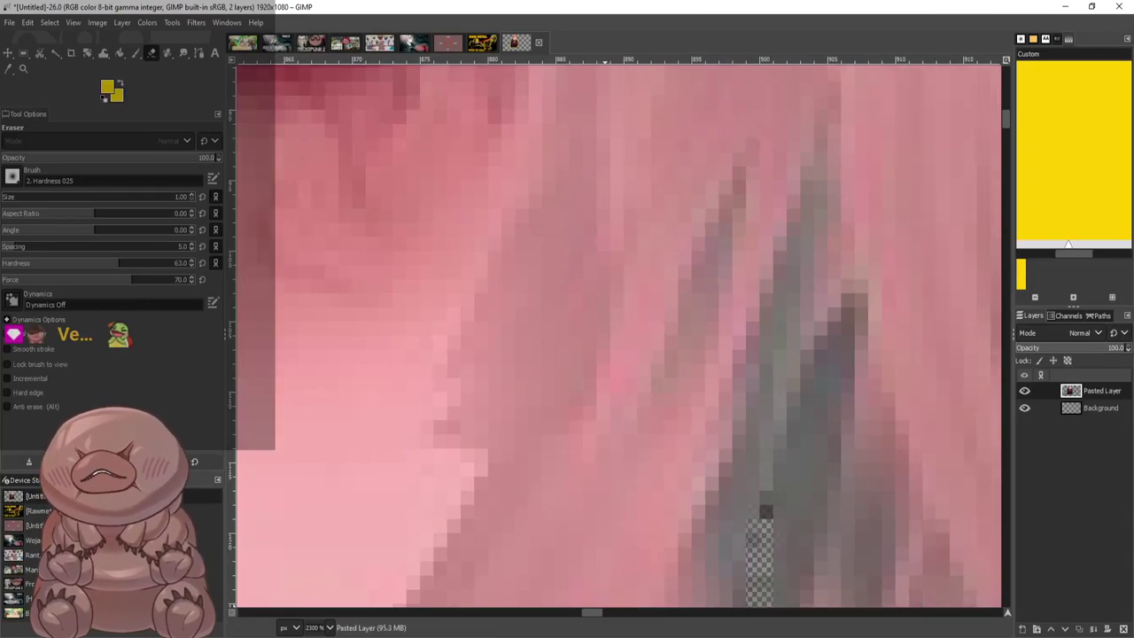
scroll(620, 337, "right", 4)
mouse_move(674, 142)
left_mouse_down()
mouse_move(647, 213)
mouse_move(780, 461)
mouse_move(760, 385)
mouse_move(685, 316)
left_mouse_up()
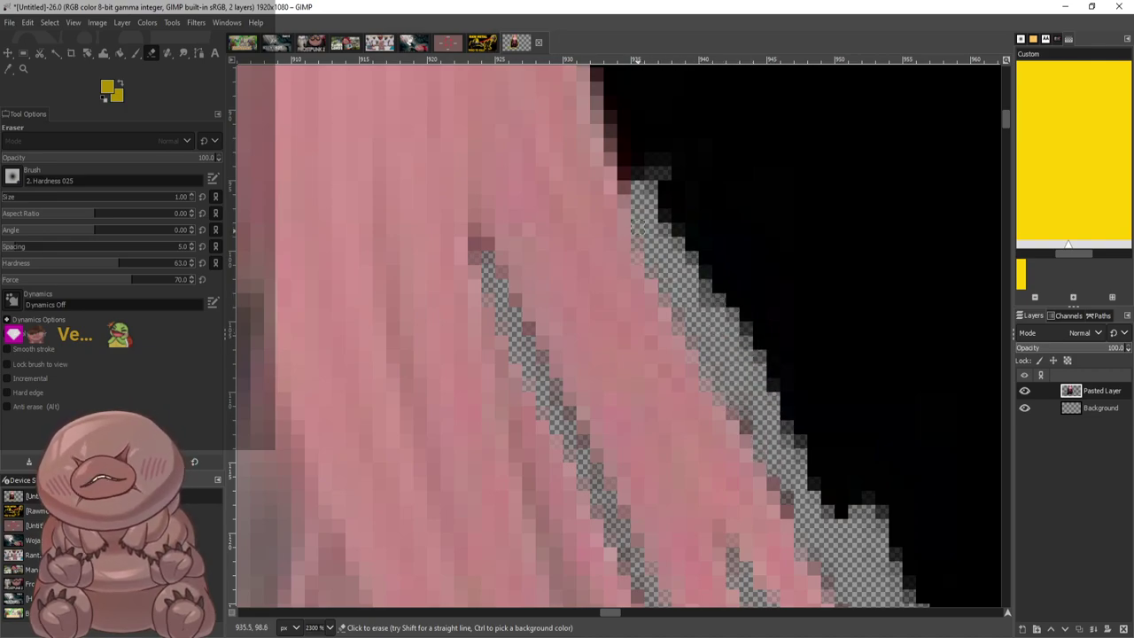
mouse_move(634, 231)
left_mouse_down()
mouse_move(607, 114)
mouse_move(647, 170)
left_mouse_up()
Erase the black along the hair edge up to the pointed ear and along the ear's lower edge
scroll(636, 219, "up", 3)
mouse_move(536, 190)
left_mouse_down()
mouse_move(600, 457)
mouse_move(611, 425)
mouse_move(570, 297)
mouse_move(547, 160)
mouse_move(571, 102)
mouse_move(606, 87)
mouse_move(559, 142)
left_mouse_up()
scroll(592, 204, "up", 1)
mouse_move(603, 231)
left_mouse_down()
mouse_move(608, 175)
mouse_move(591, 174)
left_mouse_up()
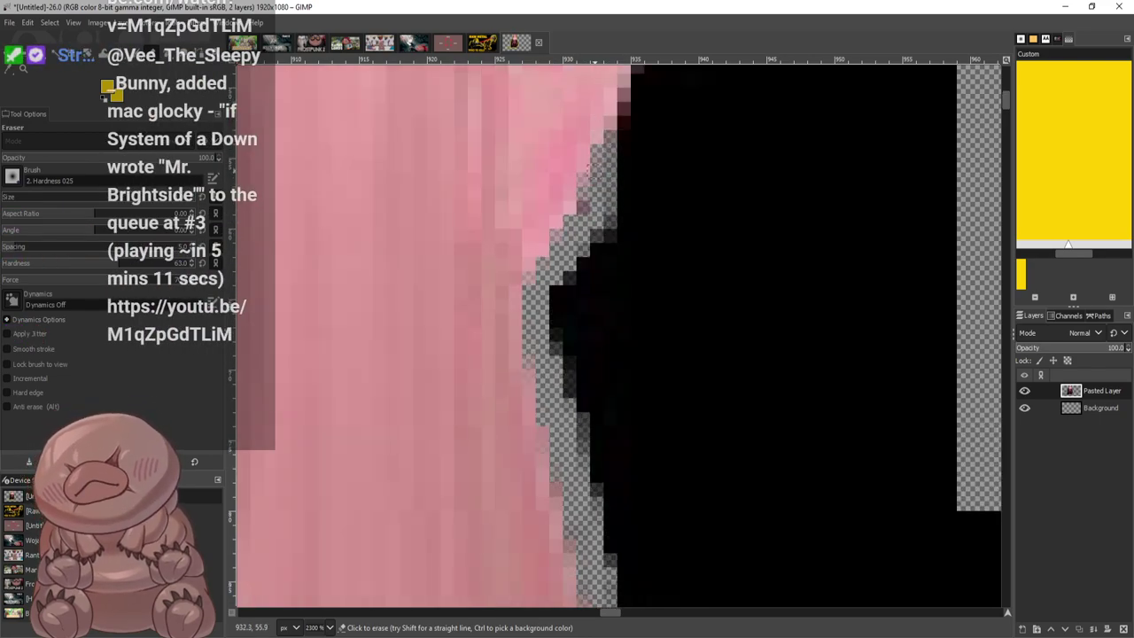
left_click_drag(625, 104, 652, 77)
scroll(651, 204, "up", 2)
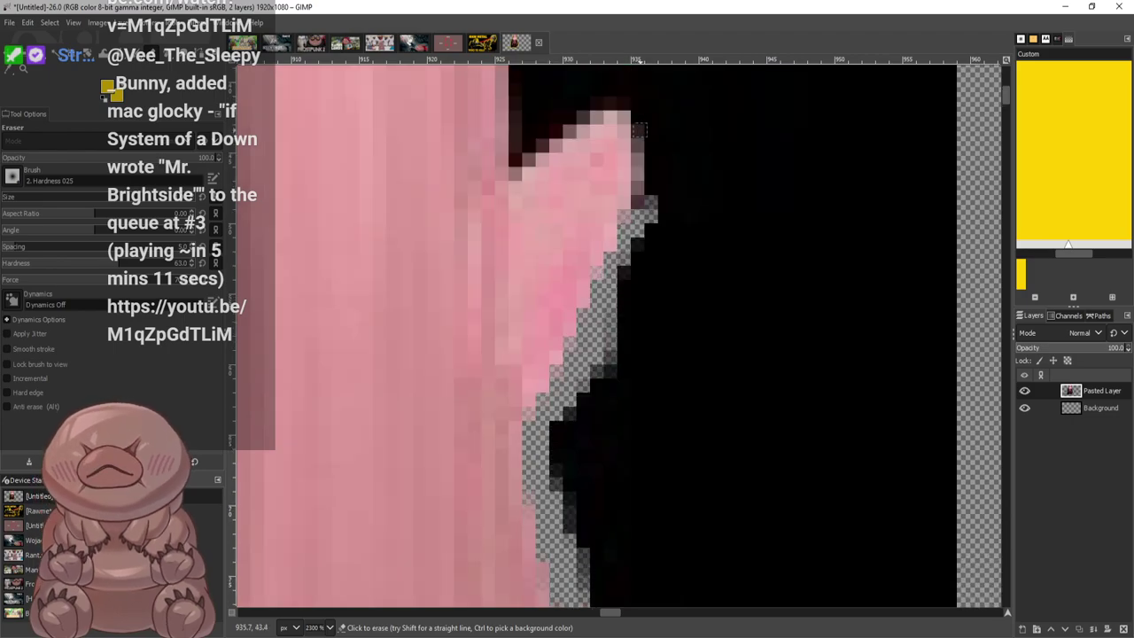
Widen the transparent gap from beside the ear down along the outer edge of the hair
mouse_move(650, 346)
left_mouse_down()
mouse_move(665, 324)
mouse_move(663, 227)
mouse_move(652, 372)
mouse_move(596, 523)
left_mouse_up()
scroll(609, 418, "down", 4)
mouse_move(576, 293)
left_mouse_down()
mouse_move(566, 372)
mouse_move(585, 266)
mouse_move(583, 435)
mouse_move(581, 359)
left_mouse_up()
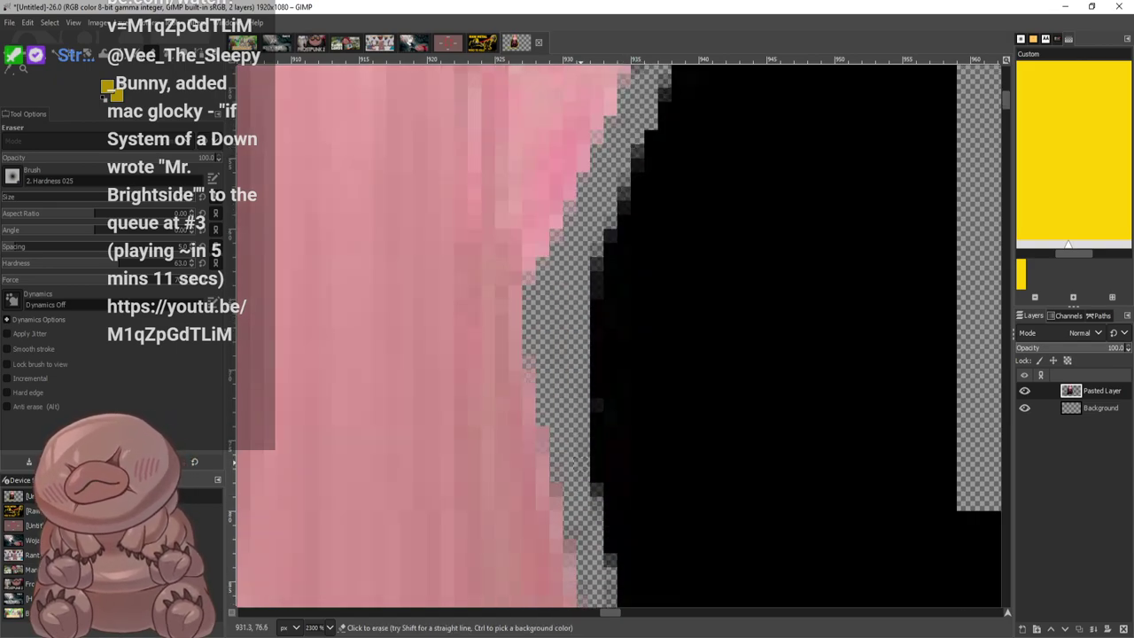
mouse_move(578, 468)
left_mouse_down()
mouse_move(609, 540)
mouse_move(608, 510)
left_mouse_up()
scroll(687, 420, "down", 4)
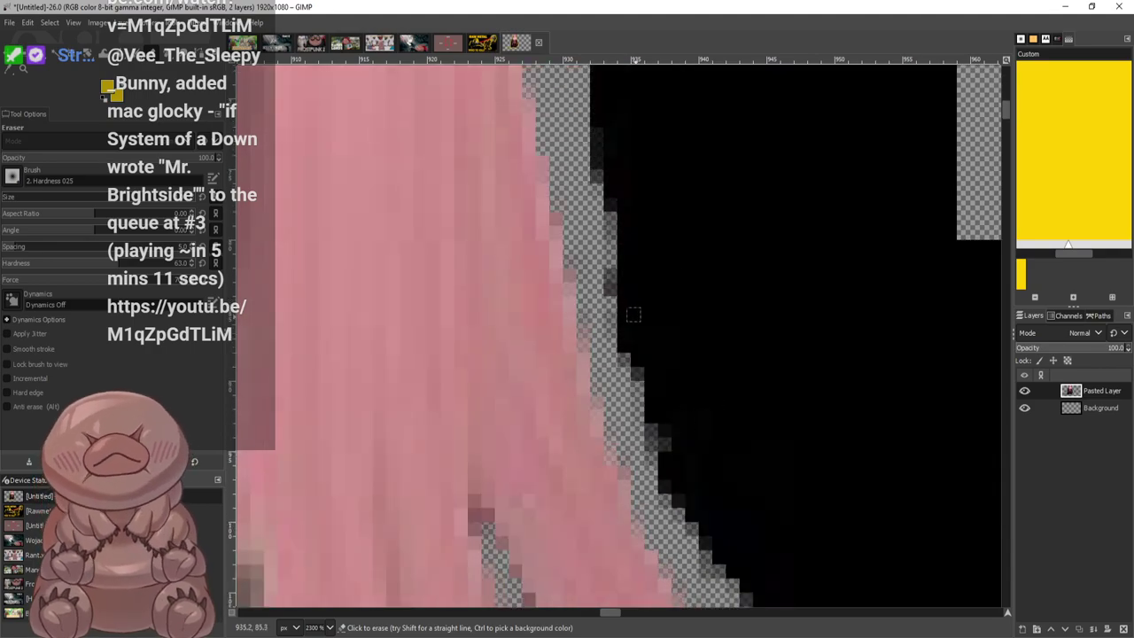
mouse_move(615, 264)
left_mouse_down()
mouse_move(651, 425)
mouse_move(619, 226)
mouse_move(630, 257)
left_mouse_up()
Erase the black around the ear's tip and upper edge, and cut a transparent band out to the black area's outer edge
scroll(720, 248, "down", 2)
scroll(716, 249, "down", 3)
scroll(712, 212, "up", 4)
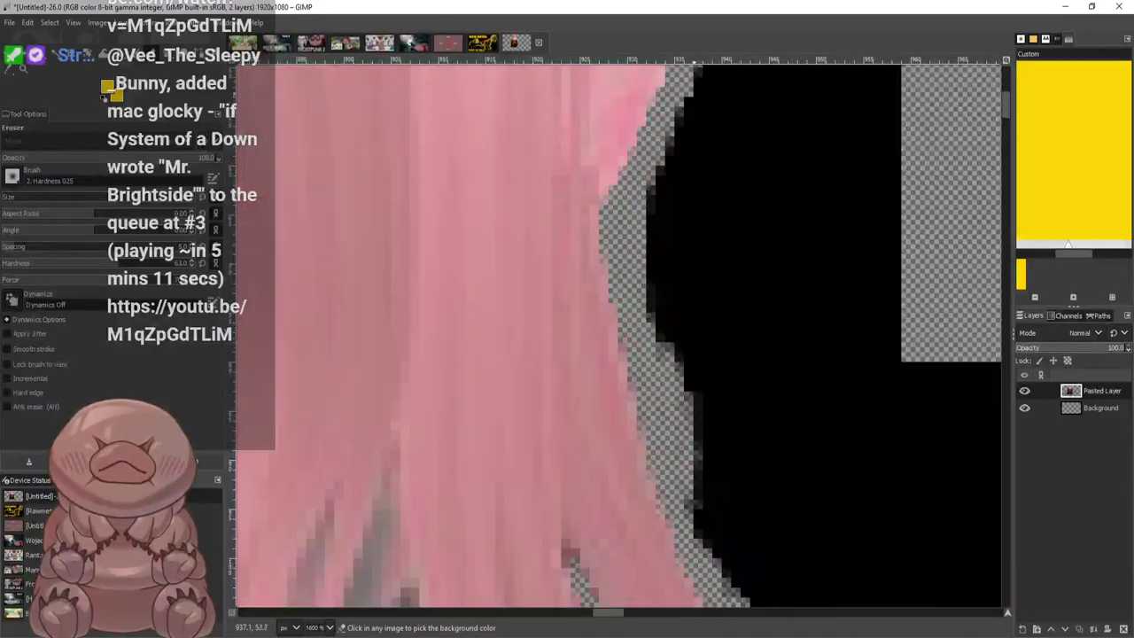
scroll(673, 204, "up", 4)
left_click_drag(595, 295, 679, 241)
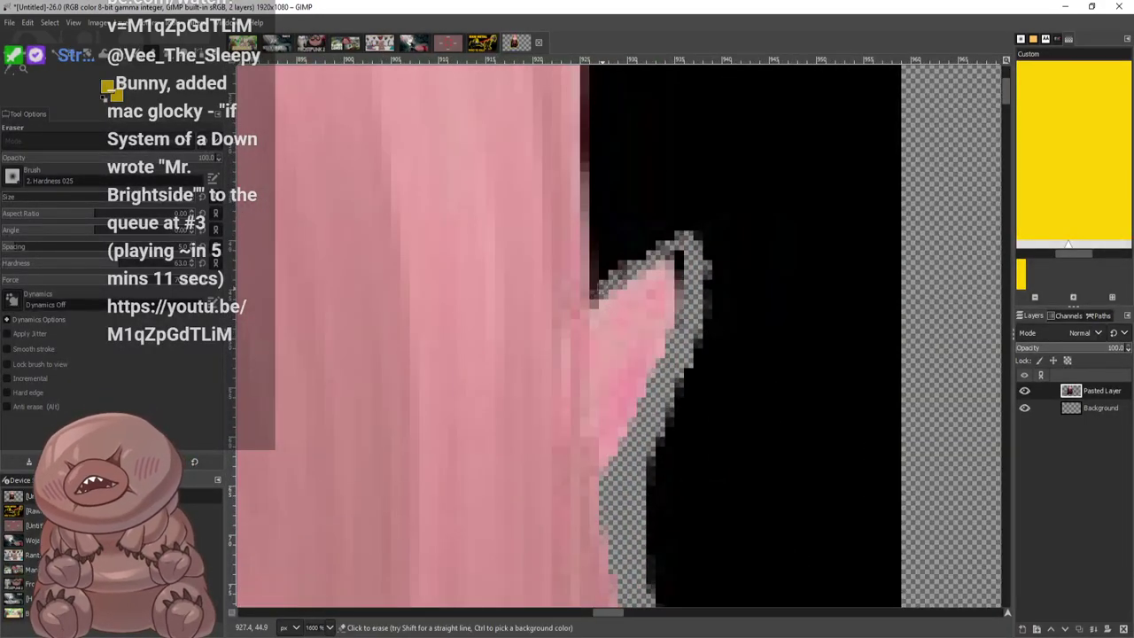
mouse_move(607, 266)
left_mouse_down()
mouse_move(887, 131)
mouse_move(747, 182)
left_mouse_up()
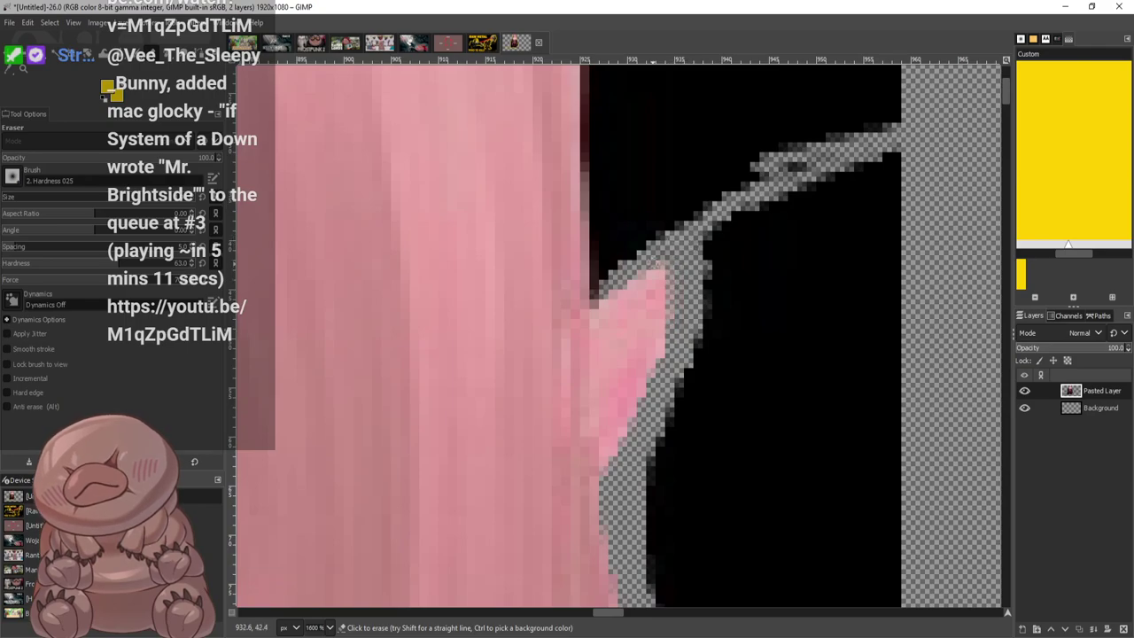
mouse_move(656, 260)
left_mouse_down()
mouse_move(799, 164)
mouse_move(723, 182)
mouse_move(771, 177)
mouse_move(889, 133)
left_mouse_up()
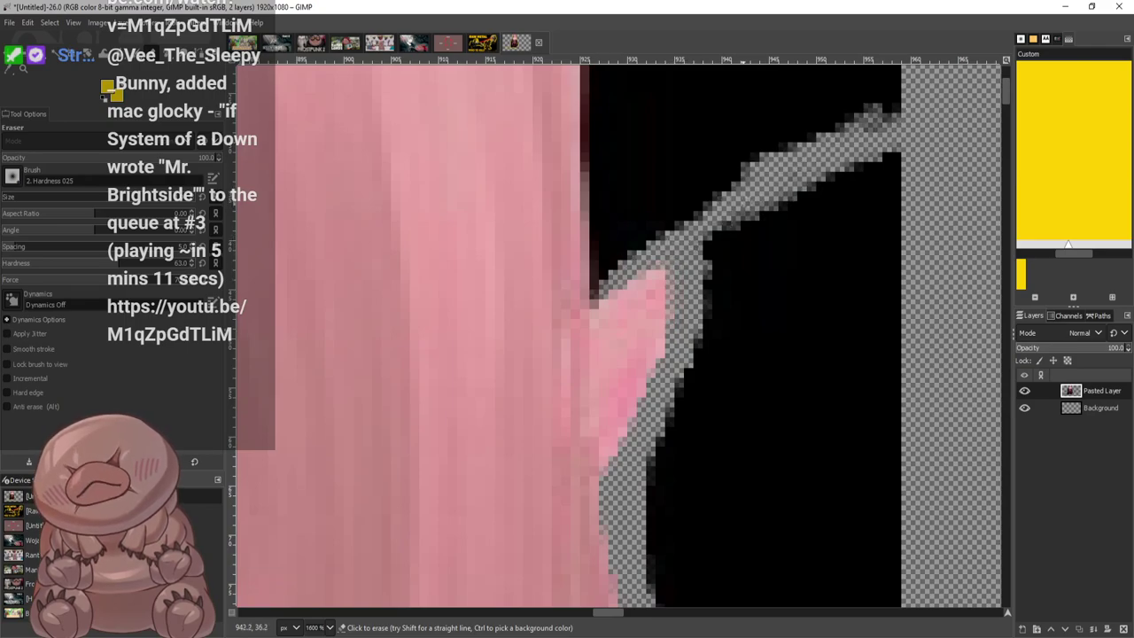
mouse_move(747, 198)
left_mouse_down()
mouse_move(678, 223)
mouse_move(795, 148)
left_mouse_up()
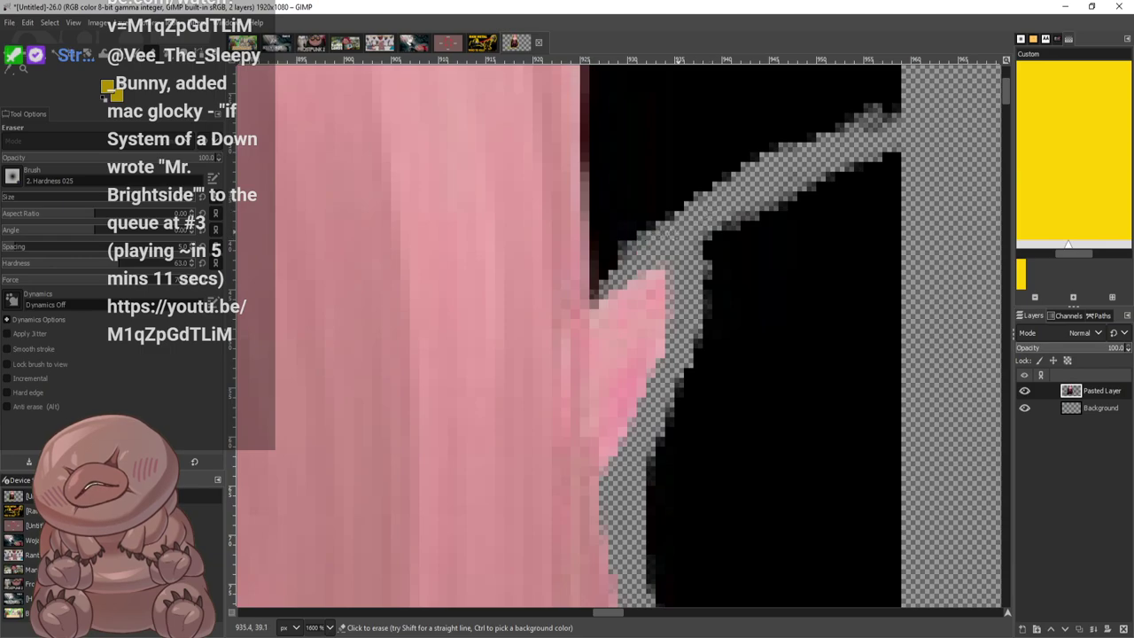
Try to remove the black background around the character using Fuzzy Select, and undo the deletion
scroll(891, 270, "down", 10)
scroll(895, 274, "down", 5)
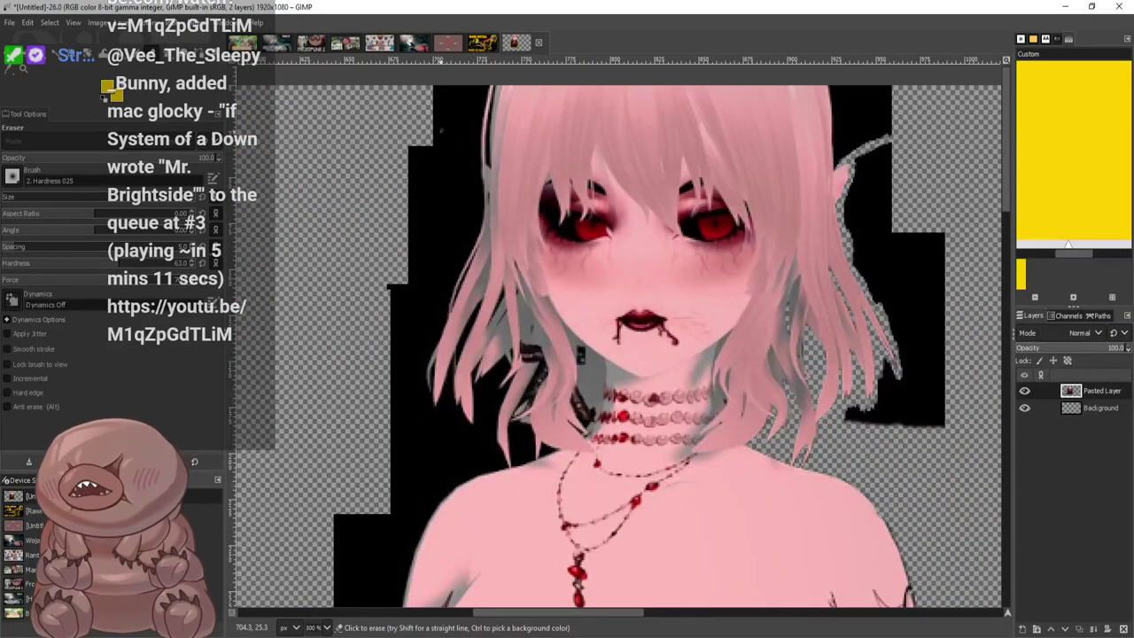
left_click(55, 54)
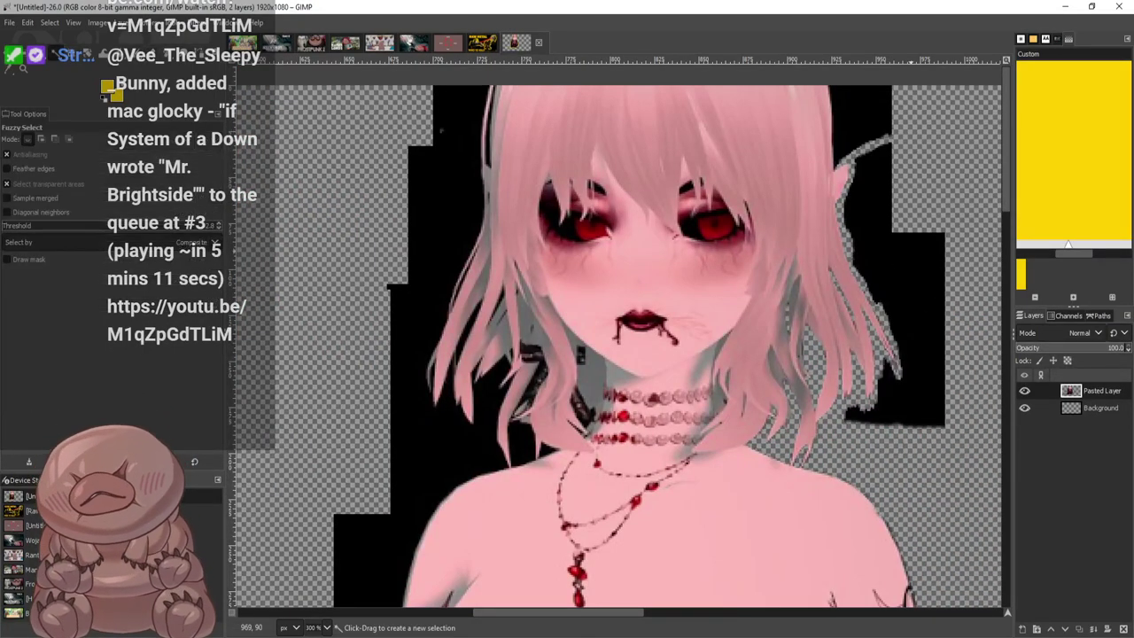
left_click(449, 215)
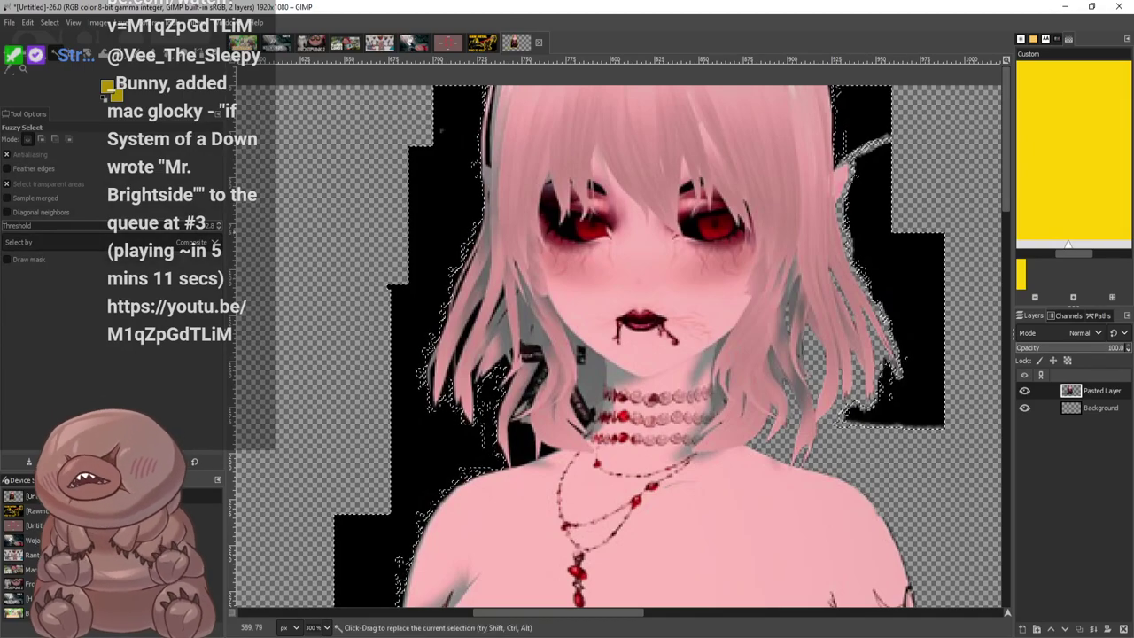
left_click(915, 279)
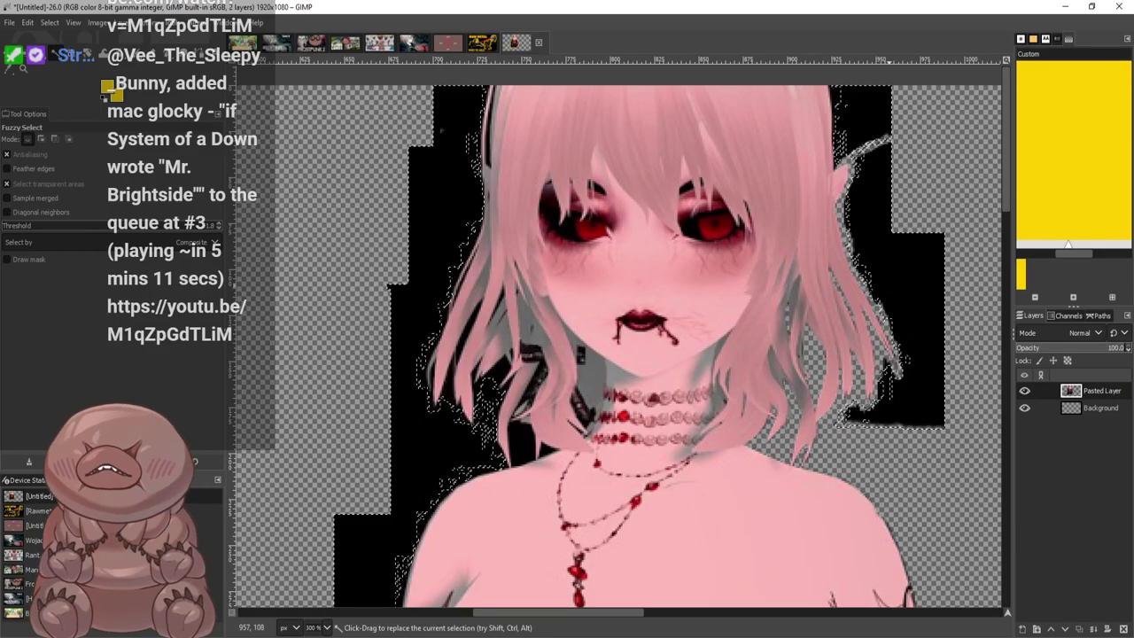
key("Delete")
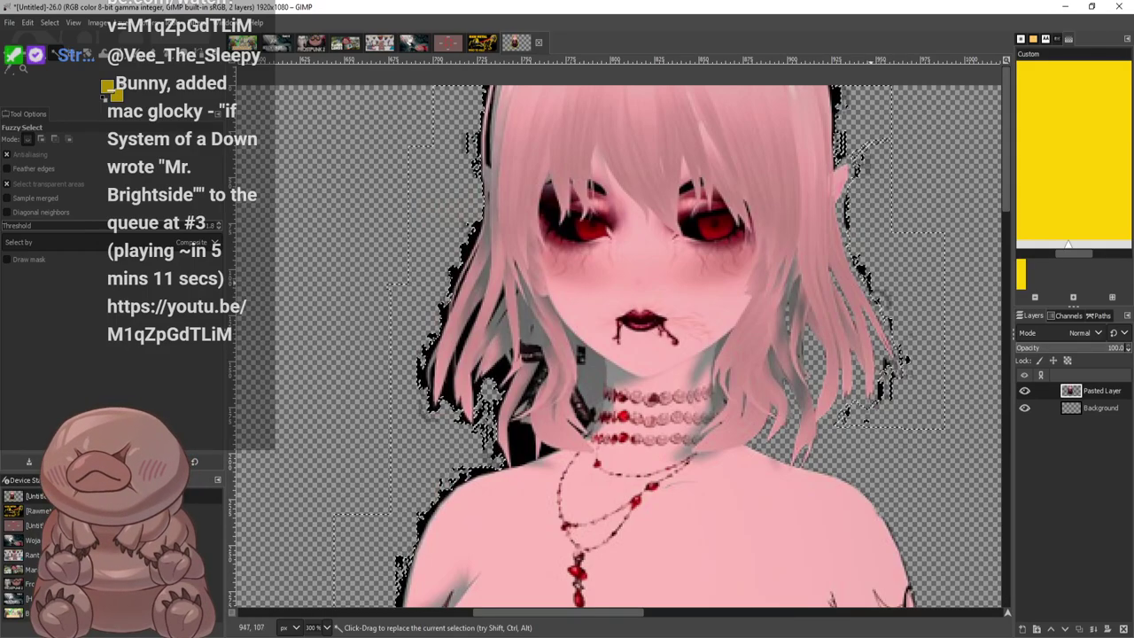
scroll(787, 281, "down", 4)
scroll(871, 343, "up", 1)
scroll(573, 586, "up", 4, "ctrl")
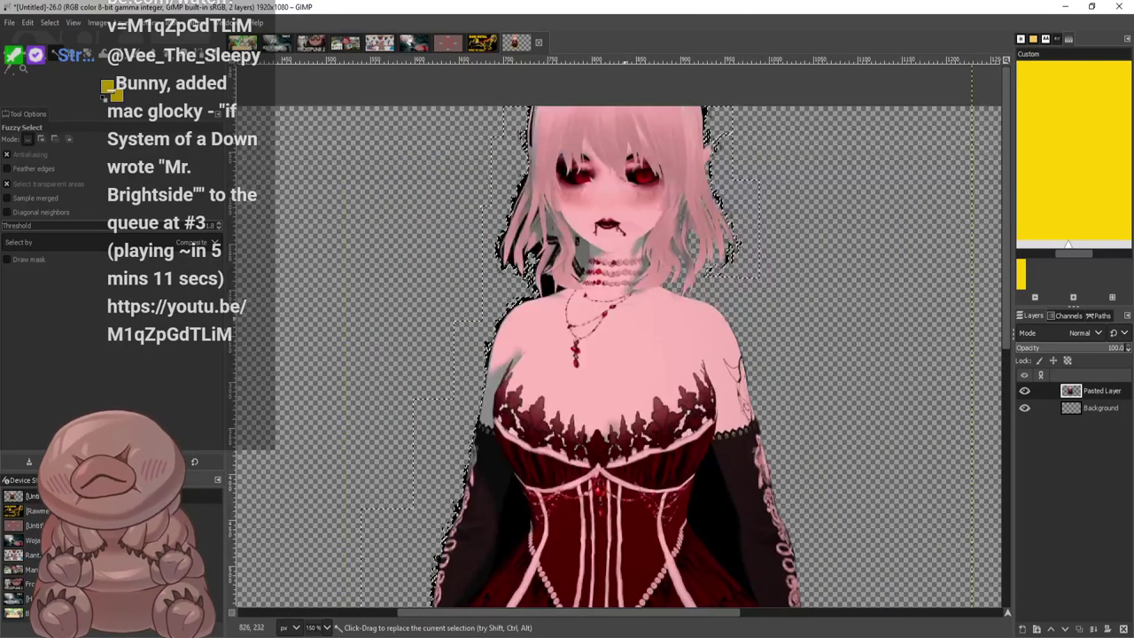
key("ctrl+z")
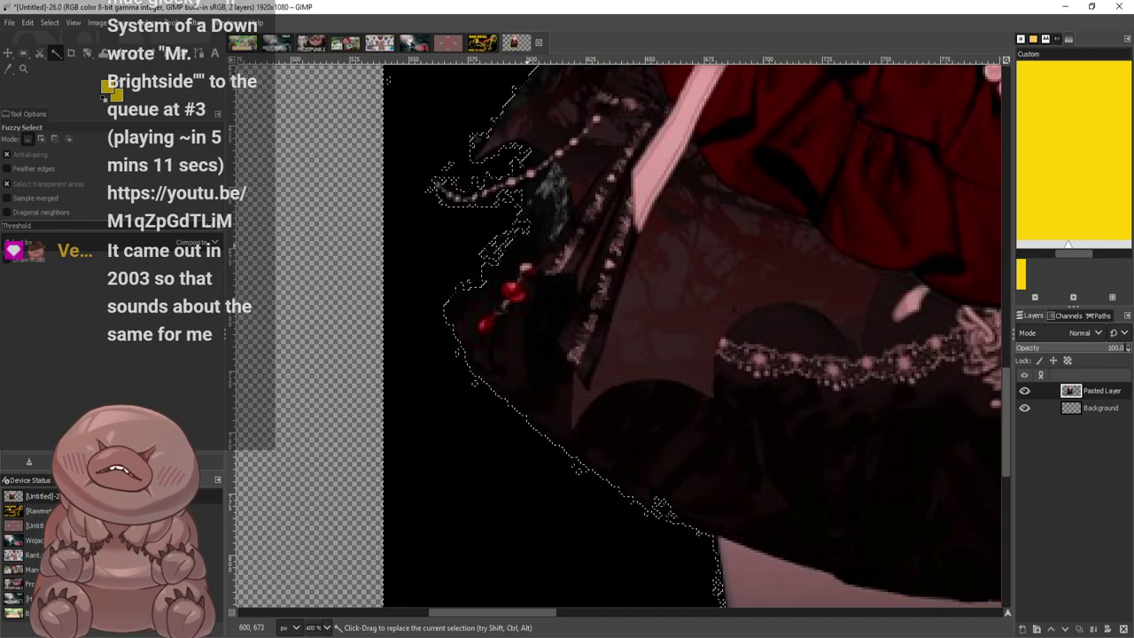
Try deleting the selected black around the skirt, then undo it and clear the selection
key("Delete")
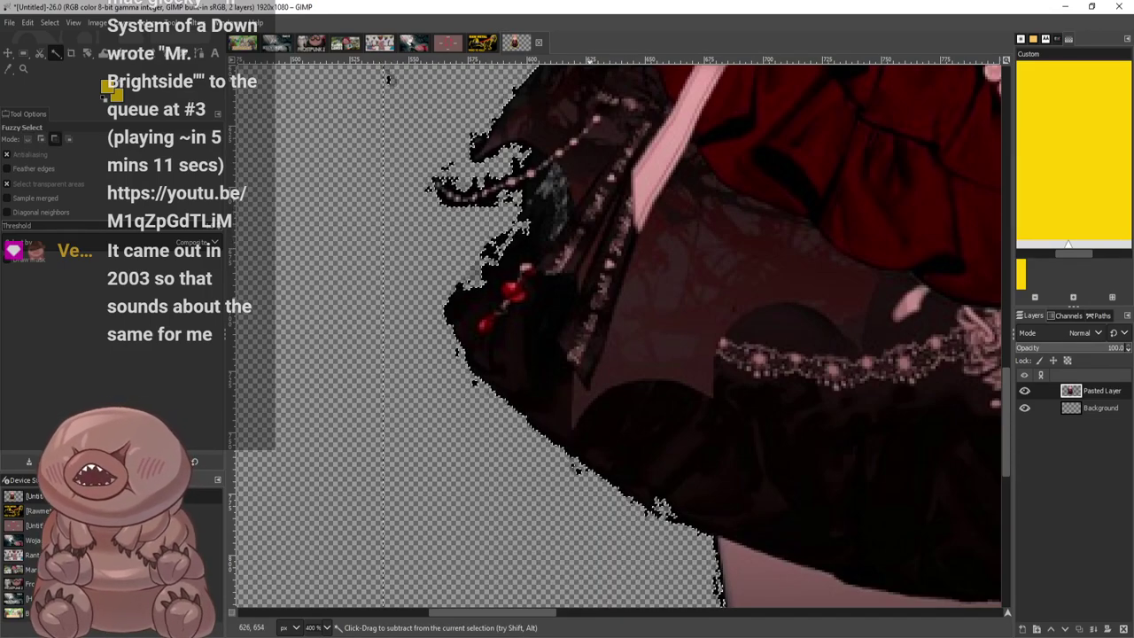
key("ctrl+z")
scroll(621, 336, "down", 5)
scroll(620, 337, "up", 20)
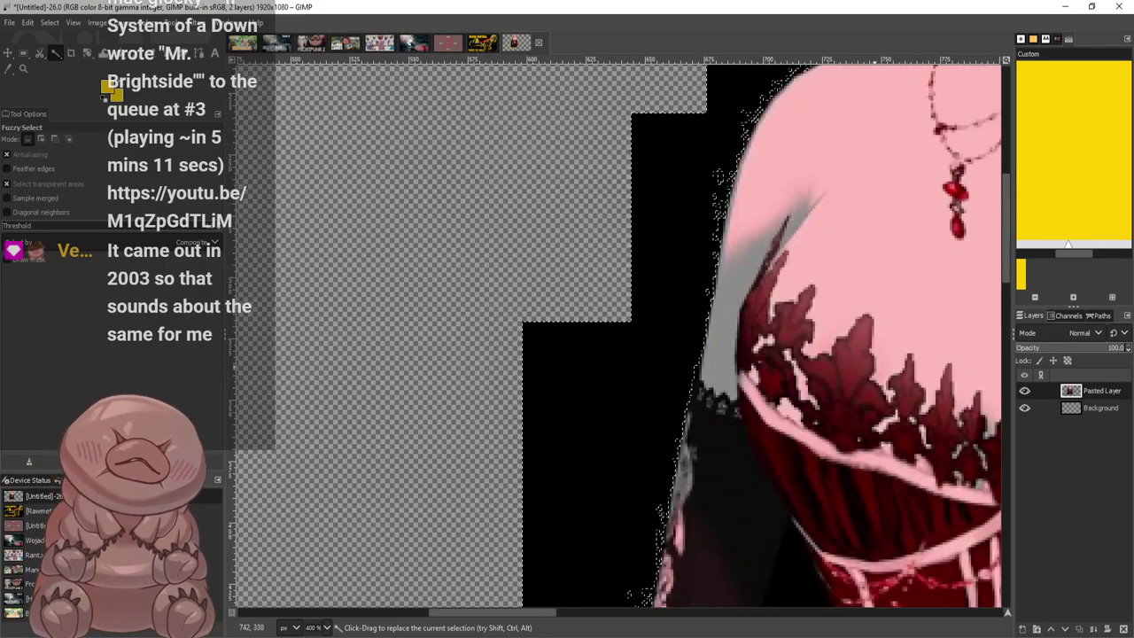
left_click_drag(507, 613, 630, 613)
scroll(632, 275, "up", 9)
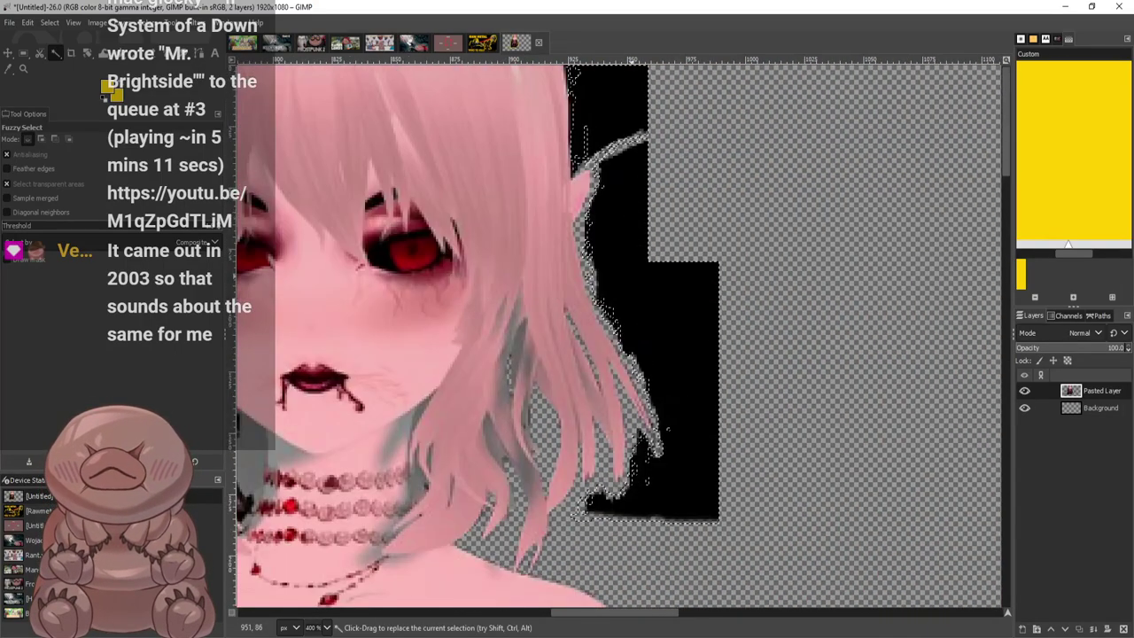
scroll(627, 171, "up", 2)
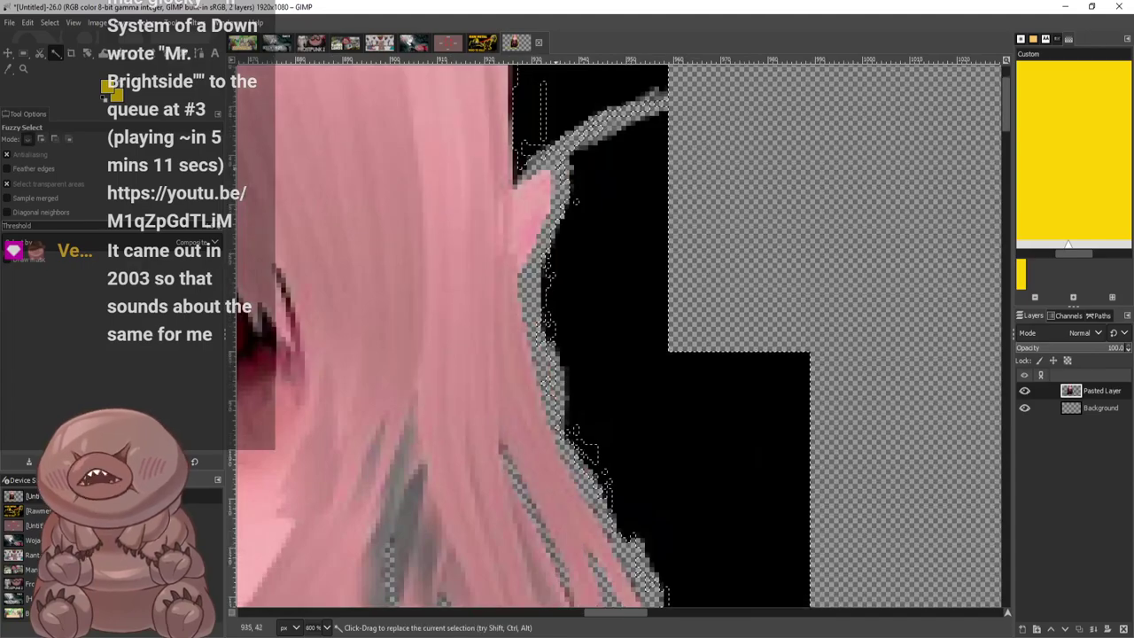
key("r")
key("ctrl+shift+a")
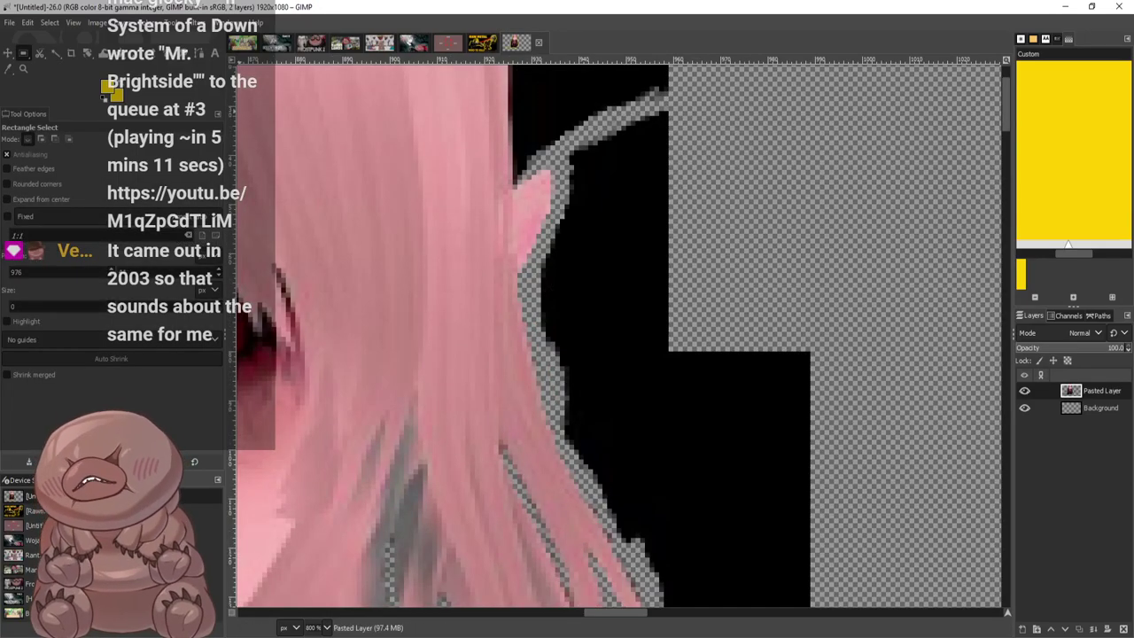
Widen the transparent gap around the ear and down the hair's outer edge with the Eraser
key("shift+e")
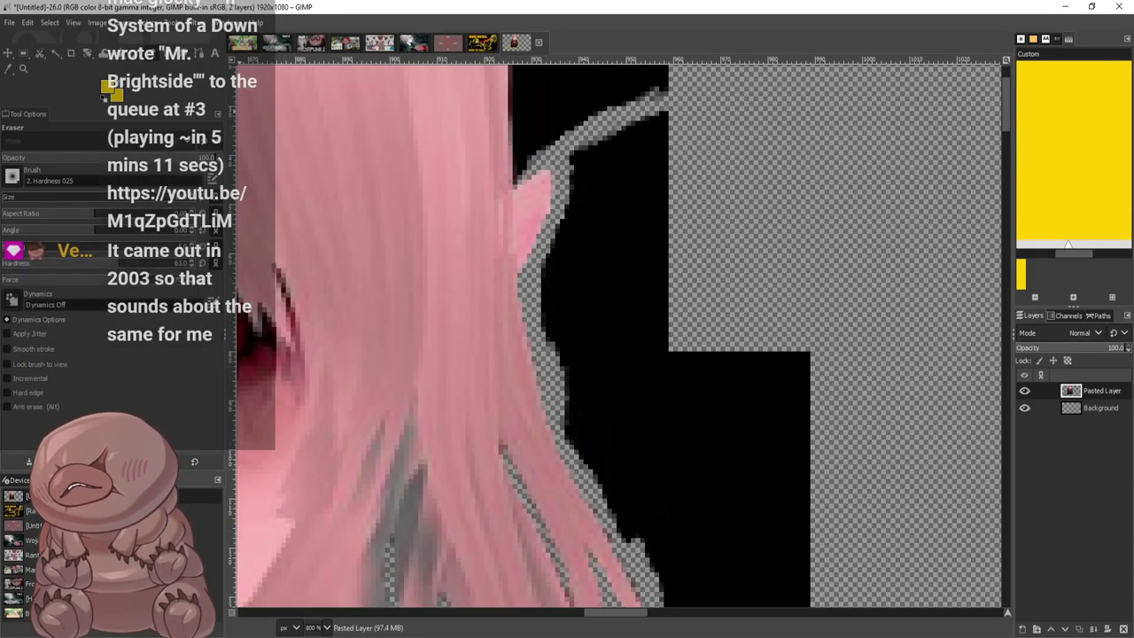
mouse_move(28, 114)
left_mouse_down()
mouse_move(372, 222)
mouse_move(78, 108)
left_mouse_up()
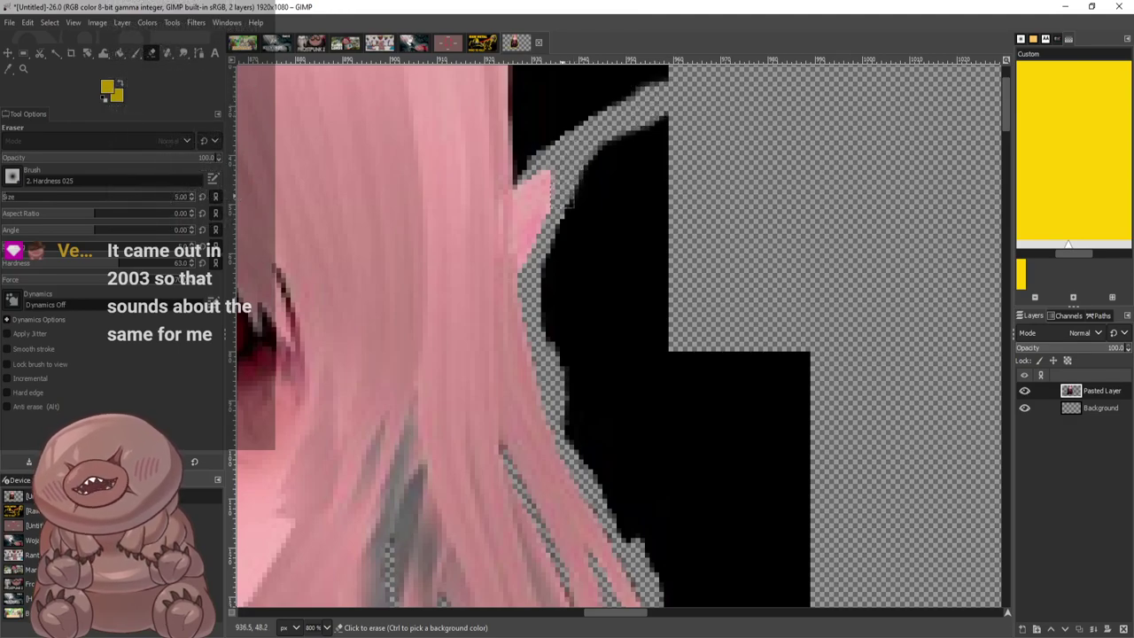
left_click_drag(544, 294, 568, 367)
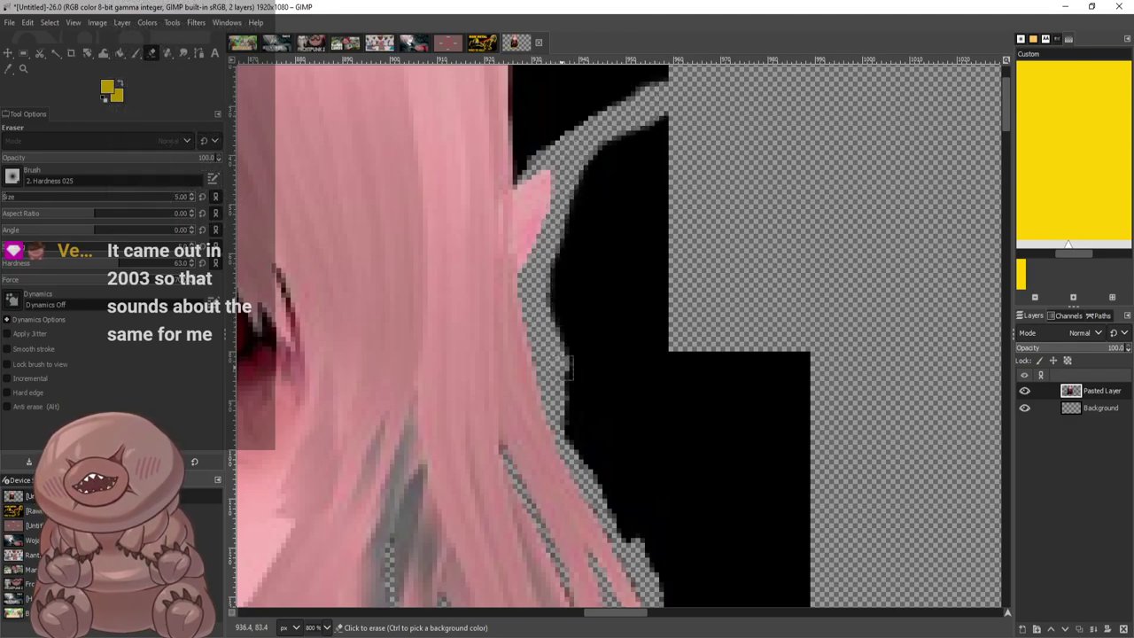
left_click_drag(629, 135, 581, 206)
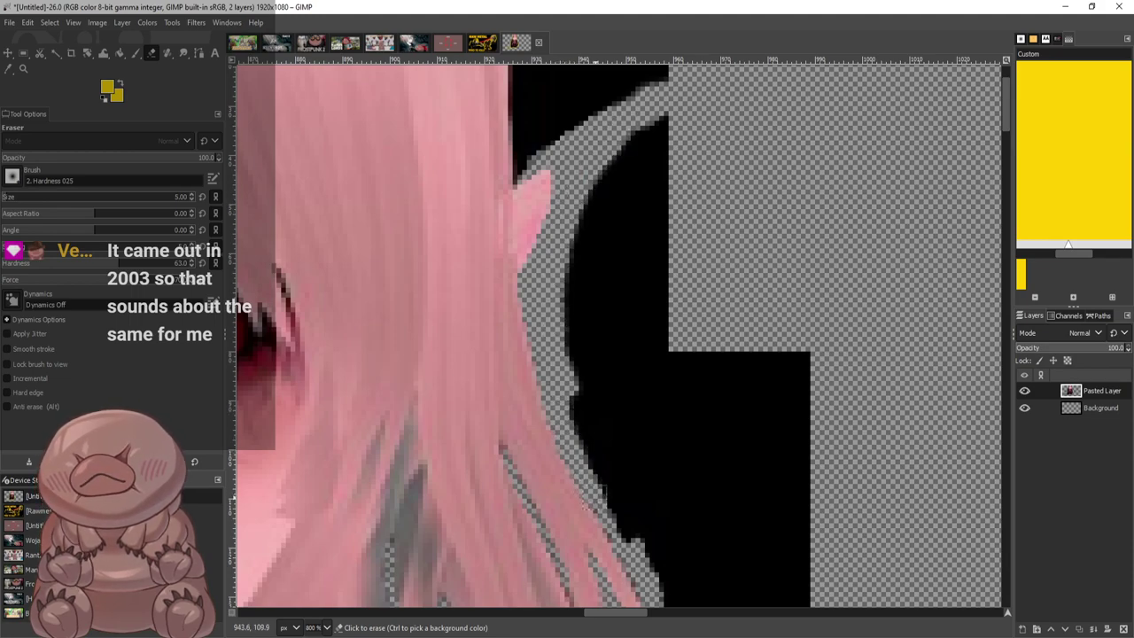
mouse_move(599, 462)
left_mouse_down()
mouse_move(576, 378)
mouse_move(617, 478)
left_mouse_up()
Erase the black around the tips of the lower hair strands, down to the black area's lower edge
scroll(687, 381, "down", 5)
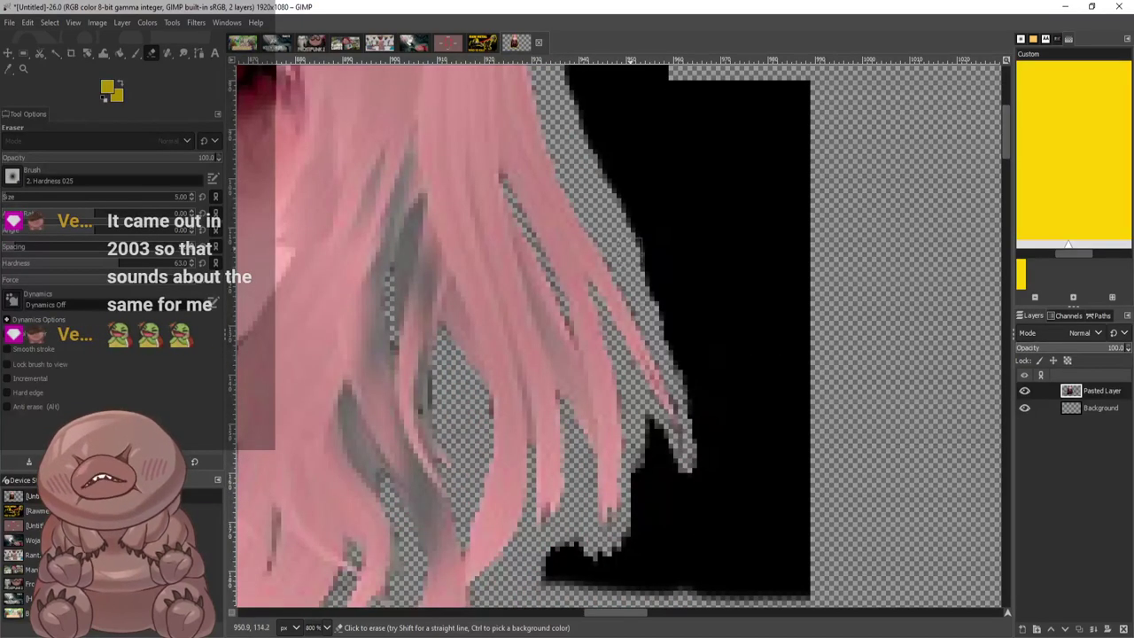
left_click_drag(638, 237, 669, 328)
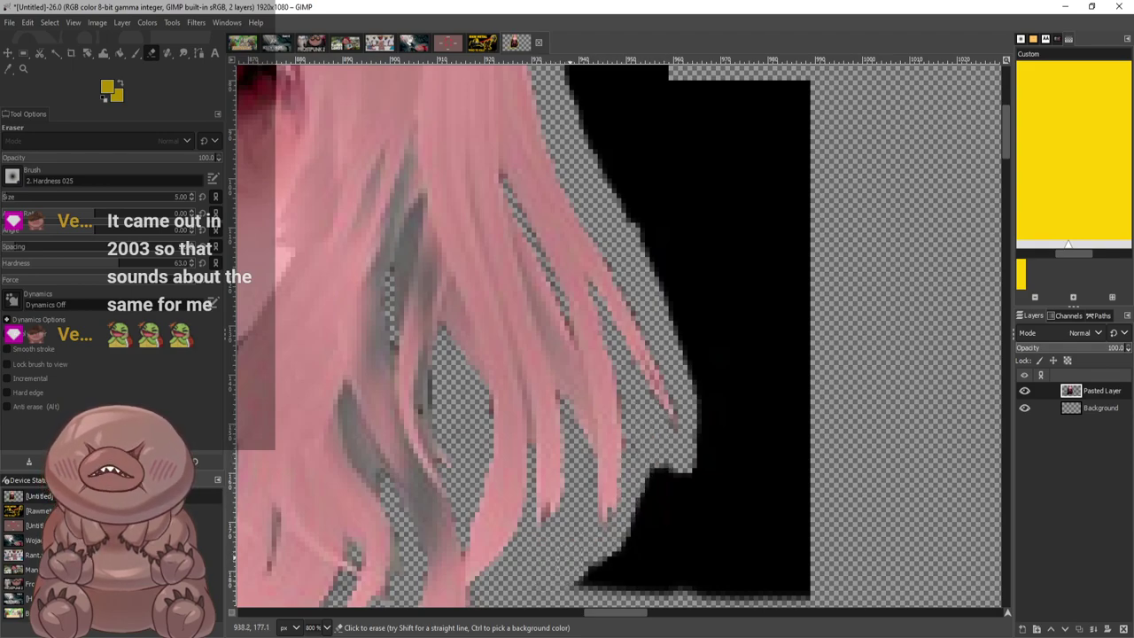
mouse_move(667, 476)
left_mouse_down()
mouse_move(641, 525)
mouse_move(589, 569)
mouse_move(625, 592)
left_mouse_up()
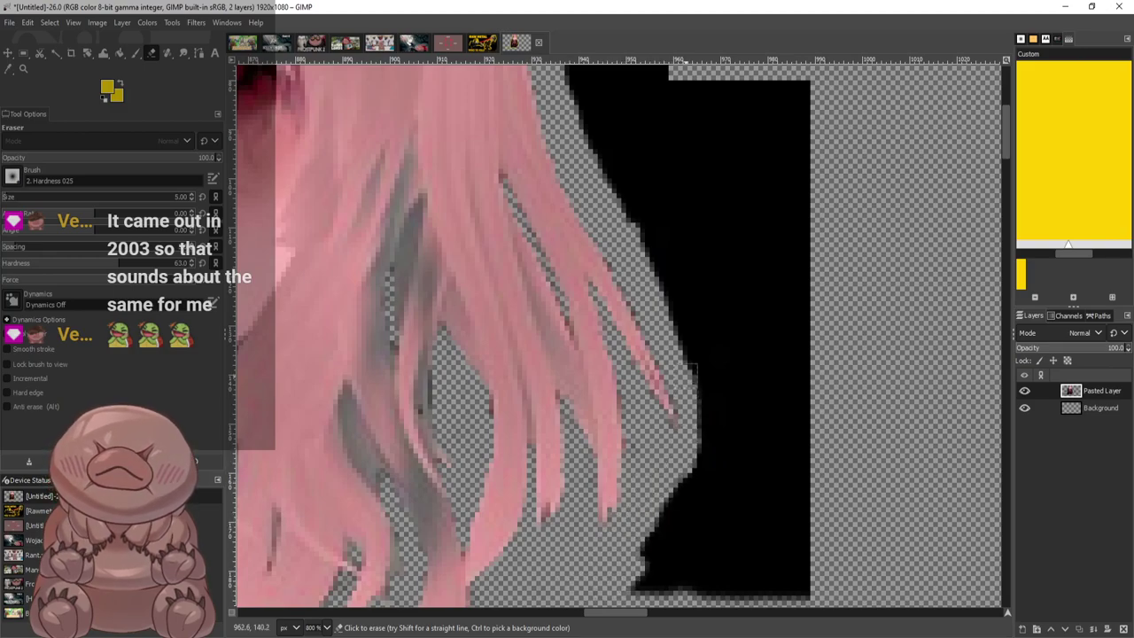
Widen the erased gap from the outer strand's tip back up past the ear to the black area's edge
left_click_drag(672, 333, 648, 211)
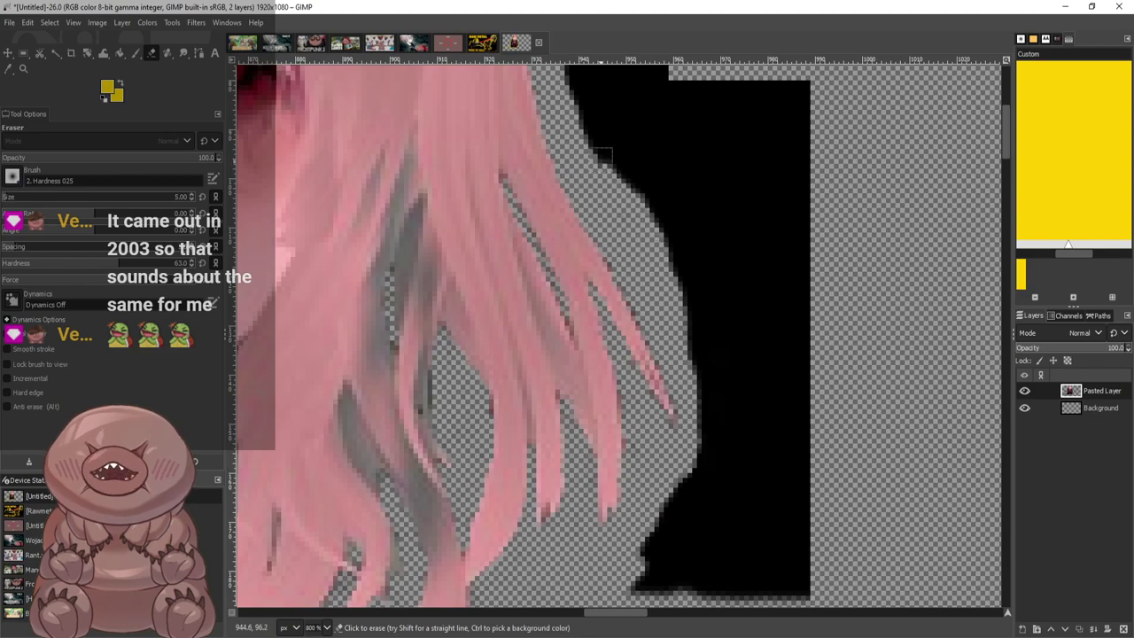
left_click_drag(603, 156, 588, 108)
scroll(589, 108, "up", 3)
mouse_move(576, 232)
left_mouse_down()
mouse_move(573, 133)
mouse_move(590, 119)
left_mouse_up()
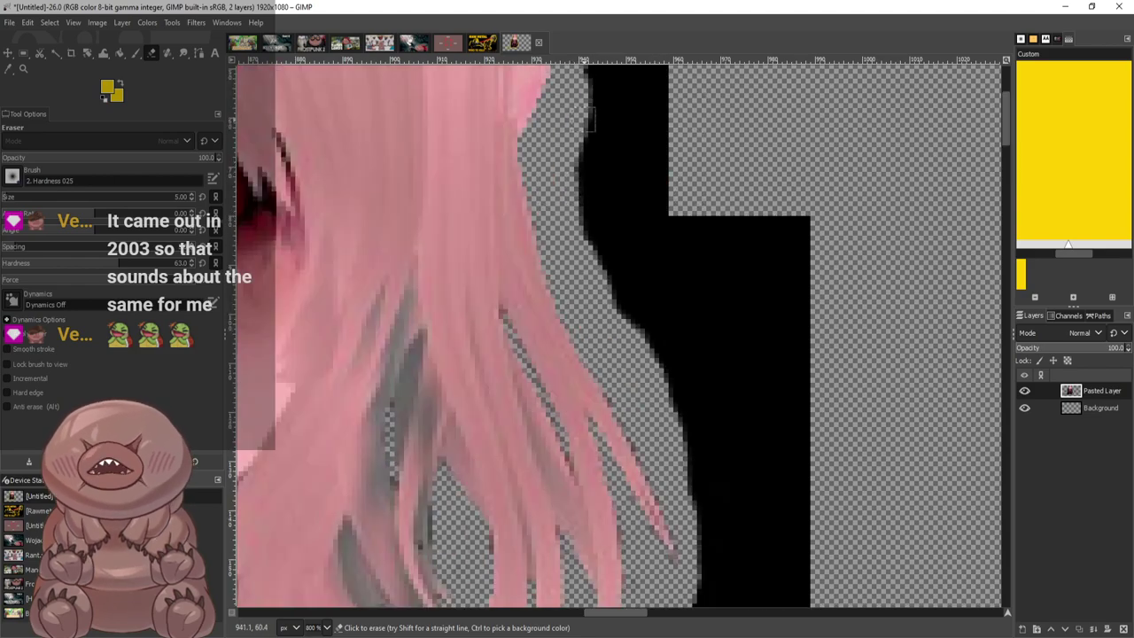
scroll(586, 121, "up", 1)
mouse_move(594, 211)
left_mouse_down()
mouse_move(617, 161)
mouse_move(659, 122)
left_mouse_up()
Select the isolated black block beside the ear and lower hair with Fuzzy Select and delete it
scroll(766, 165, "down", 3)
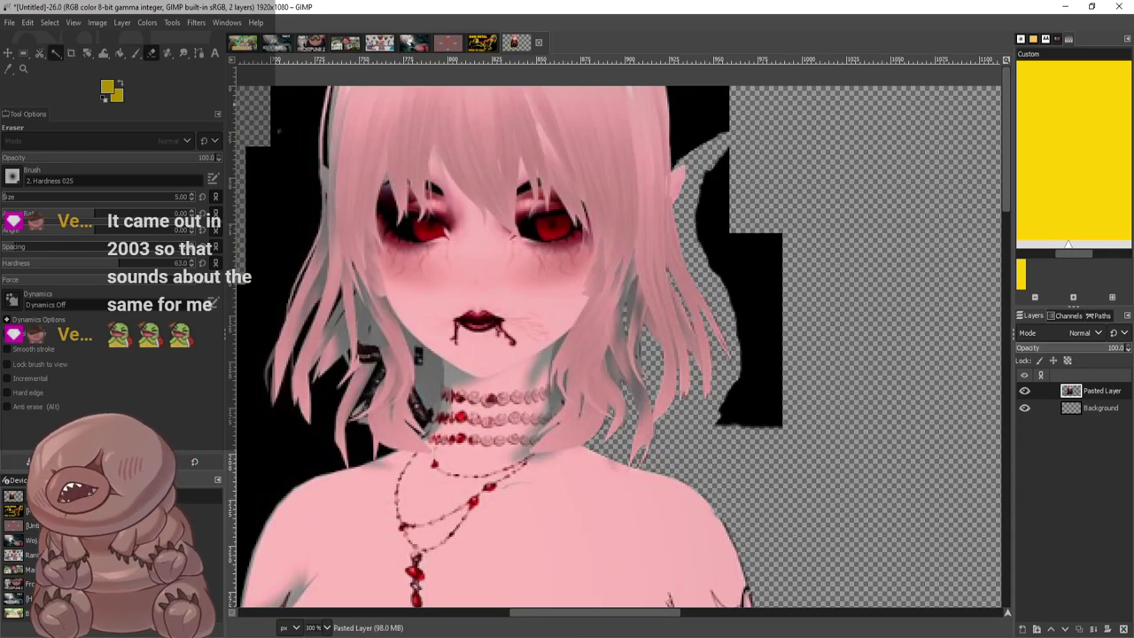
key("u")
left_click(744, 361)
key("Delete")
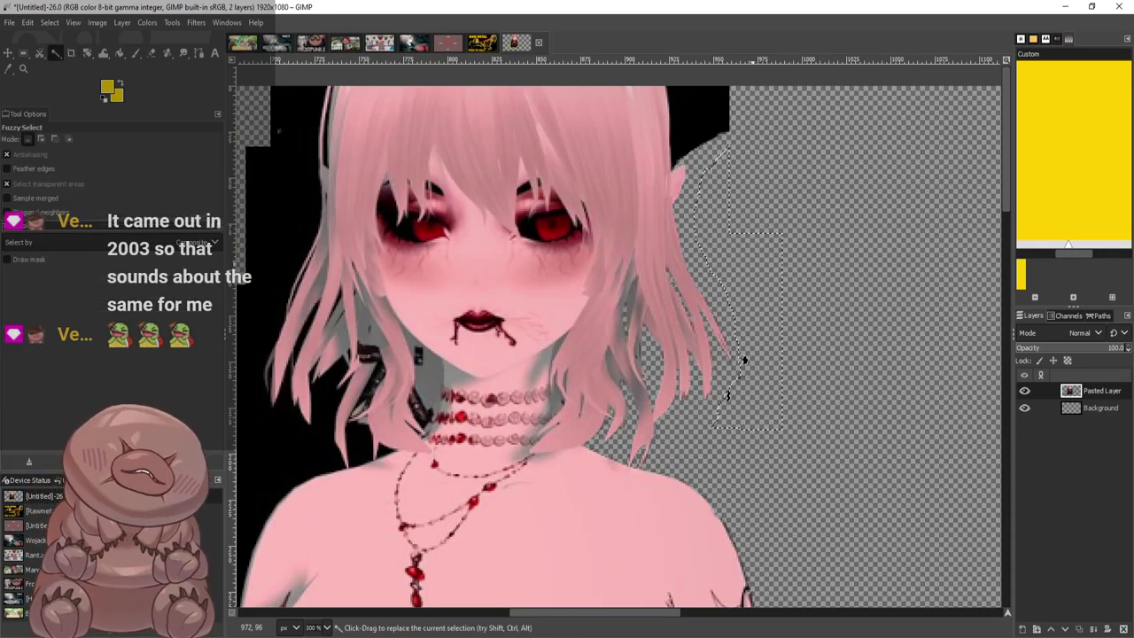
Clear the selection and erase the leftover black specks beside the lower strand tips
scroll(736, 363, "up", 4)
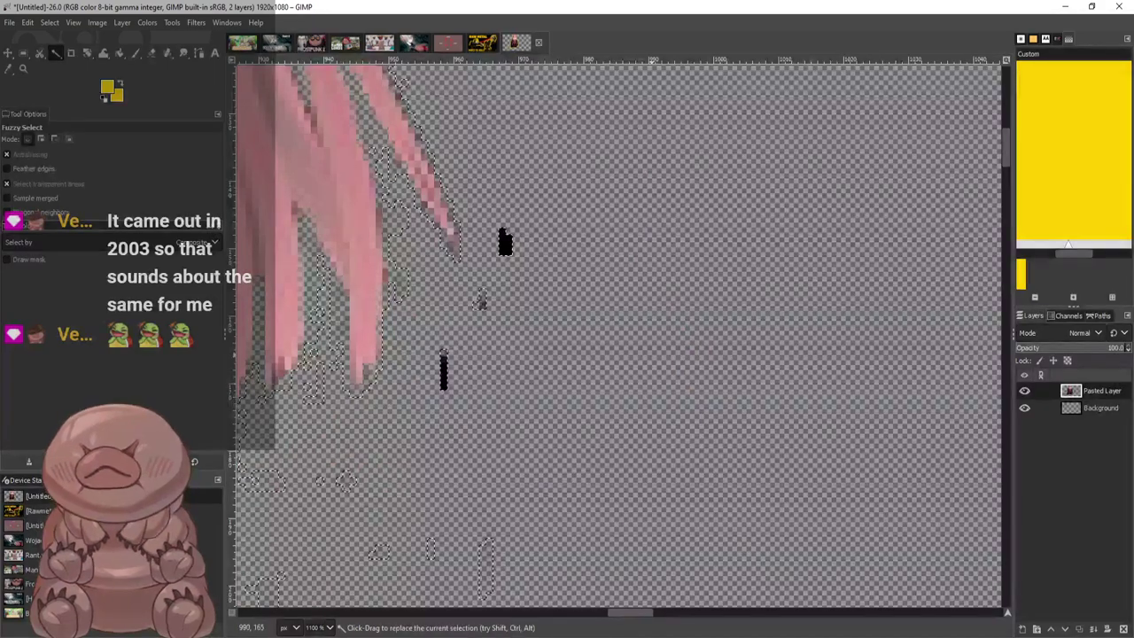
left_click(8, 53)
left_click(23, 53)
left_click_drag(635, 188, 623, 194)
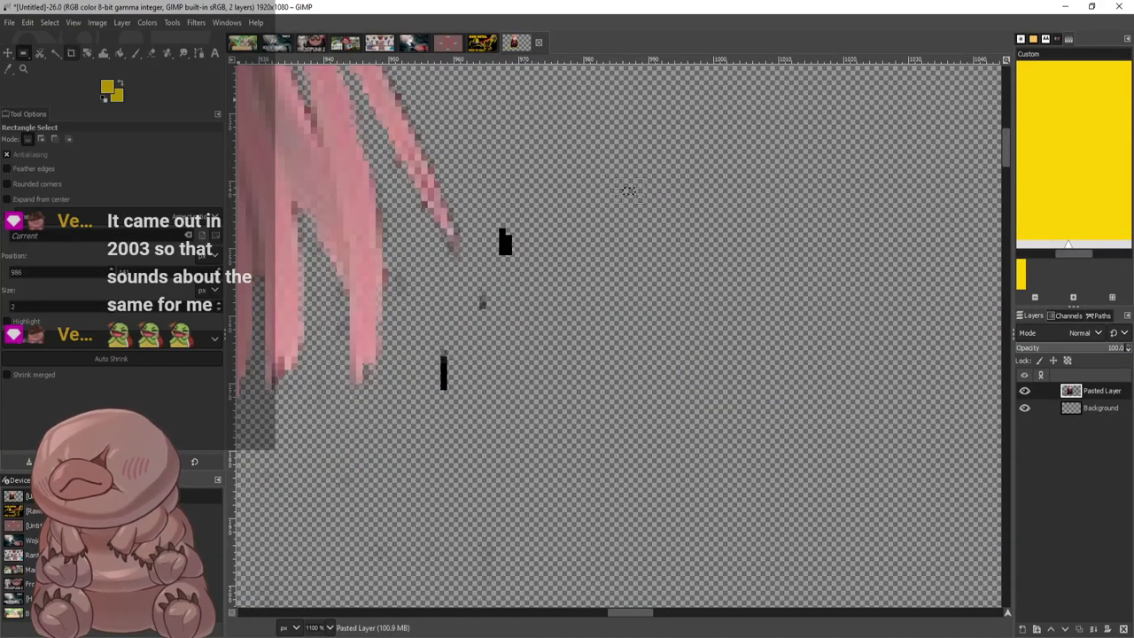
key("shift+e")
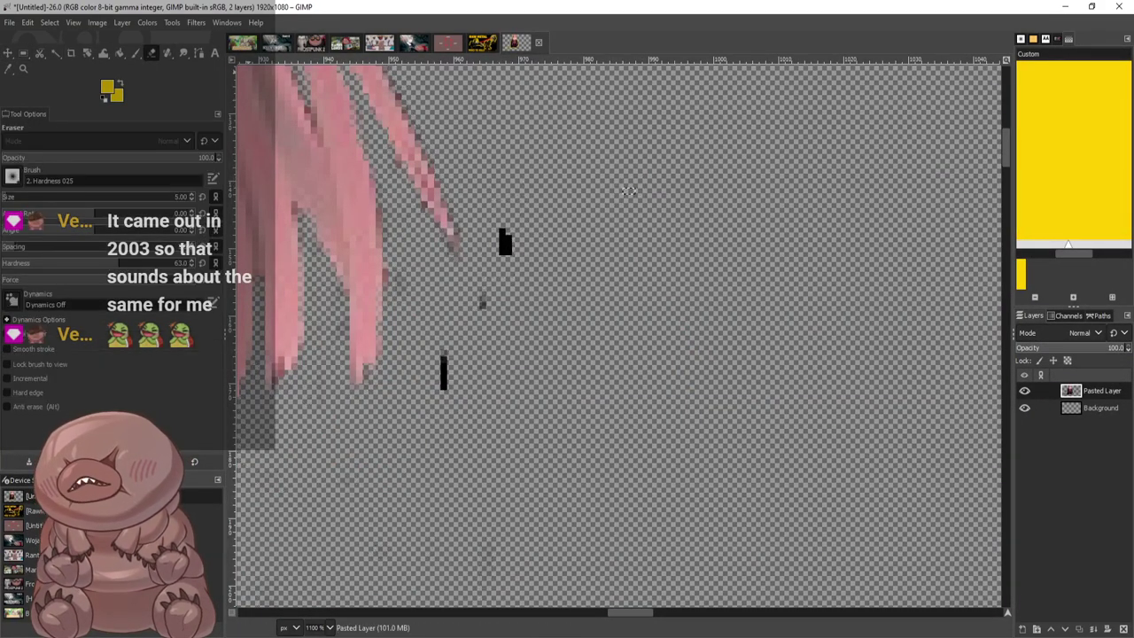
key("r")
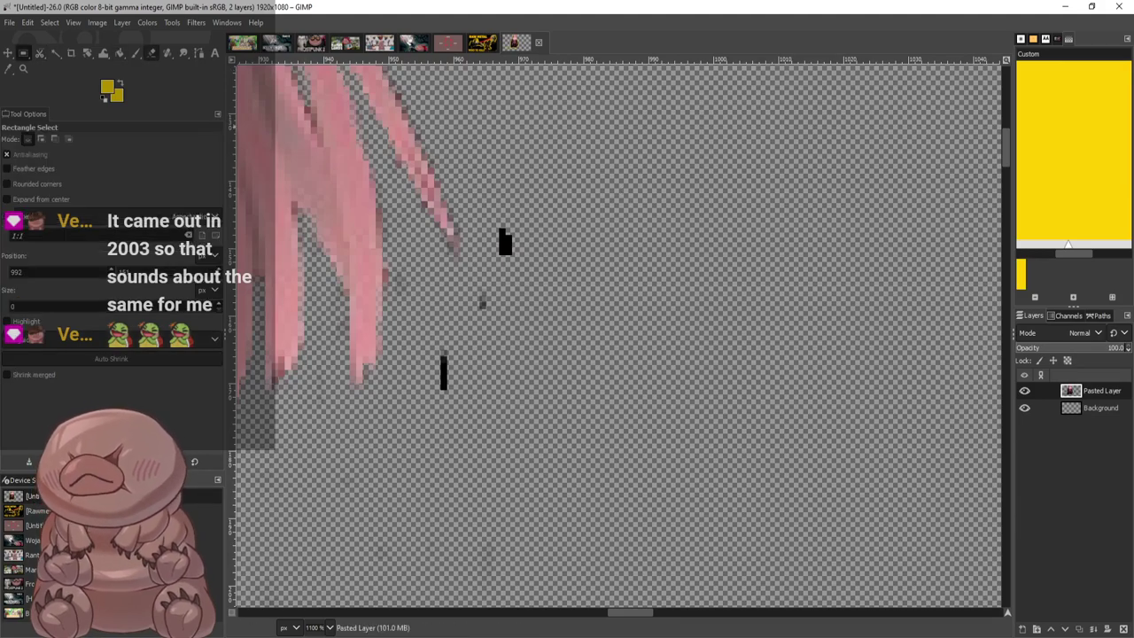
key("shift+e")
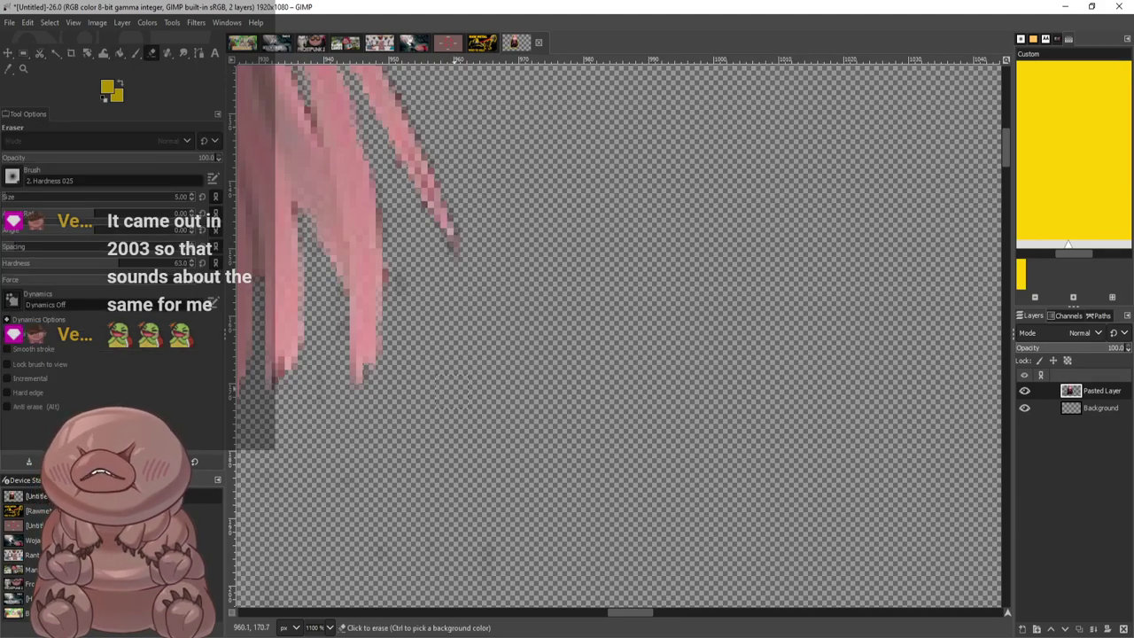
Erase the black directly above the ear and along the vertical hair edge, out to the black area's outer edge
key("2")
scroll(483, 157, "up", 3)
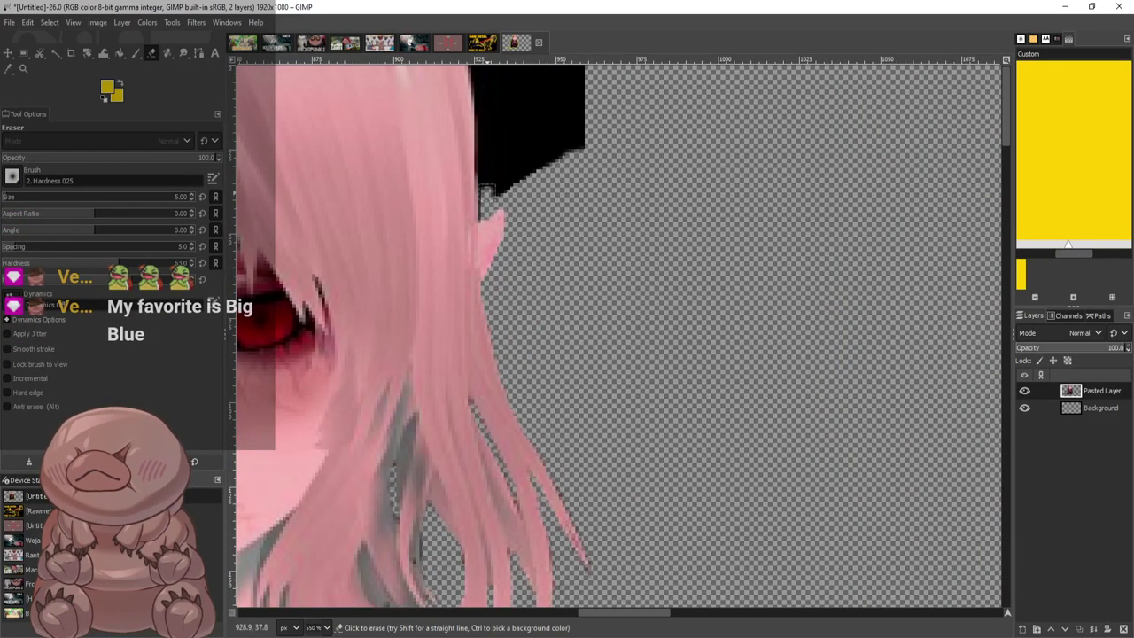
scroll(487, 191, "up", 3)
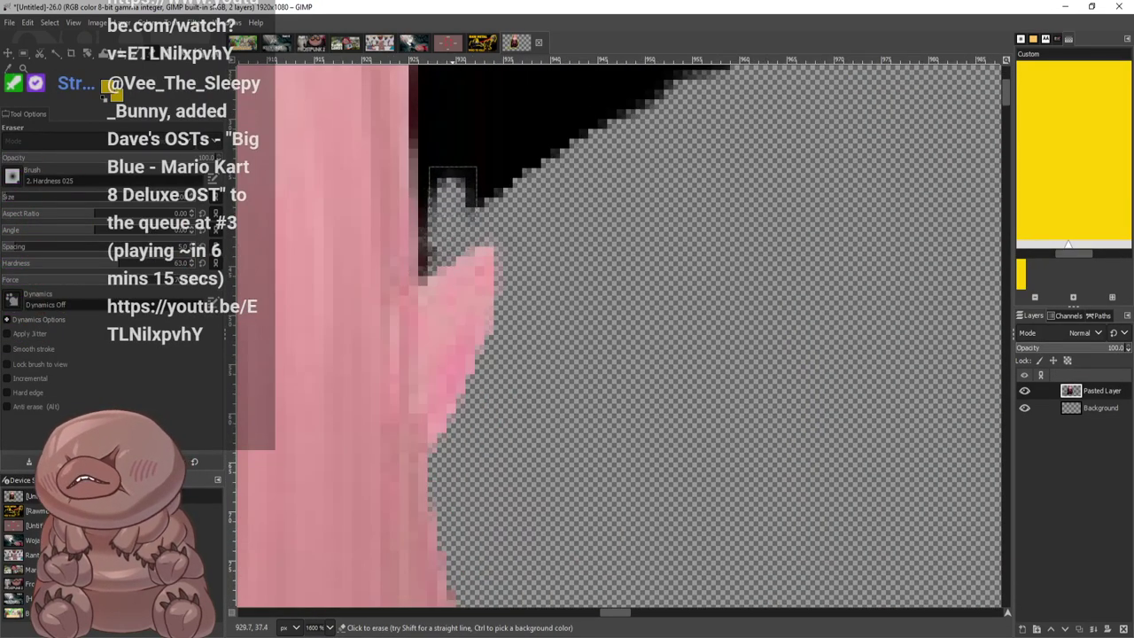
mouse_move(452, 186)
left_mouse_down()
mouse_move(642, 130)
mouse_move(638, 99)
mouse_move(614, 86)
mouse_move(515, 133)
mouse_move(490, 106)
mouse_move(458, 129)
mouse_move(427, 217)
left_mouse_up()
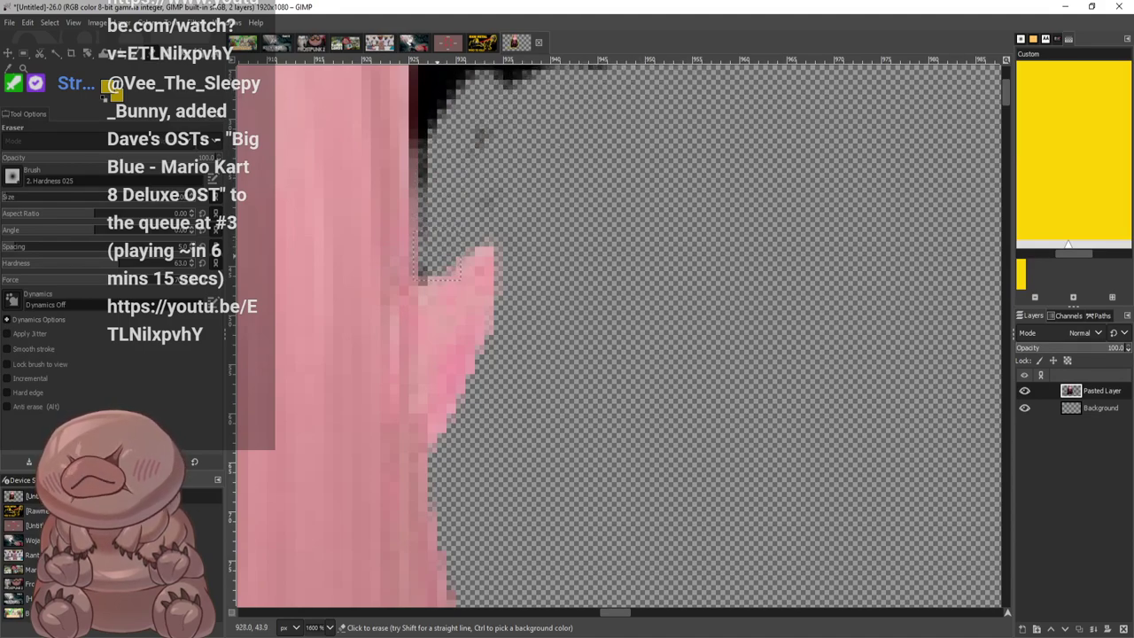
left_click_drag(469, 133, 471, 160)
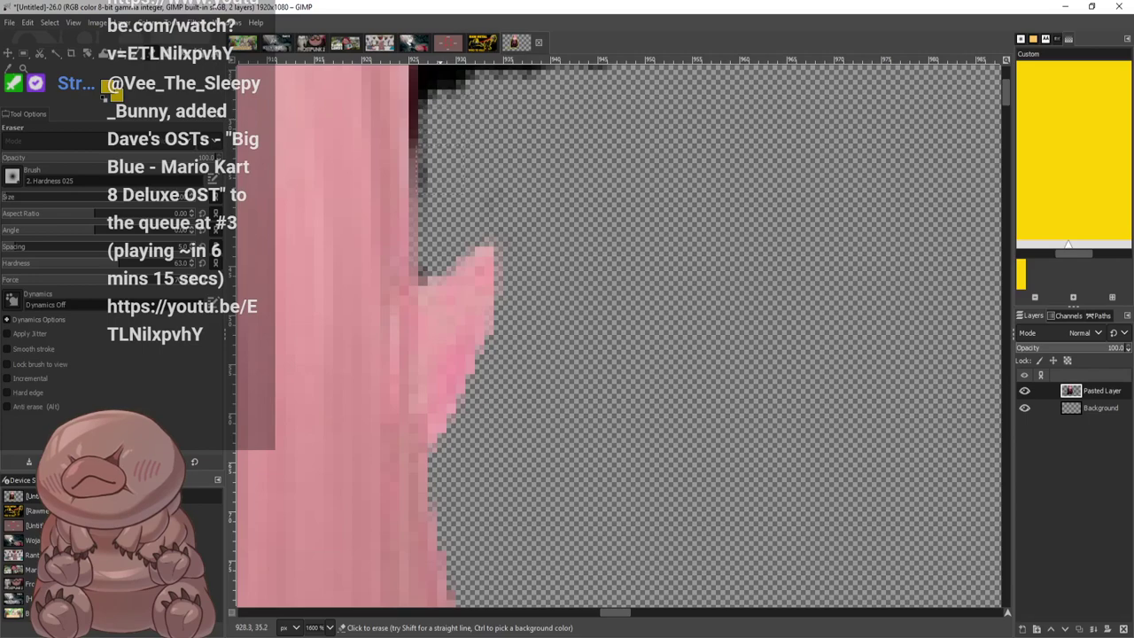
scroll(445, 282, "up", 5)
mouse_move(448, 315)
left_mouse_down()
mouse_move(420, 345)
mouse_move(441, 71)
mouse_move(718, 93)
mouse_move(585, 133)
mouse_move(476, 87)
mouse_move(496, 257)
mouse_move(523, 310)
mouse_move(545, 146)
mouse_move(592, 281)
mouse_move(638, 186)
mouse_move(678, 266)
mouse_move(722, 155)
left_mouse_up()
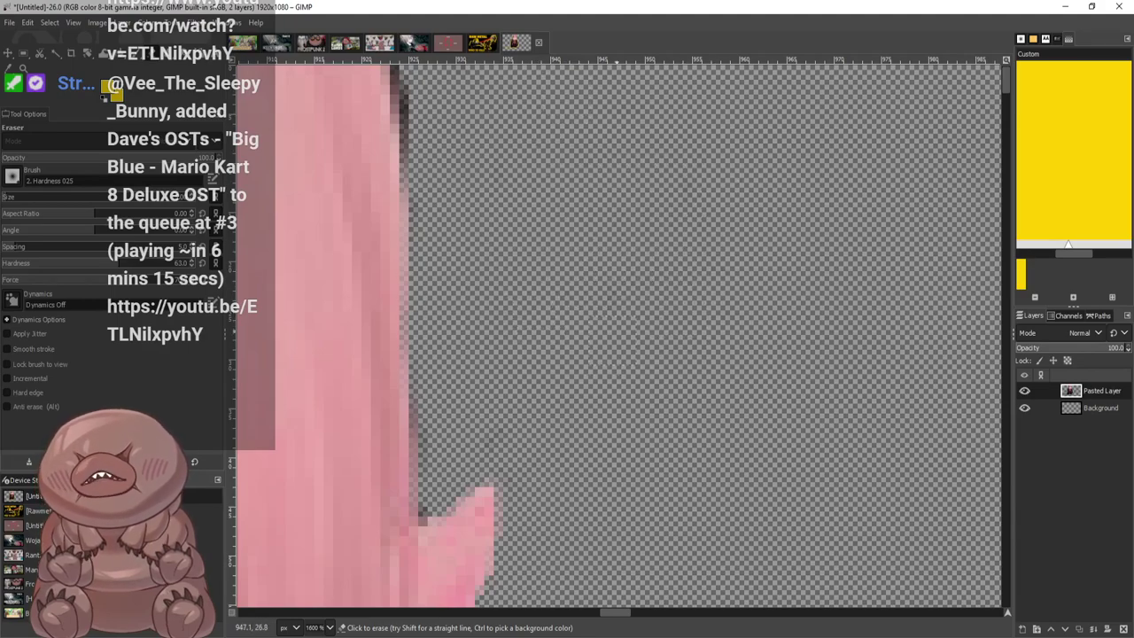
Erase a transparent band along the upper side of the hair where it curves toward the crown
scroll(688, 259, "down", 6)
left_click(8, 53)
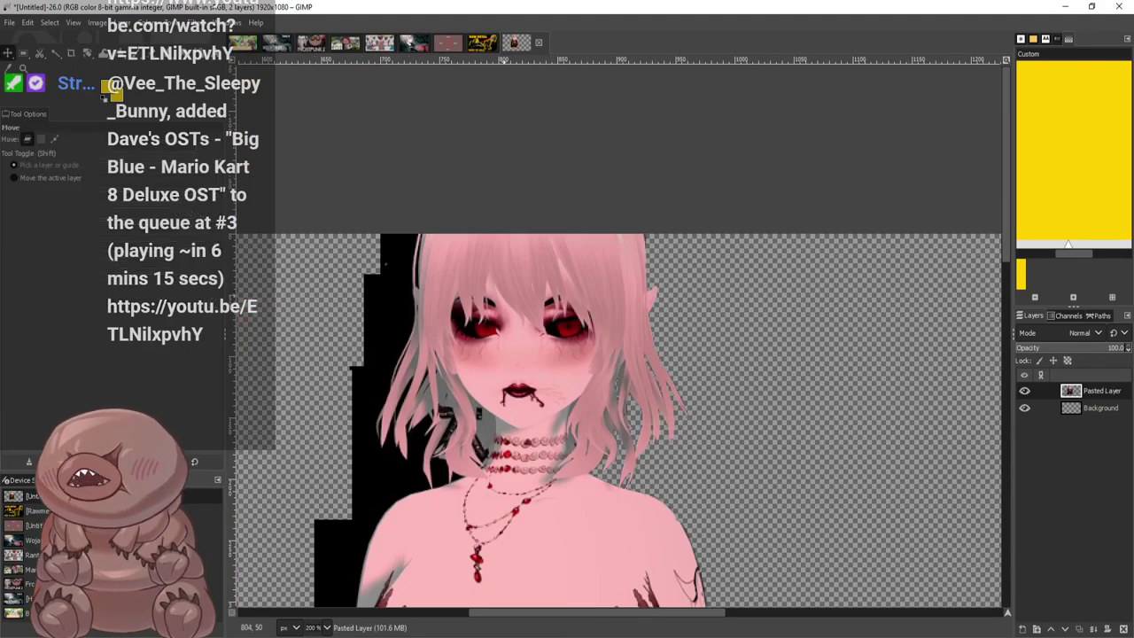
left_click_drag(505, 293, 497, 417)
scroll(635, 348, "up", 5)
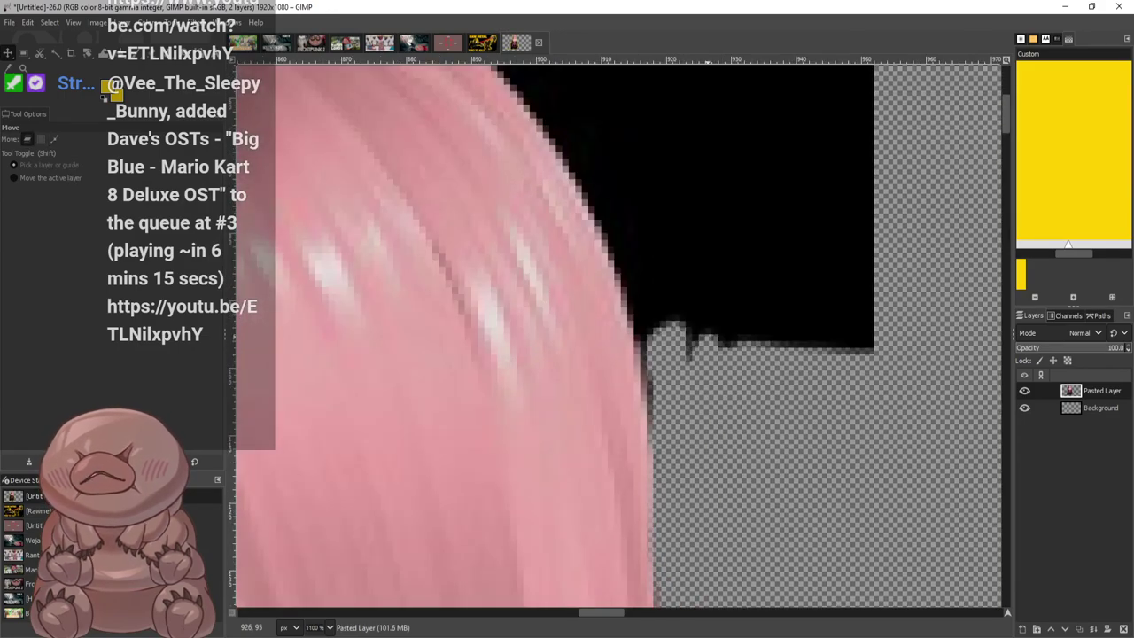
key("shift+e")
mouse_move(571, 124)
left_mouse_down()
mouse_move(645, 330)
mouse_move(658, 439)
mouse_move(602, 233)
left_mouse_up()
left_click_drag(584, 163, 543, 86)
Extend the transparent band along the crown, cut it through to the black area's upper edge, and widen it along the curve
scroll(574, 181, "up", 6)
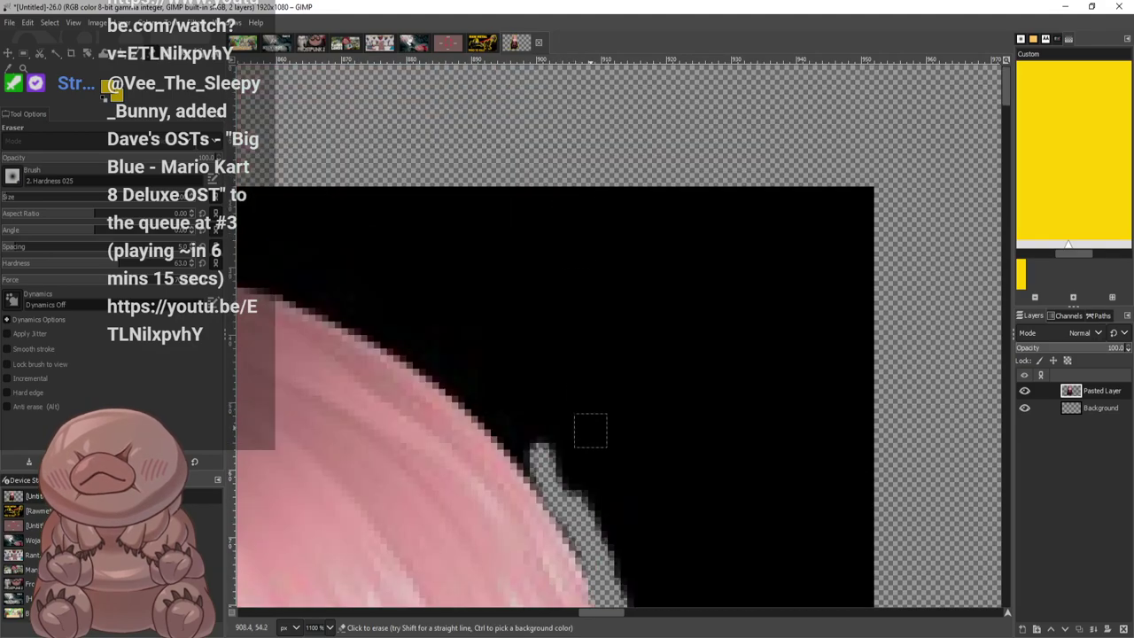
mouse_move(517, 455)
left_mouse_down()
mouse_move(454, 383)
mouse_move(376, 332)
left_mouse_up()
mouse_move(512, 403)
left_mouse_down()
mouse_move(597, 489)
mouse_move(478, 365)
mouse_move(359, 322)
mouse_move(411, 325)
mouse_move(354, 314)
mouse_move(368, 184)
mouse_move(359, 323)
mouse_move(388, 166)
mouse_move(395, 333)
mouse_move(423, 326)
mouse_move(582, 453)
mouse_move(577, 499)
mouse_move(591, 519)
mouse_move(541, 412)
left_mouse_up()
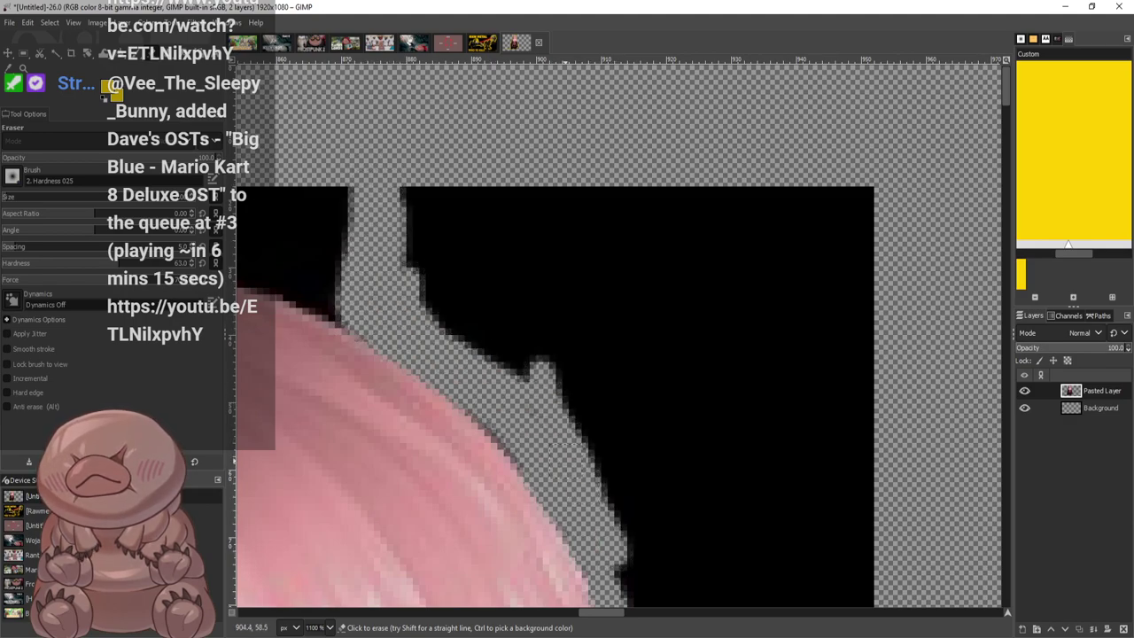
scroll(580, 448, "down", 7)
mouse_move(623, 155)
left_mouse_down()
mouse_move(658, 259)
mouse_move(689, 306)
left_mouse_up()
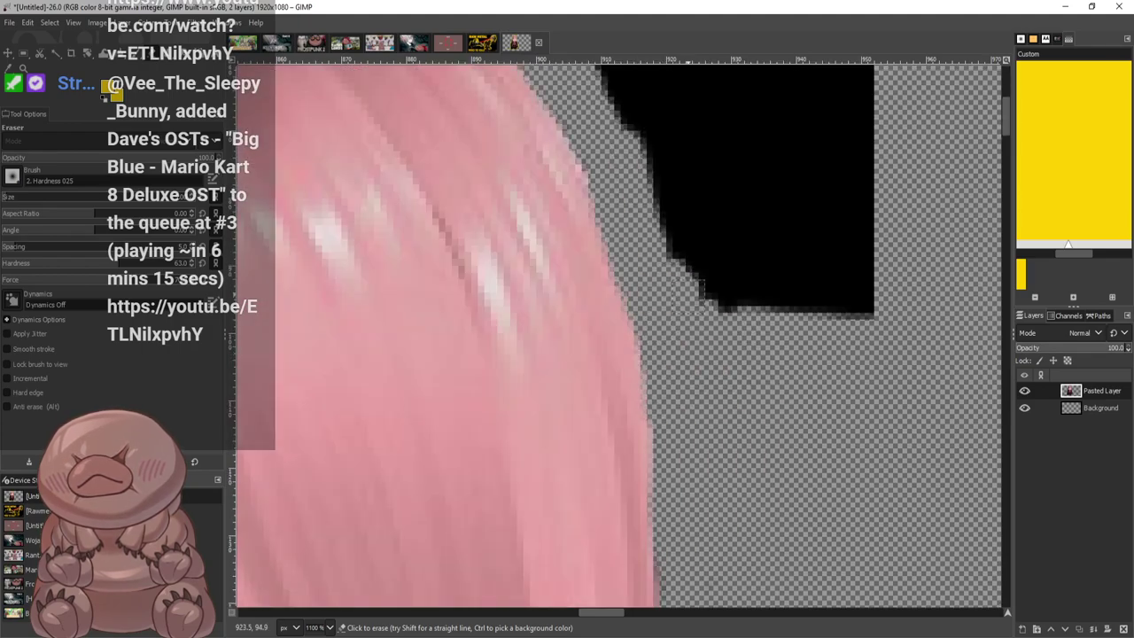
Select the isolated black block beside the crown with Fuzzy Select and delete it
scroll(664, 262, "down", 3)
left_click(56, 53)
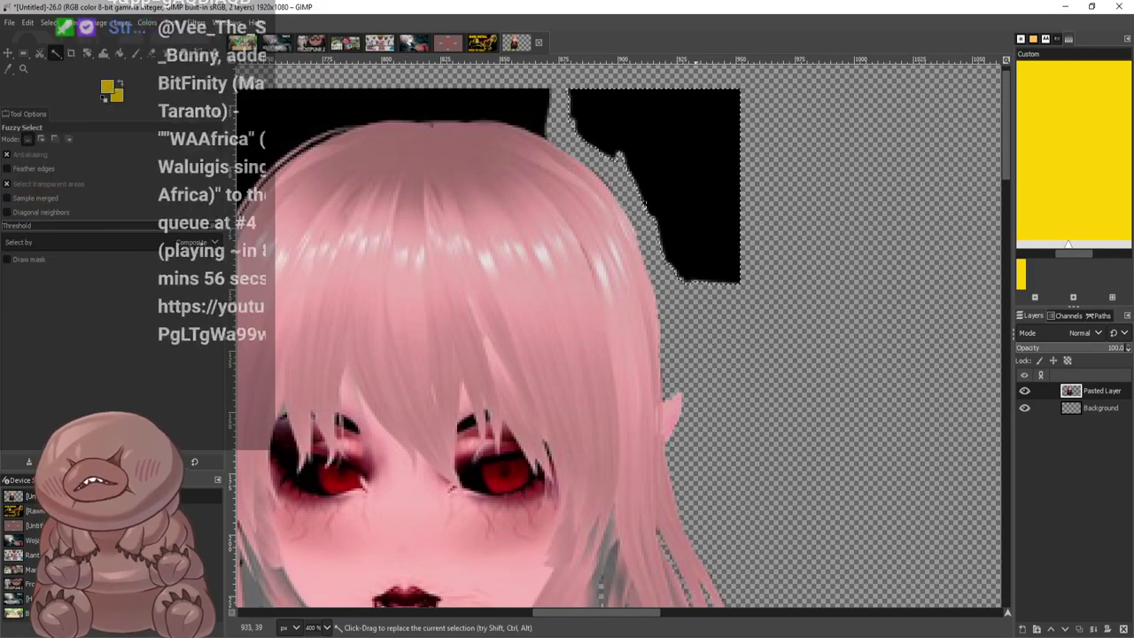
left_click(727, 144)
key("Delete")
left_click(644, 203)
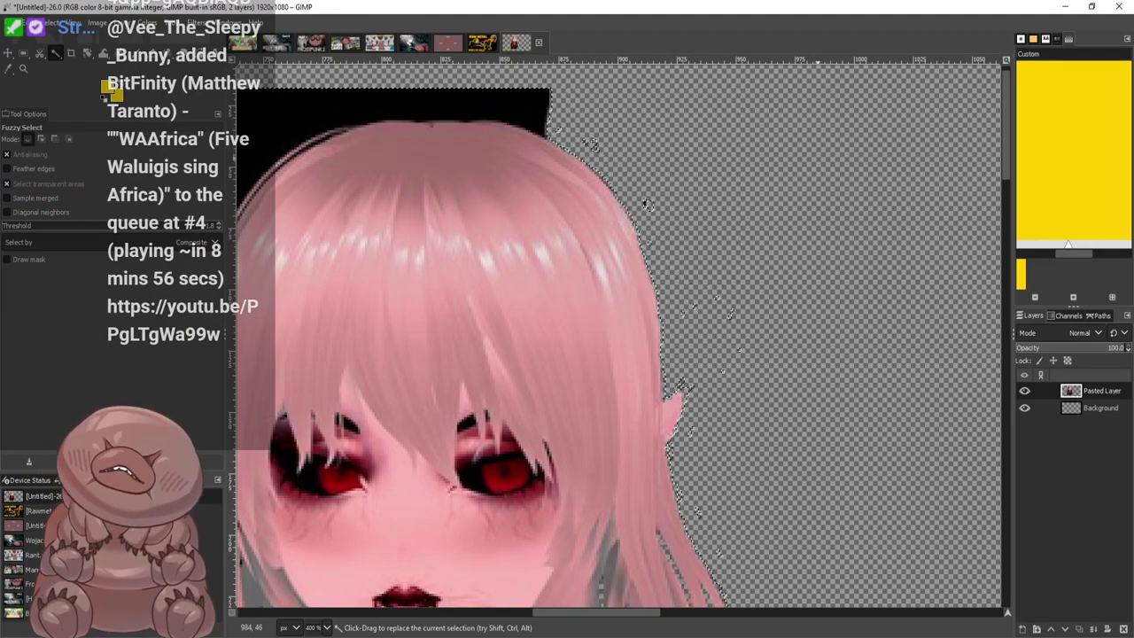
Clear the selection and erase the leftover black speck beside the crown's curve
scroll(633, 222, "up", 2, "ctrl")
key("r")
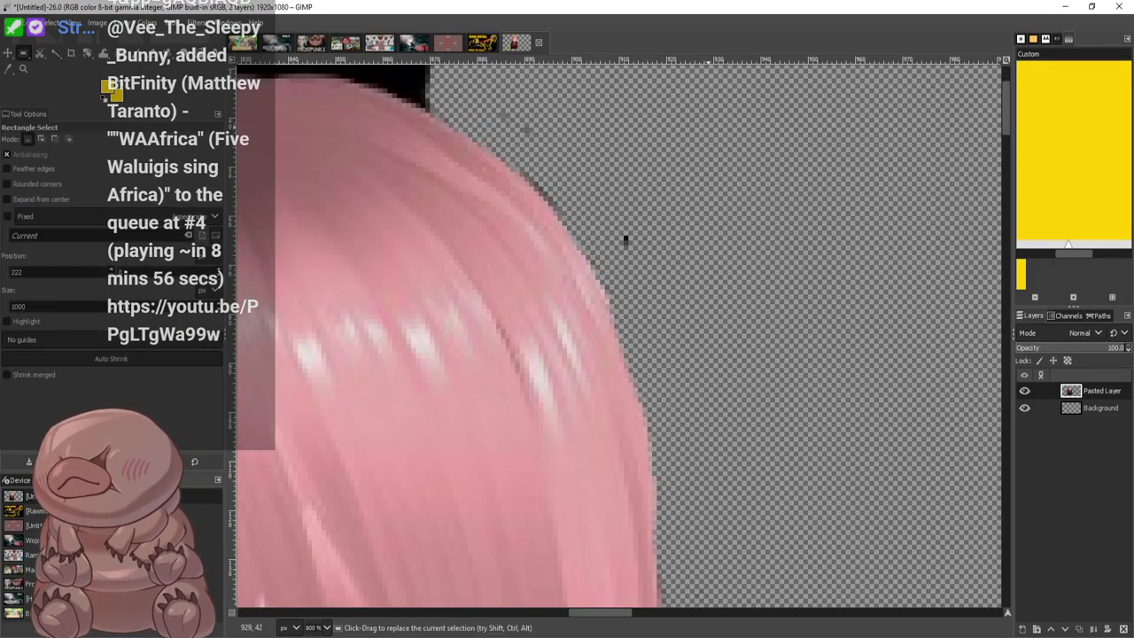
left_click(626, 240)
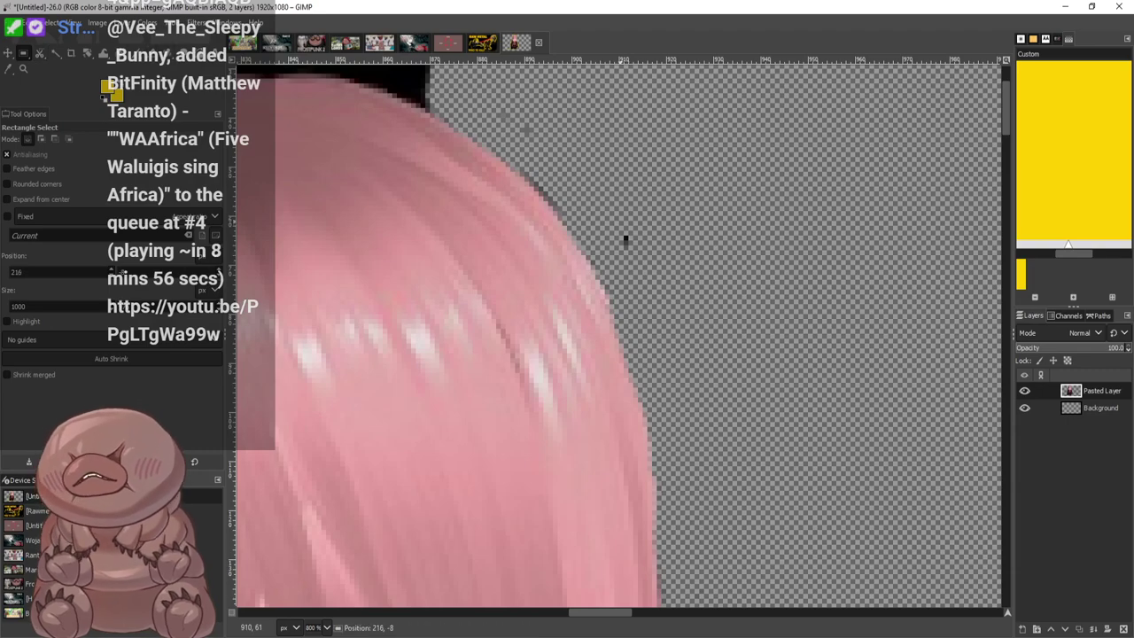
key("h")
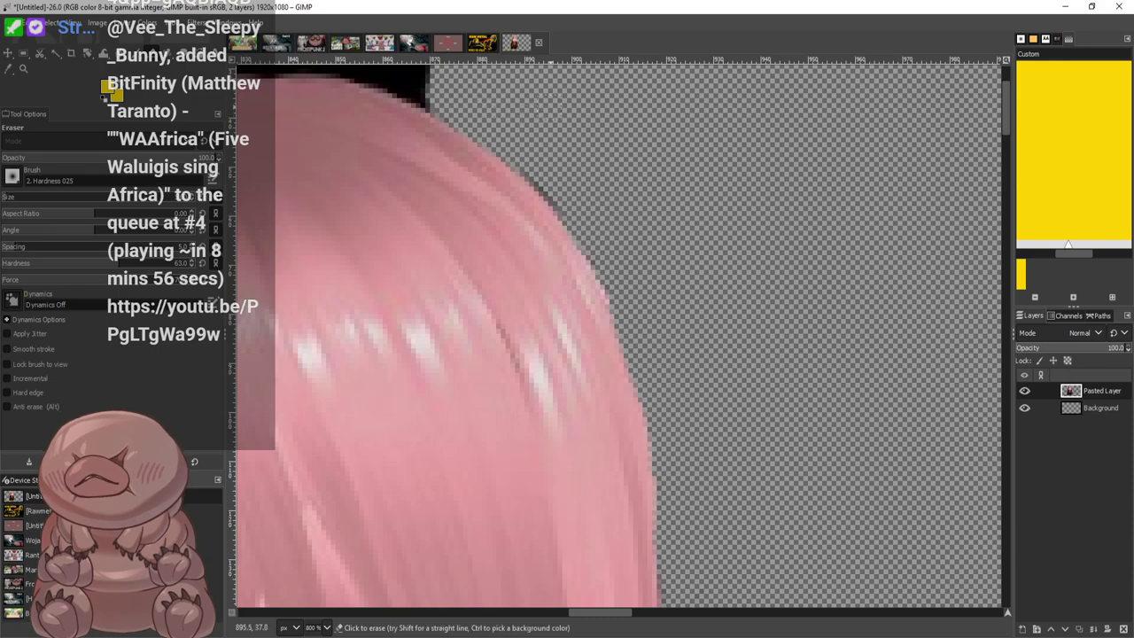
Erase the black directly above the flat top of the head, following the hairline
scroll(551, 107, "down", 2)
scroll(543, 114, "up", 1)
scroll(376, 199, "up", 1)
scroll(368, 186, "up", 3)
scroll(439, 163, "up", 5)
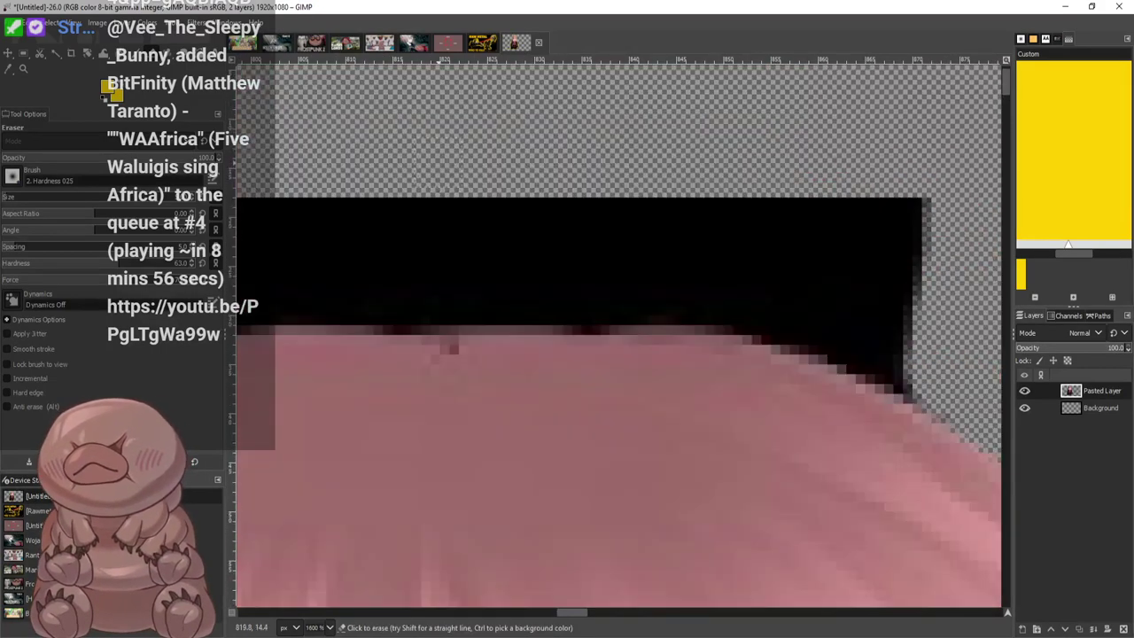
mouse_move(392, 271)
left_mouse_down()
mouse_move(419, 301)
mouse_move(718, 309)
mouse_move(855, 346)
mouse_move(913, 390)
mouse_move(877, 372)
mouse_move(857, 317)
mouse_move(632, 288)
left_mouse_up()
mouse_move(665, 279)
left_mouse_down()
mouse_move(337, 293)
mouse_move(354, 319)
mouse_move(279, 310)
left_mouse_up()
Erase a transparent band through the black along the crown's far curve and join it to the band above the flat top of the head
left_click_drag(576, 612, 542, 612)
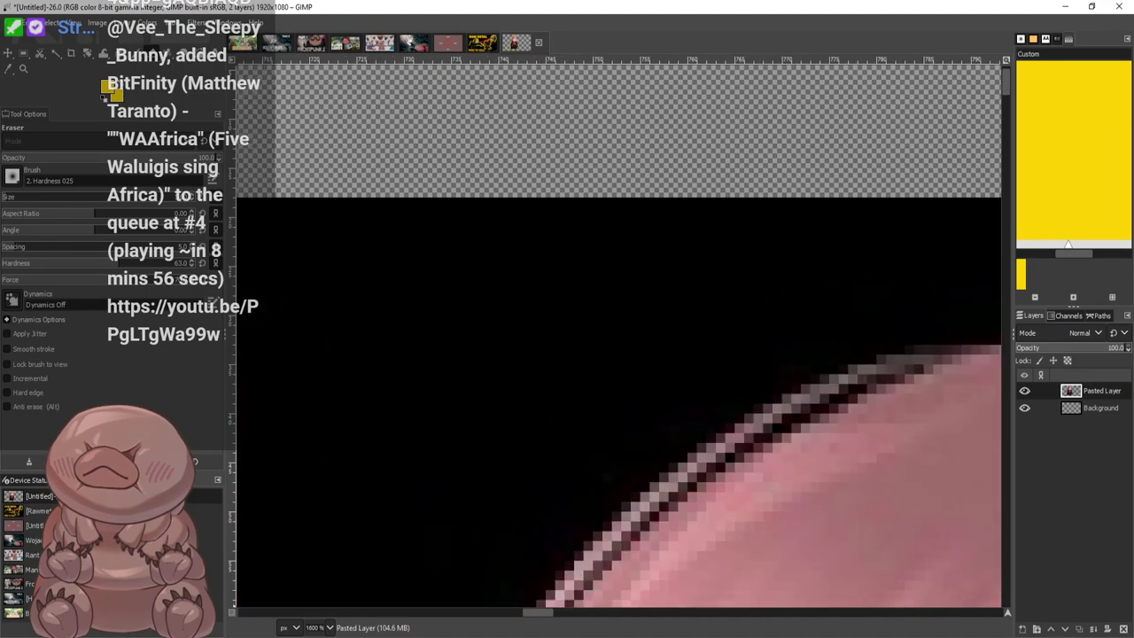
mouse_move(973, 330)
left_mouse_down()
mouse_move(839, 350)
mouse_move(652, 393)
left_mouse_up()
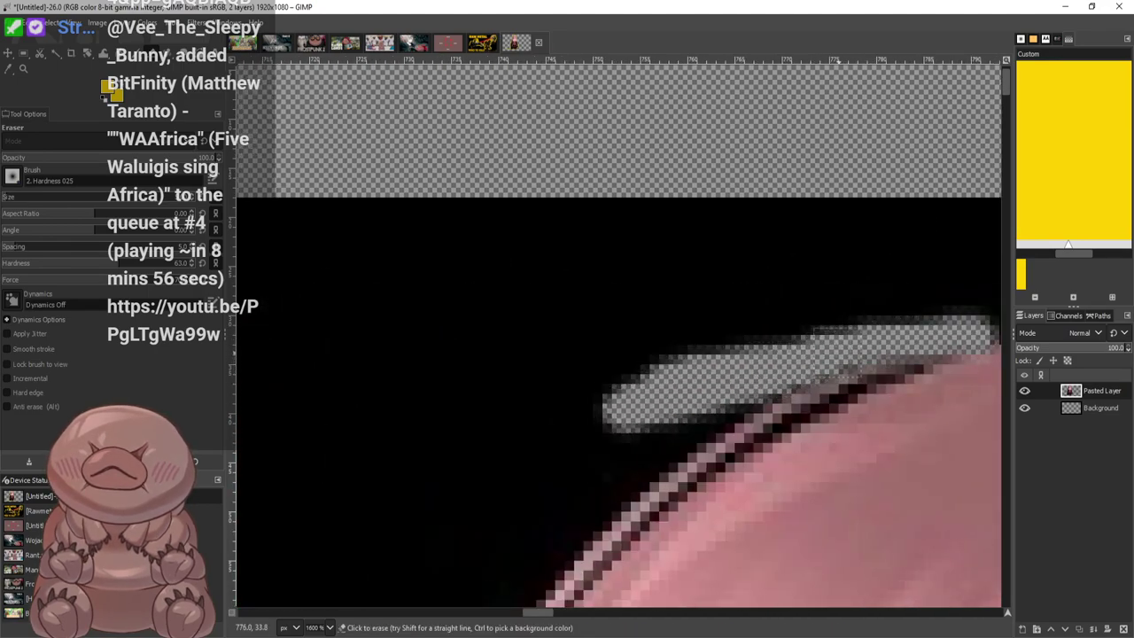
scroll(674, 337, "down", 6)
scroll(876, 346, "up", 6)
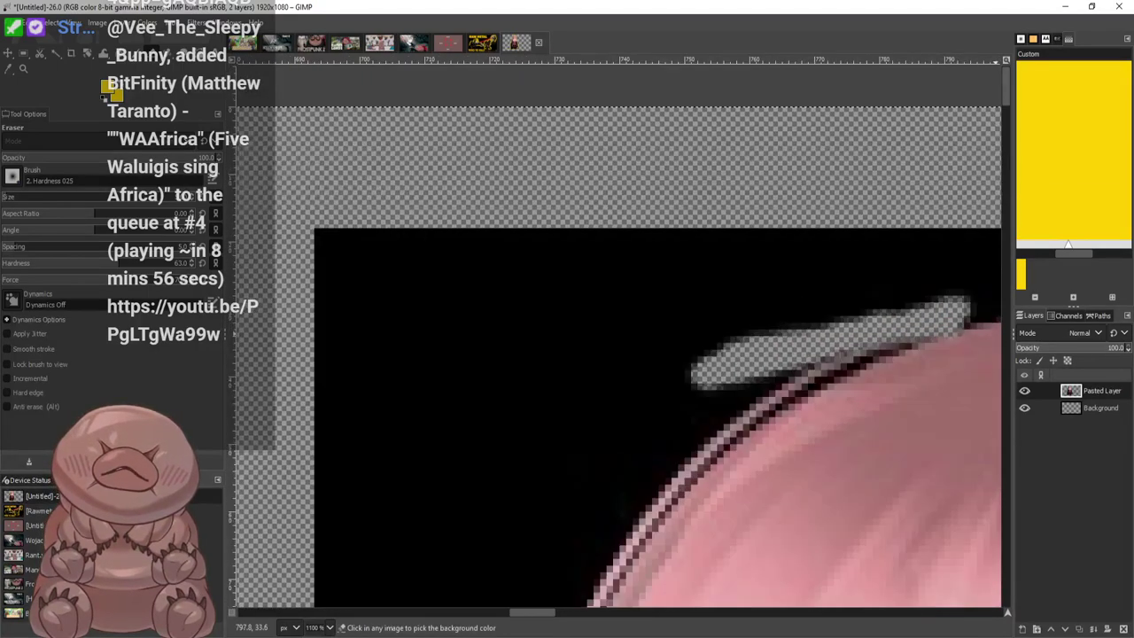
scroll(875, 345, "down", 7)
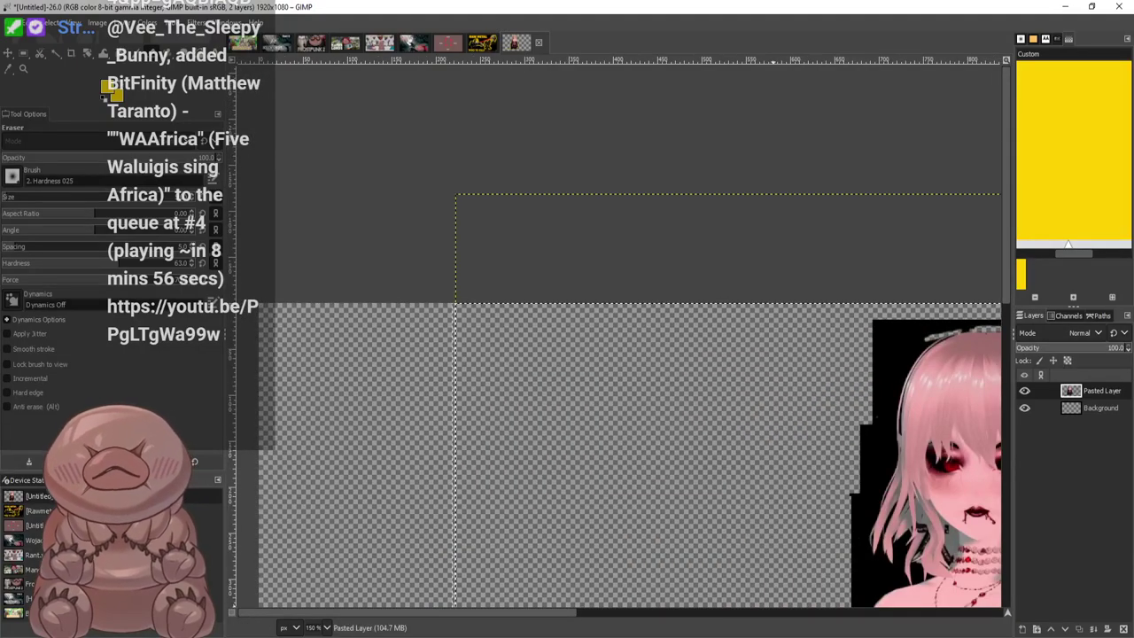
scroll(620, 443, "right", 5)
scroll(679, 420, "up", 3)
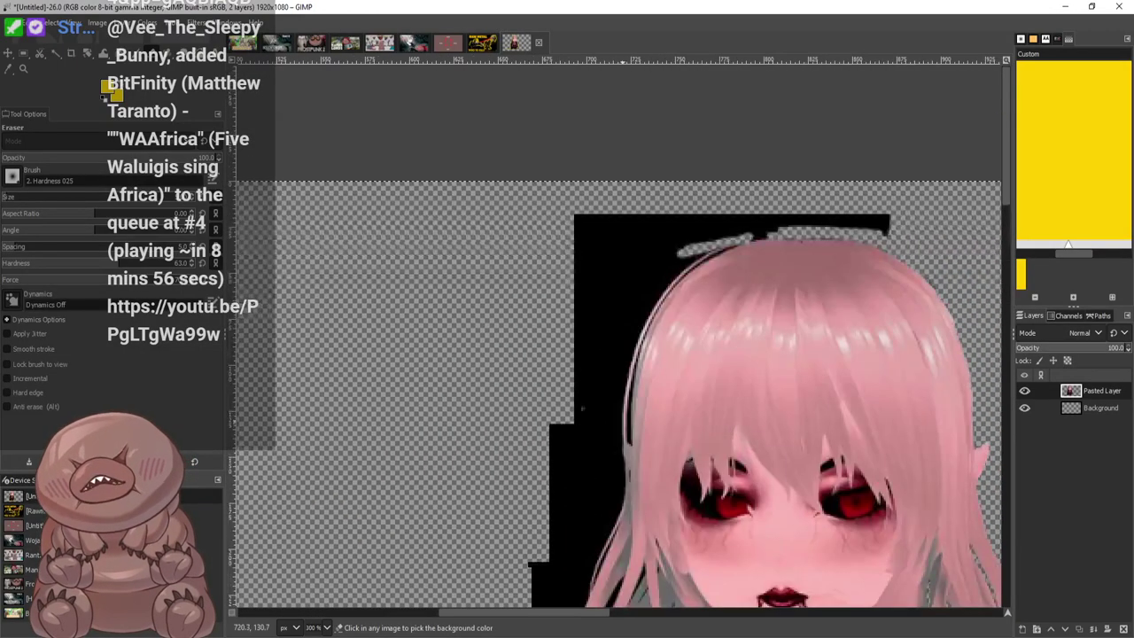
scroll(646, 237, "up", 2)
left_click_drag(645, 235, 505, 232)
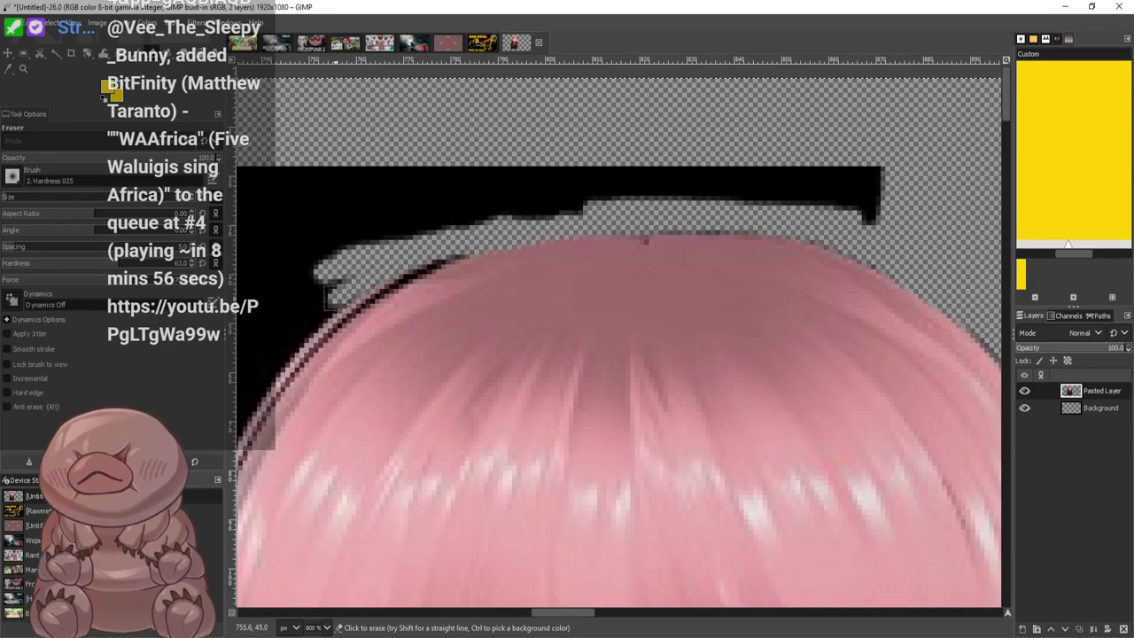
Extend the transparent band down the crown's curve, erasing the dark double outline against the hair and widening the gap
left_click_drag(327, 296, 286, 335)
scroll(408, 452, "down", 3)
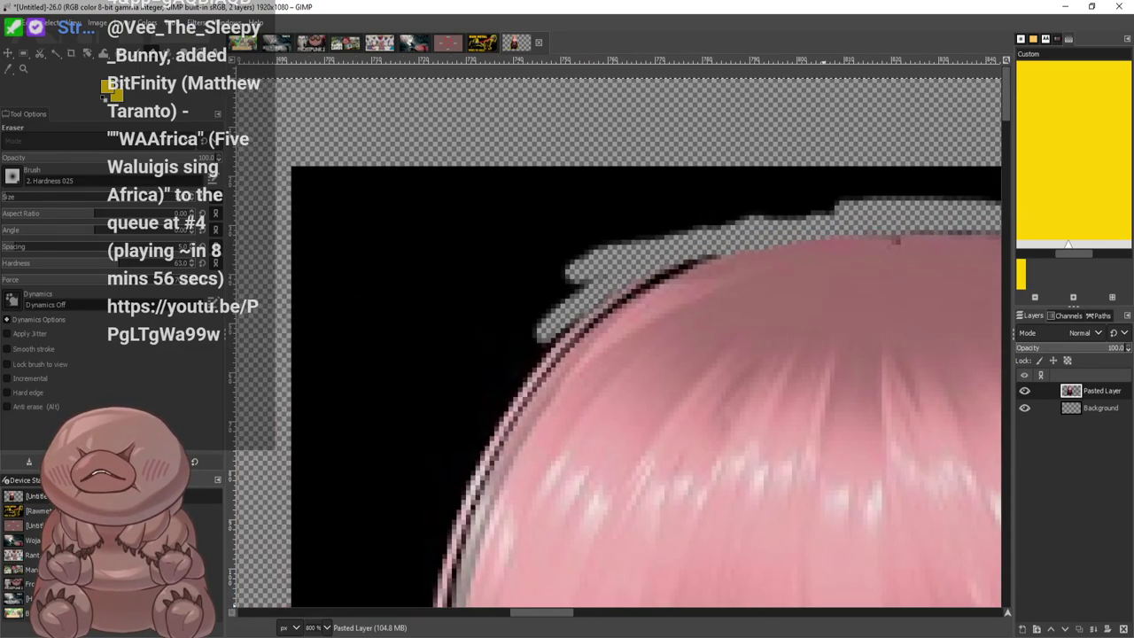
scroll(413, 460, "down", 5)
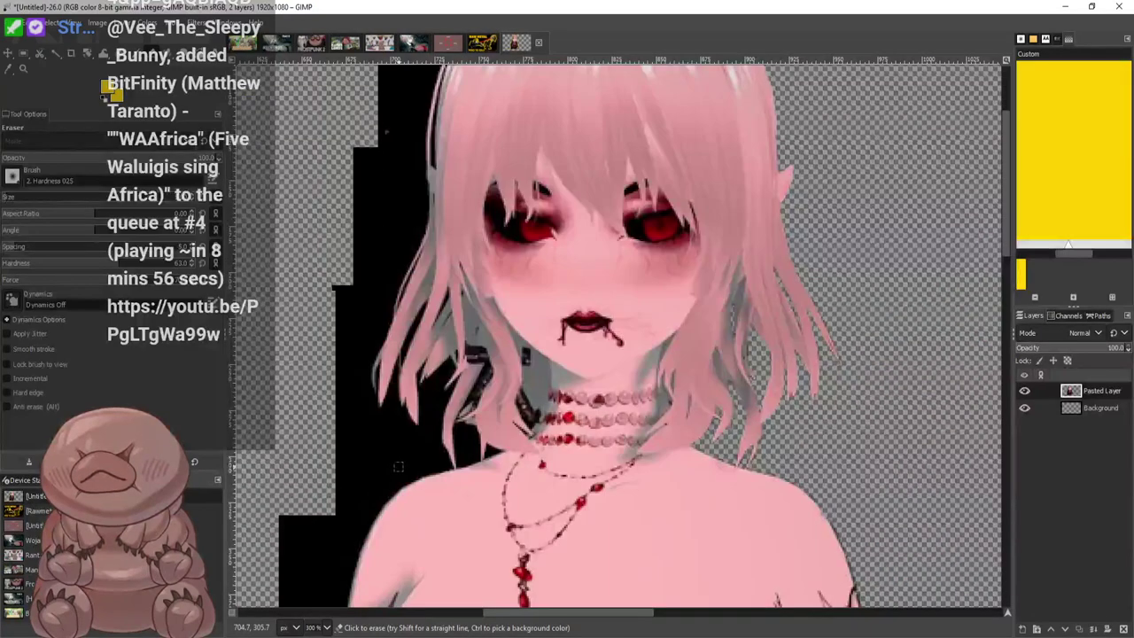
scroll(401, 469, "up", 3)
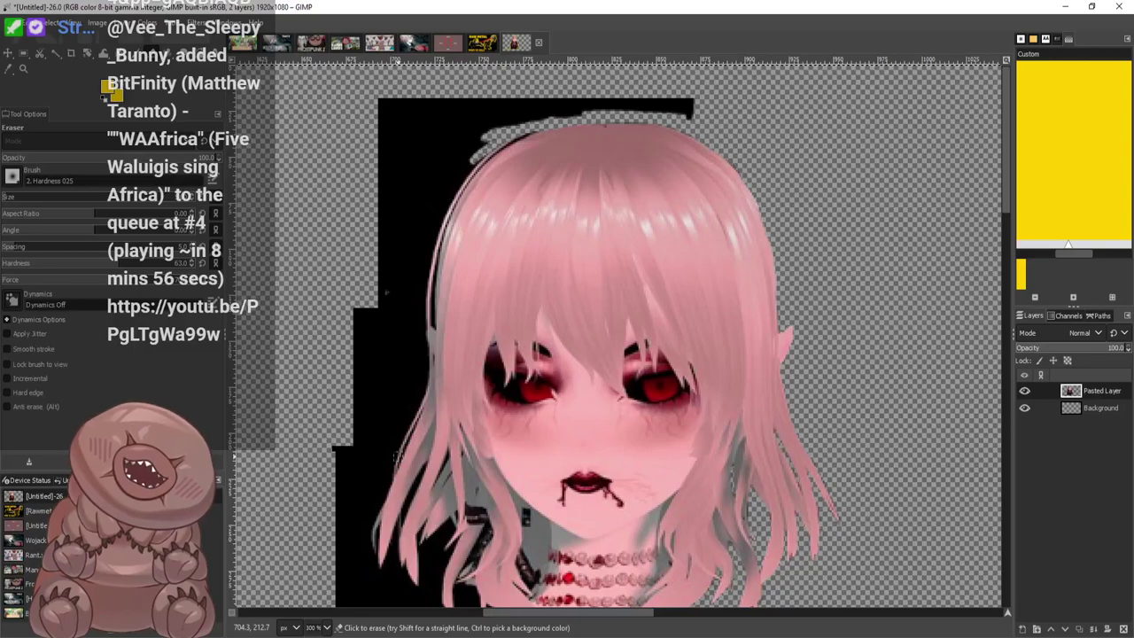
scroll(414, 274, "up", 3)
scroll(468, 121, "up", 6)
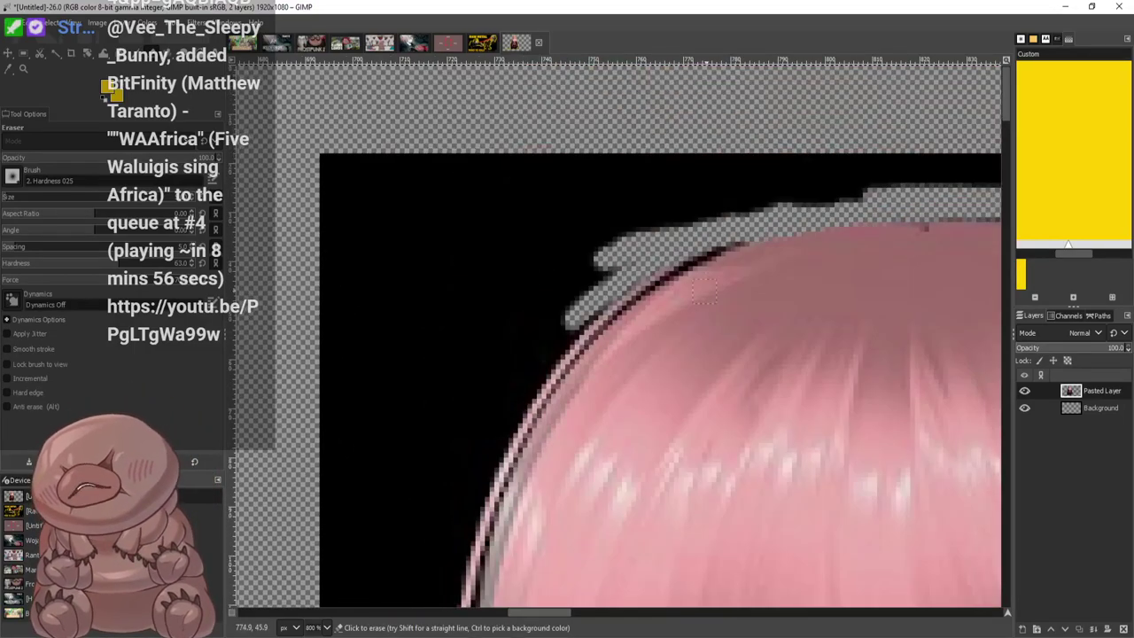
left_click_drag(685, 261, 658, 280)
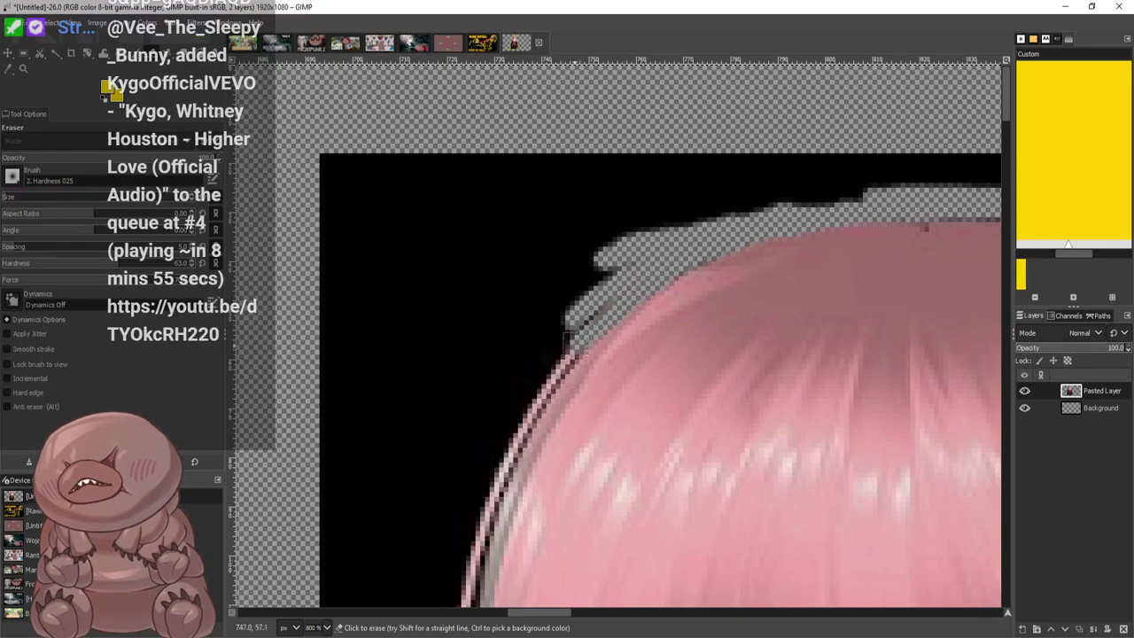
mouse_move(621, 239)
left_mouse_down()
mouse_move(709, 213)
mouse_move(957, 208)
mouse_move(567, 208)
mouse_move(576, 244)
mouse_move(531, 372)
left_mouse_up()
Erase the stray outline strand and the black beside the side hair down to eye level
scroll(343, 535, "down", 3)
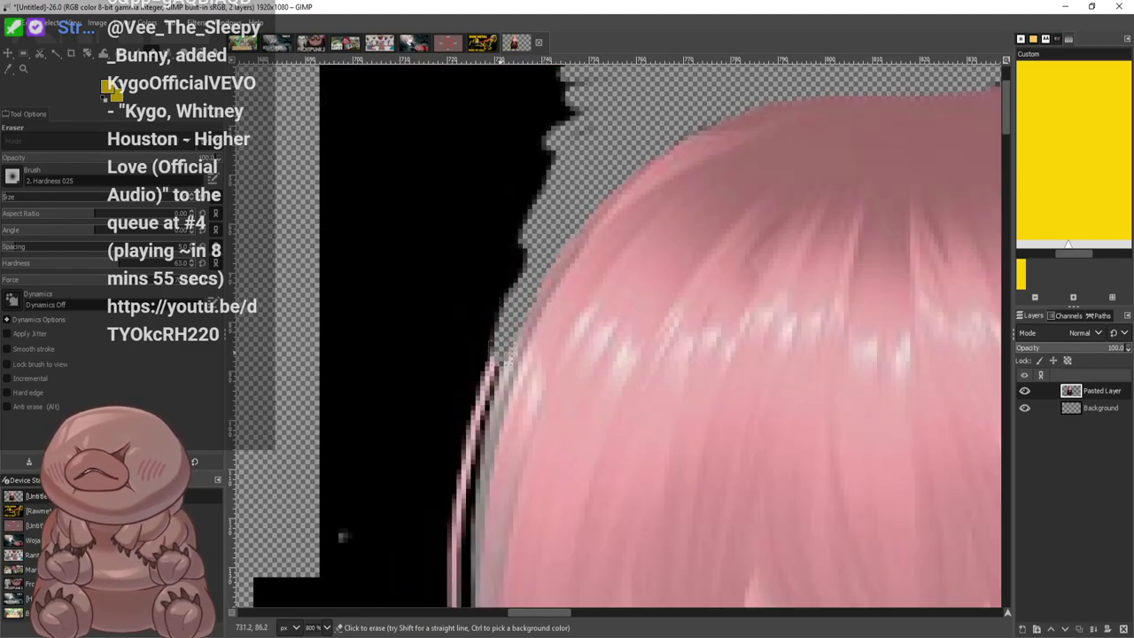
left_click_drag(498, 362, 480, 425)
mouse_move(461, 541)
left_mouse_down()
mouse_move(462, 471)
mouse_move(497, 278)
mouse_move(484, 286)
mouse_move(510, 270)
mouse_move(513, 299)
mouse_move(564, 131)
mouse_move(561, 86)
mouse_move(578, 66)
mouse_move(522, 150)
mouse_move(465, 284)
left_mouse_up()
mouse_move(480, 365)
left_mouse_down()
mouse_move(422, 510)
mouse_move(445, 301)
mouse_move(425, 518)
left_mouse_up()
scroll(470, 336, "down", 5)
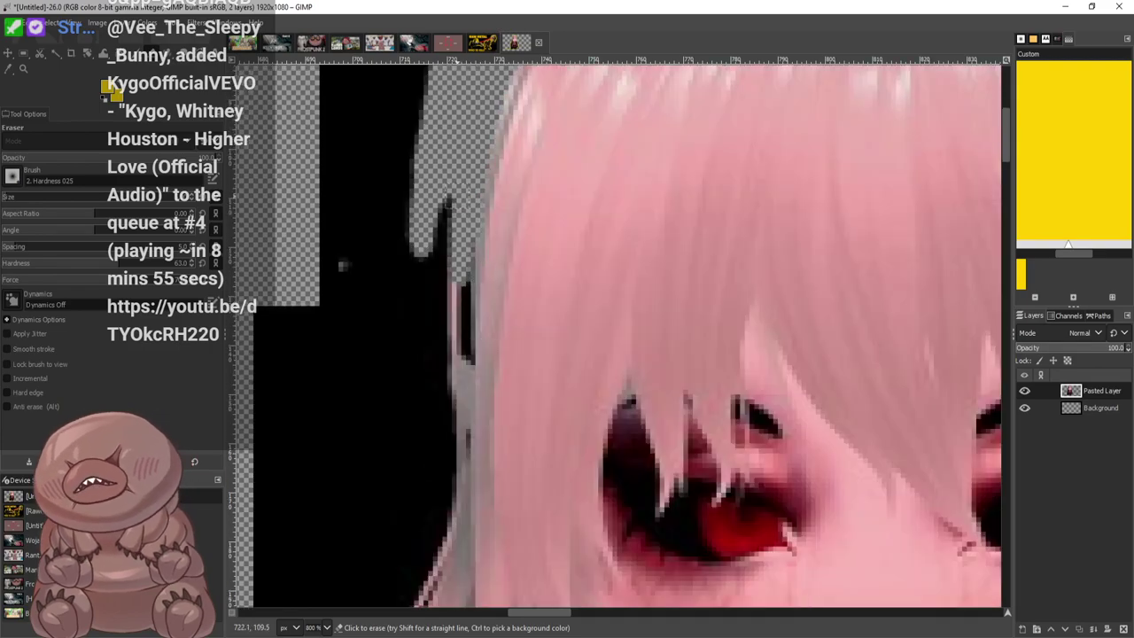
left_click_drag(450, 208, 457, 359)
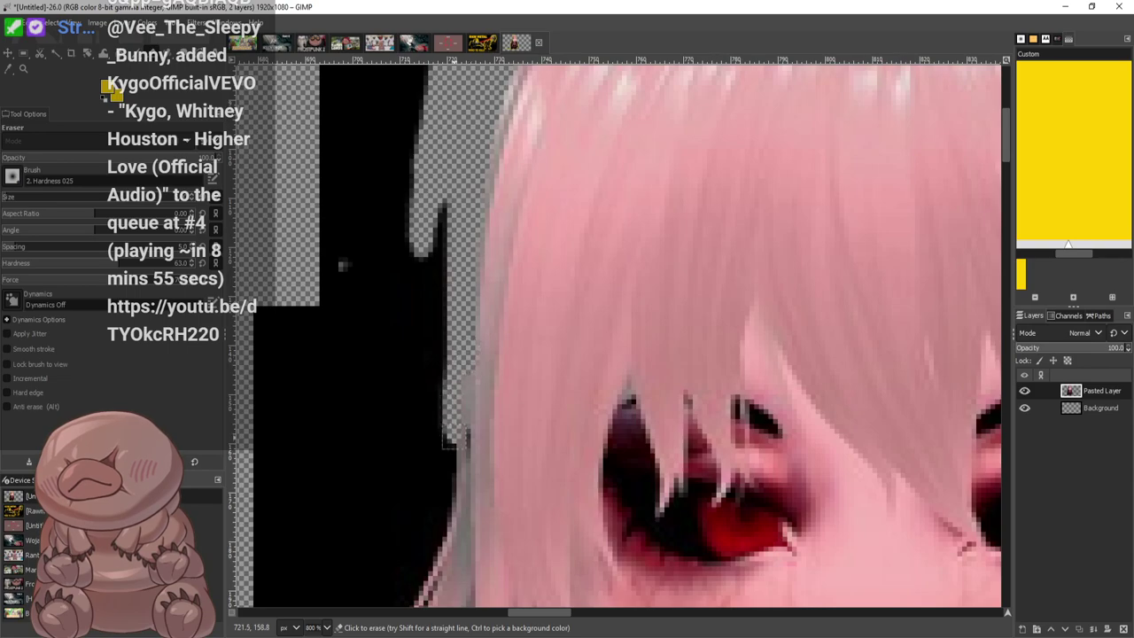
Continue the transparent band from eye level down along the outer hair strands and smooth its jagged black edge
mouse_move(438, 425)
left_mouse_down()
mouse_move(423, 233)
mouse_move(425, 465)
mouse_move(438, 505)
left_mouse_up()
scroll(342, 264, "down", 5)
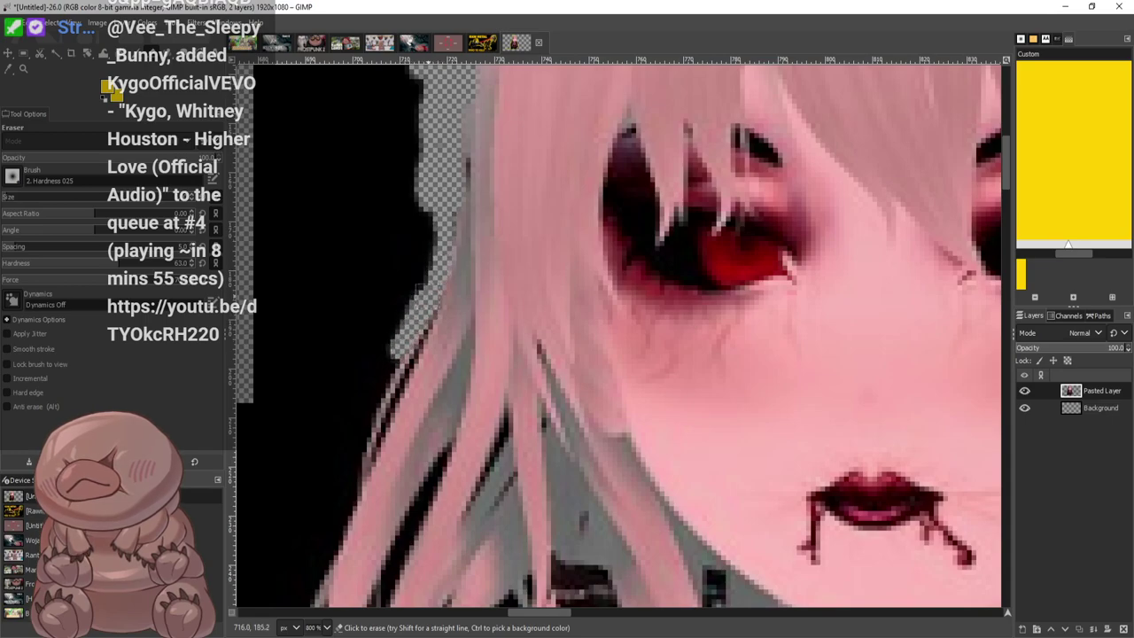
mouse_move(365, 436)
left_mouse_down()
mouse_move(348, 496)
mouse_move(401, 375)
mouse_move(359, 408)
mouse_move(362, 367)
mouse_move(329, 471)
left_mouse_up()
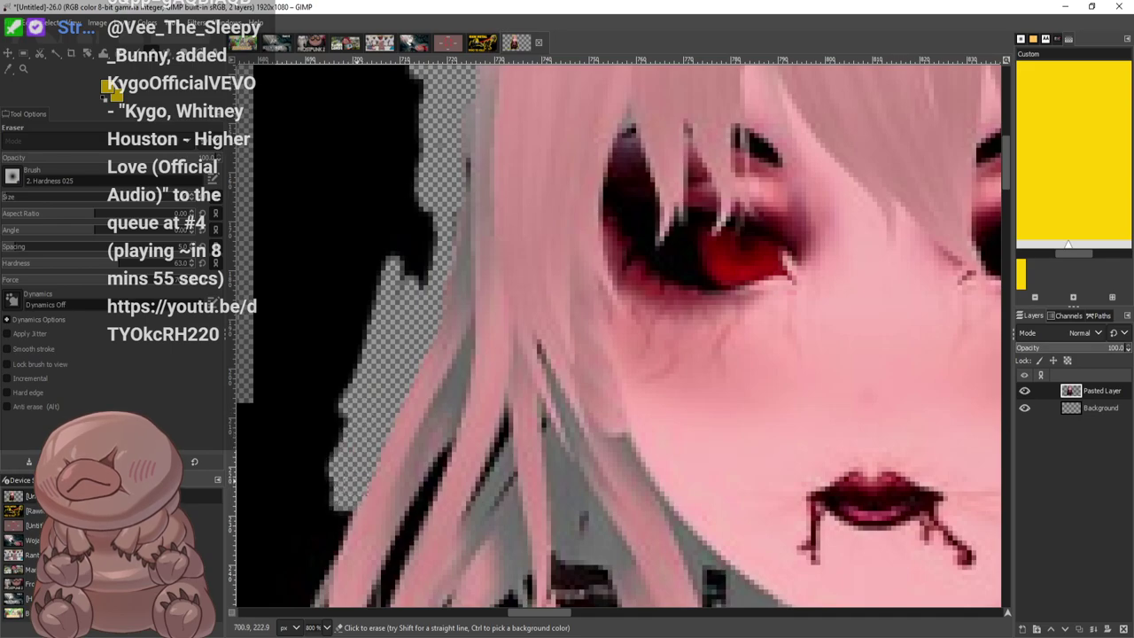
left_click_drag(401, 281, 436, 205)
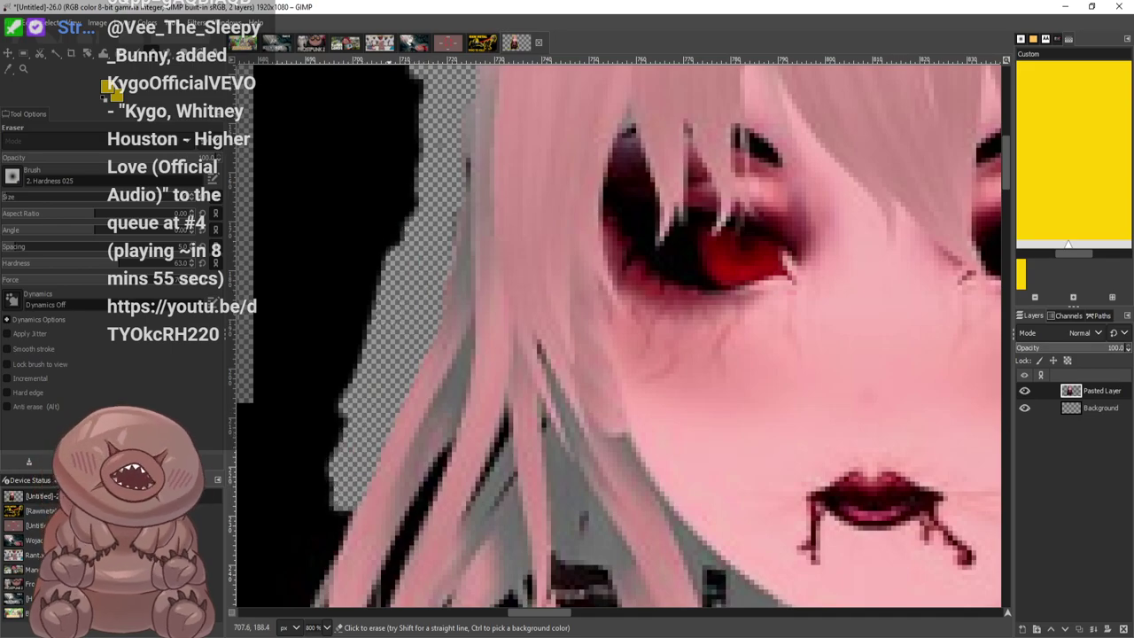
Extend the band along the lower hair strand and cut it through to the black area's outer edge
scroll(412, 332, "down", 2)
scroll(412, 332, "down", 2)
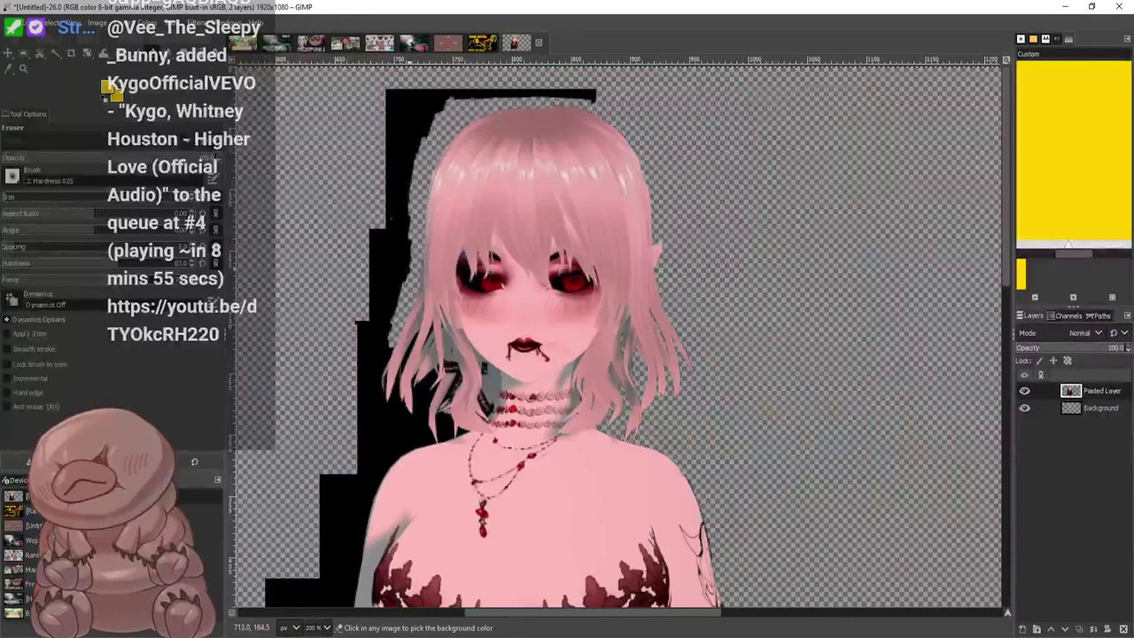
scroll(422, 336, "up", 5)
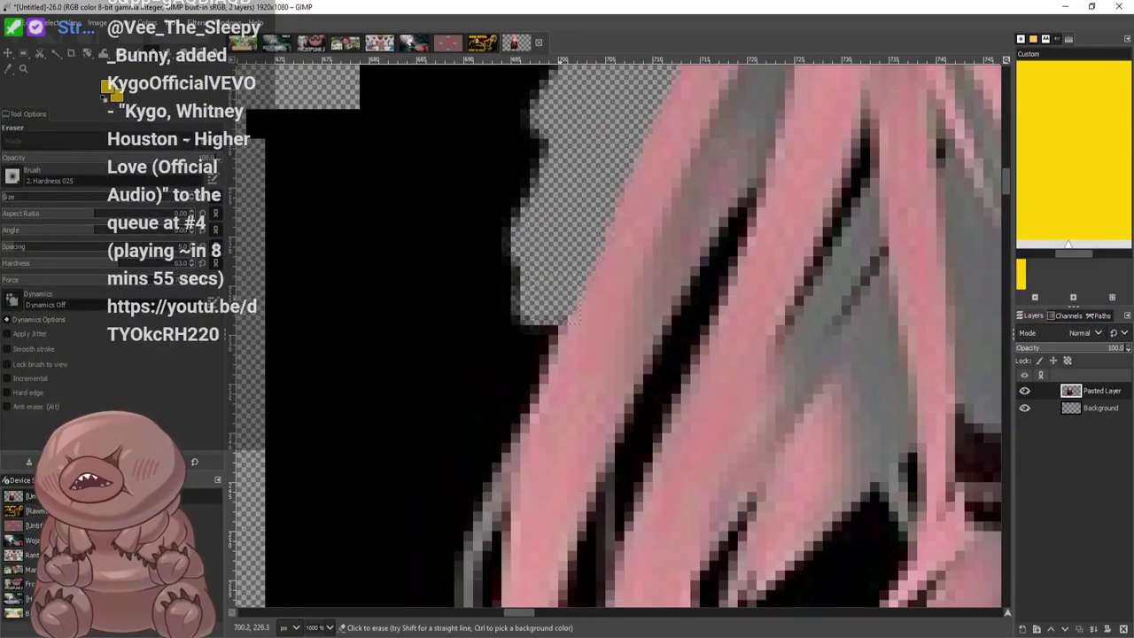
mouse_move(554, 323)
left_mouse_down()
mouse_move(434, 545)
mouse_move(274, 567)
mouse_move(434, 510)
mouse_move(512, 321)
mouse_move(461, 421)
mouse_move(271, 541)
mouse_move(453, 384)
mouse_move(504, 288)
mouse_move(518, 193)
left_mouse_up()
scroll(532, 186, "down", 4)
scroll(510, 191, "up", 5)
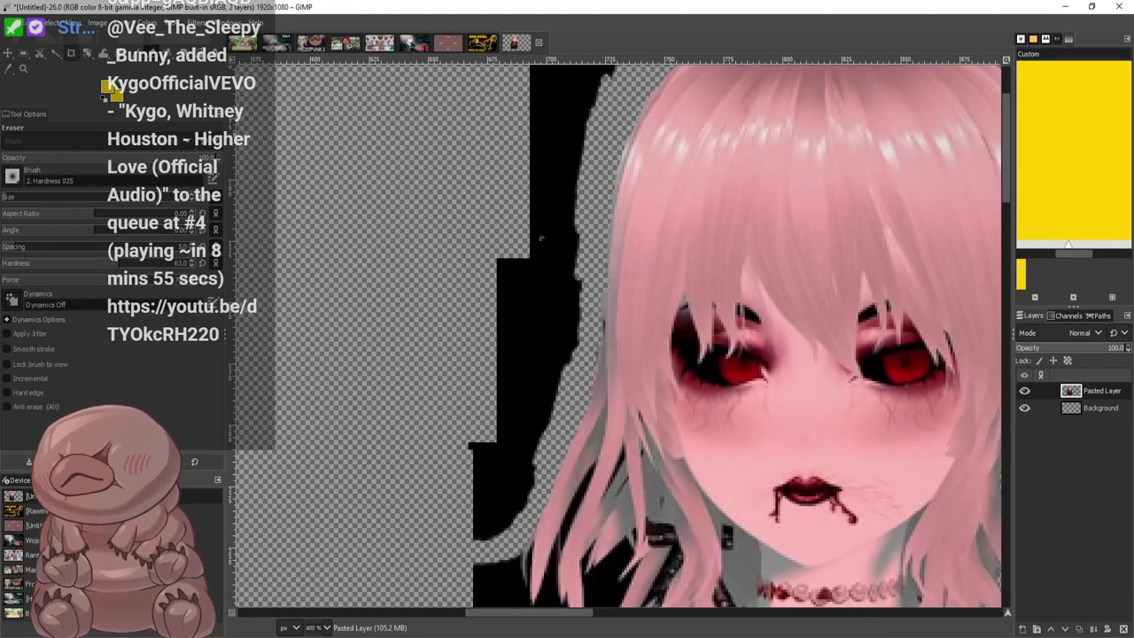
Select the isolated black strip beside the head with Fuzzy Select and delete it
key("u")
left_click(576, 252)
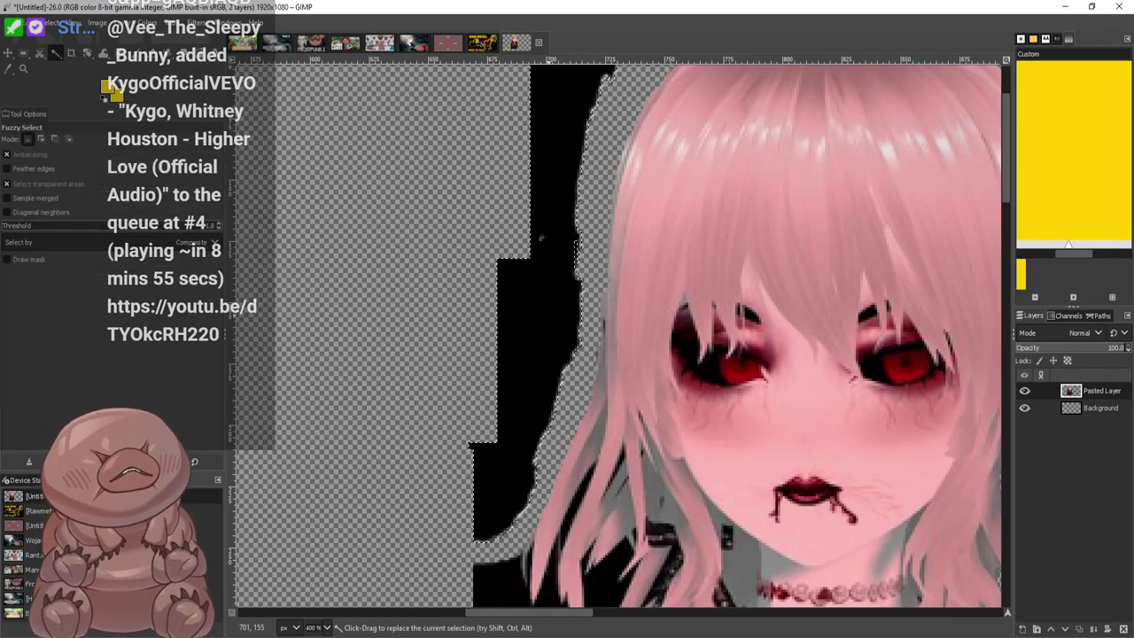
key("Delete")
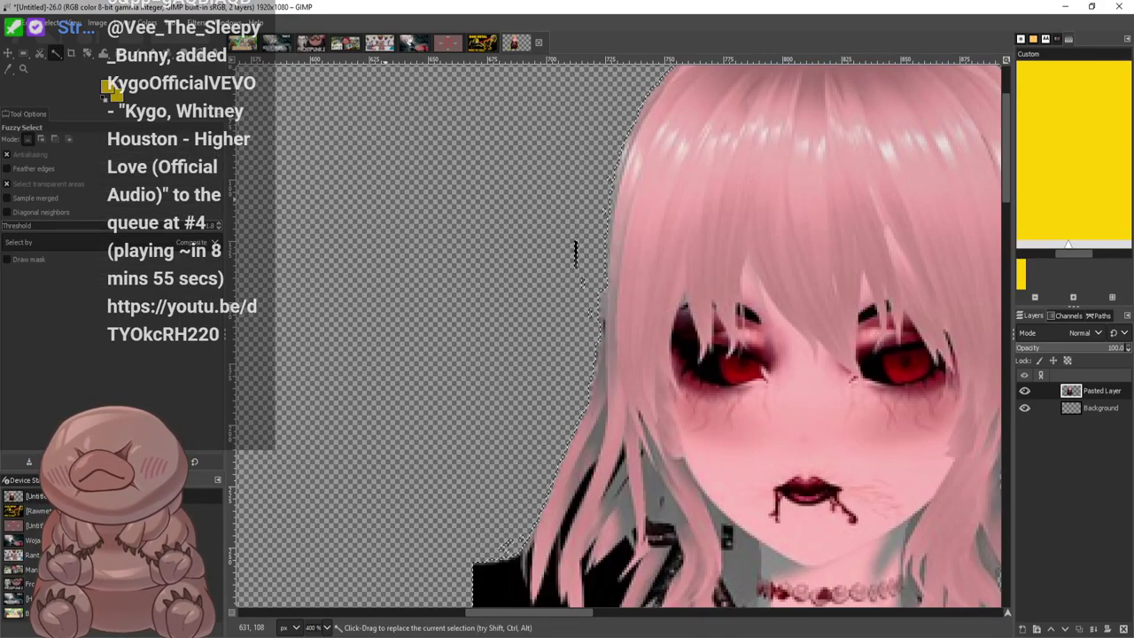
Clear the selection and erase the leftover black marks beside the hair
left_click(576, 253)
left_click(24, 53)
left_click(352, 97)
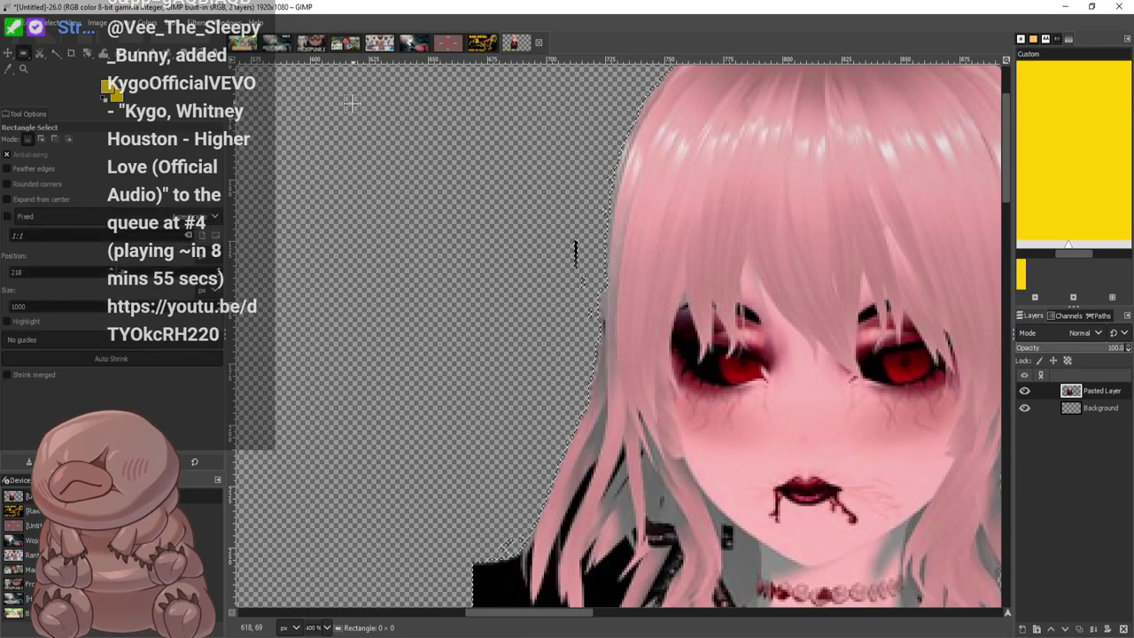
left_click(153, 53)
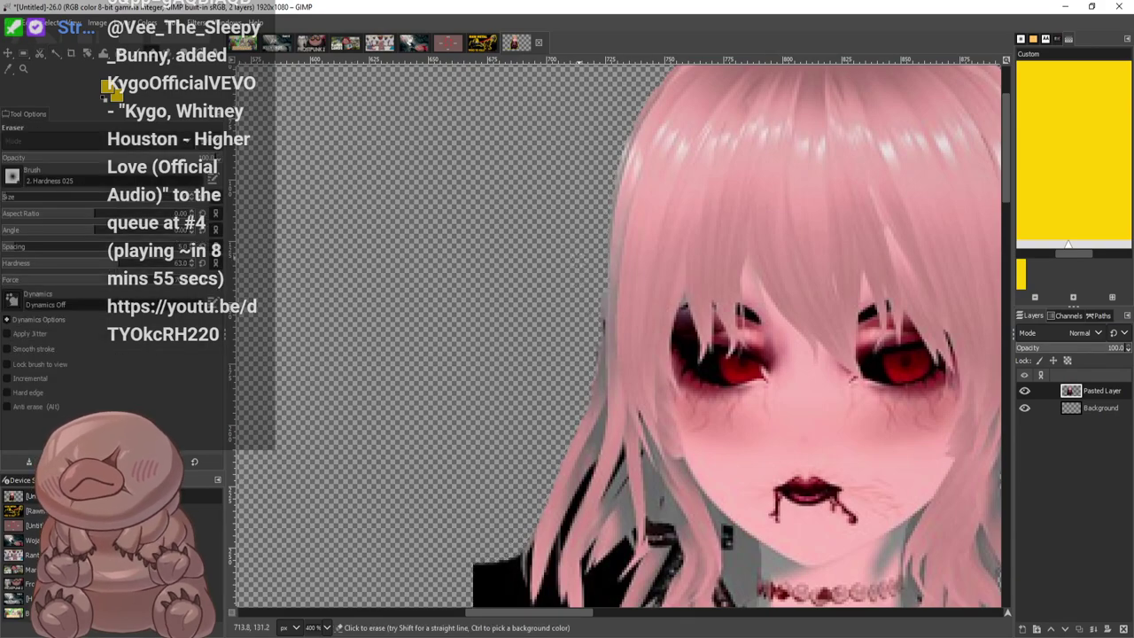
Cut a transparent band from the black area's outer edge to the shoulder and extend it up along the shoulder's curve
scroll(621, 221, "down", 4)
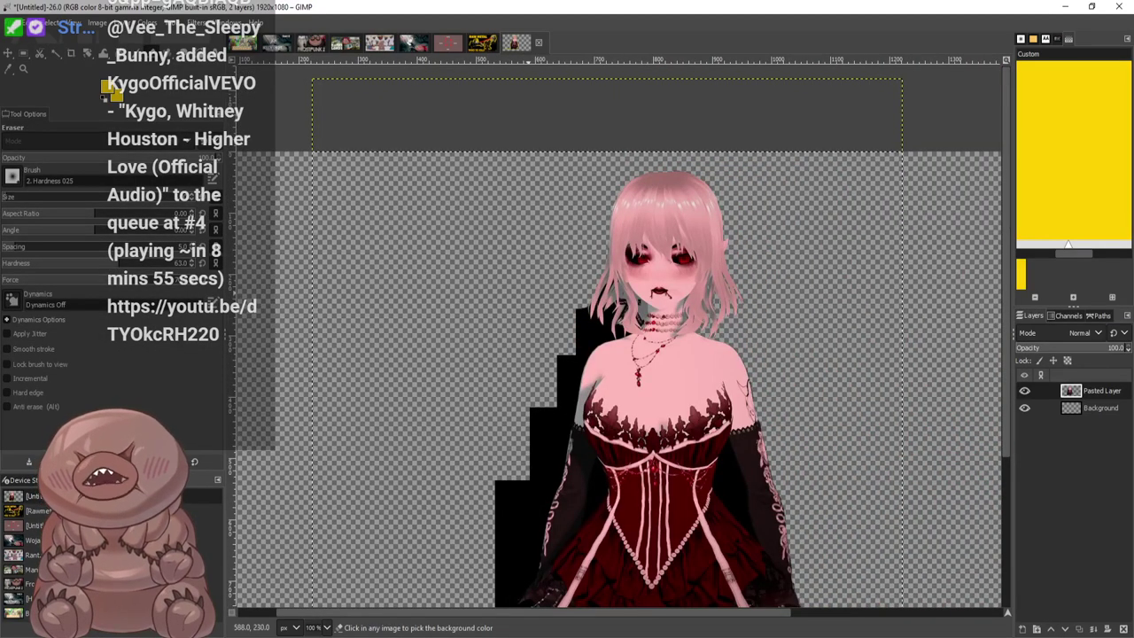
scroll(537, 282, "up", 5)
scroll(537, 257, "down", 3)
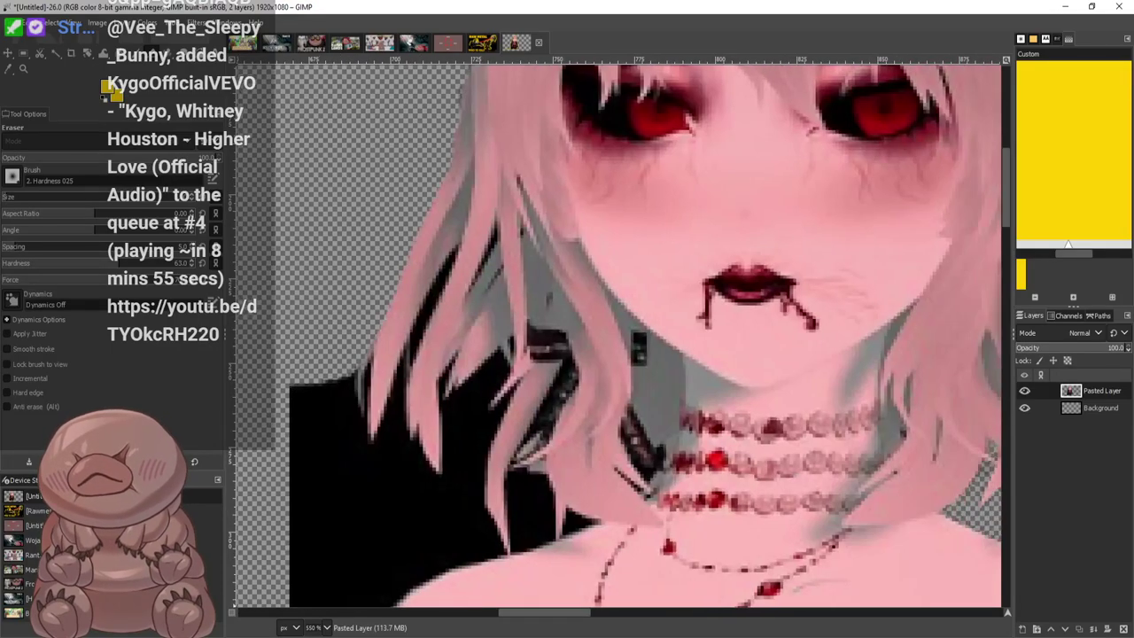
scroll(537, 255, "up", 3)
scroll(474, 407, "down", 5)
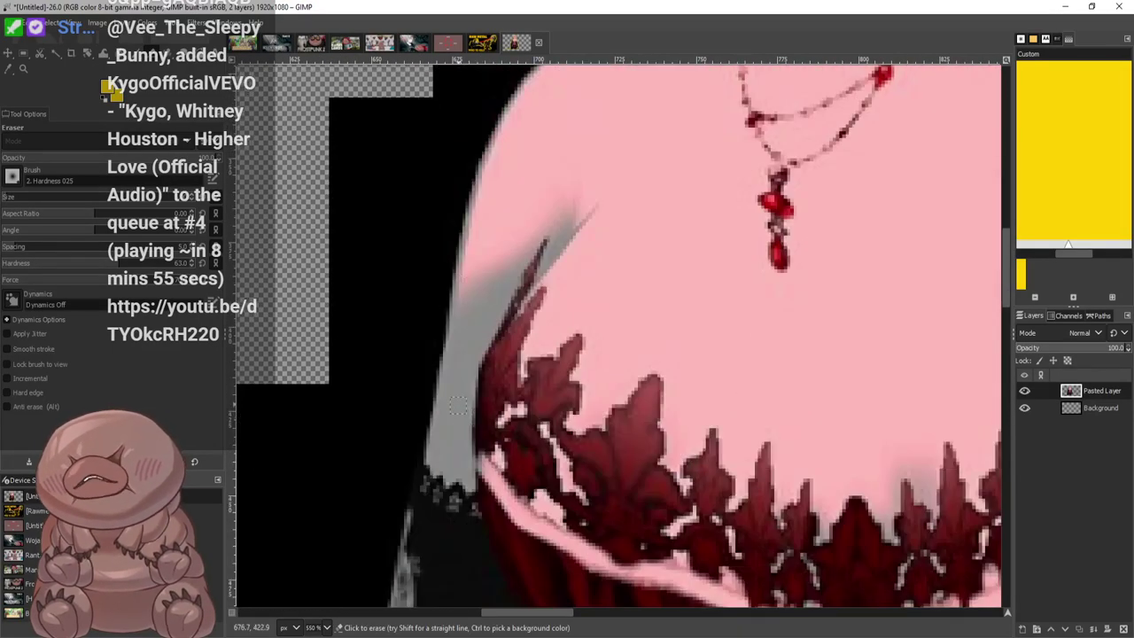
scroll(438, 406, "up", 5)
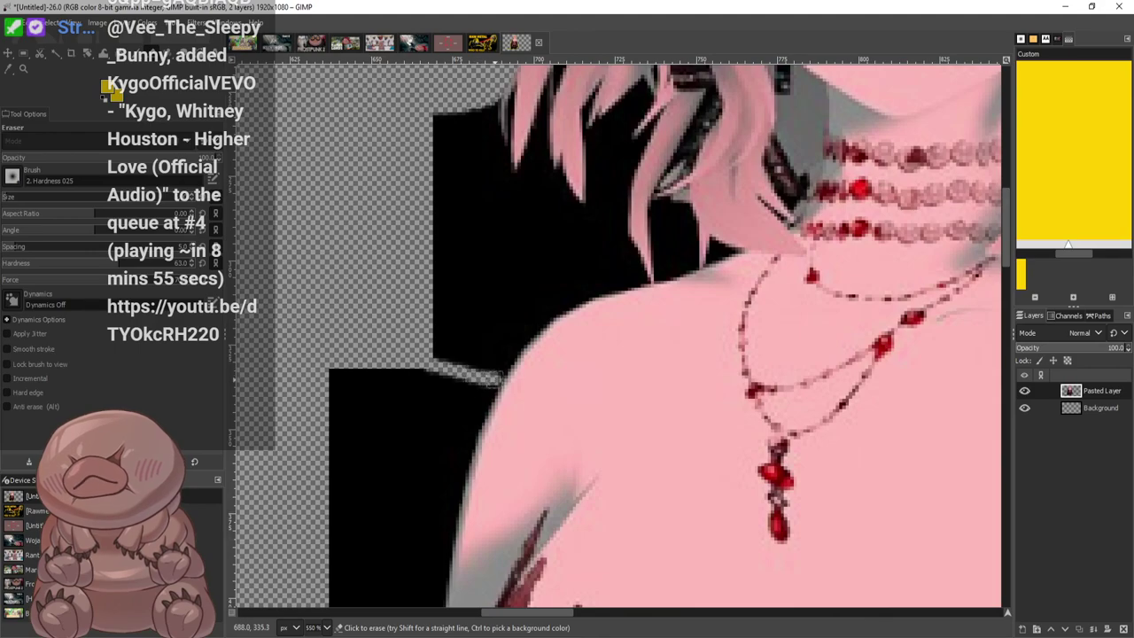
scroll(507, 328, "up", 3)
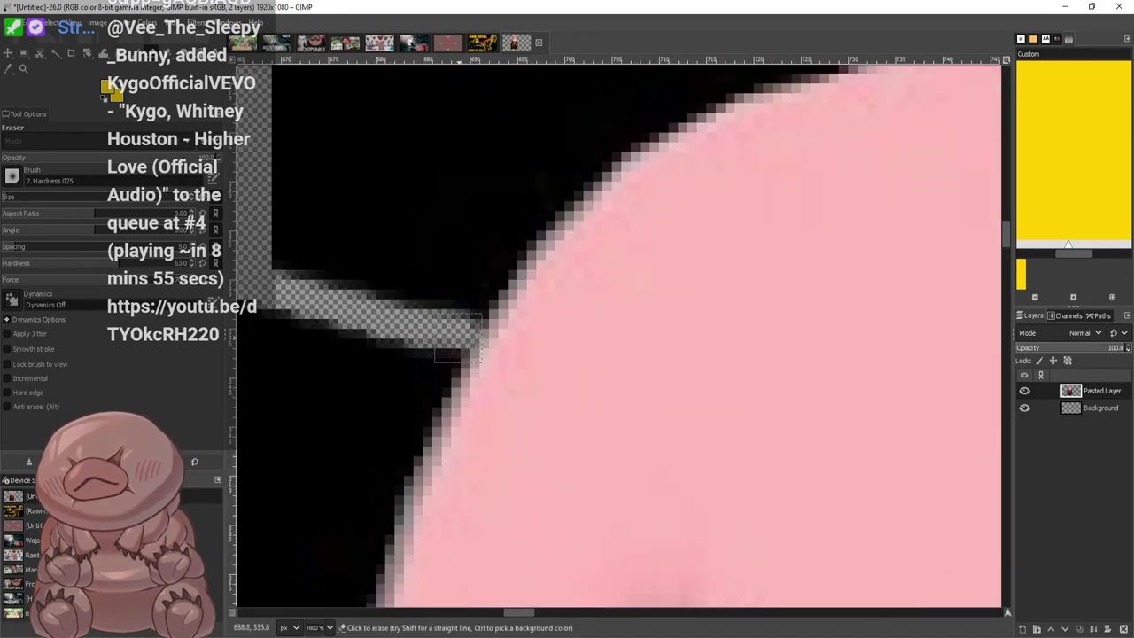
mouse_move(470, 337)
left_mouse_down()
mouse_move(556, 215)
mouse_move(706, 108)
left_mouse_up()
Continue the band along the shoulder to the lowest hair tip and up around the outer strand ends
scroll(772, 206, "up", 2)
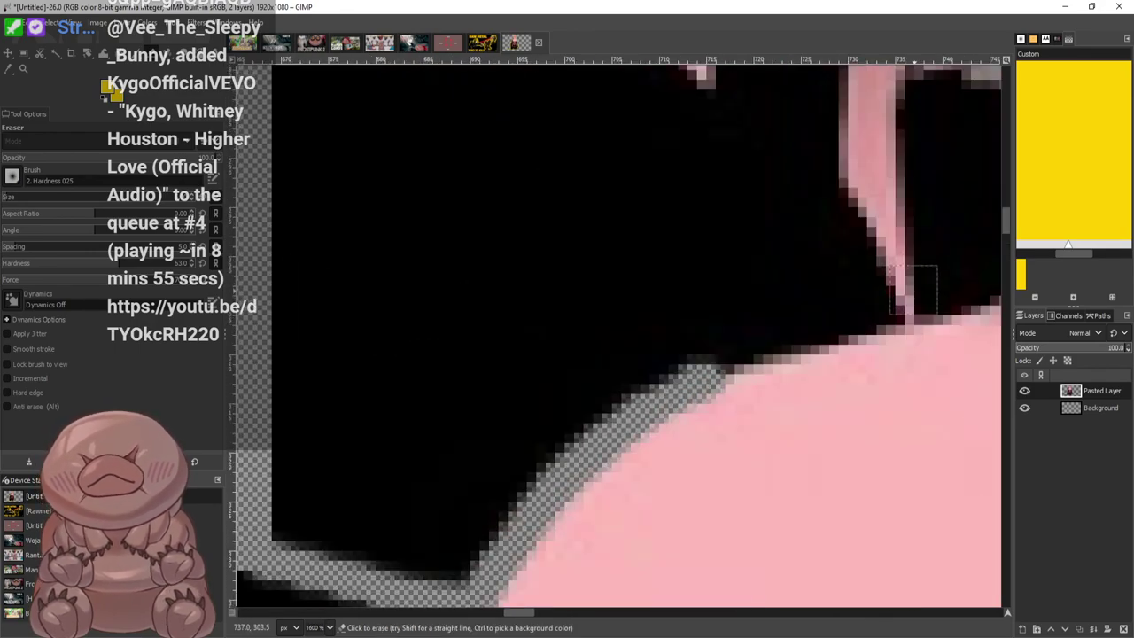
mouse_move(883, 315)
left_mouse_down()
mouse_move(696, 359)
mouse_move(877, 275)
mouse_move(842, 217)
mouse_move(811, 199)
left_mouse_up()
scroll(815, 265, "up", 4)
mouse_move(820, 450)
left_mouse_down()
mouse_move(672, 366)
mouse_move(629, 280)
mouse_move(600, 269)
mouse_move(576, 231)
mouse_move(520, 283)
mouse_move(469, 291)
mouse_move(497, 308)
left_mouse_up()
mouse_move(441, 159)
left_mouse_down()
mouse_move(441, 85)
mouse_move(469, 261)
mouse_move(412, 93)
mouse_move(425, 200)
mouse_move(456, 284)
left_mouse_up()
mouse_move(580, 287)
left_mouse_down()
mouse_move(596, 309)
mouse_move(412, 251)
mouse_move(387, 111)
mouse_move(512, 321)
mouse_move(589, 336)
left_mouse_up()
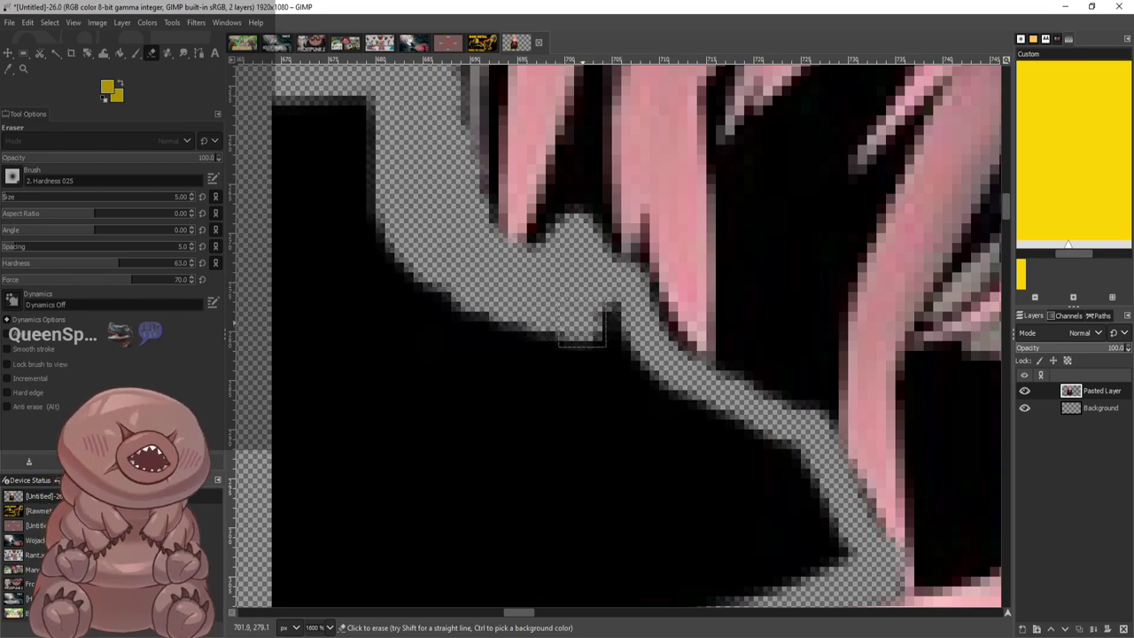
Widen the transparent band along the hair tips and along the shoulder's curve
scroll(586, 323, "down", 2)
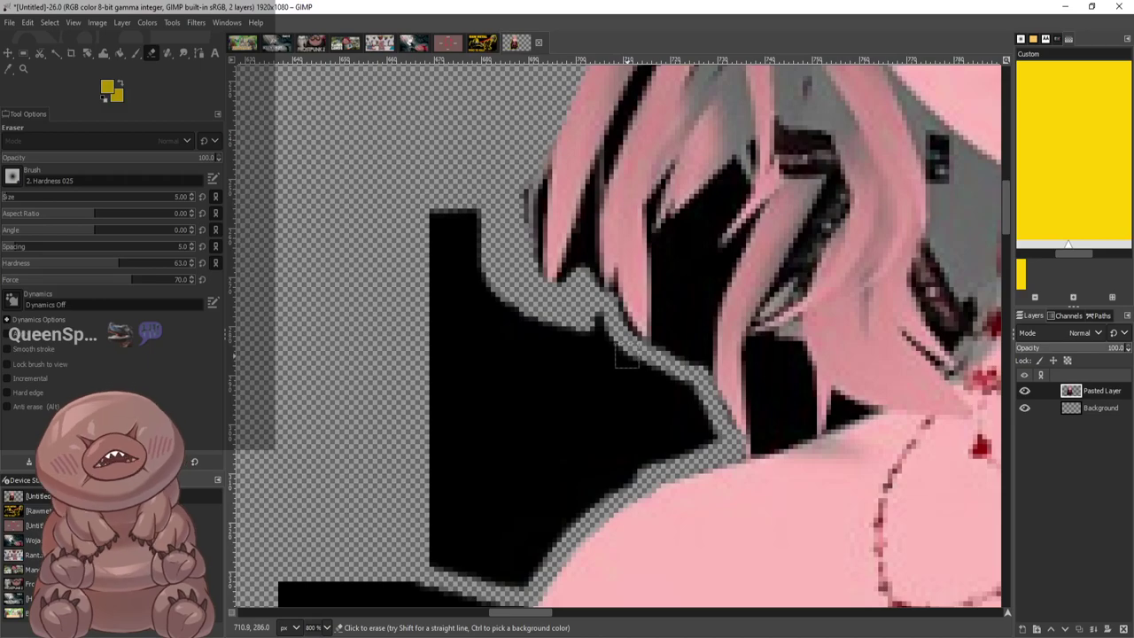
scroll(627, 359, "up", 2)
mouse_move(539, 310)
left_mouse_down()
mouse_move(596, 335)
mouse_move(552, 293)
mouse_move(551, 310)
mouse_move(753, 428)
mouse_move(780, 516)
mouse_move(744, 536)
mouse_move(703, 443)
mouse_move(570, 344)
mouse_move(546, 346)
mouse_move(715, 497)
mouse_move(618, 368)
mouse_move(526, 332)
mouse_move(541, 377)
mouse_move(676, 479)
mouse_move(713, 527)
left_mouse_up()
scroll(713, 527, "down", 3)
mouse_move(705, 266)
left_mouse_down()
mouse_move(595, 315)
mouse_move(377, 536)
mouse_move(302, 510)
mouse_move(538, 339)
mouse_move(393, 436)
left_mouse_up()
Erase the ragged lower edge of the black block above the shoulder and trim its pointed tip facing the hair
mouse_move(520, 613)
left_mouse_down()
mouse_move(500, 613)
mouse_move(510, 613)
left_mouse_up()
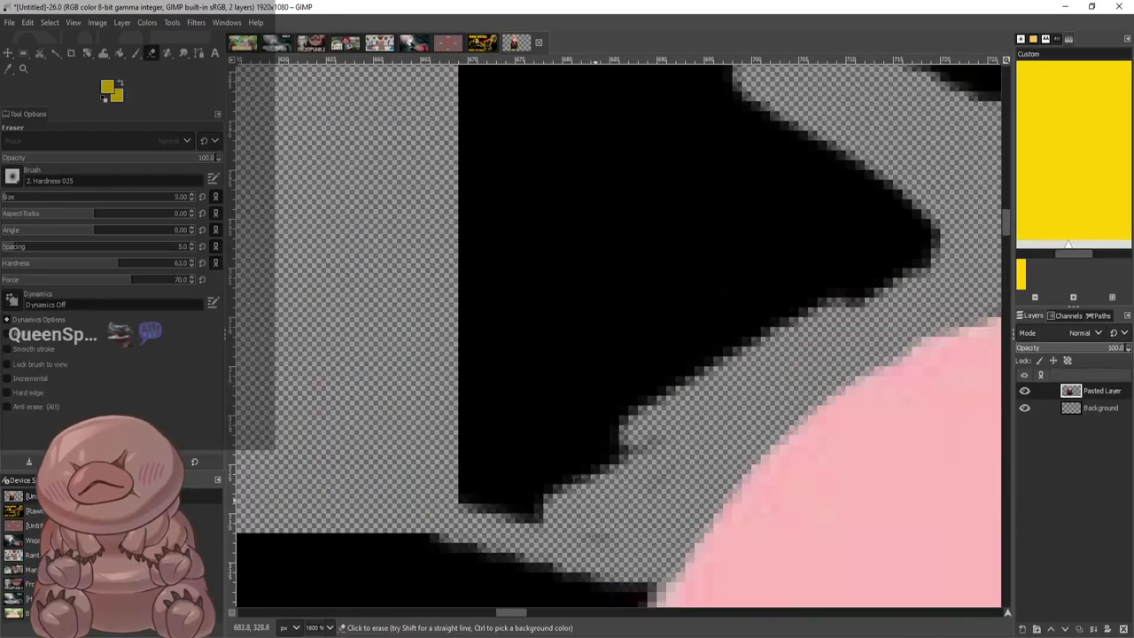
mouse_move(596, 478)
left_mouse_down()
mouse_move(478, 497)
mouse_move(620, 460)
mouse_move(529, 440)
left_mouse_up()
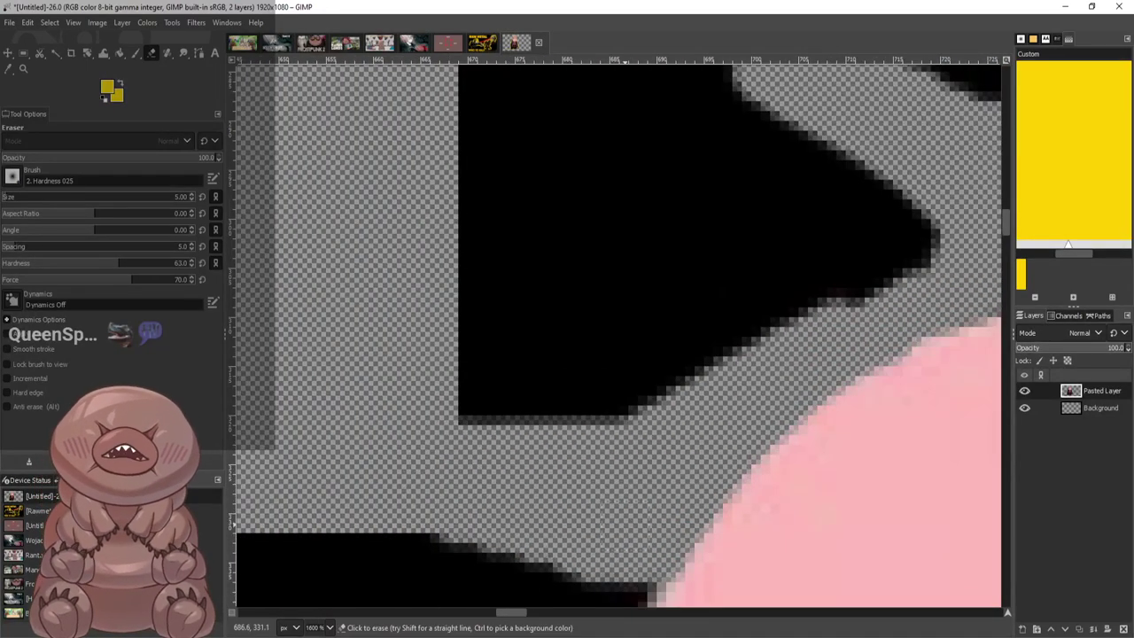
scroll(728, 419, "down", 3)
scroll(783, 406, "up", 3)
mouse_move(846, 285)
left_mouse_down()
mouse_move(785, 296)
mouse_move(847, 264)
mouse_move(780, 239)
left_mouse_up()
scroll(780, 239, "down", 3)
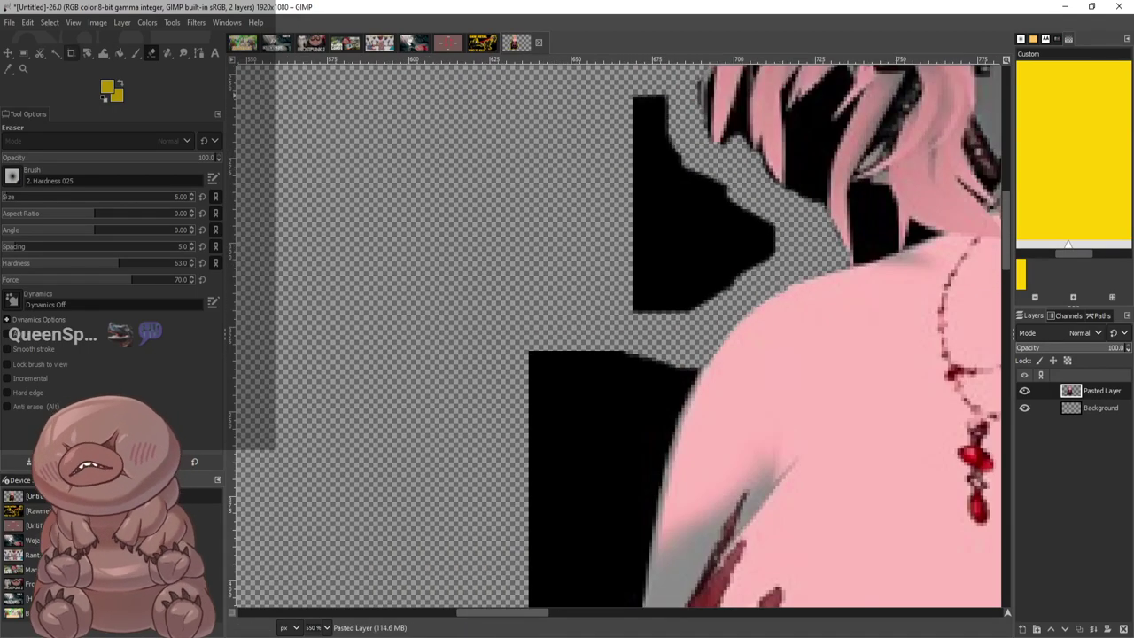
Delete the isolated black block above the shoulder with Fuzzy Select, then clear the selection and return to the Eraser
key("u")
left_click(720, 285)
key("Delete")
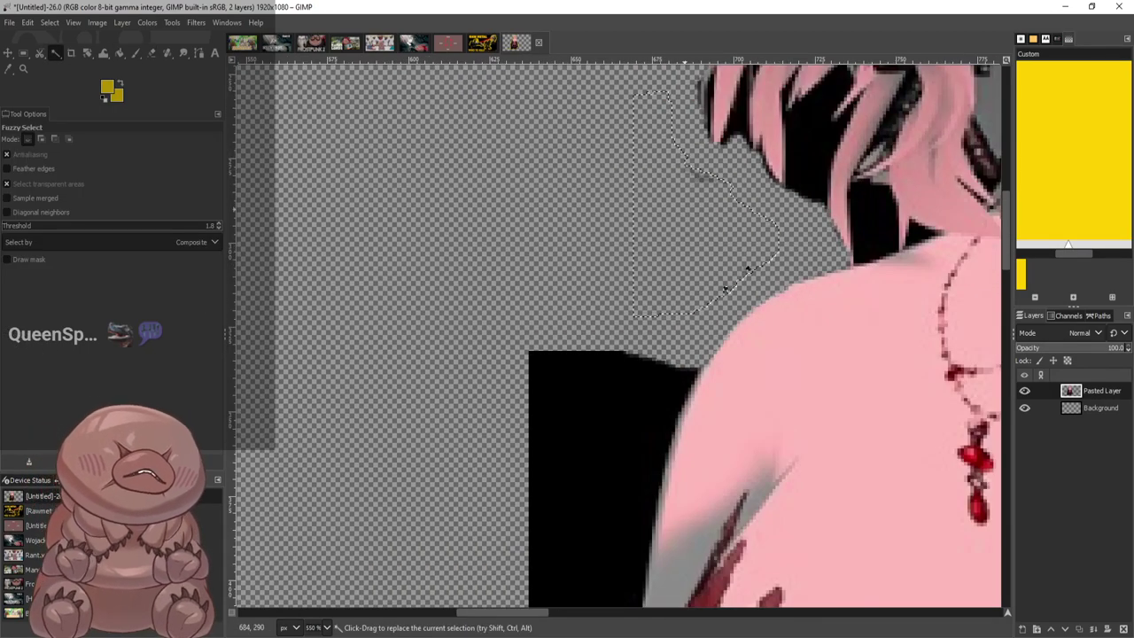
left_click(725, 289)
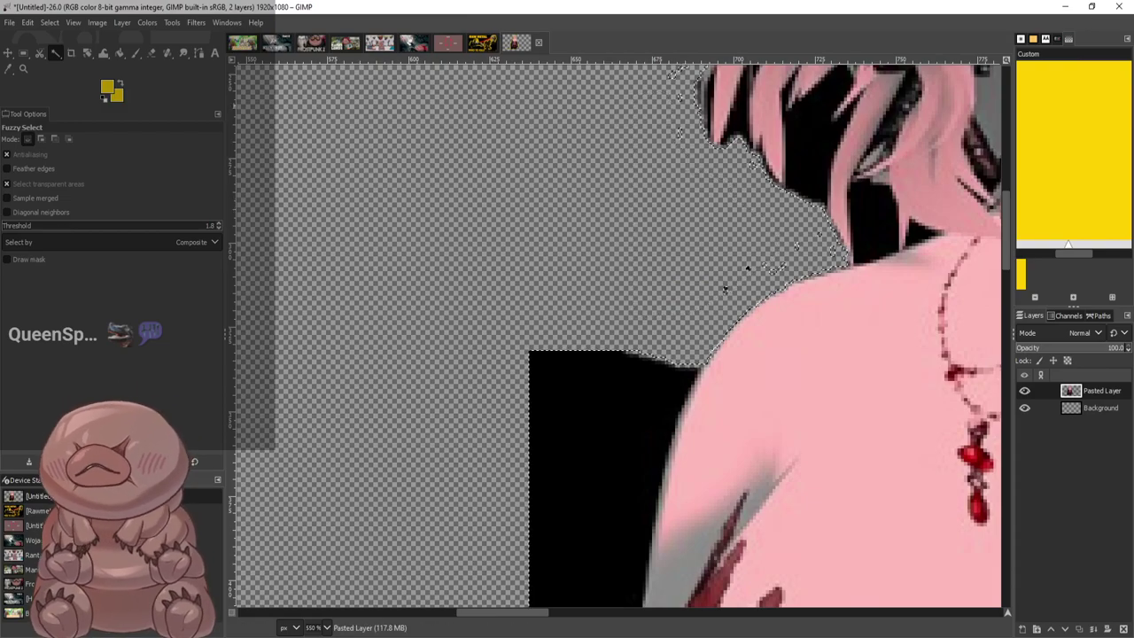
key("r")
left_click(725, 289)
key("shift+e")
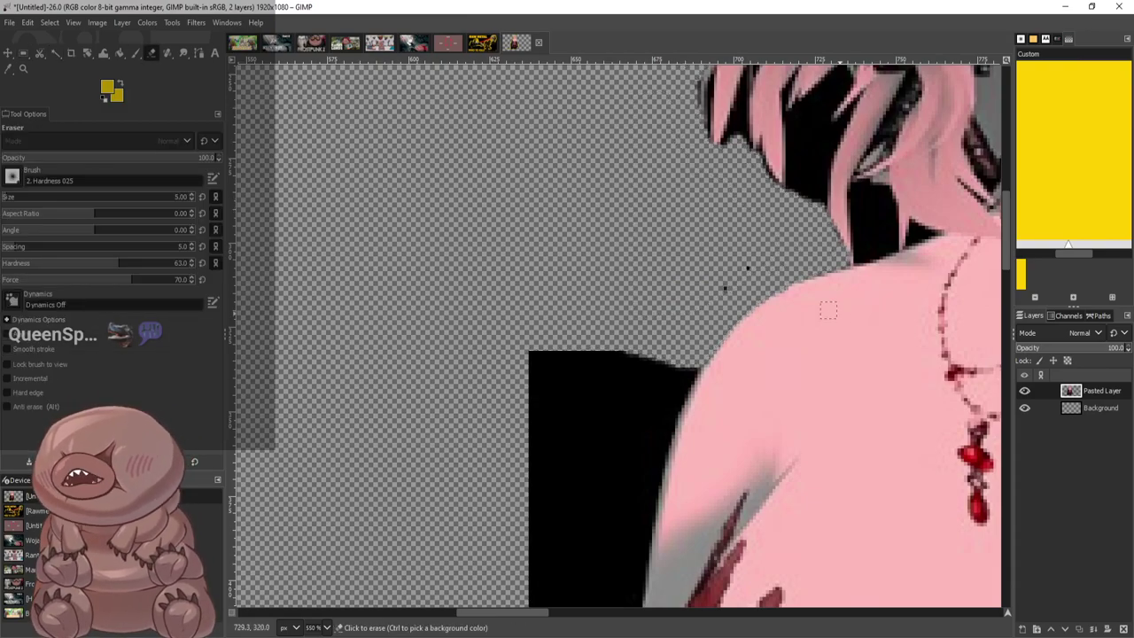
Erase the small black triangle between the inner hair tip and the shoulder with a size 1.00 eraser
scroll(924, 242, "down", 2)
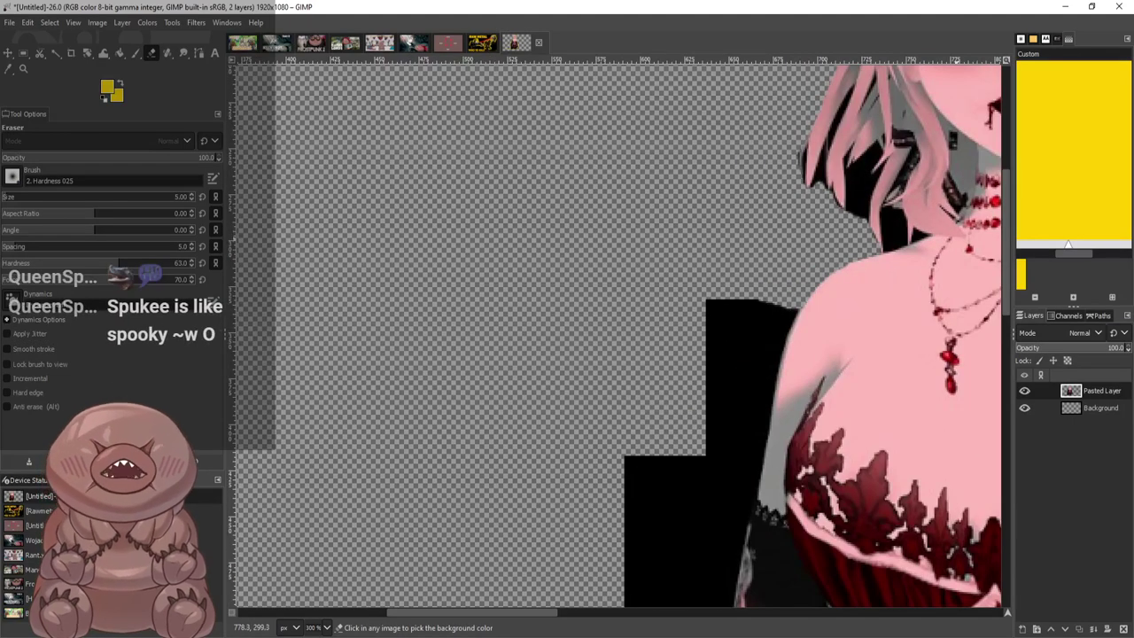
scroll(948, 244, "down", 2)
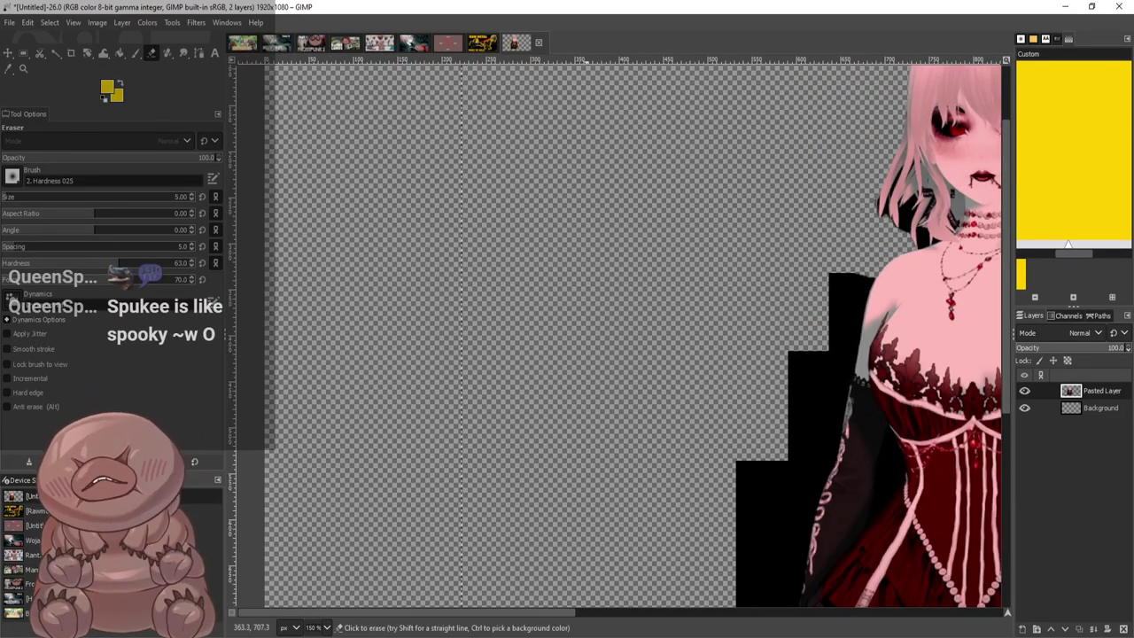
left_click_drag(567, 612, 687, 612)
scroll(731, 186, "up", 5)
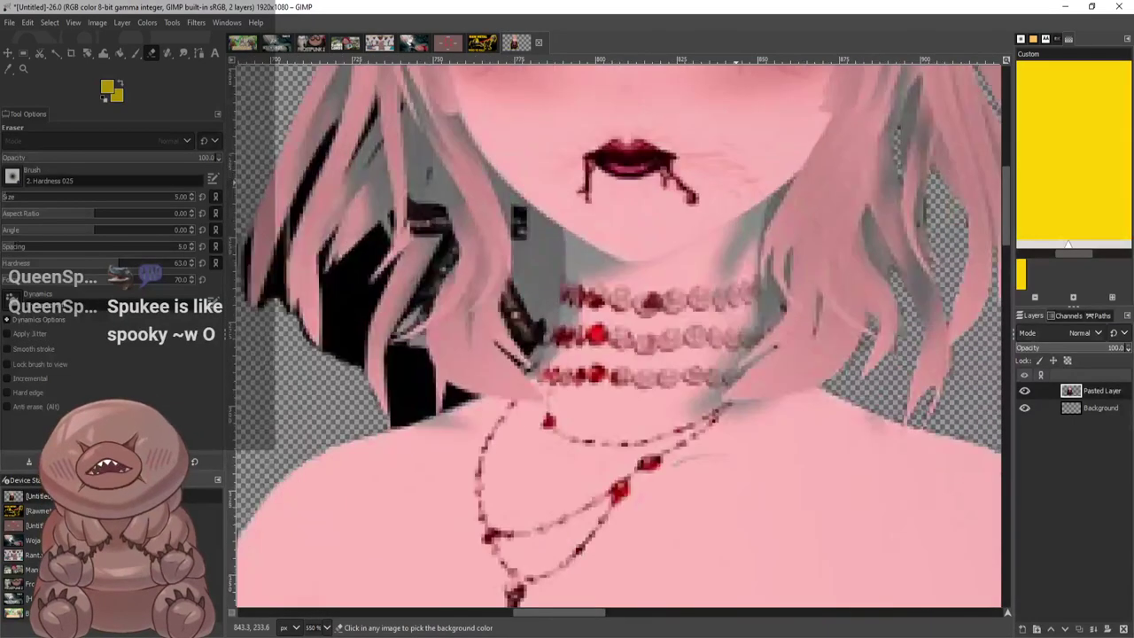
left_click_drag(586, 613, 563, 613)
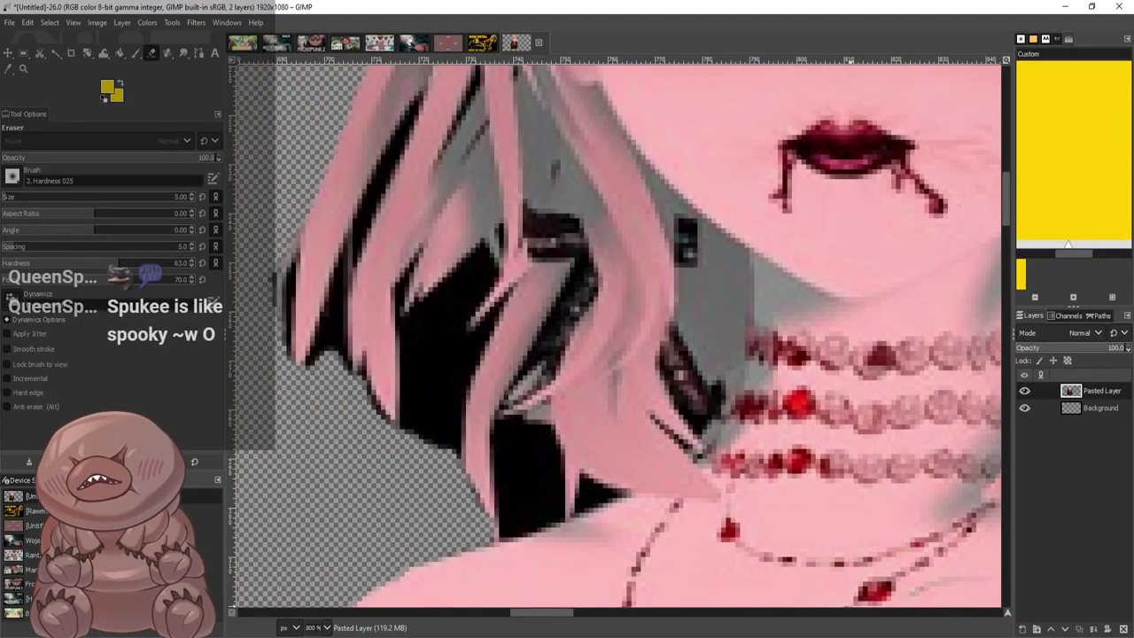
scroll(487, 553, "up", 2)
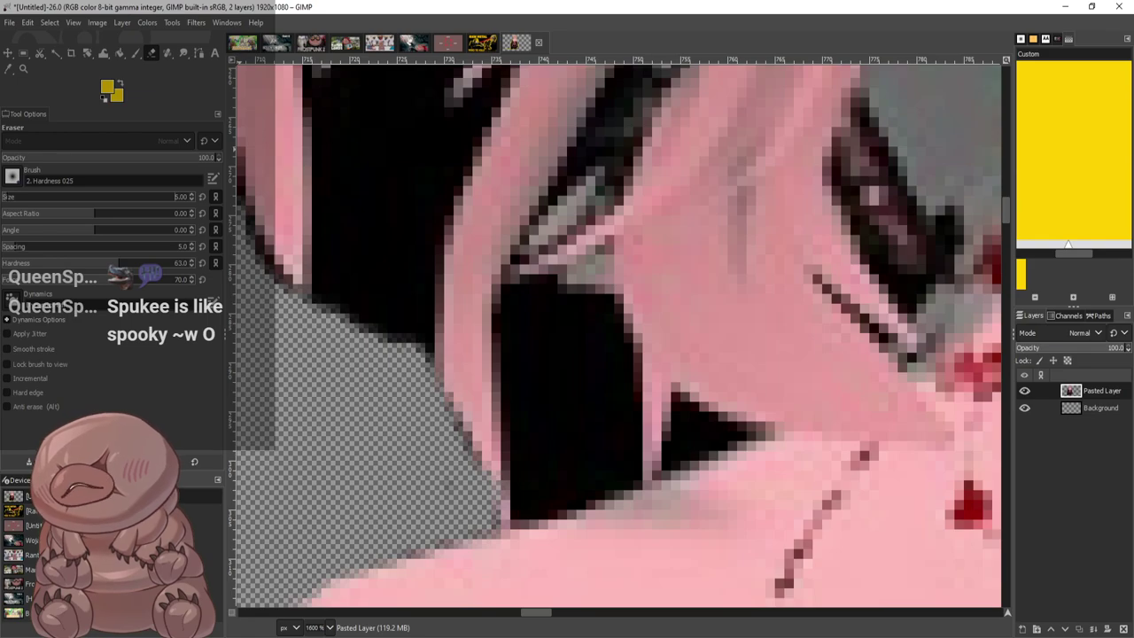
scroll(598, 456, "up", 2)
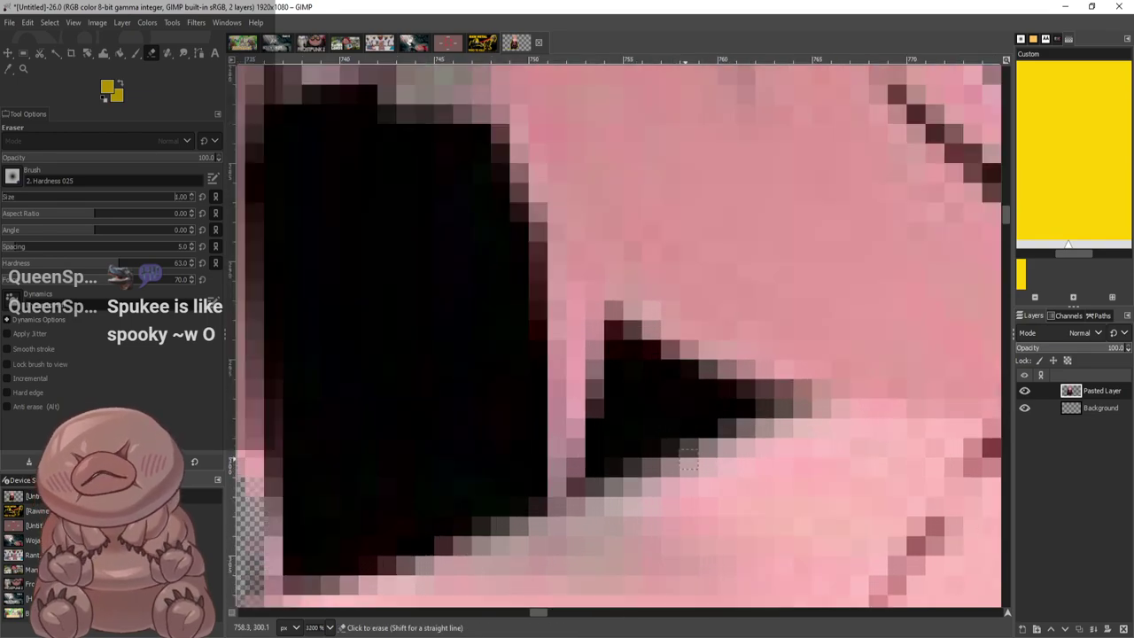
mouse_move(602, 434)
left_mouse_down()
mouse_move(601, 363)
mouse_move(616, 330)
mouse_move(634, 329)
mouse_move(738, 399)
mouse_move(806, 393)
mouse_move(646, 464)
mouse_move(615, 464)
mouse_move(634, 380)
mouse_move(706, 412)
left_mouse_up()
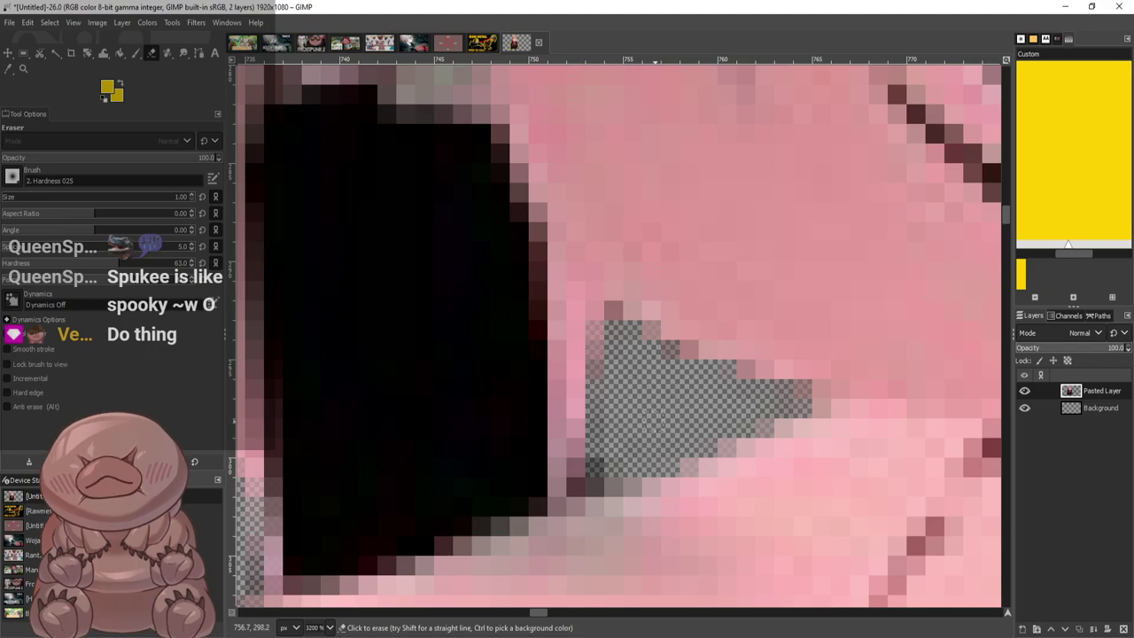
Erase the thin dark diagonal line in the hair lock beside the choker
scroll(890, 319, "down", 4)
scroll(970, 266, "up", 3)
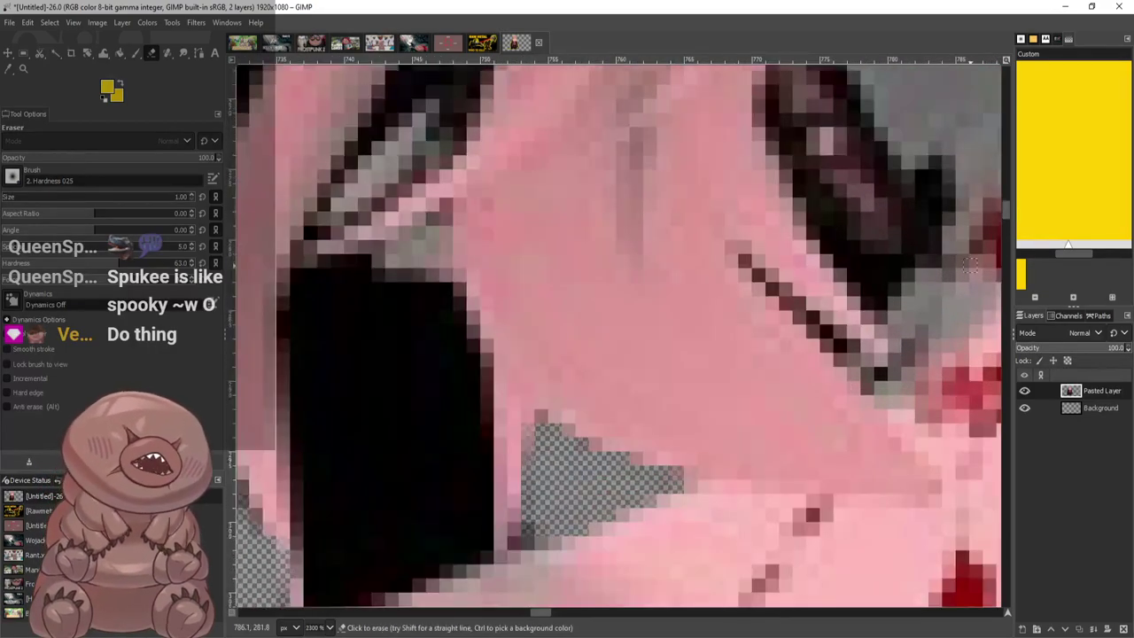
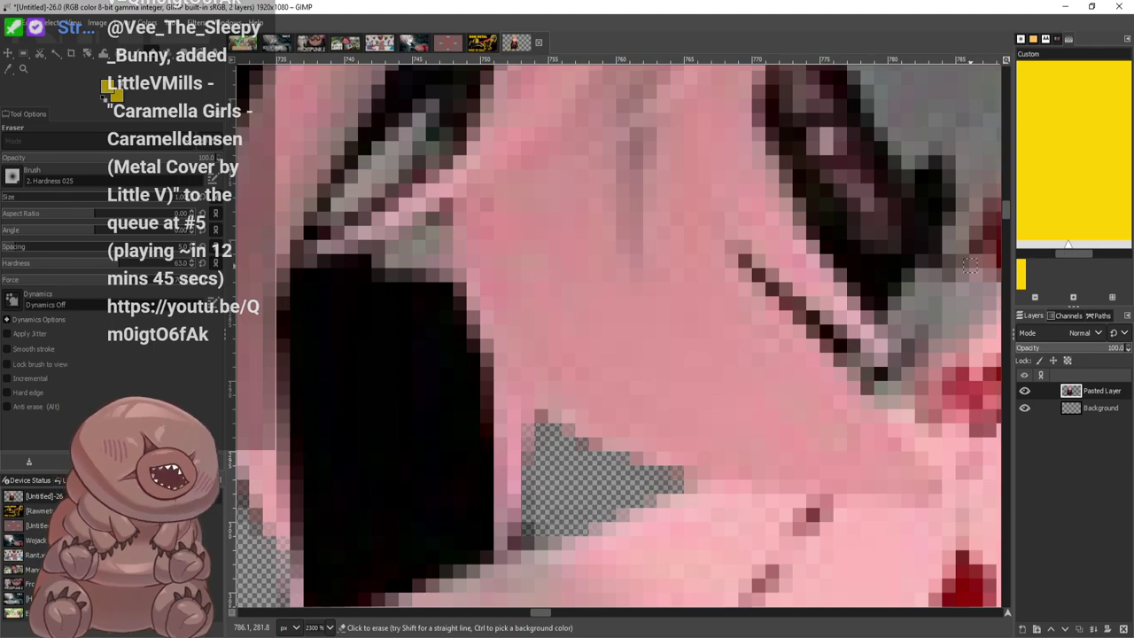
scroll(848, 353, "up", 2)
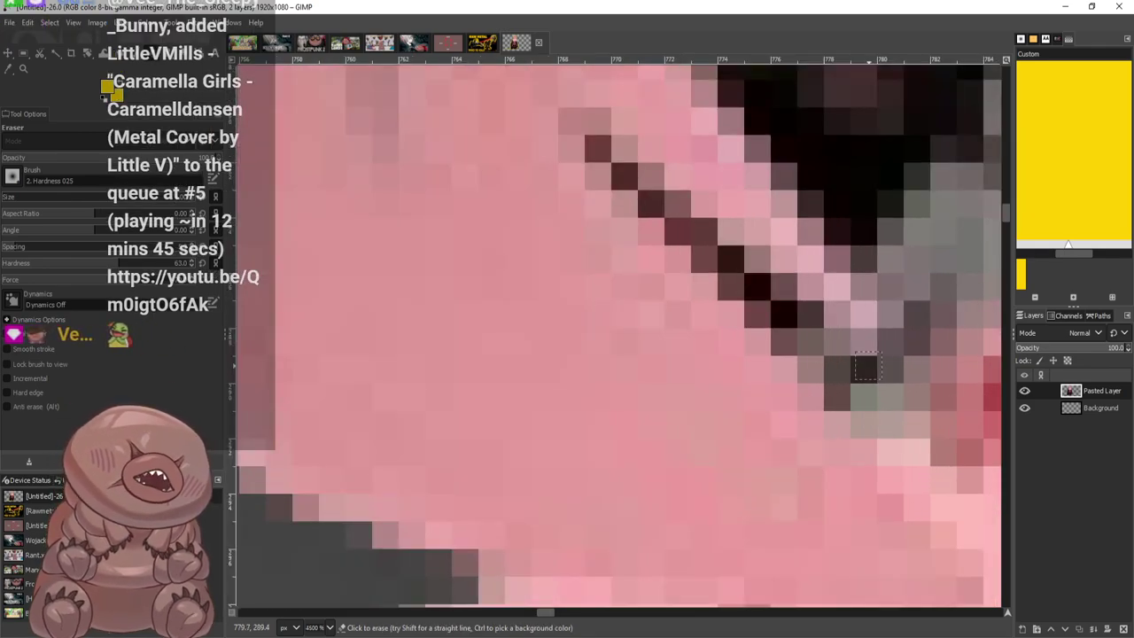
mouse_move(809, 343)
left_mouse_down()
mouse_move(705, 204)
mouse_move(611, 155)
left_mouse_up()
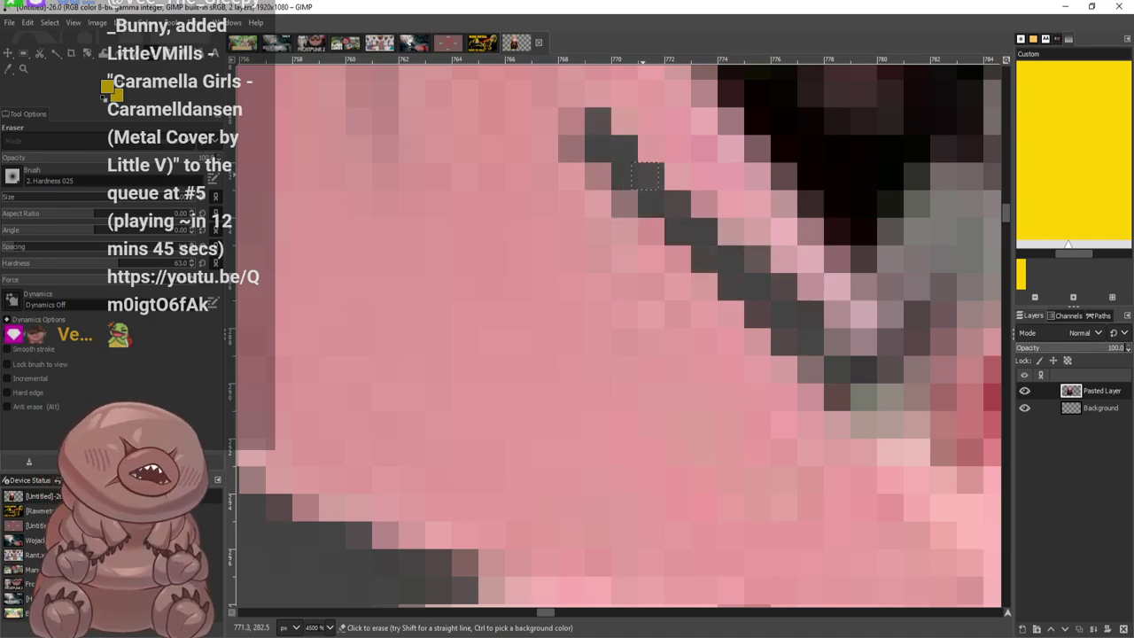
scroll(953, 159, "down", 4)
scroll(975, 178, "up", 5)
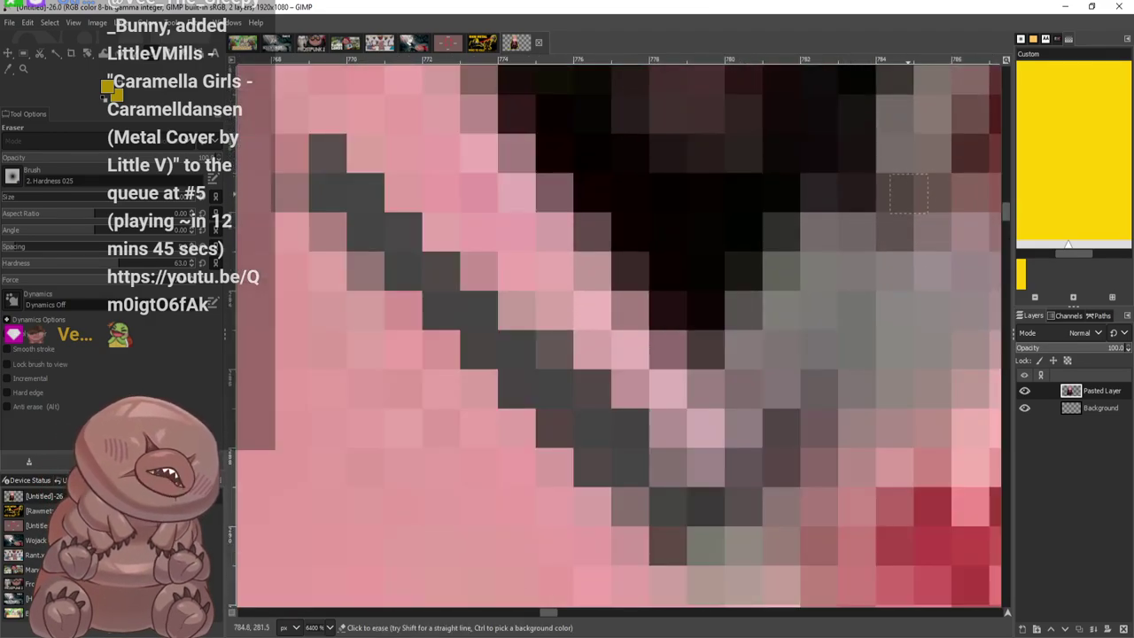
scroll(738, 235, "down", 4)
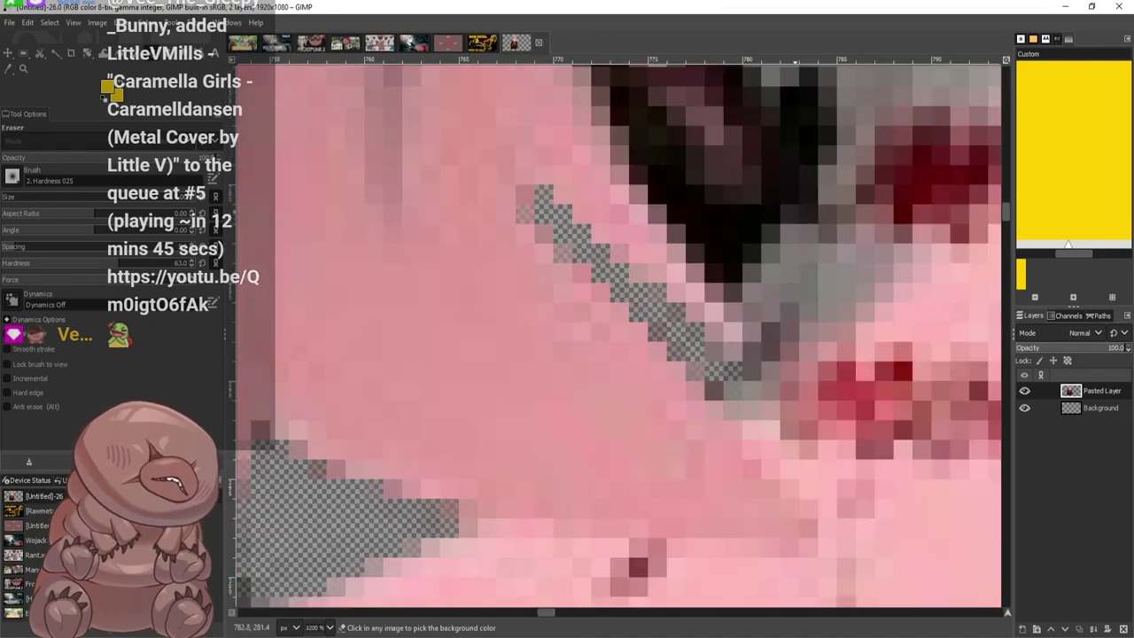
Erase the hair-side part of the dark patch between the hair lock and the choker
scroll(827, 190, "up", 4)
mouse_move(584, 224)
left_mouse_down()
mouse_move(603, 283)
mouse_move(567, 266)
mouse_move(611, 328)
mouse_move(585, 297)
left_mouse_up()
mouse_move(585, 217)
left_mouse_down()
mouse_move(686, 461)
mouse_move(607, 367)
mouse_move(636, 381)
mouse_move(654, 461)
mouse_move(633, 421)
mouse_move(722, 537)
mouse_move(743, 472)
mouse_move(718, 488)
left_mouse_up()
scroll(725, 266, "down", 5)
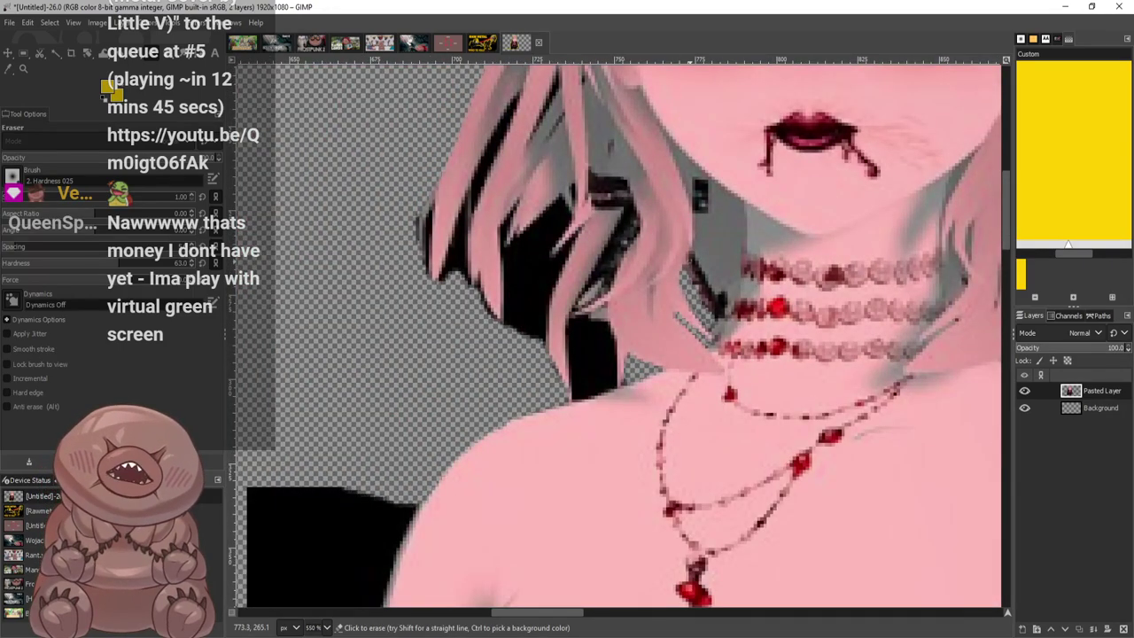
scroll(802, 353, "up", 5)
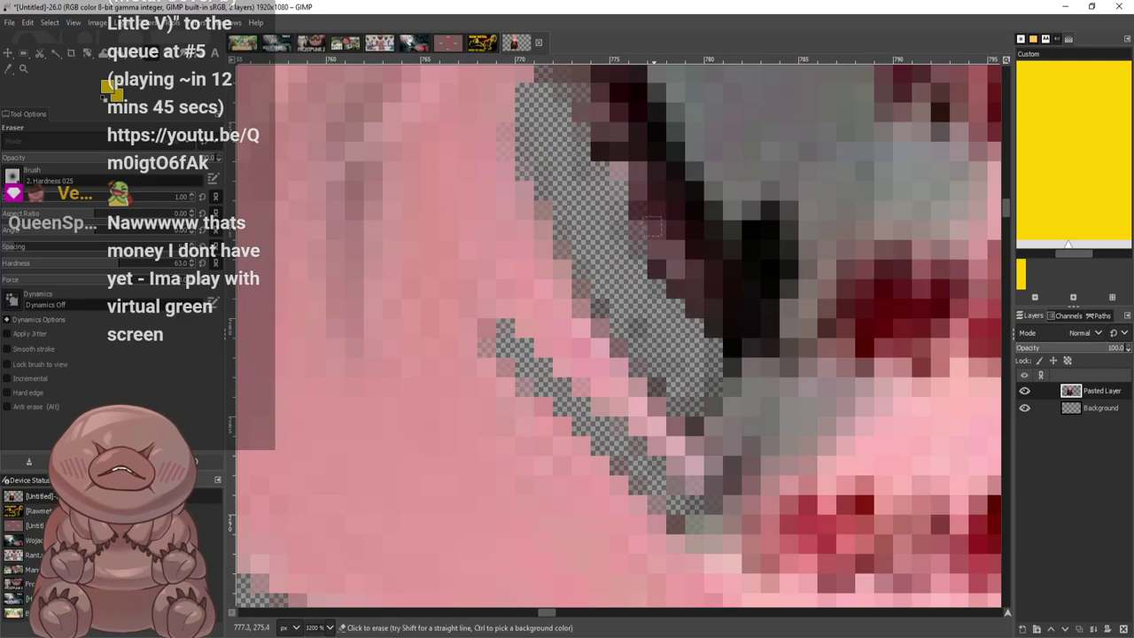
Erase the rest of the dark patch beside the choker, including its leftover spots and dark edge pixels
mouse_move(804, 352)
left_mouse_down()
mouse_move(744, 324)
mouse_move(771, 230)
mouse_move(731, 299)
mouse_move(789, 240)
mouse_move(760, 346)
mouse_move(704, 230)
mouse_move(618, 125)
mouse_move(649, 163)
left_mouse_up()
scroll(638, 215, "up", 2)
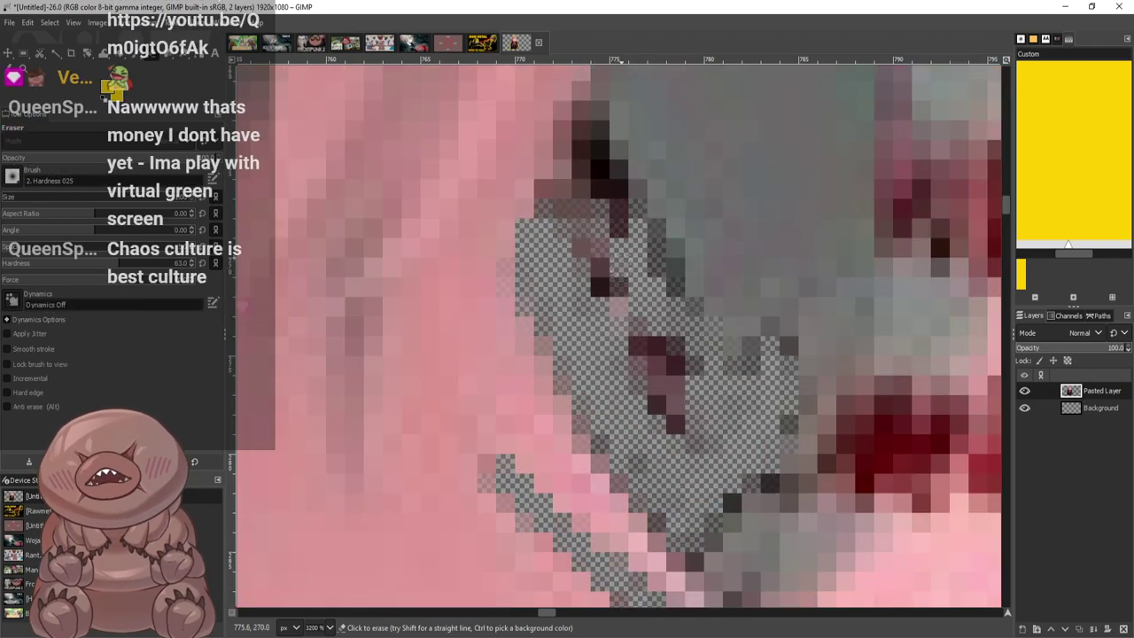
mouse_move(614, 230)
left_mouse_down()
mouse_move(584, 112)
mouse_move(546, 209)
mouse_move(600, 192)
mouse_move(651, 416)
mouse_move(696, 439)
mouse_move(718, 341)
mouse_move(671, 361)
left_mouse_up()
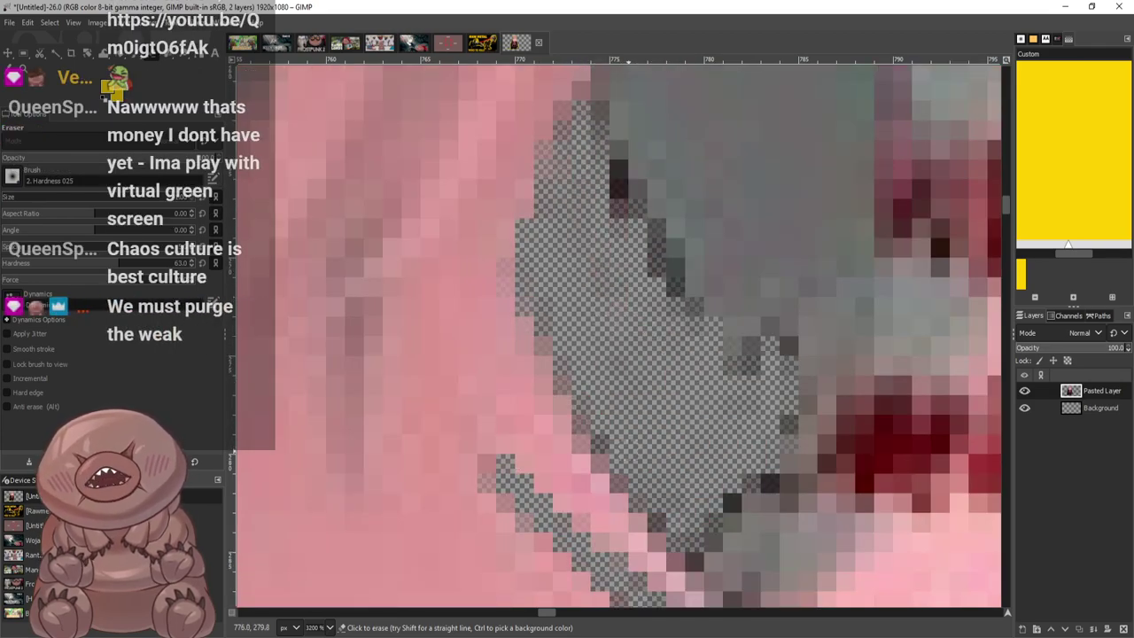
mouse_move(691, 266)
left_mouse_down()
mouse_move(614, 177)
mouse_move(613, 129)
mouse_move(647, 191)
mouse_move(607, 111)
left_mouse_up()
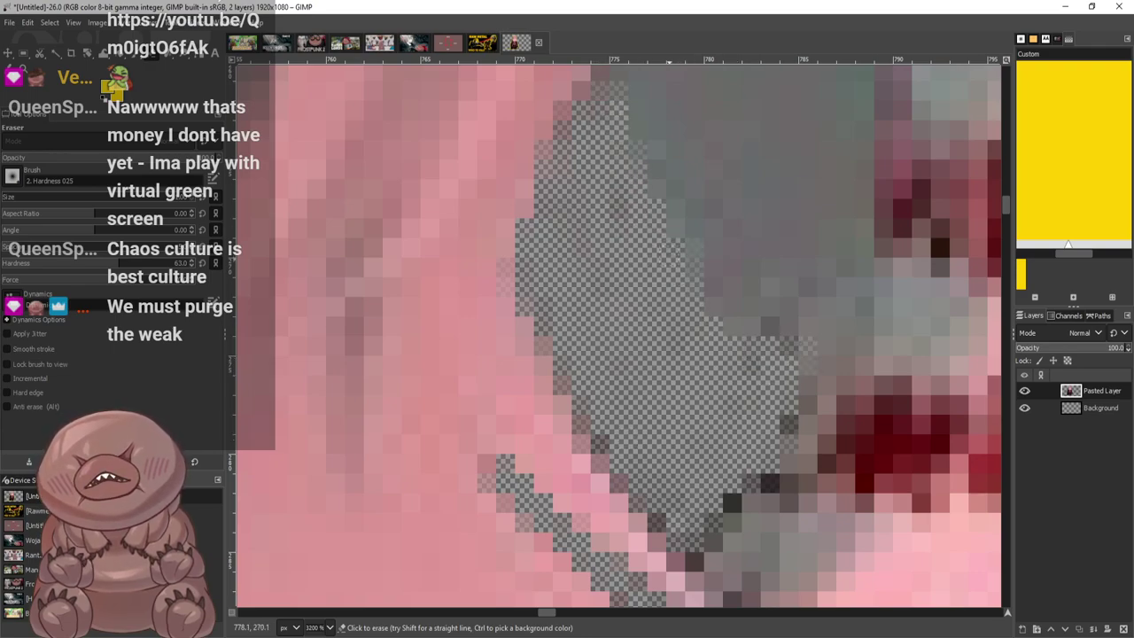
left_click_drag(755, 505, 793, 417)
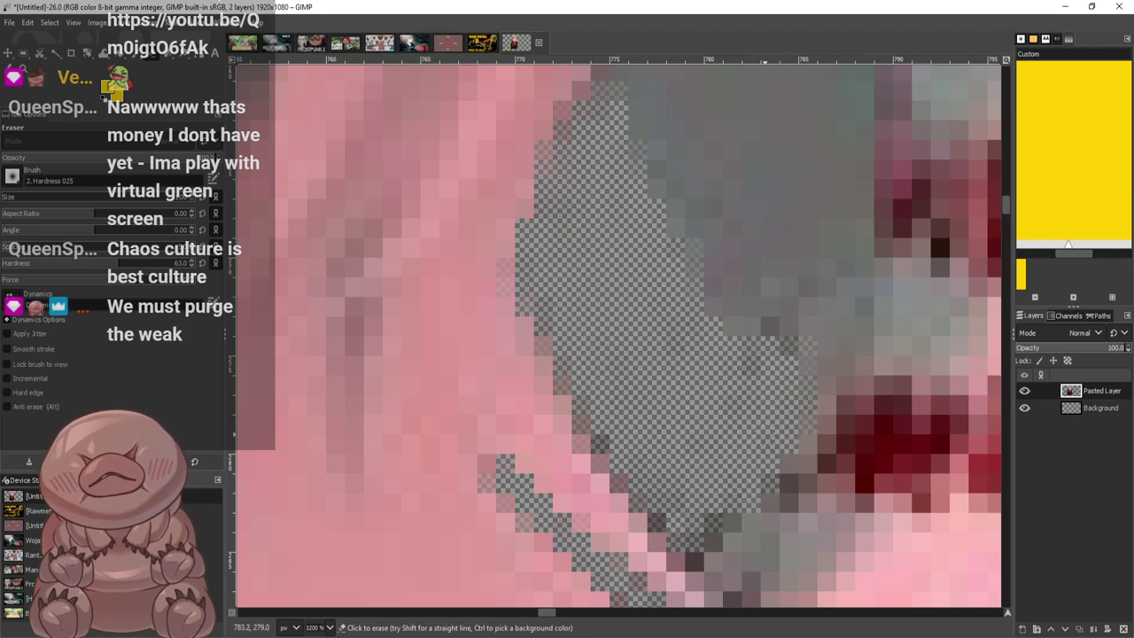
Erase the small dark rectangle between the hair lock and the jawline, including its edge pixels
scroll(691, 323, "down", 4)
scroll(710, 235, "up", 3)
mouse_move(602, 188)
left_mouse_down()
mouse_move(578, 228)
mouse_move(622, 232)
mouse_move(608, 195)
mouse_move(612, 121)
mouse_move(592, 133)
mouse_move(590, 111)
mouse_move(576, 115)
mouse_move(589, 169)
mouse_move(629, 183)
left_mouse_up()
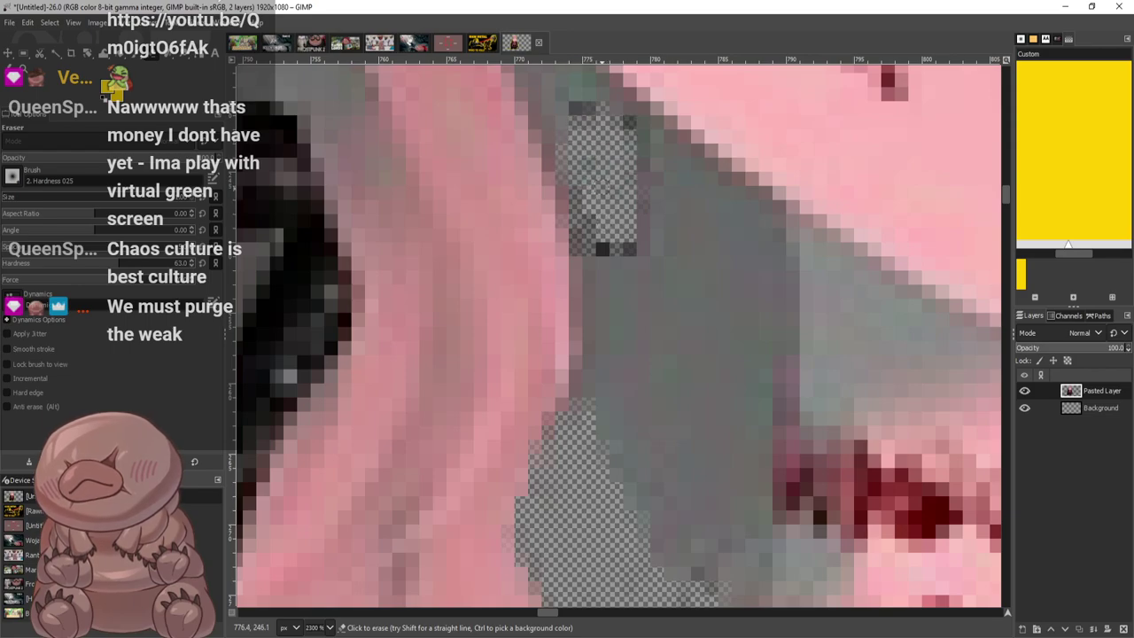
left_click_drag(583, 234, 631, 259)
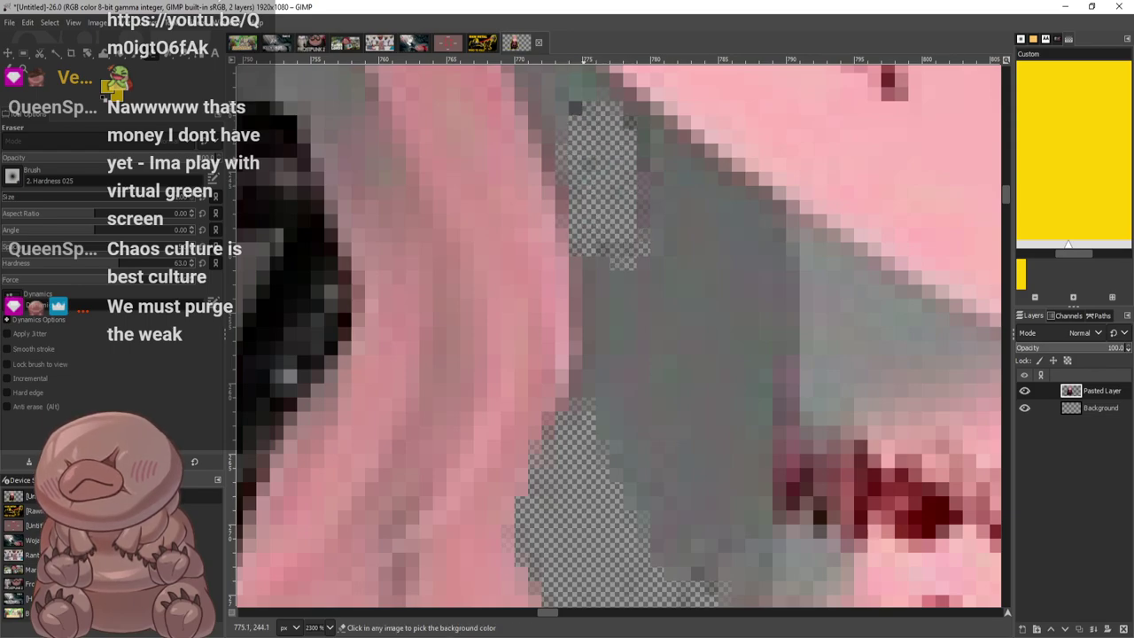
Erase the small dark mark in the grey area between the inner hair strands beside the face
scroll(598, 158, "down", 5)
scroll(602, 266, "up", 7)
scroll(590, 314, "down", 4)
scroll(568, 324, "up", 2)
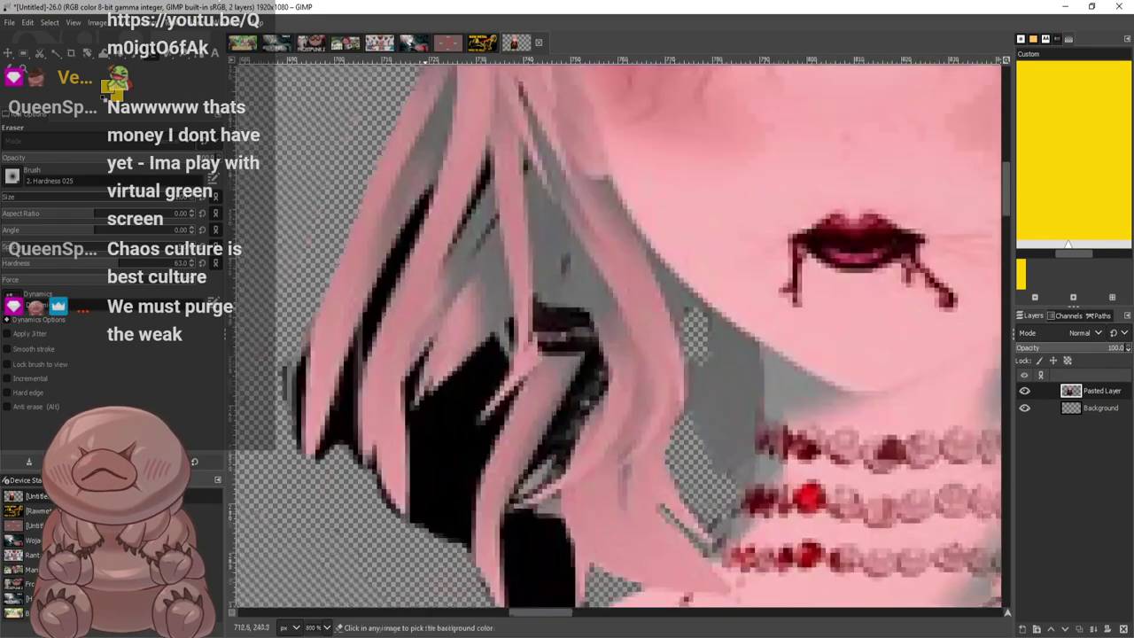
scroll(436, 288, "up", 3)
left_click_drag(813, 206, 810, 248)
Erase the dark spot, the thin dark line and the narrow black sliver between the middle hair strands
scroll(616, 296, "up", 3)
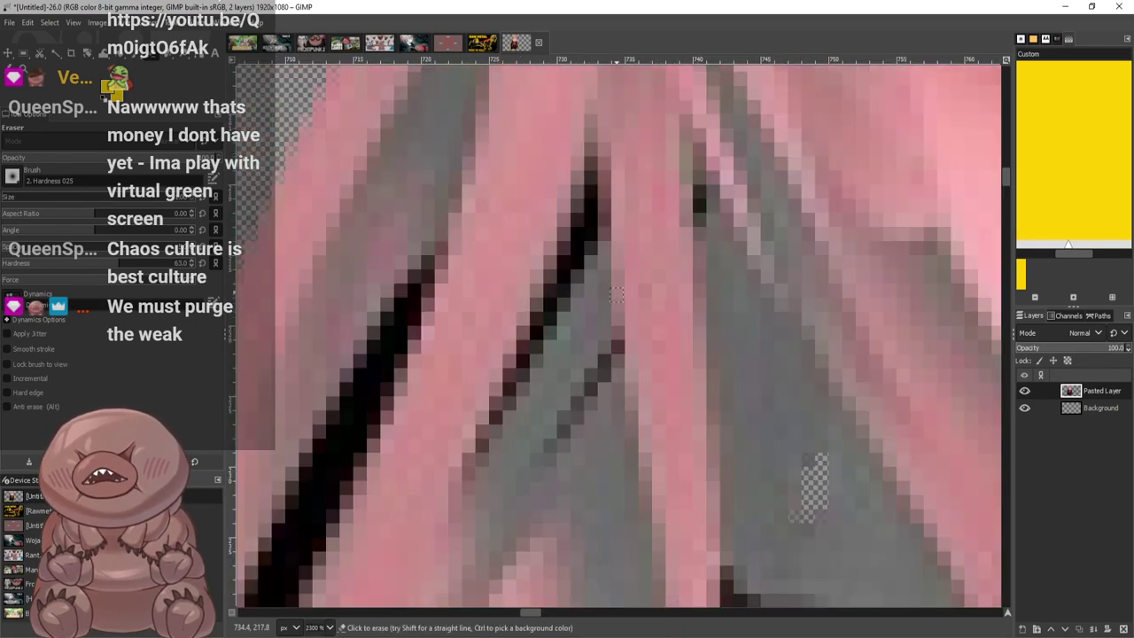
left_click_drag(616, 345, 556, 431)
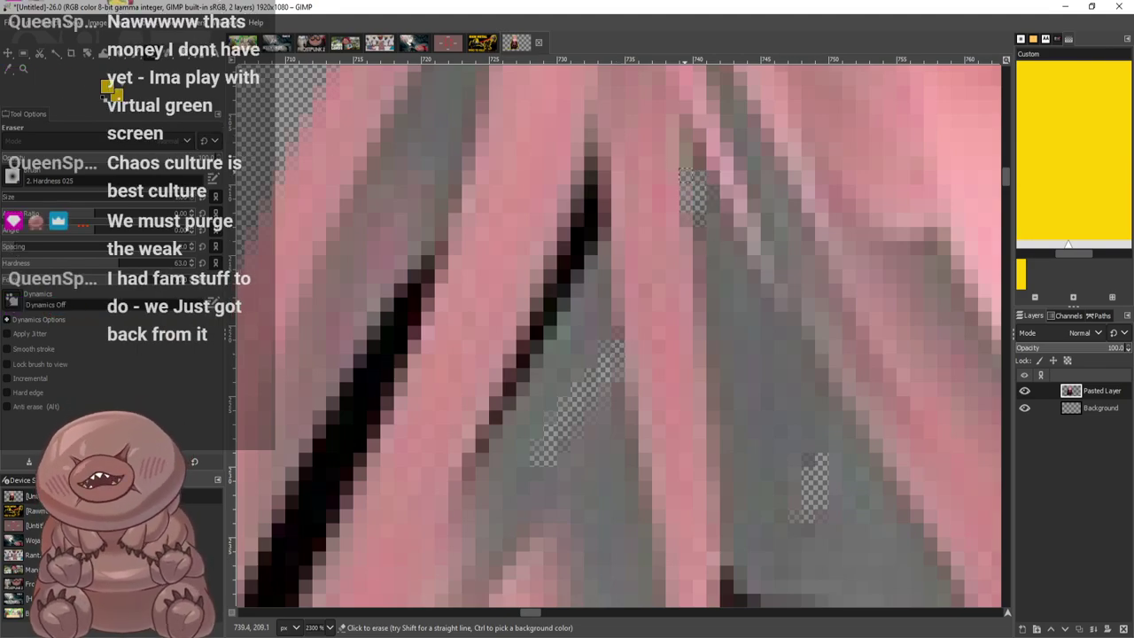
left_click_drag(685, 170, 672, 149)
mouse_move(592, 263)
left_mouse_down()
mouse_move(577, 195)
mouse_move(542, 363)
mouse_move(496, 401)
left_mouse_up()
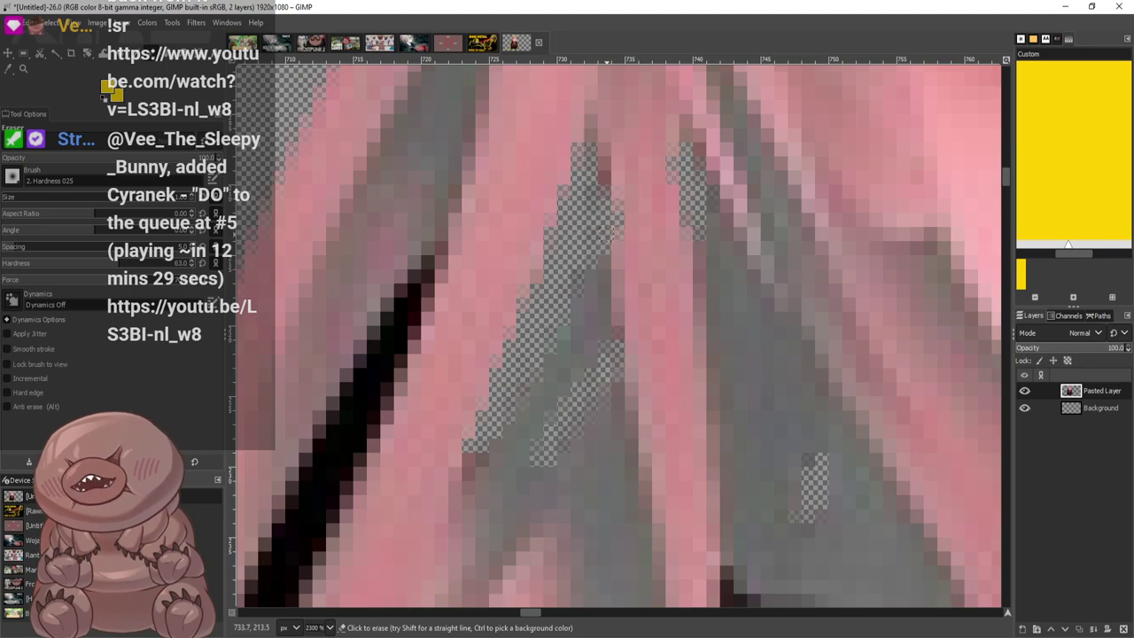
Erase the upper part of the long black gap between the two outer hair strands
mouse_move(403, 304)
left_mouse_down()
mouse_move(409, 332)
mouse_move(355, 443)
mouse_move(375, 388)
mouse_move(350, 365)
mouse_move(375, 371)
mouse_move(400, 297)
left_mouse_up()
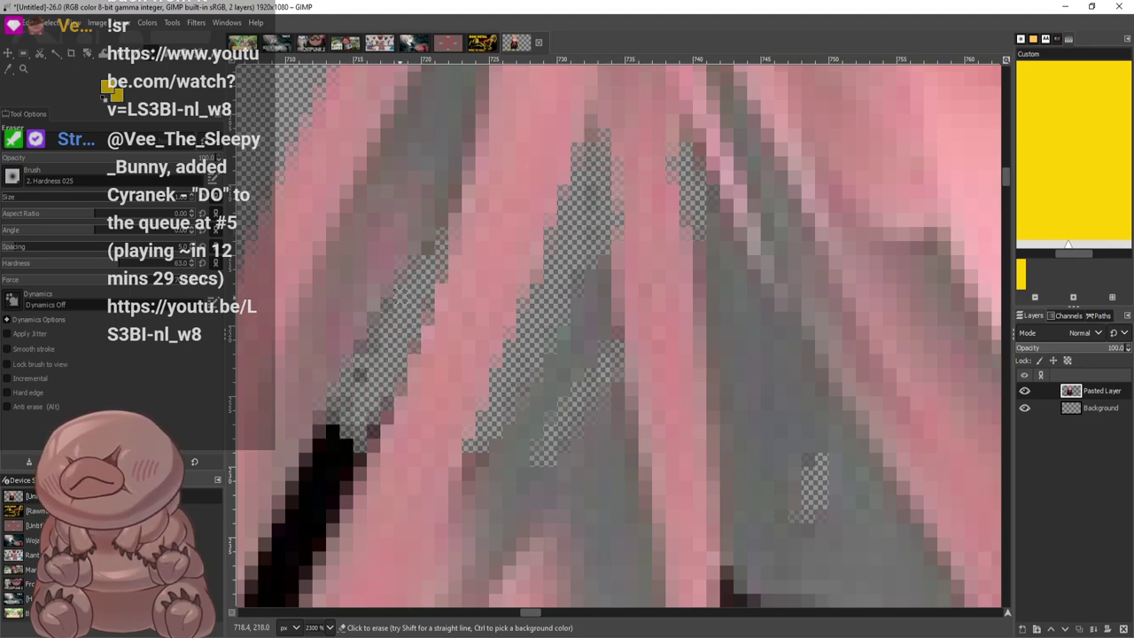
scroll(384, 351, "down", 5)
mouse_move(346, 202)
left_mouse_down()
mouse_move(340, 212)
mouse_move(364, 159)
mouse_move(331, 217)
mouse_move(345, 139)
left_mouse_up()
mouse_move(351, 178)
left_mouse_down()
mouse_move(310, 204)
mouse_move(292, 240)
mouse_move(292, 266)
mouse_move(305, 269)
mouse_move(292, 337)
mouse_move(266, 311)
mouse_move(275, 354)
left_mouse_up()
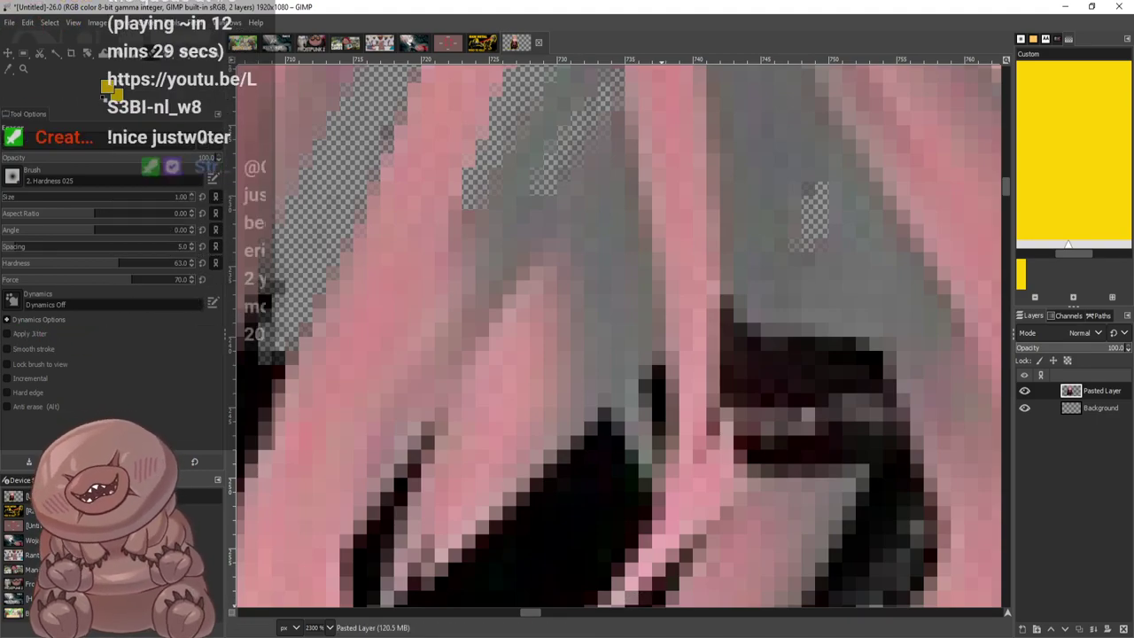
left_click_drag(659, 592, 786, 591)
left_click_drag(526, 613, 523, 612)
mouse_move(521, 283)
left_mouse_down()
mouse_move(484, 366)
mouse_move(521, 371)
mouse_move(537, 338)
mouse_move(460, 432)
mouse_move(506, 323)
left_mouse_up()
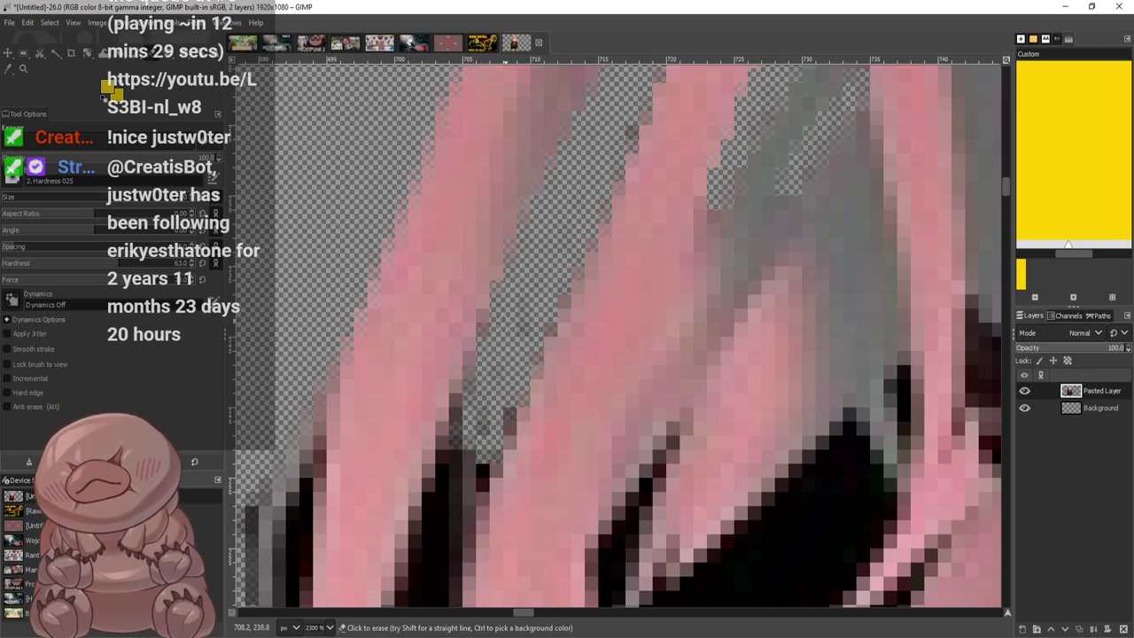
Erase the lower part of the black gap between the outer hair strands, down to the open area at their tips
scroll(531, 321, "down", 5)
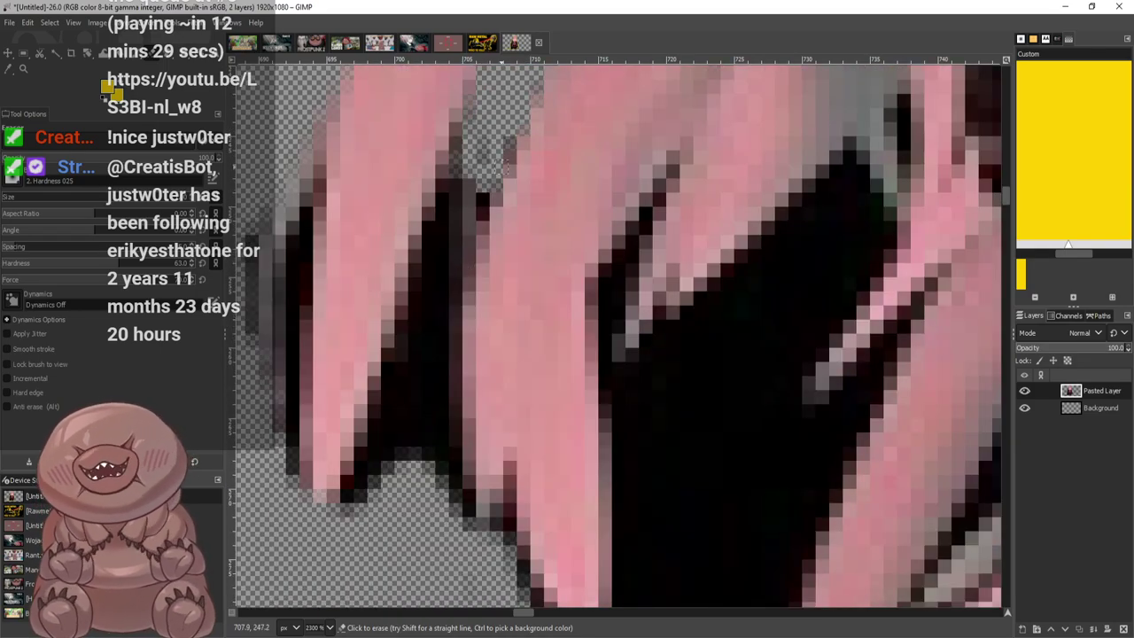
mouse_move(506, 164)
left_mouse_down()
mouse_move(468, 150)
mouse_move(452, 202)
mouse_move(472, 178)
mouse_move(466, 149)
mouse_move(468, 203)
left_mouse_up()
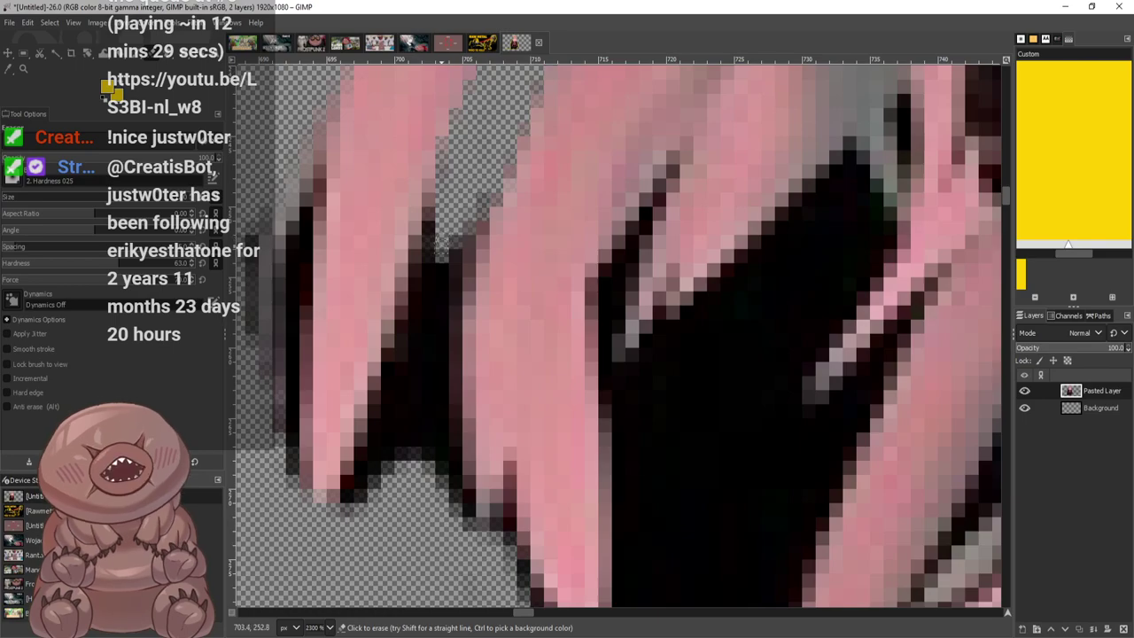
mouse_move(424, 249)
left_mouse_down()
mouse_move(374, 443)
mouse_move(350, 457)
mouse_move(350, 489)
mouse_move(384, 475)
mouse_move(376, 454)
mouse_move(411, 323)
mouse_move(485, 208)
mouse_move(462, 262)
mouse_move(472, 273)
mouse_move(463, 375)
mouse_move(479, 514)
mouse_move(467, 499)
mouse_move(465, 521)
mouse_move(434, 232)
mouse_move(433, 342)
mouse_move(423, 337)
mouse_move(391, 444)
mouse_move(434, 485)
left_mouse_up()
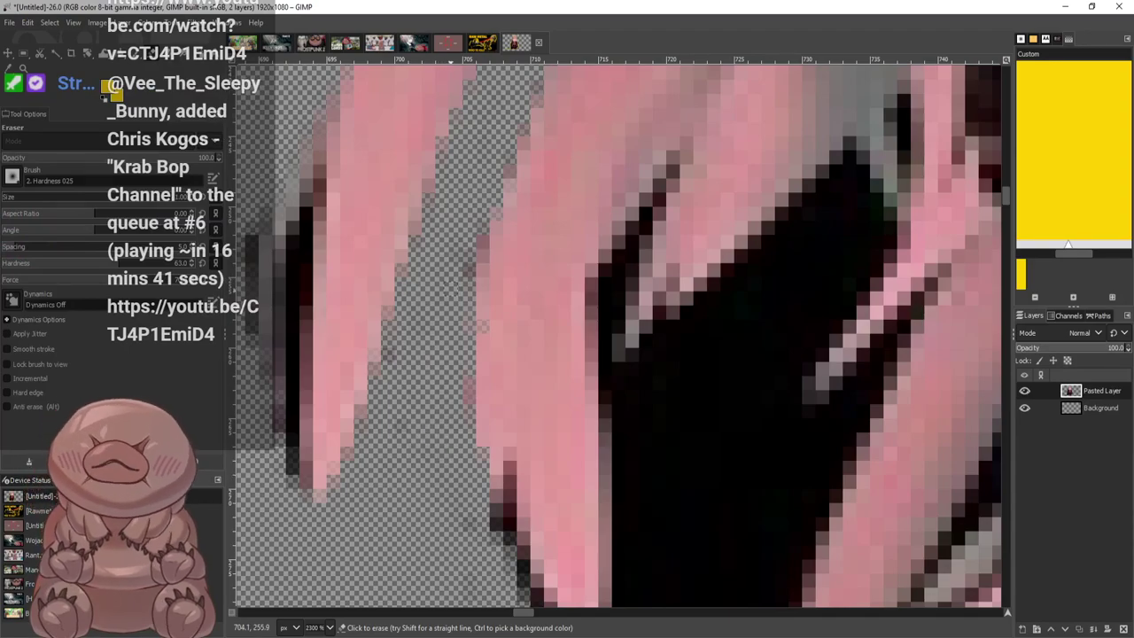
scroll(426, 355, "down", 2)
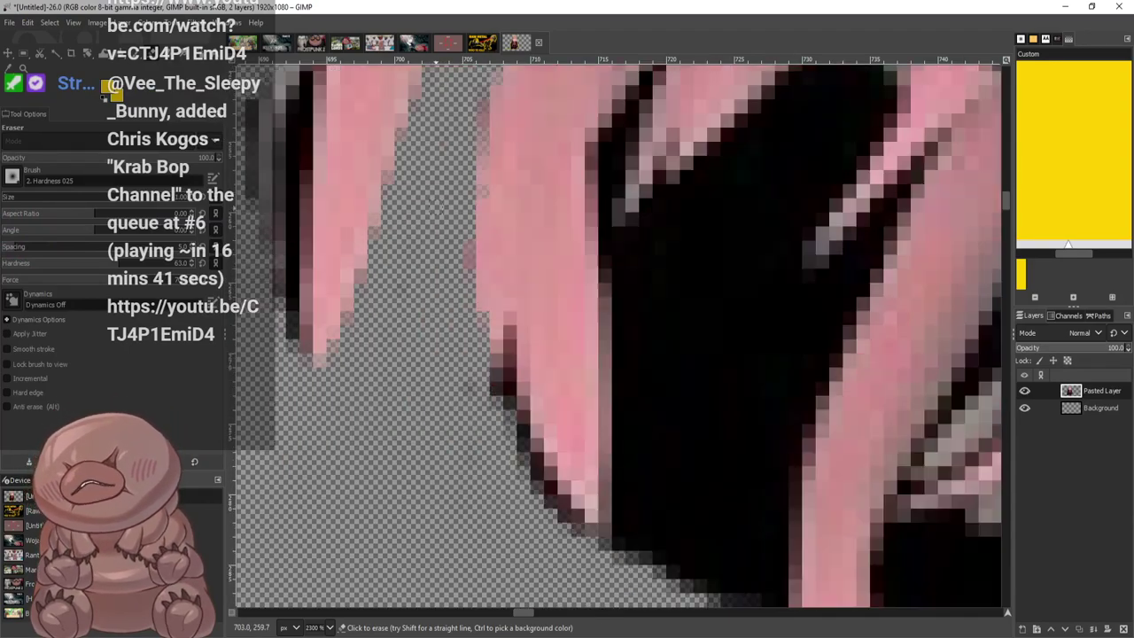
Erase the dark fringe along the second strand's lower outer edge and the black strip beside the outermost strand
left_click_drag(511, 193, 499, 216)
mouse_move(512, 264)
left_mouse_down()
mouse_move(571, 395)
mouse_move(550, 355)
mouse_move(523, 353)
left_mouse_up()
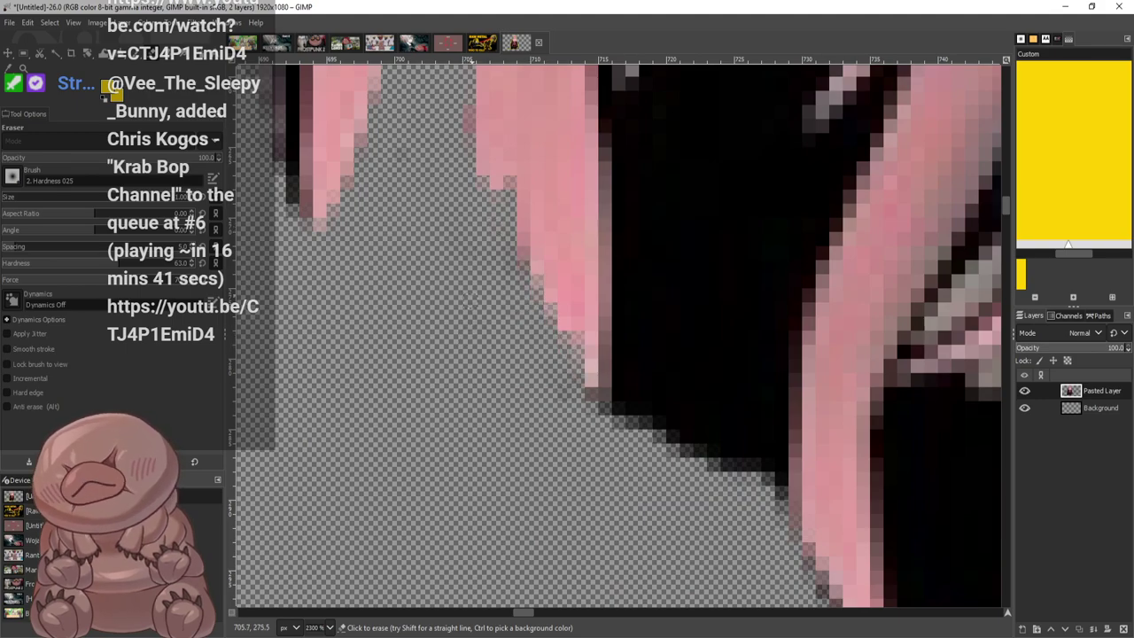
scroll(312, 204, "up", 5)
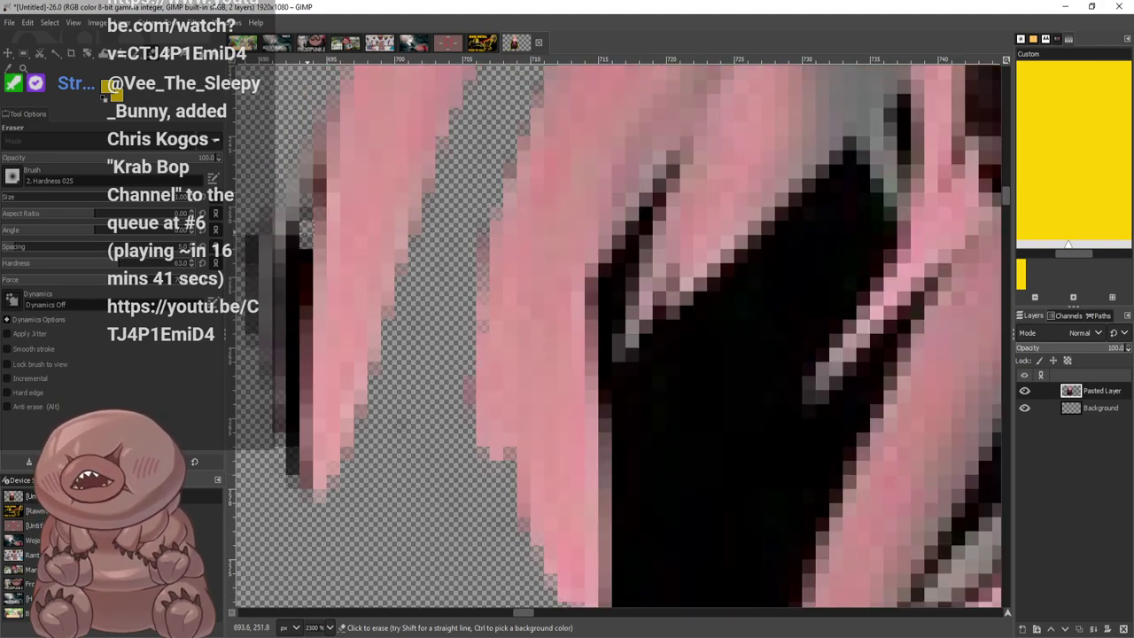
mouse_move(312, 229)
left_mouse_down()
mouse_move(295, 480)
mouse_move(286, 260)
mouse_move(299, 228)
mouse_move(278, 144)
mouse_move(271, 251)
mouse_move(249, 280)
mouse_move(280, 358)
mouse_move(288, 447)
left_mouse_up()
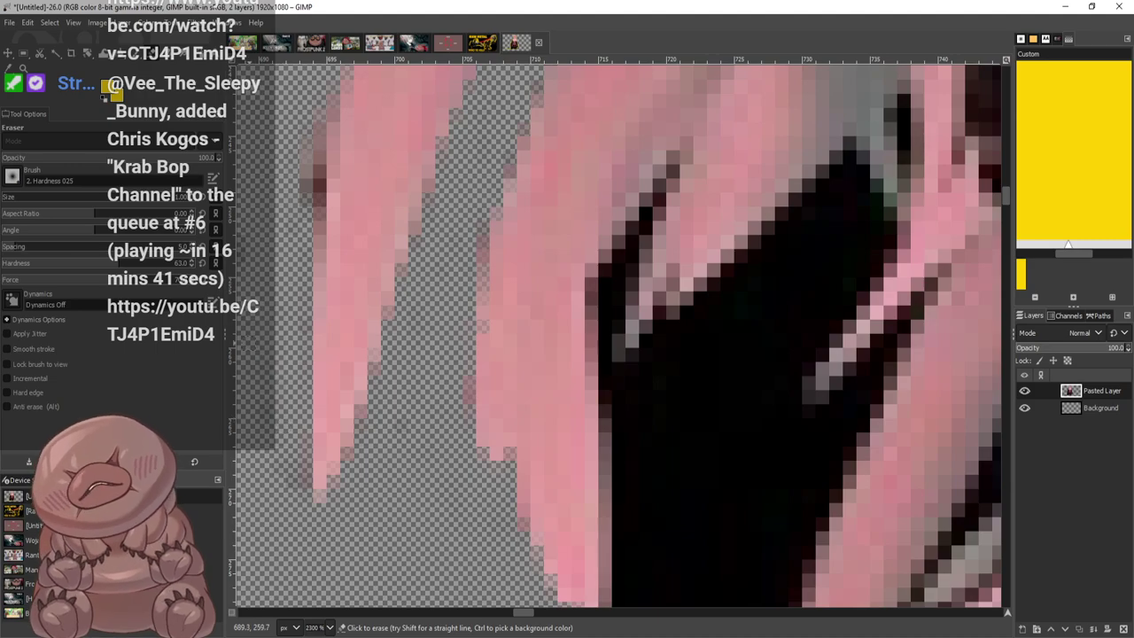
Erase the narrow black gap between the second strand and the short middle strand, including the black just below the short strand
scroll(264, 248, "down", 2)
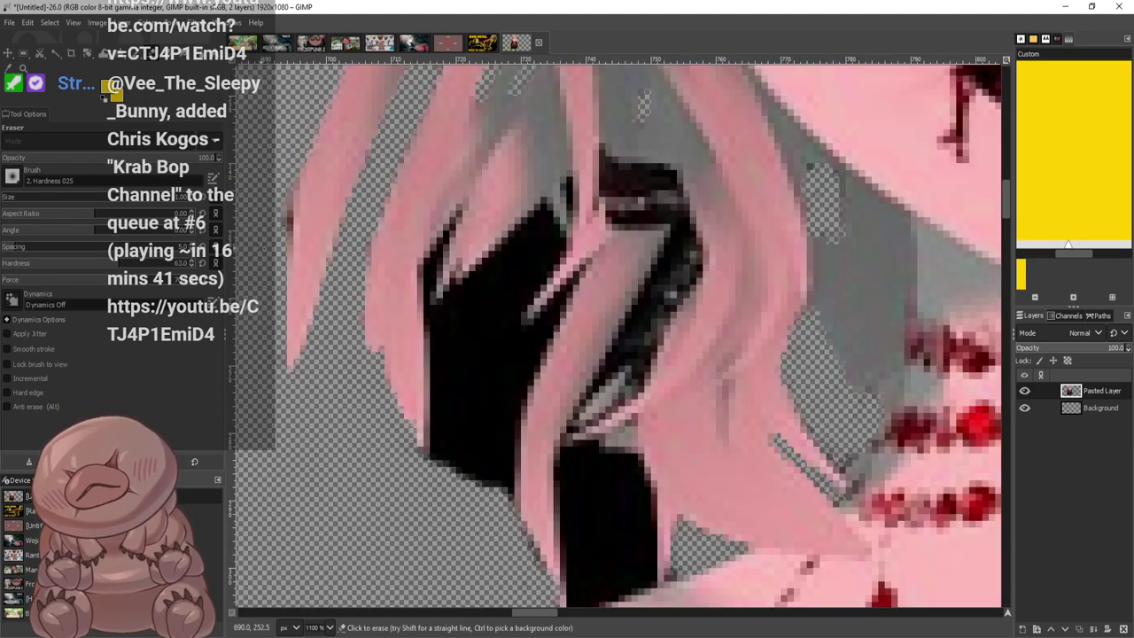
scroll(326, 177, "up", 3)
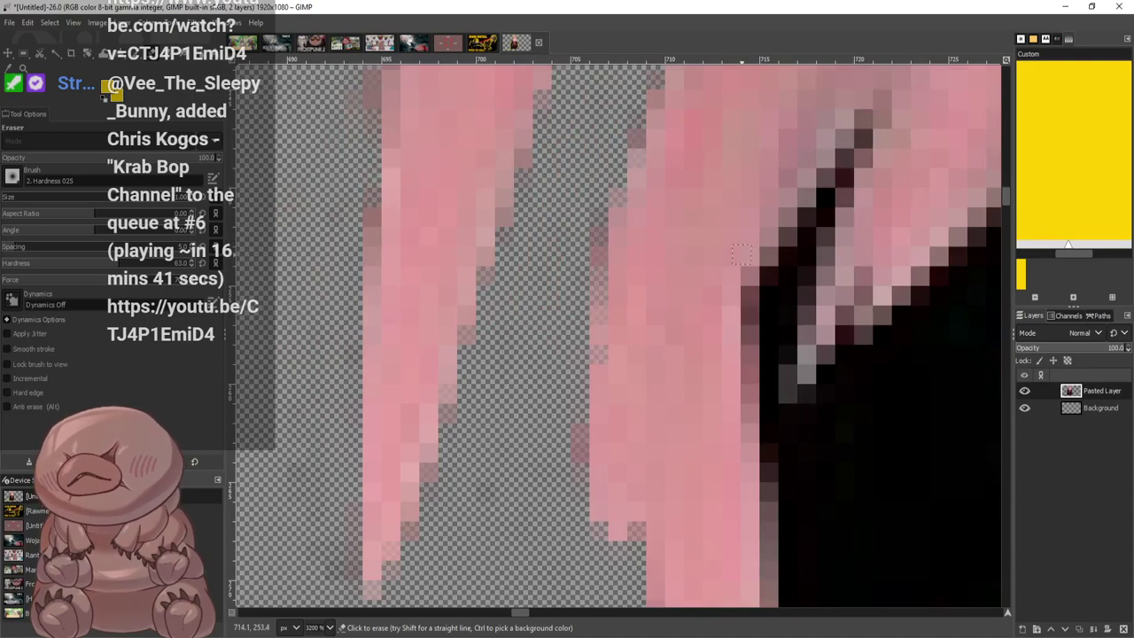
mouse_move(883, 120)
left_mouse_down()
mouse_move(805, 280)
mouse_move(759, 319)
mouse_move(786, 379)
mouse_move(774, 434)
mouse_move(810, 359)
mouse_move(852, 346)
mouse_move(871, 319)
mouse_move(800, 341)
left_mouse_up()
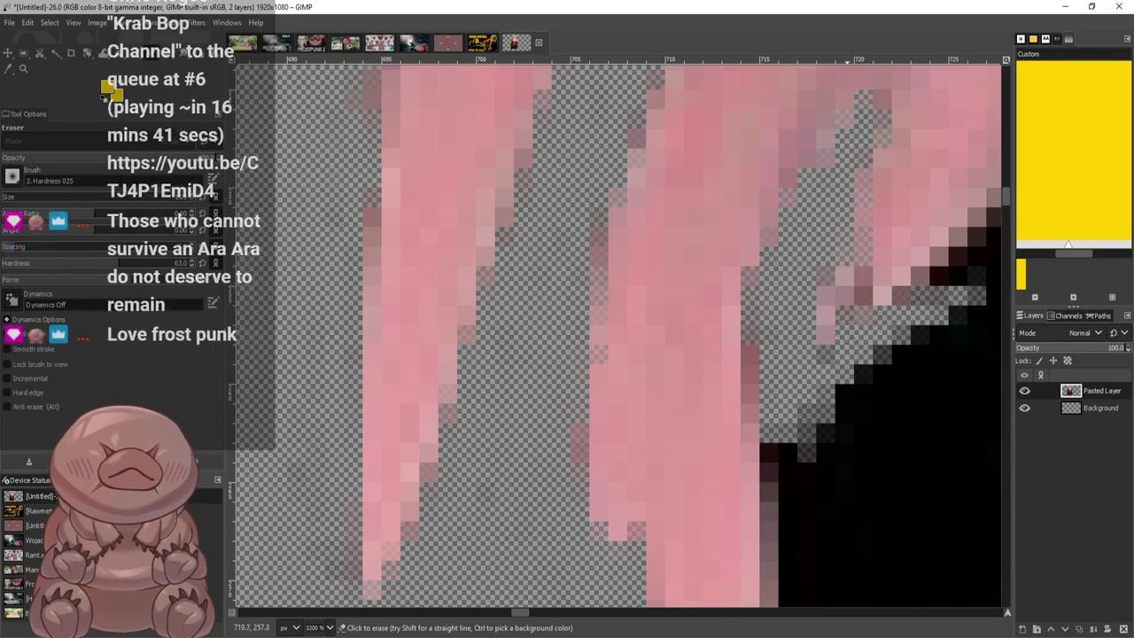
mouse_move(901, 300)
left_mouse_down()
mouse_move(936, 282)
mouse_move(975, 216)
mouse_move(947, 316)
left_mouse_up()
Erase the upper part of the large black area between the middle strands, down to the thin pale strand tip
scroll(949, 331, "down", 2)
scroll(951, 326, "down", 2)
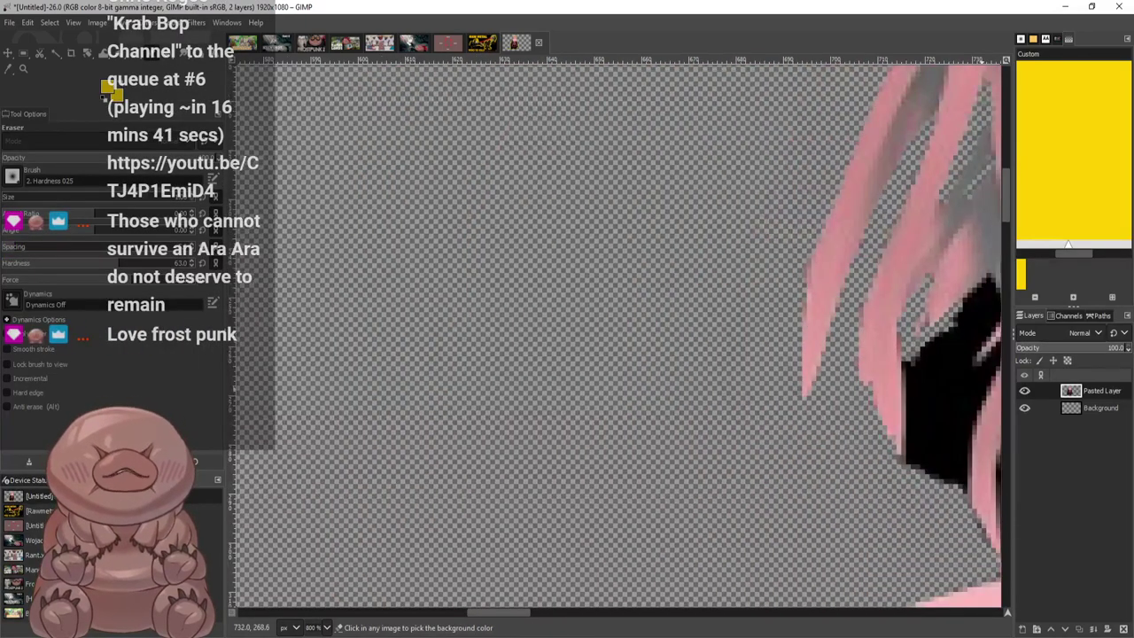
scroll(990, 370, "up", 2)
left_click_drag(514, 612, 533, 613)
mouse_move(567, 179)
left_mouse_down()
mouse_move(517, 208)
mouse_move(605, 137)
left_mouse_up()
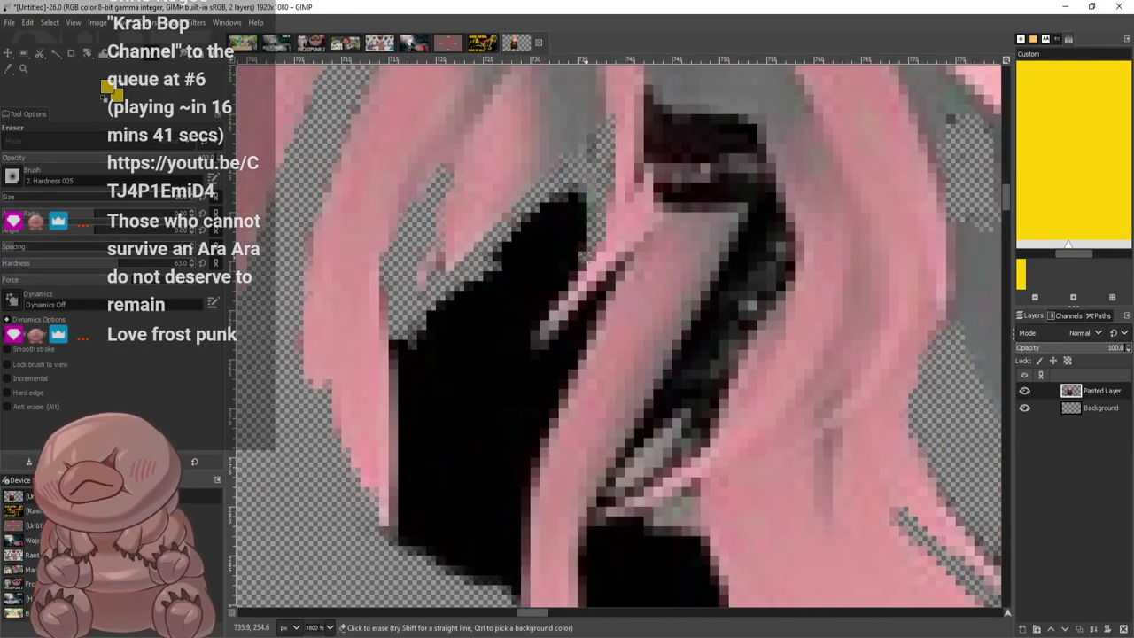
mouse_move(556, 330)
left_mouse_down()
mouse_move(536, 321)
mouse_move(580, 204)
mouse_move(518, 244)
mouse_move(558, 217)
left_mouse_up()
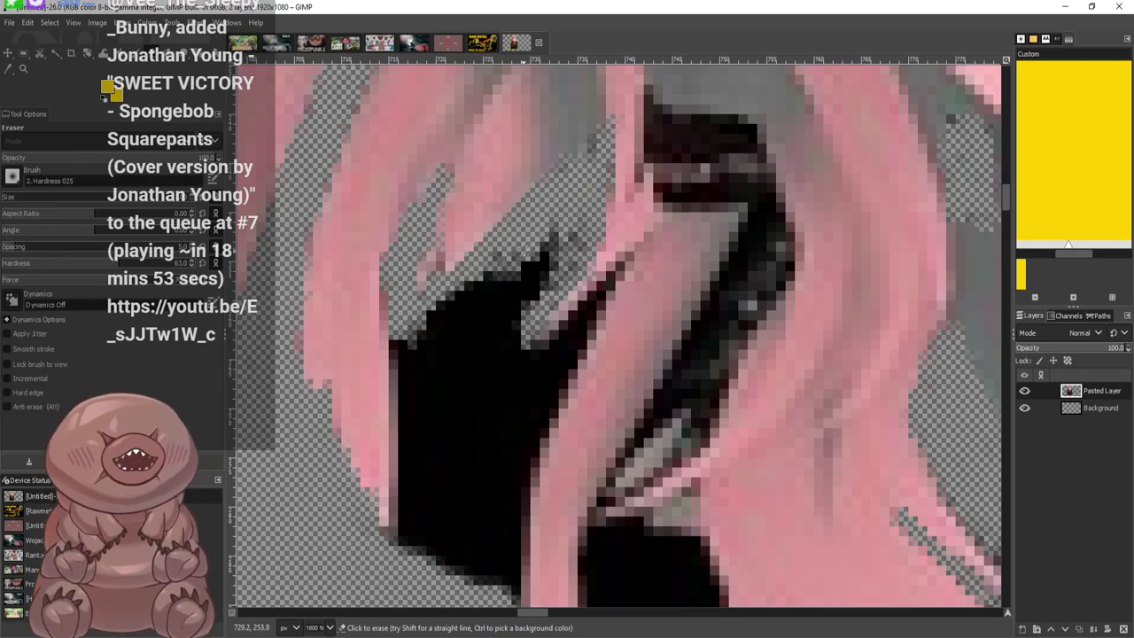
mouse_move(551, 271)
left_mouse_down()
mouse_move(567, 234)
mouse_move(531, 292)
mouse_move(457, 306)
mouse_move(521, 266)
left_mouse_up()
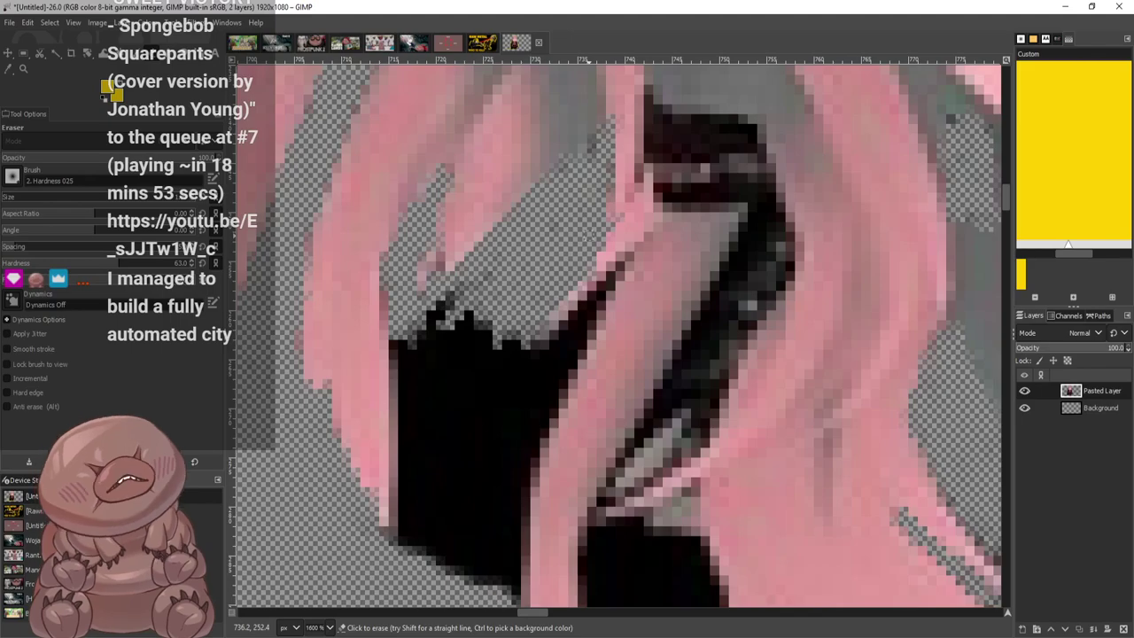
Erase the black around the thin pale strand tip and the ragged upper edge of the large black area
scroll(432, 310, "up", 2)
mouse_move(525, 259)
left_mouse_down()
mouse_move(479, 297)
mouse_move(407, 310)
left_mouse_up()
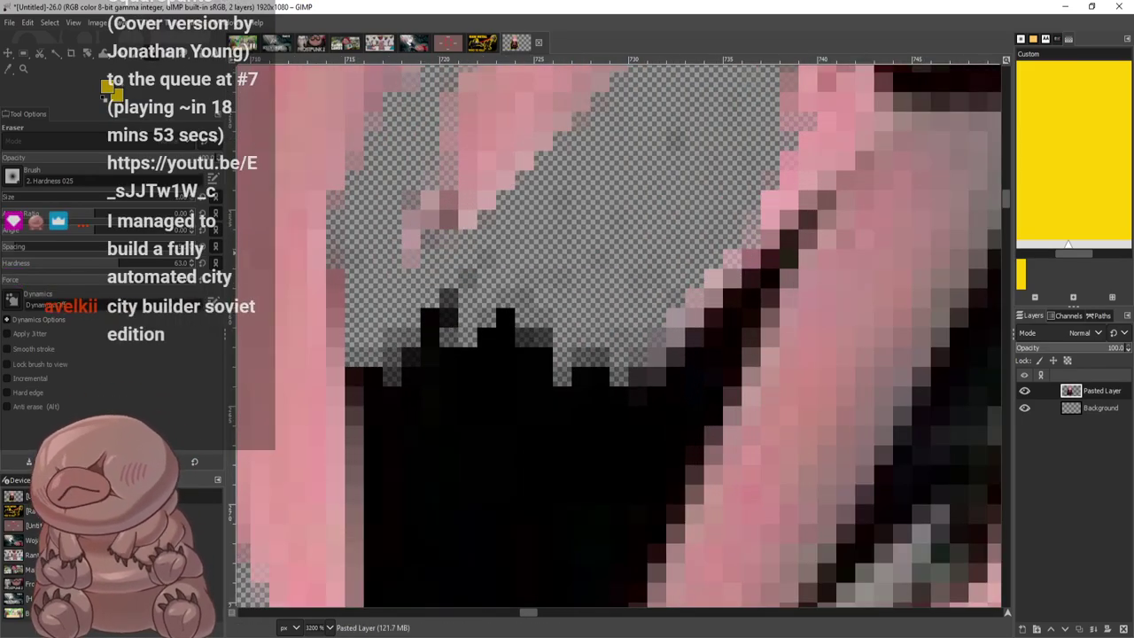
mouse_move(421, 338)
left_mouse_down()
mouse_move(362, 340)
mouse_move(430, 287)
mouse_move(475, 272)
mouse_move(476, 316)
mouse_move(533, 376)
mouse_move(509, 331)
mouse_move(569, 344)
mouse_move(605, 336)
mouse_move(618, 395)
mouse_move(686, 372)
mouse_move(822, 209)
mouse_move(688, 412)
mouse_move(733, 364)
mouse_move(715, 395)
left_mouse_up()
mouse_move(638, 377)
left_mouse_down()
mouse_move(673, 307)
mouse_move(641, 295)
mouse_move(650, 275)
mouse_move(755, 297)
mouse_move(745, 266)
left_mouse_up()
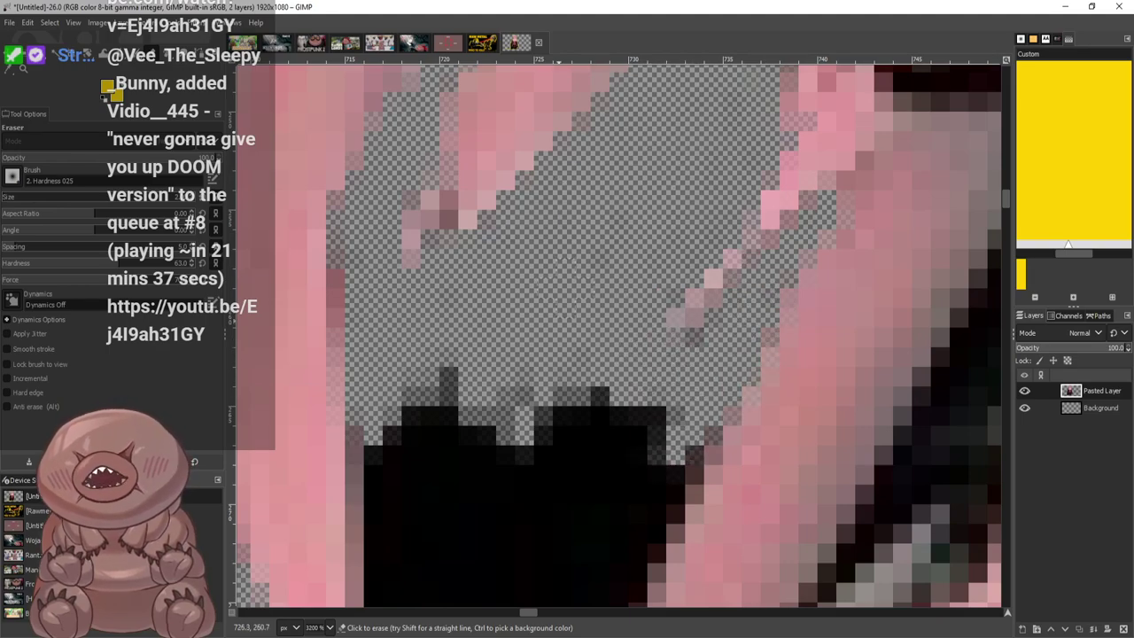
Erase the rest of the large black area between the middle strands, down to the open background below
left_click_drag(560, 386, 542, 403)
scroll(531, 381, "down", 1)
mouse_move(478, 273)
left_mouse_down()
mouse_move(405, 303)
mouse_move(365, 341)
mouse_move(380, 346)
left_mouse_up()
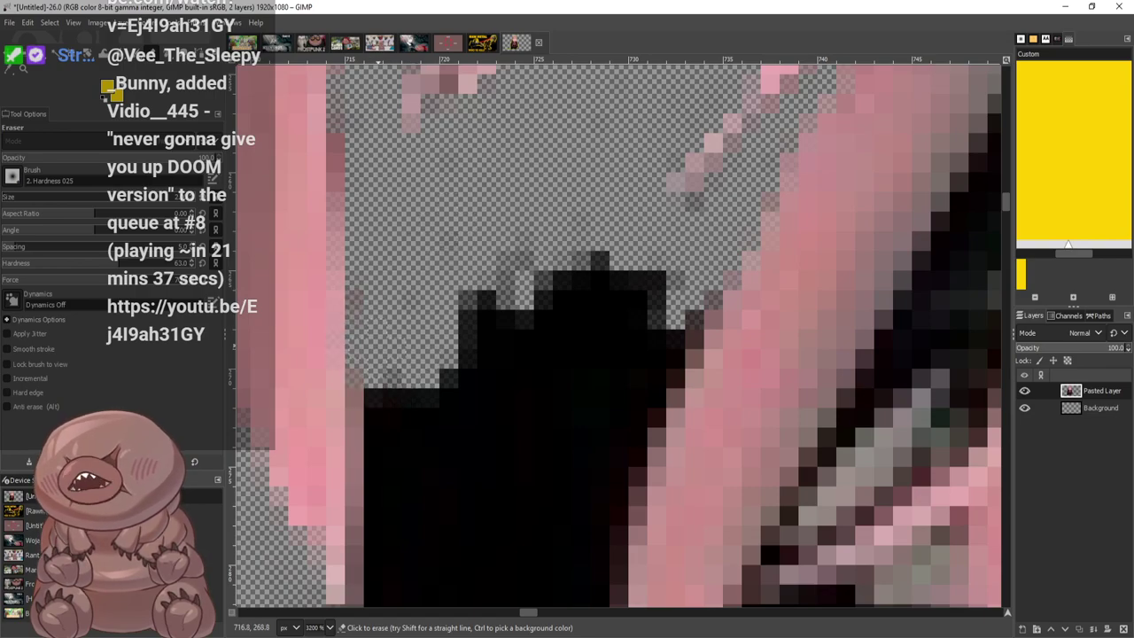
mouse_move(383, 409)
left_mouse_down()
mouse_move(461, 390)
mouse_move(532, 345)
mouse_move(629, 311)
mouse_move(718, 346)
mouse_move(722, 298)
mouse_move(647, 390)
mouse_move(620, 470)
mouse_move(603, 372)
mouse_move(659, 278)
mouse_move(585, 399)
mouse_move(540, 355)
mouse_move(496, 434)
mouse_move(460, 410)
mouse_move(390, 407)
mouse_move(368, 382)
mouse_move(403, 523)
left_mouse_up()
scroll(421, 355, "down", 5)
scroll(392, 188, "up", 1)
mouse_move(376, 232)
left_mouse_down()
mouse_move(393, 341)
mouse_move(488, 149)
mouse_move(497, 96)
mouse_move(500, 155)
mouse_move(570, 265)
mouse_move(656, 184)
mouse_move(609, 347)
mouse_move(606, 440)
mouse_move(605, 165)
mouse_move(507, 302)
mouse_move(466, 294)
mouse_move(479, 281)
mouse_move(432, 342)
mouse_move(472, 406)
mouse_move(451, 422)
mouse_move(448, 398)
mouse_move(534, 409)
mouse_move(564, 464)
mouse_move(574, 377)
mouse_move(596, 403)
mouse_move(526, 249)
left_mouse_up()
left_click_drag(501, 328, 468, 408)
scroll(626, 285, "down", 5)
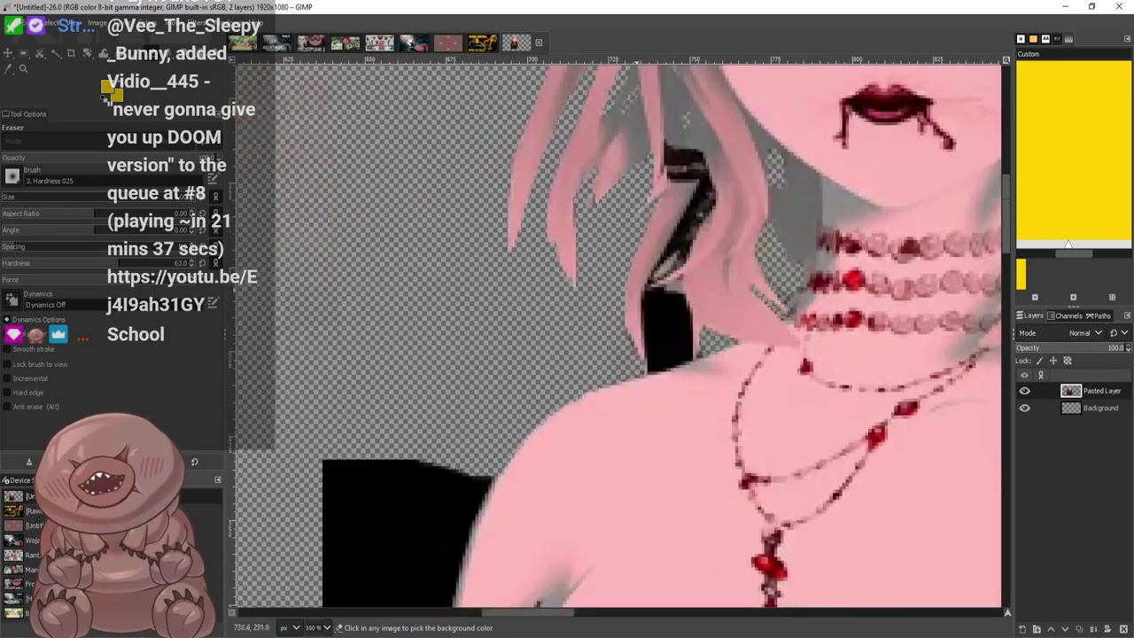
Try to erase the diagonal black gap between the inner strands together with the whole dark band above it
scroll(706, 270, "up", 4)
scroll(705, 269, "up", 3)
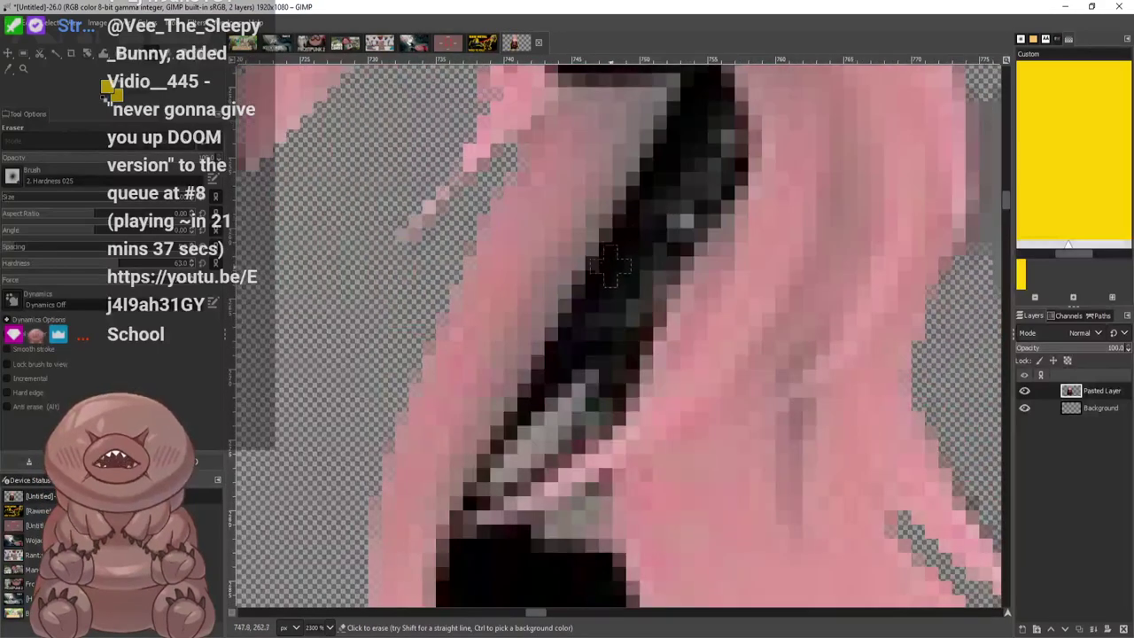
mouse_move(654, 235)
left_mouse_down()
mouse_move(613, 350)
mouse_move(592, 321)
mouse_move(483, 478)
mouse_move(620, 390)
mouse_move(740, 133)
mouse_move(700, 84)
mouse_move(627, 216)
mouse_move(718, 147)
left_mouse_up()
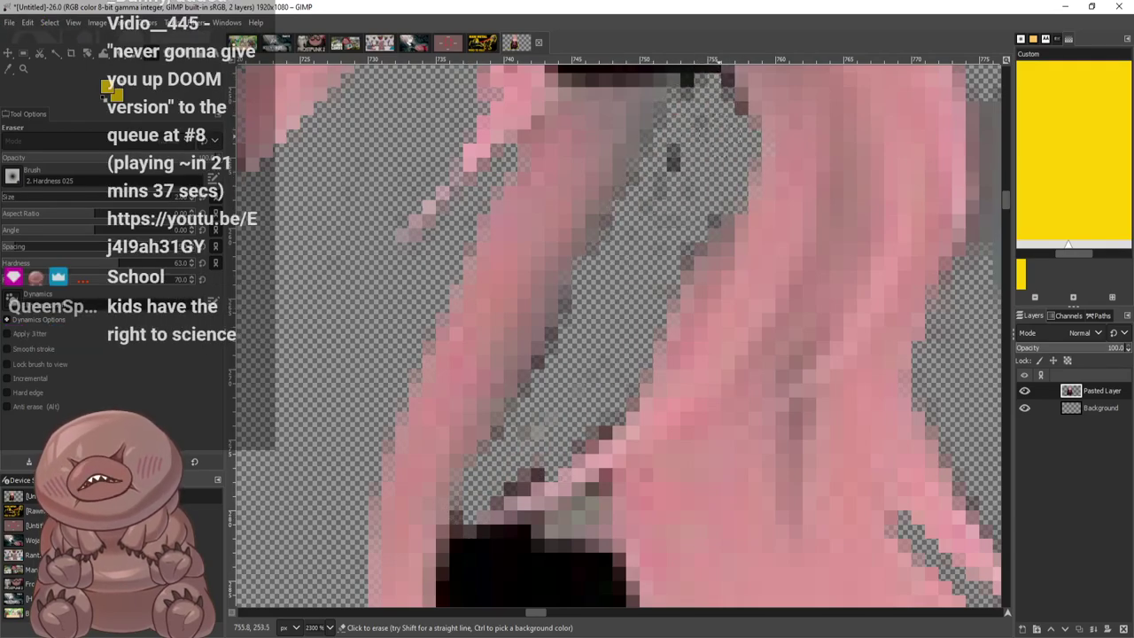
scroll(673, 177, "up", 3)
mouse_move(674, 177)
left_mouse_down()
mouse_move(700, 213)
mouse_move(683, 106)
mouse_move(674, 177)
left_mouse_up()
mouse_move(671, 133)
left_mouse_down()
mouse_move(620, 88)
mouse_move(568, 75)
mouse_move(549, 115)
mouse_move(593, 213)
mouse_move(642, 213)
mouse_move(620, 142)
mouse_move(571, 167)
mouse_move(590, 106)
mouse_move(647, 102)
left_mouse_up()
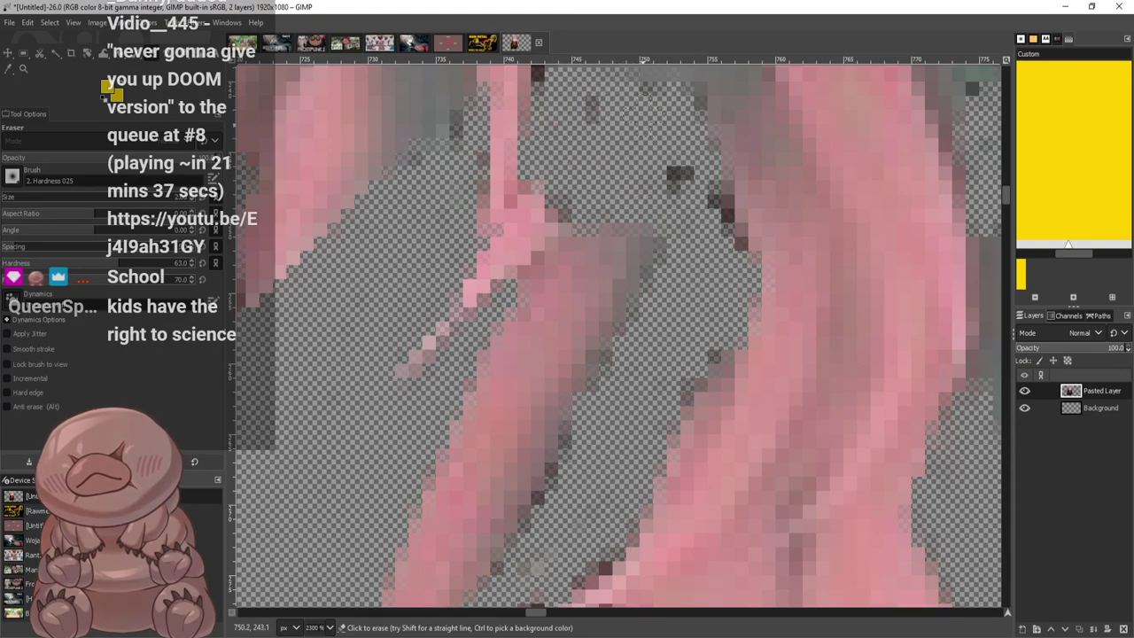
scroll(567, 151, "up", 3)
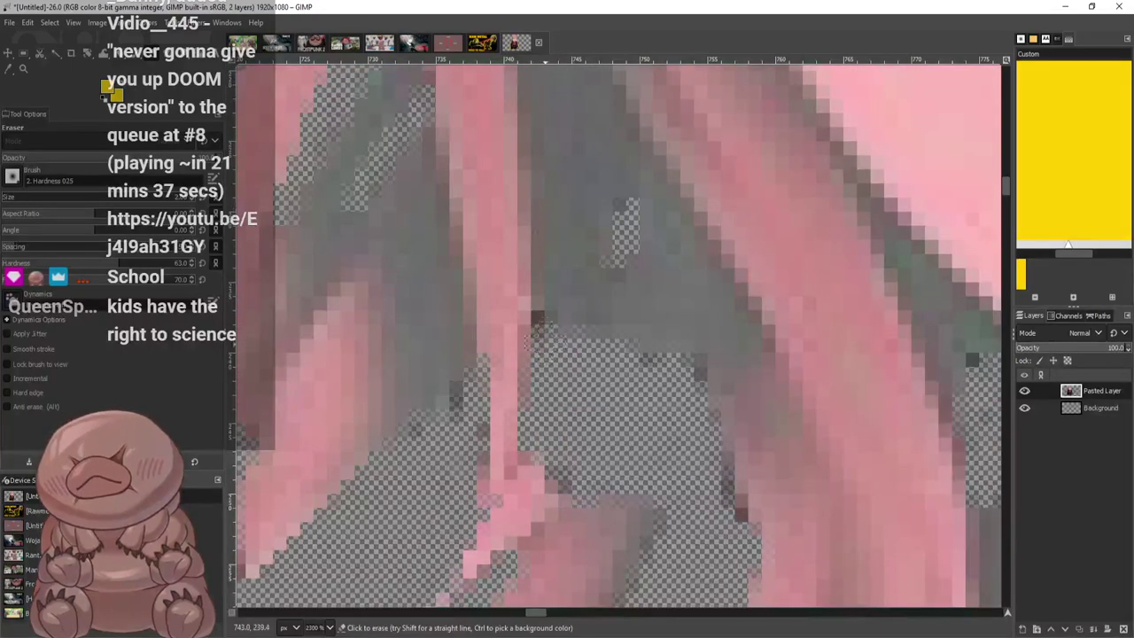
scroll(536, 337, "down", 8)
scroll(536, 337, "up", 4)
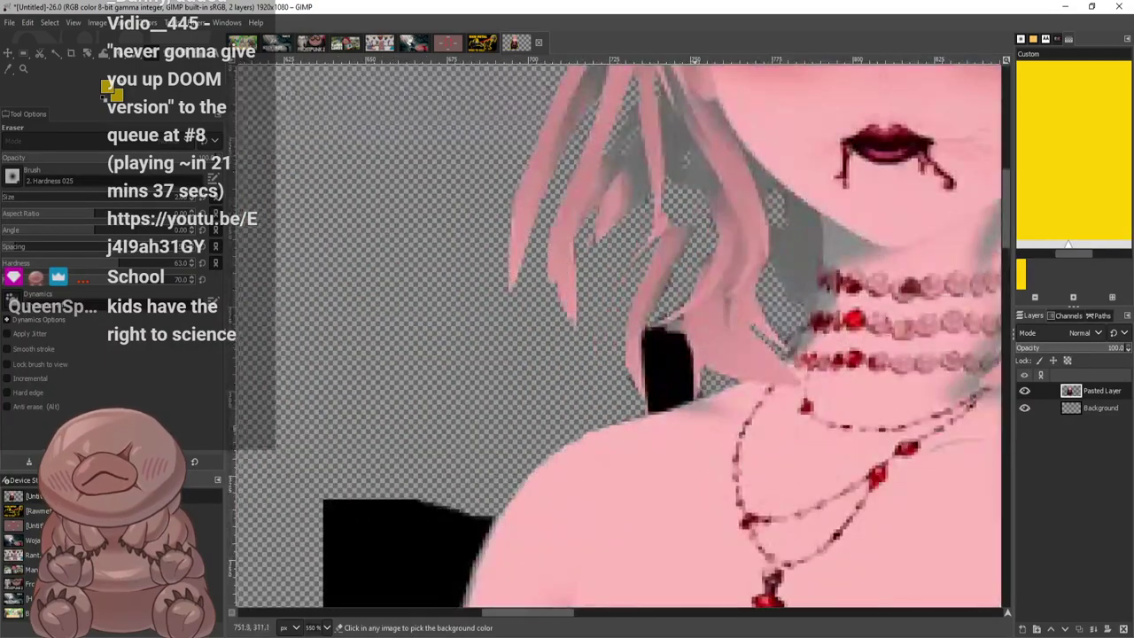
Undo the erasing of the diagonal black gap and the dark band between the inner strands
key("ctrl+z")
key("ctrl+z")
scroll(680, 226, "up", 3)
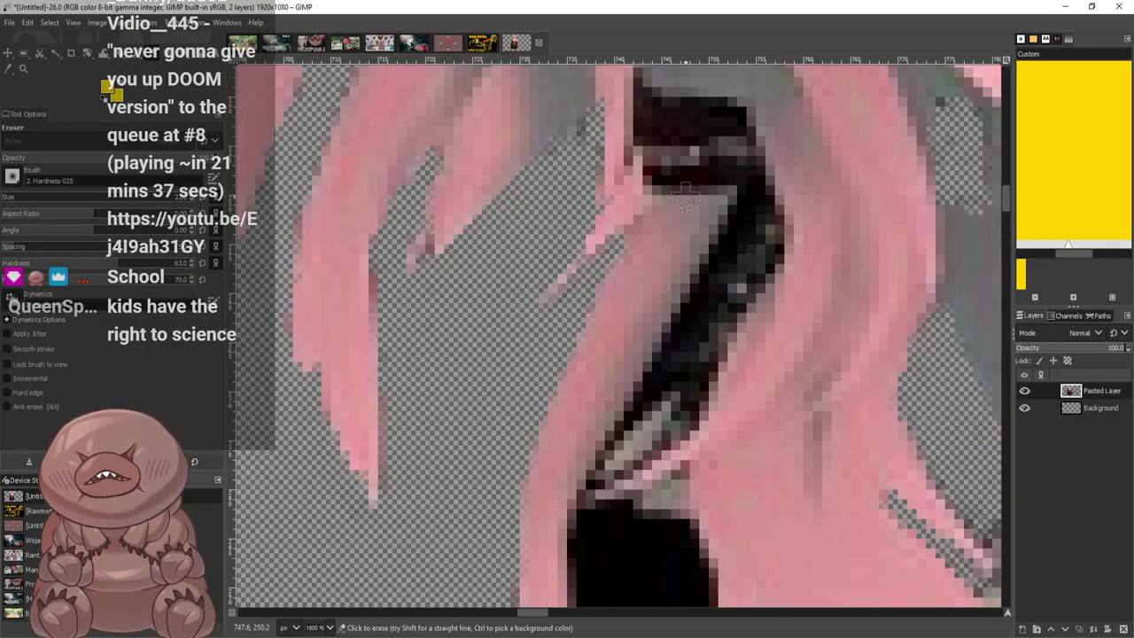
Erase the black above and below the thin dark-red strand that crosses between the inner hair strands, keeping that strand
scroll(676, 221, "up", 1)
scroll(679, 221, "up", 1)
mouse_move(760, 218)
left_mouse_down()
mouse_move(603, 261)
mouse_move(625, 172)
mouse_move(611, 230)
mouse_move(744, 199)
mouse_move(643, 164)
left_mouse_up()
left_click_drag(686, 291, 660, 310)
mouse_move(660, 324)
left_mouse_down()
mouse_move(762, 292)
mouse_move(802, 341)
mouse_move(779, 364)
mouse_move(823, 355)
mouse_move(780, 407)
mouse_move(727, 421)
left_mouse_up()
Erase the diagonal black gap between the inner strands down to the black area above the shoulder
scroll(755, 297, "down", 3)
mouse_move(756, 295)
left_mouse_down()
mouse_move(713, 146)
mouse_move(678, 293)
mouse_move(638, 355)
mouse_move(782, 162)
mouse_move(749, 266)
mouse_move(687, 372)
mouse_move(709, 350)
mouse_move(775, 75)
left_mouse_up()
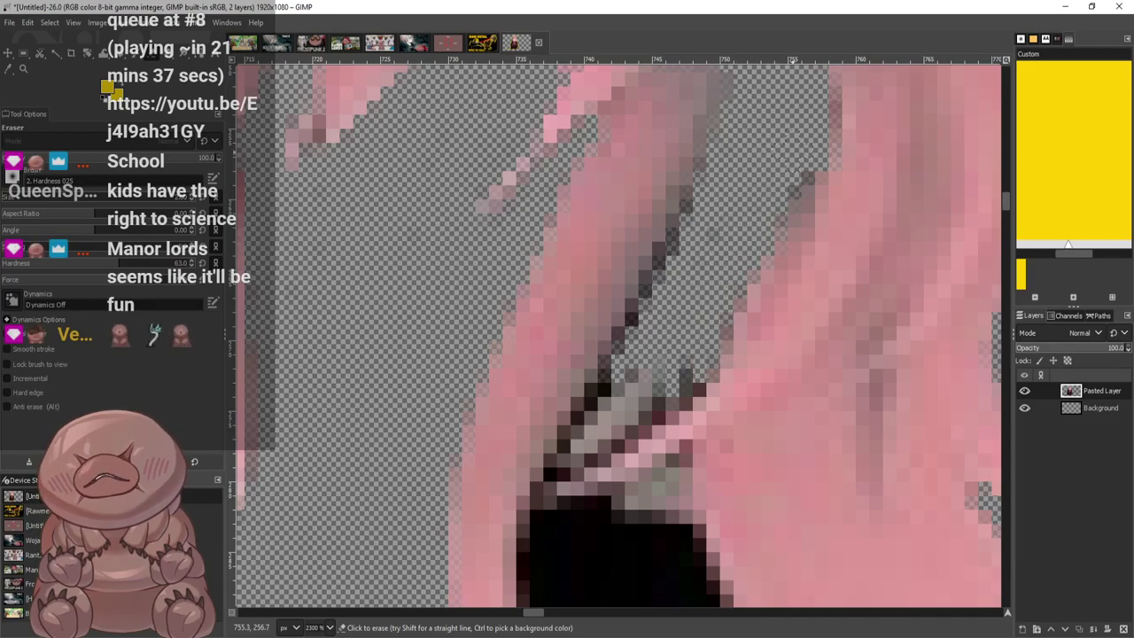
mouse_move(704, 257)
left_mouse_down()
mouse_move(638, 323)
mouse_move(536, 488)
mouse_move(623, 435)
mouse_move(562, 465)
left_mouse_up()
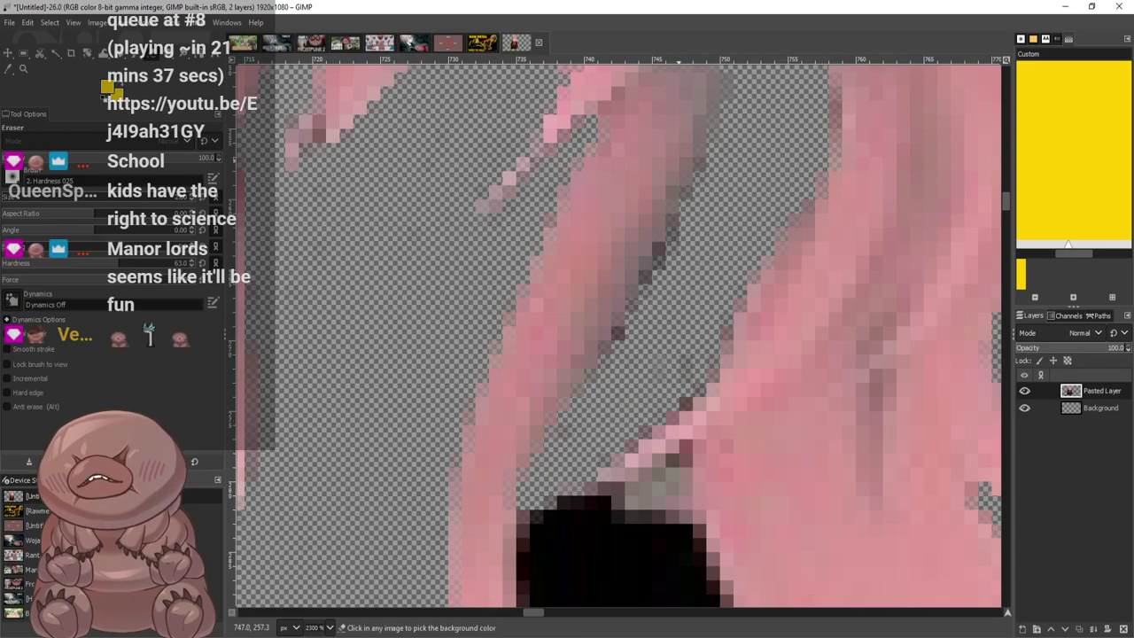
Try to paint the thin dark-red crossing strand bright pink with the Paintbrush, using a colour sampled from the adjacent hair
scroll(618, 337, "up", 5)
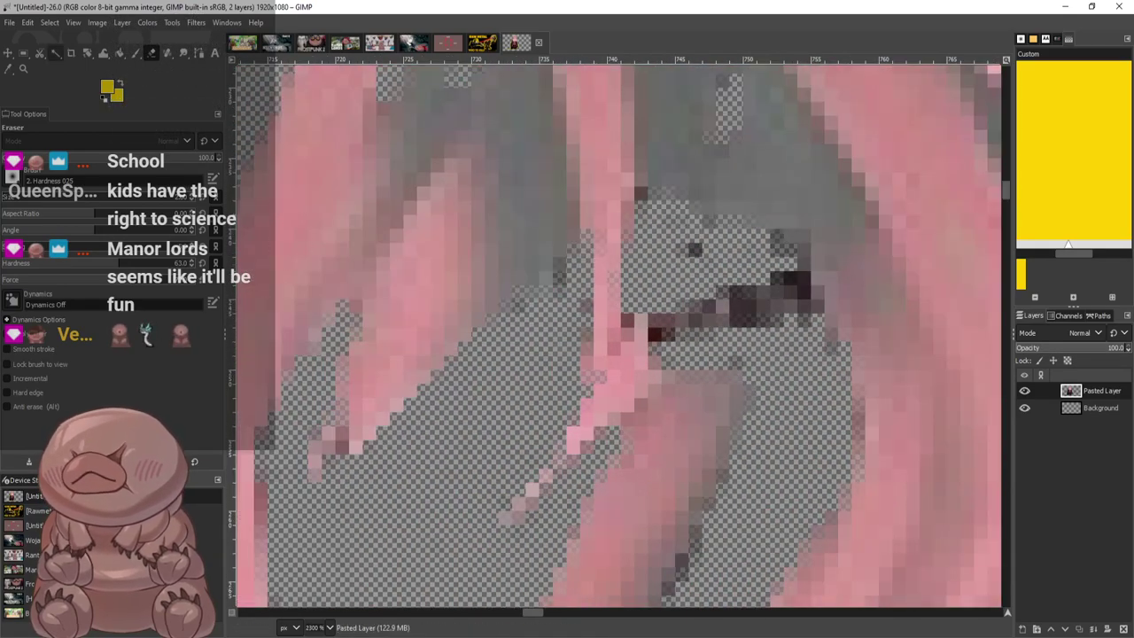
left_click(624, 383, "ctrl")
mouse_move(654, 350)
left_mouse_down()
mouse_move(814, 270)
mouse_move(603, 355)
left_mouse_up()
left_click_drag(804, 282, 829, 303)
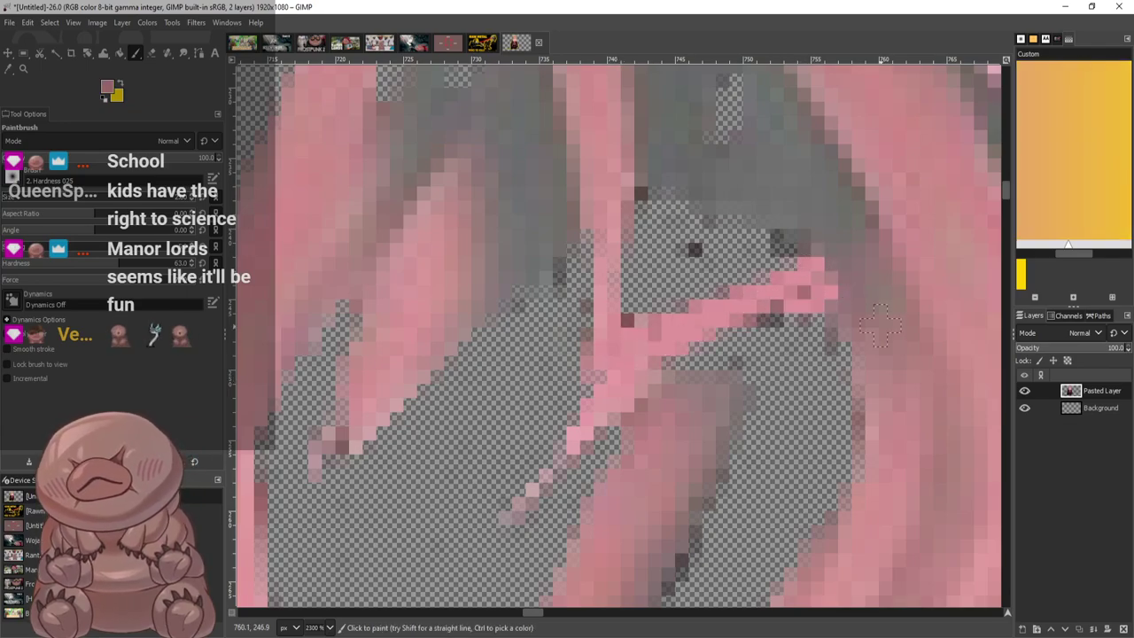
scroll(855, 264, "down", 8)
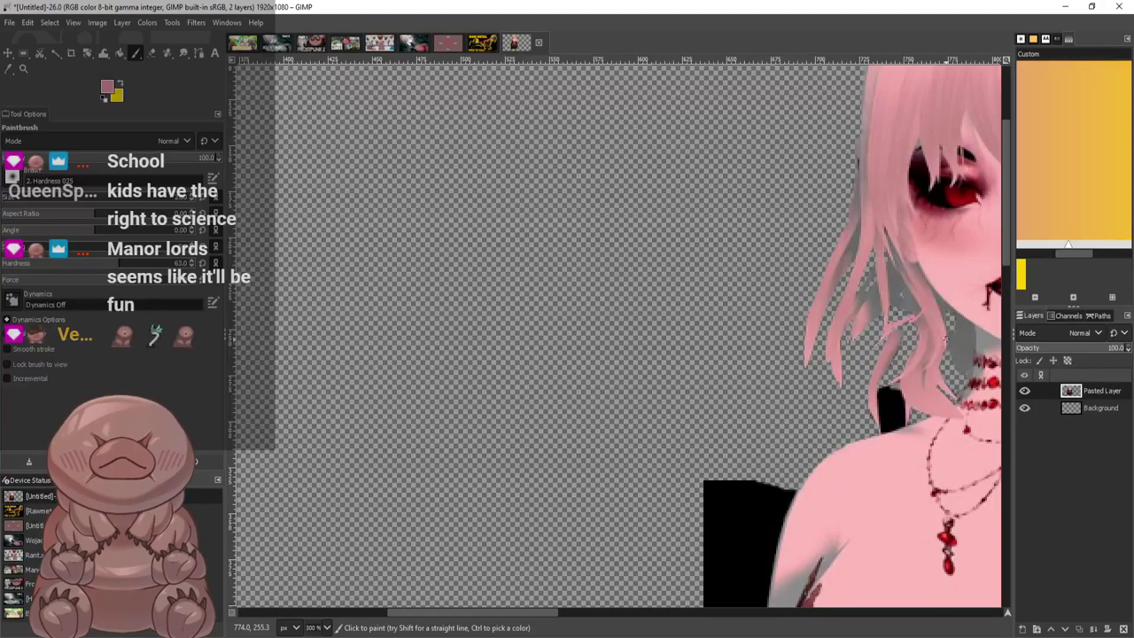
scroll(851, 266, "up", 5)
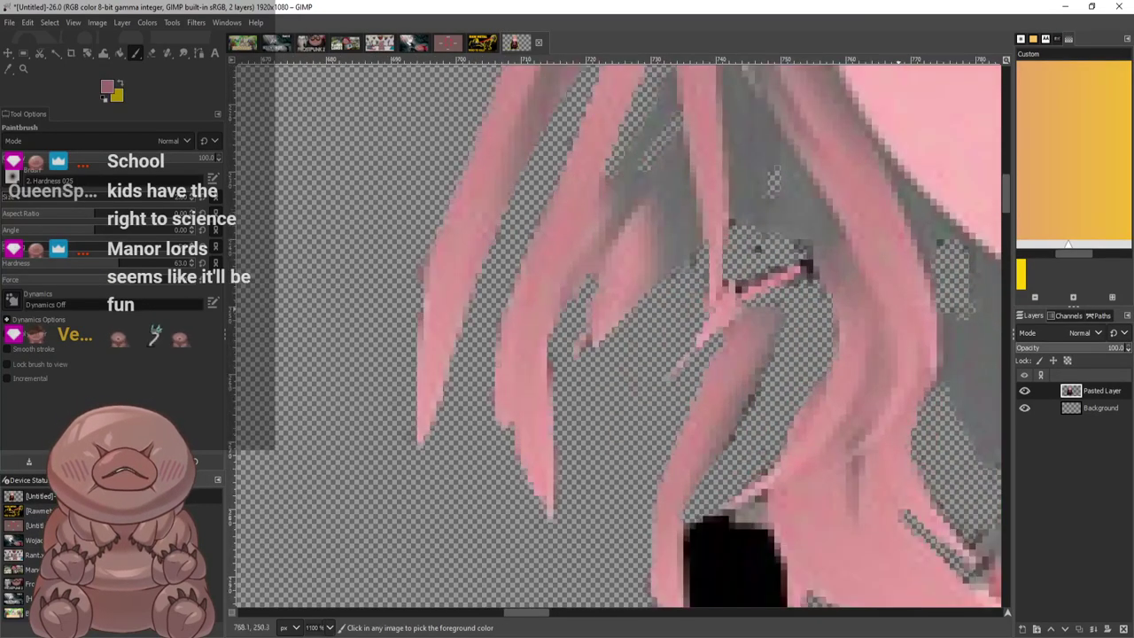
key("ctrl+z")
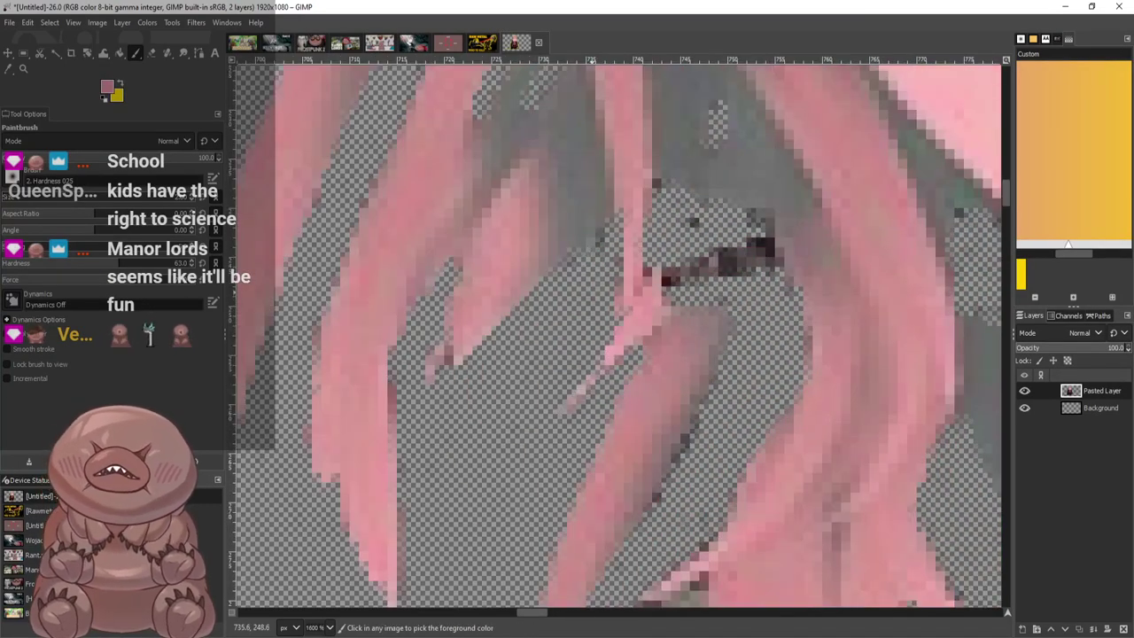
Paint over the thin dark-red crossing strand with a muted dusky pink so it blends with the hair
left_click_drag(669, 282, 764, 252)
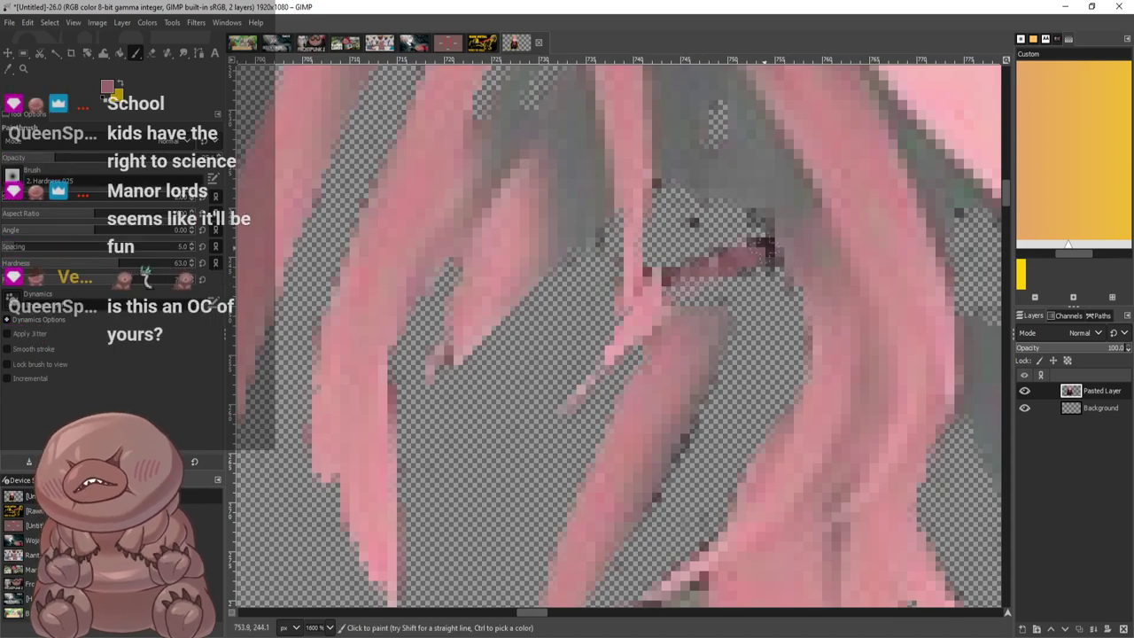
left_click_drag(633, 299, 715, 267)
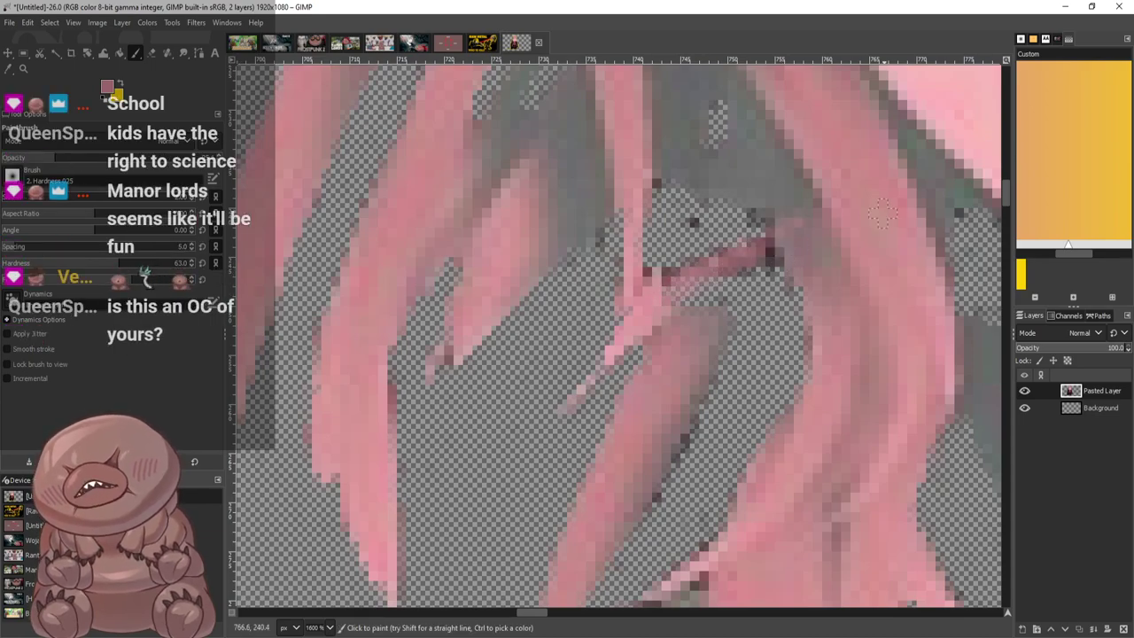
scroll(724, 266, "down", 5, "ctrl")
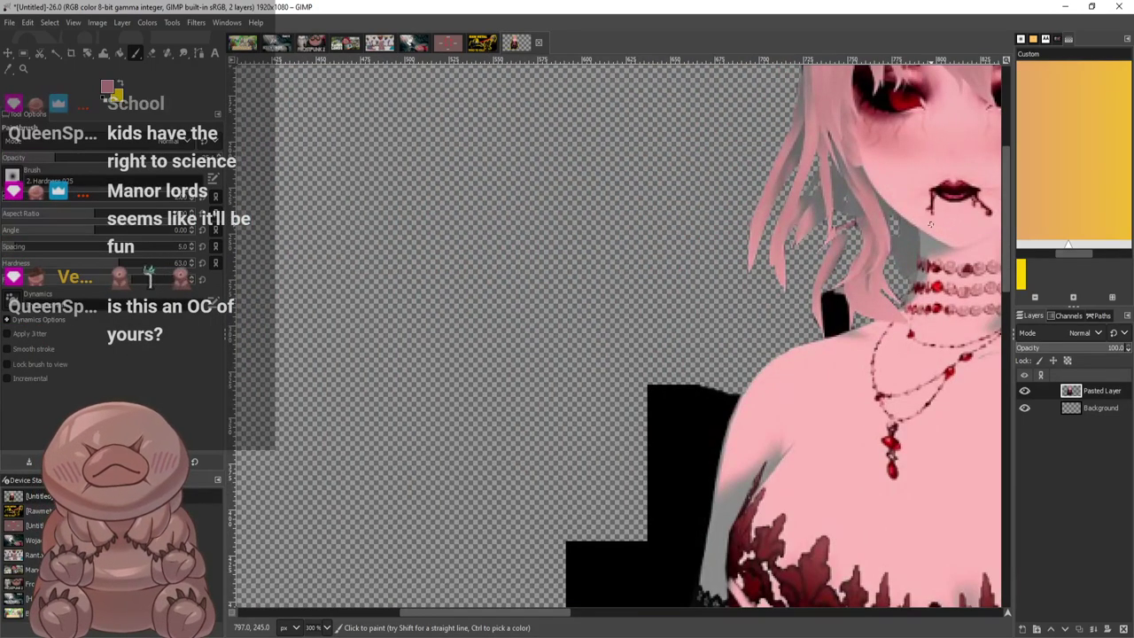
Erase the black area above the shoulder between the curved strand and the neck-side hair, including its leftover dark spots
scroll(965, 404, "up", 4)
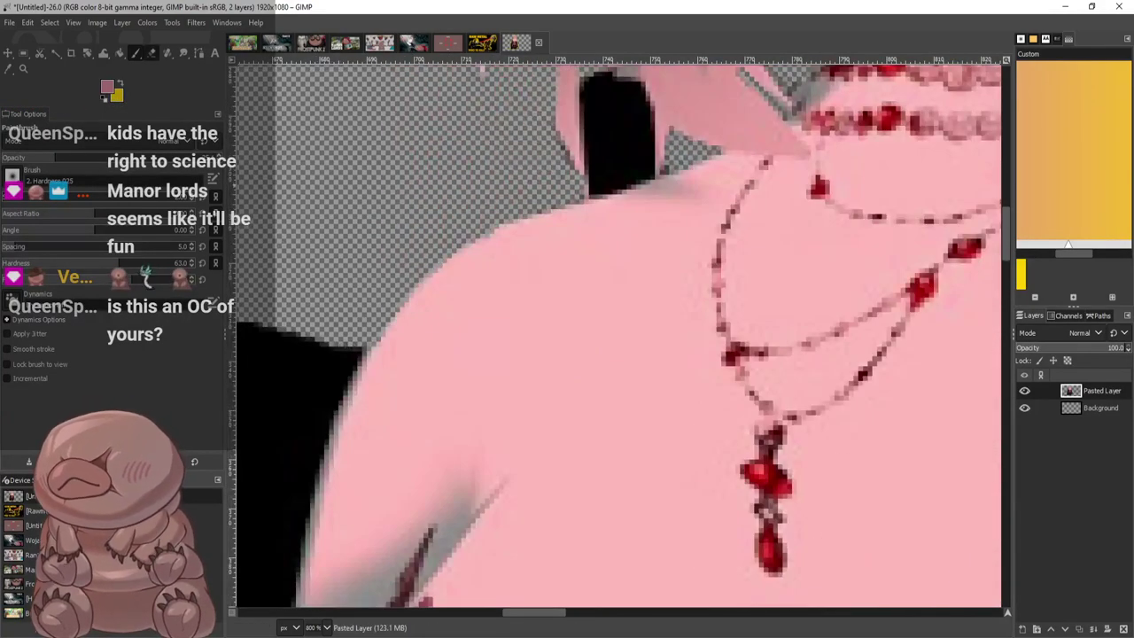
left_click(151, 53)
scroll(609, 184, "up", 3, "ctrl")
scroll(593, 200, "up", 4)
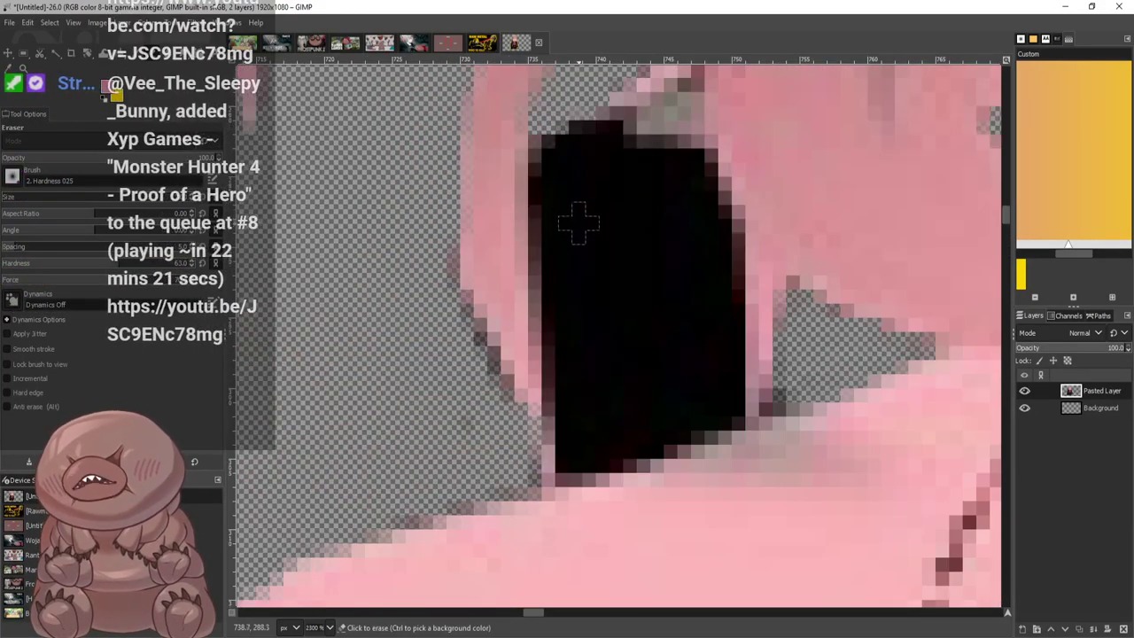
mouse_move(582, 248)
left_mouse_down()
mouse_move(587, 126)
mouse_move(550, 120)
mouse_move(564, 315)
mouse_move(580, 341)
mouse_move(569, 237)
mouse_move(576, 451)
mouse_move(554, 470)
mouse_move(551, 408)
mouse_move(533, 394)
mouse_move(512, 505)
mouse_move(603, 137)
mouse_move(523, 199)
mouse_move(533, 257)
mouse_move(623, 84)
mouse_move(634, 182)
mouse_move(685, 182)
mouse_move(692, 146)
mouse_move(723, 254)
mouse_move(752, 220)
mouse_move(732, 429)
mouse_move(626, 478)
mouse_move(574, 474)
mouse_move(666, 433)
mouse_move(658, 390)
mouse_move(724, 370)
mouse_move(706, 354)
mouse_move(762, 288)
mouse_move(704, 264)
mouse_move(699, 275)
mouse_move(668, 139)
mouse_move(625, 210)
mouse_move(605, 301)
mouse_move(599, 248)
mouse_move(612, 356)
mouse_move(567, 452)
mouse_move(626, 406)
mouse_move(688, 329)
mouse_move(694, 358)
mouse_move(681, 173)
mouse_move(641, 288)
mouse_move(621, 306)
mouse_move(638, 335)
left_mouse_up()
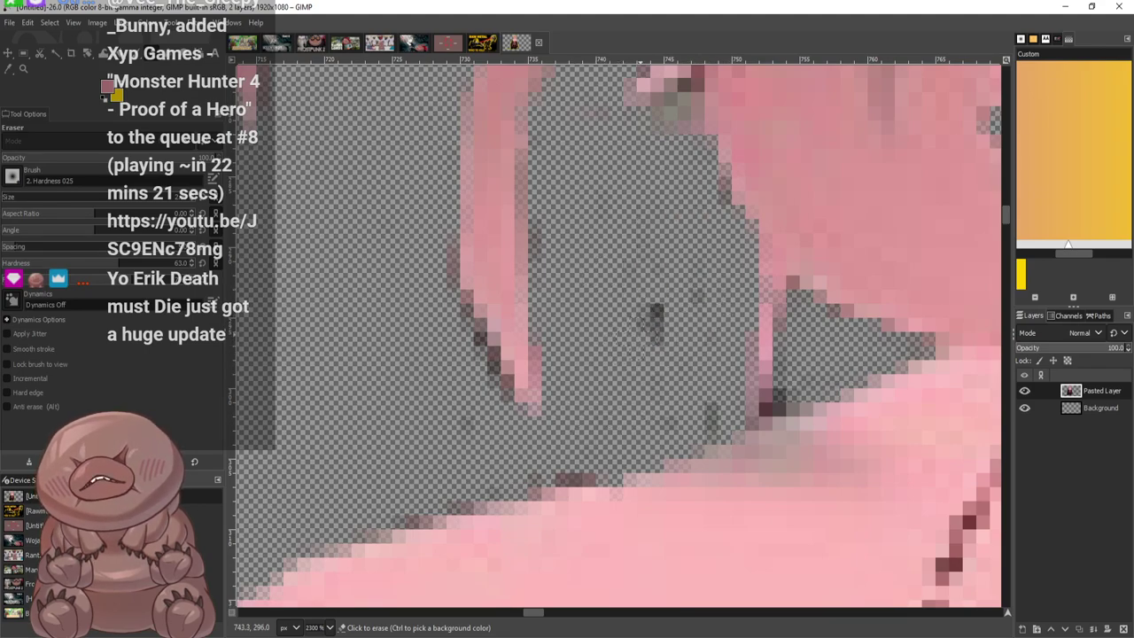
left_click_drag(700, 412, 678, 197)
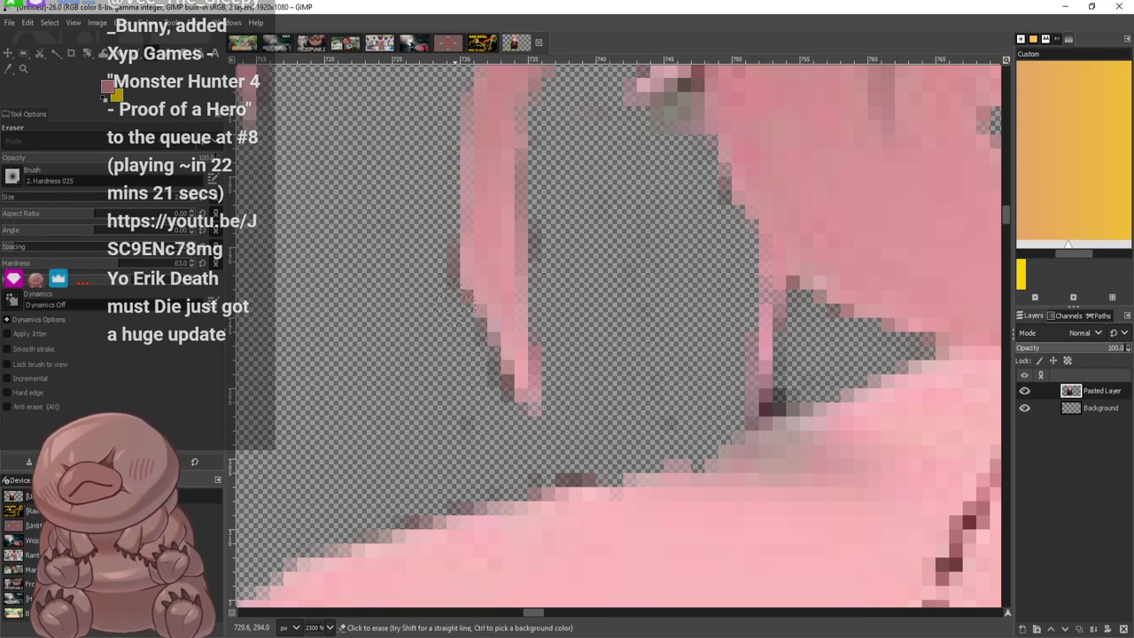
scroll(701, 297, "down", 3)
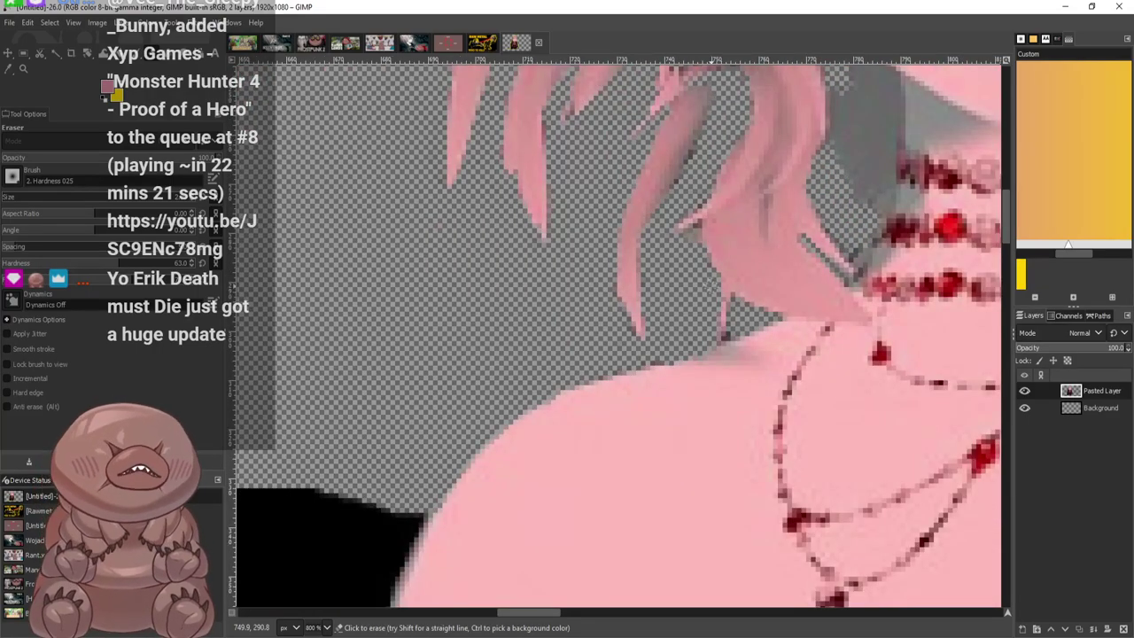
Erase a strip of the black background along the outer edge of the shoulder and the top of the upper arm
scroll(642, 274, "down", 3)
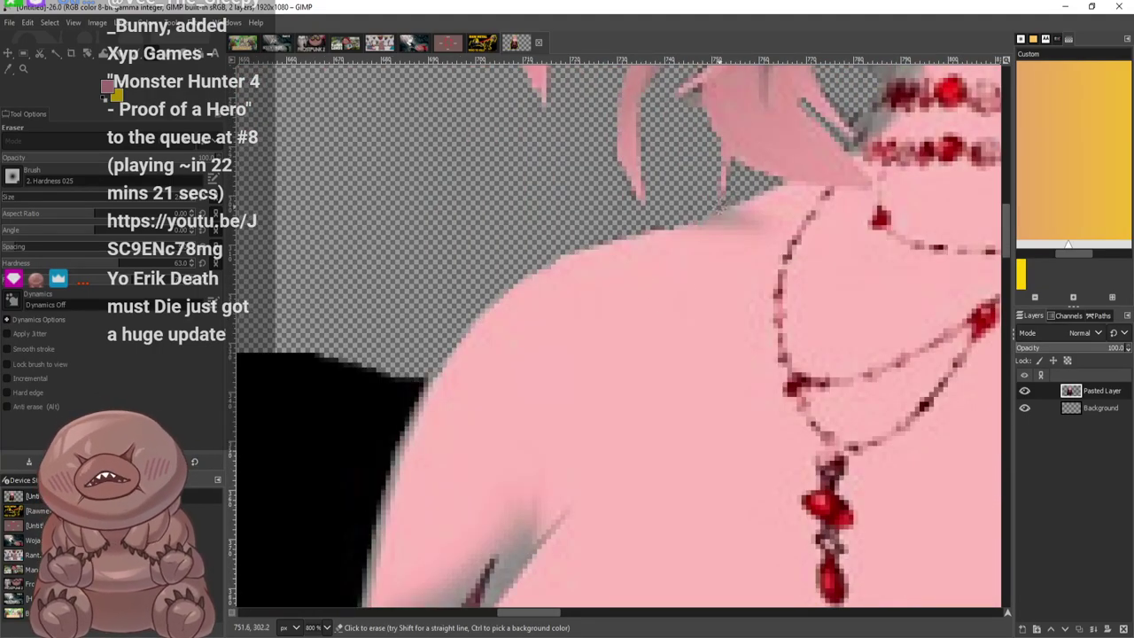
scroll(678, 275, "down", 2)
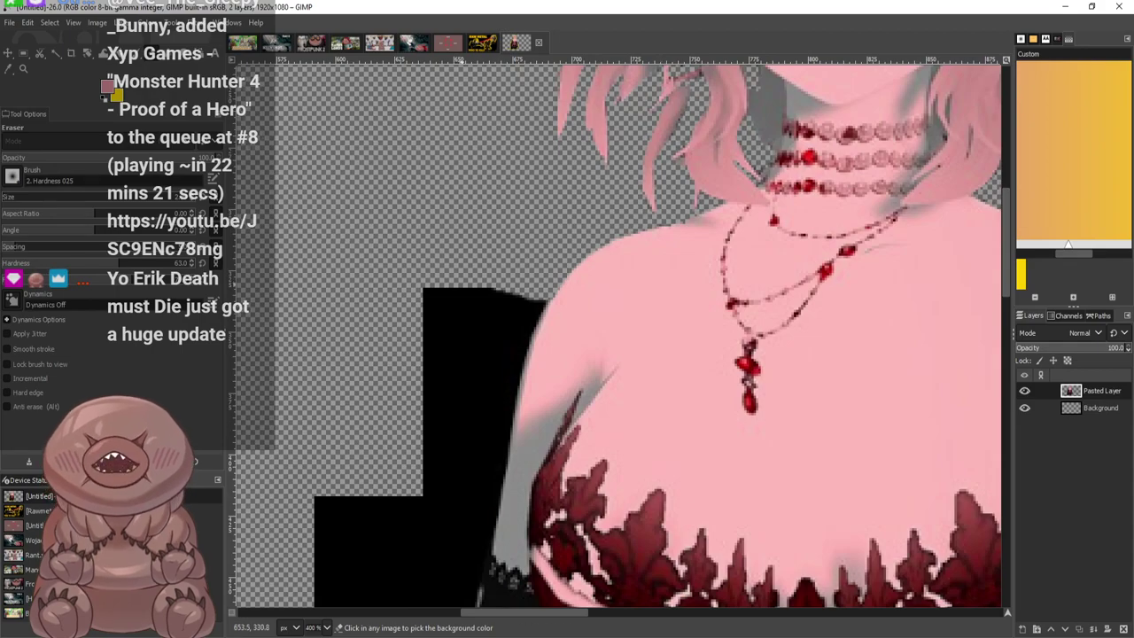
scroll(553, 301, "up", 5)
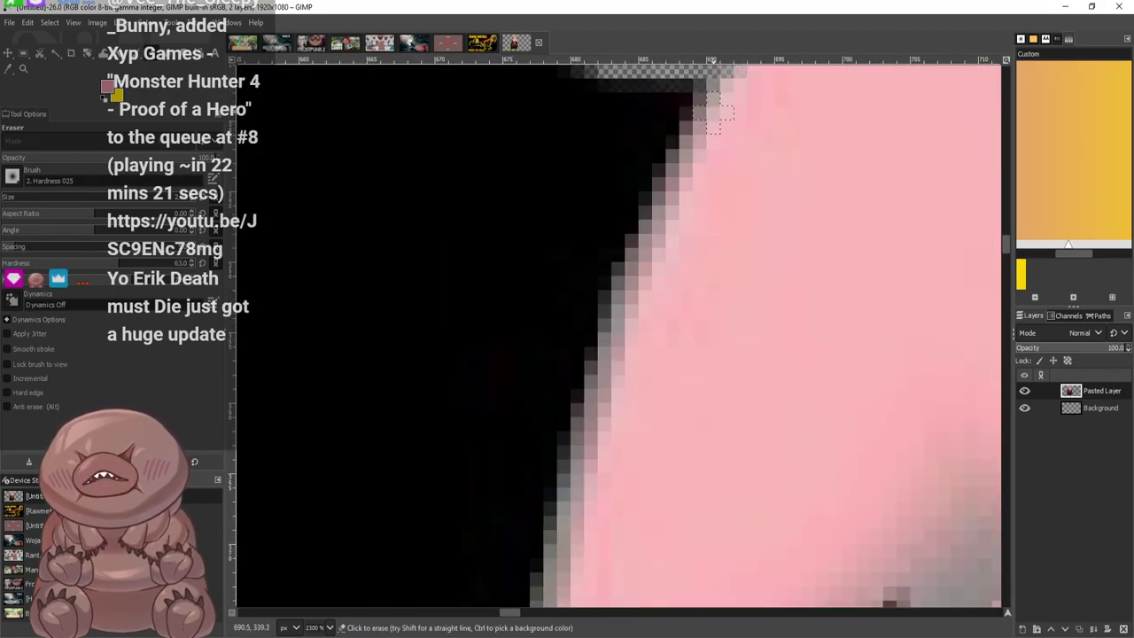
mouse_move(716, 113)
left_mouse_down()
mouse_move(563, 339)
mouse_move(575, 373)
mouse_move(552, 463)
mouse_move(578, 382)
mouse_move(572, 341)
mouse_move(600, 282)
mouse_move(536, 366)
mouse_move(537, 443)
mouse_move(561, 478)
mouse_move(501, 598)
mouse_move(483, 563)
mouse_move(452, 541)
mouse_move(464, 590)
mouse_move(470, 453)
mouse_move(664, 105)
mouse_move(633, 111)
mouse_move(596, 211)
mouse_move(611, 102)
mouse_move(646, 98)
left_mouse_up()
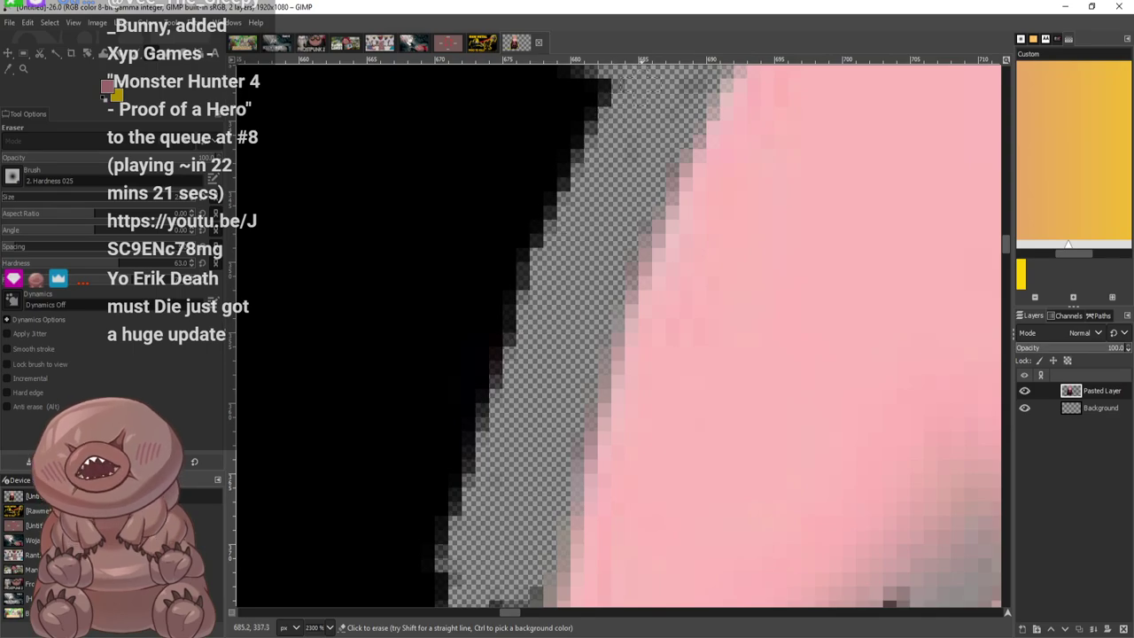
scroll(665, 159, "up", 3)
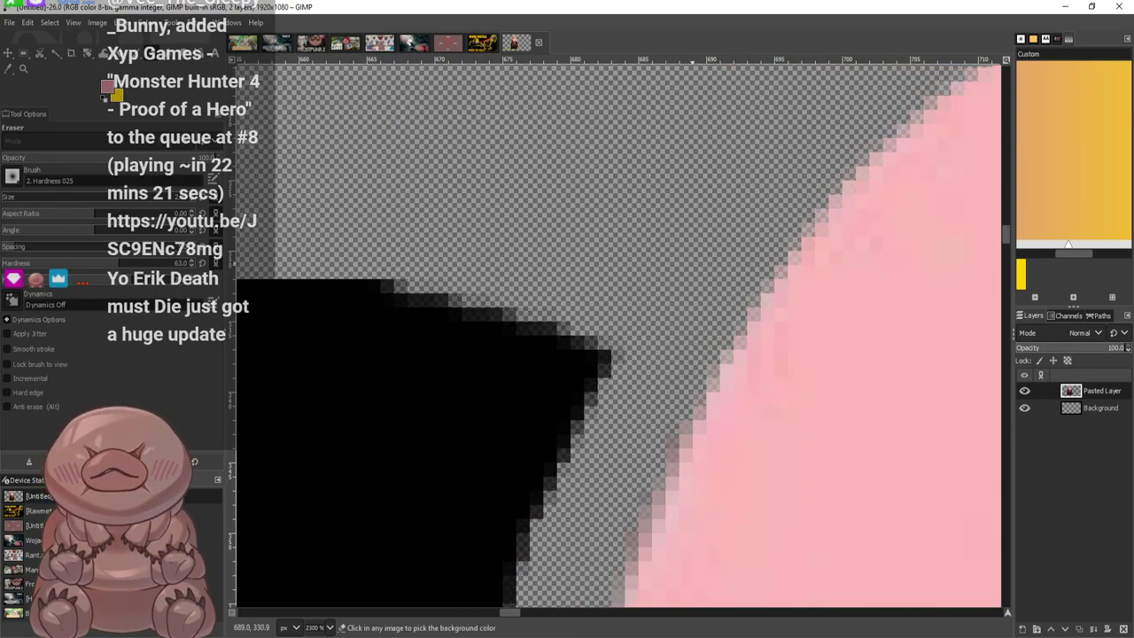
Continue erasing the black edge down the upper arm to where the skin turns into grey shading
scroll(691, 265, "down", 4)
scroll(623, 464, "up", 4)
mouse_move(696, 470)
left_mouse_down()
mouse_move(715, 397)
mouse_move(693, 381)
mouse_move(680, 437)
left_mouse_up()
left_click(673, 483, "ctrl")
mouse_move(678, 487)
left_mouse_down()
mouse_move(680, 541)
mouse_move(652, 603)
mouse_move(683, 301)
mouse_move(620, 531)
mouse_move(621, 330)
left_mouse_up()
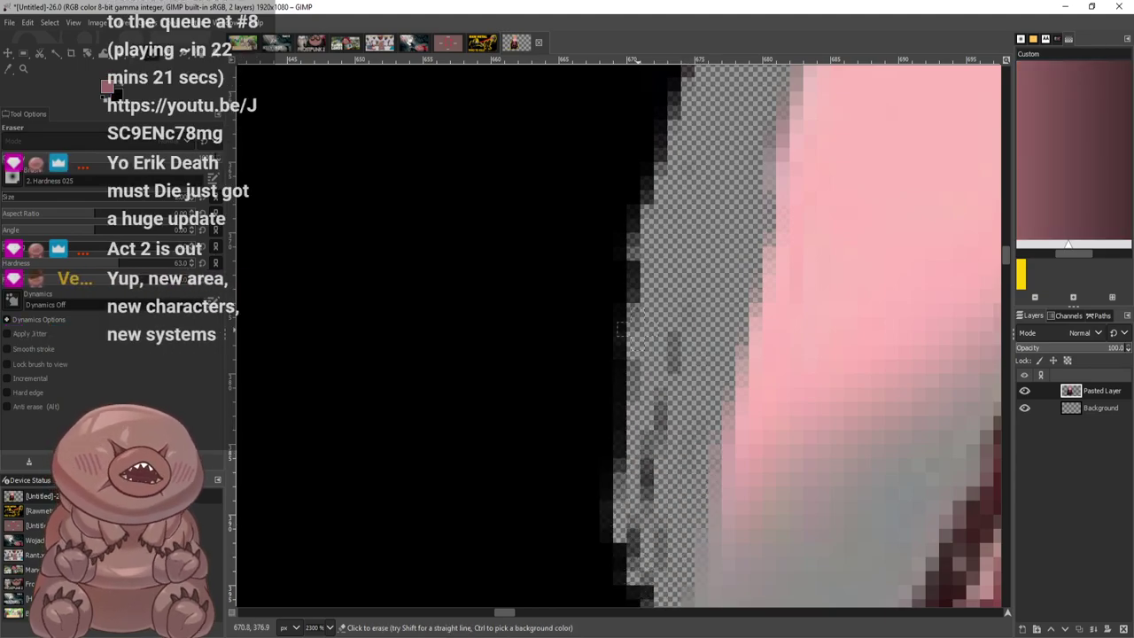
Erase a horizontal band through the black background from the grey upper arm across to the transparent area
scroll(621, 330, "down", 2)
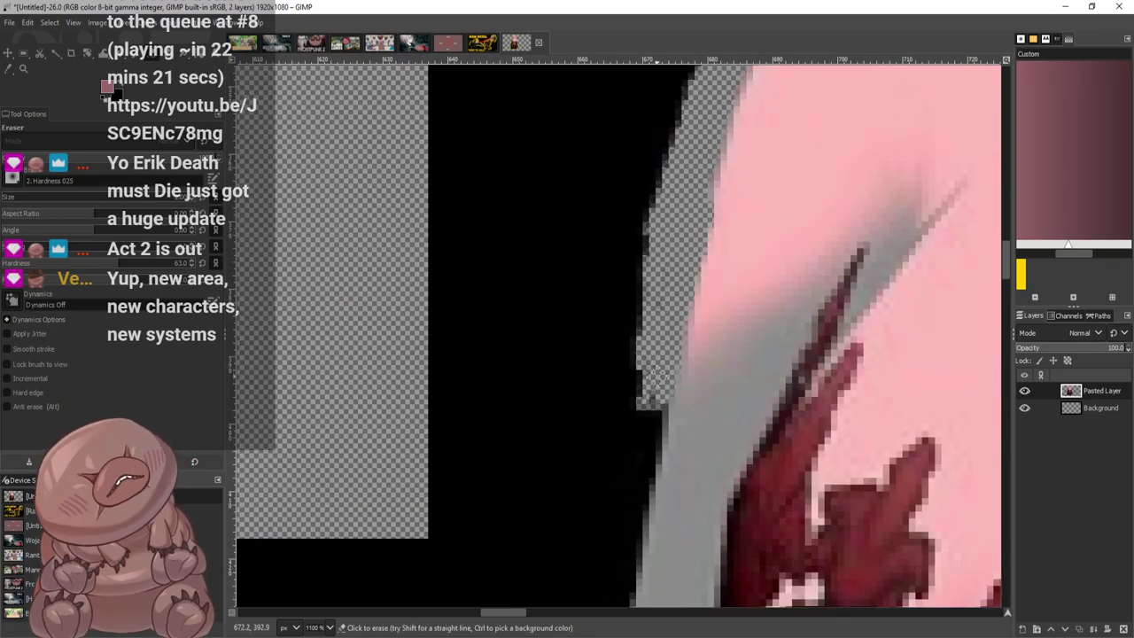
left_click_drag(670, 415, 328, 410)
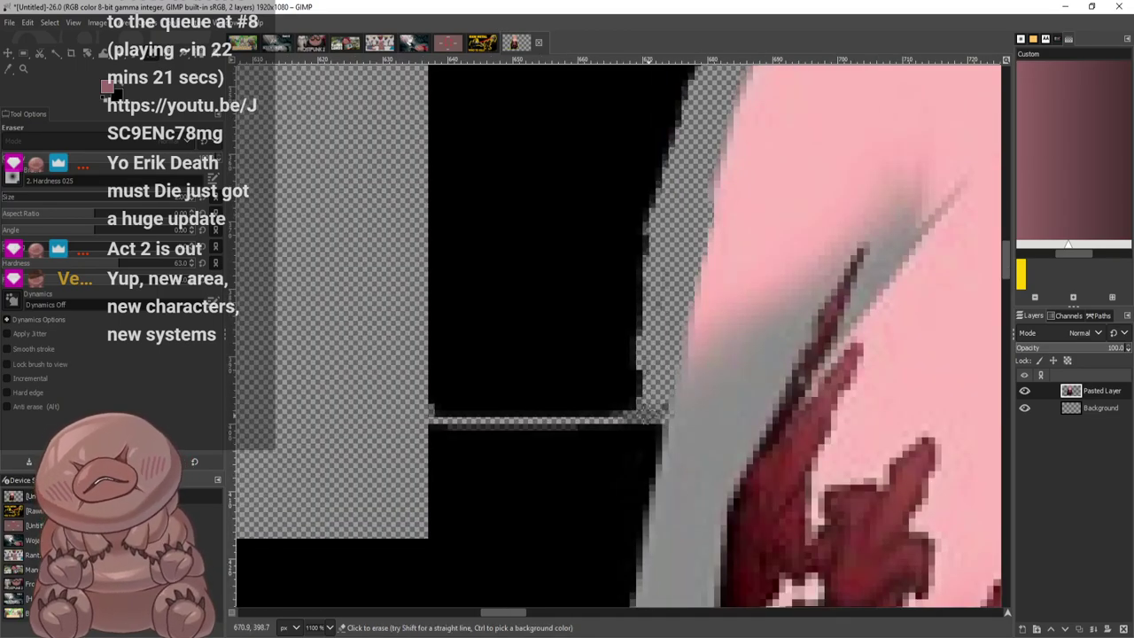
mouse_move(649, 414)
left_mouse_down()
mouse_move(567, 422)
mouse_move(637, 427)
mouse_move(664, 378)
mouse_move(635, 385)
mouse_move(596, 440)
mouse_move(612, 384)
mouse_move(590, 382)
mouse_move(546, 457)
mouse_move(587, 387)
mouse_move(581, 445)
mouse_move(532, 431)
mouse_move(532, 415)
mouse_move(530, 454)
mouse_move(523, 389)
mouse_move(497, 457)
mouse_move(505, 390)
mouse_move(490, 382)
mouse_move(466, 458)
mouse_move(463, 374)
mouse_move(452, 466)
mouse_move(430, 438)
left_mouse_up()
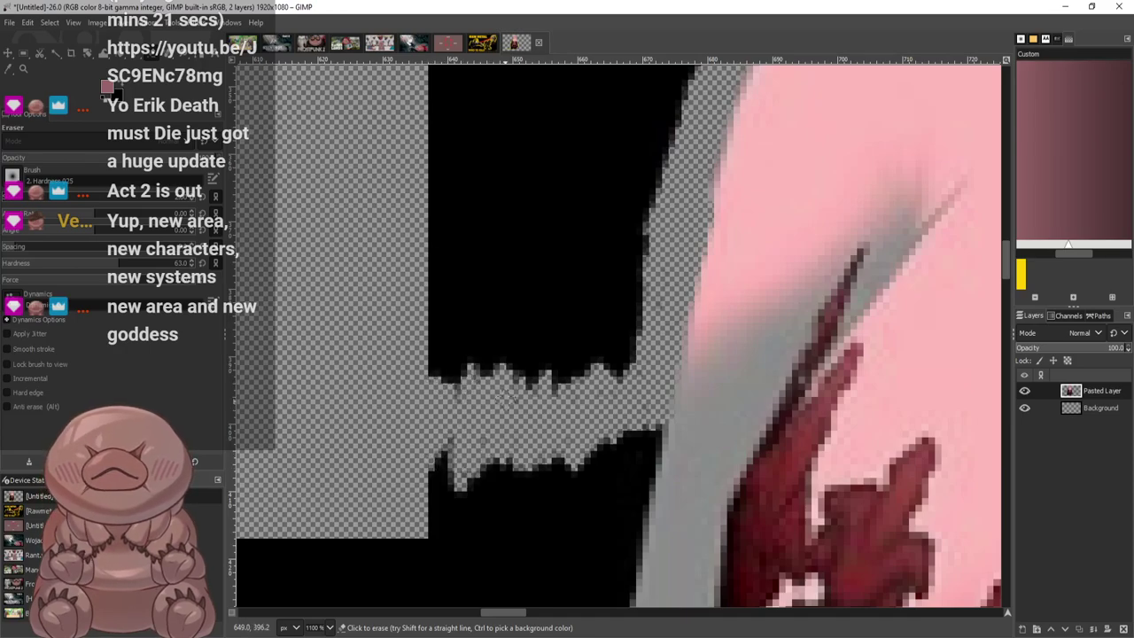
Fuzzy-select the isolated black block beside the shoulder, delete it and clear the selection
scroll(510, 397, "down", 4)
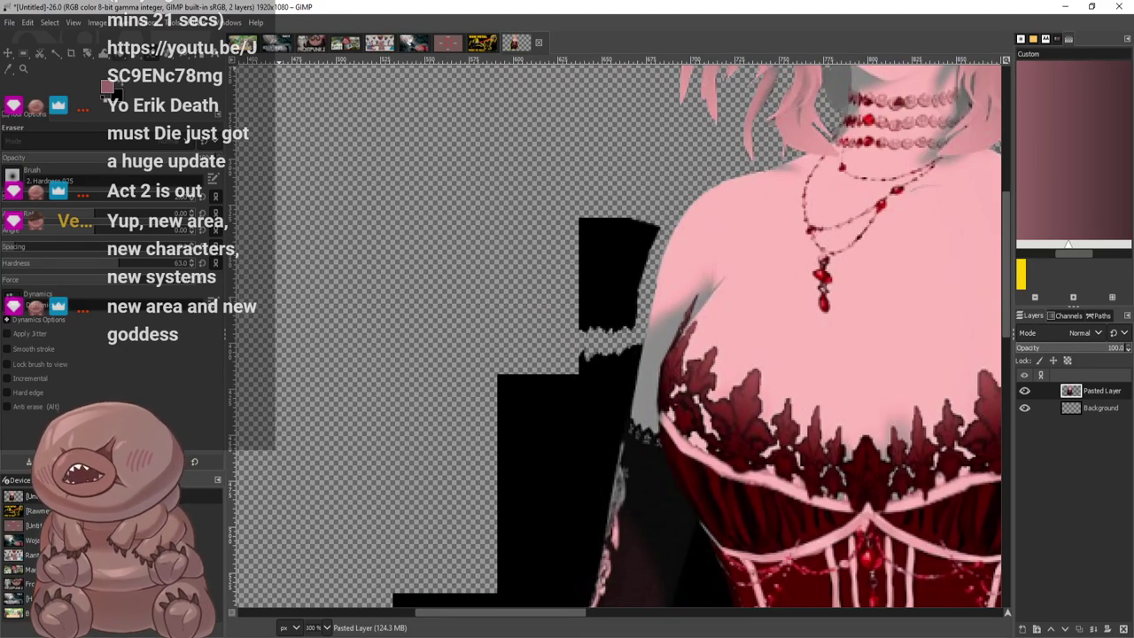
key("u")
left_click(636, 266)
key("Delete")
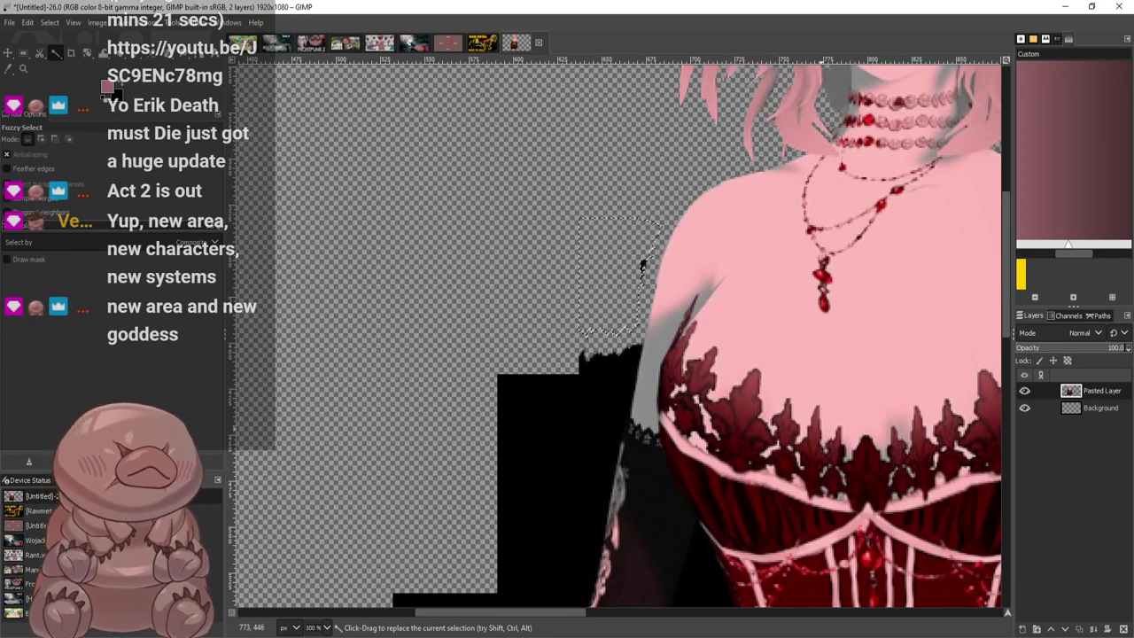
key("ctrl+shift+a")
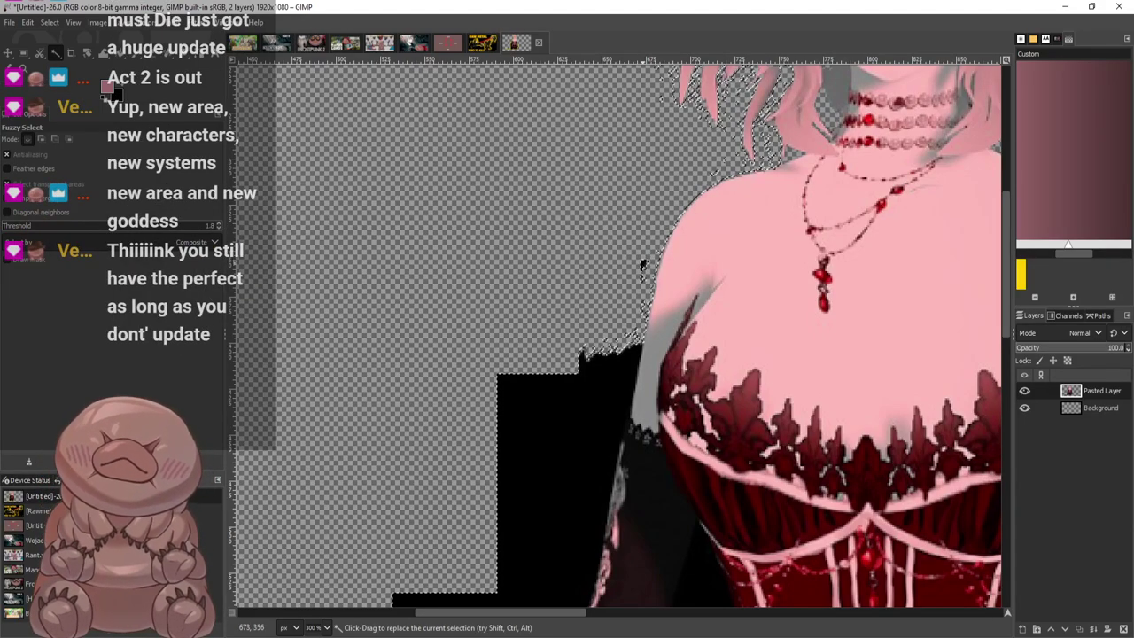
Erase the small black specks left in the transparent area beside the upper arm
scroll(644, 264, "up", 5)
scroll(643, 264, "down", 5)
scroll(643, 264, "up", 3)
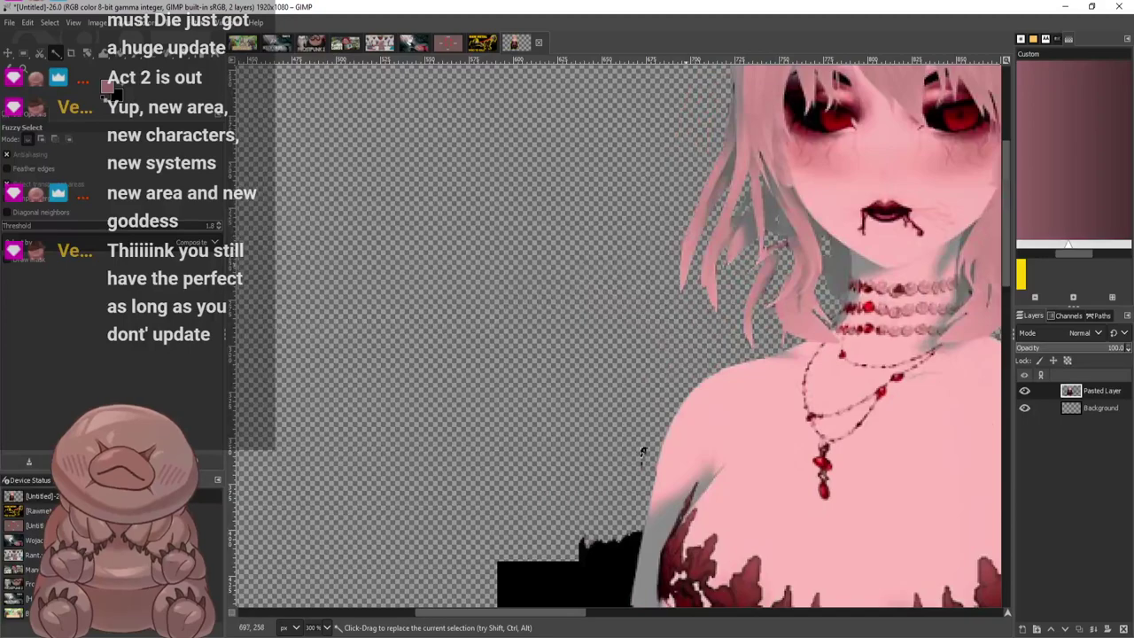
scroll(643, 450, "up", 4)
scroll(619, 334, "down", 3)
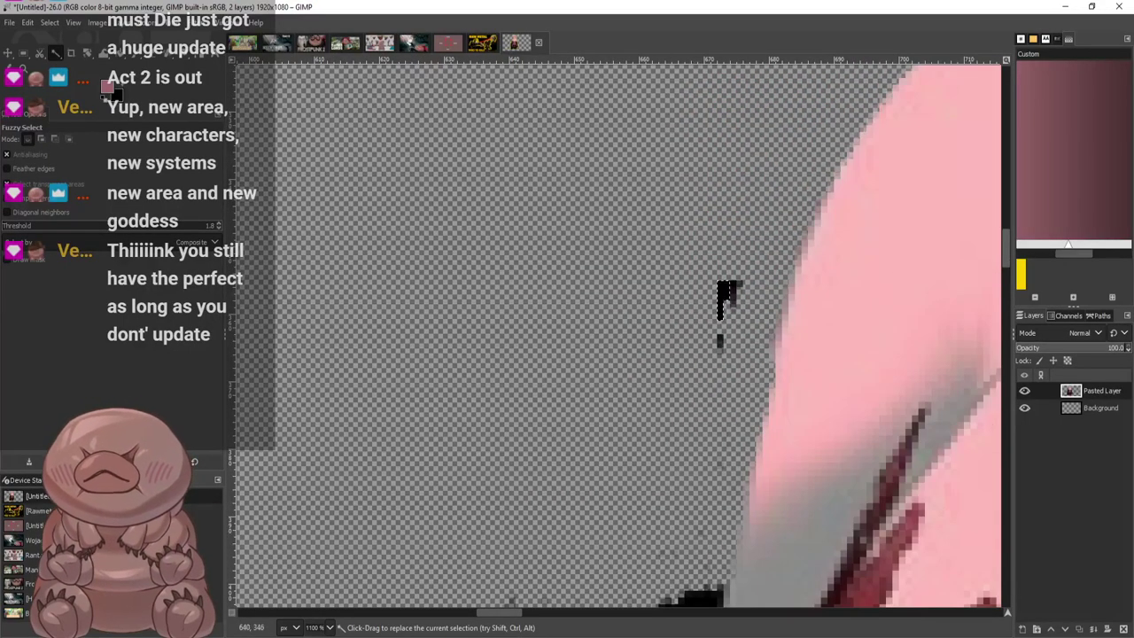
key("r")
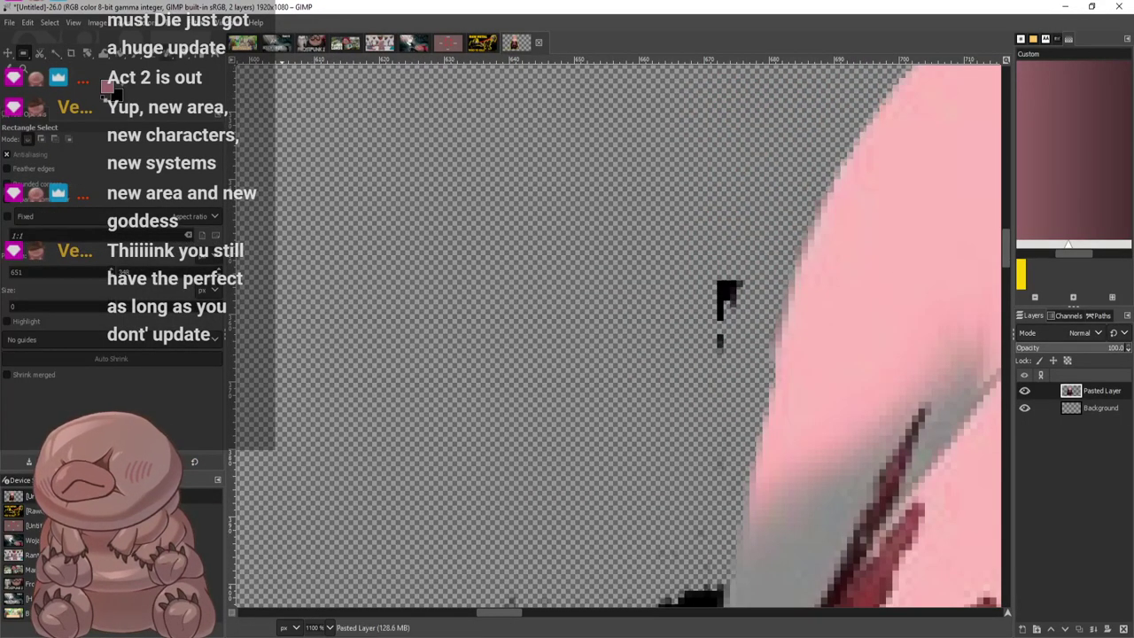
key("shift+e")
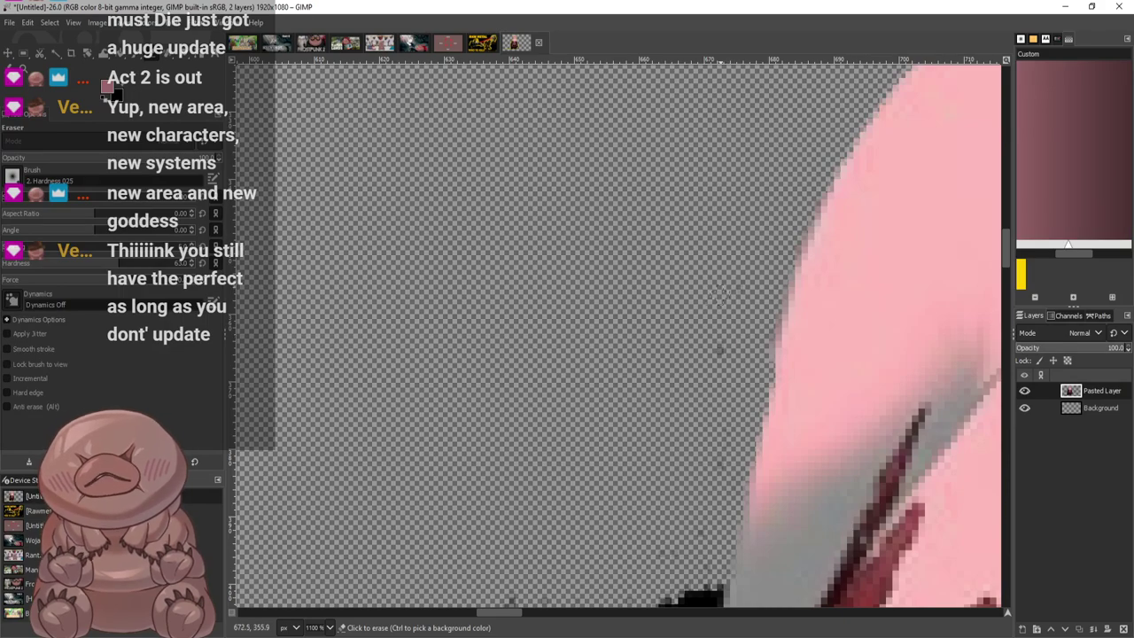
Erase the black background along the outer edge of the grey upper arm toward the lace top of the sleeve
scroll(727, 326, "down", 9)
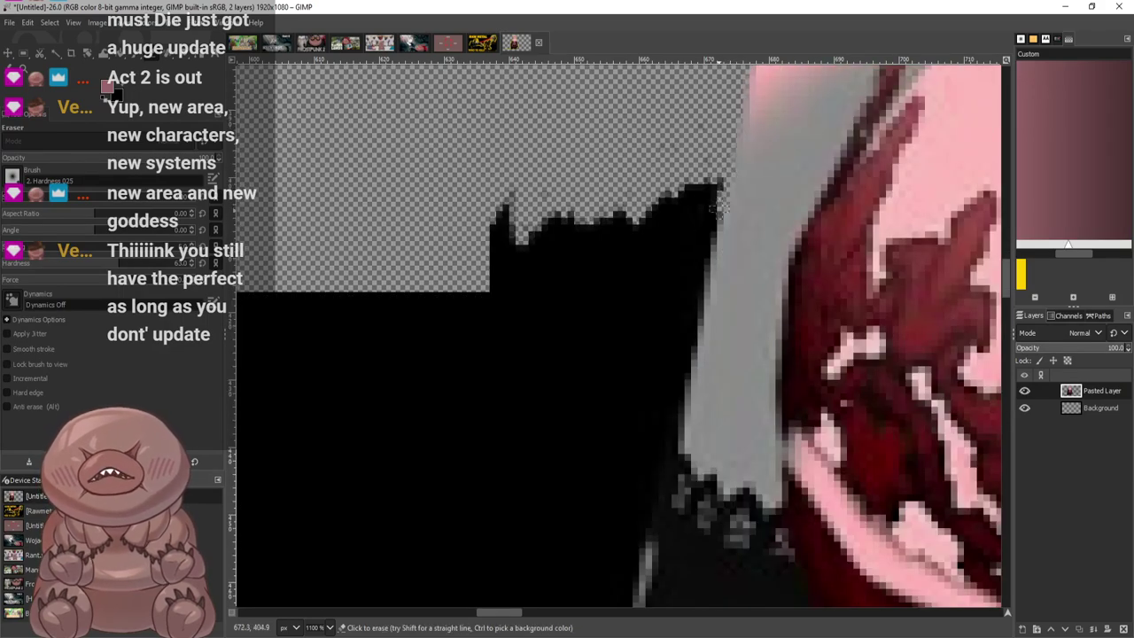
mouse_move(694, 346)
left_mouse_down()
mouse_move(679, 293)
mouse_move(721, 202)
left_mouse_up()
left_click_drag(705, 252, 704, 289)
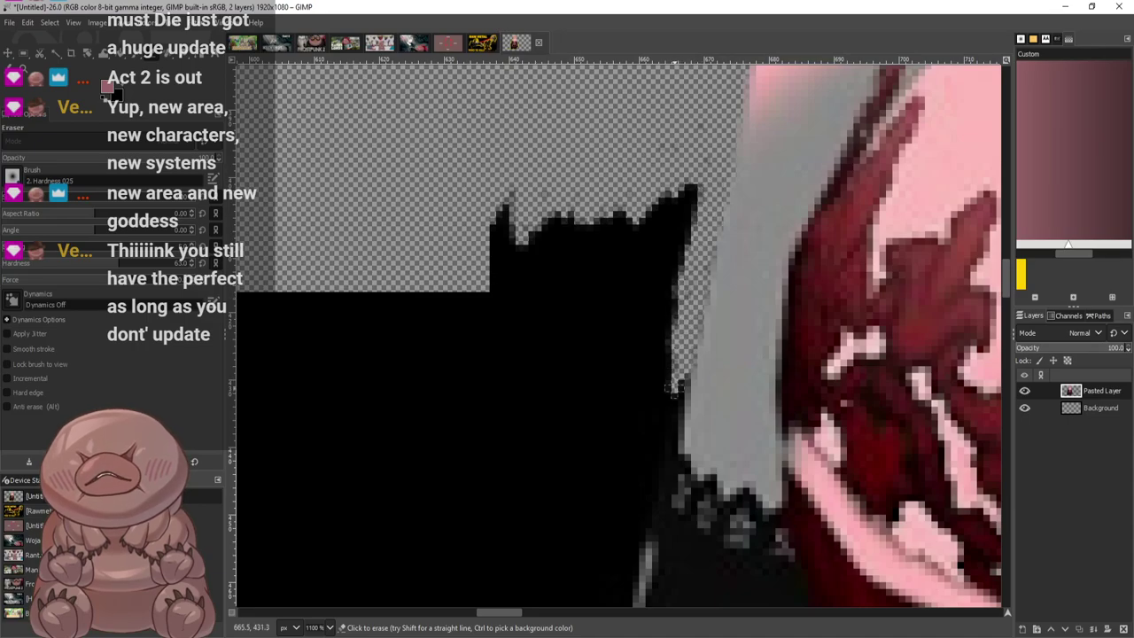
Erase a narrow strip of black from the lace sleeve top down along the pink trim of the upper sleeve
scroll(673, 387, "down", 10, "ctrl")
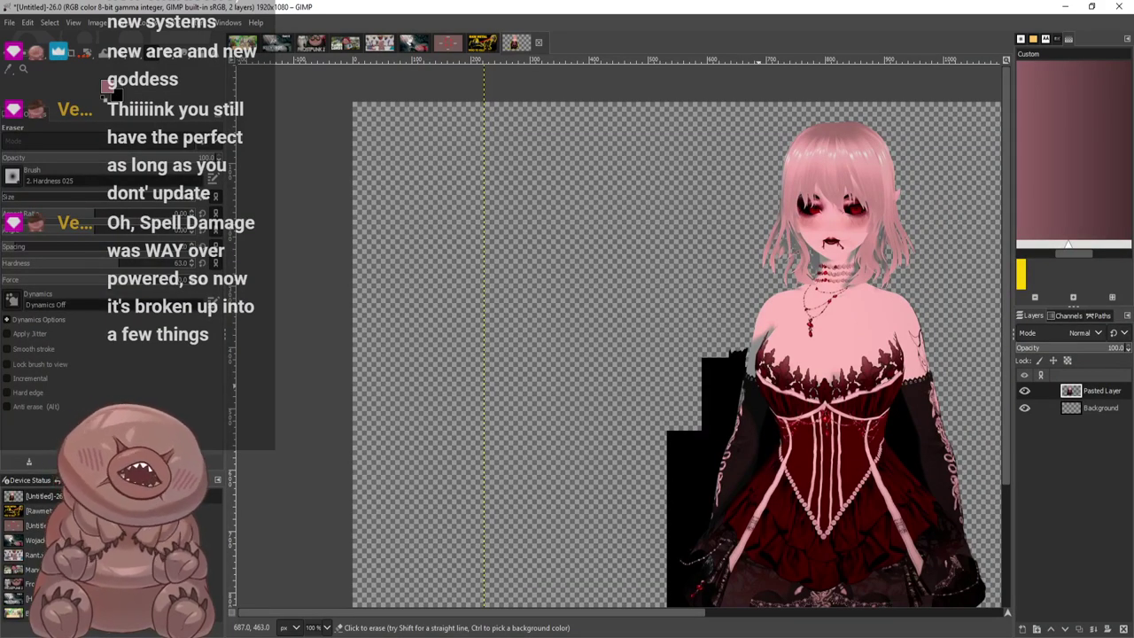
scroll(656, 376, "up", 5, "ctrl")
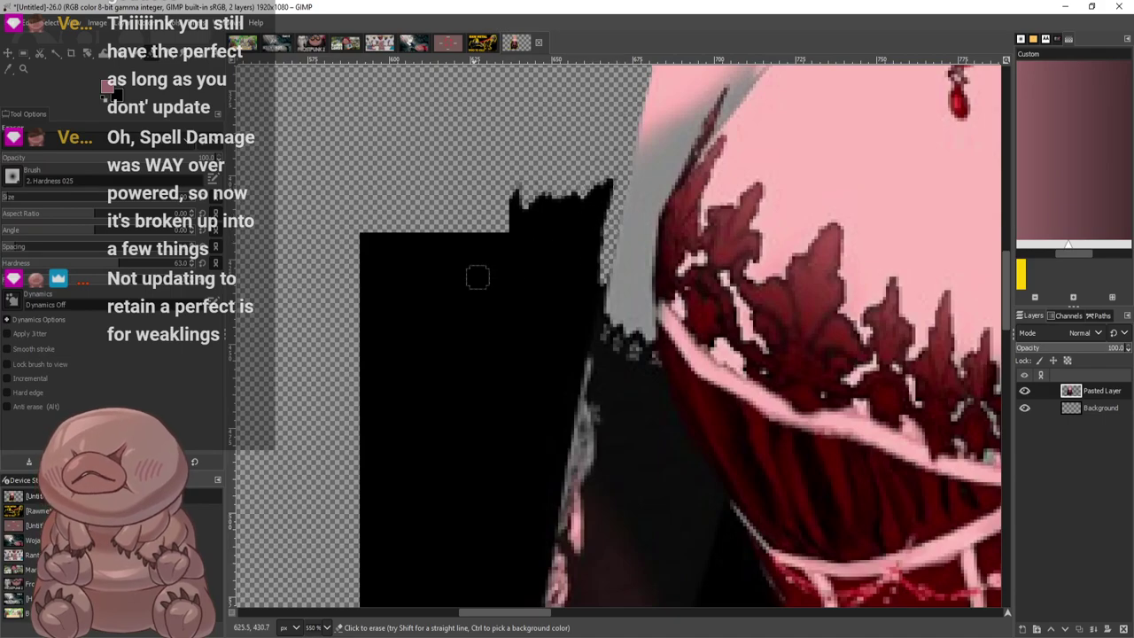
scroll(580, 344, "up", 2, "ctrl")
left_click_drag(639, 191, 547, 537)
scroll(585, 310, "down", 5)
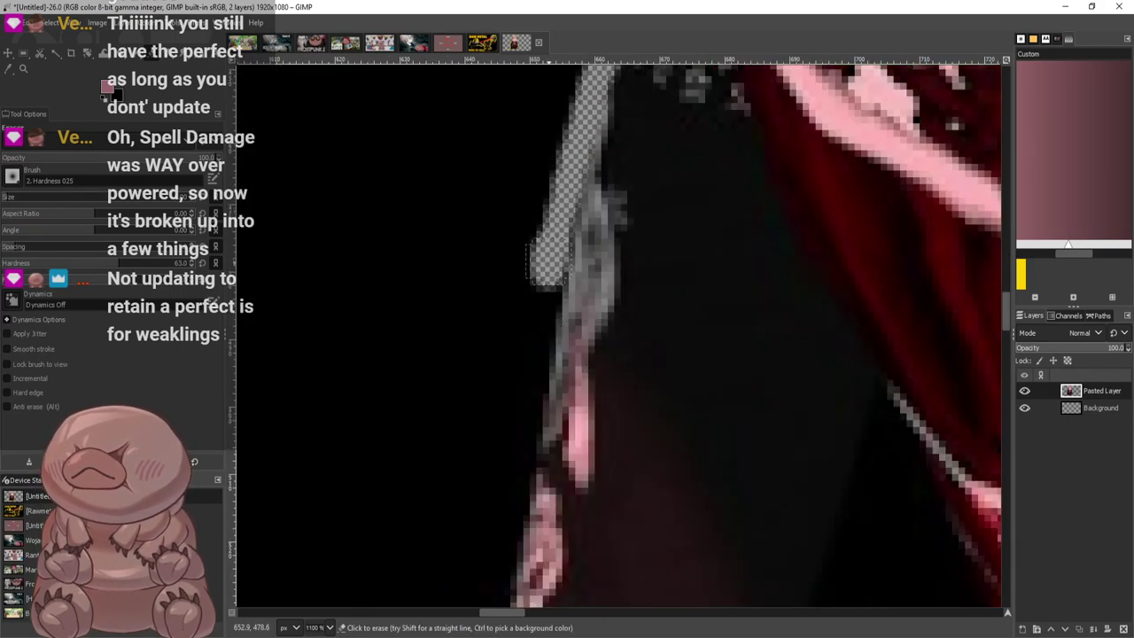
left_click_drag(542, 259, 488, 544)
scroll(527, 271, "down", 3)
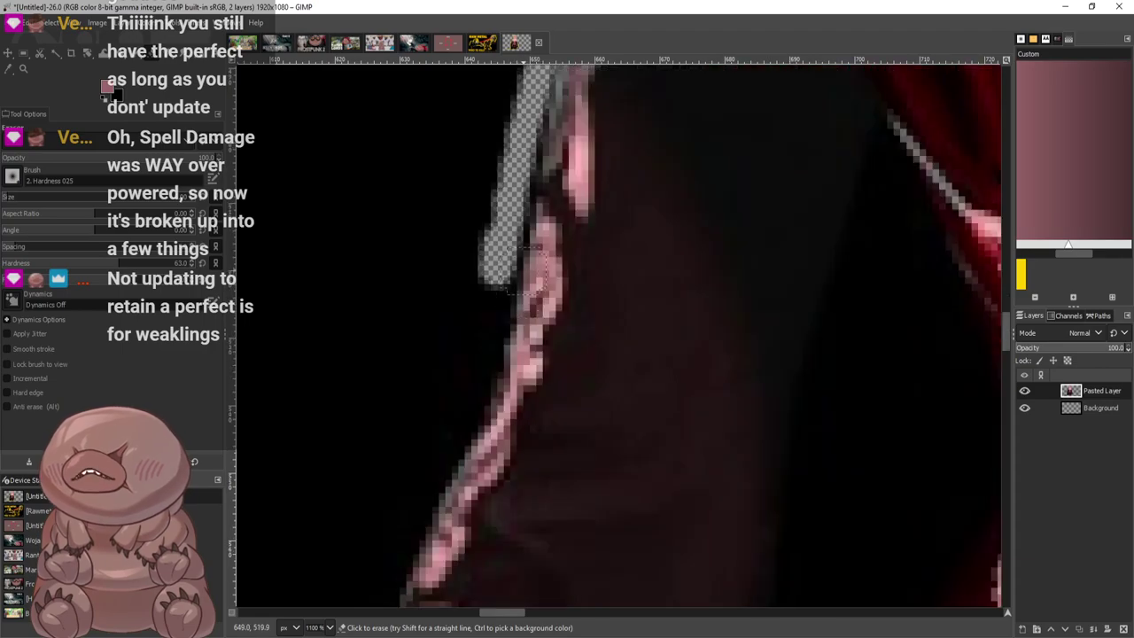
left_click_drag(514, 193, 490, 335)
Extend the erased strip along the lower sleeve's outer edge, past the pink loops toward the wrist
scroll(493, 337, "down", 5, "ctrl")
scroll(478, 322, "up", 3, "ctrl")
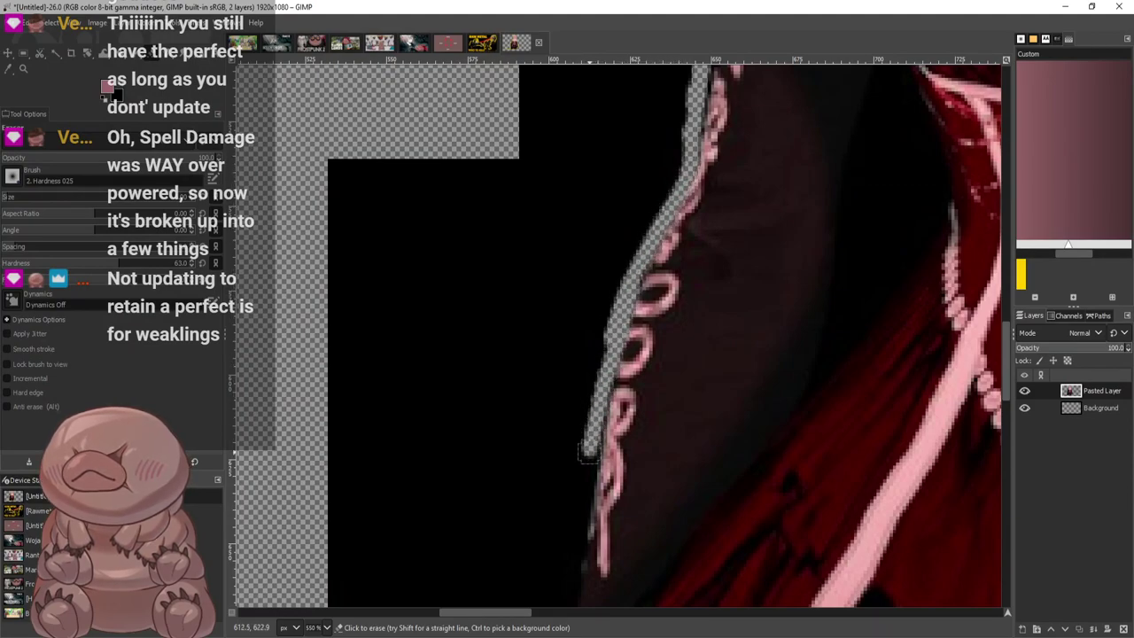
left_click_drag(583, 493, 588, 513)
scroll(588, 512, "down", 3)
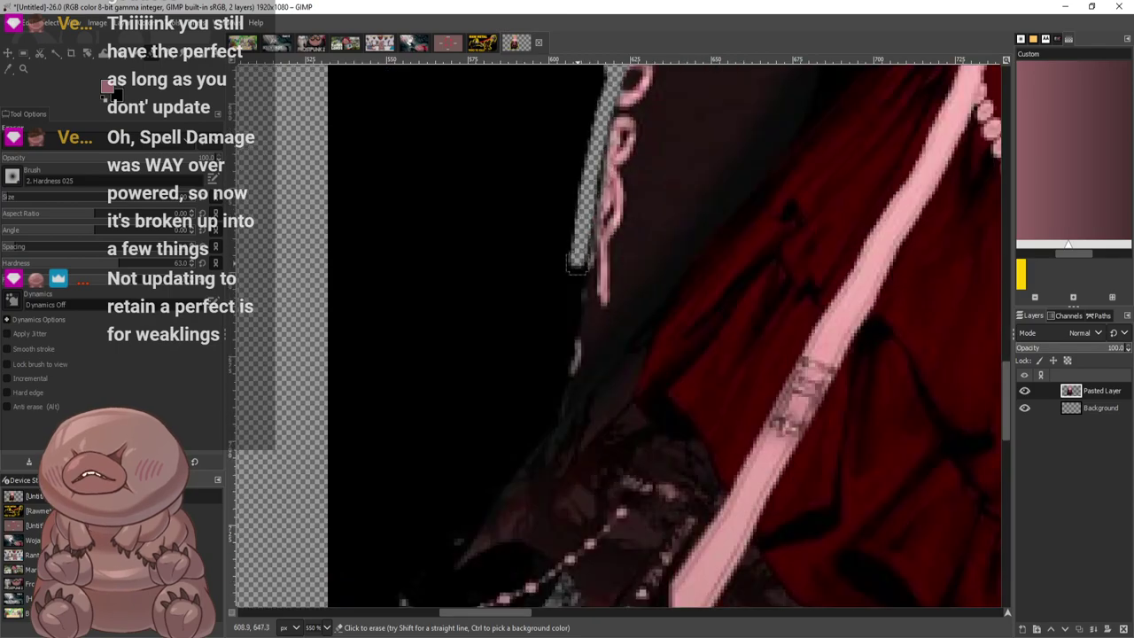
Erase the black around the flared sleeve cuff and its hanging bead chain, through to the transparent area
mouse_move(576, 265)
left_mouse_down()
mouse_move(547, 417)
mouse_move(464, 510)
left_mouse_up()
scroll(510, 400, "down", 3)
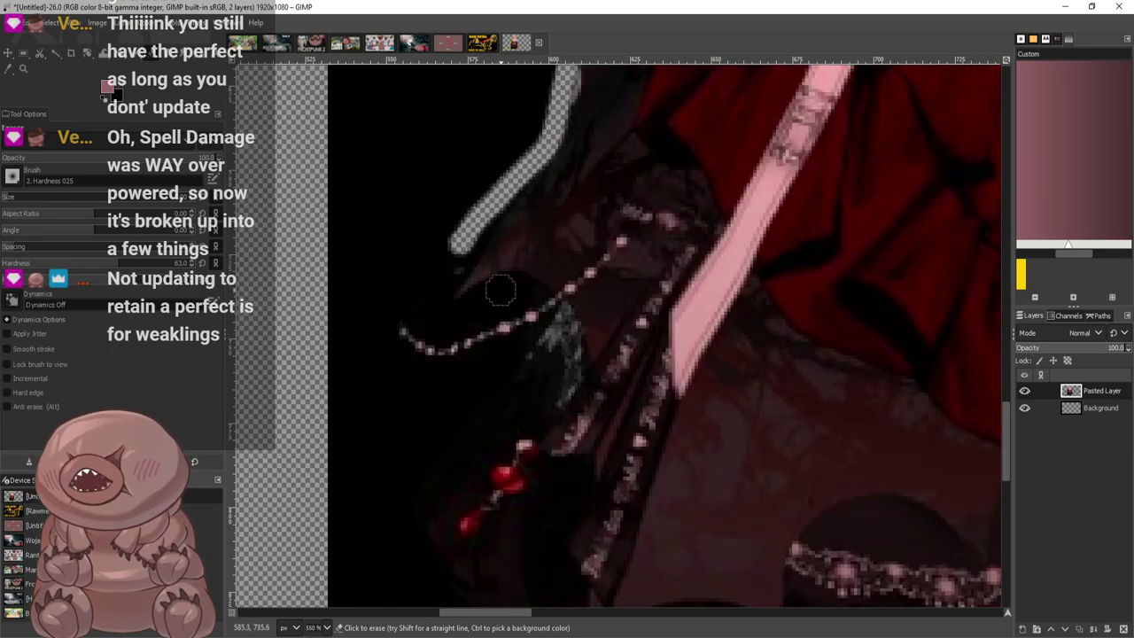
mouse_move(457, 237)
left_mouse_down()
mouse_move(385, 332)
mouse_move(390, 358)
mouse_move(424, 378)
mouse_move(512, 362)
mouse_move(404, 501)
mouse_move(305, 548)
mouse_move(366, 511)
mouse_move(482, 378)
mouse_move(398, 390)
mouse_move(470, 391)
mouse_move(324, 510)
left_mouse_up()
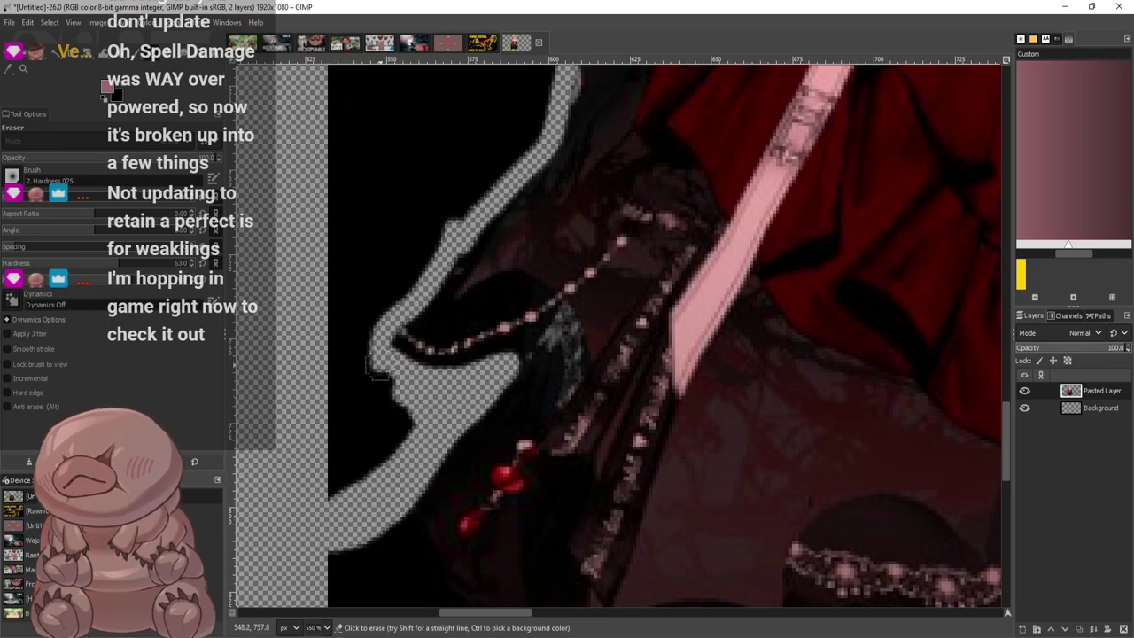
Widen the erased gap along the whole sleeve, from the flared cuff up to the grey upper arm
mouse_move(377, 367)
left_mouse_down()
mouse_move(372, 312)
mouse_move(531, 124)
left_mouse_up()
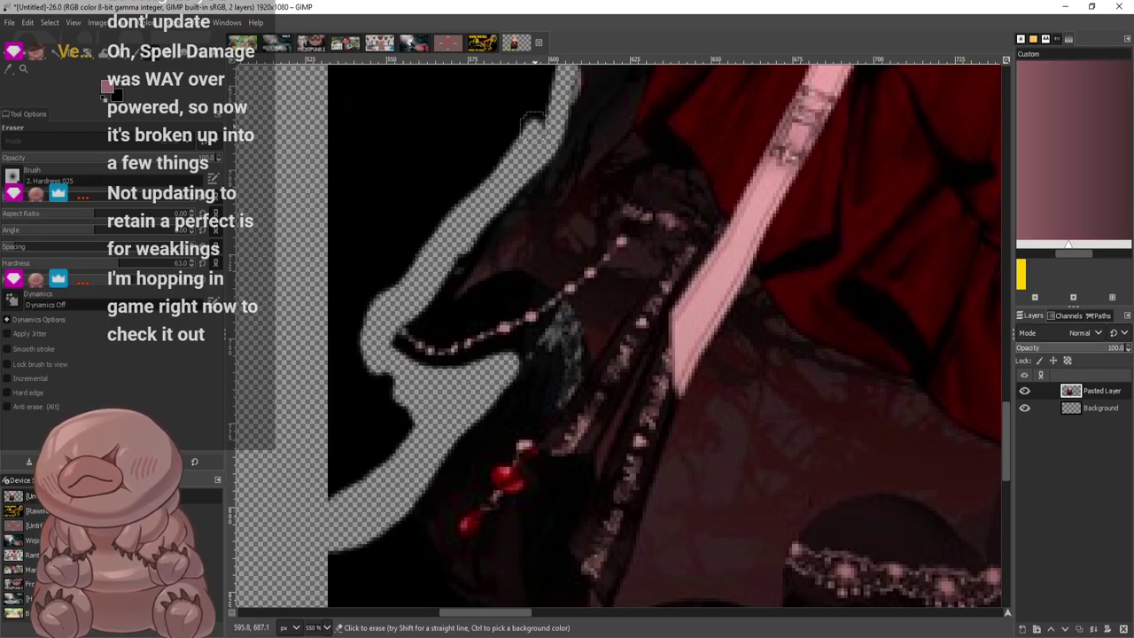
scroll(532, 124, "up", 5)
mouse_move(529, 389)
left_mouse_down()
mouse_move(546, 353)
mouse_move(576, 163)
left_mouse_up()
scroll(595, 270, "up", 4)
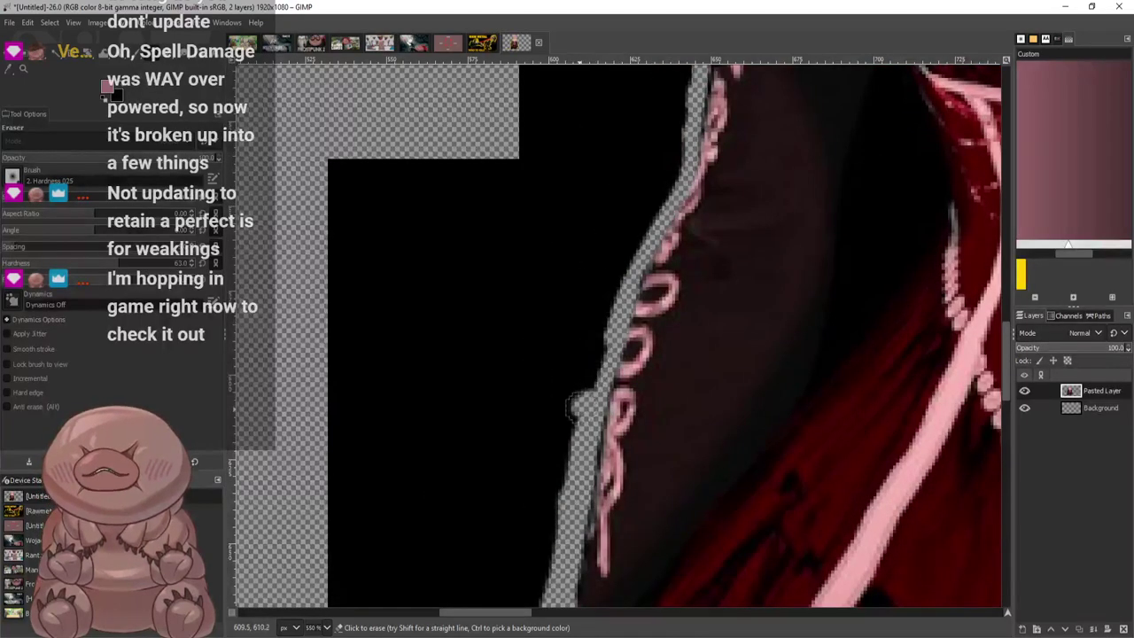
mouse_move(580, 408)
left_mouse_down()
mouse_move(608, 306)
mouse_move(571, 390)
mouse_move(565, 469)
mouse_move(640, 215)
mouse_move(684, 120)
mouse_move(654, 233)
mouse_move(642, 226)
mouse_move(702, 138)
left_mouse_up()
scroll(650, 223, "up", 3)
scroll(691, 133, "up", 3)
mouse_move(714, 328)
left_mouse_down()
mouse_move(704, 363)
mouse_move(751, 193)
left_mouse_up()
mouse_move(773, 120)
left_mouse_down()
mouse_move(725, 213)
mouse_move(724, 327)
mouse_move(682, 488)
left_mouse_up()
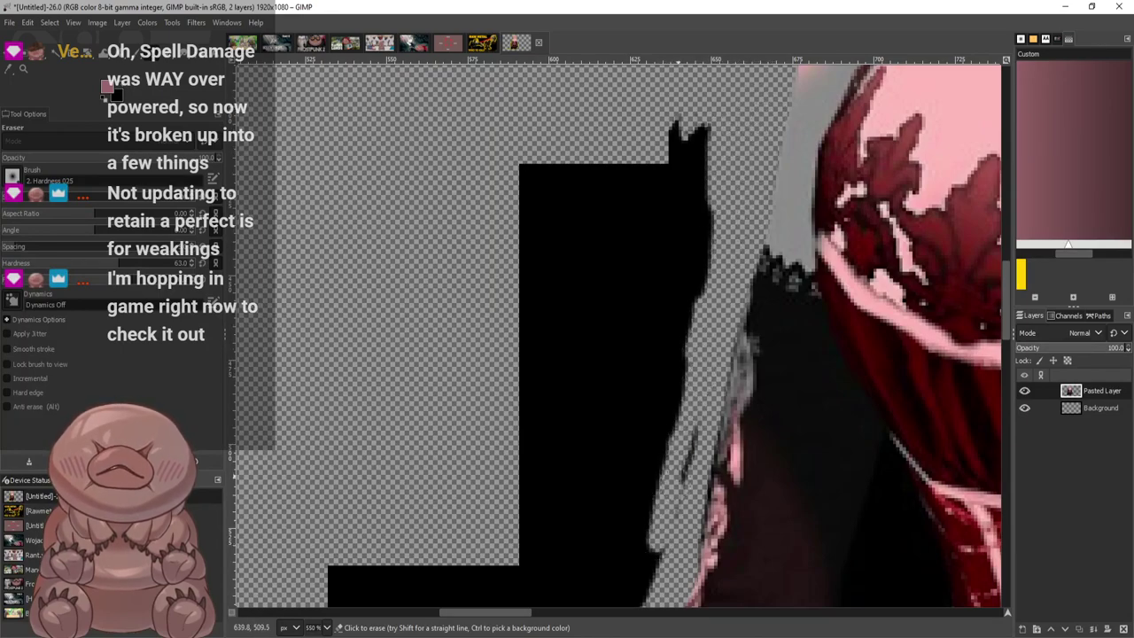
Fuzzy-select the isolated black background block beside the sleeve, delete it and clear the selection
scroll(676, 337, "down", 4)
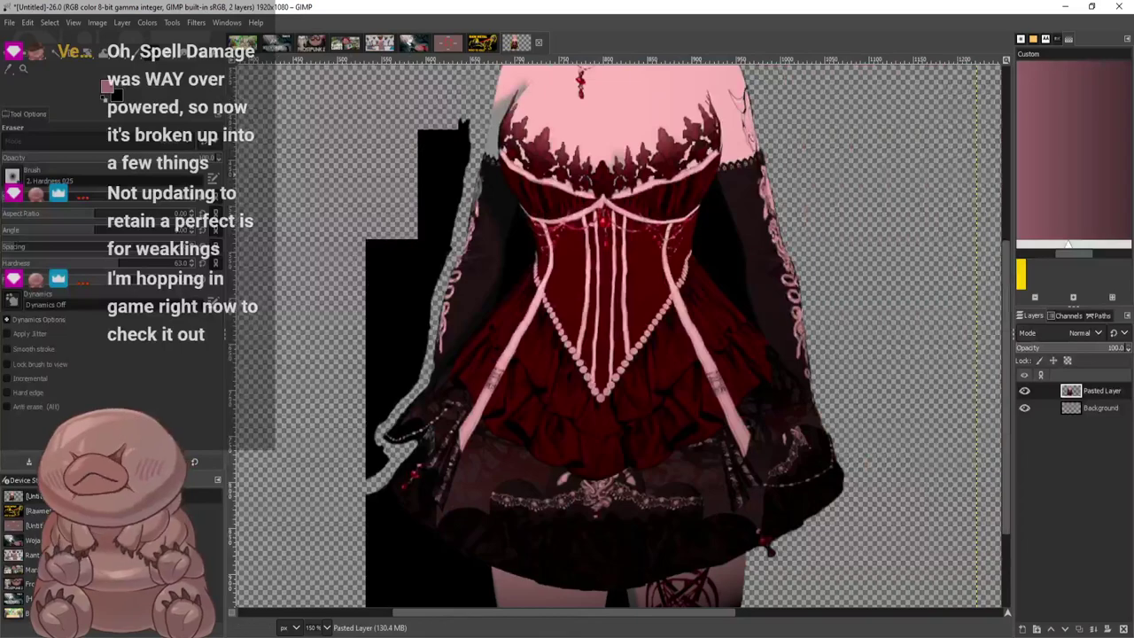
left_click(55, 54)
left_click(410, 308)
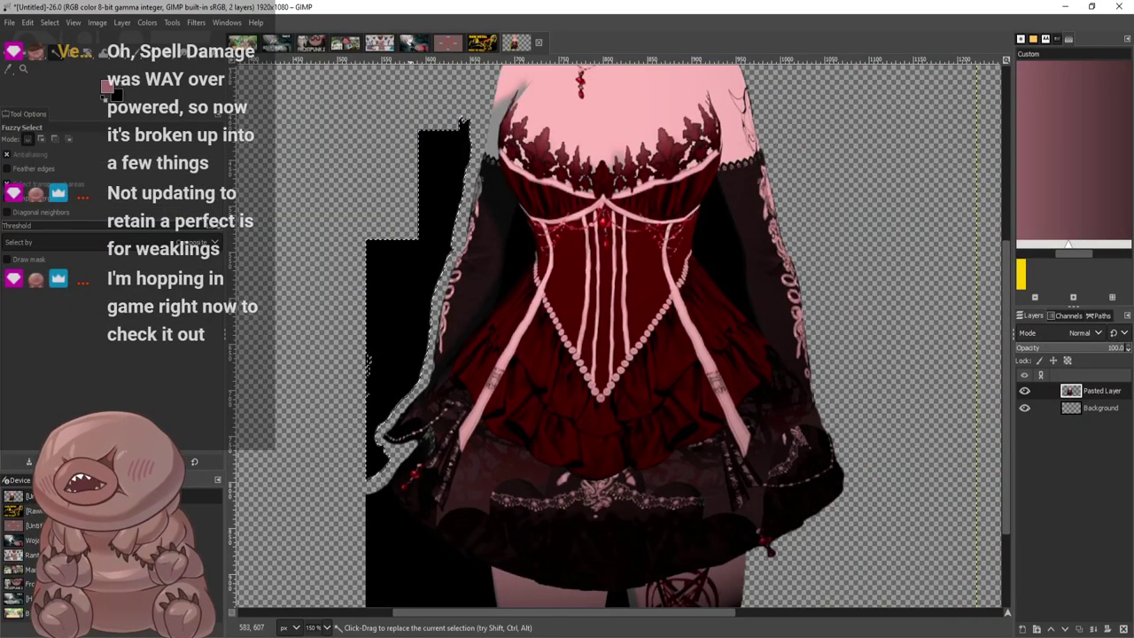
key("Delete")
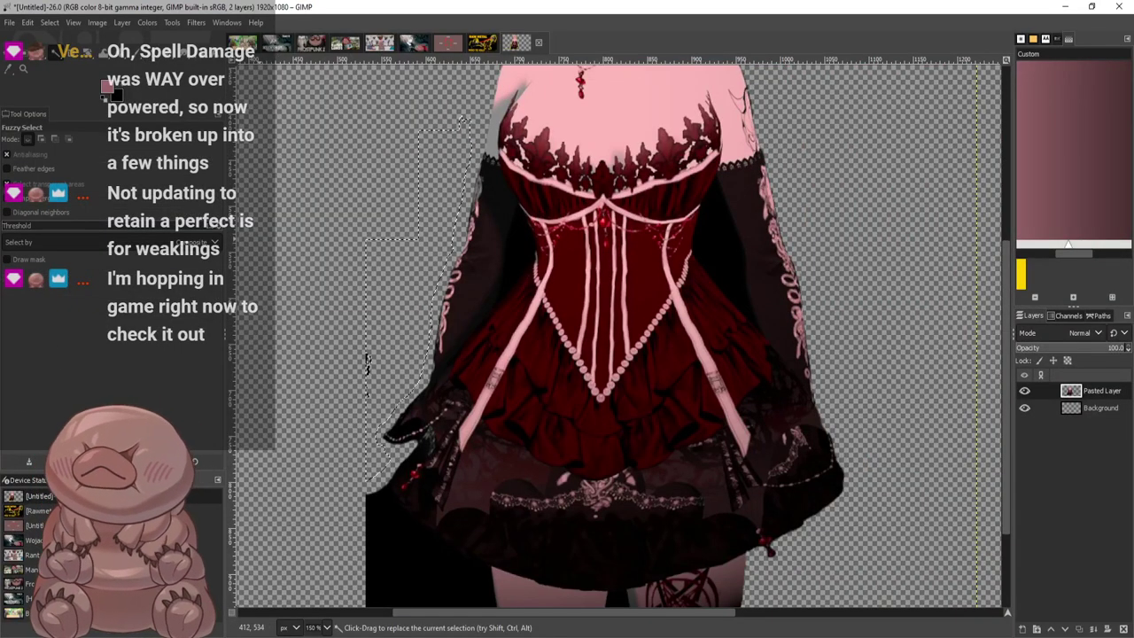
scroll(367, 363, "up", 2)
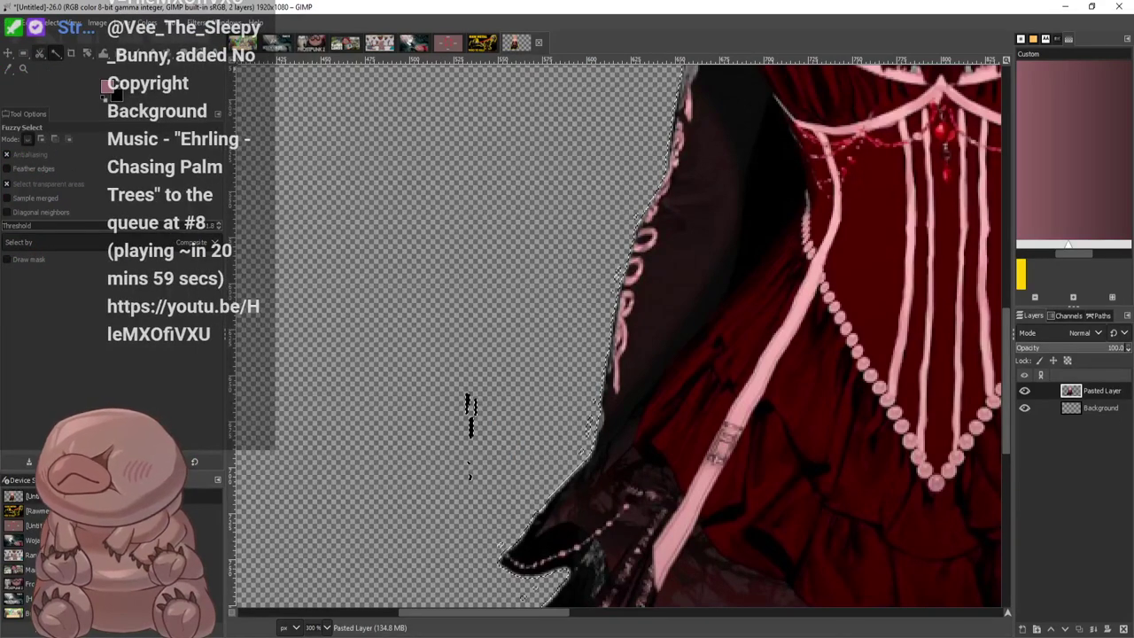
left_click(24, 54)
left_click(426, 73)
scroll(426, 72, "down", 1)
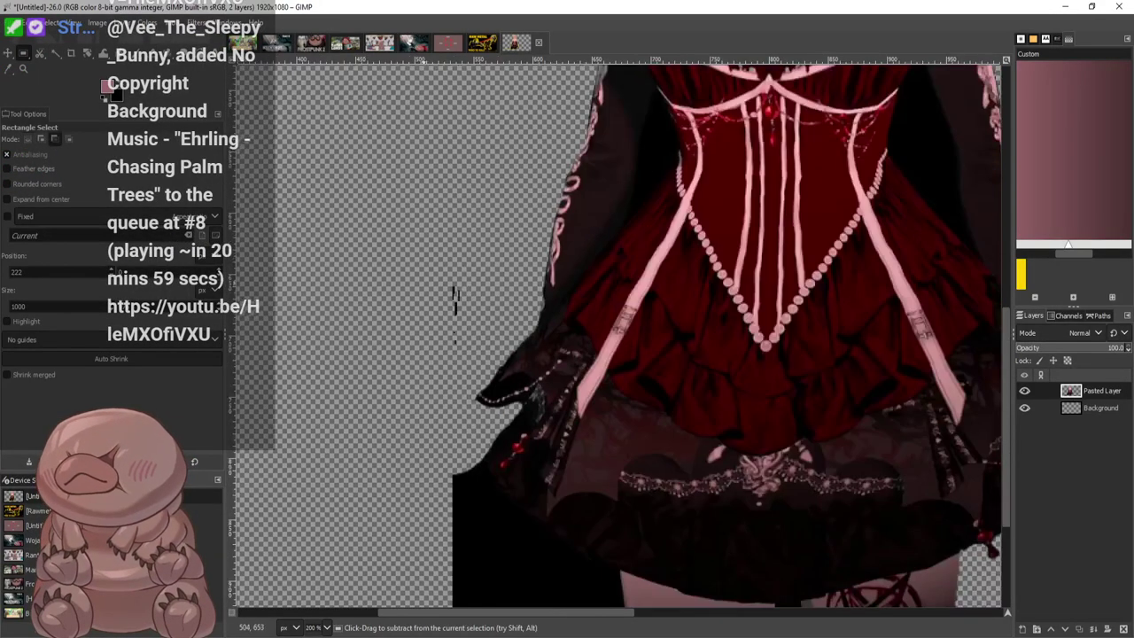
key("shift+b")
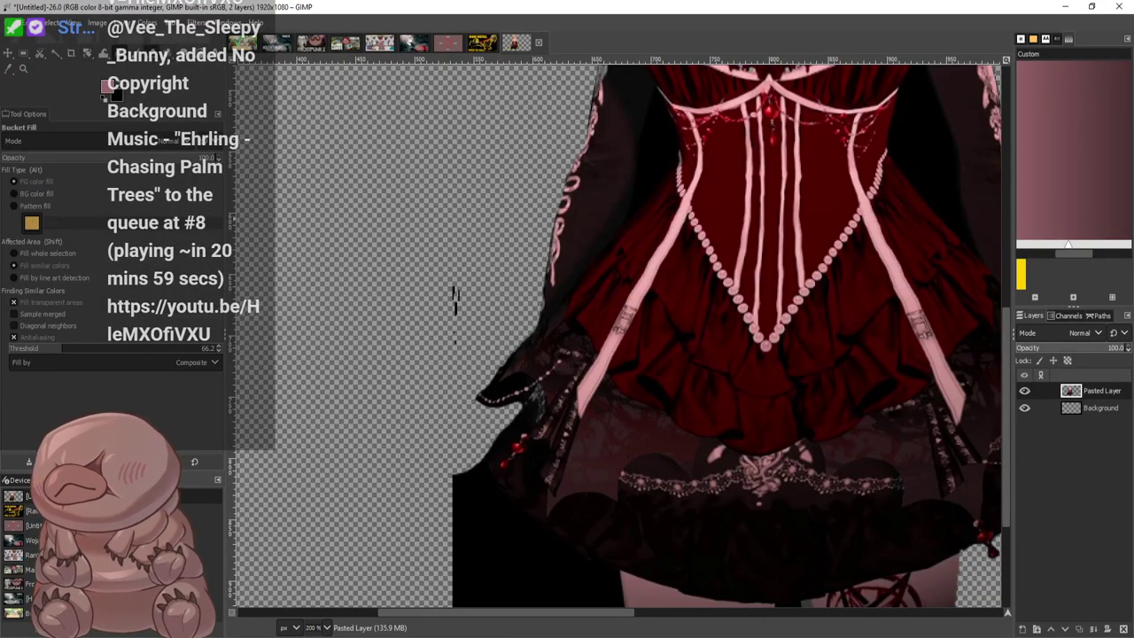
Erase the black along the sleeve cuff's pointed edge and between the cuff tip and its hanging bead chain
key("shift+e")
scroll(454, 275, "down", 4)
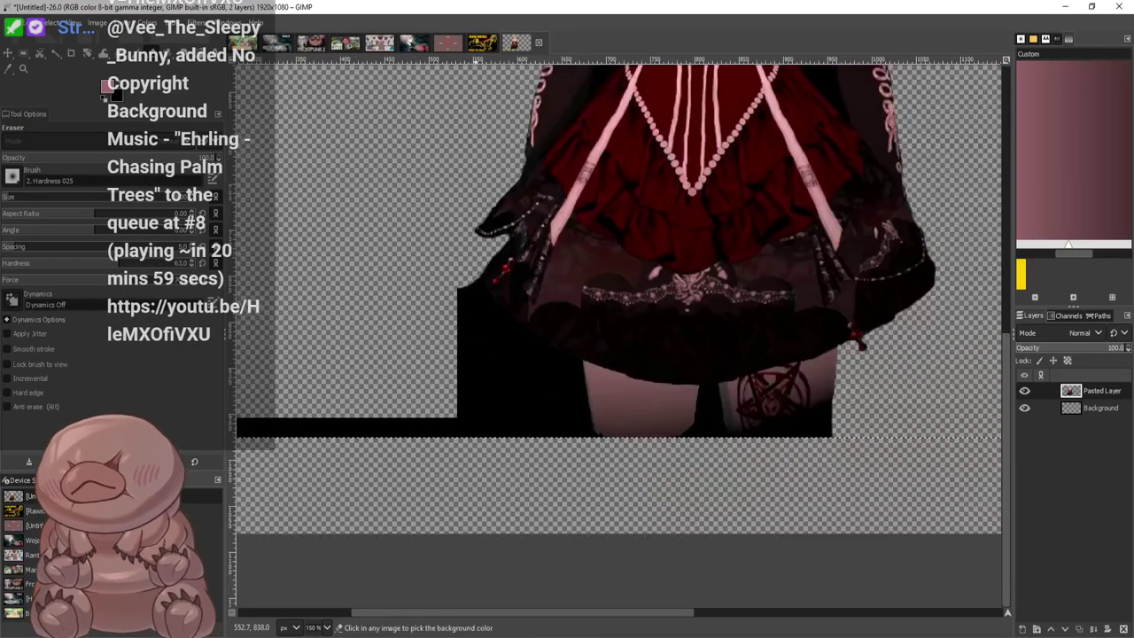
scroll(435, 241, "up", 5)
scroll(709, 177, "up", 4)
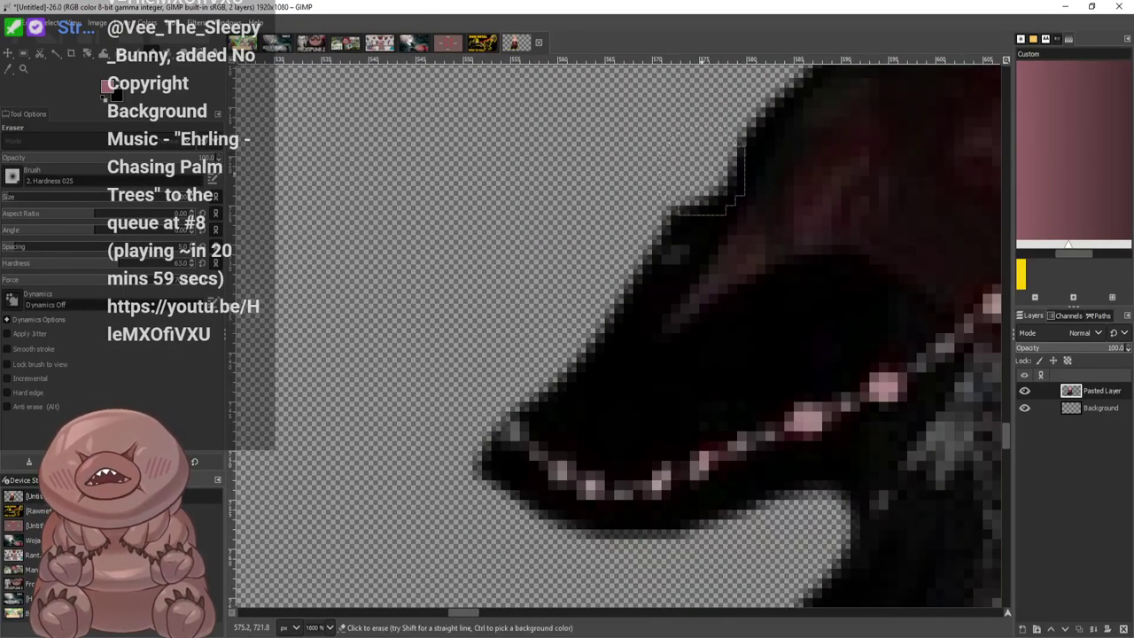
mouse_move(709, 177)
left_mouse_down()
mouse_move(577, 412)
mouse_move(558, 426)
mouse_move(658, 418)
mouse_move(787, 351)
mouse_move(891, 317)
mouse_move(808, 305)
mouse_move(811, 297)
mouse_move(682, 352)
mouse_move(640, 281)
left_mouse_up()
mouse_move(639, 321)
left_mouse_down()
mouse_move(771, 115)
mouse_move(806, 89)
mouse_move(583, 434)
left_mouse_up()
mouse_move(487, 470)
left_mouse_down()
mouse_move(558, 511)
mouse_move(673, 542)
mouse_move(841, 479)
left_mouse_up()
scroll(842, 478, "down", 5)
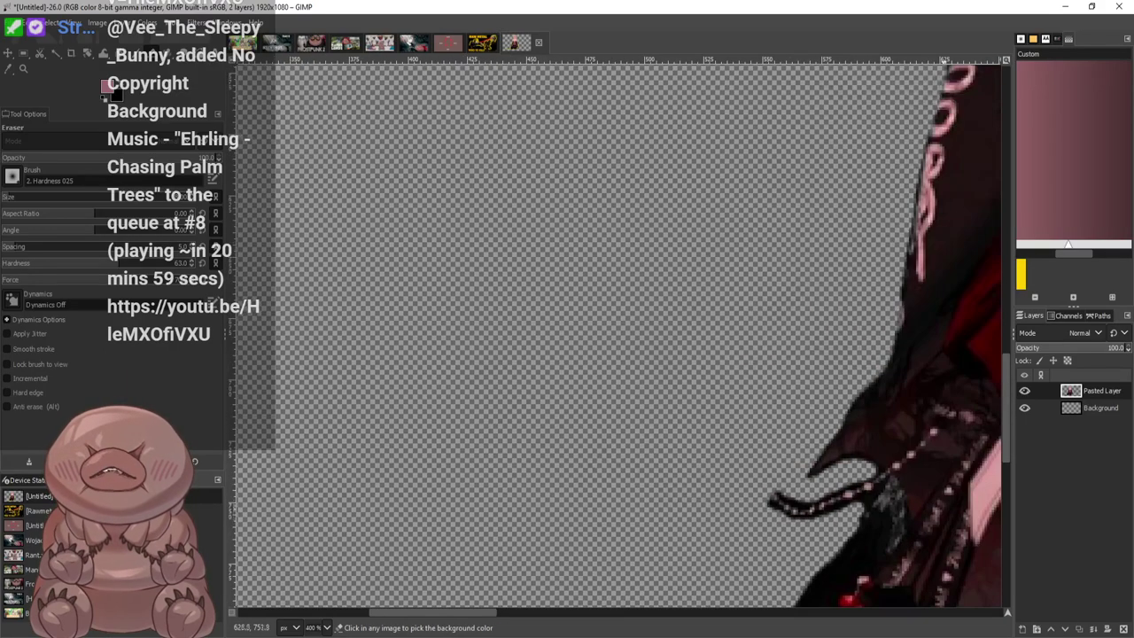
Trim the black fringe off the upper and lower edges of the loose end of the bead chain
scroll(536, 316, "up", 4)
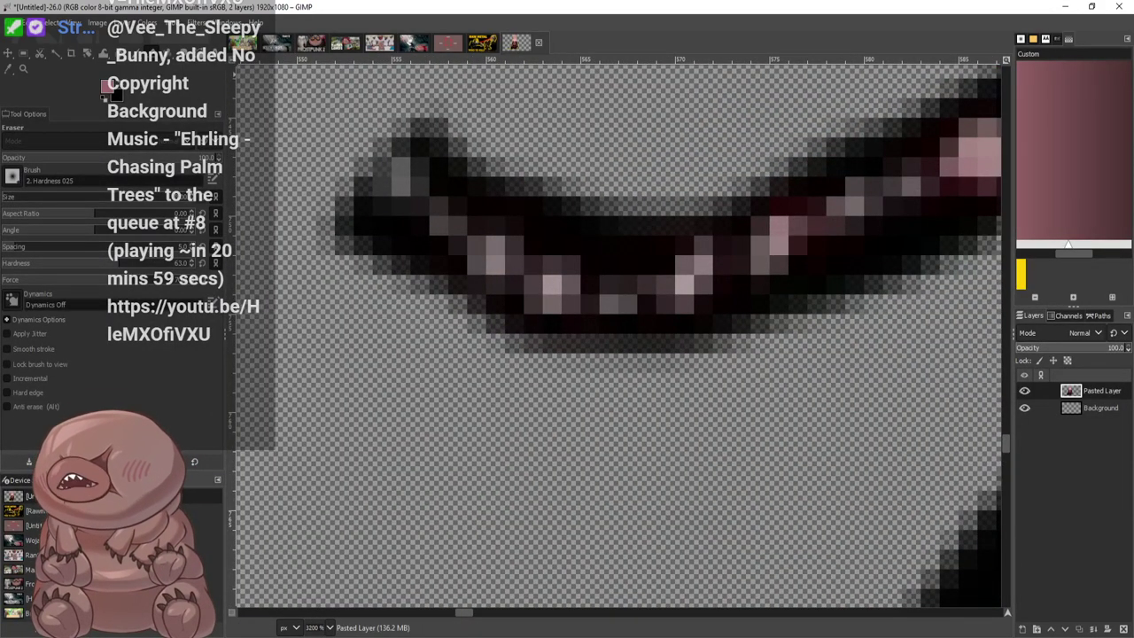
mouse_move(350, 217)
left_mouse_down()
mouse_move(411, 244)
mouse_move(545, 327)
mouse_move(728, 316)
mouse_move(928, 226)
mouse_move(454, 156)
mouse_move(465, 178)
mouse_move(430, 156)
mouse_move(621, 244)
mouse_move(702, 232)
mouse_move(614, 248)
mouse_move(513, 199)
mouse_move(701, 238)
mouse_move(663, 258)
mouse_move(911, 129)
mouse_move(944, 124)
mouse_move(835, 184)
mouse_move(795, 185)
mouse_move(815, 149)
left_mouse_up()
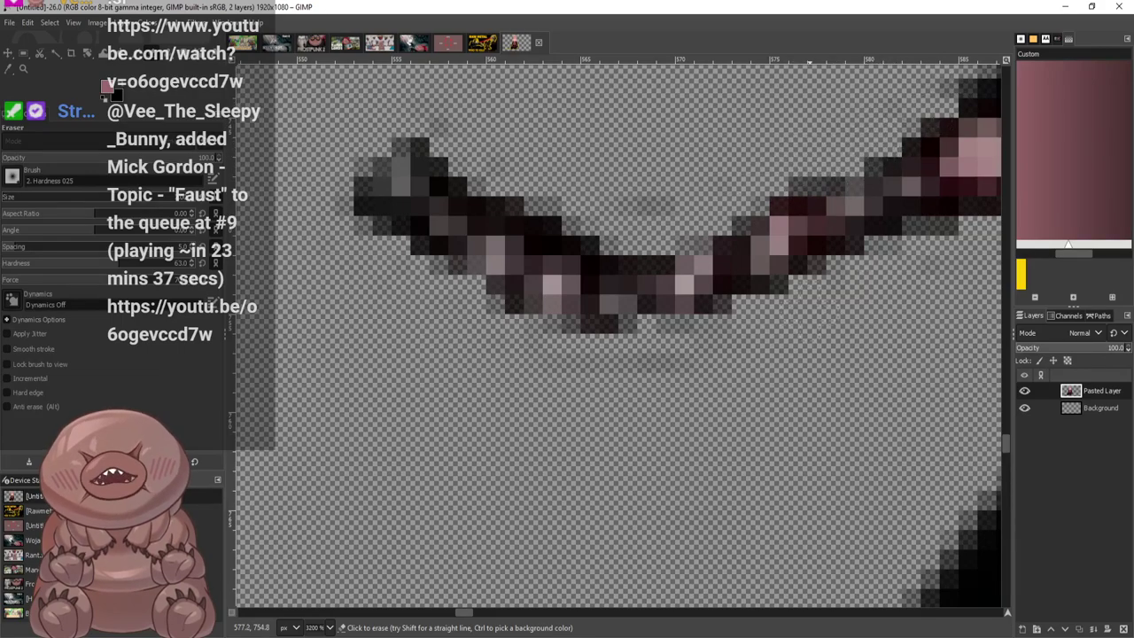
left_click_drag(809, 312, 985, 244)
scroll(891, 319, "down", 2)
scroll(801, 366, "up", 1)
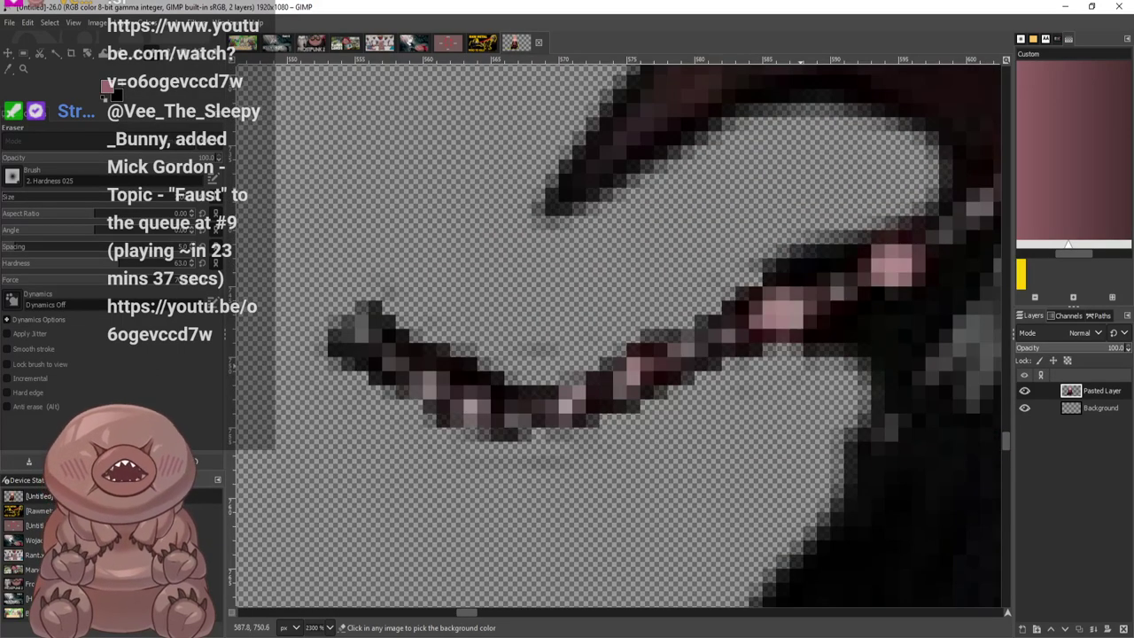
Erase the black between the bead chain and the grey fabric, and the remaining black above the pink beads
mouse_move(800, 359)
left_mouse_down()
mouse_move(939, 297)
mouse_move(968, 257)
mouse_move(948, 306)
mouse_move(873, 373)
mouse_move(796, 364)
left_mouse_up()
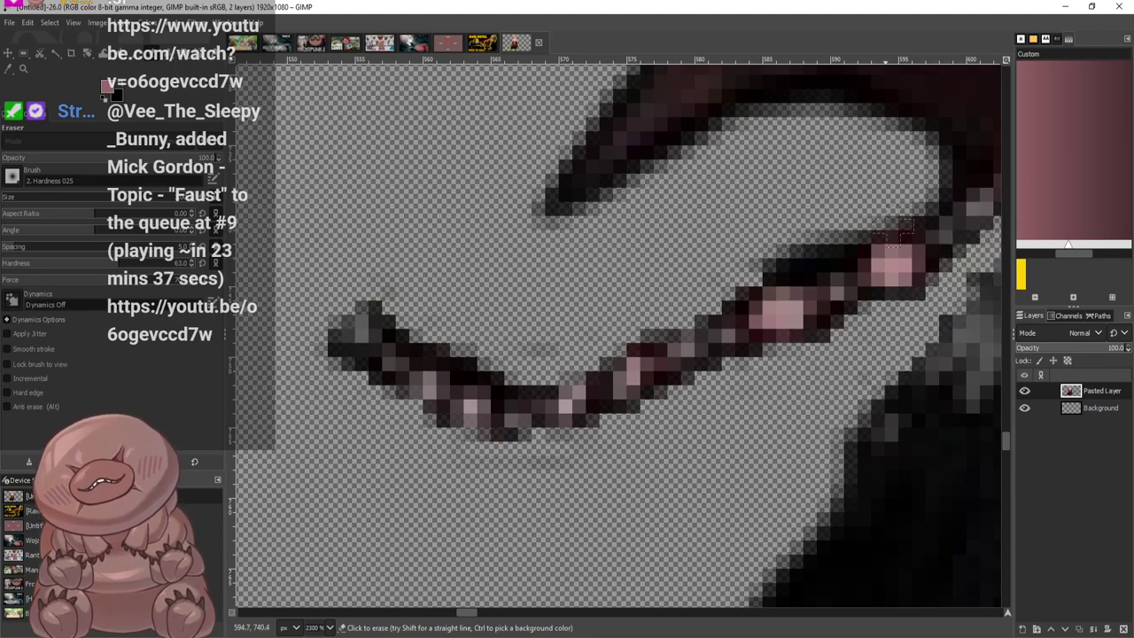
mouse_move(899, 228)
left_mouse_down()
mouse_move(939, 190)
mouse_move(889, 233)
mouse_move(773, 266)
mouse_move(838, 263)
mouse_move(747, 299)
mouse_move(654, 319)
left_mouse_up()
mouse_move(462, 342)
left_mouse_down()
mouse_move(443, 365)
mouse_move(492, 378)
mouse_move(463, 371)
left_mouse_up()
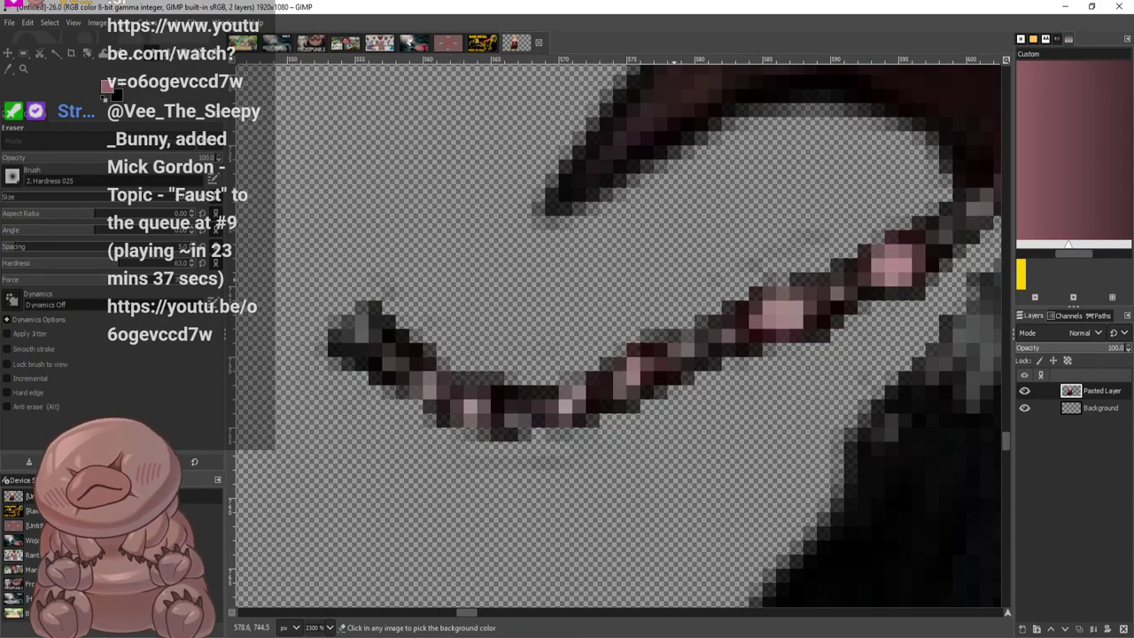
scroll(730, 262, "down", 4)
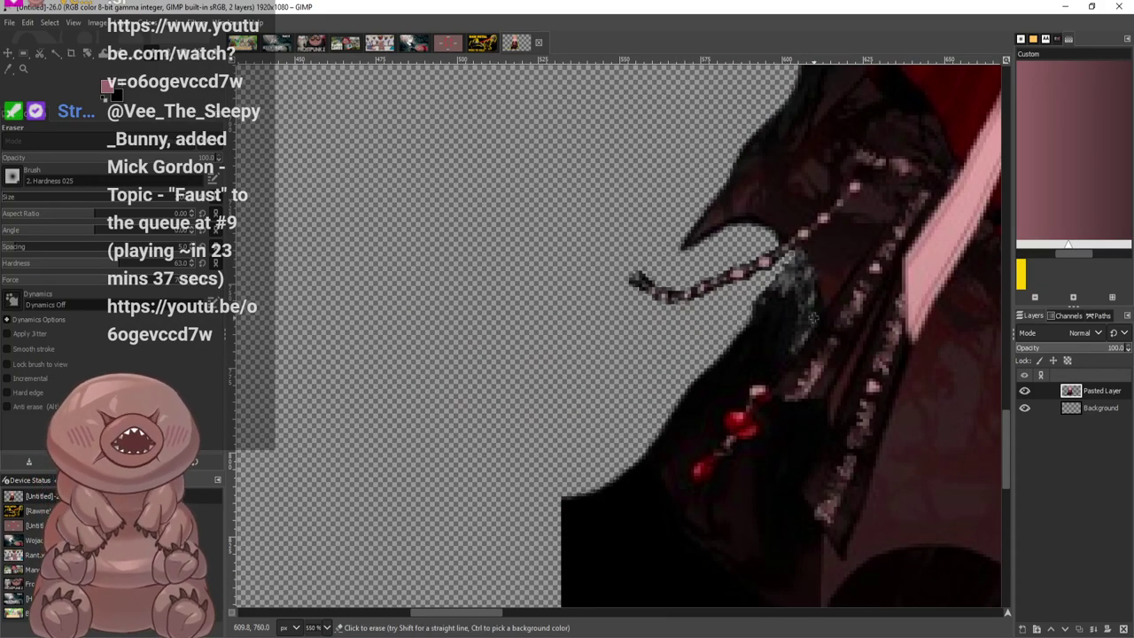
scroll(814, 316, "up", 6)
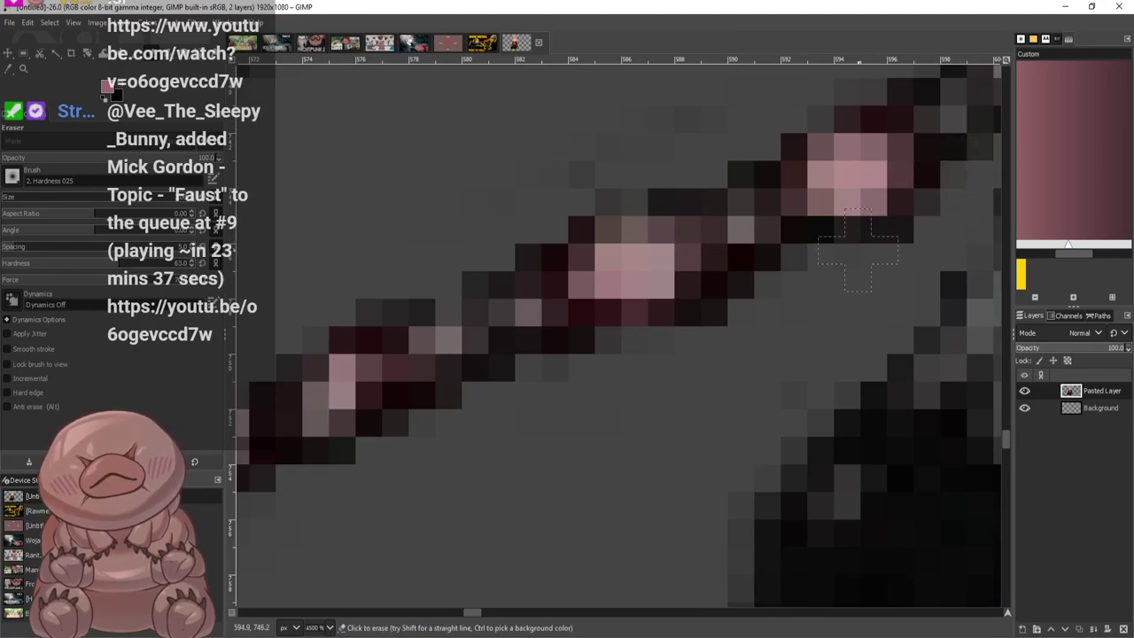
scroll(785, 244, "down", 4)
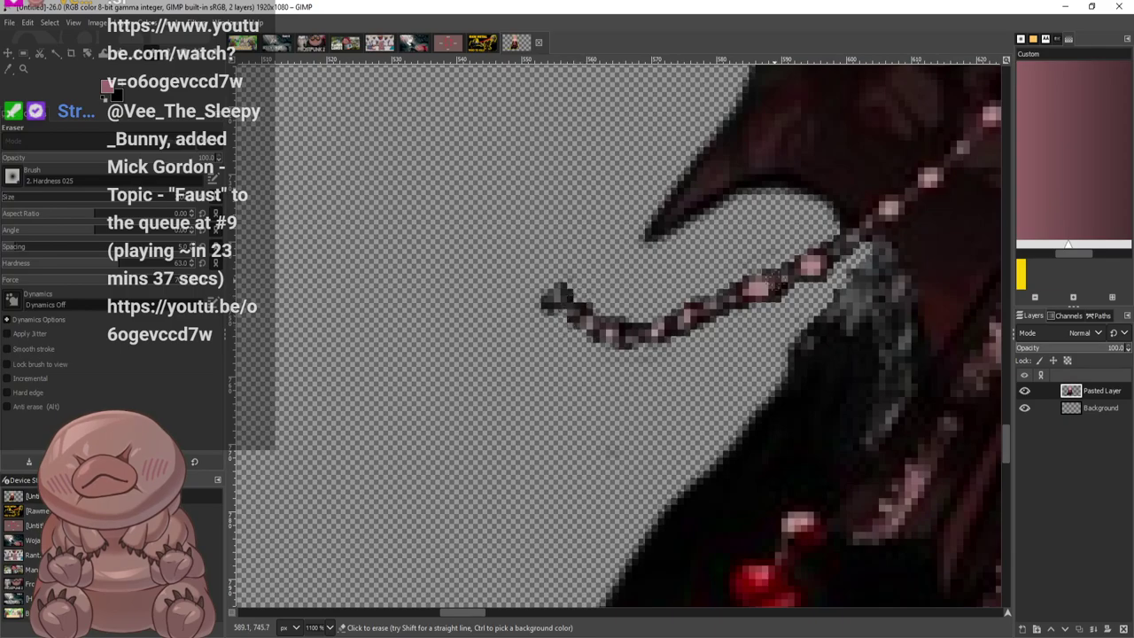
scroll(762, 354, "down", 10)
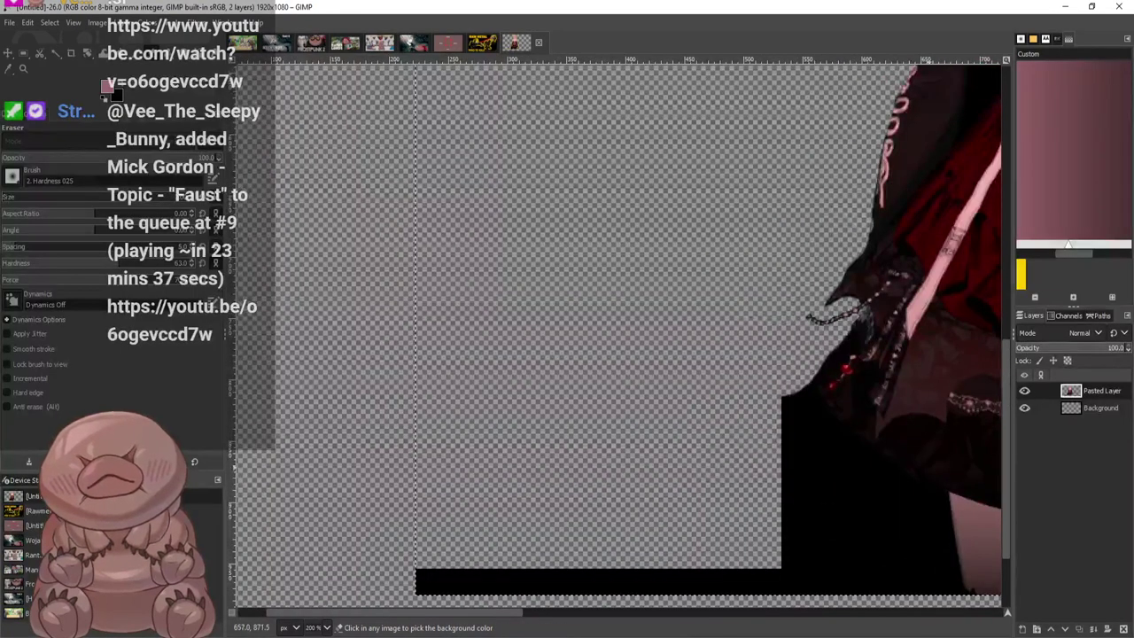
Set the eraser size to 8 and erase a strip along the skirt's lower edge from the thigh to the red beads
scroll(709, 384, "down", 3)
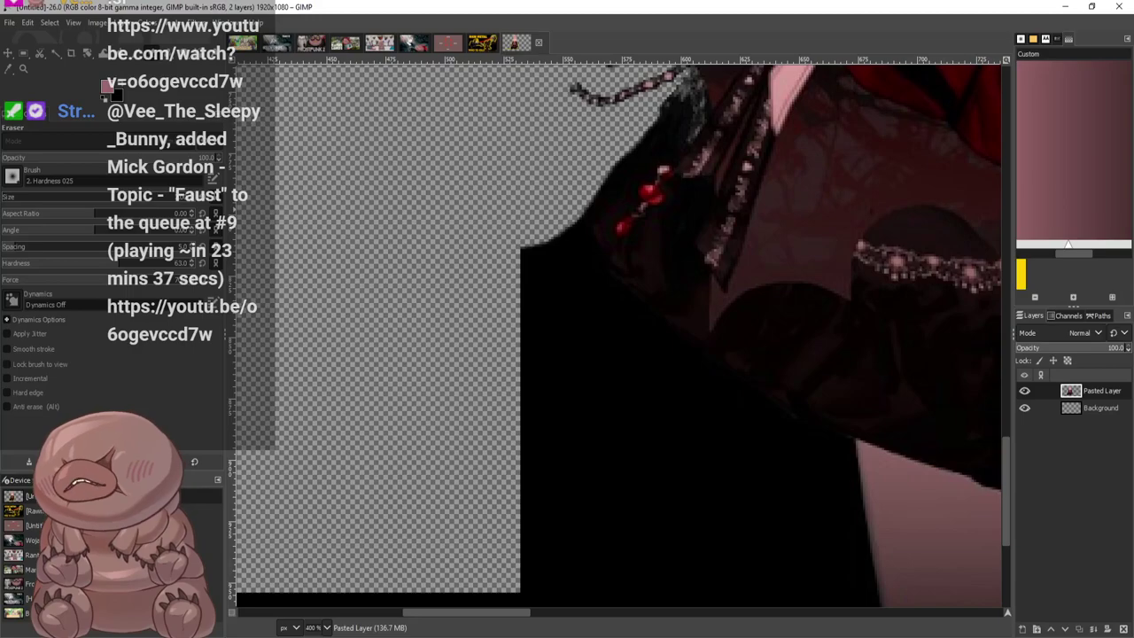
mouse_move(88, 197)
left_mouse_down()
mouse_move(133, 197)
mouse_move(111, 113)
left_mouse_up()
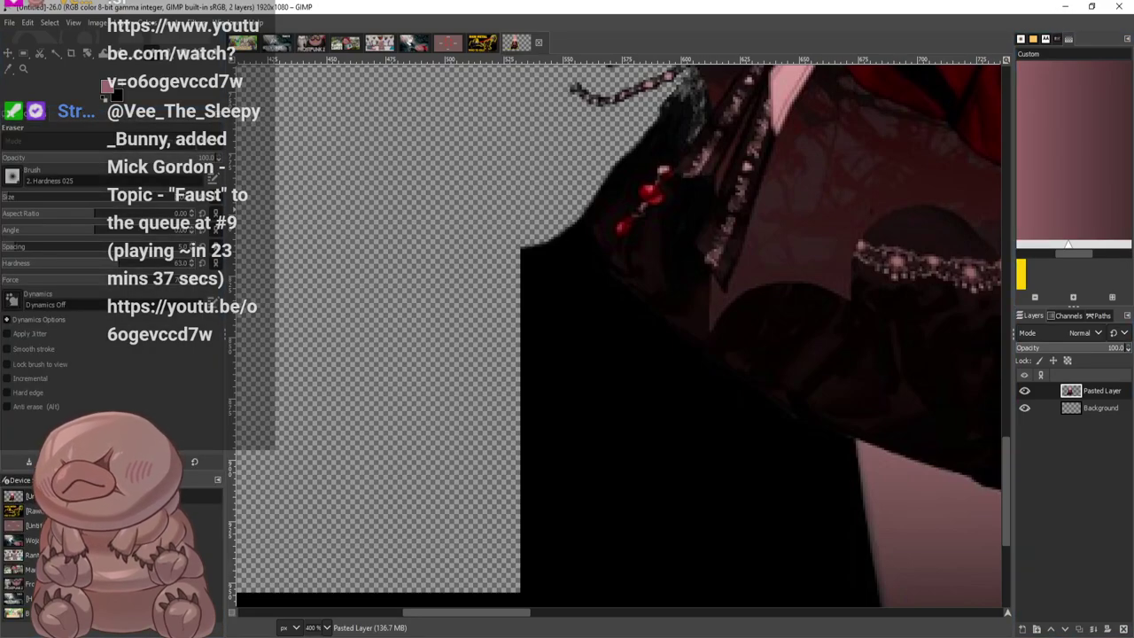
scroll(780, 434, "up", 2)
left_click(902, 446)
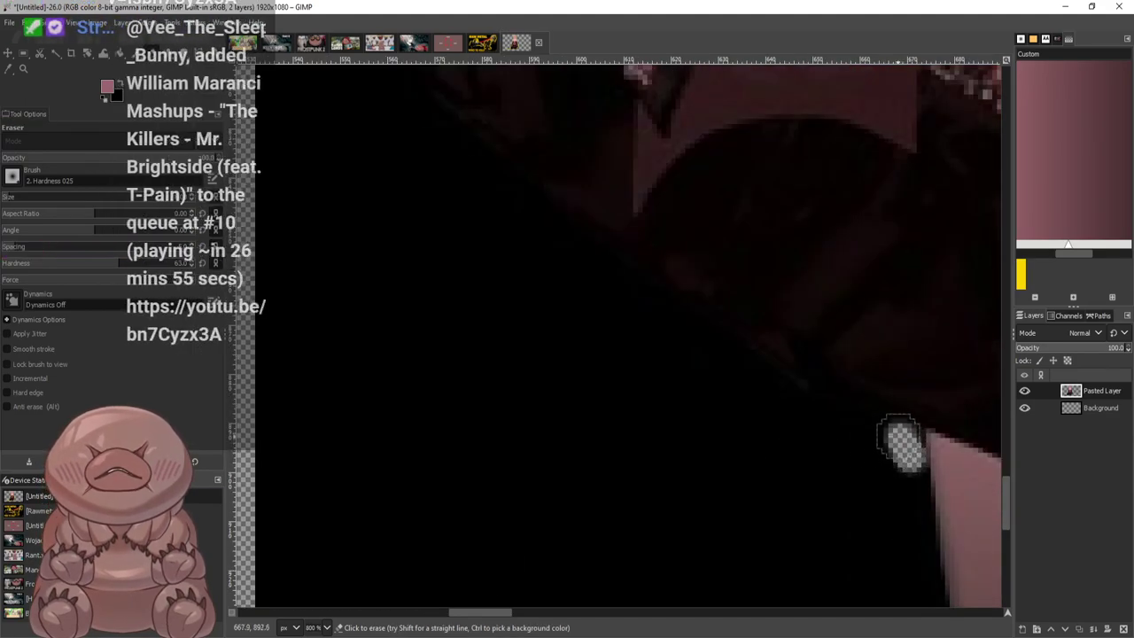
mouse_move(901, 443)
left_mouse_down()
mouse_move(689, 332)
mouse_move(582, 256)
left_mouse_up()
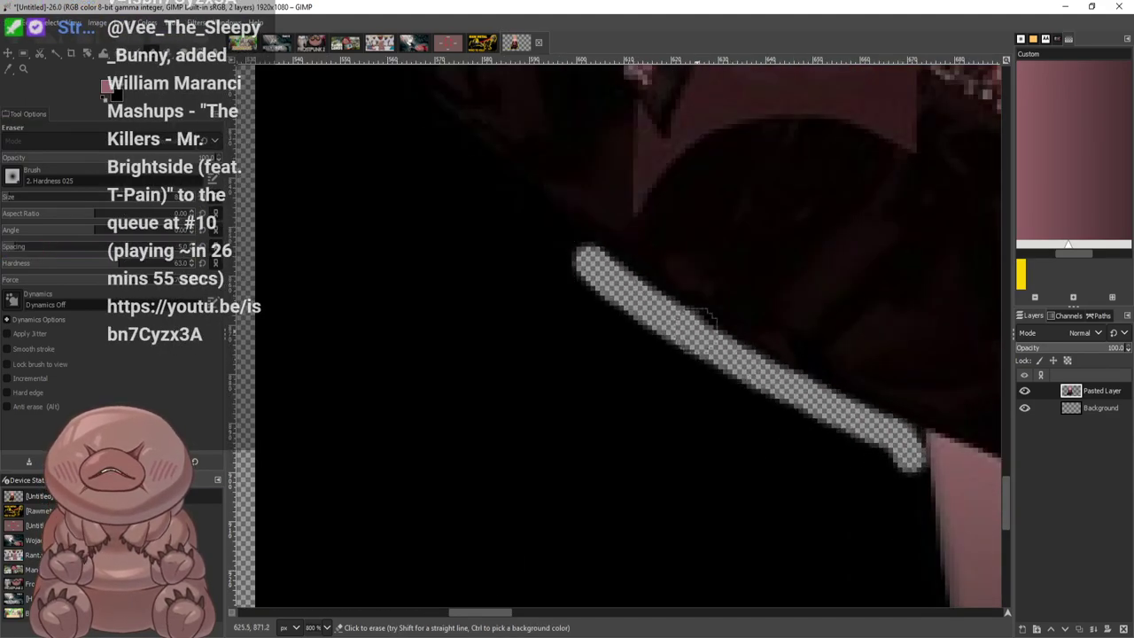
scroll(583, 313, "up", 5)
mouse_move(610, 525)
left_mouse_down()
mouse_move(565, 501)
mouse_move(450, 396)
mouse_move(404, 332)
mouse_move(386, 266)
mouse_move(423, 197)
mouse_move(530, 78)
left_mouse_up()
scroll(459, 182, "down", 4)
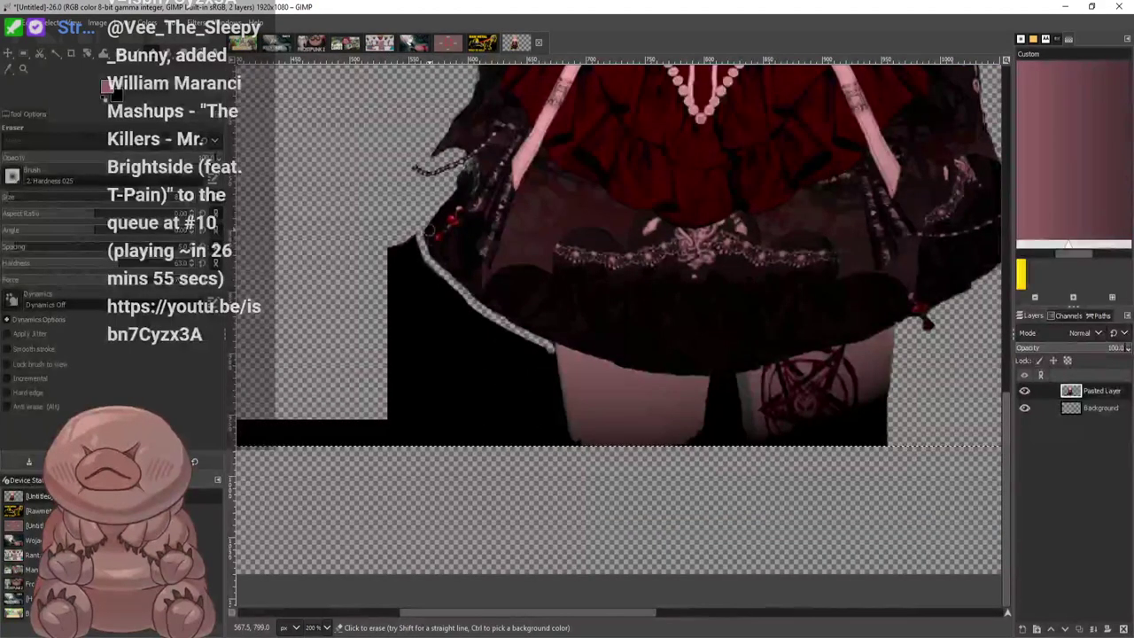
Erase the black along the thigh's outer edge down to the layer's bottom, and widen the strip where it meets the skirt
scroll(555, 369, "up", 4)
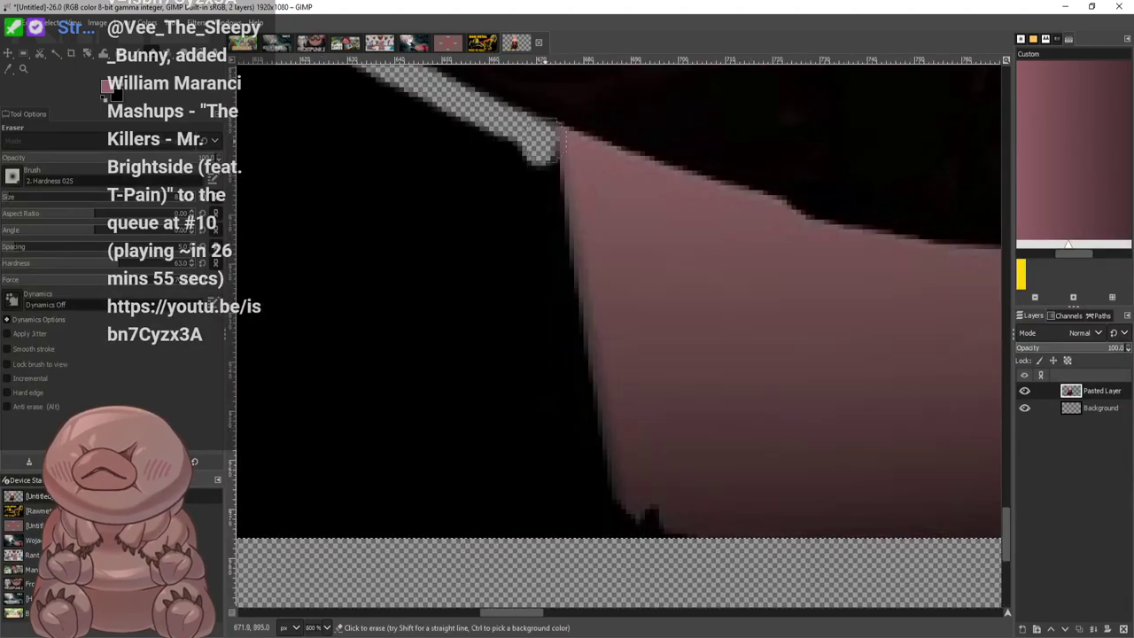
mouse_move(554, 141)
left_mouse_down()
mouse_move(580, 340)
mouse_move(625, 523)
mouse_move(617, 555)
mouse_move(608, 505)
mouse_move(584, 504)
mouse_move(576, 430)
mouse_move(568, 473)
mouse_move(567, 388)
mouse_move(532, 175)
mouse_move(458, 134)
mouse_move(410, 121)
left_mouse_up()
scroll(468, 192, "down", 3)
scroll(392, 156, "up", 2)
left_click_drag(483, 164, 405, 105)
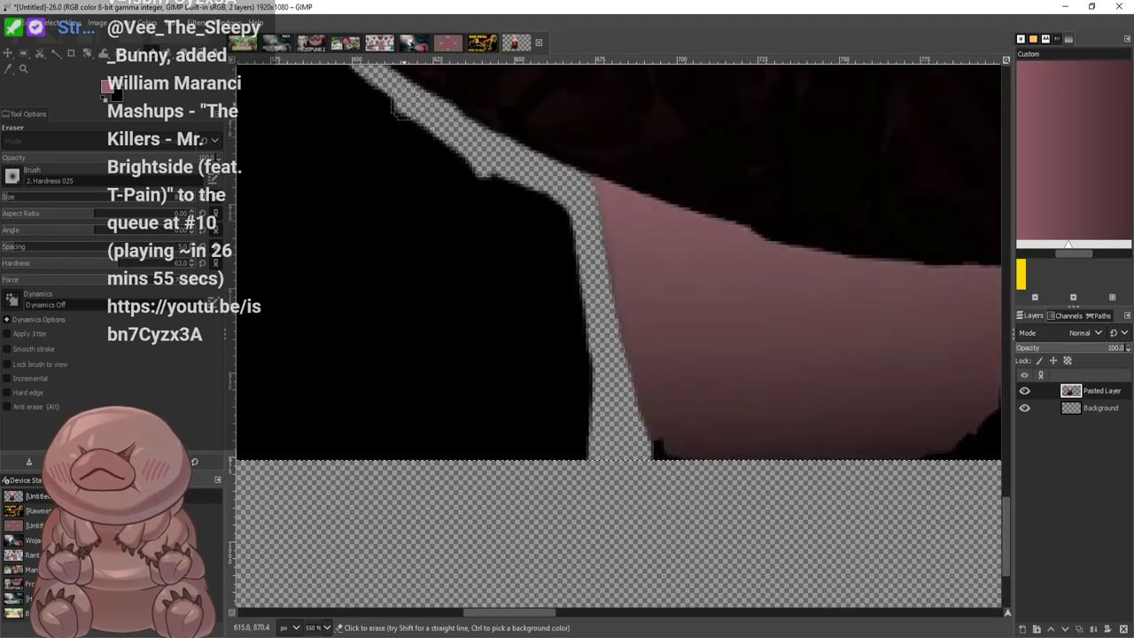
Widen the erased strip along the skirt's lower edge up to the transparent area beside the red beads
scroll(405, 185, "up", 3)
mouse_move(388, 393)
left_mouse_down()
mouse_move(291, 304)
mouse_move(265, 257)
left_mouse_up()
scroll(436, 393, "down", 3)
scroll(388, 359, "up", 2)
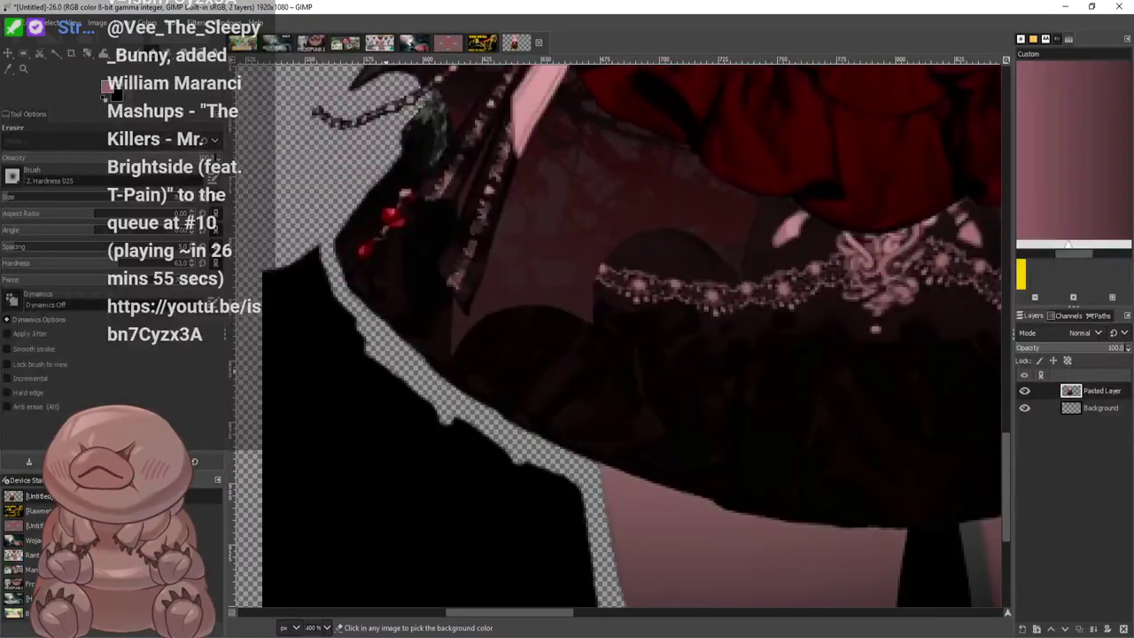
left_click_drag(386, 348, 317, 276)
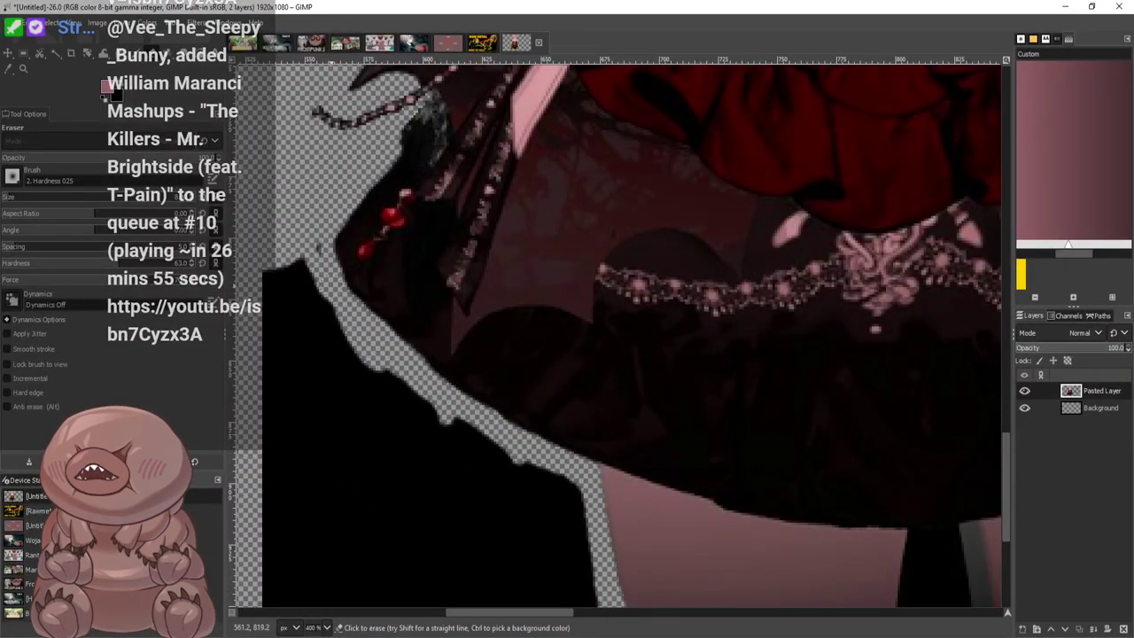
Fuzzy-select the isolated black block beside the skirt and thigh and delete it
scroll(319, 266, "down", 4)
scroll(595, 274, "down", 2)
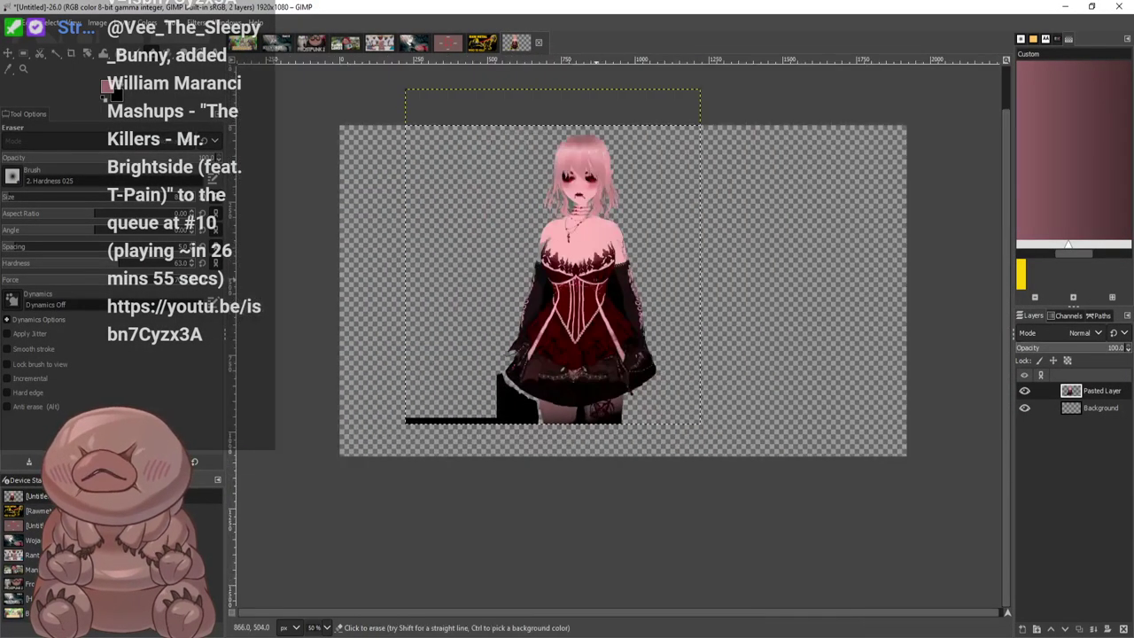
scroll(443, 389, "up", 3)
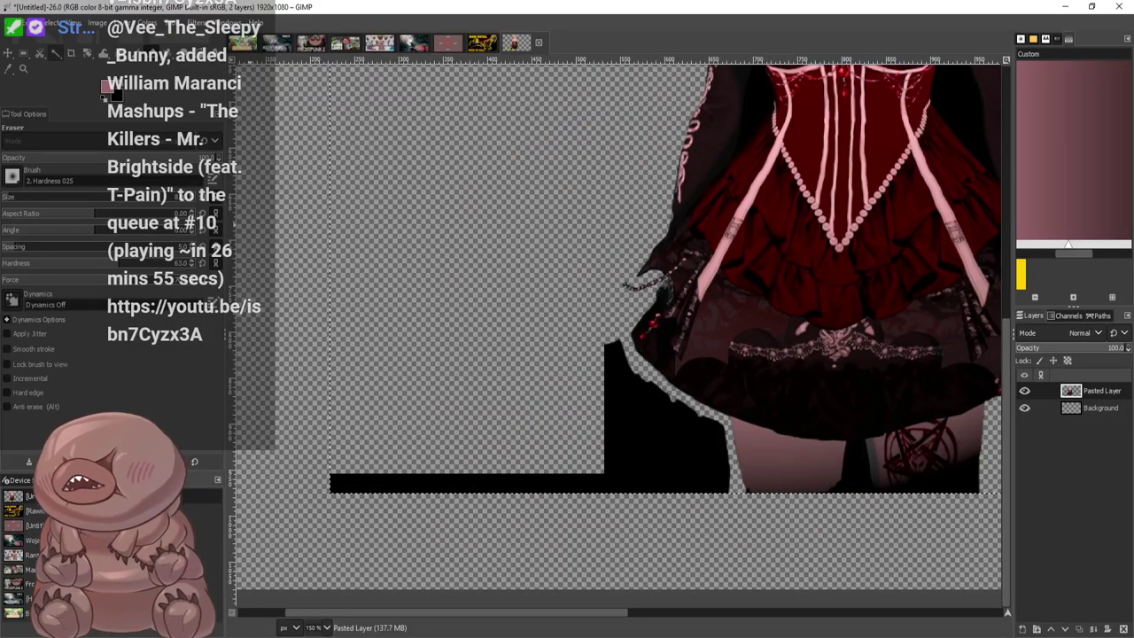
key("u")
key("Delete")
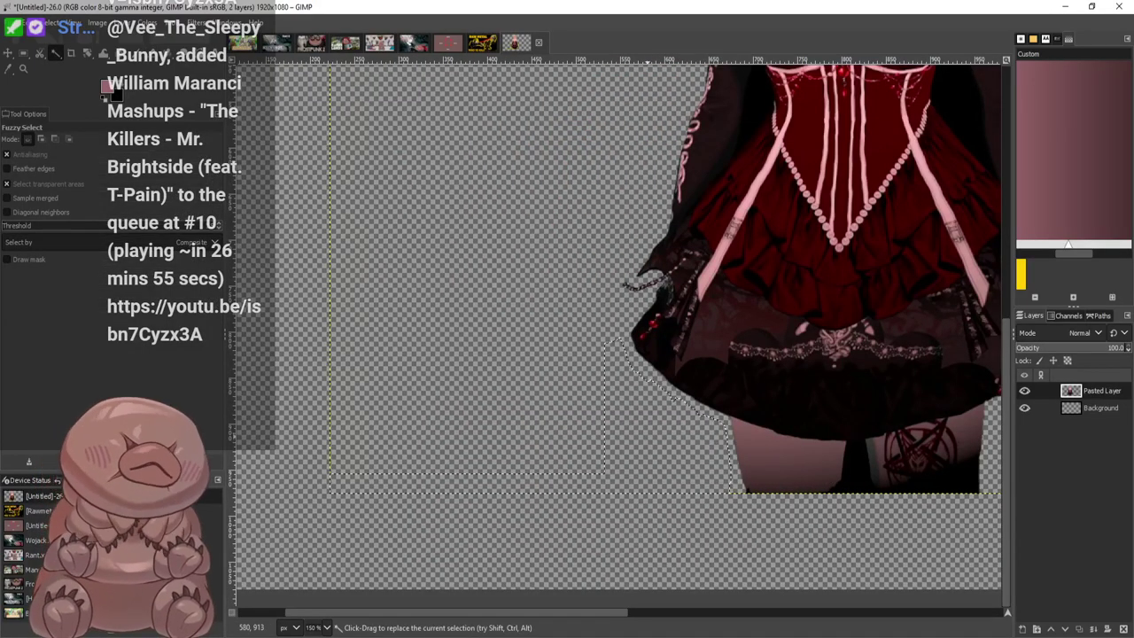
Clear the selection and erase the black gap between the thighs below the skirt hem
scroll(931, 443, "up", 3)
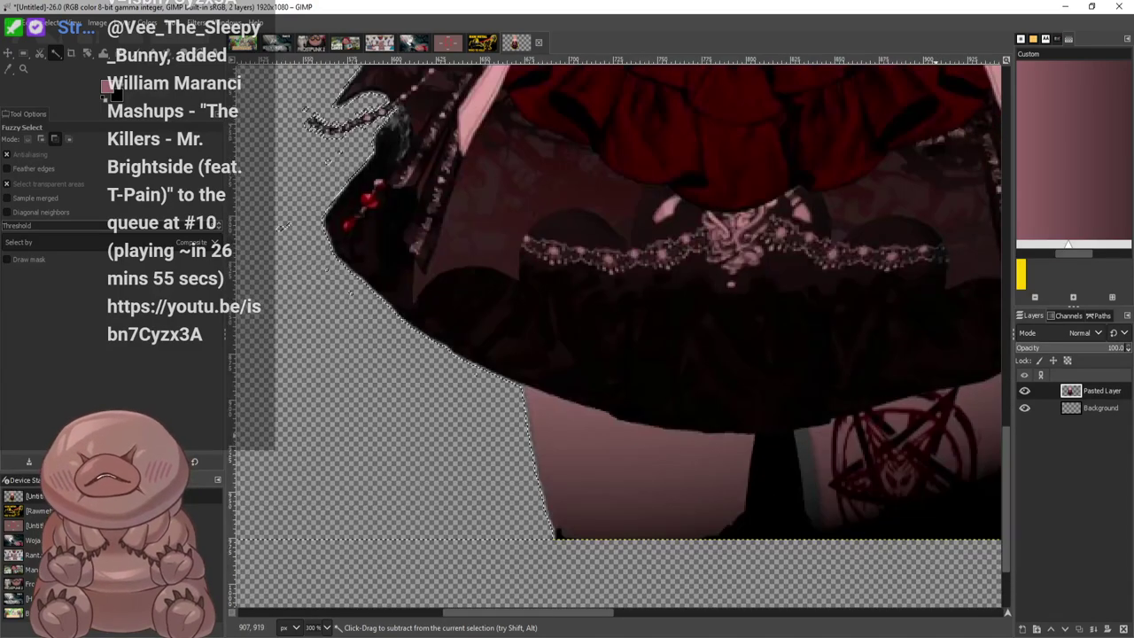
scroll(780, 558, "up", 1)
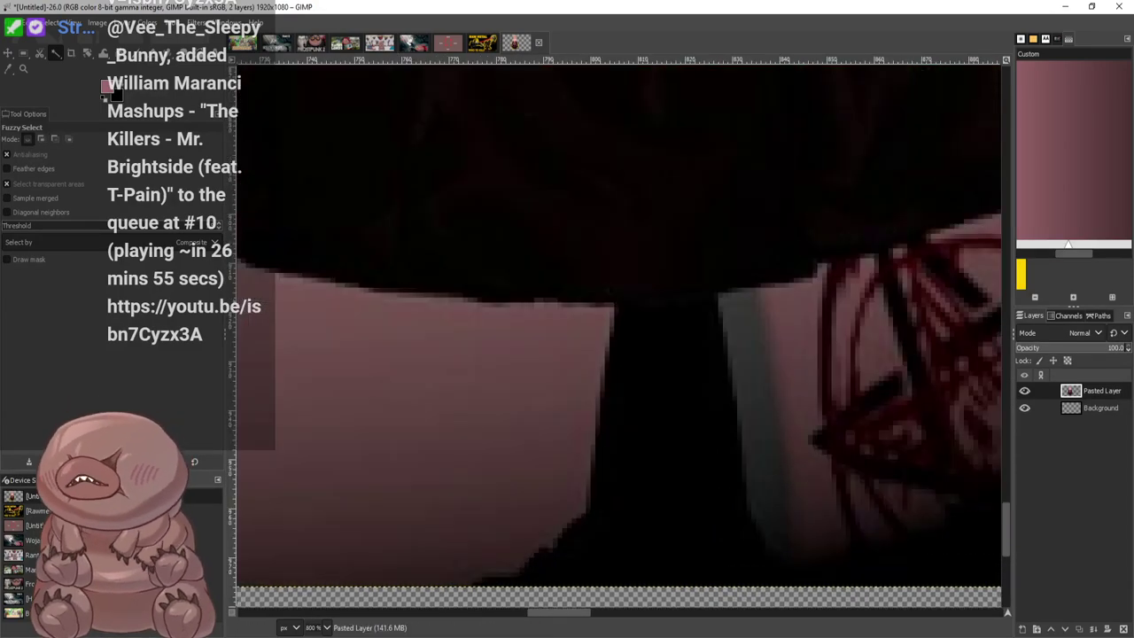
key("r")
key("shift+e")
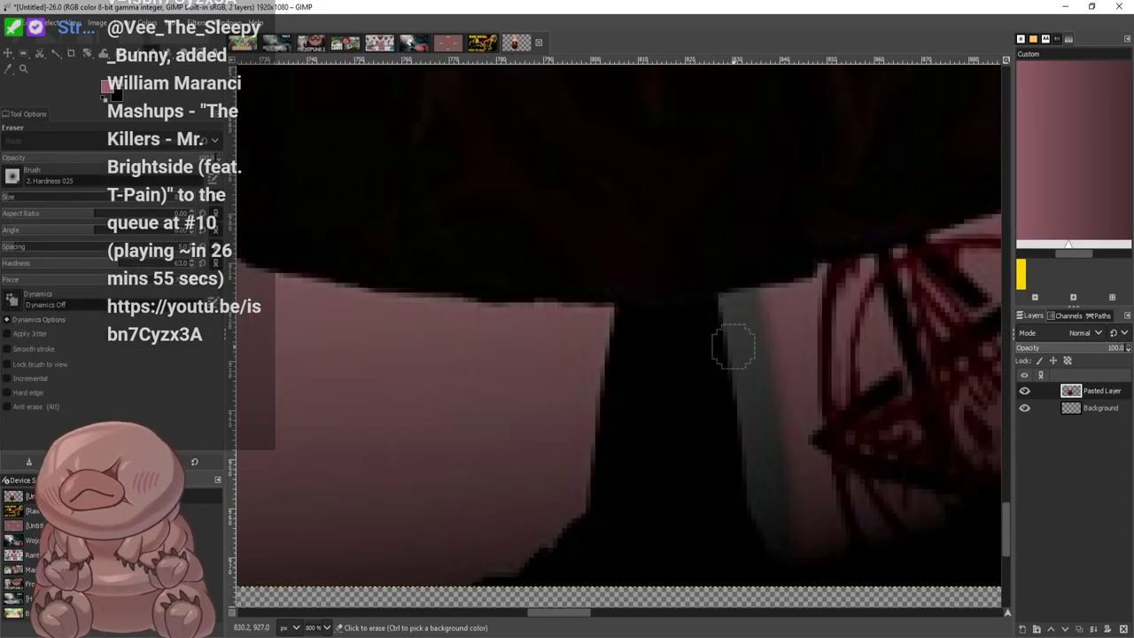
mouse_move(713, 313)
left_mouse_down()
mouse_move(652, 312)
mouse_move(623, 341)
mouse_move(592, 555)
mouse_move(628, 574)
mouse_move(728, 393)
mouse_move(744, 572)
mouse_move(650, 557)
mouse_move(623, 525)
mouse_move(647, 341)
mouse_move(697, 335)
mouse_move(725, 558)
mouse_move(647, 525)
mouse_move(701, 502)
mouse_move(669, 478)
mouse_move(660, 366)
left_mouse_up()
scroll(716, 316, "down", 8)
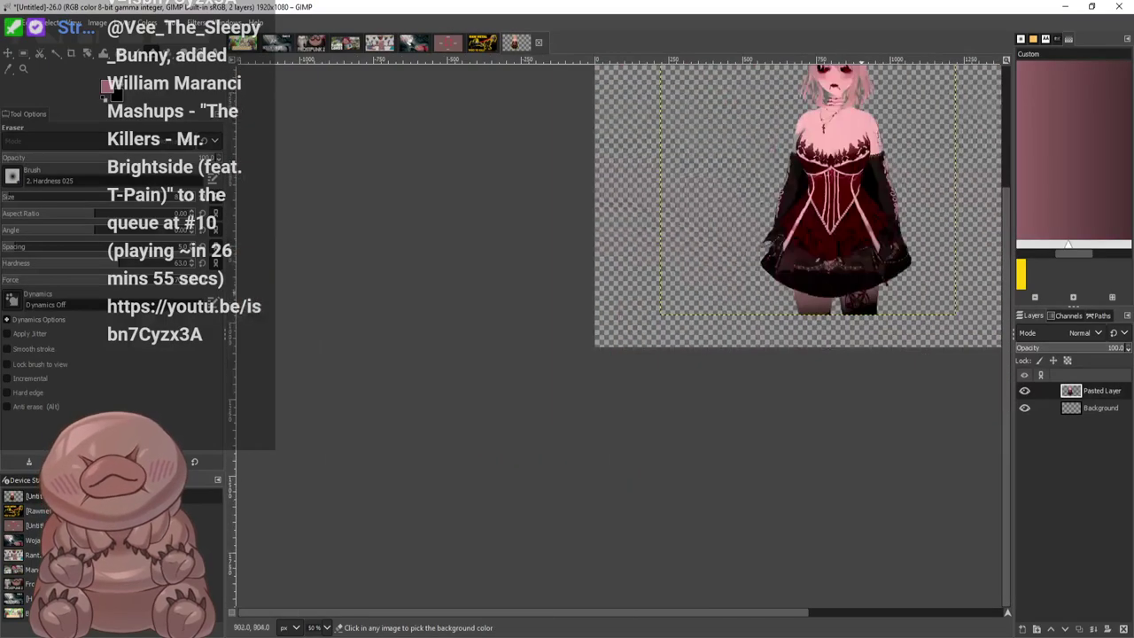
Erase a strip in the black gap between arm and waist, following the bodice side and the skirt's upper edge
scroll(872, 188, "up", 4)
scroll(624, 206, "up", 4)
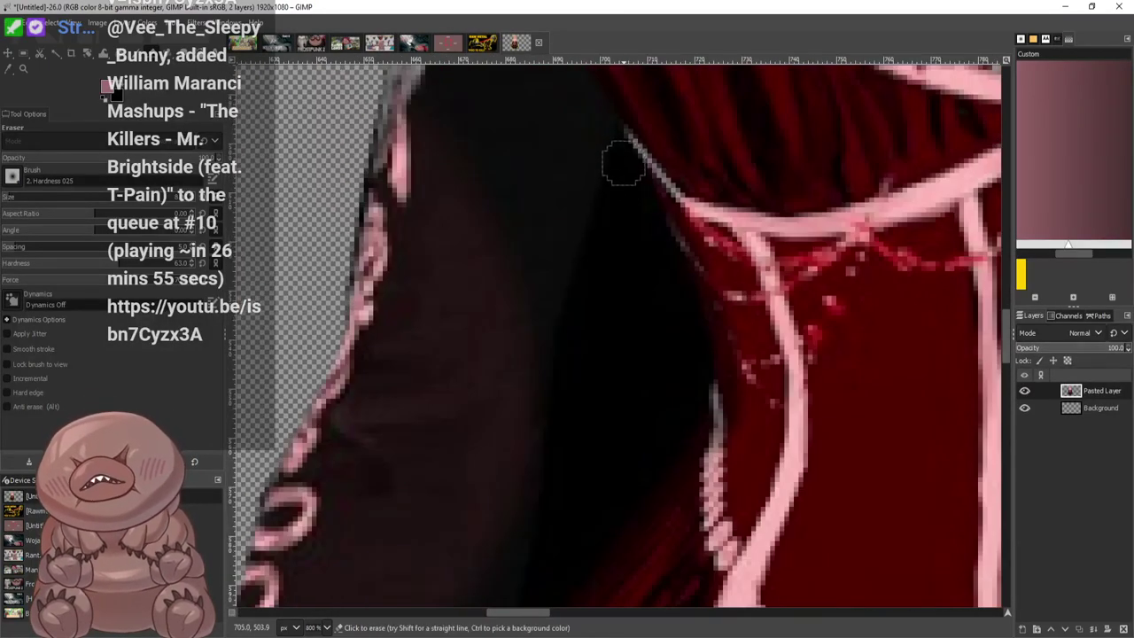
mouse_move(623, 165)
left_mouse_down()
mouse_move(672, 270)
mouse_move(697, 390)
left_mouse_up()
scroll(694, 372, "down", 3)
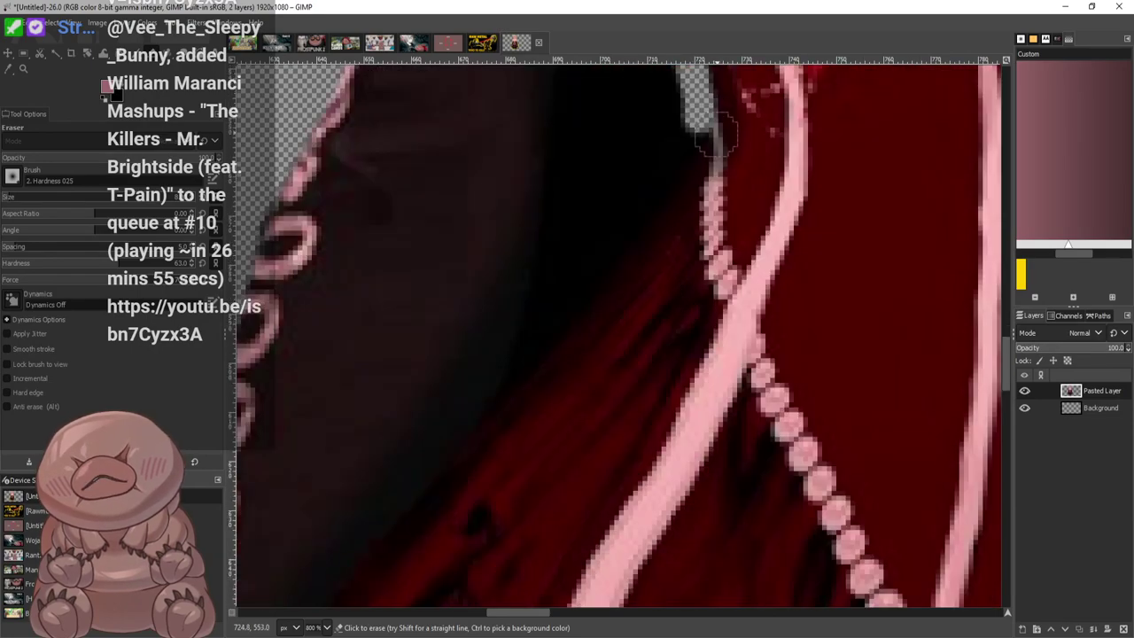
mouse_move(720, 105)
left_mouse_down()
mouse_move(512, 375)
mouse_move(551, 257)
mouse_move(572, 88)
left_mouse_up()
Erase the black along the sleeve's inner edge and clear the black island left in the gap beside the waist
scroll(555, 197, "up", 1)
left_click_drag(571, 230, 584, 138)
scroll(574, 179, "up", 2)
mouse_move(594, 365)
left_mouse_down()
mouse_move(589, 417)
mouse_move(602, 297)
mouse_move(674, 512)
mouse_move(640, 571)
left_mouse_up()
scroll(635, 533, "down", 1)
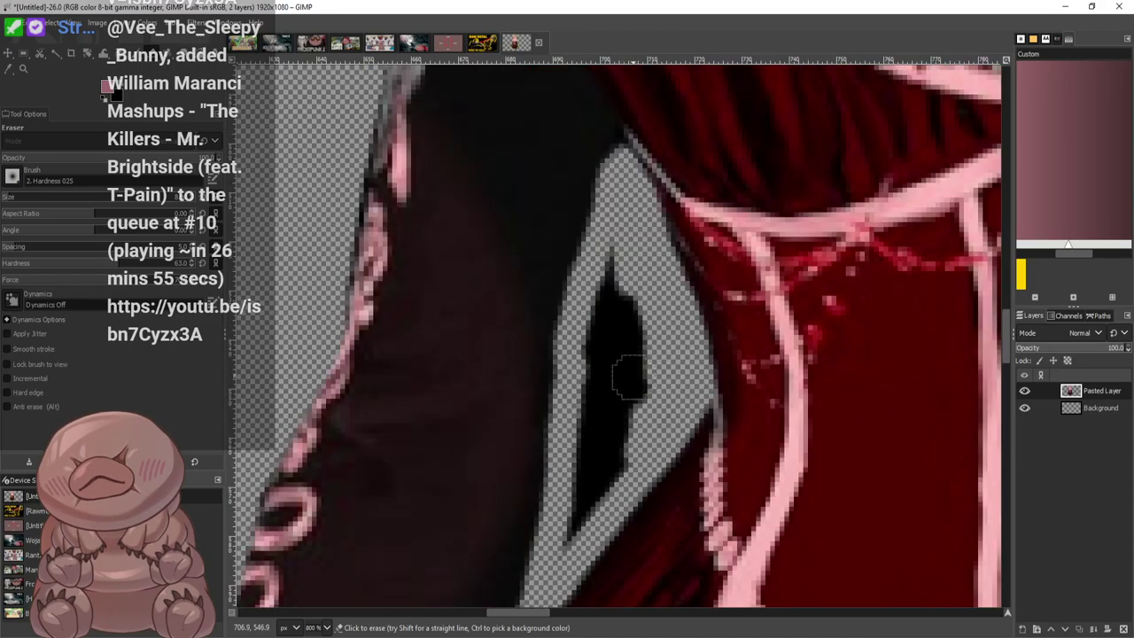
mouse_move(630, 372)
left_mouse_down()
mouse_move(624, 311)
mouse_move(594, 314)
mouse_move(585, 436)
mouse_move(619, 434)
mouse_move(640, 370)
left_mouse_up()
Erase a strip around the black gap between the waist and the other arm, along the bodice, skirt and sleeve
scroll(772, 351, "down", 6)
scroll(907, 413, "up", 5)
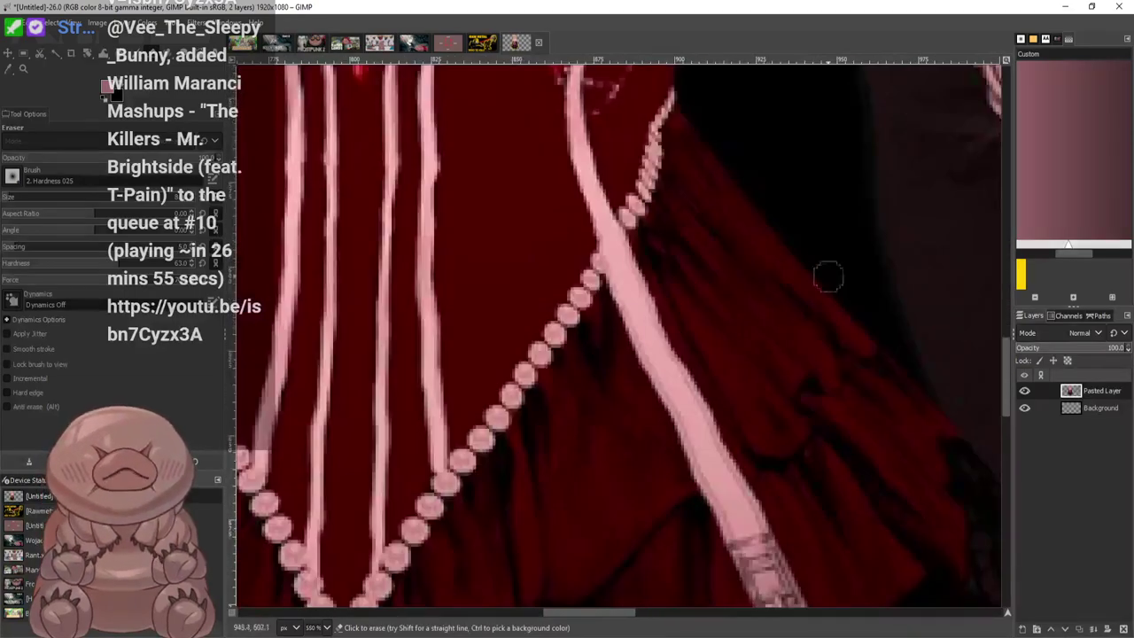
scroll(831, 274, "up", 2)
mouse_move(766, 165)
left_mouse_down()
mouse_move(763, 110)
mouse_move(720, 192)
mouse_move(687, 352)
mouse_move(693, 378)
mouse_move(861, 576)
left_mouse_up()
scroll(885, 494, "down", 3)
mouse_move(862, 297)
left_mouse_down()
mouse_move(916, 376)
mouse_move(874, 253)
mouse_move(860, 99)
left_mouse_up()
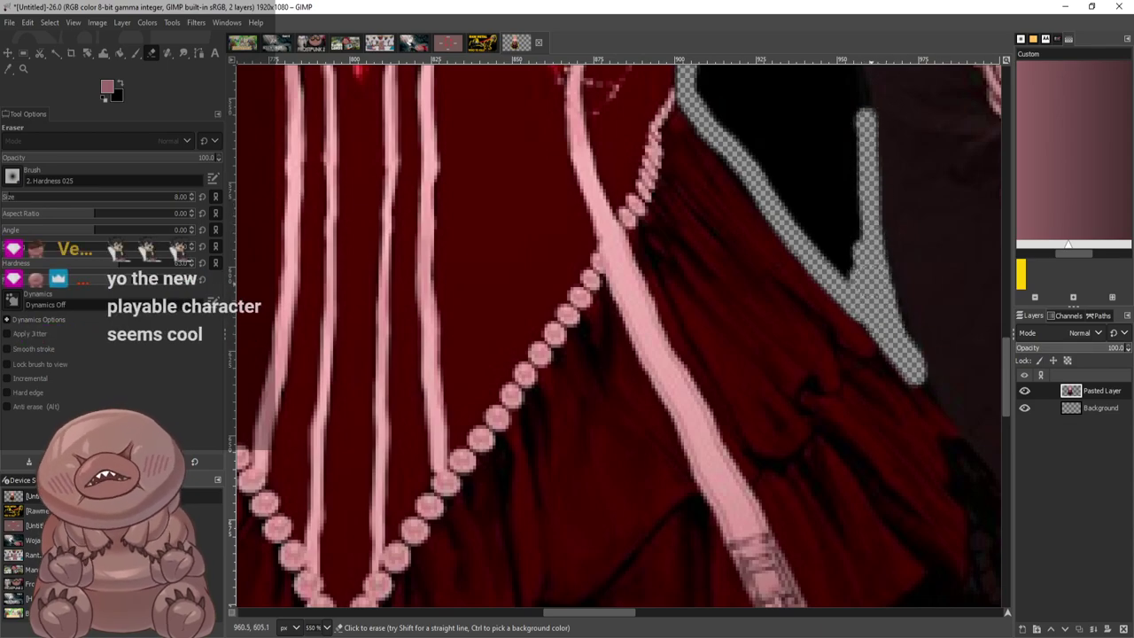
scroll(851, 240, "up", 5)
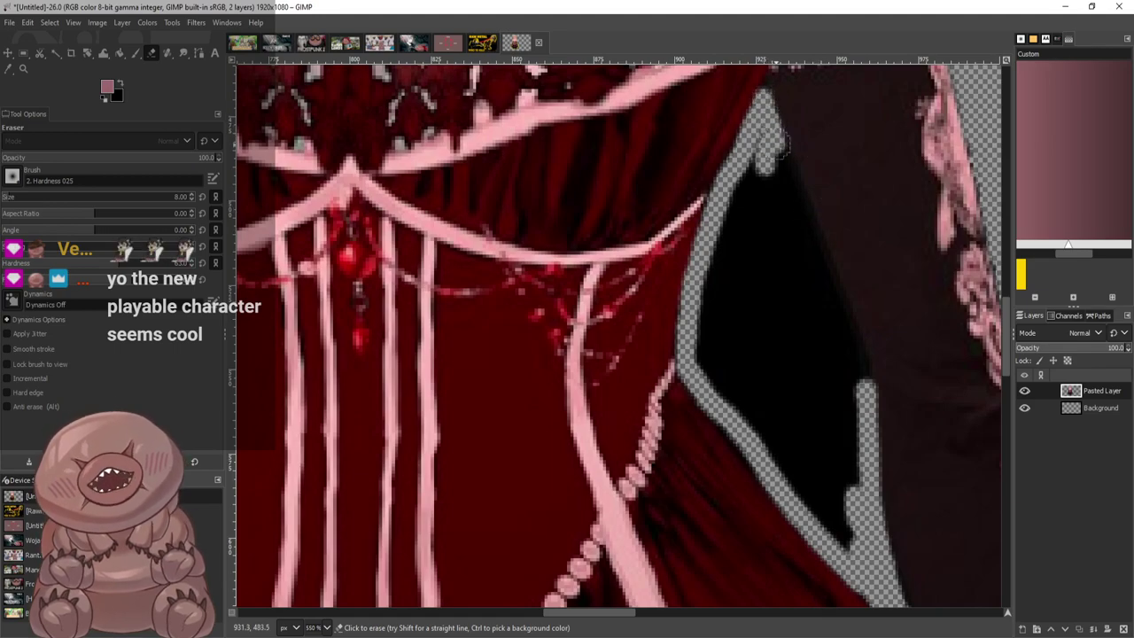
mouse_move(773, 140)
left_mouse_down()
mouse_move(840, 306)
mouse_move(853, 399)
left_mouse_up()
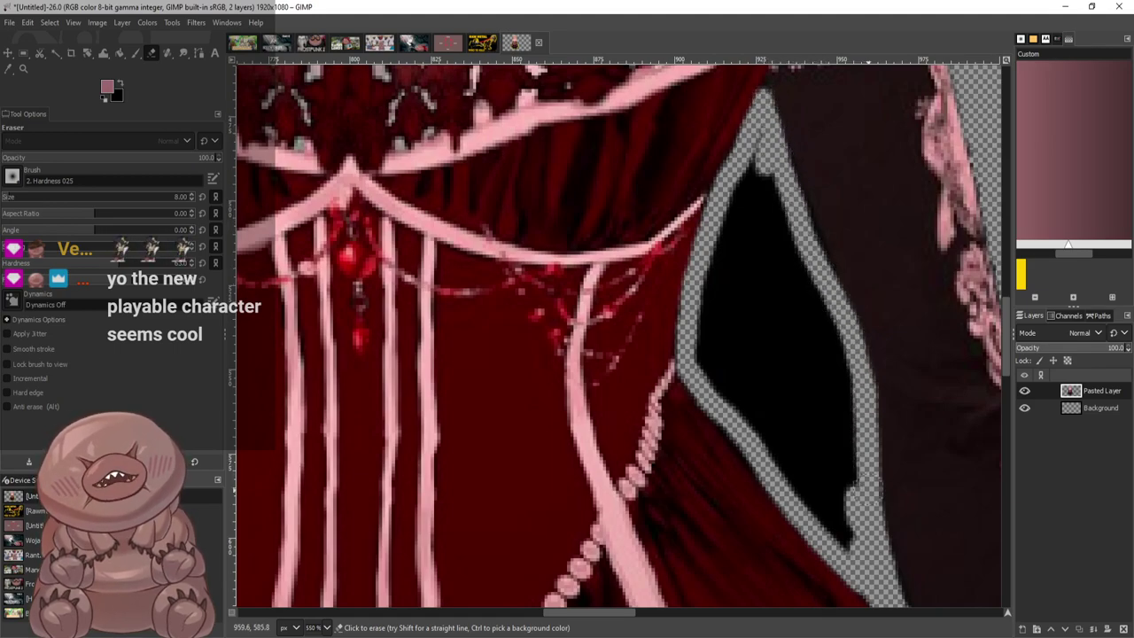
Erase the remaining black and leftover specks inside the gap between the waist and the arm
mouse_move(862, 496)
left_mouse_down()
mouse_move(837, 354)
mouse_move(788, 248)
mouse_move(774, 155)
mouse_move(833, 263)
mouse_move(746, 166)
mouse_move(710, 302)
left_mouse_up()
mouse_move(713, 375)
left_mouse_down()
mouse_move(838, 536)
mouse_move(828, 416)
mouse_move(796, 448)
mouse_move(720, 355)
mouse_move(740, 440)
left_mouse_up()
mouse_move(749, 394)
left_mouse_down()
mouse_move(740, 283)
mouse_move(735, 354)
mouse_move(745, 257)
mouse_move(769, 266)
mouse_move(832, 376)
mouse_move(789, 284)
left_mouse_up()
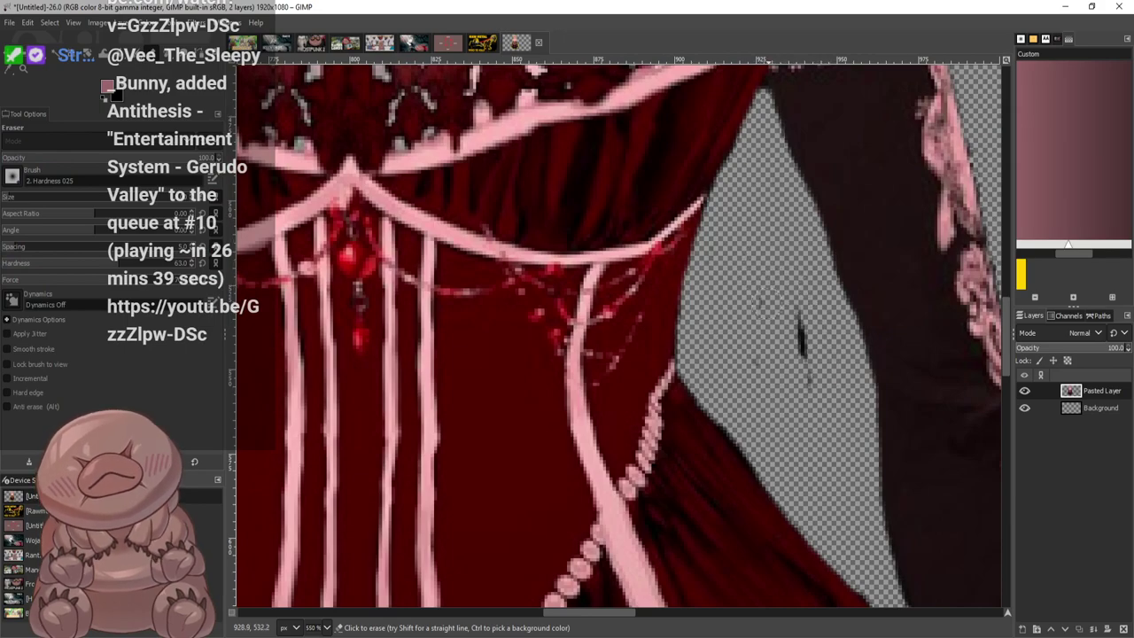
left_click_drag(805, 350, 777, 429)
Examine the cut-out character as a whole and up close for leftover background around the sleeves, bodice and skirt
scroll(771, 354, "down", 7)
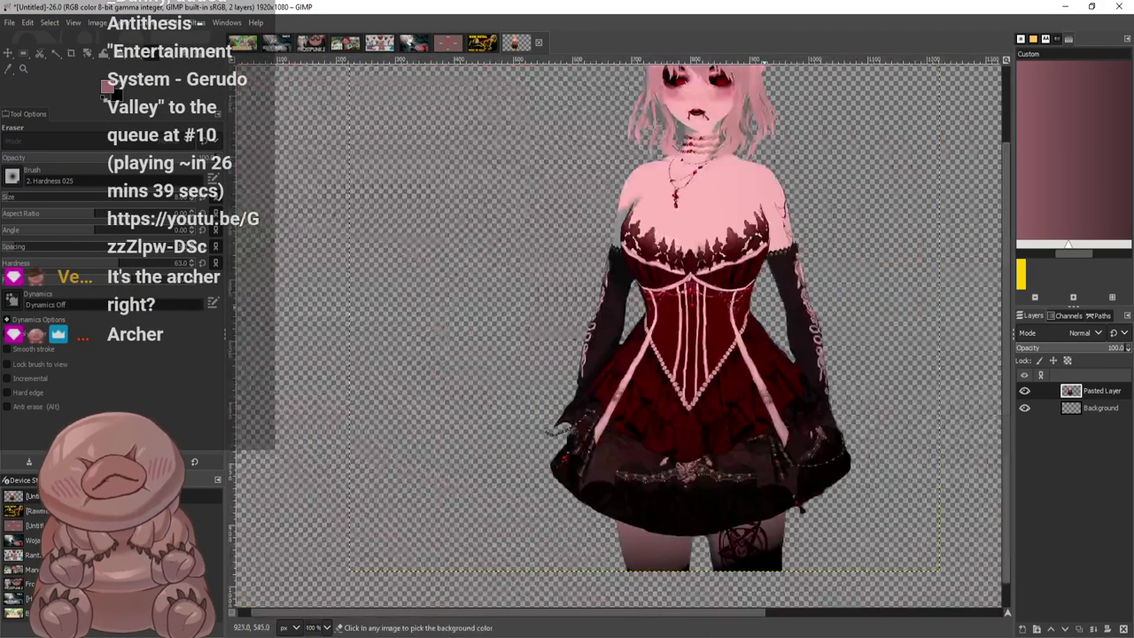
scroll(713, 337, "down", 1)
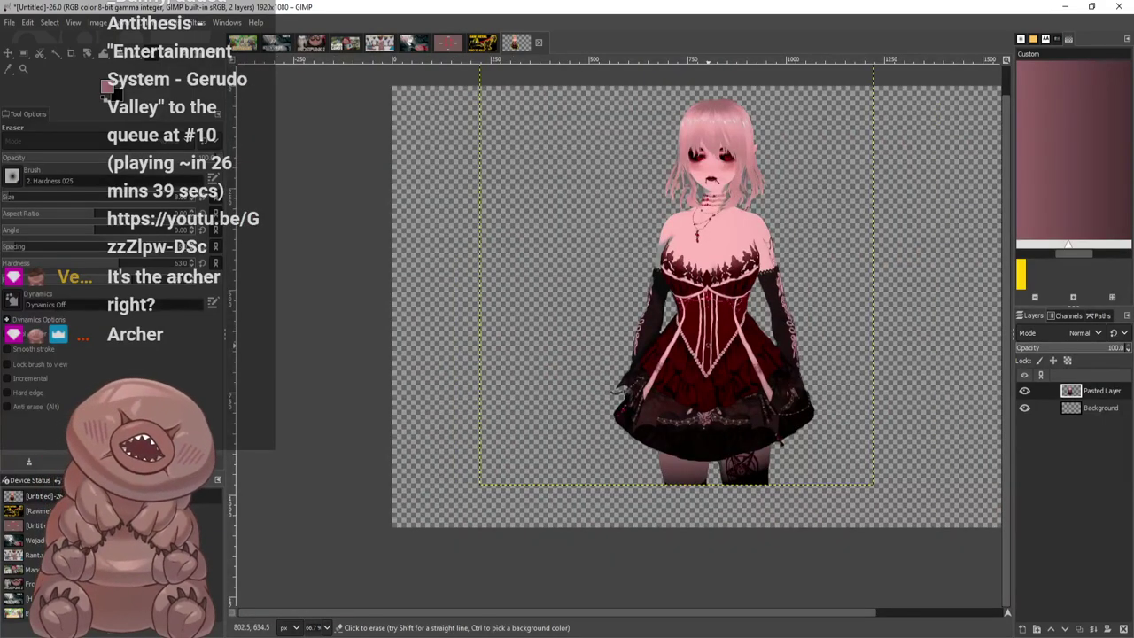
scroll(713, 337, "up", 3)
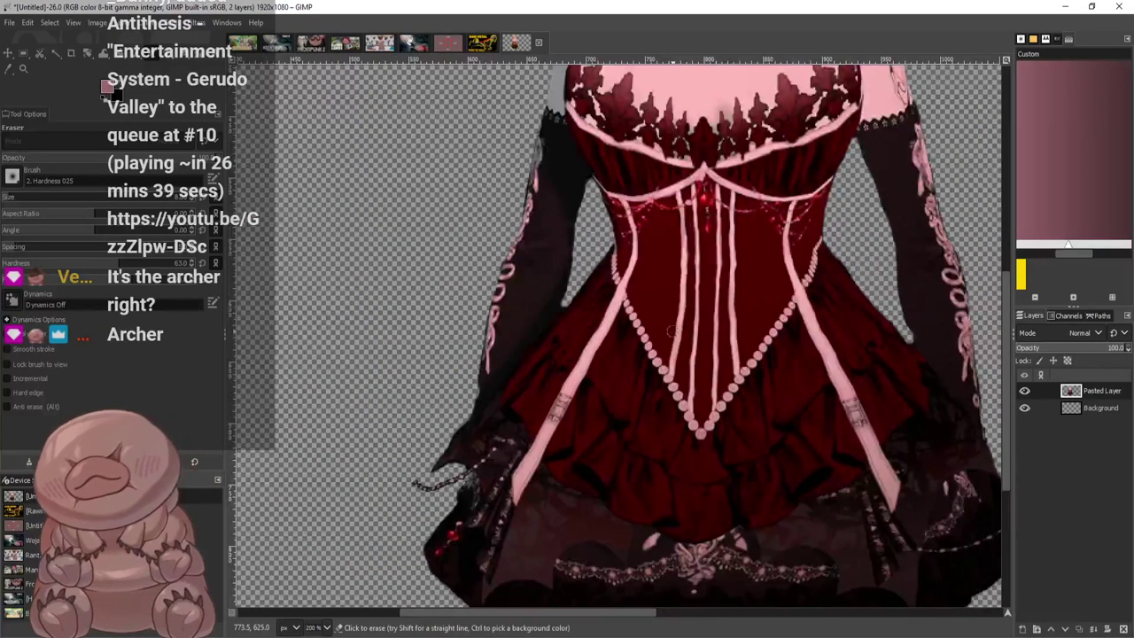
scroll(744, 319, "down", 5)
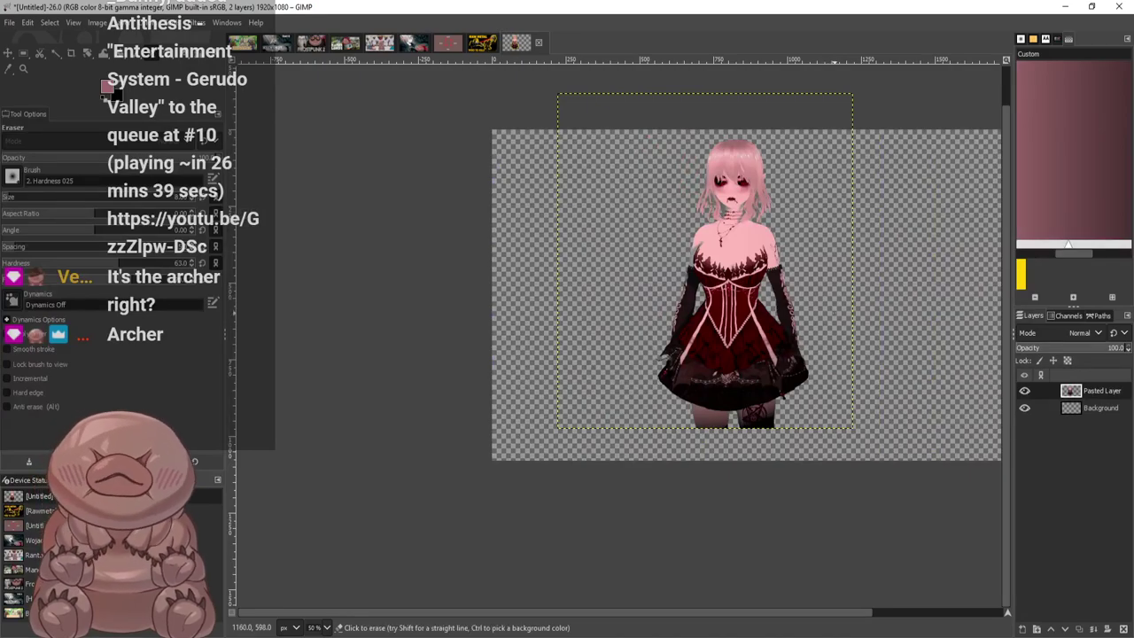
scroll(834, 307, "up", 2)
scroll(557, 197, "up", 2)
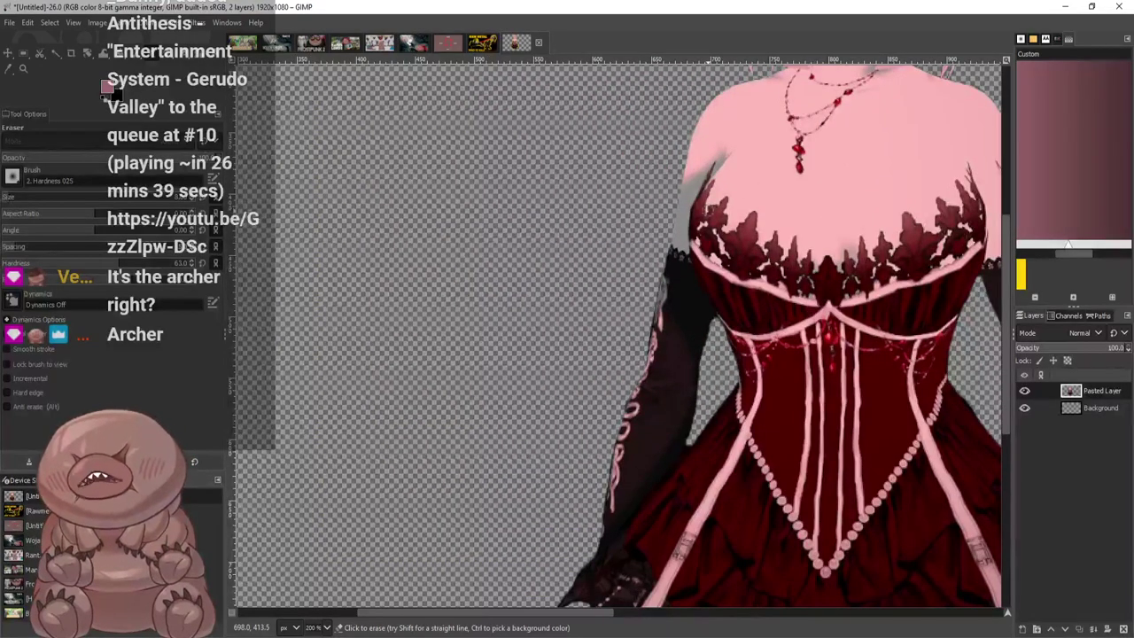
scroll(846, 217, "down", 4)
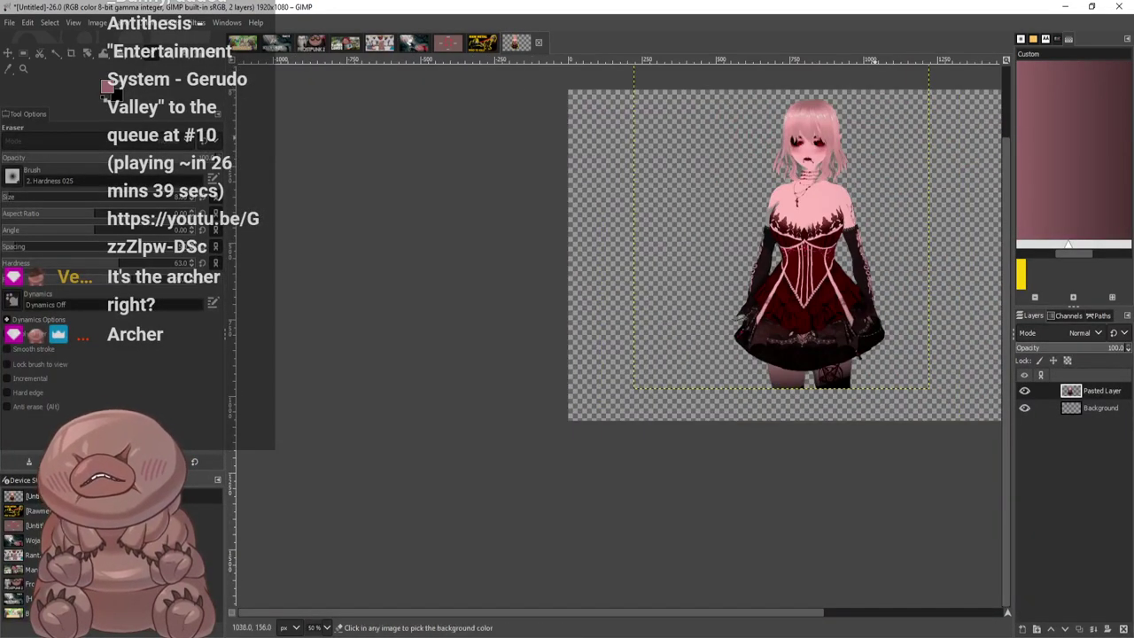
scroll(845, 217, "up", 3)
scroll(845, 217, "down", 2)
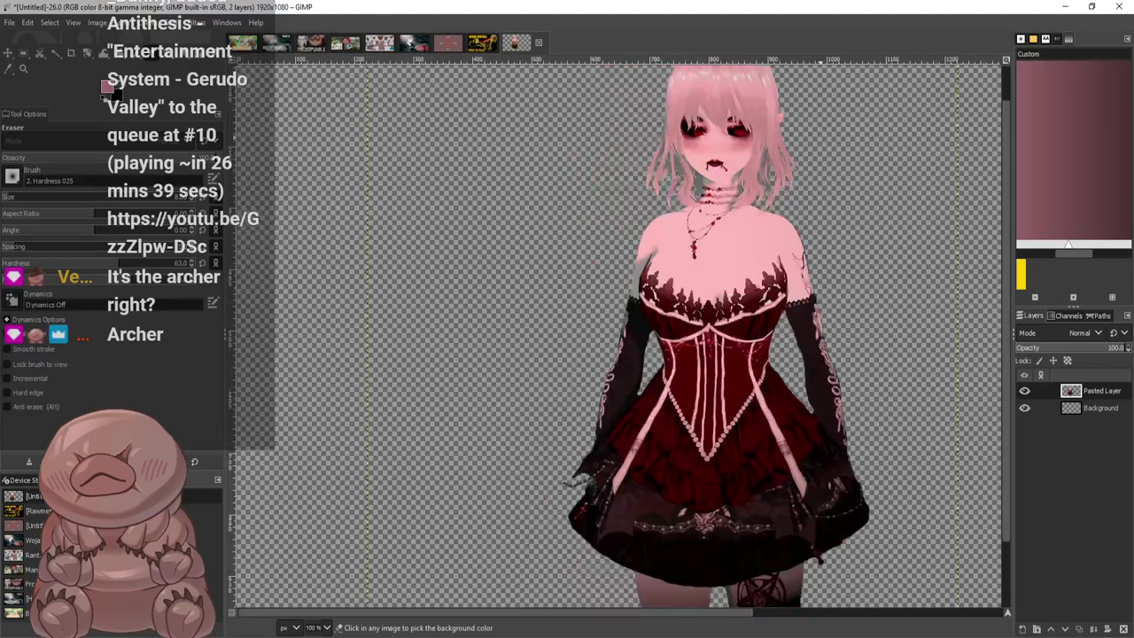
Move the character layer down so the thighs end at the canvas's bottom edge
key("m")
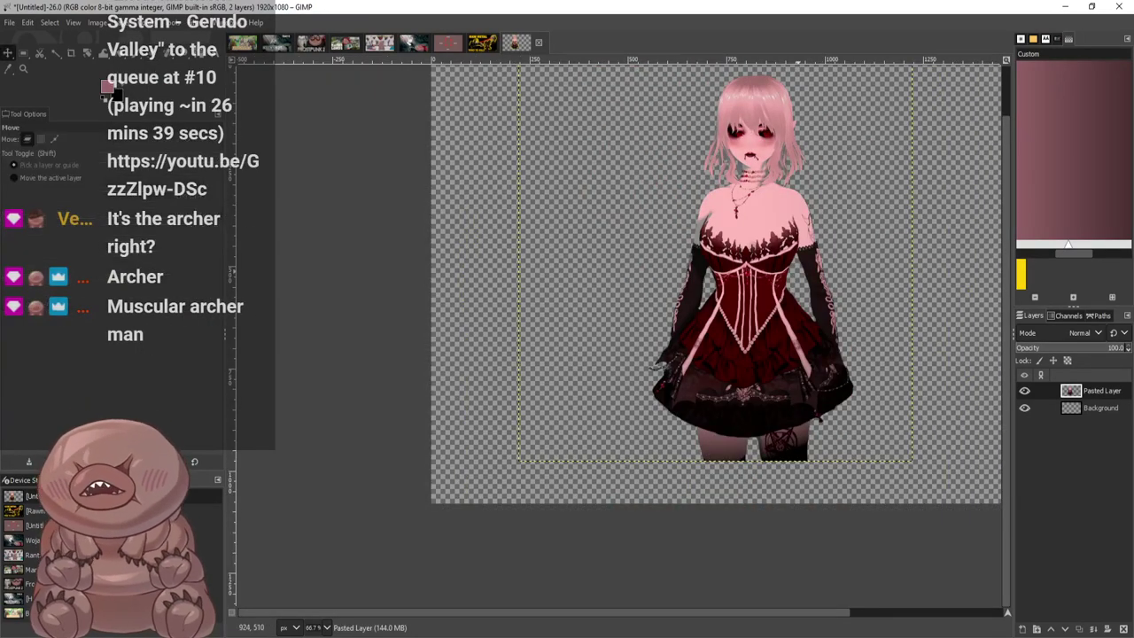
mouse_move(725, 258)
left_mouse_down()
mouse_move(698, 317)
mouse_move(781, 302)
left_mouse_up()
left_click_drag(788, 612, 940, 612)
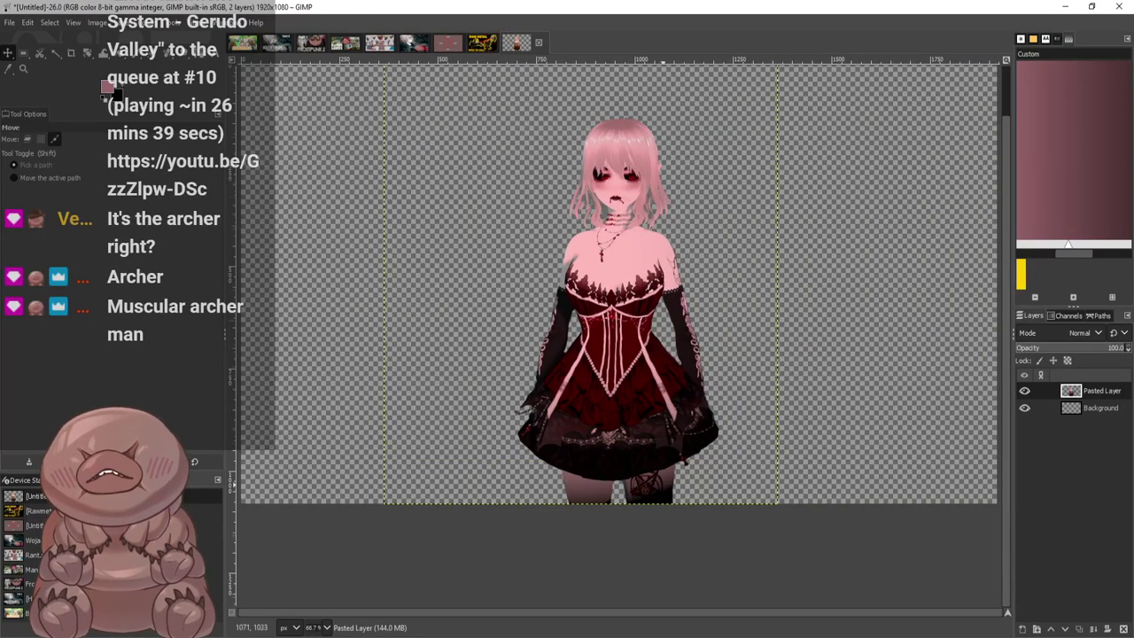
scroll(663, 484, "down", 3)
scroll(752, 474, "up", 3)
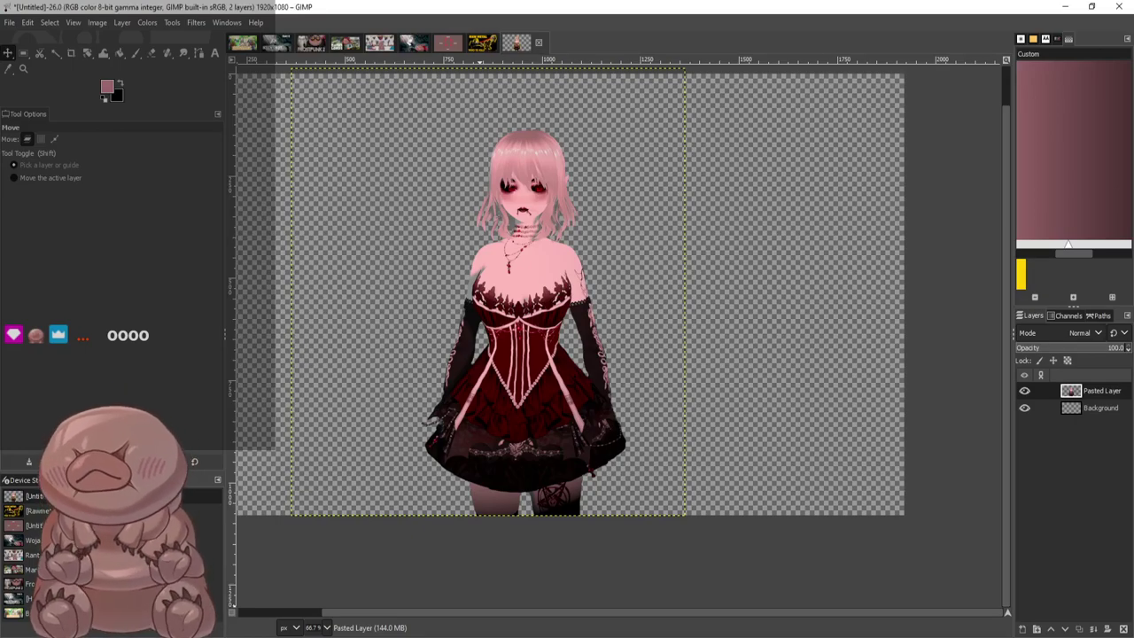
Paste the Dishonored cover image as a new layer and move it to the canvas's upper-left corner
key("ctrl+v")
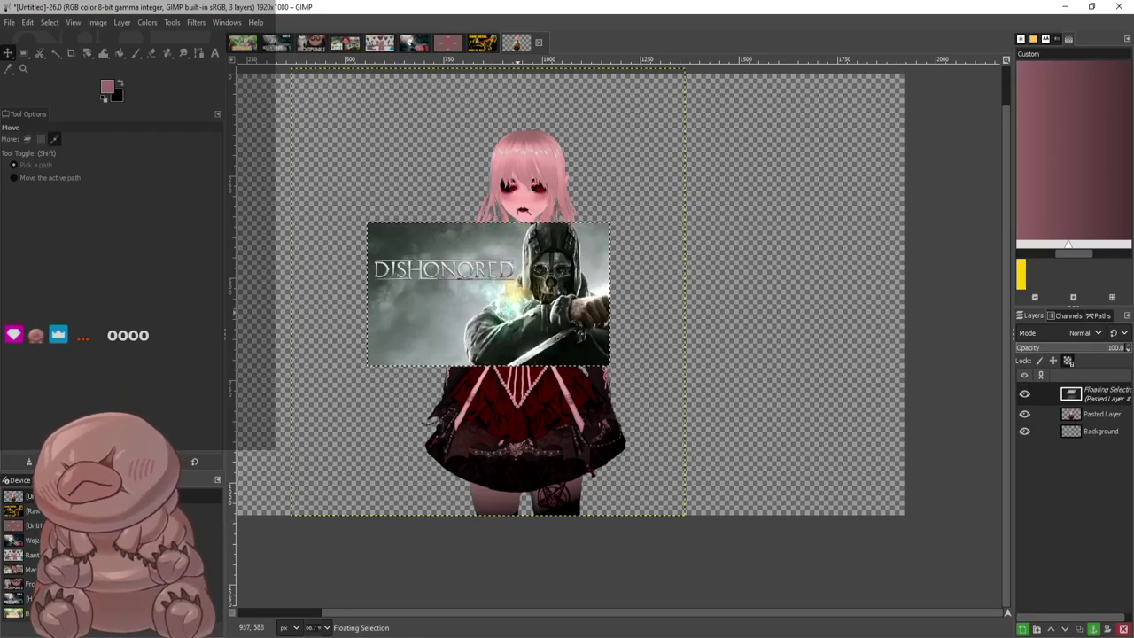
scroll(519, 312, "up", 1)
key("shift+ctrl+n")
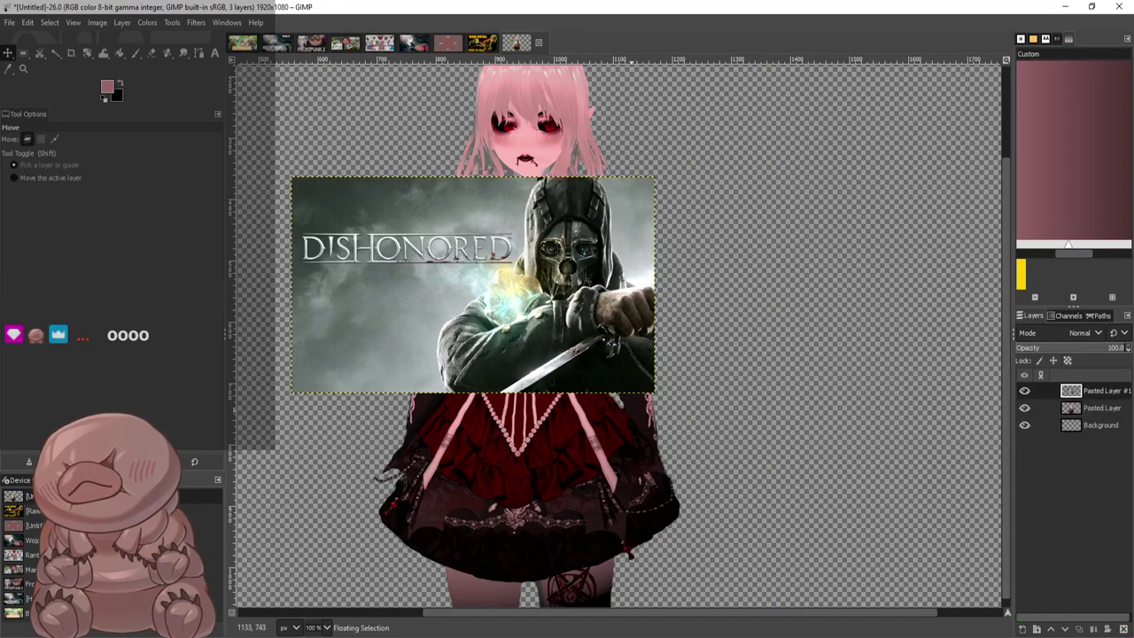
scroll(729, 341, "down", 2)
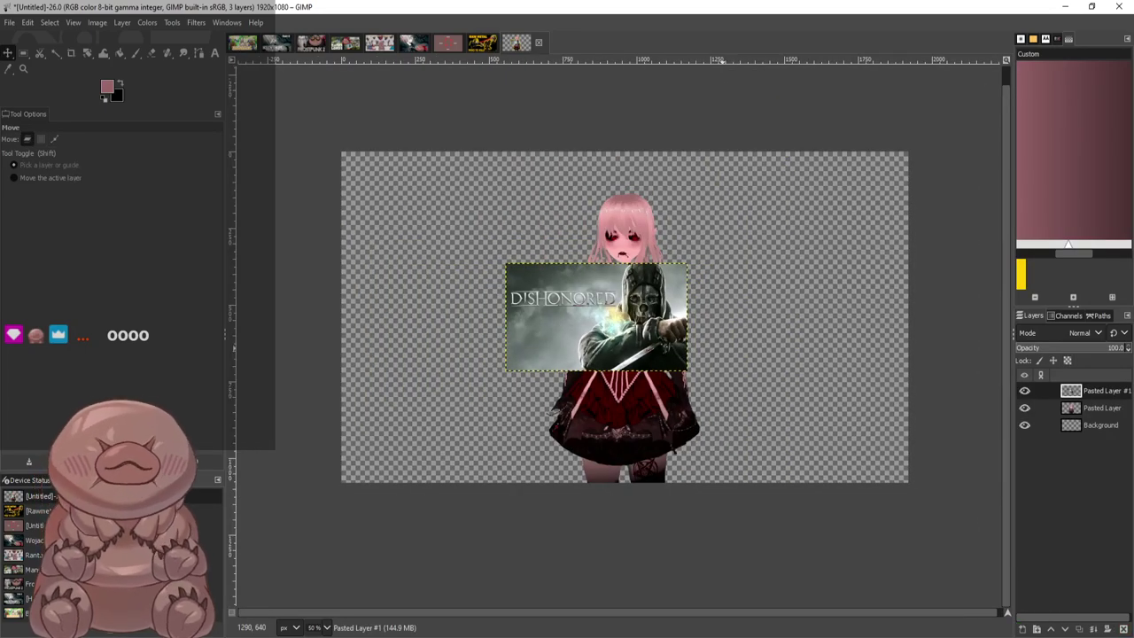
left_click_drag(656, 325, 510, 231)
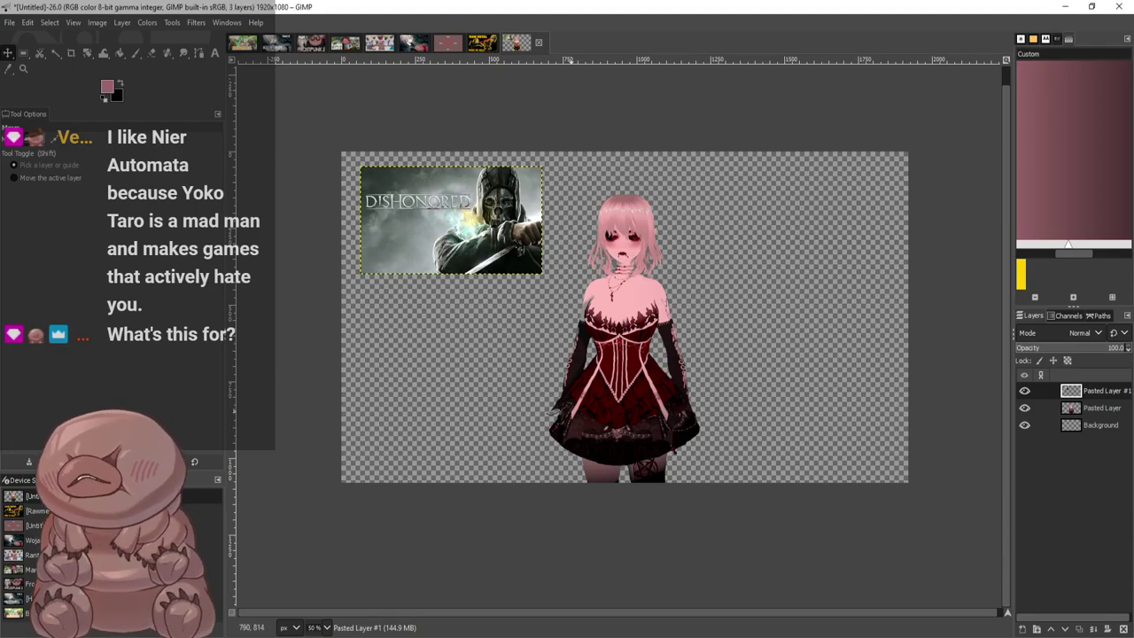
Look at the open Raw Metal image for reference and return to the character image
left_click(483, 43)
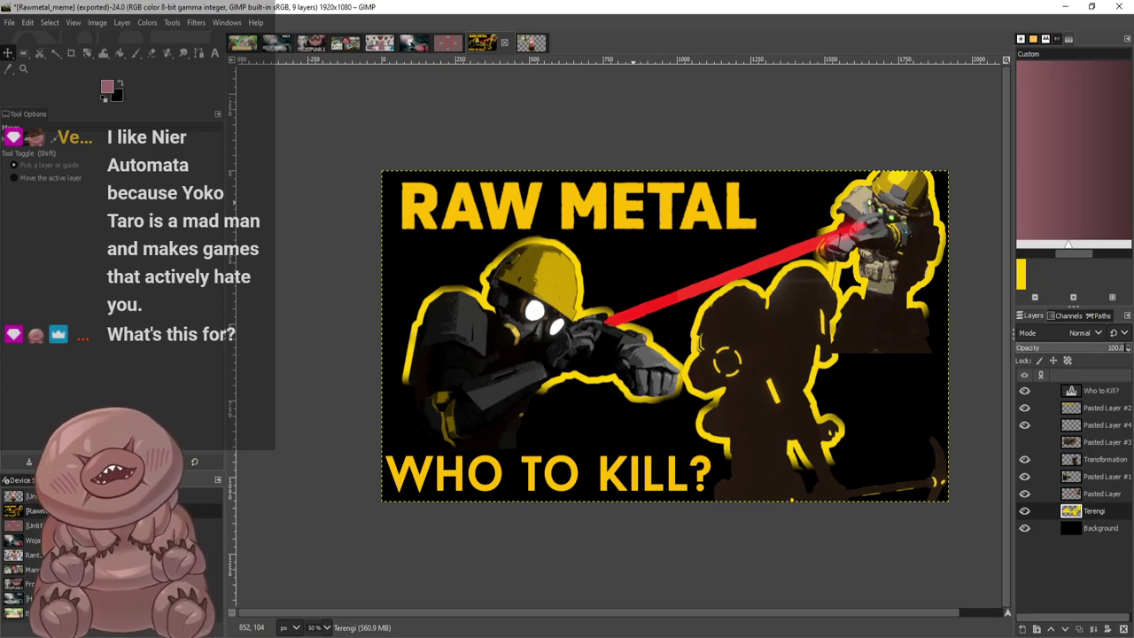
left_click(531, 43)
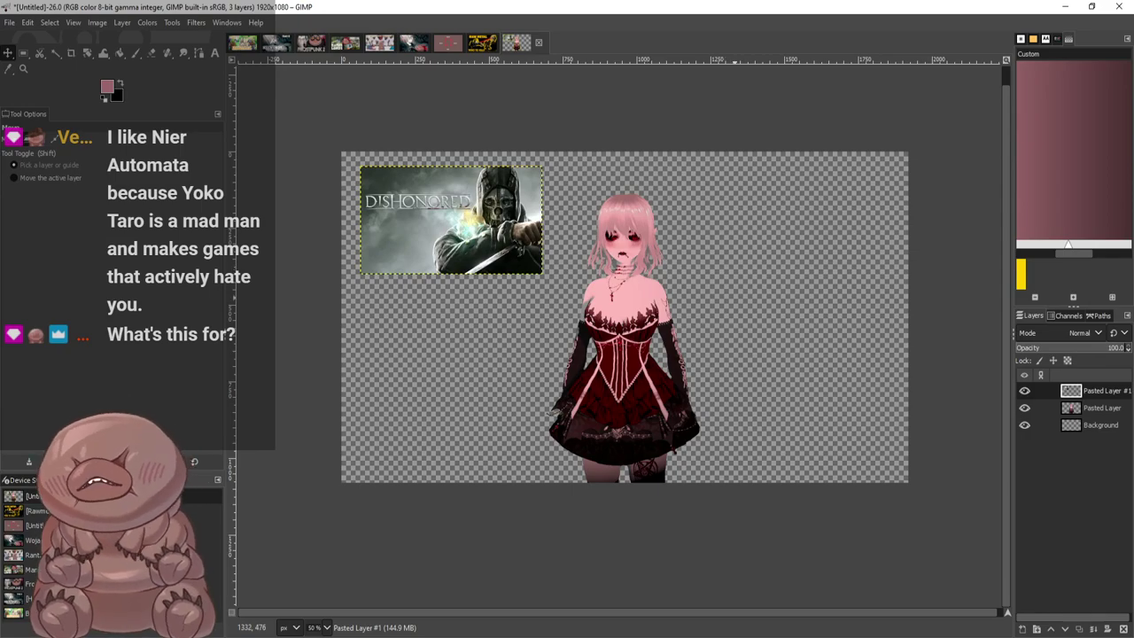
scroll(737, 281, "up", 1)
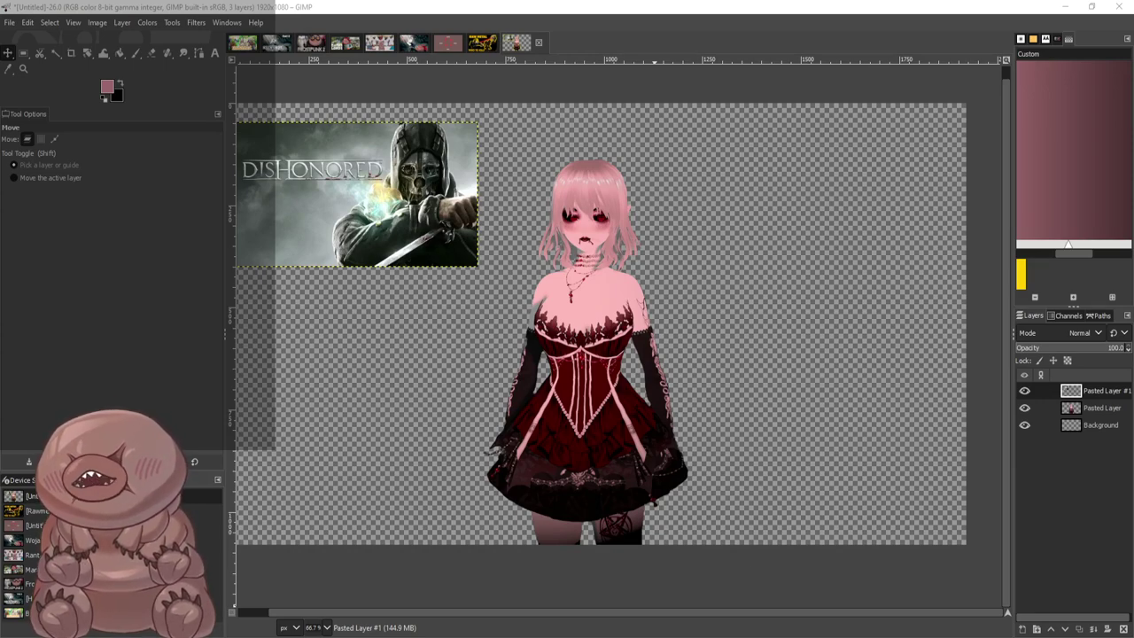
Paste the artwork of the masked assassin crouching on a ledge and turn it into a new layer
key("ctrl+v")
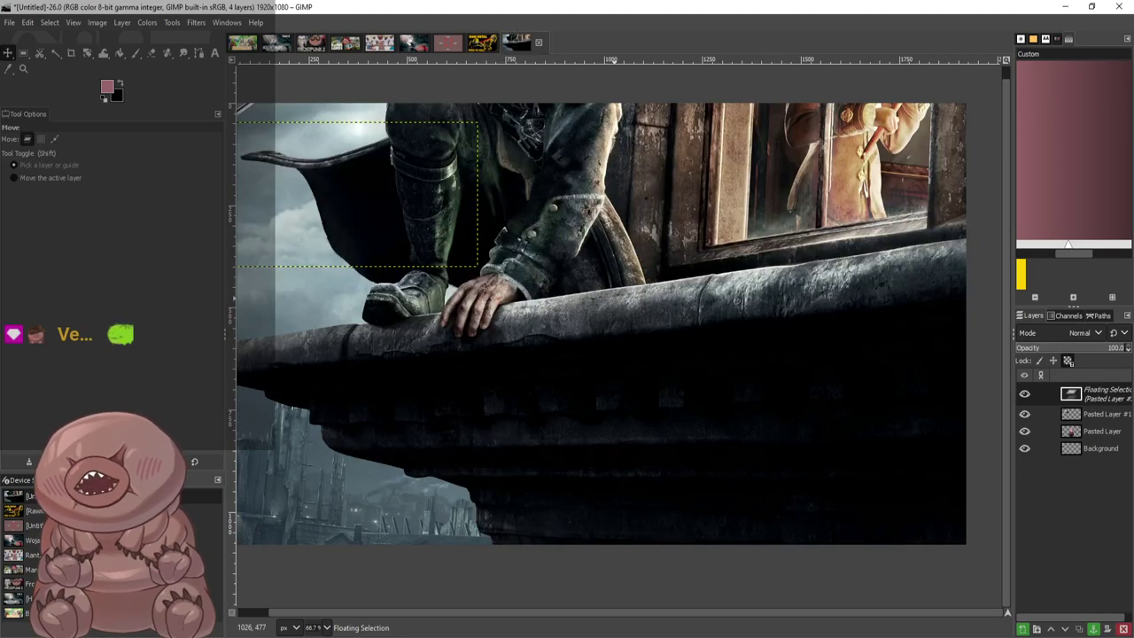
left_click(1023, 630)
scroll(821, 353, "down", 4)
scroll(806, 349, "up", 2)
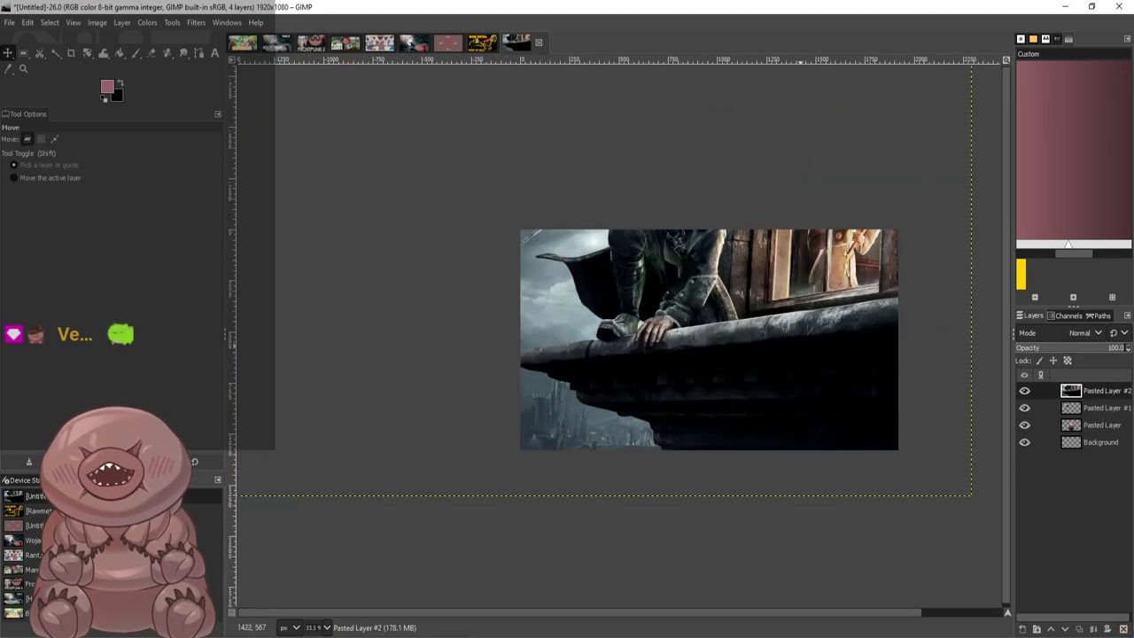
Scale the ledge artwork layer down and move it to the canvas's right side, clear of the character
right_click(801, 346)
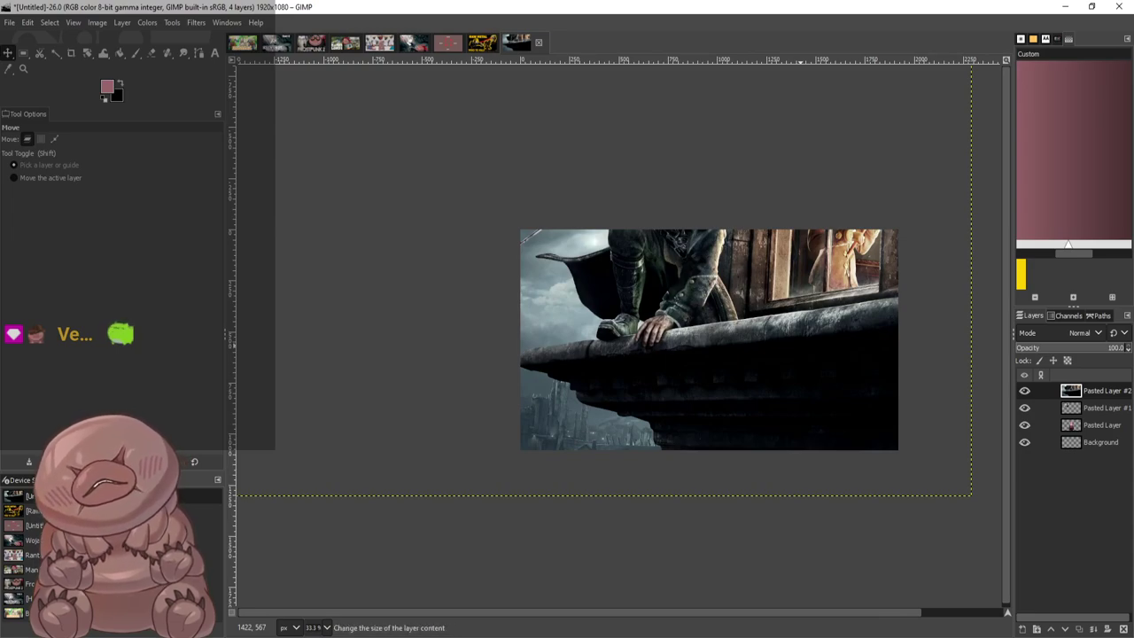
left_click(900, 594)
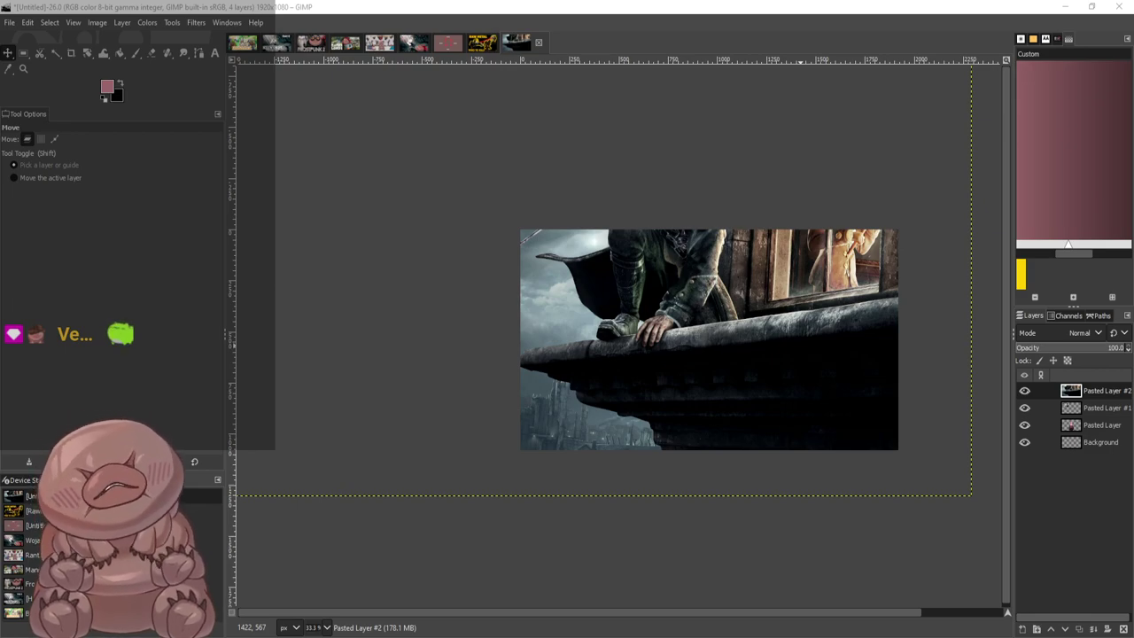
key("Return")
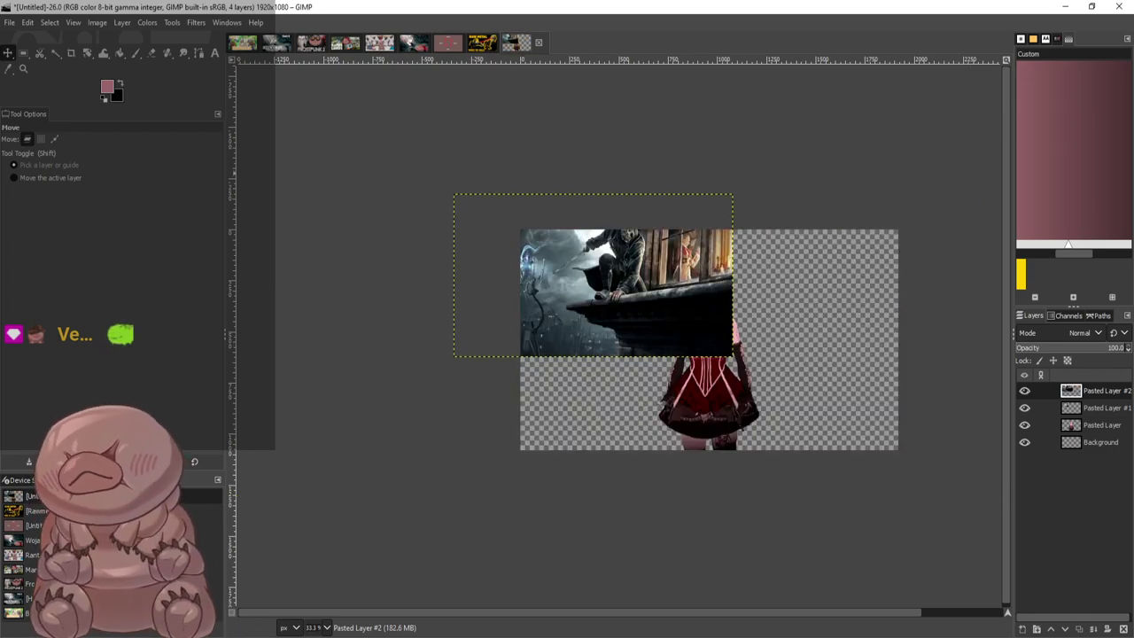
left_click_drag(565, 263, 654, 339)
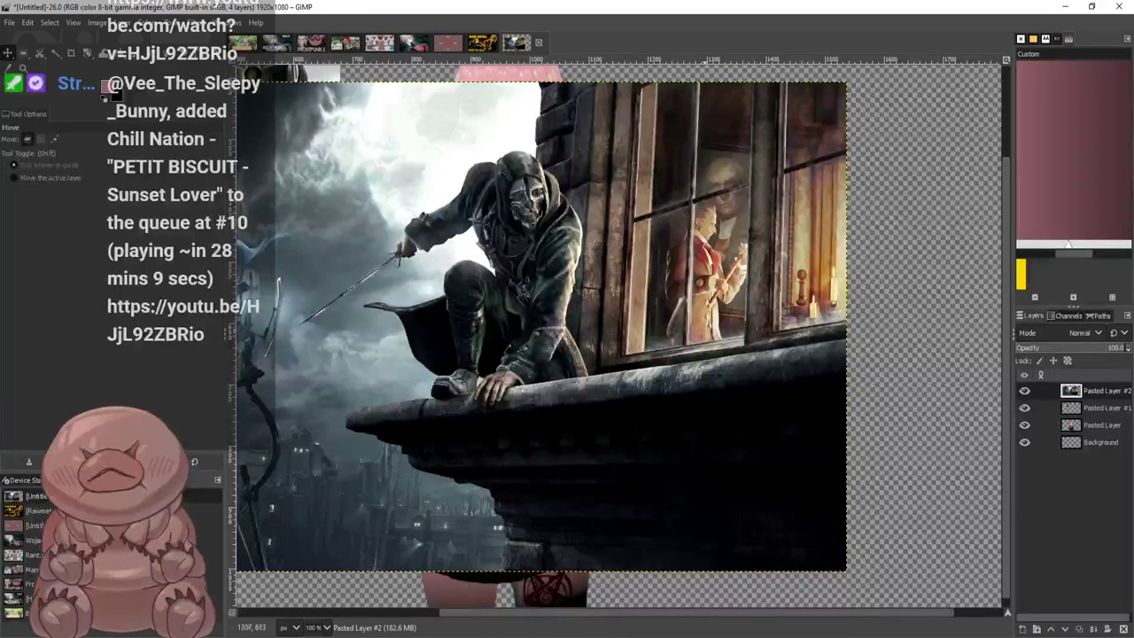
scroll(648, 319, "down", 2)
left_click_drag(592, 300, 530, 412)
left_click_drag(588, 366, 919, 255)
Move the character to the canvas's left side and raise its layer to the top of the layer stack
left_click_drag(586, 324, 436, 325)
left_click_drag(1099, 426, 1099, 386)
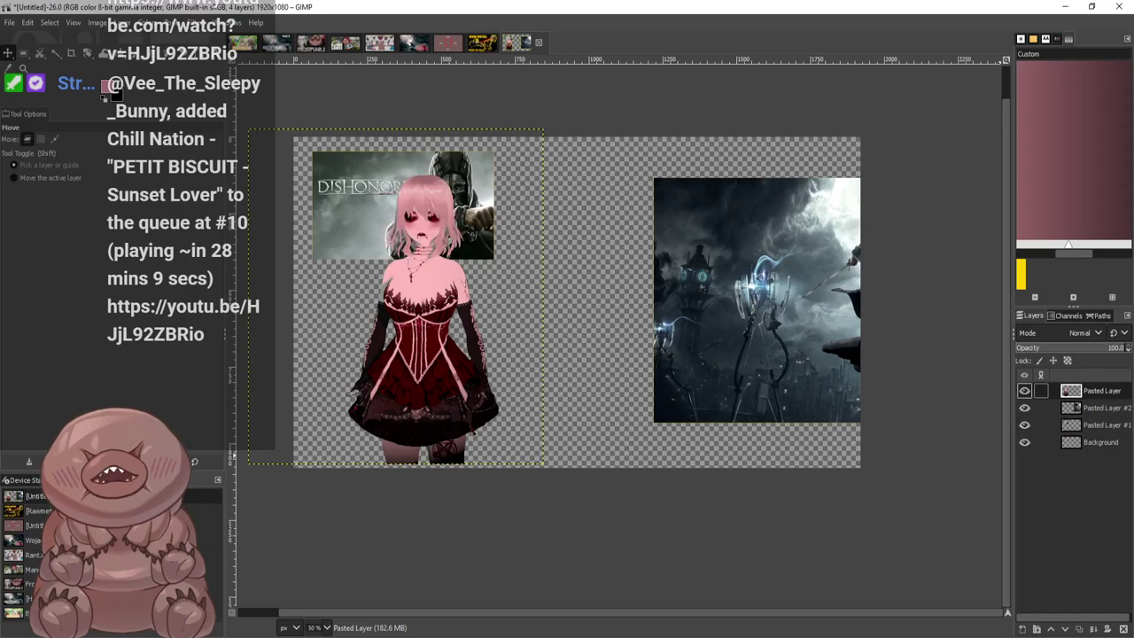
left_click_drag(412, 299, 380, 294)
Move the ledge artwork left to fit within the canvas and place the character in front of it beside the assassin
left_click_drag(811, 292, 668, 301)
left_click_drag(758, 296, 687, 303)
left_click_drag(378, 322, 623, 371)
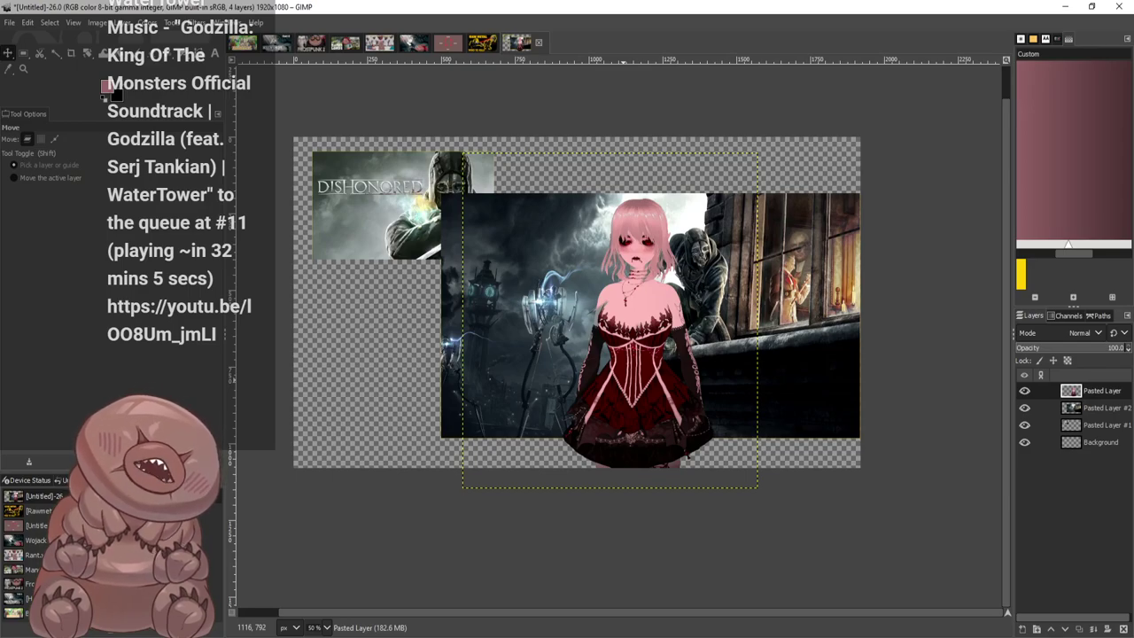
Examine how the character's edges and placement look against the ledge artwork
scroll(613, 342, "up", 3, "ctrl")
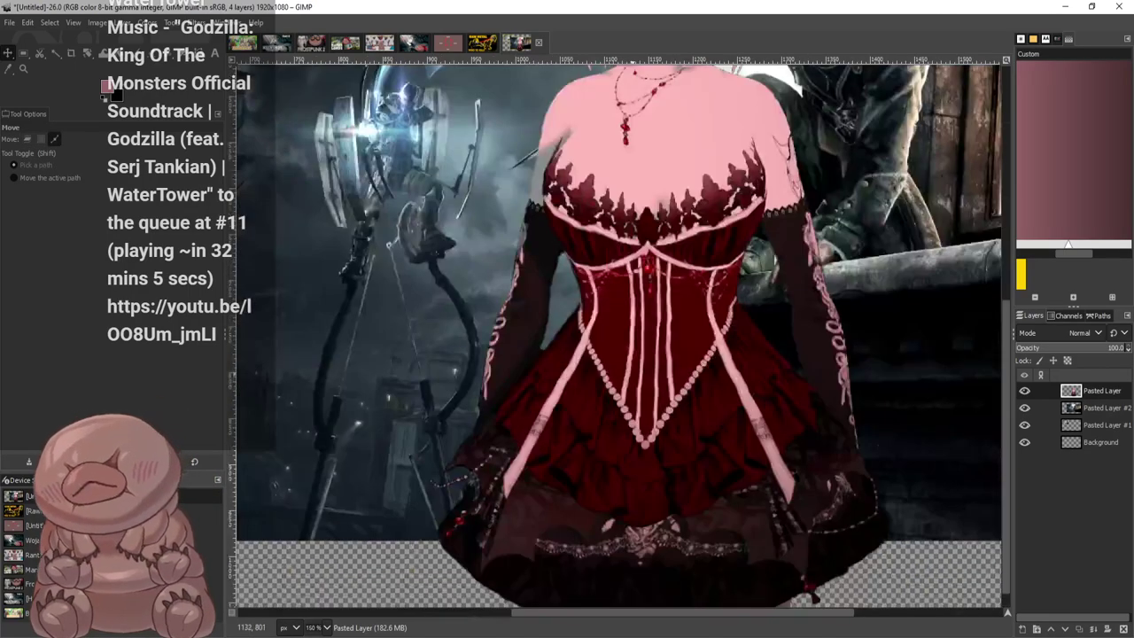
scroll(653, 281, "up", 2)
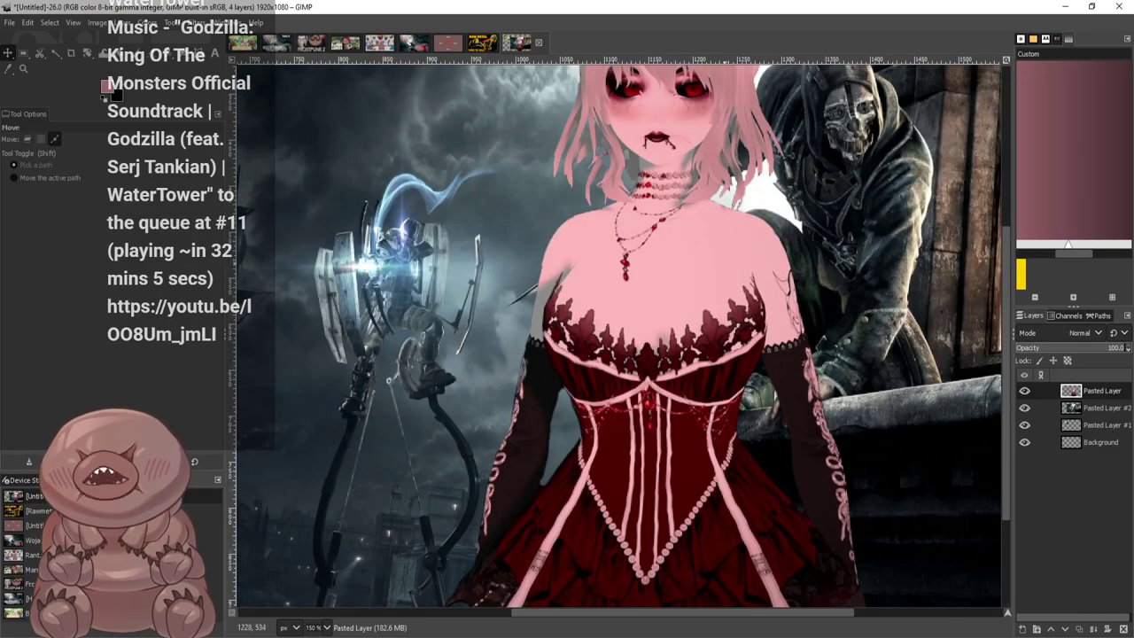
scroll(731, 293, "down", 3, "ctrl")
scroll(738, 292, "up", 3, "ctrl")
scroll(704, 293, "down", 3, "ctrl")
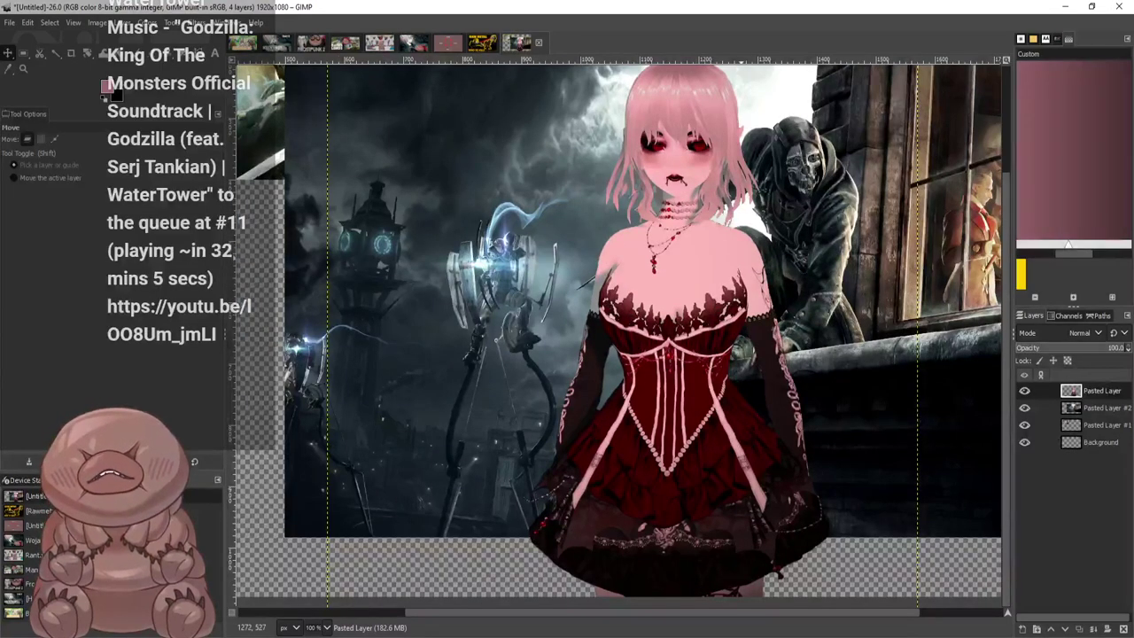
scroll(705, 293, "up", 2, "ctrl")
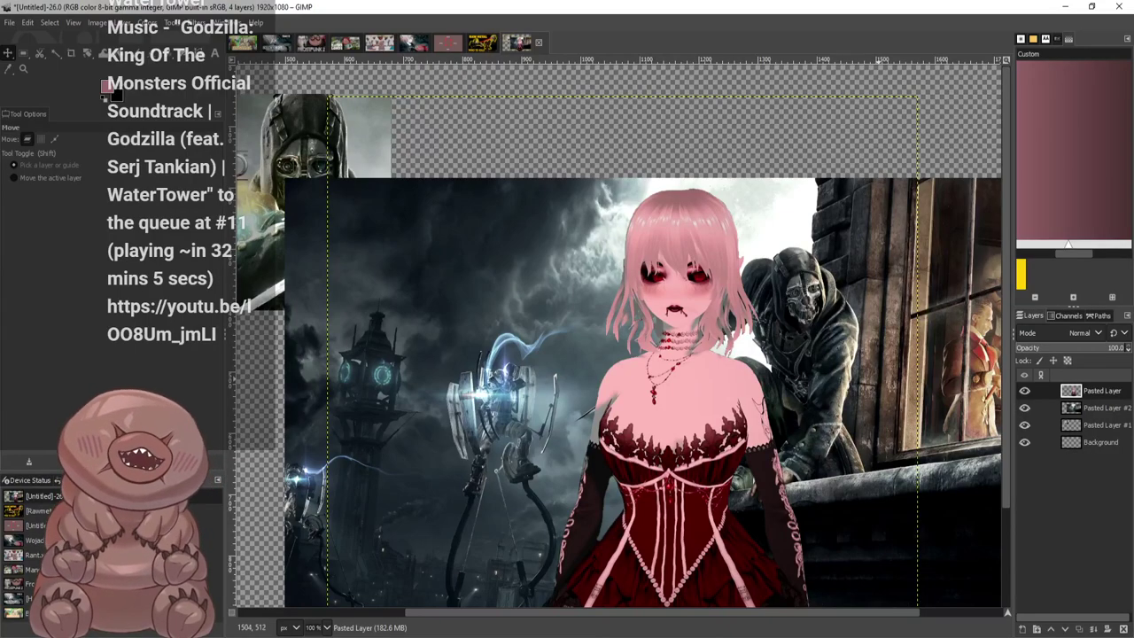
scroll(877, 379, "down", 2, "ctrl")
scroll(867, 375, "up", 1, "ctrl")
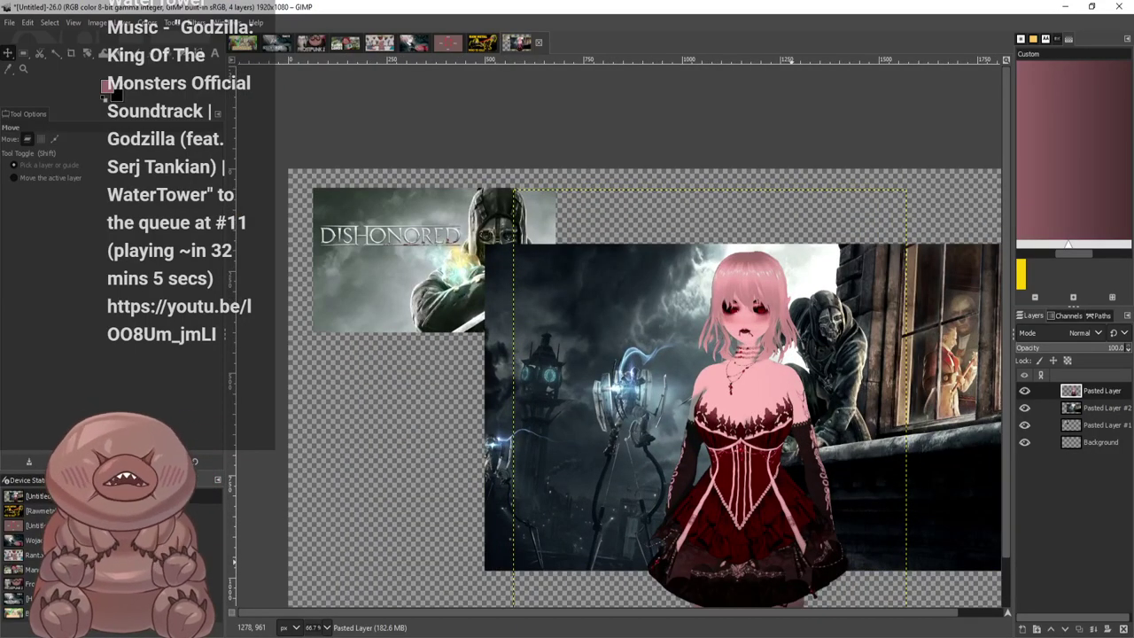
Paste the artwork of the masked assassin standing before the harbour city and turn it into a new layer
key("alt+Tab")
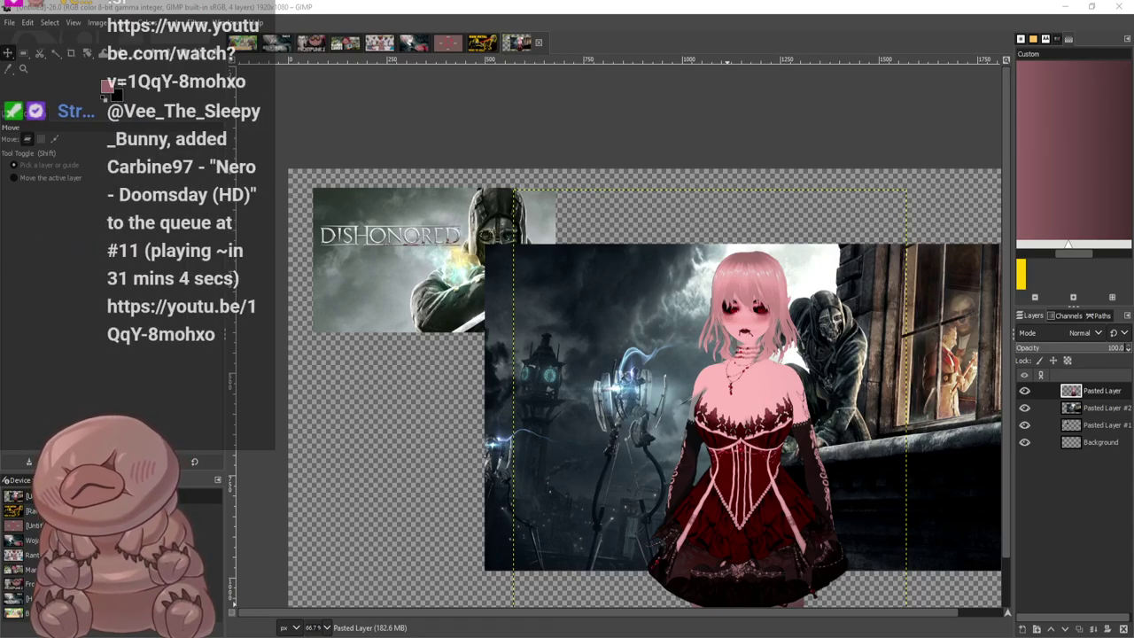
left_click(603, 406)
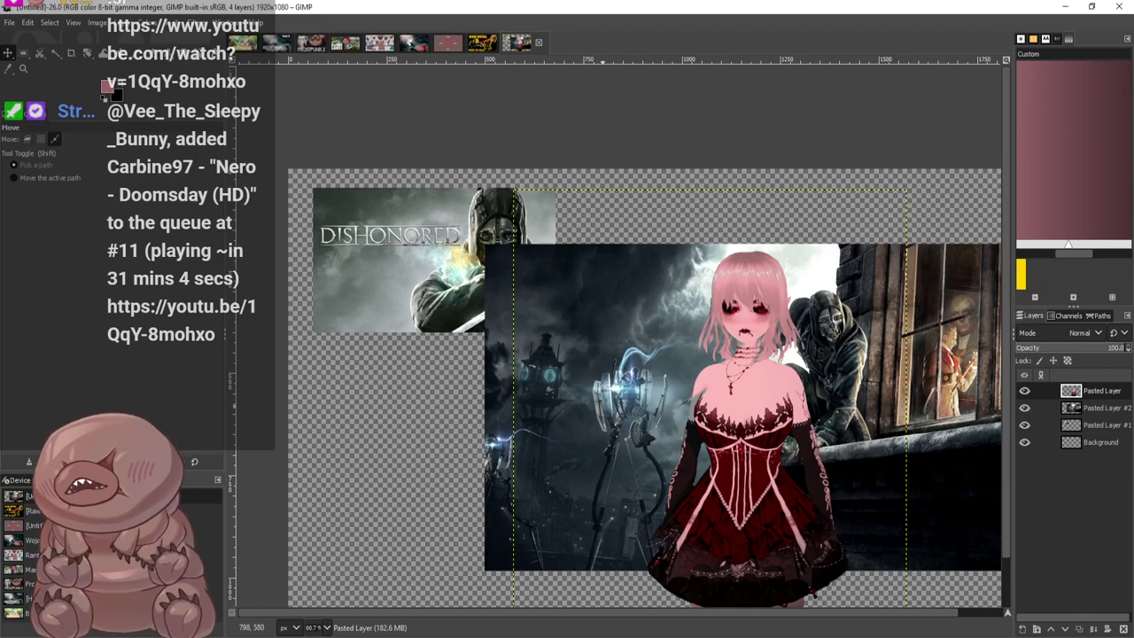
key("ctrl+v")
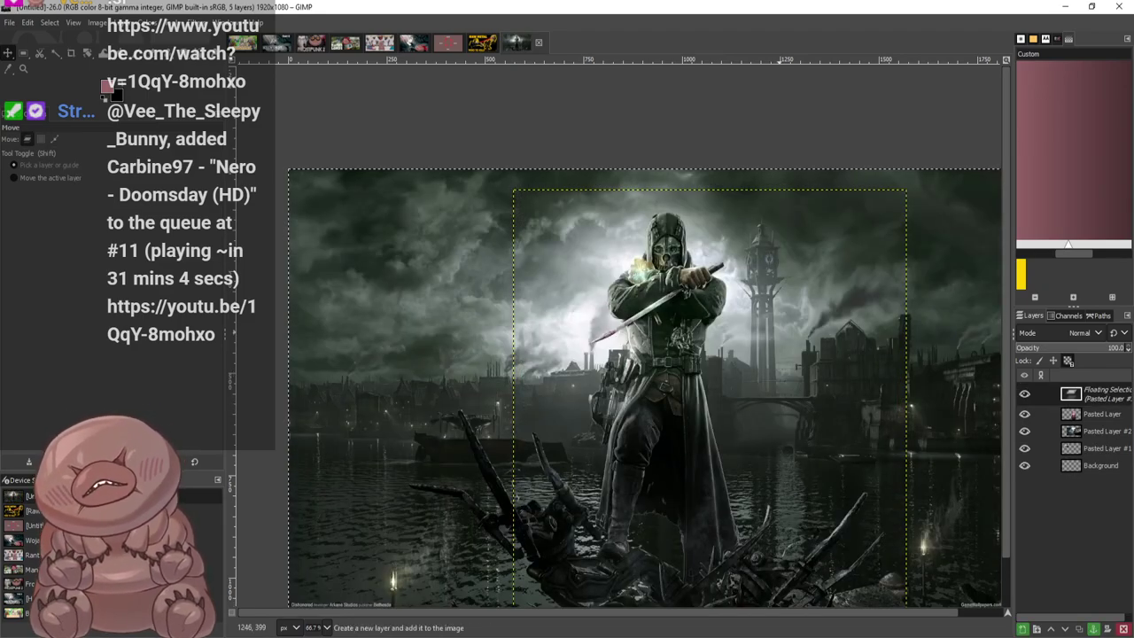
left_click(1023, 628)
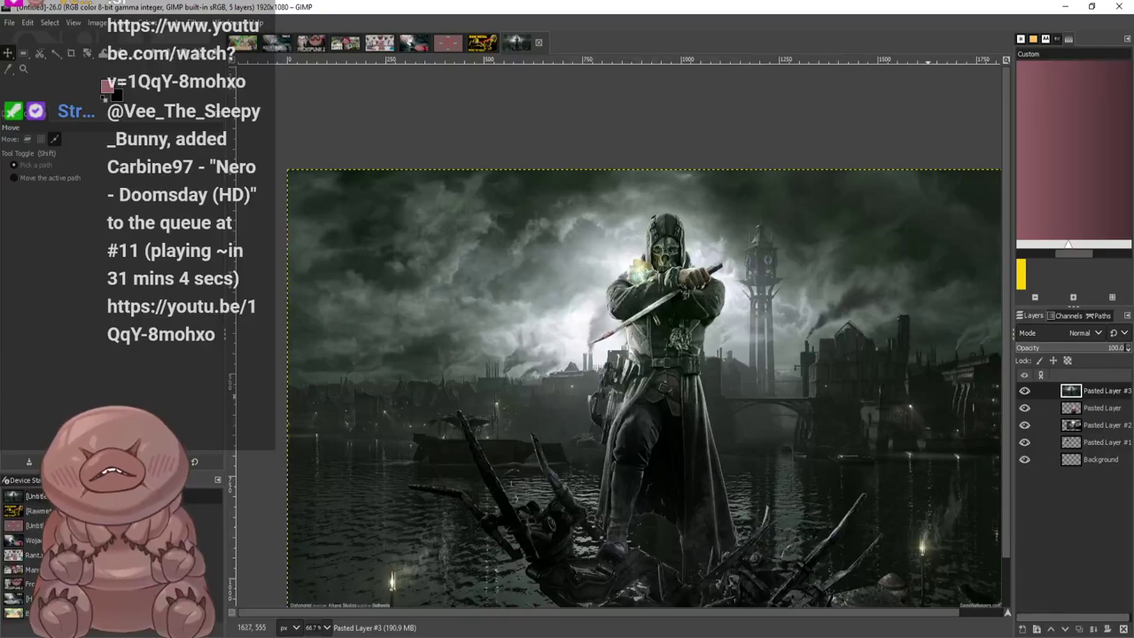
Raise the character's layer to the top of the stack and place the character over the assassin in the harbour artwork
left_click_drag(1092, 408, 1092, 386)
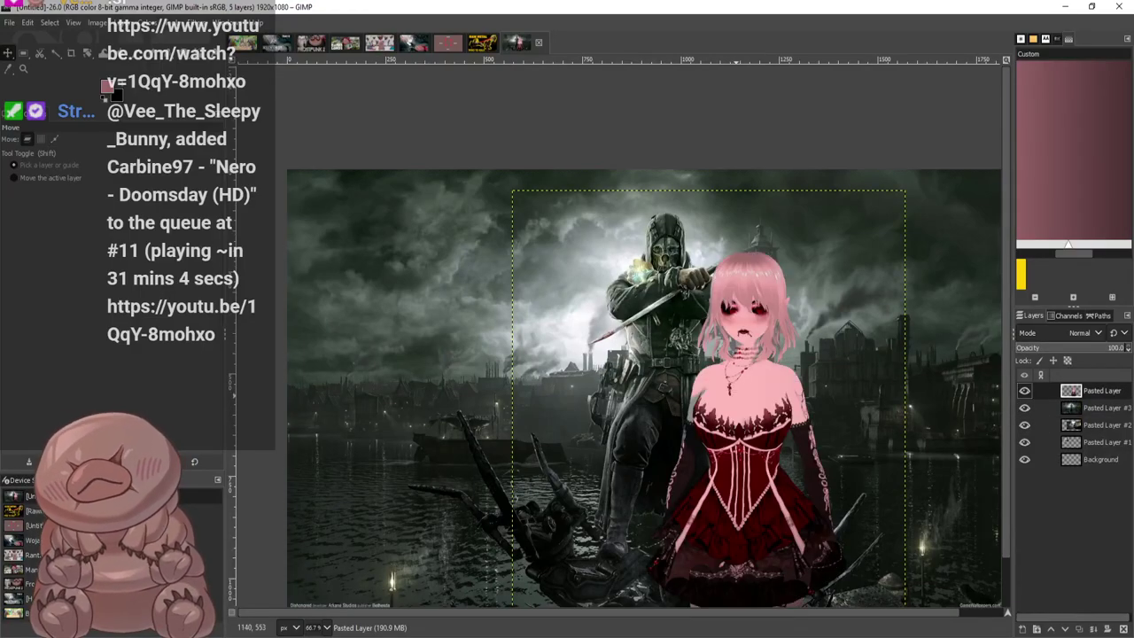
scroll(740, 387, "down", 2)
left_click_drag(756, 371, 666, 357)
scroll(923, 365, "down", 2)
scroll(930, 376, "up", 2)
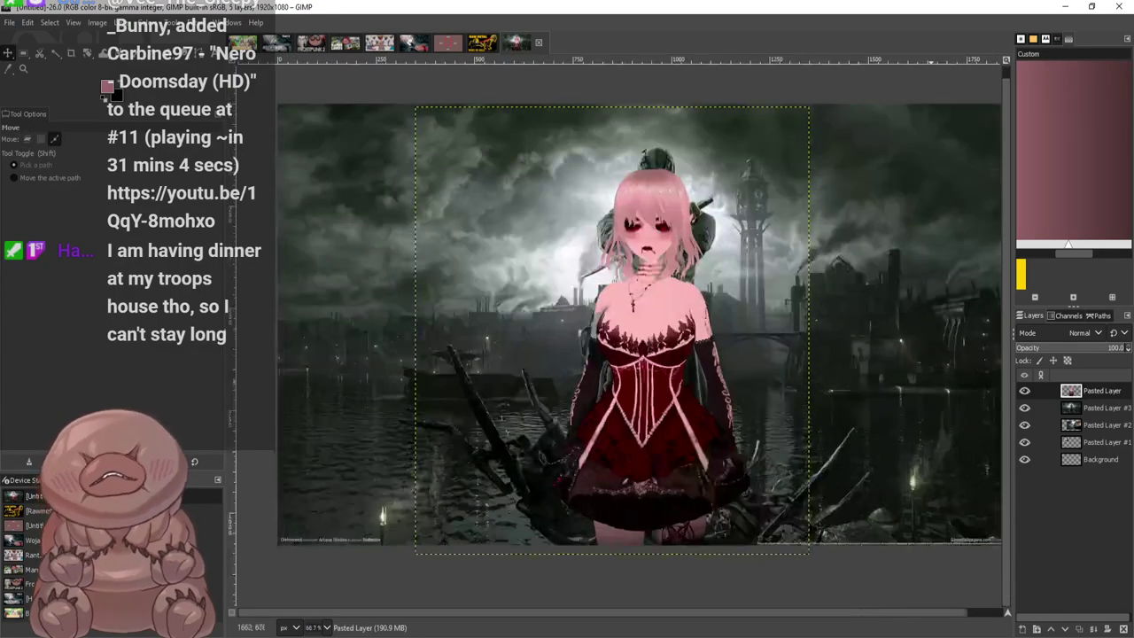
Scale up the character's layer to about 1400 px wide so the figure covers most of the assassin
scroll(925, 389, "down", 1)
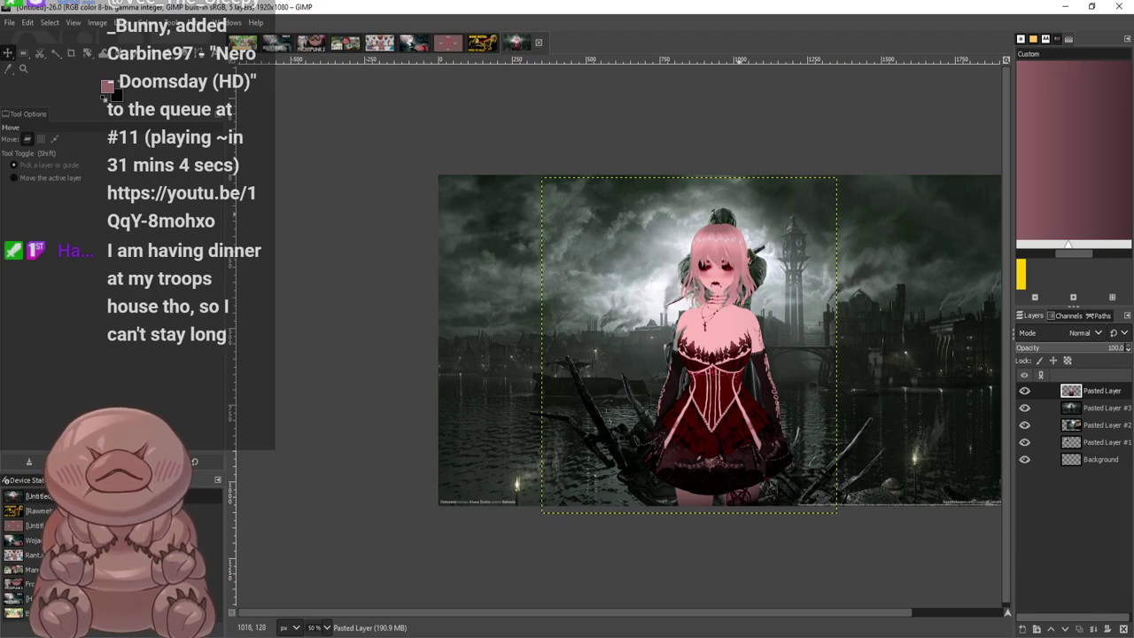
scroll(889, 232, "up", 2)
scroll(890, 232, "down", 1)
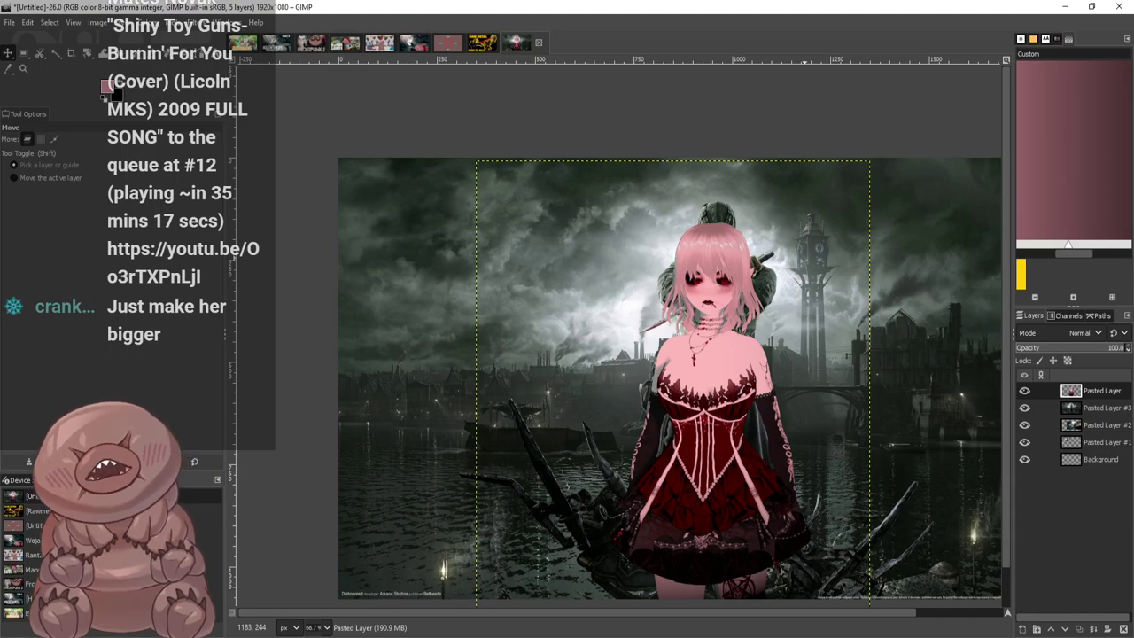
scroll(728, 361, "up", 1)
scroll(728, 362, "down", 1)
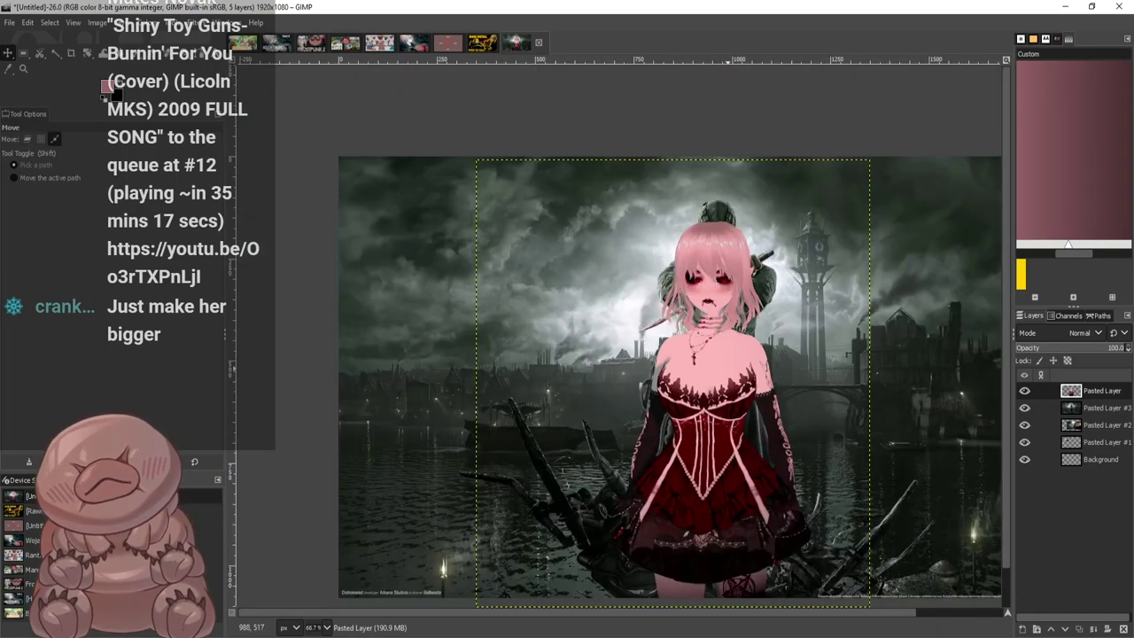
scroll(728, 368, "up", 1)
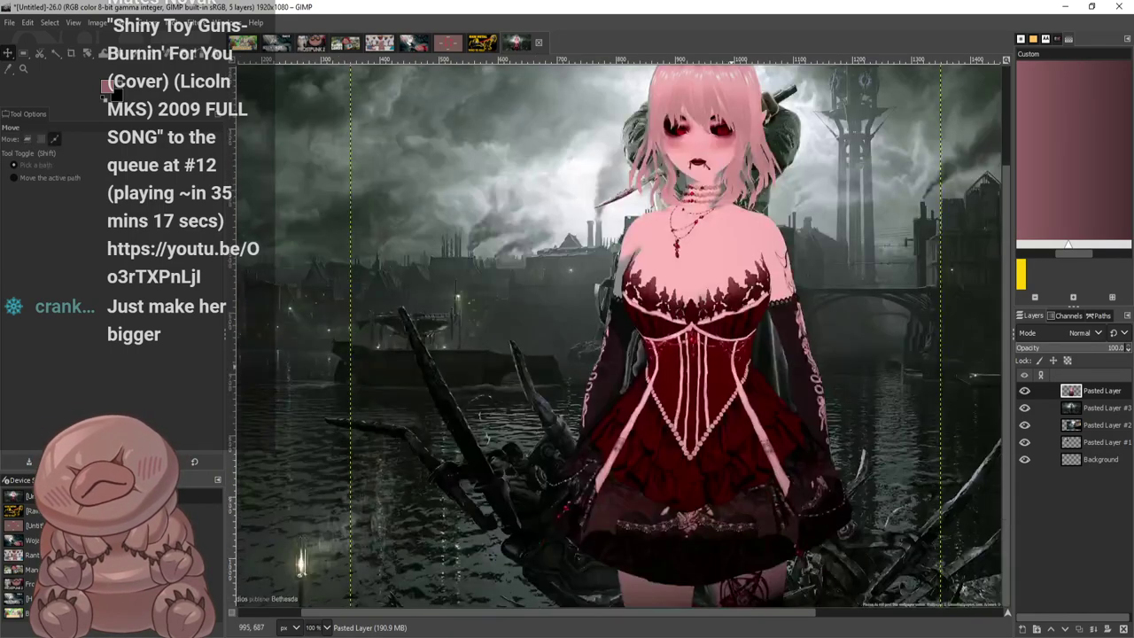
key("minus")
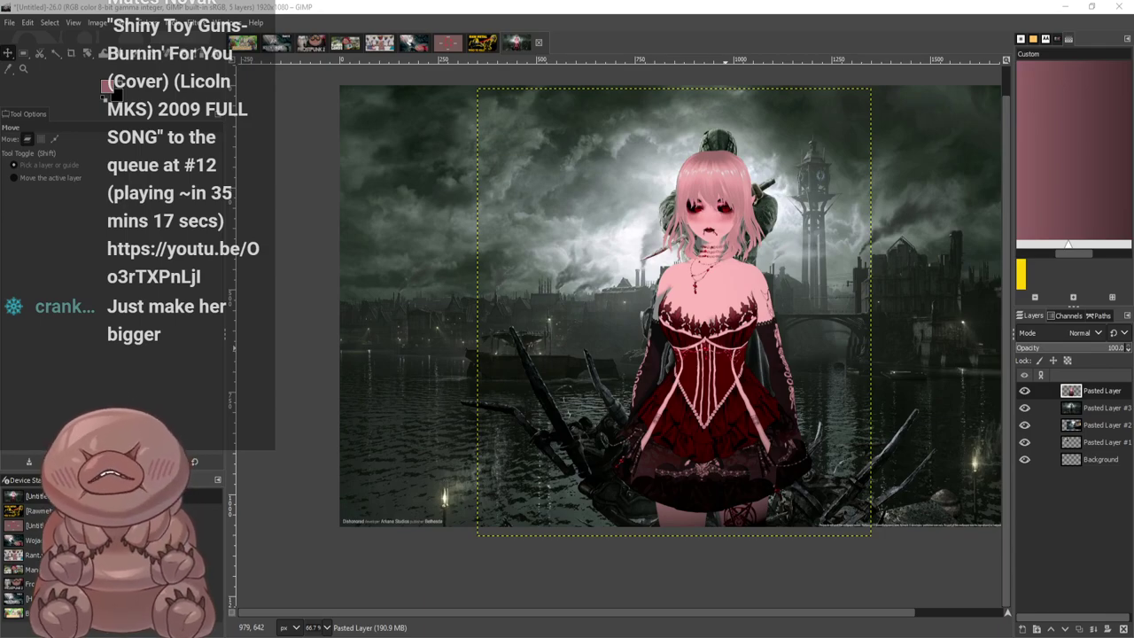
key("Return")
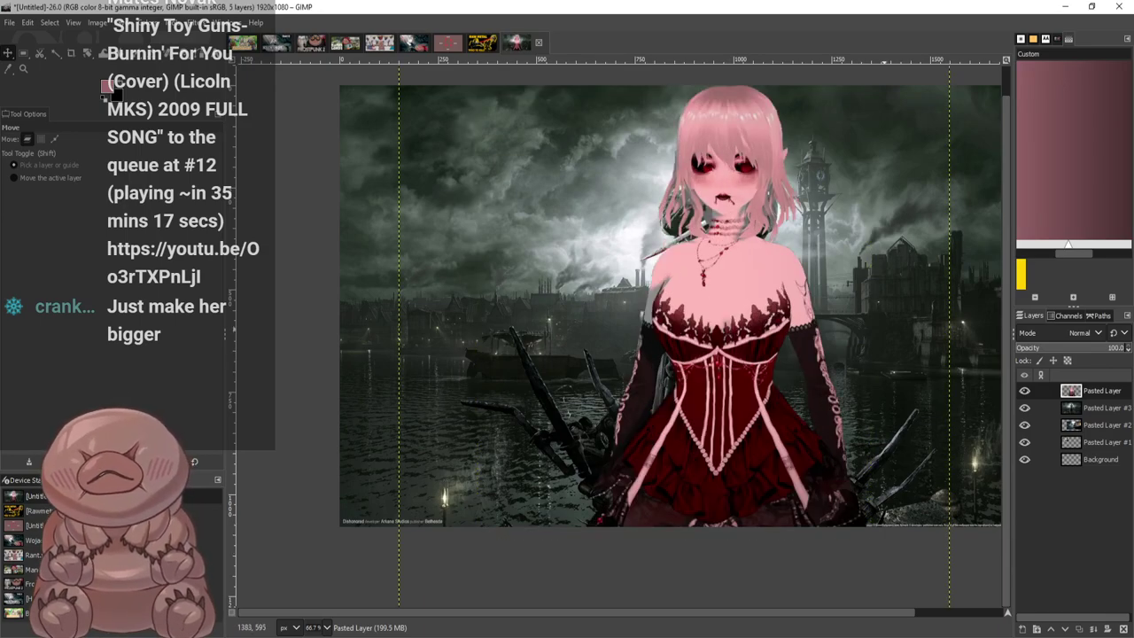
Move the enlarged character to the middle of the canvas so the head fits just below the upper edge
scroll(886, 330, "down", 1)
scroll(911, 330, "up", 1)
left_click_drag(701, 311, 663, 320)
key("minus")
key("plus")
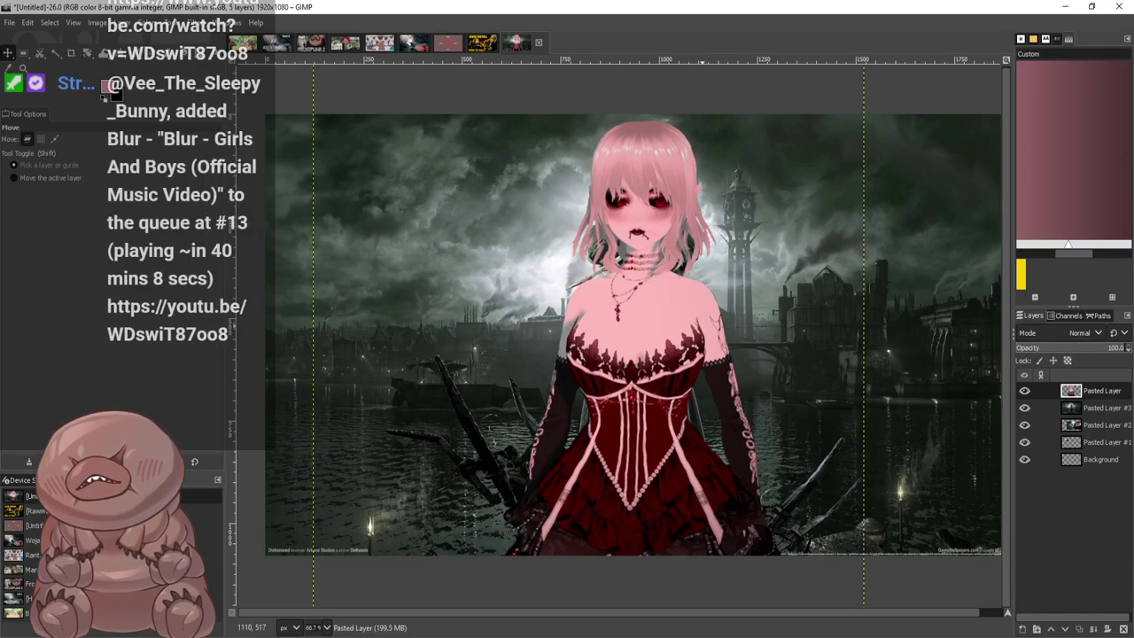
Switch to the Smudge tool and make the harbour artwork's layer, Pasted Layer #3, active for retouching around the character's head
scroll(731, 325, "up", 1)
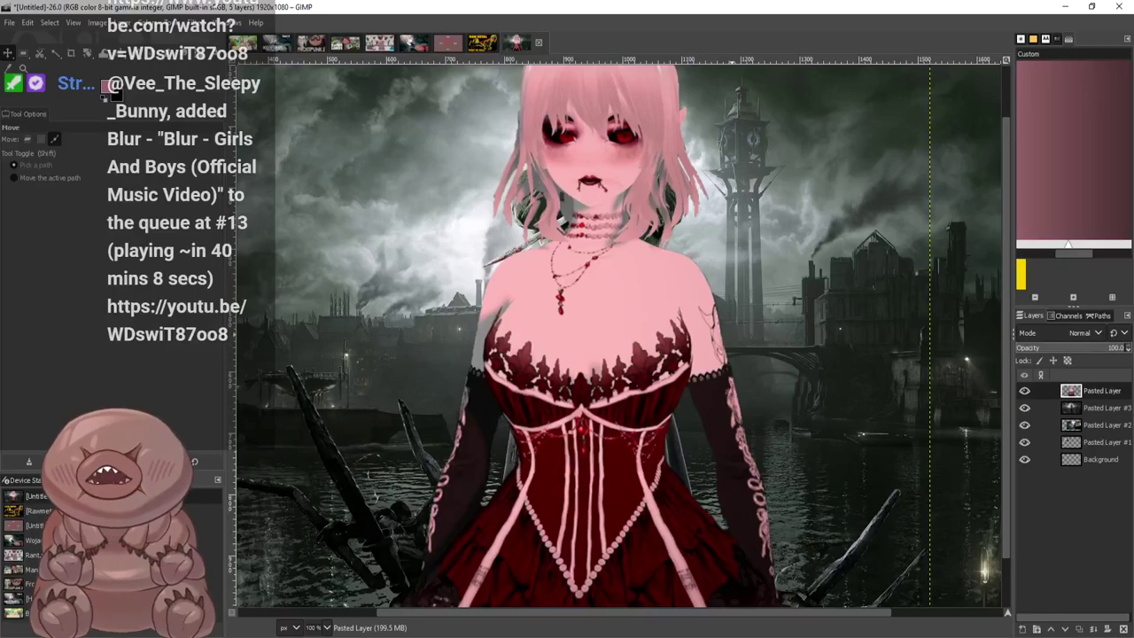
scroll(637, 385, "up", 1)
scroll(620, 328, "up", 1)
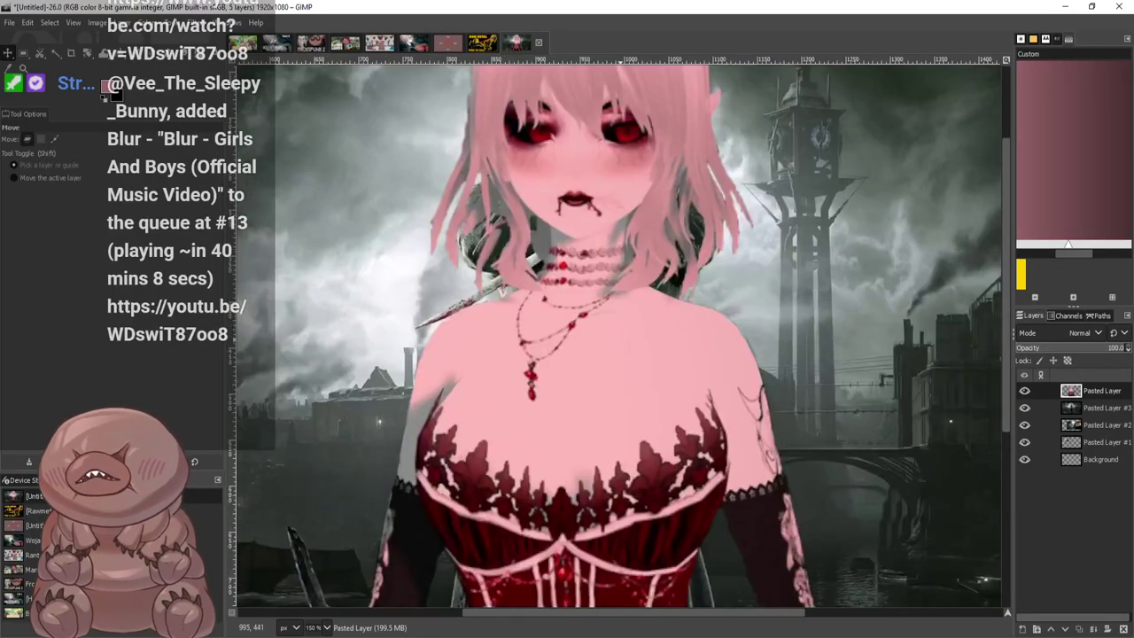
scroll(608, 326, "up", 1)
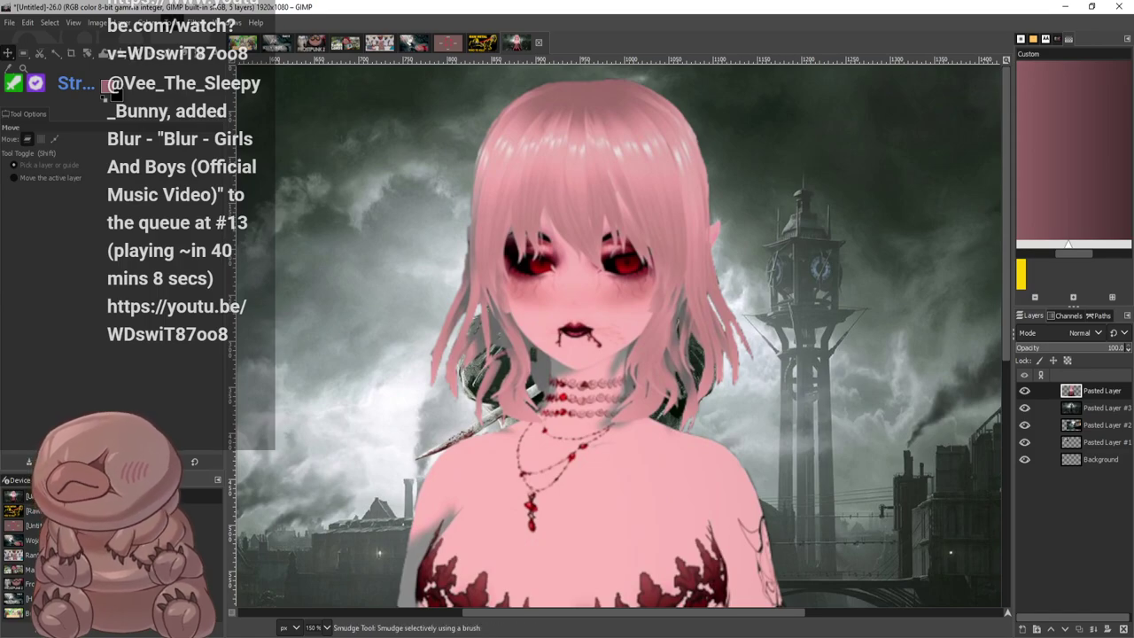
key("s")
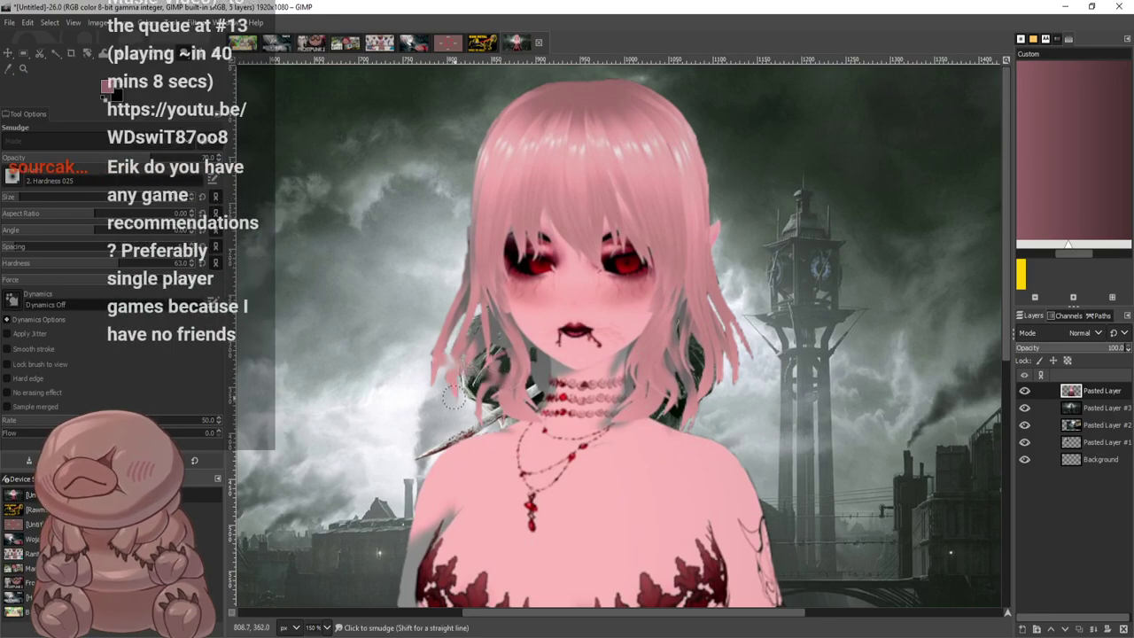
left_click(1054, 407)
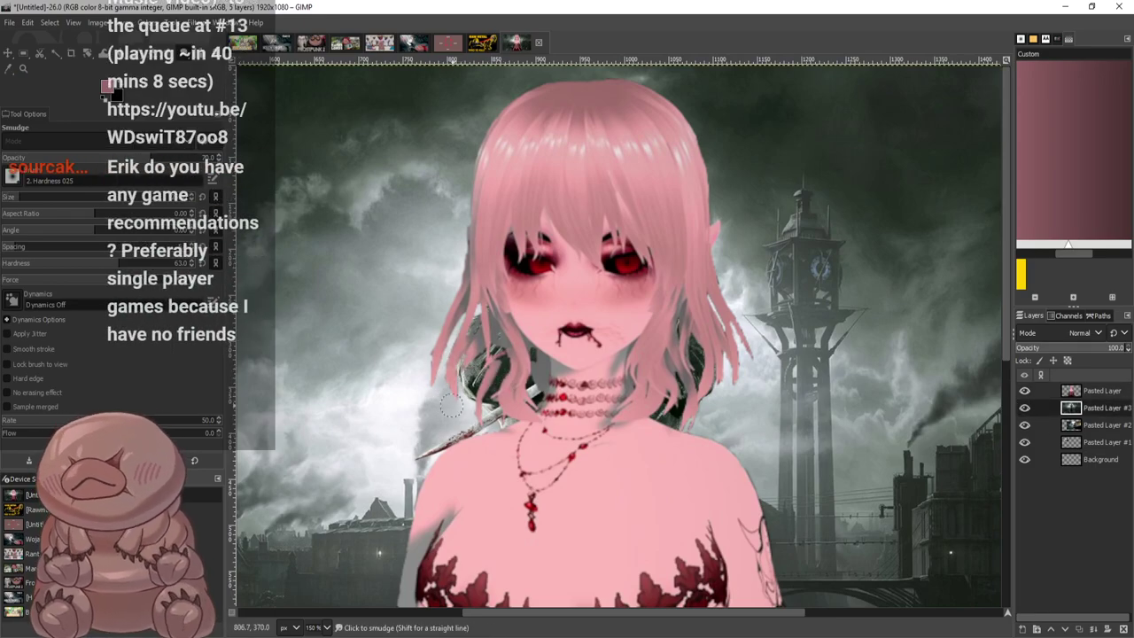
Try to smudge the assassin's blade above the character's shoulder and his arm behind the nearby hair into the clouds
mouse_move(444, 437)
left_mouse_down()
mouse_move(498, 444)
mouse_move(502, 424)
left_mouse_up()
mouse_move(414, 428)
left_mouse_down()
mouse_move(454, 462)
mouse_move(401, 473)
mouse_move(405, 481)
mouse_move(425, 445)
mouse_move(459, 445)
left_mouse_up()
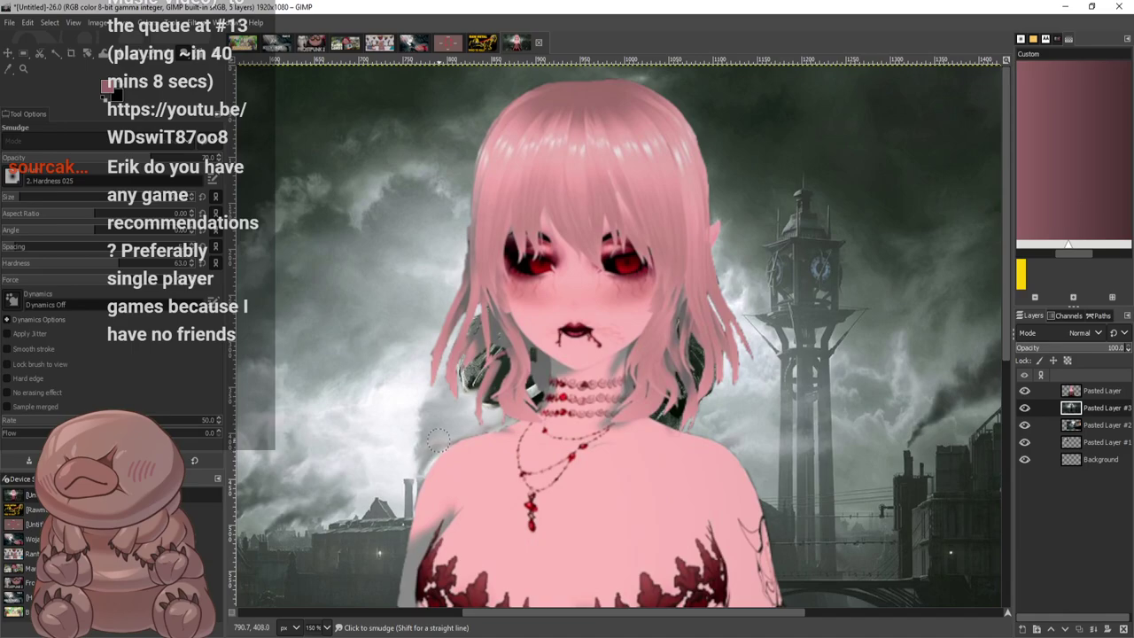
left_click_drag(492, 397, 469, 408)
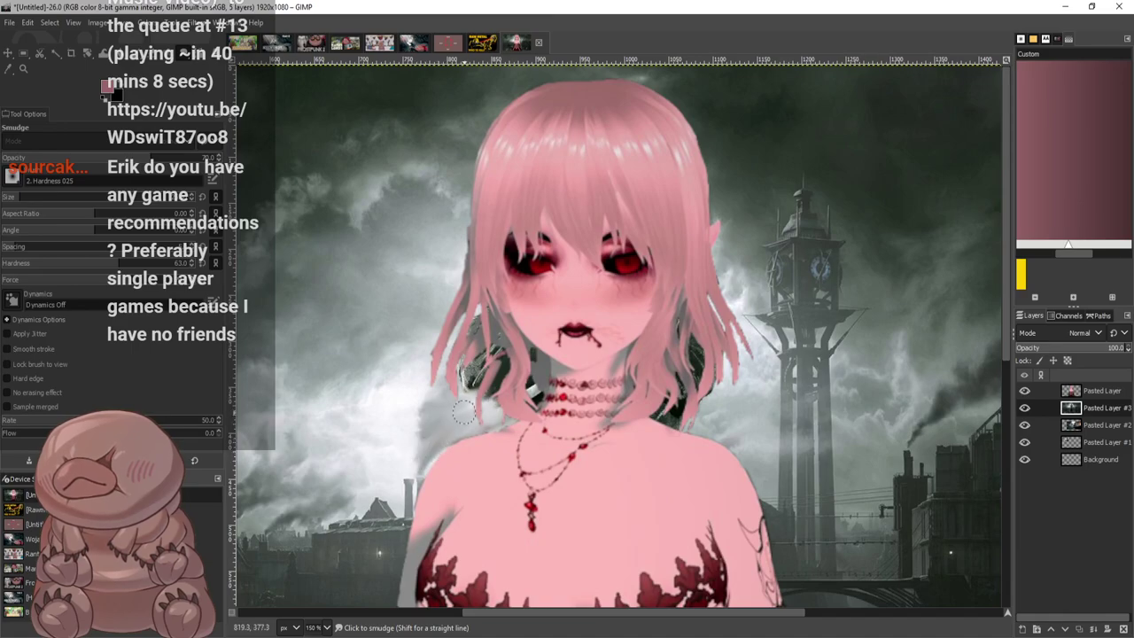
mouse_move(468, 321)
left_mouse_down()
mouse_move(525, 302)
mouse_move(475, 296)
mouse_move(501, 340)
mouse_move(461, 309)
mouse_move(478, 337)
mouse_move(545, 343)
mouse_move(439, 348)
mouse_move(470, 366)
mouse_move(554, 320)
mouse_move(453, 396)
mouse_move(539, 340)
mouse_move(472, 416)
left_mouse_up()
mouse_move(535, 385)
left_mouse_down()
mouse_move(495, 409)
mouse_move(577, 342)
mouse_move(520, 387)
mouse_move(464, 392)
mouse_move(556, 324)
mouse_move(476, 351)
mouse_move(438, 382)
mouse_move(534, 291)
mouse_move(408, 424)
mouse_move(399, 404)
mouse_move(456, 348)
mouse_move(414, 374)
mouse_move(502, 346)
left_mouse_up()
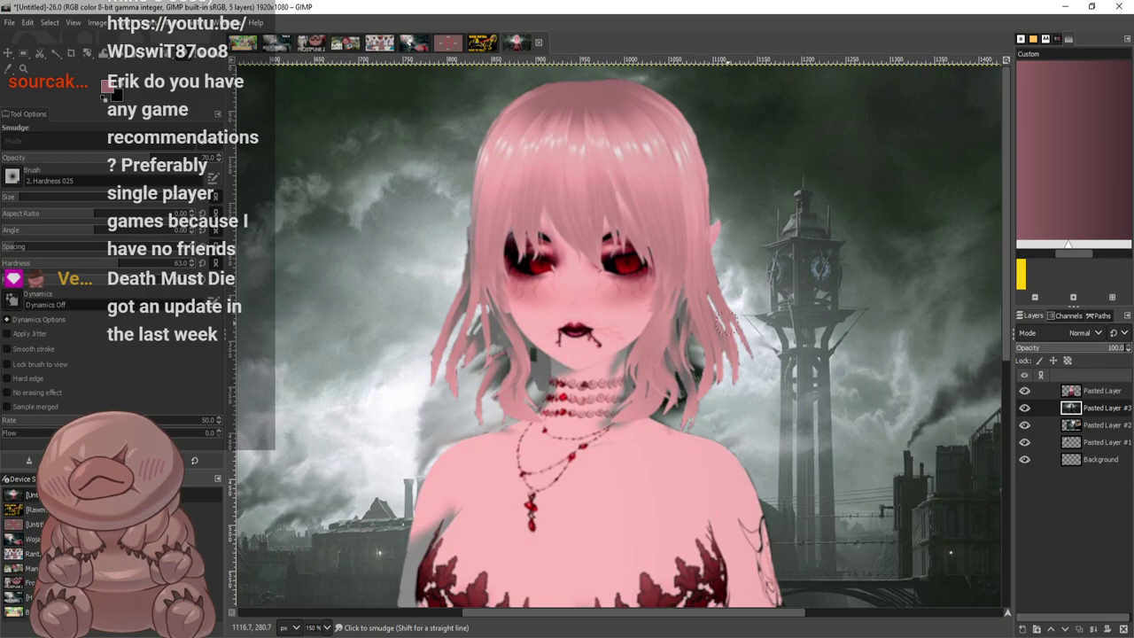
Try to blend the assassin's dark remains behind the hair on the clock-tower side into the sky
mouse_move(693, 344)
left_mouse_down()
mouse_move(755, 380)
mouse_move(653, 370)
mouse_move(706, 361)
mouse_move(660, 328)
mouse_move(695, 352)
mouse_move(744, 355)
mouse_move(683, 305)
left_mouse_up()
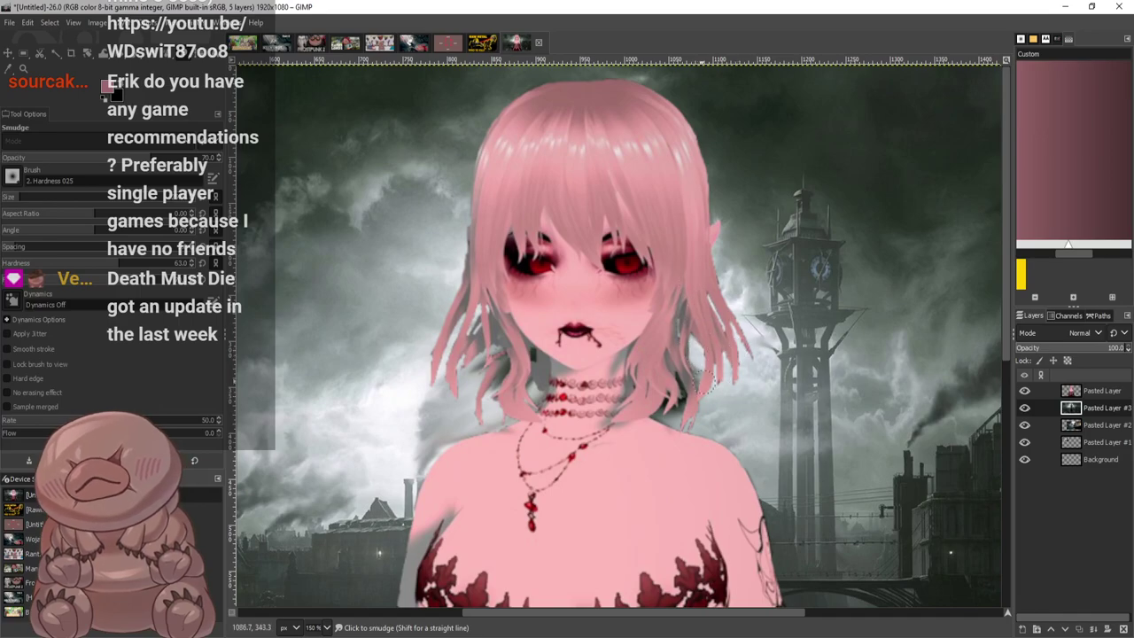
mouse_move(709, 389)
left_mouse_down()
mouse_move(658, 377)
mouse_move(690, 410)
mouse_move(658, 388)
mouse_move(684, 385)
mouse_move(701, 408)
mouse_move(710, 391)
mouse_move(641, 353)
mouse_move(716, 382)
mouse_move(663, 368)
mouse_move(661, 395)
mouse_move(685, 417)
mouse_move(640, 400)
mouse_move(695, 372)
left_mouse_up()
scroll(667, 351, "down", 5)
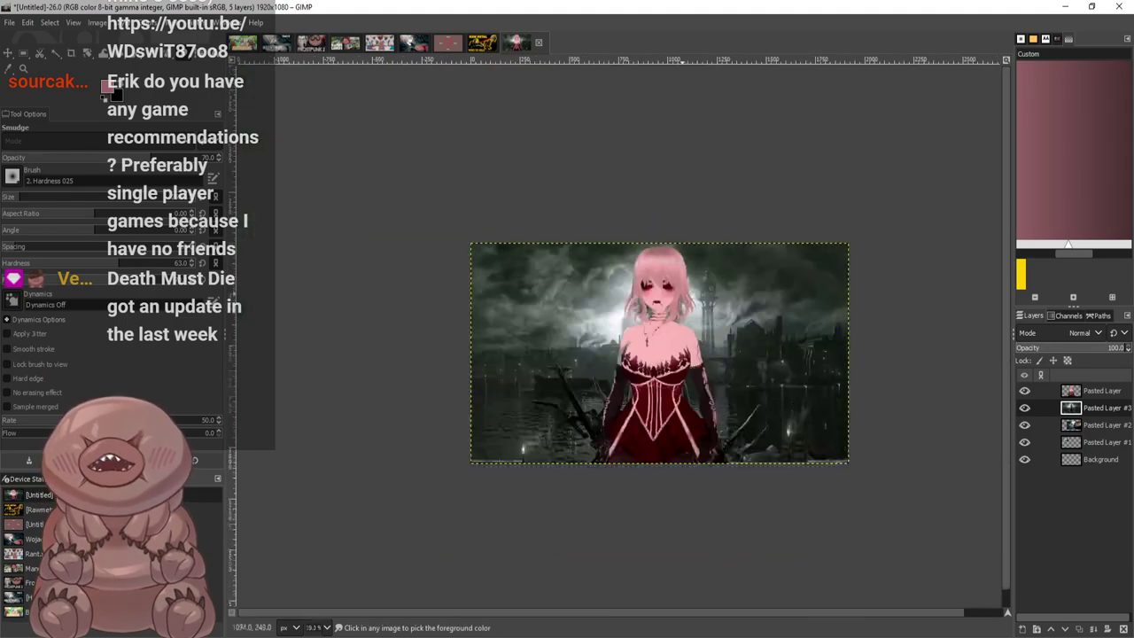
scroll(701, 315, "up", 3)
scroll(703, 319, "up", 2)
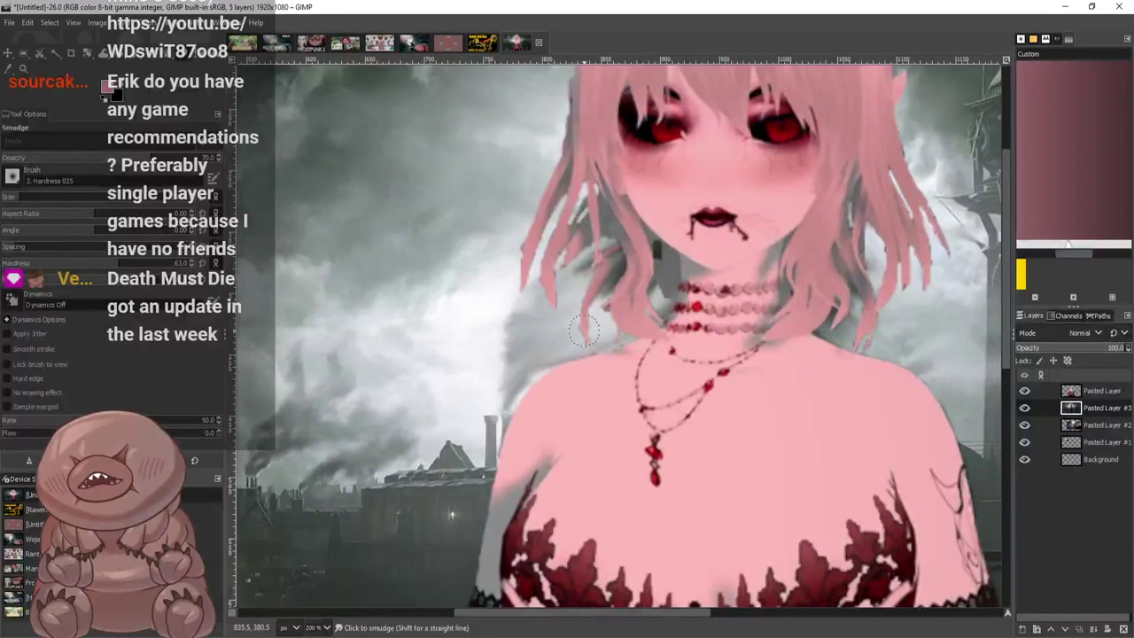
scroll(727, 315, "down", 3)
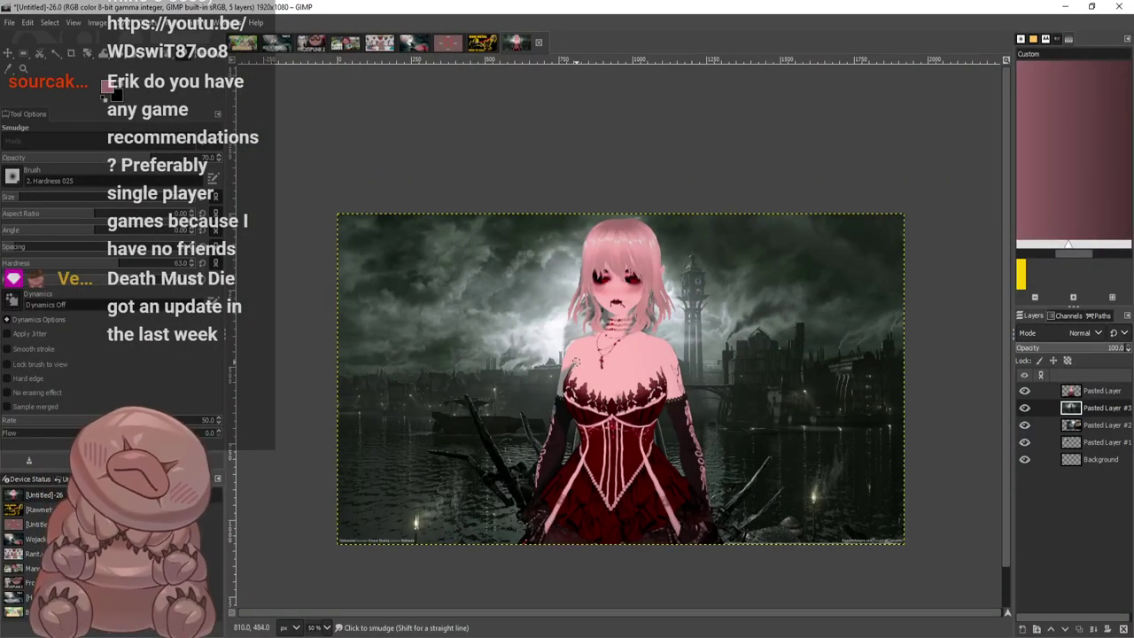
scroll(697, 418, "up", 4)
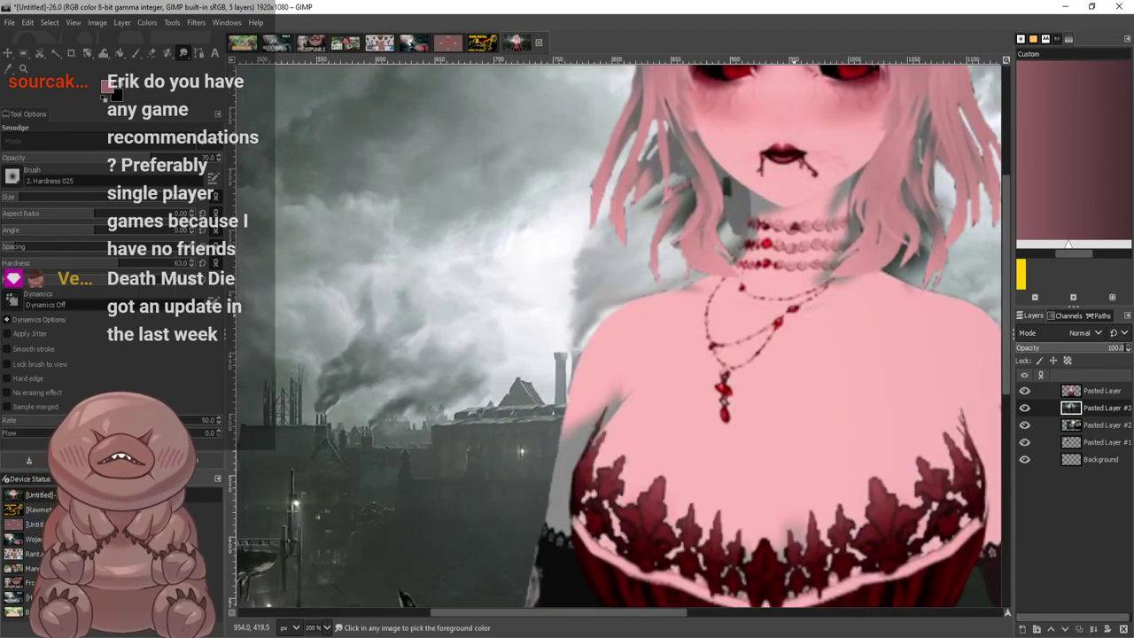
Undo all the smudge strokes made on the harbour artwork
key("ctrl+z")
key("ctrl+z")
key("ctrl+z")
key("ctrl+z")
key("ctrl+z")
key("ctrl+z")
key("ctrl+z")
key("ctrl+z")
key("ctrl+z")
key("ctrl+z")
key("ctrl+z")
key("ctrl+z")
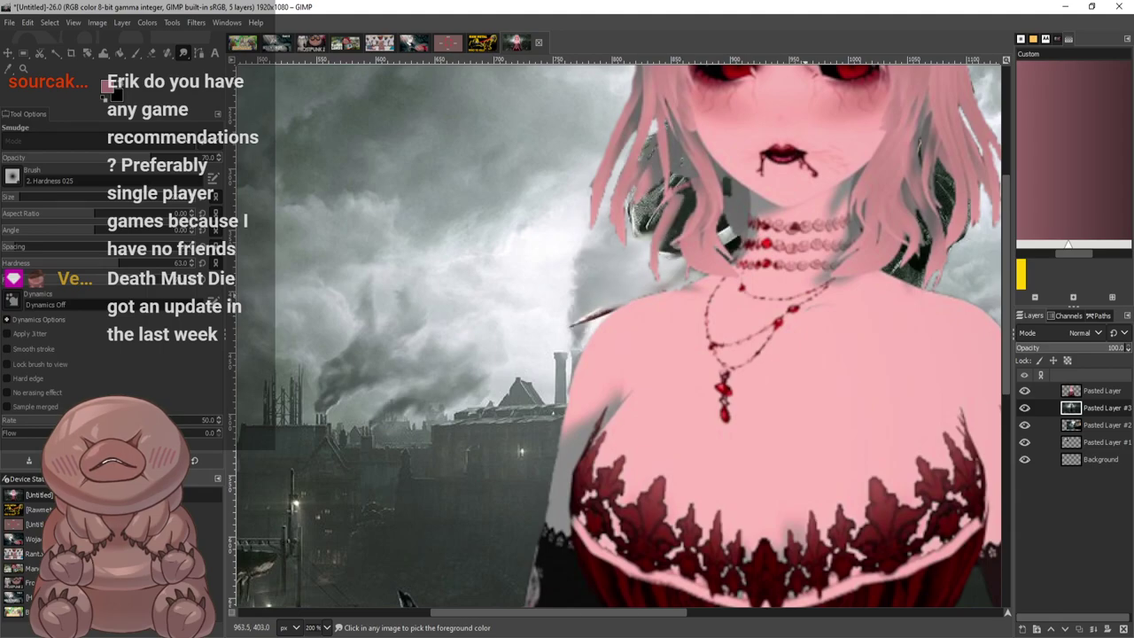
Smudge out the assassin's dark sleeve between the character's hair tips and the shoulder on the clock-tower side
scroll(863, 262, "down", 3)
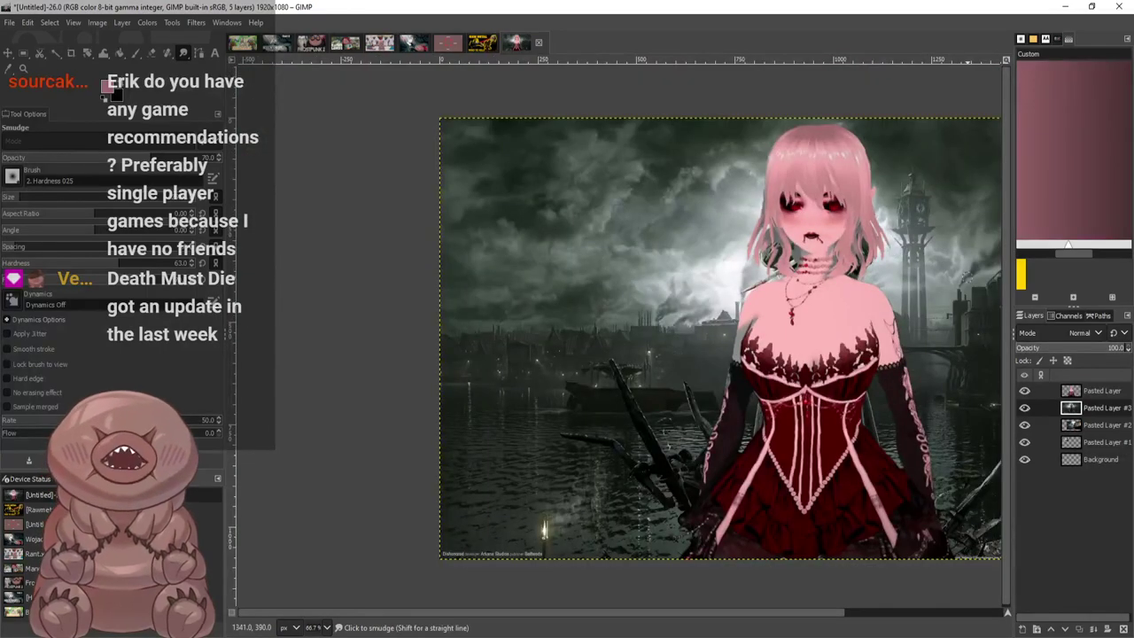
scroll(863, 262, "up", 1)
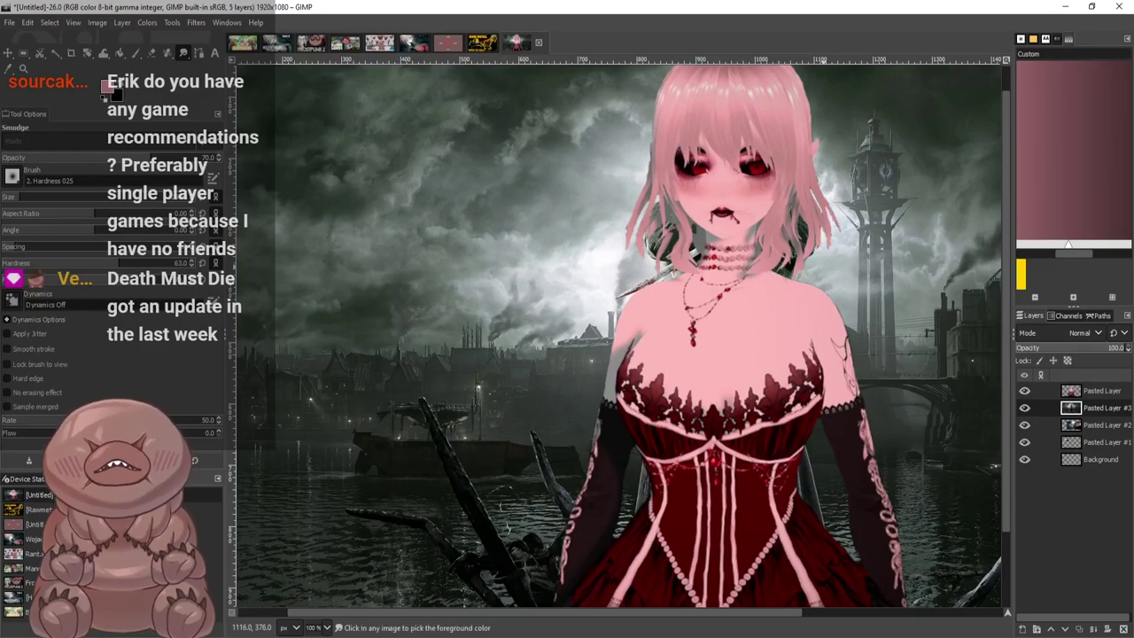
scroll(780, 283, "down", 1)
scroll(824, 291, "up", 1)
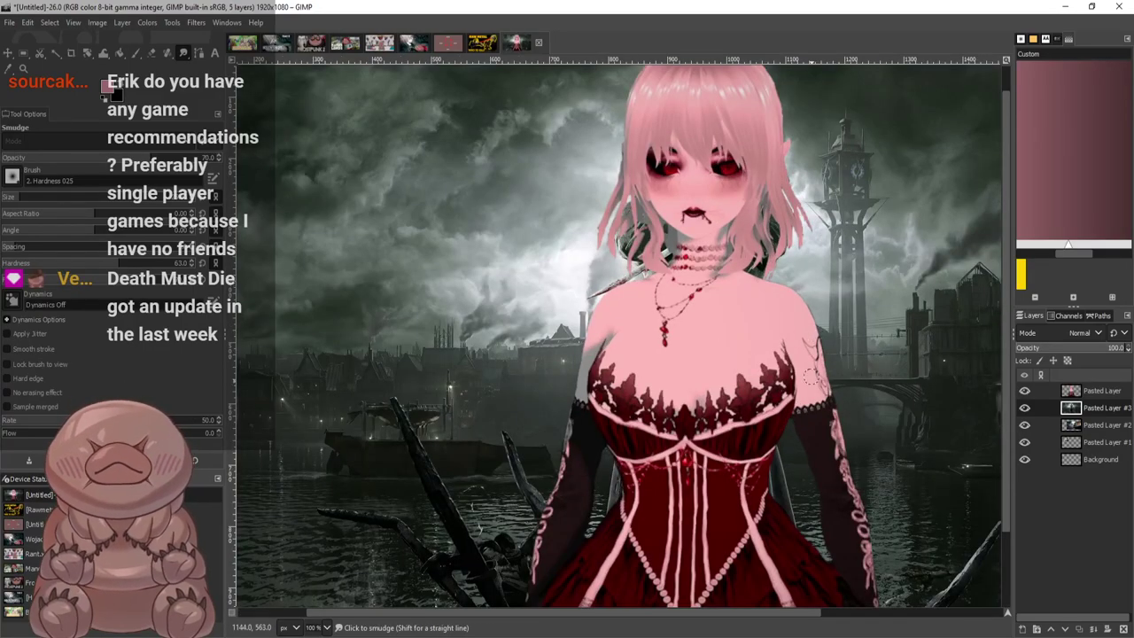
scroll(838, 510, "up", 2)
scroll(808, 459, "down", 2)
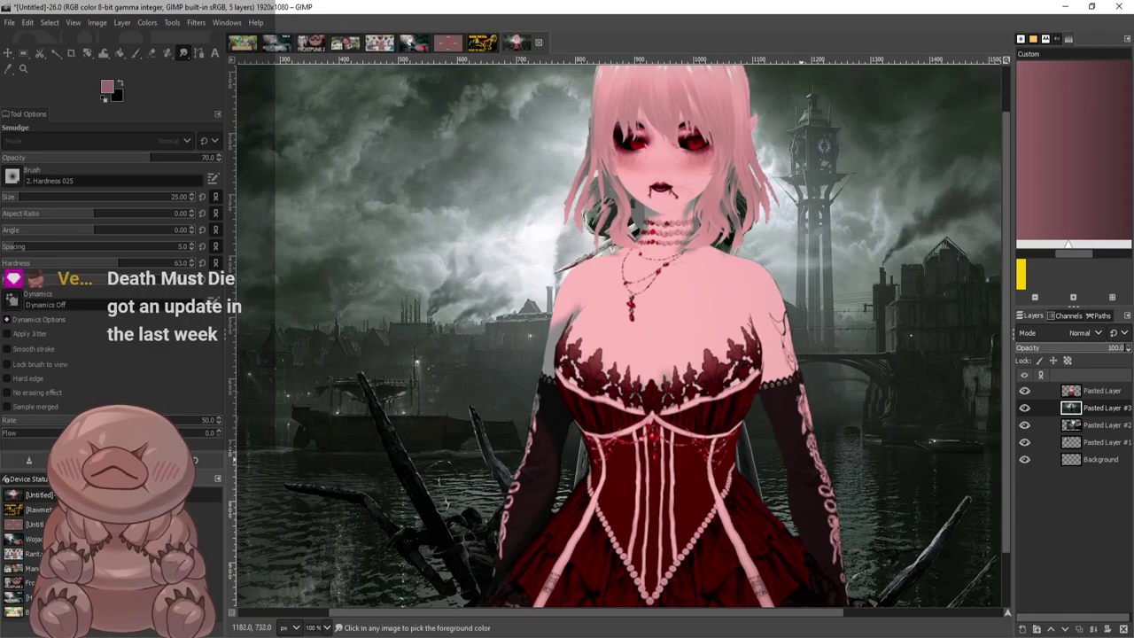
scroll(798, 457, "up", 2)
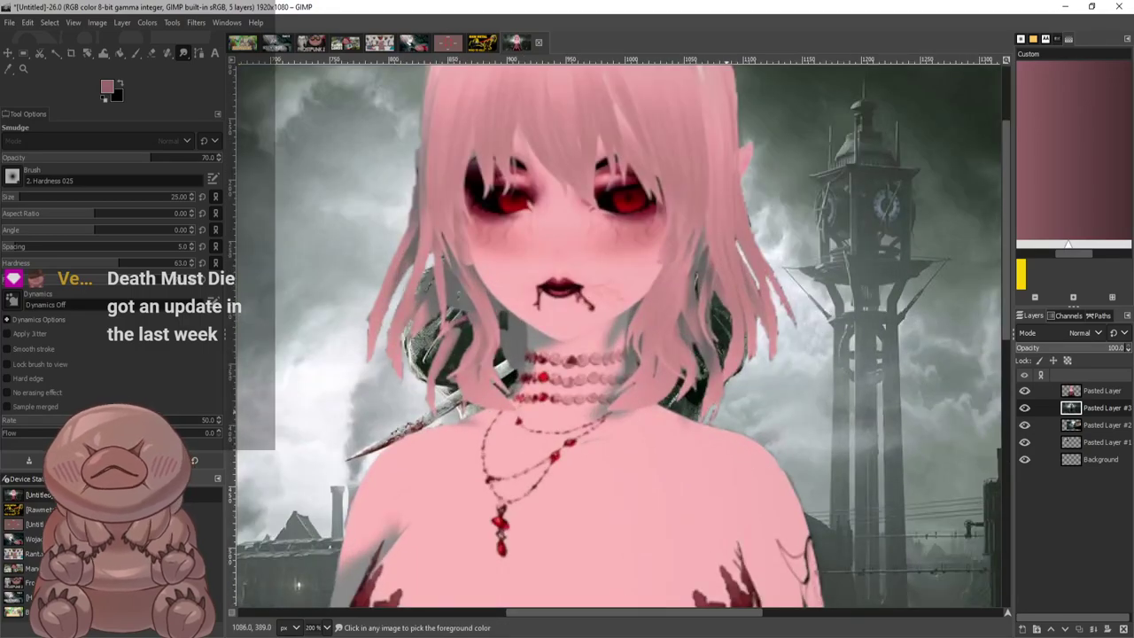
scroll(722, 411, "up", 3)
mouse_move(730, 417)
left_mouse_down()
mouse_move(535, 366)
mouse_move(717, 401)
mouse_move(755, 388)
mouse_move(602, 331)
mouse_move(806, 332)
mouse_move(653, 345)
mouse_move(662, 306)
mouse_move(750, 310)
mouse_move(579, 341)
mouse_move(544, 396)
left_mouse_up()
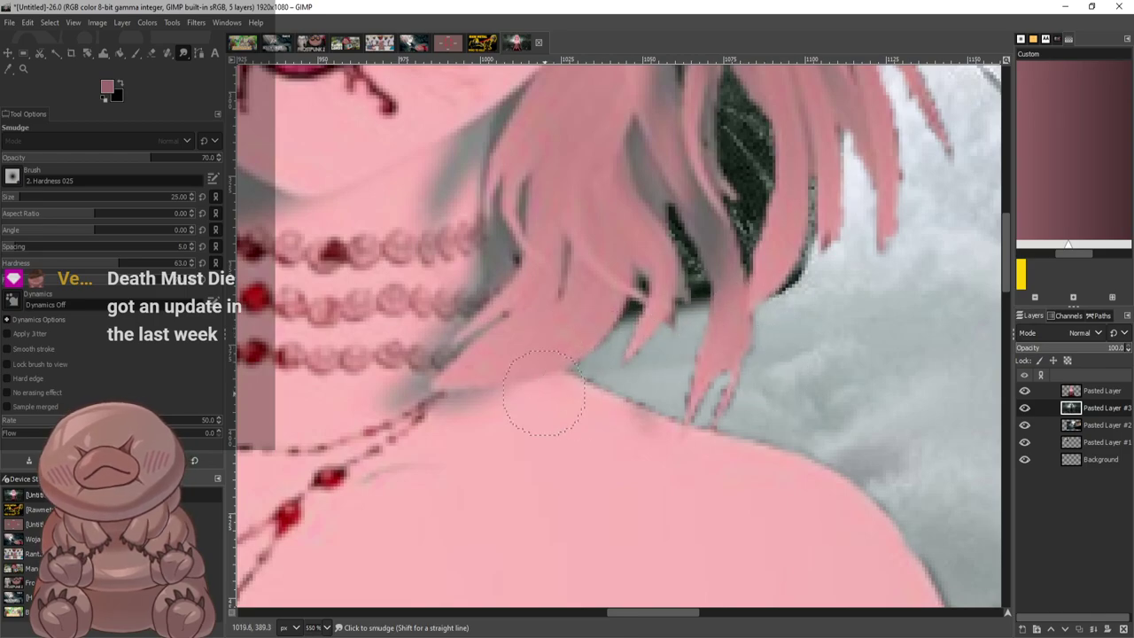
scroll(544, 396, "down", 5)
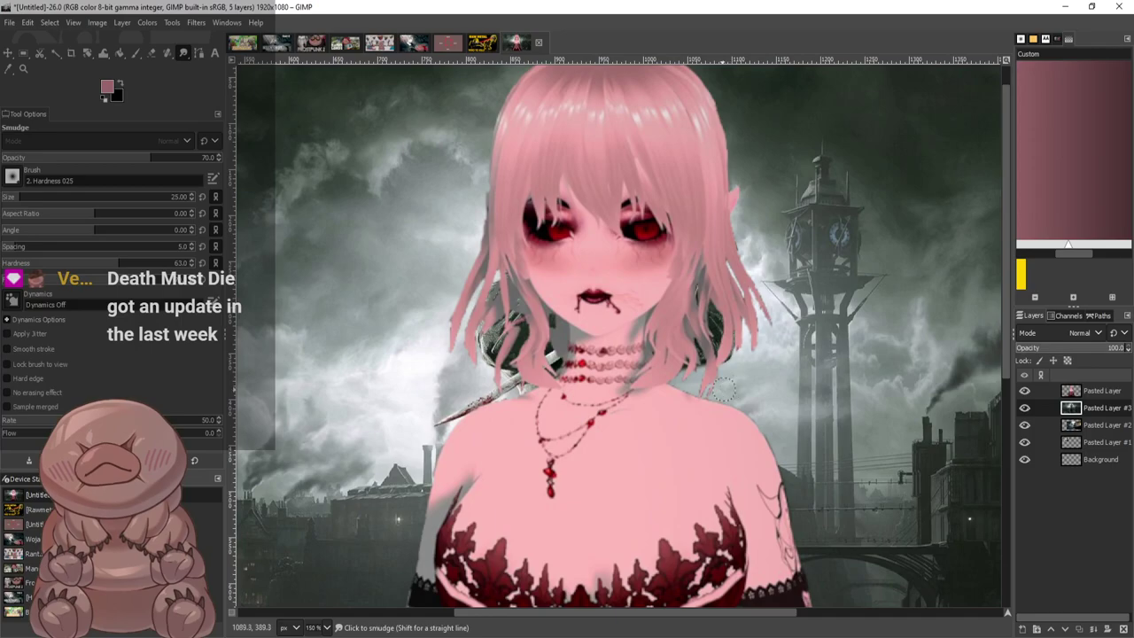
scroll(544, 396, "down", 2)
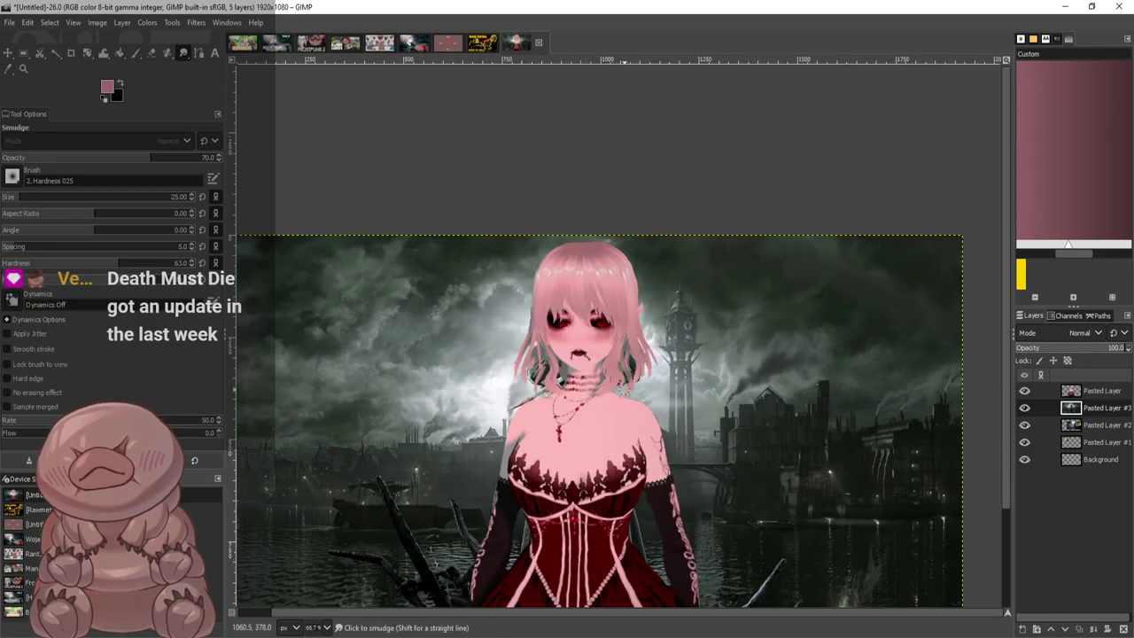
Smudge the tip of the assassin's bloodied blade above the character's shoulder upward into the pale smoke
scroll(626, 387, "up", 6)
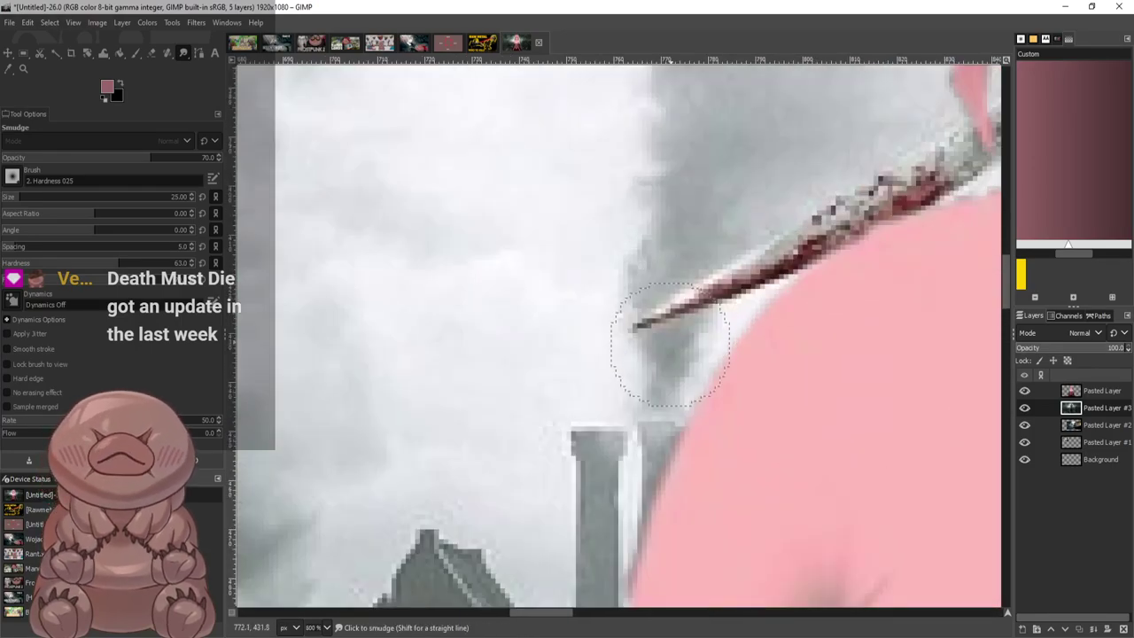
mouse_move(671, 345)
left_mouse_down()
mouse_move(713, 197)
mouse_move(673, 338)
mouse_move(716, 76)
left_mouse_up()
left_click_drag(664, 310, 723, 71)
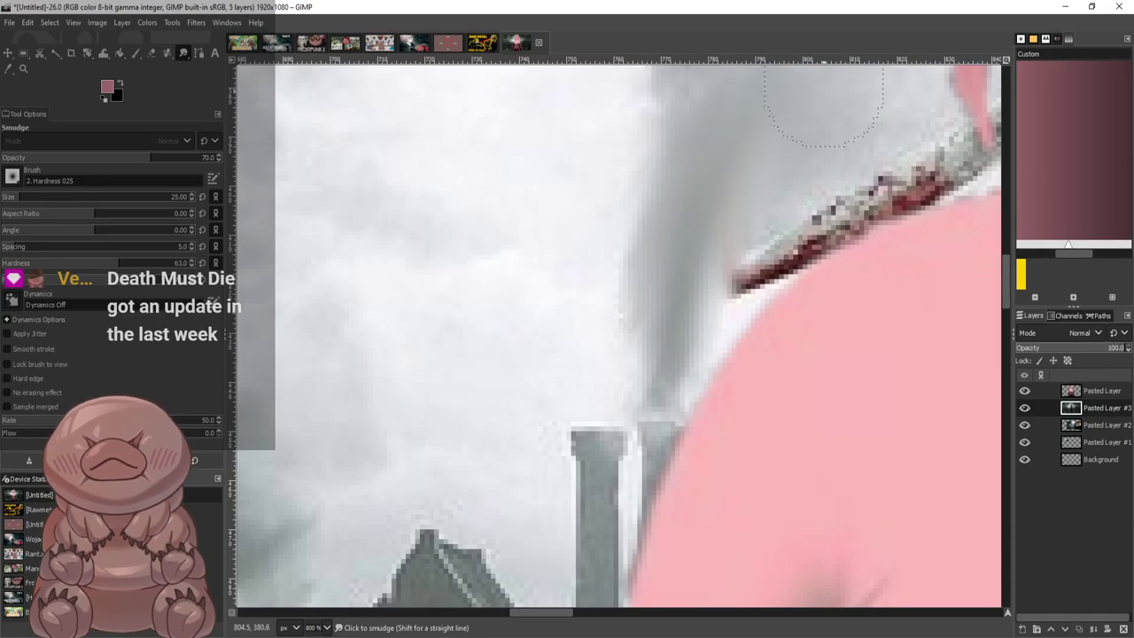
mouse_move(768, 182)
left_mouse_down()
mouse_move(756, 206)
mouse_move(722, 186)
left_mouse_up()
scroll(722, 187, "down", 7)
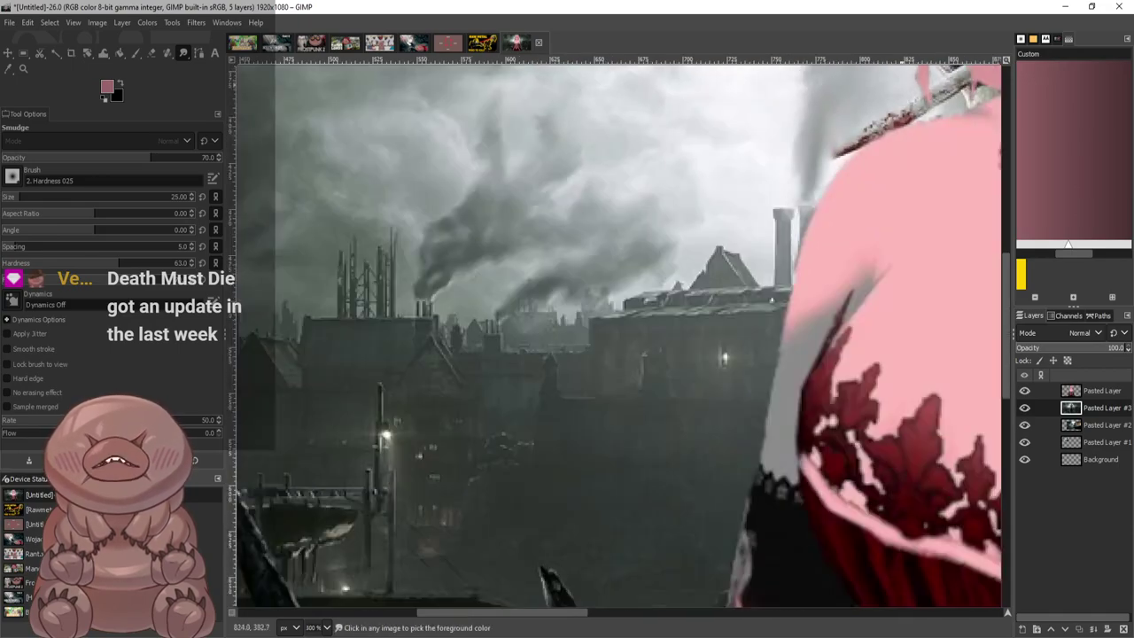
Examine the shoulders, waist, sleeves and skirt of the character for visible remains of the assassin around her outline
scroll(931, 230, "up", 4)
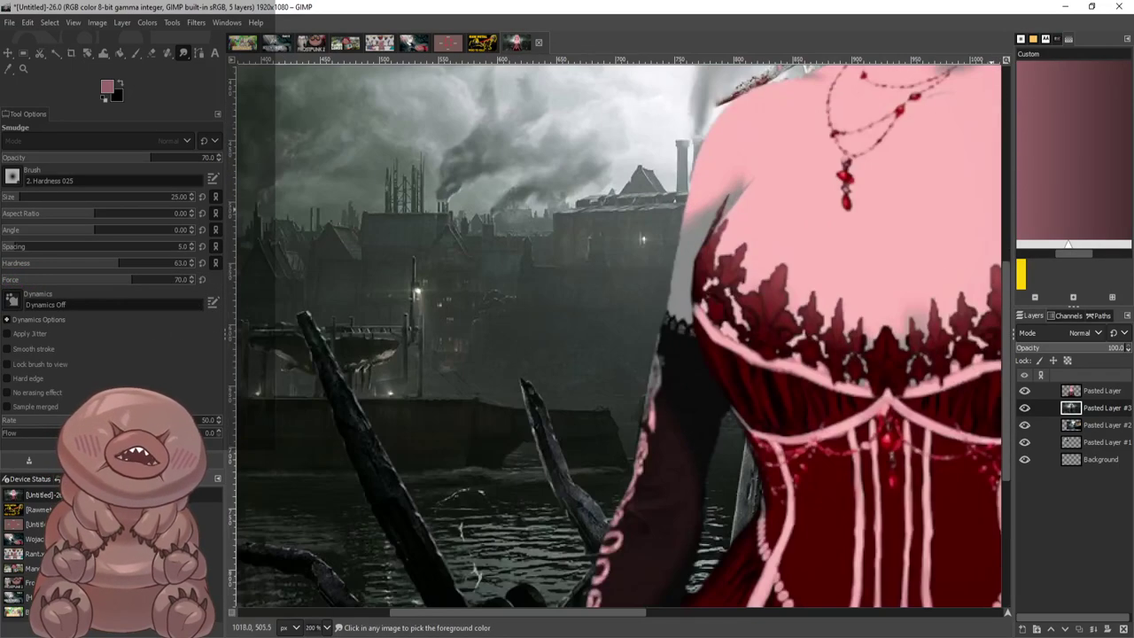
scroll(930, 230, "down", 4)
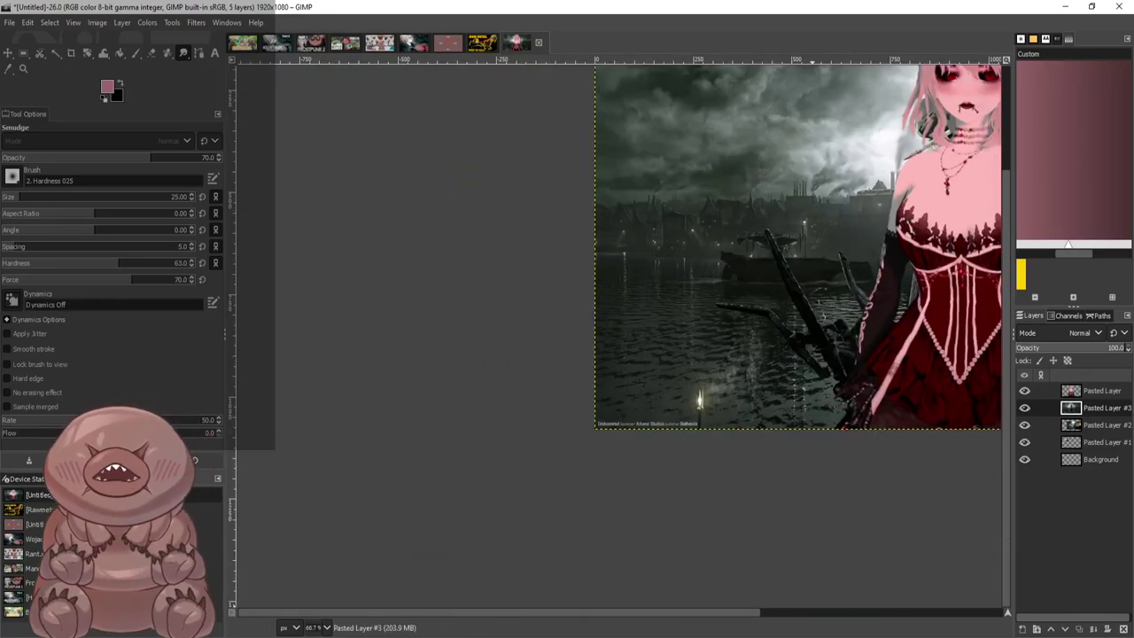
left_click_drag(718, 612, 957, 612)
scroll(594, 308, "up", 2)
scroll(679, 335, "up", 2)
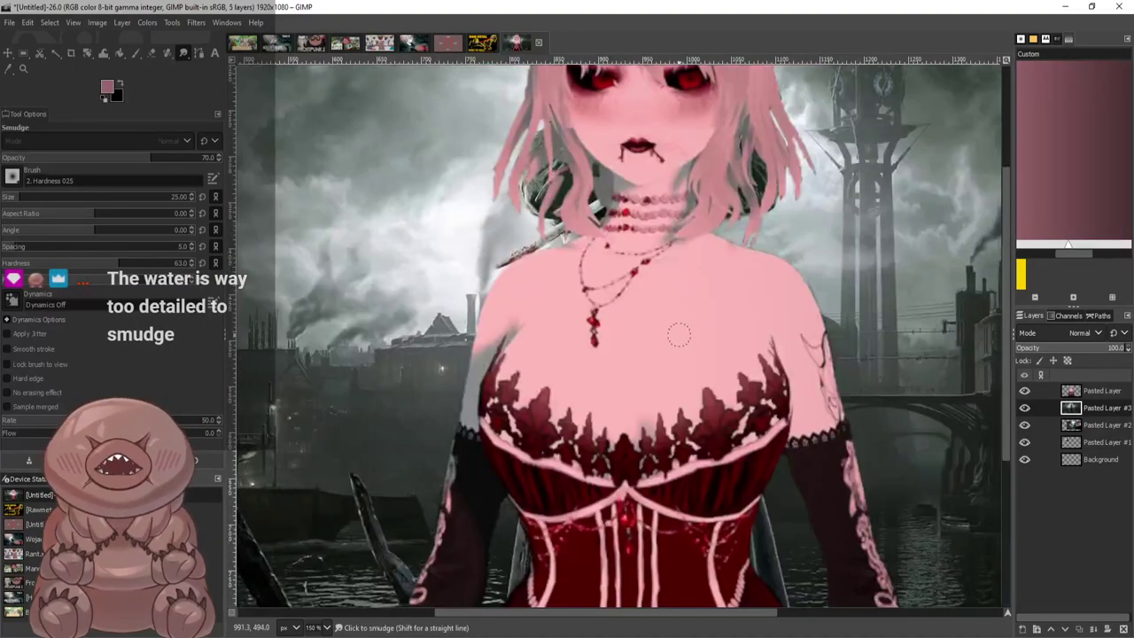
scroll(679, 334, "up", 4)
scroll(682, 394, "down", 10)
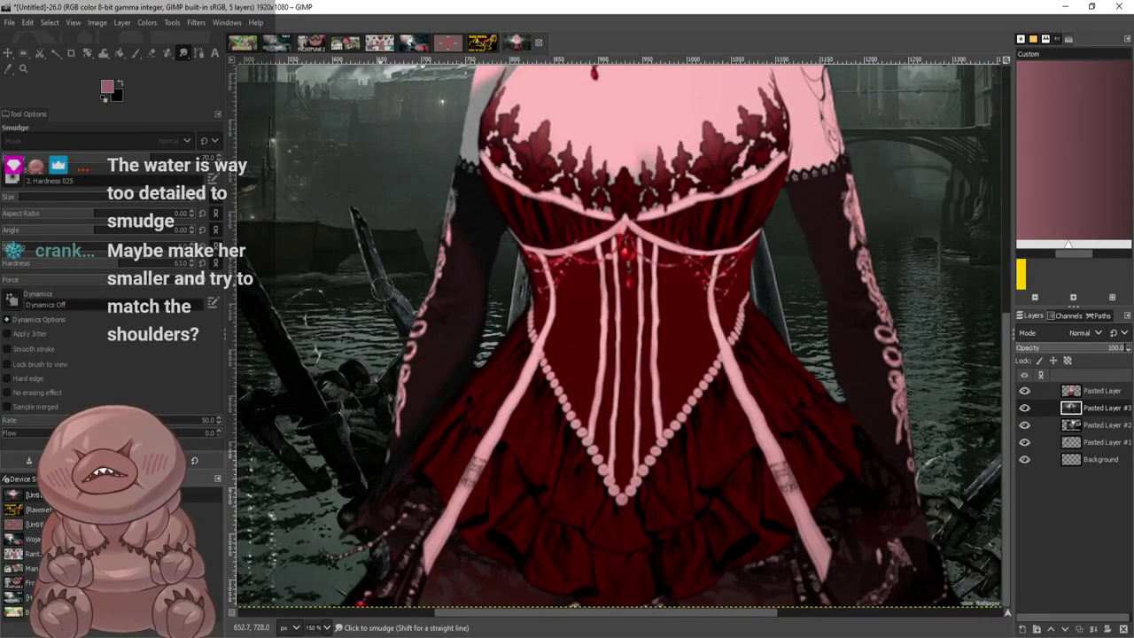
scroll(899, 200, "up", 1)
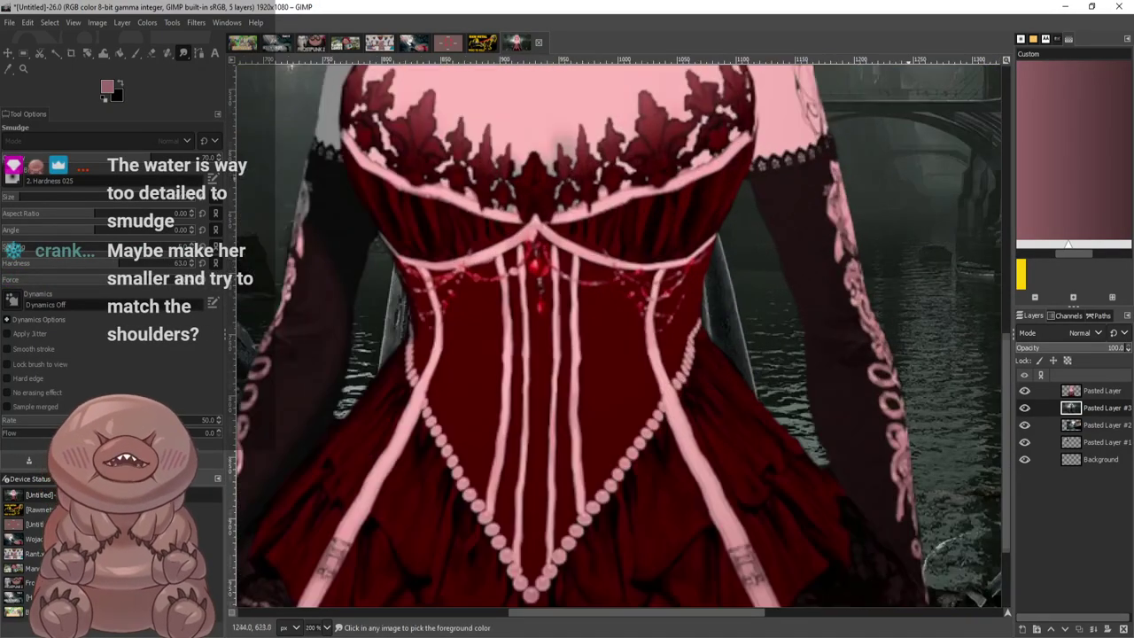
scroll(896, 166, "down", 2)
Smudge the assassin's sleeve detail showing through the gaps between the hair strands on the clock-tower side
scroll(900, 158, "up", 8)
scroll(791, 300, "up", 3)
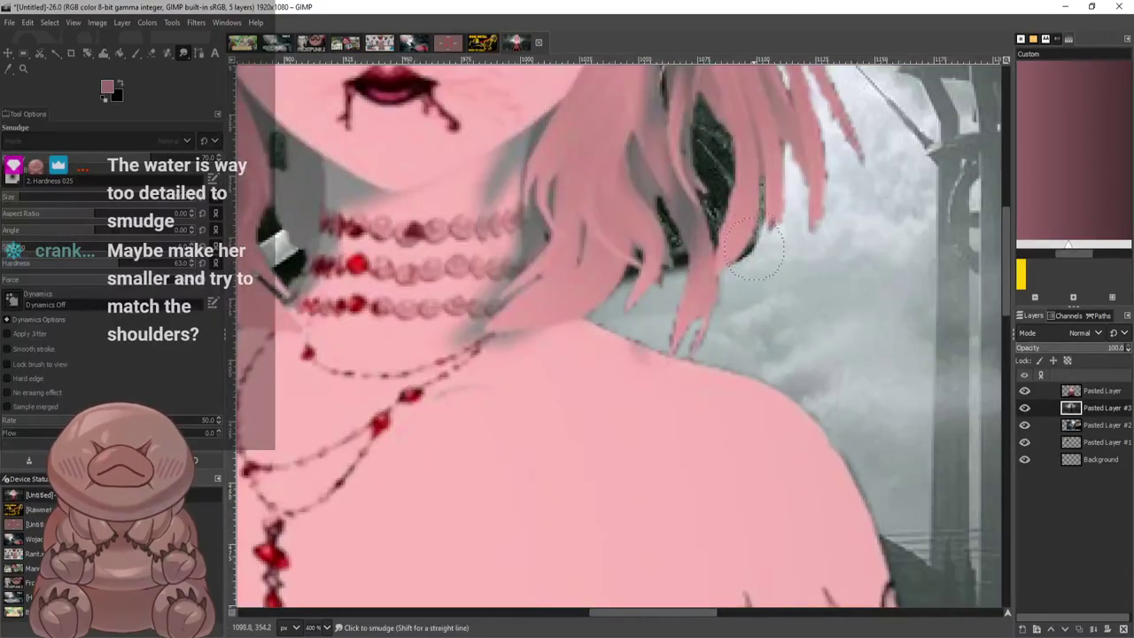
mouse_move(749, 186)
left_mouse_down()
mouse_move(720, 182)
mouse_move(795, 176)
mouse_move(763, 192)
mouse_move(718, 172)
left_mouse_up()
left_click_drag(776, 138, 722, 133)
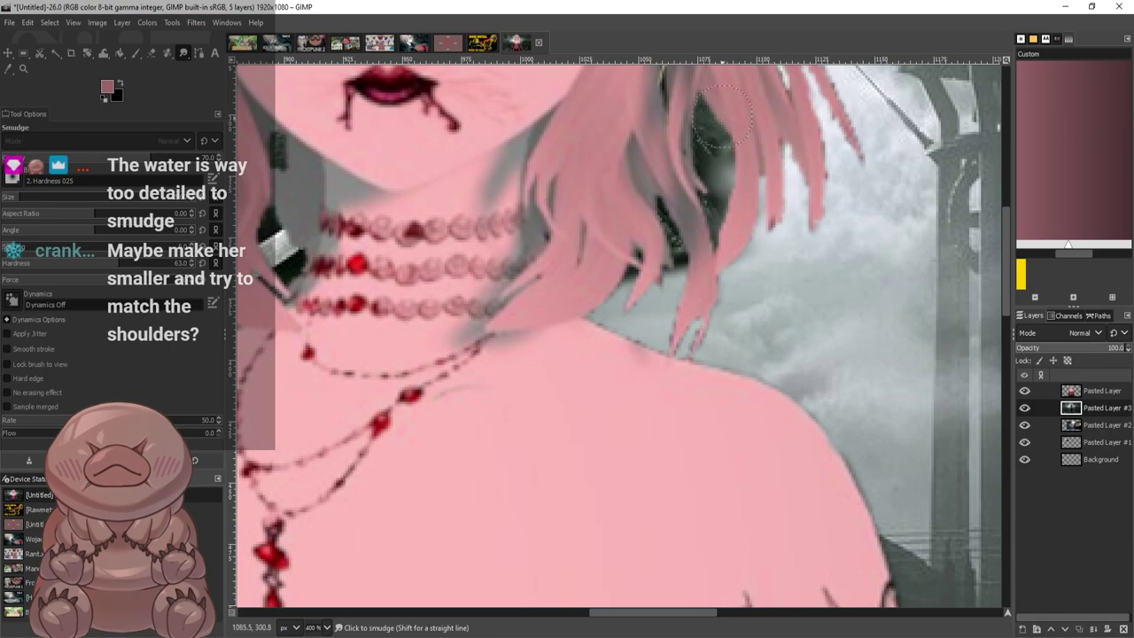
scroll(774, 134, "up", 3)
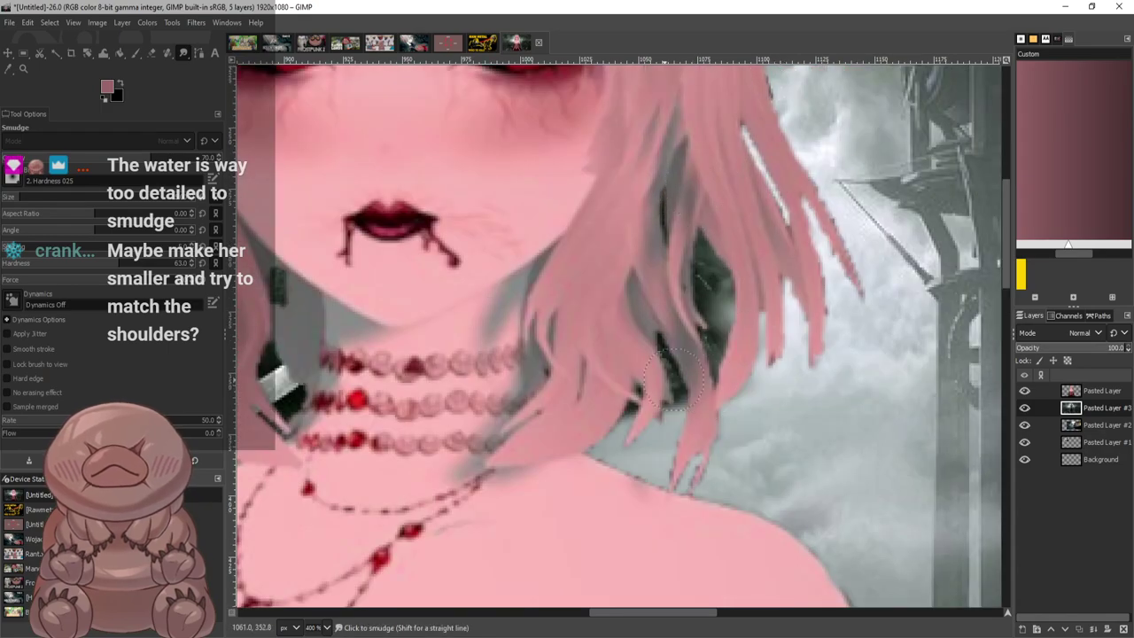
mouse_move(676, 243)
left_mouse_down()
mouse_move(704, 297)
mouse_move(650, 224)
left_mouse_up()
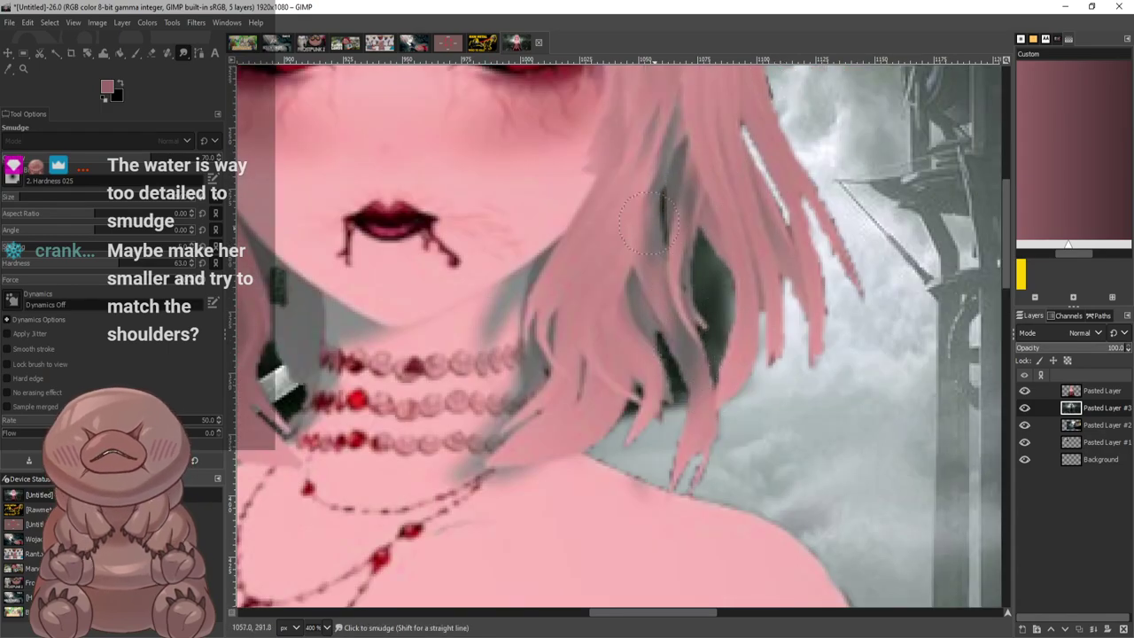
Spread the dark sleeve shade down to the shoulder line and outward past the hair tips on the clock-tower side
mouse_move(678, 381)
left_mouse_down()
mouse_move(624, 441)
mouse_move(651, 431)
mouse_move(591, 469)
left_mouse_up()
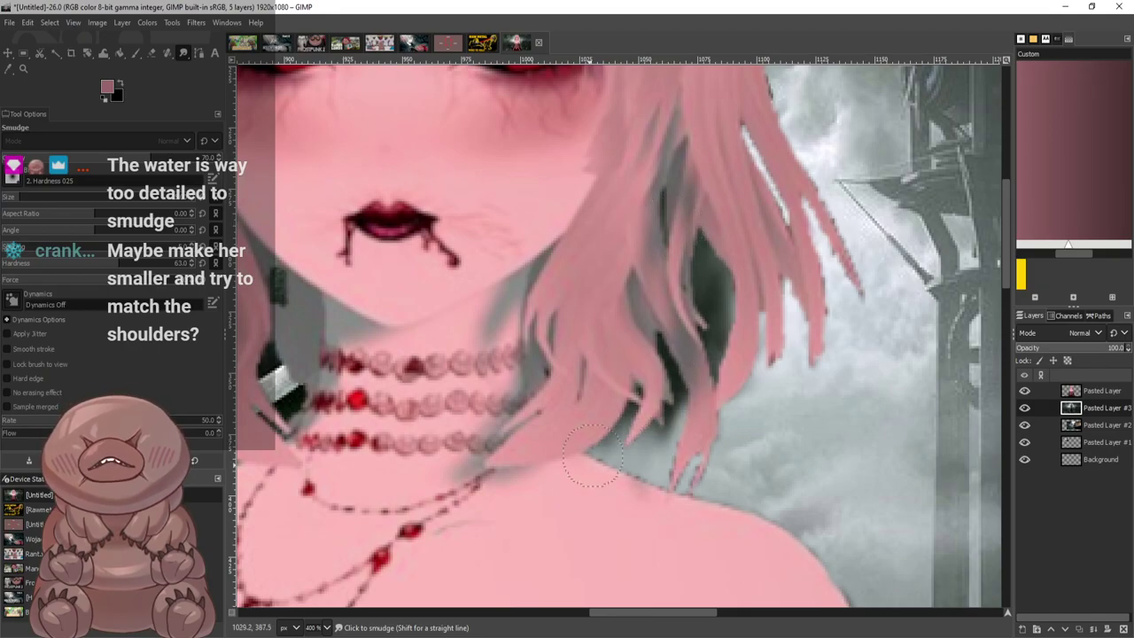
mouse_move(689, 366)
left_mouse_down()
mouse_move(628, 486)
mouse_move(621, 439)
mouse_move(611, 443)
left_mouse_up()
mouse_move(769, 423)
left_mouse_down()
mouse_move(663, 271)
mouse_move(653, 287)
mouse_move(780, 239)
left_mouse_up()
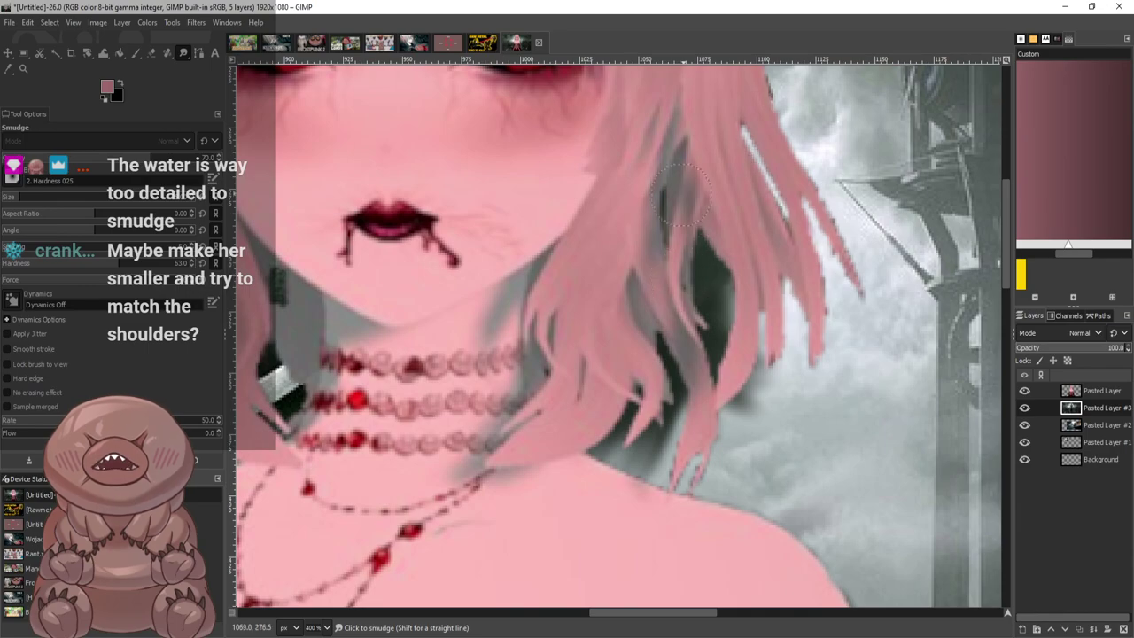
scroll(502, 333, "down", 3)
scroll(517, 250, "up", 1)
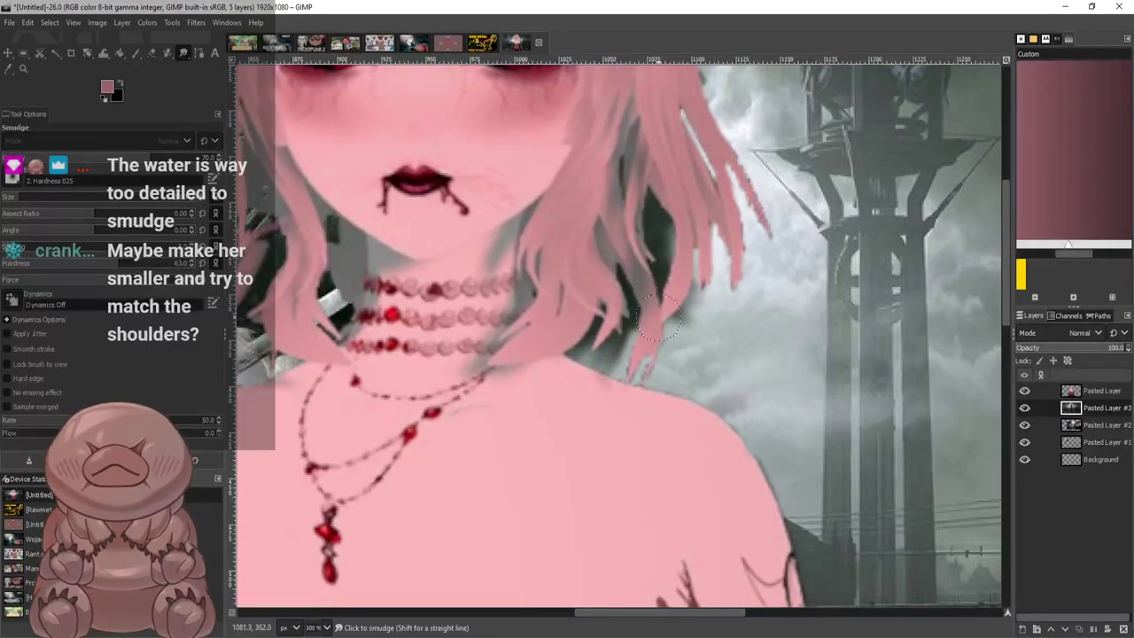
mouse_move(659, 317)
left_mouse_down()
mouse_move(651, 356)
mouse_move(613, 332)
mouse_move(670, 399)
mouse_move(587, 356)
mouse_move(607, 388)
mouse_move(655, 360)
mouse_move(650, 307)
mouse_move(718, 357)
mouse_move(655, 353)
mouse_move(700, 341)
mouse_move(760, 355)
mouse_move(707, 291)
mouse_move(663, 286)
mouse_move(718, 262)
mouse_move(701, 224)
mouse_move(644, 246)
mouse_move(682, 190)
mouse_move(713, 107)
mouse_move(679, 281)
mouse_move(721, 333)
mouse_move(651, 343)
mouse_move(667, 366)
mouse_move(619, 361)
mouse_move(635, 375)
mouse_move(606, 390)
mouse_move(578, 366)
left_mouse_up()
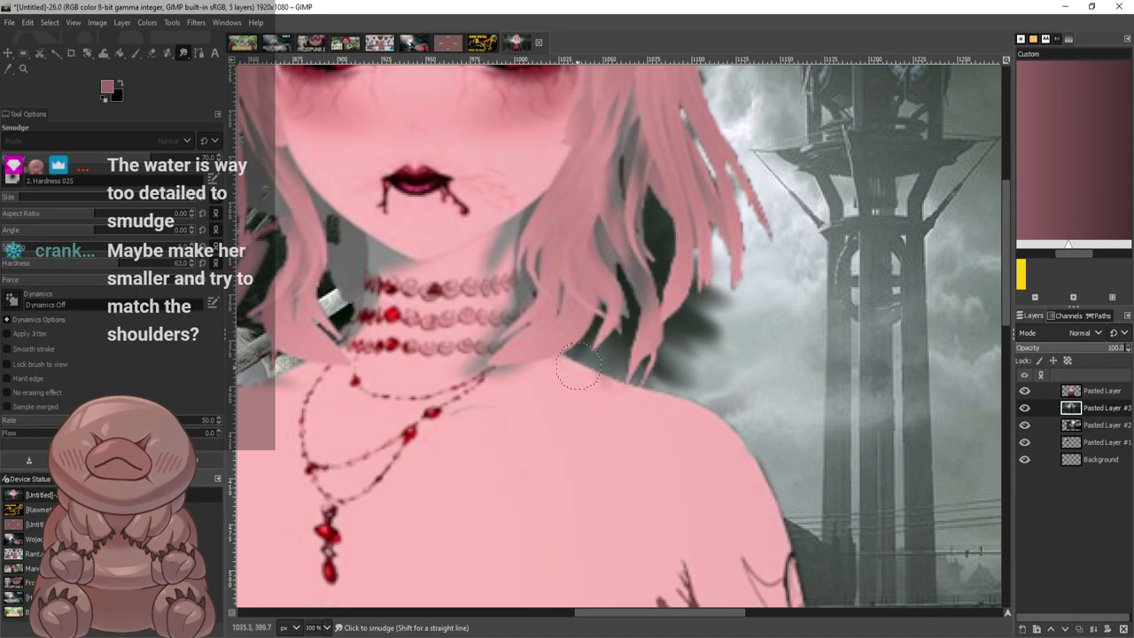
Smudge the dark shade upward along the outer hair edge, from the hair tips towards the pointed ear
key("1")
key("2")
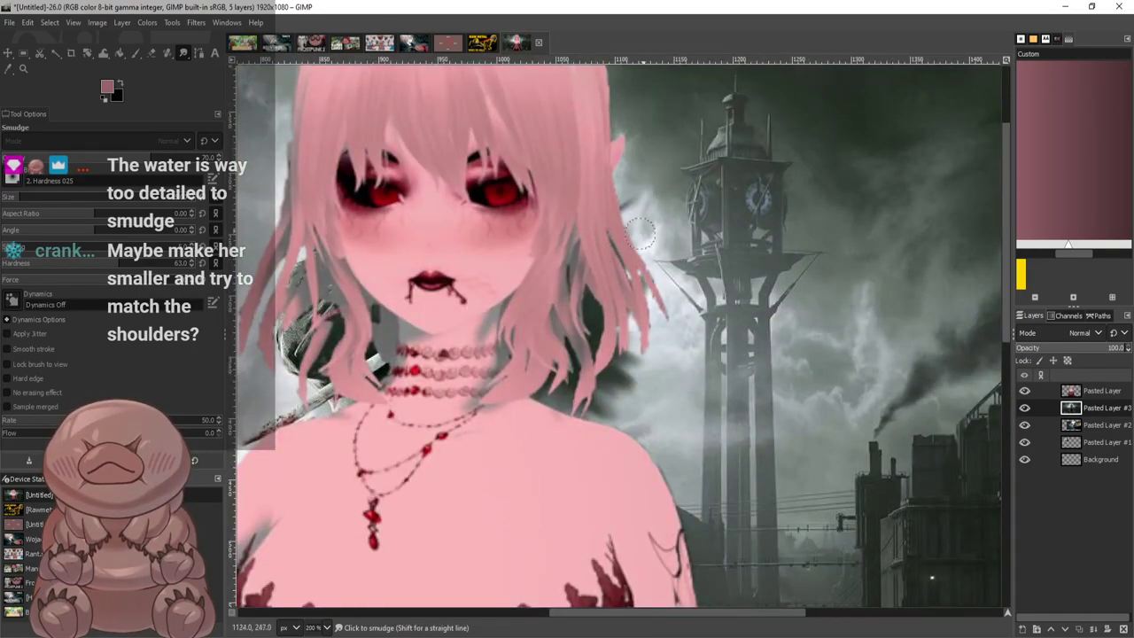
scroll(592, 327, "up", 3)
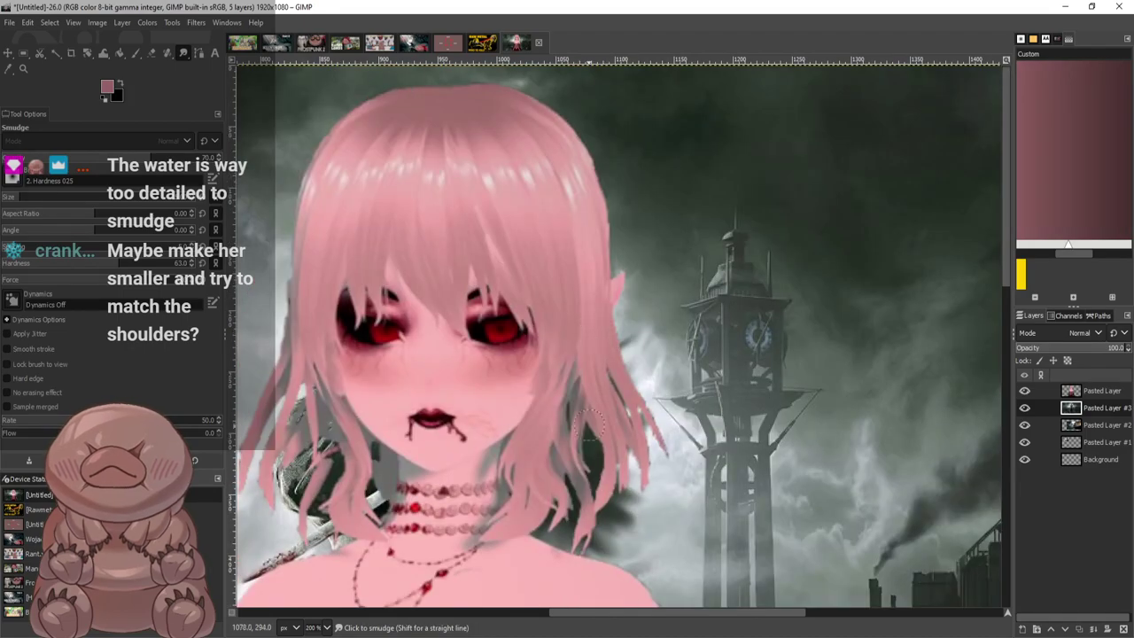
key("3")
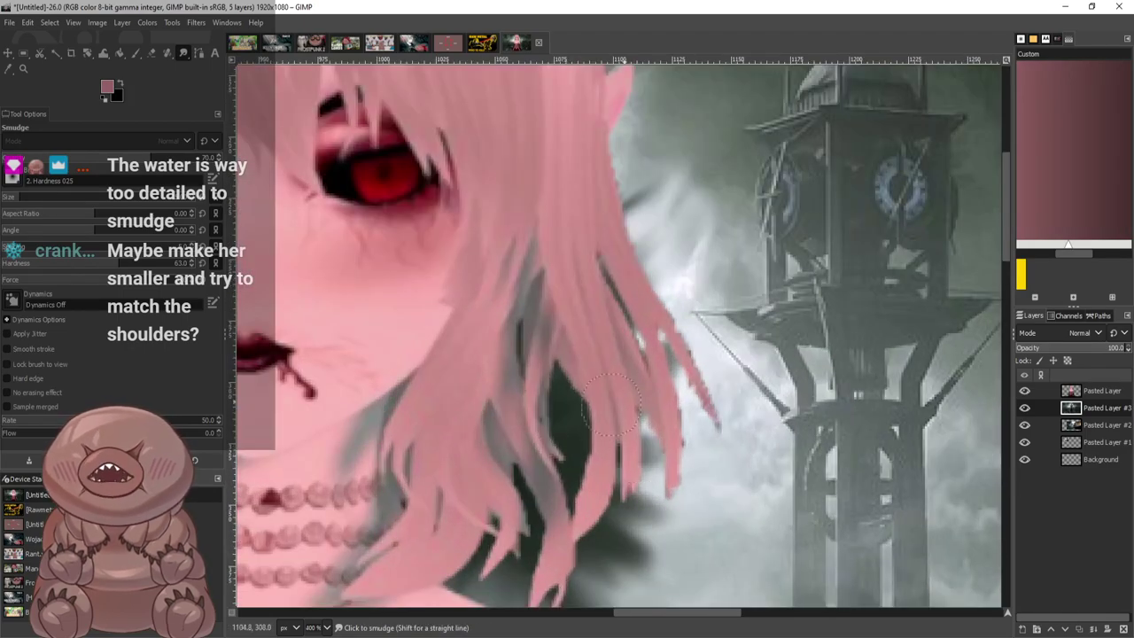
mouse_move(626, 309)
left_mouse_down()
mouse_move(616, 239)
mouse_move(654, 196)
mouse_move(582, 233)
mouse_move(594, 212)
mouse_move(632, 196)
mouse_move(627, 249)
mouse_move(600, 294)
mouse_move(708, 285)
mouse_move(614, 353)
mouse_move(636, 357)
mouse_move(668, 300)
mouse_move(647, 272)
mouse_move(675, 244)
mouse_move(604, 248)
mouse_move(606, 213)
mouse_move(594, 227)
mouse_move(636, 230)
mouse_move(669, 179)
mouse_move(647, 154)
mouse_move(614, 178)
mouse_move(606, 202)
mouse_move(607, 177)
mouse_move(656, 111)
left_mouse_up()
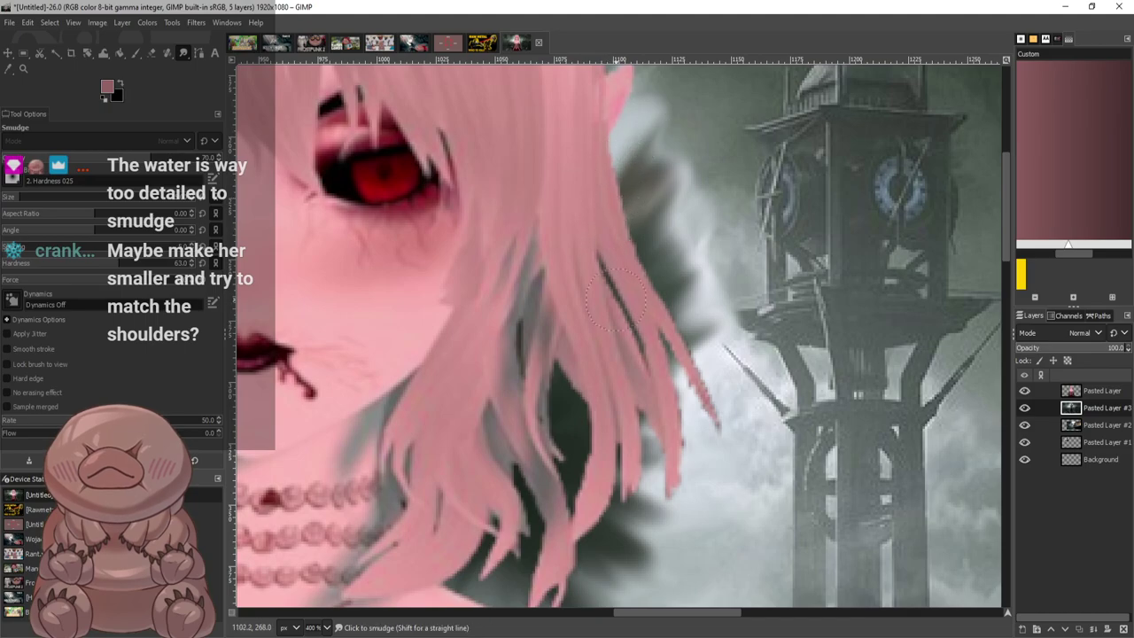
mouse_move(637, 221)
left_mouse_down()
mouse_move(654, 146)
mouse_move(620, 142)
mouse_move(622, 124)
mouse_move(650, 93)
mouse_move(605, 133)
left_mouse_up()
Blend the dark shade beneath and beside the pointed ear into the clouds along the hair edge
scroll(596, 160, "up", 5)
scroll(595, 160, "down", 3)
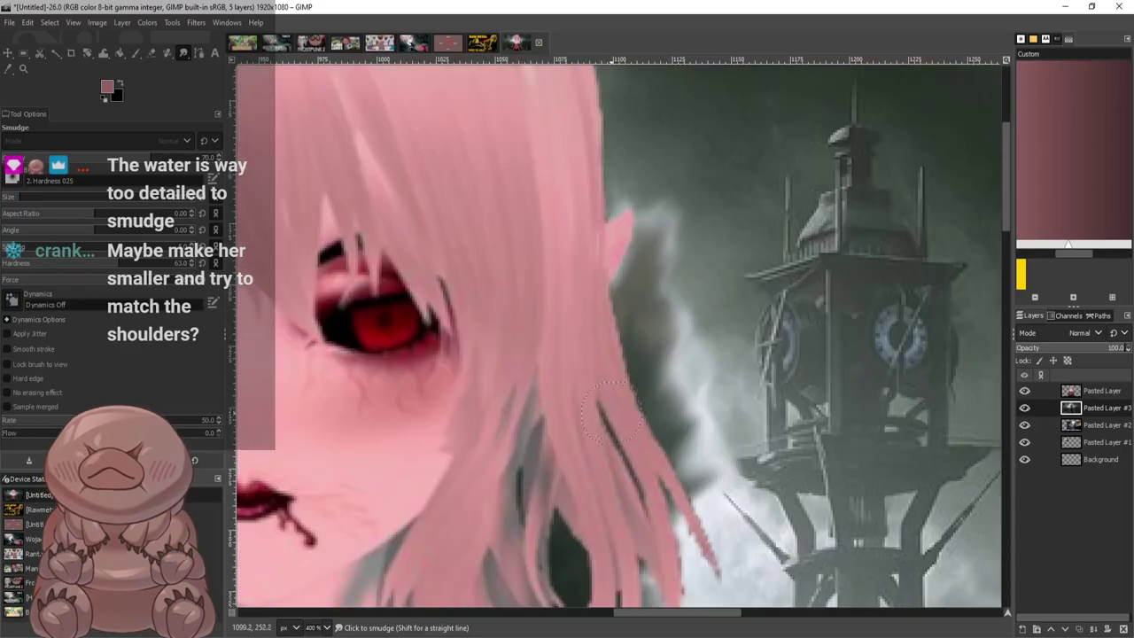
mouse_move(621, 281)
left_mouse_down()
mouse_move(661, 176)
mouse_move(621, 245)
mouse_move(657, 154)
mouse_move(610, 236)
mouse_move(639, 241)
mouse_move(595, 166)
left_mouse_up()
scroll(596, 166, "down", 5)
scroll(570, 452, "up", 3)
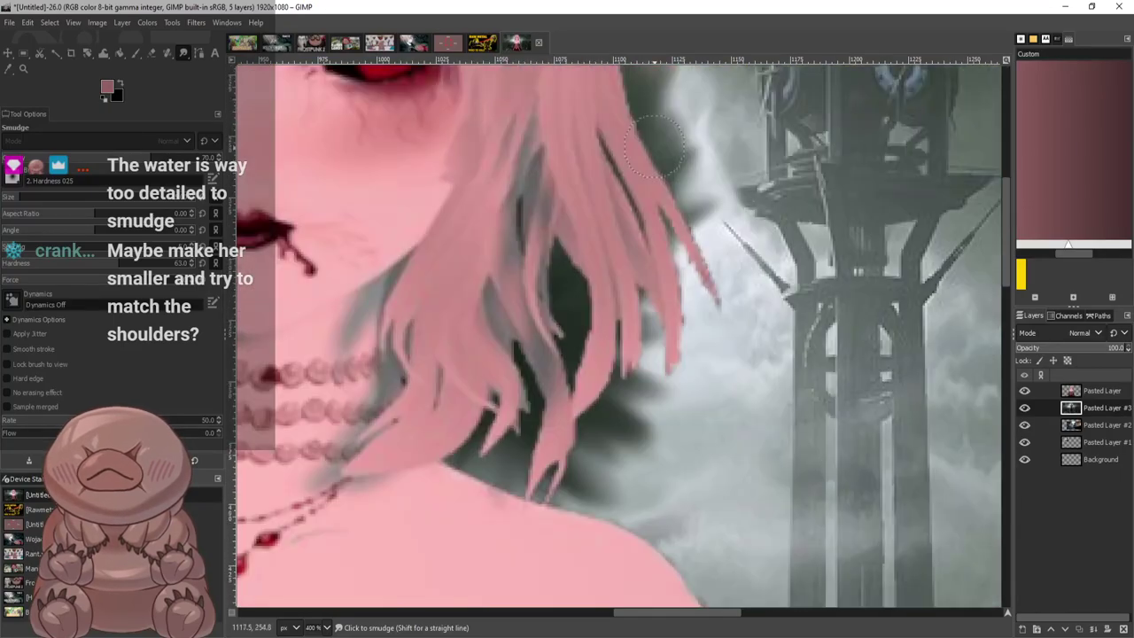
scroll(594, 210, "up", 3)
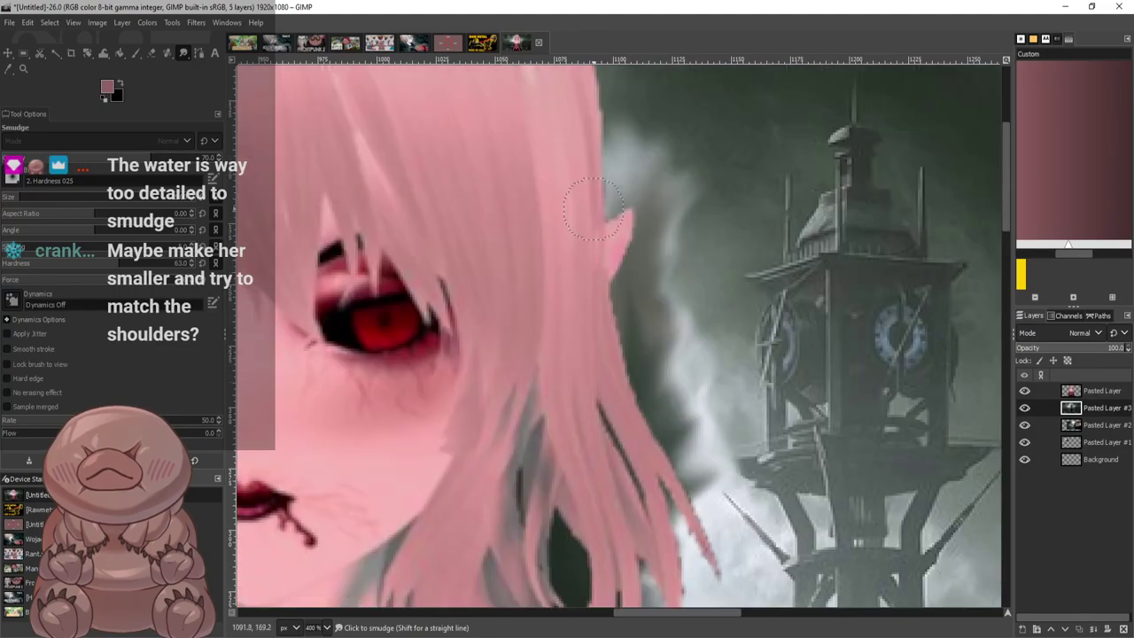
left_click_drag(624, 276, 633, 288)
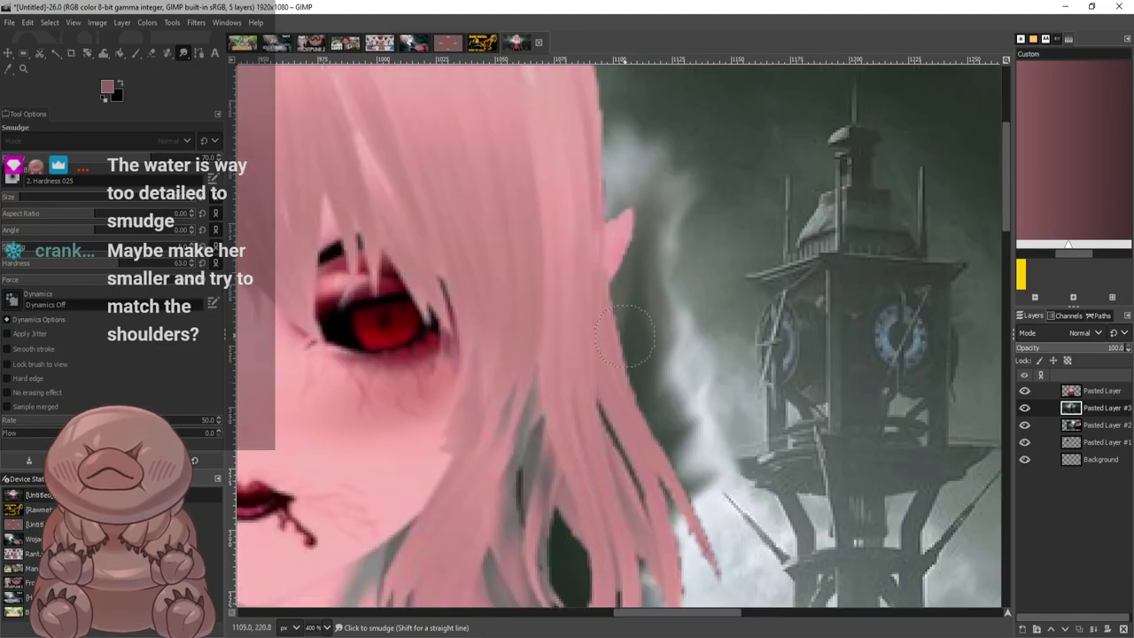
Extend the smudged dark shade outward around the hair tips facing the clock tower
key("1")
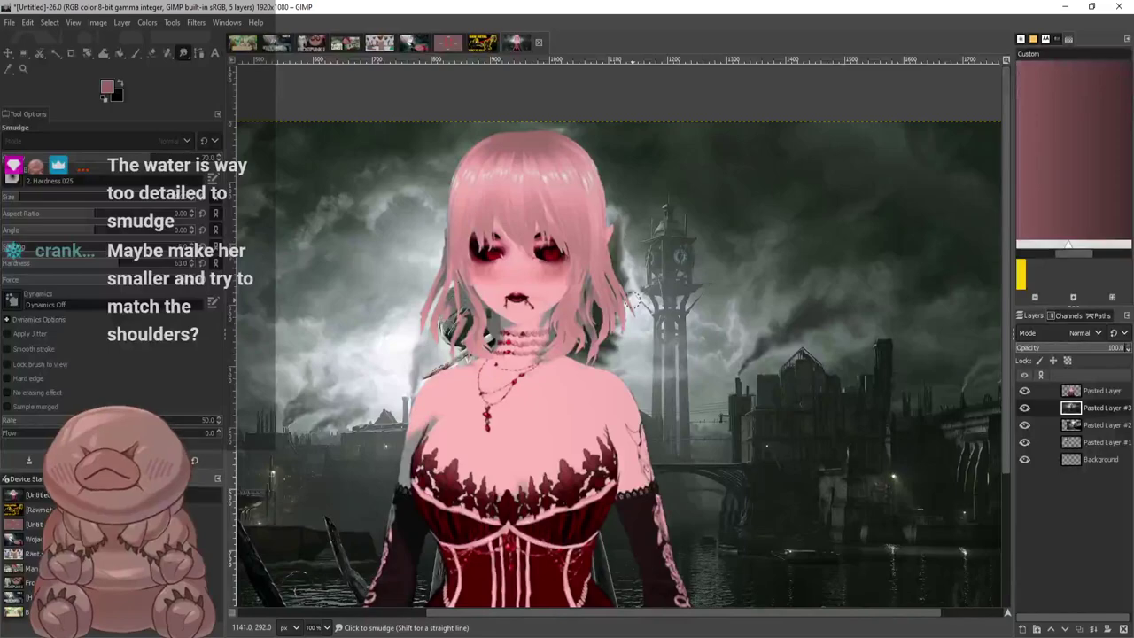
scroll(483, 285, "up", 1)
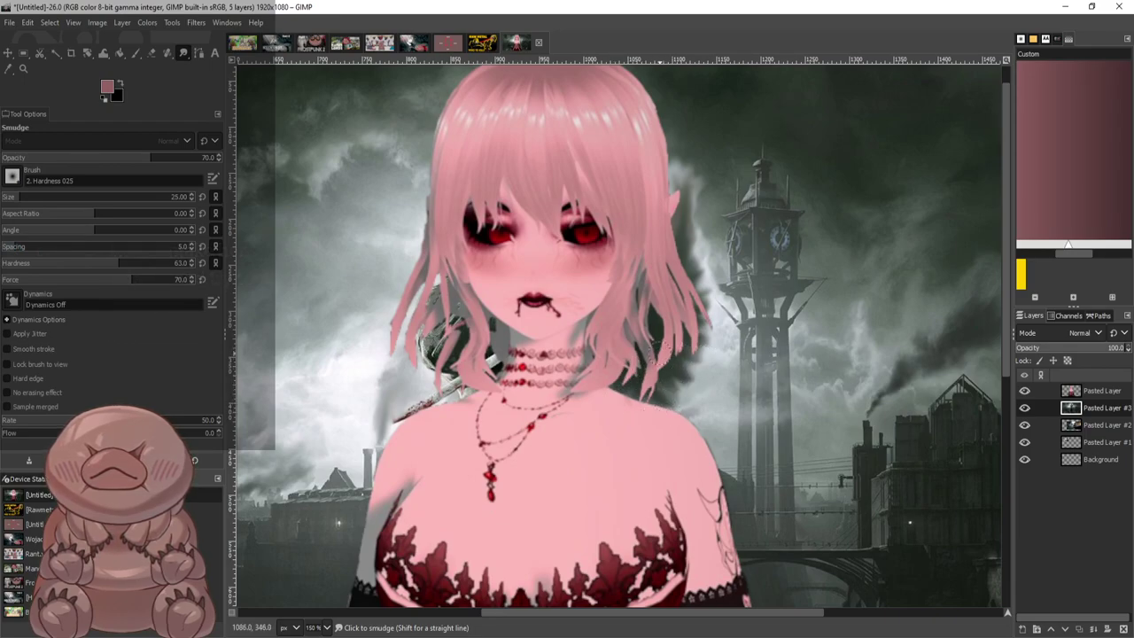
scroll(674, 379, "down", 3)
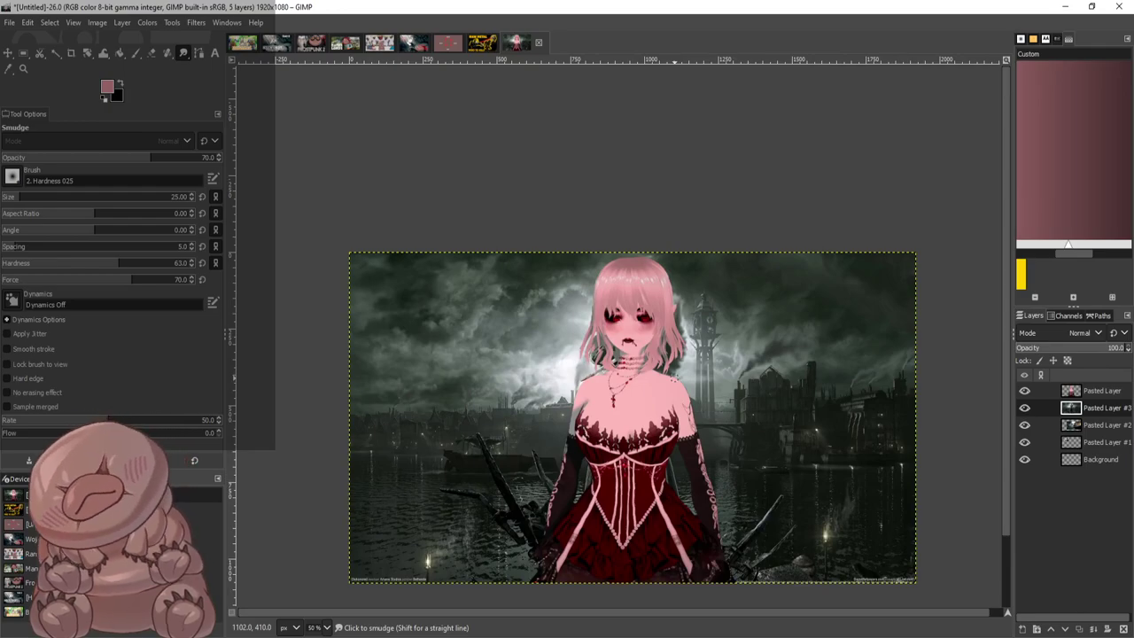
scroll(676, 374, "up", 6)
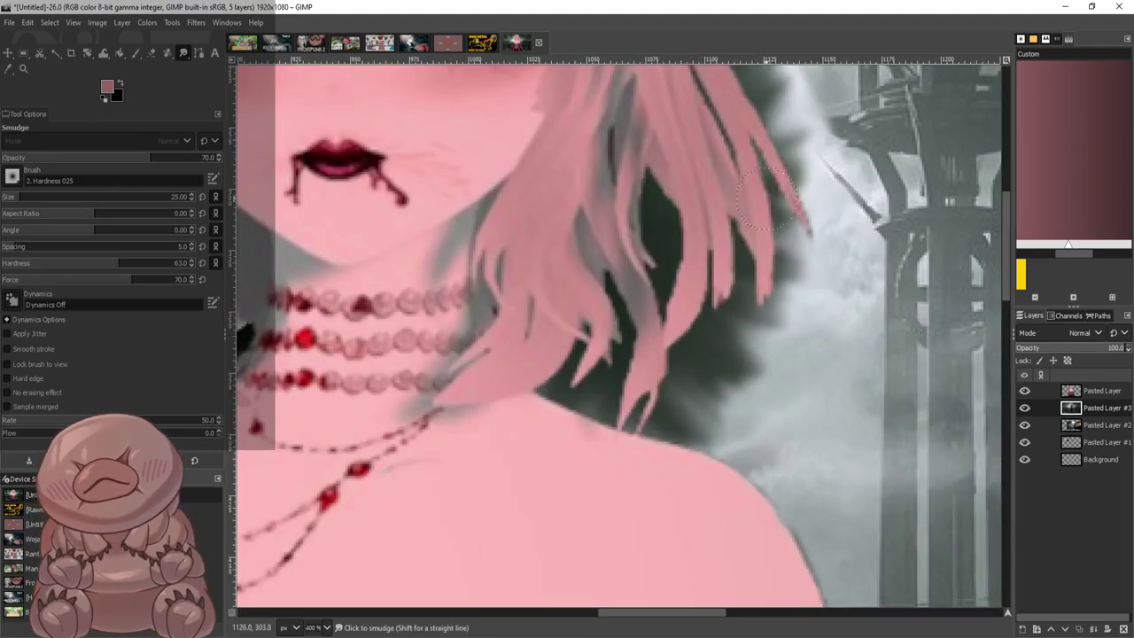
mouse_move(764, 196)
left_mouse_down()
mouse_move(800, 219)
mouse_move(792, 195)
mouse_move(816, 273)
mouse_move(767, 229)
mouse_move(763, 249)
mouse_move(797, 312)
mouse_move(758, 296)
mouse_move(732, 311)
mouse_move(750, 329)
mouse_move(746, 305)
mouse_move(771, 288)
mouse_move(781, 166)
mouse_move(807, 168)
mouse_move(795, 149)
mouse_move(749, 149)
mouse_move(787, 114)
left_mouse_up()
left_click(483, 43)
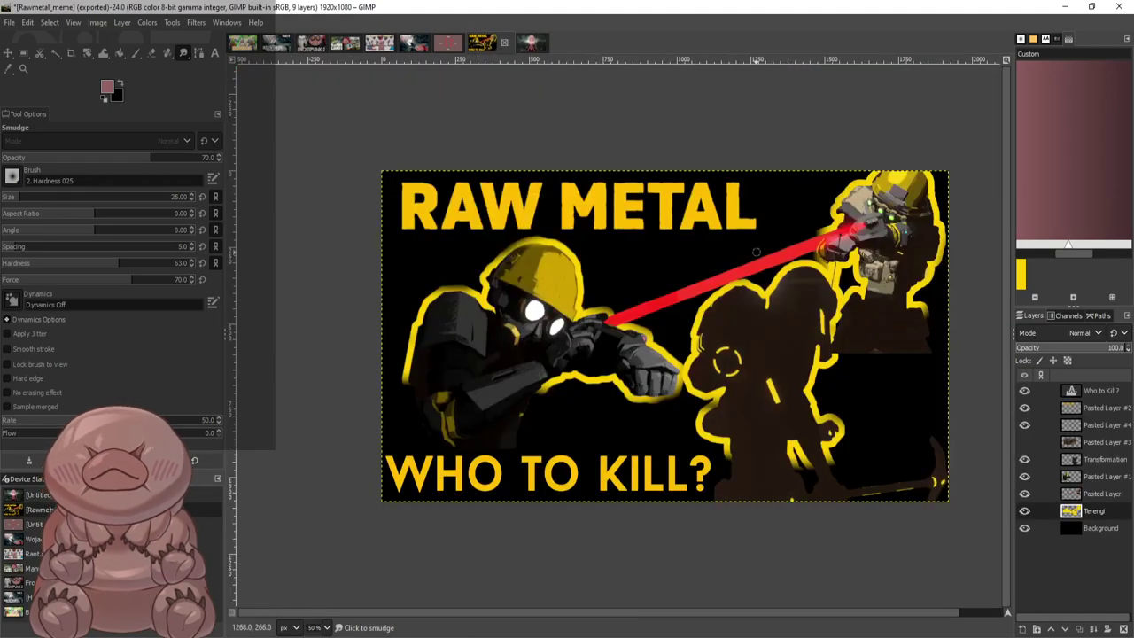
key("ctrl+shift+Tab")
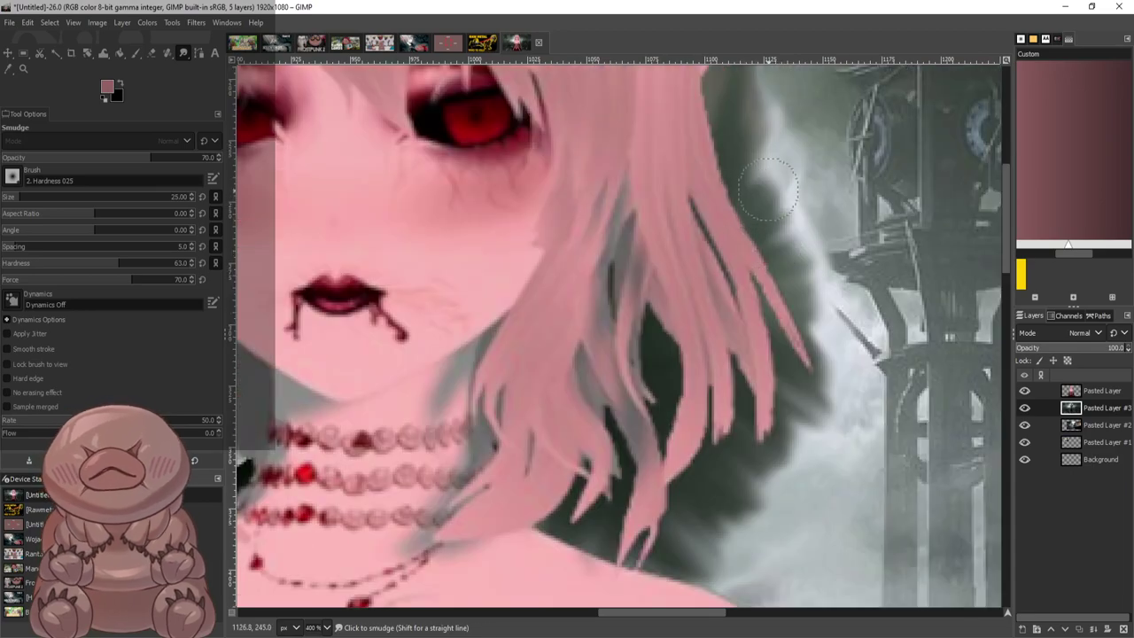
Smudge the dark shade up behind the pointed ear and over the bright cloud beside the upper hair
mouse_move(746, 138)
left_mouse_down()
mouse_move(797, 212)
mouse_move(792, 234)
mouse_move(758, 146)
left_mouse_up()
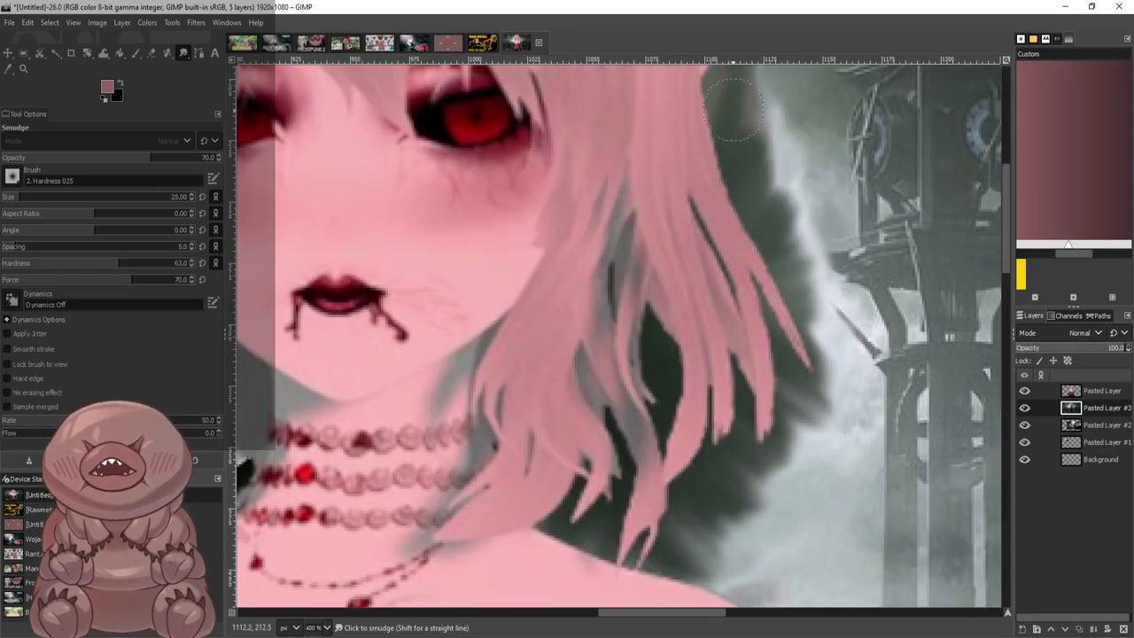
scroll(700, 115, "up", 5)
left_click_drag(703, 289, 737, 211)
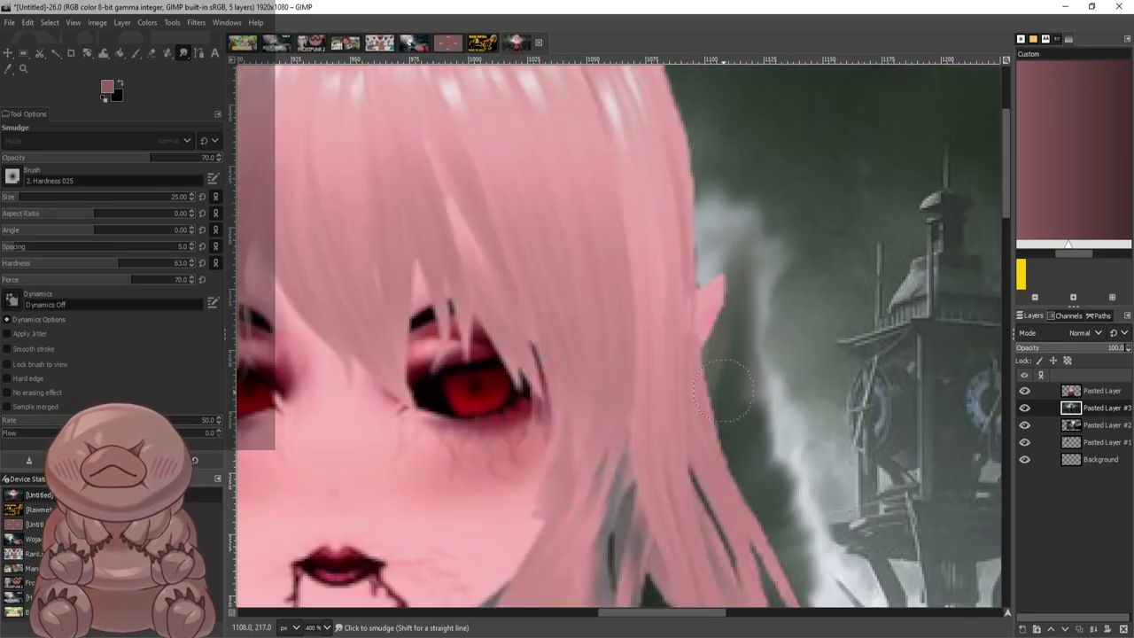
left_click_drag(724, 385, 721, 191)
left_click_drag(715, 330, 708, 164)
left_click_drag(708, 277, 688, 122)
Hide the character layer and inspect the smudged areas around the assassin on the harbour artwork
scroll(705, 283, "down", 3)
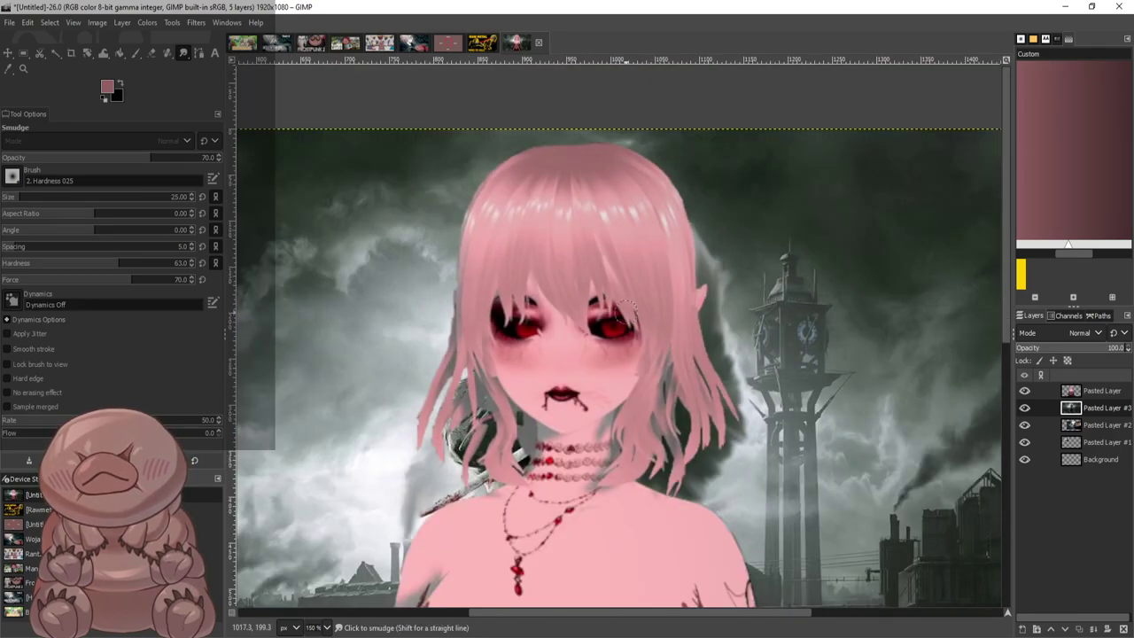
left_click(1024, 391)
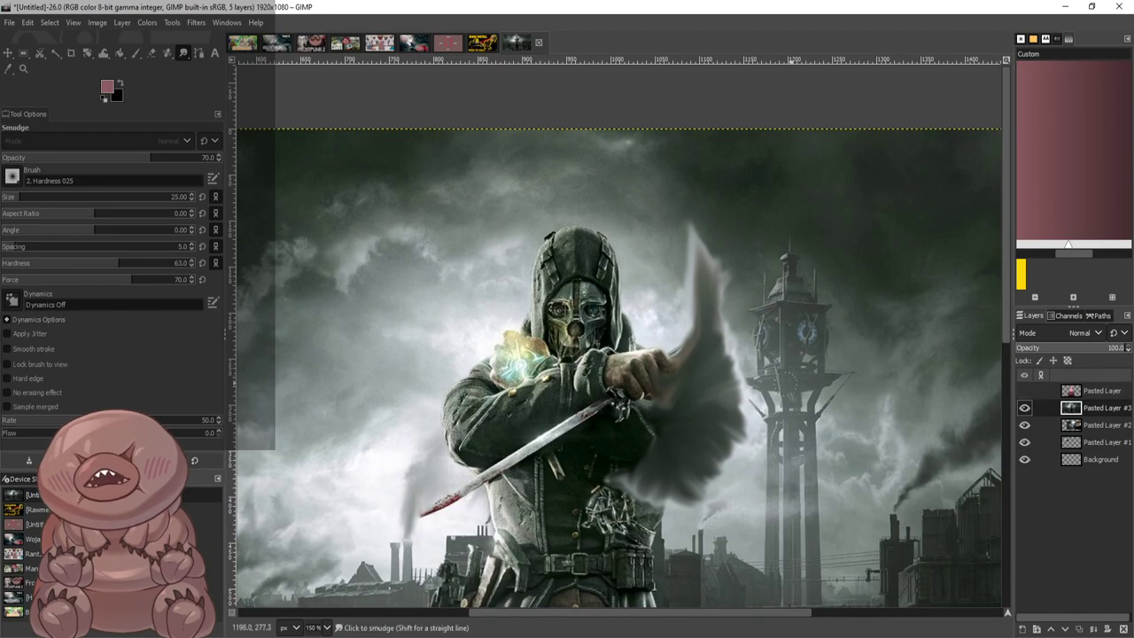
scroll(749, 394, "up", 2)
scroll(704, 365, "down", 2)
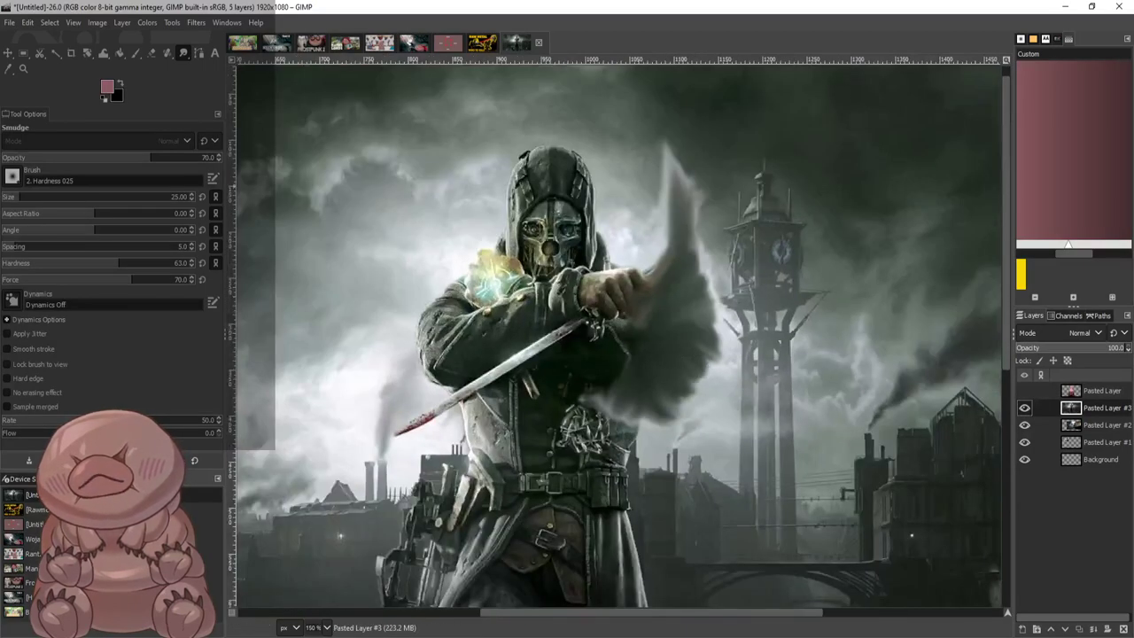
Select a 134 × 176 px rectangle around the smudged dark patch beside the outstretched fist and copy it
key("r")
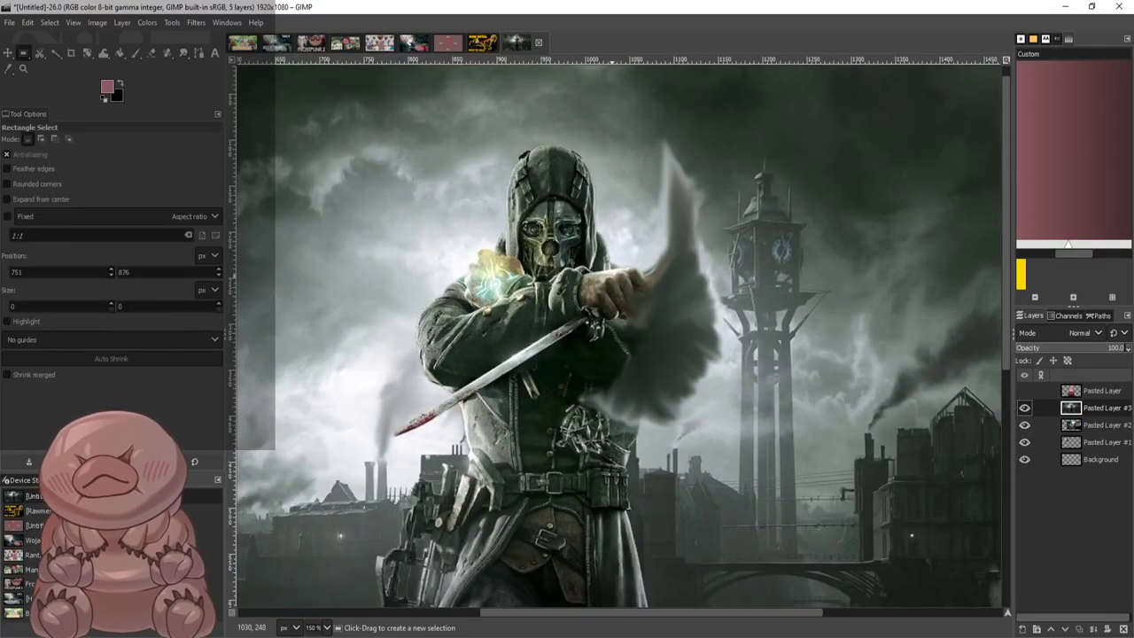
left_click_drag(608, 282, 733, 417)
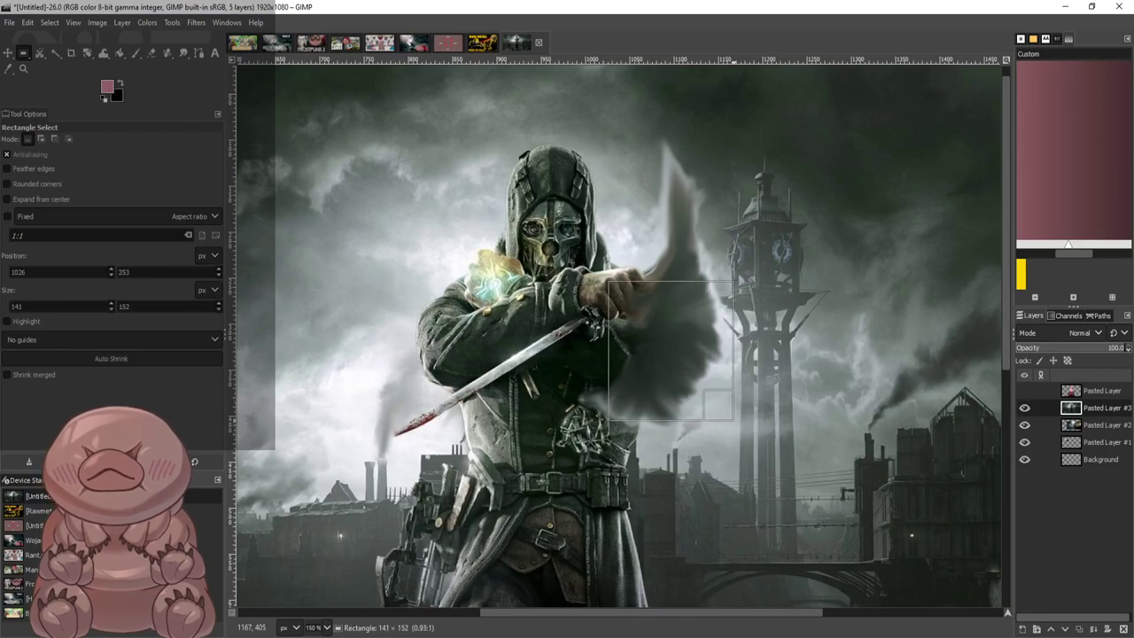
mouse_move(672, 284)
left_mouse_down()
mouse_move(675, 220)
mouse_move(675, 270)
left_mouse_up()
left_click_drag(718, 334, 712, 334)
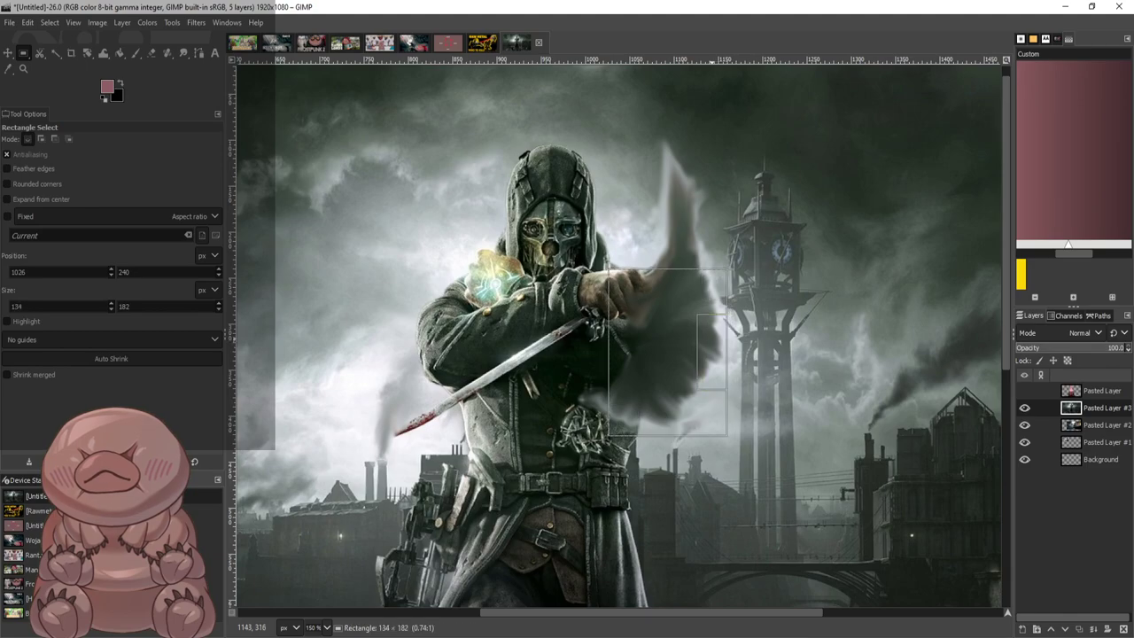
left_click_drag(672, 398, 687, 392)
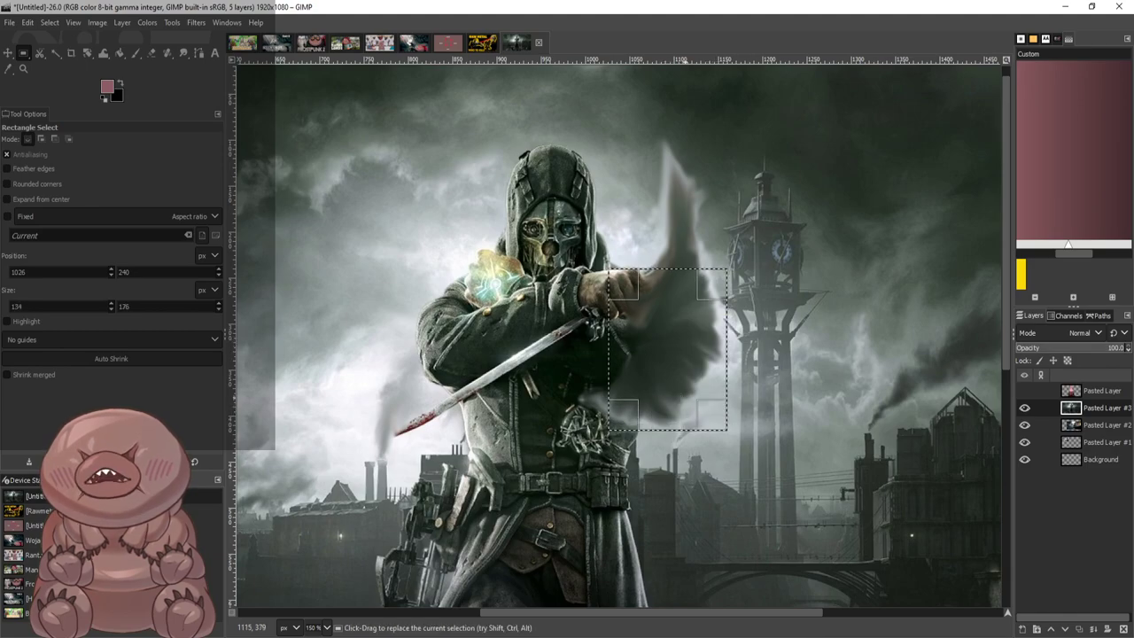
key("ctrl+c")
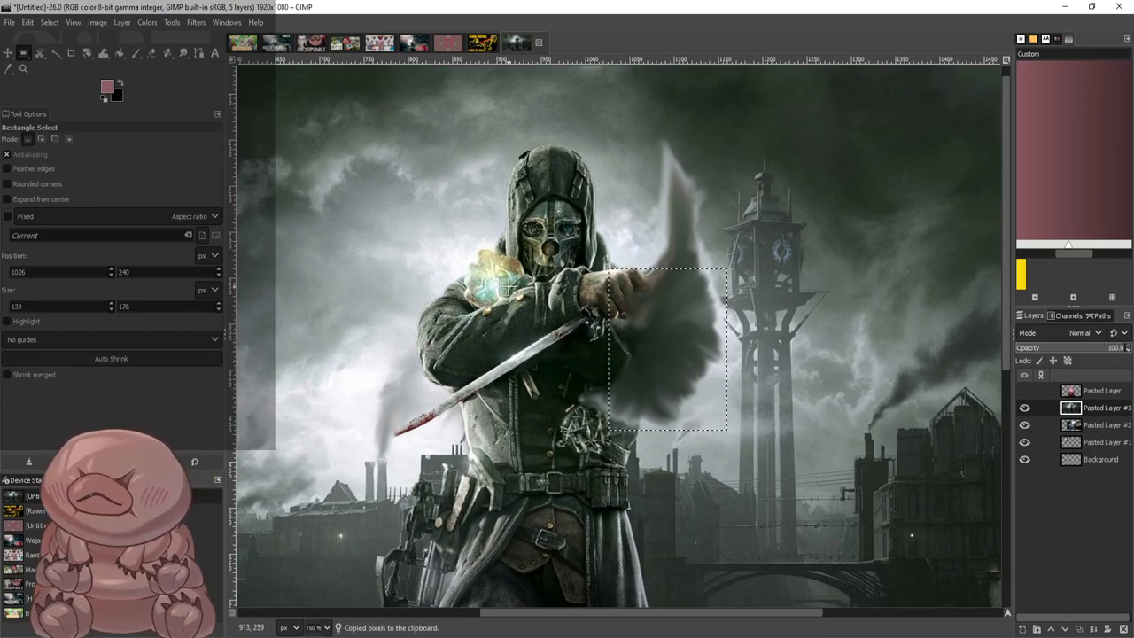
Paste the copied patch as a new layer, flip it horizontally and move it over the assassin's opposite arm
key("ctrl+v")
left_click_drag(667, 347, 499, 334)
key("shift+ctrl+n")
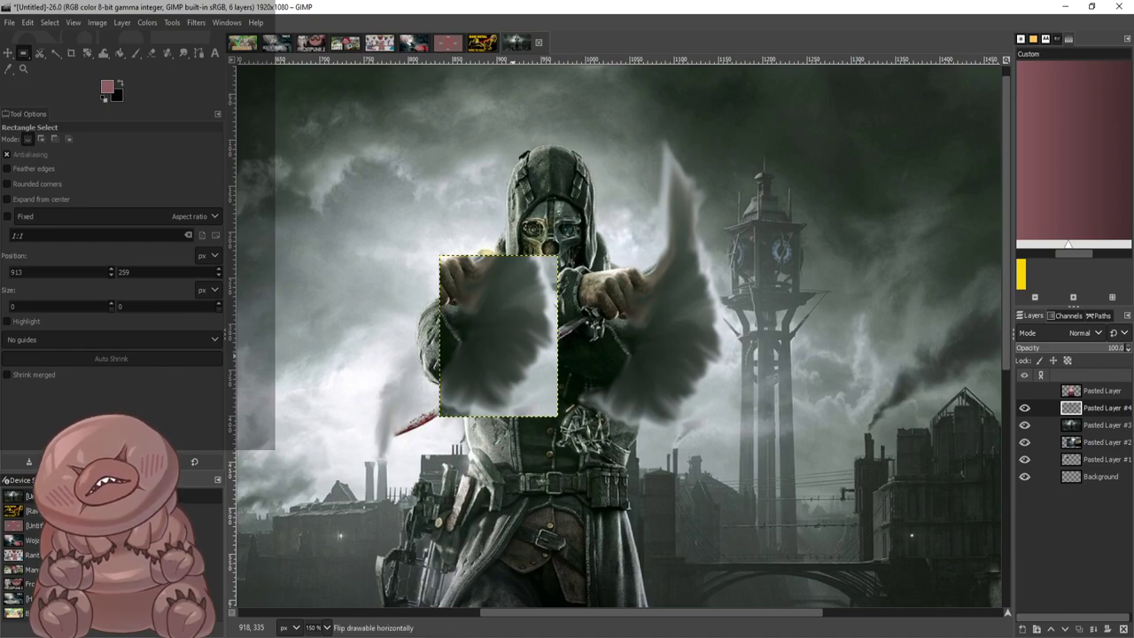
left_click(772, 501)
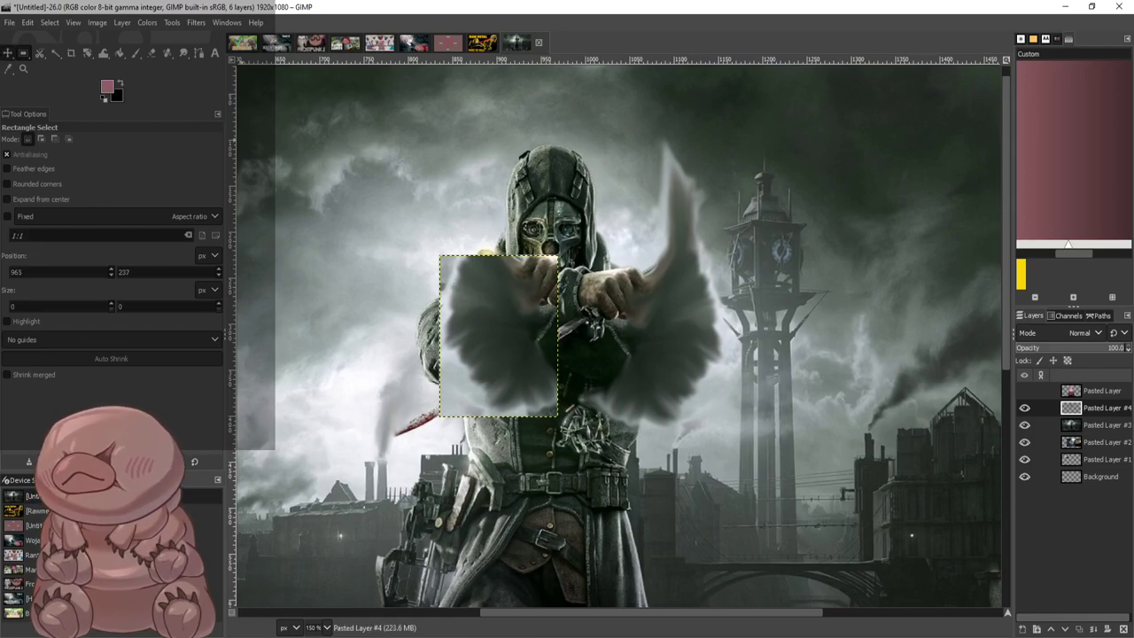
key("m")
left_click_drag(485, 350, 444, 336)
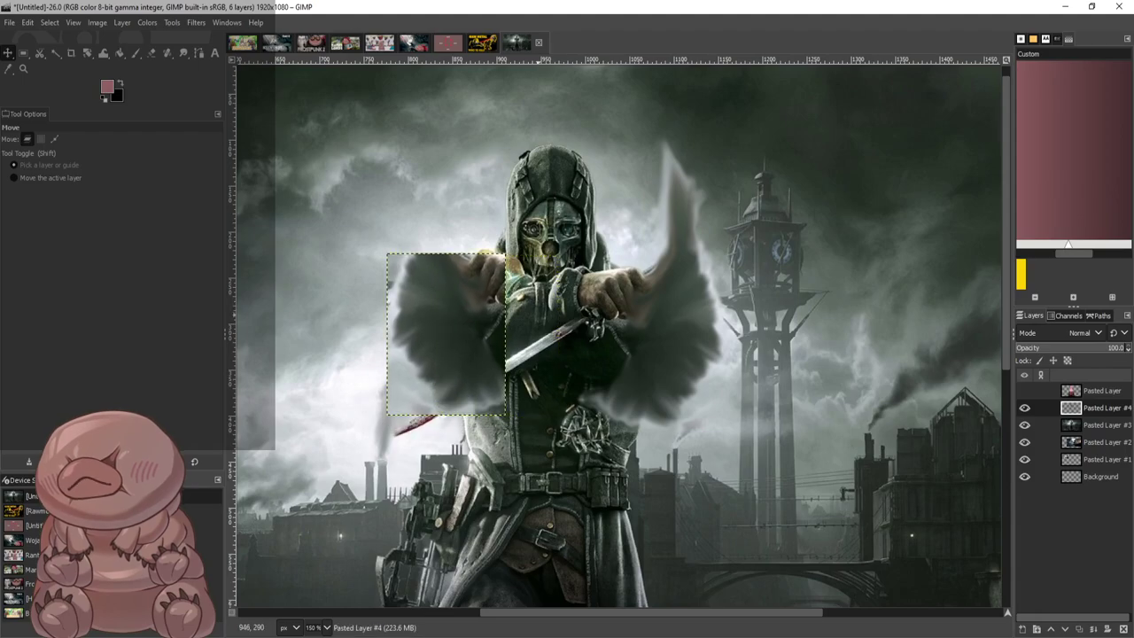
Show the character layer, align the flipped patch behind the hair opposite the ear and merge it into the harbour artwork layer
left_click(1024, 390)
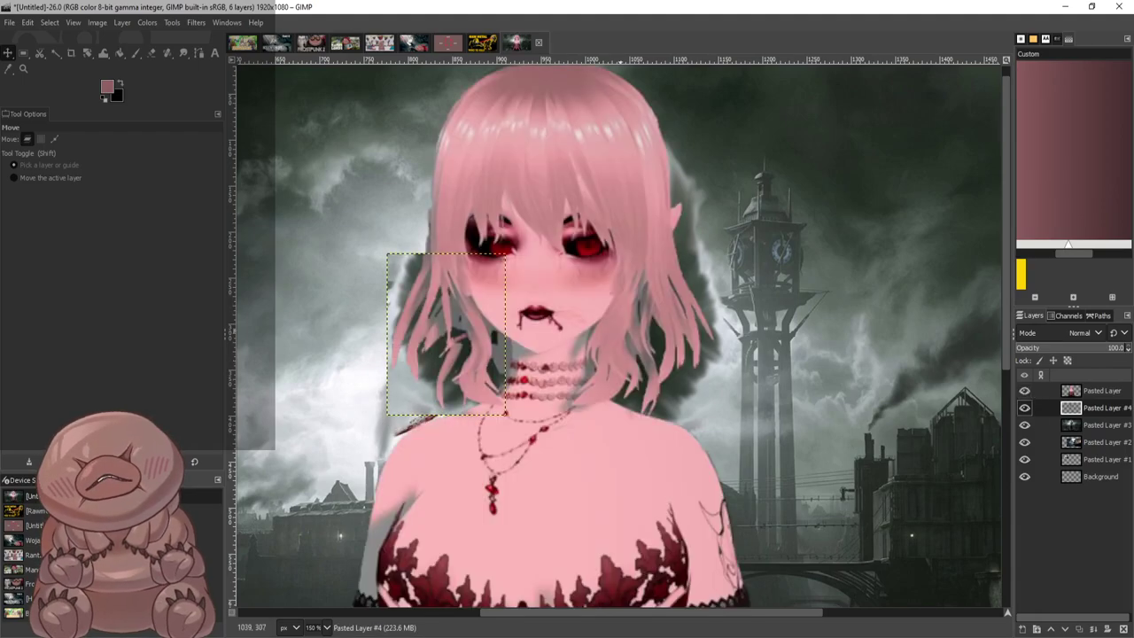
left_click_drag(465, 337, 464, 342)
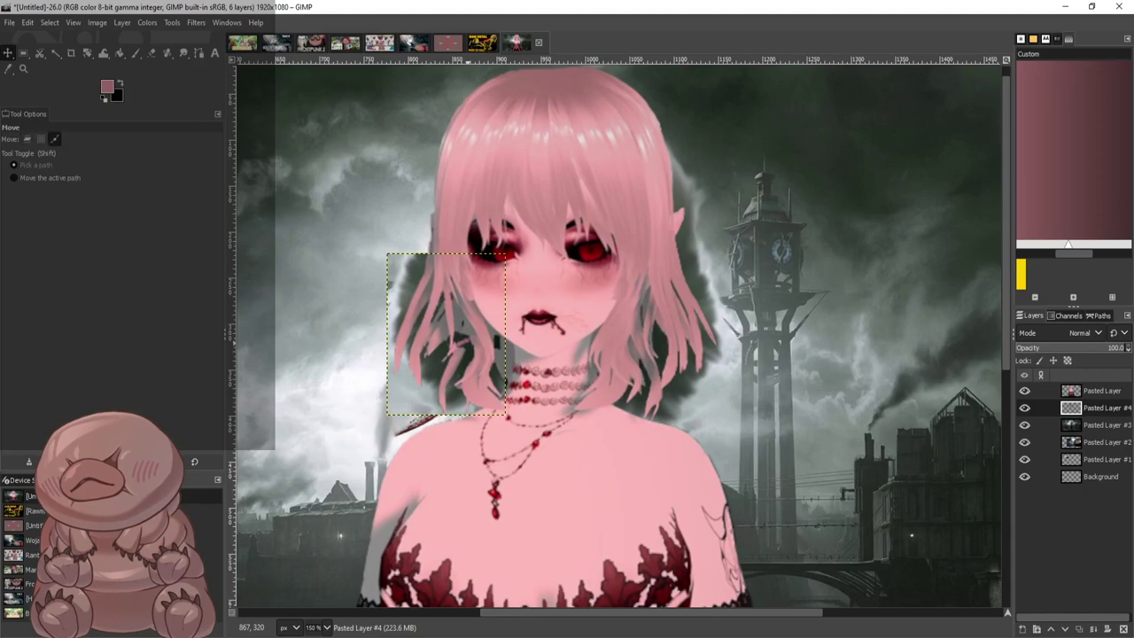
key("ctrl+z")
mouse_move(407, 276)
left_mouse_down()
mouse_move(407, 266)
mouse_move(333, 275)
mouse_move(454, 288)
mouse_move(429, 281)
left_mouse_up()
scroll(354, 388, "up", 1)
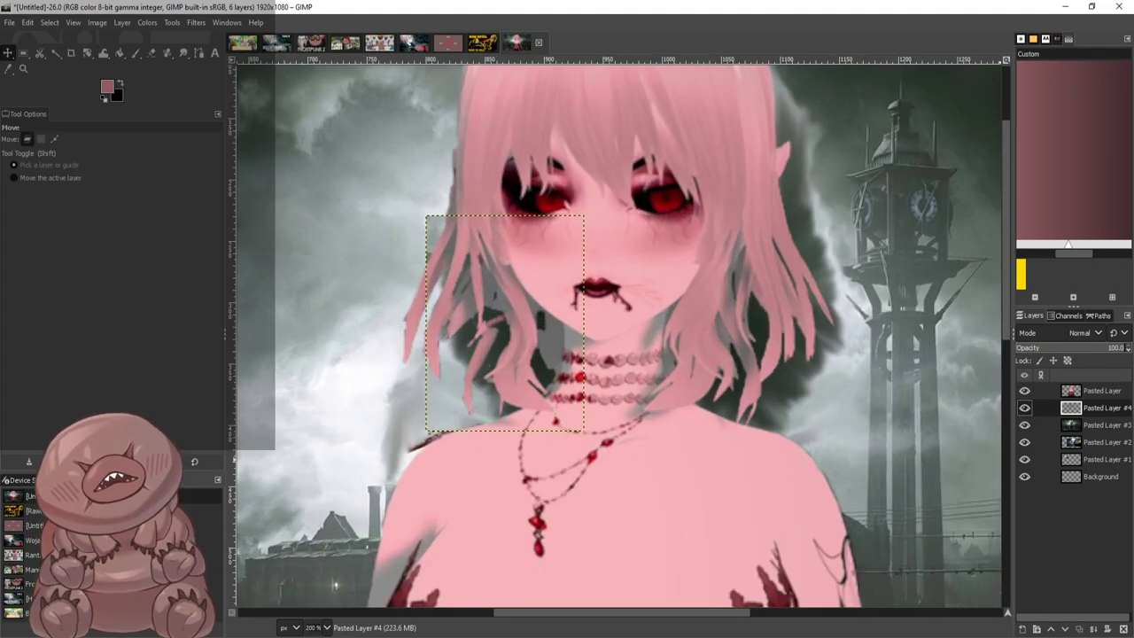
left_click(1001, 210)
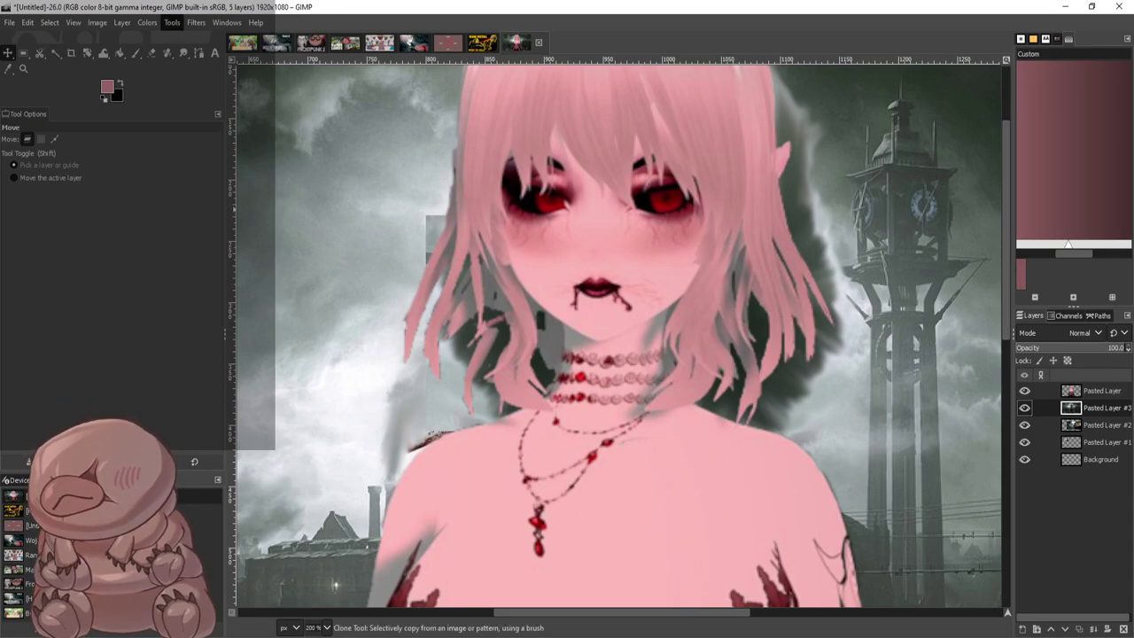
Smudge away the blade tip above the bare shoulder and soften the merged patch's upper corner beside the hair
left_click(182, 52)
mouse_move(486, 428)
left_mouse_down()
mouse_move(518, 364)
mouse_move(420, 456)
mouse_move(446, 411)
mouse_move(418, 454)
left_mouse_up()
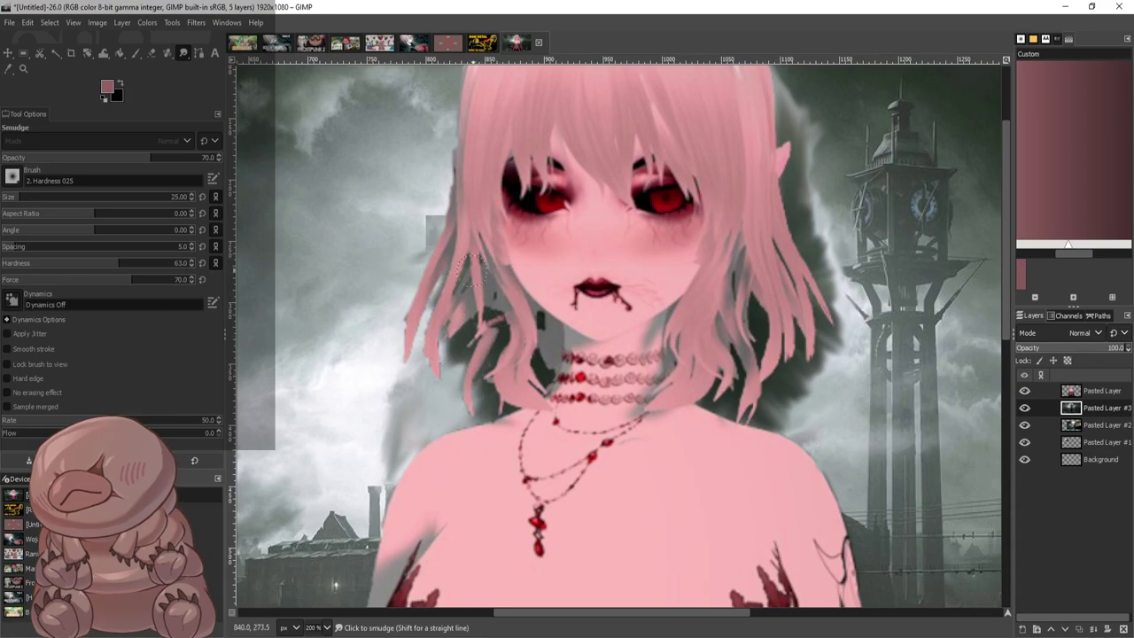
mouse_move(487, 248)
left_mouse_down()
mouse_move(395, 204)
mouse_move(477, 252)
left_mouse_up()
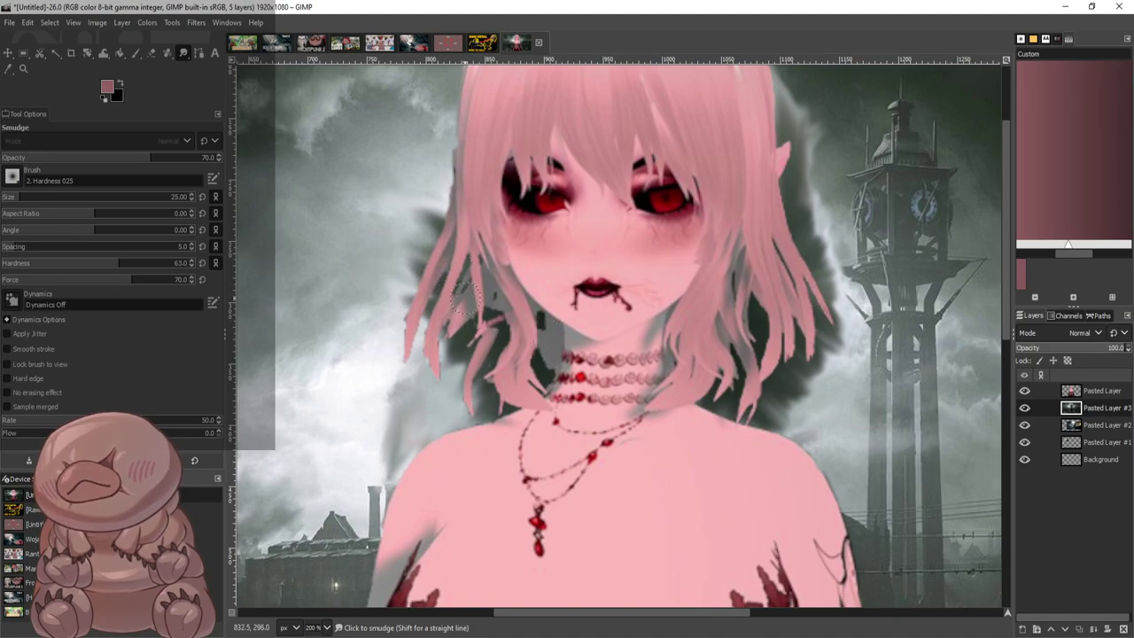
Smudge the dark shade outward behind the loose hair strands opposite the ear, down to the shoulder
mouse_move(546, 353)
left_mouse_down()
mouse_move(458, 427)
mouse_move(426, 434)
mouse_move(484, 331)
mouse_move(471, 373)
mouse_move(434, 416)
mouse_move(476, 316)
mouse_move(456, 320)
mouse_move(425, 384)
mouse_move(410, 358)
mouse_move(460, 303)
mouse_move(456, 276)
mouse_move(384, 337)
mouse_move(432, 348)
mouse_move(429, 323)
mouse_move(442, 299)
mouse_move(431, 336)
mouse_move(455, 368)
left_mouse_up()
mouse_move(429, 241)
left_mouse_down()
mouse_move(425, 200)
mouse_move(414, 211)
left_mouse_up()
left_click_drag(459, 302, 409, 224)
left_click_drag(431, 250, 414, 213)
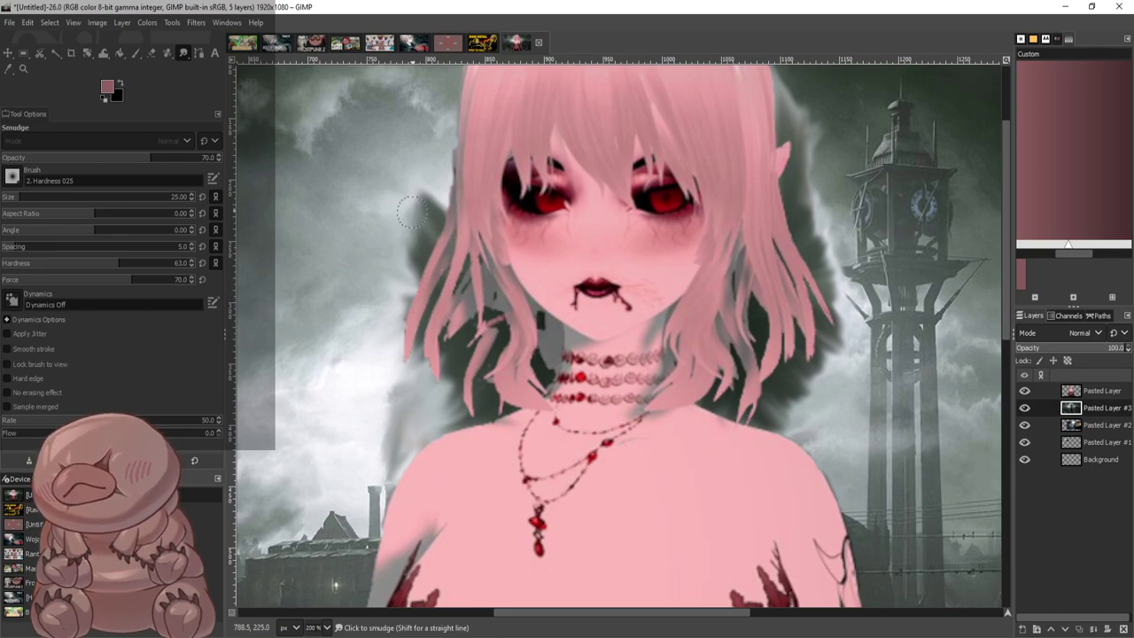
mouse_move(425, 282)
left_mouse_down()
mouse_move(386, 325)
mouse_move(425, 274)
mouse_move(394, 374)
mouse_move(397, 387)
mouse_move(416, 344)
mouse_move(451, 330)
mouse_move(409, 372)
mouse_move(428, 377)
mouse_move(432, 353)
mouse_move(448, 405)
mouse_move(452, 374)
mouse_move(474, 362)
mouse_move(452, 394)
mouse_move(465, 420)
mouse_move(483, 387)
mouse_move(453, 404)
left_mouse_up()
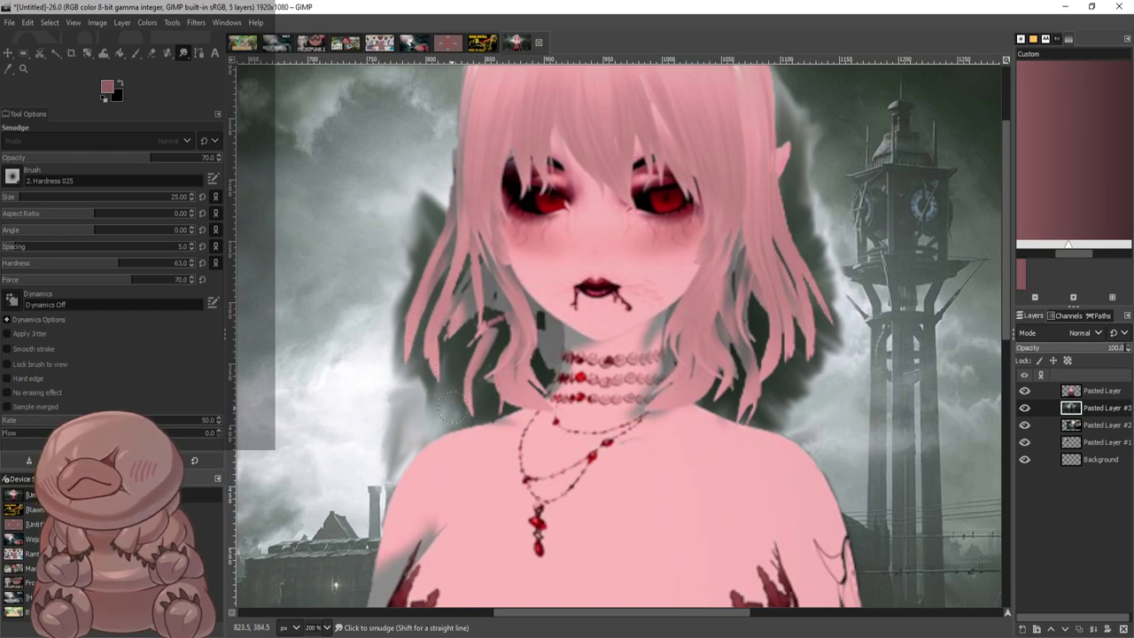
Smudge the dark shade upward along the upper hair edge on the side opposite the pointed ear
left_click_drag(443, 221, 457, 105)
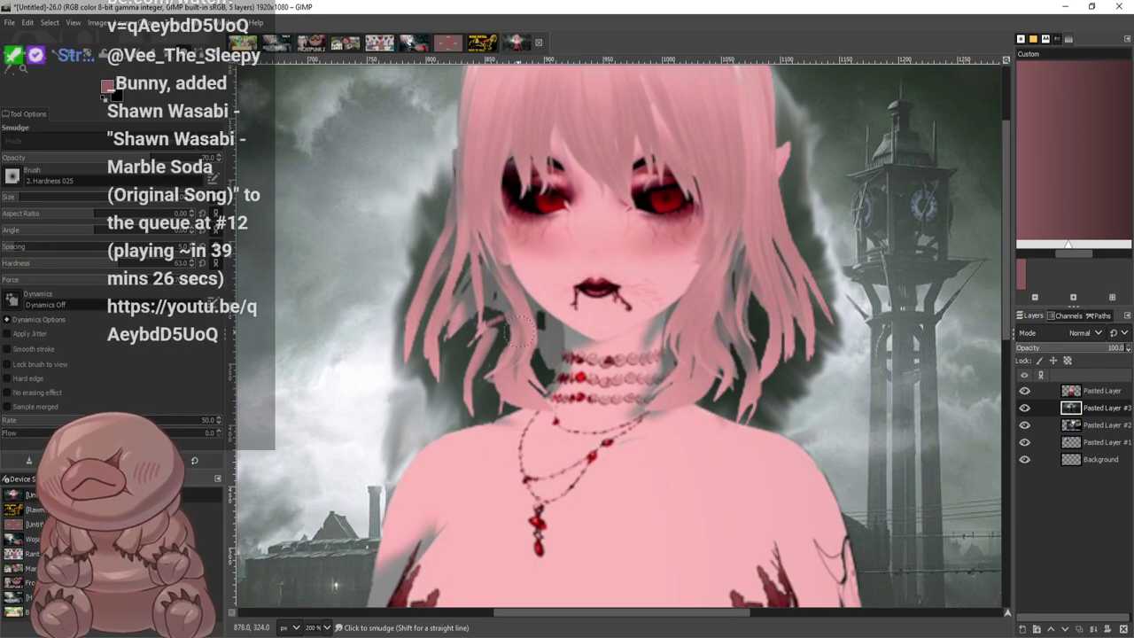
left_click_drag(427, 224, 456, 103)
left_click_drag(448, 180, 457, 91)
mouse_move(436, 187)
left_mouse_down()
mouse_move(420, 142)
mouse_move(413, 154)
mouse_move(442, 101)
left_mouse_up()
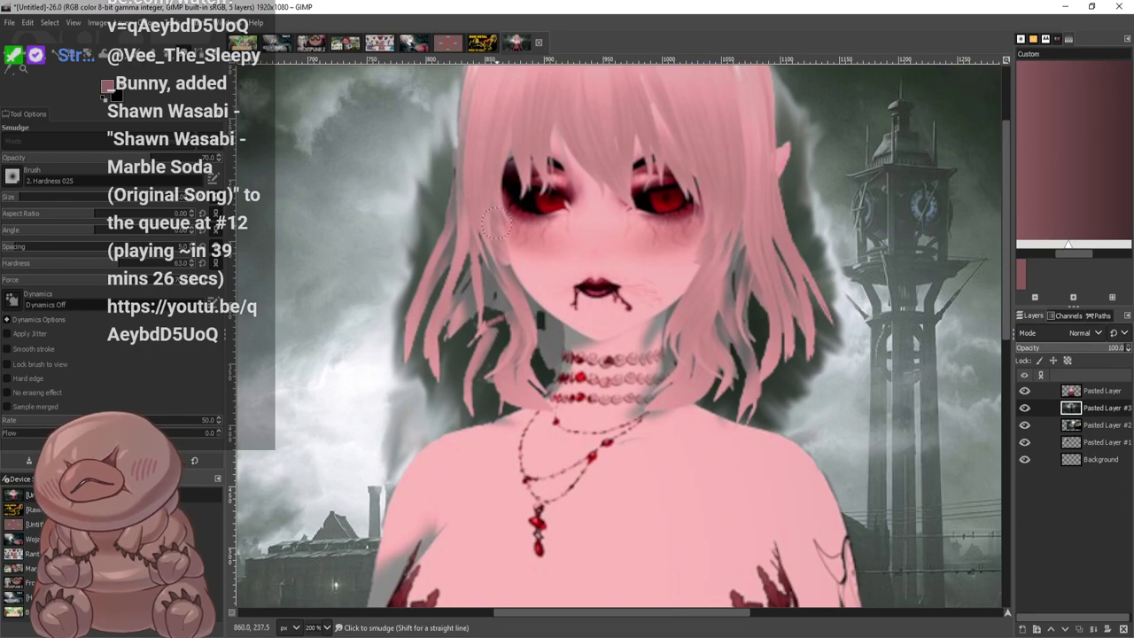
Extend the dark shade around the lower hair tips into the bright cloud and down toward the shoulder
scroll(487, 131, "down", 3)
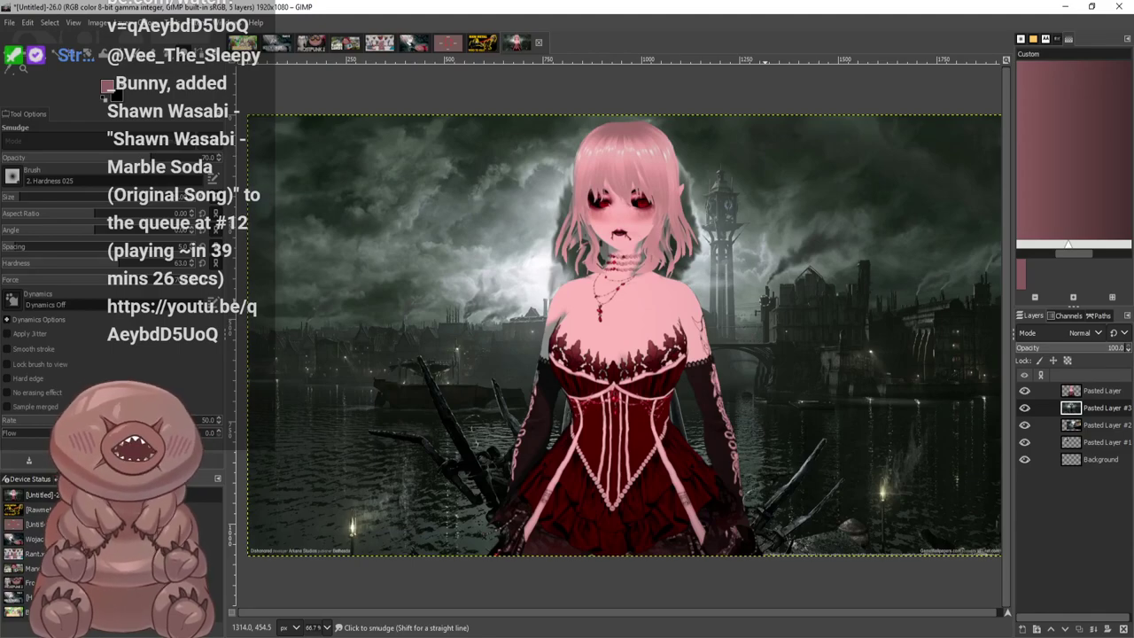
scroll(598, 243, "up", 4)
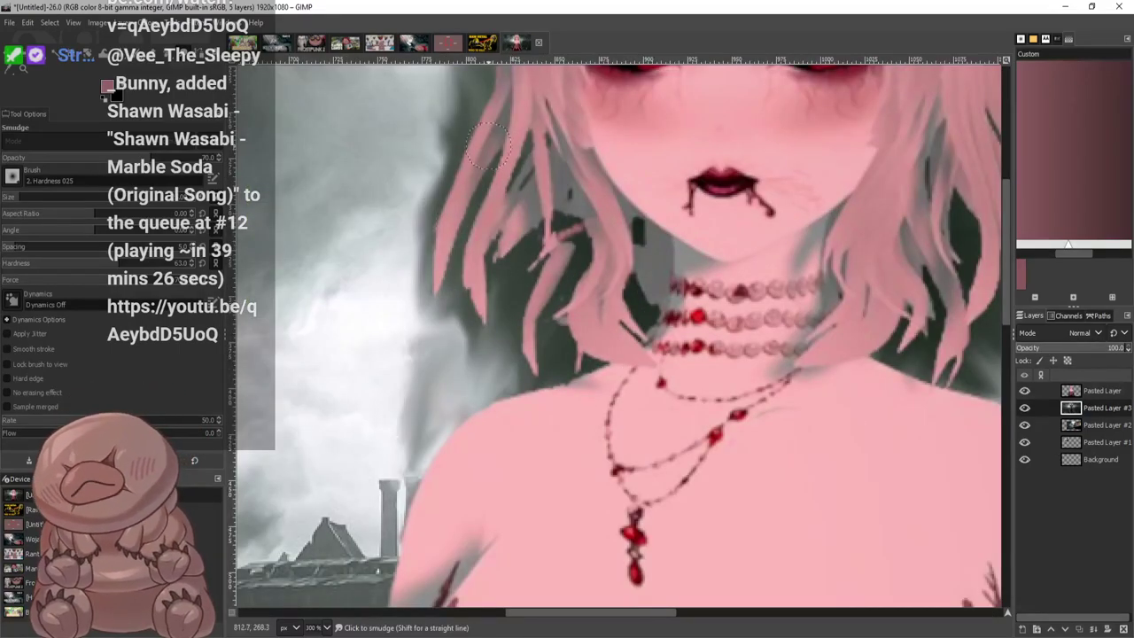
mouse_move(428, 159)
left_mouse_down()
mouse_move(478, 181)
mouse_move(409, 188)
mouse_move(480, 168)
mouse_move(428, 236)
mouse_move(499, 212)
mouse_move(424, 319)
left_mouse_up()
mouse_move(464, 278)
left_mouse_down()
mouse_move(462, 313)
mouse_move(415, 306)
left_mouse_up()
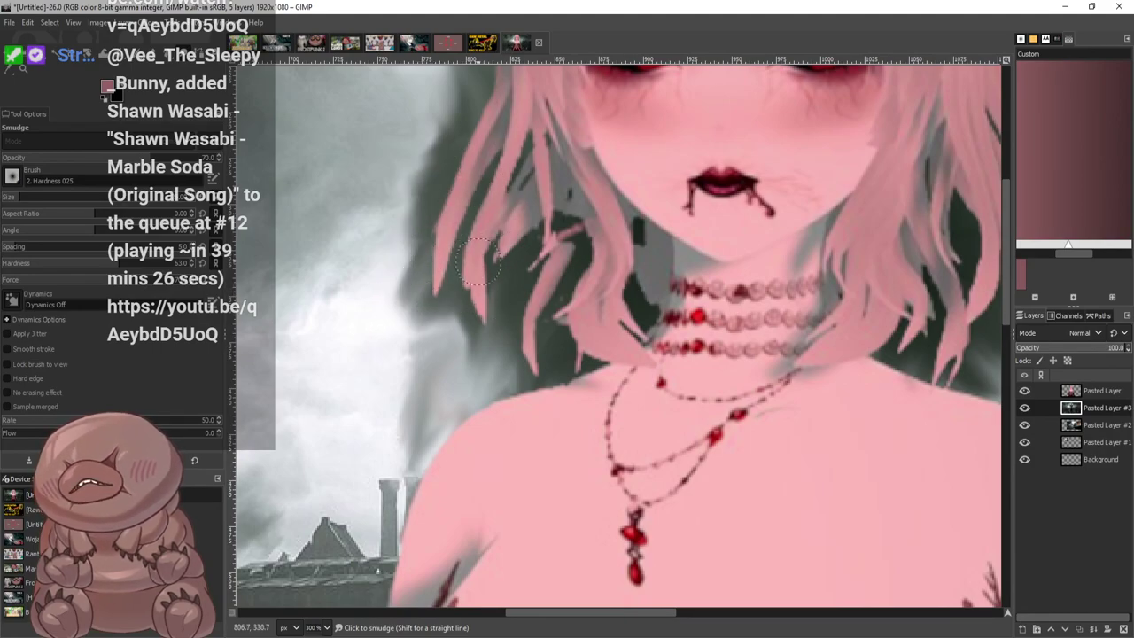
left_click_drag(477, 251, 404, 315)
mouse_move(457, 219)
left_mouse_down()
mouse_move(512, 239)
mouse_move(493, 348)
mouse_move(512, 365)
mouse_move(465, 399)
mouse_move(483, 372)
mouse_move(492, 401)
mouse_move(465, 382)
mouse_move(461, 390)
left_mouse_up()
scroll(461, 389, "down", 3, "ctrl")
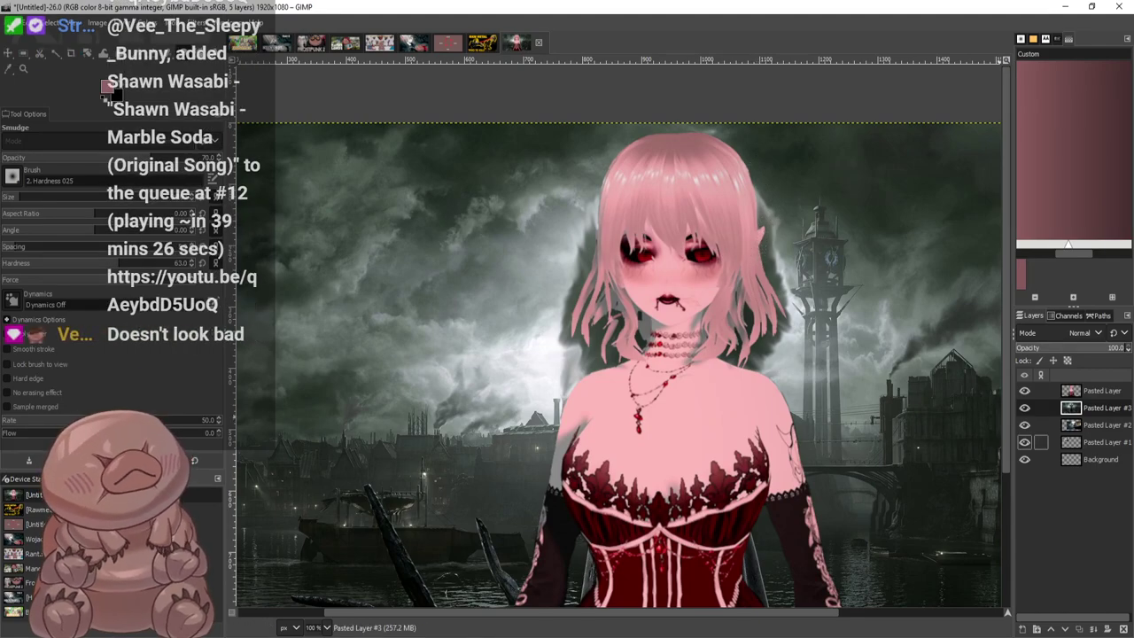
Toggle the harbour artwork layer off and on, and hide the character layer to inspect the smudged patches
left_click(1025, 408)
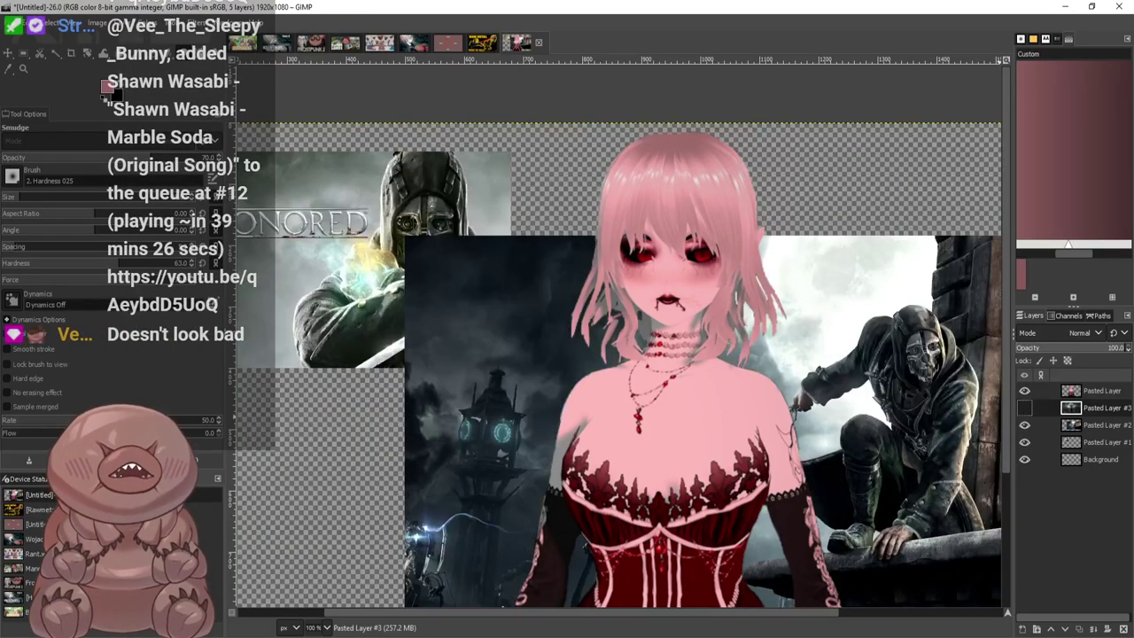
left_click(1025, 408)
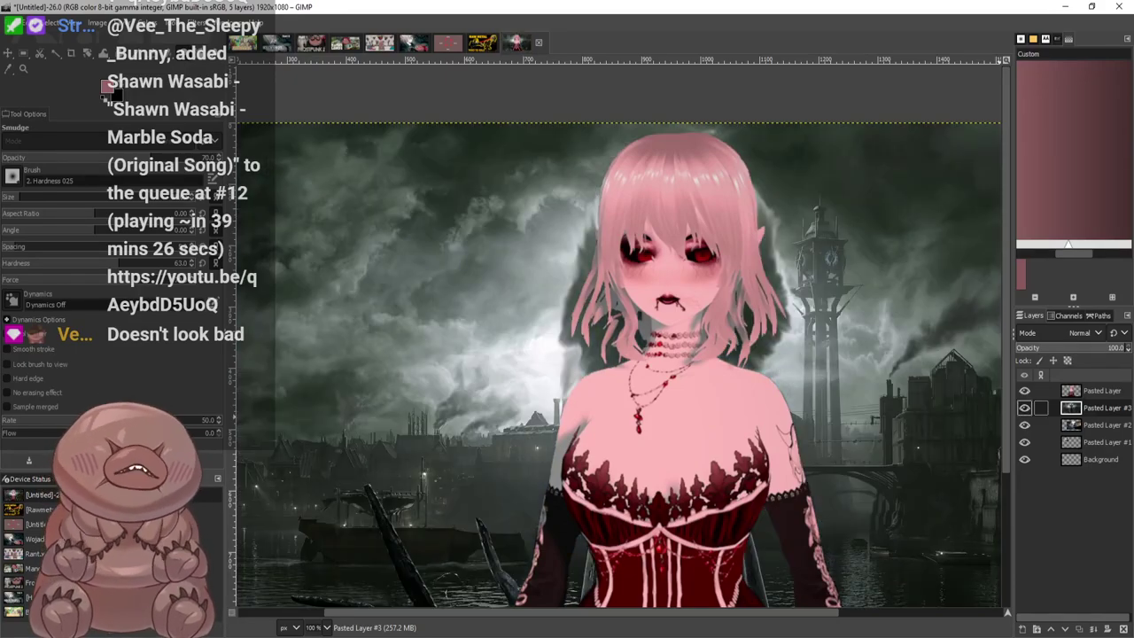
left_click(1026, 390)
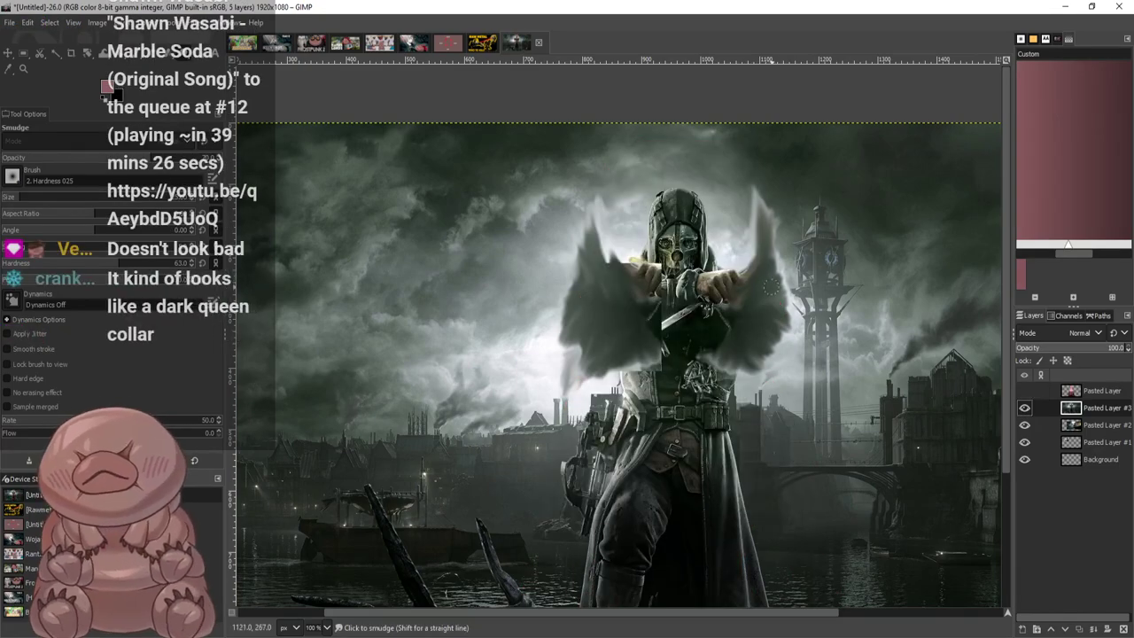
scroll(800, 315, "up", 1)
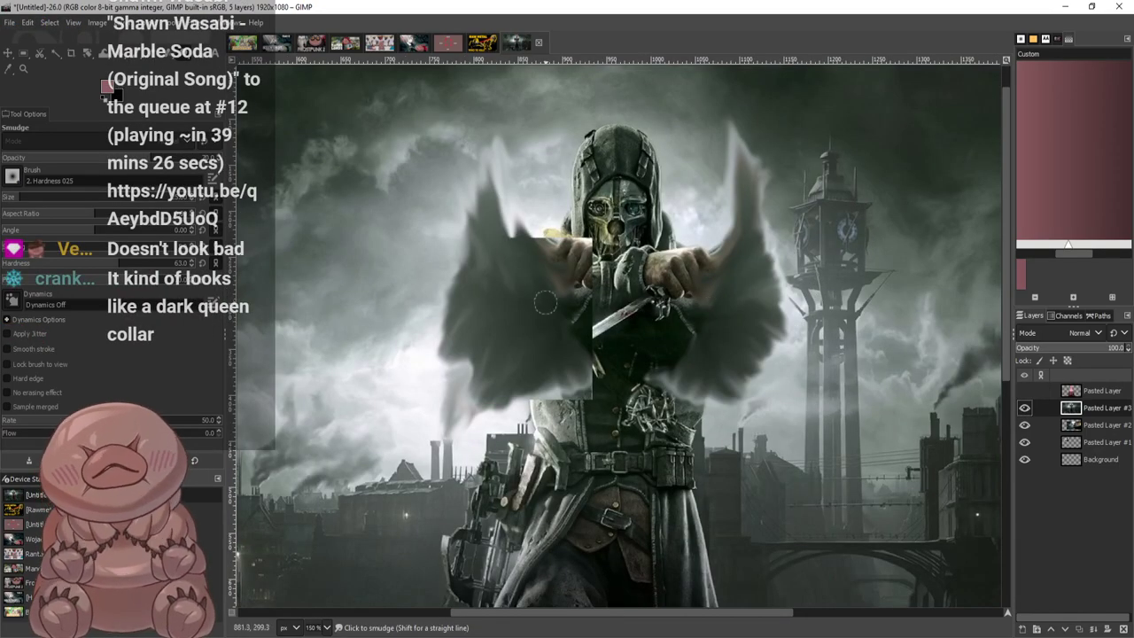
Copy the smudged dark patch on the clock tower side and paste it as a new layer over the assassin's head
key("r")
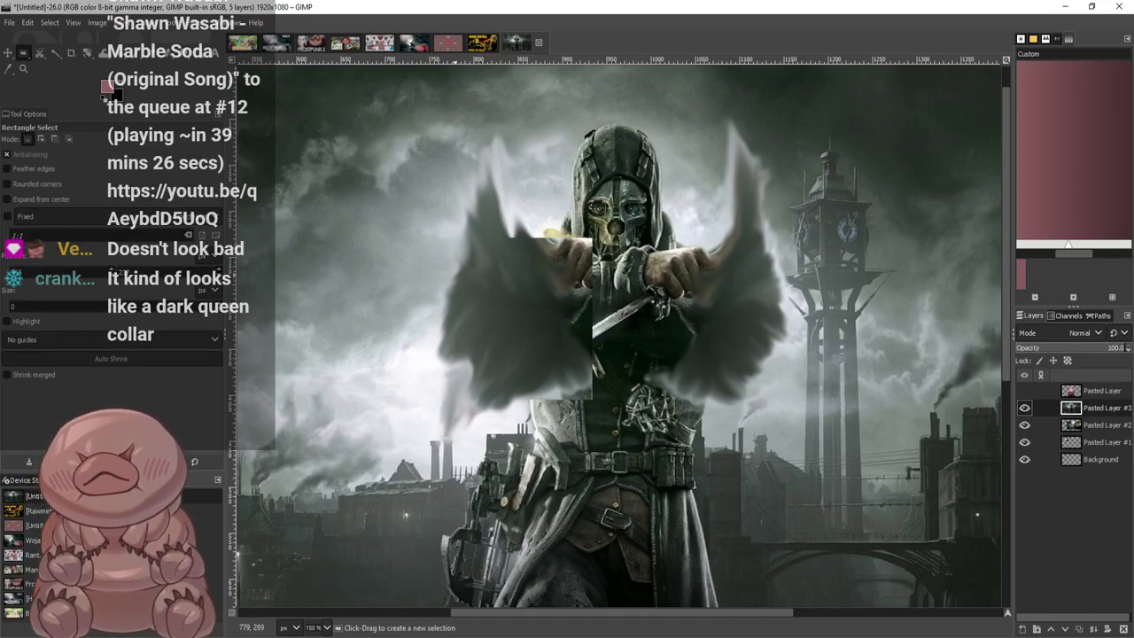
left_click_drag(677, 246, 799, 413)
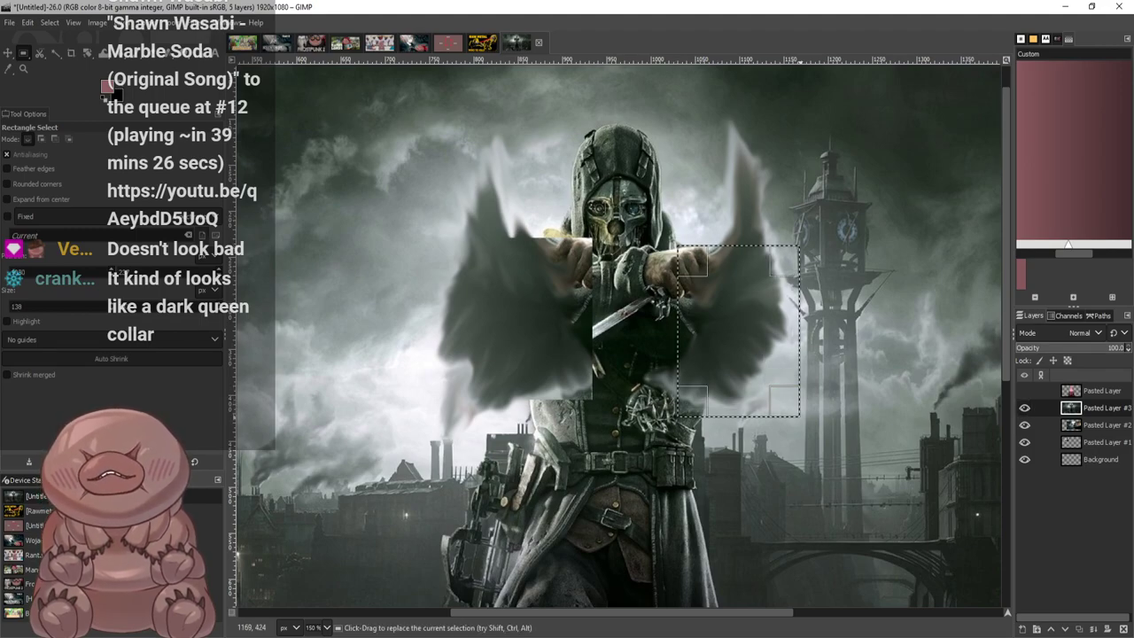
key("ctrl+c")
key("ctrl+shift+a")
key("ctrl+v")
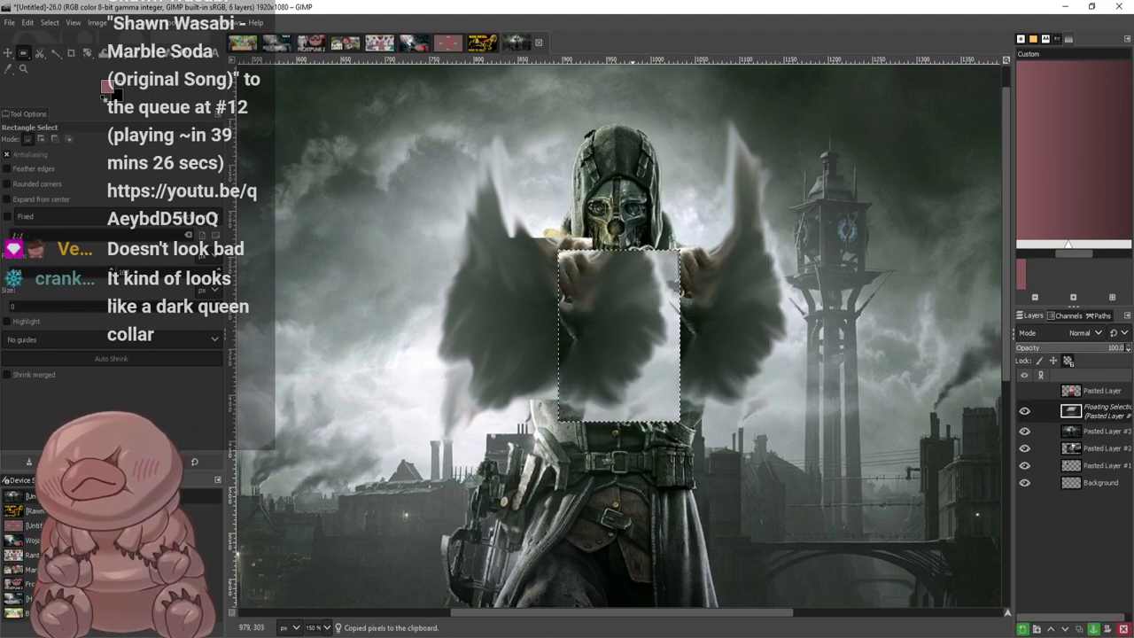
left_click_drag(622, 354, 624, 241)
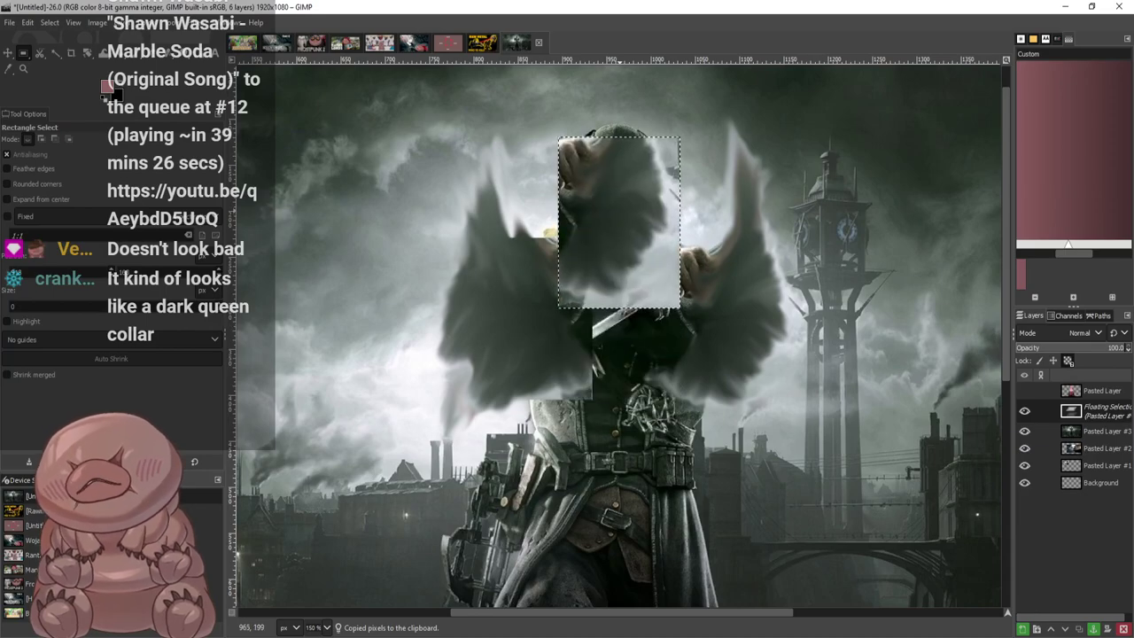
key("shift+ctrl+n")
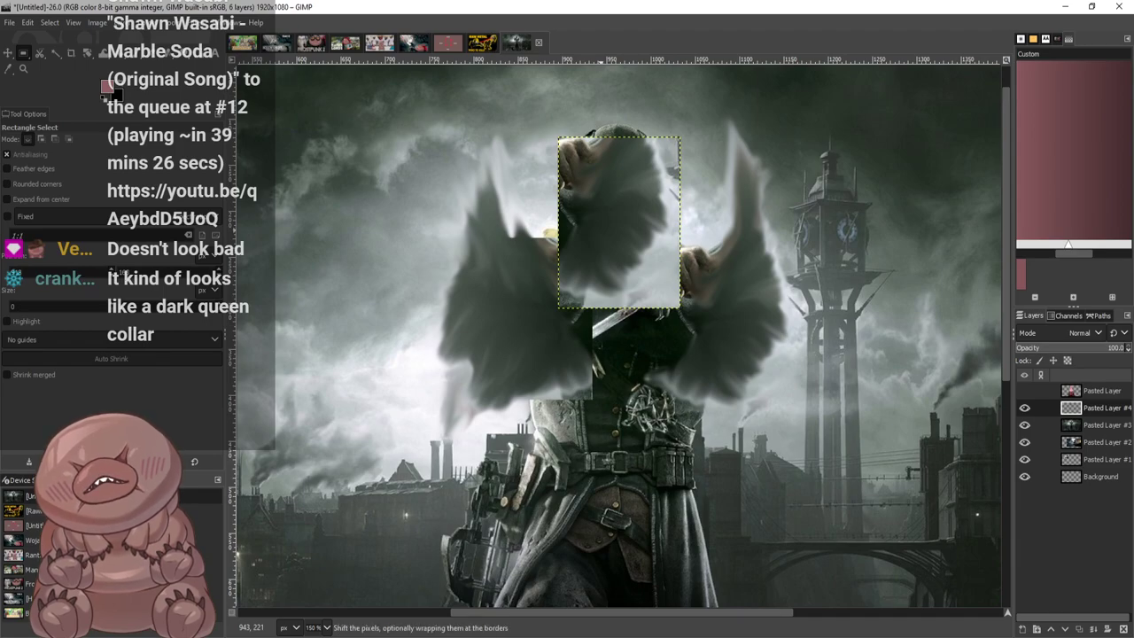
Rotate the pasted patch by -93.27° so its feathered edge faces upward
left_click(873, 510)
left_click_drag(640, 188, 543, 184)
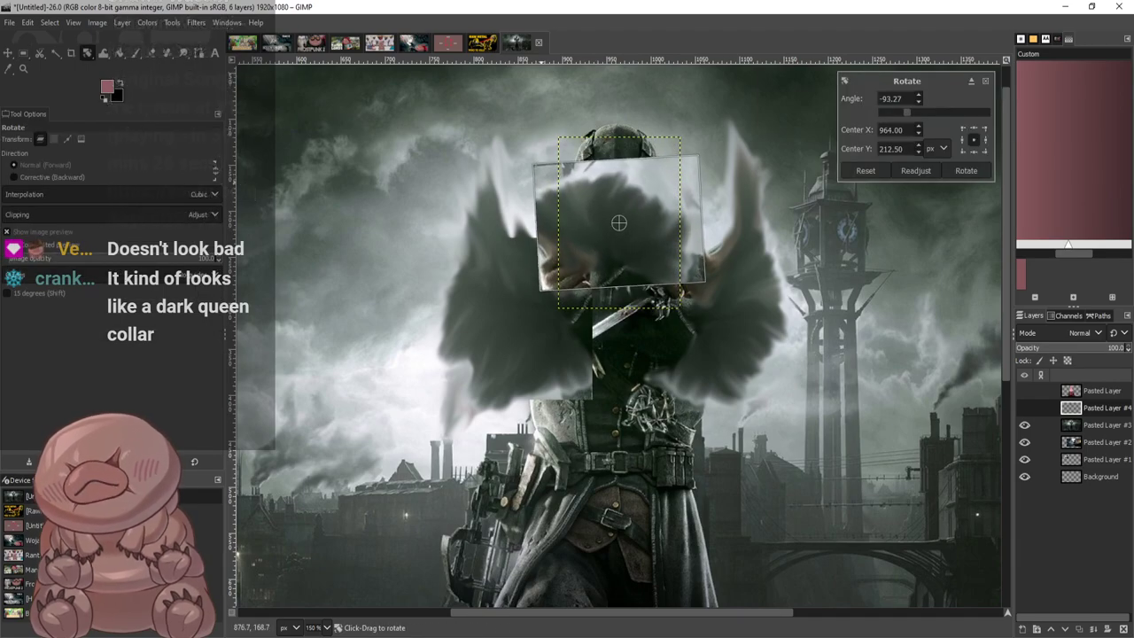
key("Return")
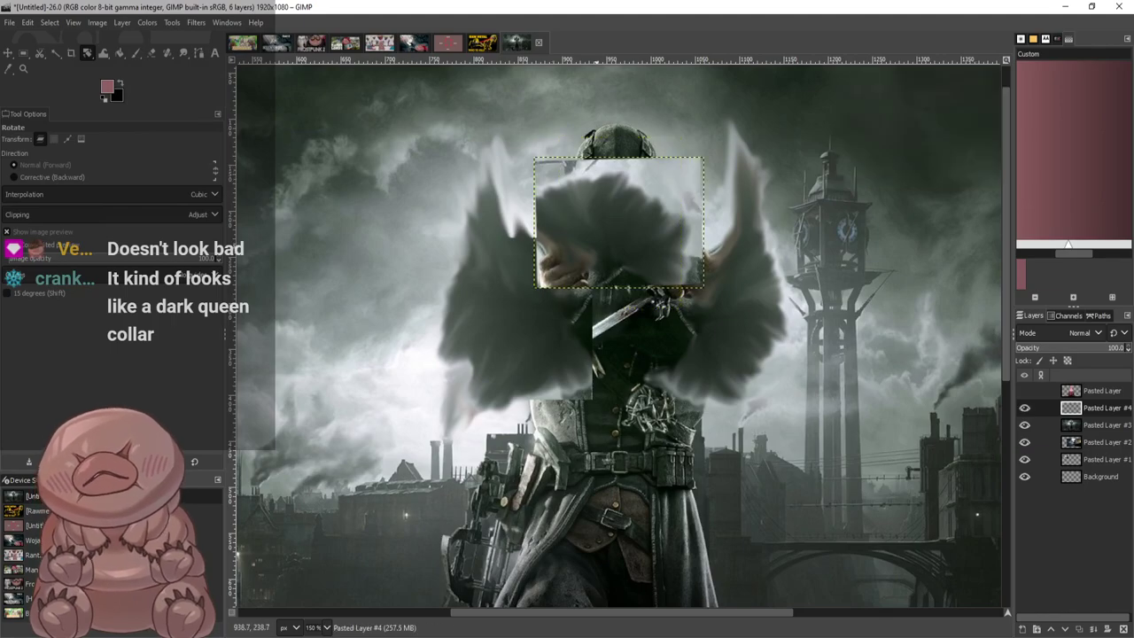
Move the rotated patch up to cover the assassin's hood and merge it into the harbour artwork layer
scroll(624, 235, "up", 1)
key("m")
left_click_drag(619, 258, 619, 148)
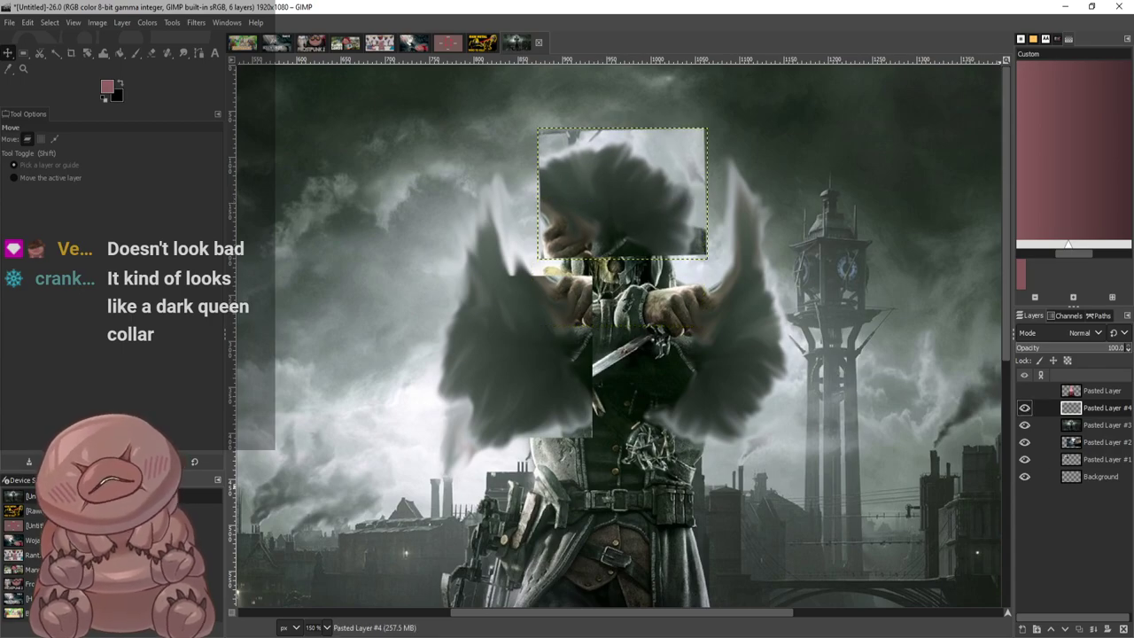
left_click(1094, 630)
scroll(640, 213, "up", 1)
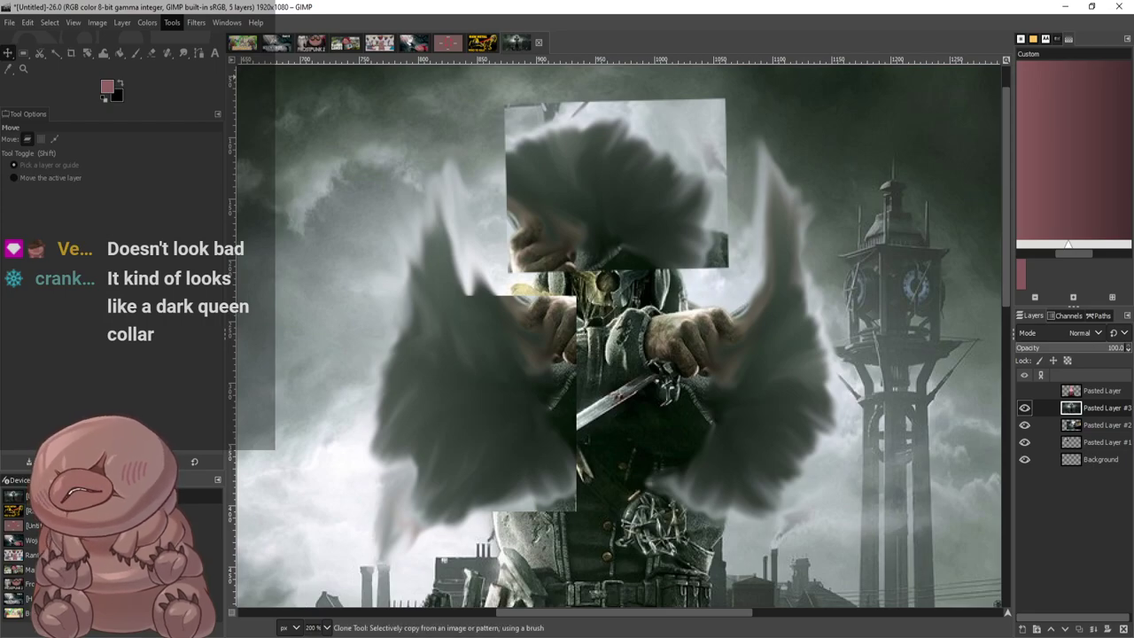
Show the character over the merged patches, compare with the artwork layer toggled, and hide the character again
left_click(183, 53)
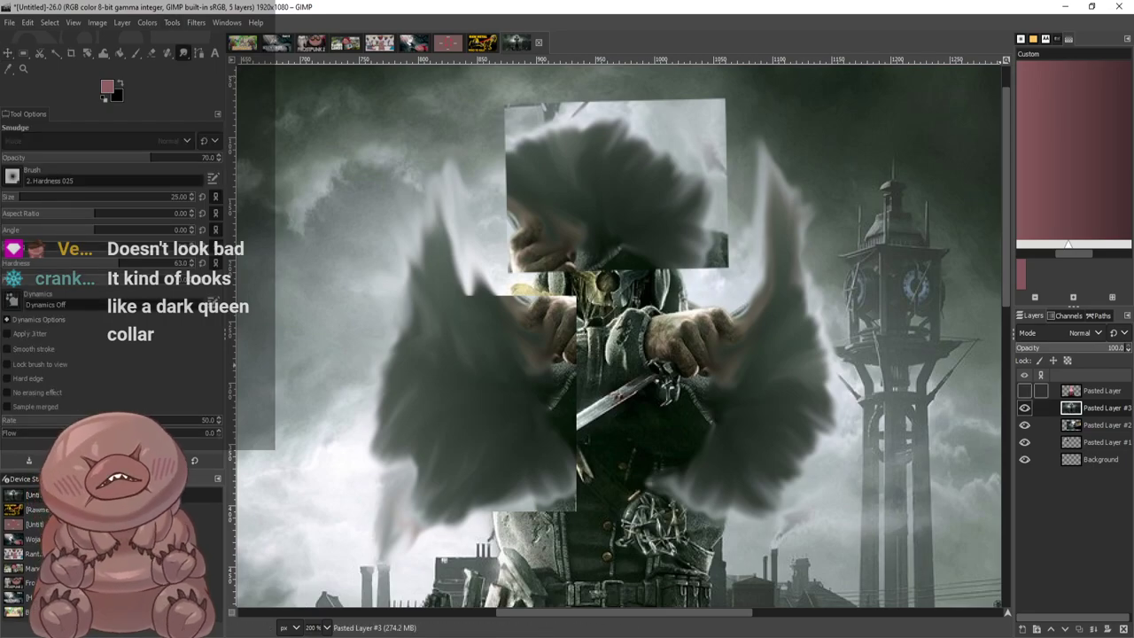
left_click(1025, 390)
scroll(670, 148, "up", 2)
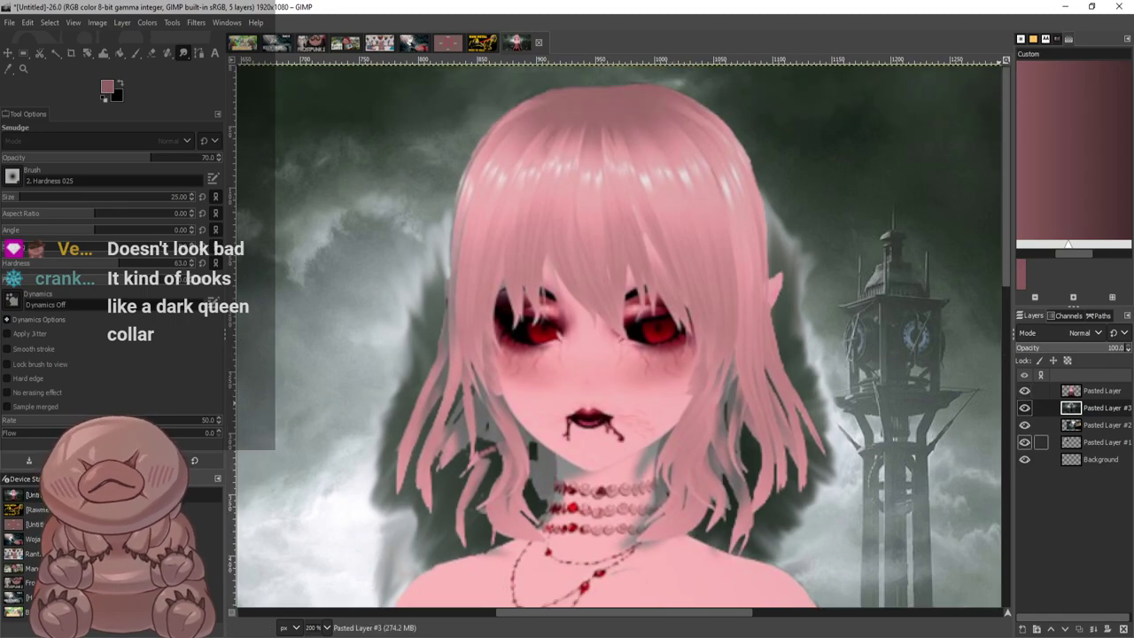
left_click(1024, 408)
left_click(1024, 408)
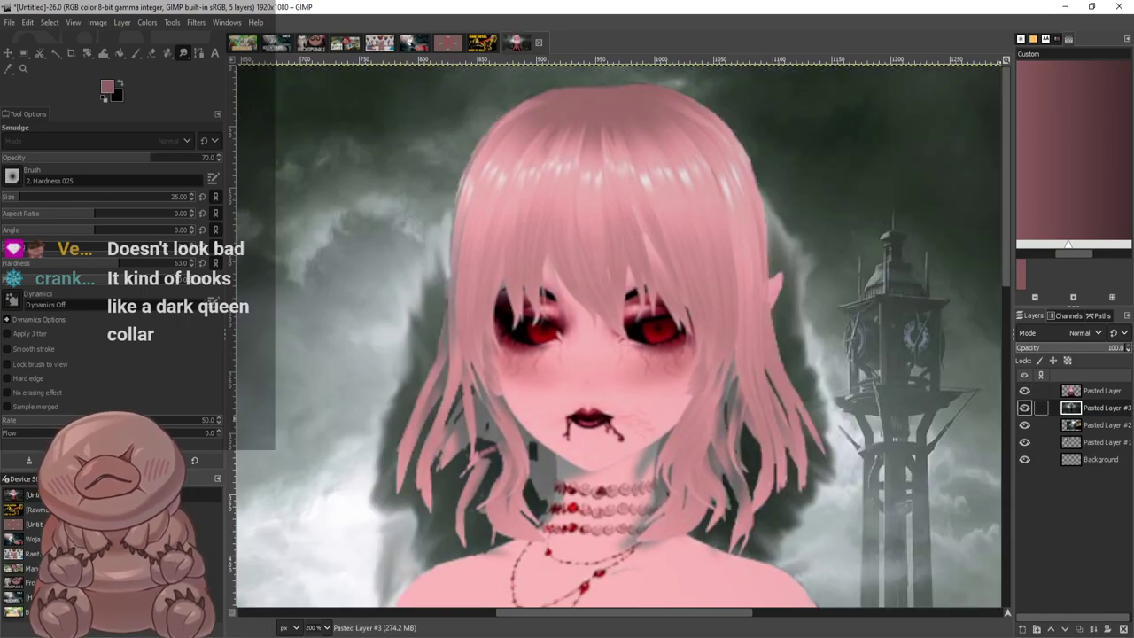
left_click(1024, 389)
Smudge the feathered dark patch over the hood upward across its straight upper edge into the clouds
mouse_move(594, 223)
left_mouse_down()
mouse_move(602, 78)
mouse_move(622, 141)
left_mouse_up()
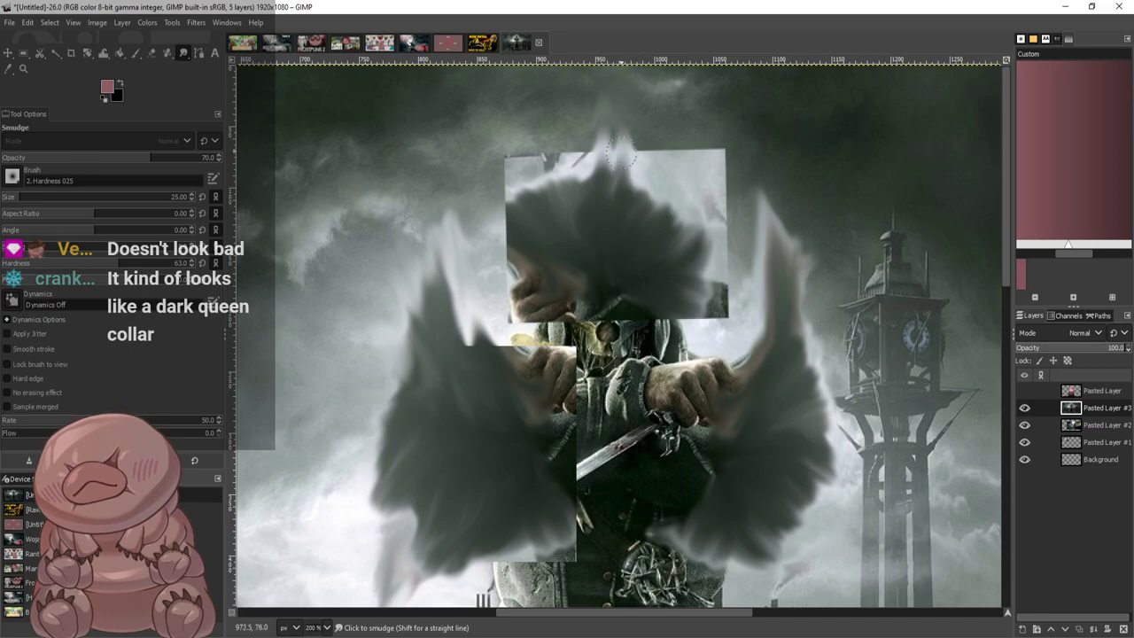
left_click_drag(631, 213, 632, 137)
left_click_drag(600, 229, 609, 124)
left_click_drag(605, 228, 607, 123)
mouse_move(643, 200)
left_mouse_down()
mouse_move(645, 120)
mouse_move(660, 124)
left_mouse_up()
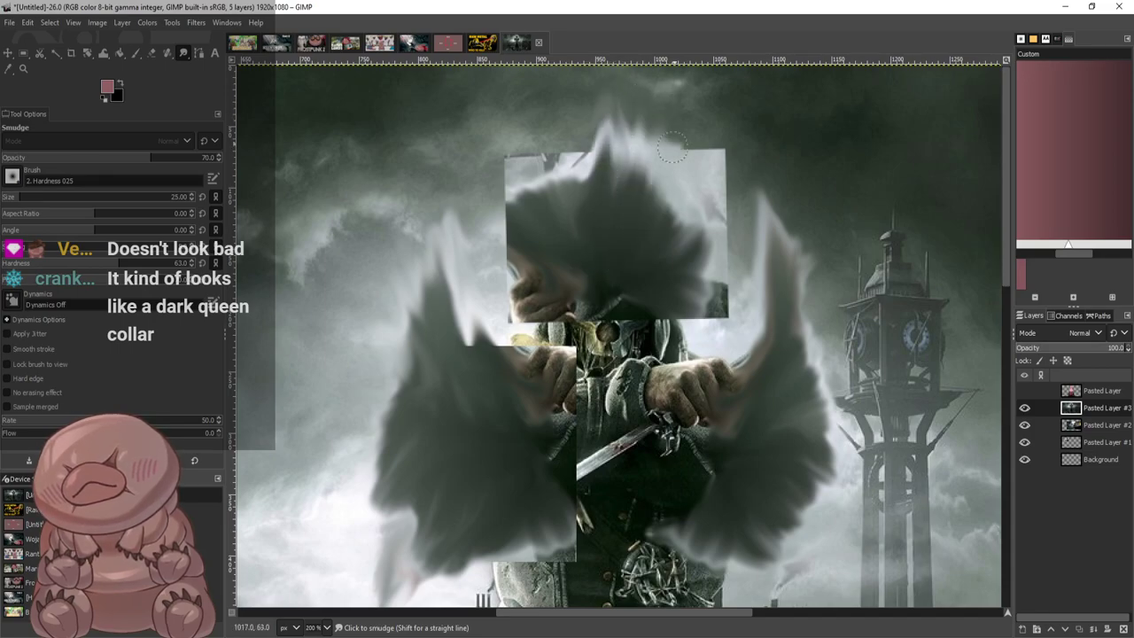
Try to smudge the upper fur patch's right side upward into the pale area around it
left_click_drag(673, 218, 691, 129)
left_click_drag(678, 257, 732, 146)
left_click_drag(691, 209, 703, 134)
mouse_move(654, 209)
left_mouse_down()
mouse_move(681, 125)
mouse_move(701, 124)
mouse_move(693, 160)
left_mouse_up()
Undo the recent smudging and the layer merge until Pasted Layer #4 is a separate layer again
key("ctrl+z")
key("ctrl+z")
key("ctrl+z")
key("ctrl+z")
key("ctrl+z")
key("ctrl+z")
key("ctrl+z")
key("ctrl+z")
key("ctrl+z")
key("ctrl+z")
key("ctrl+z")
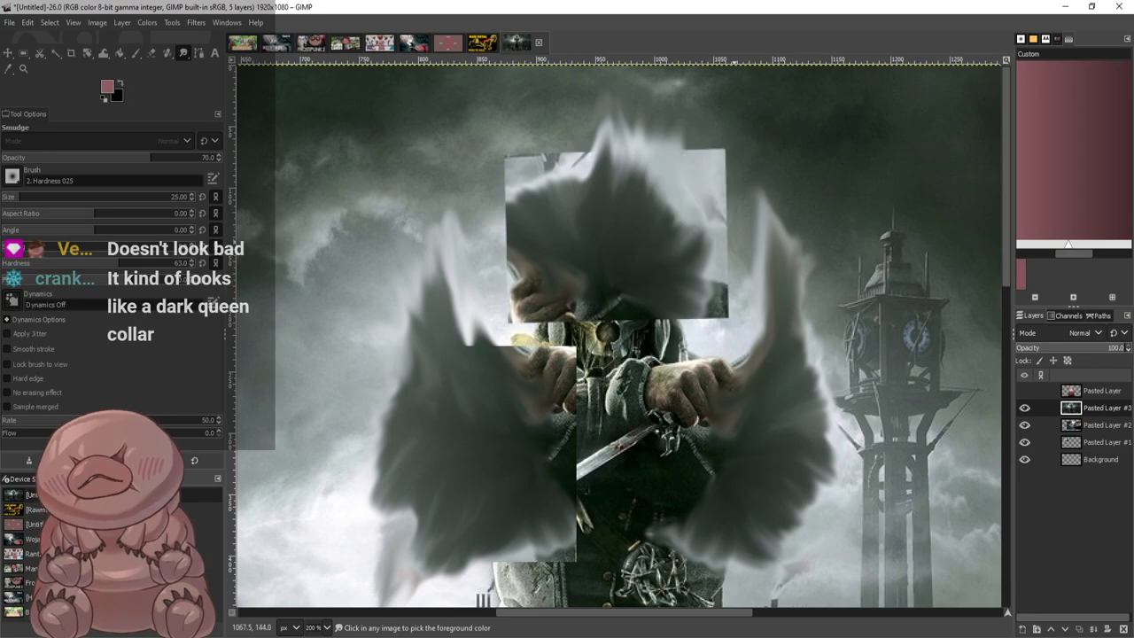
key("ctrl+z")
key("ctrl+z")
key("ctrl+z")
key("ctrl+z")
key("ctrl+z")
key("ctrl+z")
key("ctrl+z")
key("ctrl+z")
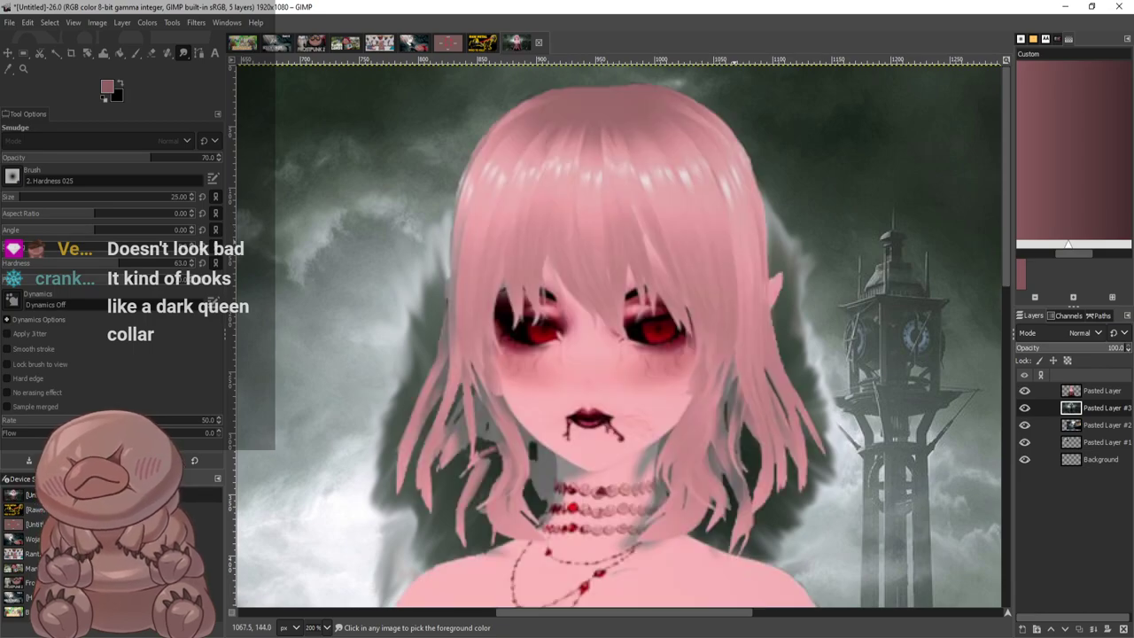
Move Pasted Layer #4 up above the hooded figure's head, check it against the portrait, and merge it down into Pasted Layer #3
key("m")
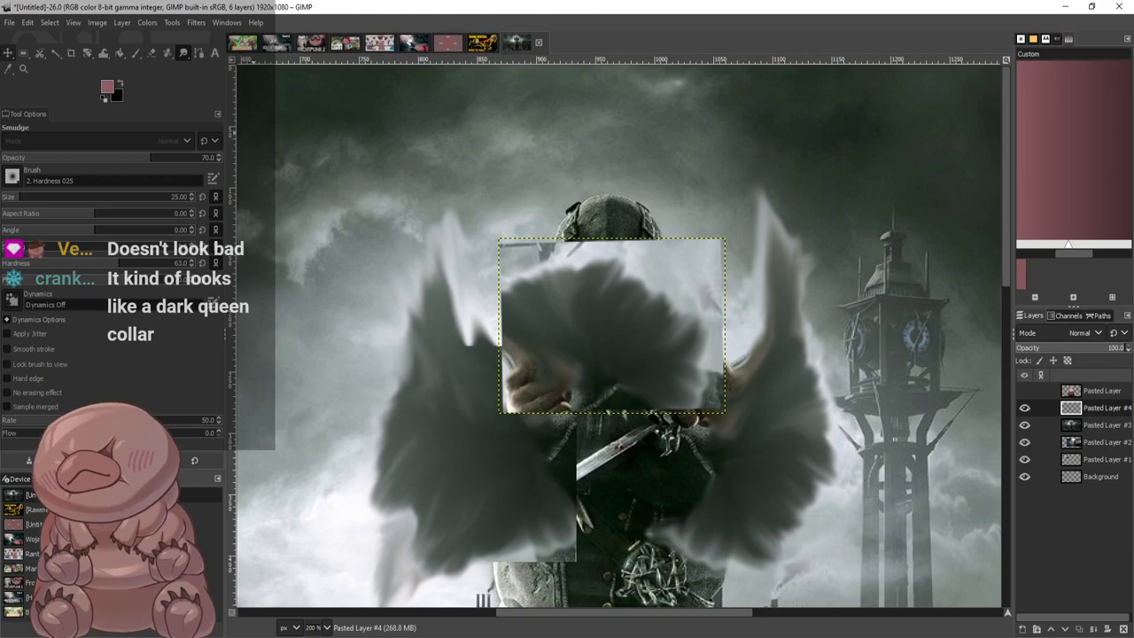
mouse_move(617, 235)
left_mouse_down()
mouse_move(606, 223)
mouse_move(604, 149)
mouse_move(618, 119)
mouse_move(633, 148)
mouse_move(623, 138)
left_mouse_up()
left_click(1025, 391)
left_click(1024, 391)
scroll(639, 148, "down", 1)
scroll(639, 148, "up", 1)
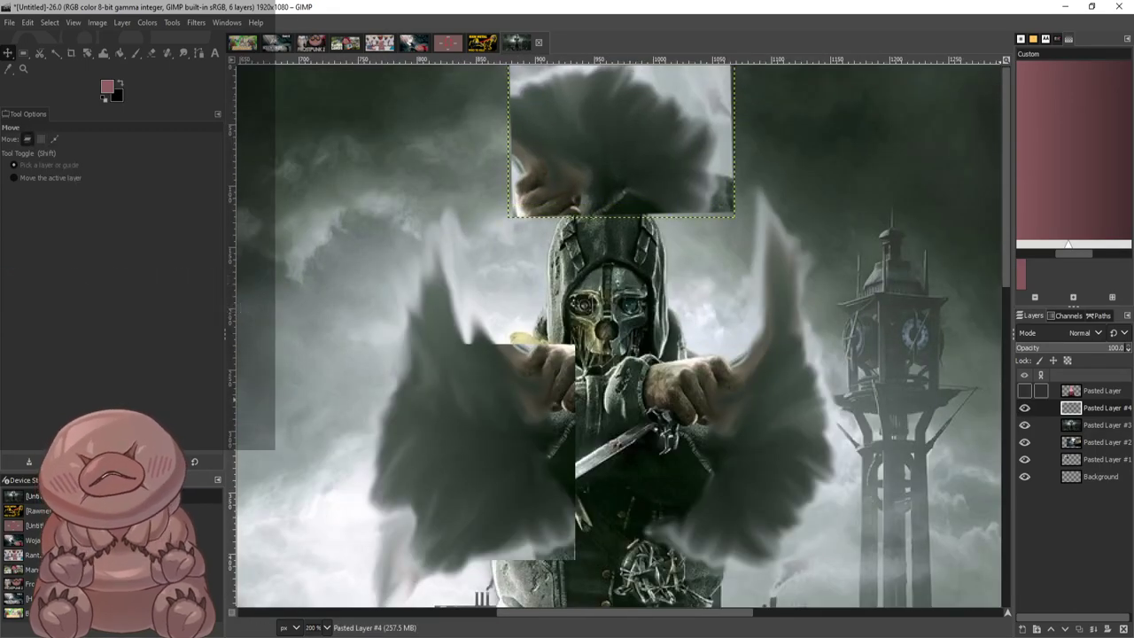
left_click(1025, 390)
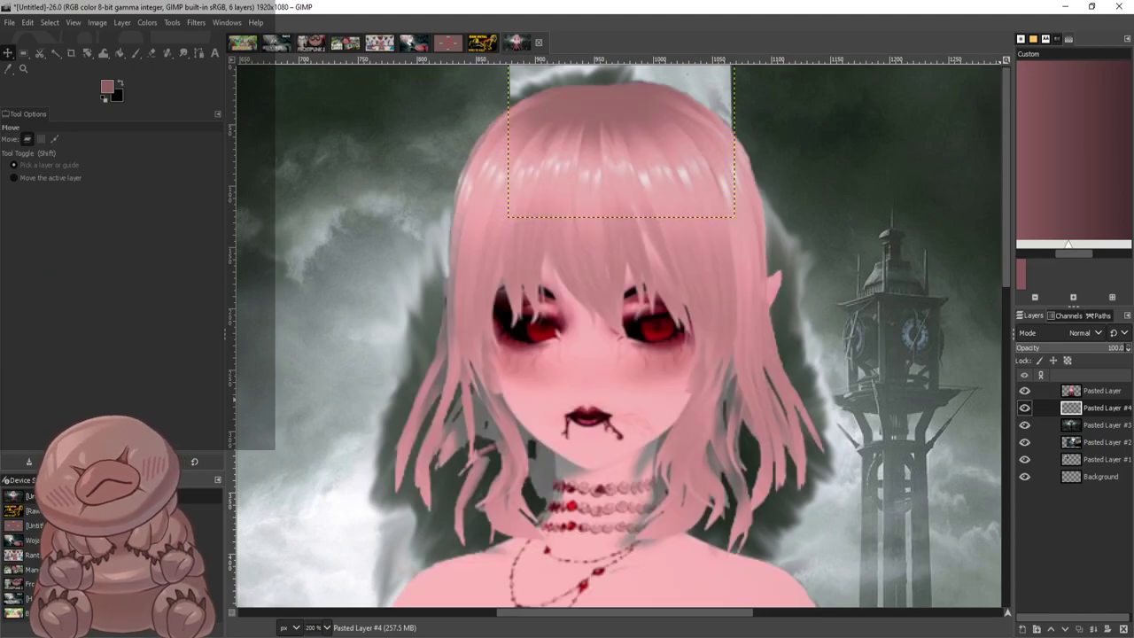
left_click(1094, 629)
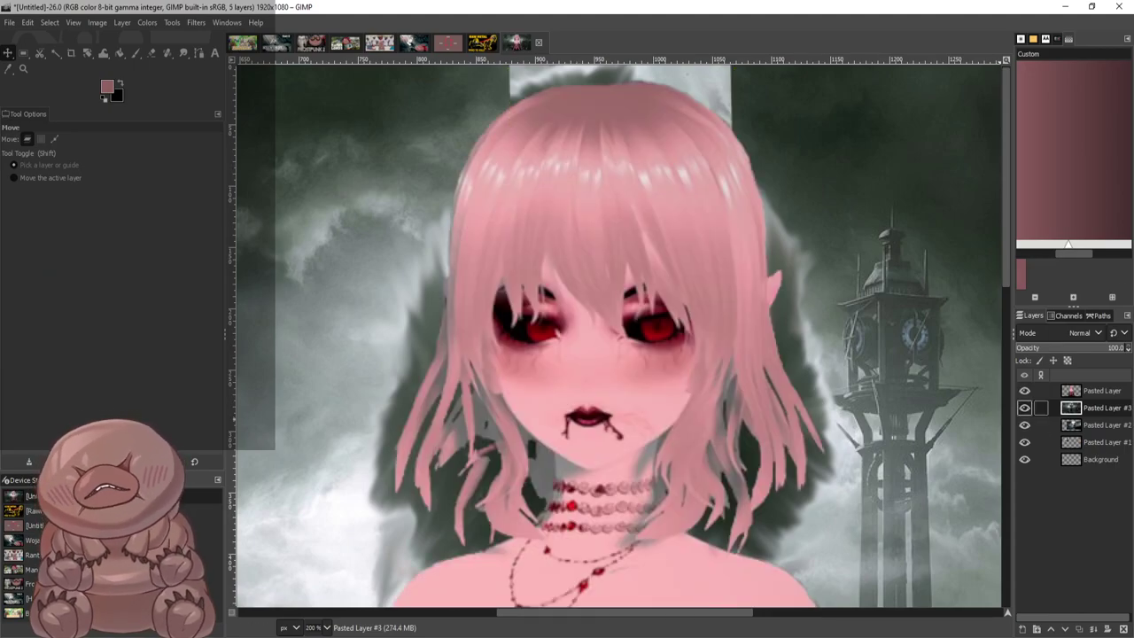
Hide Pasted Layer and smudge the upper fur patch's dark area upward right of its centre on Pasted Layer #3
left_click(1025, 391)
scroll(533, 186, "up", 2)
scroll(408, 170, "down", 3)
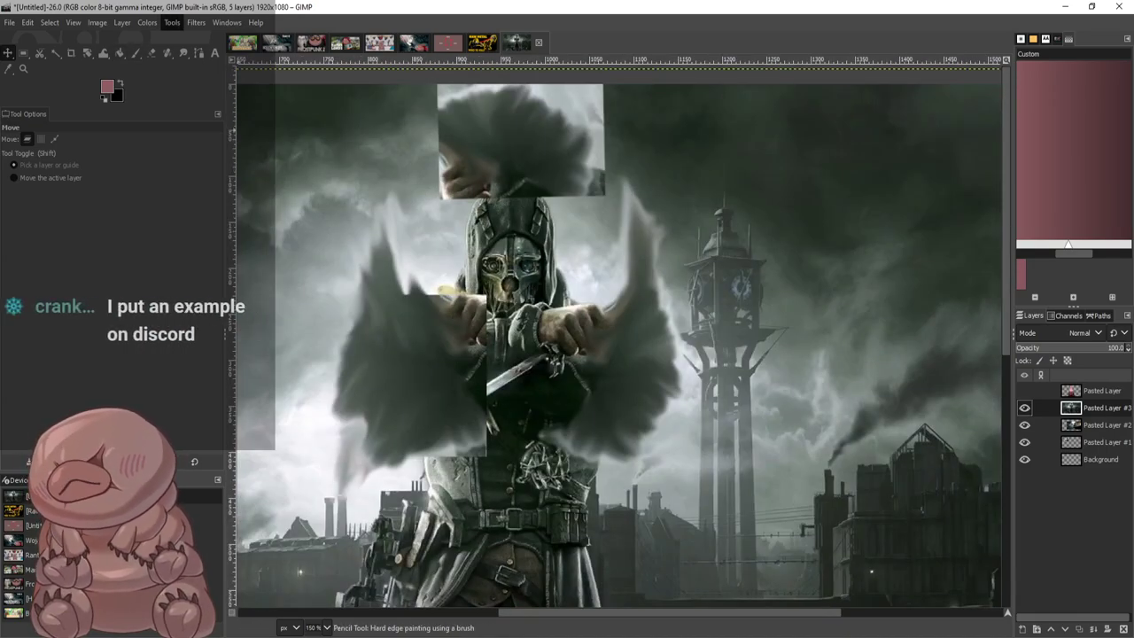
left_click(184, 54)
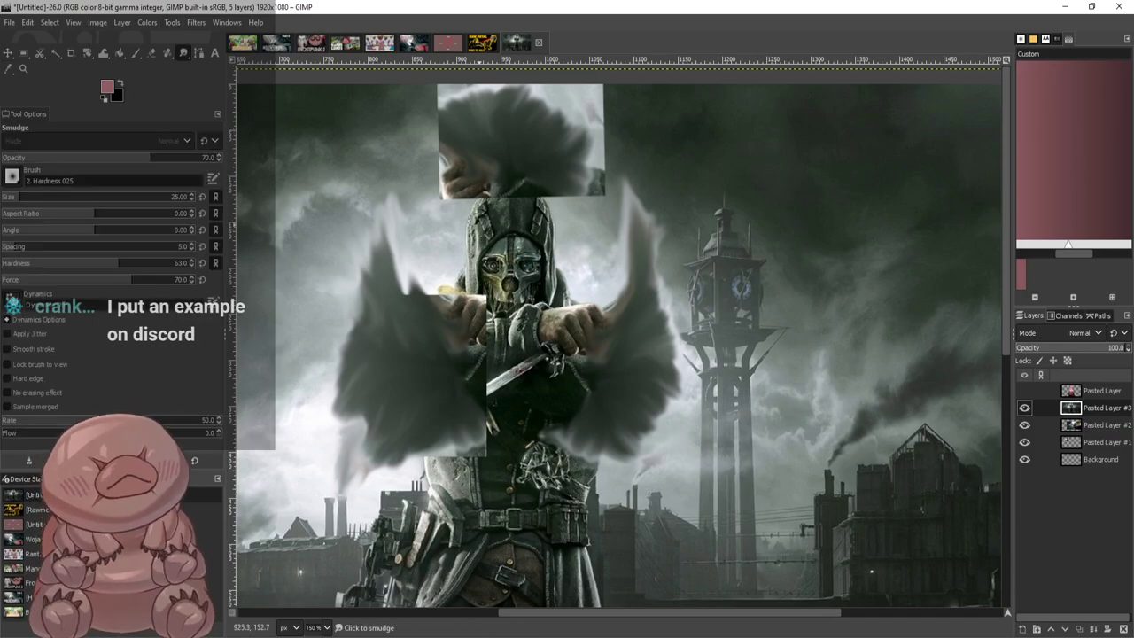
scroll(527, 175, "up", 3)
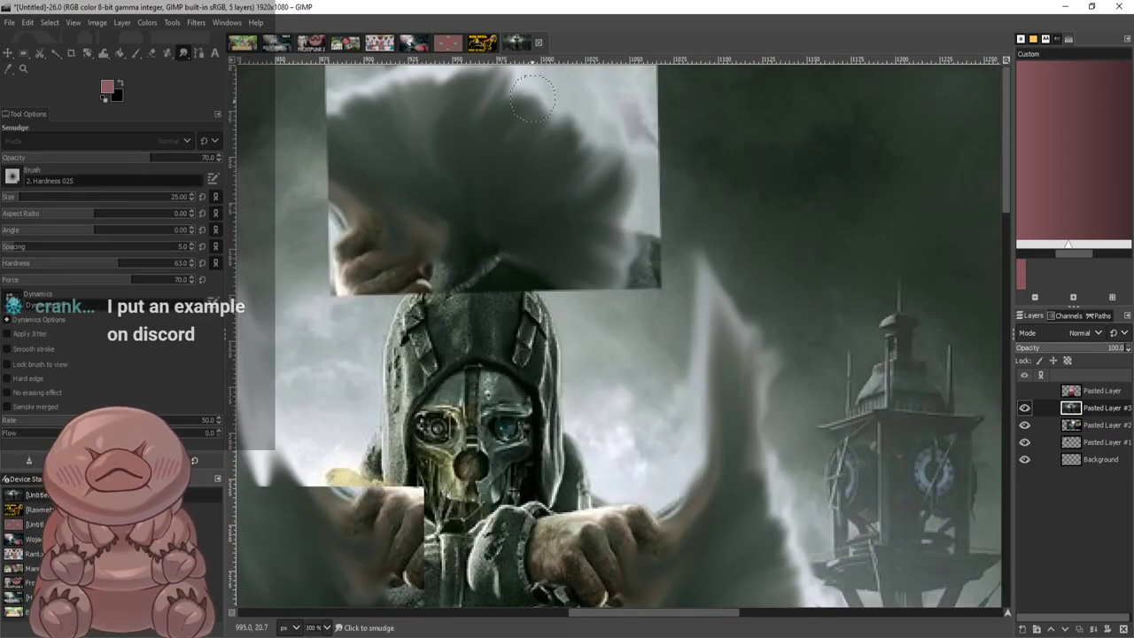
left_click_drag(479, 166, 520, 82)
left_click_drag(510, 177, 543, 89)
mouse_move(522, 197)
left_mouse_down()
mouse_move(556, 134)
mouse_move(561, 93)
left_mouse_up()
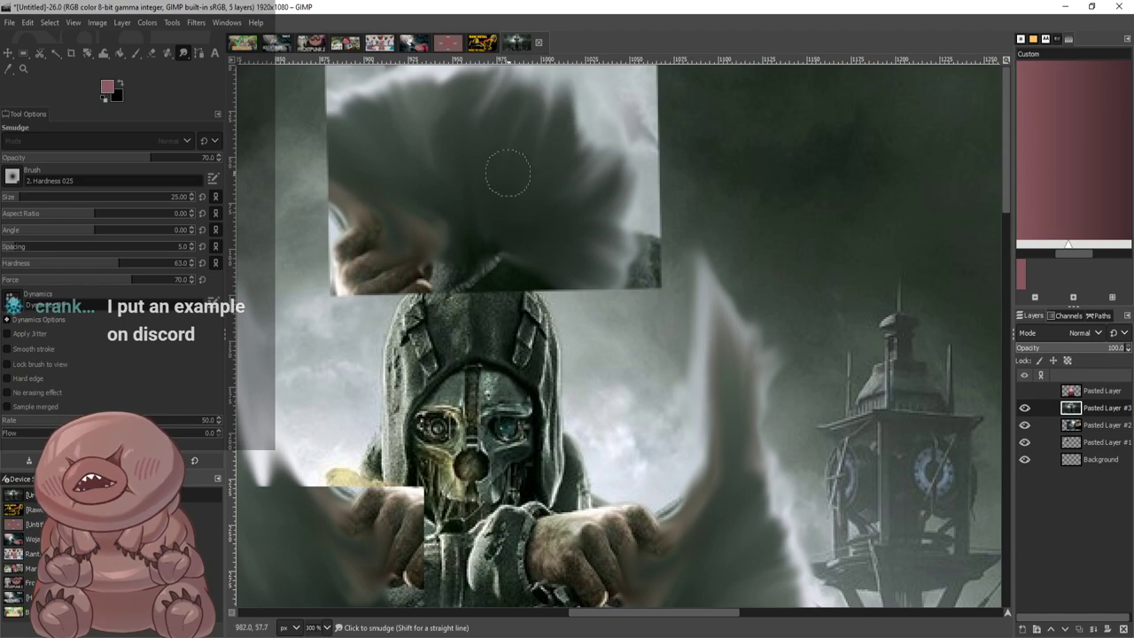
left_click_drag(514, 171, 544, 80)
left_click_drag(543, 159, 575, 74)
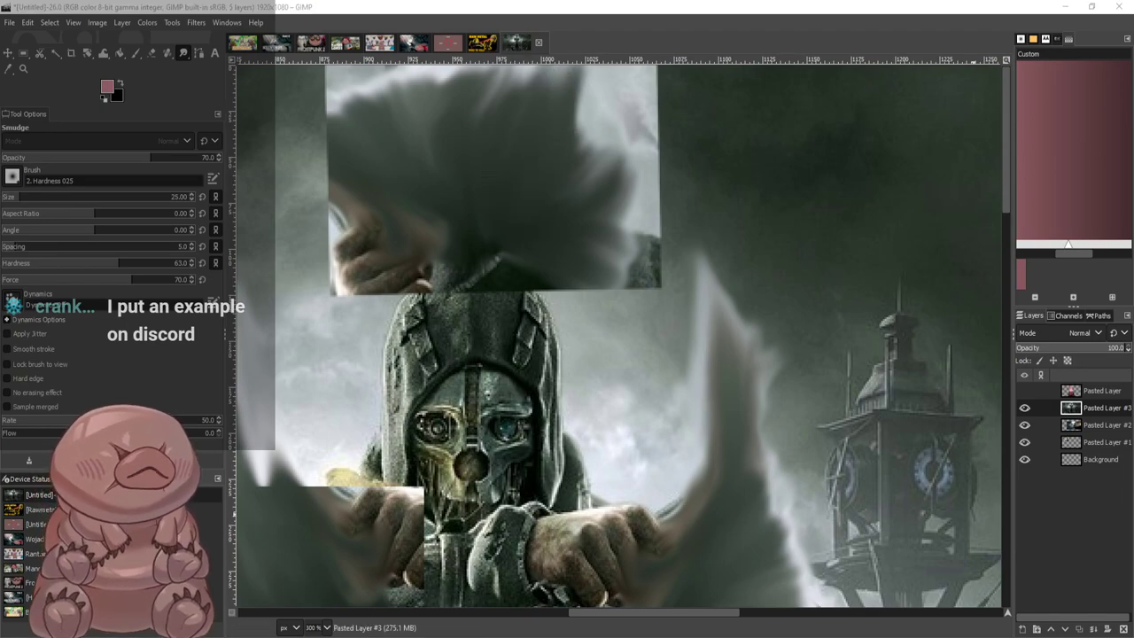
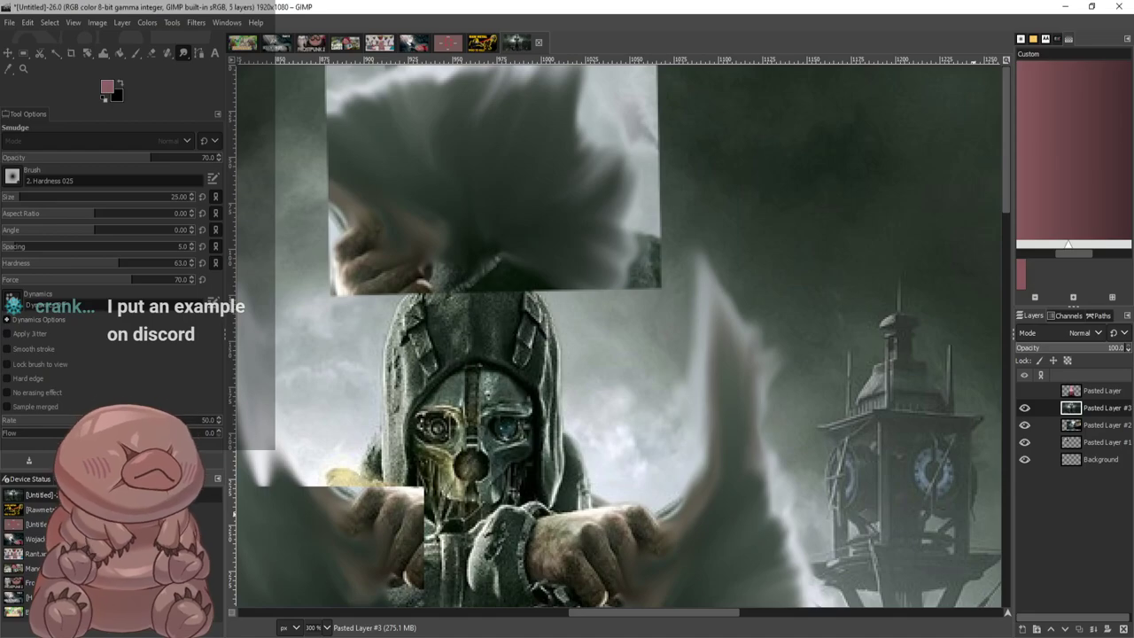
Smudge the upper fur patch into spiky tufts reaching the image's top edge across its width
scroll(452, 215, "up", 2)
scroll(528, 229, "down", 2)
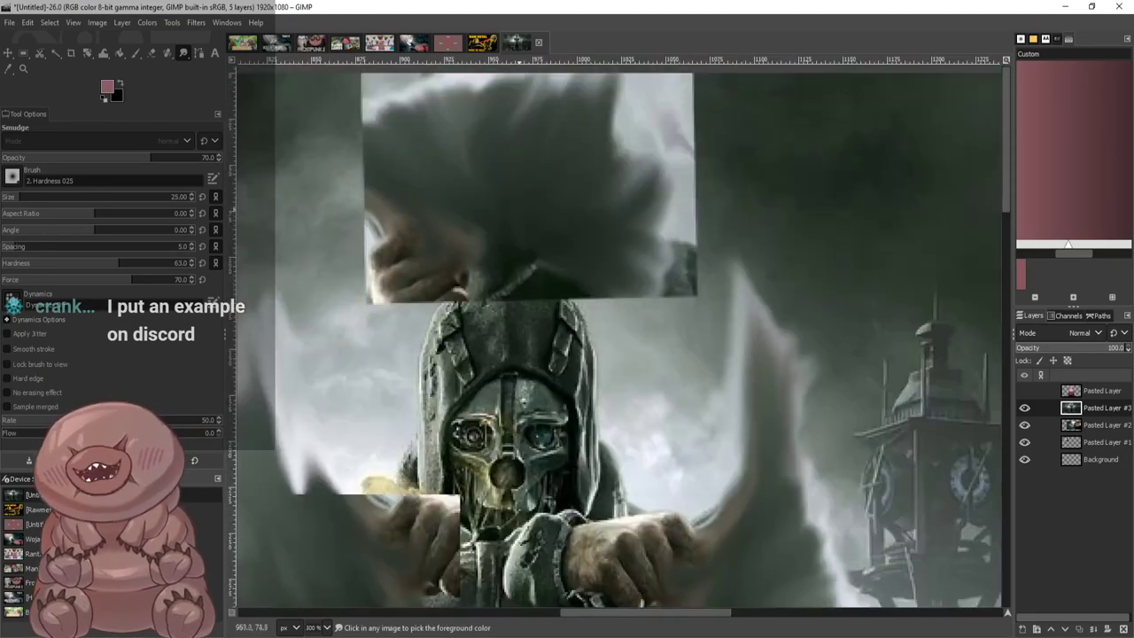
mouse_move(587, 209)
left_mouse_down()
mouse_move(623, 69)
mouse_move(631, 106)
left_mouse_up()
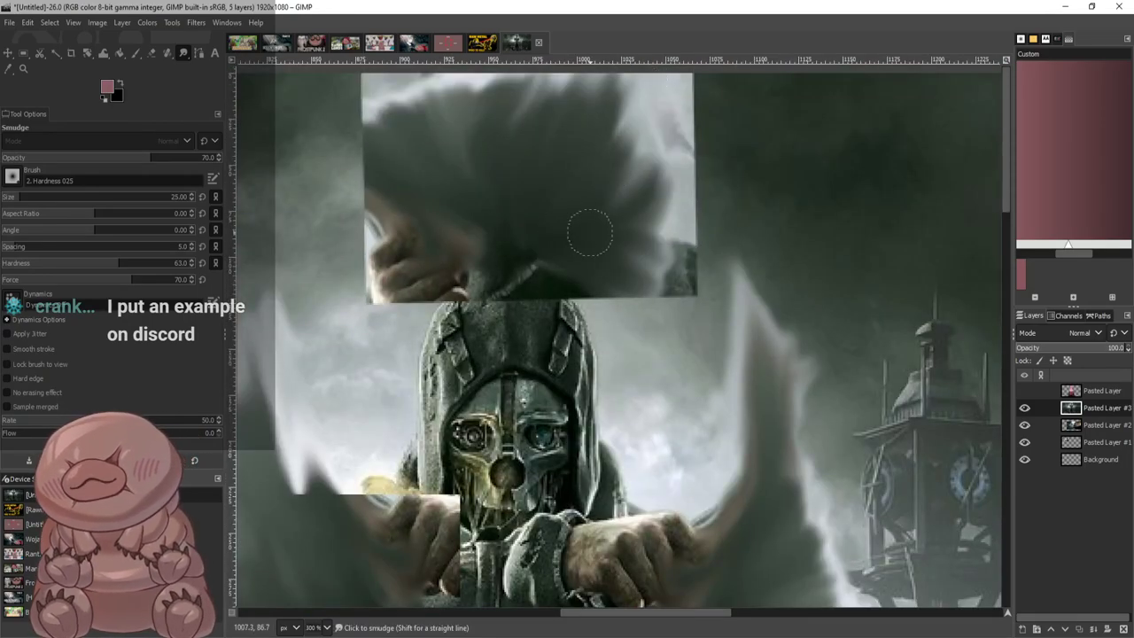
left_click_drag(592, 230, 623, 60)
left_click_drag(516, 204, 524, 78)
mouse_move(509, 168)
left_mouse_down()
mouse_move(505, 75)
mouse_move(487, 76)
left_mouse_up()
left_click_drag(486, 221, 472, 76)
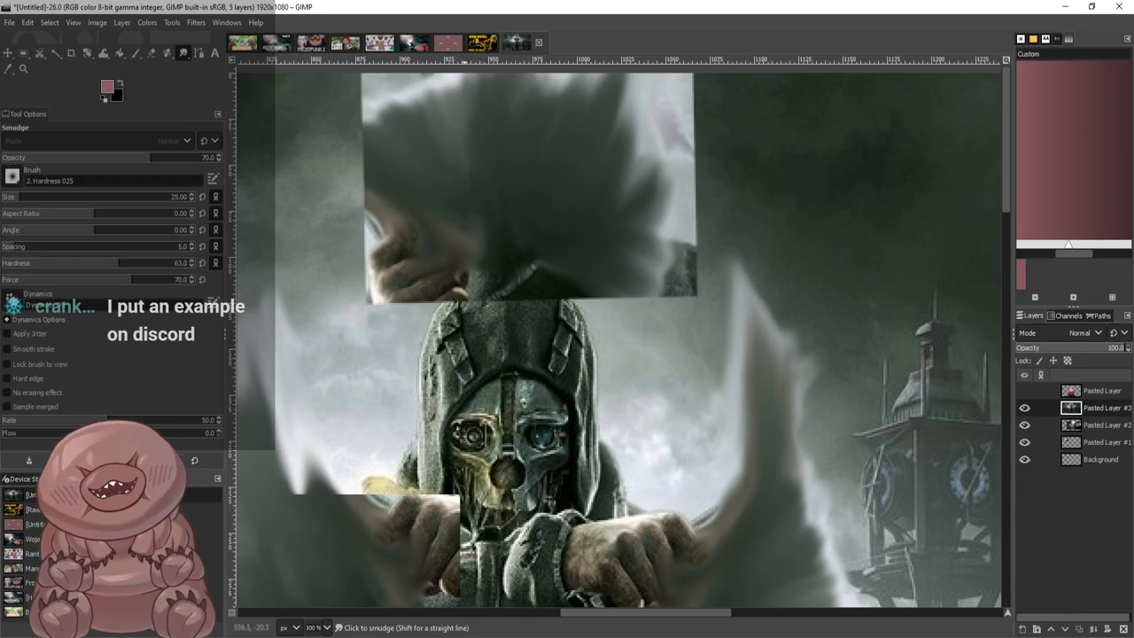
left_click_drag(468, 199, 452, 76)
left_click_drag(439, 168, 435, 74)
left_click_drag(531, 178, 533, 74)
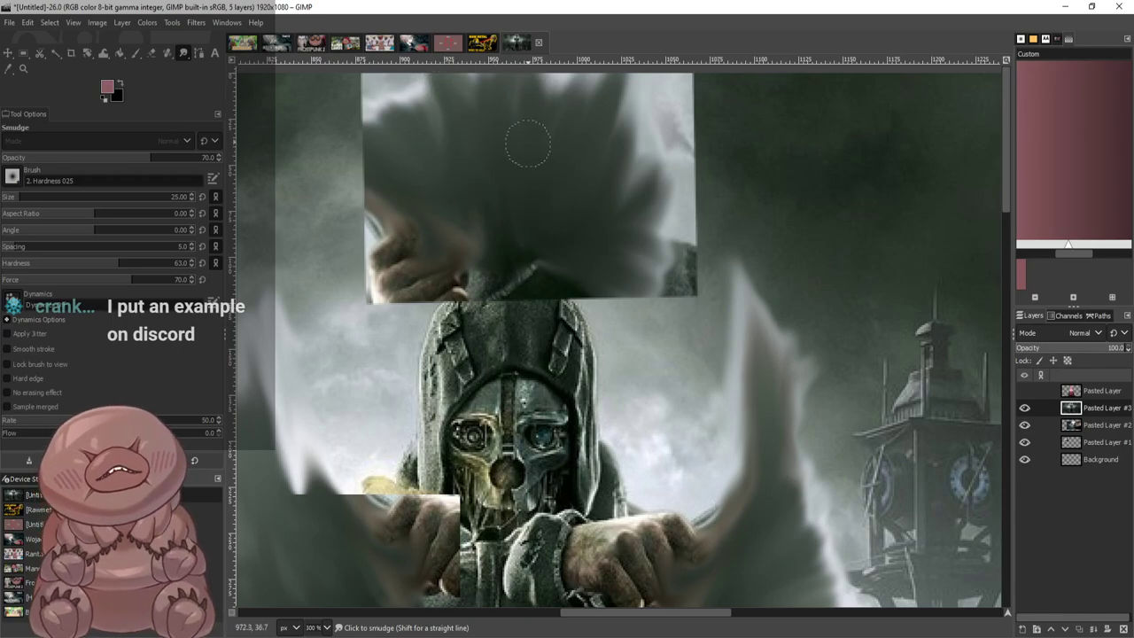
left_click_drag(519, 127, 532, 75)
left_click_drag(585, 177, 609, 18)
left_click_drag(558, 164, 554, 75)
left_click_drag(552, 122, 549, 73)
Smudge the upper fur patch's left side outward over the hand and past the patch's straight border into tufts
left_click_drag(445, 161, 349, 61)
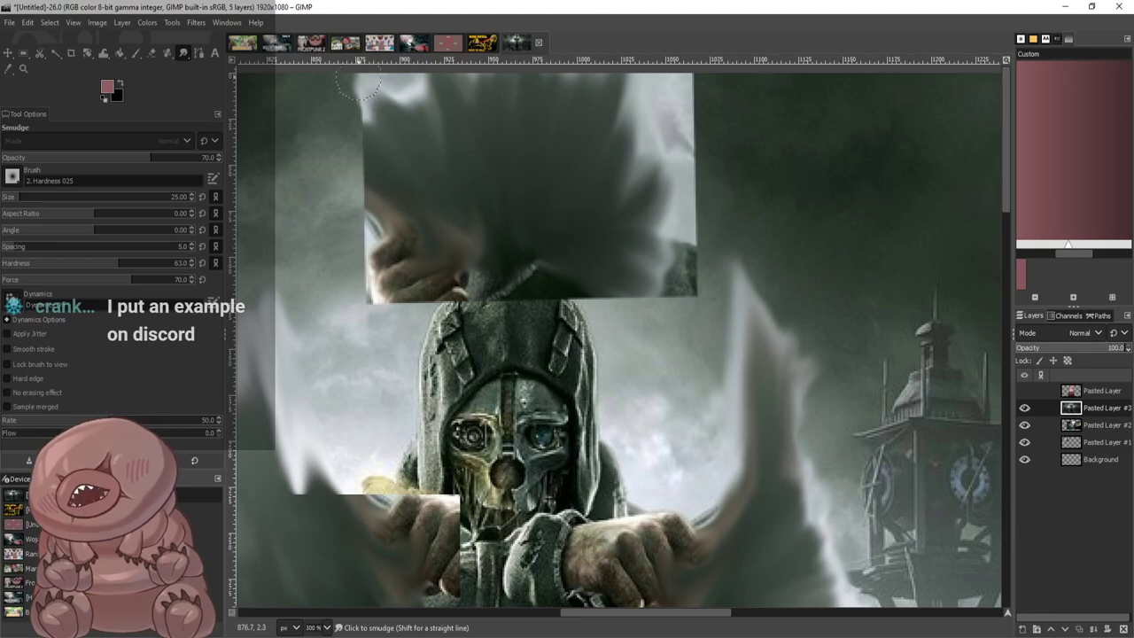
mouse_move(466, 217)
left_mouse_down()
mouse_move(359, 235)
mouse_move(387, 266)
left_mouse_up()
left_click_drag(461, 191, 364, 221)
left_click_drag(434, 204, 377, 261)
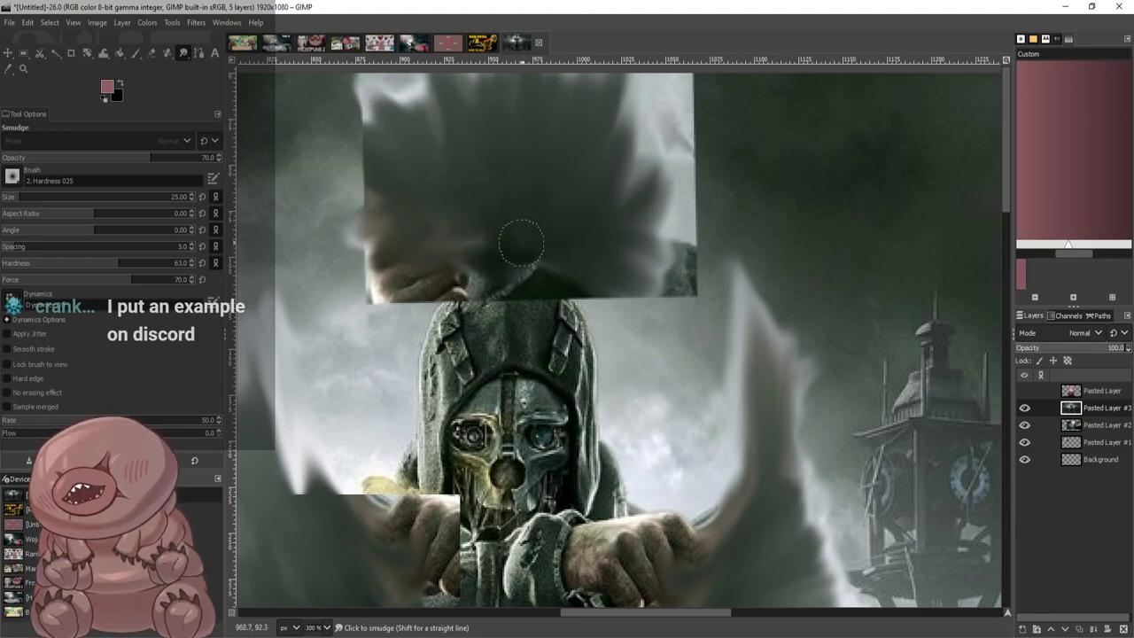
left_click_drag(470, 239, 367, 248)
left_click_drag(438, 221, 354, 237)
left_click_drag(434, 160, 361, 168)
left_click_drag(479, 169, 350, 144)
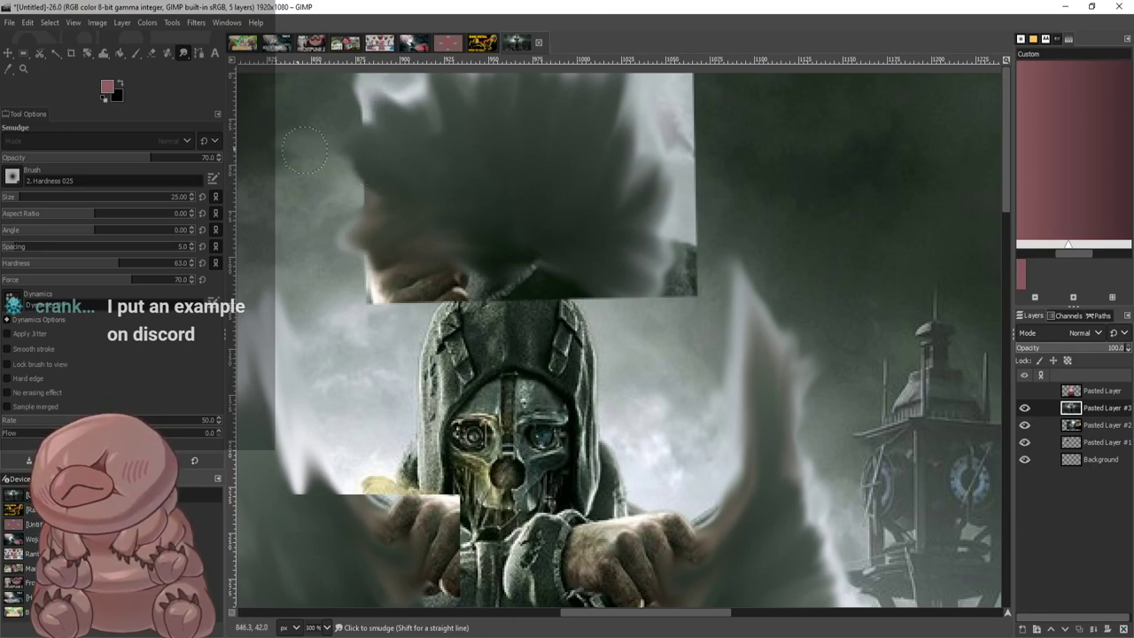
mouse_move(421, 149)
left_mouse_down()
mouse_move(341, 144)
mouse_move(339, 103)
left_mouse_up()
left_click_drag(416, 168, 335, 158)
left_click_drag(425, 188, 329, 180)
left_click_drag(416, 206, 335, 211)
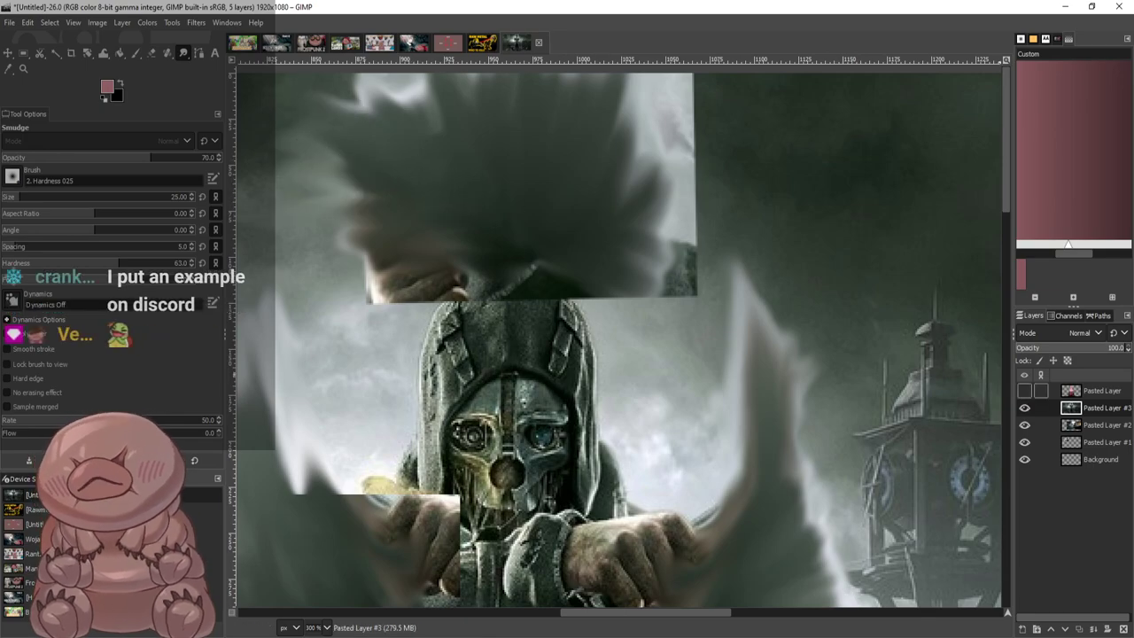
Show Pasted Layer and smudge the fur fringe outward around both sides of the pink-haired head
left_click(1025, 390)
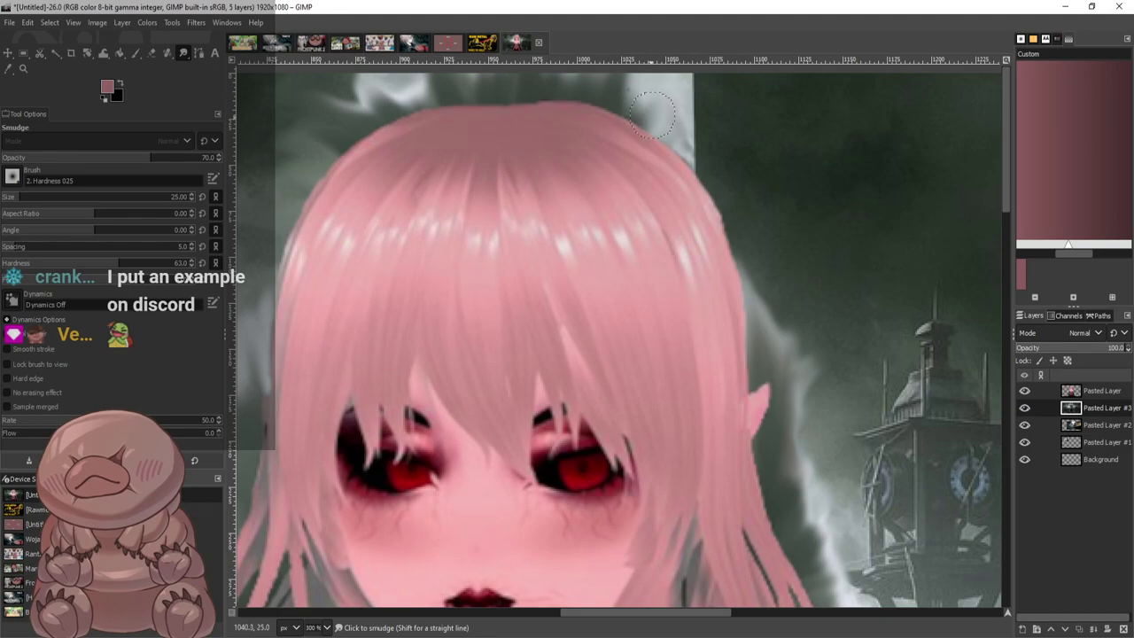
mouse_move(645, 93)
left_mouse_down()
mouse_move(709, 142)
mouse_move(740, 131)
mouse_move(654, 159)
mouse_move(711, 169)
mouse_move(720, 140)
mouse_move(652, 112)
left_mouse_up()
mouse_move(607, 149)
left_mouse_down()
mouse_move(576, 142)
mouse_move(567, 116)
mouse_move(510, 107)
mouse_move(448, 129)
mouse_move(465, 95)
mouse_move(417, 93)
mouse_move(415, 144)
left_mouse_up()
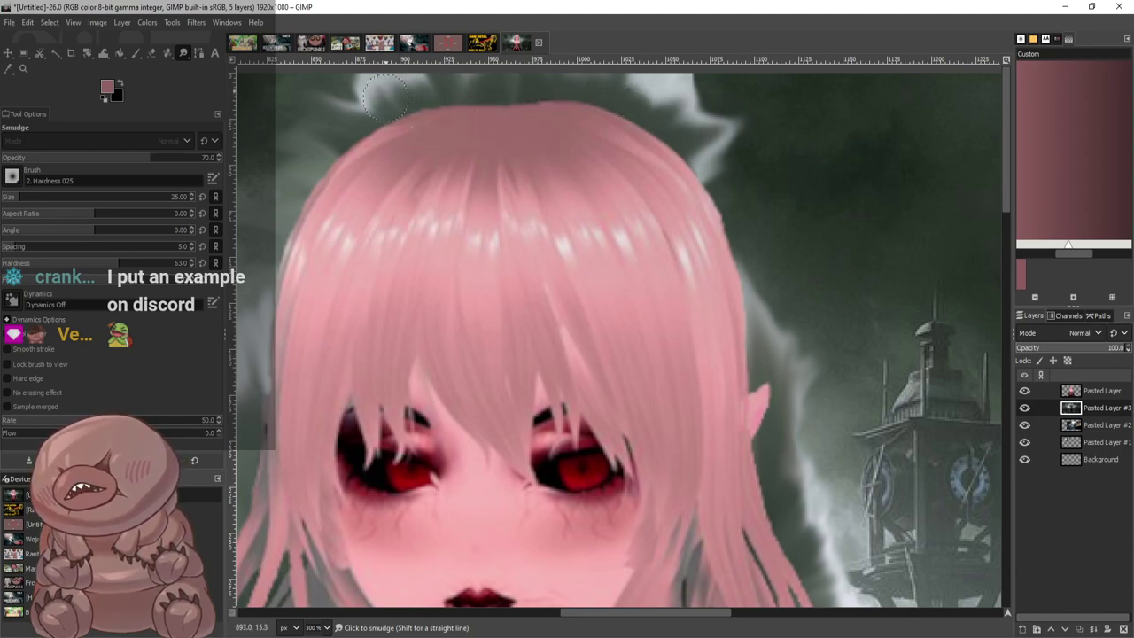
mouse_move(352, 156)
left_mouse_down()
mouse_move(302, 188)
mouse_move(337, 194)
mouse_move(406, 175)
mouse_move(266, 169)
mouse_move(413, 166)
mouse_move(329, 173)
mouse_move(394, 197)
mouse_move(276, 197)
left_mouse_up()
scroll(542, 231, "down", 3)
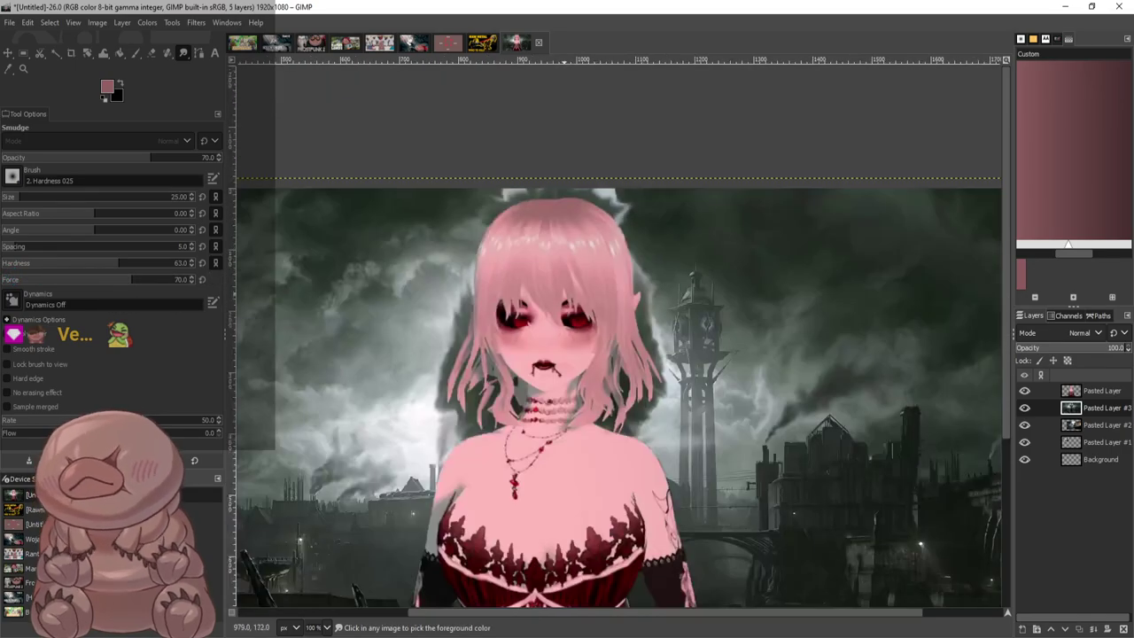
scroll(489, 305, "up", 3)
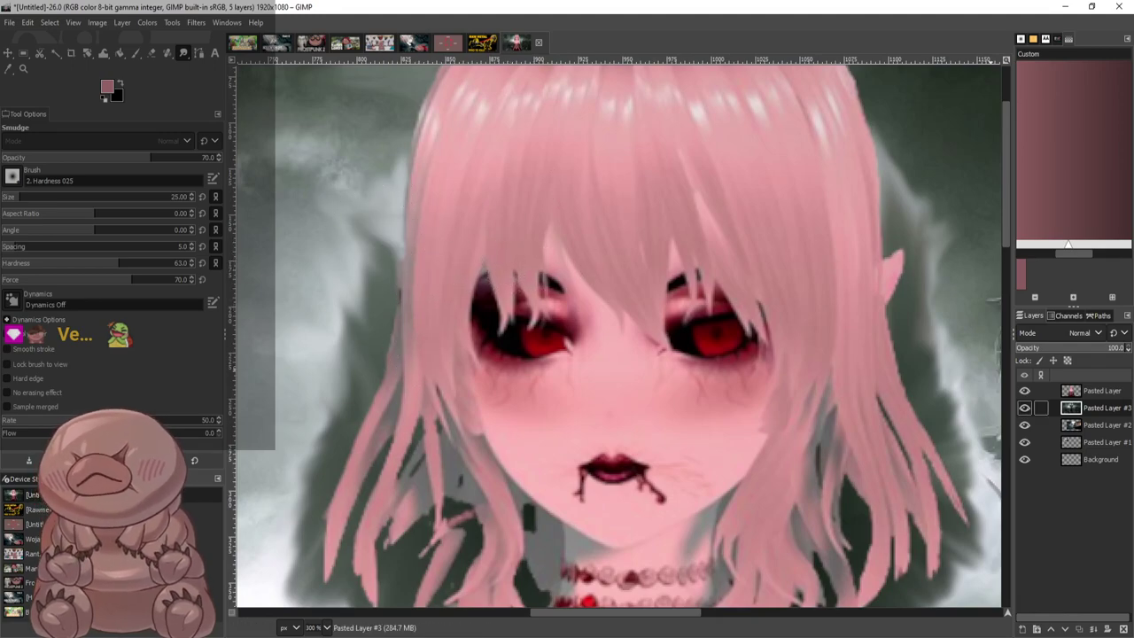
Hide Pasted Layer and extend the upper fur patch's lower left side outward with long smudge strokes
left_click(1024, 390)
scroll(463, 218, "up", 3)
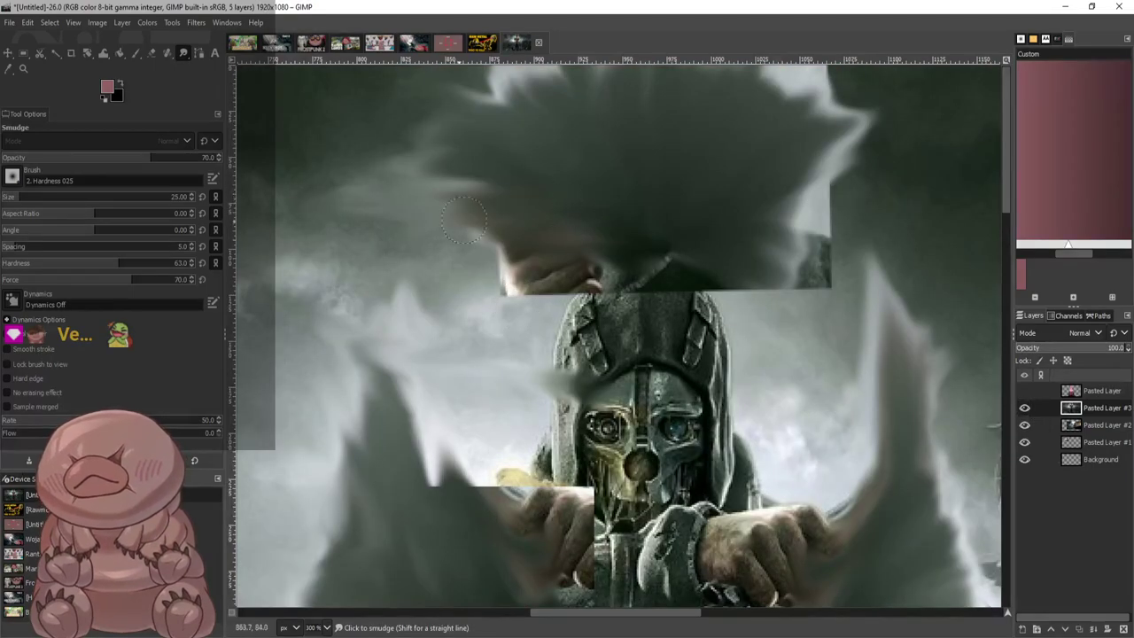
left_click_drag(567, 217, 406, 285)
left_click_drag(611, 207, 408, 301)
left_click_drag(628, 163, 439, 199)
left_click_drag(541, 169, 418, 204)
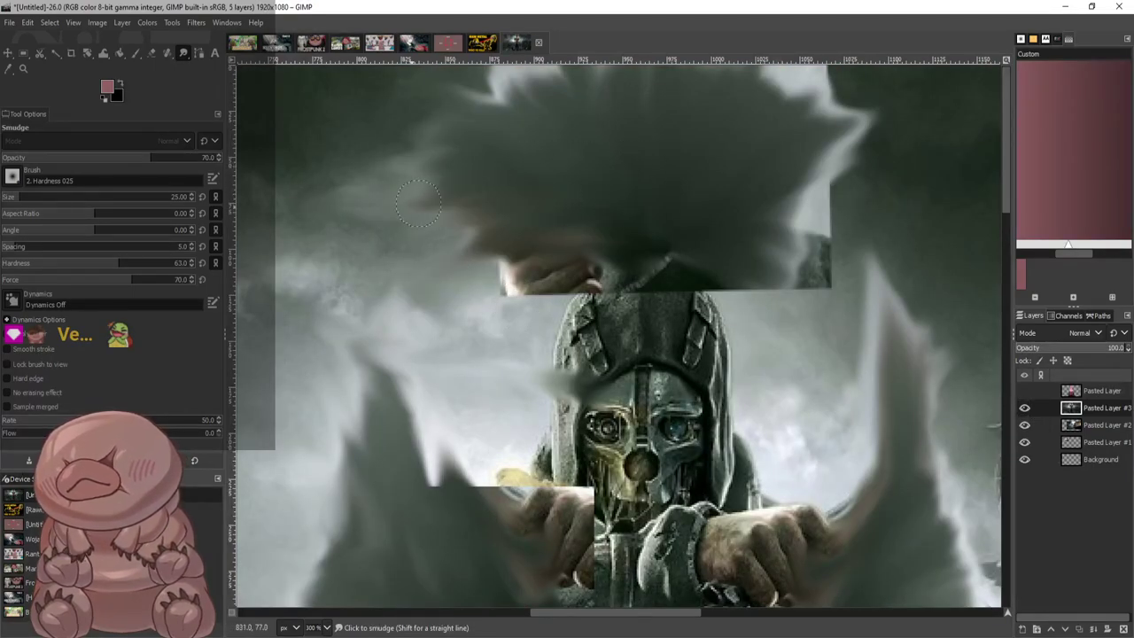
mouse_move(532, 199)
left_mouse_down()
mouse_move(368, 213)
mouse_move(390, 206)
mouse_move(428, 227)
mouse_move(417, 229)
left_mouse_up()
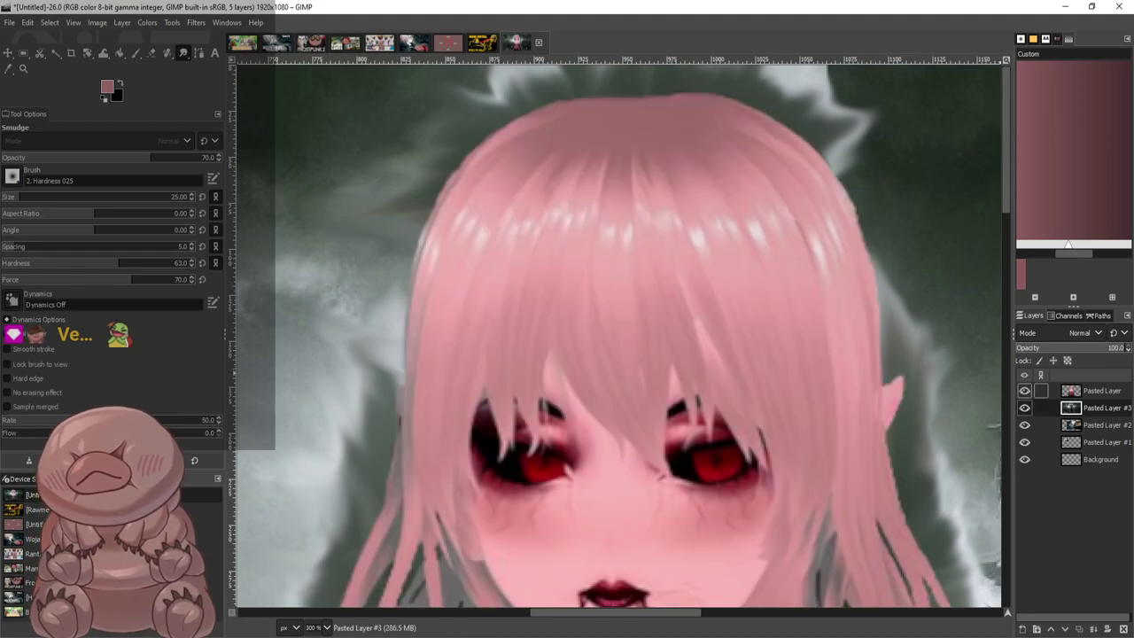
left_click(1024, 390)
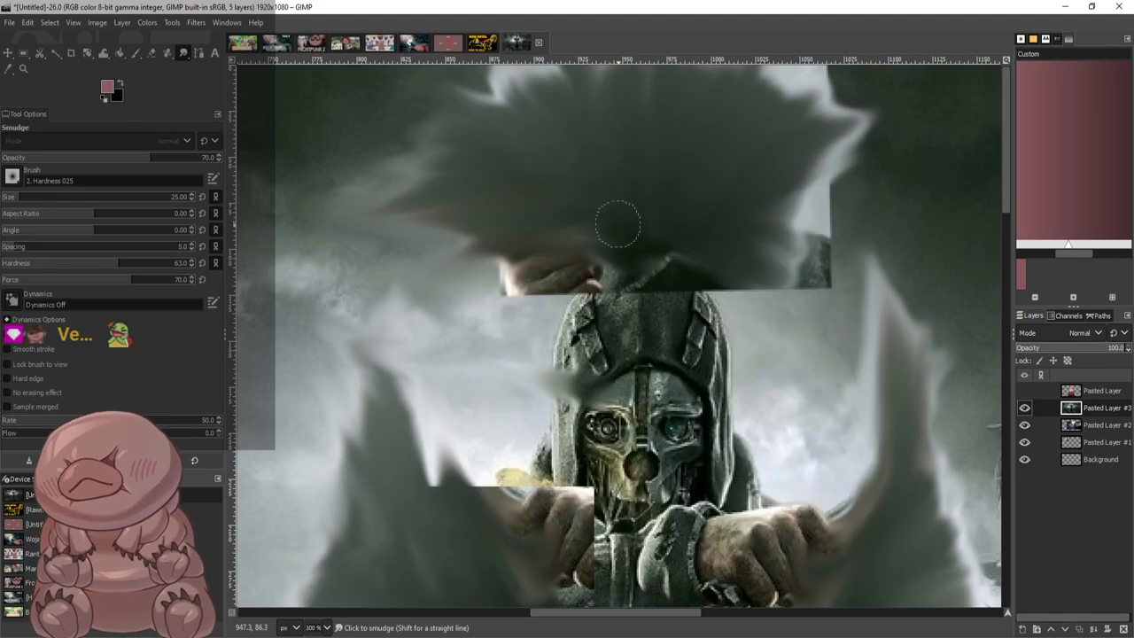
mouse_move(508, 215)
left_mouse_down()
mouse_move(342, 256)
mouse_move(531, 217)
mouse_move(473, 236)
mouse_move(677, 164)
mouse_move(461, 270)
mouse_move(608, 206)
mouse_move(666, 244)
mouse_move(411, 273)
mouse_move(644, 213)
mouse_move(442, 307)
mouse_move(592, 178)
mouse_move(498, 241)
mouse_move(370, 242)
left_mouse_up()
Smudge the left fur wing upward and outward to fill its inner edge, checking it against the portrait
mouse_move(479, 410)
left_mouse_down()
mouse_move(448, 567)
mouse_move(421, 396)
mouse_move(459, 577)
mouse_move(461, 399)
mouse_move(467, 565)
mouse_move(456, 447)
mouse_move(484, 484)
mouse_move(434, 575)
mouse_move(435, 396)
mouse_move(439, 533)
mouse_move(401, 392)
mouse_move(463, 472)
mouse_move(386, 359)
mouse_move(432, 477)
mouse_move(400, 367)
mouse_move(462, 532)
mouse_move(458, 401)
mouse_move(477, 426)
mouse_move(457, 450)
left_mouse_up()
mouse_move(493, 490)
left_mouse_down()
mouse_move(448, 395)
mouse_move(461, 381)
mouse_move(436, 432)
mouse_move(425, 372)
mouse_move(461, 417)
mouse_move(408, 355)
mouse_move(318, 435)
mouse_move(372, 415)
mouse_move(355, 390)
mouse_move(373, 355)
left_mouse_up()
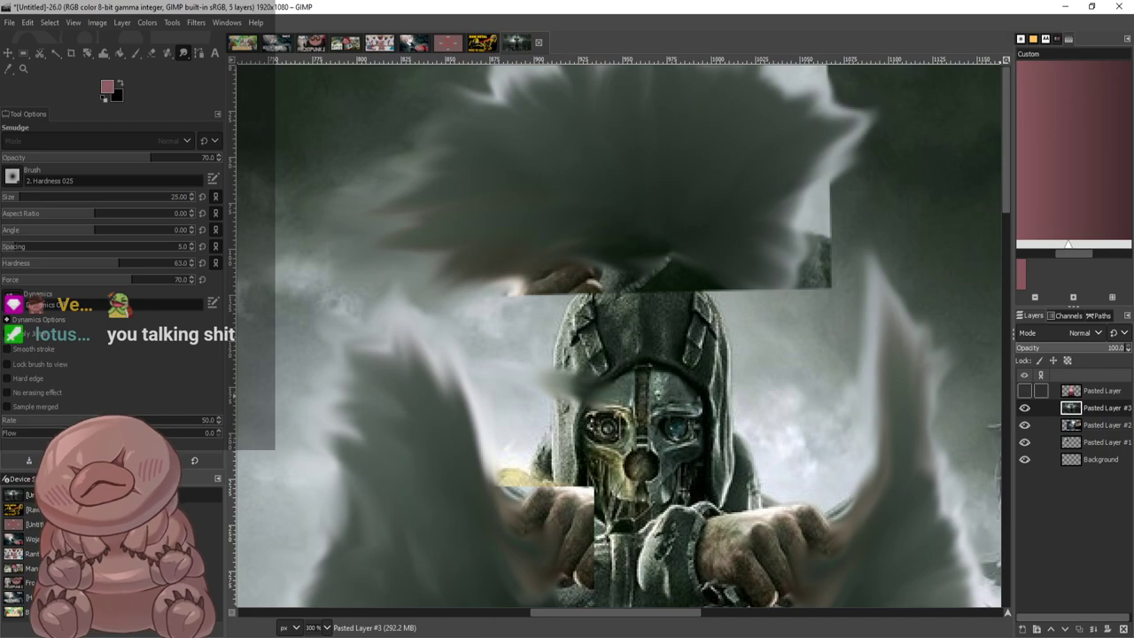
left_click(1024, 391)
left_click(1025, 390)
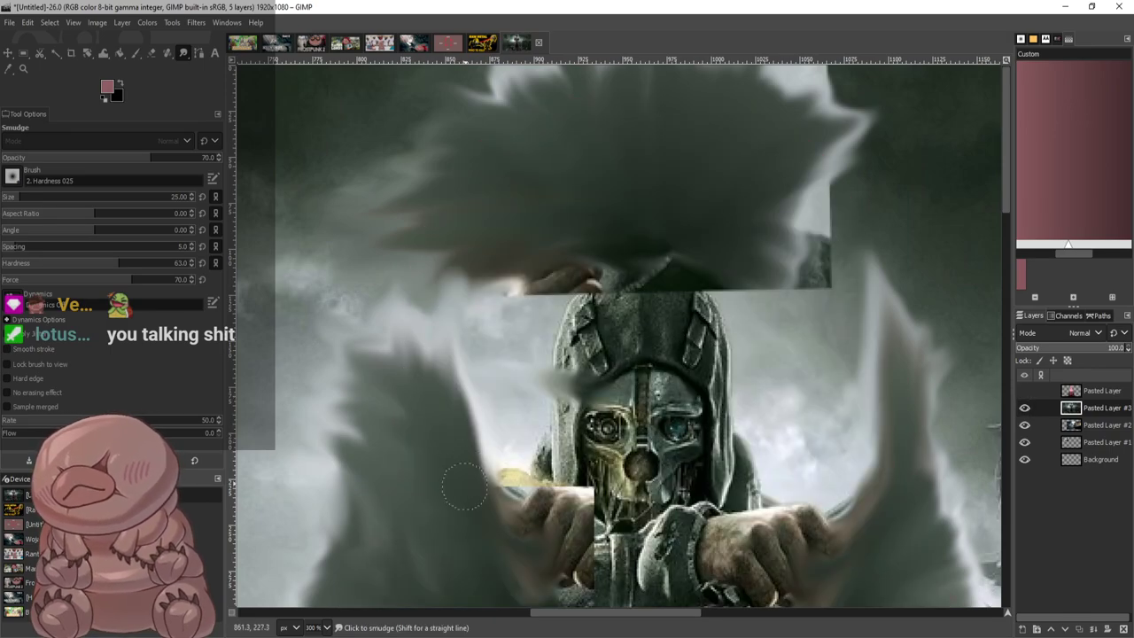
mouse_move(464, 486)
left_mouse_down()
mouse_move(482, 273)
mouse_move(531, 196)
mouse_move(514, 246)
mouse_move(618, 183)
mouse_move(501, 290)
mouse_move(631, 222)
mouse_move(657, 190)
mouse_move(483, 382)
mouse_move(564, 260)
mouse_move(586, 190)
mouse_move(488, 361)
mouse_move(551, 249)
mouse_move(536, 208)
mouse_move(454, 403)
mouse_move(529, 190)
mouse_move(512, 263)
mouse_move(457, 343)
mouse_move(453, 444)
mouse_move(474, 337)
mouse_move(429, 399)
mouse_move(451, 476)
mouse_move(459, 342)
mouse_move(441, 392)
mouse_move(472, 431)
mouse_move(451, 302)
mouse_move(471, 496)
mouse_move(507, 367)
mouse_move(414, 451)
mouse_move(391, 313)
mouse_move(442, 384)
mouse_move(476, 390)
mouse_move(390, 263)
mouse_move(544, 224)
mouse_move(460, 293)
mouse_move(530, 212)
mouse_move(381, 285)
mouse_move(661, 191)
mouse_move(598, 253)
mouse_move(591, 291)
mouse_move(681, 171)
mouse_move(568, 273)
mouse_move(514, 271)
mouse_move(624, 171)
mouse_move(478, 280)
mouse_move(547, 225)
mouse_move(415, 309)
mouse_move(528, 209)
mouse_move(450, 246)
mouse_move(331, 269)
mouse_move(491, 252)
mouse_move(436, 275)
mouse_move(319, 286)
left_mouse_up()
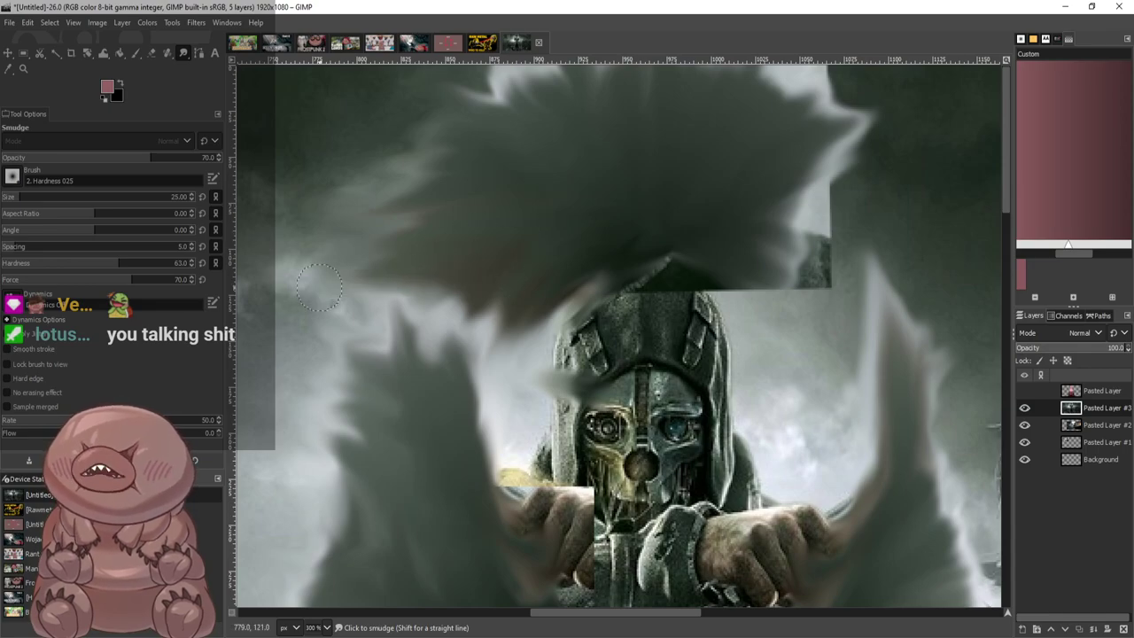
Smudge the gap between the left fur wing and the upper patch into one continuous collar, and show Pasted Layer
mouse_move(452, 296)
left_mouse_down()
mouse_move(344, 282)
mouse_move(333, 296)
left_mouse_up()
left_click_drag(454, 372, 427, 268)
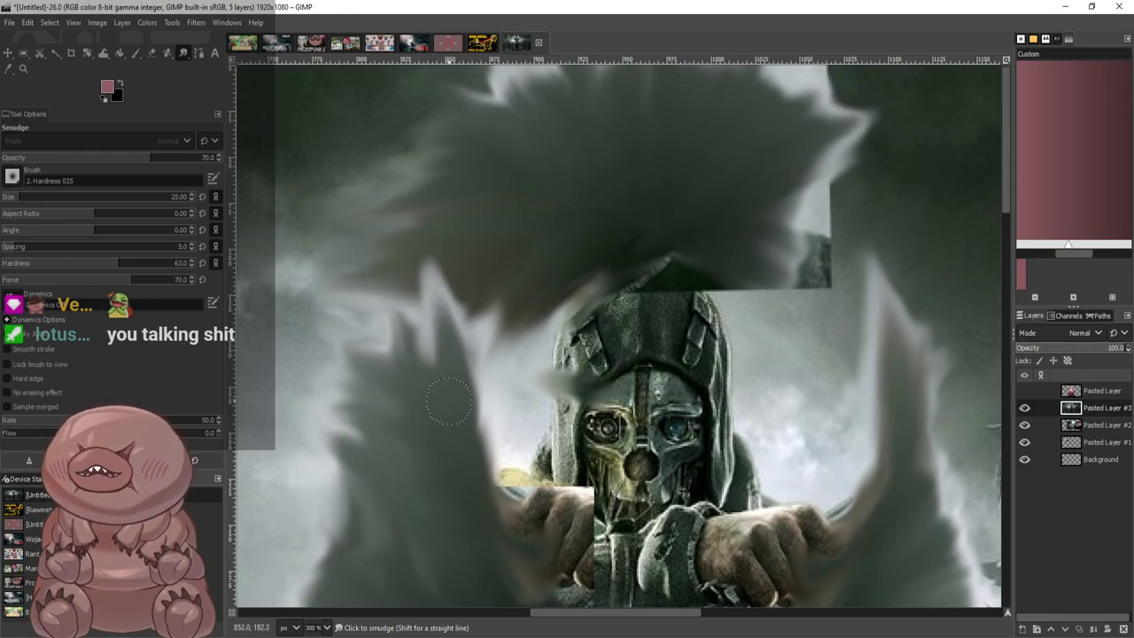
mouse_move(448, 402)
left_mouse_down()
mouse_move(424, 351)
mouse_move(327, 292)
mouse_move(433, 365)
mouse_move(306, 292)
mouse_move(430, 332)
mouse_move(413, 308)
mouse_move(376, 309)
mouse_move(472, 267)
mouse_move(372, 309)
mouse_move(434, 263)
mouse_move(509, 266)
mouse_move(386, 339)
mouse_move(490, 224)
mouse_move(475, 348)
mouse_move(457, 226)
mouse_move(444, 411)
mouse_move(446, 269)
mouse_move(440, 404)
mouse_move(407, 273)
mouse_move(367, 335)
mouse_move(428, 358)
mouse_move(412, 312)
mouse_move(395, 324)
mouse_move(427, 230)
mouse_move(376, 317)
mouse_move(484, 229)
mouse_move(446, 304)
mouse_move(377, 294)
mouse_move(460, 310)
mouse_move(387, 320)
mouse_move(331, 293)
mouse_move(454, 337)
mouse_move(462, 364)
mouse_move(307, 270)
mouse_move(482, 304)
mouse_move(345, 355)
mouse_move(493, 285)
mouse_move(342, 292)
mouse_move(460, 266)
mouse_move(405, 337)
mouse_move(303, 357)
left_mouse_up()
scroll(605, 383, "down", 2)
scroll(720, 392, "up", 1)
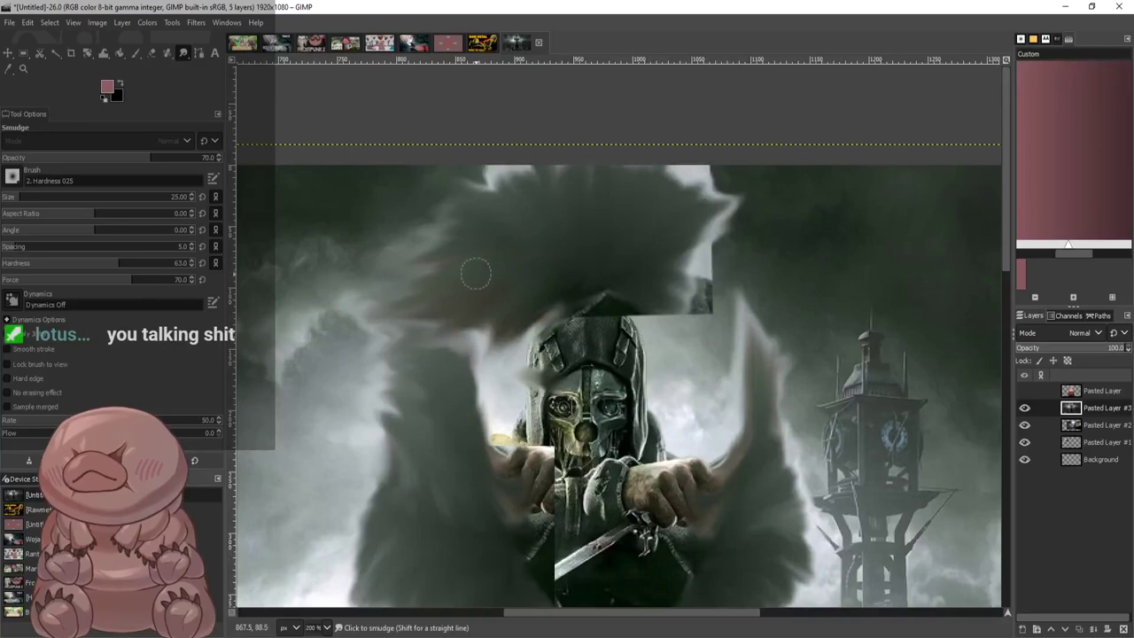
mouse_move(476, 274)
left_mouse_down()
mouse_move(480, 309)
mouse_move(491, 289)
mouse_move(443, 375)
mouse_move(469, 297)
mouse_move(454, 354)
mouse_move(469, 327)
mouse_move(451, 322)
mouse_move(443, 357)
mouse_move(478, 300)
mouse_move(459, 356)
mouse_move(459, 286)
mouse_move(456, 335)
mouse_move(444, 341)
mouse_move(484, 316)
mouse_move(399, 332)
mouse_move(431, 334)
left_mouse_up()
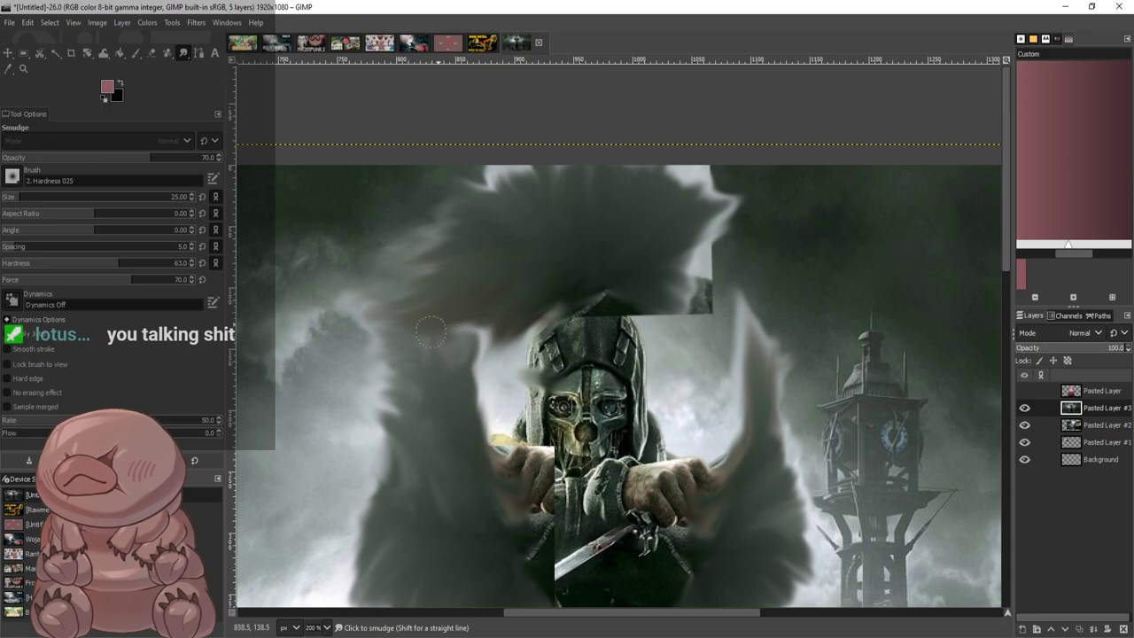
left_click(1025, 391)
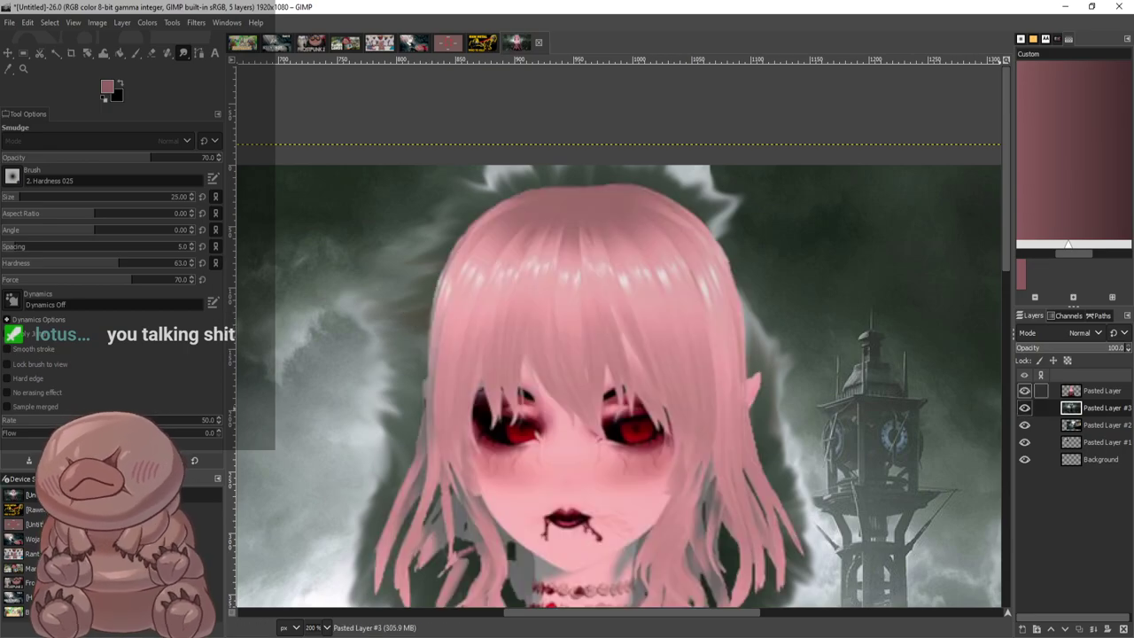
Hide Pasted Layer and smudge the upper fur patch's right edge outward into spikes, covering its straight vertical cut-off
scroll(676, 335, "down", 3)
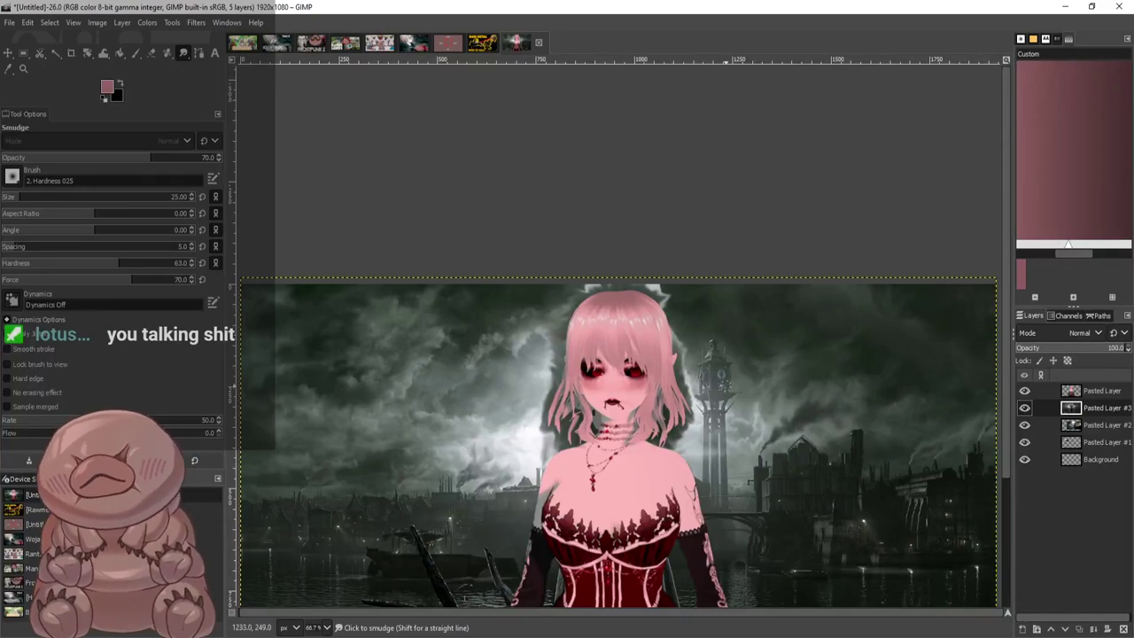
scroll(686, 414, "down", 2)
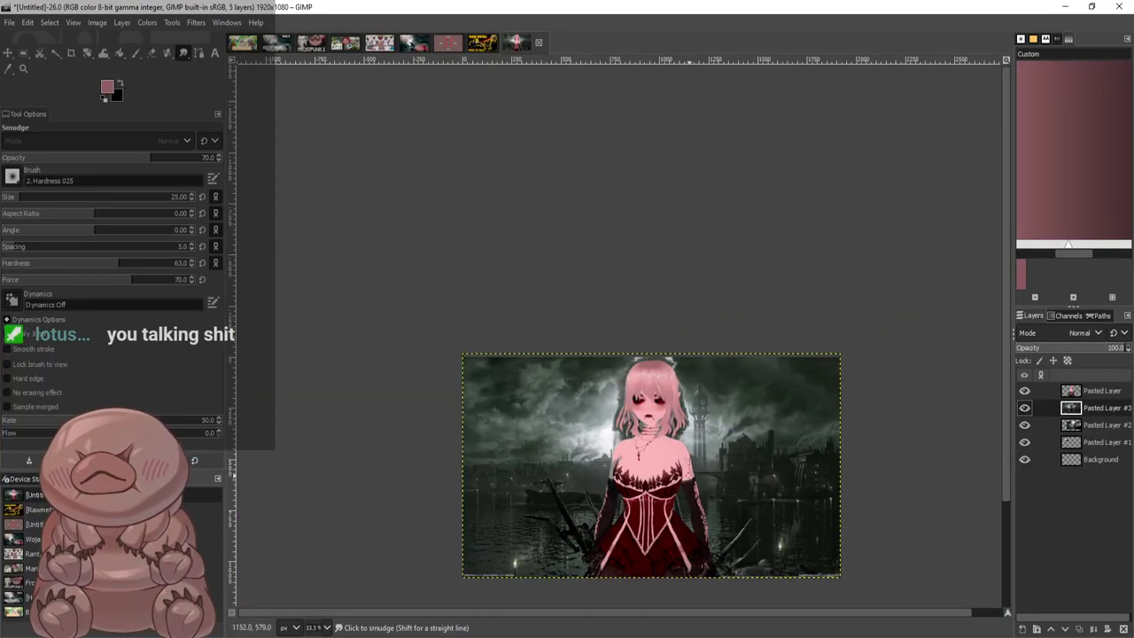
scroll(688, 476, "up", 2)
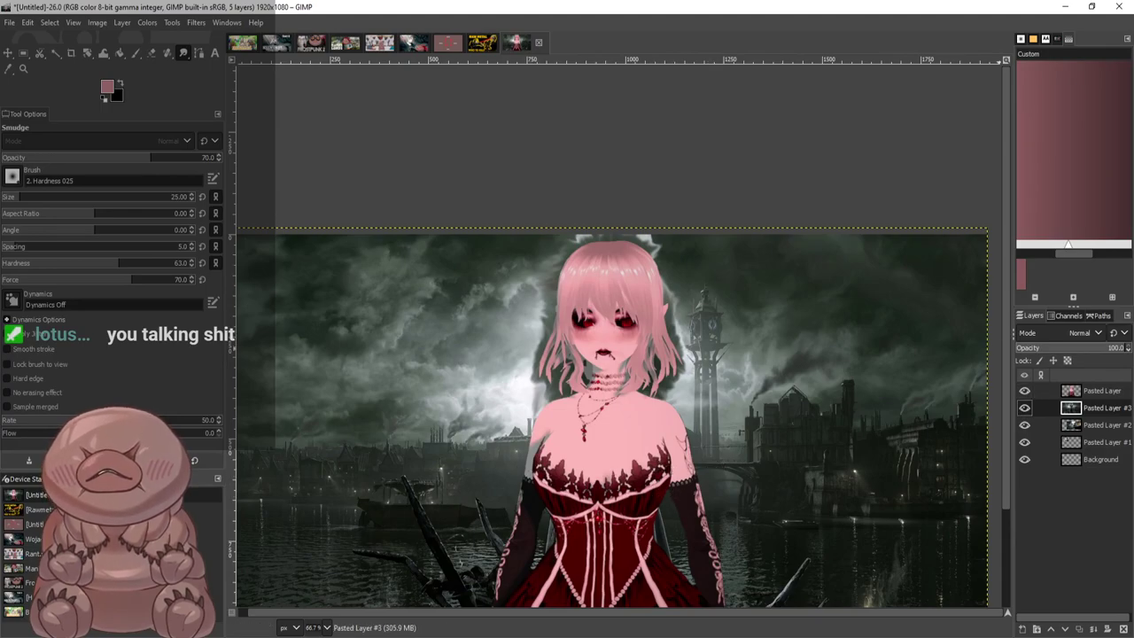
left_click(1024, 390)
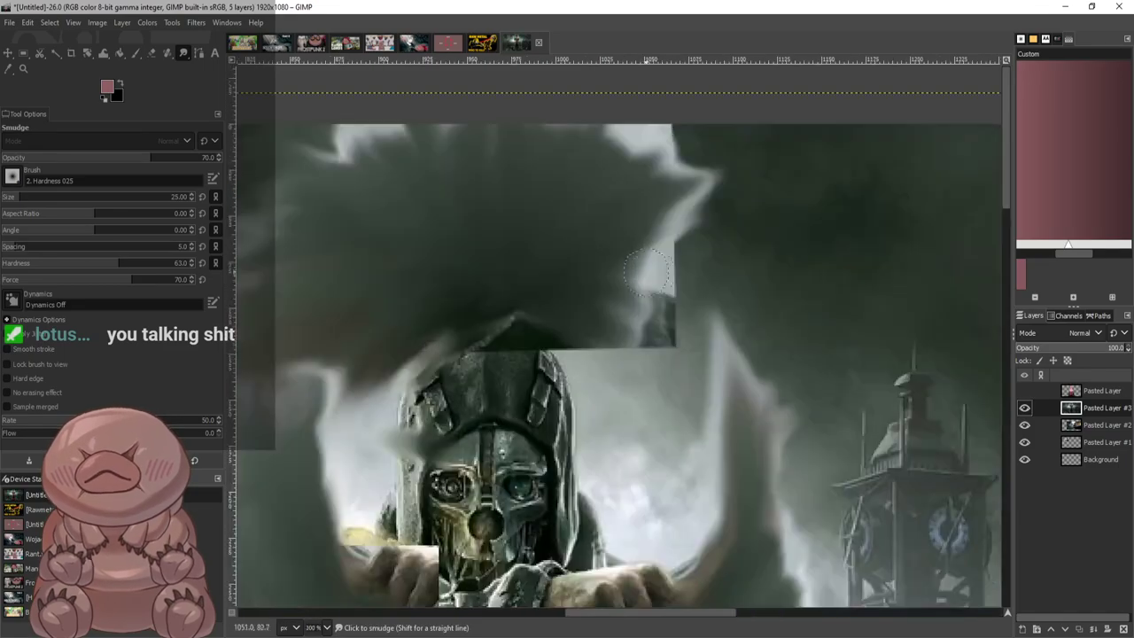
scroll(625, 268, "up", 4)
left_click_drag(652, 225, 714, 227)
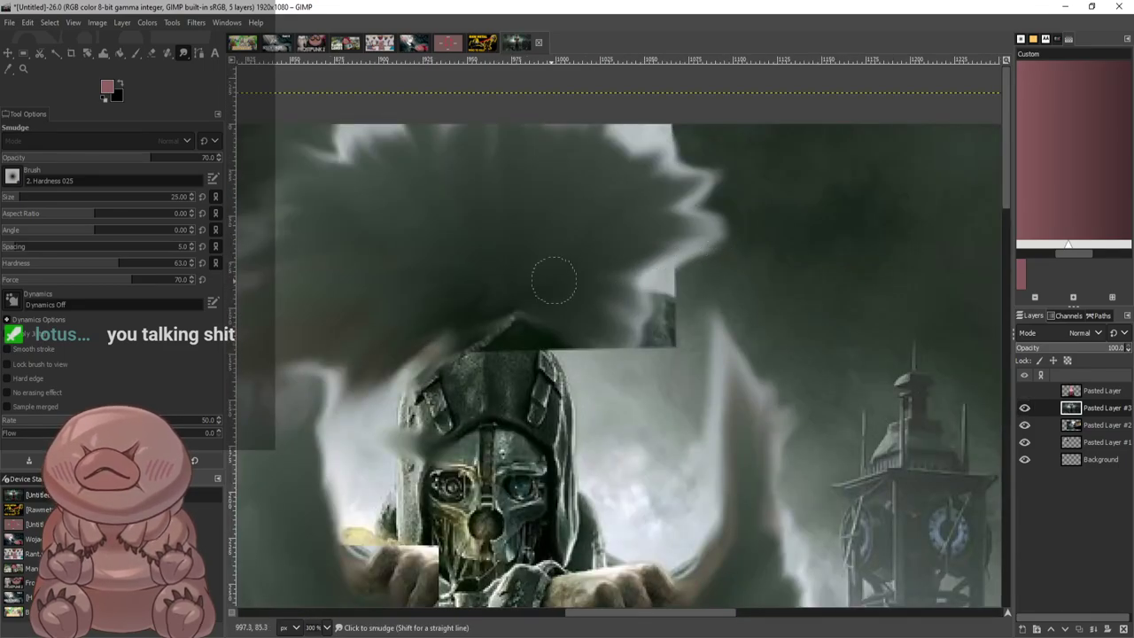
left_click_drag(552, 281, 691, 278)
left_click_drag(615, 274, 721, 274)
mouse_move(615, 302)
left_mouse_down()
mouse_move(710, 298)
mouse_move(532, 306)
mouse_move(732, 309)
left_mouse_up()
mouse_move(611, 321)
left_mouse_down()
mouse_move(740, 324)
mouse_move(713, 343)
left_mouse_up()
mouse_move(612, 267)
left_mouse_down()
mouse_move(715, 271)
mouse_move(726, 251)
left_mouse_up()
left_click_drag(611, 240, 700, 239)
Smudge the fur patch's lower right corner outward and the right wing's tip upward to blend the two shapes
left_click_drag(612, 267, 739, 275)
left_click_drag(612, 290, 742, 295)
left_click_drag(612, 316, 749, 321)
left_click_drag(549, 332, 763, 339)
left_click_drag(720, 474, 709, 368)
left_click_drag(712, 442, 700, 361)
left_click_drag(576, 340, 764, 356)
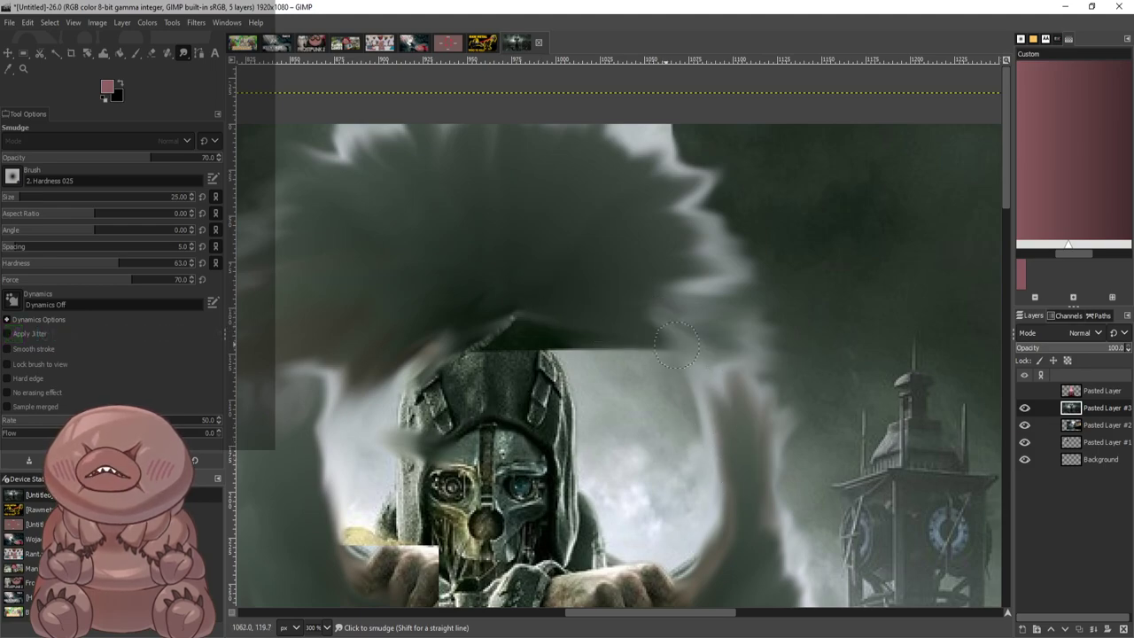
Extend the lower right side of the upper fur patch over the right wing's tip with long outward smudge strokes
left_click_drag(612, 323, 700, 328)
mouse_move(567, 285)
left_mouse_down()
mouse_move(740, 294)
mouse_move(709, 310)
left_mouse_up()
left_click_drag(567, 321, 720, 324)
left_click_drag(557, 317, 752, 337)
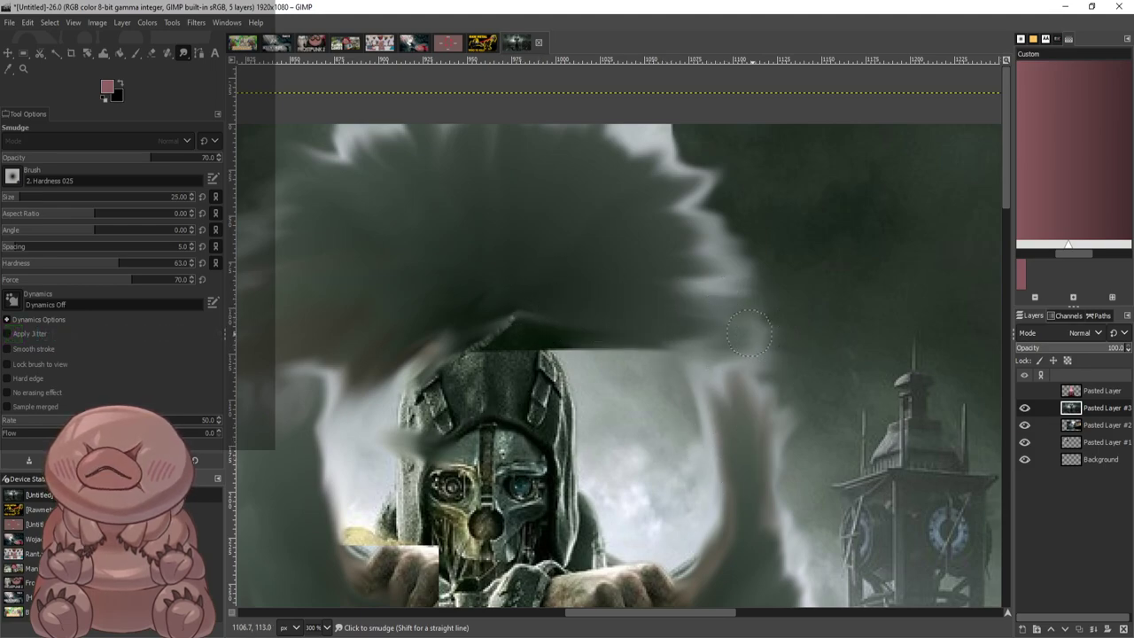
left_click_drag(570, 347, 769, 360)
mouse_move(567, 315)
left_mouse_down()
mouse_move(773, 329)
mouse_move(716, 310)
left_mouse_up()
left_click_drag(576, 288, 769, 287)
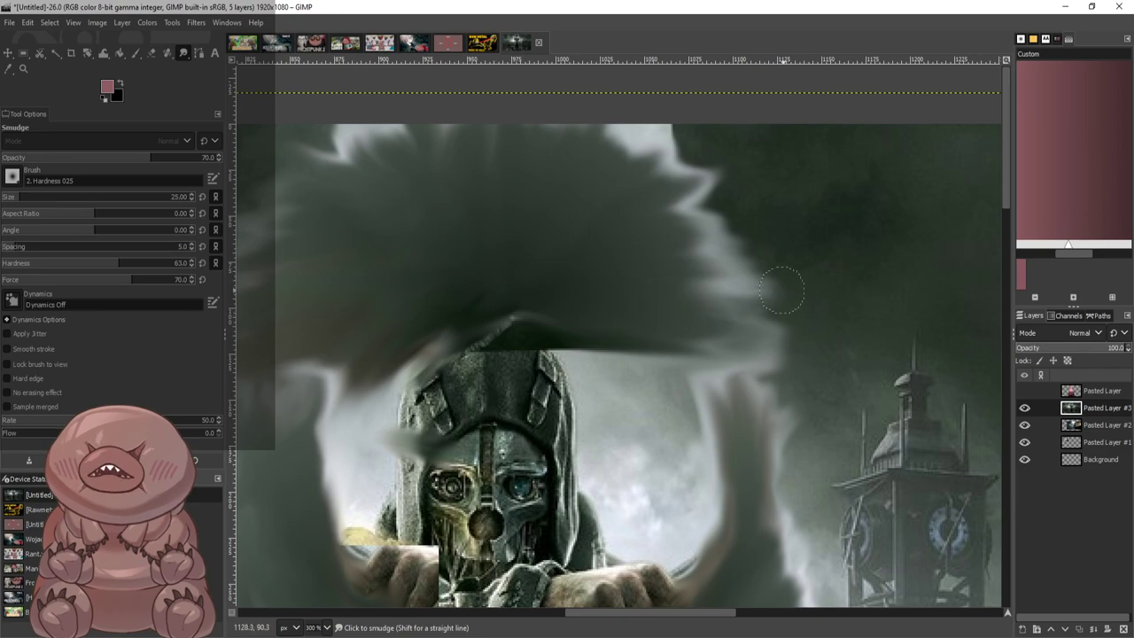
left_click_drag(536, 288, 728, 273)
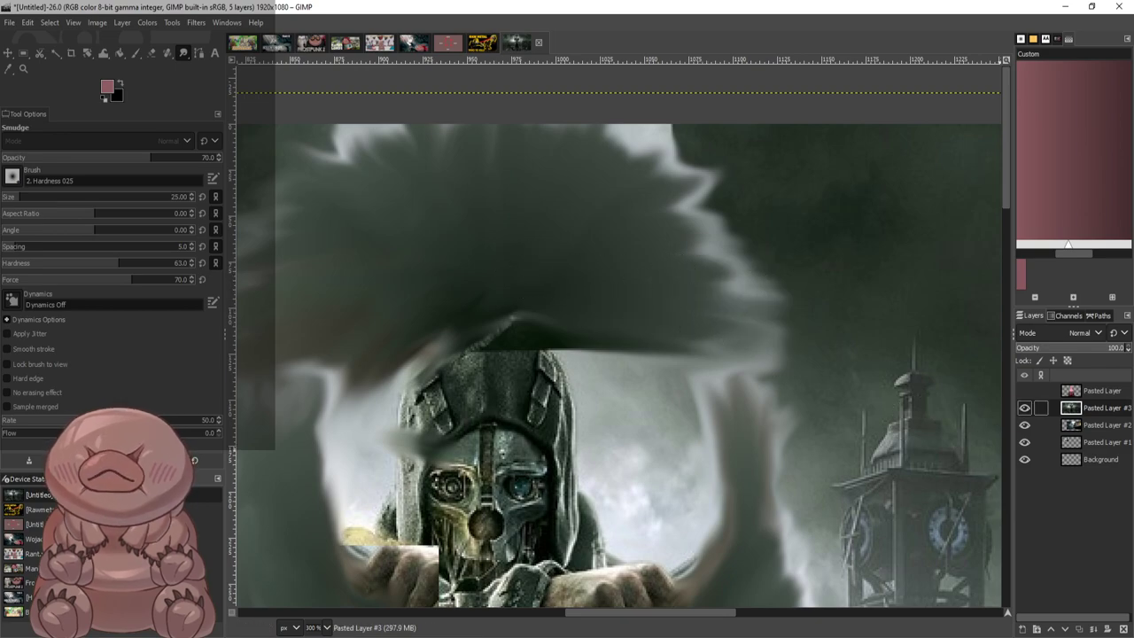
Show Pasted Layer and smudge the fur fringe beside the right side of the pink hair outward into finer spikes
left_click(1025, 391)
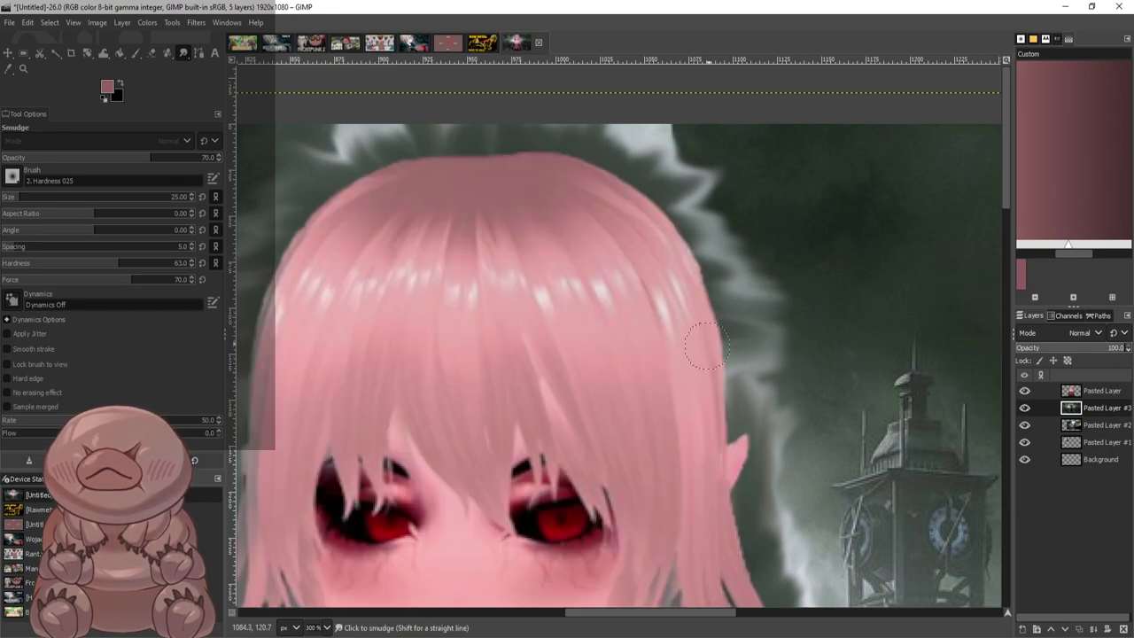
left_click_drag(652, 383, 740, 383)
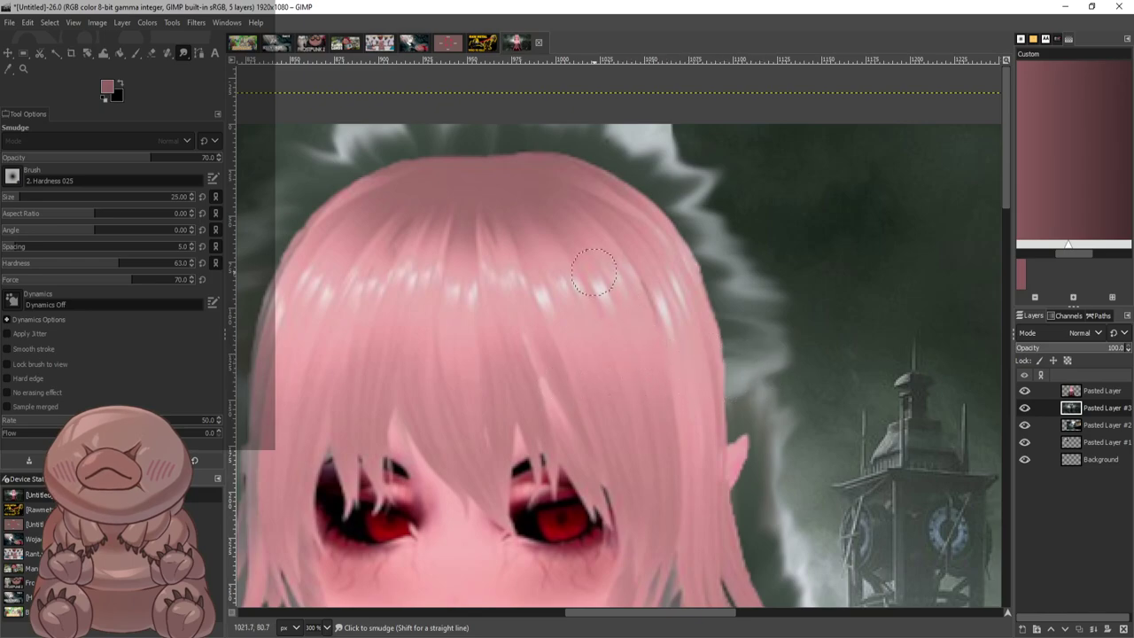
mouse_move(579, 223)
left_mouse_down()
mouse_move(727, 189)
mouse_move(729, 209)
left_mouse_up()
left_click_drag(620, 244, 758, 232)
left_click_drag(633, 255, 776, 248)
mouse_move(642, 271)
left_mouse_down()
mouse_move(778, 267)
mouse_move(757, 282)
left_mouse_up()
mouse_move(650, 222)
left_mouse_down()
mouse_move(712, 170)
mouse_move(672, 150)
left_mouse_up()
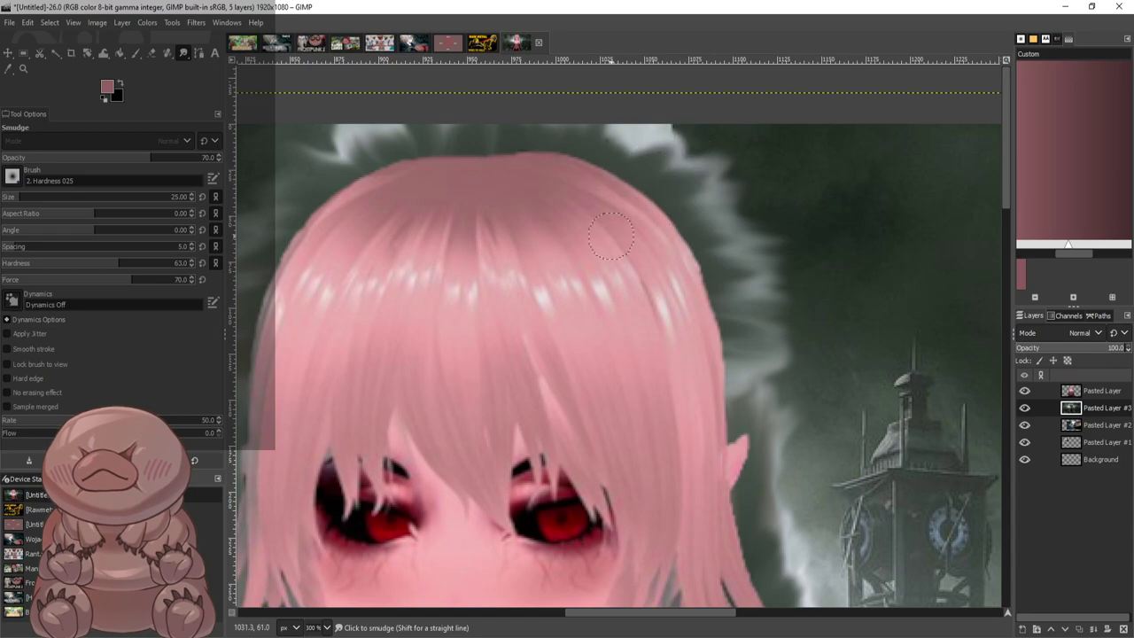
Smudge the bright area at the head's upper right into fur spikes and soften the fringe down toward the ear
left_click_drag(610, 227, 709, 142)
left_click_drag(663, 268, 719, 162)
mouse_move(625, 186)
left_mouse_down()
mouse_move(674, 139)
mouse_move(628, 138)
mouse_move(656, 207)
left_mouse_up()
left_click_drag(660, 288, 780, 296)
mouse_move(669, 312)
left_mouse_down()
mouse_move(769, 318)
mouse_move(764, 344)
left_mouse_up()
left_click_drag(692, 370, 676, 468)
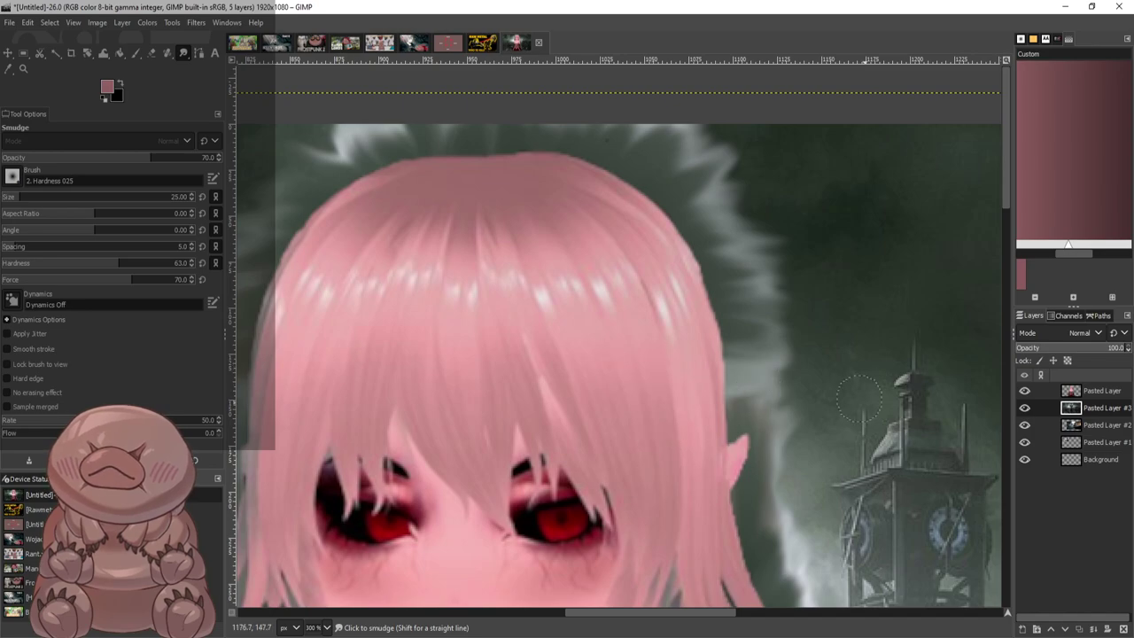
Hide Pasted Layer, smudge the fur's lower right edge diagonally toward the clock tower, then show the layer and touch up beside the ear
left_click(1025, 391)
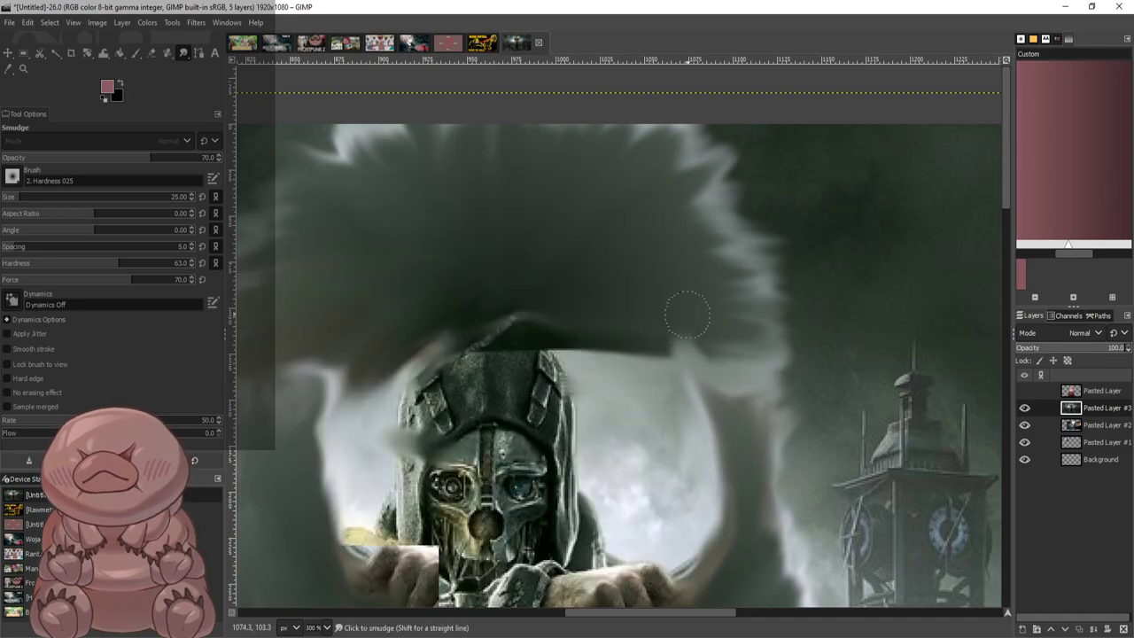
mouse_move(688, 314)
left_mouse_down()
mouse_move(608, 293)
mouse_move(603, 355)
mouse_move(735, 363)
mouse_move(699, 379)
mouse_move(635, 314)
mouse_move(552, 278)
mouse_move(628, 304)
mouse_move(755, 423)
mouse_move(732, 376)
mouse_move(652, 319)
left_mouse_up()
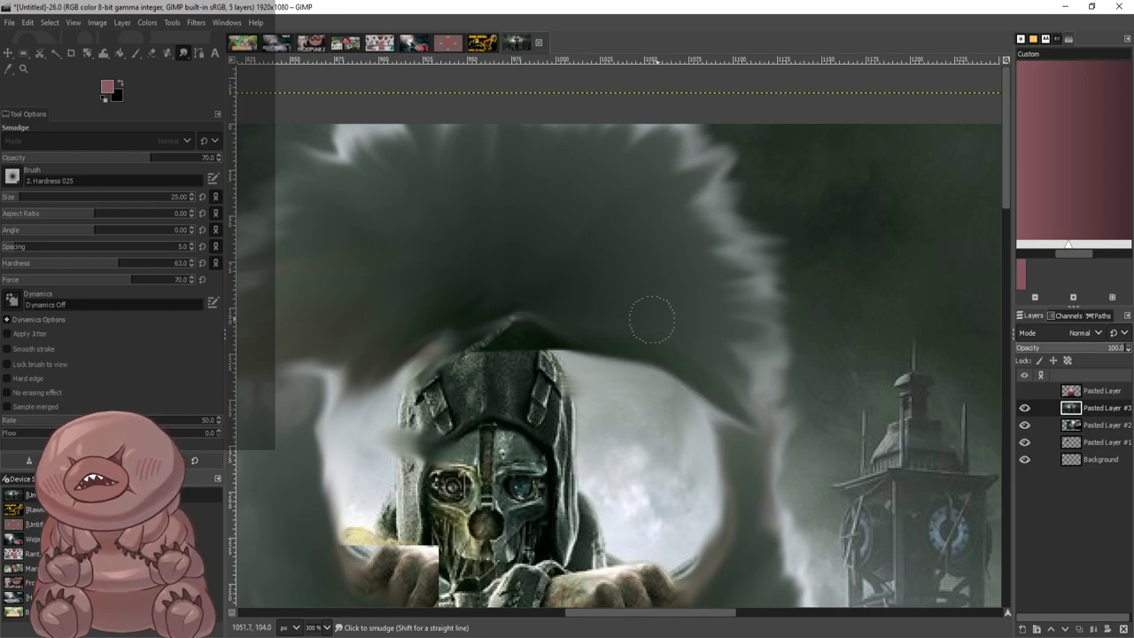
mouse_move(549, 303)
left_mouse_down()
mouse_move(692, 399)
mouse_move(713, 430)
mouse_move(717, 379)
mouse_move(651, 383)
mouse_move(798, 412)
mouse_move(649, 377)
mouse_move(735, 439)
mouse_move(705, 388)
mouse_move(816, 437)
mouse_move(775, 474)
mouse_move(753, 431)
mouse_move(740, 453)
mouse_move(703, 428)
mouse_move(664, 373)
mouse_move(656, 306)
mouse_move(709, 416)
mouse_move(739, 425)
mouse_move(768, 459)
mouse_move(736, 450)
mouse_move(869, 431)
left_mouse_up()
mouse_move(671, 417)
left_mouse_down()
mouse_move(739, 431)
mouse_move(791, 483)
left_mouse_up()
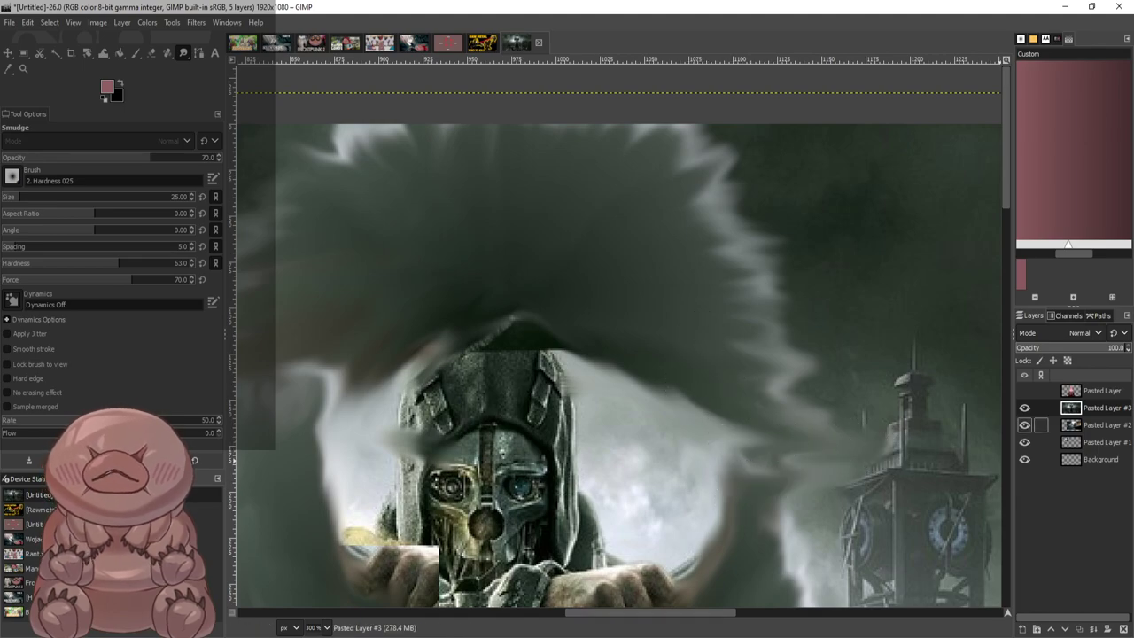
left_click(1025, 391)
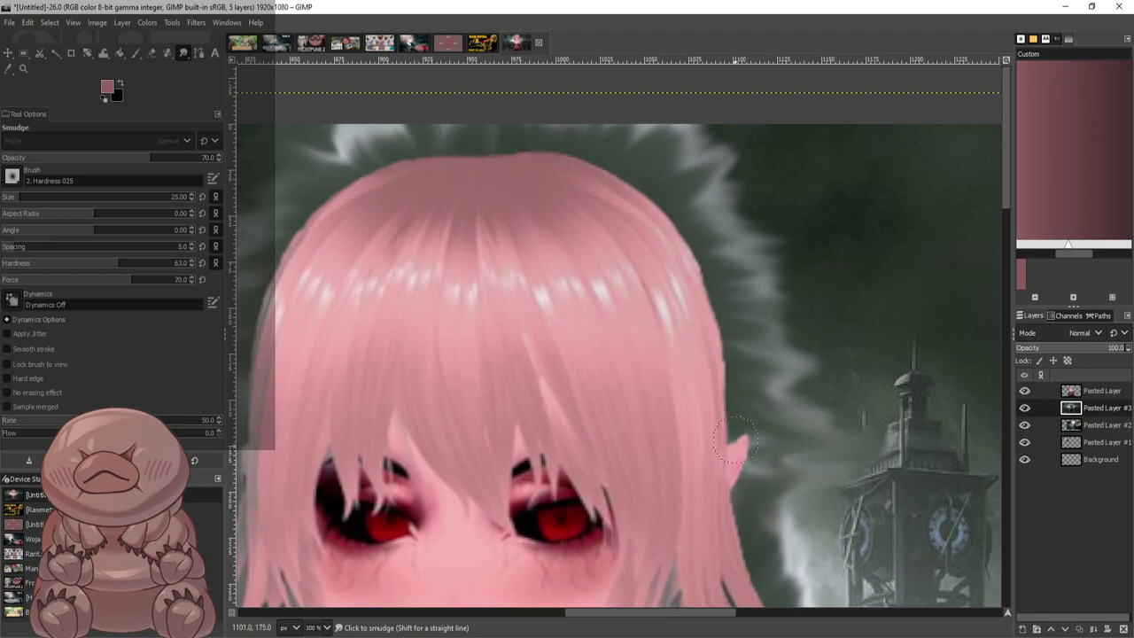
left_click_drag(739, 448, 781, 439)
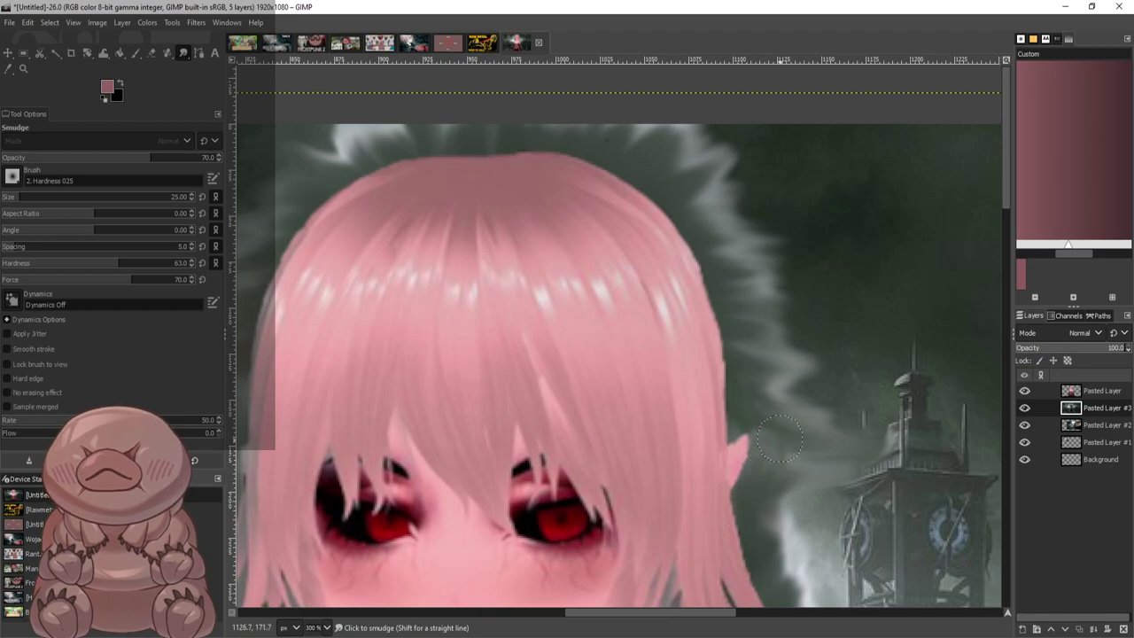
Examine the fur collar around the character's head against the whole composition at several zoom levels
scroll(801, 442, "down", 5, "ctrl")
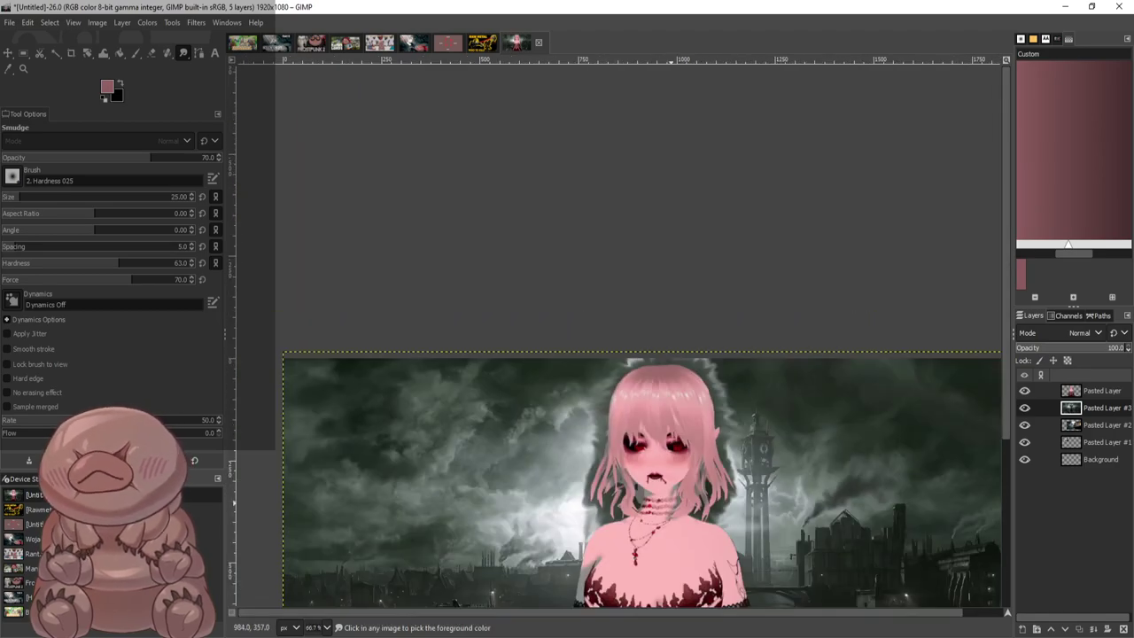
scroll(594, 564, "up", 3, "ctrl")
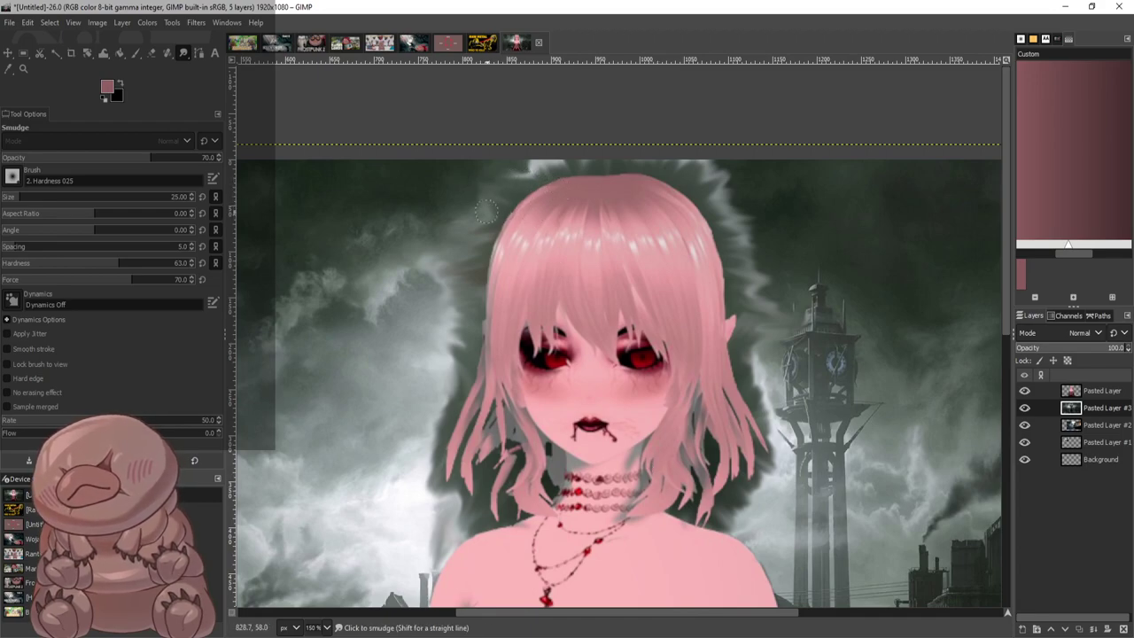
scroll(517, 361, "down", 3)
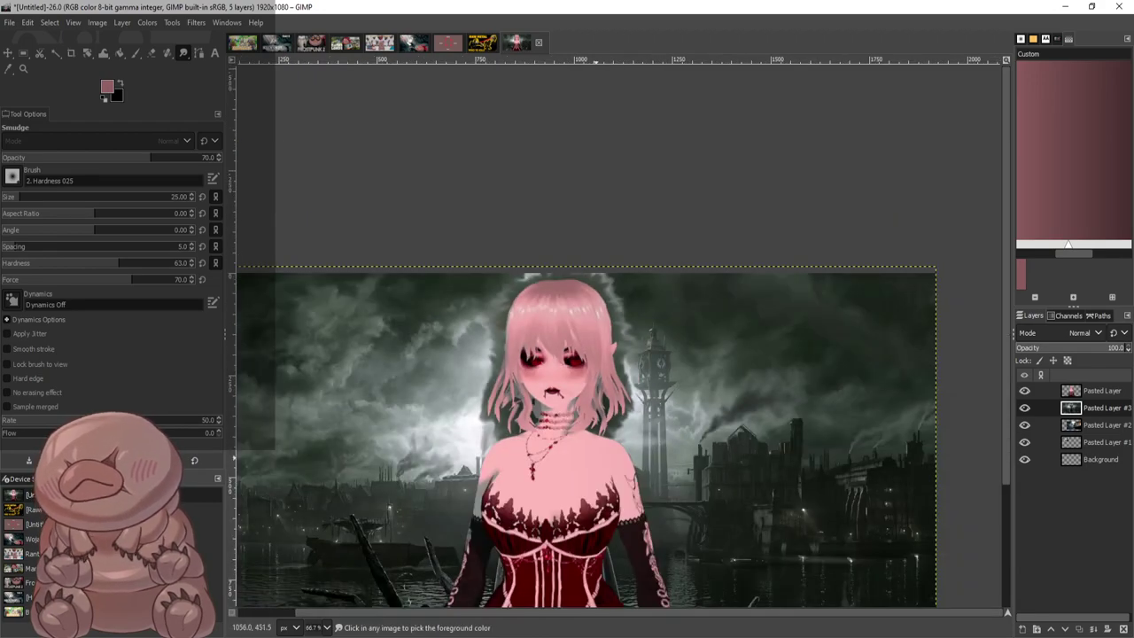
scroll(548, 476, "up", 1)
key("ctrl")
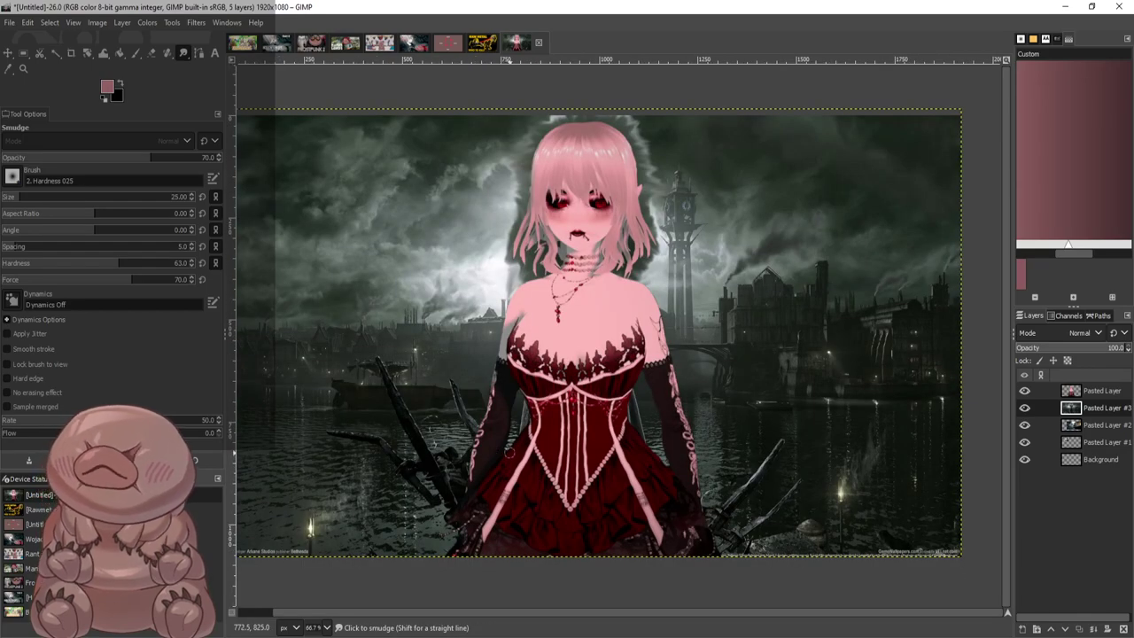
scroll(509, 451, "down", 2)
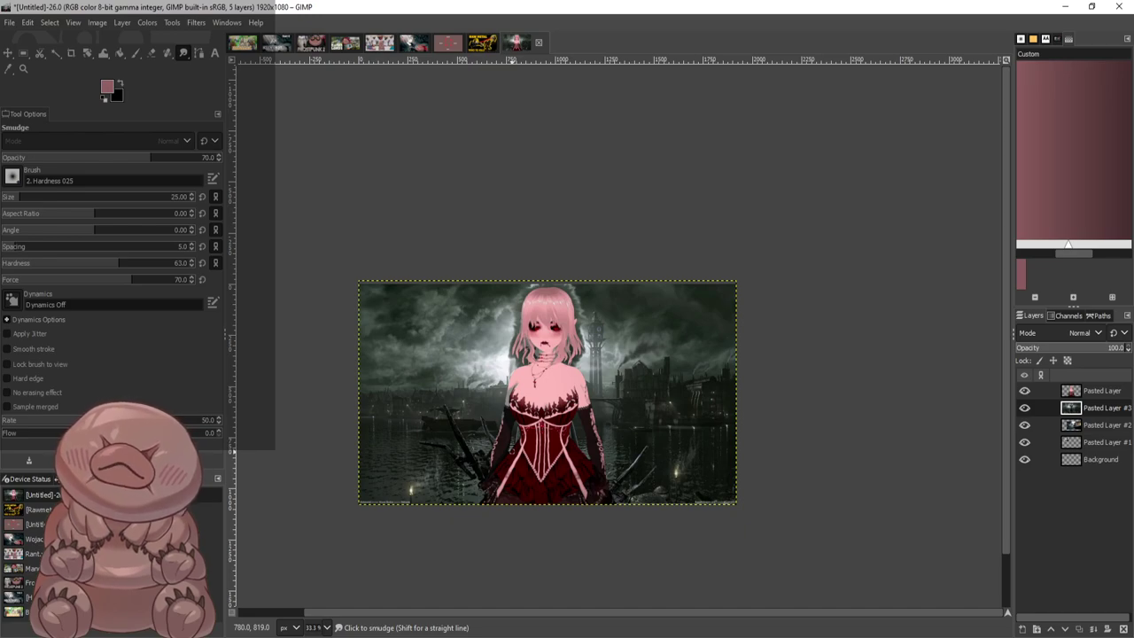
scroll(512, 452, "up", 2)
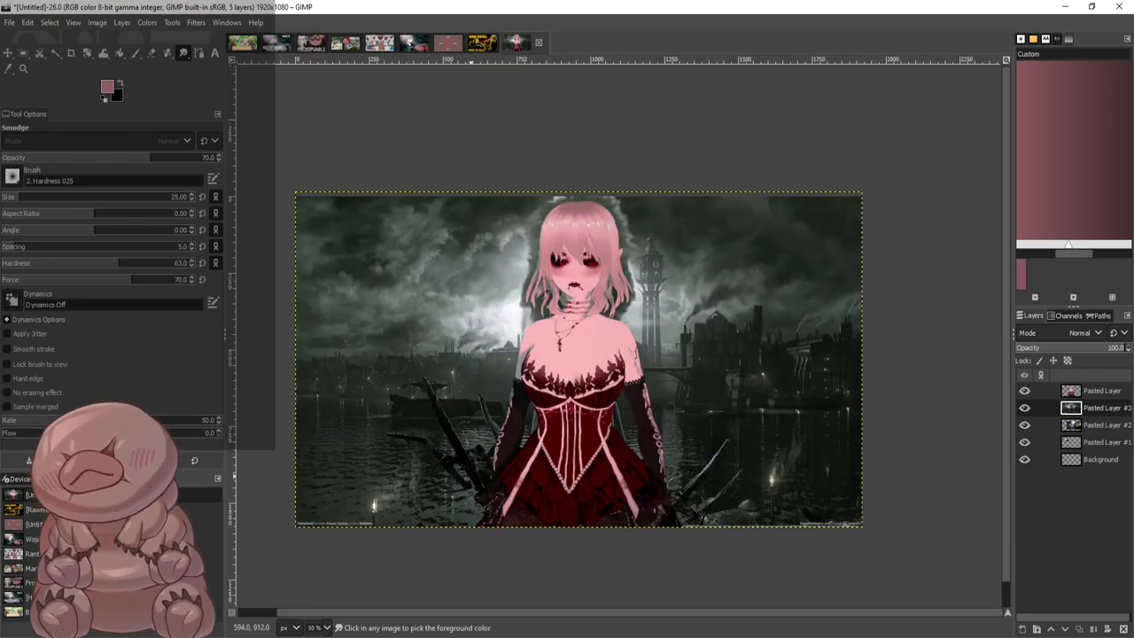
scroll(686, 453, "down", 1)
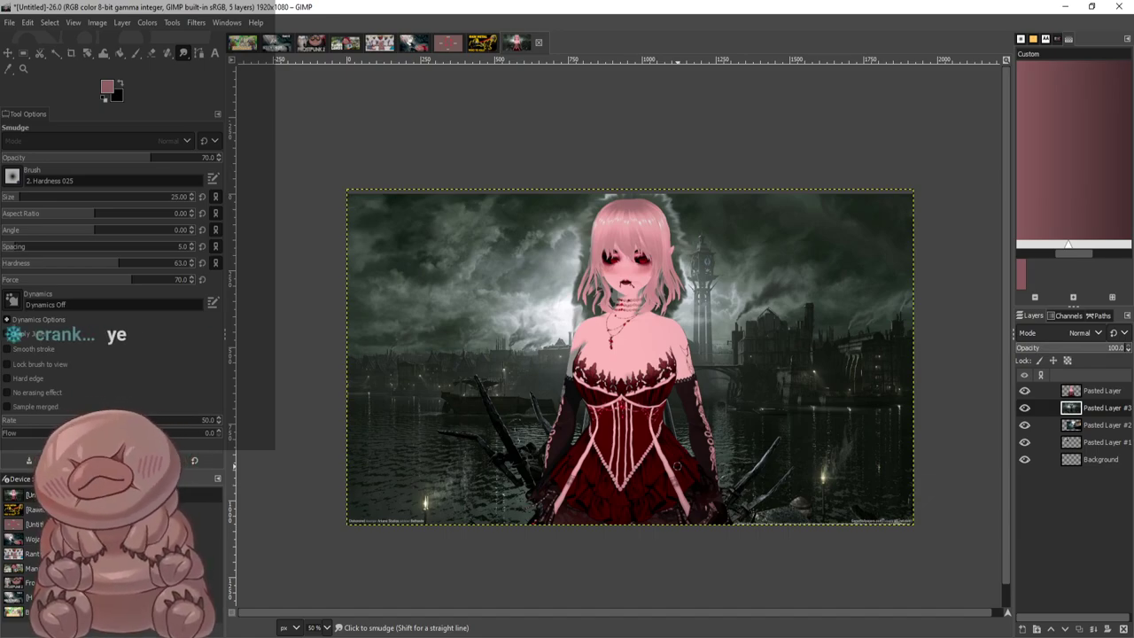
Undo the smudge strokes and Pasted Layer visibility changes that shaped the upper fur patch and its sides
key("ctrl")
left_click(1025, 391)
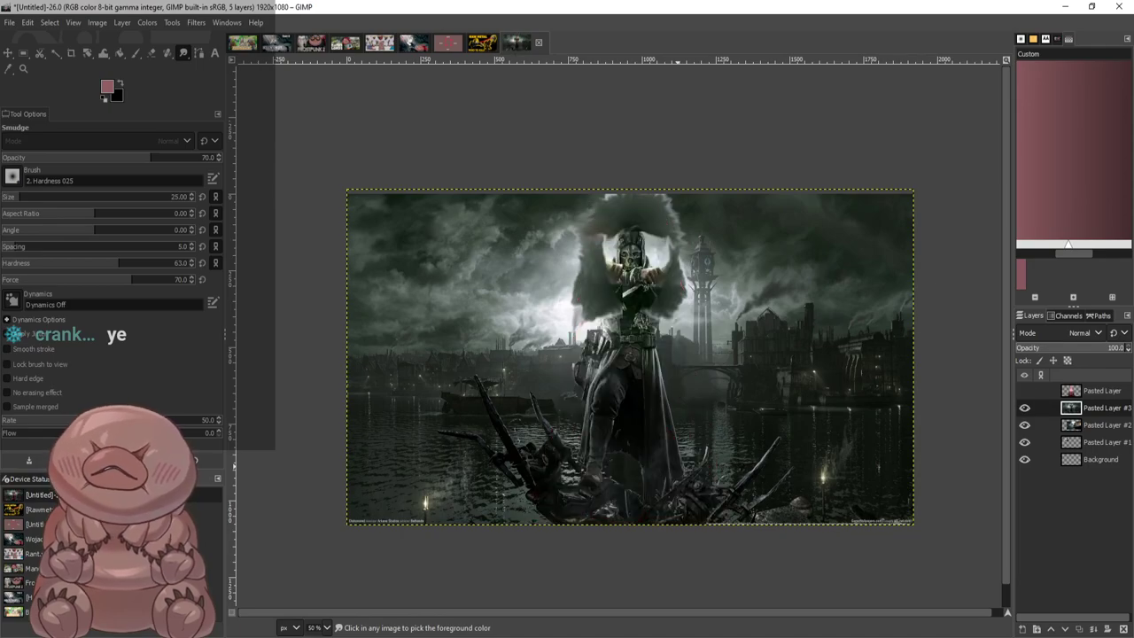
left_click(1025, 391)
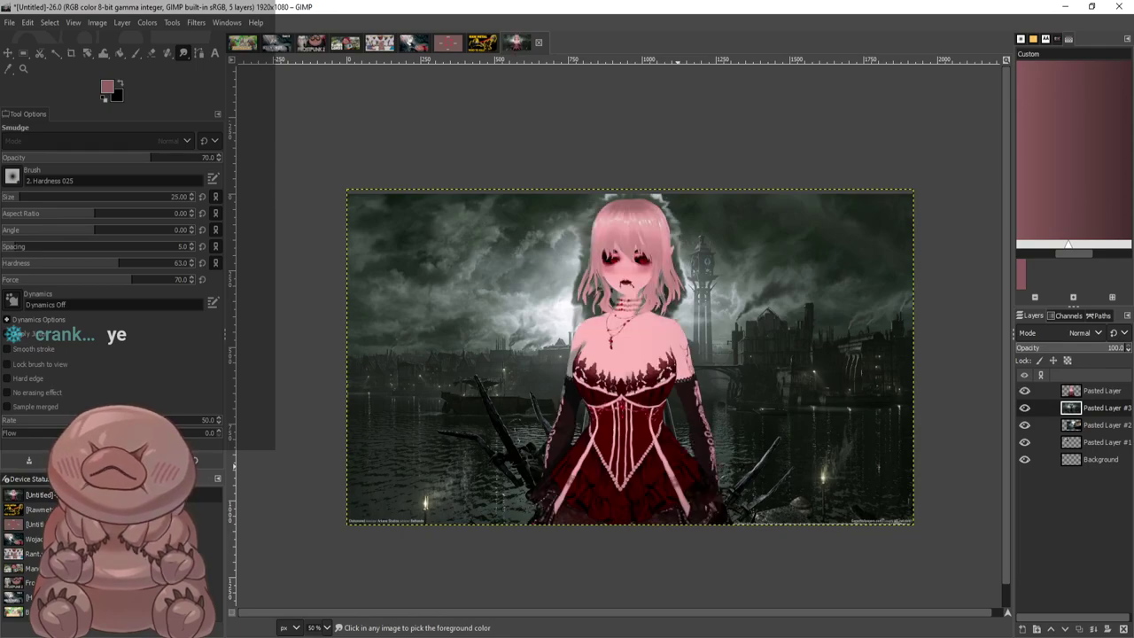
left_click(1025, 391)
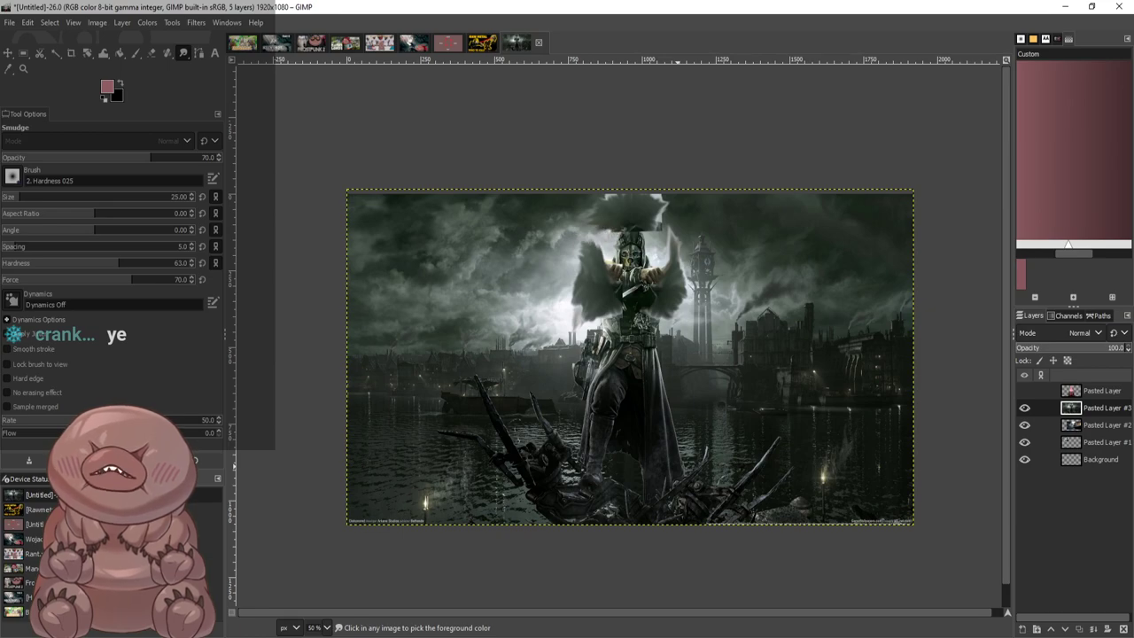
left_click(1025, 390)
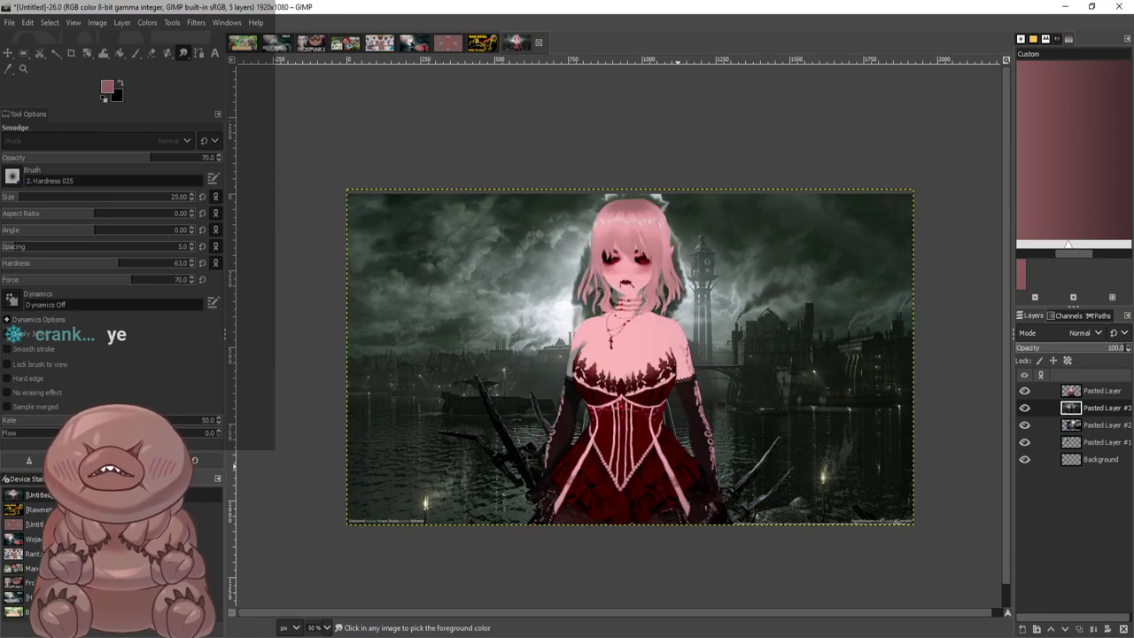
left_click(1025, 391)
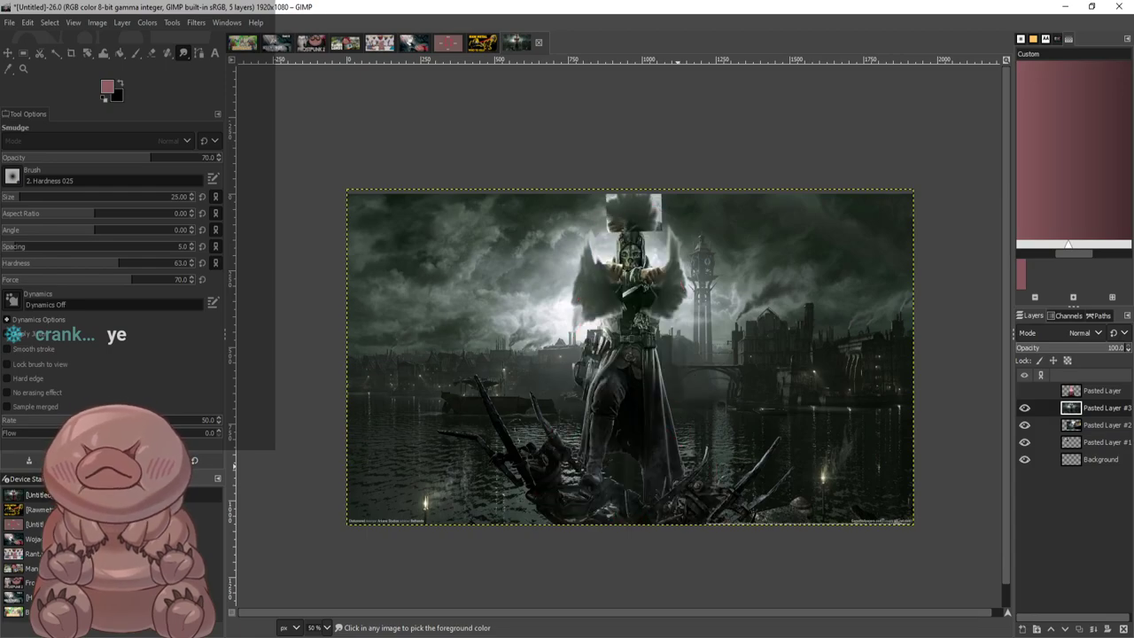
left_click(1024, 390)
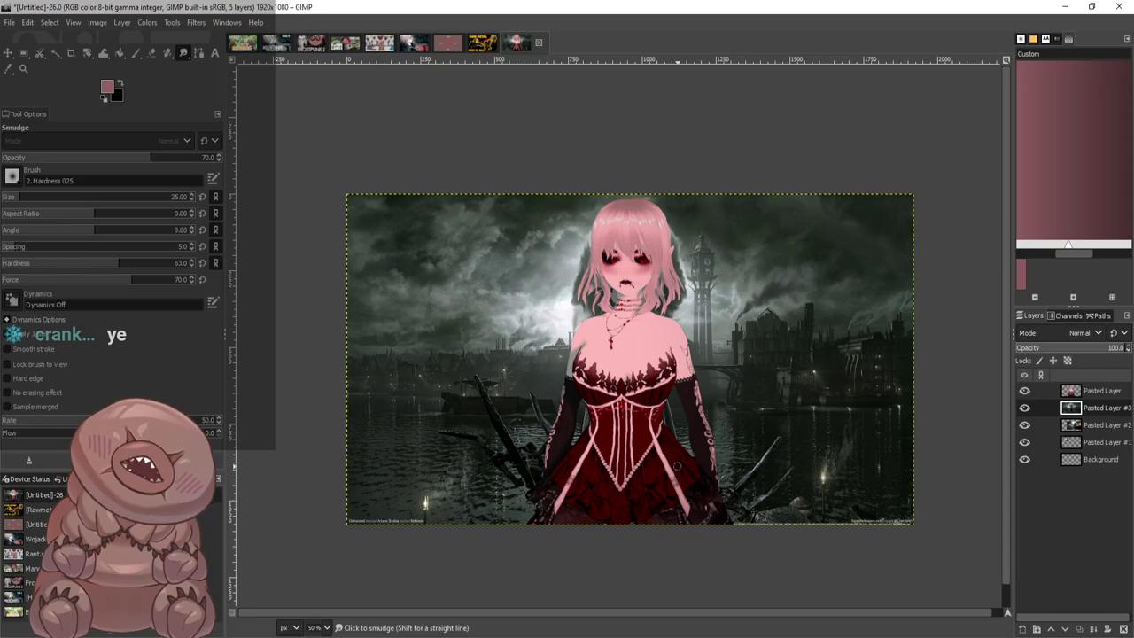
Undo the earlier smudging of the dark fur wings around both sides of the character's hair
key("ctrl")
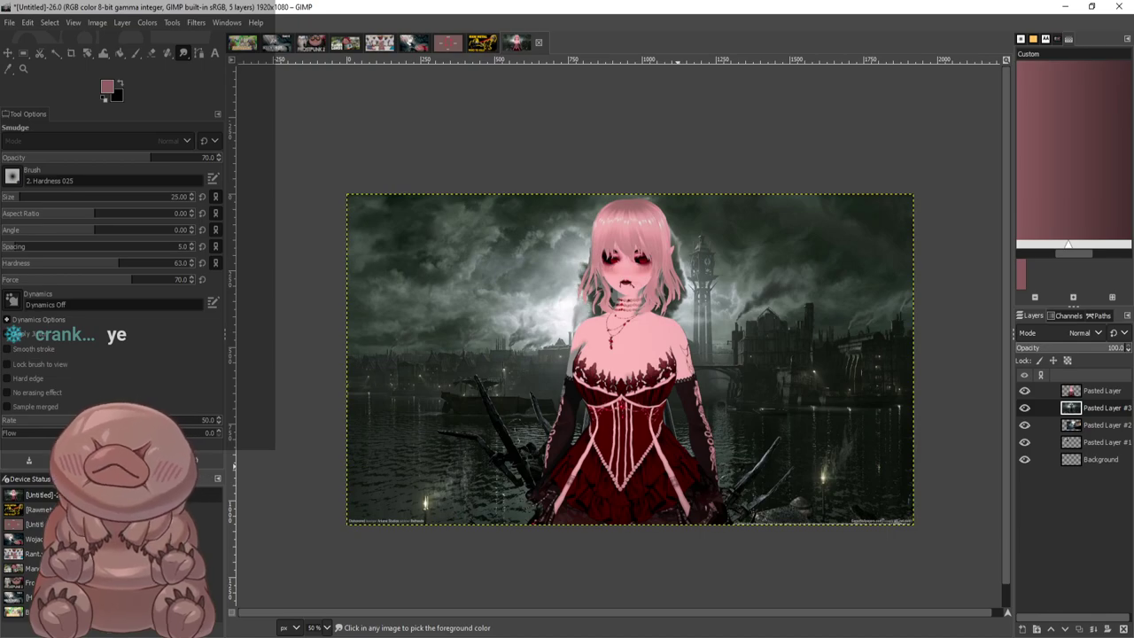
key("ctrl+z")
key("ctrl+z")
key("ctrl+z")
key("ctrl+z")
key("ctrl+z")
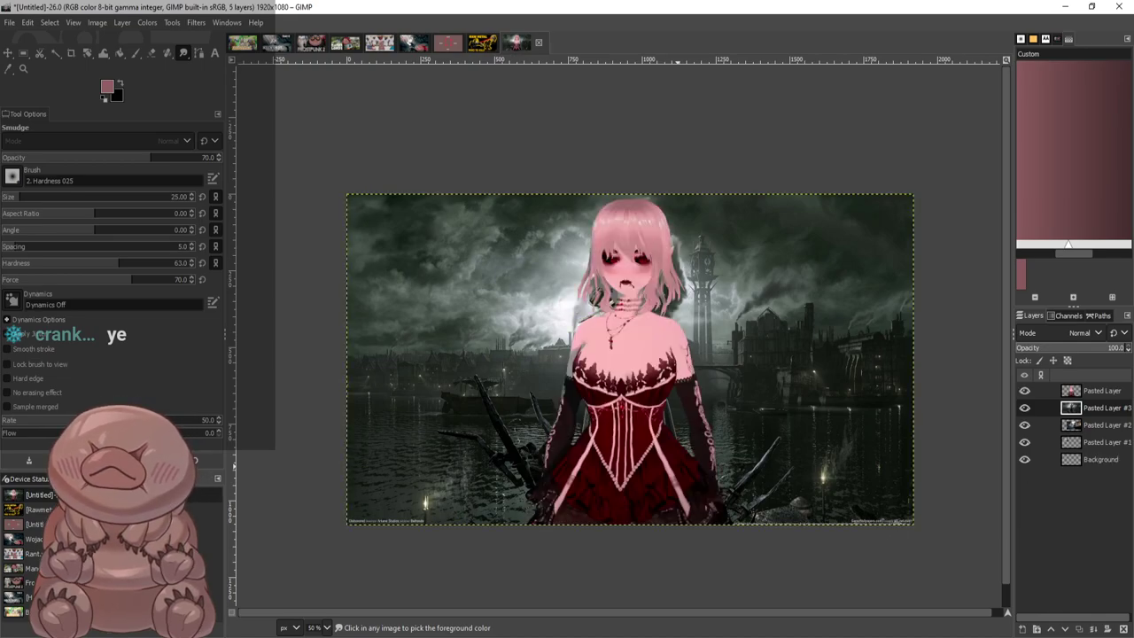
key("ctrl+z")
key("ctrl+z")
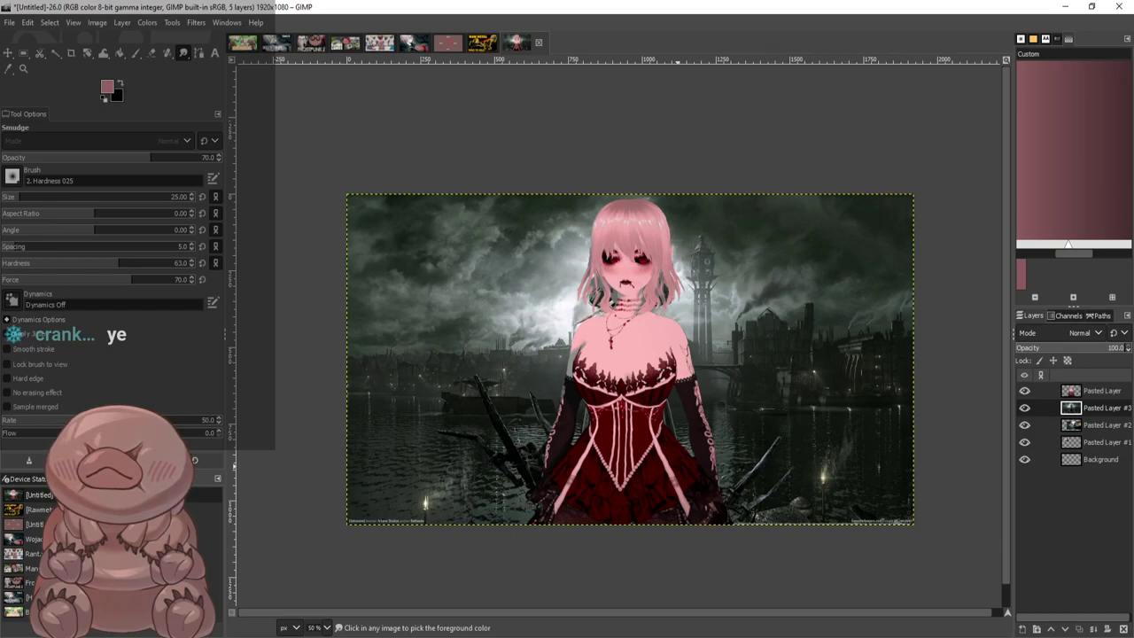
Undo back to the early arrangement of Dishonored reference images, then redo up to the character over the full background
key("ctrl+z")
key("ctrl+z")
key("ctrl+z")
key("ctrl+z")
key("ctrl+z")
key("ctrl+z")
key("ctrl+z")
key("ctrl+z")
key("ctrl+y")
key("ctrl+y")
key("ctrl+y")
key("ctrl+y")
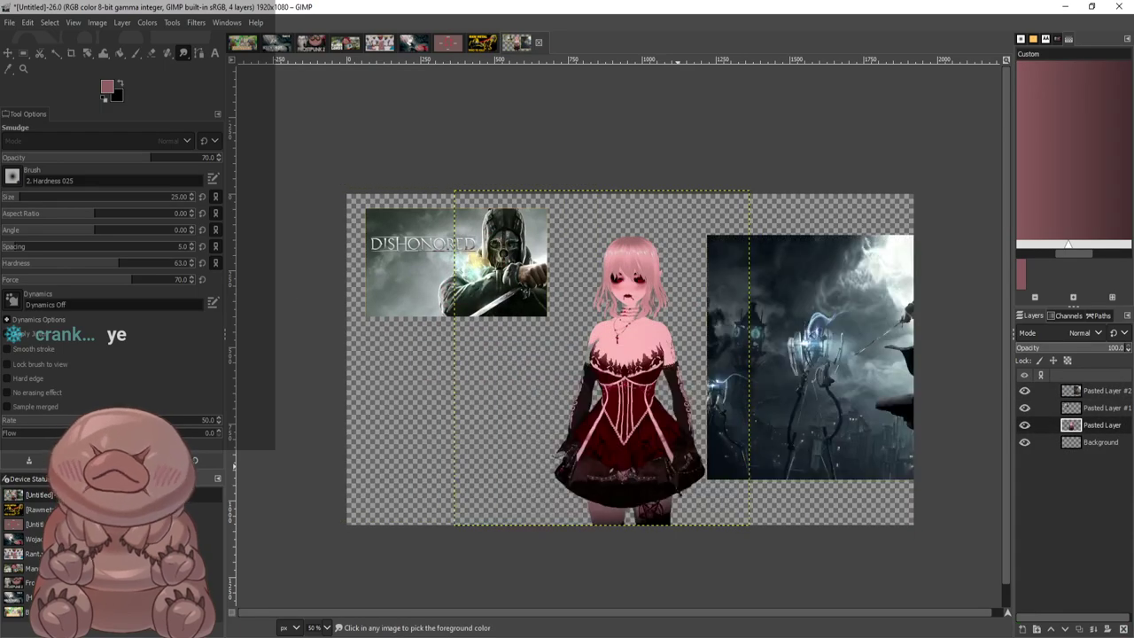
key("ctrl+y")
key("ctrl+y")
key("ctrl+y")
key("ctrl+y")
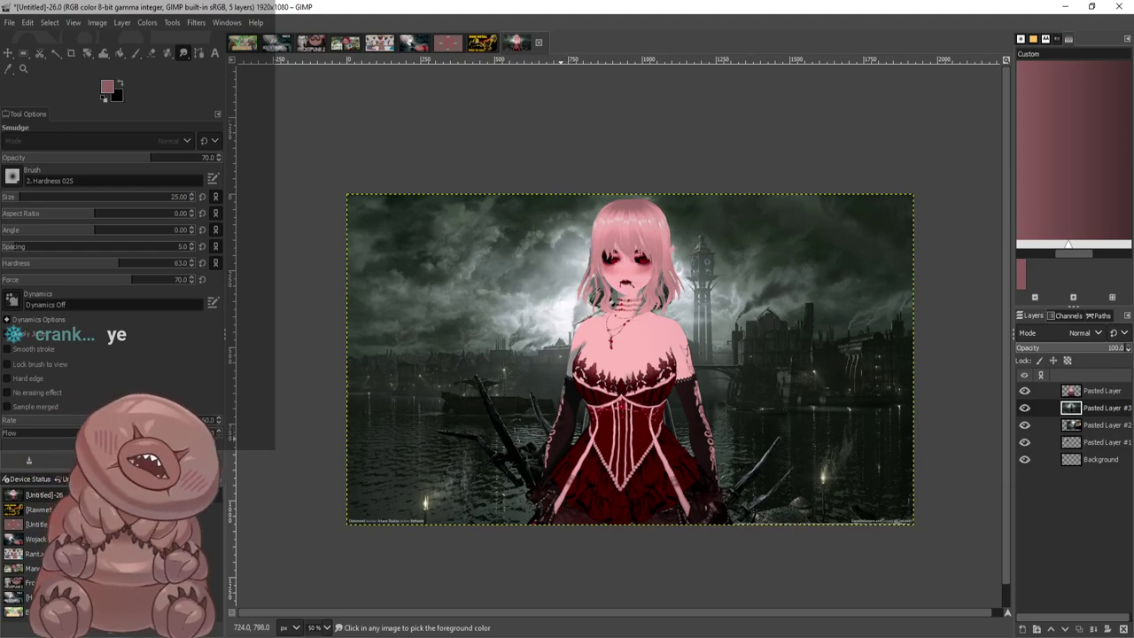
Hide Pasted Layer, smudge the masked figure's shoulder and glowing hand into the bright clouds, then show the layer again
left_click(1024, 391)
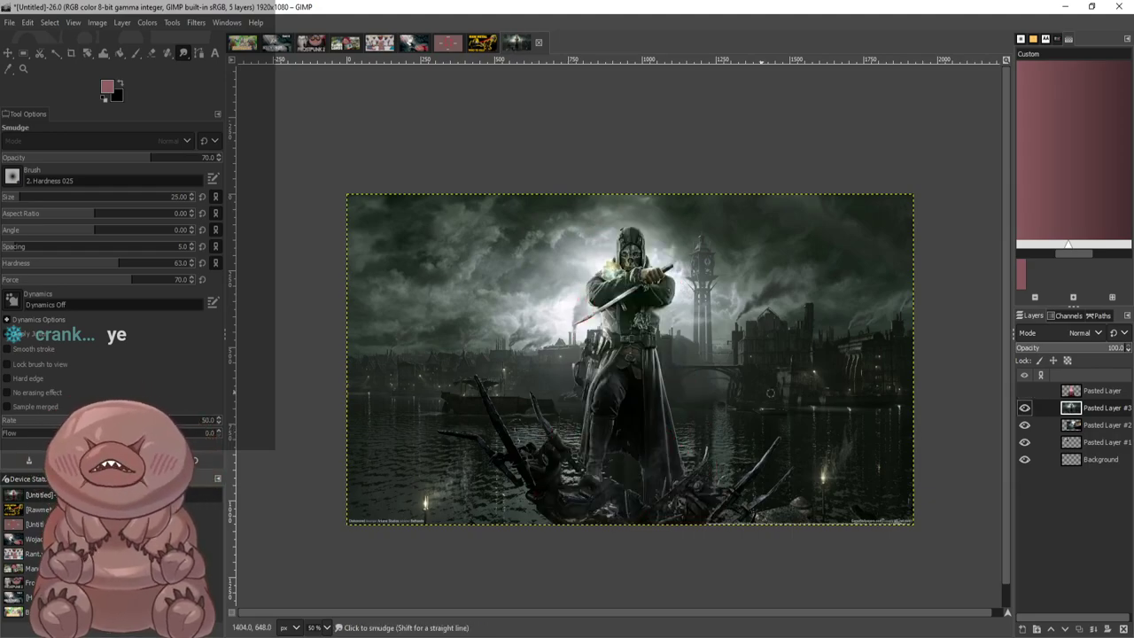
scroll(640, 257, "up", 3)
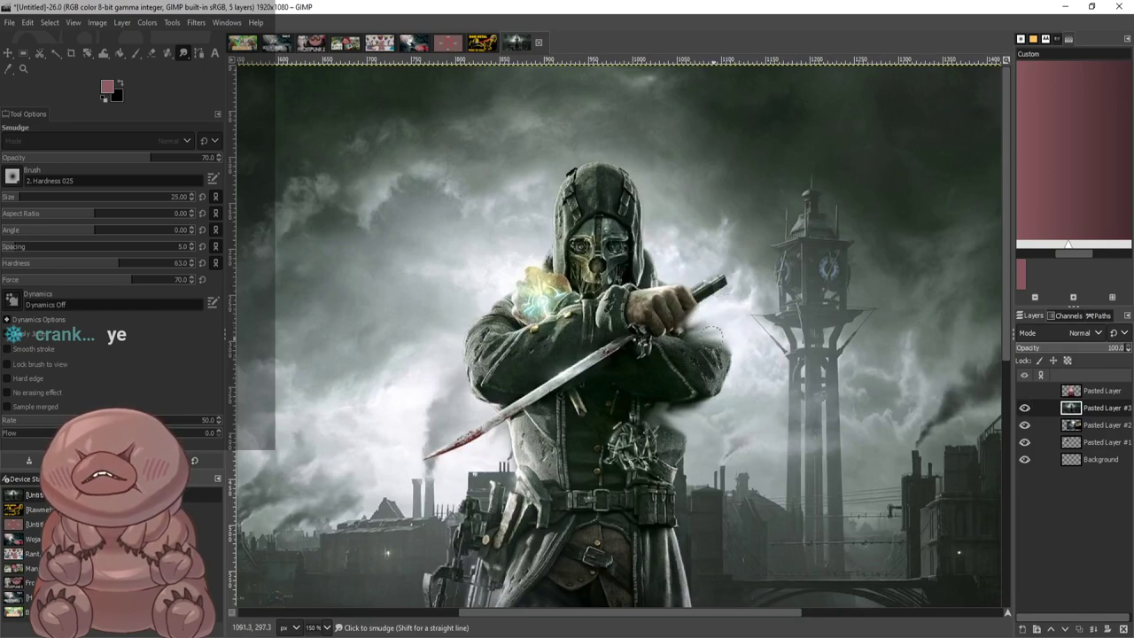
mouse_move(713, 339)
left_mouse_down()
mouse_move(742, 353)
mouse_move(681, 347)
mouse_move(726, 336)
mouse_move(666, 346)
mouse_move(741, 330)
mouse_move(709, 368)
mouse_move(732, 373)
mouse_move(696, 368)
mouse_move(709, 390)
mouse_move(687, 364)
mouse_move(740, 339)
mouse_move(669, 335)
mouse_move(716, 334)
mouse_move(713, 351)
mouse_move(674, 352)
mouse_move(722, 344)
mouse_move(727, 372)
mouse_move(678, 376)
mouse_move(714, 381)
mouse_move(674, 372)
mouse_move(709, 392)
mouse_move(715, 358)
mouse_move(683, 372)
mouse_move(660, 359)
mouse_move(672, 262)
mouse_move(622, 280)
mouse_move(656, 255)
mouse_move(613, 277)
mouse_move(657, 257)
mouse_move(638, 303)
mouse_move(621, 281)
mouse_move(654, 260)
mouse_move(619, 296)
left_mouse_up()
mouse_move(502, 261)
left_mouse_down()
mouse_move(526, 277)
mouse_move(514, 282)
mouse_move(527, 301)
mouse_move(510, 302)
mouse_move(512, 290)
mouse_move(563, 310)
mouse_move(505, 272)
mouse_move(538, 260)
mouse_move(502, 293)
mouse_move(468, 296)
mouse_move(520, 314)
mouse_move(501, 296)
mouse_move(569, 327)
mouse_move(487, 295)
mouse_move(545, 306)
mouse_move(510, 272)
mouse_move(548, 266)
left_mouse_up()
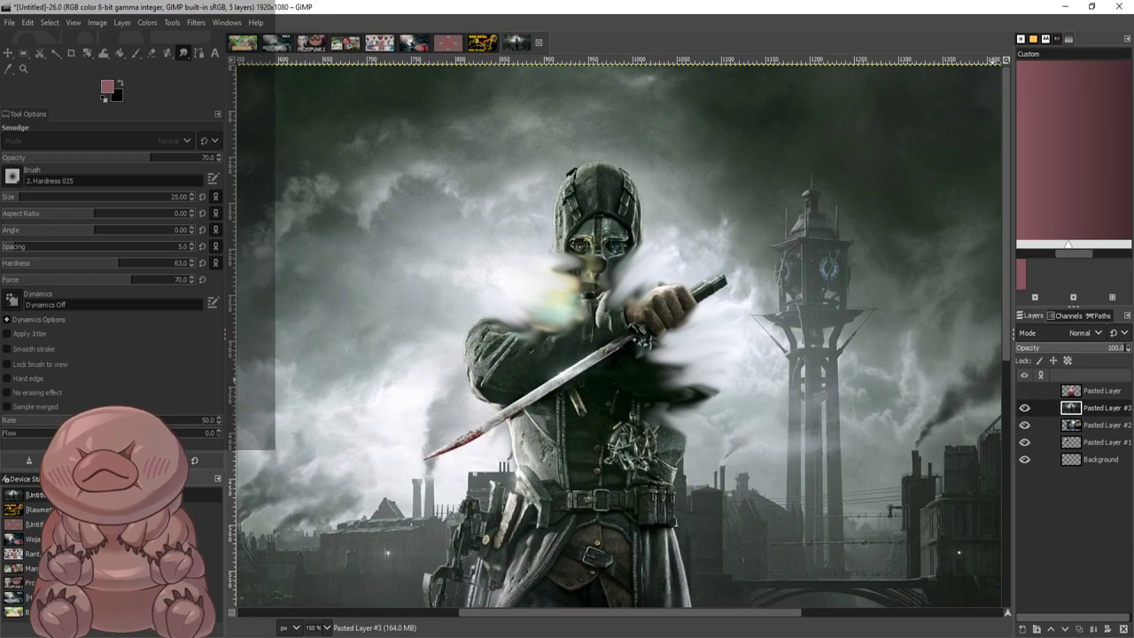
left_click(1024, 390)
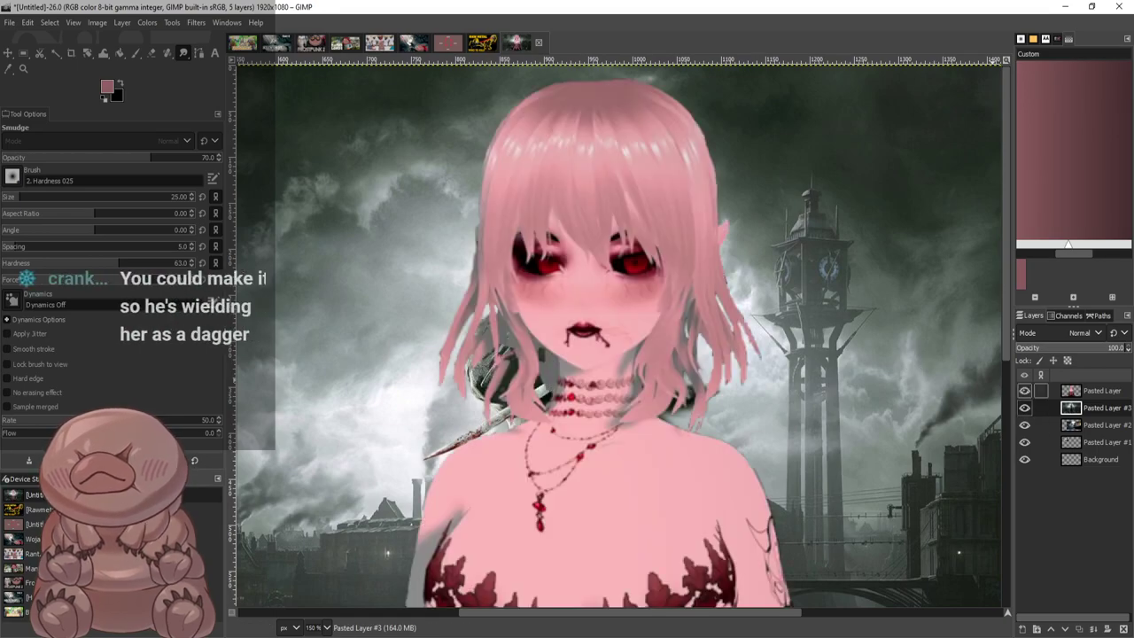
Hide Pasted Layer and smudge away the rest of the masked figure's elbow on the clock tower side
left_click(1024, 390)
mouse_move(725, 400)
left_mouse_down()
mouse_move(686, 390)
mouse_move(718, 390)
mouse_move(653, 385)
mouse_move(689, 370)
mouse_move(675, 399)
left_mouse_up()
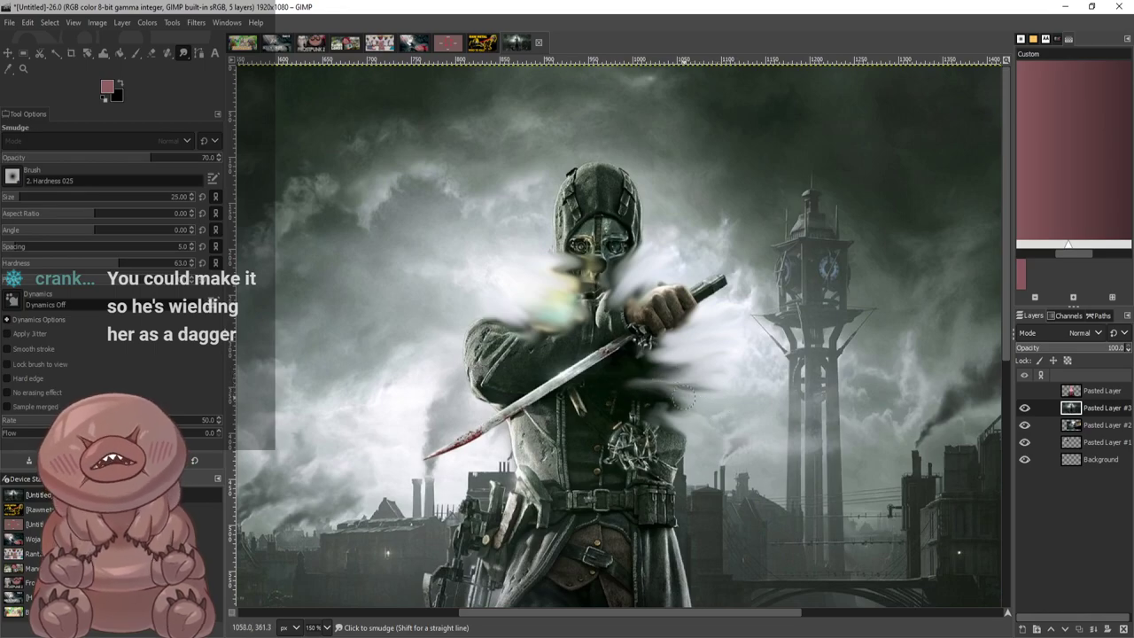
scroll(698, 447, "up", 1)
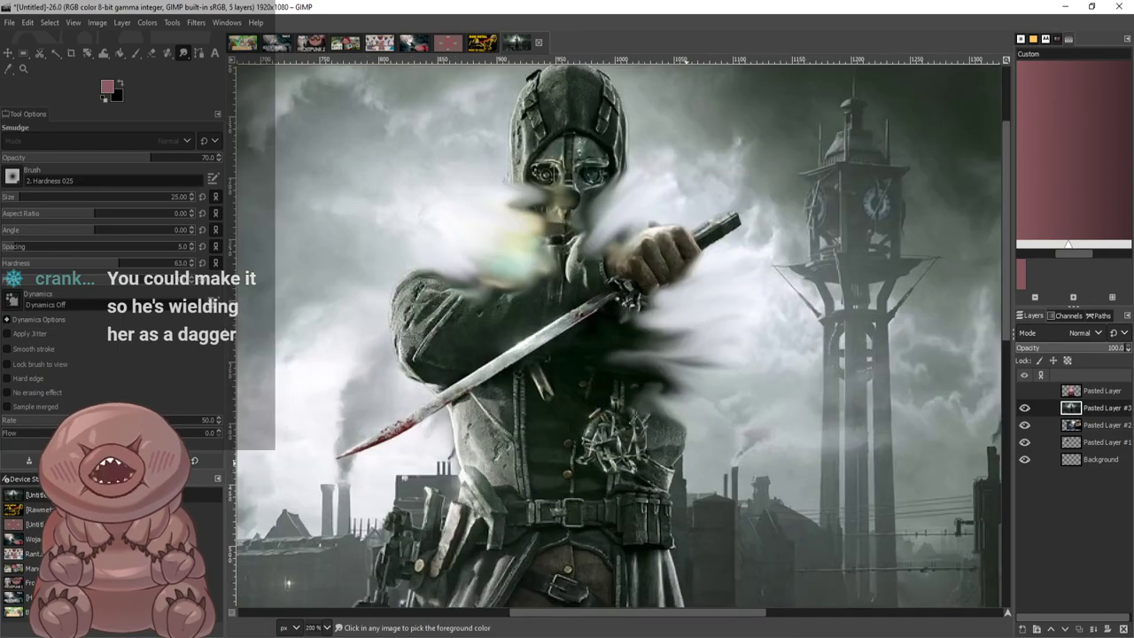
mouse_move(684, 401)
left_mouse_down()
mouse_move(654, 369)
mouse_move(680, 406)
mouse_move(647, 362)
mouse_move(715, 372)
mouse_move(620, 355)
left_mouse_up()
left_click_drag(735, 365, 605, 343)
mouse_move(718, 313)
left_mouse_down()
mouse_move(661, 326)
mouse_move(704, 333)
mouse_move(634, 351)
mouse_move(734, 351)
mouse_move(627, 350)
mouse_move(715, 386)
mouse_move(618, 367)
mouse_move(686, 377)
mouse_move(635, 362)
mouse_move(704, 350)
mouse_move(678, 356)
left_mouse_up()
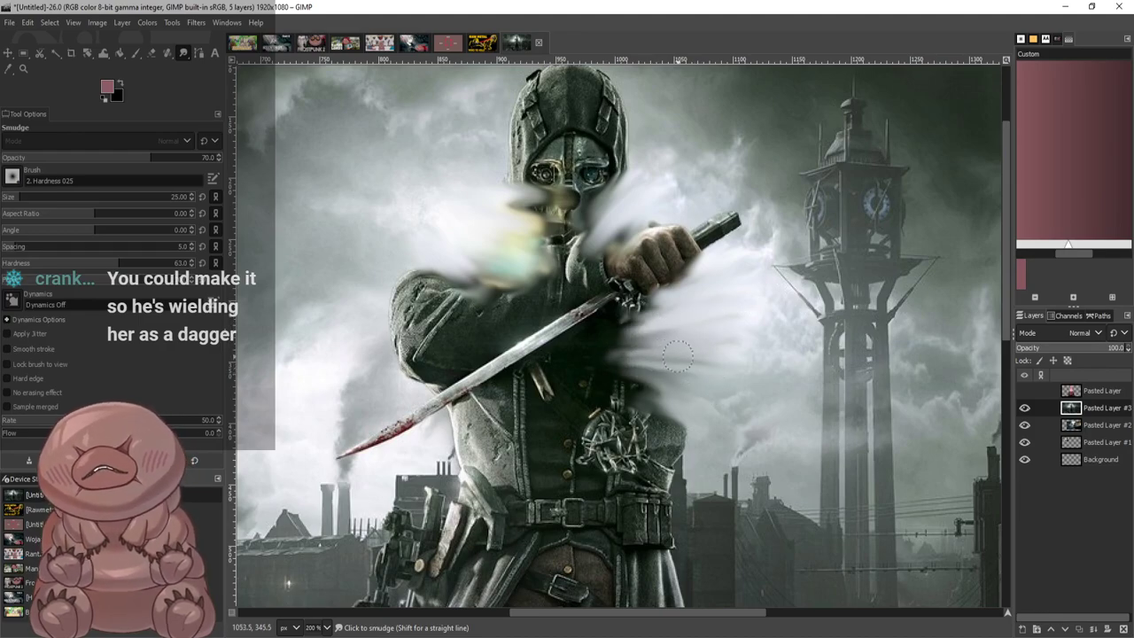
Smudge the figure's other sleeve and the sword tip into the sky, checking the coverage with Pasted Layer shown in between
mouse_move(396, 410)
left_mouse_down()
mouse_move(377, 452)
mouse_move(385, 465)
mouse_move(402, 432)
mouse_move(401, 454)
mouse_move(416, 438)
mouse_move(434, 447)
mouse_move(364, 454)
mouse_move(390, 413)
mouse_move(359, 466)
mouse_move(397, 365)
mouse_move(428, 323)
mouse_move(355, 335)
mouse_move(357, 324)
mouse_move(403, 293)
mouse_move(456, 279)
mouse_move(413, 281)
mouse_move(425, 292)
mouse_move(422, 274)
mouse_move(390, 315)
mouse_move(437, 298)
mouse_move(395, 308)
mouse_move(443, 306)
mouse_move(447, 321)
left_mouse_up()
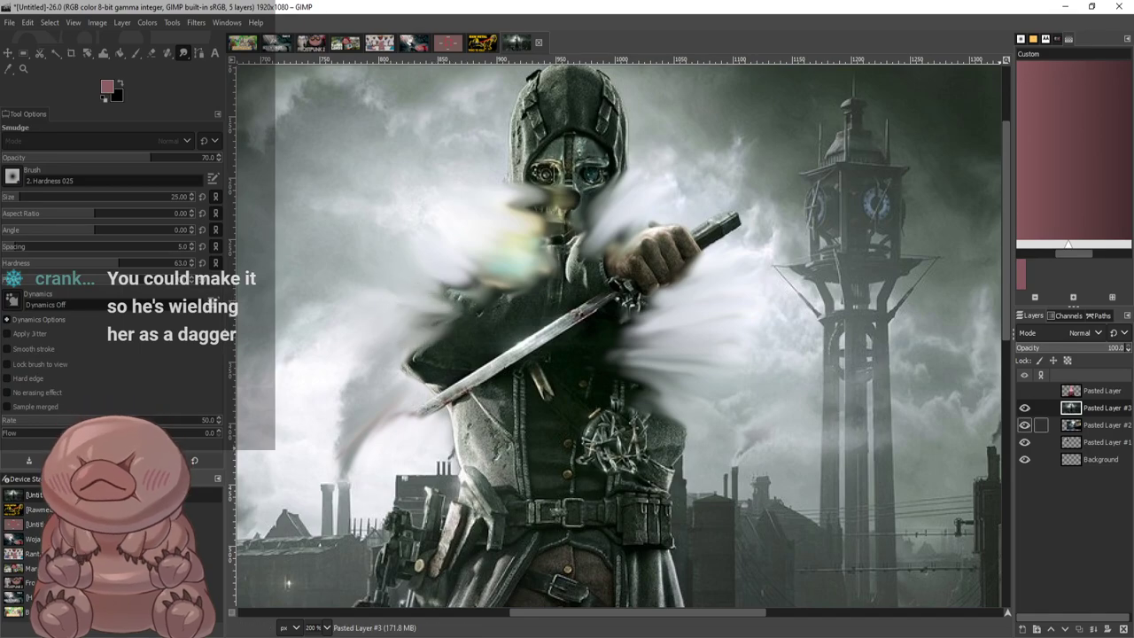
left_click(1025, 390)
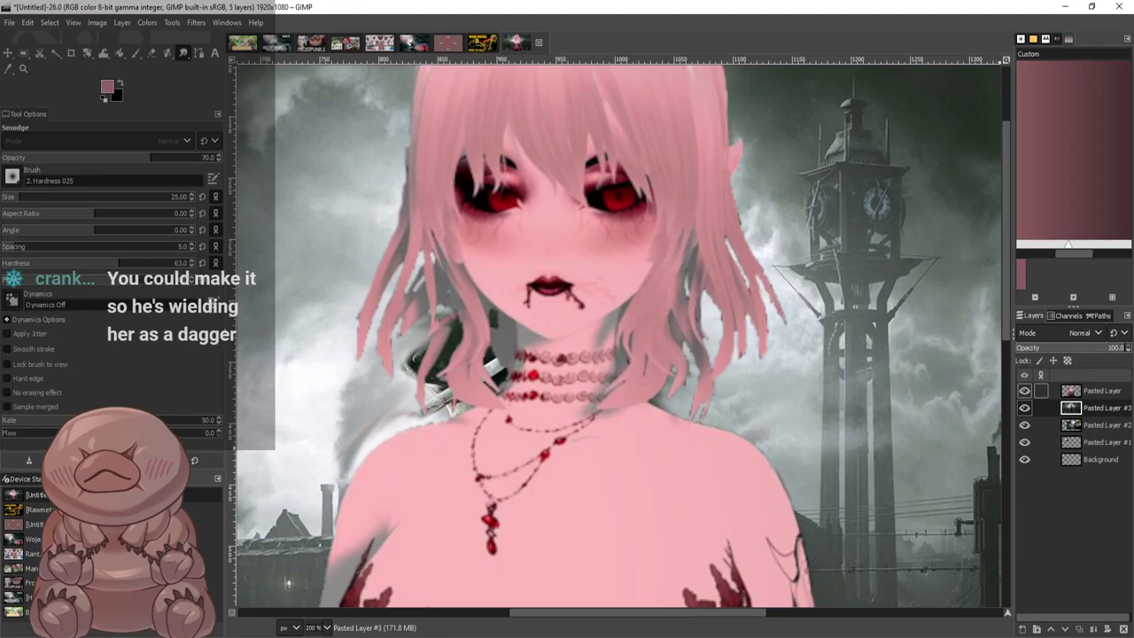
left_click(1025, 390)
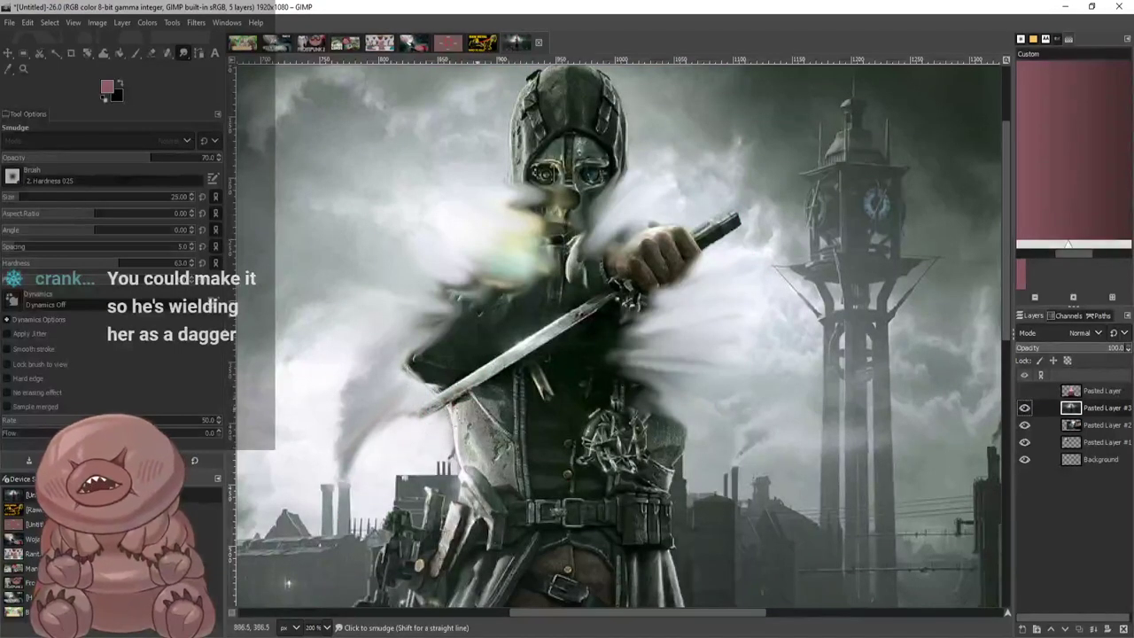
mouse_move(430, 421)
left_mouse_down()
mouse_move(470, 376)
mouse_move(459, 366)
mouse_move(449, 383)
mouse_move(450, 356)
mouse_move(473, 365)
left_mouse_up()
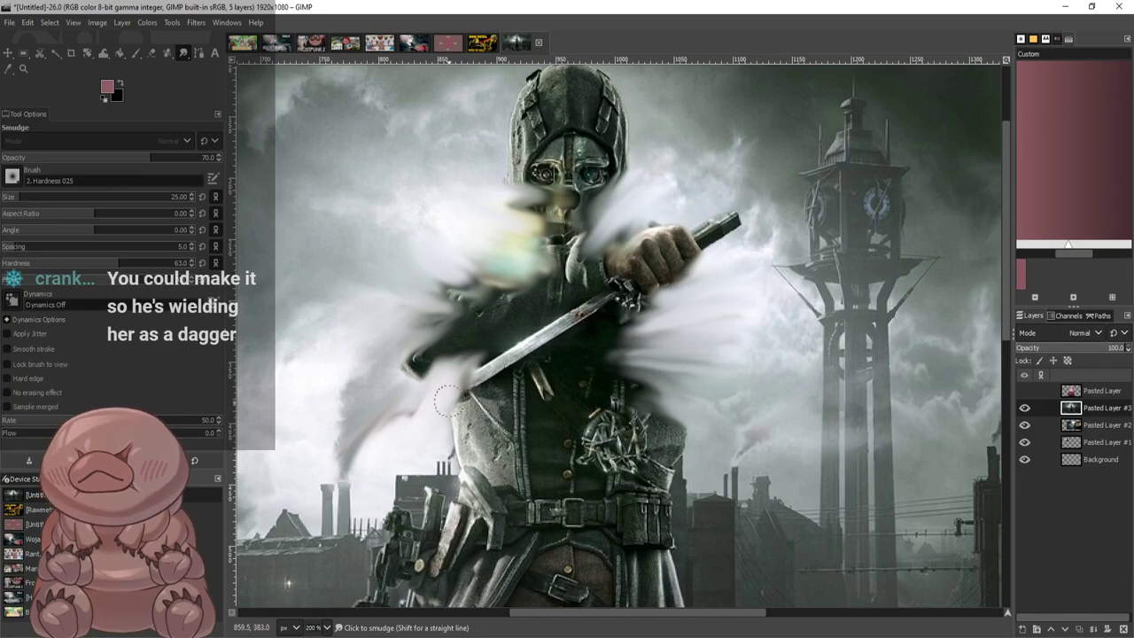
left_click_drag(449, 403, 505, 364)
Smudge away the remaining elbow edge, dark streak and lower blade beside the coat, then show Pasted Layer
scroll(416, 186, "up", 2)
scroll(488, 489, "down", 7)
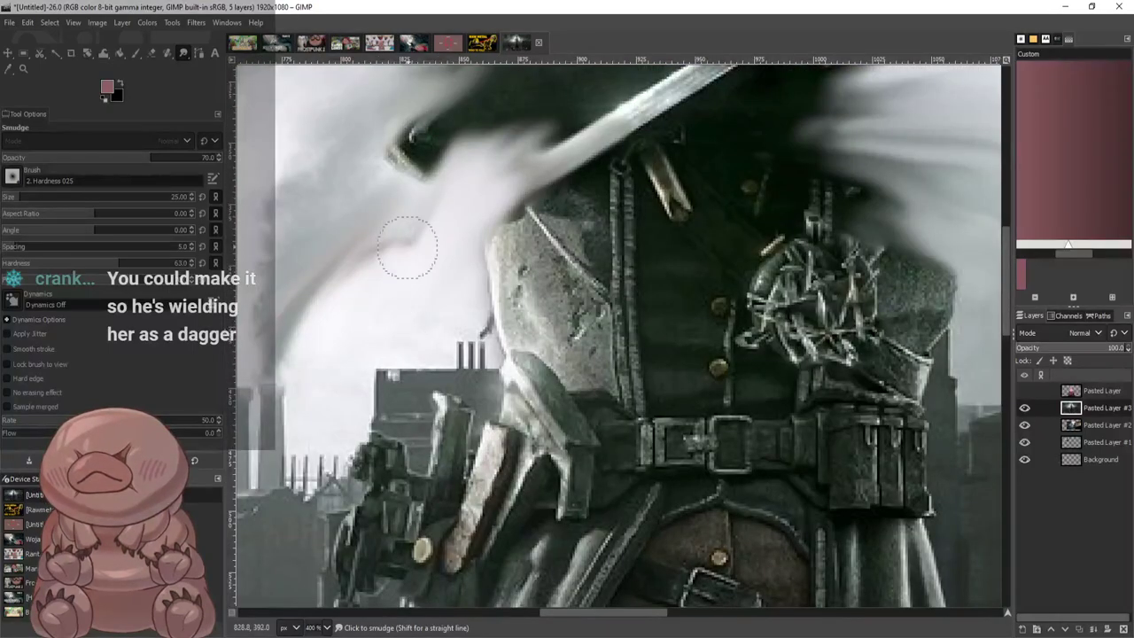
mouse_move(408, 239)
left_mouse_down()
mouse_move(436, 159)
mouse_move(430, 115)
left_mouse_up()
mouse_move(422, 215)
left_mouse_down()
mouse_move(472, 171)
mouse_move(431, 221)
left_mouse_up()
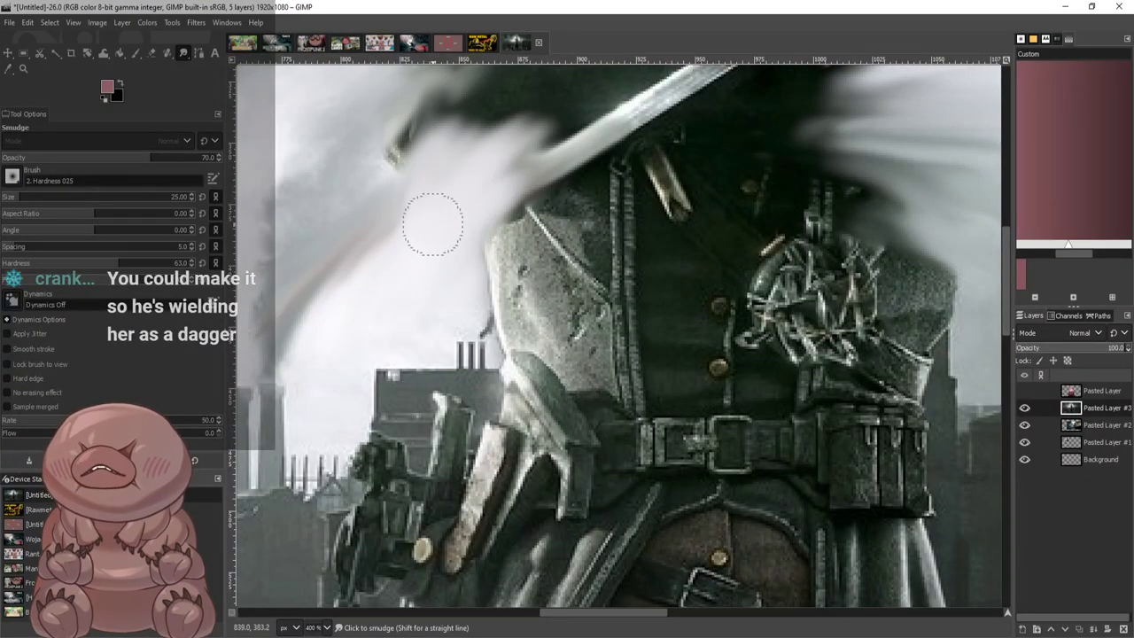
scroll(438, 236, "up", 5)
mouse_move(453, 452)
left_mouse_down()
mouse_move(465, 377)
mouse_move(449, 438)
mouse_move(441, 417)
mouse_move(459, 464)
mouse_move(634, 384)
mouse_move(446, 531)
mouse_move(505, 510)
mouse_move(473, 537)
mouse_move(637, 358)
mouse_move(463, 496)
mouse_move(607, 341)
mouse_move(491, 435)
mouse_move(599, 359)
mouse_move(483, 385)
mouse_move(542, 321)
left_mouse_up()
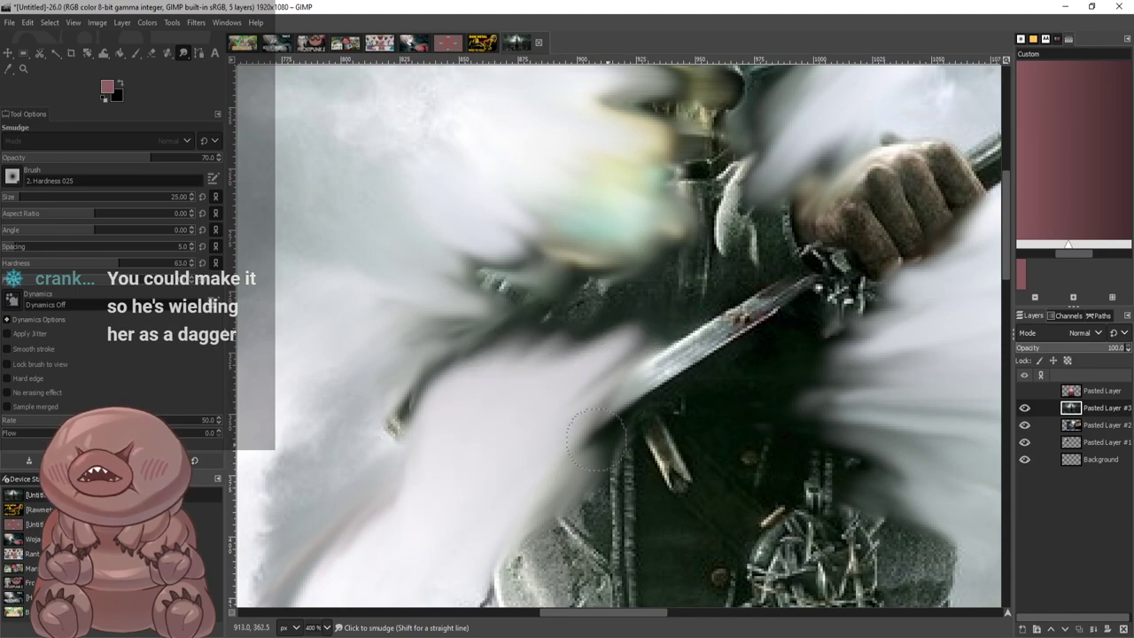
left_click(1025, 390)
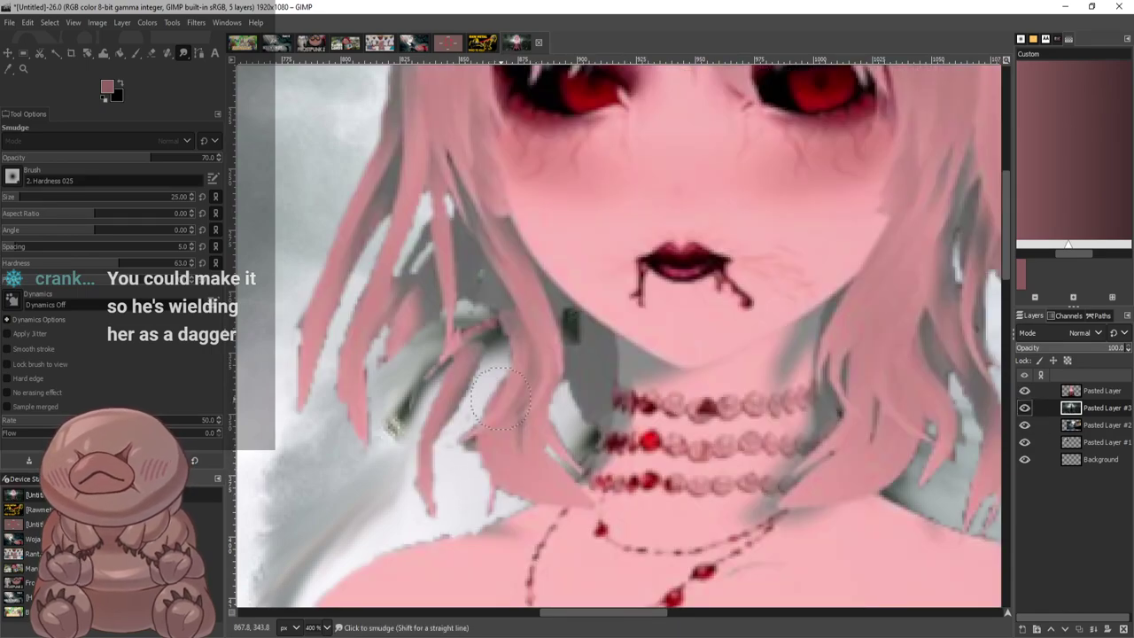
With the character shown, smudge the dark background remnants between the hair strands and beside the choker
key("minus")
key("minus")
key("minus")
key("plus")
key("plus")
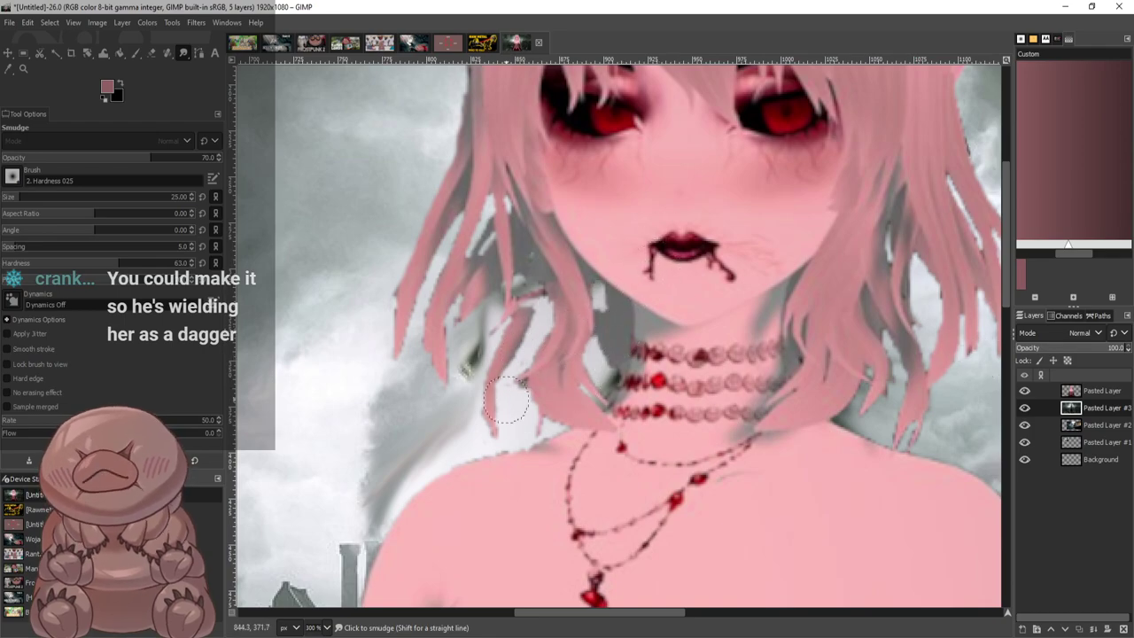
mouse_move(470, 371)
left_mouse_down()
mouse_move(476, 342)
mouse_move(478, 379)
mouse_move(481, 324)
mouse_move(528, 282)
left_mouse_up()
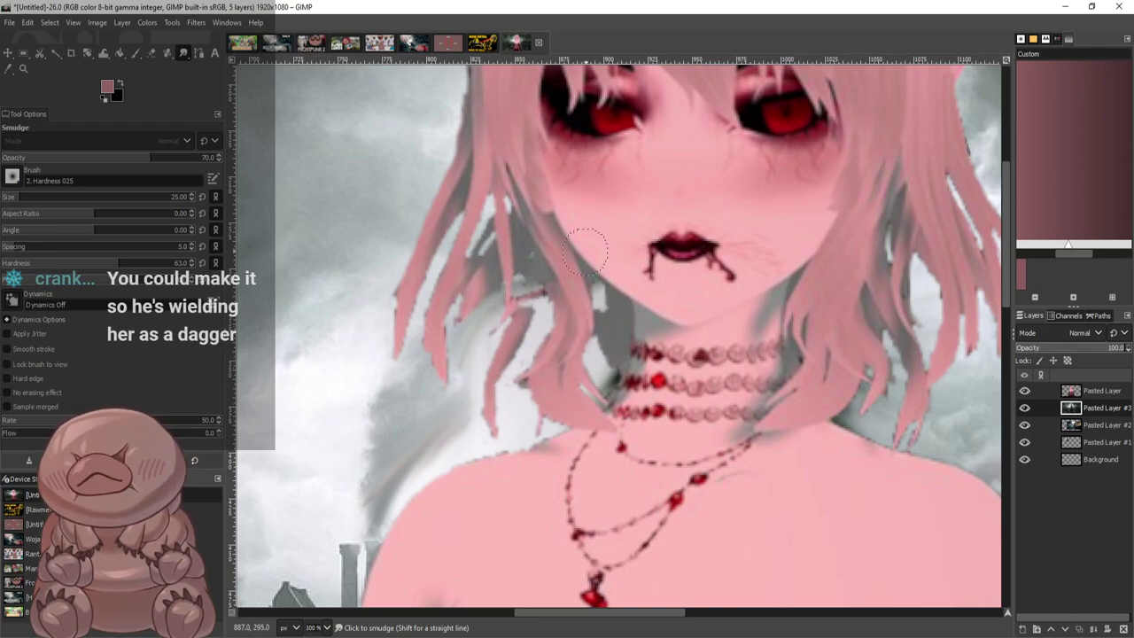
left_click_drag(597, 401, 611, 378)
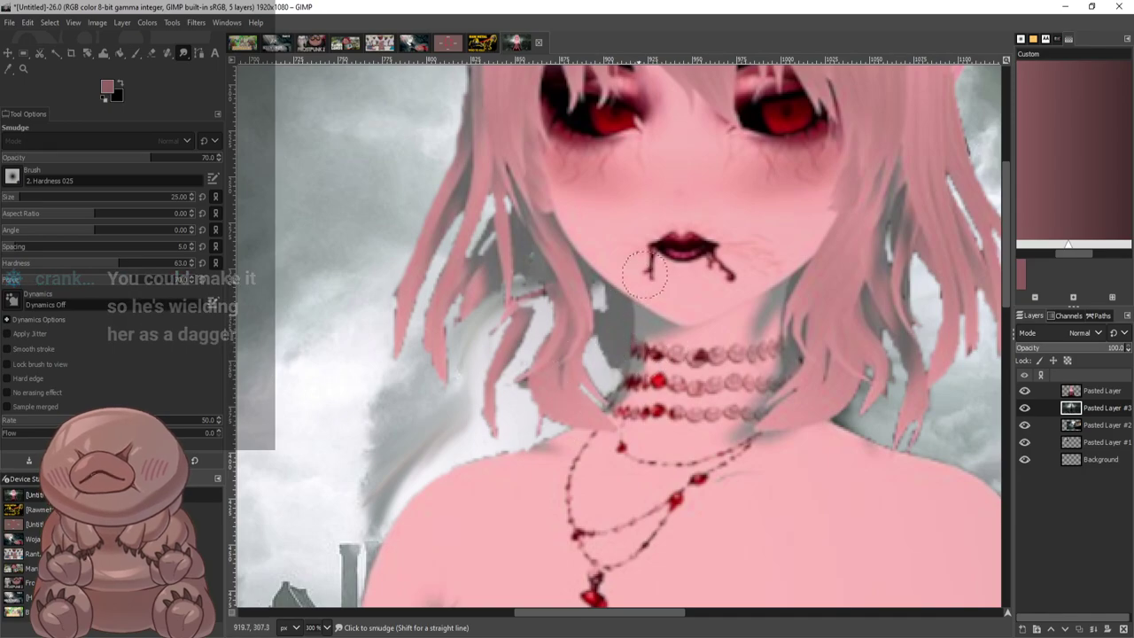
Examine the character against the whole smudged background at several zoom levels
scroll(799, 371, "down", 5)
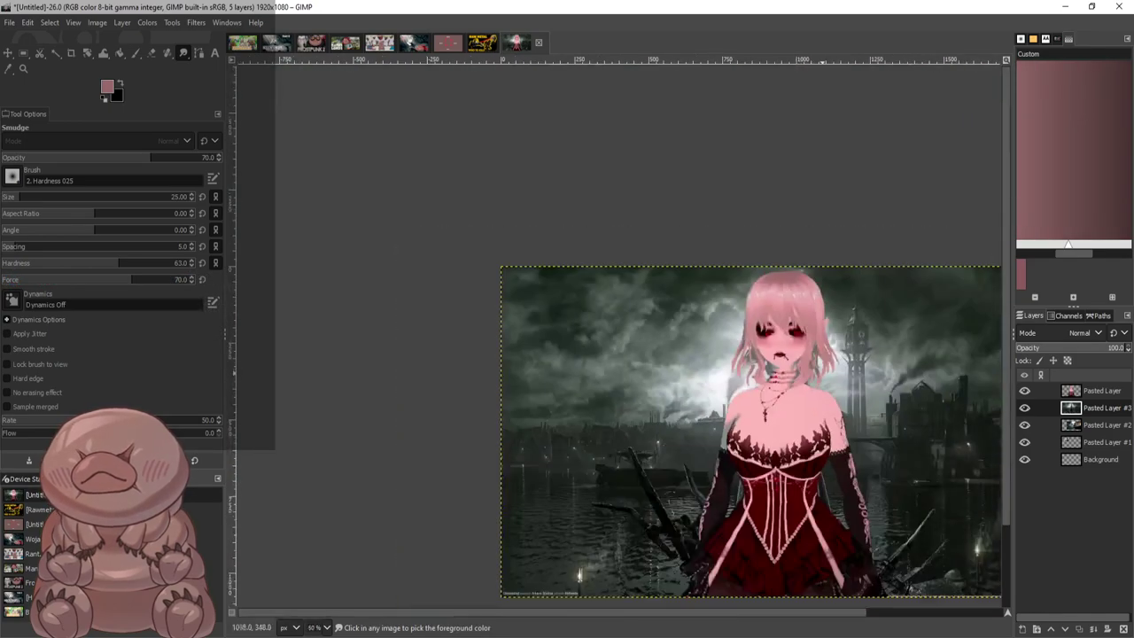
scroll(873, 408, "up", 1)
scroll(748, 417, "up", 2)
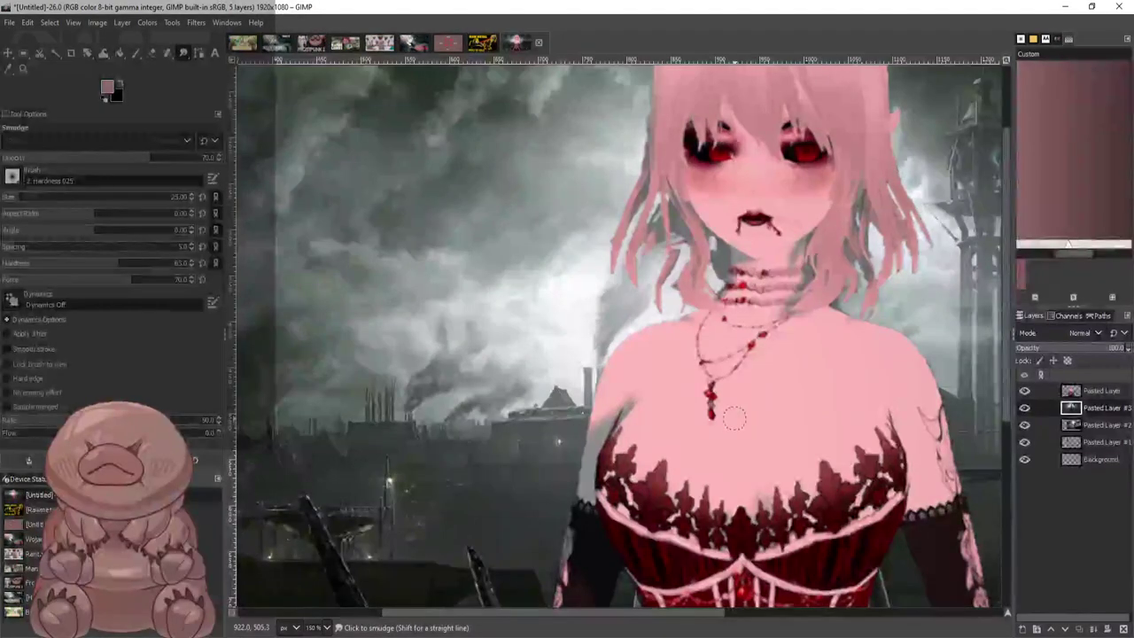
scroll(735, 419, "down", 2)
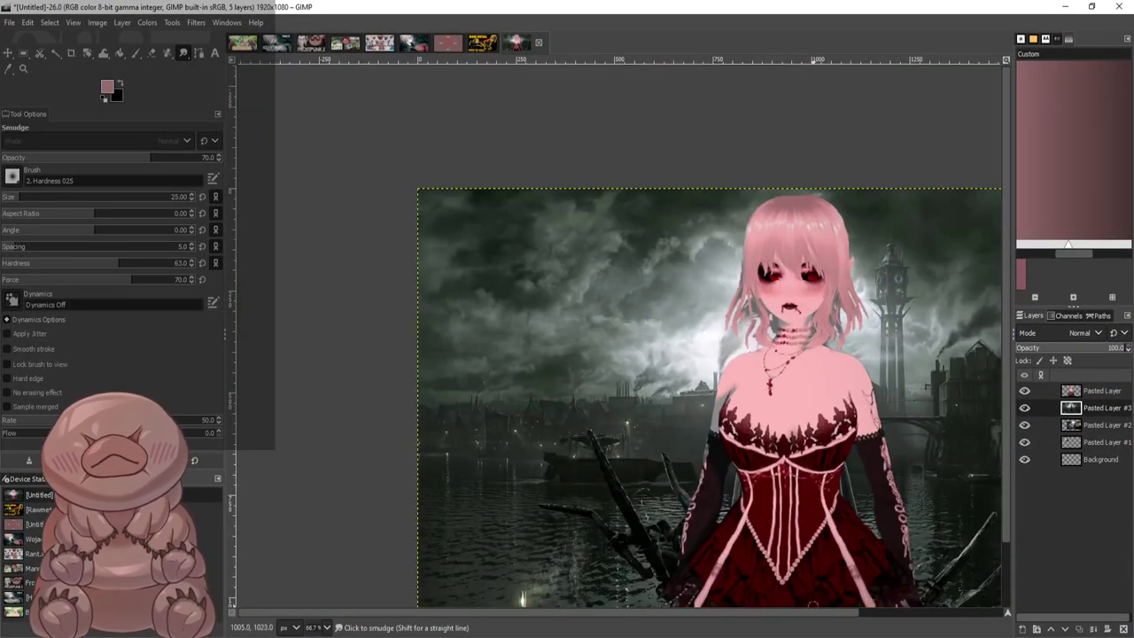
left_click_drag(812, 612, 957, 612)
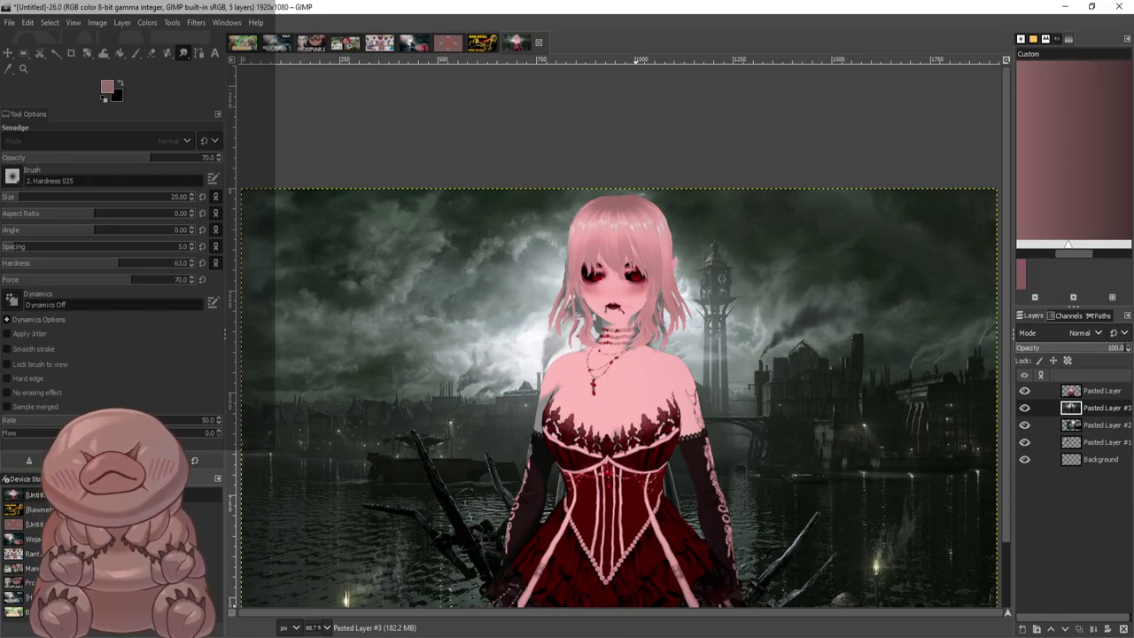
scroll(695, 380, "down", 1)
scroll(730, 455, "up", 1)
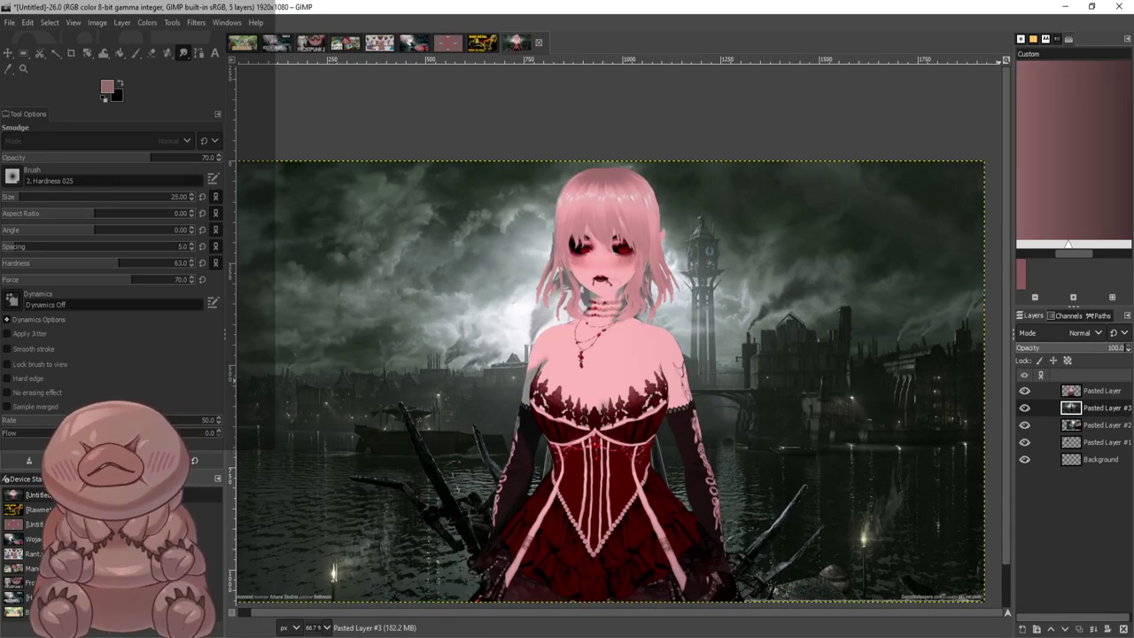
Select Pasted Layer, apply a filter to the character, and inspect its effect on the face, hair and necklace
left_click(1046, 391)
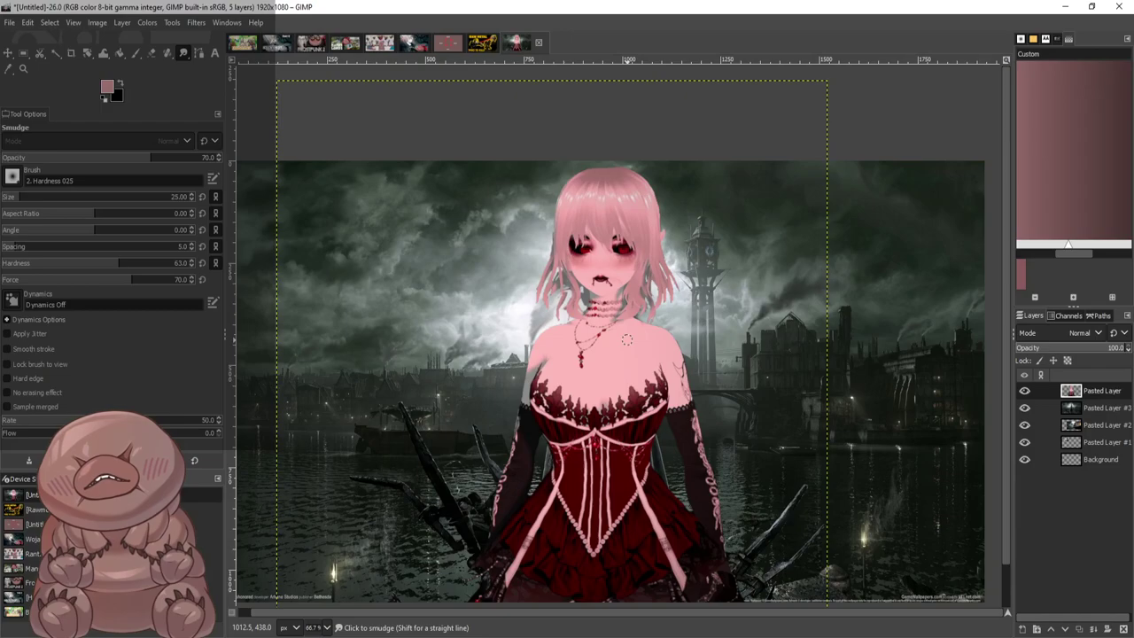
left_click(902, 473)
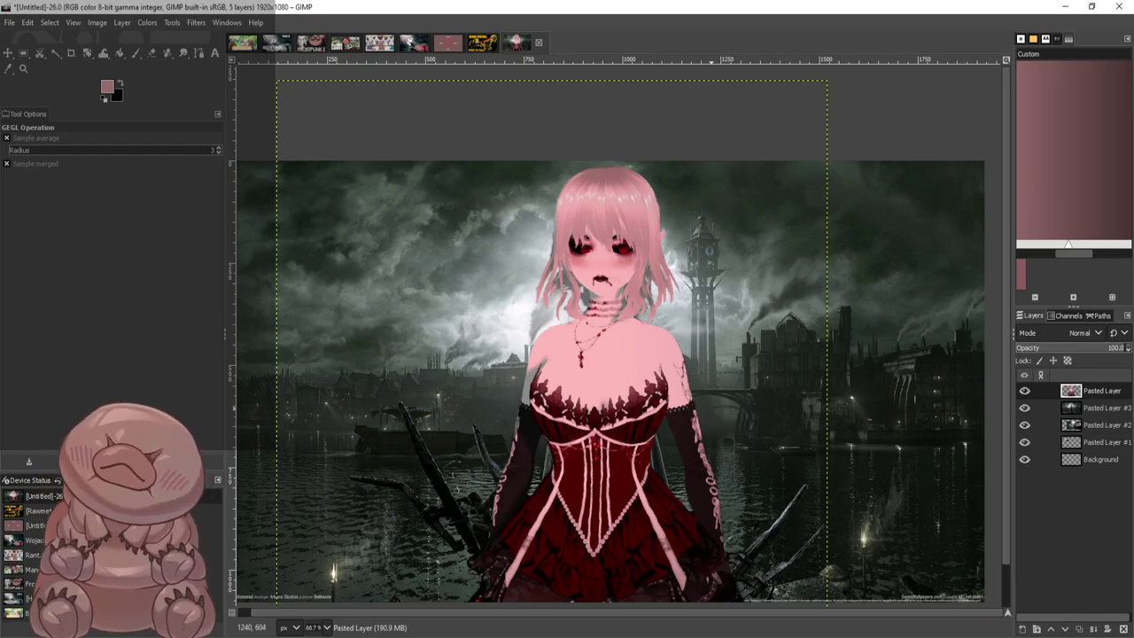
scroll(832, 413, "down", 1)
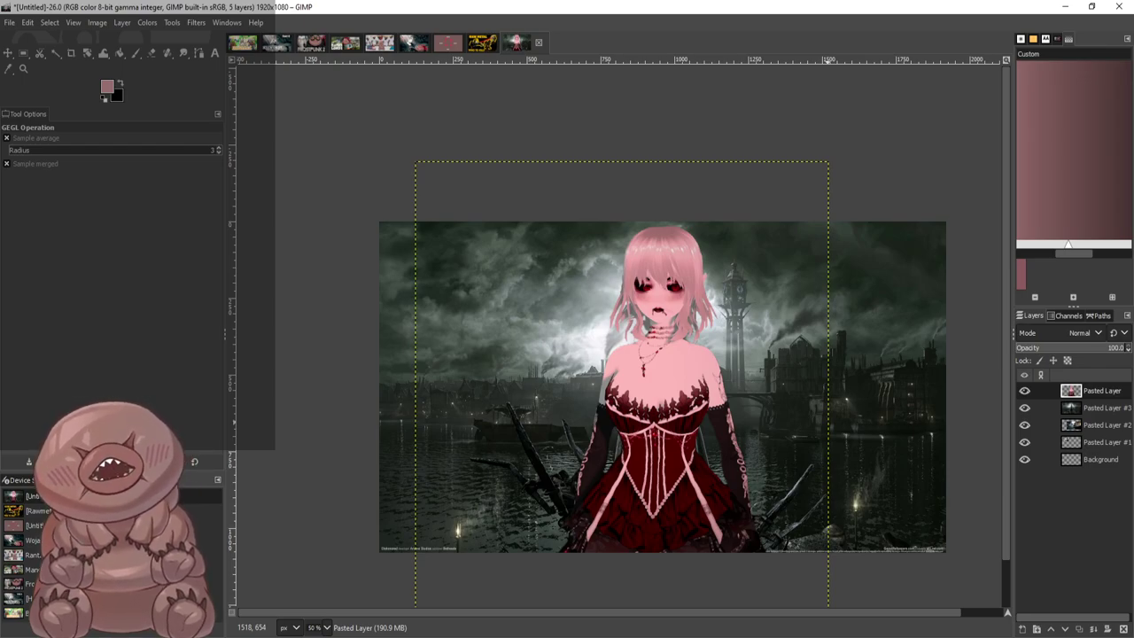
scroll(613, 380, "up", 5)
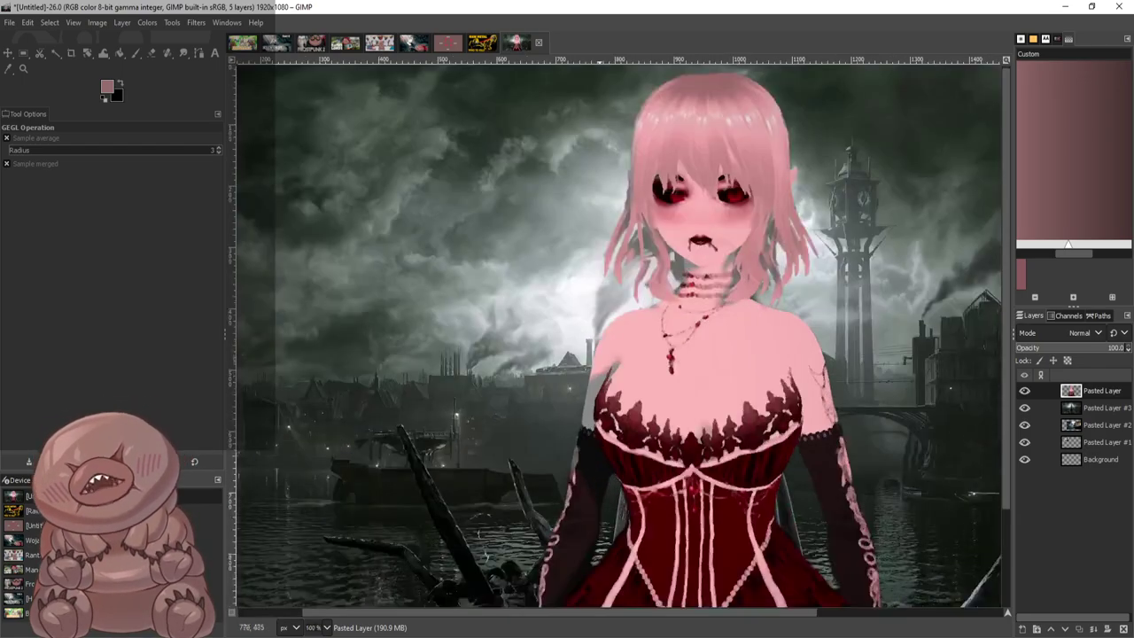
scroll(810, 262, "down", 1)
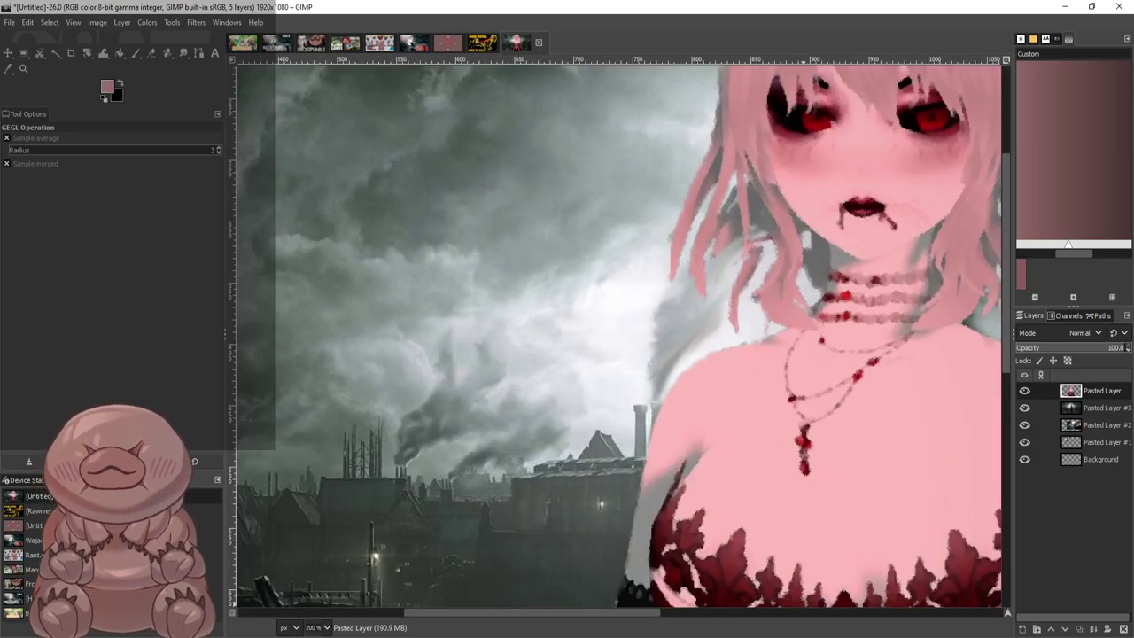
left_click_drag(541, 612, 618, 612)
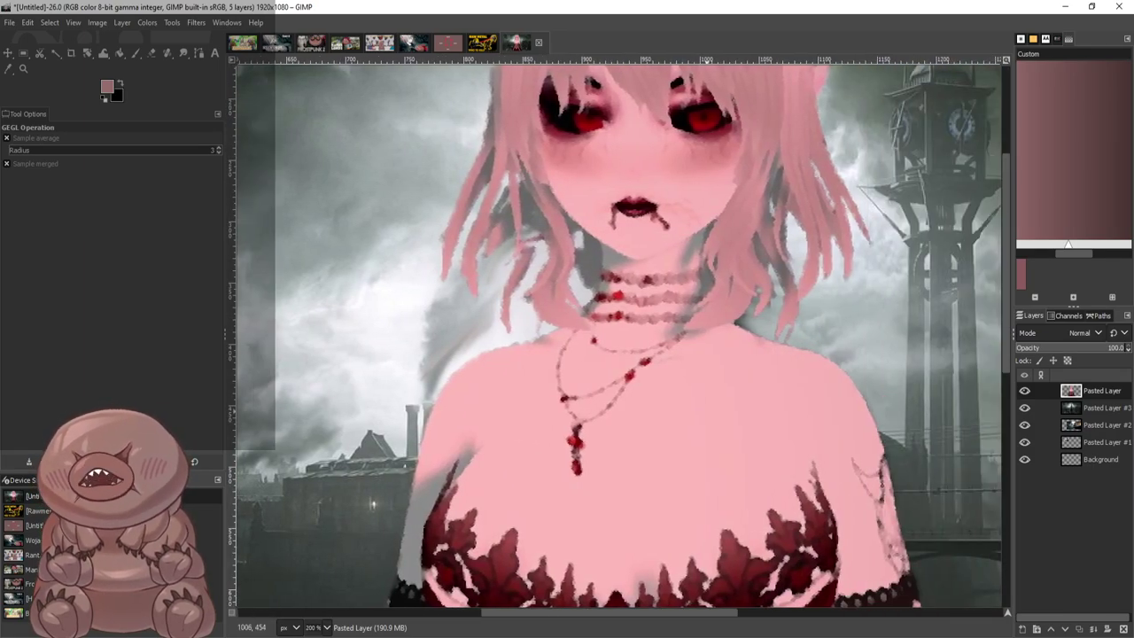
scroll(619, 336, "up", 3)
key("plus")
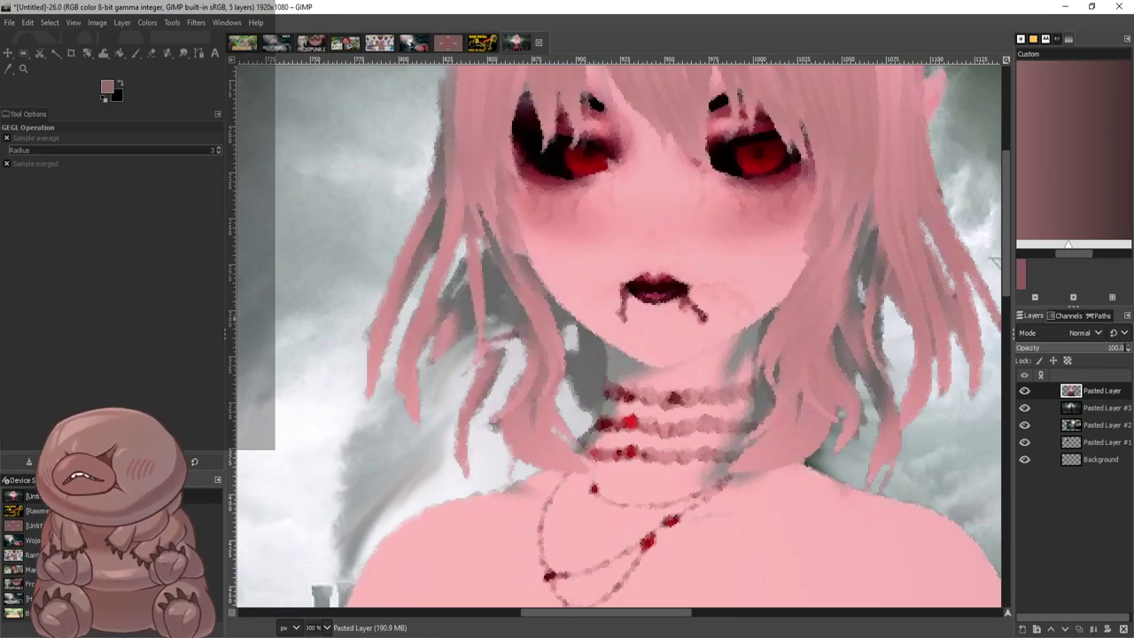
Set the eraser opacity to 50.8 and fuzzy-select the grey remnants between the hair, jaw and choker at threshold 46.5
left_click(152, 53)
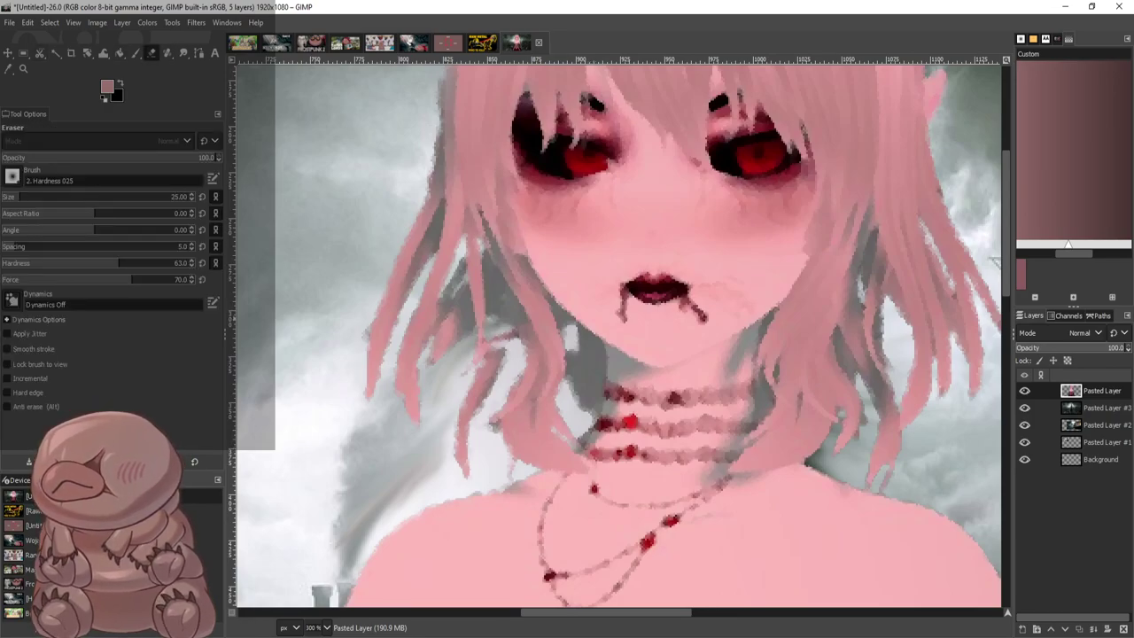
left_click_drag(220, 157, 96, 157)
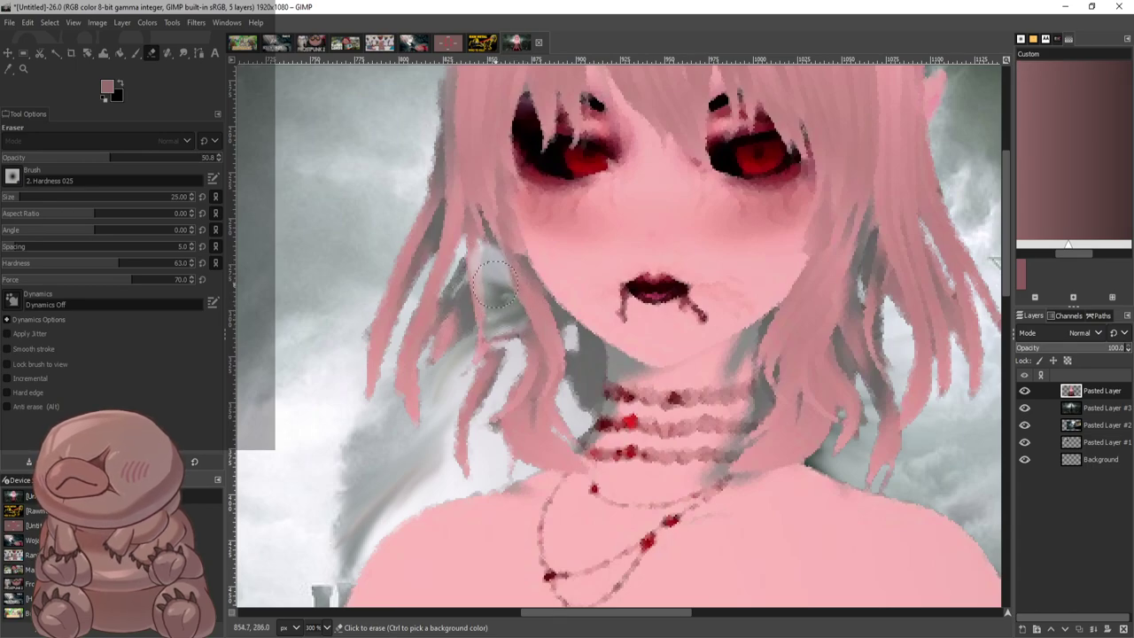
key("u")
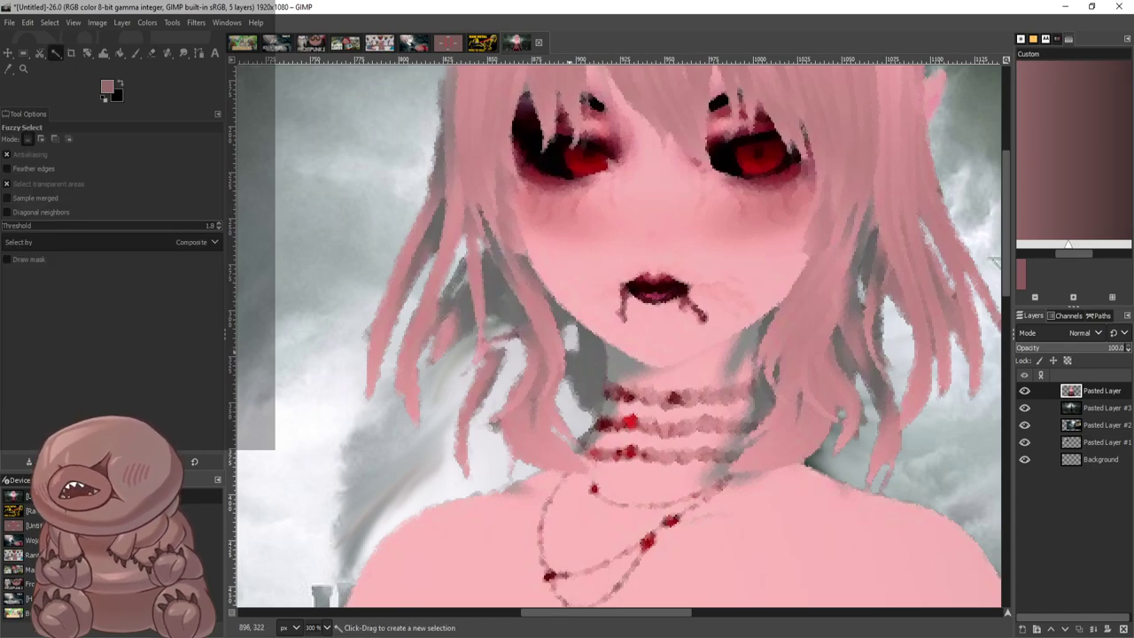
left_click_drag(576, 341, 399, 245)
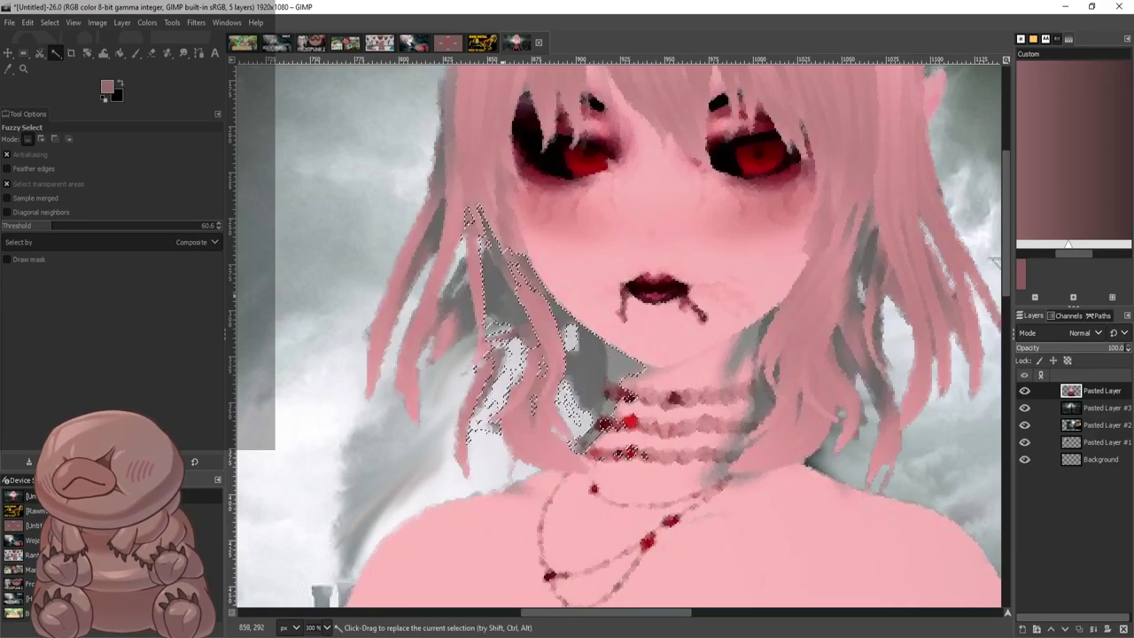
left_click_drag(503, 293, 513, 284)
scroll(621, 386, "up", 1)
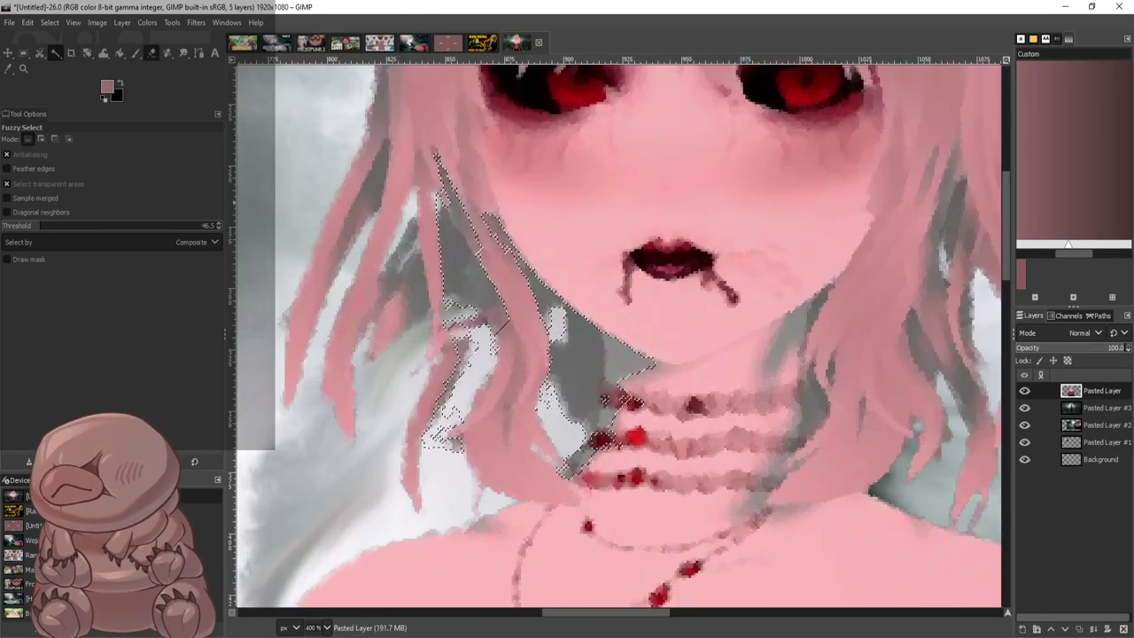
Try to erase the selected grey patches beside the jaw and choker at 50.8 opacity, and undo the erasure
left_click(153, 53)
mouse_move(567, 403)
left_mouse_down()
mouse_move(605, 357)
mouse_move(525, 266)
mouse_move(466, 251)
mouse_move(485, 350)
left_mouse_up()
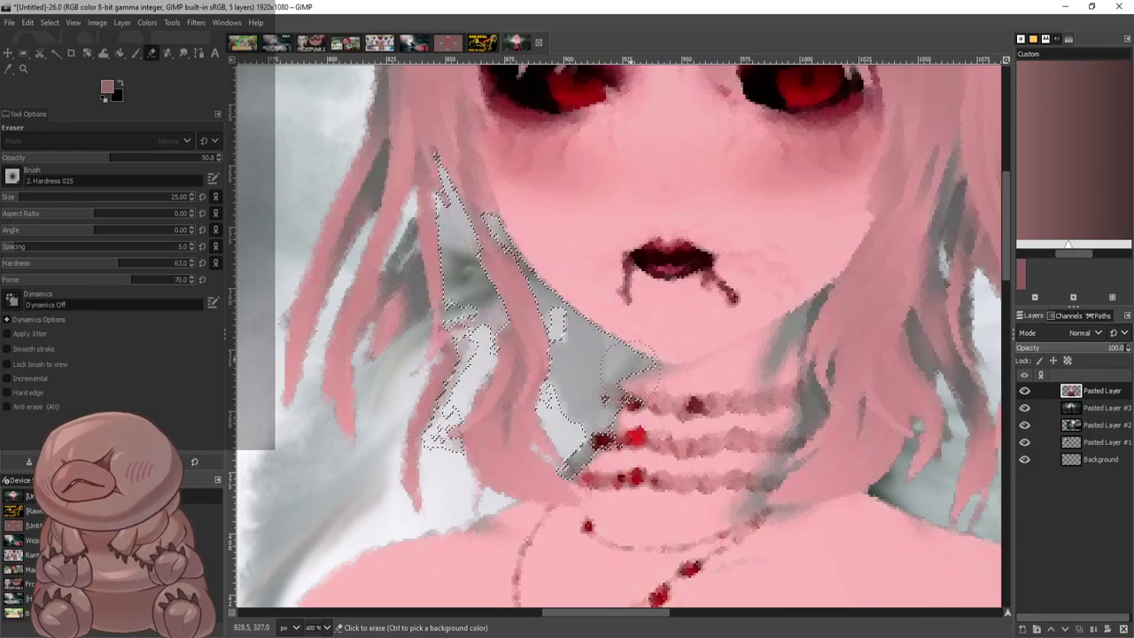
key("1")
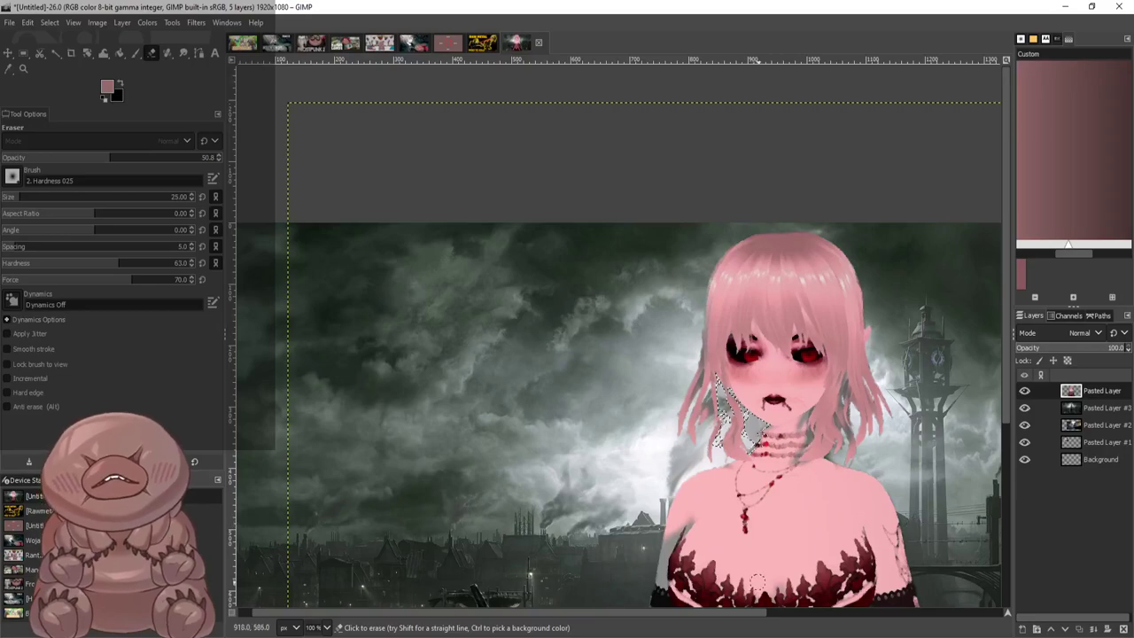
left_click(23, 53)
left_click(447, 292)
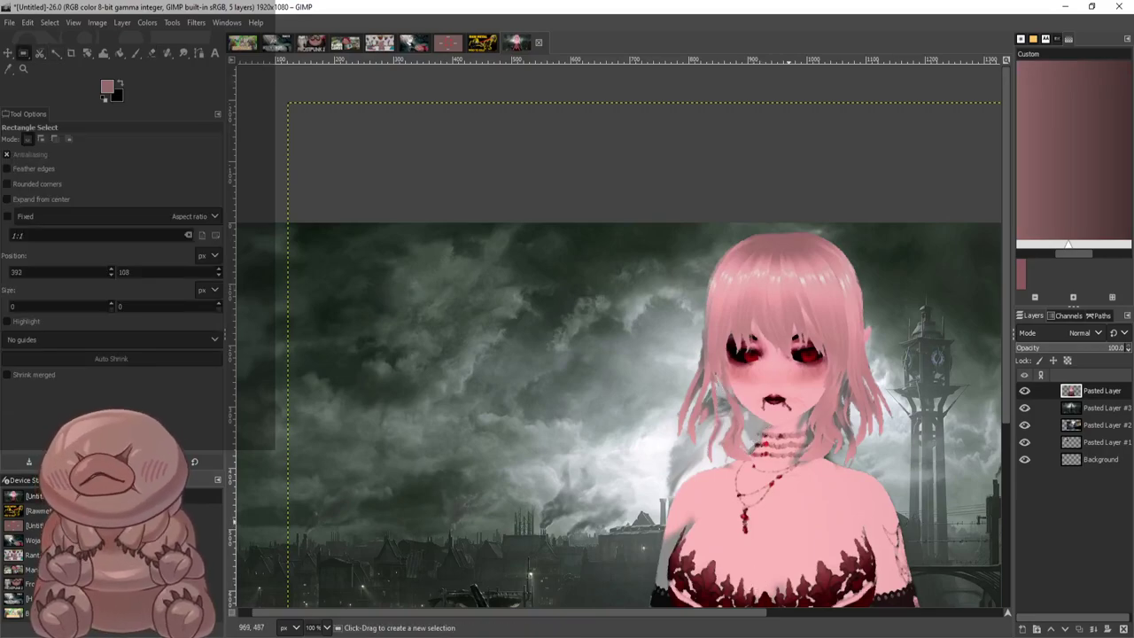
scroll(811, 542, "right", 3)
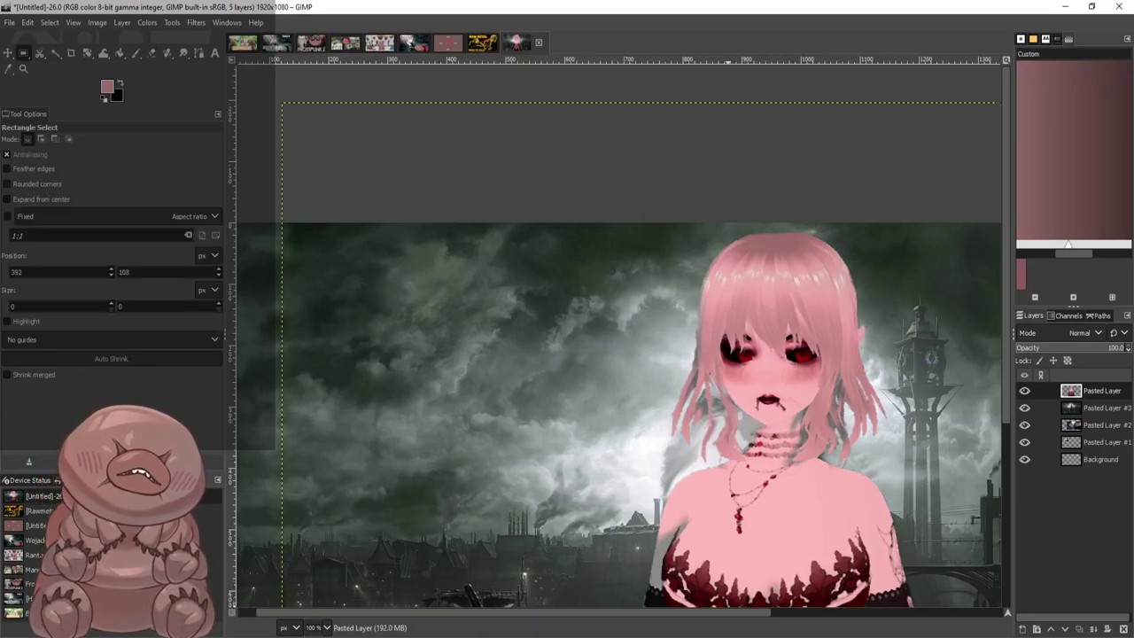
key("ctrl+z")
key("ctrl+z")
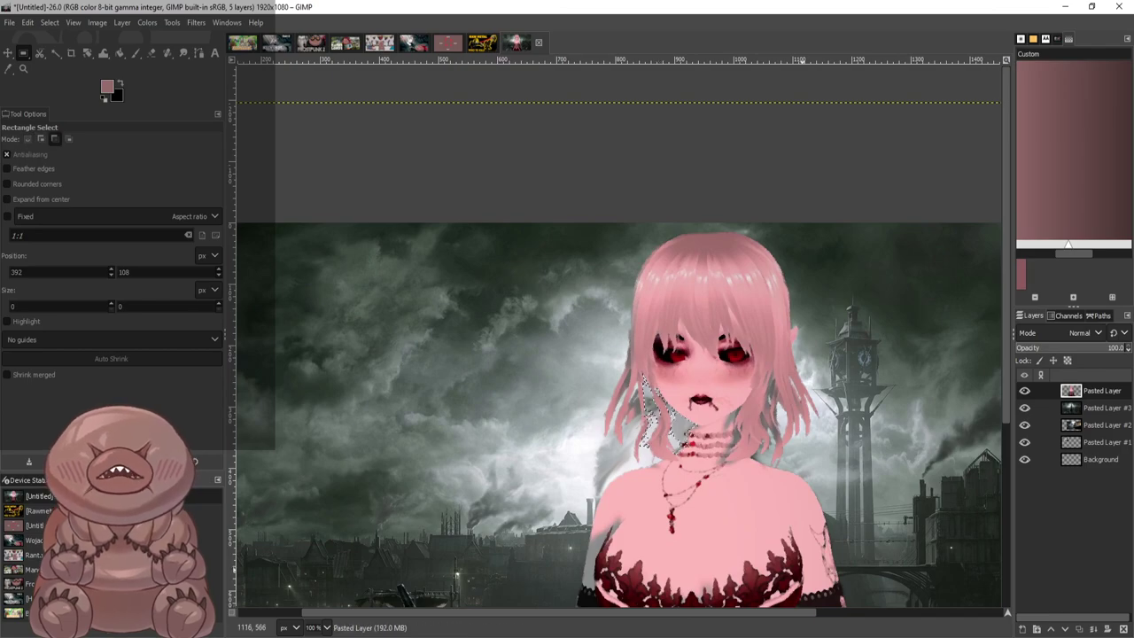
Set the eraser opacity to 15 and lightly erase the selected grey areas beside the jaw and choker
scroll(781, 564, "up", 2)
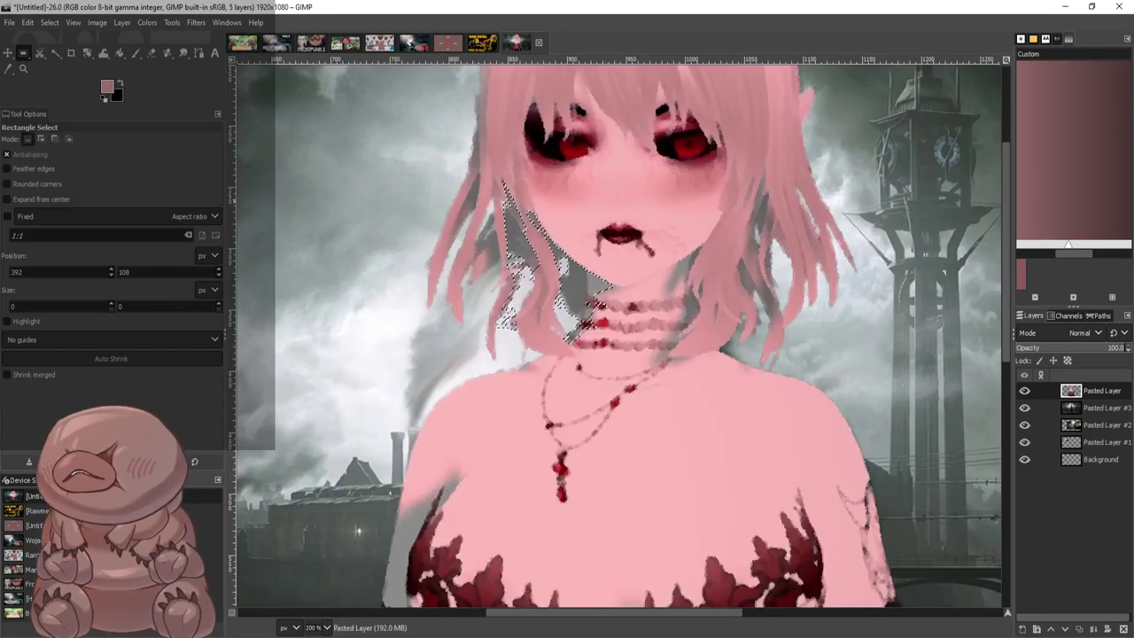
left_click(152, 53)
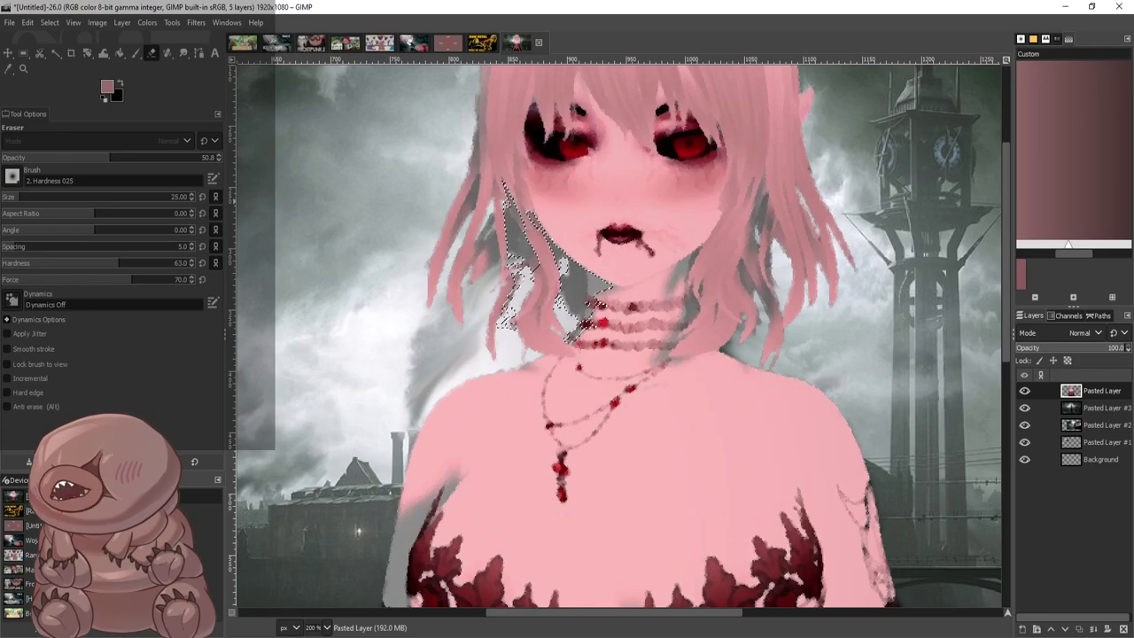
left_click(35, 157)
left_click_drag(35, 157, 33, 158)
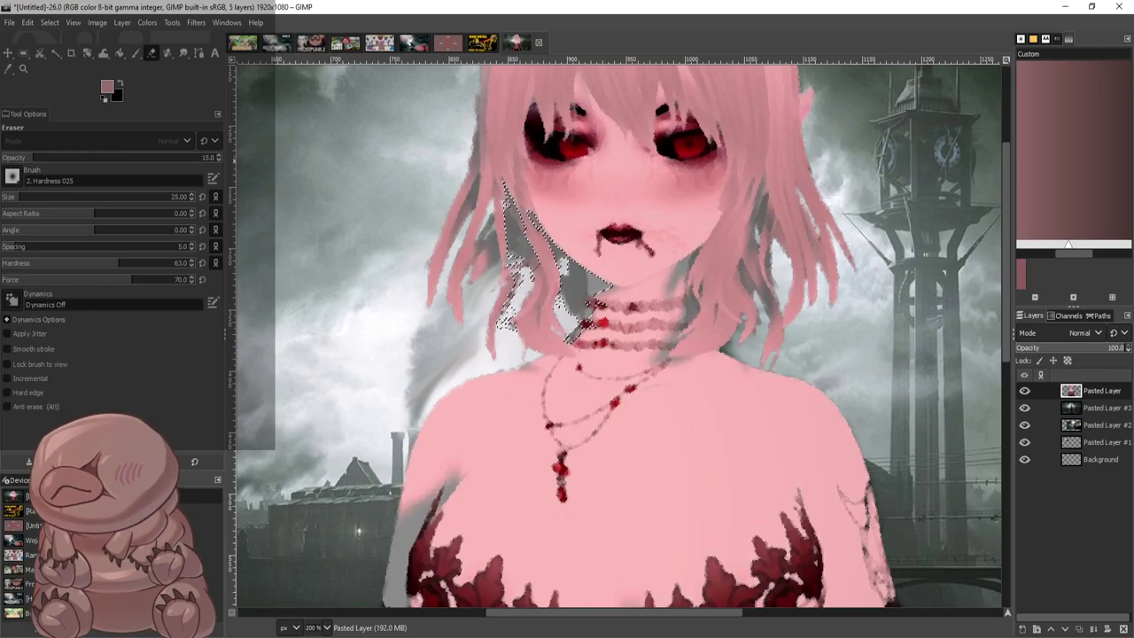
mouse_move(587, 277)
left_mouse_down()
mouse_move(575, 292)
mouse_move(548, 291)
left_mouse_up()
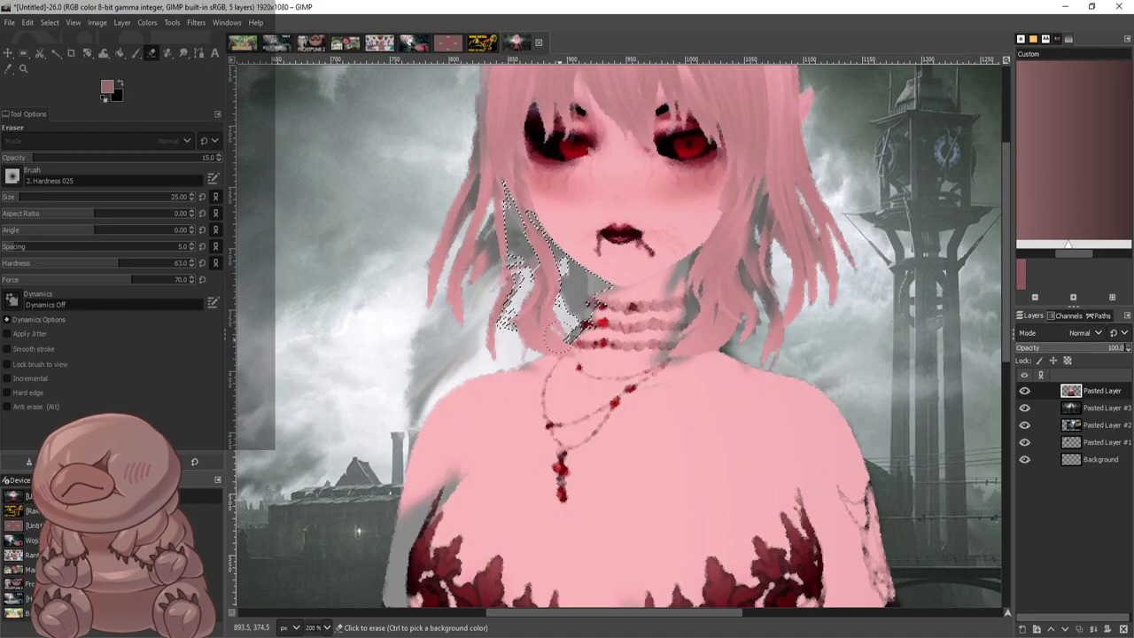
Fuzzy-select the small grey patch between the outer hair strands opposite the clock tower and lightly erase it
key("u")
left_click(326, 159)
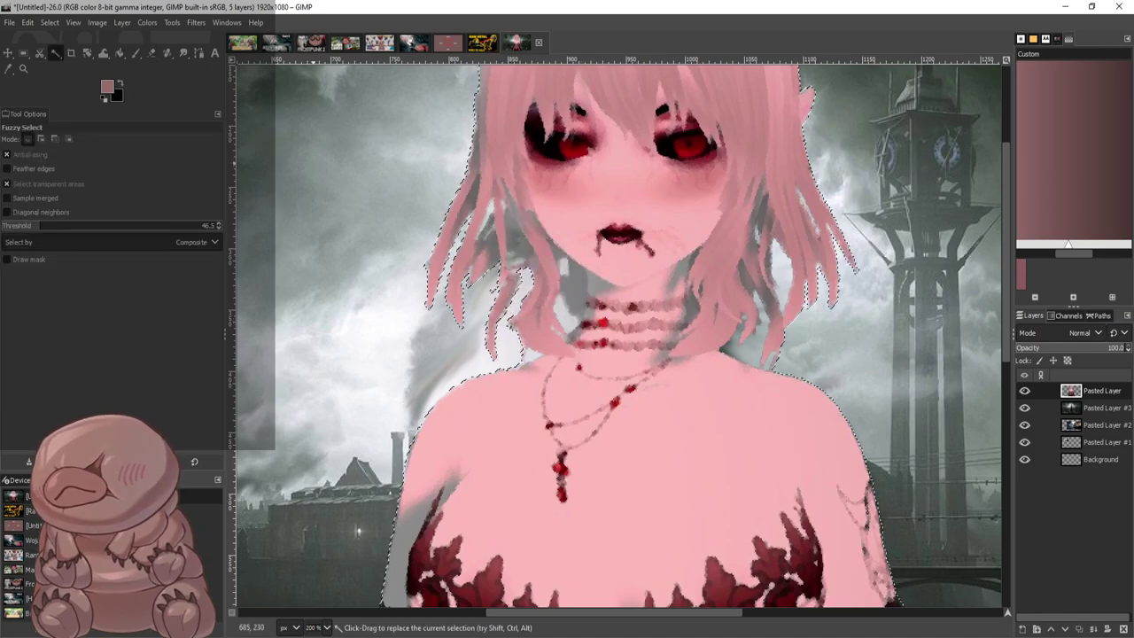
scroll(437, 181, "down", 3)
scroll(618, 194, "up", 1)
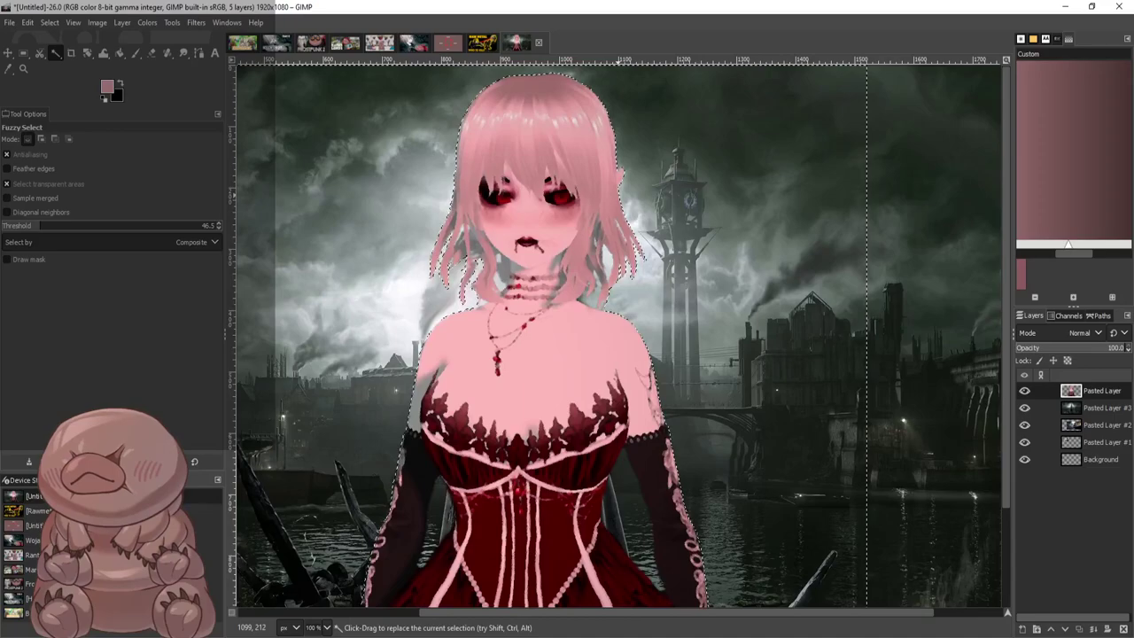
scroll(432, 253, "up", 1)
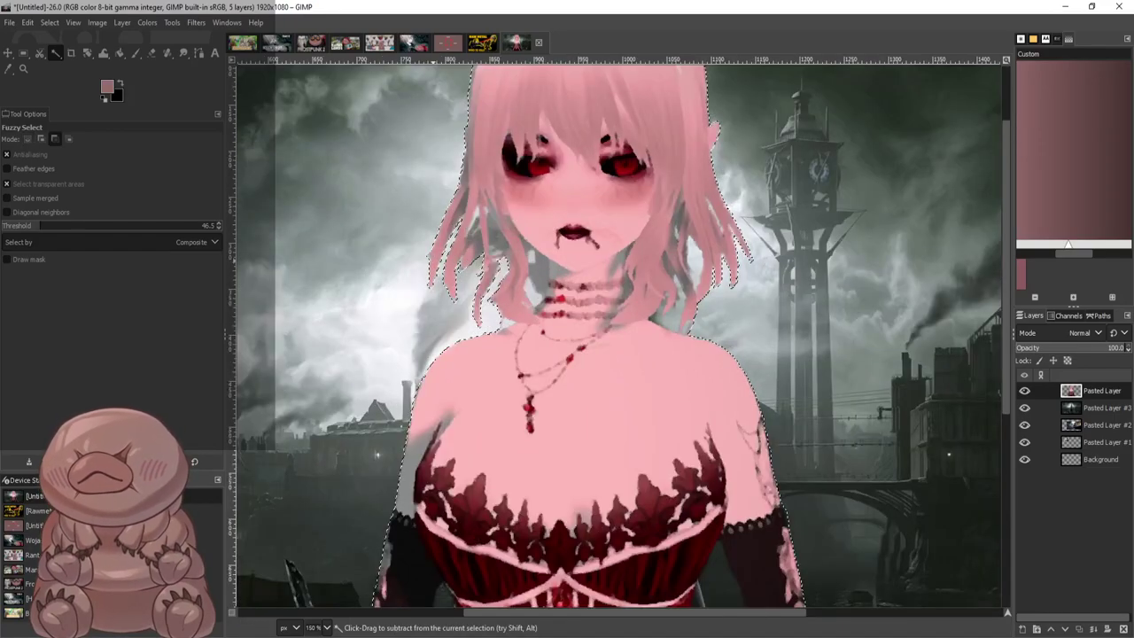
scroll(467, 239, "up", 1)
left_click(507, 266)
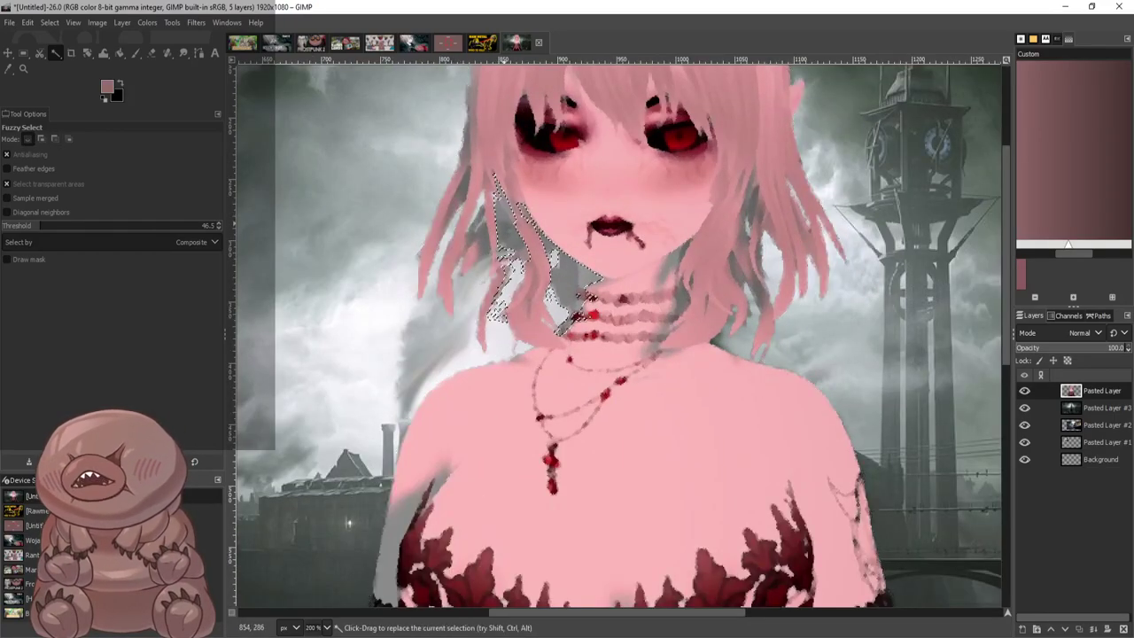
left_click(483, 236)
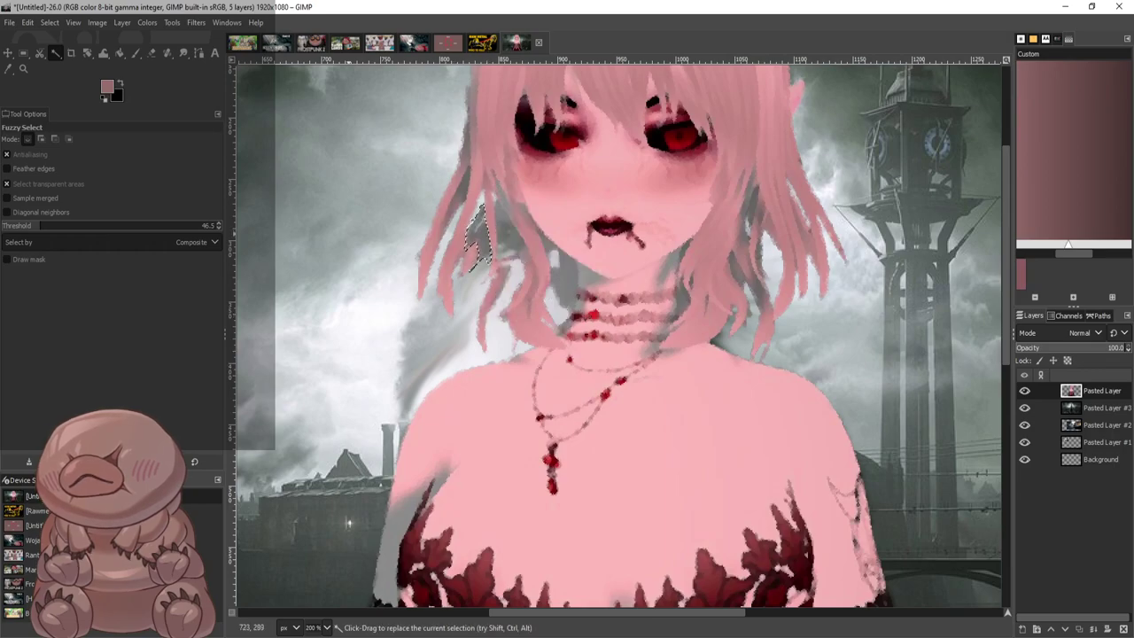
left_click(151, 53)
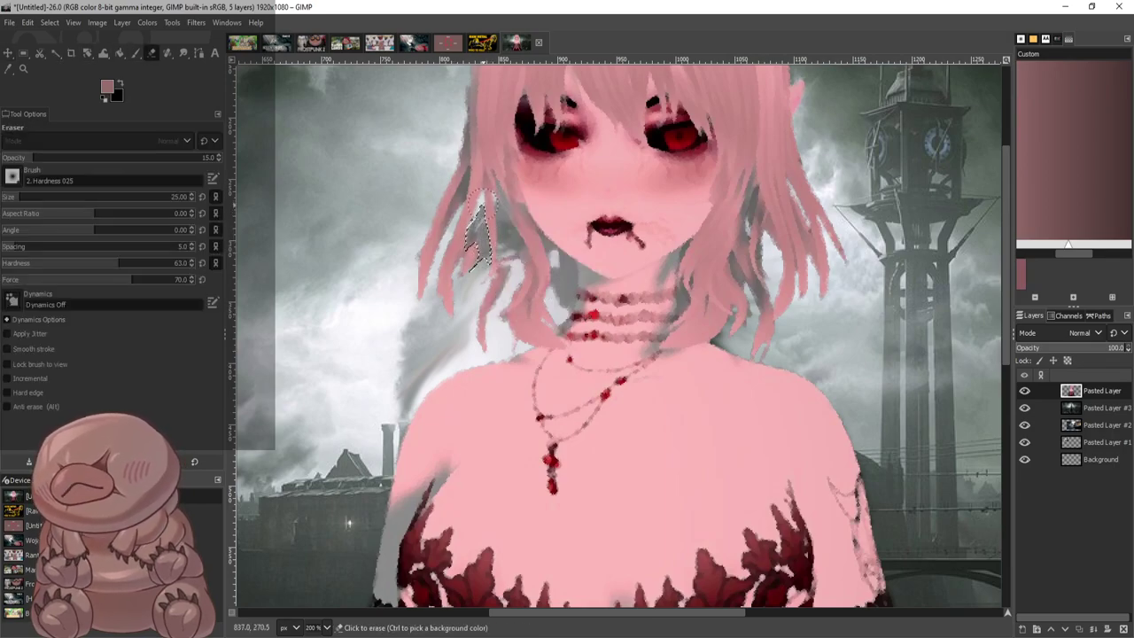
left_click_drag(487, 221, 489, 226)
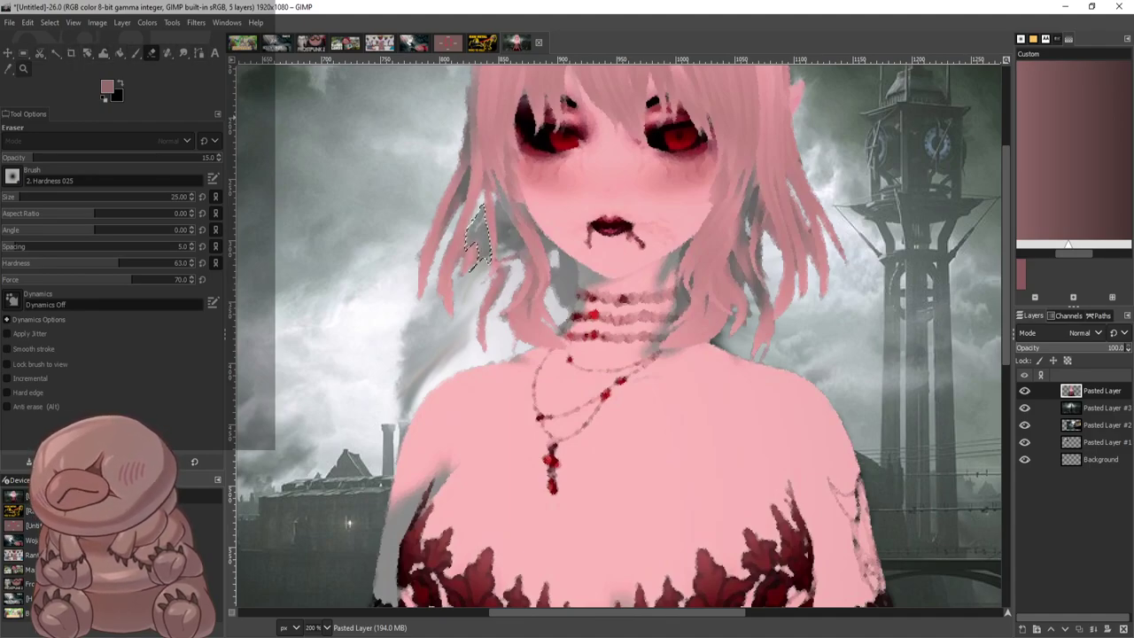
Fuzzy-select the grey fringe along the hair's outer edge opposite the clock tower, erase it lightly and clear the selection
left_click(55, 52)
left_click(468, 217)
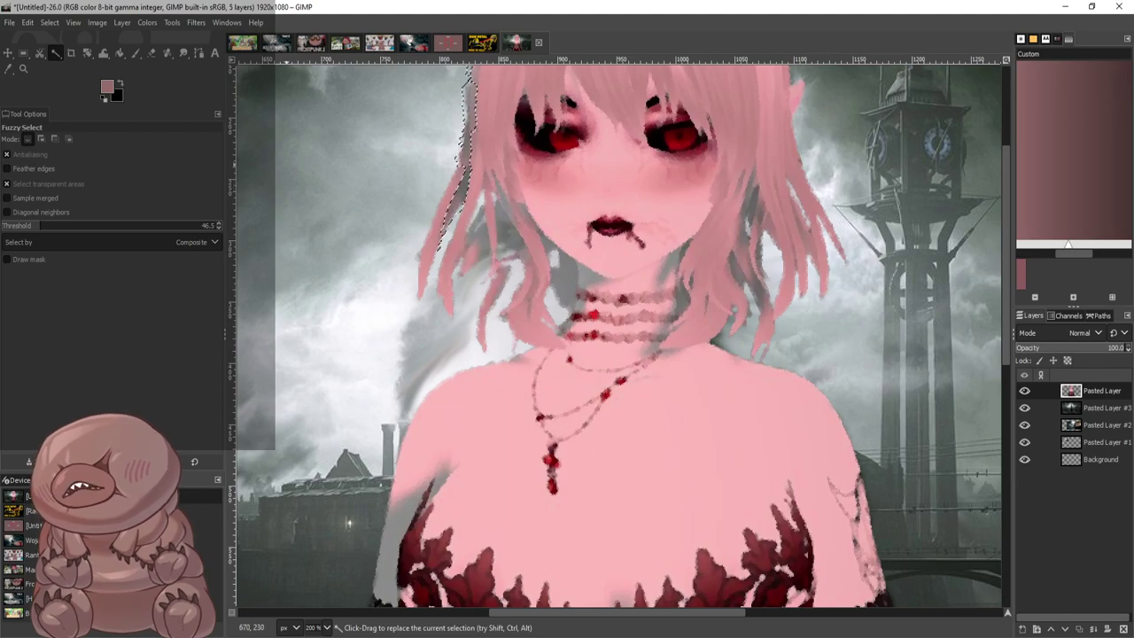
left_click(136, 52)
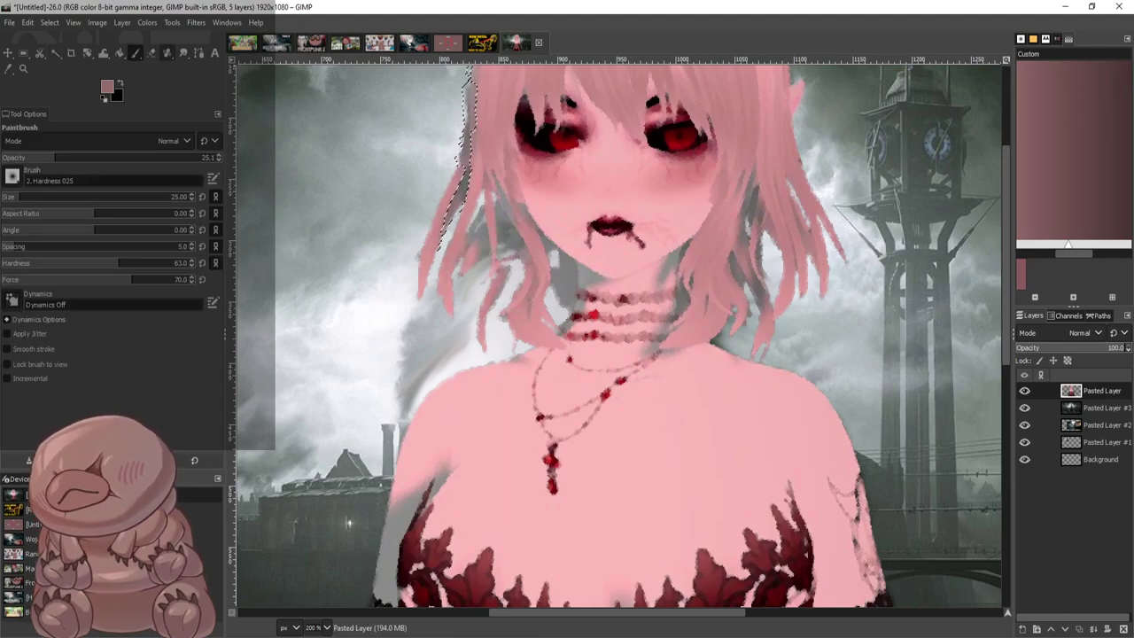
left_click(152, 53)
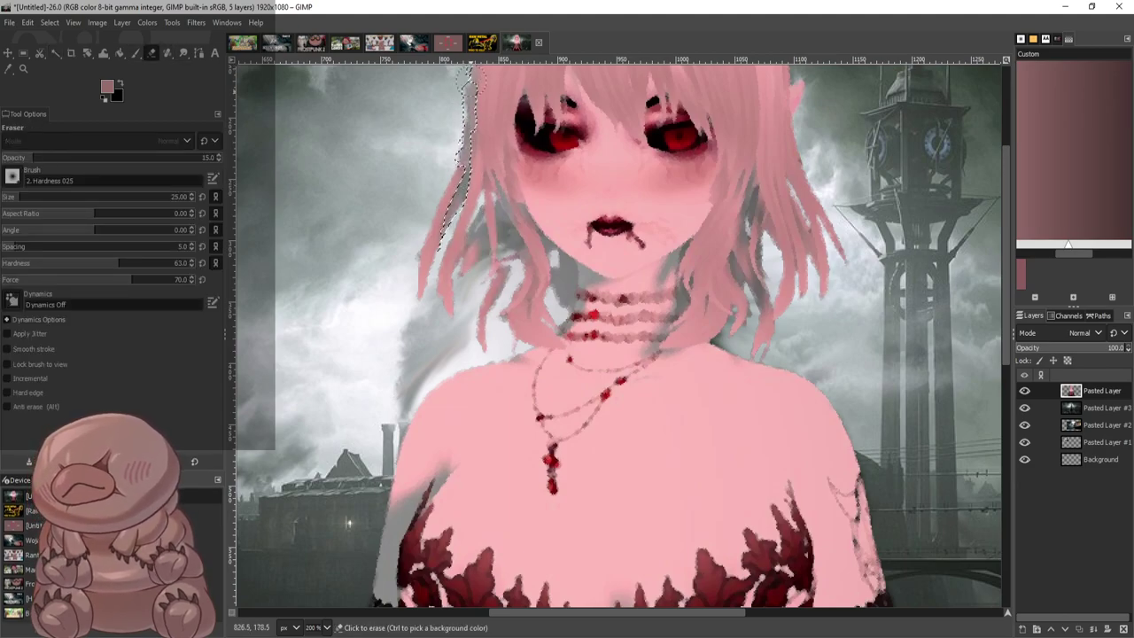
key("r")
left_click(355, 145)
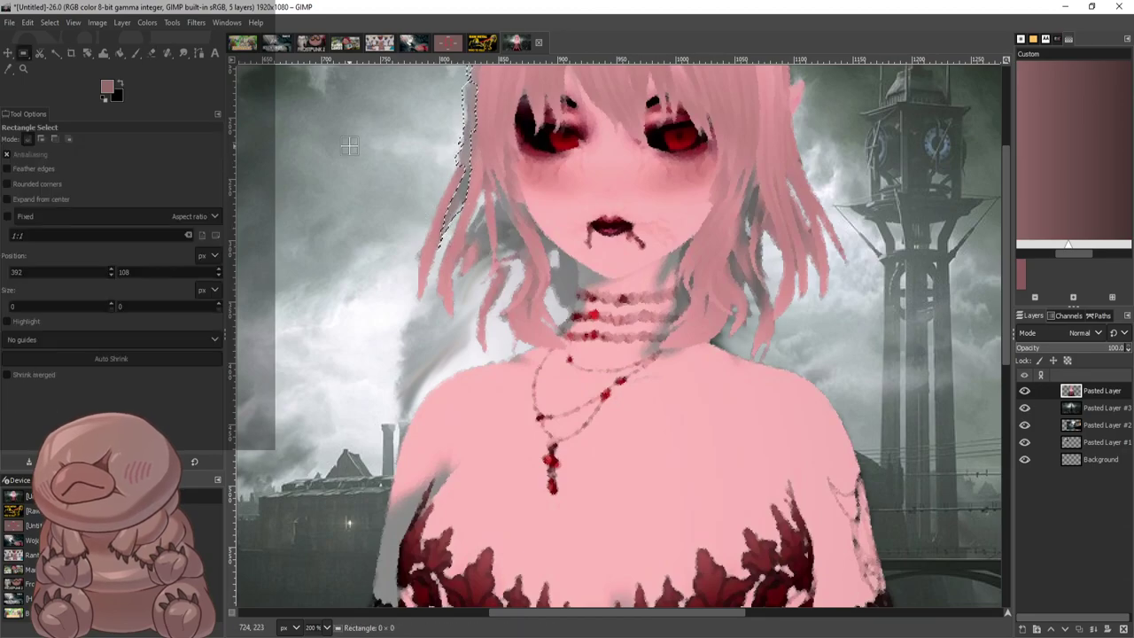
Try to erase the grey between the hair strands and neck on the clock-tower side, and undo the last stroke
left_click(151, 52)
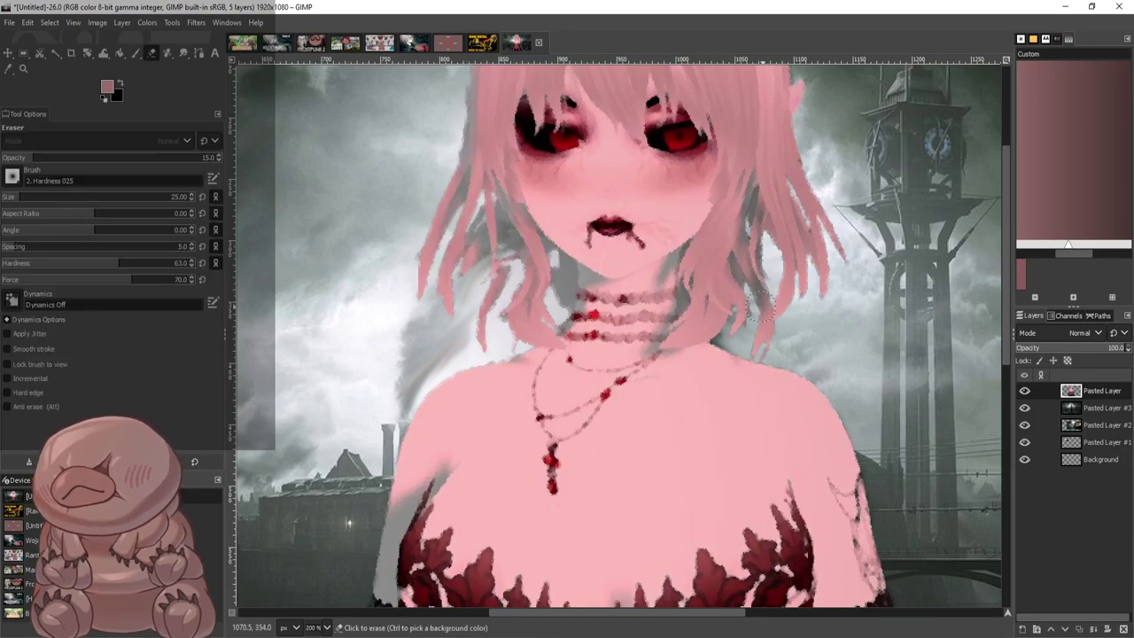
left_click(687, 250)
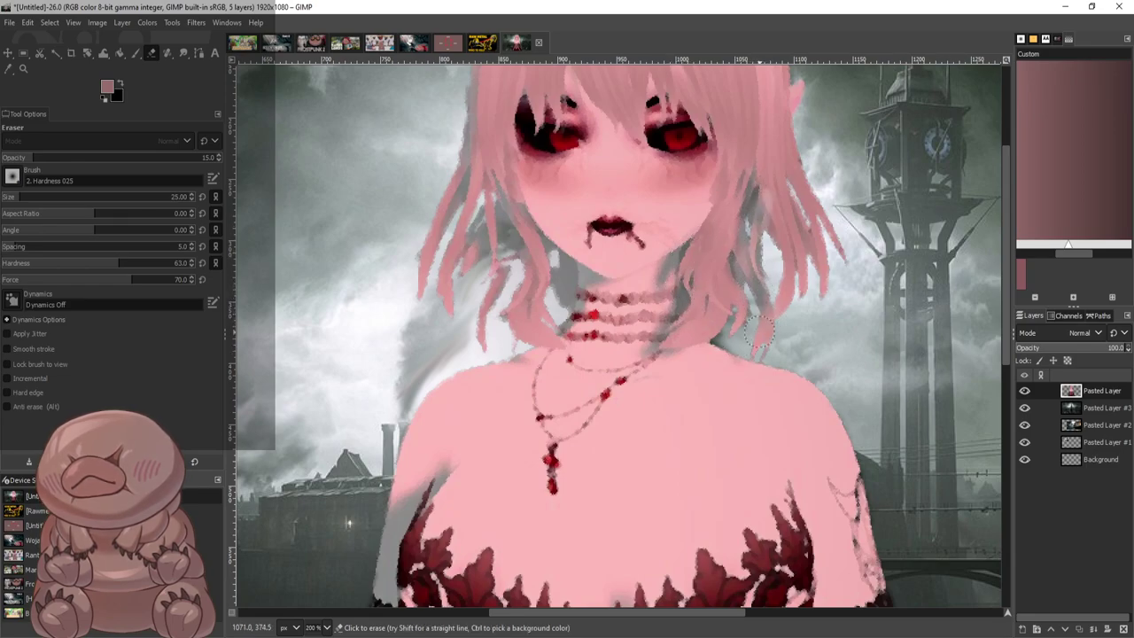
key("ctrl+z")
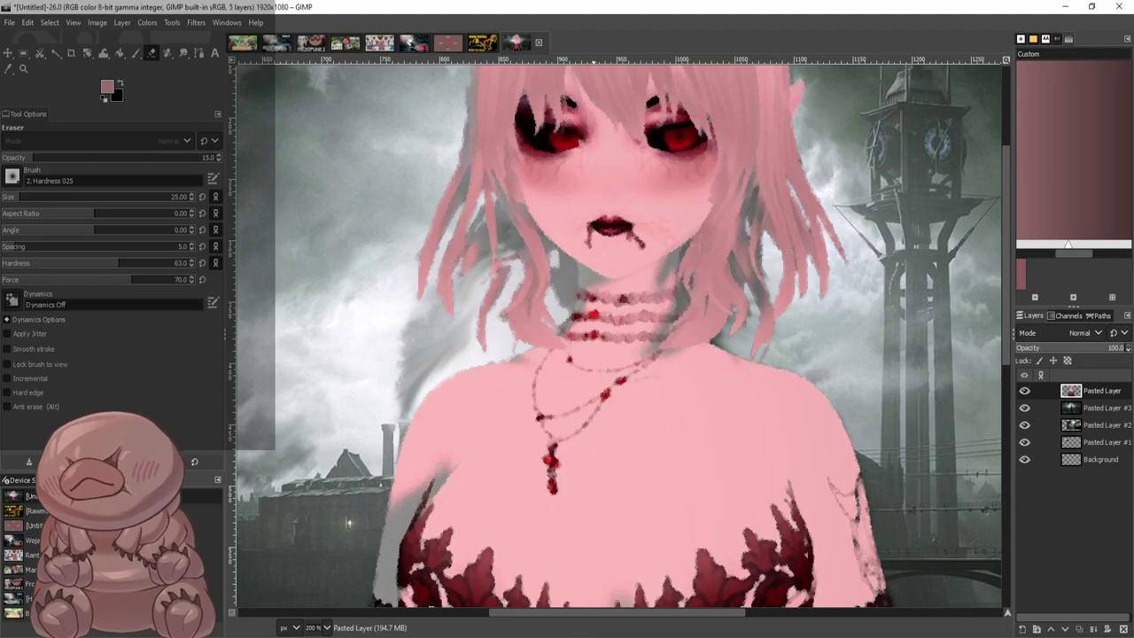
Set the eraser size to 9 and erase the grey shadows between the clock-tower-side hair strands and beside the neck
scroll(796, 193, "up", 2)
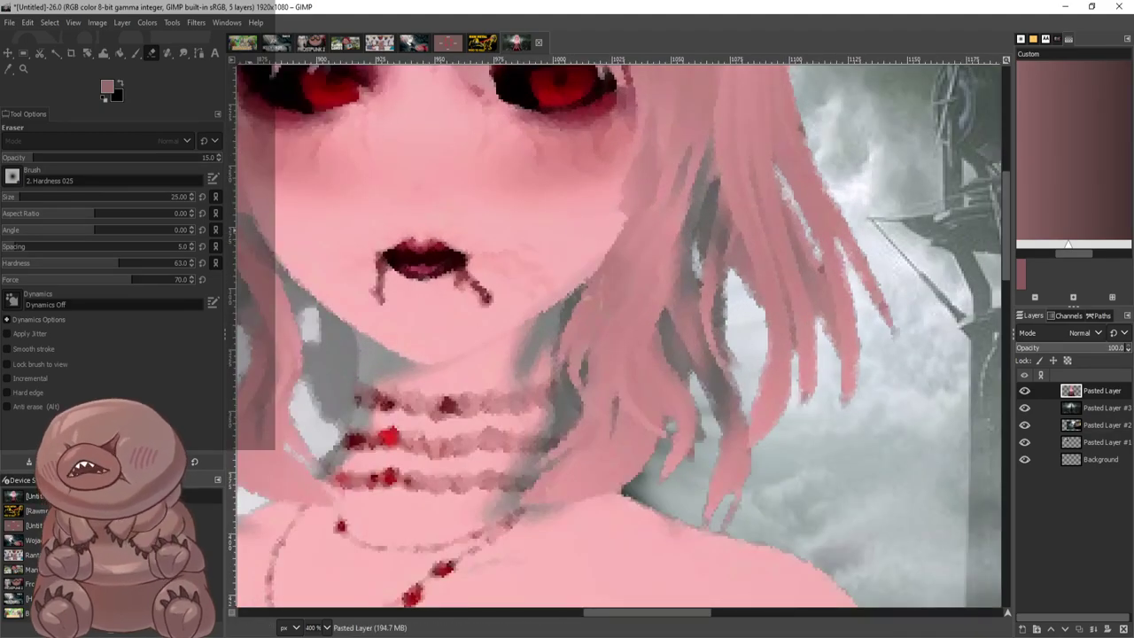
left_click(10, 196)
key("bracketright")
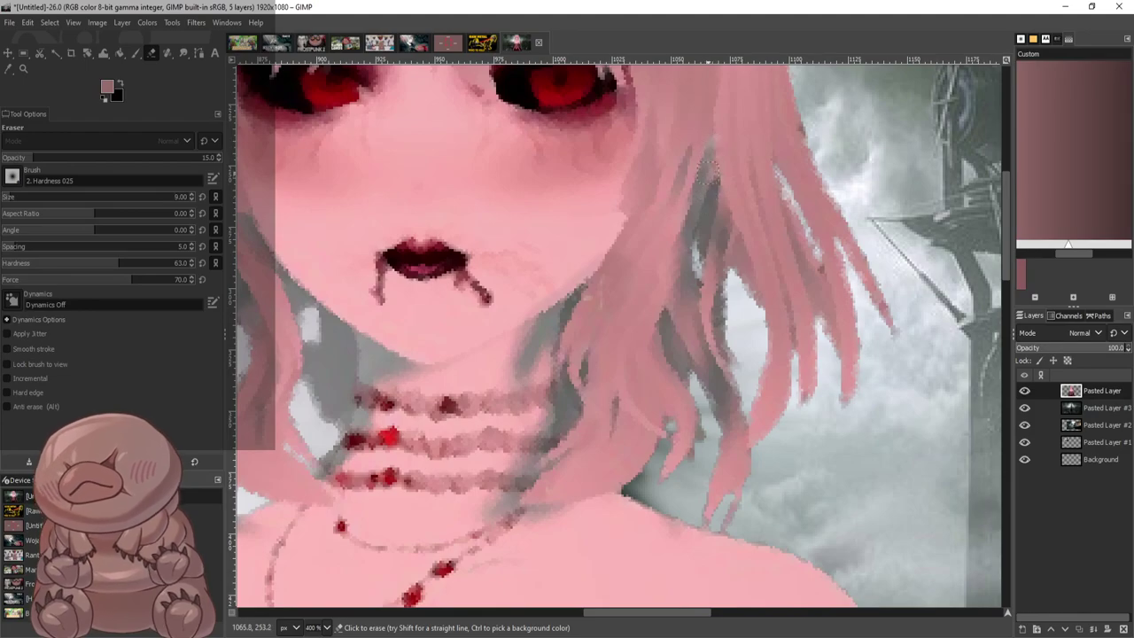
mouse_move(696, 276)
left_mouse_down()
mouse_move(704, 311)
mouse_move(723, 305)
mouse_move(741, 401)
mouse_move(714, 331)
mouse_move(705, 390)
mouse_move(667, 312)
mouse_move(703, 422)
left_mouse_up()
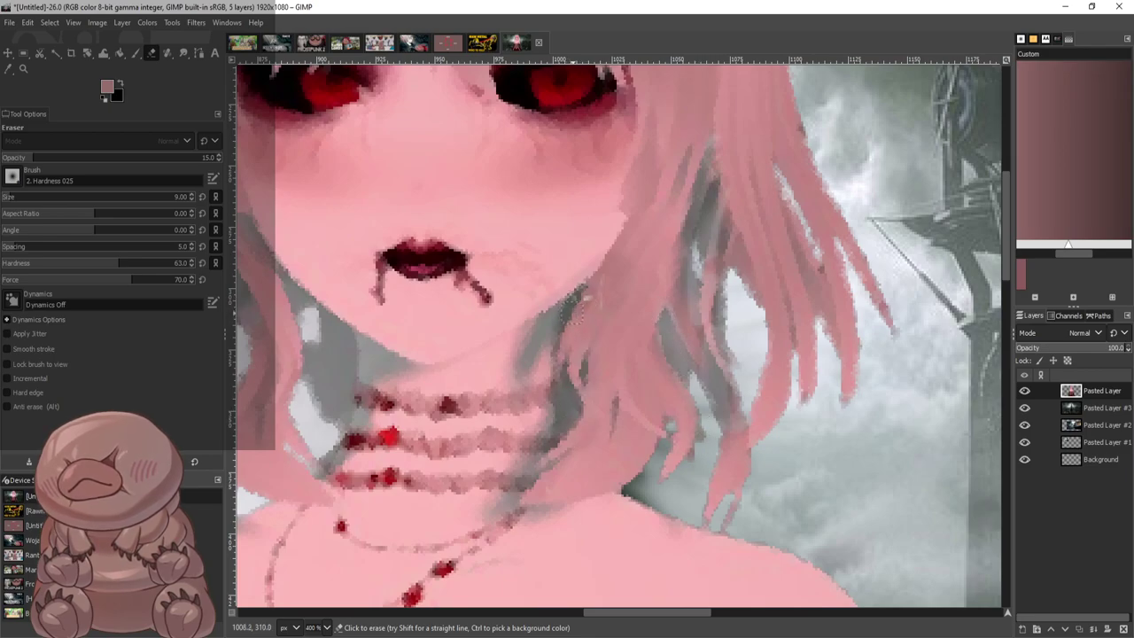
Erase more of the grey streaks inside the clock-tower-side hair and check the character against the whole background
scroll(576, 257, "down", 3)
scroll(658, 296, "up", 3)
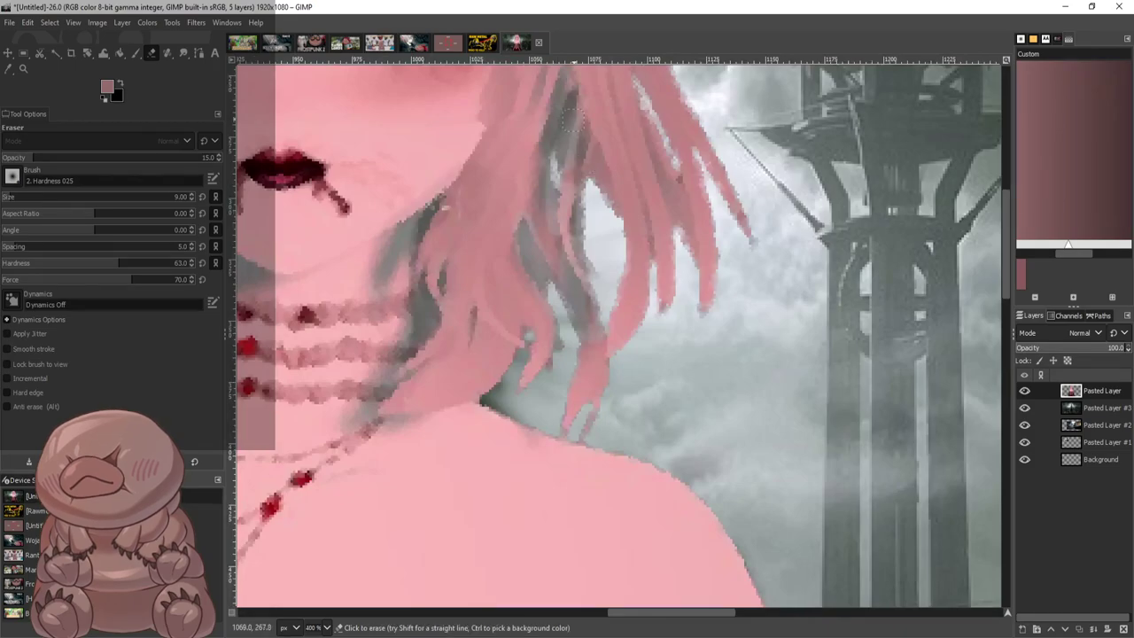
left_click_drag(568, 148, 575, 121)
mouse_move(553, 182)
left_mouse_down()
mouse_move(551, 238)
mouse_move(592, 225)
mouse_move(585, 207)
mouse_move(594, 326)
mouse_move(570, 299)
mouse_move(562, 306)
mouse_move(534, 248)
mouse_move(545, 291)
left_mouse_up()
scroll(568, 359, "down", 5)
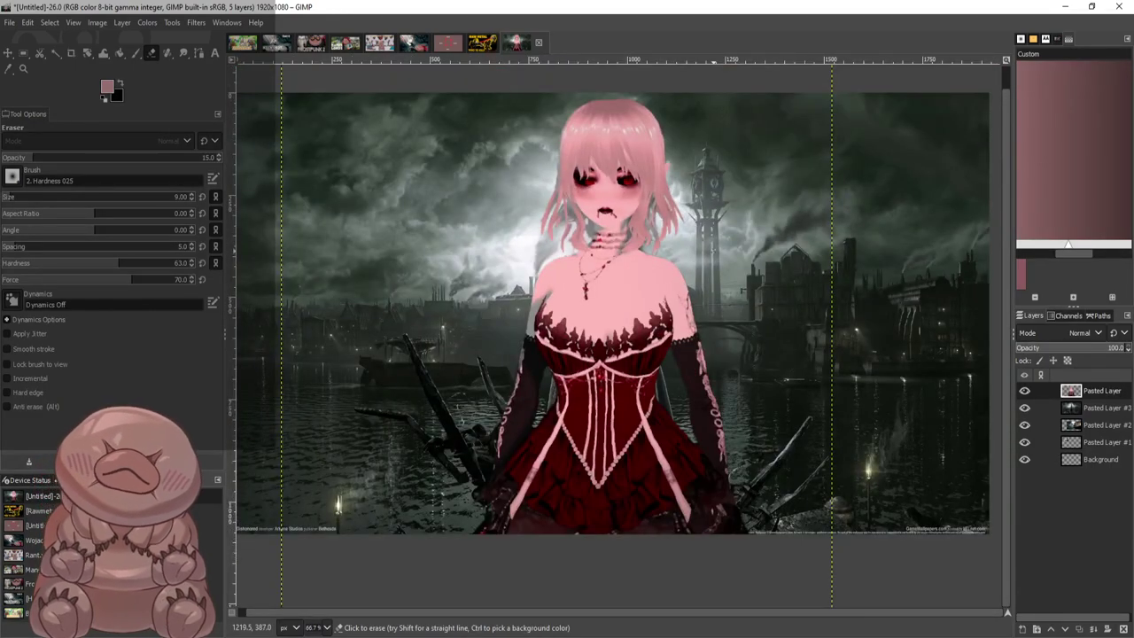
scroll(803, 268, "up", 3)
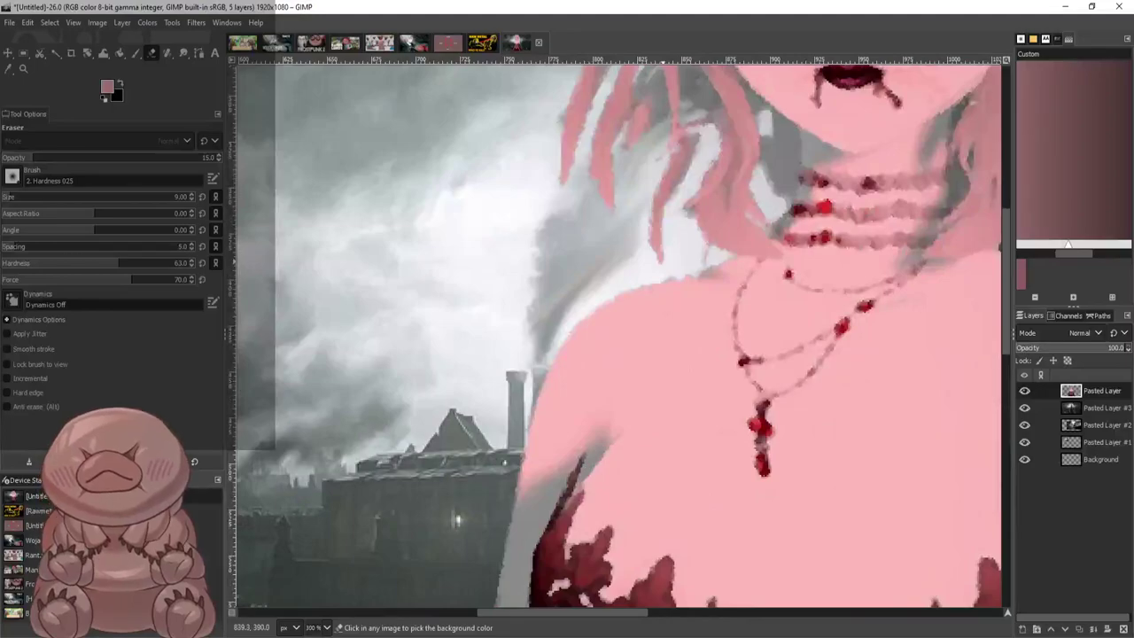
scroll(791, 286, "up", 3)
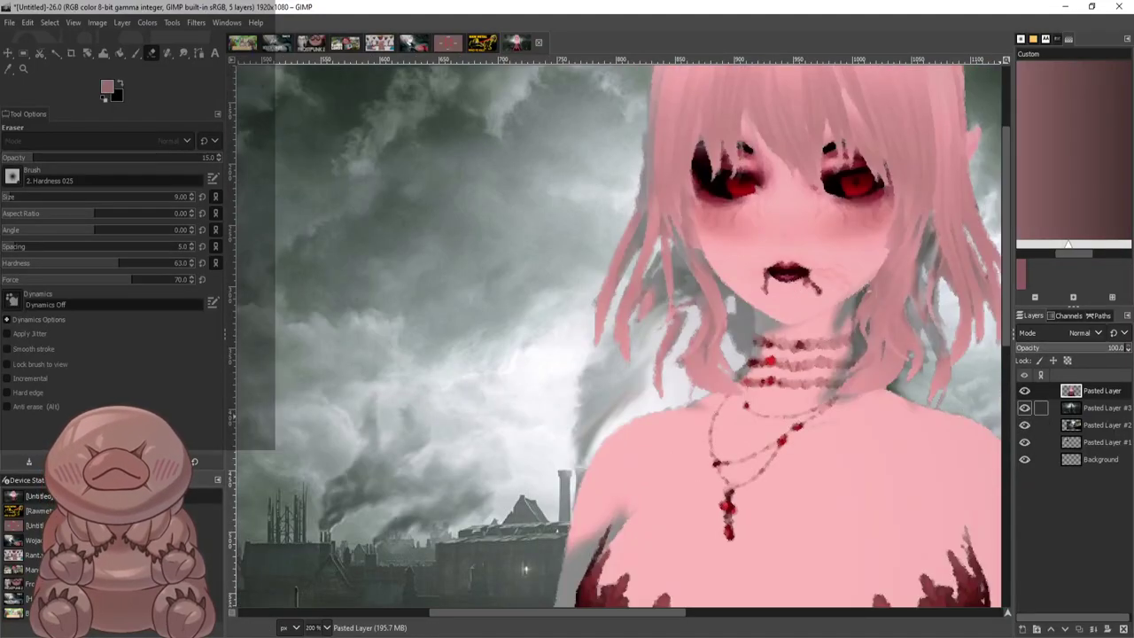
Try painting sampled grey over the sky streaks beside the shoulder on Pasted Layer #3 with the Paintbrush at 14.9 opacity
left_click(1073, 408)
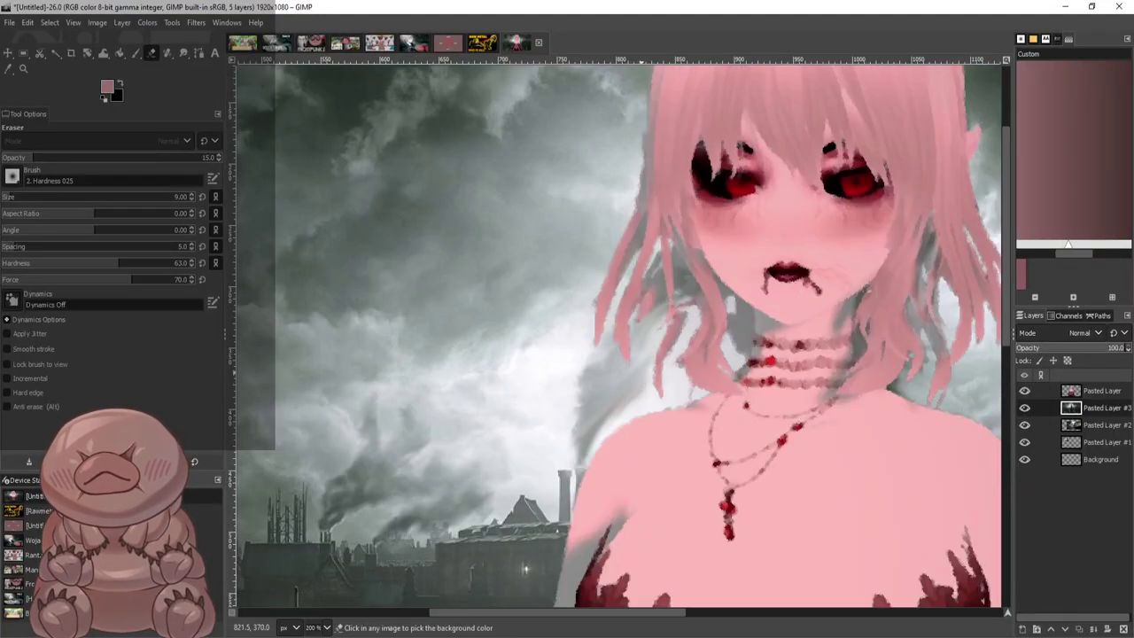
scroll(620, 390, "up", 3)
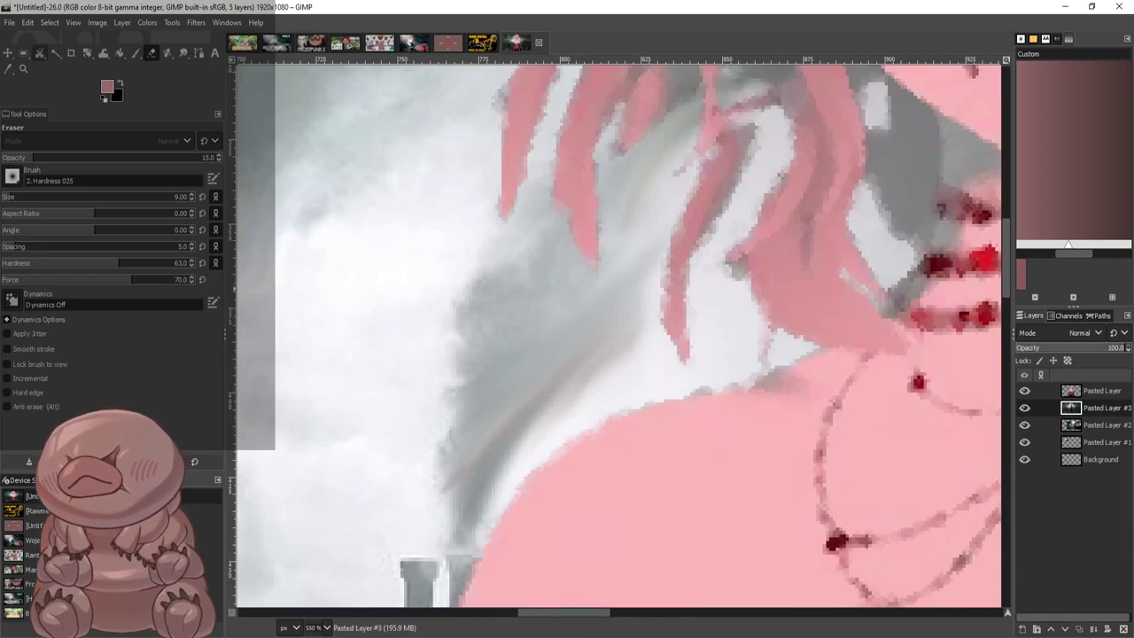
left_click(135, 54)
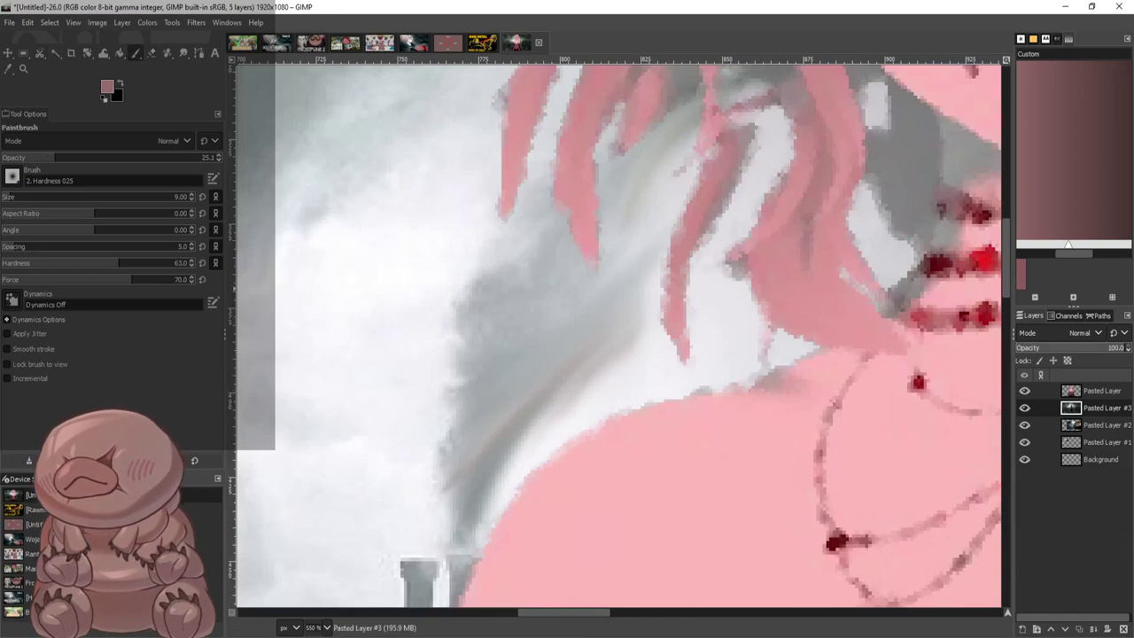
left_click(378, 352, "ctrl")
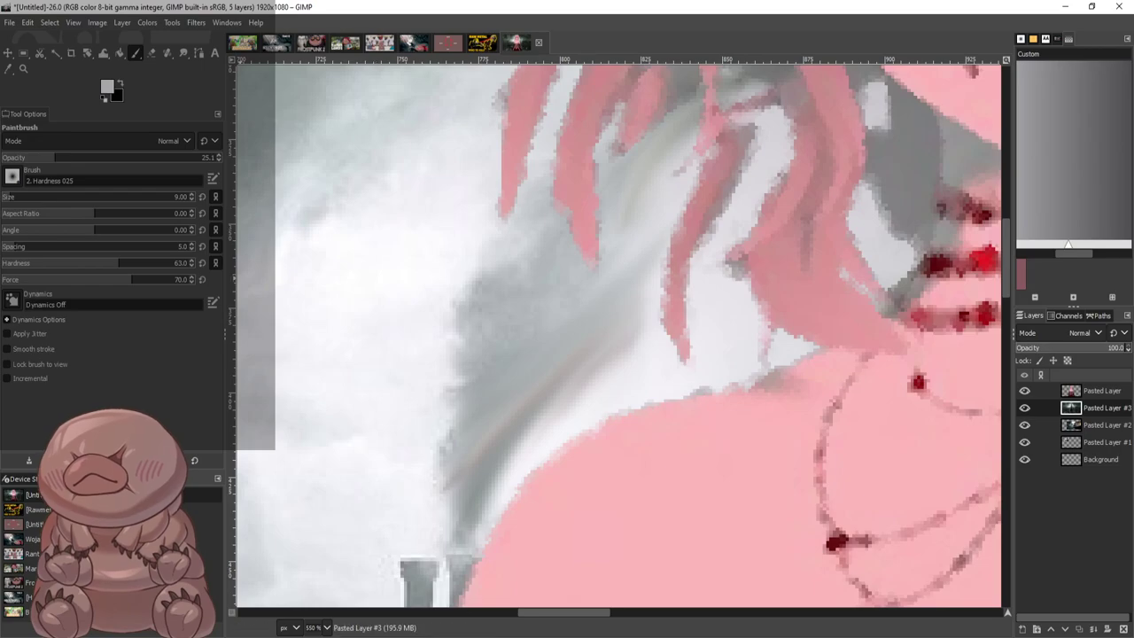
left_click(33, 158)
mouse_move(573, 364)
left_mouse_down()
mouse_move(645, 299)
mouse_move(562, 271)
mouse_move(540, 223)
left_mouse_up()
mouse_move(658, 205)
left_mouse_down()
mouse_move(653, 159)
mouse_move(592, 163)
left_mouse_up()
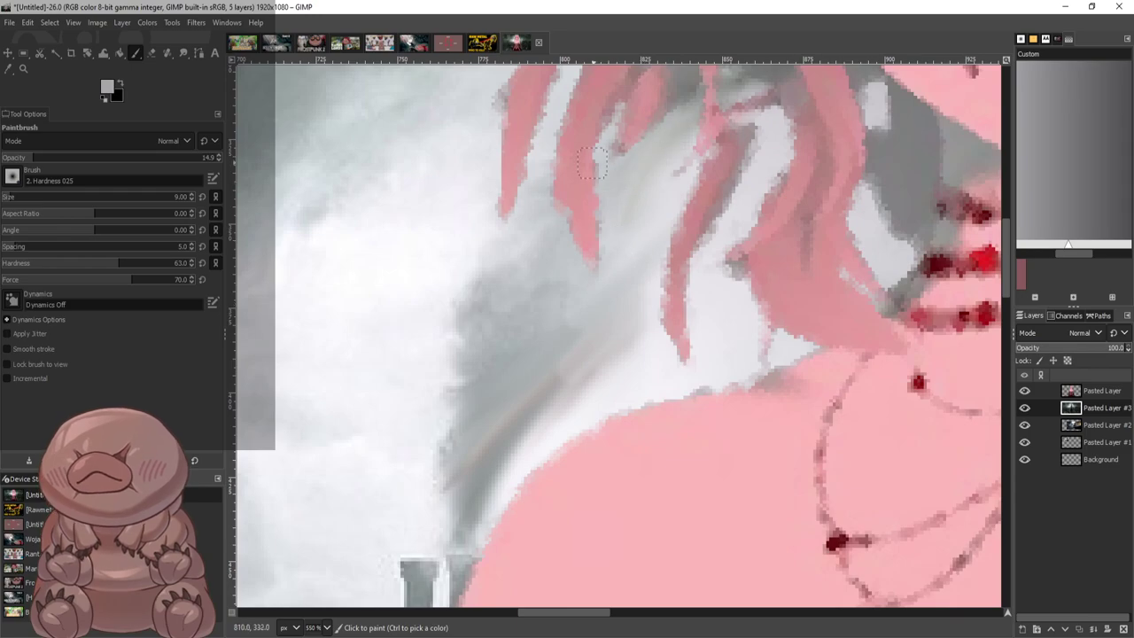
left_click_drag(556, 379, 508, 446)
mouse_move(539, 299)
left_mouse_down()
mouse_move(544, 254)
mouse_move(429, 332)
left_mouse_up()
scroll(840, 279, "down", 5)
scroll(912, 345, "down", 1)
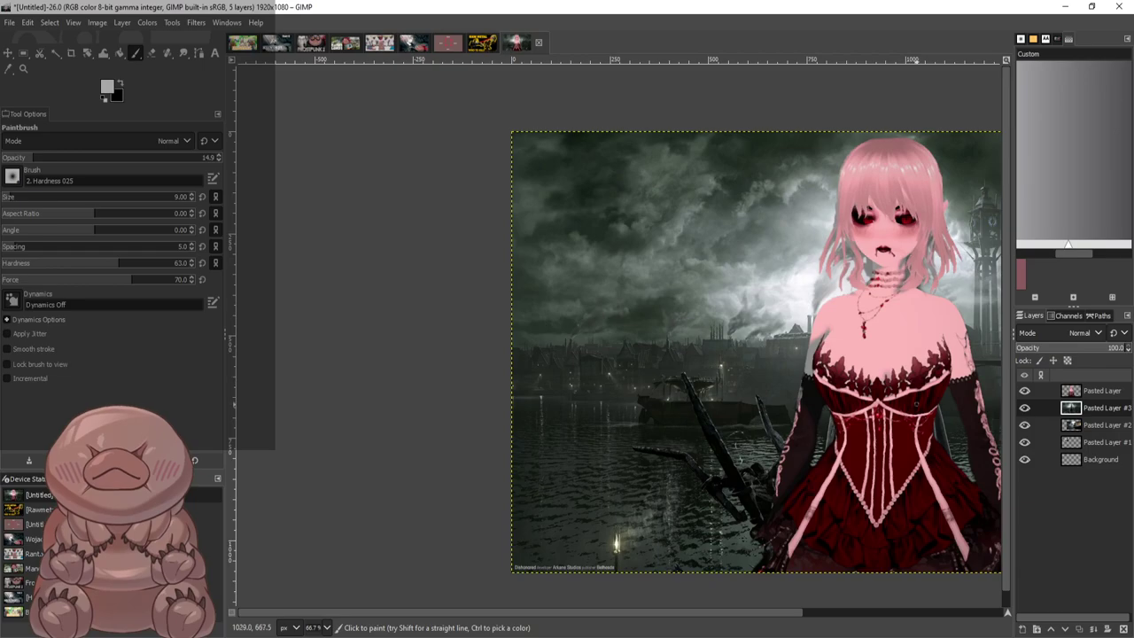
Try to erase the grey between the face and the hair strands opposite the clock tower on the character layer
scroll(895, 354, "up", 4)
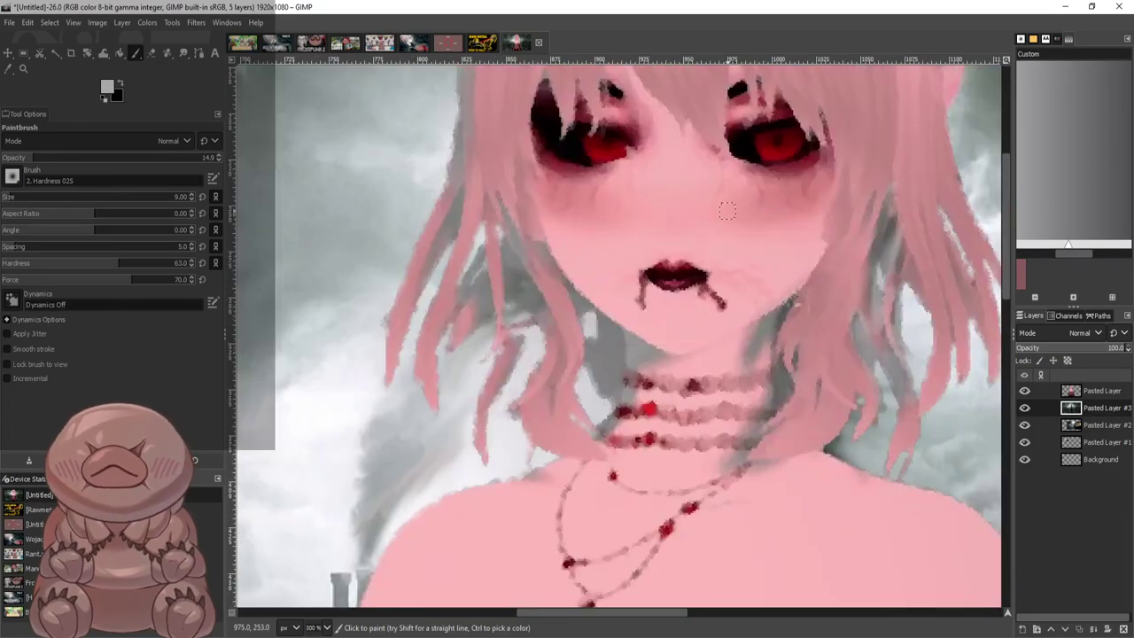
left_click(151, 52)
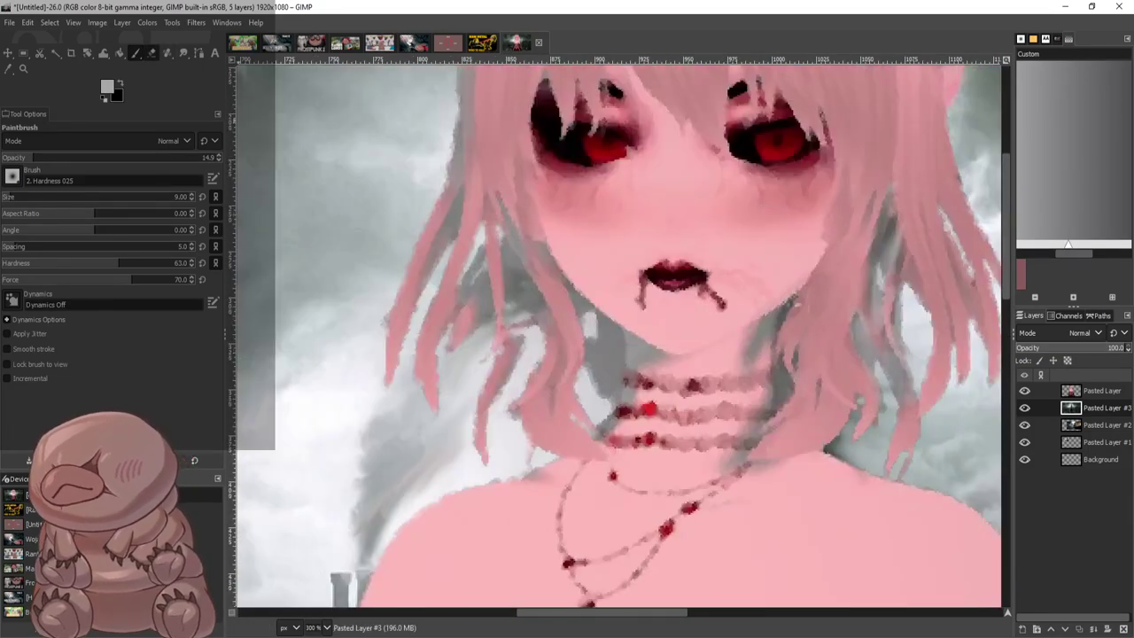
left_click(1099, 391)
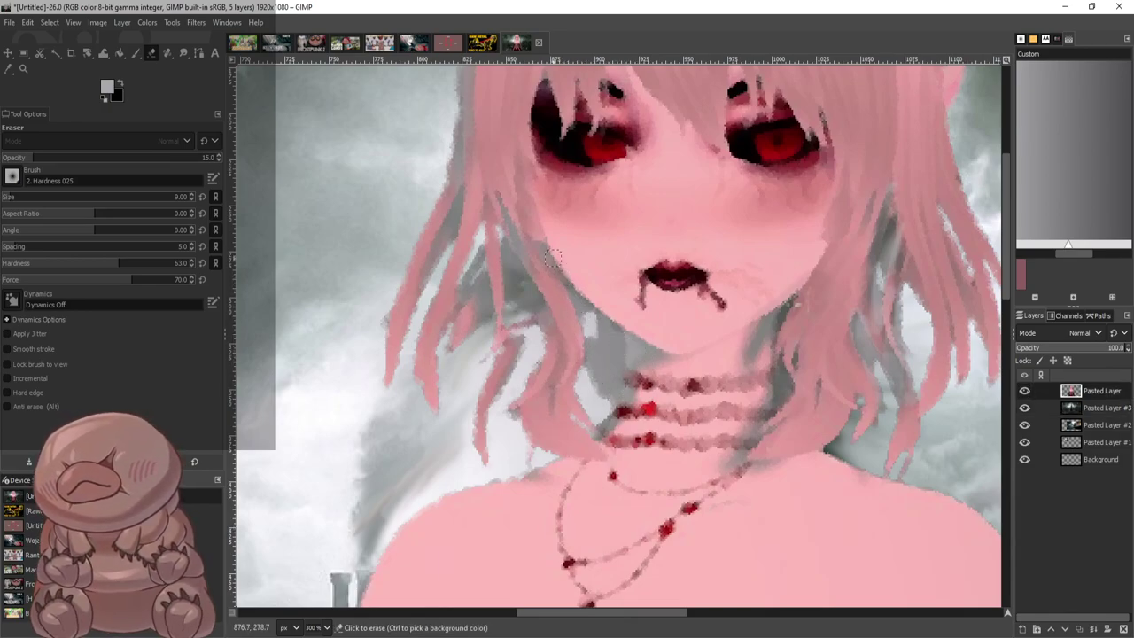
left_click_drag(553, 258, 540, 240)
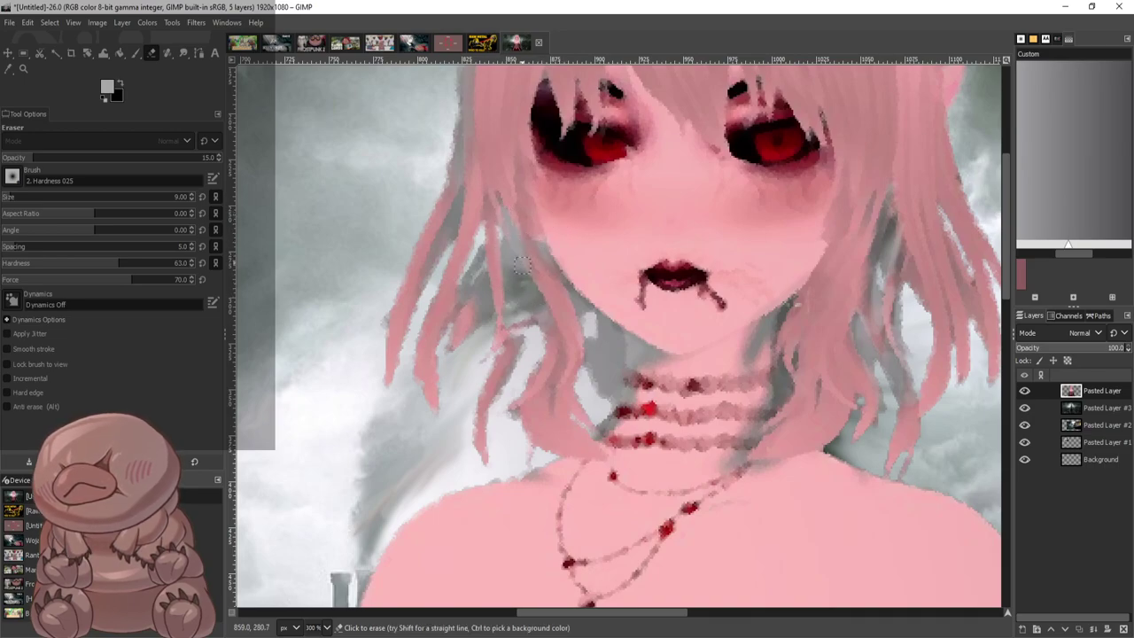
mouse_move(519, 343)
left_mouse_down()
mouse_move(507, 410)
mouse_move(482, 300)
mouse_move(461, 281)
mouse_move(458, 211)
mouse_move(437, 265)
left_mouse_up()
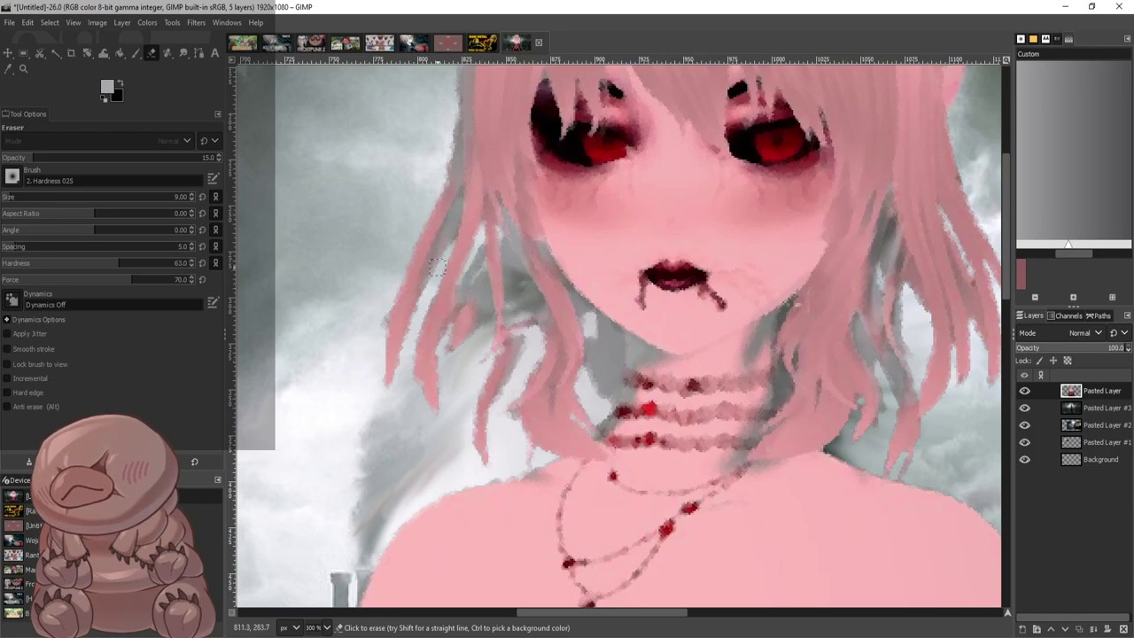
scroll(457, 249, "up", 3)
scroll(454, 258, "down", 4)
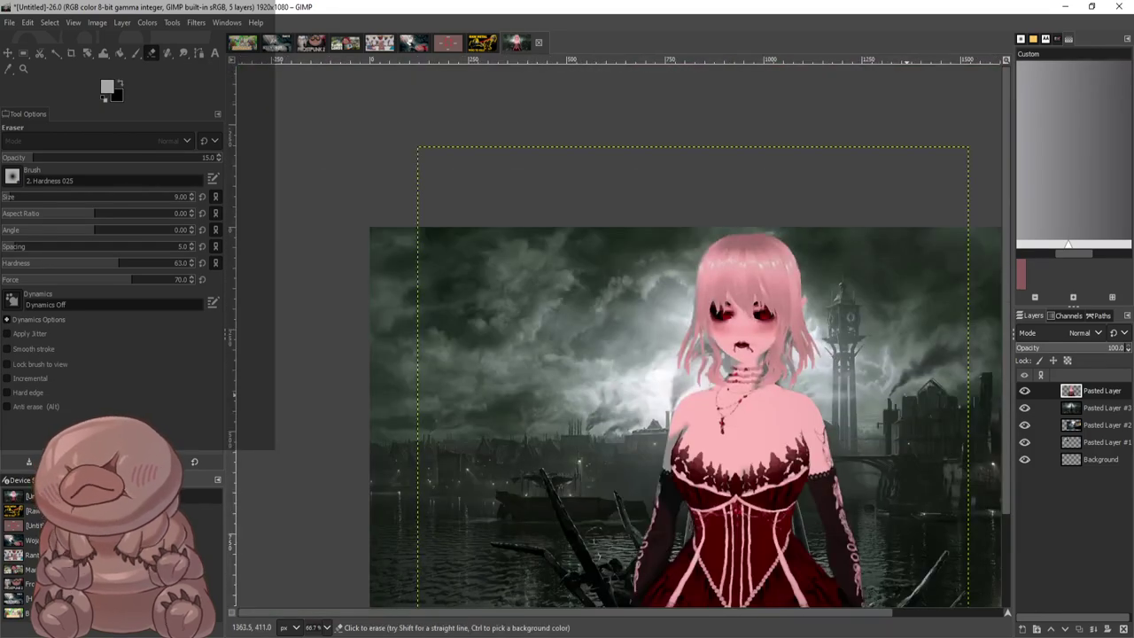
scroll(634, 322, "up", 3)
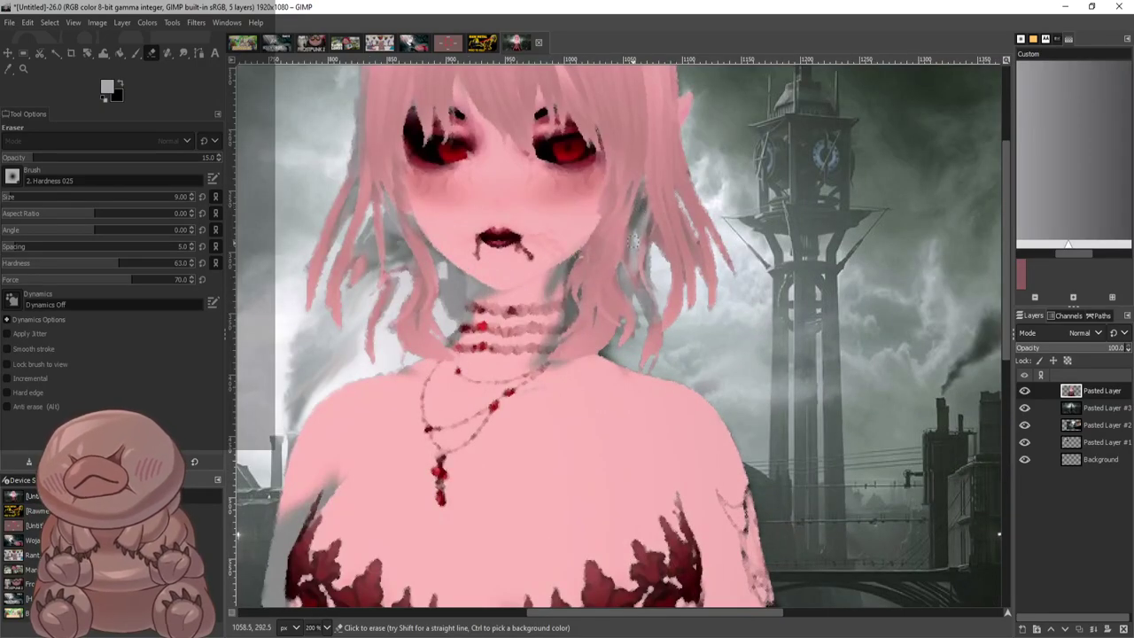
Undo the recent painting and erasing around the hair and neck, back past the fuzzy selection beside the neck
key("ctrl")
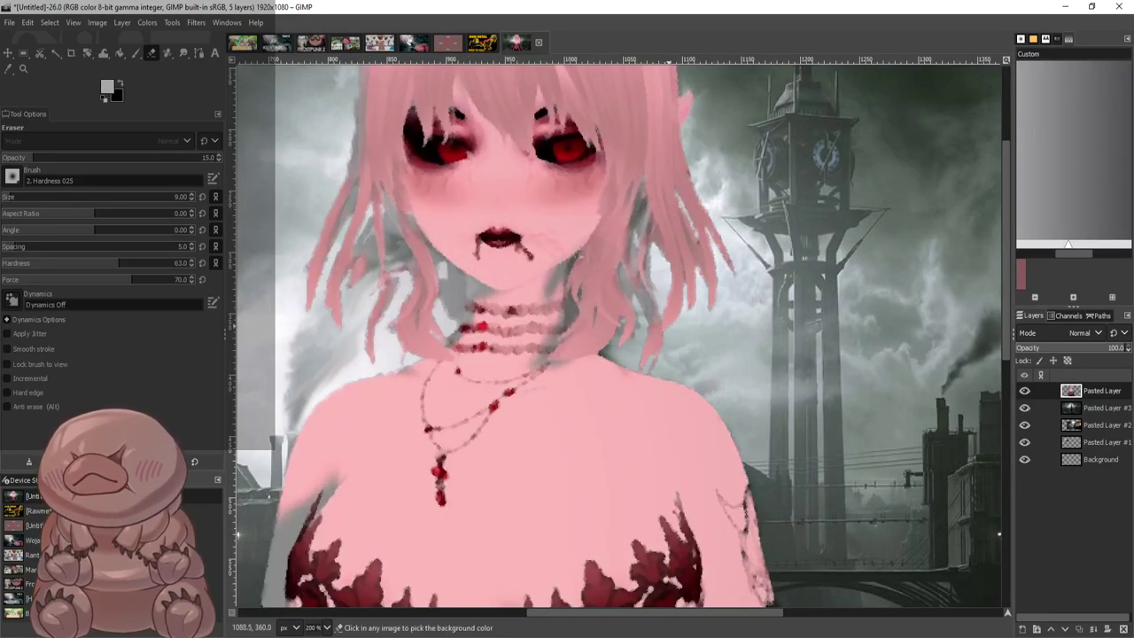
key("ctrl+z")
key("ctrl+z")
key("ctrl+z")
key("ctrl+z")
key("ctrl+z")
key("ctrl+z")
key("ctrl+z")
key("ctrl+z")
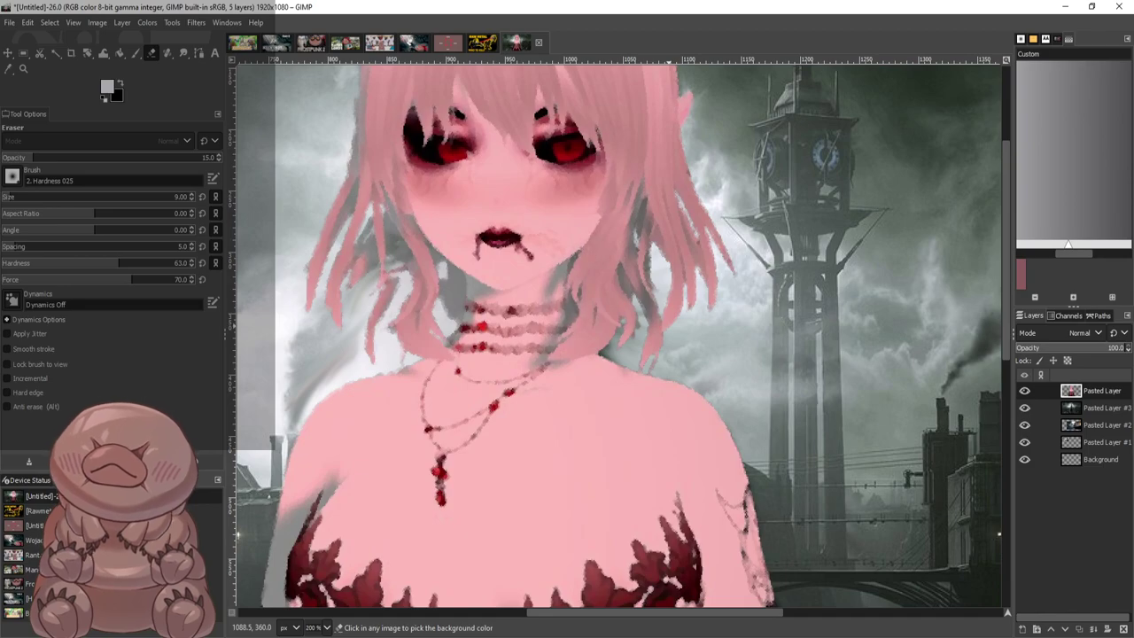
key("ctrl+z")
key("ctrl+z")
key("ctrl+z")
key("ctrl+z")
key("ctrl+z")
key("ctrl+z")
key("ctrl+z")
key("ctrl+z")
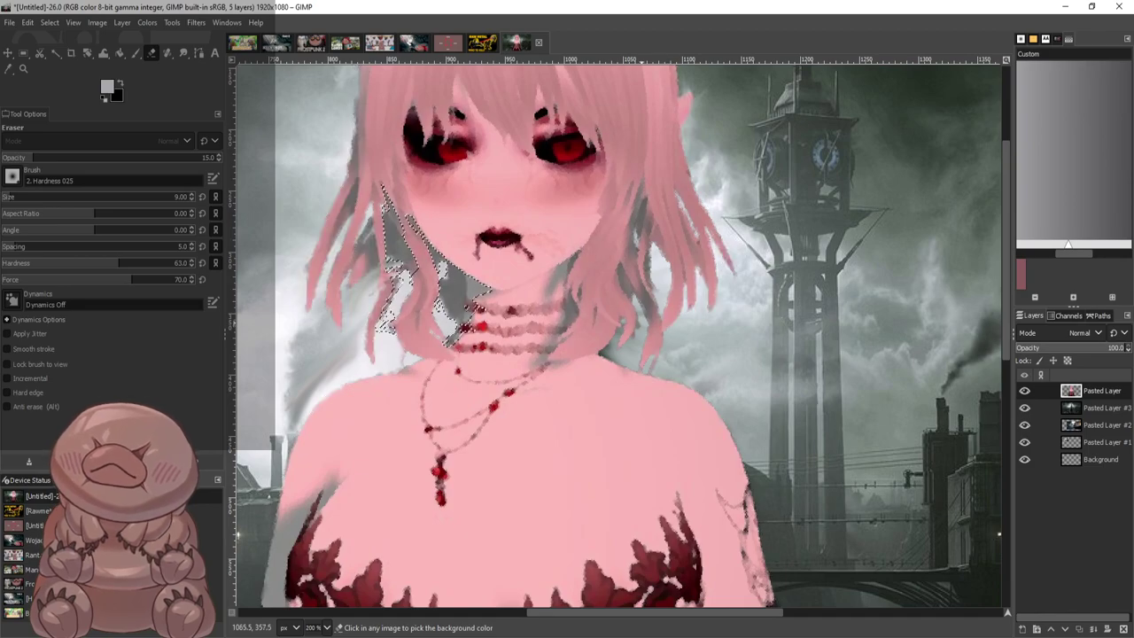
key("ctrl+z")
key("ctrl+z")
key("ctrl+z")
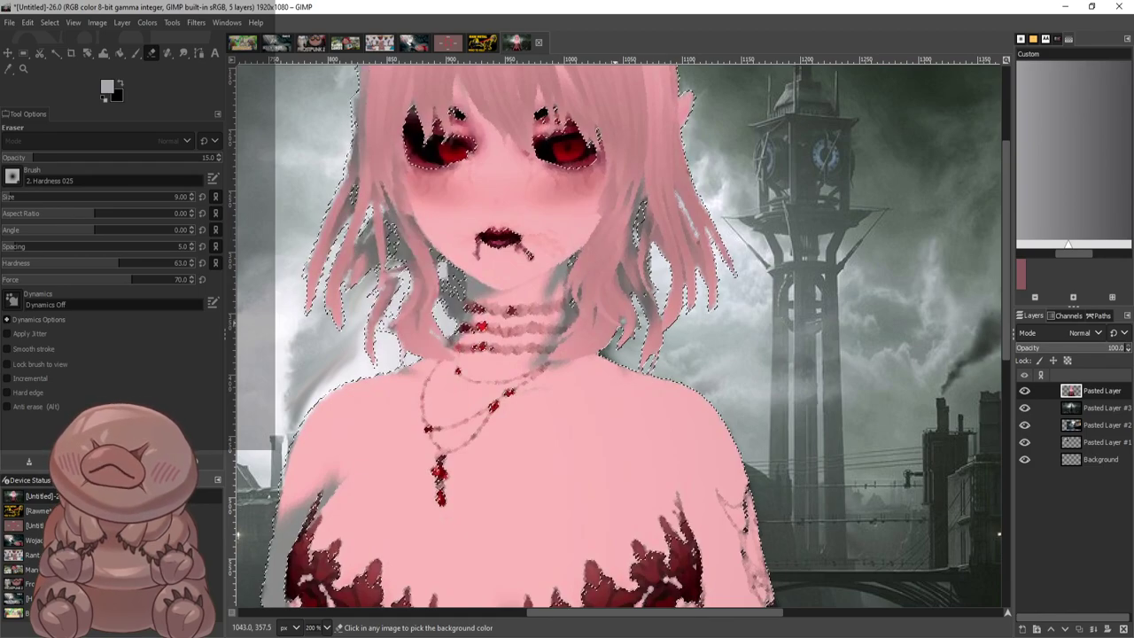
Clear the selection around the character using Rectangle Select
scroll(616, 325, "down", 1)
left_click(23, 53)
left_click(896, 292)
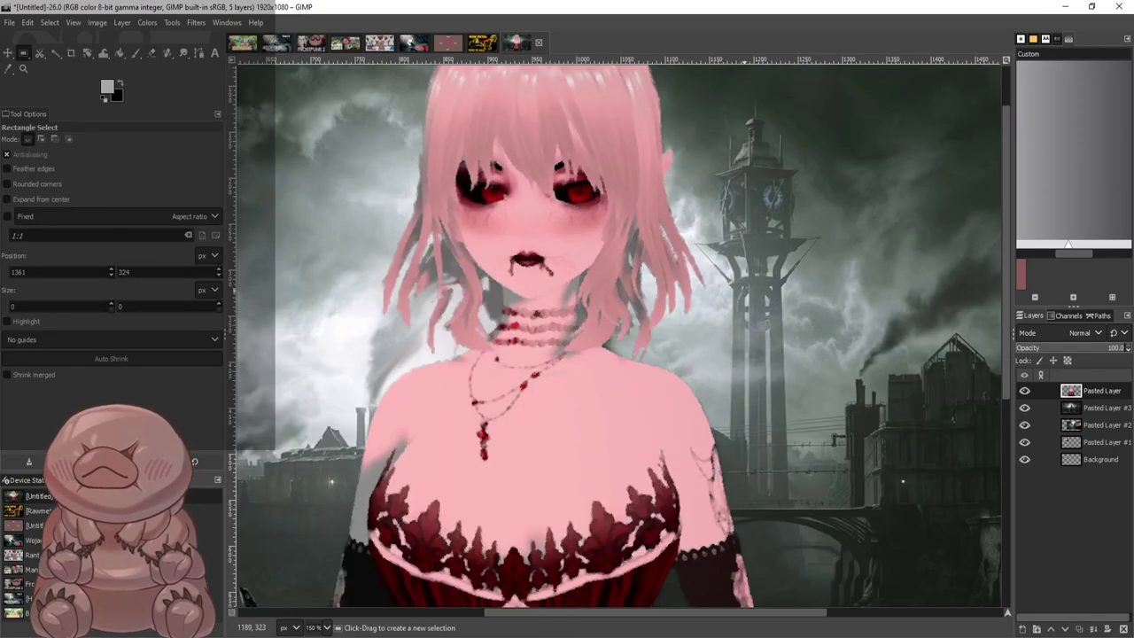
scroll(778, 310, "down", 2)
scroll(777, 317, "up", 1)
scroll(714, 305, "up", 1)
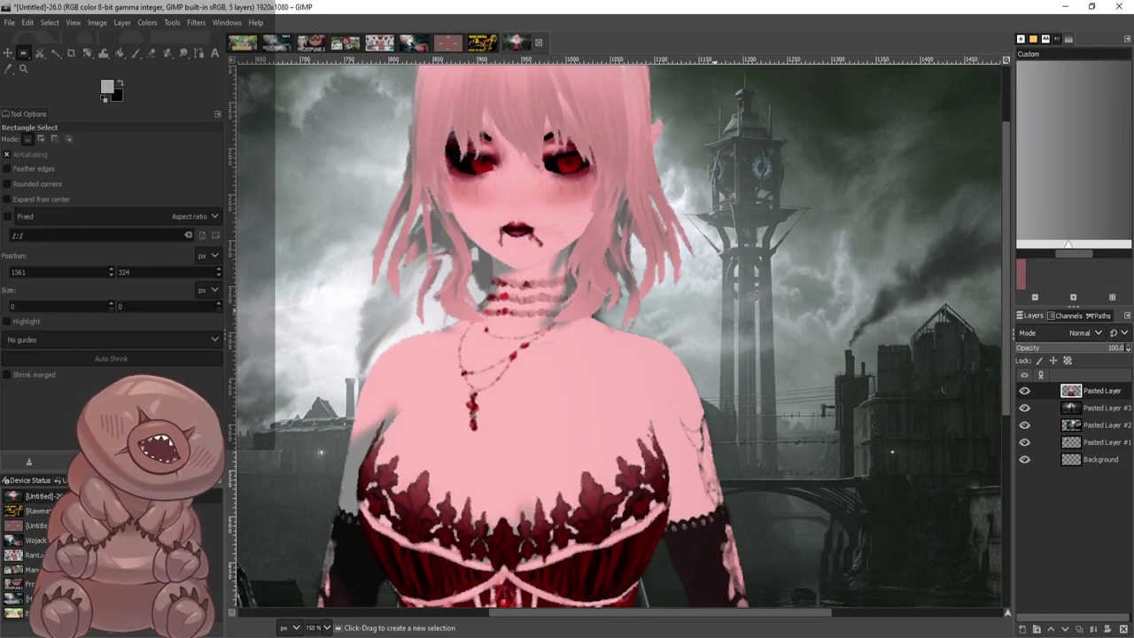
Hide and show the character layer to compare it with the background, and review the whole composition
left_click(1025, 391)
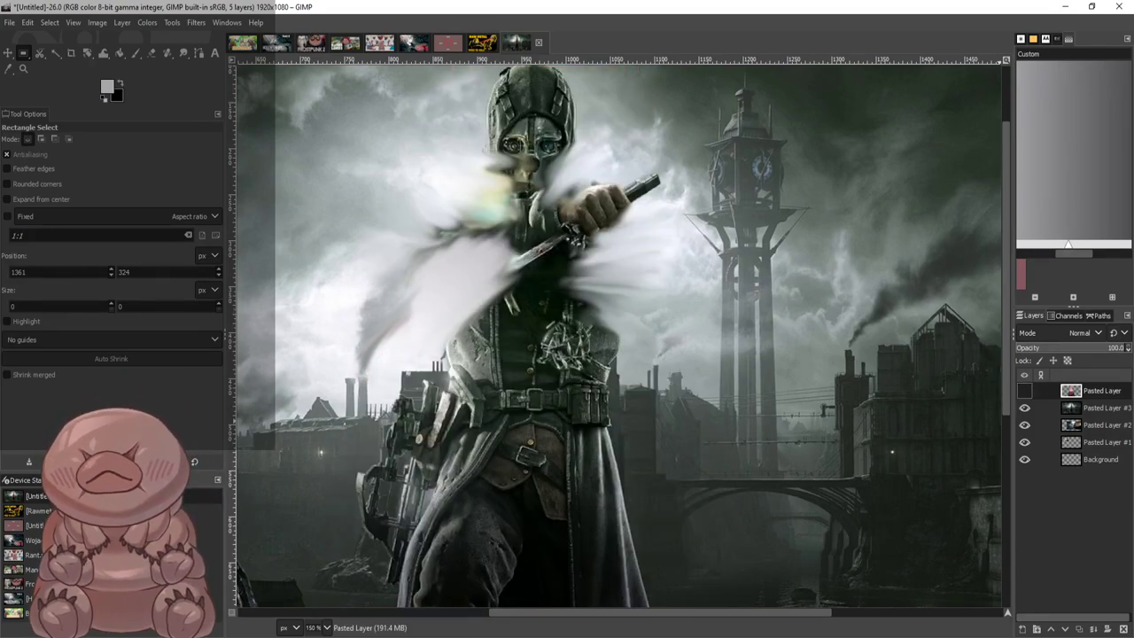
left_click(1024, 391)
left_click(1025, 391)
left_click(1024, 391)
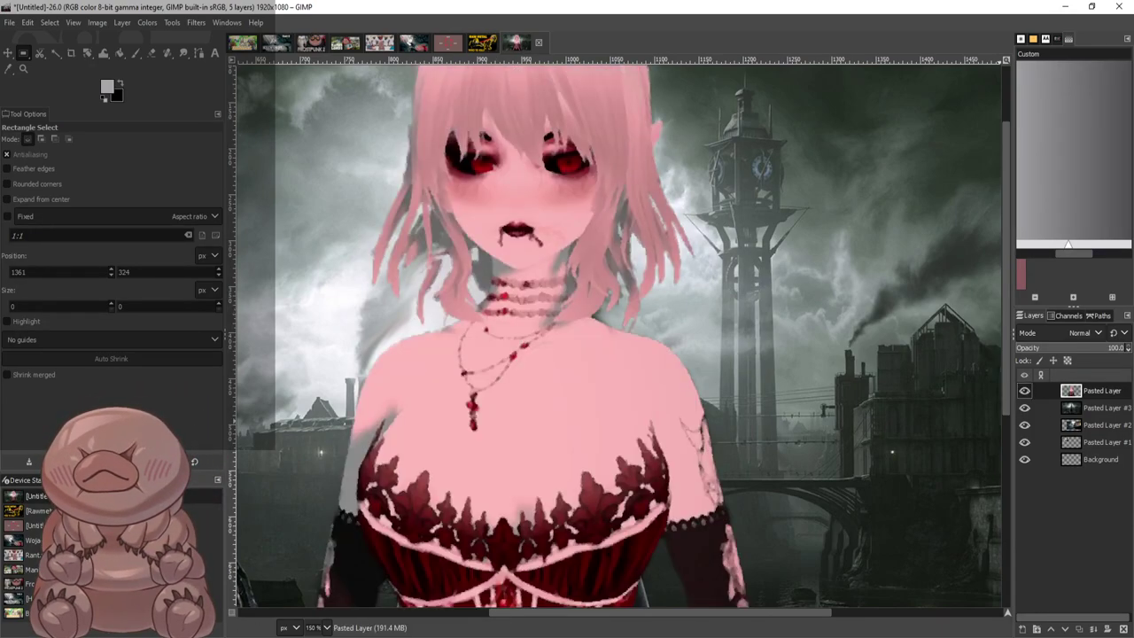
scroll(519, 365, "down", 3)
scroll(537, 355, "up", 2)
scroll(537, 356, "down", 1)
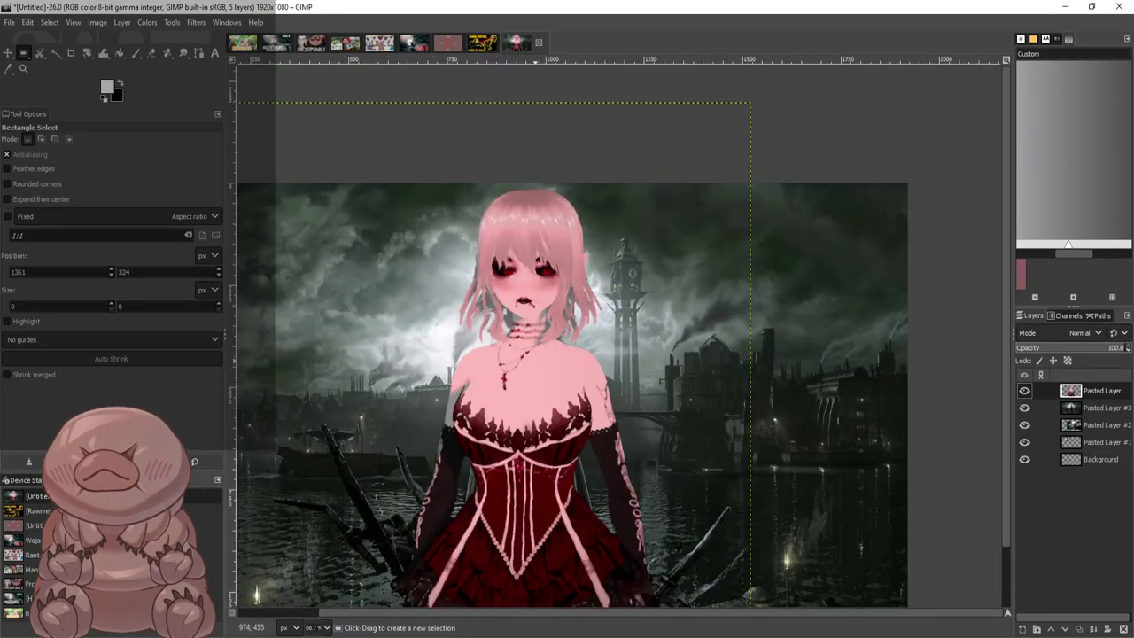
scroll(537, 356, "down", 1)
left_click_drag(603, 612, 596, 613)
scroll(542, 346, "left", 2)
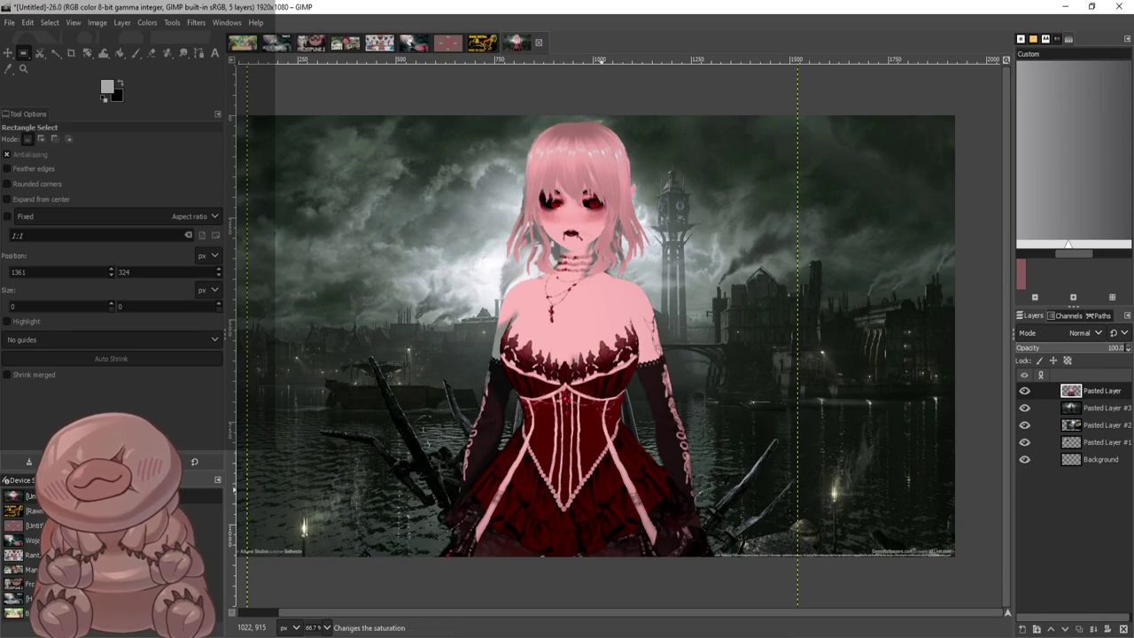
Try adjusting the contrast of the character layer with Brightness-Contrast
left_click(641, 342)
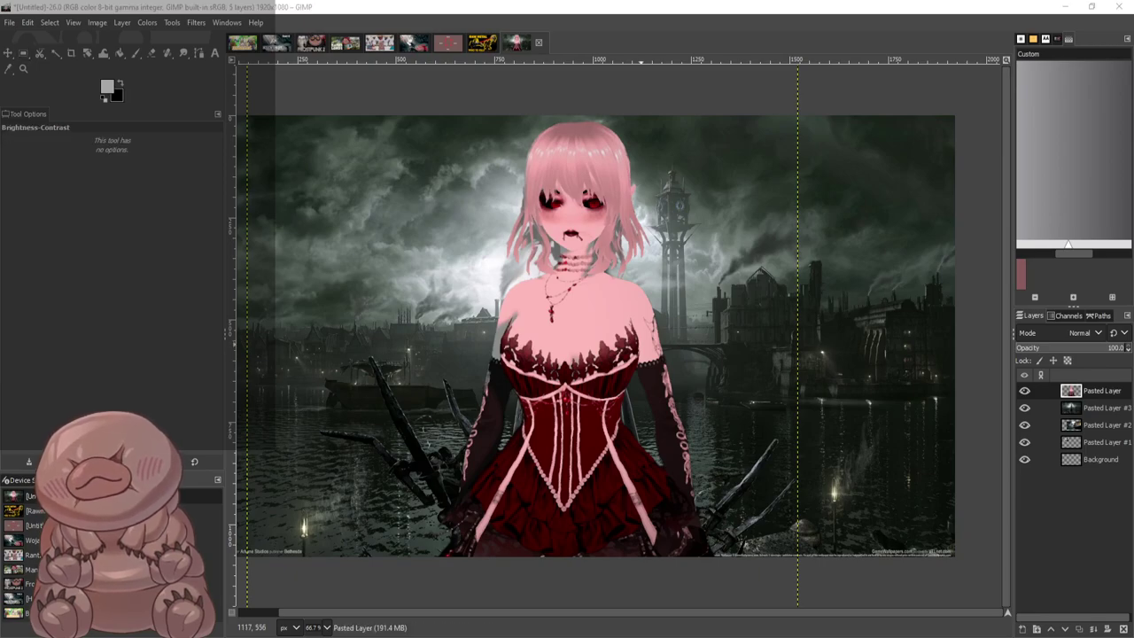
mouse_move(213, 237)
left_mouse_down()
mouse_move(257, 238)
mouse_move(230, 238)
left_mouse_up()
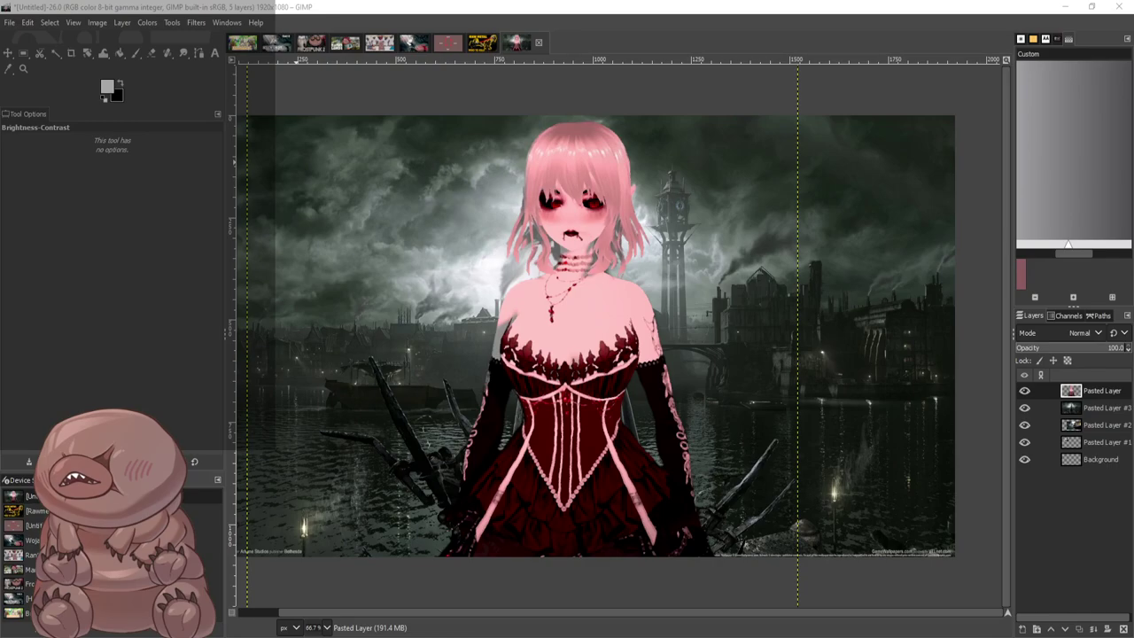
left_click_drag(231, 238, 225, 238)
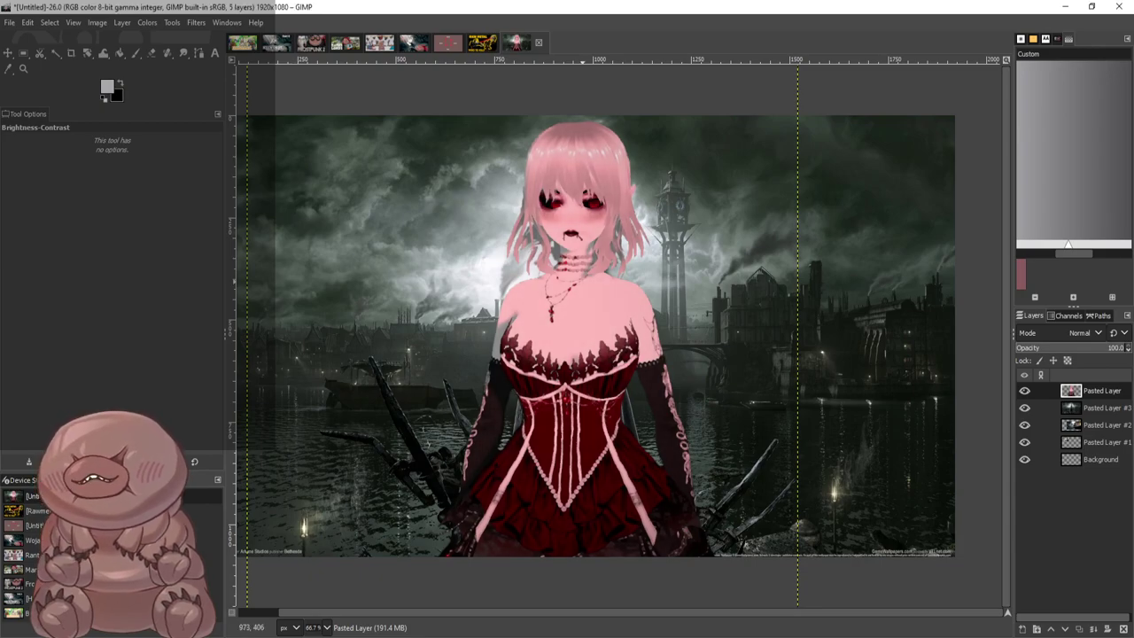
Adjust the saturation of the character layer and check the character against the background
left_click(147, 22)
left_click(174, 107)
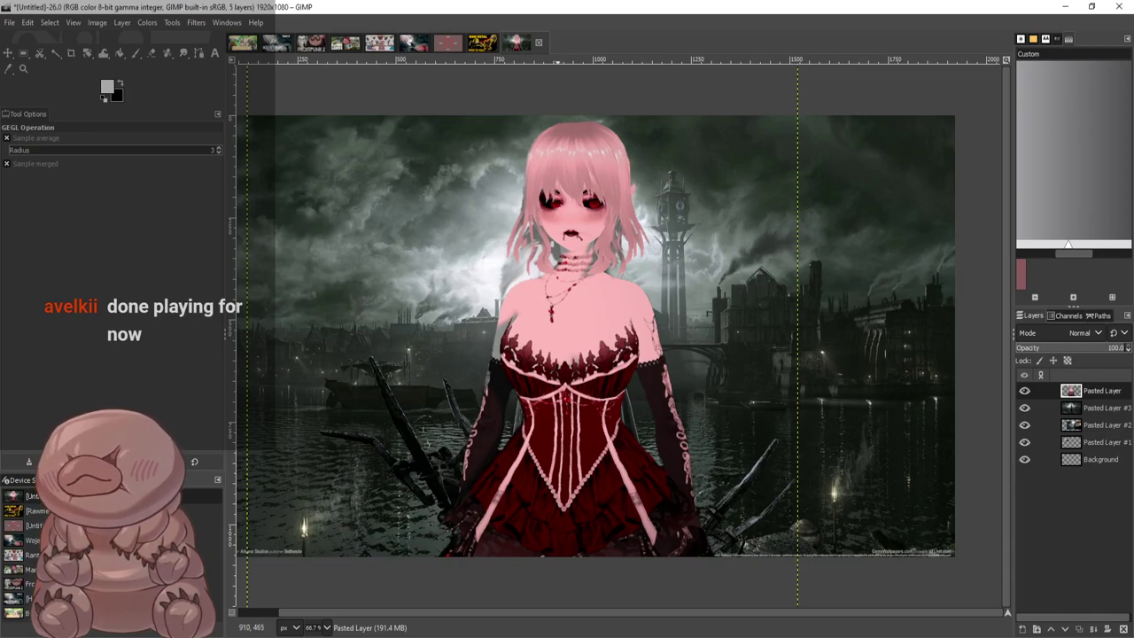
left_click(656, 394)
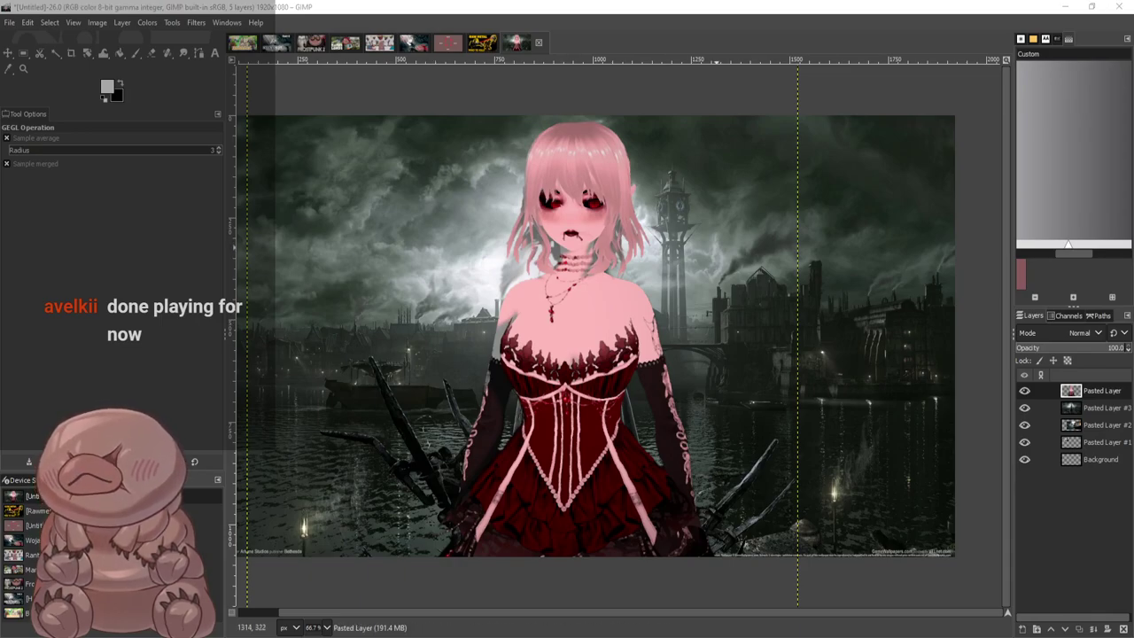
scroll(463, 255, "up", 1)
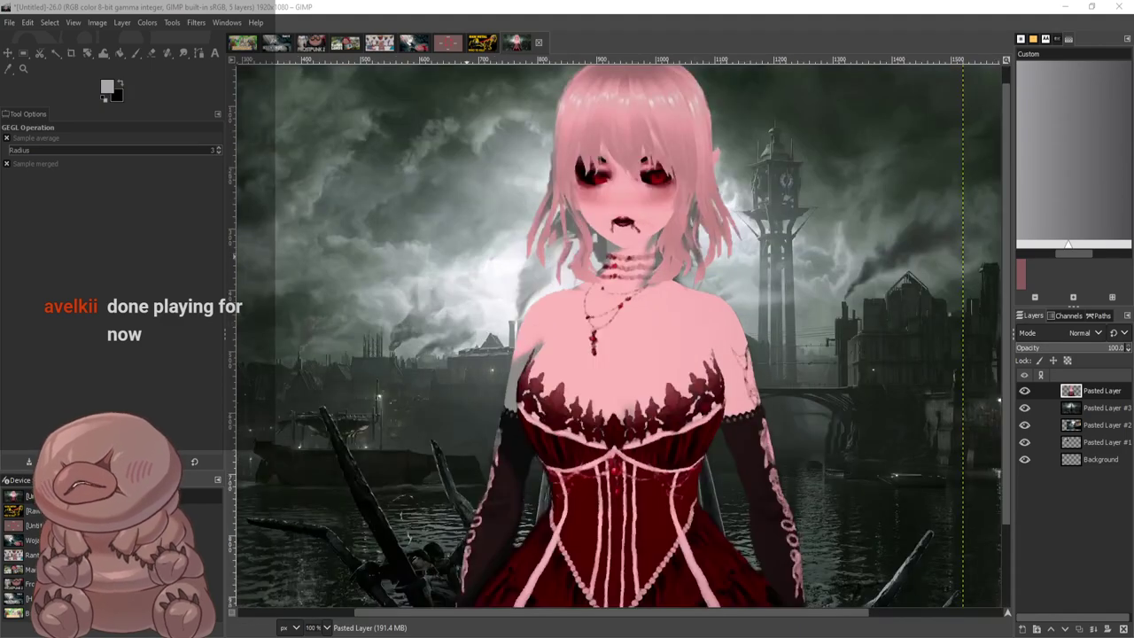
scroll(464, 255, "up", 1)
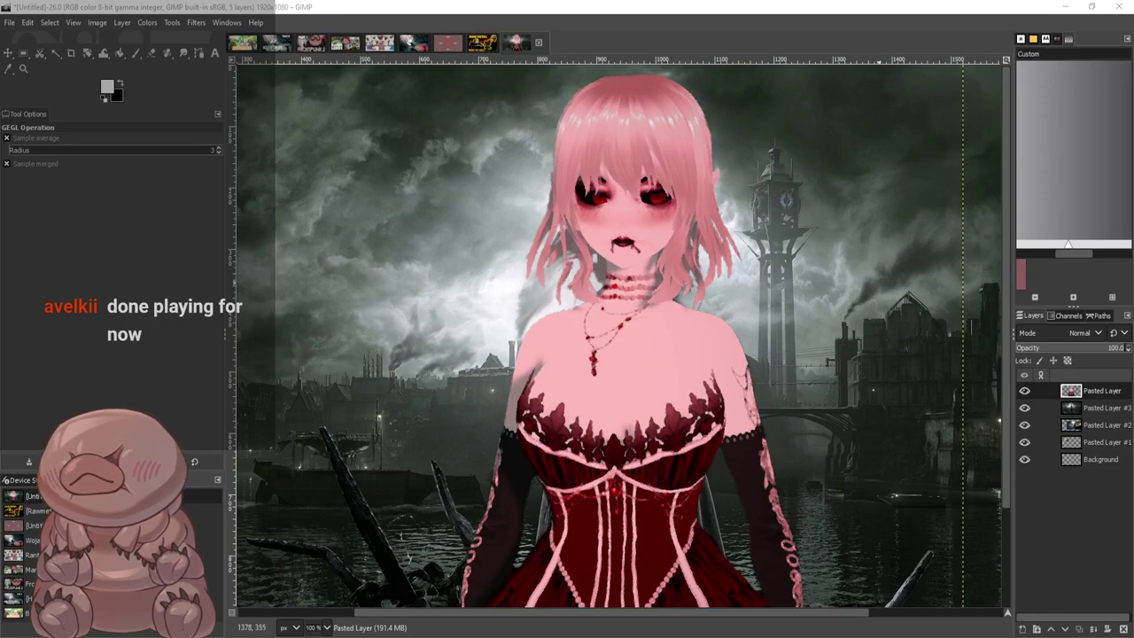
scroll(878, 285, "down", 1)
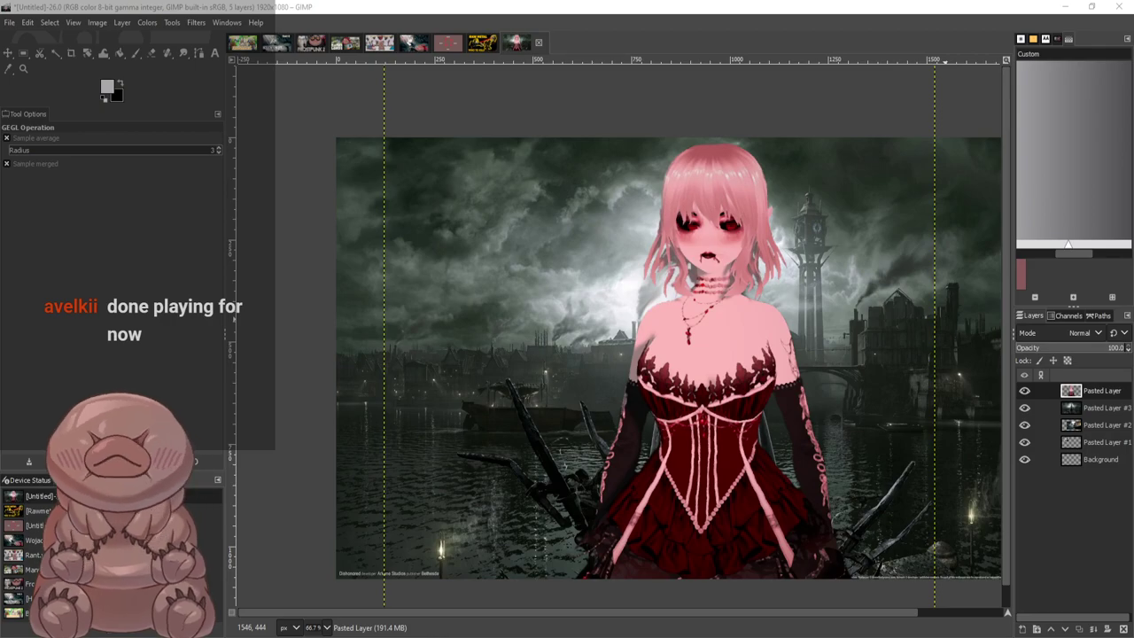
scroll(893, 320, "up", 1)
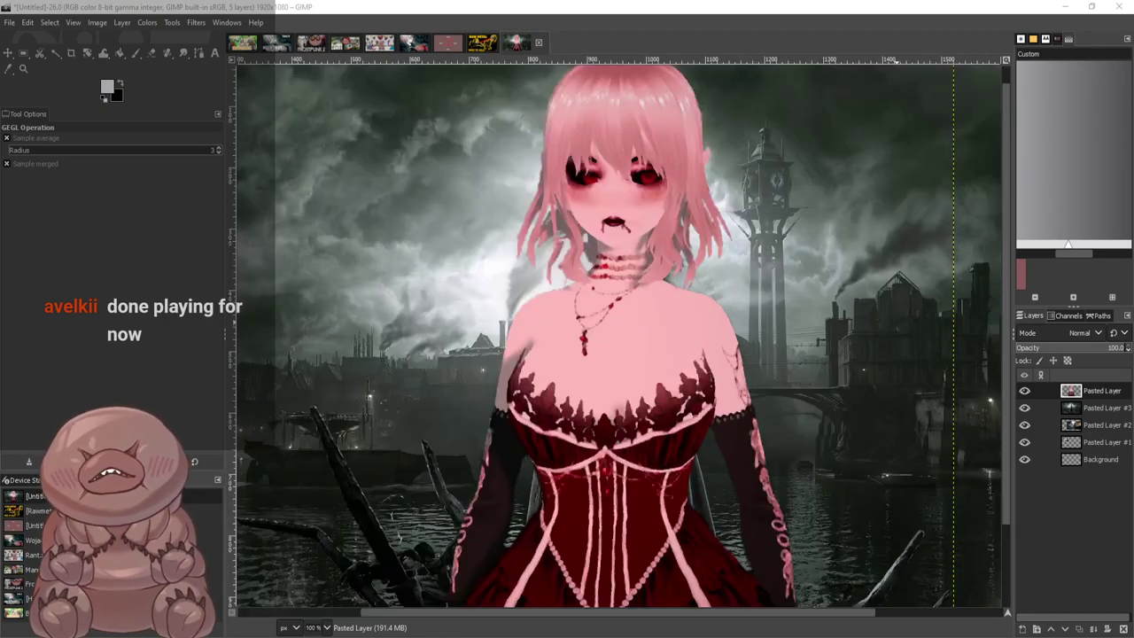
scroll(896, 322, "down", 1)
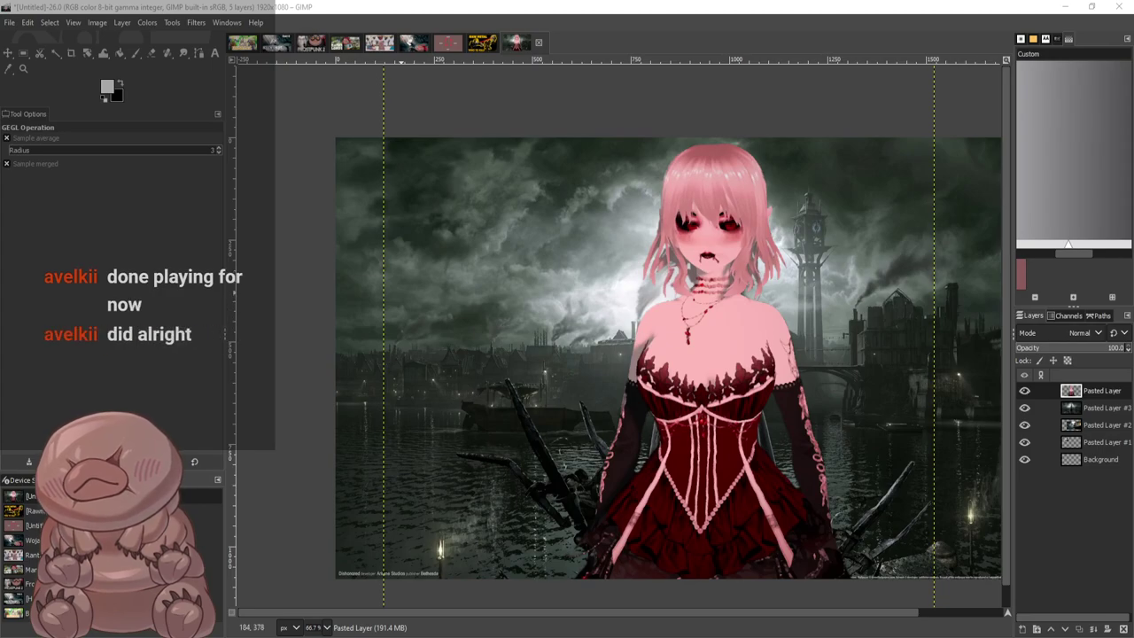
scroll(948, 282, "up", 2)
scroll(742, 279, "down", 1)
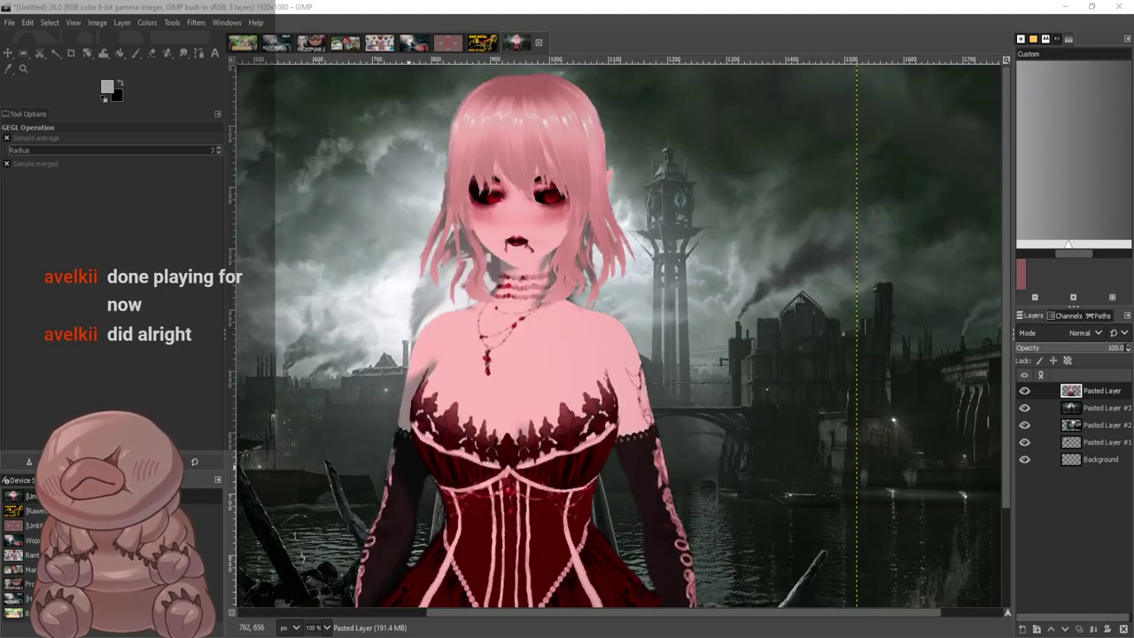
key("minus")
key("plus")
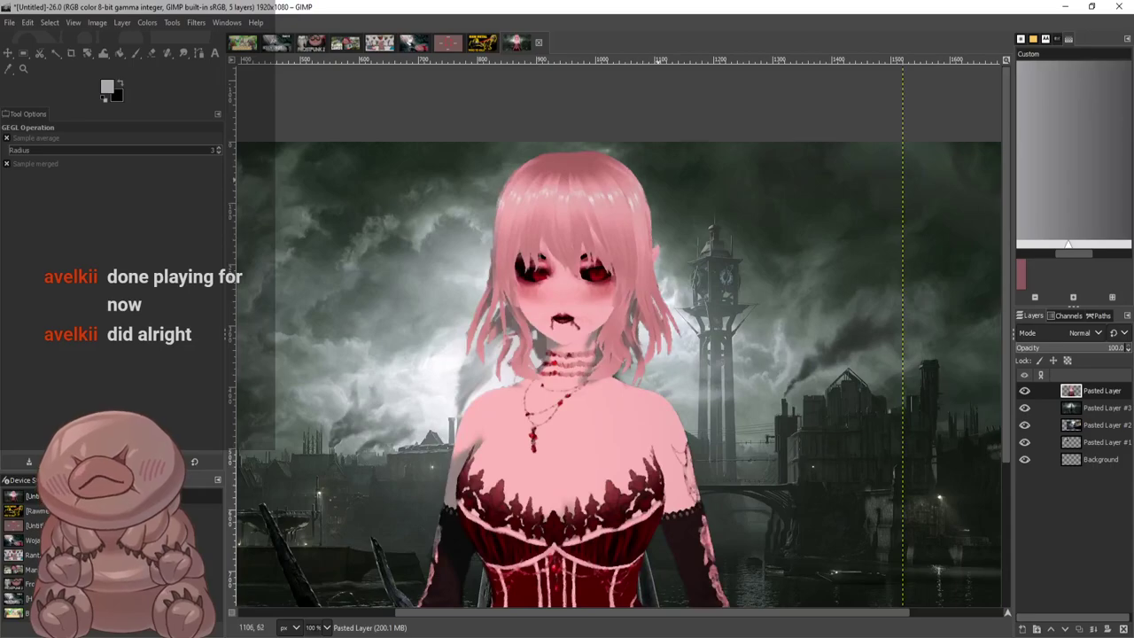
key("plus")
key("plus")
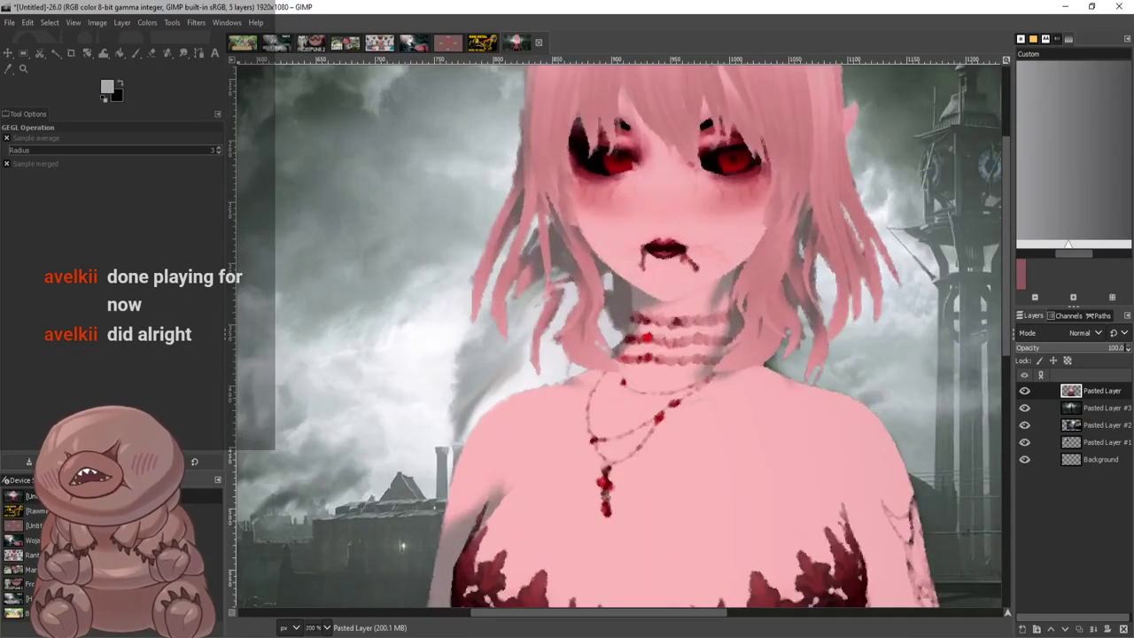
key("u")
left_click(557, 253)
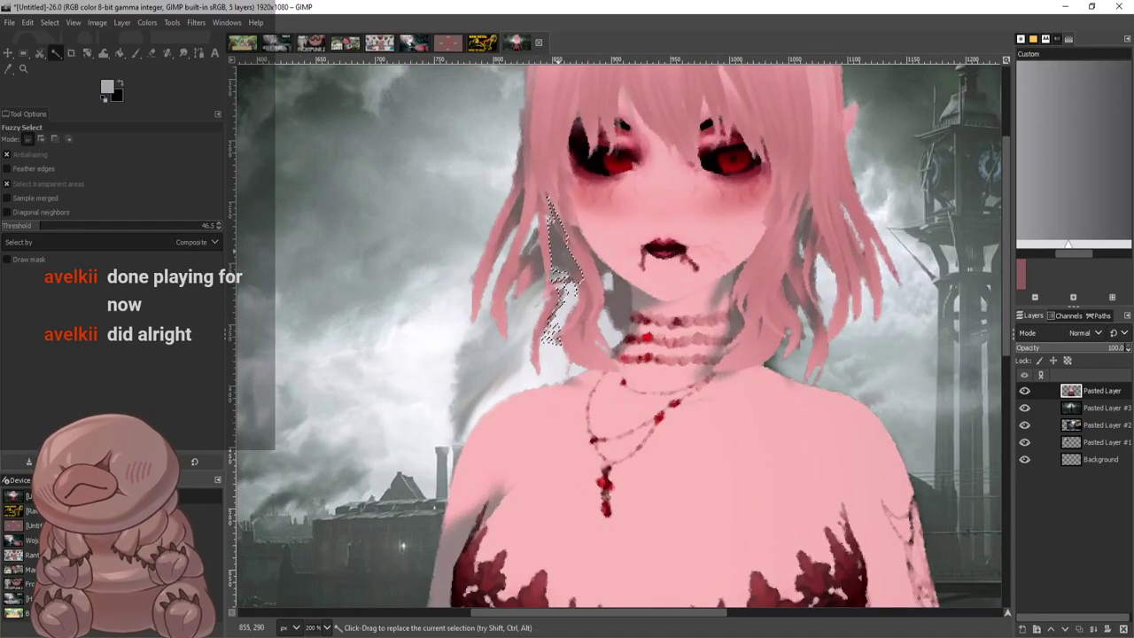
left_click(629, 295, "shift")
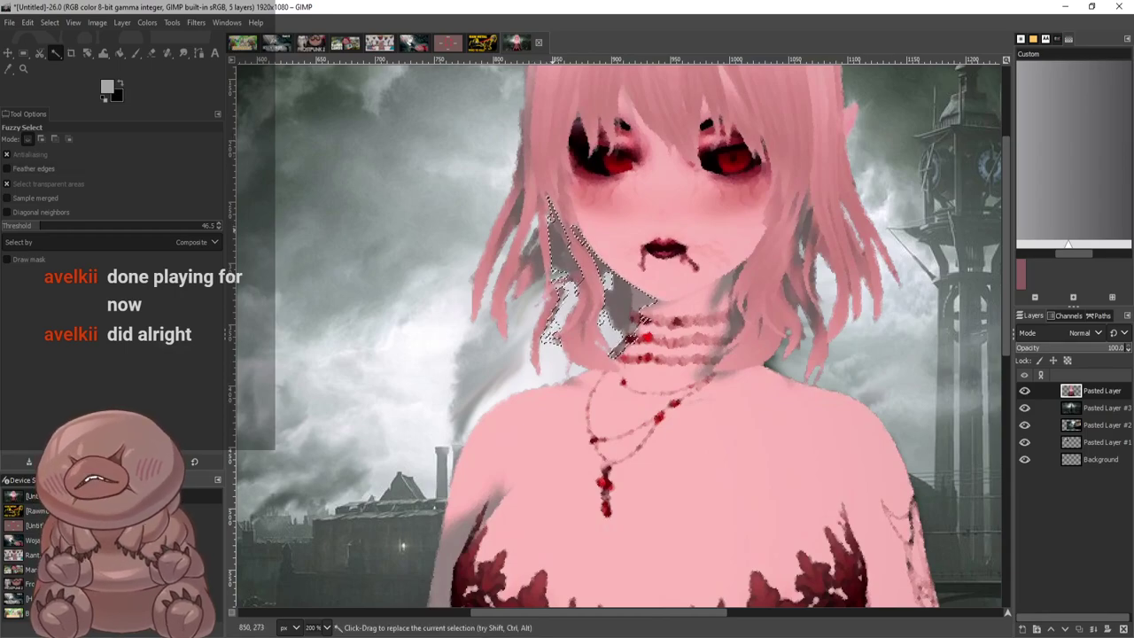
scroll(571, 231, "up", 1)
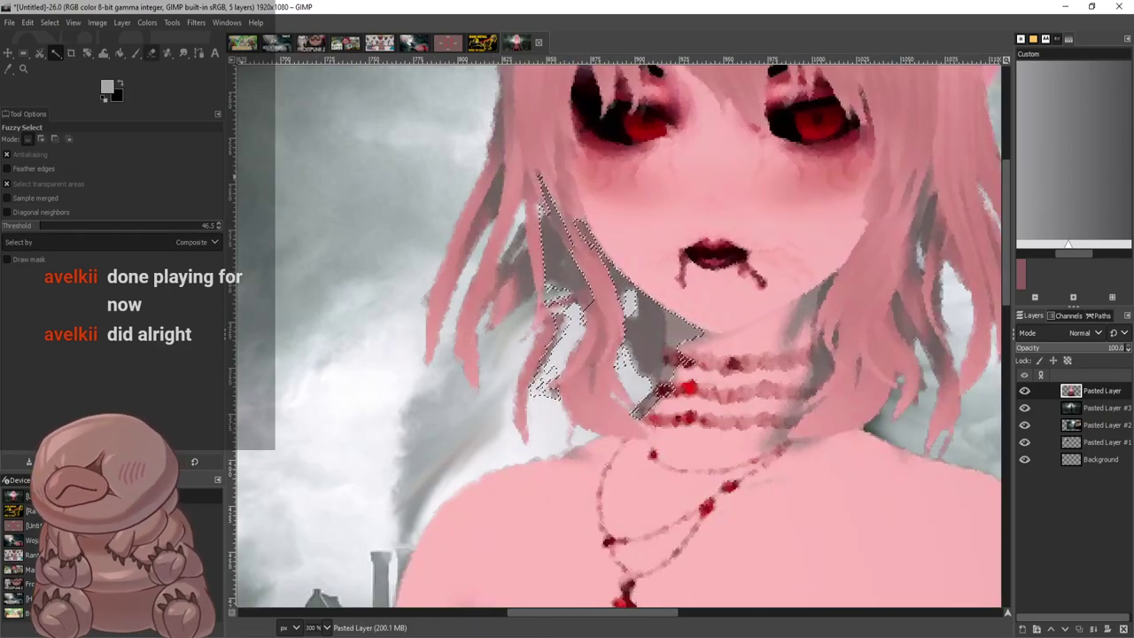
key("p")
left_click(24, 53)
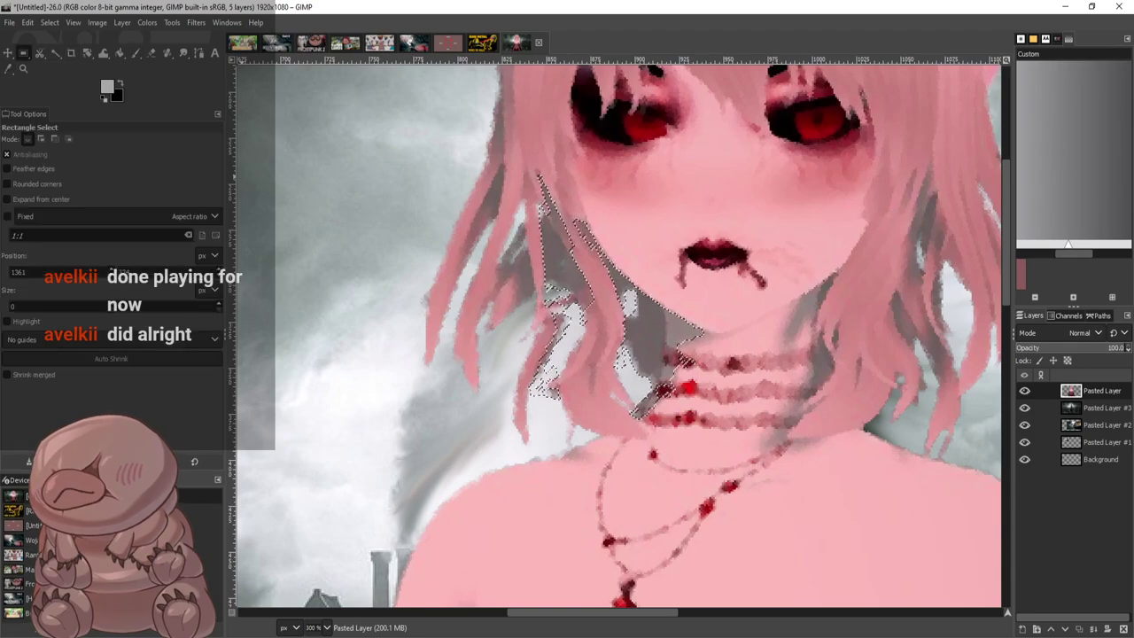
left_click(373, 174)
Sample the darker pink of the hair and paint over the grey strands along the hair's left edge with Paintbrush at 10.9 opacity
key("p")
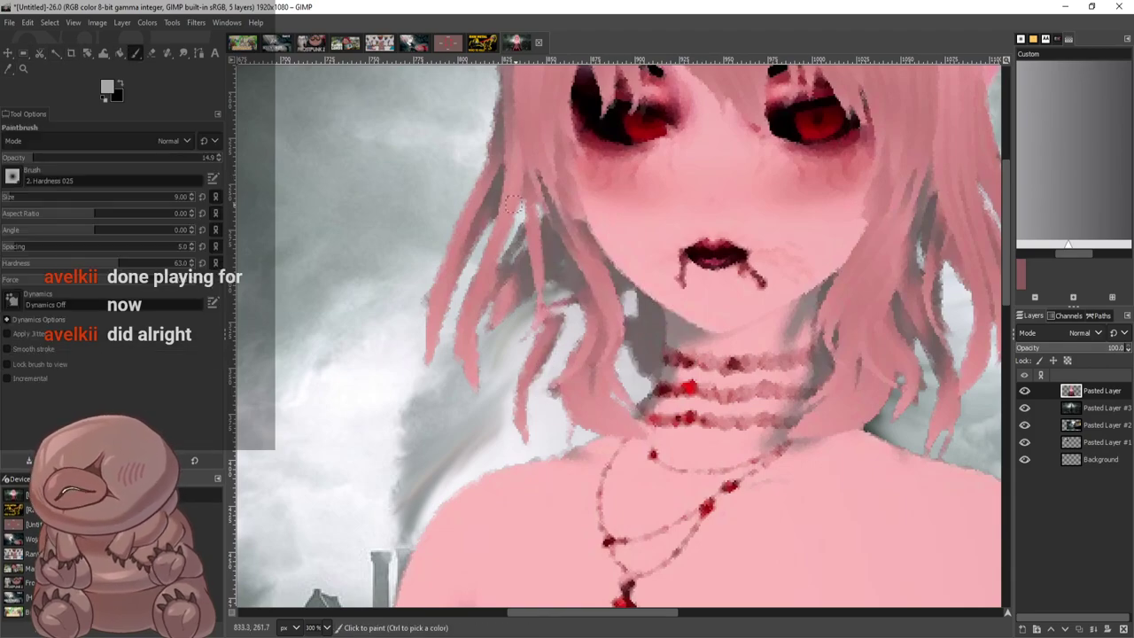
left_click(538, 204, "ctrl")
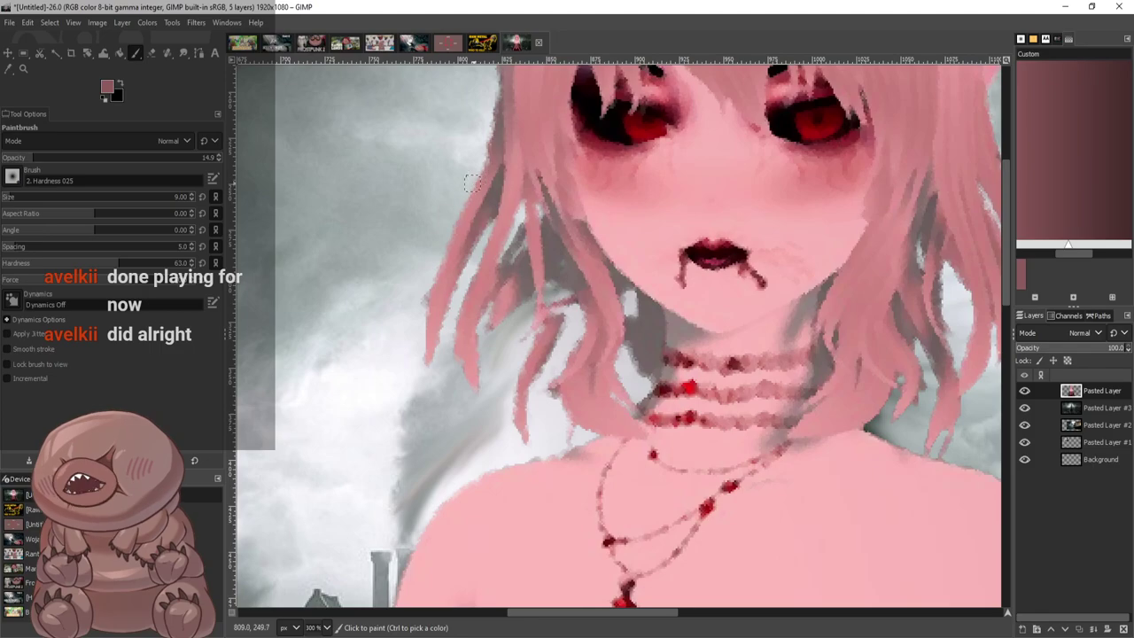
scroll(620, 334, "up", 5)
scroll(620, 334, "down", 3)
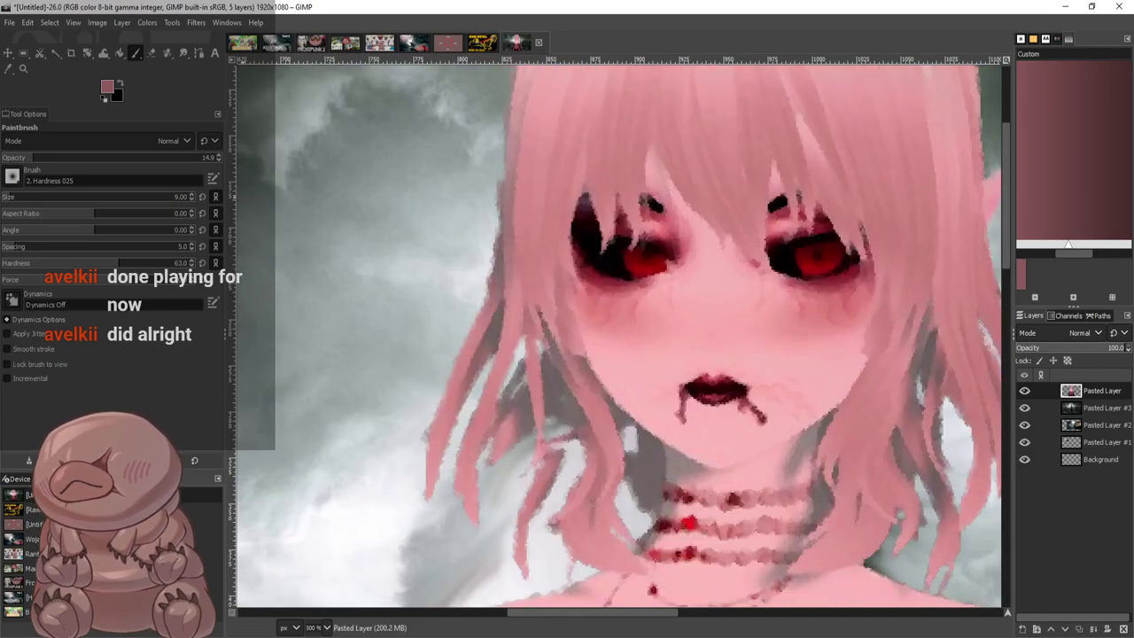
scroll(497, 204, "down", 3)
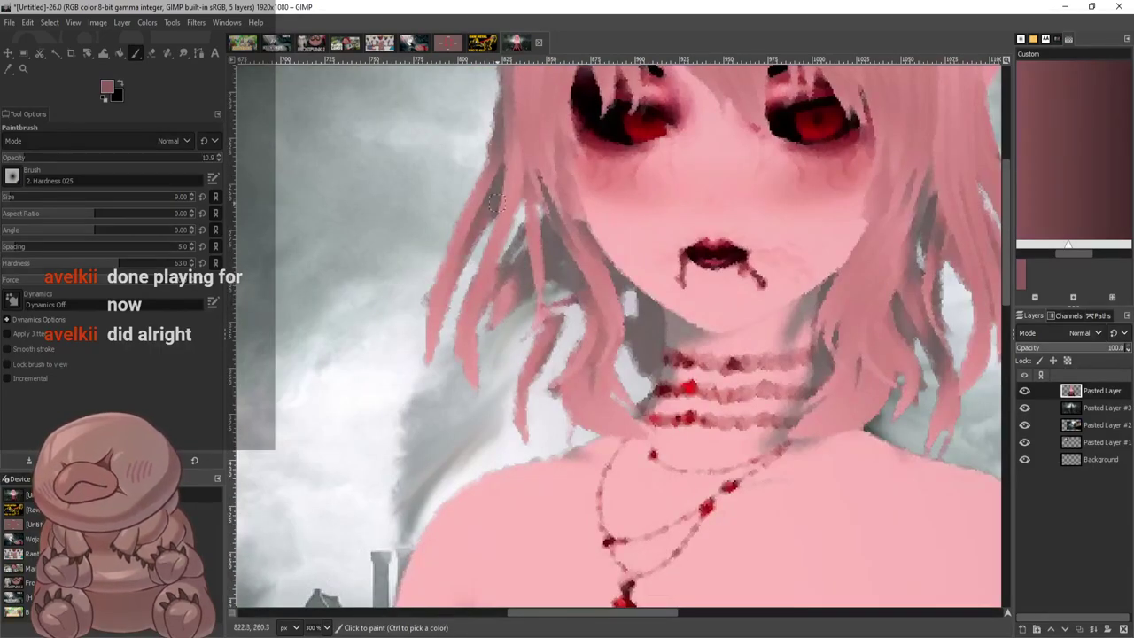
left_click_drag(503, 180, 499, 110)
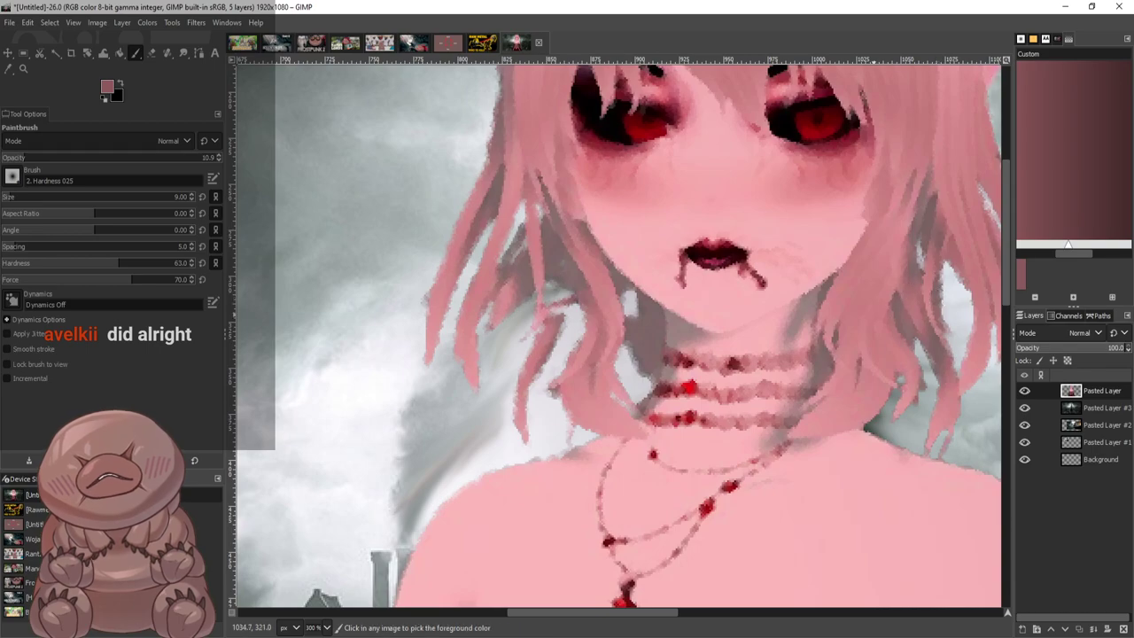
Set the Paintbrush size to 24, paint over the grey area beside the hair, and check the retouching in the whole composition
key("1")
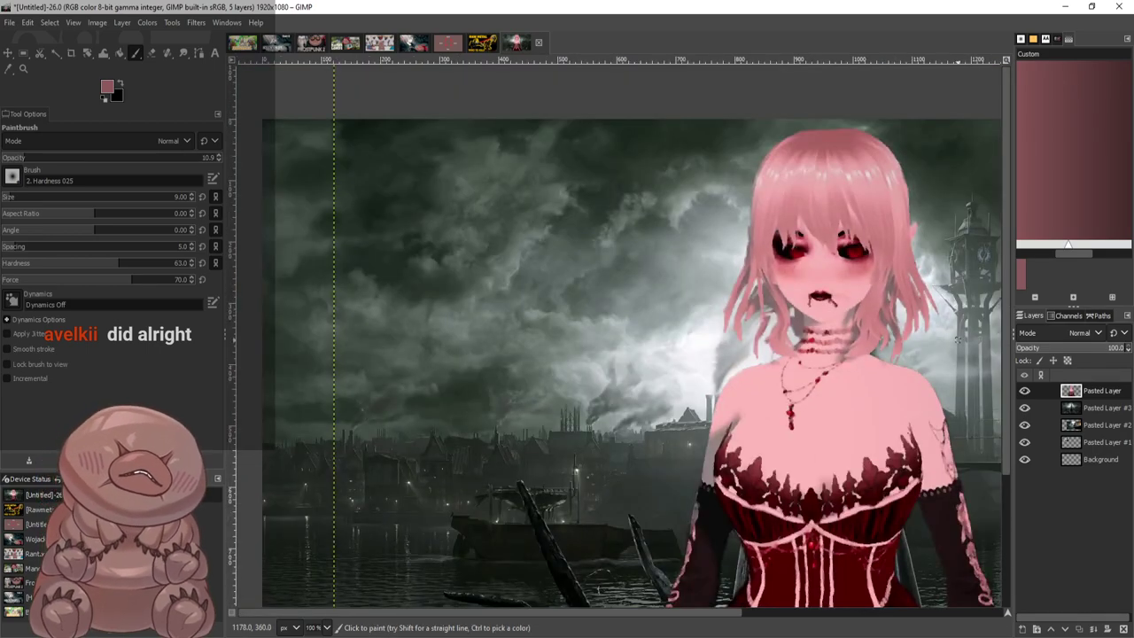
key("2")
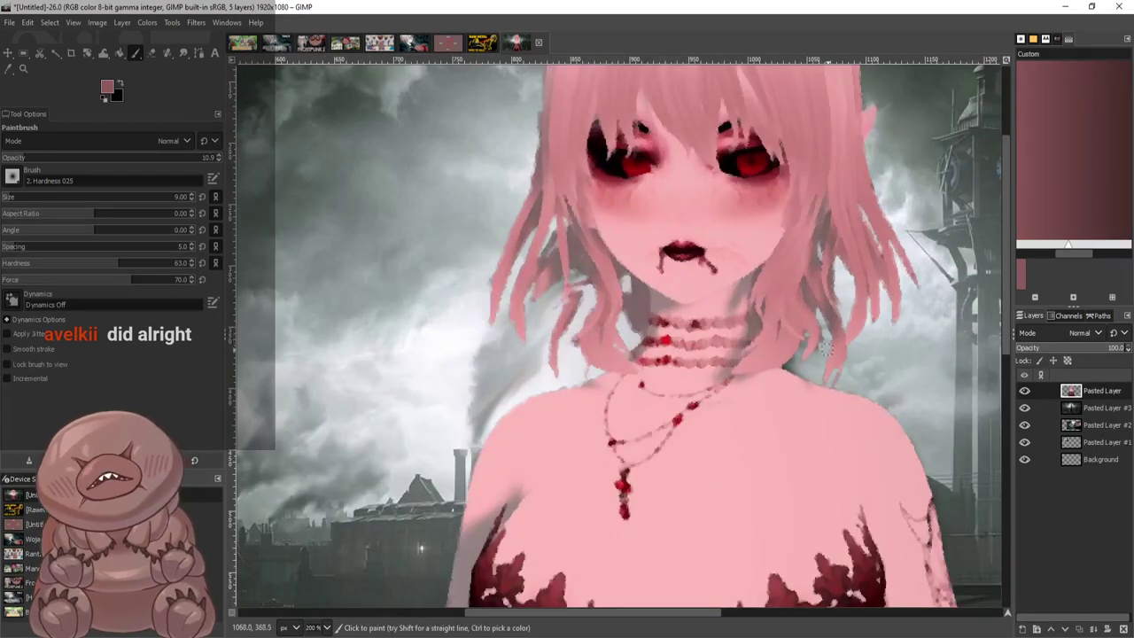
left_click(19, 197)
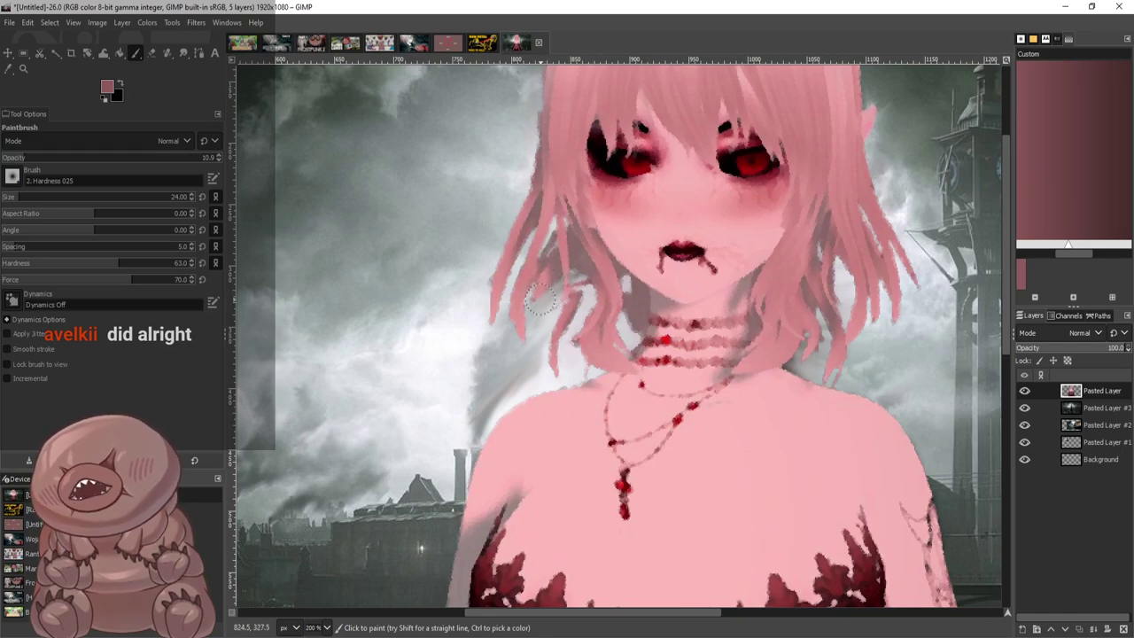
scroll(552, 128, "down", 3)
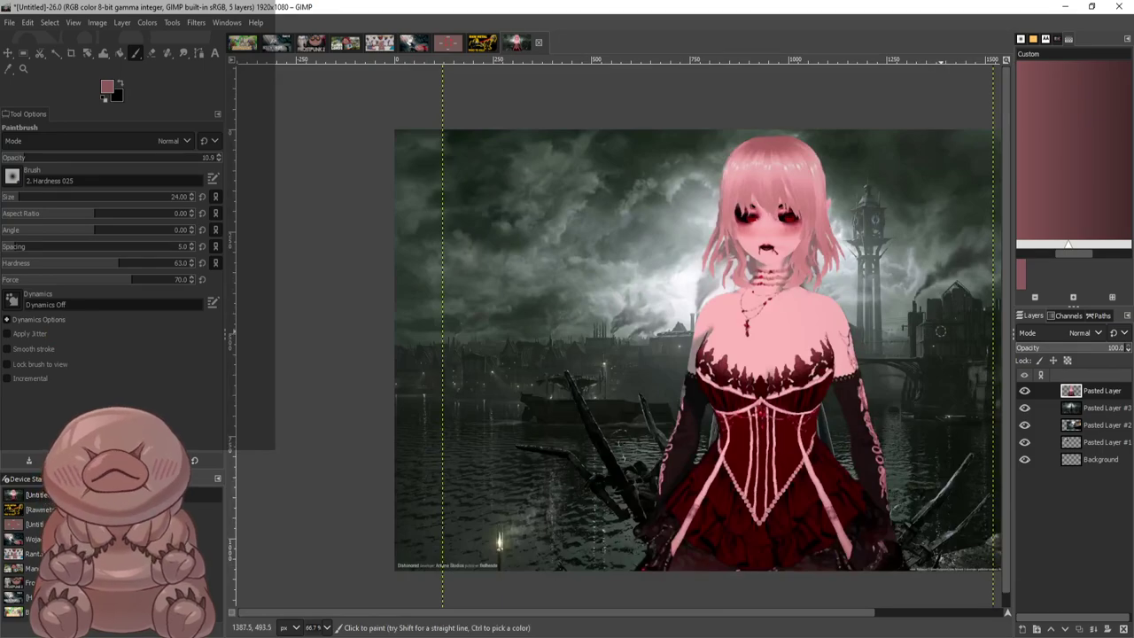
scroll(895, 316, "up", 3)
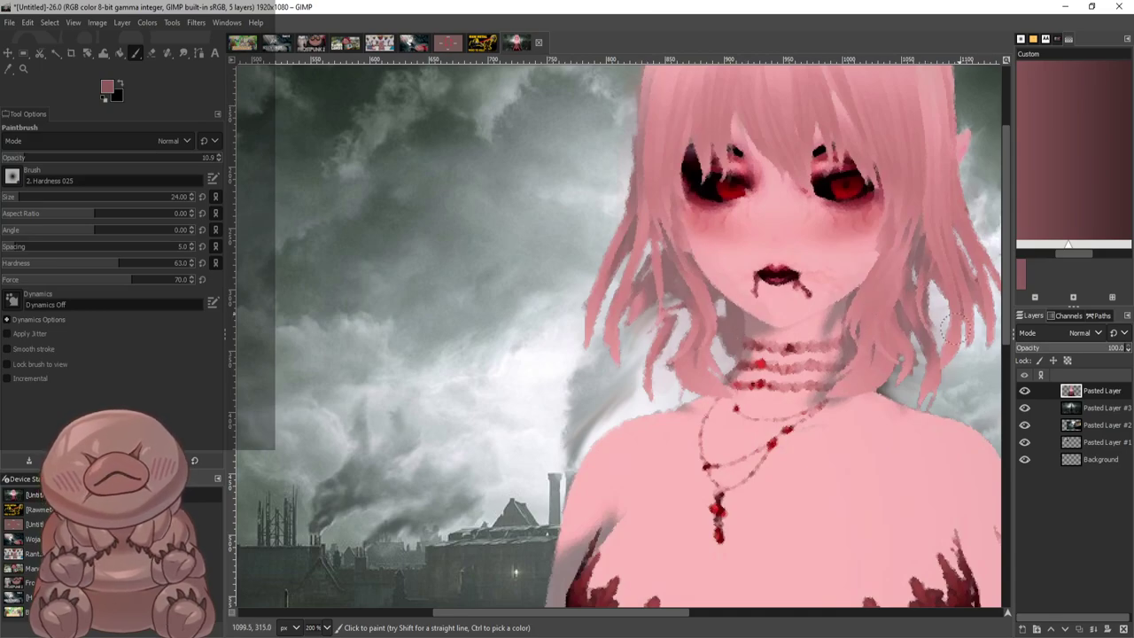
scroll(924, 390, "down", 2)
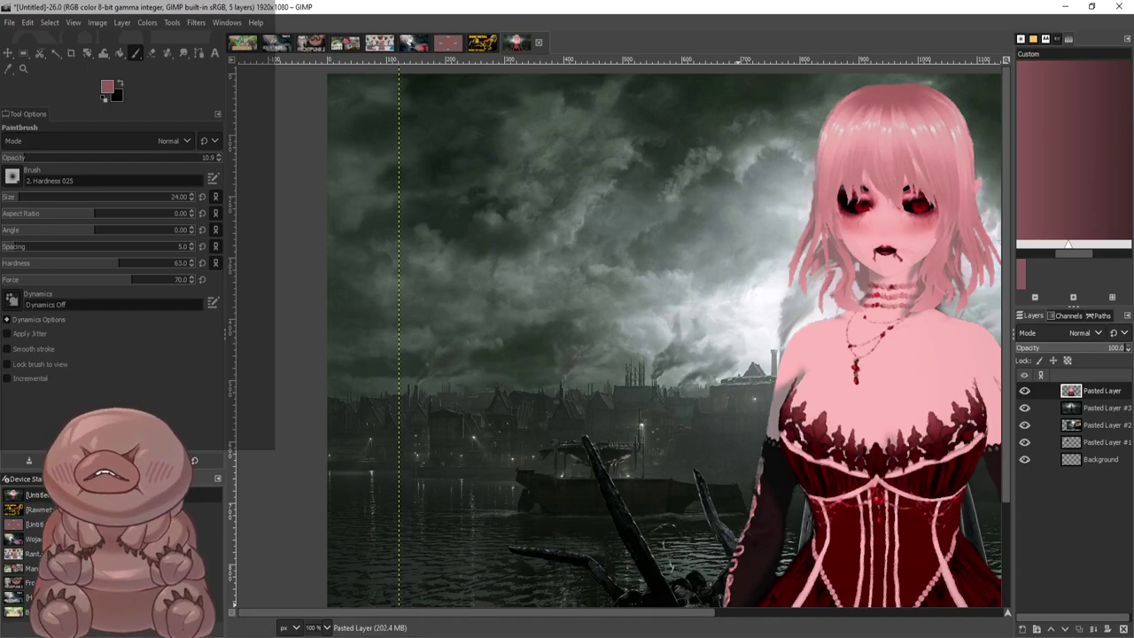
left_click_drag(691, 612, 826, 612)
scroll(868, 351, "down", 2)
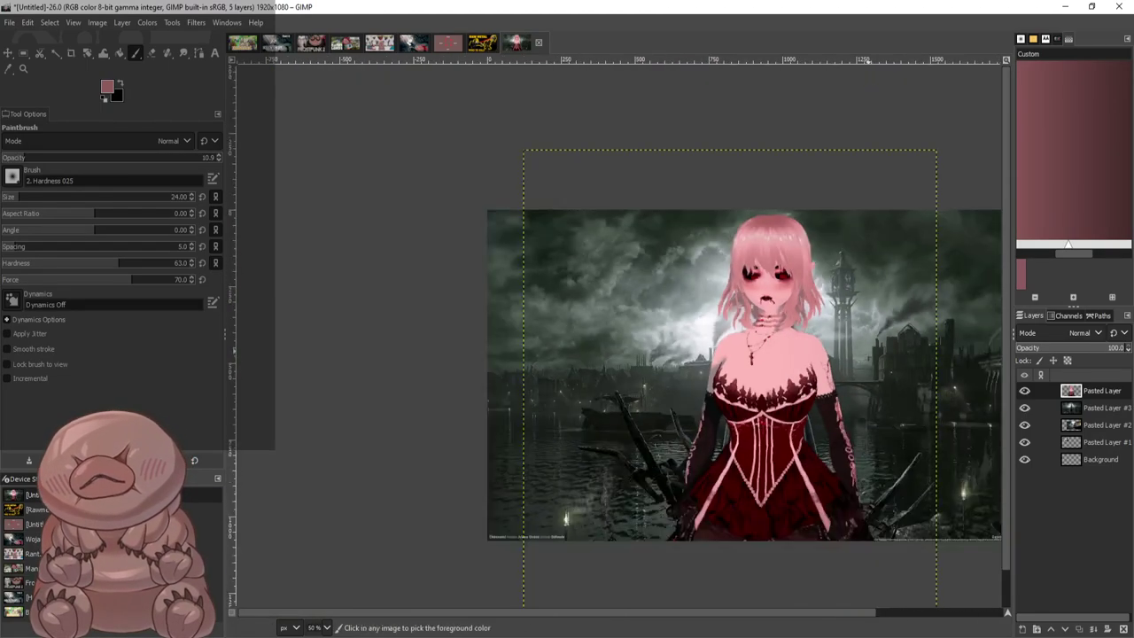
scroll(922, 390, "up", 1, "ctrl")
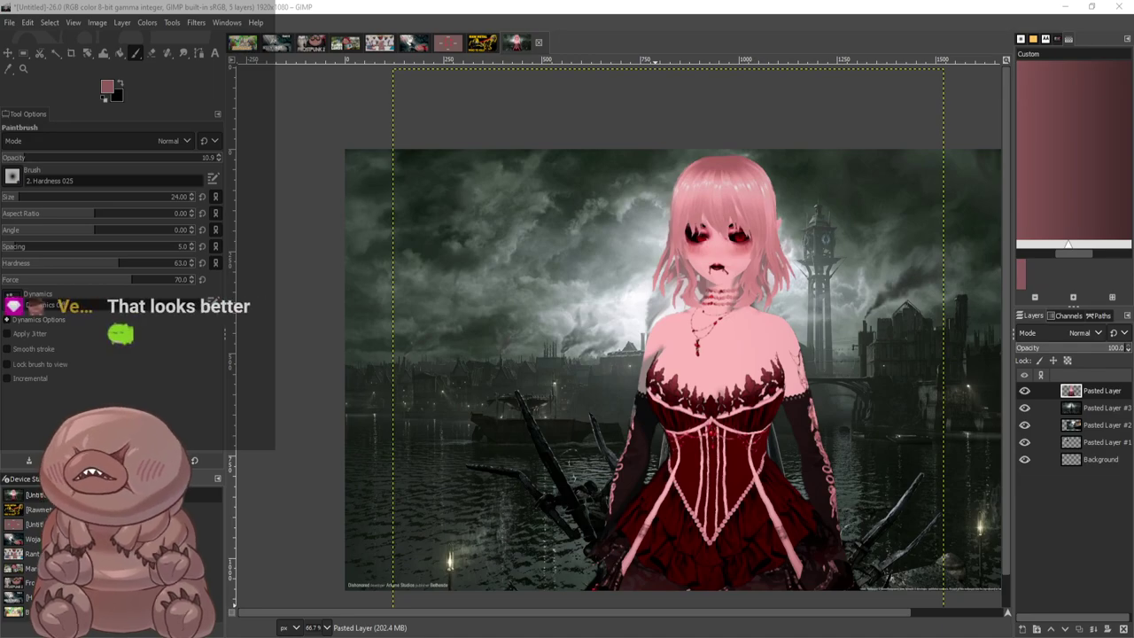
Paste the transparent Dishonored logo in place of the white-backed one, put it on its own layer, and move it to the picture's lower left
key("ctrl+v")
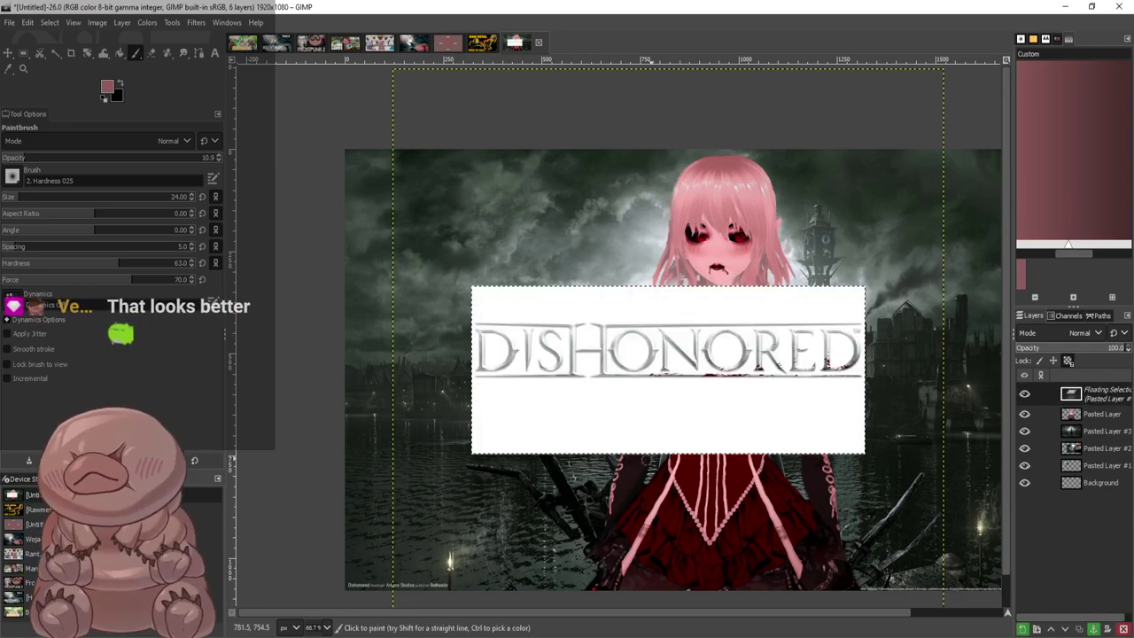
key("ctrl+z")
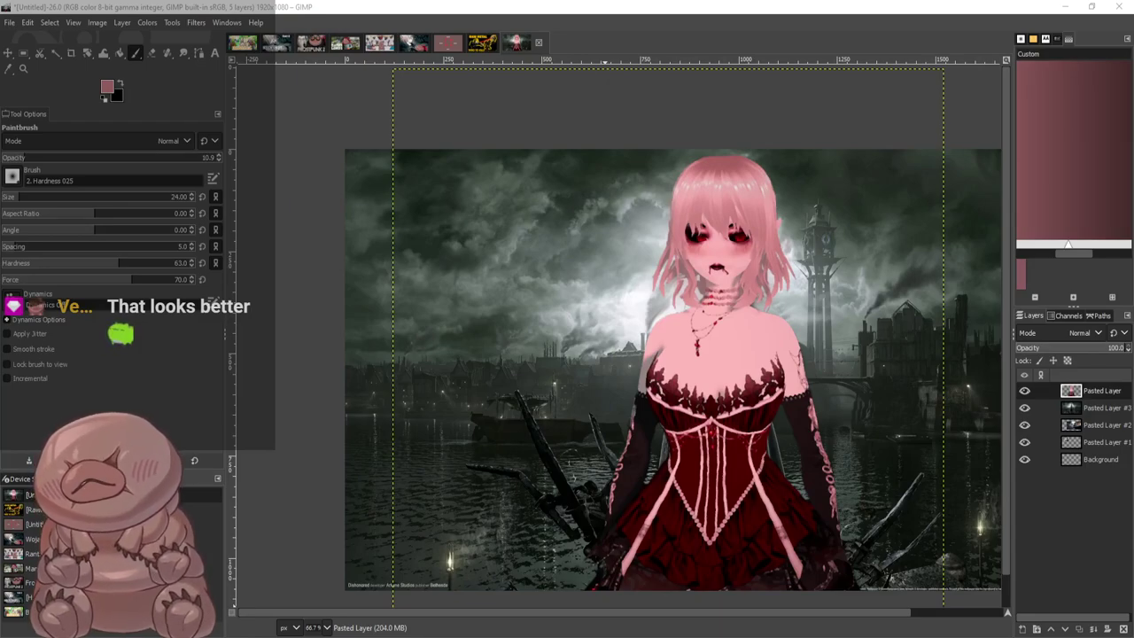
key("ctrl+v")
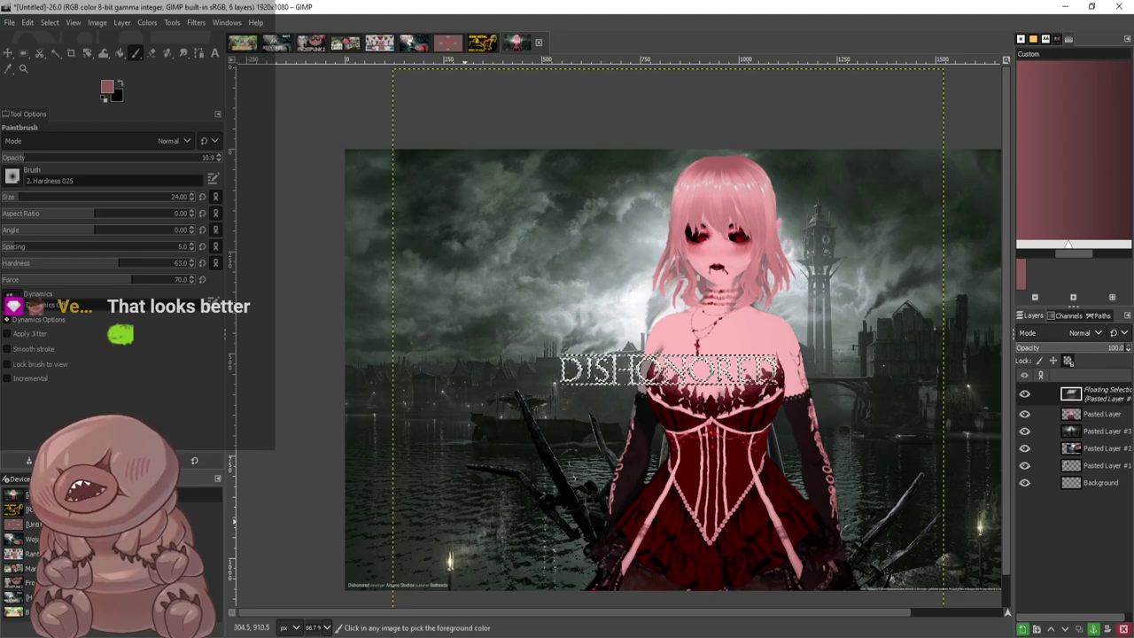
key("2")
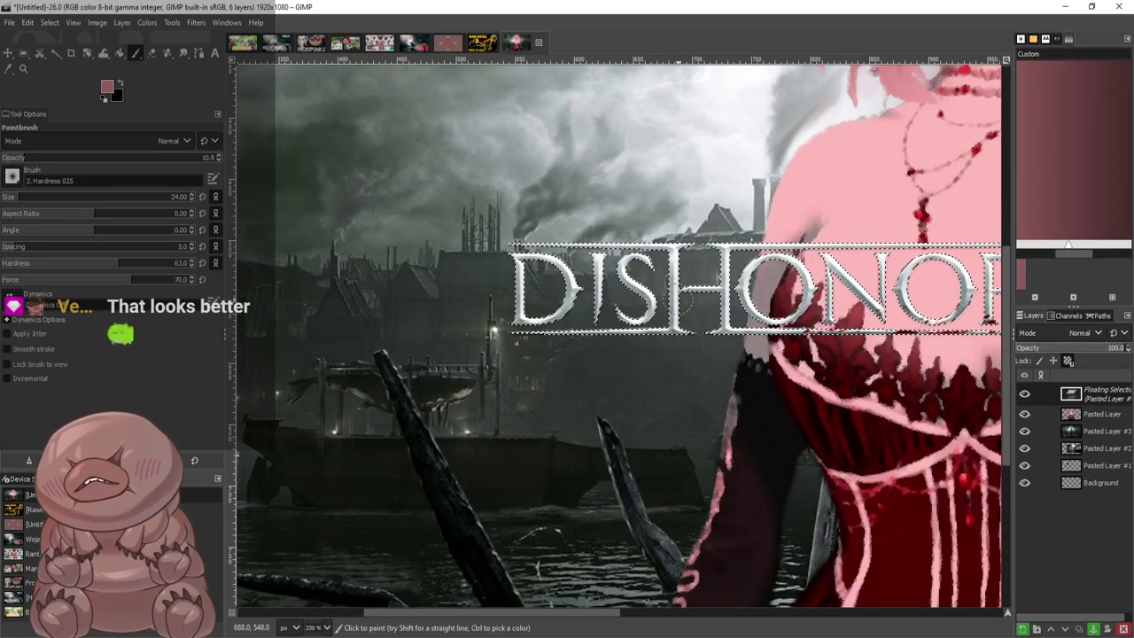
left_click(1022, 629)
scroll(910, 342, "down", 3)
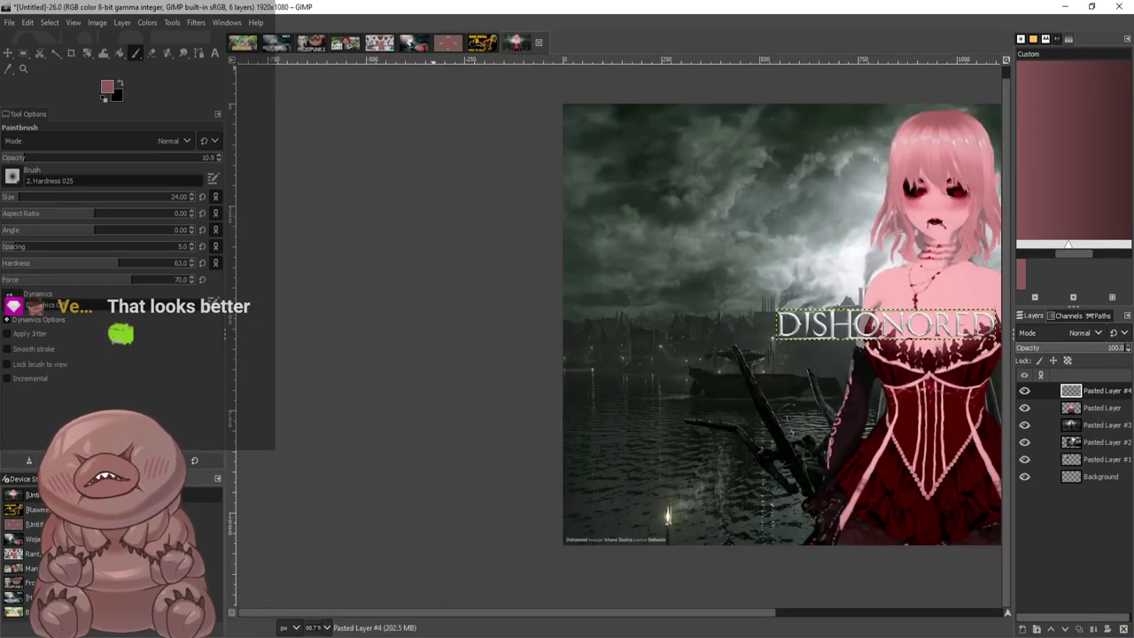
key("m")
mouse_move(886, 324)
left_mouse_down()
mouse_move(679, 464)
mouse_move(692, 492)
mouse_move(682, 482)
mouse_move(710, 477)
left_mouse_up()
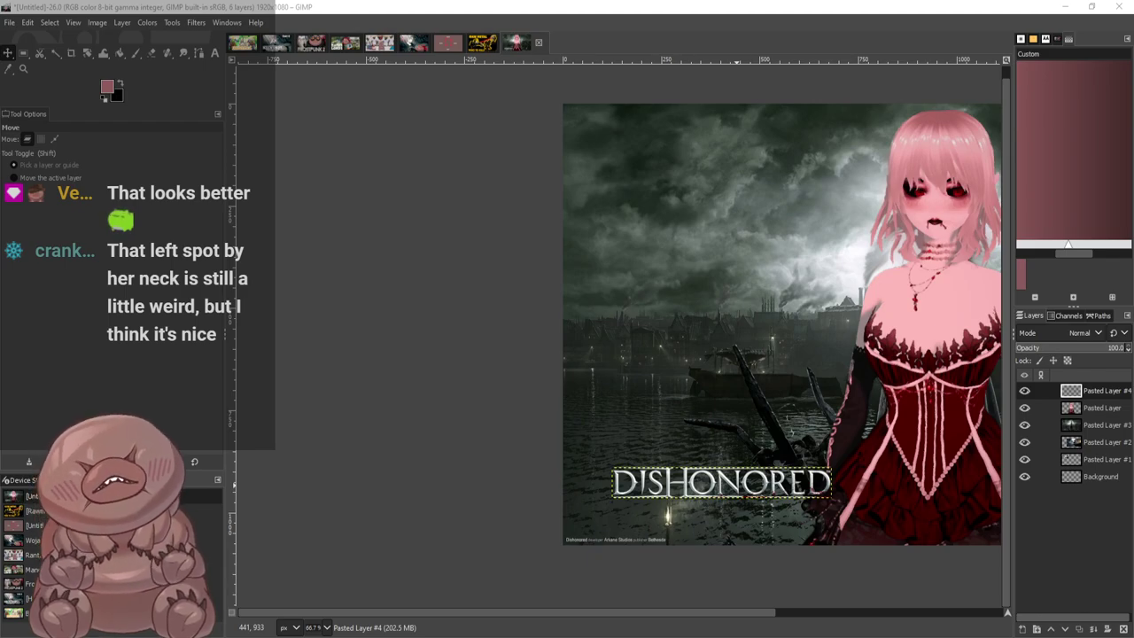
Enlarge the Dishonored logo and move it across the character's skirt near the picture's lower edge
key("ctrl+z")
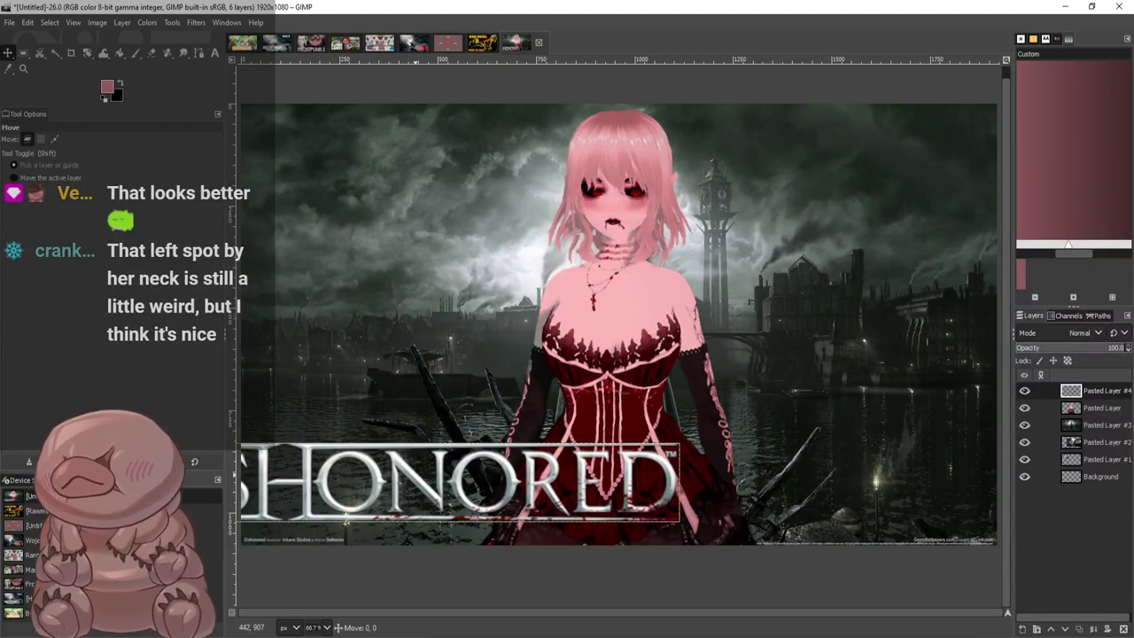
left_click_drag(416, 461, 621, 467)
scroll(638, 426, "down", 3)
scroll(659, 366, "up", 2)
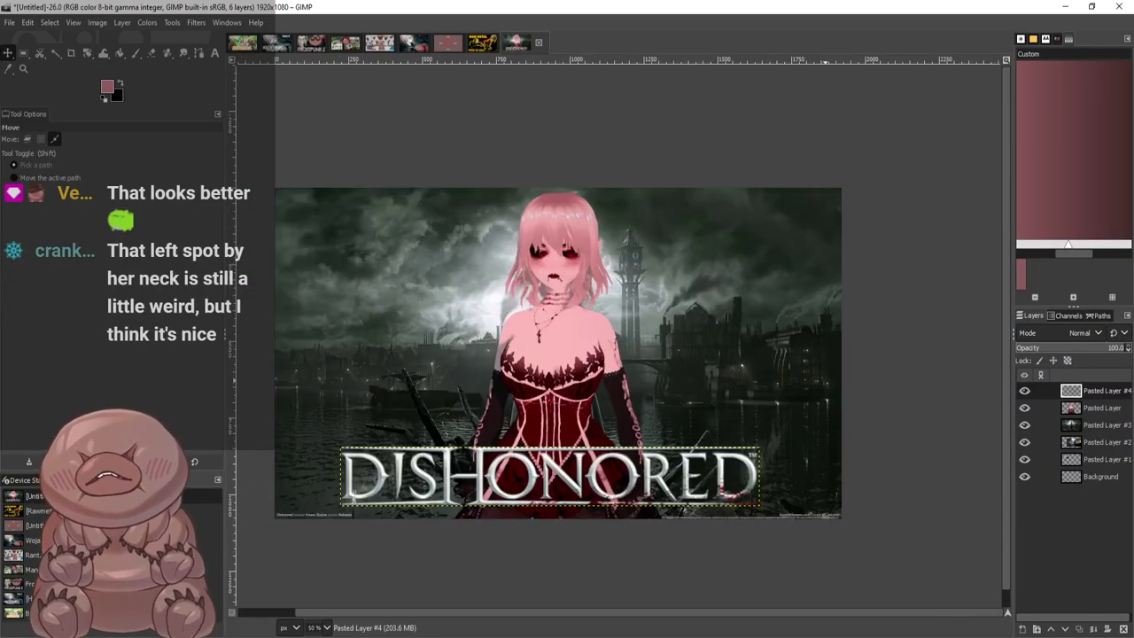
scroll(659, 366, "up", 1)
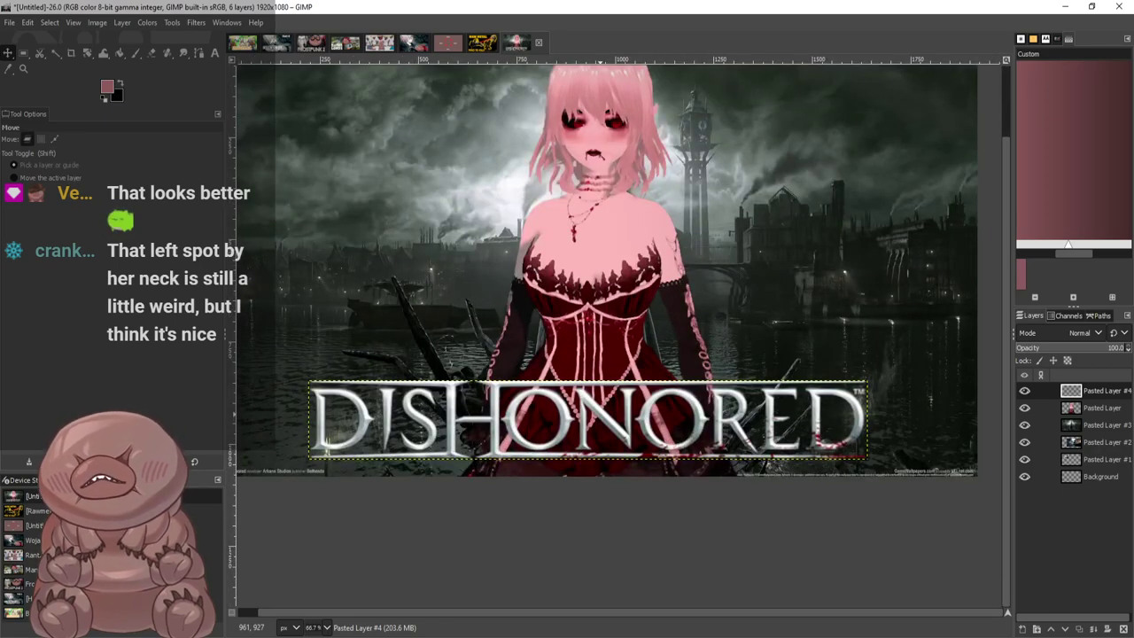
Scale the Dishonored logo up to almost the full picture width and centre it horizontally over the character's skirt
left_click(709, 595)
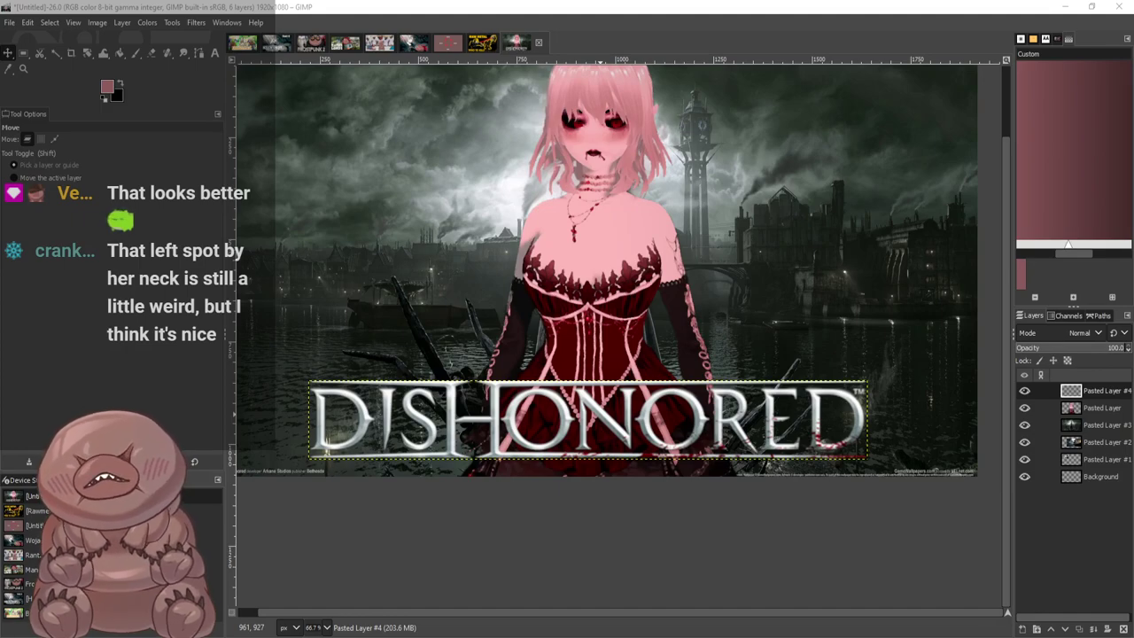
key("Return")
scroll(683, 392, "down", 3)
scroll(683, 391, "up", 2)
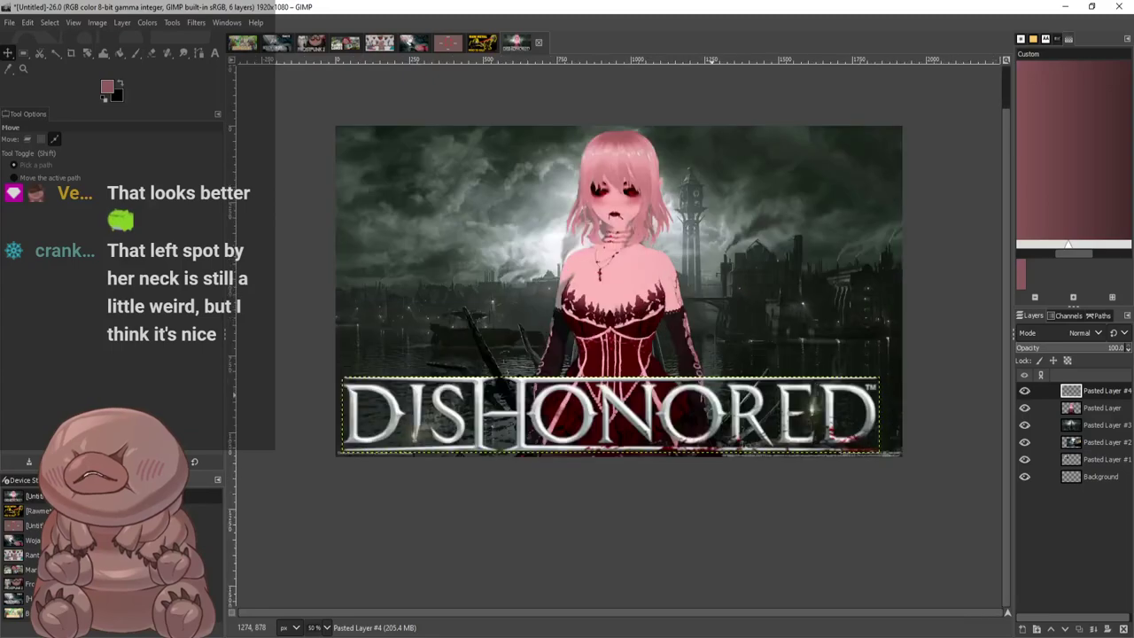
left_click_drag(718, 393, 726, 389)
scroll(986, 284, "down", 1)
scroll(962, 306, "up", 1)
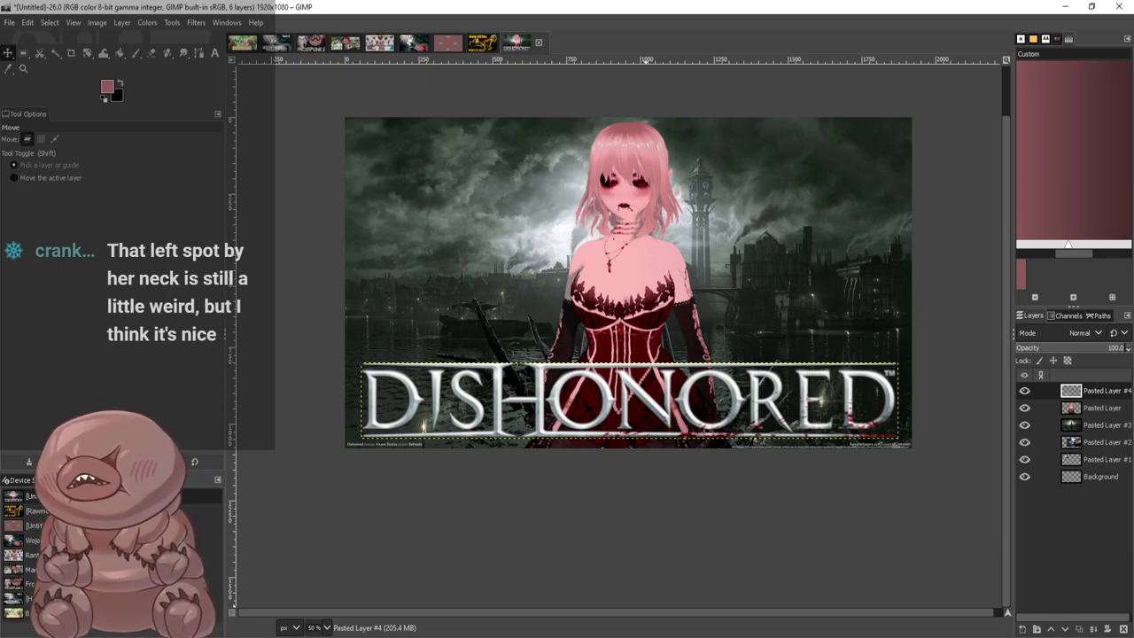
Start a text in the picture's upper left with the font Trajan Pro at 182 px
key("t")
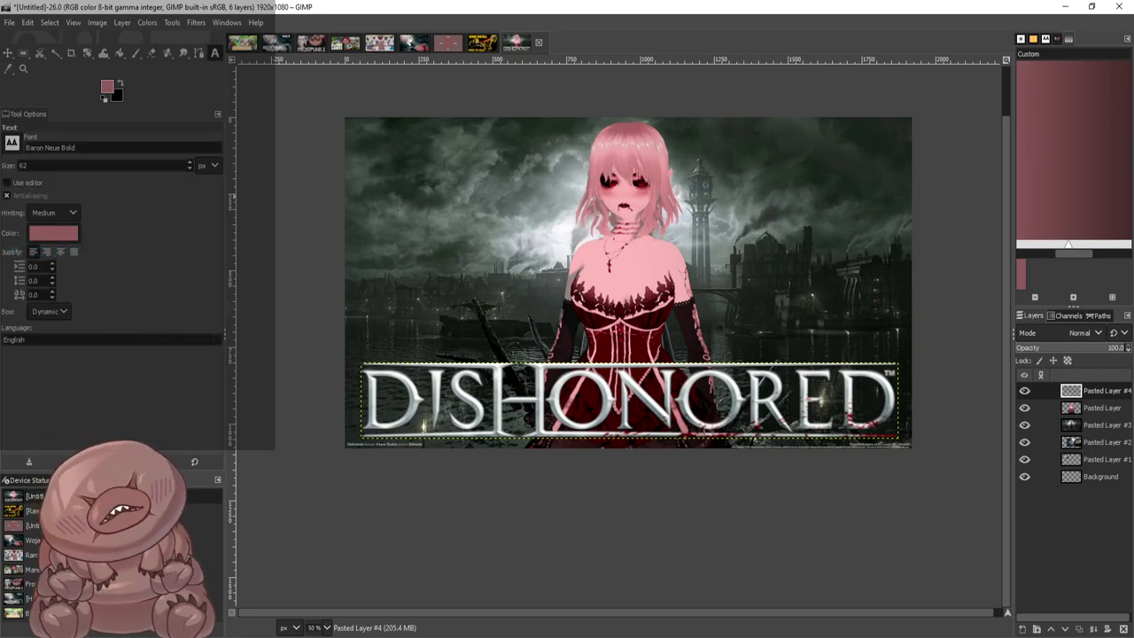
key("ctrl+a")
key("BackSpace")
type("jo")
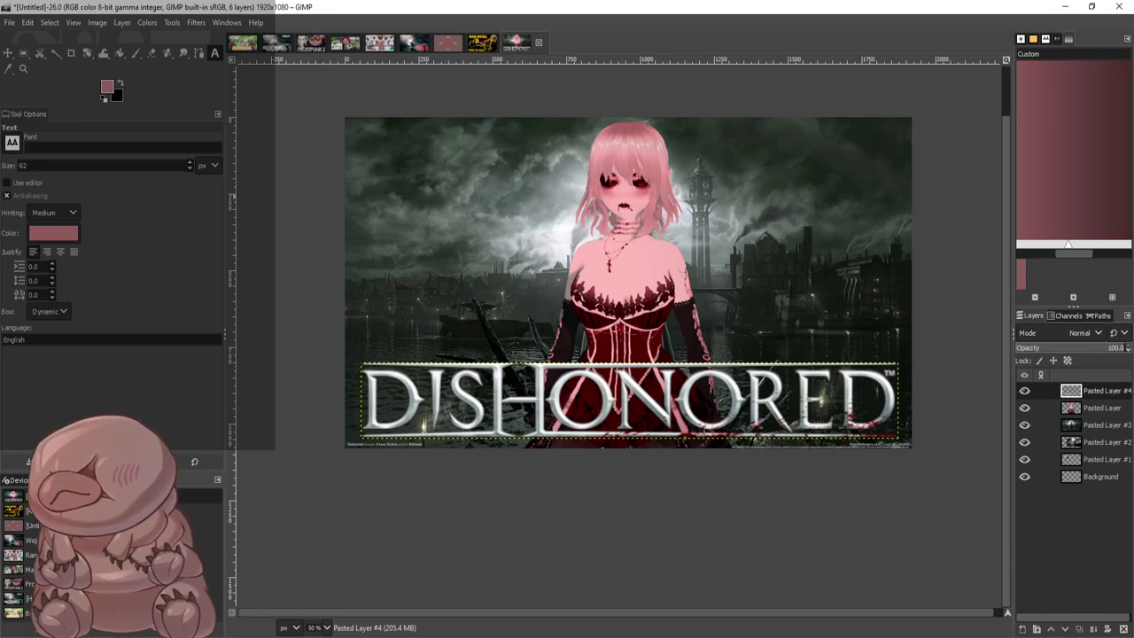
left_click(358, 188)
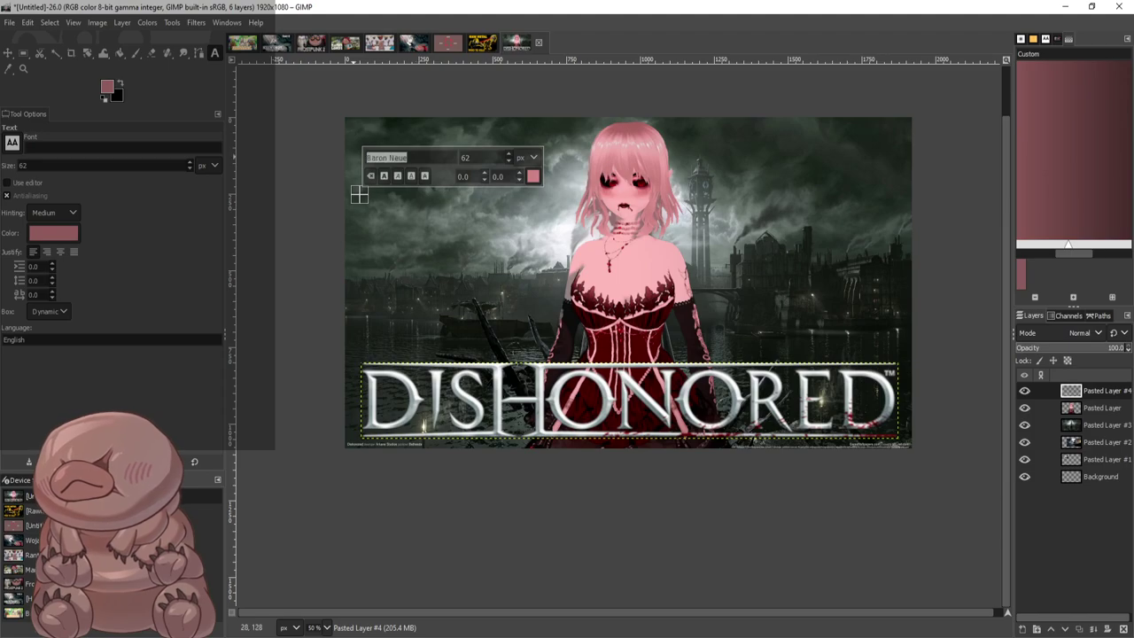
key("BackSpace")
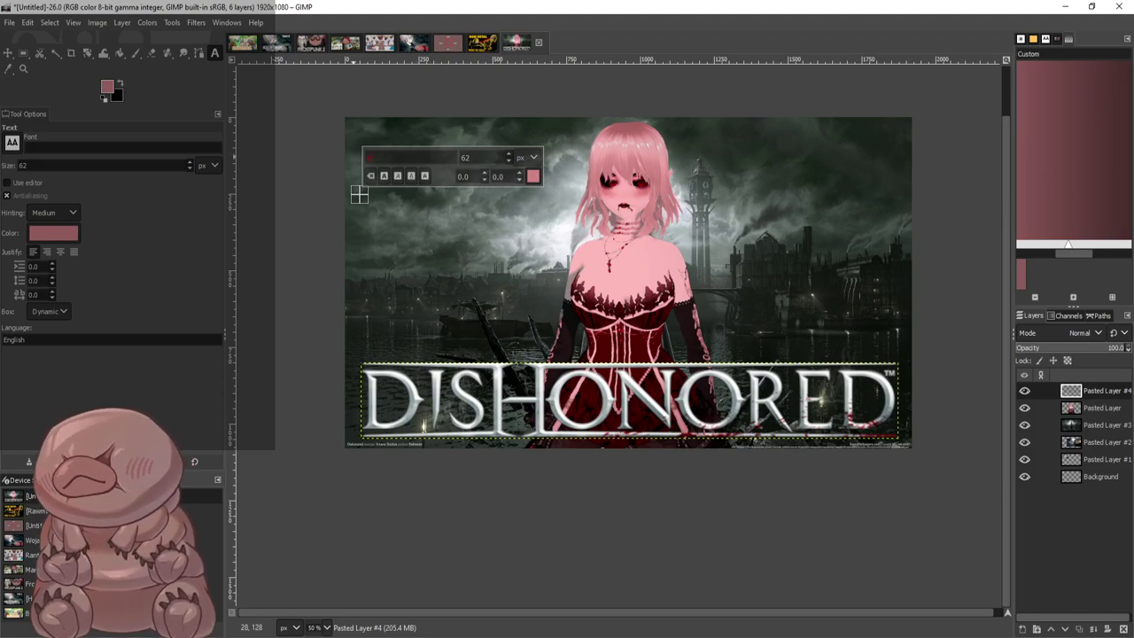
type("Trajan Pro")
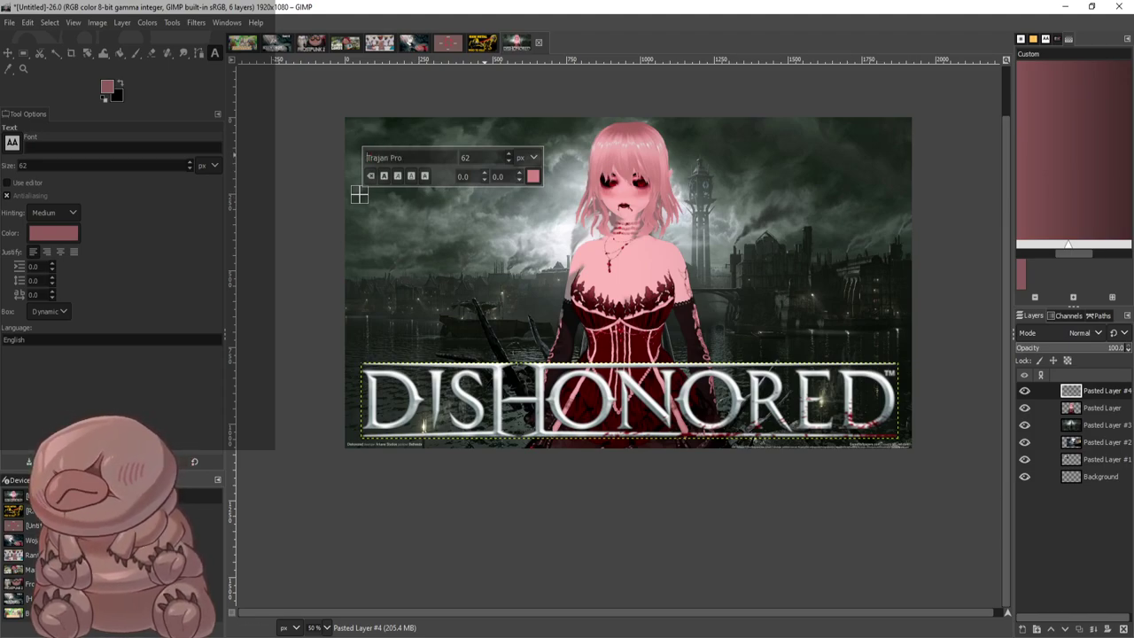
key("Tab")
type("182")
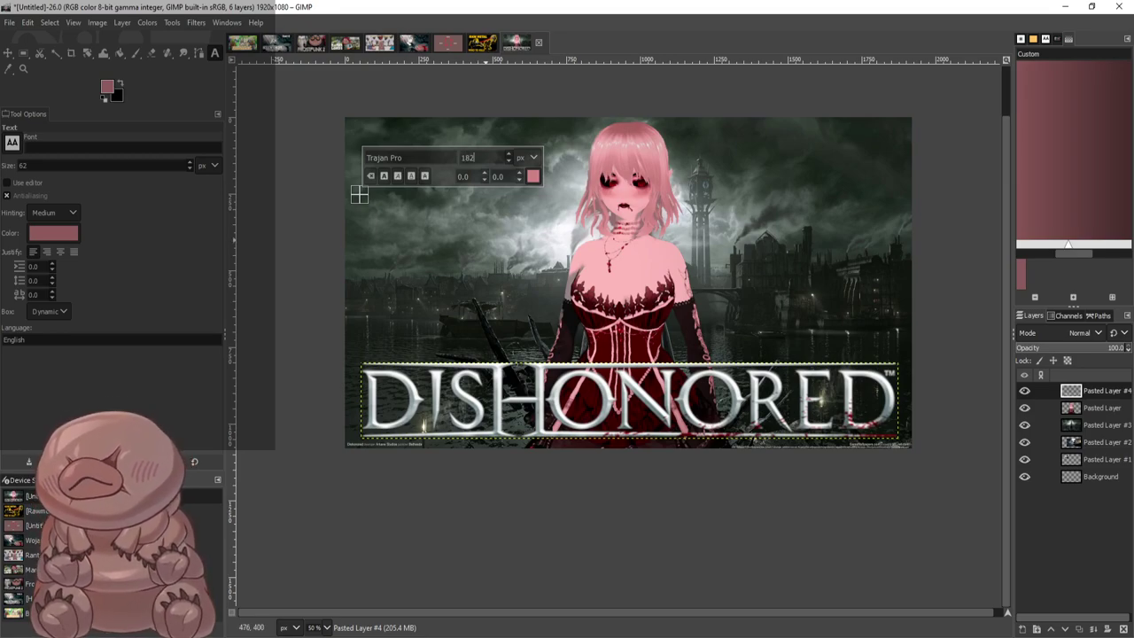
Add the text PART 1 in the sky beside the character's head
left_click(487, 240)
left_click(451, 202)
type("P")
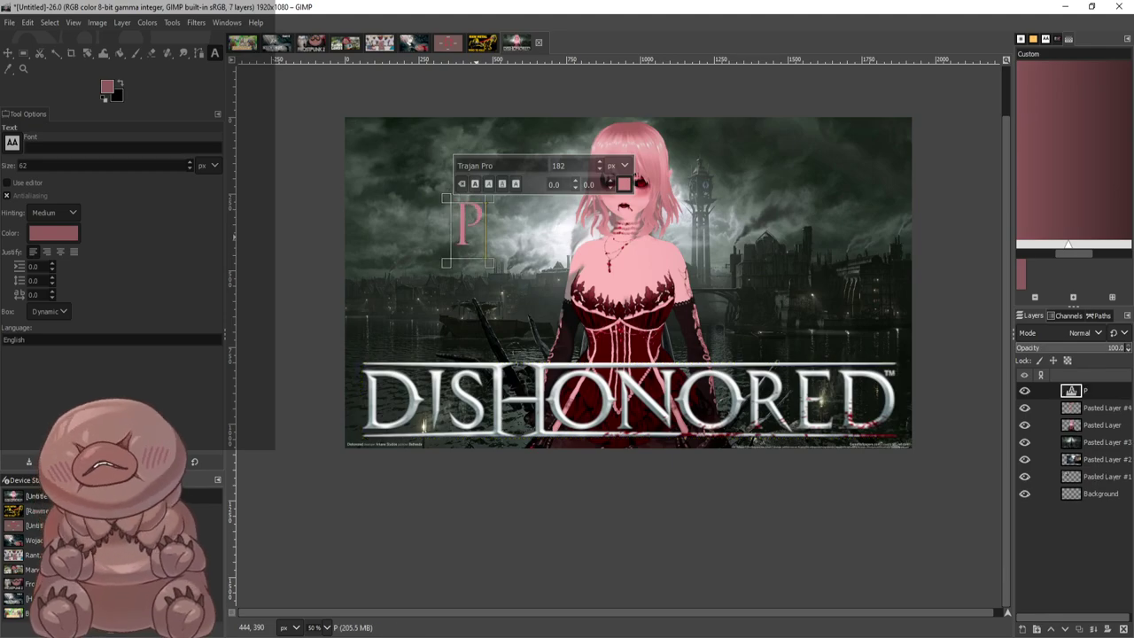
type("ART")
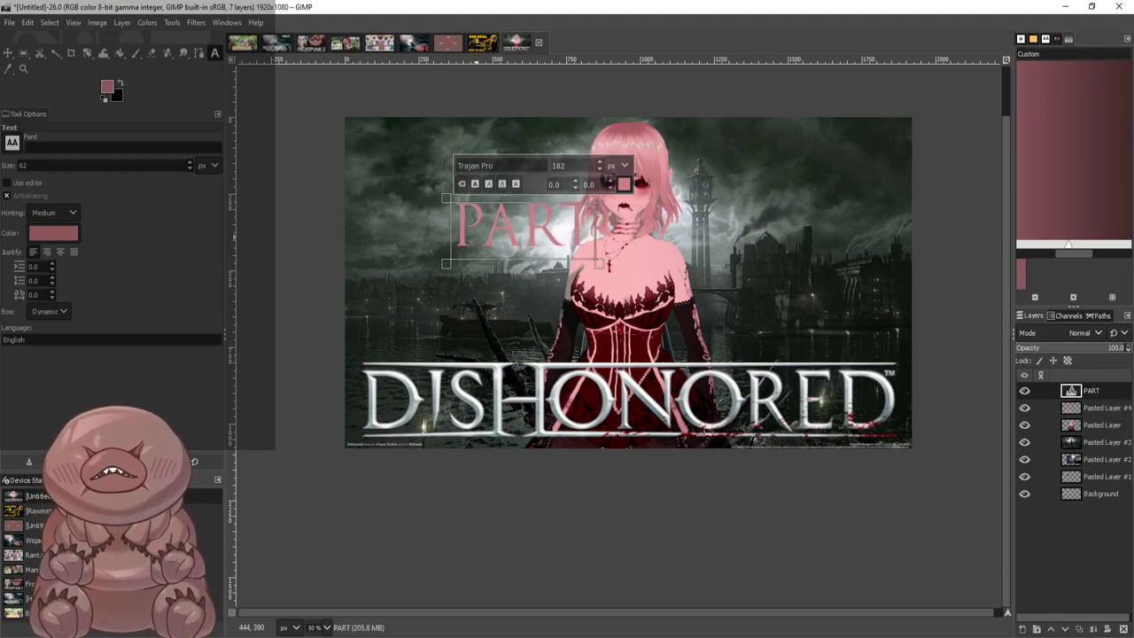
type(" 1")
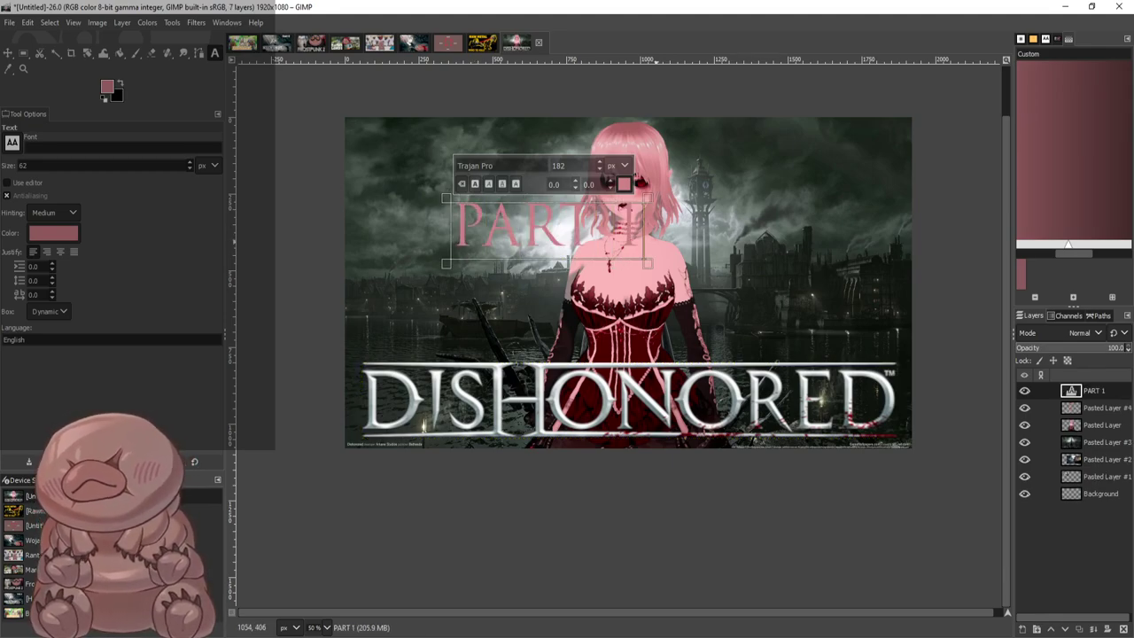
Recolour the whole PART 1 text white and move it to the picture's upper right corner
left_click_drag(637, 217, 443, 219)
left_click(624, 184)
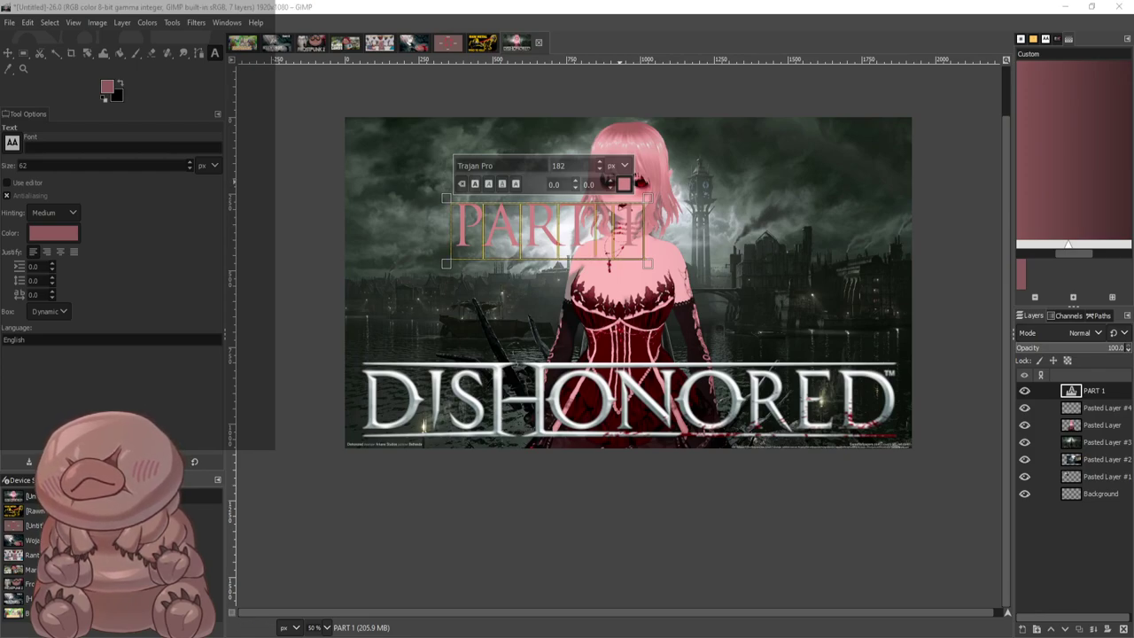
left_click(662, 286)
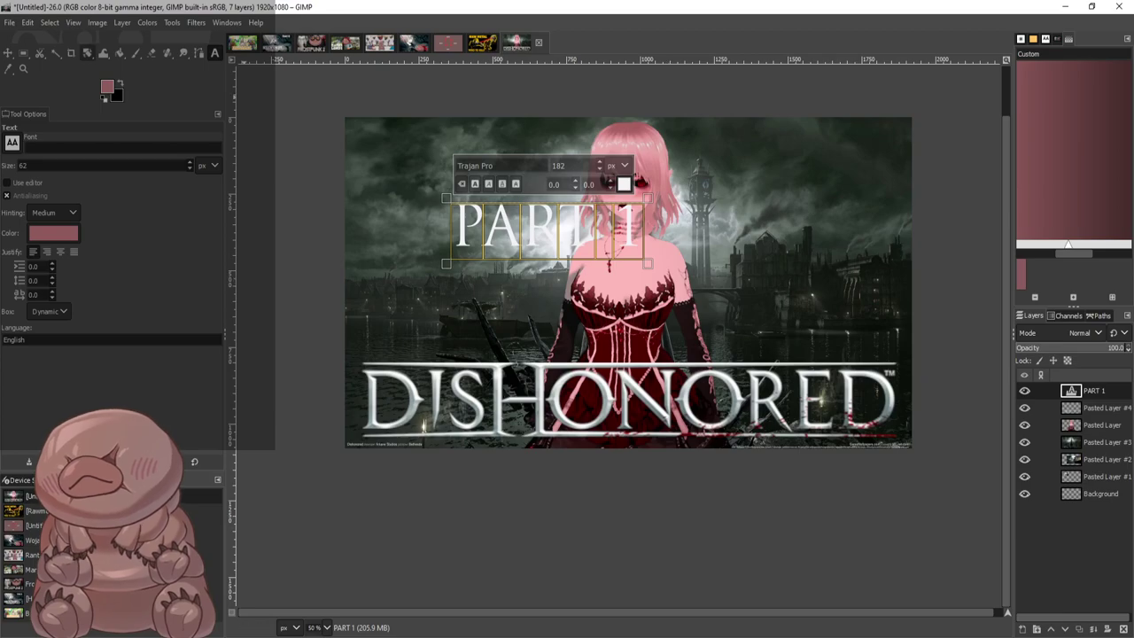
left_click(8, 53)
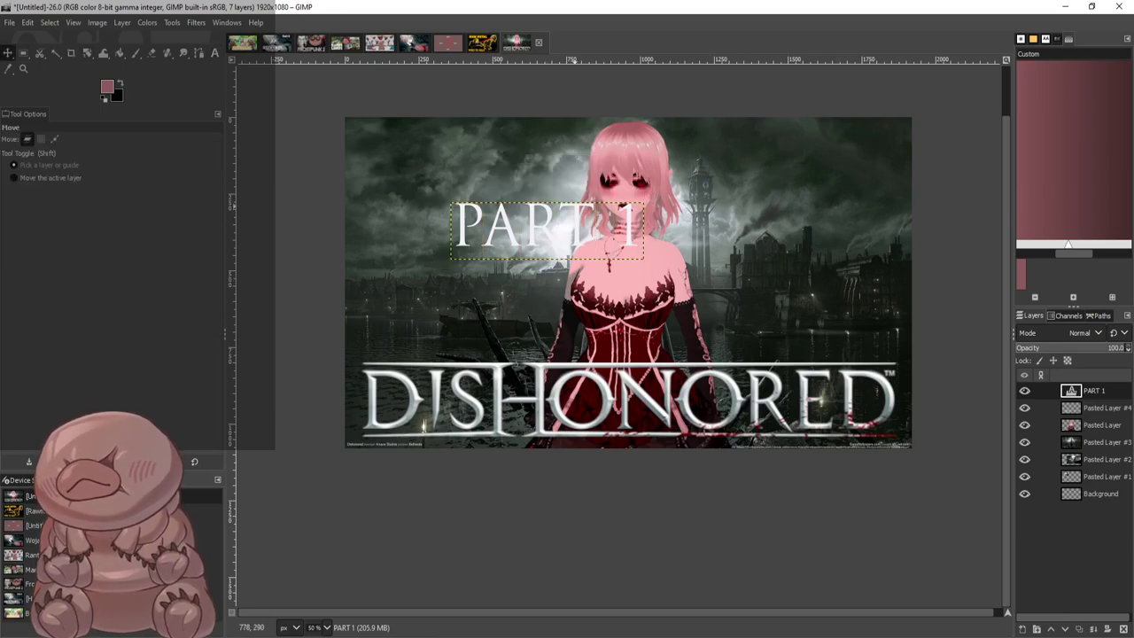
left_click_drag(576, 203, 841, 134)
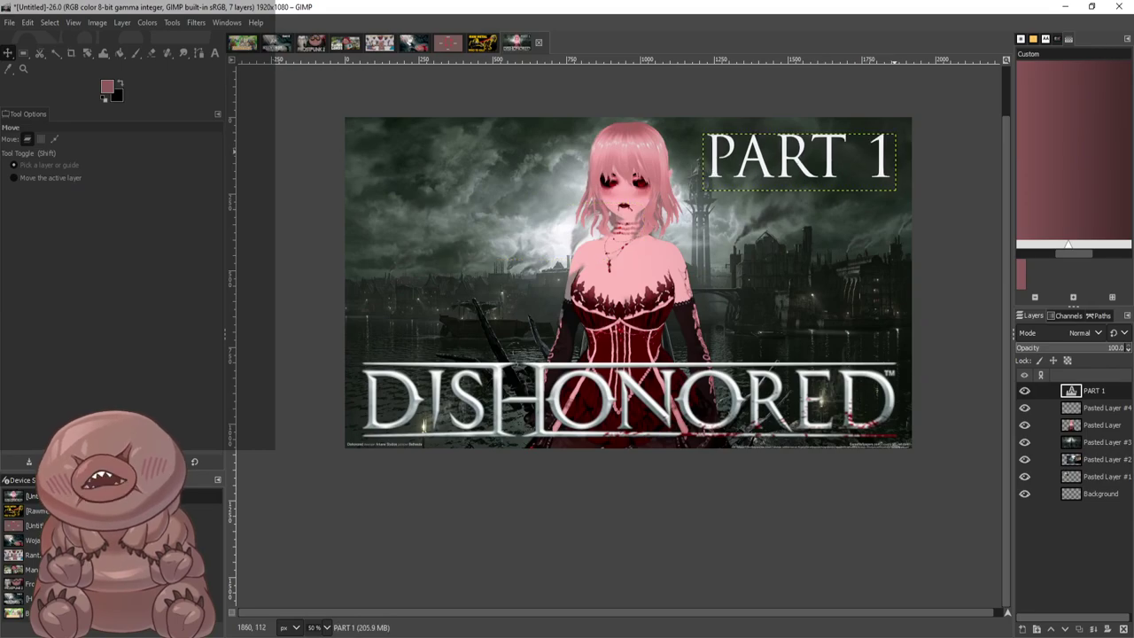
scroll(921, 185, "up", 1)
left_click_drag(870, 181, 800, 189)
key("ctrl+z")
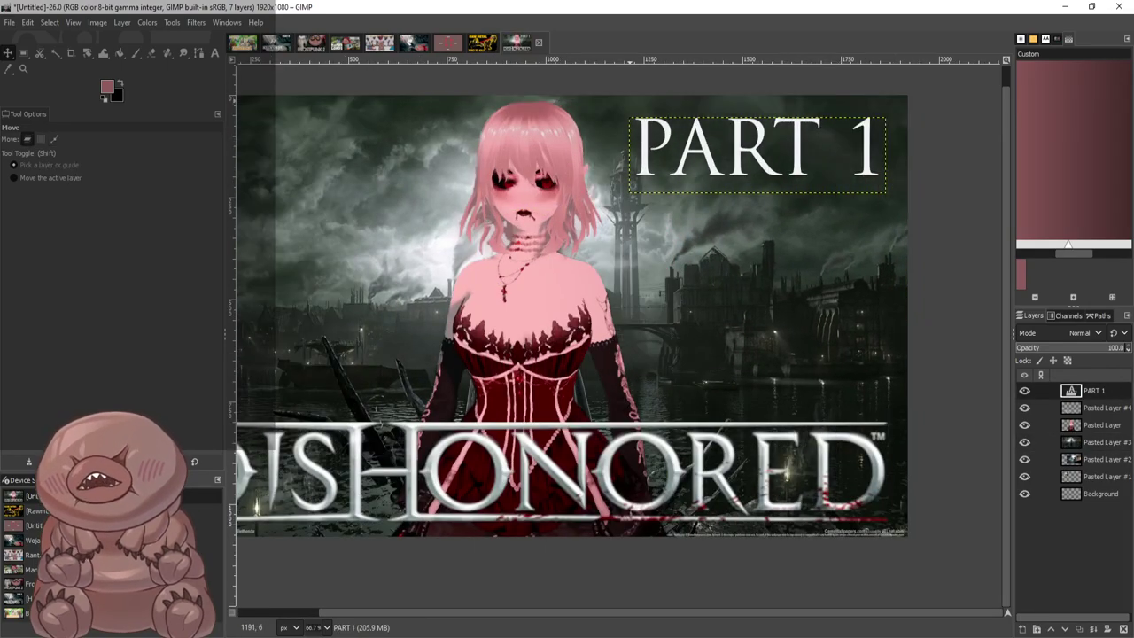
Try bold on the PART 1 text, remove the bold, and set the text size to 222 px
left_click(200, 53)
left_click(215, 53)
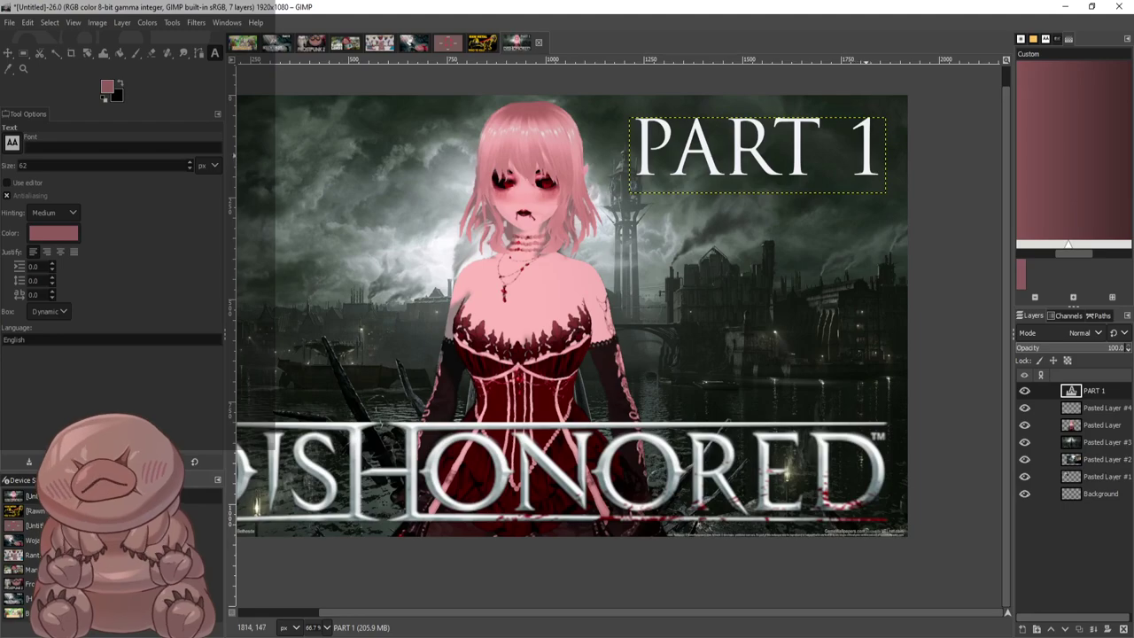
left_click(872, 153)
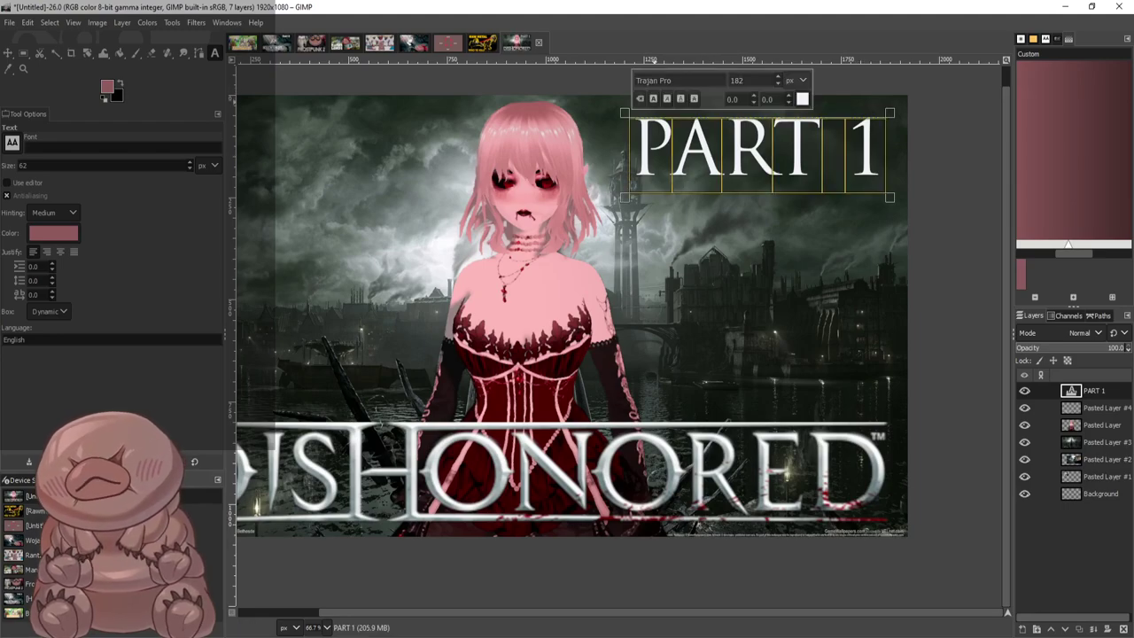
left_click(654, 100)
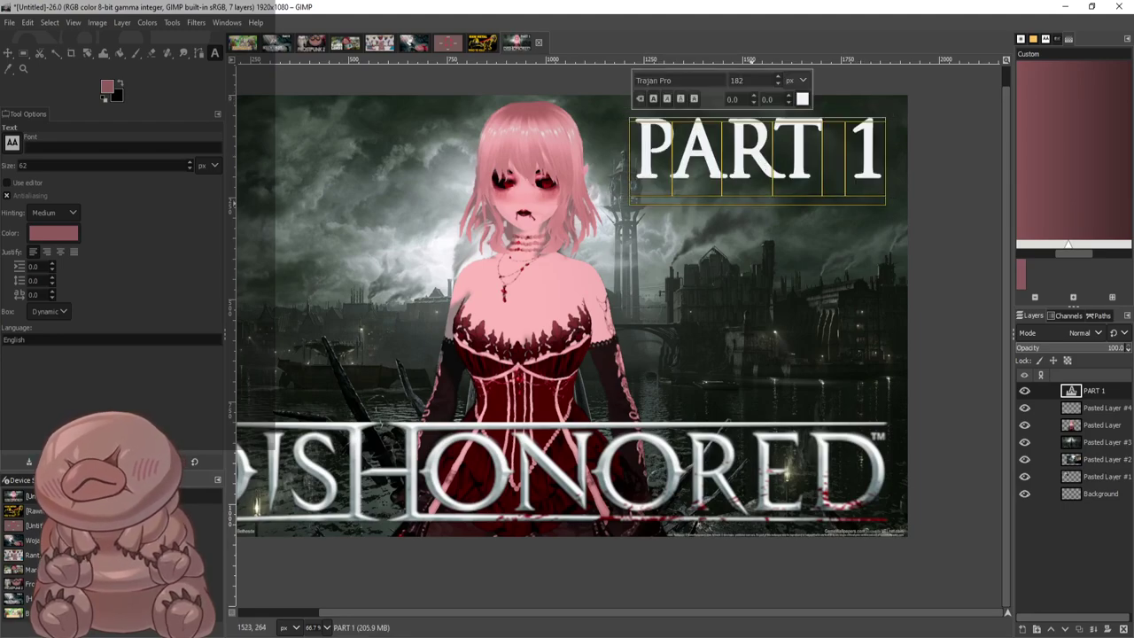
scroll(752, 201, "down", 1)
left_click(684, 119)
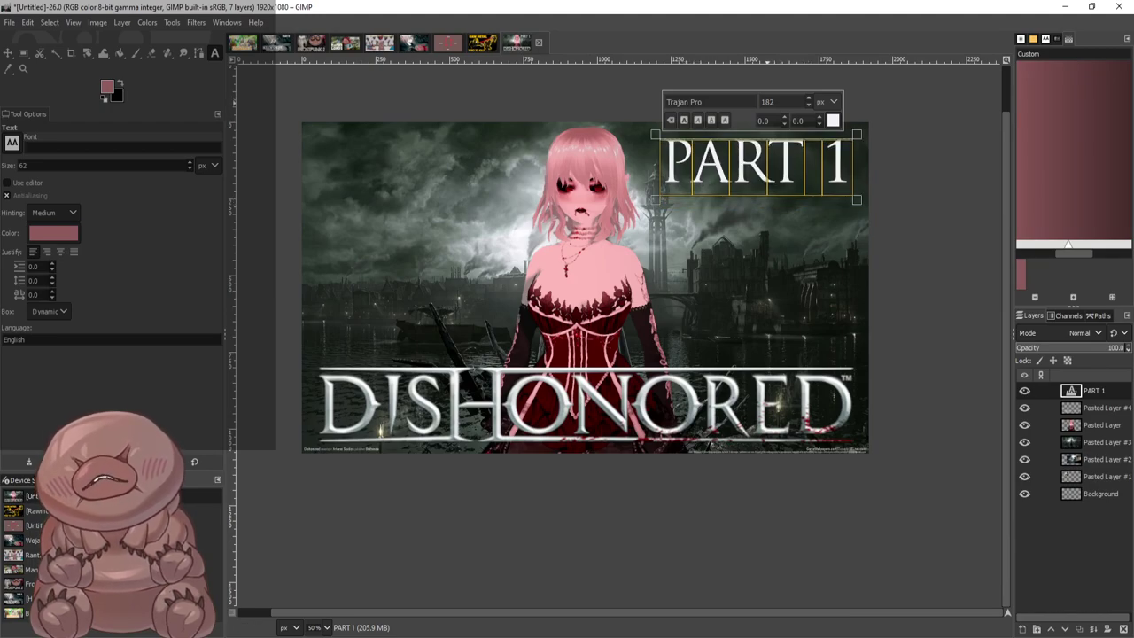
double_click(768, 101)
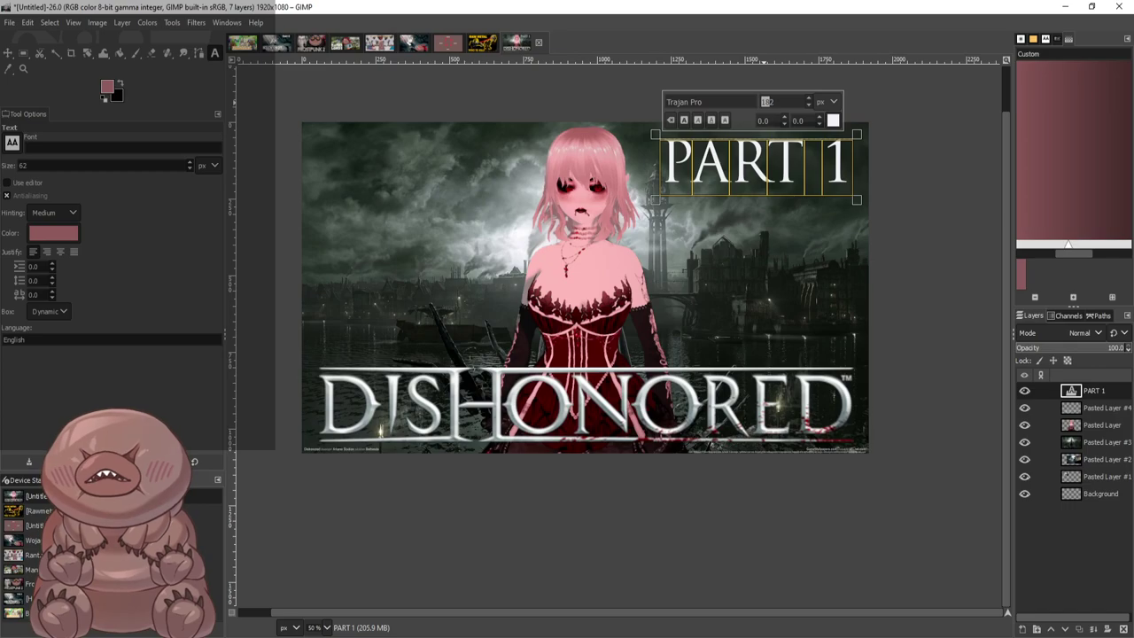
type("222")
key("Return")
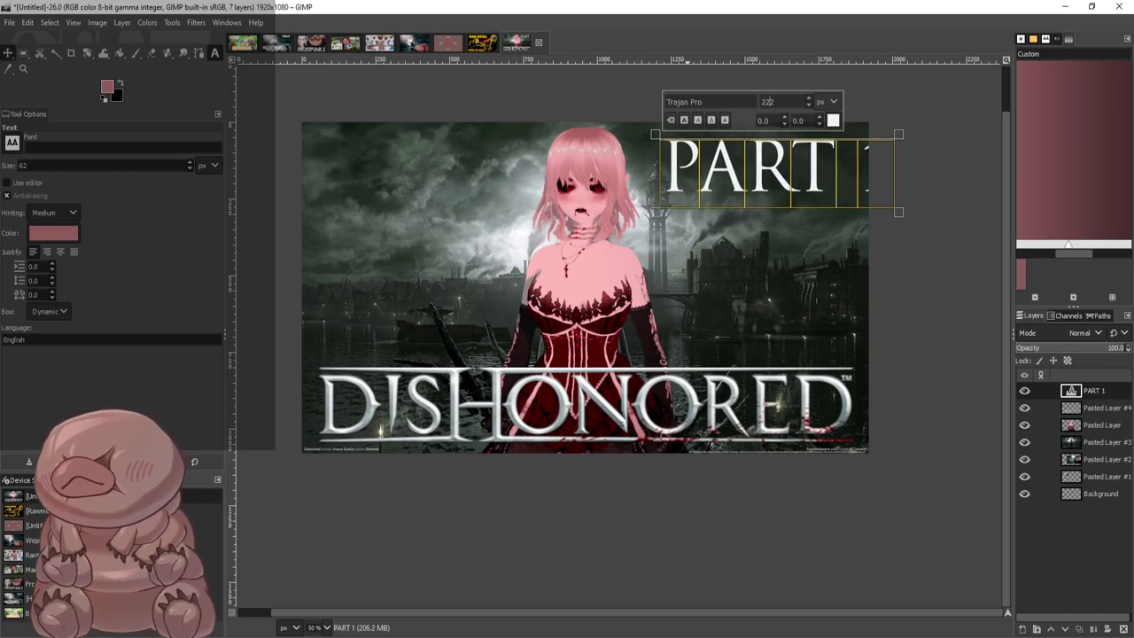
Move the text to the picture's upper left corner and extend its wording to PART 10
key("m")
left_click_drag(734, 159, 370, 149)
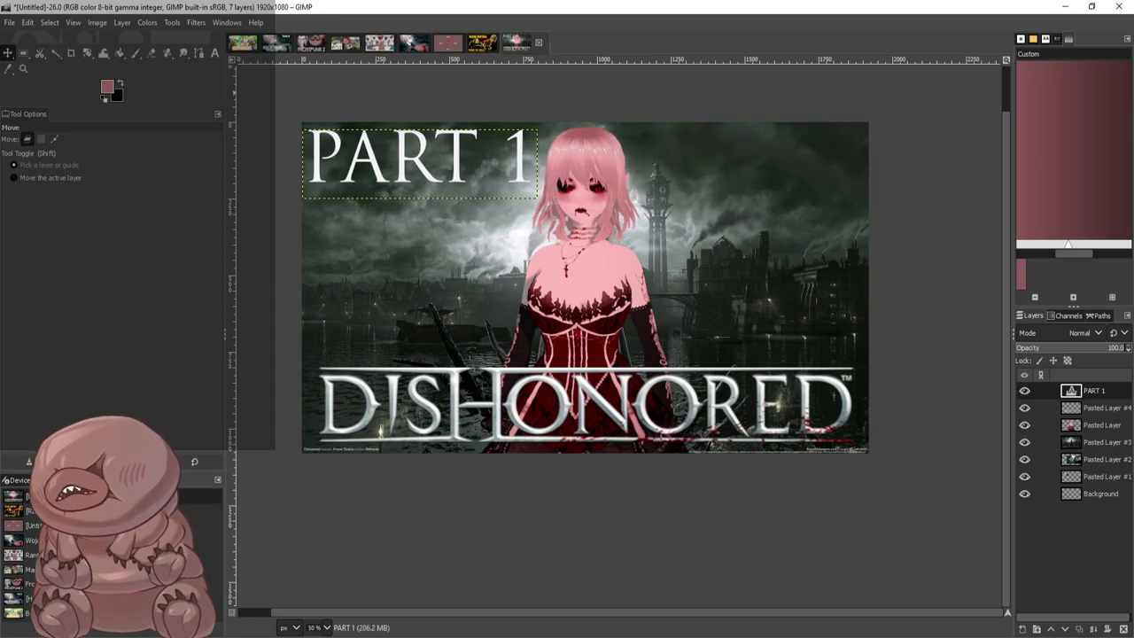
left_click(214, 53)
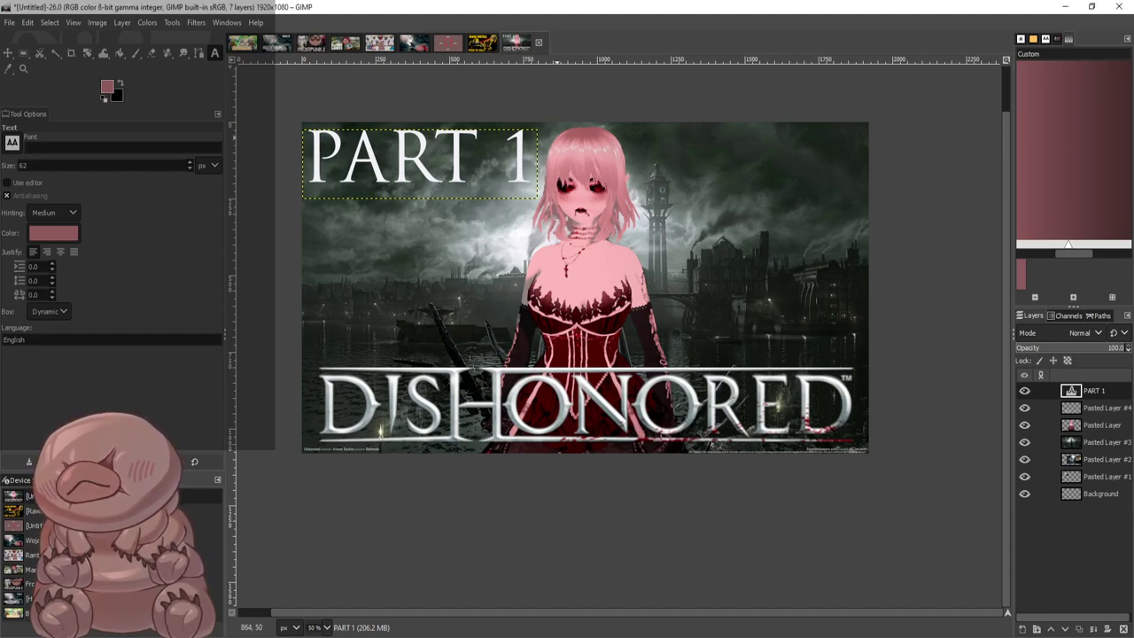
left_click(536, 160)
type("0")
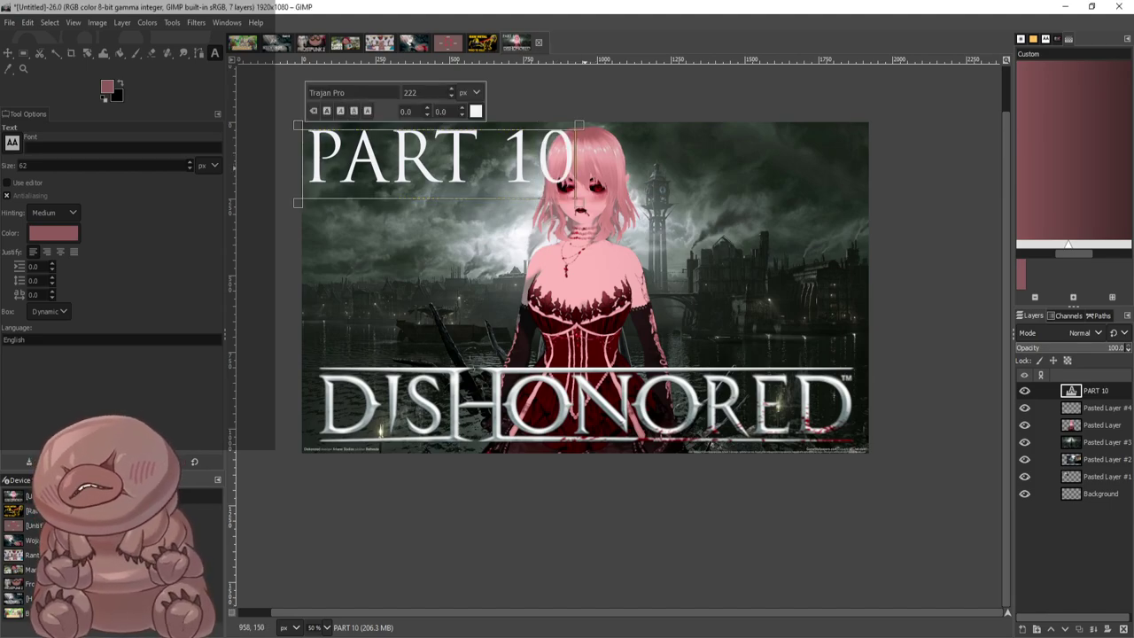
Set the PART 10 text size to 202 px and place it against the right edge of the picture's upper right corner
left_click(8, 53)
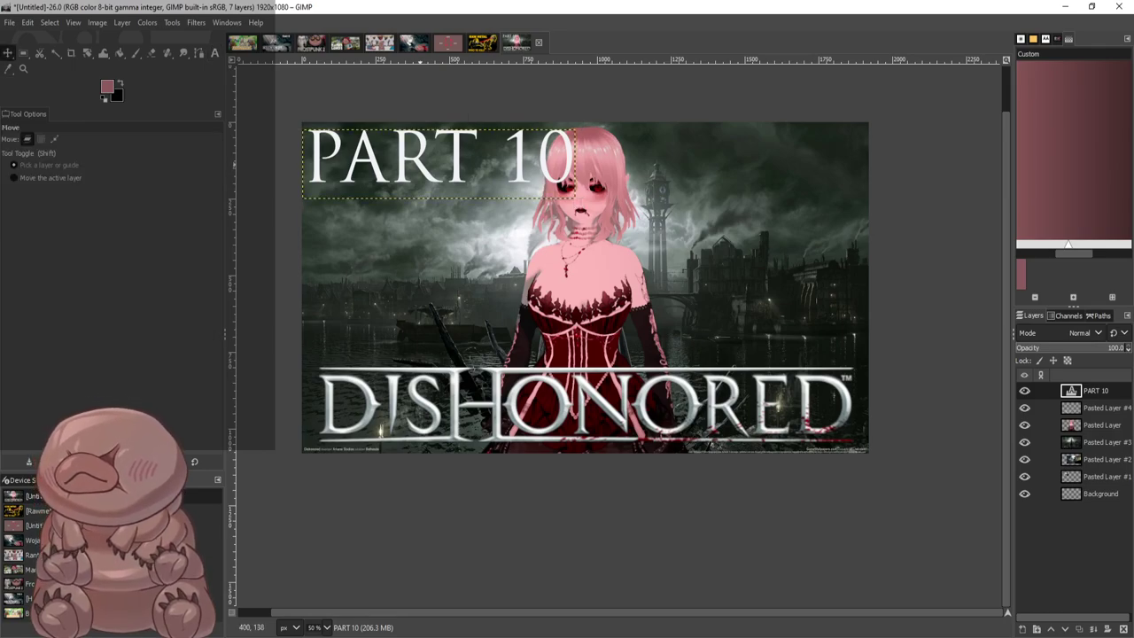
left_click_drag(420, 163, 718, 162)
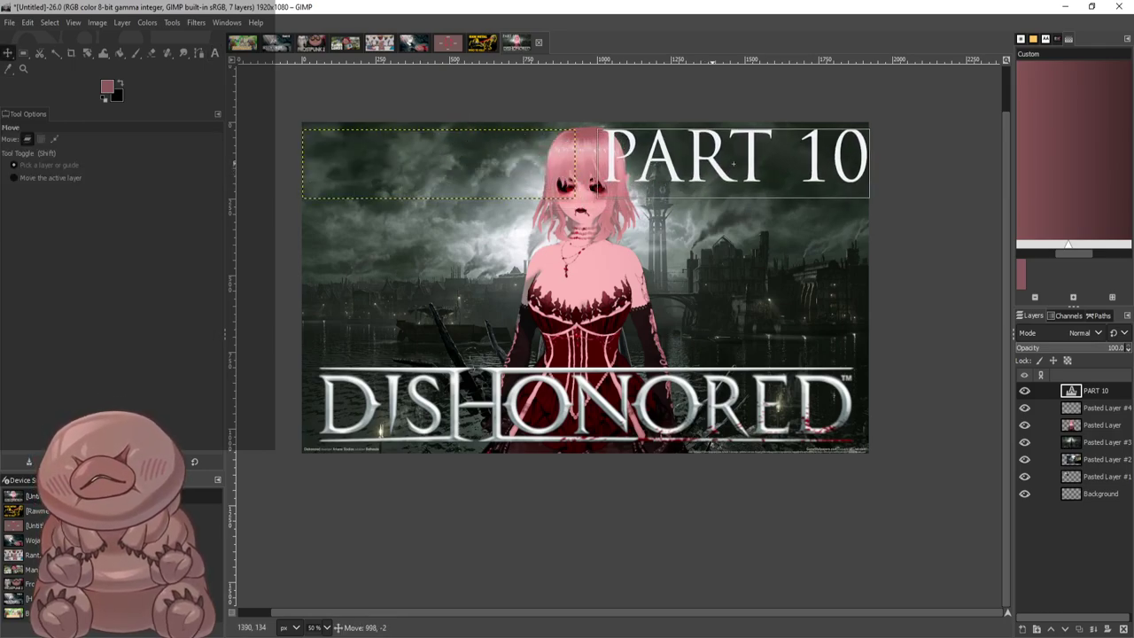
left_click(215, 53)
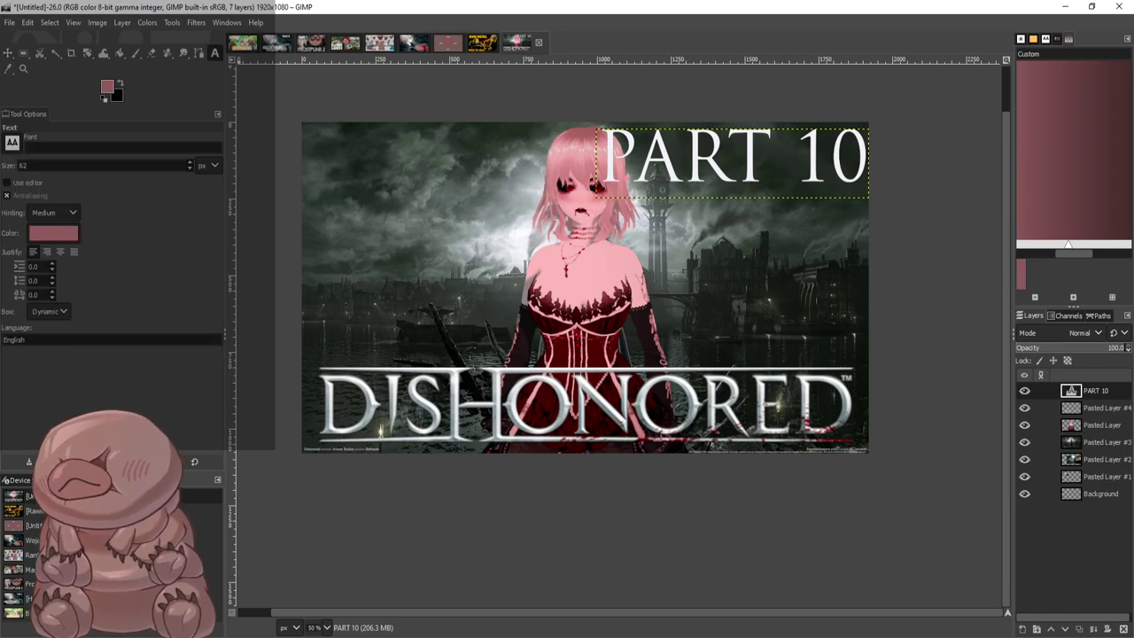
left_click_drag(868, 164, 613, 155)
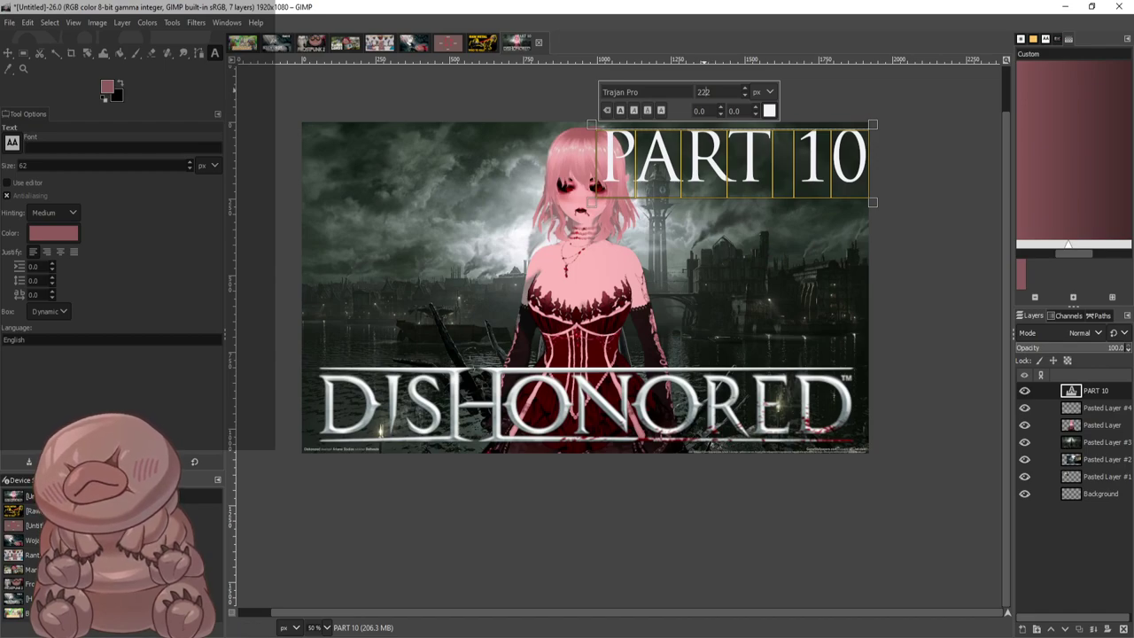
left_click_drag(707, 92, 702, 93)
type("0")
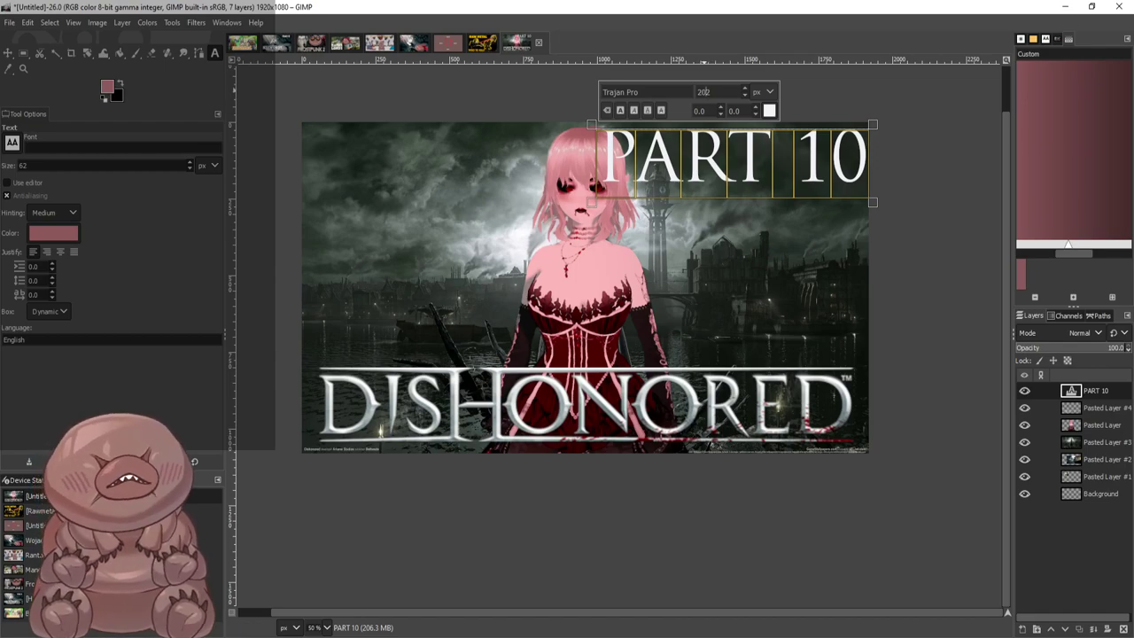
key("Return")
key("Escape")
key("m")
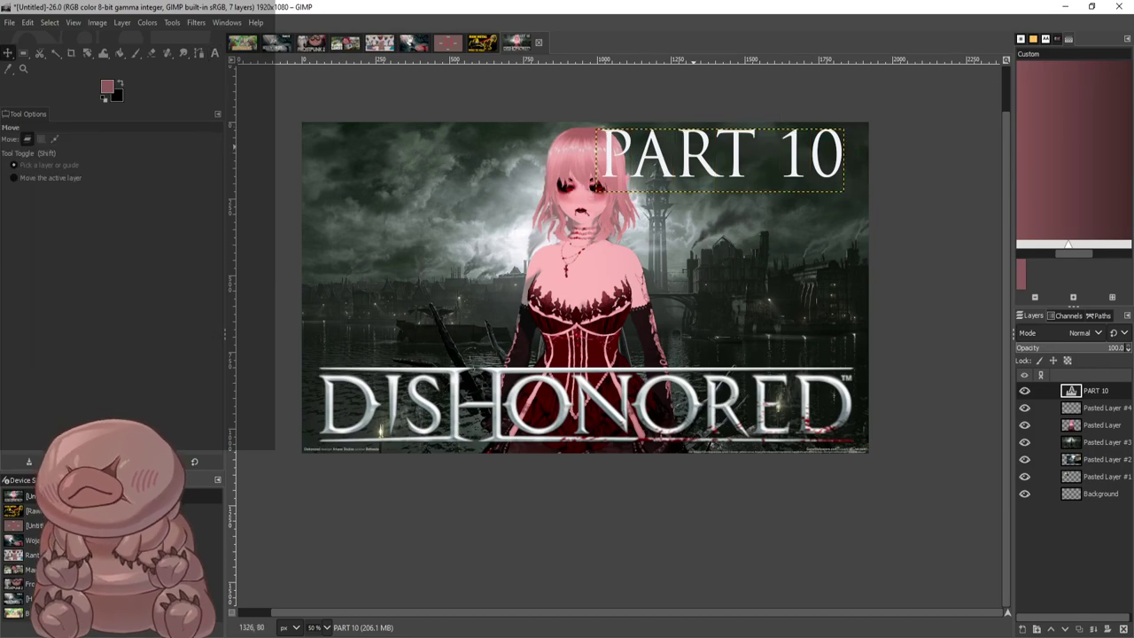
left_click_drag(702, 157, 746, 158)
Inspect the hair edges up close, activate the city background layer (Pasted Layer #3) with the Smudge tool, and check the whole composition
scroll(544, 265, "up", 1)
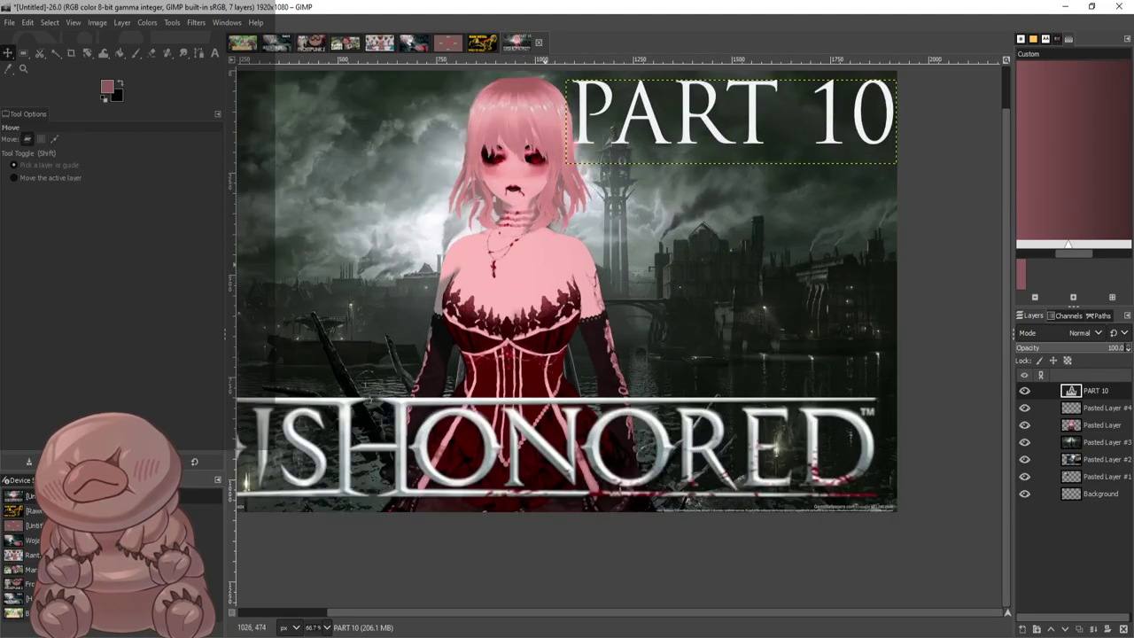
left_click_drag(521, 279, 515, 279)
scroll(656, 255, "up", 3)
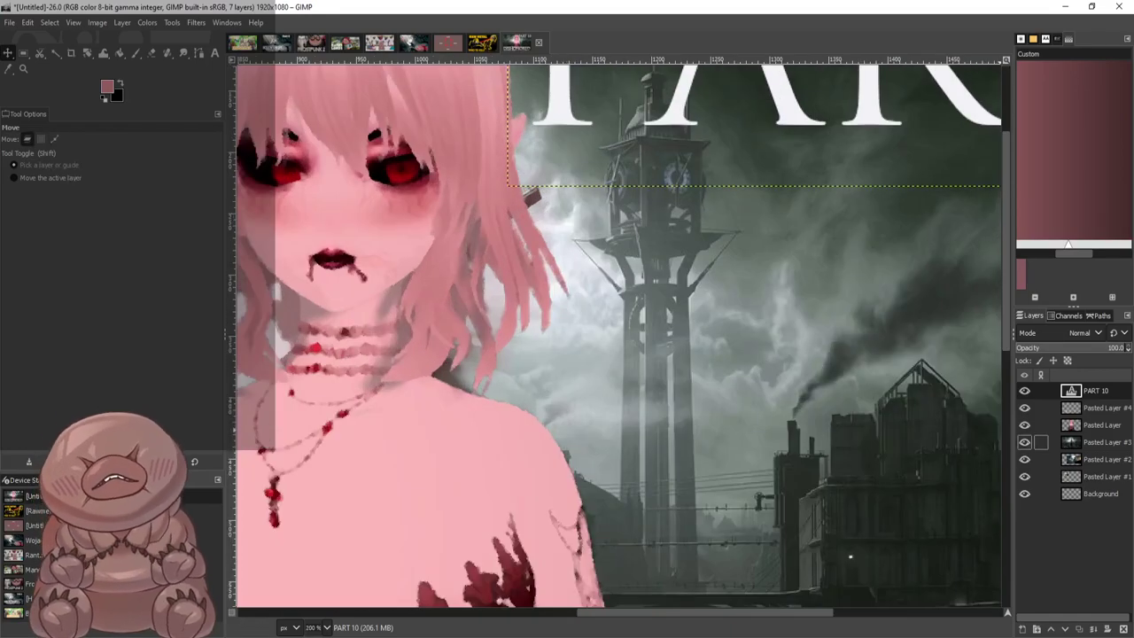
left_click(1072, 442)
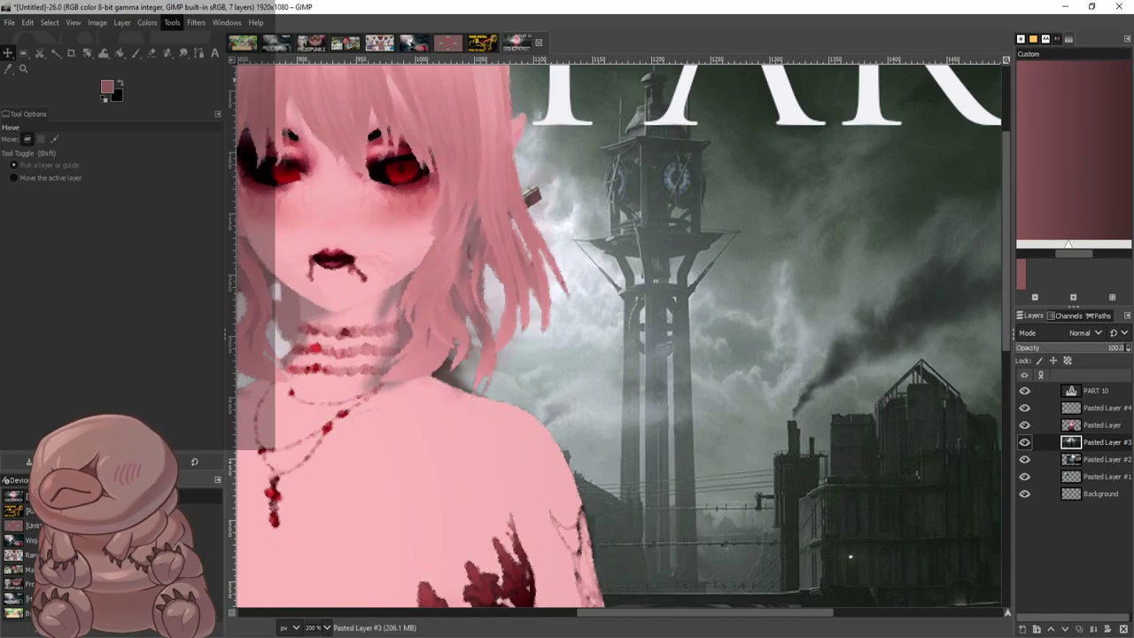
left_click(183, 52)
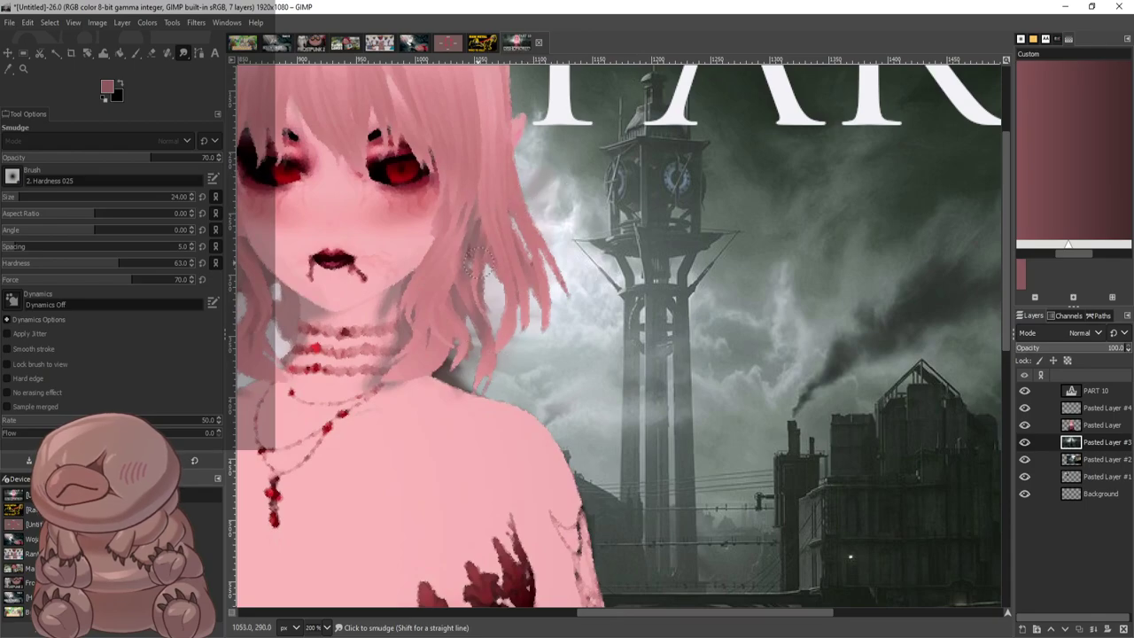
scroll(691, 326, "down", 2, "ctrl")
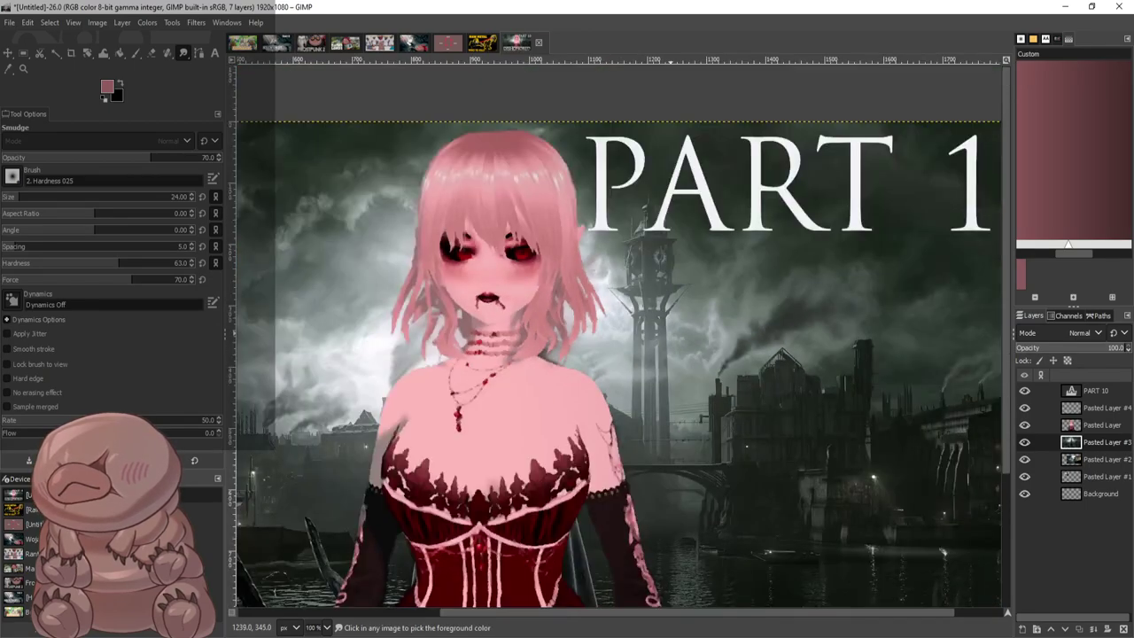
scroll(676, 324, "down", 1, "ctrl")
scroll(797, 328, "down", 2, "ctrl")
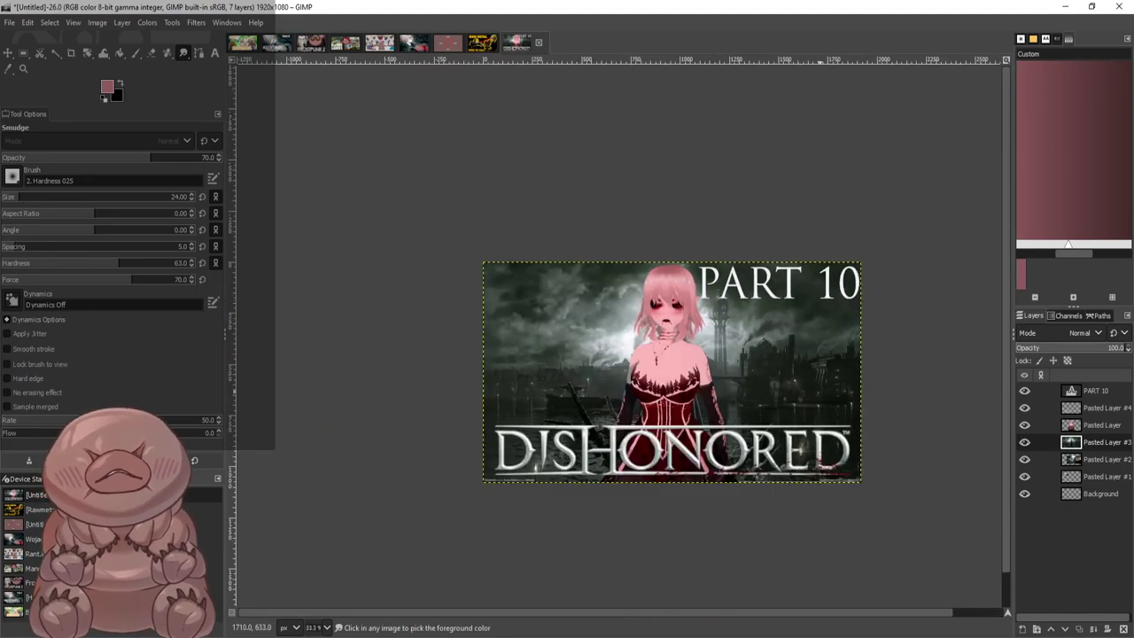
Nudge the PART 10 text a few pixels to the left in the picture's upper right corner
scroll(842, 378, "up", 2, "ctrl")
left_click(8, 53)
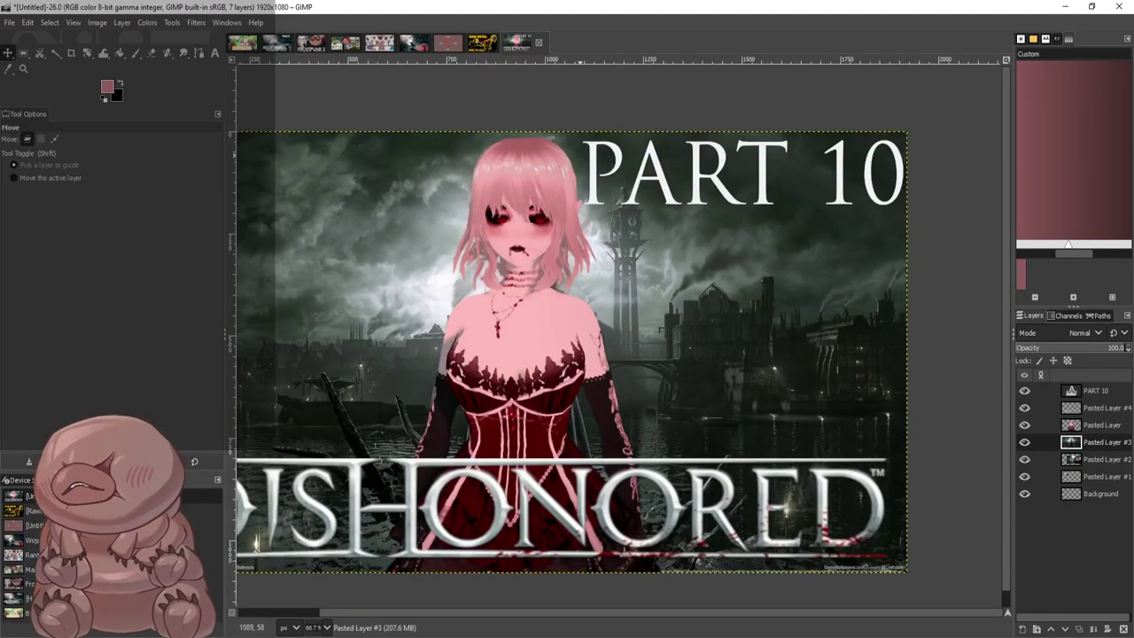
left_click_drag(704, 176, 739, 181)
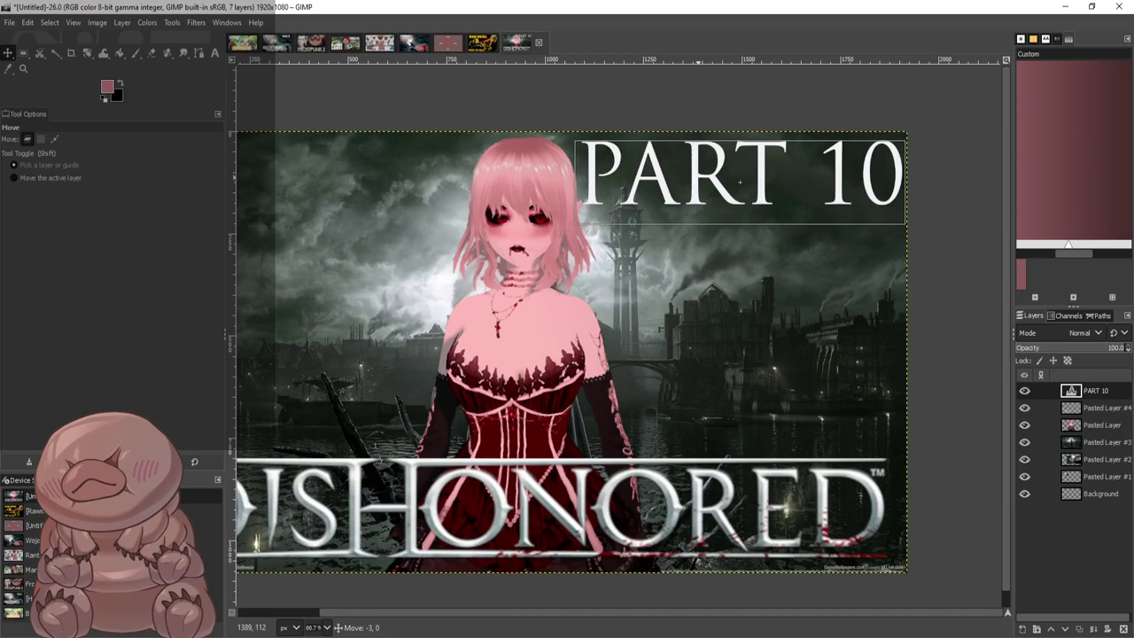
left_click(716, 306)
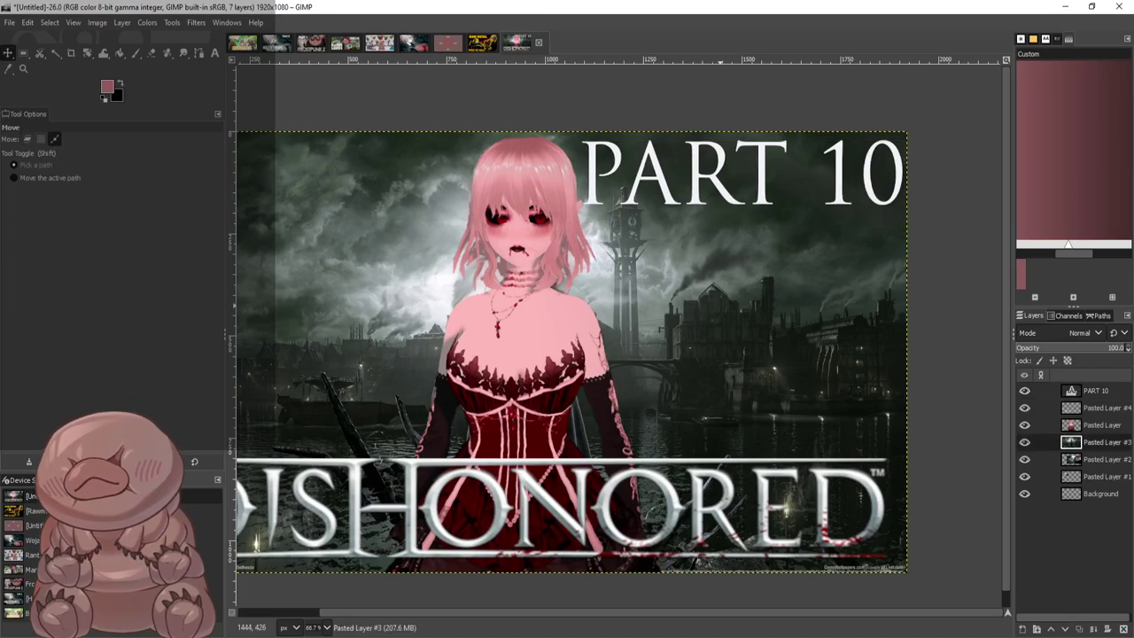
Duplicate the PART 10 text layer and set the copy slightly down and to the right, beneath the original
left_click(1083, 391)
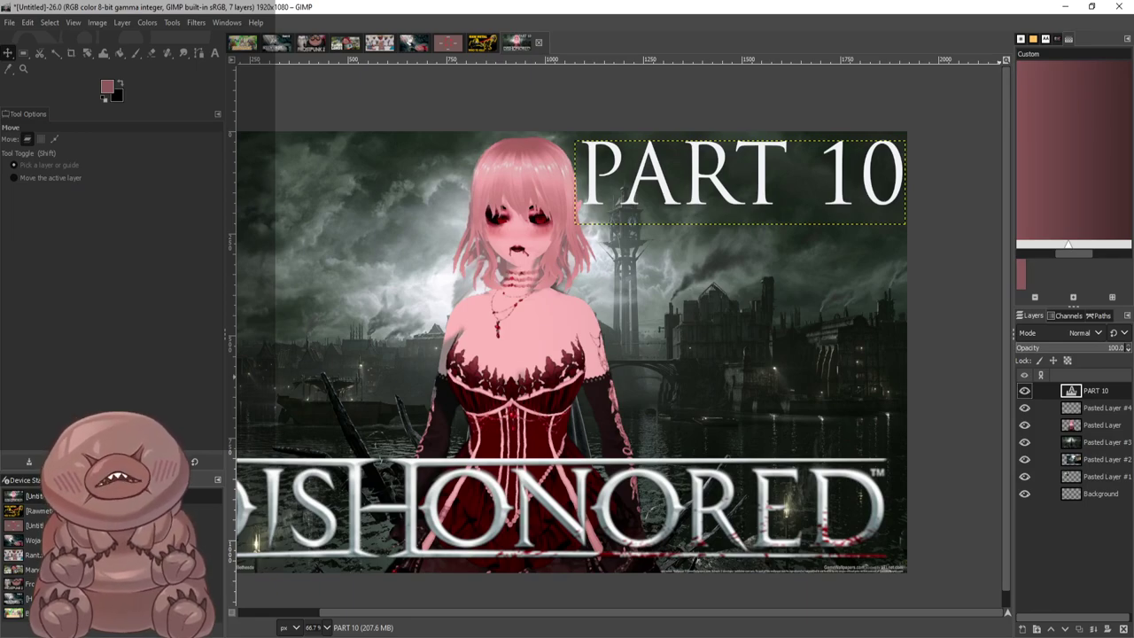
key("shift+ctrl+d")
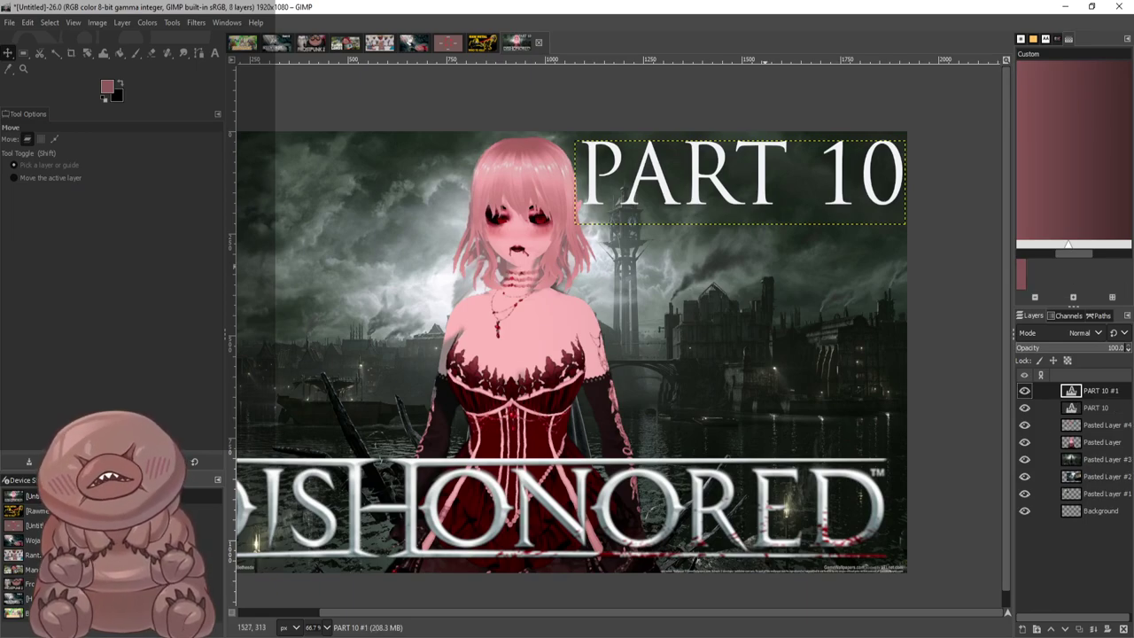
left_click_drag(717, 180, 723, 183)
left_click_drag(1099, 390, 1098, 413)
Recolor the original PART 10 text to a dark shade and move its layer below the white PART 10 #1 copy
left_click(215, 53)
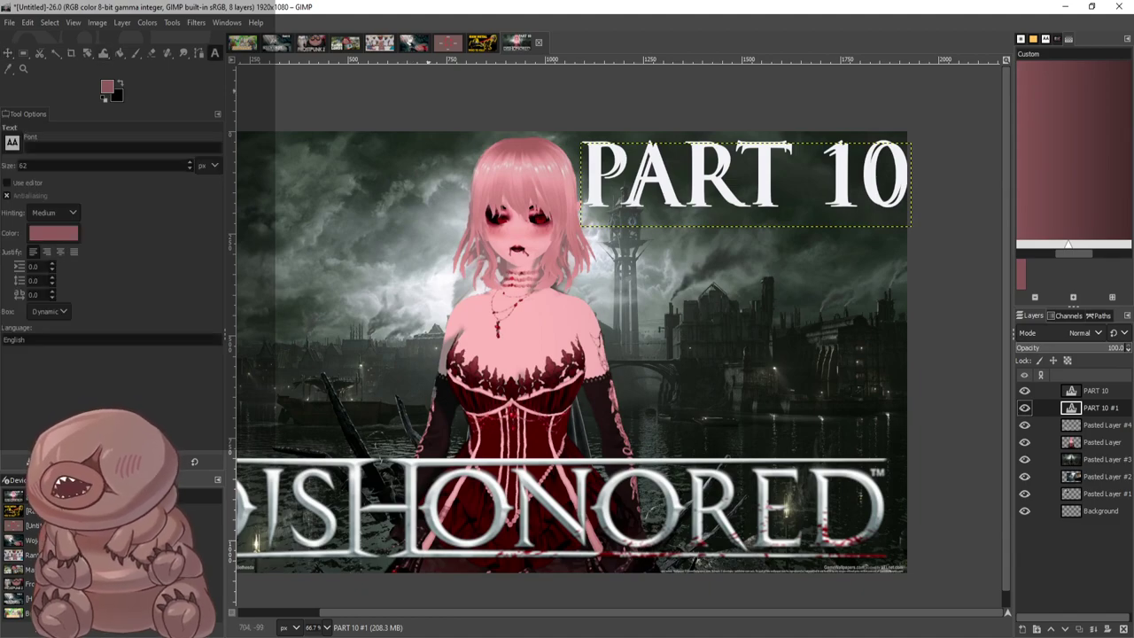
left_click(904, 192)
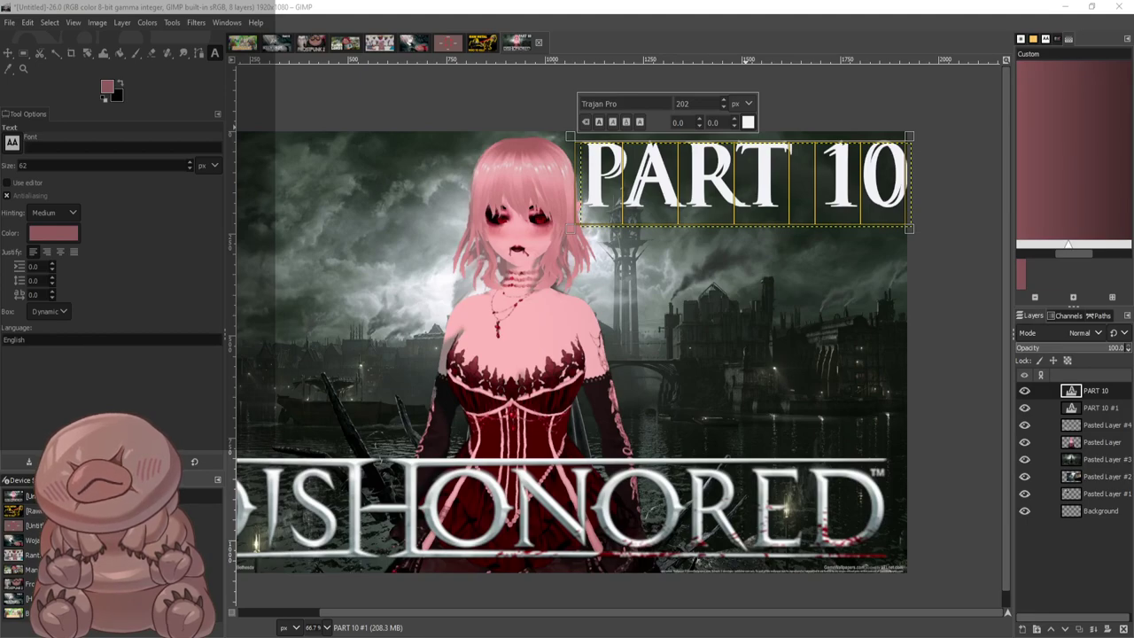
key("Return")
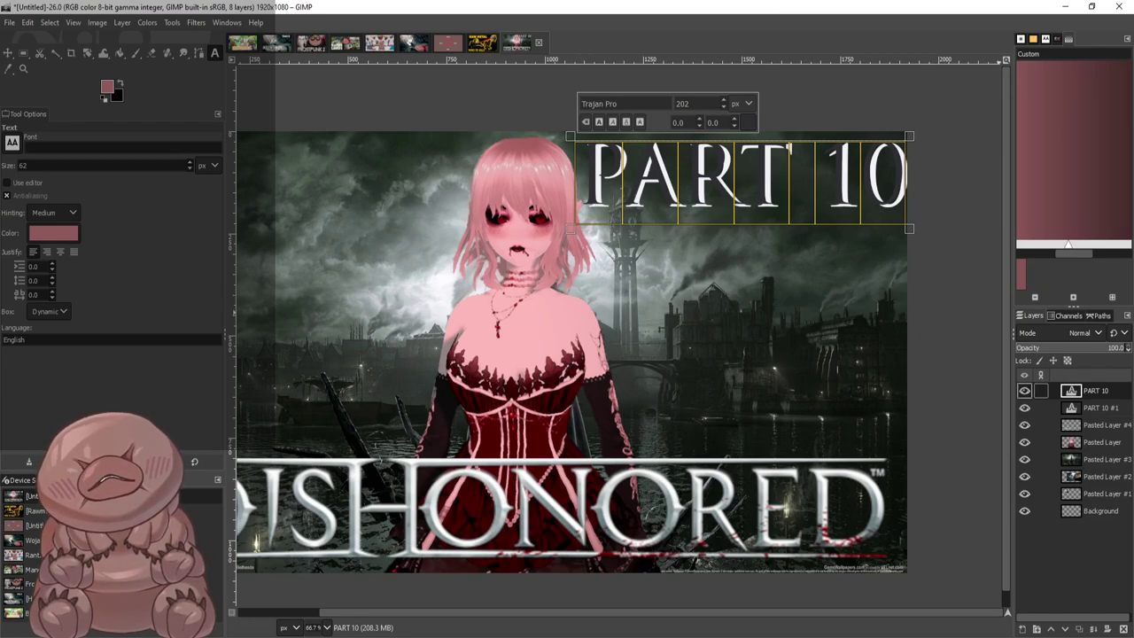
left_click_drag(1097, 391, 1096, 414)
left_click_drag(862, 164, 824, 164)
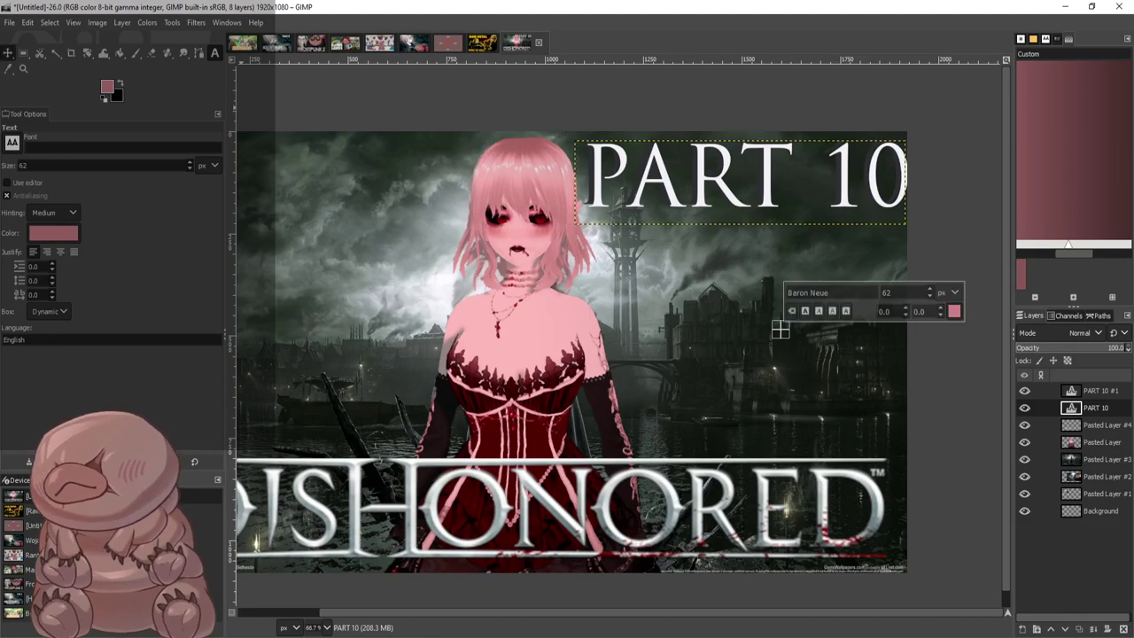
Shift the white PART 10 copy up and left, and the dark text slightly down and right, to form a drop shadow
left_click(8, 53)
left_click_drag(746, 184, 763, 161)
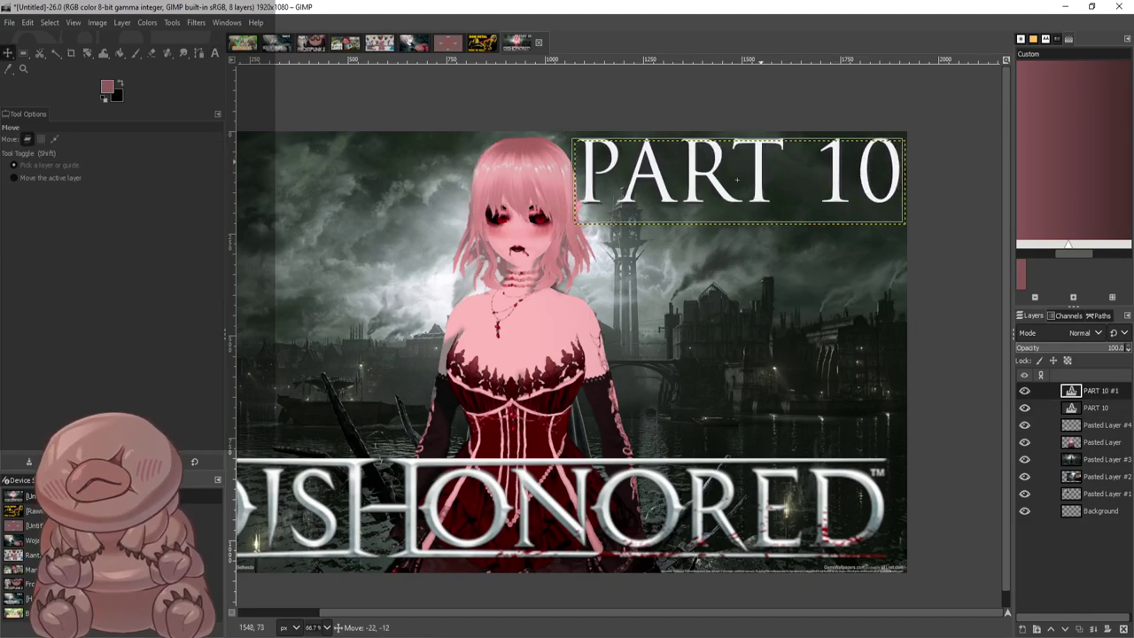
left_click_drag(895, 192, 895, 192)
left_click_drag(741, 183, 741, 182)
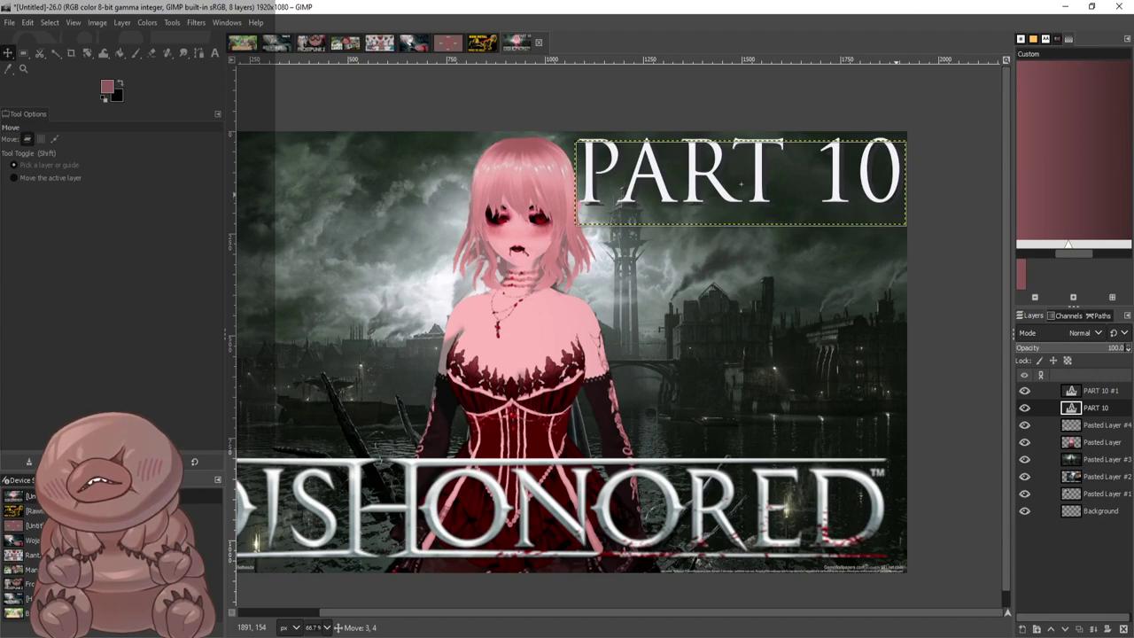
Set the color of the PART 10 shadow text to black
key("t")
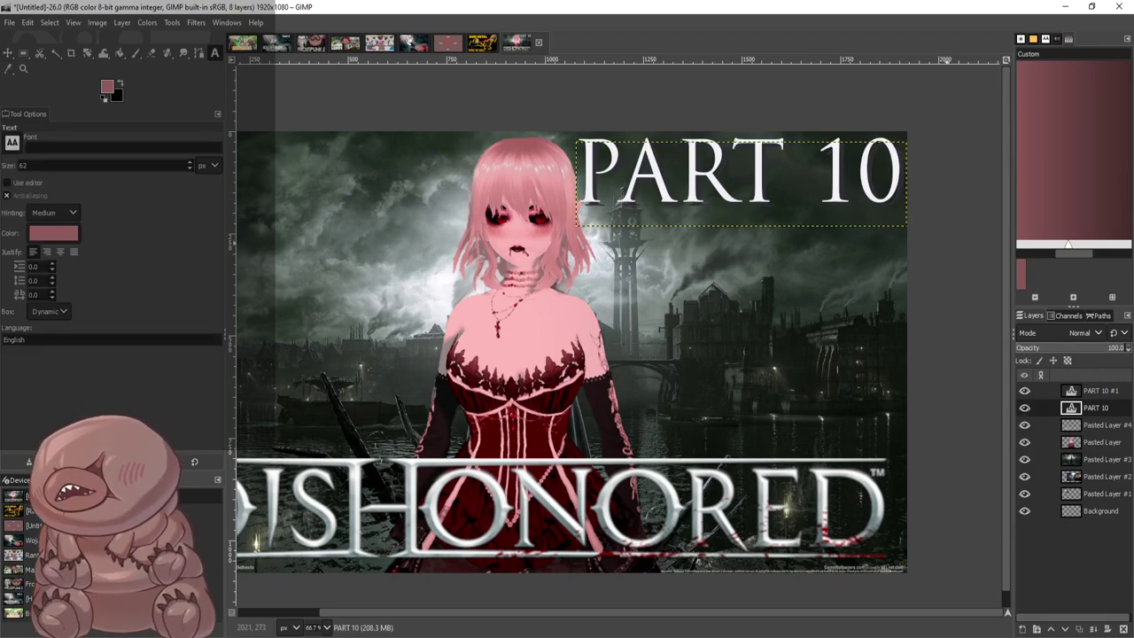
left_click_drag(898, 188, 587, 186)
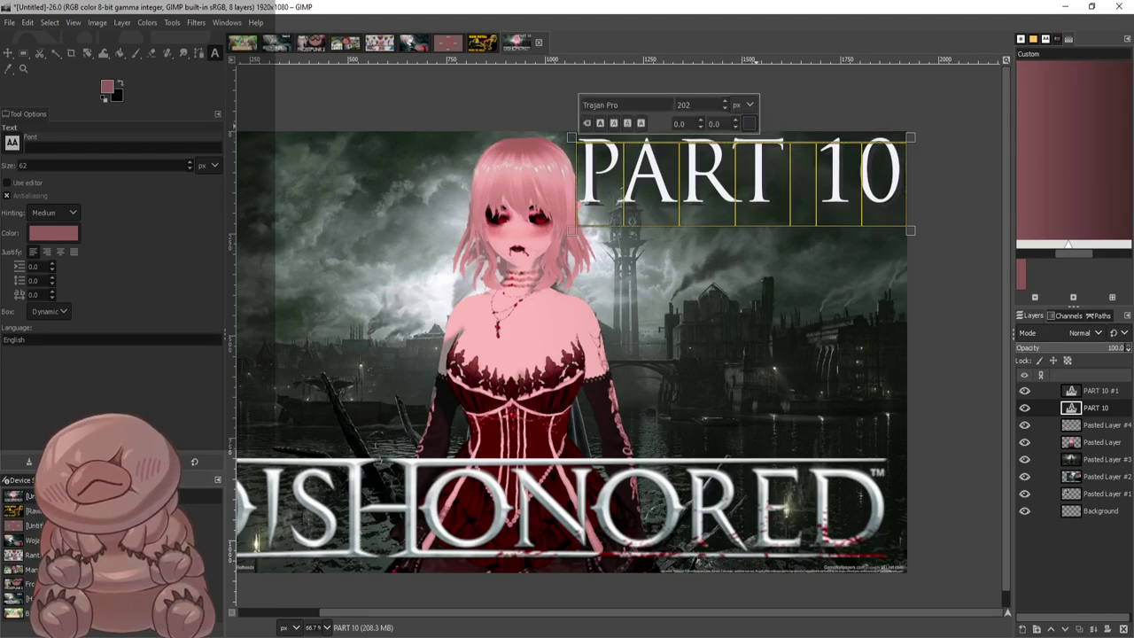
left_click(751, 124)
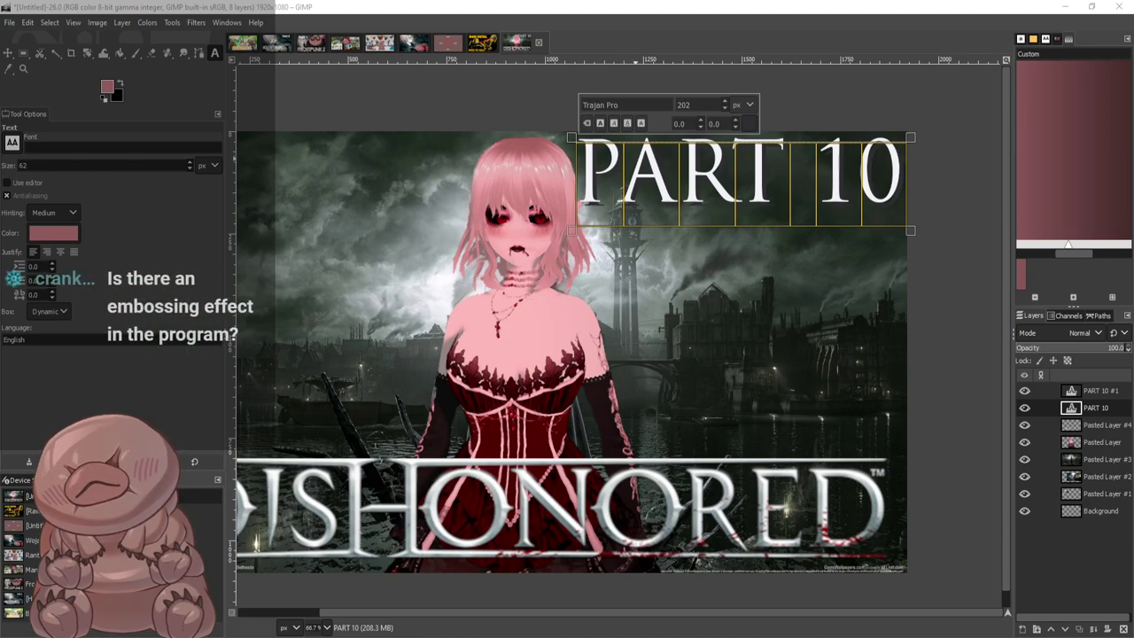
left_click(918, 260)
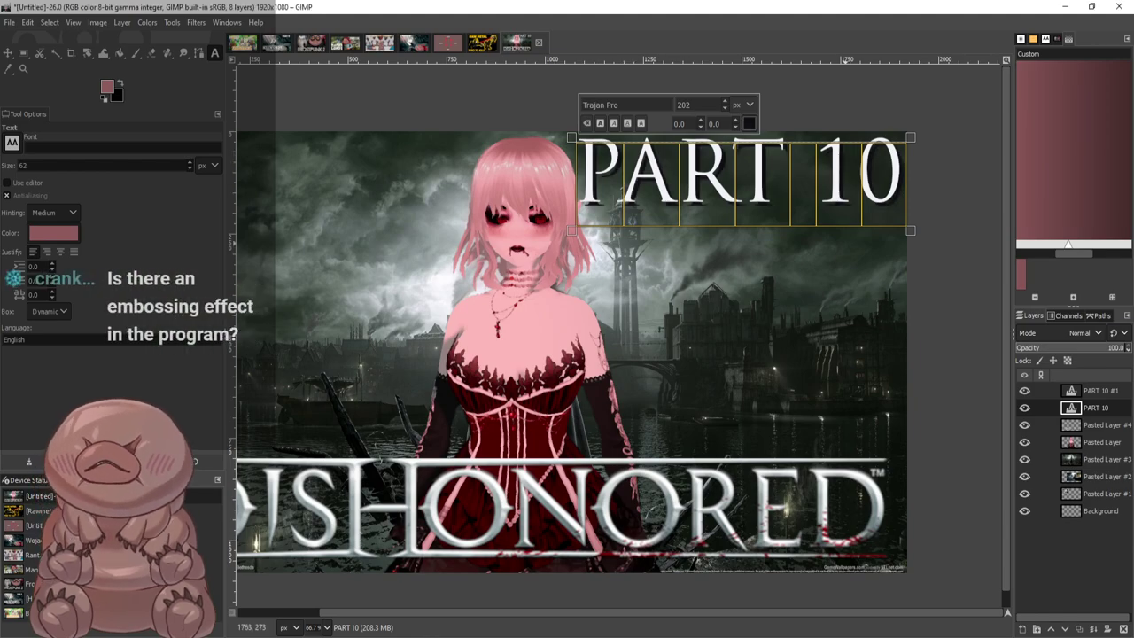
Examine the PART 10 drop shadow up close and against the whole composition, with the Background layer active
scroll(862, 260, "down", 1)
scroll(861, 260, "up", 1)
key("r")
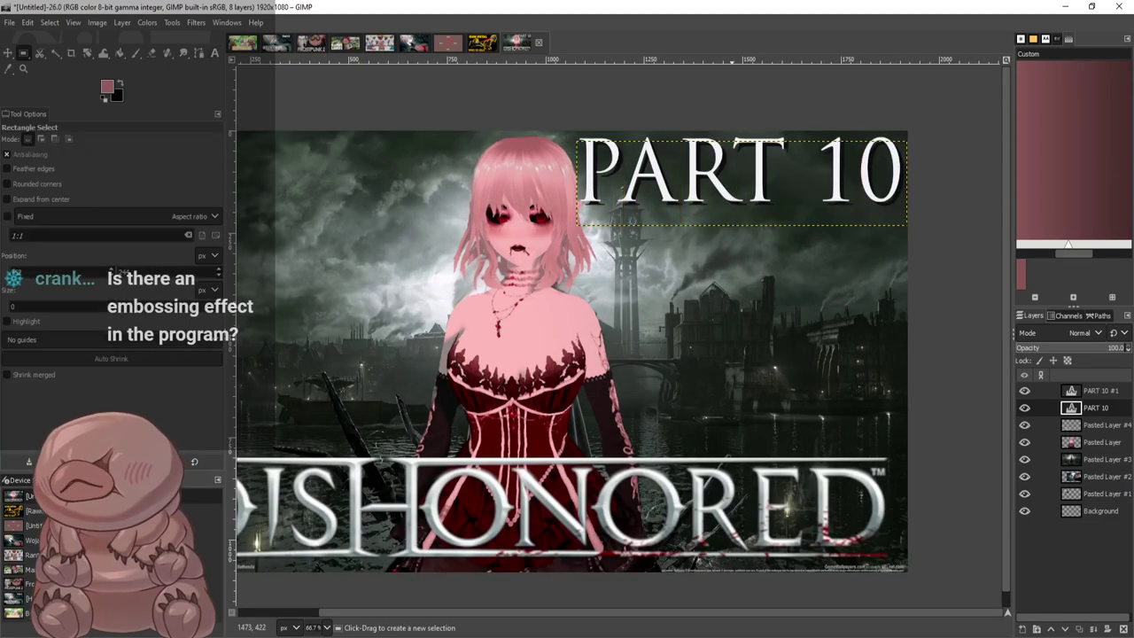
left_click(1076, 511)
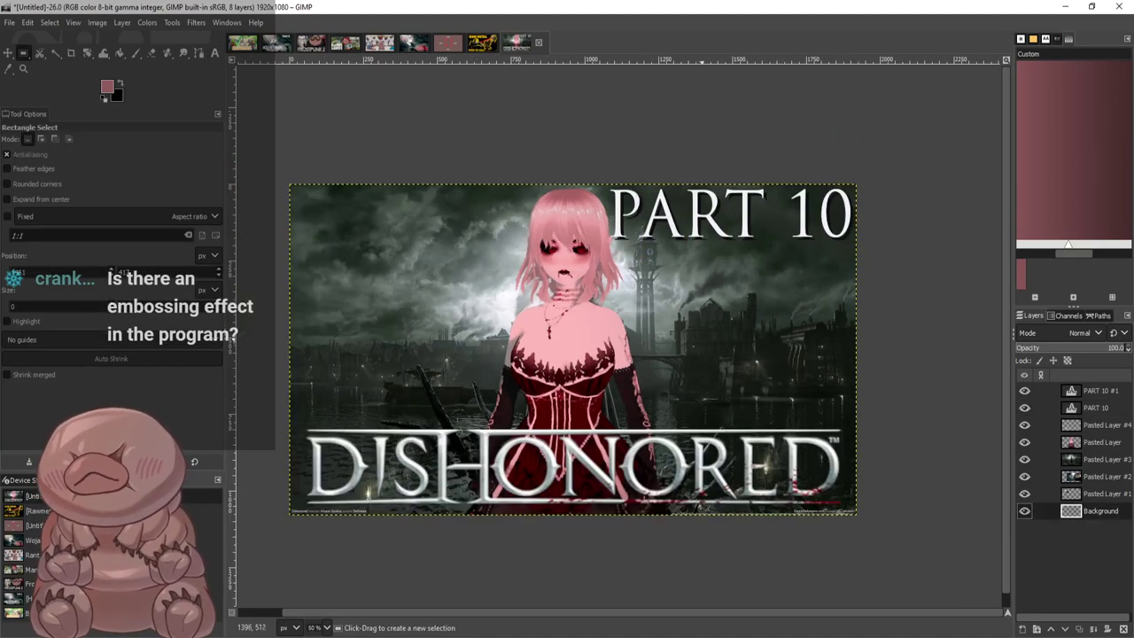
key("minus")
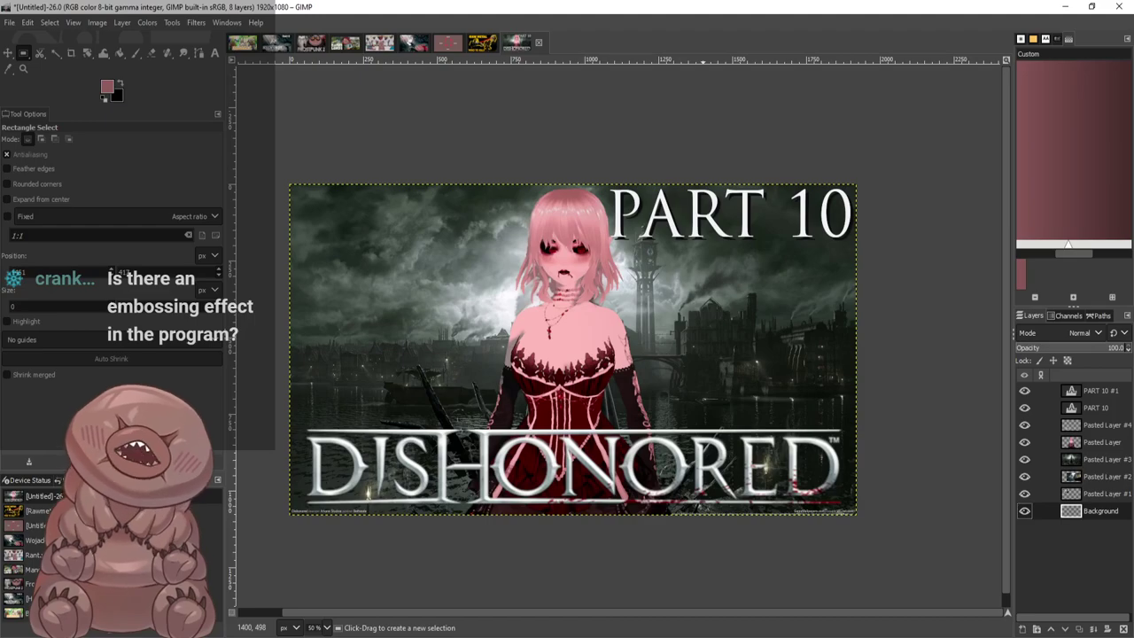
scroll(750, 226, "up", 2)
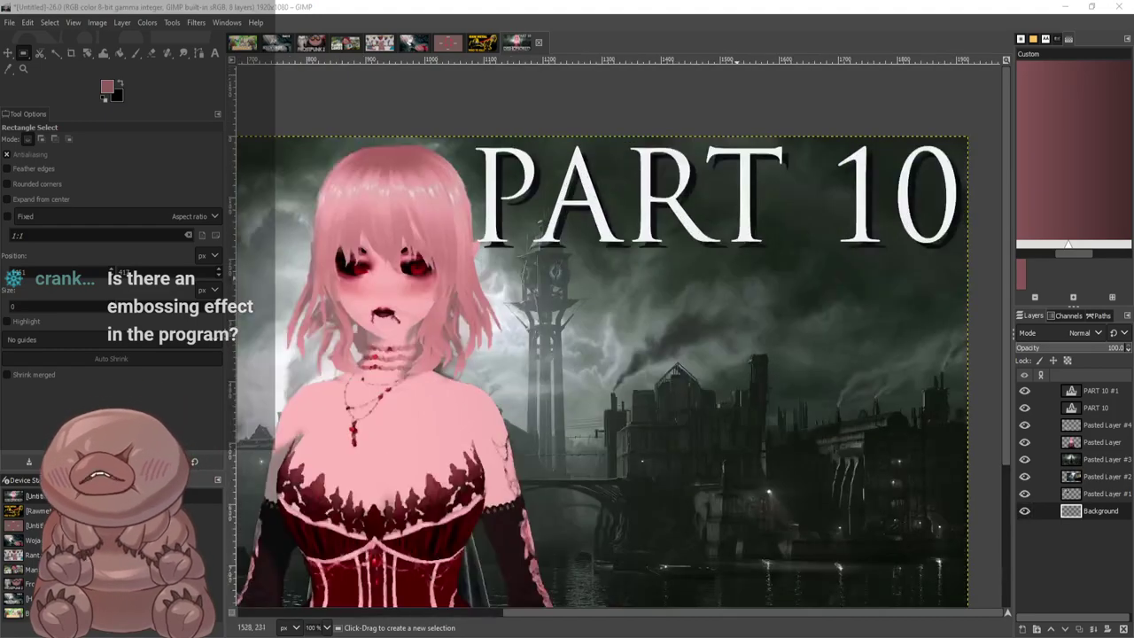
scroll(750, 226, "down", 1)
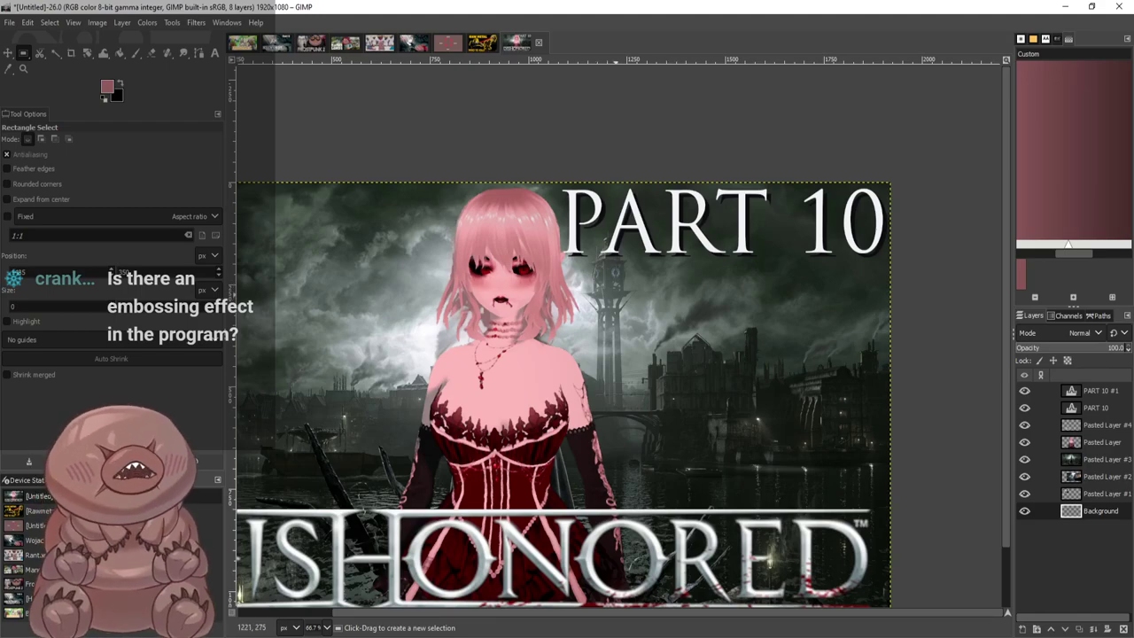
scroll(739, 289, "up", 1)
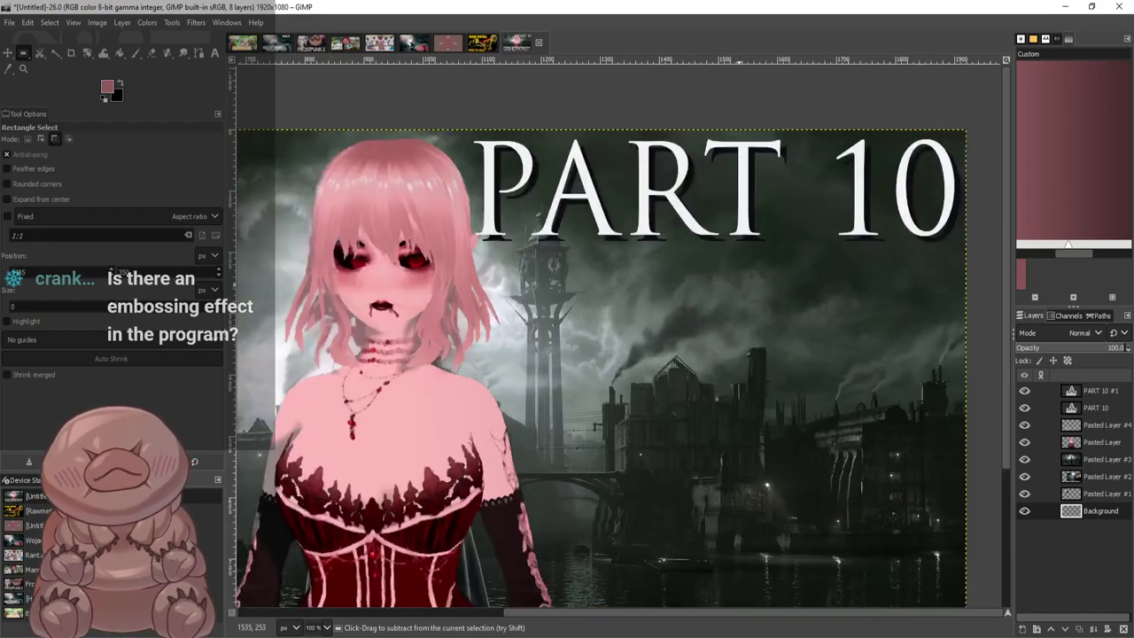
scroll(739, 288, "down", 1)
key("m")
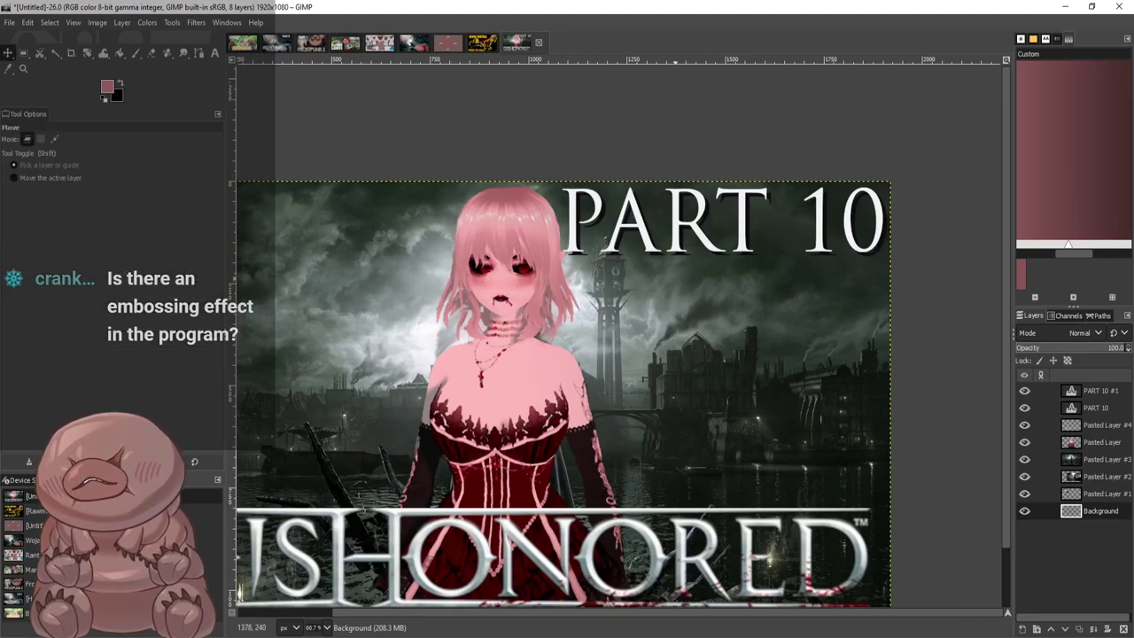
left_click(721, 229)
left_click_drag(720, 228, 742, 217)
left_click_drag(612, 207, 610, 206)
left_click(610, 208)
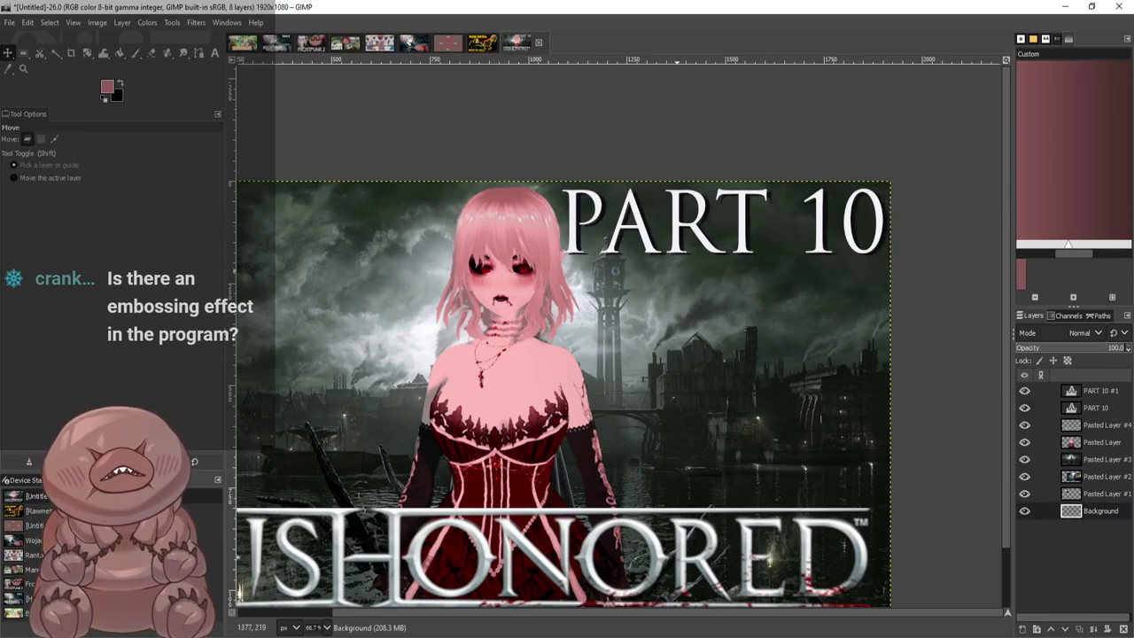
left_click(609, 204)
left_click(608, 205)
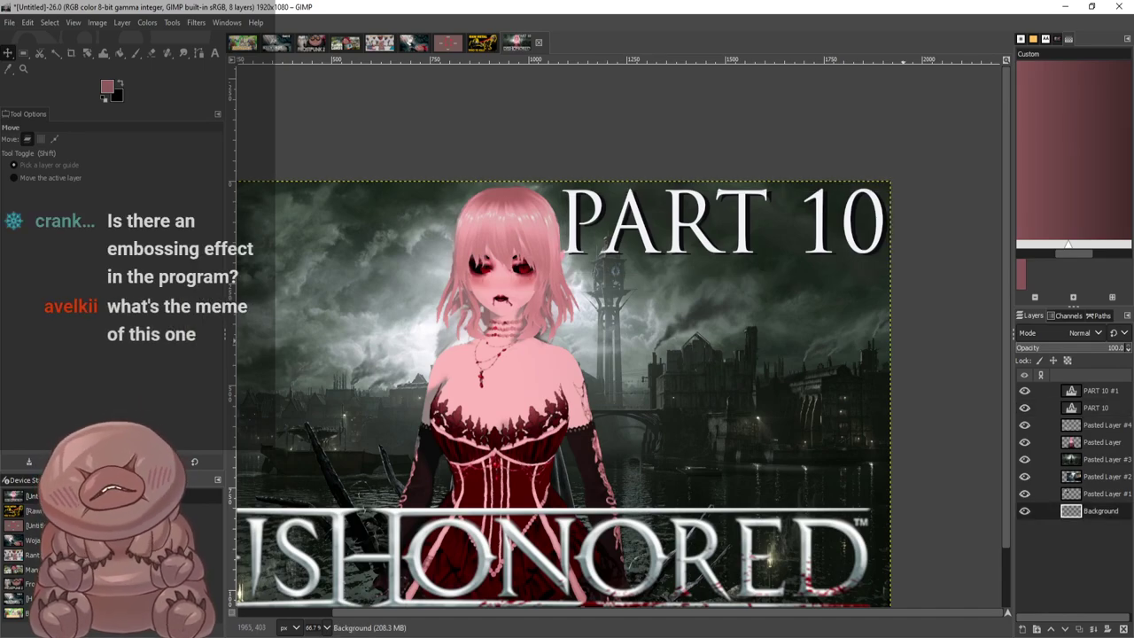
Shorten the wording of both the white text and its black shadow text to PART 1
left_click(1096, 408)
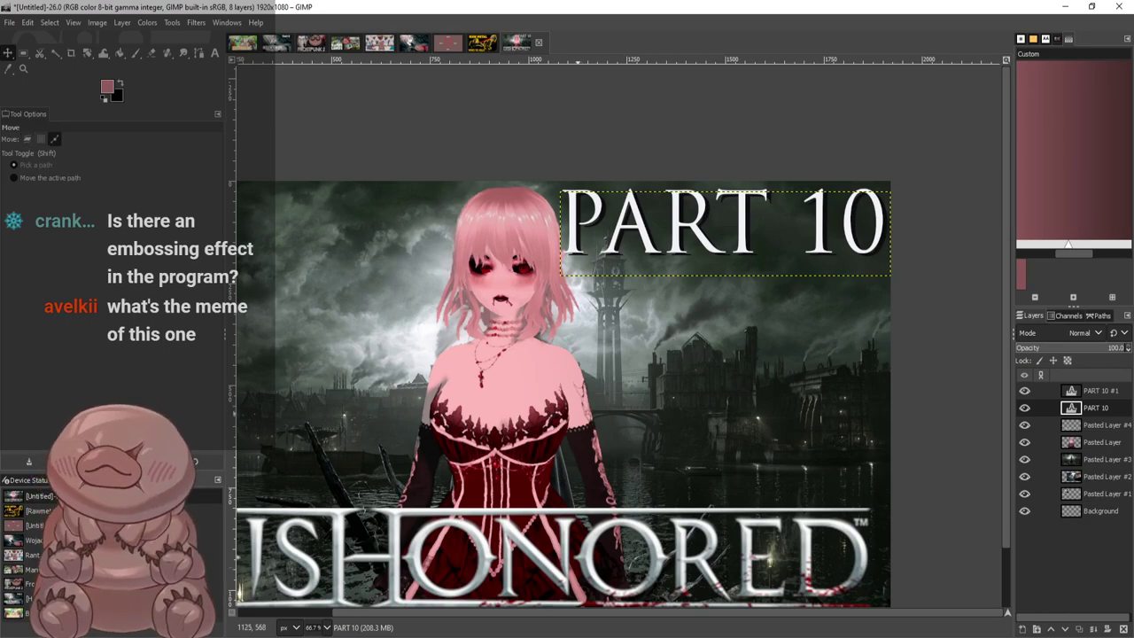
key("minus")
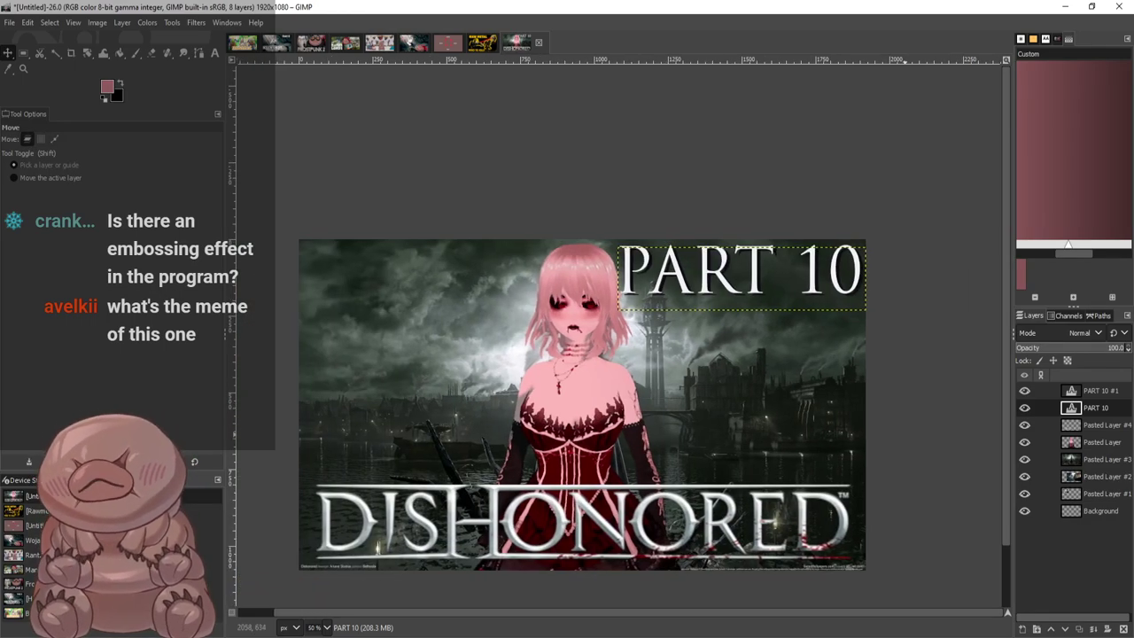
key("plus")
left_click(27, 139)
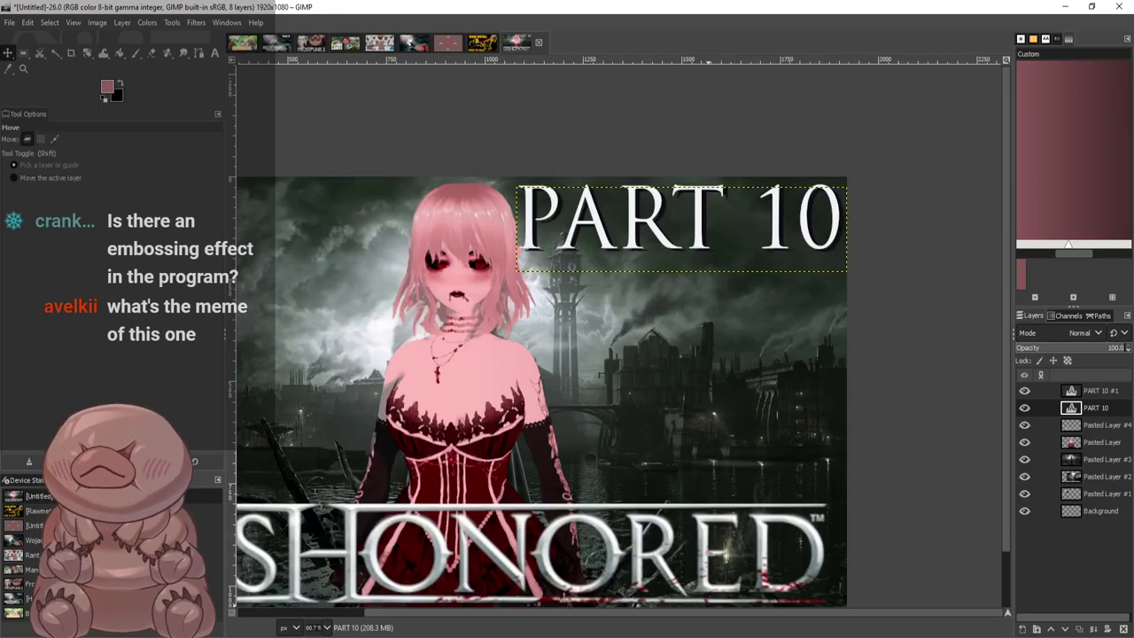
left_click_drag(709, 612, 690, 613)
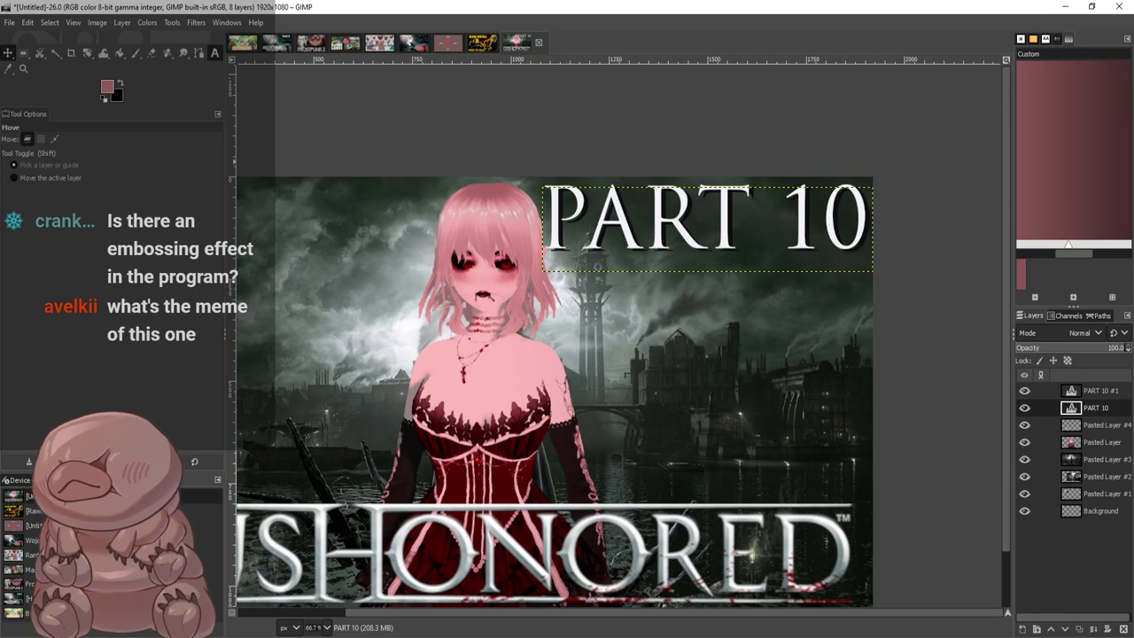
left_click(215, 53)
left_click(853, 218)
key("BackSpace")
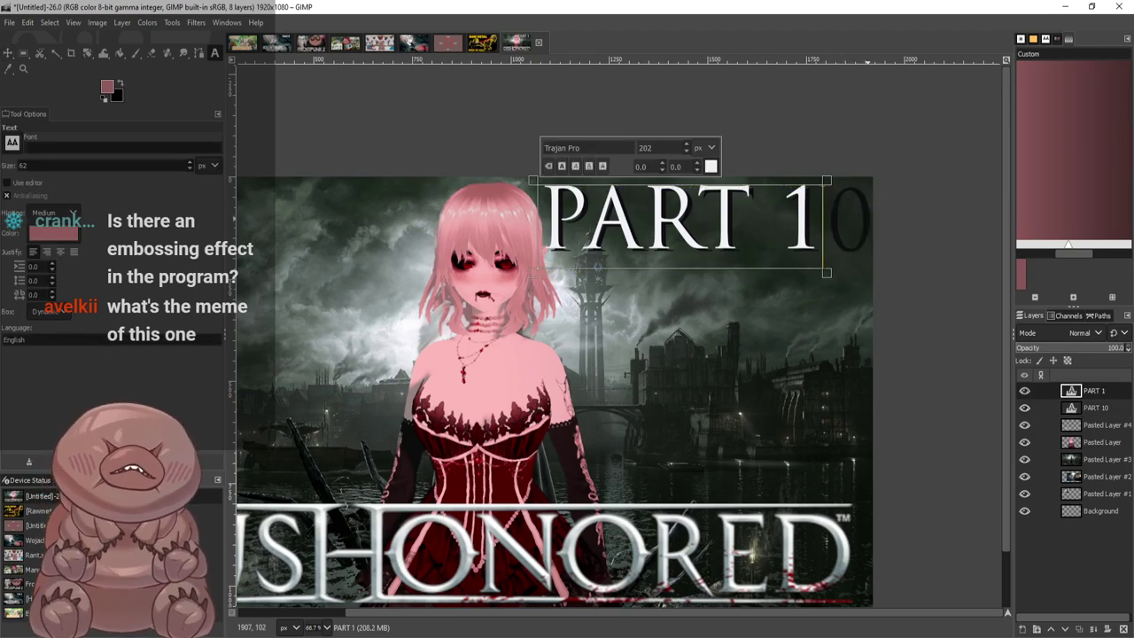
left_click(856, 220)
key("BackSpace")
left_click(940, 217)
scroll(938, 217, "down", 2)
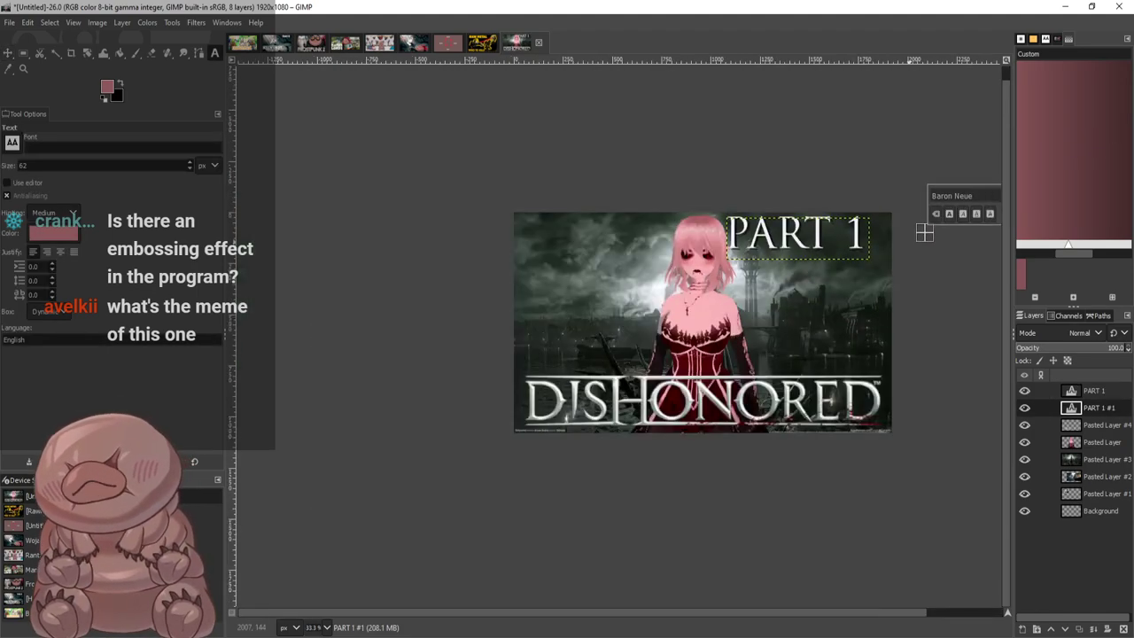
scroll(924, 232, "up", 1)
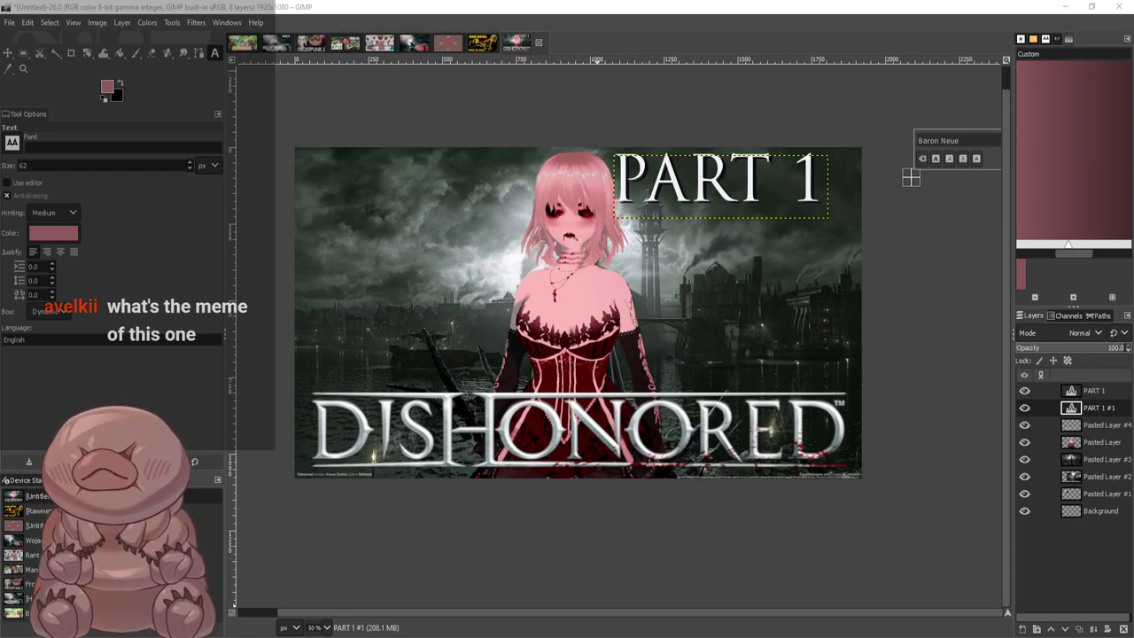
key("alt+Tab")
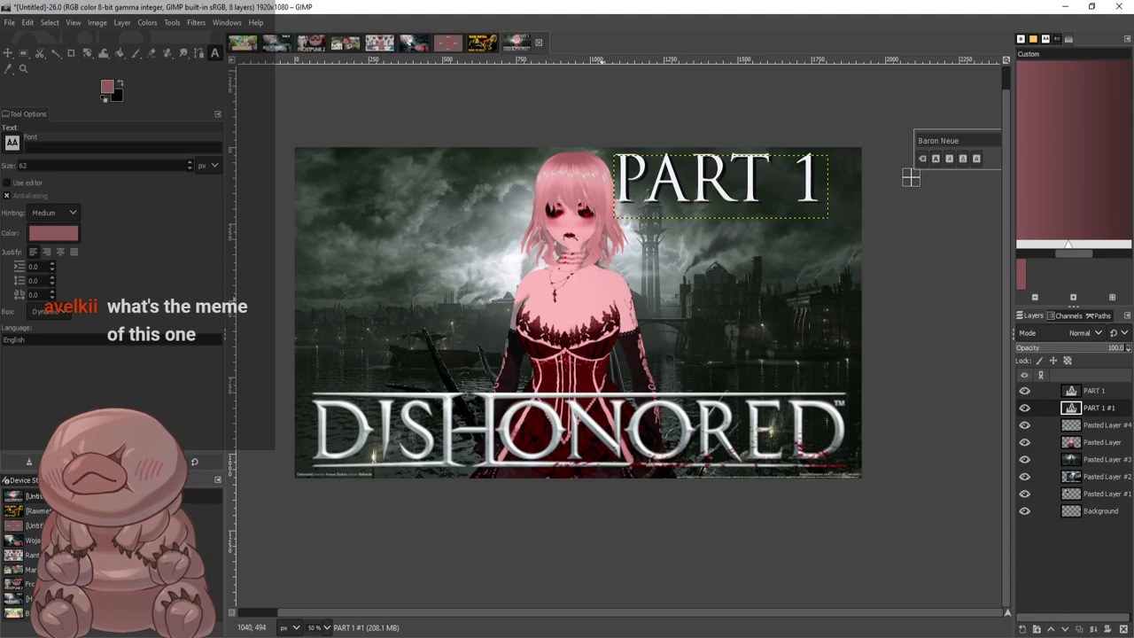
left_click(601, 299)
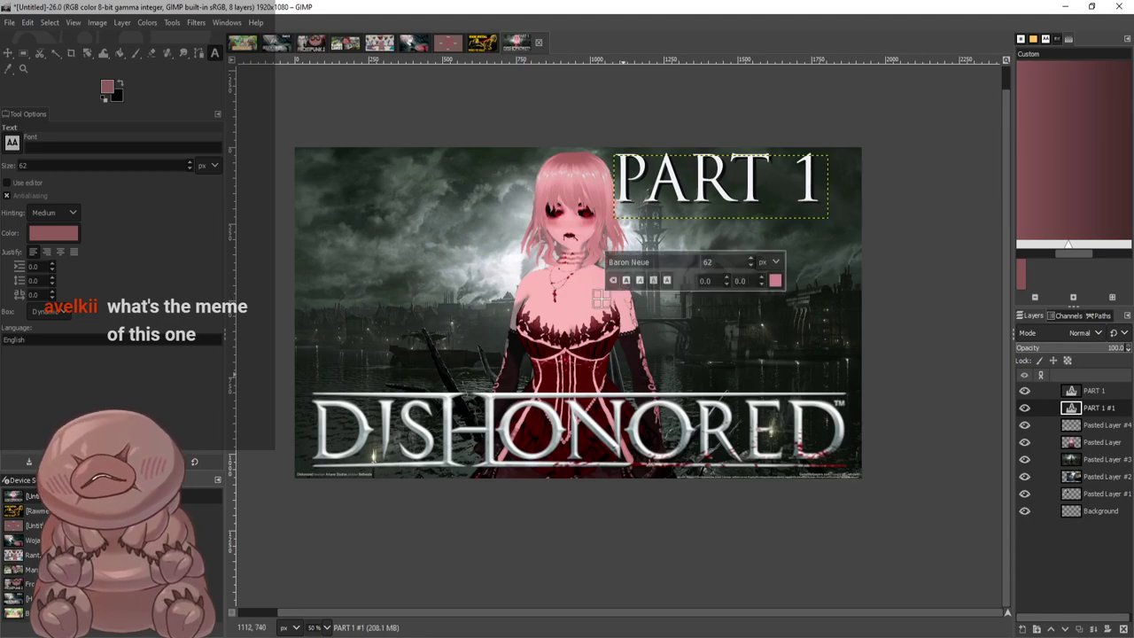
key("alt+Tab")
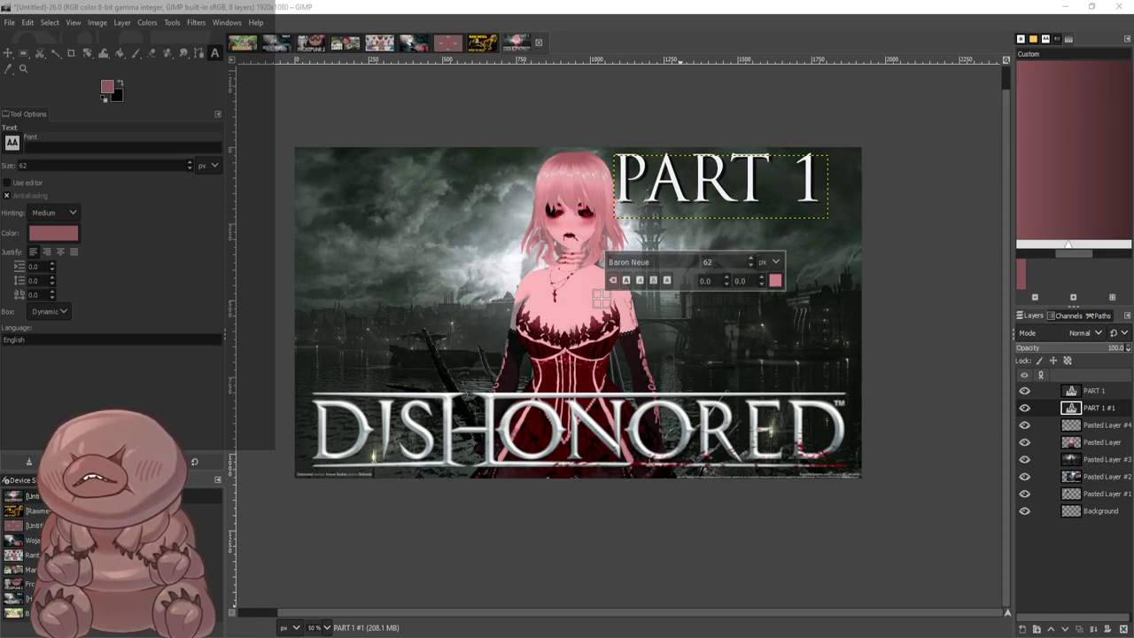
left_click_drag(600, 301, 828, 314)
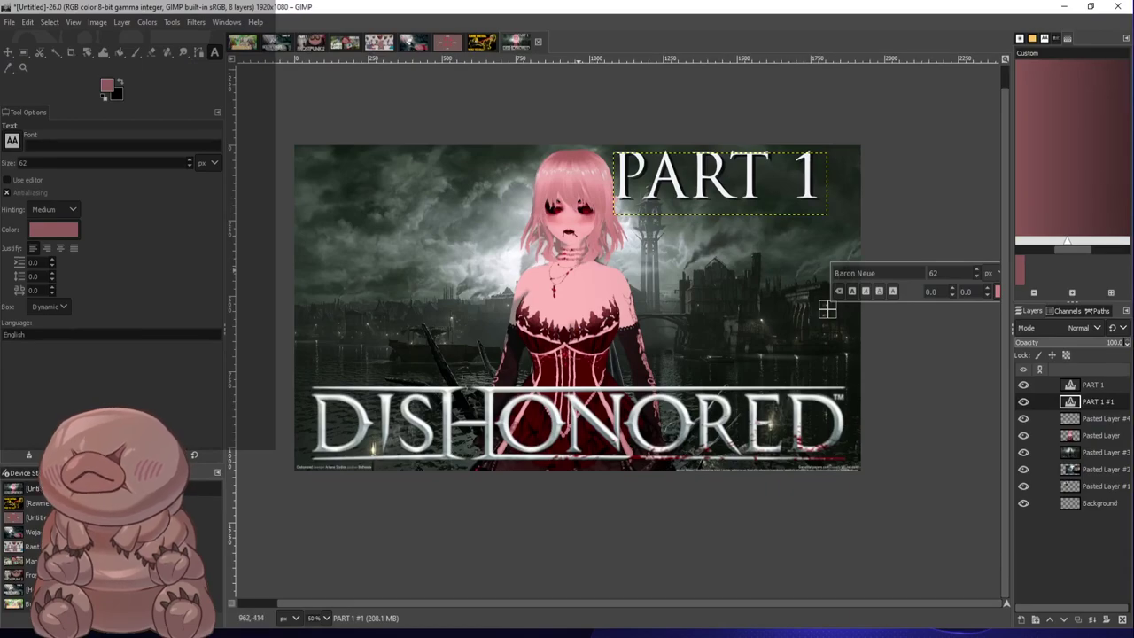
Paste the dark Dishonored logo copy across the character's torso and turn it into its own layer
left_click(583, 274)
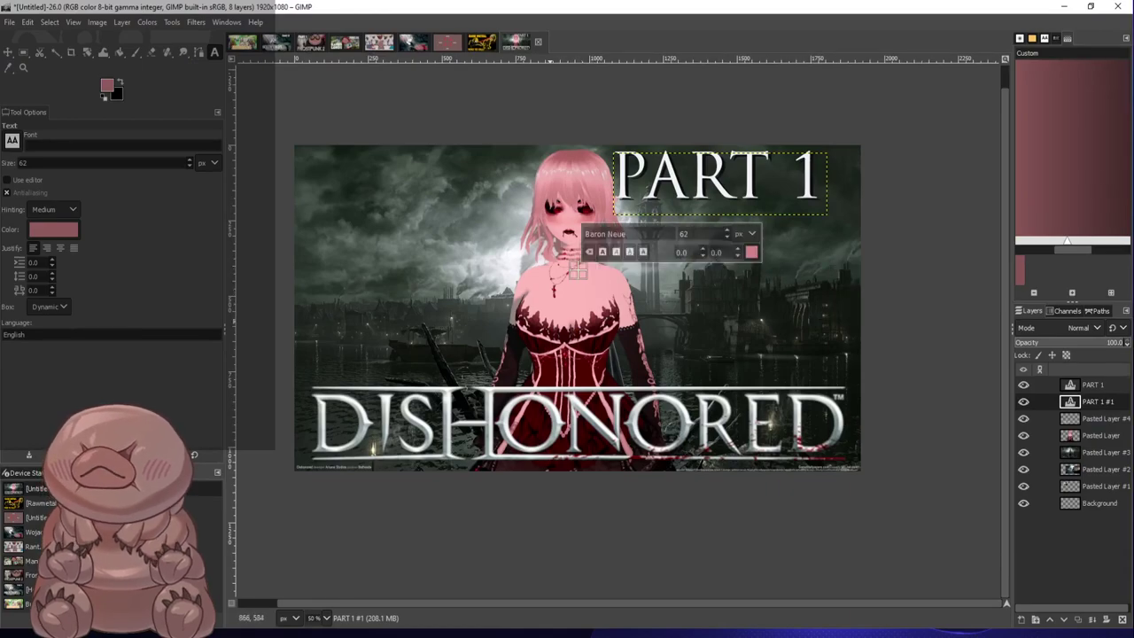
left_click(8, 52)
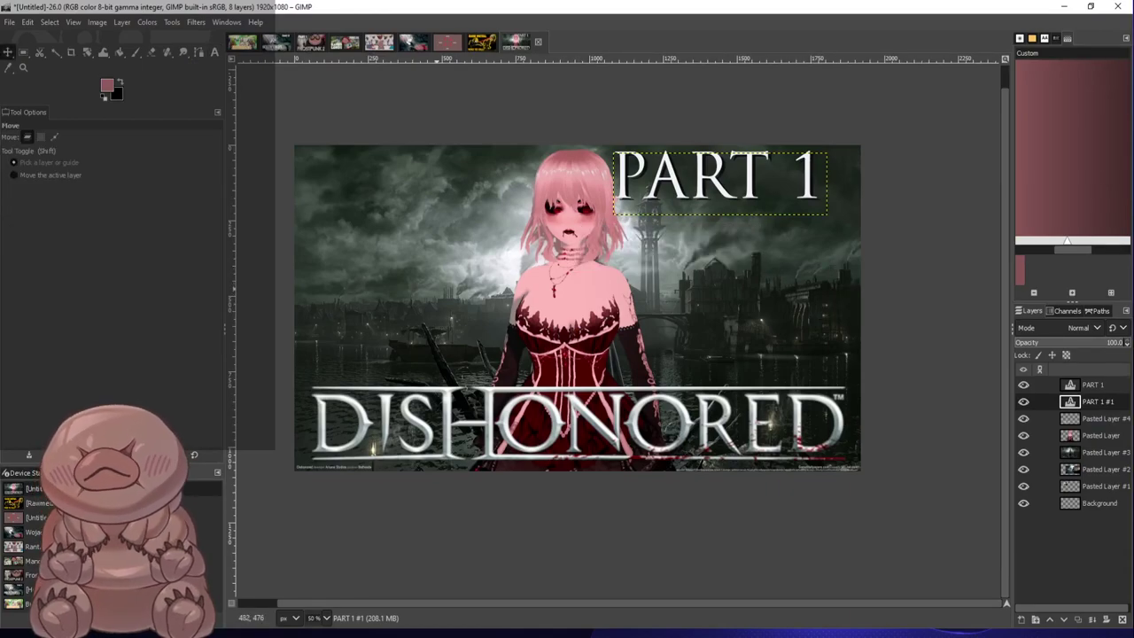
key("ctrl+v")
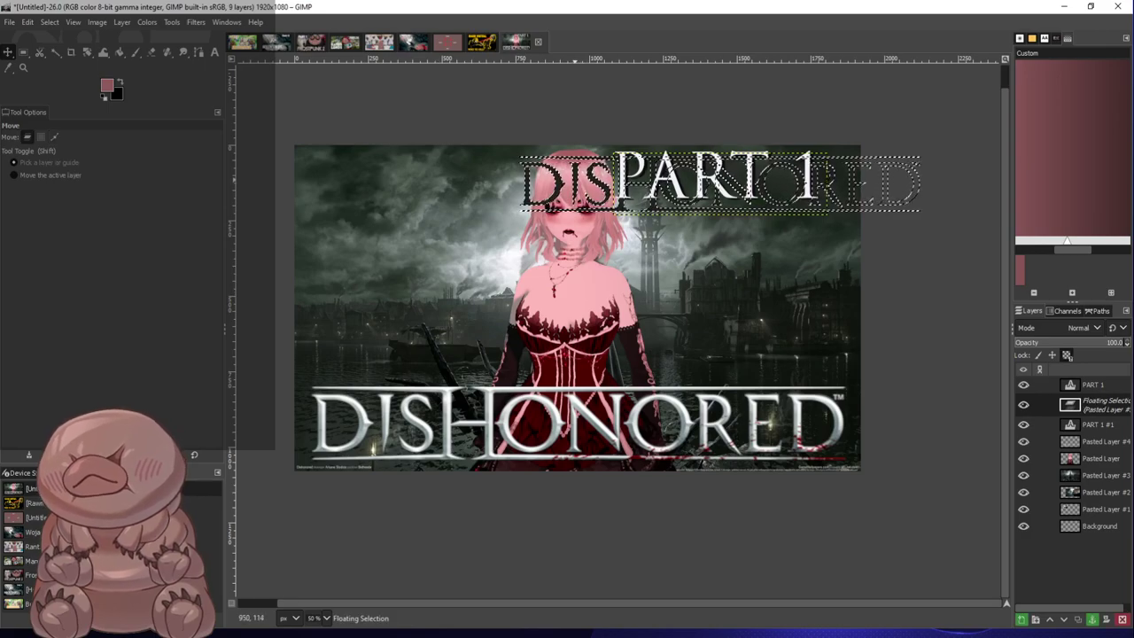
left_click_drag(575, 180, 410, 328)
scroll(505, 332, "up", 2)
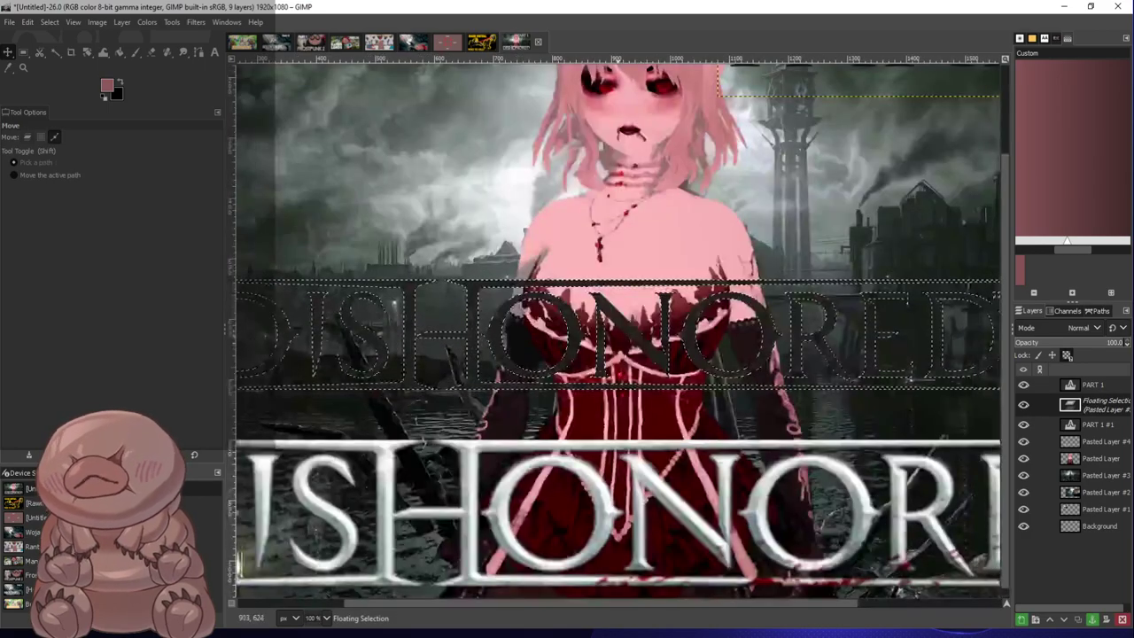
right_click(606, 326)
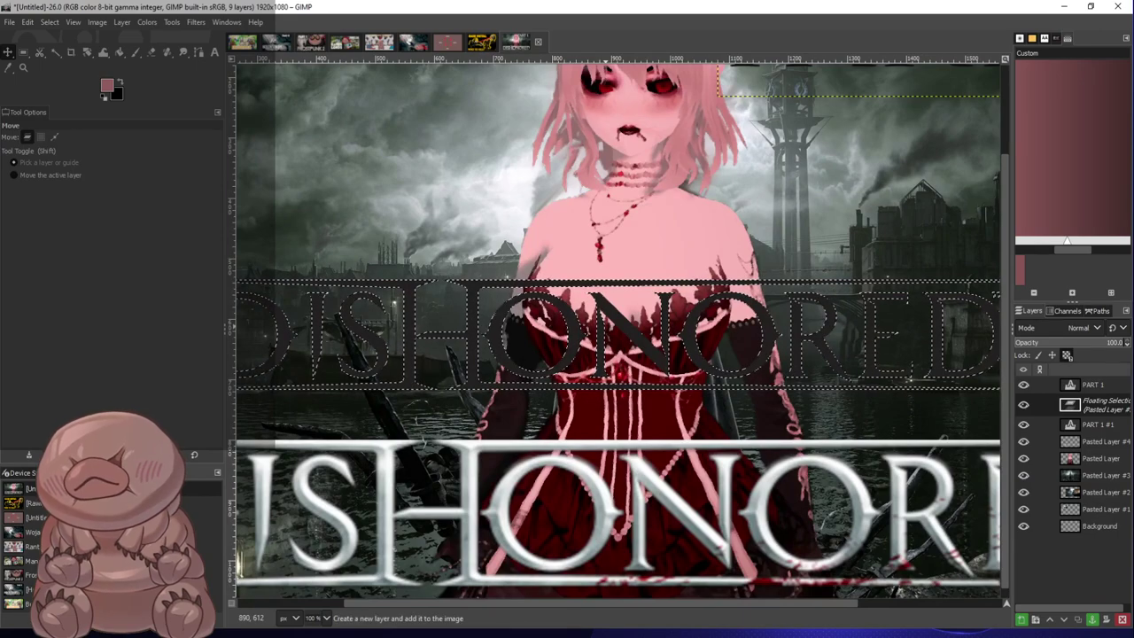
left_click(709, 393)
scroll(634, 316, "down", 2)
scroll(634, 320, "up", 1)
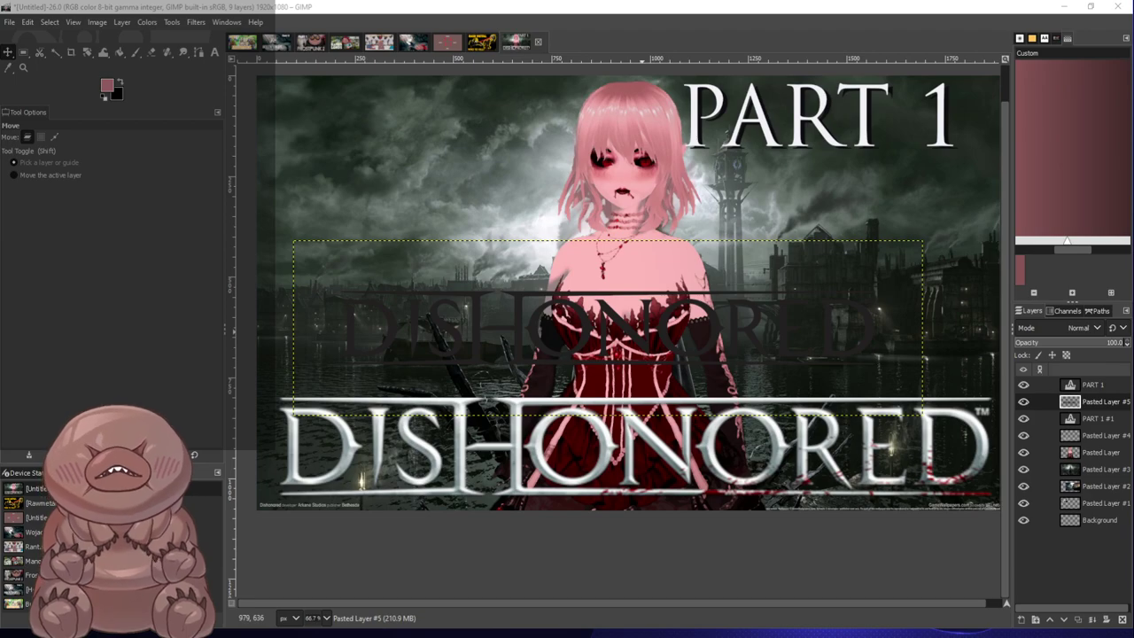
Try enlarging the dark logo copy and placing it over the white Dishonored logo as a shadow
key("Return")
scroll(896, 393, "down", 2)
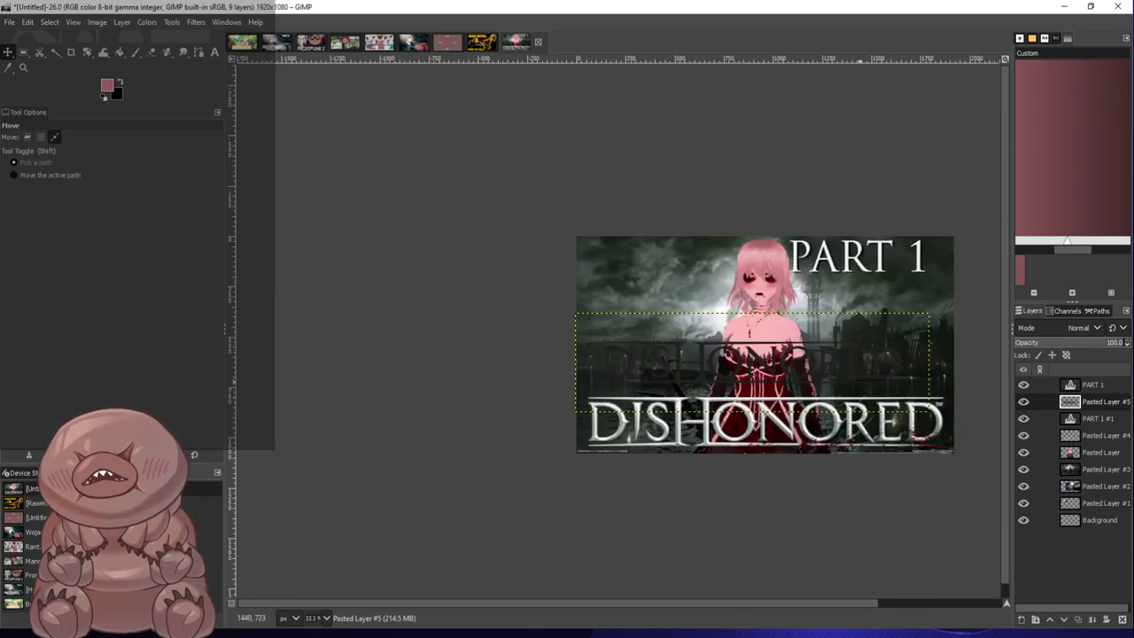
scroll(885, 367, "up", 1)
left_click_drag(886, 348, 904, 440)
scroll(904, 413, "up", 2)
scroll(906, 433, "down", 2)
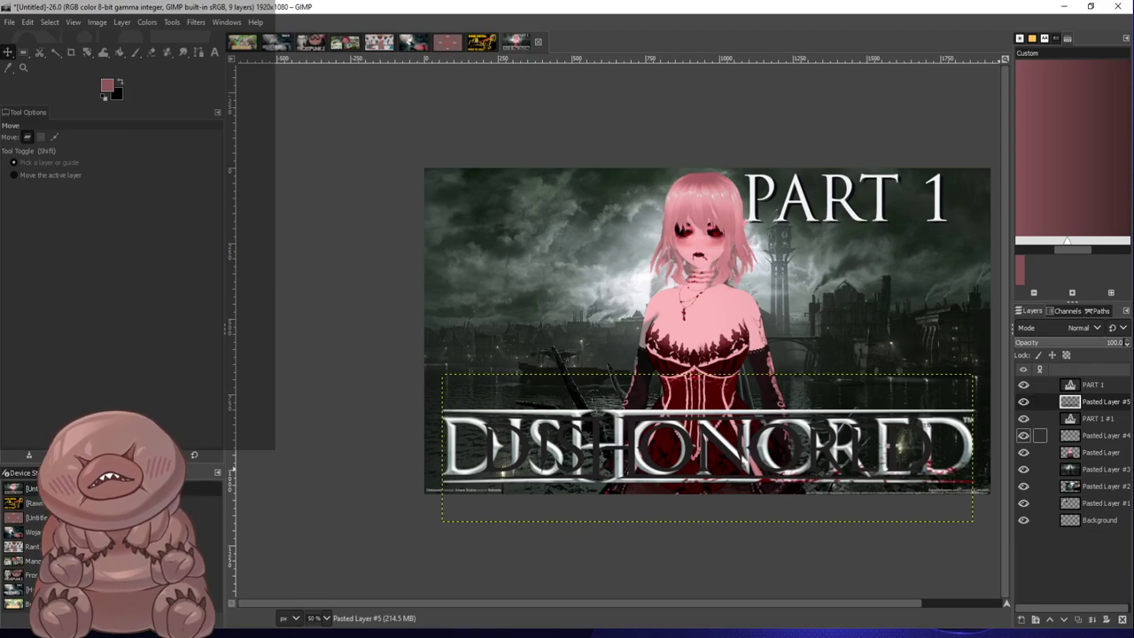
left_click(1023, 435)
left_click(1024, 436)
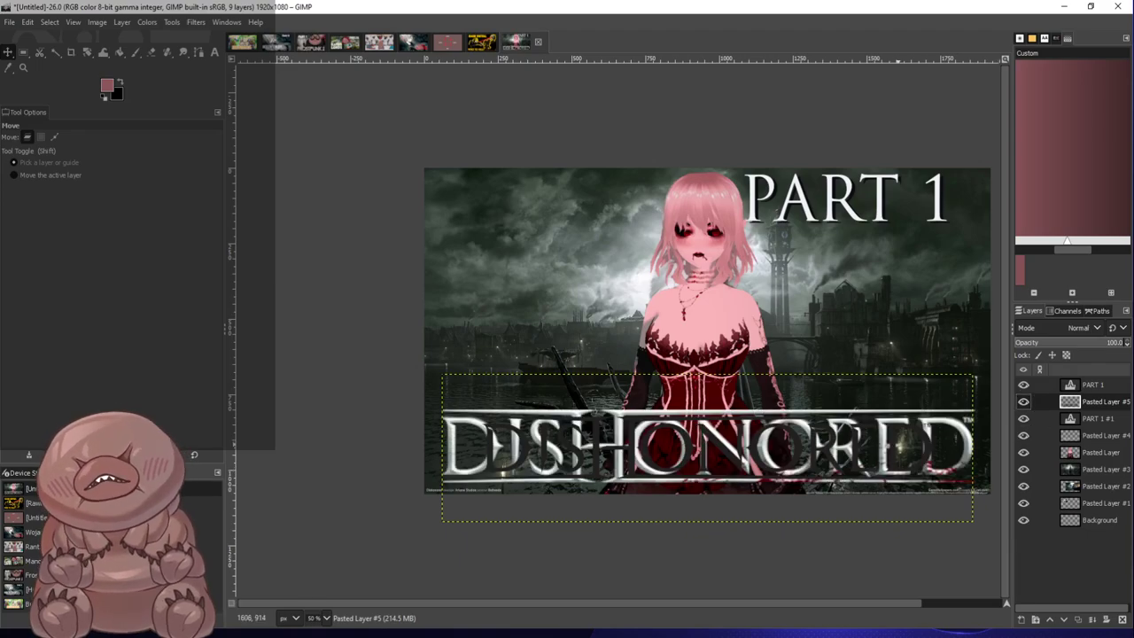
left_click_drag(729, 460, 713, 310)
Undo the moving, scaling and pasting of the dark logo copy, and set the Move tool back to layers
key("ctrl+z")
key("ctrl+z")
key("ctrl+z")
key("ctrl+z")
key("ctrl+z")
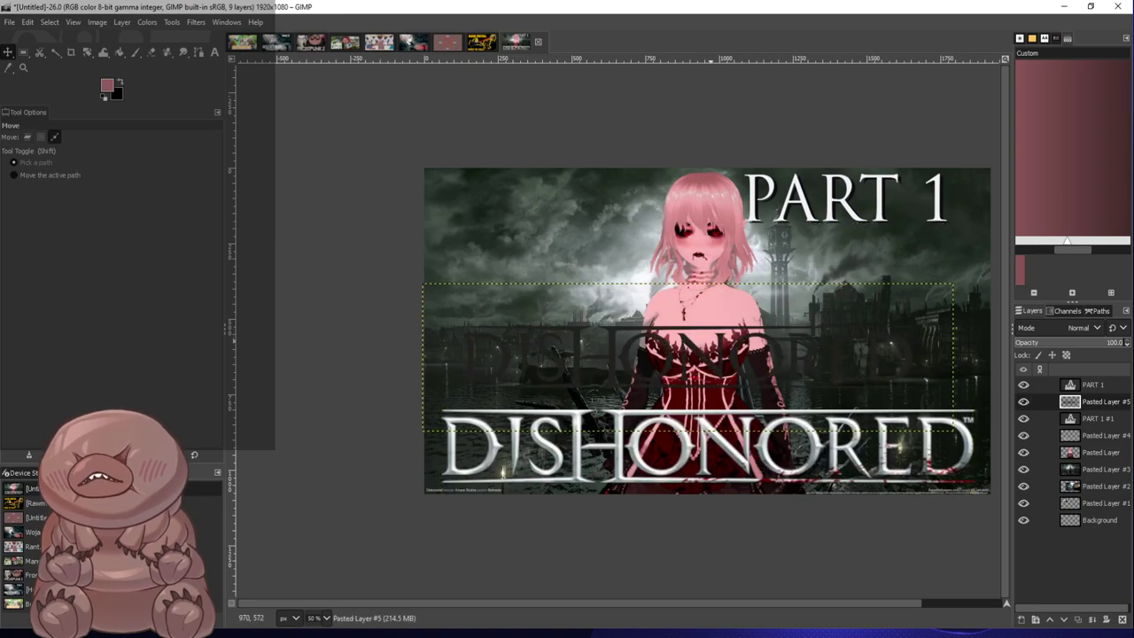
key("ctrl+z")
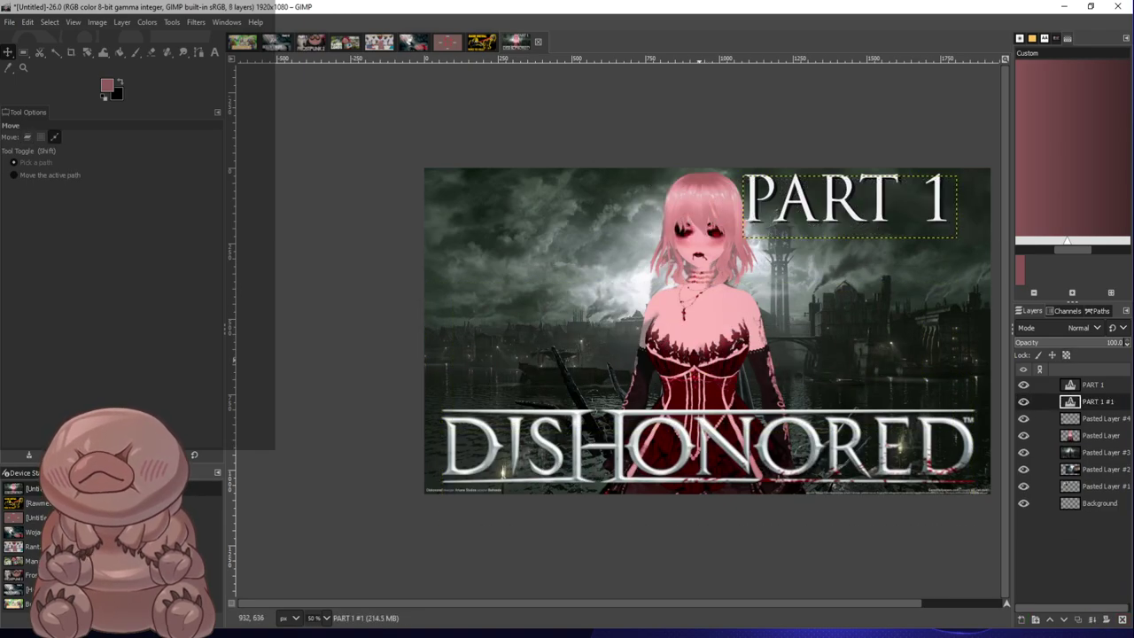
left_click(27, 136)
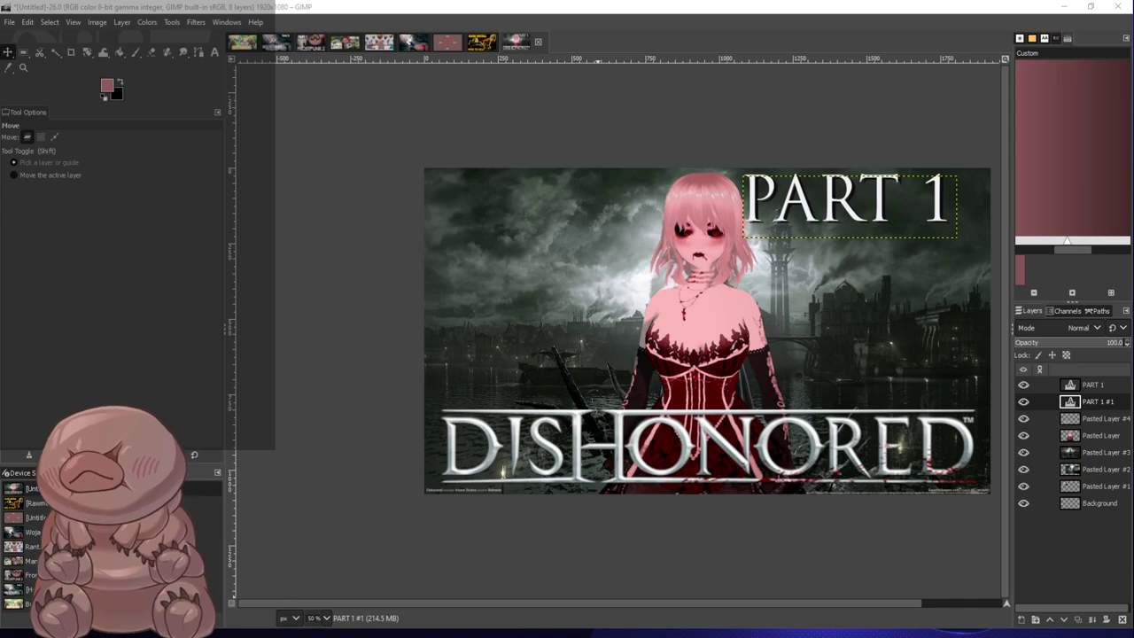
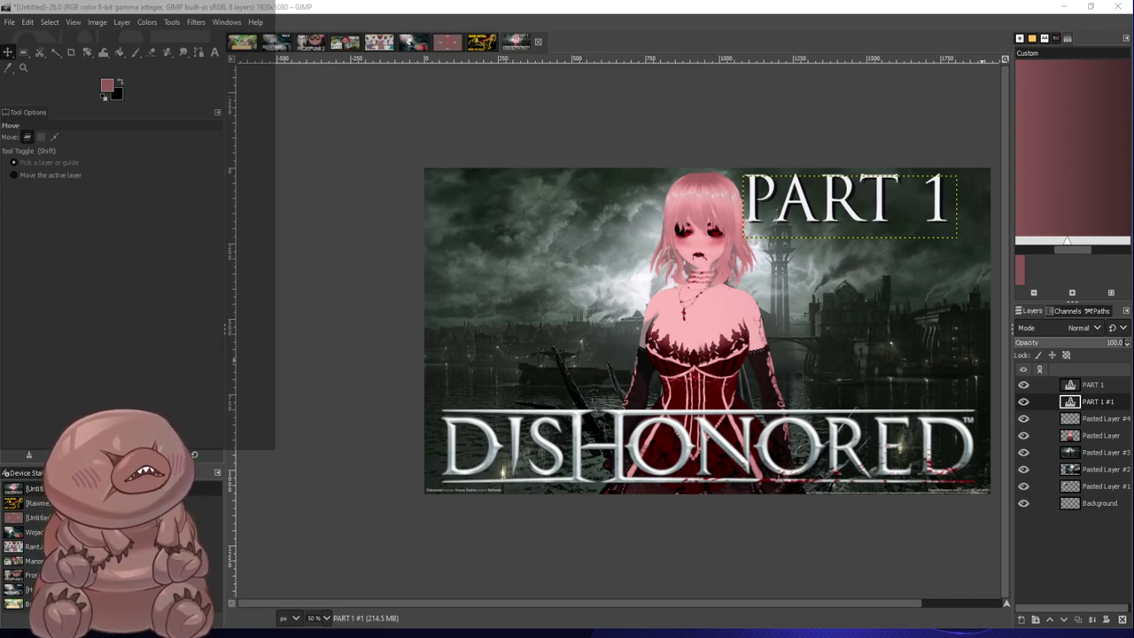
Bring the large Dishonored logo PNG into the composition as a new layer and scale it down above the existing logo
left_click_drag(982, 359, 869, 424)
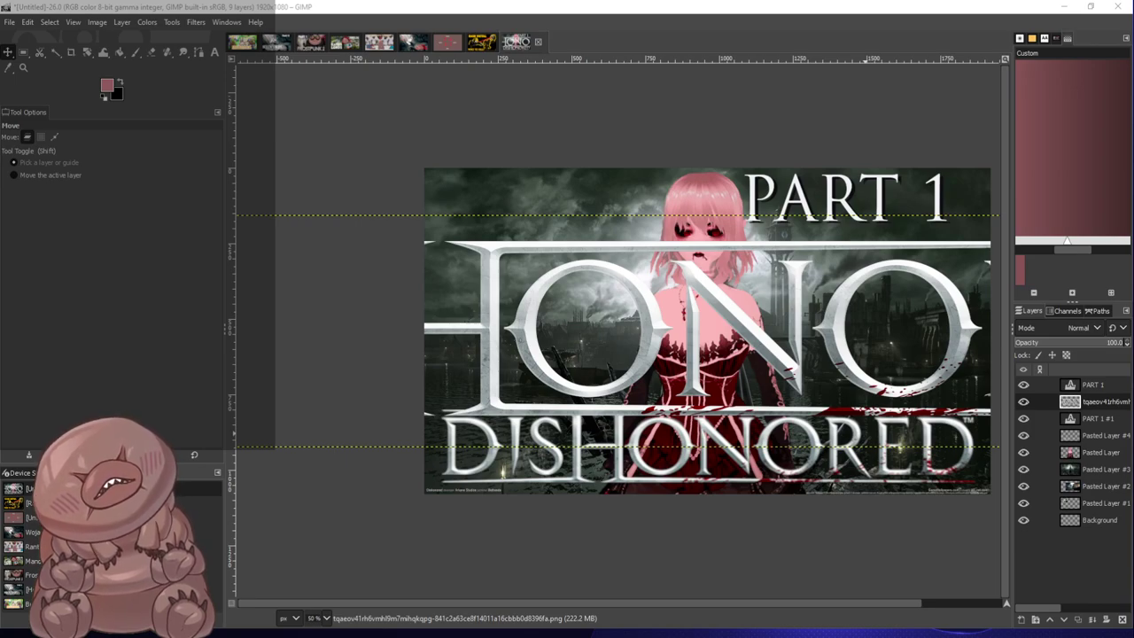
key("Return")
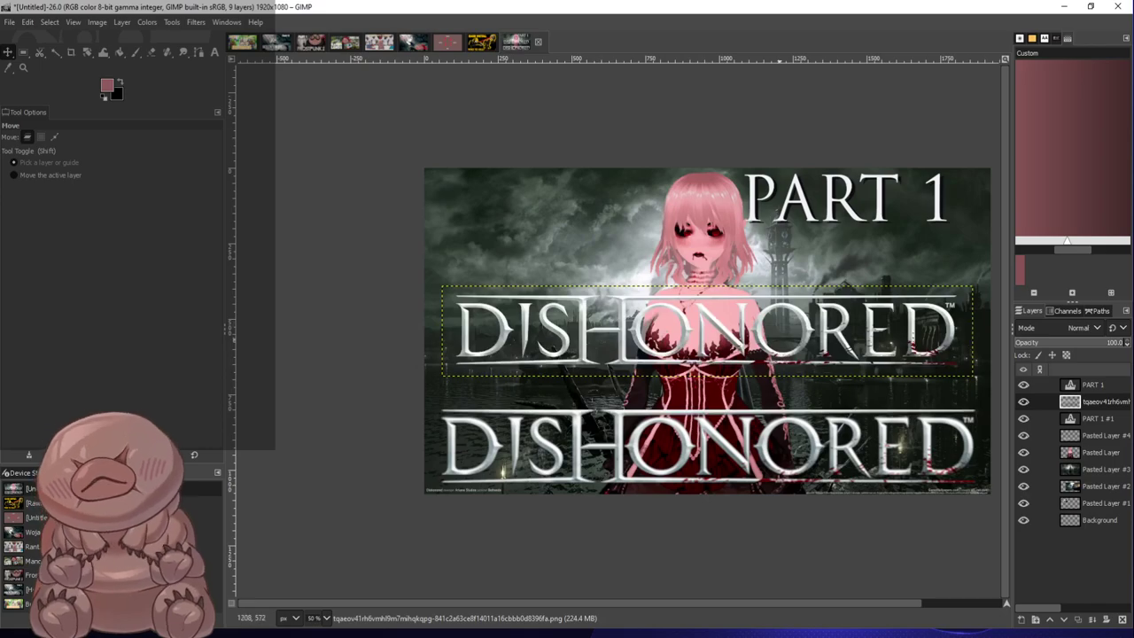
scroll(711, 333, "down", 1)
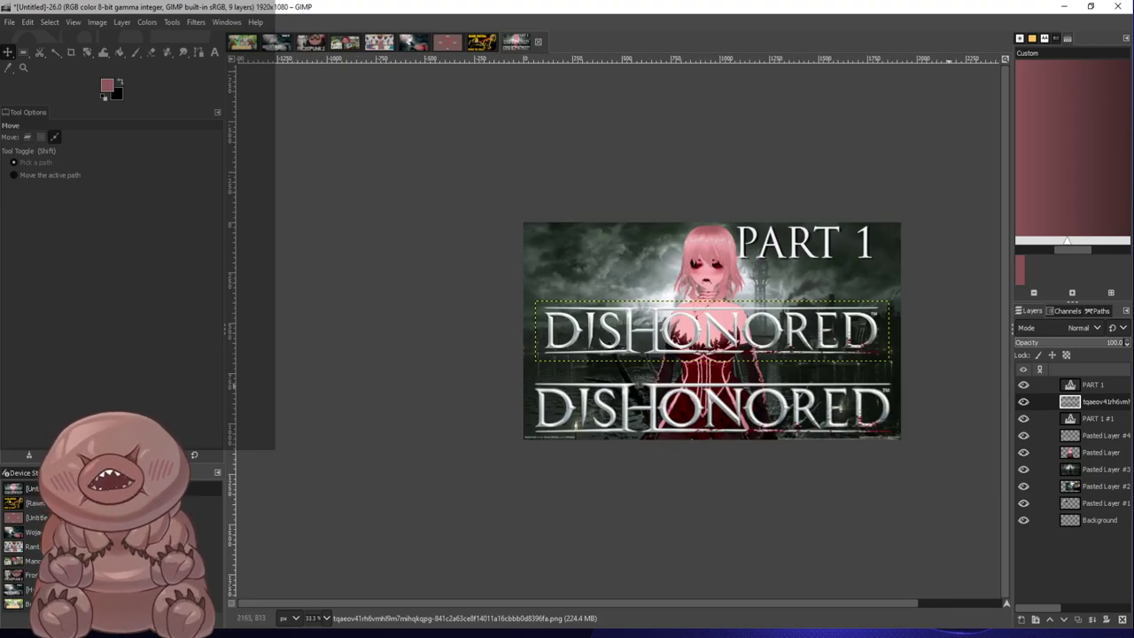
scroll(953, 388, "up", 2)
scroll(605, 330, "down", 1)
left_click(27, 136)
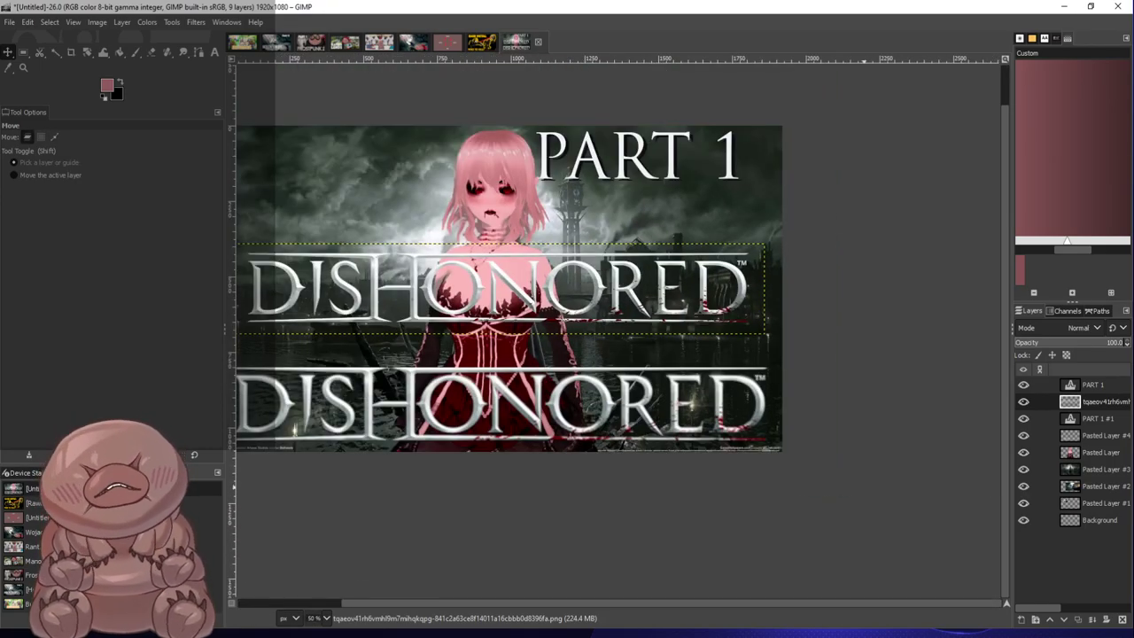
scroll(618, 332, "left", 3)
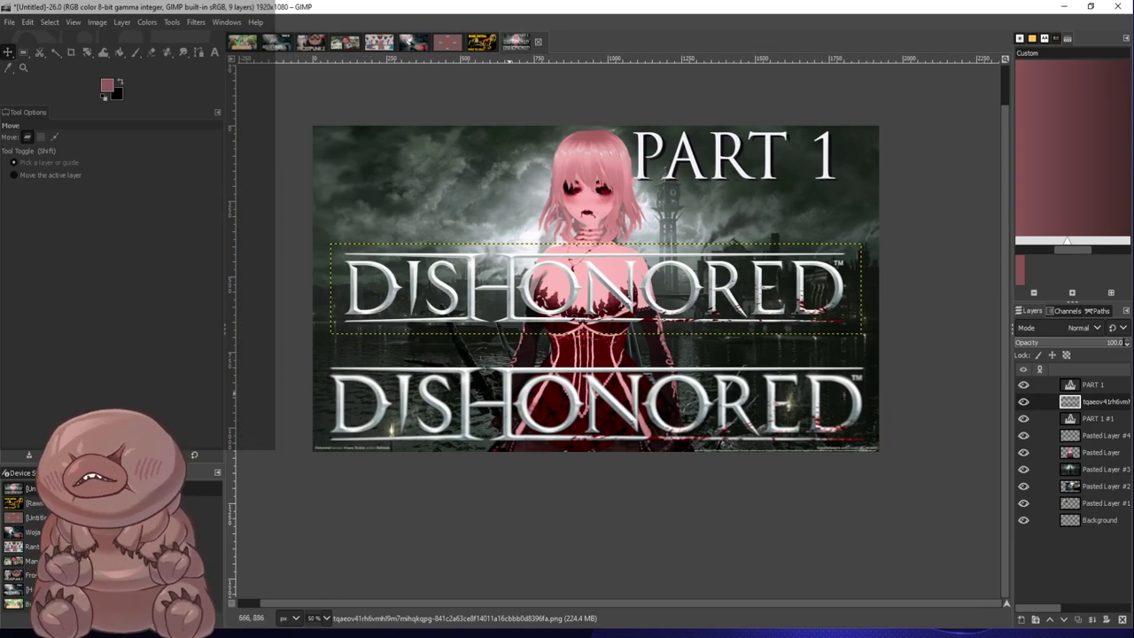
Undo the new logo's scaling and rescale it slightly larger so its layer spans almost the full canvas width
key("ctrl")
key("ctrl+z")
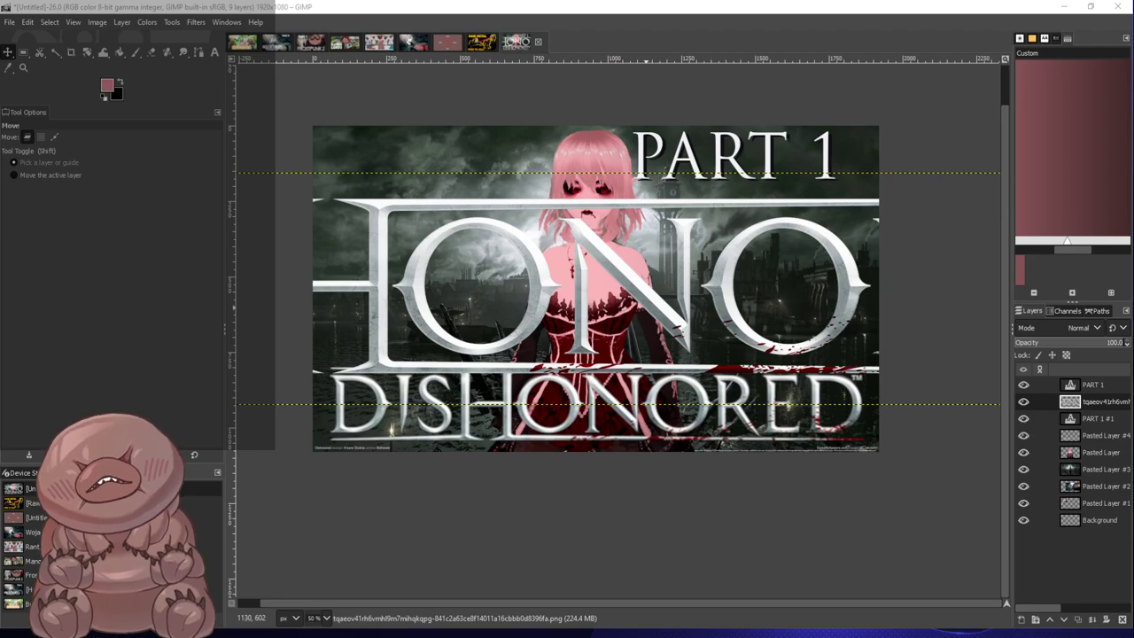
key("ctrl+y")
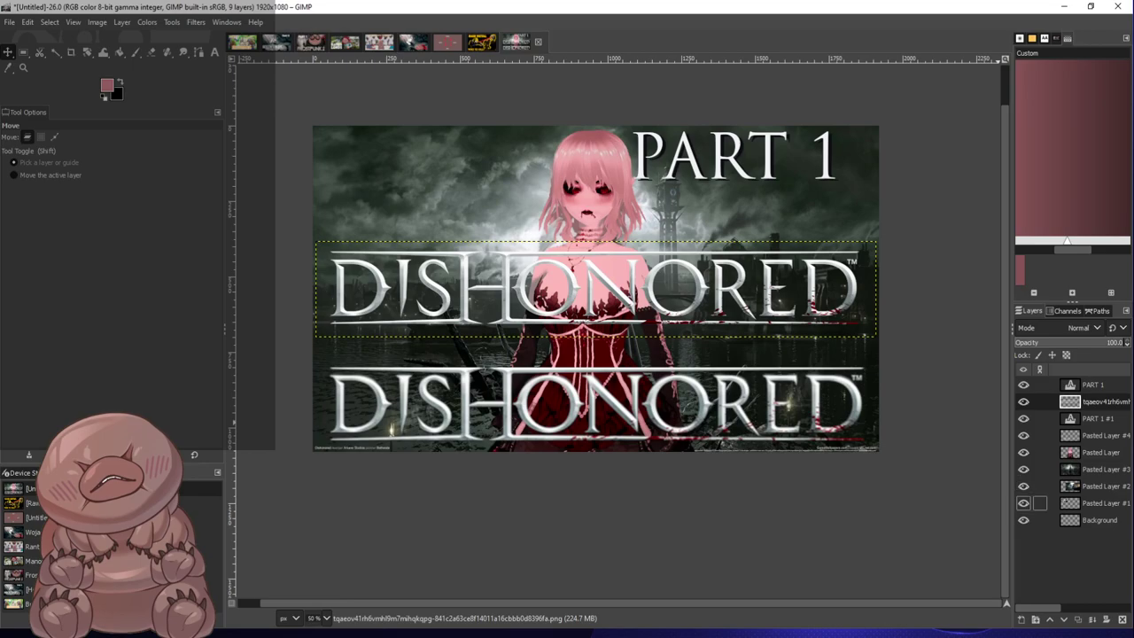
Delete the old Dishonored logo layer, Pasted Layer #4, and move the new logo down into its place
left_click(1028, 452)
left_click(1095, 436)
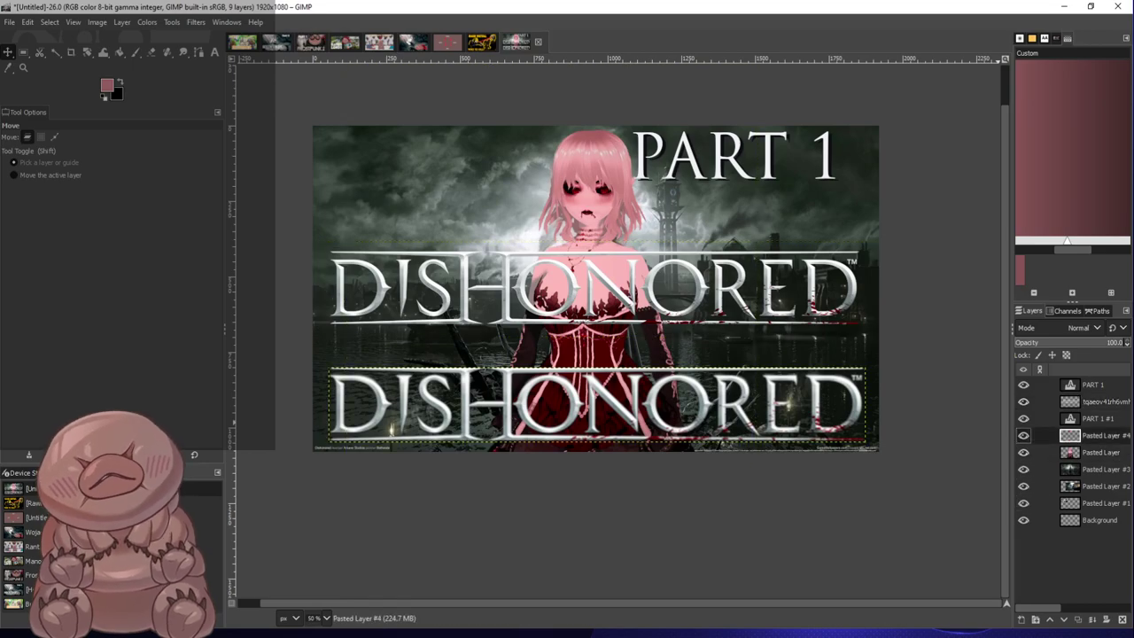
key("Delete")
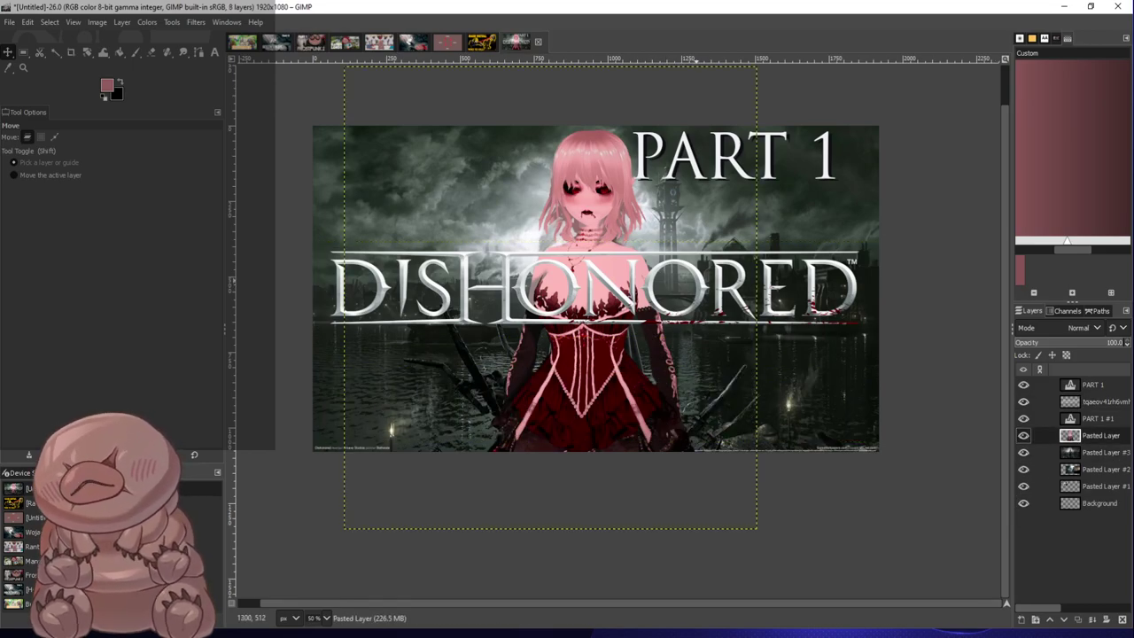
left_click_drag(703, 278, 704, 391)
On Pasted Layer #3, draw a 2026 × 1064 px rectangular selection from -14, -2 that leaves out the image's bottom strip
left_click(1099, 452)
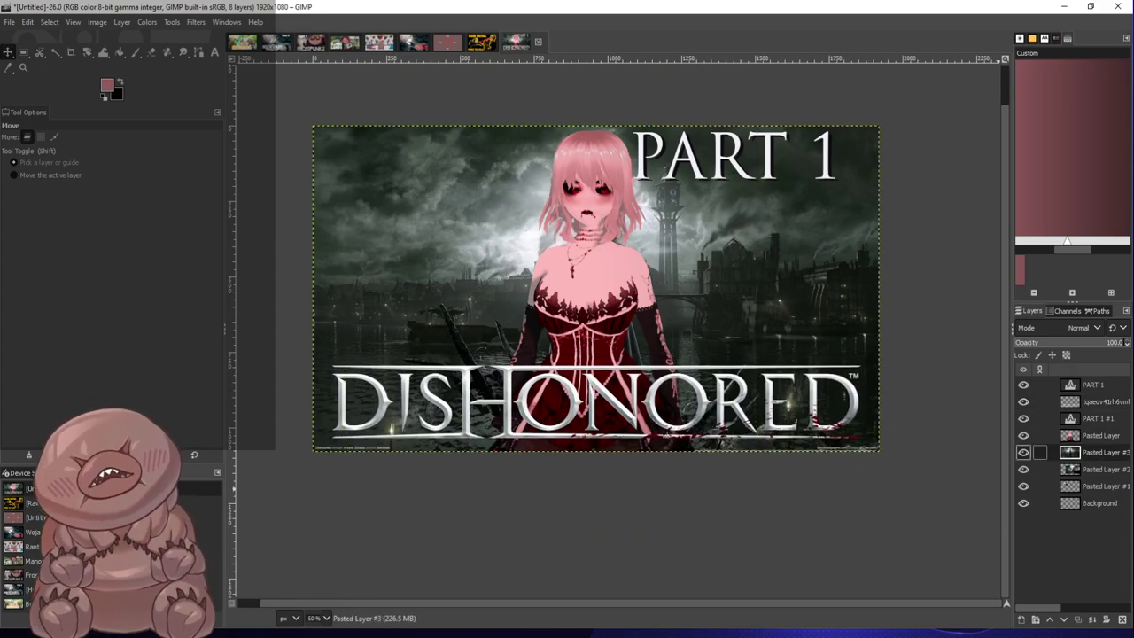
scroll(589, 465, "up", 2)
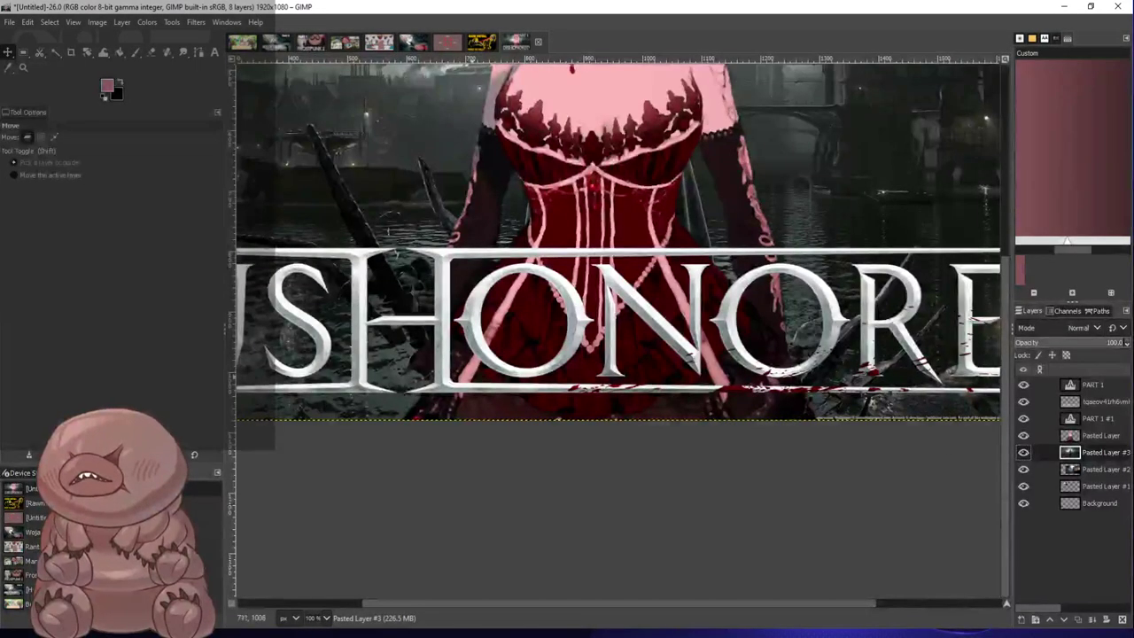
scroll(488, 383, "down", 1)
left_click(24, 52)
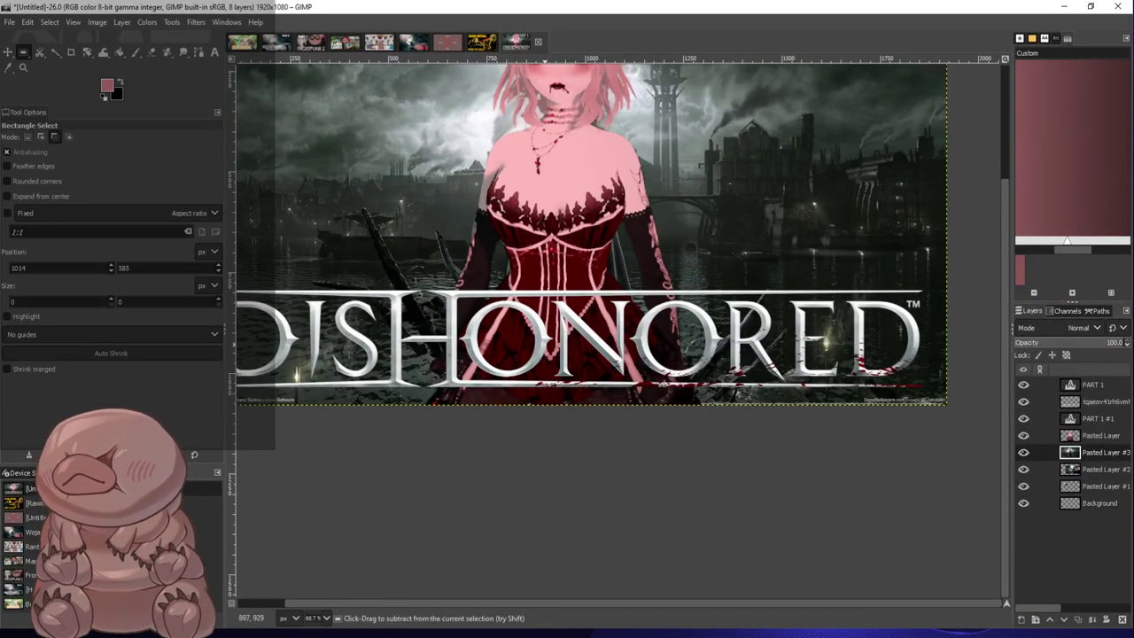
scroll(536, 406, "down", 1)
scroll(553, 379, "up", 1)
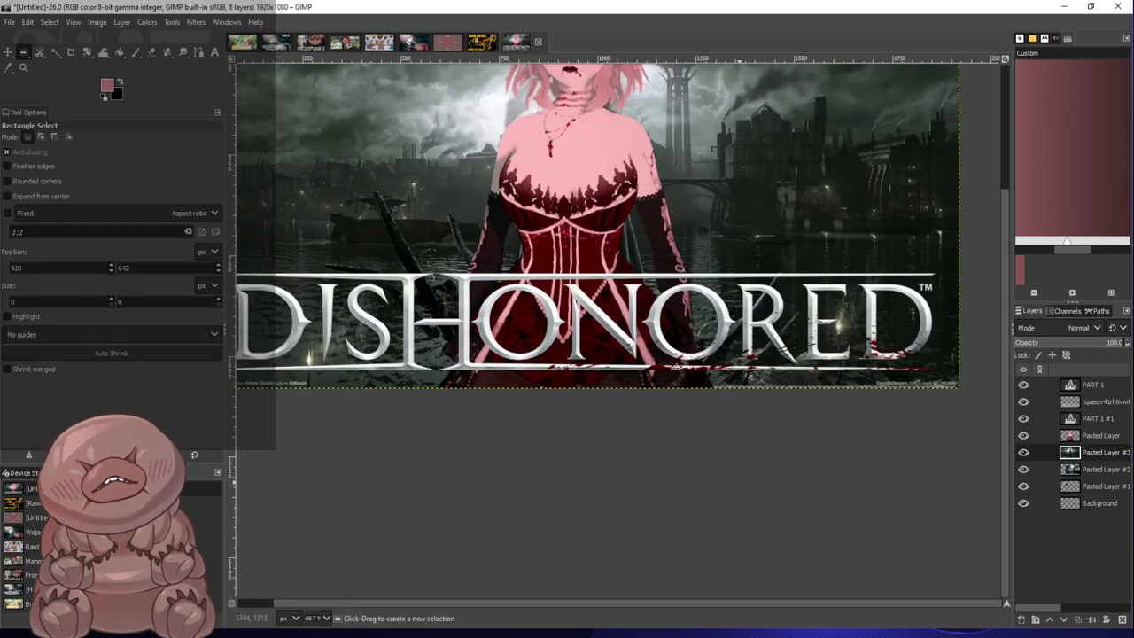
left_click_drag(712, 592, 716, 593)
scroll(712, 595, "left", 2)
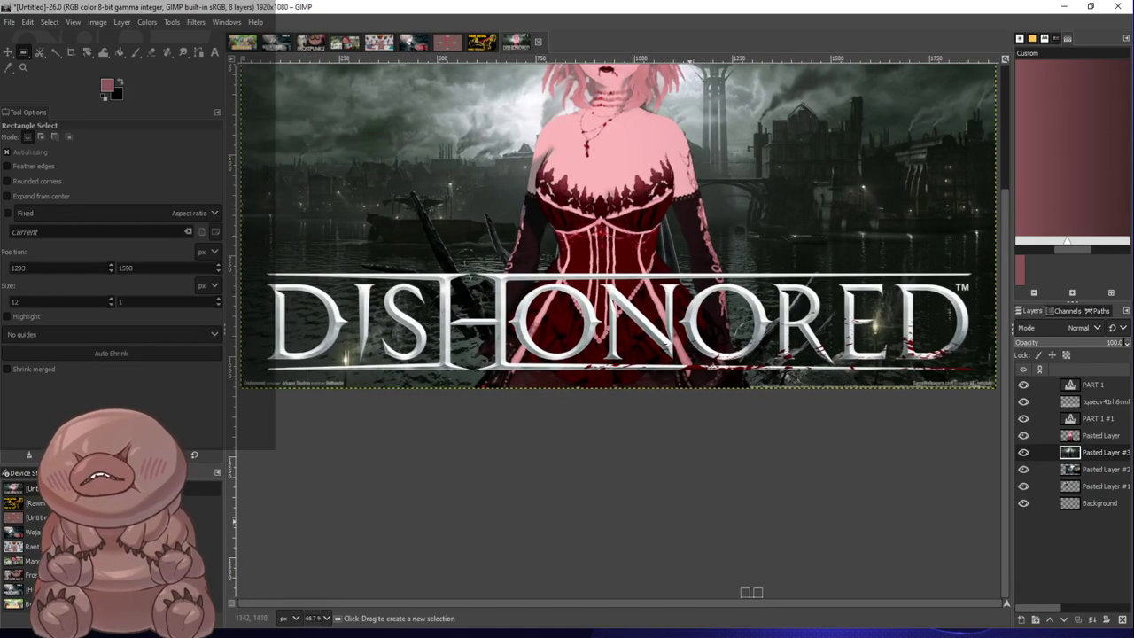
scroll(723, 356, "down", 2)
scroll(720, 356, "up", 1)
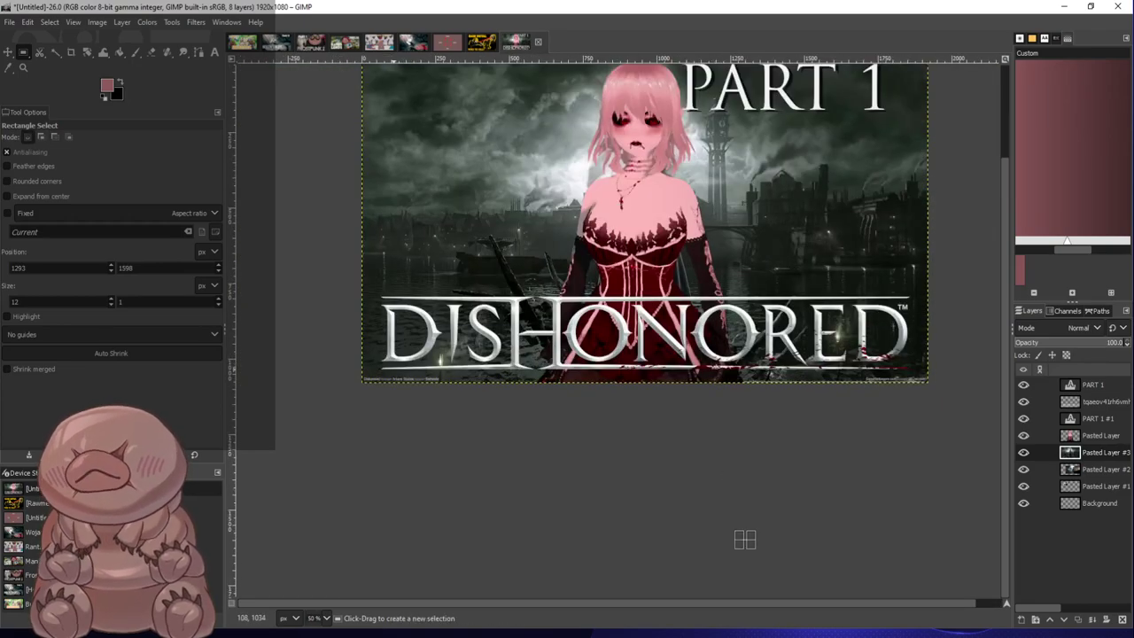
scroll(410, 332, "up", 2)
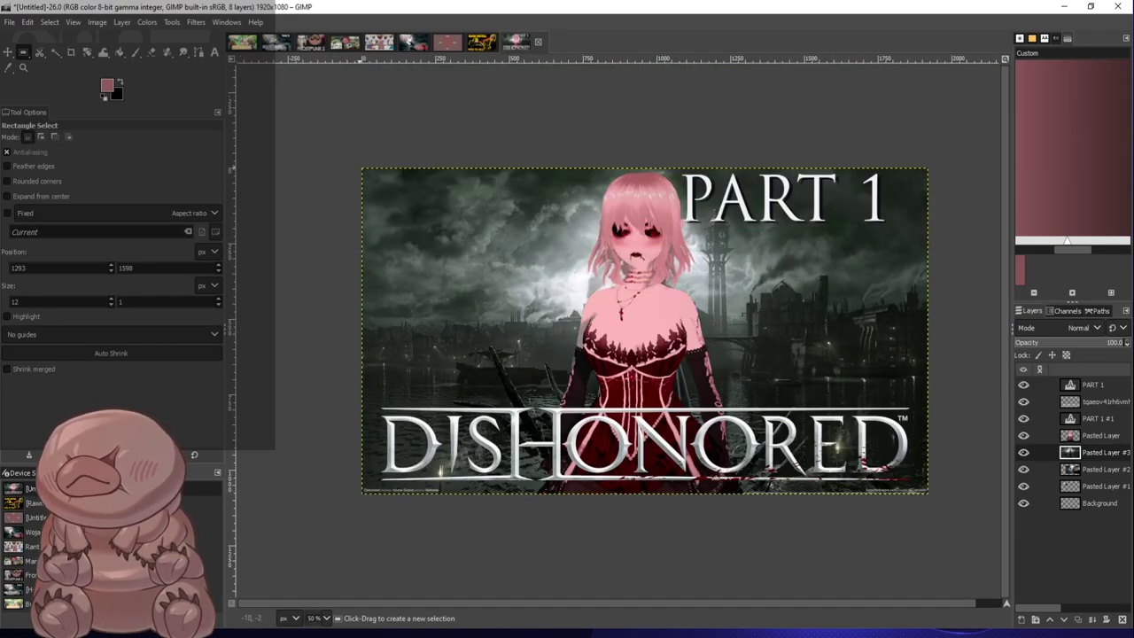
left_click_drag(360, 166, 950, 490)
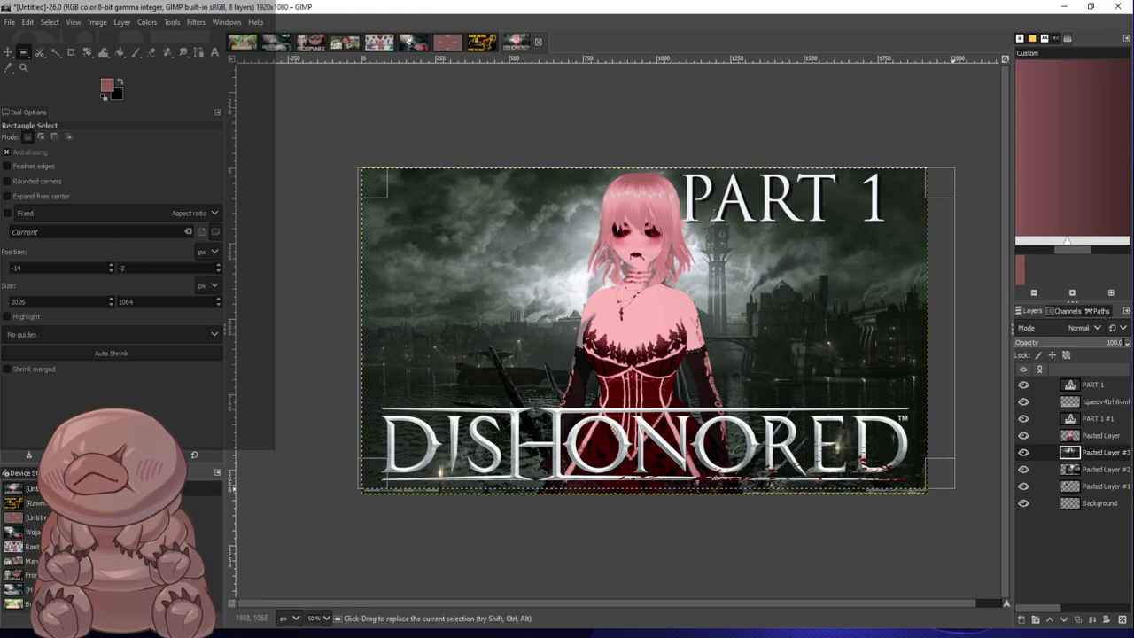
Reduce the selection height to 1059 px to exclude the credit text, and remove the strip below it from the background image
scroll(951, 482, "up", 2)
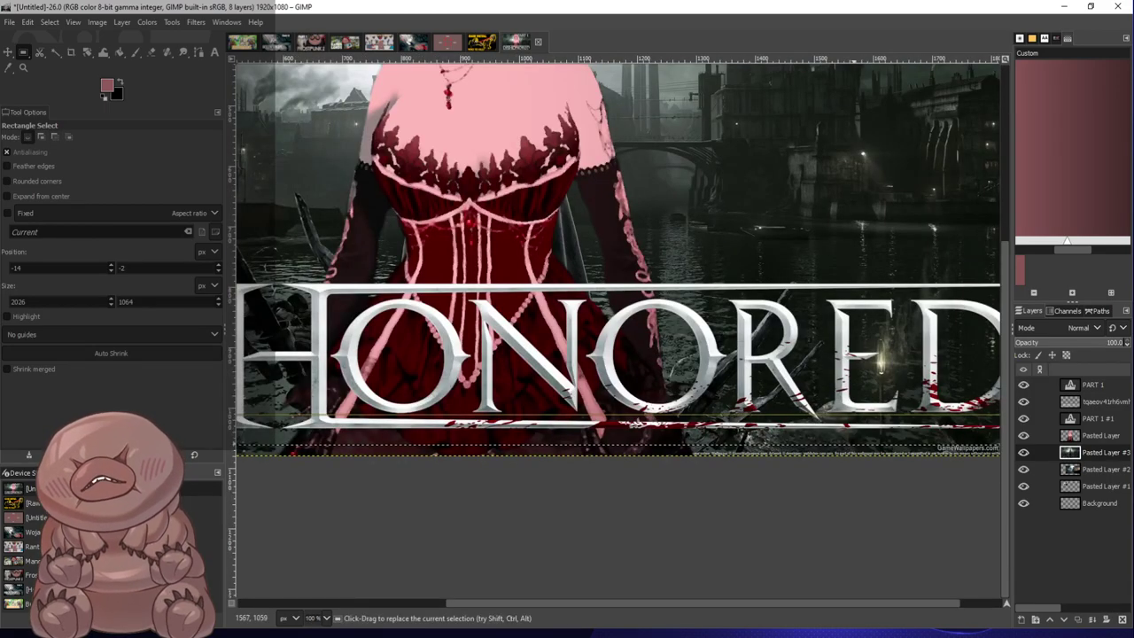
left_click_drag(862, 443, 862, 438)
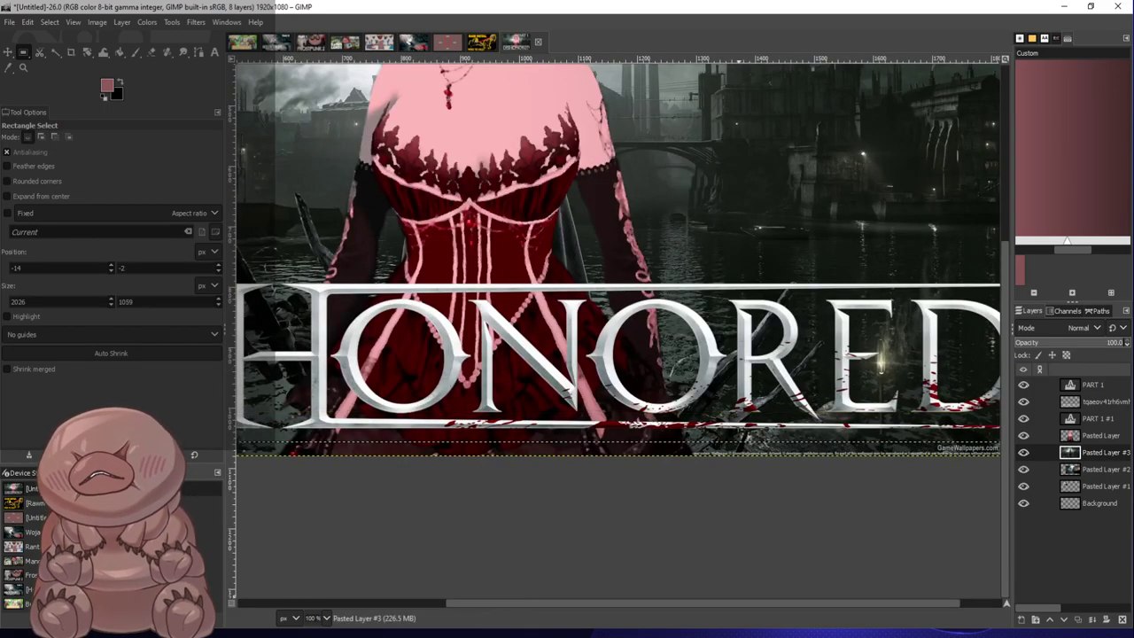
left_click_drag(824, 603, 616, 603)
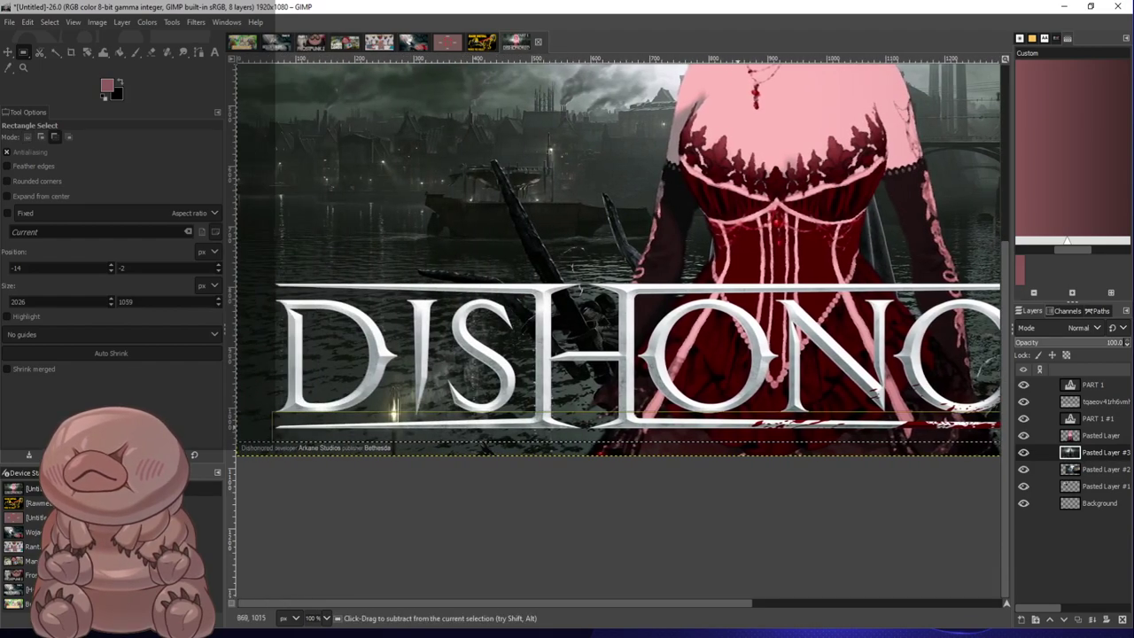
scroll(860, 416, "down", 2)
left_click_drag(724, 603, 892, 604)
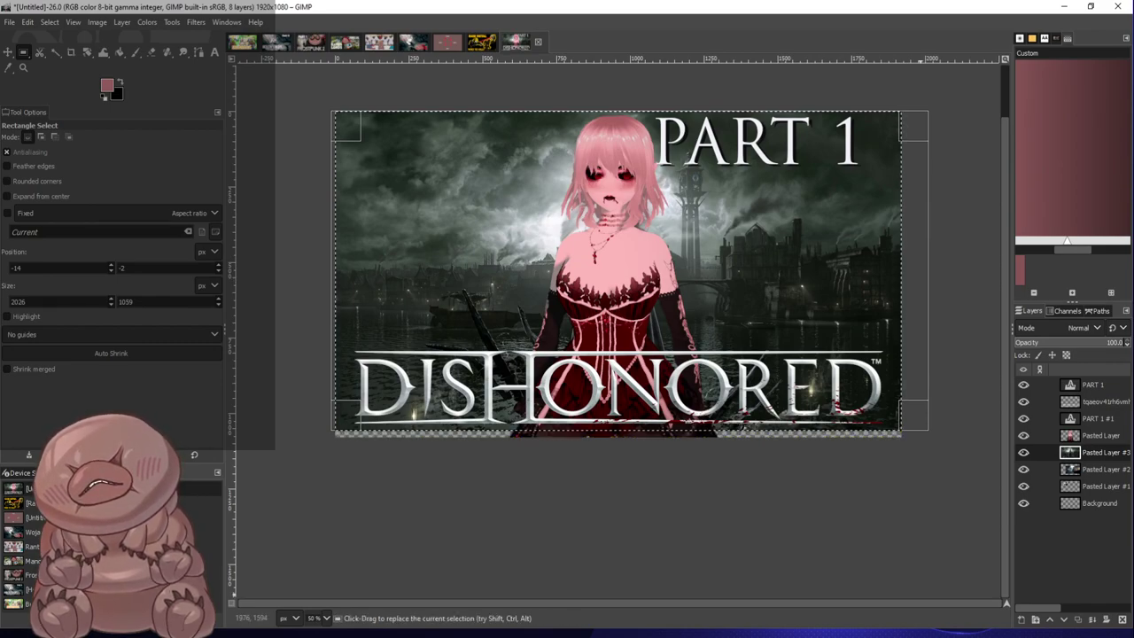
scroll(708, 474, "up", 1)
scroll(707, 474, "down", 1)
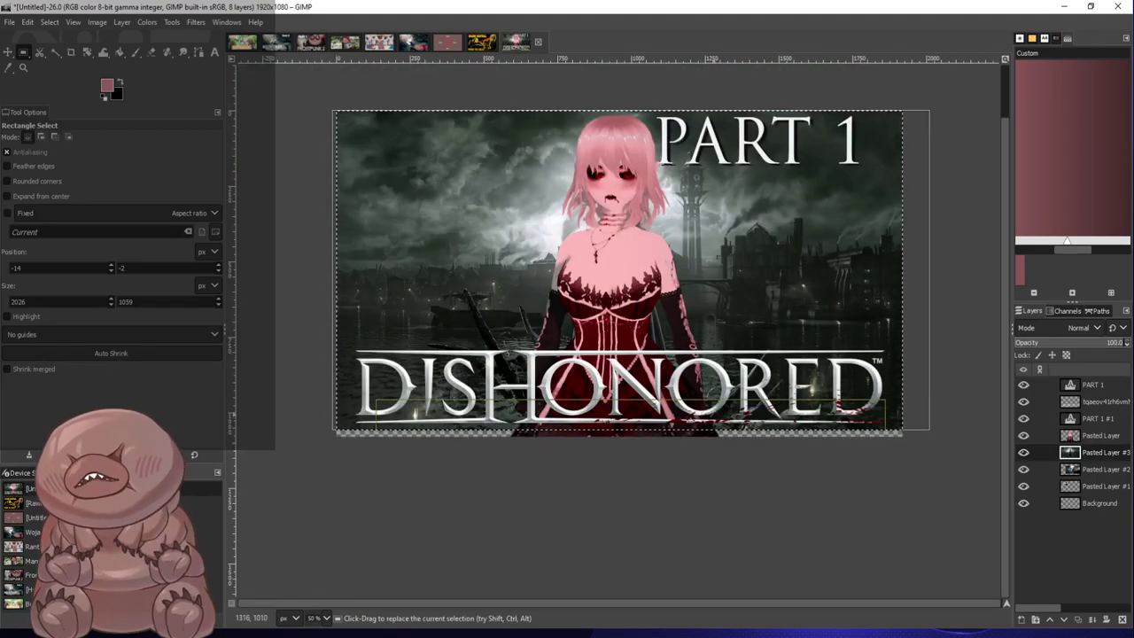
Crop the image to a 1920 × 1057 px selection from 0, 0 that leaves out the transparent bottom strip
left_click(1099, 435)
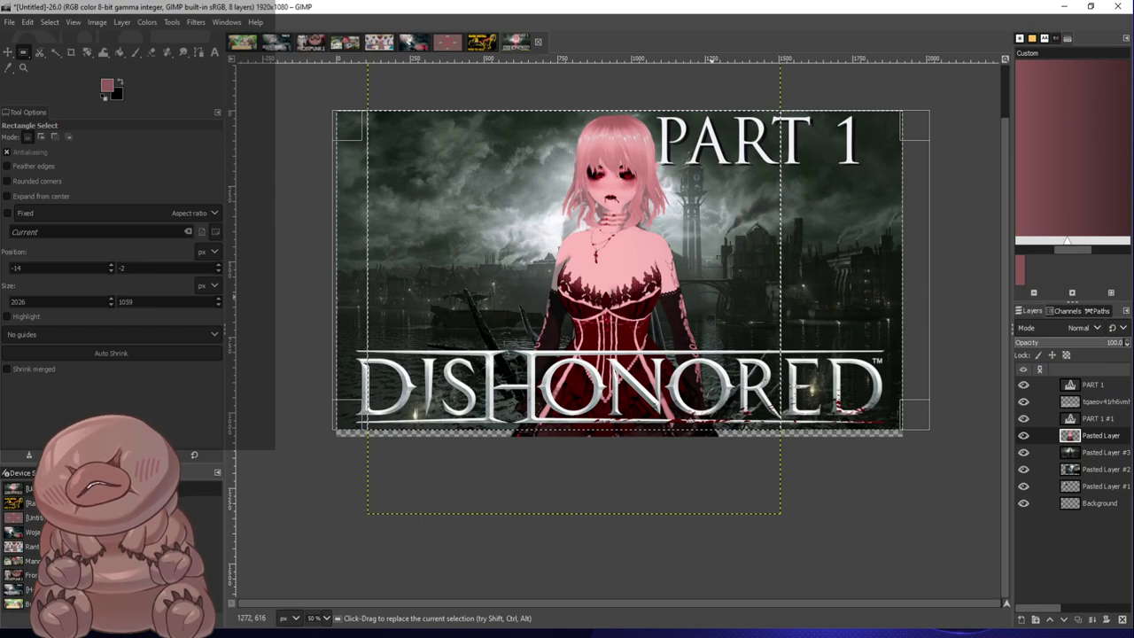
left_click(760, 460)
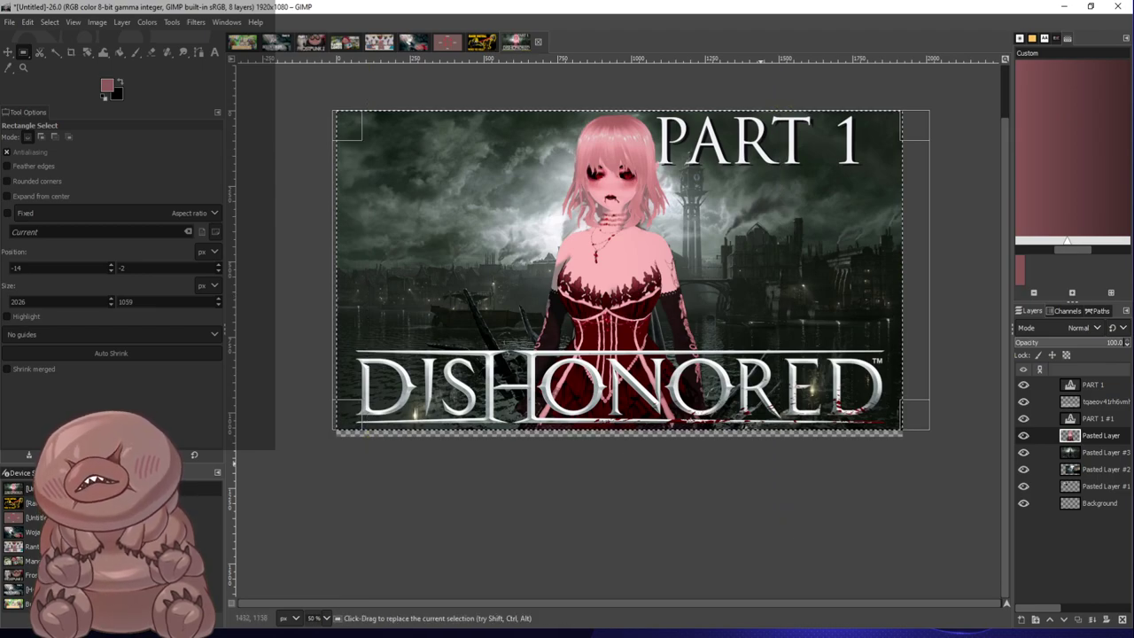
right_click(794, 275)
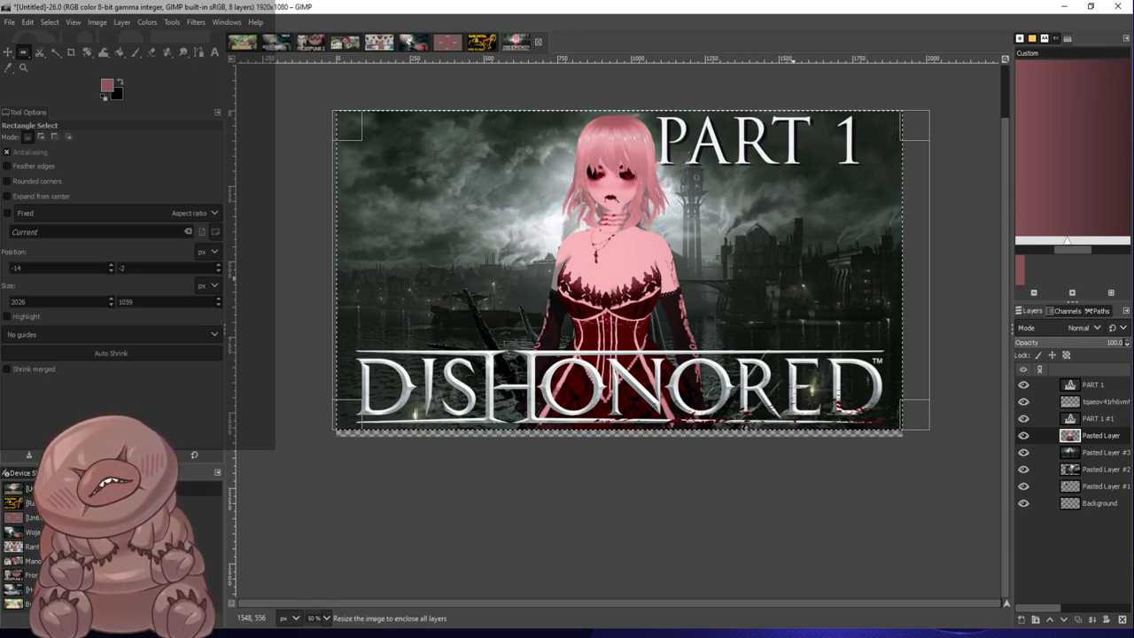
left_click(913, 428)
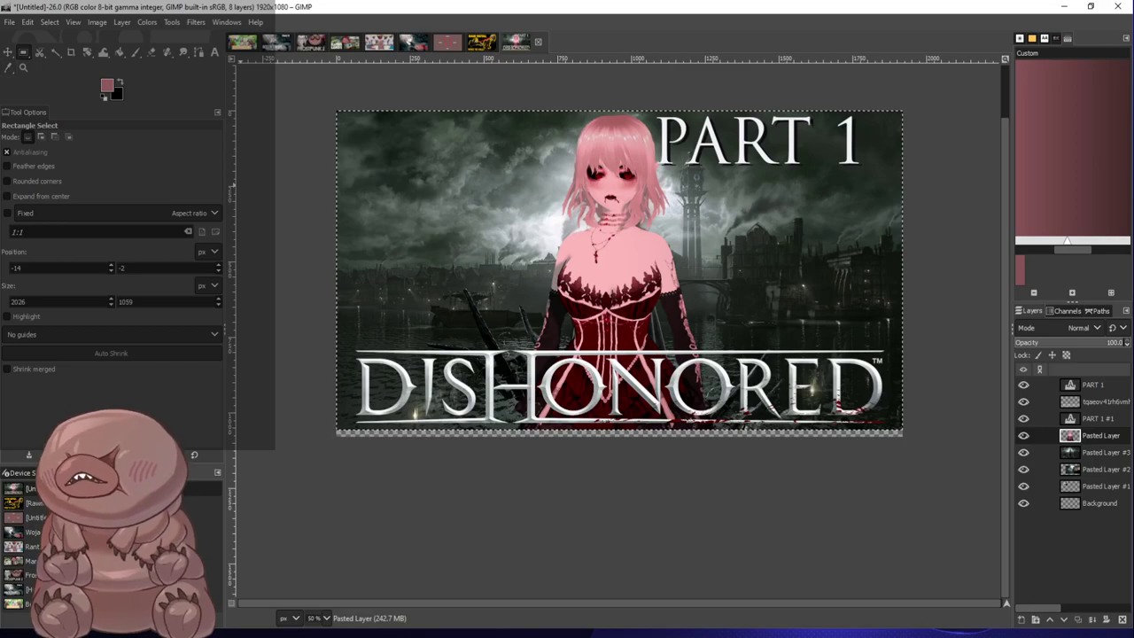
left_click(501, 190)
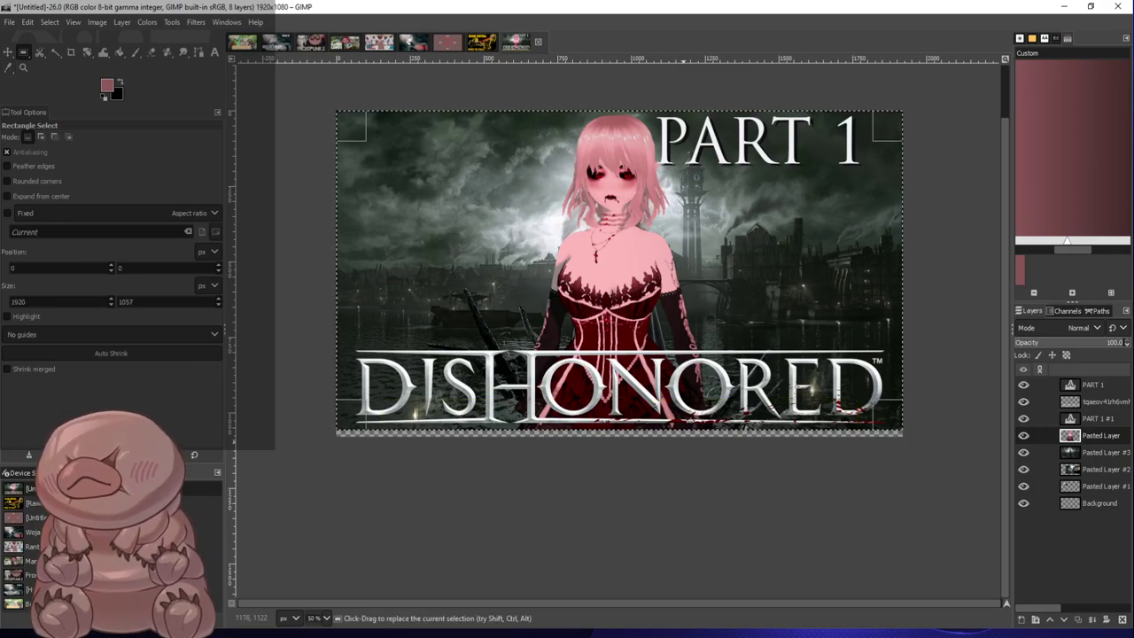
scroll(731, 474, "up", 1)
right_click(698, 298)
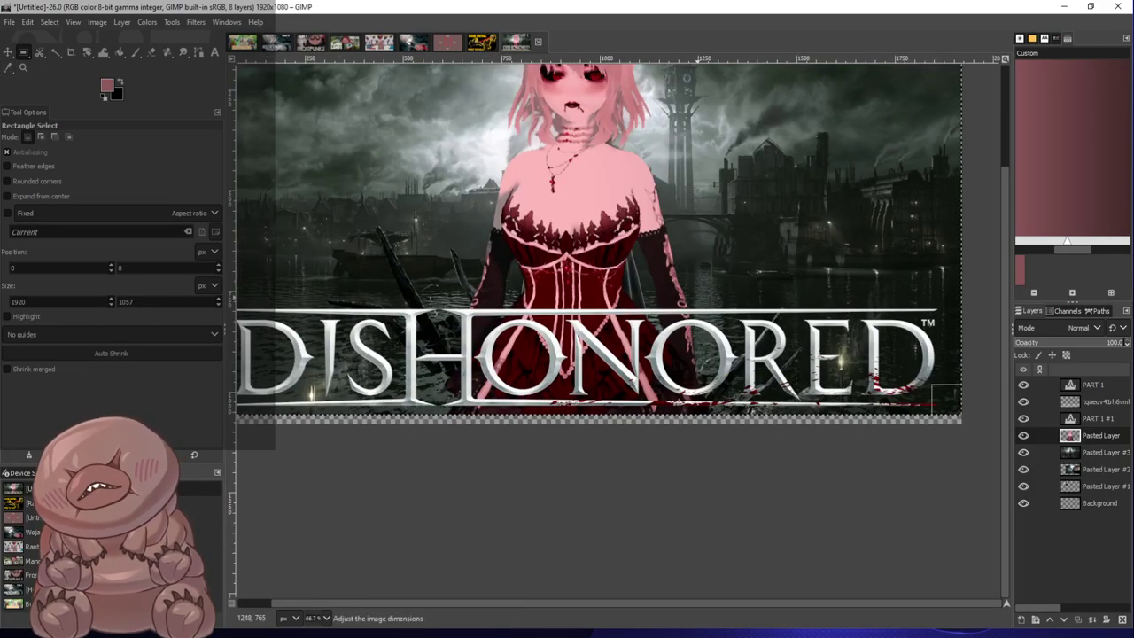
left_click(784, 402)
scroll(743, 352, "down", 2)
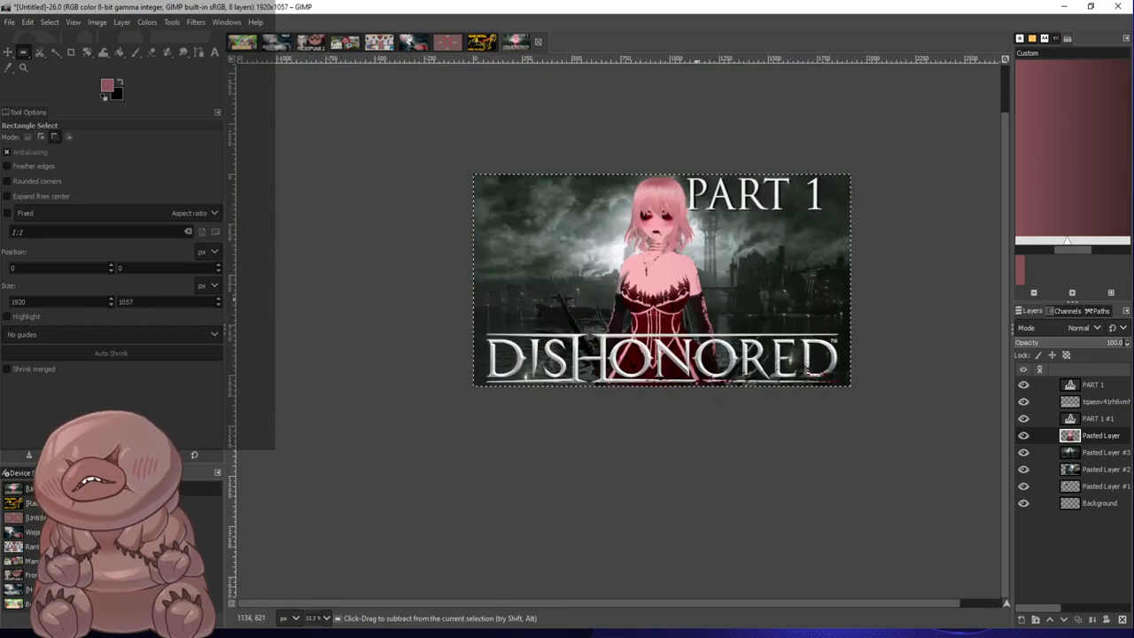
Shift the dark PART 1 shadow copy and the white PART 1 text slightly right, lining the white letters up over the shadow
scroll(721, 301, "up", 1)
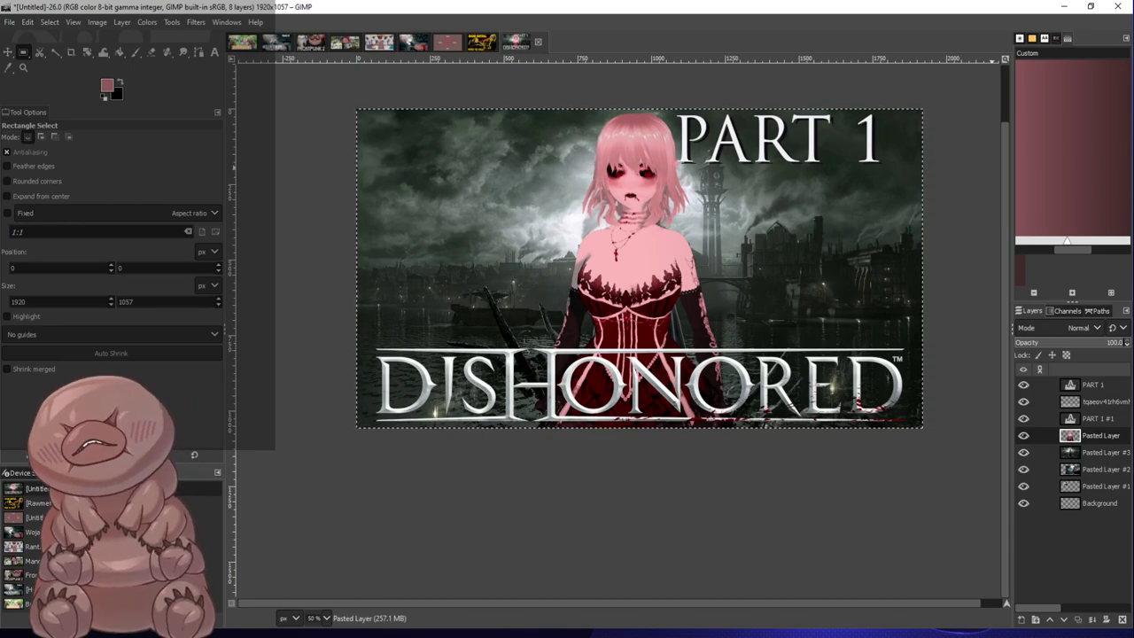
key("m")
key("plus")
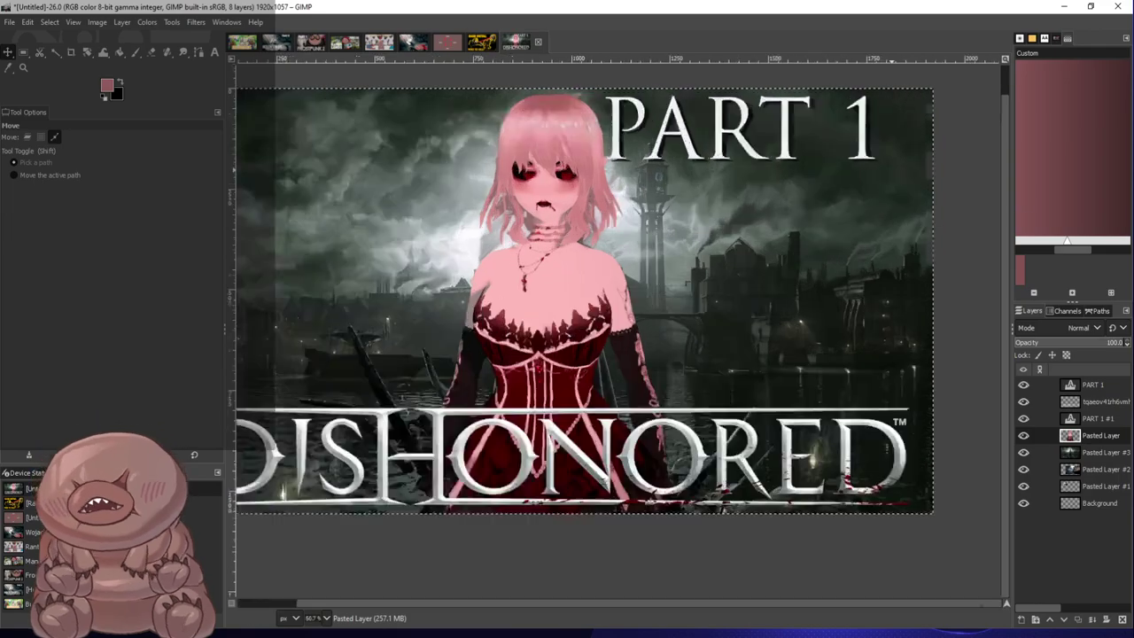
key("plus")
key("minus")
key("minus")
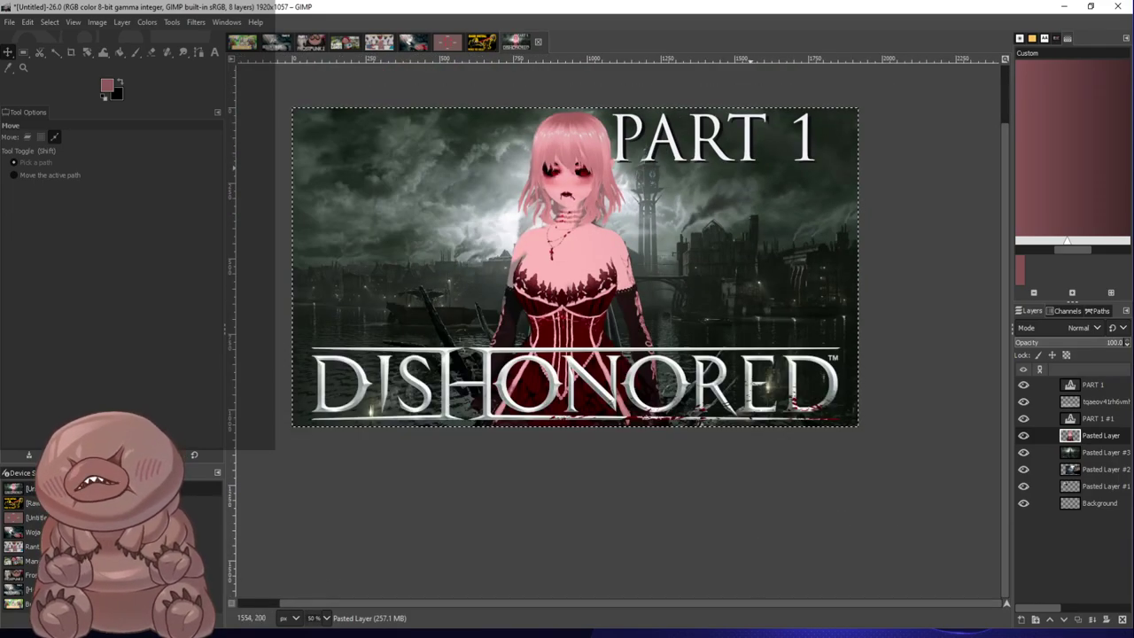
key("plus")
mouse_move(763, 165)
left_mouse_down()
mouse_move(752, 164)
mouse_move(757, 234)
mouse_move(756, 148)
left_mouse_up()
left_click(751, 155)
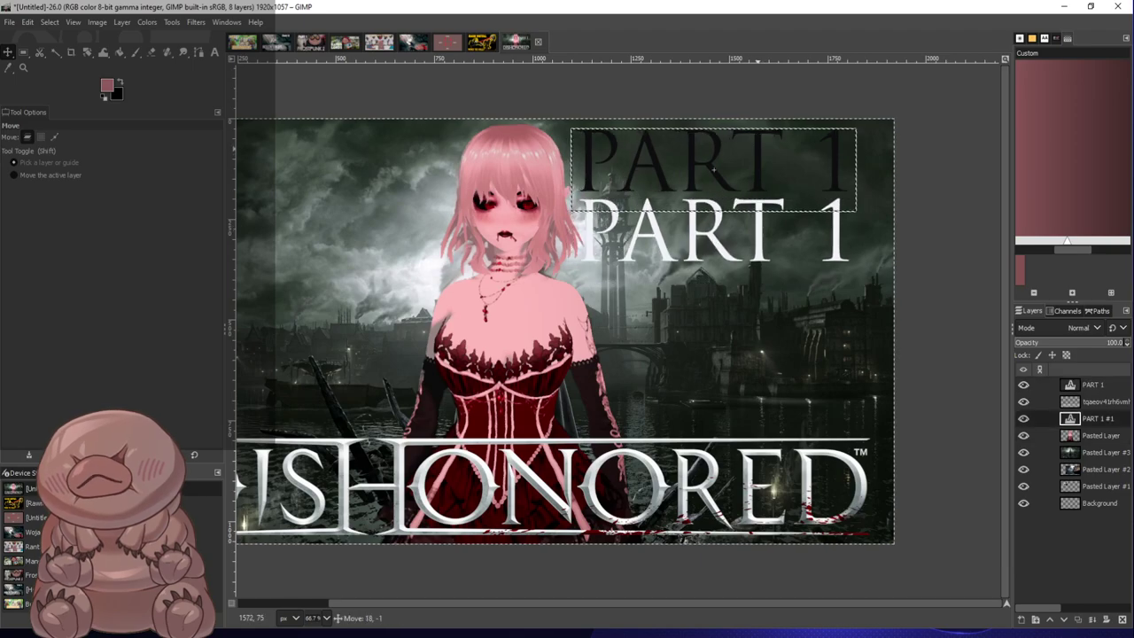
left_click_drag(714, 229, 716, 162)
left_click(716, 162)
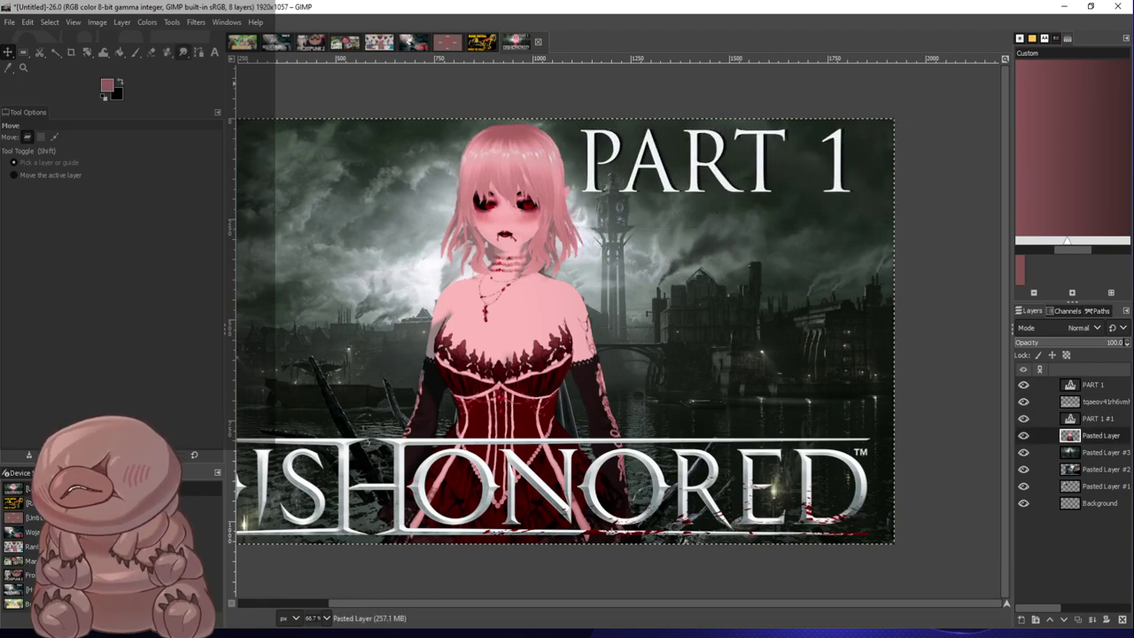
Set the font size of both the white PART 1 text and its dark copy to 192 px
left_click(215, 52)
left_click(780, 178)
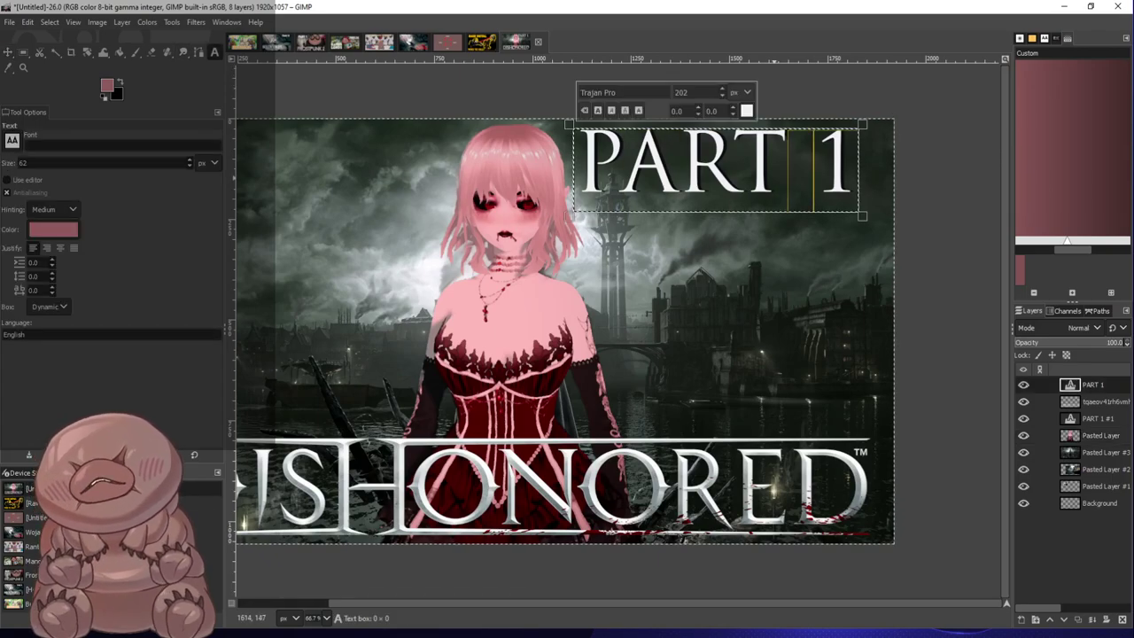
triple_click(774, 179)
type("192")
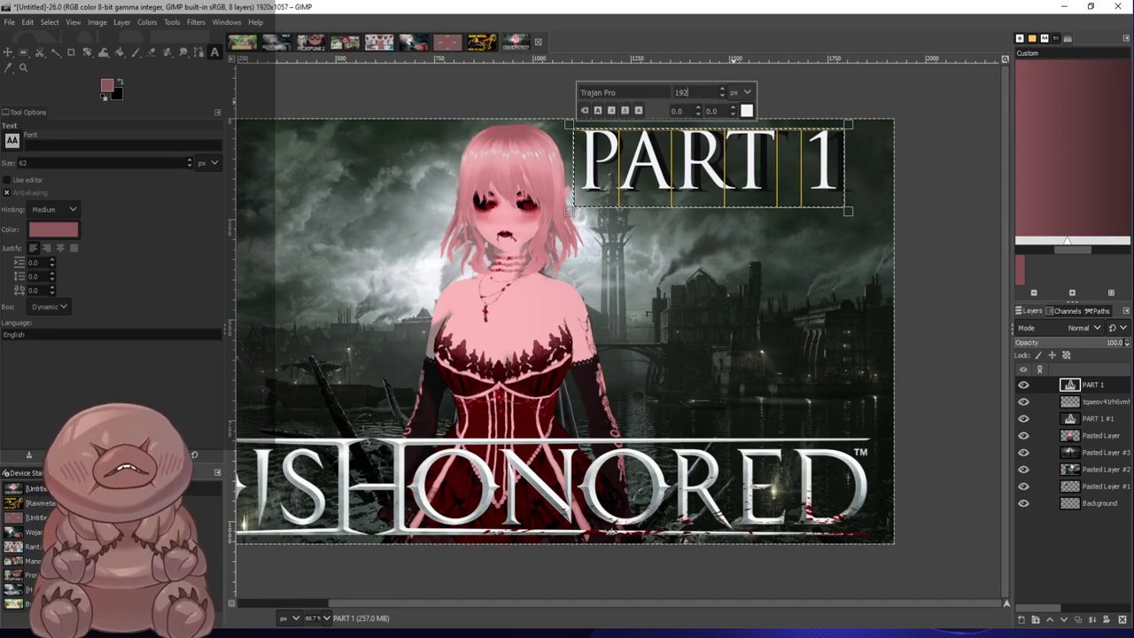
left_click(859, 171)
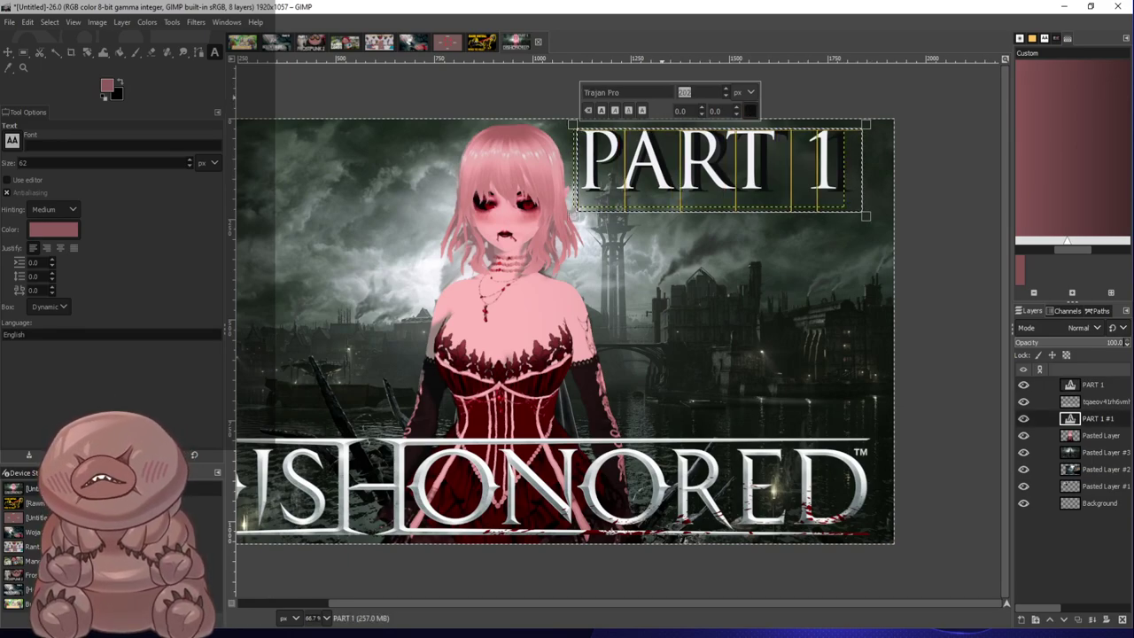
type("192")
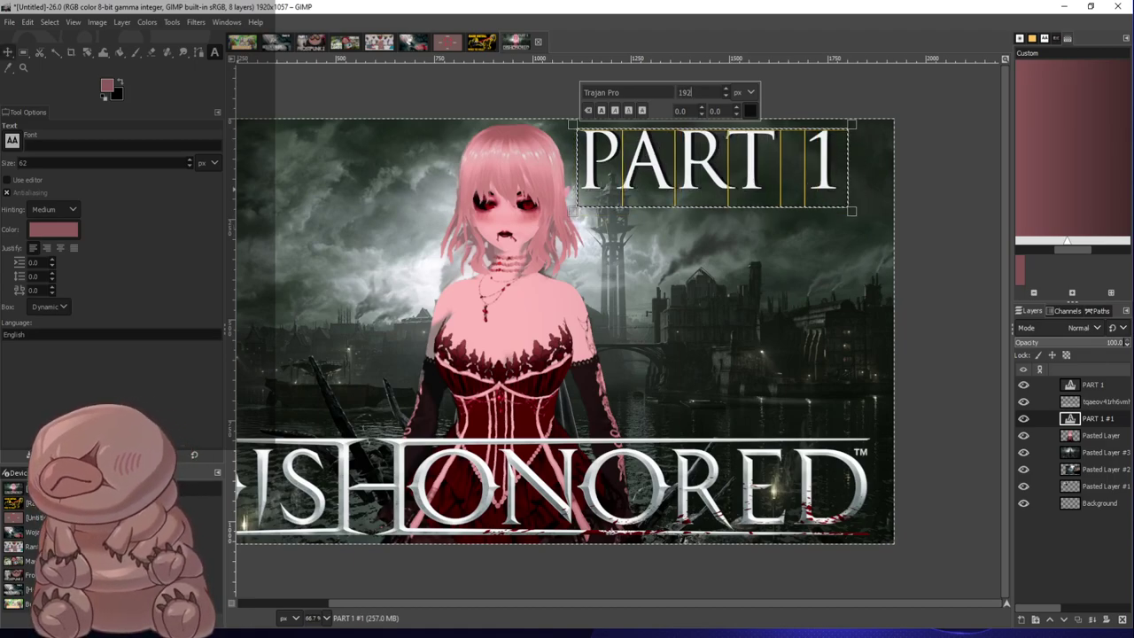
key("Escape")
Reposition both PART 1 layers so the dark copy sits slightly below and right of the white text as a drop shadow
key("m")
left_click_drag(758, 152, 748, 152)
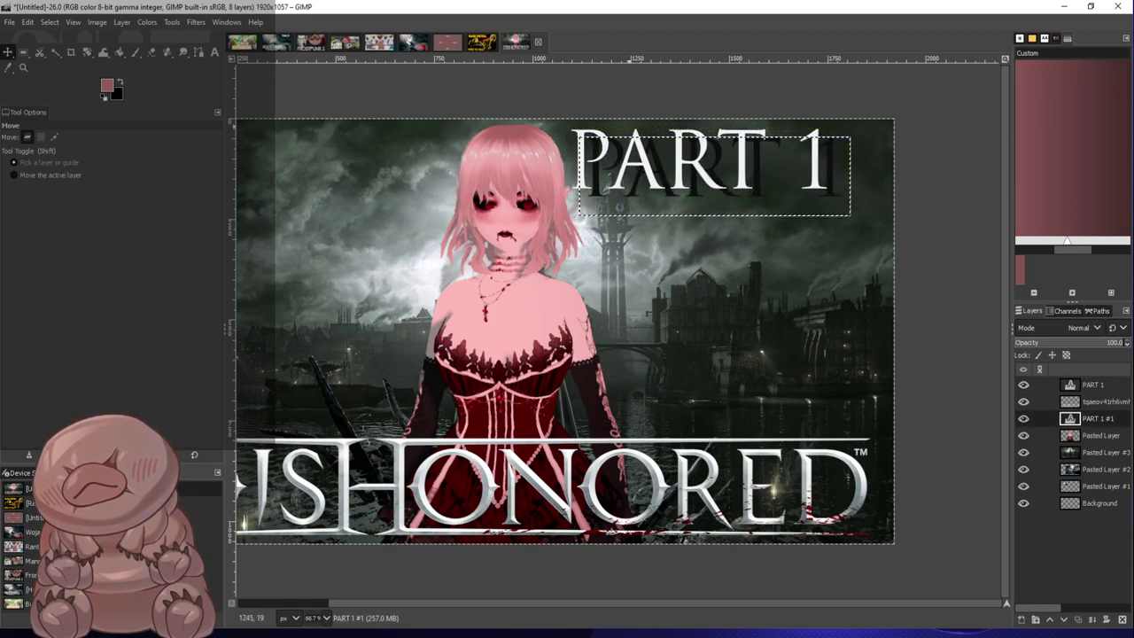
left_click_drag(607, 142, 622, 144)
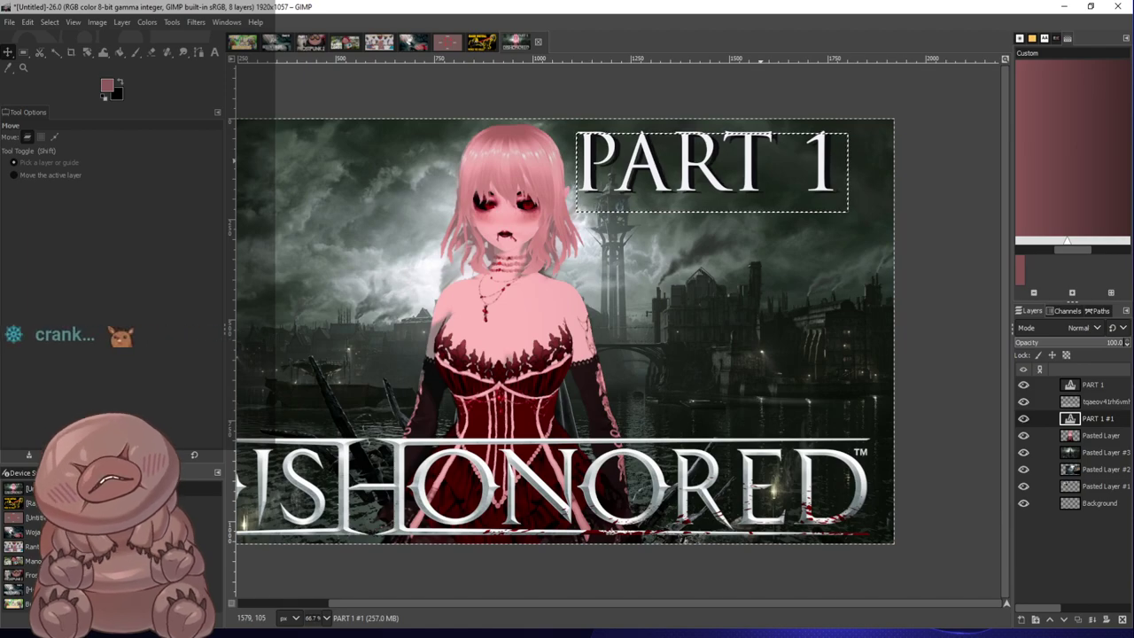
key("minus")
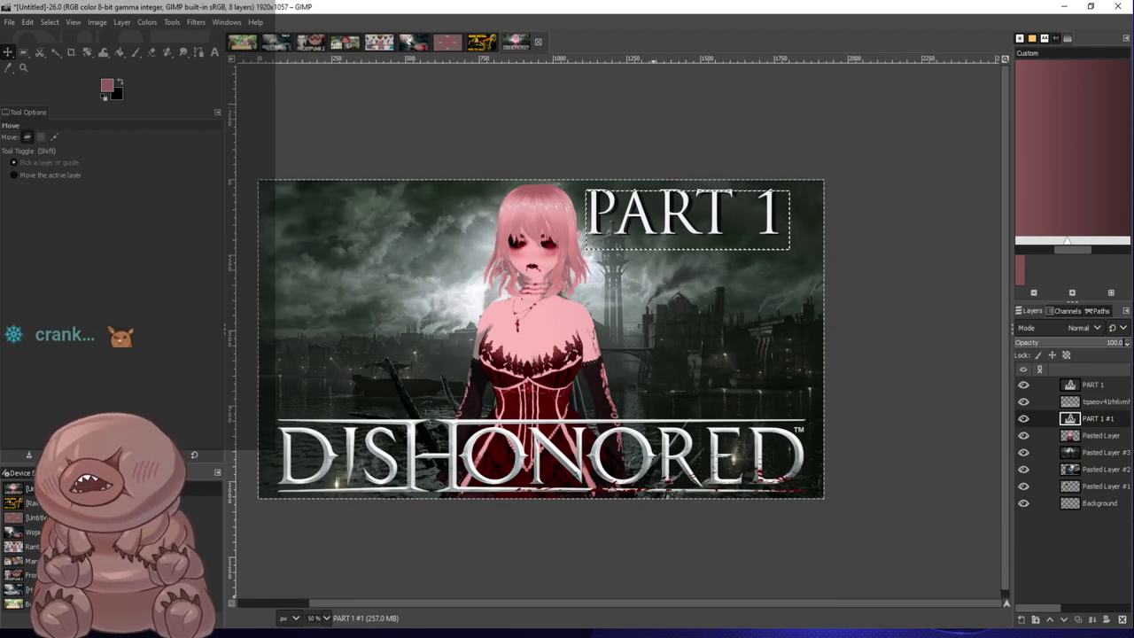
left_click_drag(657, 604, 612, 603)
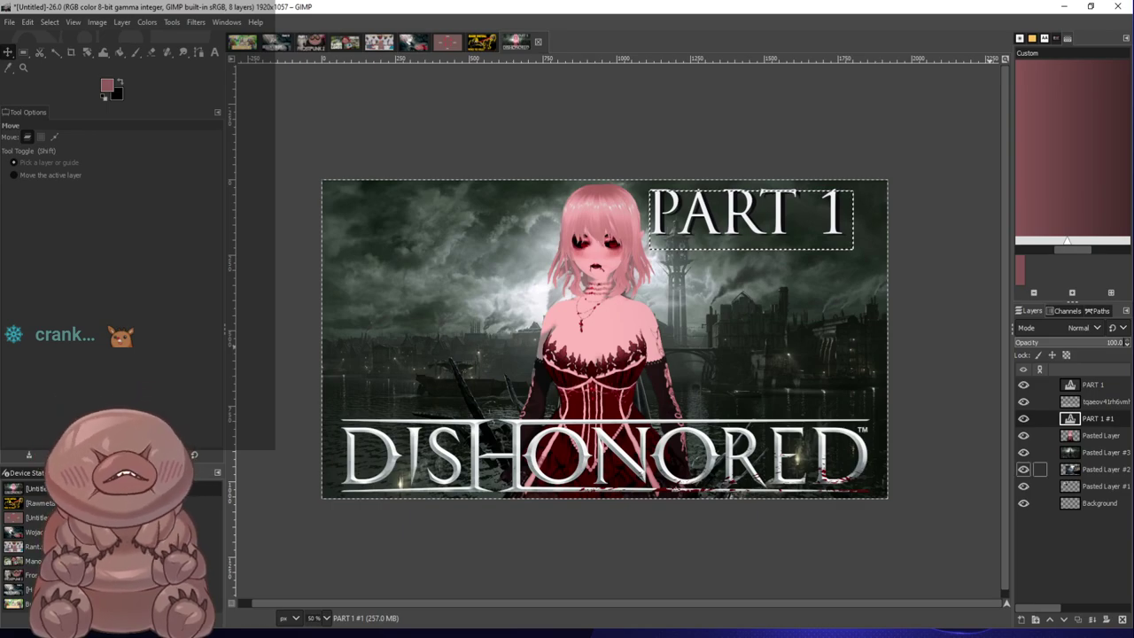
Select the character's outline from Pasted Layer's alpha and add a new transparent layer directly above Pasted Layer #3
key("alt")
left_click(1071, 436, "alt")
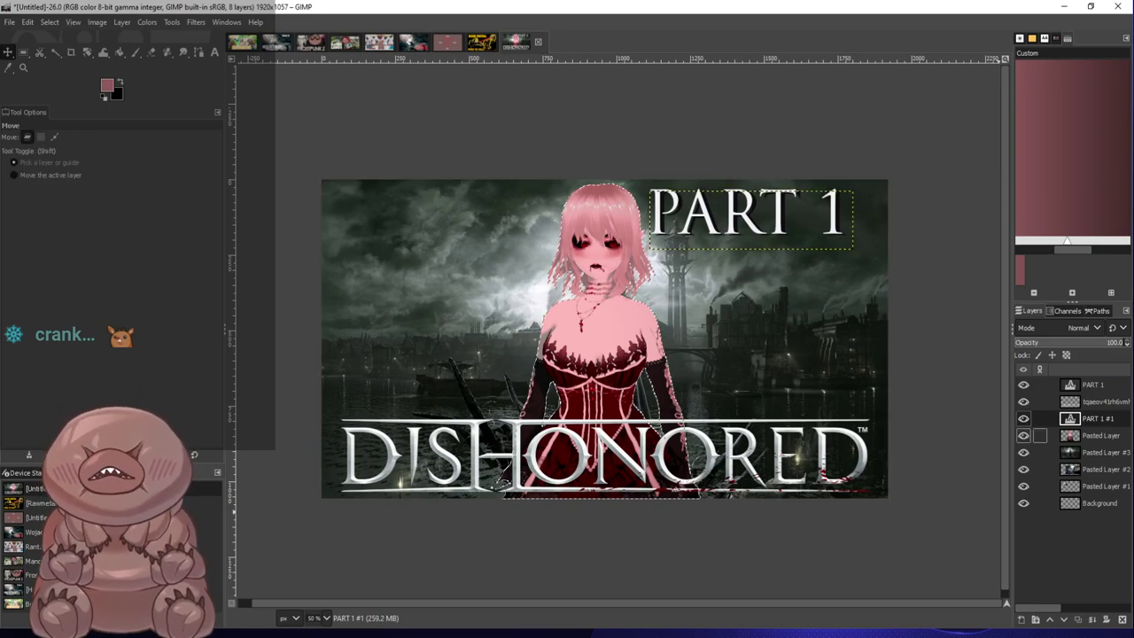
left_click(1090, 452)
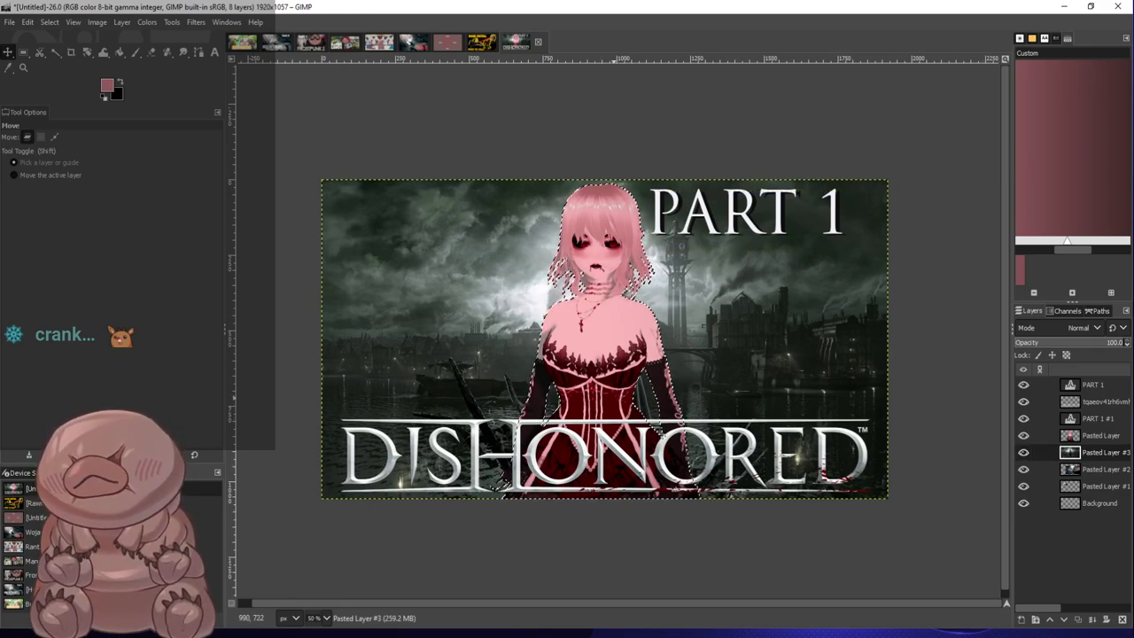
left_click(1022, 619)
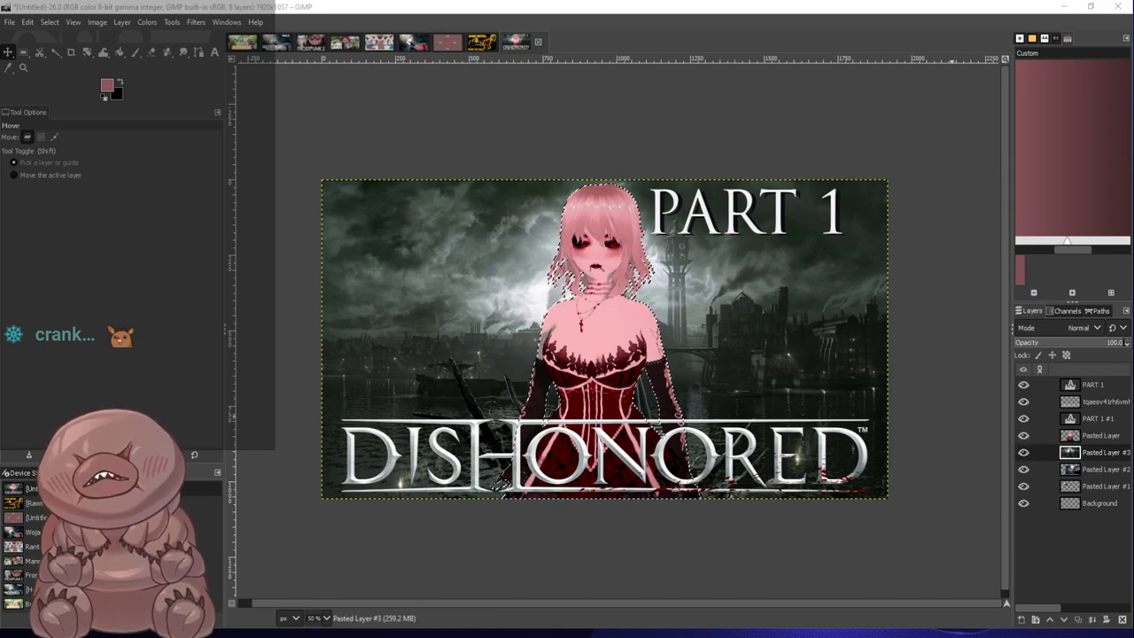
left_click(995, 512)
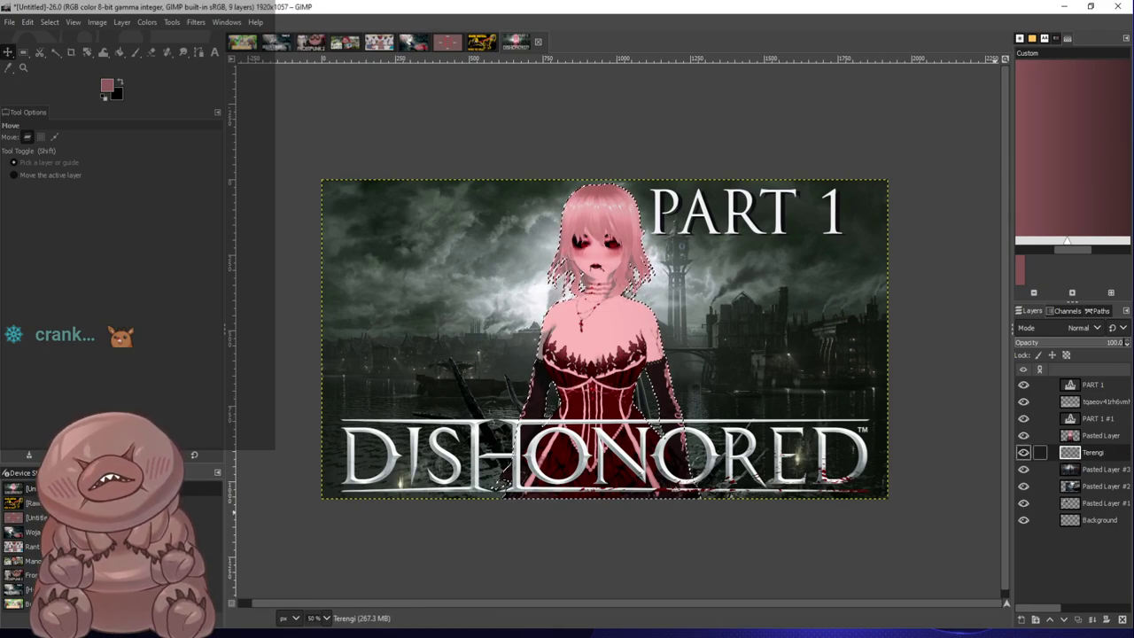
key("1")
key("minus")
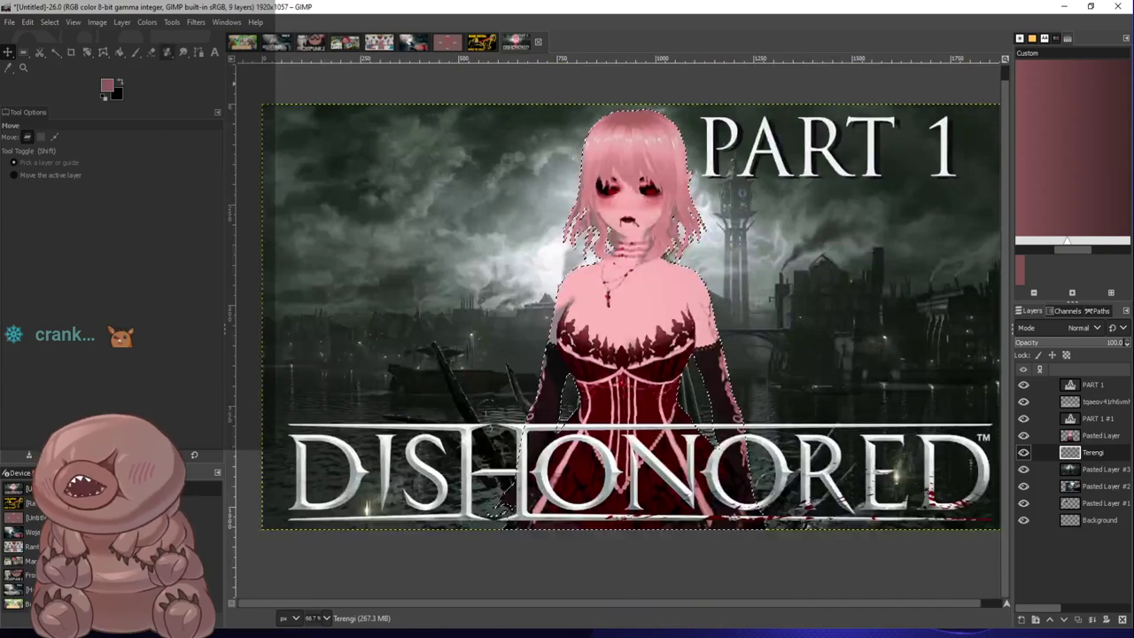
Try to grow the character selection by a wide margin
left_click(49, 21)
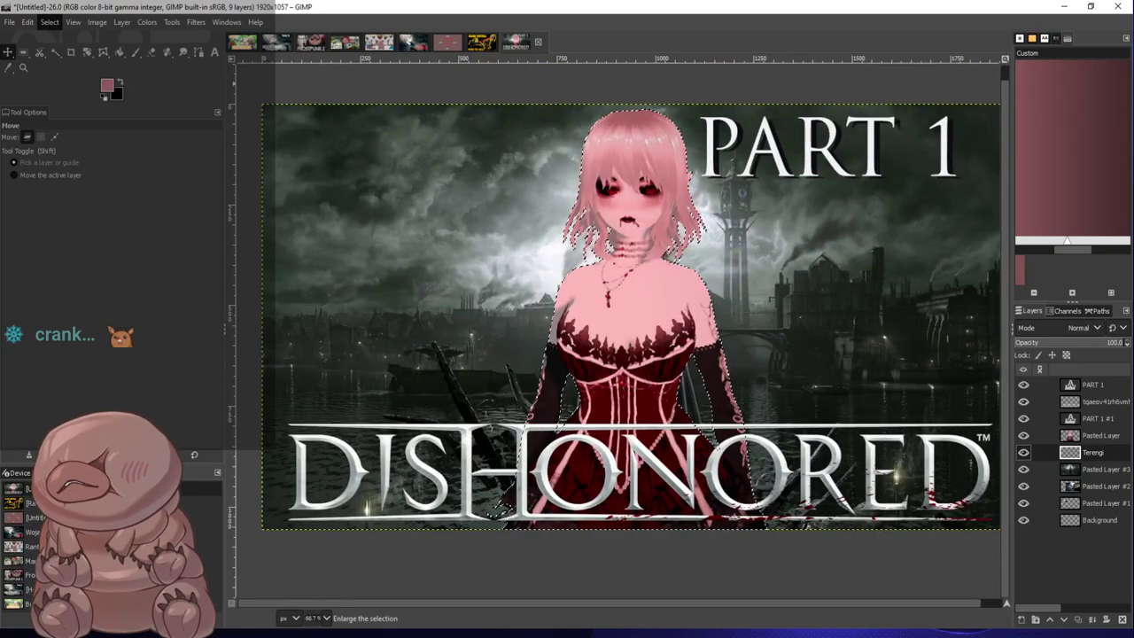
left_click(75, 176)
key("Return")
scroll(510, 218, "down", 1)
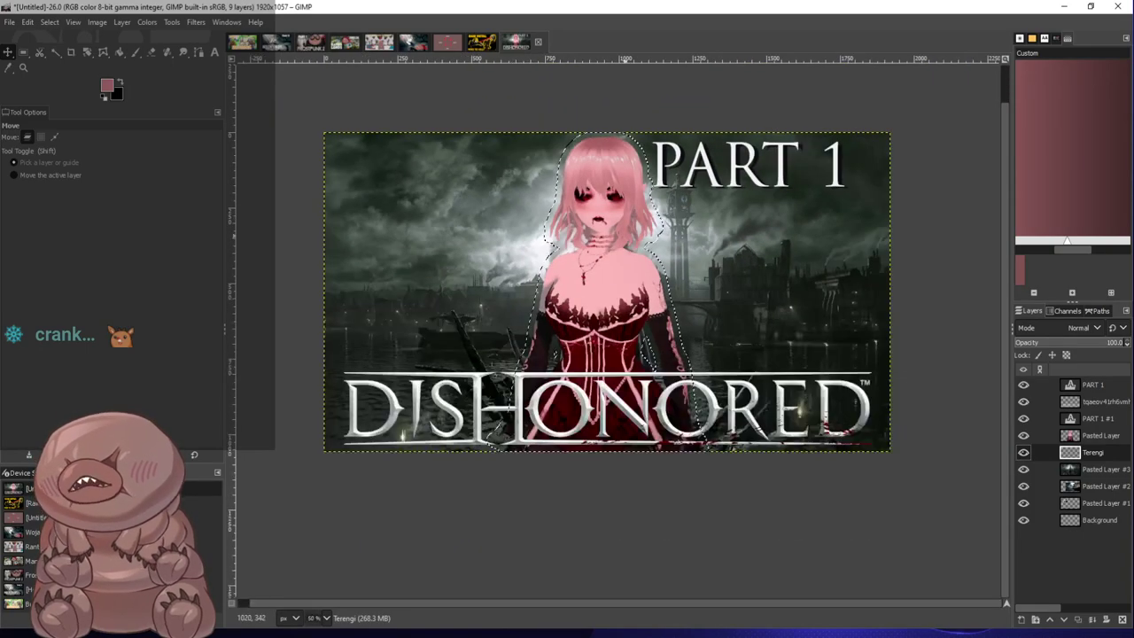
Grow the character selection by a narrow margin around the outline
key("plus")
left_click(49, 22)
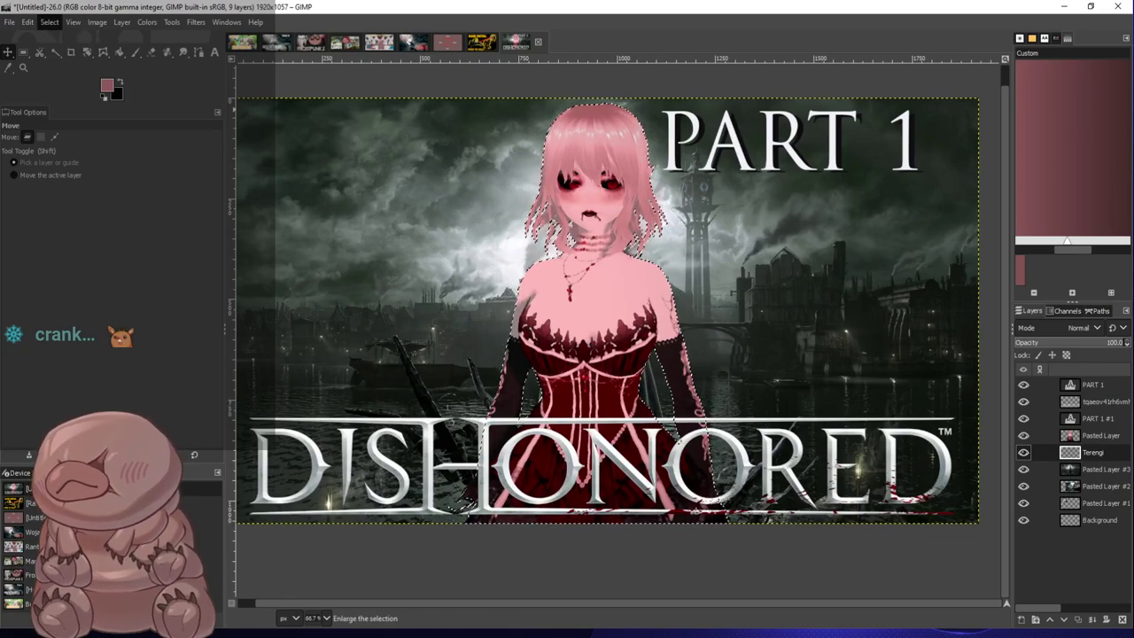
left_click(75, 174)
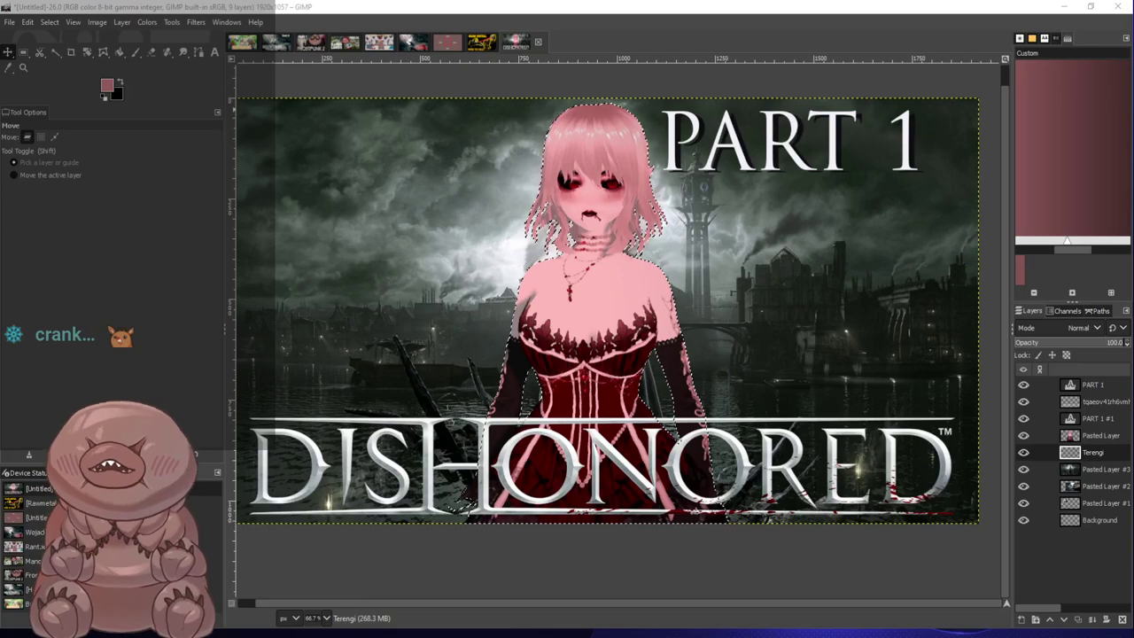
key("Return")
Set the Paintbrush to black with opacity 5.9 and size 52, and undo the trial stroke on the new layer
left_click(136, 53)
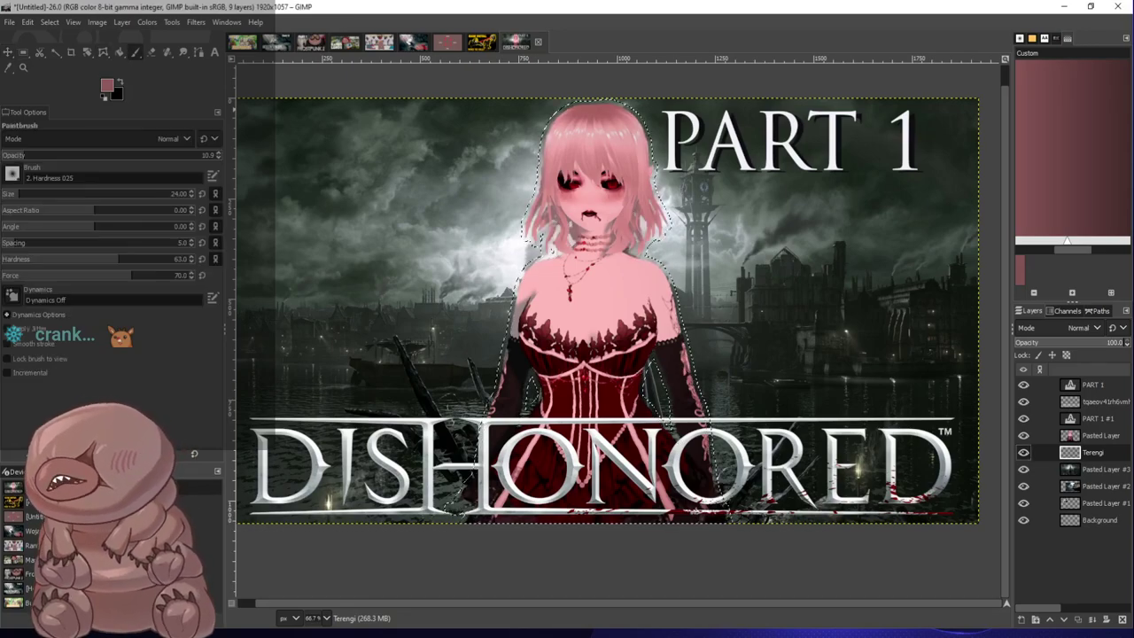
left_click(219, 157)
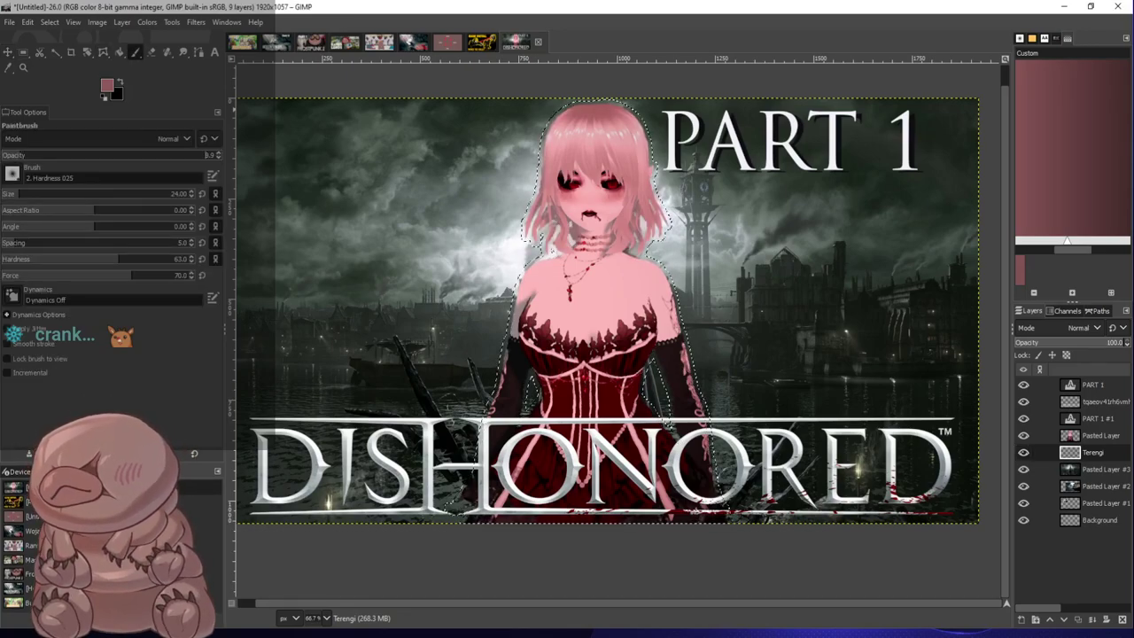
left_click(107, 85)
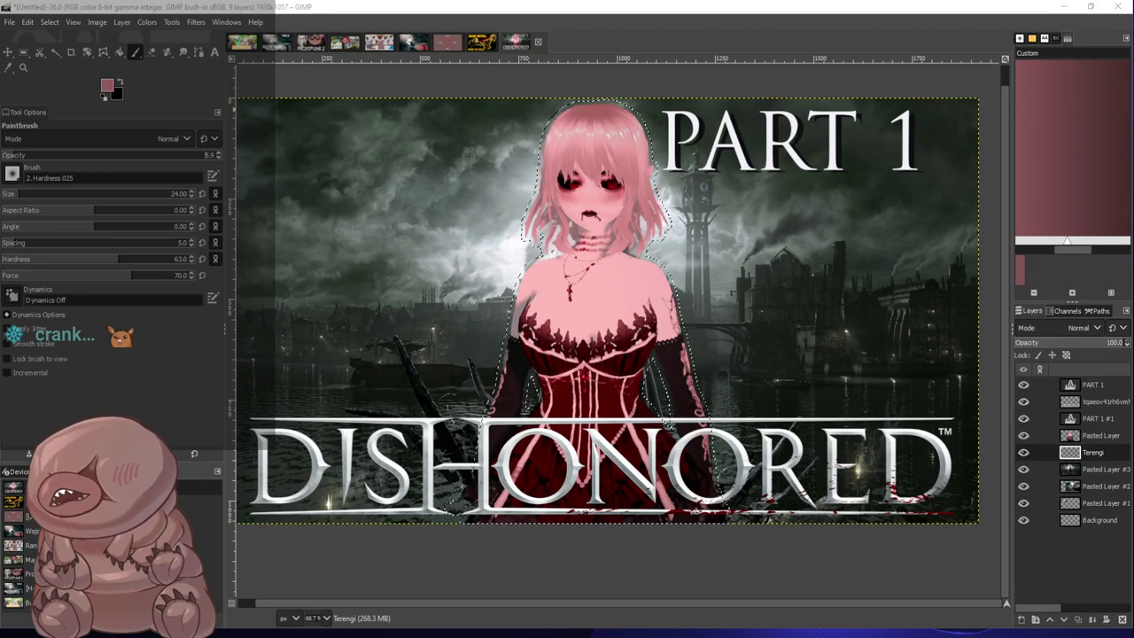
key("Return")
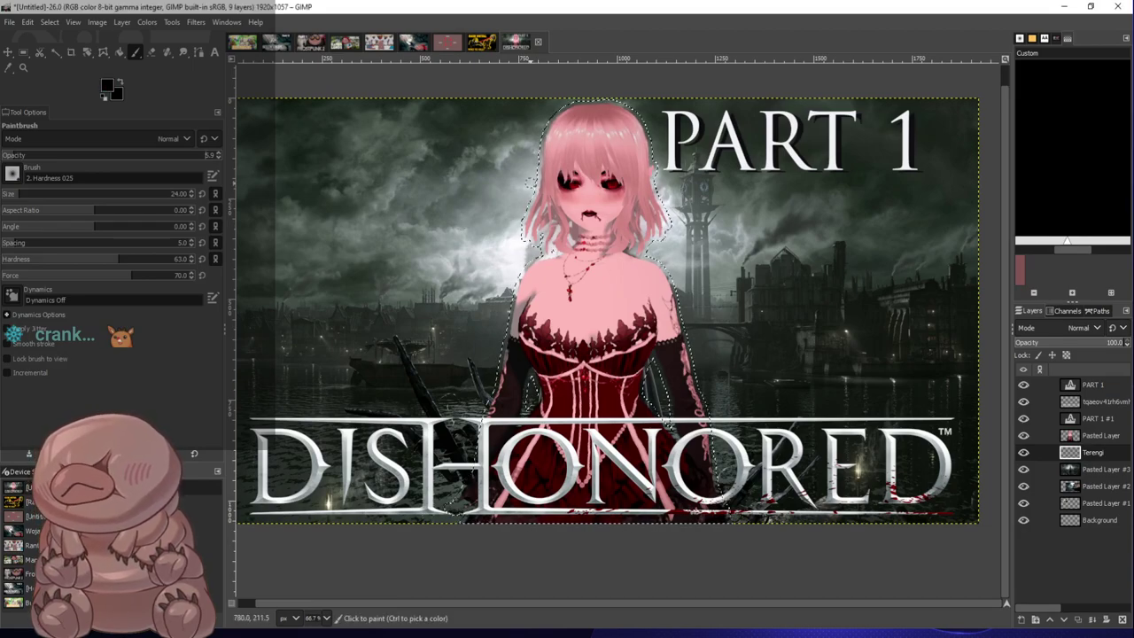
left_click(31, 193)
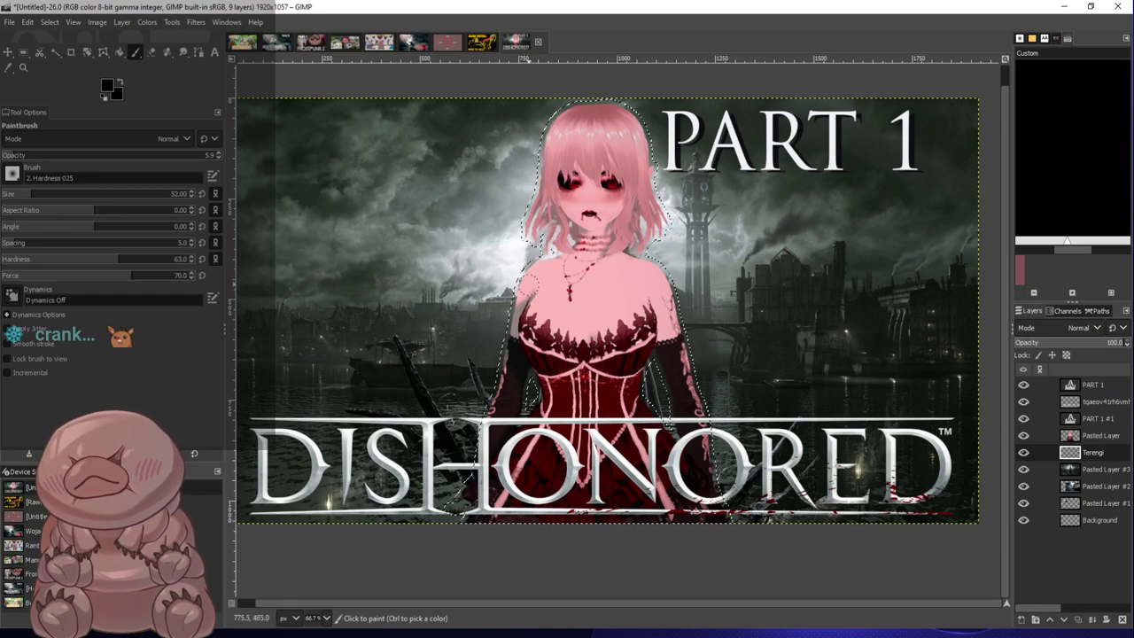
key("ctrl+z")
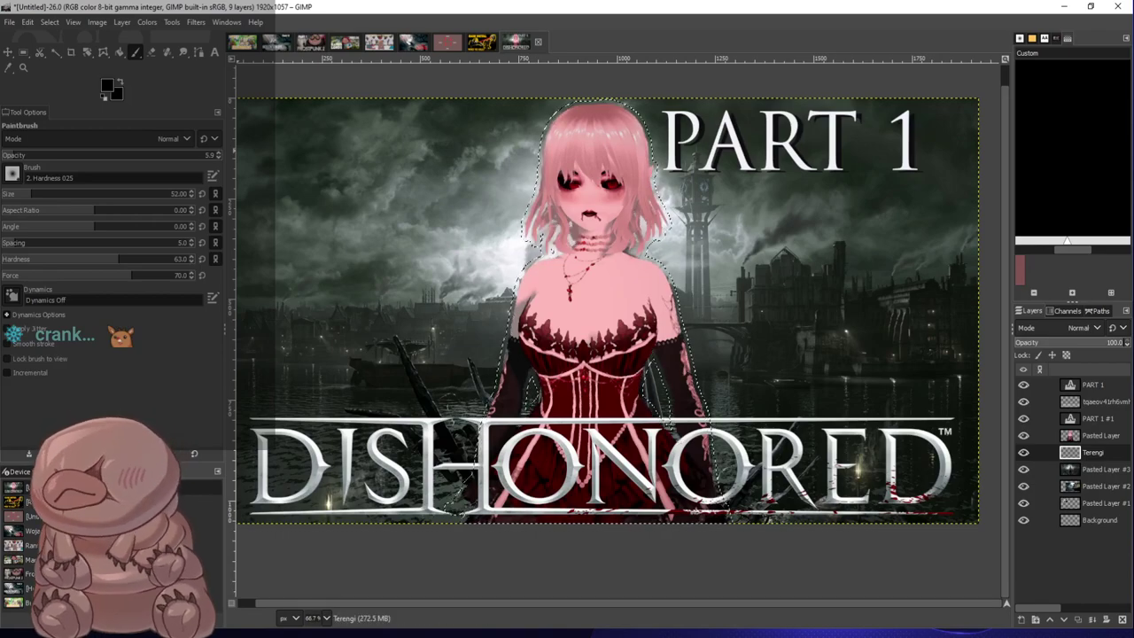
Set the Paintbrush size to 132, check the character's edges without the selection, and restore the selection
left_click(55, 194)
left_click(207, 155)
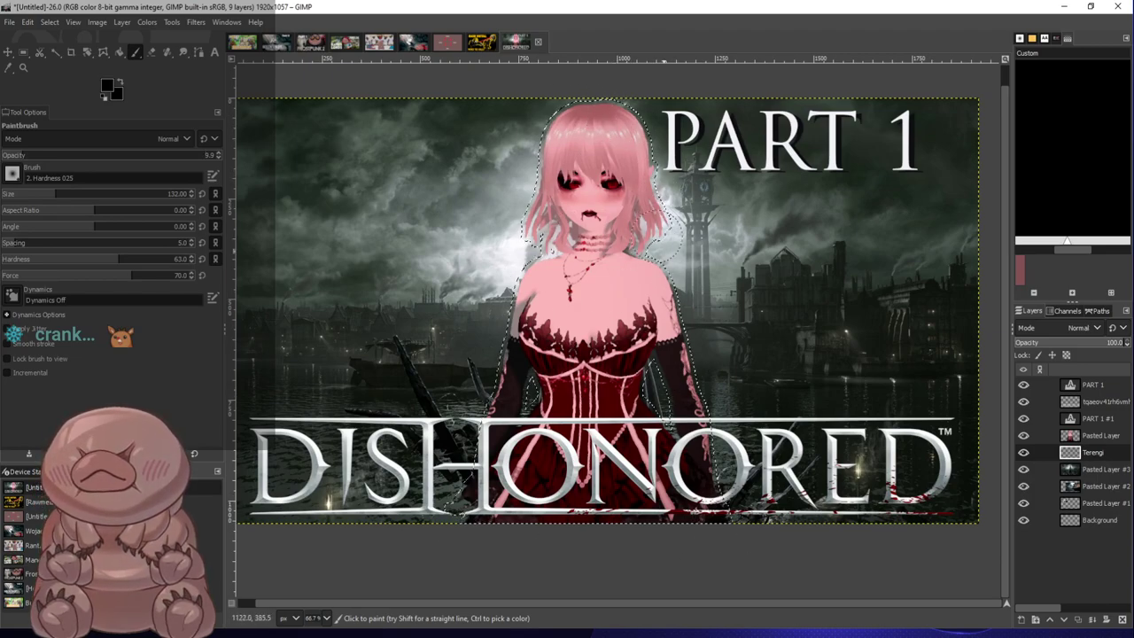
left_click(24, 52)
left_click(408, 206)
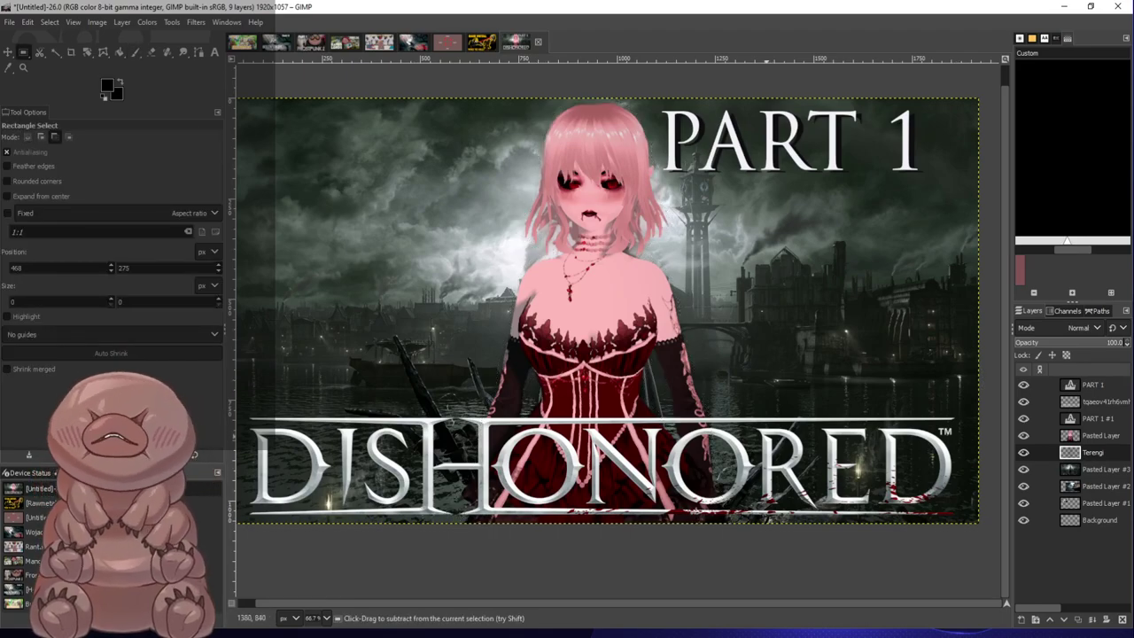
scroll(767, 426, "down", 1)
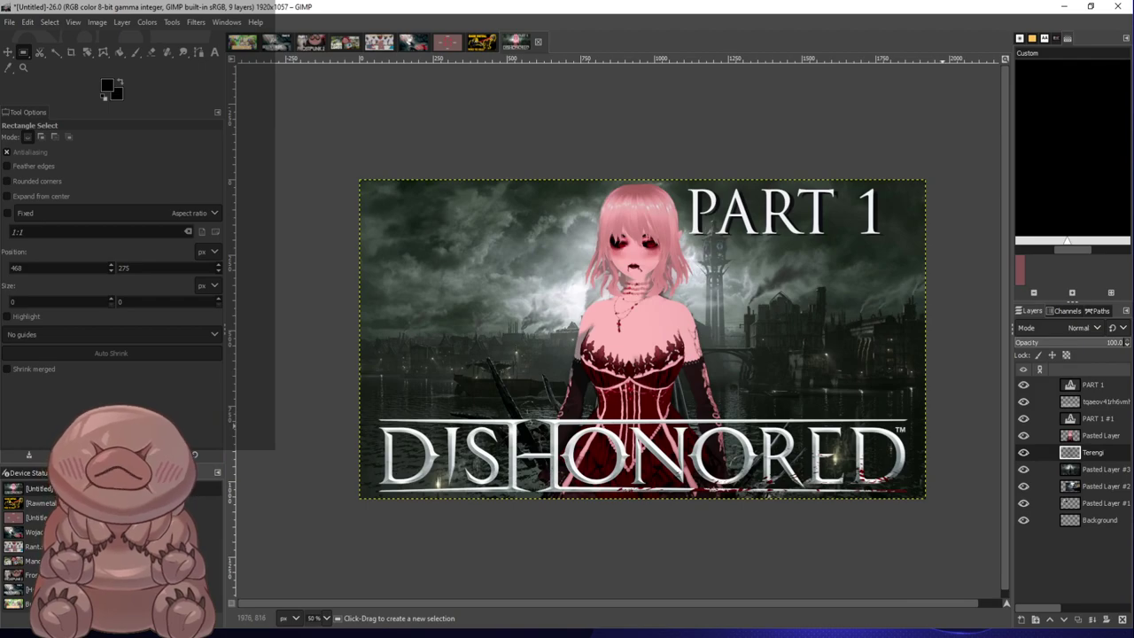
scroll(793, 423, "up", 1)
scroll(780, 421, "down", 1)
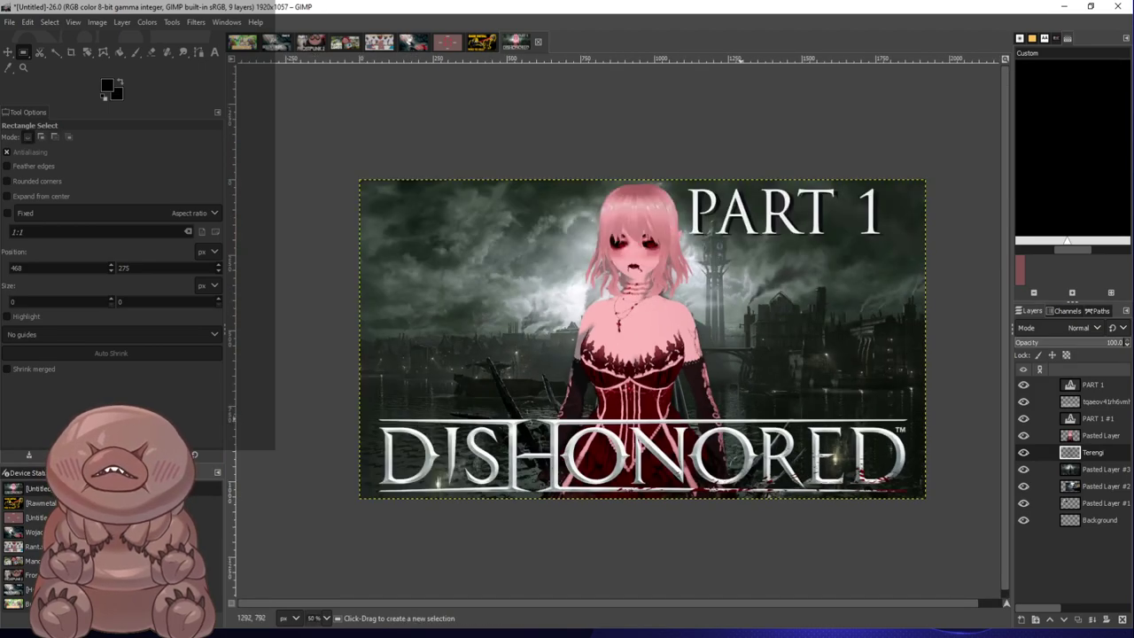
key("ctrl+z")
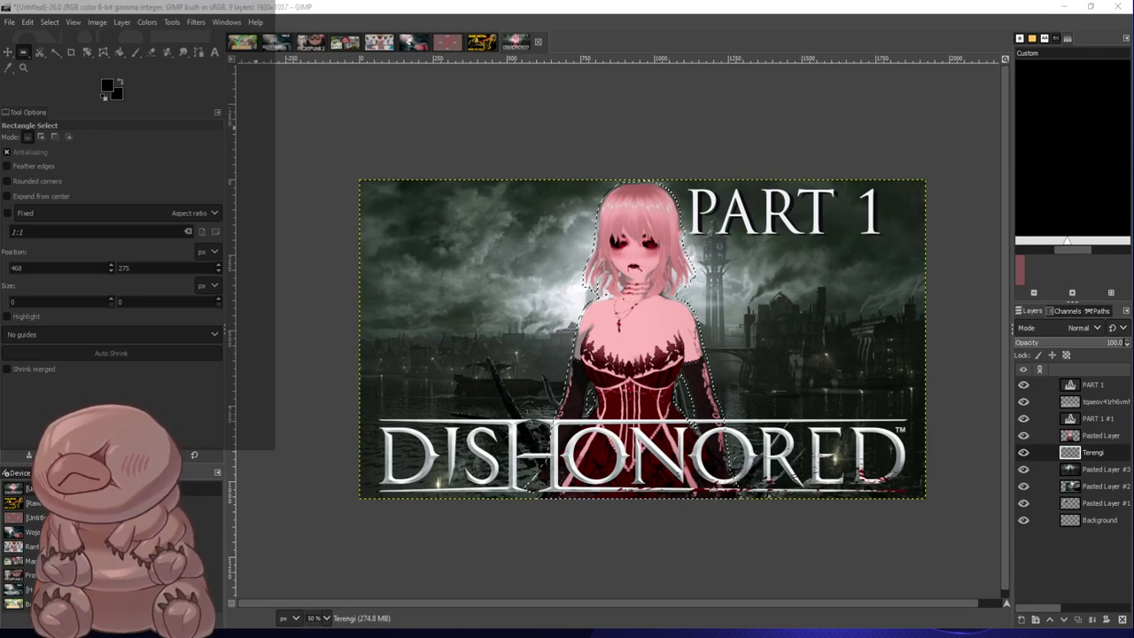
Try a muted pink Paintbrush at opacity 15.9 around the character, check it without the selection, and restore the selection
key("Return")
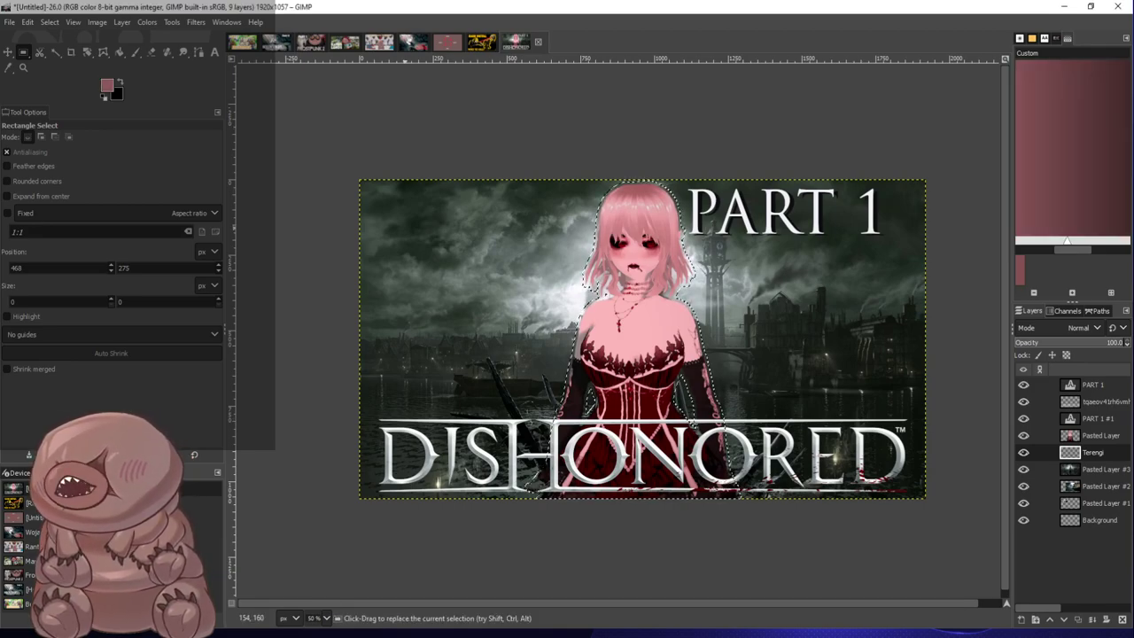
key("p")
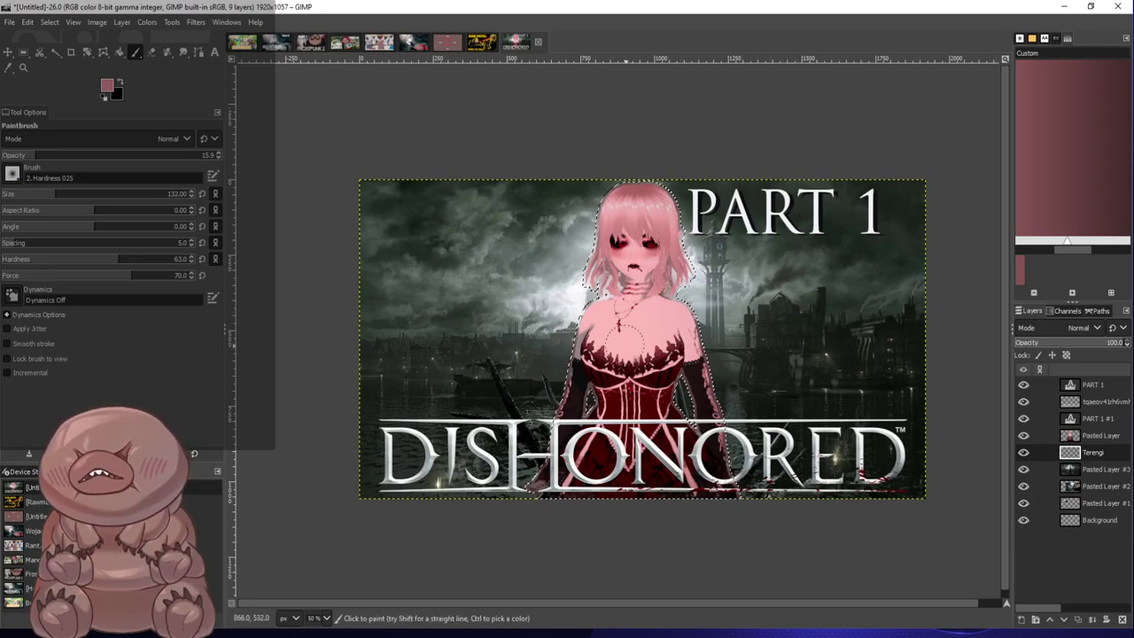
key("r")
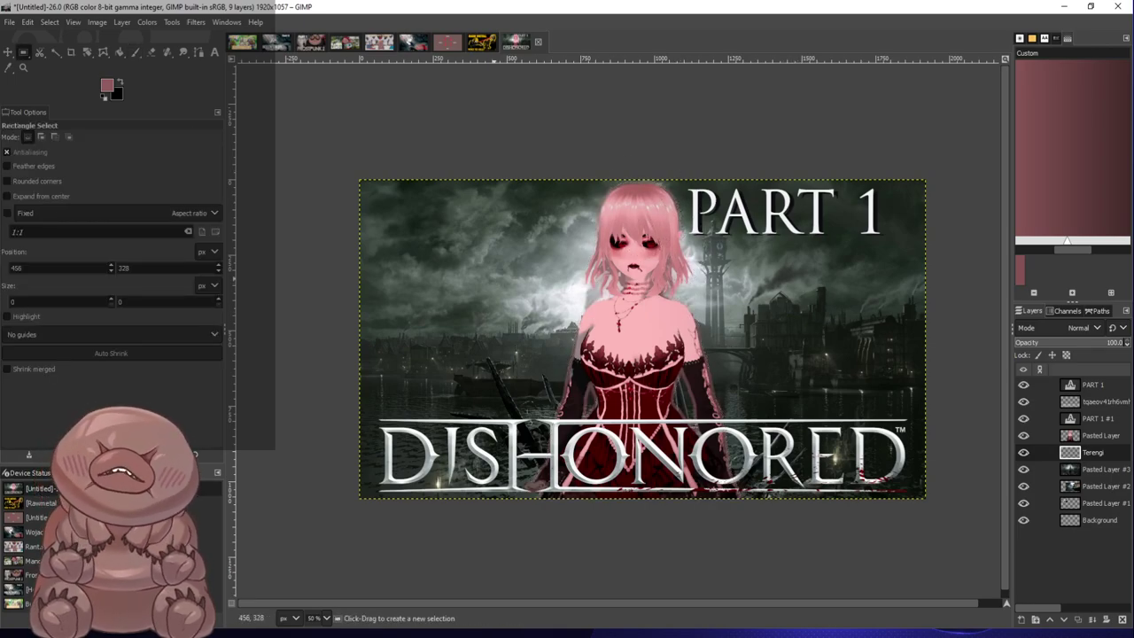
scroll(711, 371, "up", 1)
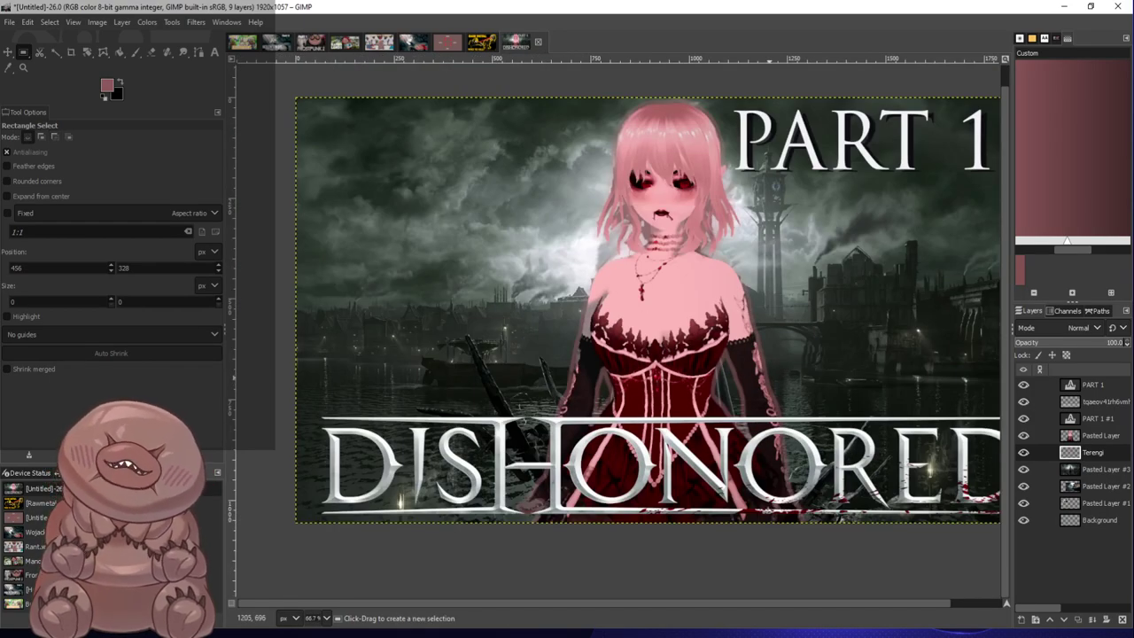
key("ctrl+z")
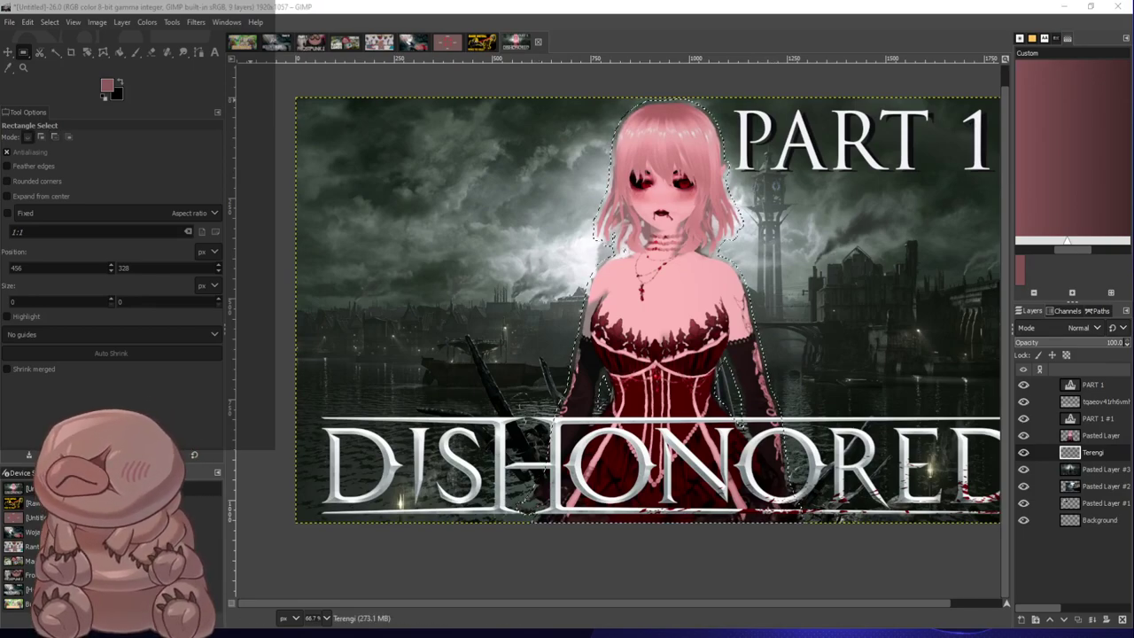
Set the Paintbrush to black at opacity 12.9 for the shading around the character, and clear the selection
key("d")
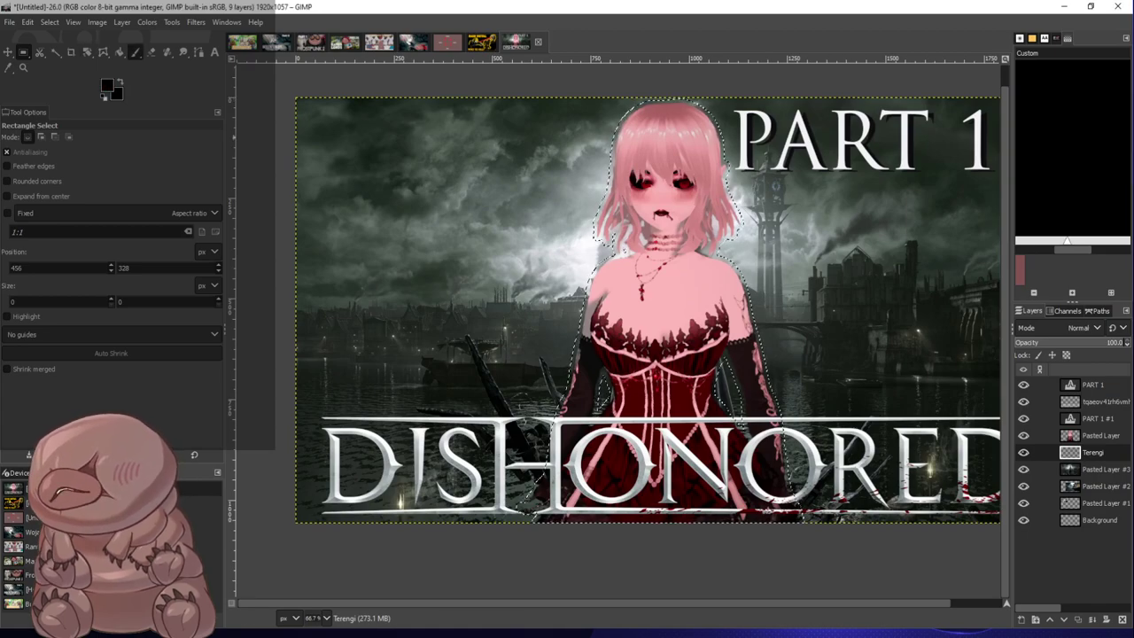
key("p")
left_click_drag(36, 155, 29, 155)
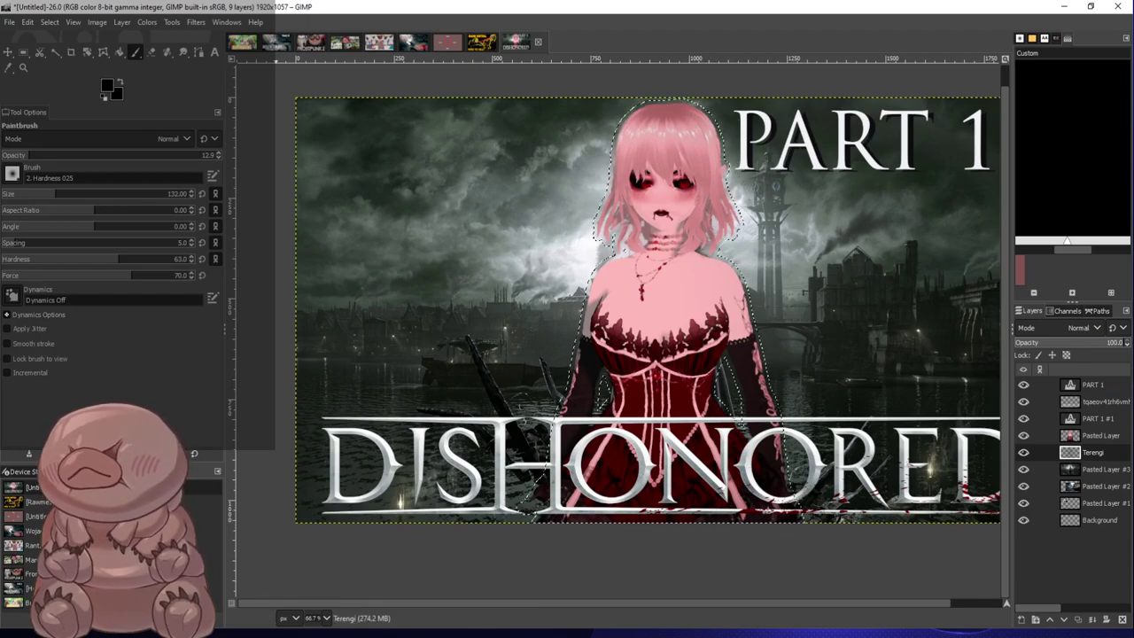
key("r")
left_click(519, 199)
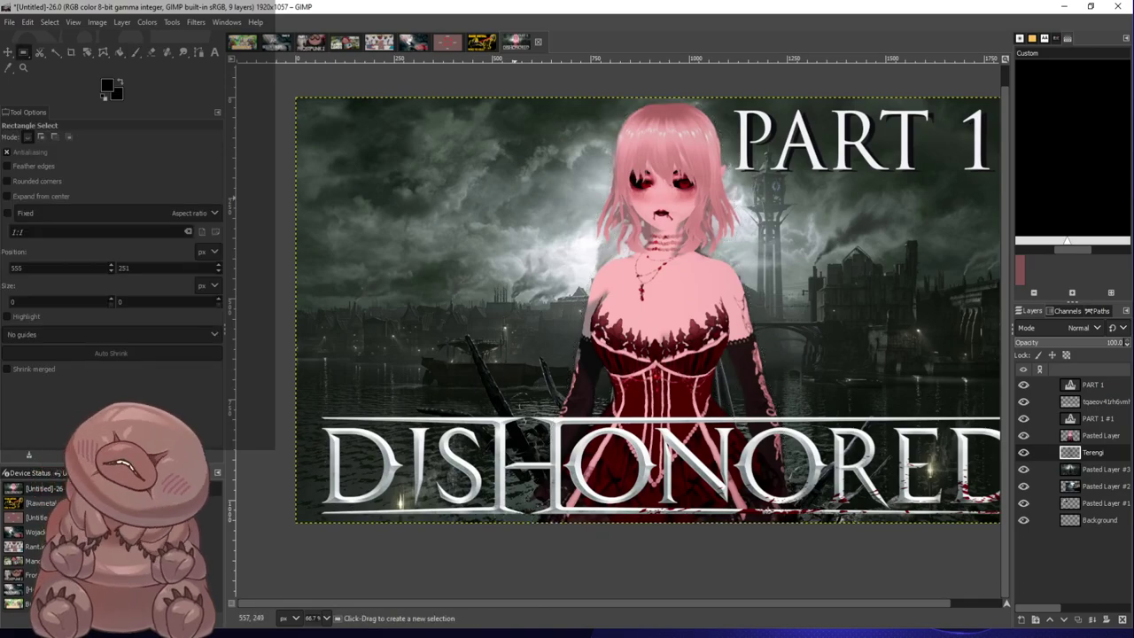
Examine the shading around the character with and without the selection, both close up and across the whole thumbnail
scroll(927, 237, "down", 1)
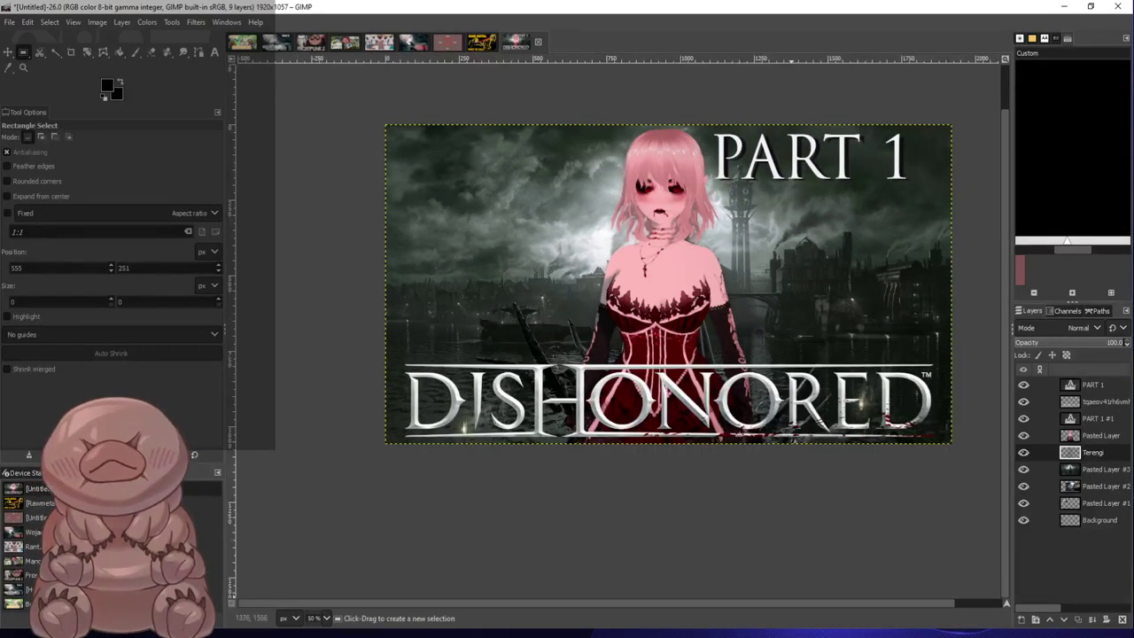
left_click_drag(738, 604, 790, 603)
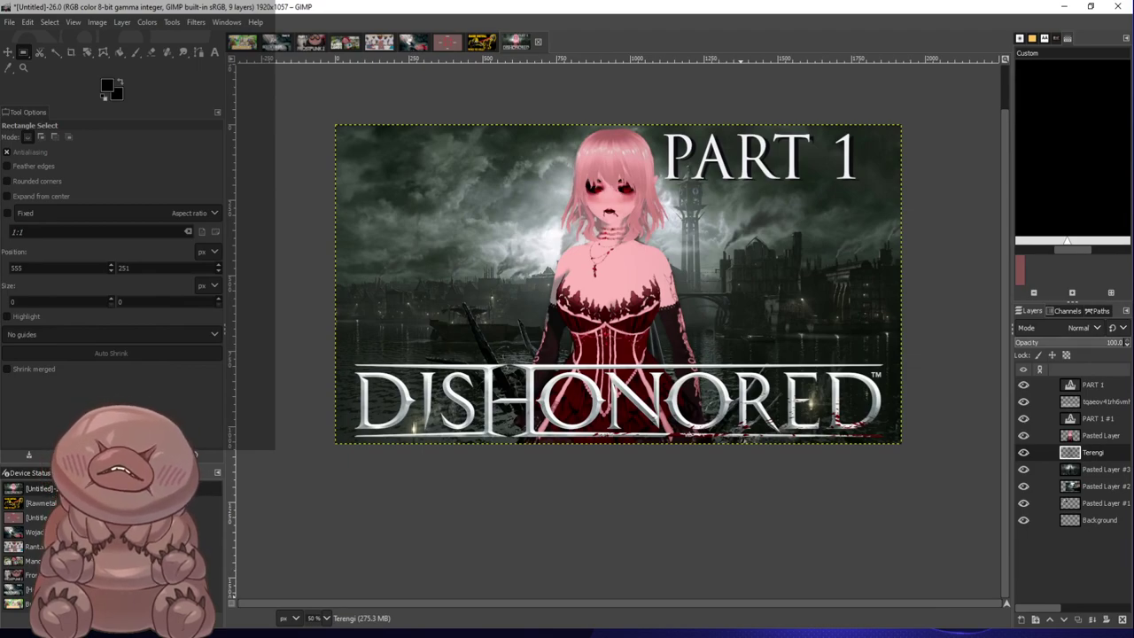
key("ctrl+z")
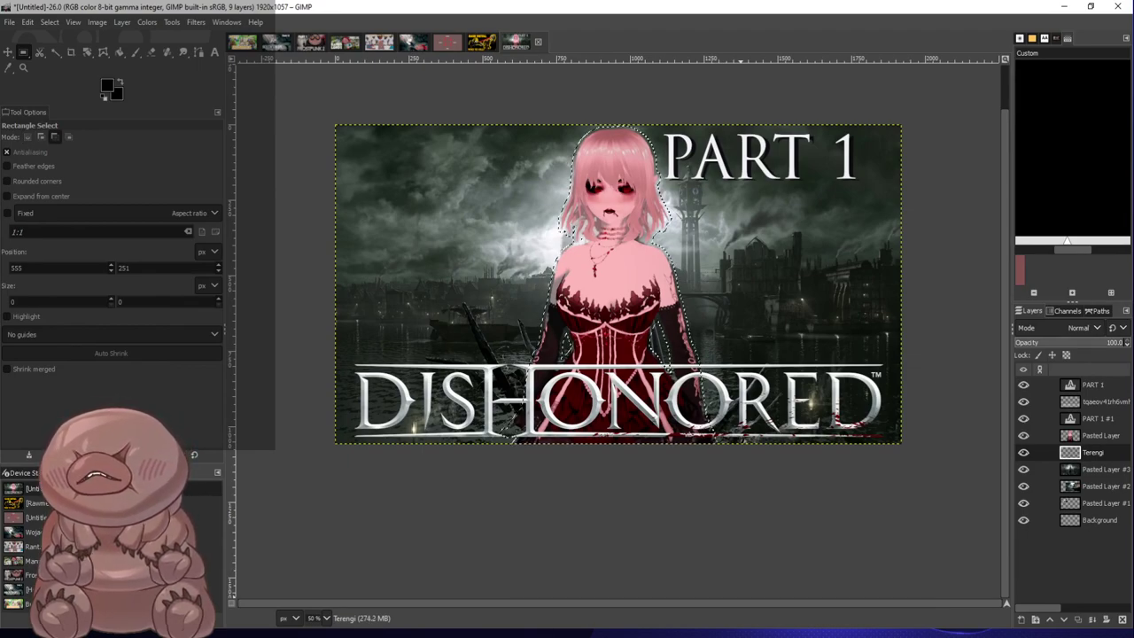
key("ctrl+y")
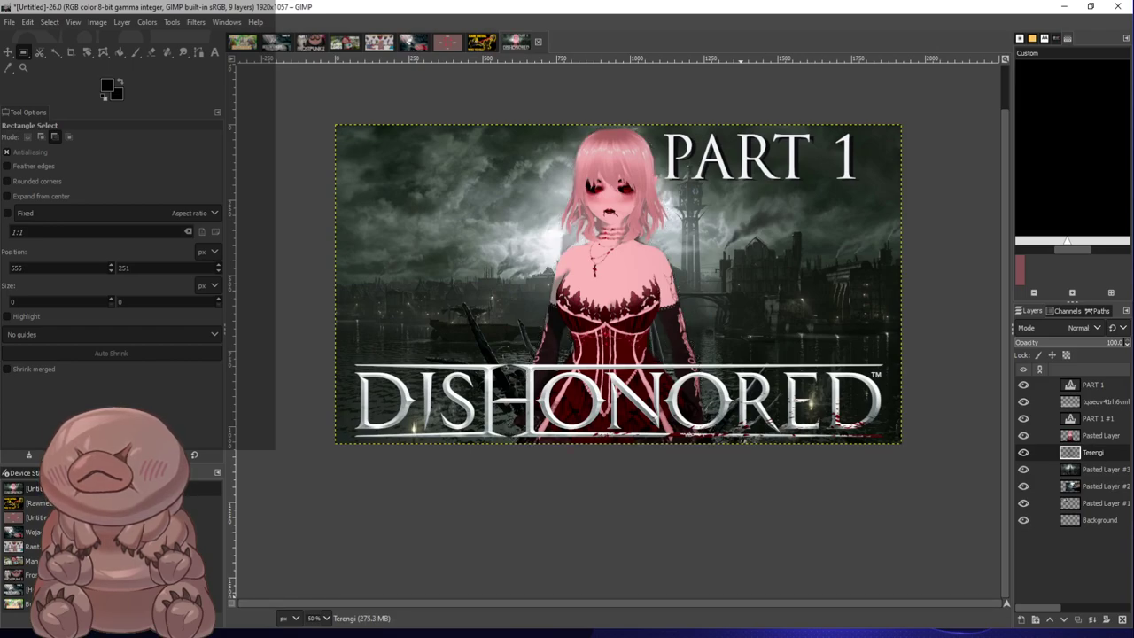
key("ctrl+z")
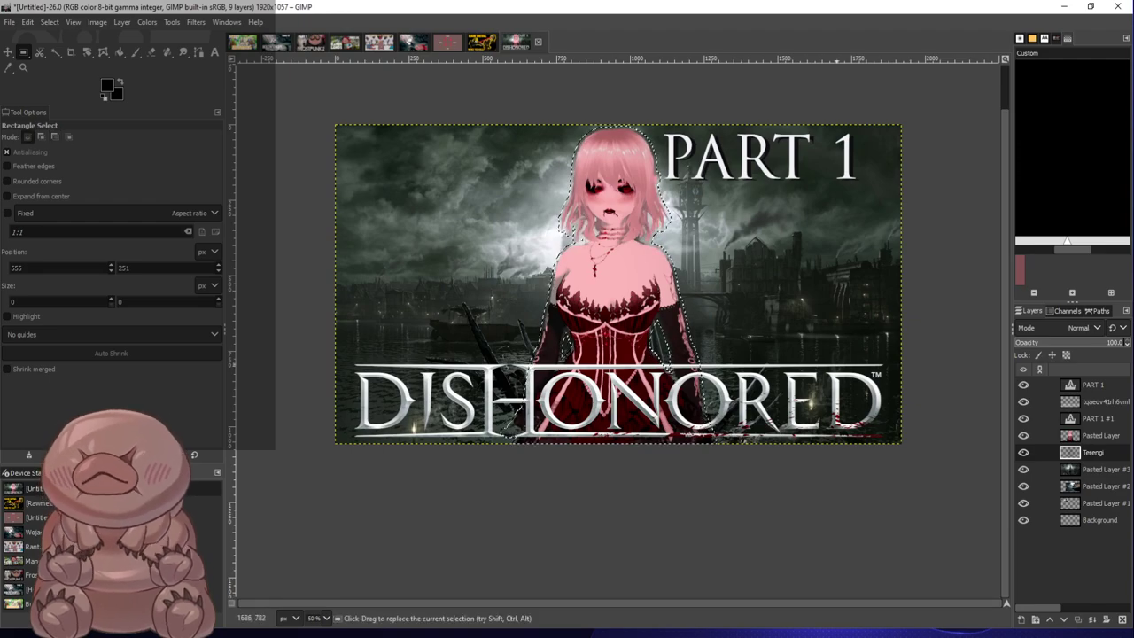
left_click(821, 212)
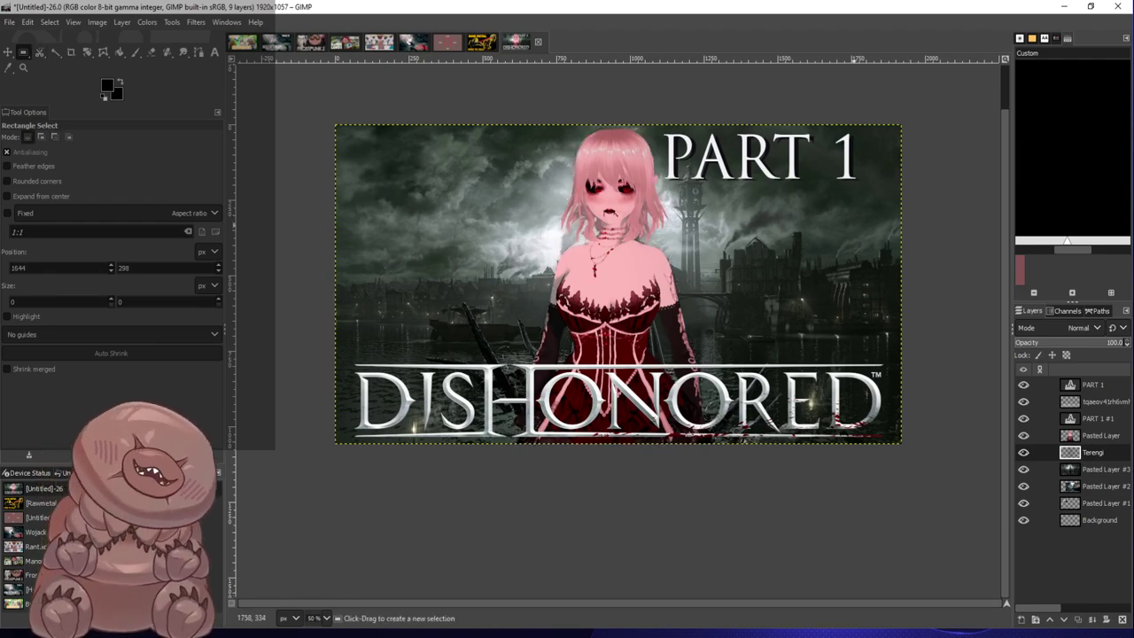
scroll(822, 213, "up", 1)
scroll(744, 240, "up", 1)
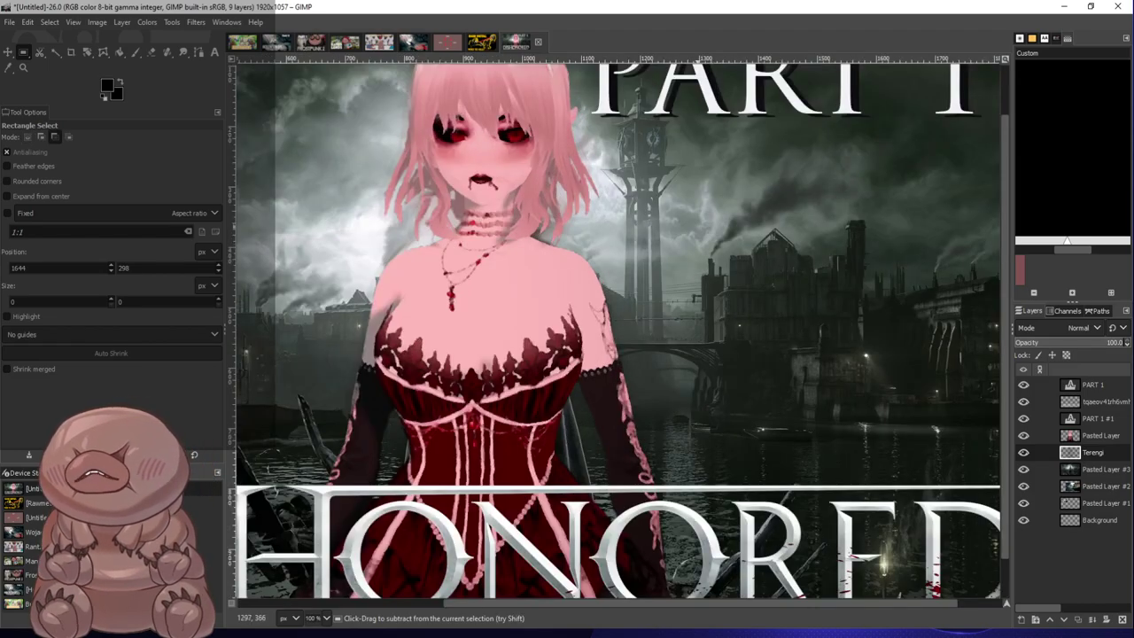
scroll(743, 240, "down", 1)
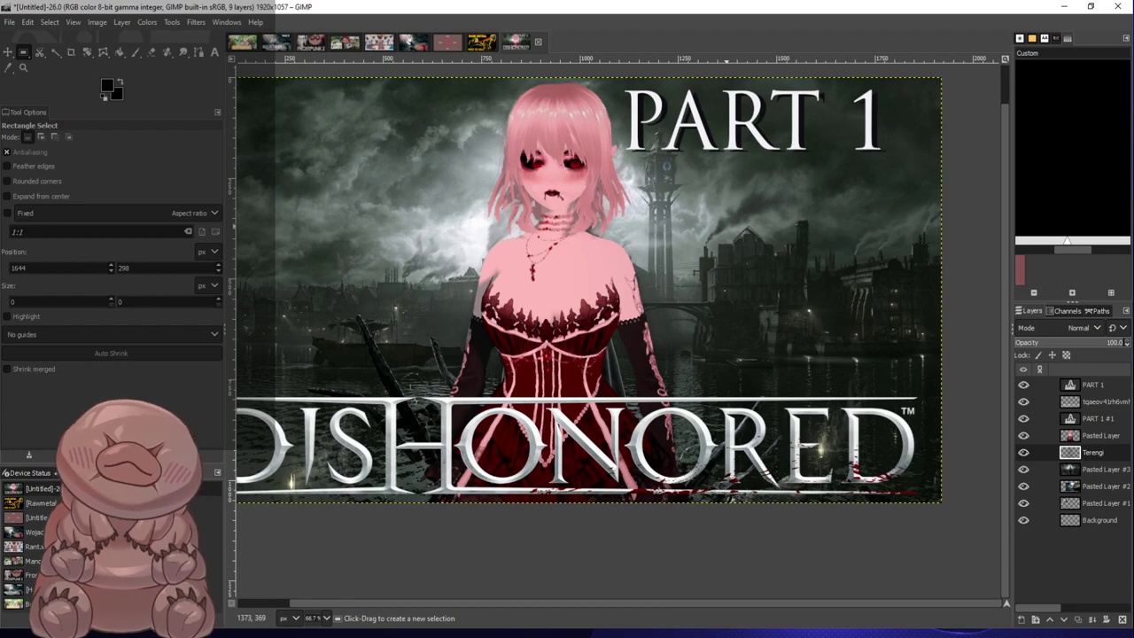
scroll(736, 225, "down", 1)
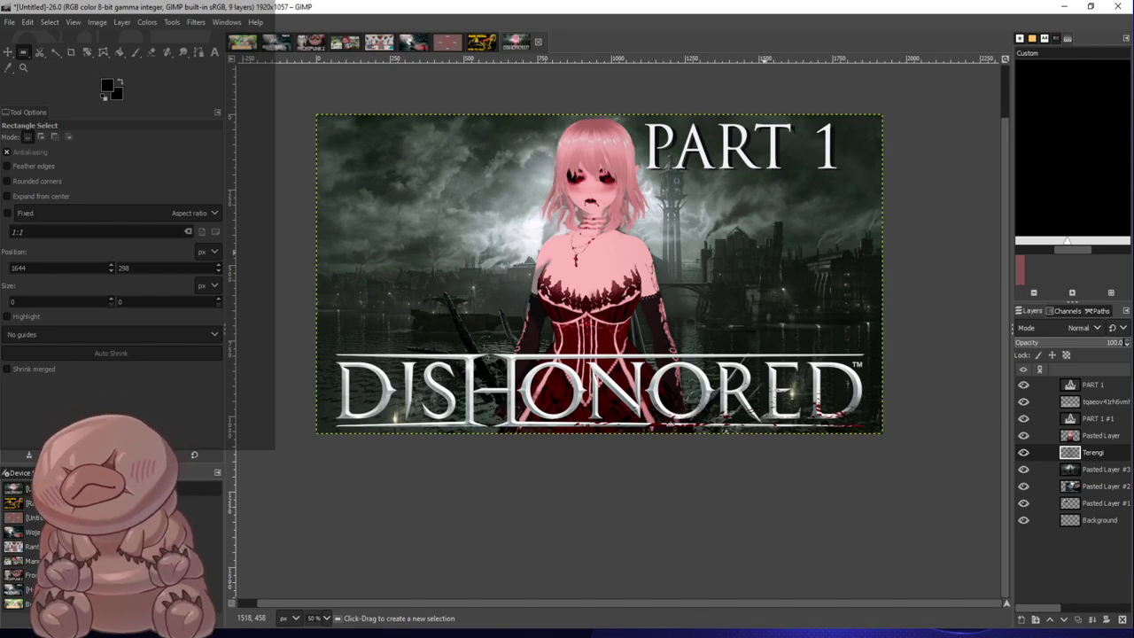
scroll(689, 388, "up", 2)
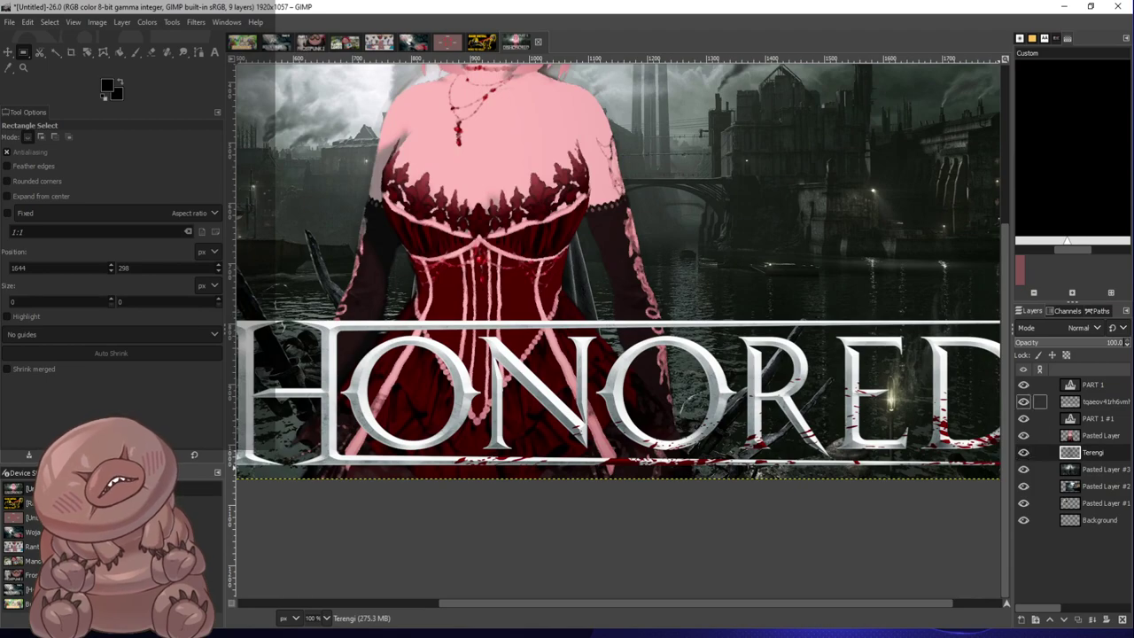
Make the Dishonored logo layer active and try a Shadows-Highlights correction on it
left_click(1090, 401)
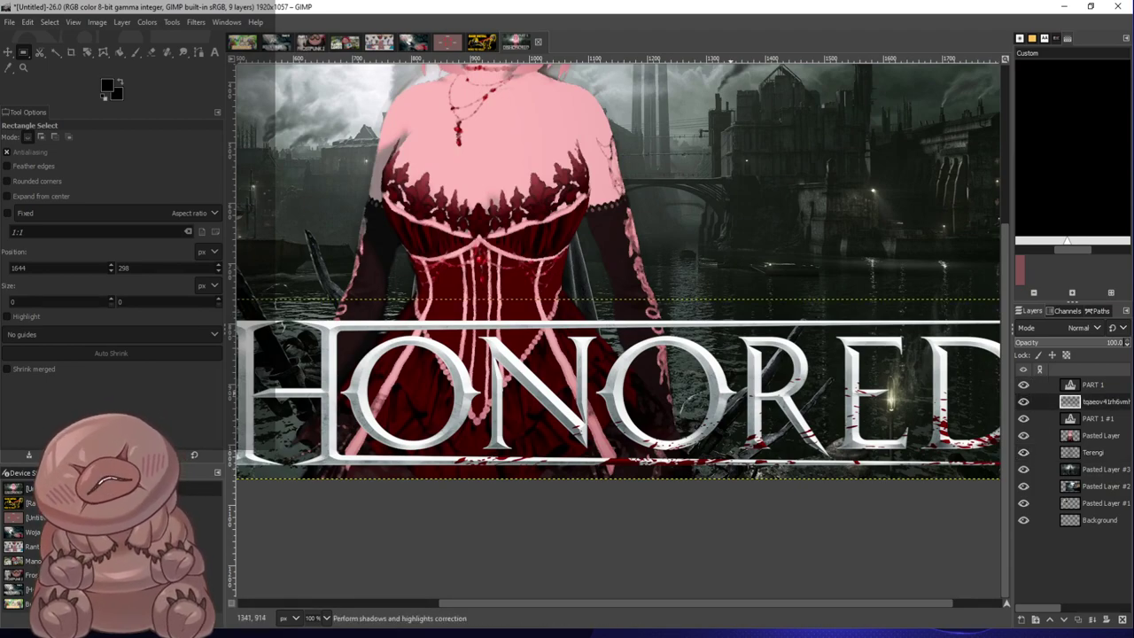
left_click(178, 79)
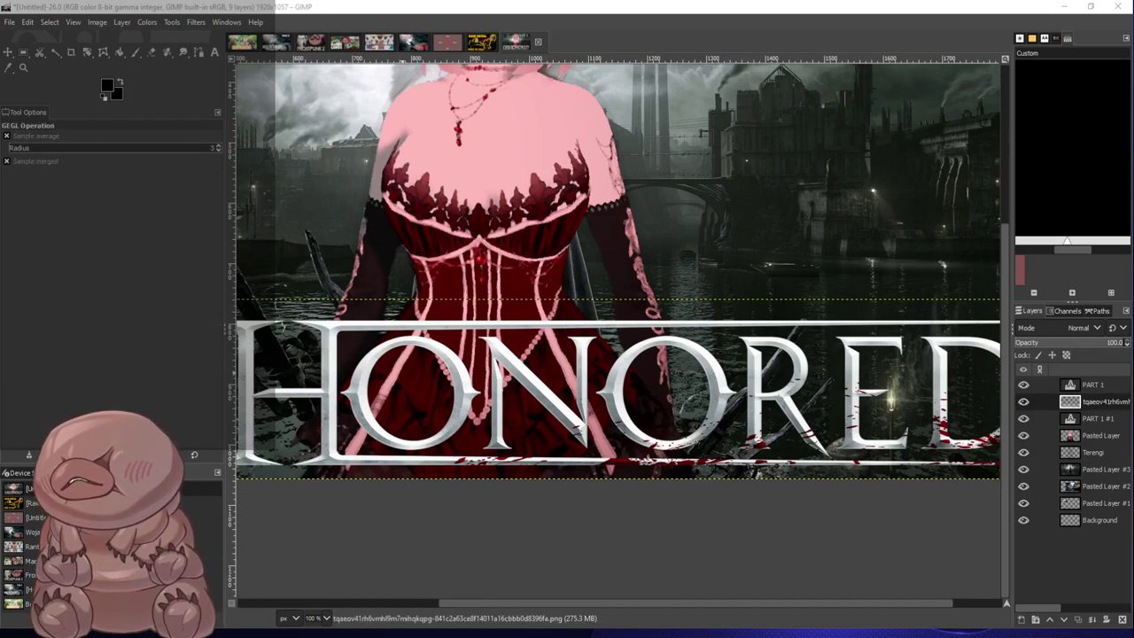
key("minus")
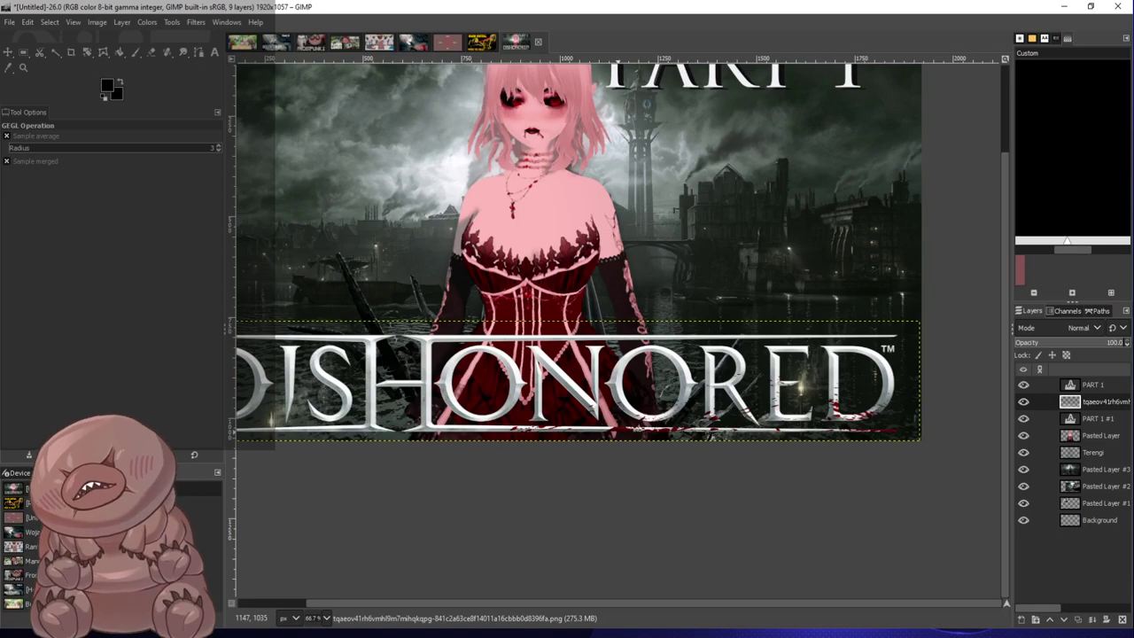
Adjust the Dishonored logo layer with Brightness-Contrast and check the logo against the whole thumbnail
left_click(147, 22)
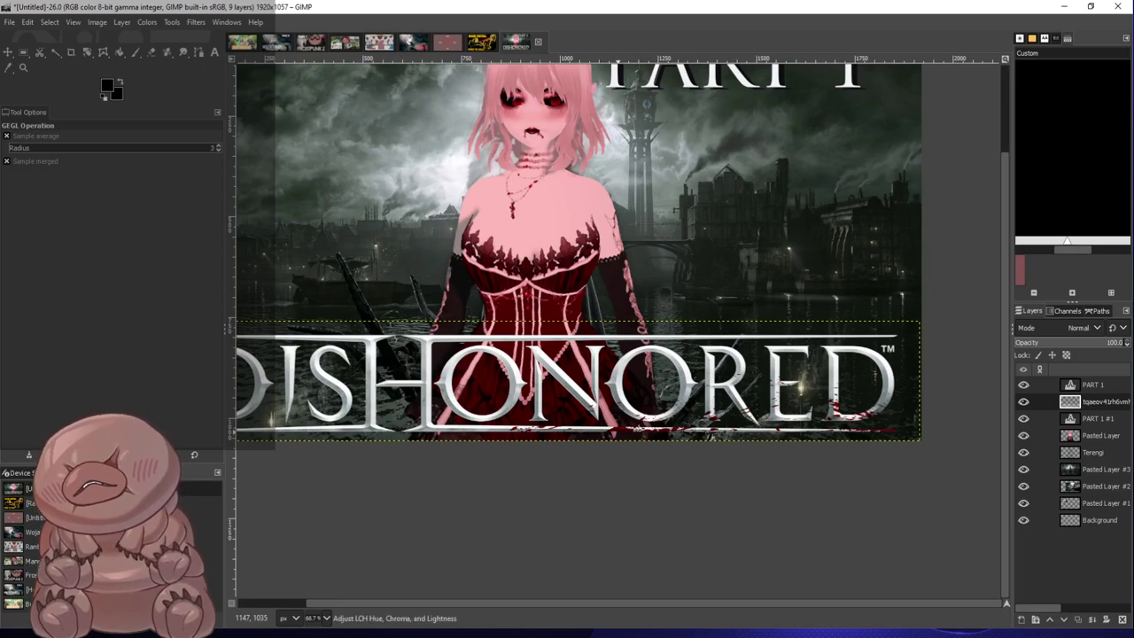
left_click(173, 76)
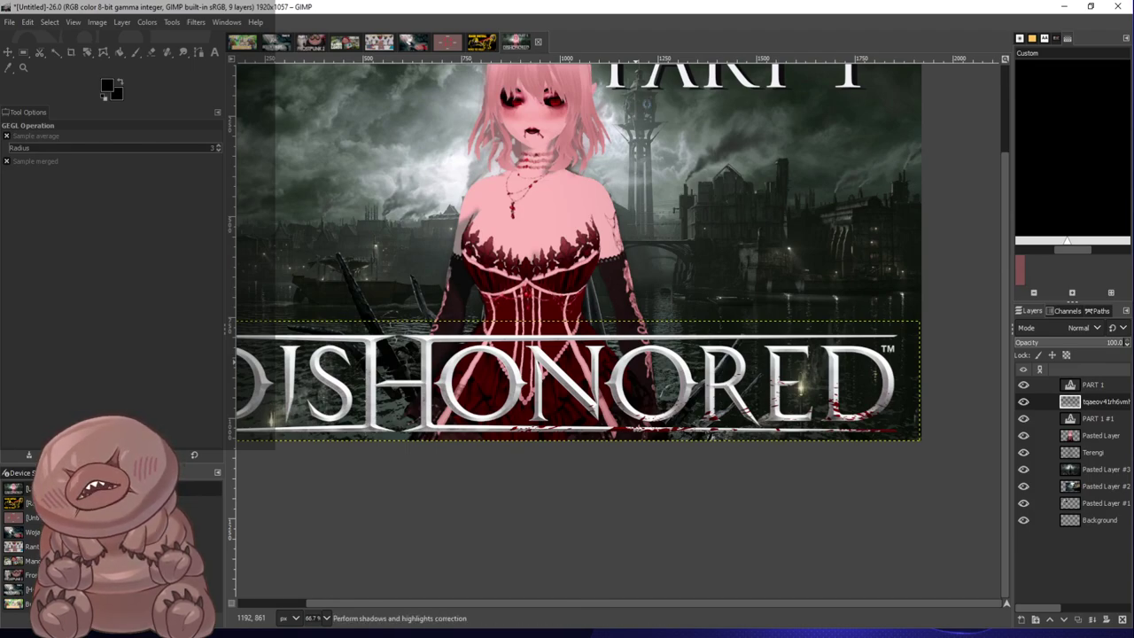
left_click(762, 399)
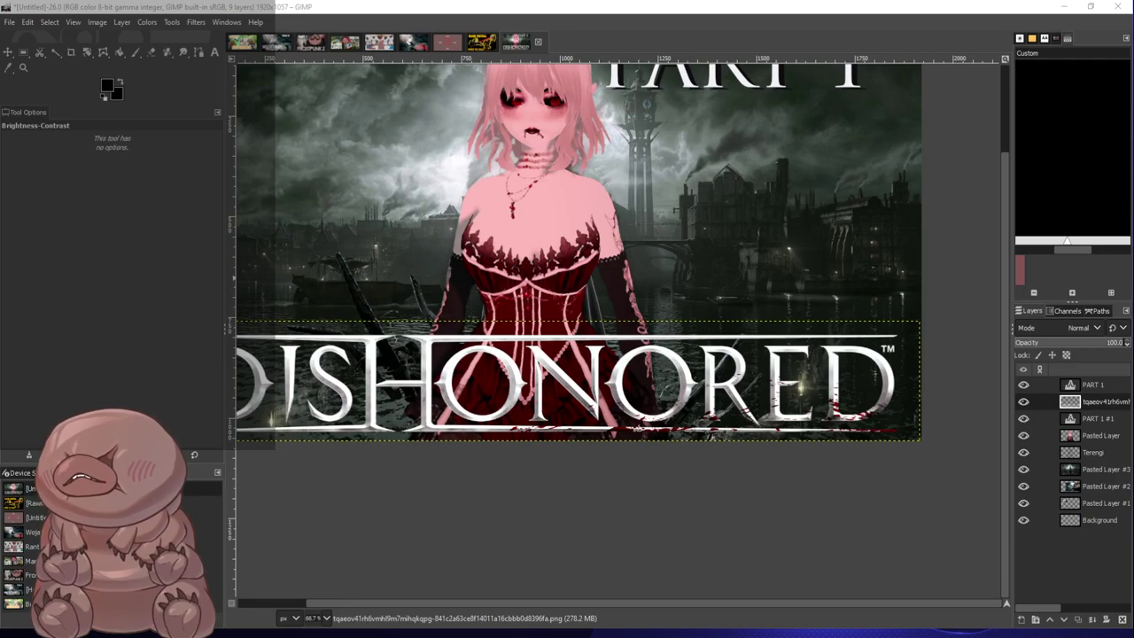
scroll(573, 257, "down", 2)
scroll(527, 261, "up", 1)
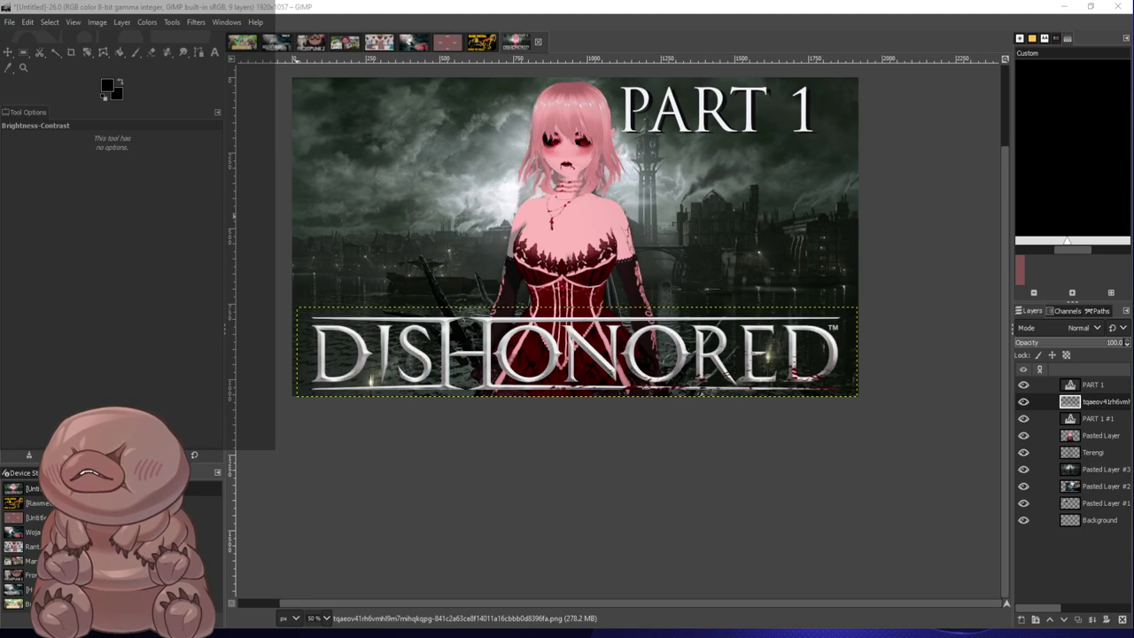
scroll(469, 214, "up", 1)
scroll(470, 214, "down", 1)
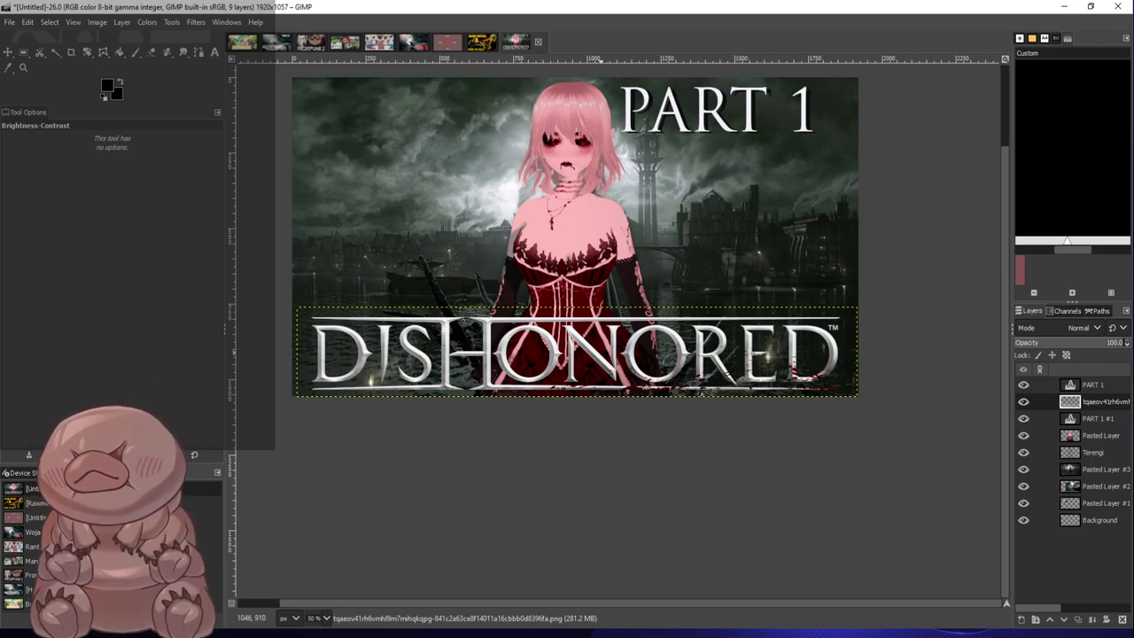
scroll(759, 276, "down", 1)
scroll(755, 274, "up", 1)
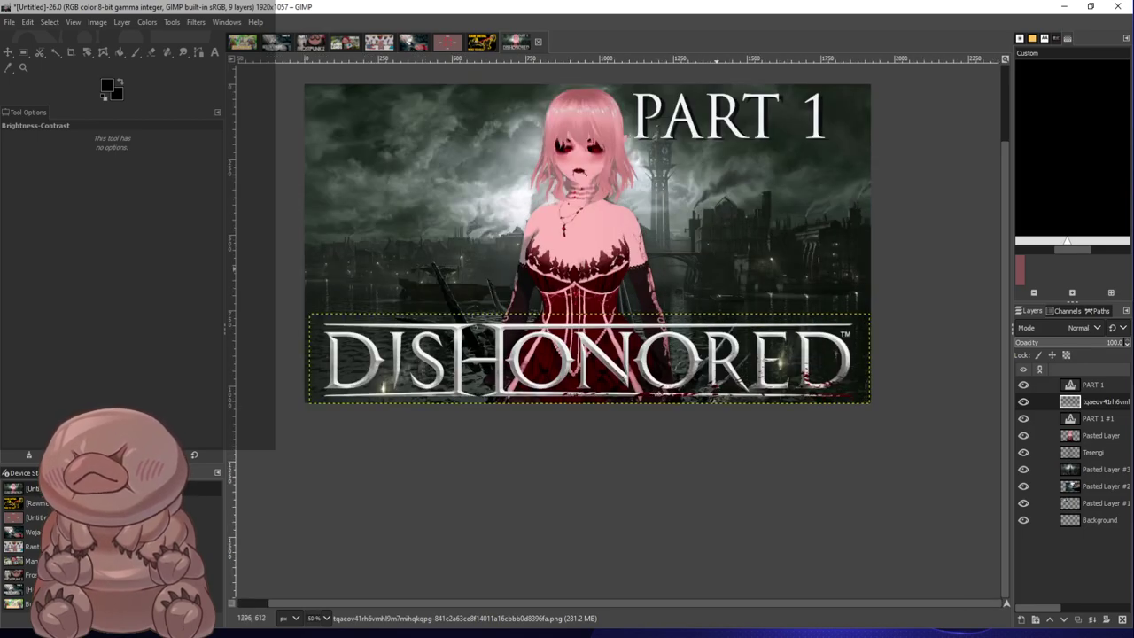
scroll(717, 269, "up", 2)
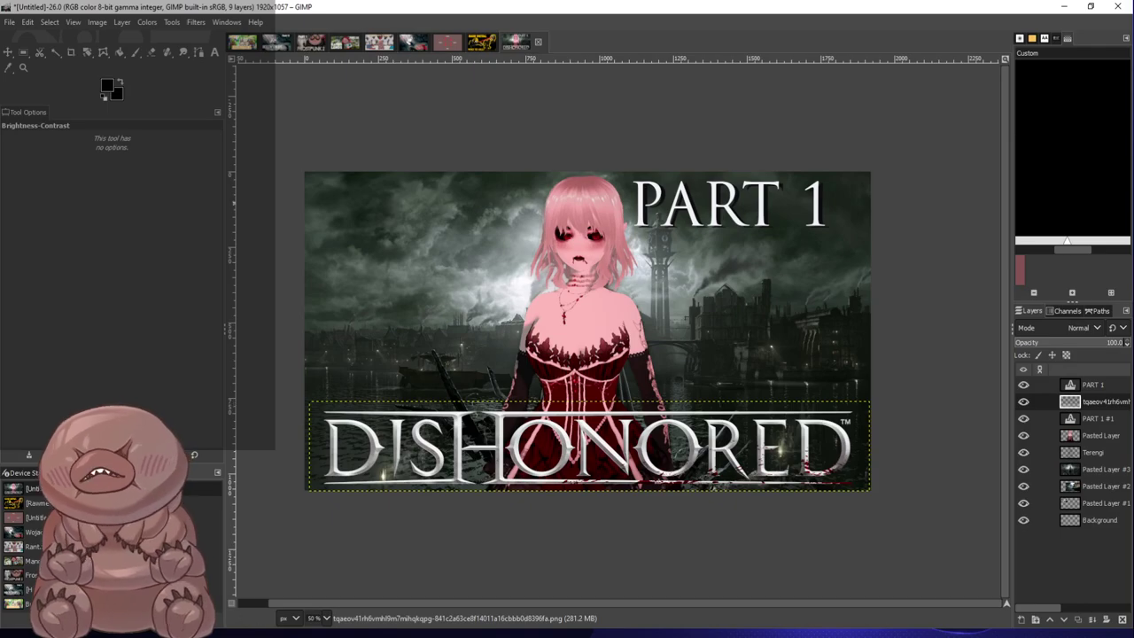
Make the Background layer active, and look at the quadrant chart and the Raw Metal thumbnail among the open images
left_click(1097, 520)
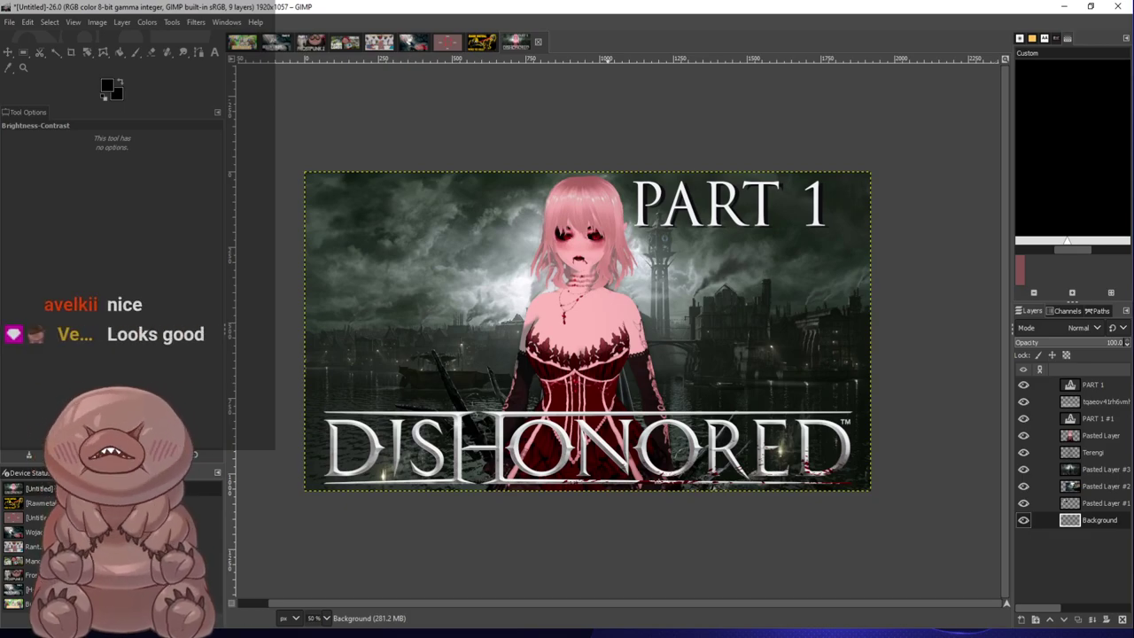
left_click(447, 43)
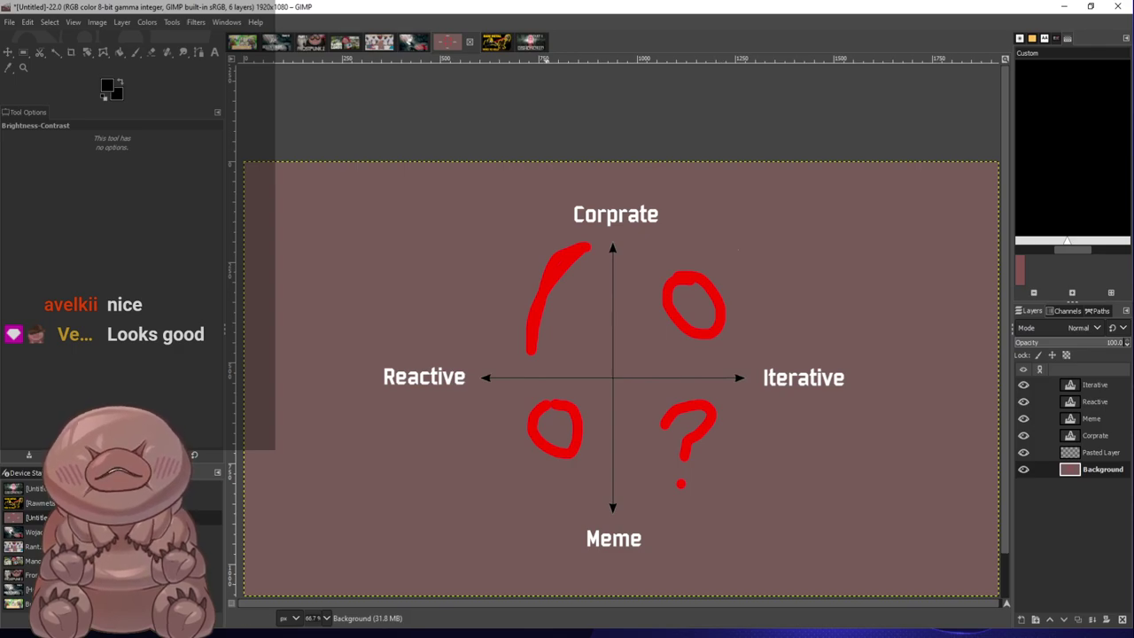
key("alt+9")
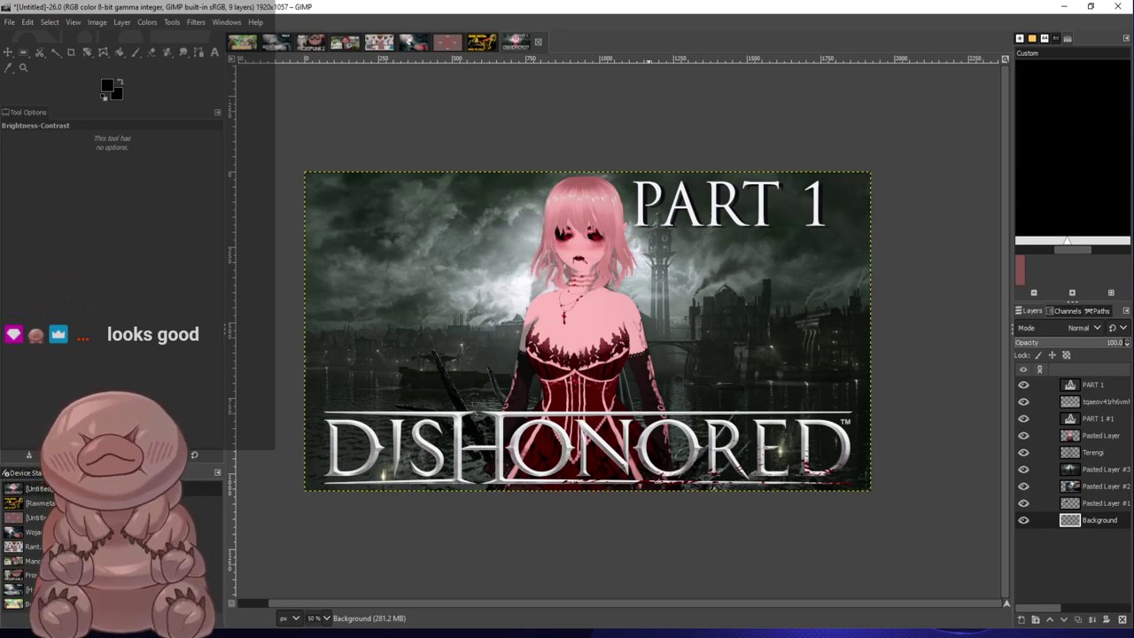
left_click(333, 633)
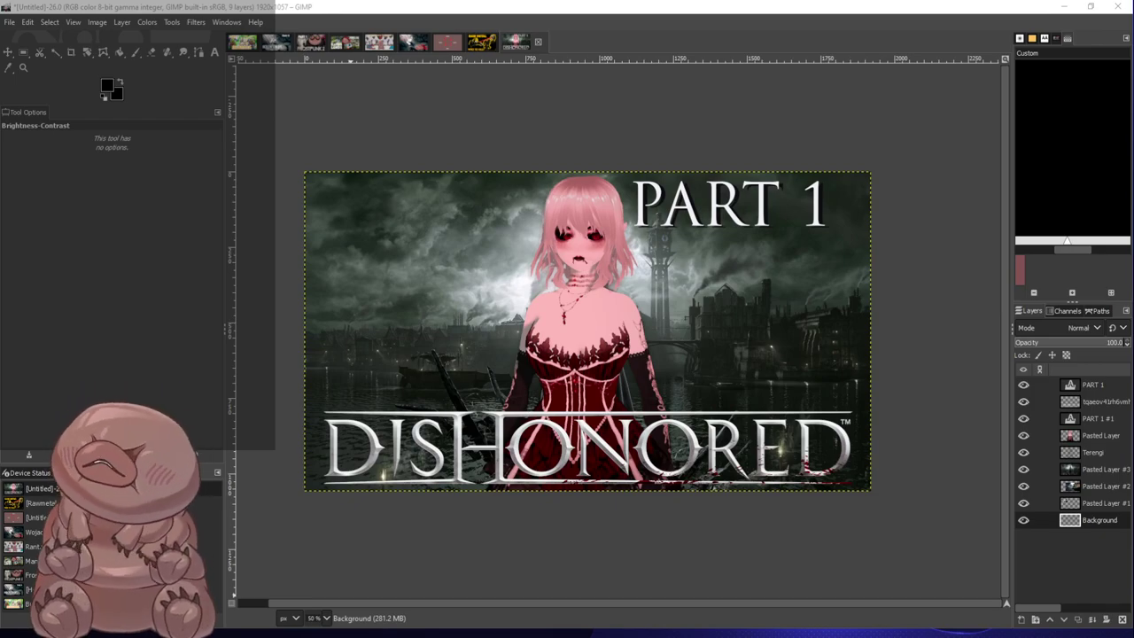
left_click(482, 43)
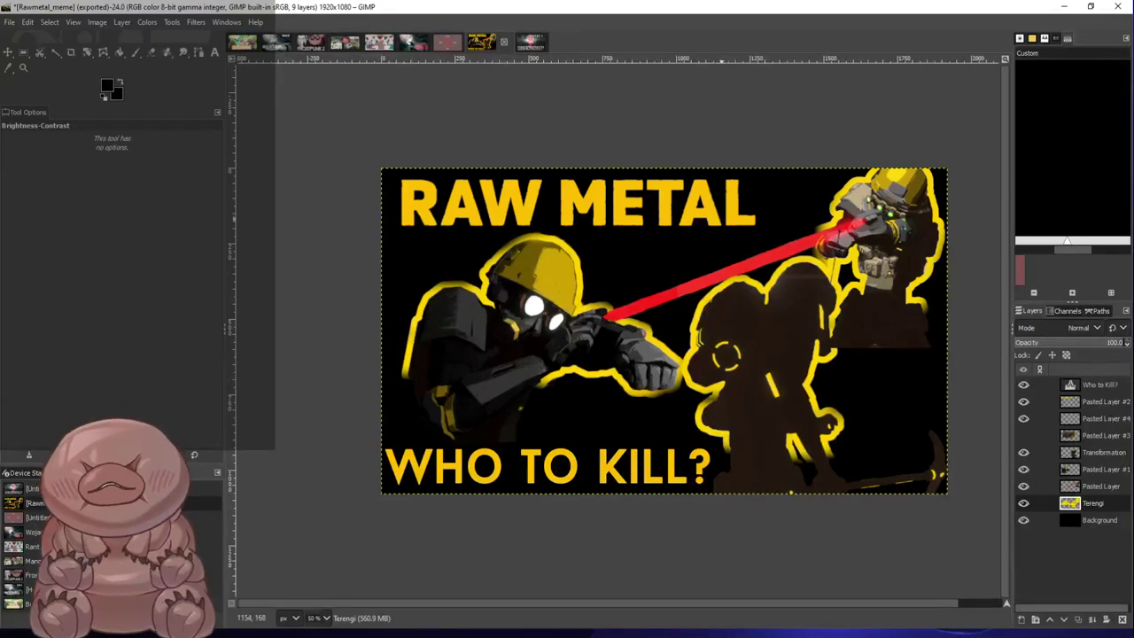